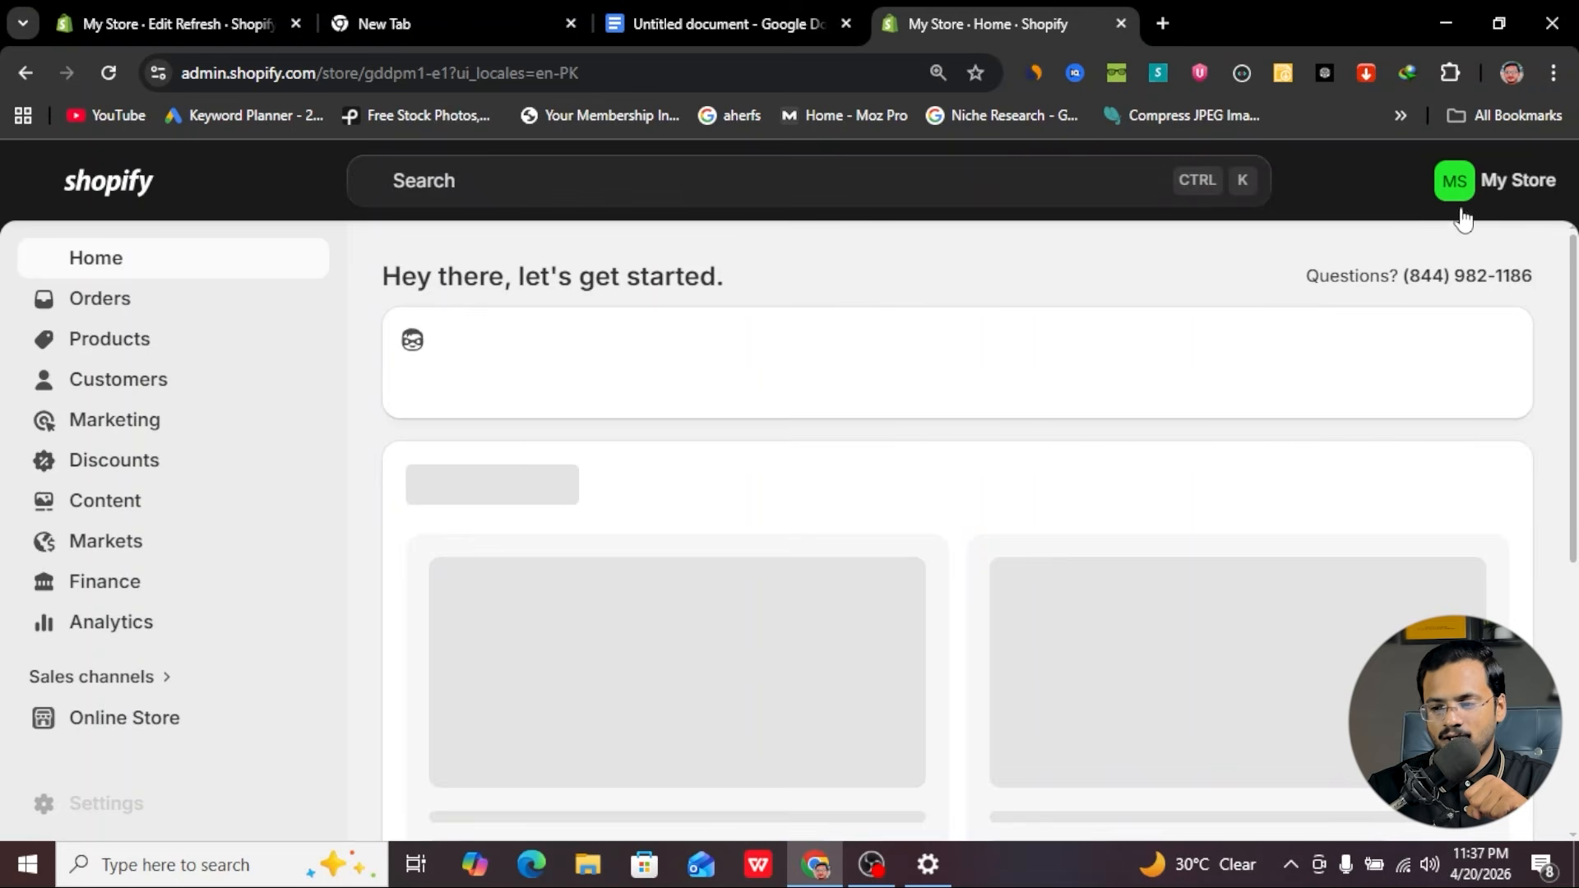
- Create a new Shopify store without adding it to an organization, skipping the customized setup
{"action": "left_click", "coordinate": [1516, 185]}
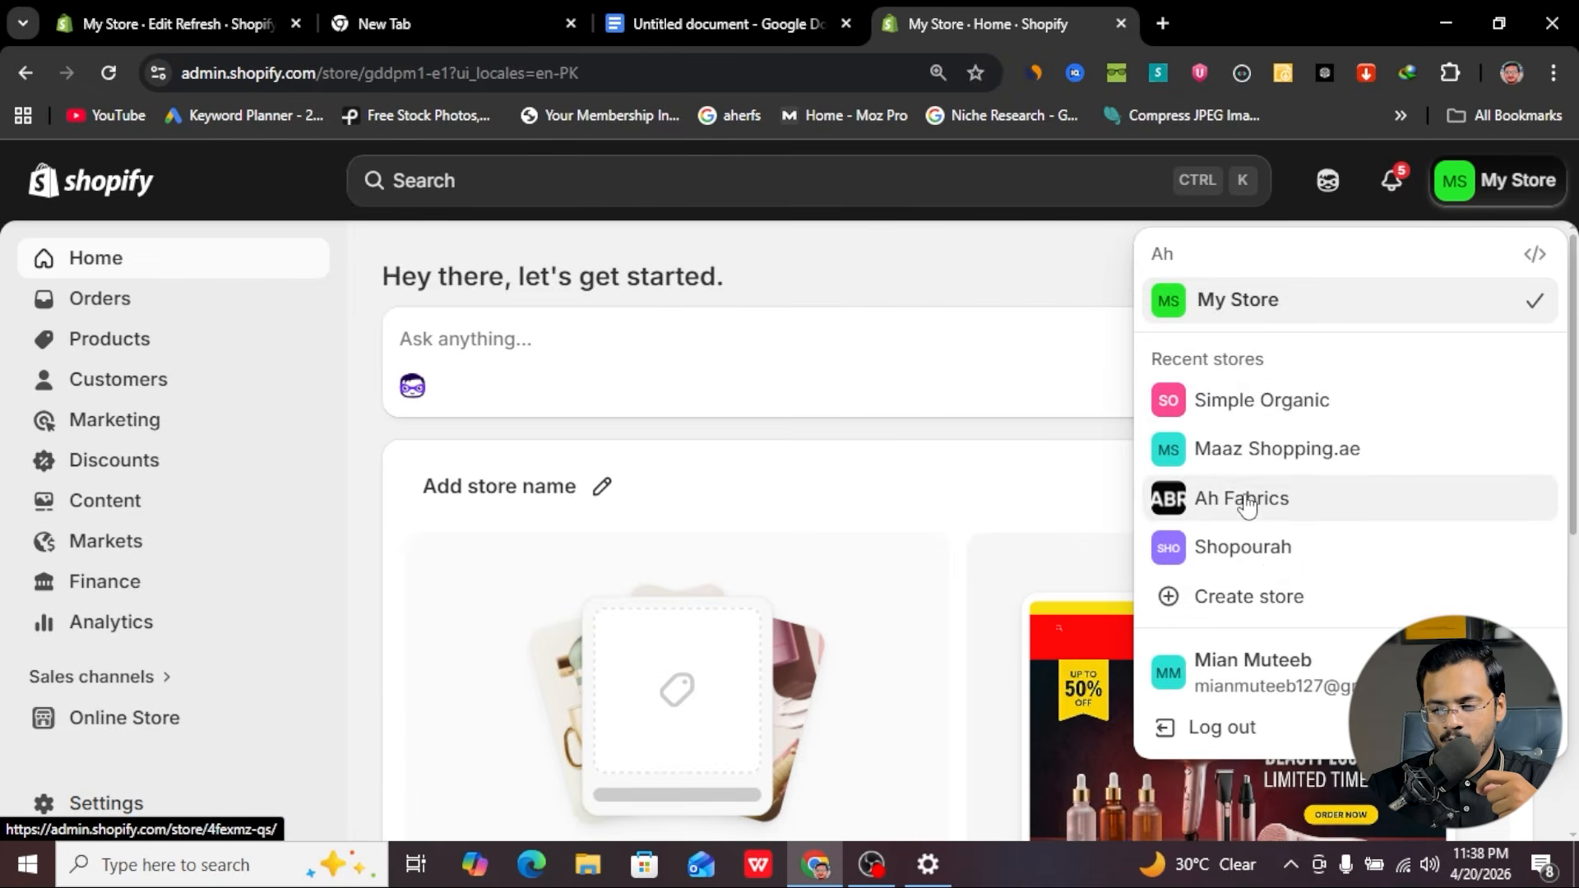
{"action": "left_click", "coordinate": [1246, 600]}
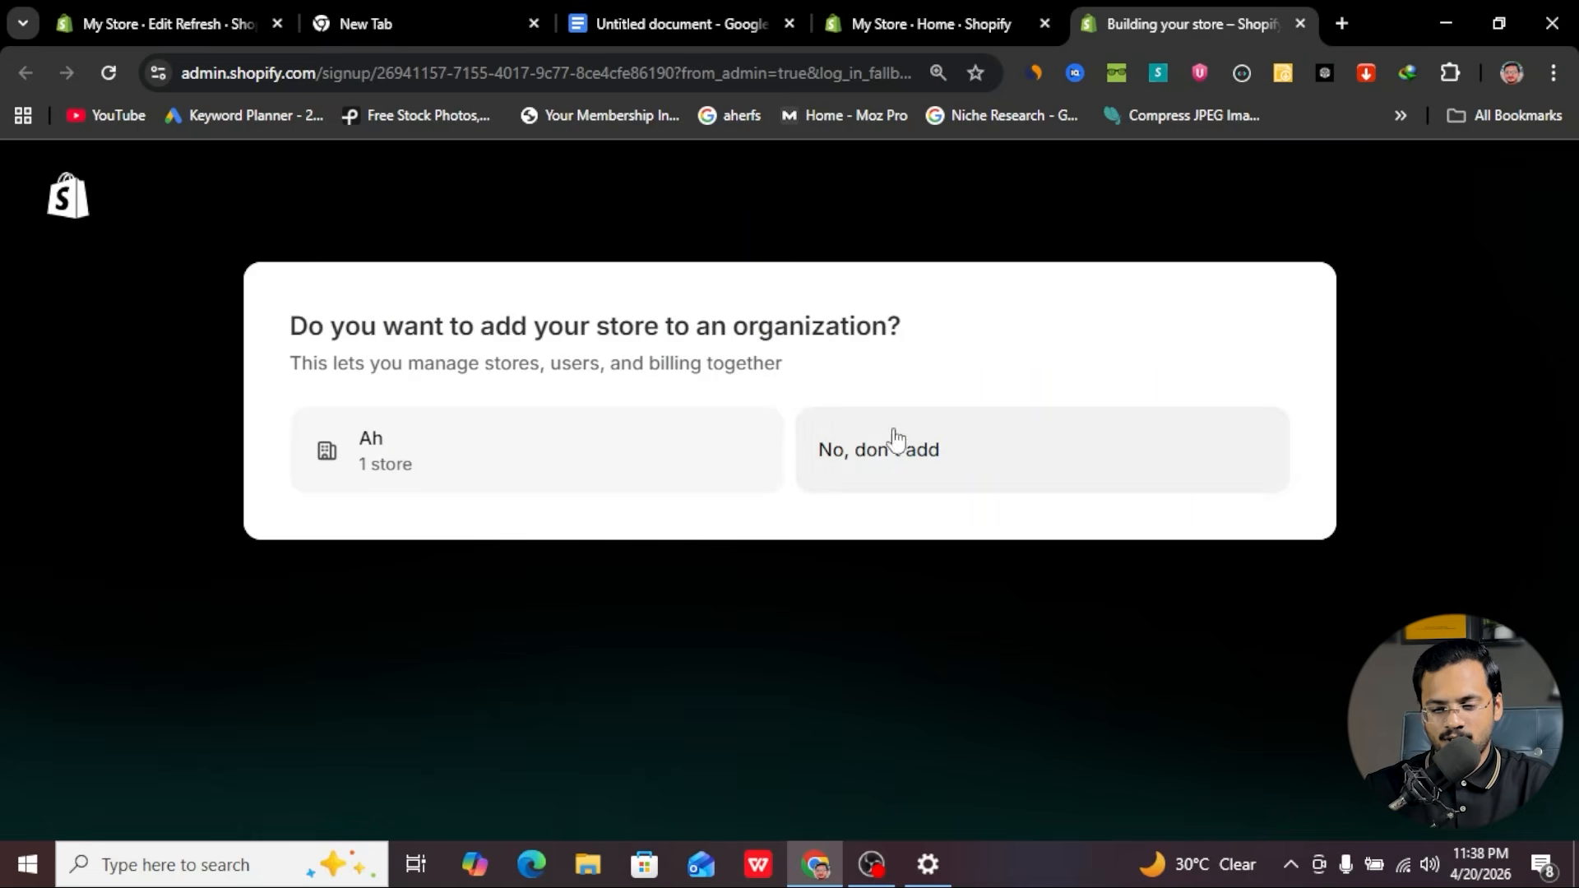
{"action": "left_click", "coordinate": [871, 445]}
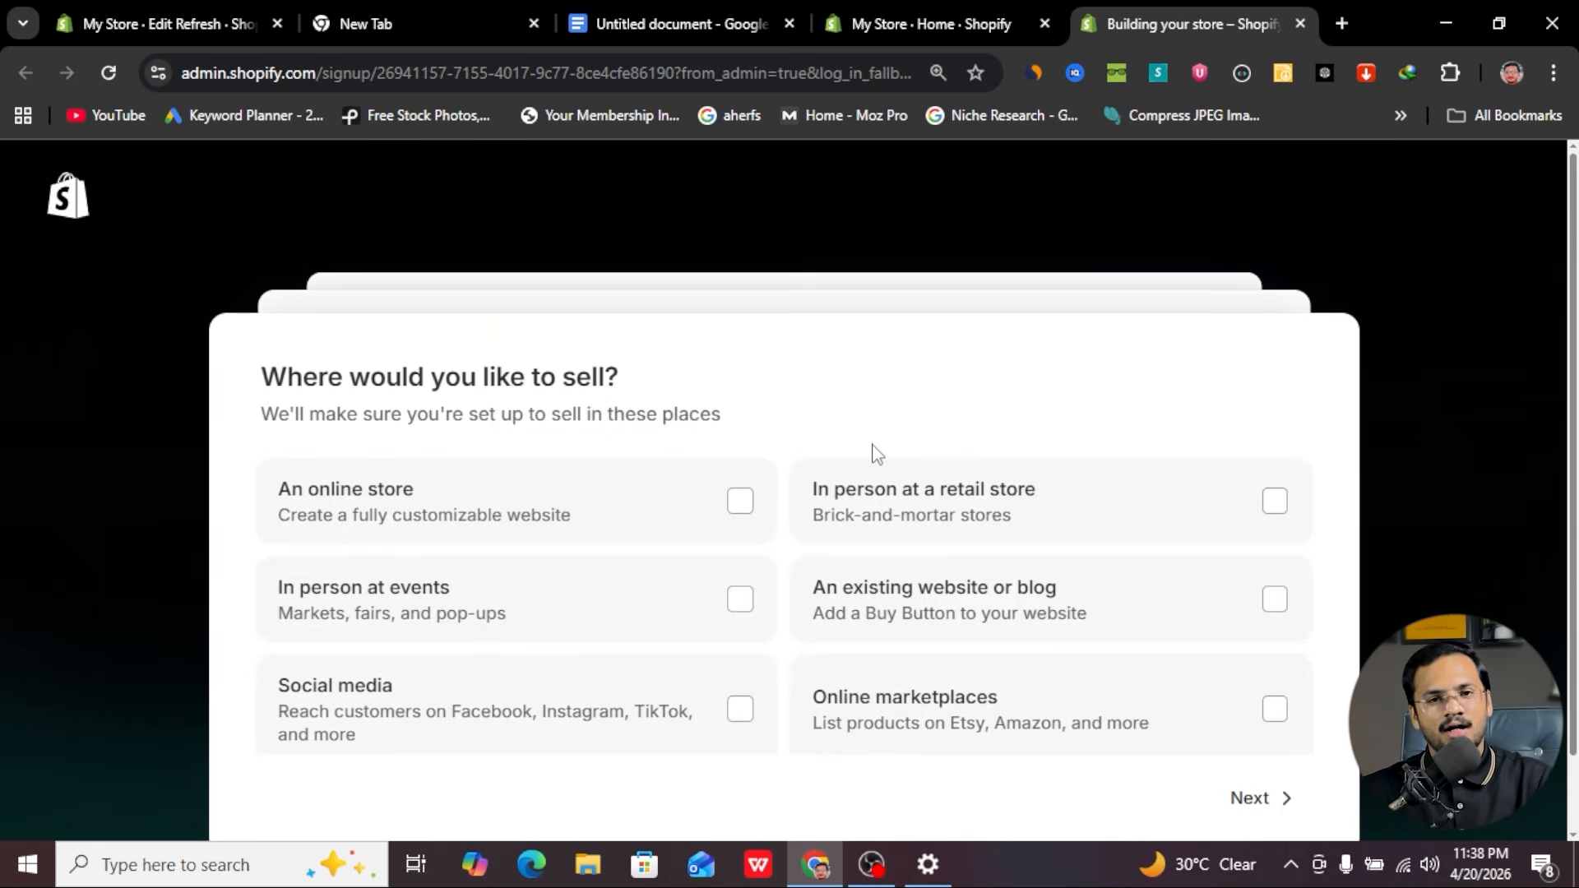
{"action": "scroll", "coordinate": [855, 576], "scroll_direction": "down", "scroll_amount": 1}
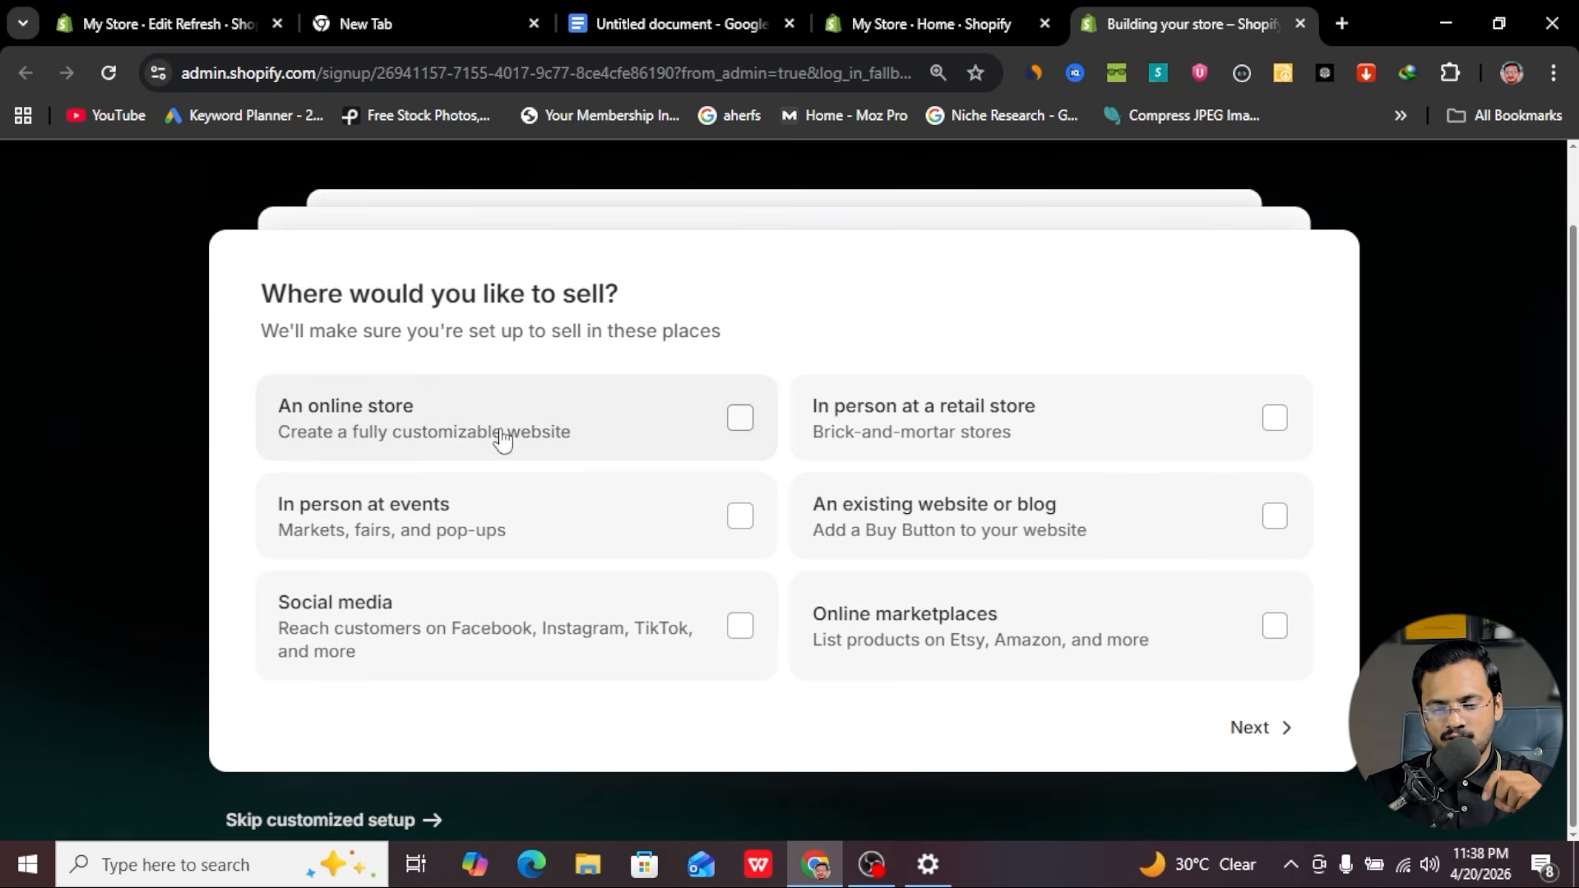
{"action": "left_click", "coordinate": [328, 829]}
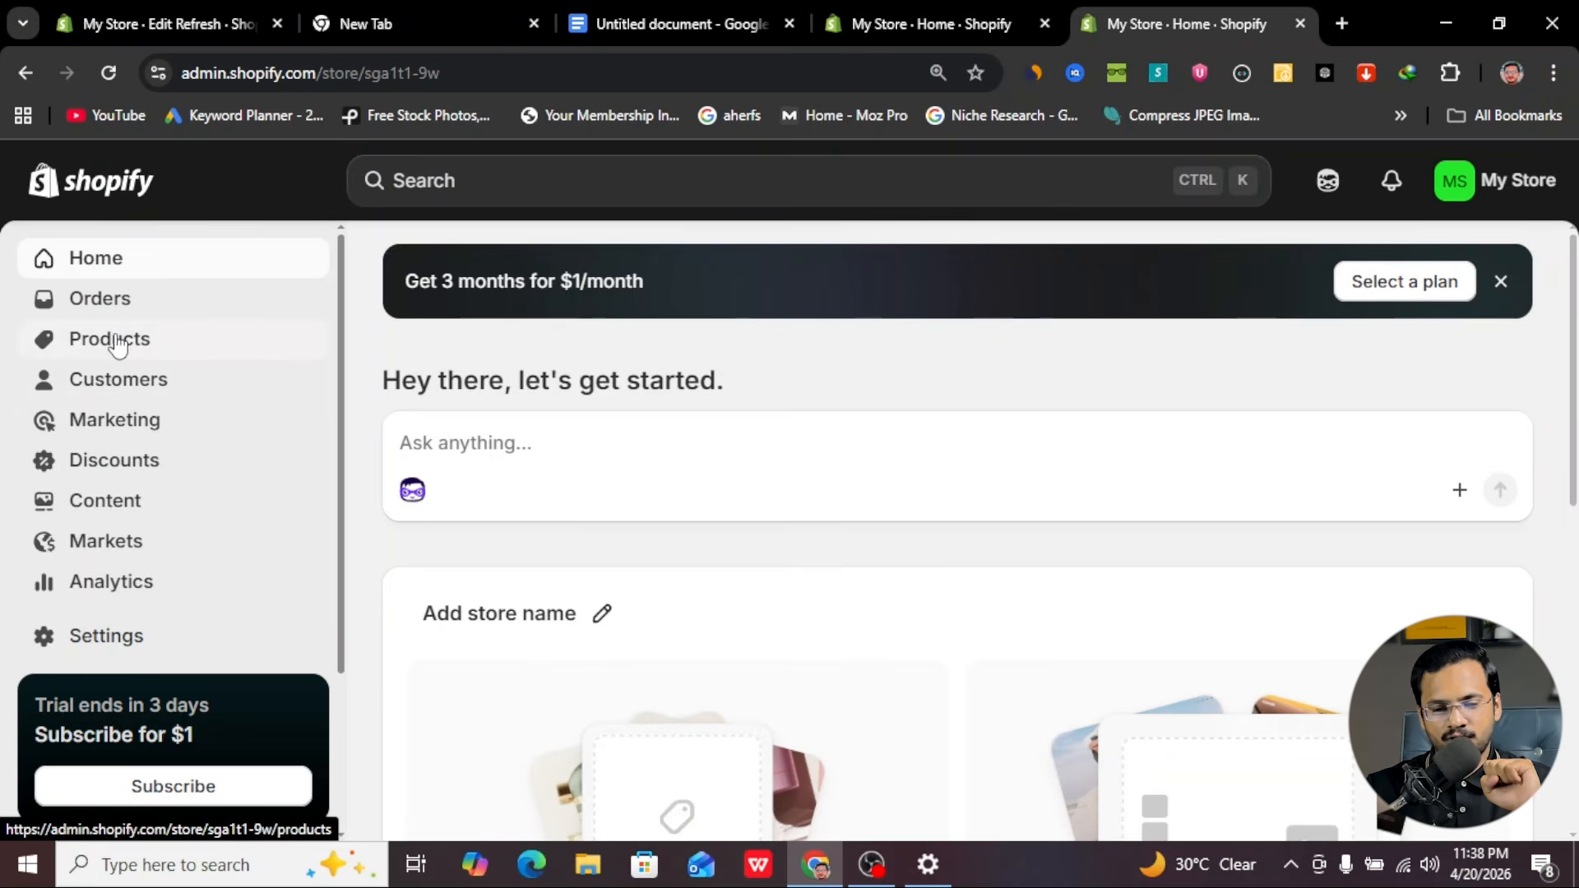
- Add a product collection titled "Fashion & Beauty" and save it
{"action": "left_click", "coordinate": [116, 345]}
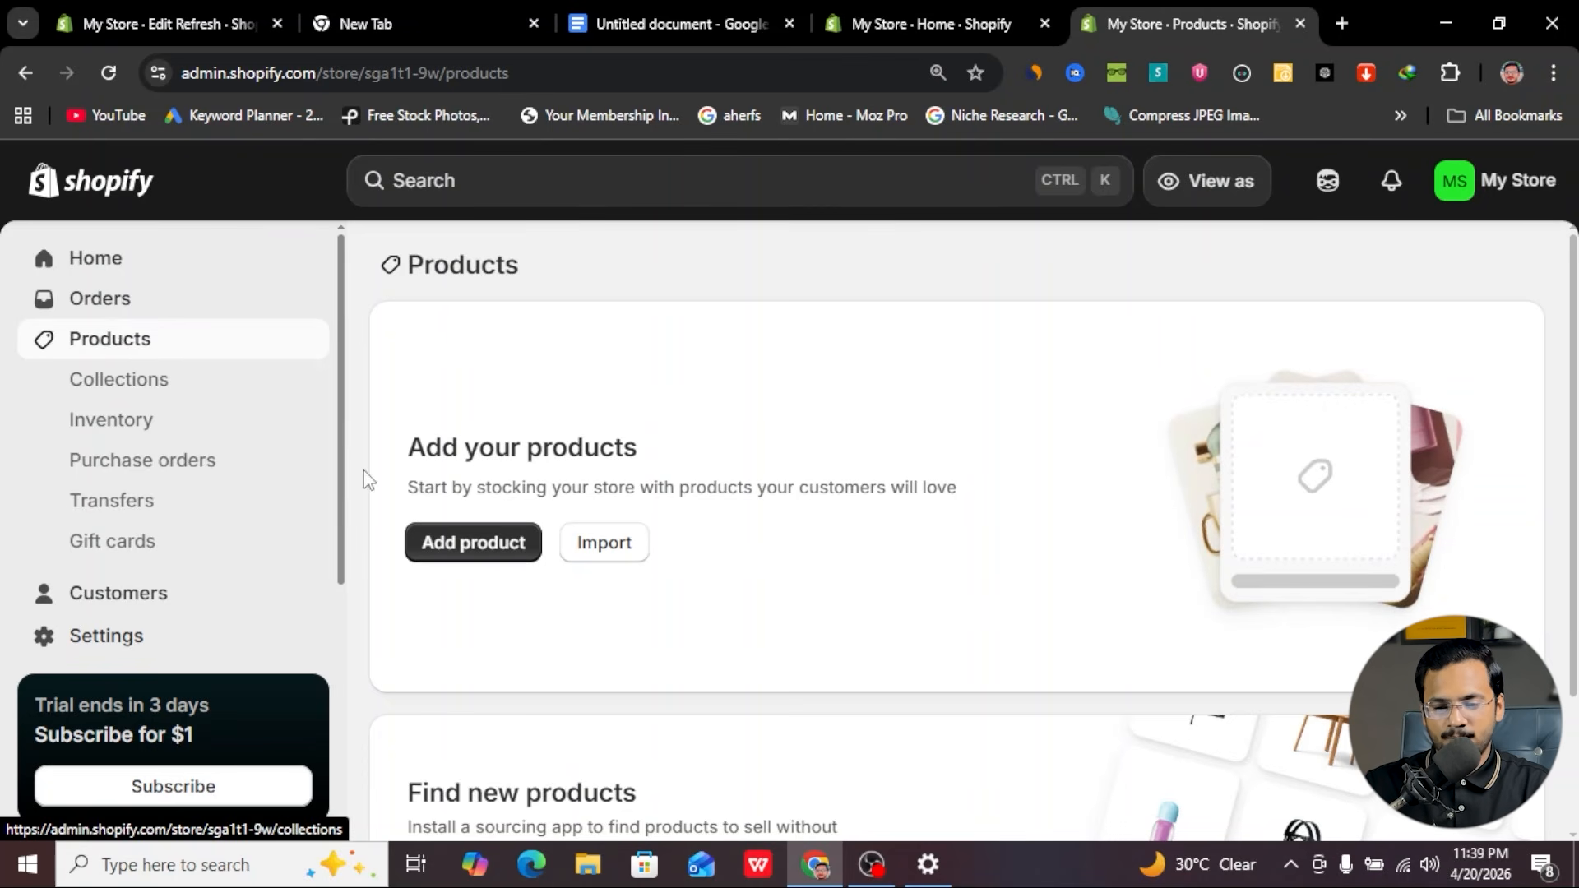
{"action": "left_click", "coordinate": [139, 396]}
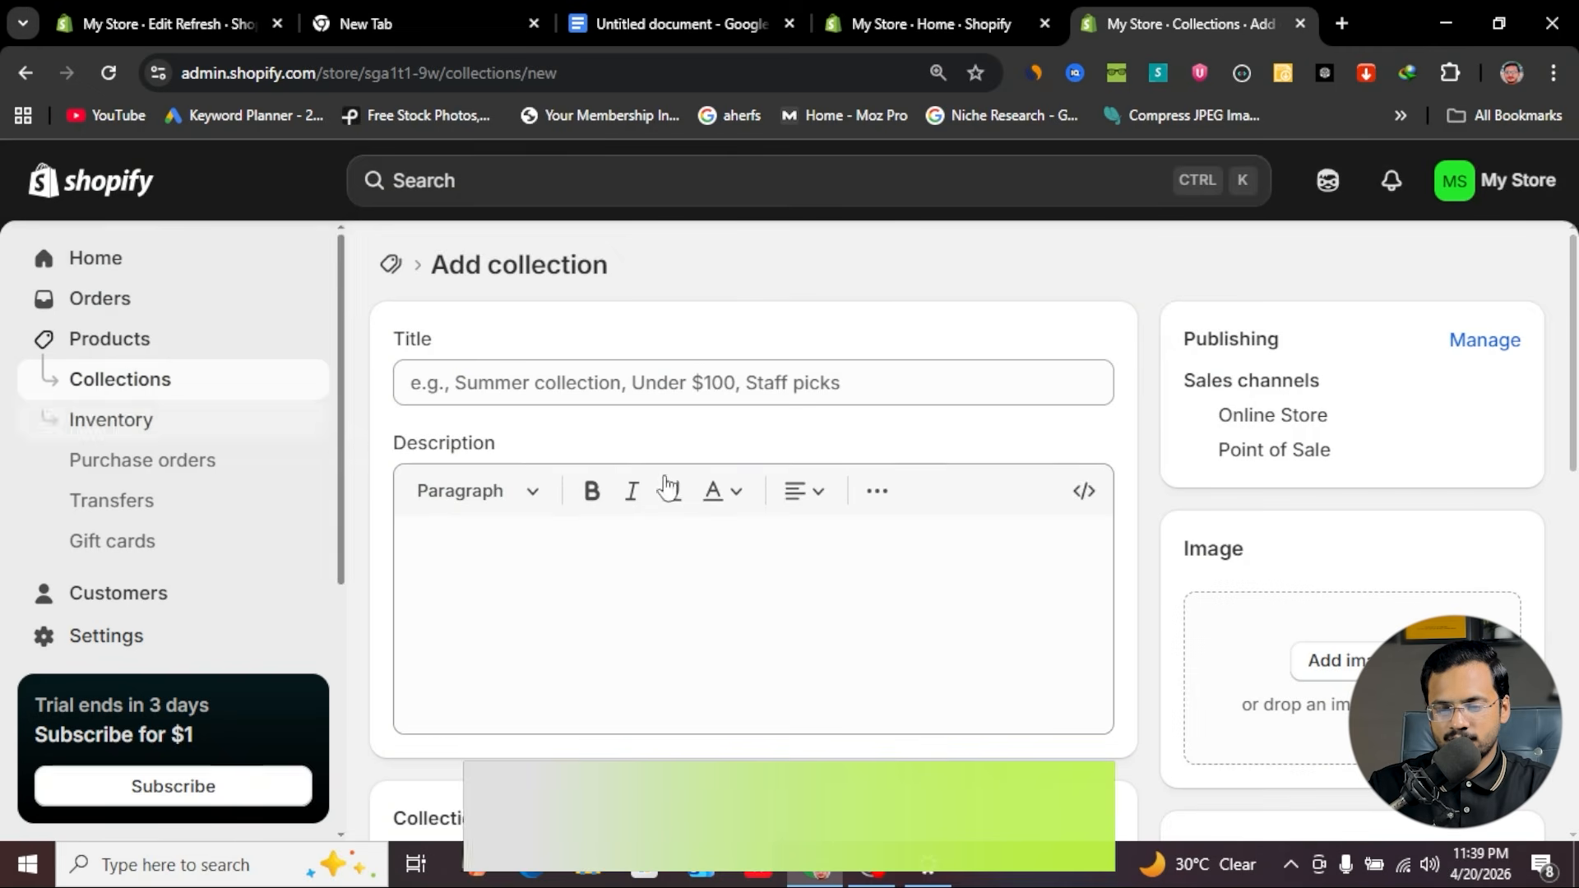
{"action": "left_click", "coordinate": [613, 380]}
{"action": "type", "text": "Fashion & Beauty"}
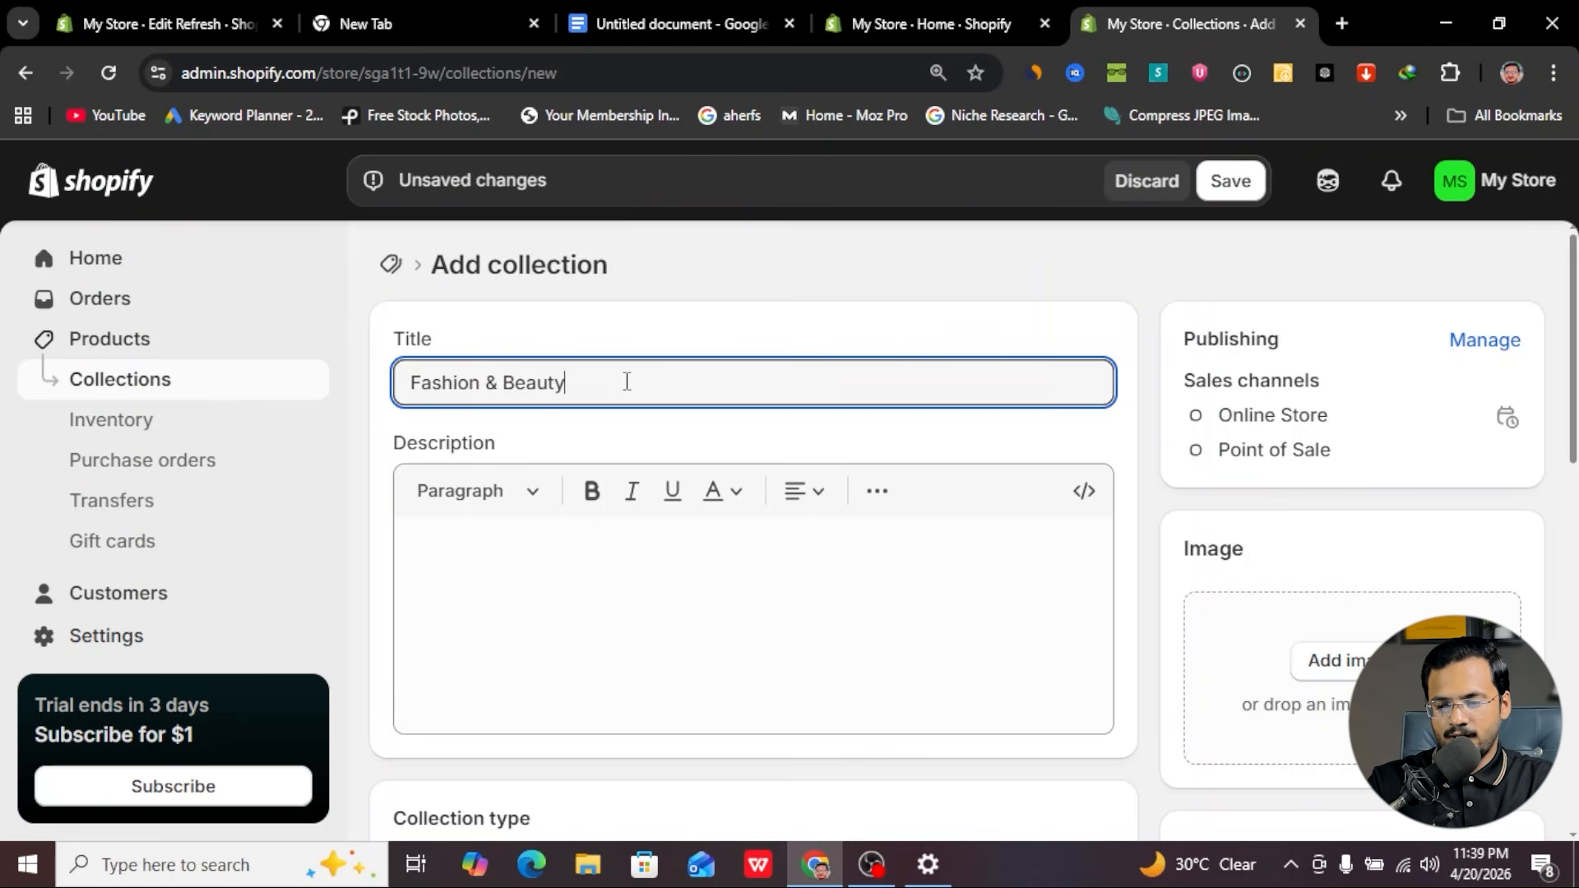
{"action": "left_click", "coordinate": [1230, 181]}
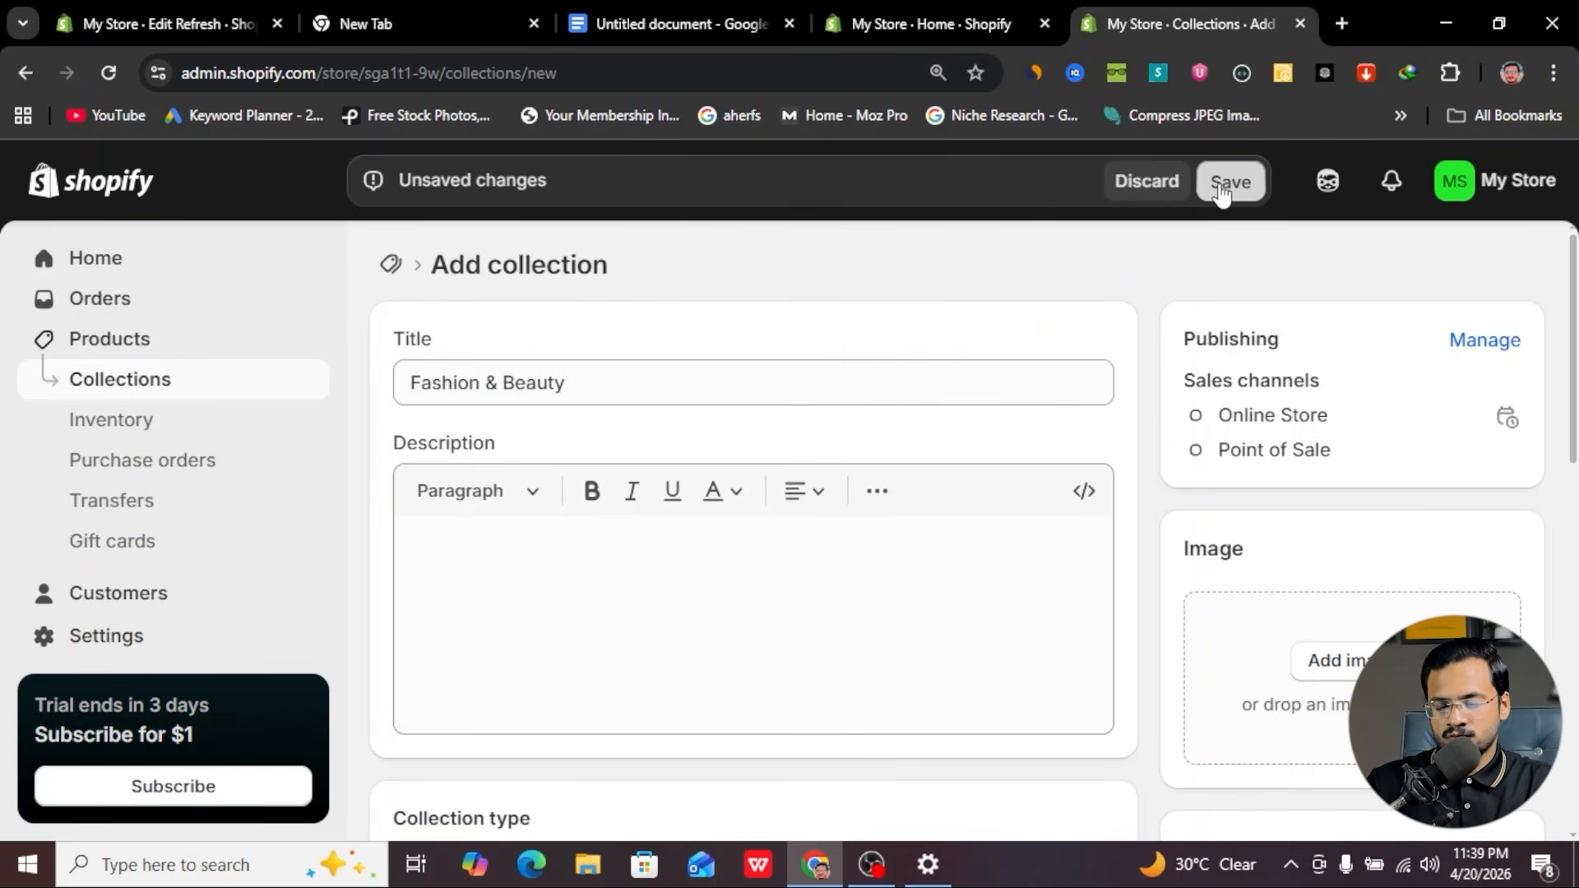
{"action": "triple_click", "coordinate": [609, 377]}
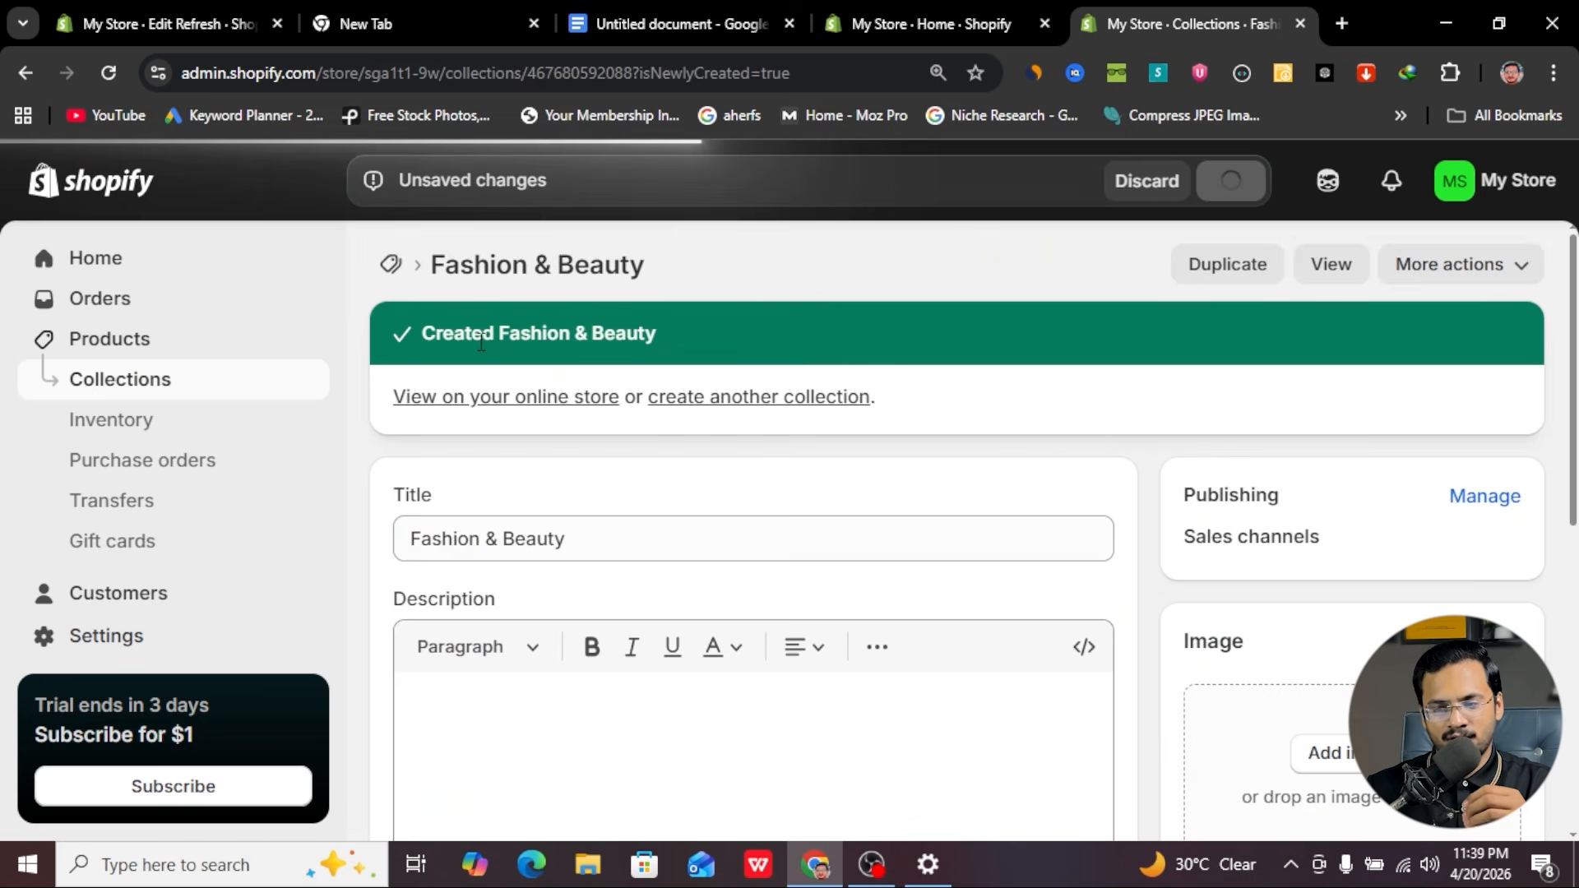
- Start a new product and title it "Best Mobile Phone Holder"
{"action": "left_click", "coordinate": [128, 357]}
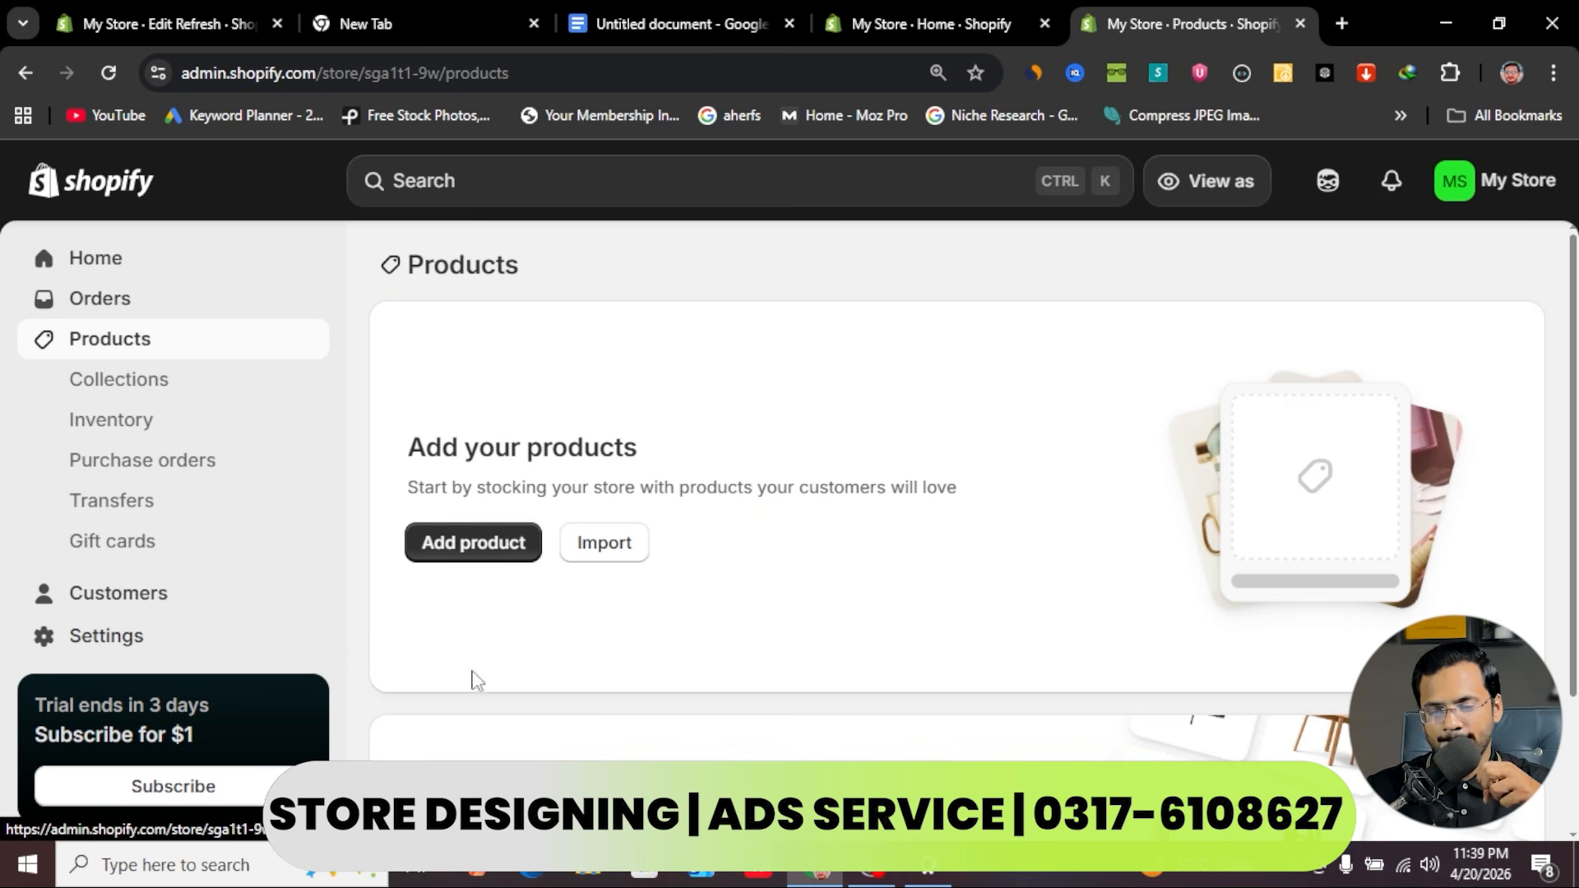
{"action": "left_click", "coordinate": [481, 559]}
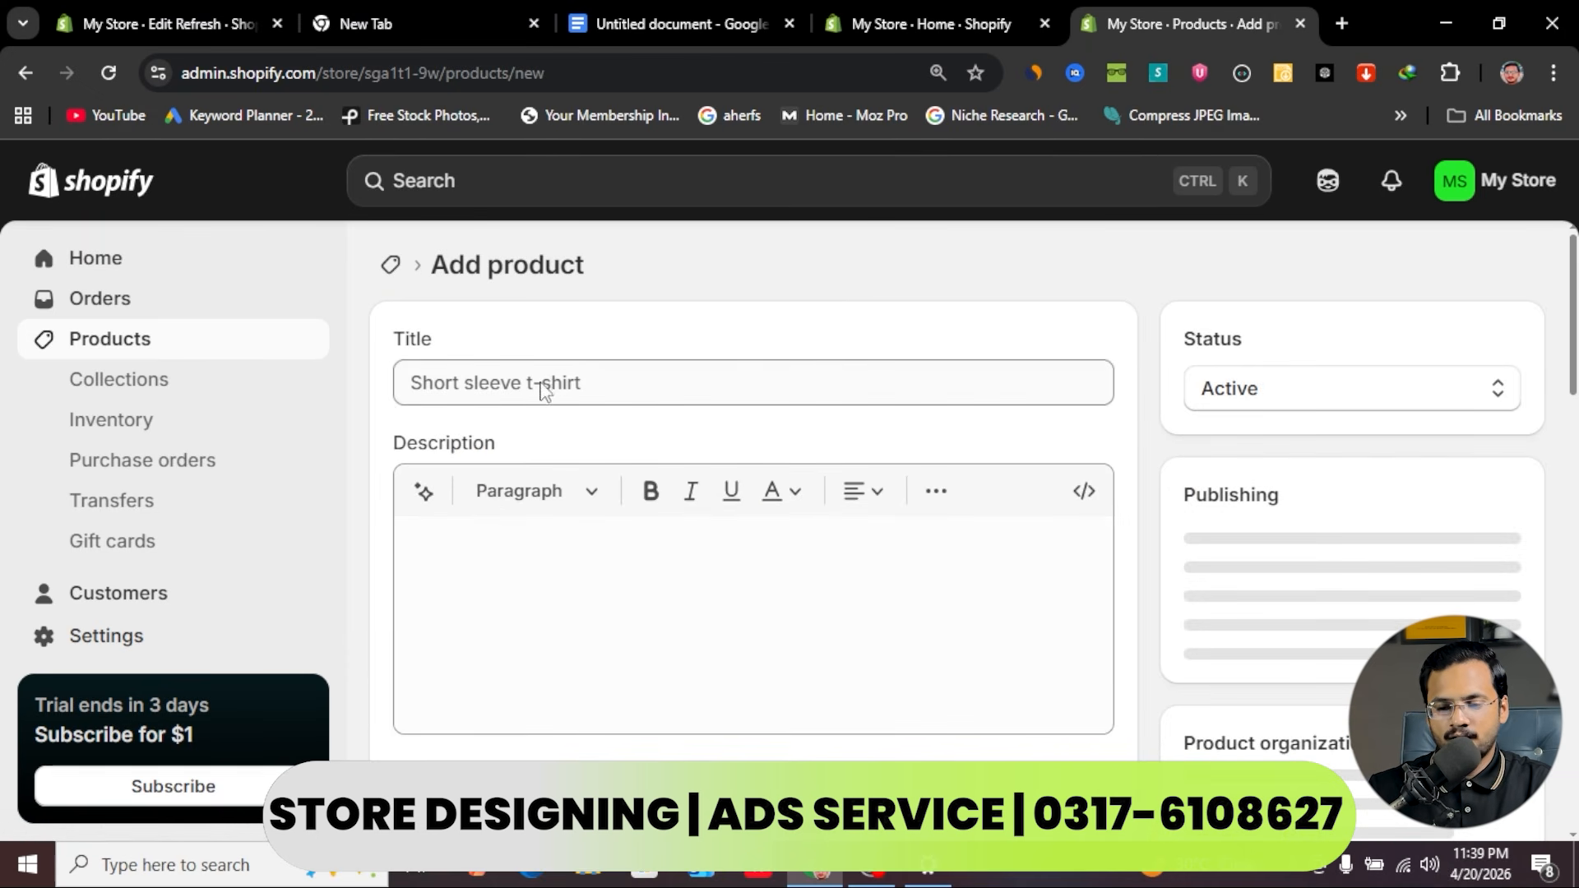
{"action": "left_click", "coordinate": [535, 389]}
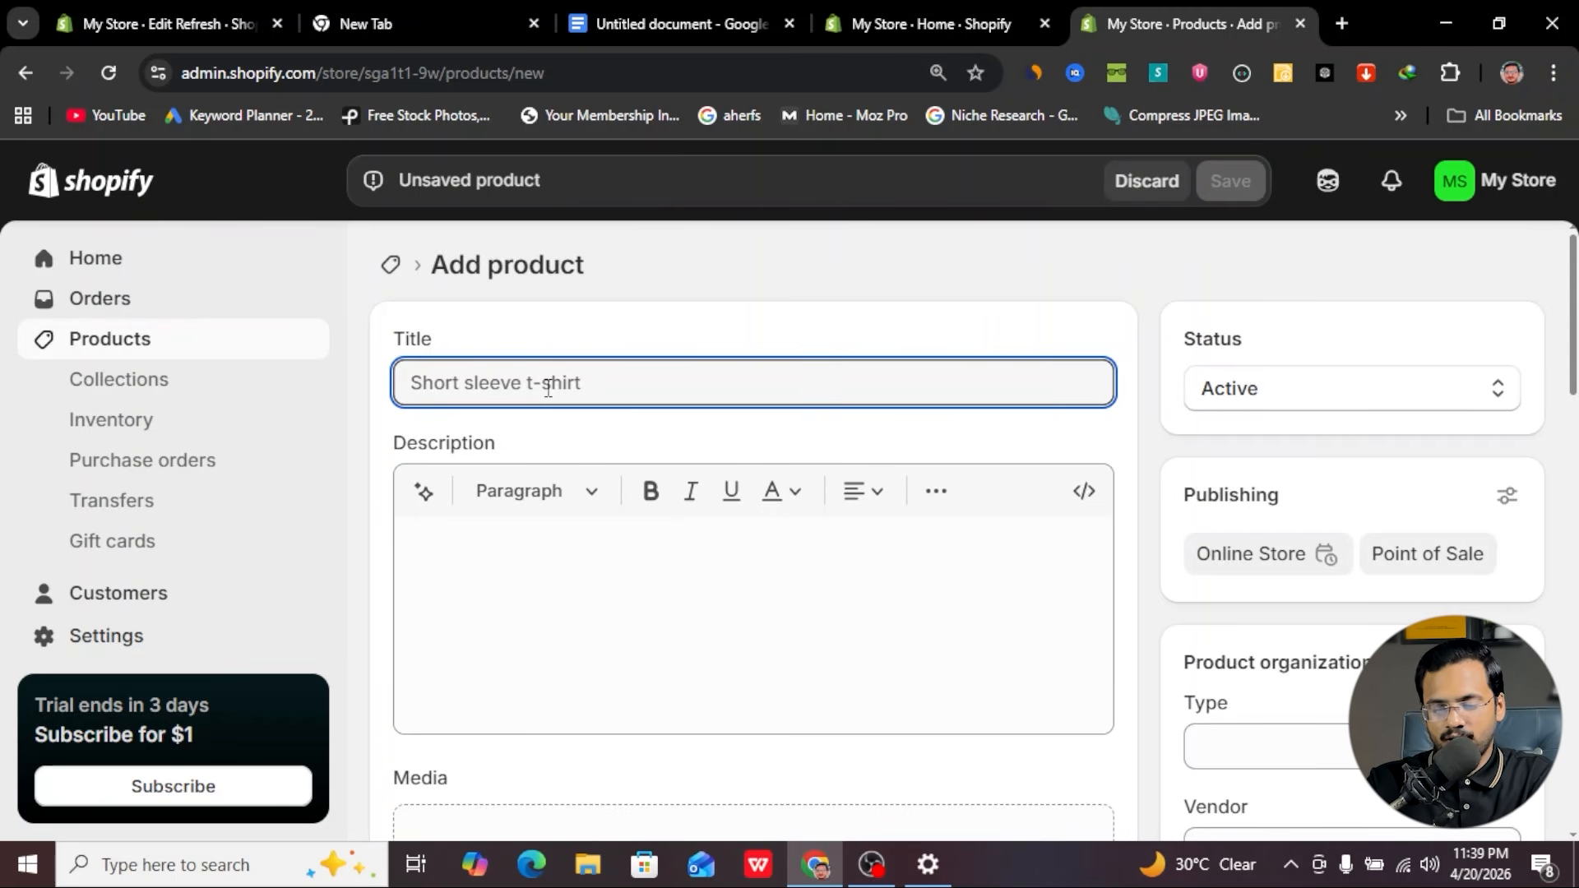
{"action": "type", "text": "Best Mobile Phone Holder"}
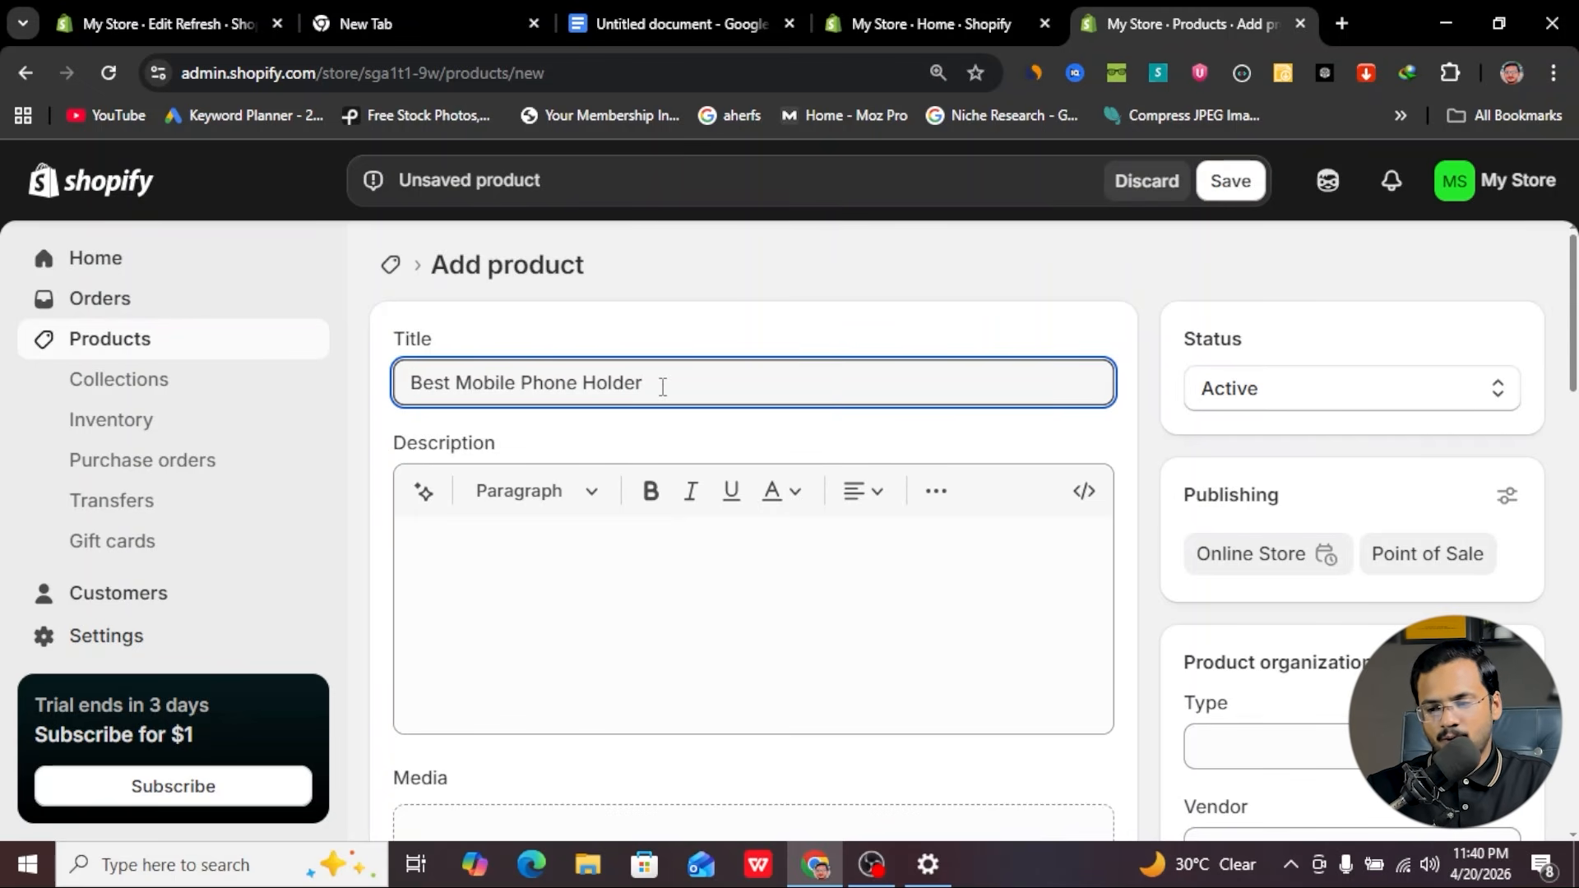
- Open ChatGPT in a new browser tab
{"action": "left_click", "coordinate": [1342, 23]}
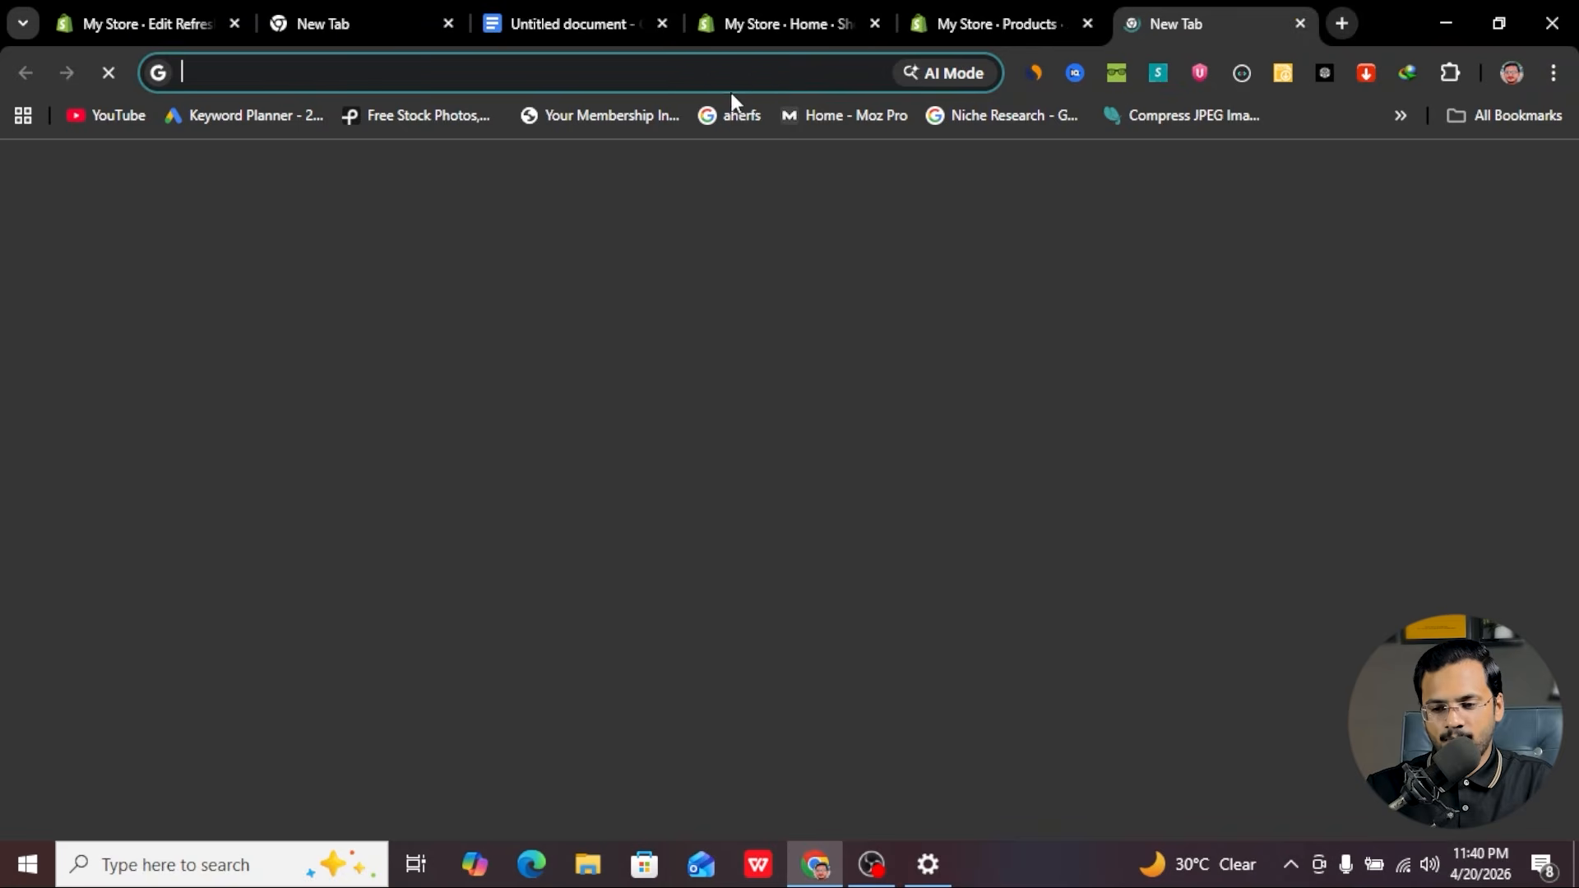
{"action": "left_click", "coordinate": [656, 86]}
{"action": "type", "text": "chat"}
{"action": "key", "text": "Return"}
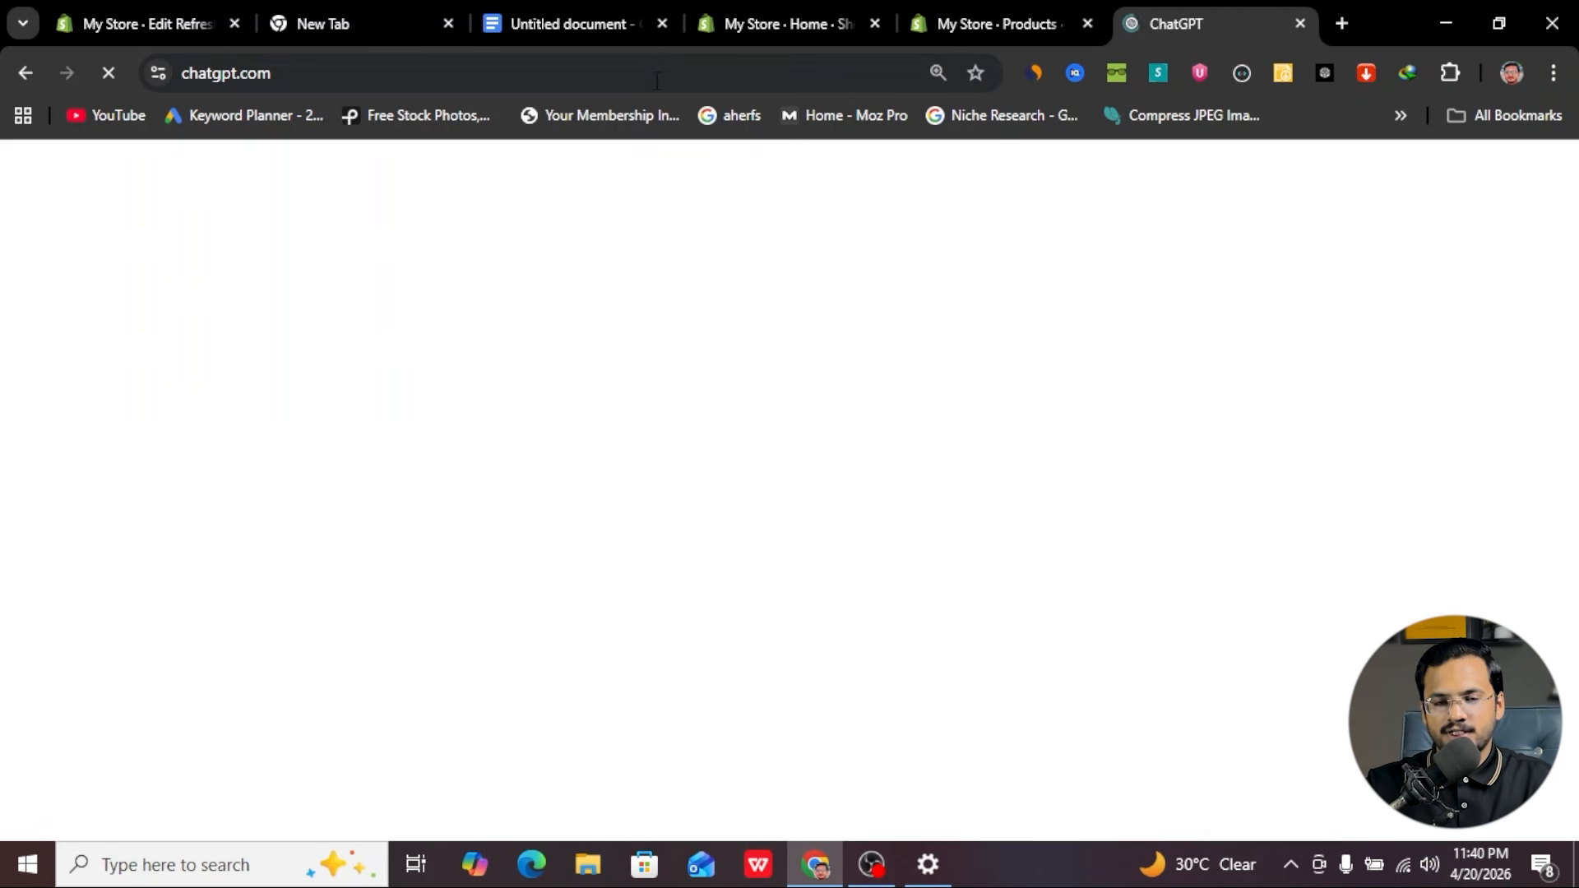
- Copy the product title and send ChatGPT the prompt 'muje shopify me product listing krni he description write kr ke do "Best Mobile Phone Holder"'
{"action": "left_click", "coordinate": [307, 22]}
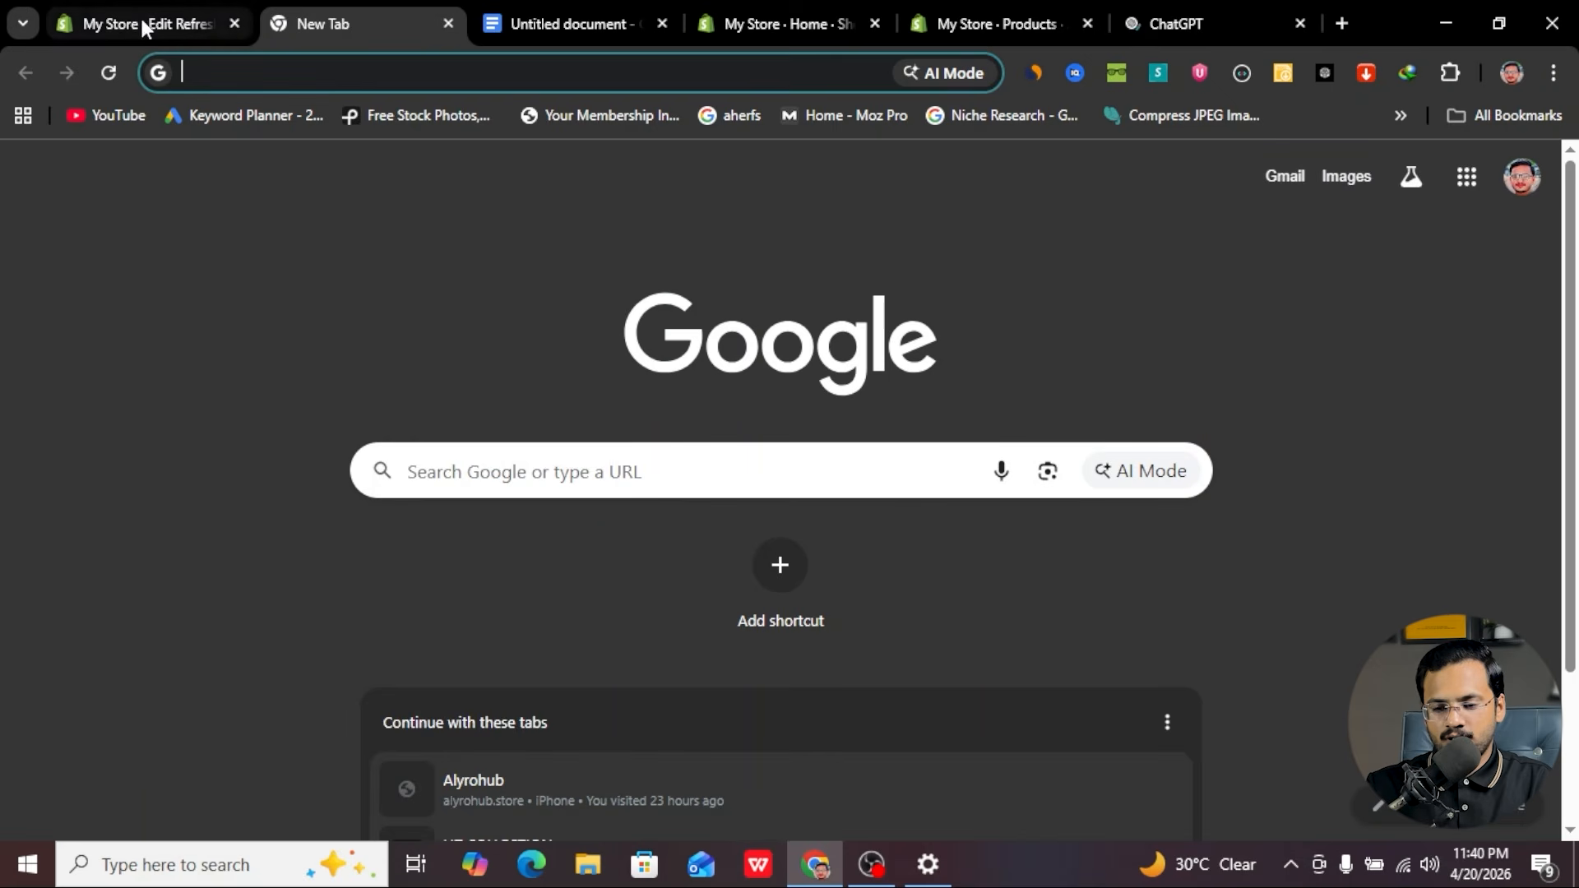
{"action": "left_click", "coordinate": [978, 23]}
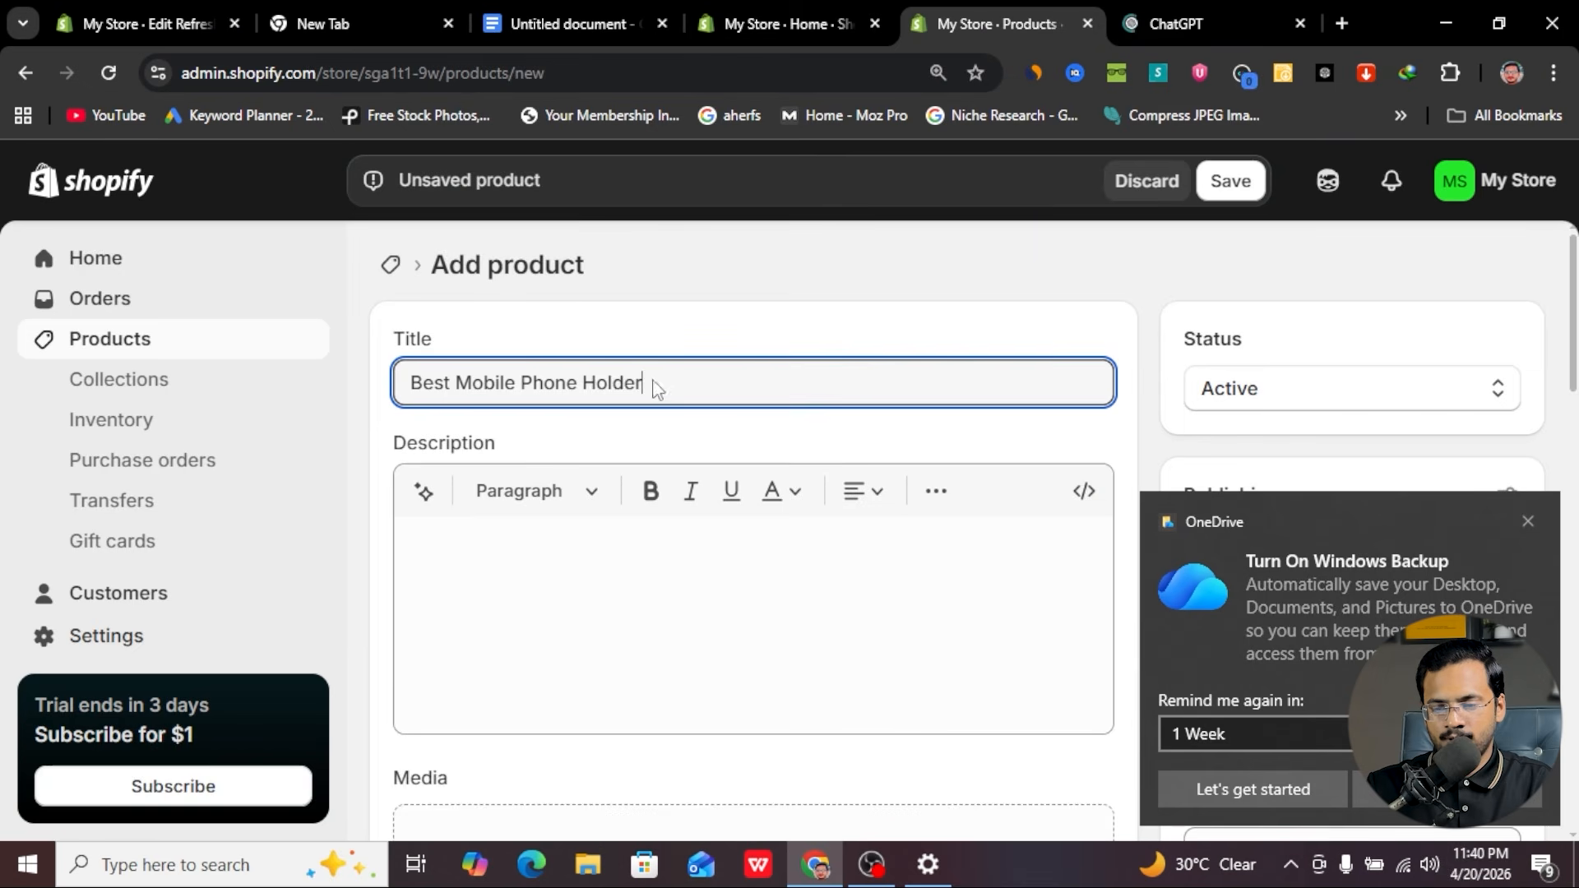
{"action": "key", "text": "ctrl+a"}
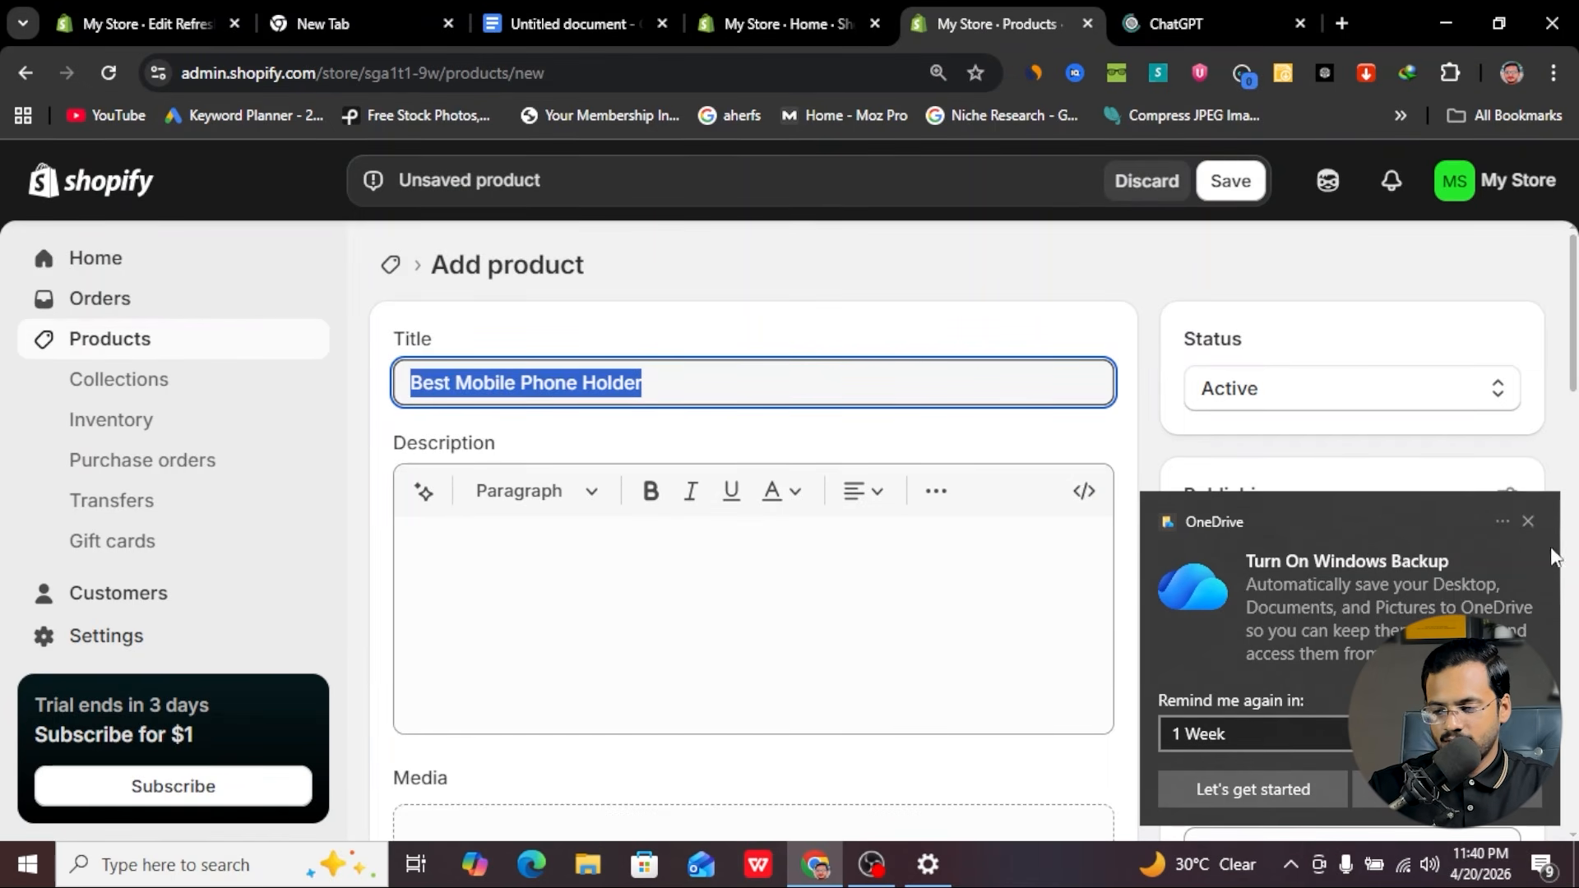
{"action": "left_click", "coordinate": [1529, 521]}
{"action": "left_click", "coordinate": [1168, 23]}
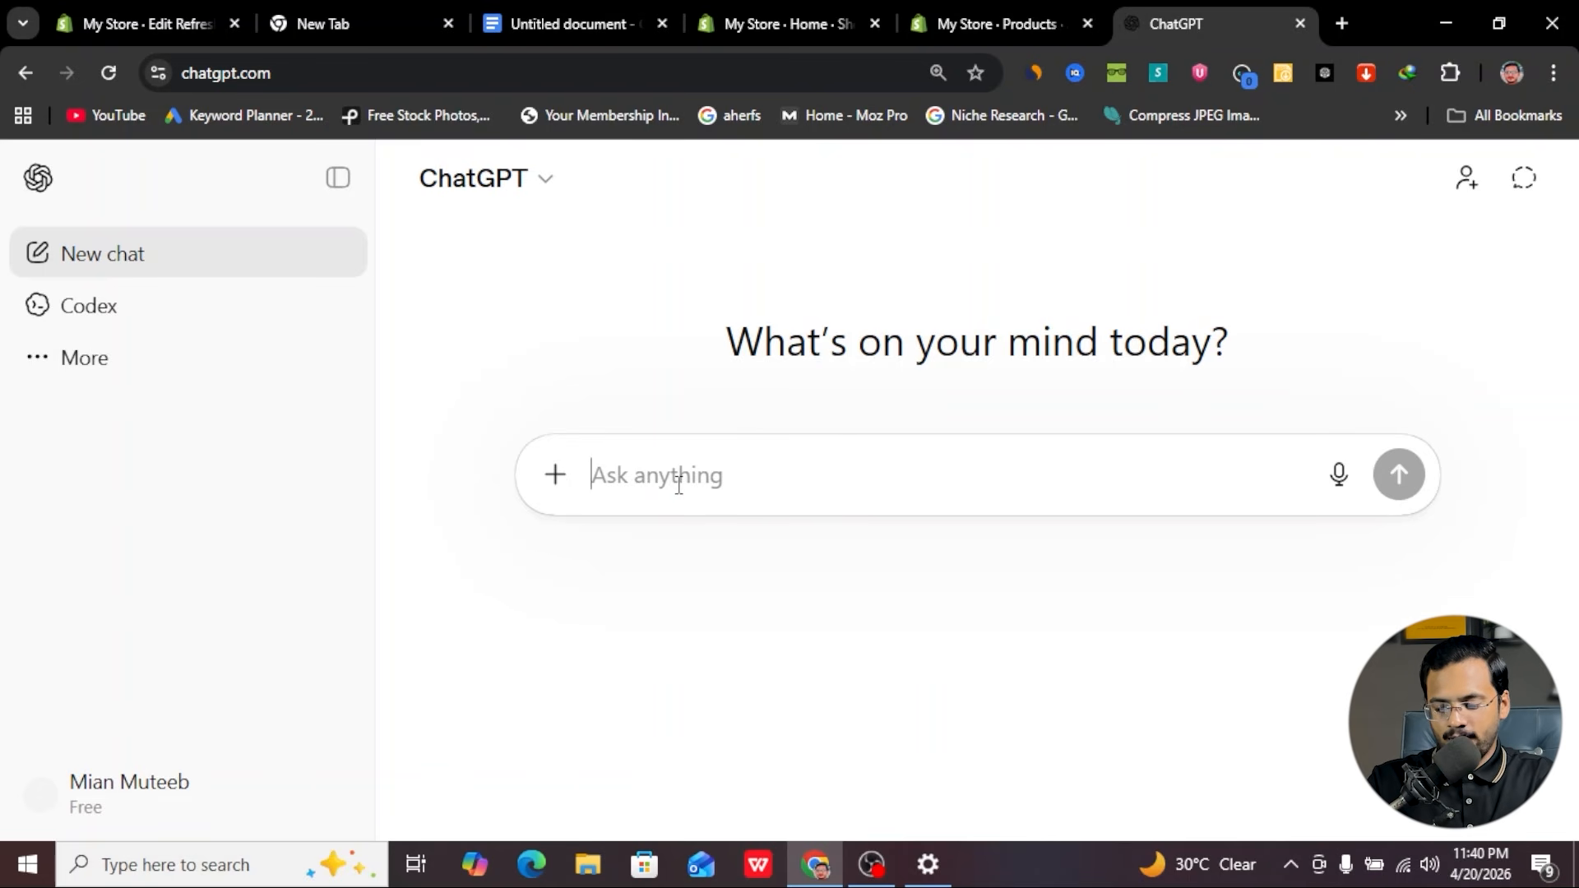
{"action": "type", "text": "muje shopify me product listing krni he description write kr ke do \"Best Mobile Phone Holder\""}
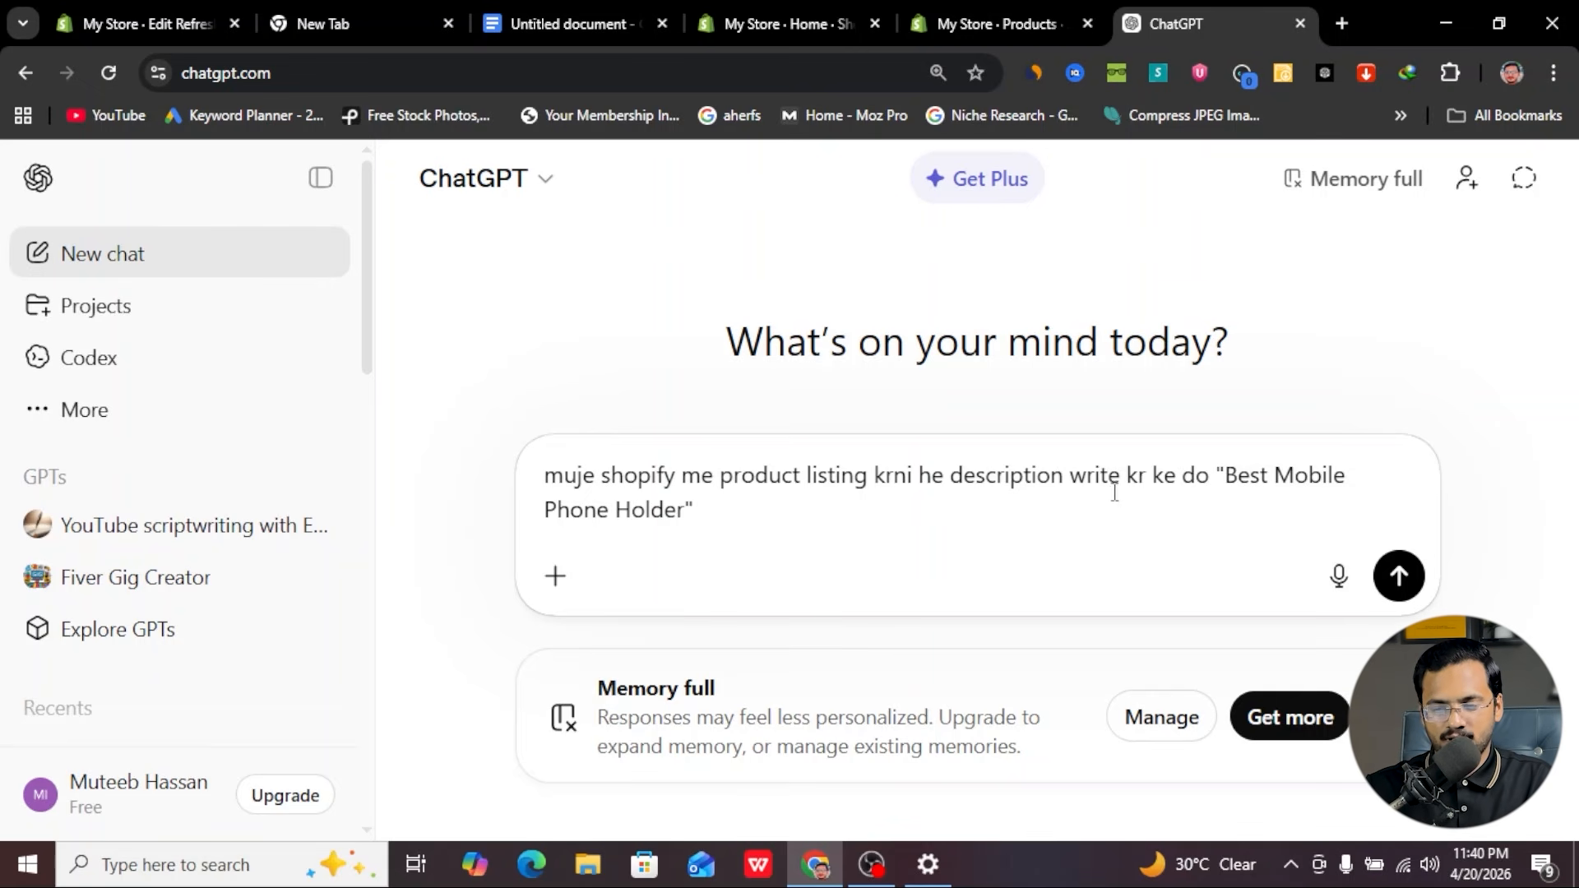
{"action": "key", "text": "Return"}
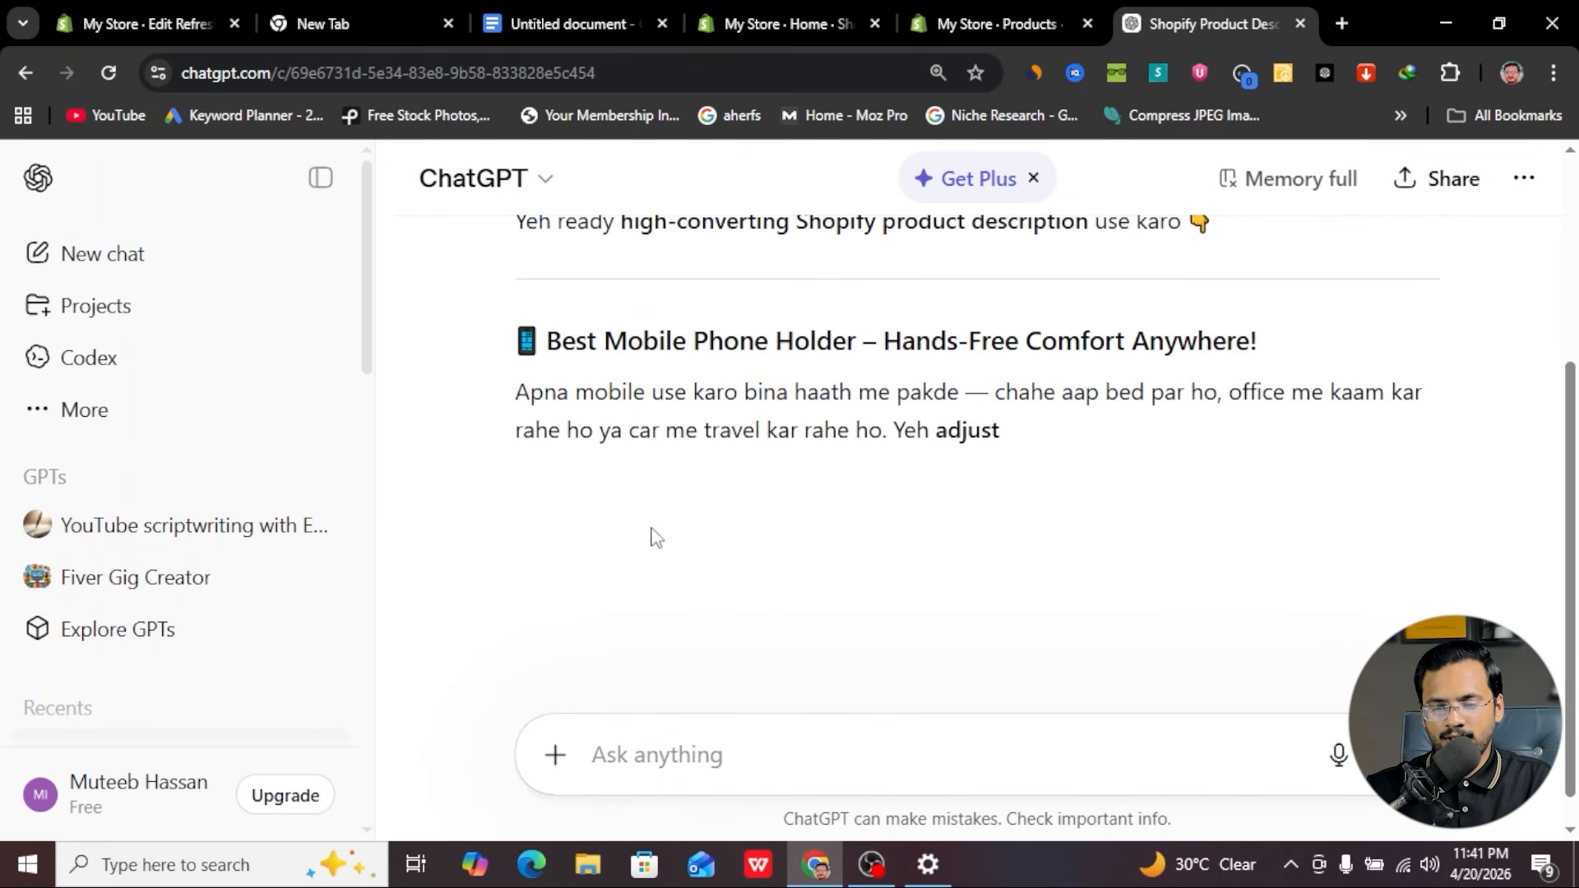
- Copy the "Best Mobile Phone Holder – Hands-Free Comfort Anywhere!" heading and intro paragraph from the ChatGPT reply into the Shopify product description
{"action": "scroll", "coordinate": [616, 458], "scroll_direction": "up", "scroll_amount": 2}
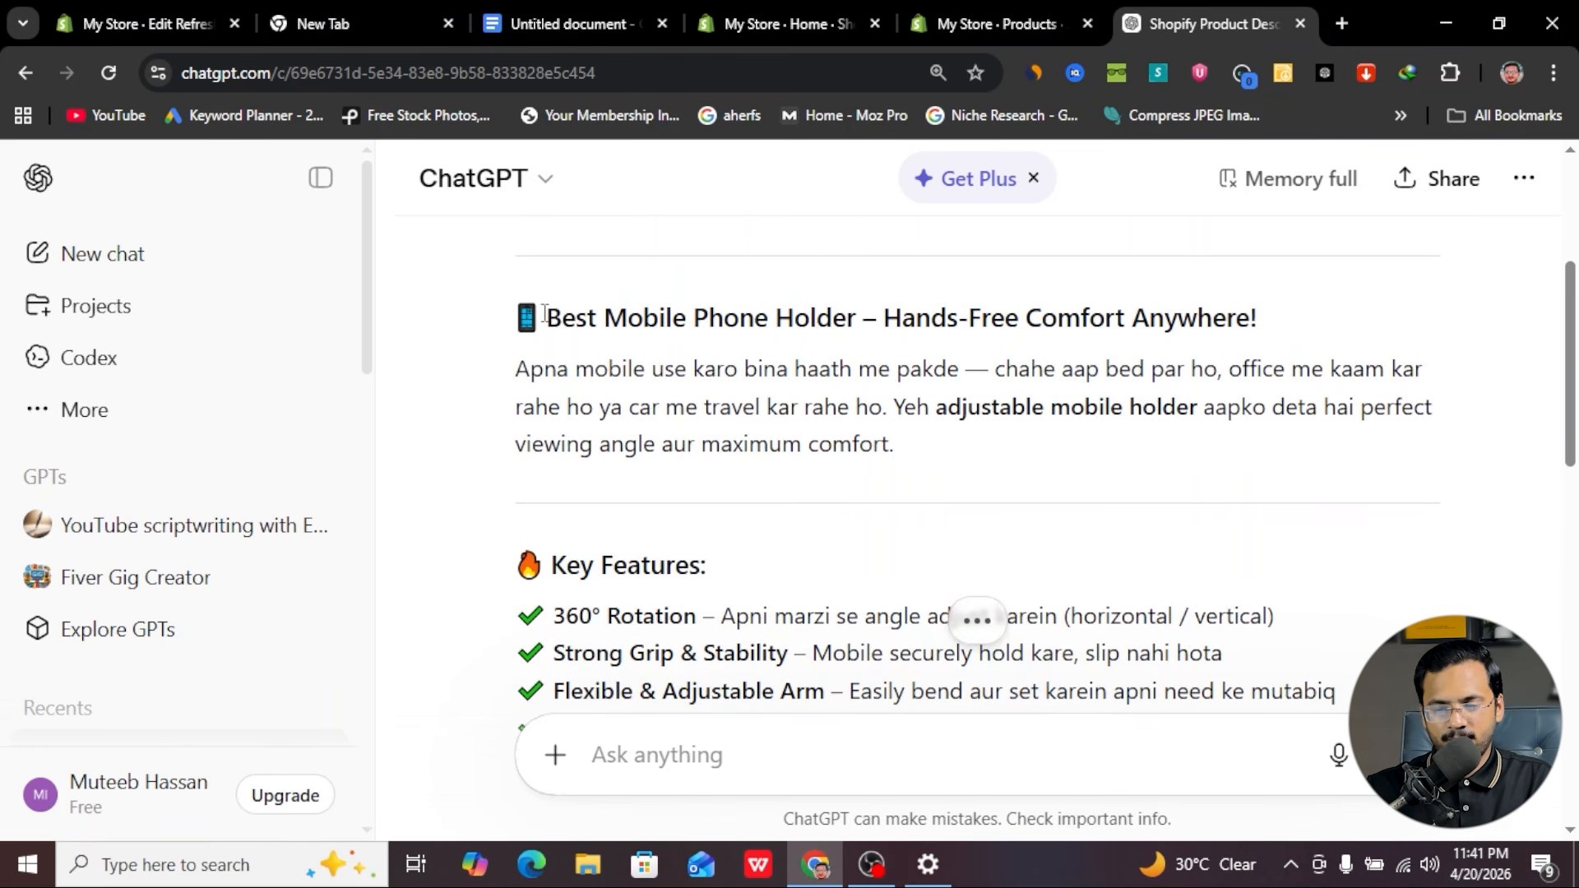
{"action": "left_click_drag", "start_coordinate": [517, 319], "coordinate": [905, 457]}
{"action": "key", "text": "ctrl+c"}
{"action": "left_click", "coordinate": [966, 26]}
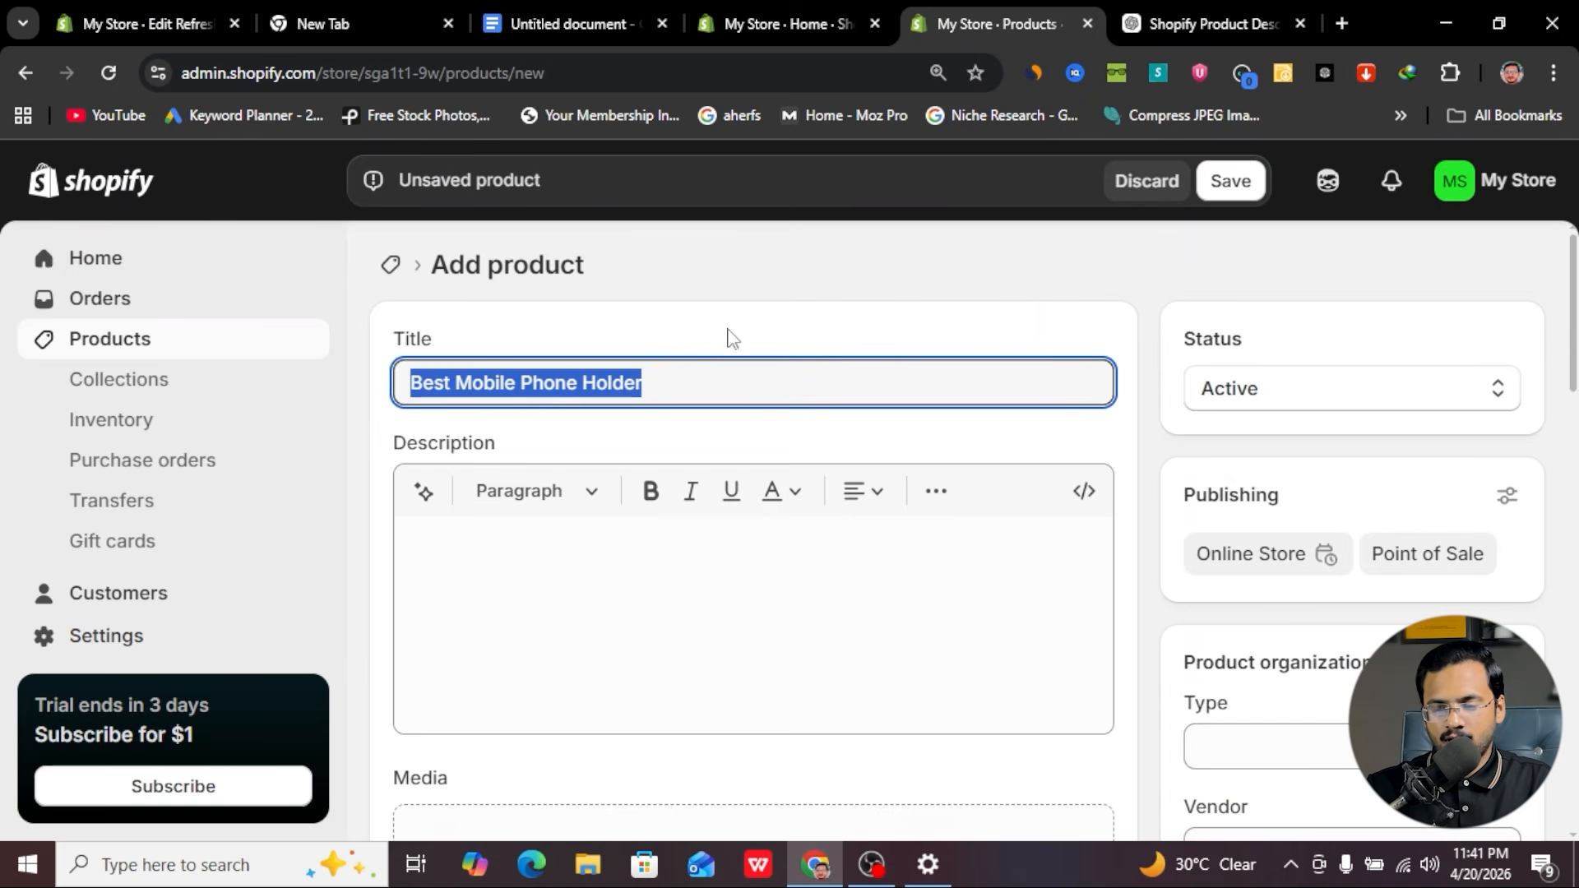
{"action": "left_click", "coordinate": [547, 573]}
{"action": "key", "text": "ctrl+v"}
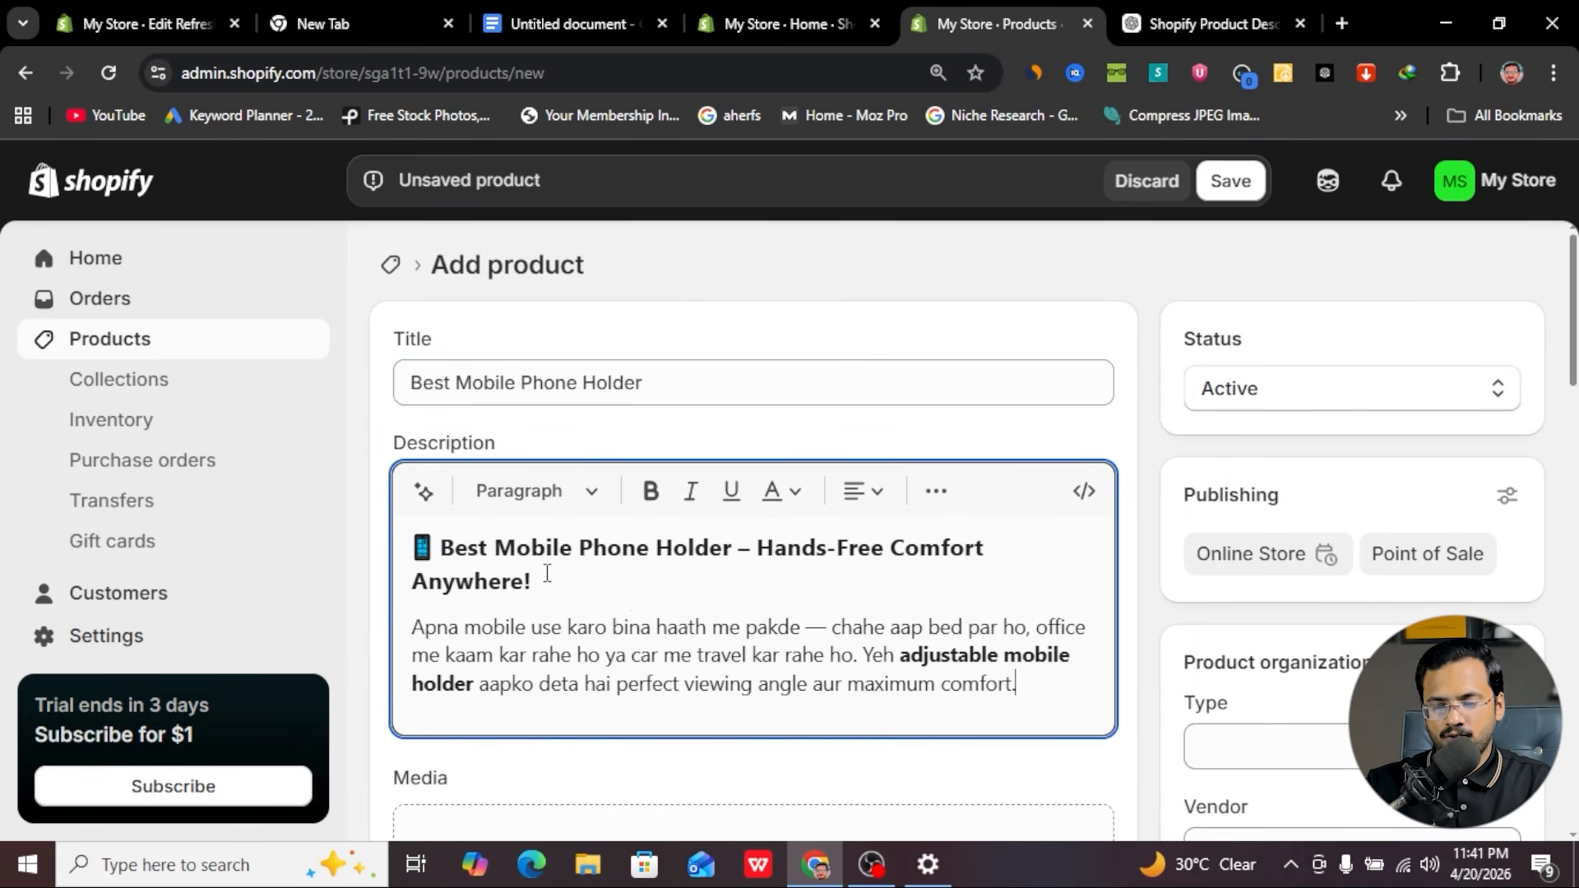
- Copy the Key Features section from the ChatGPT reply onto a new line below the intro paragraph in the product description
{"action": "scroll", "coordinate": [661, 635], "scroll_direction": "down", "scroll_amount": 2}
{"action": "key", "text": "Return"}
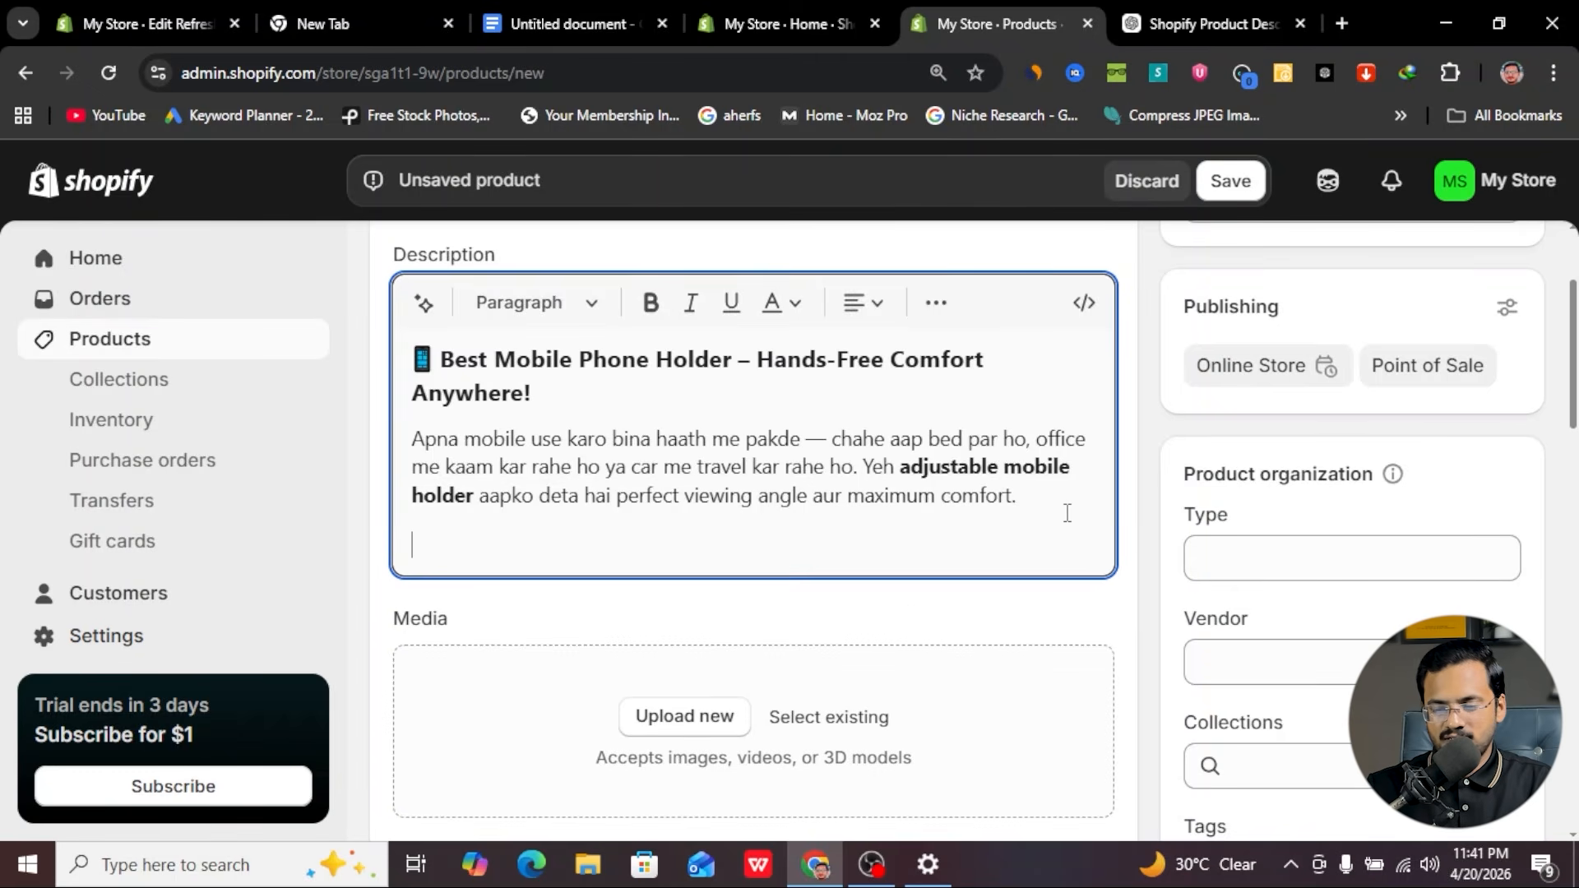
{"action": "left_click", "coordinate": [1177, 7]}
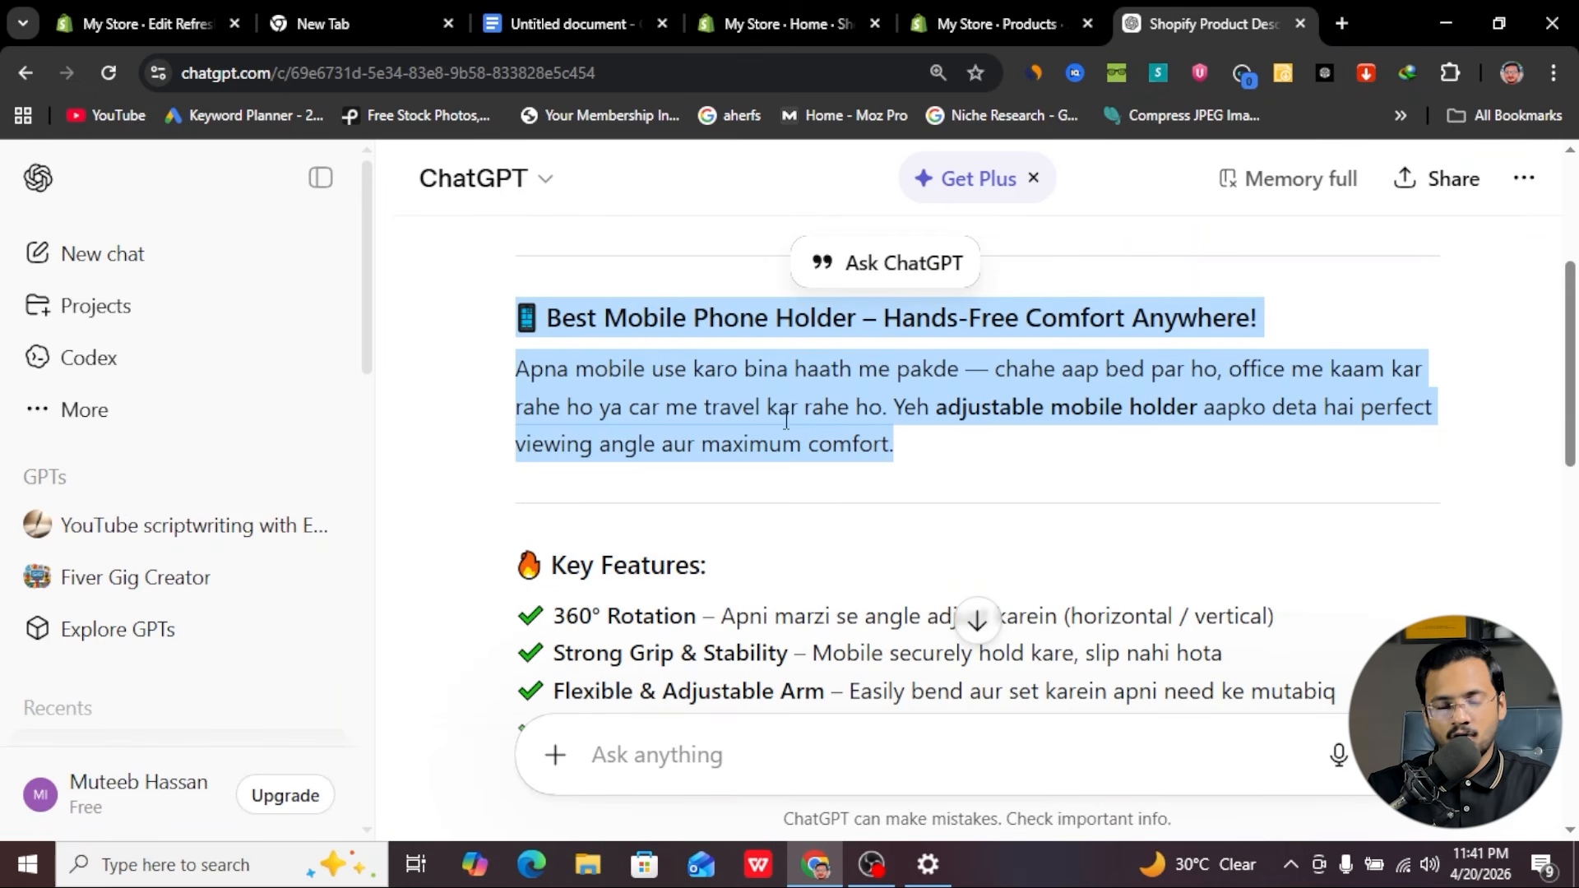
{"action": "scroll", "coordinate": [705, 605], "scroll_direction": "down", "scroll_amount": 4}
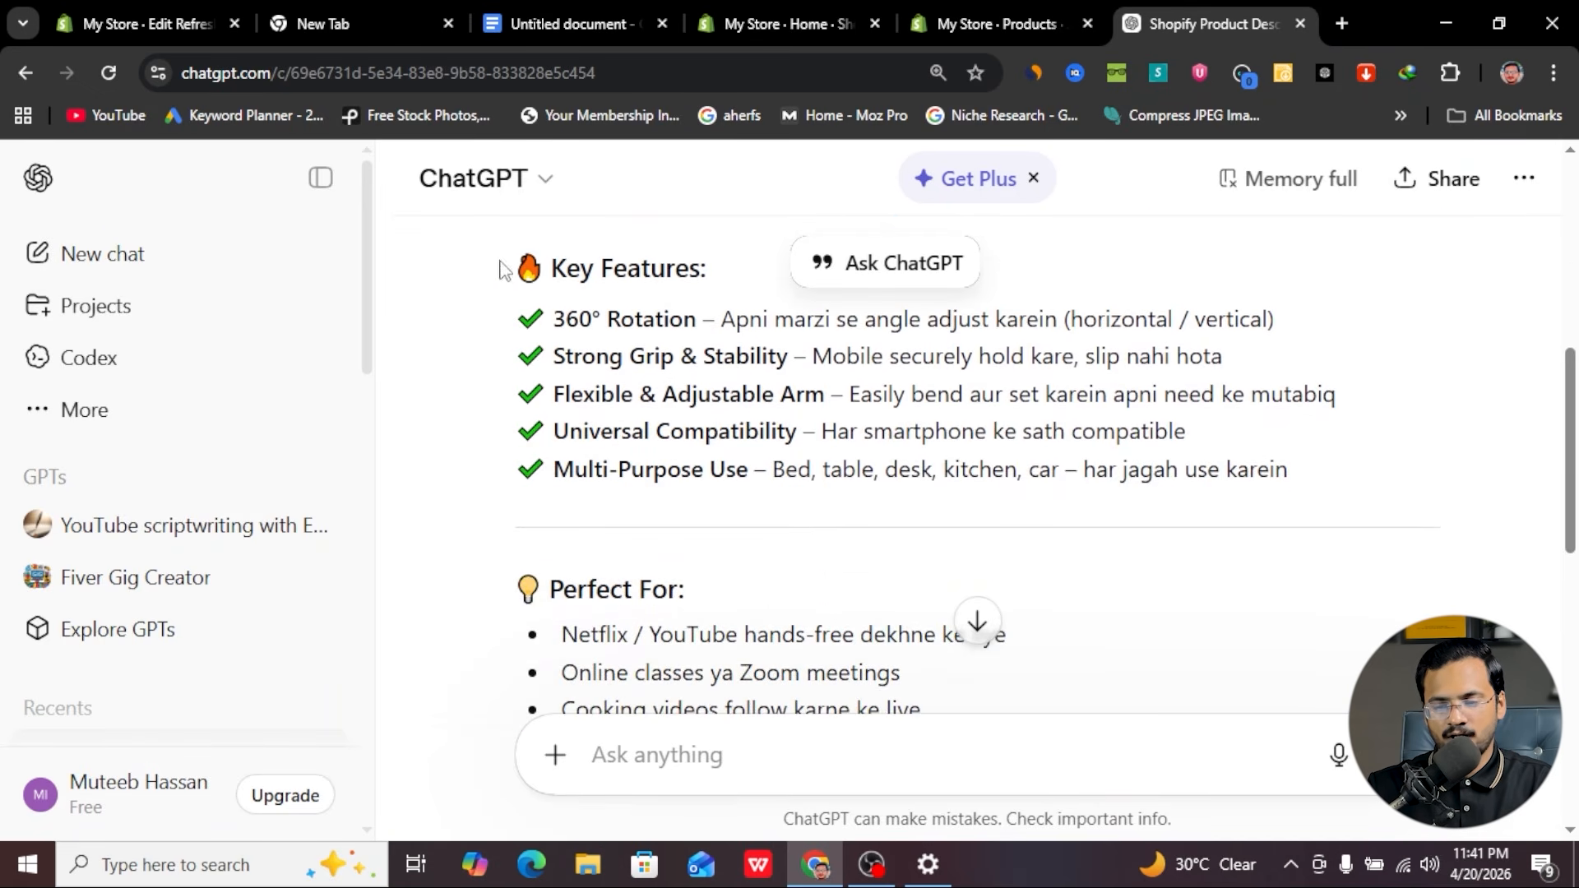
{"action": "left_click_drag", "start_coordinate": [504, 270], "coordinate": [1324, 483]}
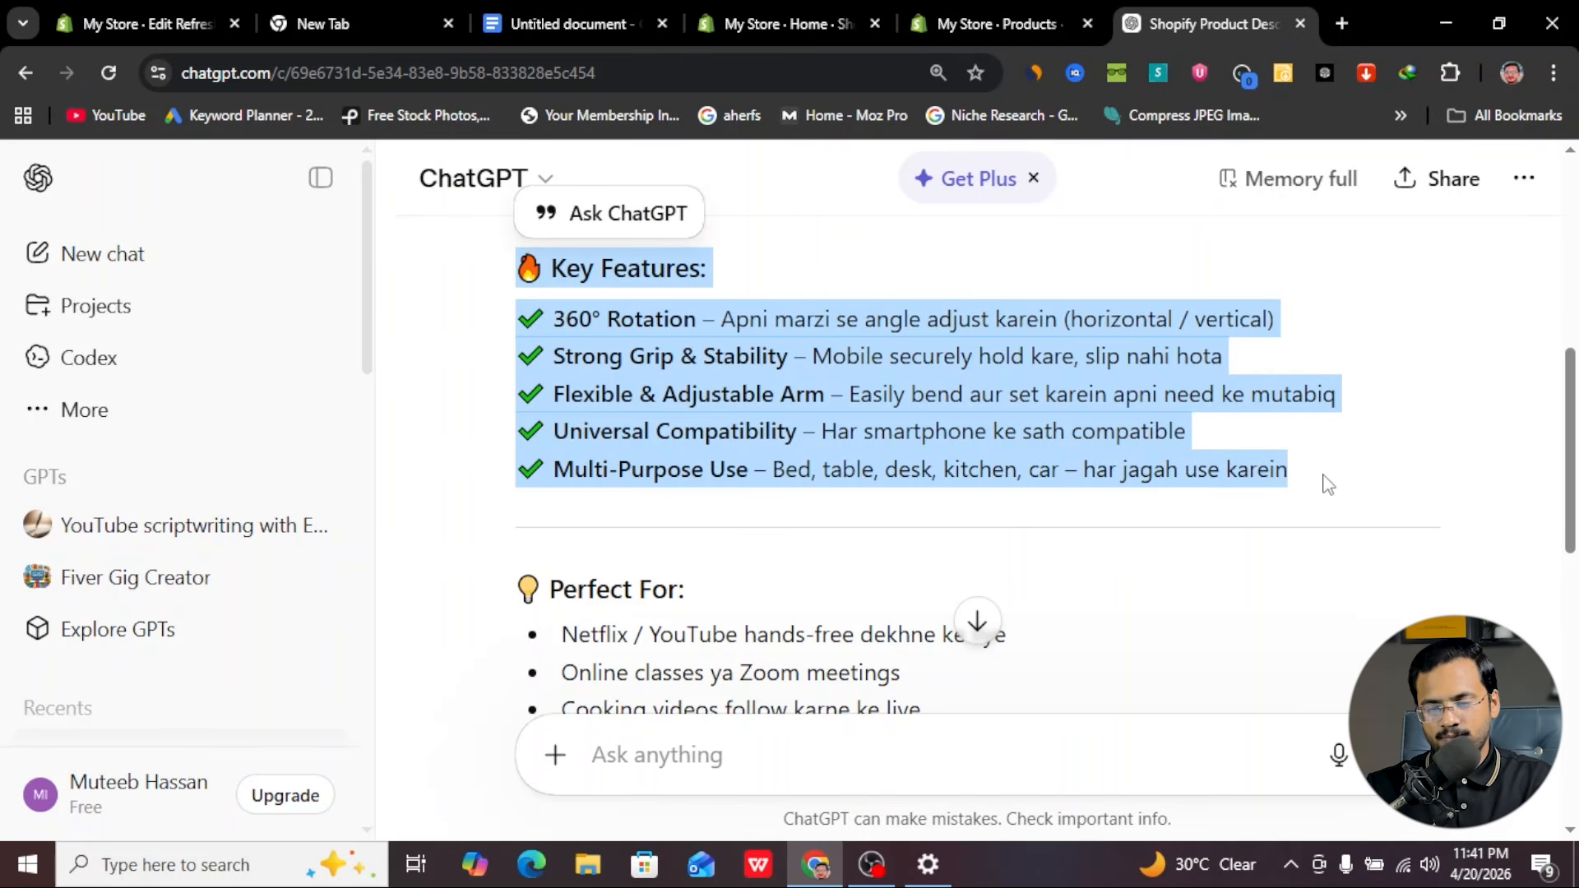
{"action": "left_click", "coordinate": [977, 12]}
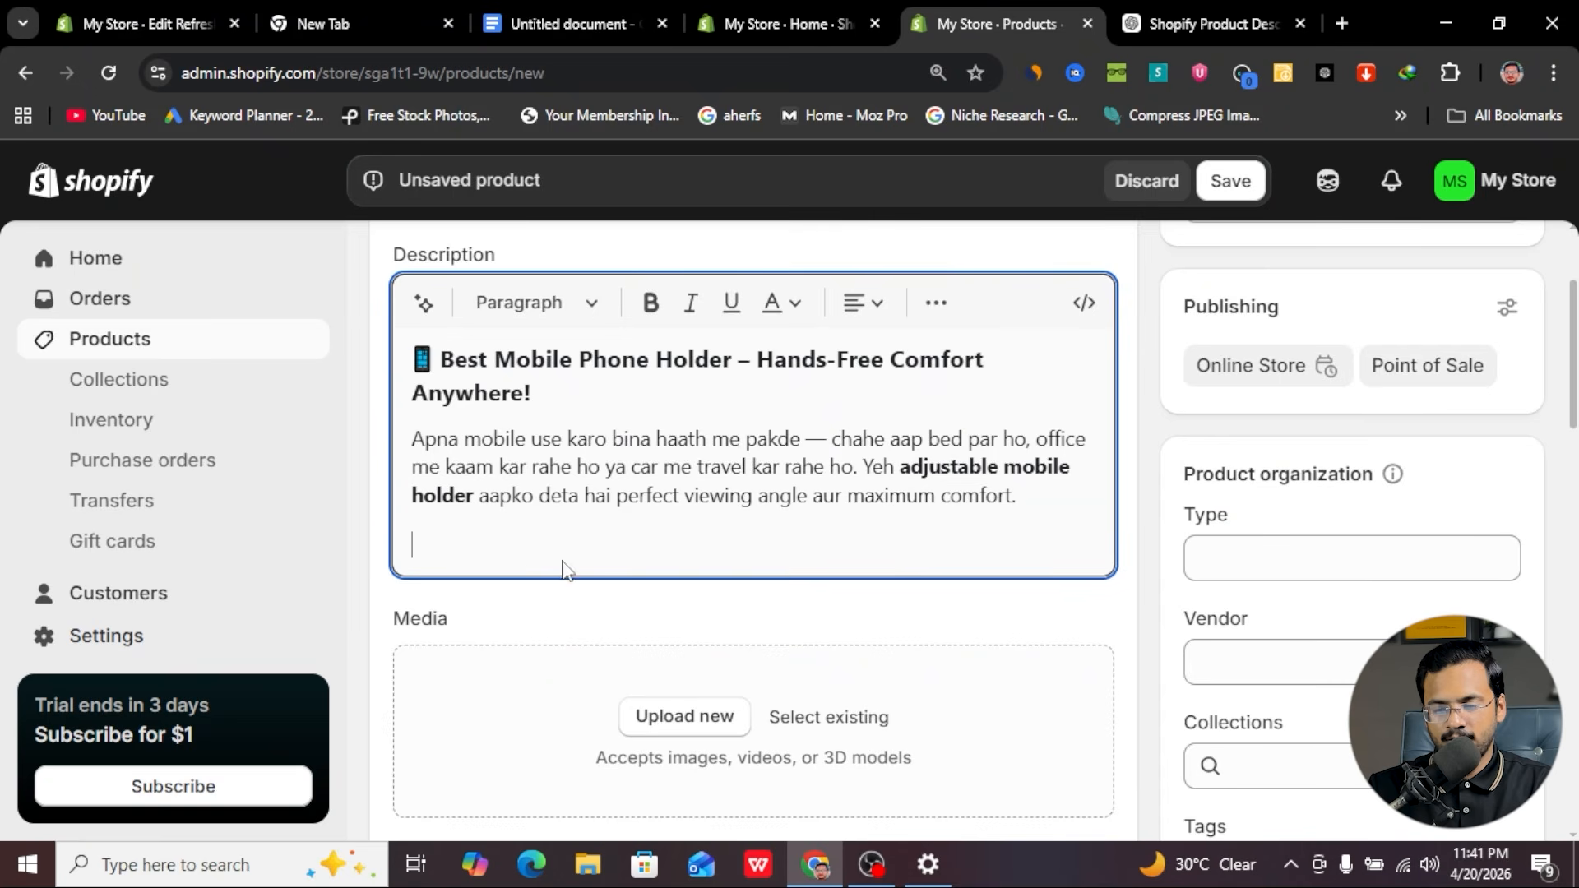
{"action": "key", "text": "ctrl+v"}
{"action": "scroll", "coordinate": [756, 485], "scroll_direction": "down", "scroll_amount": 1}
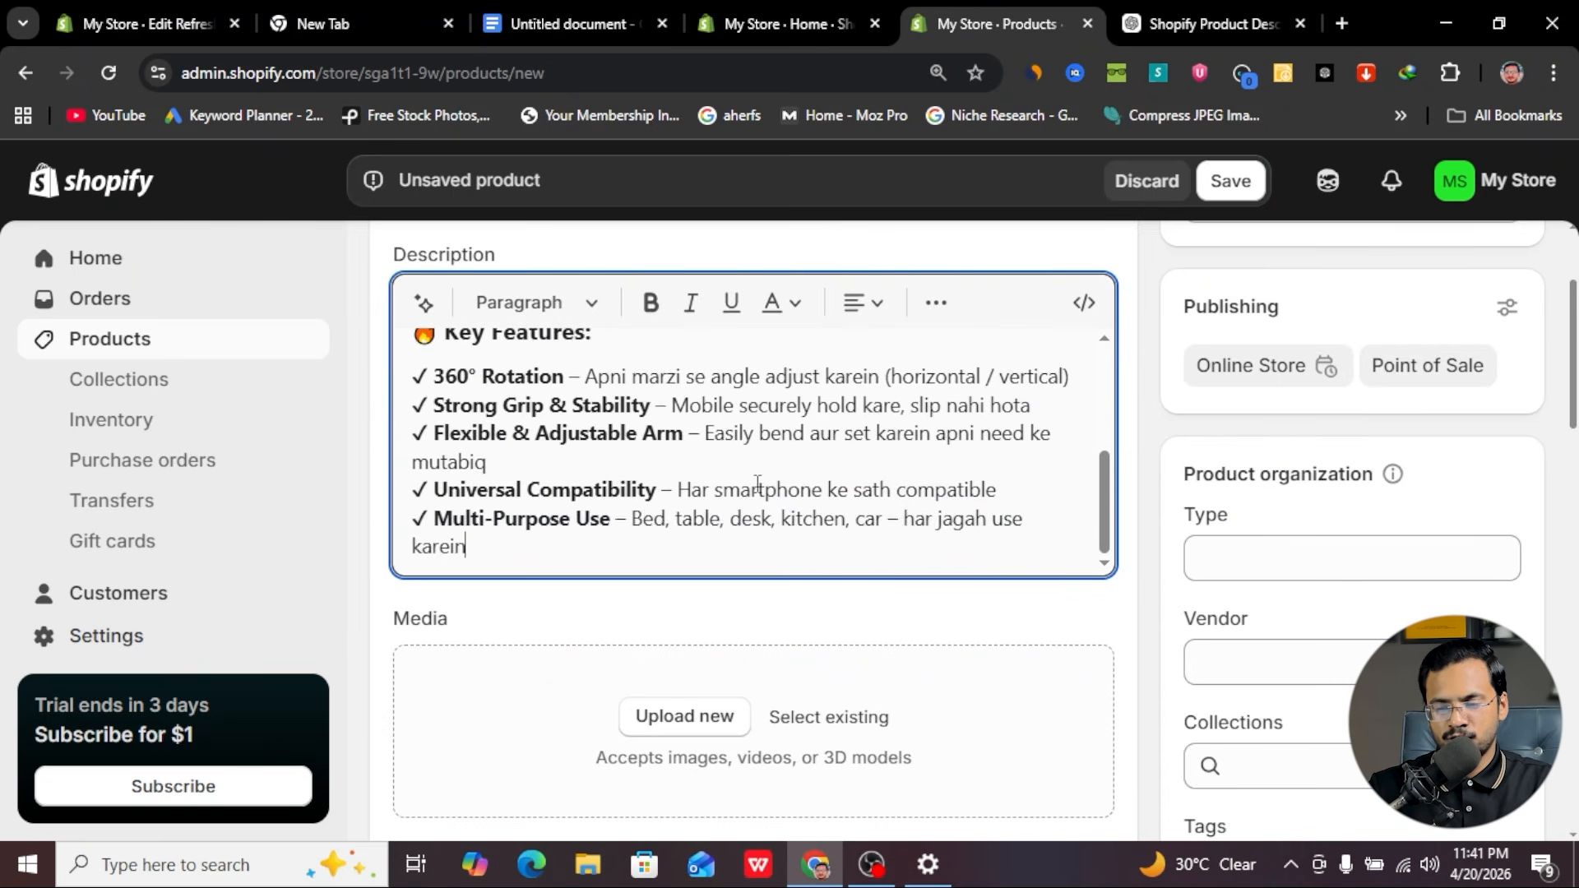
- Copy the Delivery Info section from the ChatGPT reply to the end of the Shopify product description, below Key Features
{"action": "scroll", "coordinate": [695, 514], "scroll_direction": "down", "scroll_amount": 1}
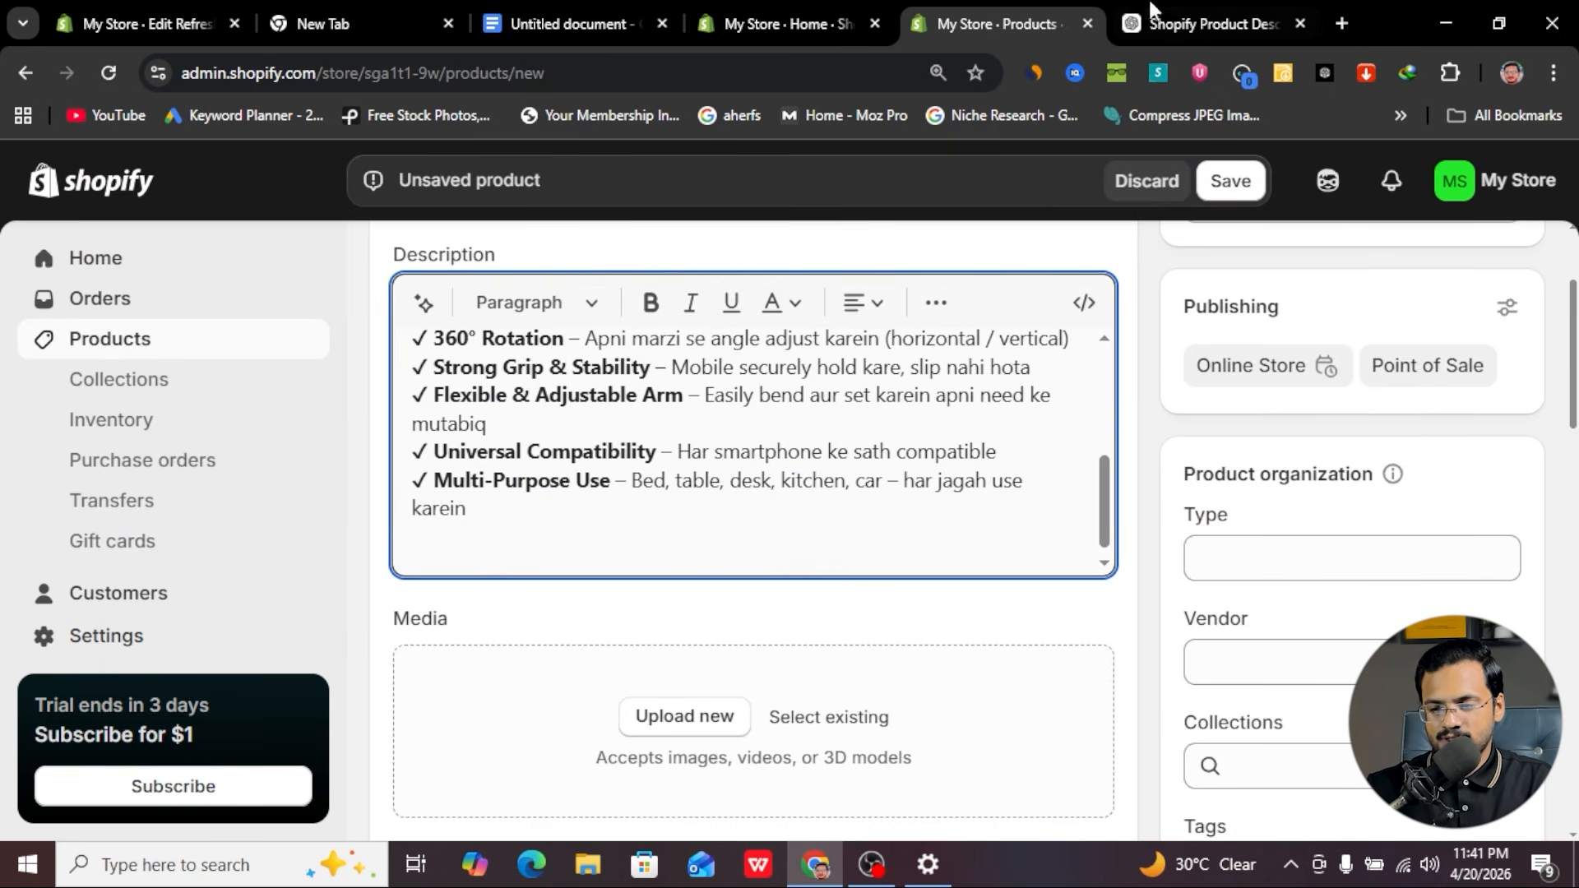
{"action": "left_click", "coordinate": [1193, 23]}
{"action": "scroll", "coordinate": [880, 403], "scroll_direction": "down", "scroll_amount": 3}
{"action": "scroll", "coordinate": [880, 403], "scroll_direction": "down", "scroll_amount": 3}
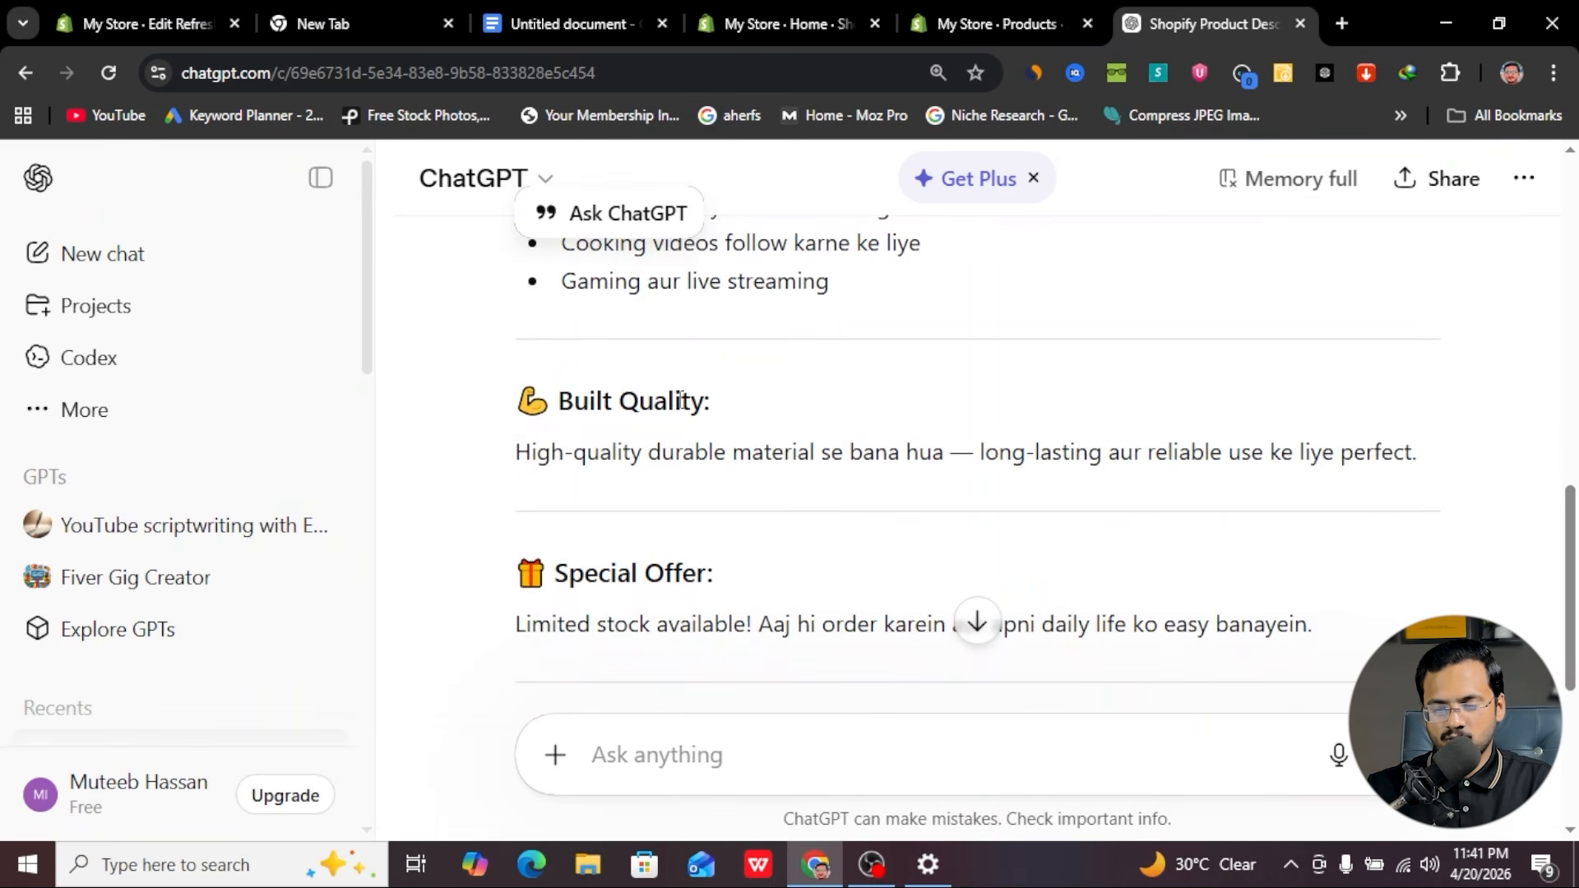
{"action": "scroll", "coordinate": [680, 399], "scroll_direction": "down", "scroll_amount": 3}
{"action": "scroll", "coordinate": [678, 426], "scroll_direction": "down", "scroll_amount": 2}
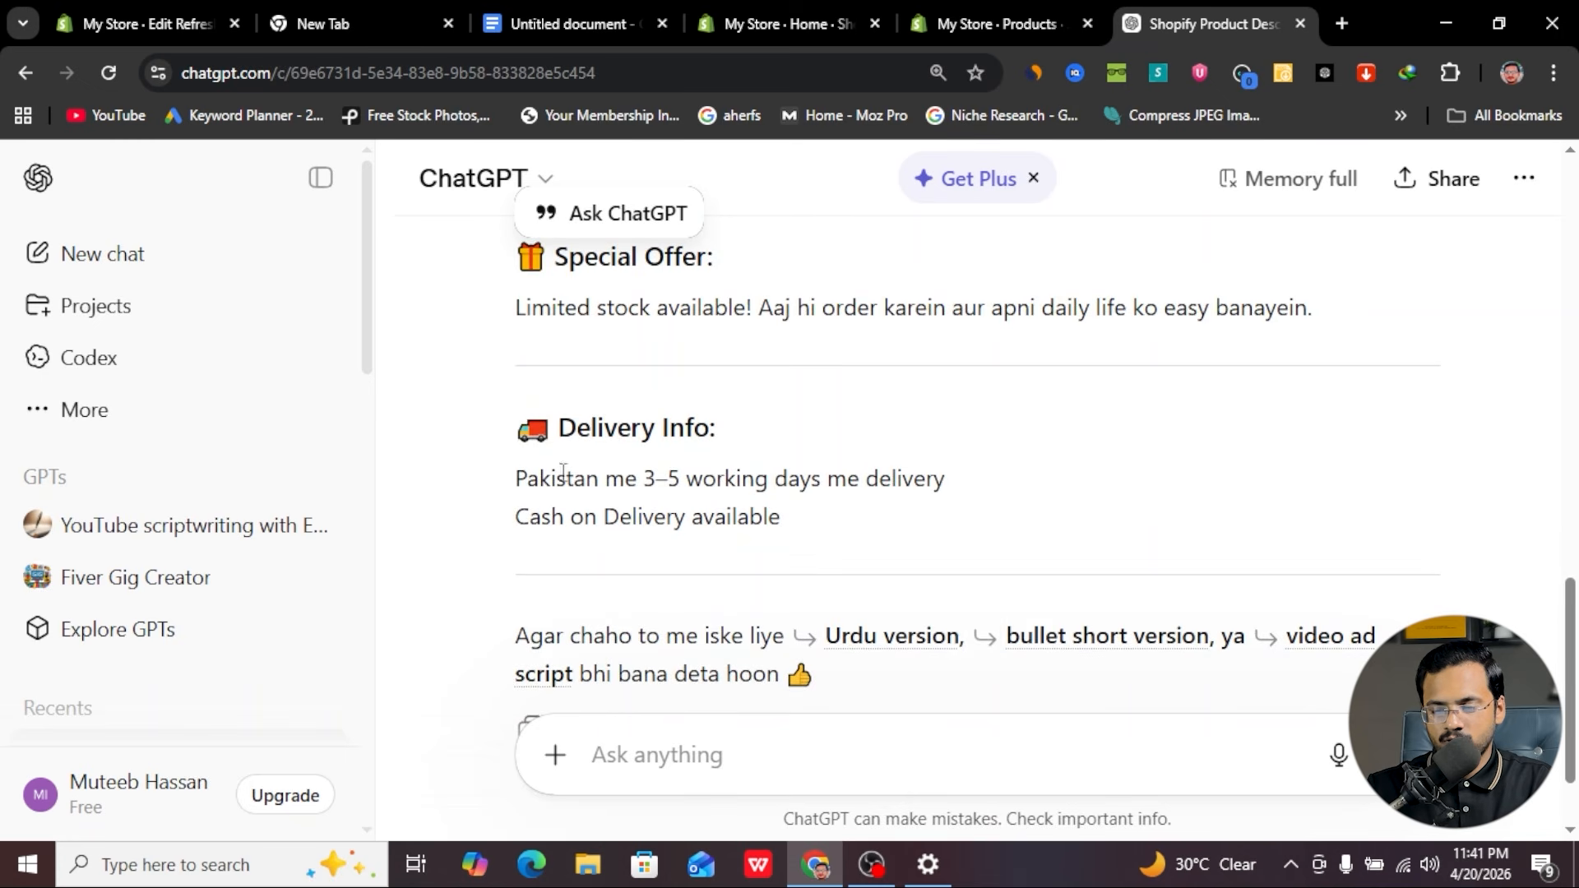
{"action": "left_click_drag", "start_coordinate": [518, 421], "coordinate": [814, 529]}
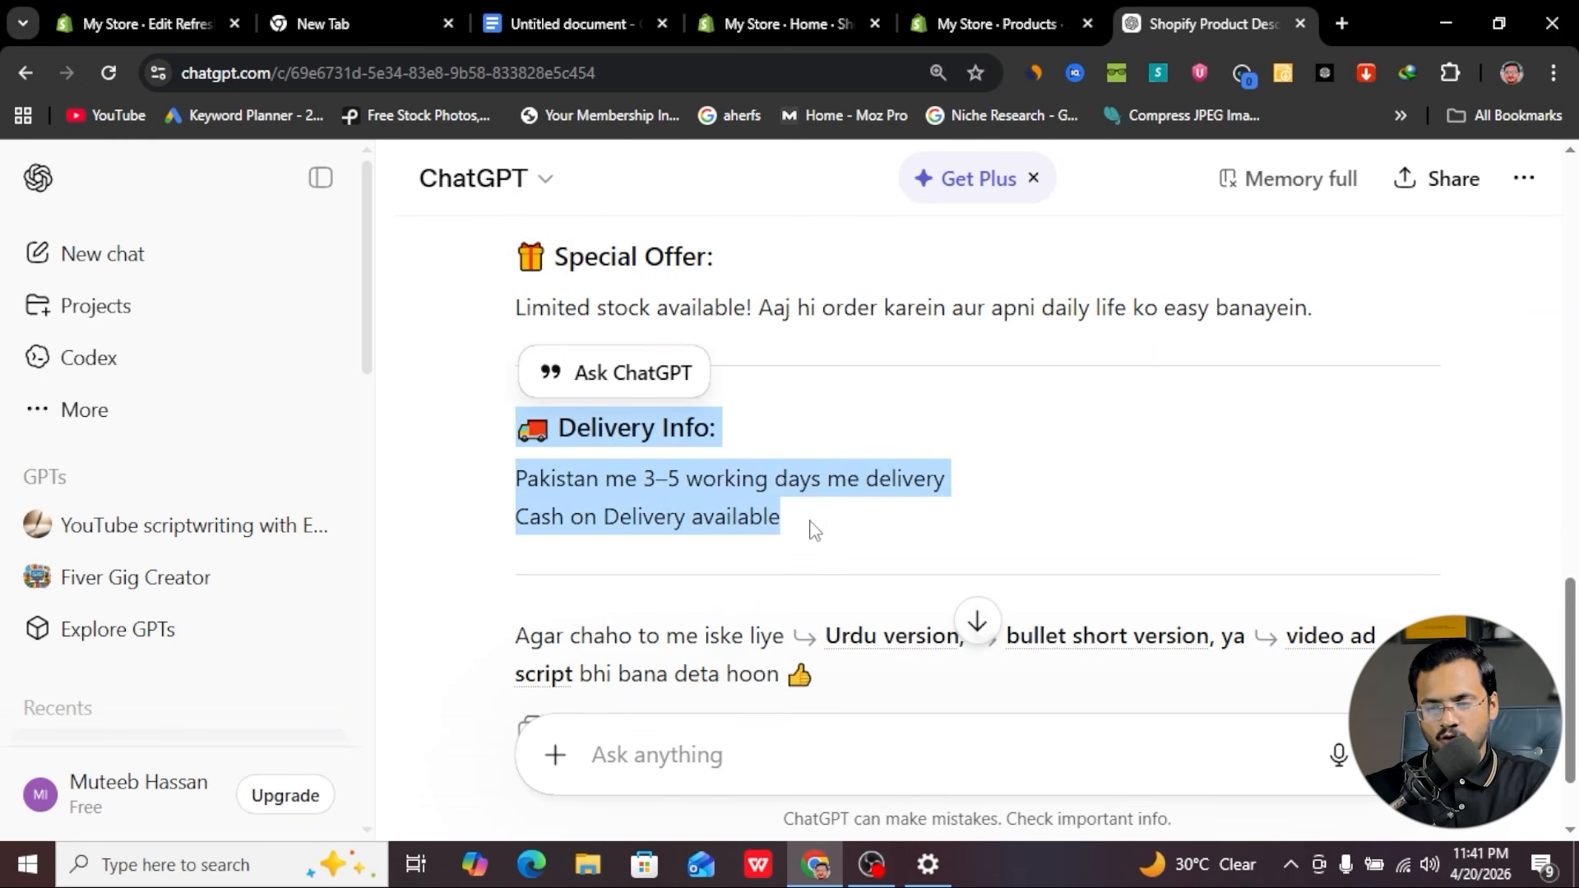
{"action": "left_click", "coordinate": [1024, 21]}
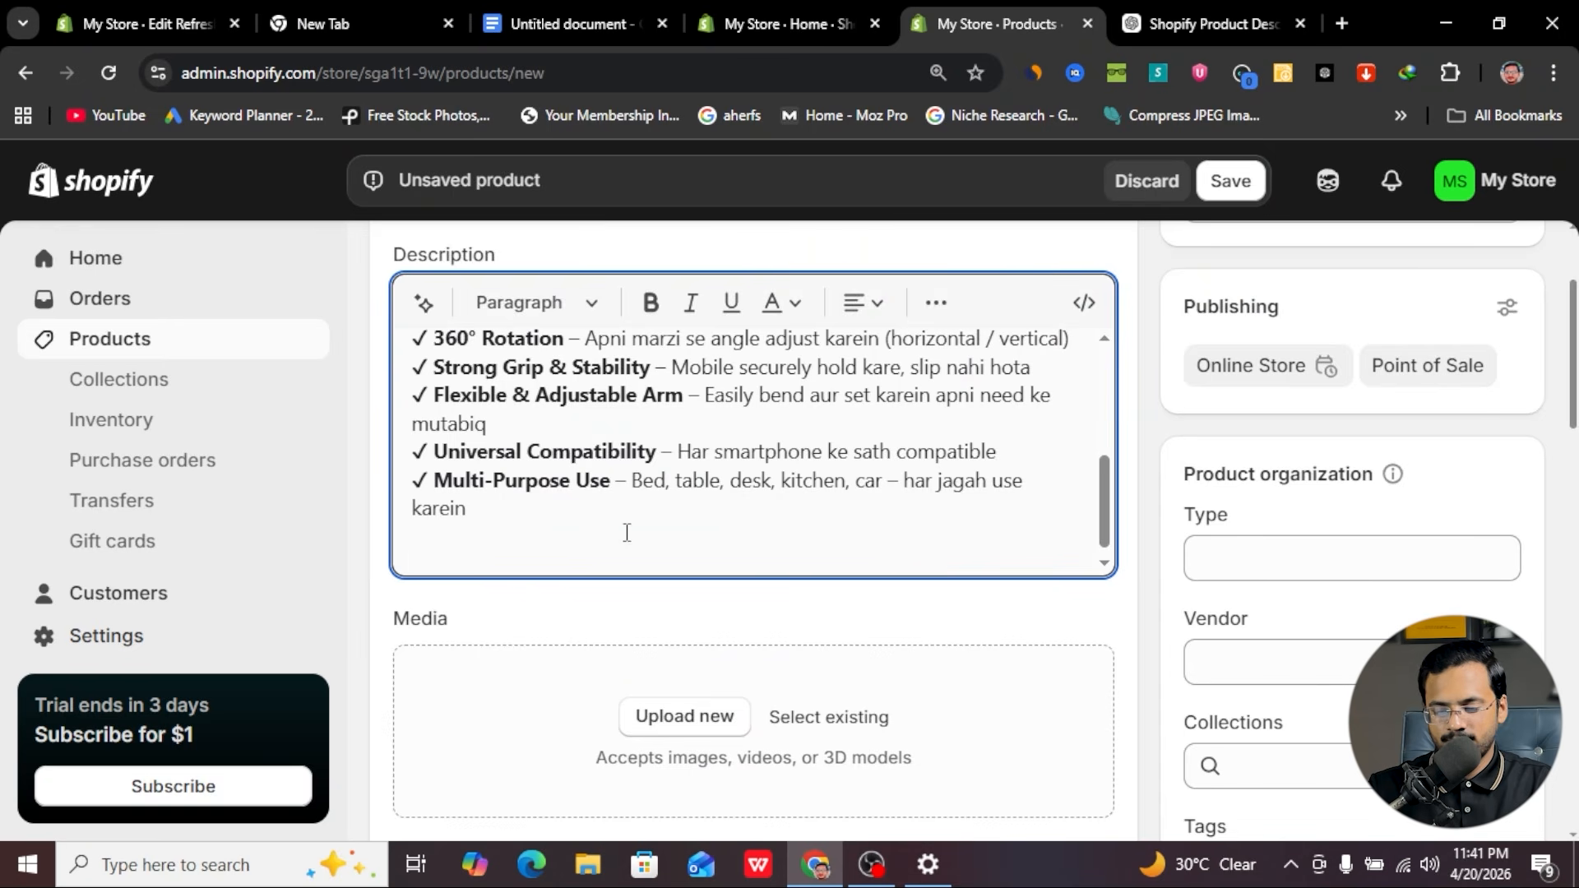
{"action": "type", "text": "🚚 Delivery Info: Pakistan me 3-5 working days me delivery Cash on Delivery available"}
{"action": "scroll", "coordinate": [723, 519], "scroll_direction": "up", "scroll_amount": 8}
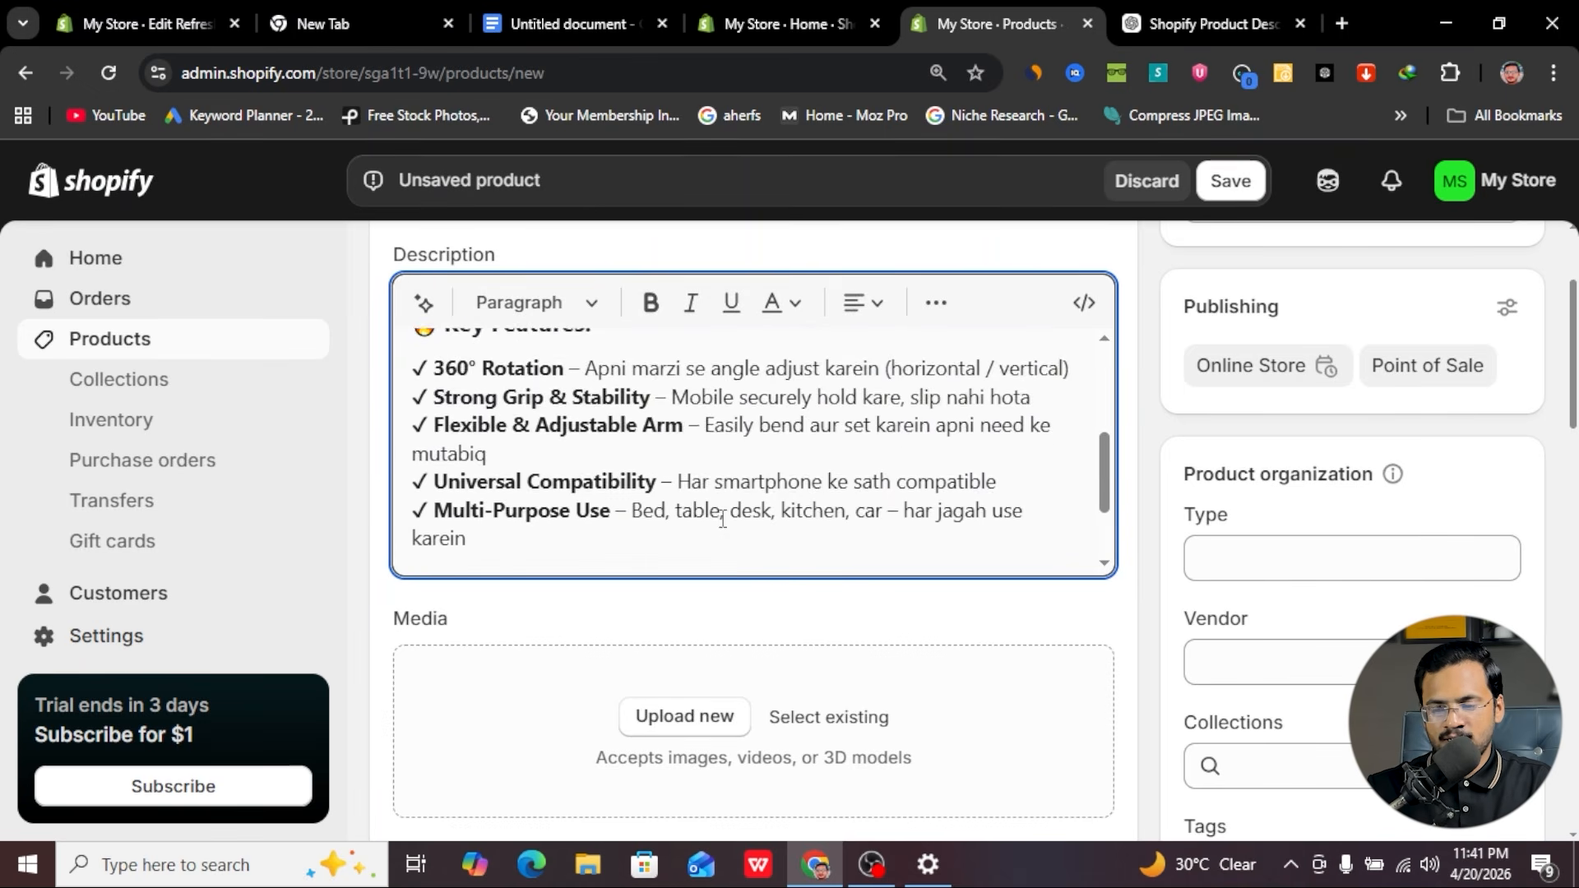
{"action": "scroll", "coordinate": [723, 519], "scroll_direction": "up", "scroll_amount": 1}
{"action": "scroll", "coordinate": [761, 429], "scroll_direction": "up", "scroll_amount": 2}
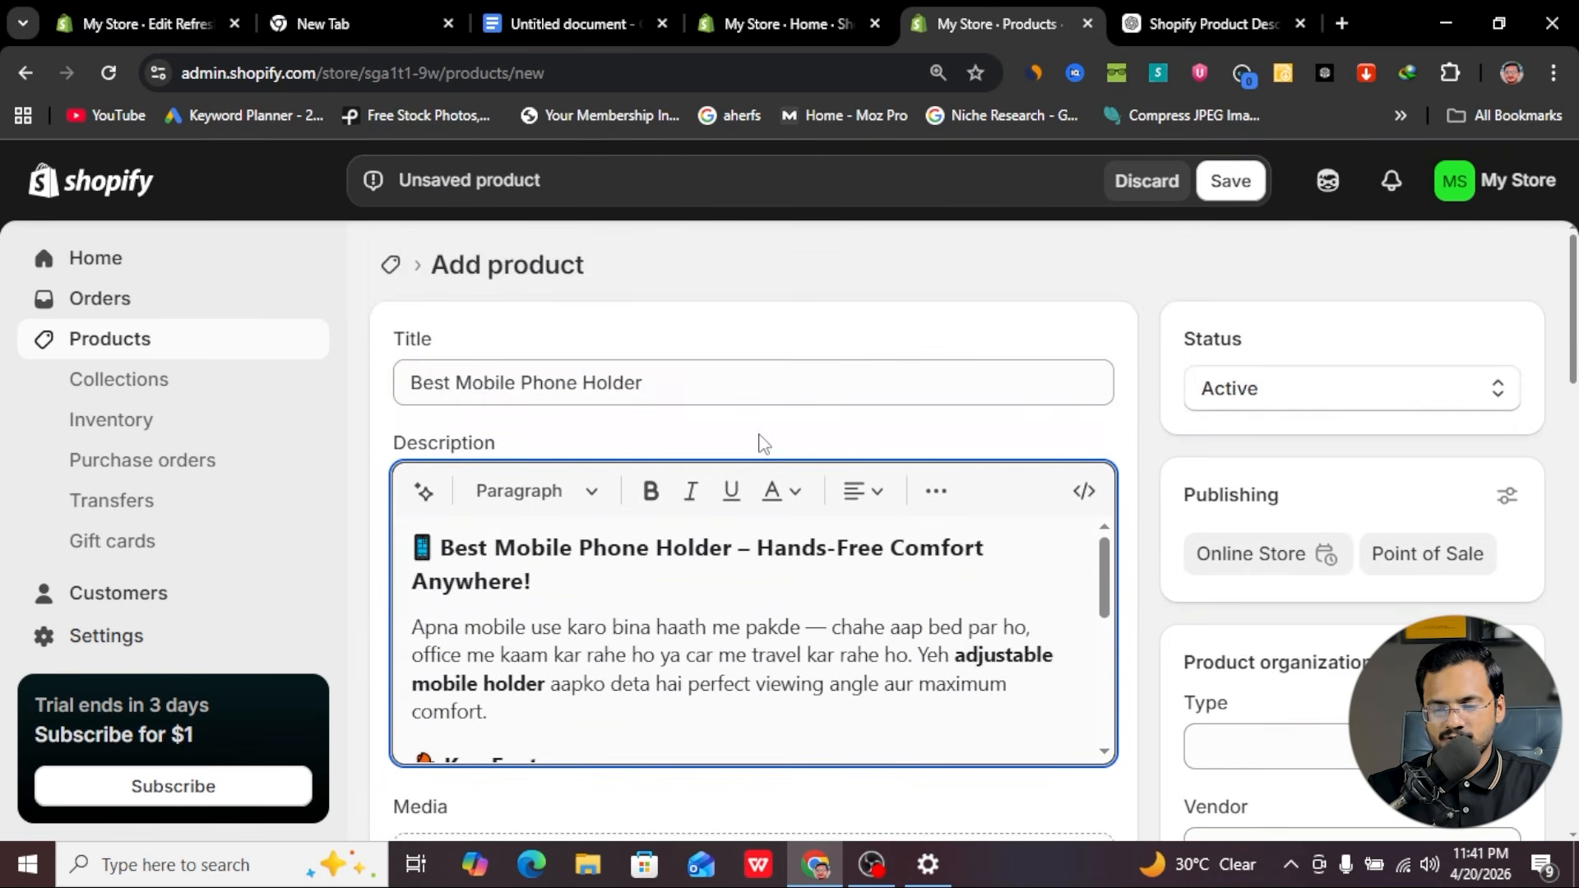
- Copy the product title and search Google Images for "Best Mobile Phone Holder" in a new browser tab
{"action": "left_click", "coordinate": [672, 394]}
{"action": "key", "text": "ctrl+a"}
{"action": "key", "text": "ctrl+c"}
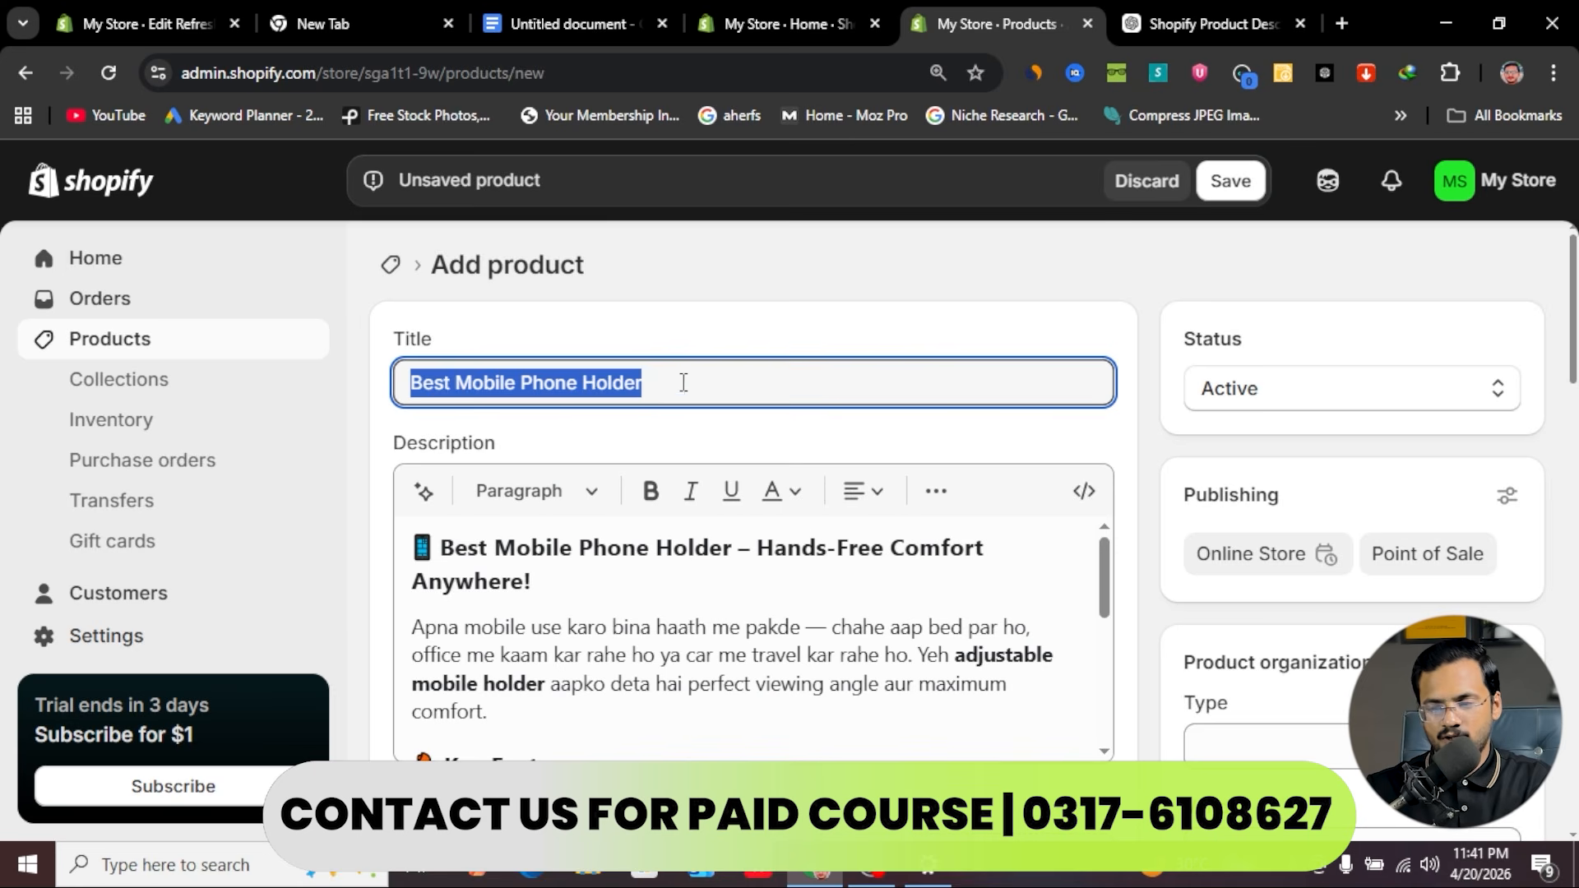
{"action": "key", "text": "ctrl+t"}
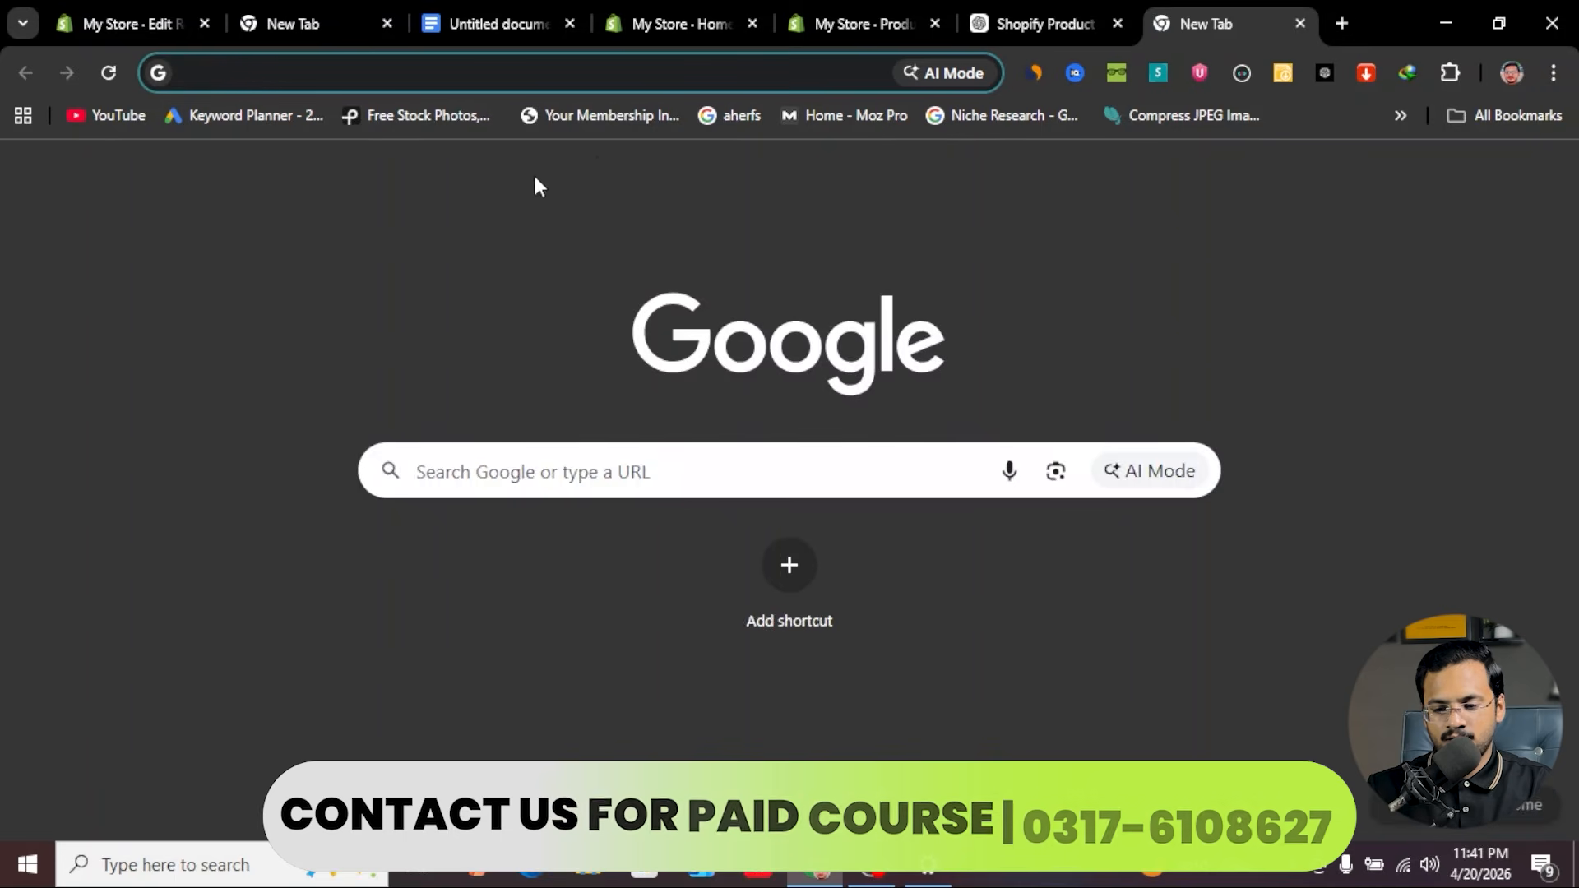
{"action": "left_click", "coordinate": [474, 483]}
{"action": "key", "text": "ctrl+v"}
{"action": "key", "text": "Return"}
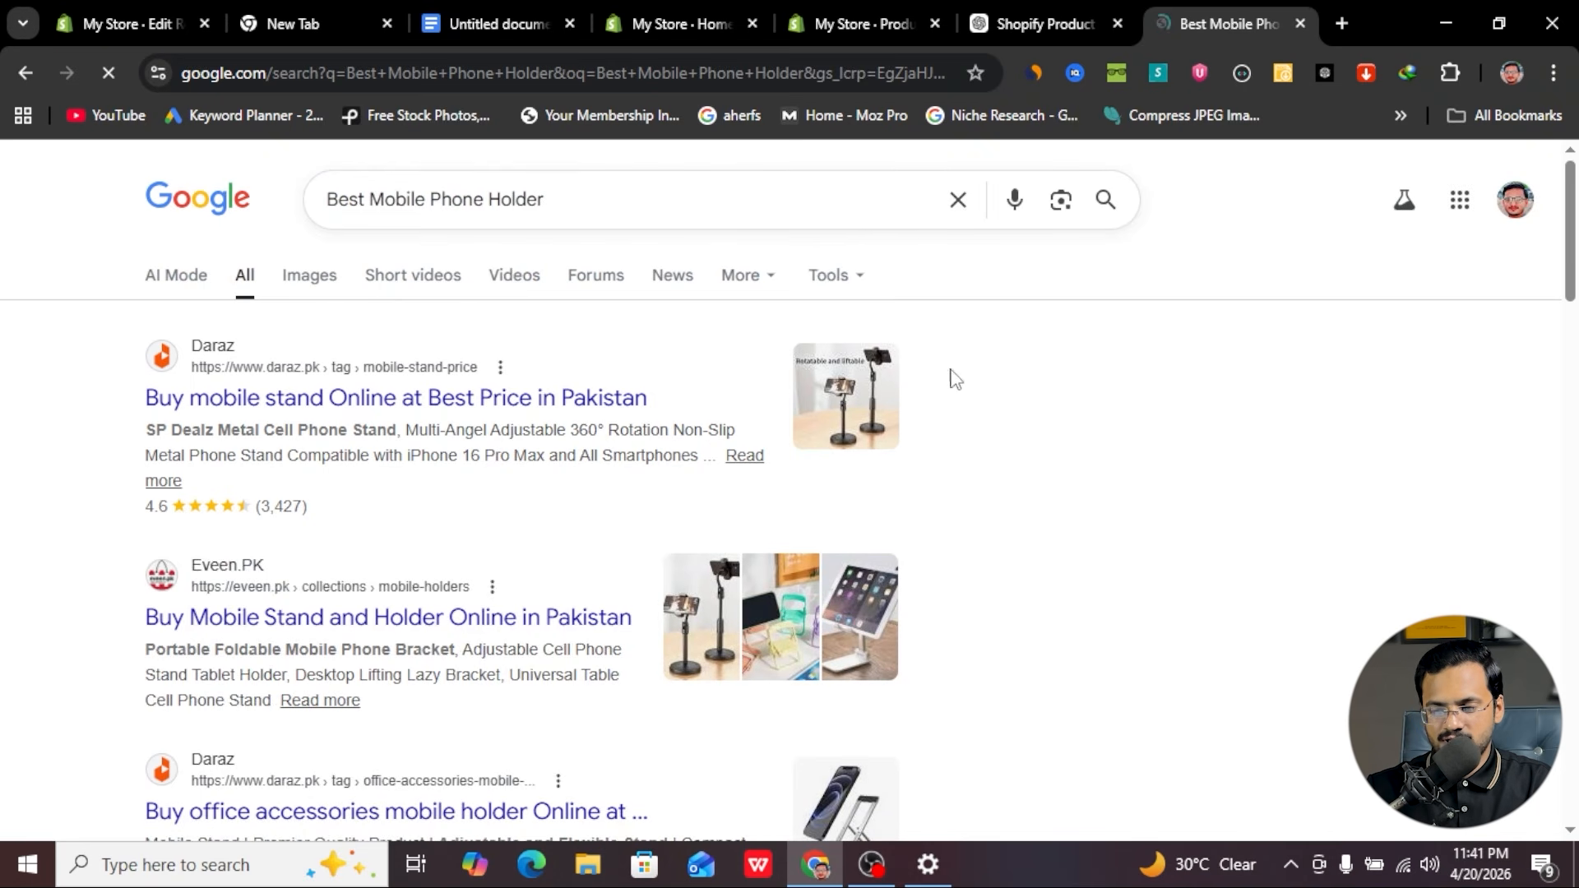
{"action": "left_click", "coordinate": [313, 279]}
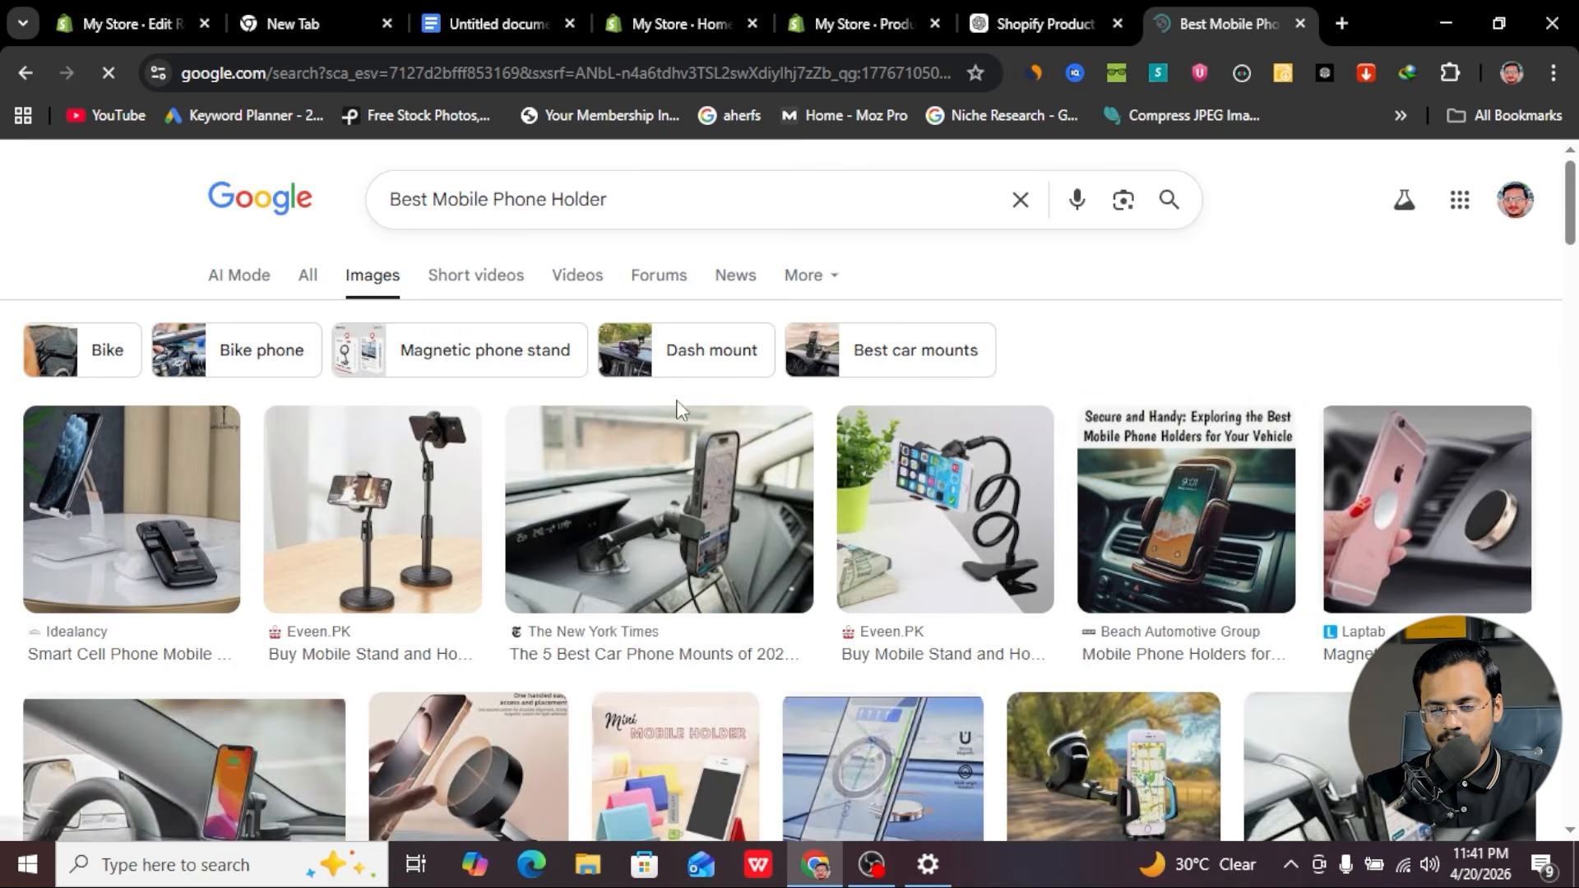
- Open the Idealancy website from its magnetic holder image result and view the "360° Magnetic Suction Phone Holder" product page
{"action": "scroll", "coordinate": [887, 529], "scroll_direction": "down", "scroll_amount": 5}
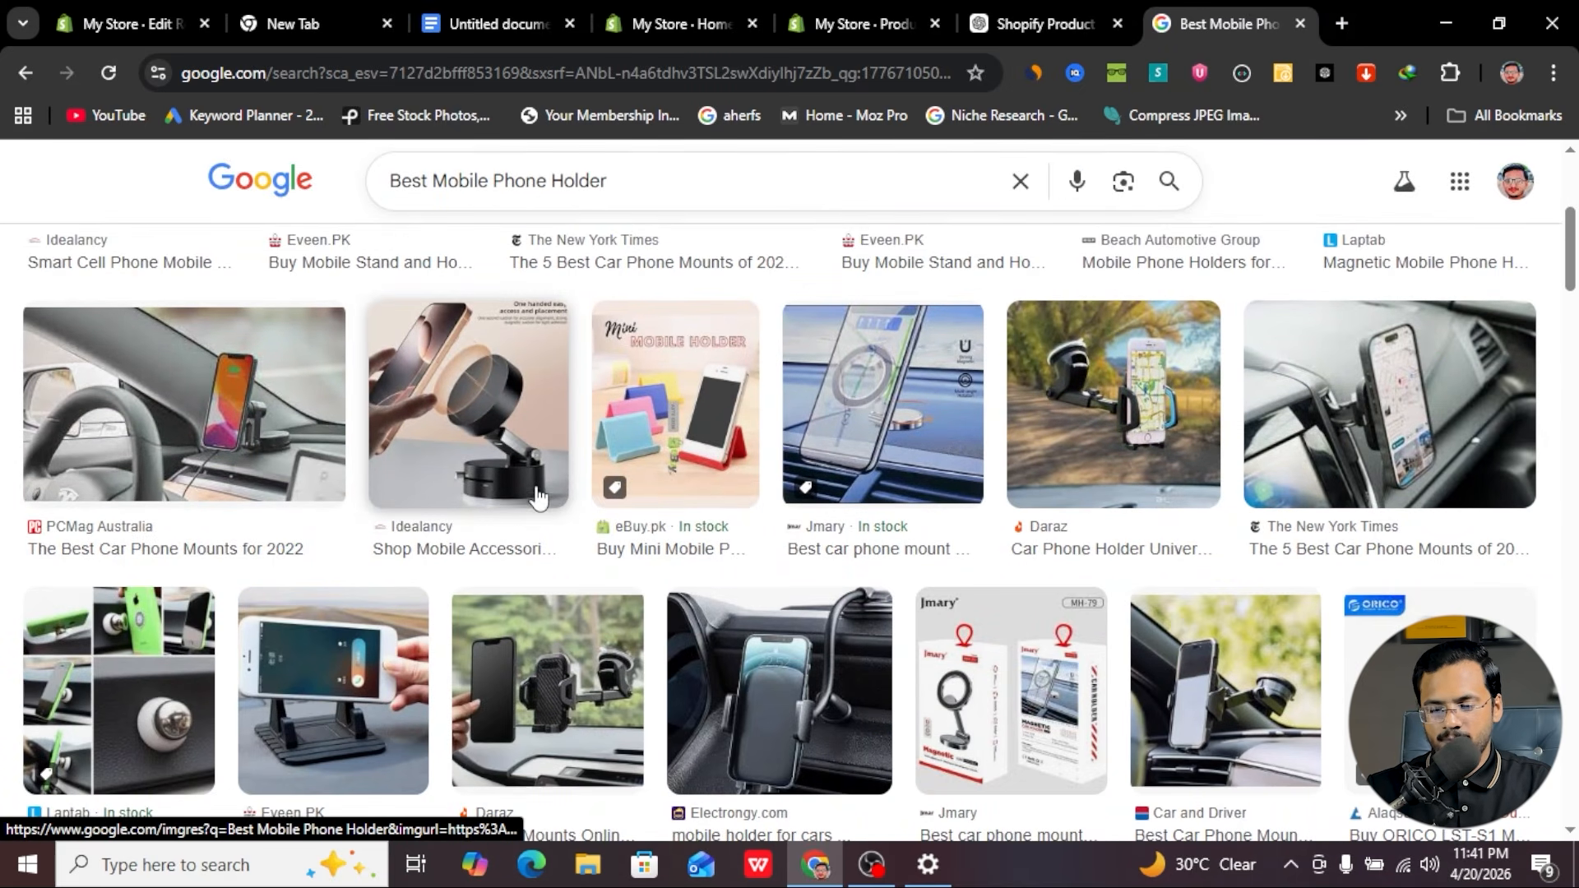
{"action": "left_click", "coordinate": [489, 485]}
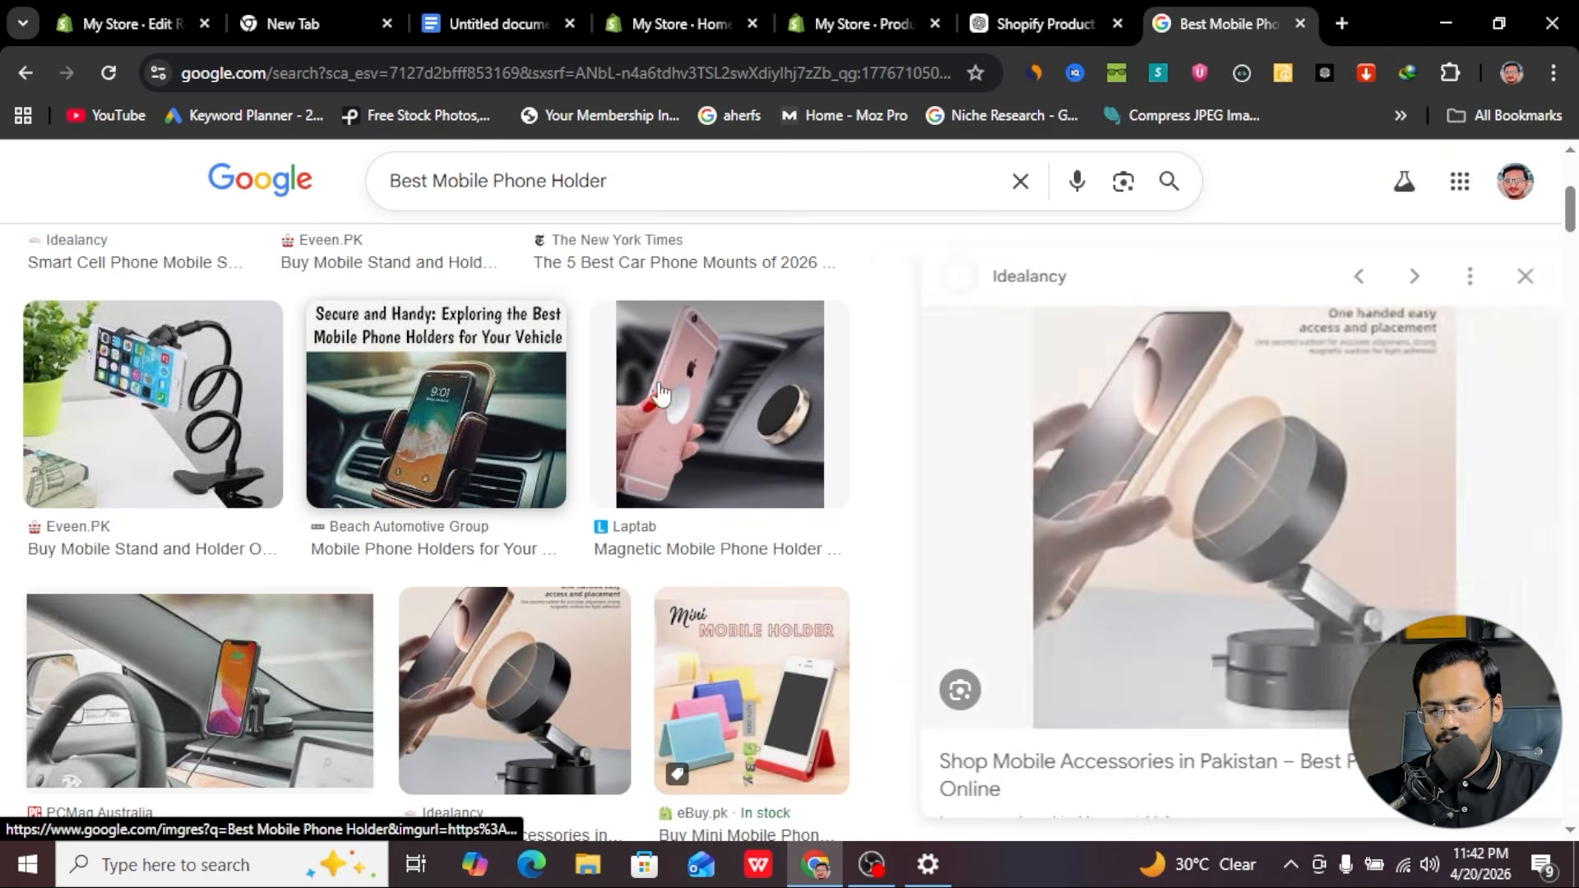
{"action": "scroll", "coordinate": [1332, 576], "scroll_direction": "down", "scroll_amount": 2}
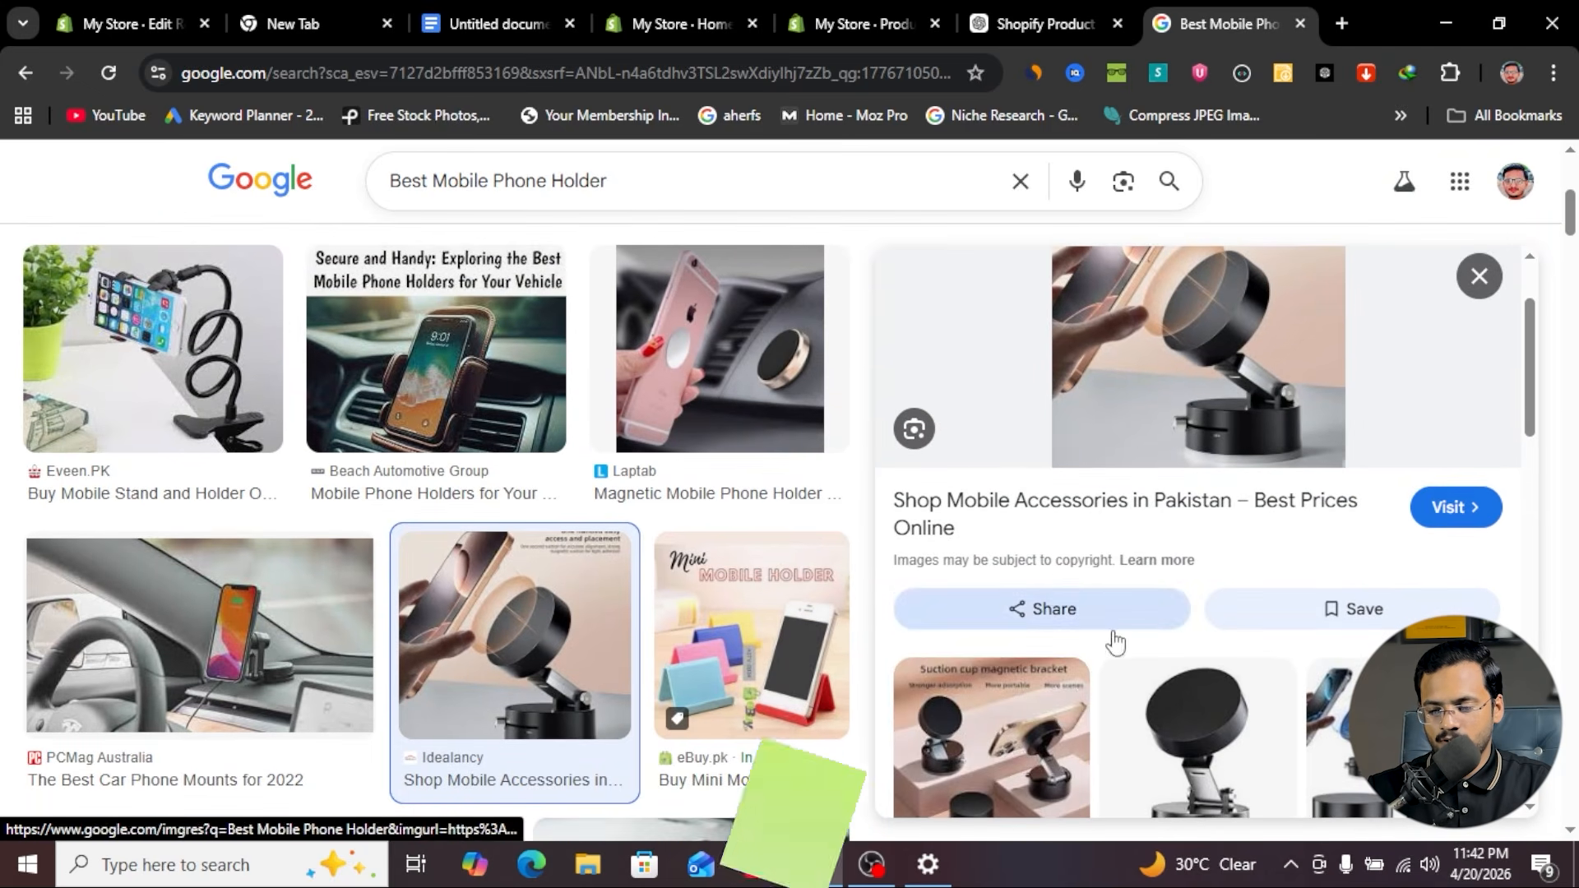
{"action": "left_click", "coordinate": [1452, 506]}
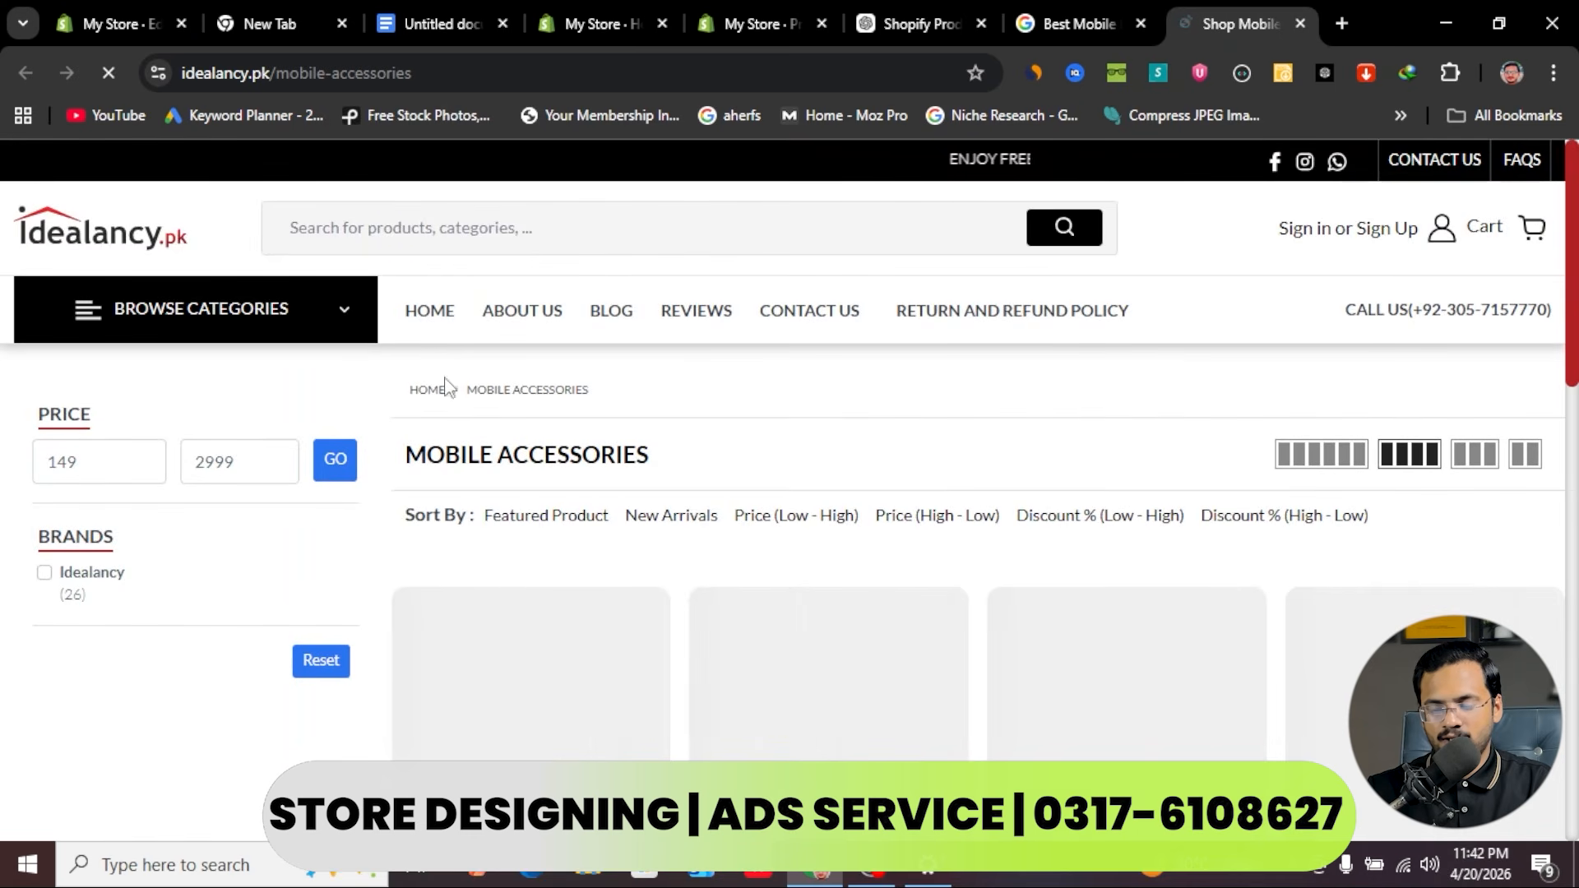
{"action": "scroll", "coordinate": [646, 519], "scroll_direction": "down", "scroll_amount": 3}
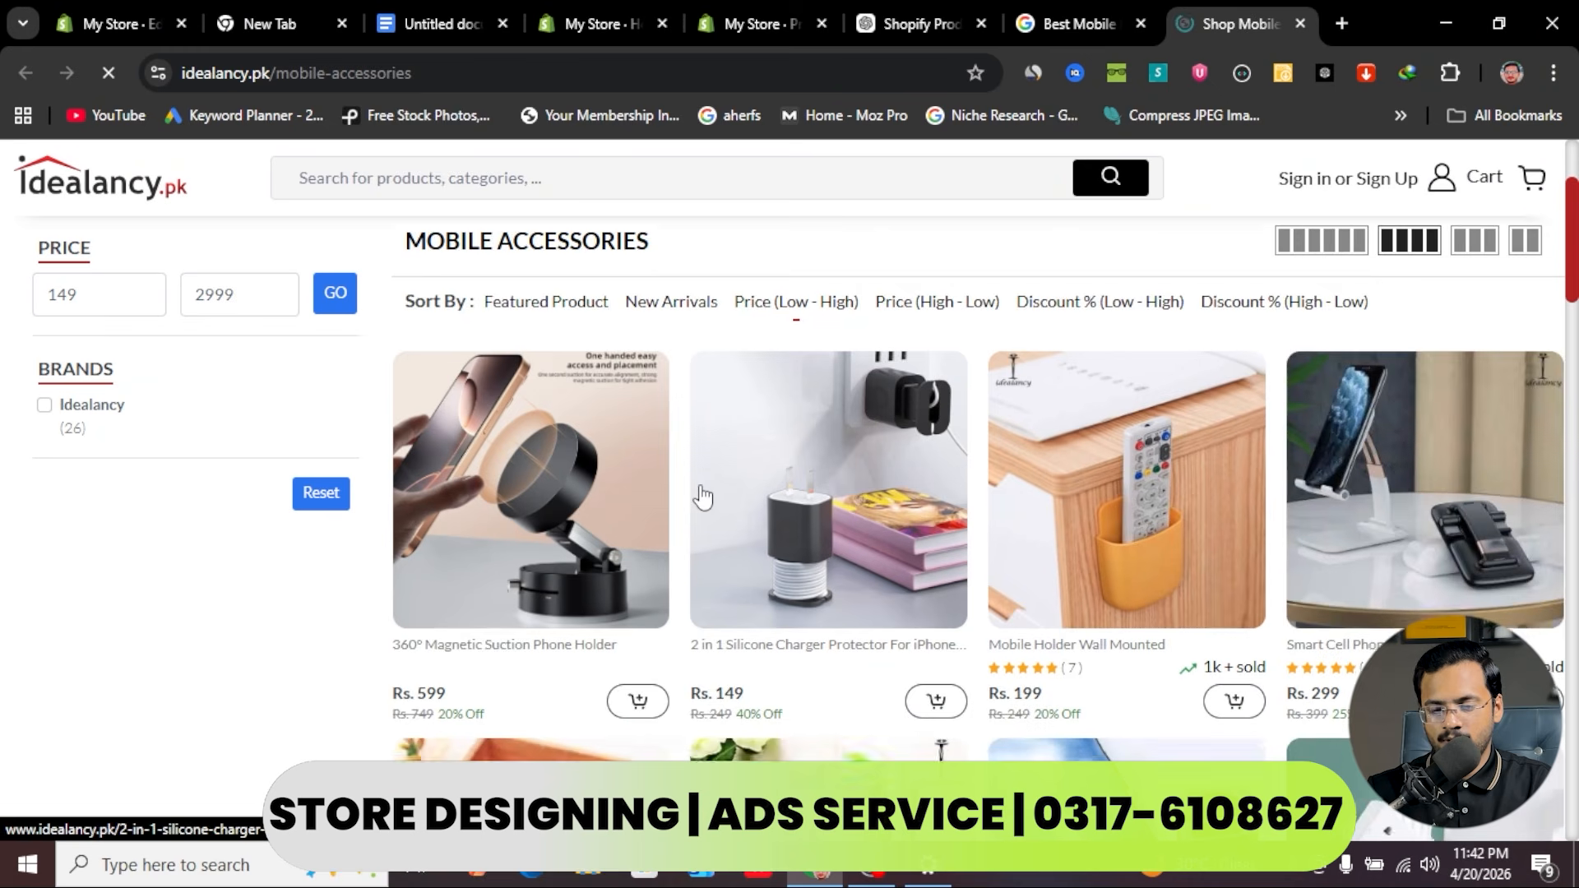
{"action": "scroll", "coordinate": [576, 478], "scroll_direction": "down", "scroll_amount": 1}
{"action": "left_click", "coordinate": [541, 457]}
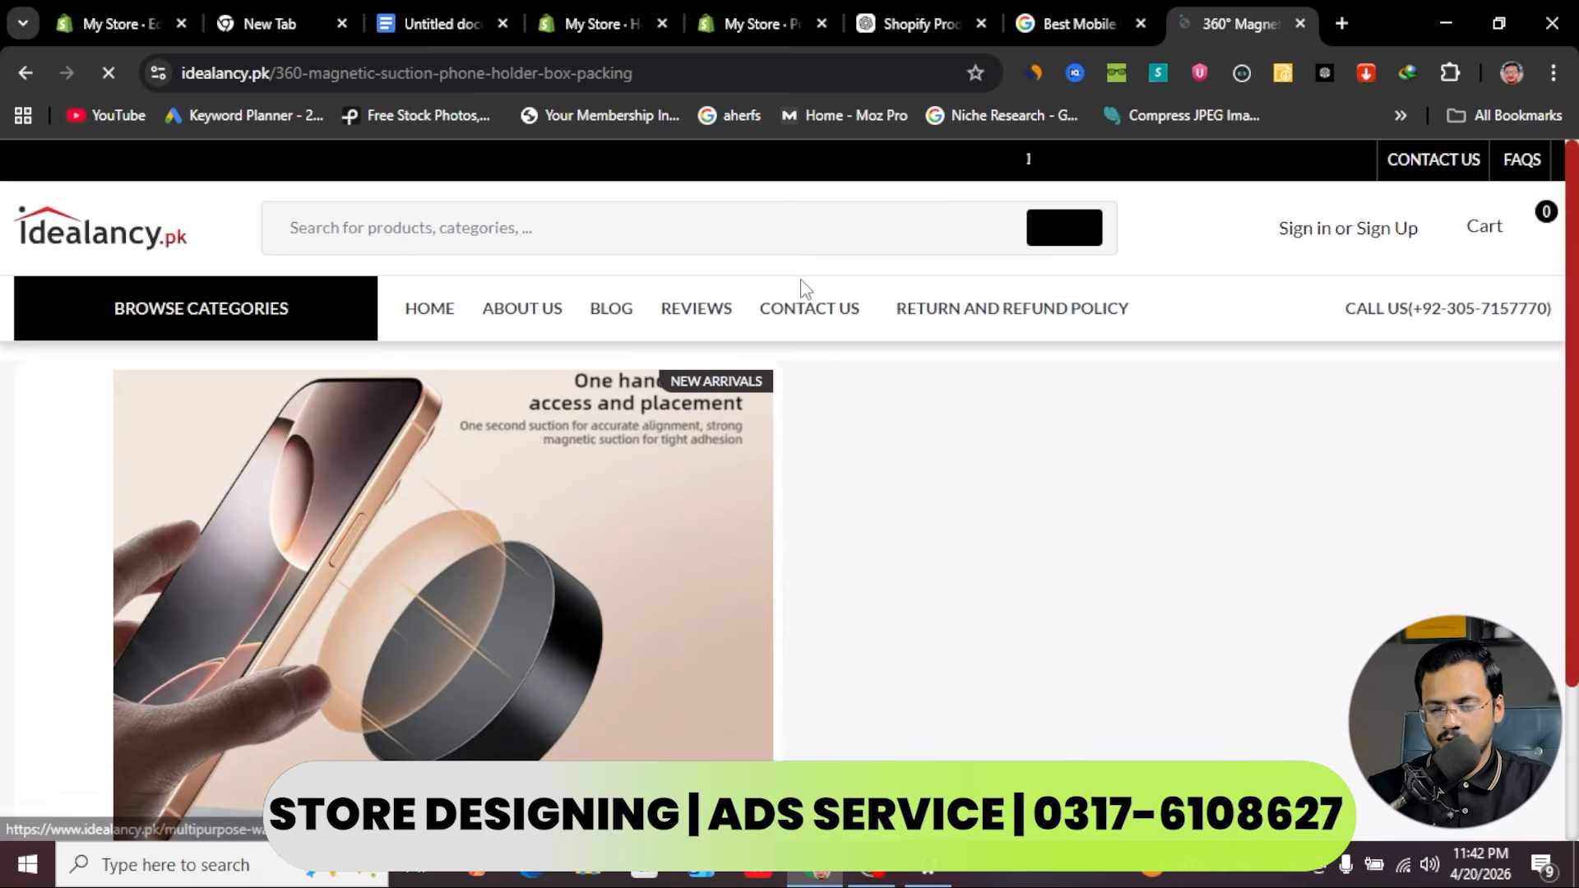
- Save the main product image of the magnetic suction phone holder to the Downloads folder
{"action": "scroll", "coordinate": [708, 517], "scroll_direction": "down", "scroll_amount": 2}
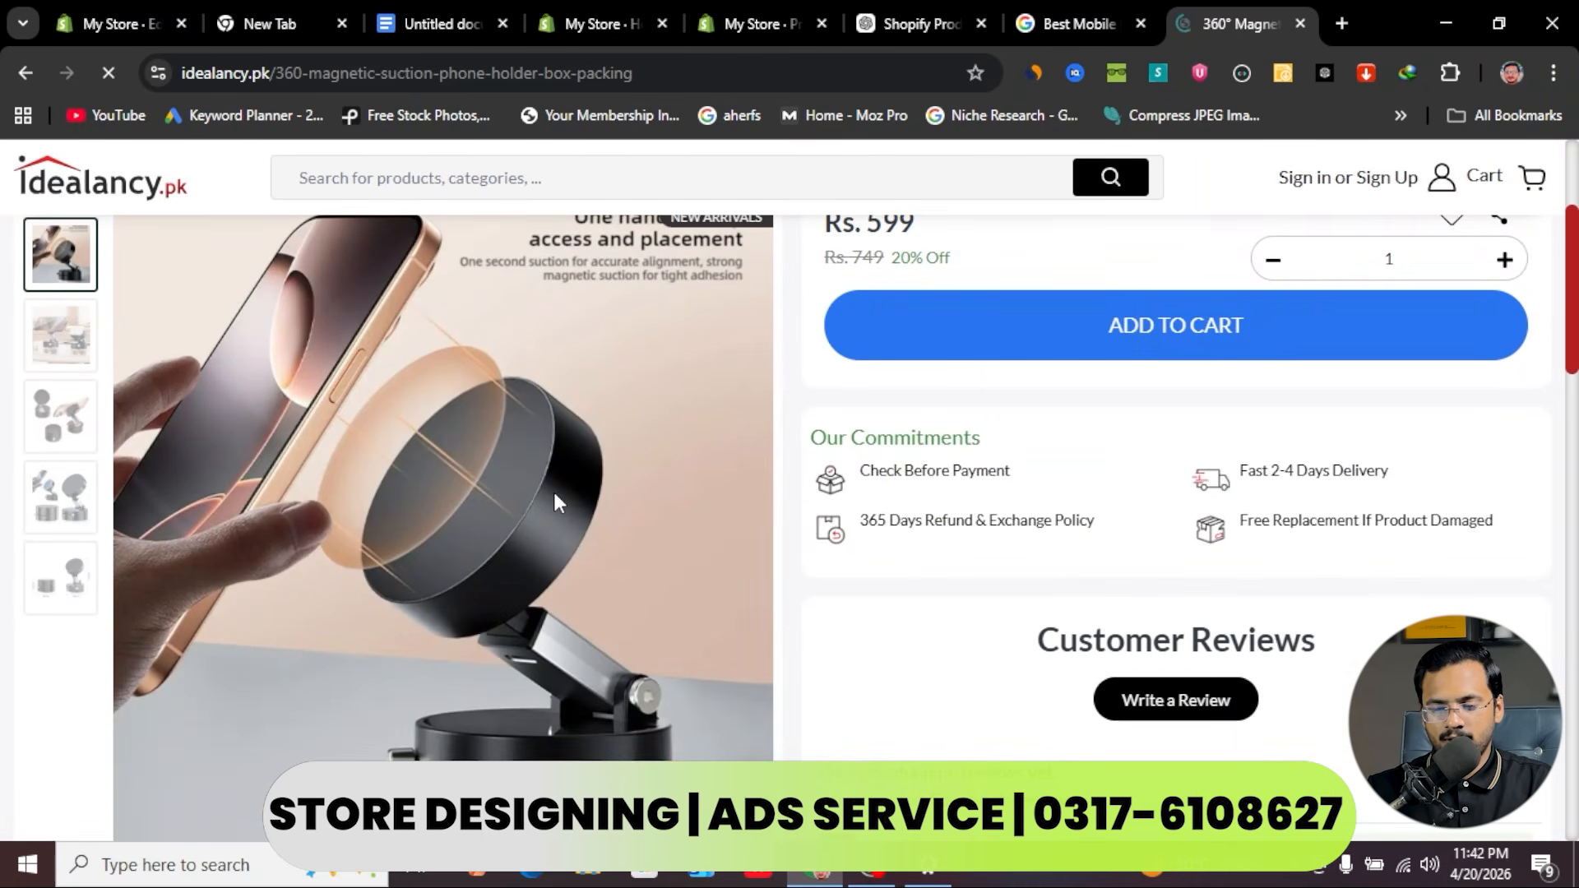
{"action": "right_click", "coordinate": [552, 491]}
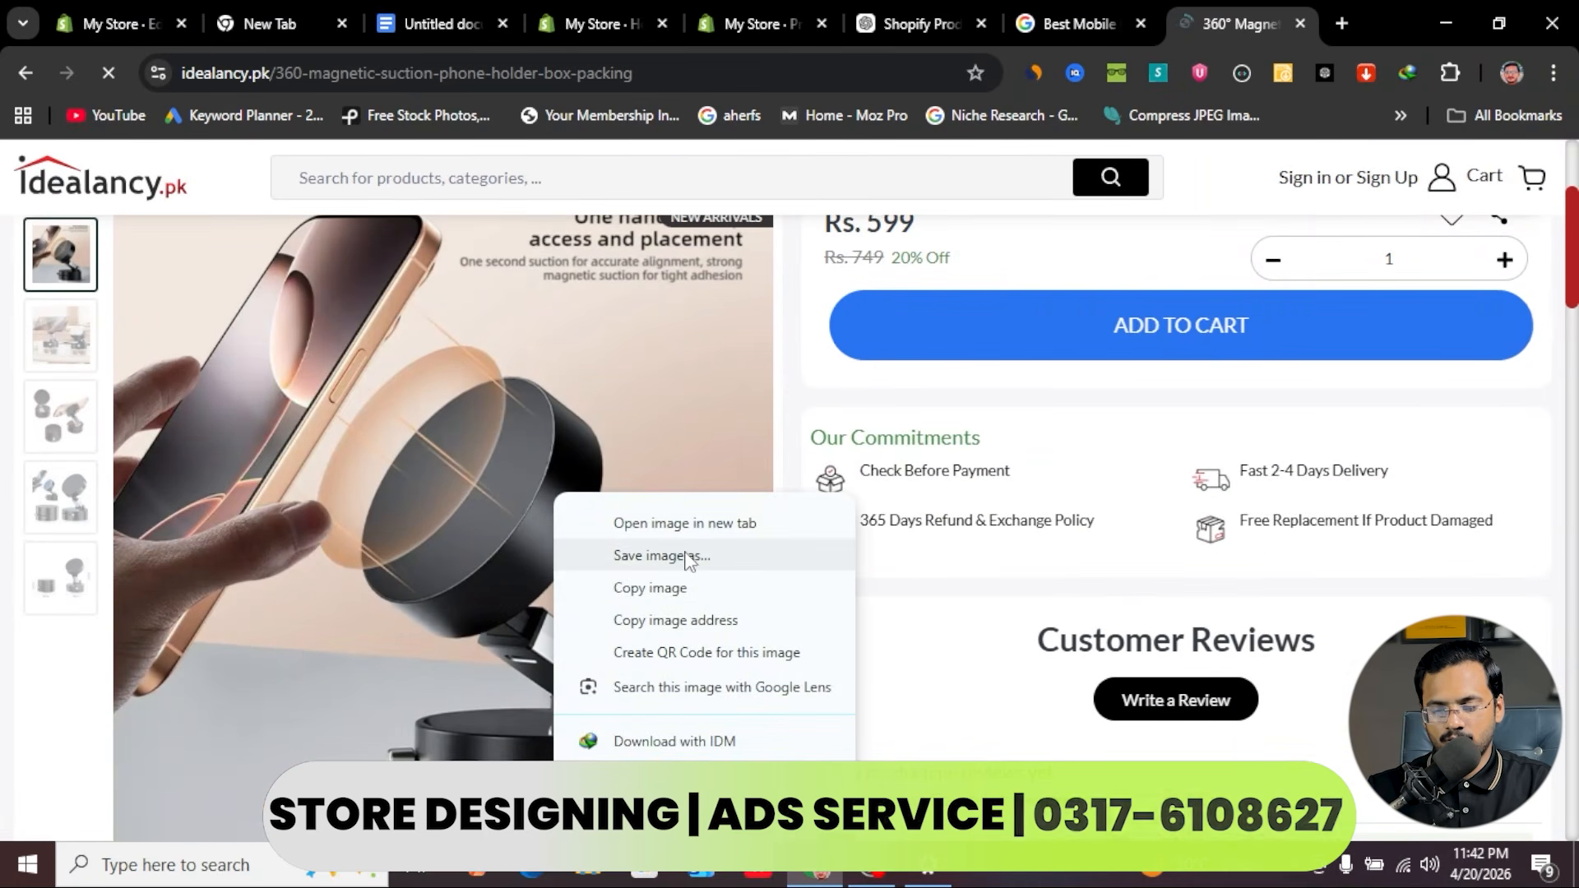
{"action": "left_click", "coordinate": [717, 556]}
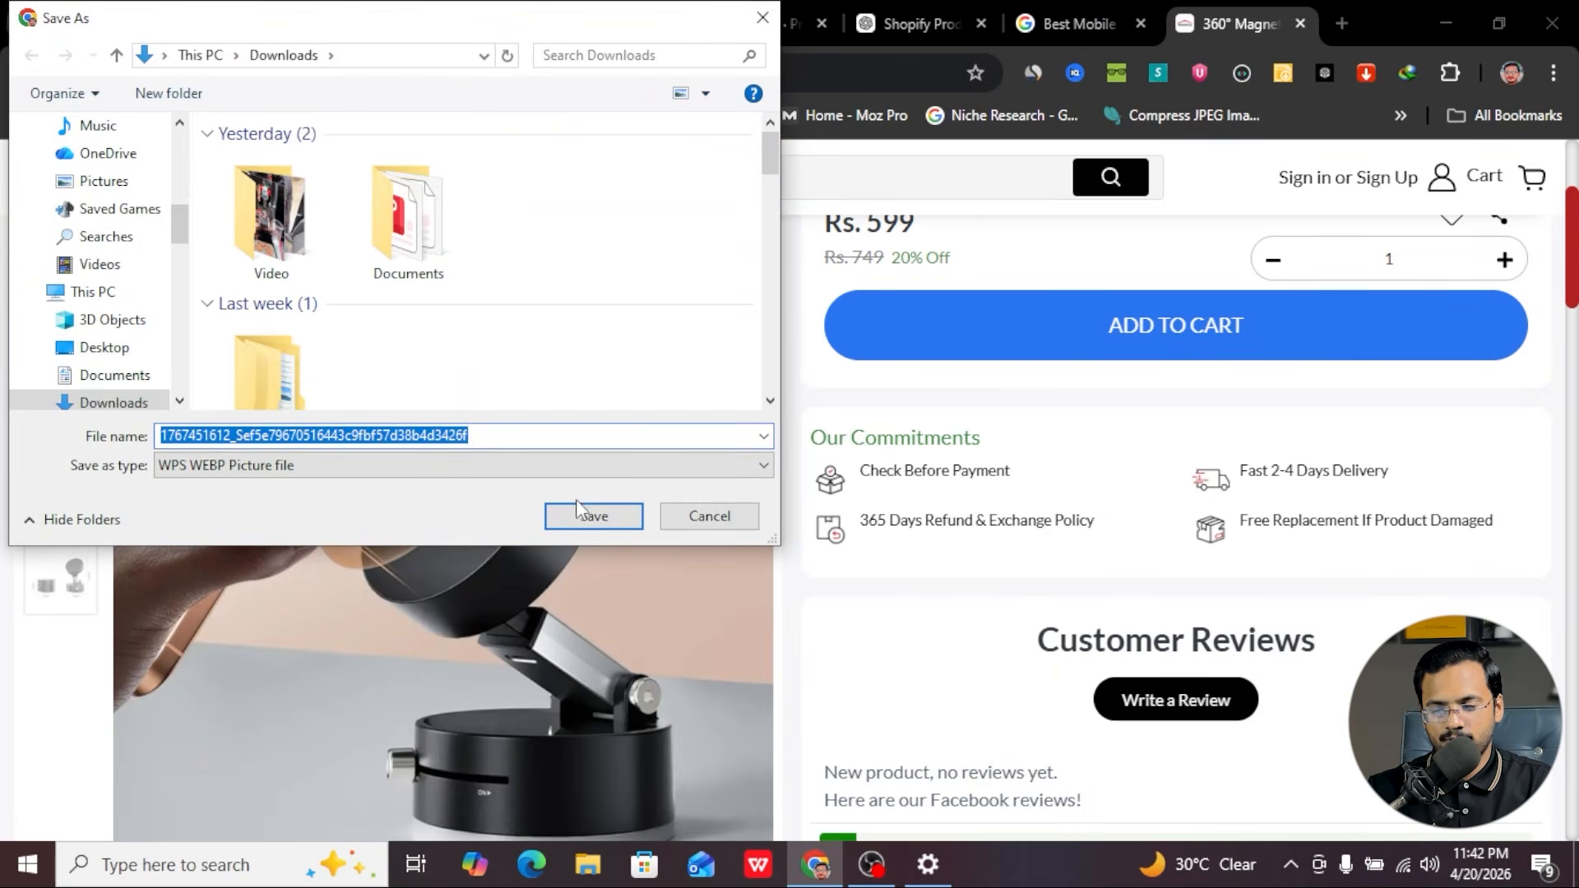
{"action": "left_click", "coordinate": [580, 518]}
{"action": "scroll", "coordinate": [456, 580], "scroll_direction": "down", "scroll_amount": 2}
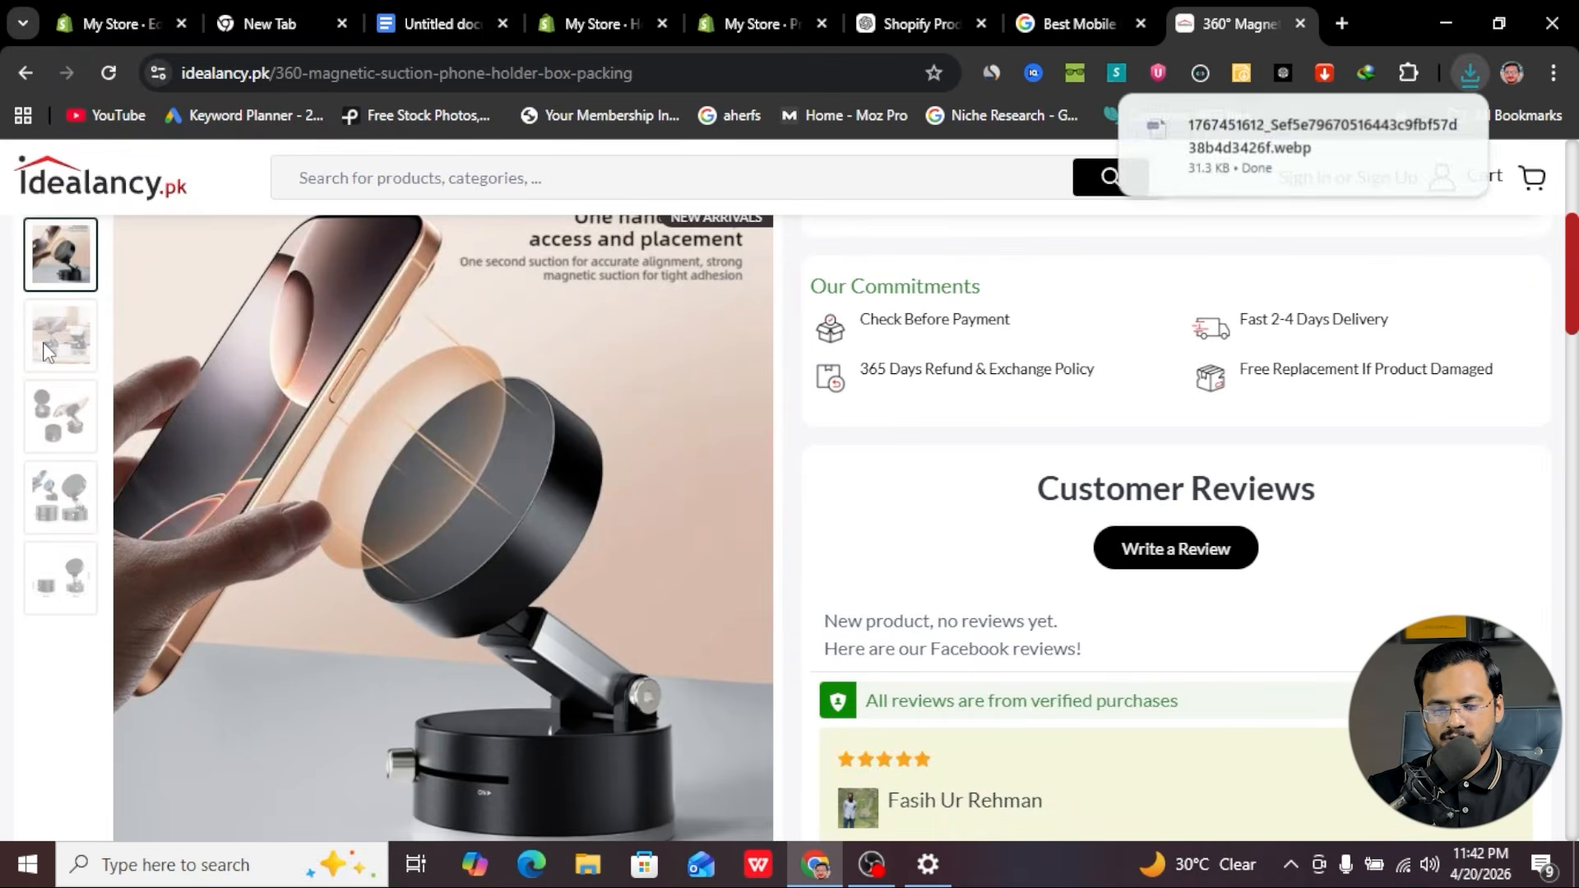
- Show the second gallery image of the phone holder and save it to the Downloads folder
{"action": "left_click", "coordinate": [75, 342]}
{"action": "right_click", "coordinate": [328, 358]}
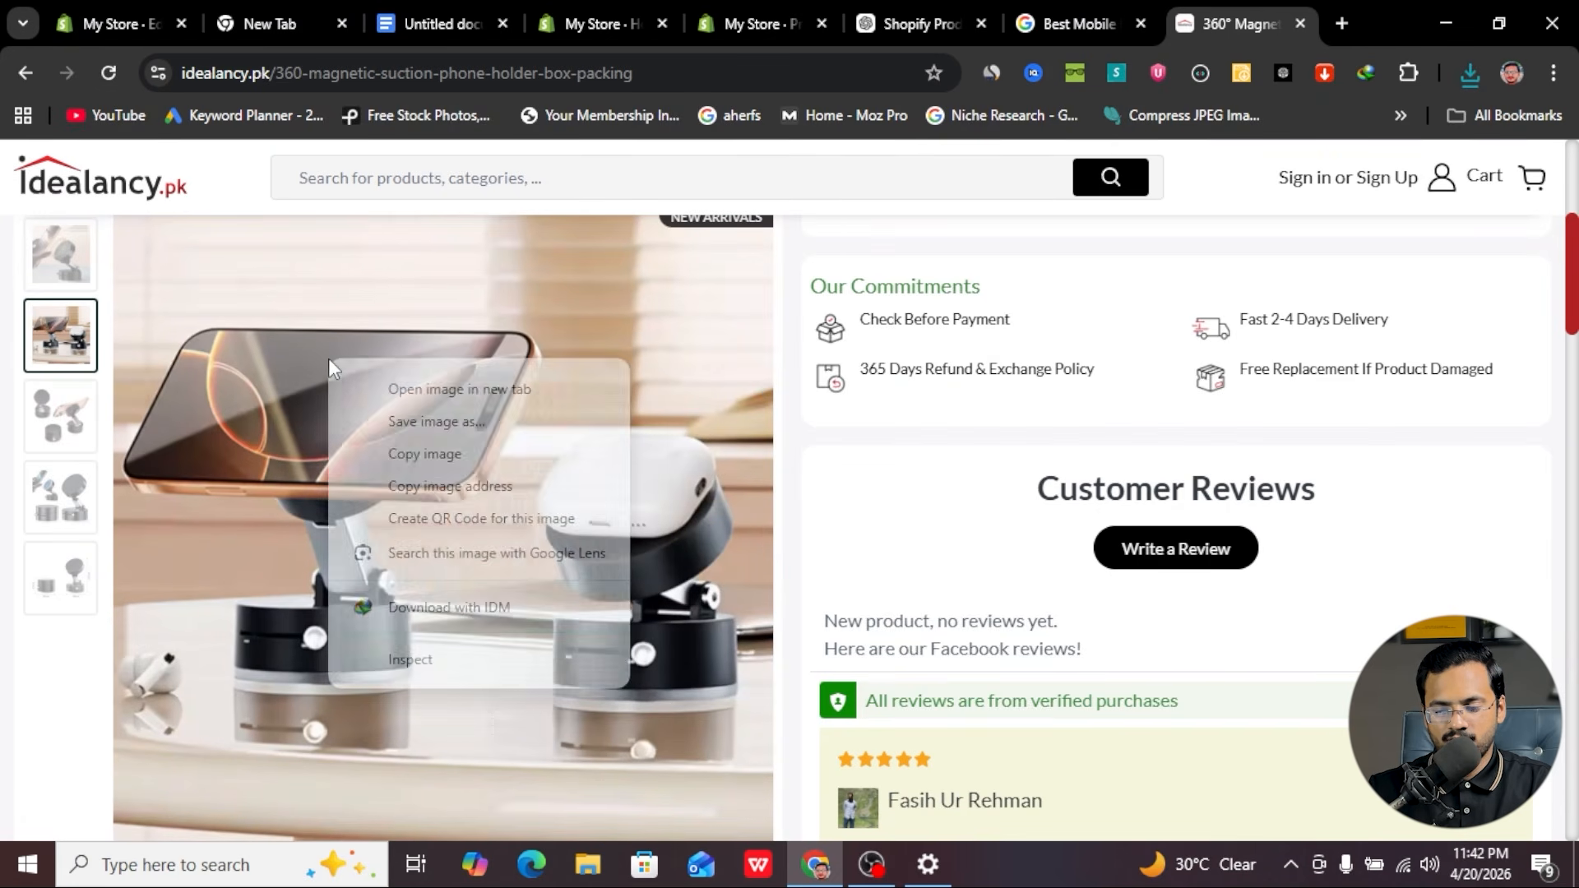
{"action": "left_click", "coordinate": [461, 452]}
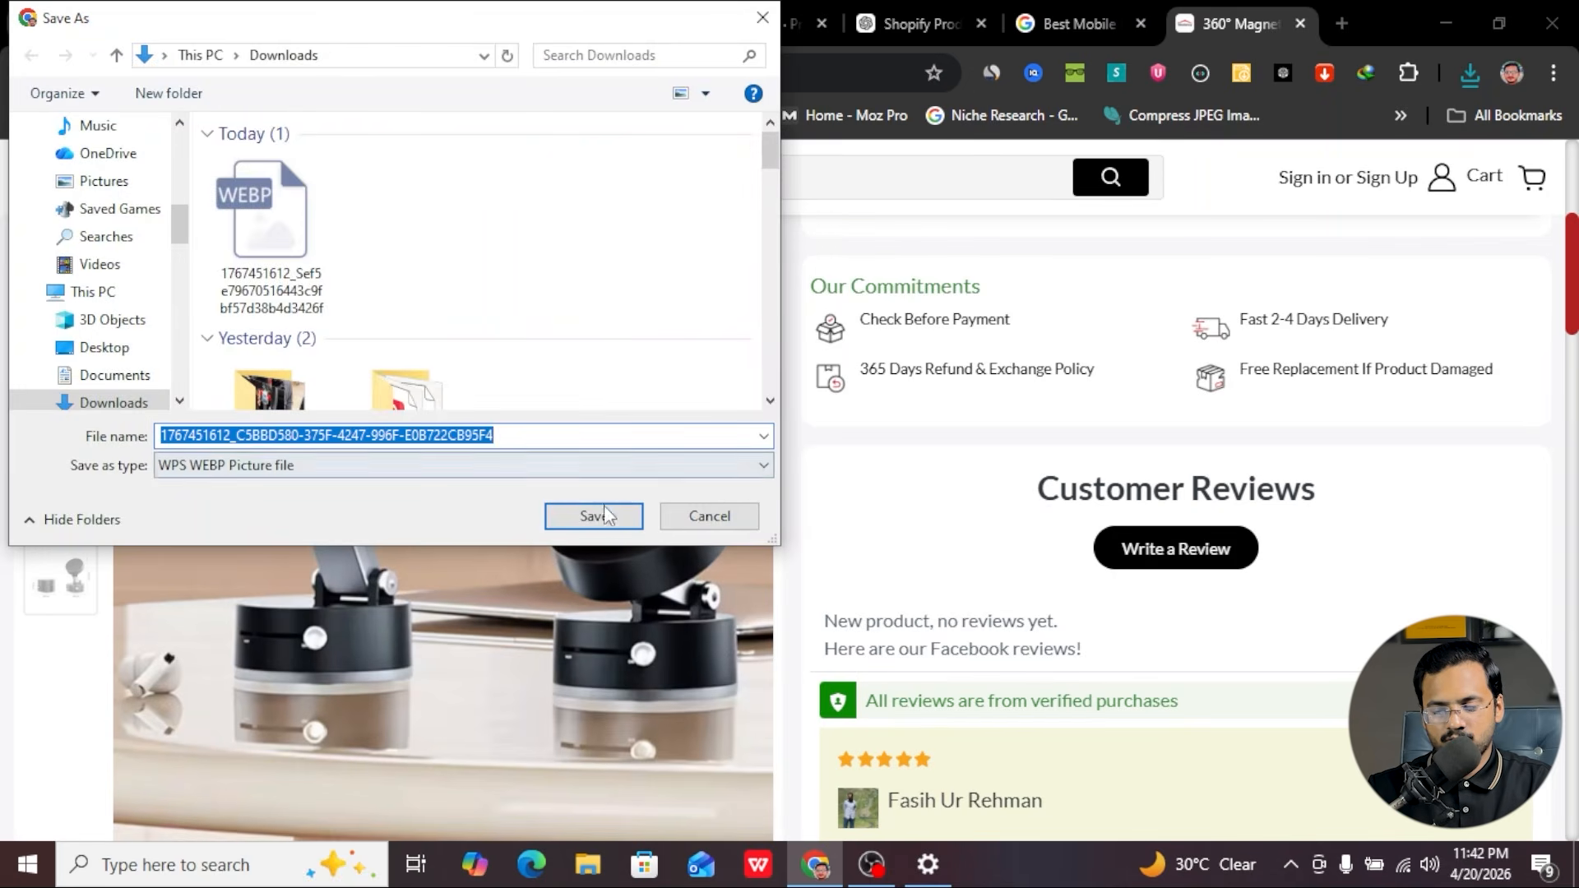
{"action": "left_click", "coordinate": [581, 516]}
- Show the third gallery image of the phone holder and save it to the Downloads folder
{"action": "left_click", "coordinate": [67, 408]}
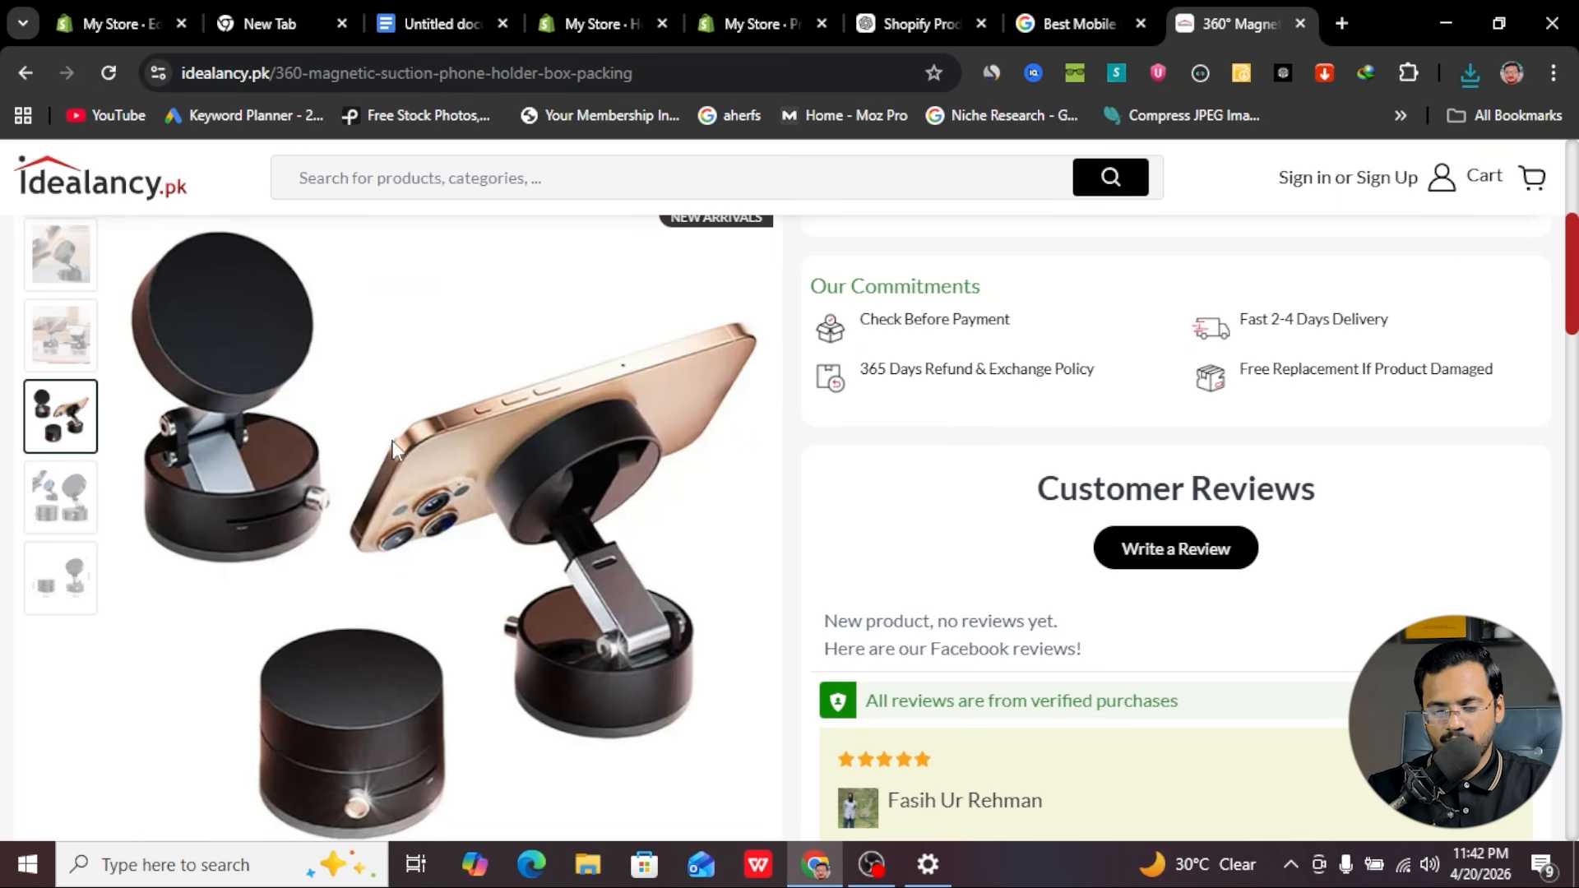
{"action": "right_click", "coordinate": [395, 444]}
{"action": "left_click", "coordinate": [500, 503]}
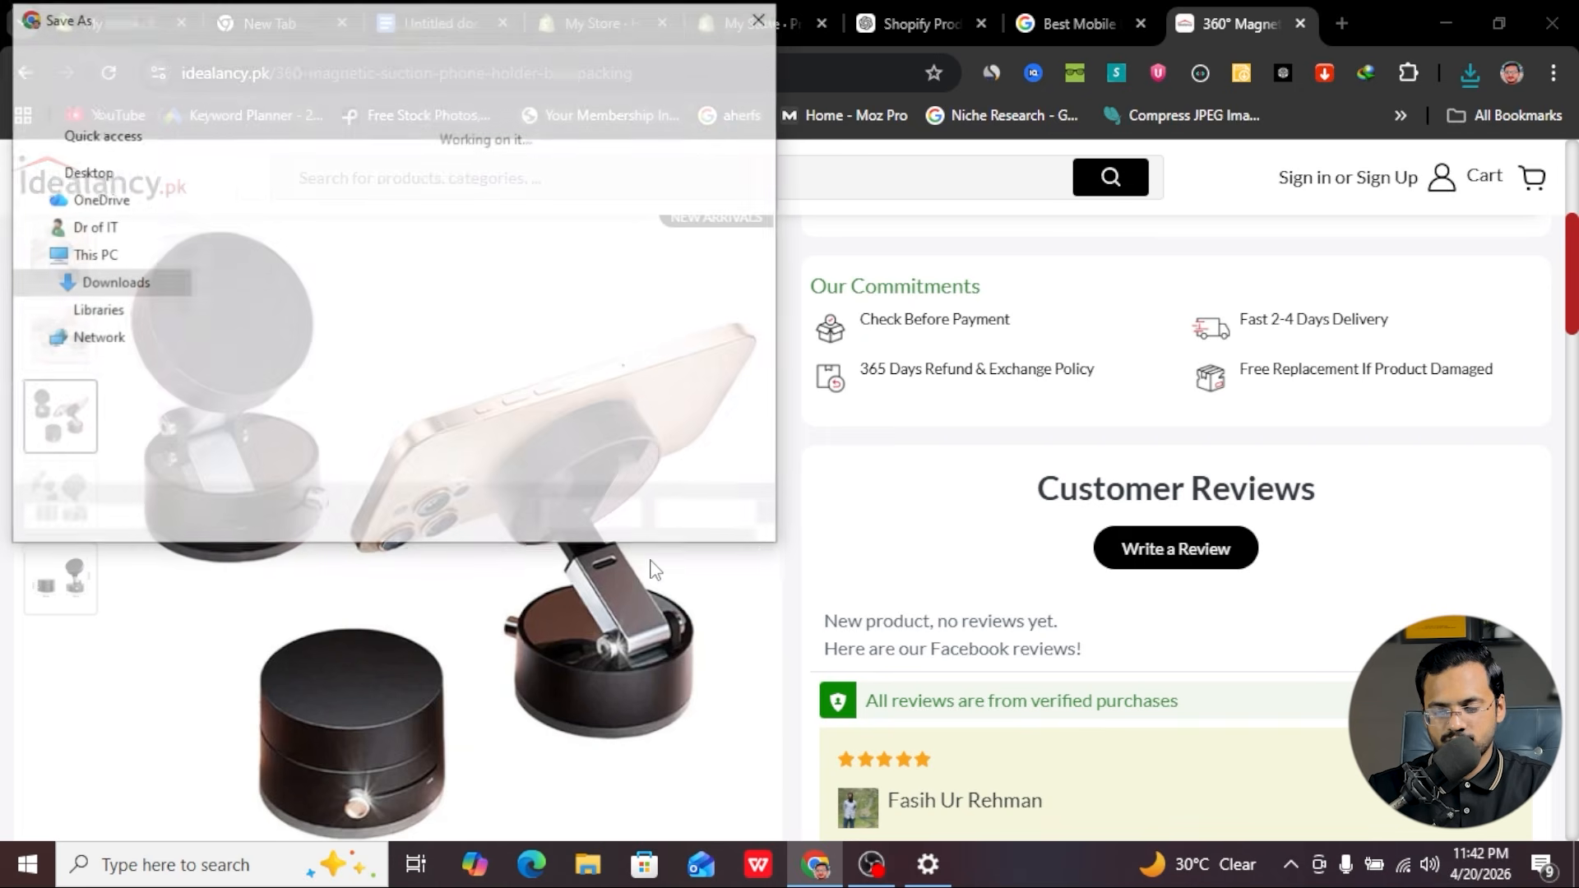
{"action": "left_click", "coordinate": [576, 516]}
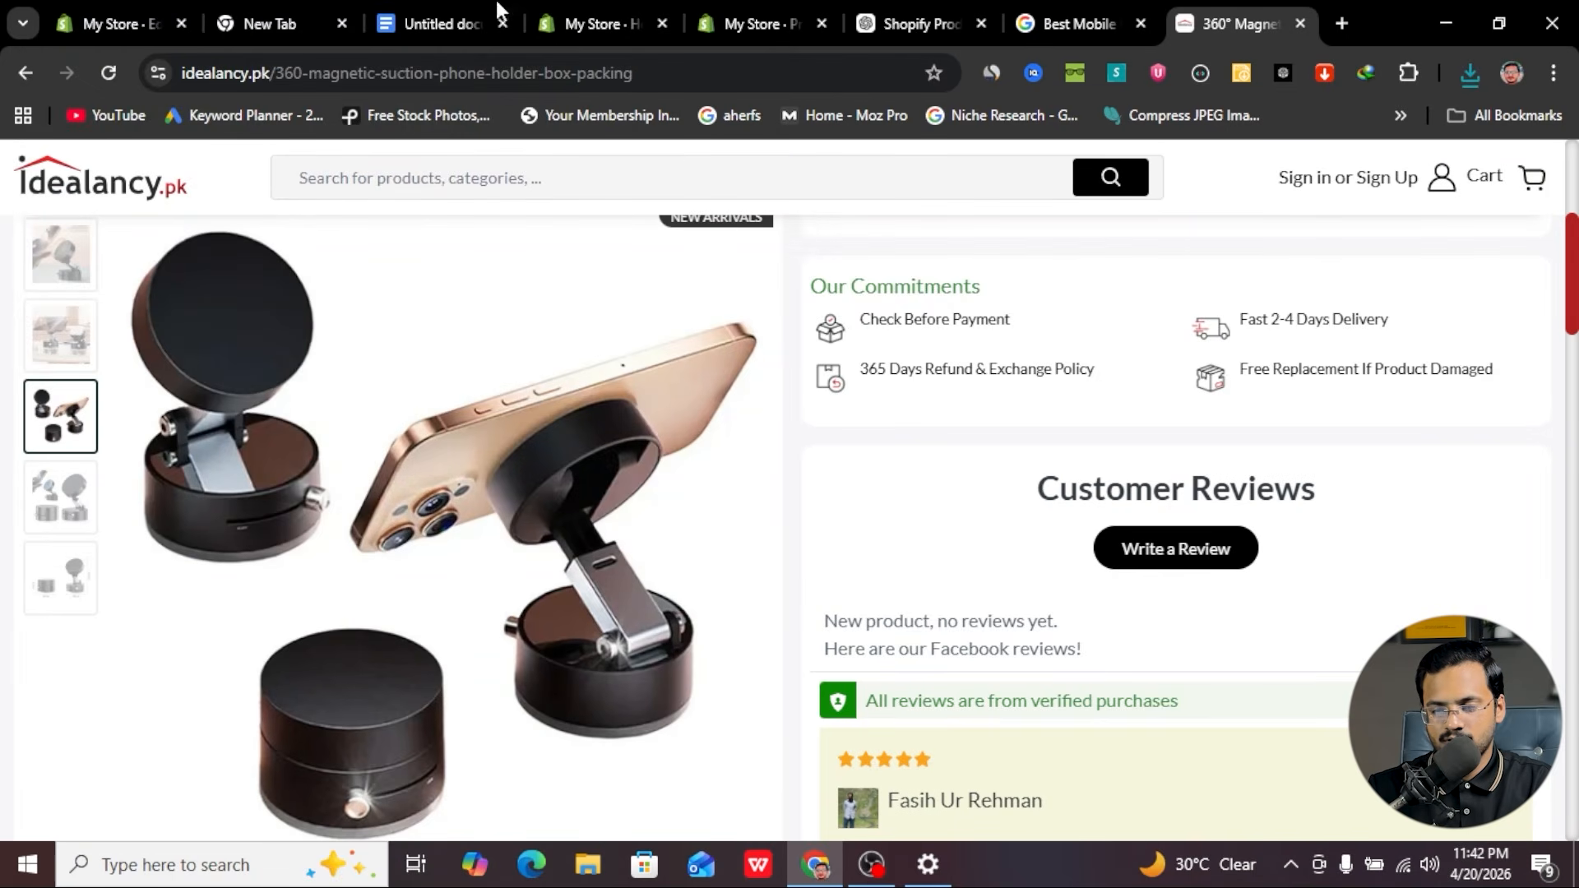
- Return to the Shopify product form, review the description, and add a blank line between the intro paragraph and Key Features
{"action": "left_click", "coordinate": [751, 16]}
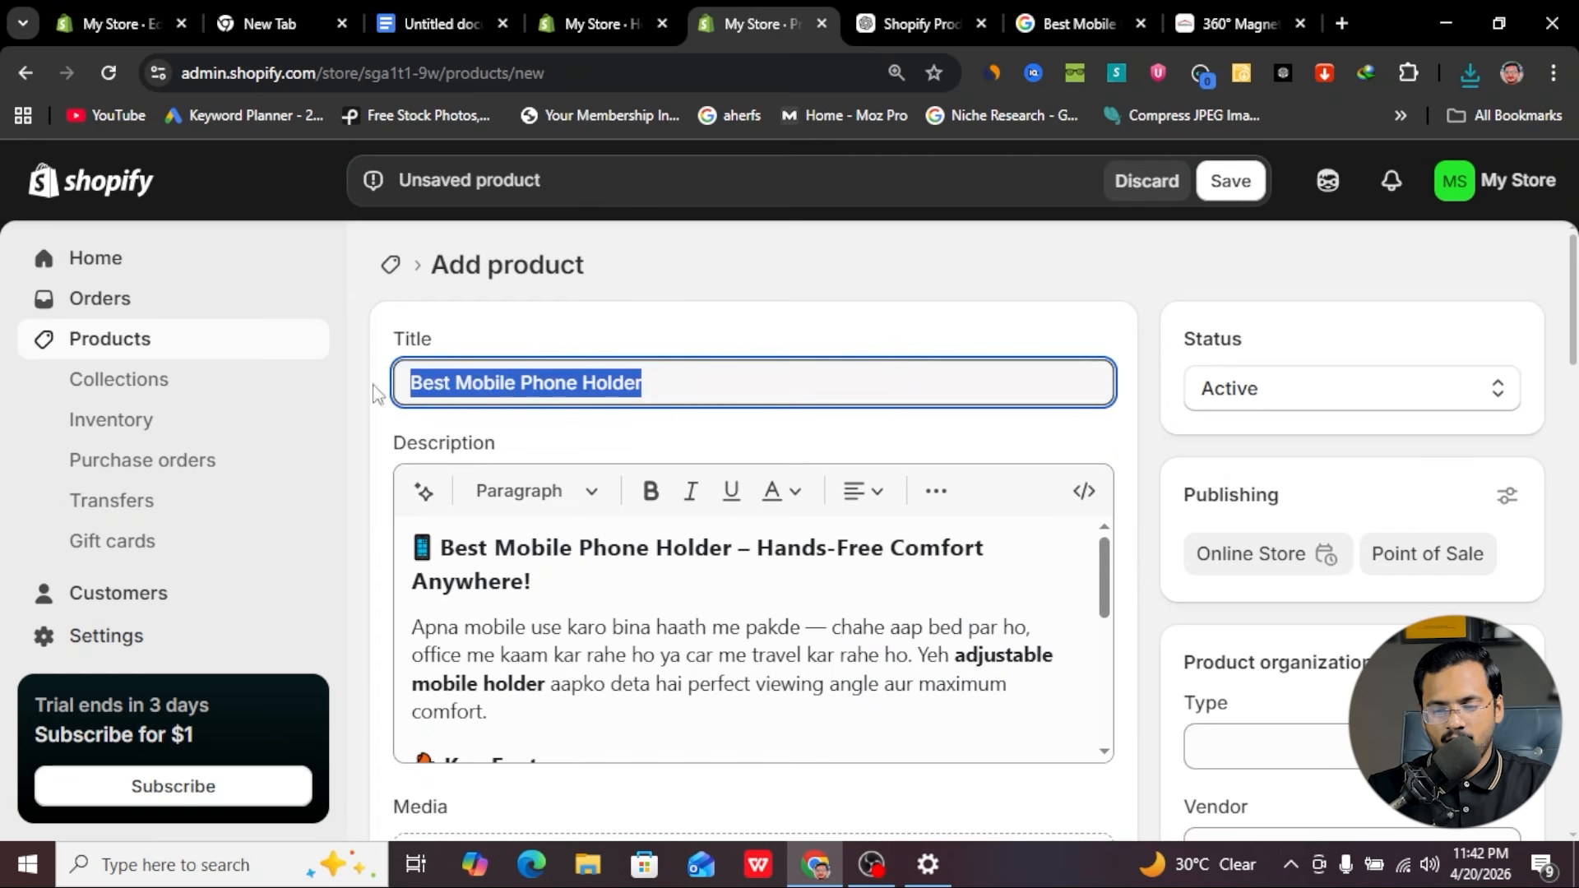
{"action": "scroll", "coordinate": [615, 544], "scroll_direction": "down", "scroll_amount": 5}
{"action": "scroll", "coordinate": [832, 688], "scroll_direction": "down", "scroll_amount": 3}
{"action": "scroll", "coordinate": [832, 690], "scroll_direction": "up", "scroll_amount": 8}
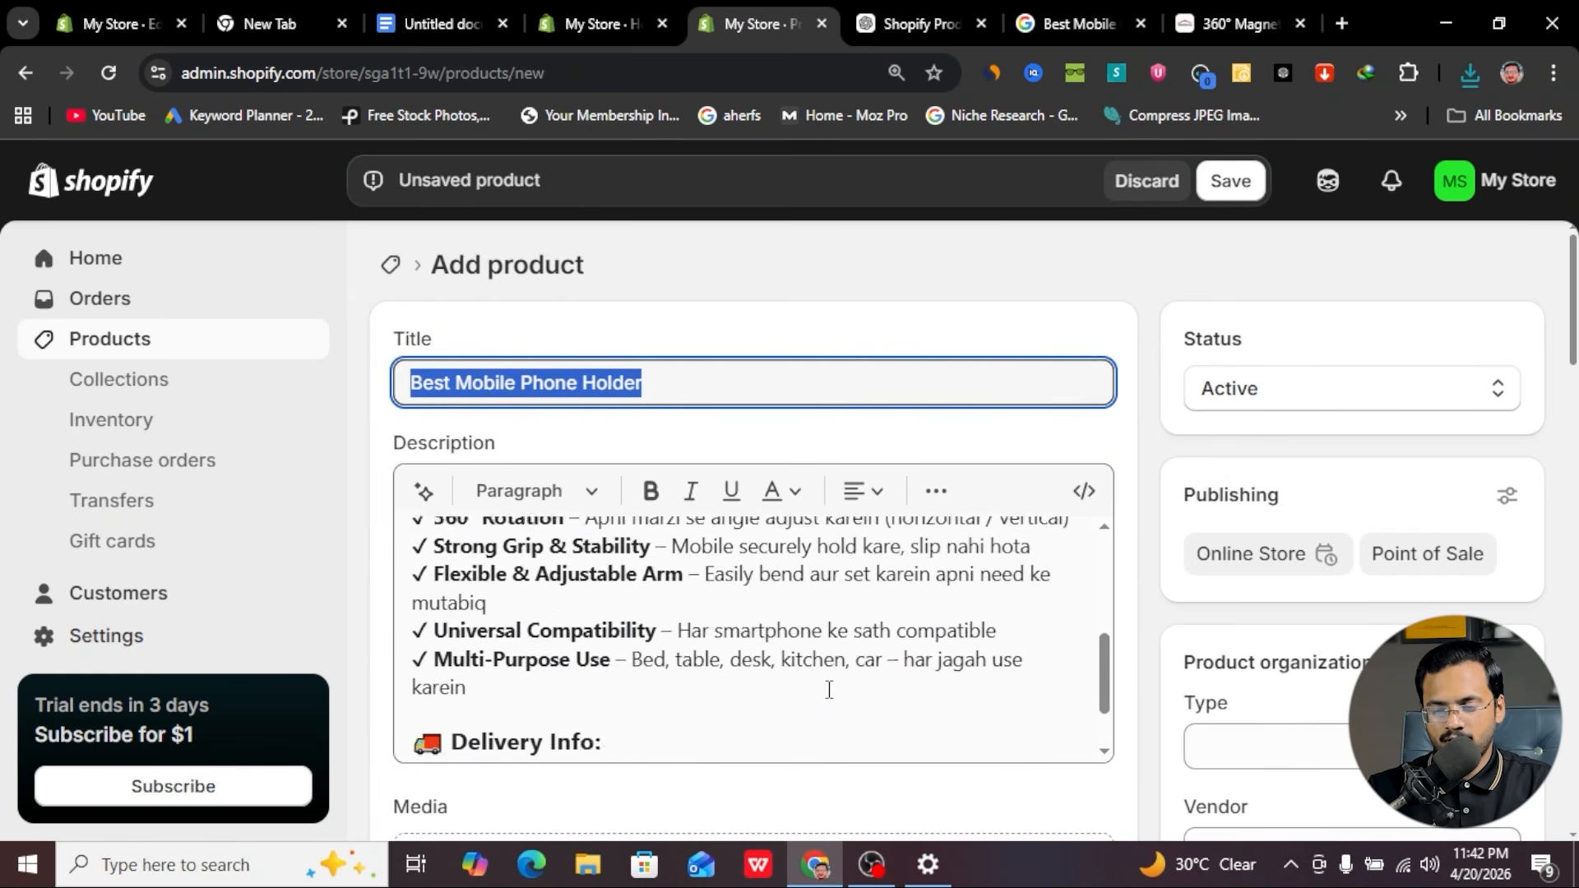
{"action": "scroll", "coordinate": [829, 689], "scroll_direction": "down", "scroll_amount": 8}
{"action": "scroll", "coordinate": [693, 658], "scroll_direction": "up", "scroll_amount": 8}
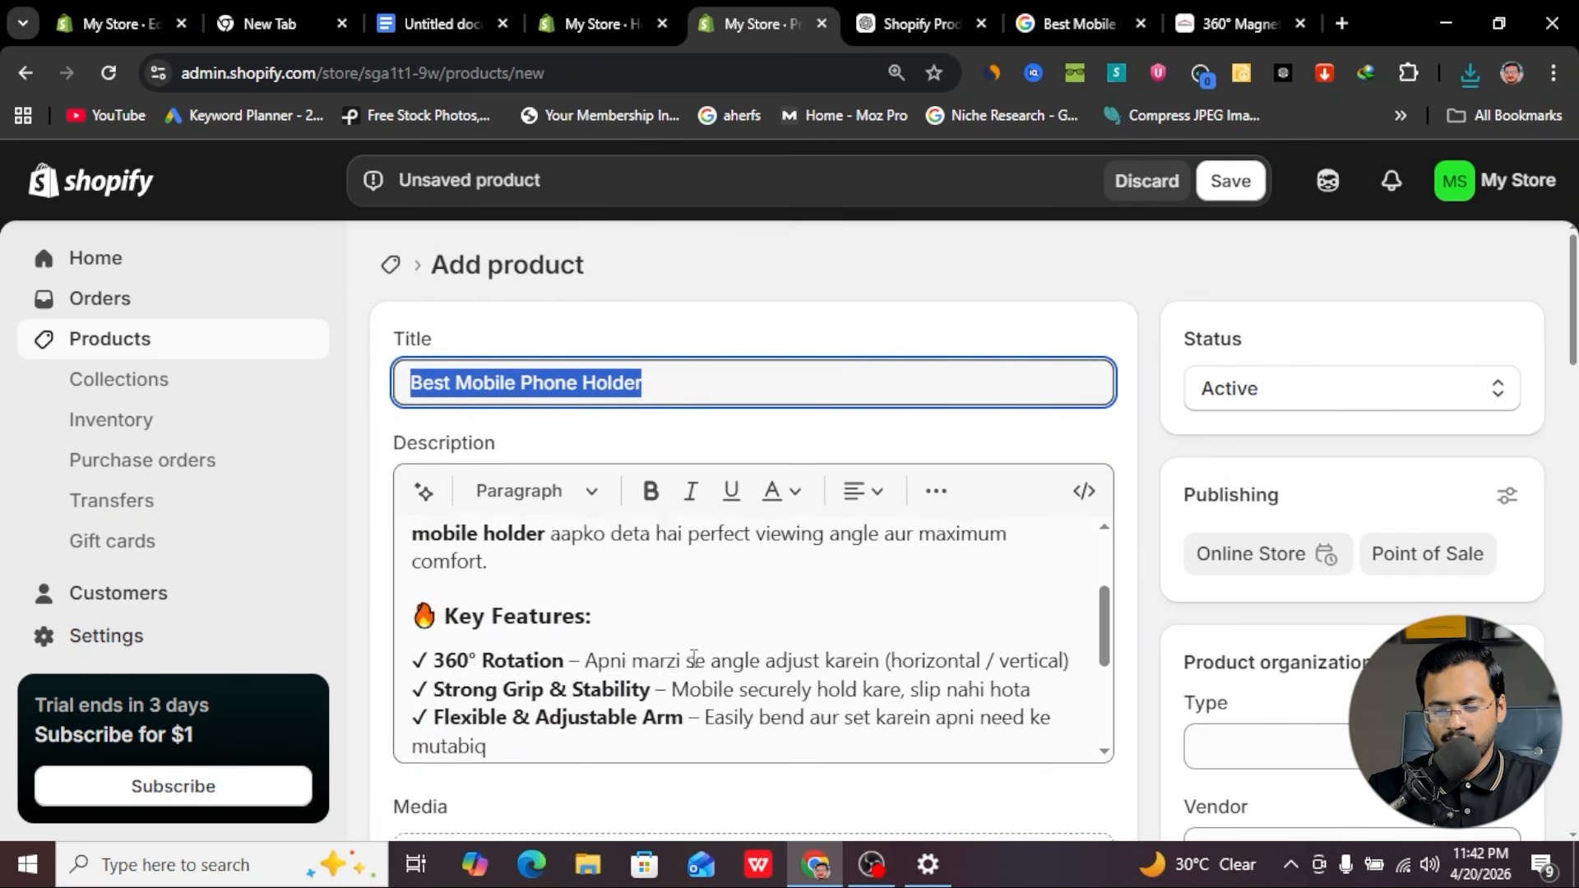
{"action": "scroll", "coordinate": [580, 705], "scroll_direction": "down", "scroll_amount": 2}
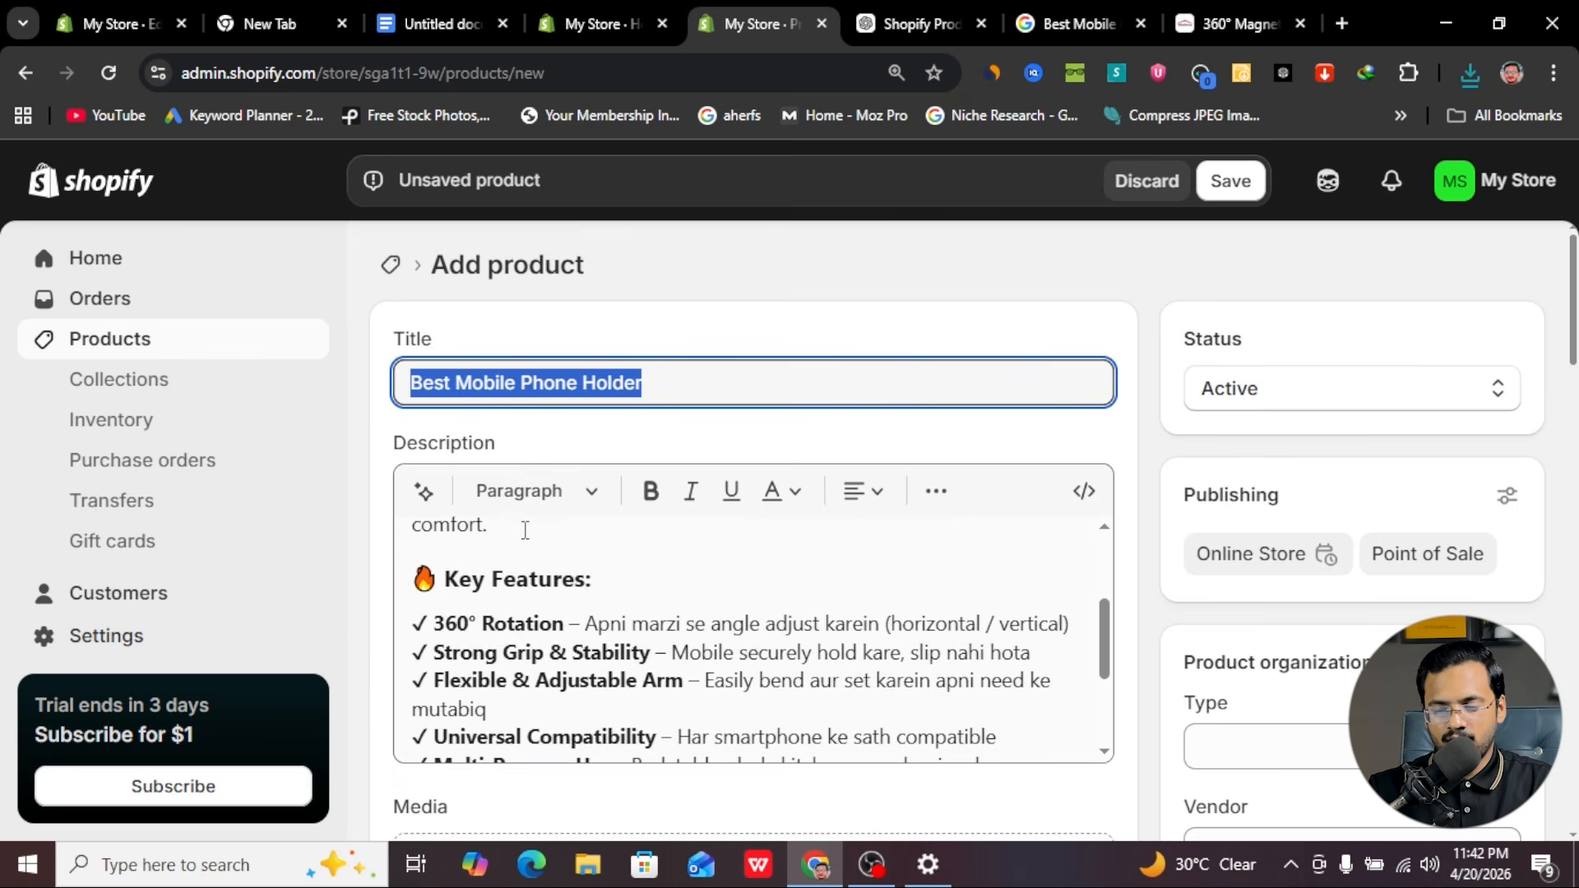
{"action": "scroll", "coordinate": [523, 547], "scroll_direction": "up", "scroll_amount": 1}
{"action": "left_click", "coordinate": [520, 564]}
{"action": "key", "text": "Return"}
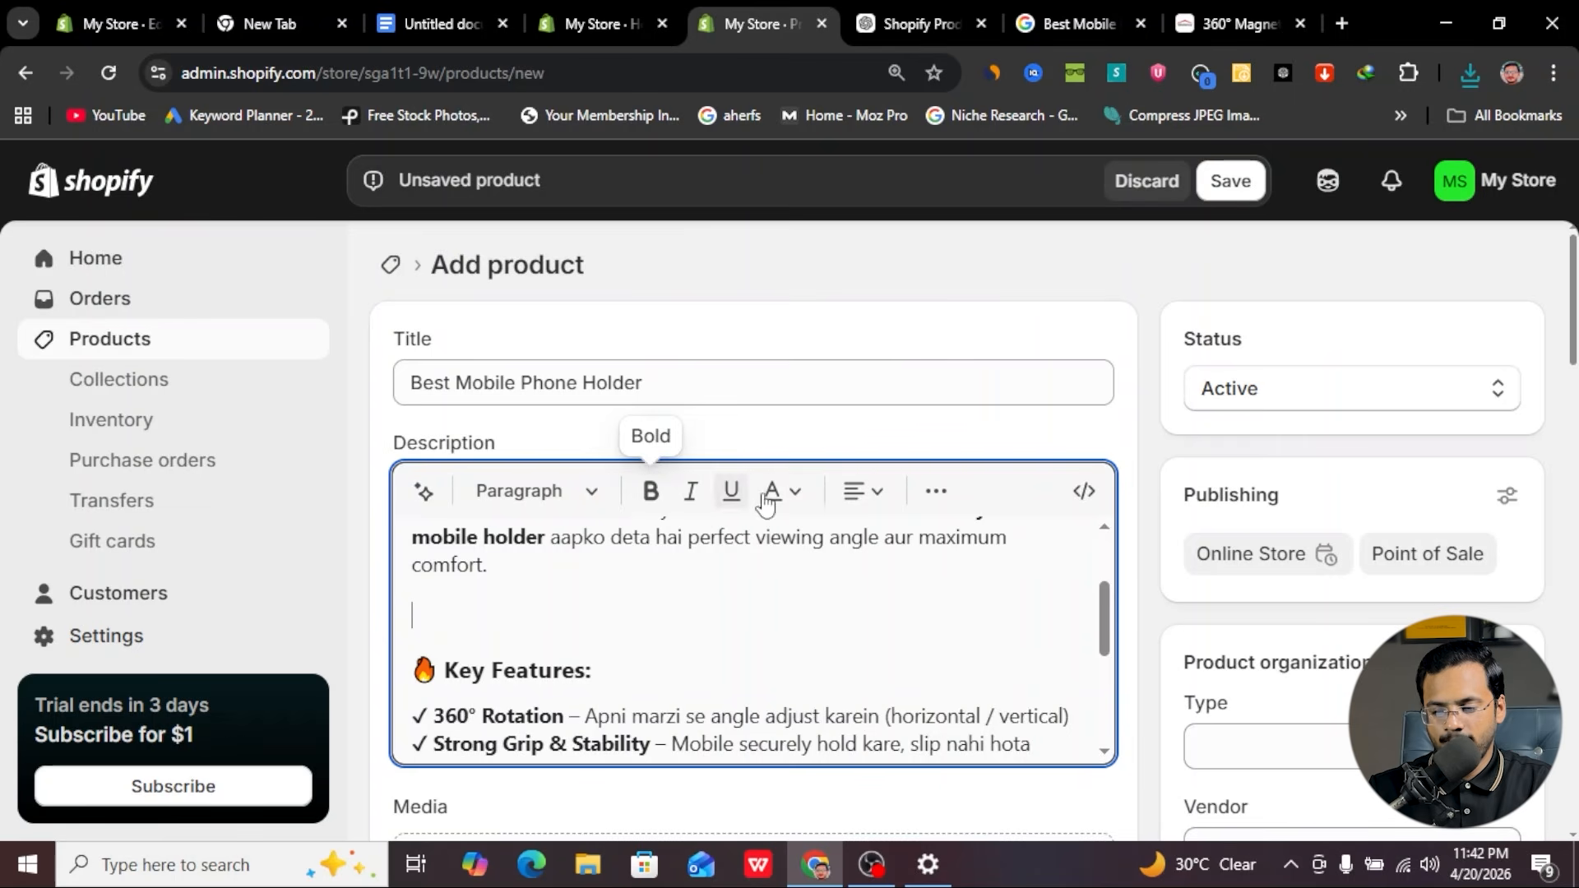
- Upload the three downloaded phone holder images from the Downloads folder to the description's image picker
{"action": "key", "text": "ctrl+minus"}
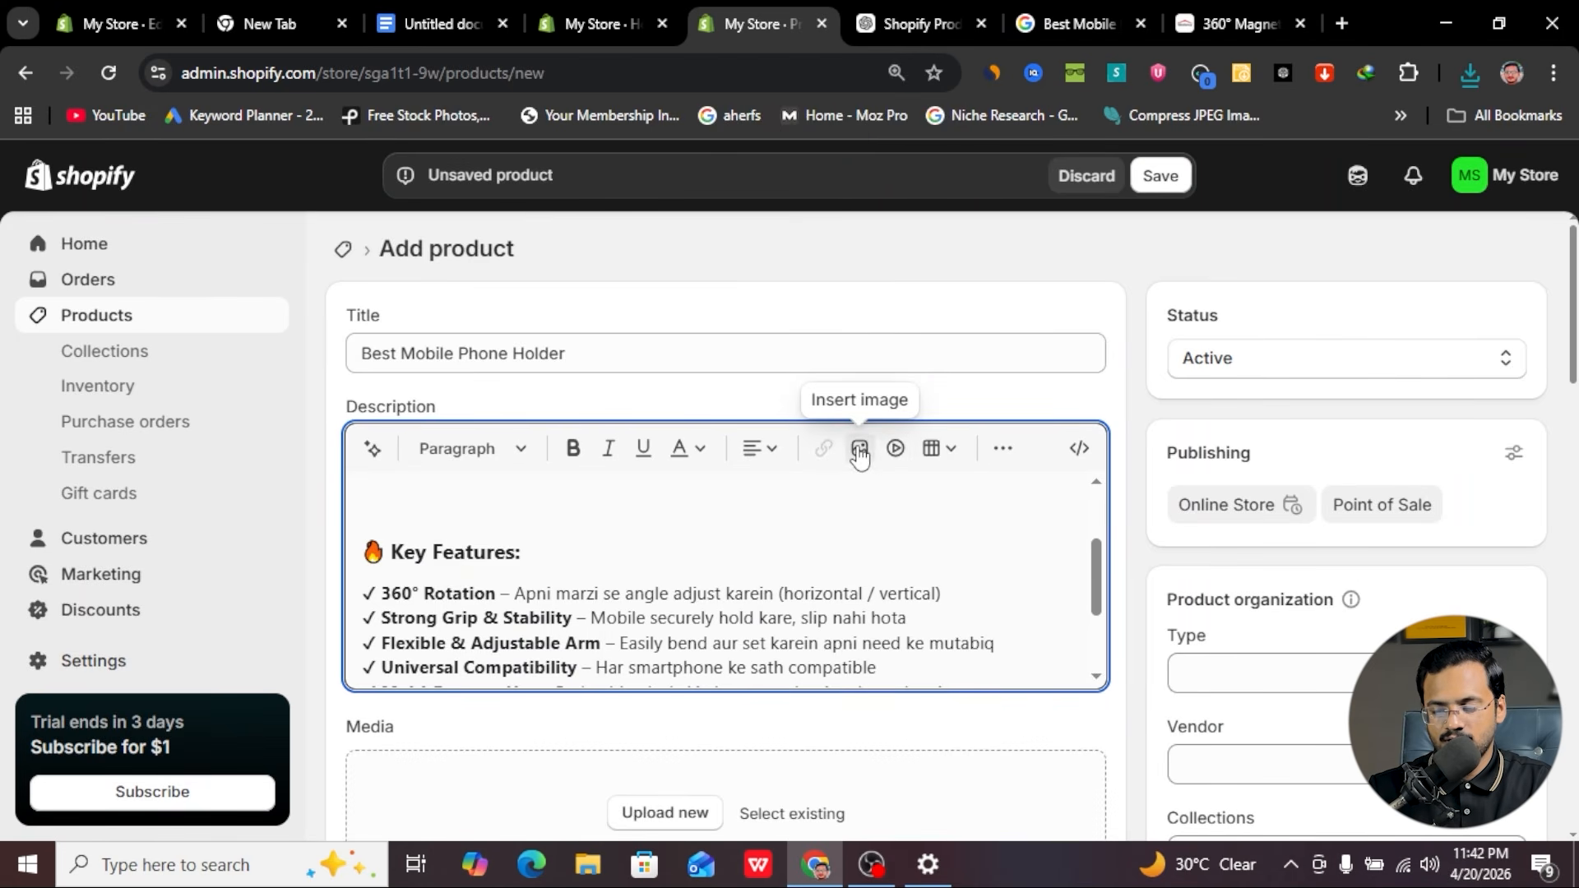
{"action": "left_click", "coordinate": [859, 448]}
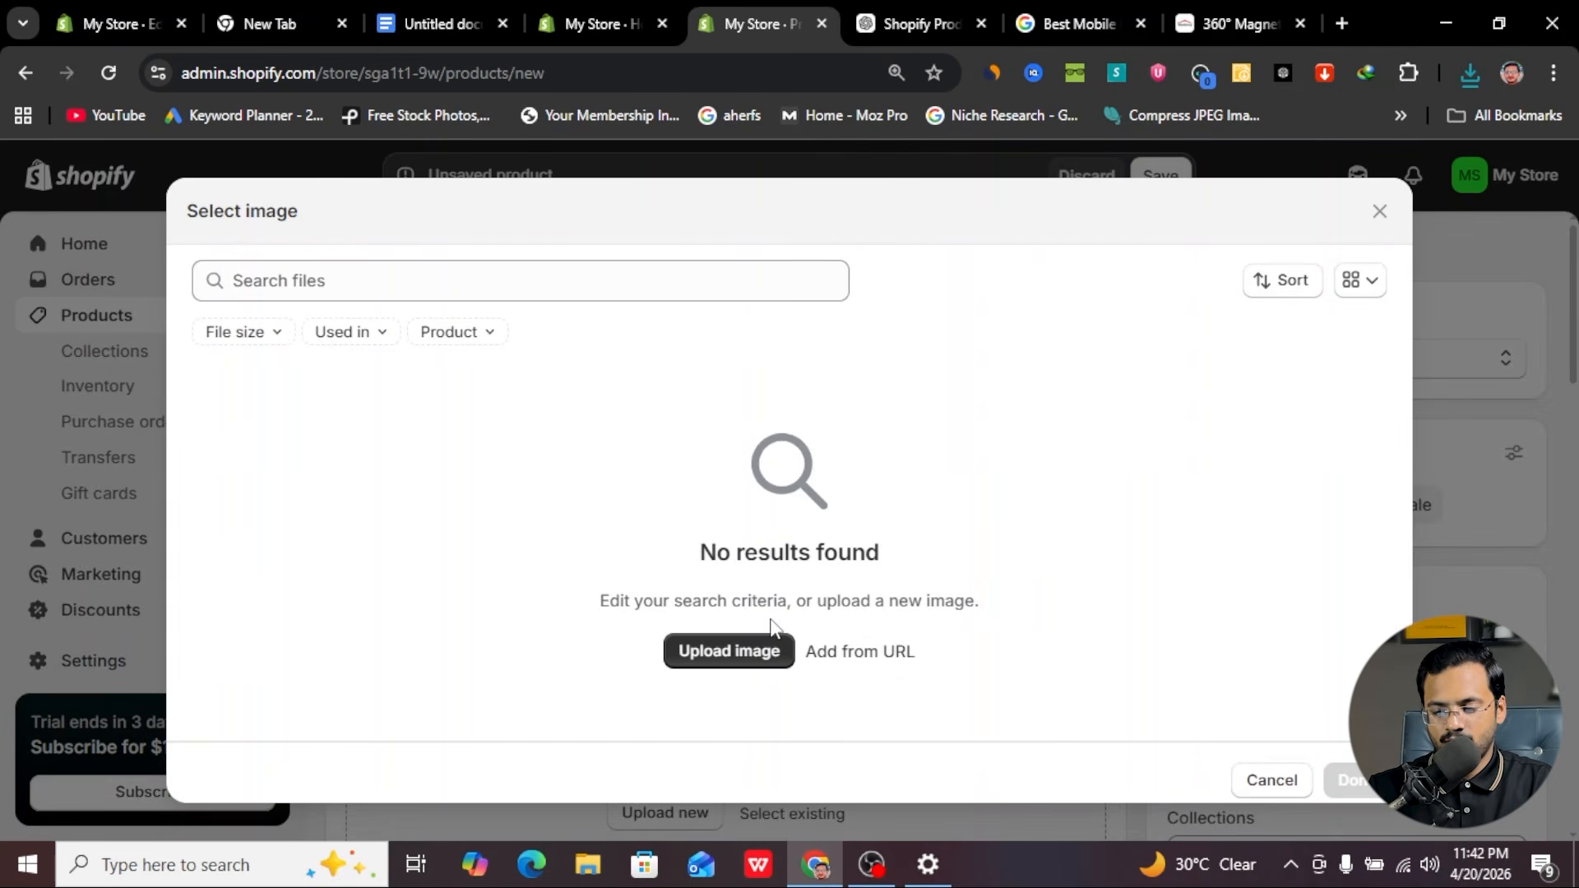
{"action": "left_click", "coordinate": [735, 654]}
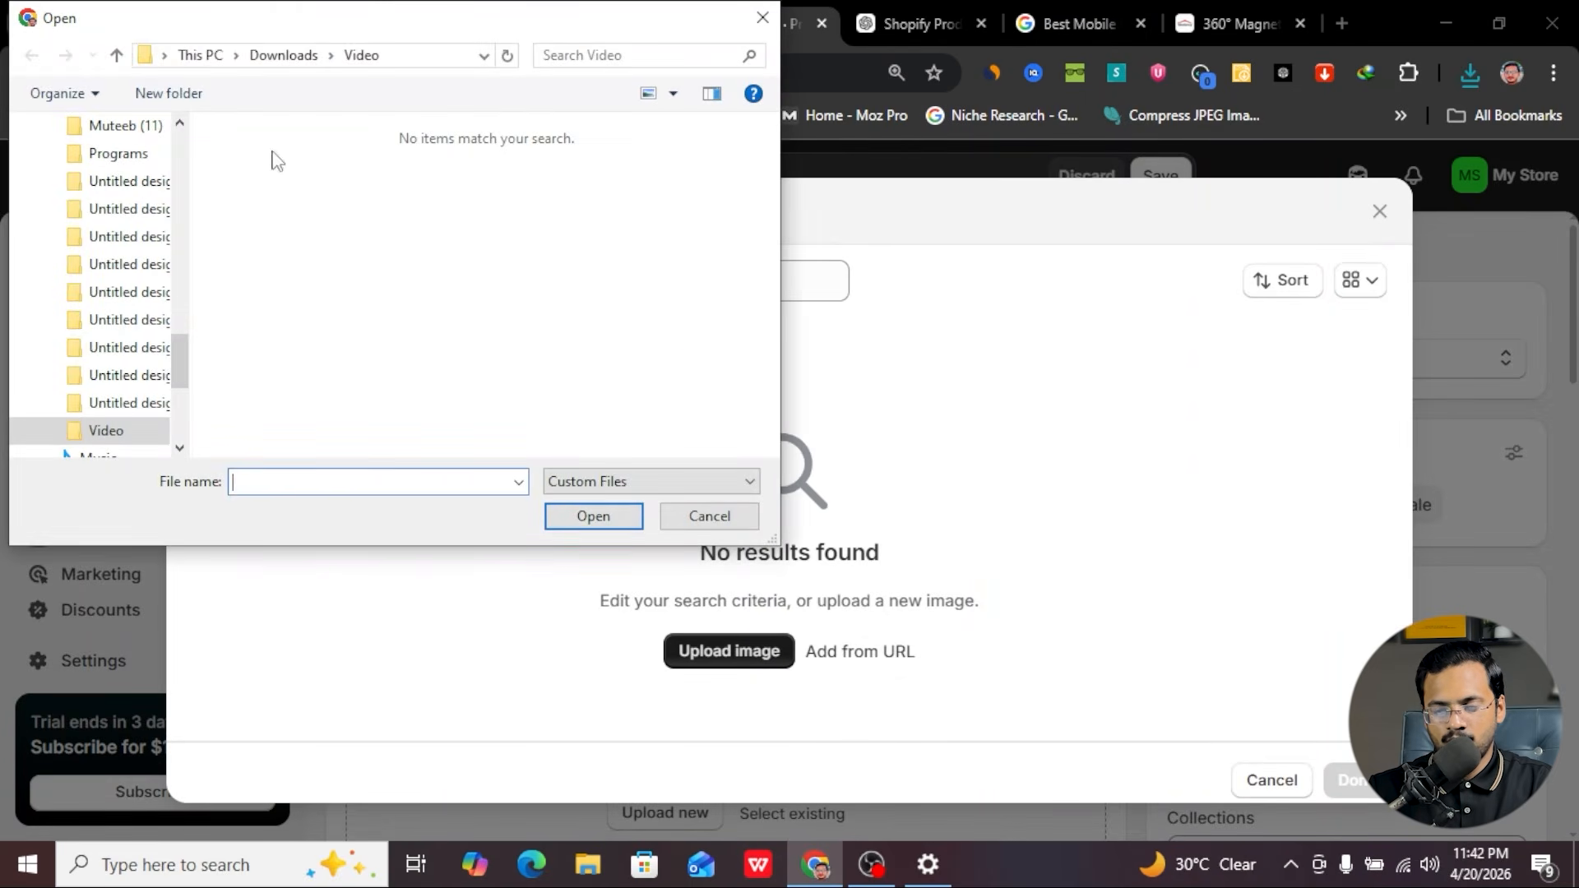
{"action": "scroll", "coordinate": [115, 290], "scroll_direction": "up", "scroll_amount": 10}
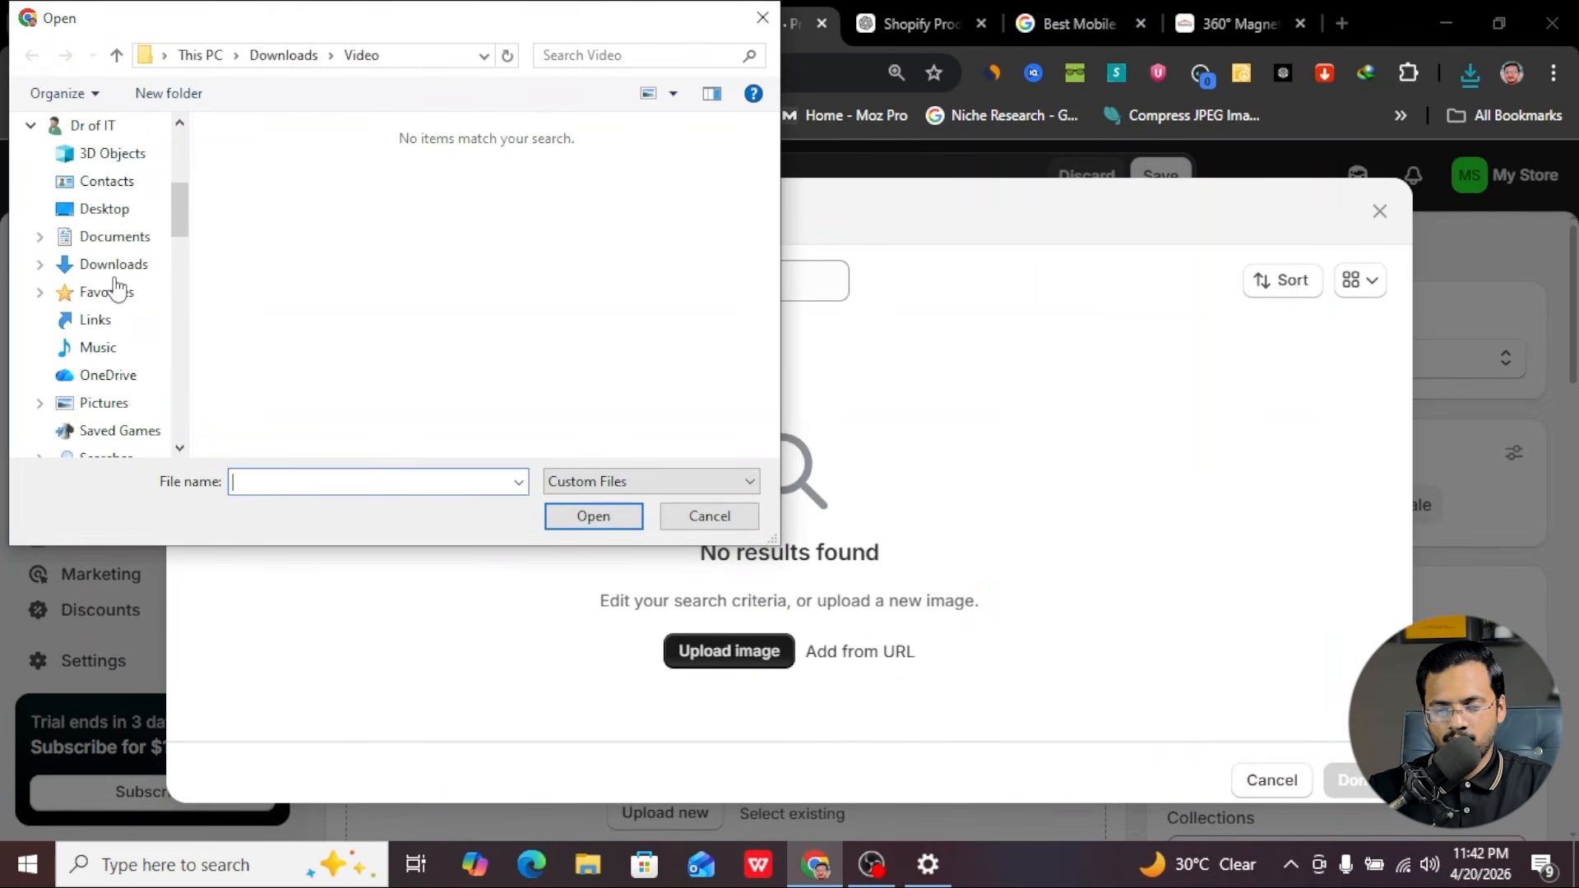
{"action": "left_click", "coordinate": [111, 264]}
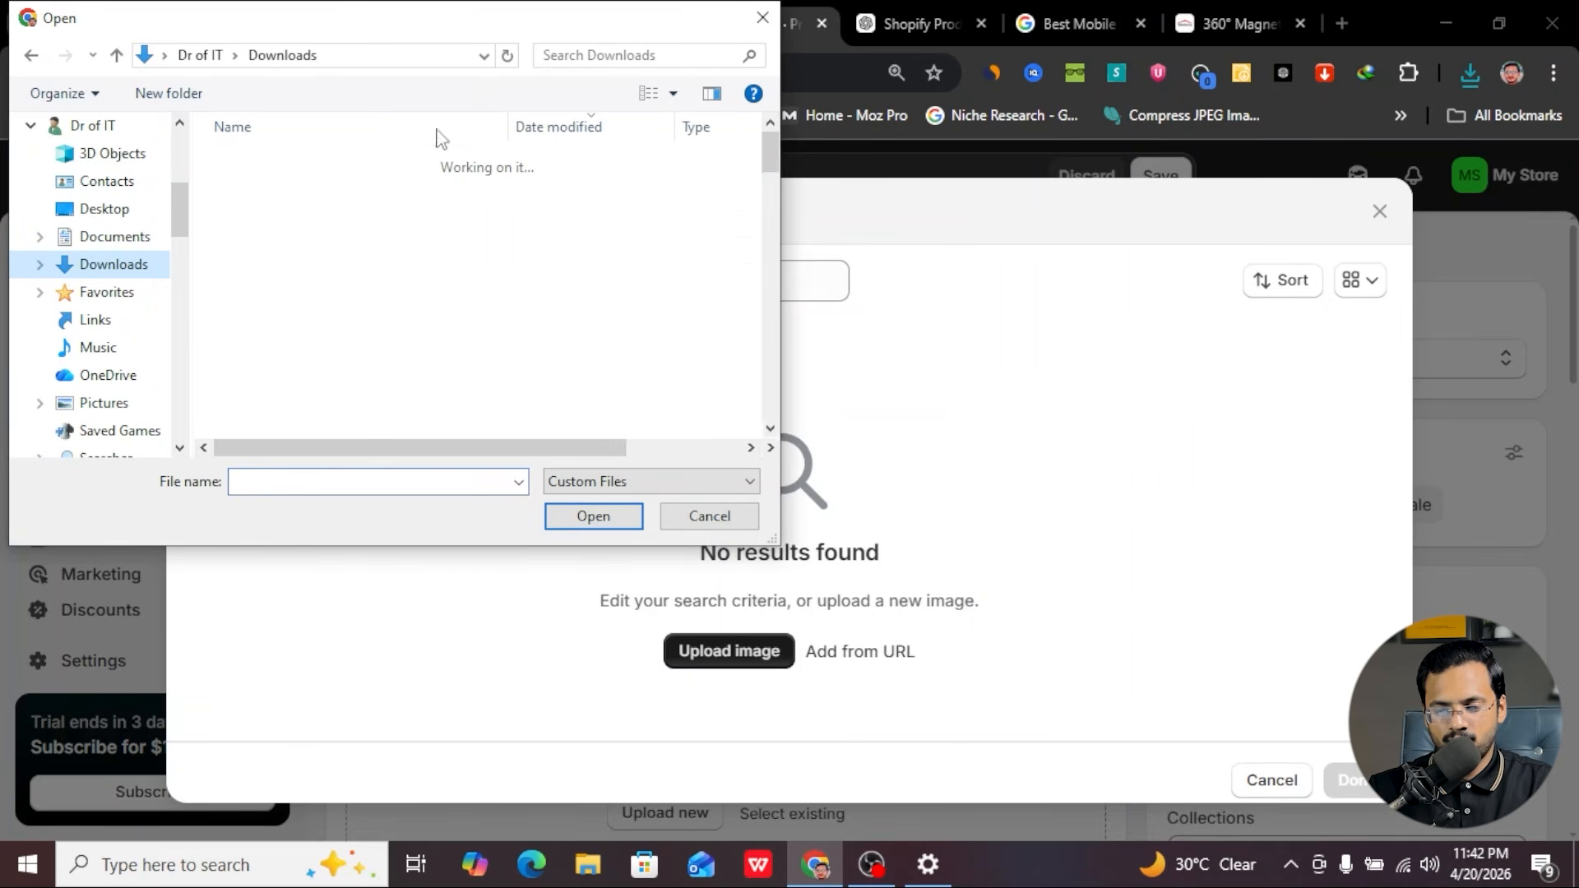
{"action": "left_click", "coordinate": [370, 190]}
{"action": "left_click", "coordinate": [368, 219], "text": "shift"}
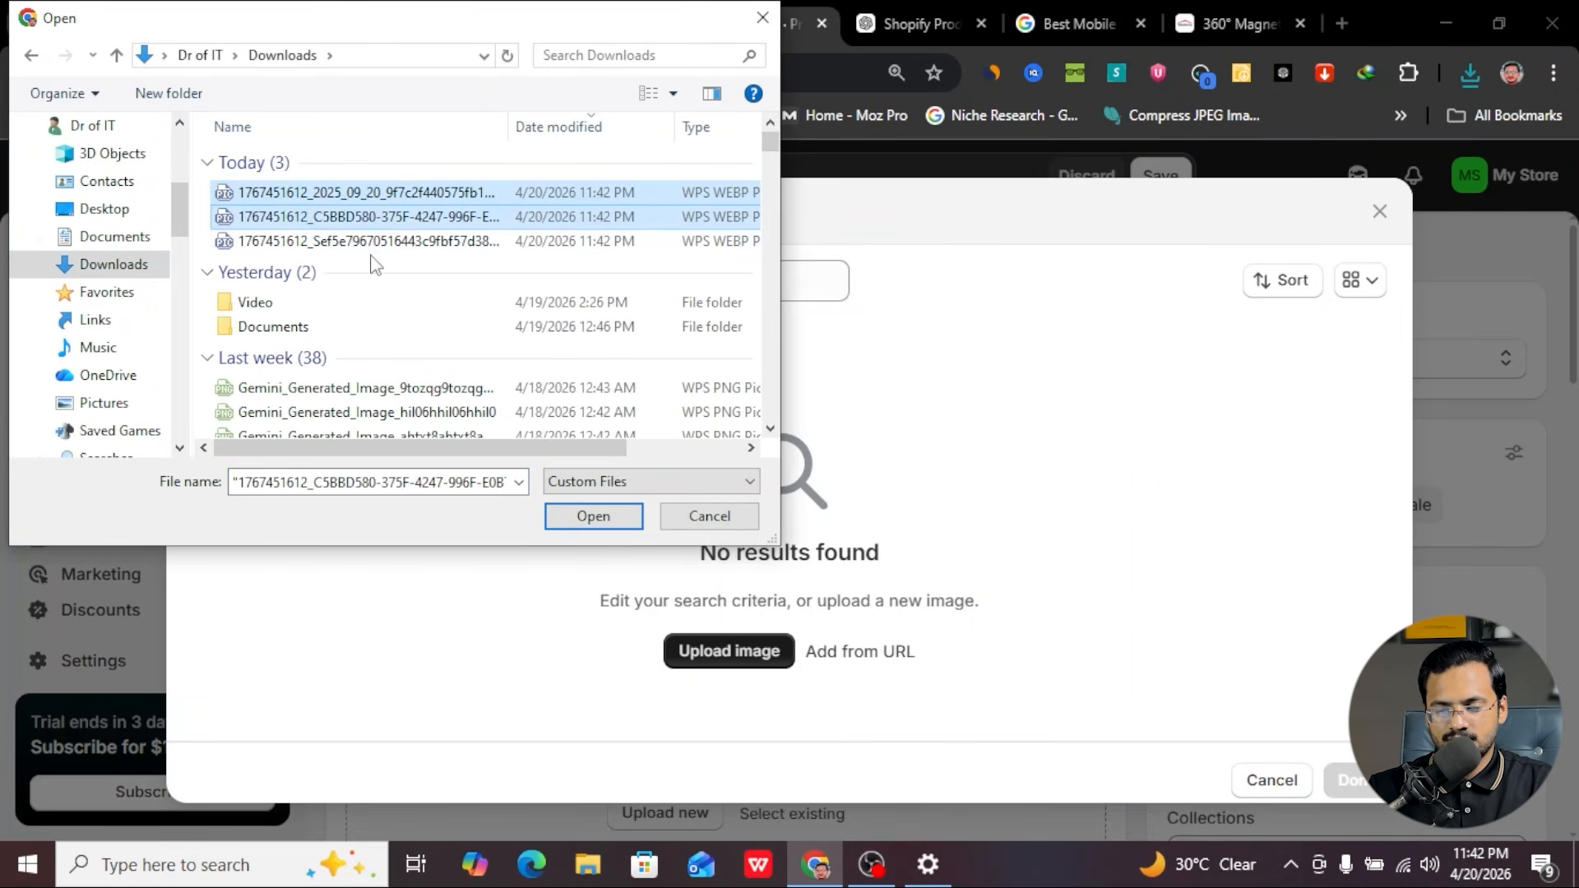
{"action": "left_click", "coordinate": [370, 242], "text": "shift"}
{"action": "left_click", "coordinate": [563, 518]}
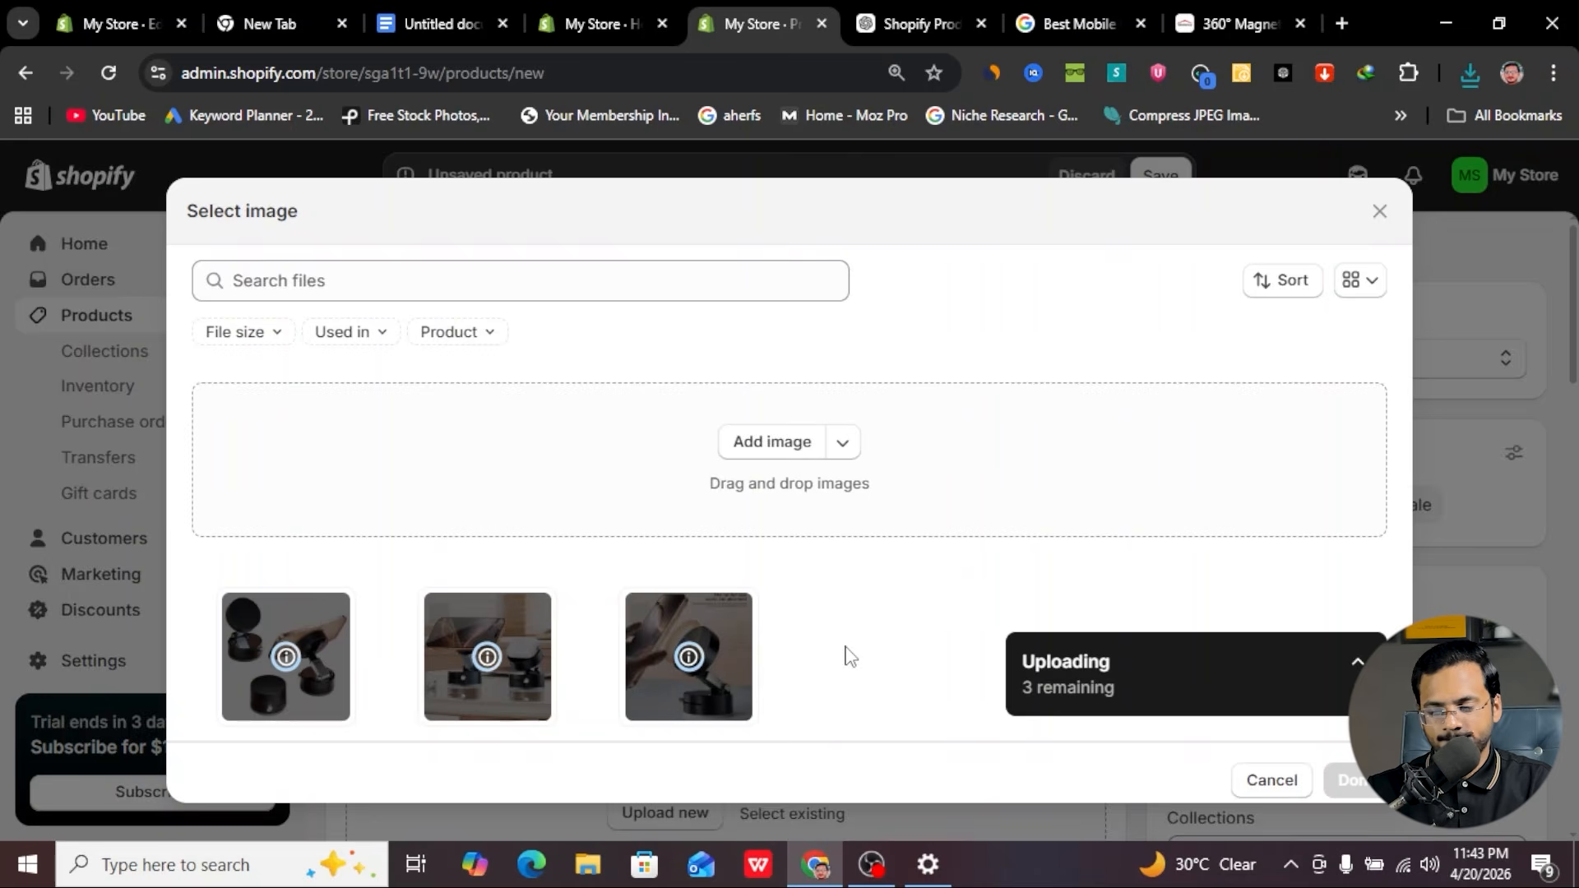
- Insert the "One handed easy access and placement" image above Key Features in the description and add a blank line below it
{"action": "left_click", "coordinate": [639, 618]}
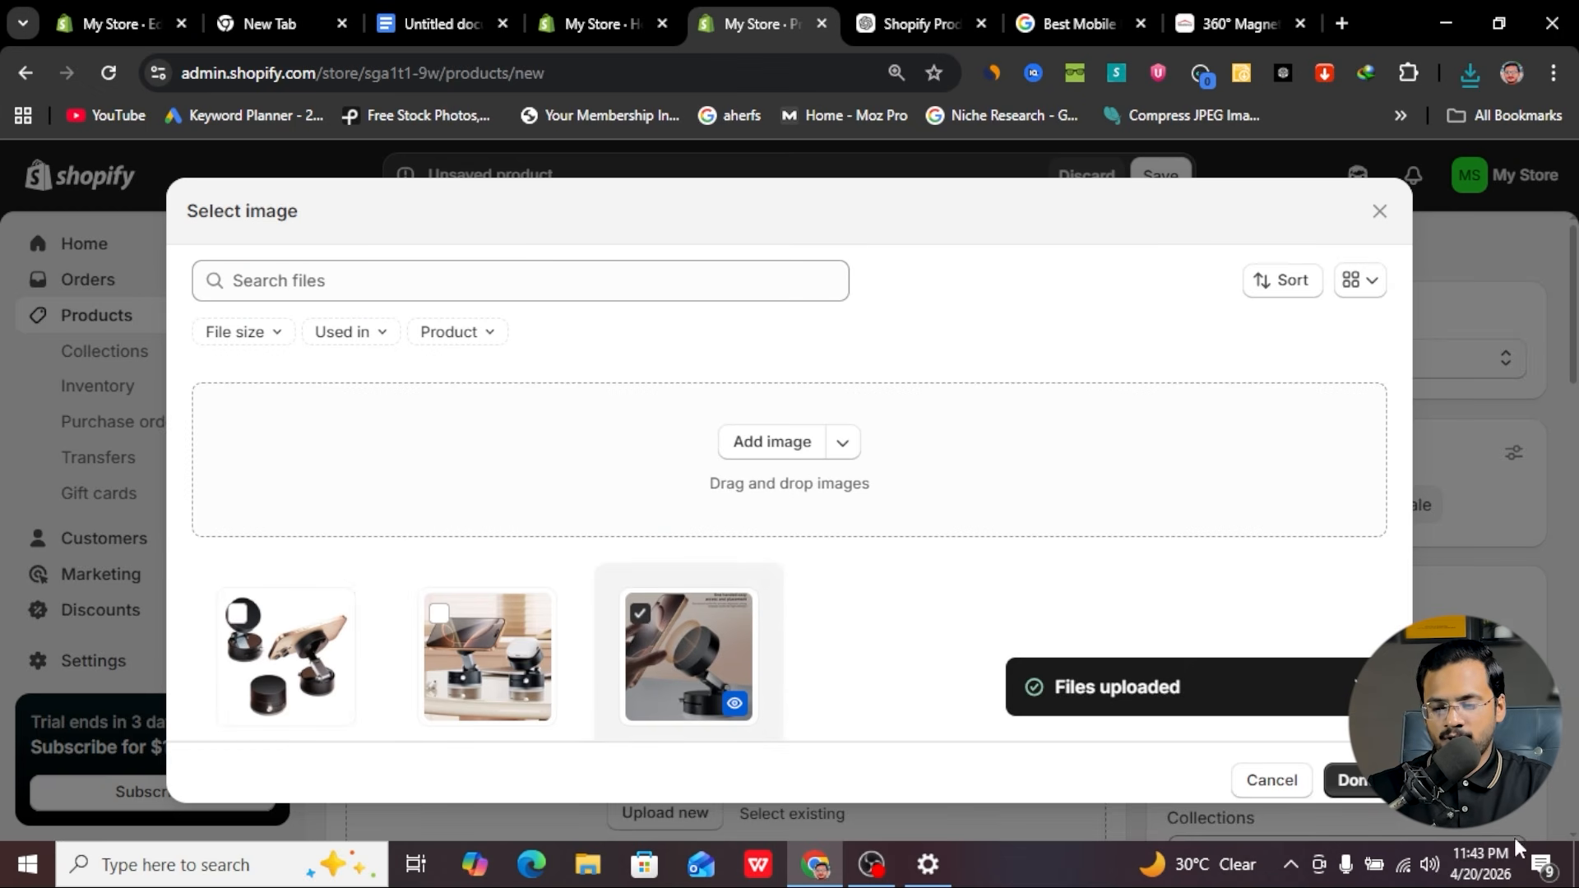
{"action": "left_click", "coordinate": [1350, 780]}
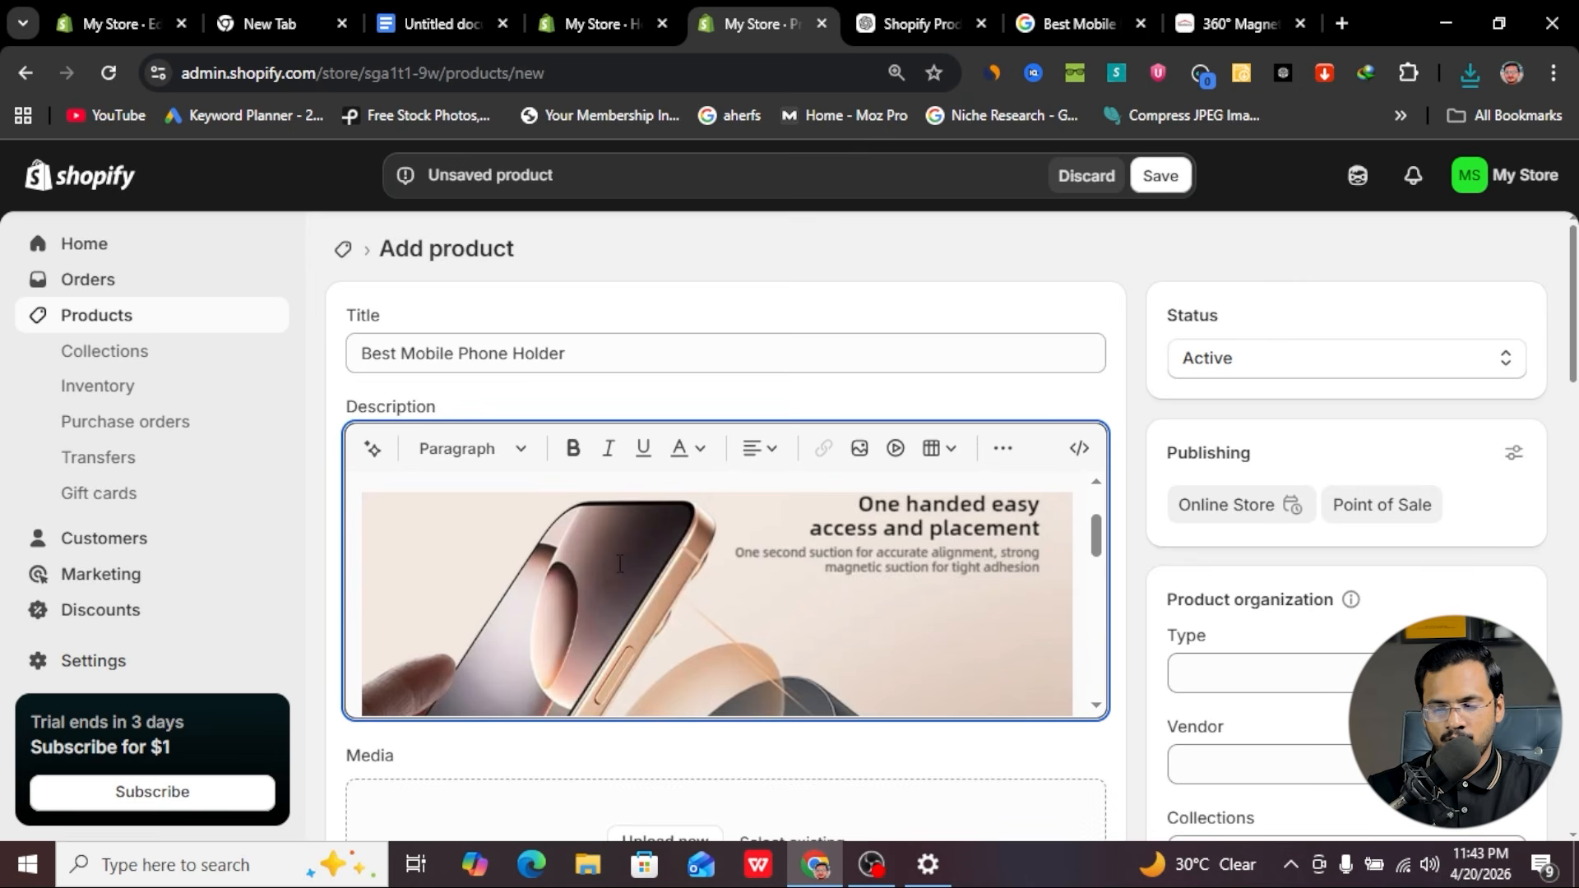
{"action": "scroll", "coordinate": [617, 578], "scroll_direction": "down", "scroll_amount": 1}
{"action": "scroll", "coordinate": [617, 578], "scroll_direction": "down", "scroll_amount": 5}
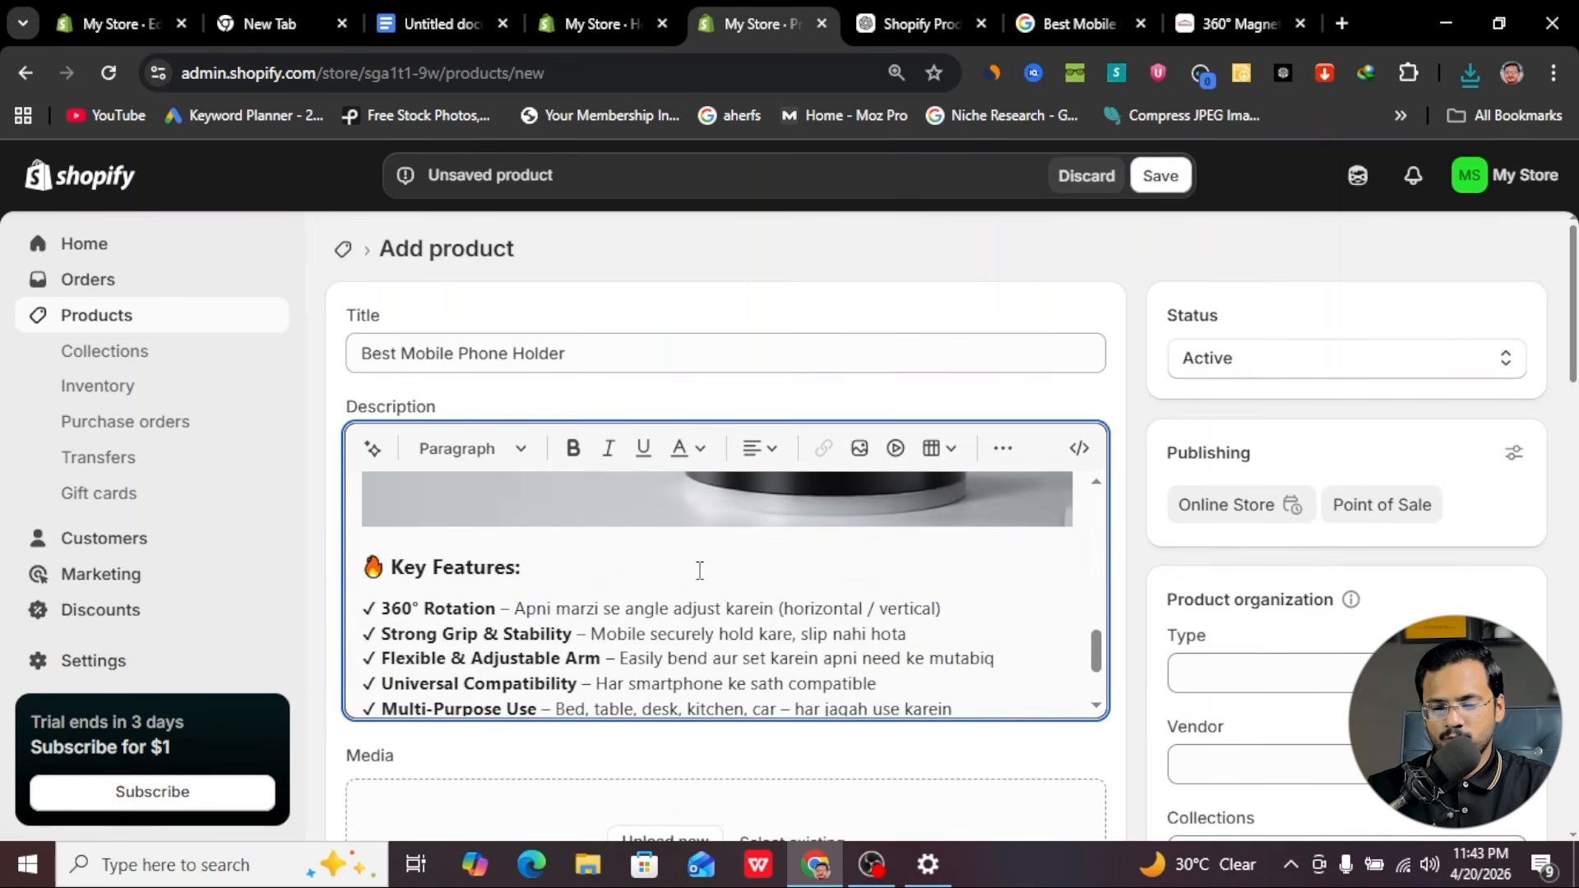
{"action": "key", "text": "Return"}
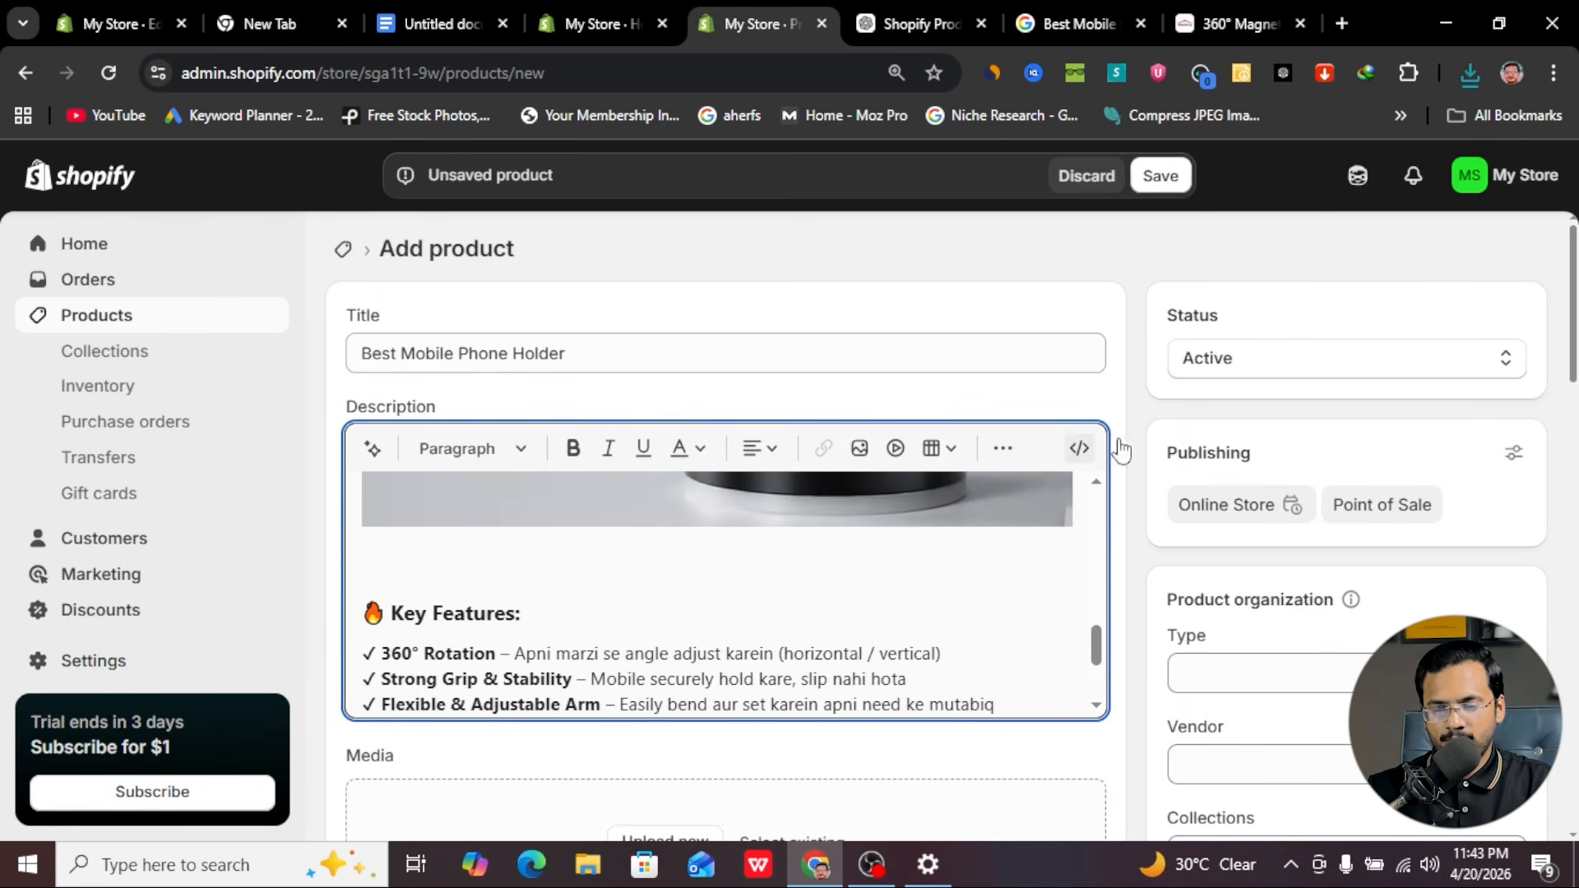
- Insert the image of the two holders on a table into the description, between the first image and Key Features
{"action": "left_click", "coordinate": [860, 449]}
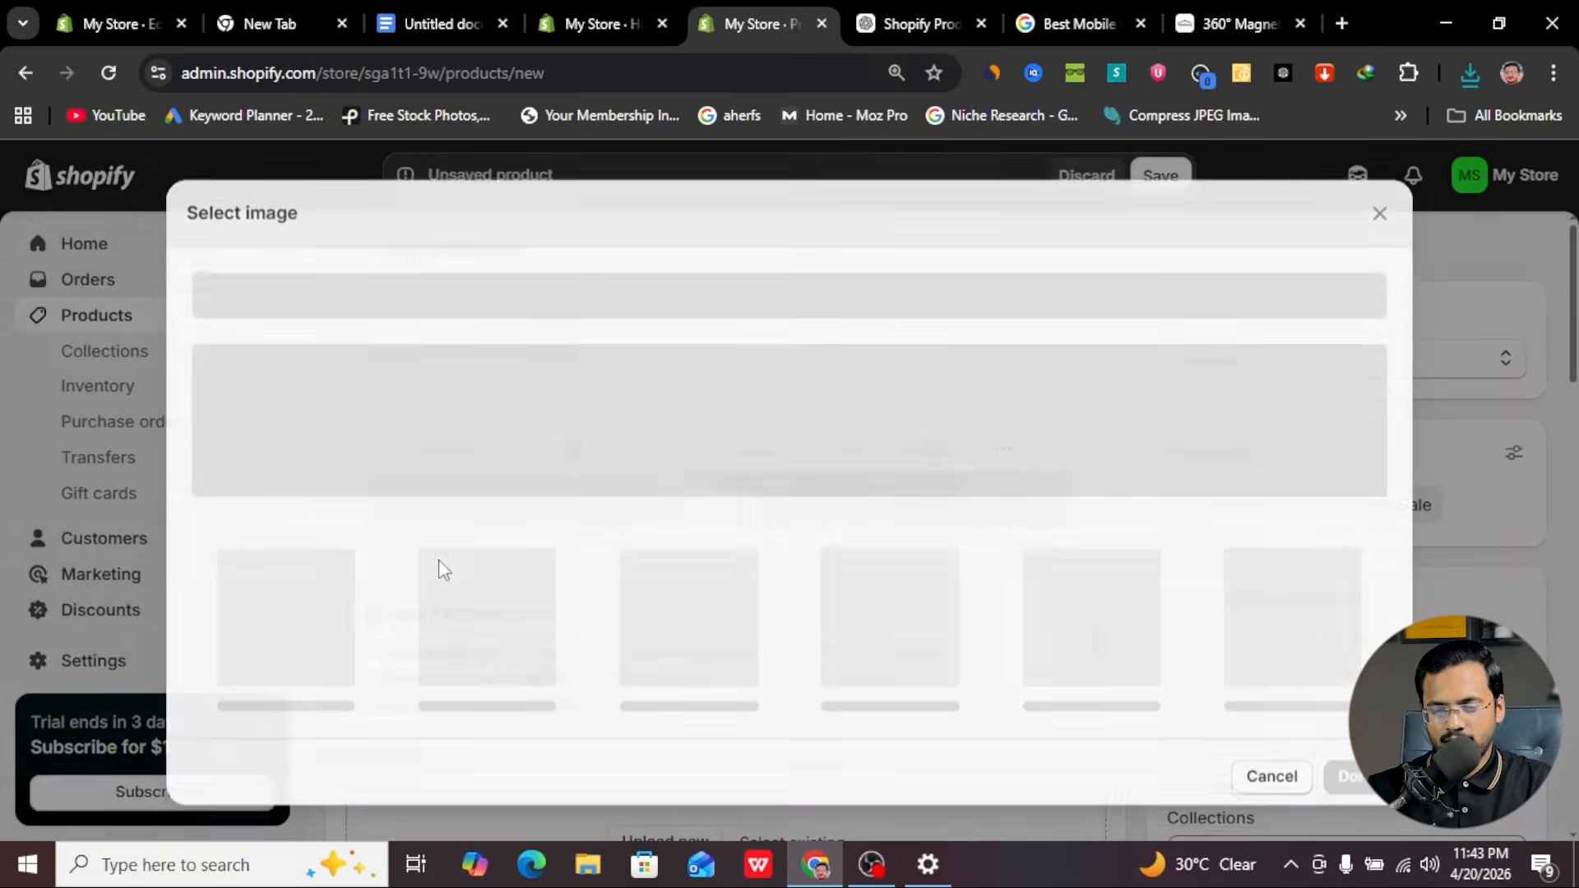
{"action": "left_click", "coordinate": [501, 626]}
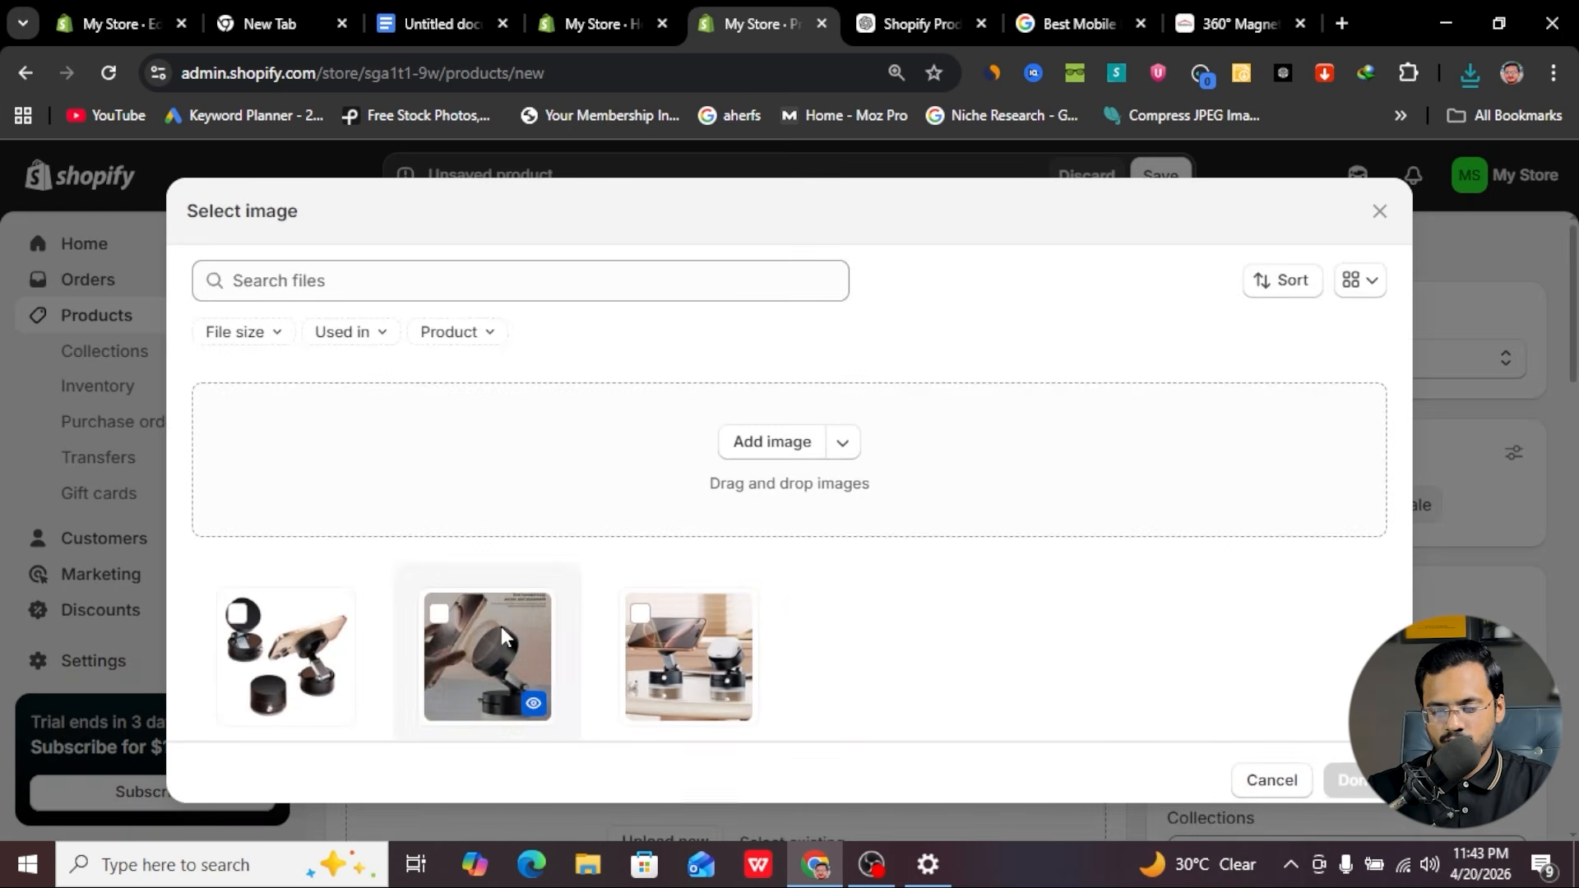
{"action": "left_click", "coordinate": [740, 699]}
{"action": "left_click", "coordinate": [1353, 780]}
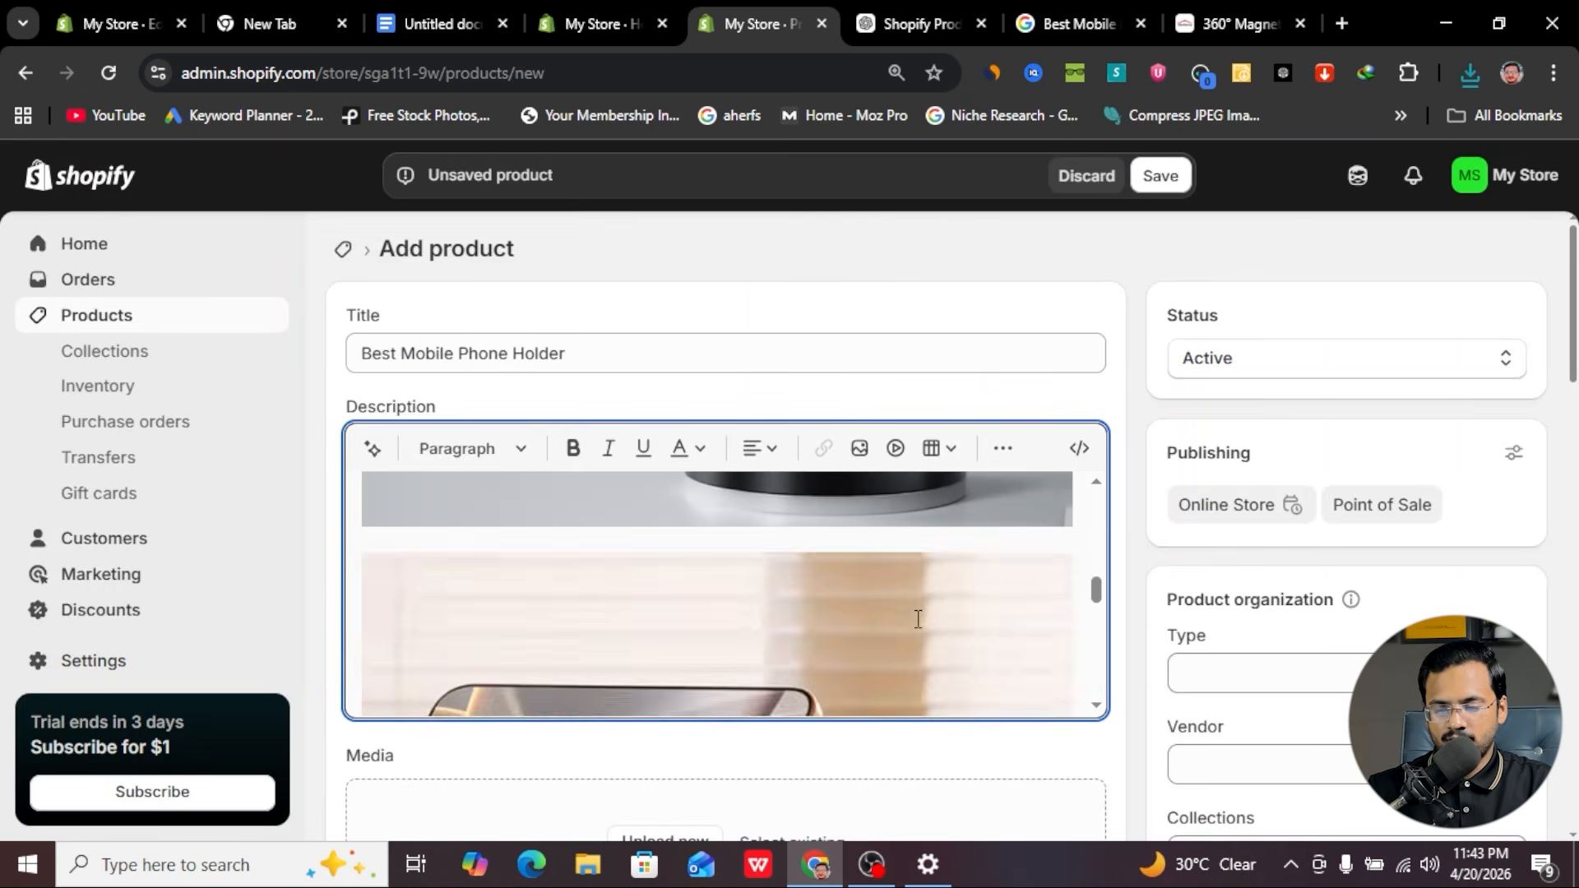
- Upload the three phone holder images from the Downloads folder as the product's media
{"action": "scroll", "coordinate": [1034, 761], "scroll_direction": "down", "scroll_amount": 5}
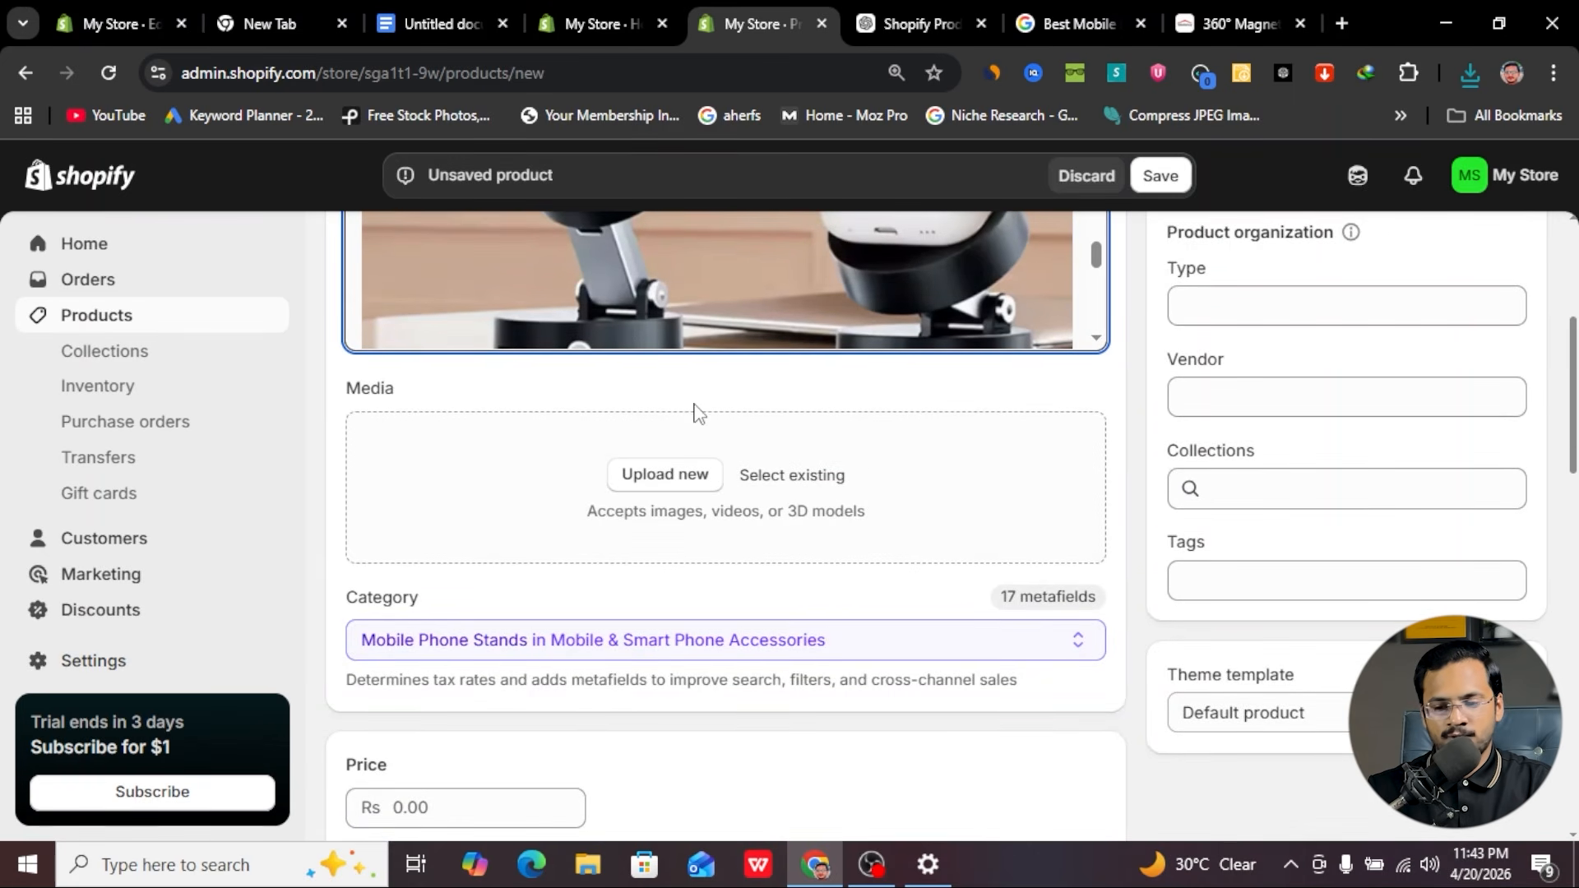
{"action": "left_click", "coordinate": [664, 476]}
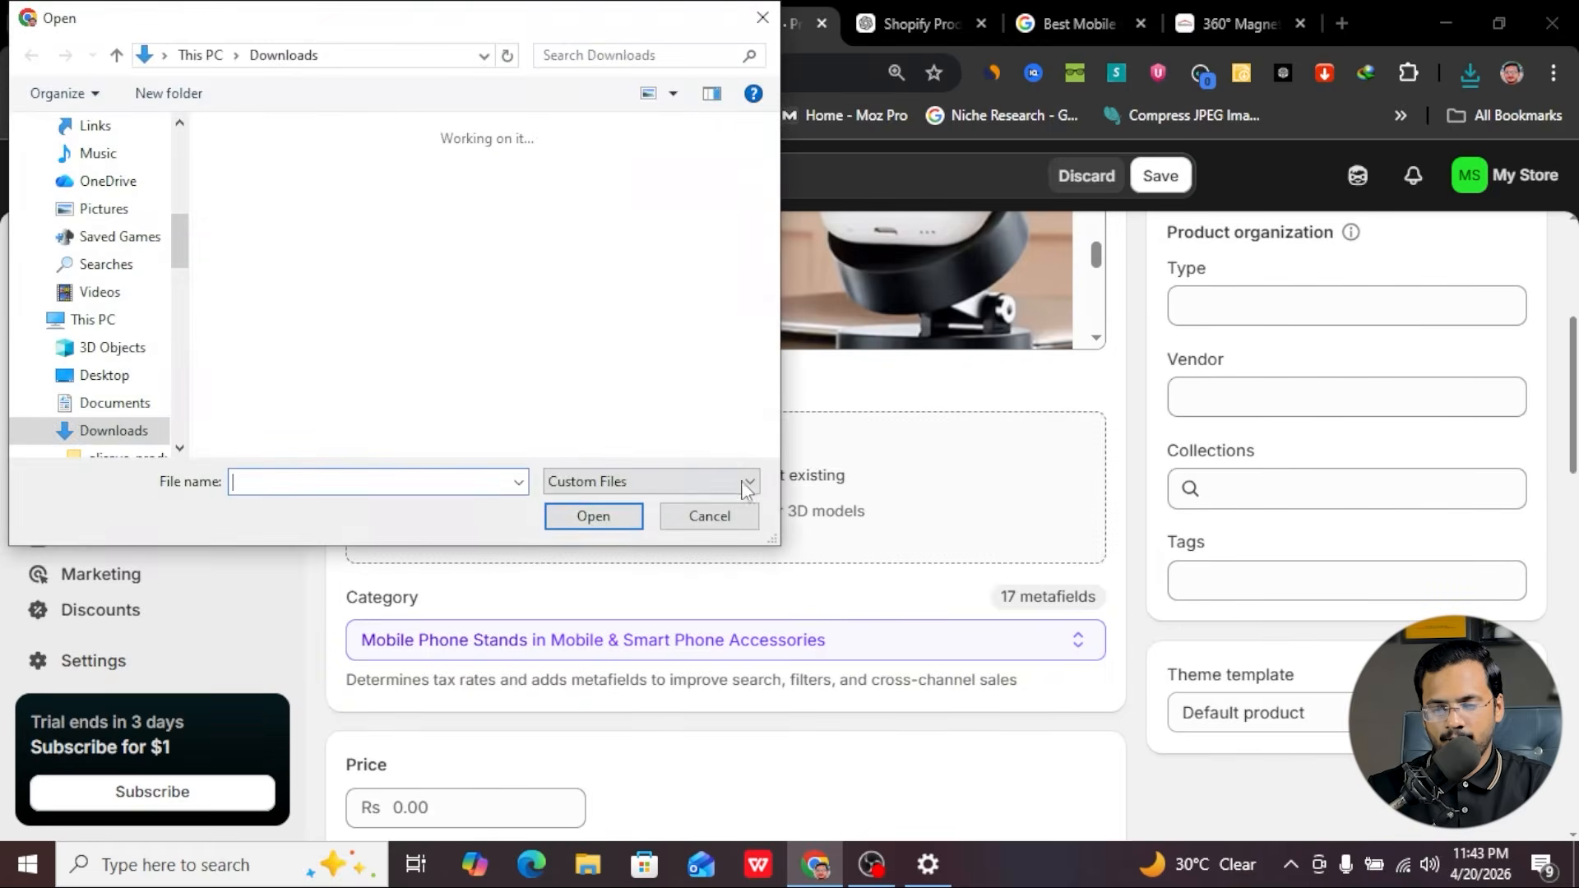
{"action": "left_click", "coordinate": [570, 201]}
{"action": "left_click", "coordinate": [362, 240], "text": "ctrl"}
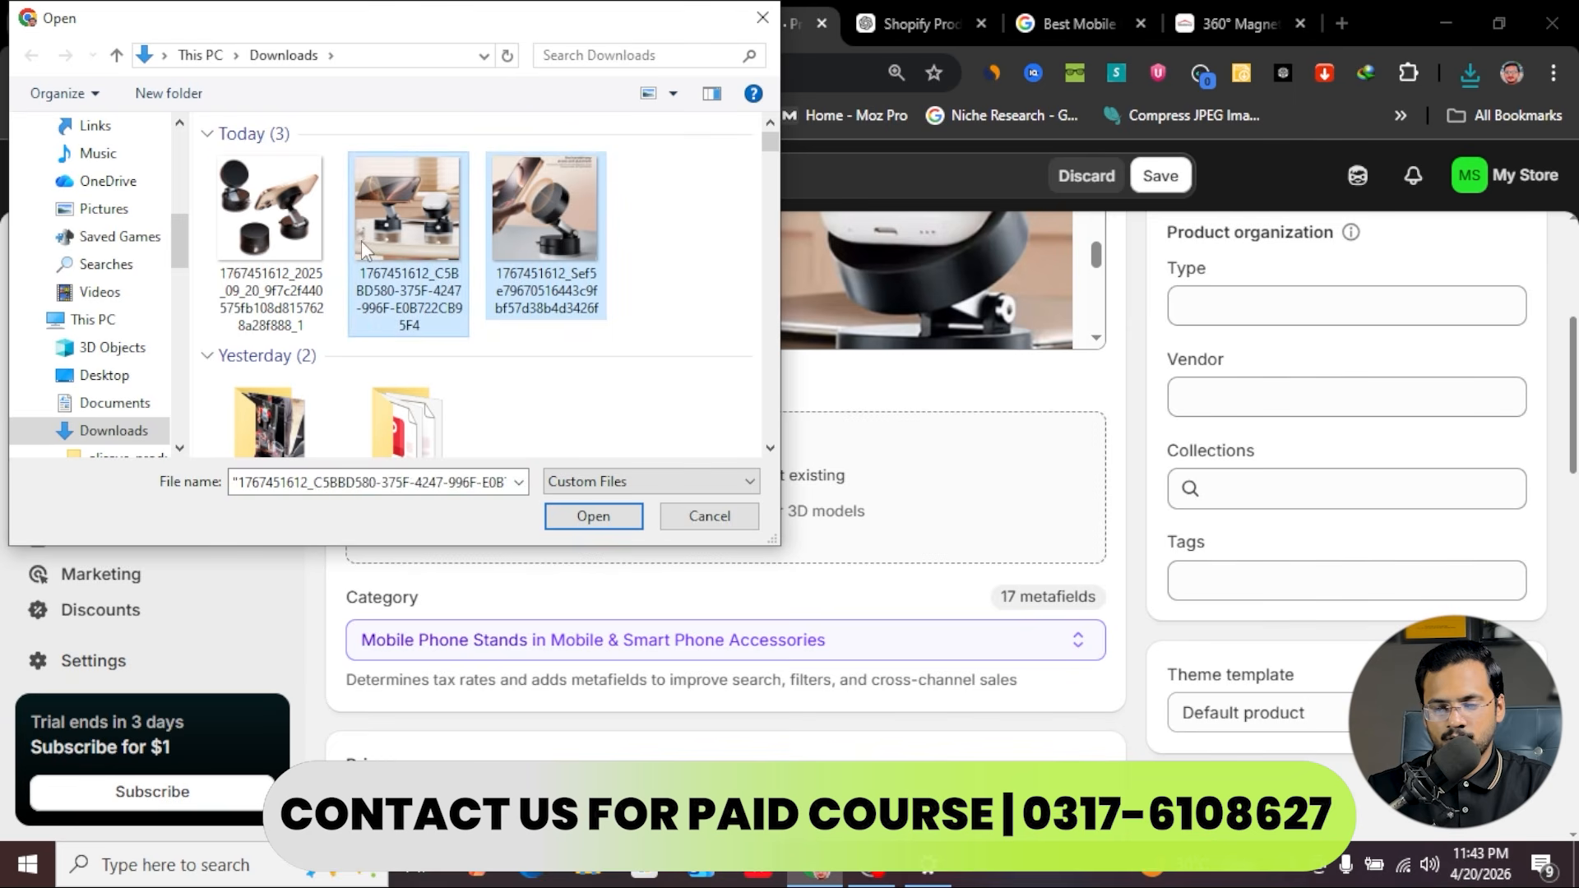
{"action": "left_click", "coordinate": [271, 226], "text": "ctrl"}
{"action": "left_click", "coordinate": [580, 516]}
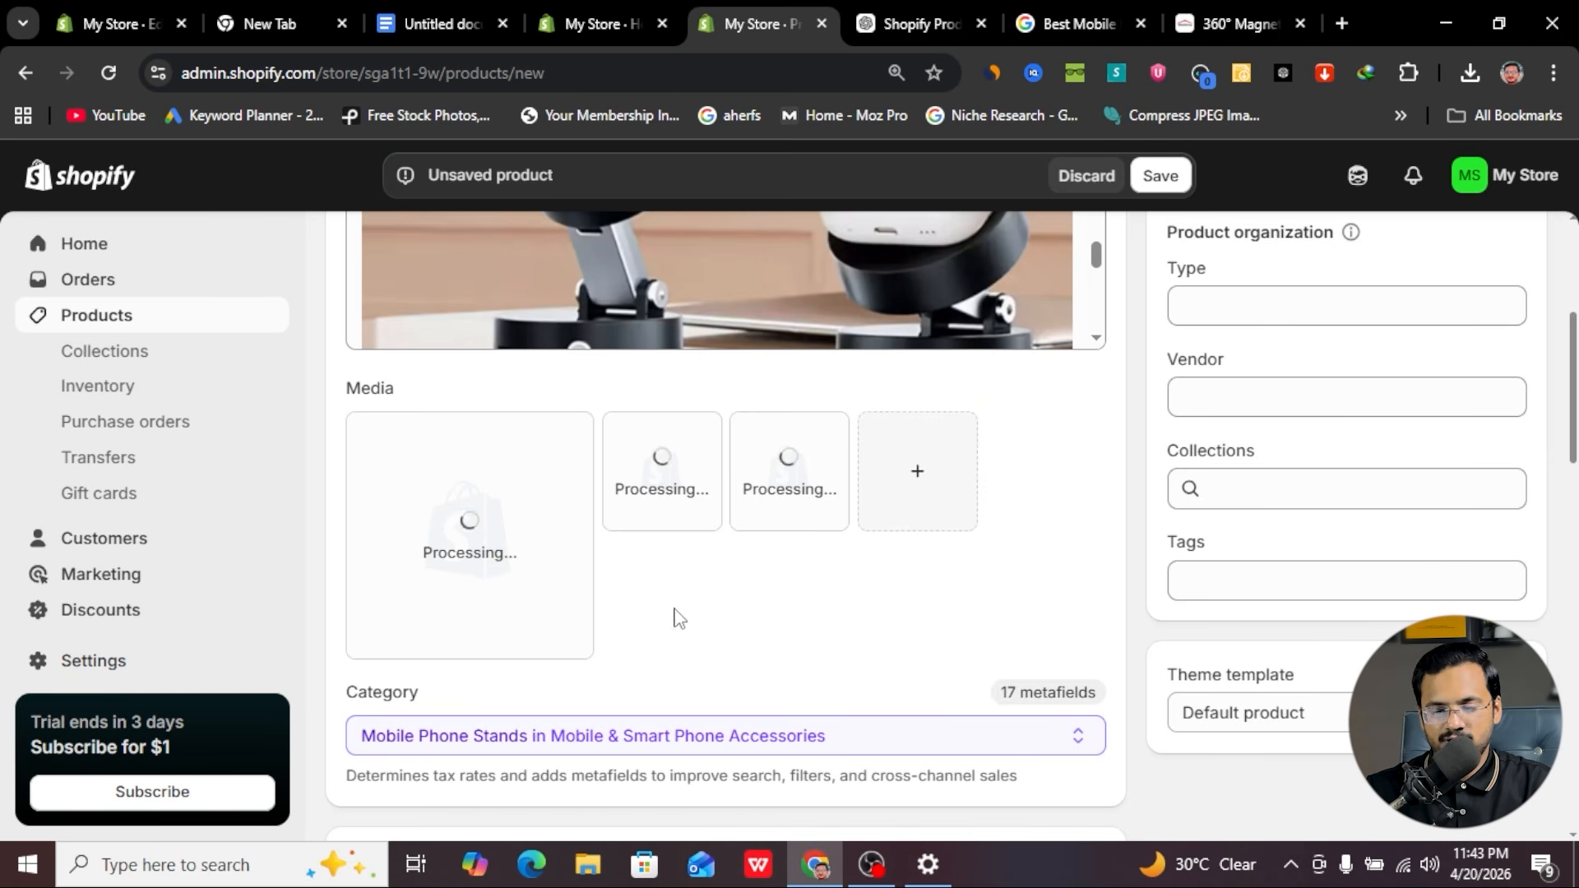
{"action": "scroll", "coordinate": [762, 613], "scroll_direction": "down", "scroll_amount": 2}
{"action": "scroll", "coordinate": [664, 446], "scroll_direction": "up", "scroll_amount": 2}
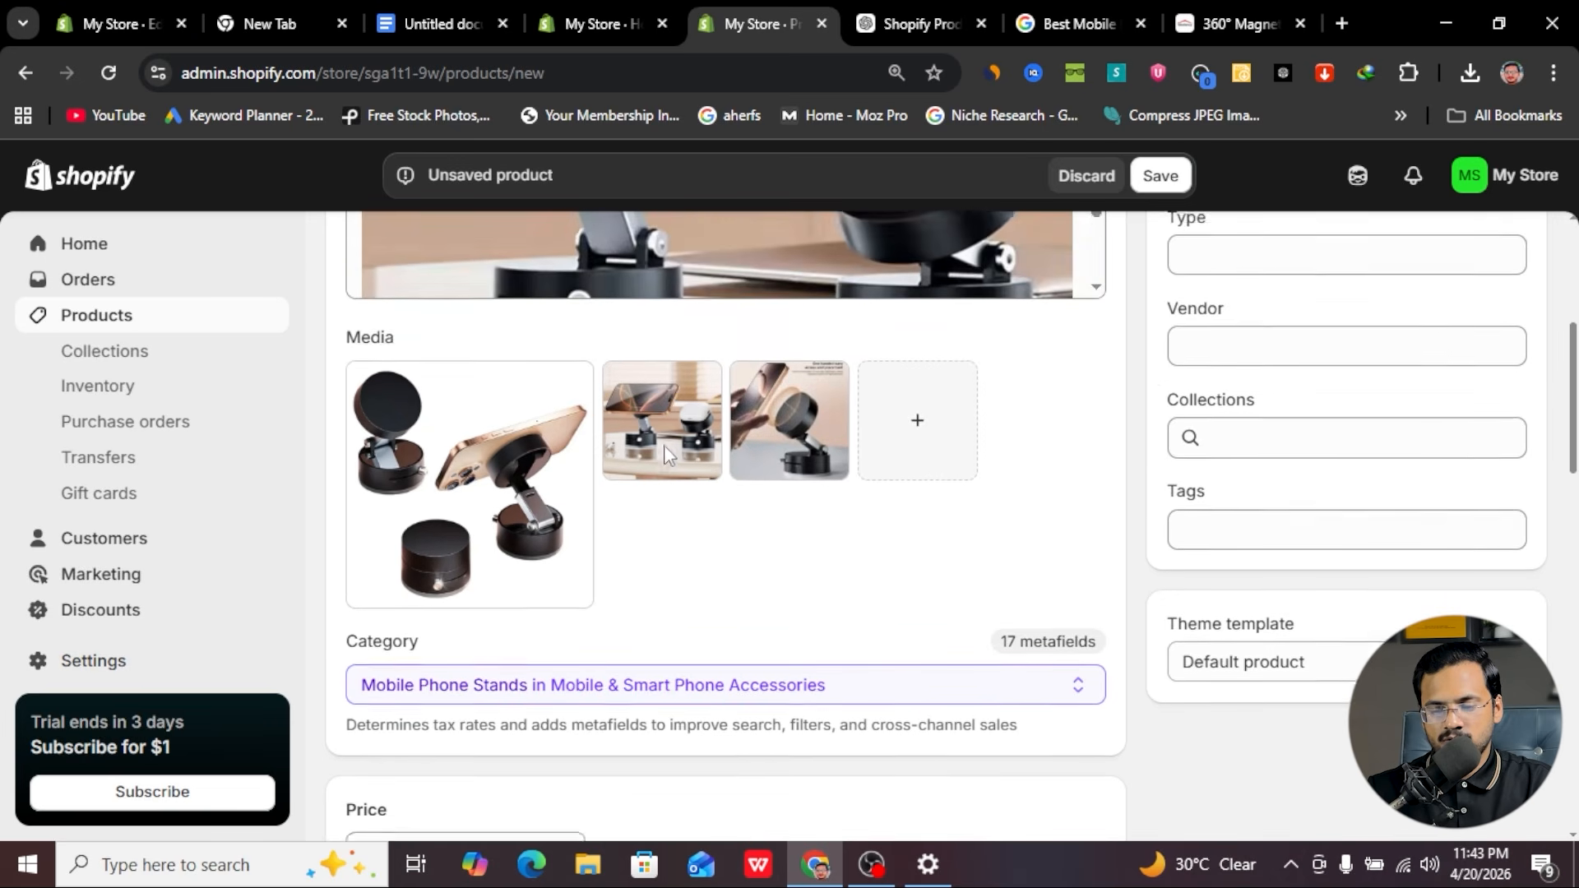
- Set the product price to Rs 1,700 and the compare-at price to Rs 2,299
{"action": "scroll", "coordinate": [698, 567], "scroll_direction": "down", "scroll_amount": 1}
{"action": "scroll", "coordinate": [699, 574], "scroll_direction": "down", "scroll_amount": 5}
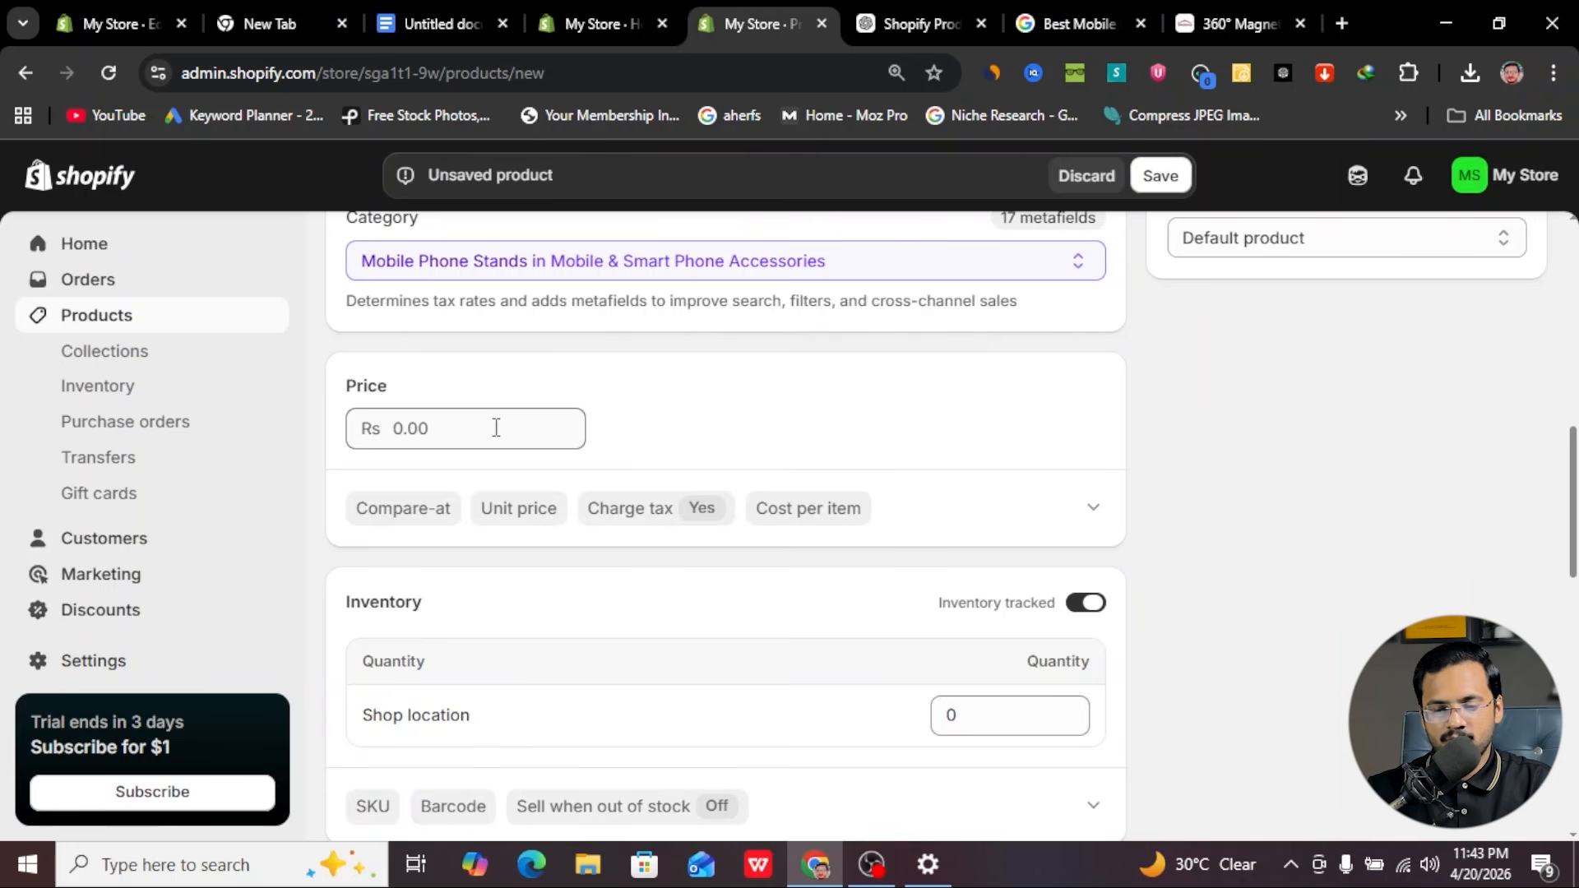
{"action": "left_click", "coordinate": [496, 428]}
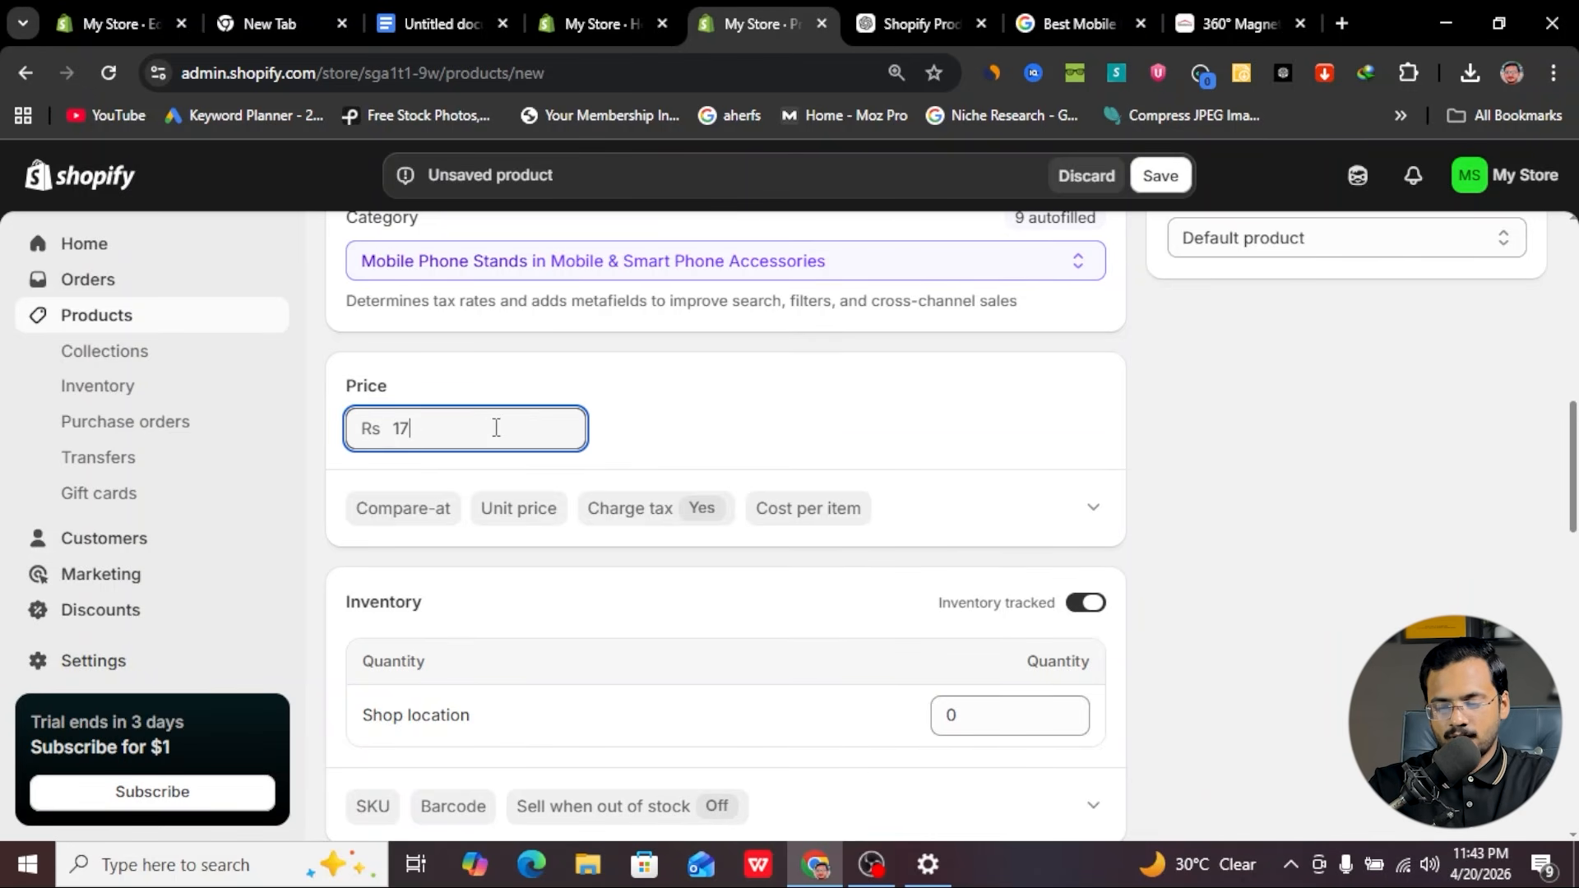
{"action": "left_click", "coordinate": [427, 536]}
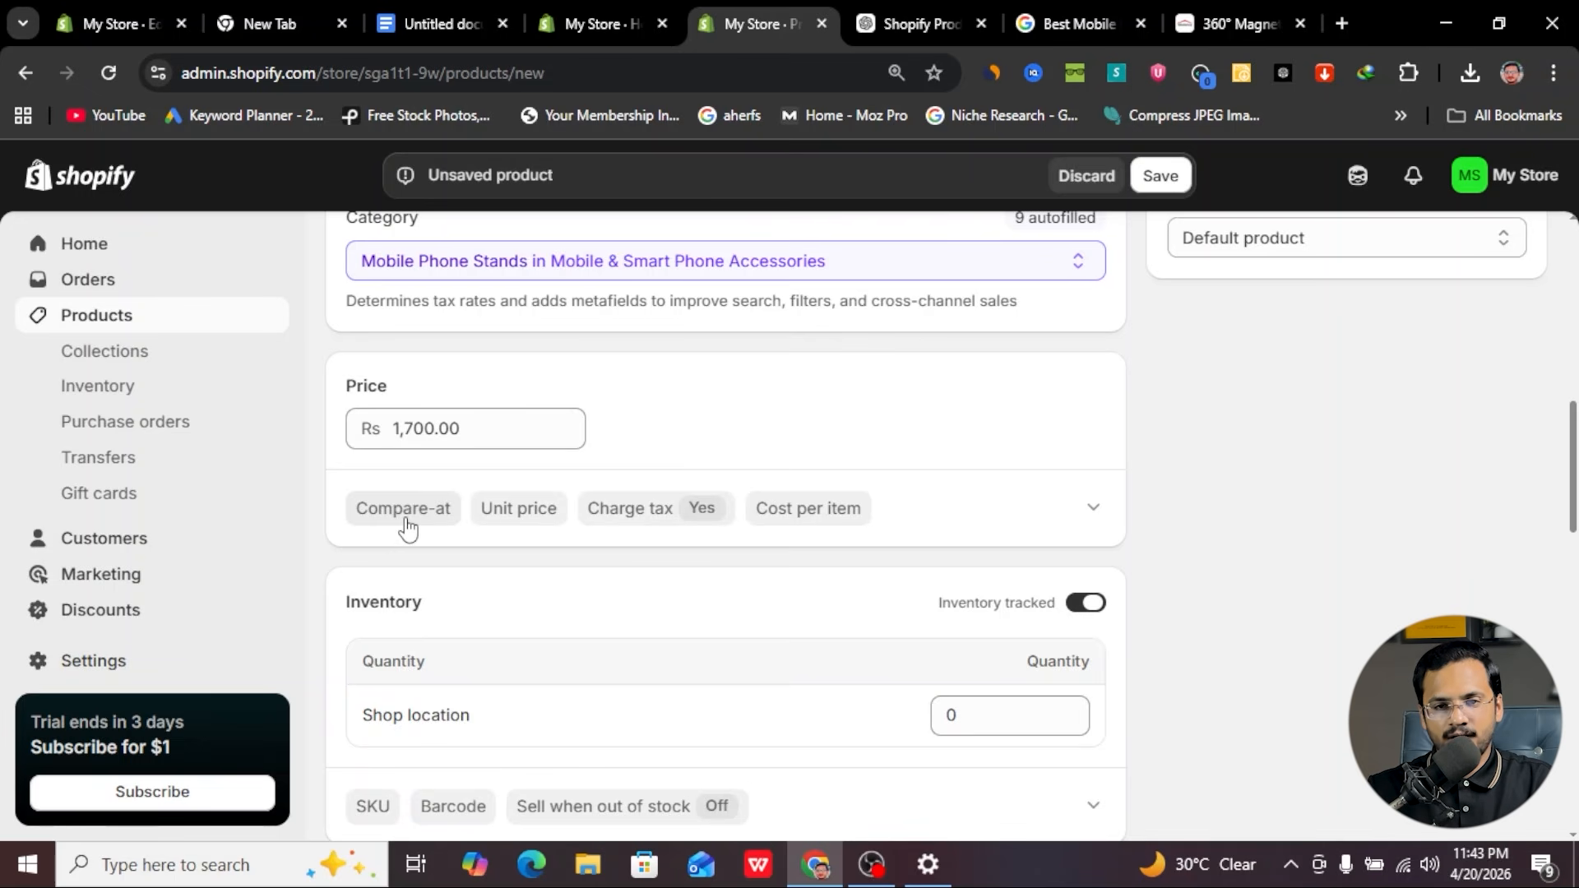
{"action": "left_click", "coordinate": [406, 519]}
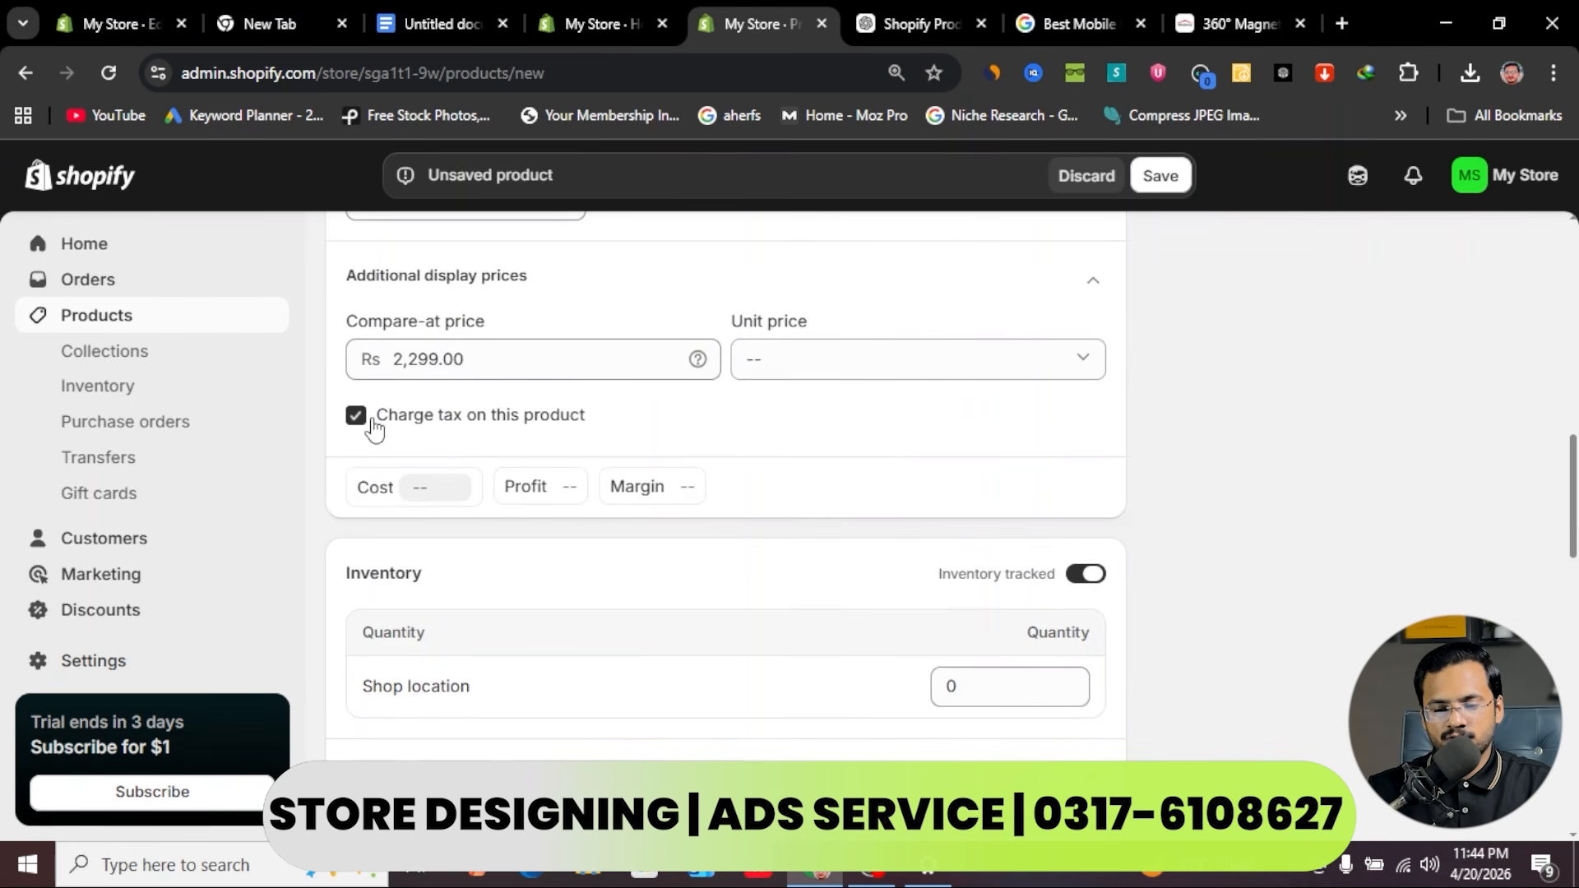
- Turn off tax charging, inventory tracking and the physical product setting for this product
{"action": "scroll", "coordinate": [648, 540], "scroll_direction": "down", "scroll_amount": 3}
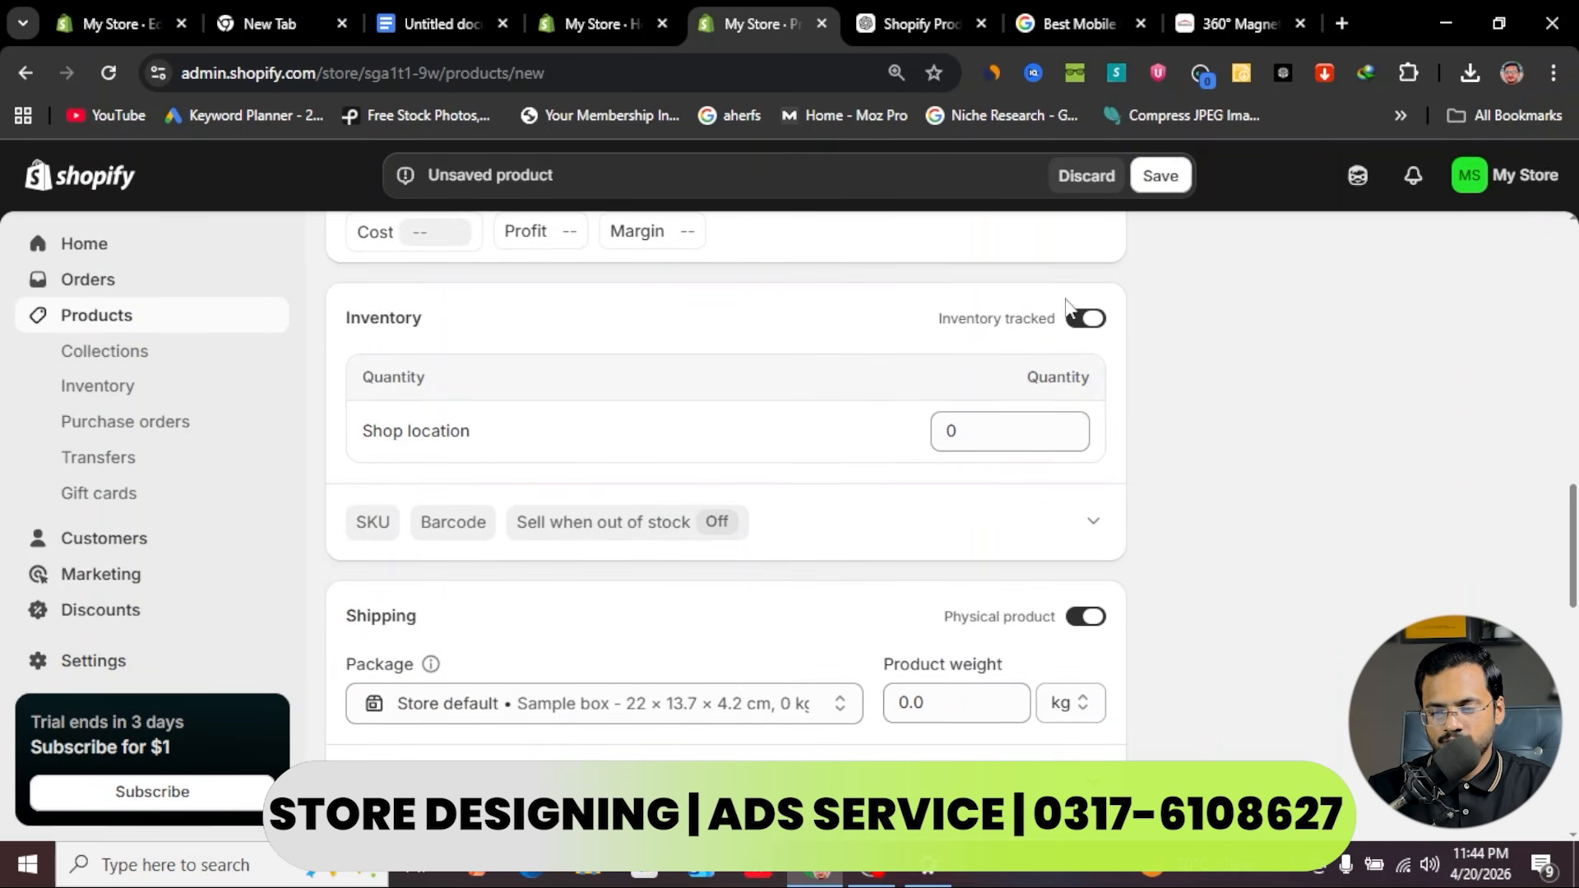
{"action": "left_click", "coordinate": [1084, 319]}
{"action": "left_click", "coordinate": [1077, 497]}
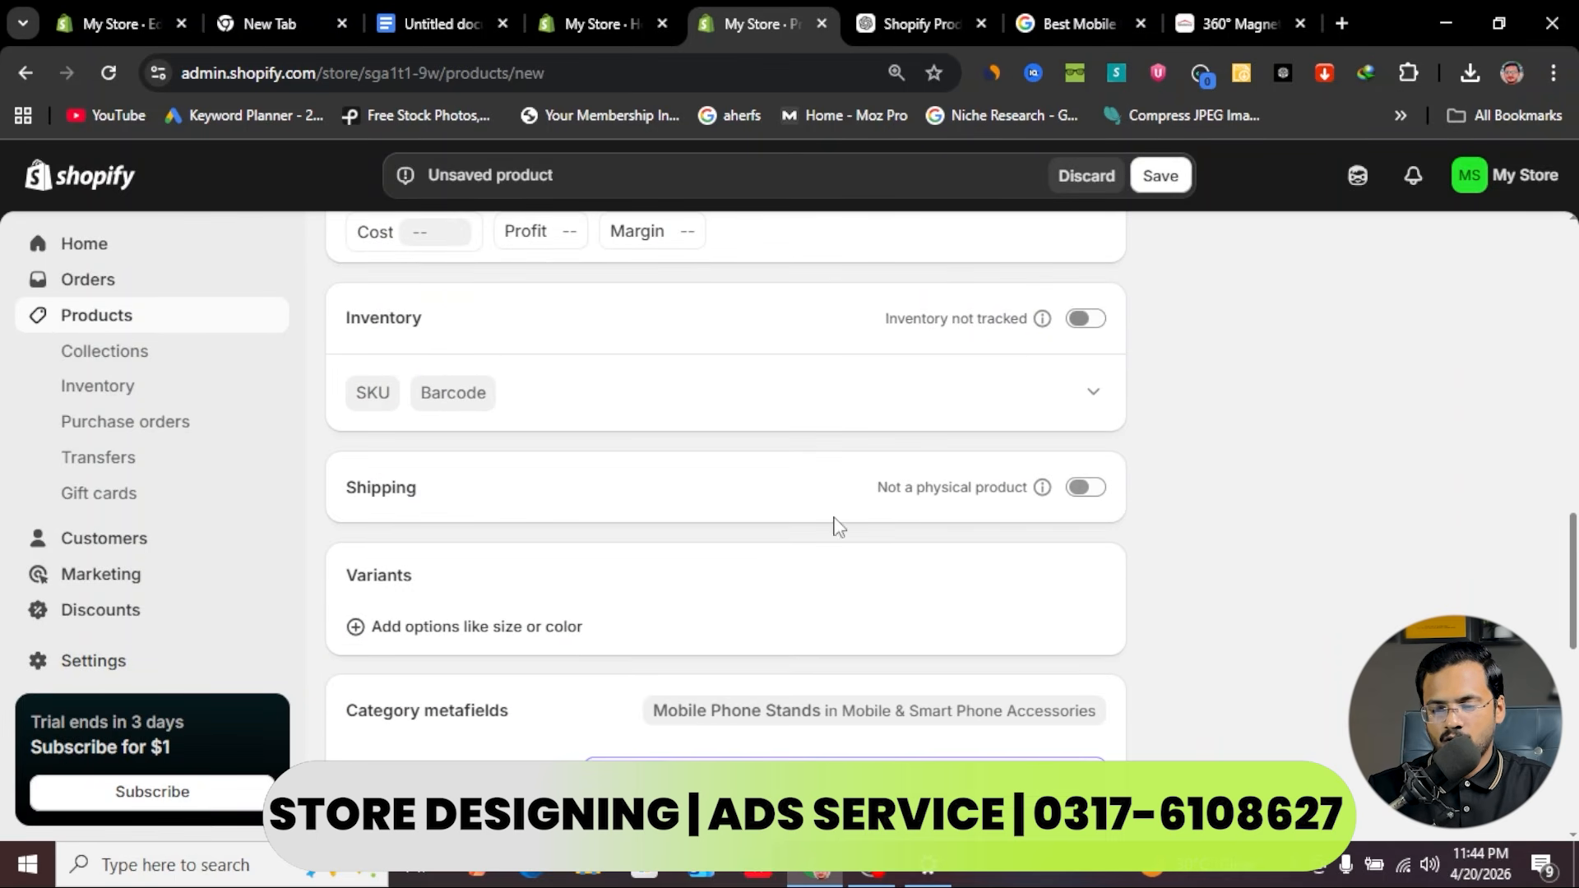
- Review the rest of the product form and add ezydeals as the product's vendor
{"action": "scroll", "coordinate": [775, 578], "scroll_direction": "down", "scroll_amount": 10}
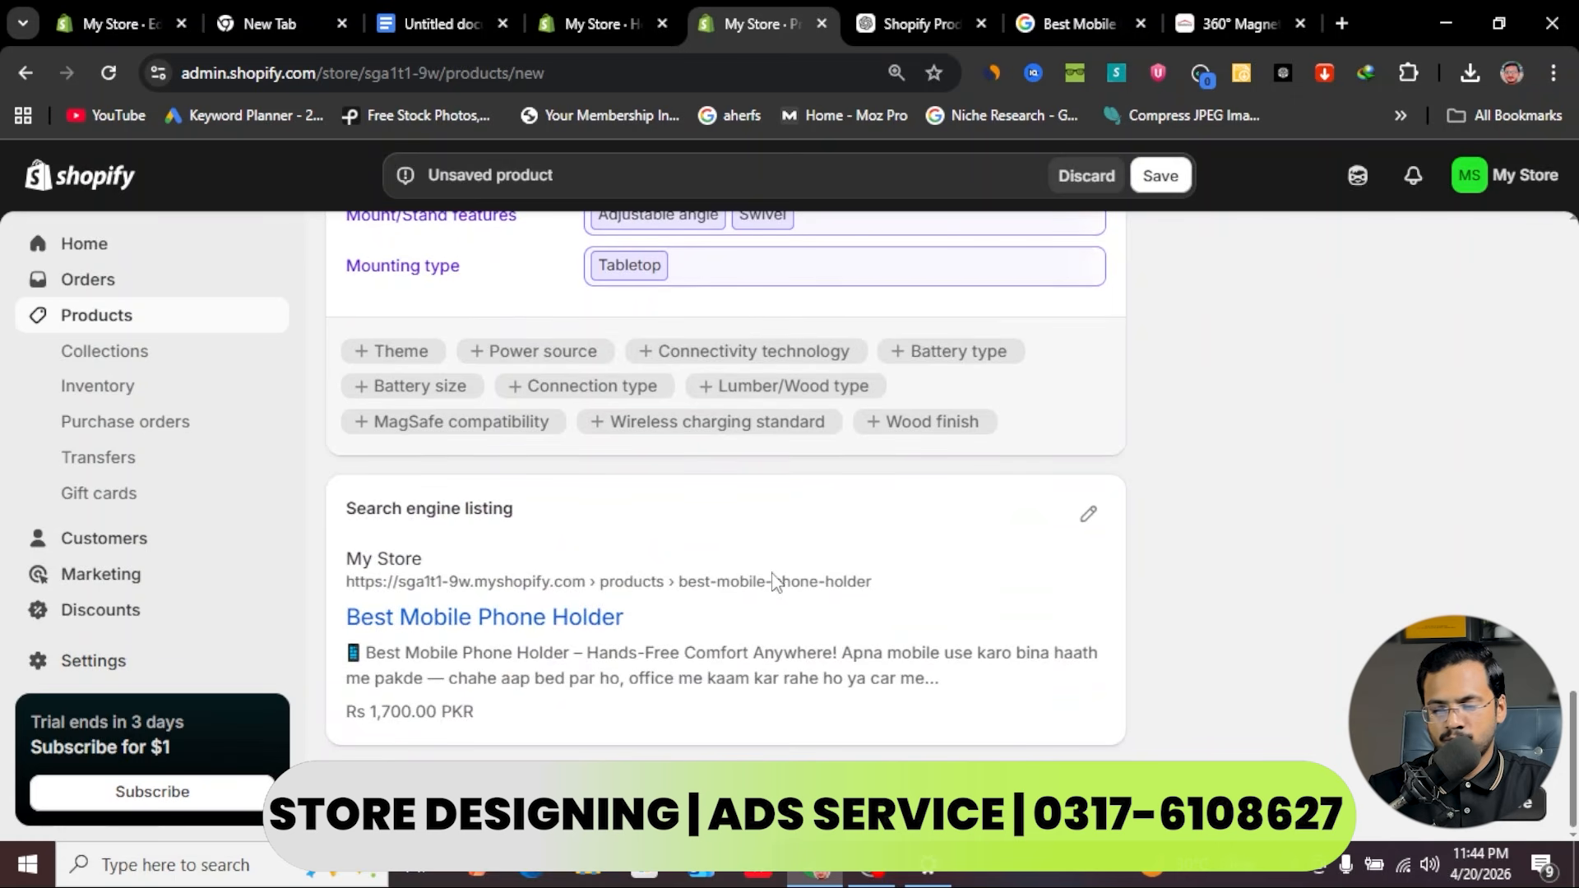
{"action": "scroll", "coordinate": [1078, 625], "scroll_direction": "up", "scroll_amount": 3}
{"action": "scroll", "coordinate": [1077, 625], "scroll_direction": "up", "scroll_amount": 15}
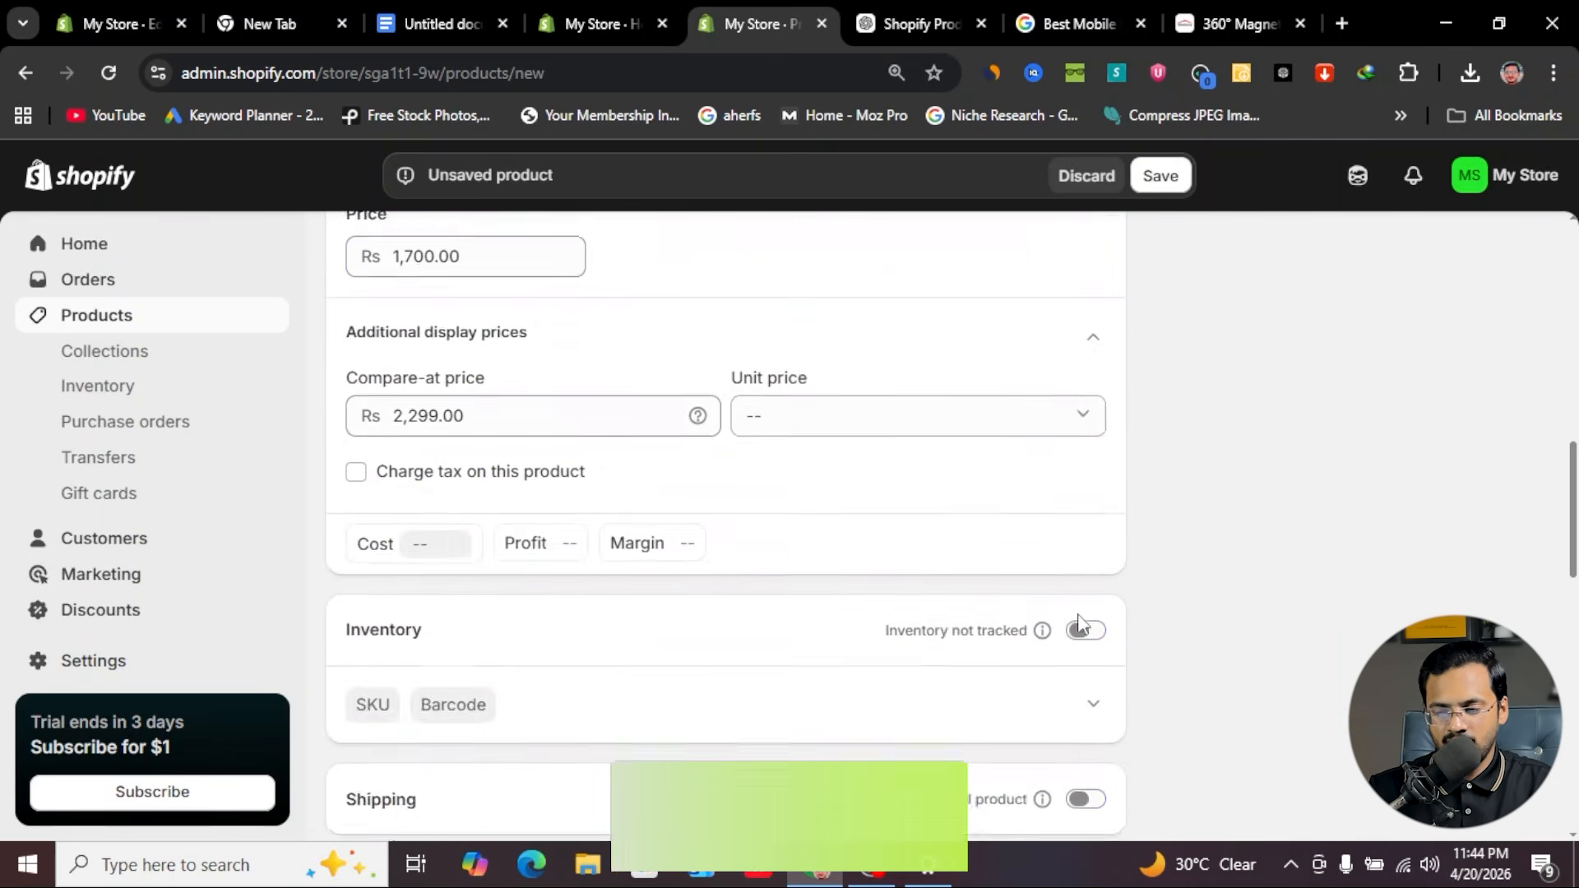
{"action": "left_click", "coordinate": [1256, 481]}
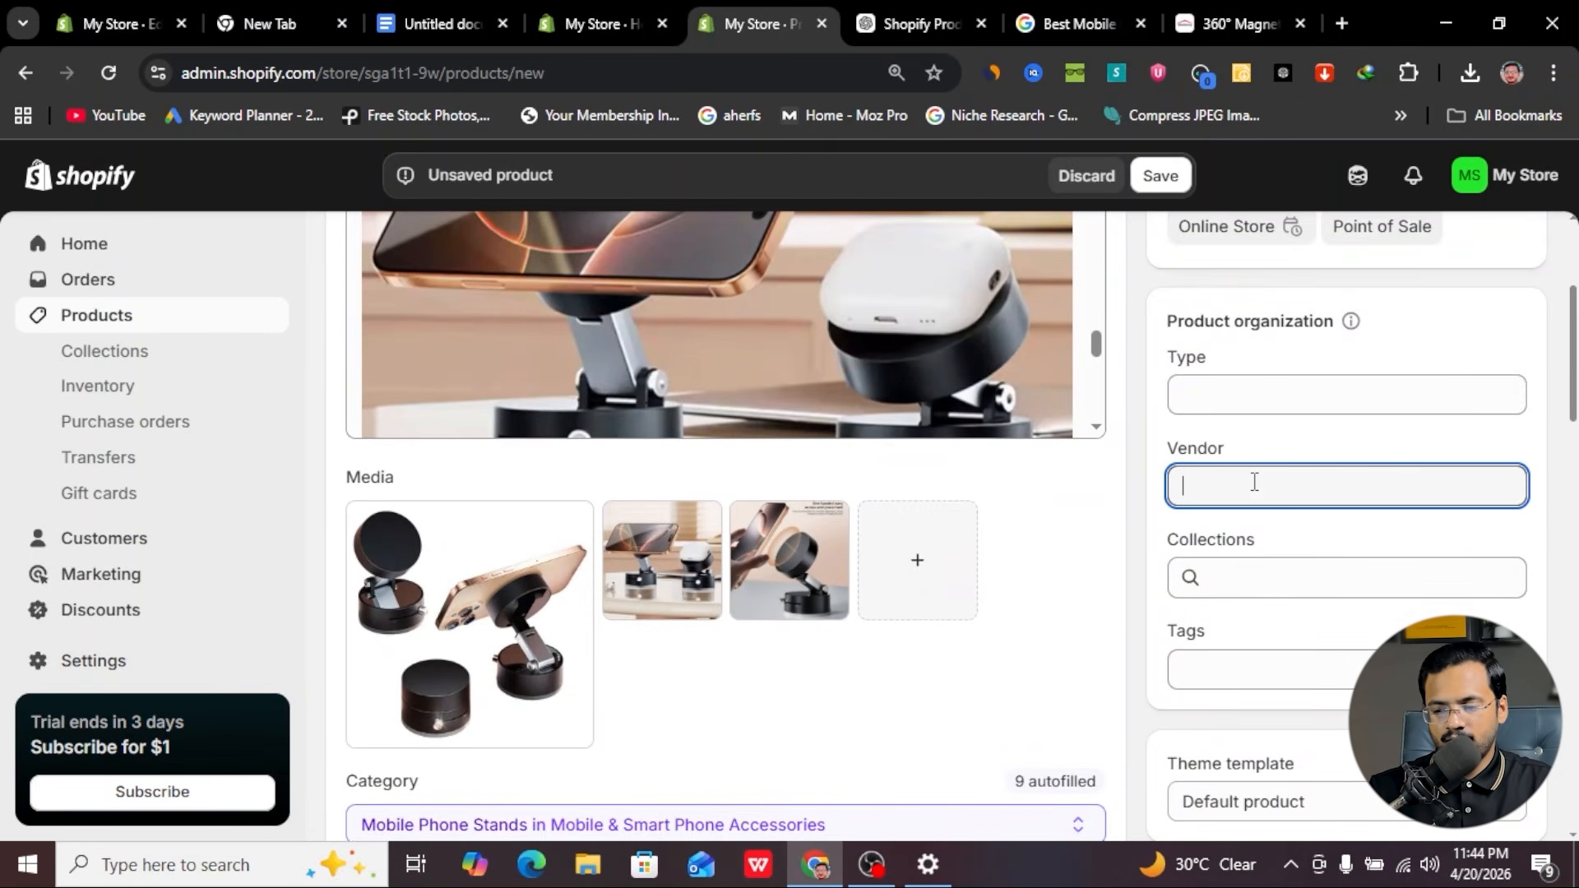
{"action": "type", "text": "ezydeals"}
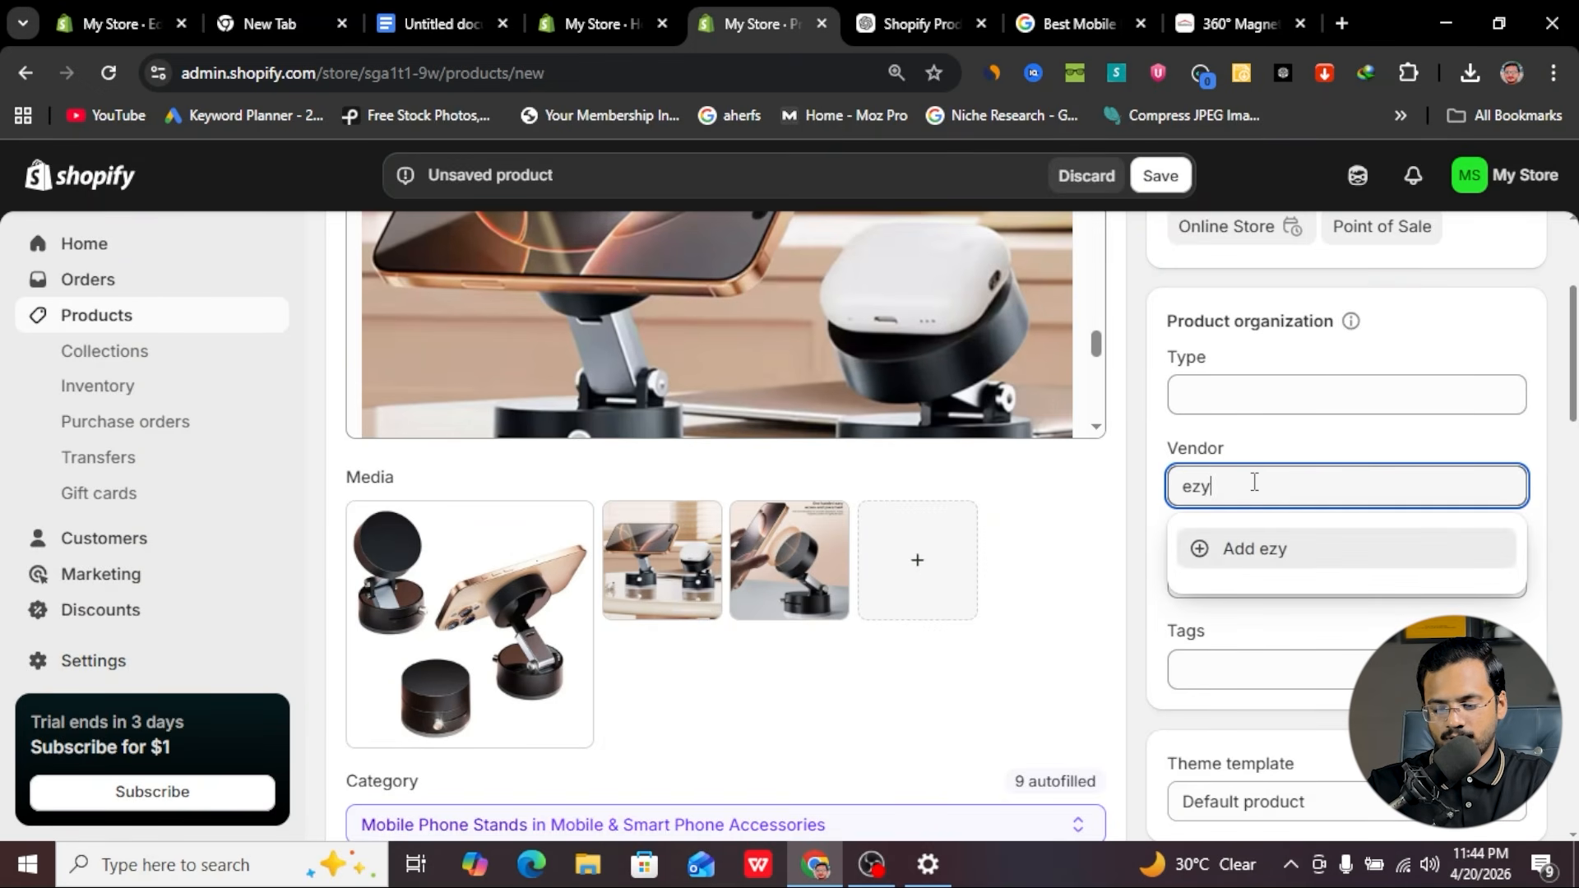
{"action": "left_click", "coordinate": [1280, 546]}
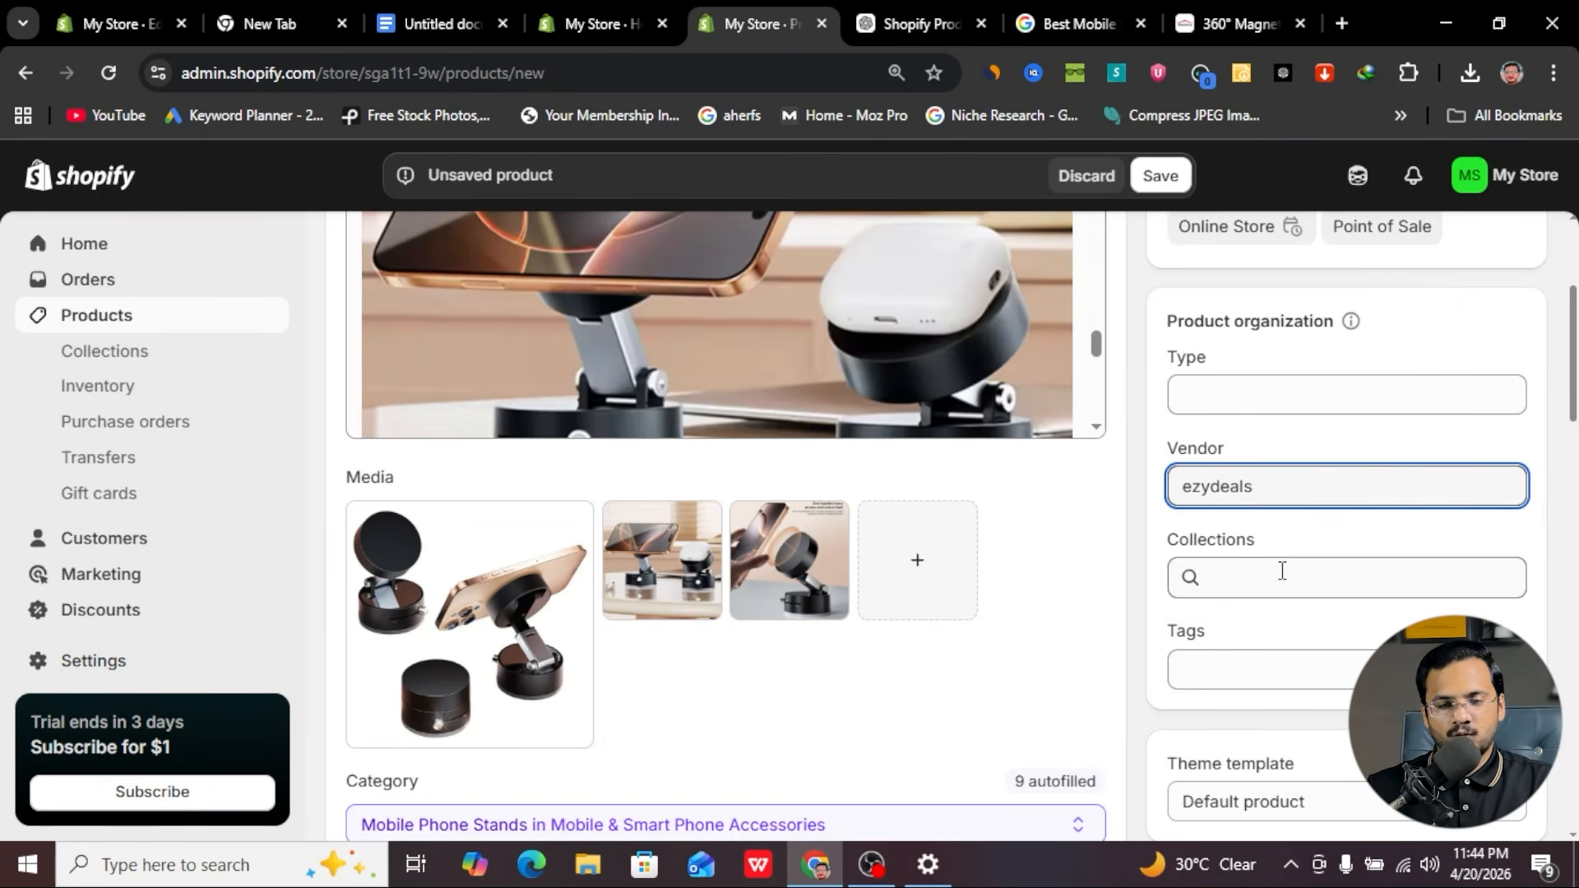
- Assign the product to the Fashion & Beauty collection
{"action": "left_click", "coordinate": [1283, 575]}
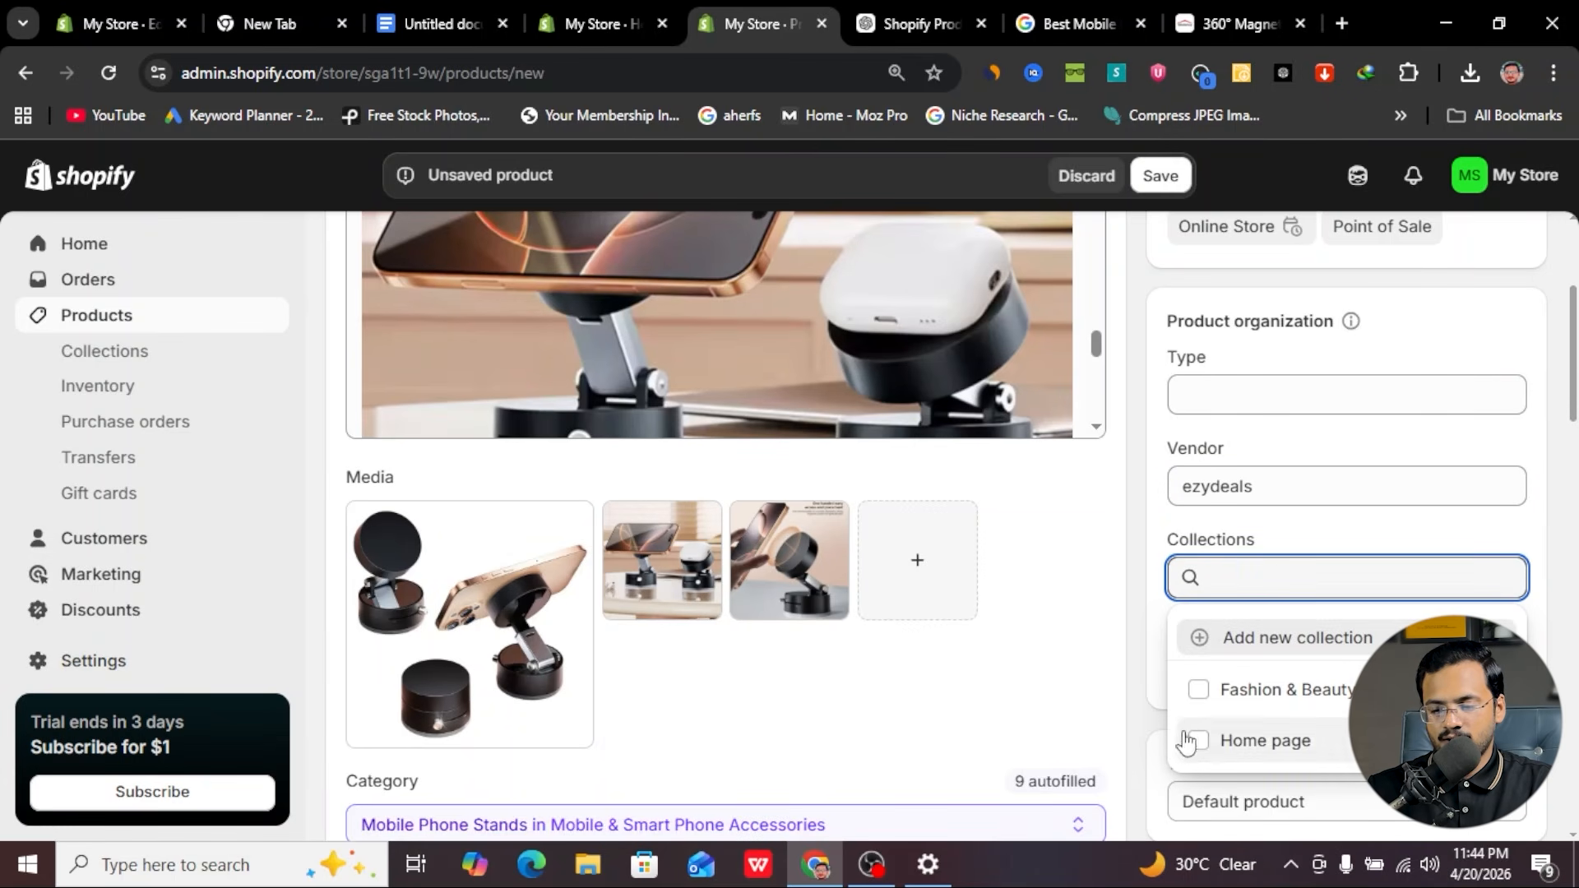
{"action": "left_click", "coordinate": [1160, 593]}
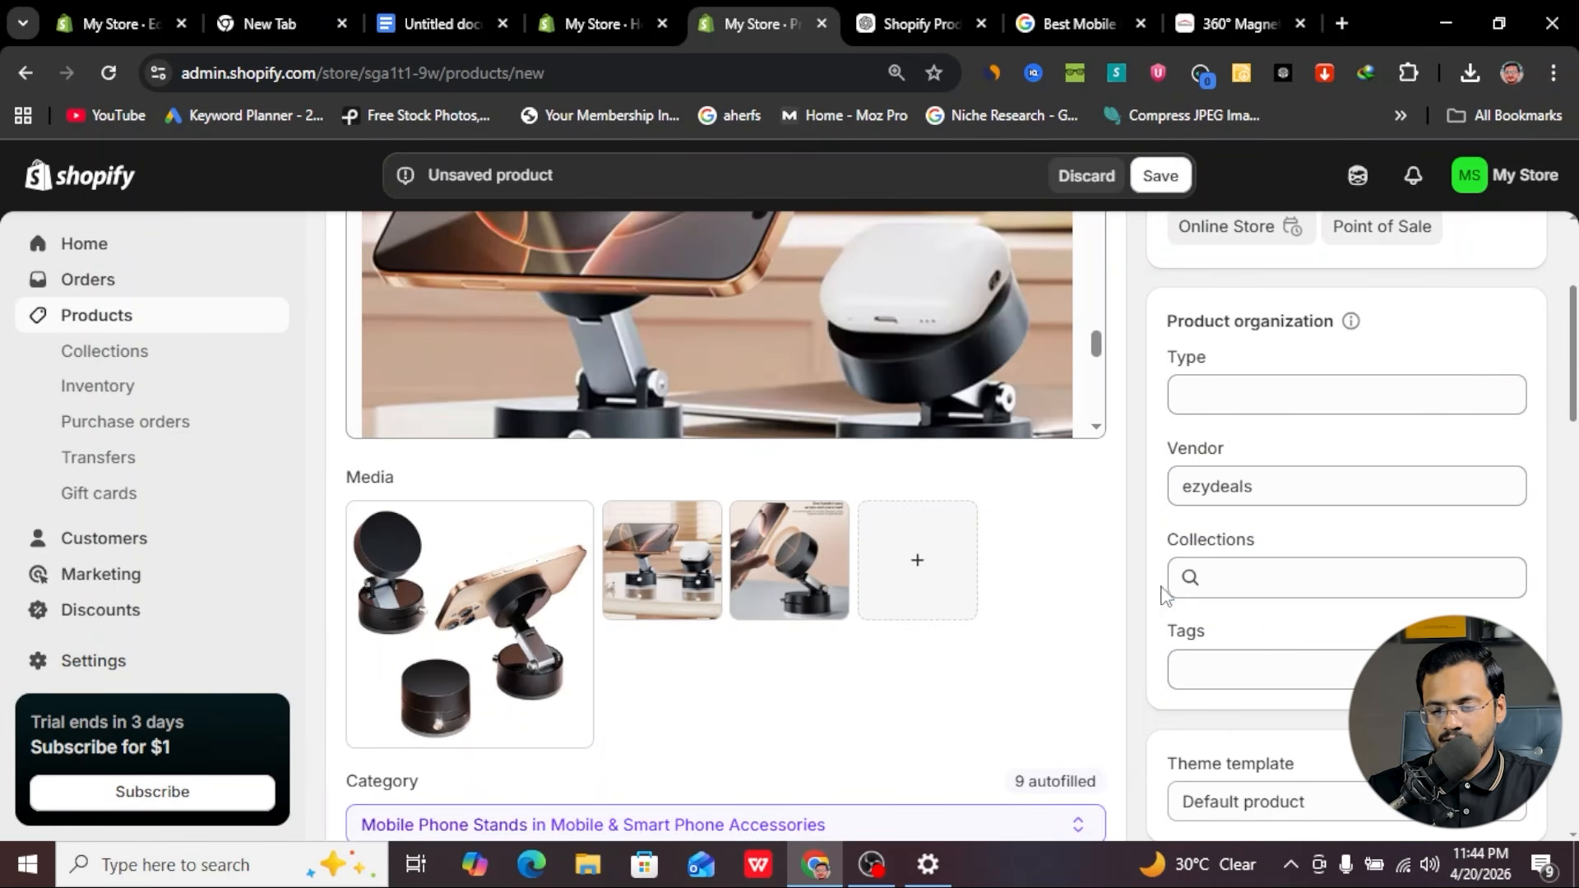
{"action": "left_click", "coordinate": [1280, 585]}
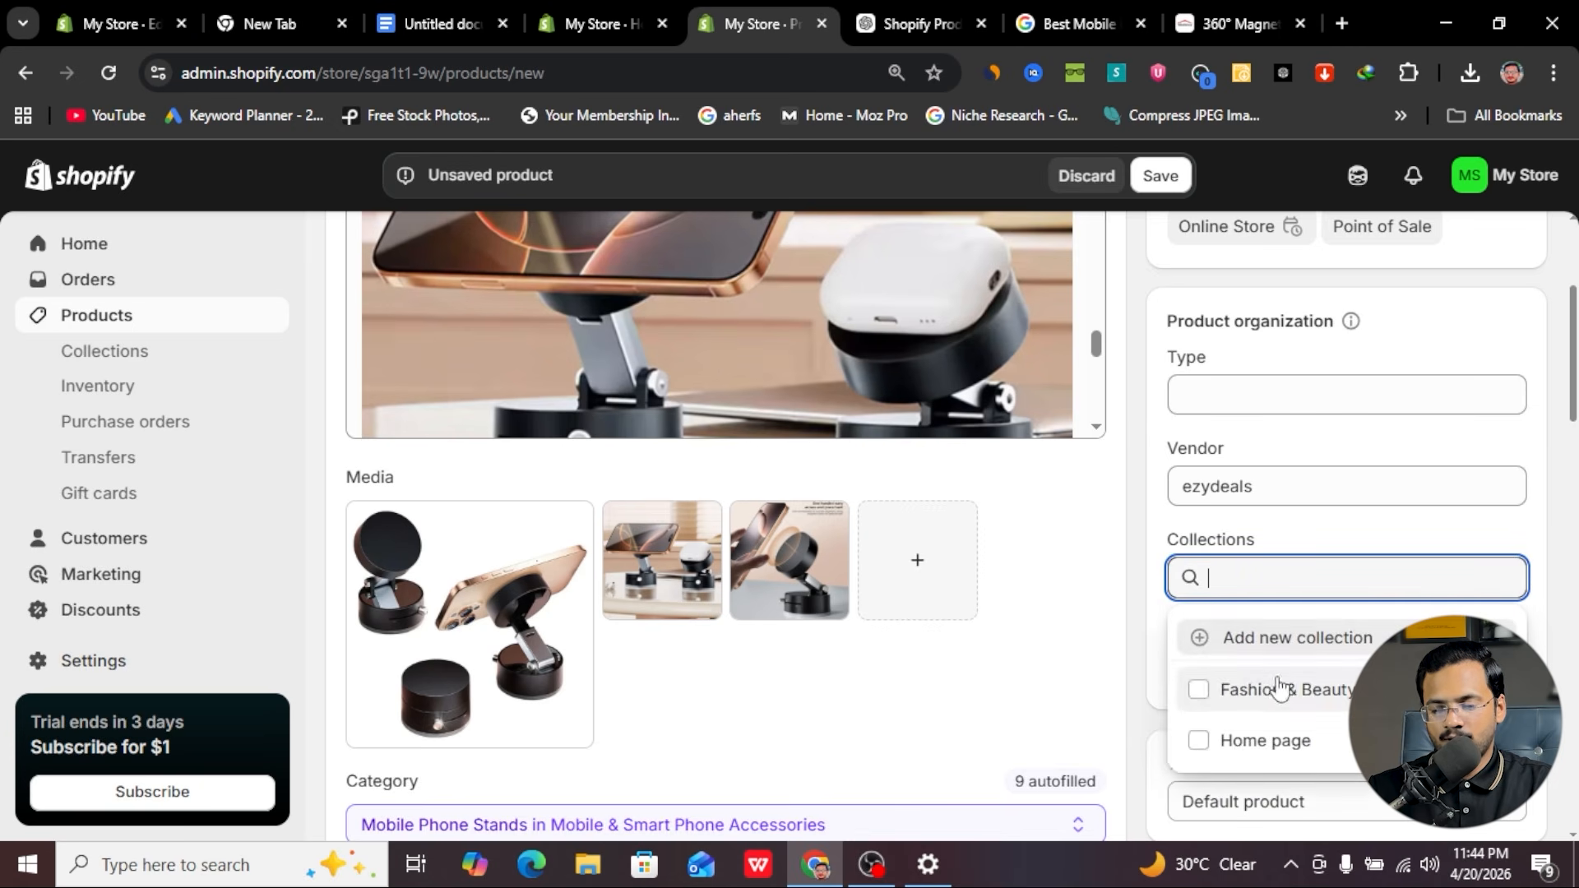
{"action": "left_click", "coordinate": [1134, 619]}
{"action": "left_click", "coordinate": [1249, 570]}
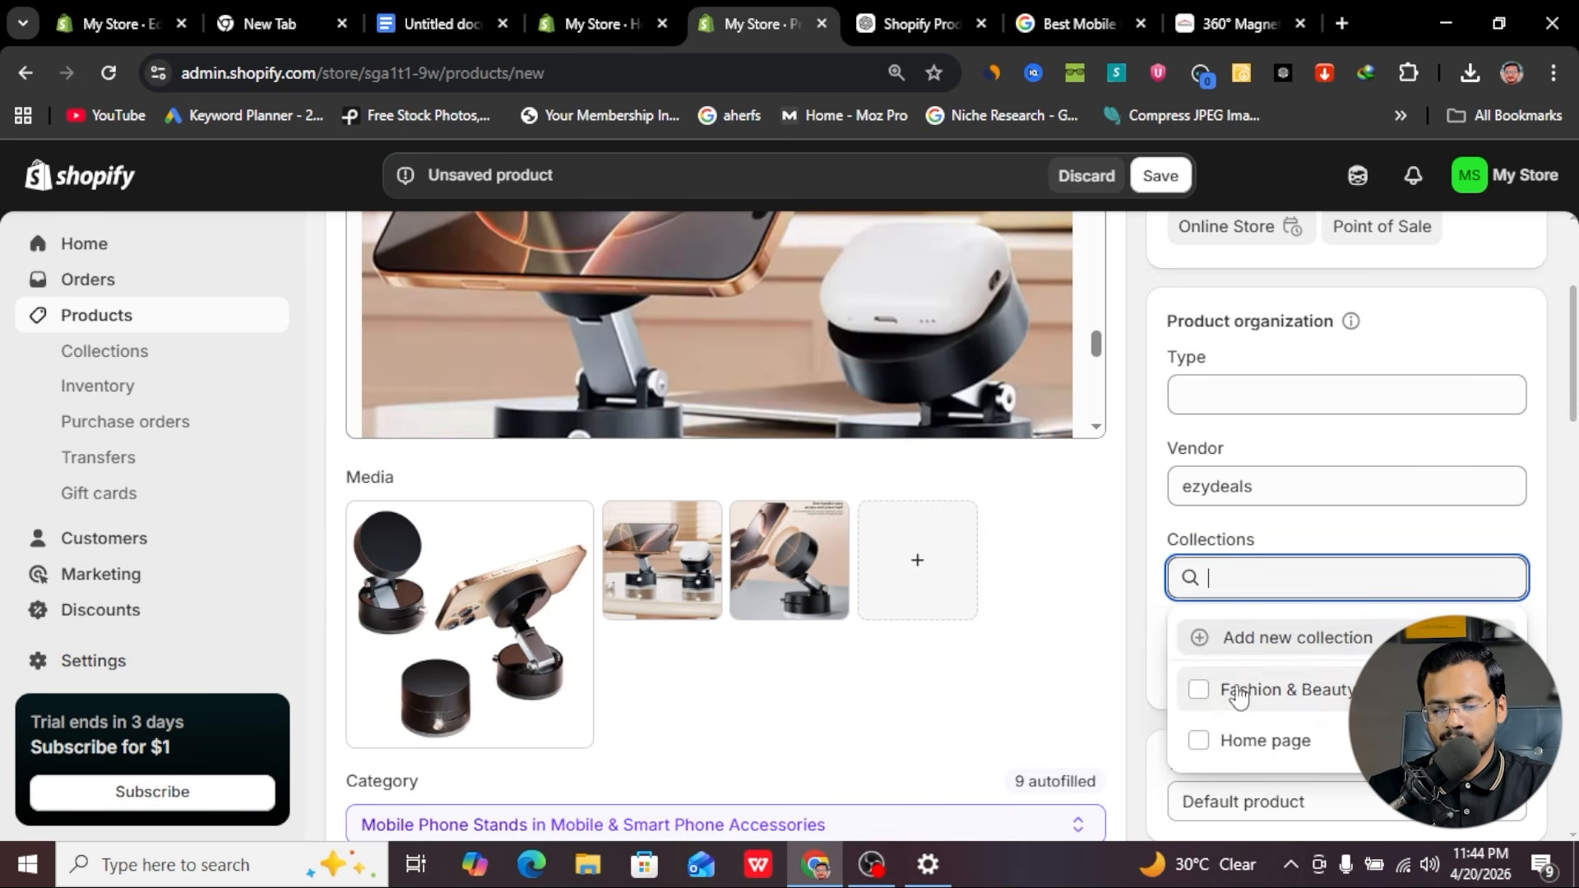
{"action": "left_click", "coordinate": [1236, 699]}
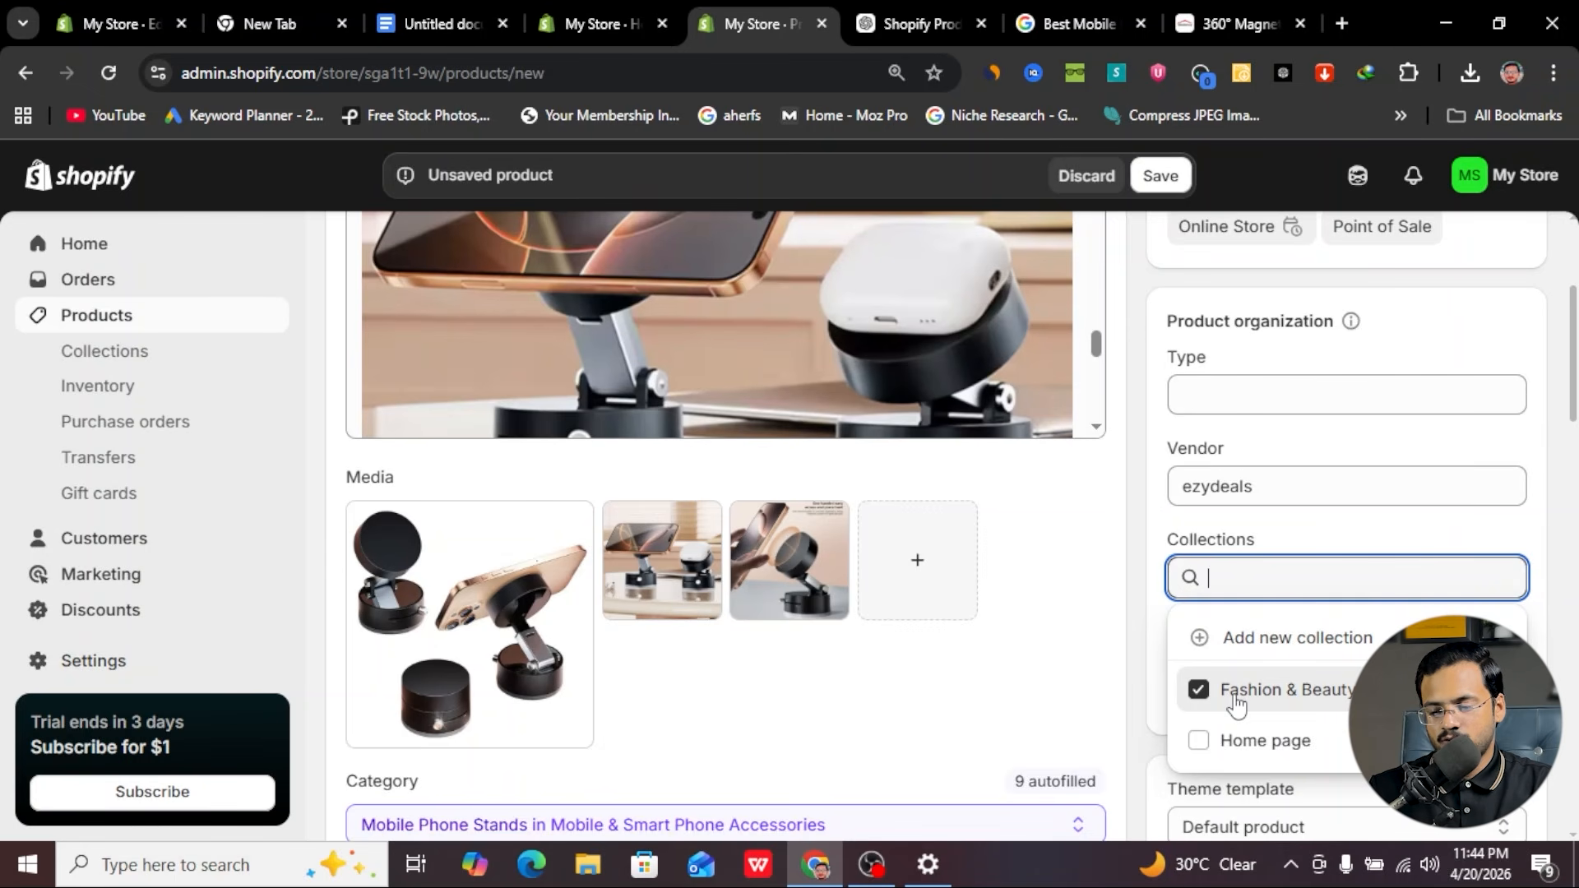
- Close the collections list and save the new Best Mobile Phone Holder product
{"action": "left_click", "coordinate": [1148, 631]}
{"action": "scroll", "coordinate": [1147, 555], "scroll_direction": "up", "scroll_amount": 4}
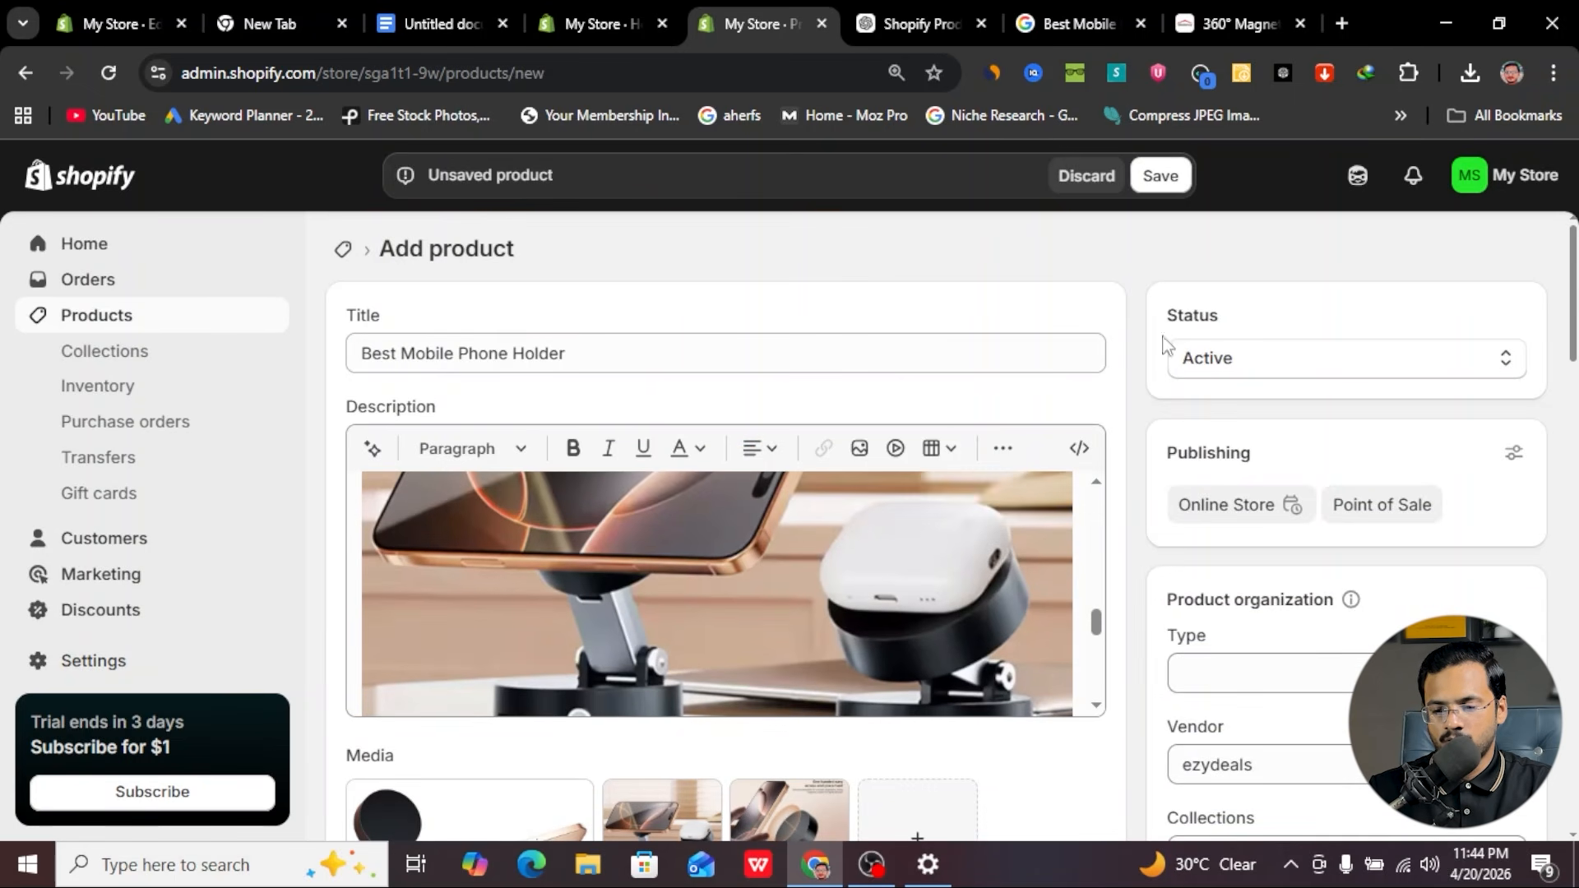
{"action": "left_click", "coordinate": [1154, 185]}
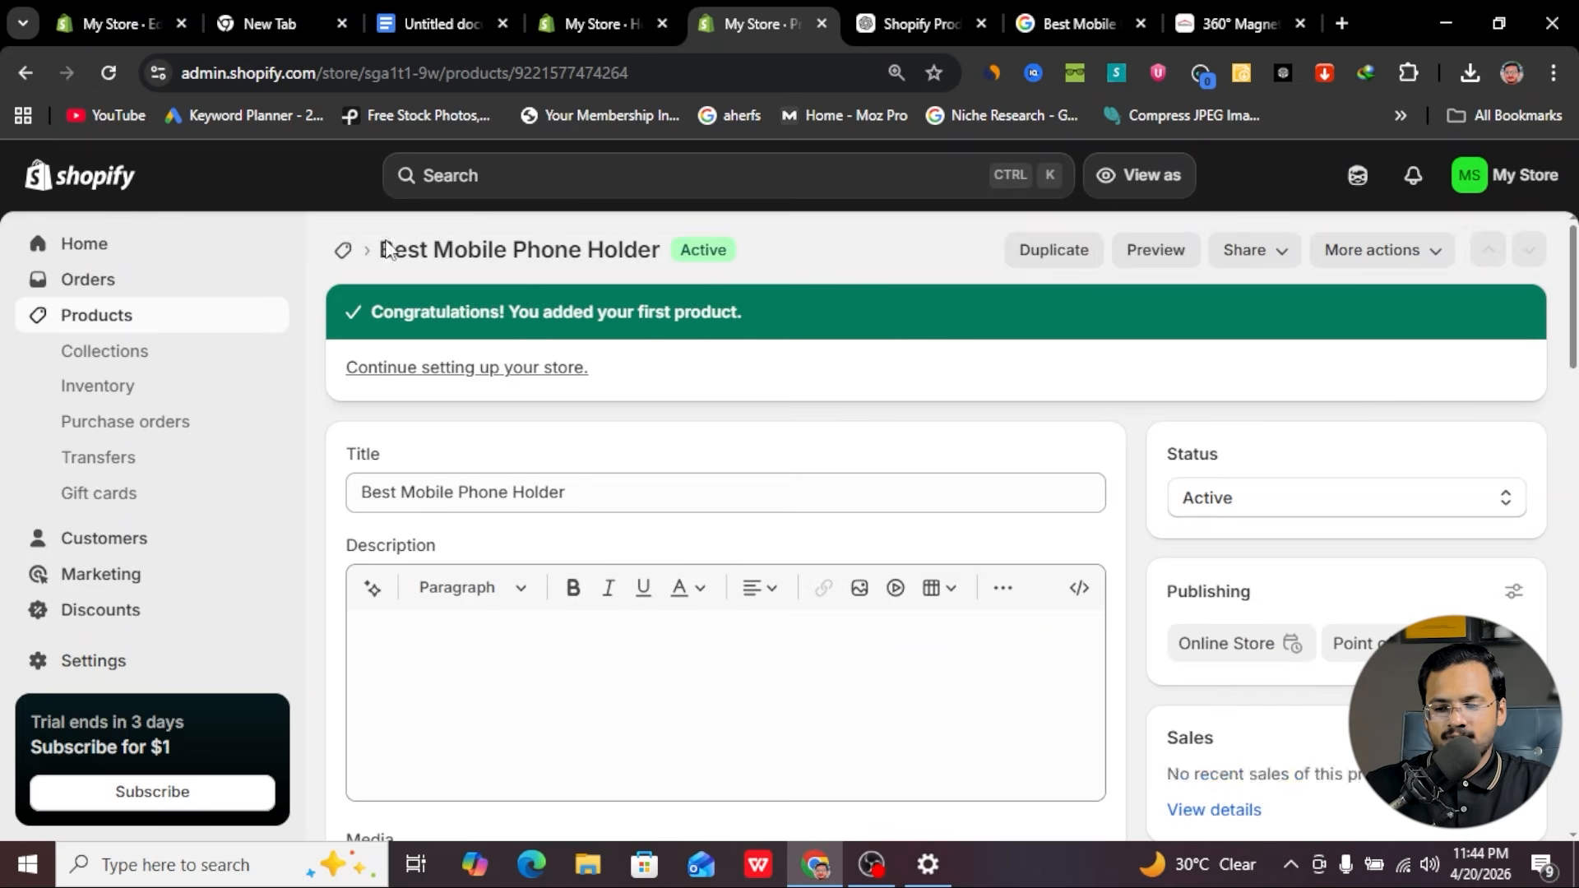
- Import products into the store from the Shopify-formatted file https___mkvolt_store_shopify_.csv, publishing new products to all sales channels
{"action": "left_click", "coordinate": [346, 255]}
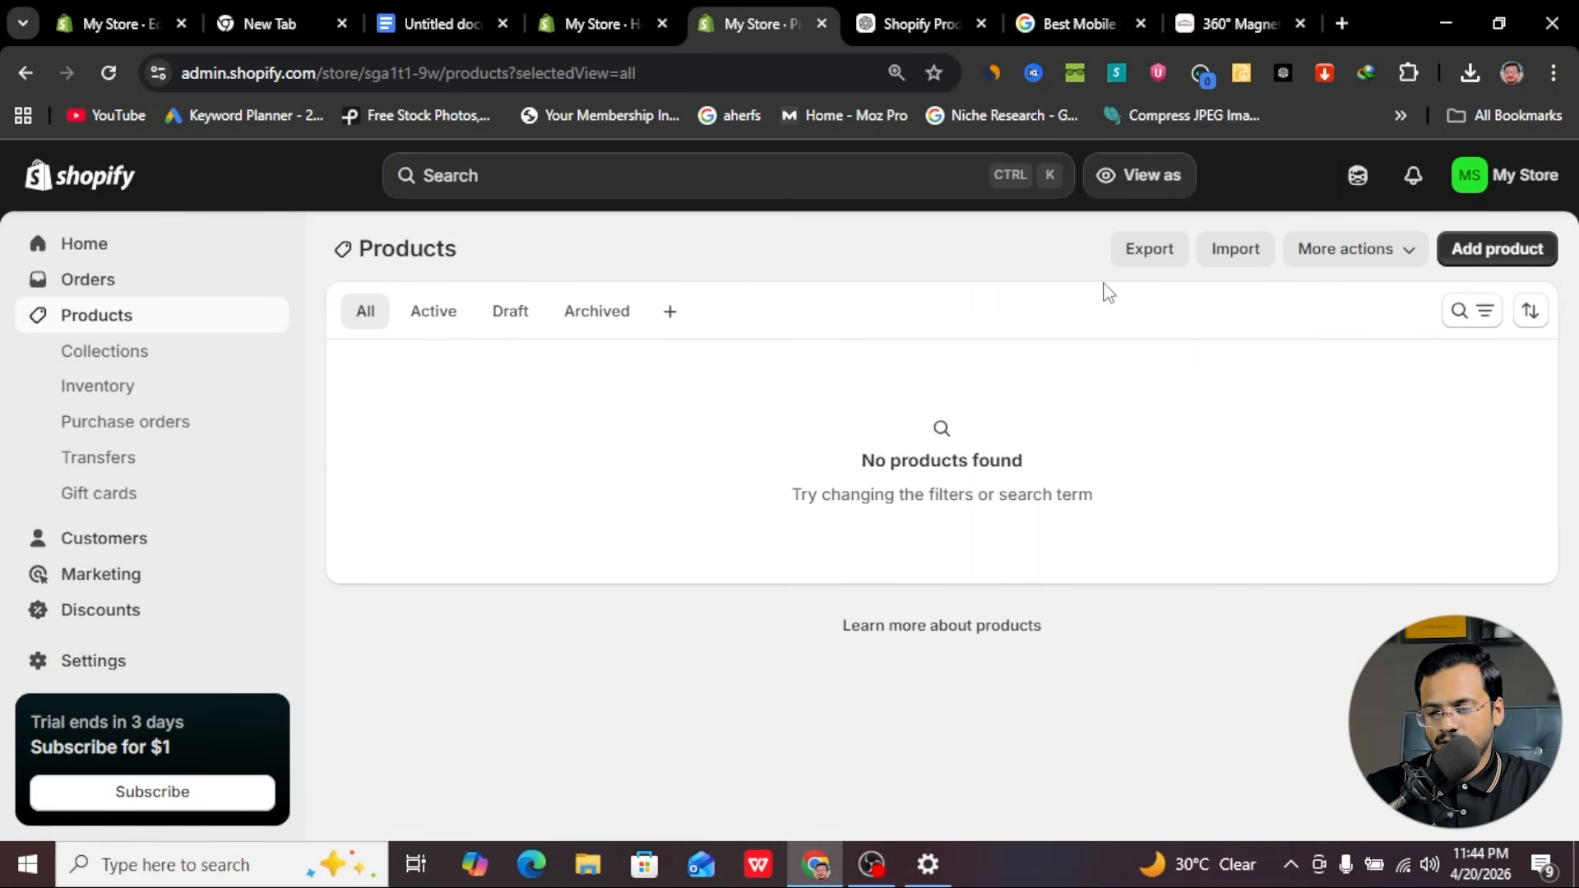
{"action": "left_click", "coordinate": [1232, 264]}
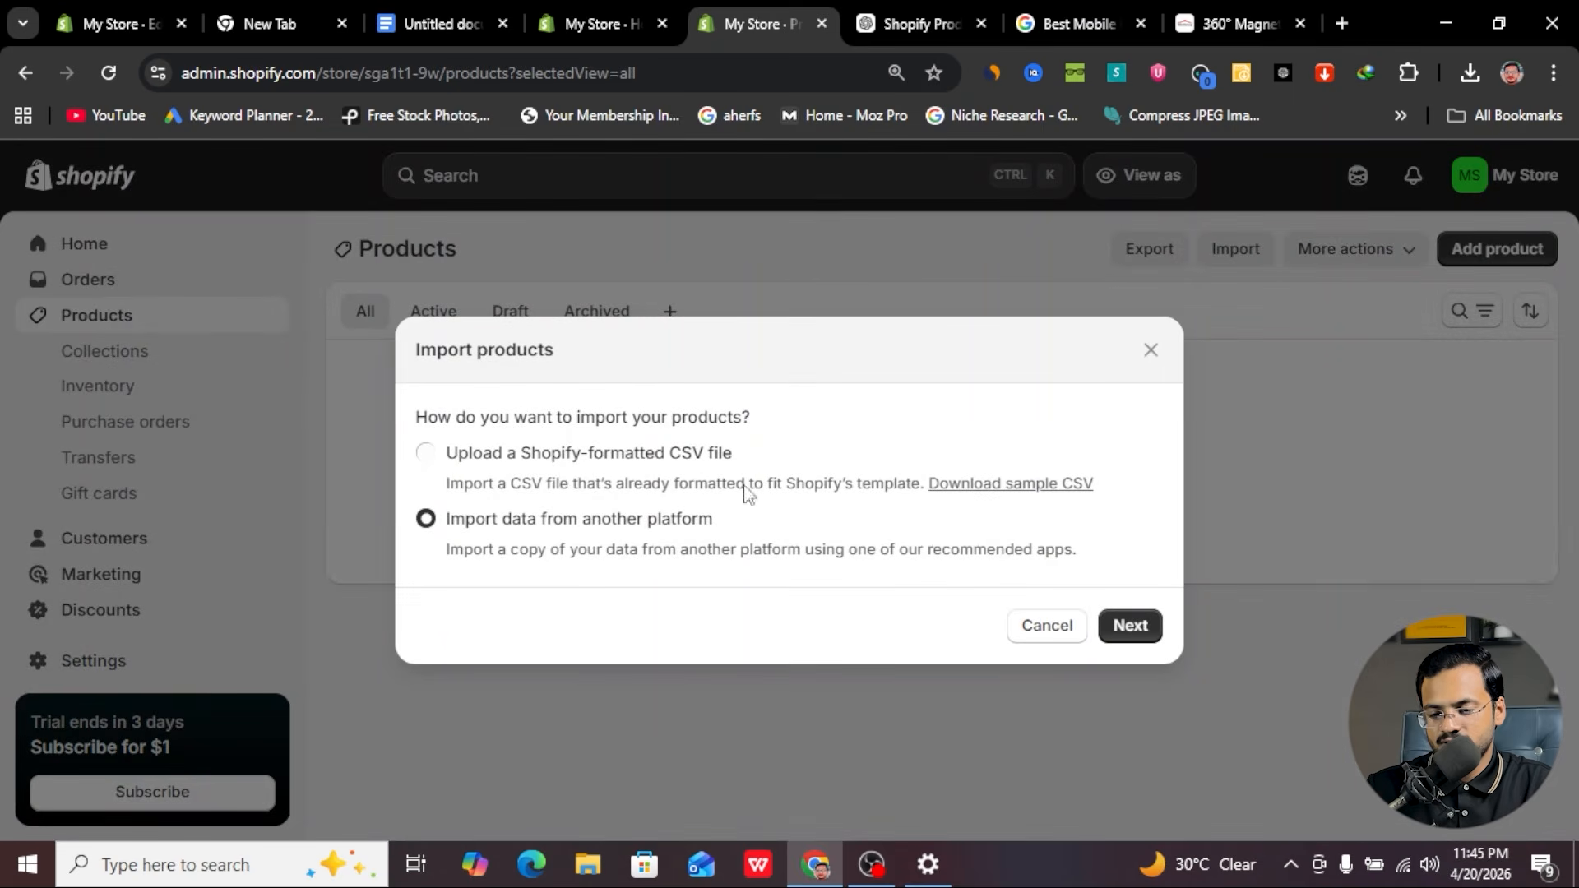
{"action": "left_click", "coordinate": [1136, 635]}
{"action": "left_click", "coordinate": [764, 498]}
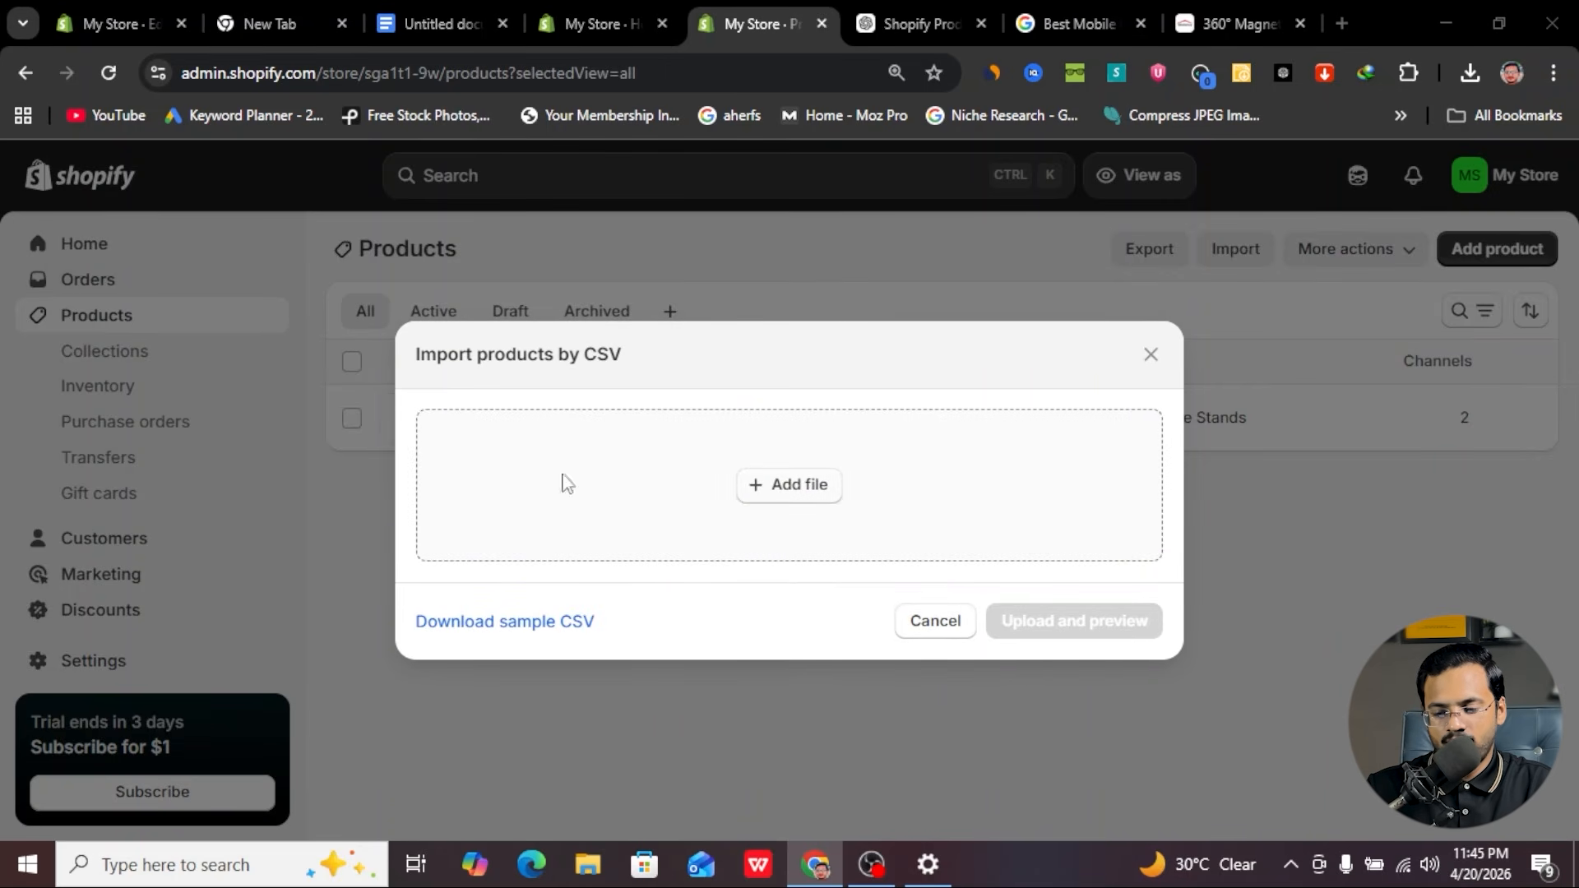
{"action": "scroll", "coordinate": [354, 365], "scroll_direction": "down", "scroll_amount": 3}
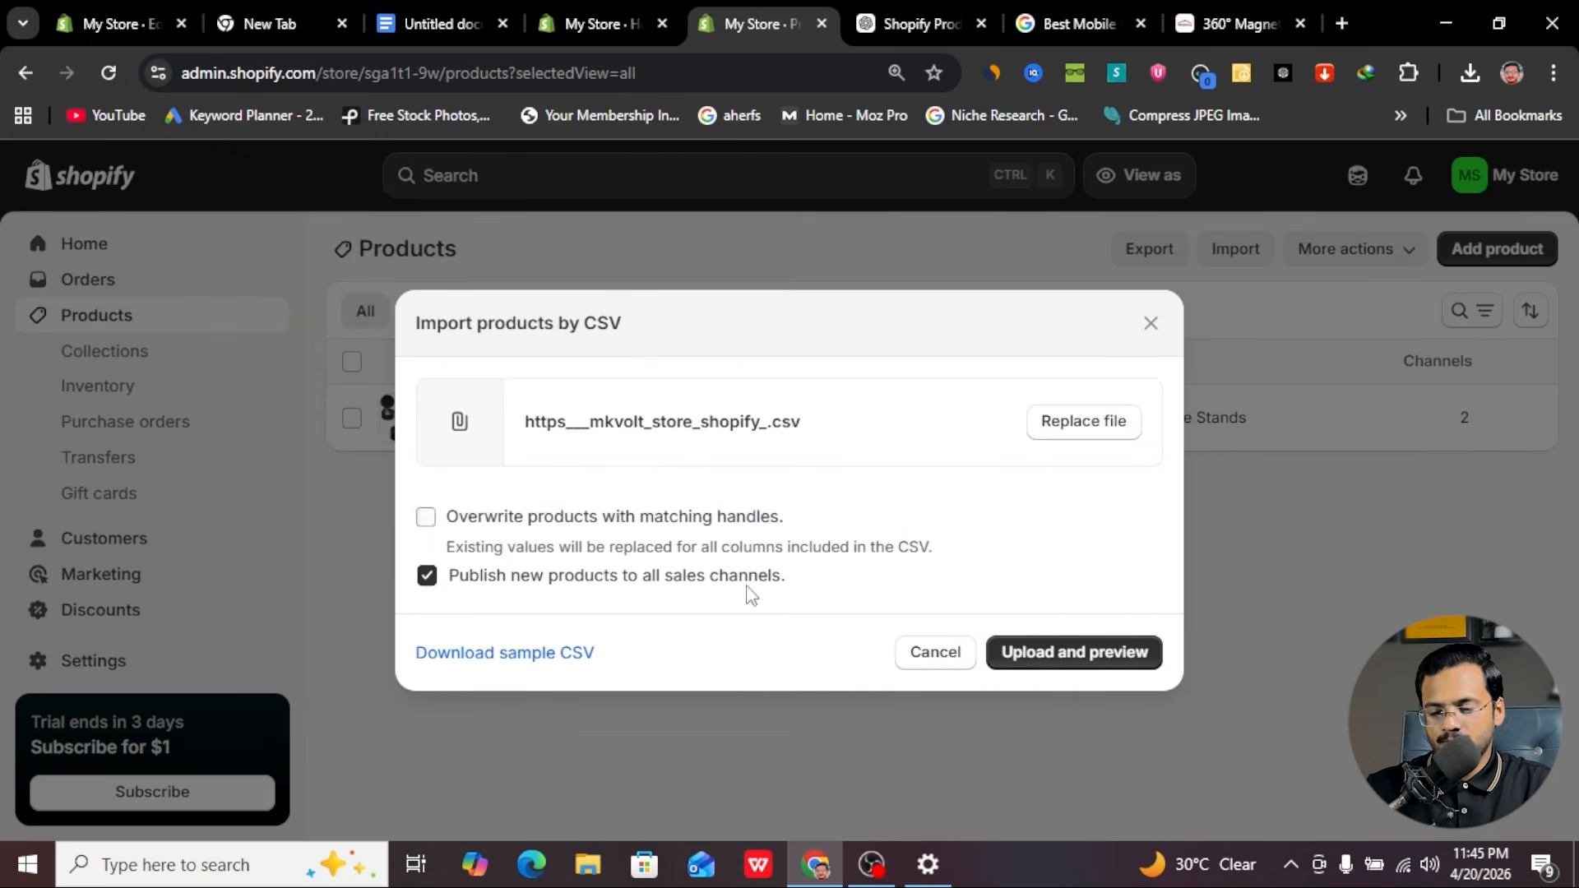
{"action": "left_click", "coordinate": [1079, 662]}
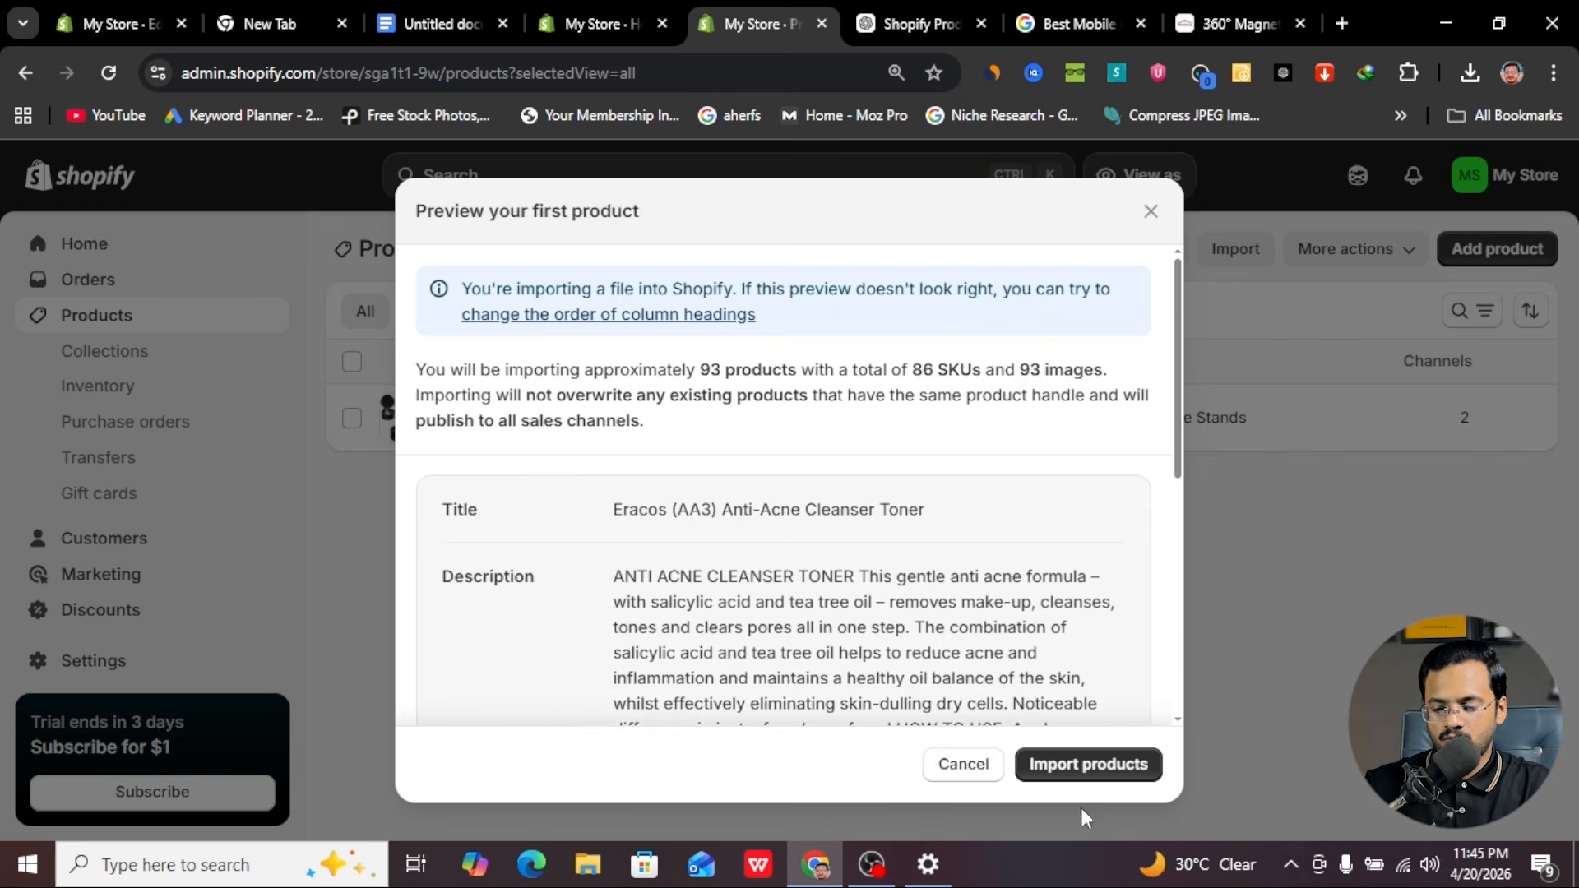
{"action": "left_click", "coordinate": [1075, 766]}
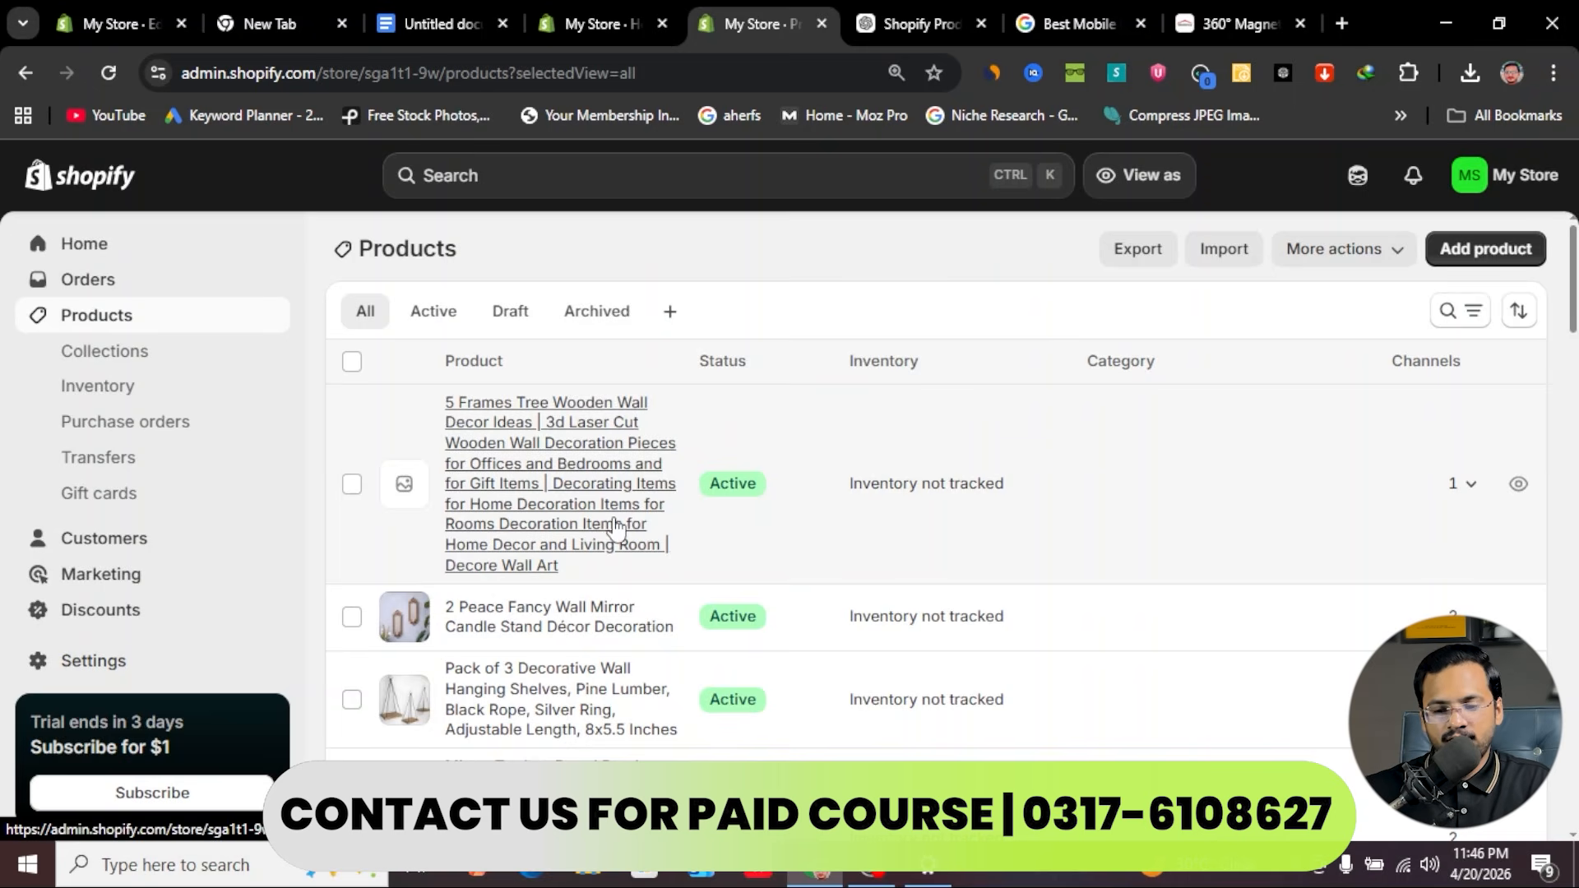
{"action": "scroll", "coordinate": [621, 566], "scroll_direction": "down", "scroll_amount": 1}
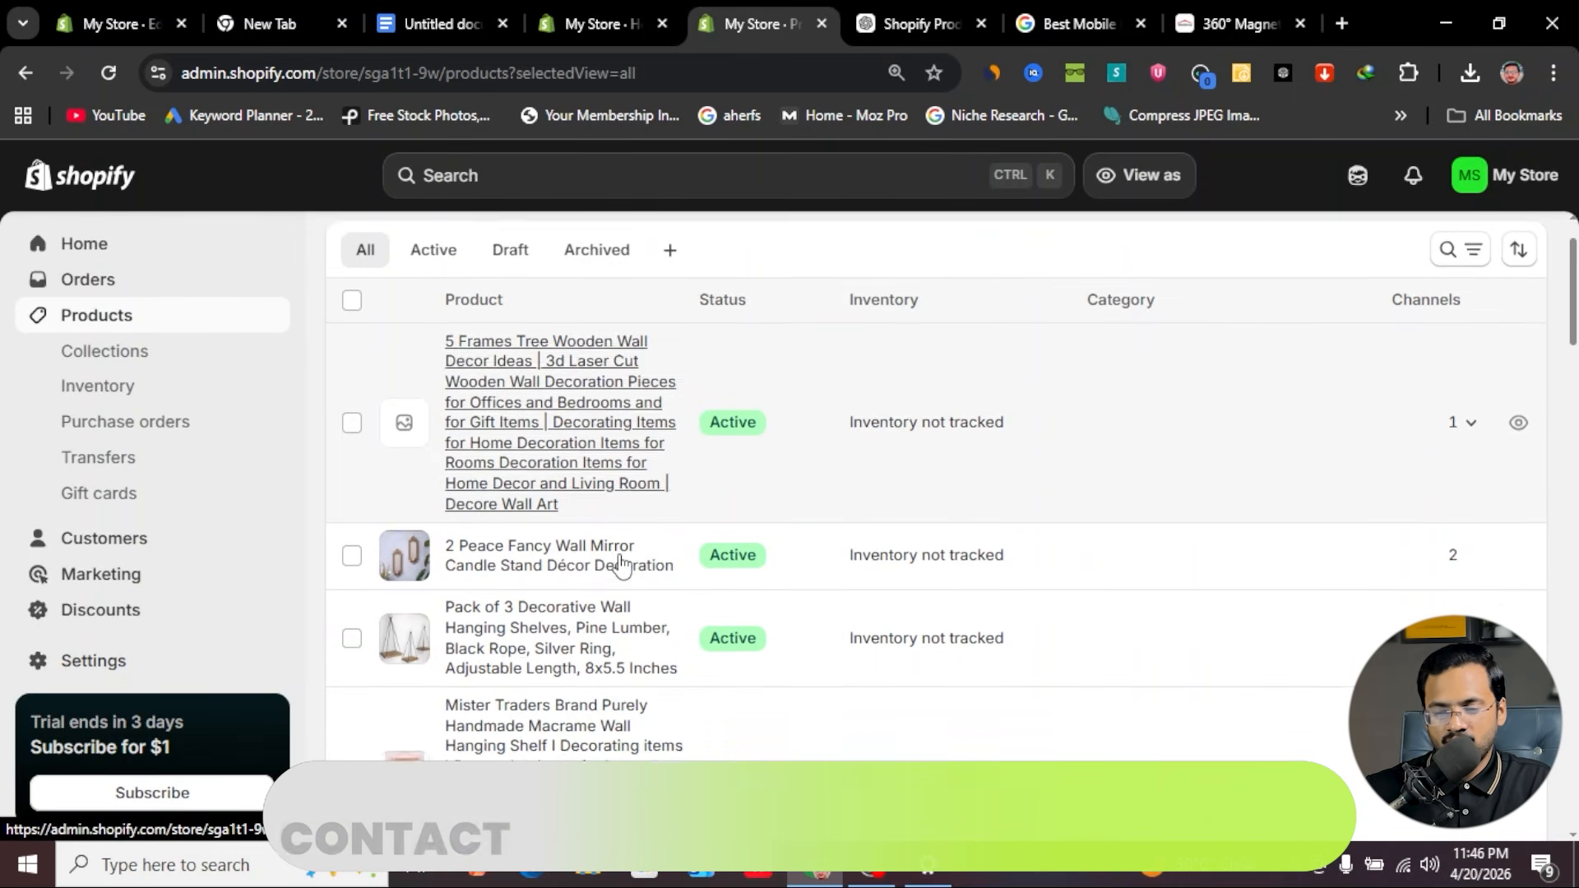
- Start a new collection and title it Electronics
{"action": "left_click", "coordinate": [120, 355]}
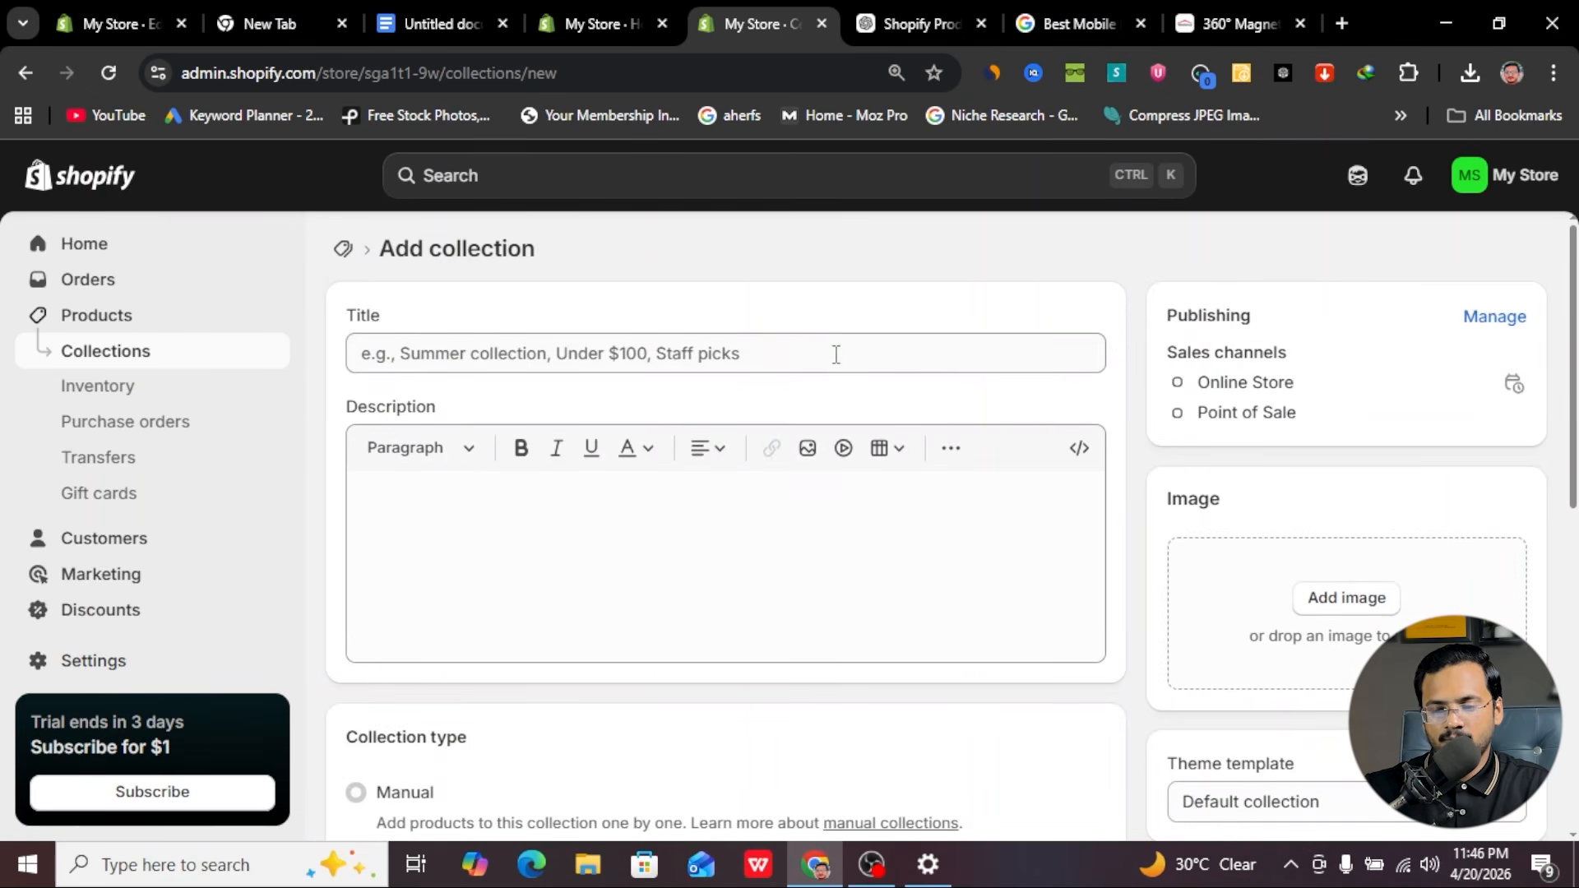
{"action": "left_click", "coordinate": [836, 355]}
{"action": "type", "text": "E"}
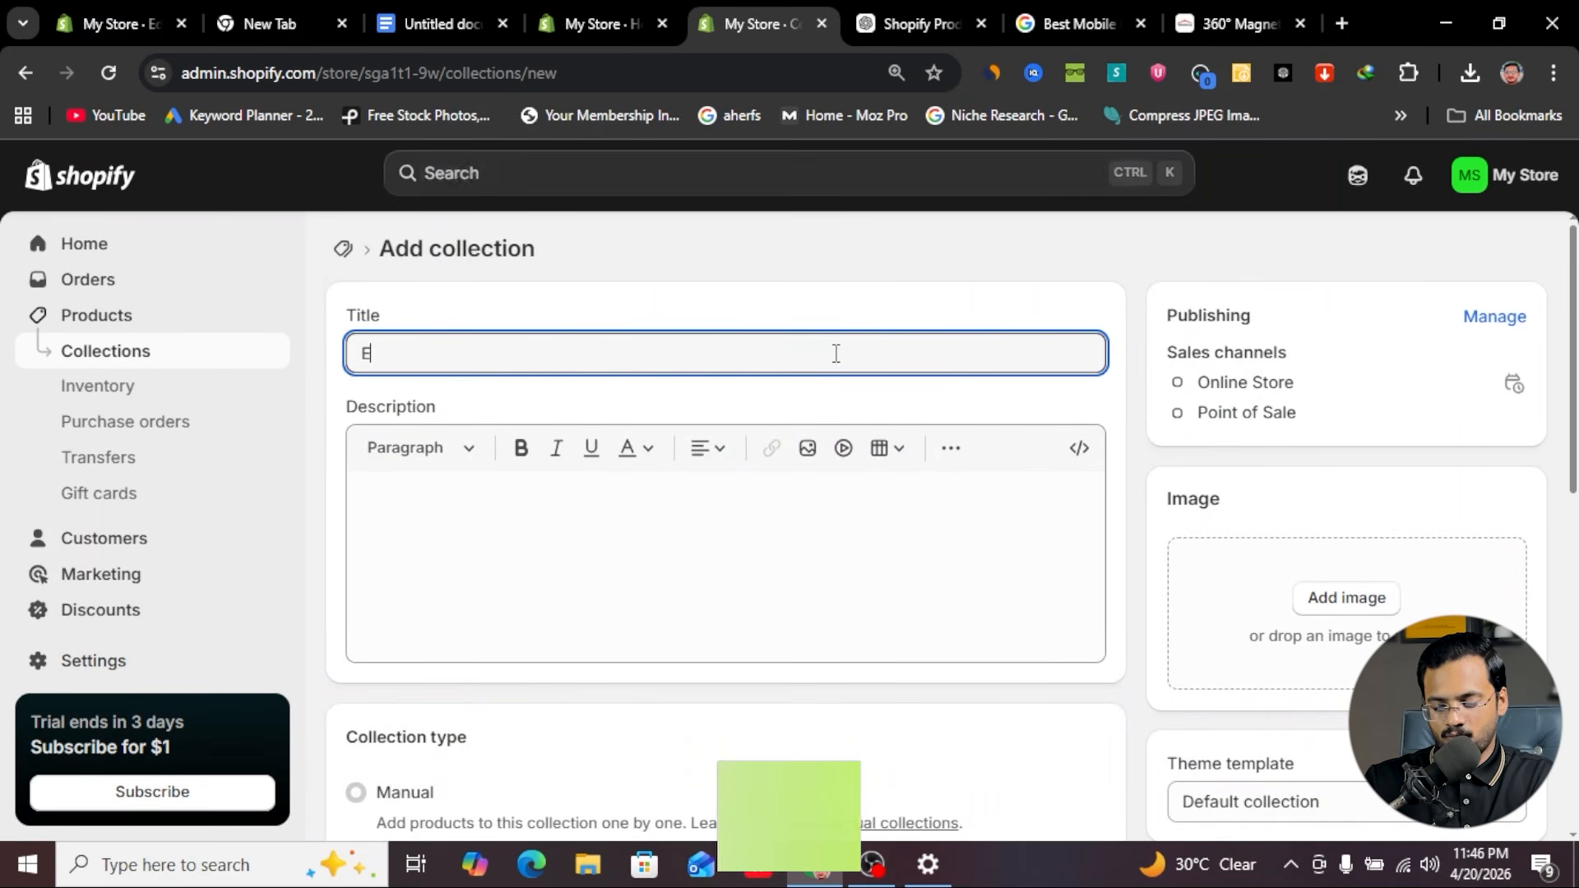
{"action": "type", "text": "lectronics"}
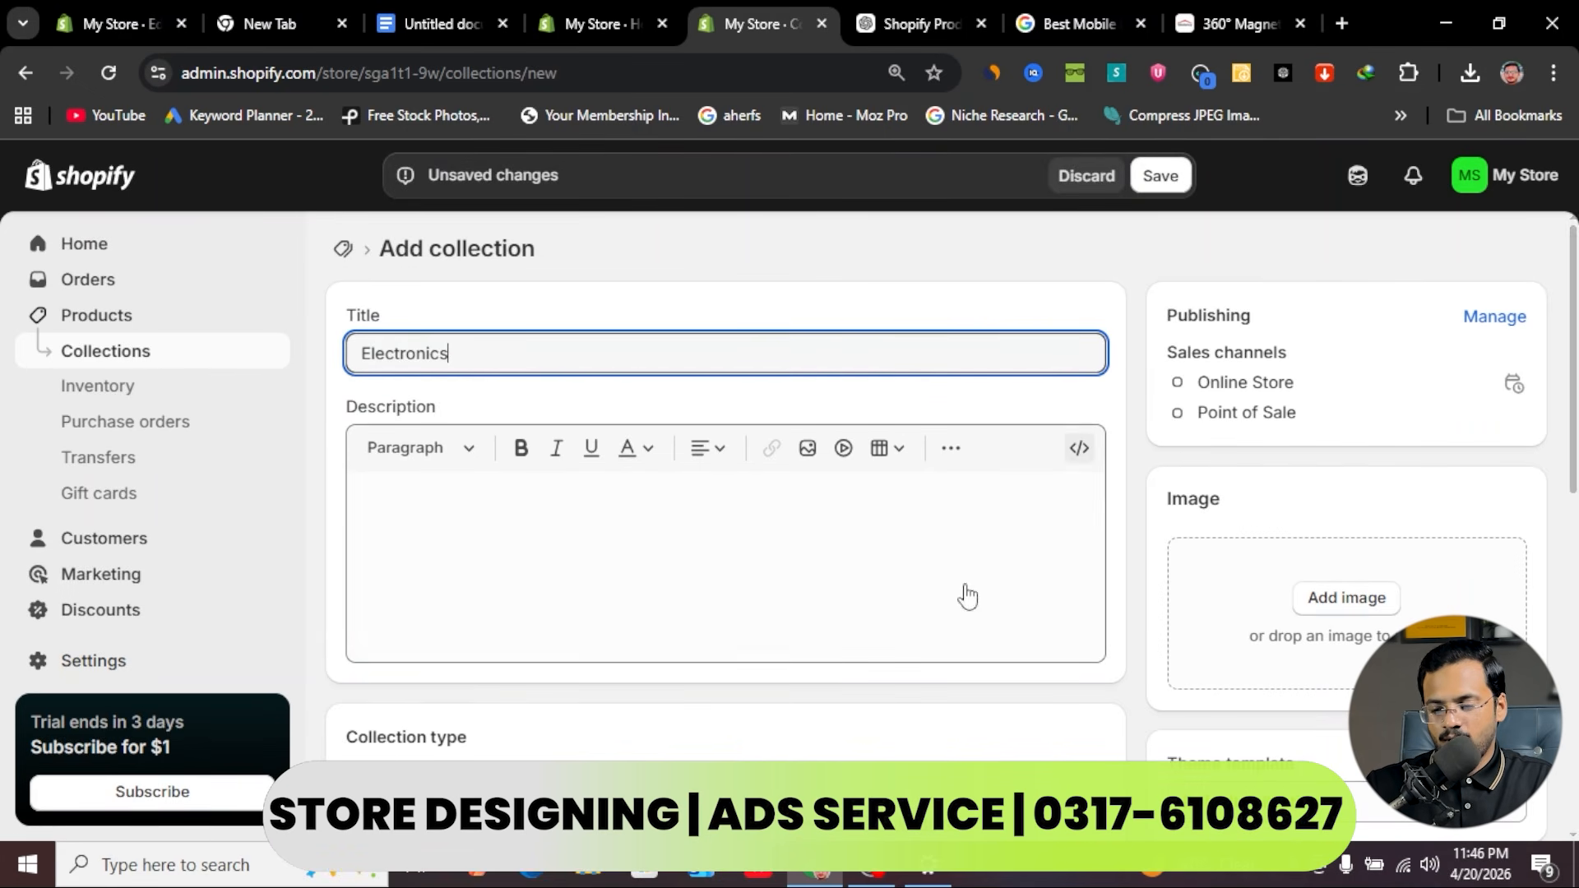
- Browse the products for the Electronics collection and select the Xiaomi watch USB charging cable, 2-in-1 hair remover and 5 In 1 mobile phone joystick
{"action": "scroll", "coordinate": [741, 576], "scroll_direction": "down", "scroll_amount": 3}
{"action": "scroll", "coordinate": [574, 635], "scroll_direction": "up", "scroll_amount": 1}
{"action": "scroll", "coordinate": [574, 635], "scroll_direction": "down", "scroll_amount": 5}
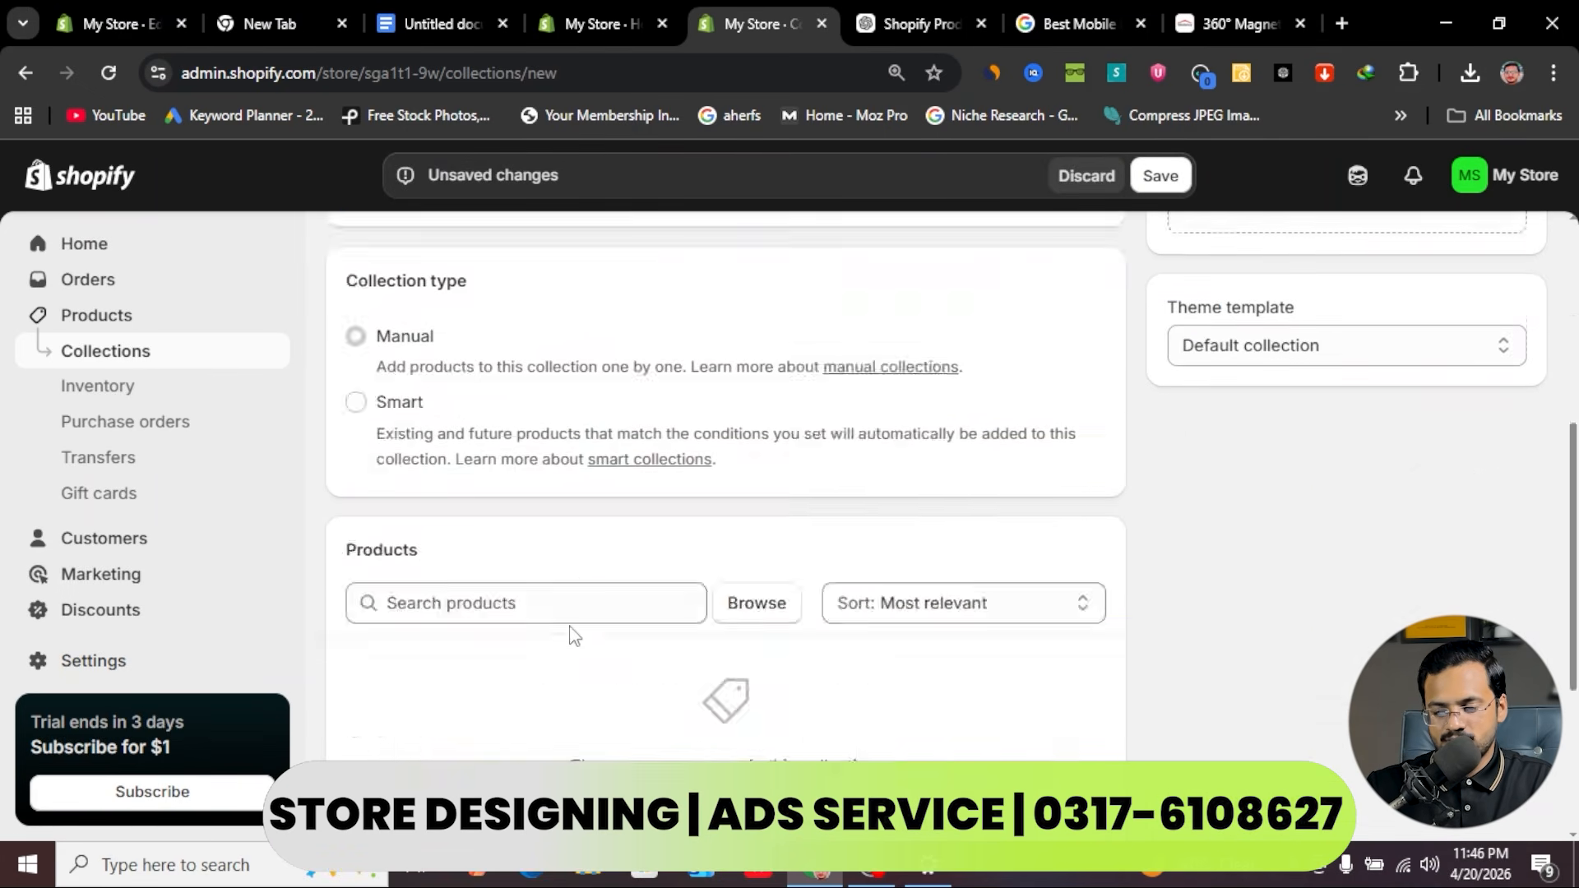
{"action": "left_click", "coordinate": [757, 474]}
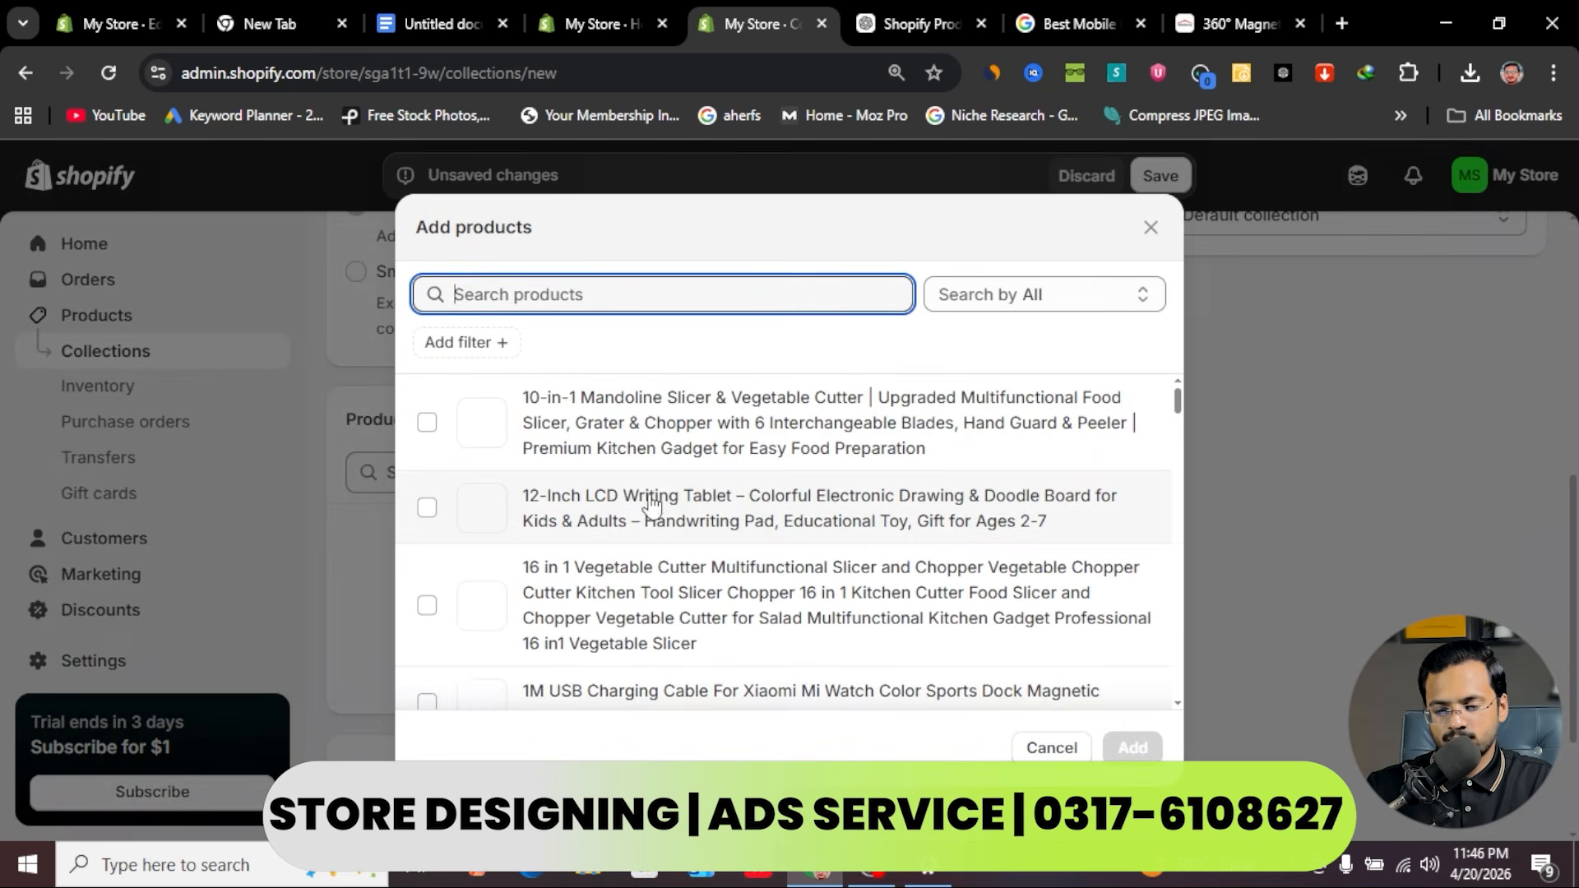
{"action": "scroll", "coordinate": [600, 510], "scroll_direction": "down", "scroll_amount": 3}
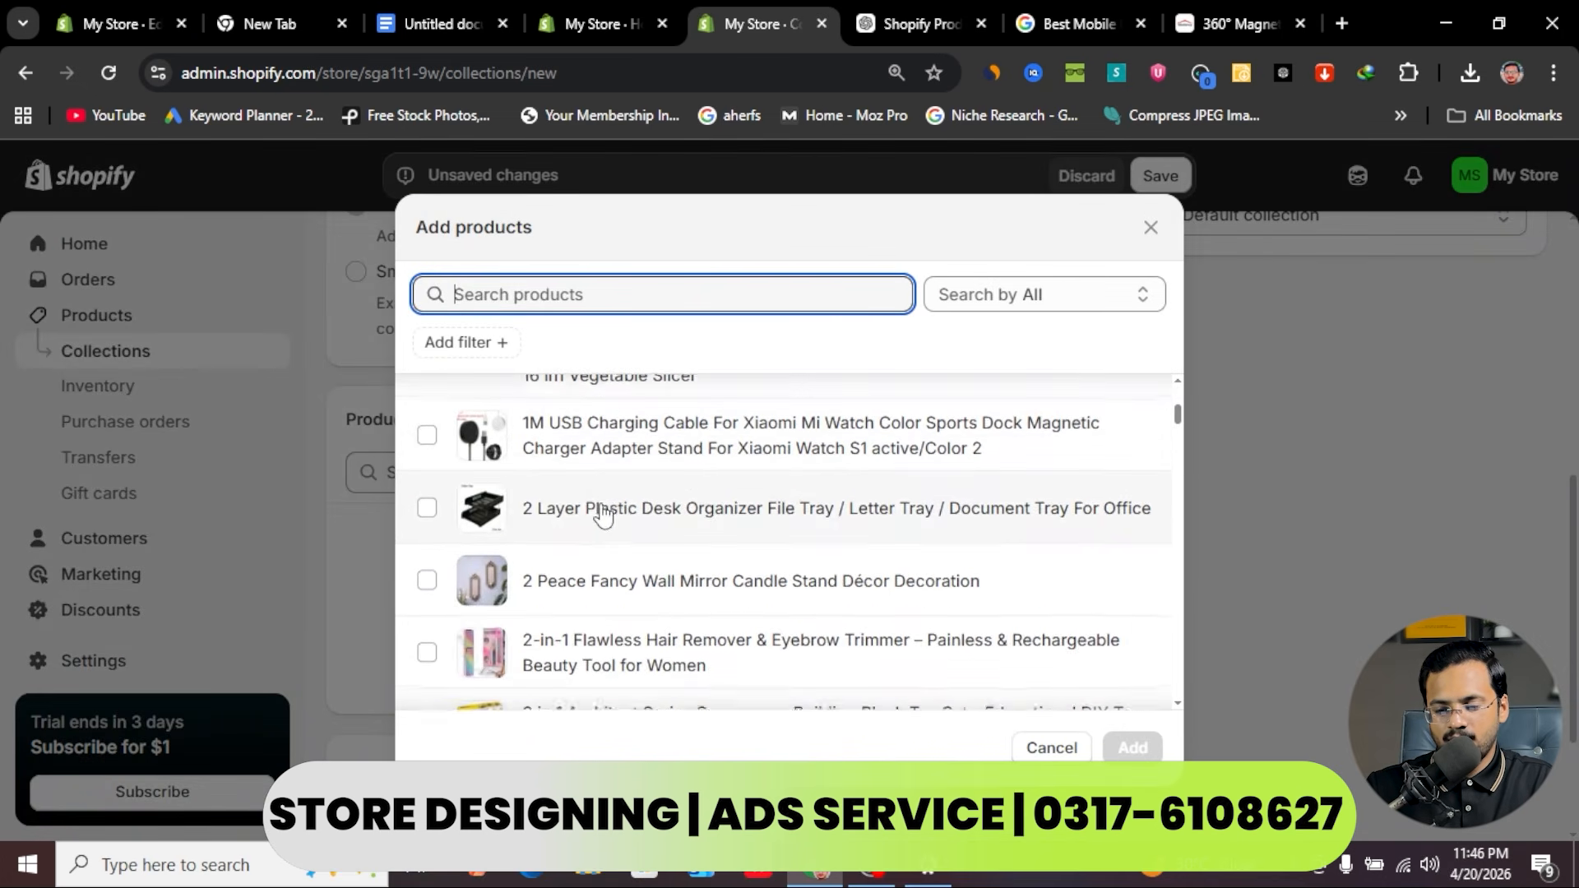
{"action": "left_click", "coordinate": [425, 434]}
{"action": "scroll", "coordinate": [461, 473], "scroll_direction": "down", "scroll_amount": 3}
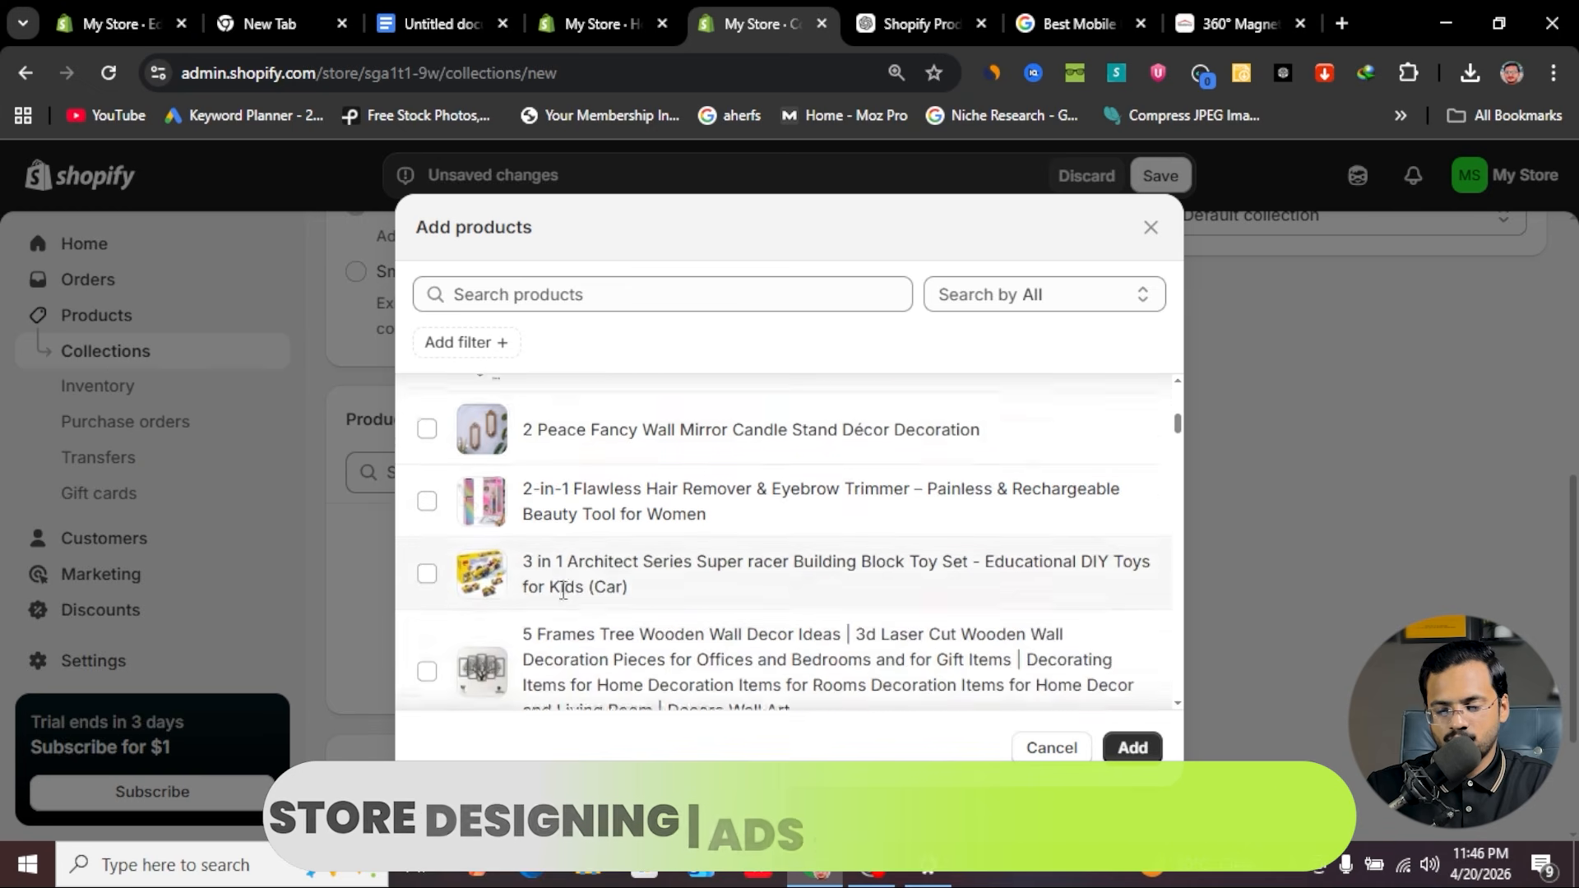
{"action": "left_click", "coordinate": [426, 424]}
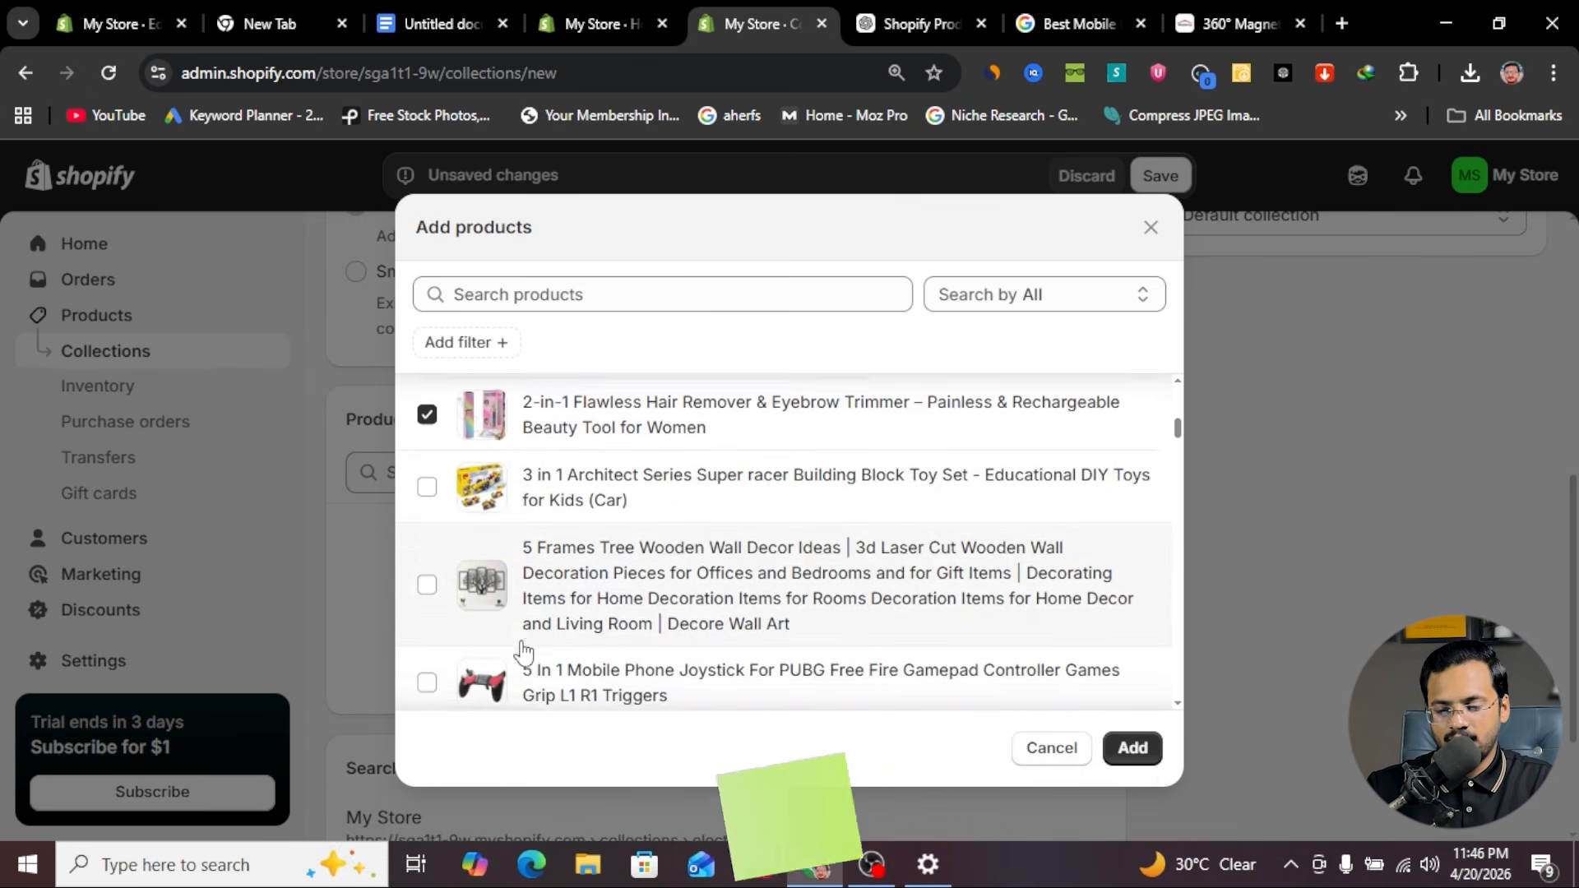
{"action": "scroll", "coordinate": [521, 650], "scroll_direction": "down", "scroll_amount": 3}
{"action": "left_click", "coordinate": [427, 450]}
{"action": "scroll", "coordinate": [518, 584], "scroll_direction": "down", "scroll_amount": 3}
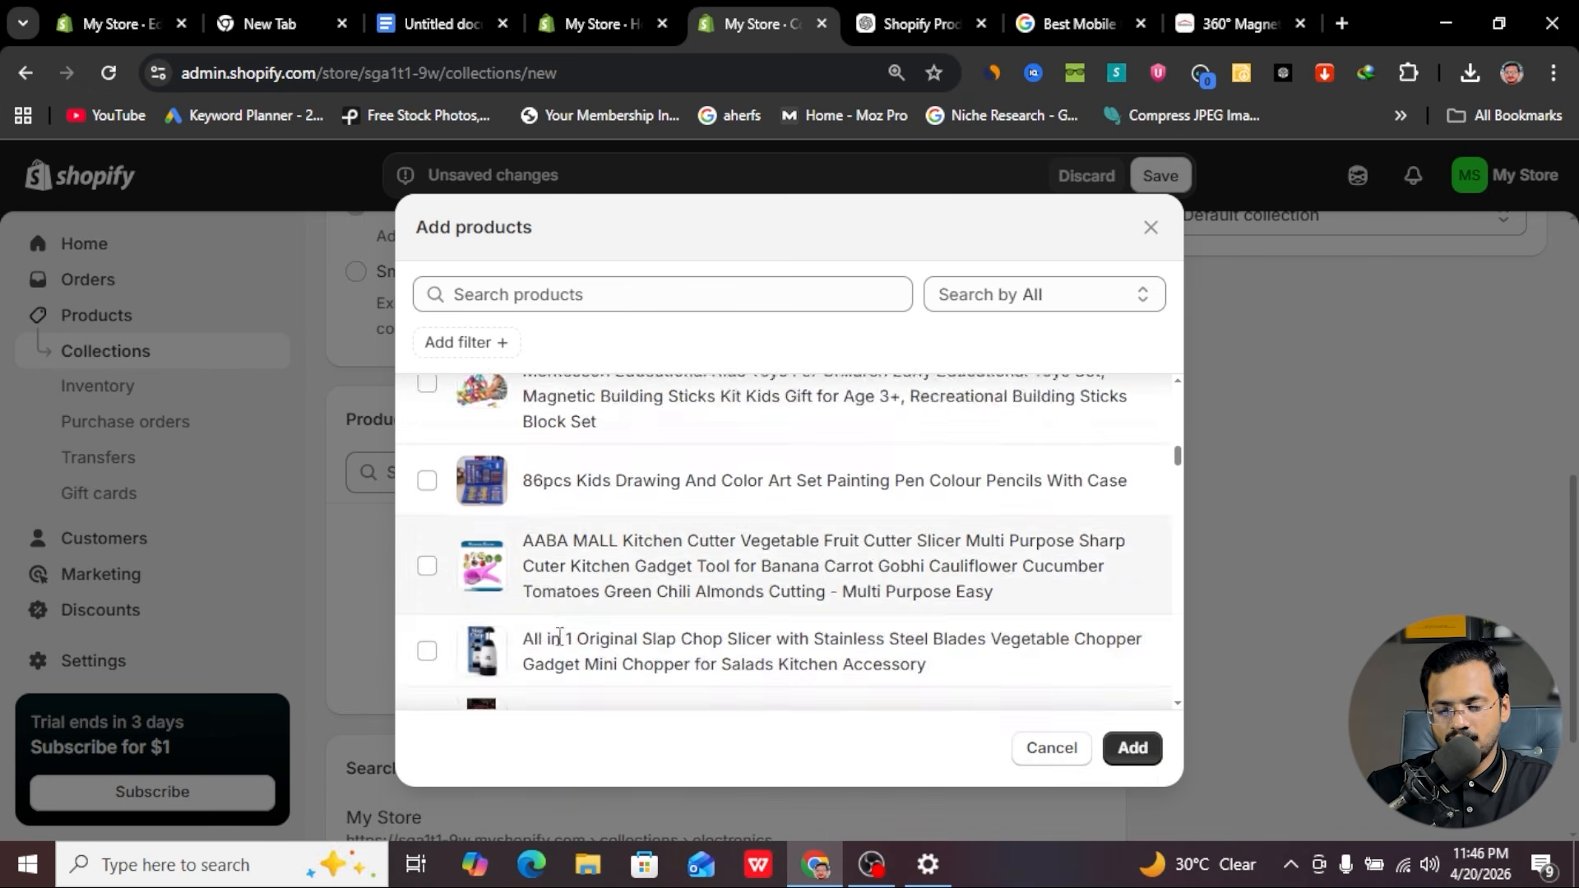
- Also select the Philips shaver charger cord and MEMO CX07 cooling fan, add the selected products to the Electronics collection and save it
{"action": "key", "text": "ctrl+minus"}
{"action": "key", "text": "ctrl+minus"}
{"action": "key", "text": "ctrl+minus"}
{"action": "key", "text": "ctrl+minus"}
{"action": "key", "text": "ctrl+minus"}
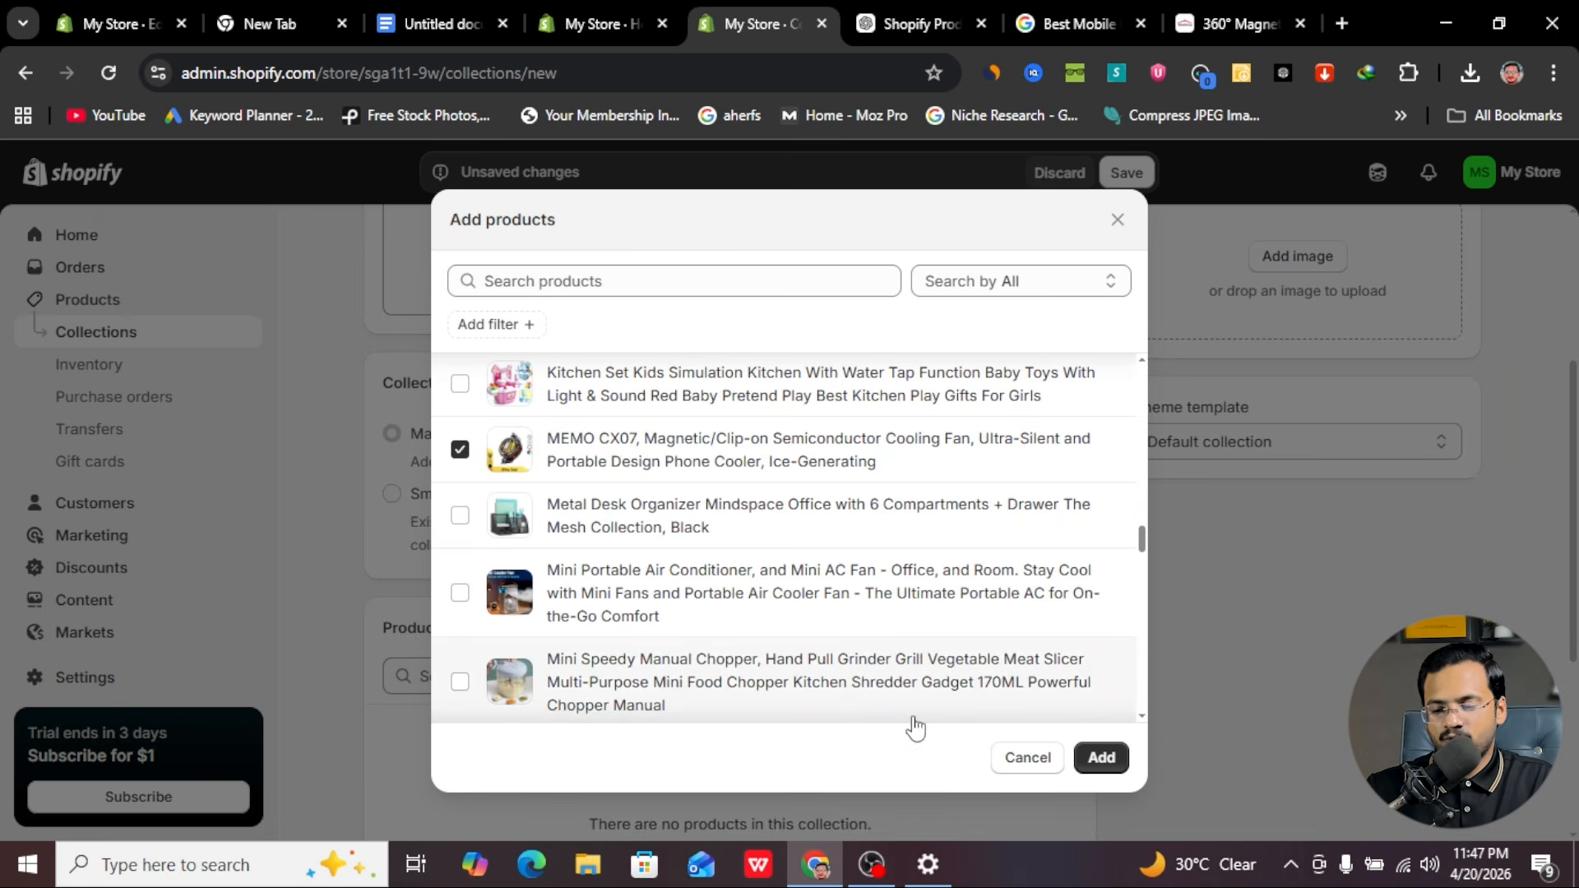
{"action": "left_click", "coordinate": [1102, 758]}
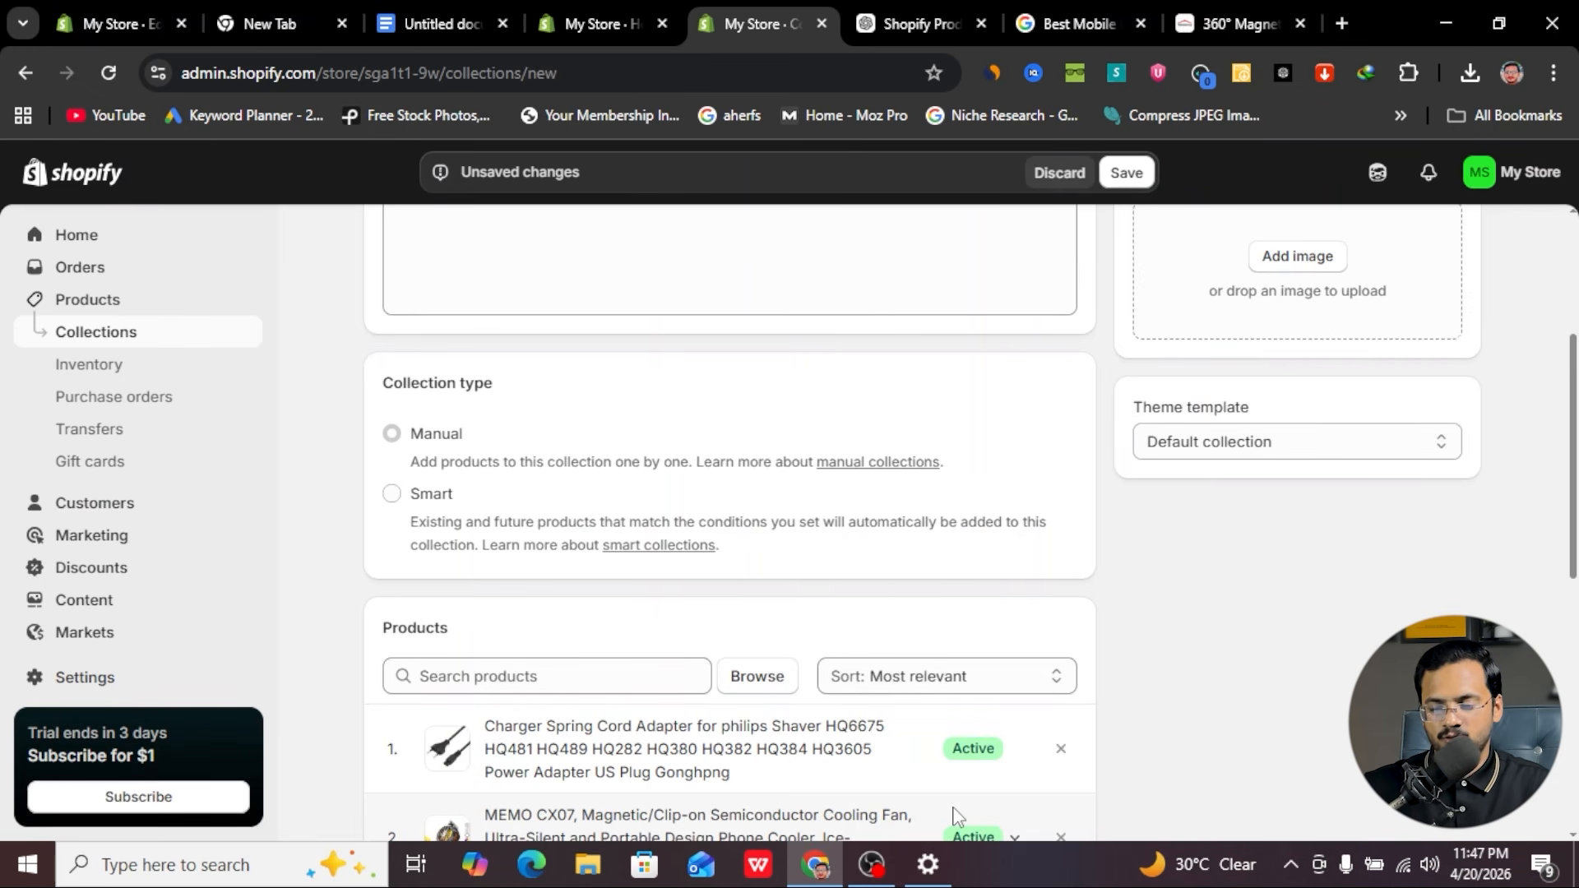
{"action": "scroll", "coordinate": [885, 645], "scroll_direction": "down", "scroll_amount": 3}
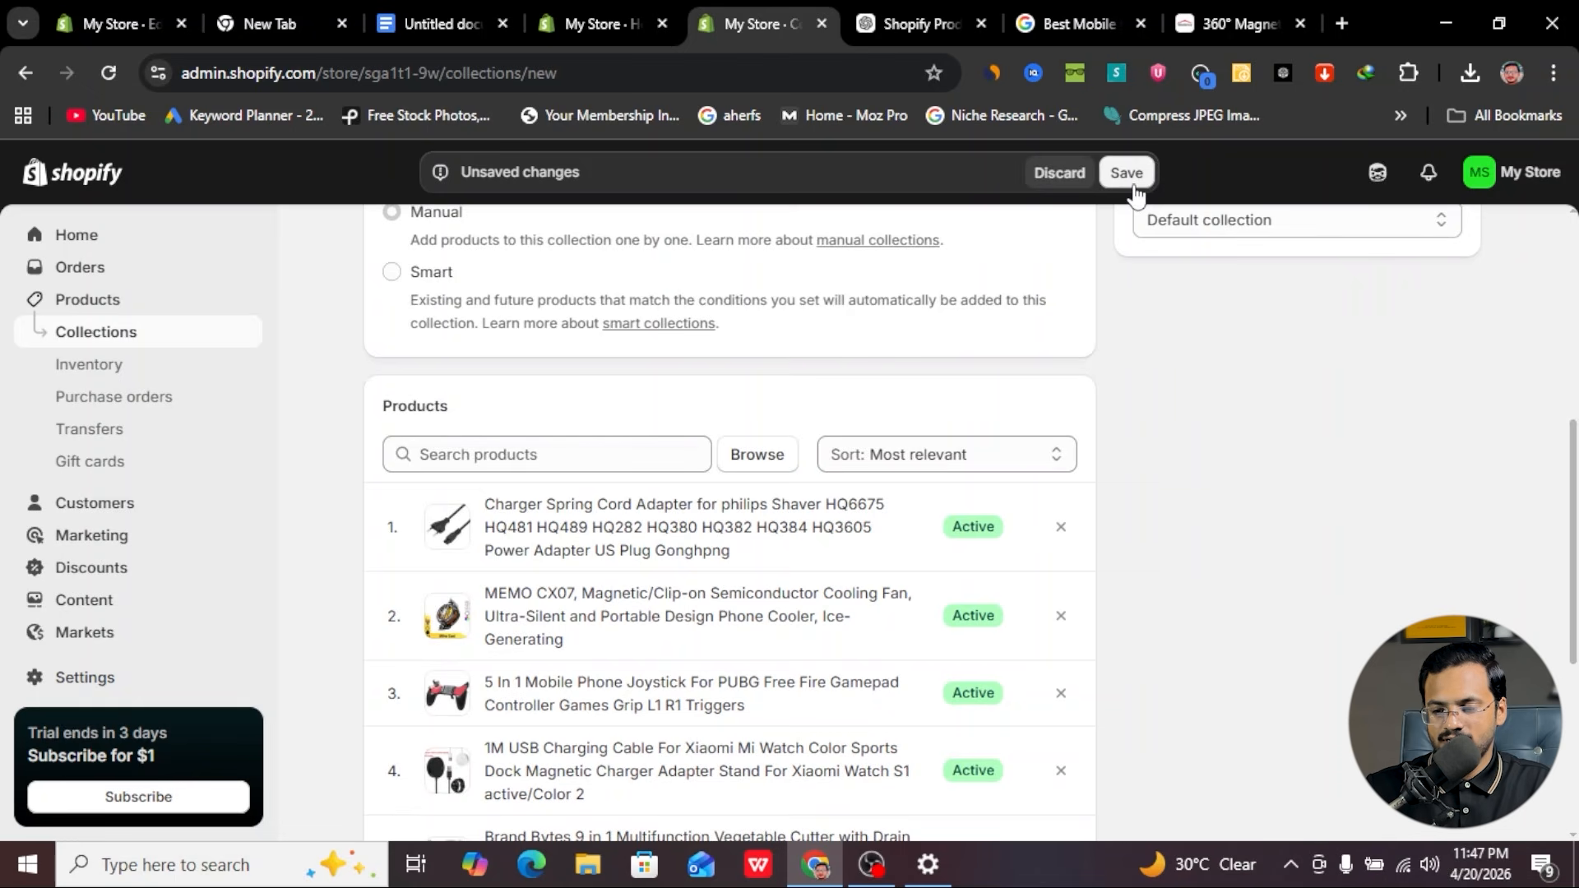
{"action": "left_click", "coordinate": [1128, 175]}
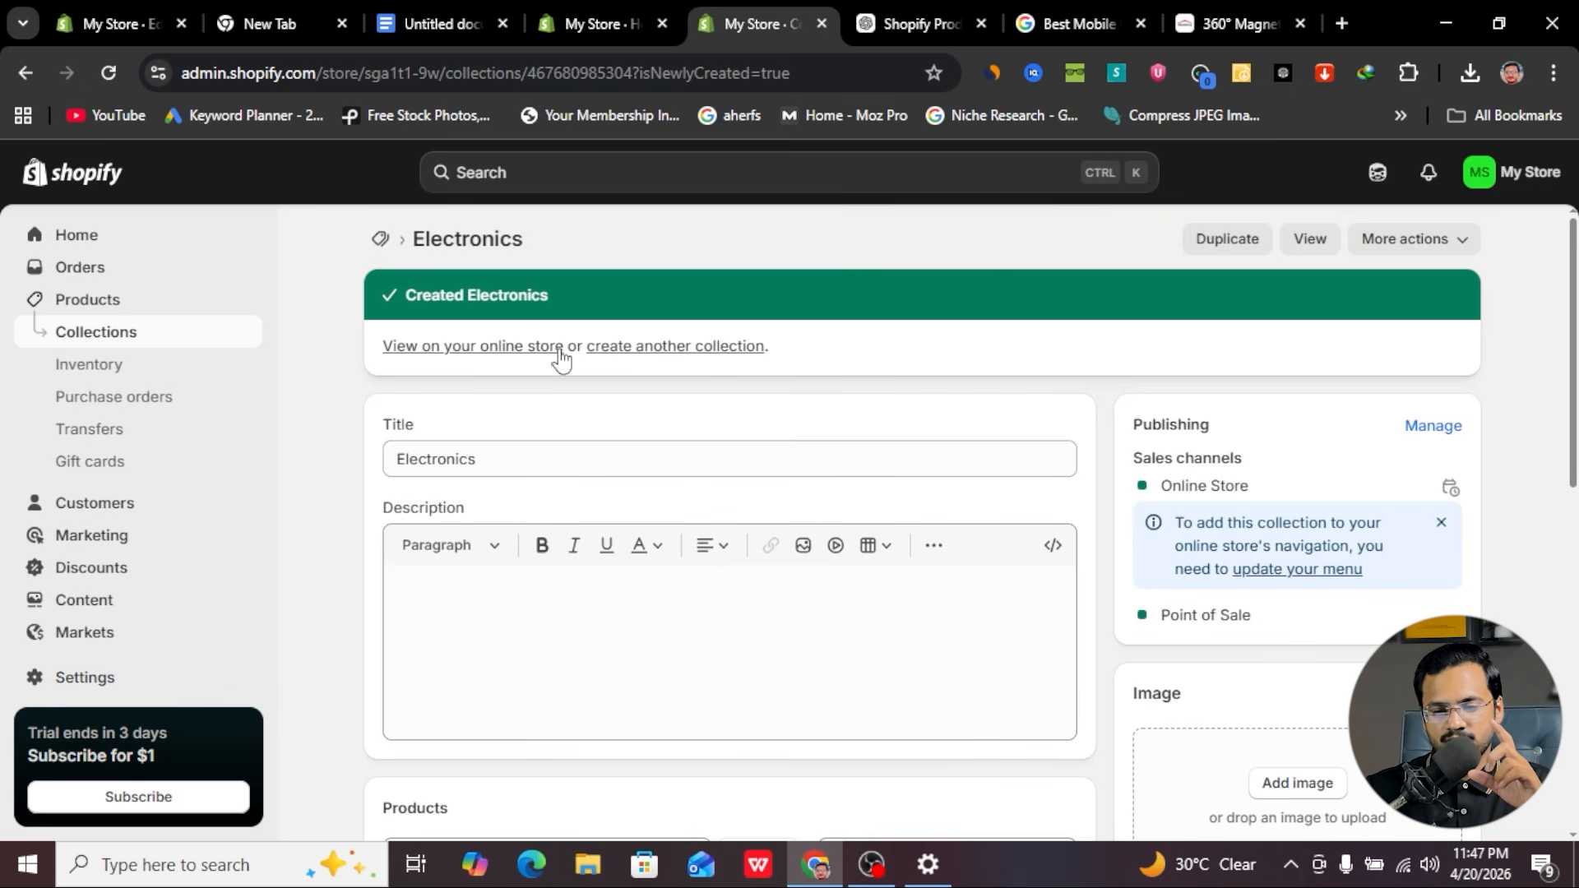
- Start another collection and title it Home Accessories
{"action": "left_click", "coordinate": [689, 349]}
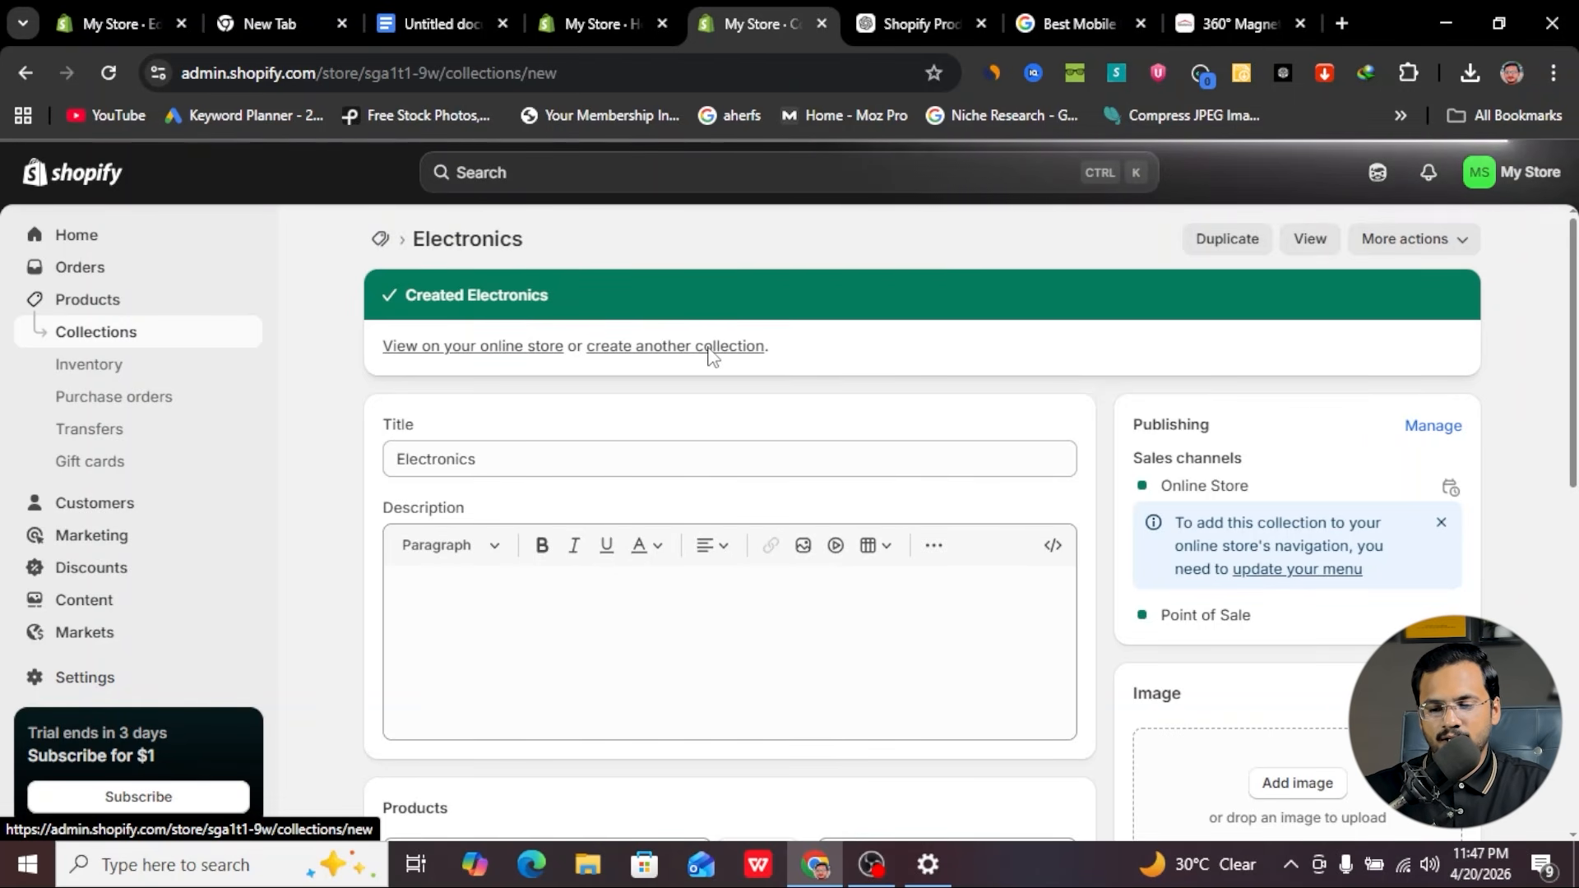
{"action": "left_click", "coordinate": [573, 328]}
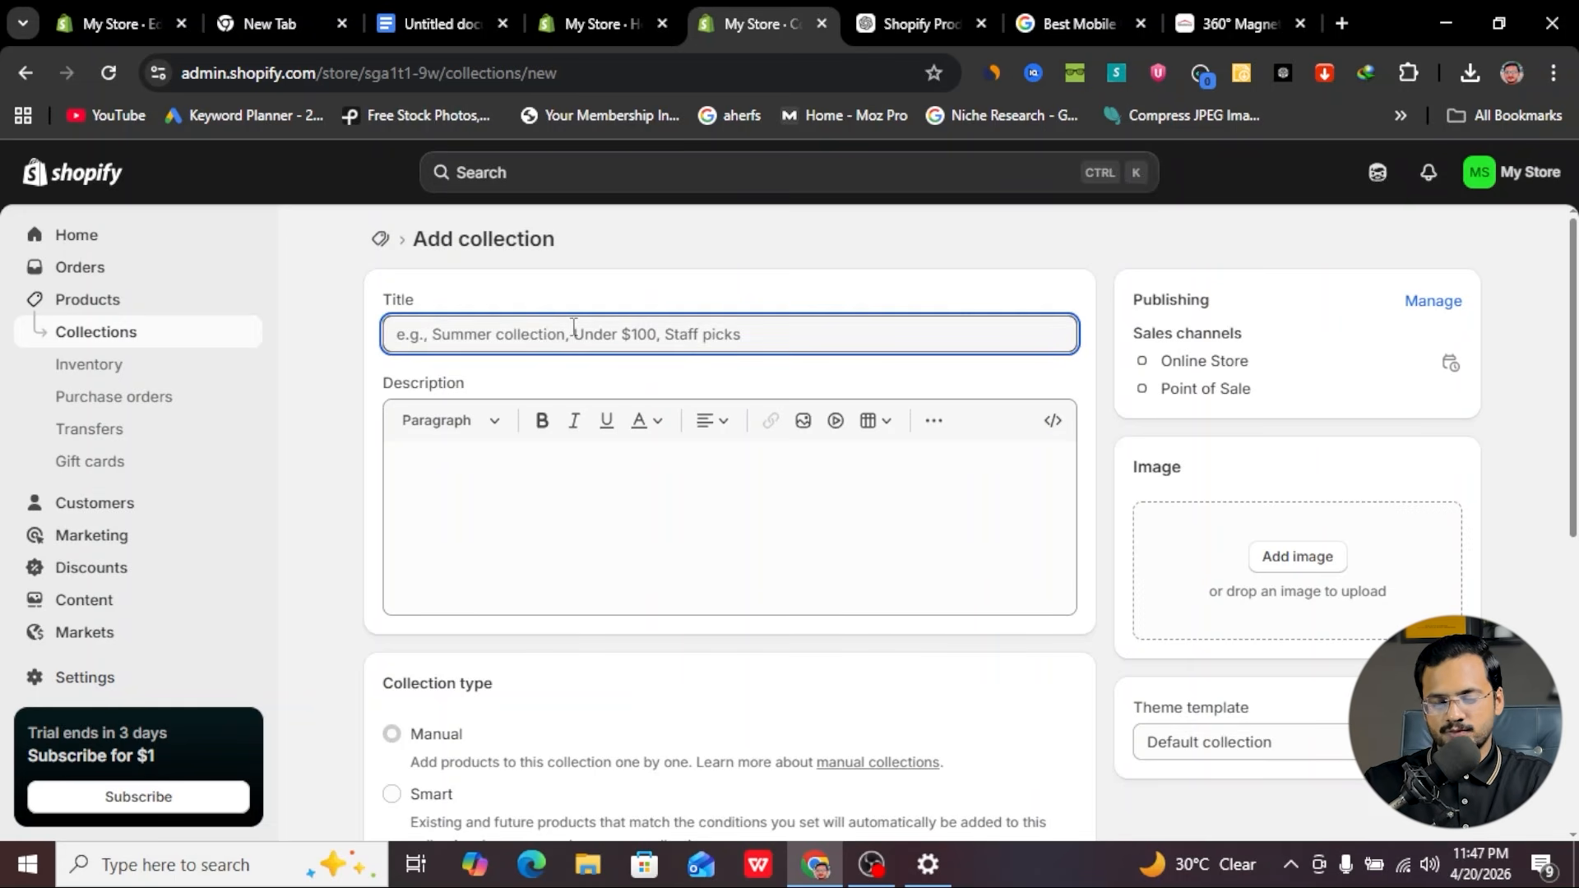
{"action": "type", "text": "Home Accessories"}
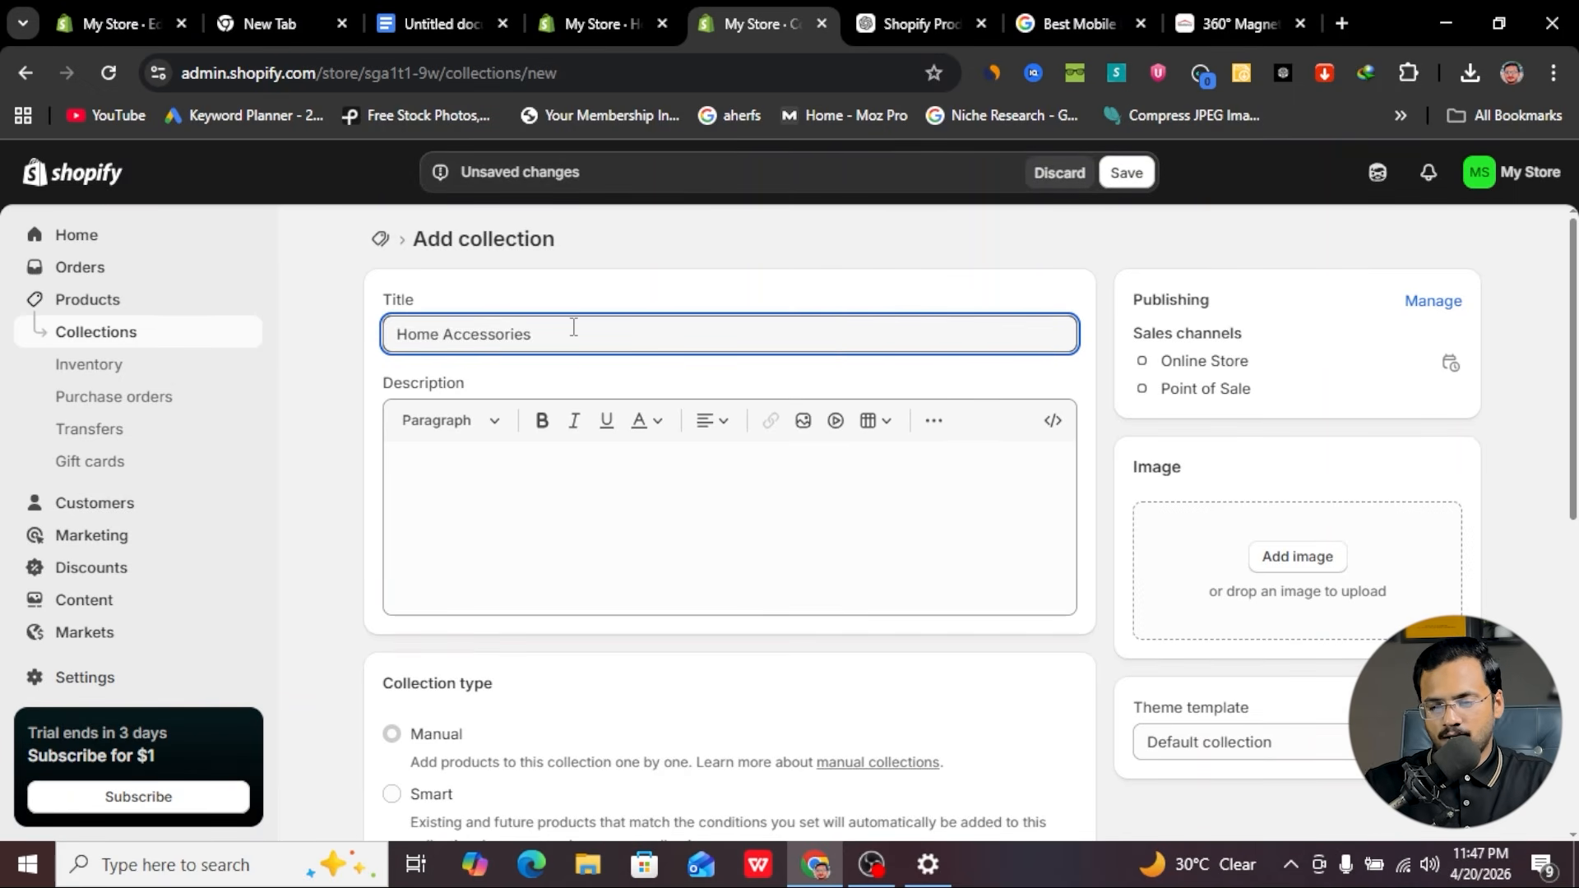
- For the Home Accessories collection, select the juicer, faucet extender, handheld steam iron, Architect Series block toy, 3 In 1 vegetable slicer and 5-frame tree wall decor
{"action": "scroll", "coordinate": [639, 569], "scroll_direction": "down", "scroll_amount": 7}
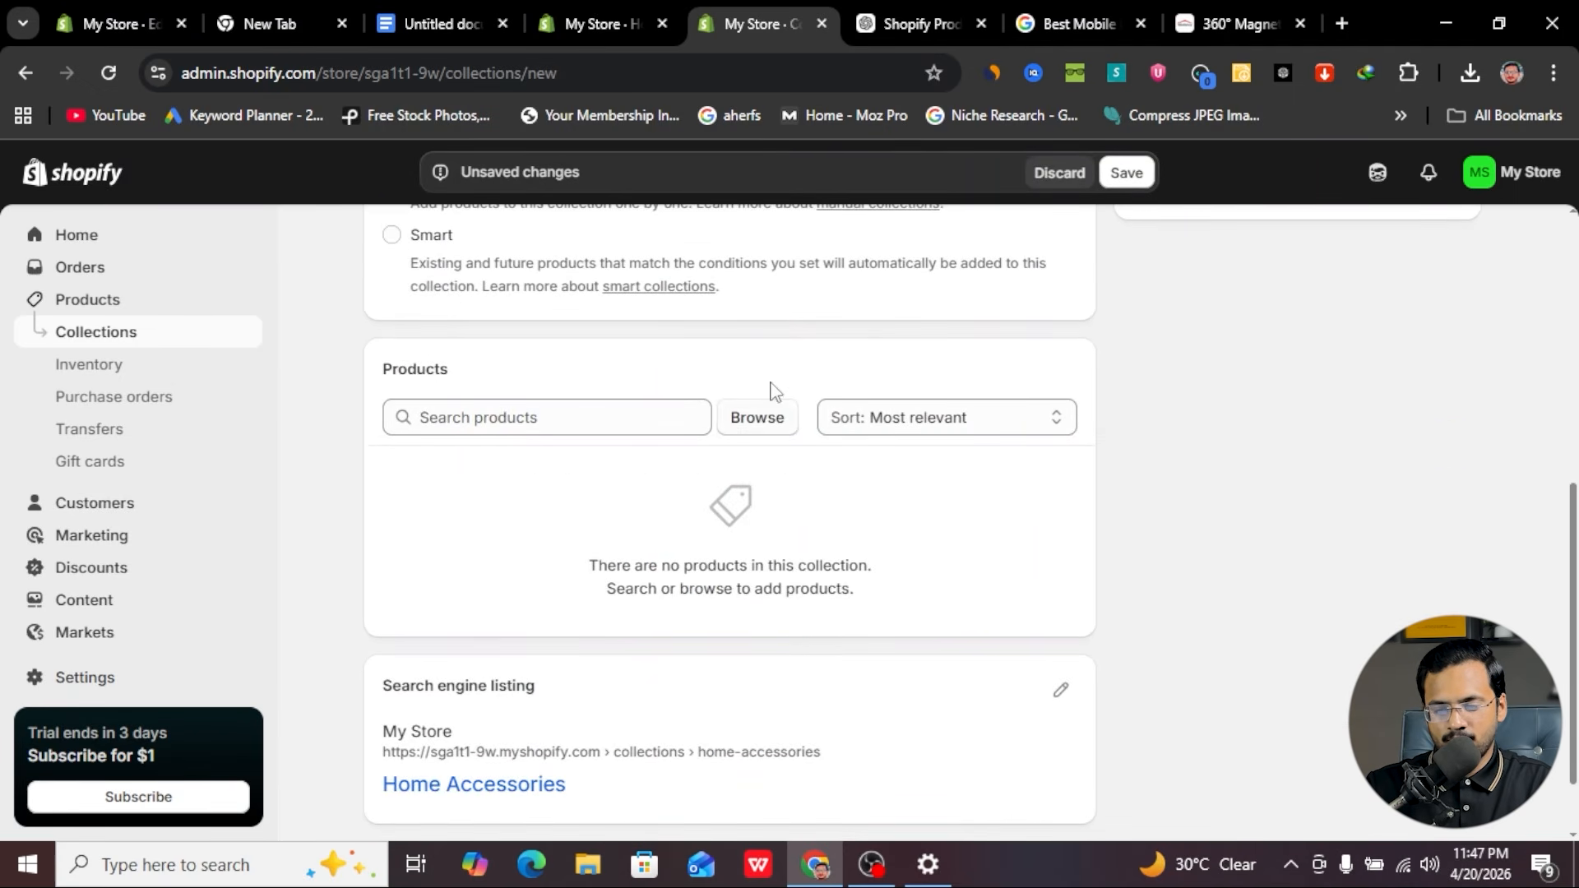
{"action": "left_click", "coordinate": [758, 419]}
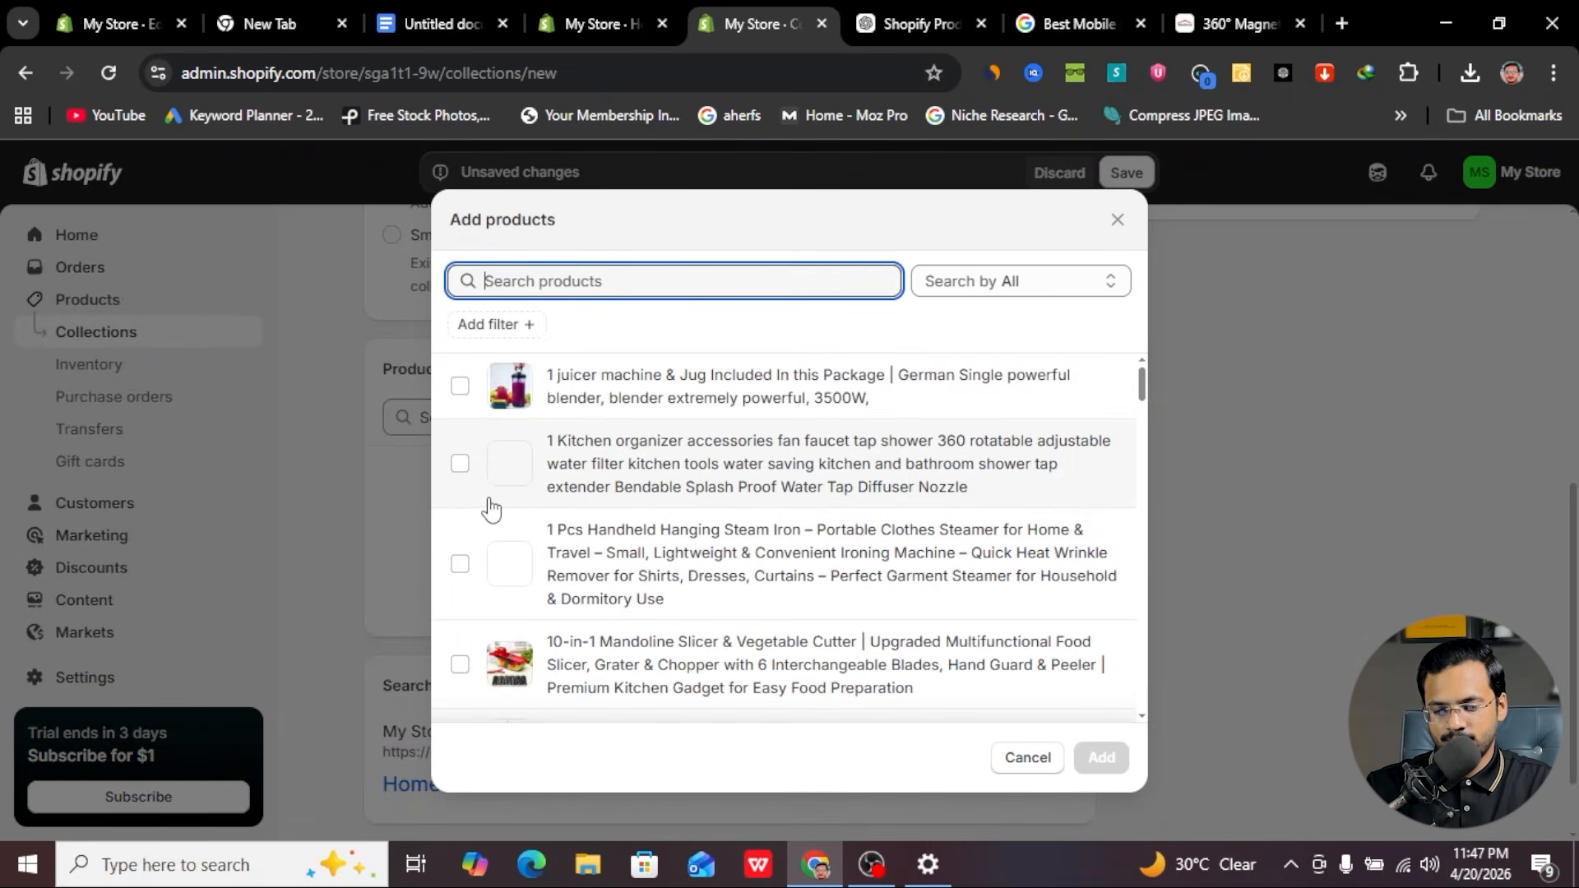
{"action": "left_click", "coordinate": [460, 387]}
{"action": "left_click", "coordinate": [460, 463]}
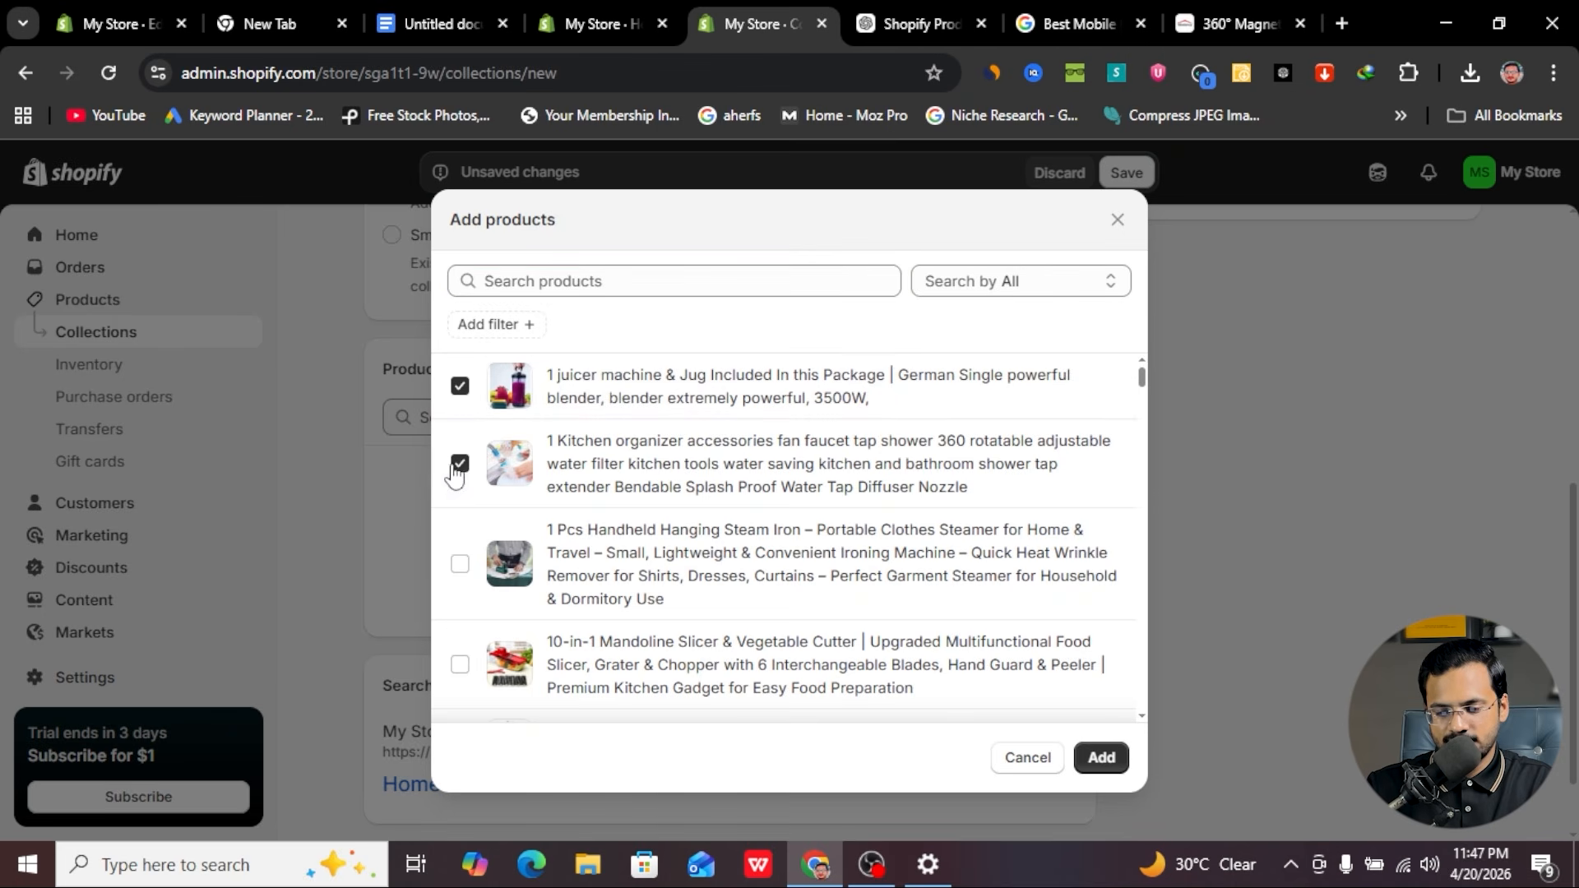
{"action": "left_click", "coordinate": [458, 567]}
{"action": "scroll", "coordinate": [641, 574], "scroll_direction": "down", "scroll_amount": 4}
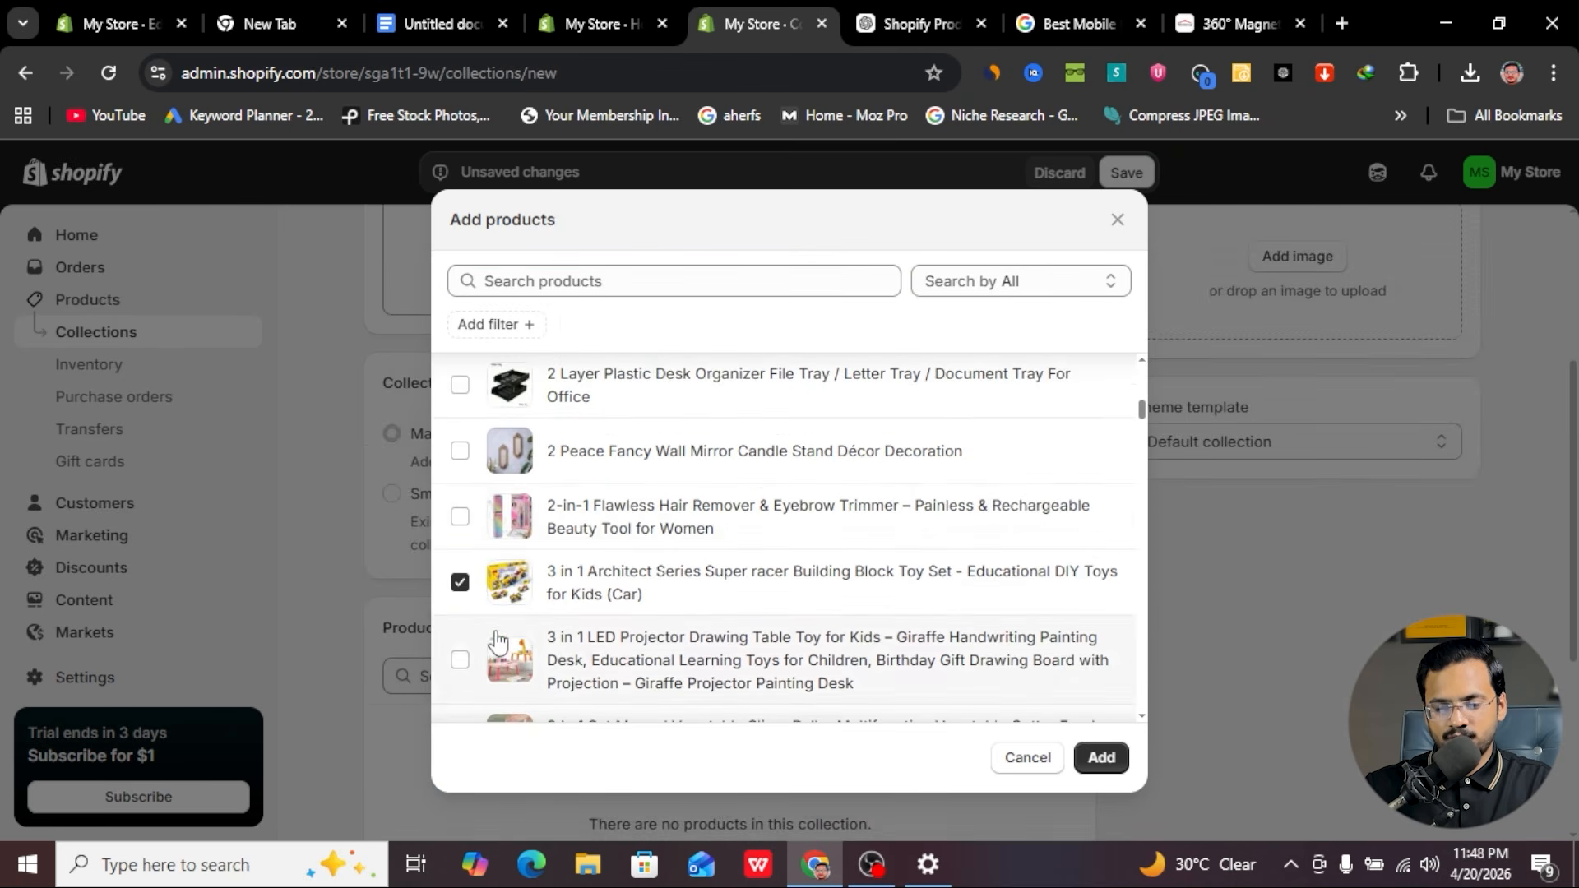
{"action": "scroll", "coordinate": [497, 635], "scroll_direction": "down", "scroll_amount": 3}
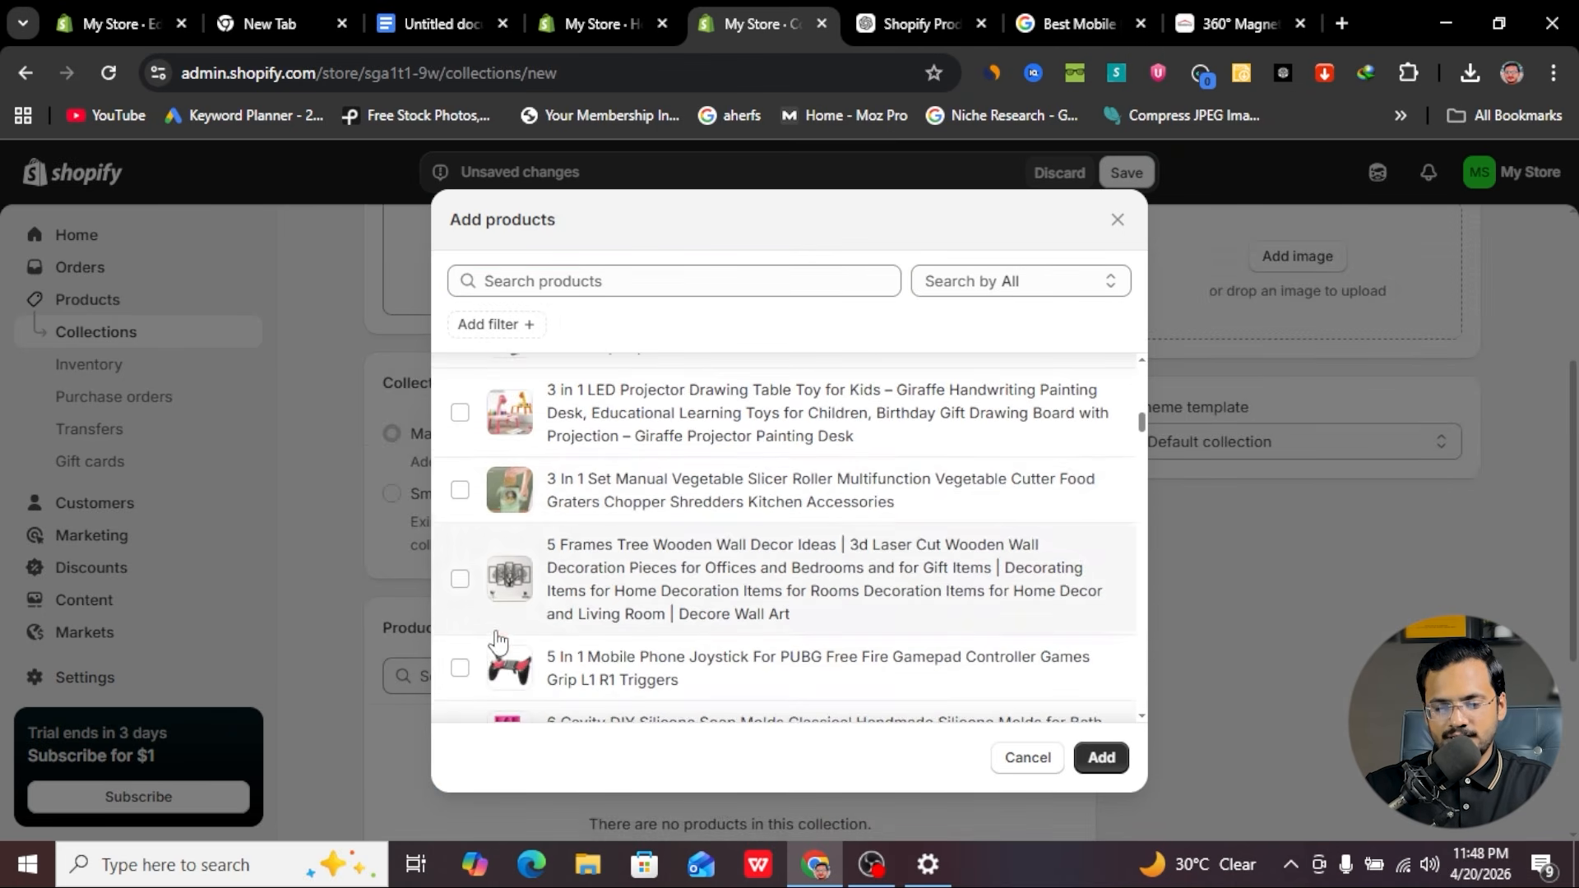
{"action": "left_click", "coordinate": [460, 490]}
{"action": "left_click", "coordinate": [460, 579]}
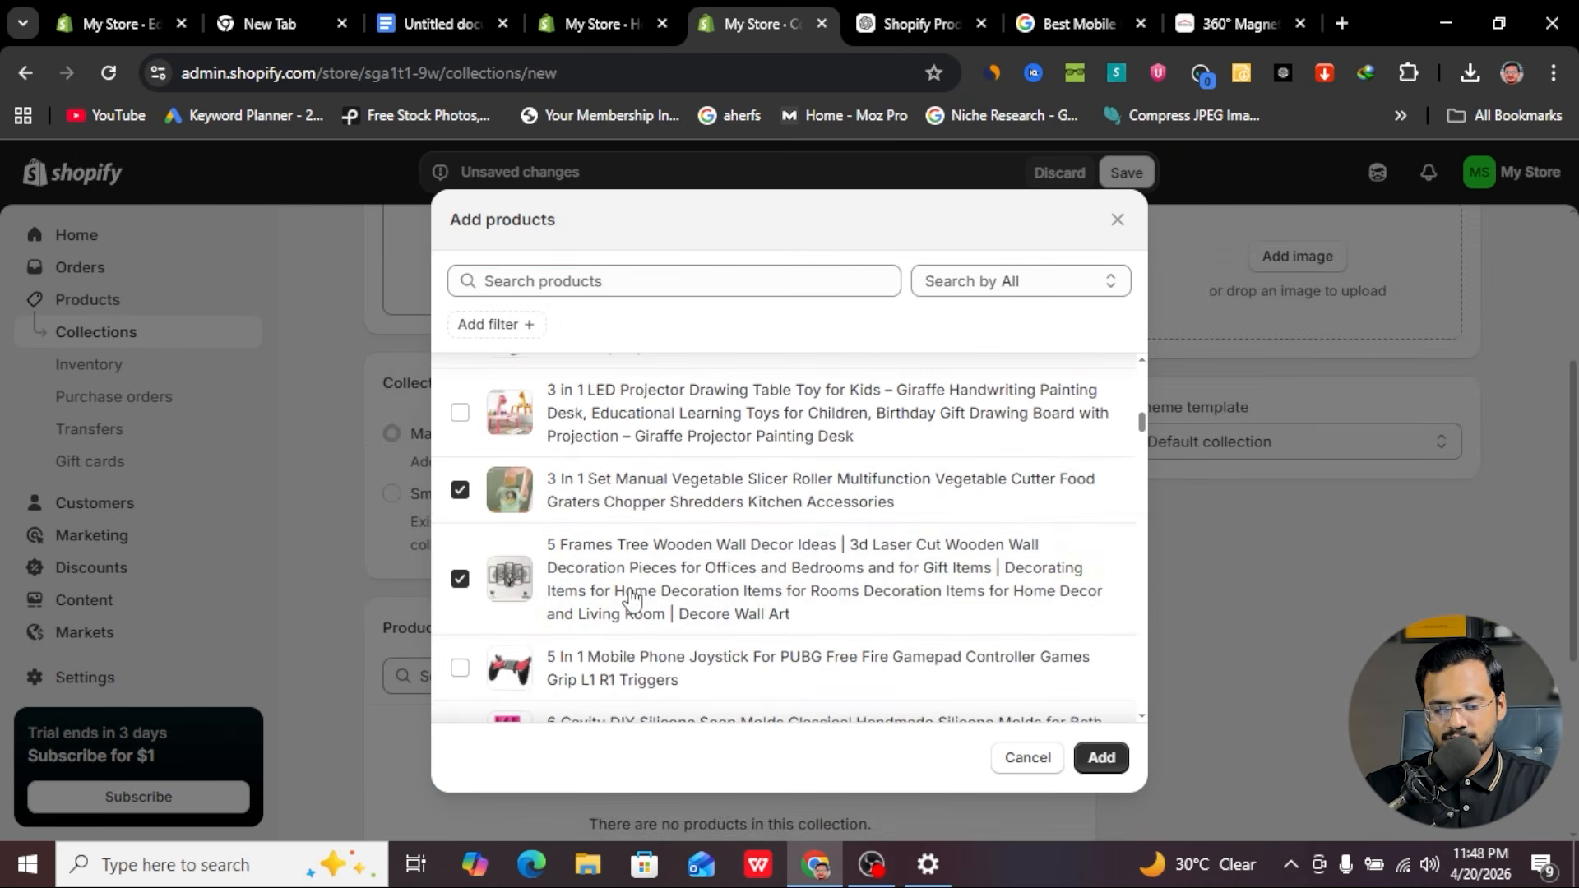
- Also select the Slap Chop slicer, imported decoration piece, CALLISTA solar wall lamp and children's block houses, and add all selected products to Home Accessories
{"action": "scroll", "coordinate": [631, 599], "scroll_direction": "down", "scroll_amount": 8}
{"action": "left_click", "coordinate": [469, 461]}
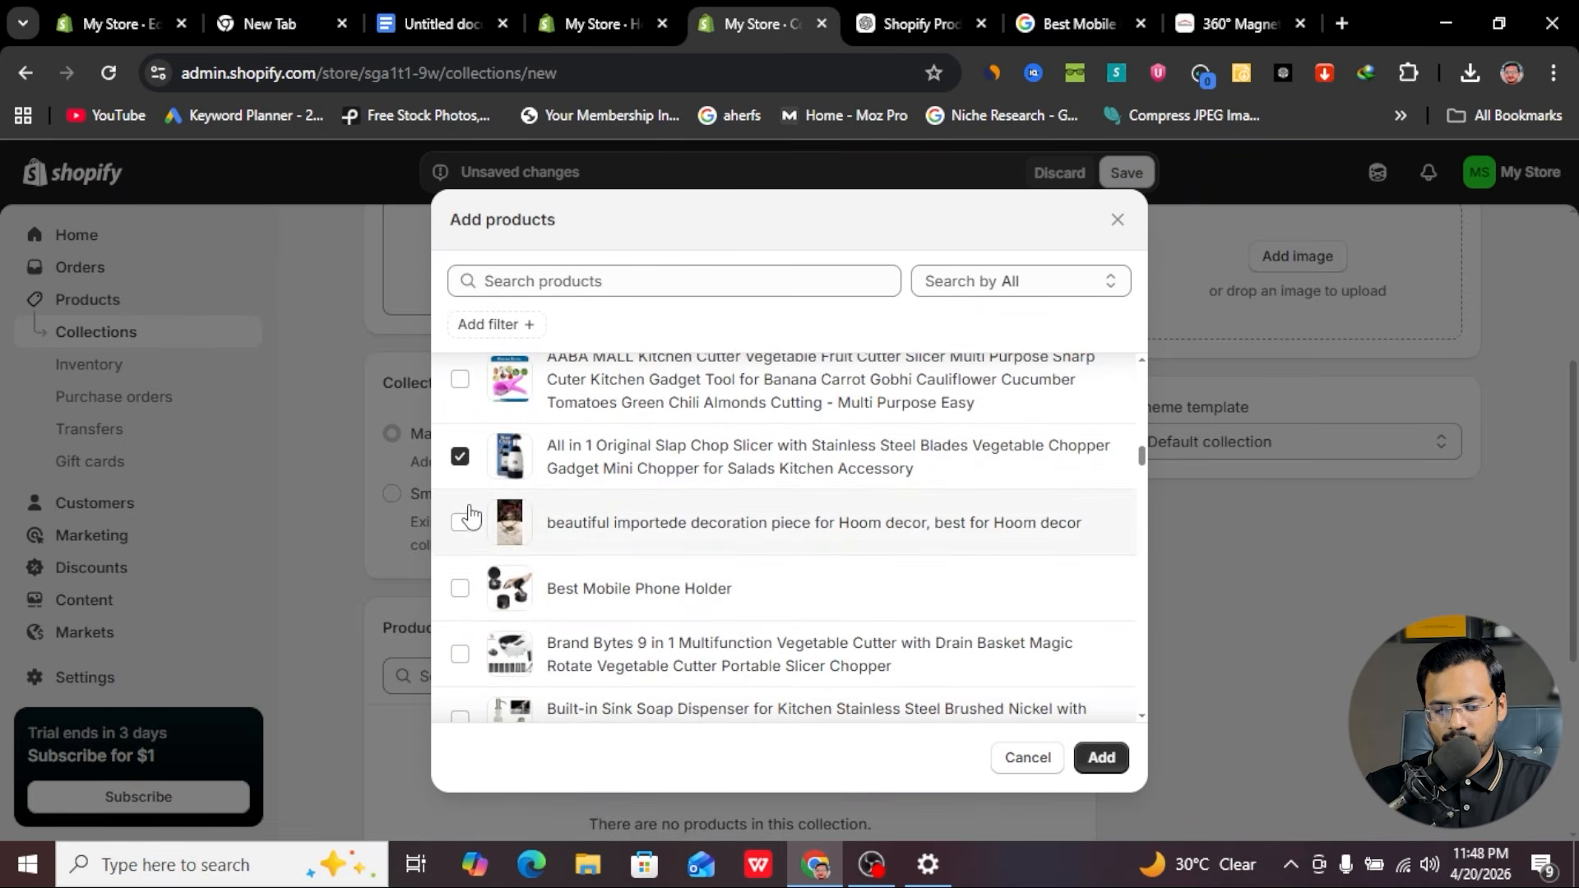
{"action": "left_click", "coordinate": [465, 522]}
{"action": "scroll", "coordinate": [486, 681], "scroll_direction": "down", "scroll_amount": 3}
{"action": "scroll", "coordinate": [487, 680], "scroll_direction": "down", "scroll_amount": 3}
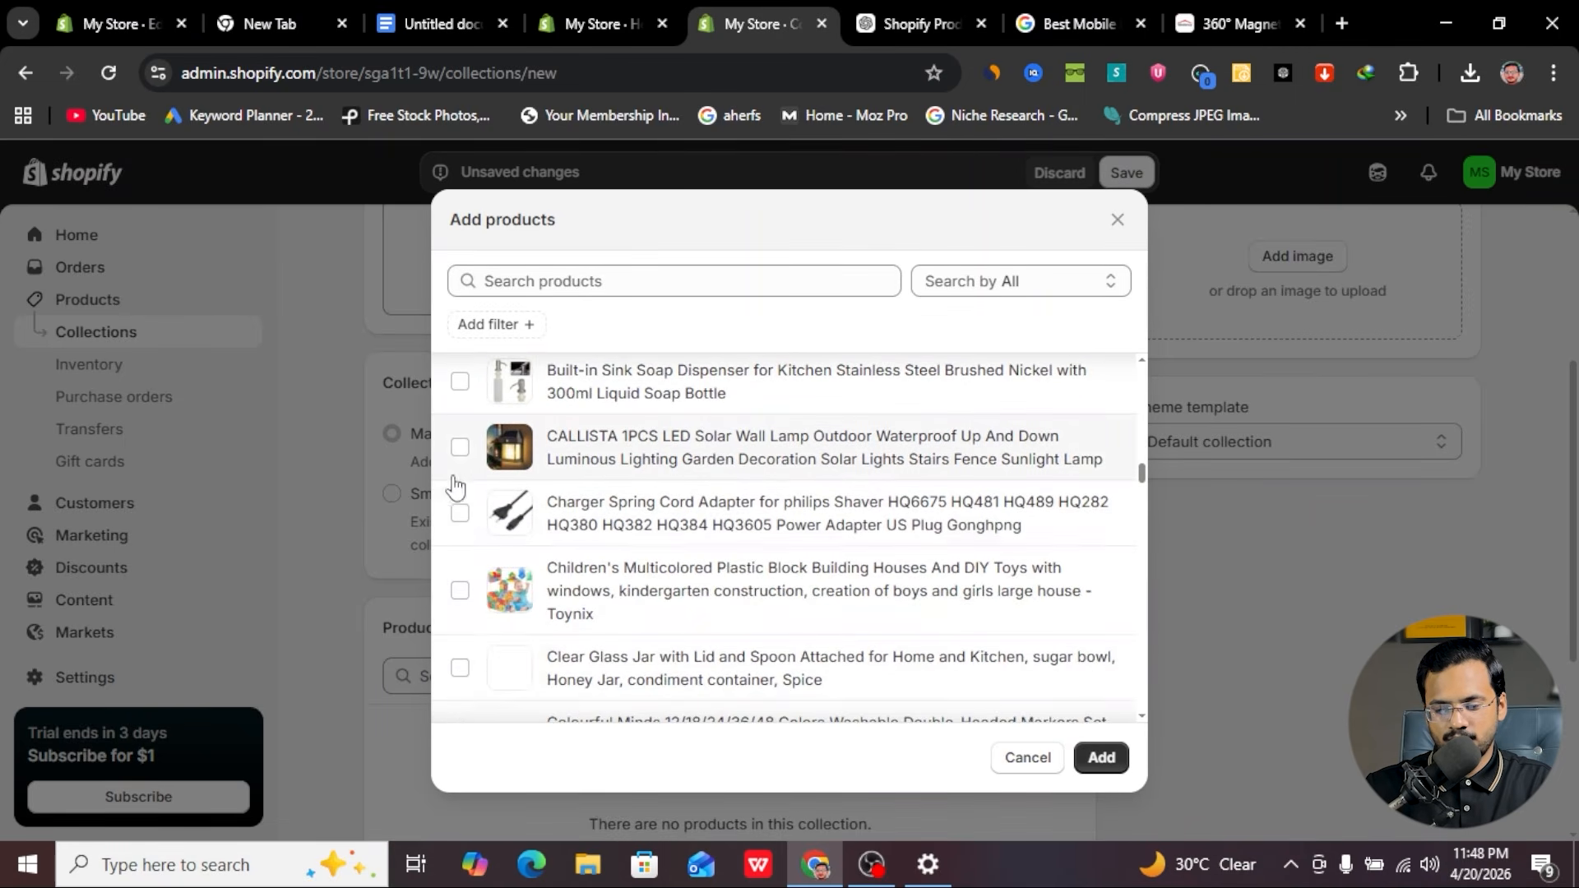
{"action": "left_click", "coordinate": [459, 449]}
{"action": "left_click", "coordinate": [460, 590]}
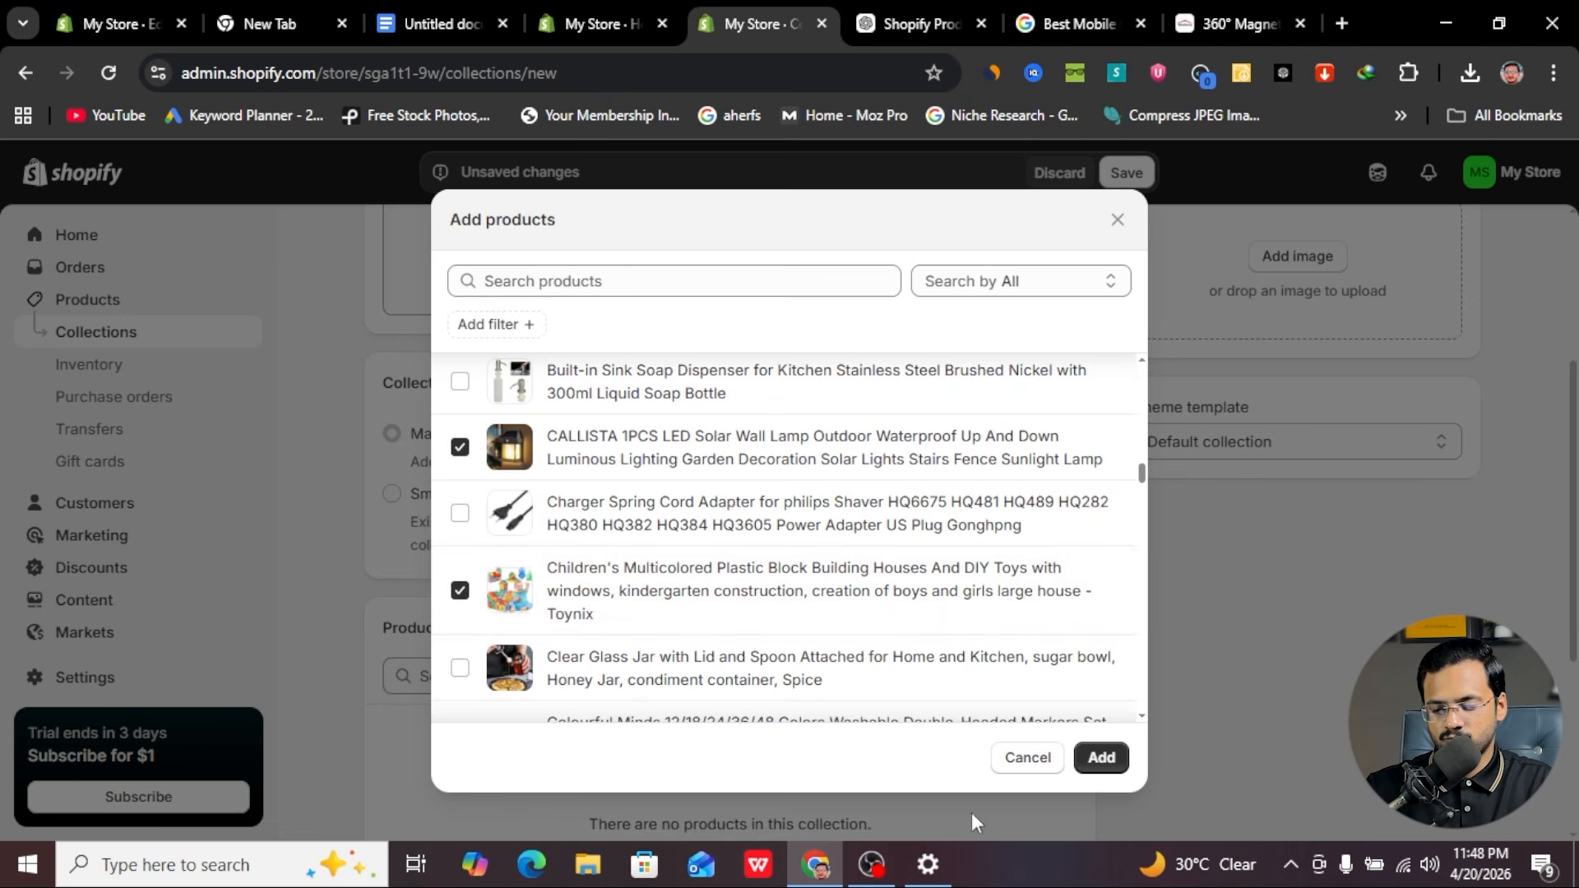
{"action": "left_click", "coordinate": [1101, 757]}
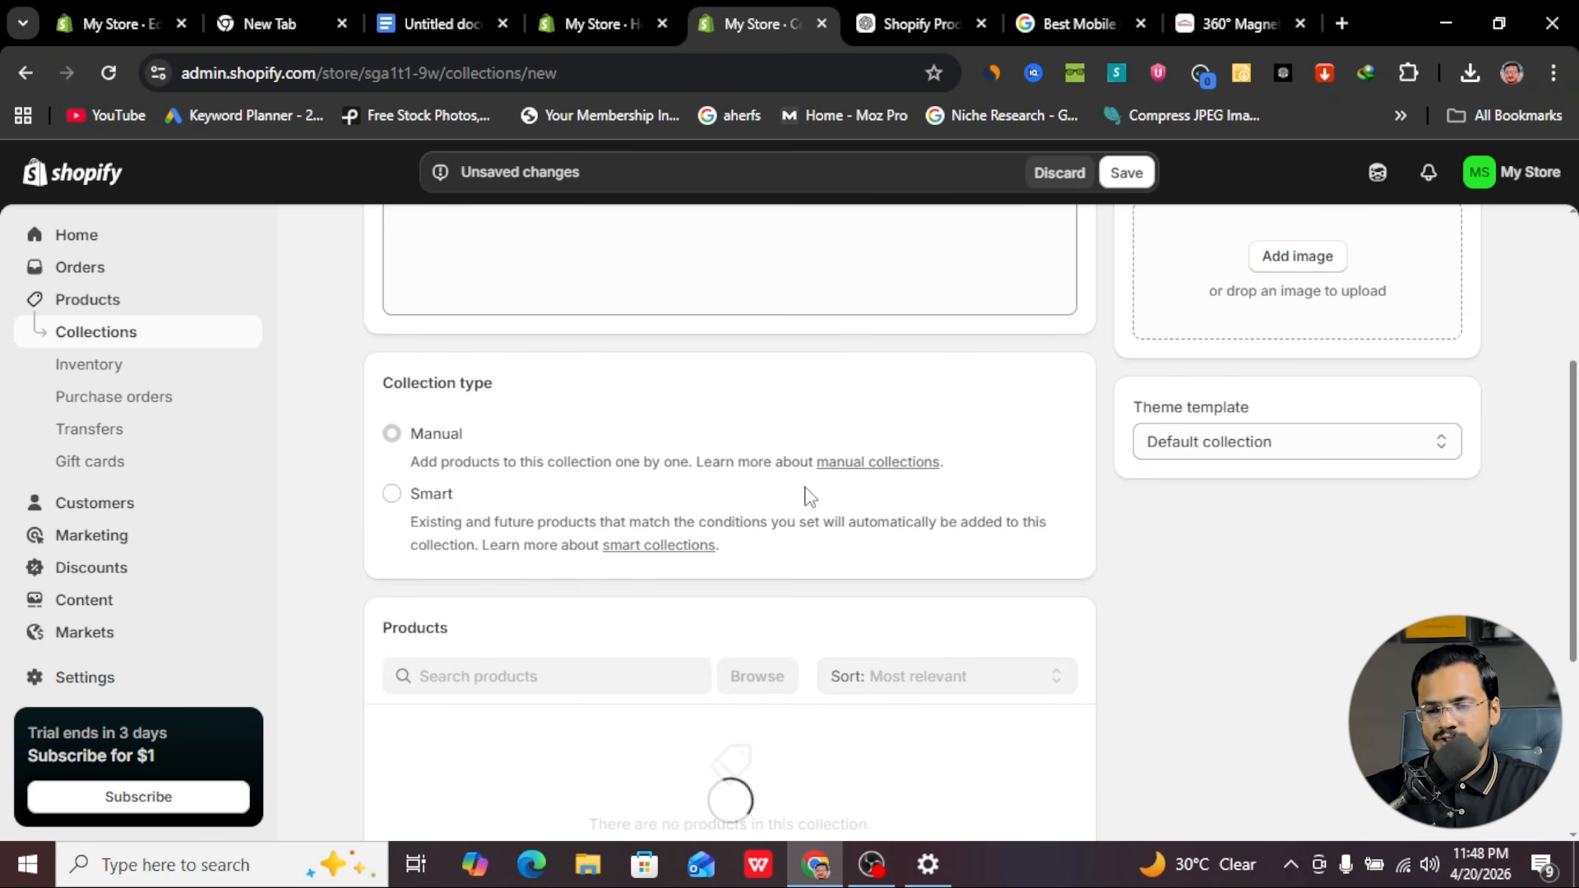
- Save the Home Accessories collection and return to the list of collections
{"action": "scroll", "coordinate": [921, 436], "scroll_direction": "up", "scroll_amount": 2}
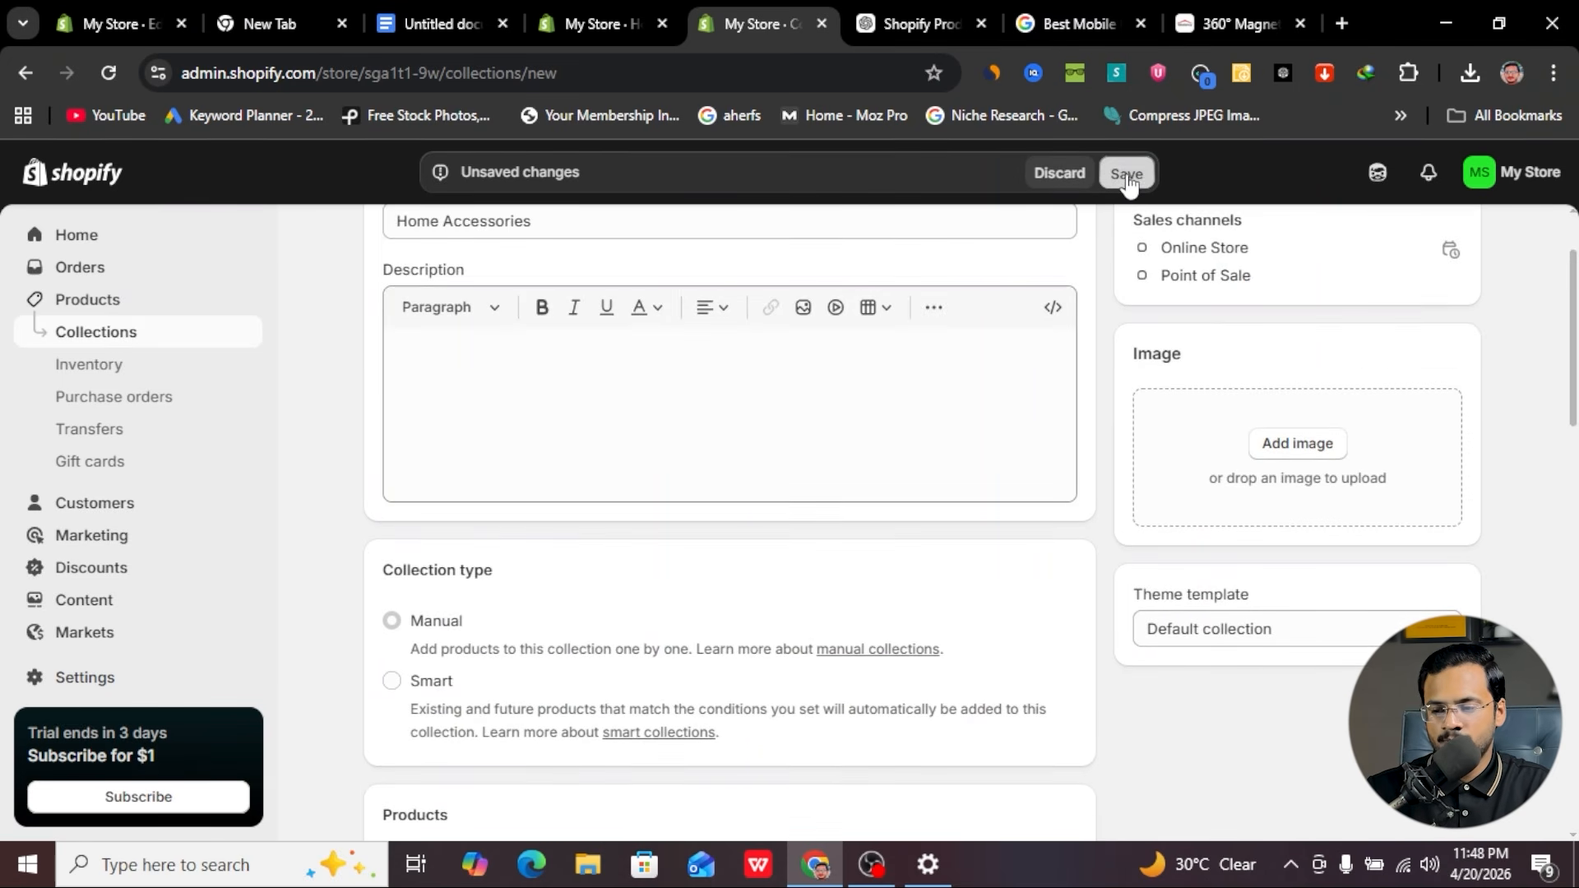
{"action": "scroll", "coordinate": [864, 325], "scroll_direction": "up", "scroll_amount": 2}
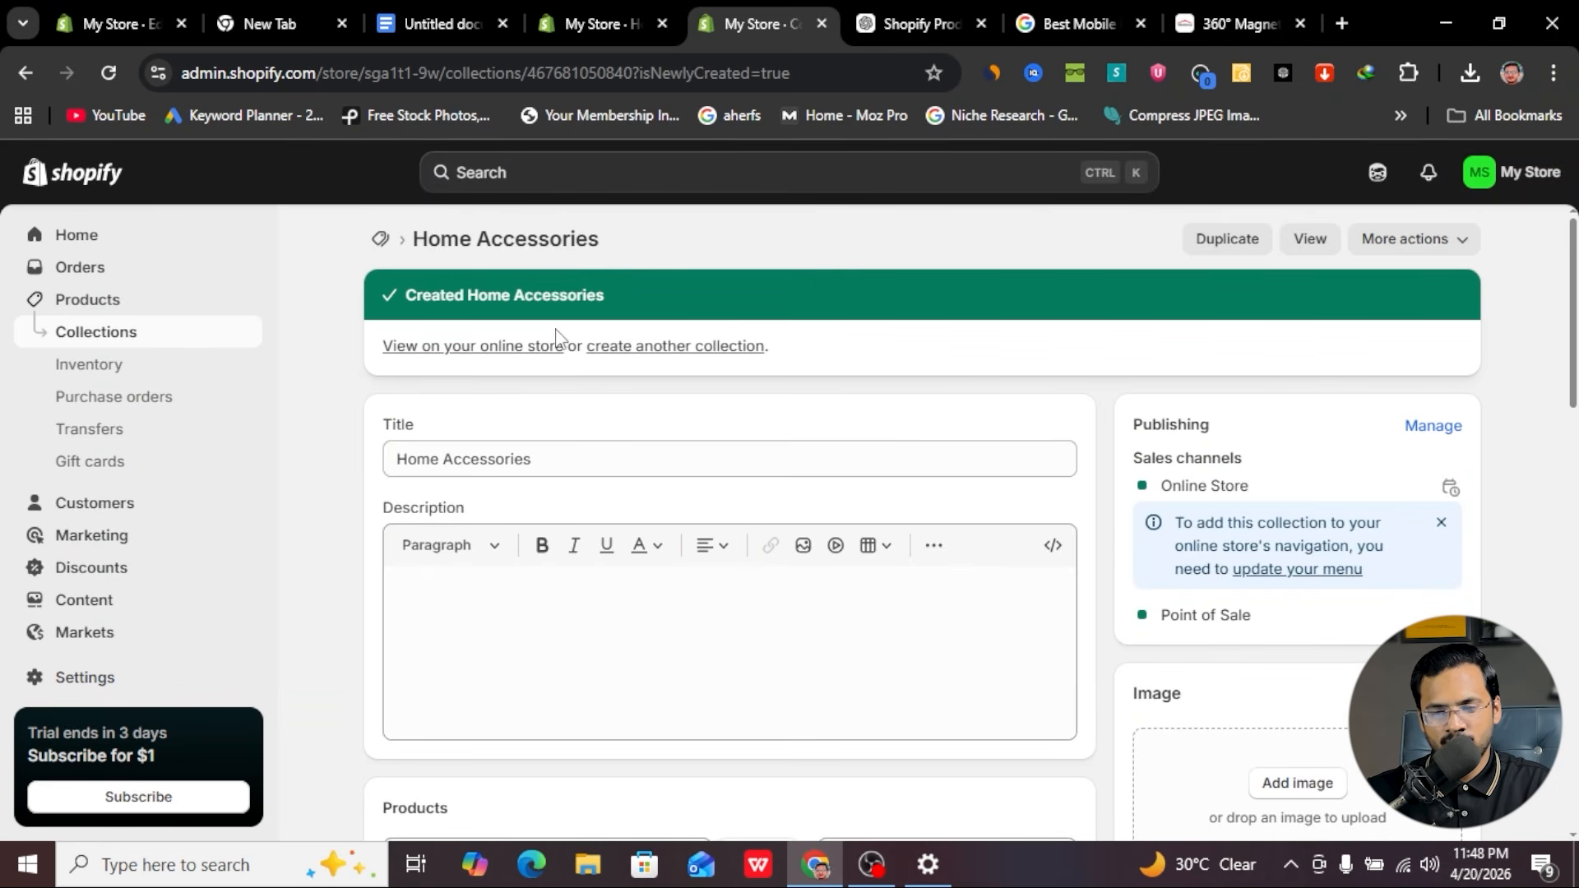
{"action": "left_click", "coordinate": [380, 238]}
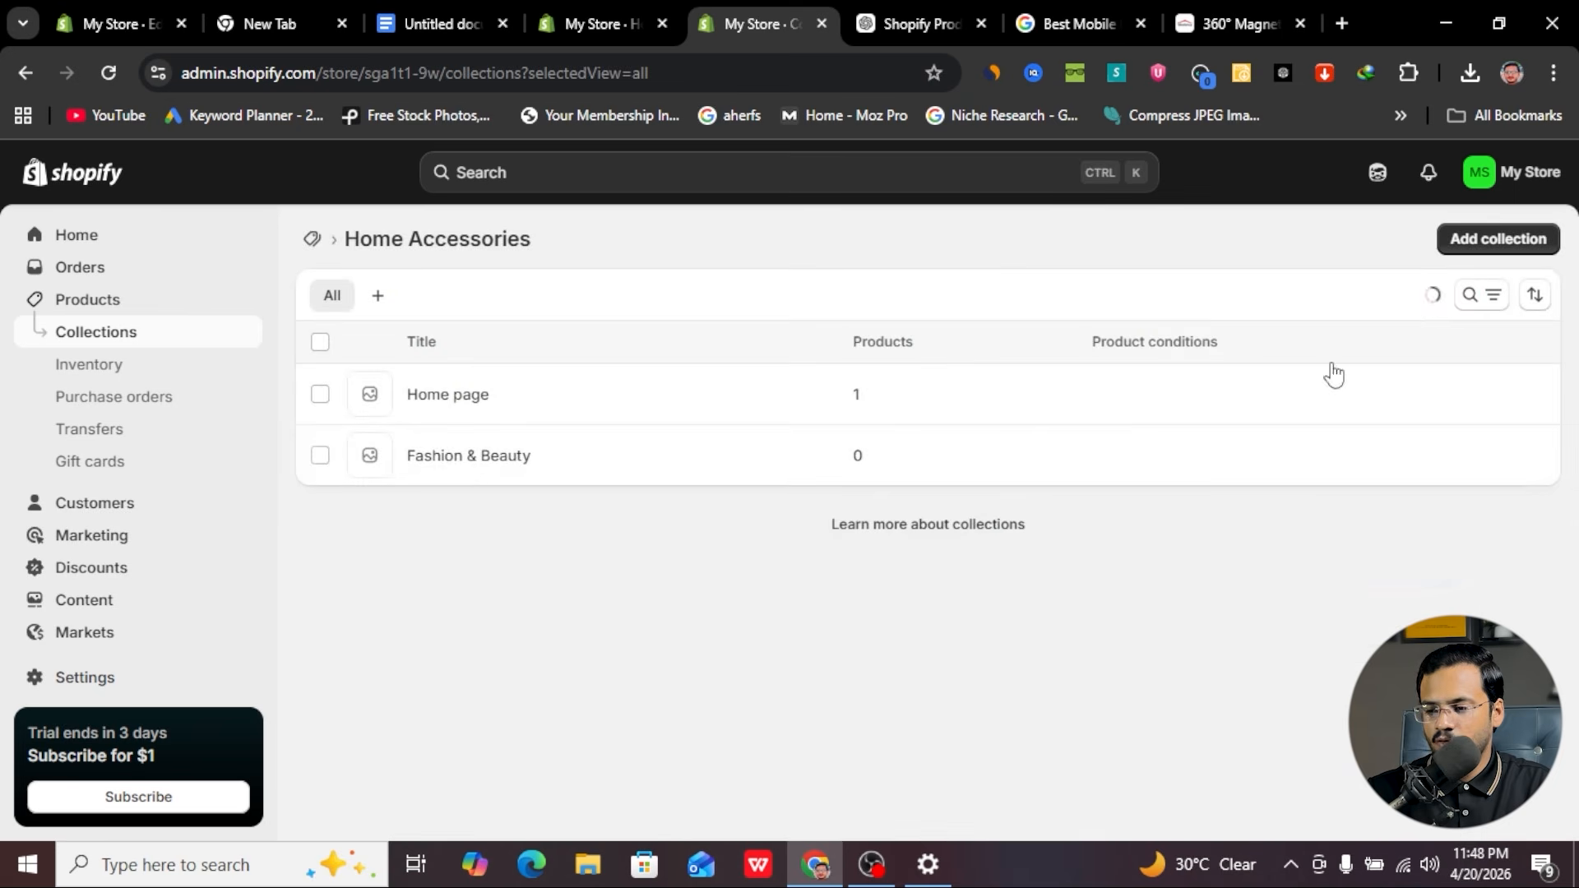
- Create another collection titled Kids Toys and save it
{"action": "left_click", "coordinate": [1499, 240]}
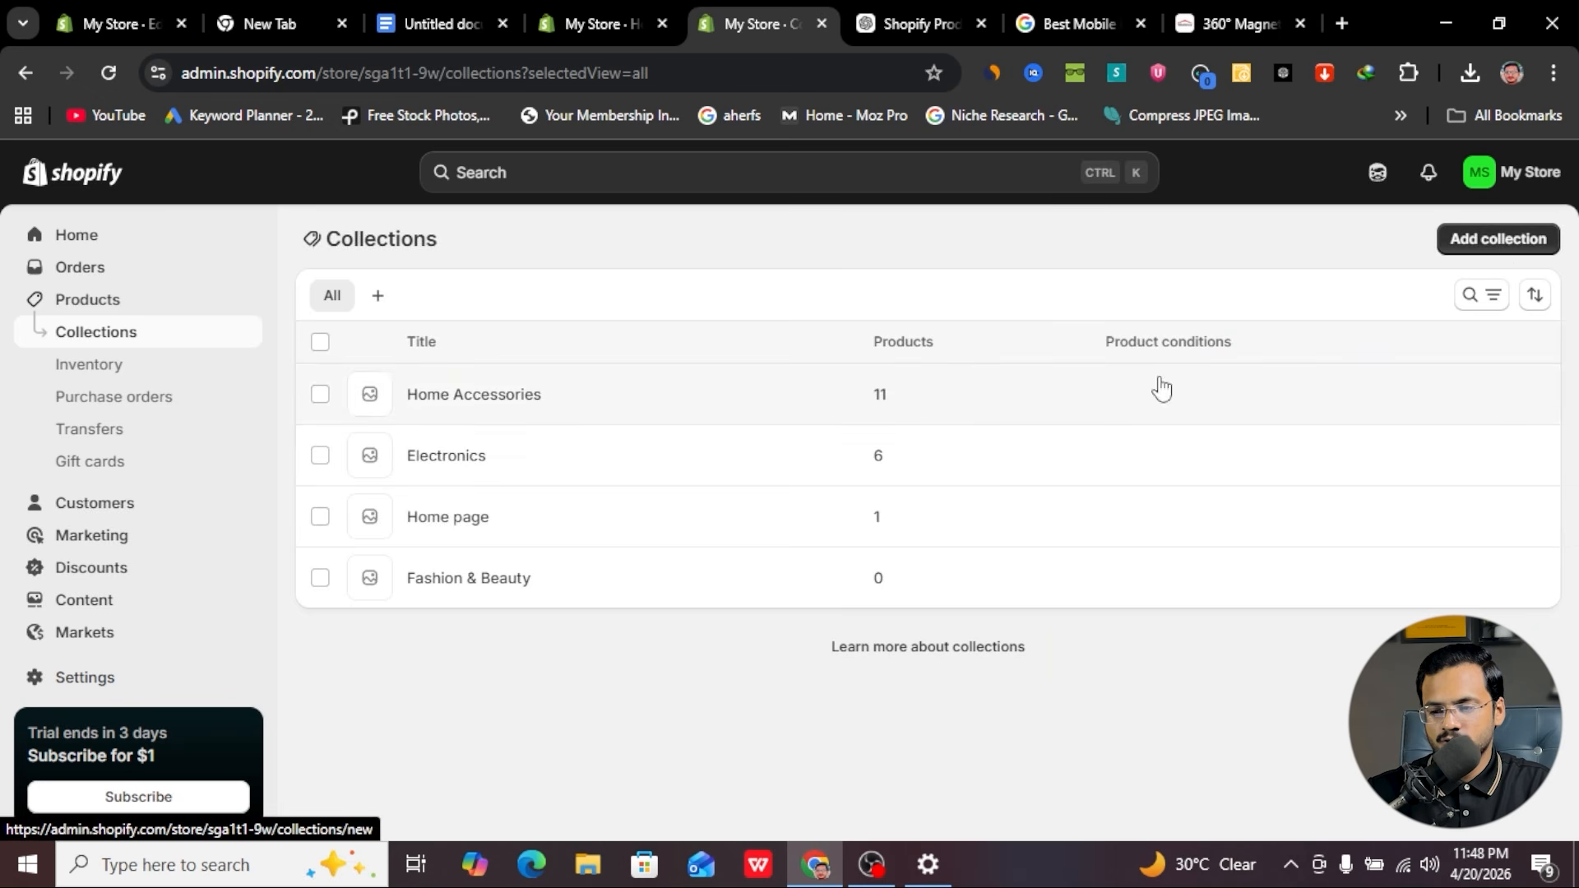
{"action": "left_click", "coordinate": [667, 333]}
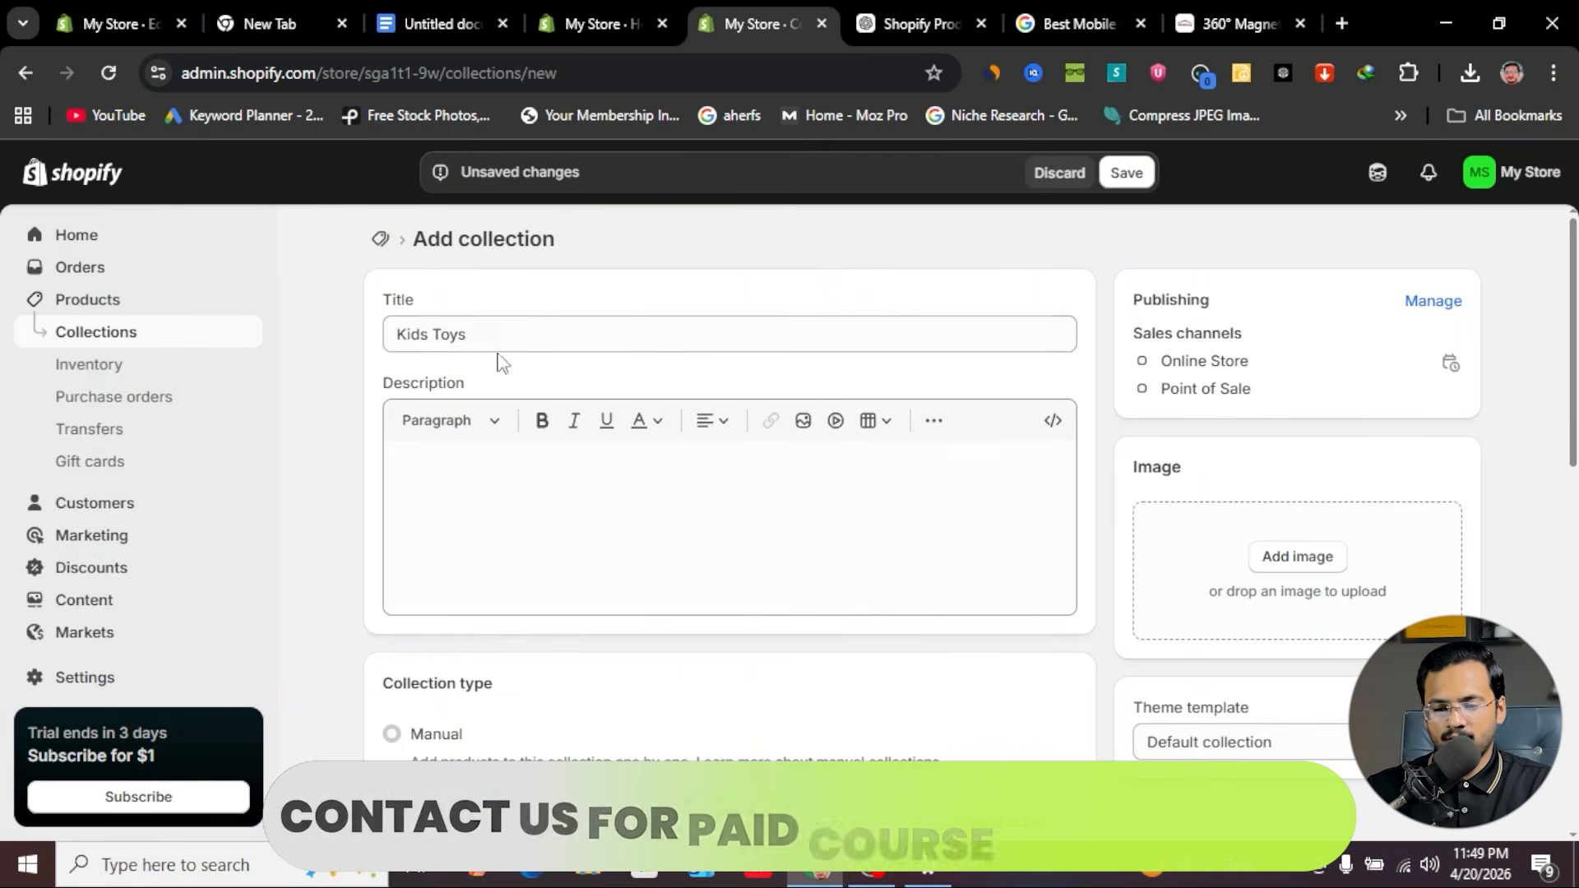
{"action": "left_click", "coordinate": [1126, 172]}
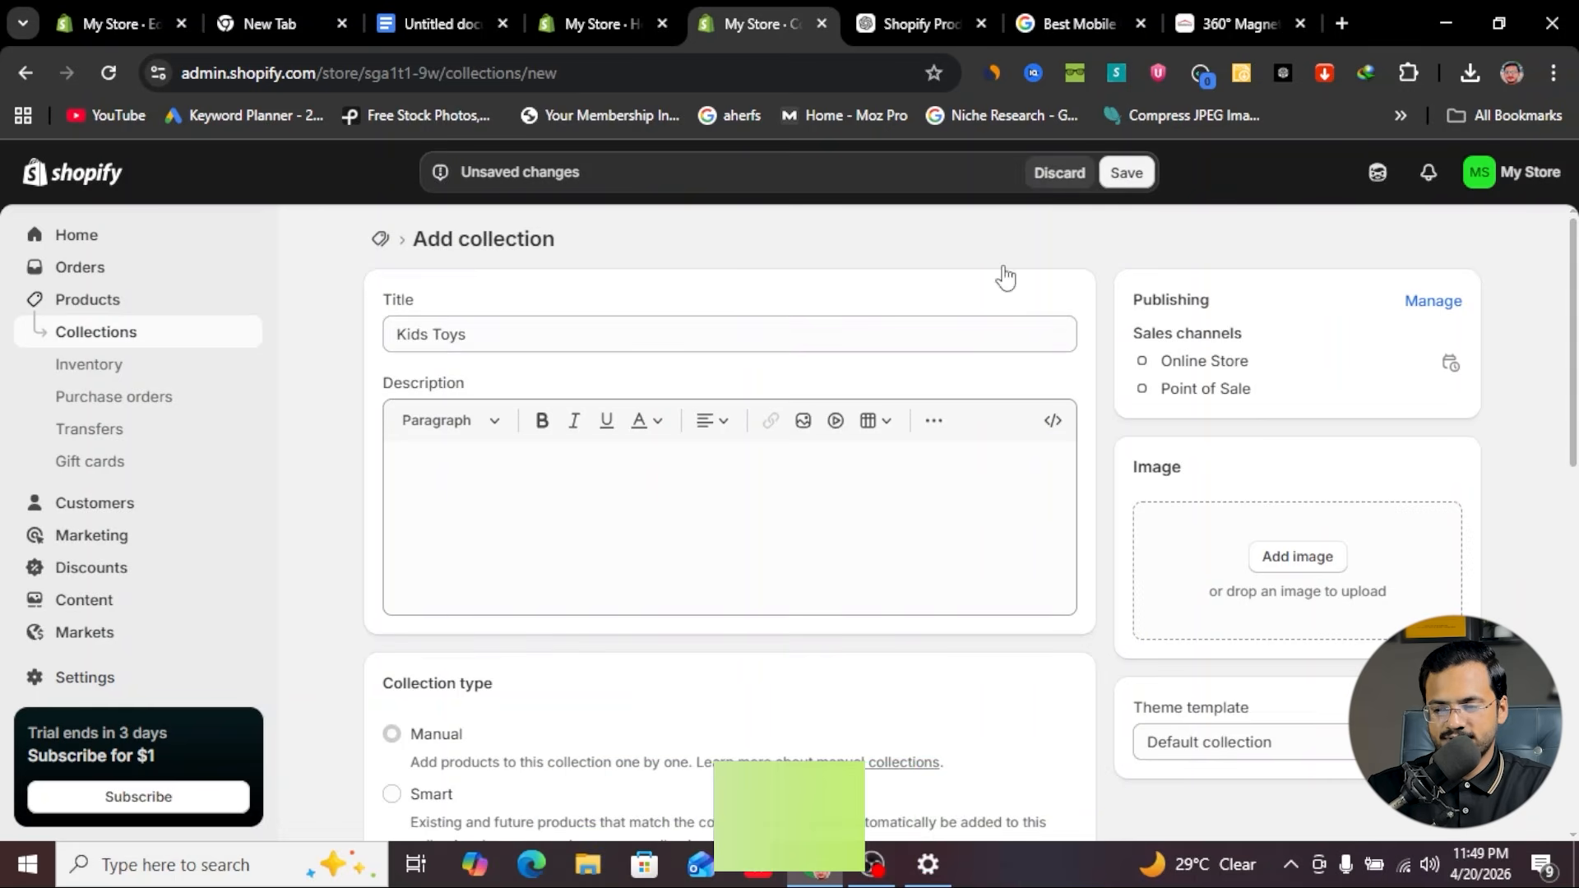
{"action": "scroll", "coordinate": [645, 363], "scroll_direction": "down", "scroll_amount": 5}
{"action": "scroll", "coordinate": [645, 395], "scroll_direction": "up", "scroll_amount": 5}
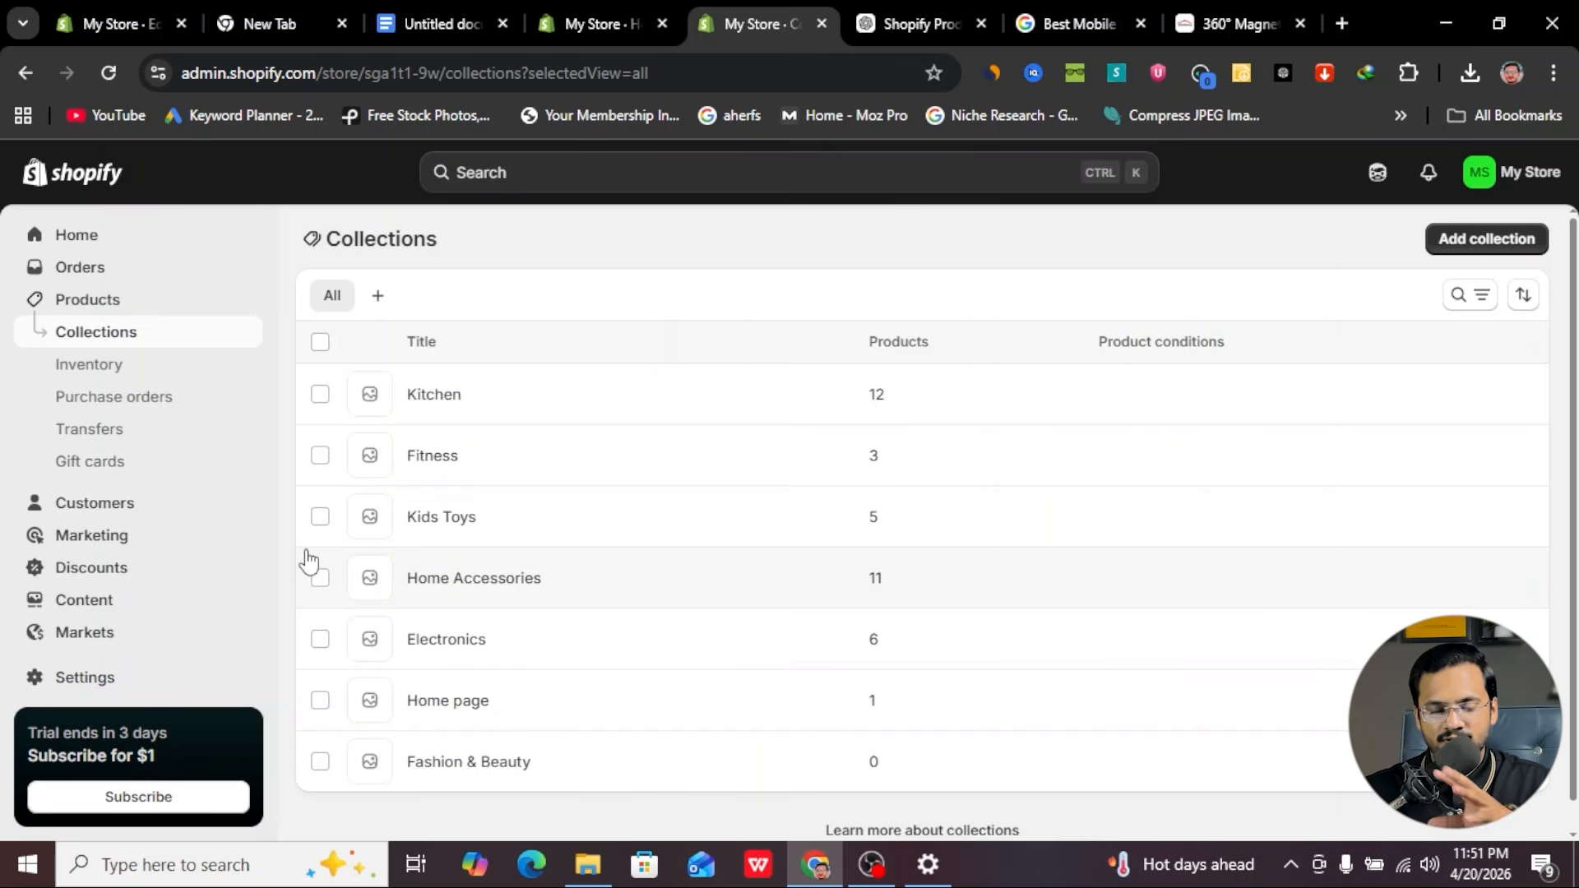
- In the general settings, fill in the legal first and last name under the store's business details and save
{"action": "scroll", "coordinate": [152, 610], "scroll_direction": "down", "scroll_amount": 3}
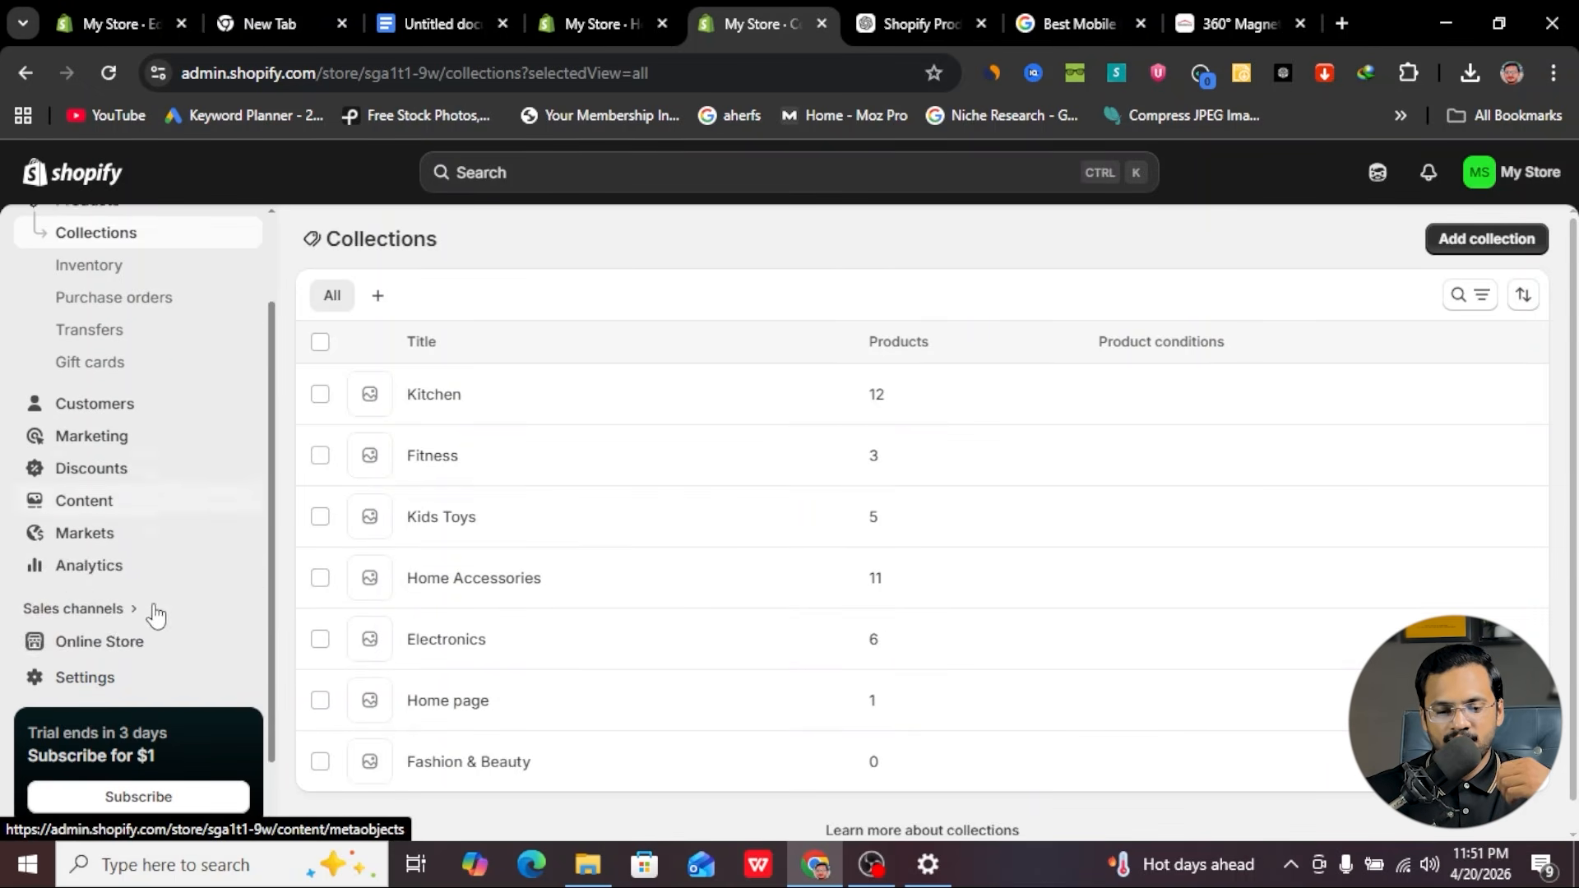
{"action": "left_click", "coordinate": [102, 689]}
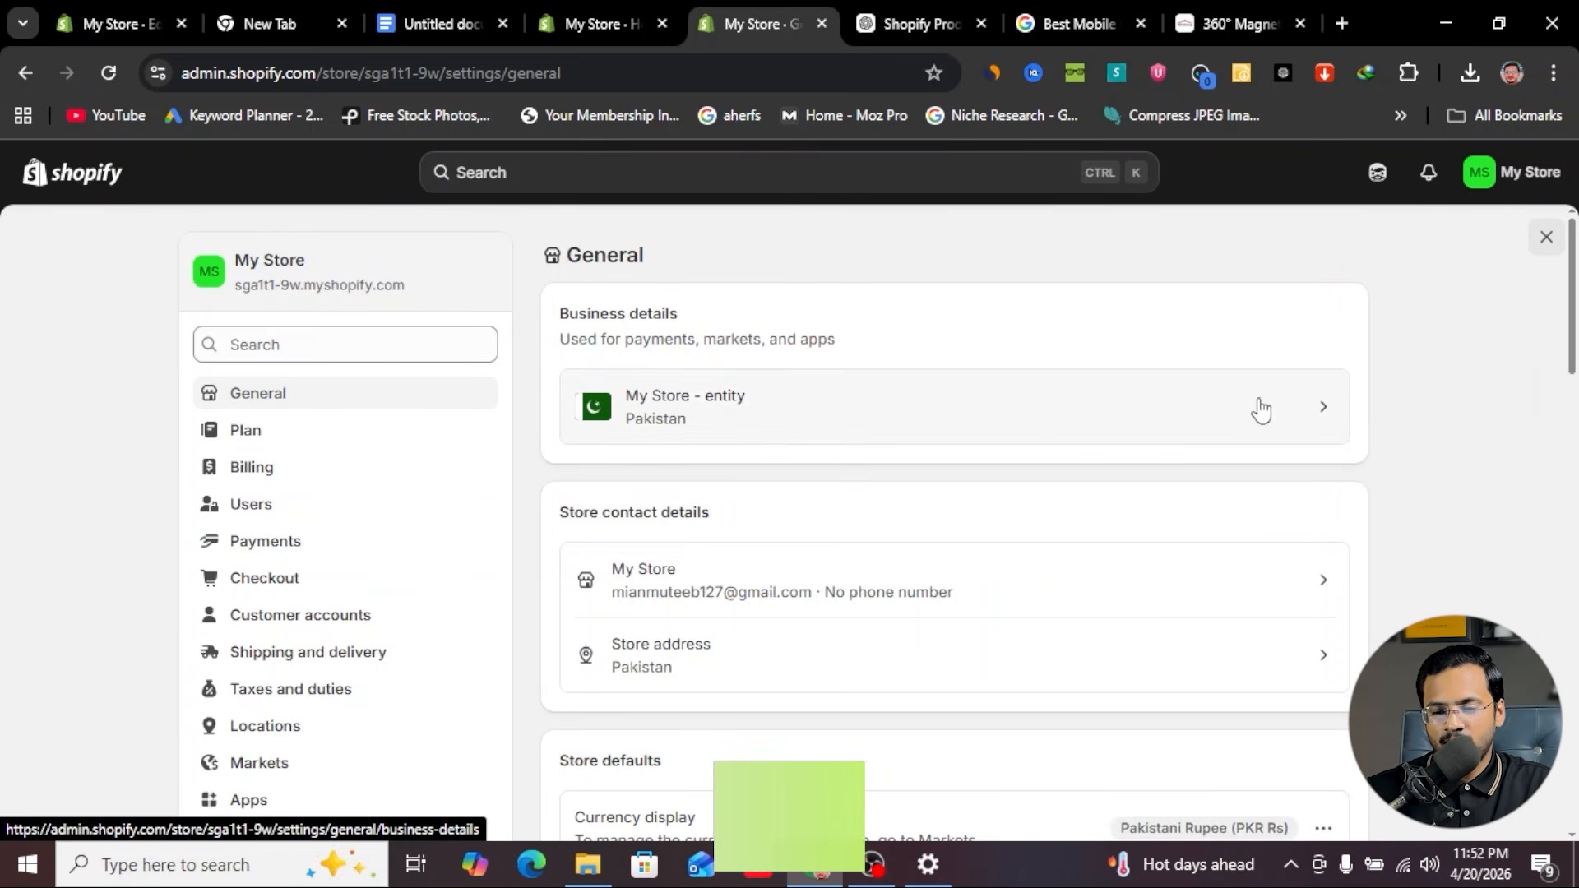
{"action": "left_click", "coordinate": [851, 416]}
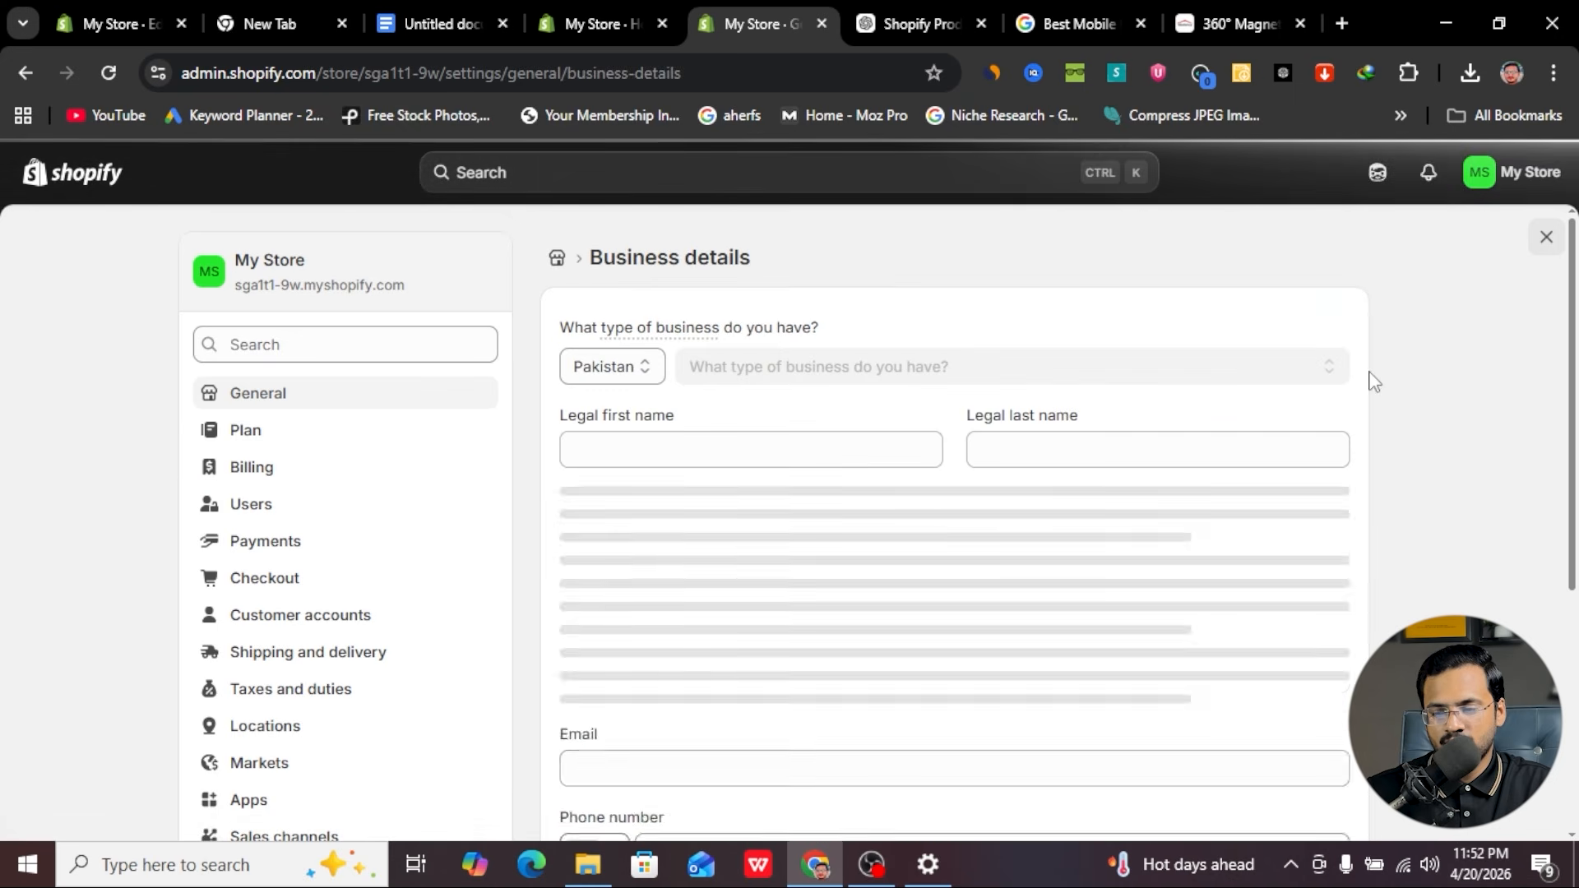
{"action": "left_click", "coordinate": [715, 453]}
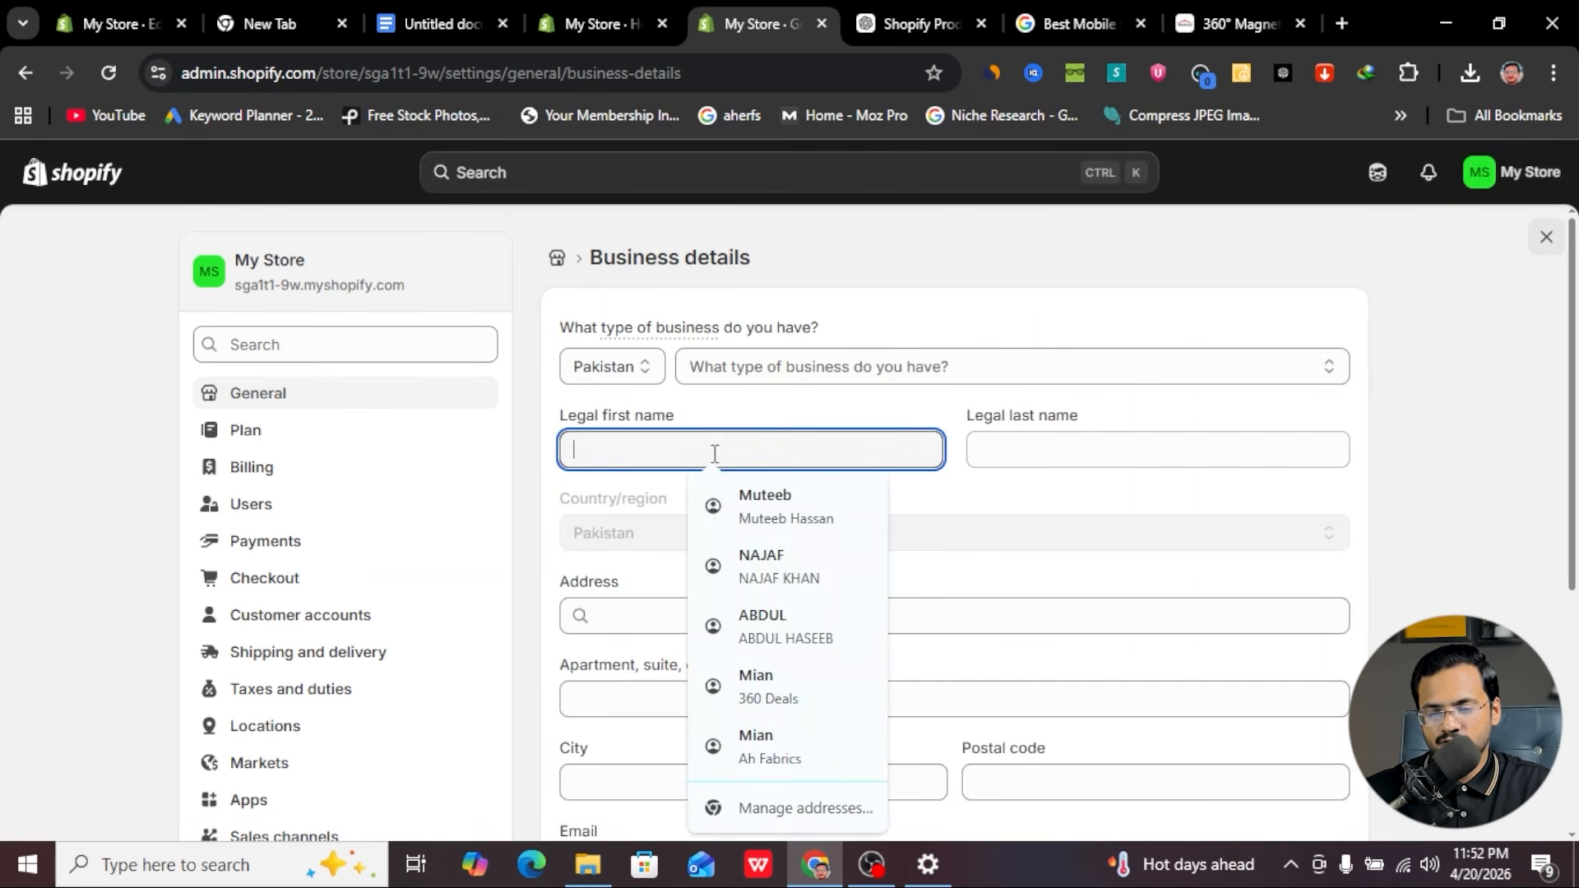
{"action": "left_click", "coordinate": [761, 503]}
{"action": "scroll", "coordinate": [688, 632], "scroll_direction": "down", "scroll_amount": 1}
{"action": "scroll", "coordinate": [688, 631], "scroll_direction": "down", "scroll_amount": 3}
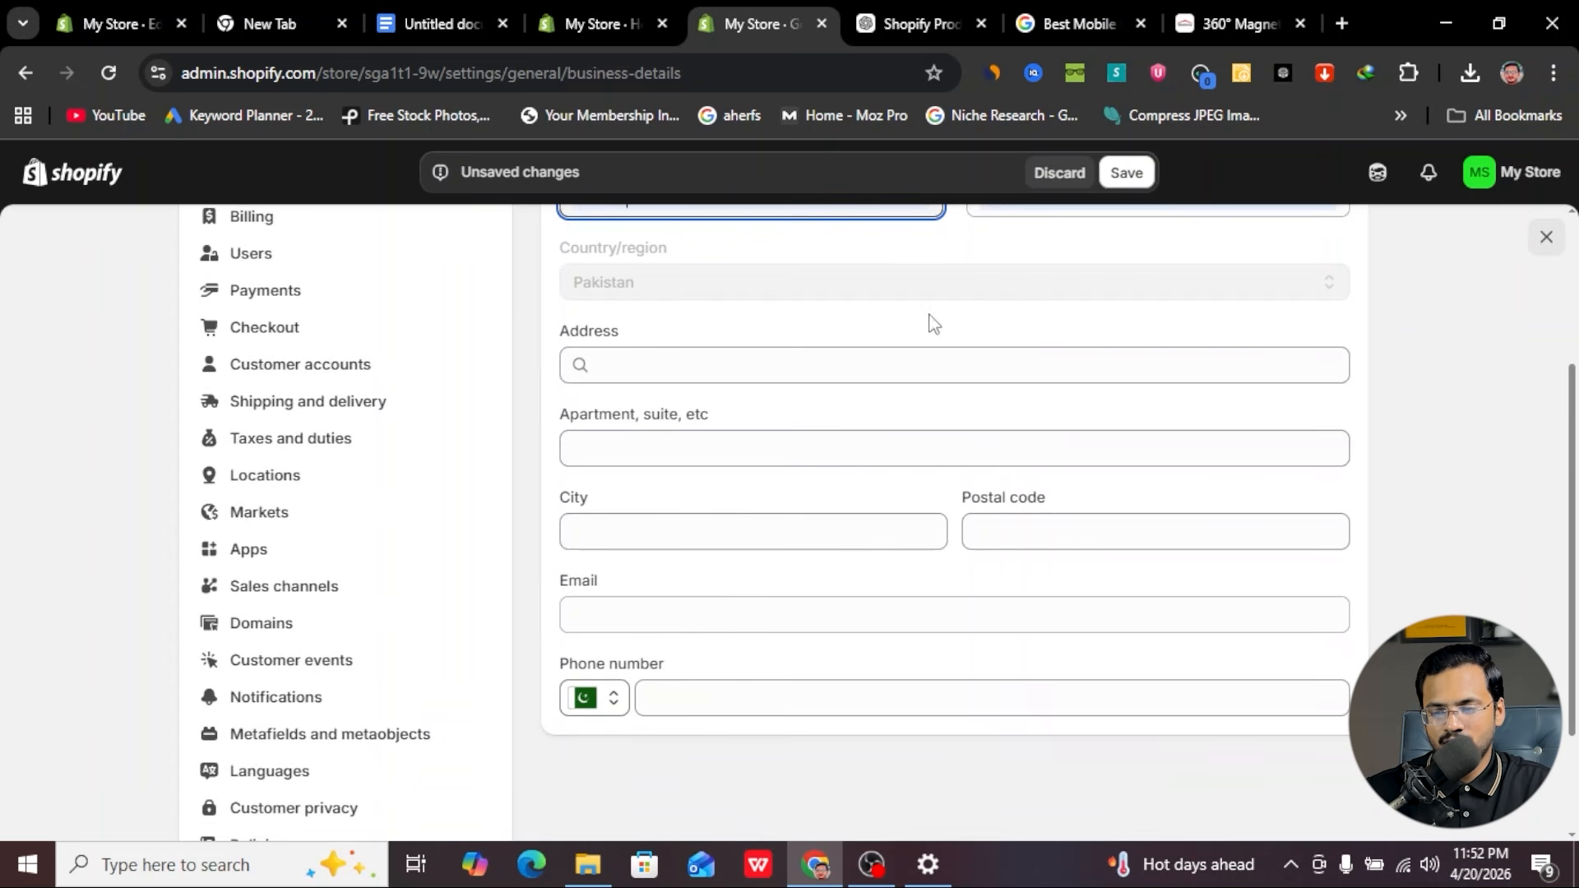
{"action": "left_click", "coordinate": [1126, 173]}
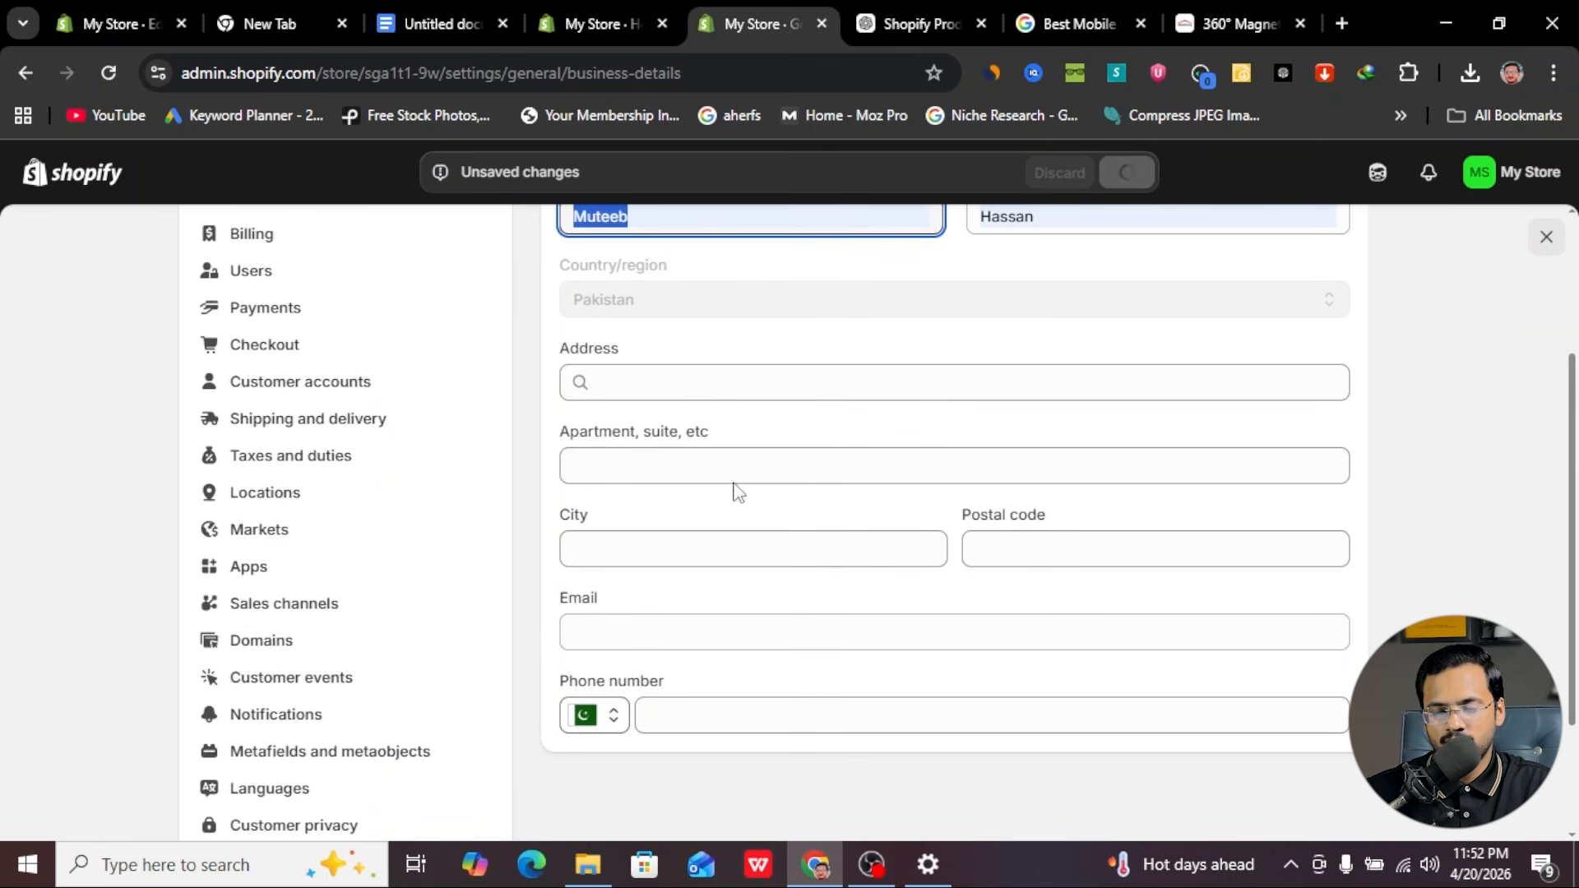
- Read the explanation of the business type question and close the settings
{"action": "scroll", "coordinate": [737, 489], "scroll_direction": "up", "scroll_amount": 3}
{"action": "left_click", "coordinate": [678, 567]}
{"action": "mouse_move", "coordinate": [658, 309]}
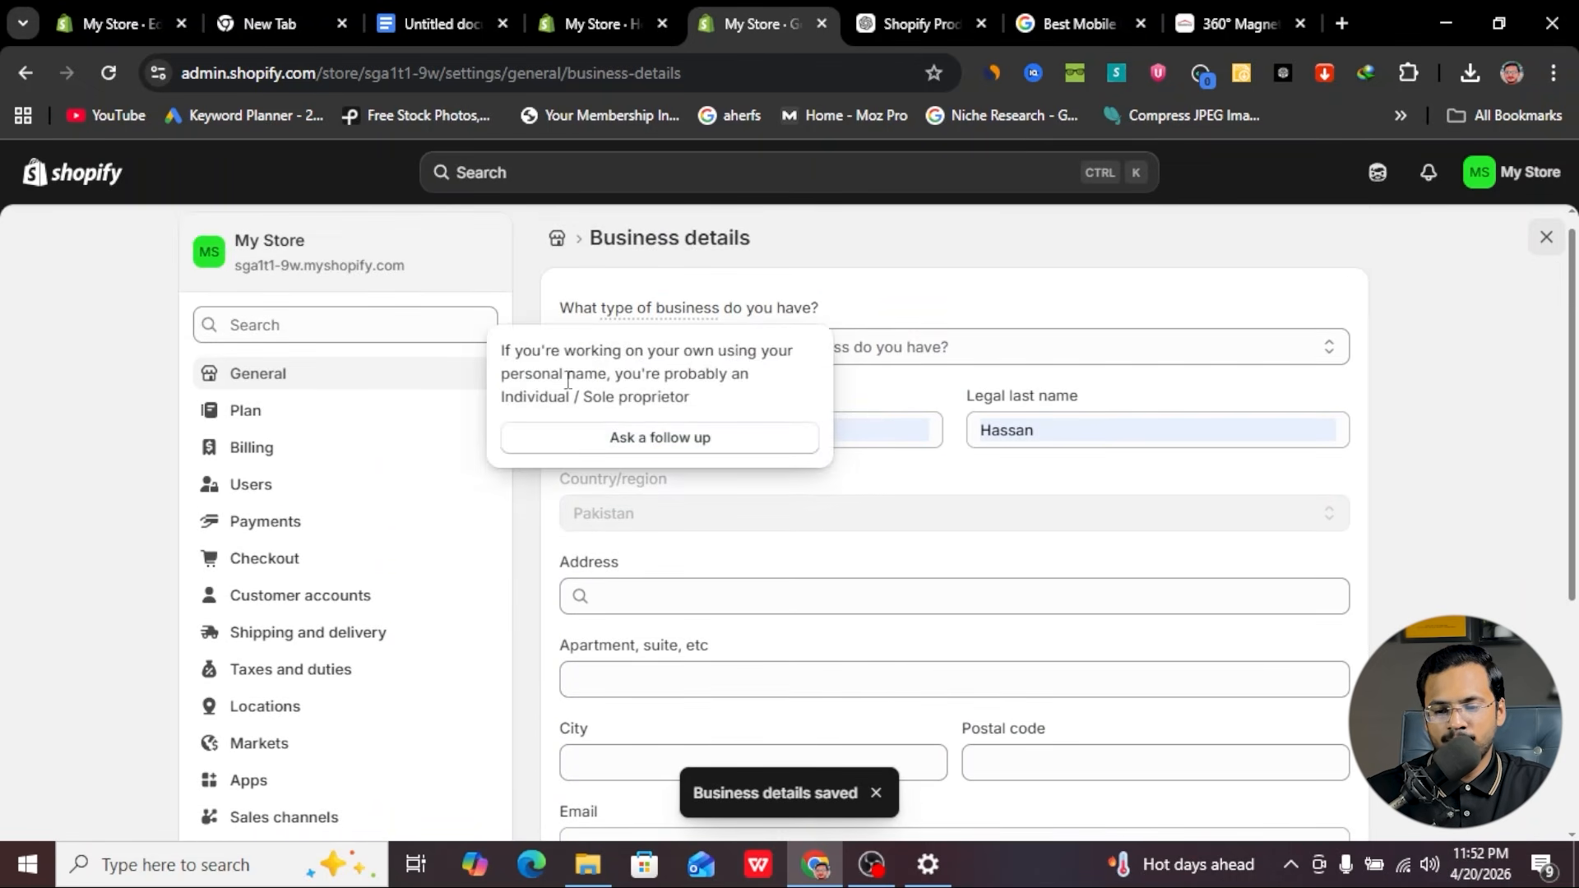
{"action": "left_click", "coordinate": [1540, 244]}
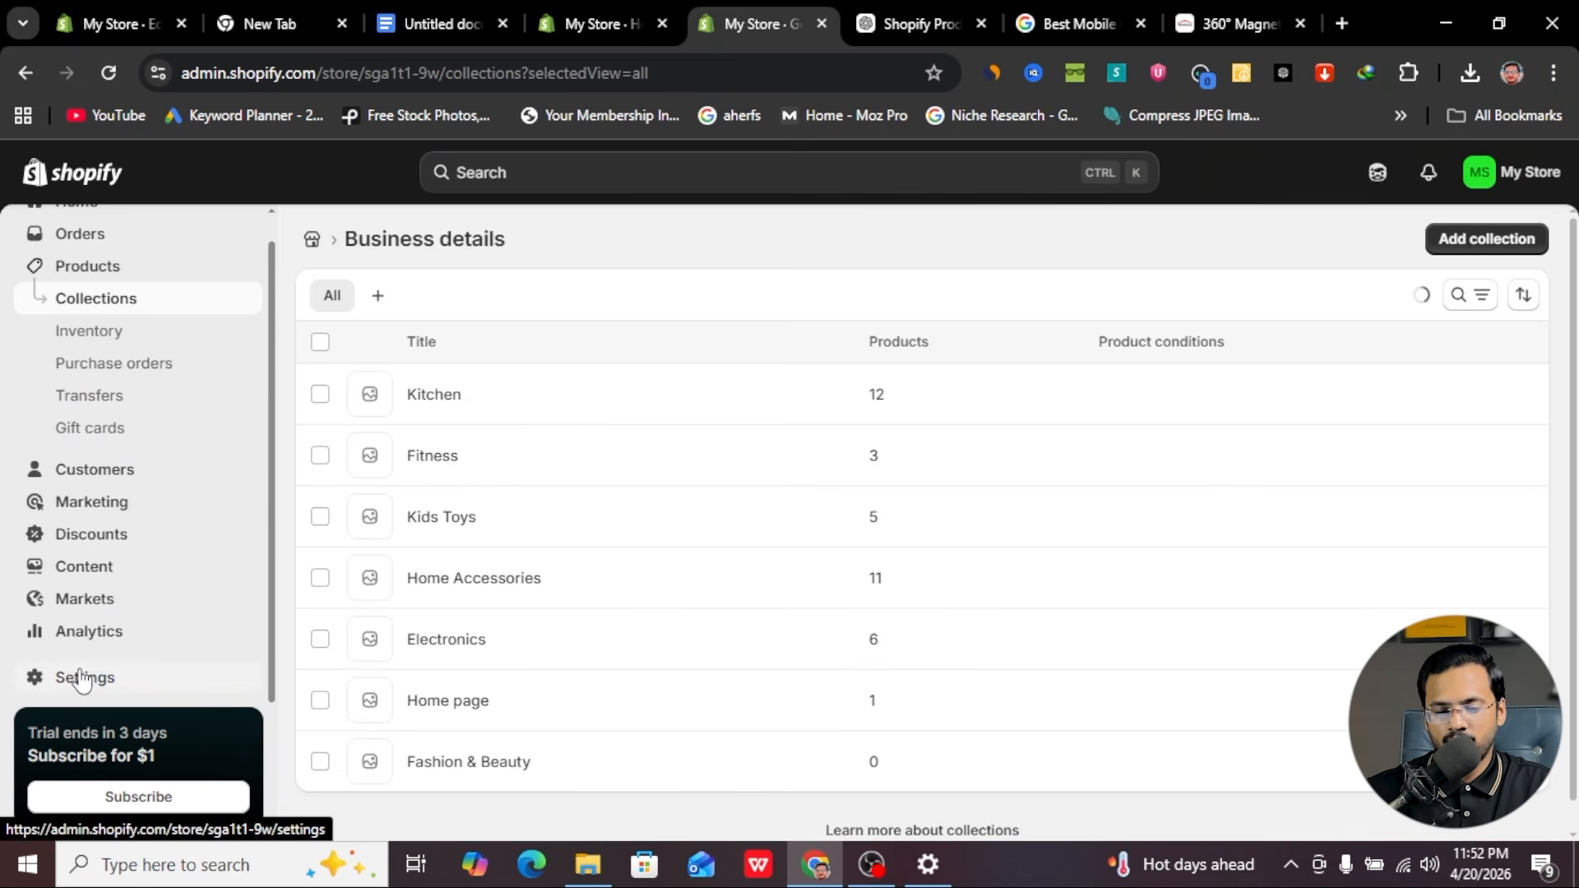
- Change the store name in the store contact details to Ezy Deals, save it and return to the general settings
{"action": "left_click", "coordinate": [238, 650]}
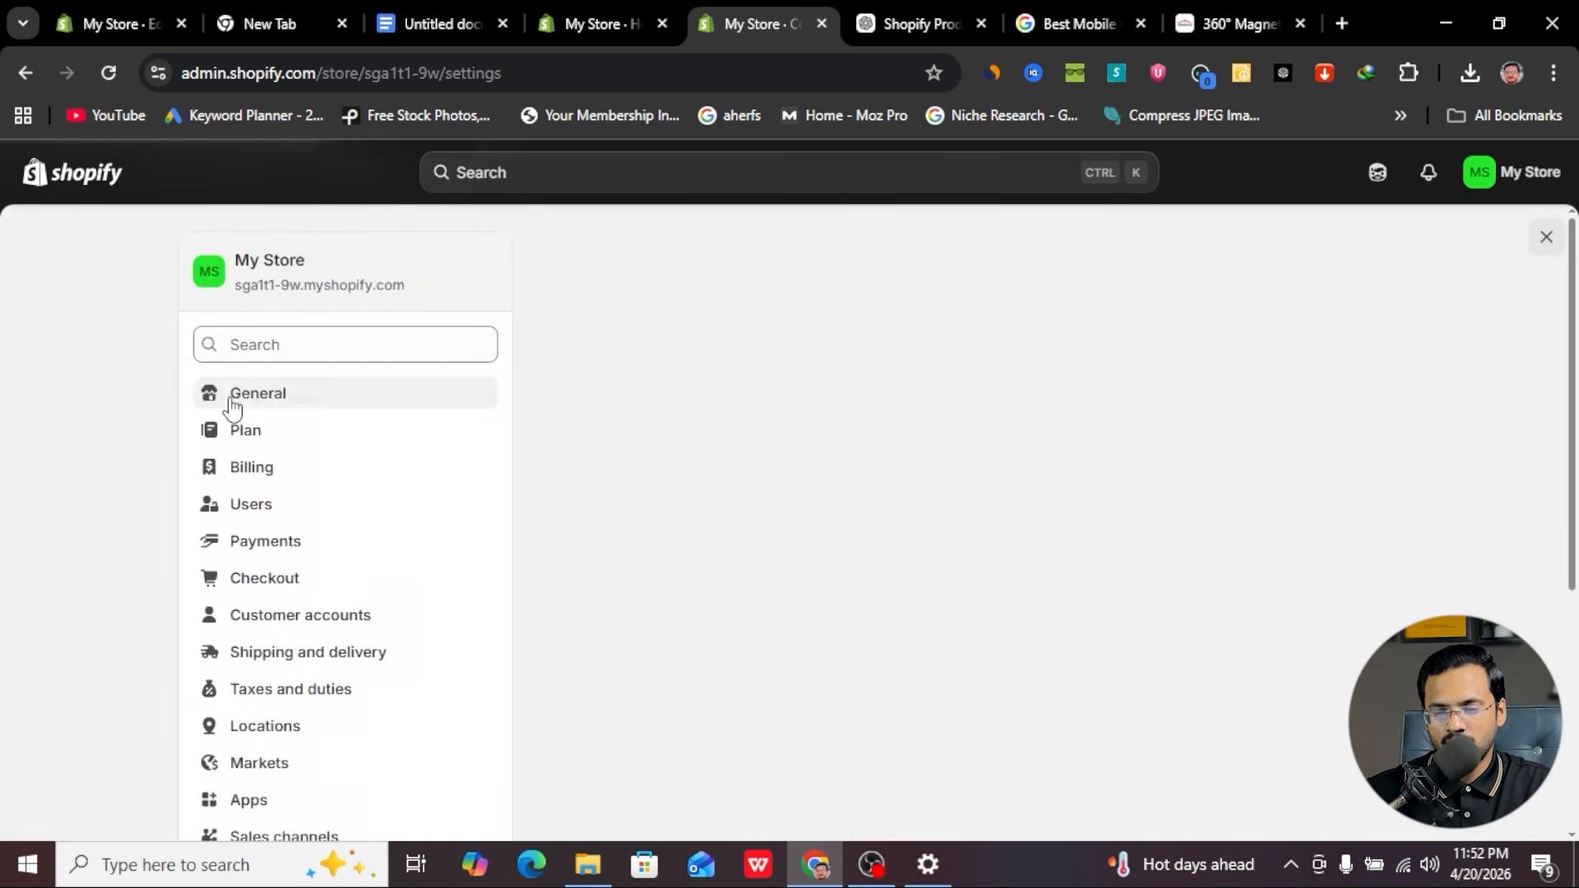
{"action": "scroll", "coordinate": [905, 663], "scroll_direction": "down", "scroll_amount": 2}
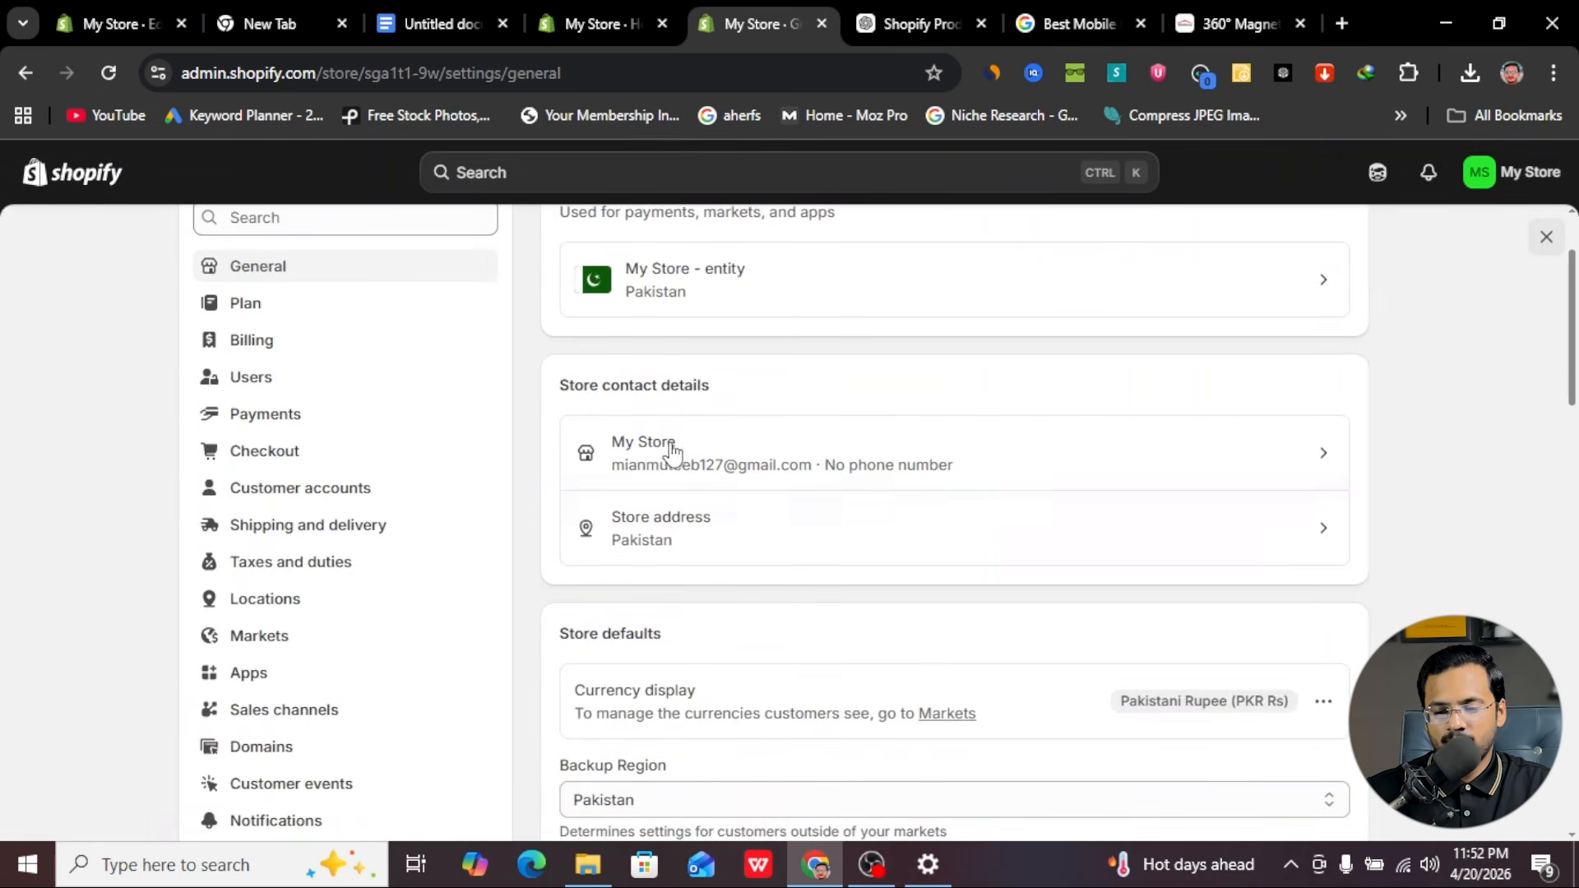
{"action": "left_click", "coordinate": [1073, 468]}
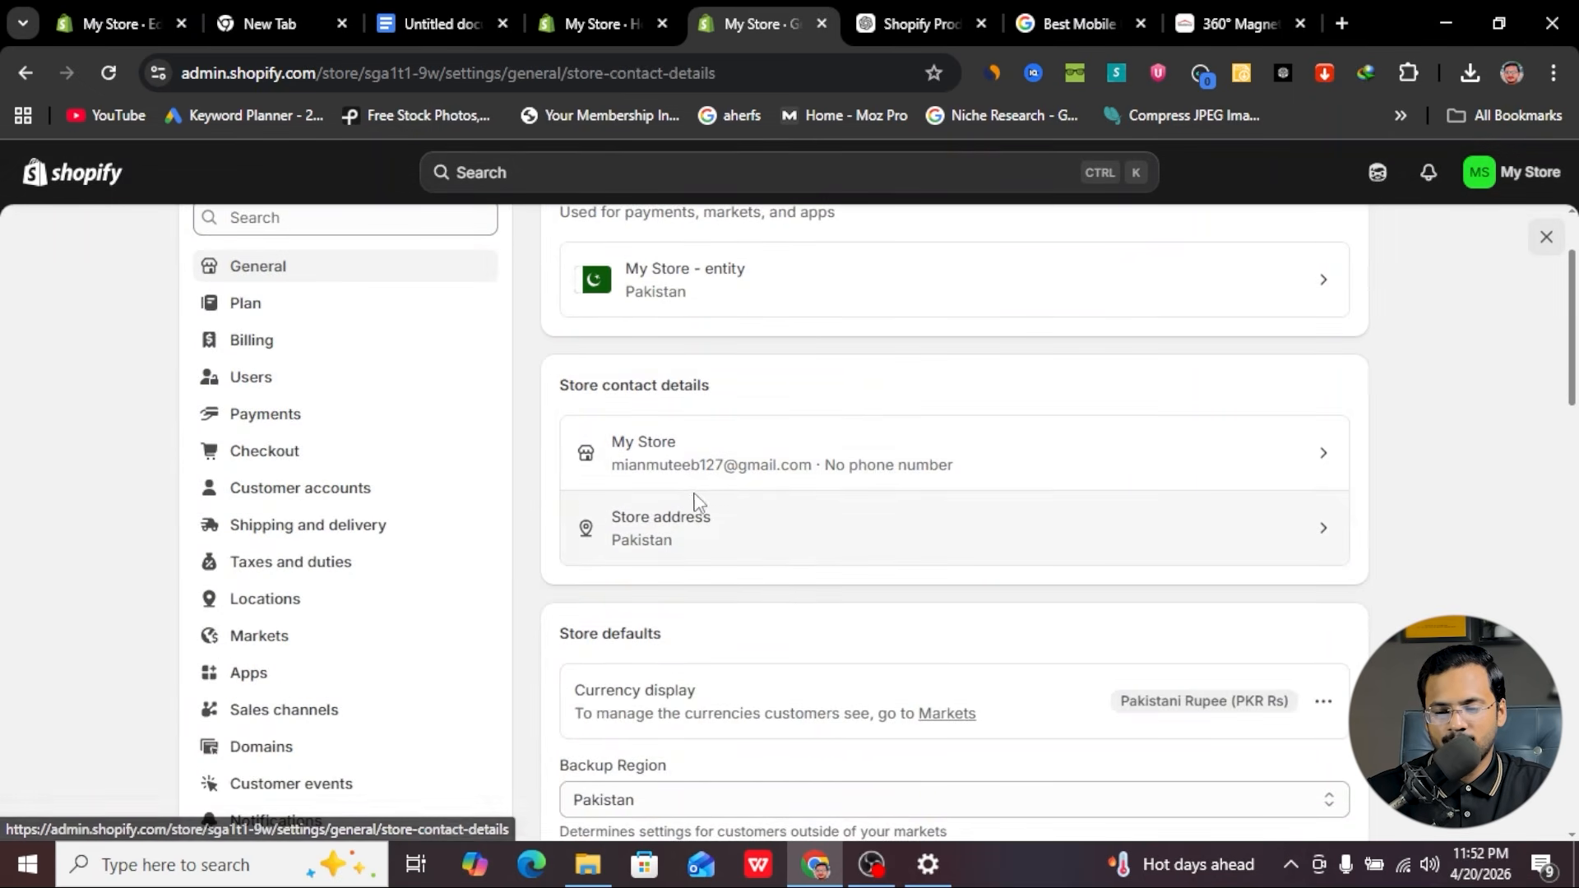
{"action": "left_click_drag", "start_coordinate": [677, 388], "coordinate": [535, 429]}
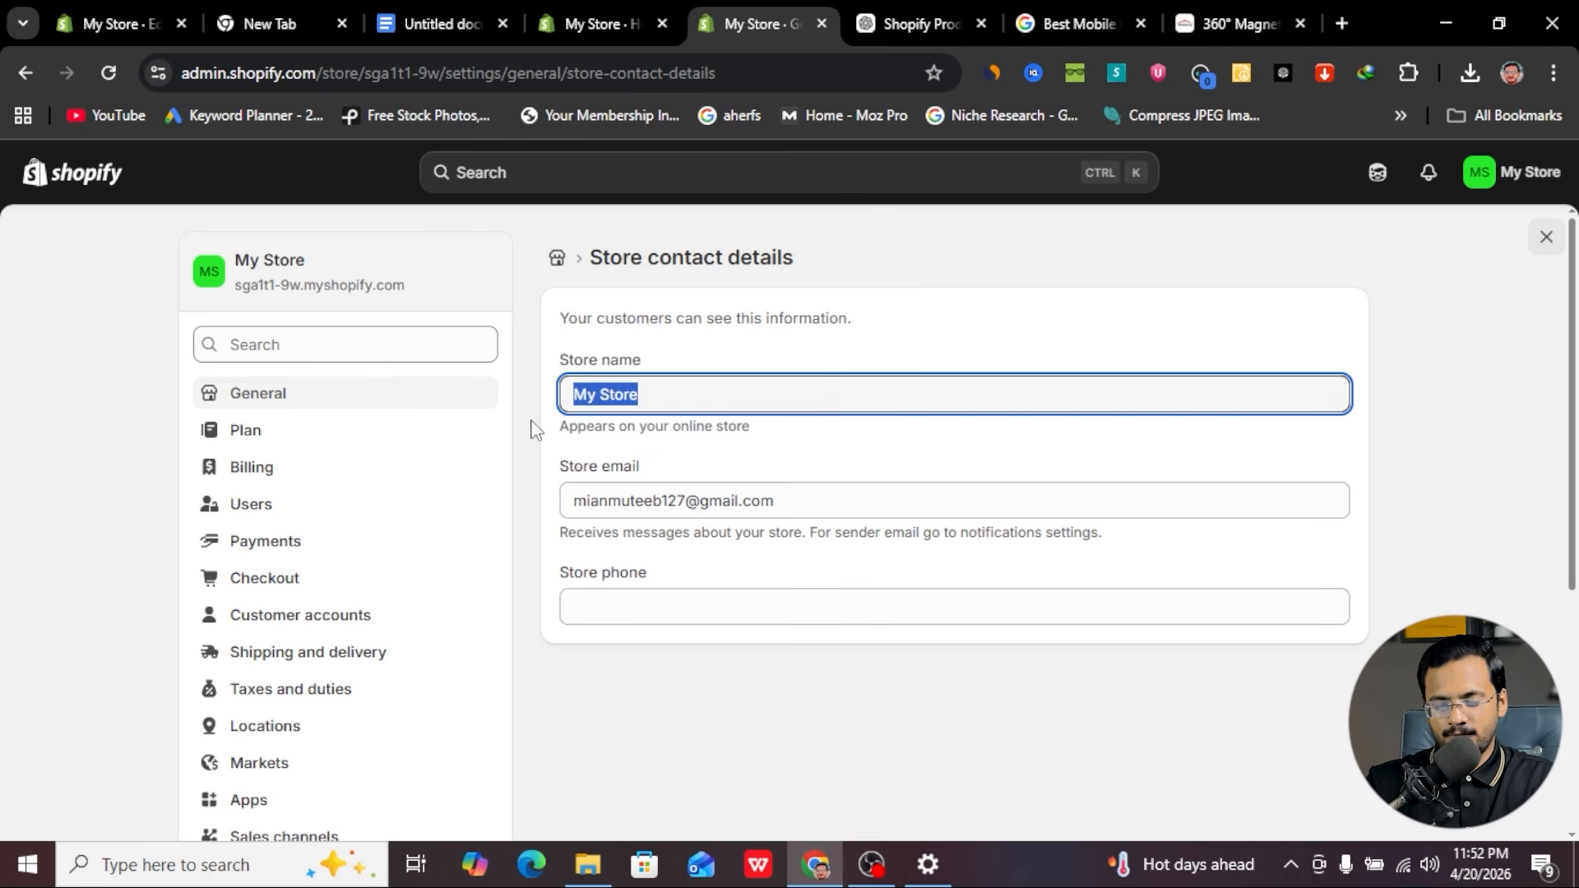
{"action": "type", "text": "Ezy Deals"}
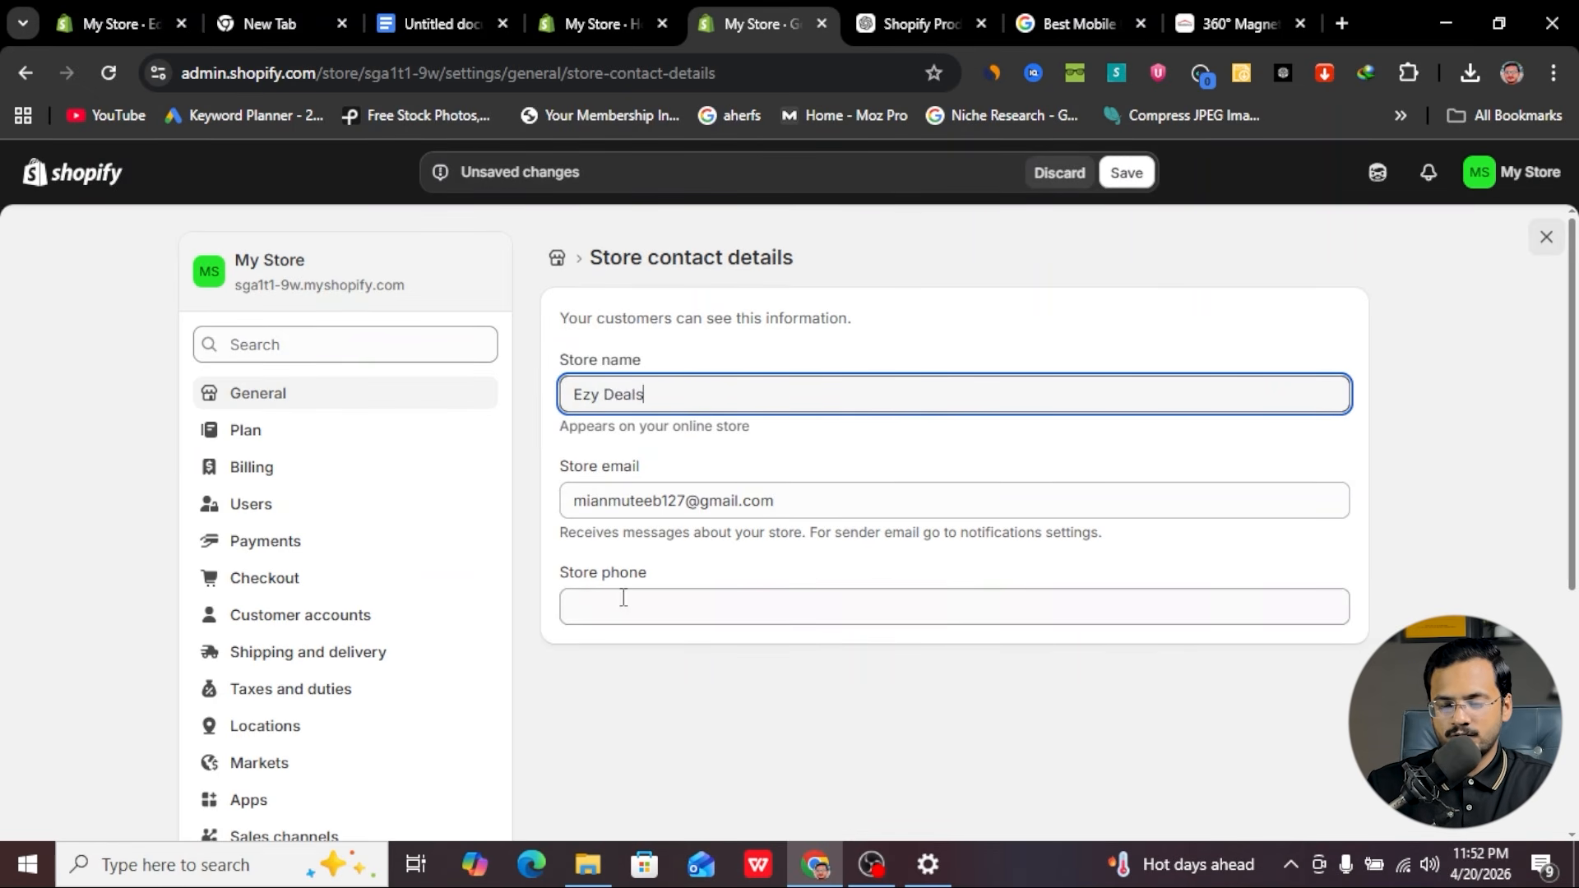
{"action": "left_click", "coordinate": [1125, 174]}
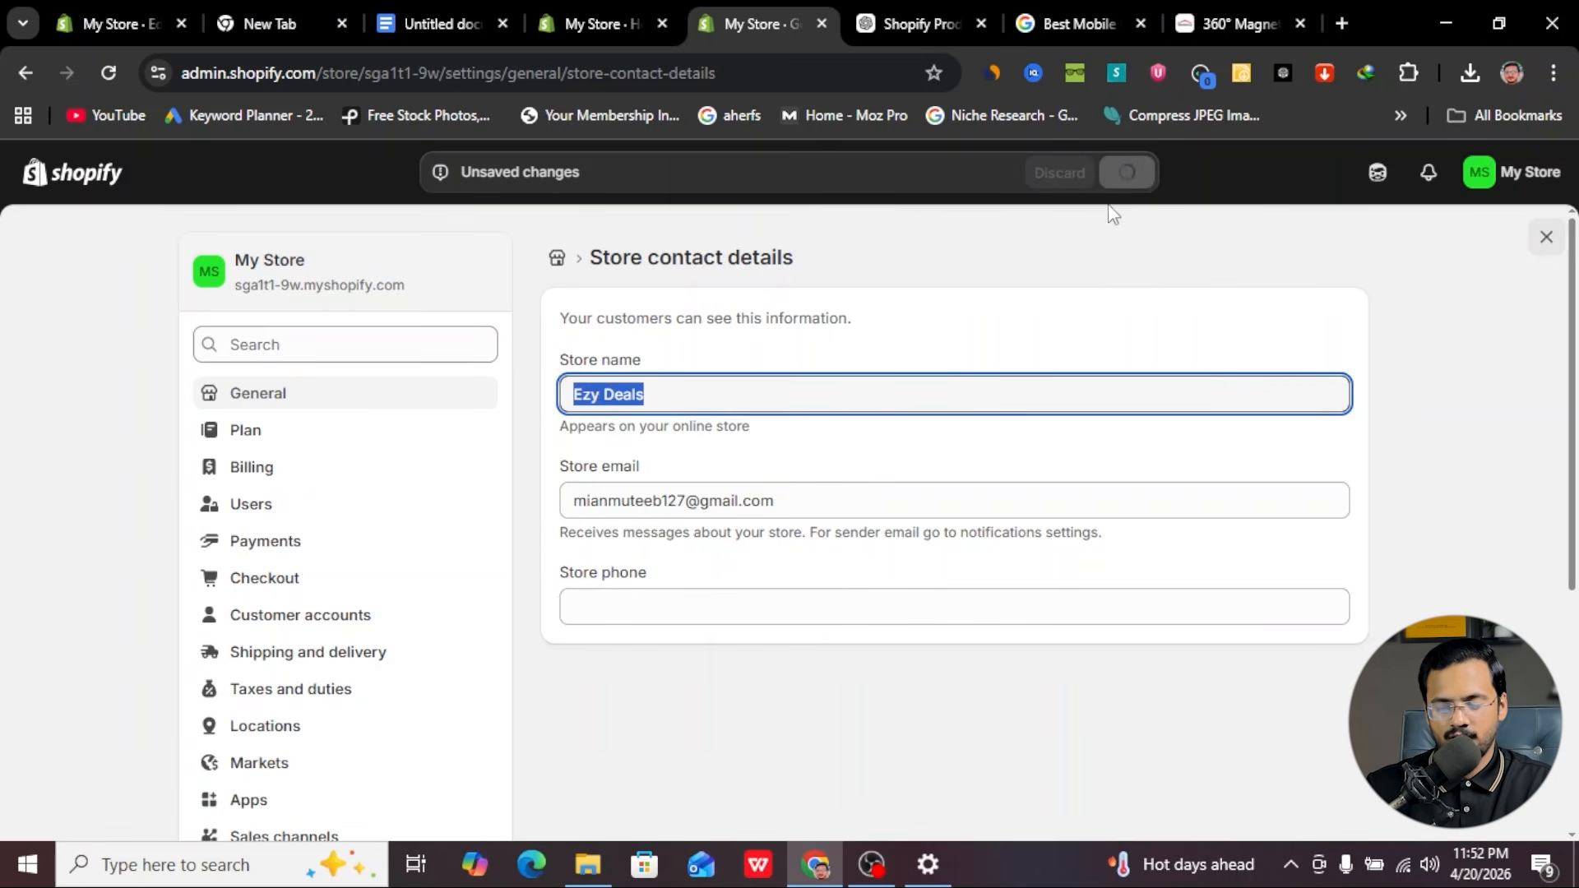
{"action": "left_click", "coordinate": [557, 262]}
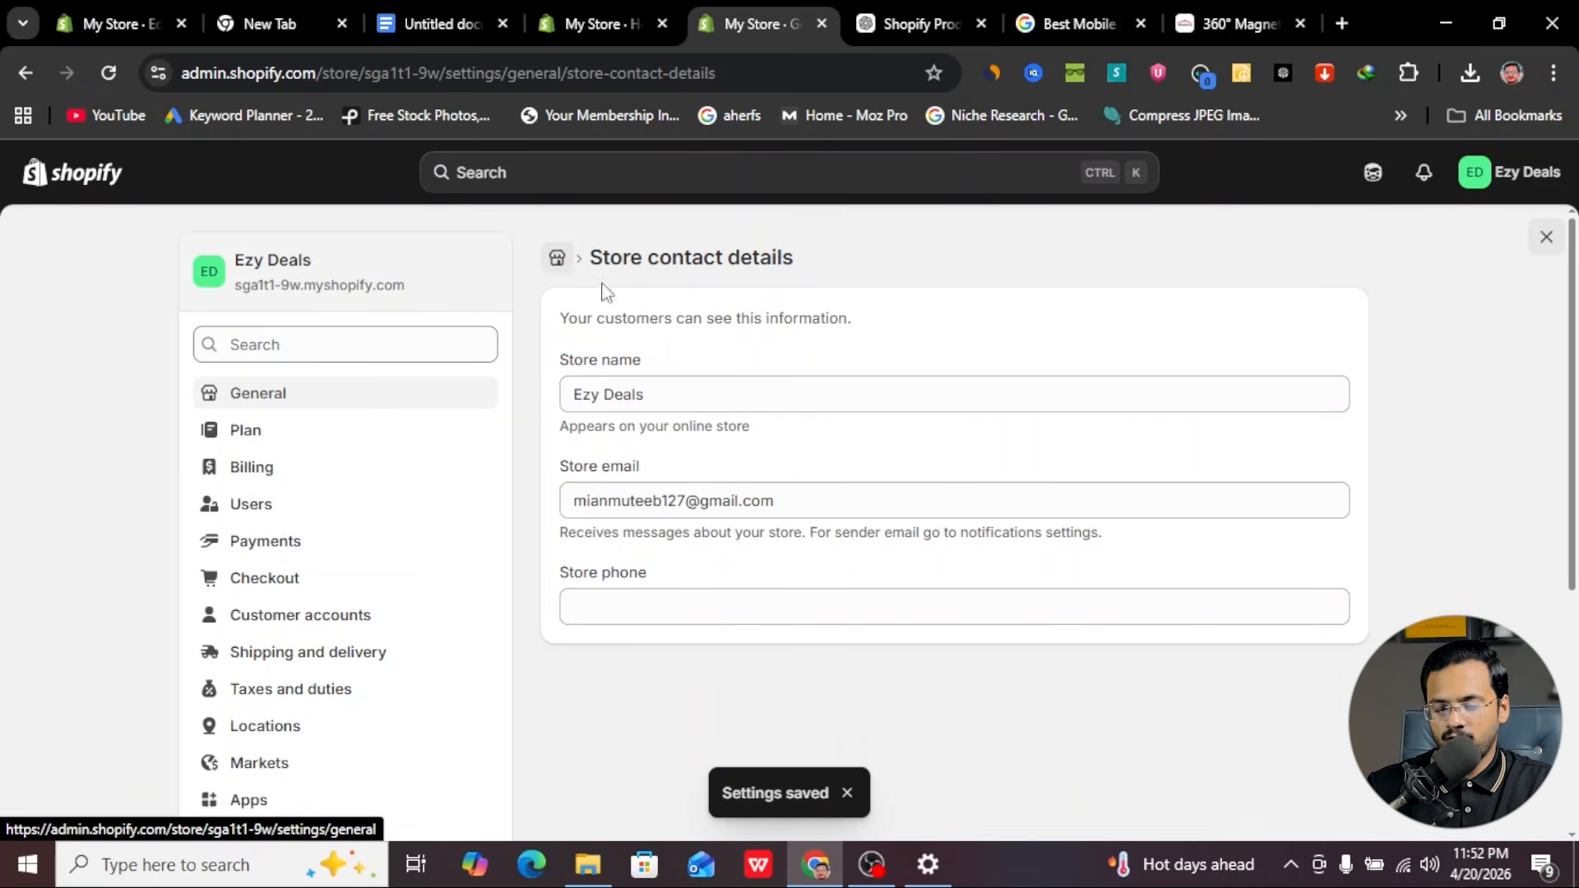
- Examine the store defaults in the general settings, including the currencies offered for changing the store currency
{"action": "scroll", "coordinate": [751, 623], "scroll_direction": "down", "scroll_amount": 2}
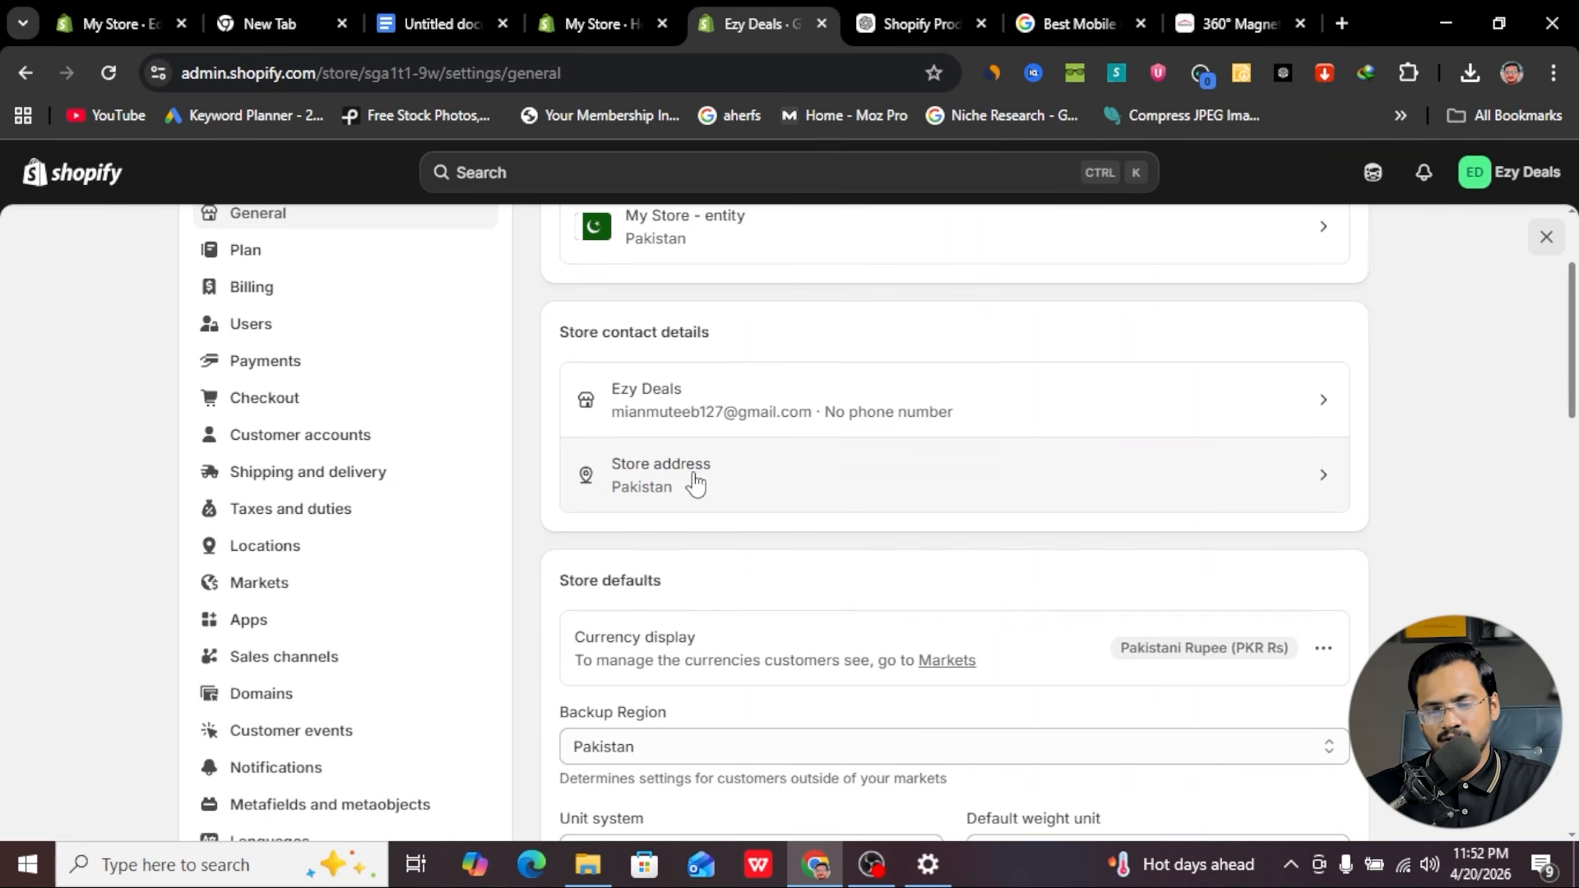
{"action": "scroll", "coordinate": [831, 609], "scroll_direction": "down", "scroll_amount": 2}
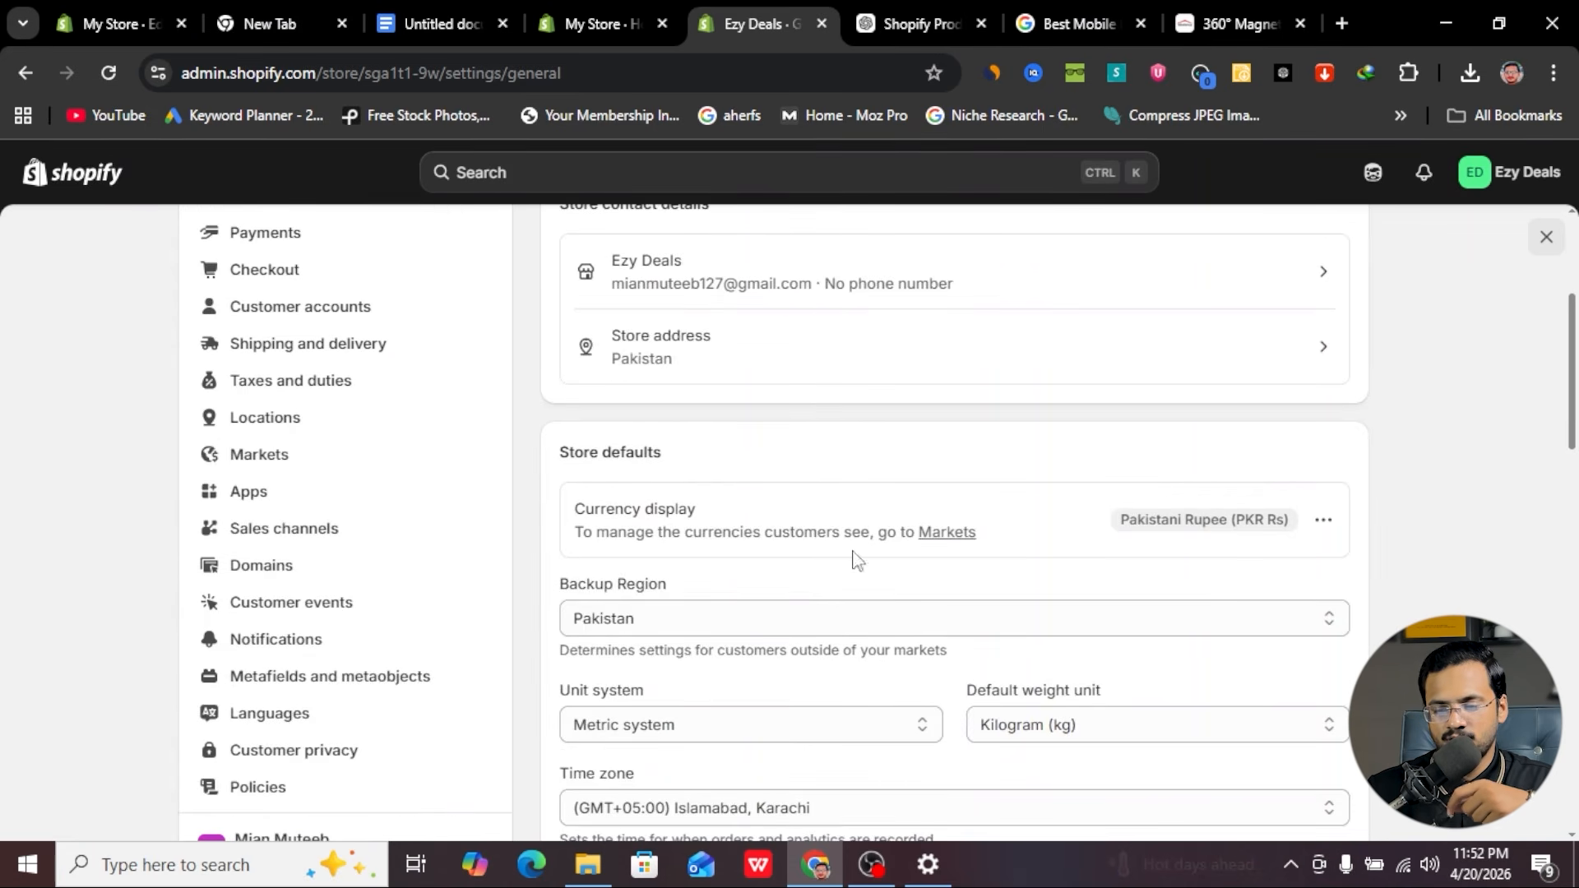
{"action": "left_click", "coordinate": [1325, 522]}
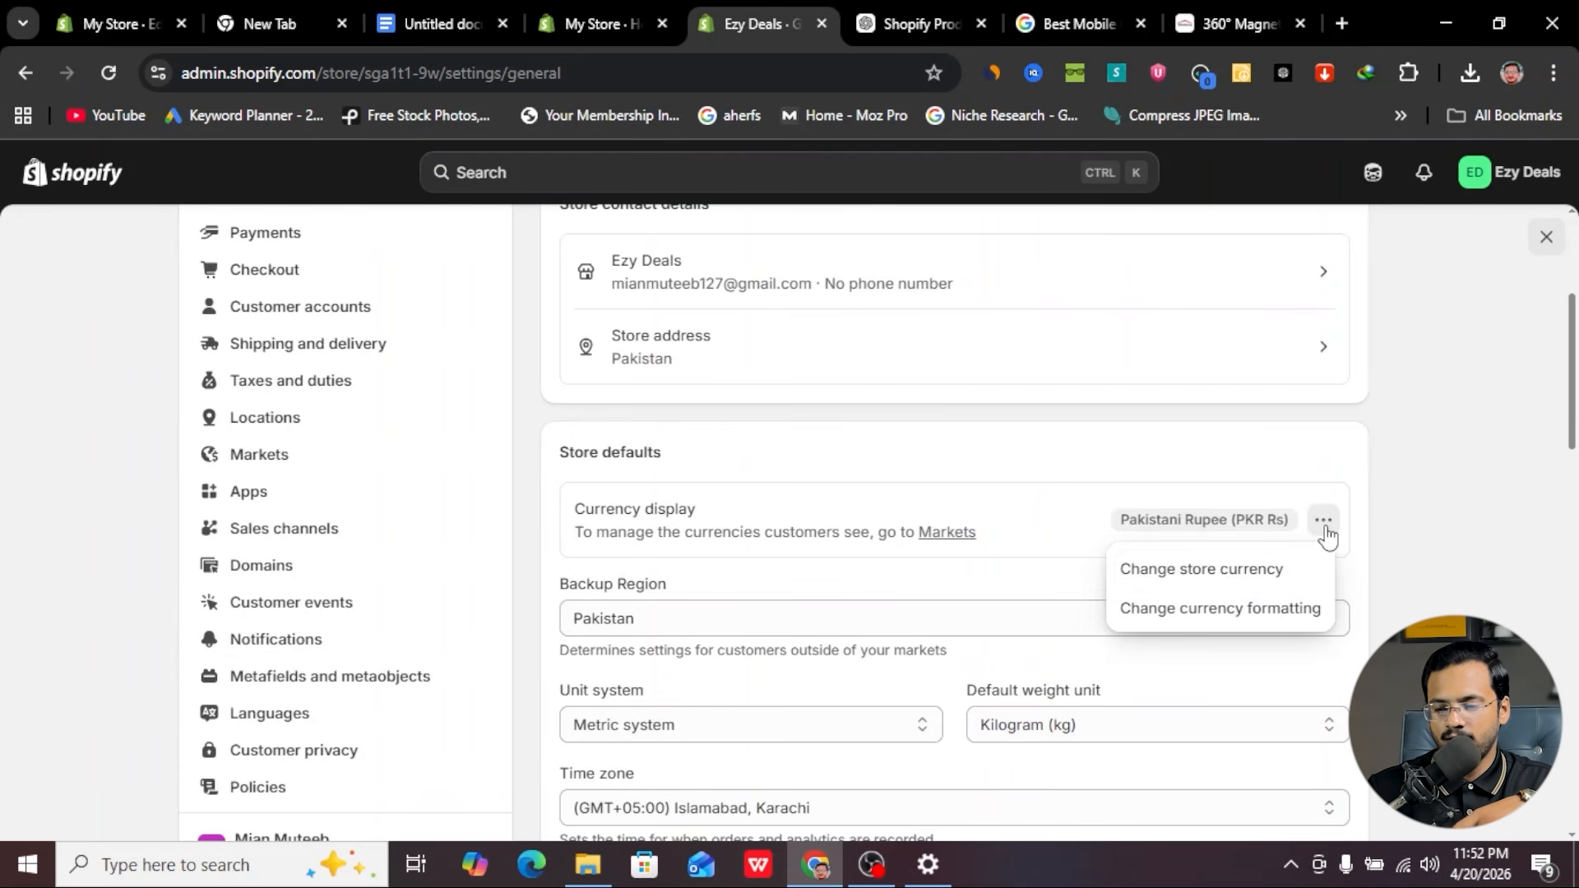
{"action": "left_click", "coordinate": [1234, 573]}
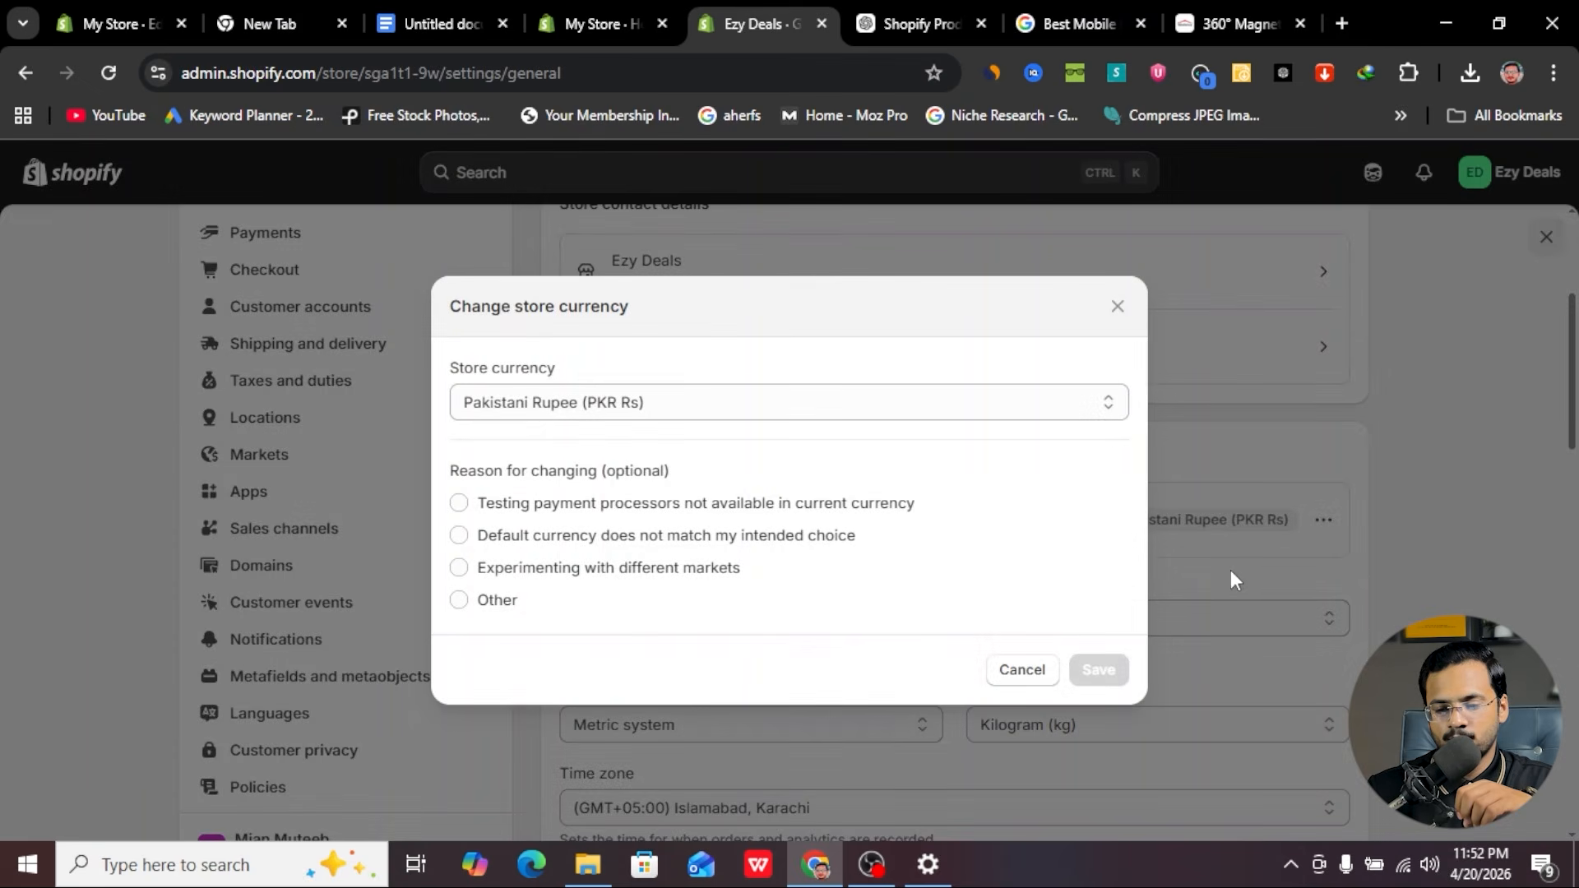
{"action": "left_click", "coordinate": [879, 420]}
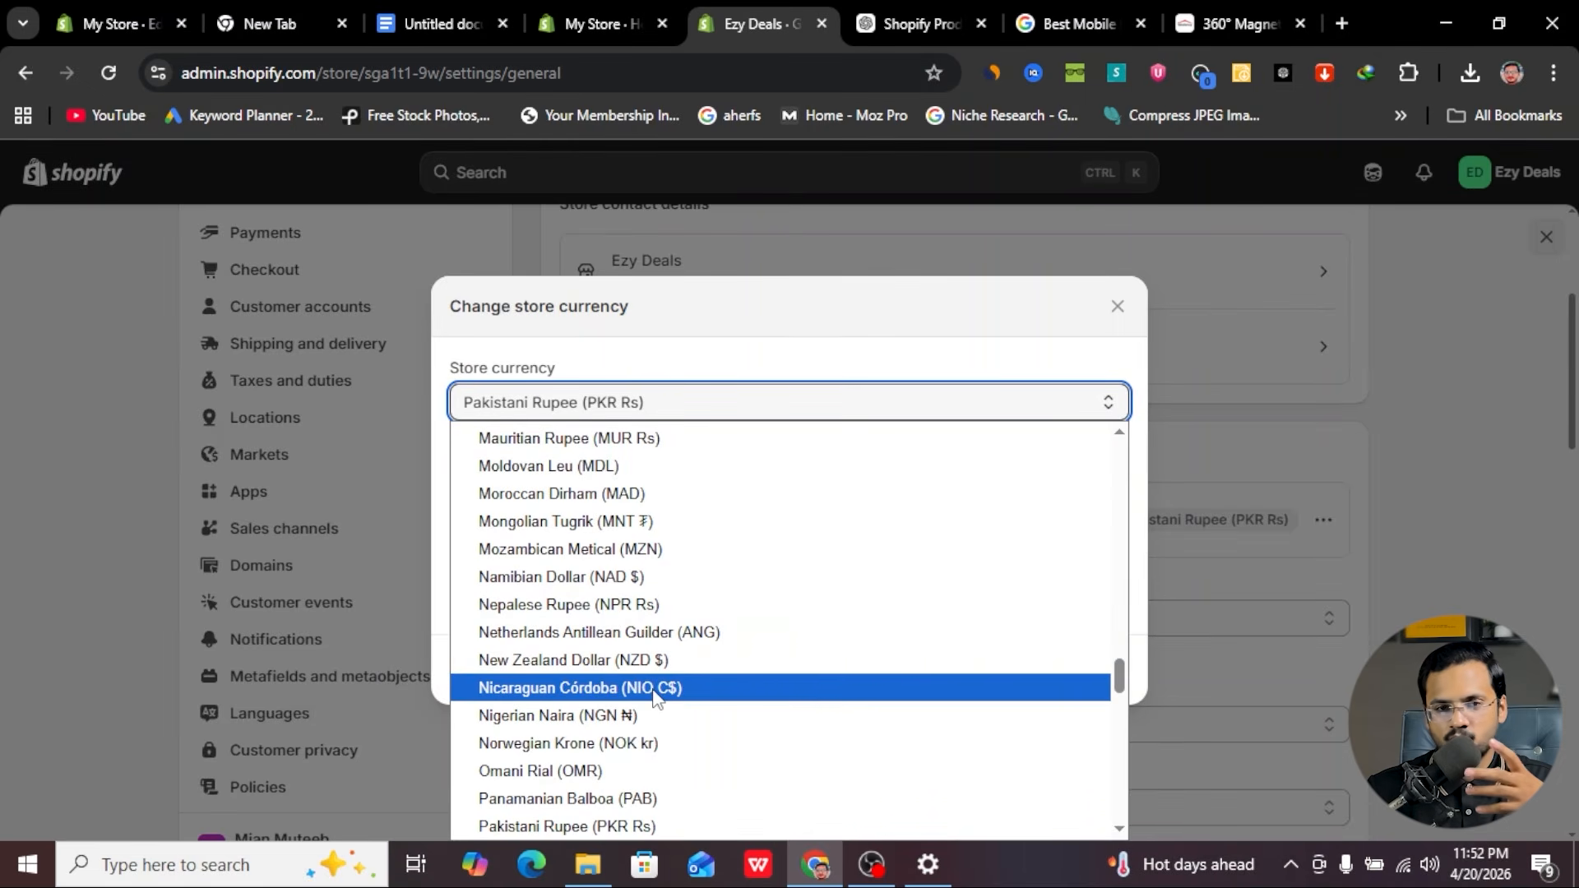
{"action": "left_click", "coordinate": [765, 374]}
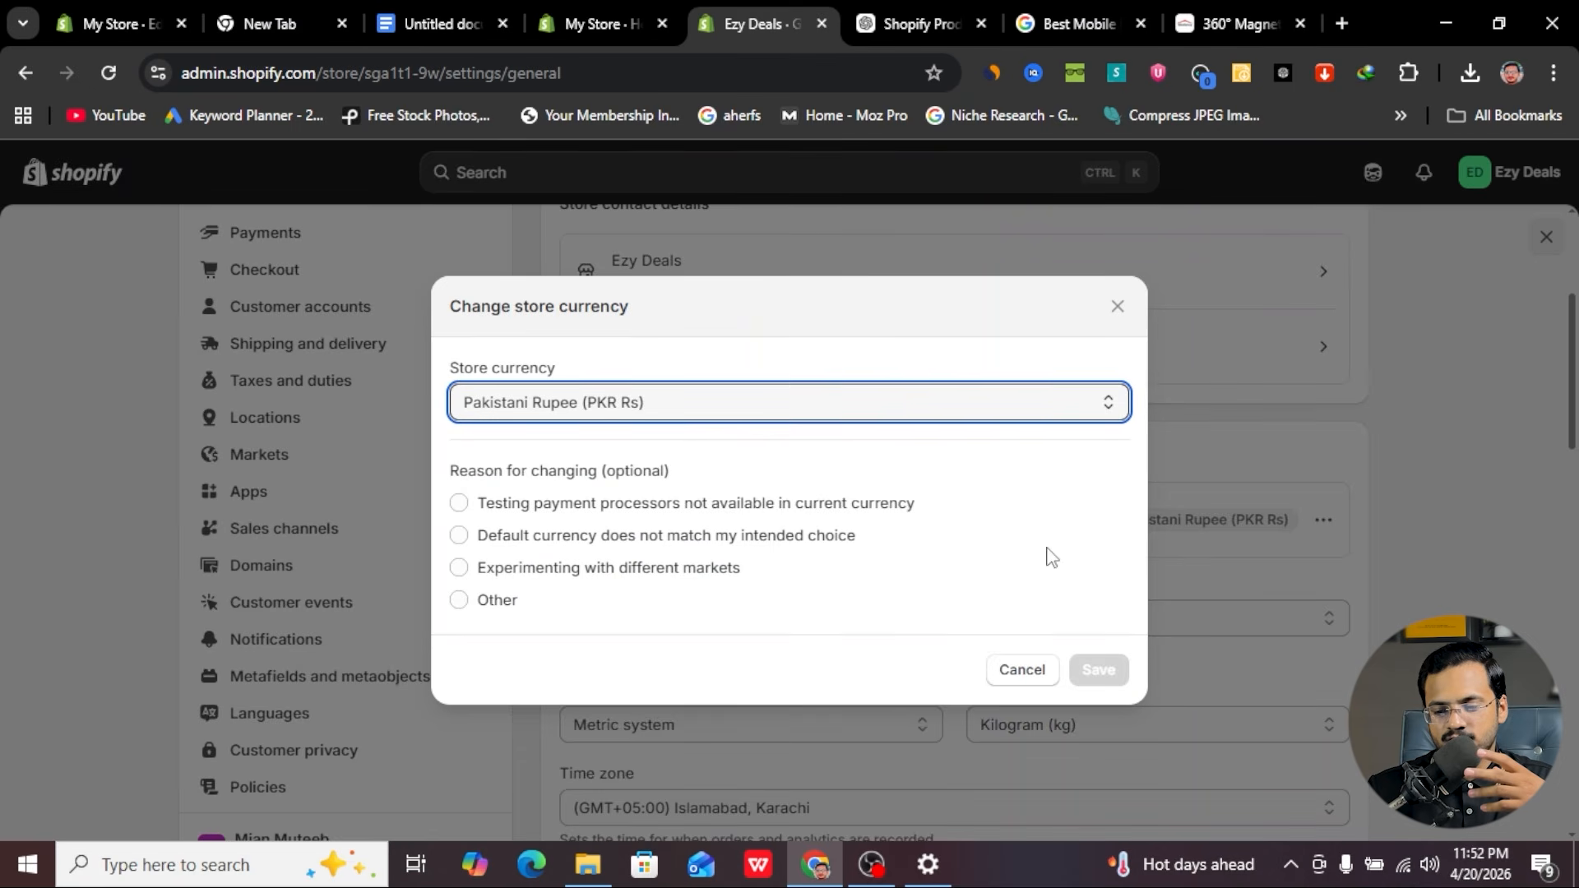
{"action": "left_click", "coordinate": [1117, 306]}
{"action": "scroll", "coordinate": [718, 610], "scroll_direction": "down", "scroll_amount": 3}
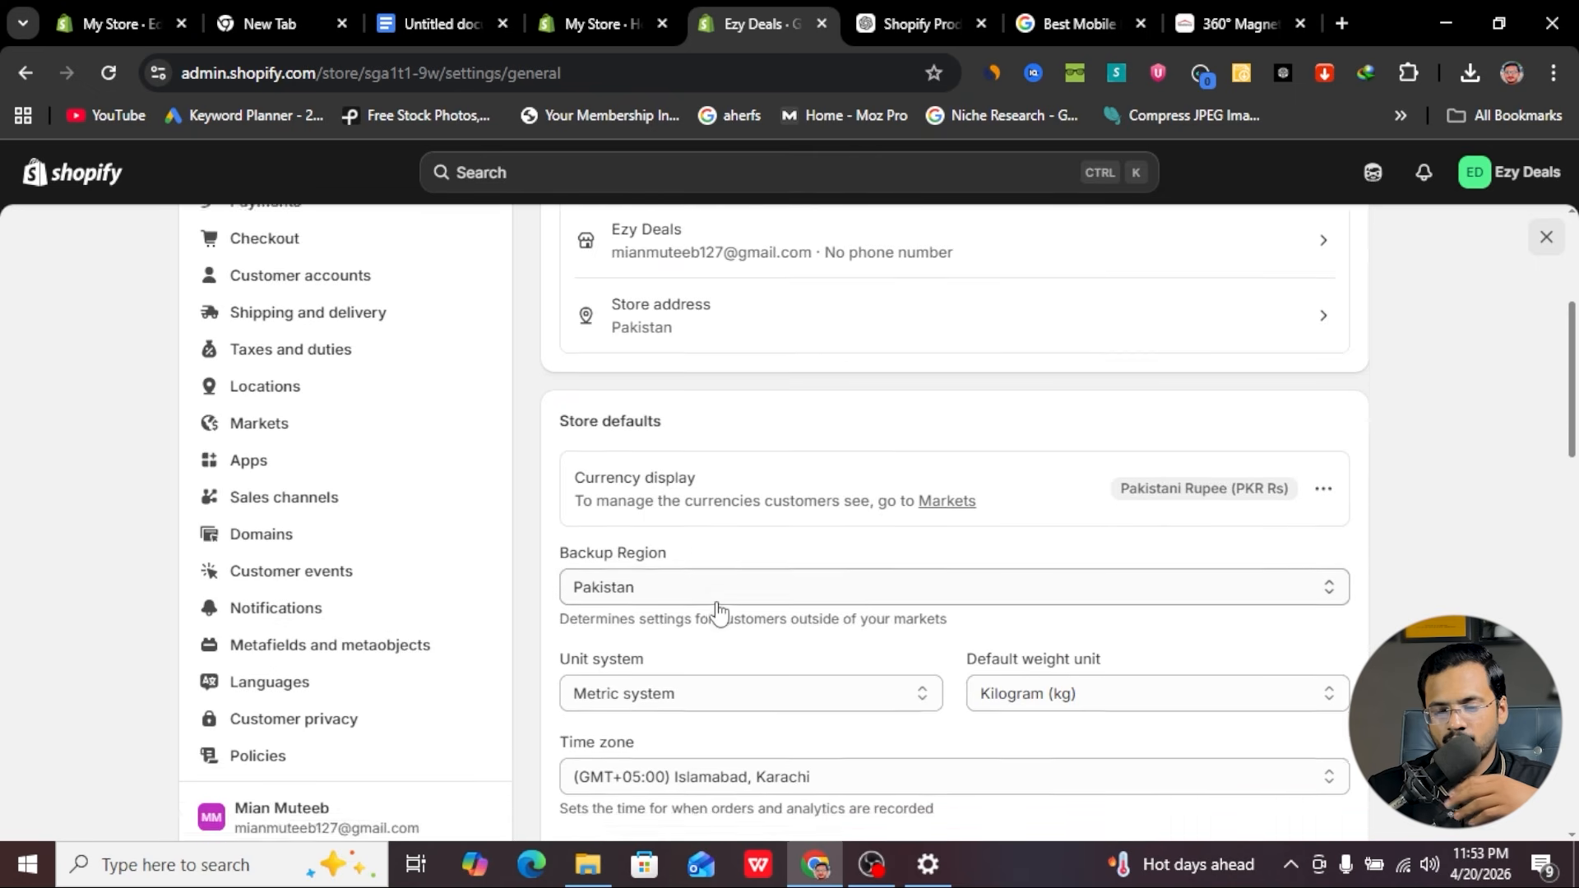
{"action": "scroll", "coordinate": [719, 609], "scroll_direction": "down", "scroll_amount": 2}
- In the payment settings, add and activate Cash on Delivery (COD) as a manual payment method
{"action": "scroll", "coordinate": [719, 609], "scroll_direction": "up", "scroll_amount": 10}
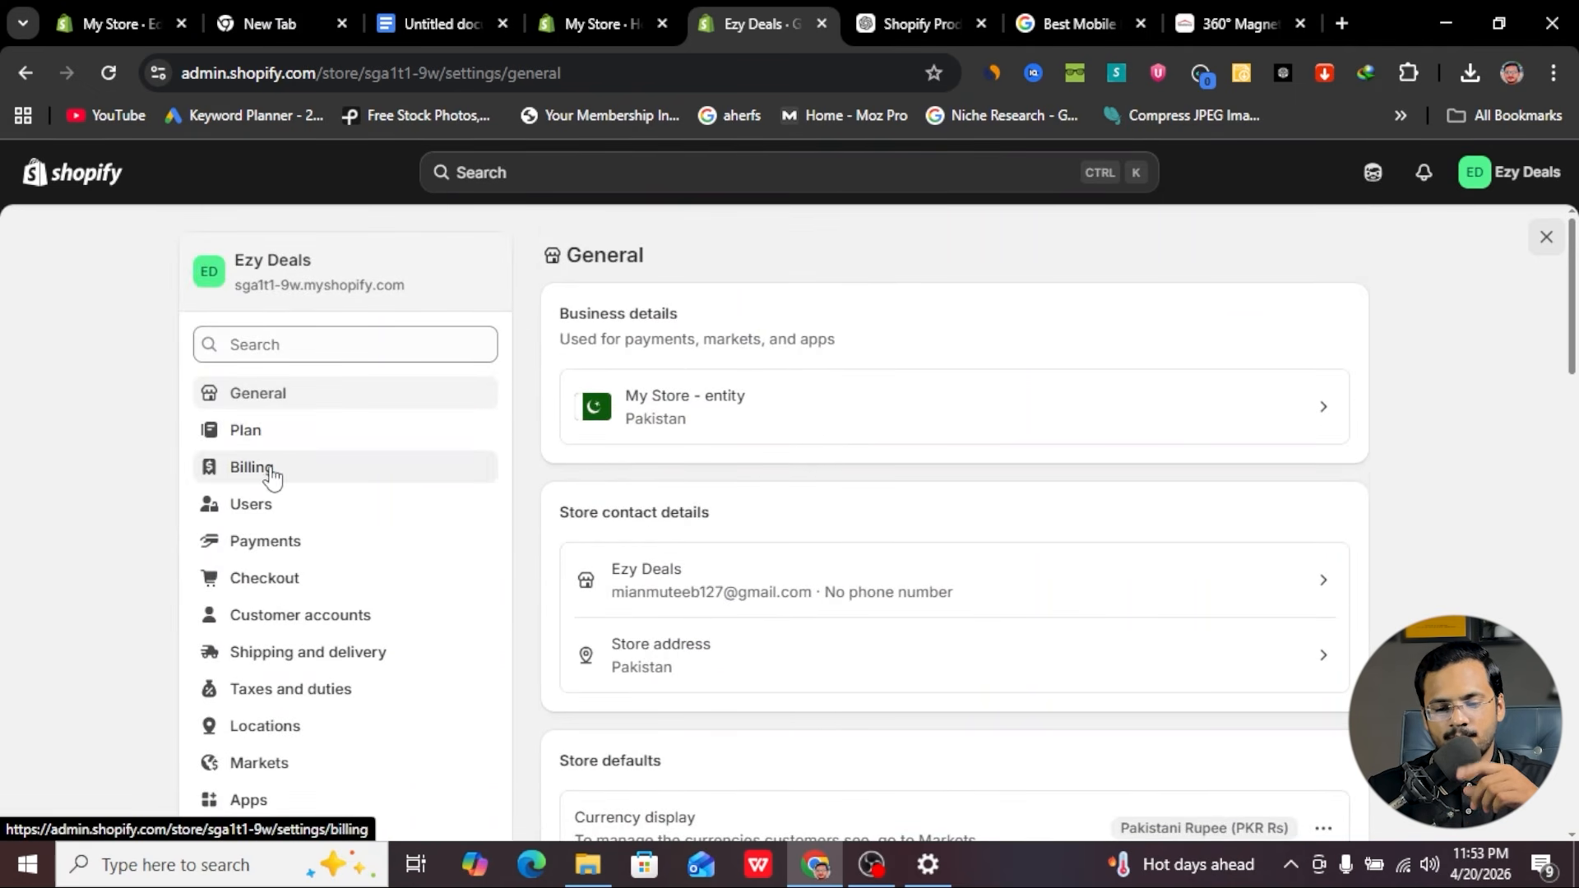
{"action": "left_click", "coordinate": [274, 552]}
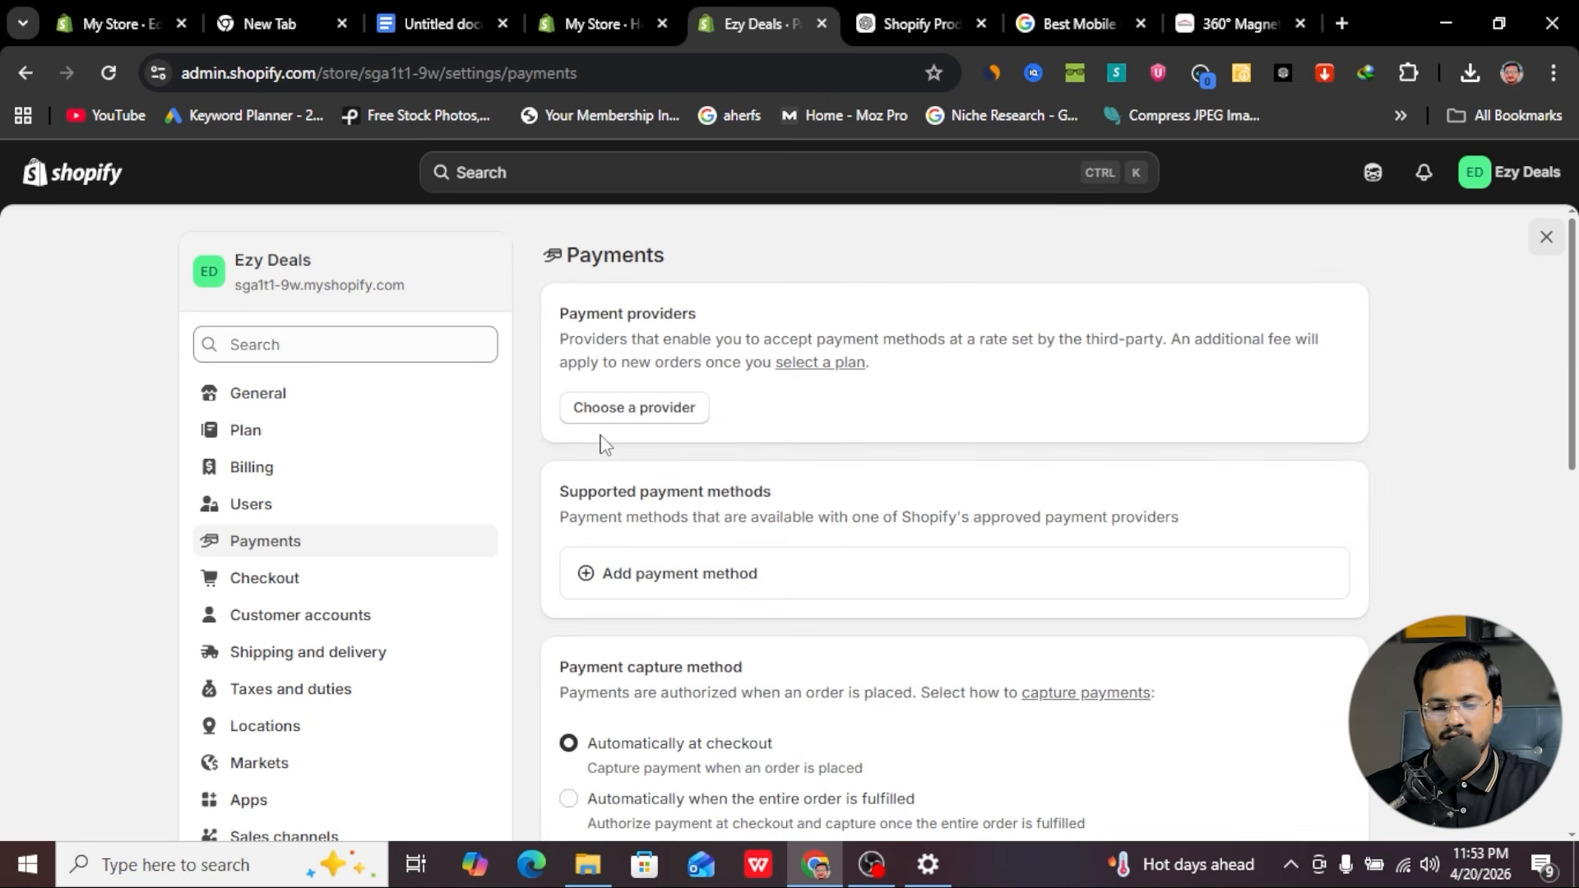
{"action": "scroll", "coordinate": [662, 465], "scroll_direction": "down", "scroll_amount": 7}
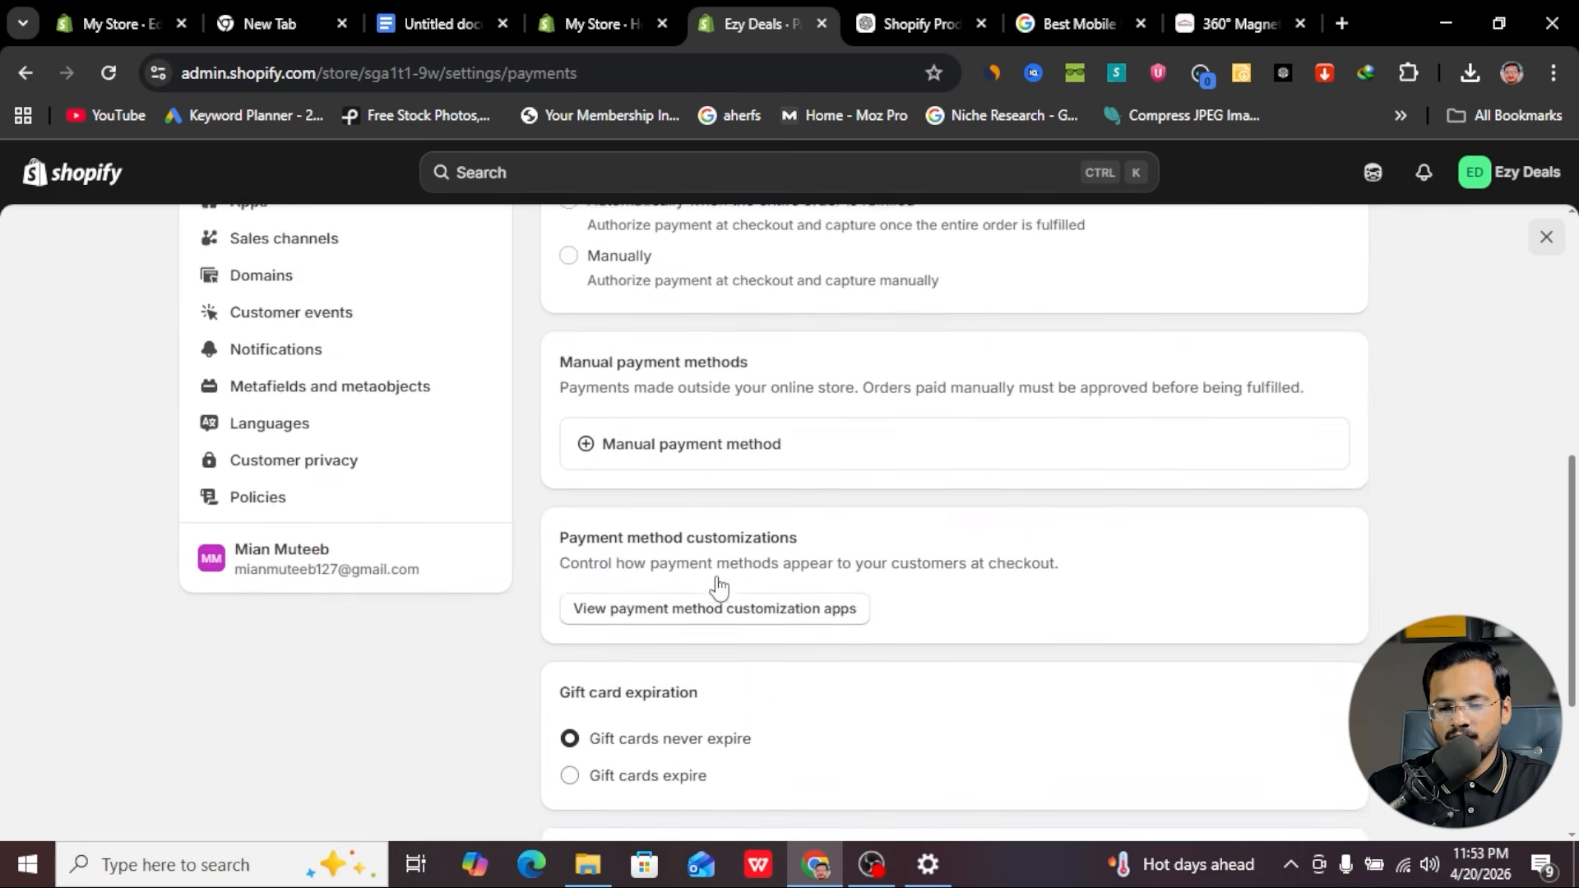
{"action": "left_click", "coordinate": [638, 458]}
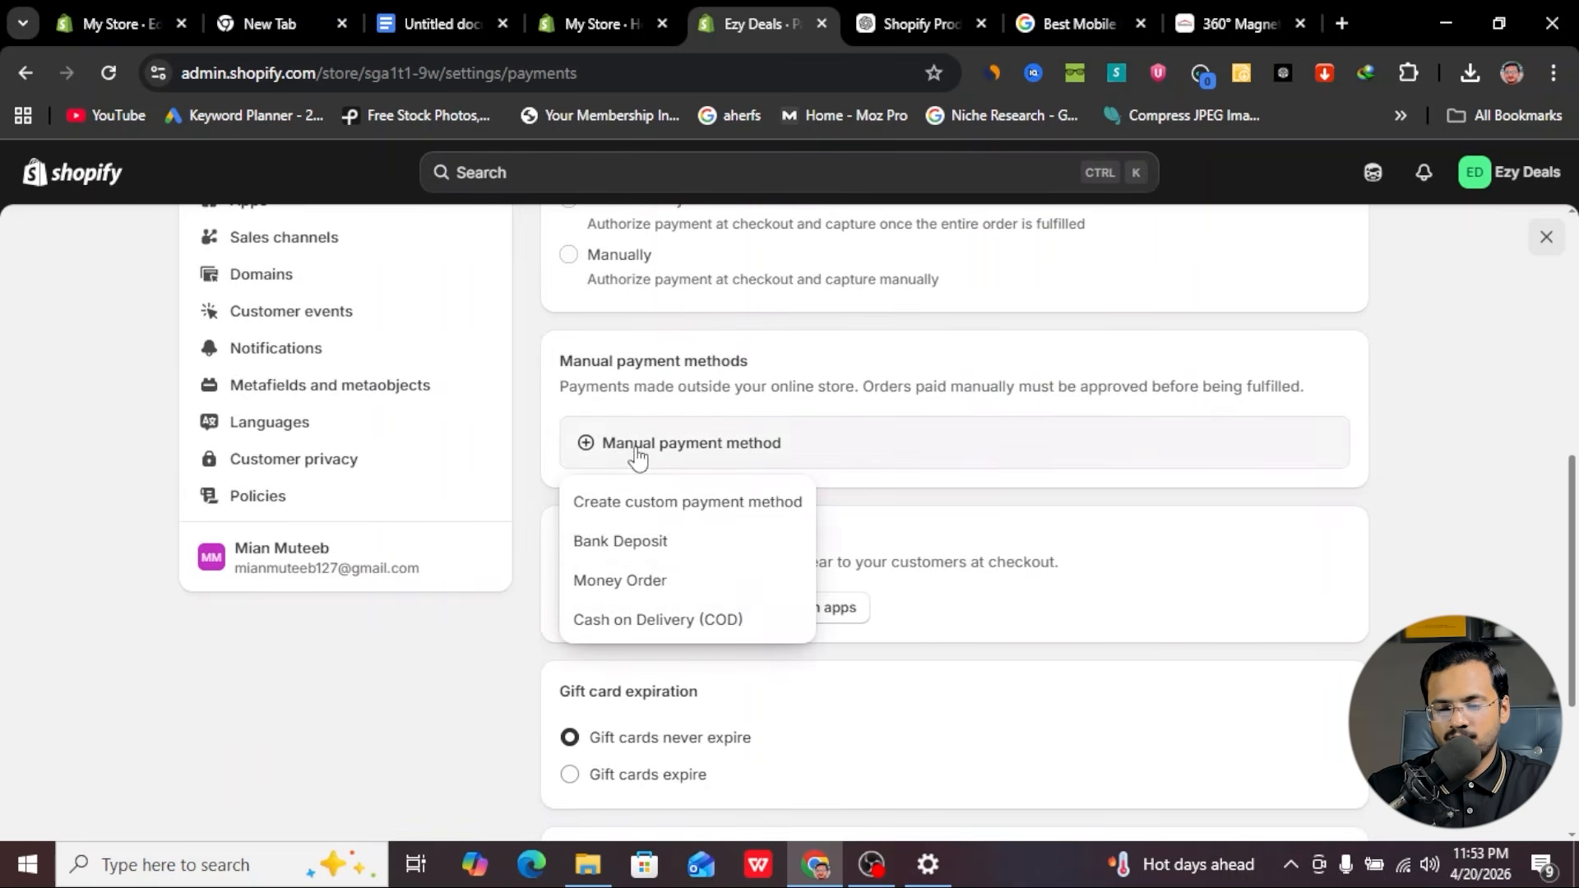
{"action": "left_click", "coordinate": [622, 625]}
{"action": "left_click", "coordinate": [964, 712]}
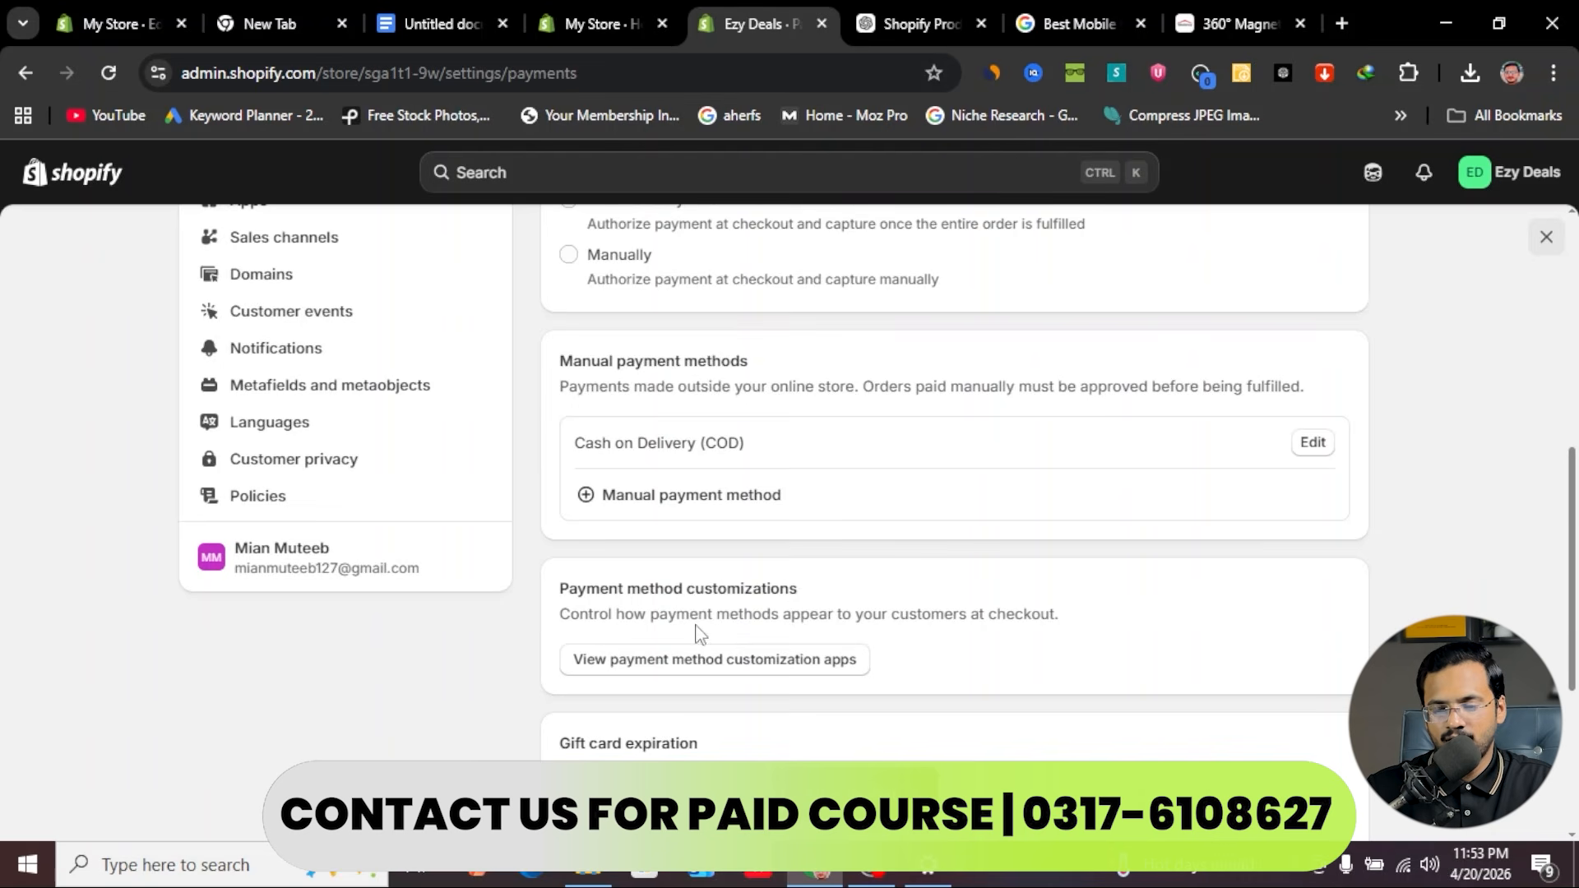
{"action": "scroll", "coordinate": [642, 576], "scroll_direction": "down", "scroll_amount": 3}
{"action": "scroll", "coordinate": [640, 580], "scroll_direction": "up", "scroll_amount": 5}
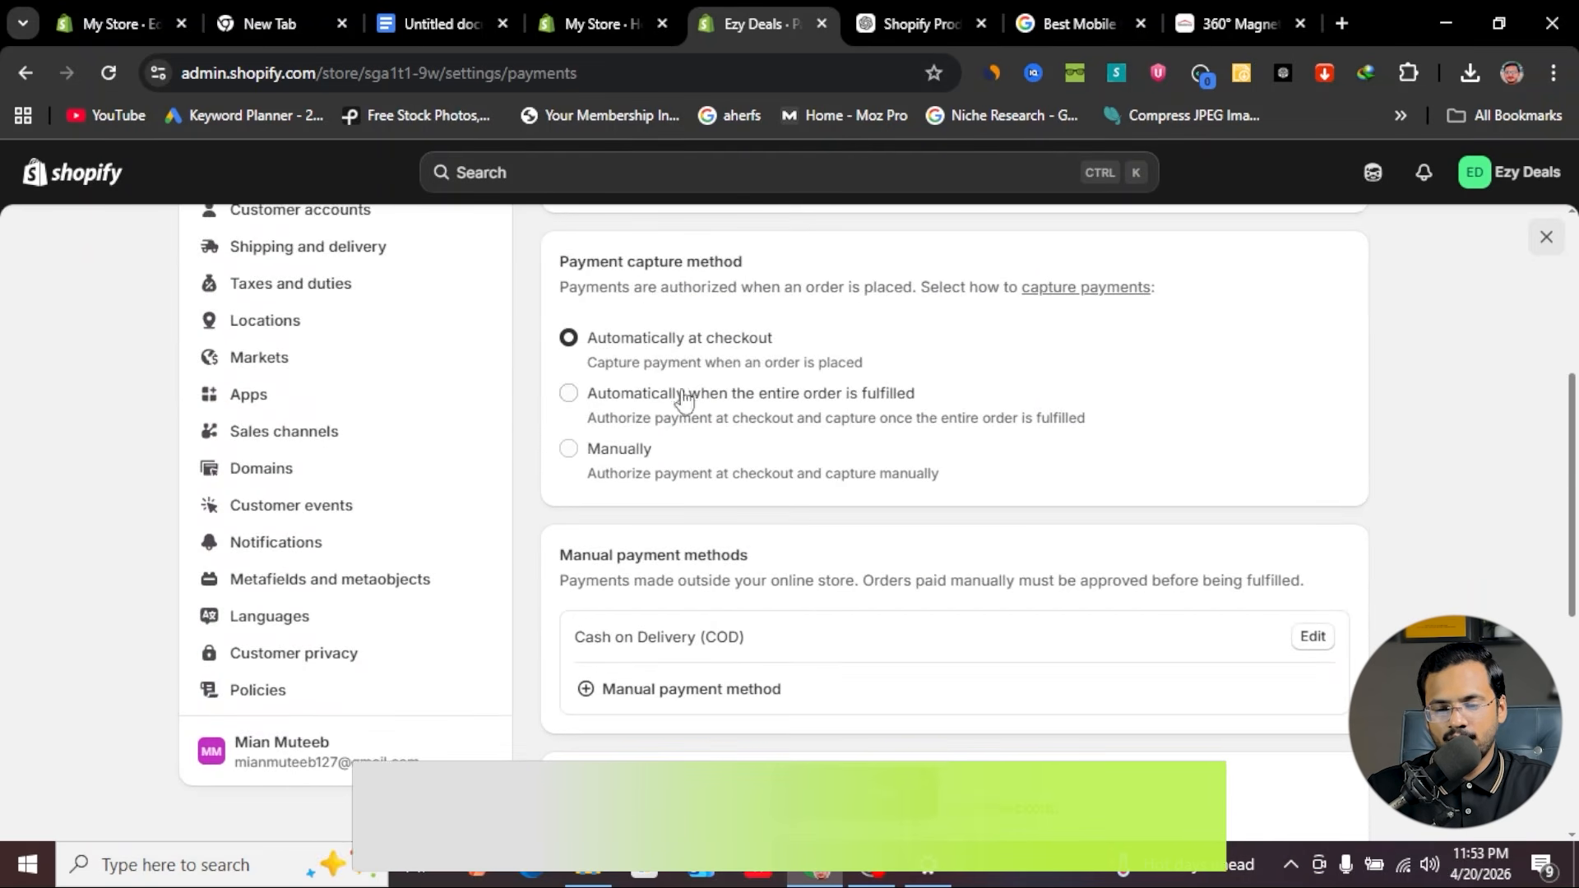
- In the checkout settings, set Full name to Require first and last name and Shipping address phone number to Required, and save
{"action": "scroll", "coordinate": [606, 458], "scroll_direction": "up", "scroll_amount": 3}
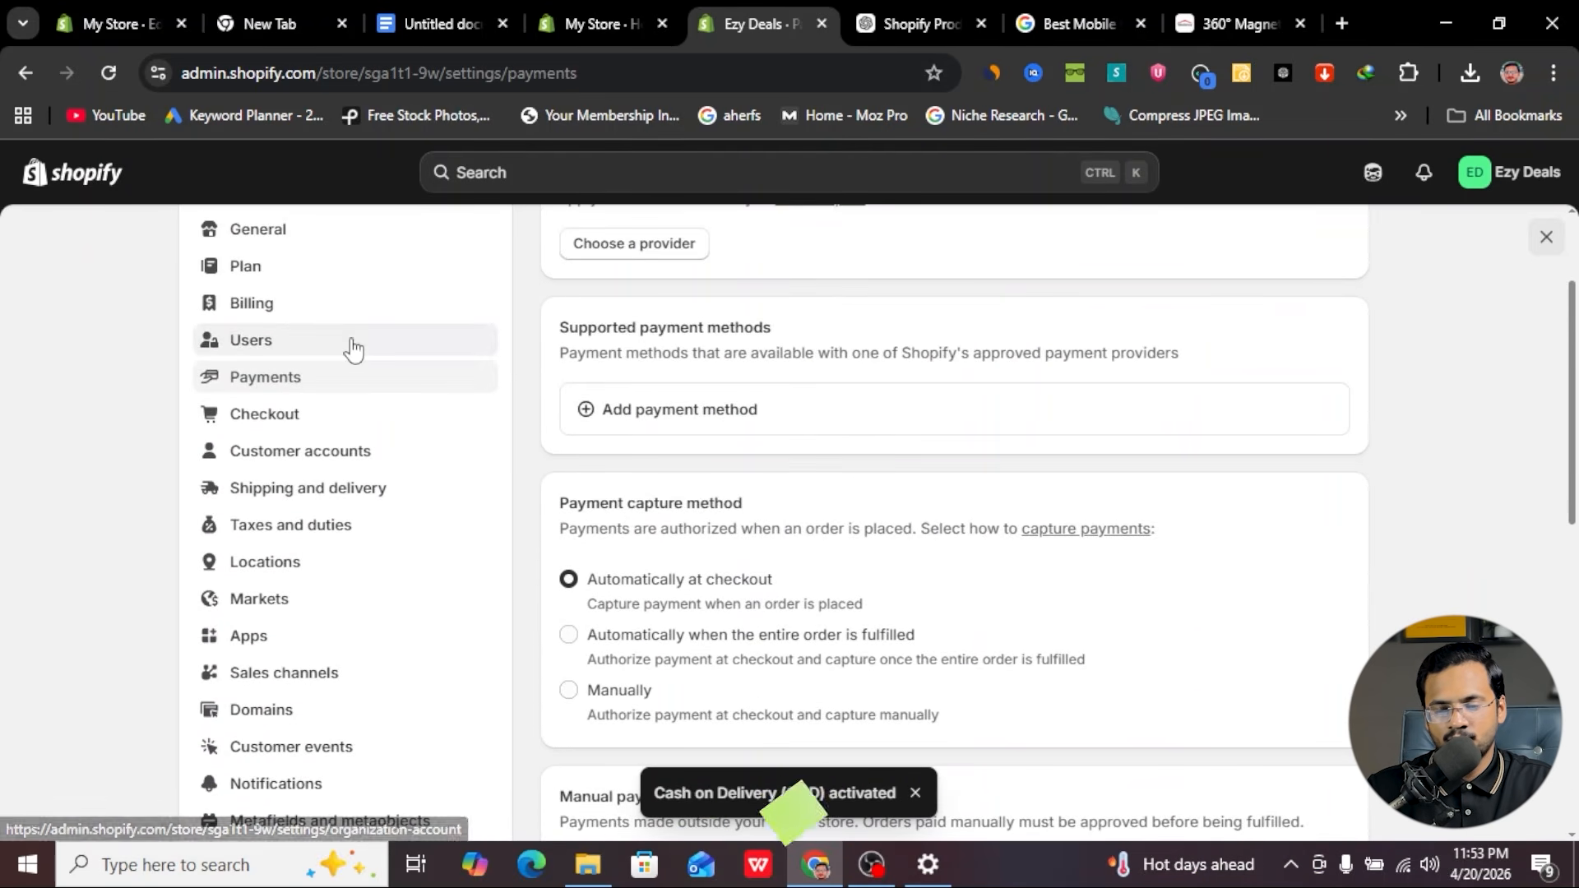
{"action": "left_click", "coordinate": [259, 413]}
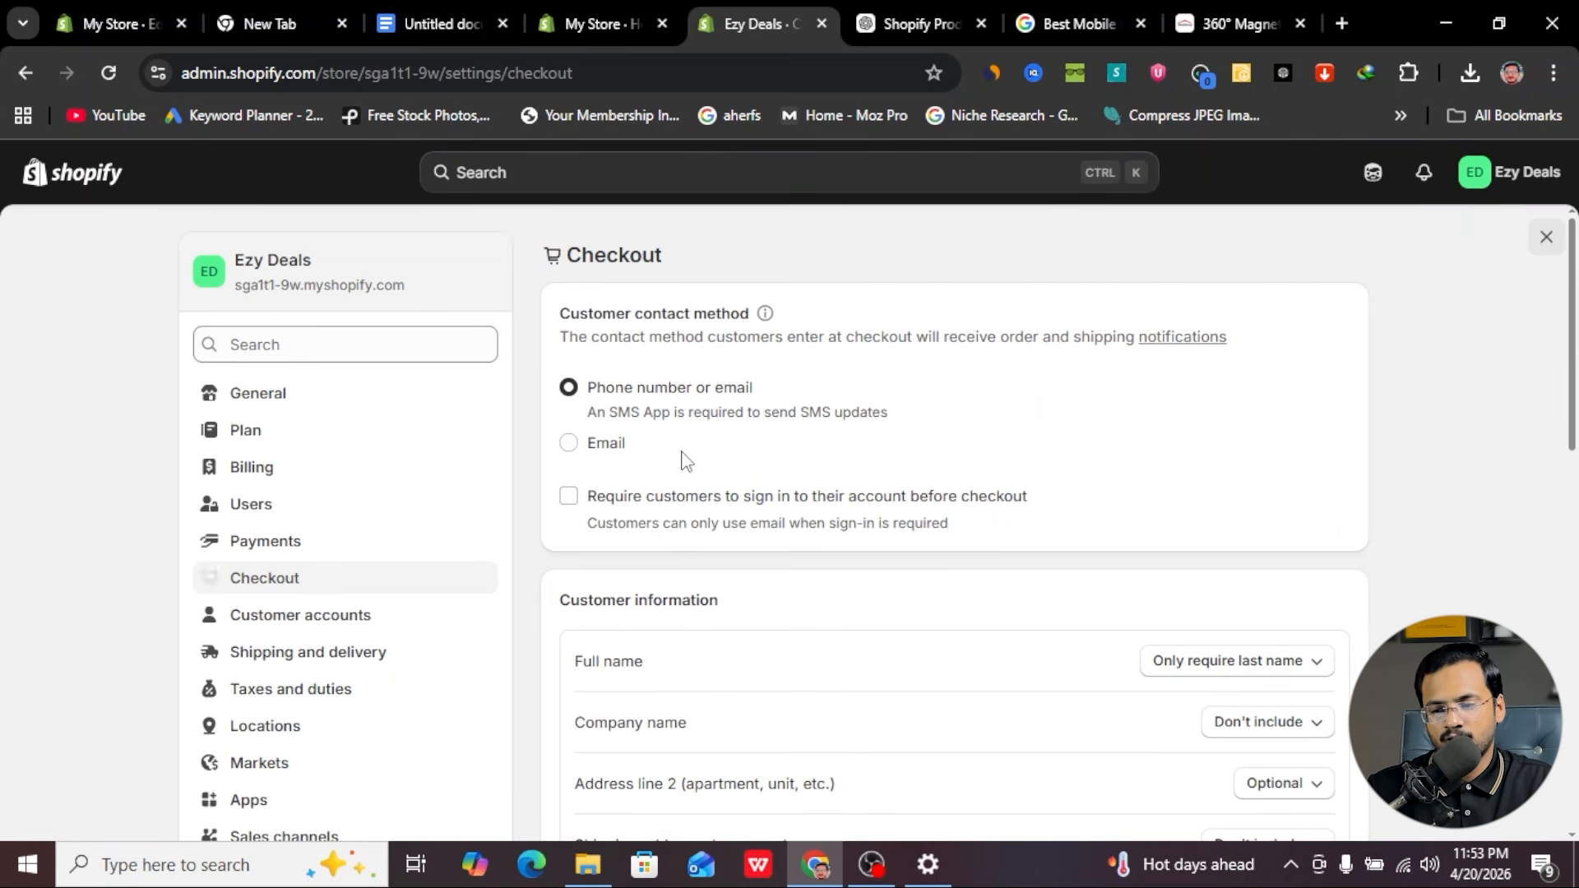
{"action": "scroll", "coordinate": [862, 664], "scroll_direction": "down", "scroll_amount": 3}
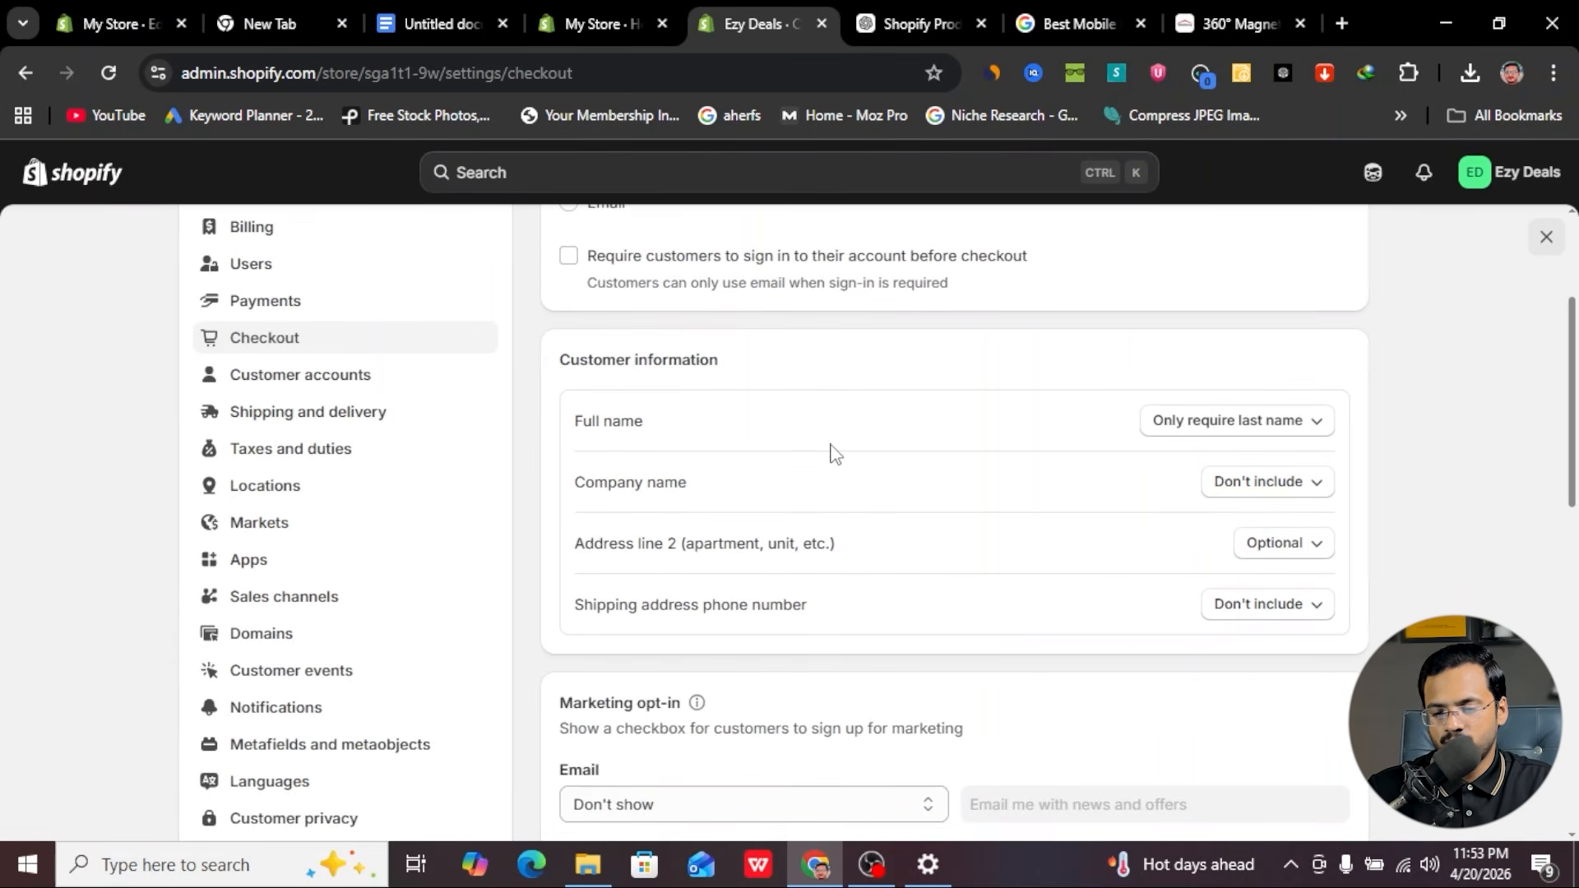
{"action": "left_click", "coordinate": [1323, 426]}
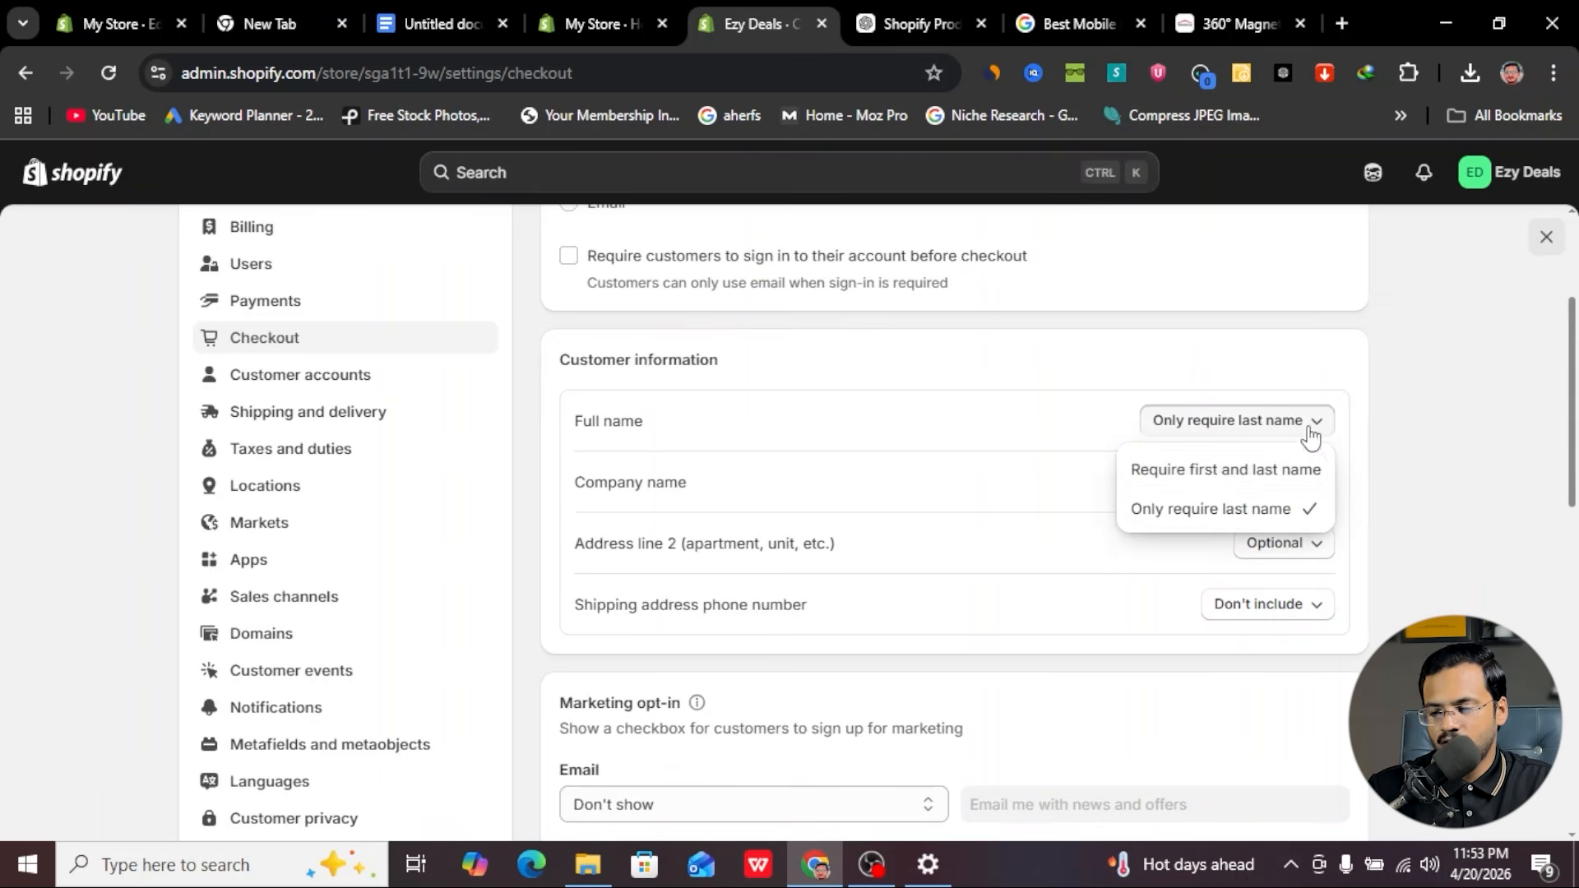
{"action": "left_click", "coordinate": [1207, 474]}
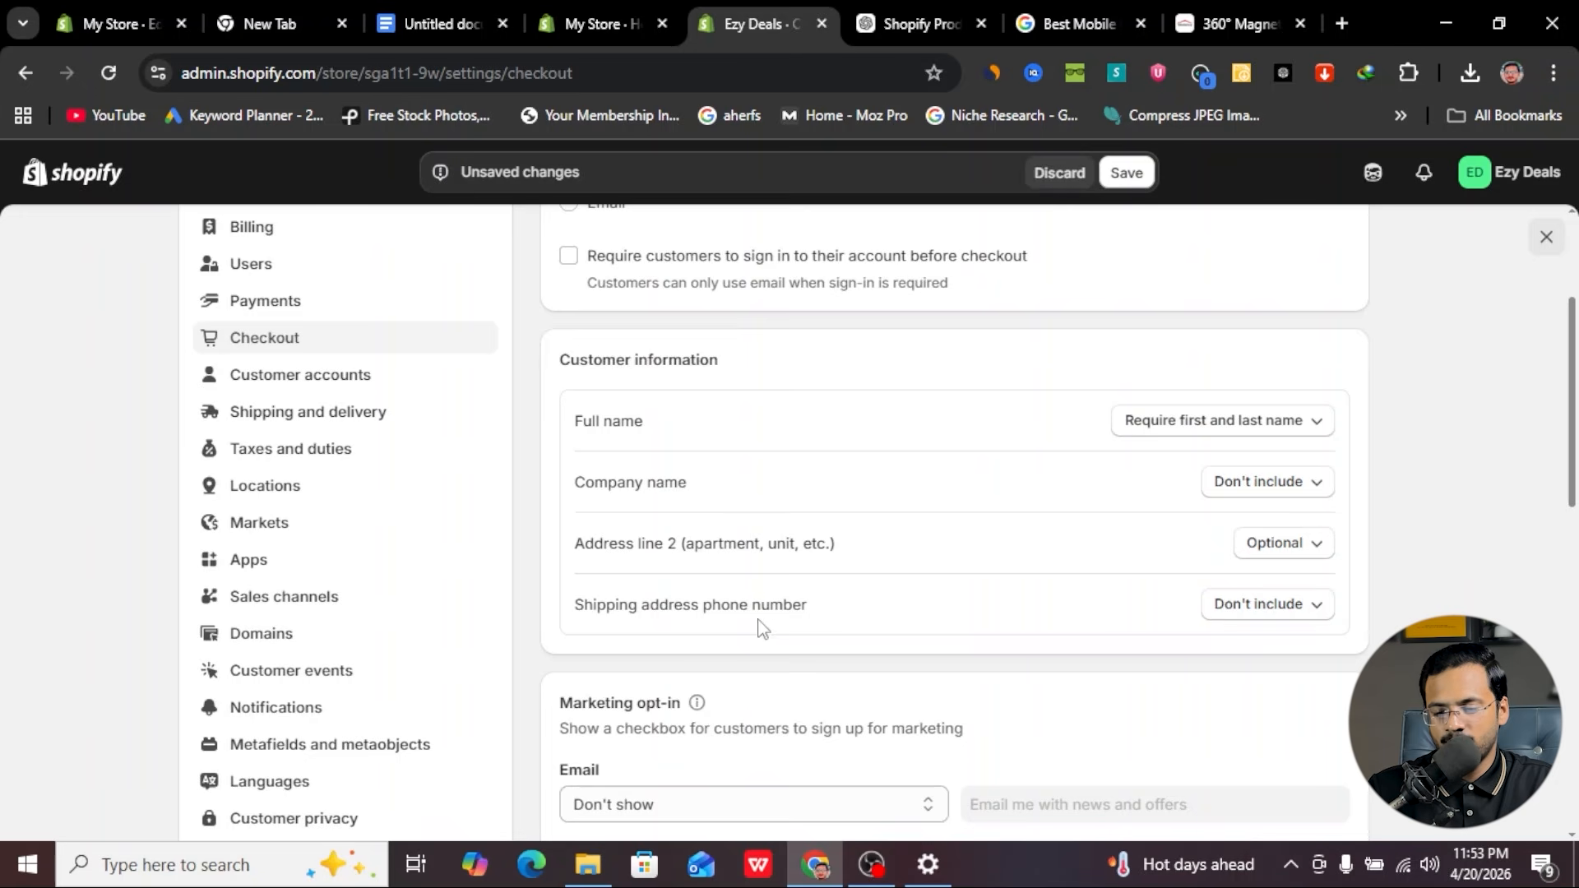
{"action": "left_click", "coordinate": [1318, 617]}
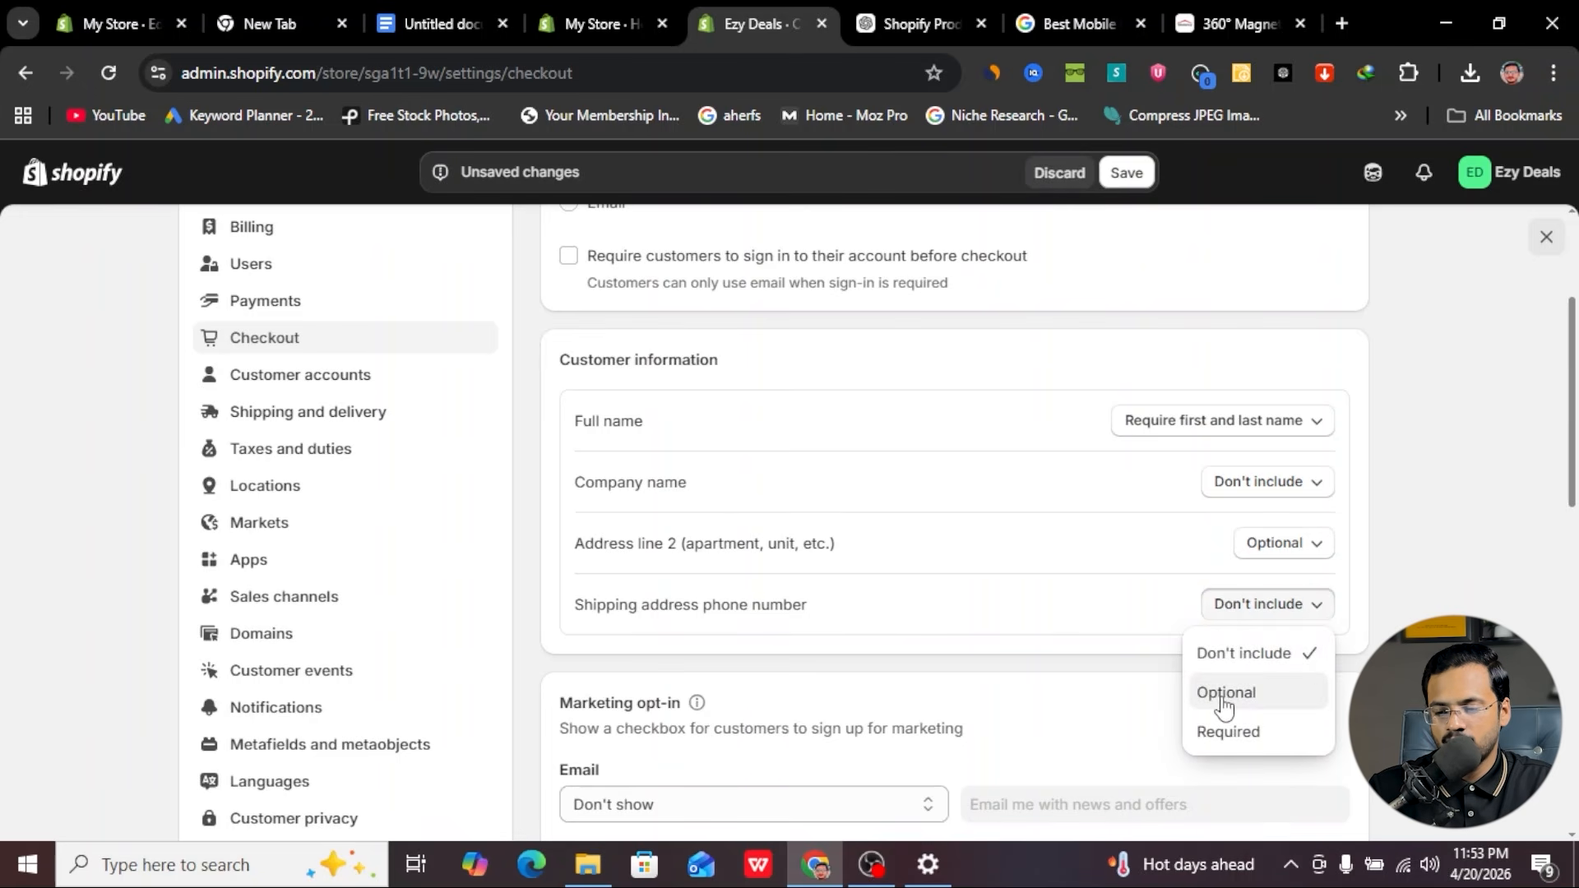
{"action": "left_click", "coordinate": [1230, 732]}
{"action": "scroll", "coordinate": [892, 572], "scroll_direction": "down", "scroll_amount": 3}
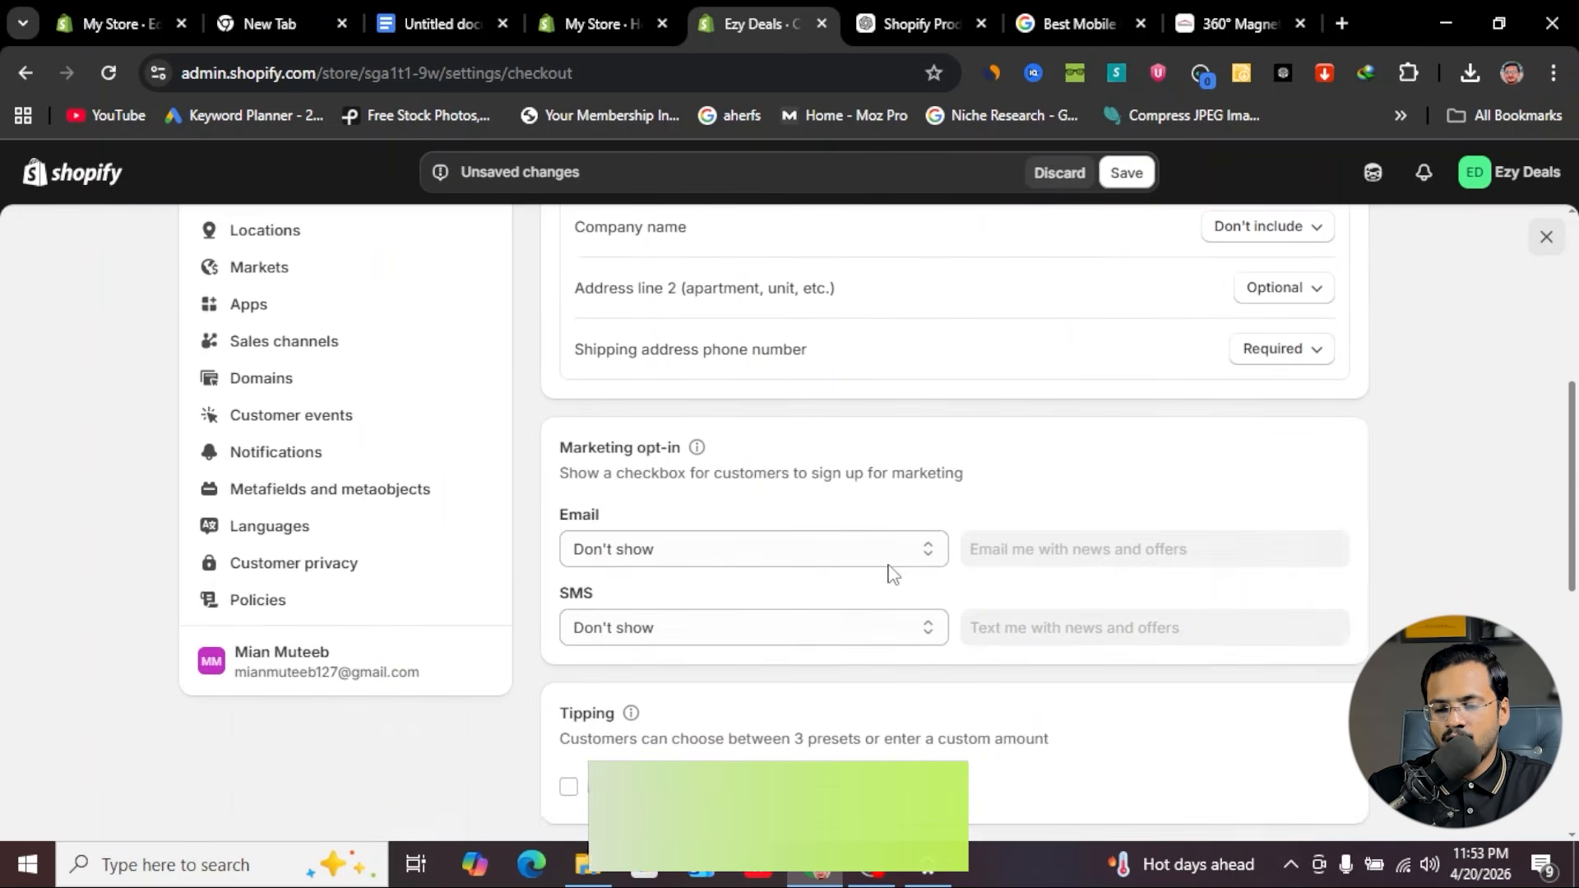
{"action": "scroll", "coordinate": [893, 575], "scroll_direction": "up", "scroll_amount": 3}
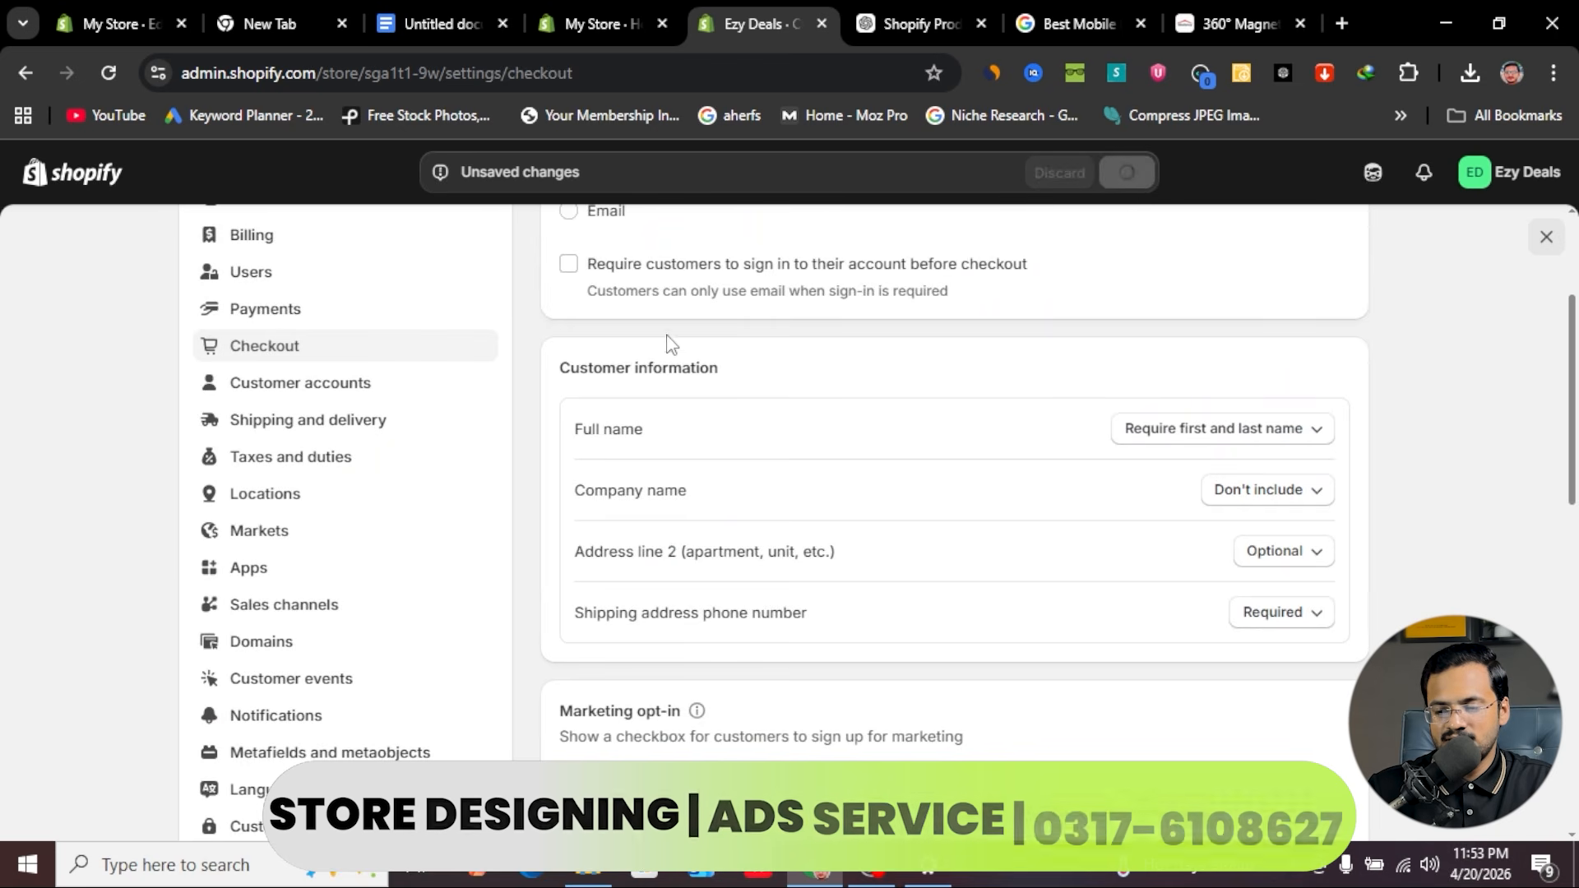
- In the taxes and duties settings, set Pakistan's base tax rate to 0% and save it
{"action": "left_click", "coordinate": [311, 424]}
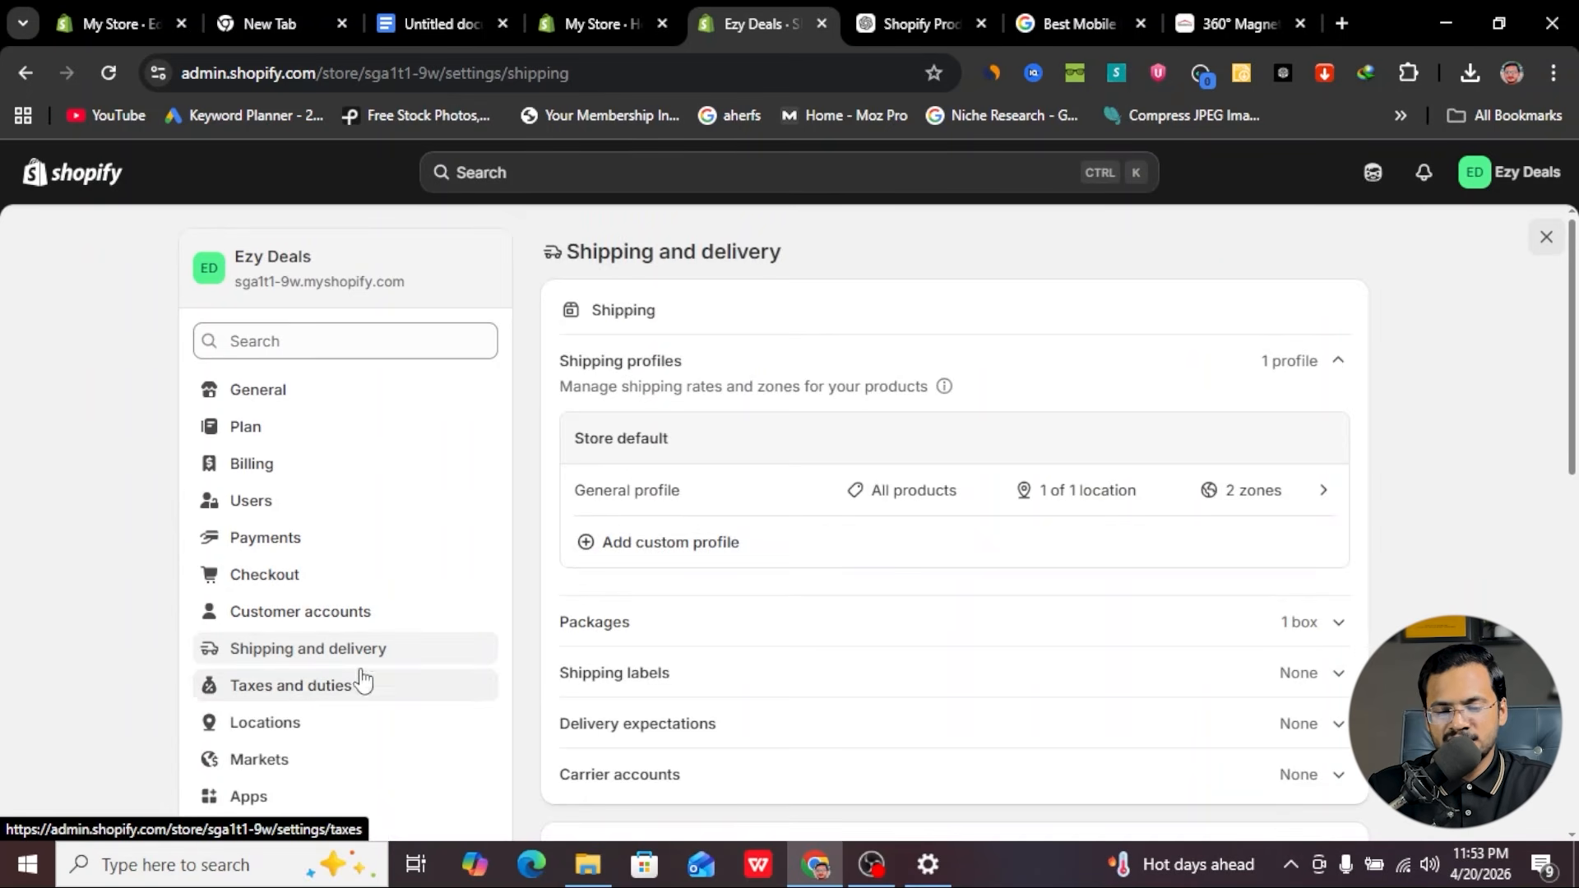
{"action": "left_click", "coordinate": [363, 683]}
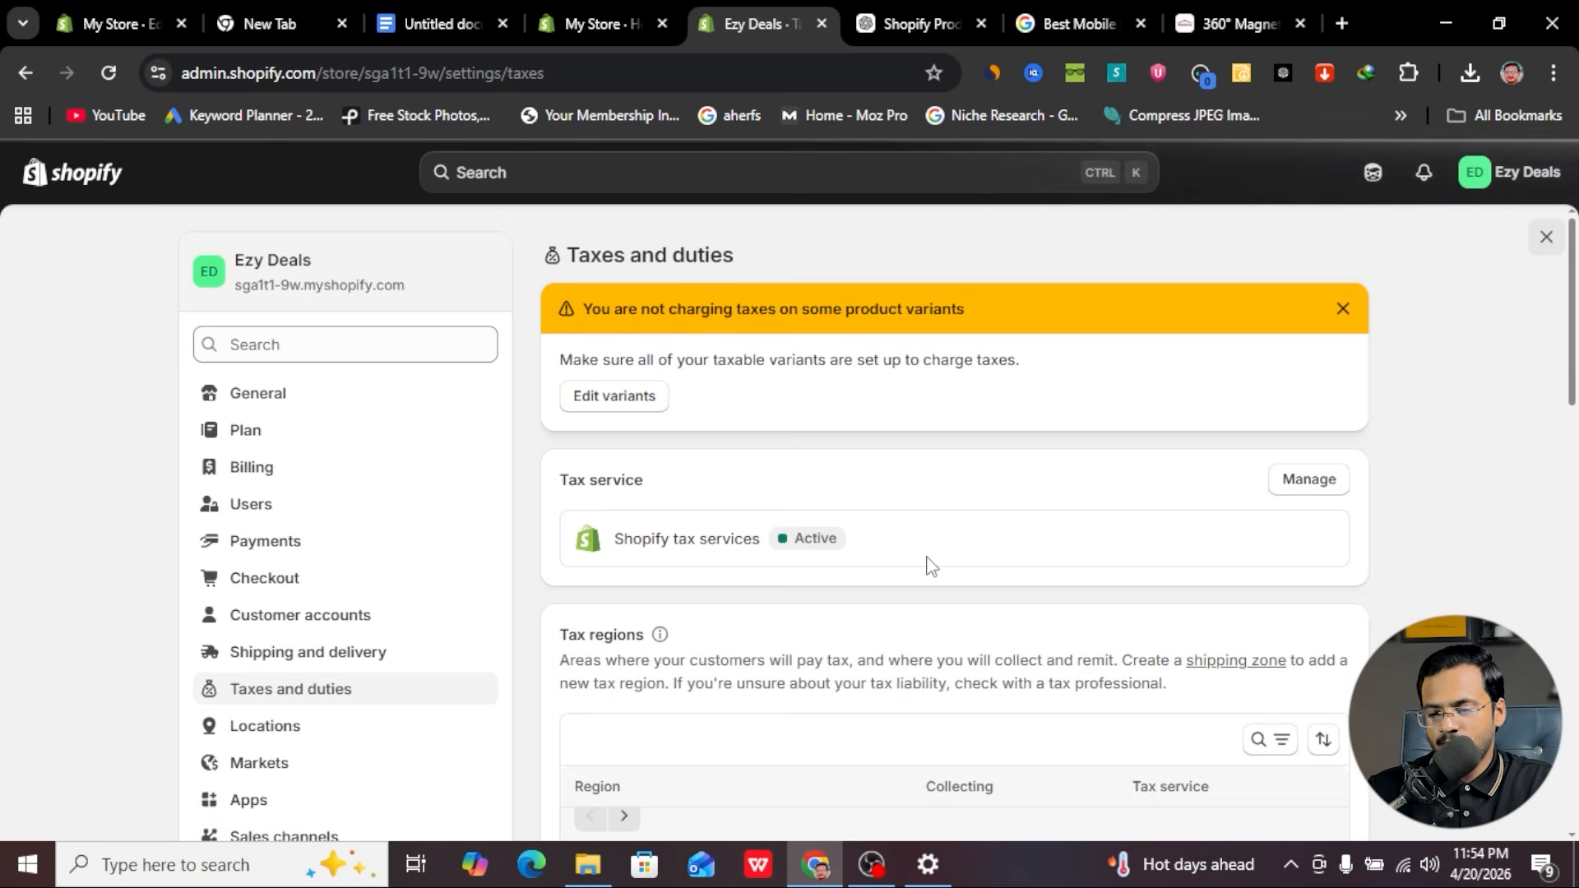
{"action": "scroll", "coordinate": [847, 543], "scroll_direction": "down", "scroll_amount": 3}
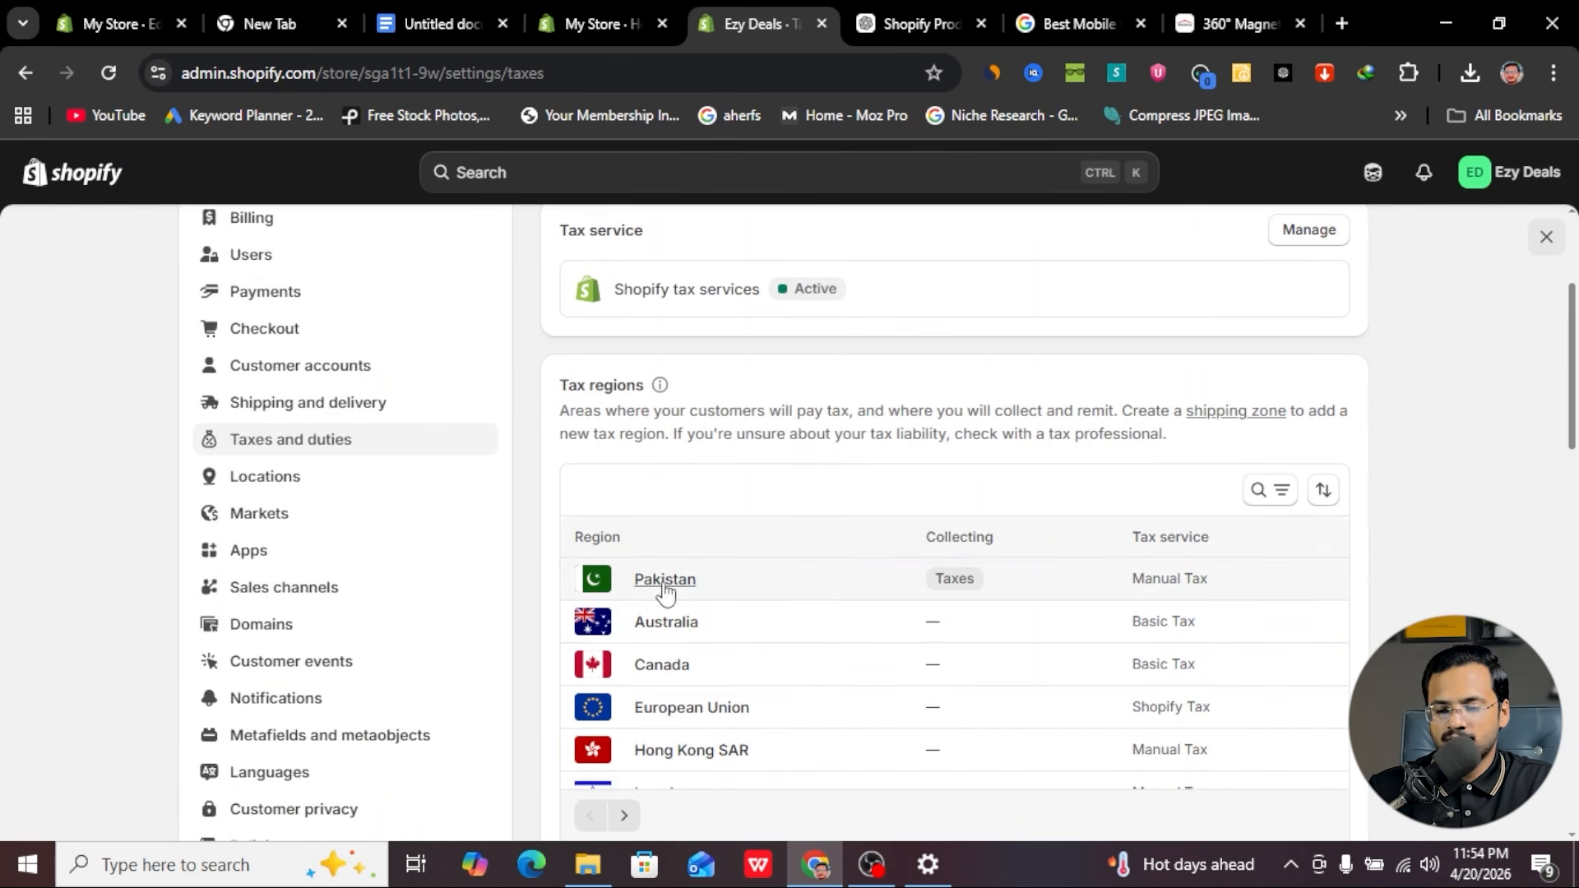
{"action": "left_click", "coordinate": [665, 581]}
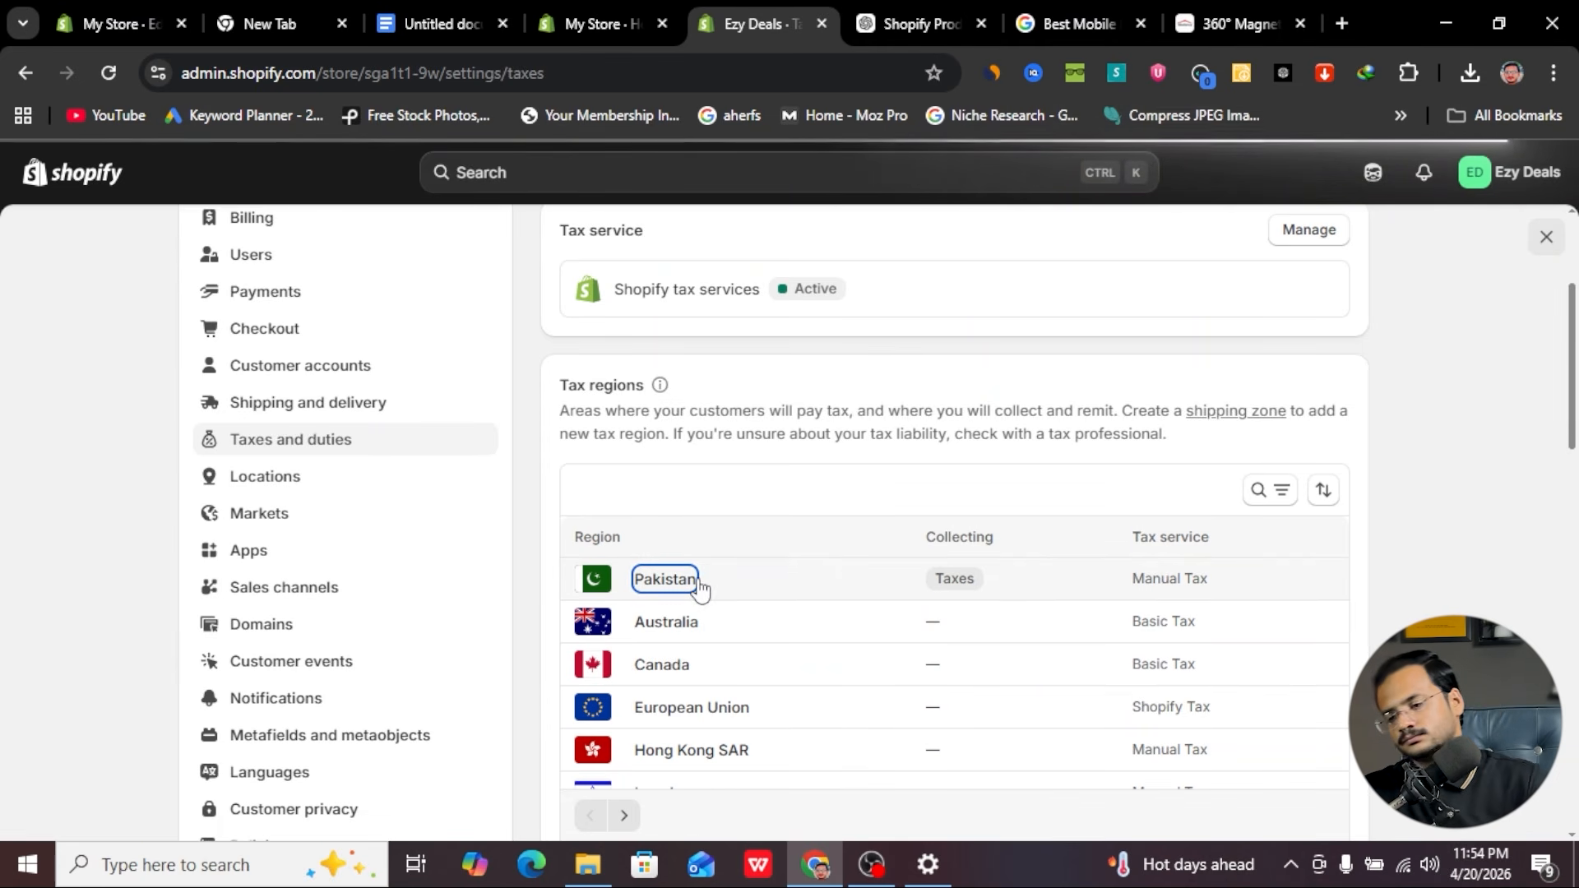
{"action": "left_click", "coordinate": [666, 580]}
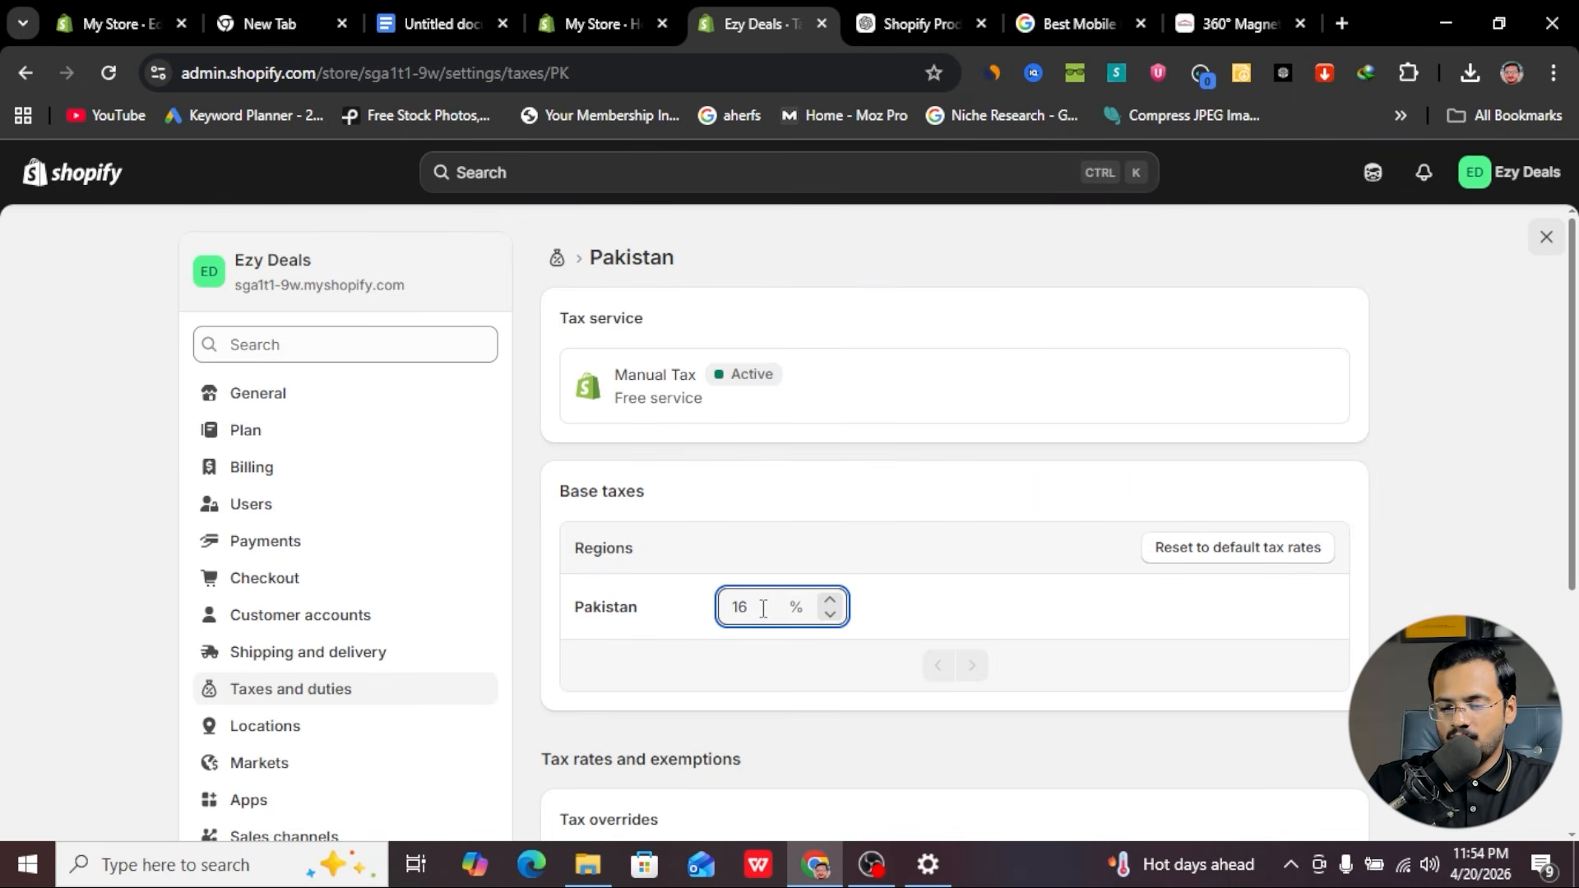
{"action": "type", "text": "0"}
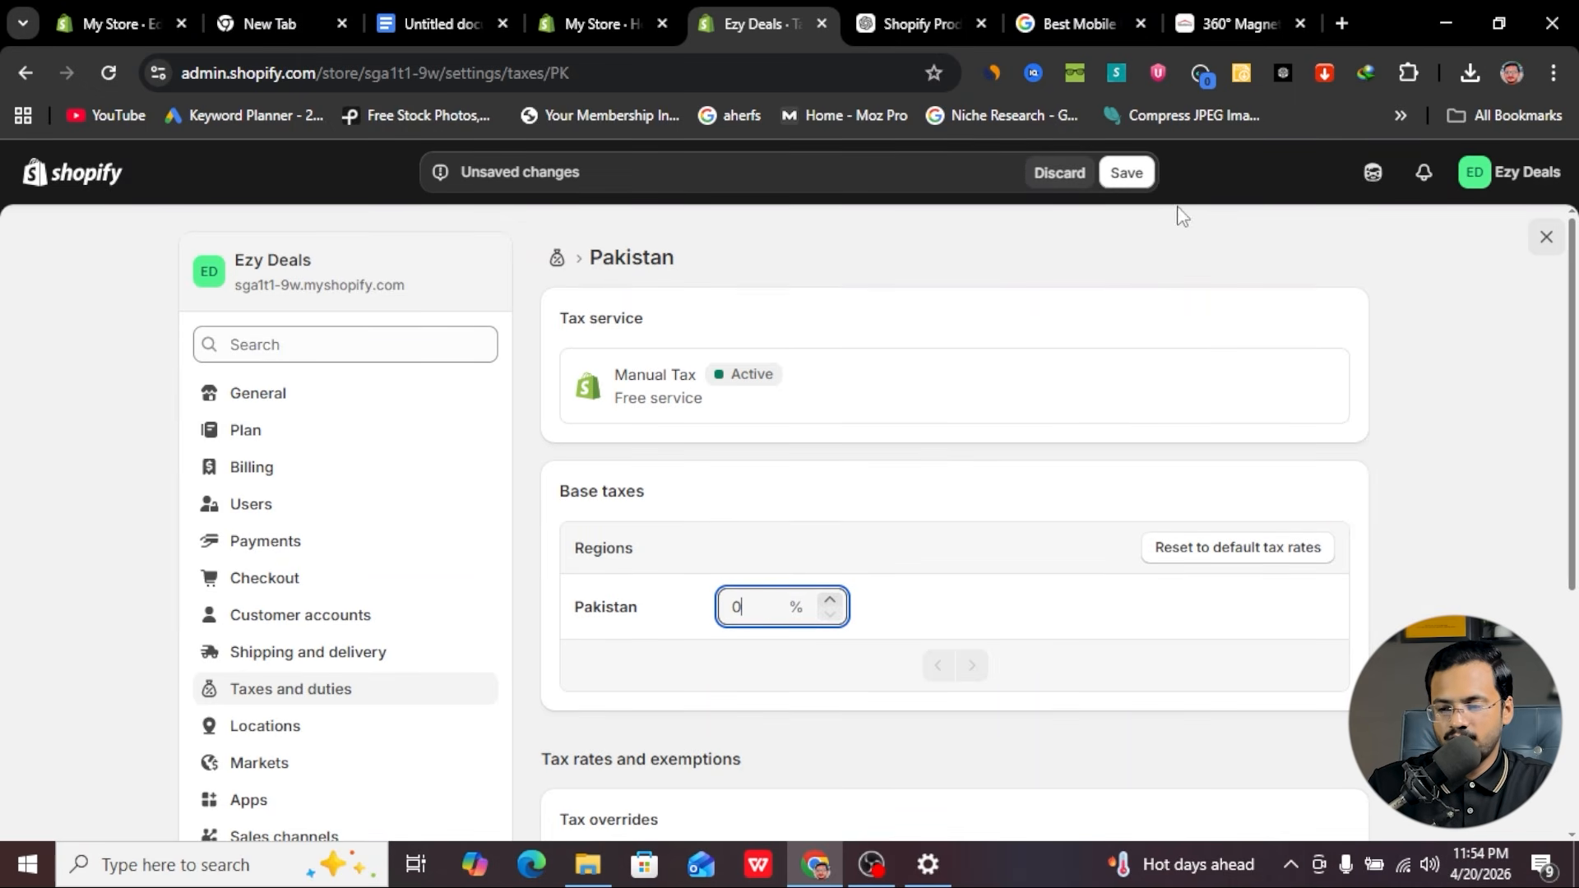
{"action": "left_click", "coordinate": [1126, 174]}
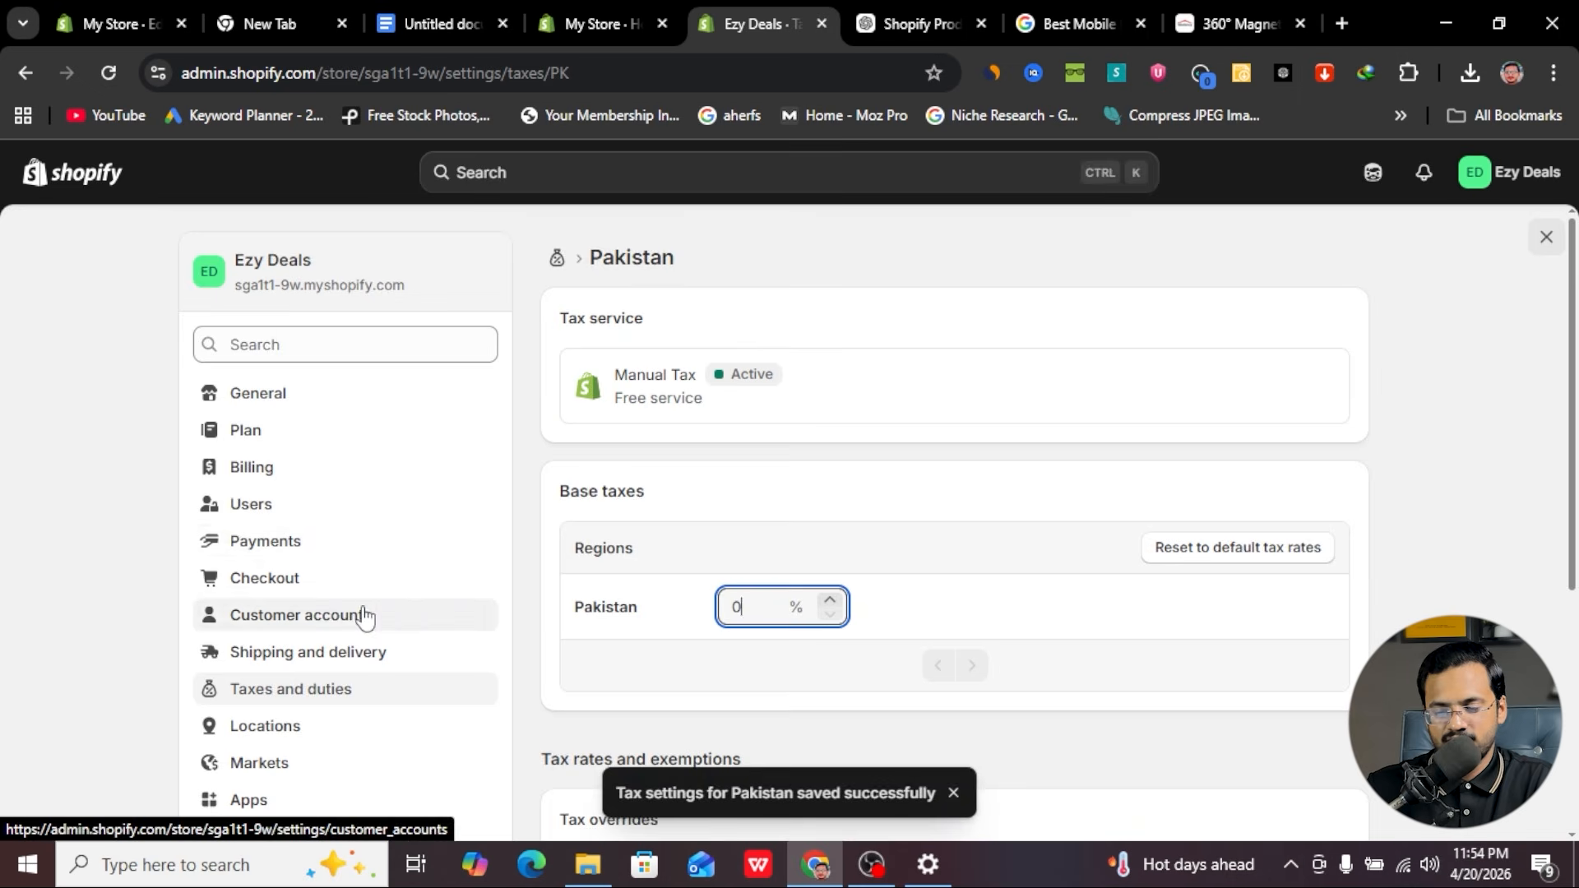
- Examine the store's markets, the new market form and the regions offered for its conditions, and discard the new market
{"action": "scroll", "coordinate": [362, 616], "scroll_direction": "down", "scroll_amount": 3}
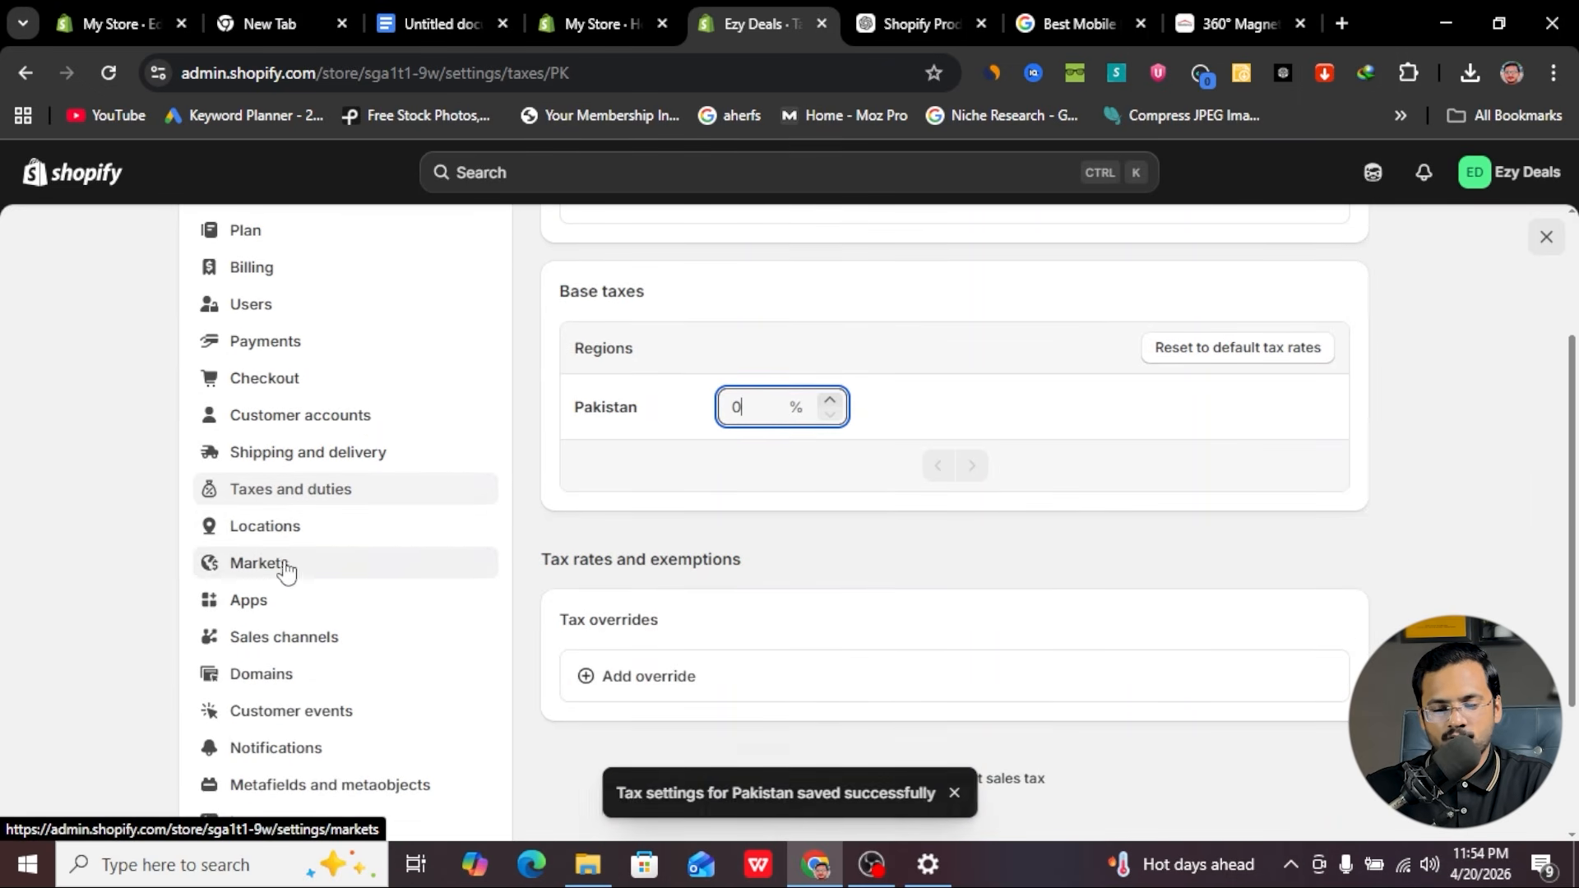
{"action": "left_click", "coordinate": [281, 565]}
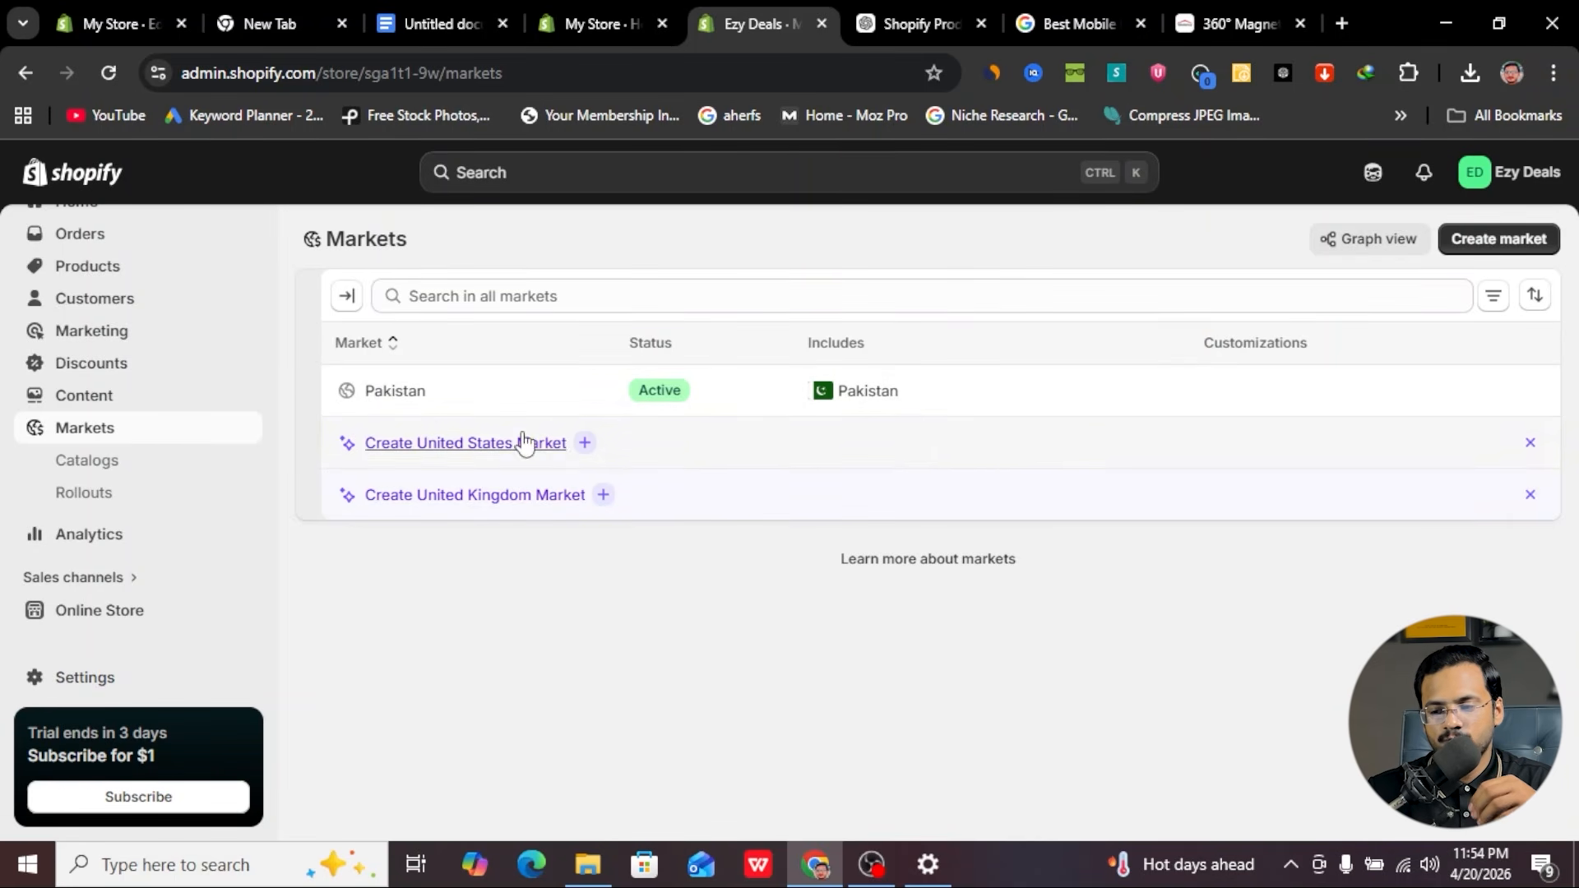
{"action": "left_click", "coordinate": [1532, 241]}
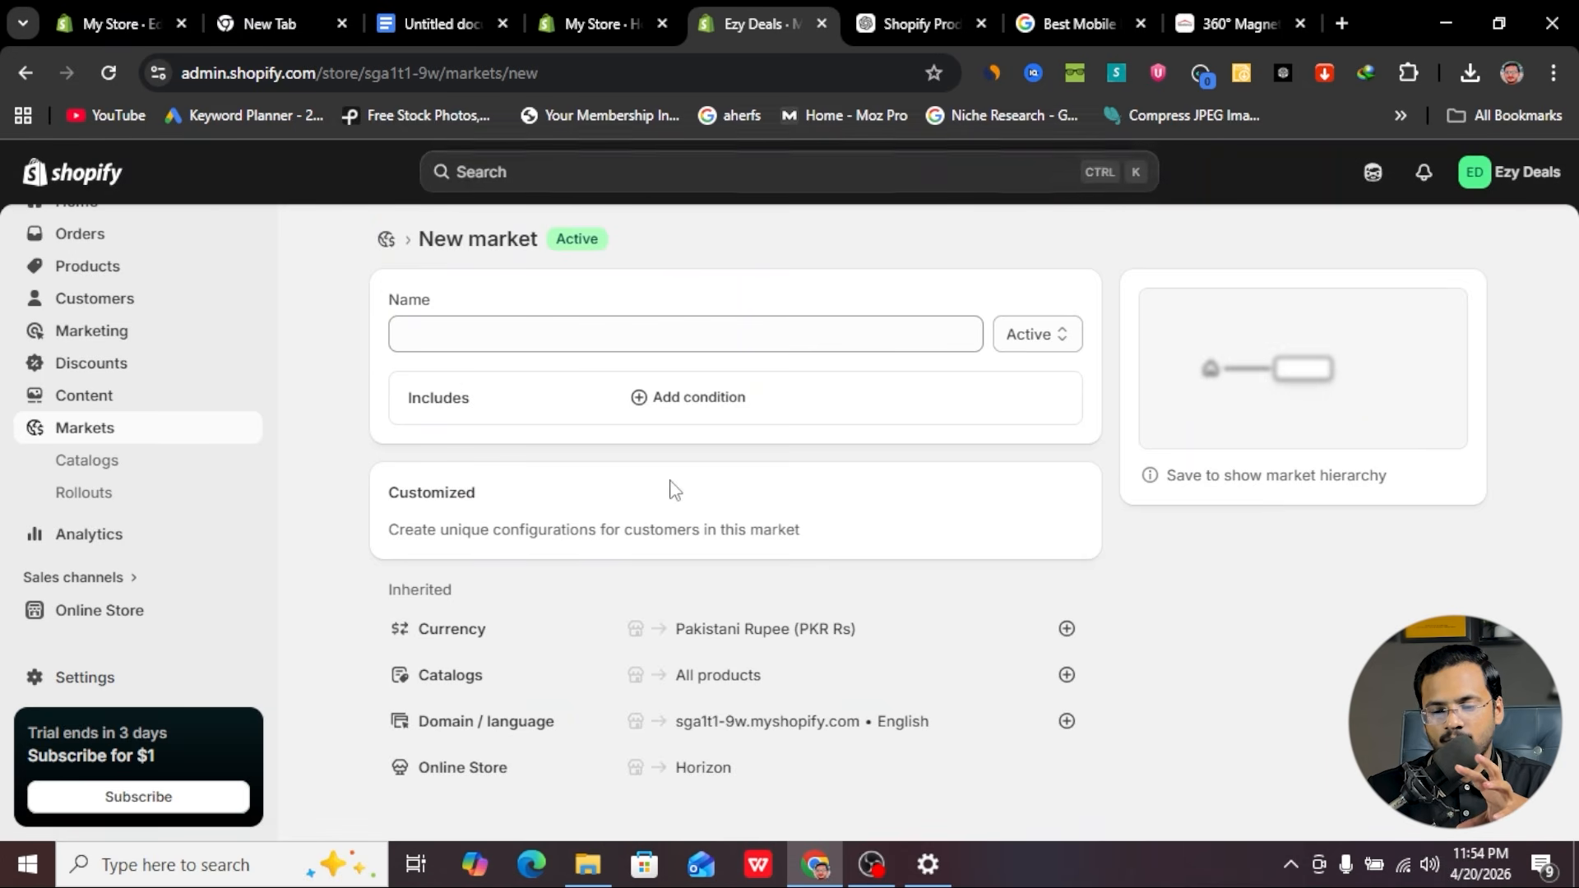
{"action": "left_click", "coordinate": [618, 342]}
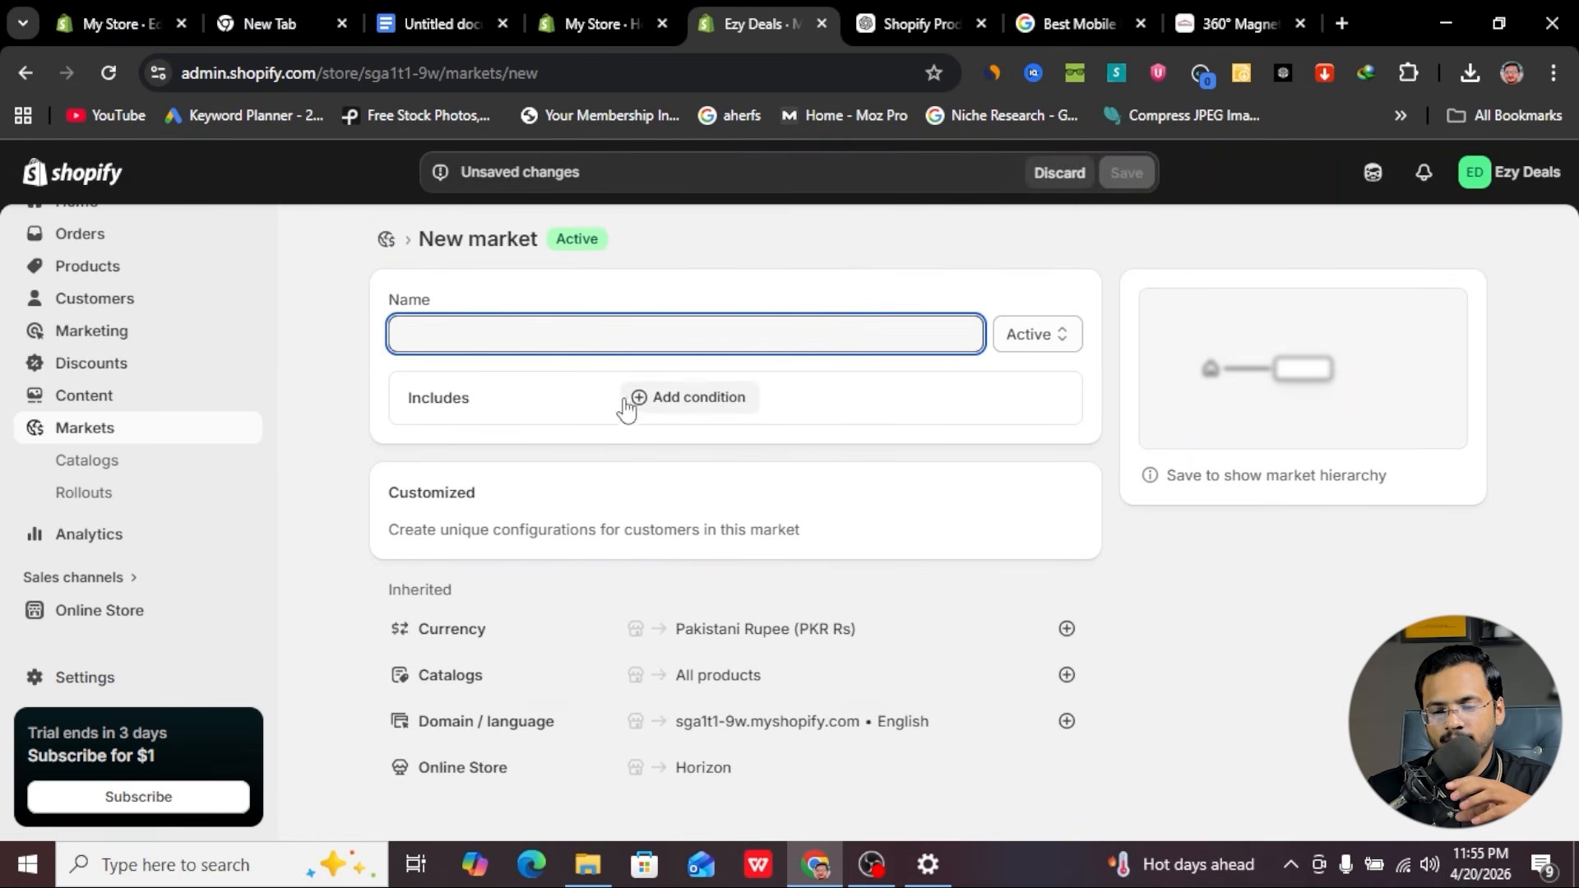
{"action": "left_click", "coordinate": [702, 401]}
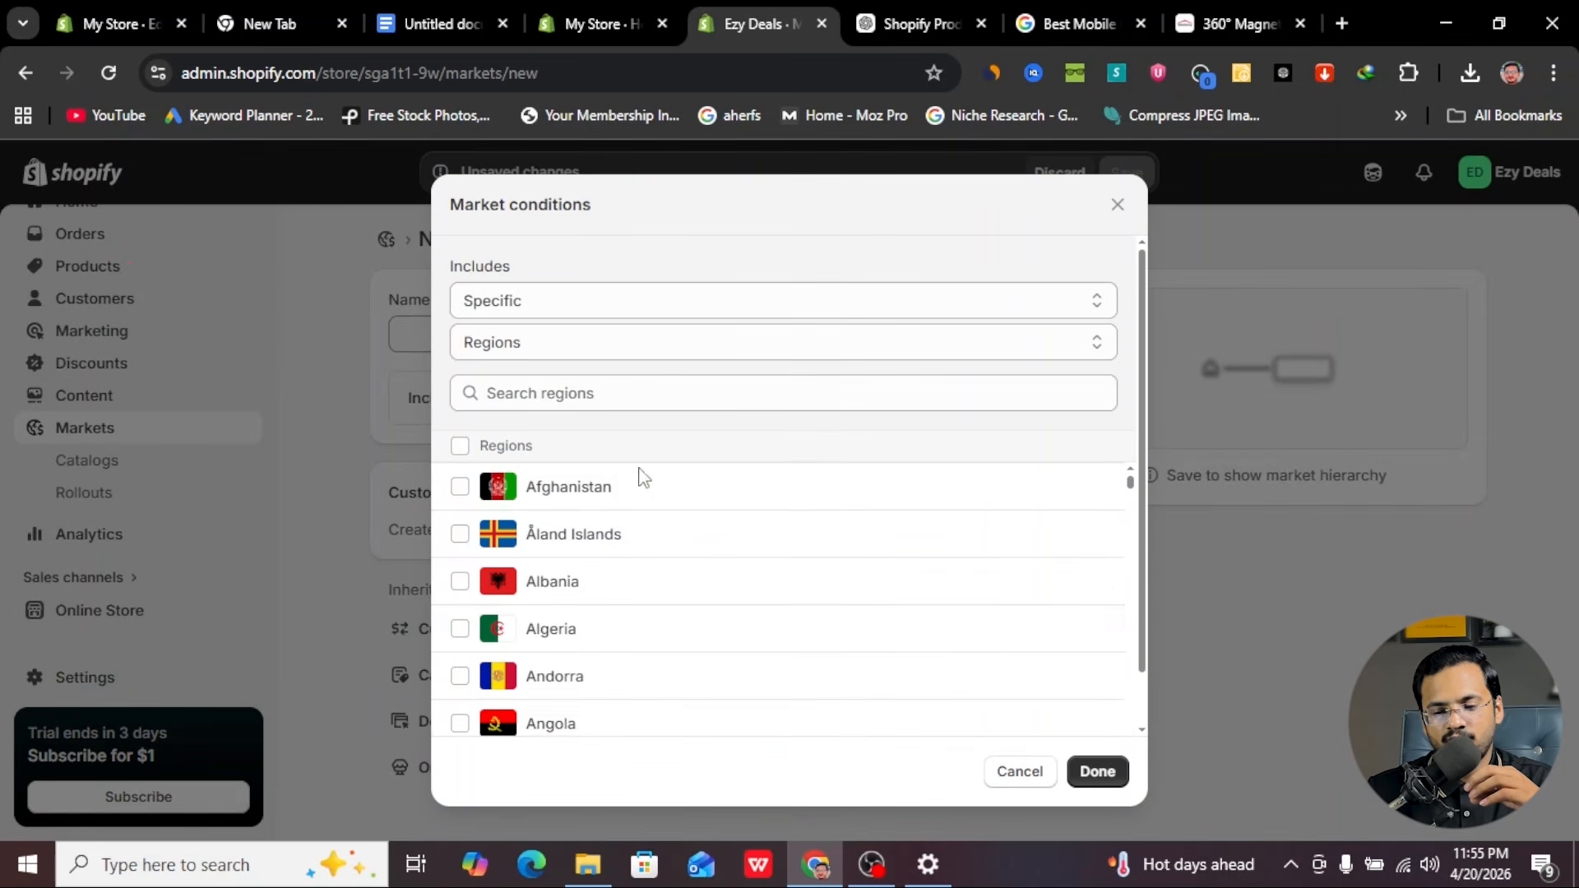
{"action": "left_click", "coordinate": [1018, 774]}
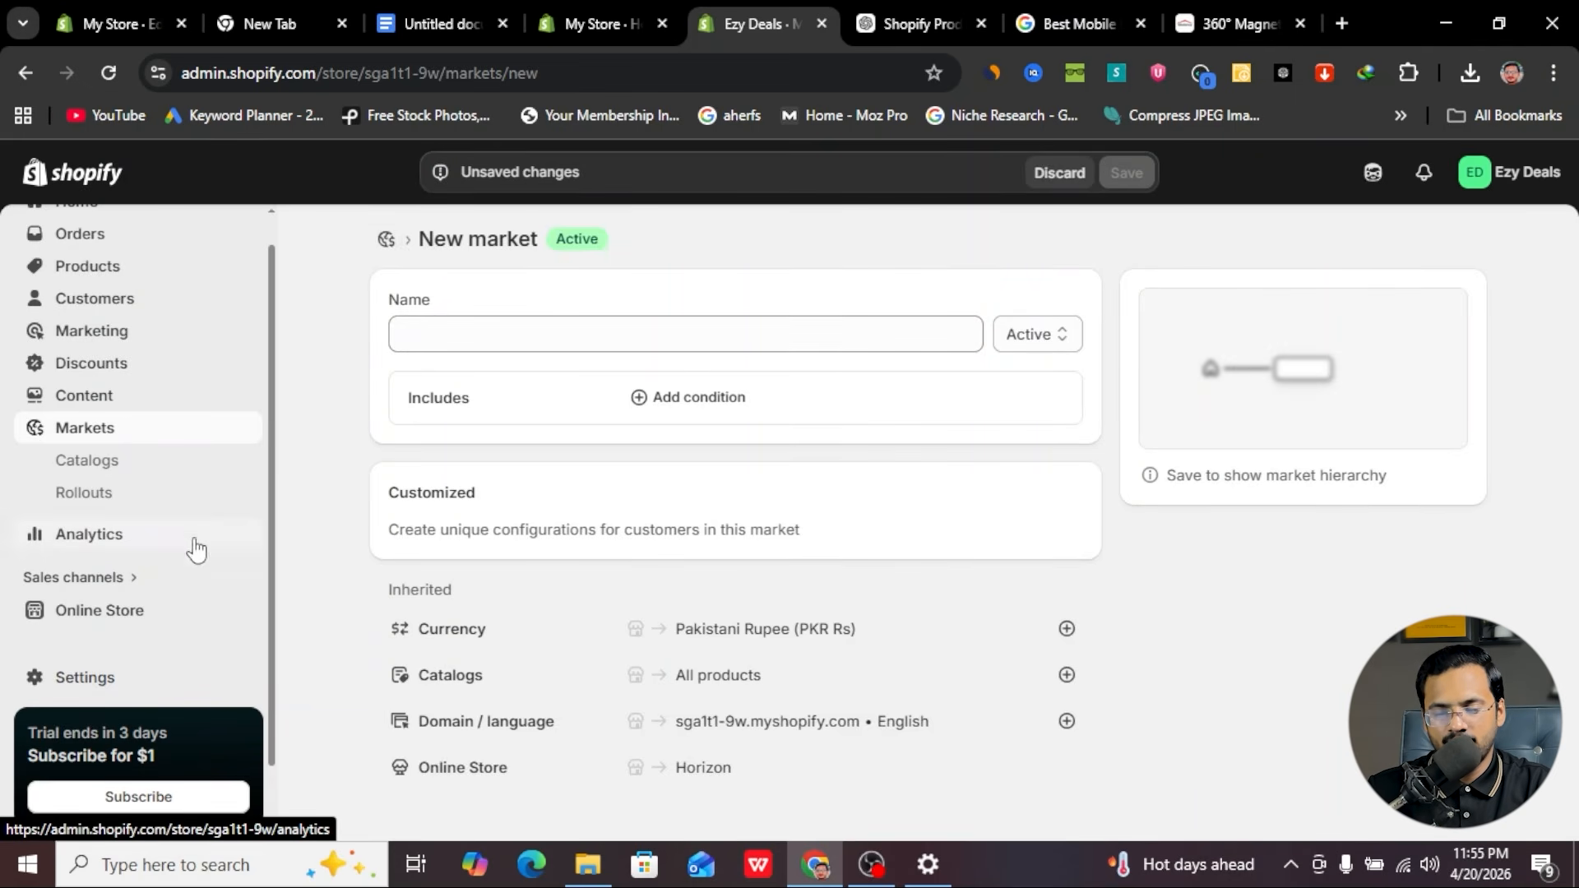
{"action": "scroll", "coordinate": [123, 604], "scroll_direction": "down", "scroll_amount": 1}
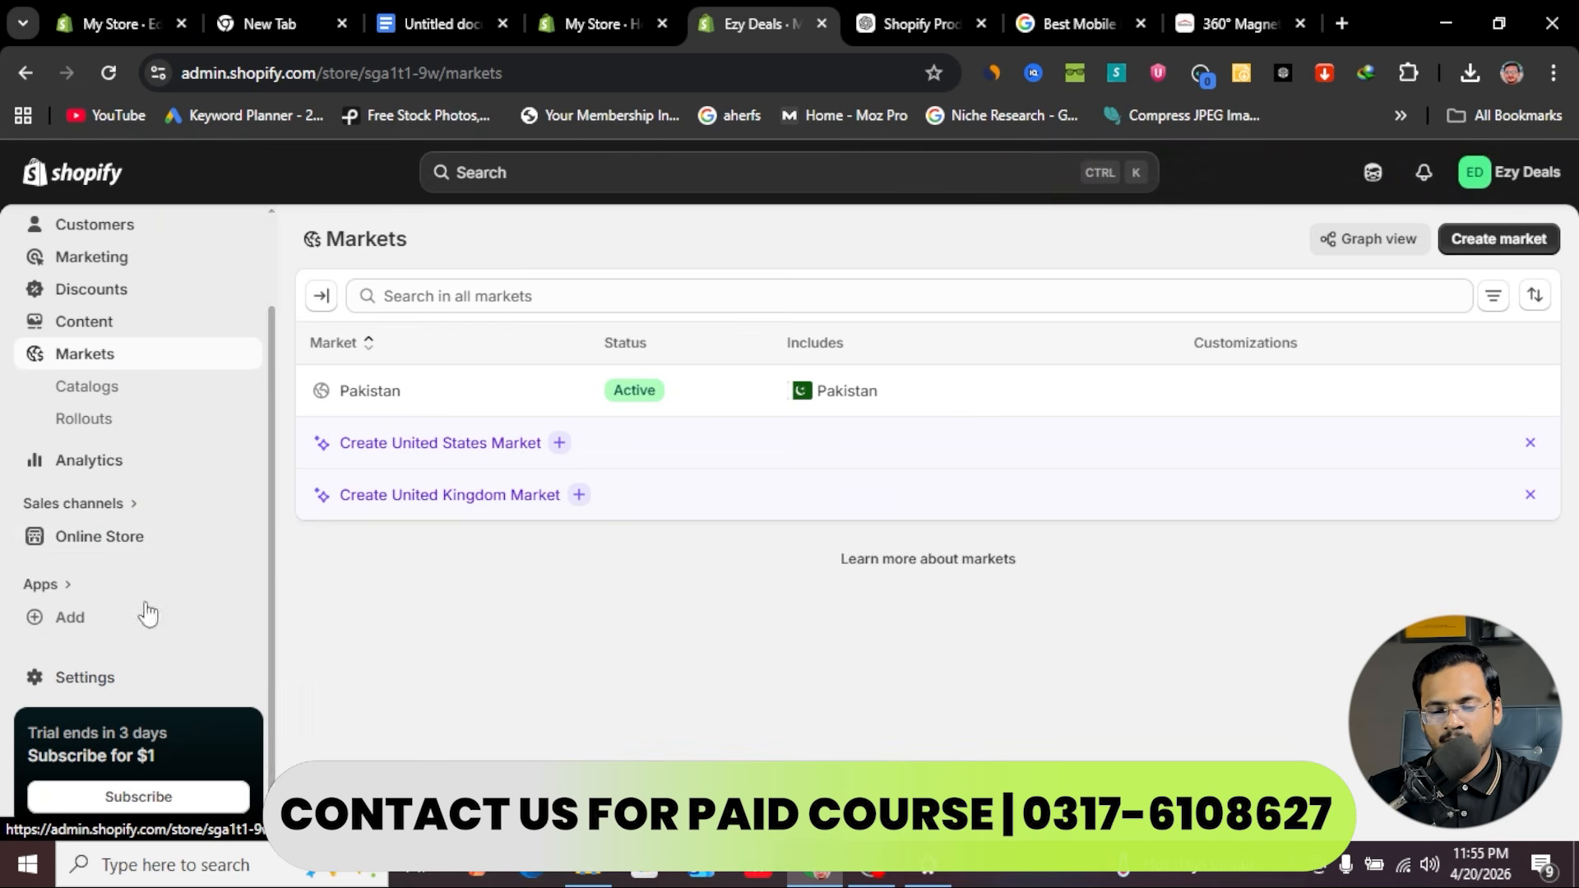
- In the Policies settings, fill the return and refund policy with the template text and publish it
{"action": "left_click", "coordinate": [106, 685]}
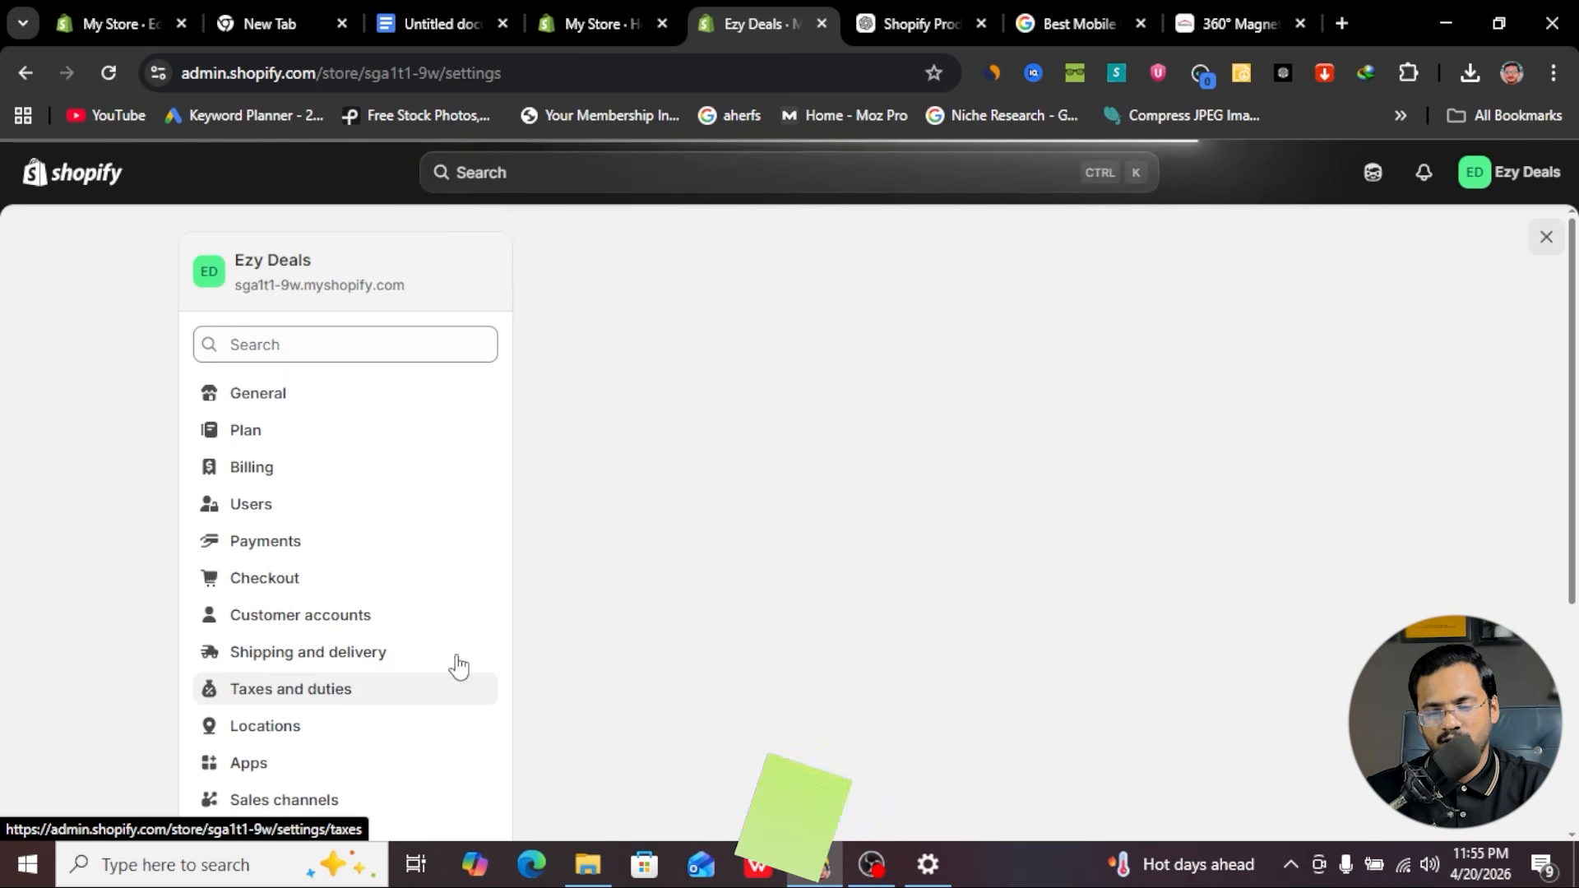
{"action": "scroll", "coordinate": [412, 659], "scroll_direction": "down", "scroll_amount": 4}
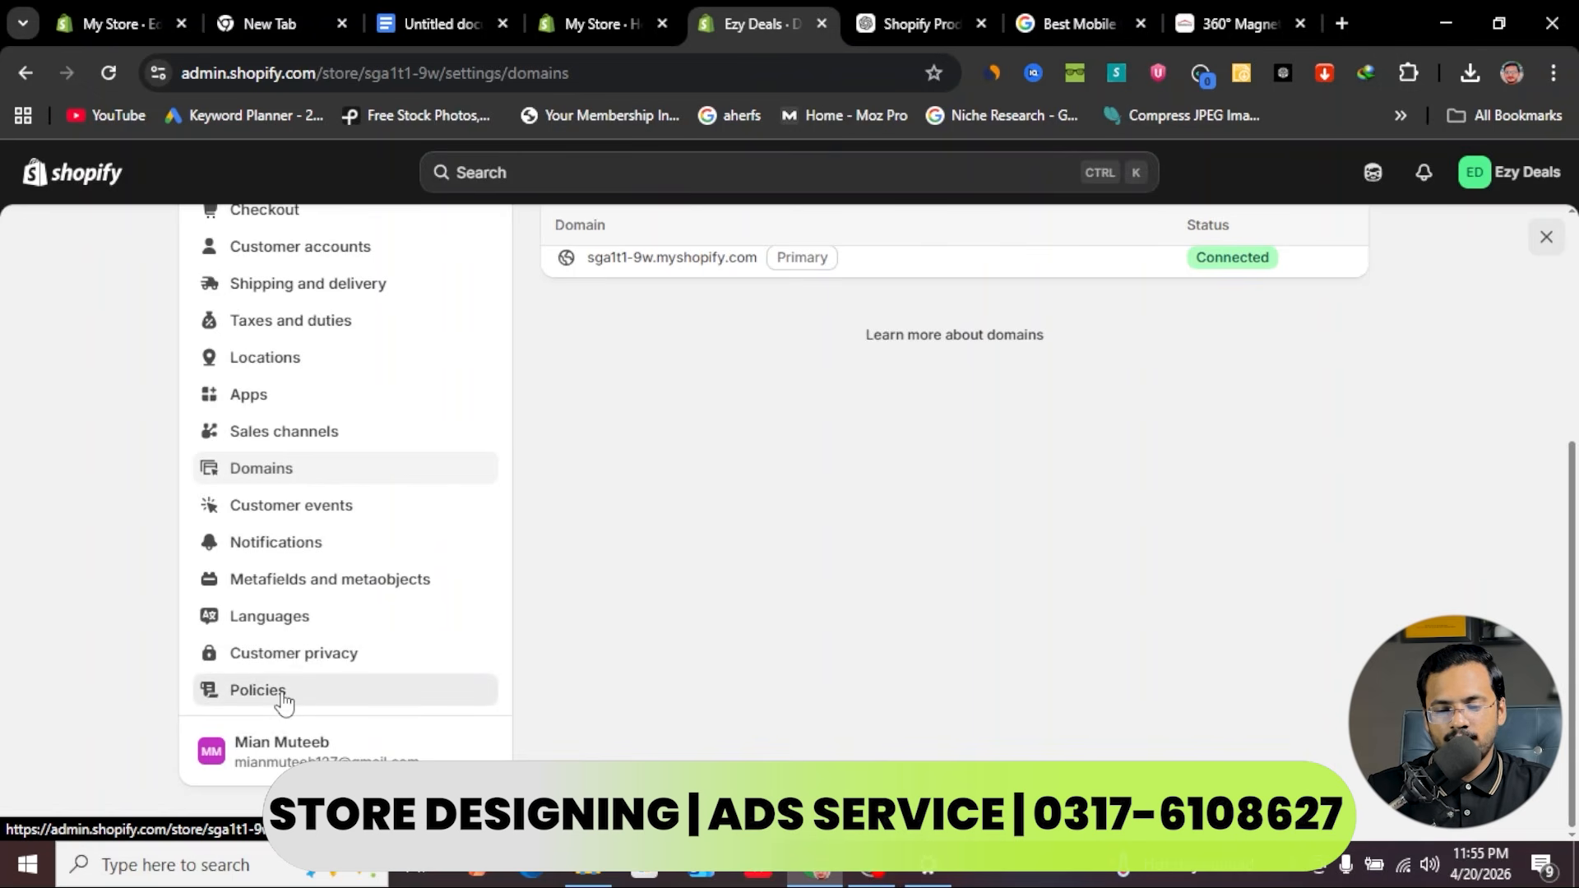
{"action": "left_click", "coordinate": [282, 698]}
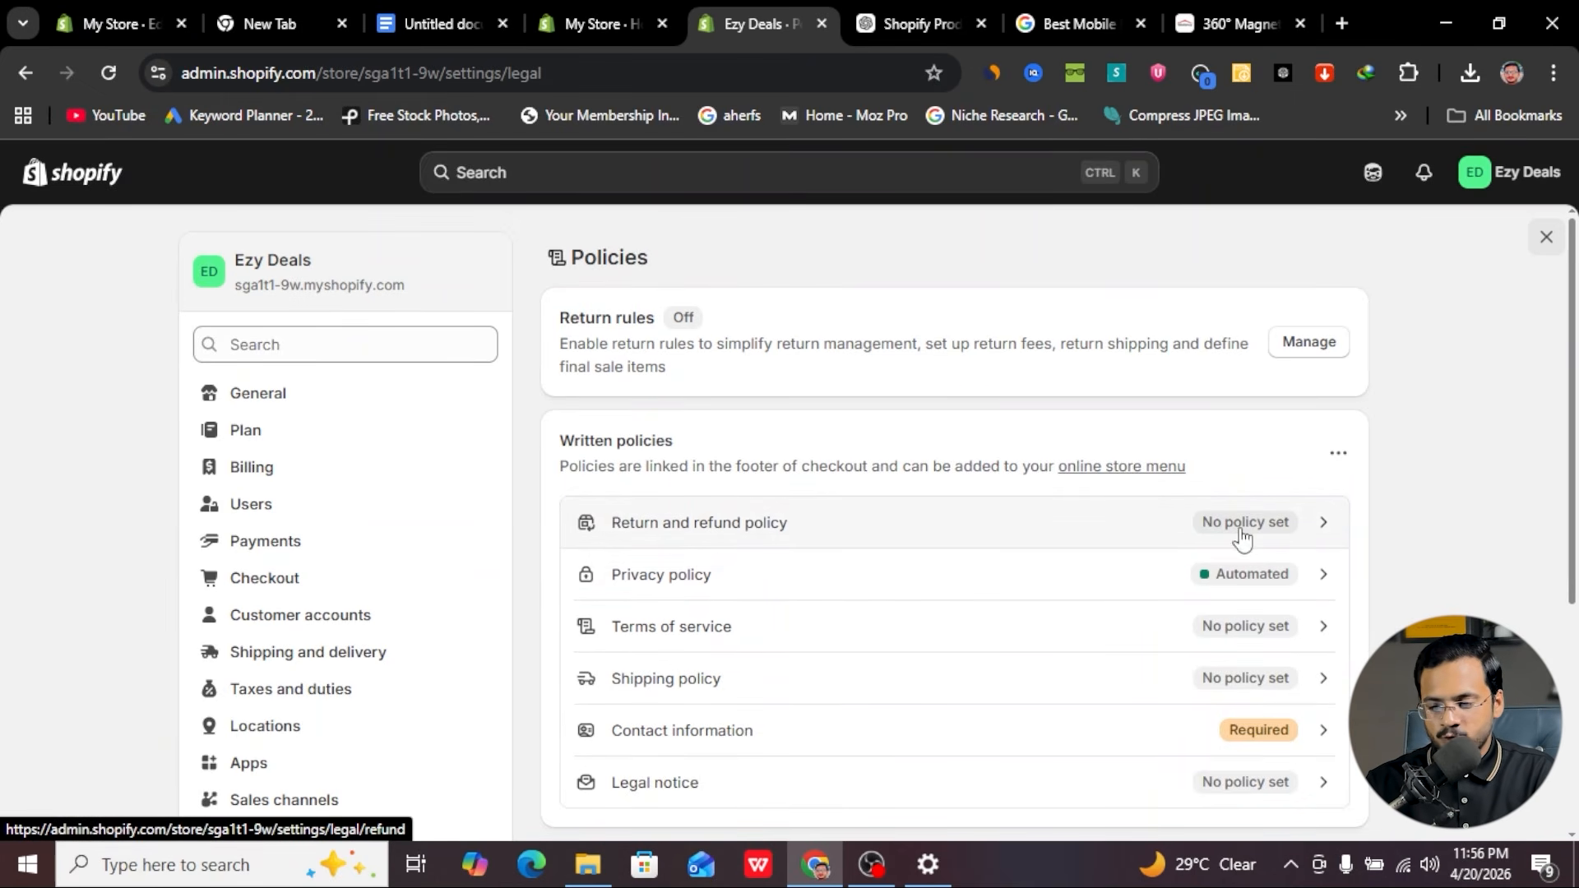
{"action": "left_click", "coordinate": [1078, 540]}
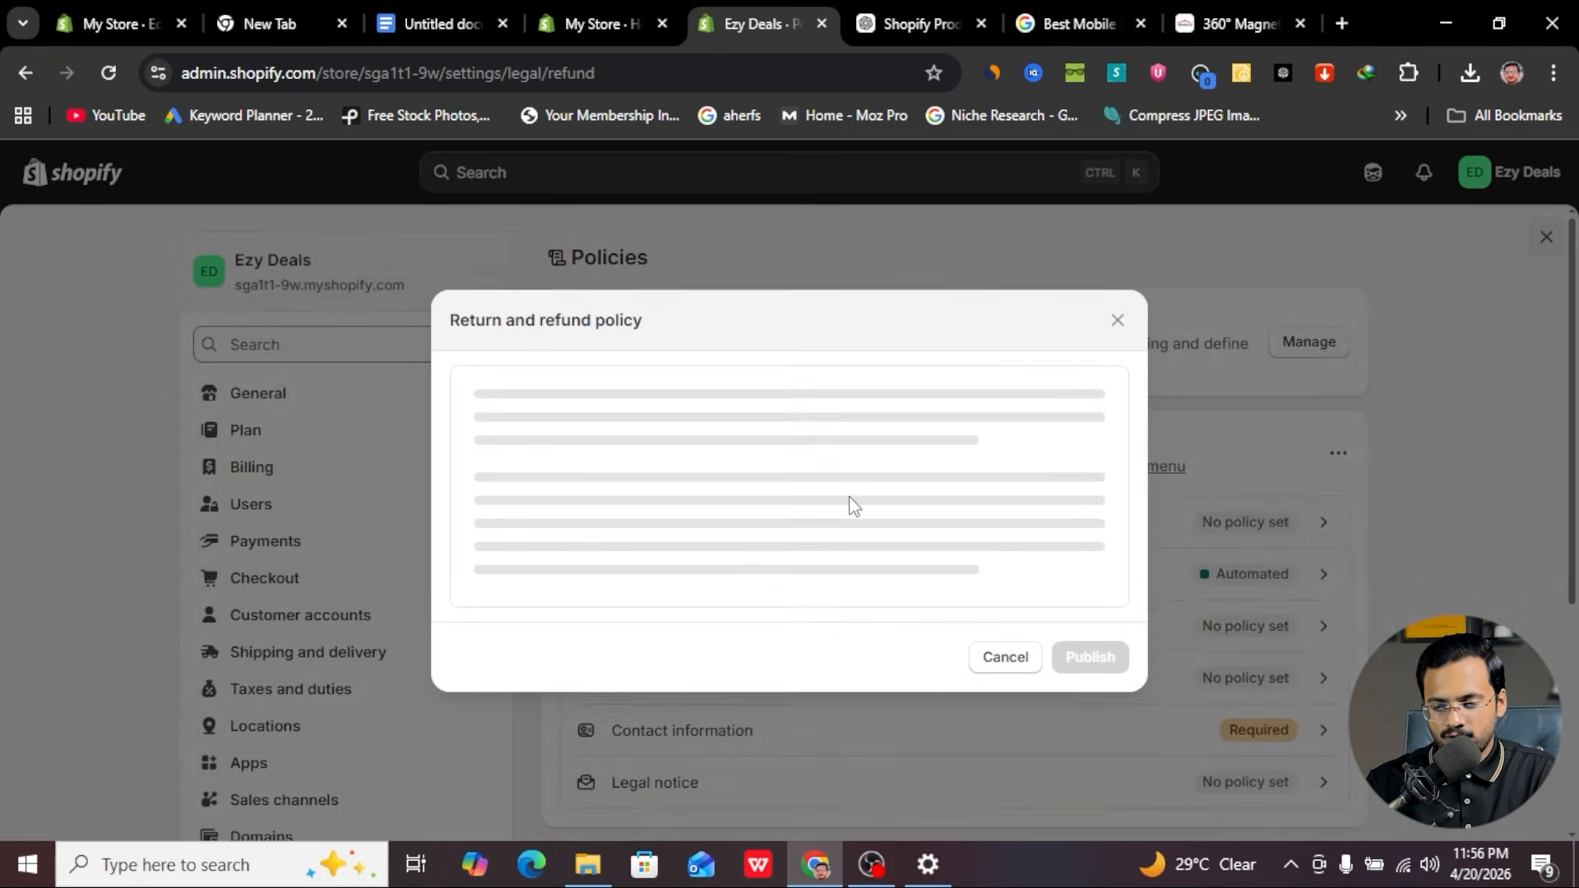
{"action": "left_click", "coordinate": [1072, 371]}
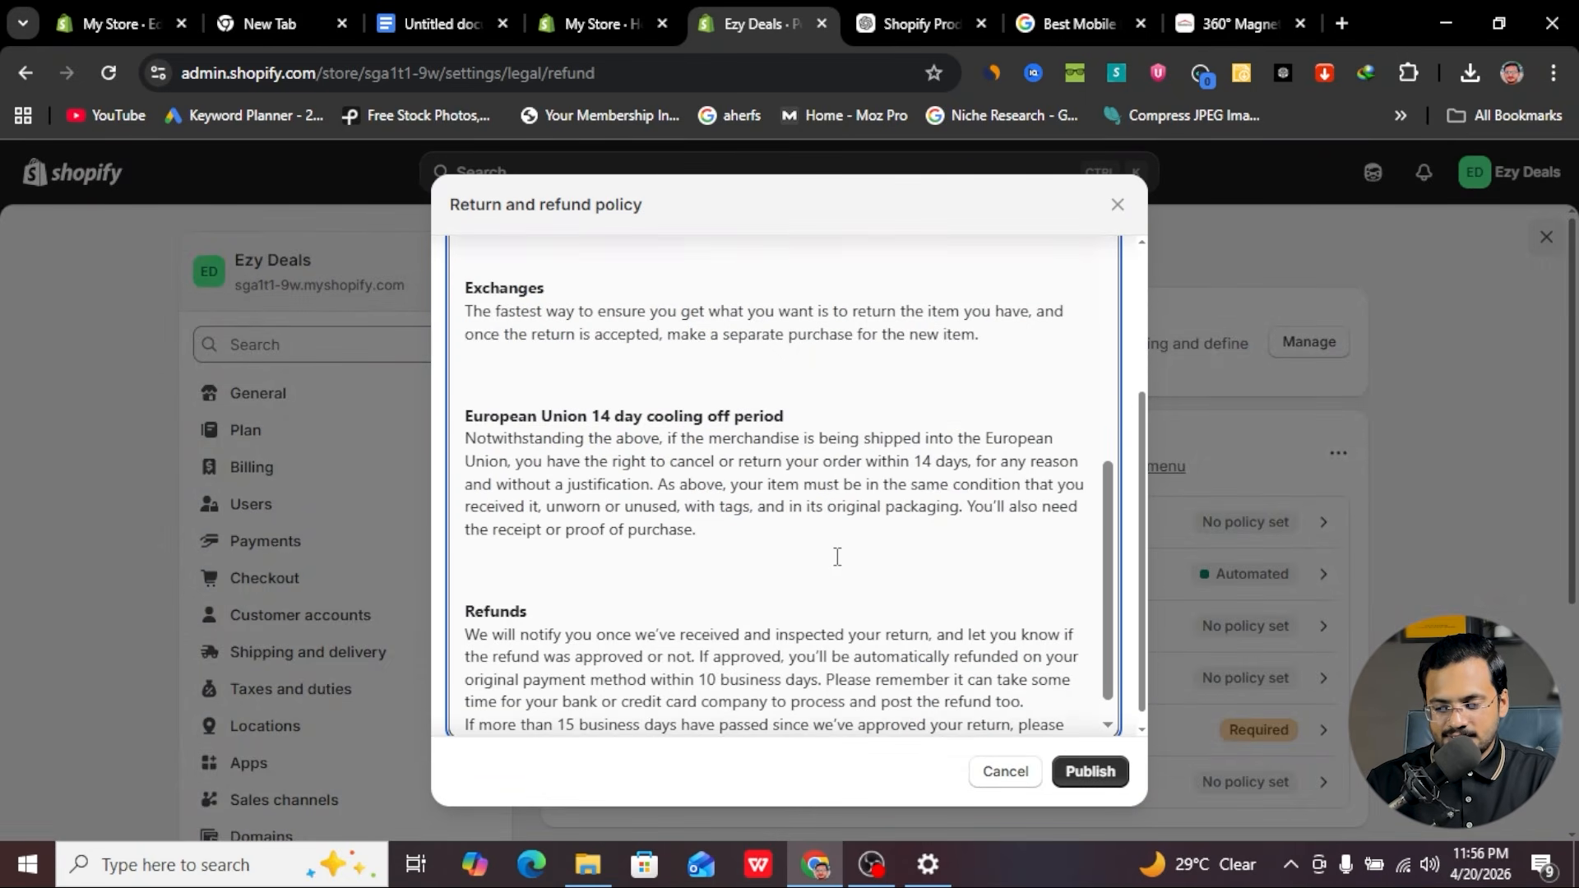
{"action": "scroll", "coordinate": [796, 592], "scroll_direction": "down", "scroll_amount": 1}
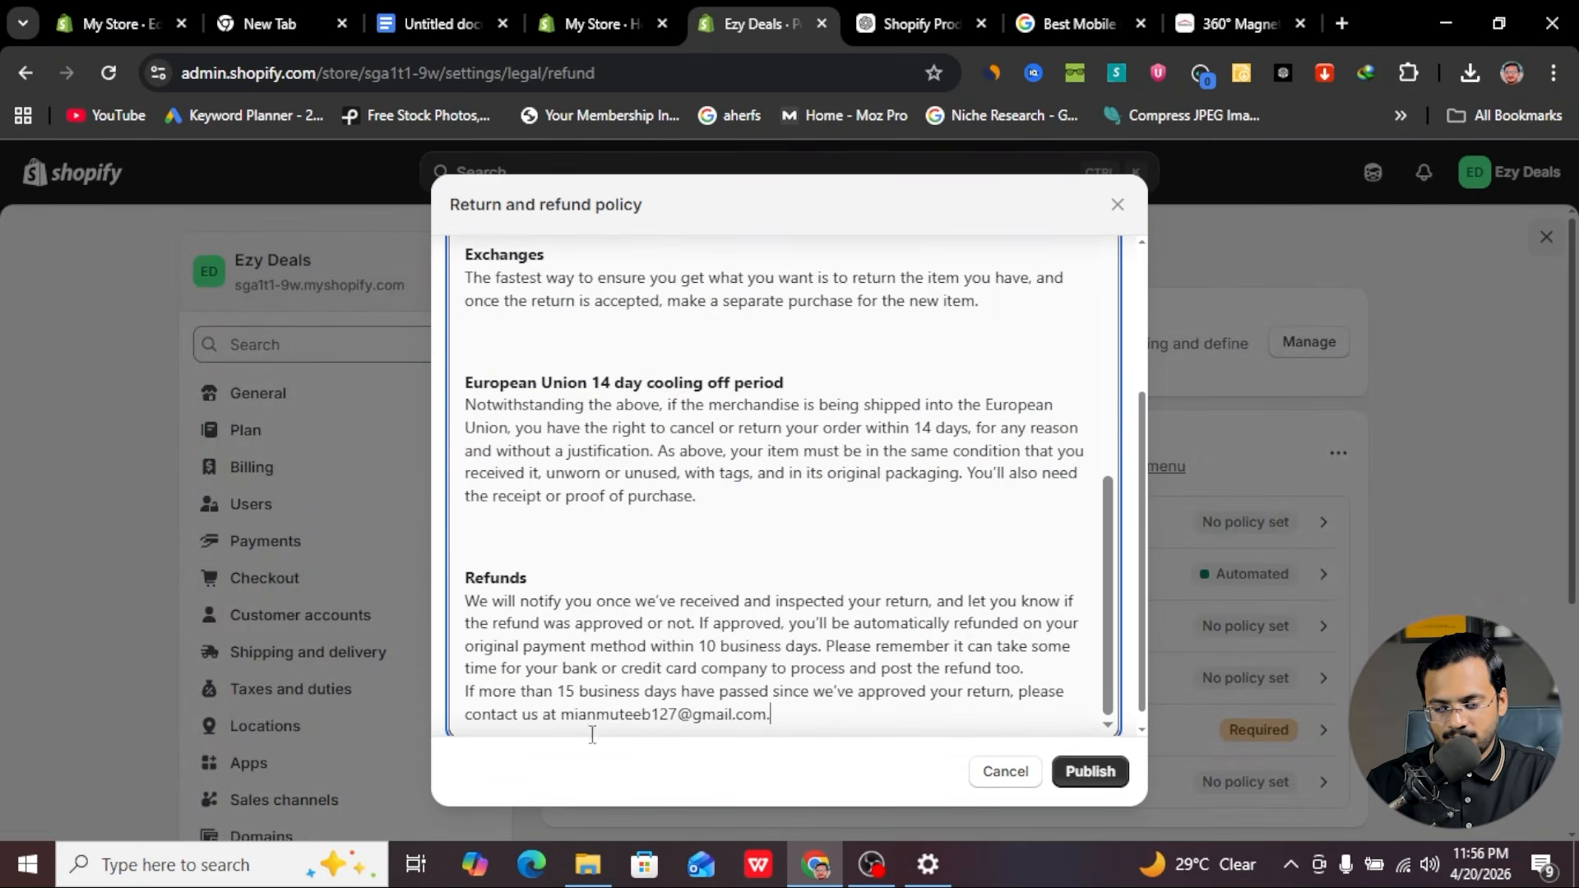
{"action": "left_click", "coordinate": [1092, 770]}
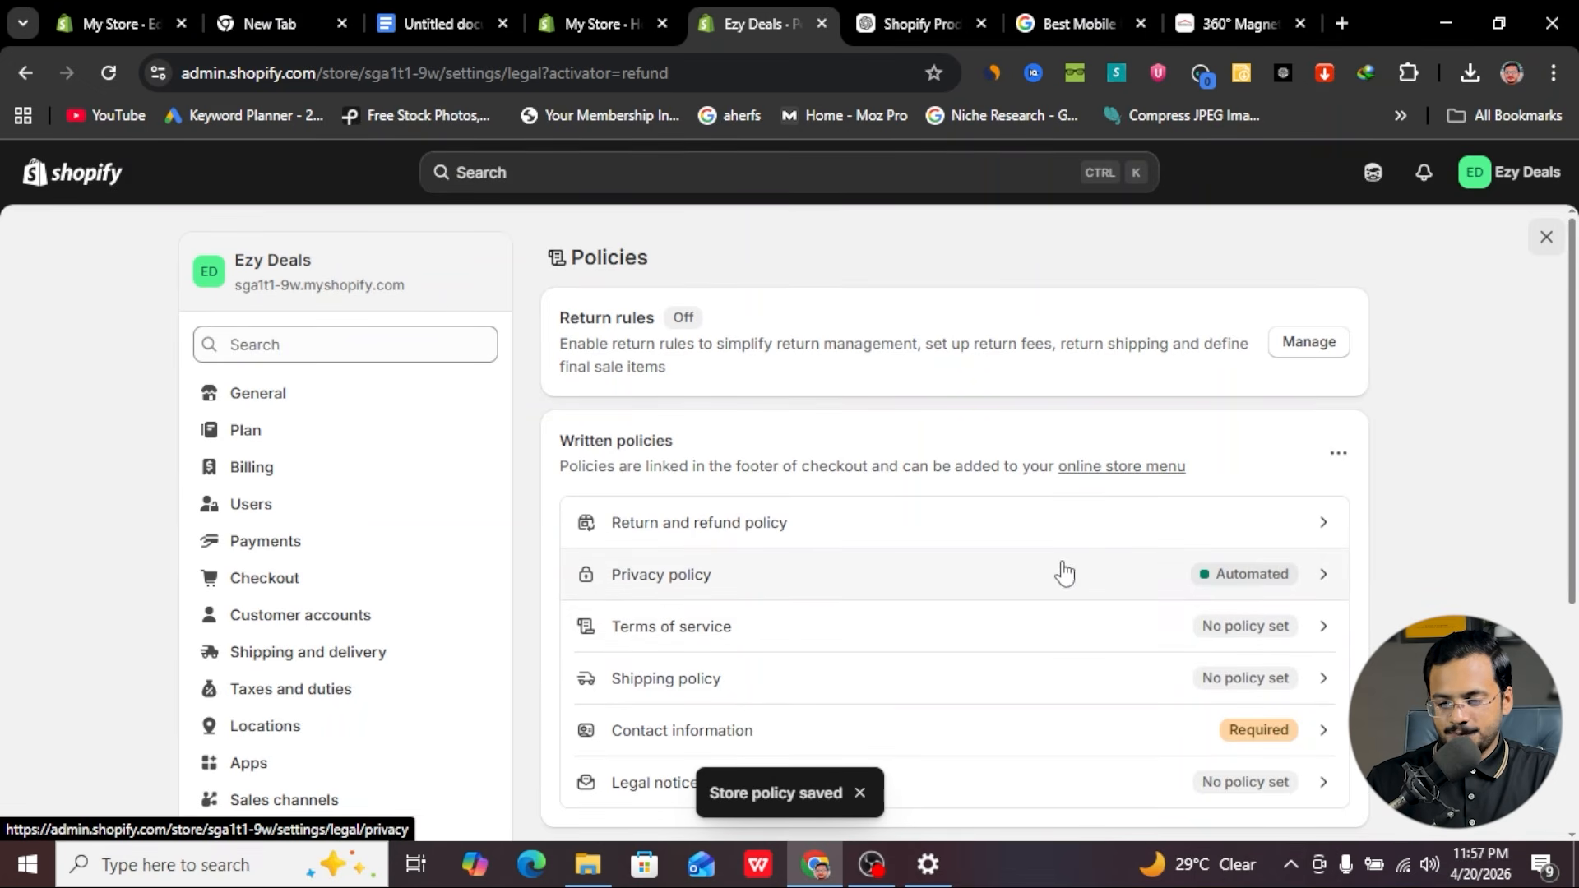
- Remove the trading name, business address, phone, registration and VAT number placeholders from the terms of service template and publish it
{"action": "left_click", "coordinate": [1220, 627]}
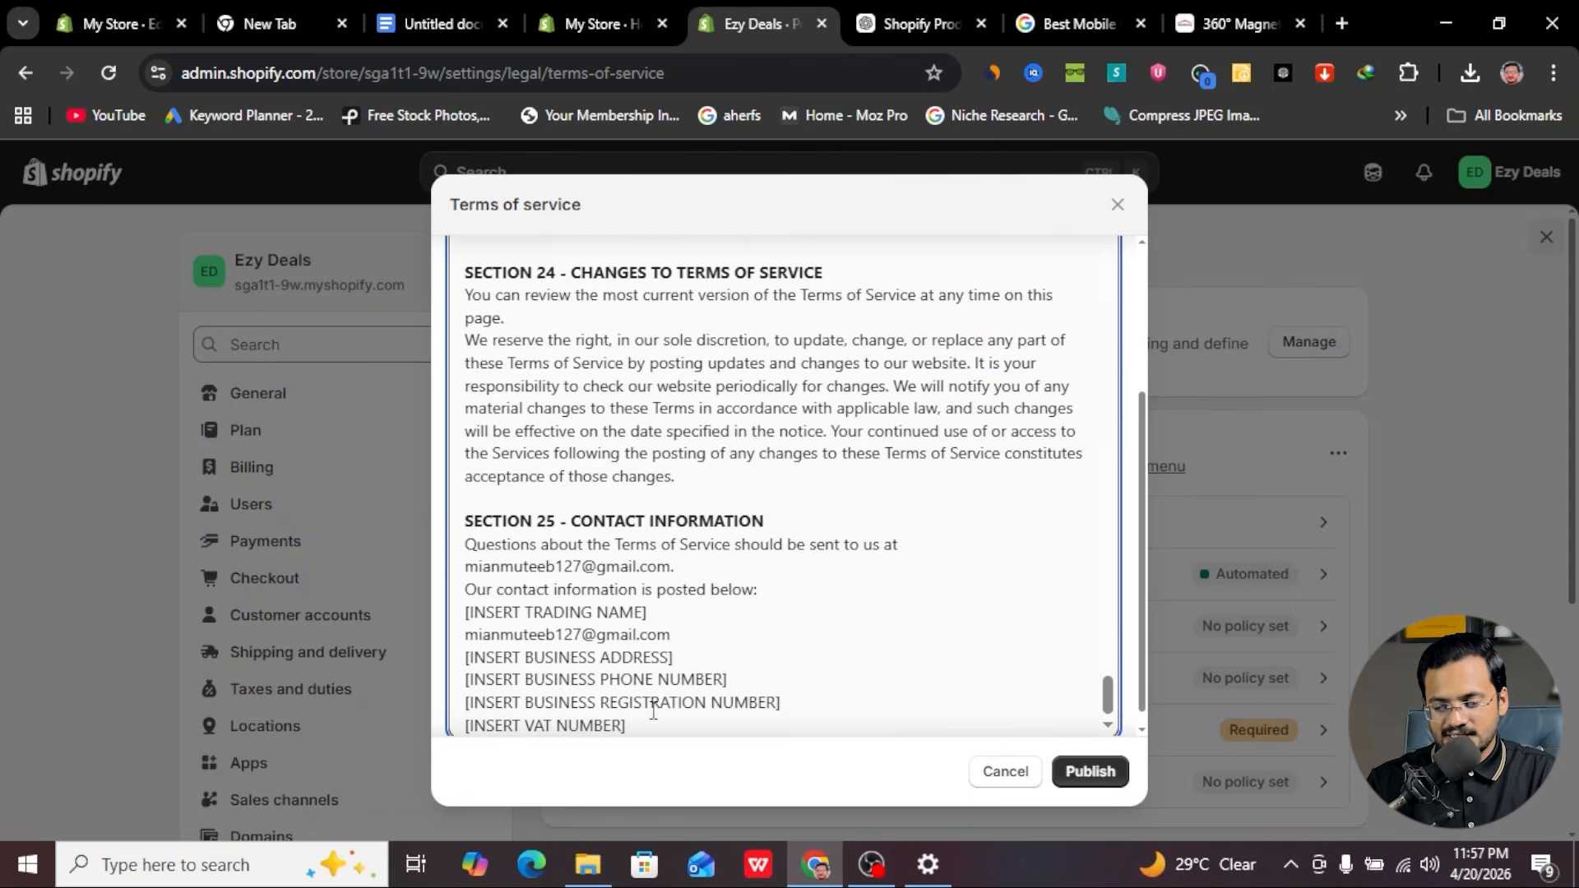
{"action": "left_click_drag", "start_coordinate": [644, 725], "coordinate": [452, 661]}
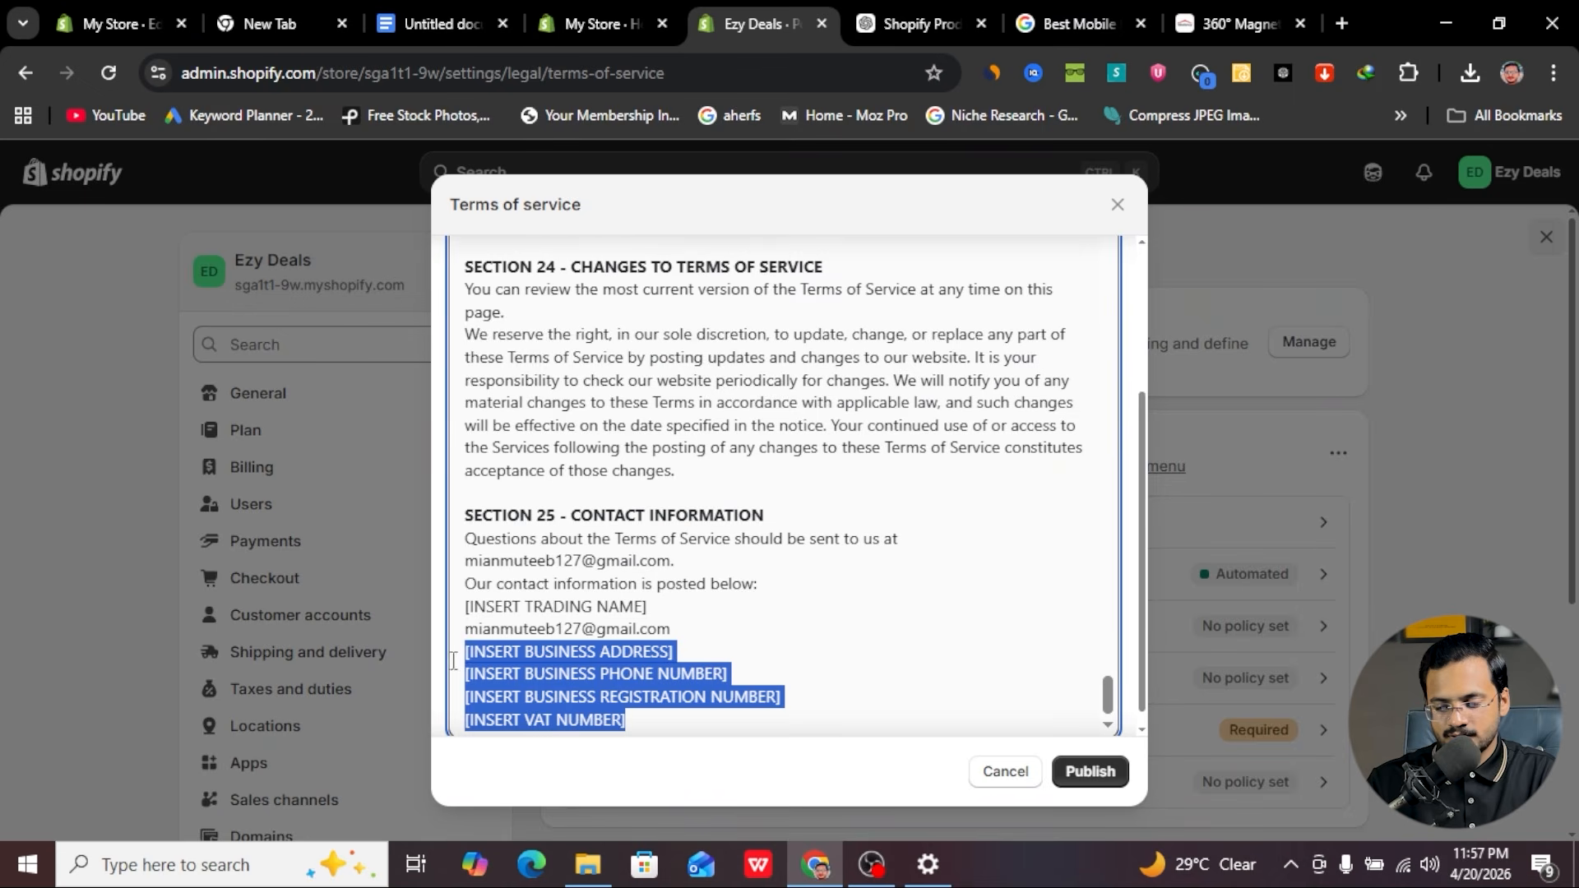
{"action": "key", "text": "BackSpace"}
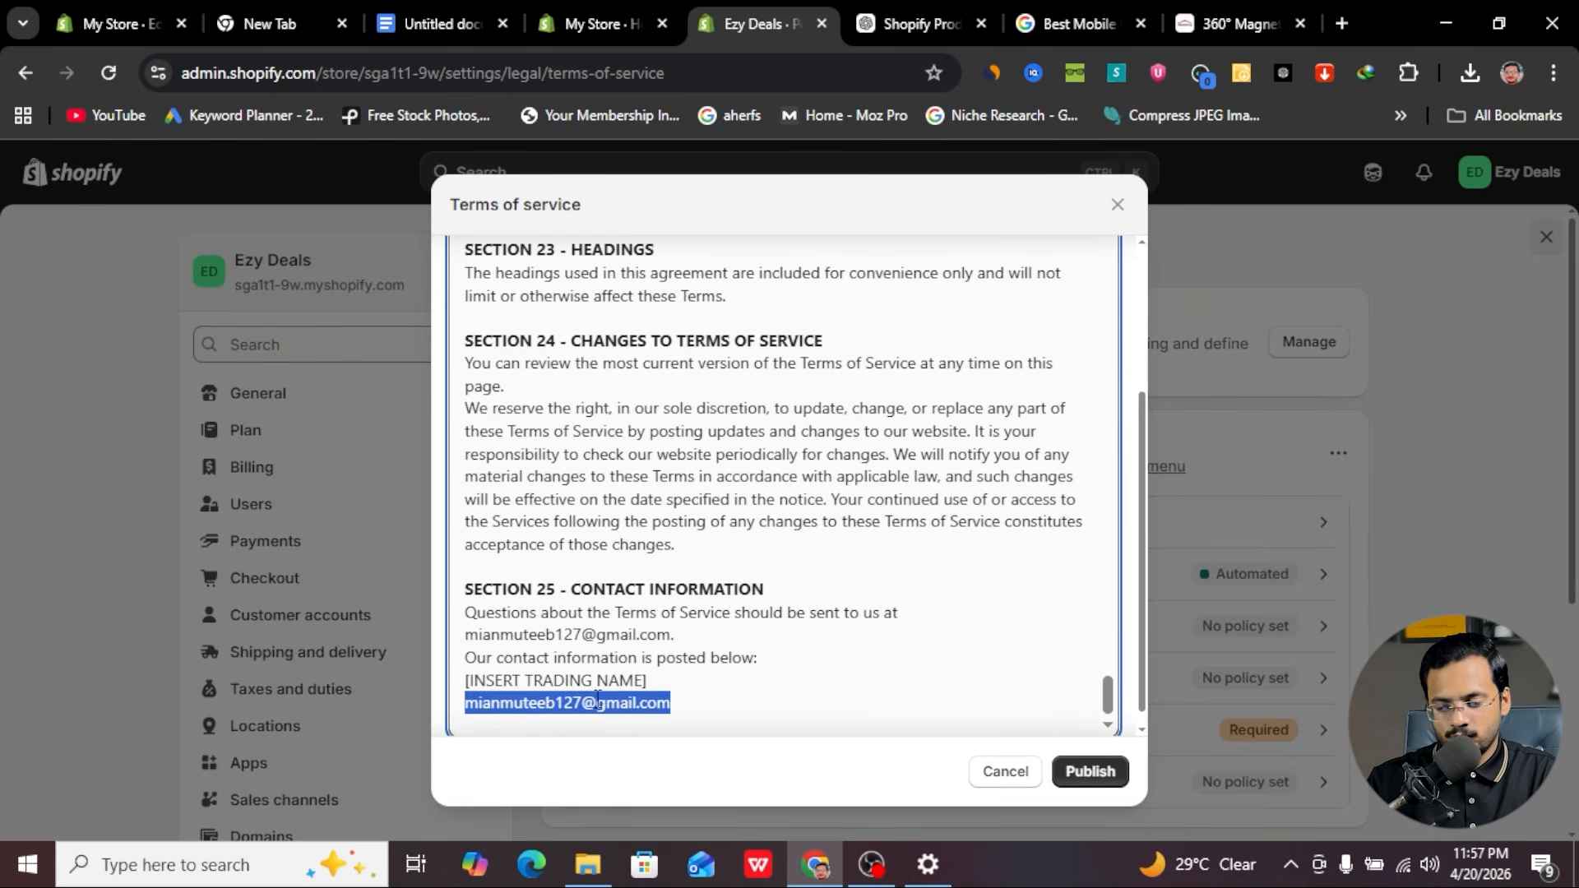
{"action": "left_click_drag", "start_coordinate": [660, 685], "coordinate": [562, 689]}
{"action": "left_click_drag", "start_coordinate": [463, 692], "coordinate": [461, 687]}
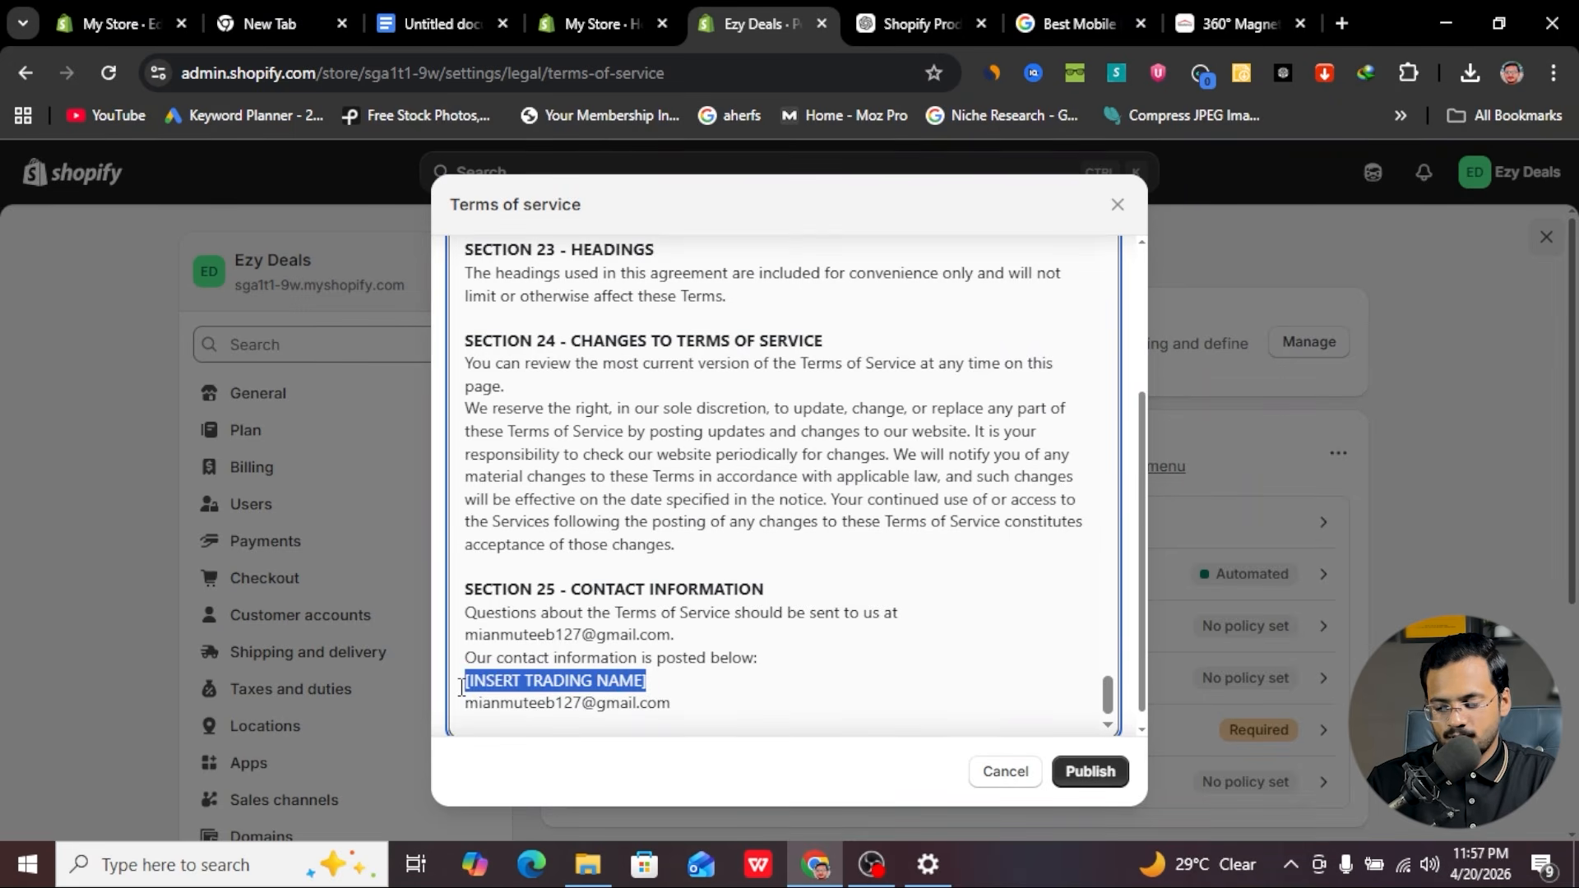
{"action": "key", "text": "BackSpace"}
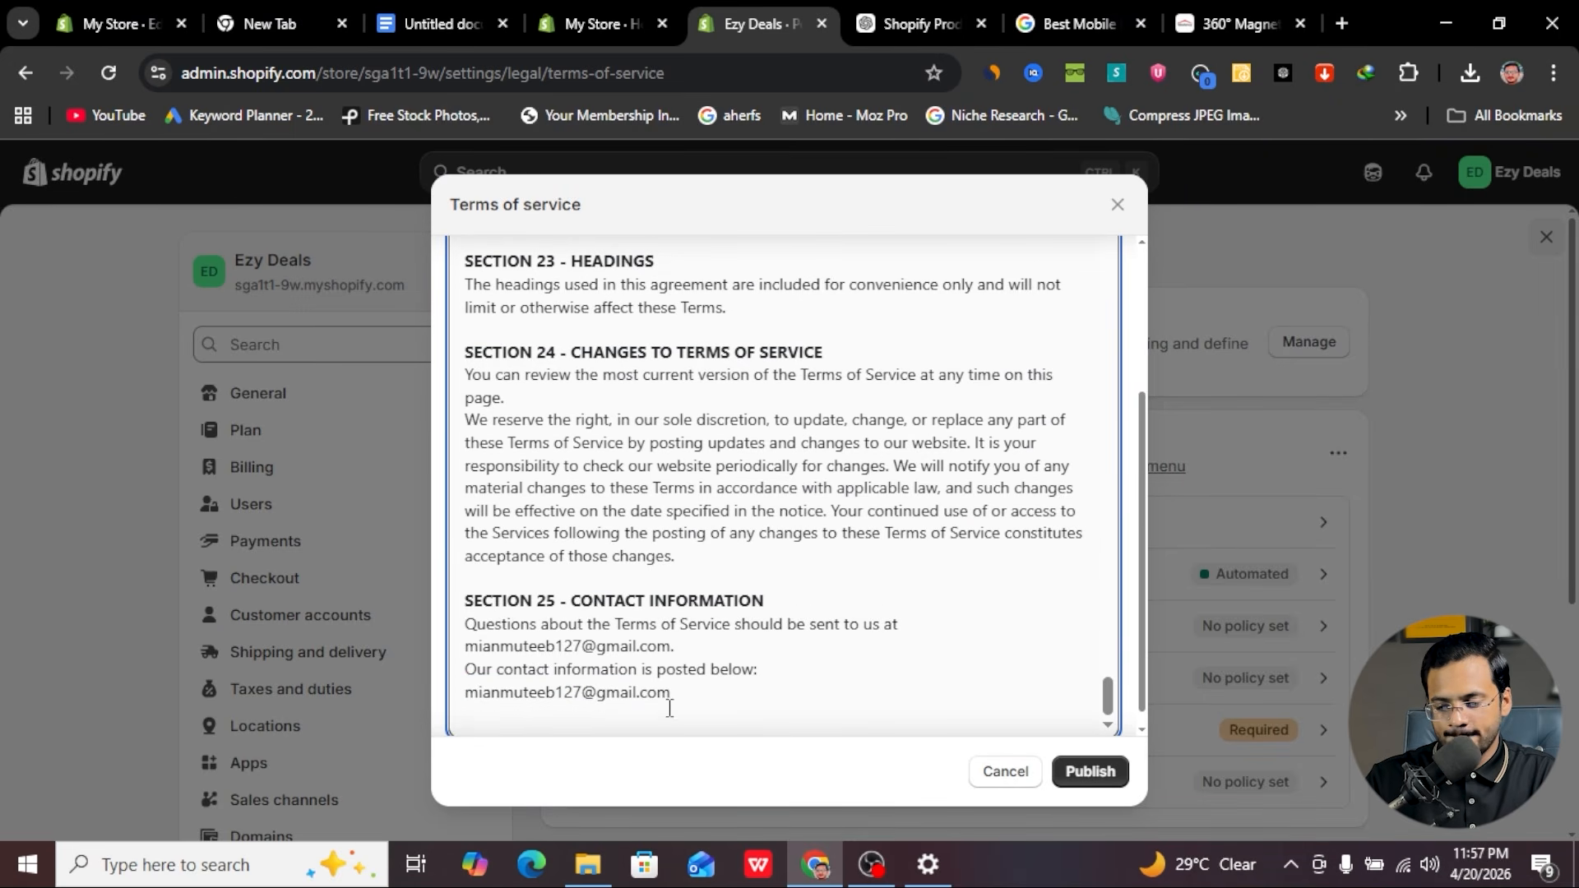
{"action": "left_click", "coordinate": [1107, 776]}
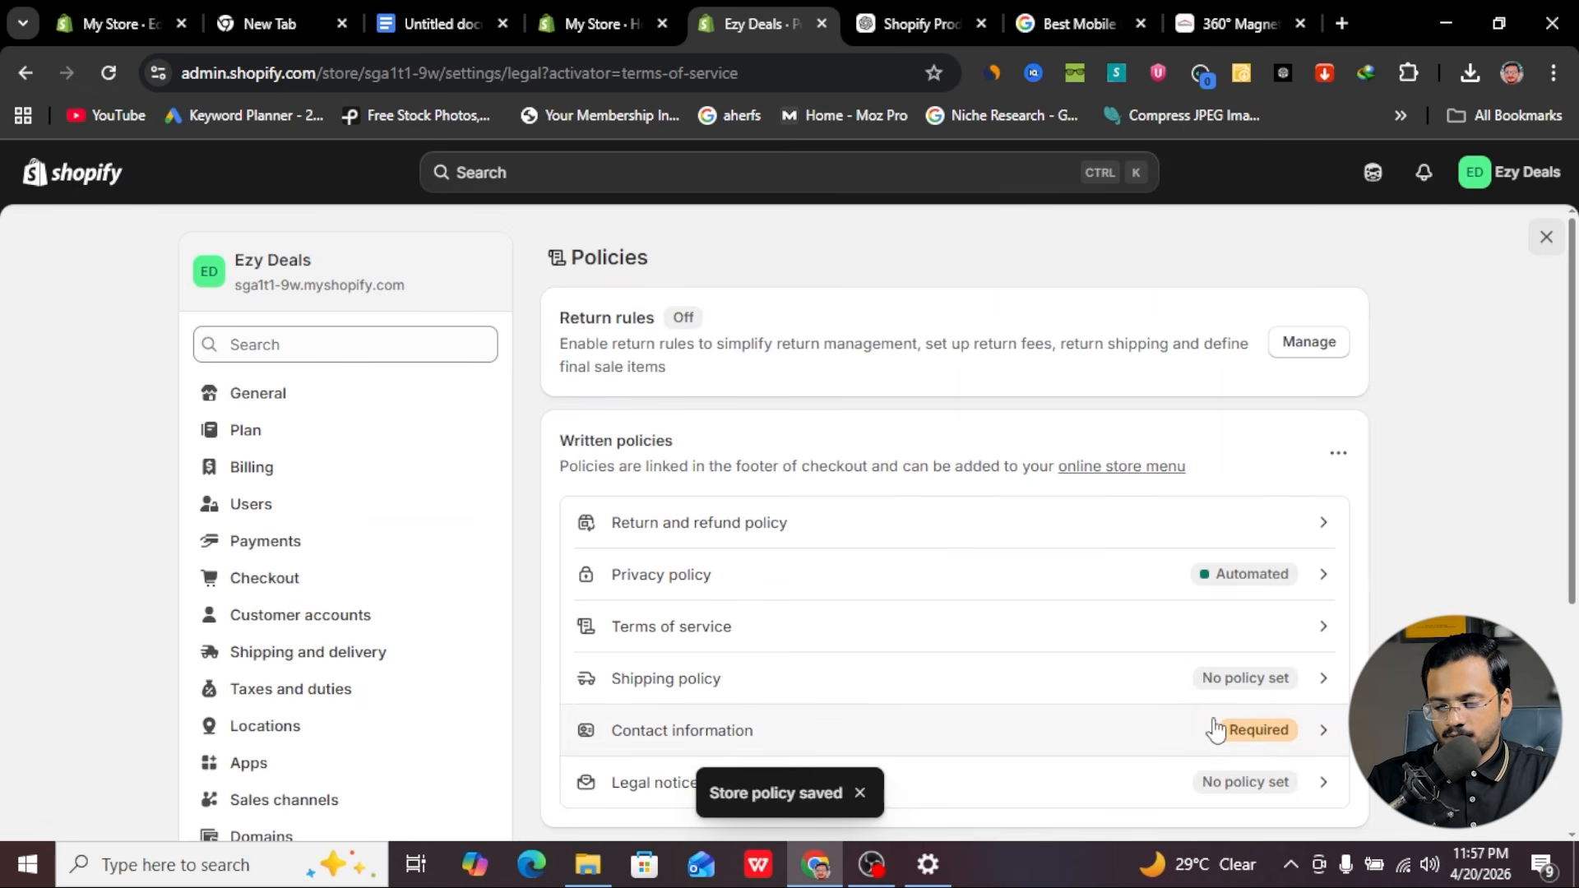
- Fill the contact information policy with the template text and remove its VAT number and trade number lines
{"action": "left_click", "coordinate": [1216, 729]}
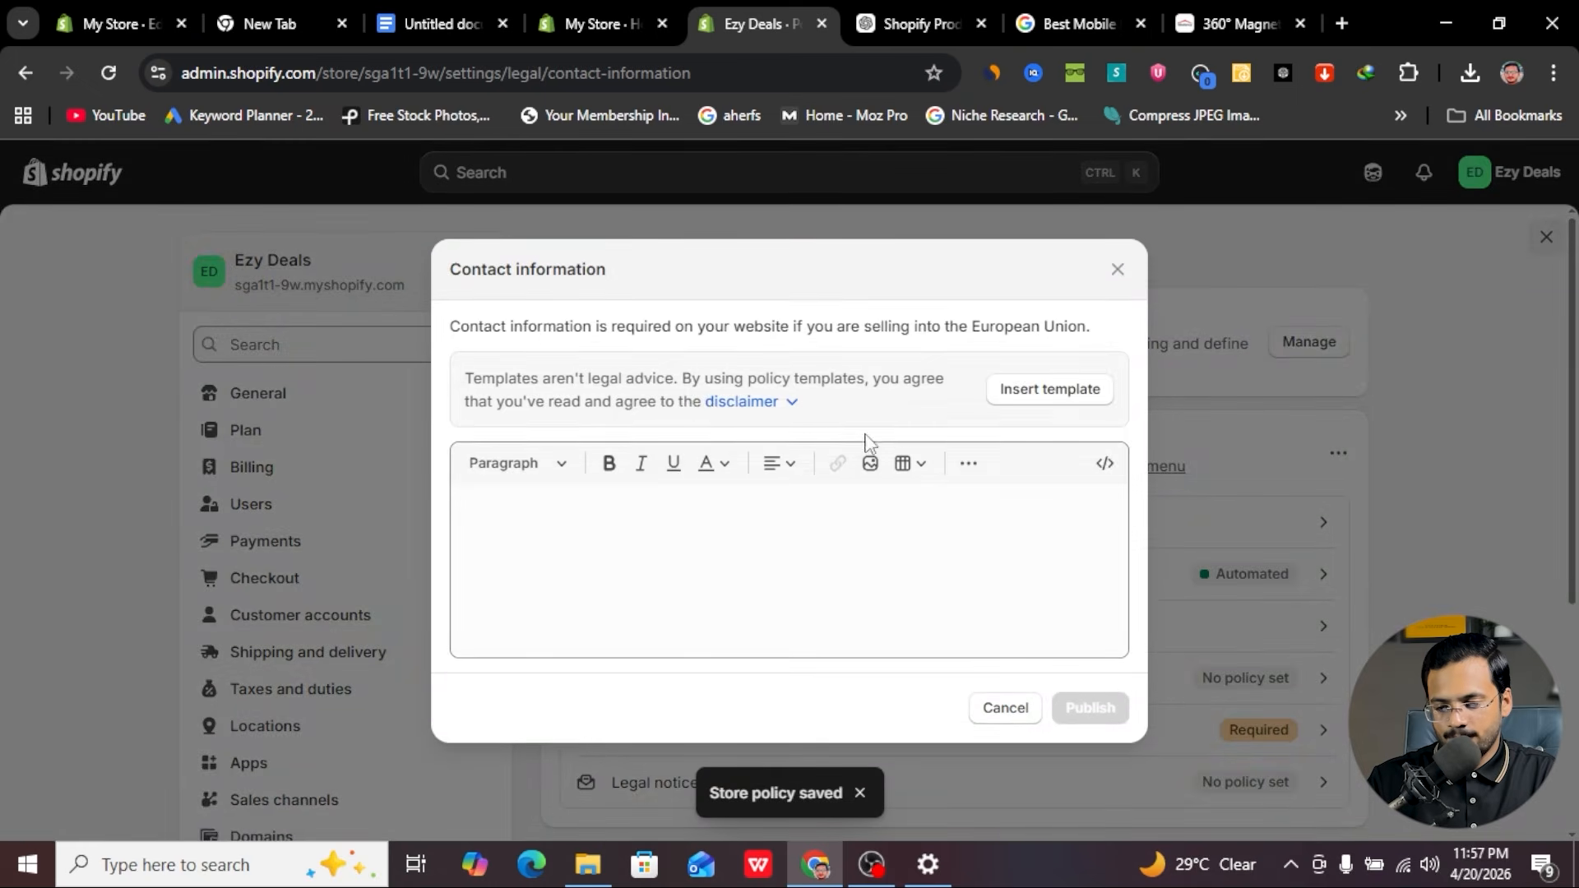
{"action": "left_click", "coordinate": [1041, 347]}
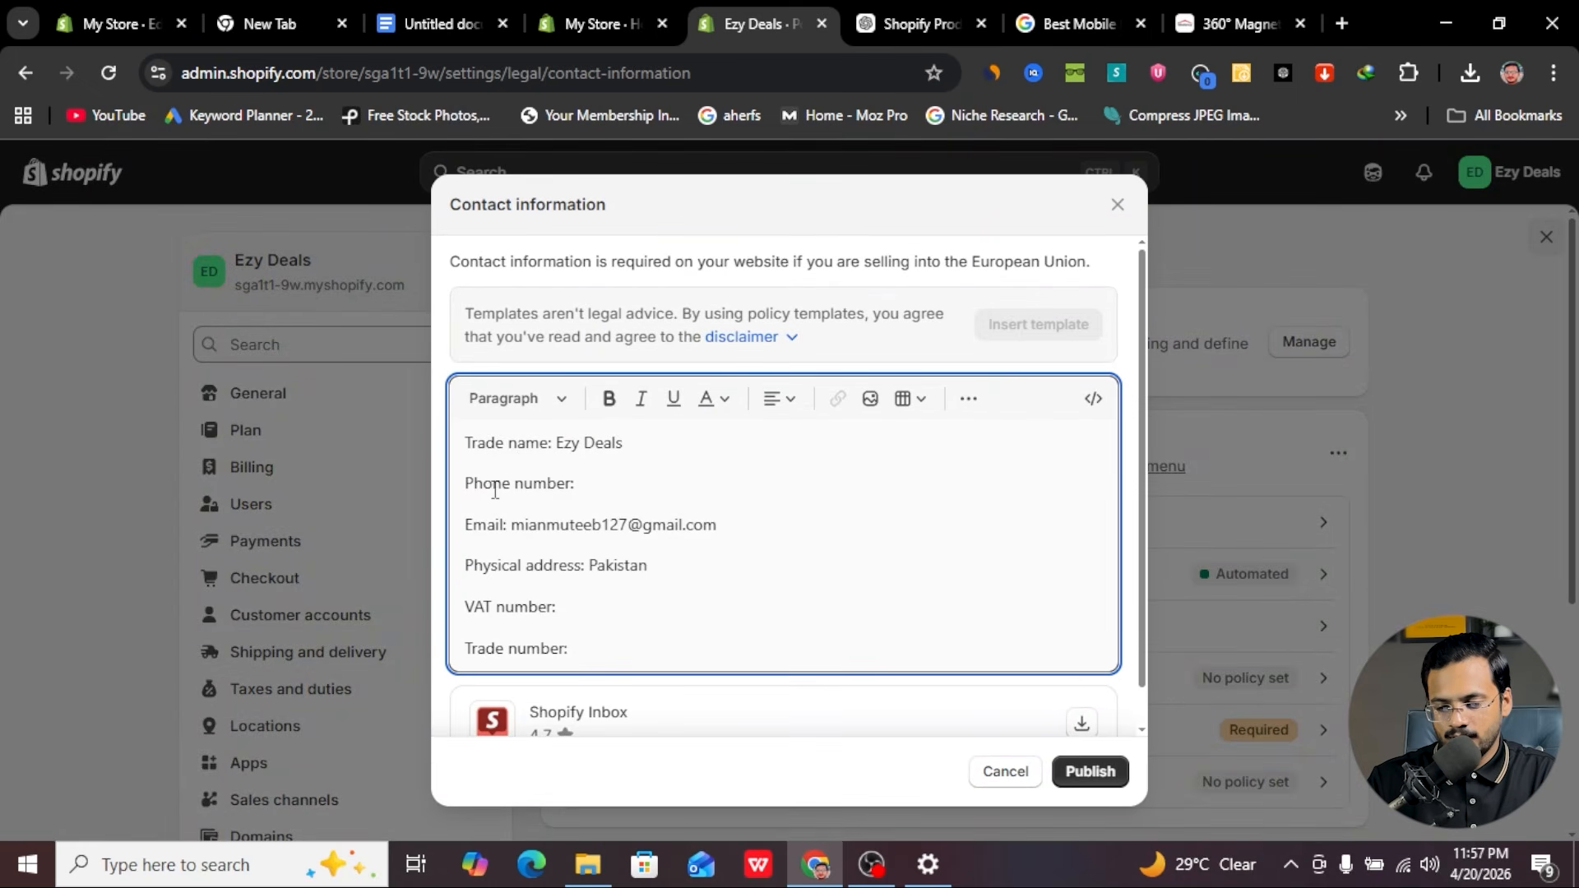
{"action": "left_click_drag", "start_coordinate": [573, 647], "coordinate": [459, 603]}
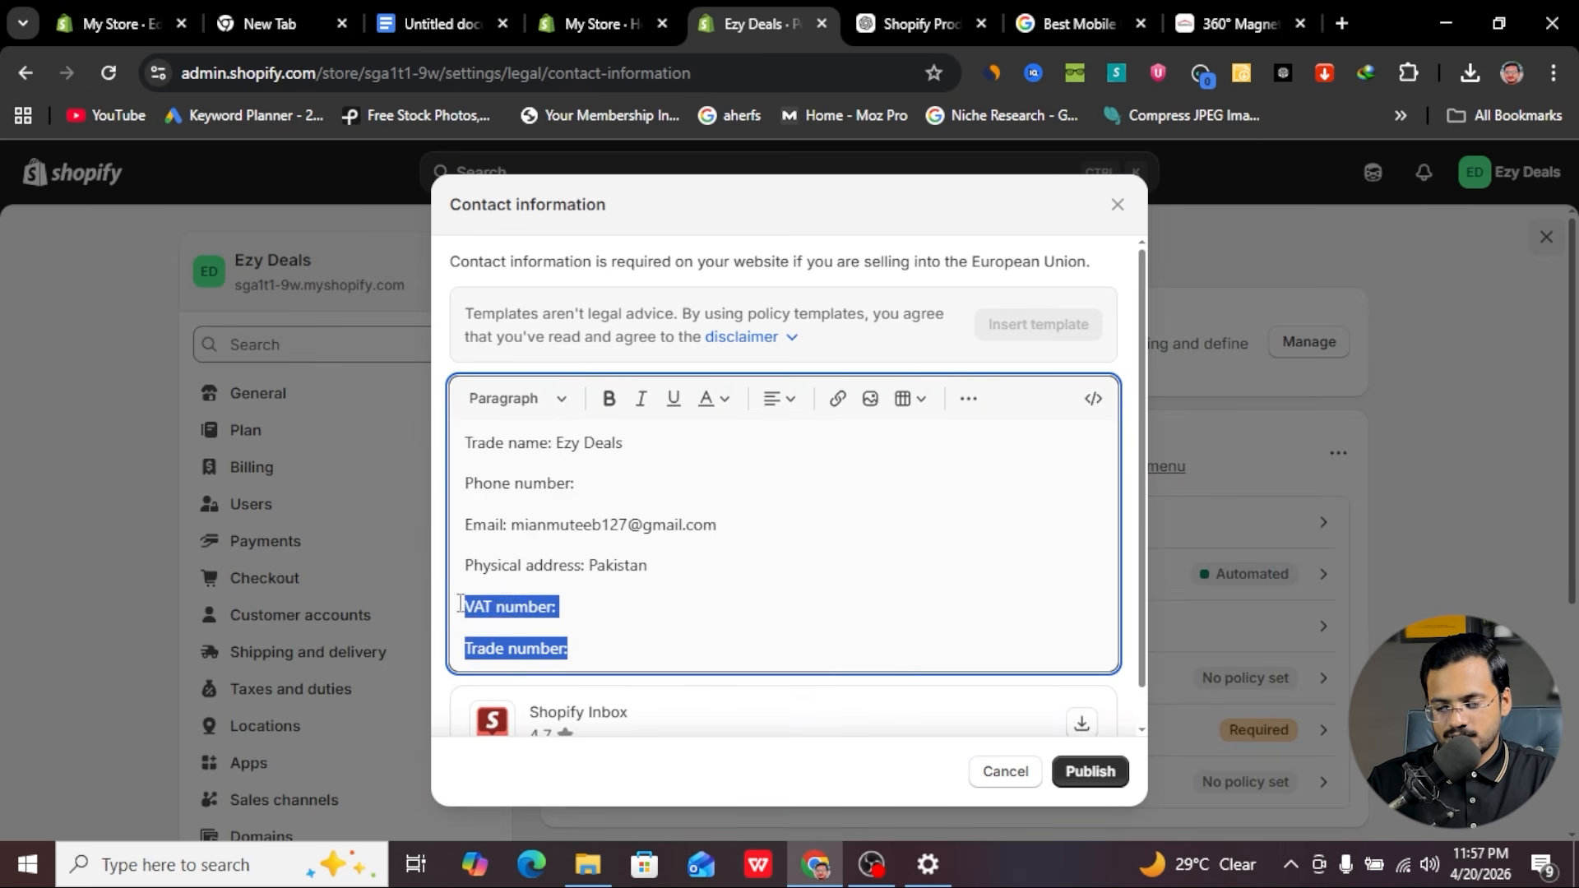
{"action": "key", "text": "BackSpace"}
{"action": "key", "text": "BackSpace"}
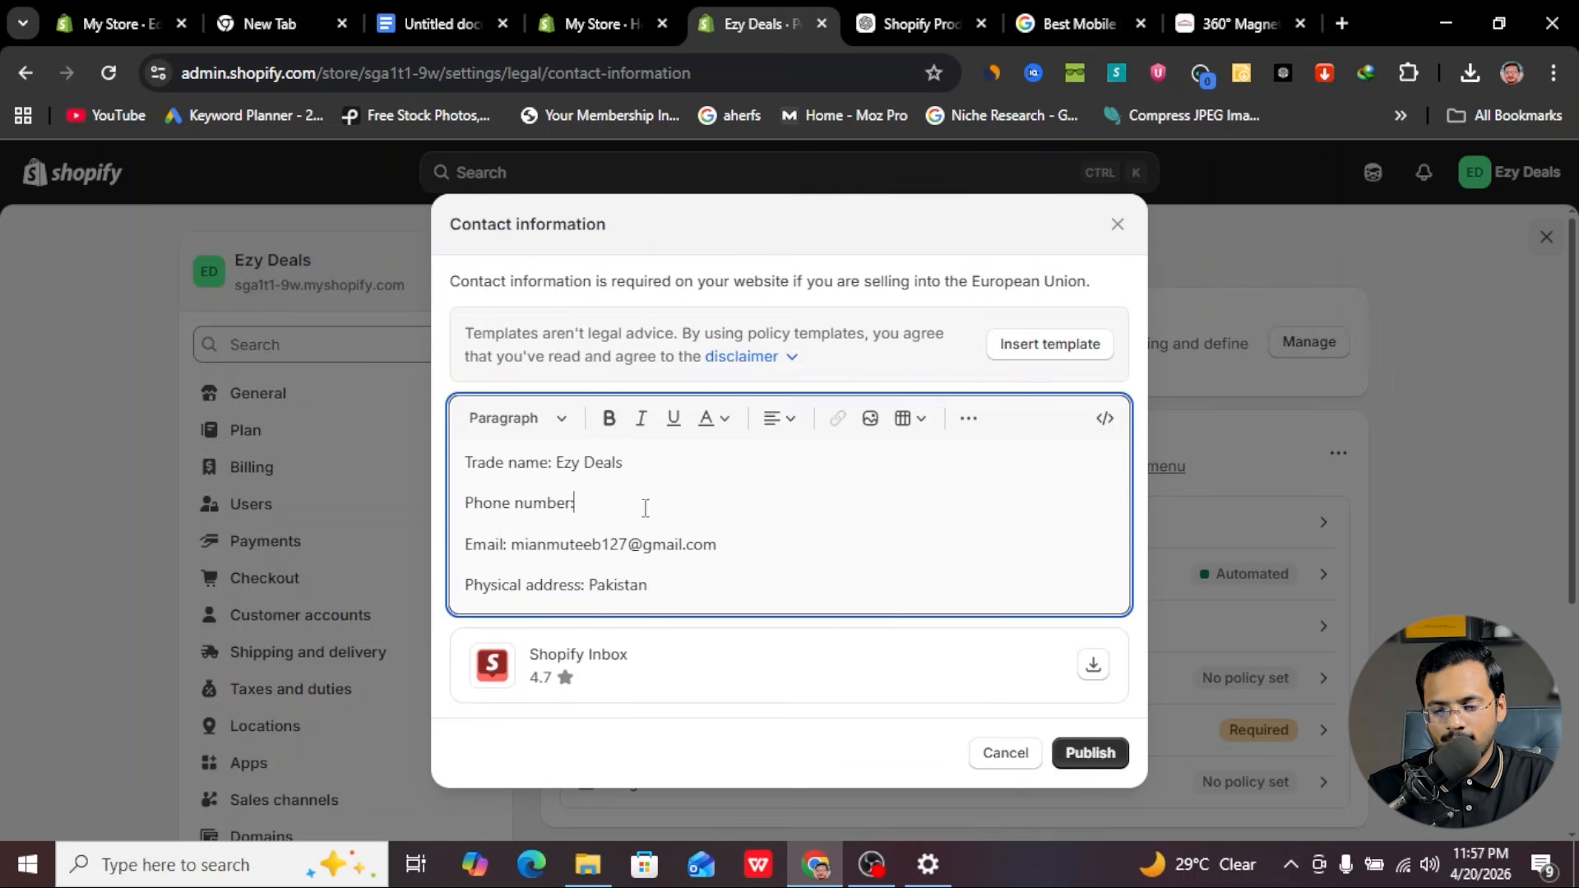
- Make the trade name line of the contact information bold and publish the policy
{"action": "left_click_drag", "start_coordinate": [625, 462], "coordinate": [430, 451]}
{"action": "left_click", "coordinate": [609, 417]}
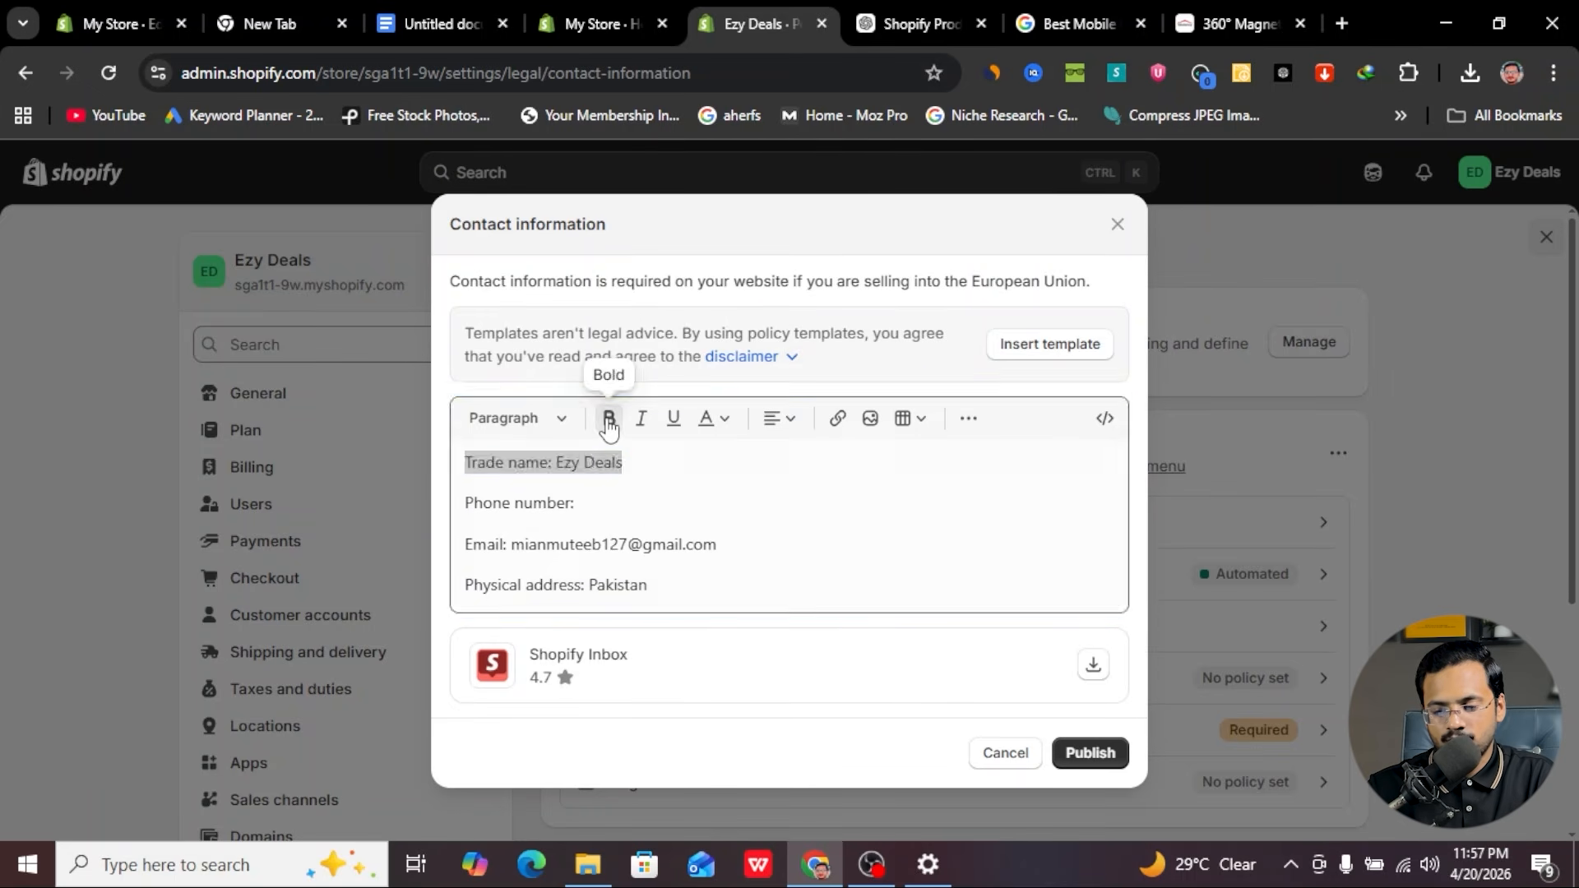
{"action": "left_click", "coordinate": [695, 499]}
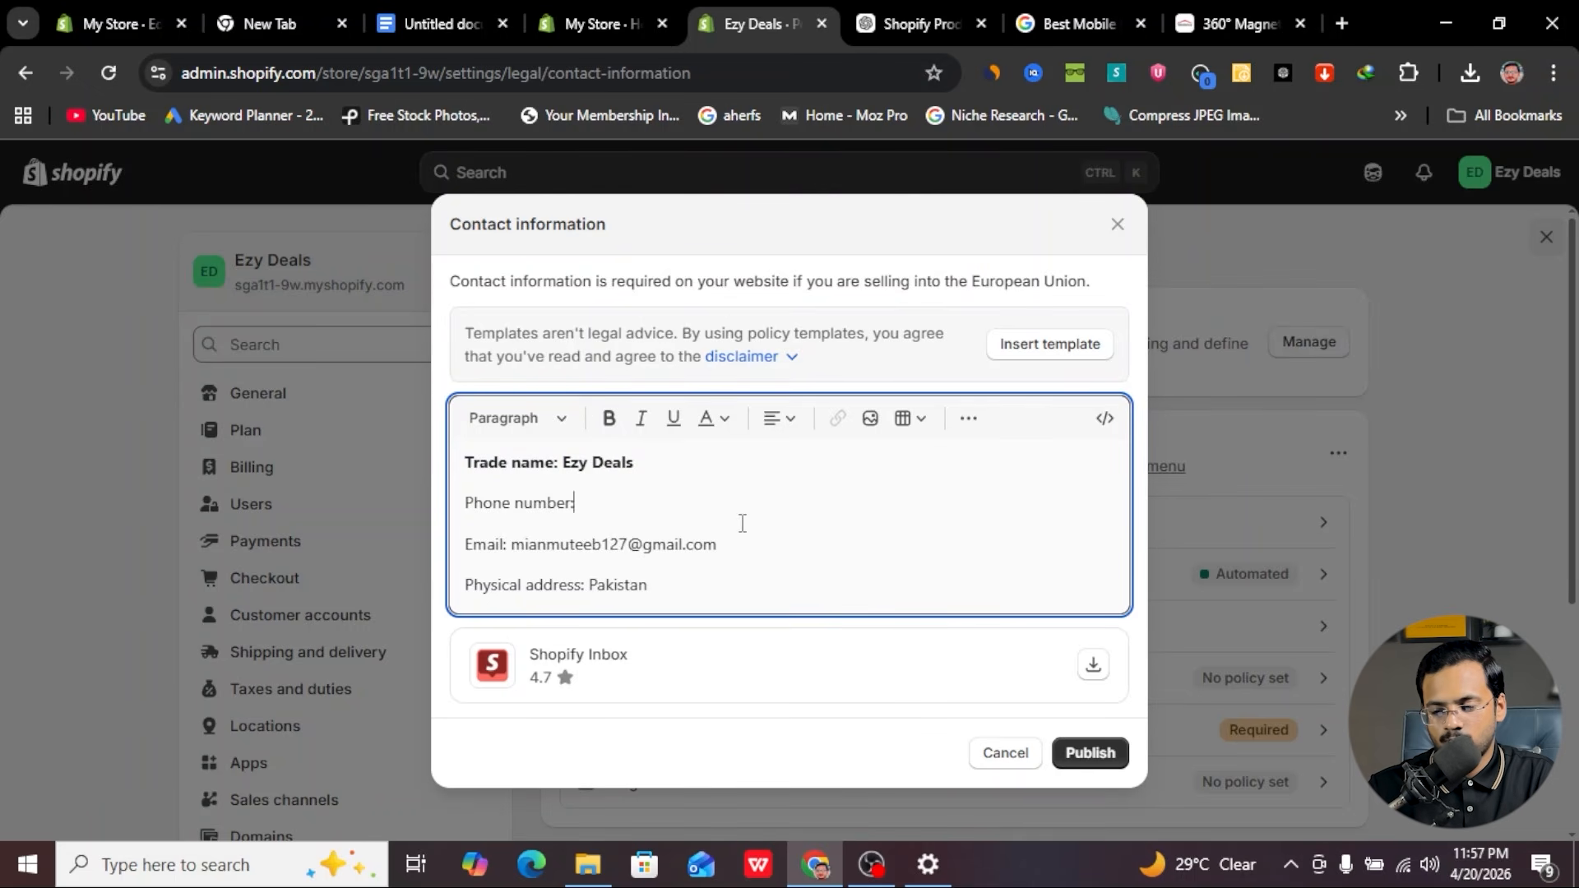
{"action": "left_click", "coordinate": [1106, 751]}
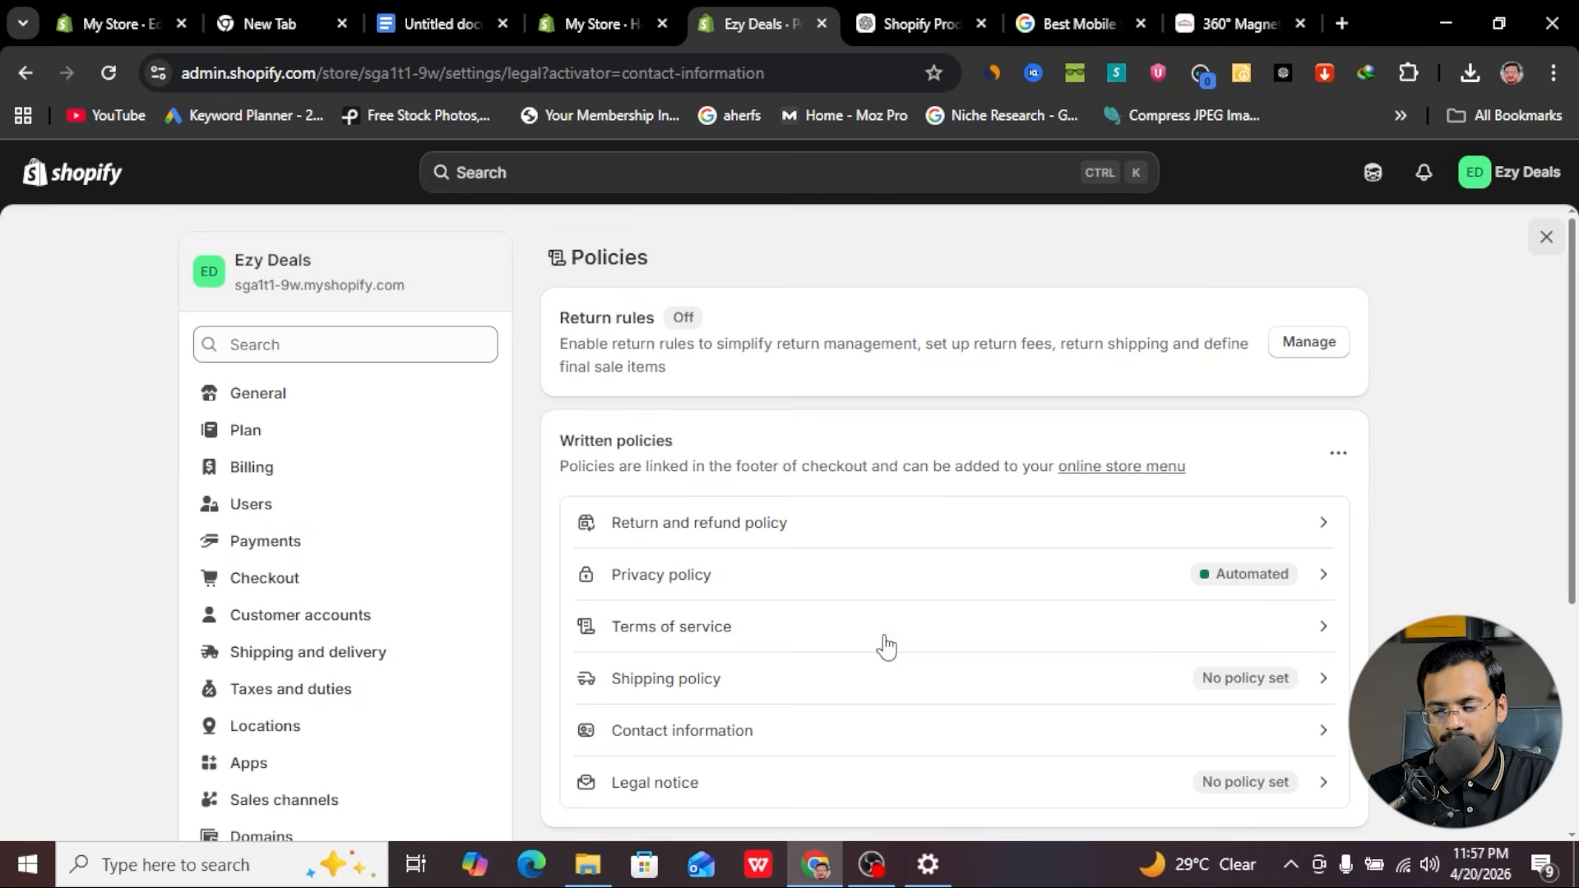
- Leave the settings and open the list of navigation menus in the store's content
{"action": "scroll", "coordinate": [814, 652], "scroll_direction": "down", "scroll_amount": 3}
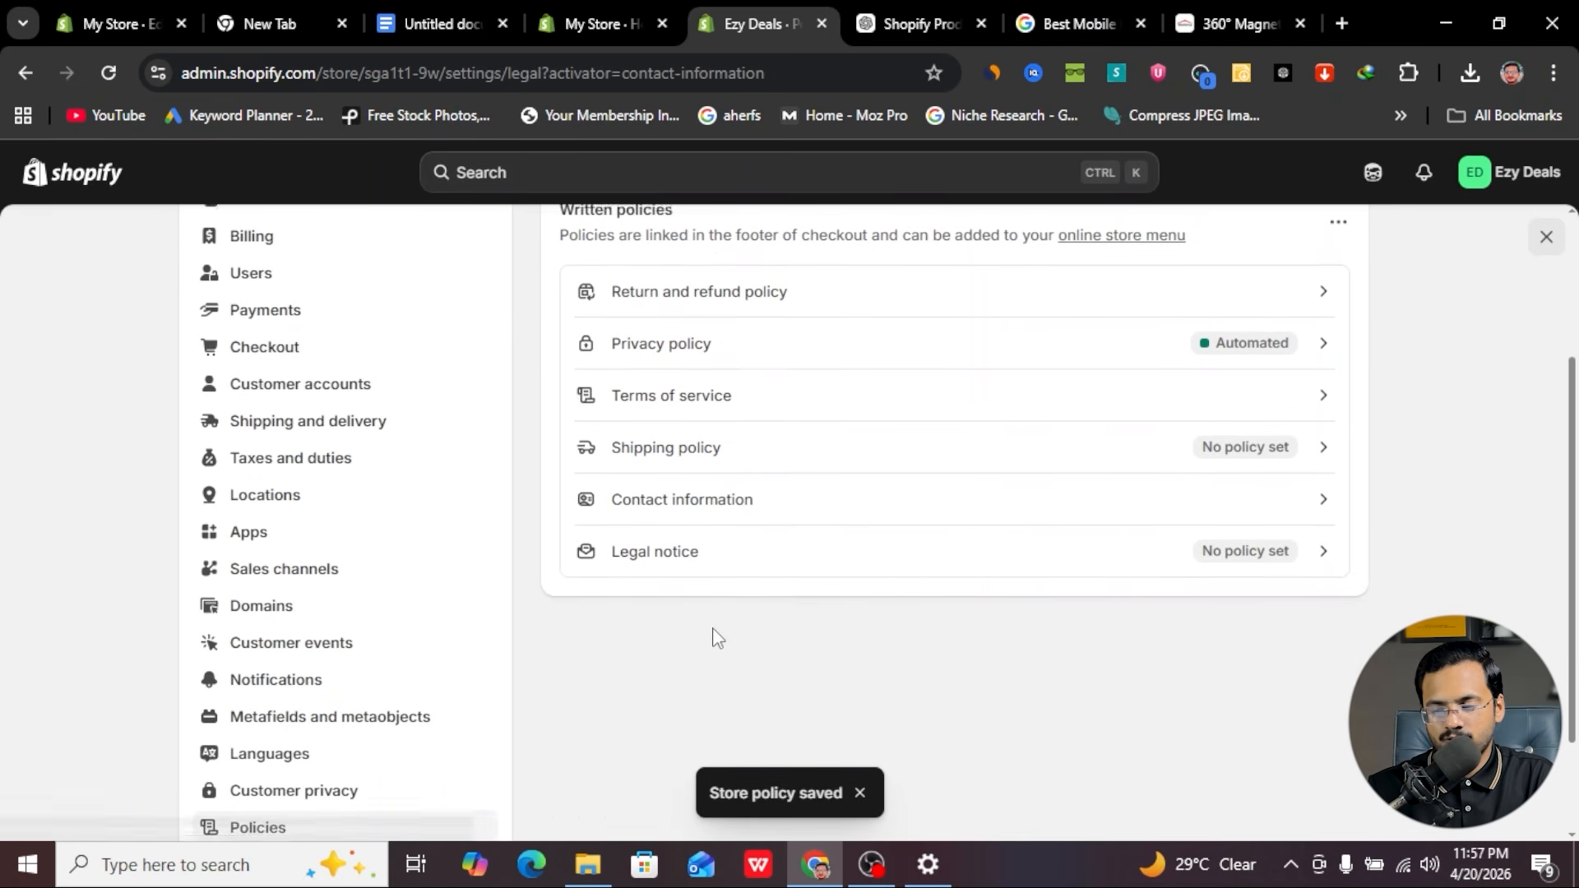
{"action": "scroll", "coordinate": [765, 567], "scroll_direction": "up", "scroll_amount": 1}
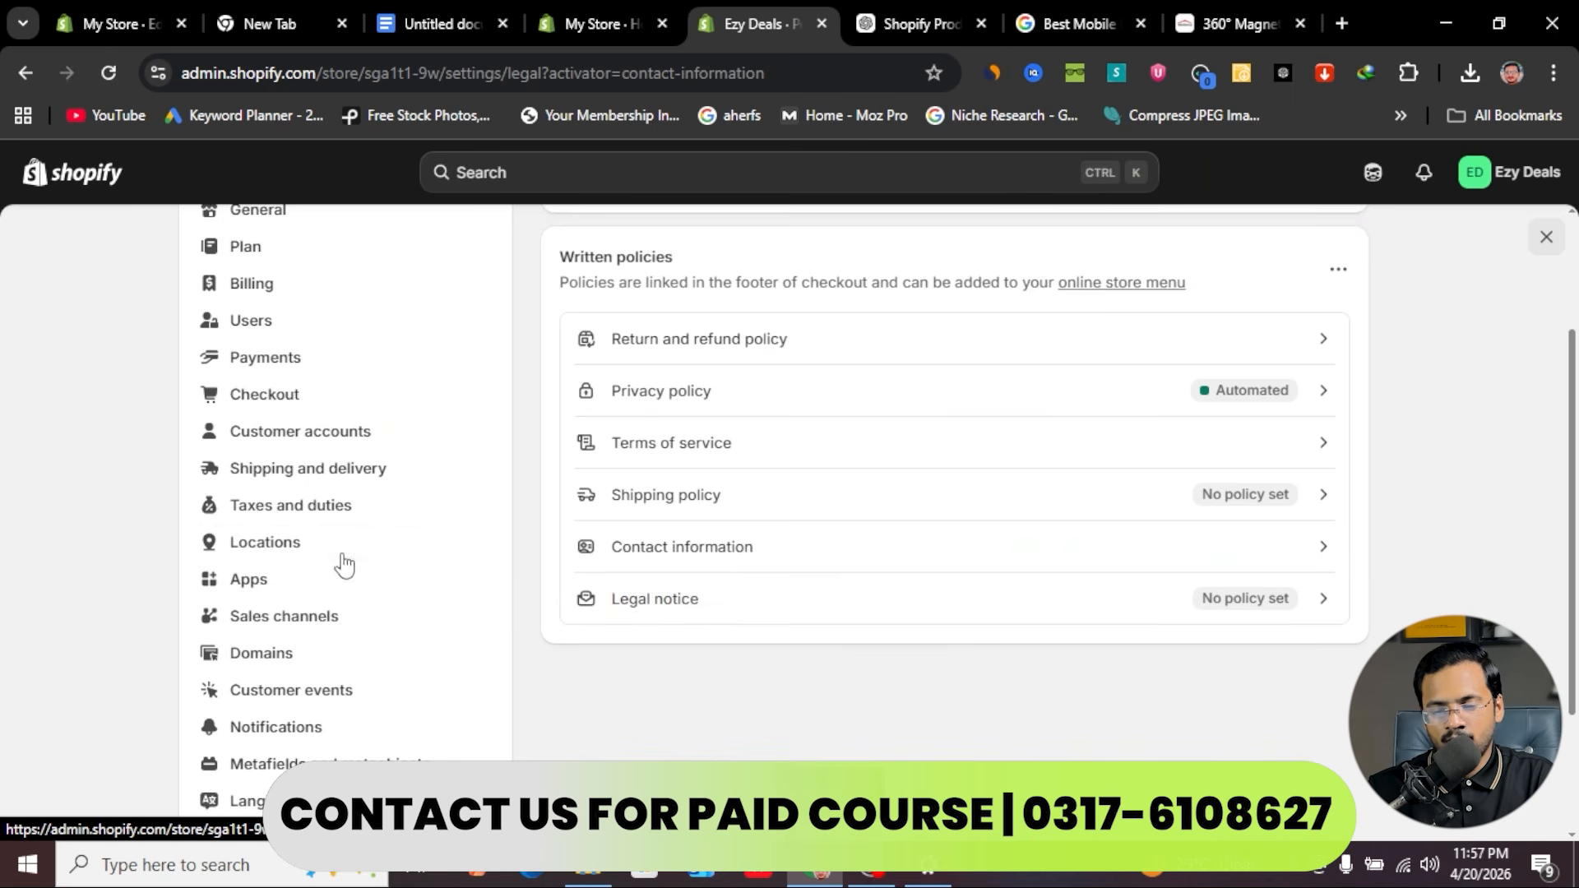
{"action": "left_click", "coordinate": [1533, 252]}
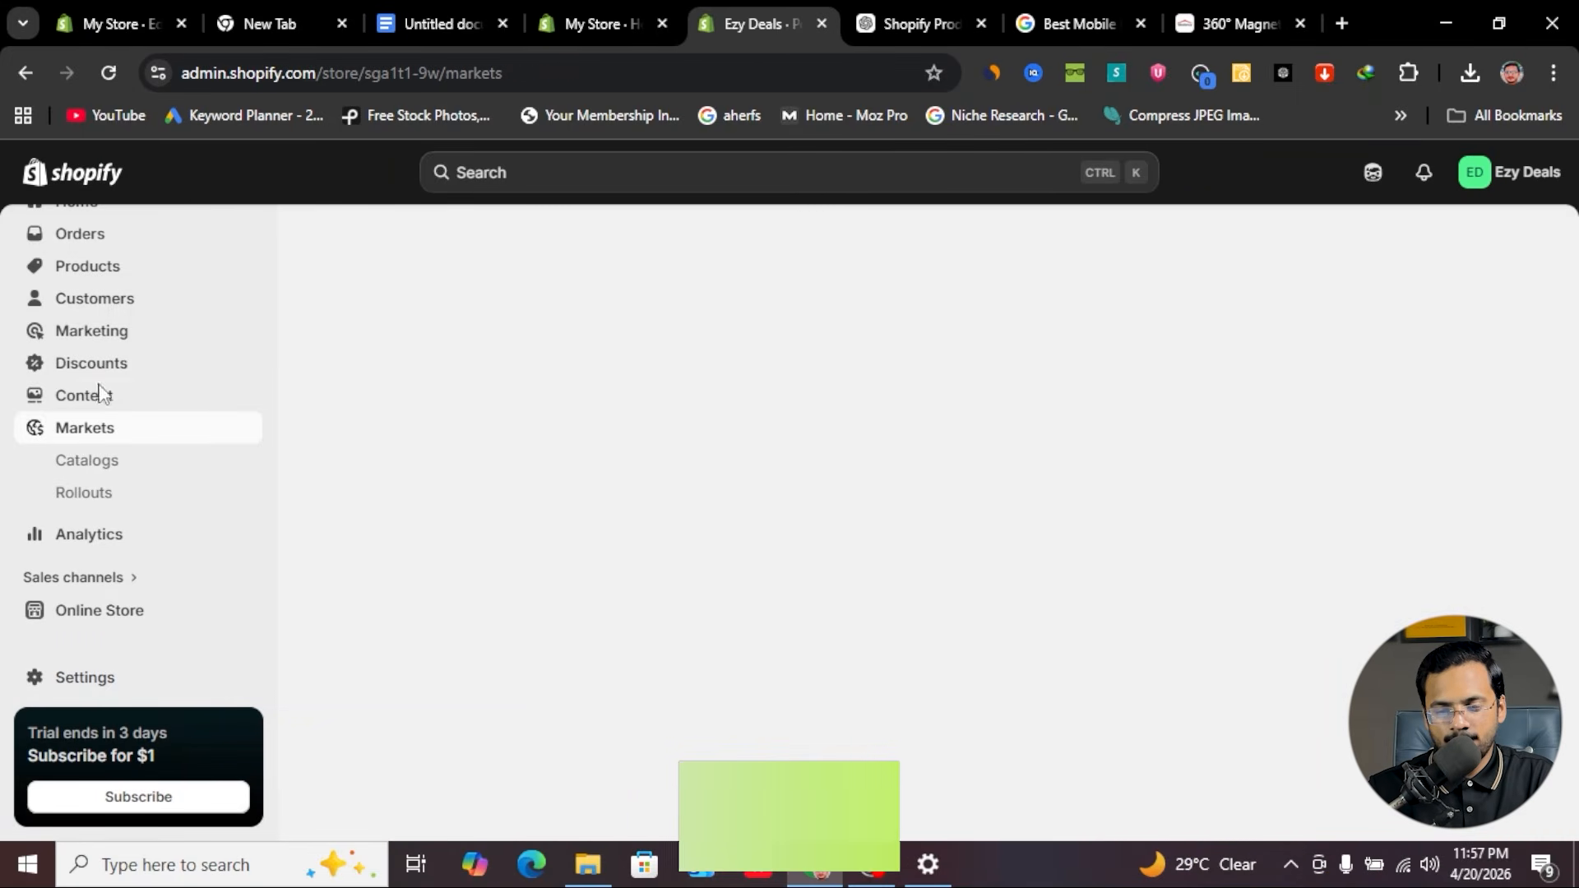
{"action": "scroll", "coordinate": [134, 342], "scroll_direction": "up", "scroll_amount": 1}
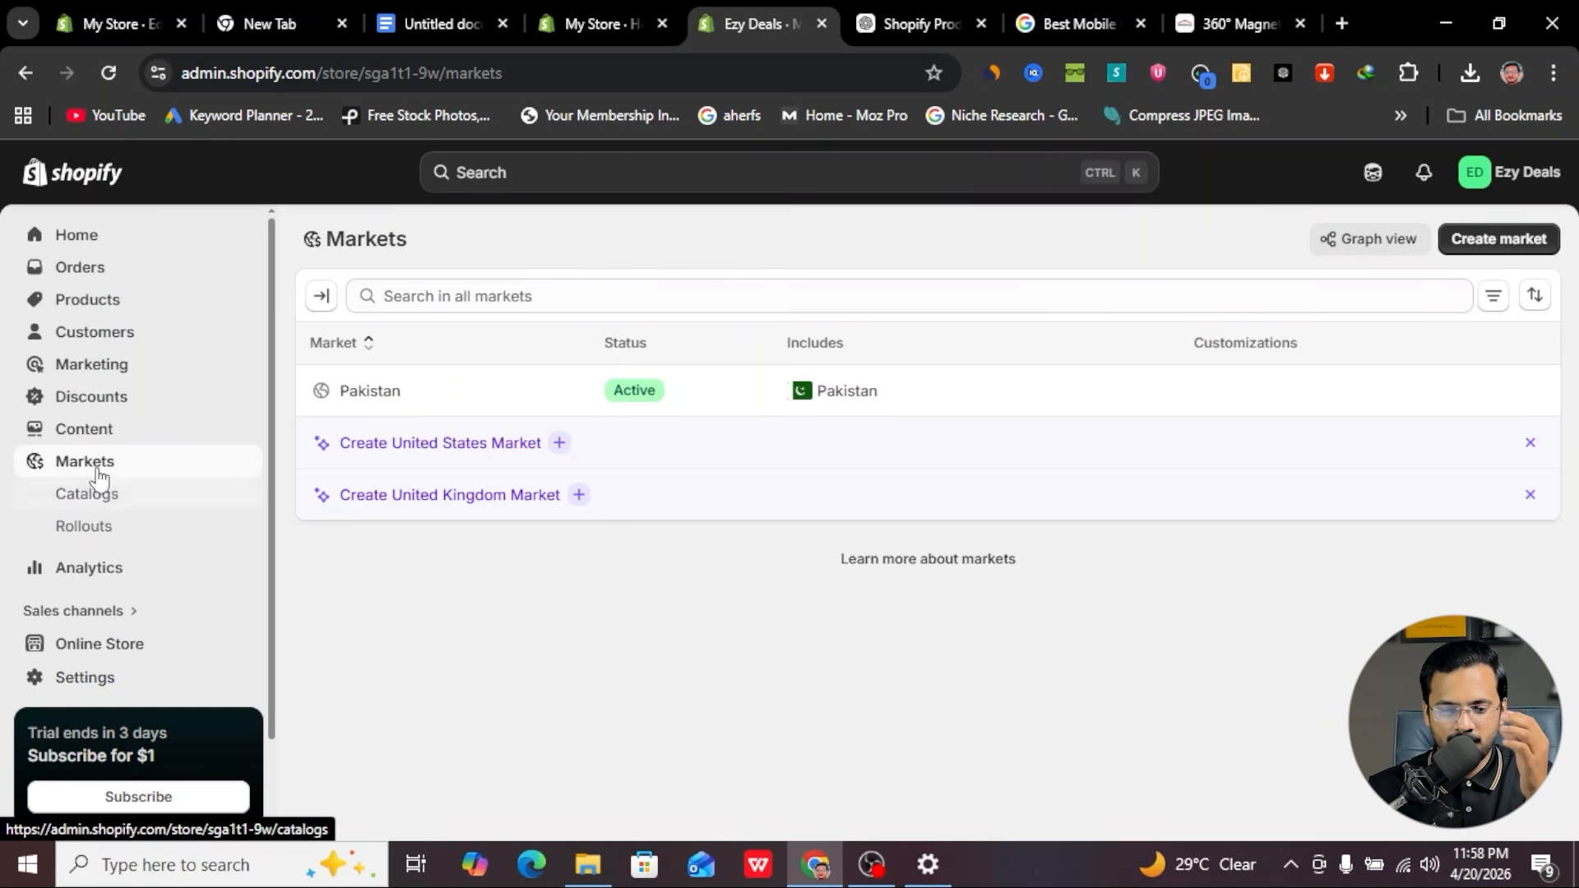
{"action": "left_click", "coordinate": [83, 430]}
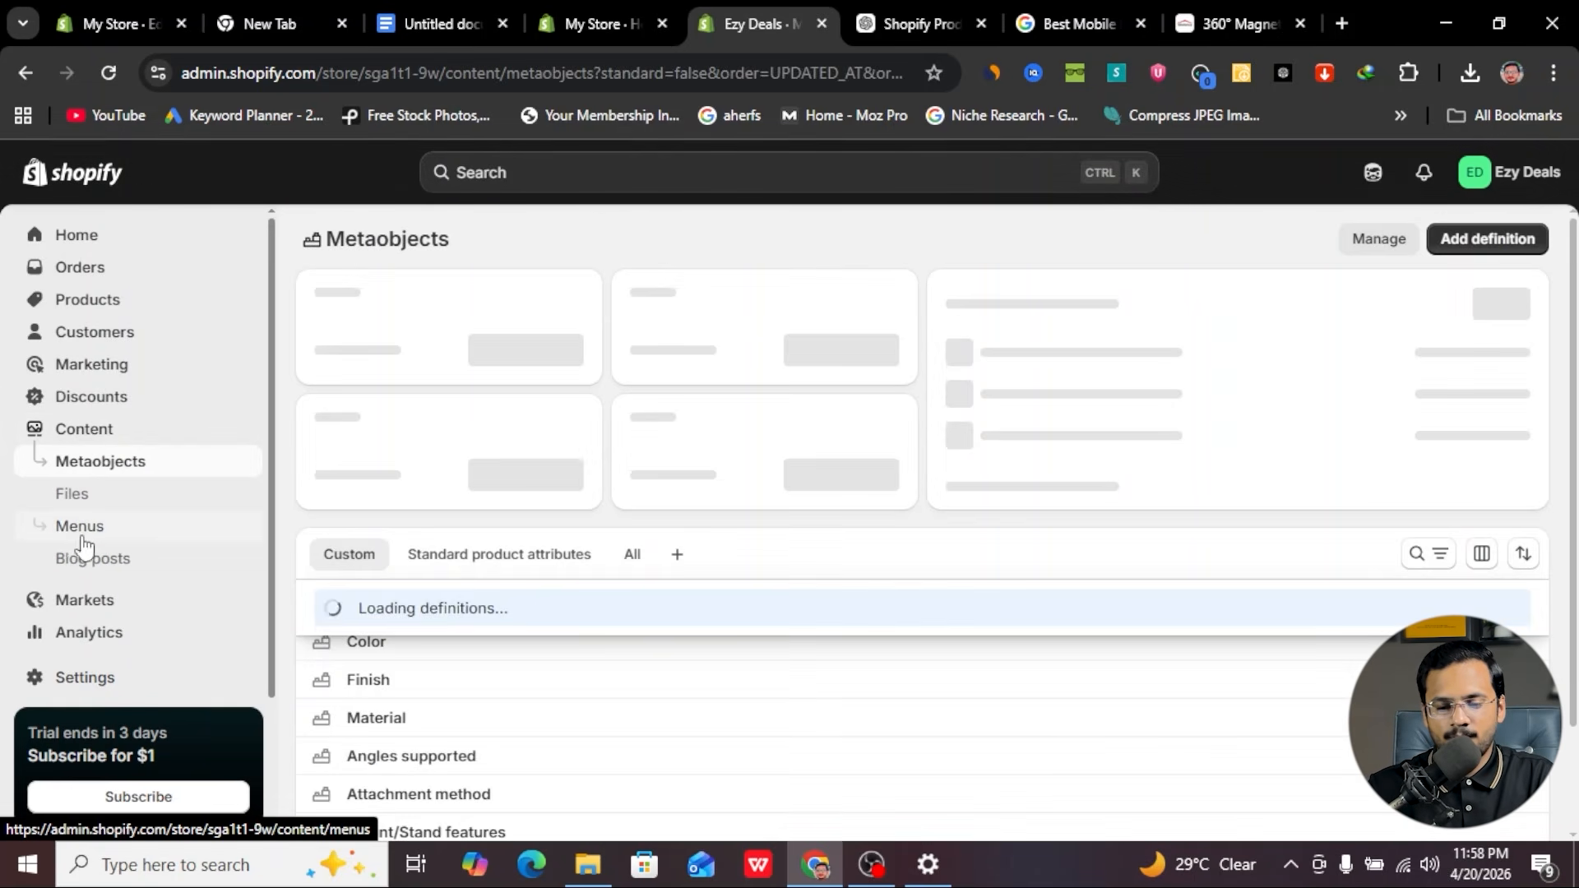
{"action": "left_click", "coordinate": [108, 536]}
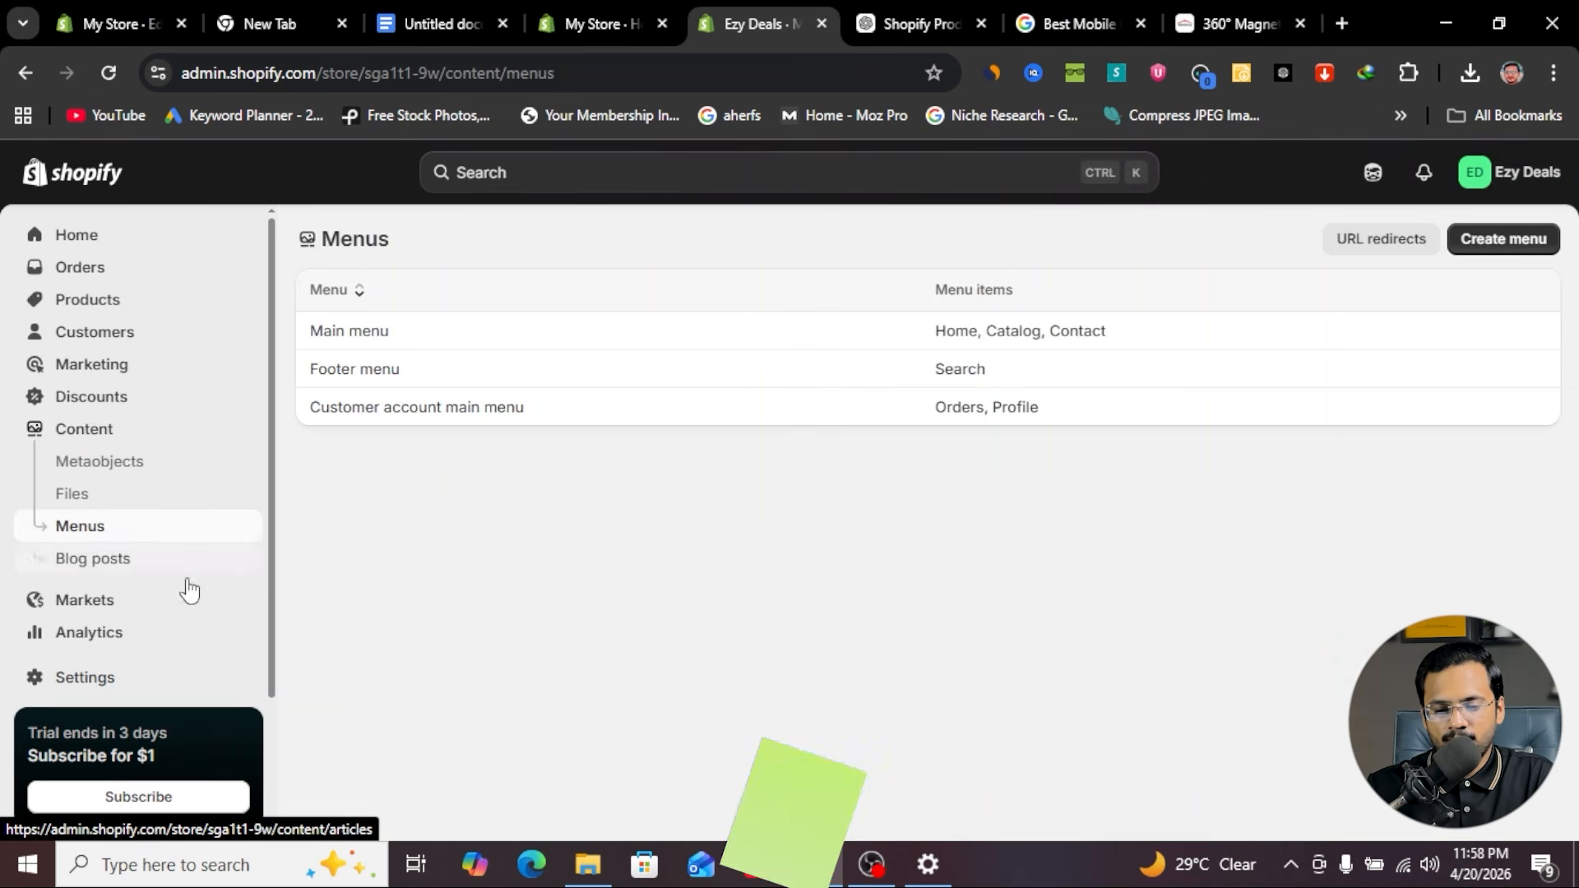
- View the online store and examine its home page, header links and product section
{"action": "scroll", "coordinate": [183, 588], "scroll_direction": "down", "scroll_amount": 2}
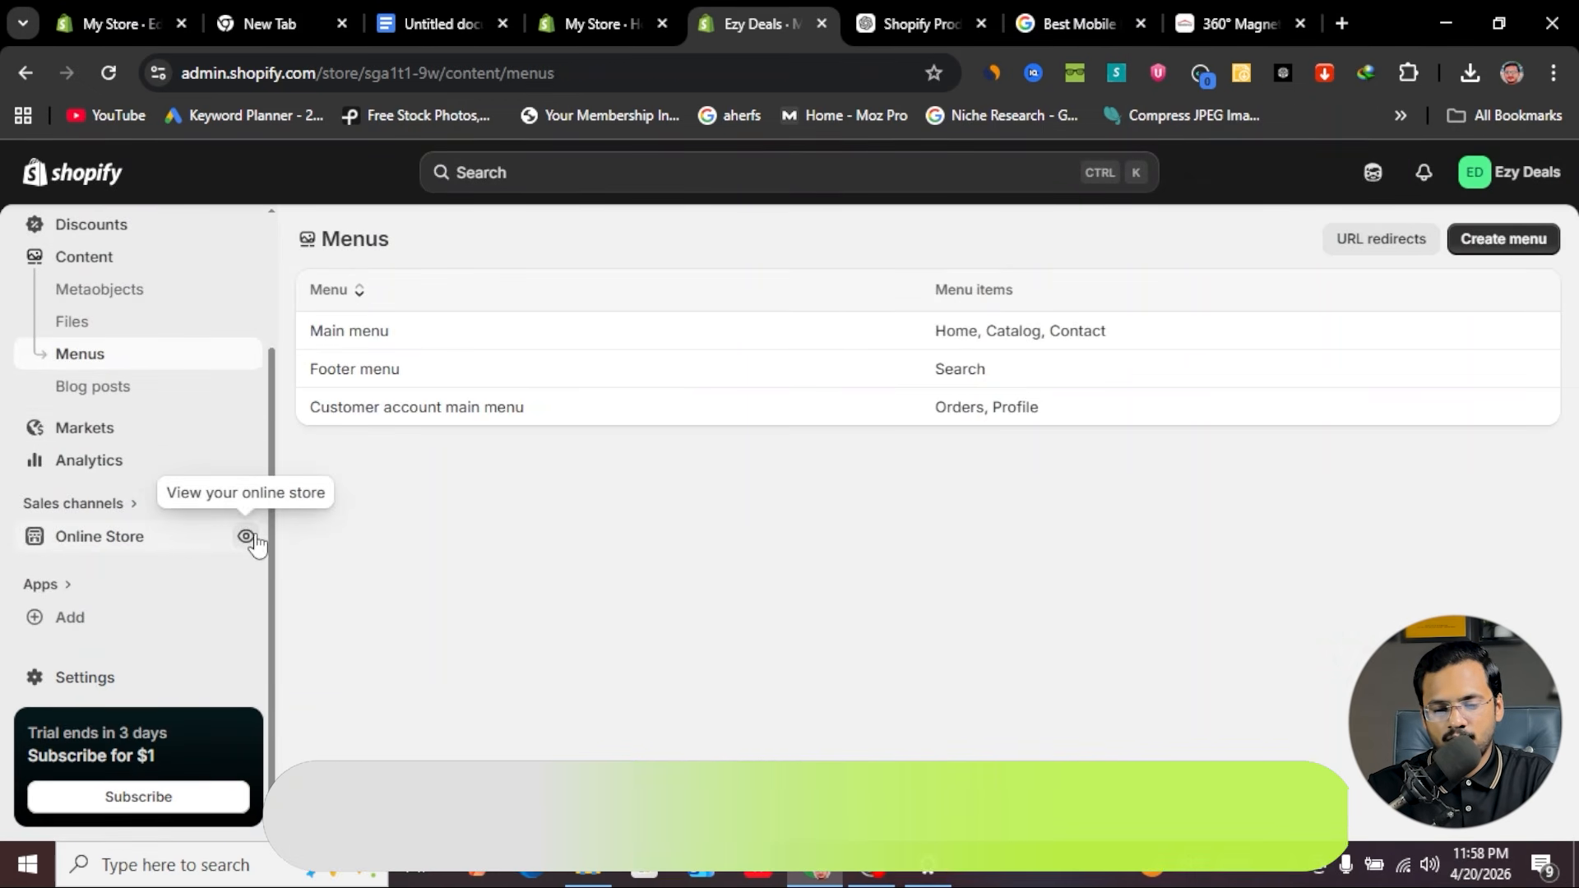
{"action": "left_click", "coordinate": [246, 537]}
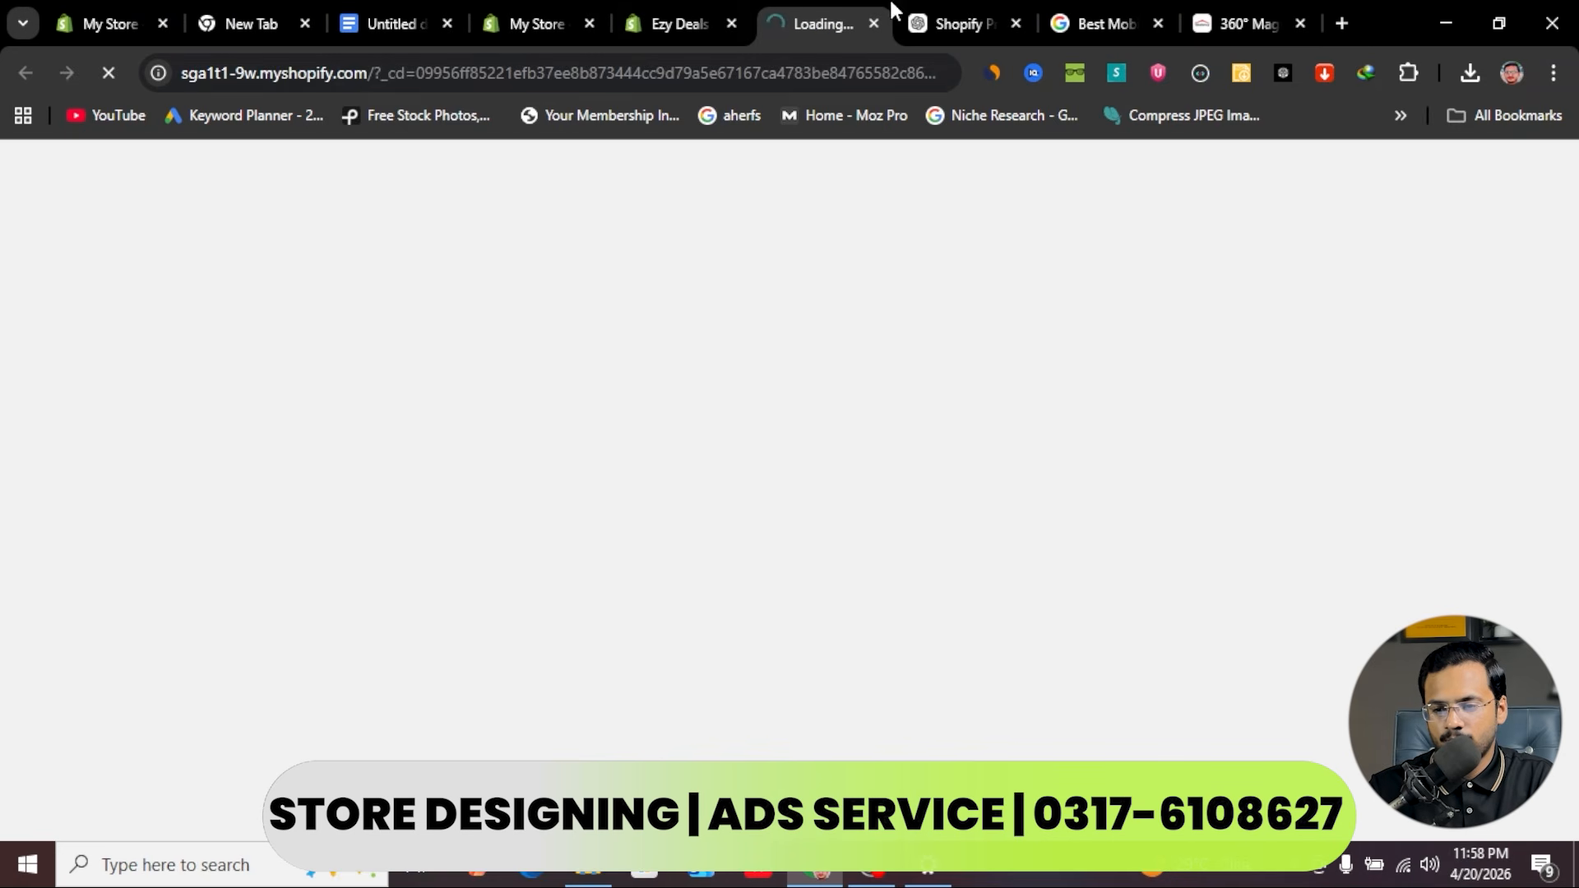
{"action": "left_click", "coordinate": [685, 23]}
{"action": "left_click", "coordinate": [563, 23]}
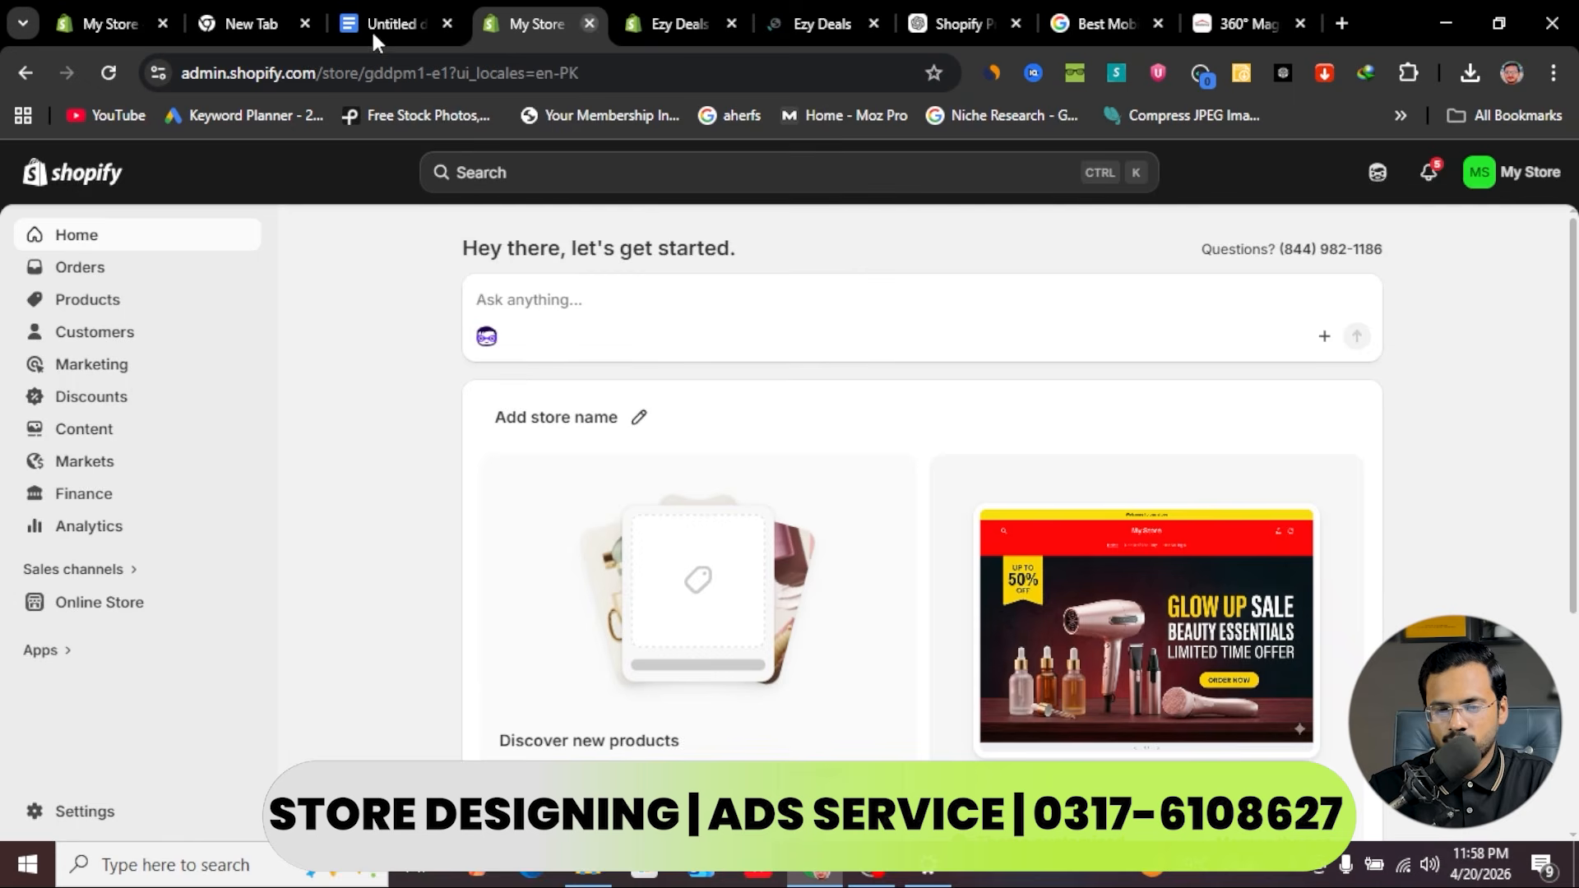
{"action": "left_click", "coordinate": [403, 23]}
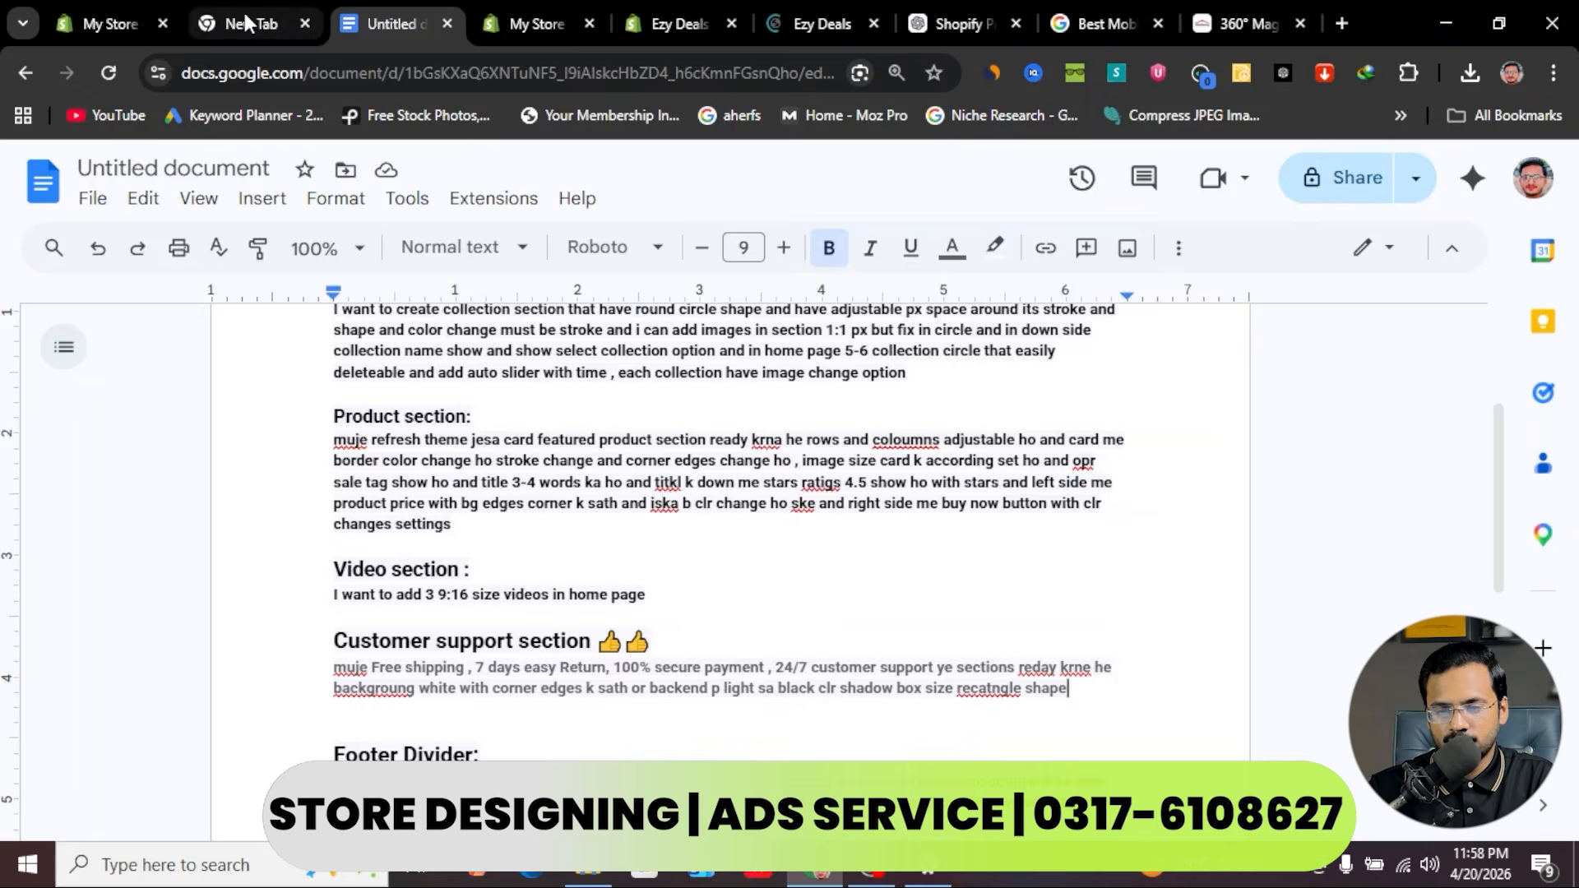
{"action": "left_click", "coordinate": [284, 23]}
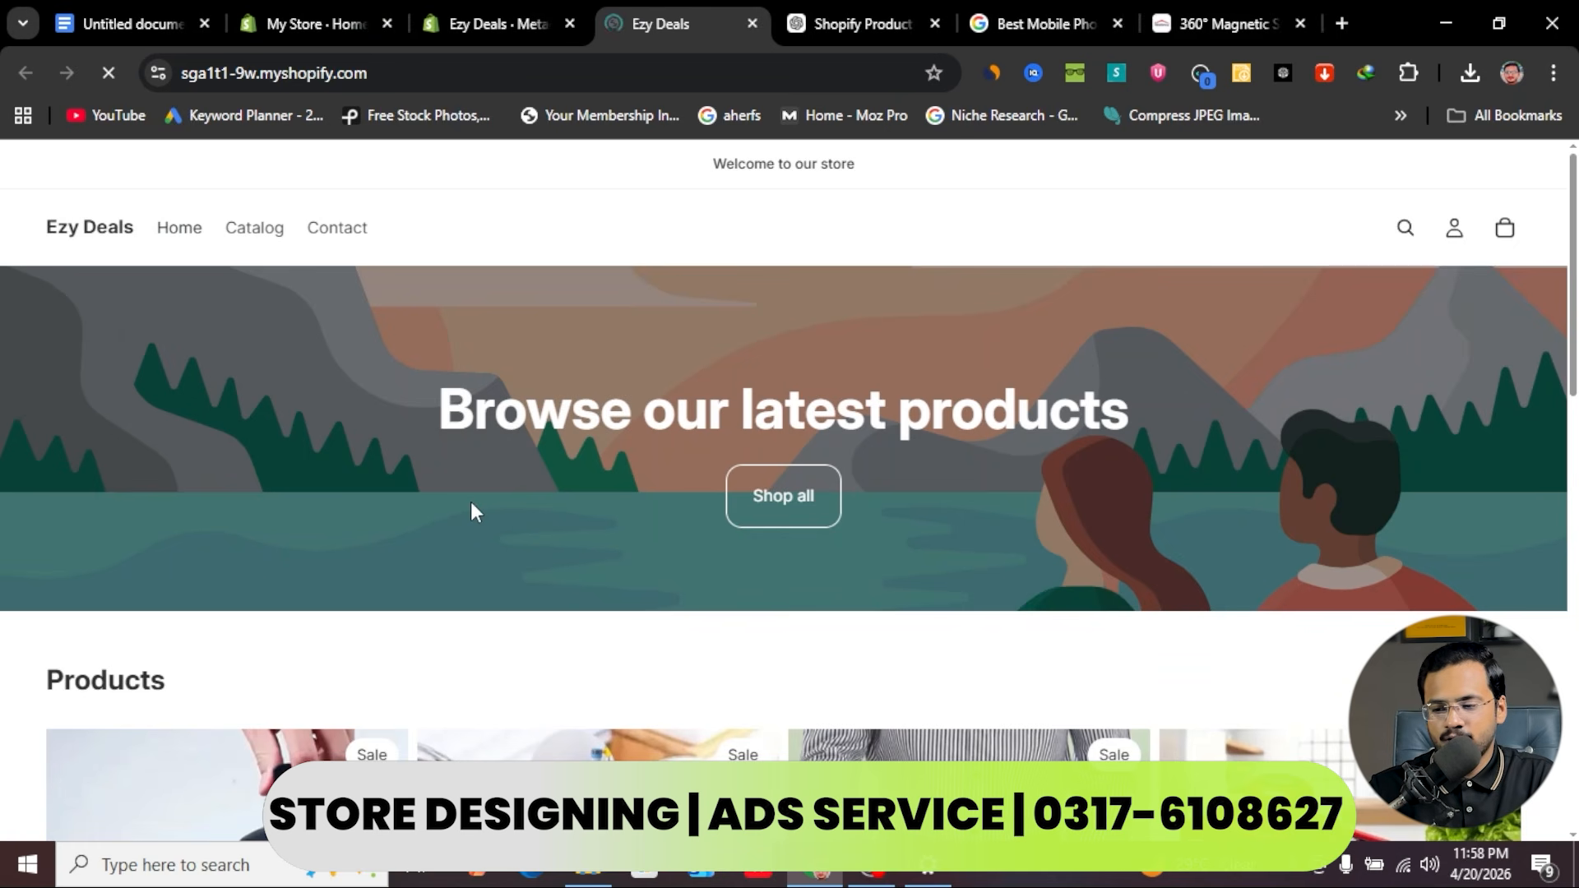
{"action": "scroll", "coordinate": [472, 506], "scroll_direction": "down", "scroll_amount": 10}
{"action": "scroll", "coordinate": [474, 512], "scroll_direction": "up", "scroll_amount": 6}
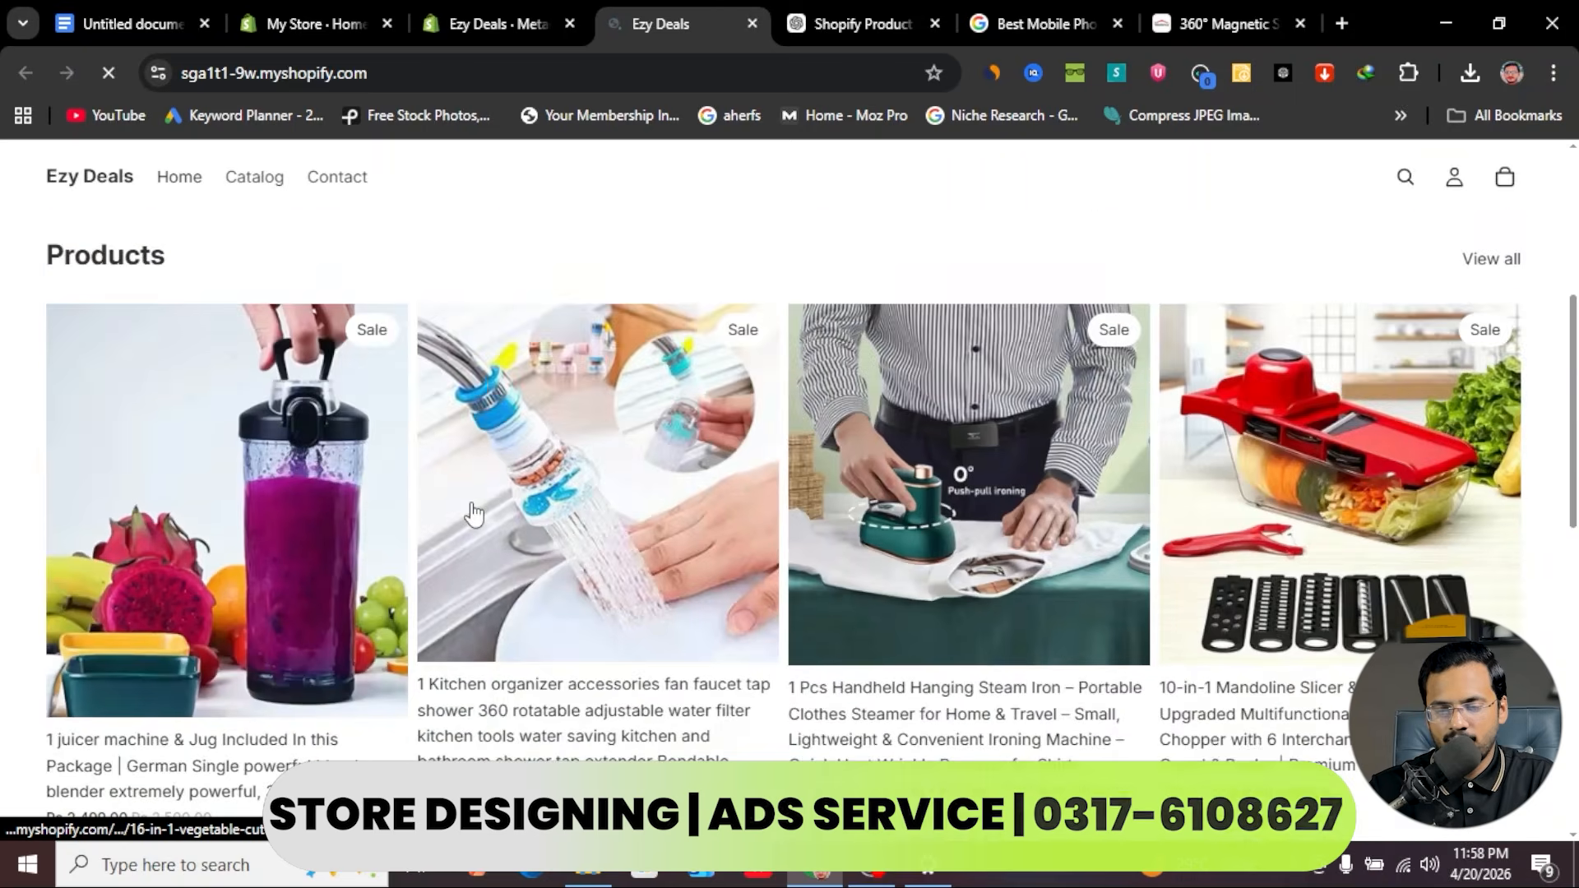
{"action": "scroll", "coordinate": [474, 512], "scroll_direction": "down", "scroll_amount": 6}
{"action": "scroll", "coordinate": [473, 506], "scroll_direction": "up", "scroll_amount": 12}
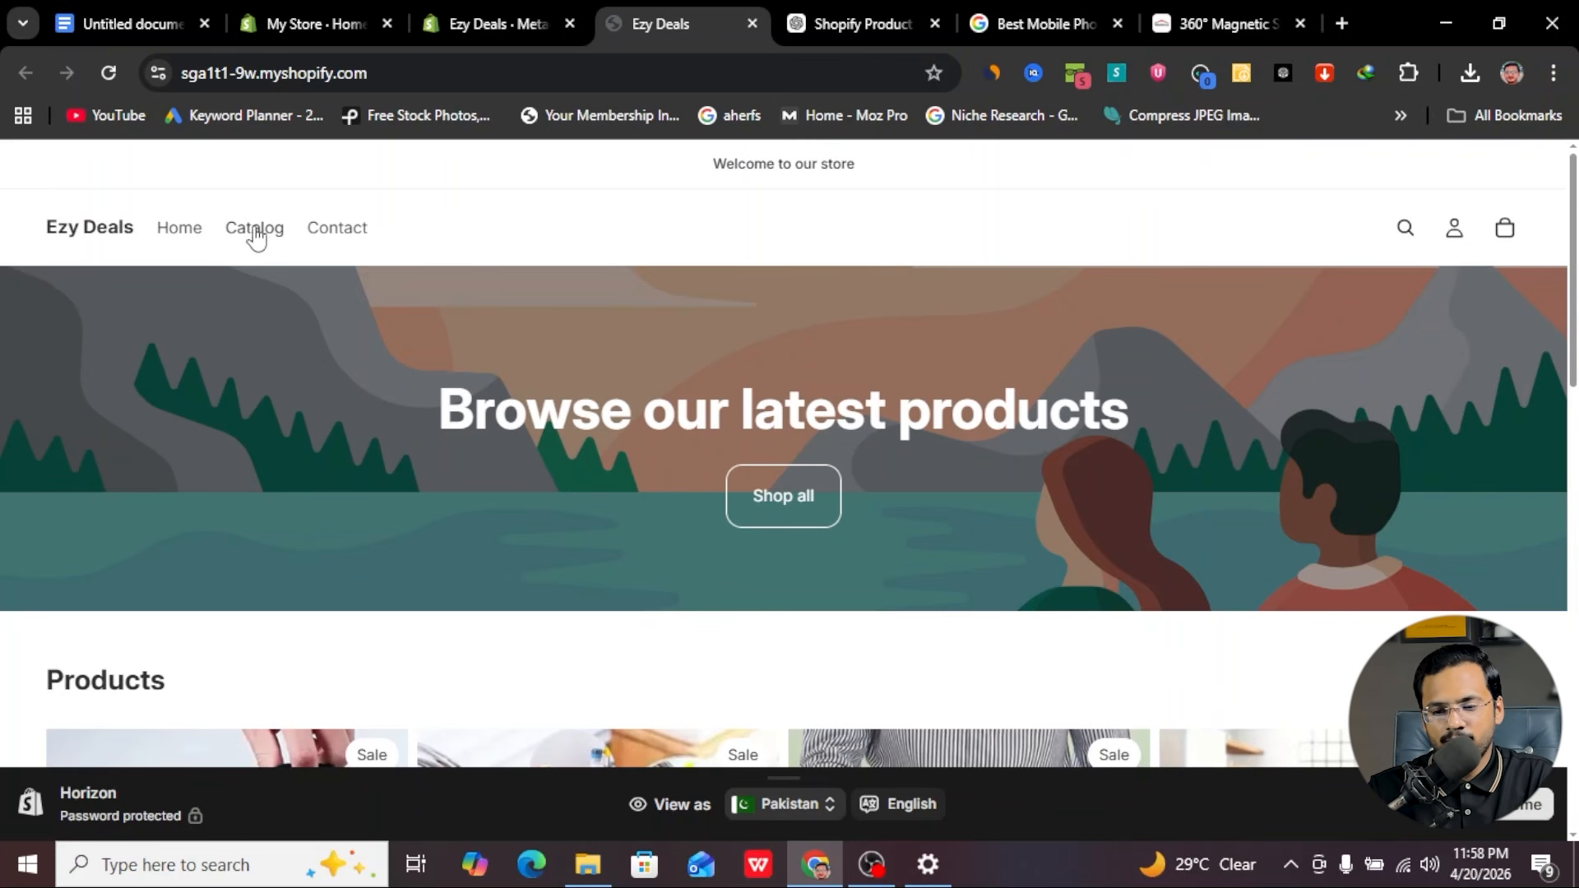
- Open the main menu in the store admin and remove its Catalog and Contact items
{"action": "left_click", "coordinate": [460, 18]}
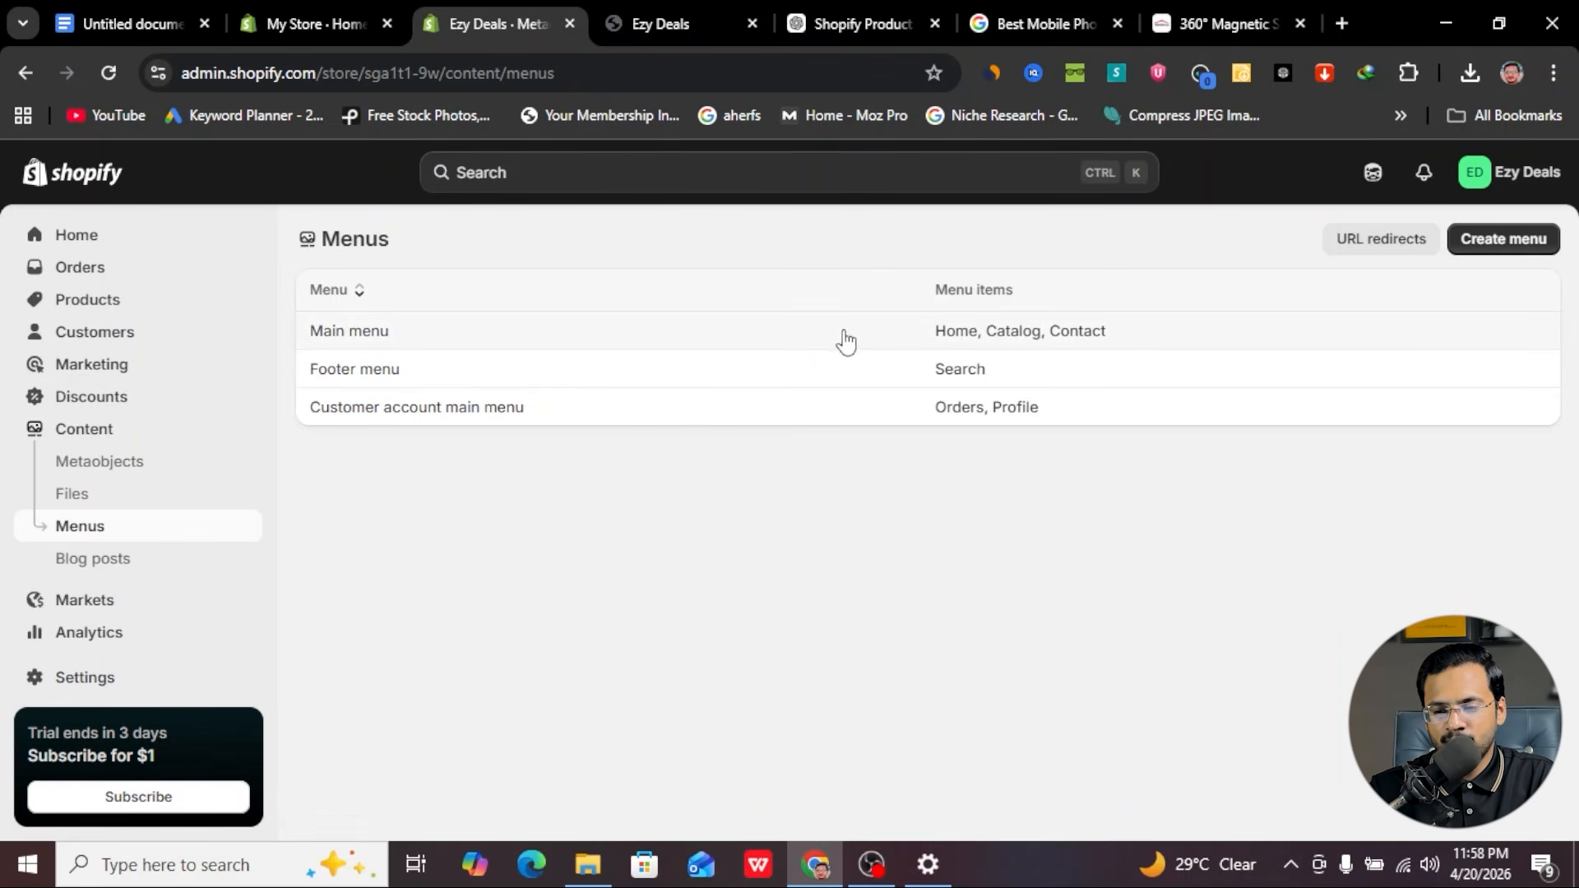
{"action": "left_click", "coordinate": [954, 345]}
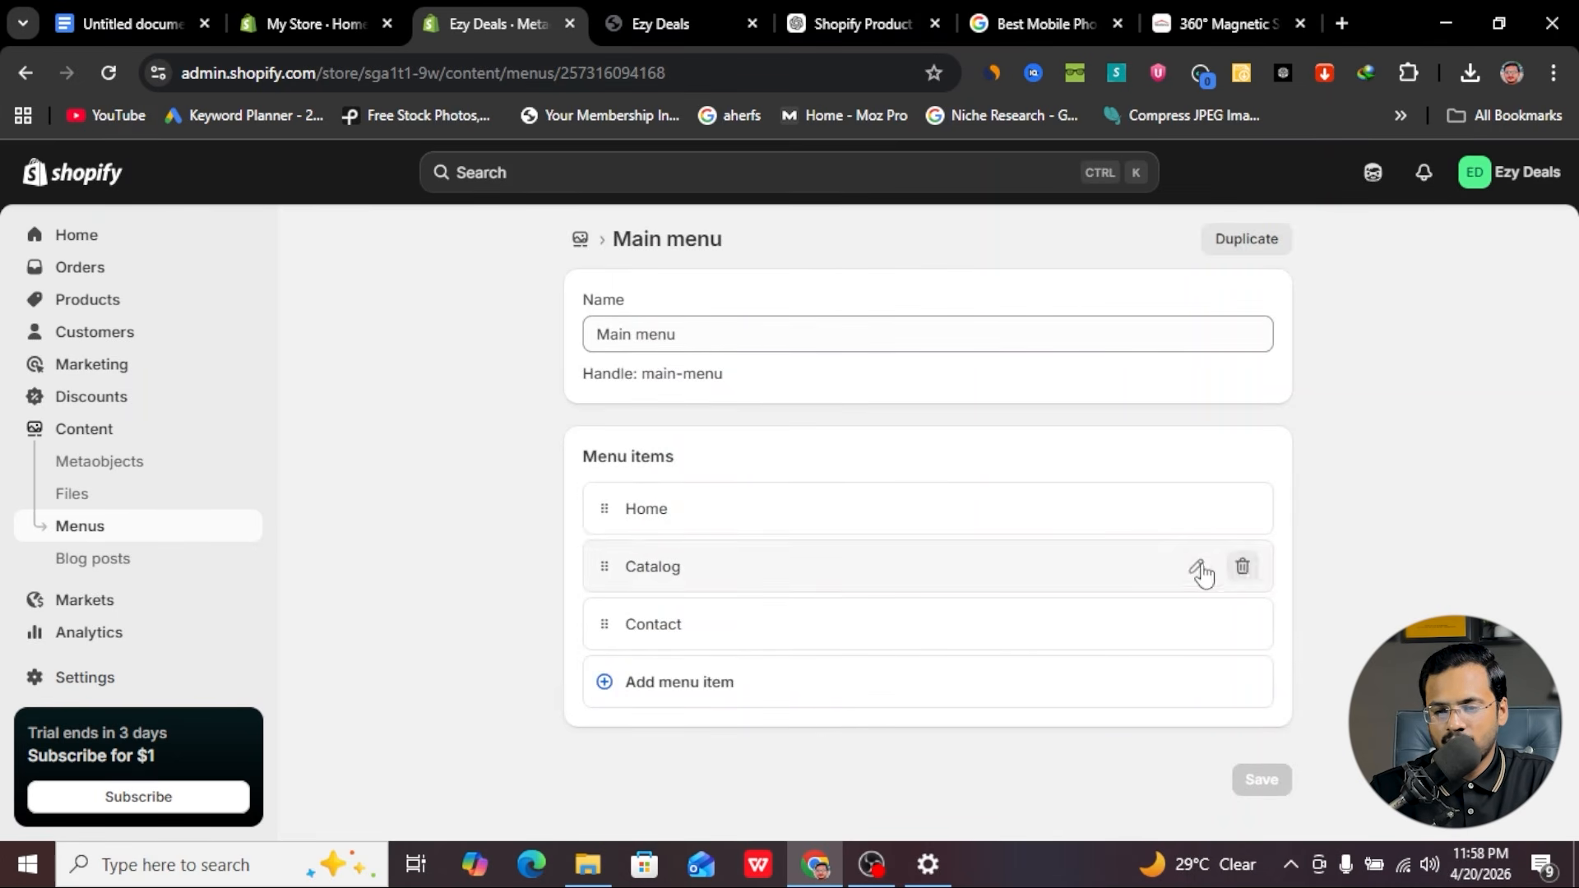
{"action": "left_click", "coordinate": [712, 7]}
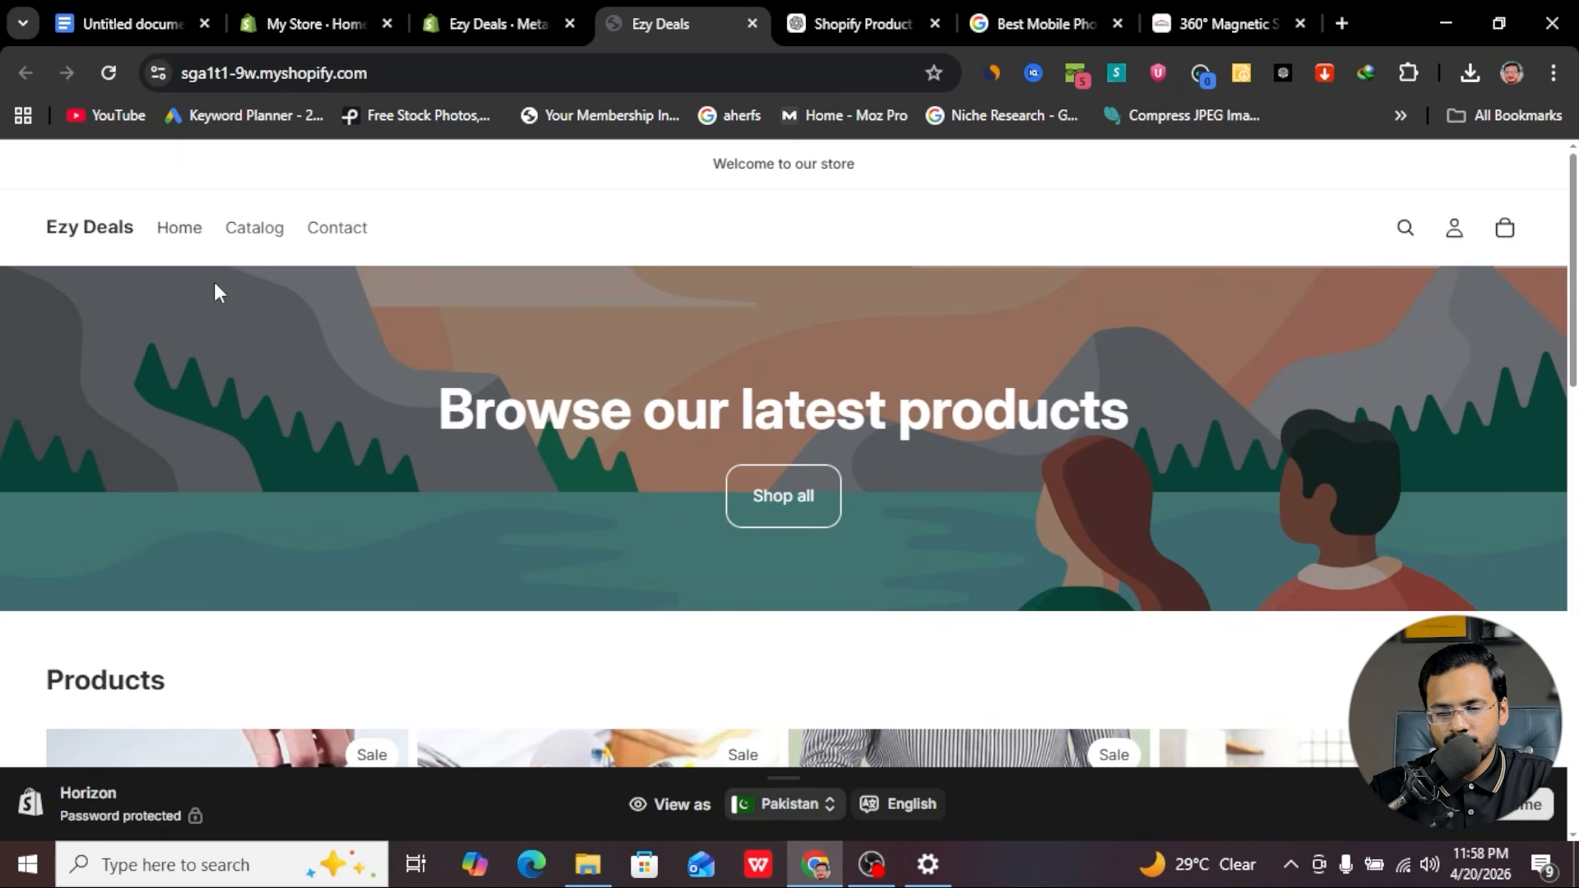
{"action": "left_click", "coordinate": [503, 10]}
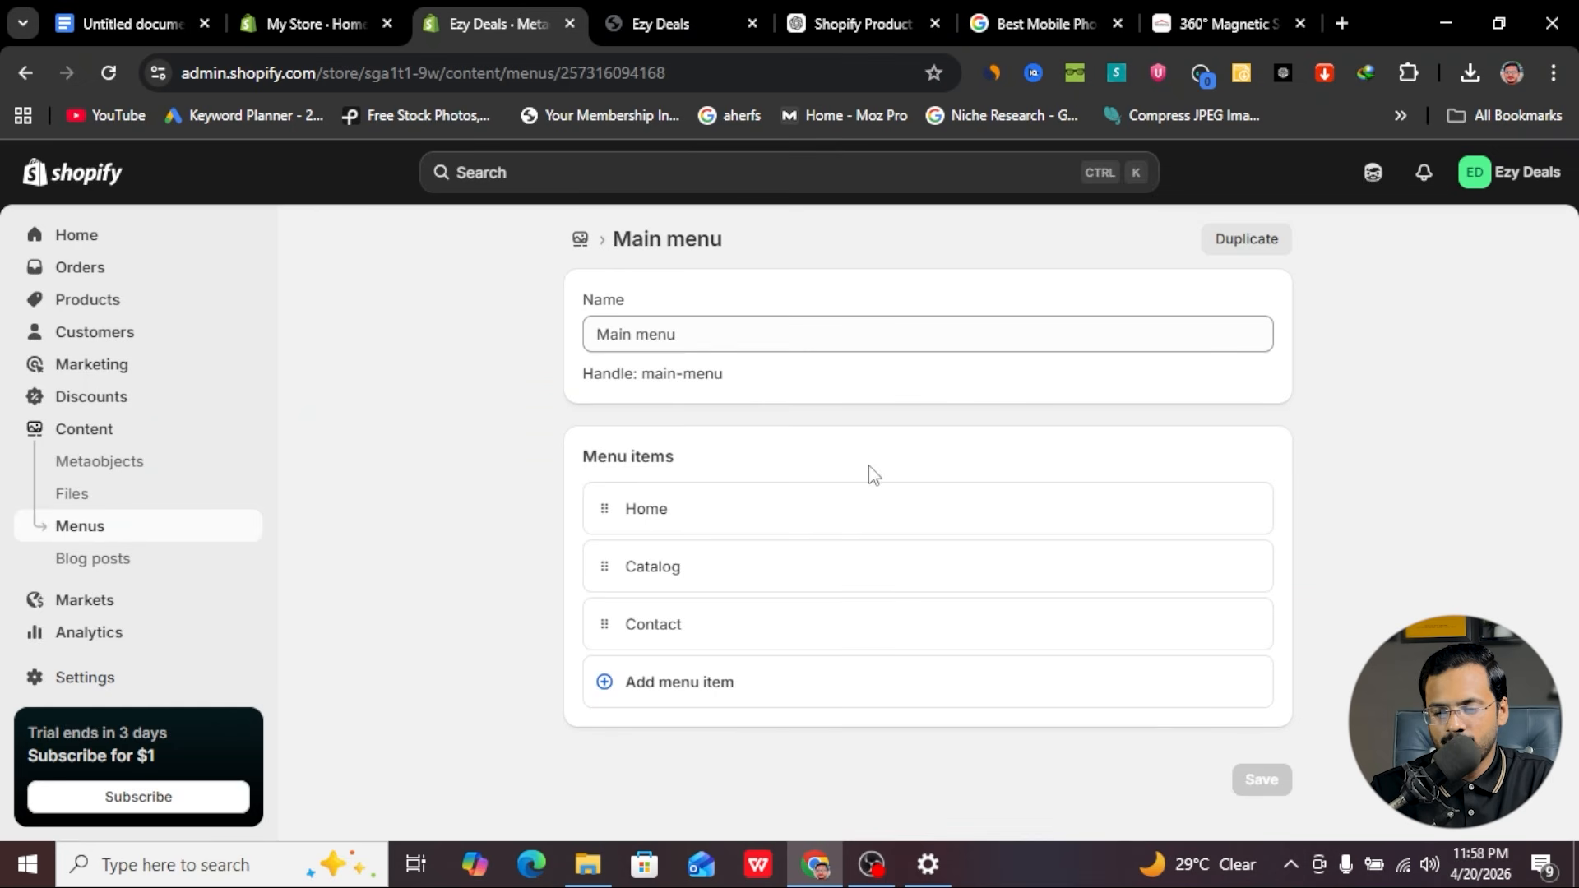
{"action": "left_click", "coordinate": [1243, 567]}
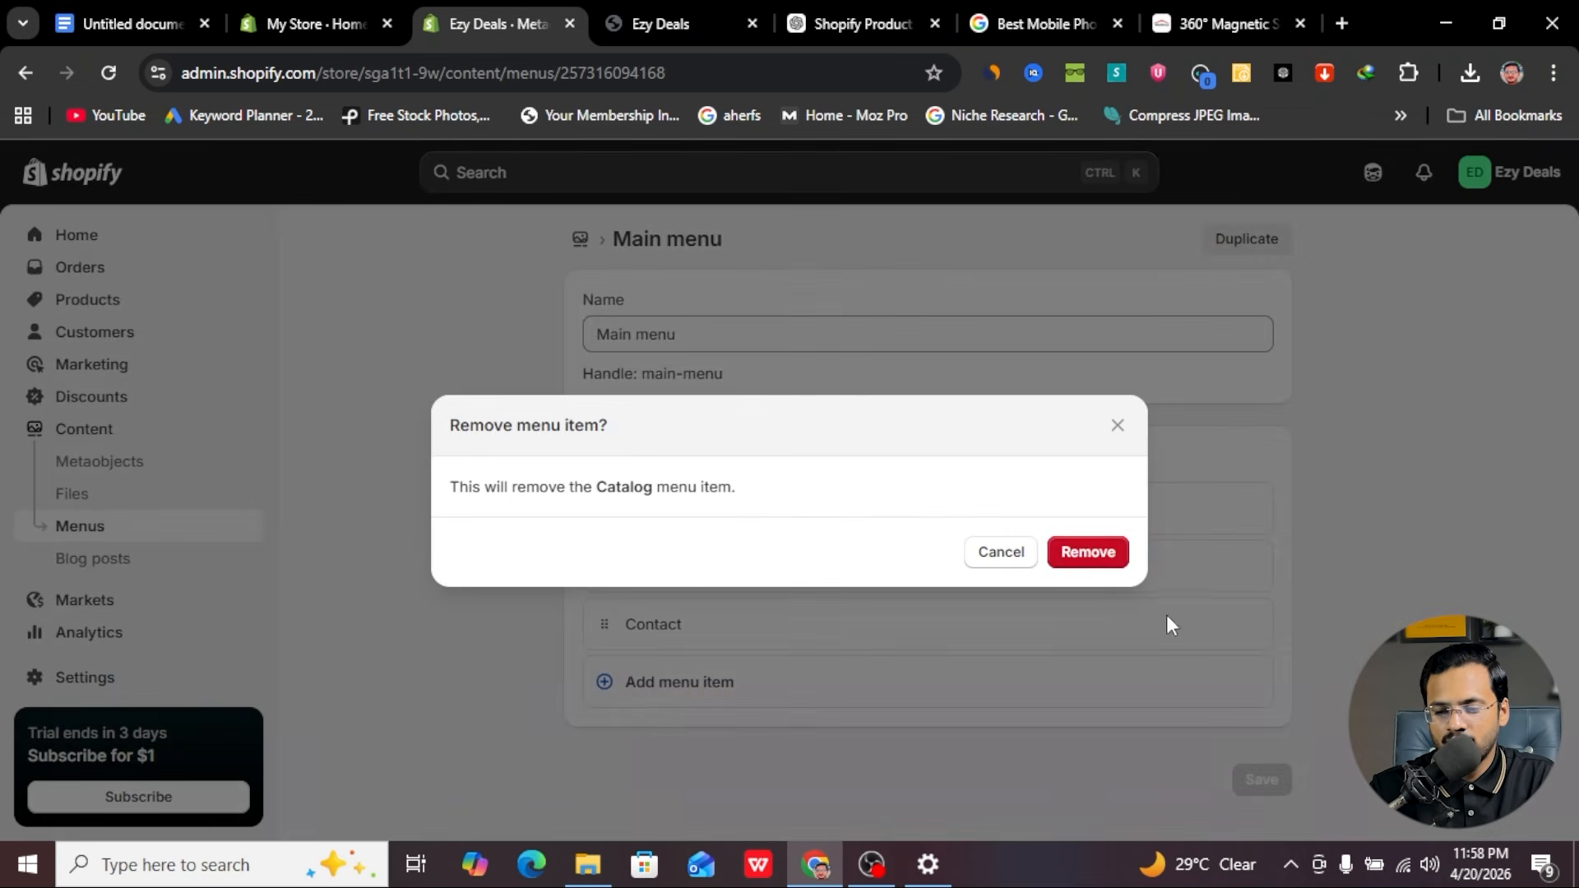
{"action": "left_click", "coordinate": [1087, 554]}
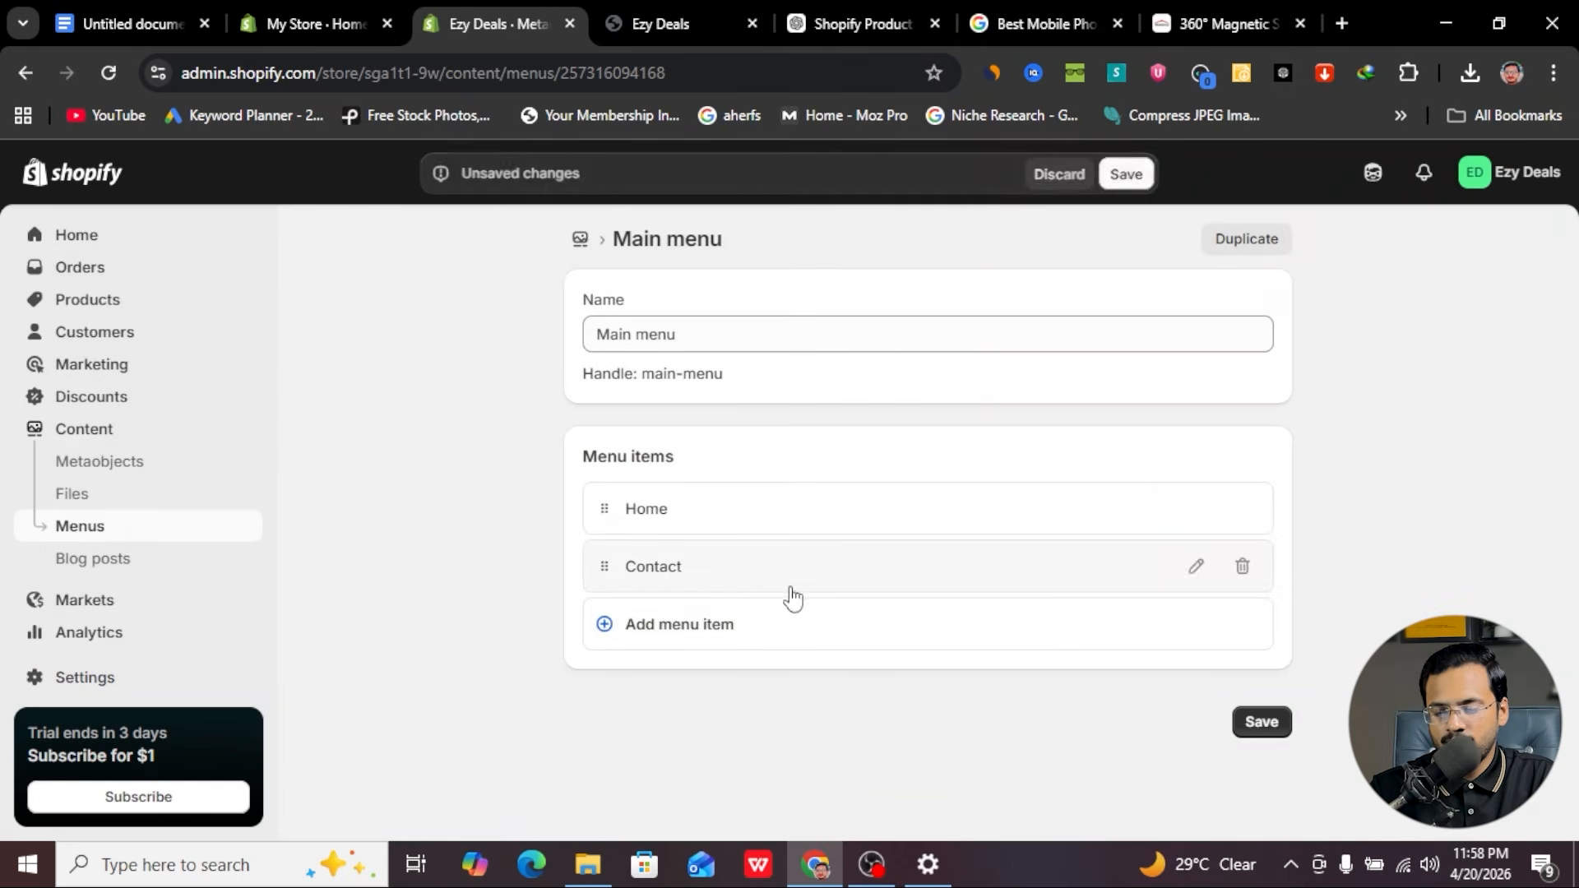
{"action": "left_click", "coordinate": [1243, 567]}
{"action": "left_click", "coordinate": [1088, 553]}
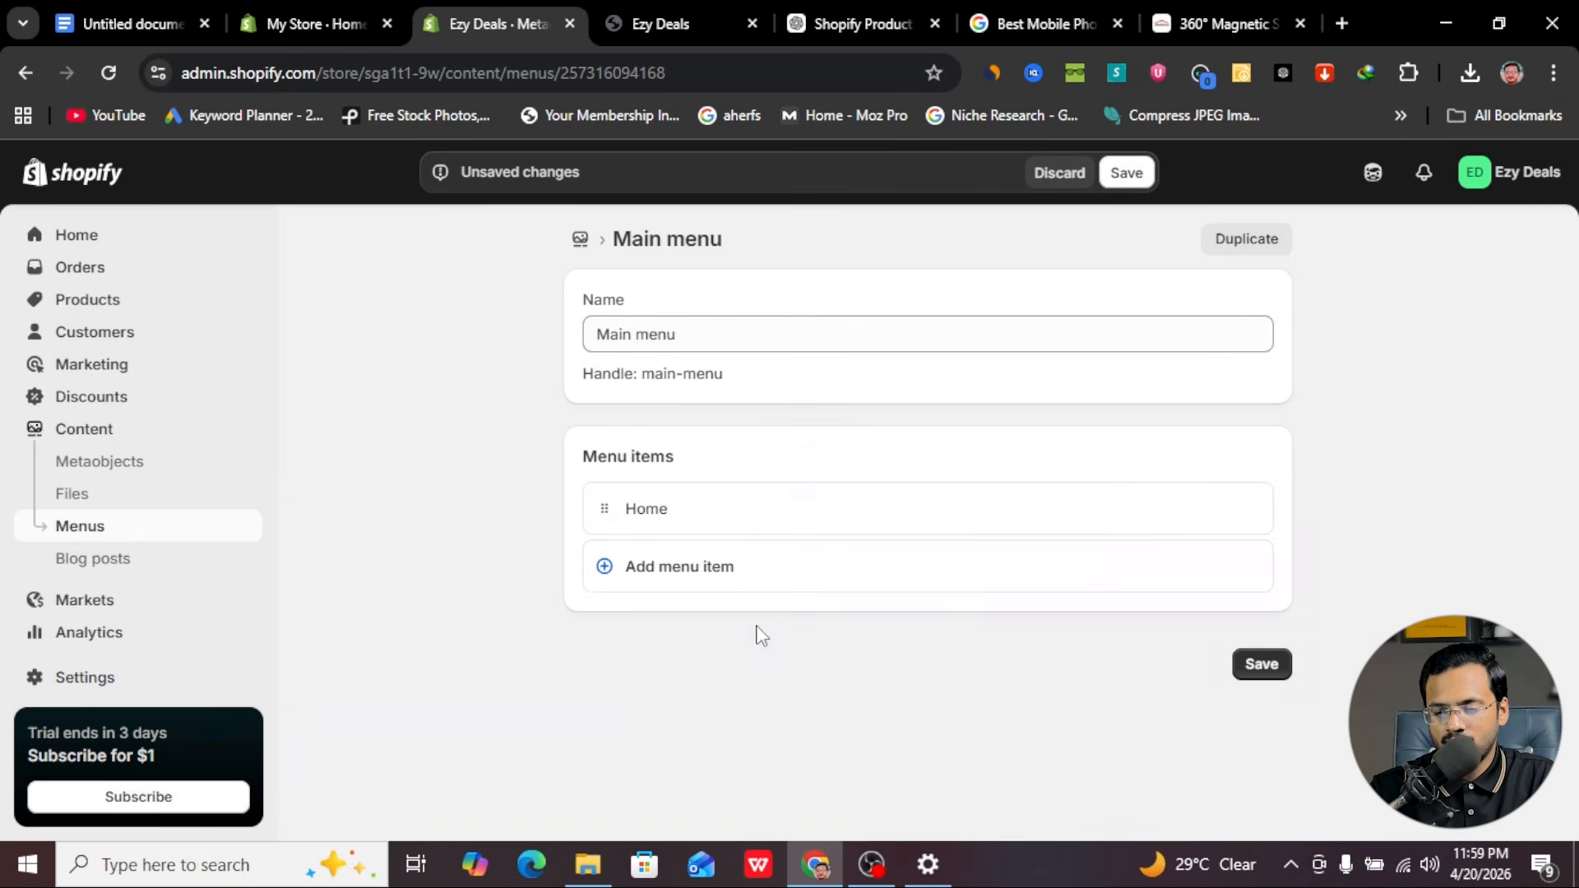
- Add a main menu item linked to the Electronics collection
{"action": "left_click", "coordinate": [684, 582]}
{"action": "left_click", "coordinate": [1071, 598]}
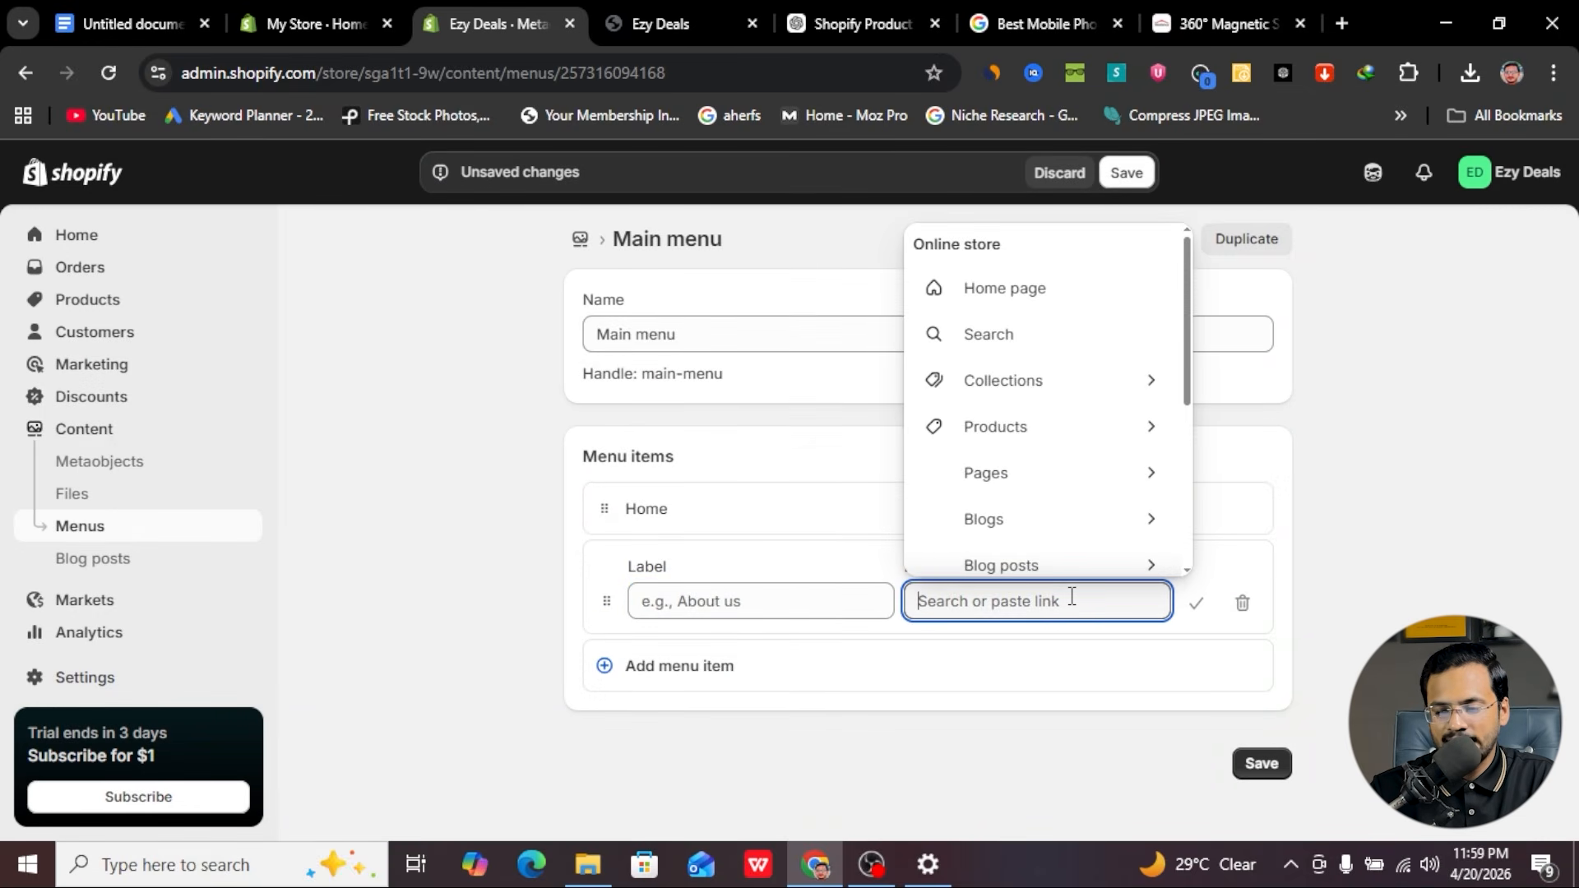
{"action": "left_click", "coordinate": [1041, 377]}
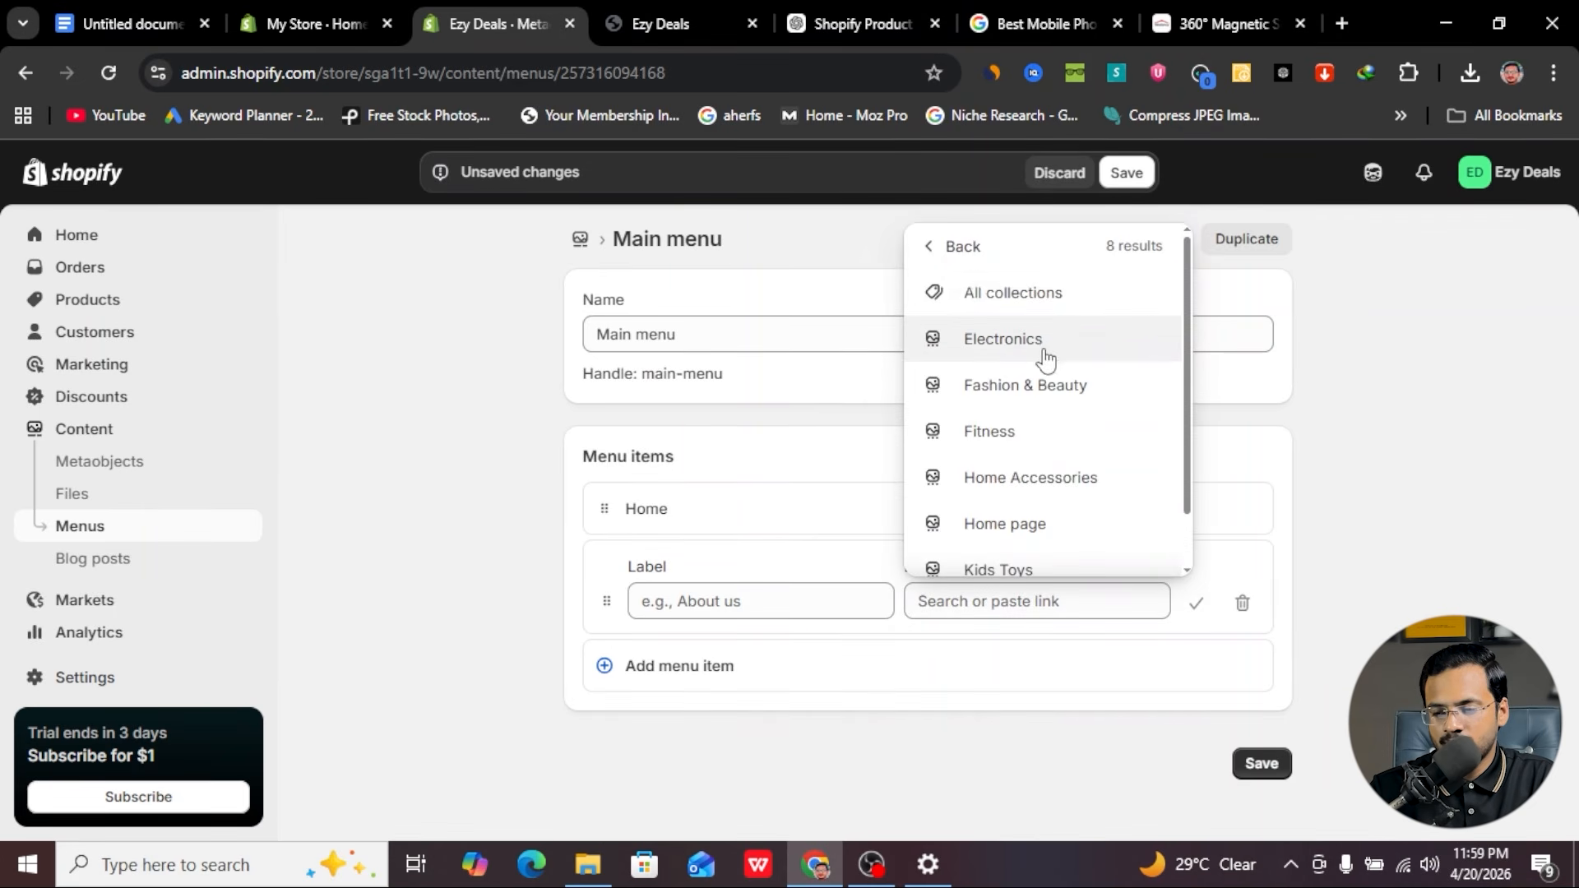
{"action": "left_click", "coordinate": [1044, 355]}
{"action": "left_click", "coordinate": [1193, 605]}
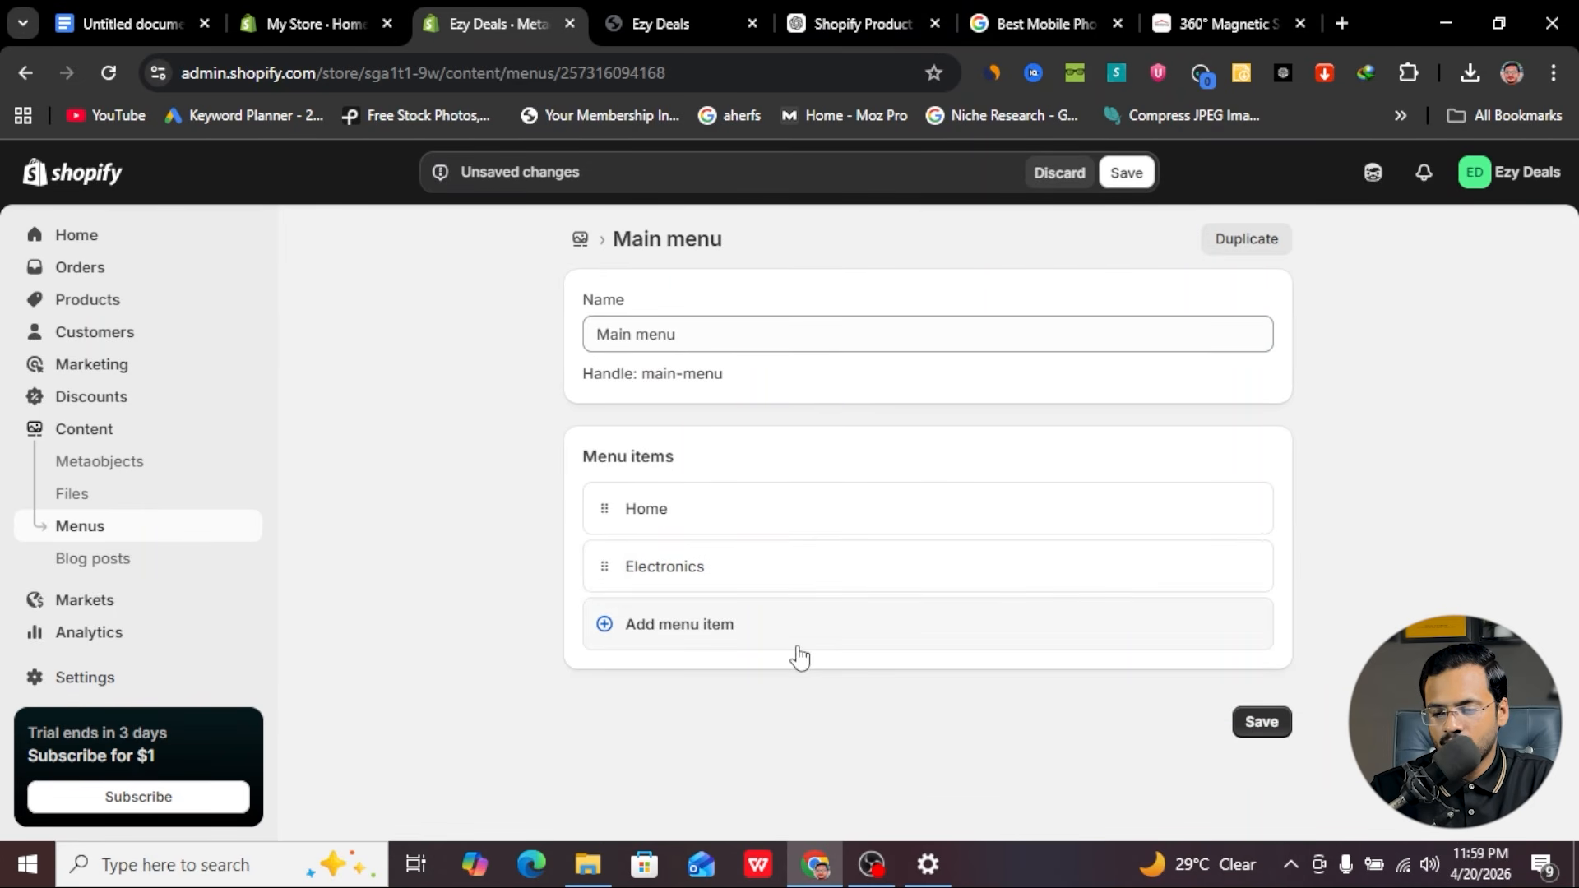
- Add a main menu item linked to the Fitness collection
{"action": "left_click", "coordinate": [798, 647]}
{"action": "left_click", "coordinate": [1113, 665]}
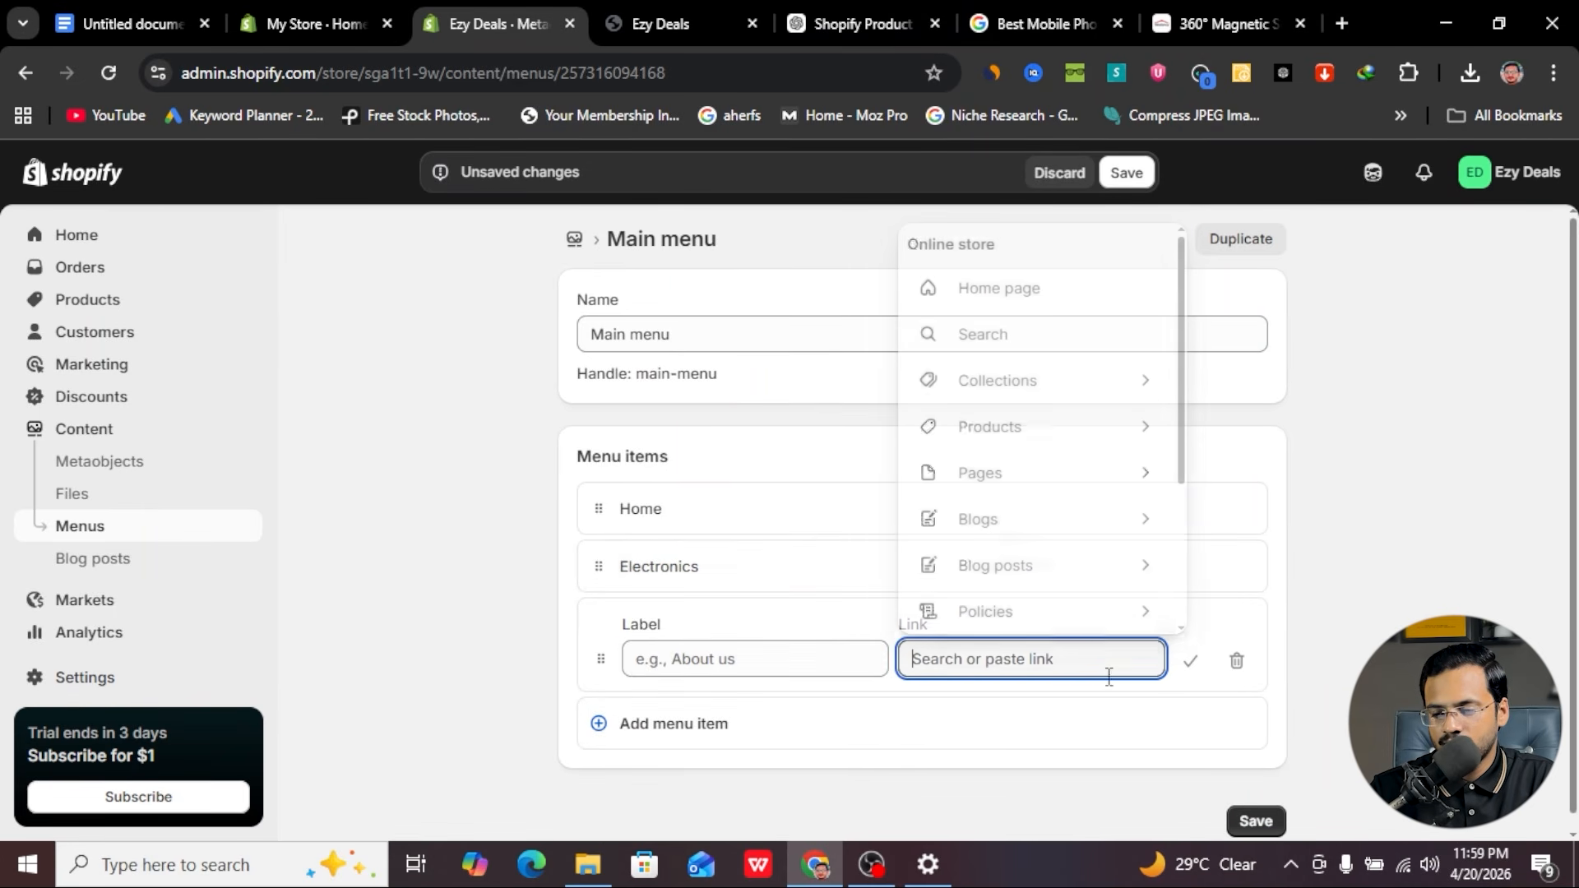
{"action": "left_click", "coordinate": [1115, 403]}
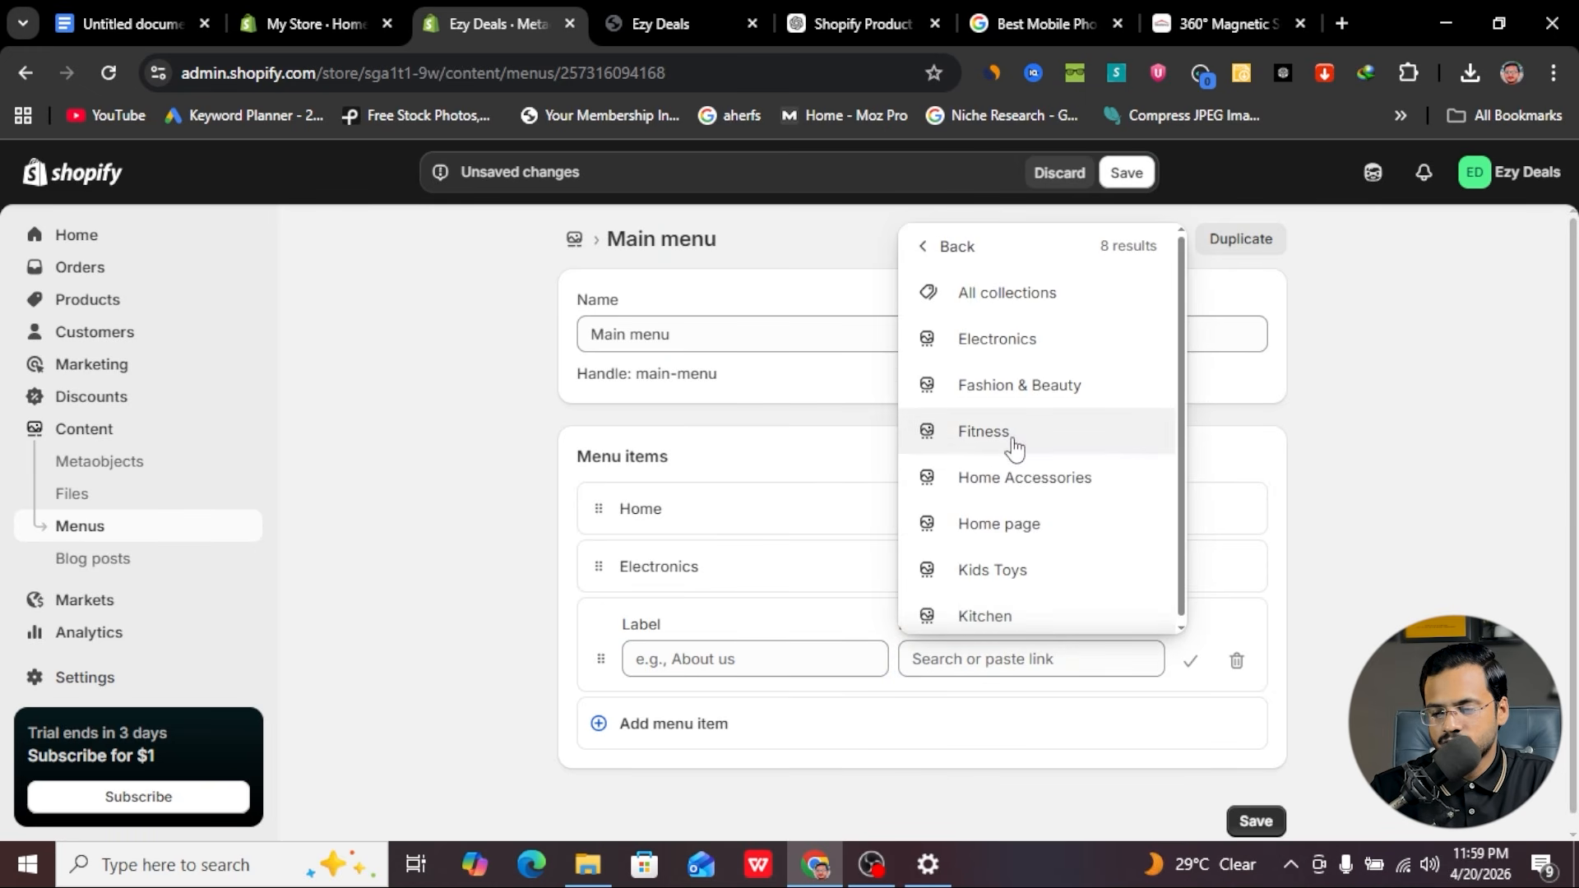
{"action": "left_click", "coordinate": [1014, 448]}
{"action": "left_click", "coordinate": [1195, 668]}
- Add main menu items linked to the Fashion & Beauty, Kids Toys and Kitchen collections
{"action": "left_click", "coordinate": [764, 696]}
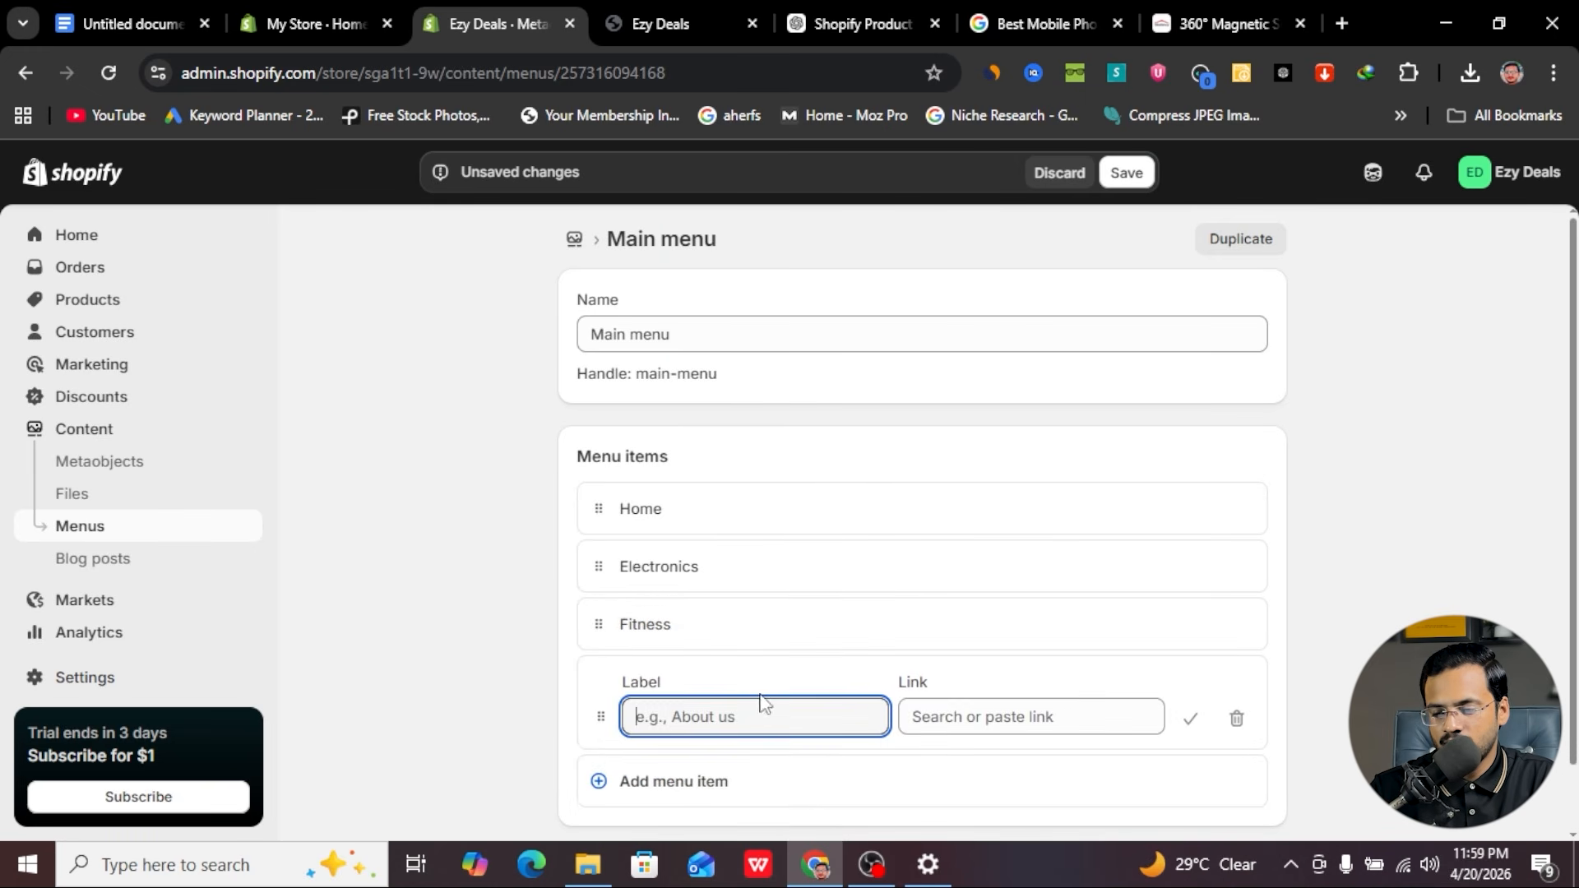
{"action": "left_click", "coordinate": [1055, 718]}
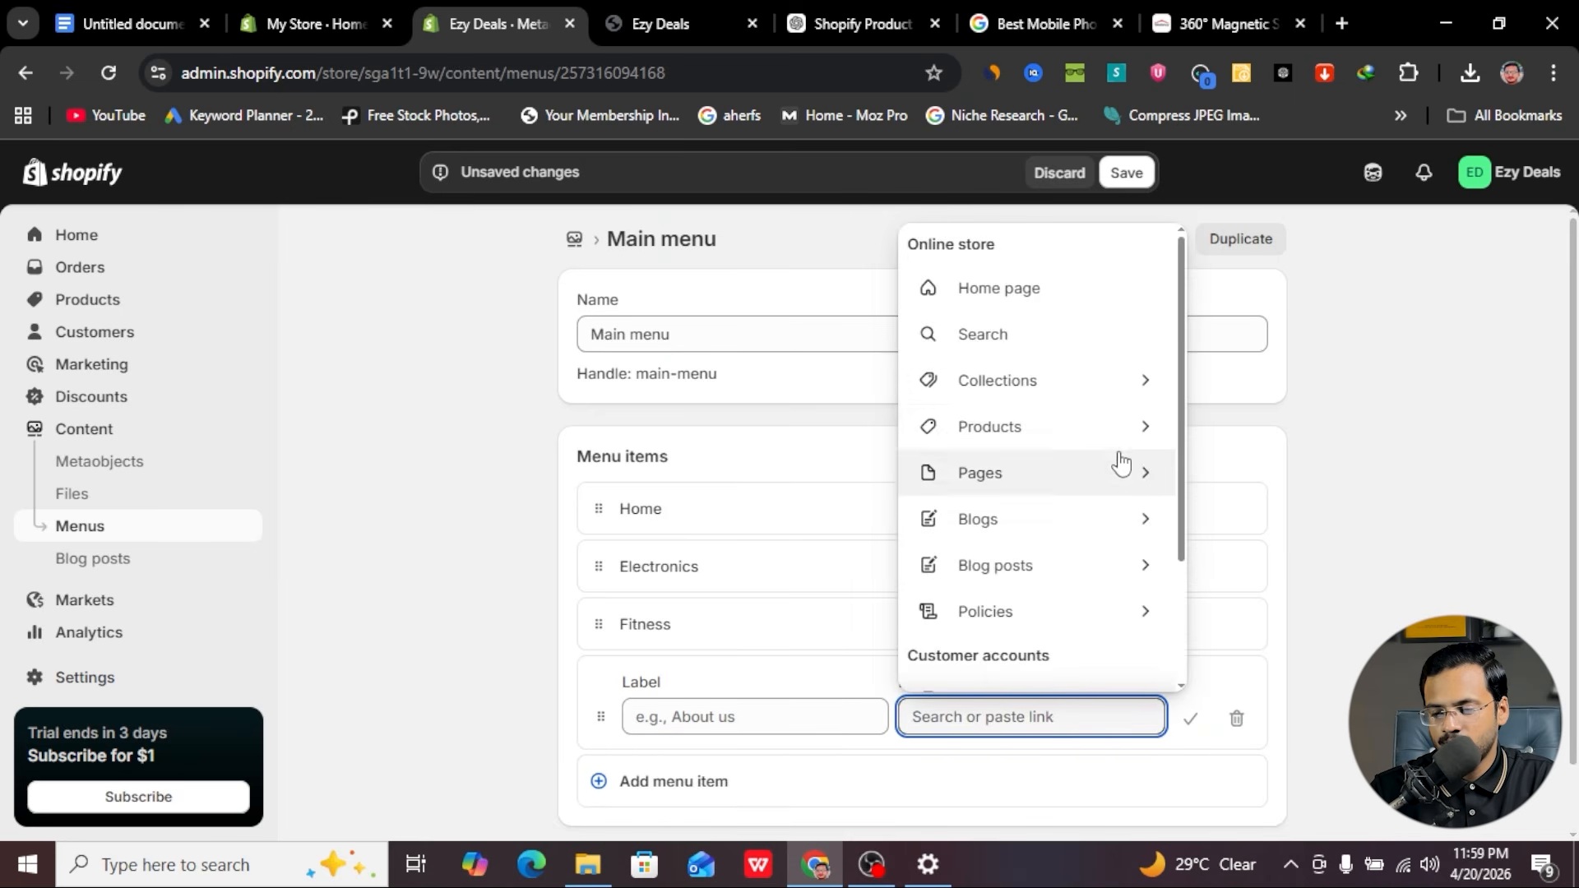
{"action": "left_click", "coordinate": [1103, 384]}
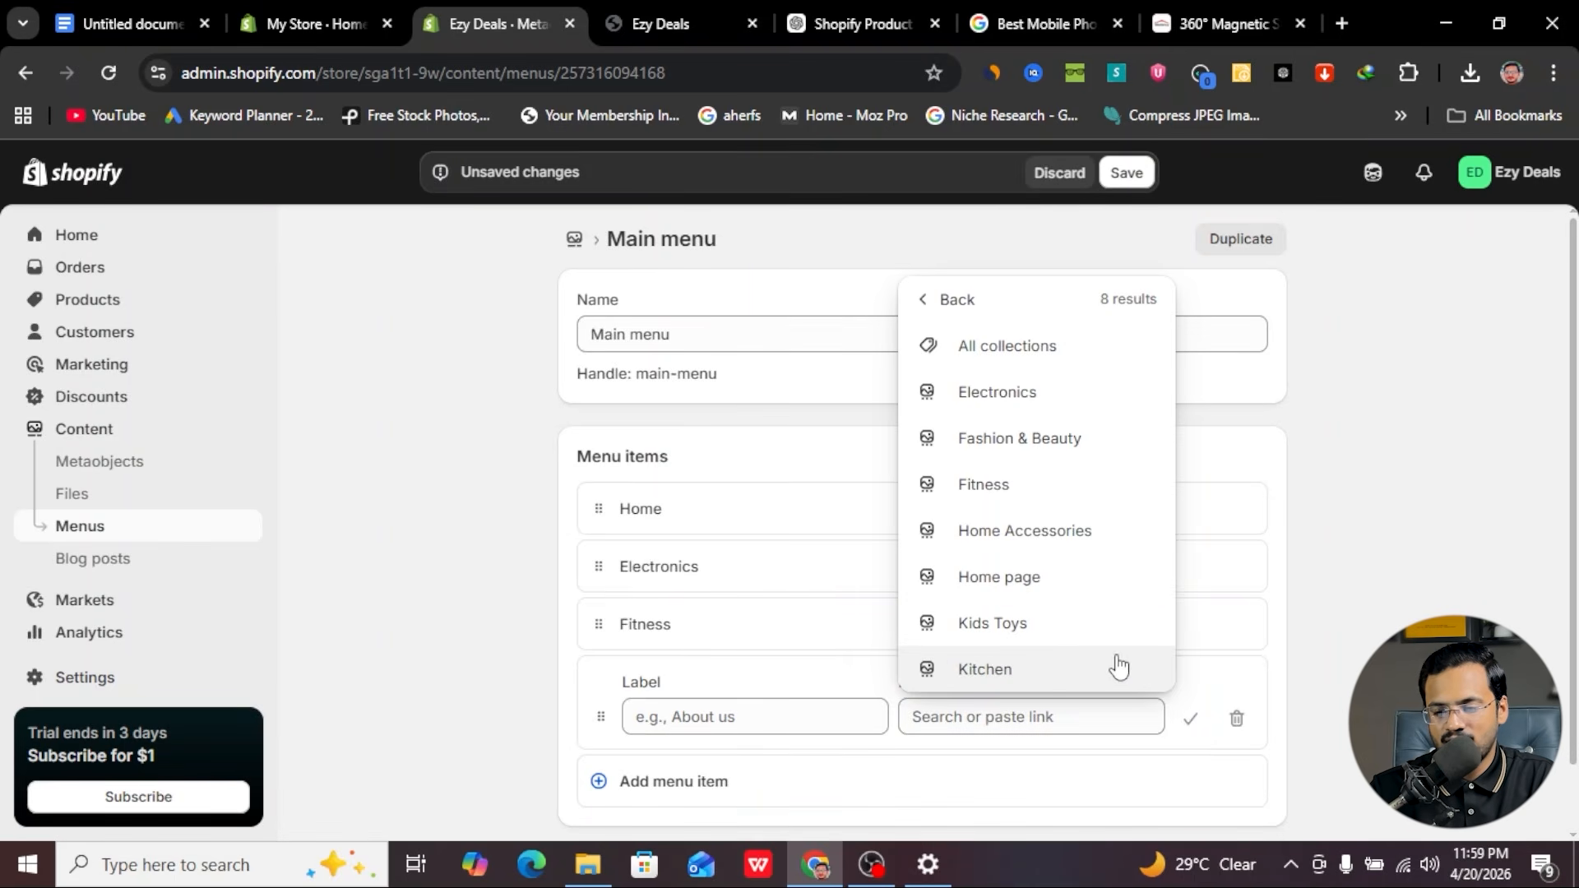
{"action": "left_click", "coordinate": [1026, 438]}
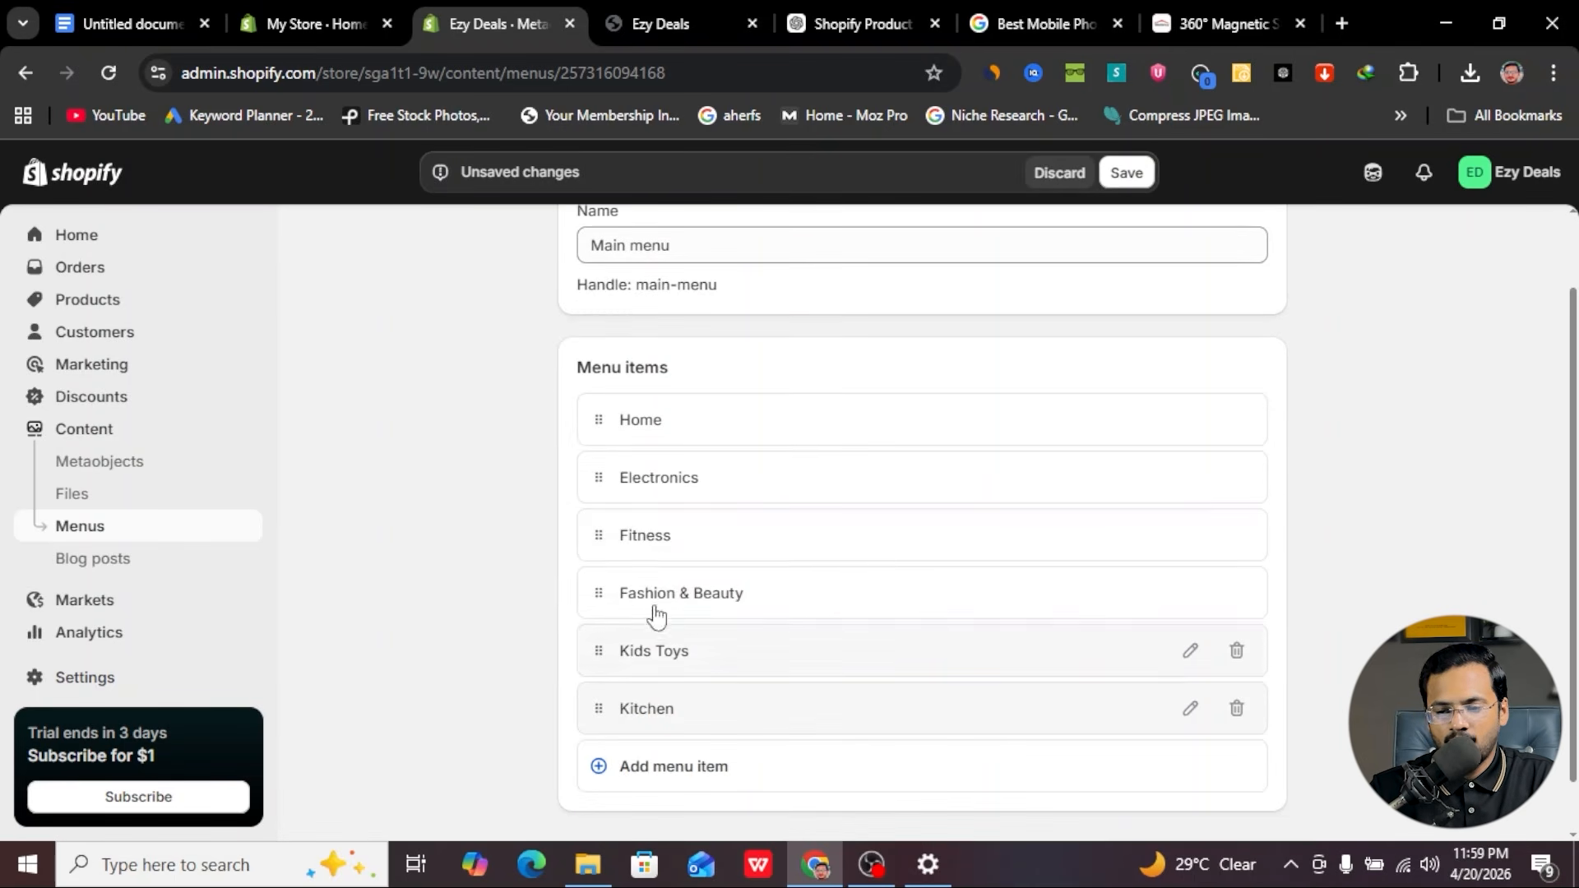
- Rename the main menu as "Easy To Buy" and save the menu
{"action": "scroll", "coordinate": [769, 557], "scroll_direction": "up", "scroll_amount": 2}
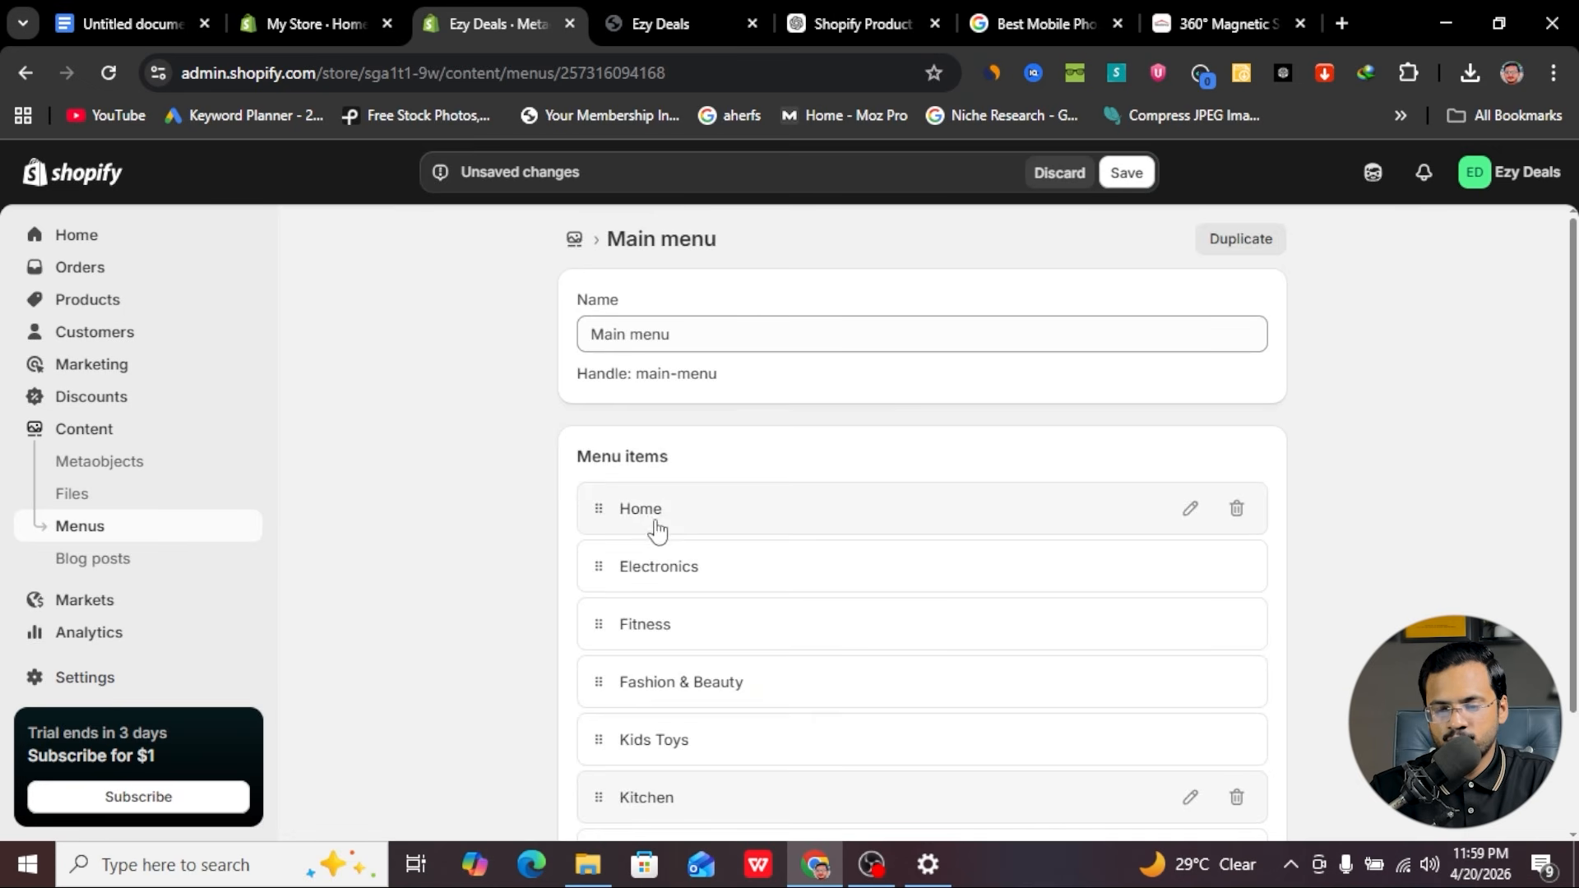
{"action": "left_click_drag", "start_coordinate": [727, 333], "coordinate": [607, 347]}
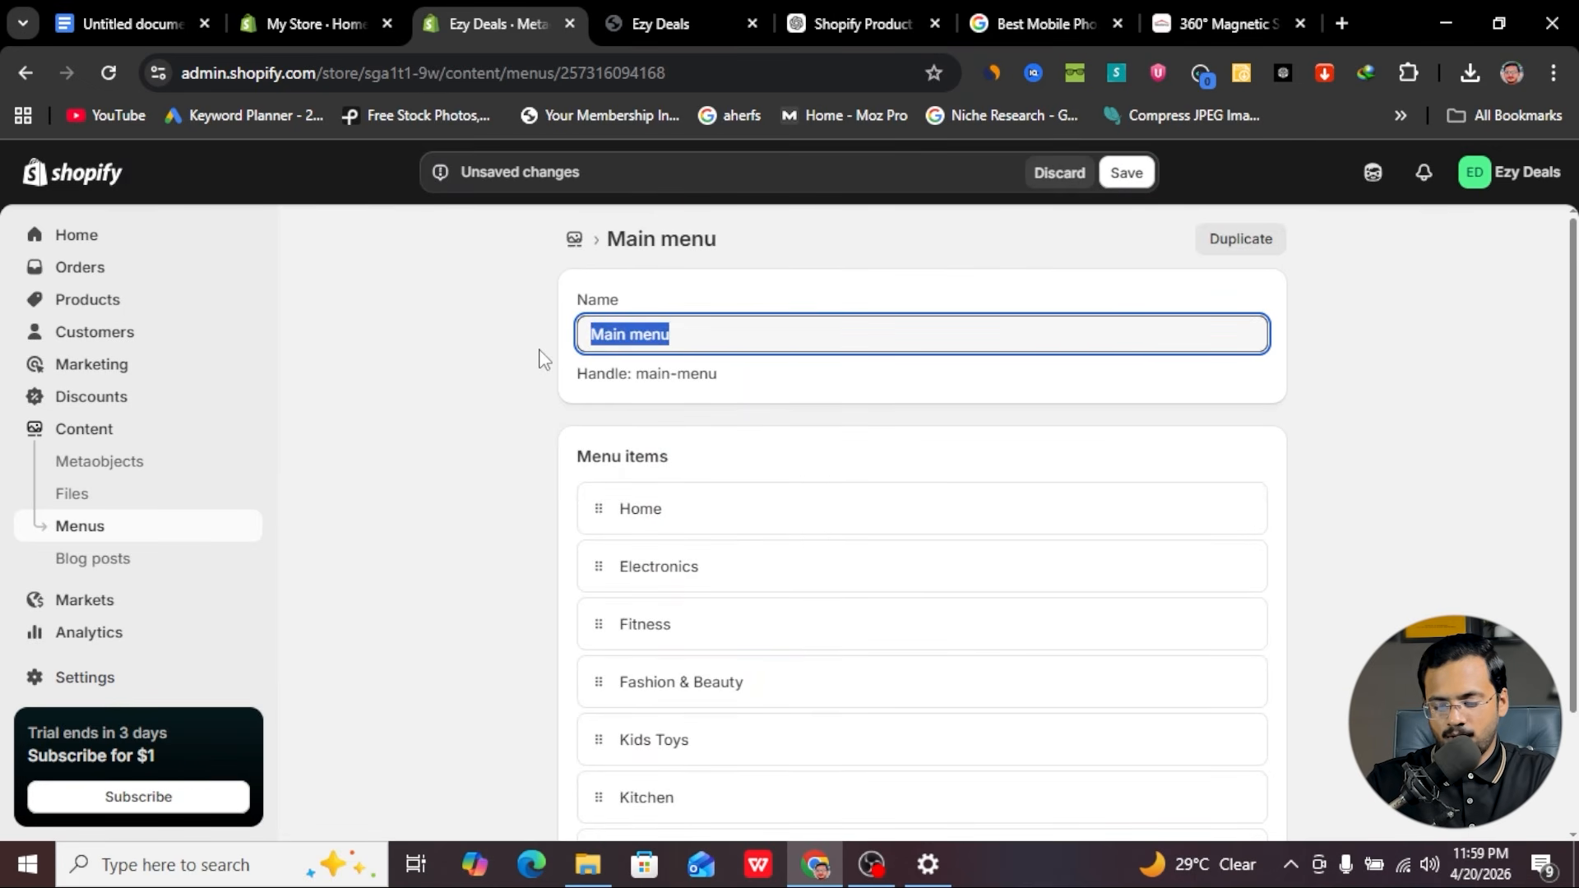
{"action": "type", "text": "Easy To Buy"}
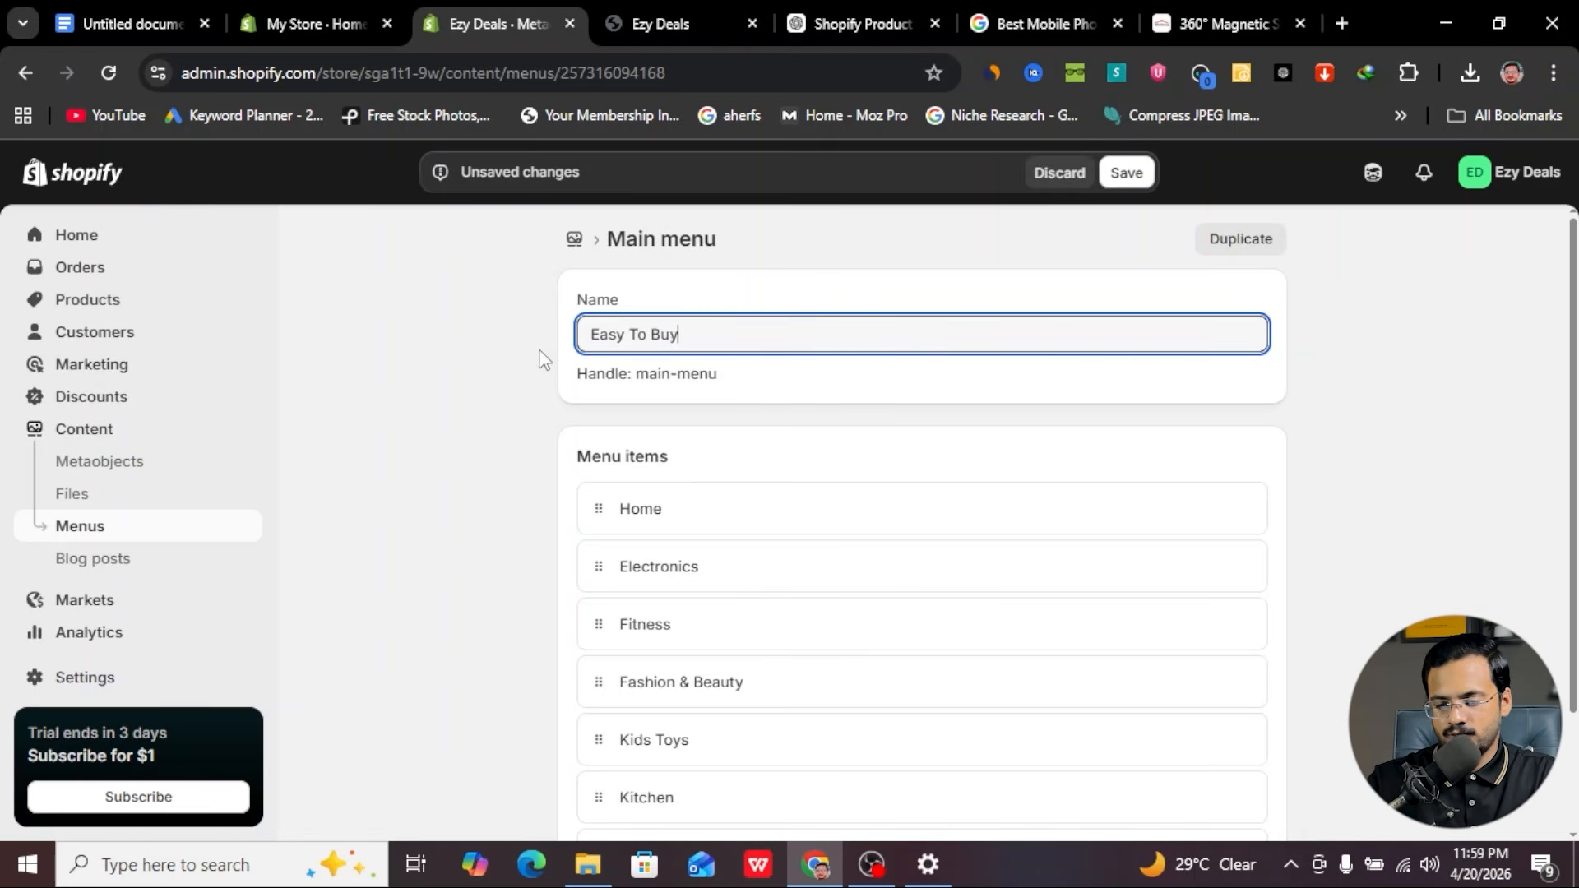
{"action": "left_click", "coordinate": [1127, 174]}
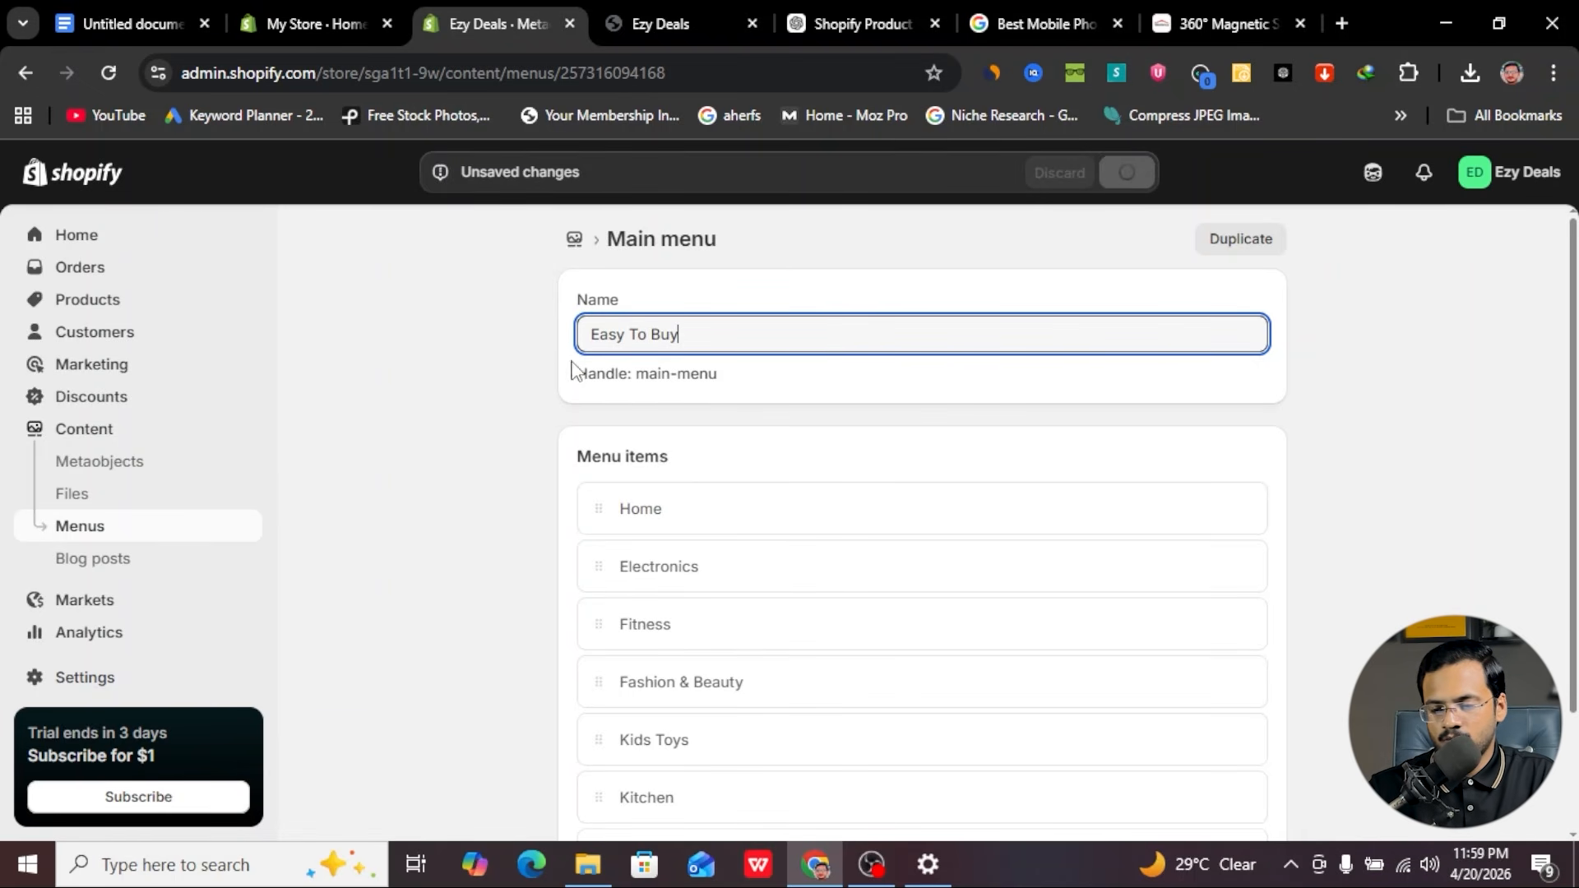
- Open the footer menu and add an item linked to the Terms of Service policy
{"action": "left_click", "coordinate": [577, 249]}
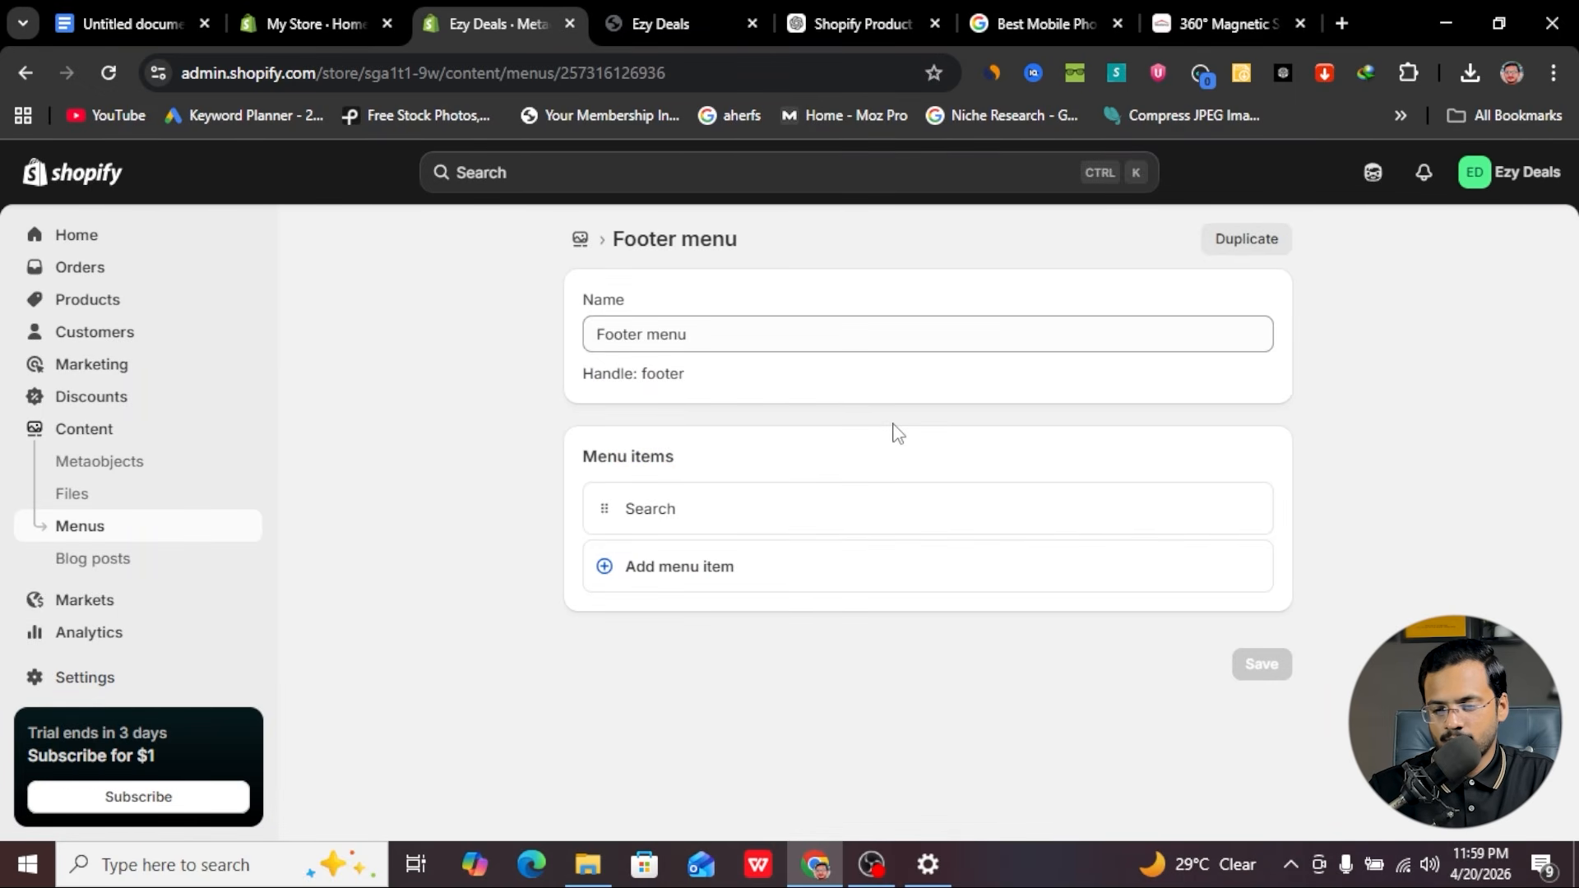
{"action": "left_click", "coordinate": [714, 574]}
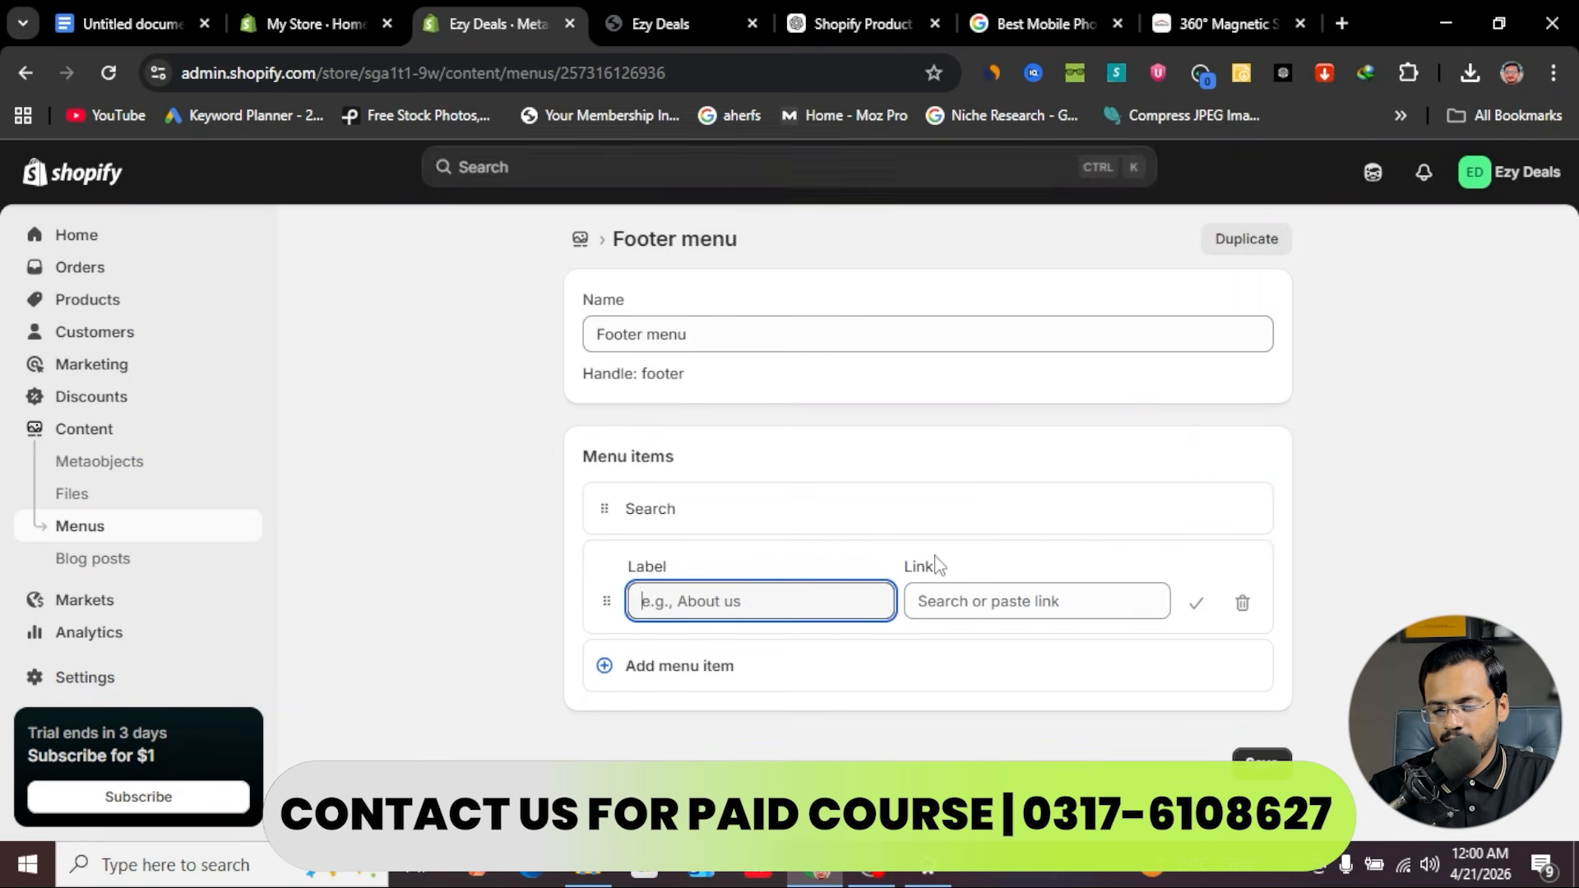
{"action": "left_click", "coordinate": [1066, 599]}
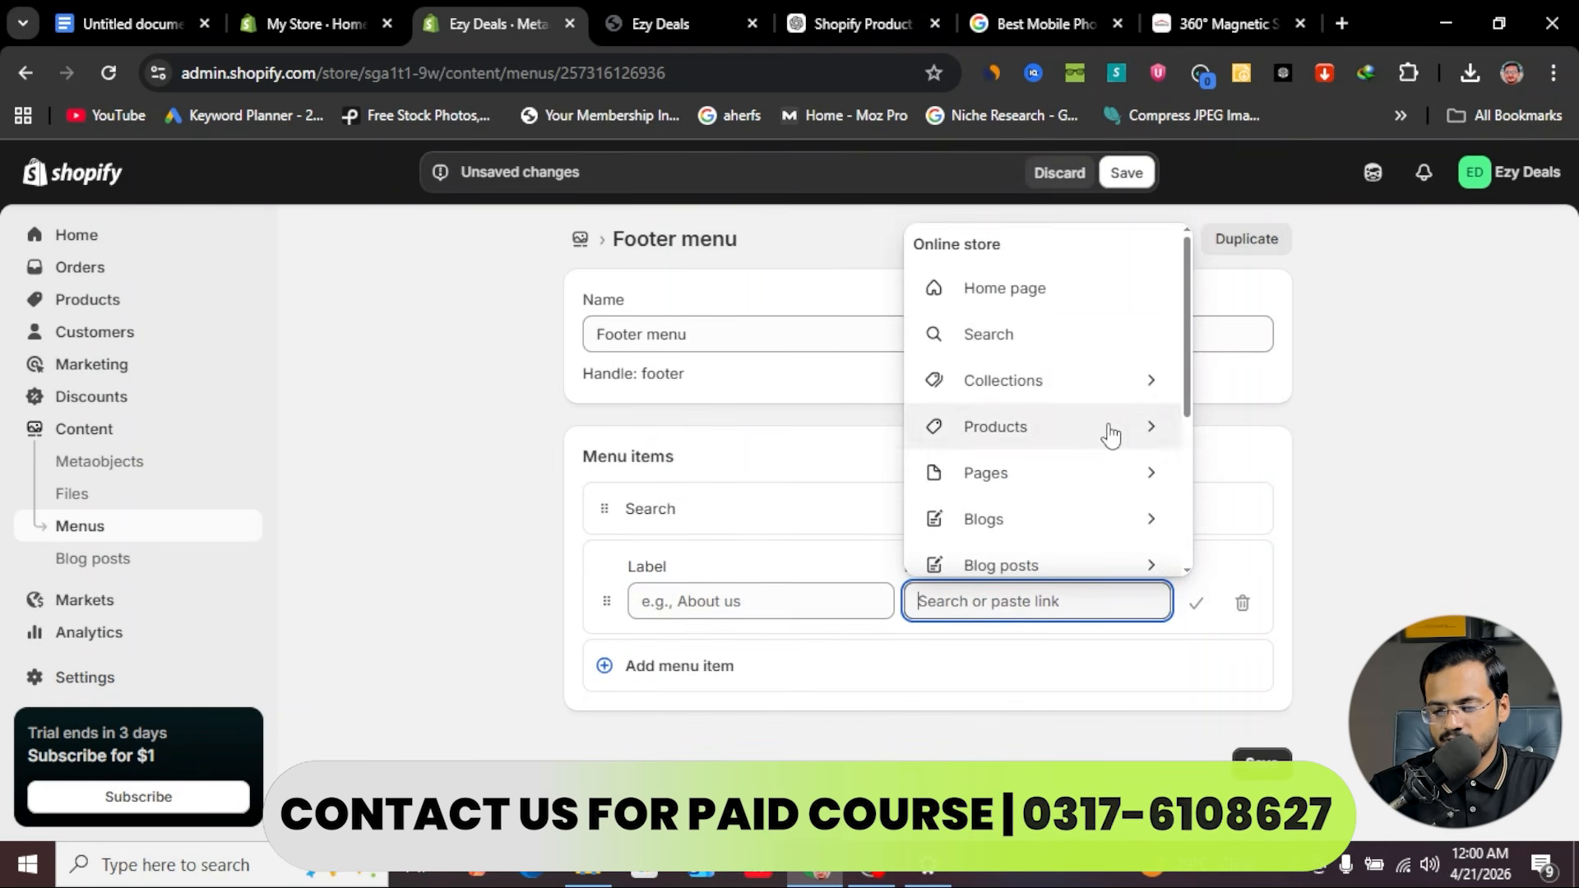
{"action": "scroll", "coordinate": [1110, 434], "scroll_direction": "down", "scroll_amount": 2}
{"action": "left_click", "coordinate": [1011, 502]}
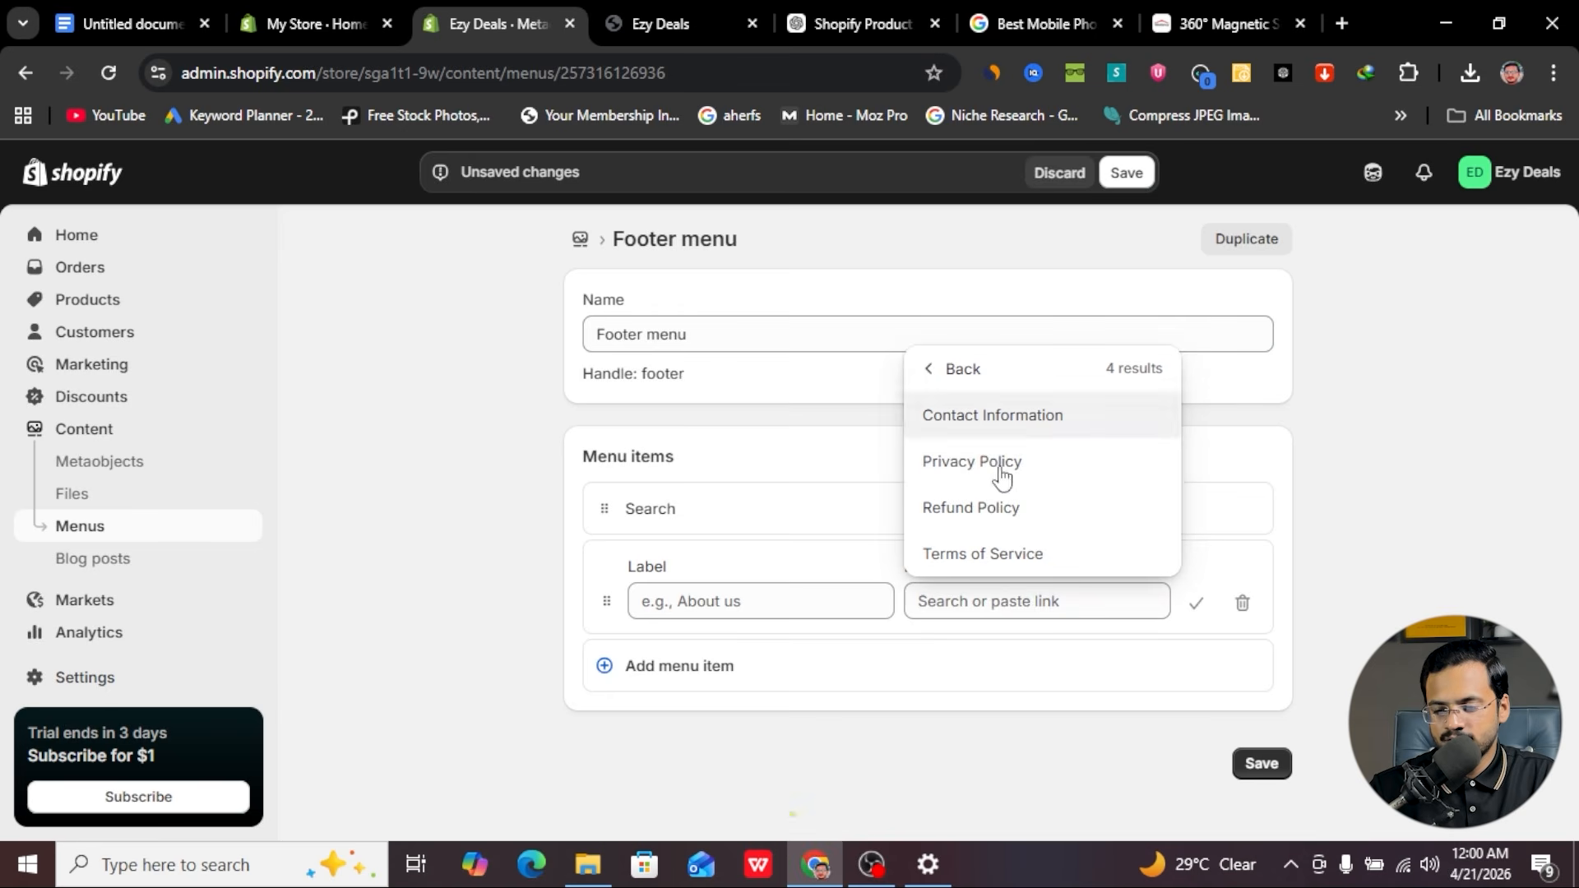
{"action": "left_click", "coordinate": [987, 553]}
{"action": "left_click", "coordinate": [1196, 605]}
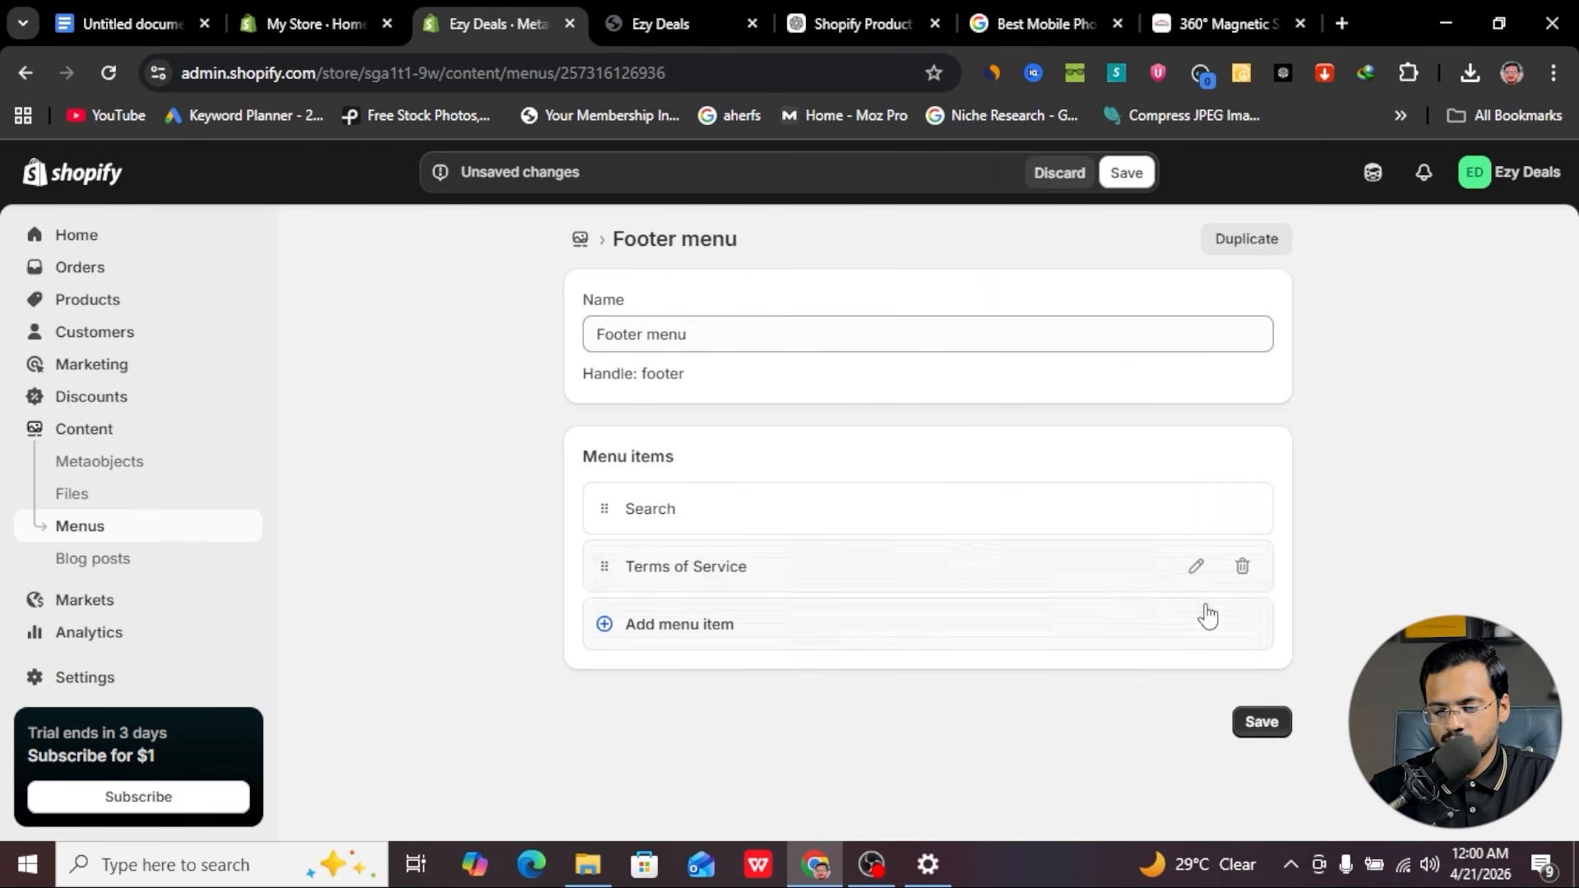
- Add a footer menu item linked to the Refund Policy
{"action": "left_click", "coordinate": [685, 633]}
{"action": "left_click", "coordinate": [1159, 663]}
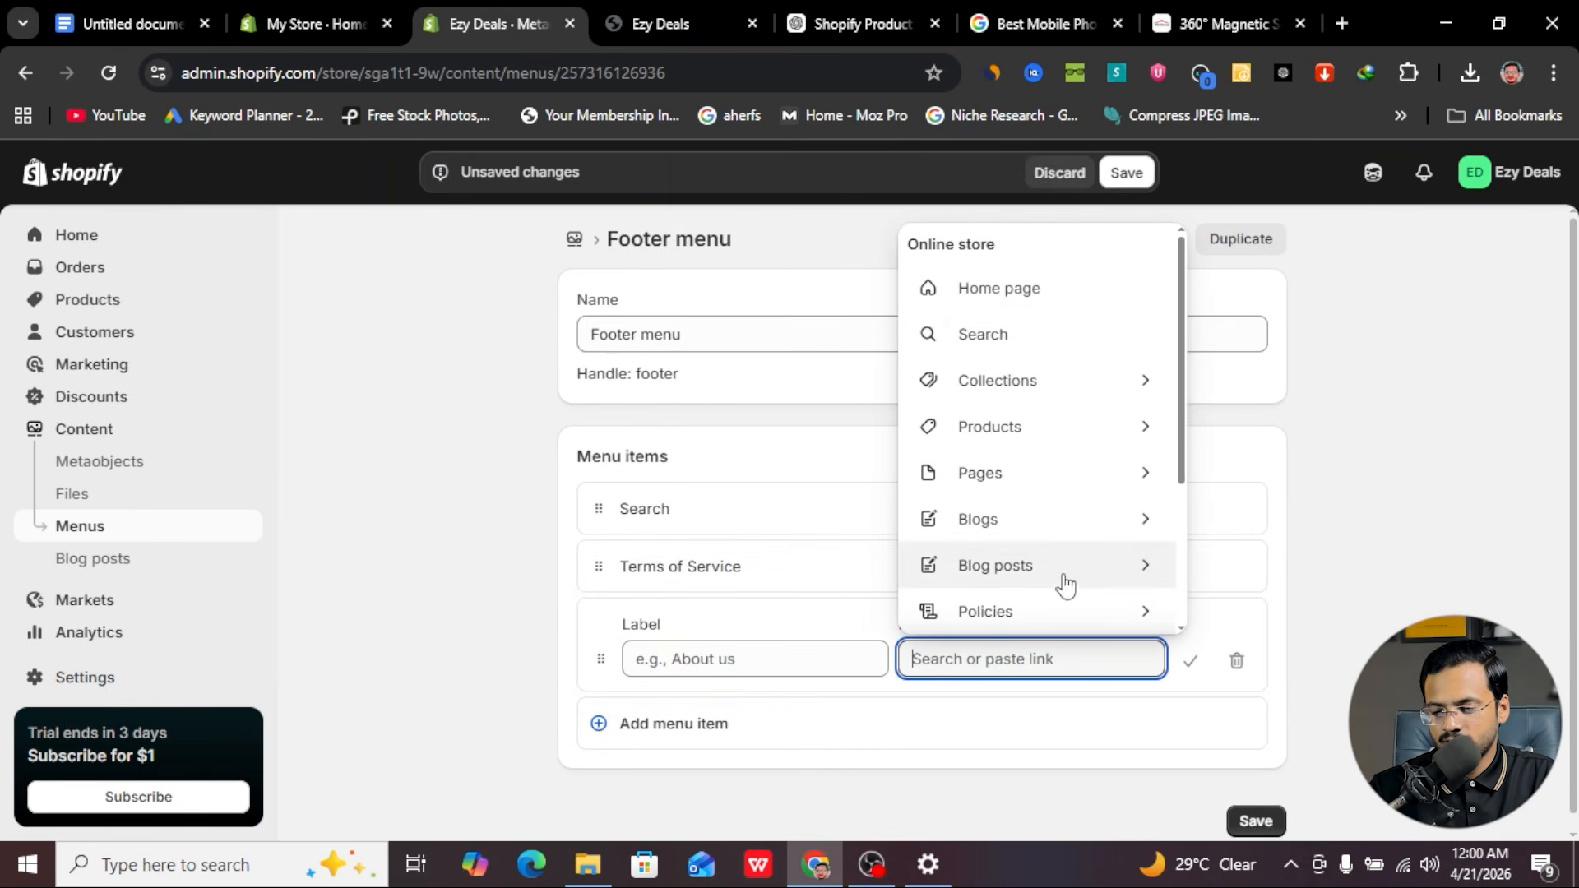
{"action": "scroll", "coordinate": [1020, 564], "scroll_direction": "down", "scroll_amount": 2}
{"action": "left_click", "coordinate": [1014, 452]}
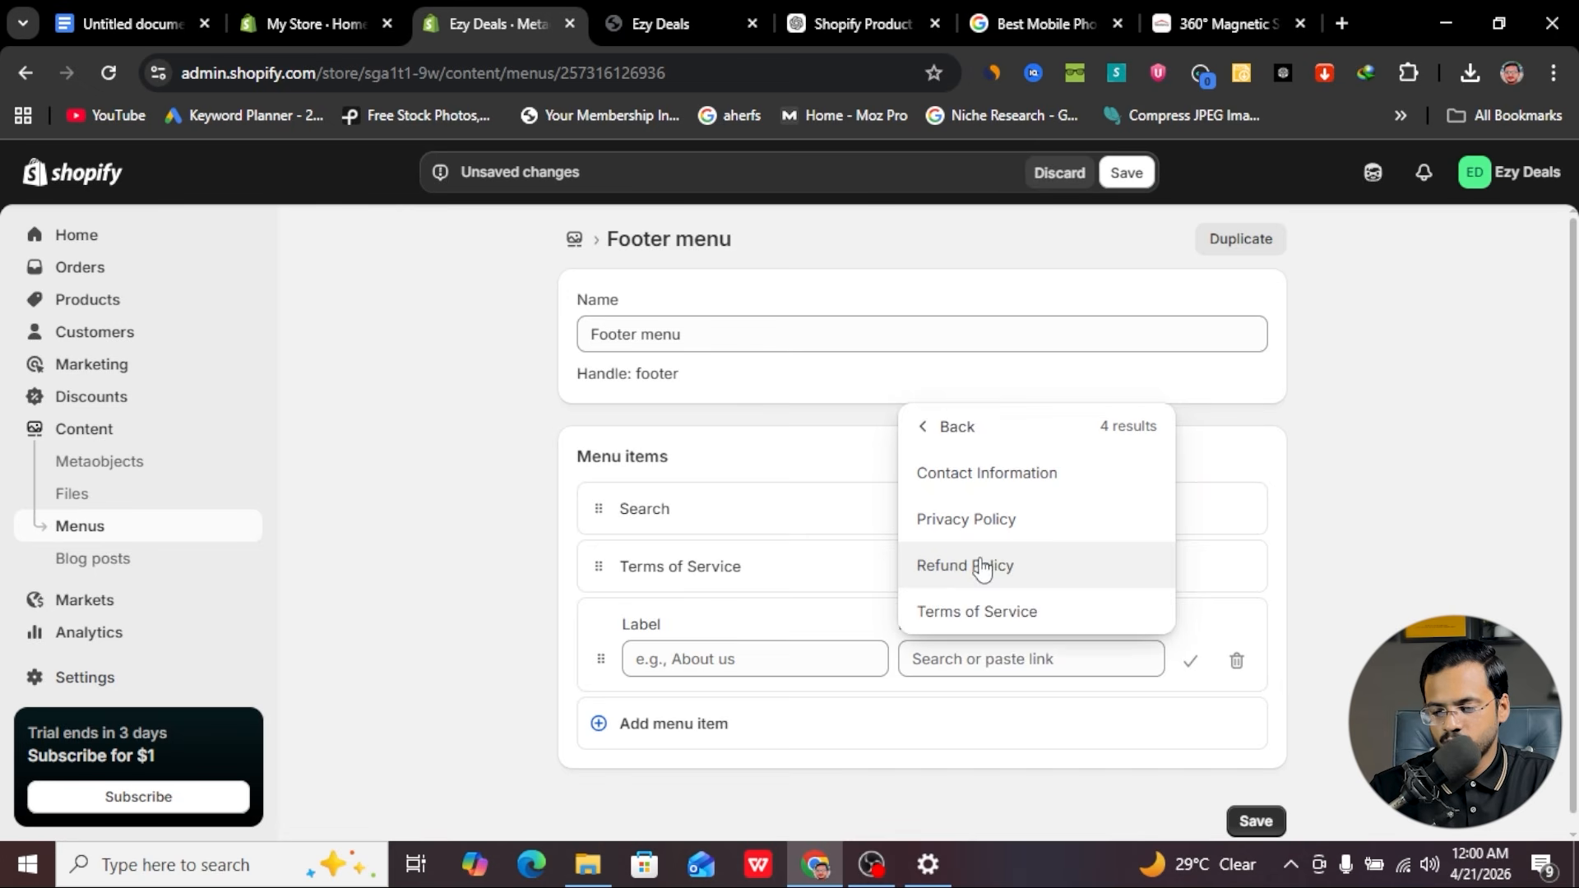
{"action": "left_click", "coordinate": [983, 567]}
{"action": "left_click", "coordinate": [1190, 662]}
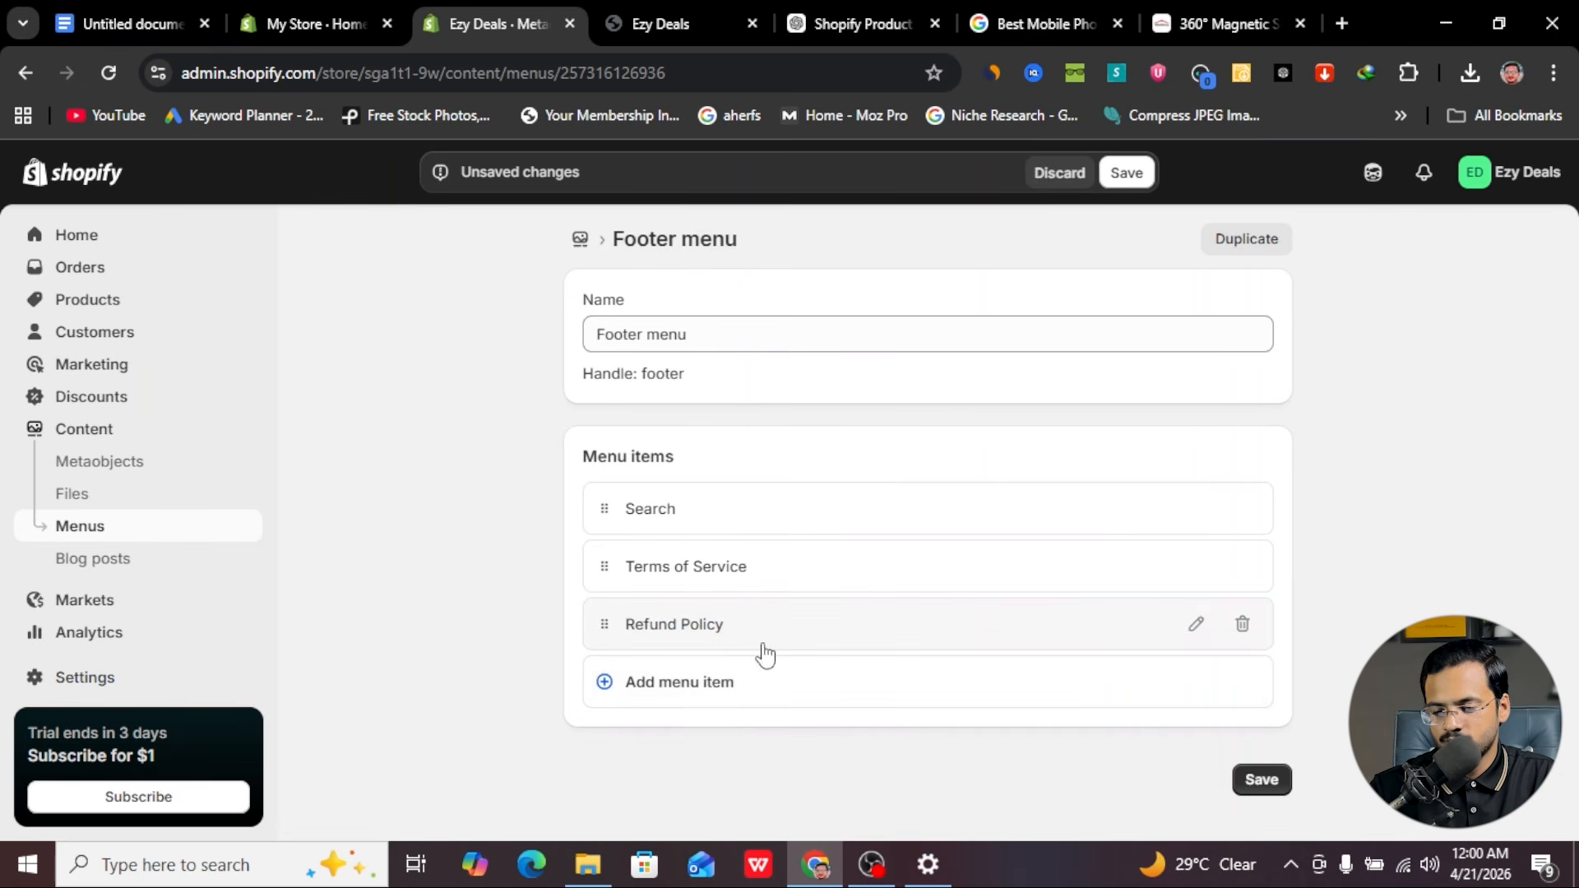
- Add a footer menu item linked to the Privacy Policy
{"action": "left_click", "coordinate": [667, 699]}
{"action": "left_click", "coordinate": [1039, 722]}
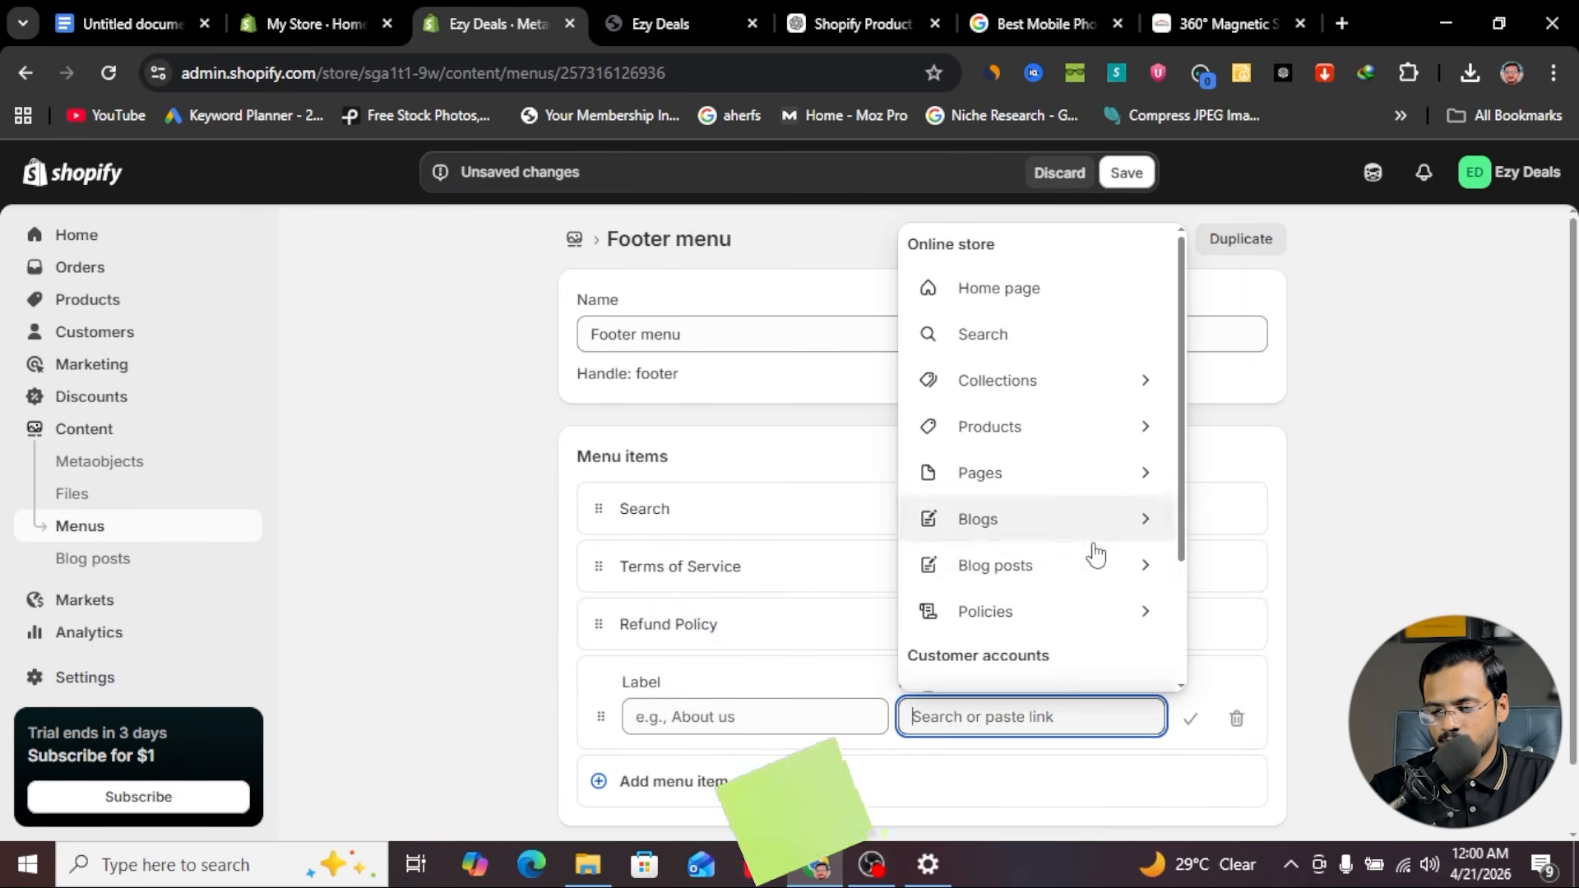
{"action": "scroll", "coordinate": [1114, 645], "scroll_direction": "down", "scroll_amount": 2}
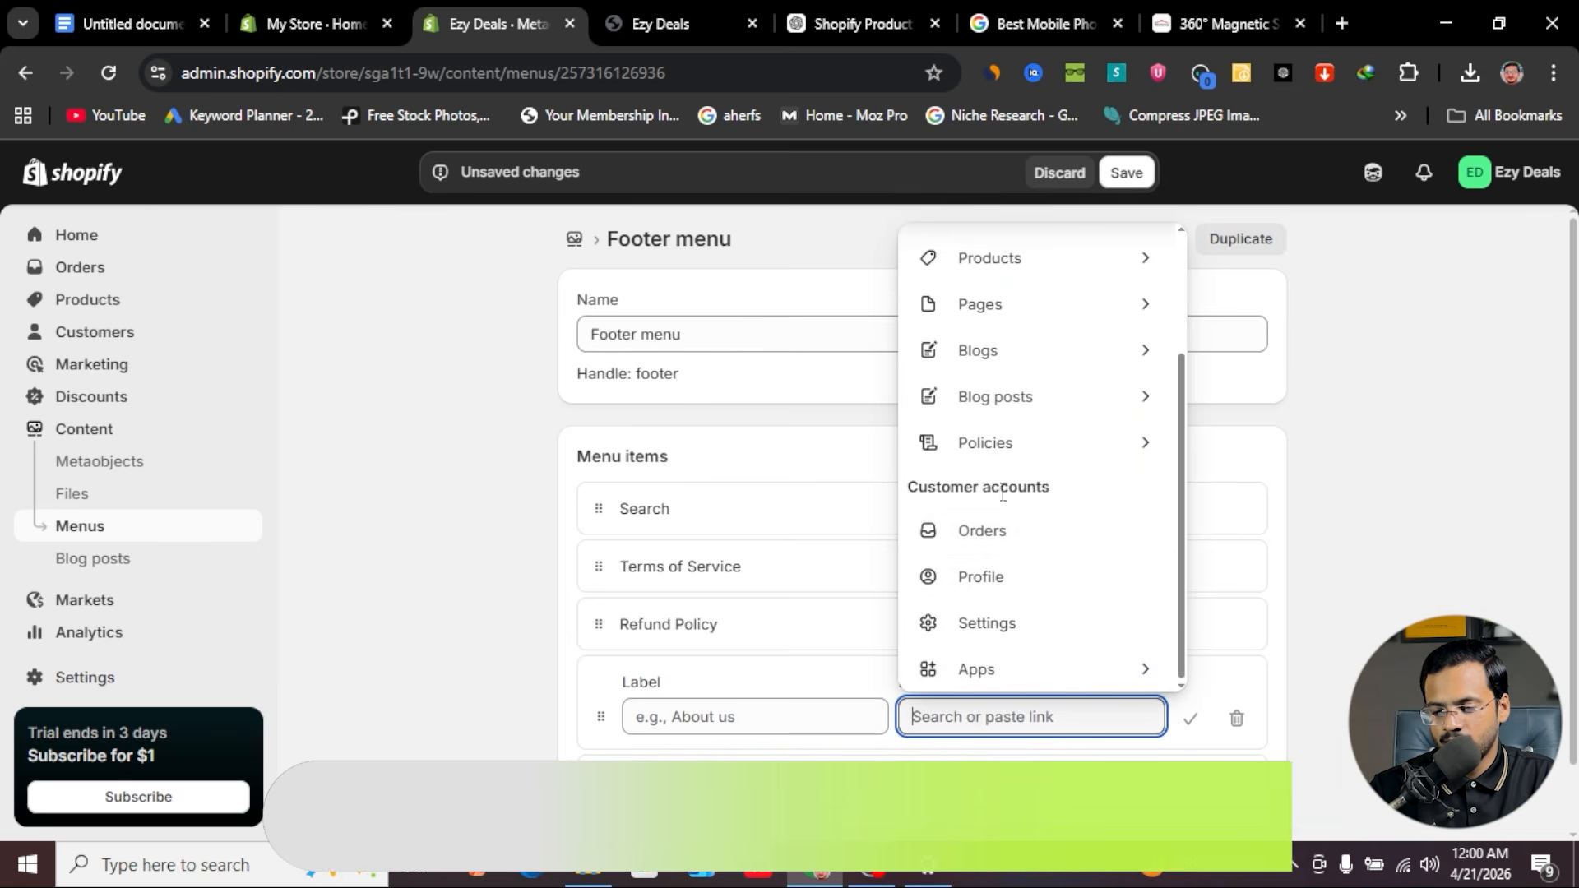
{"action": "left_click", "coordinate": [1047, 444]}
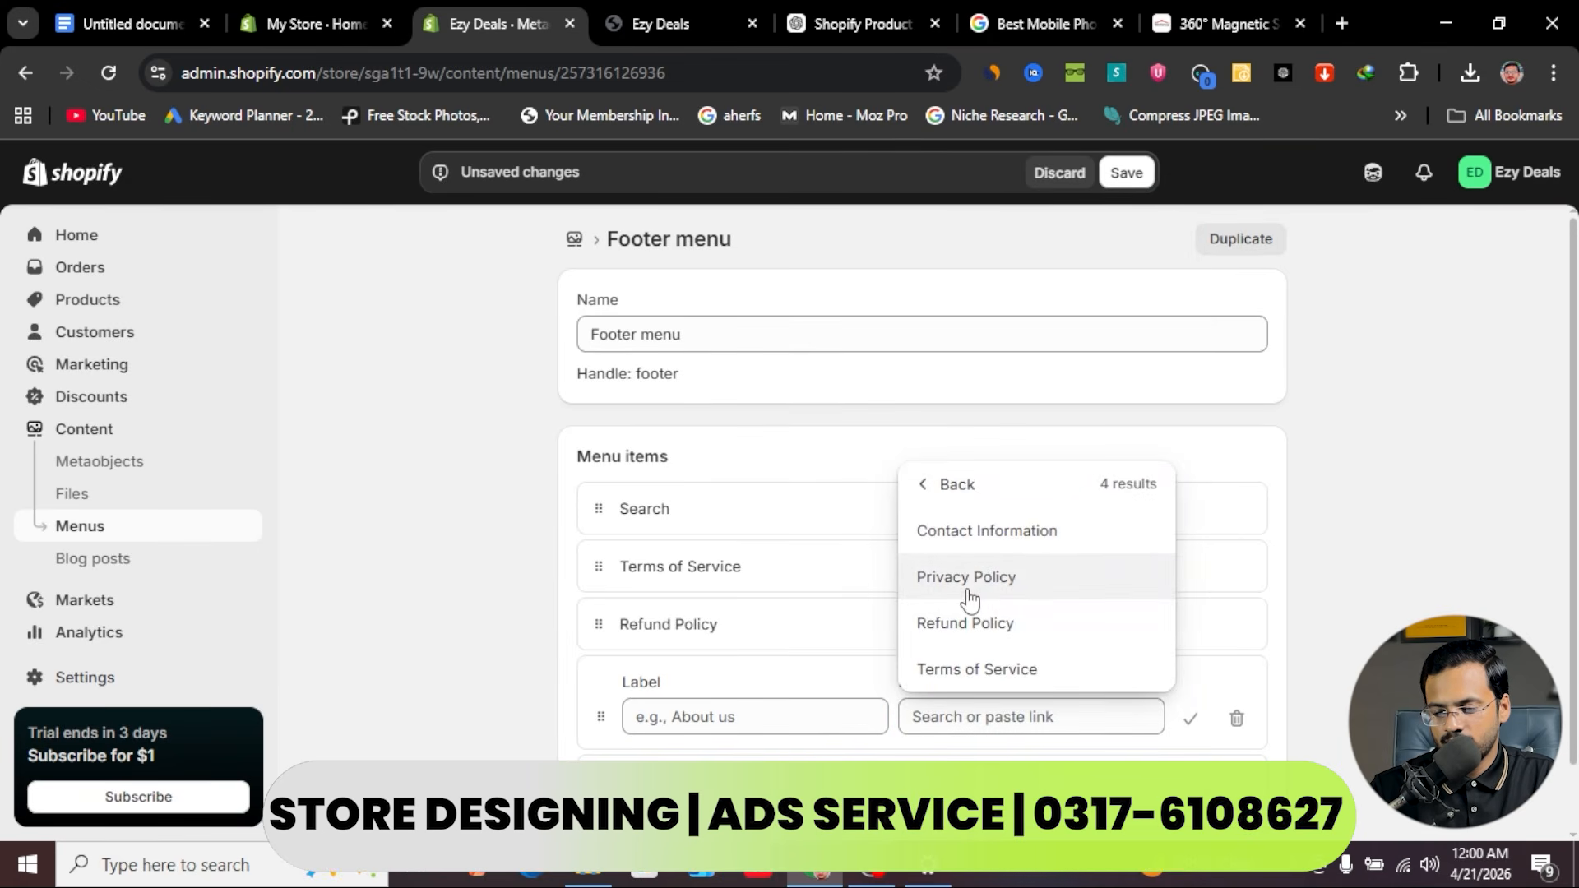
{"action": "left_click", "coordinate": [967, 577]}
{"action": "left_click", "coordinate": [1190, 718]}
- Add a footer menu item linked to the Contact Information policy and save the footer menu
{"action": "left_click", "coordinate": [1163, 732]}
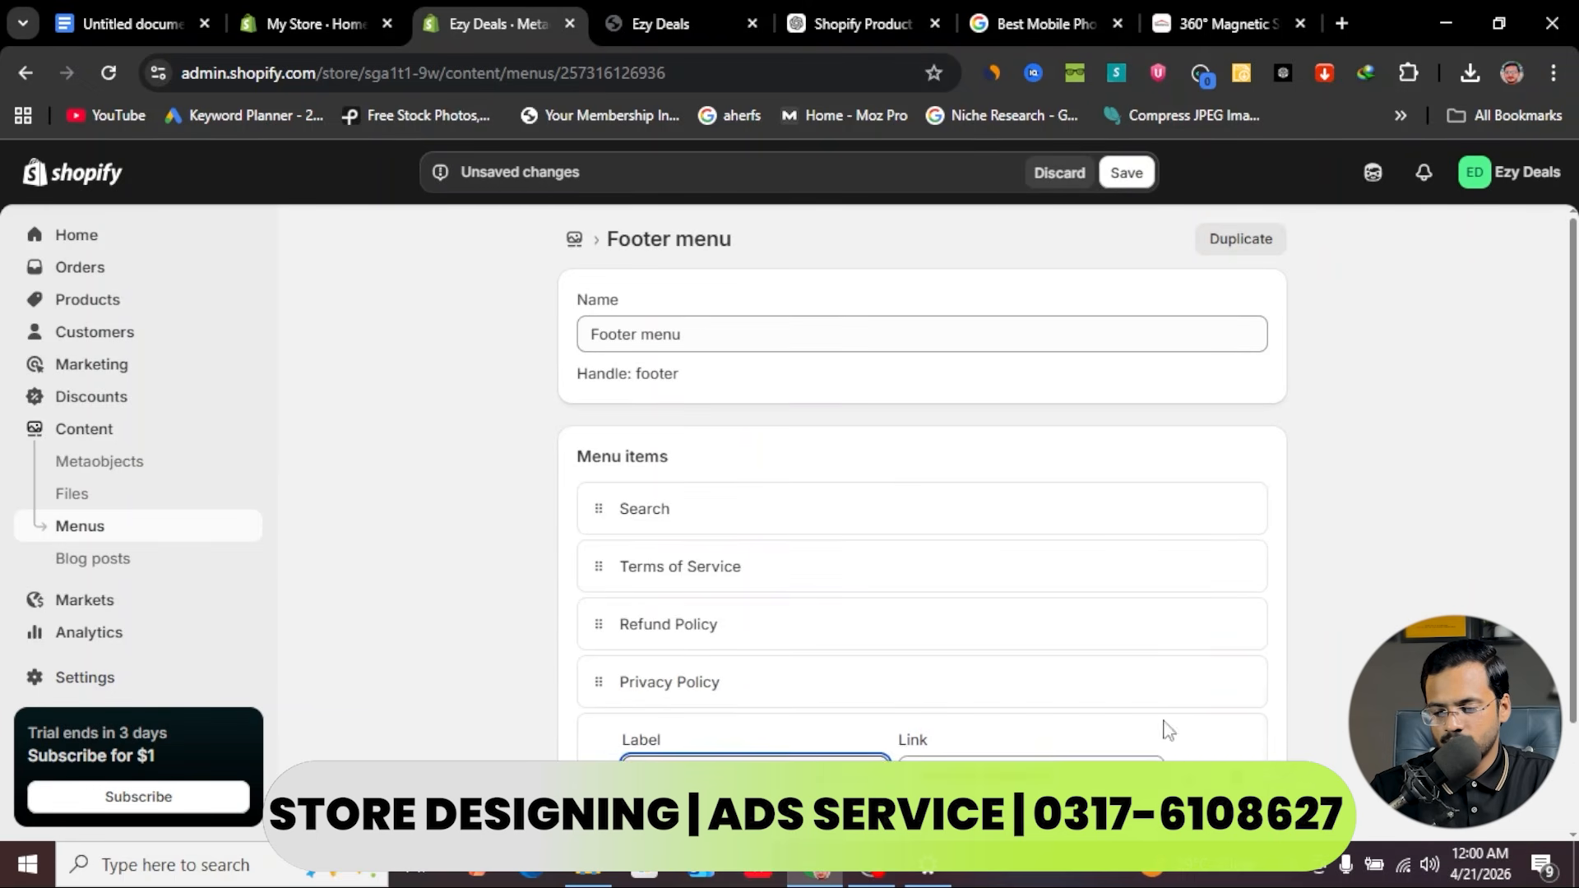
{"action": "scroll", "coordinate": [745, 644], "scroll_direction": "down", "scroll_amount": 2}
{"action": "left_click", "coordinate": [1005, 642]}
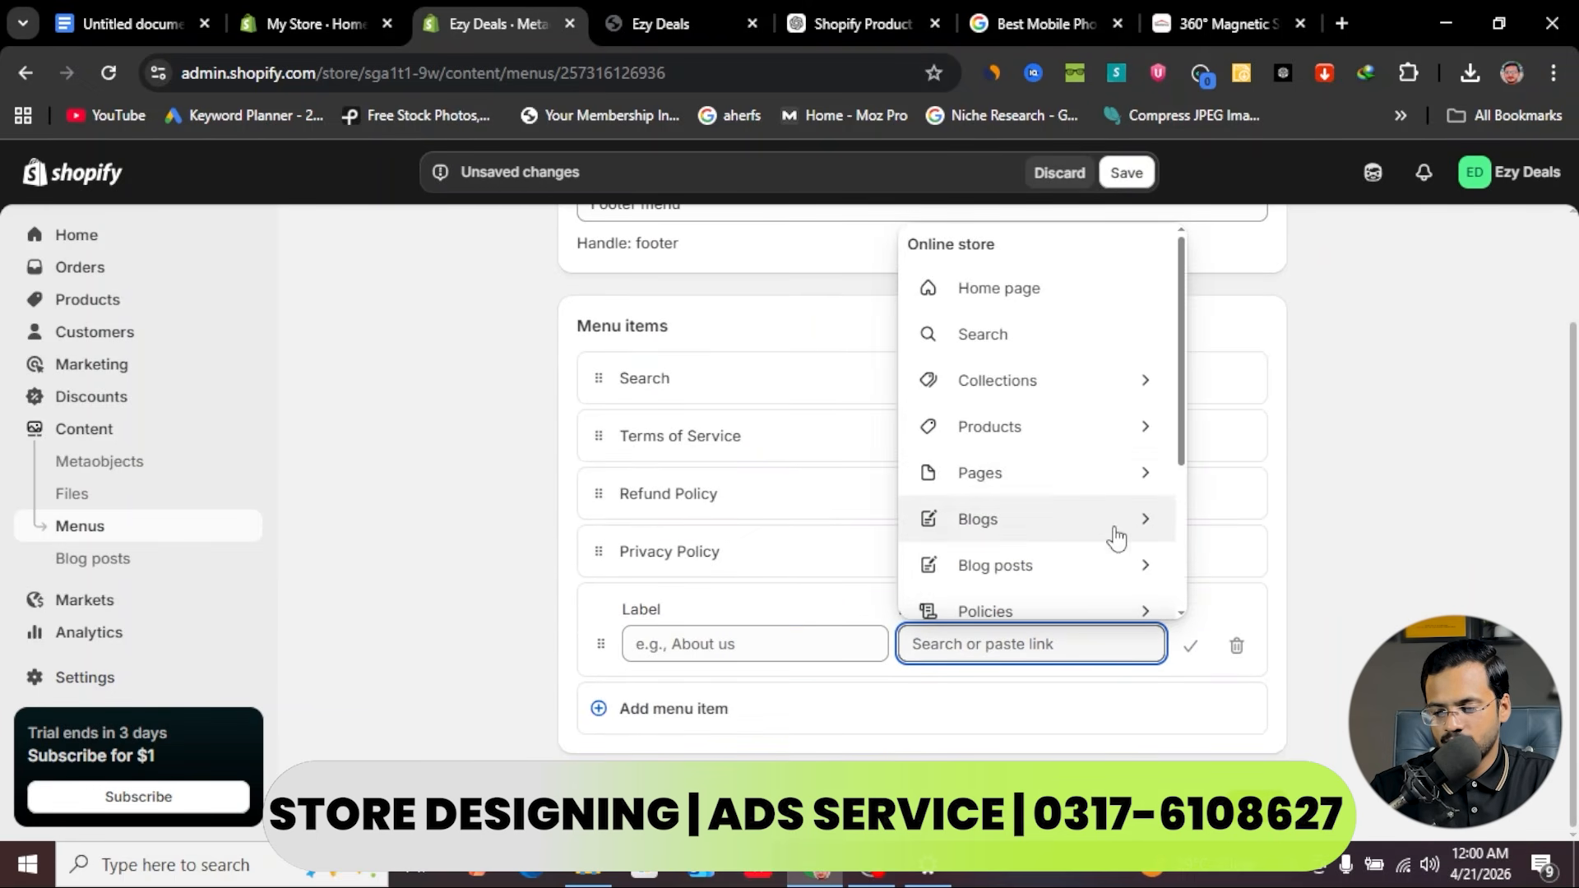
{"action": "scroll", "coordinate": [1114, 535], "scroll_direction": "down", "scroll_amount": 2}
{"action": "left_click", "coordinate": [1088, 436]}
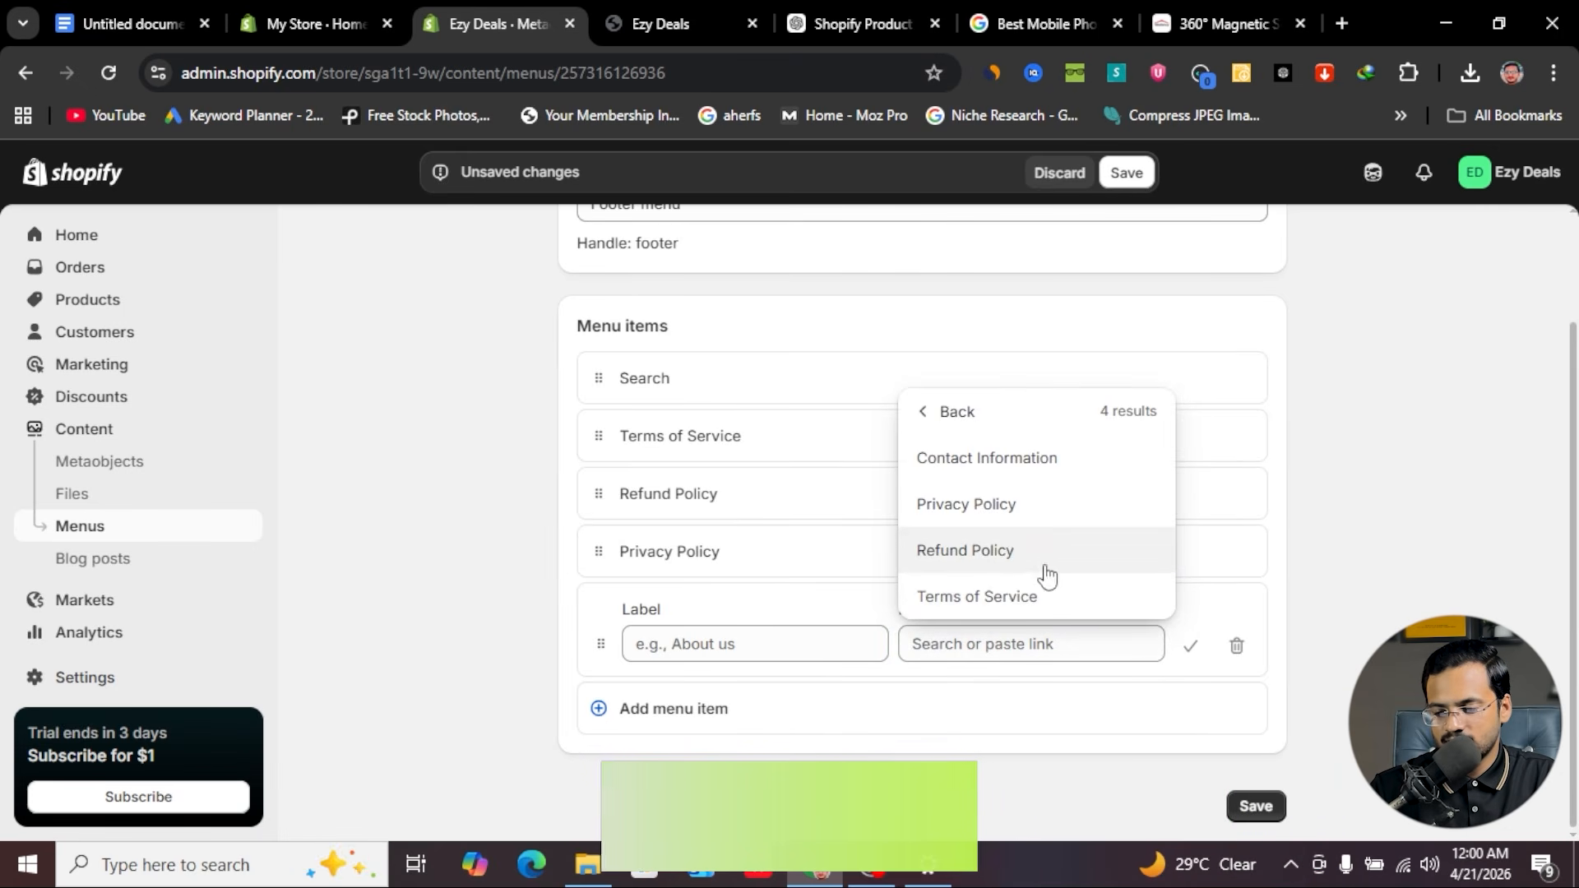
{"action": "left_click", "coordinate": [1012, 458]}
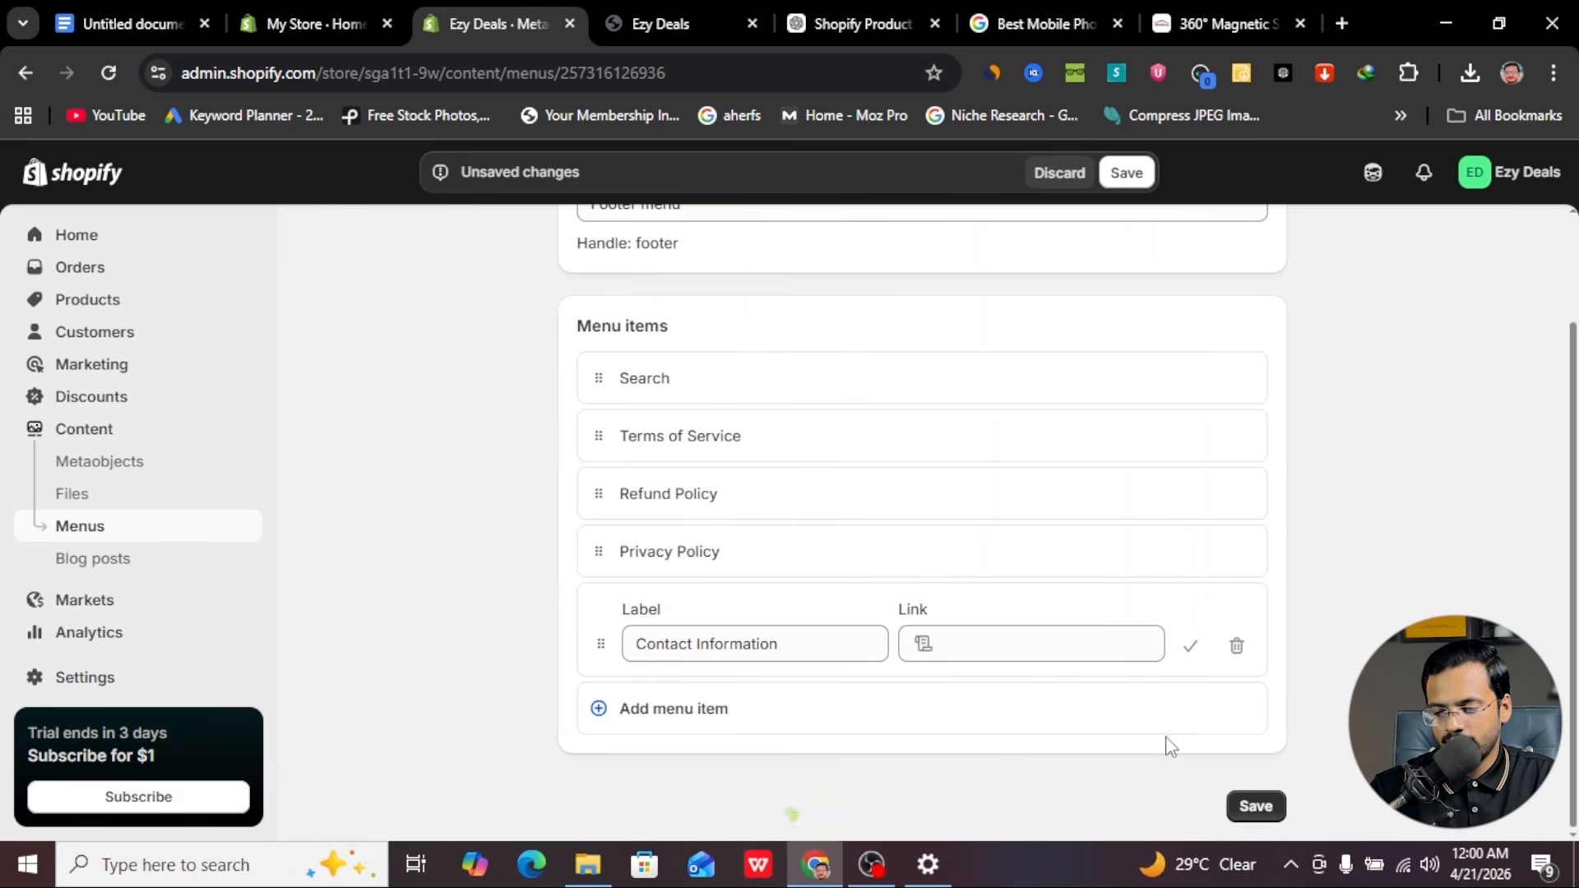
{"action": "left_click", "coordinate": [1190, 646]}
{"action": "scroll", "coordinate": [946, 535], "scroll_direction": "up", "scroll_amount": 1}
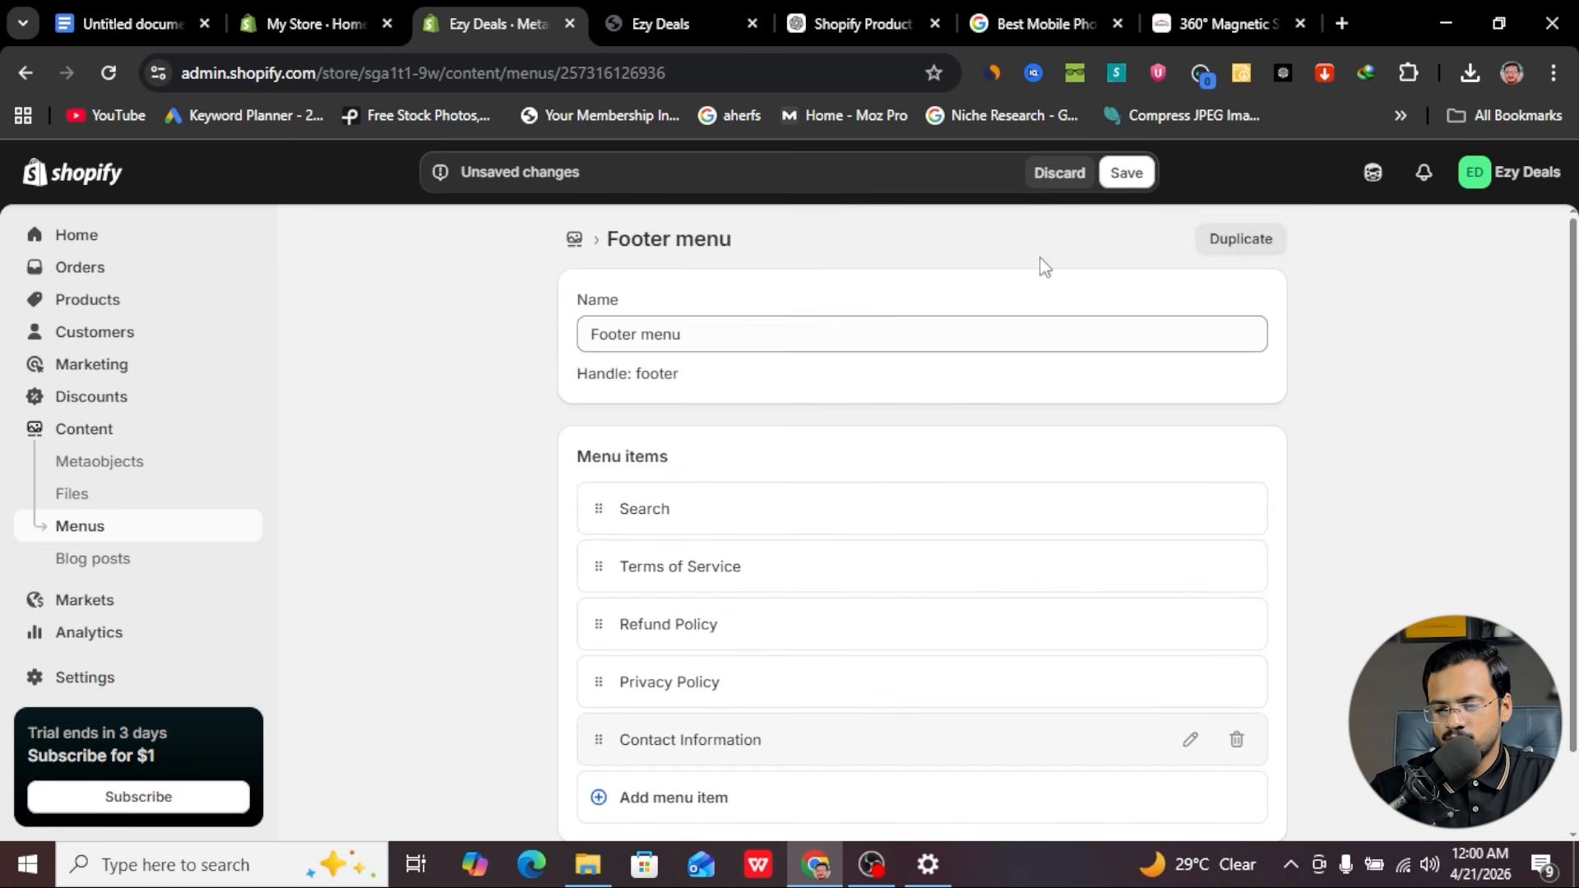
{"action": "left_click", "coordinate": [1127, 174]}
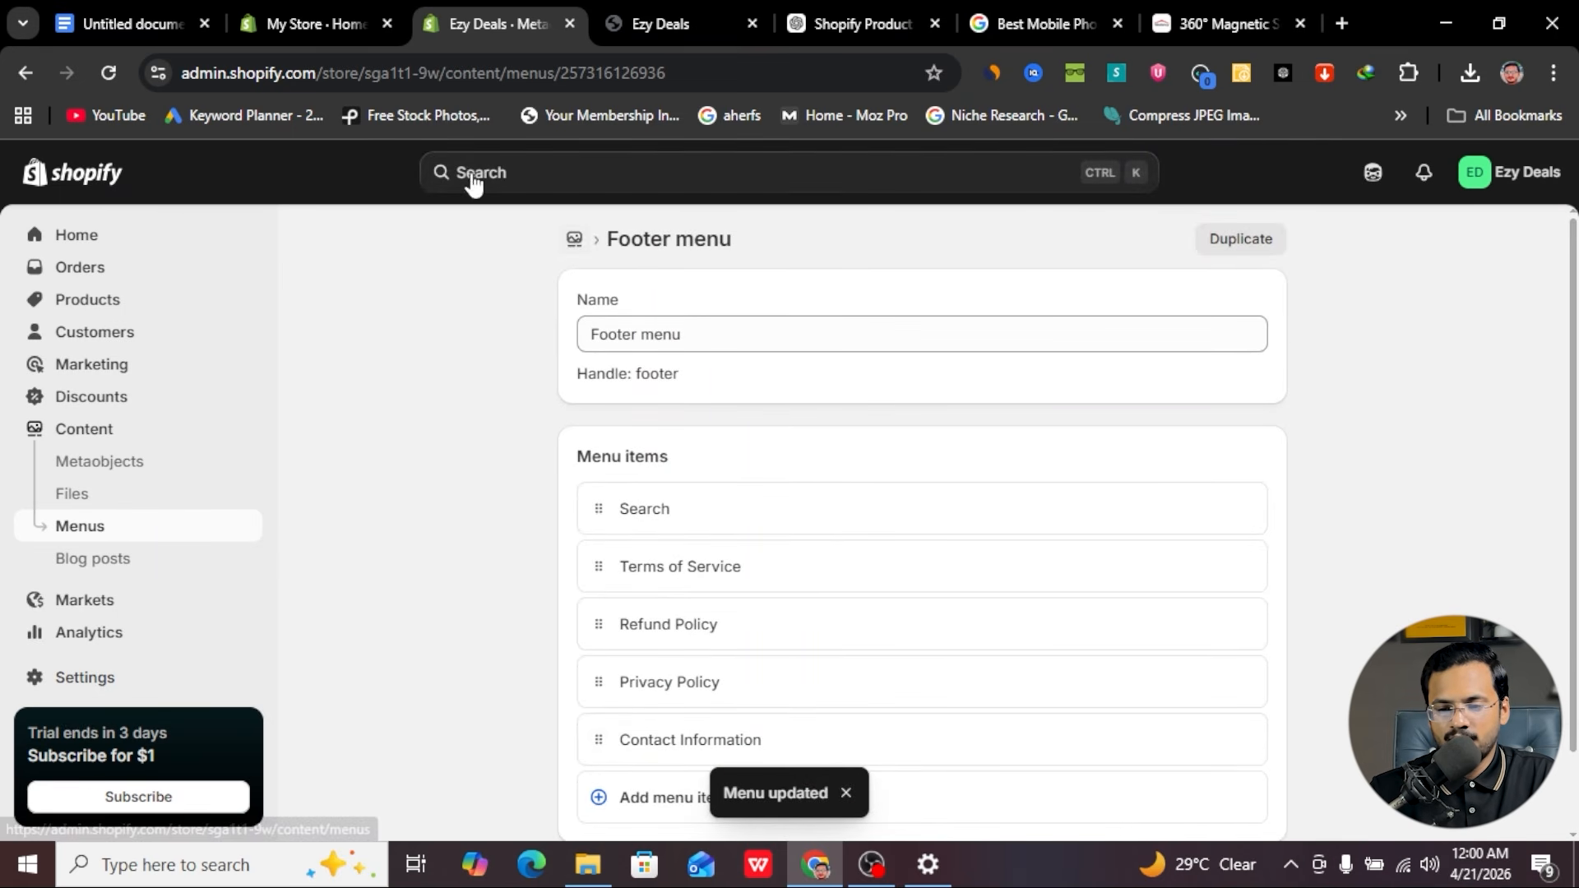
- Reload the storefront home page and examine its header navigation and the page down to the email signup section
{"action": "left_click", "coordinate": [675, 17]}
{"action": "left_click", "coordinate": [510, 17]}
{"action": "left_click", "coordinate": [640, 4]}
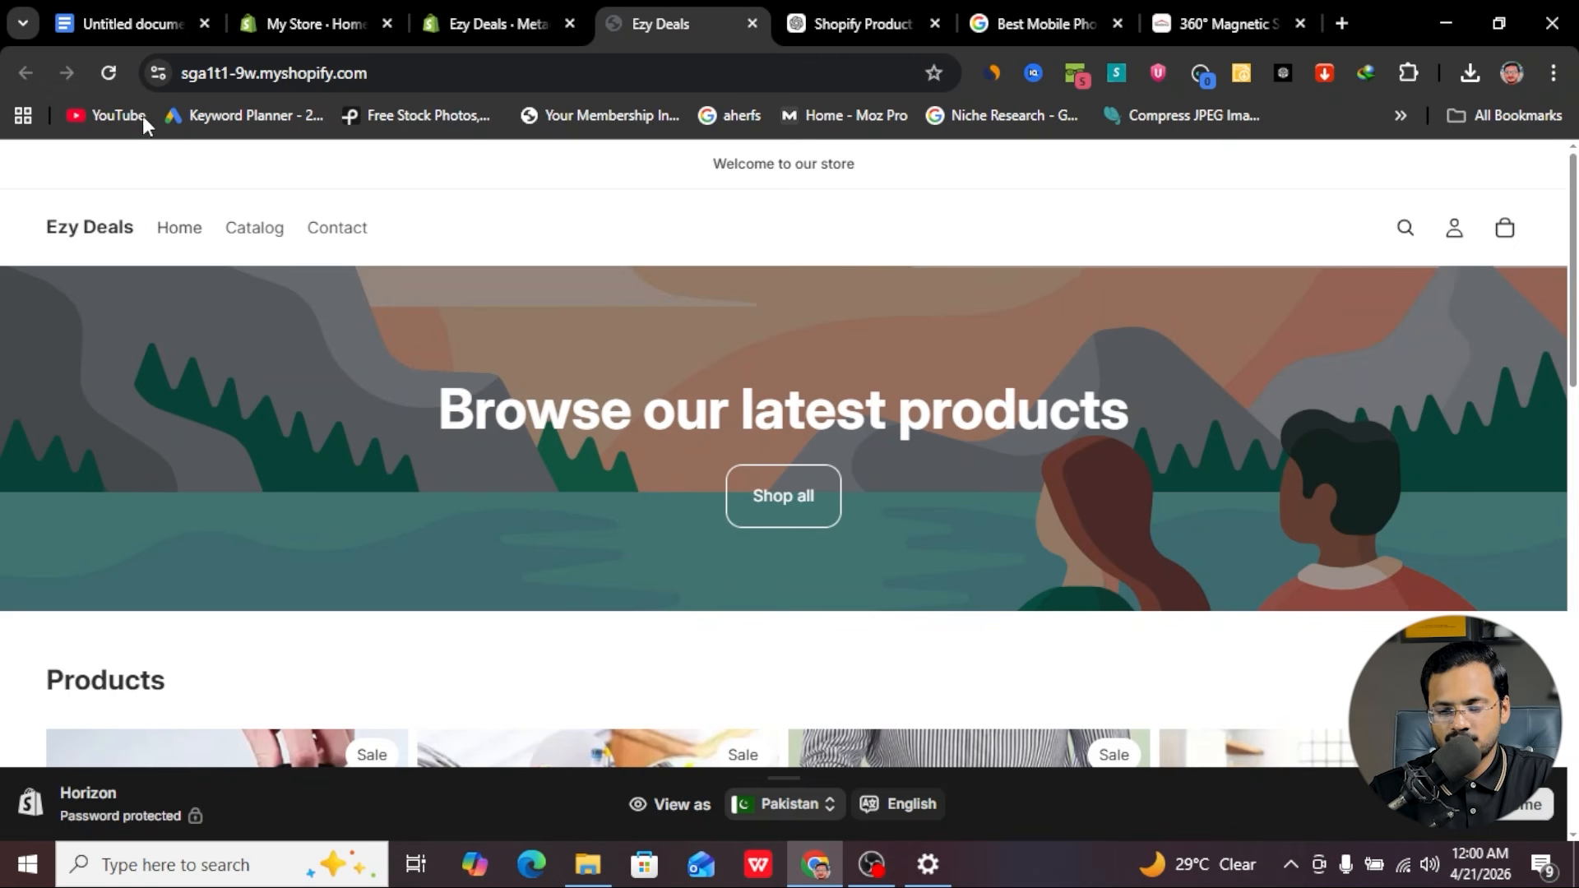
{"action": "left_click", "coordinate": [111, 73]}
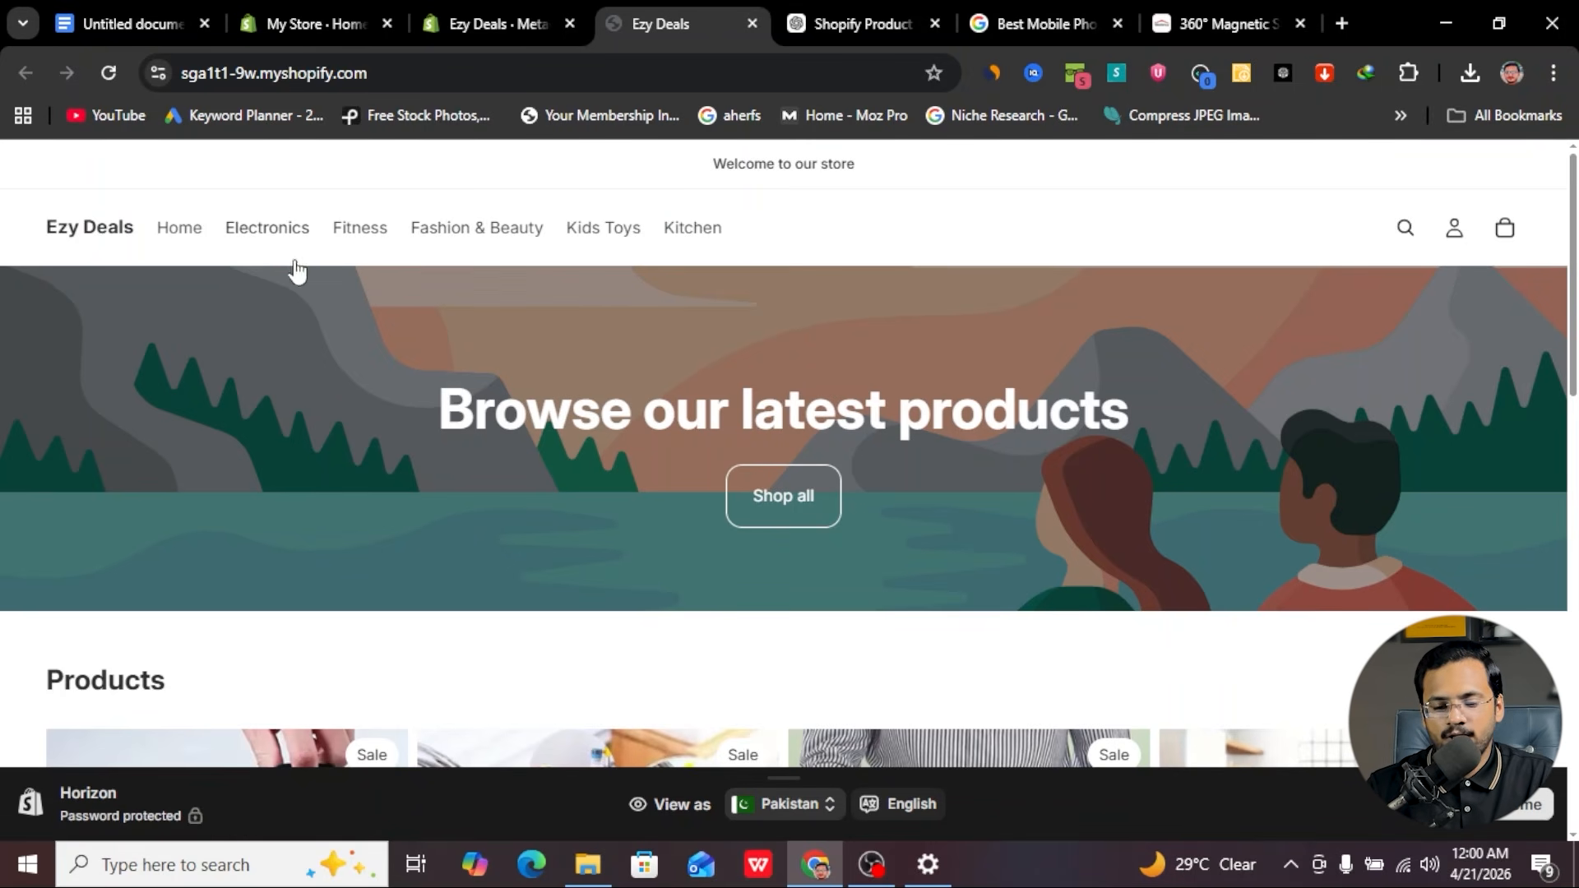
{"action": "scroll", "coordinate": [1007, 473], "scroll_direction": "down", "scroll_amount": 10}
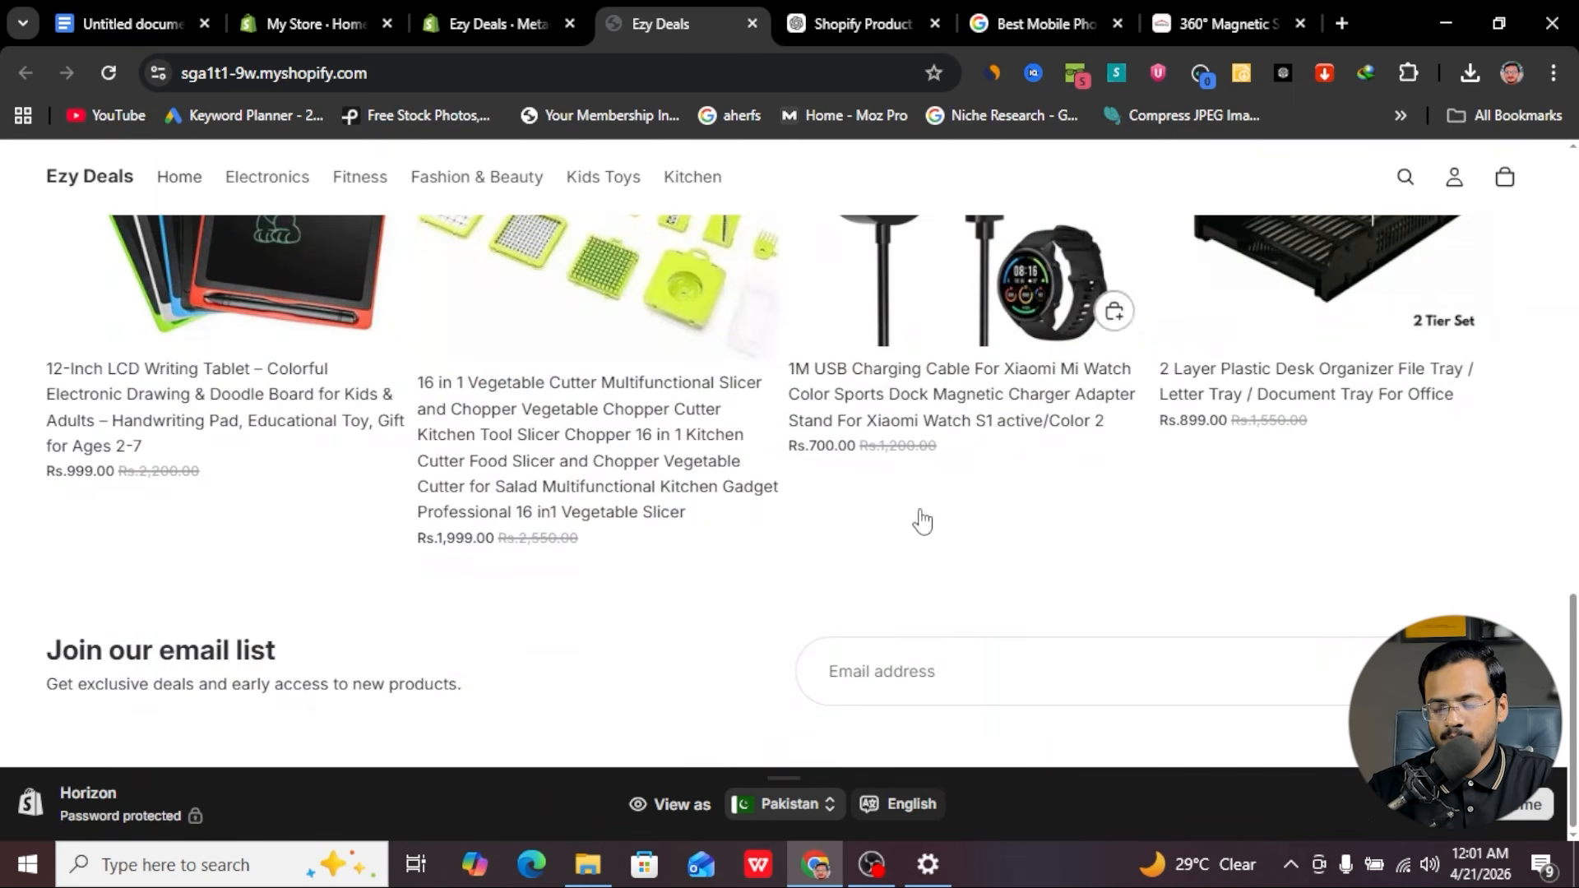
{"action": "scroll", "coordinate": [707, 436], "scroll_direction": "up", "scroll_amount": 10}
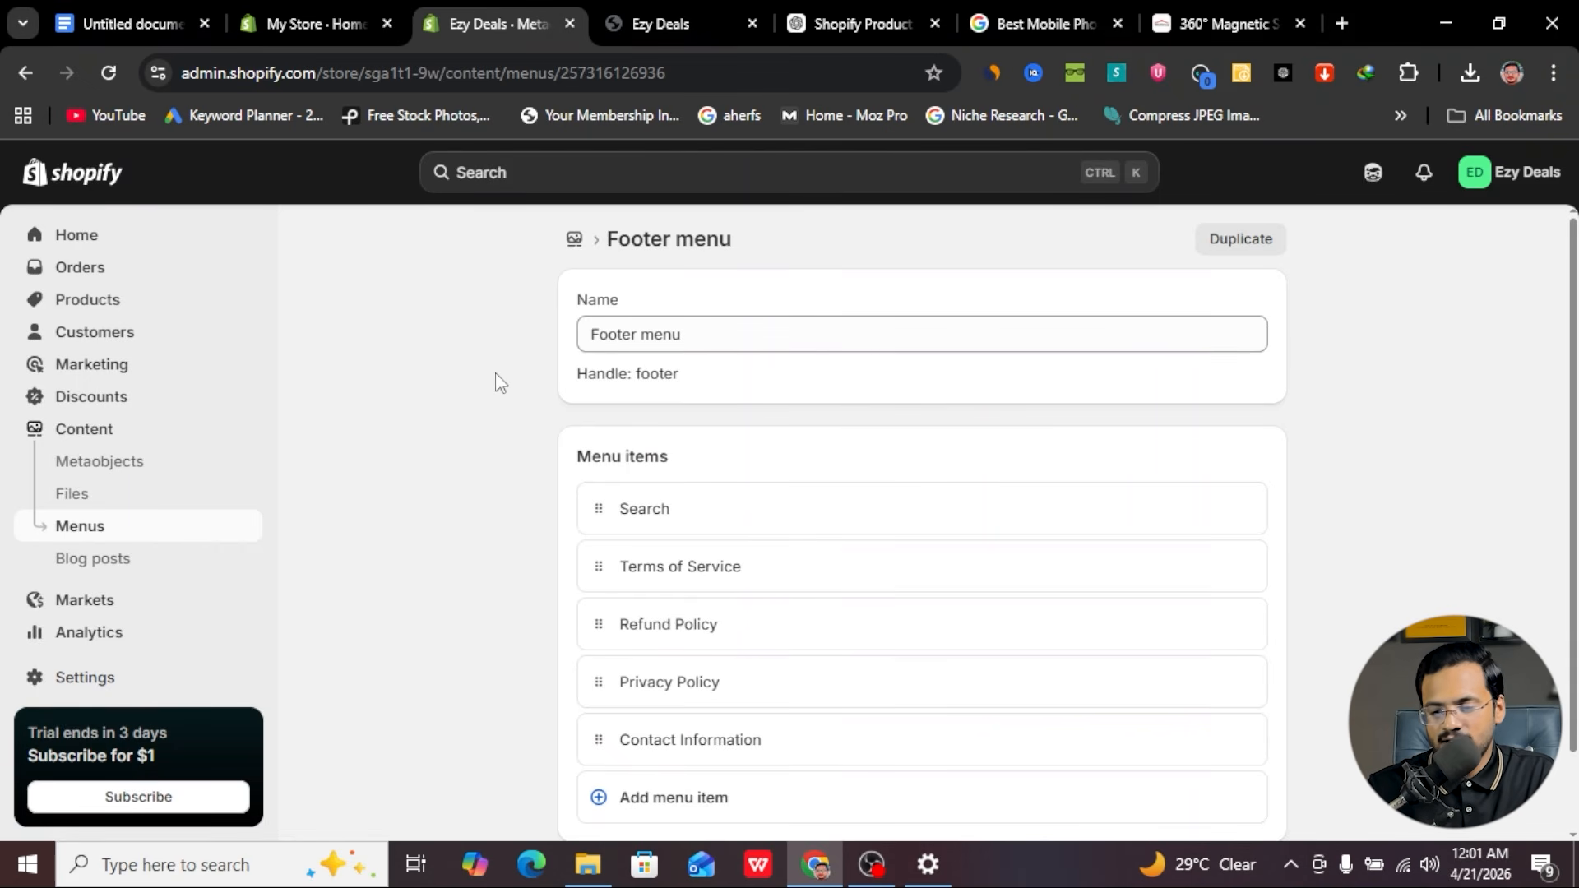
- Return to the list of menus in the store admin and open the online store's themes
{"action": "left_click", "coordinate": [573, 254]}
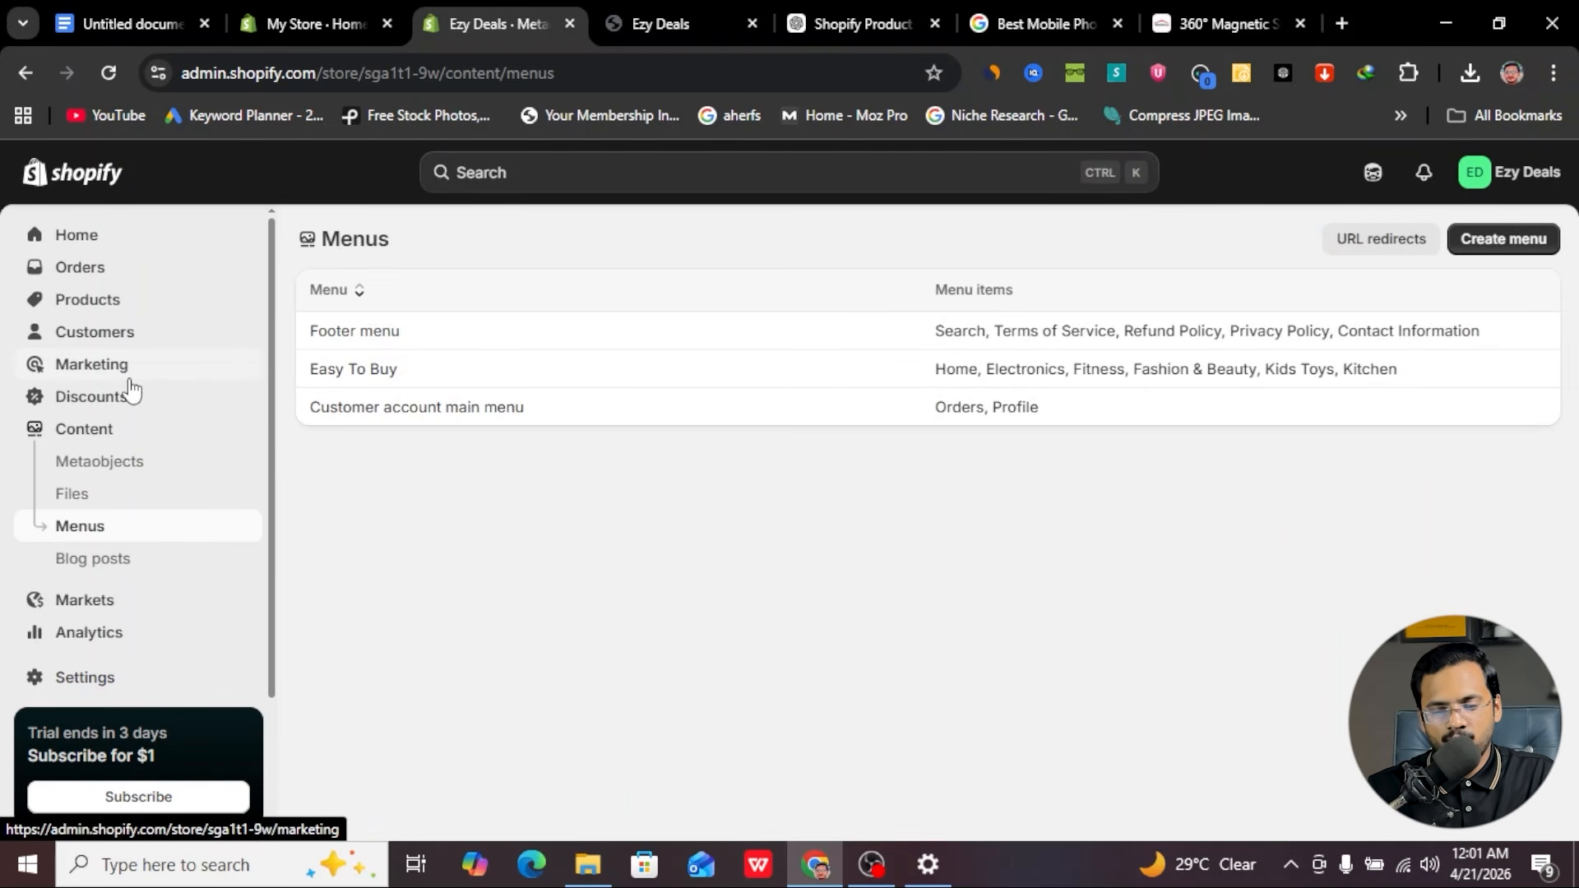
{"action": "scroll", "coordinate": [110, 496], "scroll_direction": "down", "scroll_amount": 2}
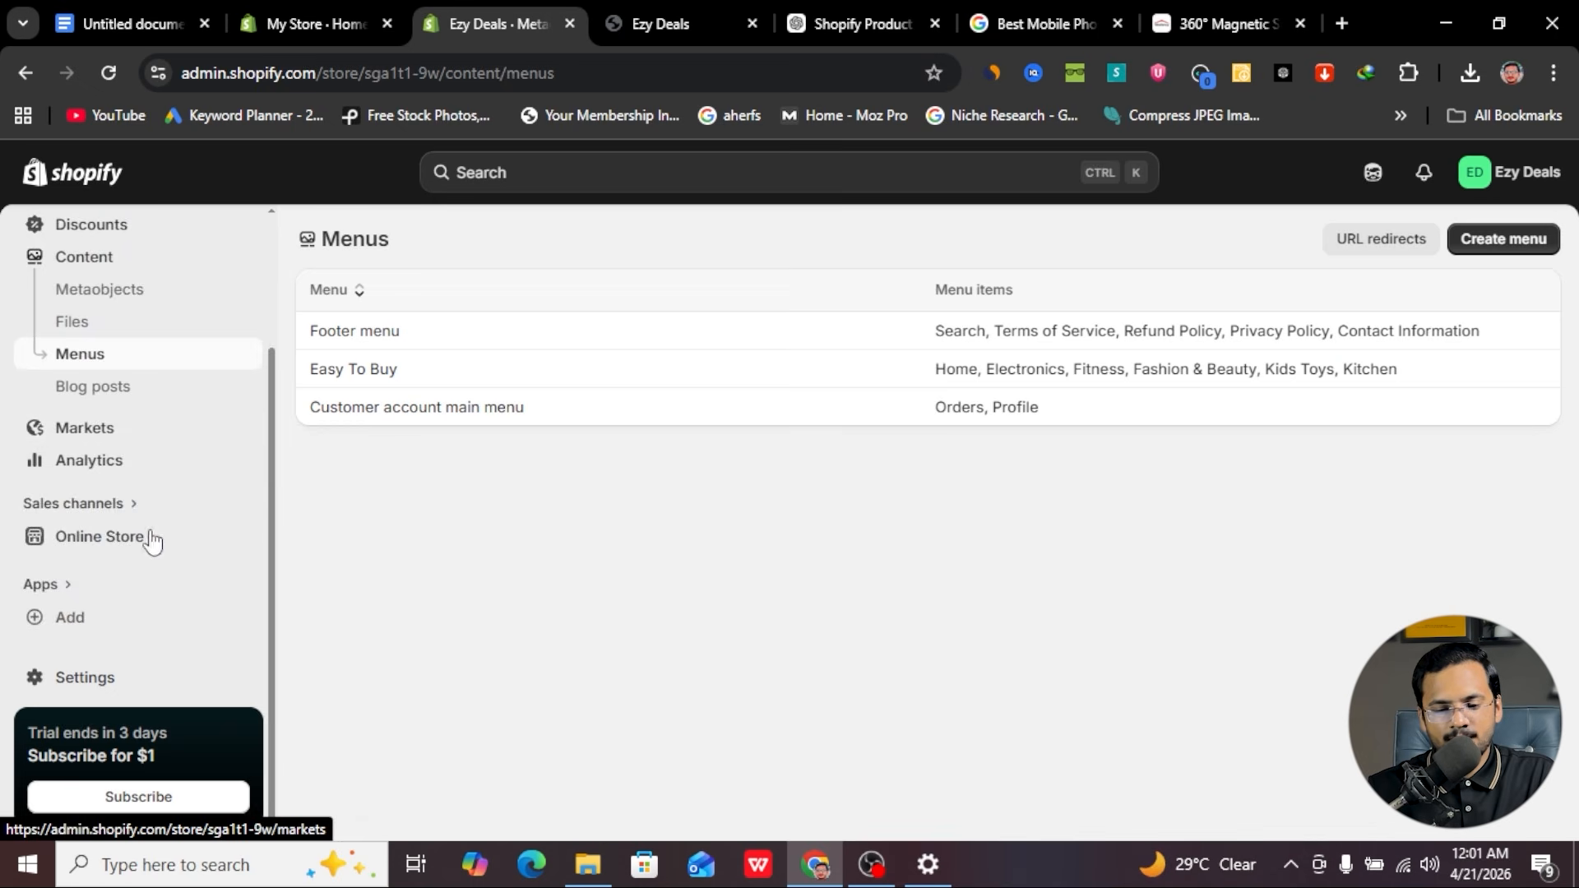
{"action": "left_click", "coordinate": [101, 547]}
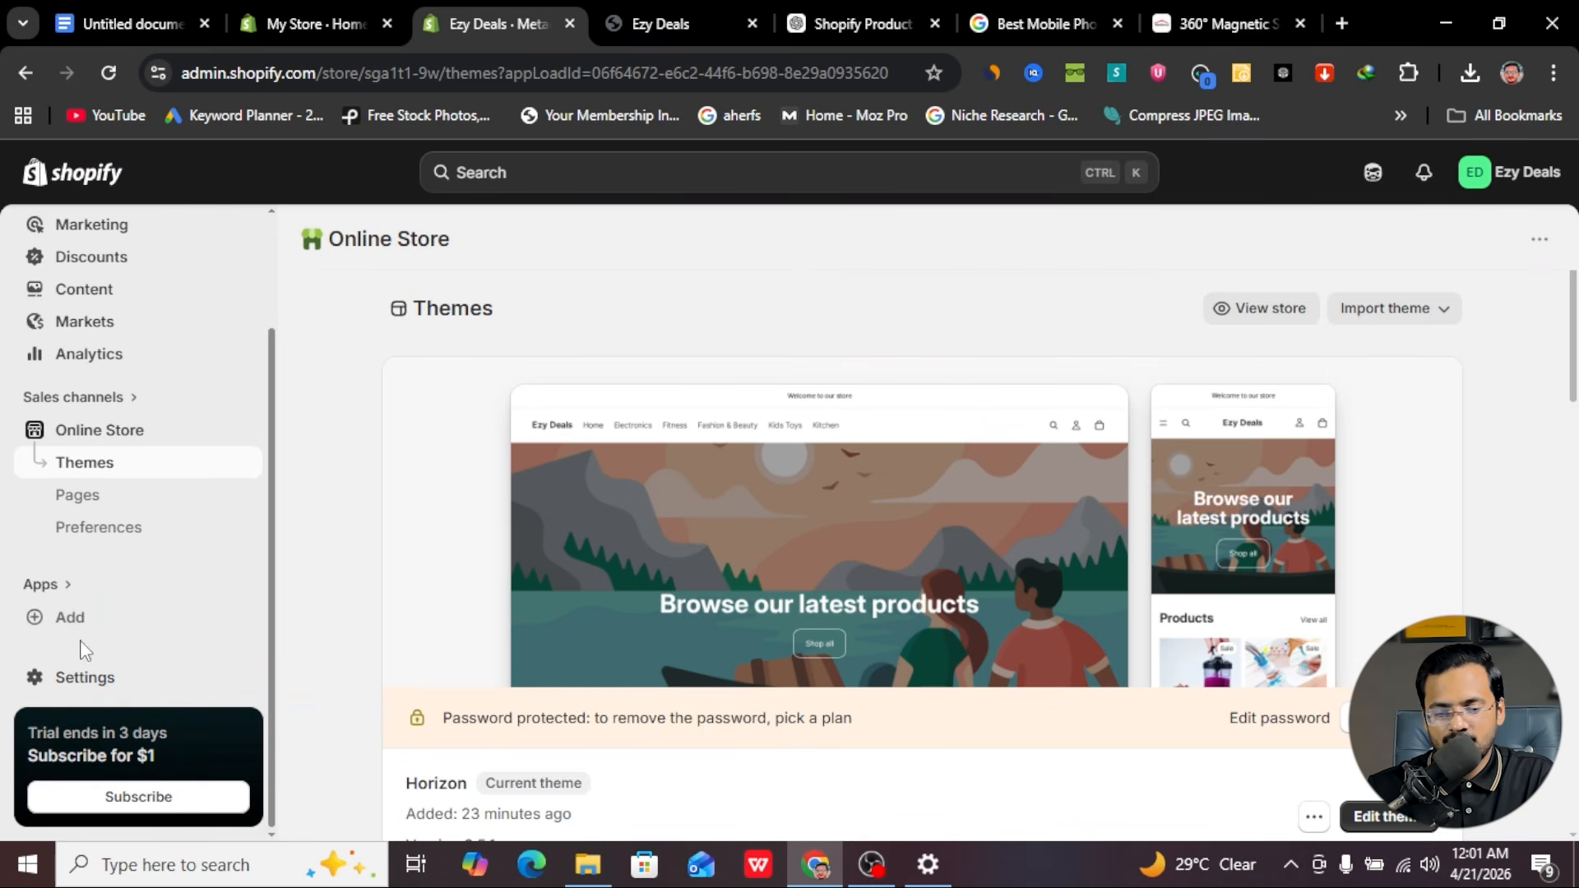
- Open the store's plan settings and bring up the available subscription plans for comparison
{"action": "left_click", "coordinate": [79, 680]}
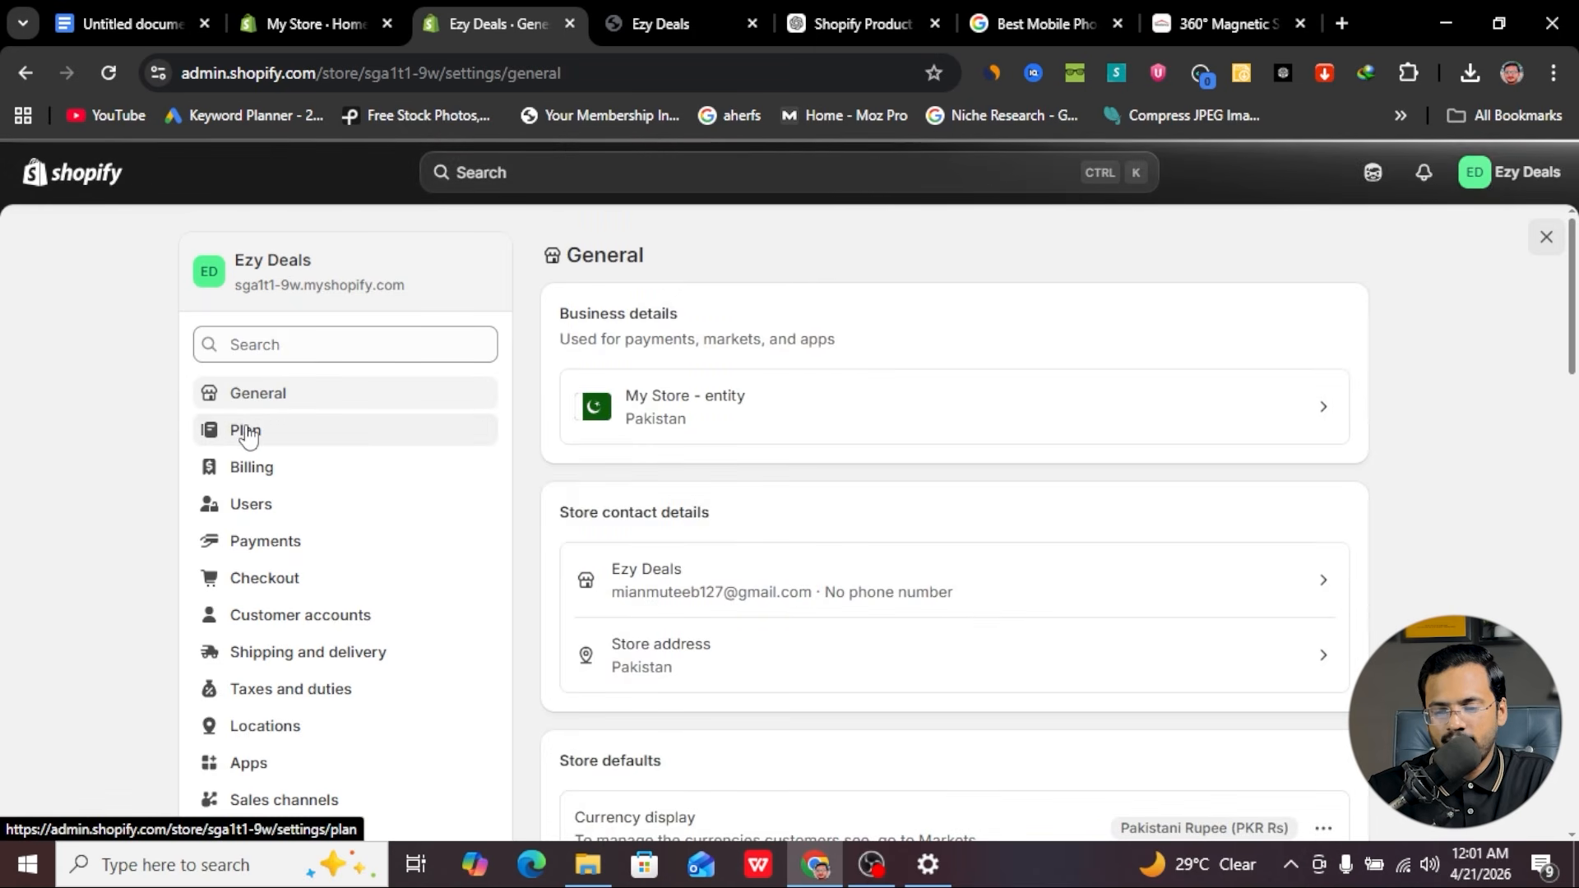
{"action": "left_click", "coordinate": [481, 434]}
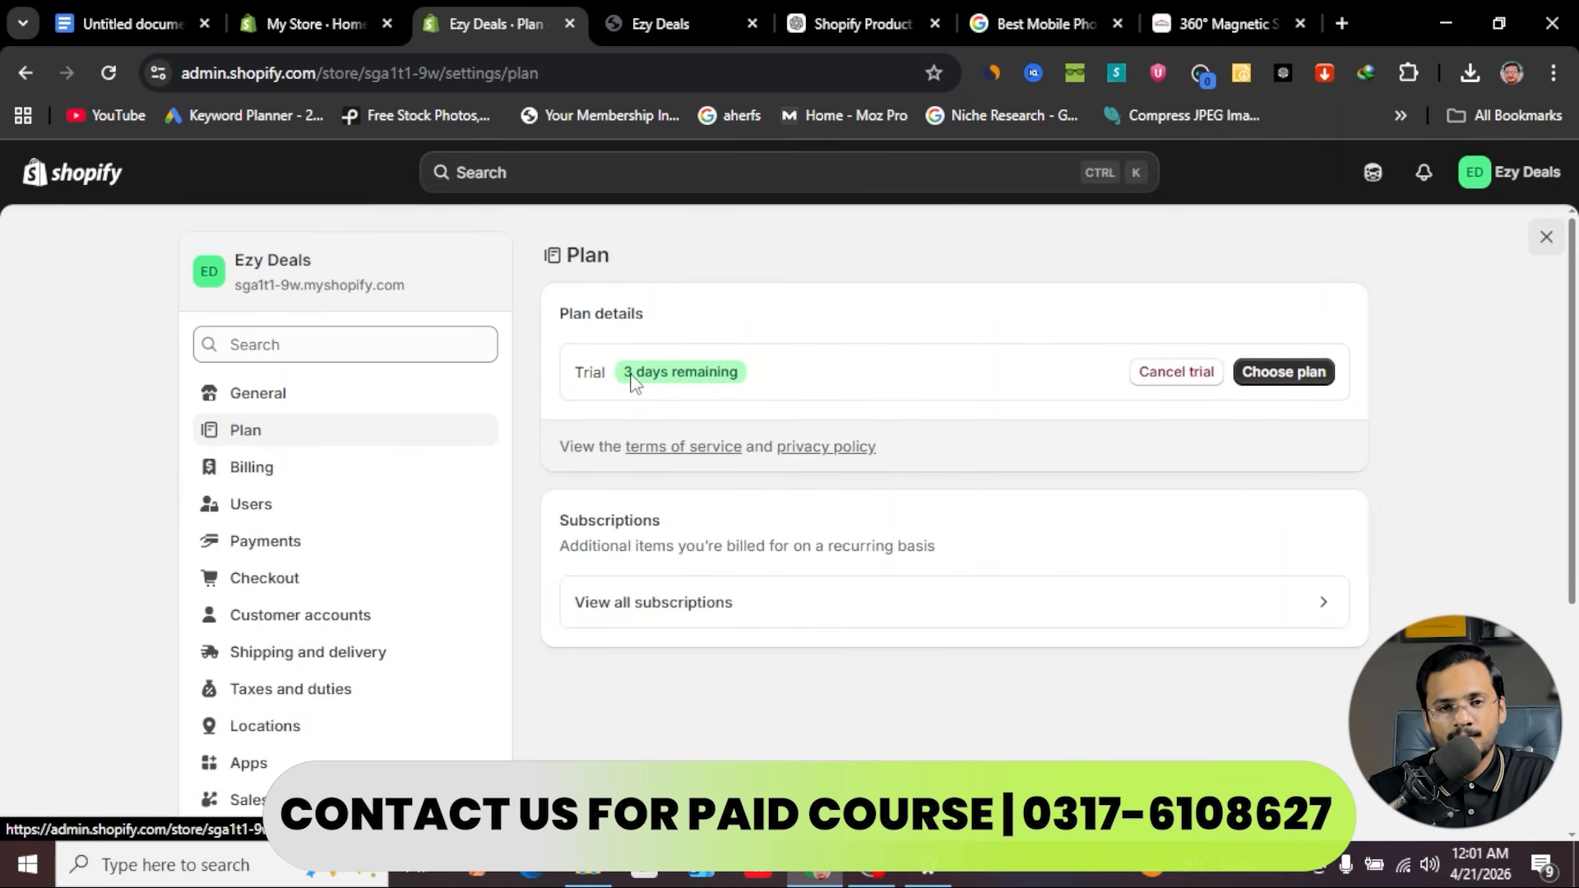
{"action": "left_click", "coordinate": [1311, 369]}
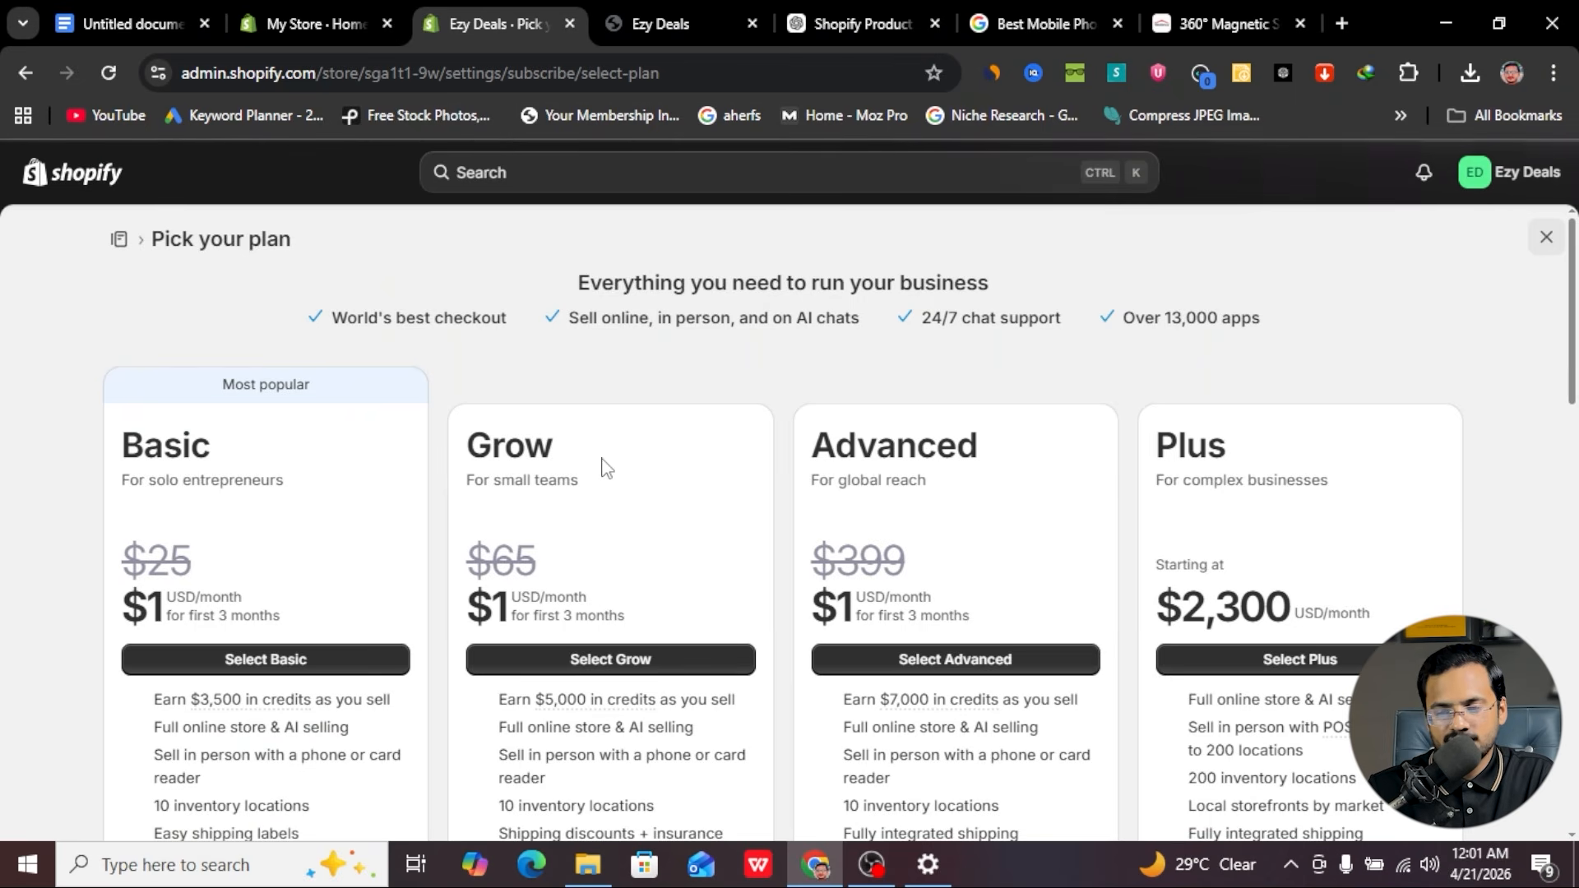
- Compare the pricing and features of the Basic, Grow, Advanced and Plus plans, and open the Basic plan's monthly checkout
{"action": "scroll", "coordinate": [584, 548], "scroll_direction": "down", "scroll_amount": 2}
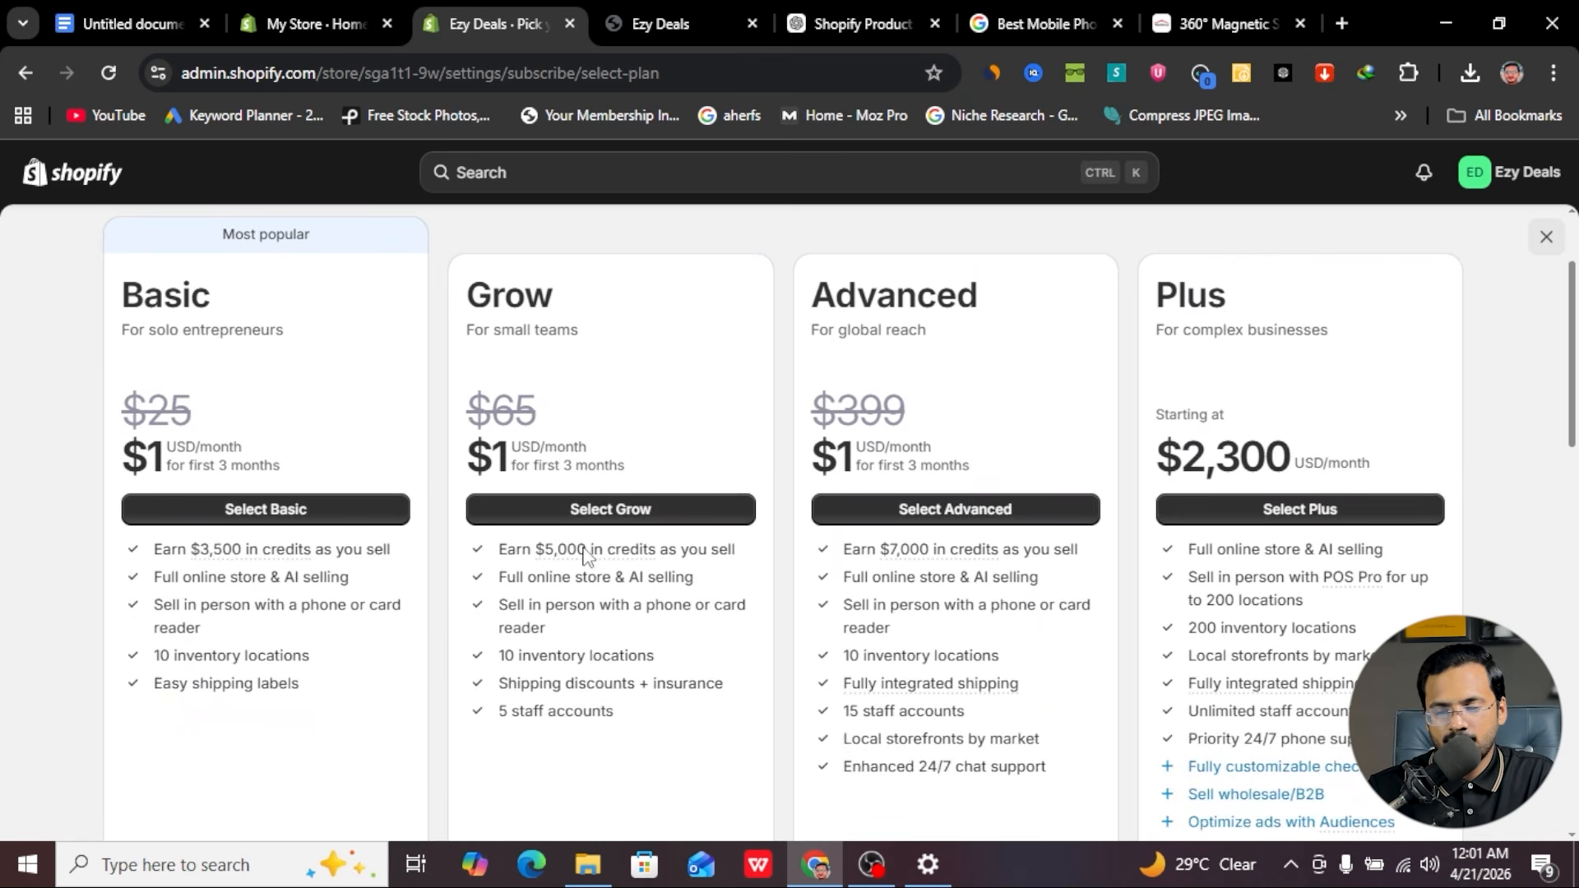
{"action": "scroll", "coordinate": [246, 354], "scroll_direction": "up", "scroll_amount": 1}
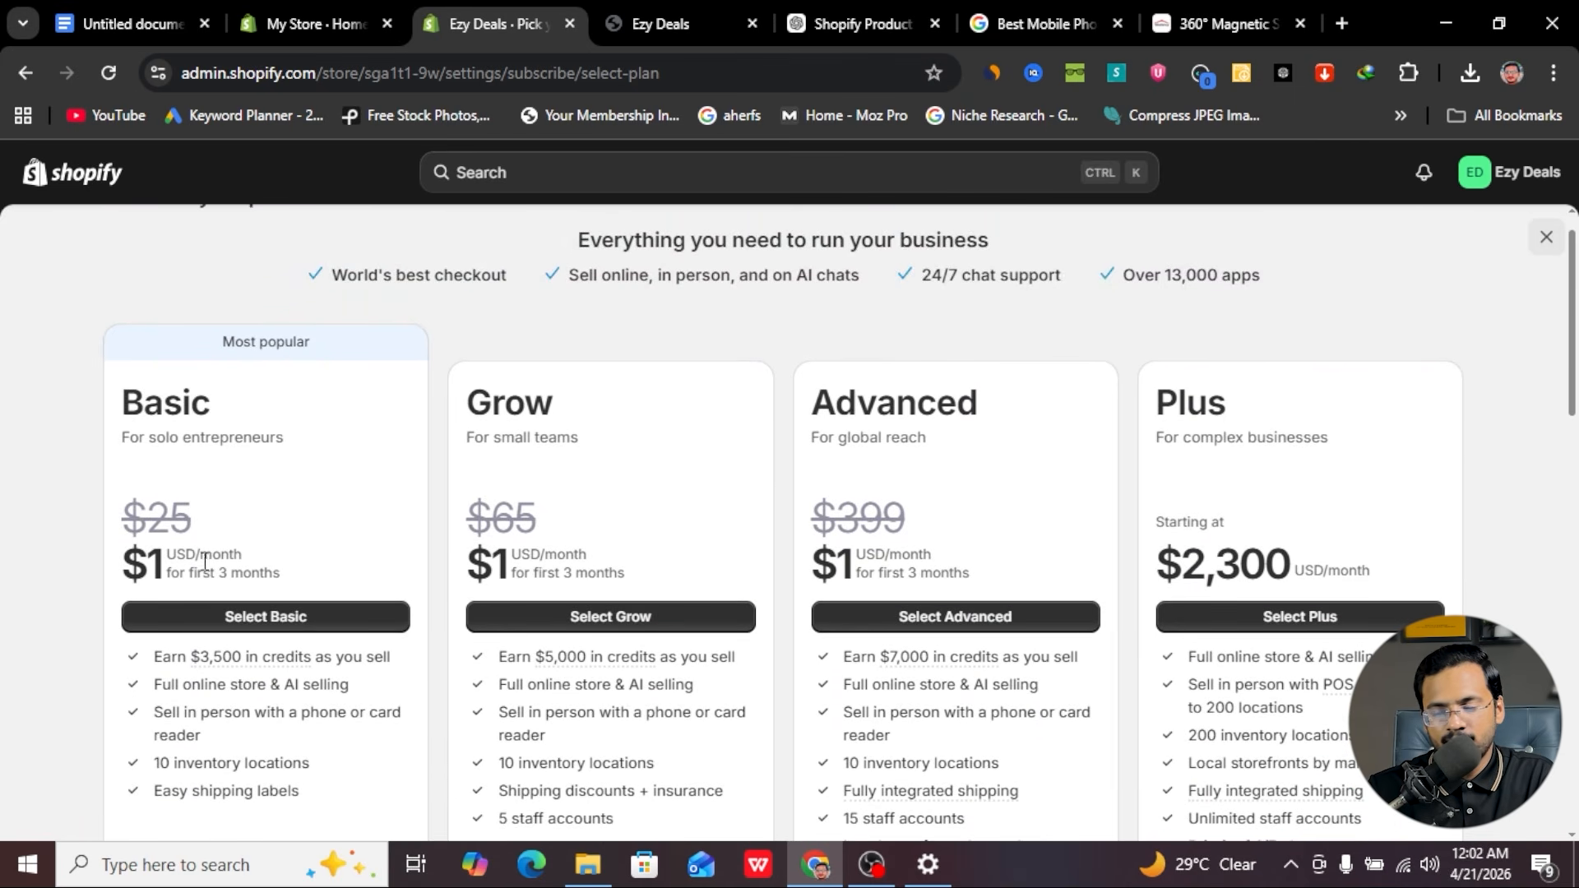
{"action": "scroll", "coordinate": [247, 576], "scroll_direction": "down", "scroll_amount": 8}
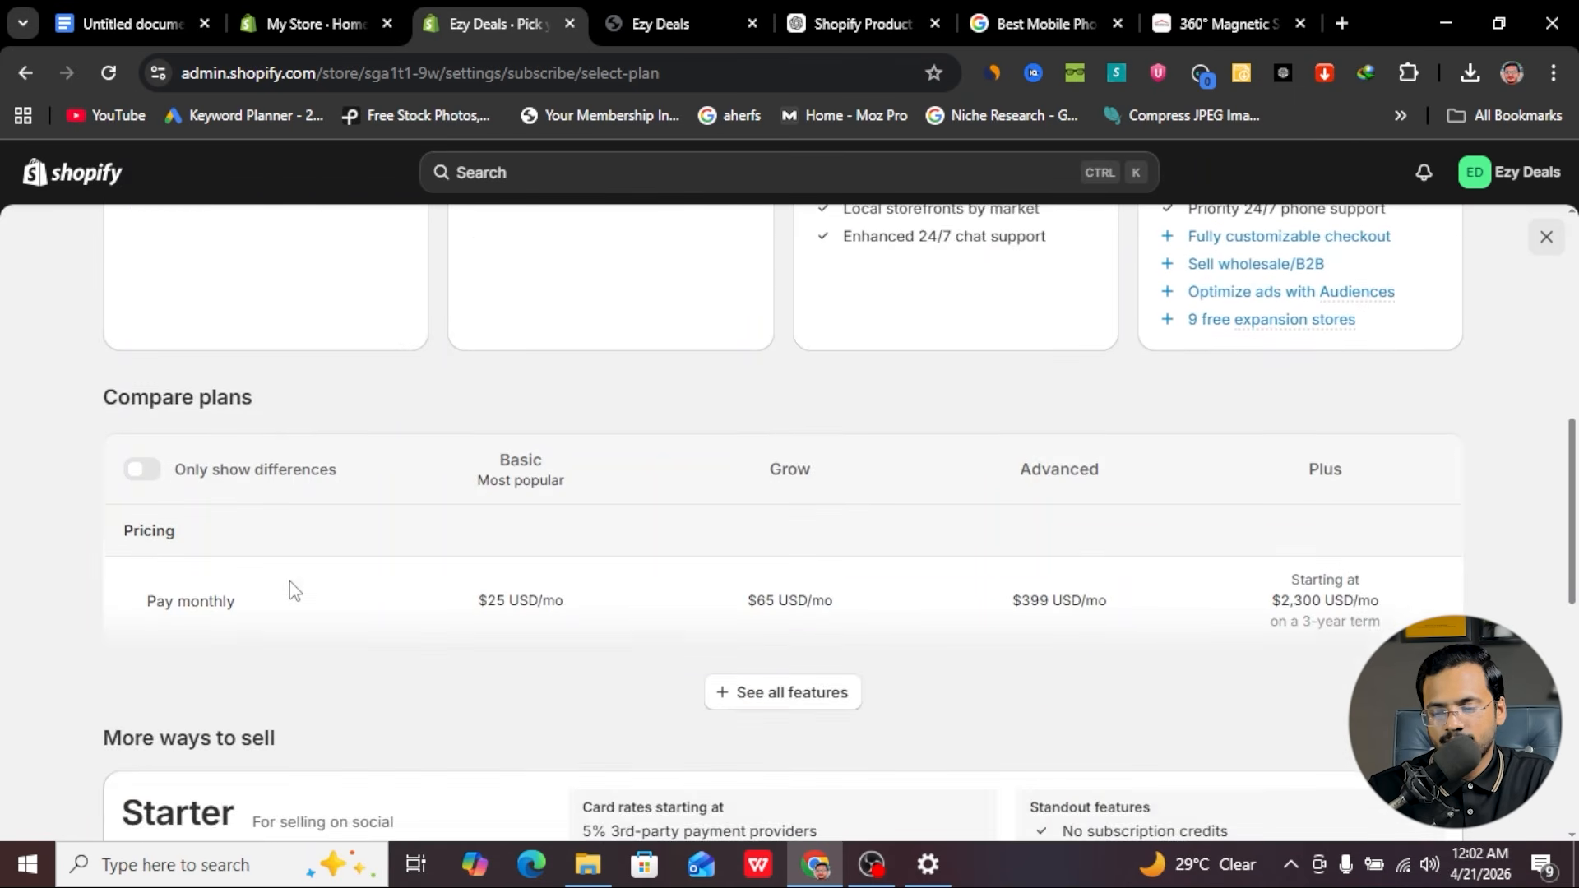
{"action": "scroll", "coordinate": [407, 642], "scroll_direction": "down", "scroll_amount": 3}
{"action": "scroll", "coordinate": [407, 641], "scroll_direction": "up", "scroll_amount": 13}
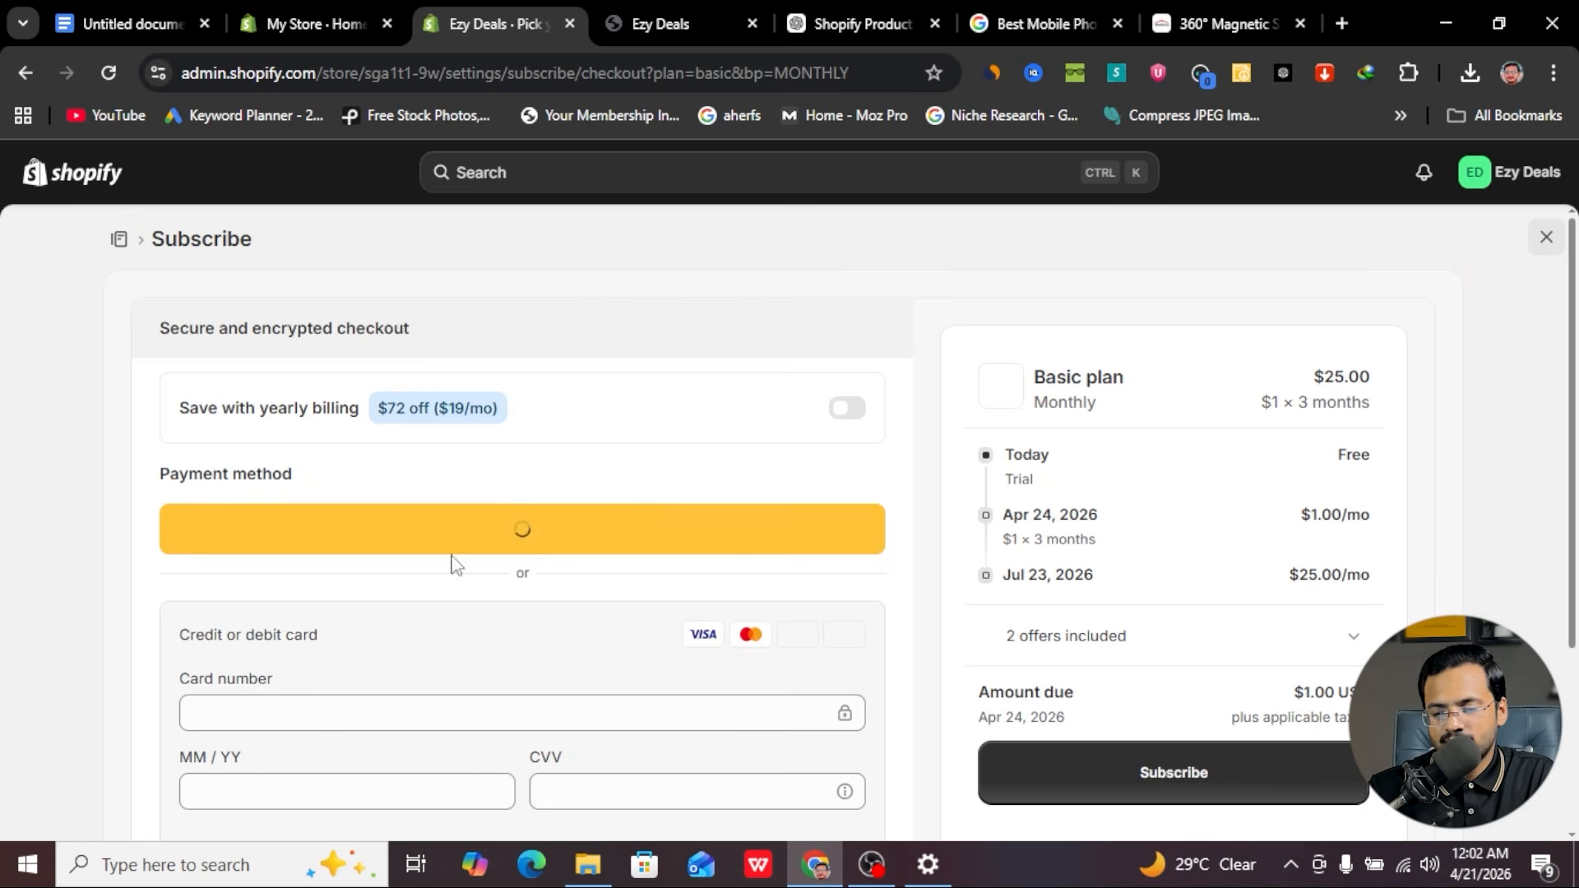
- Examine the Basic plan checkout's payment methods, card fields and billing schedule, and close the checkout without subscribing
{"action": "scroll", "coordinate": [606, 536], "scroll_direction": "down", "scroll_amount": 2}
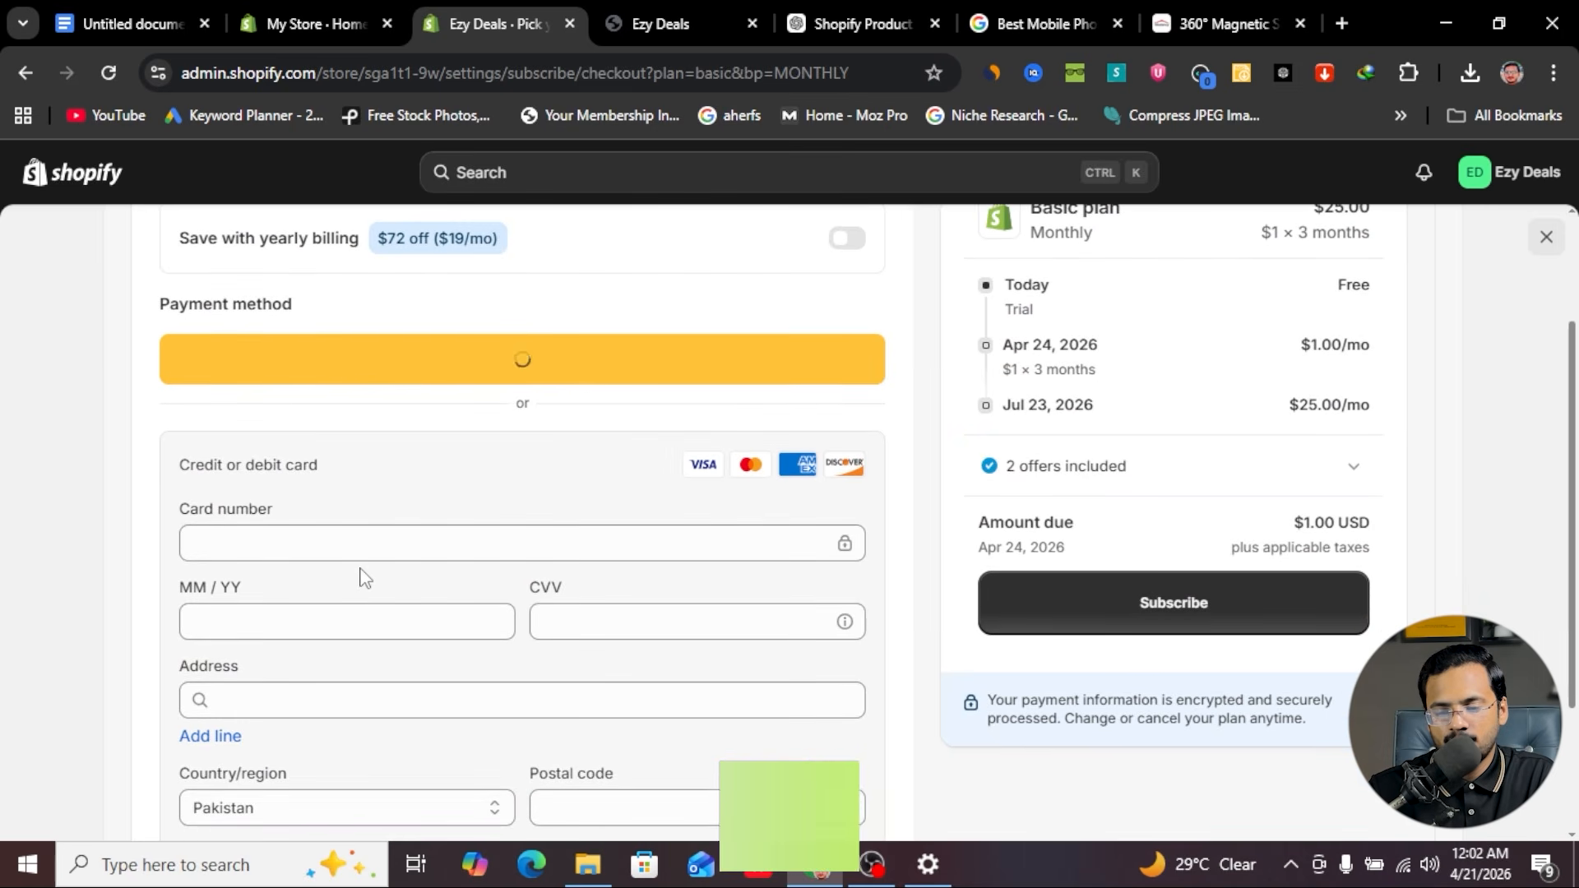
{"action": "scroll", "coordinate": [365, 578], "scroll_direction": "down", "scroll_amount": 1}
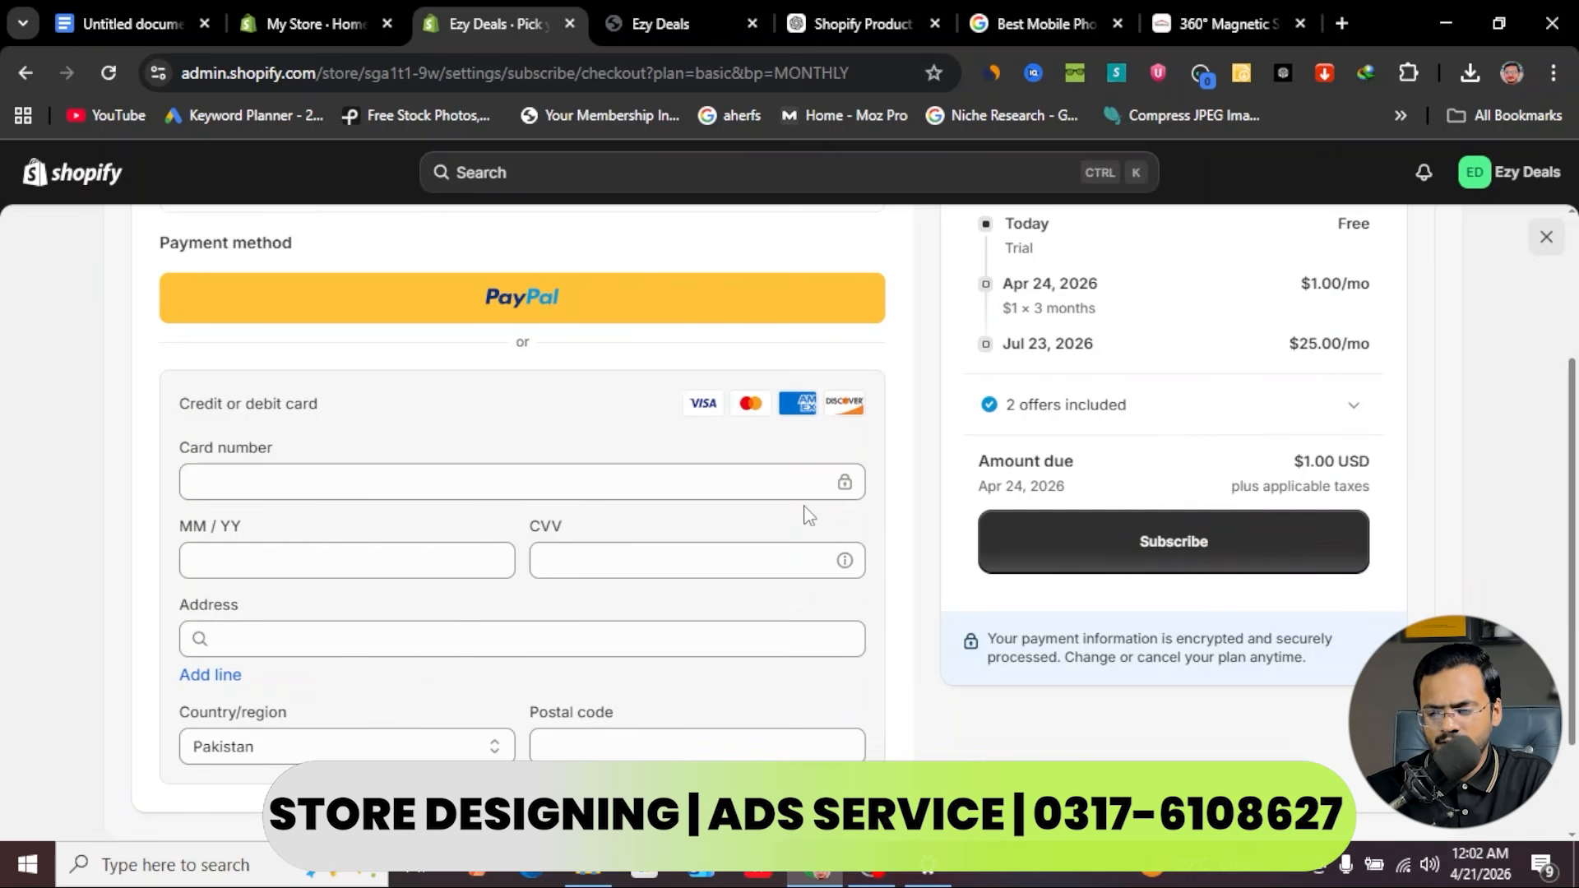
{"action": "scroll", "coordinate": [1126, 550], "scroll_direction": "up", "scroll_amount": 1}
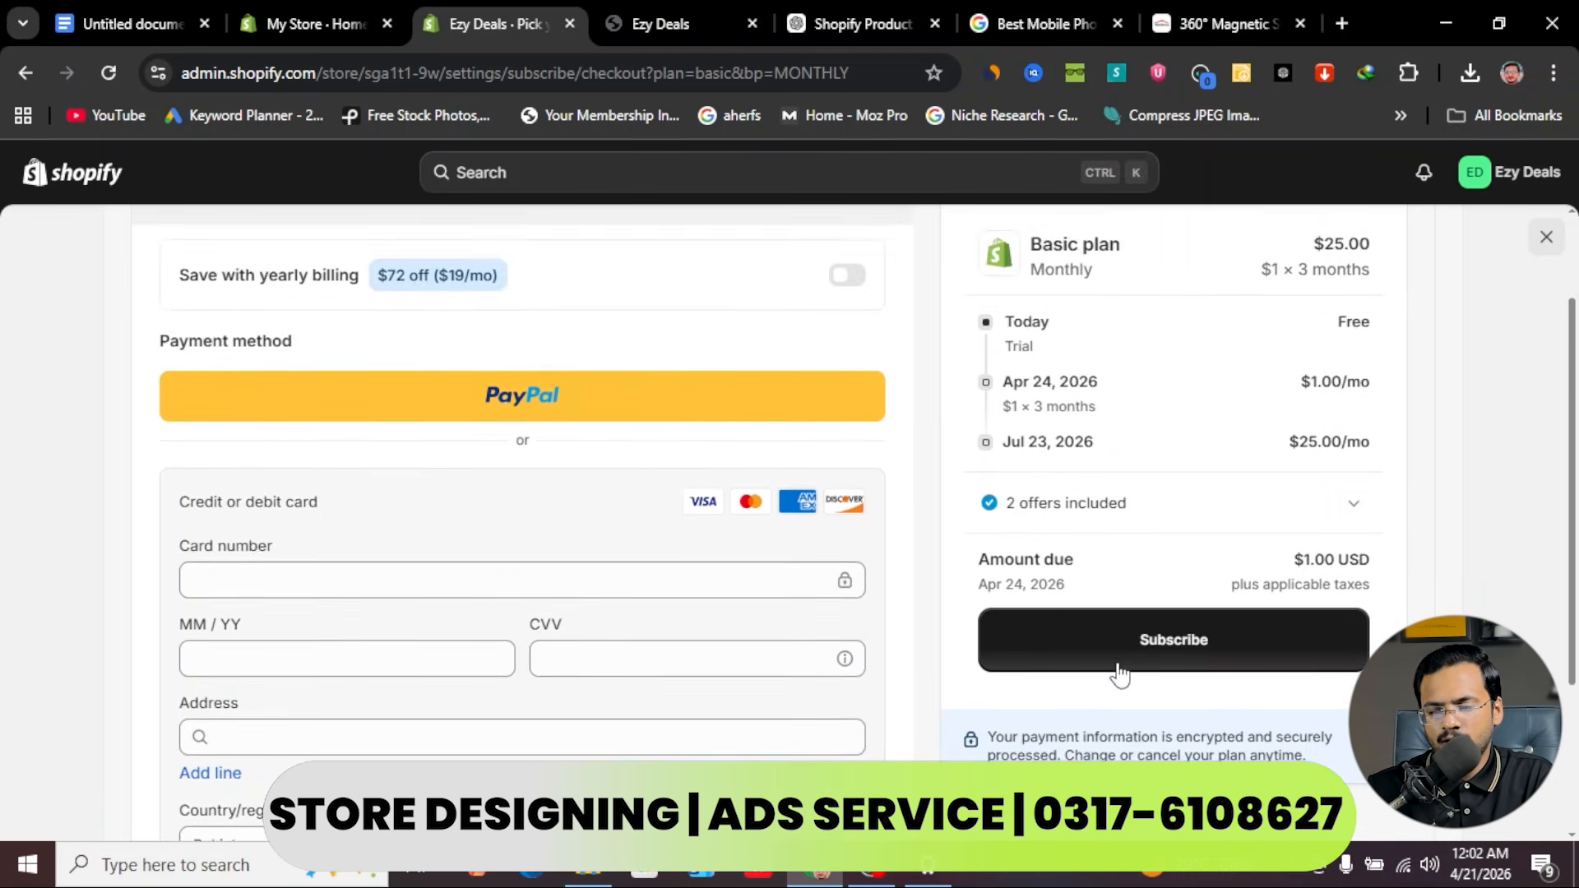
{"action": "scroll", "coordinate": [1120, 674], "scroll_direction": "down", "scroll_amount": 2}
{"action": "scroll", "coordinate": [1120, 675], "scroll_direction": "up", "scroll_amount": 2}
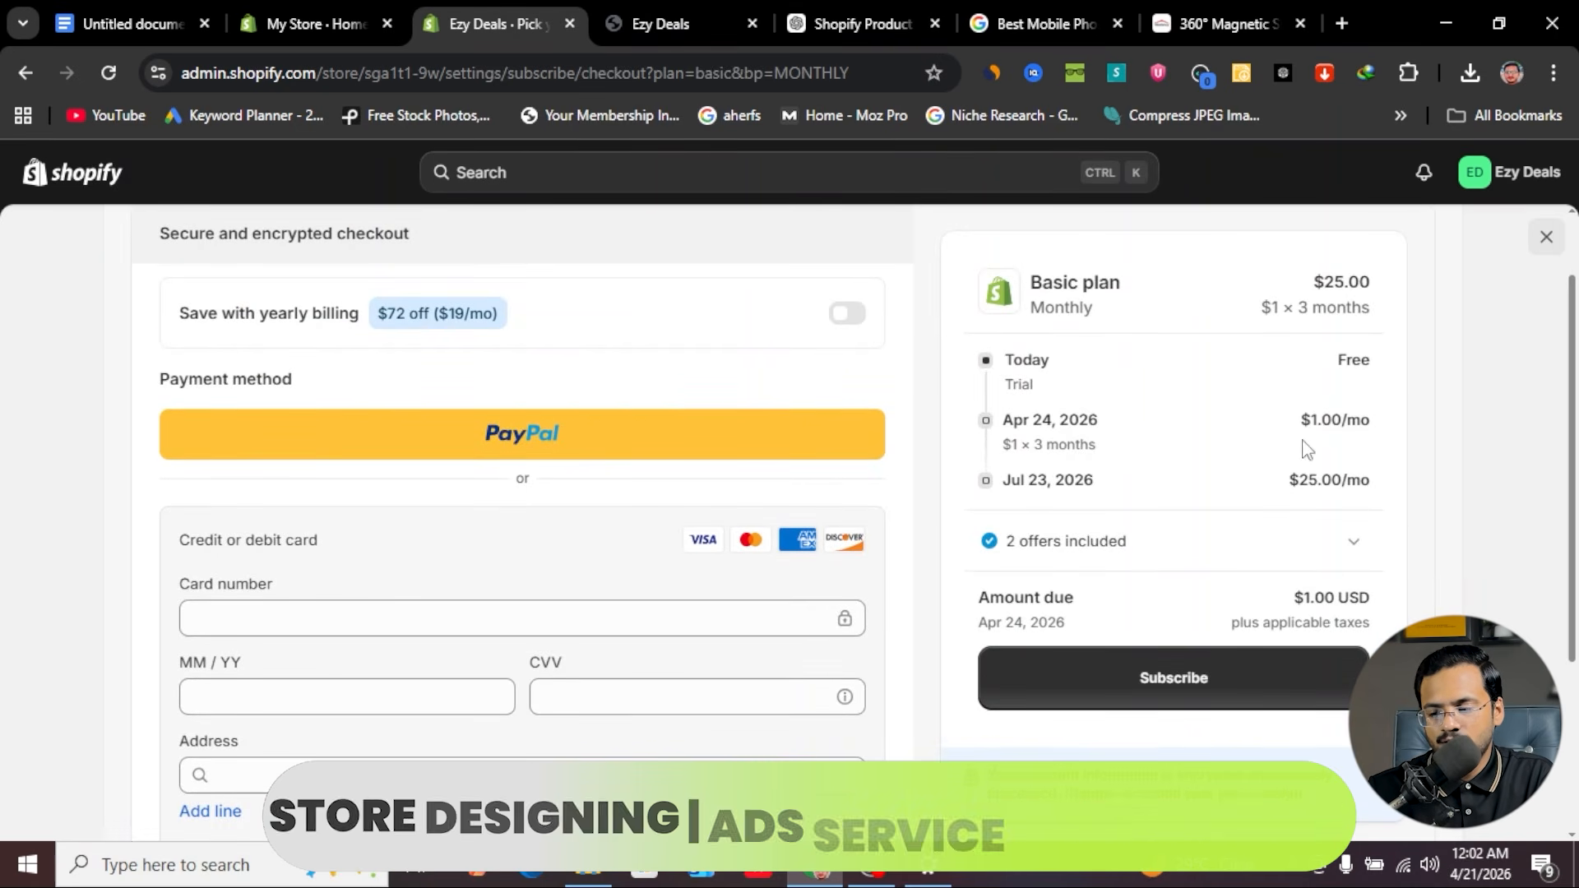
{"action": "left_click_drag", "start_coordinate": [1286, 485], "coordinate": [1370, 484]}
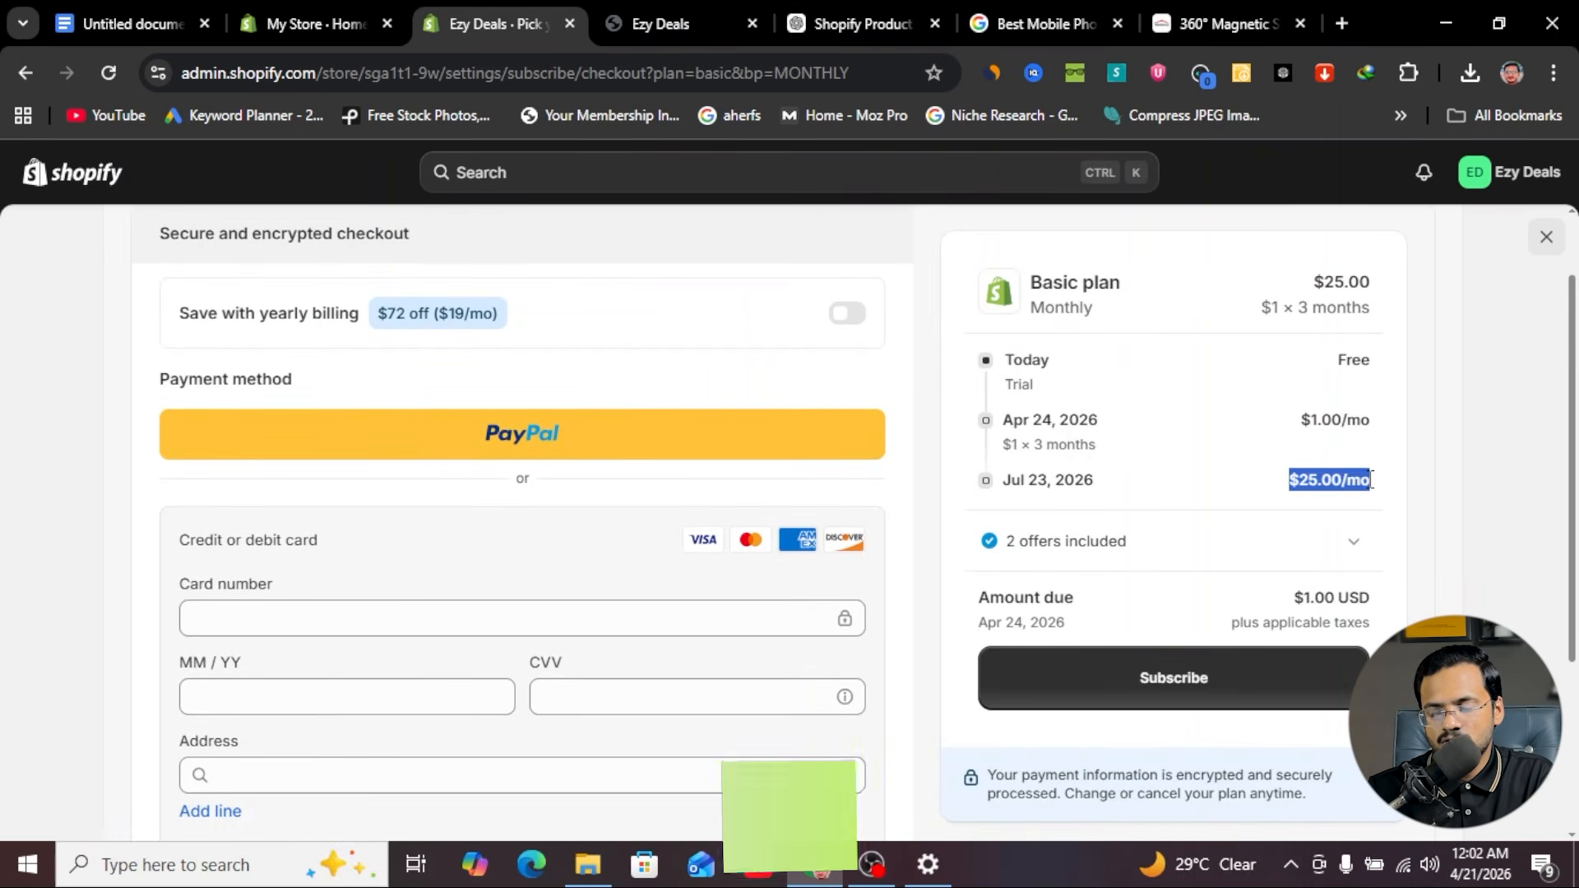
{"action": "left_click", "coordinate": [1256, 510]}
{"action": "scroll", "coordinate": [1158, 496], "scroll_direction": "up", "scroll_amount": 2}
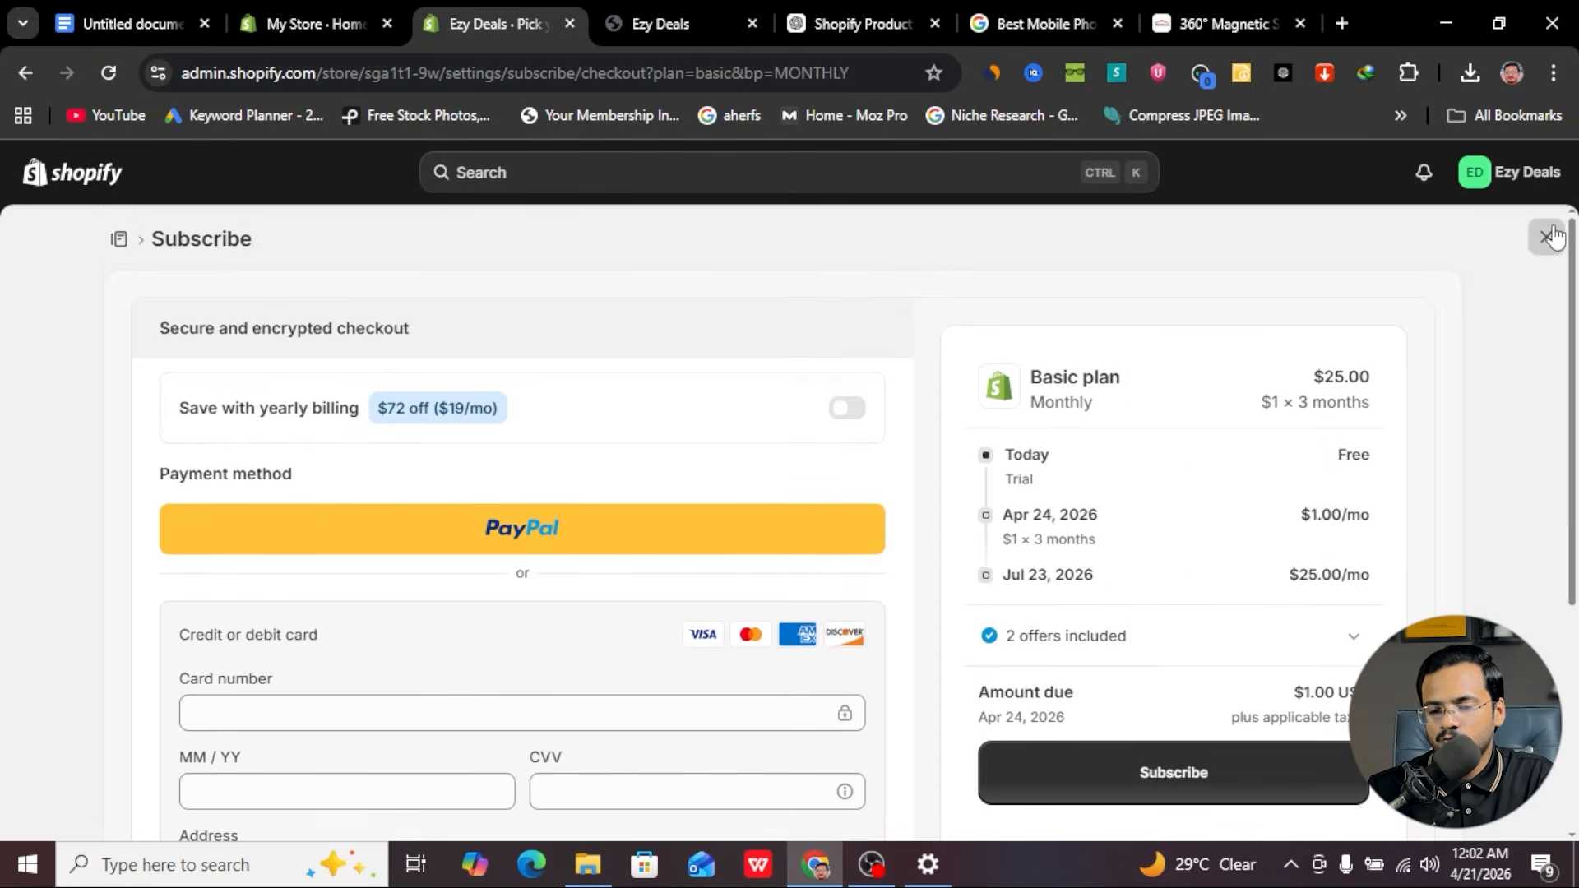
{"action": "left_click", "coordinate": [1548, 237]}
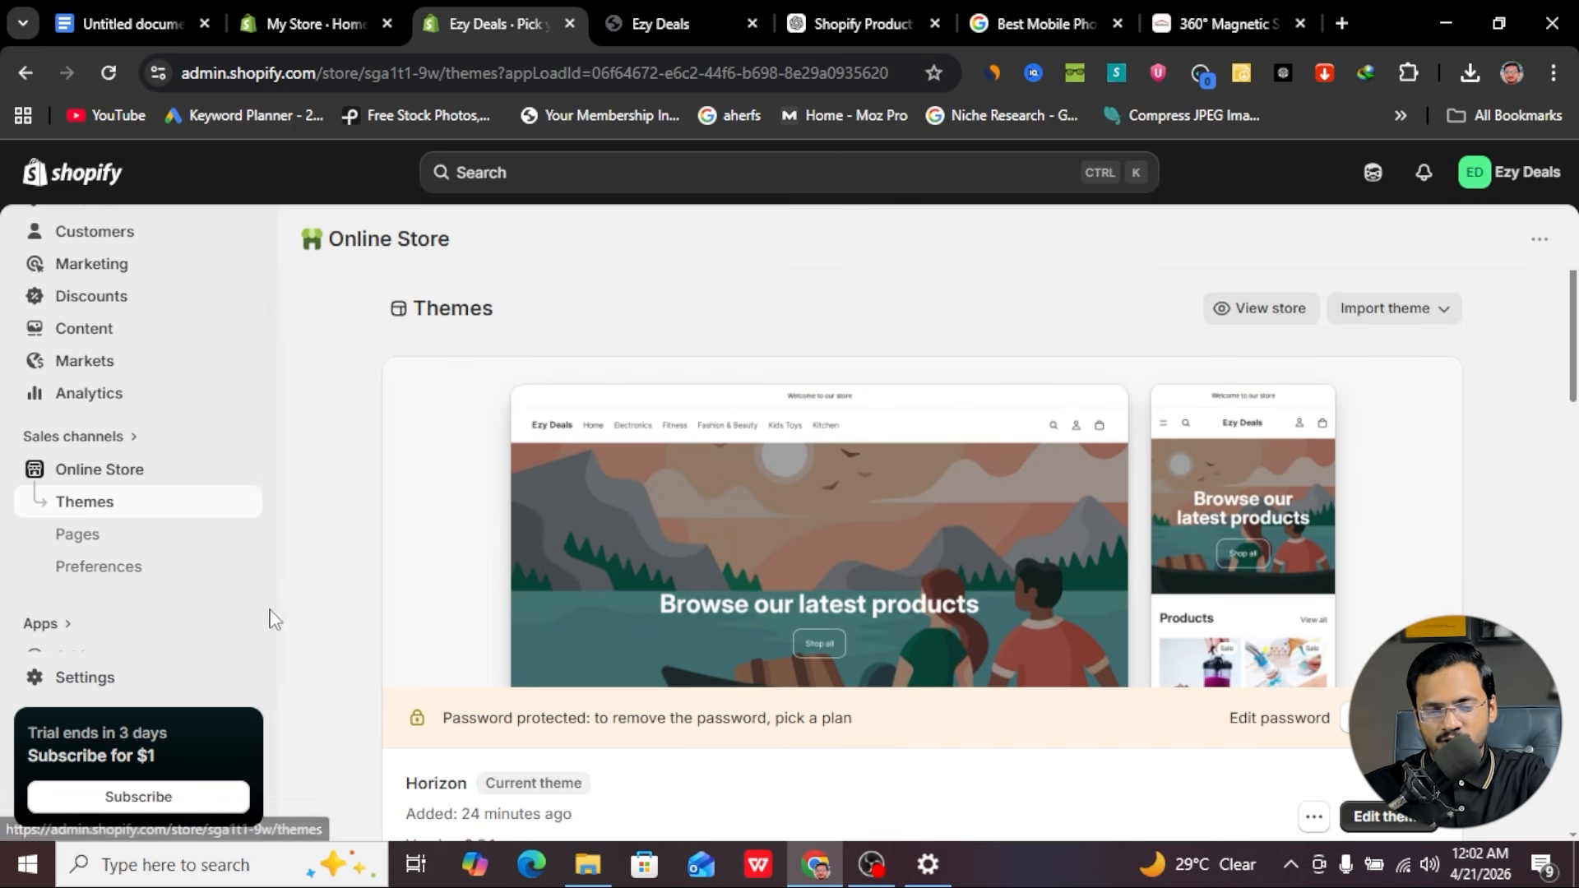
{"action": "scroll", "coordinate": [645, 634], "scroll_direction": "down", "scroll_amount": 5}
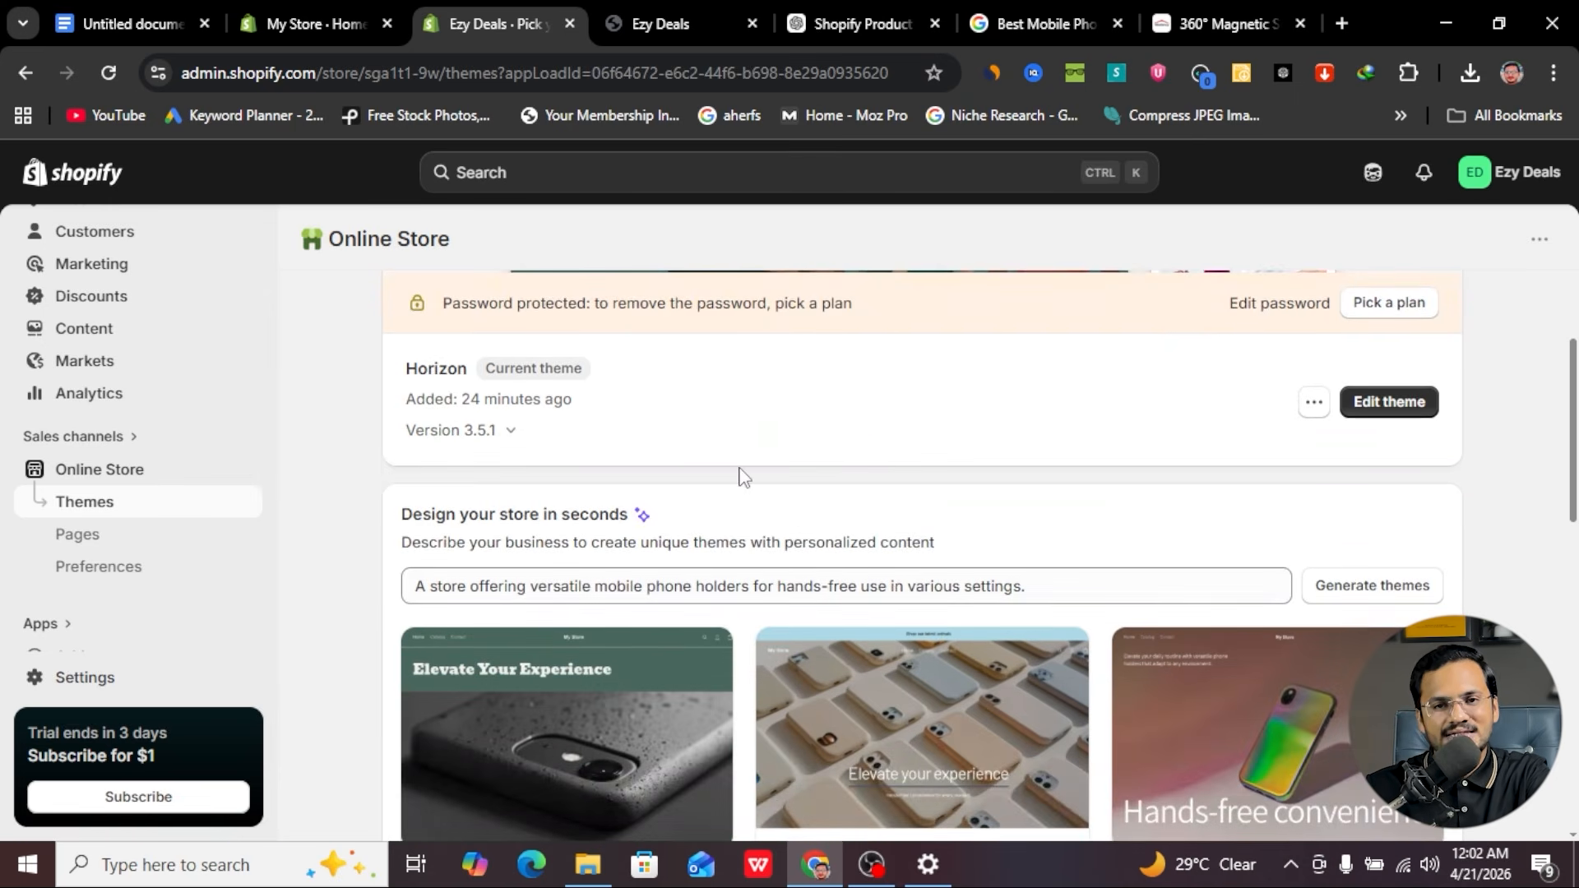
{"action": "scroll", "coordinate": [990, 495], "scroll_direction": "up", "scroll_amount": 5}
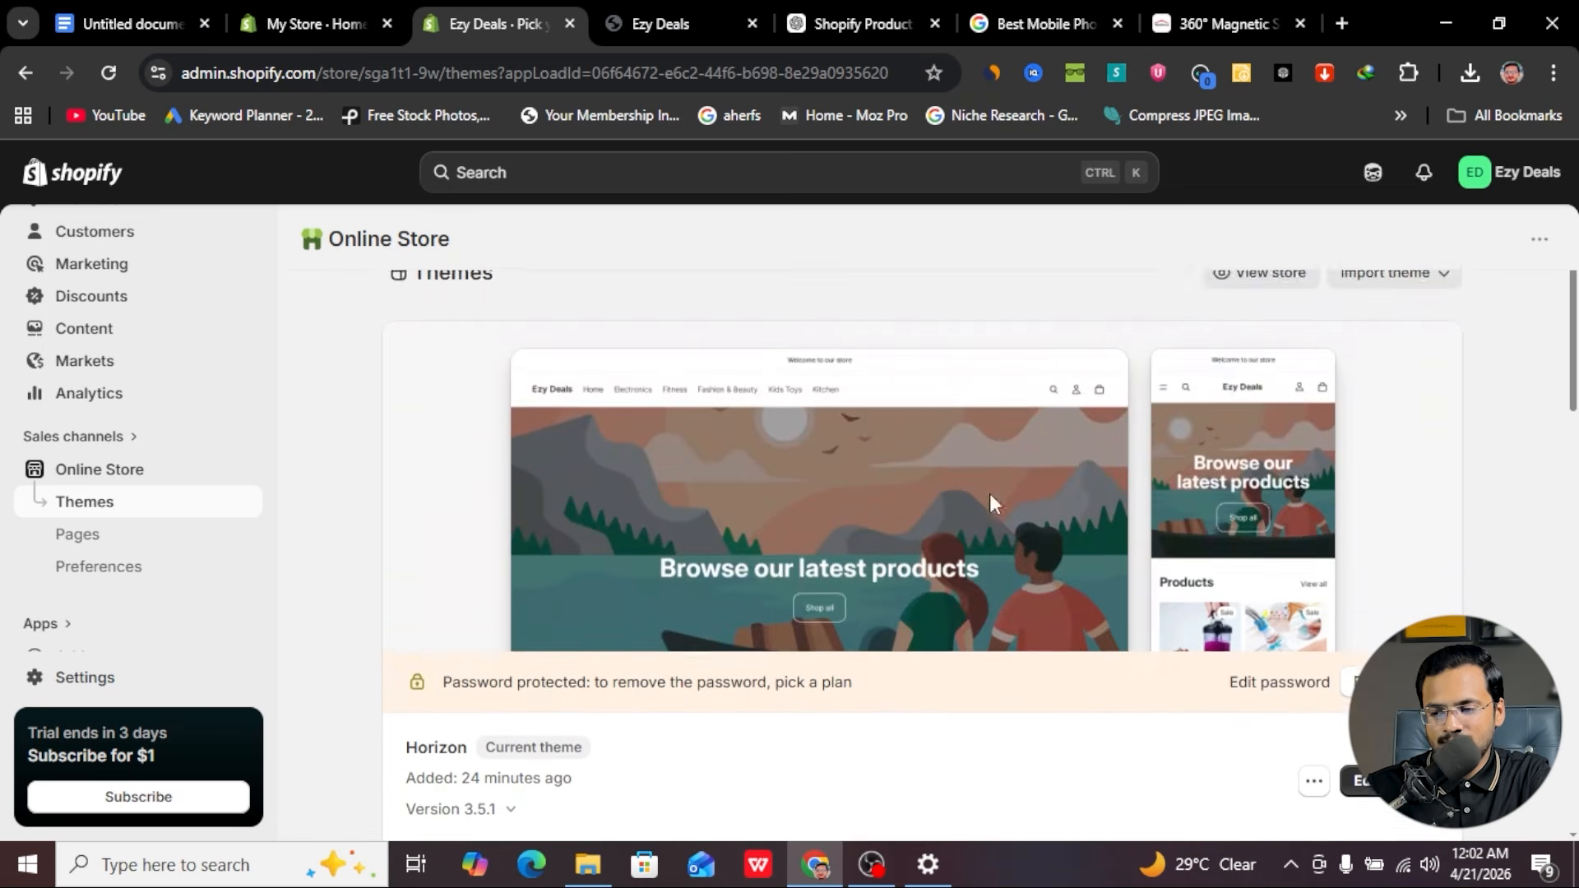
{"action": "scroll", "coordinate": [1366, 534], "scroll_direction": "down", "scroll_amount": 1}
{"action": "scroll", "coordinate": [1359, 559], "scroll_direction": "up", "scroll_amount": 1}
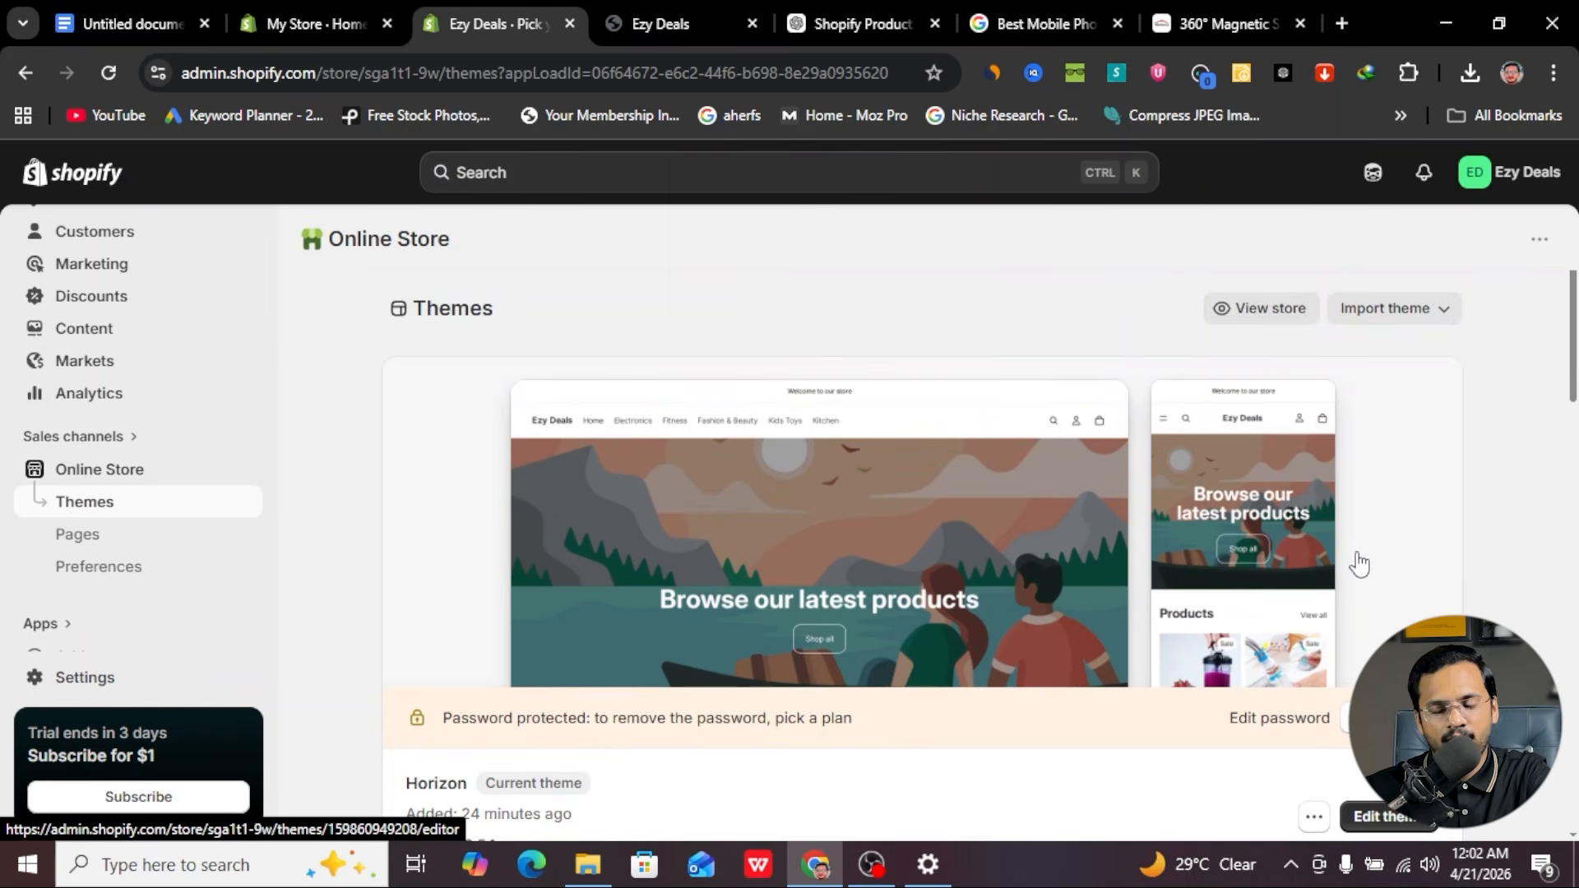
{"action": "left_click", "coordinate": [1399, 319]}
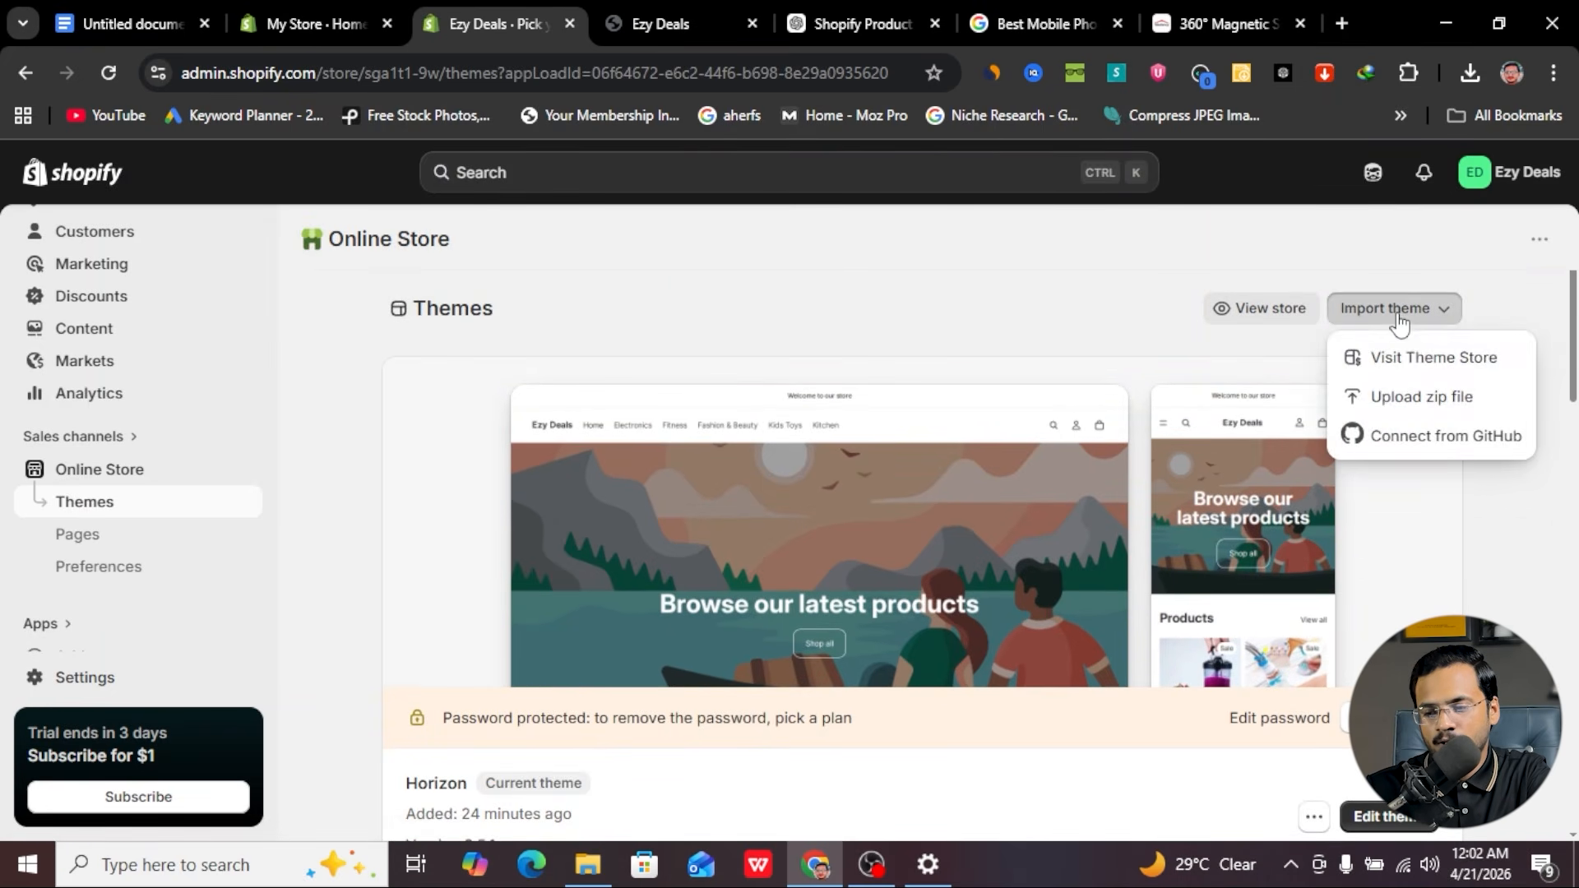
{"action": "left_click", "coordinate": [1428, 400]}
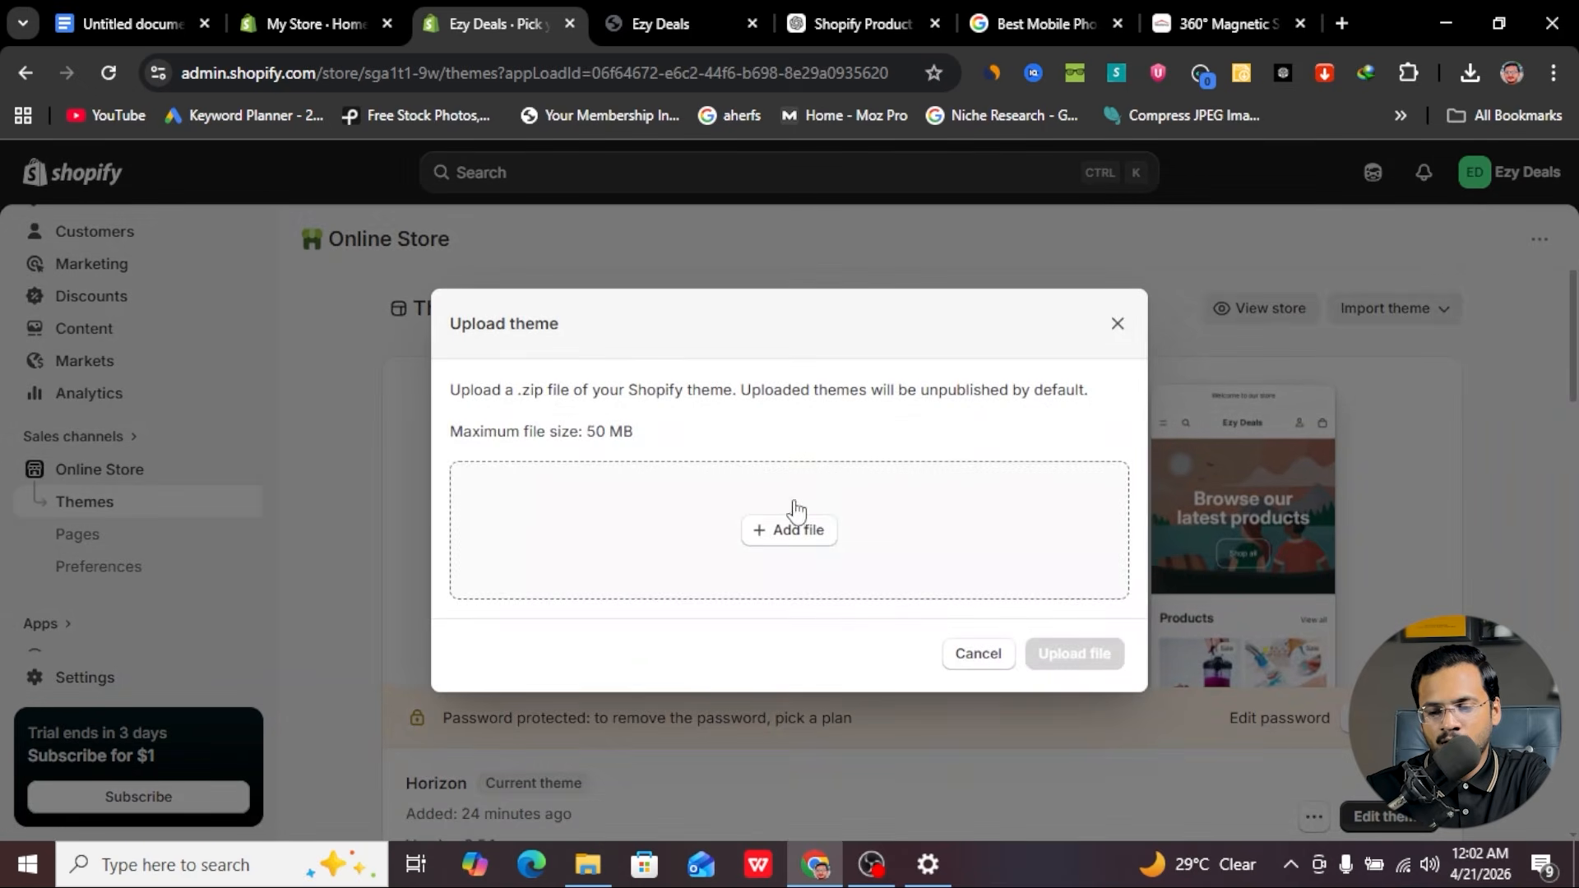
{"action": "left_click", "coordinate": [473, 510]}
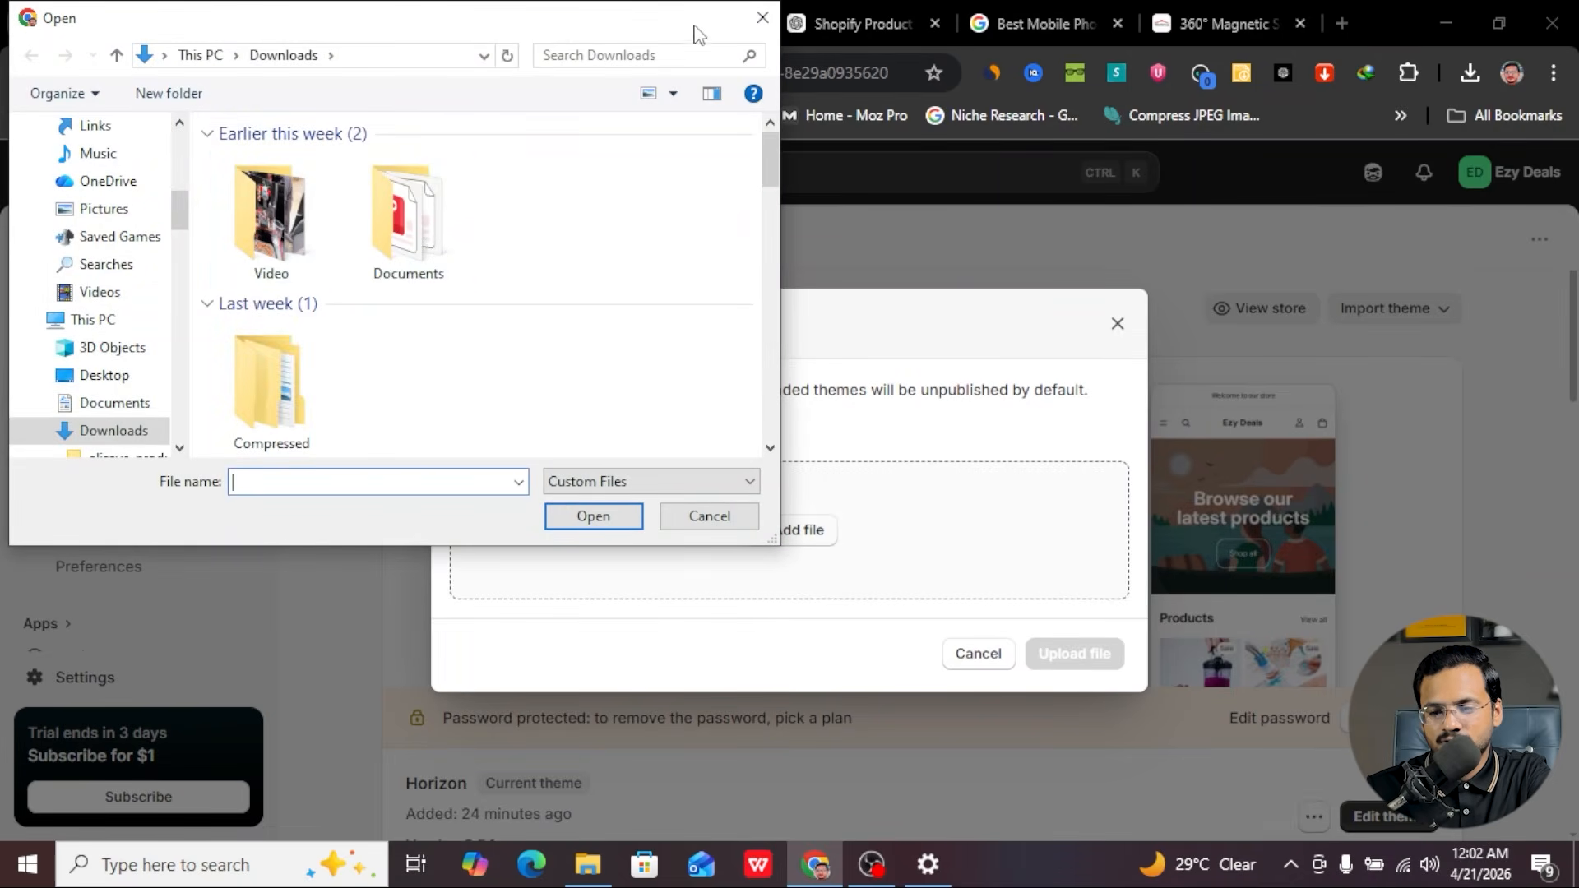
{"action": "left_click", "coordinate": [761, 19]}
{"action": "left_click", "coordinate": [1116, 326]}
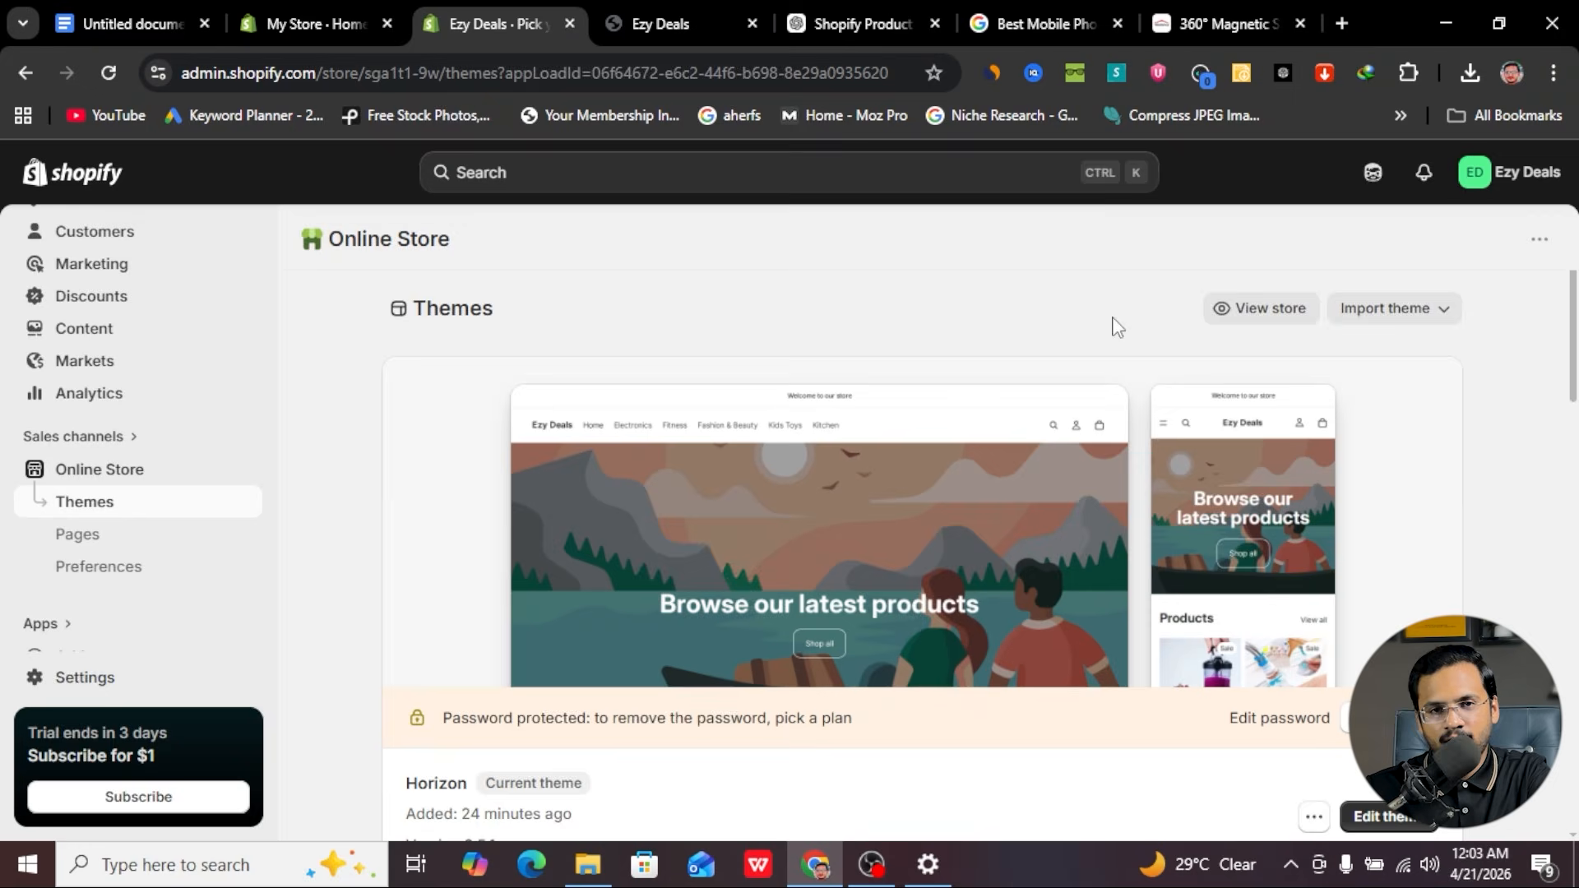
- Look through the popular free themes on the themes page and open the Shopify Theme Store
{"action": "scroll", "coordinate": [1156, 596], "scroll_direction": "down", "scroll_amount": 5}
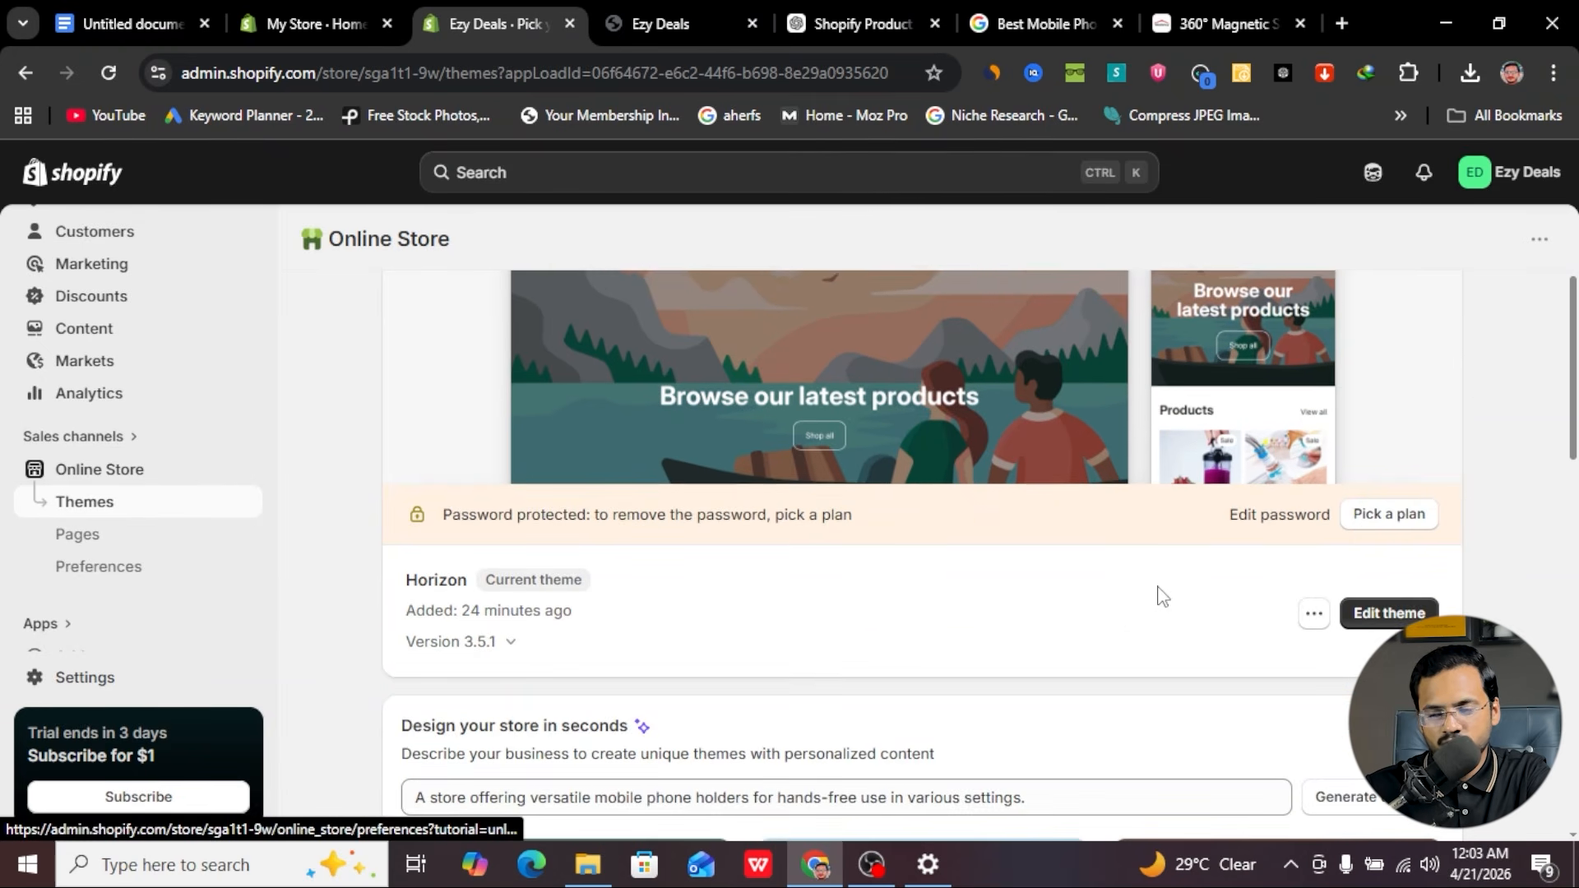
{"action": "scroll", "coordinate": [1155, 587], "scroll_direction": "down", "scroll_amount": 10}
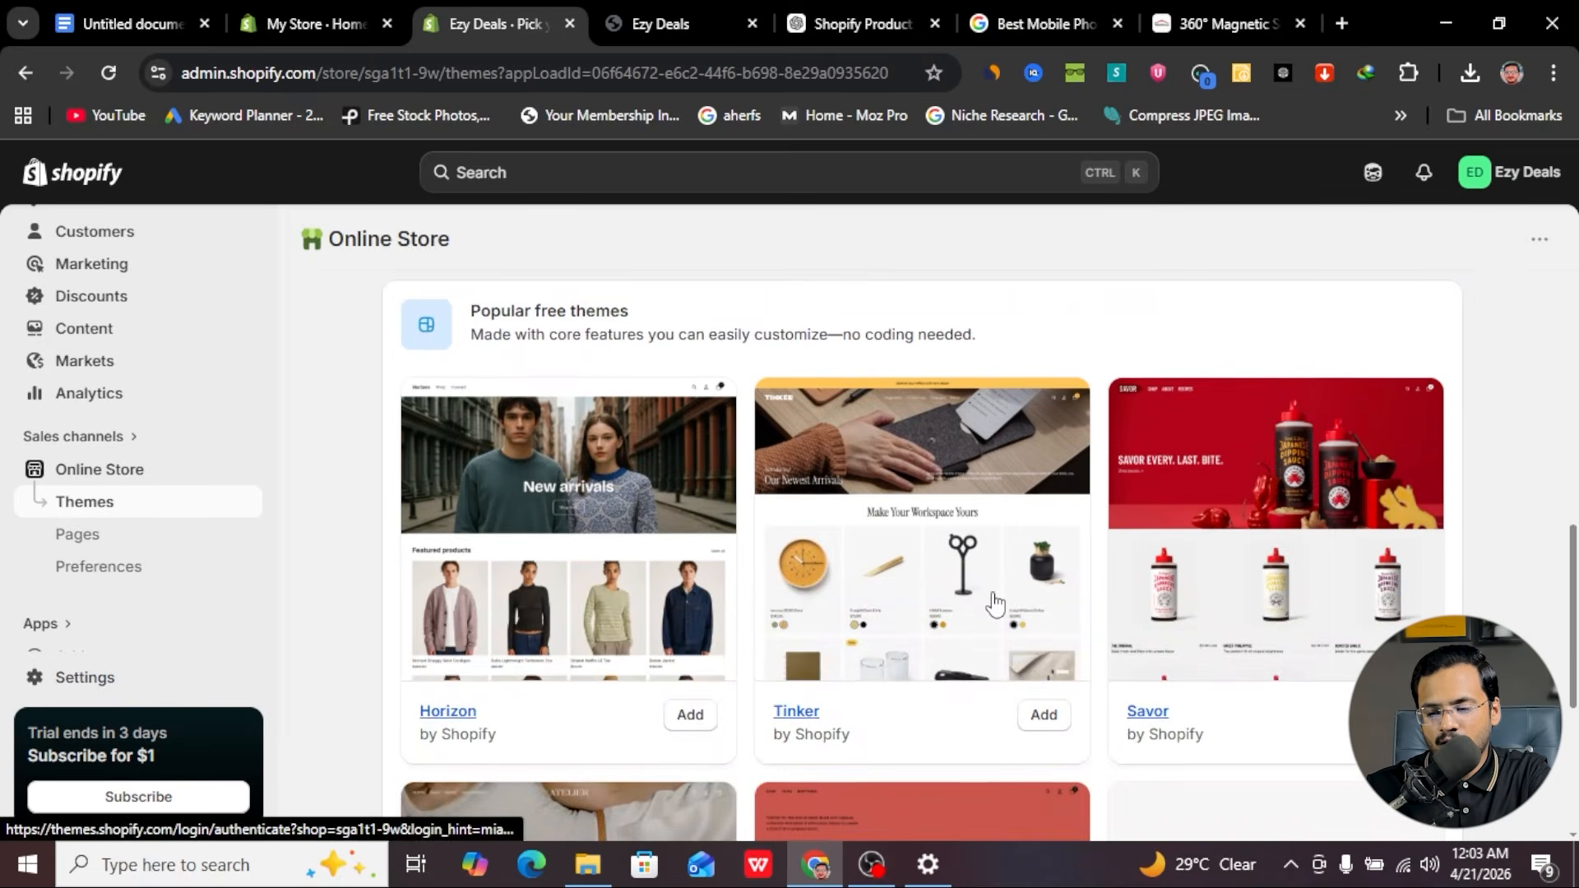
{"action": "scroll", "coordinate": [540, 520], "scroll_direction": "up", "scroll_amount": 3}
{"action": "scroll", "coordinate": [1002, 577], "scroll_direction": "down", "scroll_amount": 5}
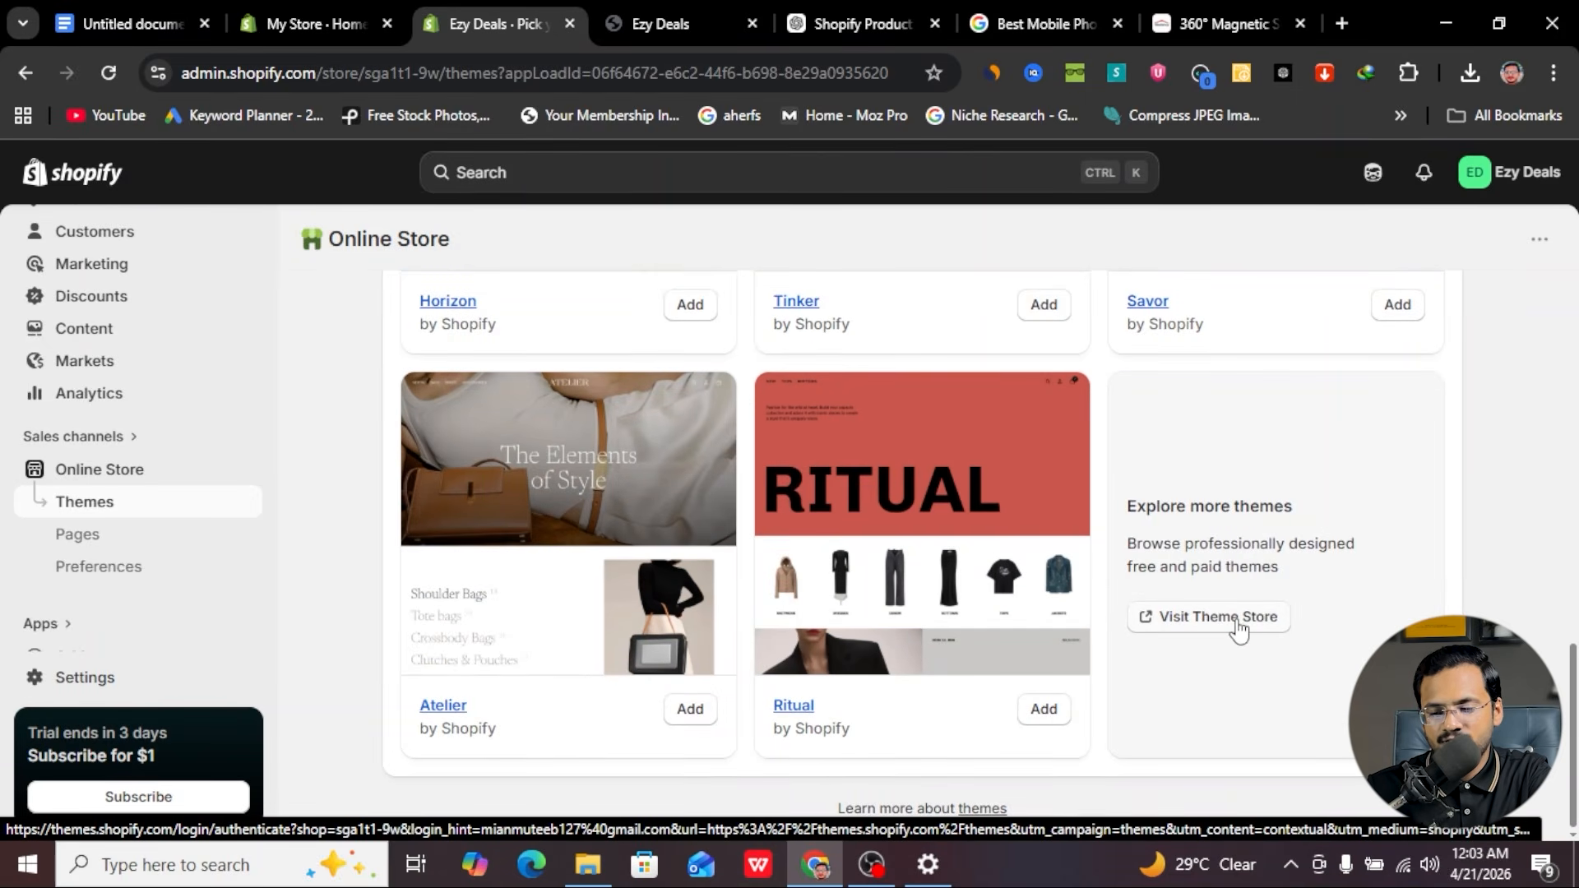
{"action": "left_click", "coordinate": [1217, 617]}
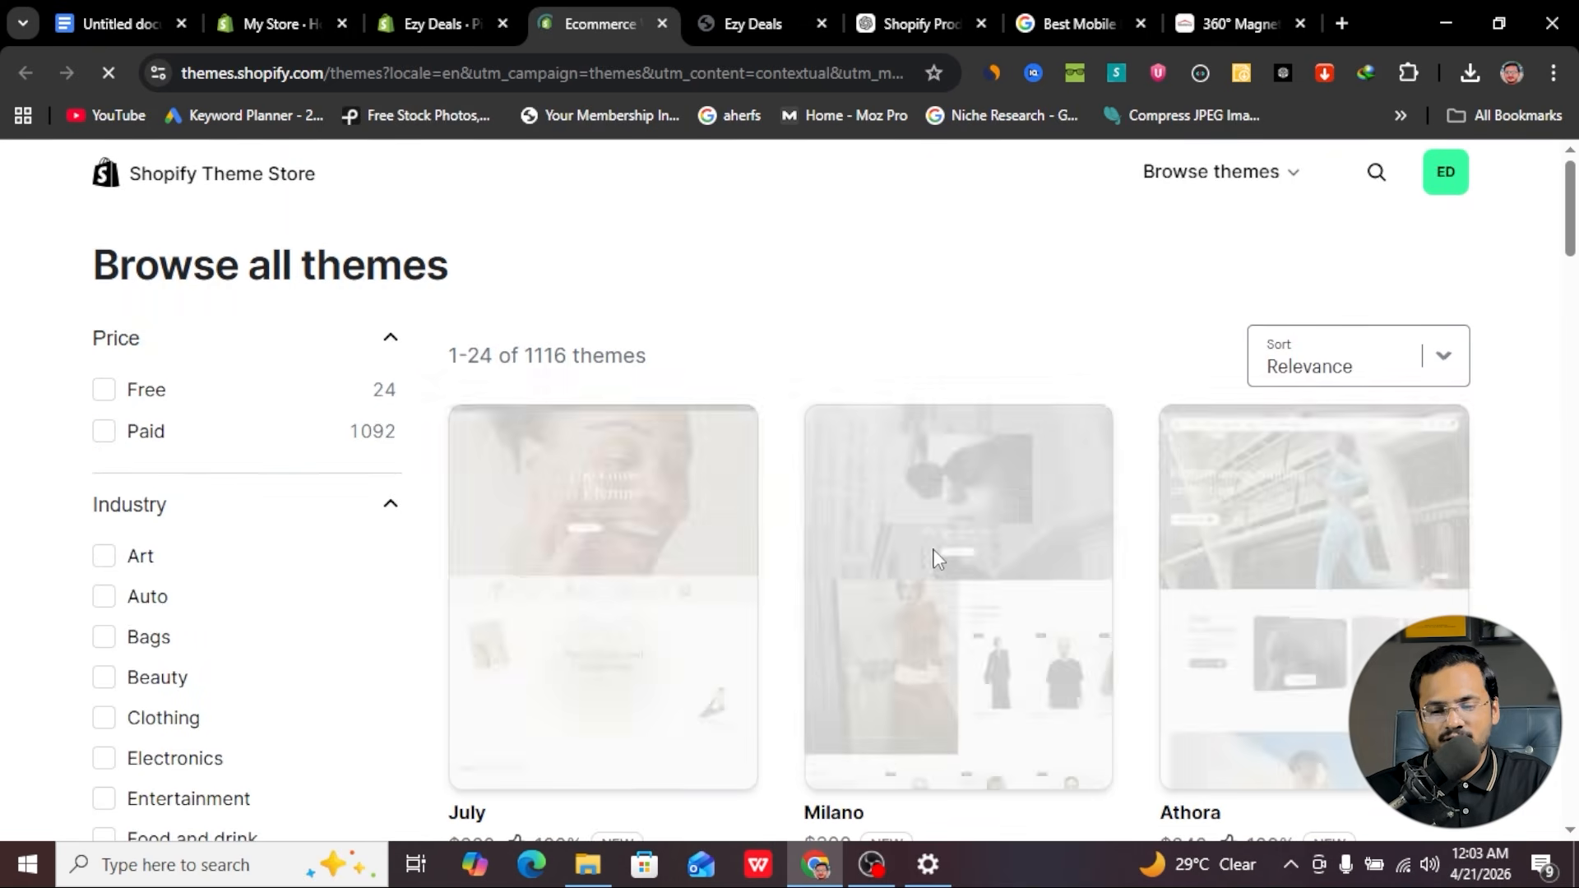
- Filter the Theme Store by the Free price option and browse the free themes down to Refresh, Vessel and Sense
{"action": "scroll", "coordinate": [770, 691], "scroll_direction": "down", "scroll_amount": 7}
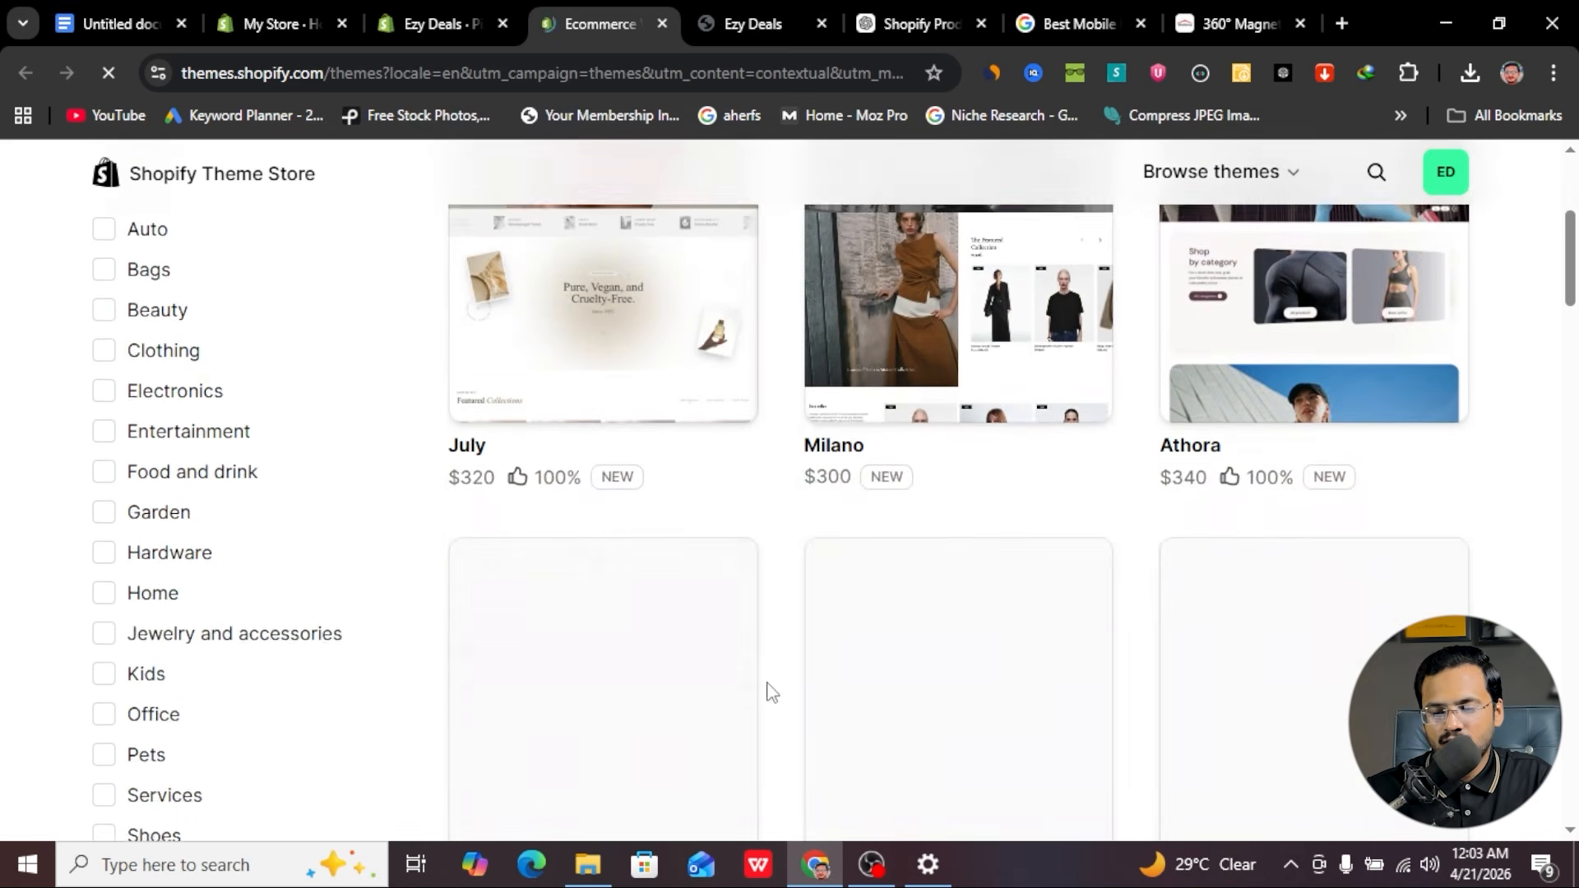
{"action": "scroll", "coordinate": [771, 691], "scroll_direction": "up", "scroll_amount": 4}
{"action": "scroll", "coordinate": [699, 504], "scroll_direction": "up", "scroll_amount": 3}
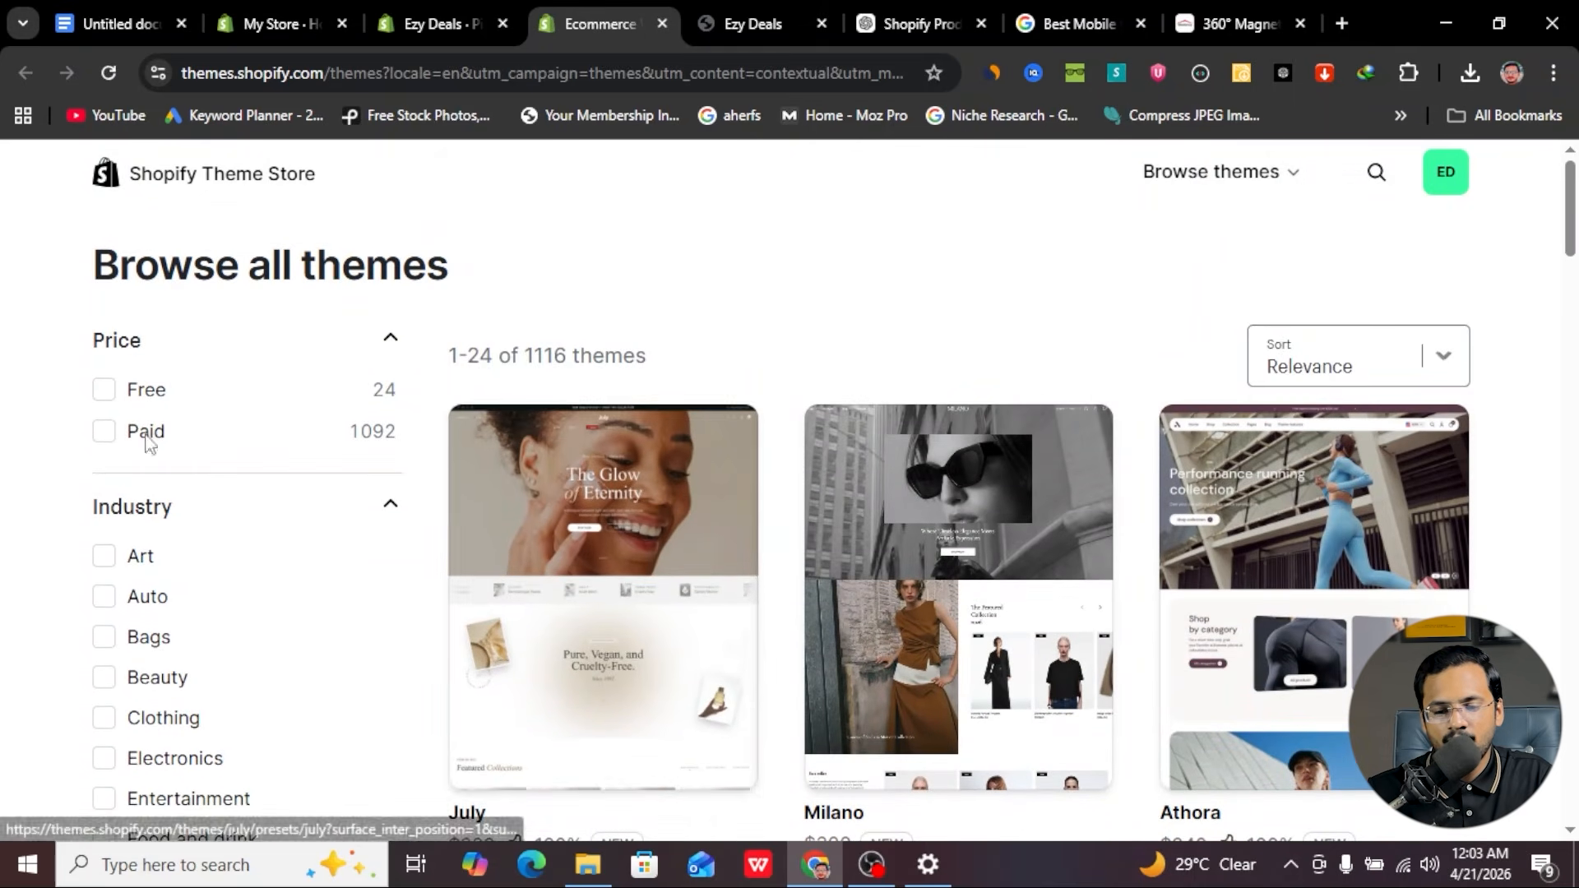
{"action": "left_click", "coordinate": [103, 390]}
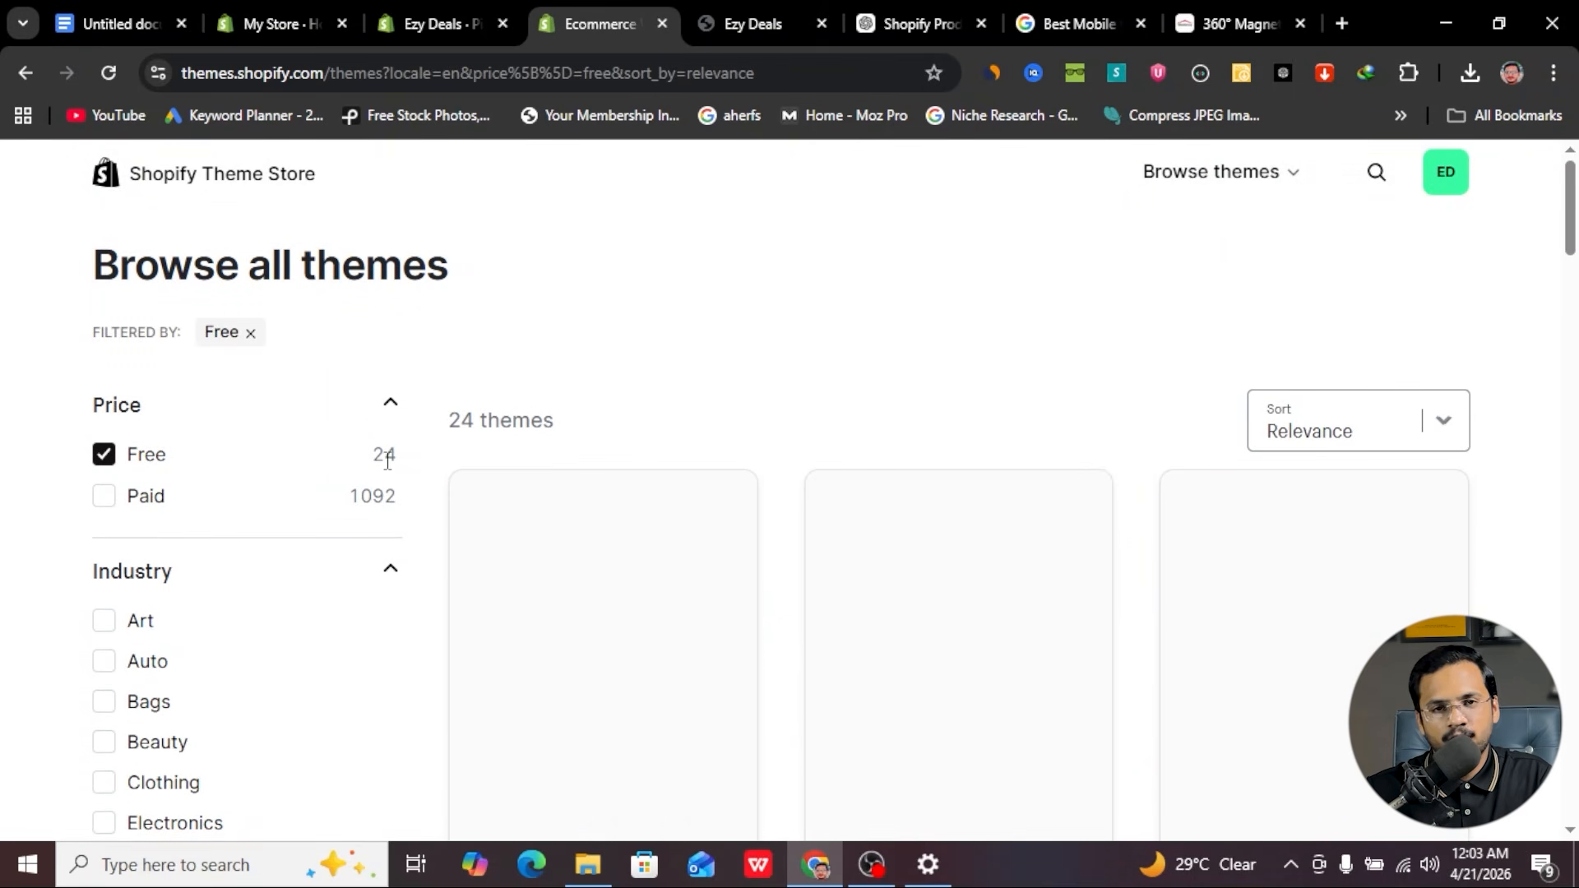
{"action": "scroll", "coordinate": [1010, 675], "scroll_direction": "down", "scroll_amount": 3}
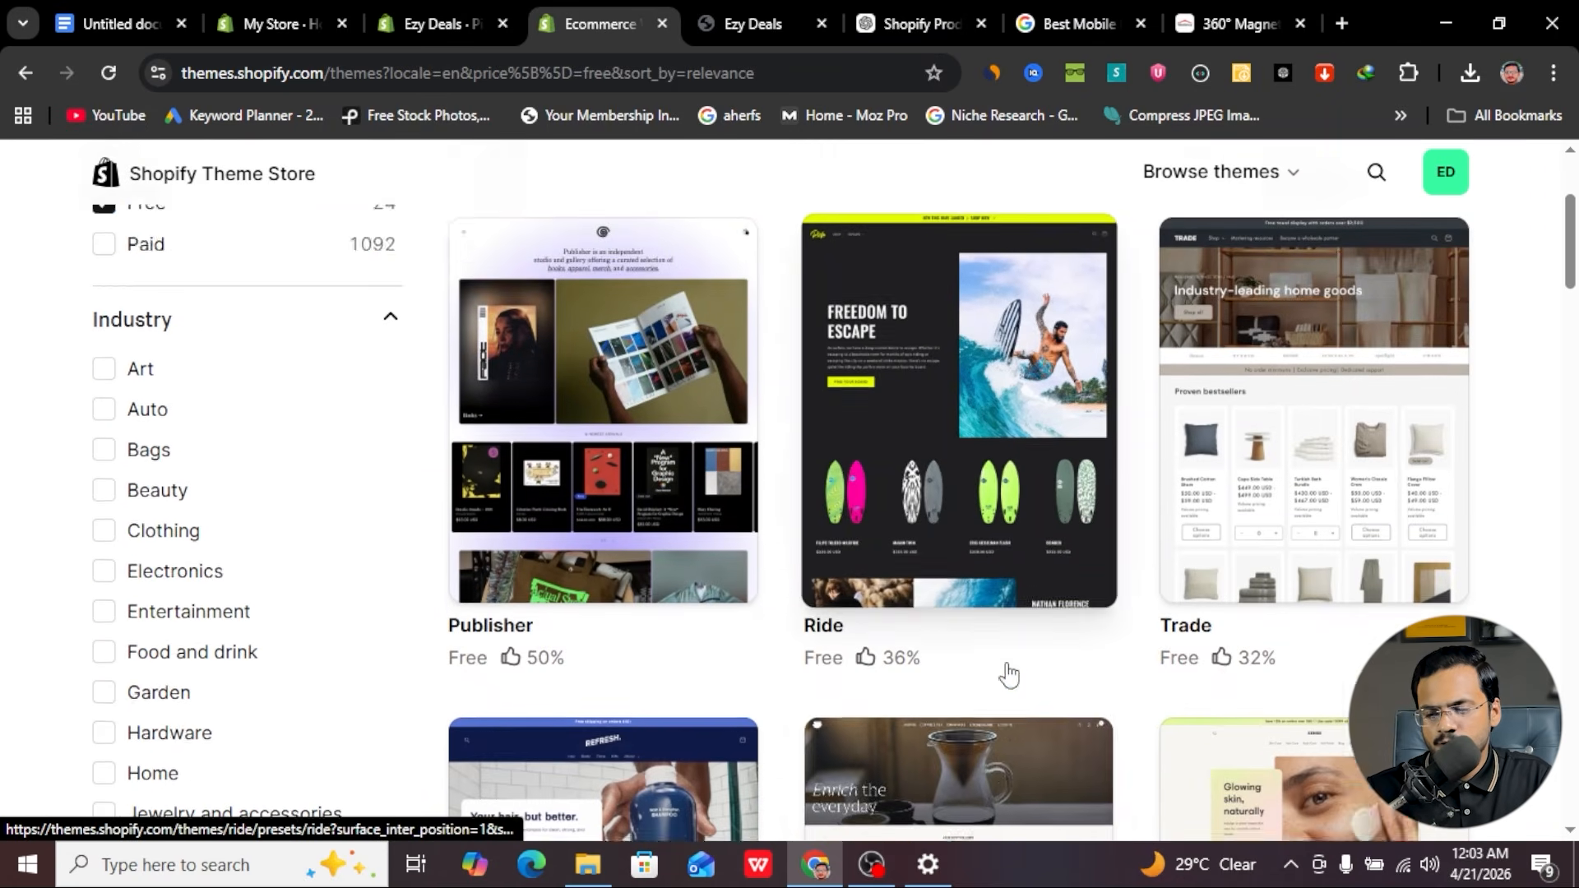
{"action": "scroll", "coordinate": [1009, 674], "scroll_direction": "down", "scroll_amount": 3}
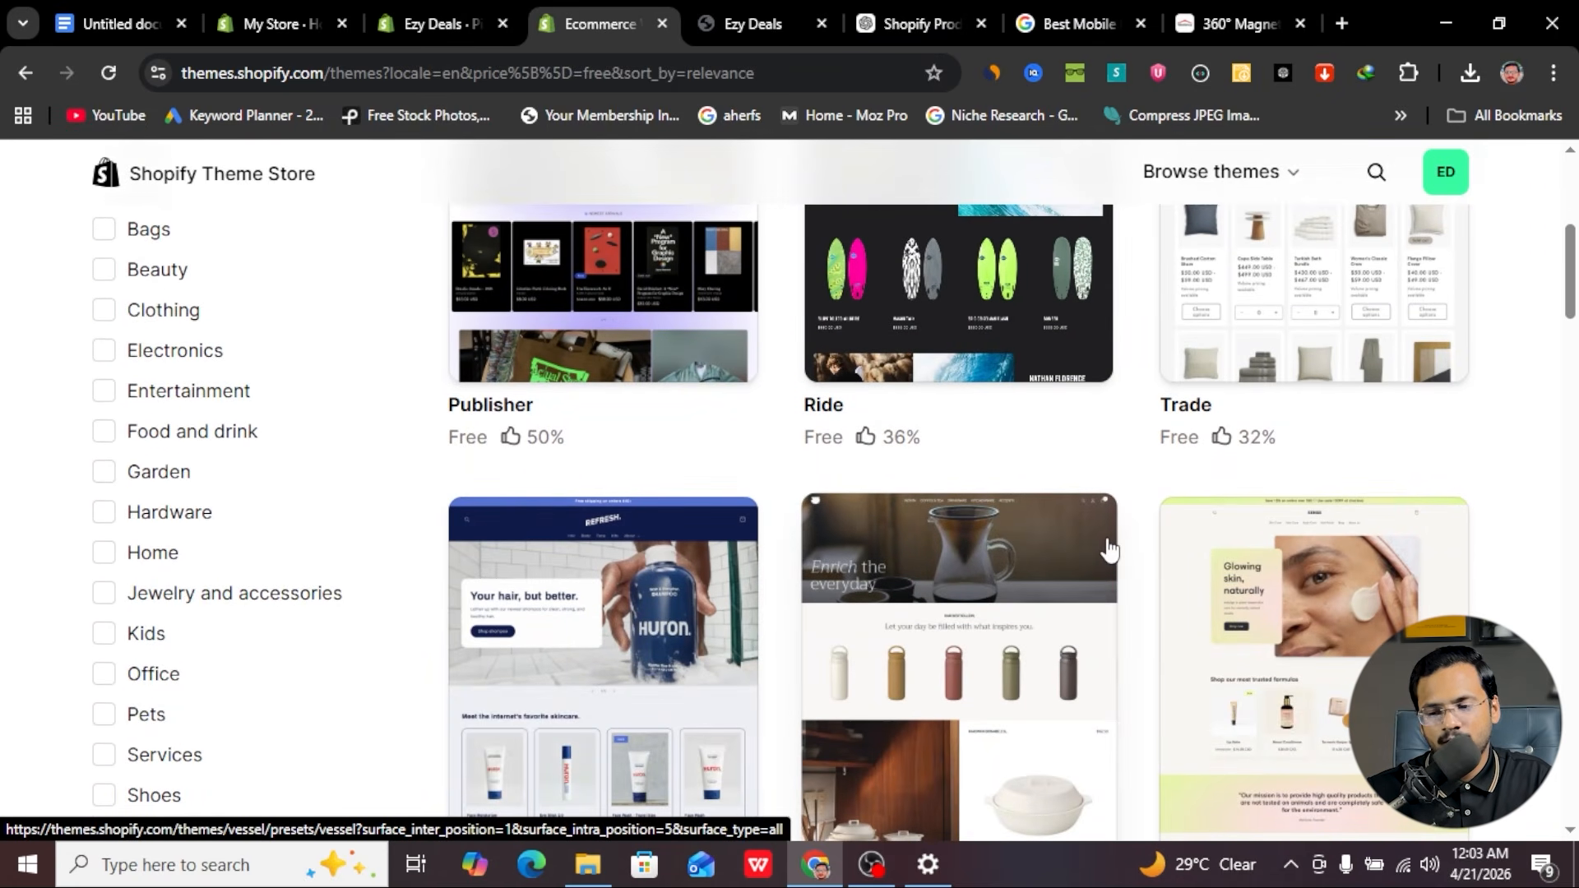
{"action": "scroll", "coordinate": [923, 549], "scroll_direction": "down", "scroll_amount": 3}
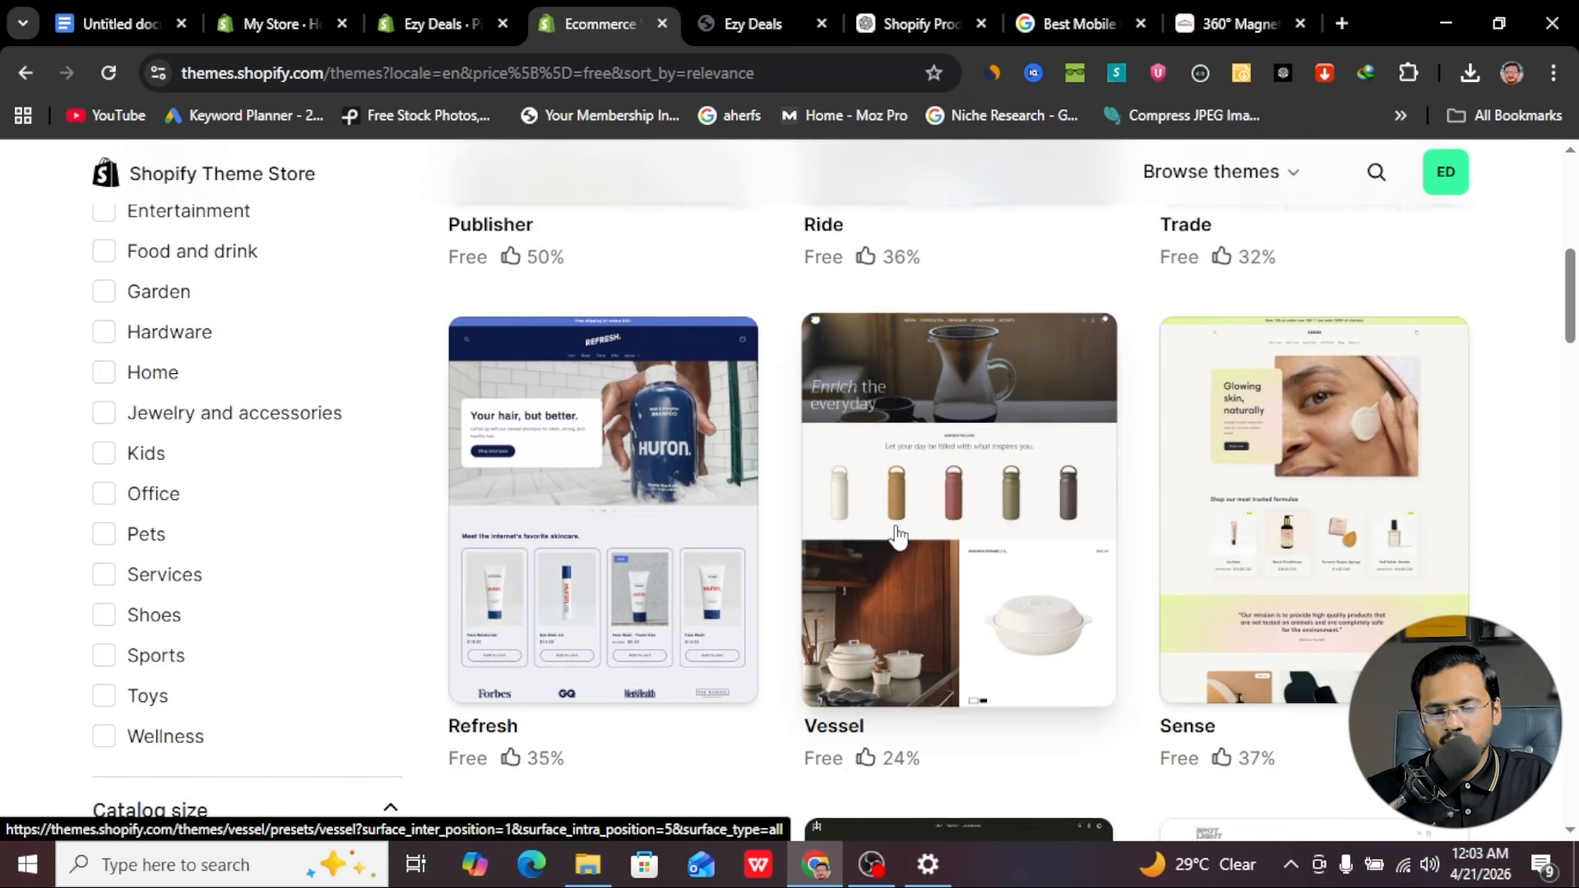
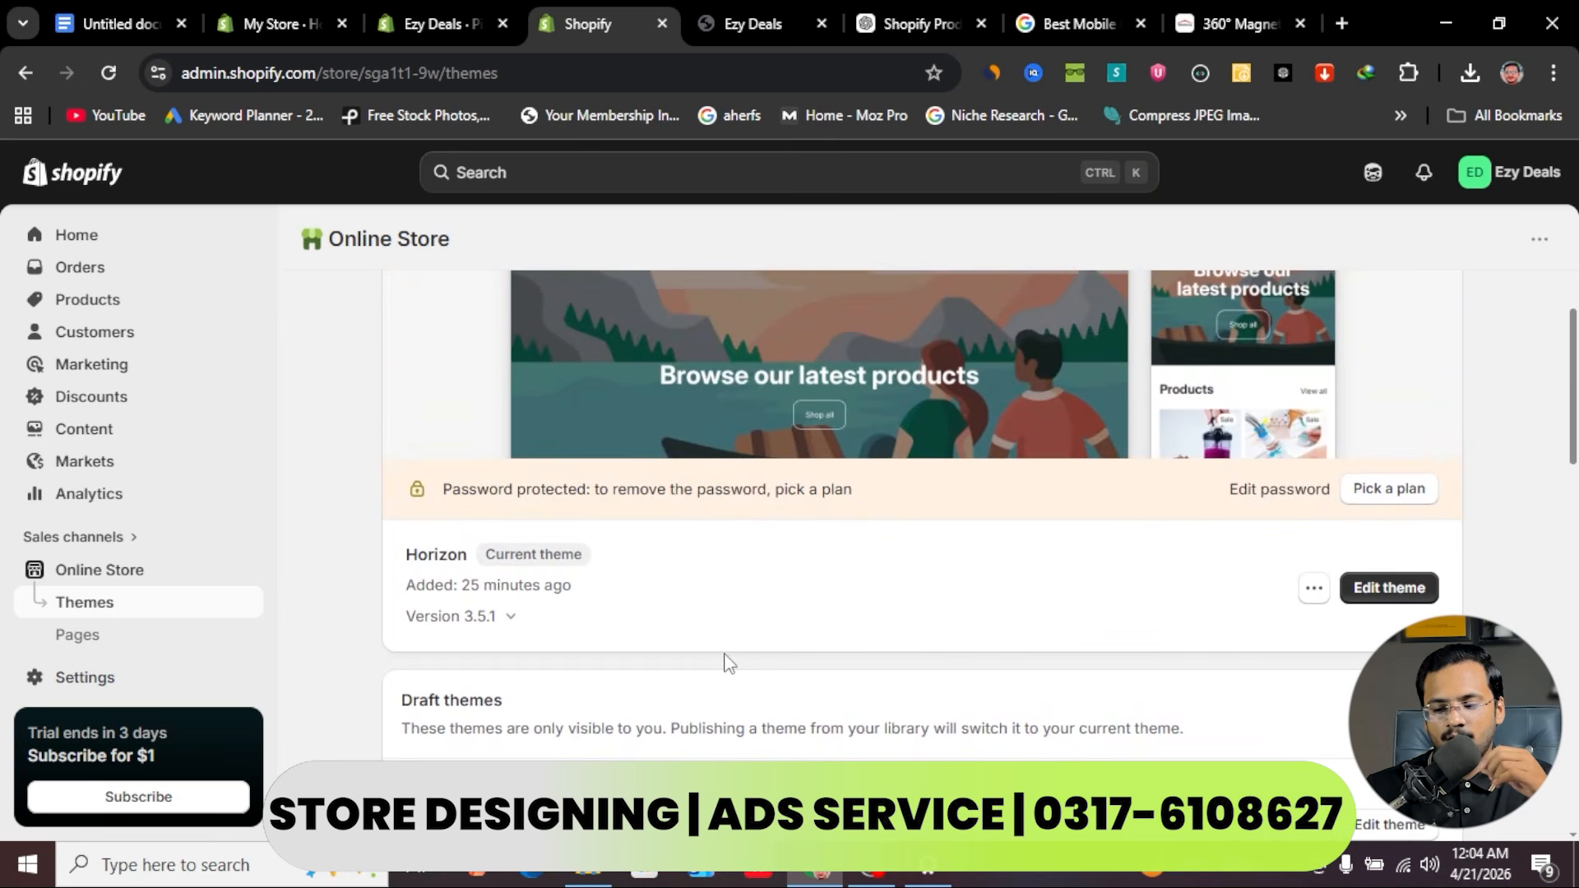
- Publish the Refresh draft theme as the store's current theme
{"action": "scroll", "coordinate": [668, 670], "scroll_direction": "down", "scroll_amount": 2}
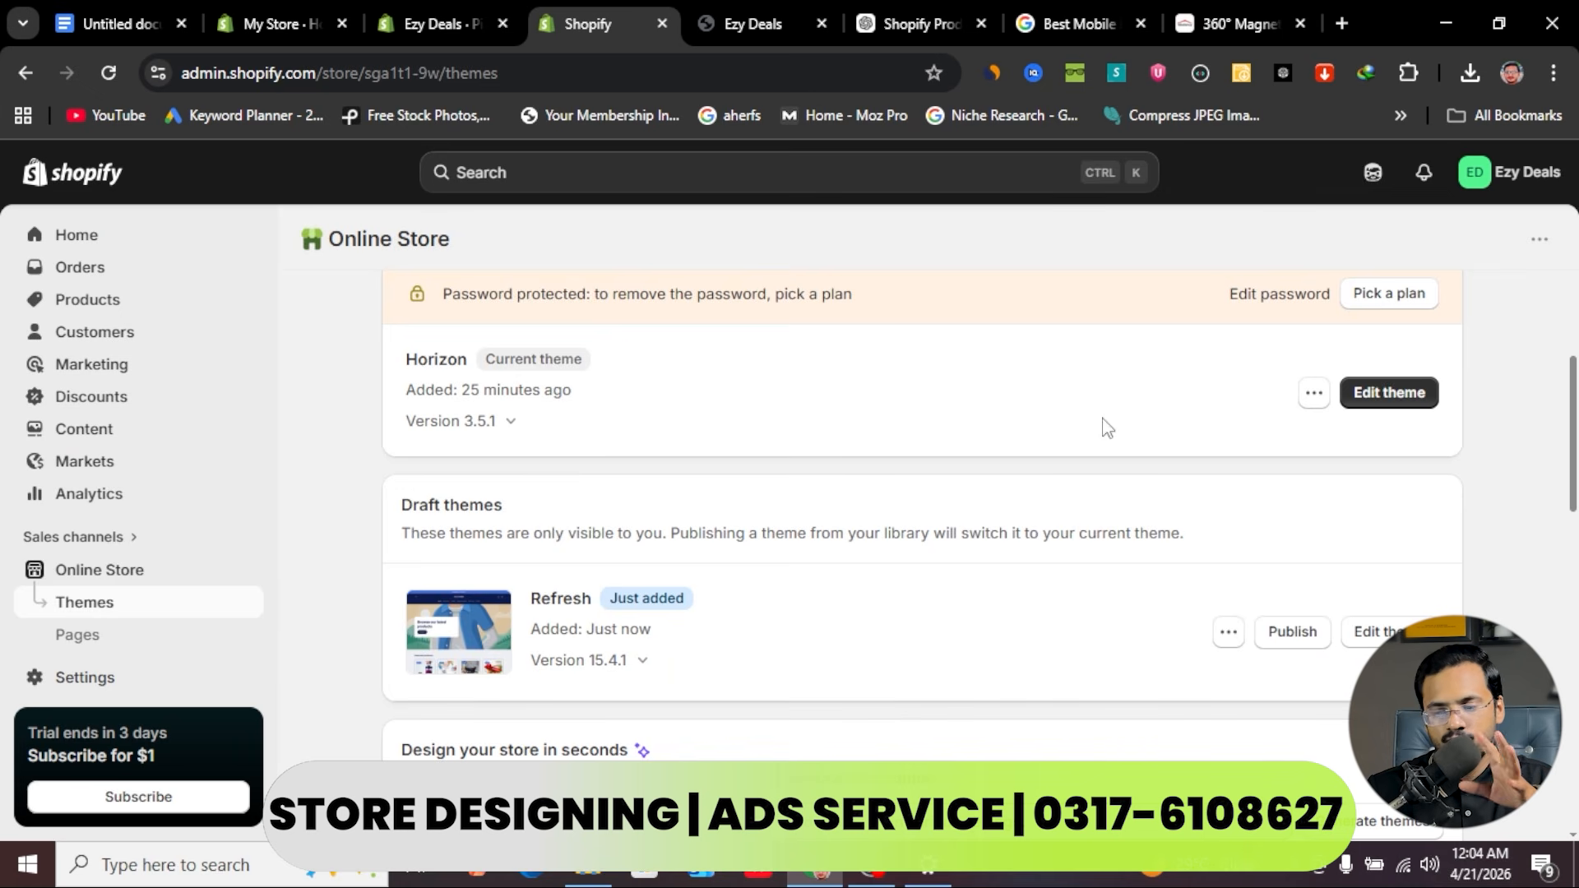
{"action": "left_click", "coordinate": [1306, 642]}
{"action": "left_click", "coordinate": [1094, 700]}
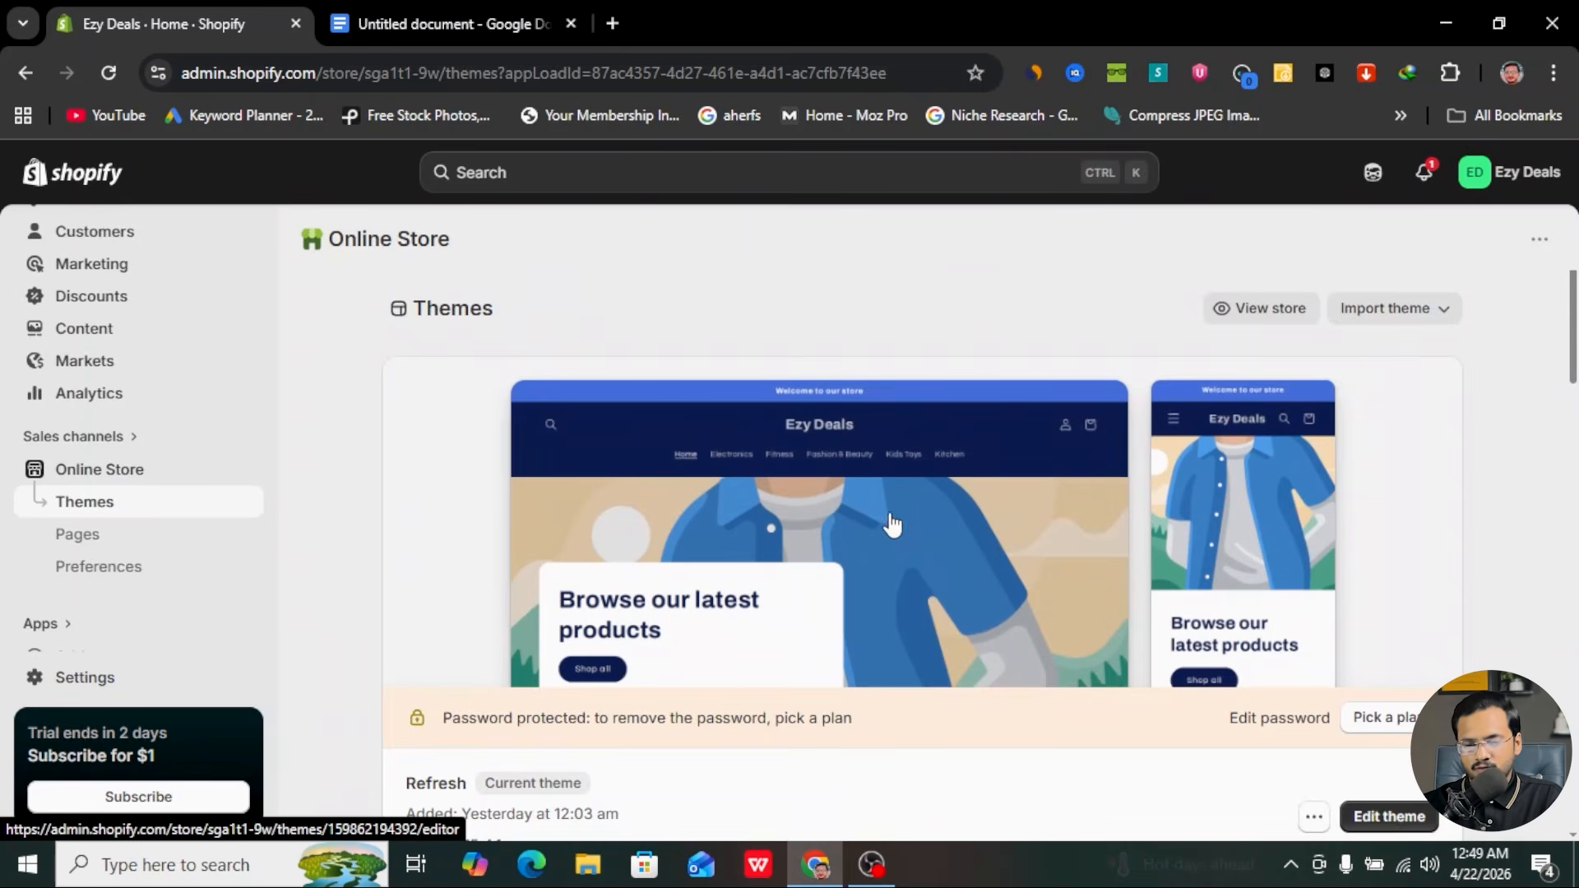
- Open the Refresh theme for editing and turn on auto-rotation of announcements in the announcement bar
{"action": "scroll", "coordinate": [954, 621], "scroll_direction": "down", "scroll_amount": 3}
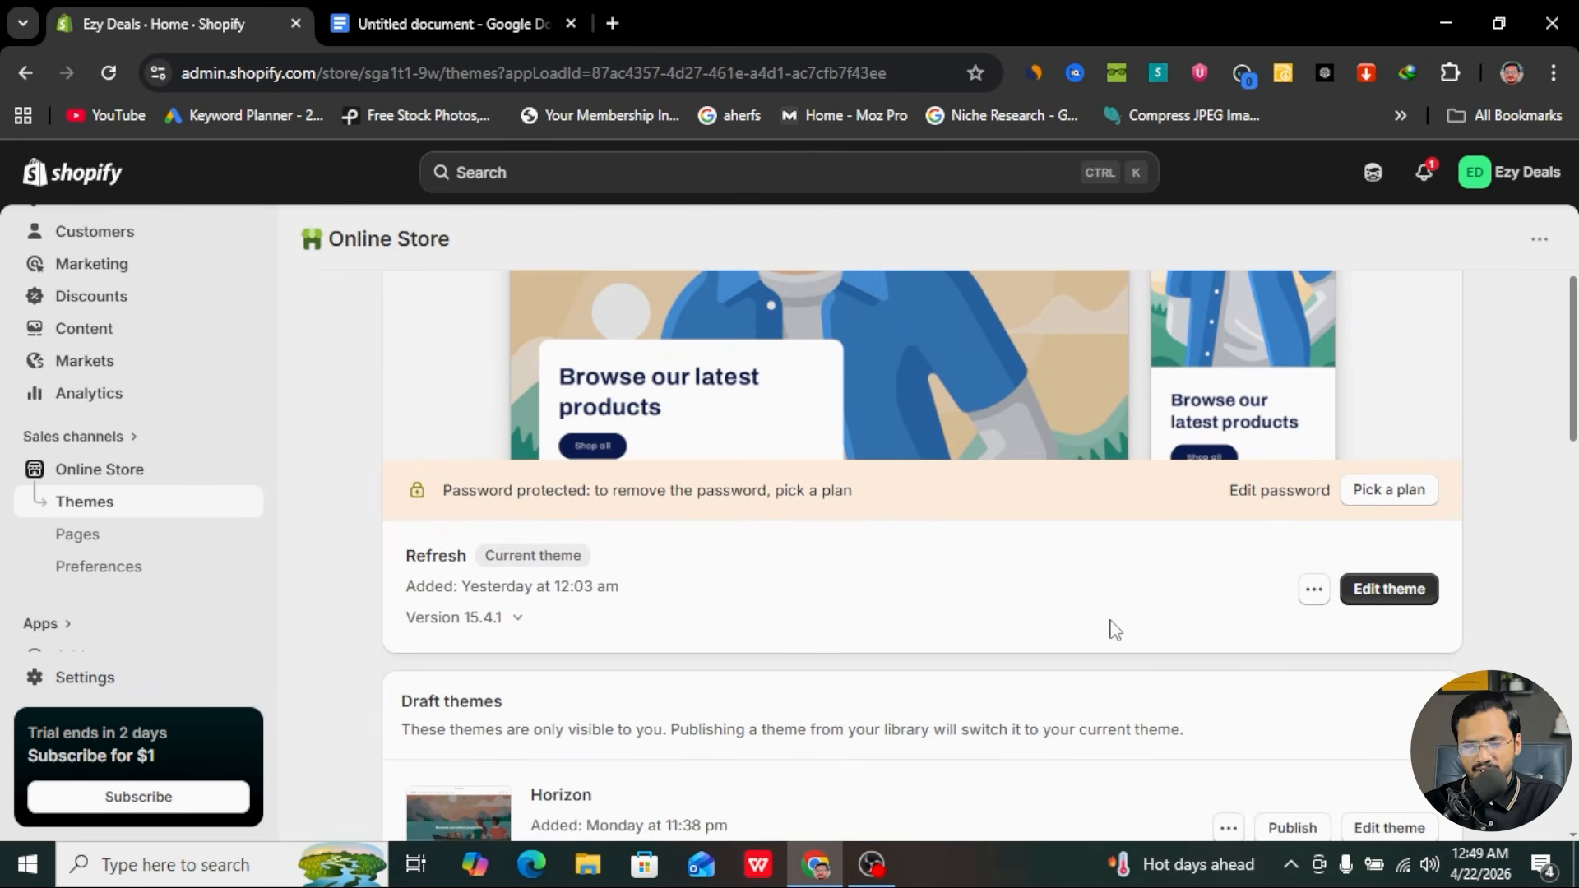
{"action": "left_click", "coordinate": [1420, 605]}
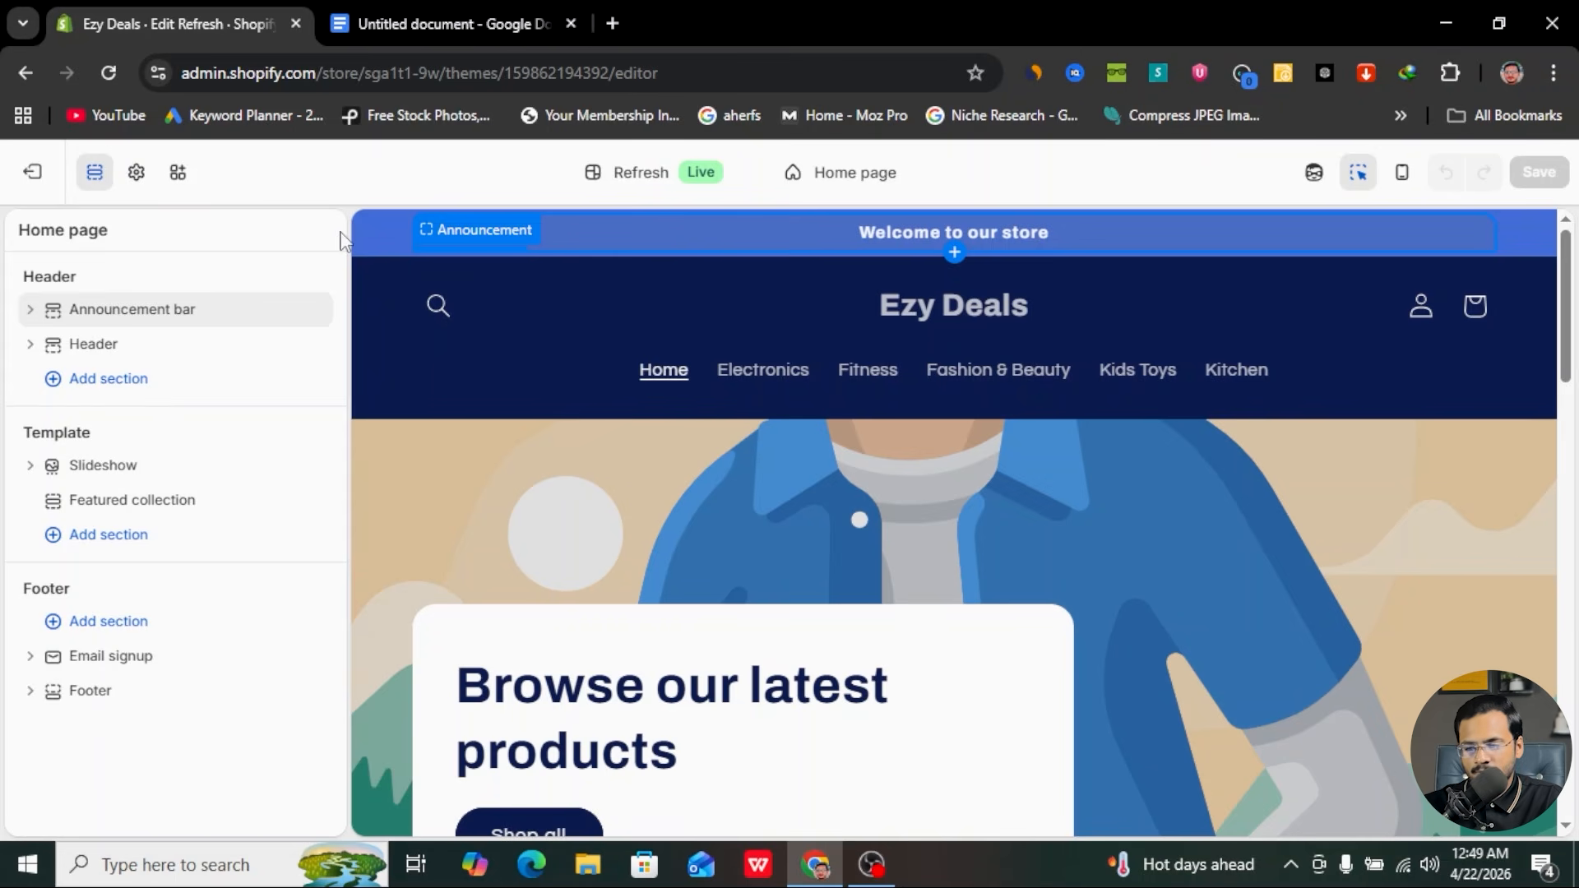
{"action": "left_click", "coordinate": [149, 308]}
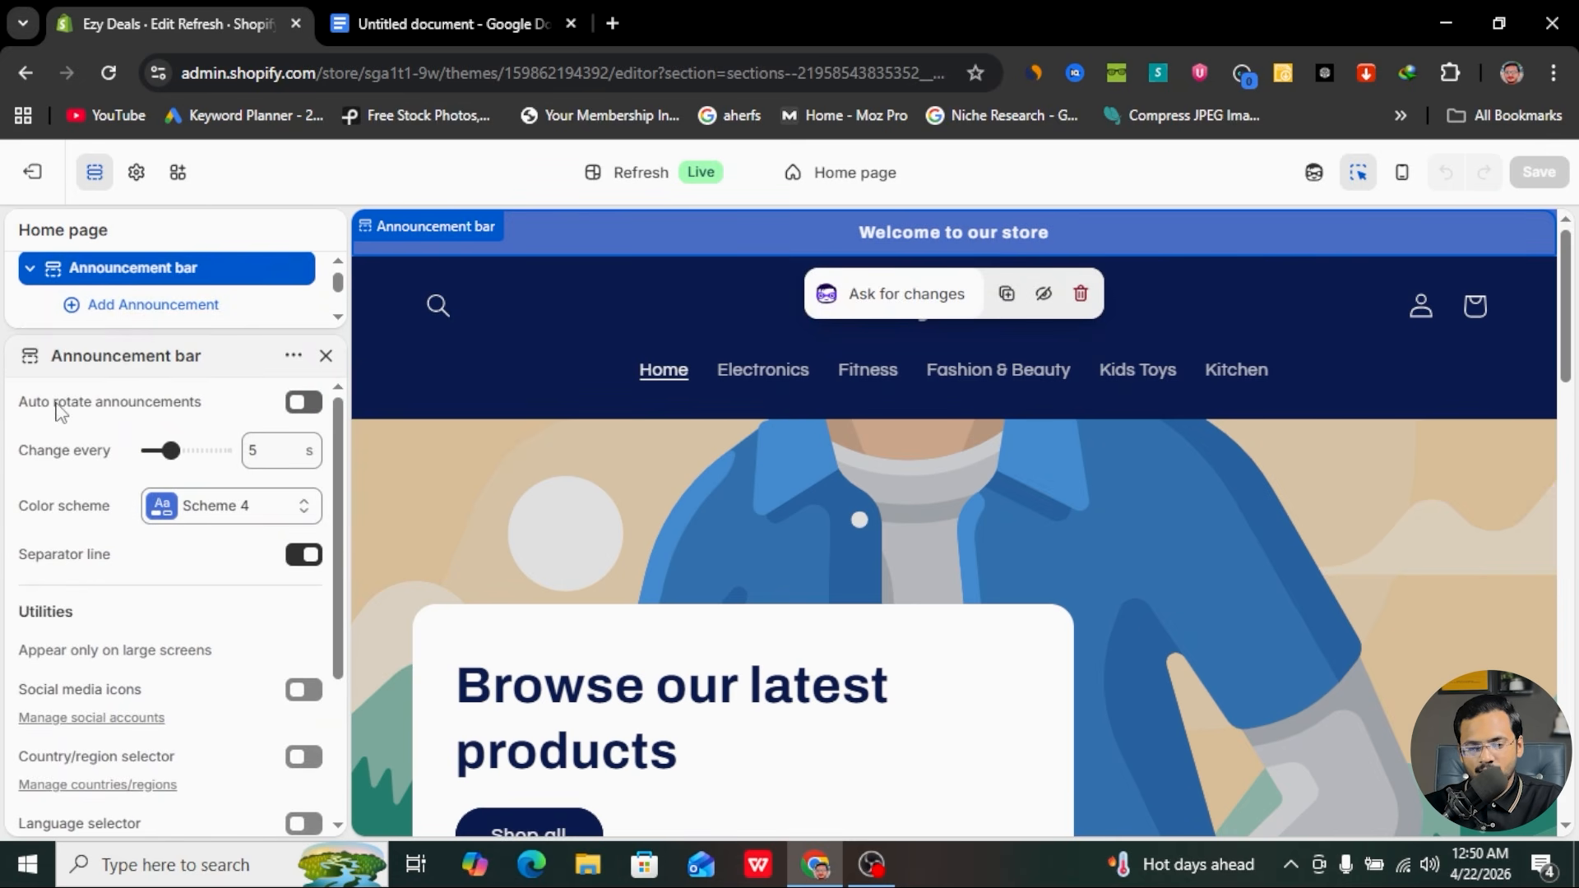
{"action": "left_click", "coordinate": [319, 415]}
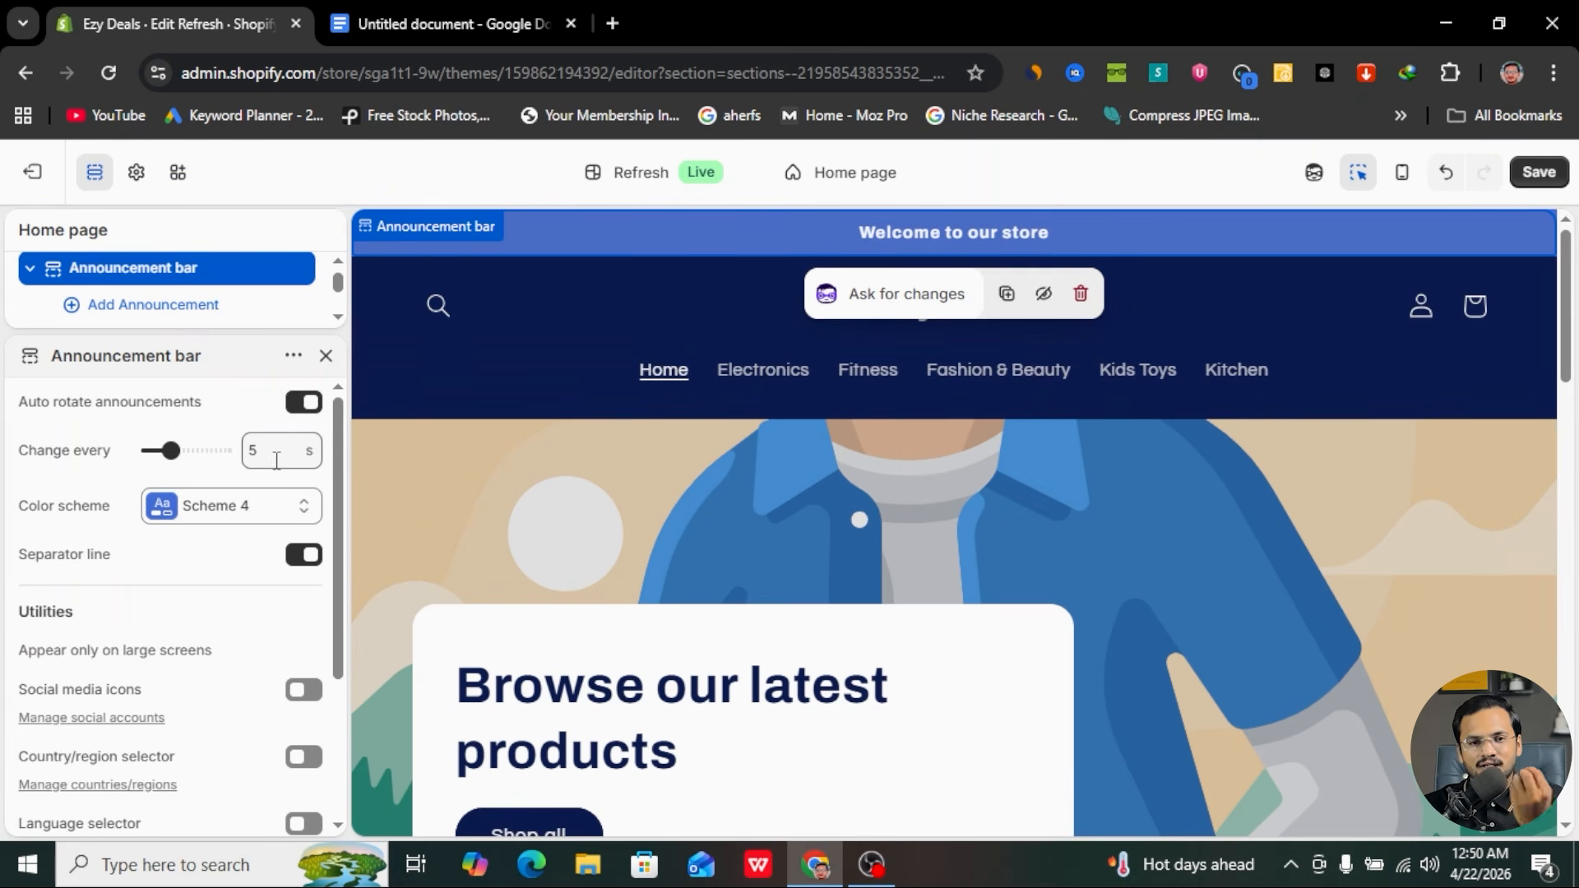
- Edit the announcement bar's color Scheme 4 and set its background to black, #000000
{"action": "left_click", "coordinate": [272, 522]}
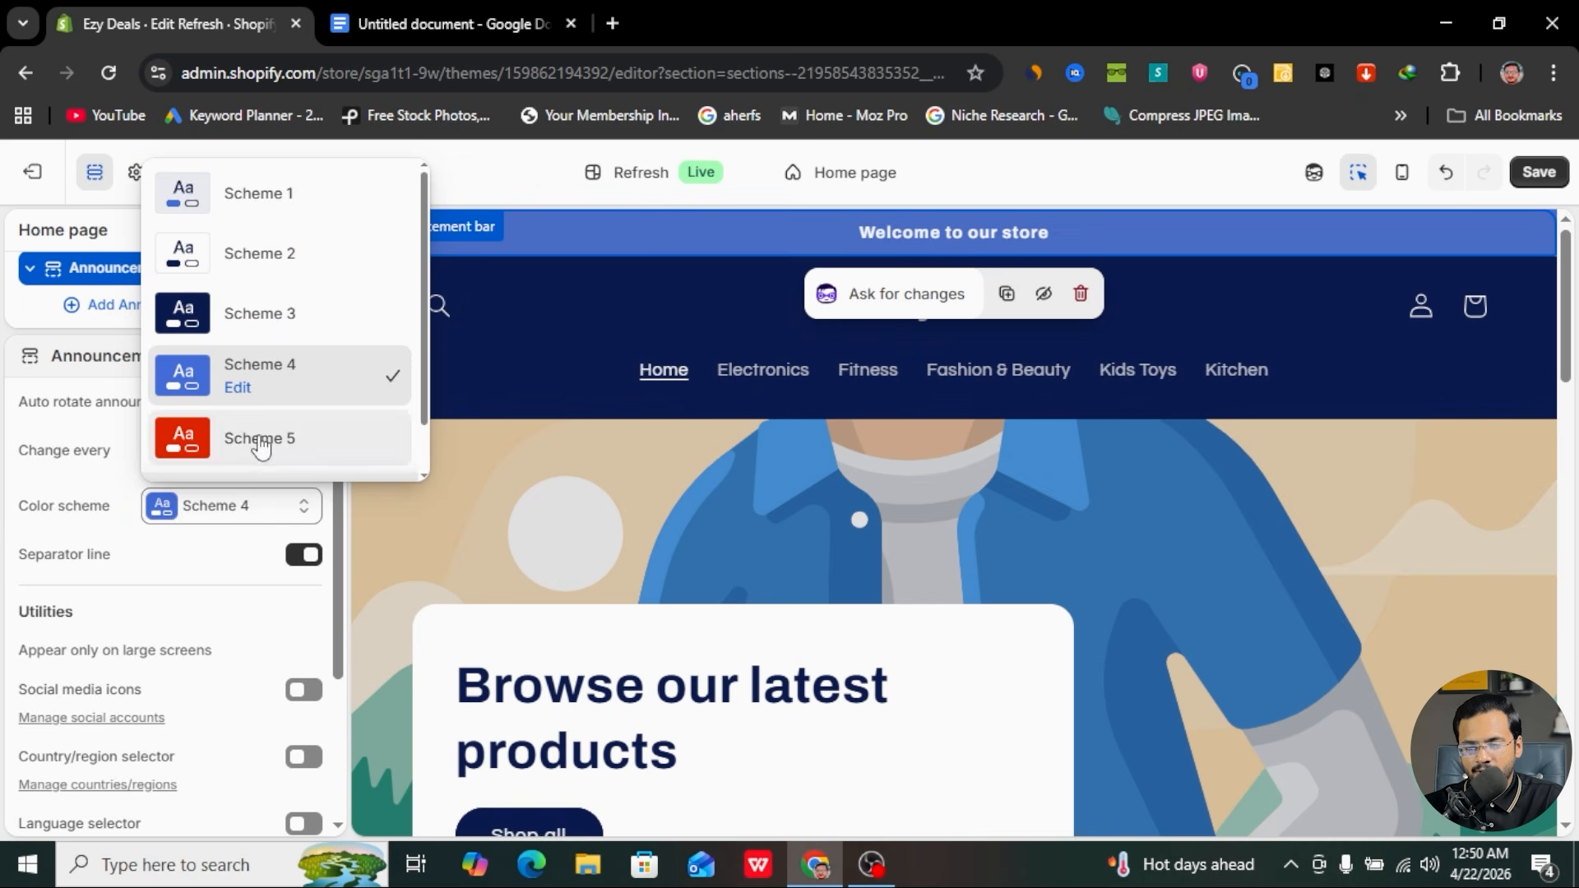
{"action": "left_click", "coordinate": [237, 389]}
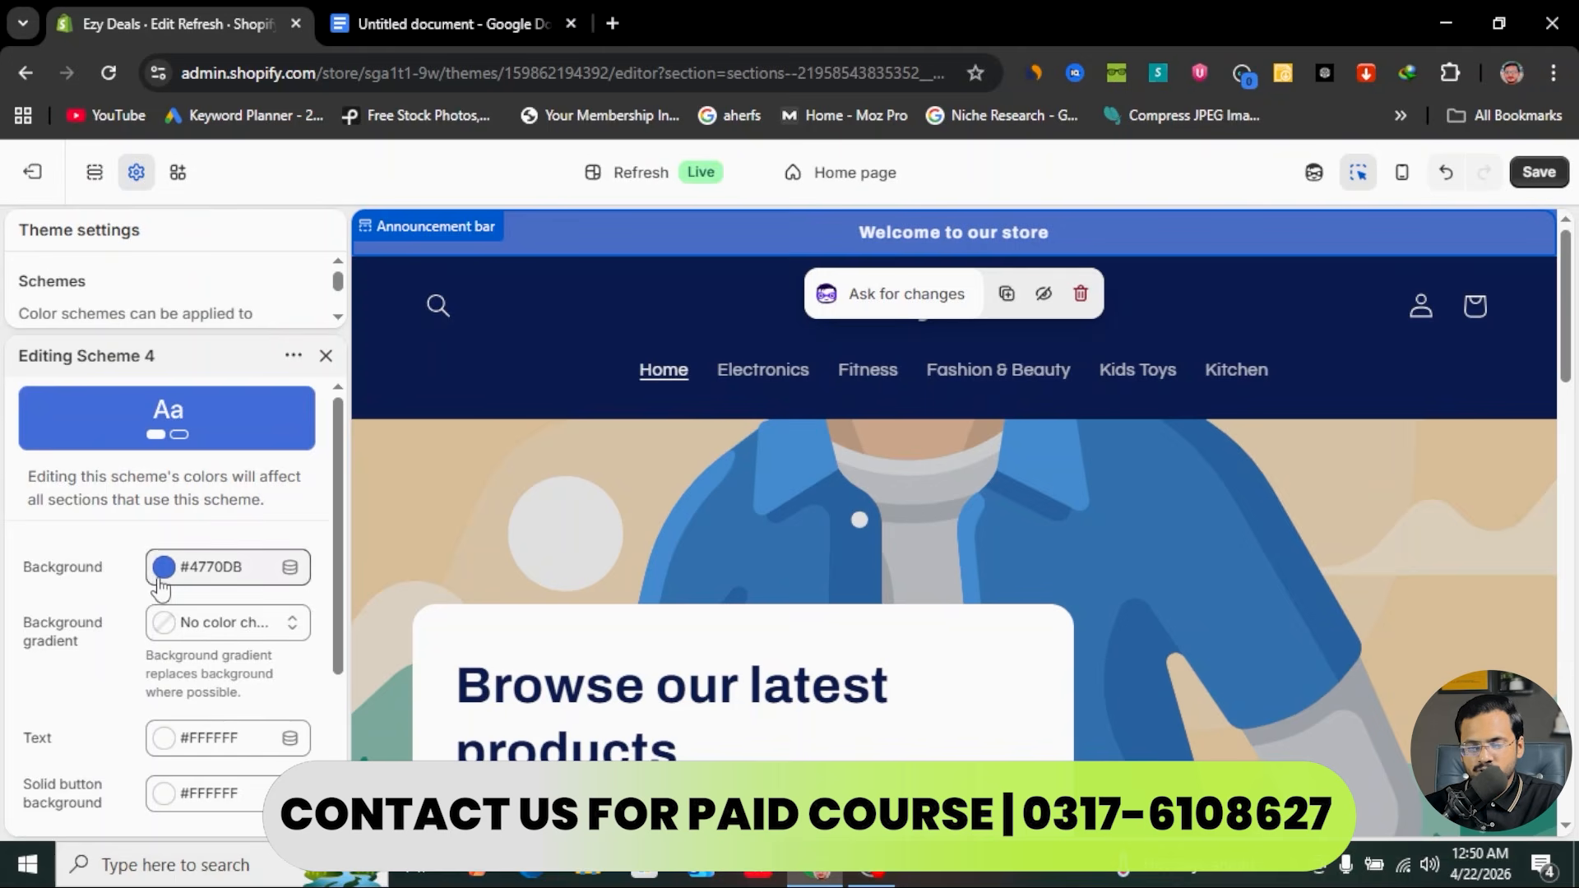
{"action": "left_click", "coordinate": [161, 576]}
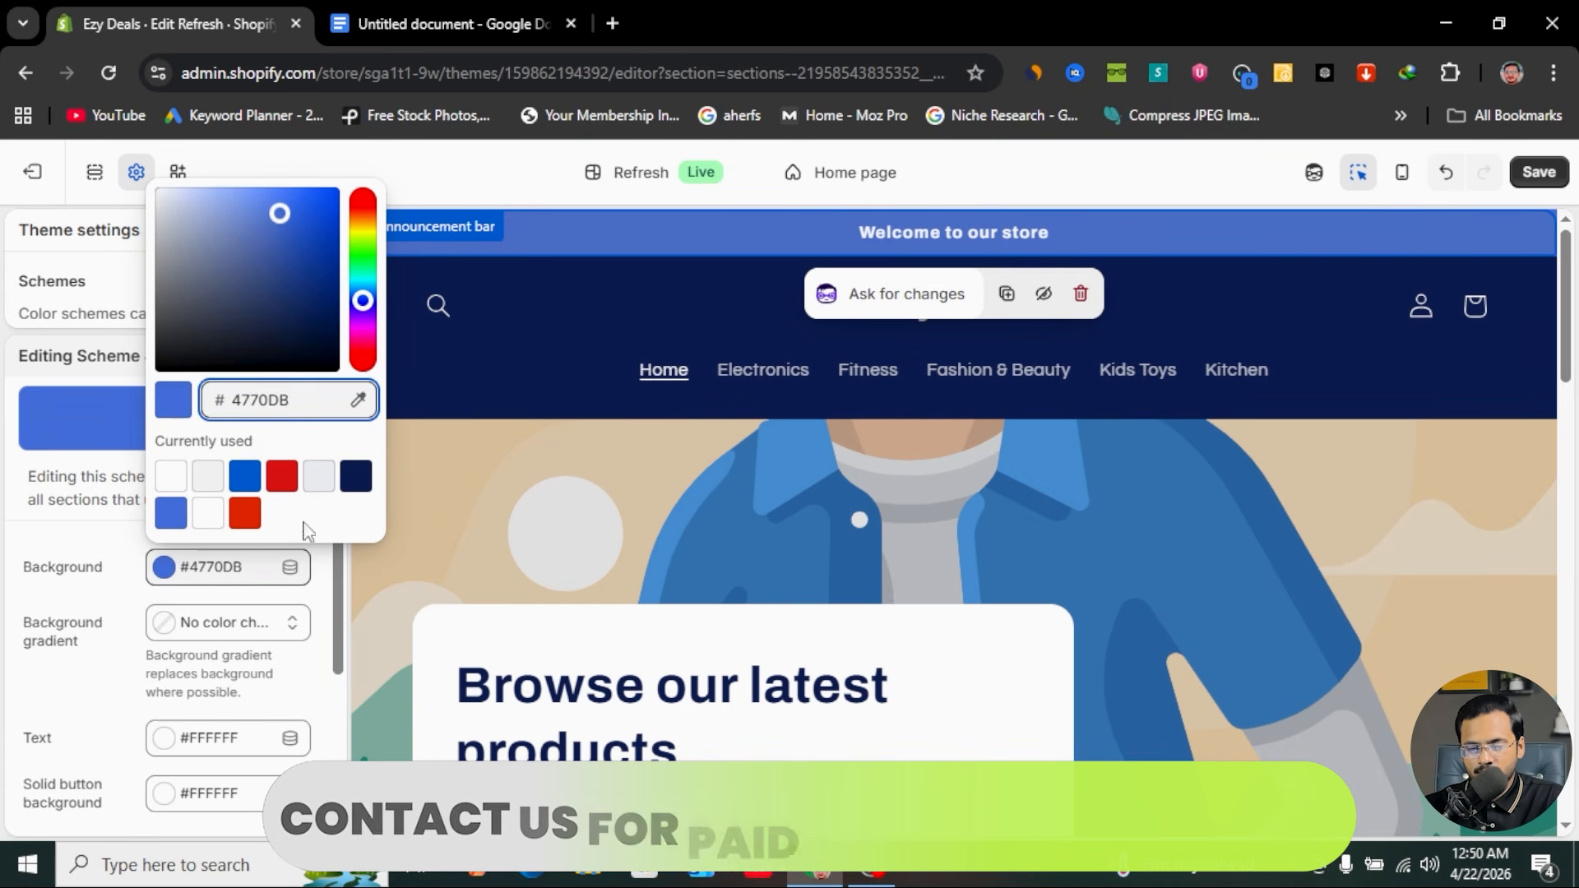
{"action": "left_click_drag", "start_coordinate": [319, 344], "coordinate": [337, 370]}
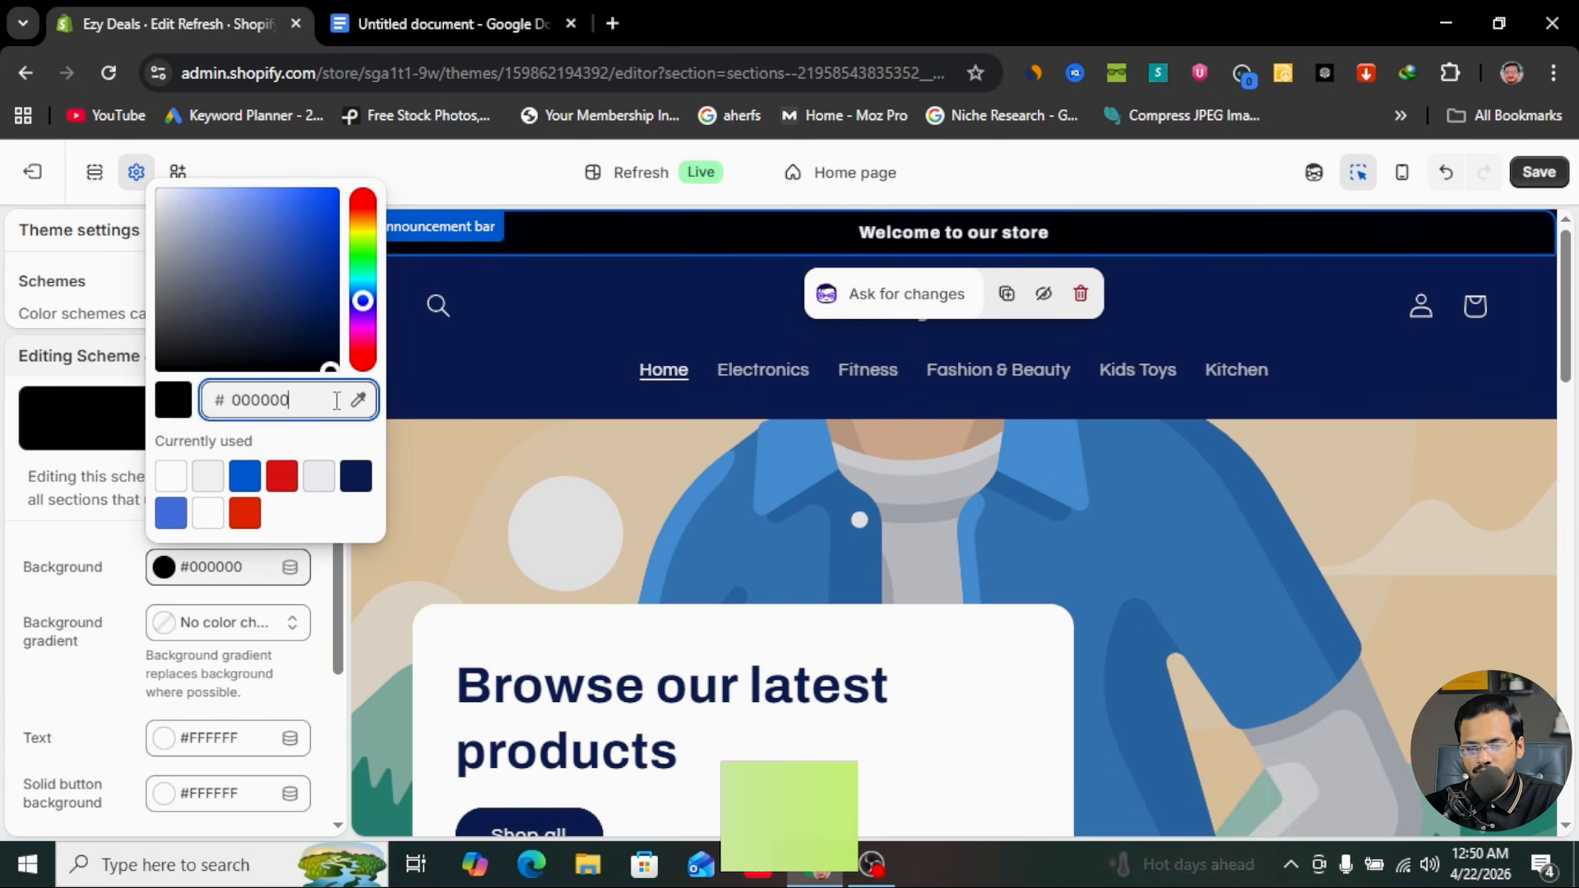
- Set the text color of Scheme 4 to white (#FFF)
{"action": "left_click", "coordinate": [132, 609]}
{"action": "scroll", "coordinate": [141, 740], "scroll_direction": "down", "scroll_amount": 1}
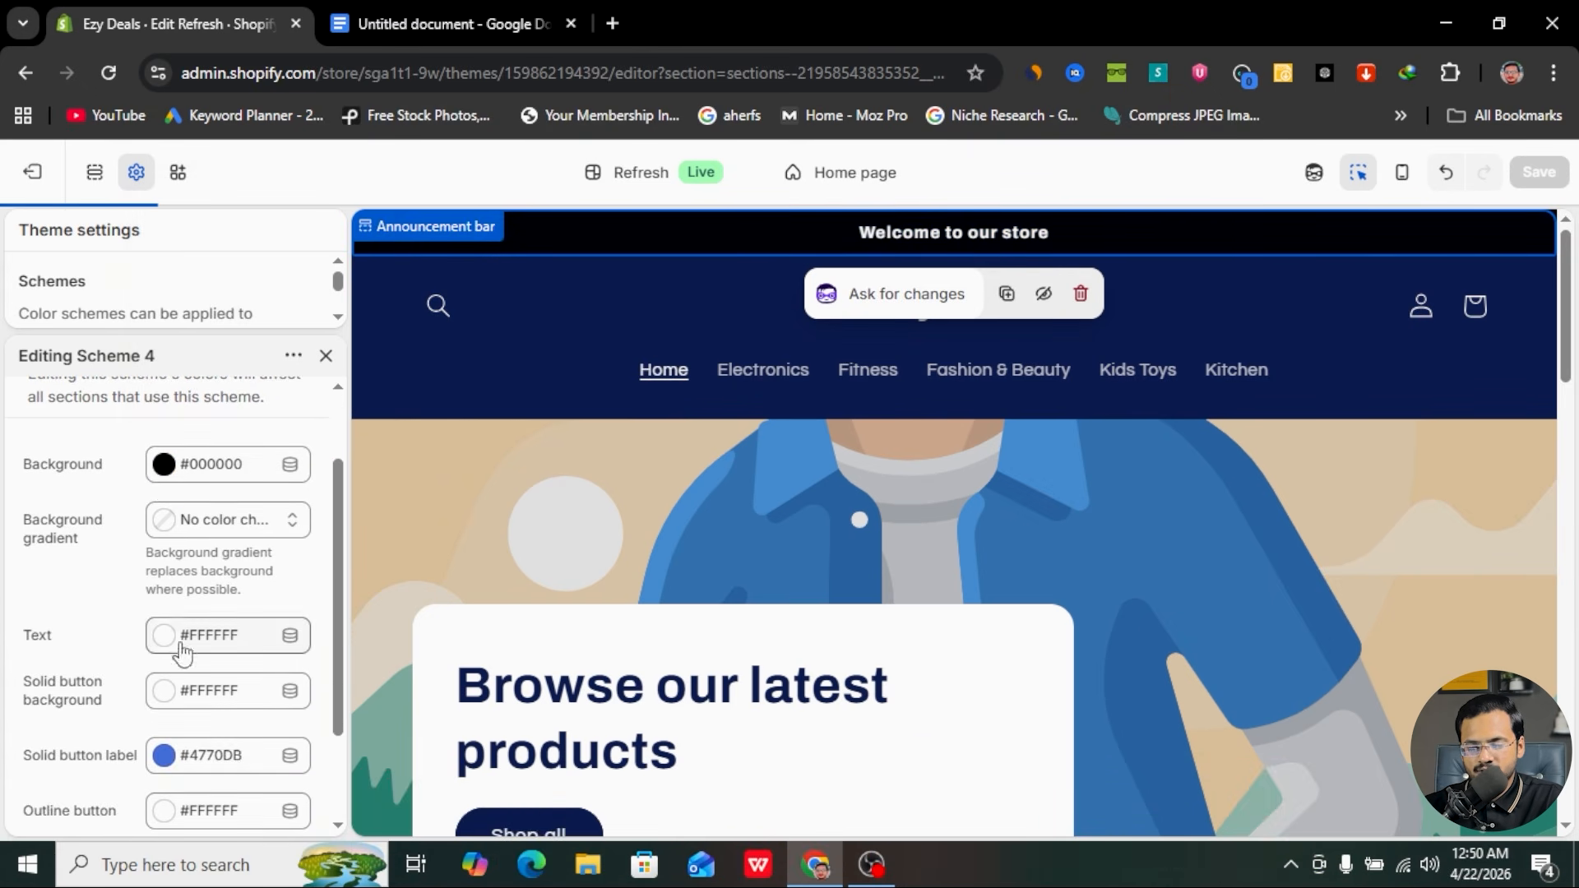
{"action": "left_click", "coordinate": [163, 635]}
{"action": "left_click", "coordinate": [167, 552]}
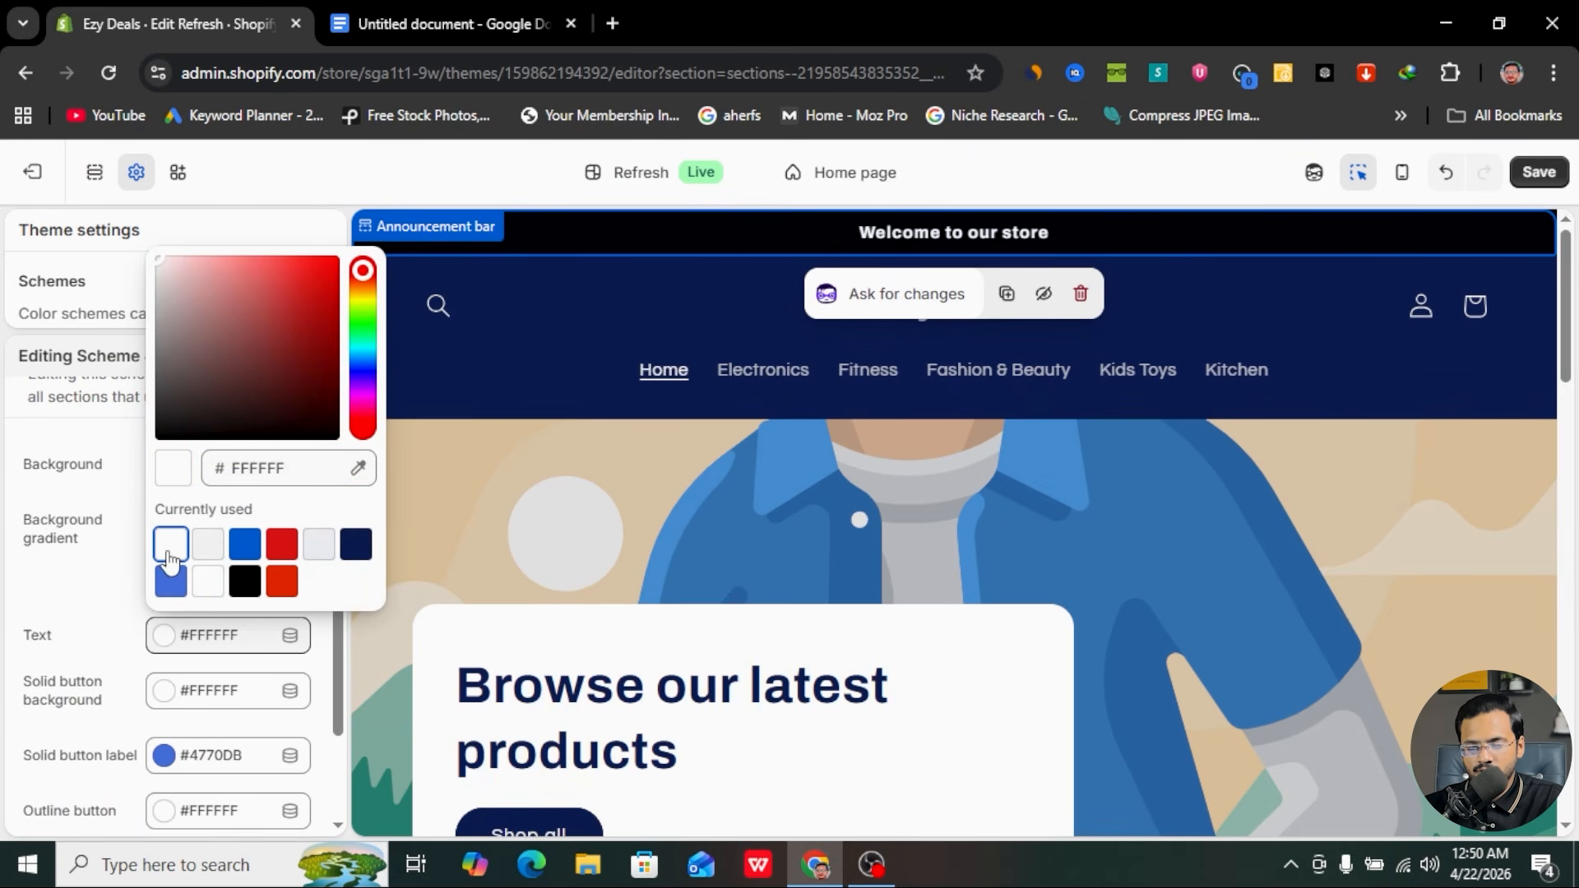
{"action": "left_click", "coordinate": [77, 632]}
{"action": "scroll", "coordinate": [205, 633], "scroll_direction": "down", "scroll_amount": 2}
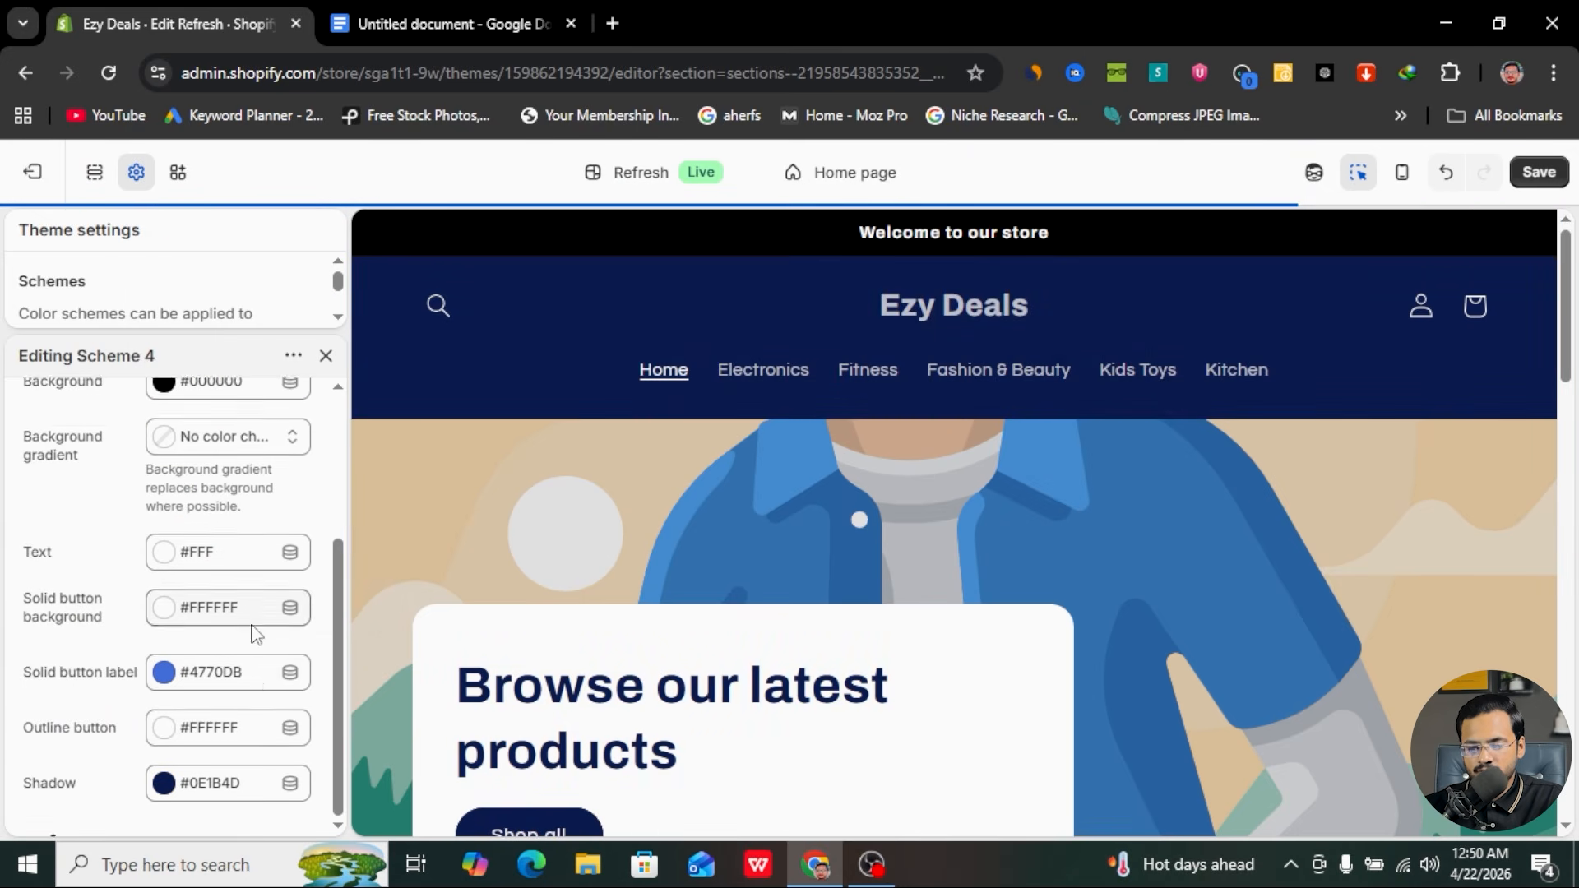
- Check the shadow color of Scheme 4 and close the scheme editor
{"action": "scroll", "coordinate": [188, 631], "scroll_direction": "up", "scroll_amount": 1}
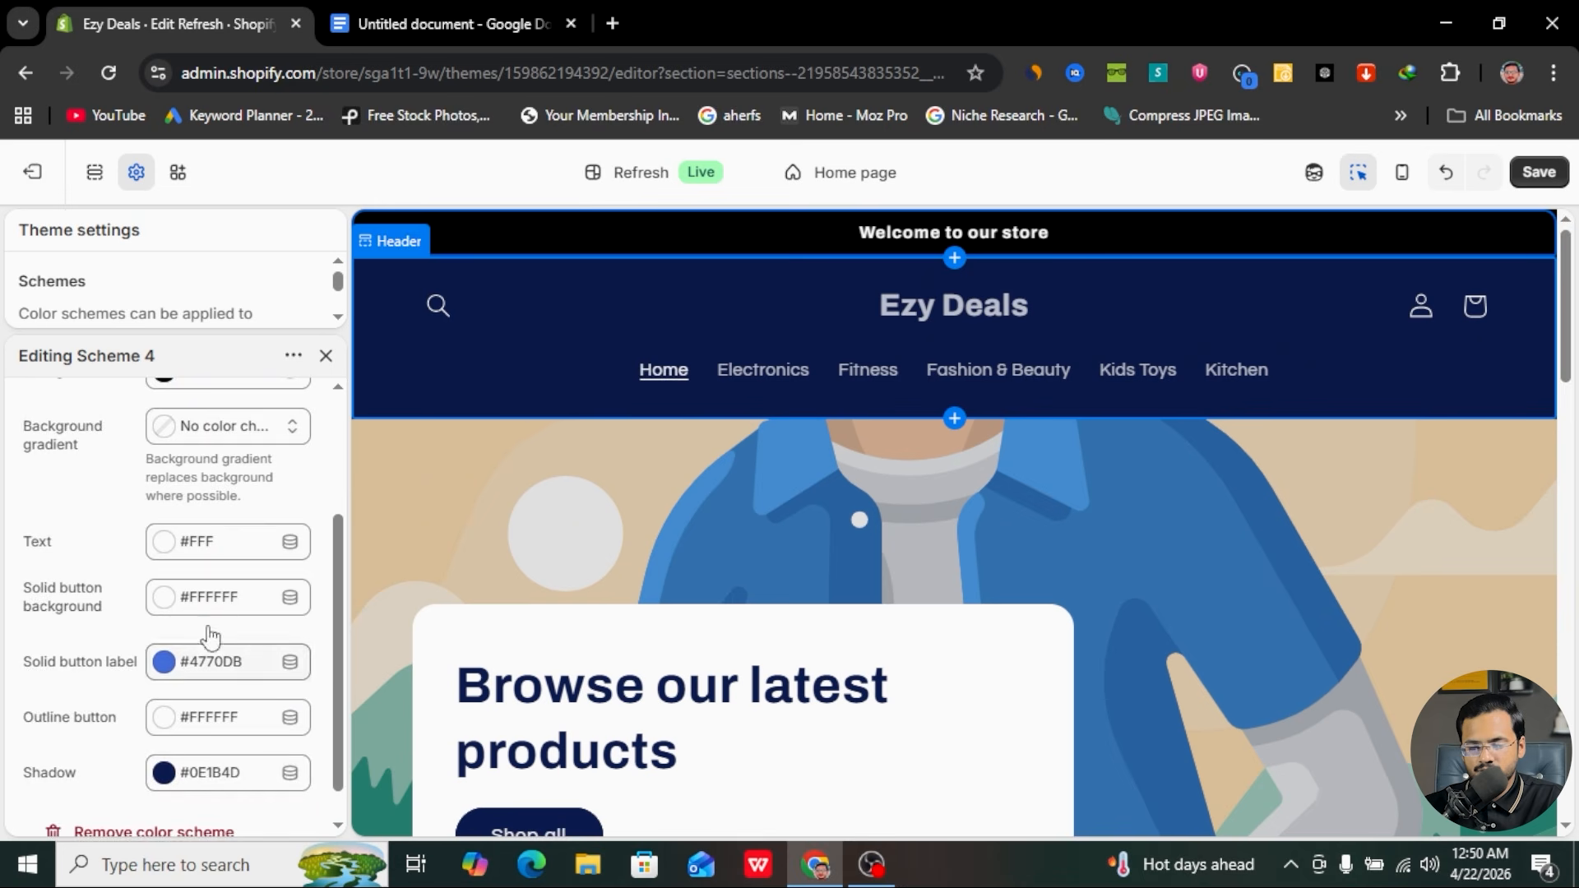
{"action": "left_click", "coordinate": [165, 774]}
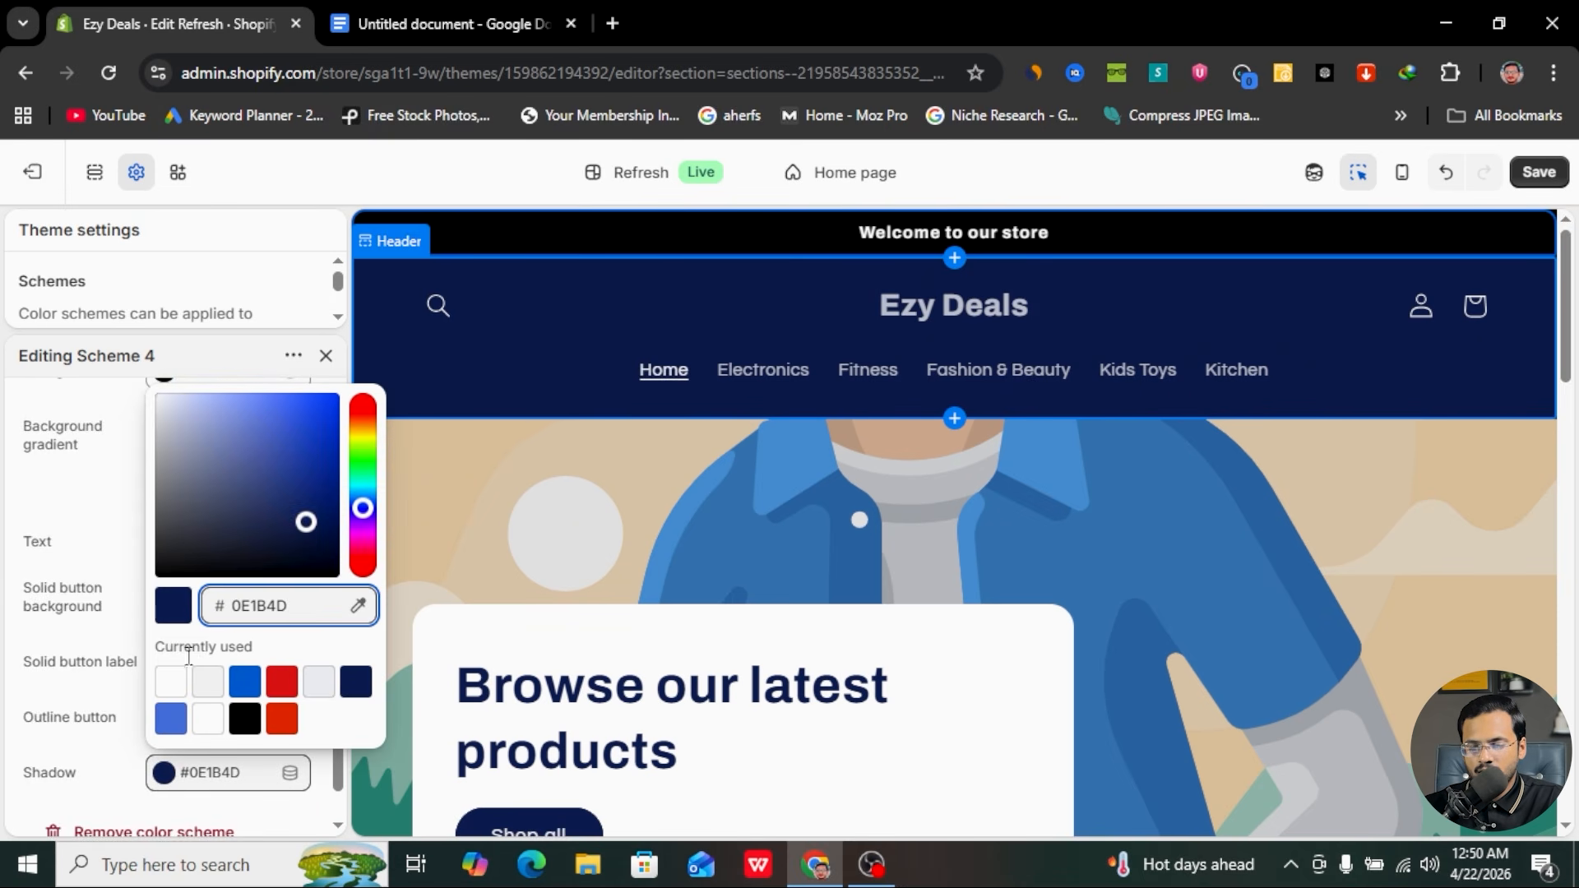
{"action": "left_click", "coordinate": [134, 683]}
{"action": "scroll", "coordinate": [235, 555], "scroll_direction": "up", "scroll_amount": 3}
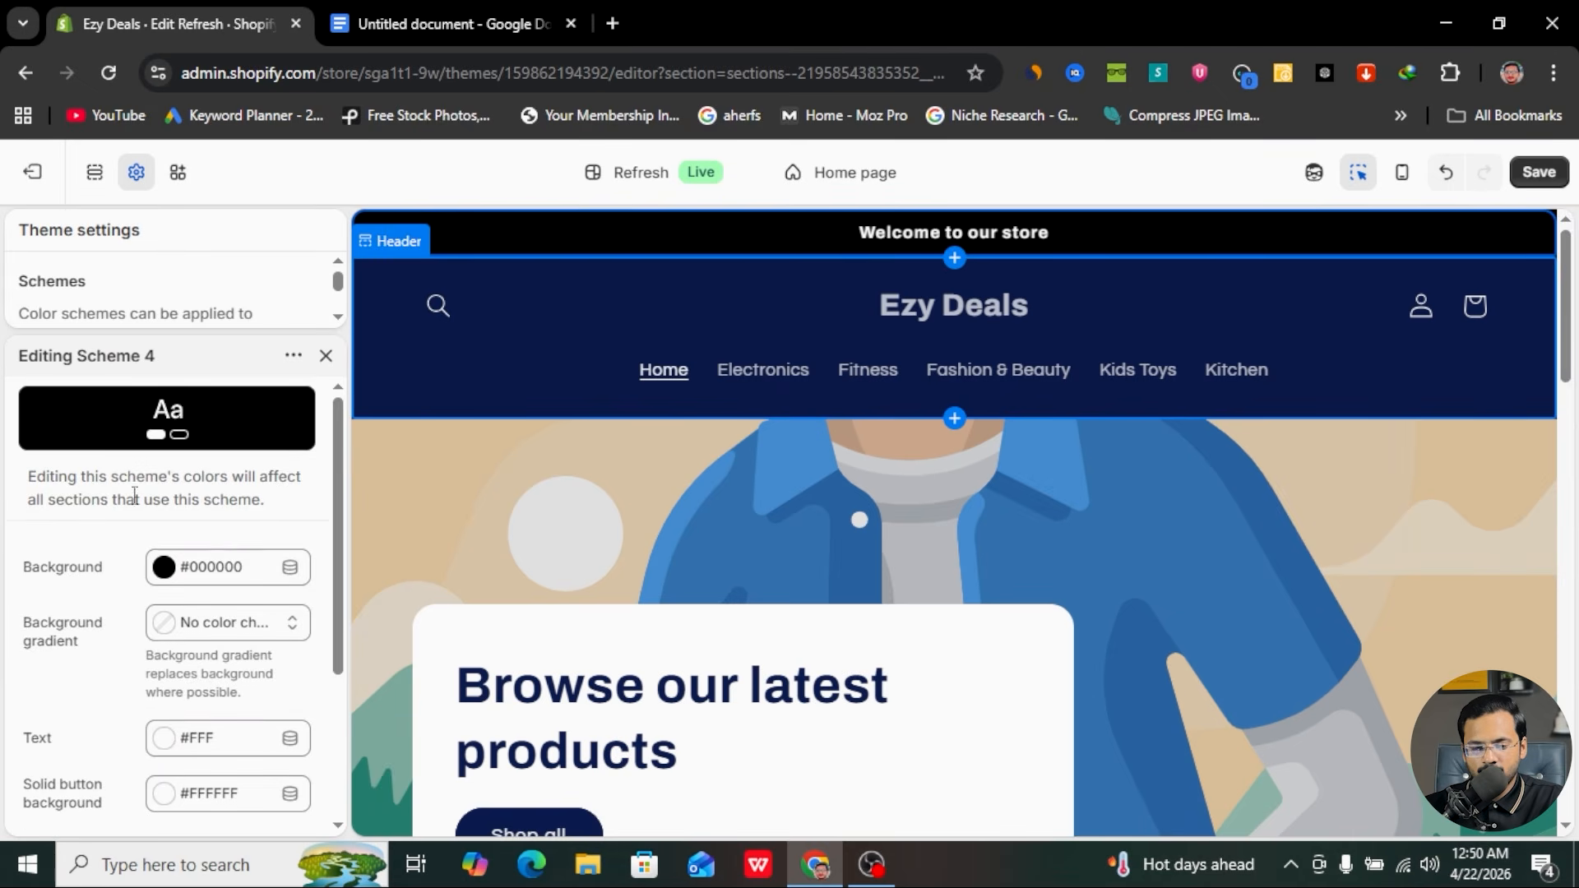
{"action": "left_click", "coordinate": [326, 356]}
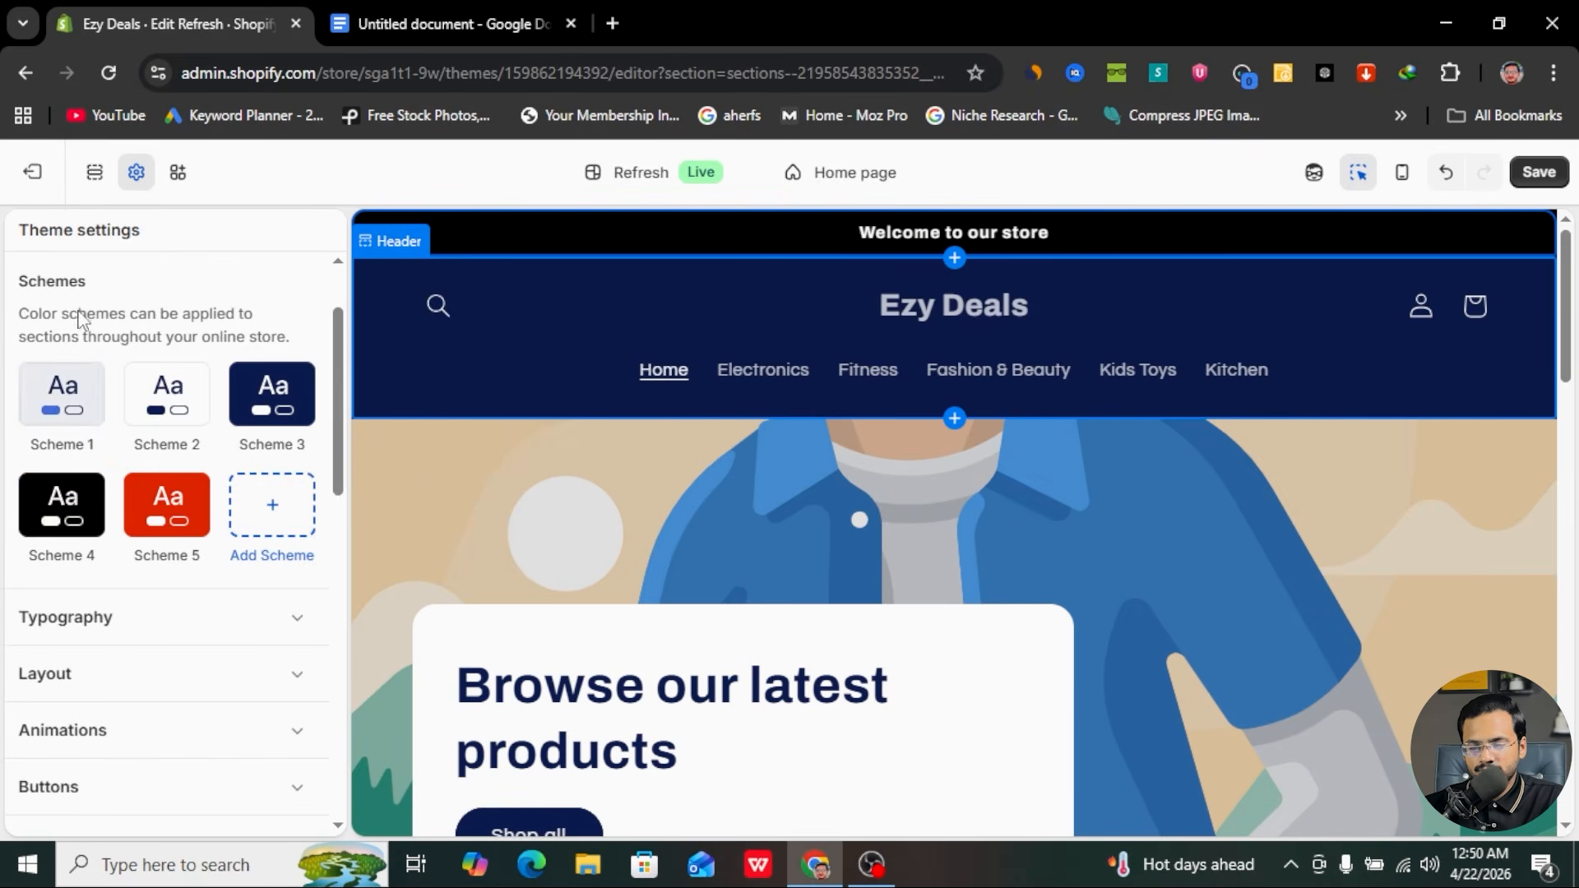
- Replace the announcement bar's text with "Enjoy Free Home Delivery"
{"action": "left_click", "coordinate": [528, 217]}
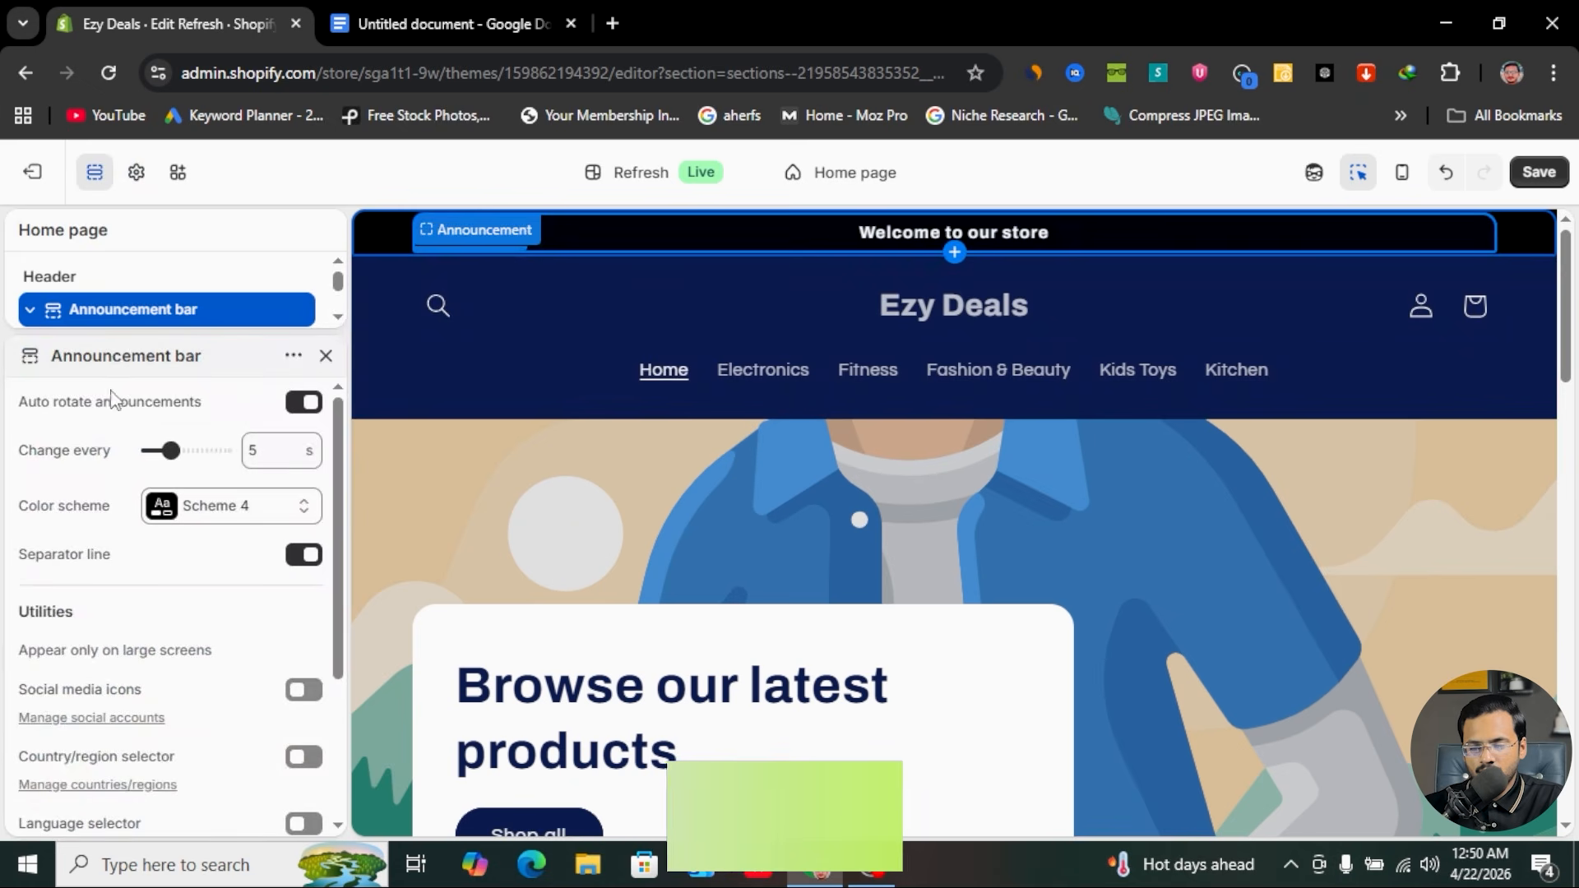
{"action": "left_click", "coordinate": [326, 355]}
{"action": "left_click", "coordinate": [165, 385]}
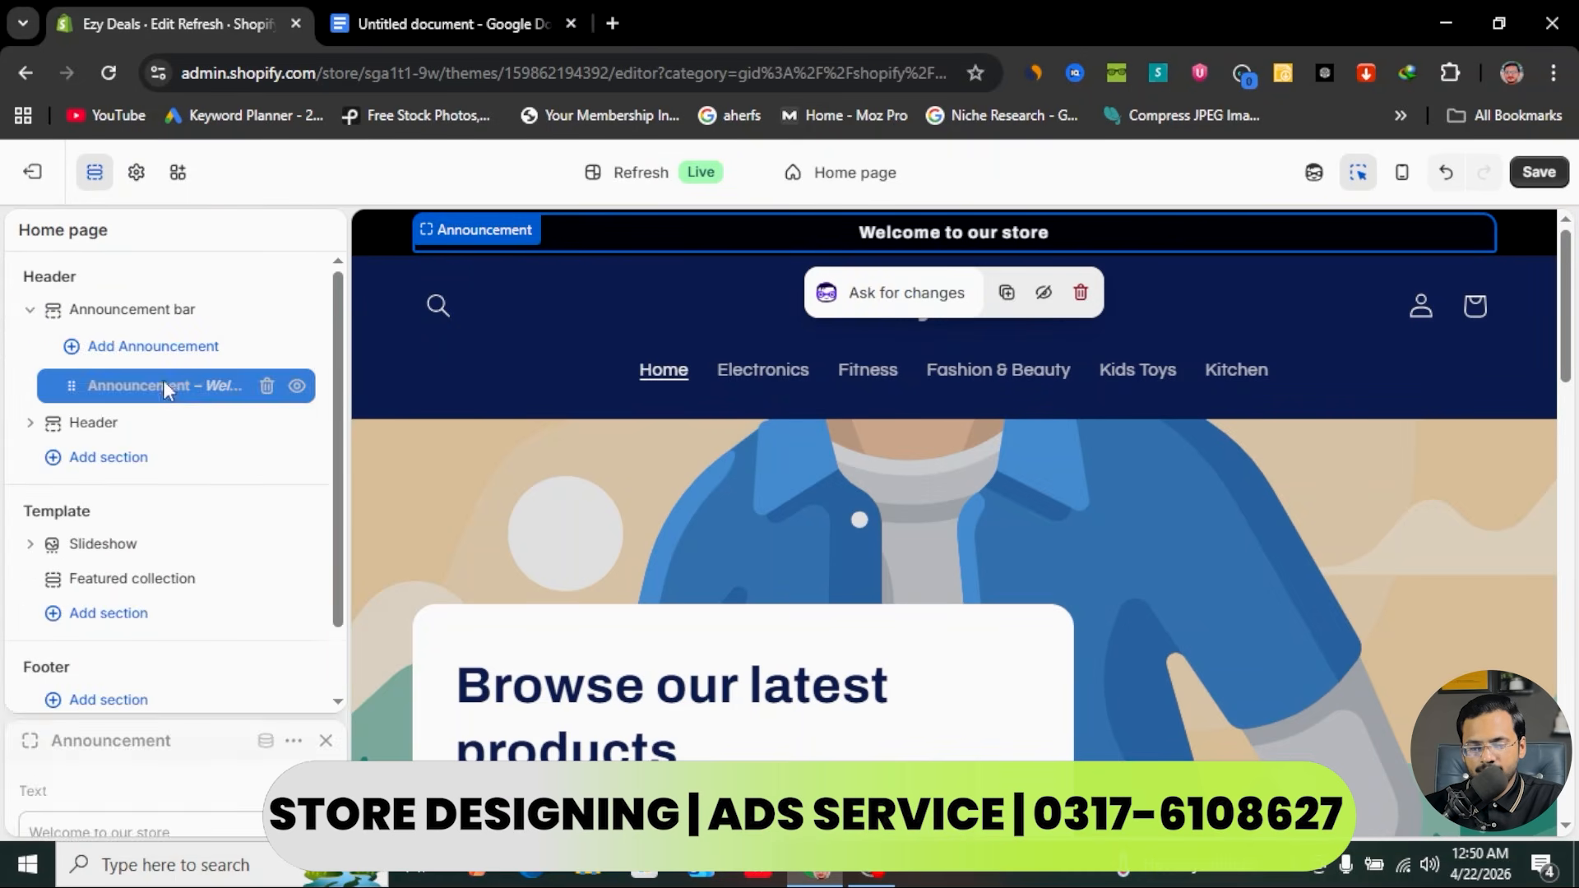
{"action": "left_click_drag", "start_coordinate": [203, 450], "coordinate": [60, 461]}
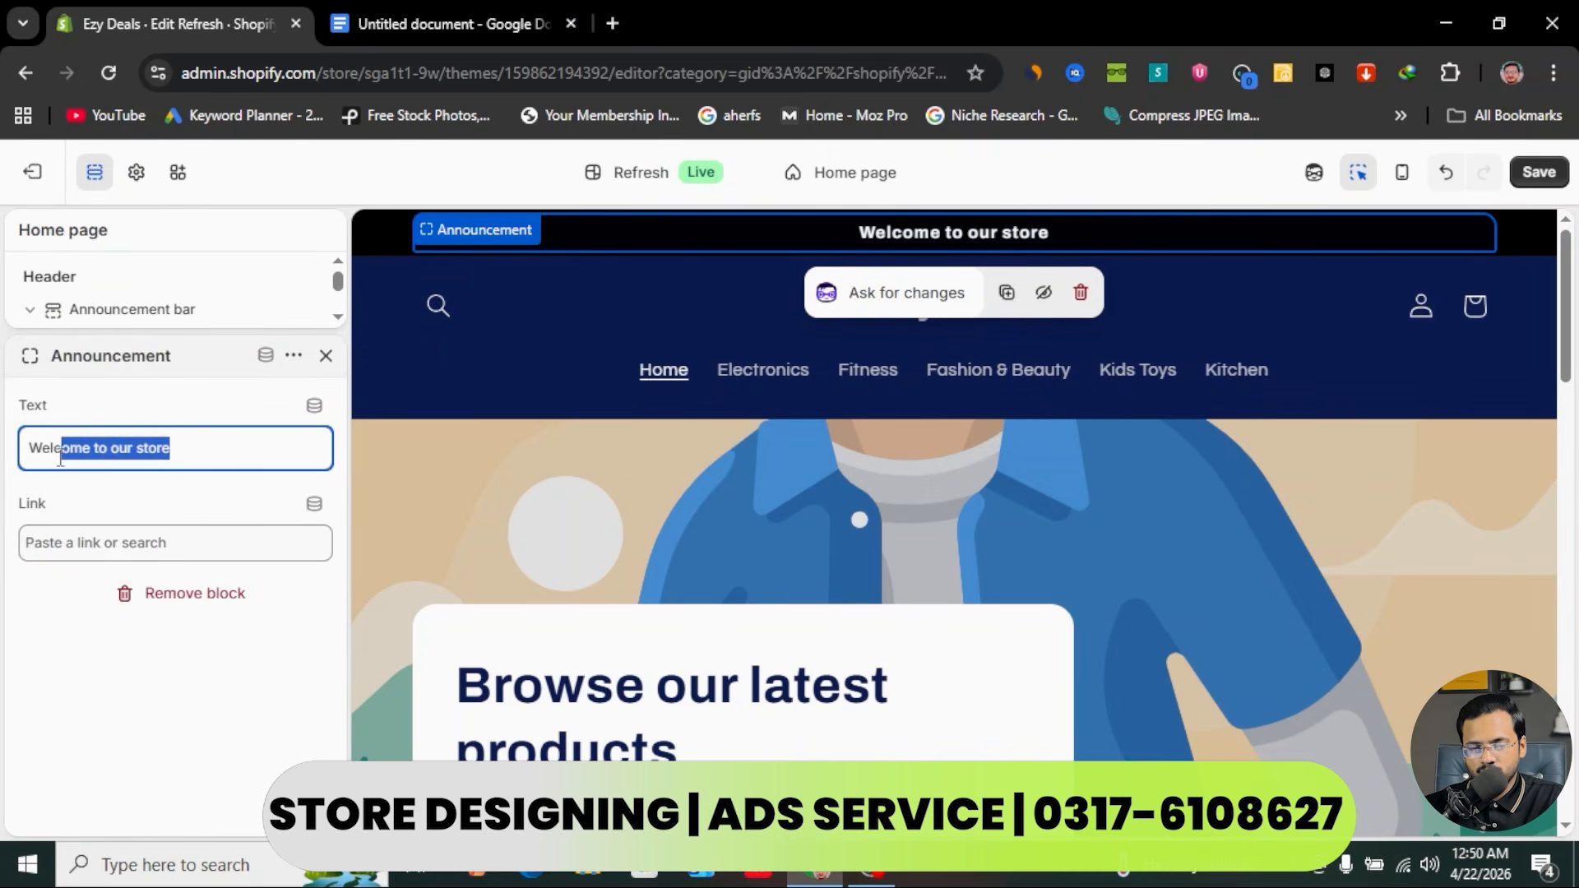
{"action": "type", "text": "Free Home"}
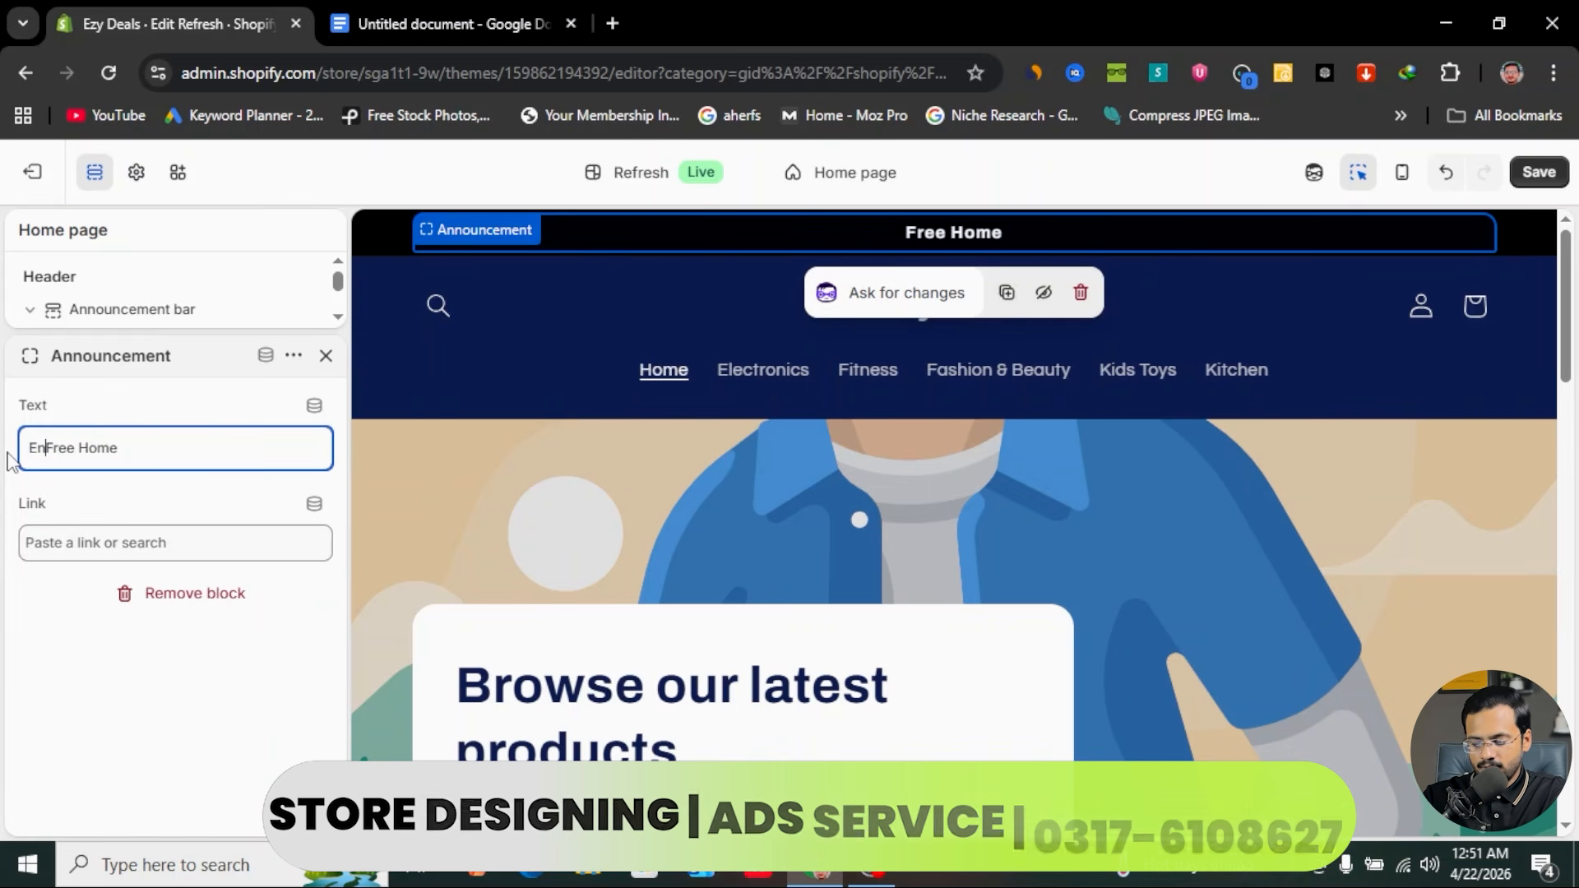
{"action": "type", "text": "Enjoy "}
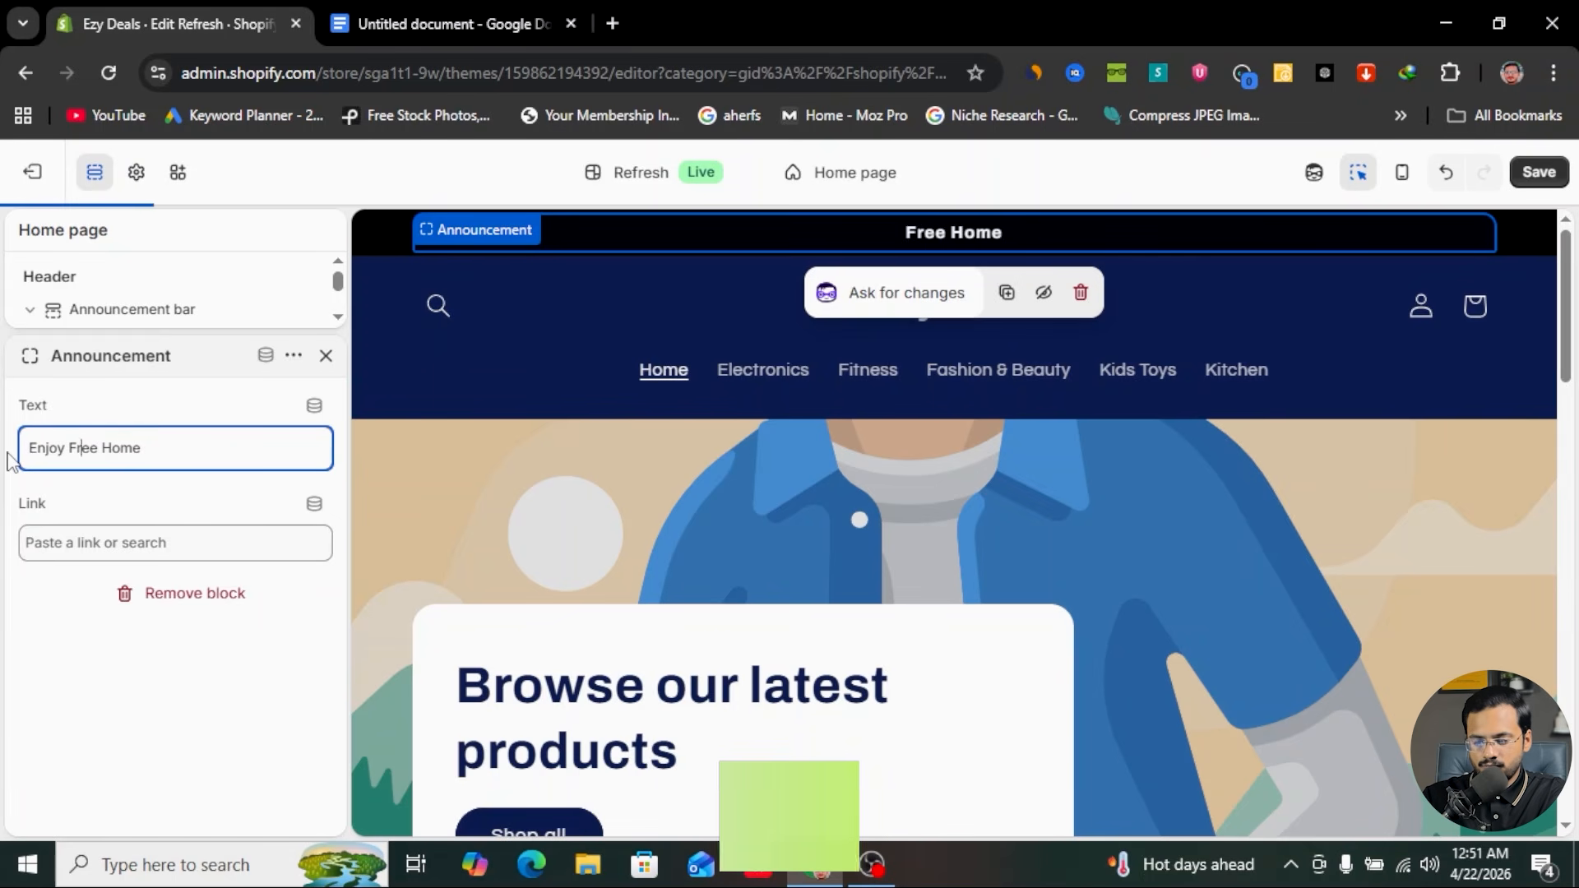
{"action": "type", "text": " Delivery"}
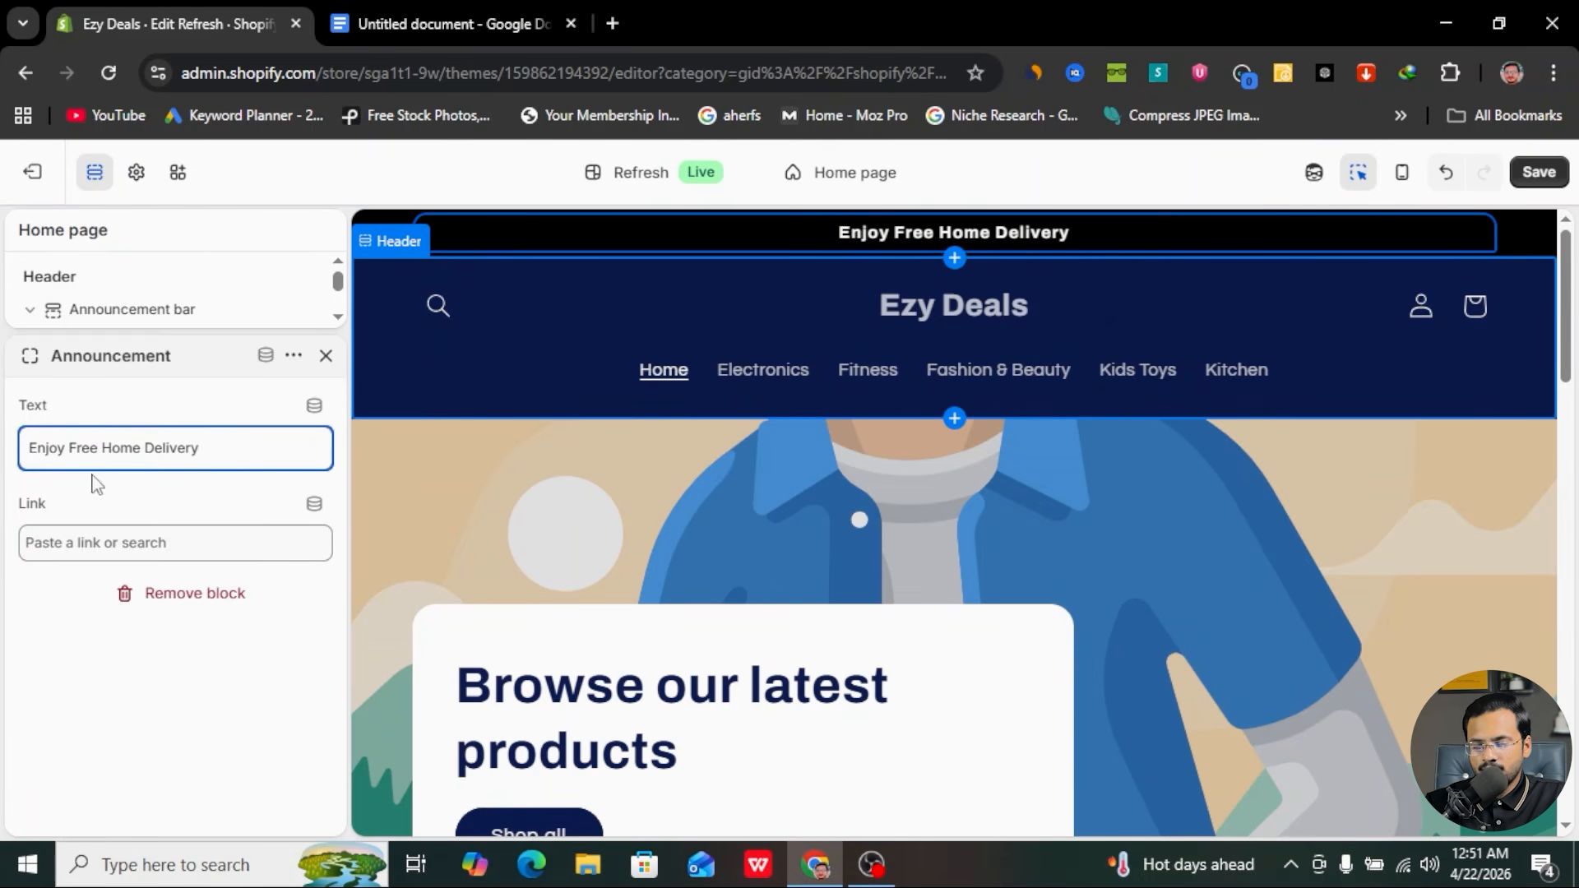
- Link the announcement to All collections
{"action": "left_click", "coordinate": [70, 545]}
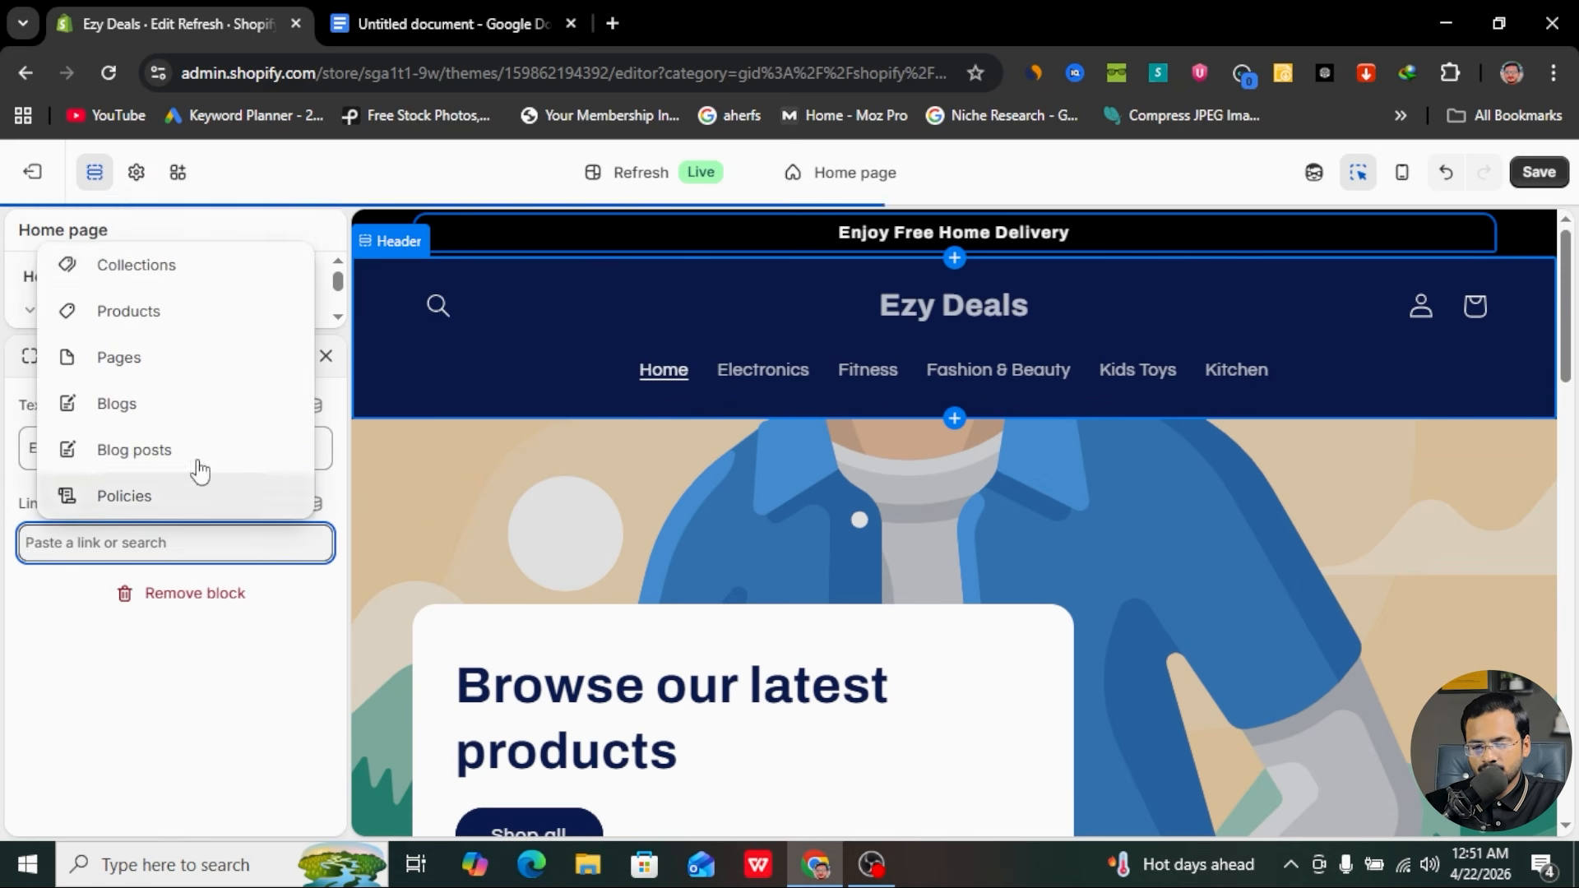
{"action": "left_click", "coordinate": [141, 276]}
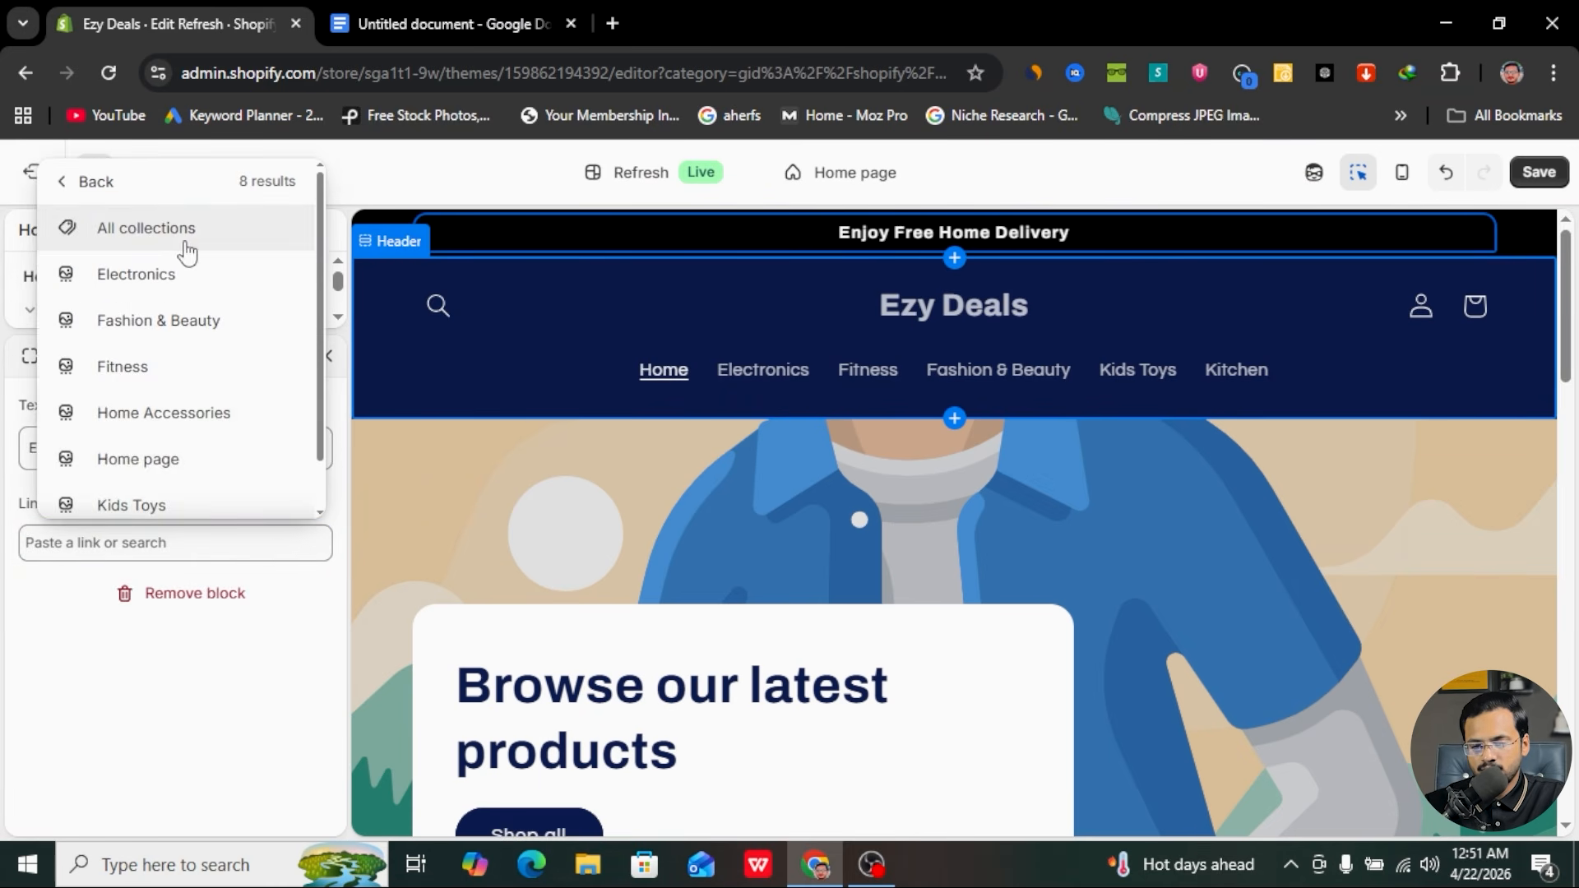
{"action": "left_click", "coordinate": [183, 242]}
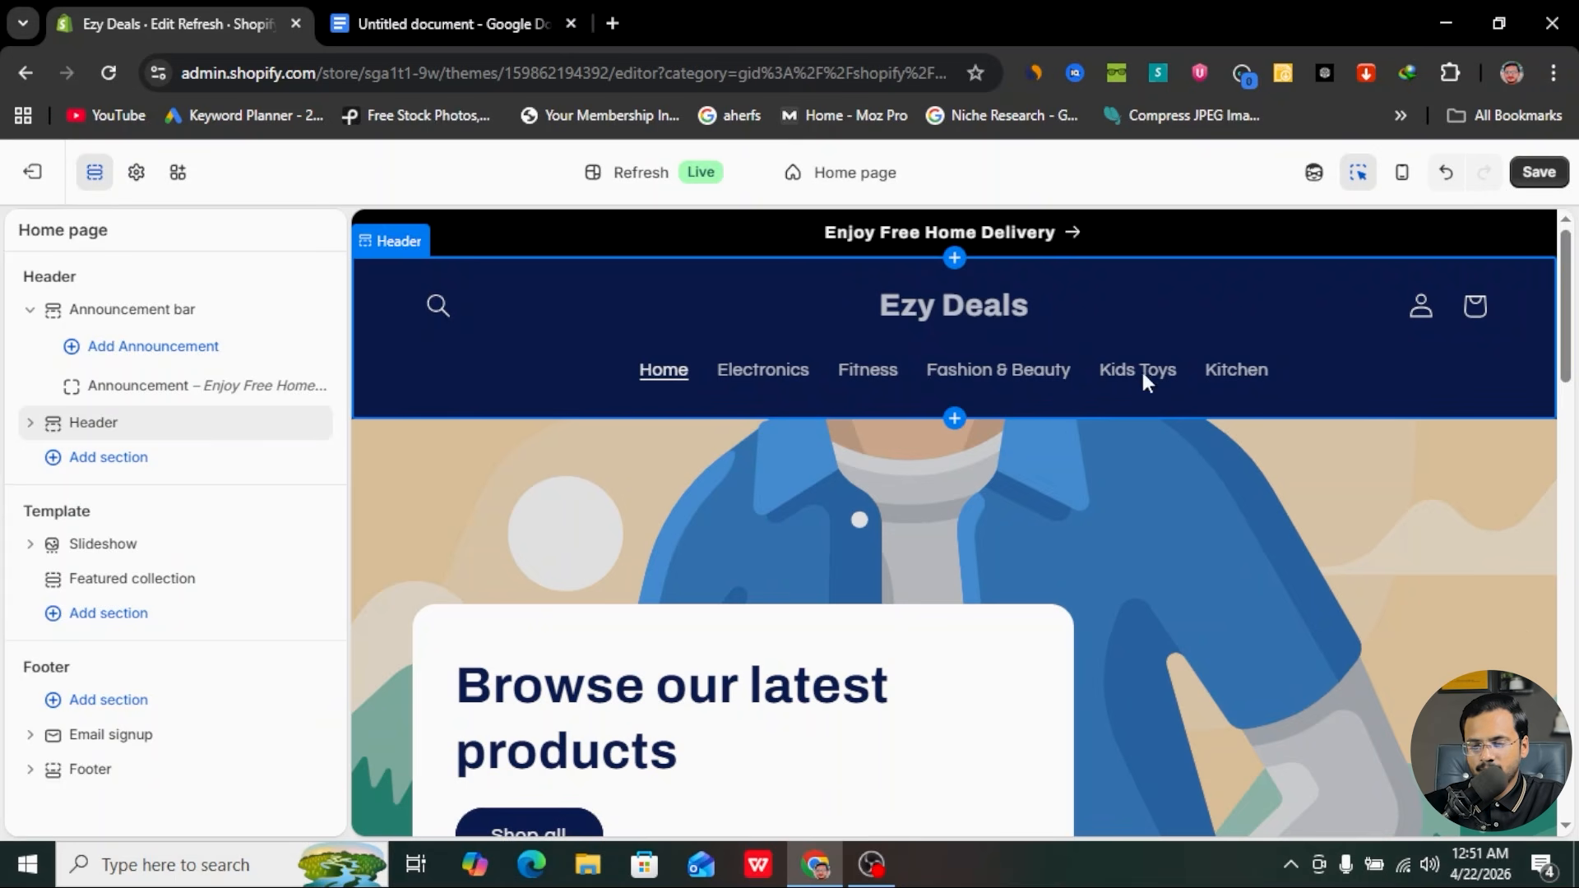
- Try Middle center as the header's logo position and settle on Middle left
{"action": "left_click", "coordinate": [29, 424]}
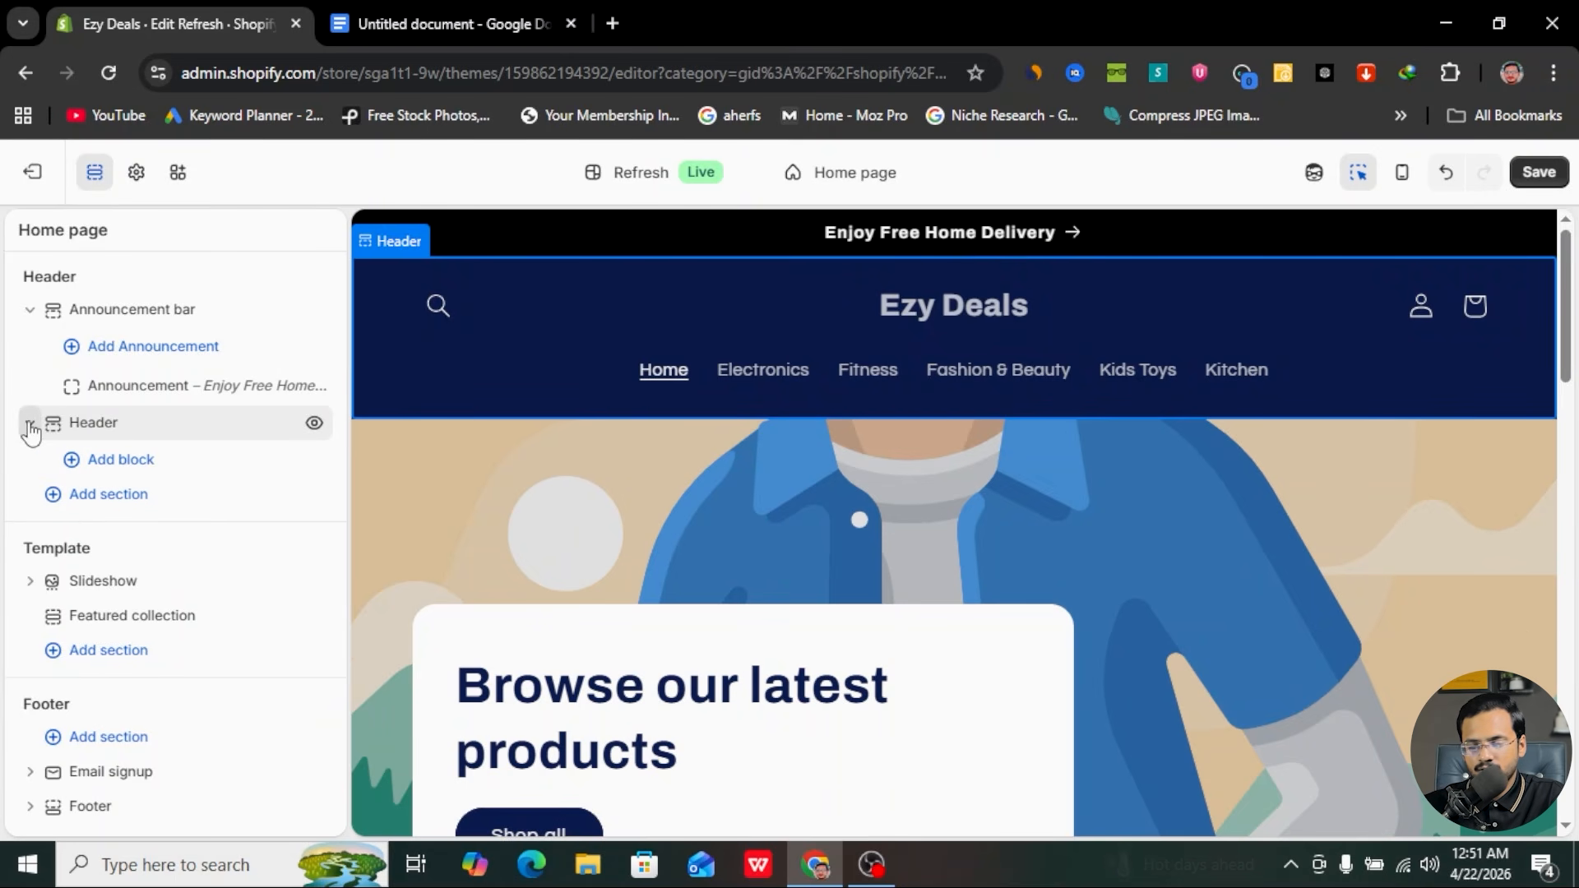
{"action": "left_click", "coordinate": [93, 423]}
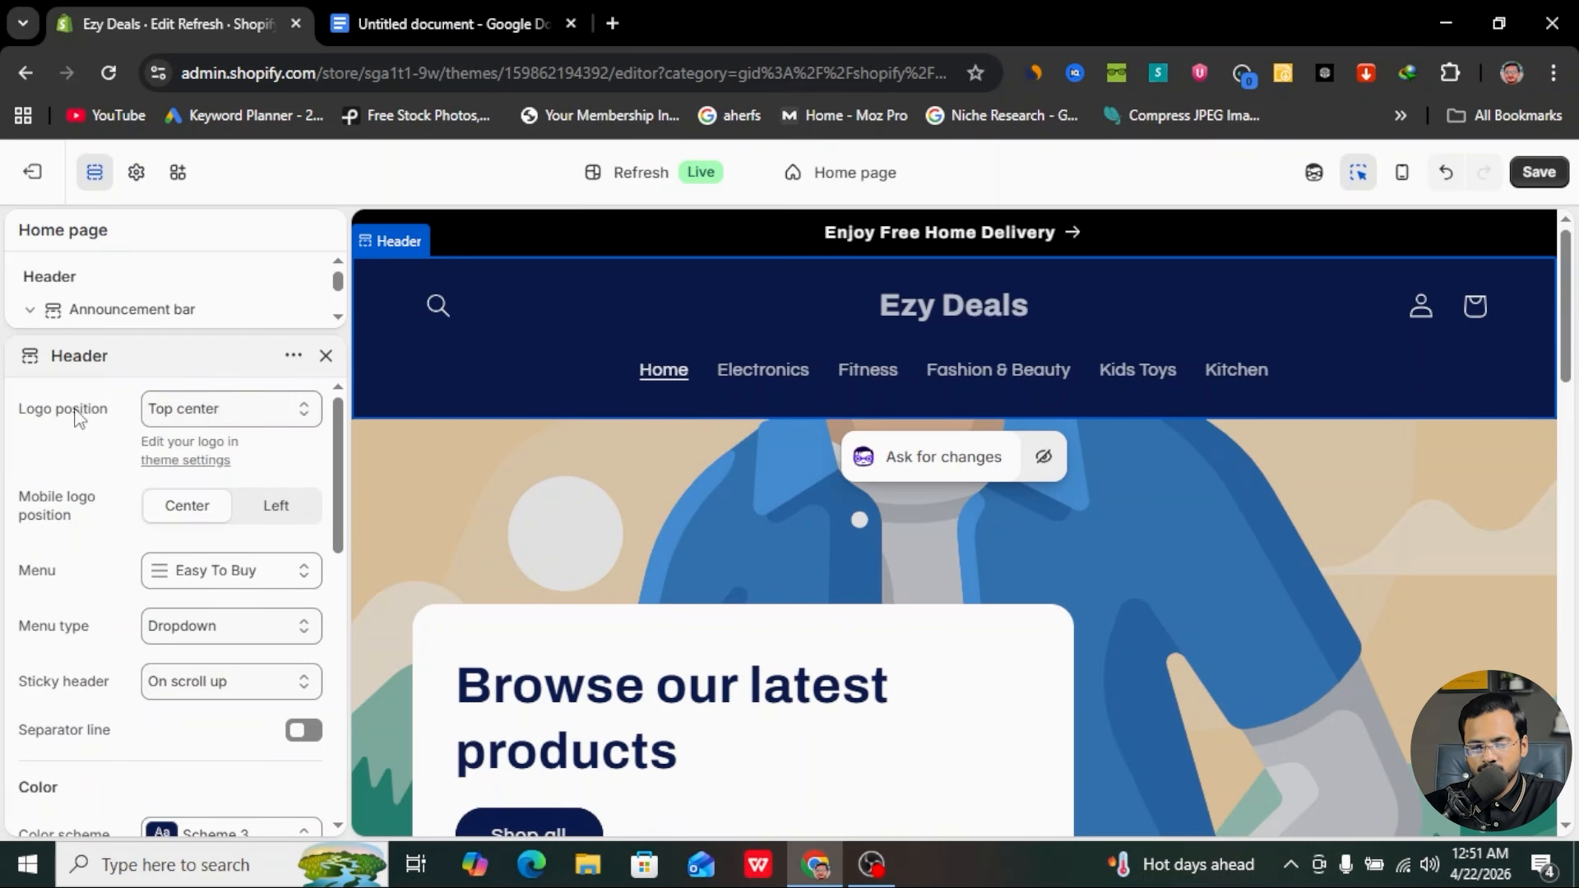
{"action": "left_click", "coordinate": [213, 413]}
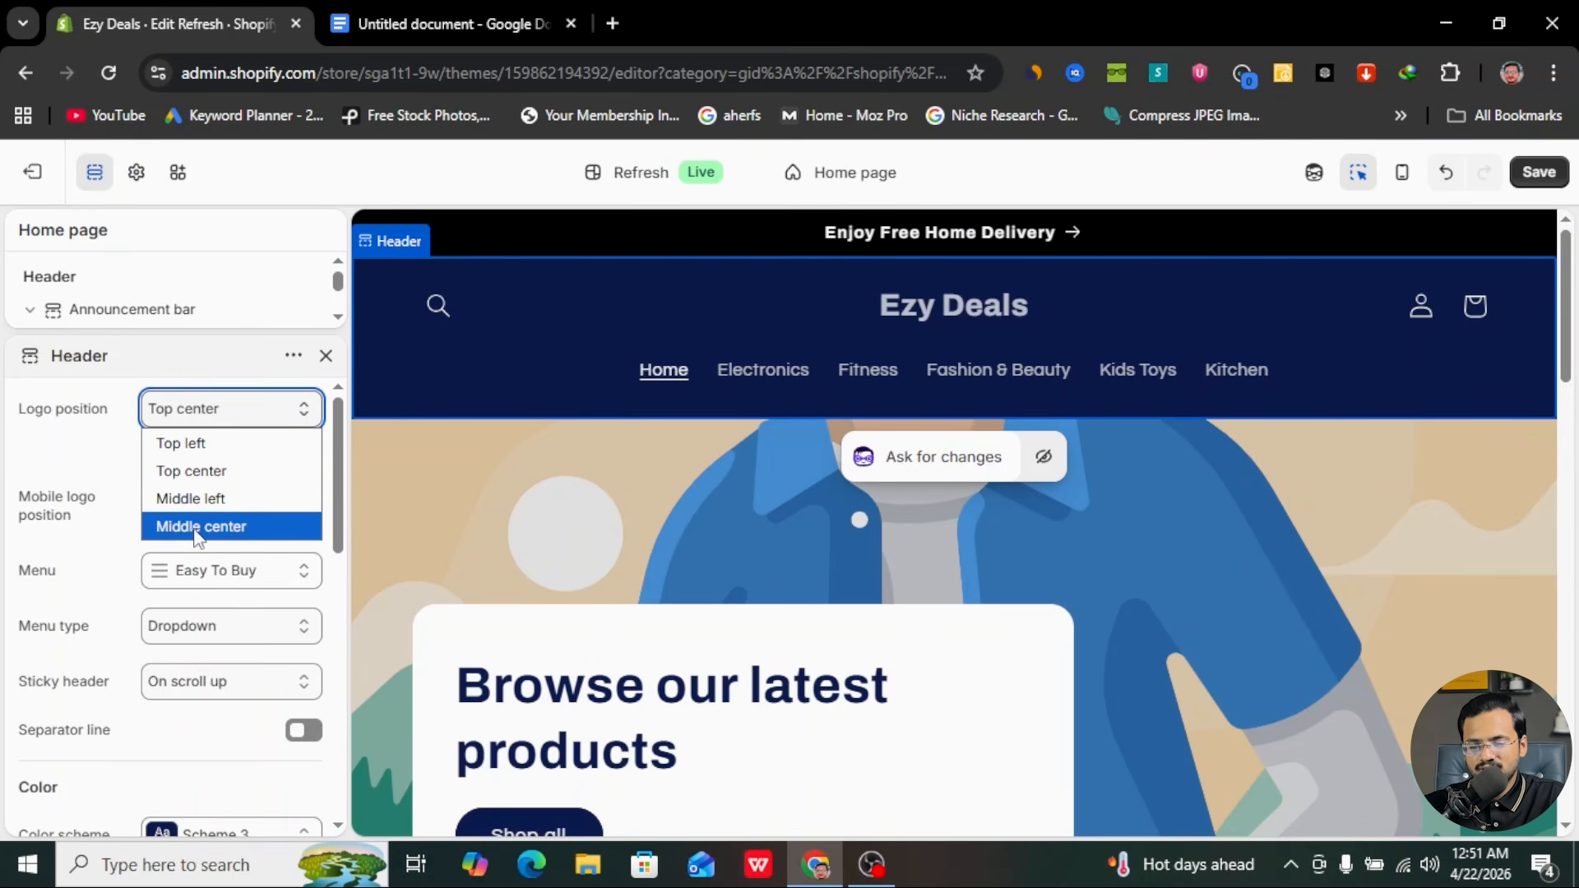
{"action": "left_click", "coordinate": [113, 500]}
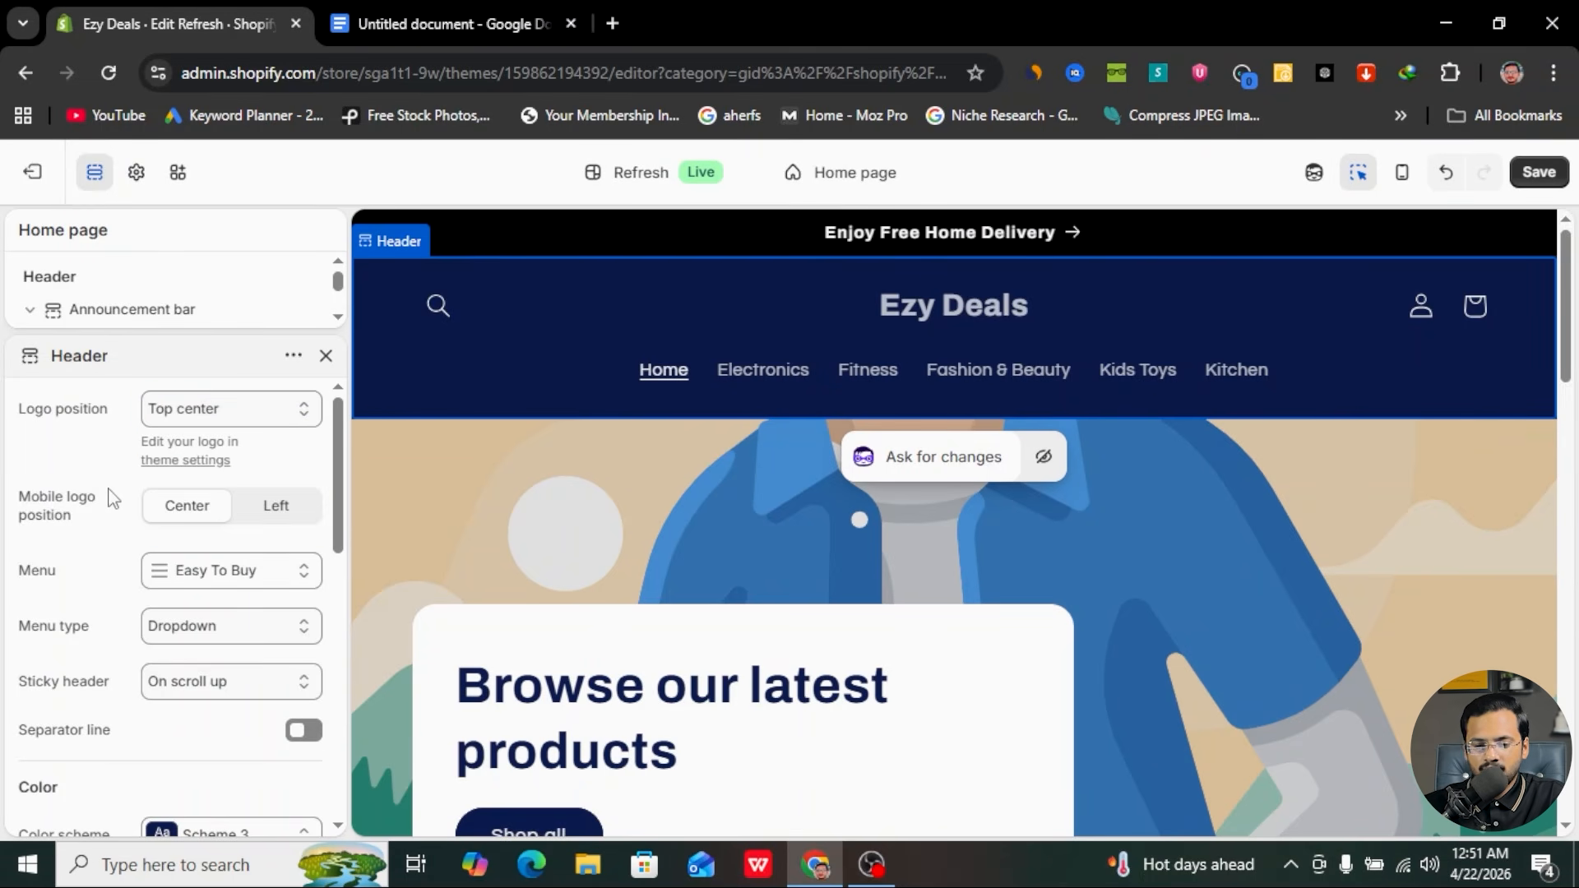
{"action": "left_click", "coordinate": [274, 419]}
{"action": "left_click", "coordinate": [200, 528]}
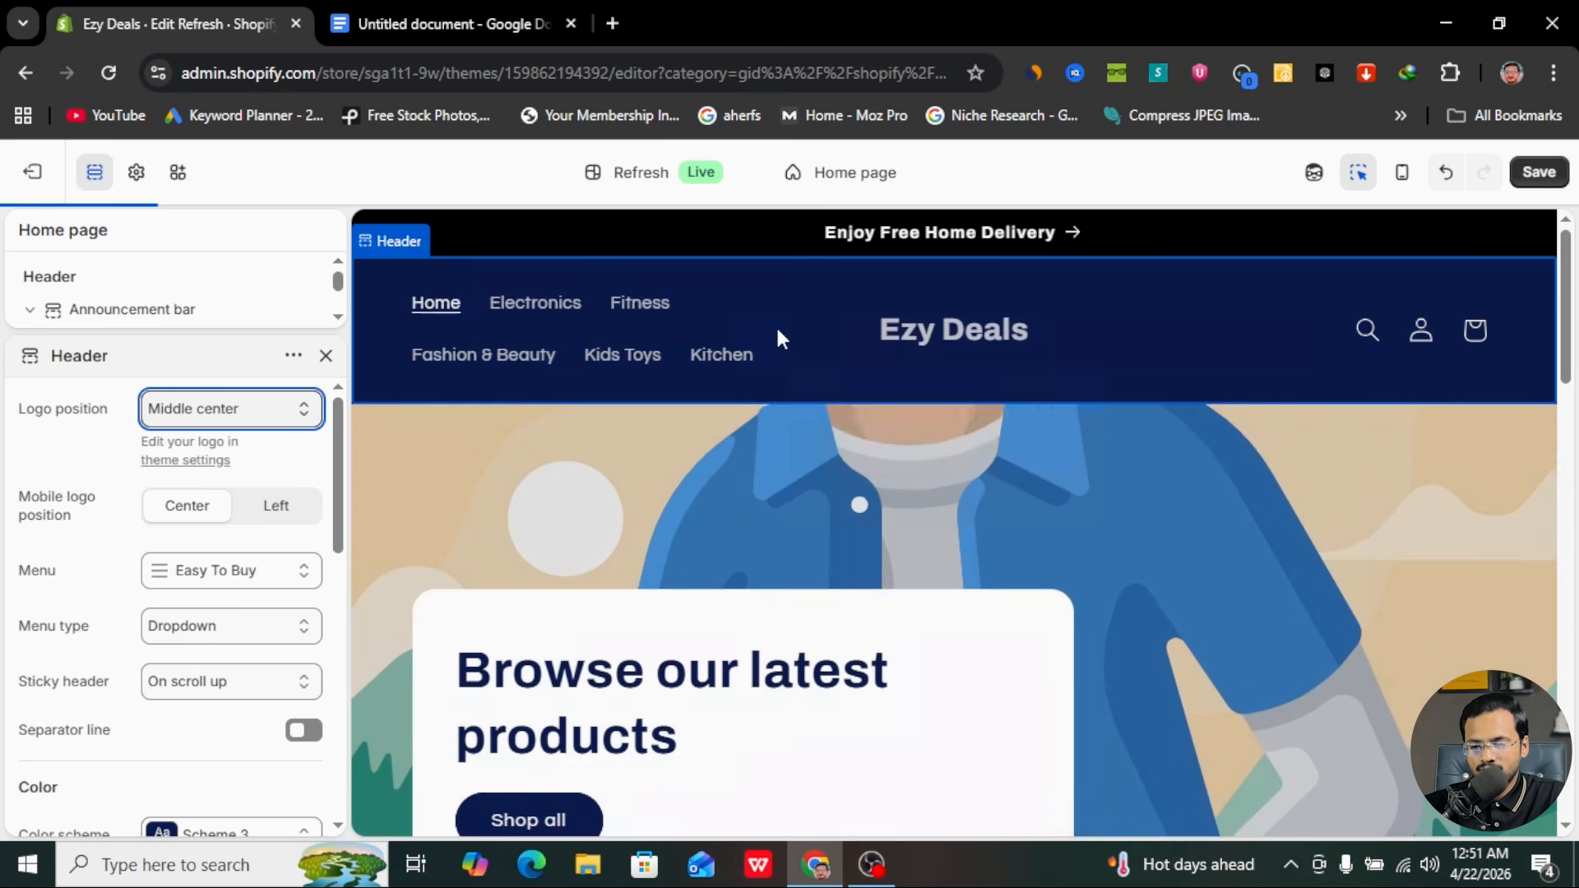
{"action": "left_click", "coordinate": [274, 420]}
{"action": "left_click", "coordinate": [217, 497]}
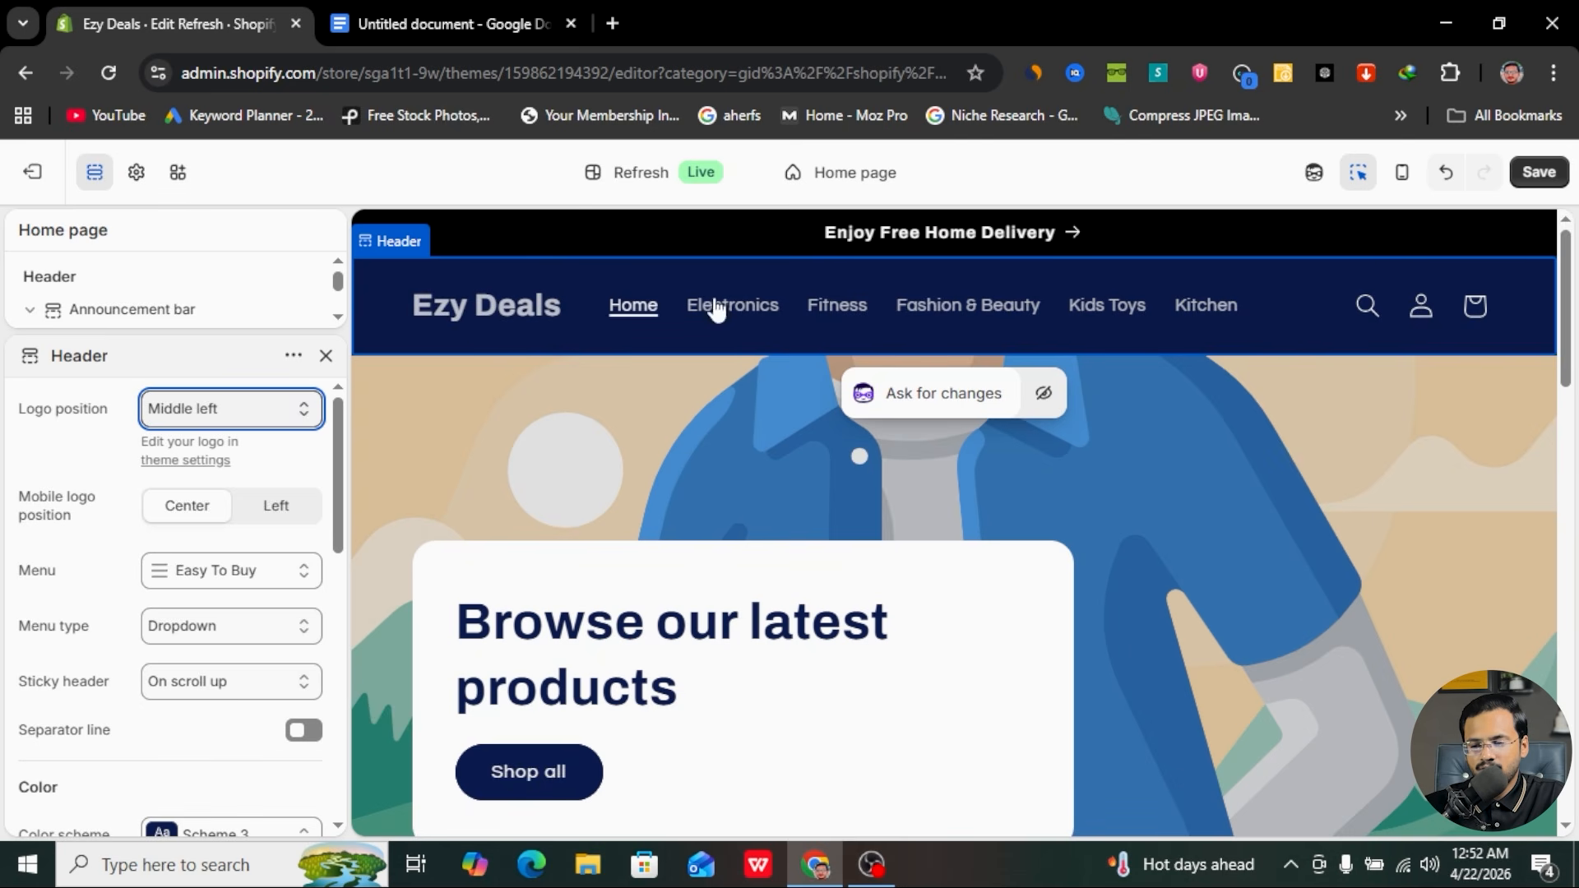
- Examine the replacement options for the header's menu and the available menu types
{"action": "scroll", "coordinate": [132, 561], "scroll_direction": "down", "scroll_amount": 1}
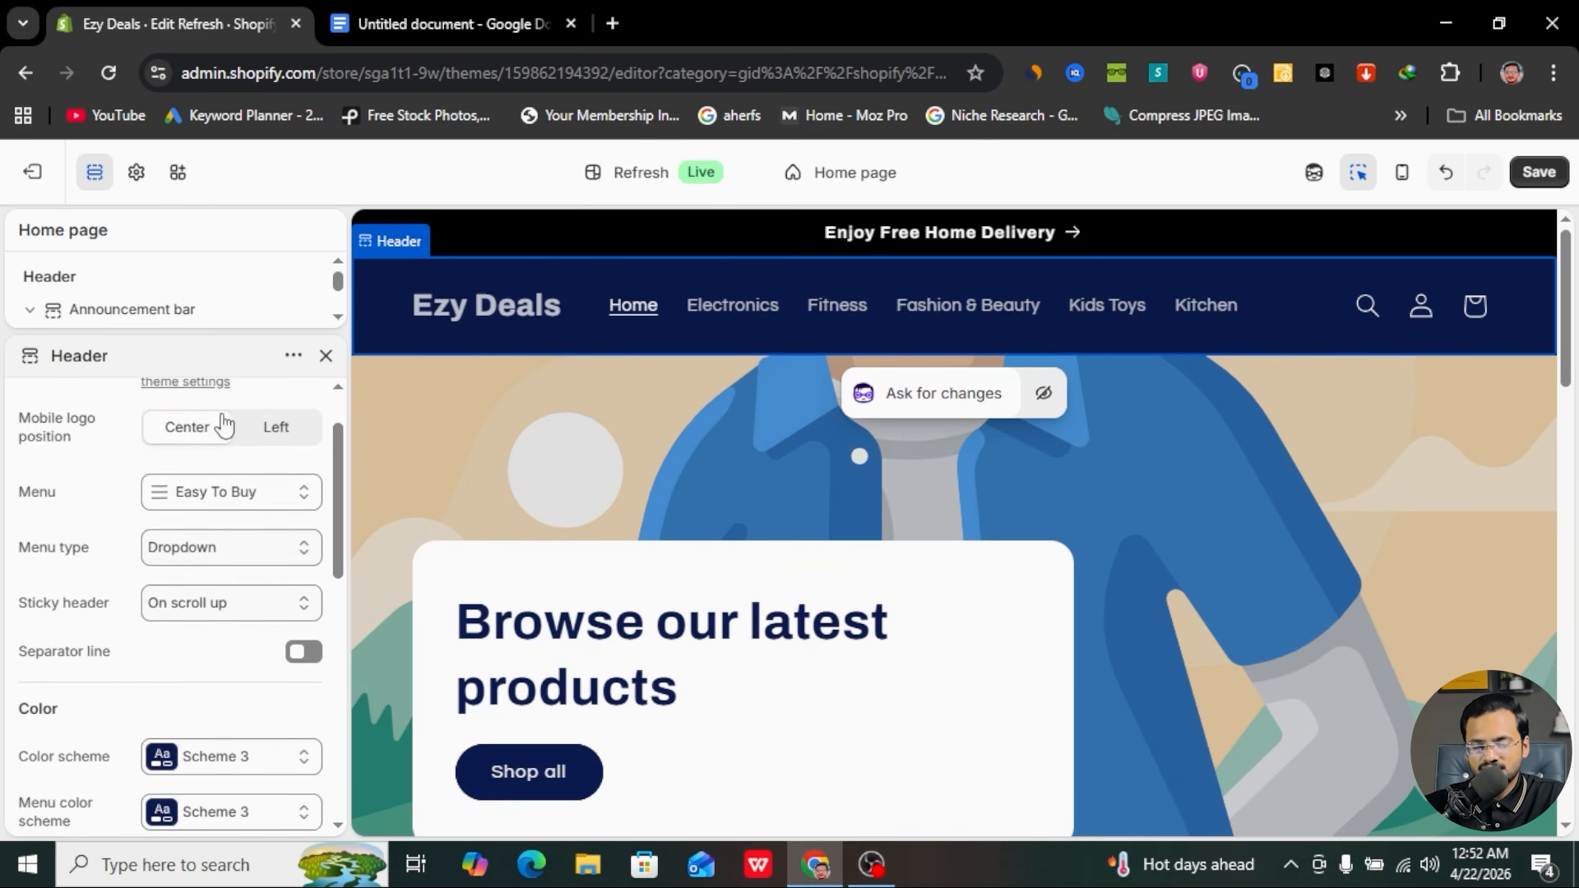
{"action": "left_click", "coordinate": [262, 497]}
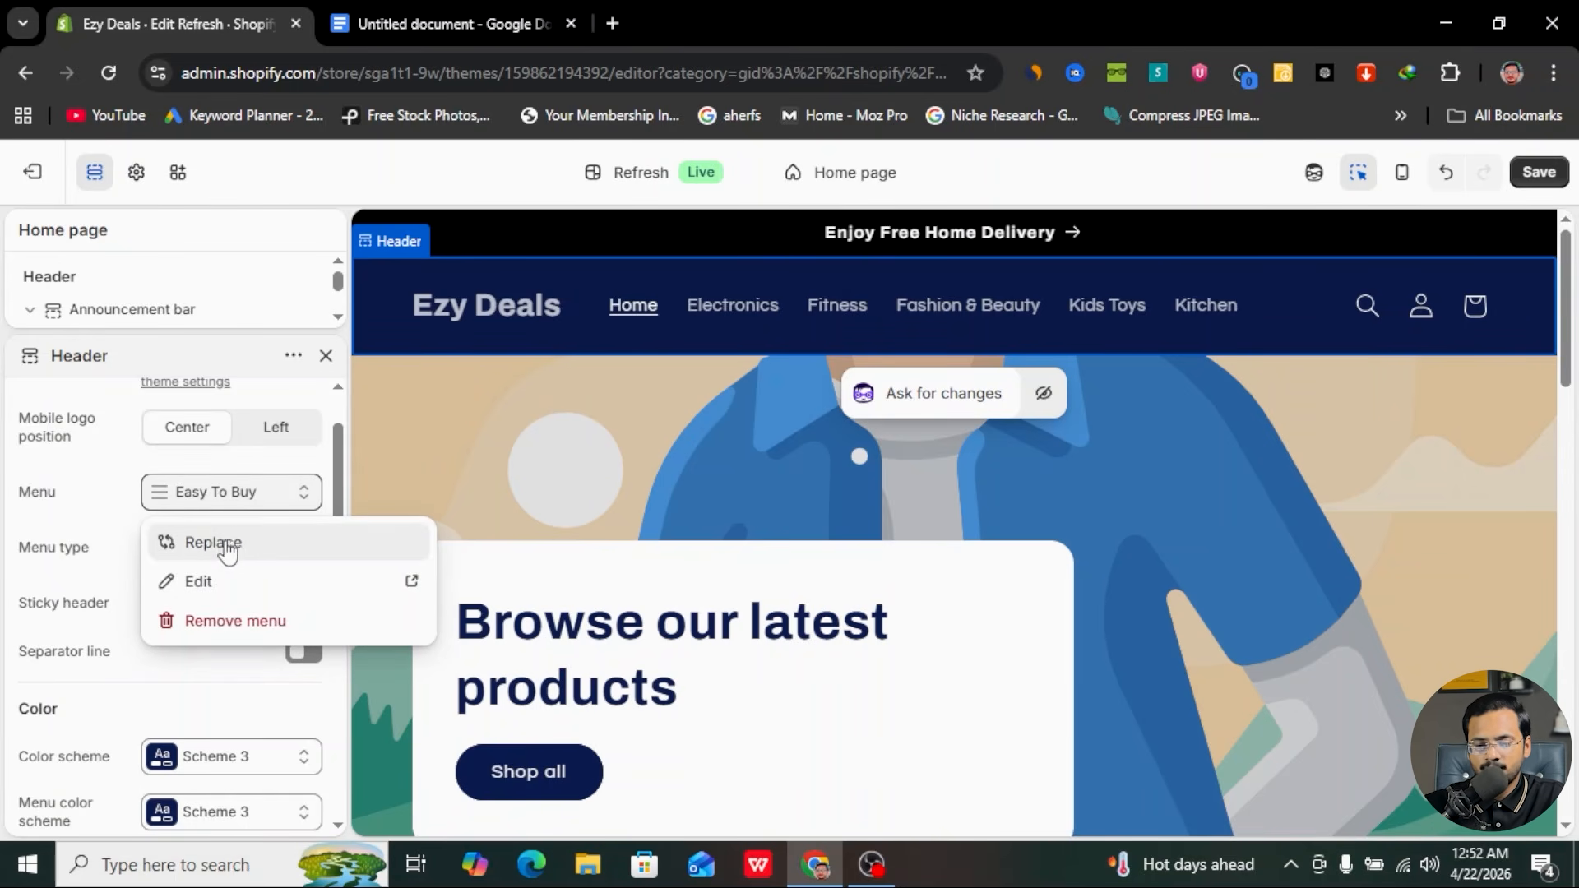
{"action": "left_click", "coordinate": [204, 508]}
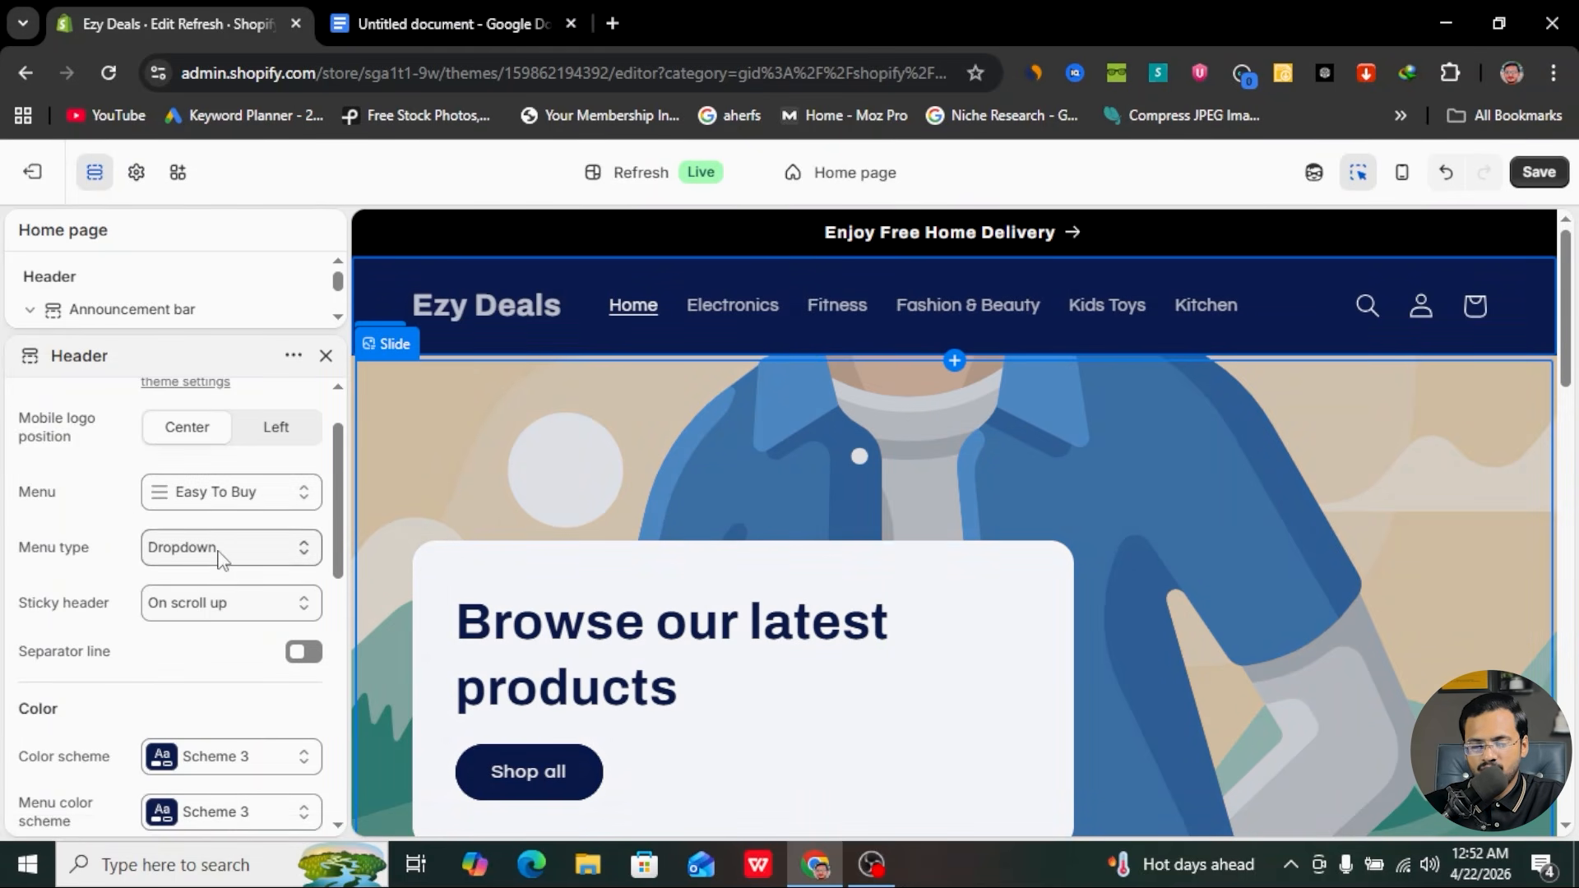
{"action": "left_click", "coordinate": [259, 556]}
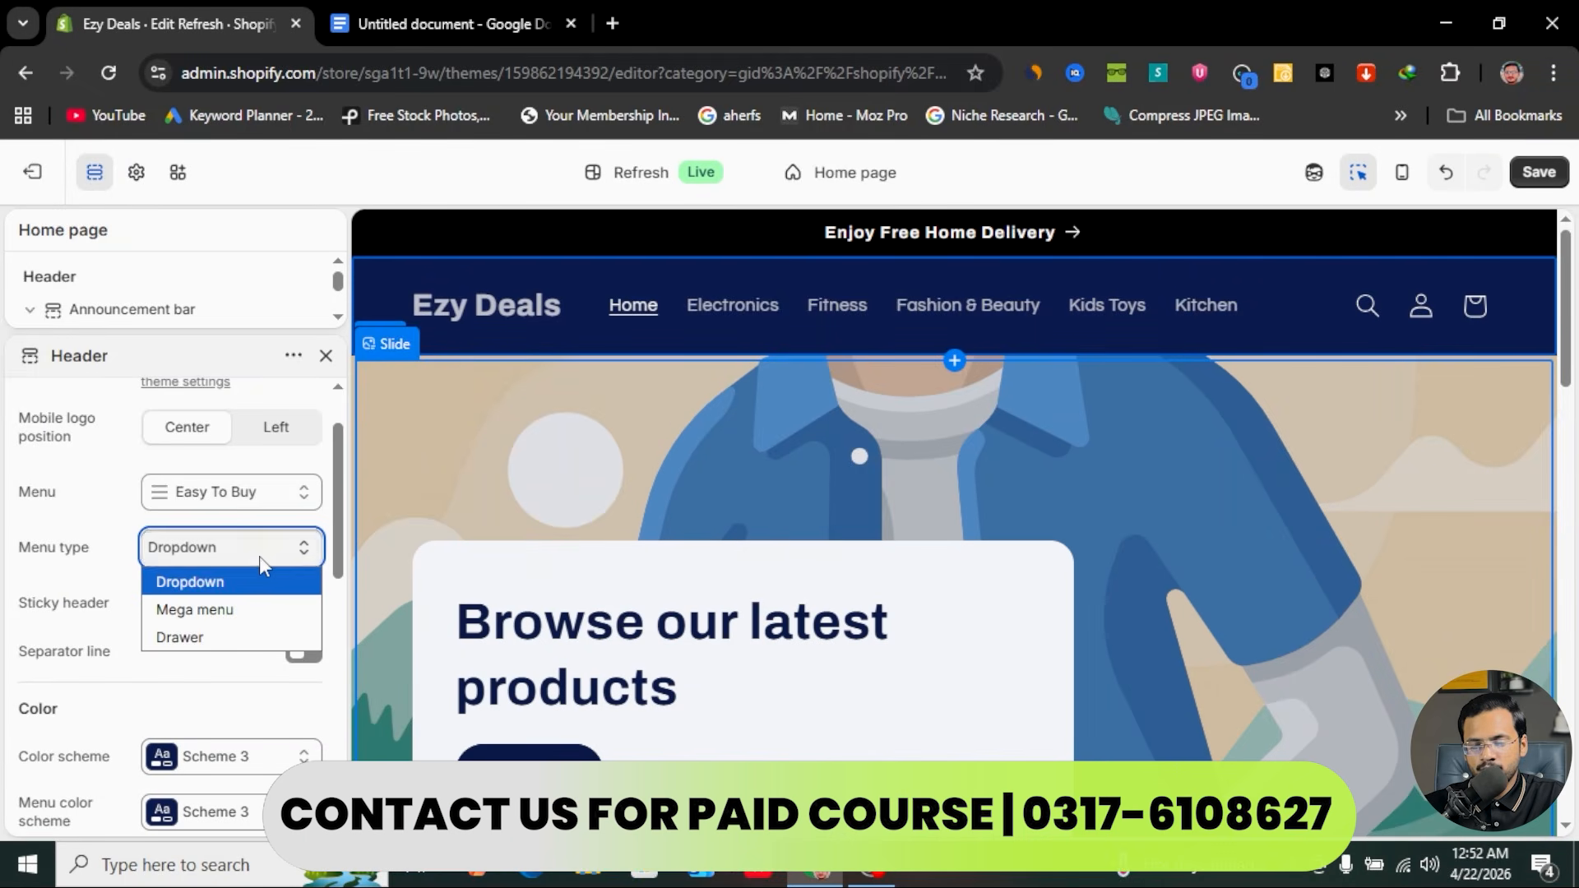
{"action": "left_click", "coordinate": [259, 556]}
{"action": "left_click", "coordinate": [255, 564]}
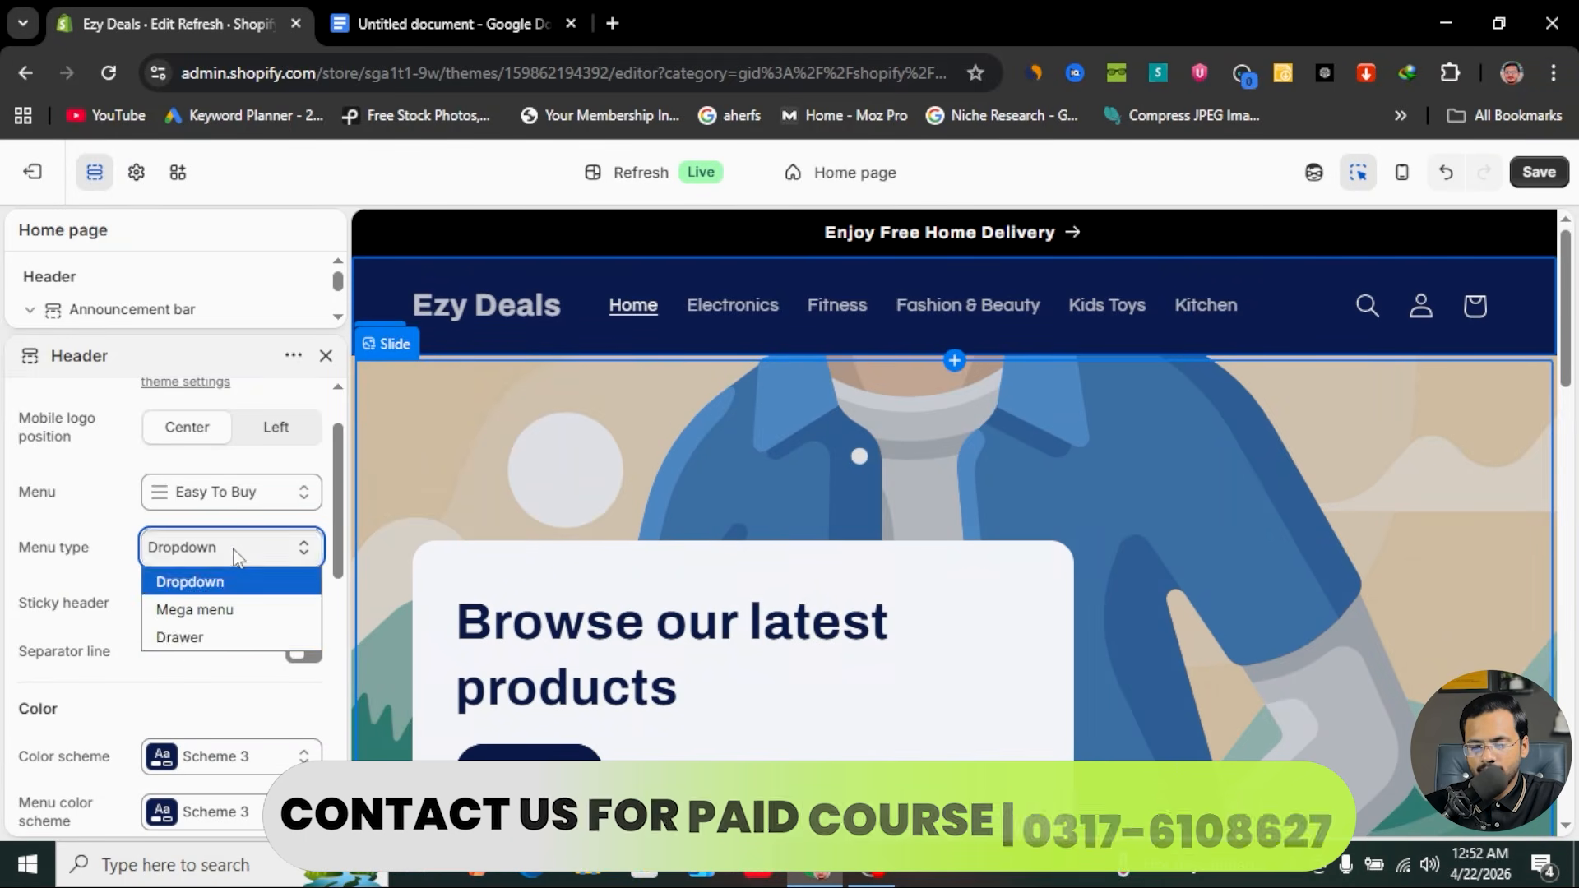
{"action": "left_click", "coordinate": [206, 555]}
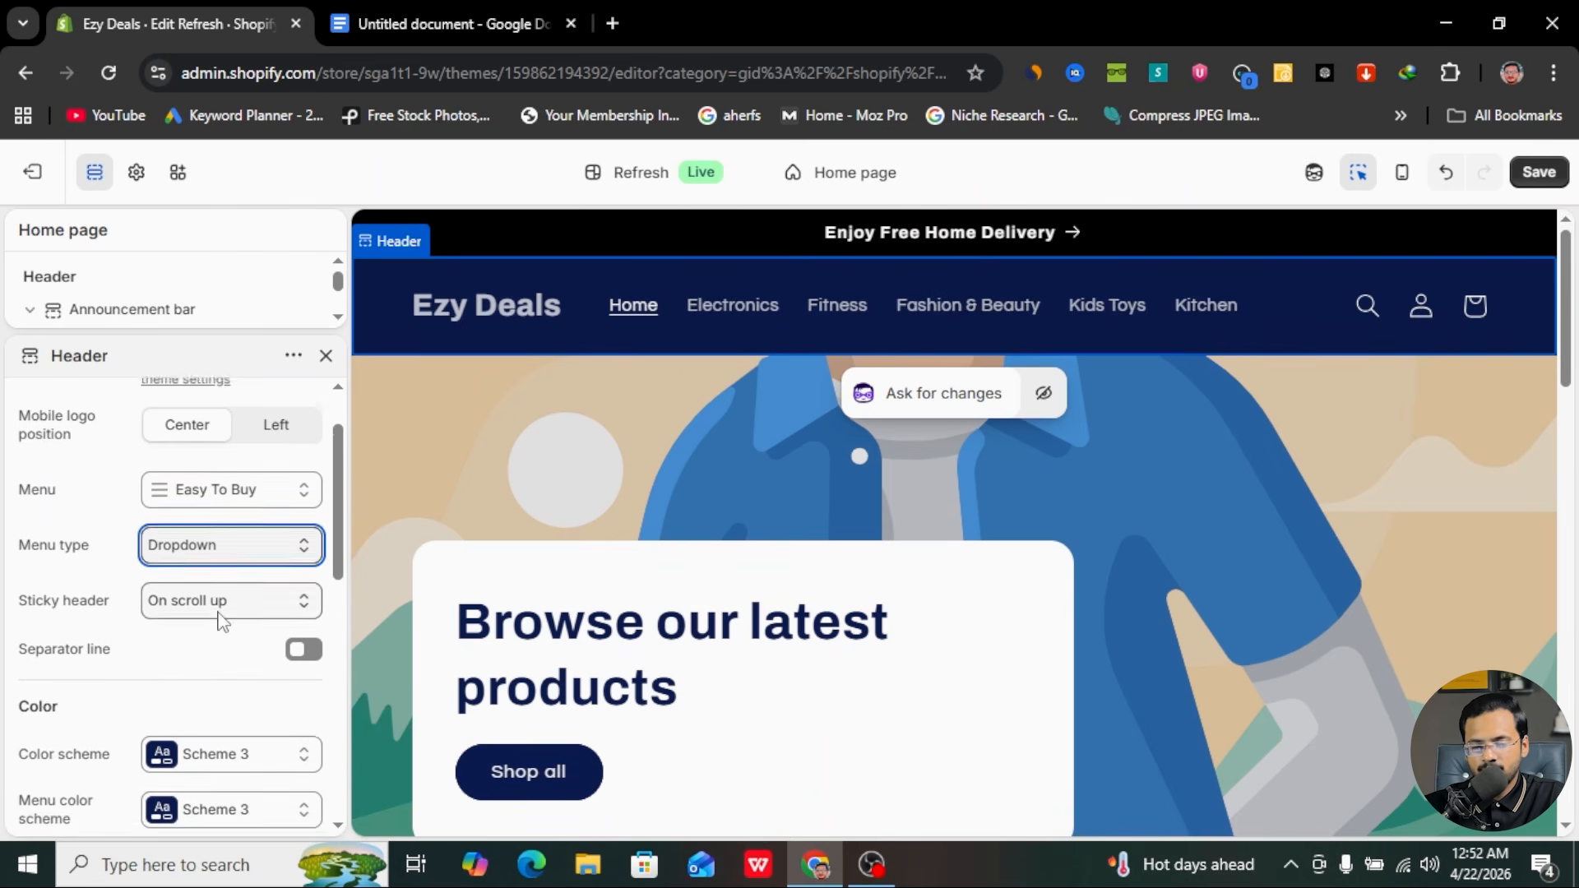
- Check the sticky header options against the page preview and turn on the header's separator line
{"action": "scroll", "coordinate": [43, 526], "scroll_direction": "down", "scroll_amount": 1}
{"action": "left_click", "coordinate": [205, 541]}
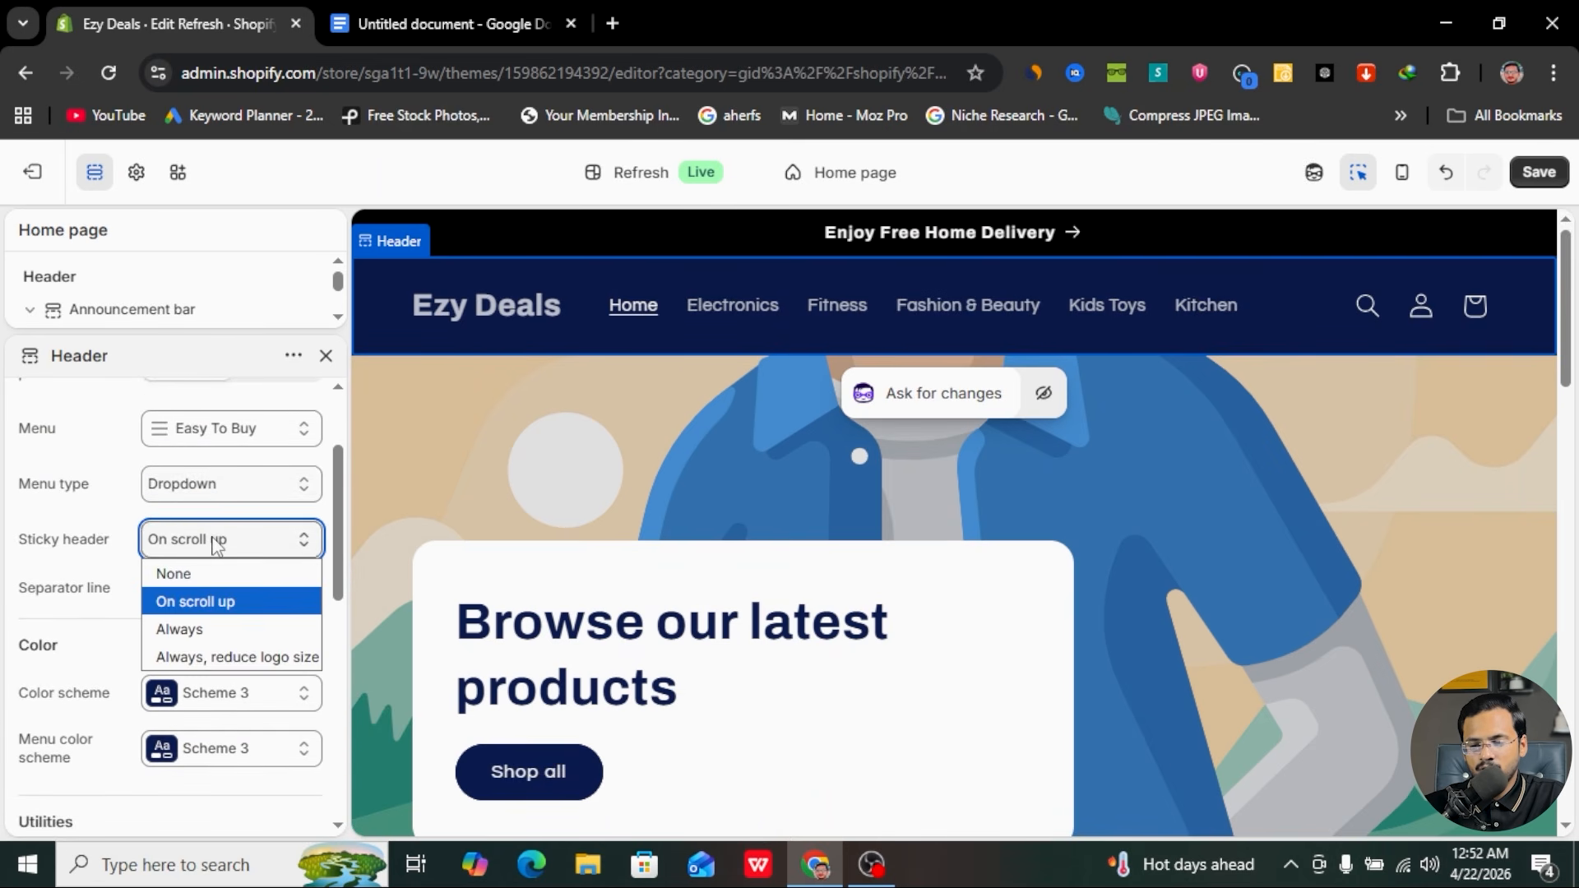
{"action": "scroll", "coordinate": [514, 484], "scroll_direction": "down", "scroll_amount": 5}
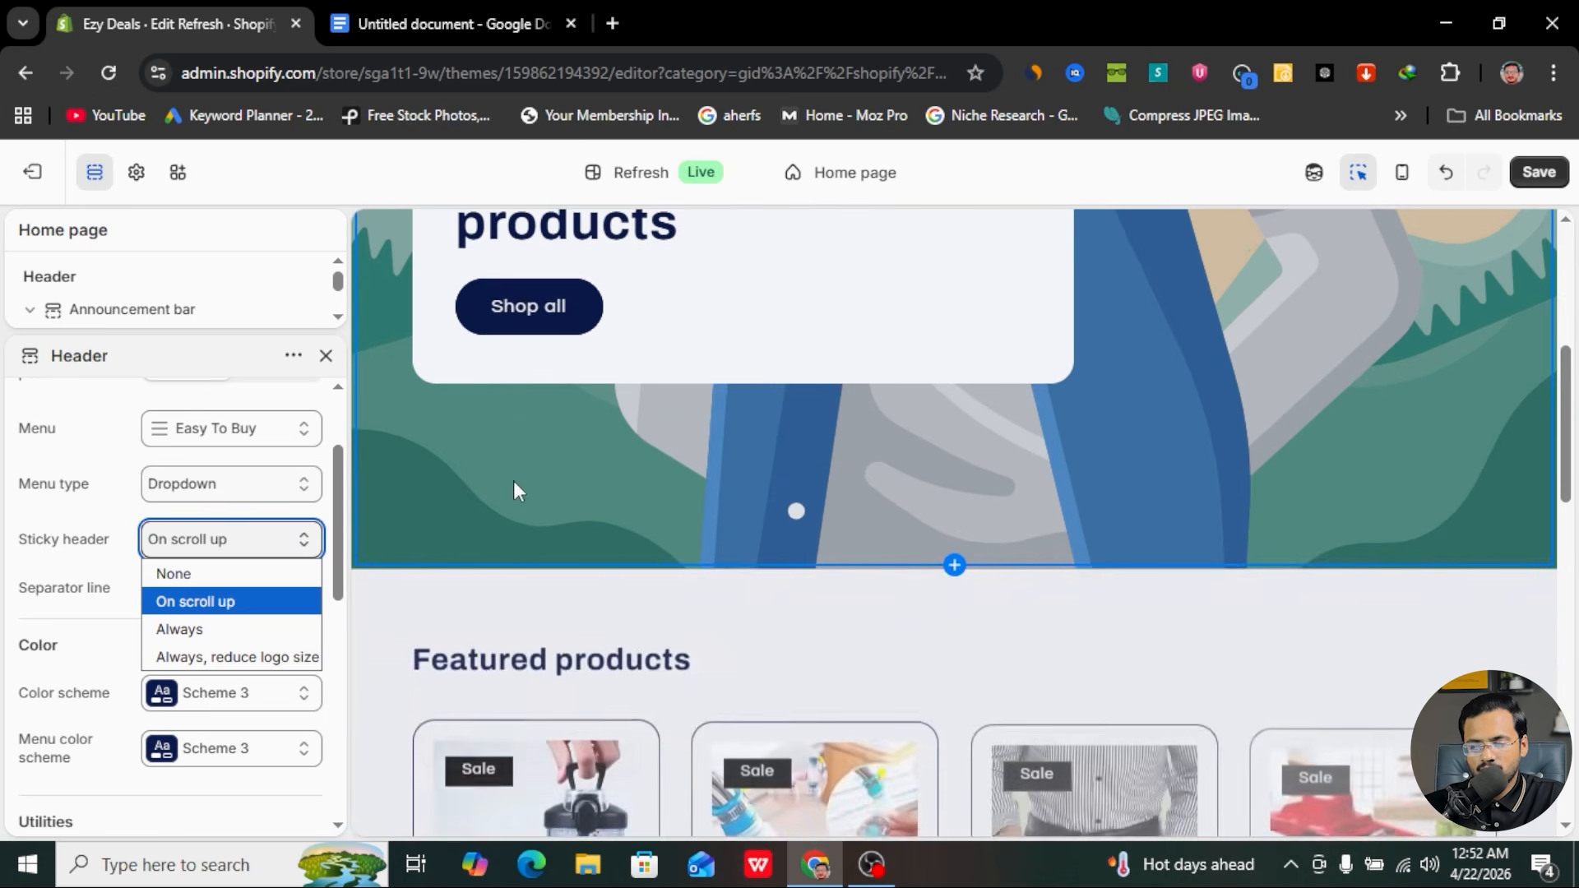
{"action": "scroll", "coordinate": [514, 485], "scroll_direction": "up", "scroll_amount": 5}
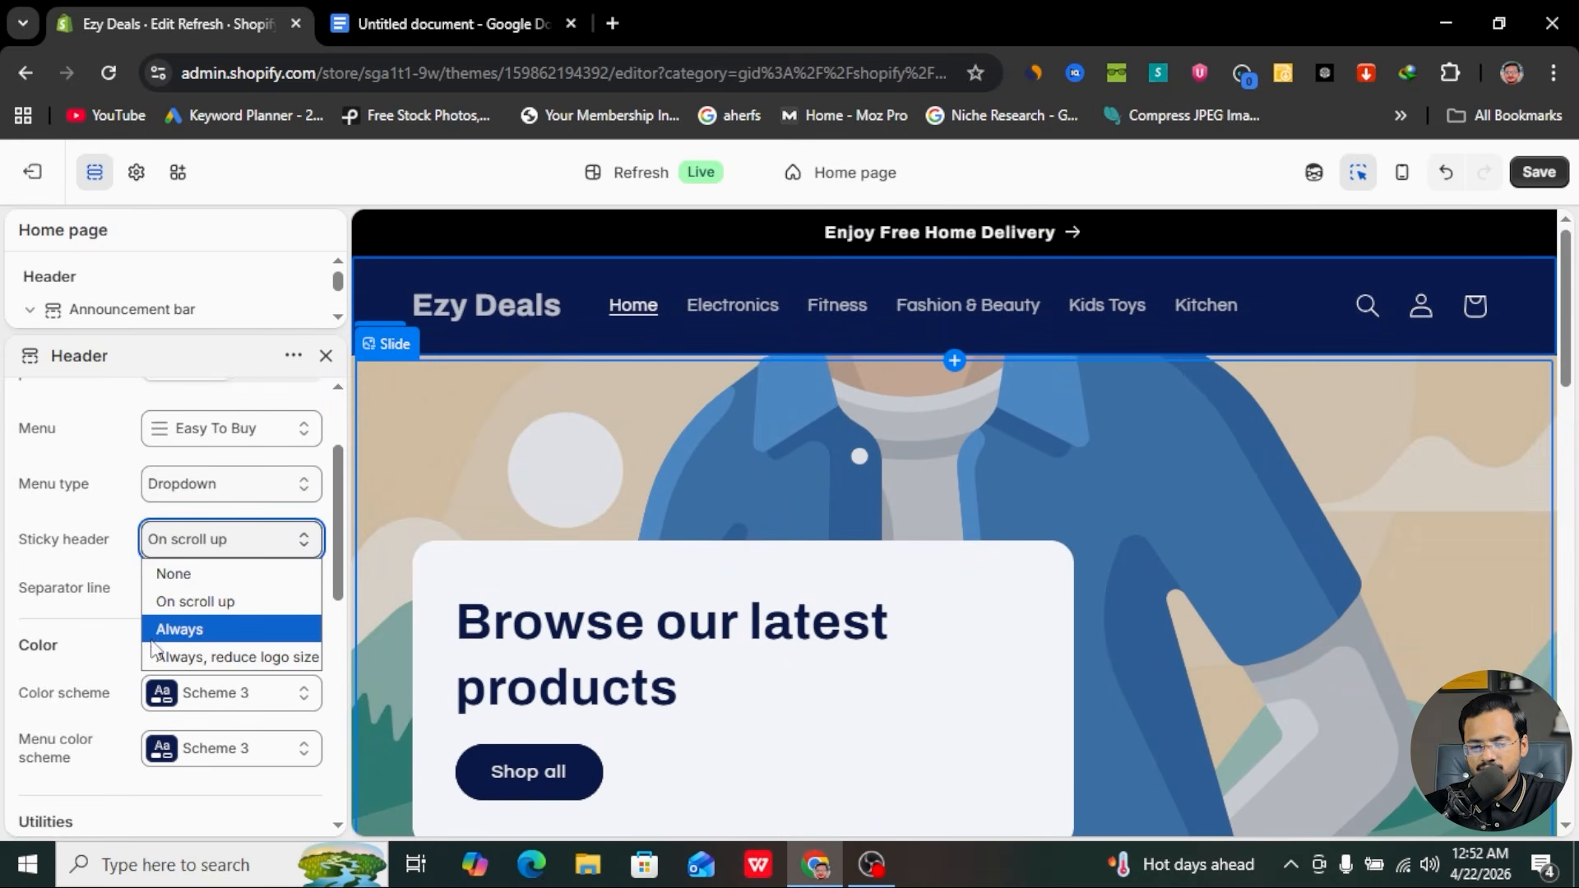
{"action": "left_click", "coordinate": [117, 594]}
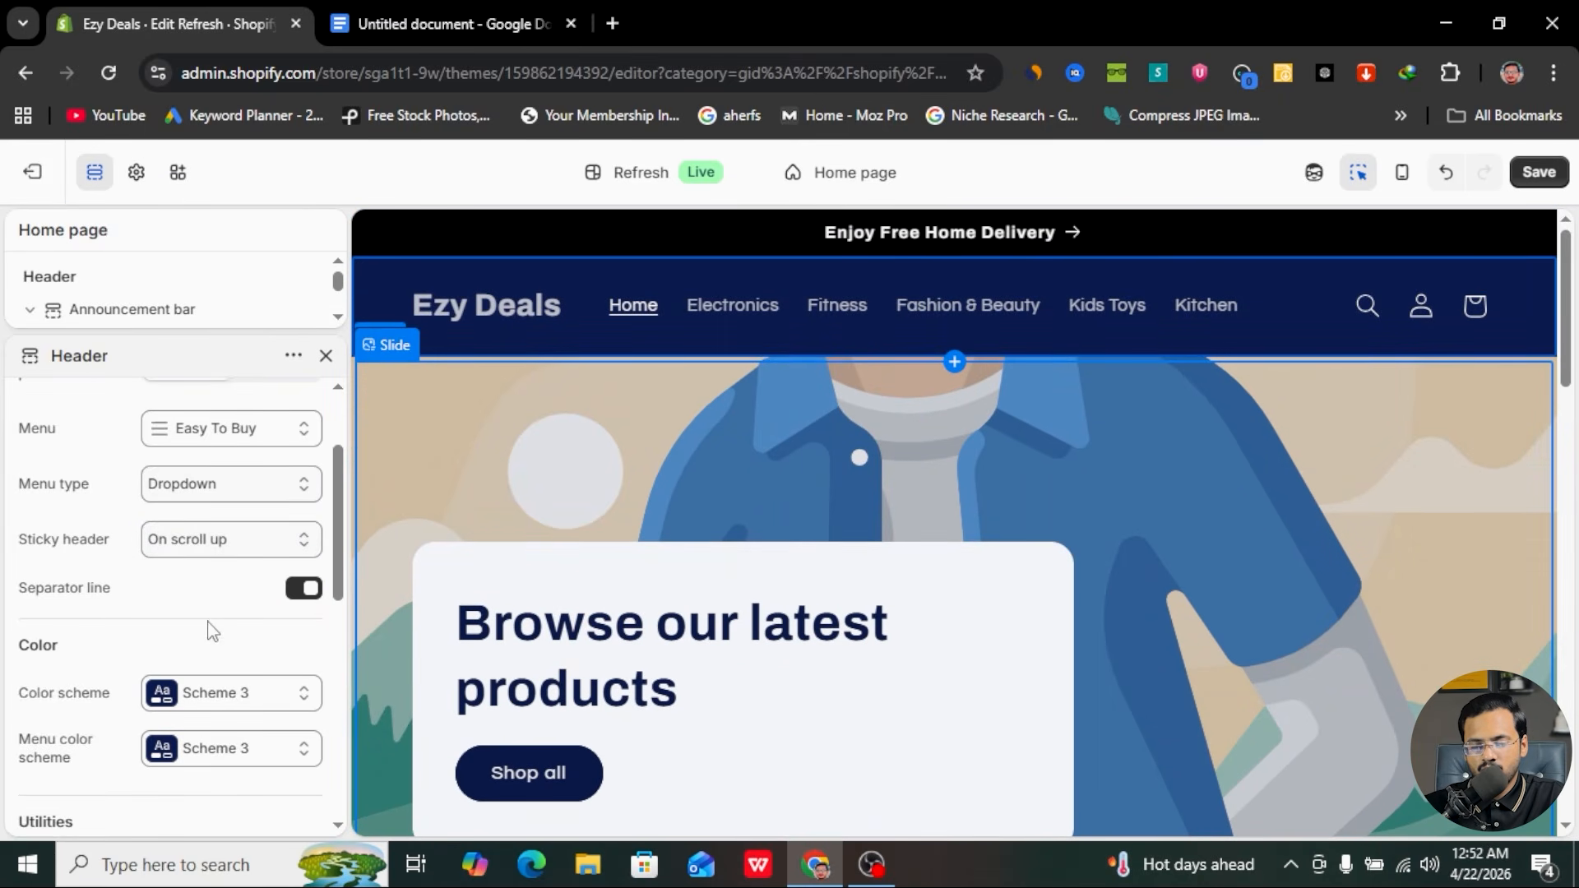
- Look through the color schemes available for the header
{"action": "scroll", "coordinate": [212, 631], "scroll_direction": "down", "scroll_amount": 2}
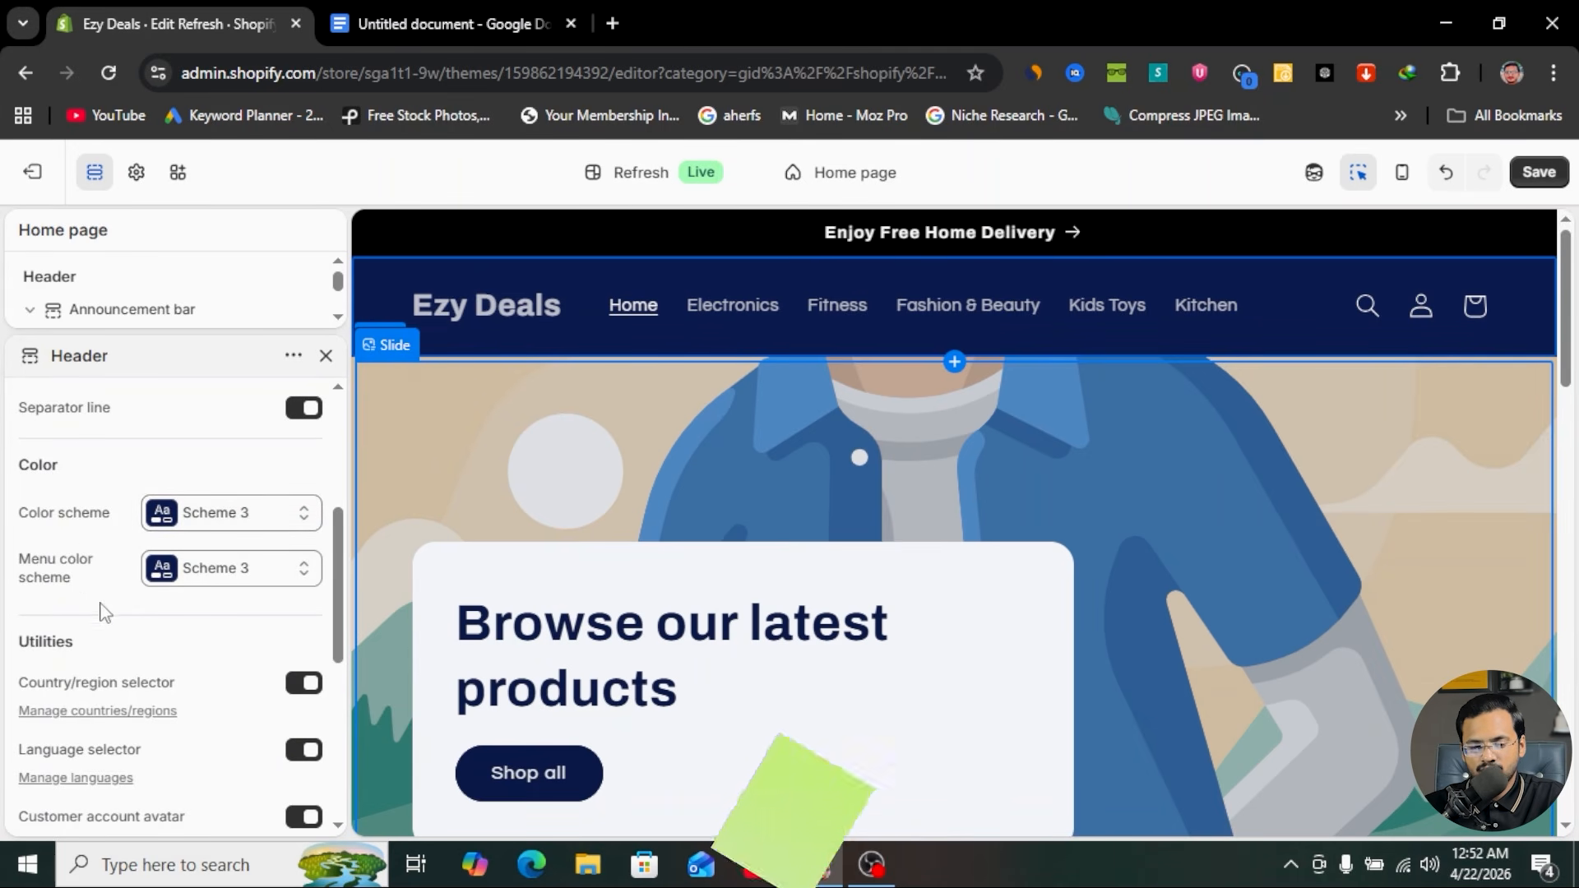
{"action": "left_click", "coordinate": [260, 512]}
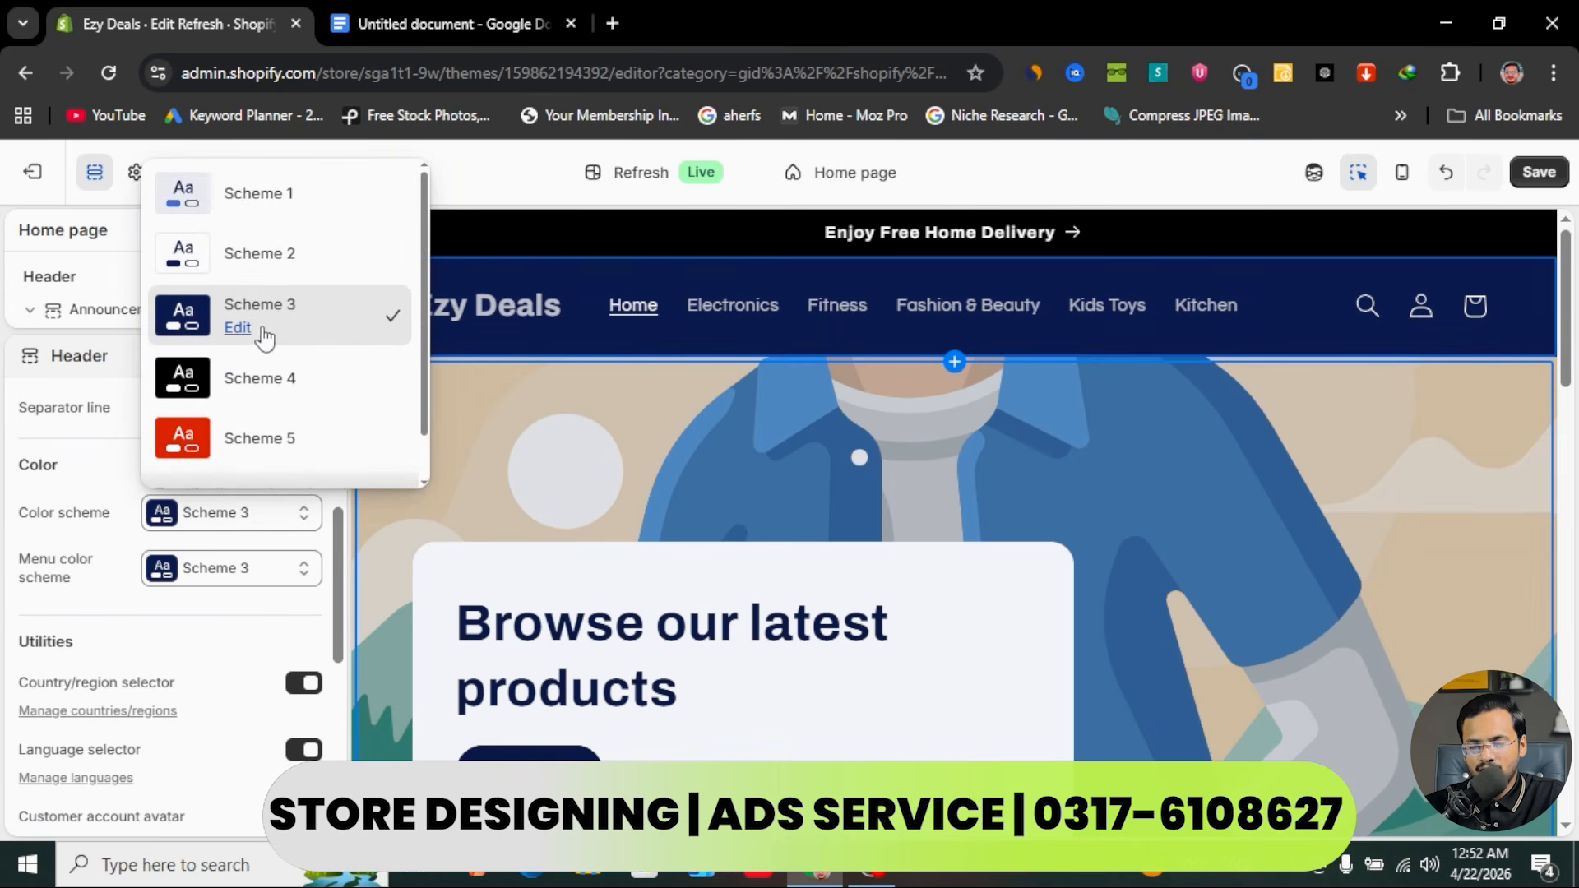
{"action": "left_click", "coordinate": [85, 454]}
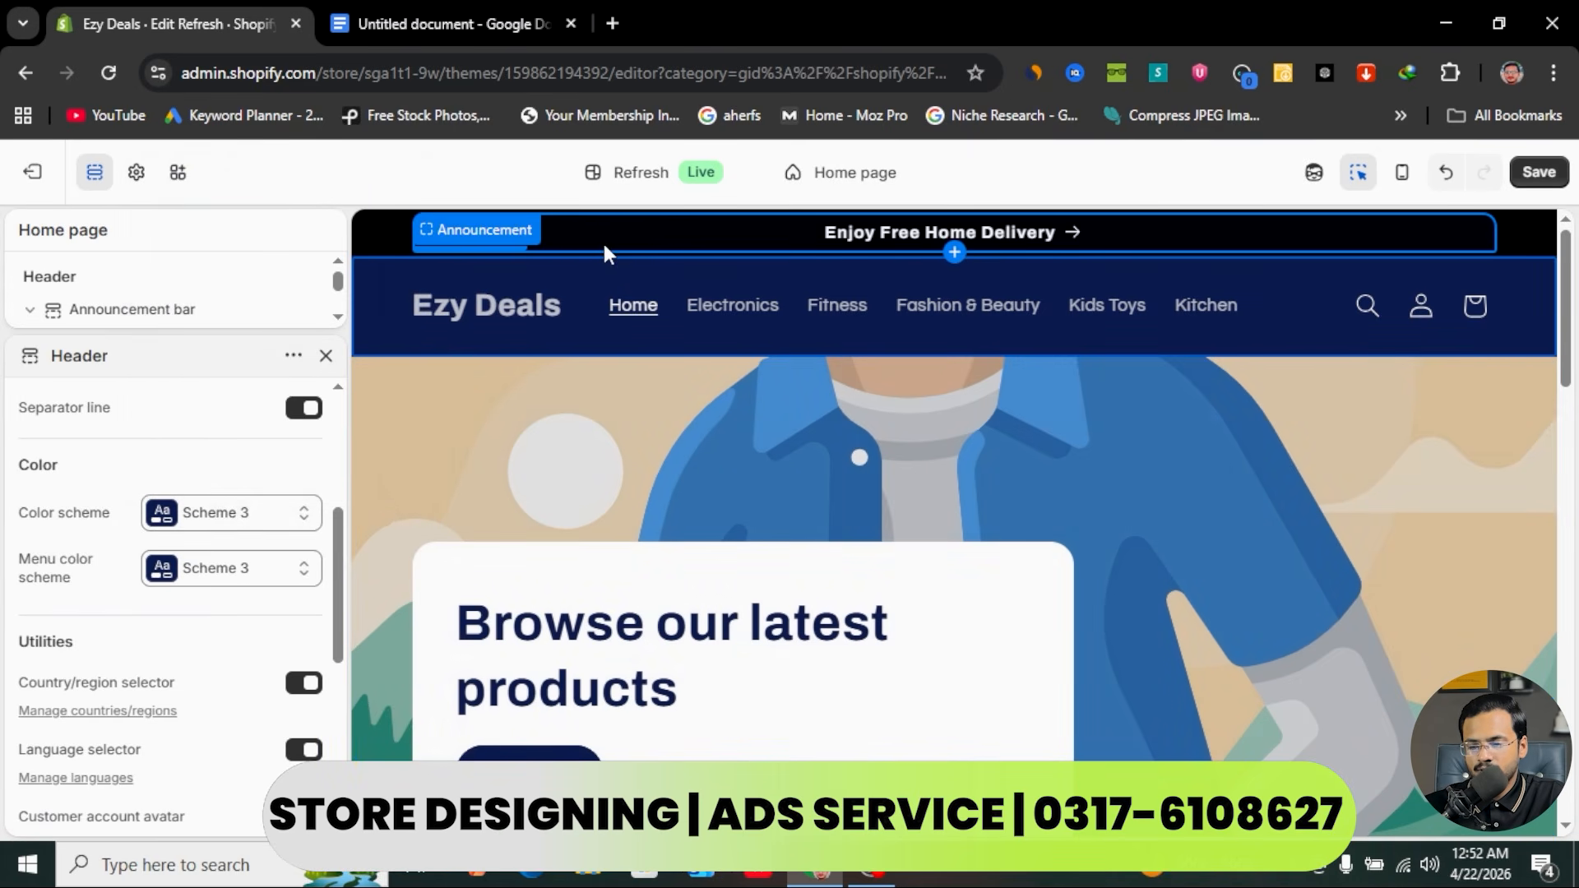
- Check the settings of the Enjoy Free Home Delivery announcement and of the announcement bar section
{"action": "left_click", "coordinate": [602, 240]}
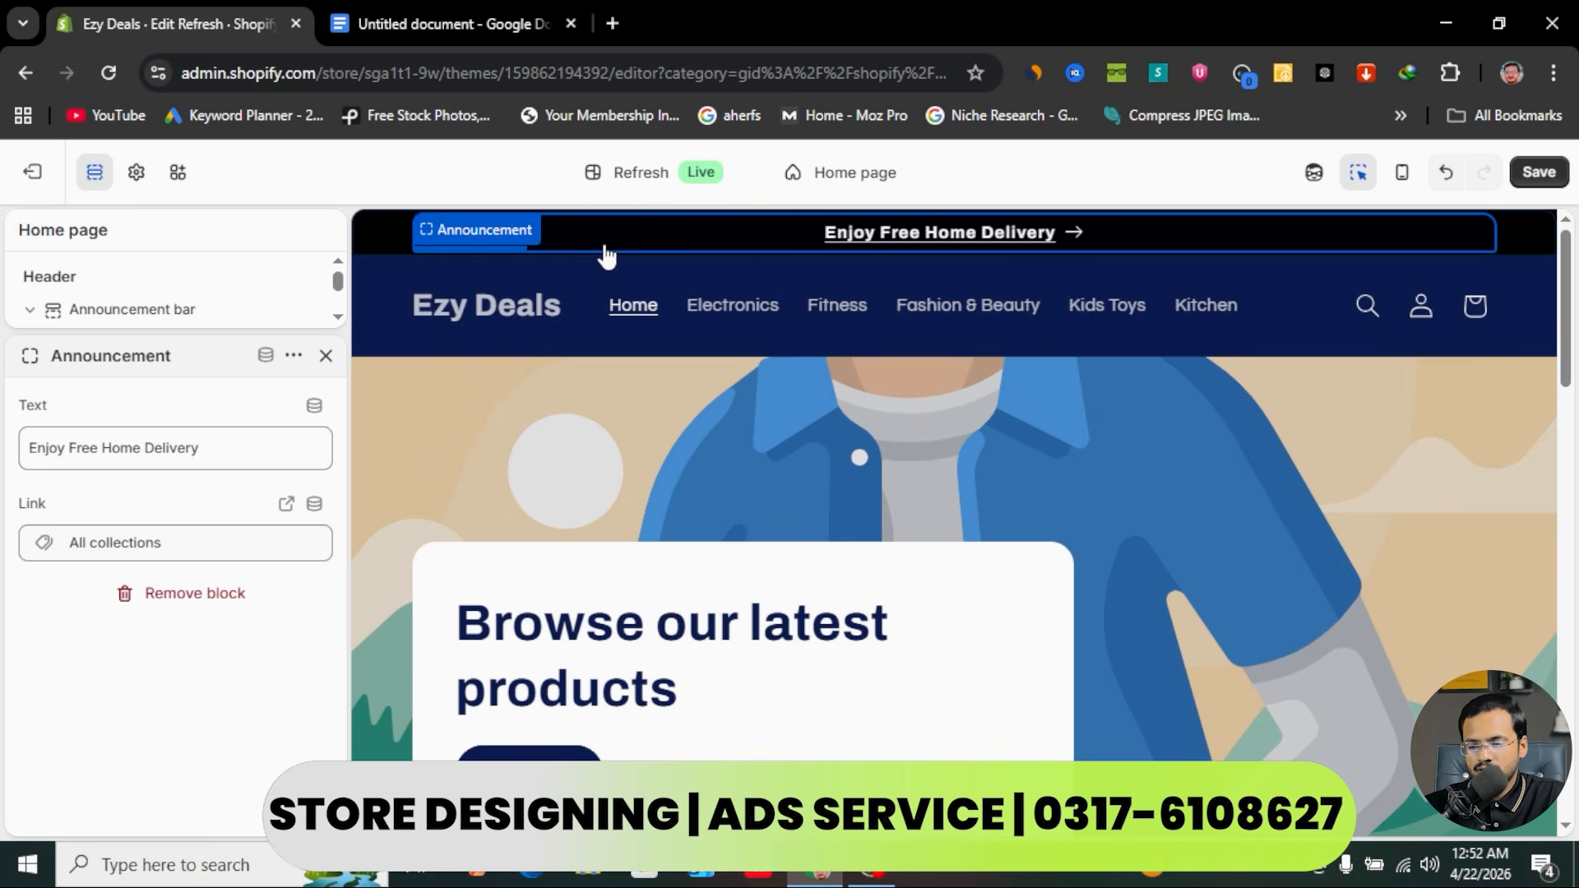
{"action": "left_click", "coordinate": [326, 356]}
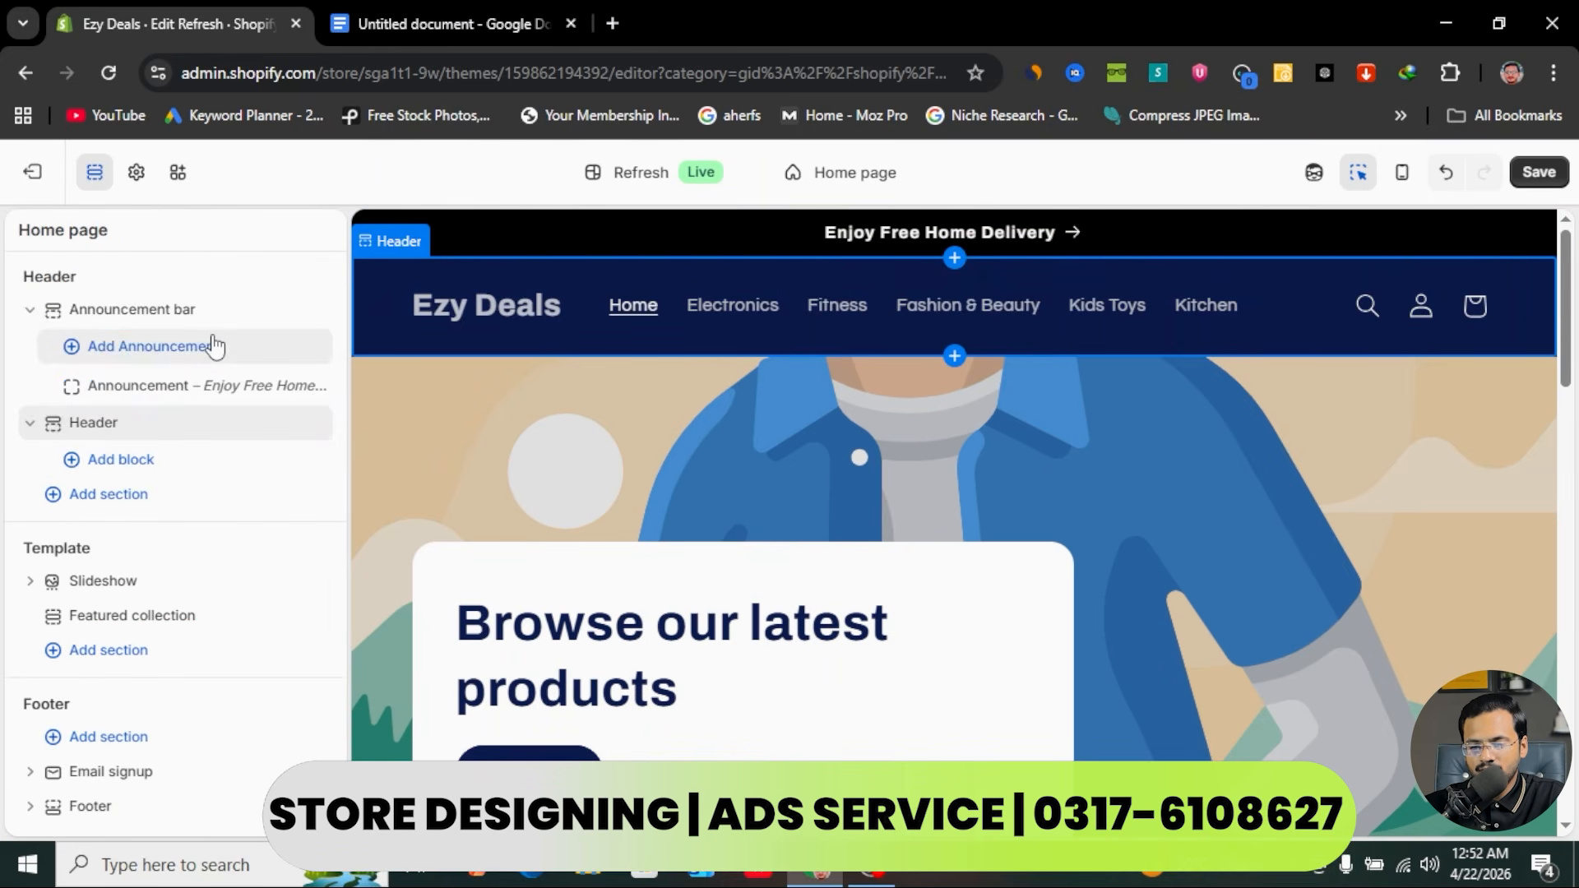
{"action": "left_click", "coordinate": [141, 309]}
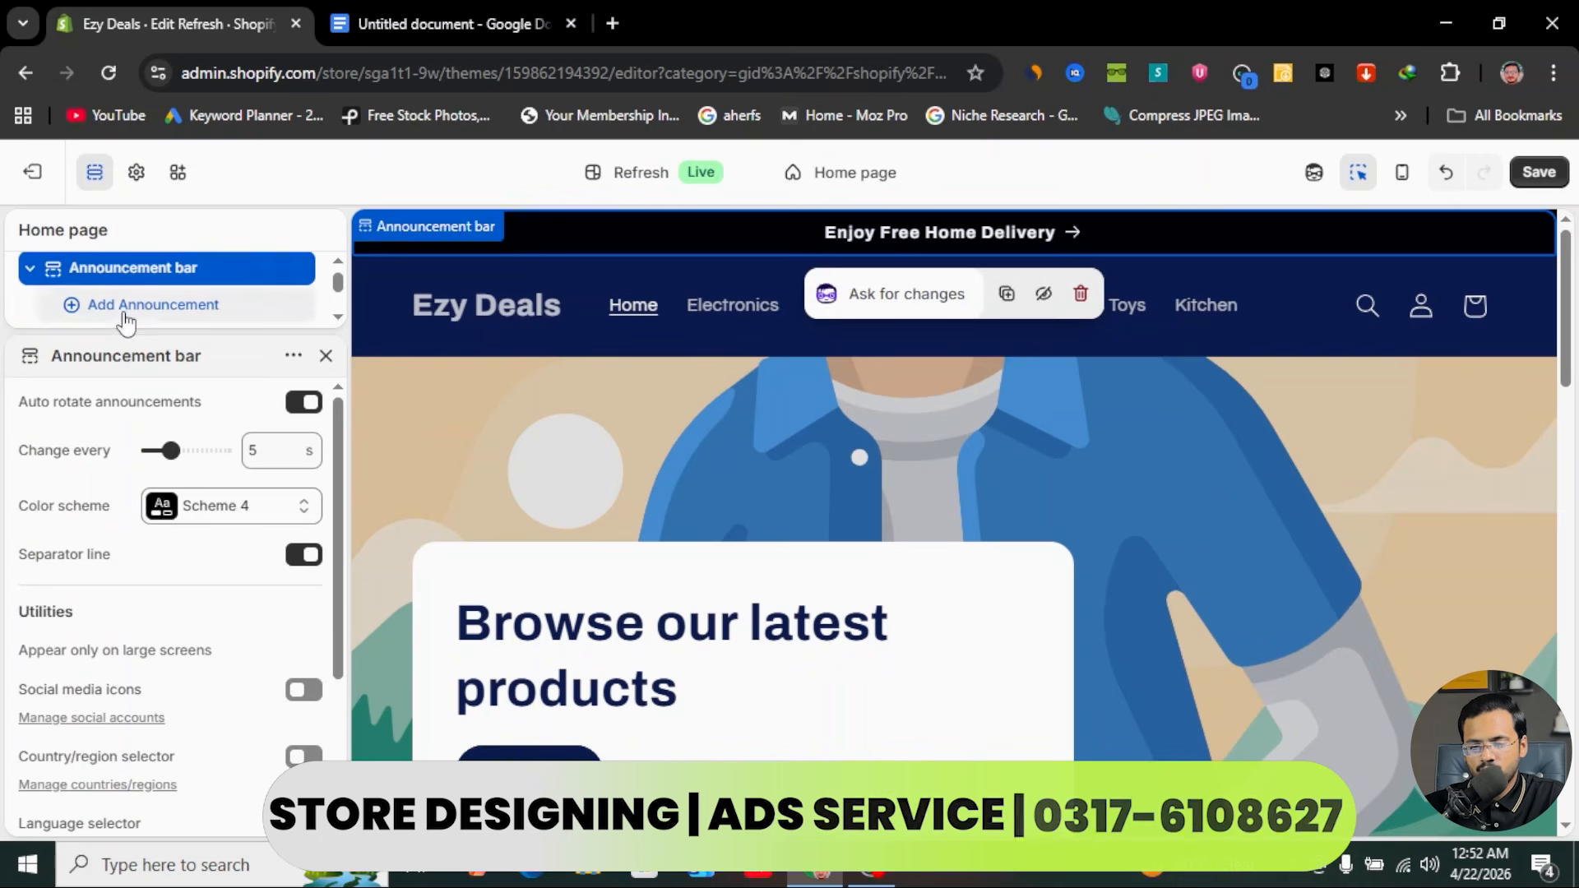
- Edit the header's color scheme, Scheme 3, and set its background to pure red, #FF0000
{"action": "left_click", "coordinate": [520, 328]}
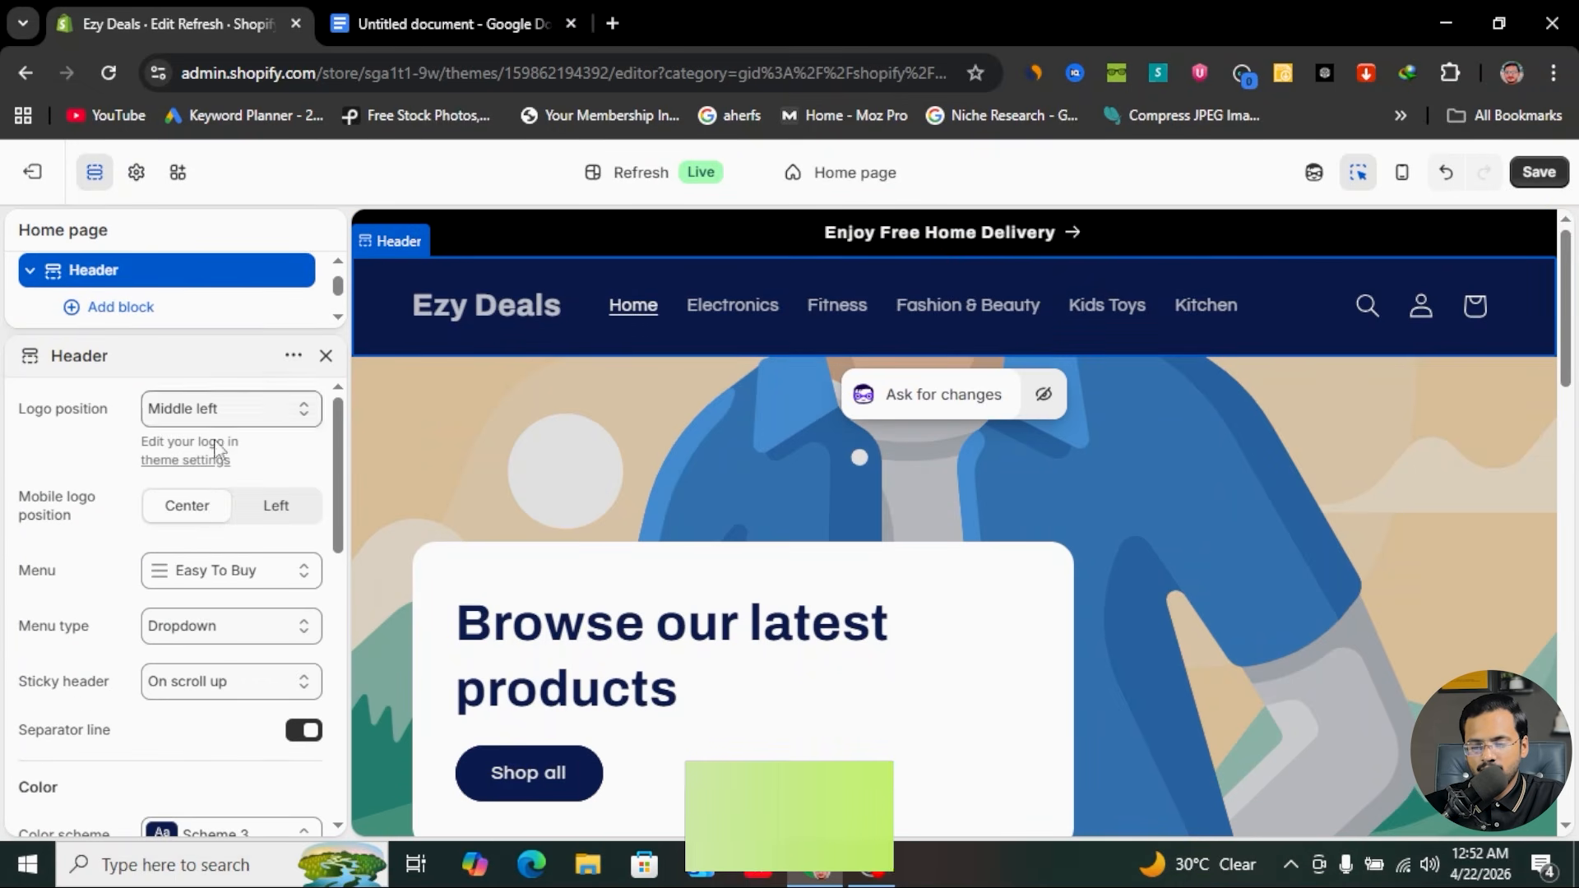
{"action": "scroll", "coordinate": [208, 629], "scroll_direction": "down", "scroll_amount": 3}
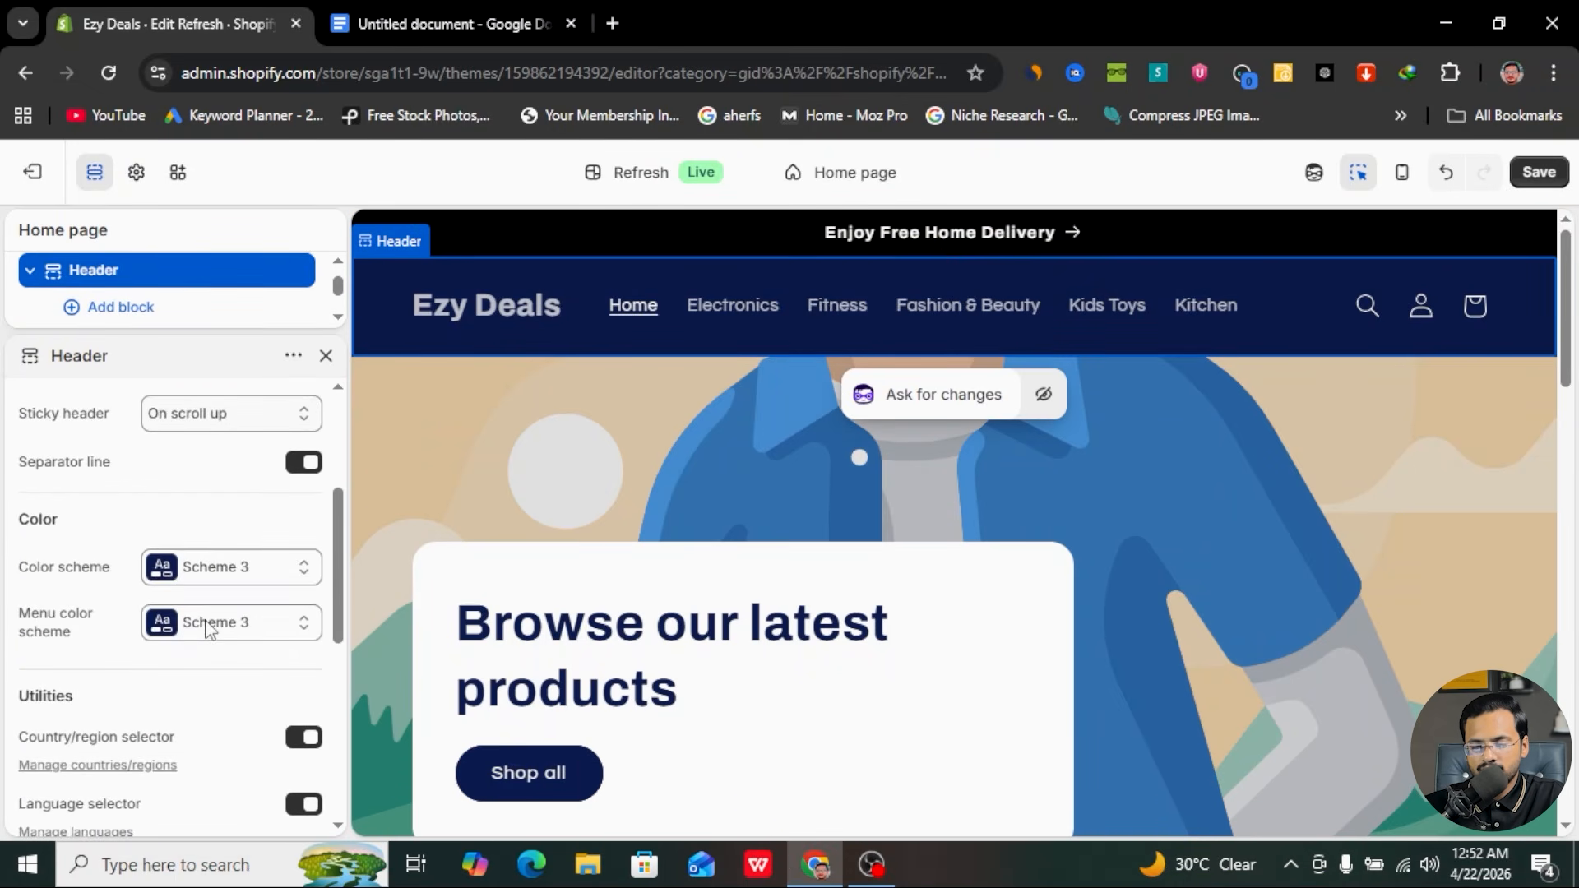
{"action": "left_click", "coordinate": [258, 564]}
{"action": "left_click", "coordinate": [237, 334]}
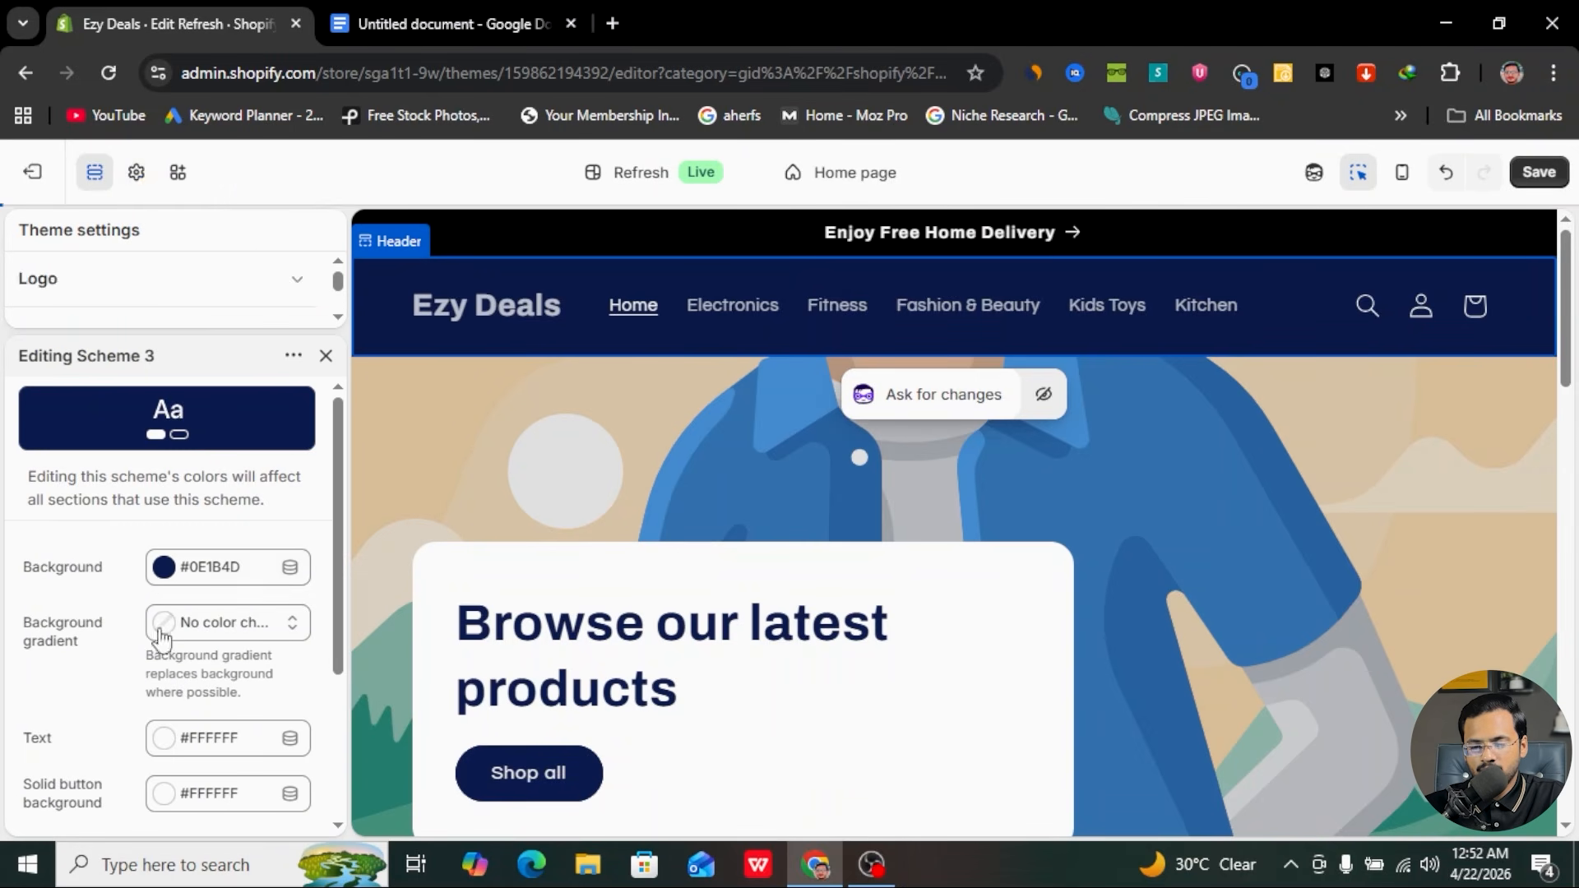
{"action": "scroll", "coordinate": [205, 613], "scroll_direction": "down", "scroll_amount": 3}
{"action": "scroll", "coordinate": [206, 611], "scroll_direction": "up", "scroll_amount": 2}
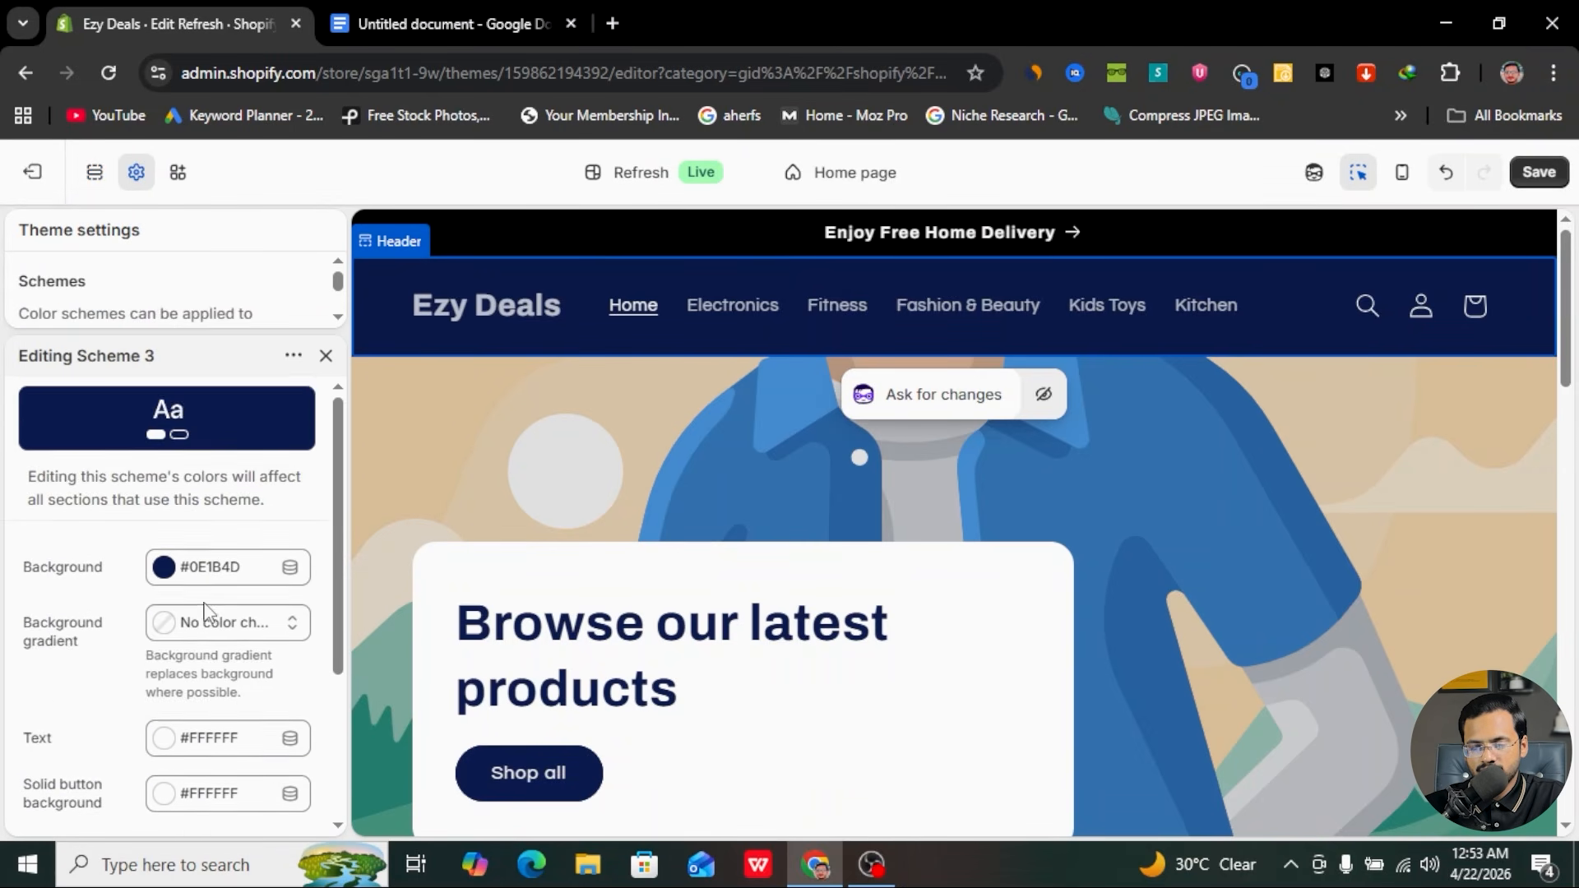
{"action": "left_click", "coordinate": [298, 487]}
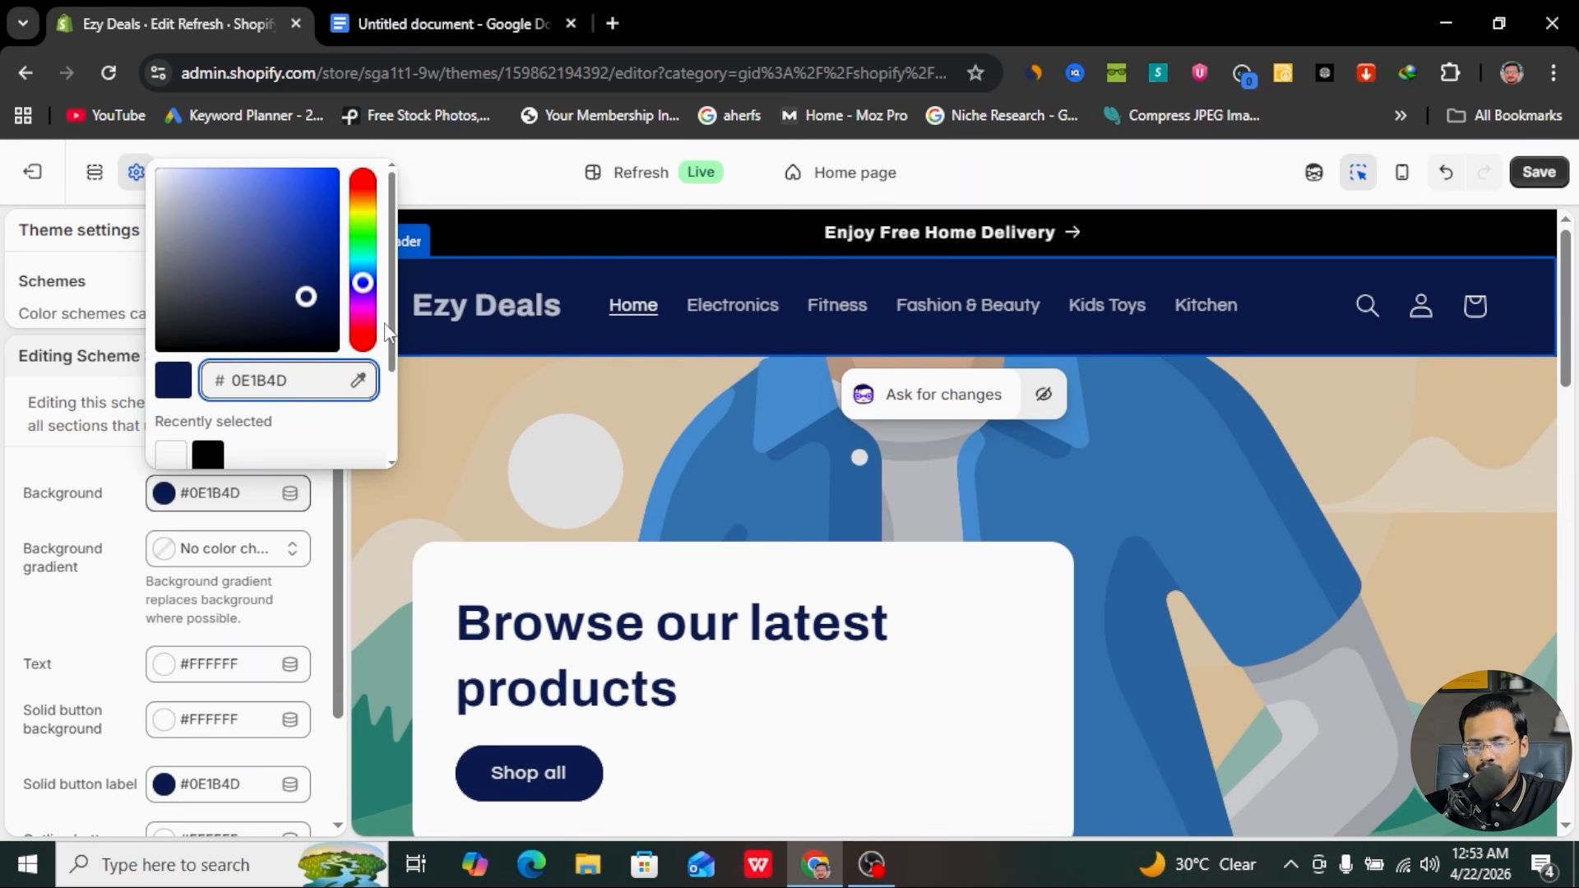
{"action": "left_click", "coordinate": [366, 348]}
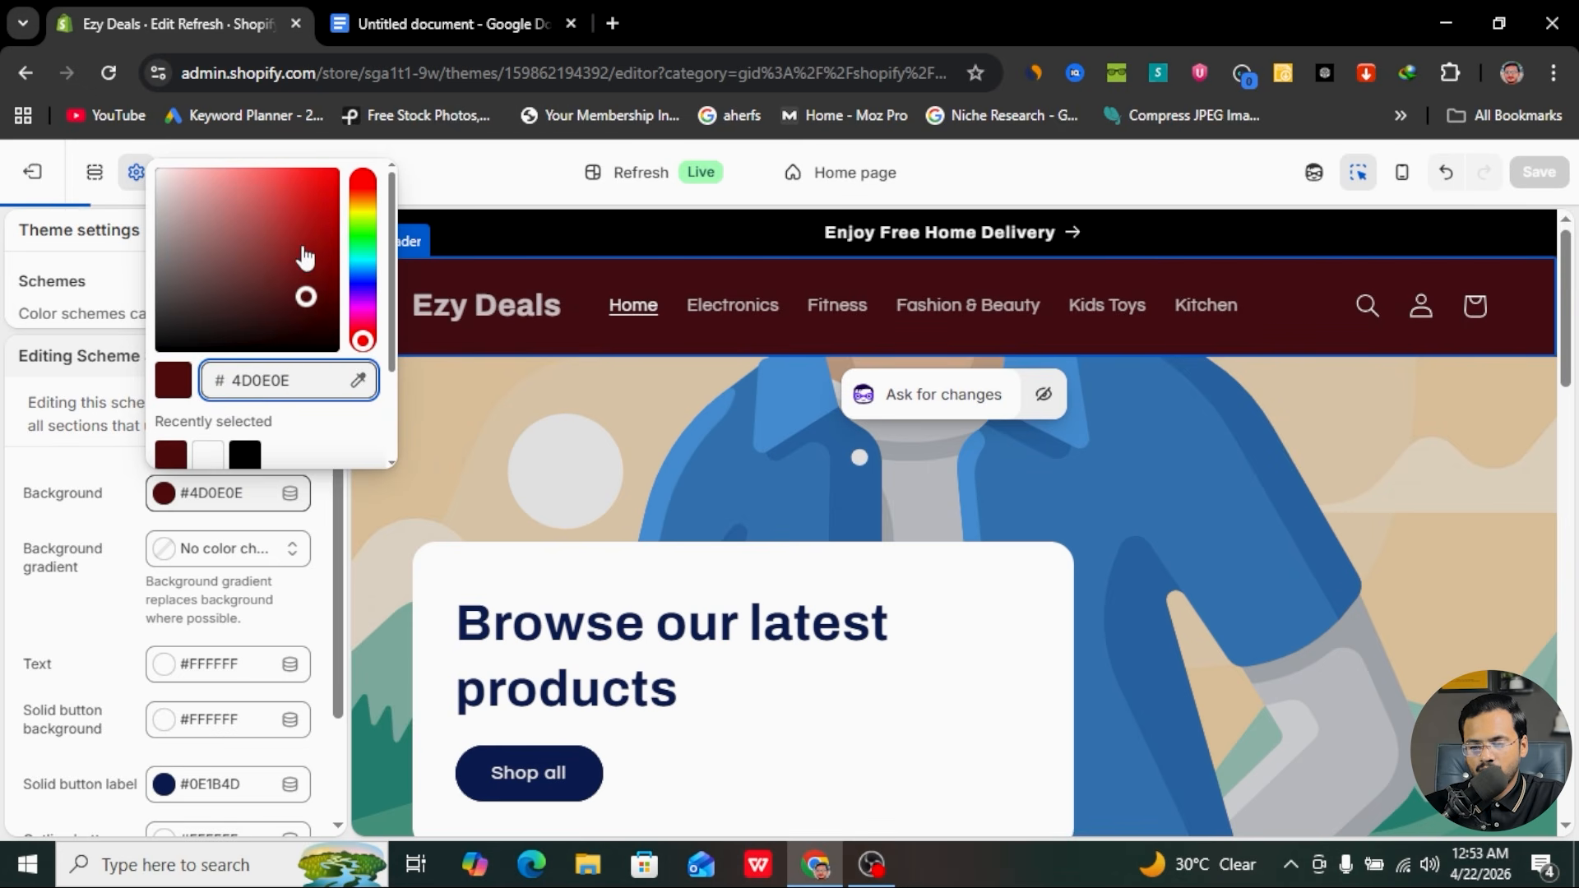
{"action": "left_click_drag", "start_coordinate": [305, 299], "coordinate": [345, 155]}
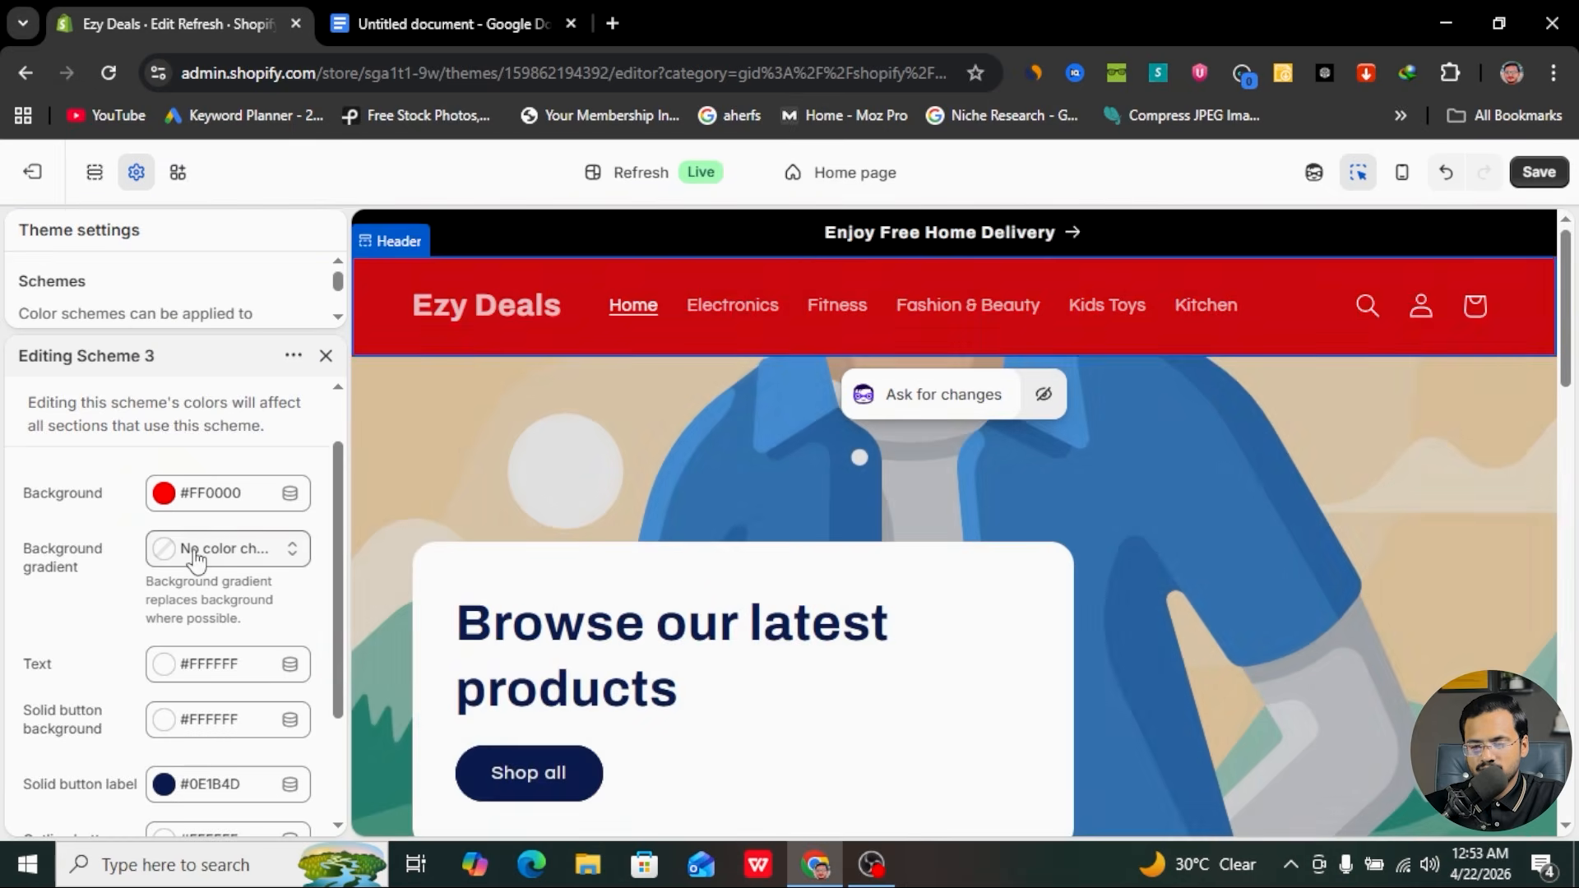
- Set Scheme 3's solid button label and shadow colors to white (#FFF)
{"action": "scroll", "coordinate": [195, 554], "scroll_direction": "down", "scroll_amount": 1}
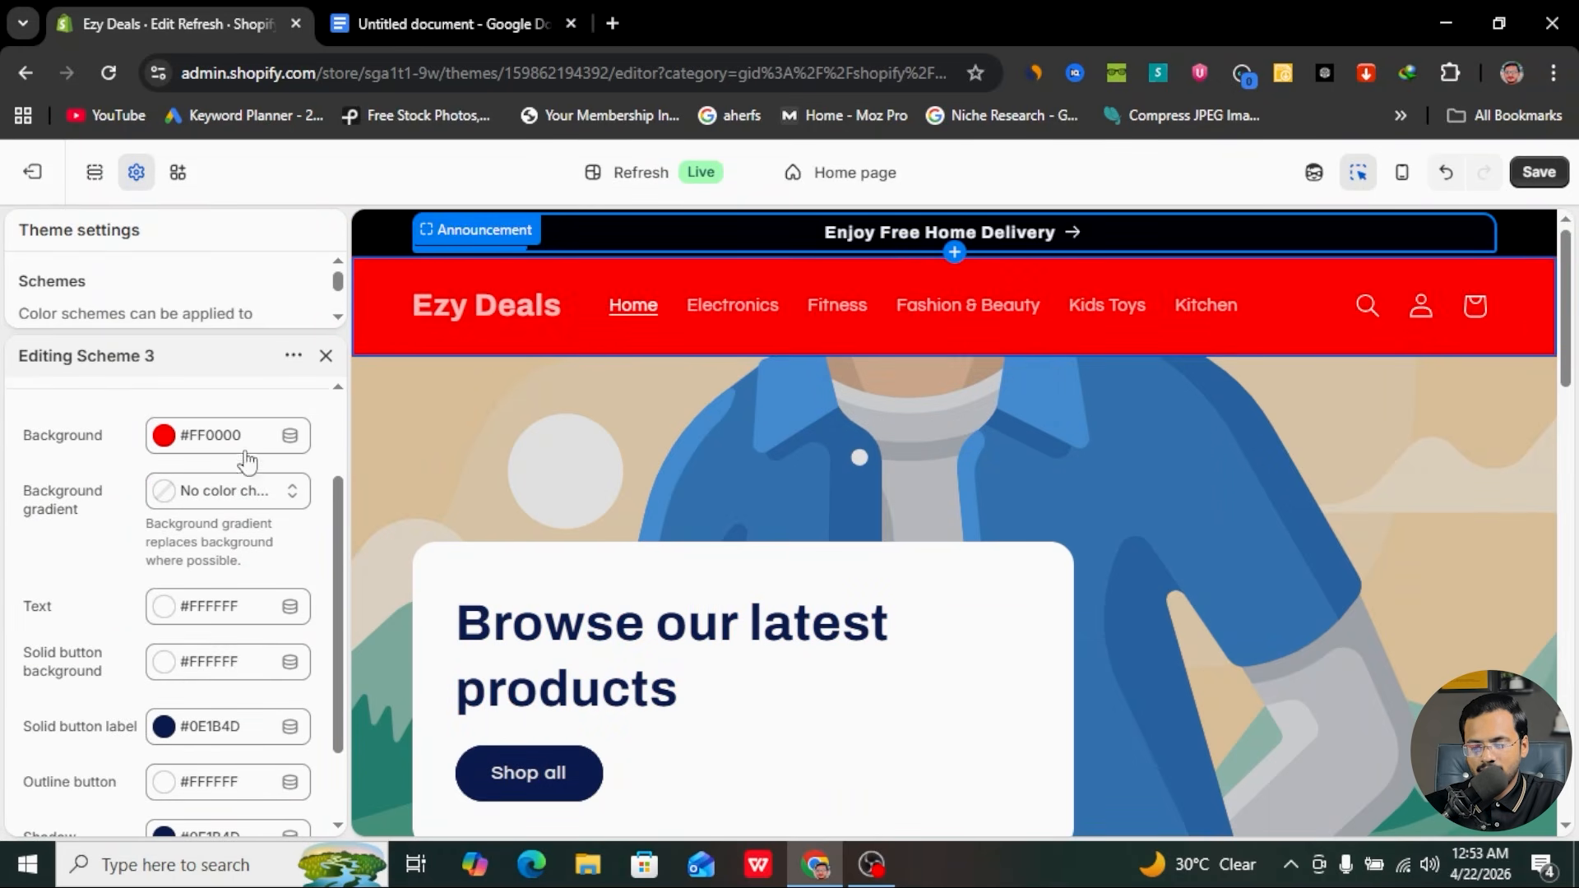
{"action": "scroll", "coordinate": [200, 609], "scroll_direction": "down", "scroll_amount": 1}
{"action": "left_click", "coordinate": [164, 529]}
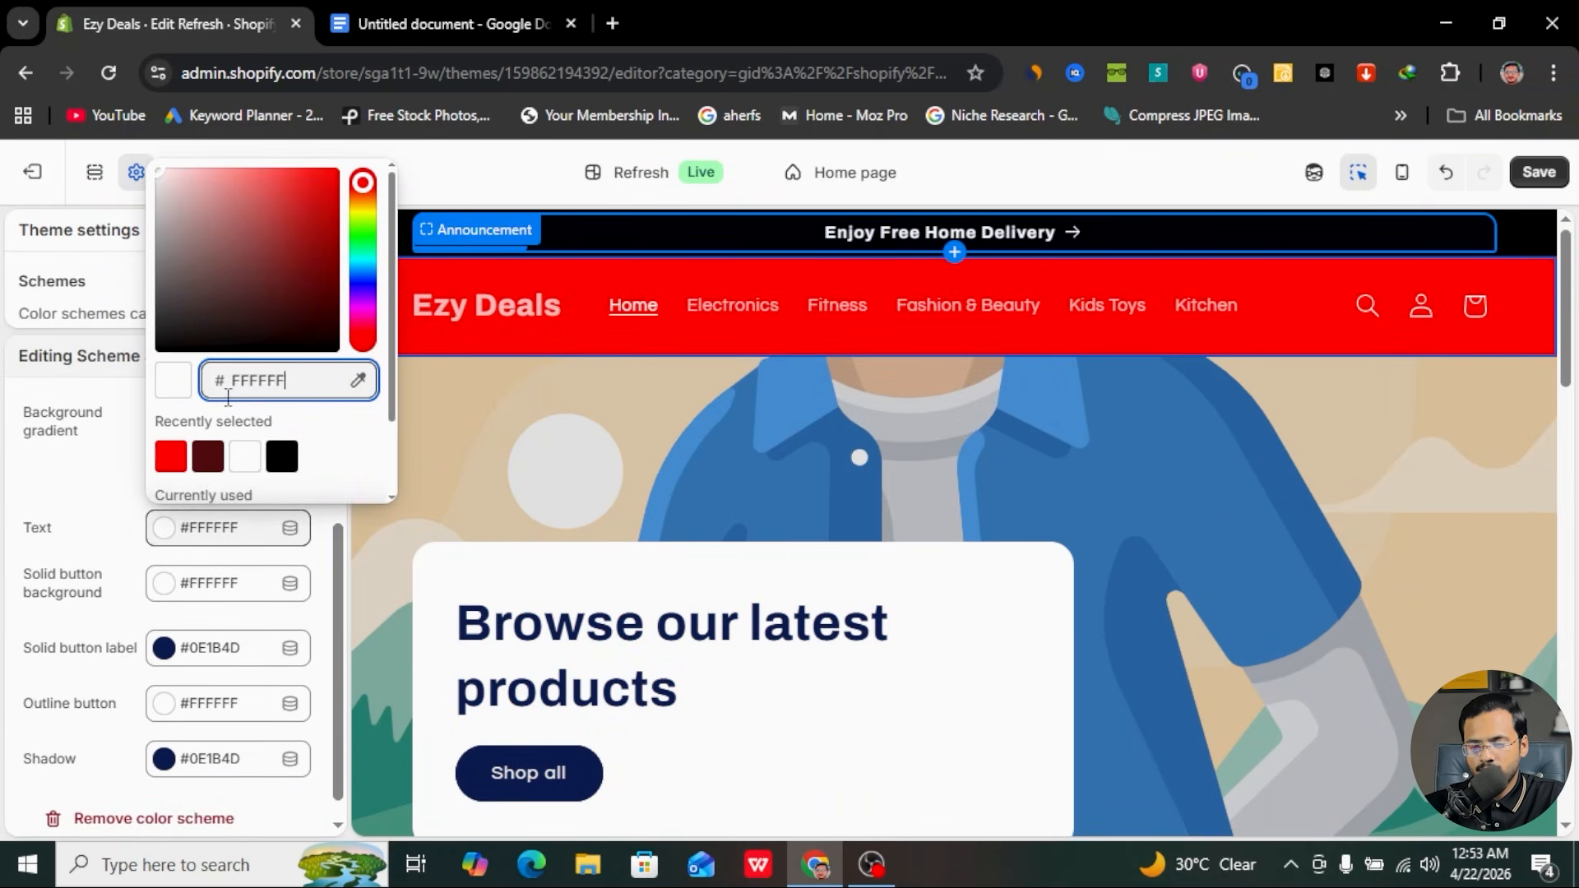
{"action": "left_click", "coordinate": [82, 553]}
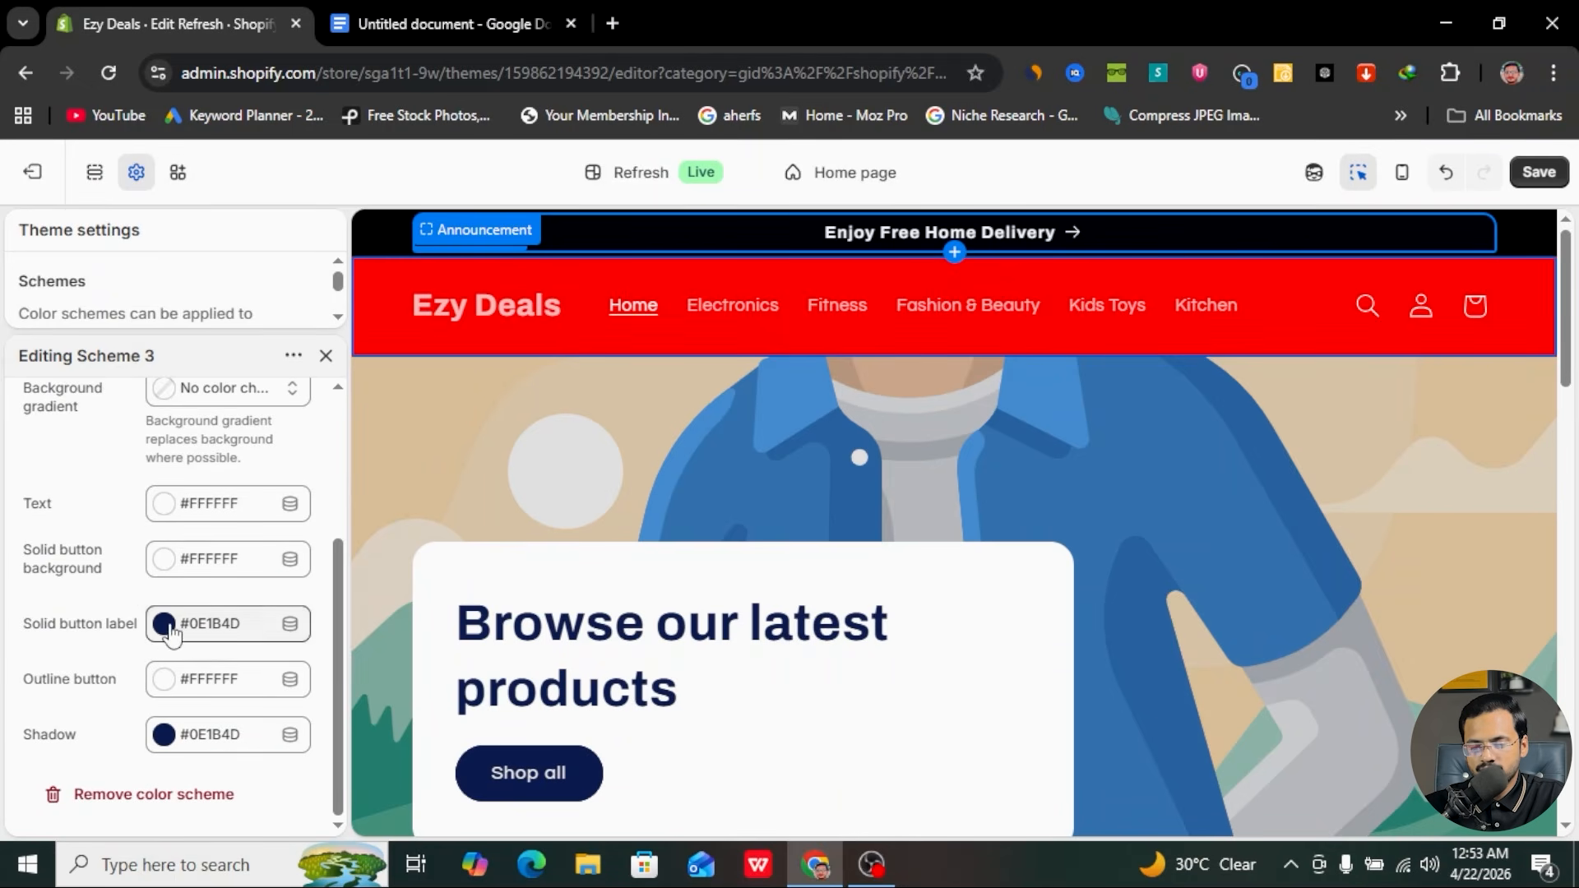
{"action": "left_click", "coordinate": [165, 625]}
{"action": "left_click", "coordinate": [172, 533]}
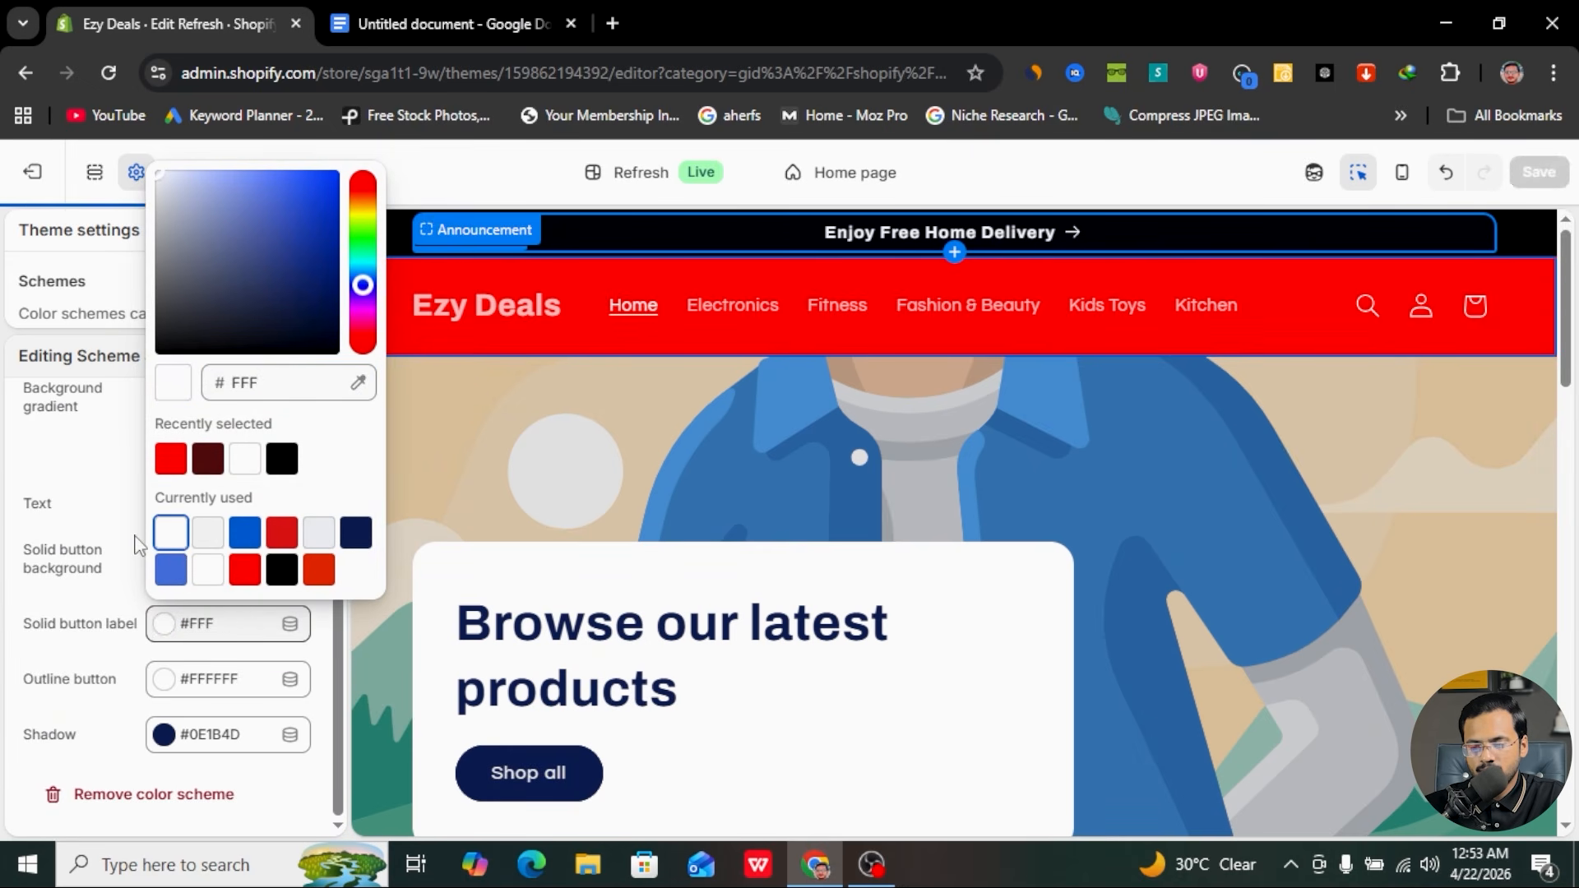
{"action": "left_click", "coordinate": [149, 607]}
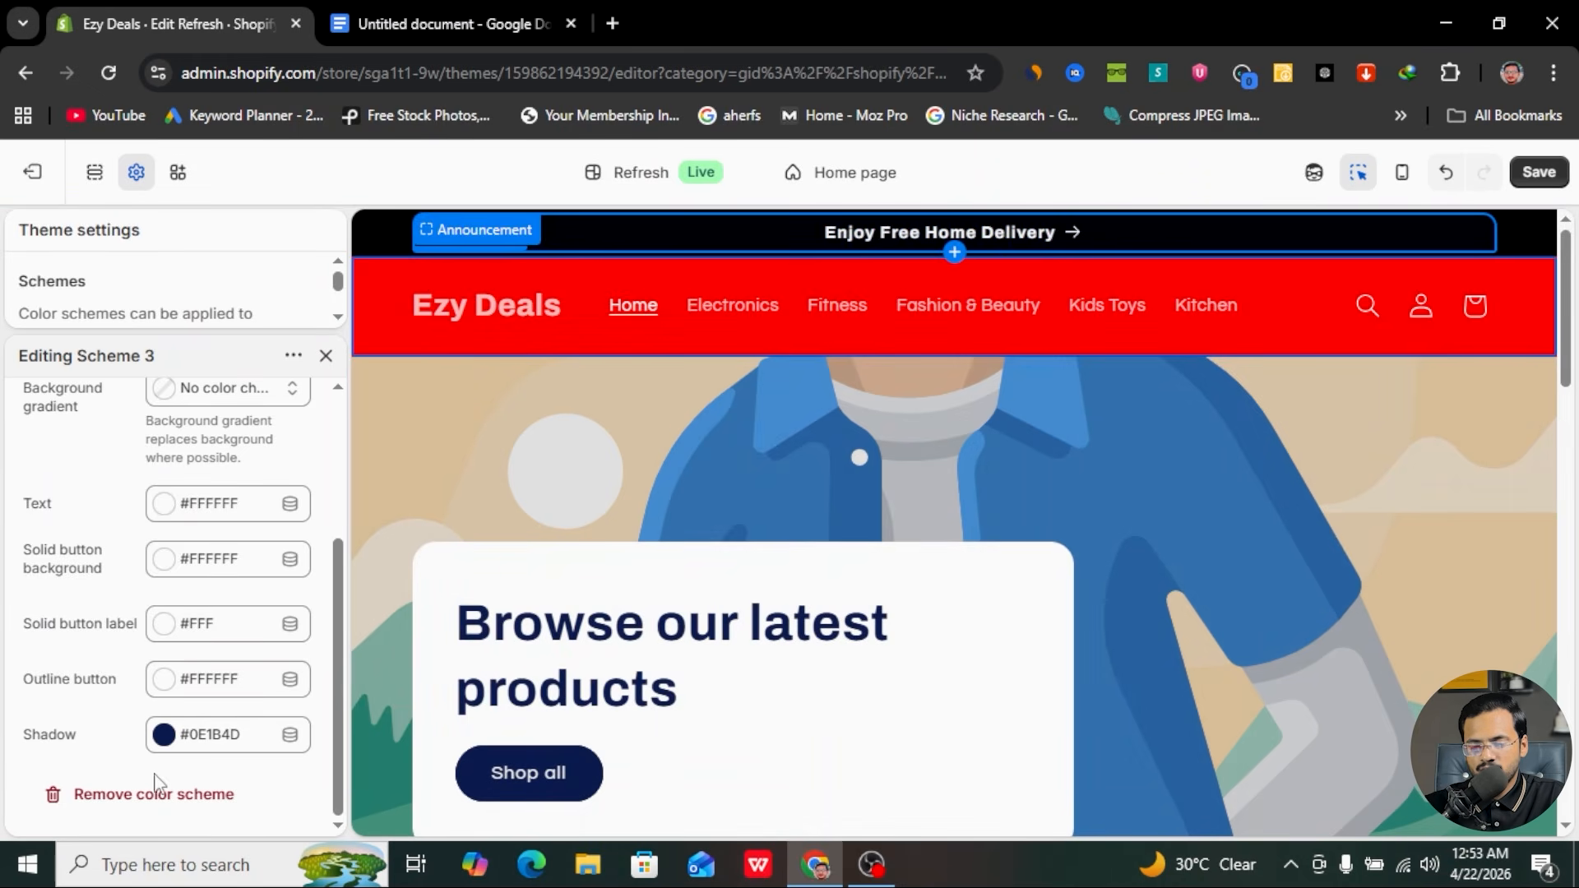
{"action": "left_click", "coordinate": [163, 736]}
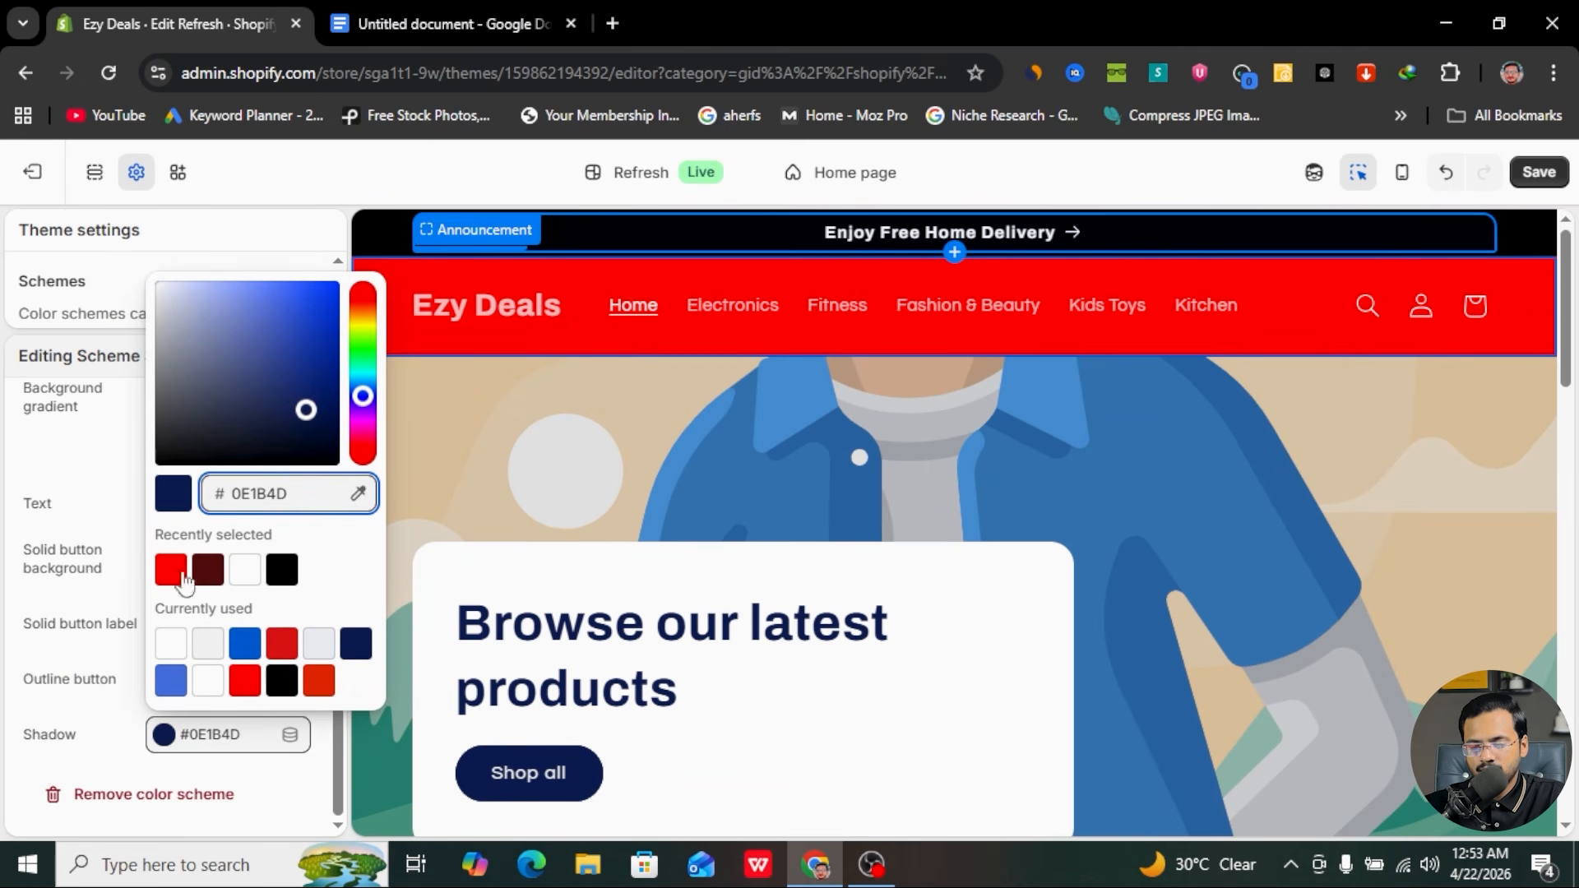
{"action": "left_click", "coordinate": [172, 643]}
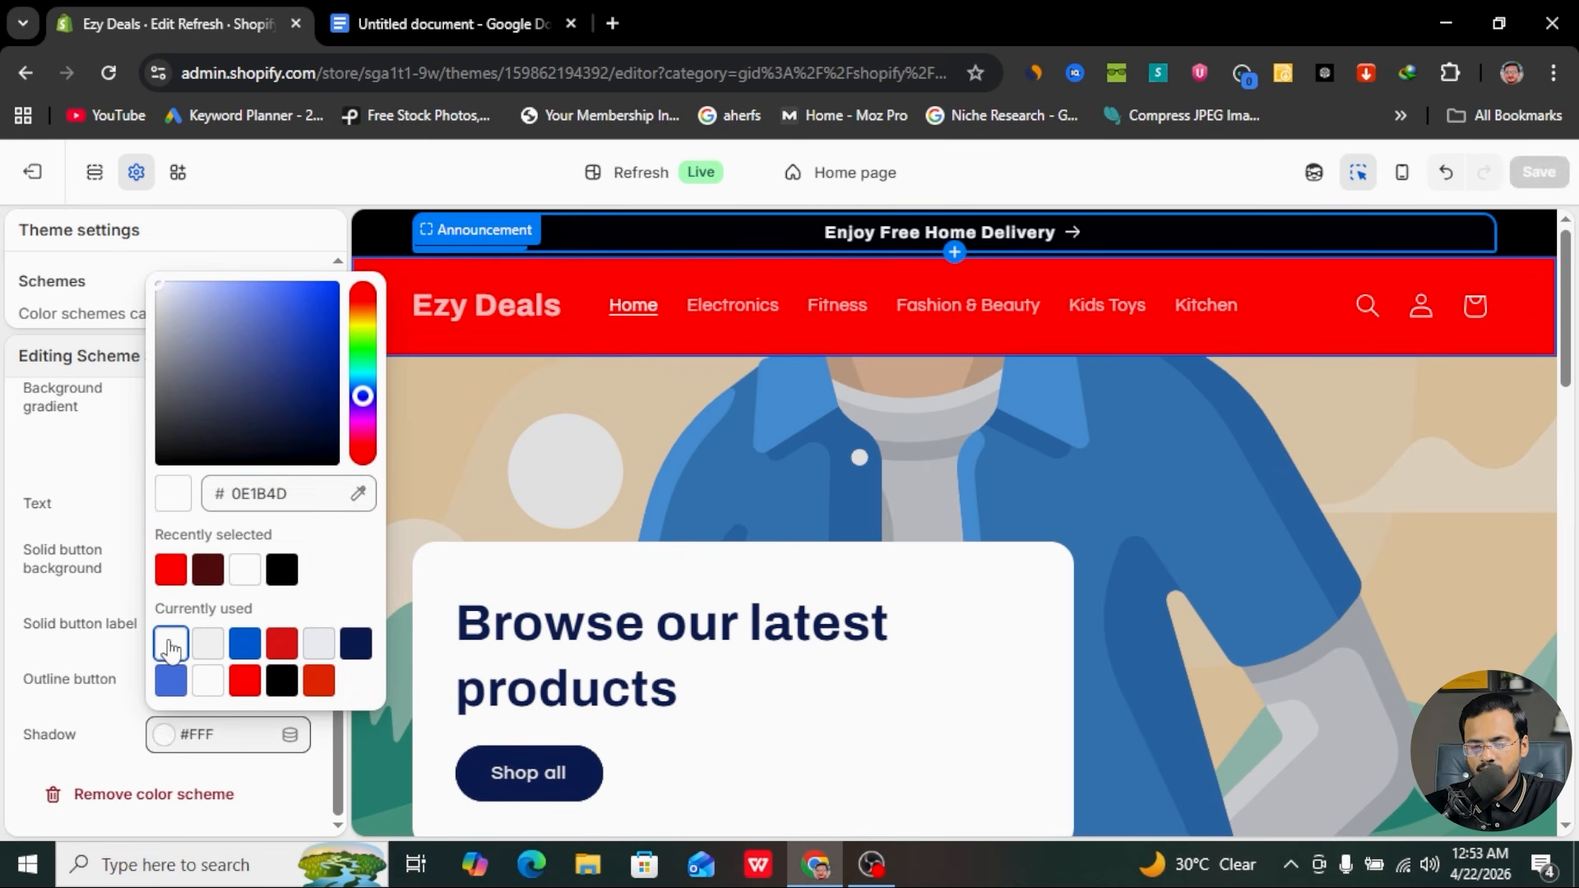
{"action": "left_click", "coordinate": [115, 662]}
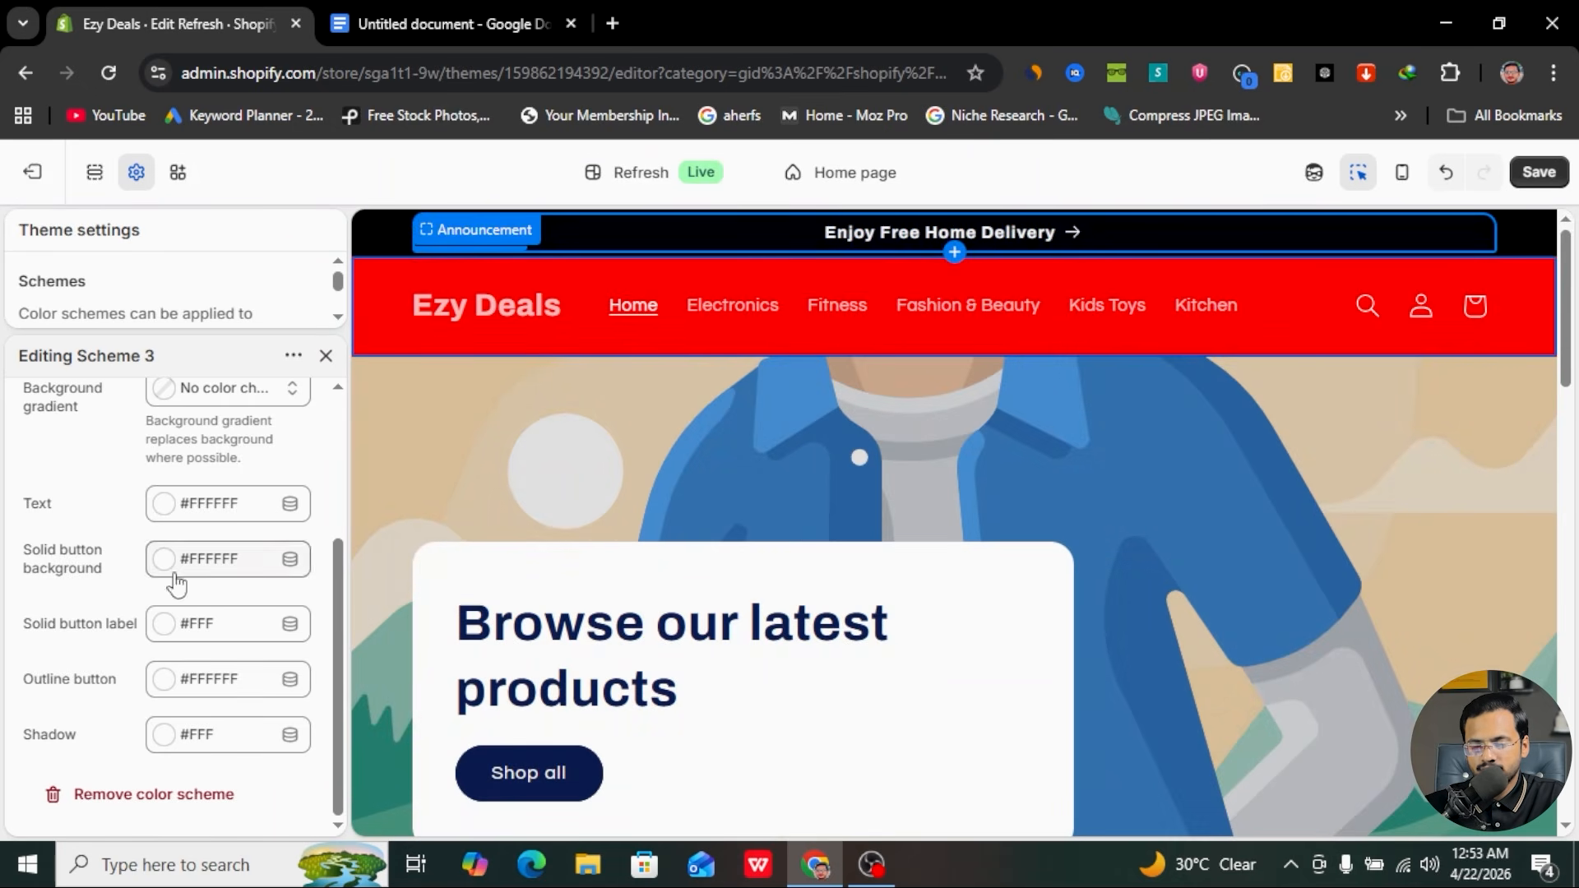
- Review all of Scheme 3's colors against the page preview and close the scheme
{"action": "scroll", "coordinate": [175, 584], "scroll_direction": "up", "scroll_amount": 3}
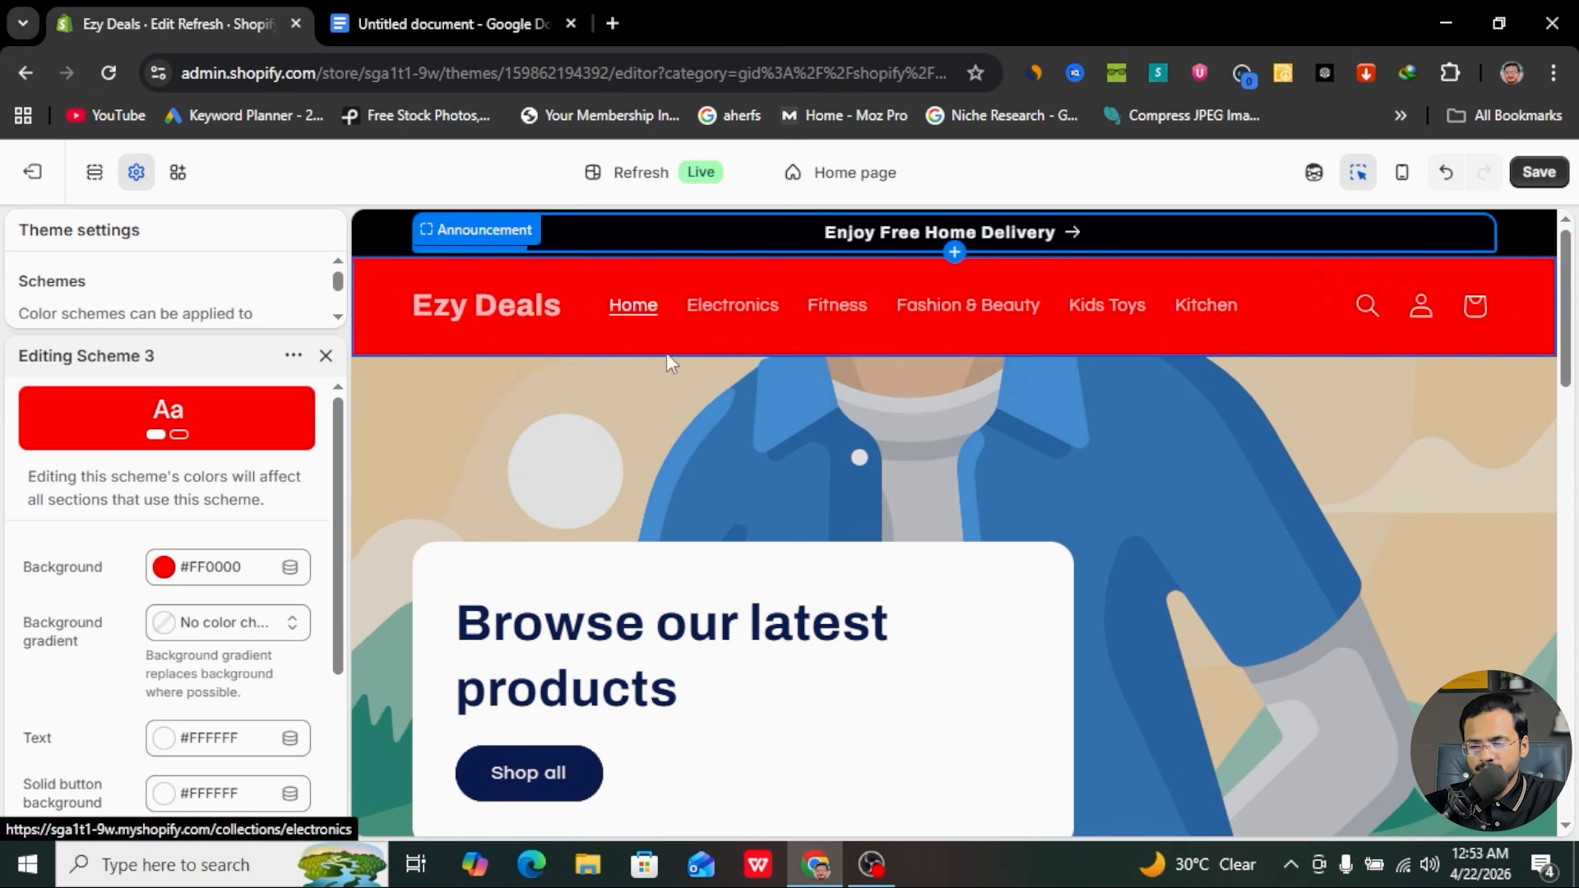
{"action": "scroll", "coordinate": [164, 638], "scroll_direction": "down", "scroll_amount": 3}
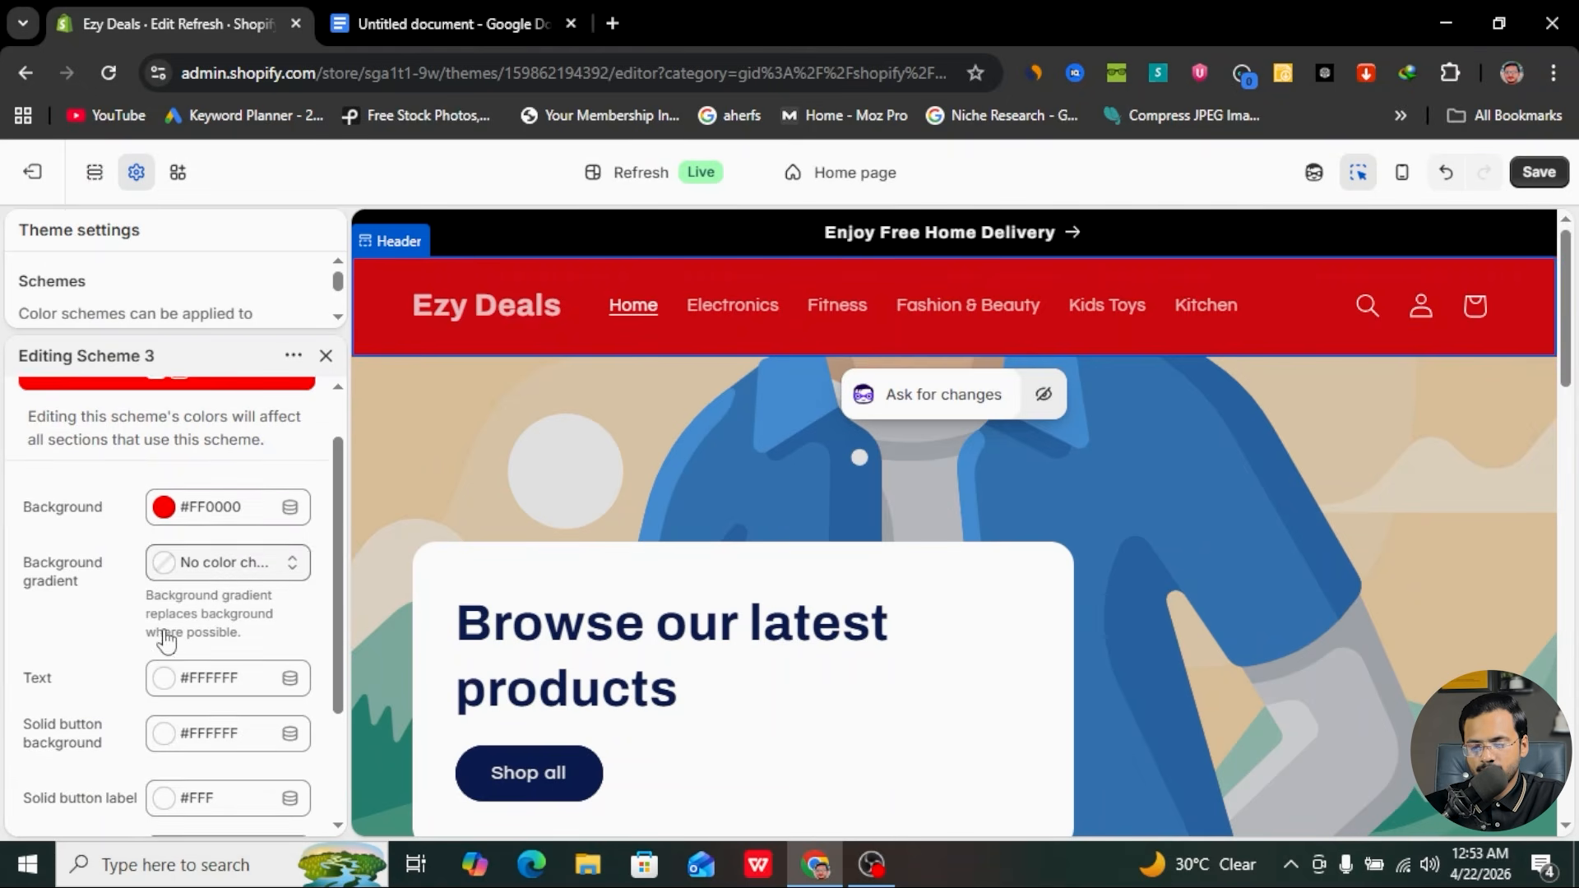
{"action": "scroll", "coordinate": [122, 644], "scroll_direction": "down", "scroll_amount": 3}
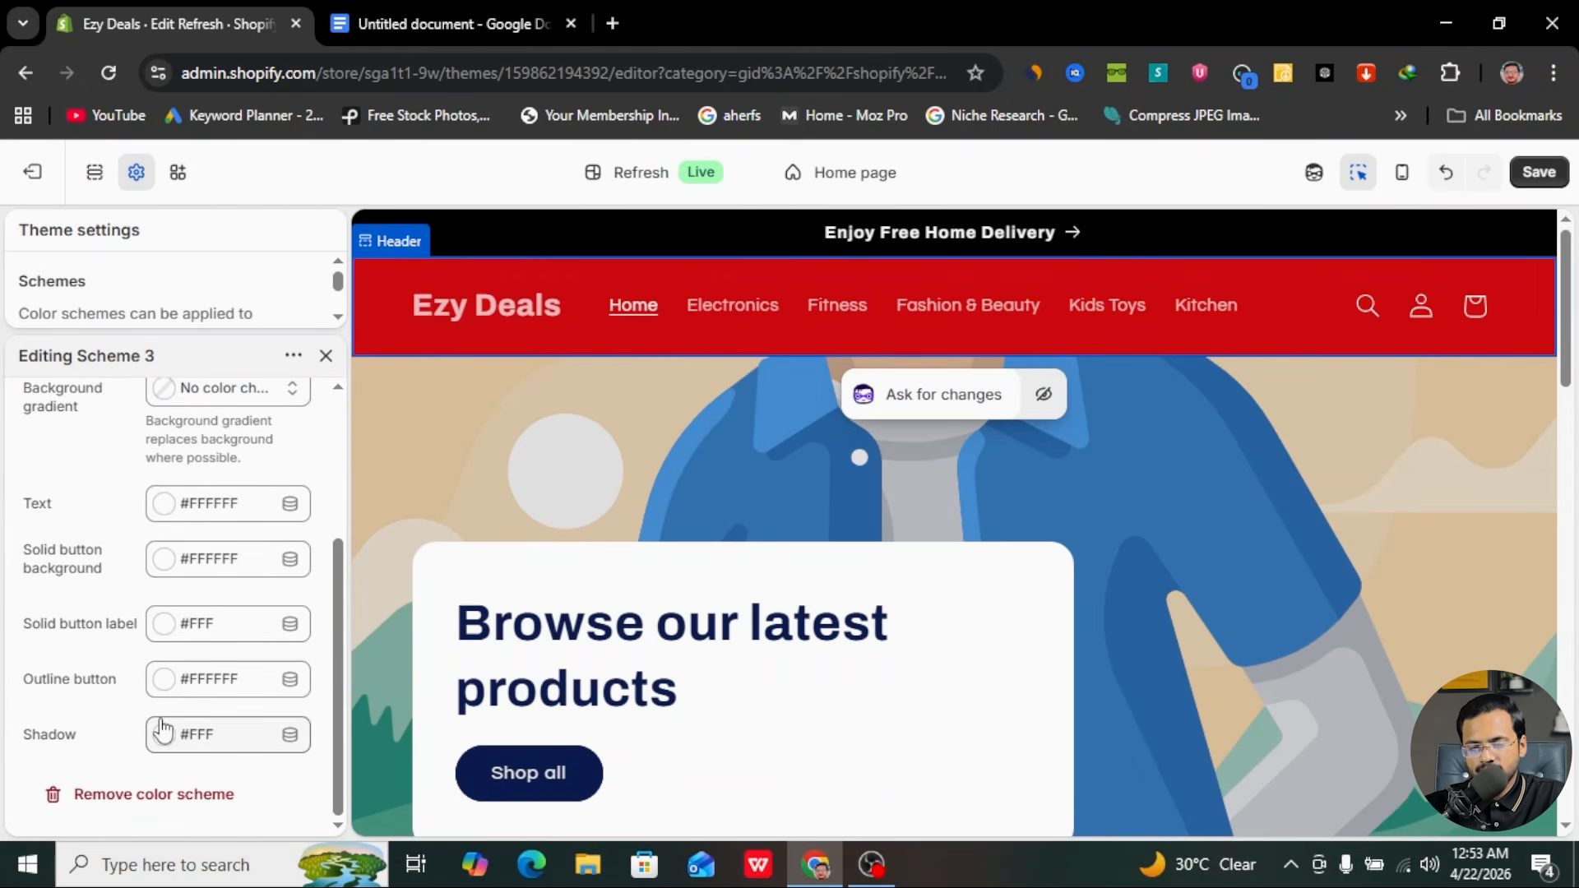
{"action": "scroll", "coordinate": [304, 482], "scroll_direction": "up", "scroll_amount": 6}
{"action": "left_click", "coordinate": [326, 358]}
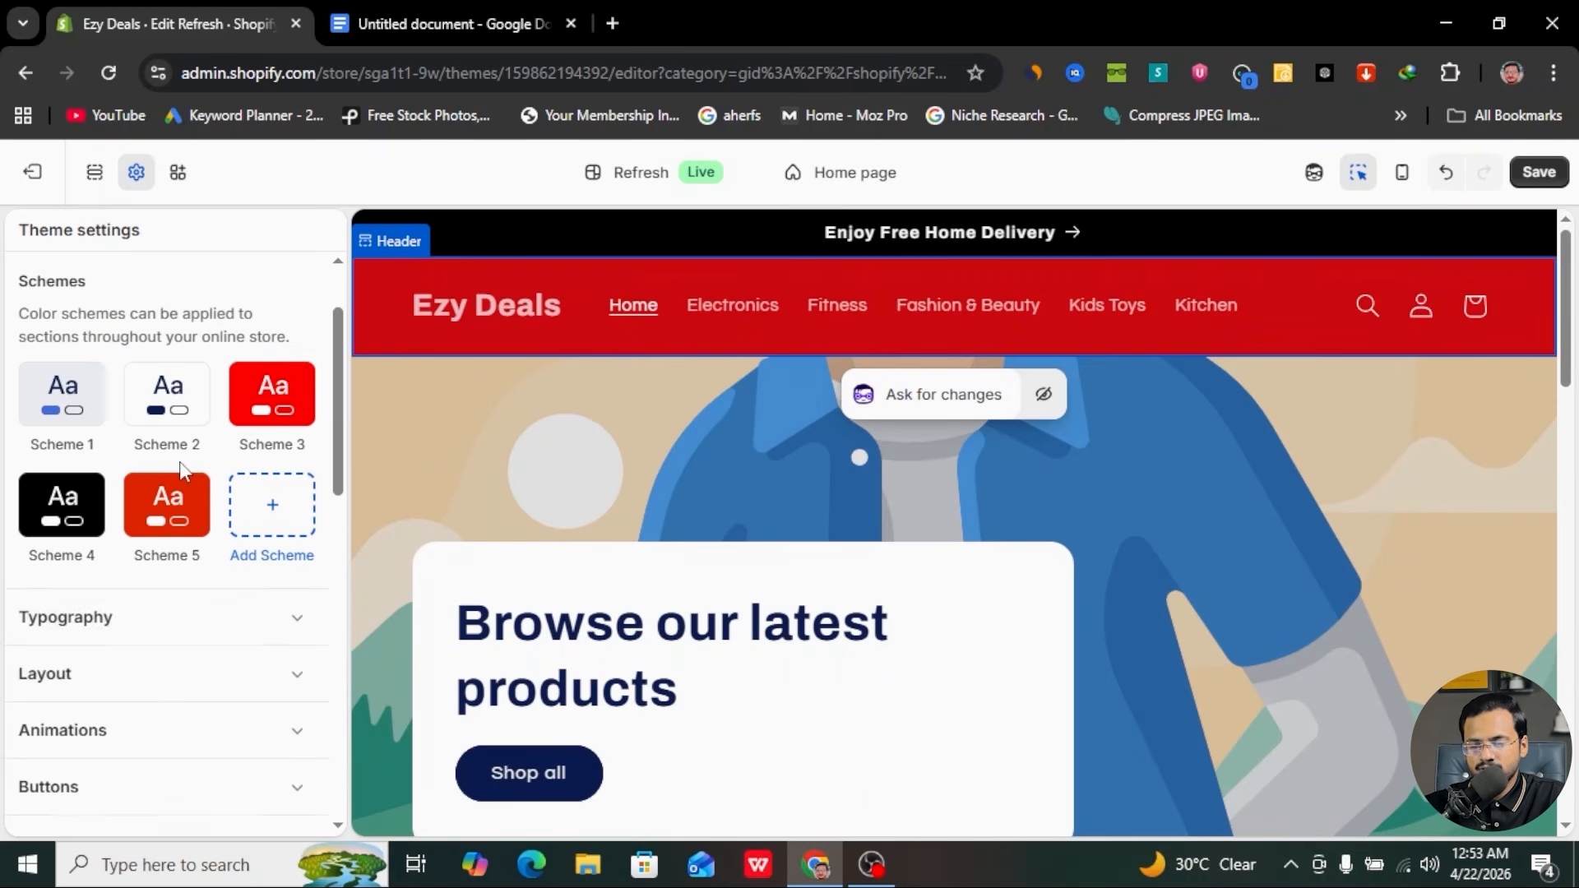
- Examine the header section's remaining settings, including its utilities, bottom margin and padding
{"action": "left_click", "coordinate": [735, 325]}
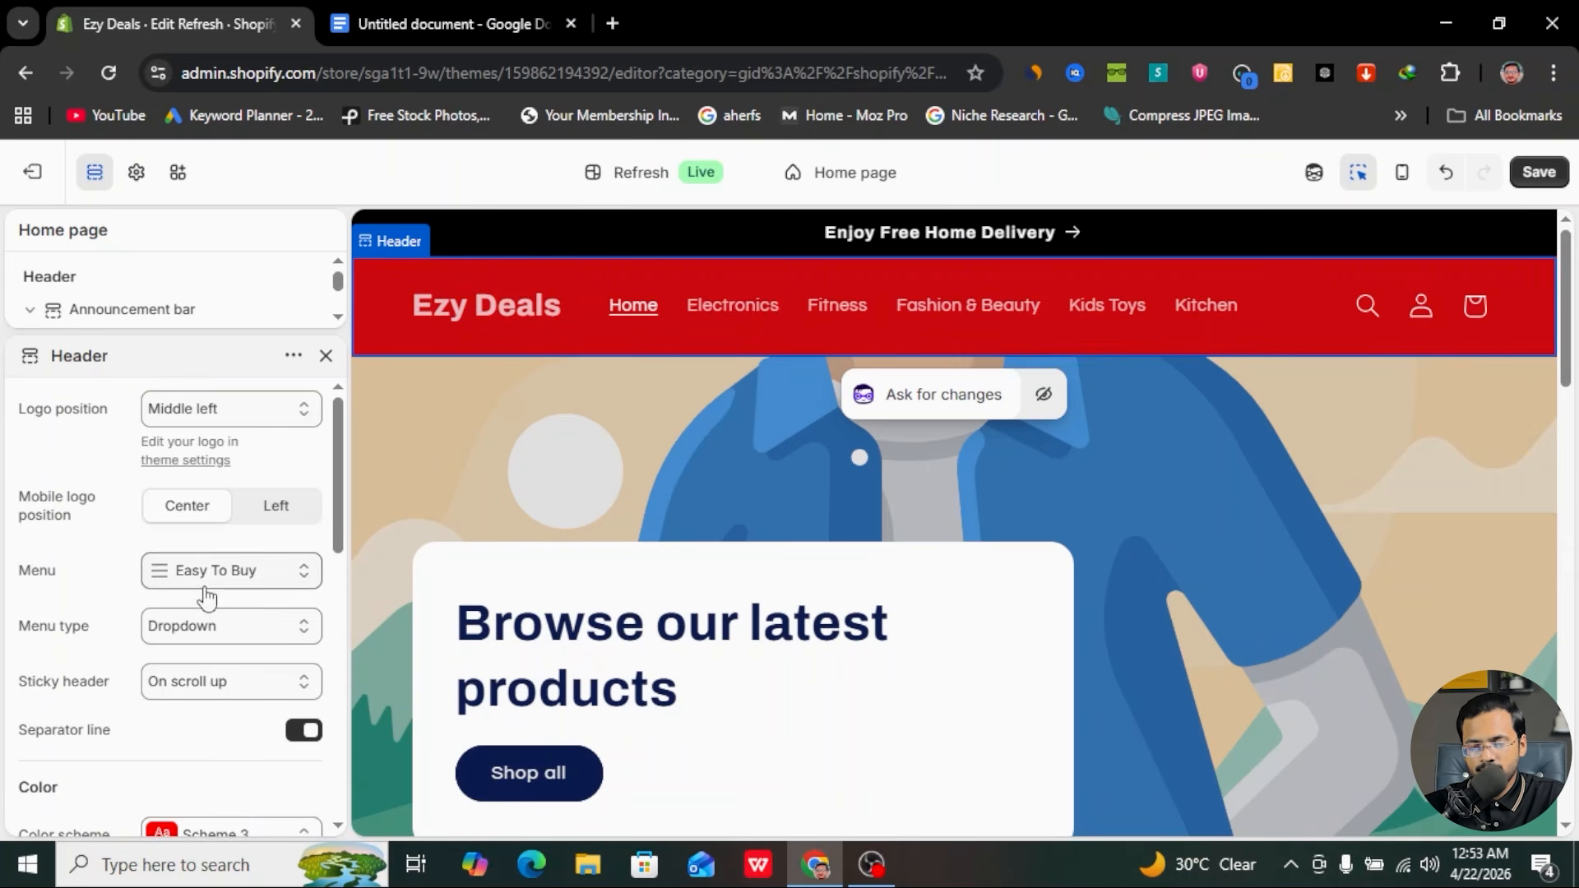
{"action": "scroll", "coordinate": [204, 596], "scroll_direction": "down", "scroll_amount": 8}
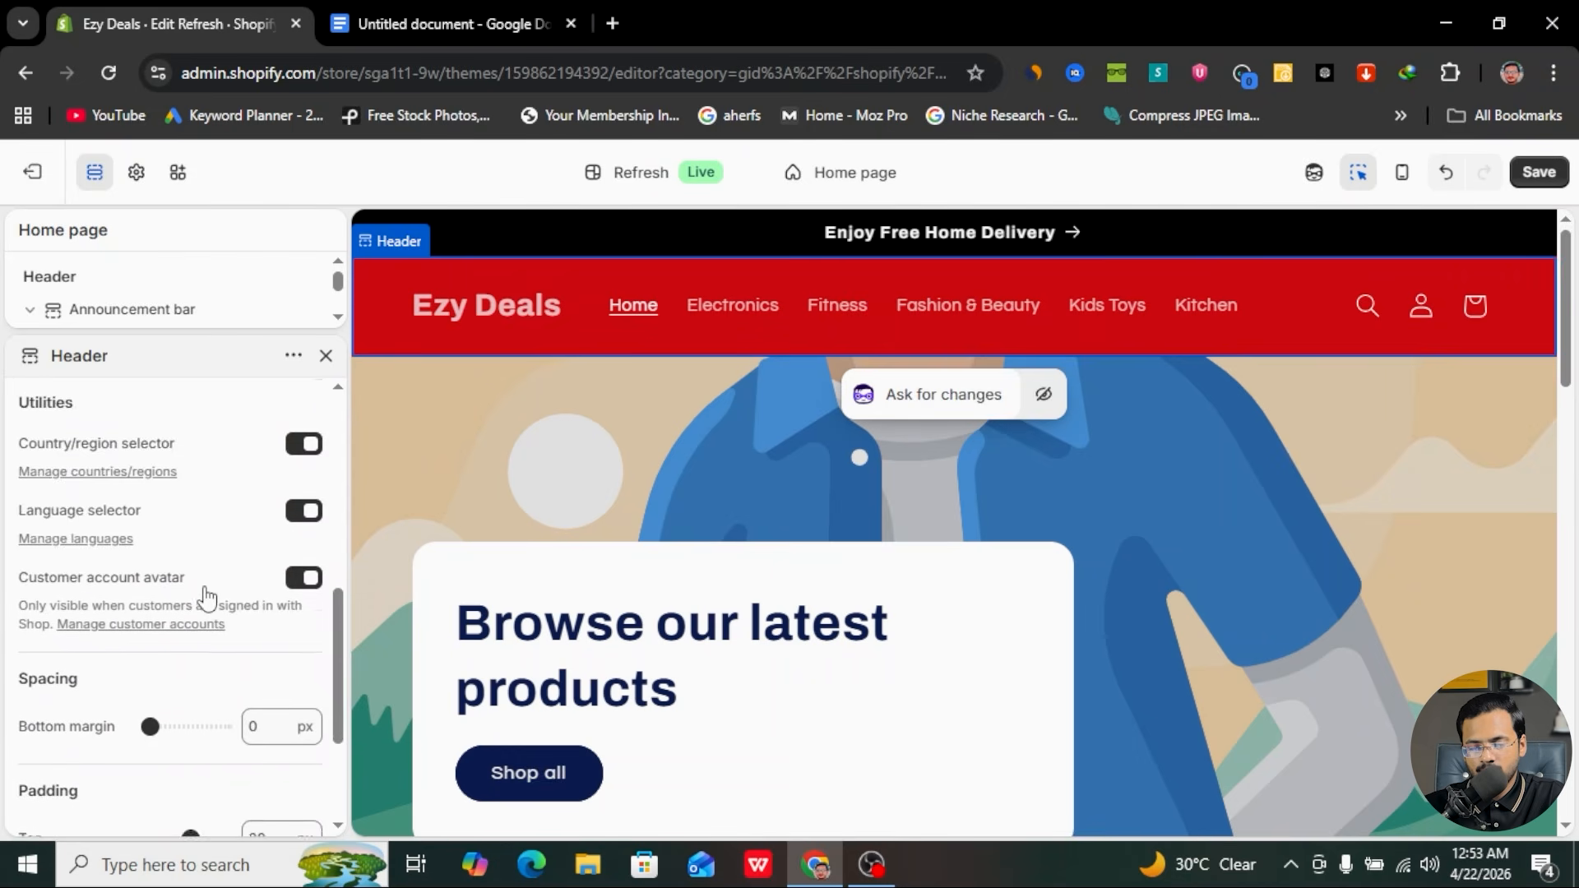
{"action": "scroll", "coordinate": [206, 596], "scroll_direction": "down", "scroll_amount": 3}
{"action": "scroll", "coordinate": [144, 555], "scroll_direction": "up", "scroll_amount": 10}
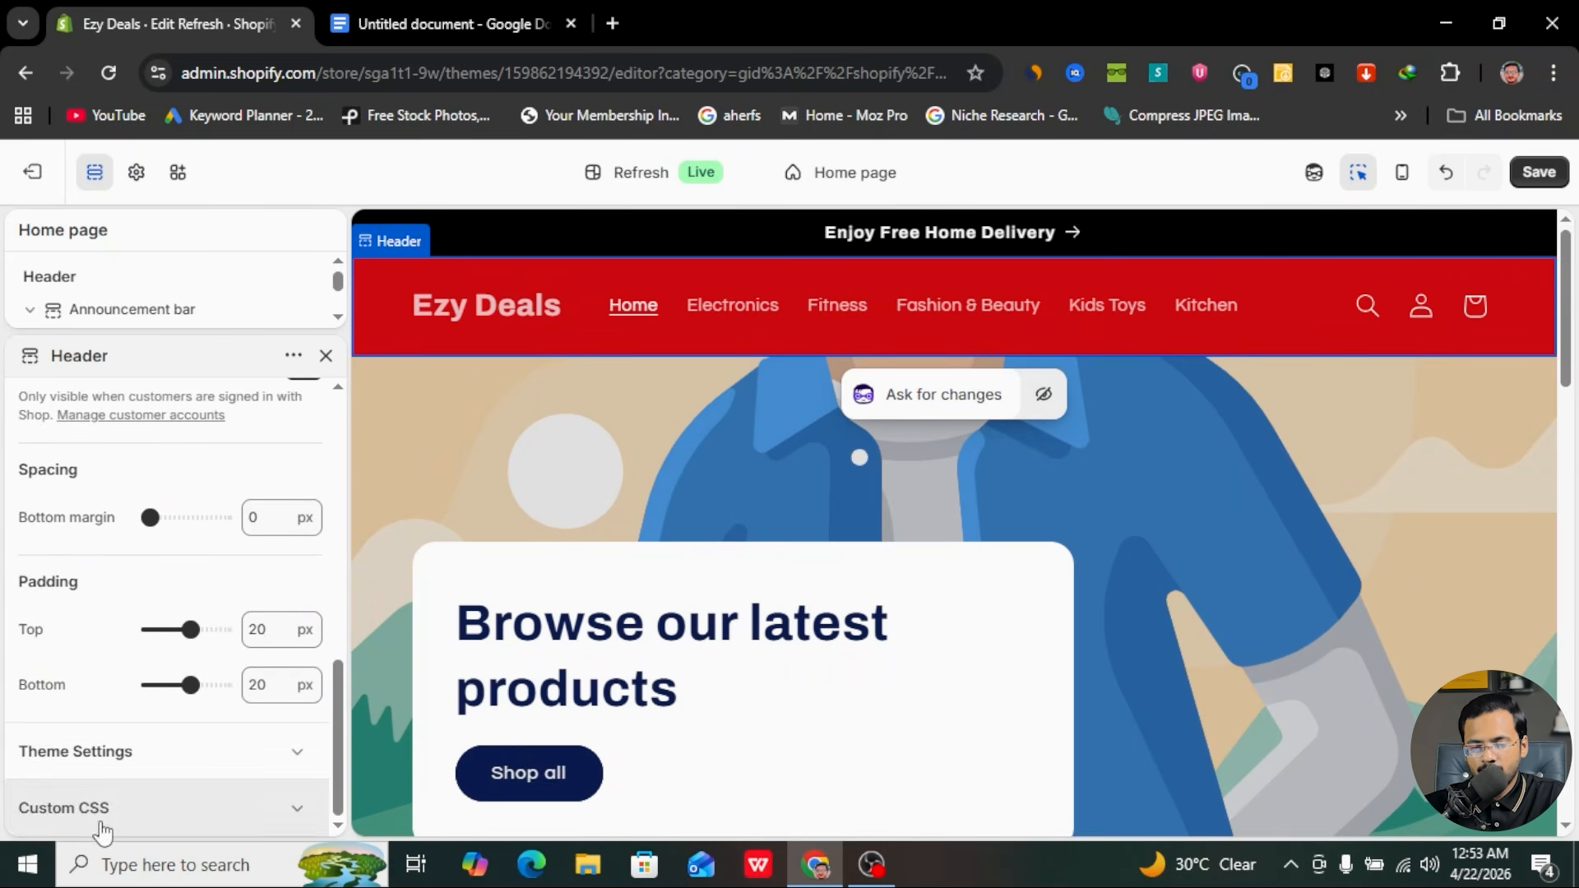
{"action": "scroll", "coordinate": [148, 555], "scroll_direction": "up", "scroll_amount": 1}
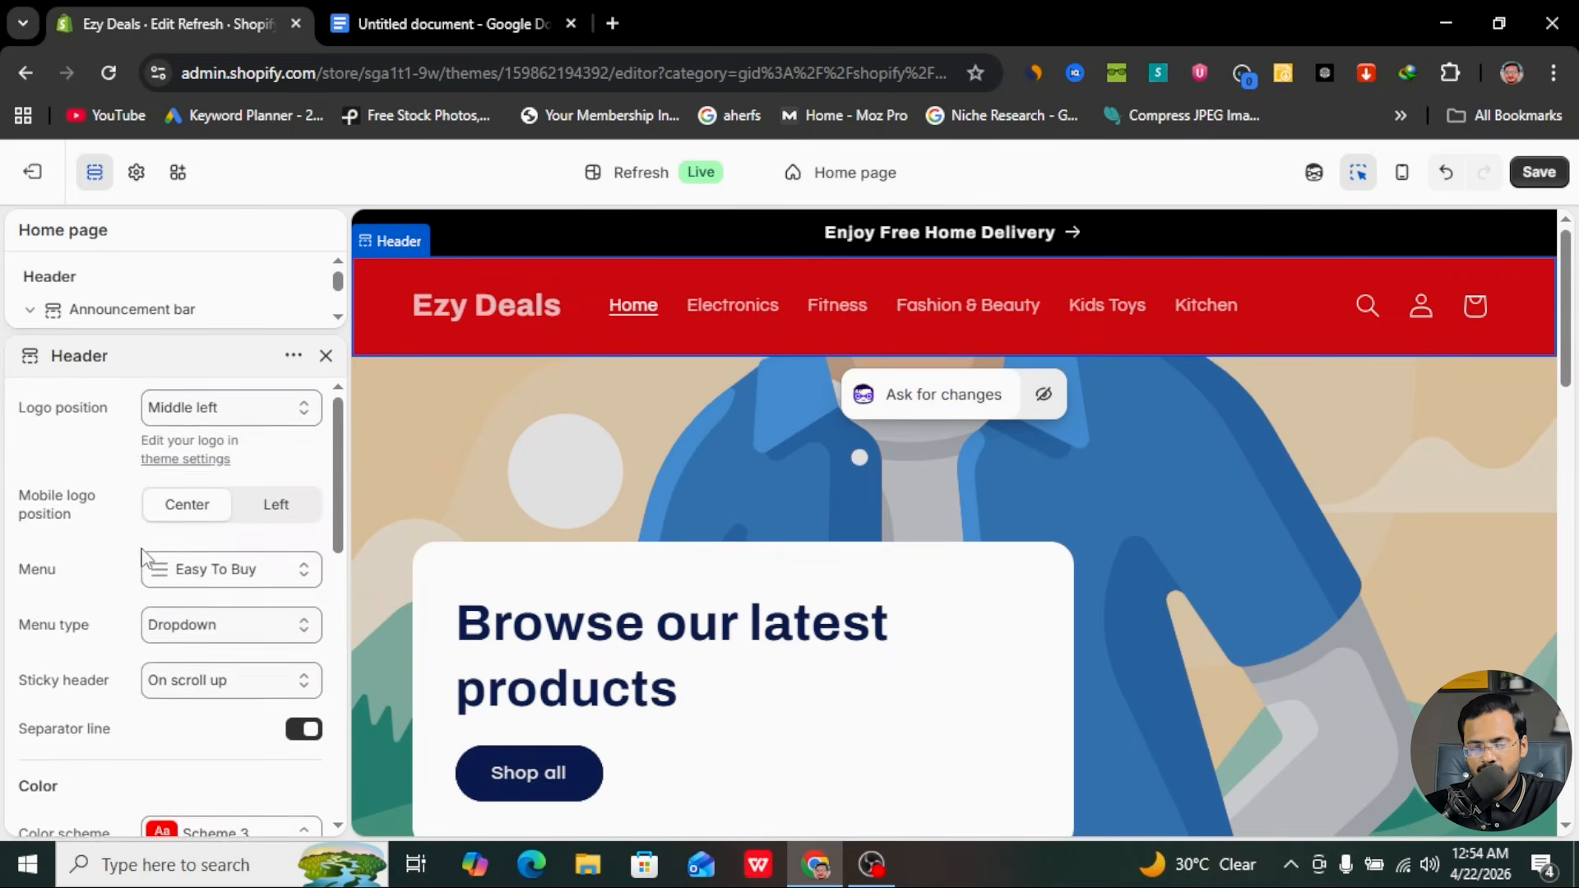
{"action": "scroll", "coordinate": [195, 602], "scroll_direction": "down", "scroll_amount": 10}
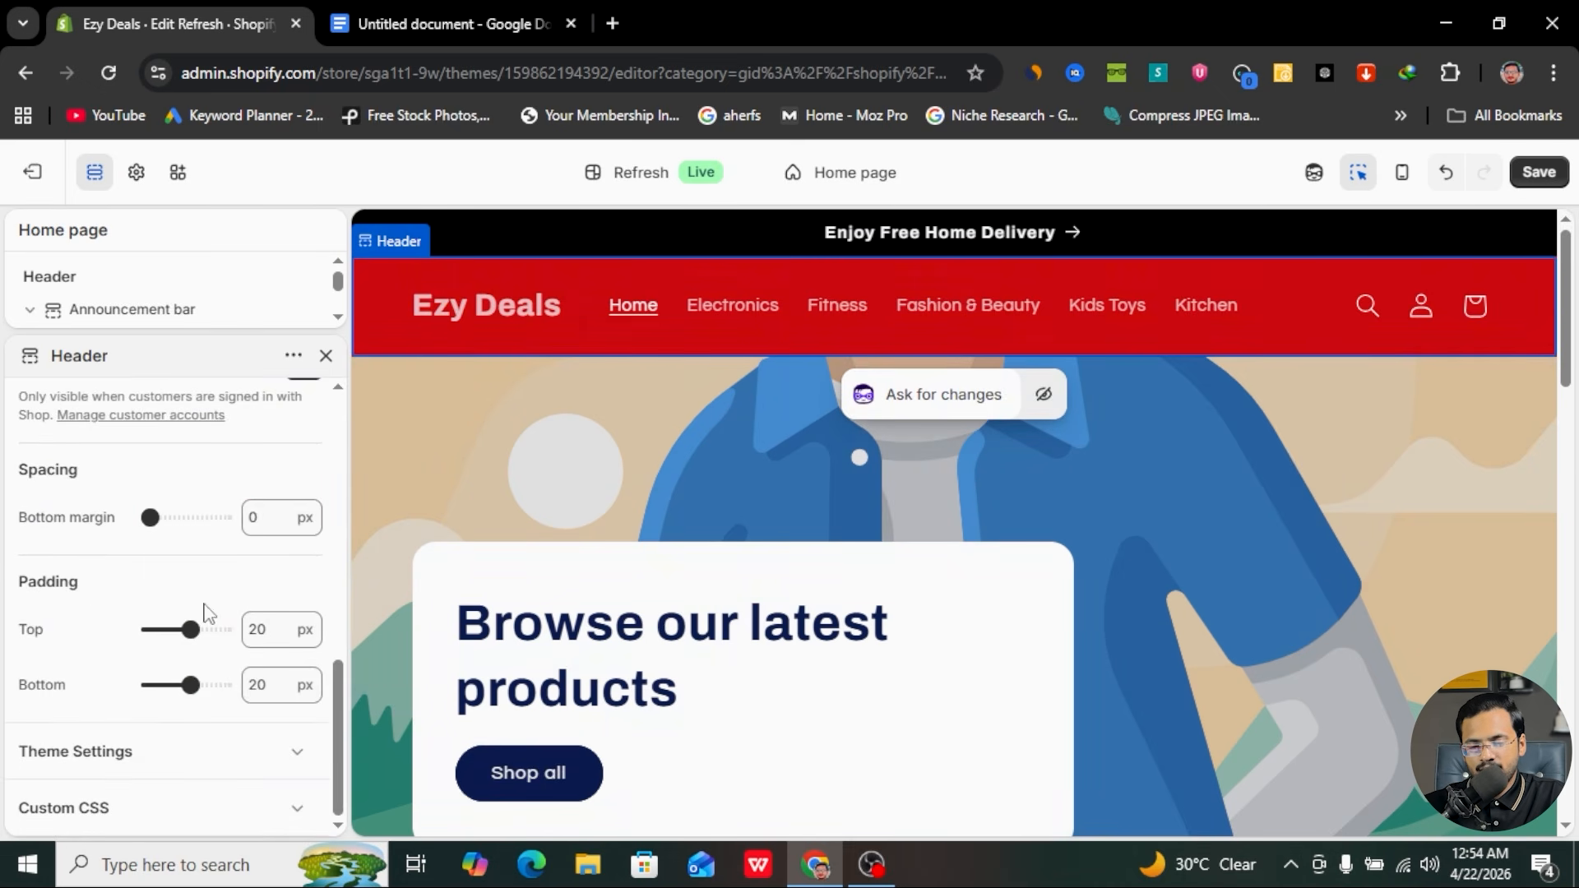
{"action": "scroll", "coordinate": [176, 486], "scroll_direction": "up", "scroll_amount": 4}
{"action": "scroll", "coordinate": [148, 694], "scroll_direction": "down", "scroll_amount": 4}
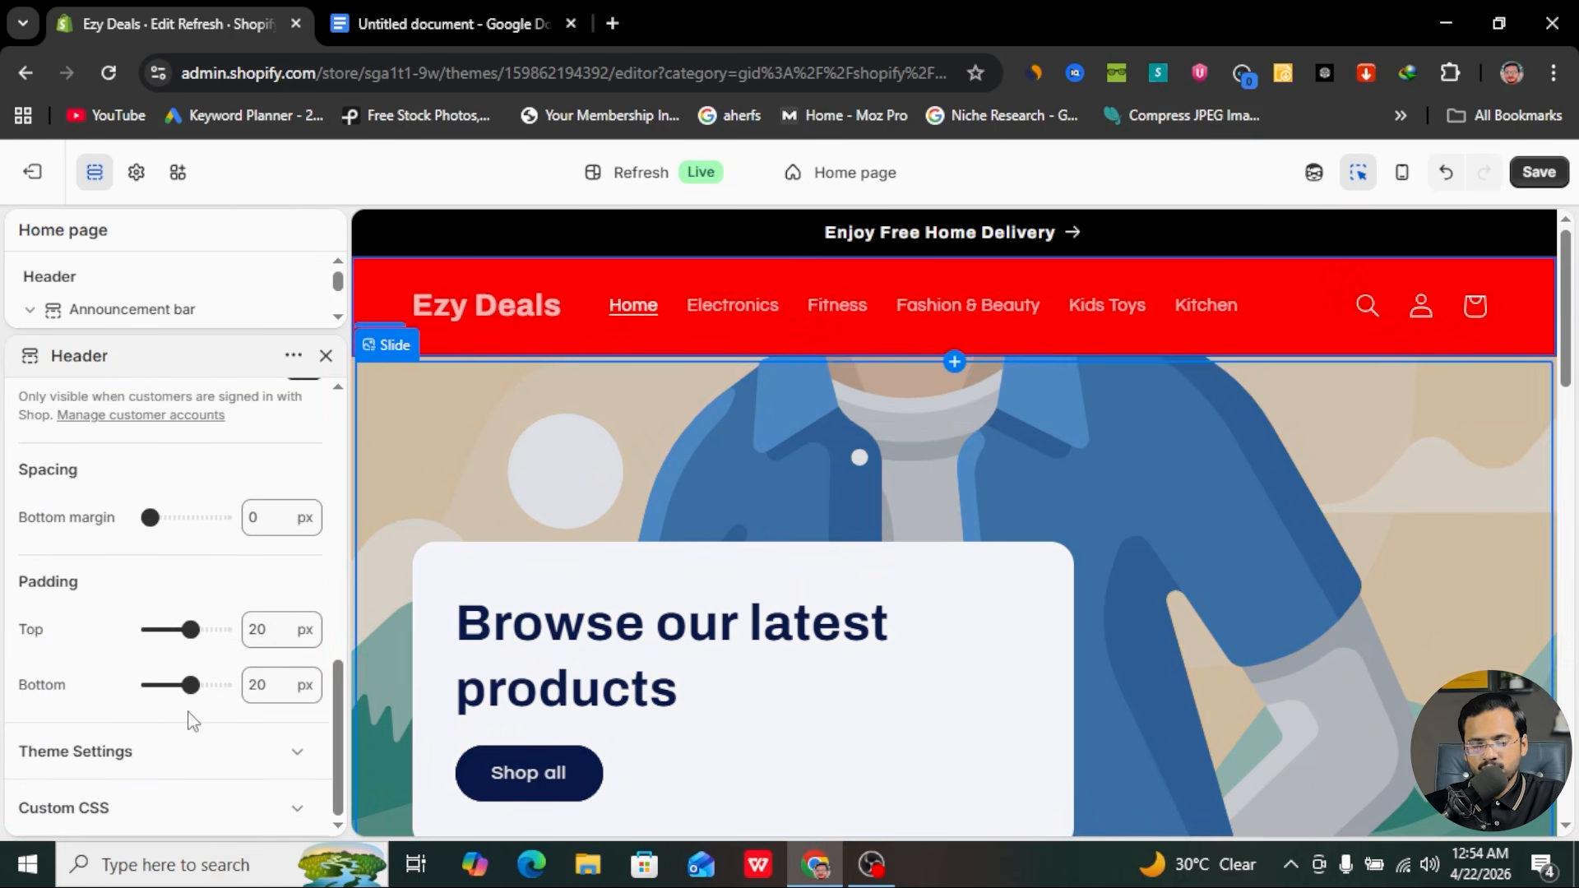
- Expand the theme settings within the header section and look through the social media link fields
{"action": "left_click", "coordinate": [253, 779]}
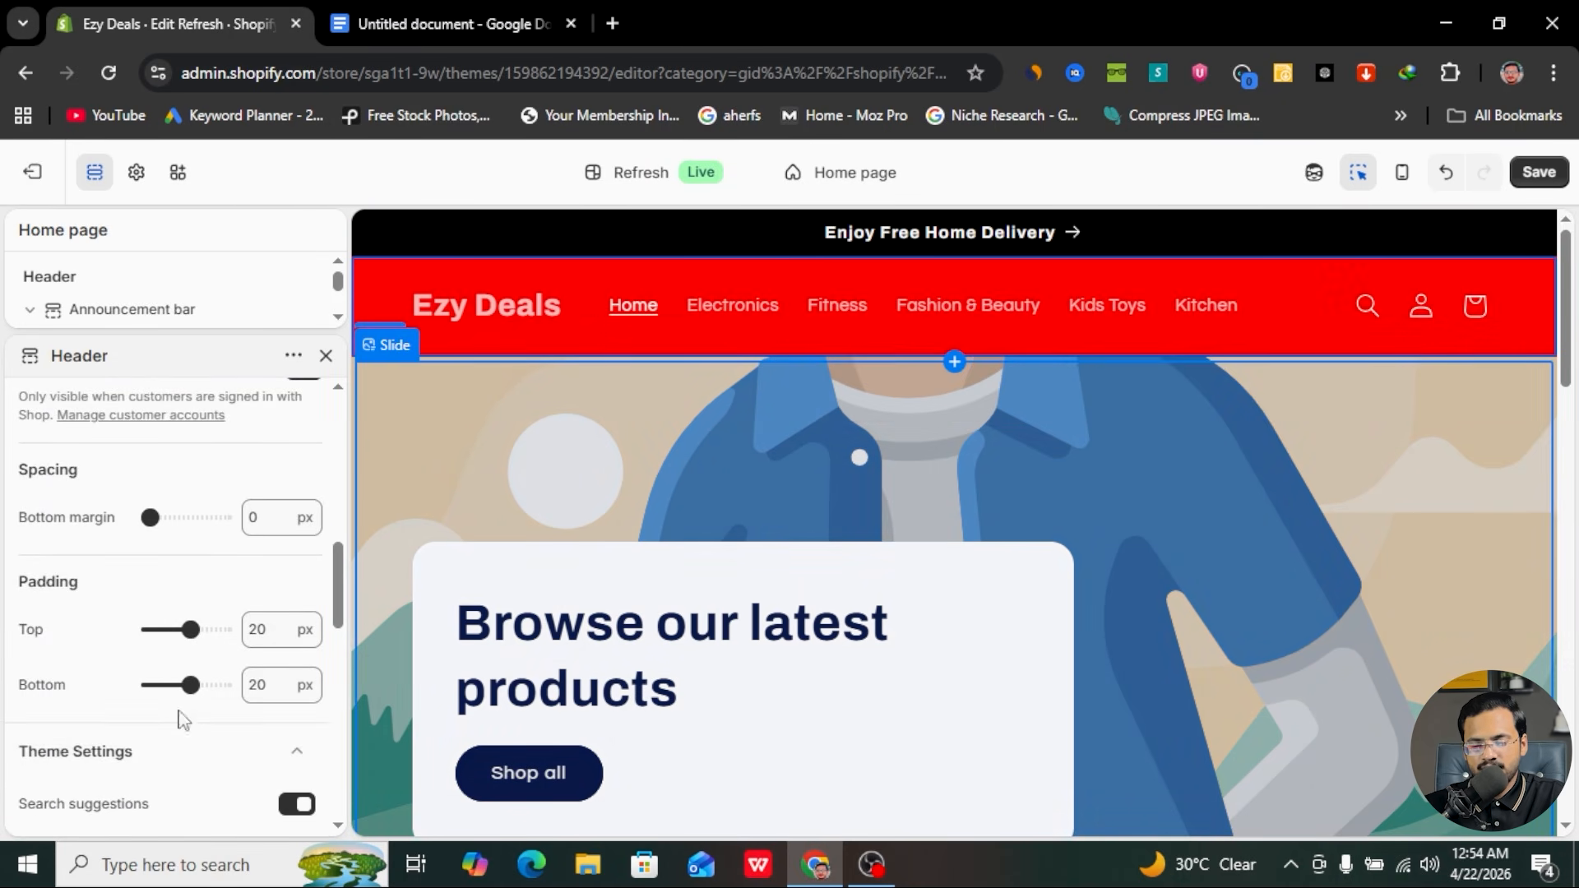
{"action": "scroll", "coordinate": [148, 757], "scroll_direction": "down", "scroll_amount": 6}
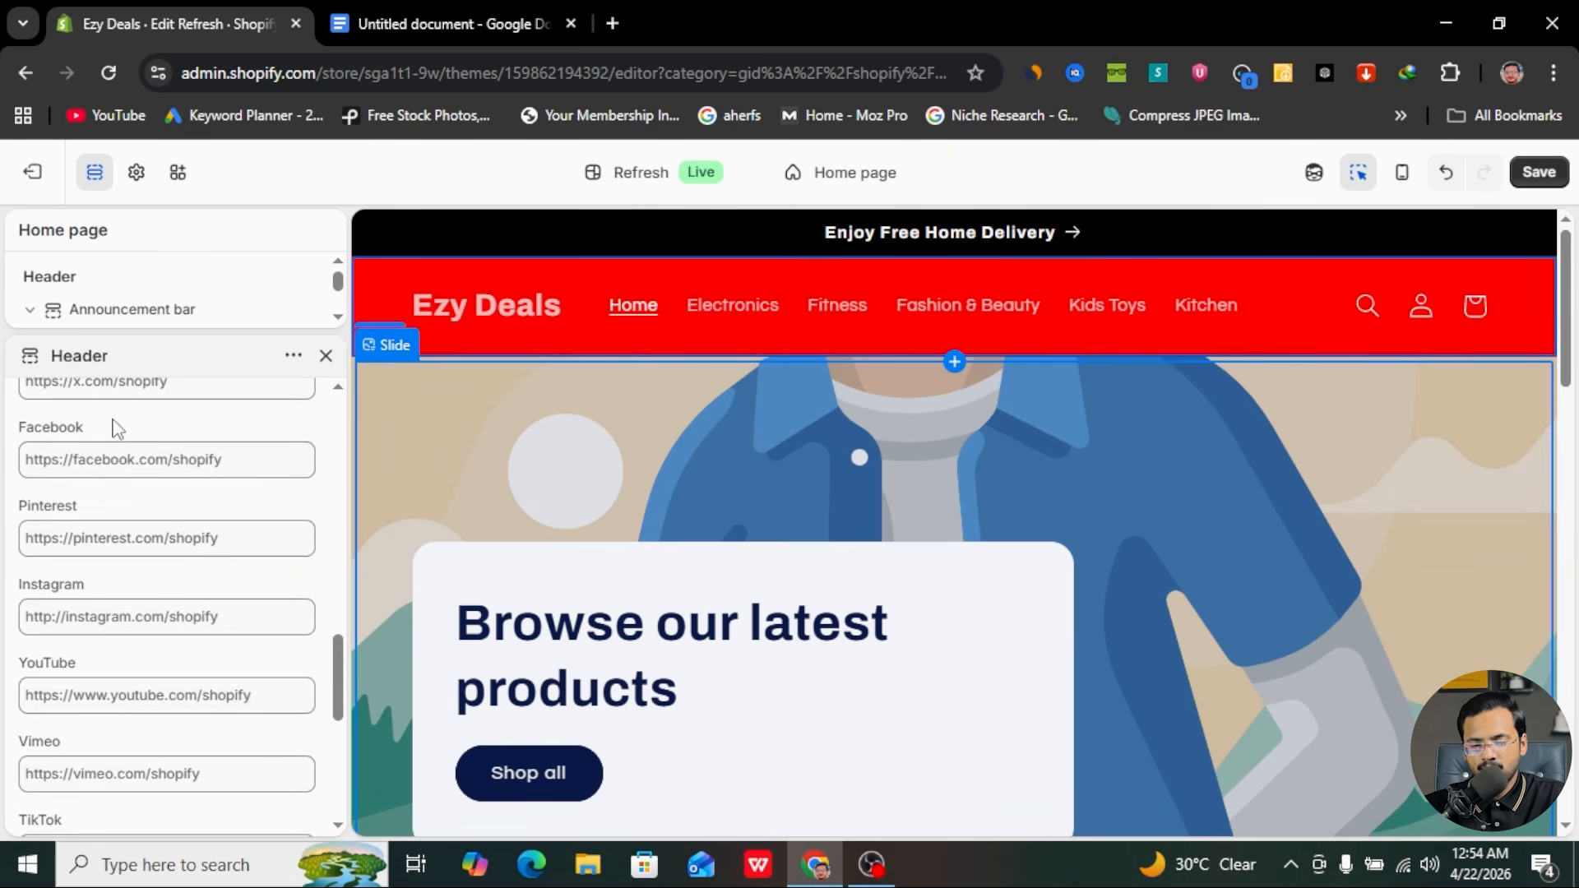
{"action": "scroll", "coordinate": [123, 617], "scroll_direction": "down", "scroll_amount": 3}
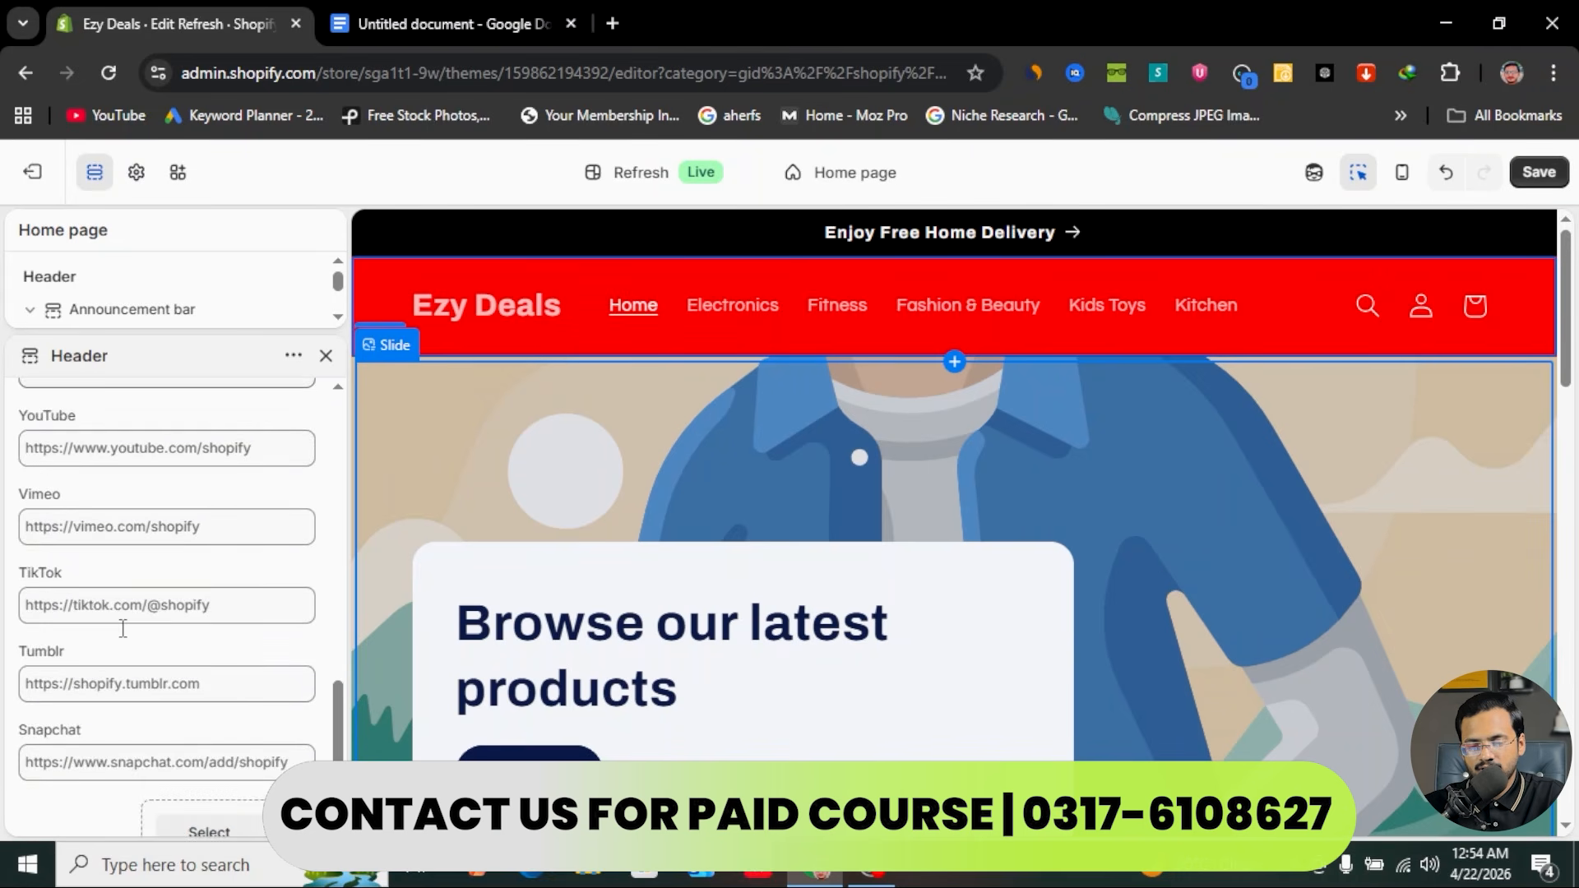
{"action": "scroll", "coordinate": [123, 575], "scroll_direction": "down", "scroll_amount": 3}
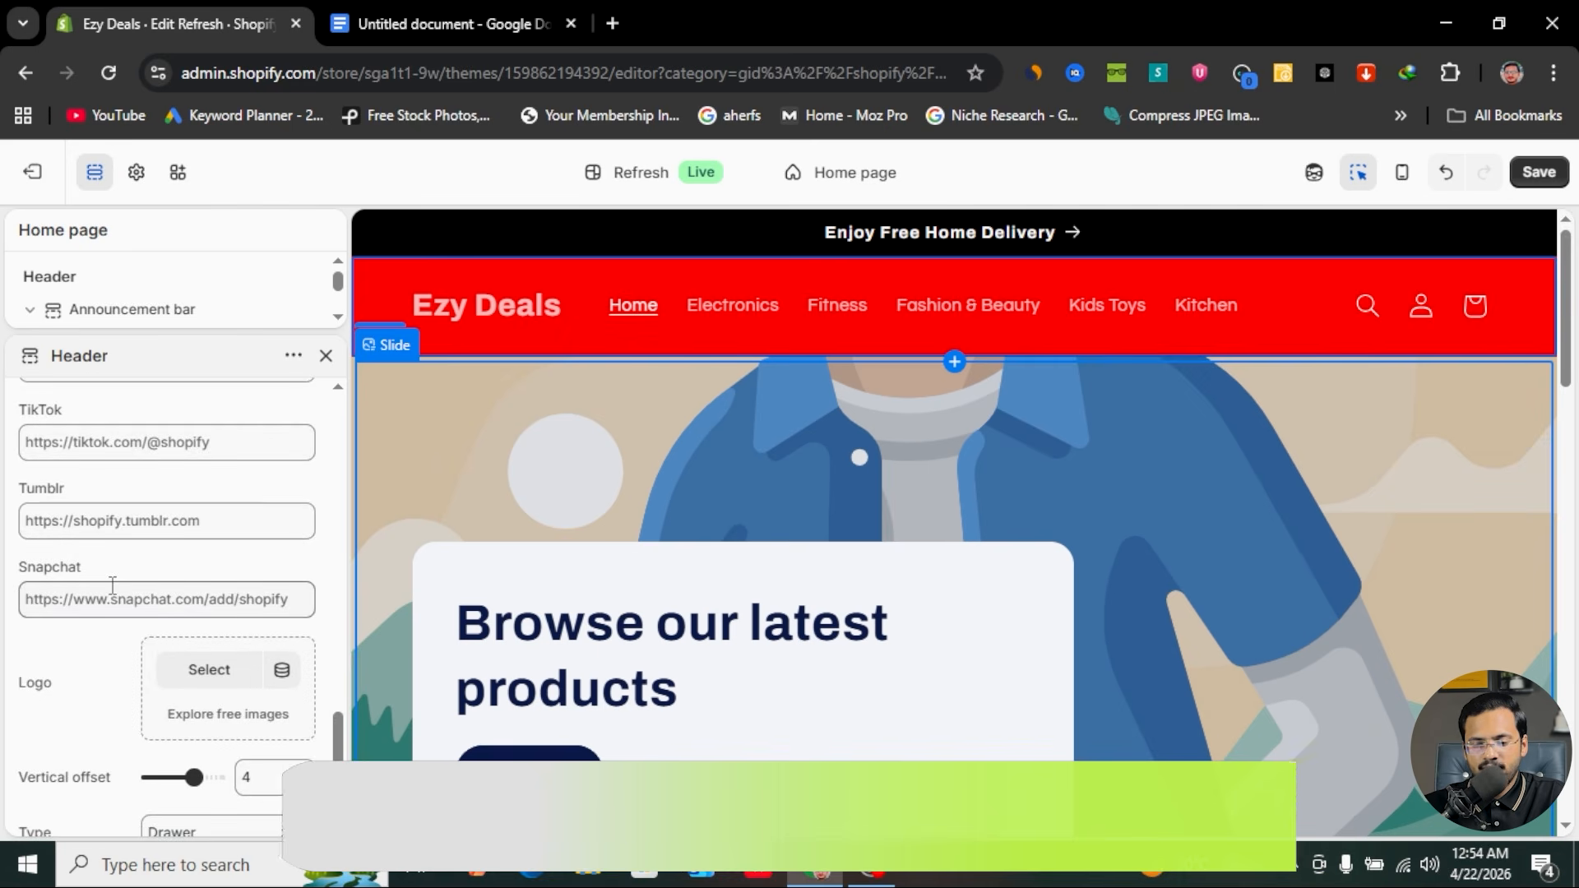
- Upload the EZY DEALS (1) image from the Downloads folder and set it as the header logo
{"action": "left_click", "coordinate": [212, 576]}
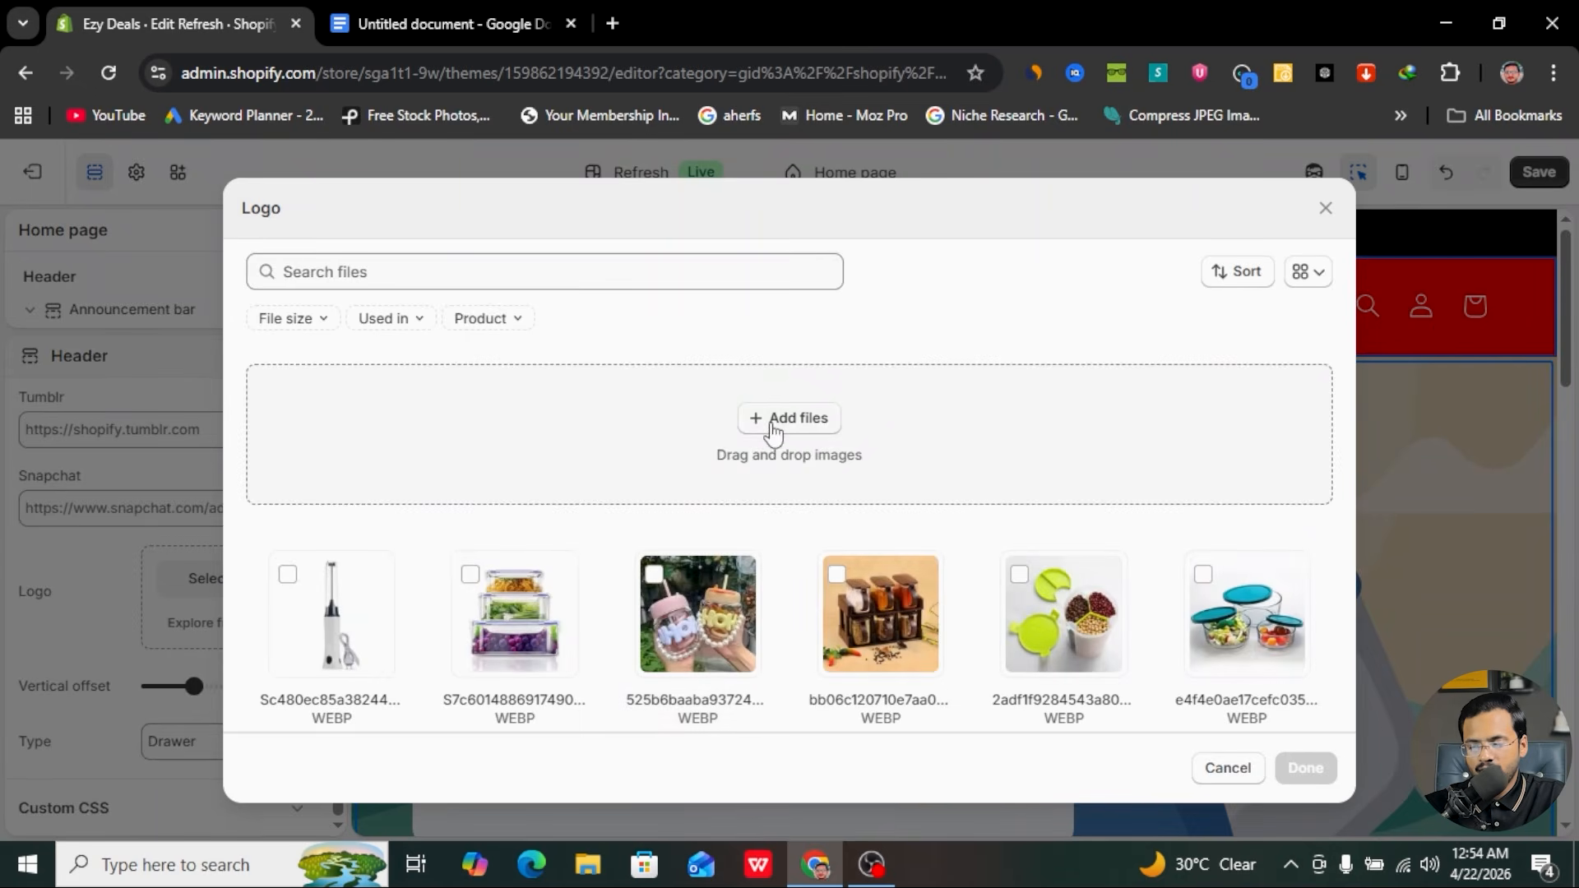
{"action": "left_click", "coordinate": [773, 424]}
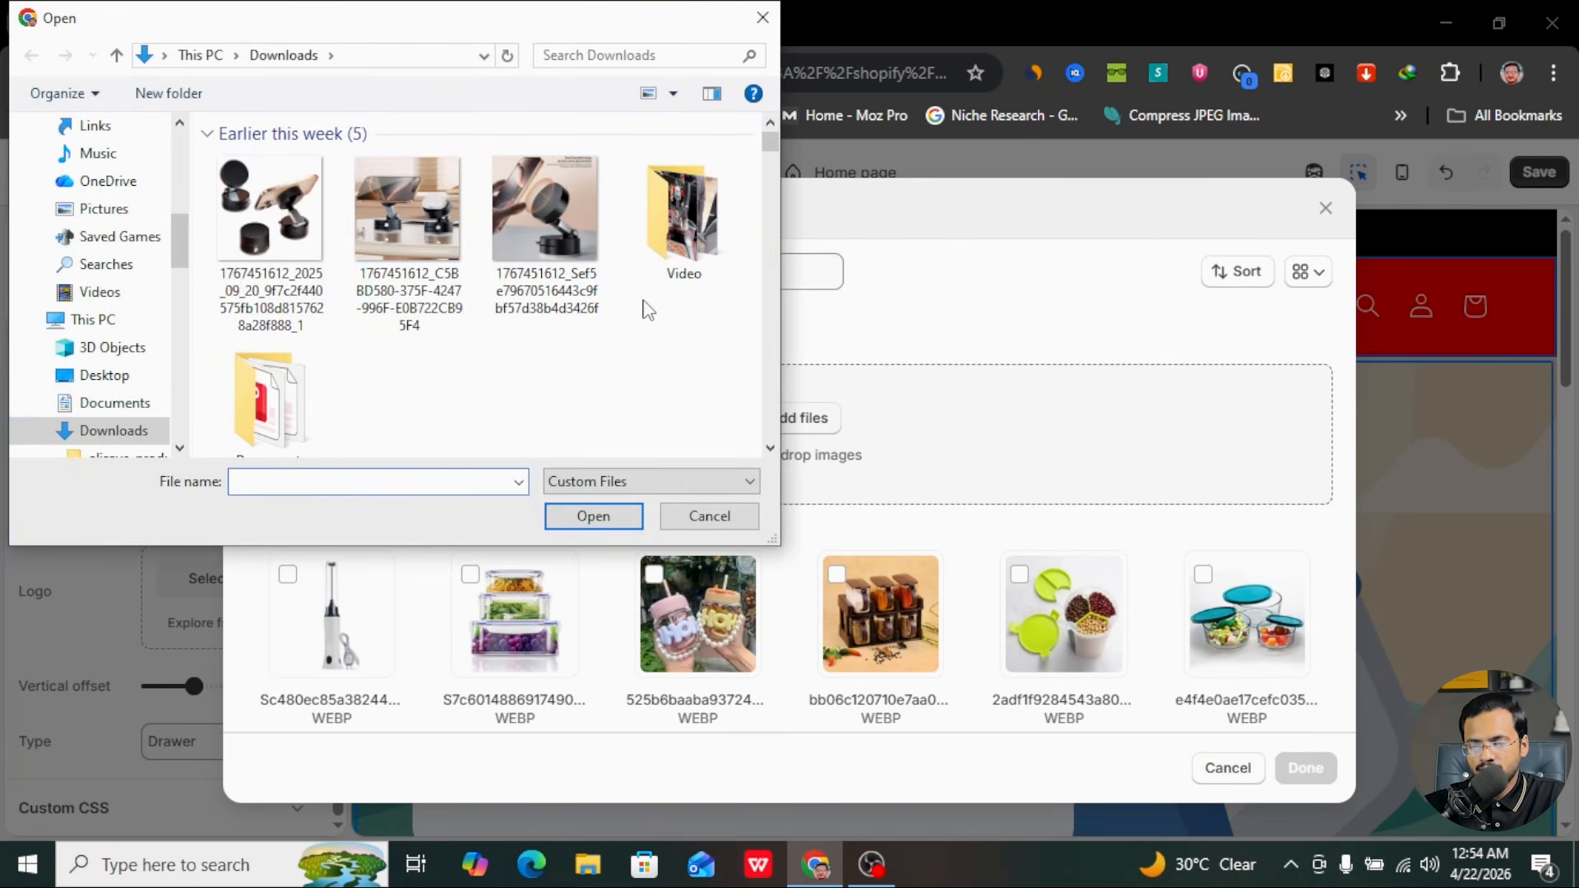
{"action": "scroll", "coordinate": [645, 307], "scroll_direction": "down", "scroll_amount": 5}
{"action": "scroll", "coordinate": [645, 307], "scroll_direction": "up", "scroll_amount": 5}
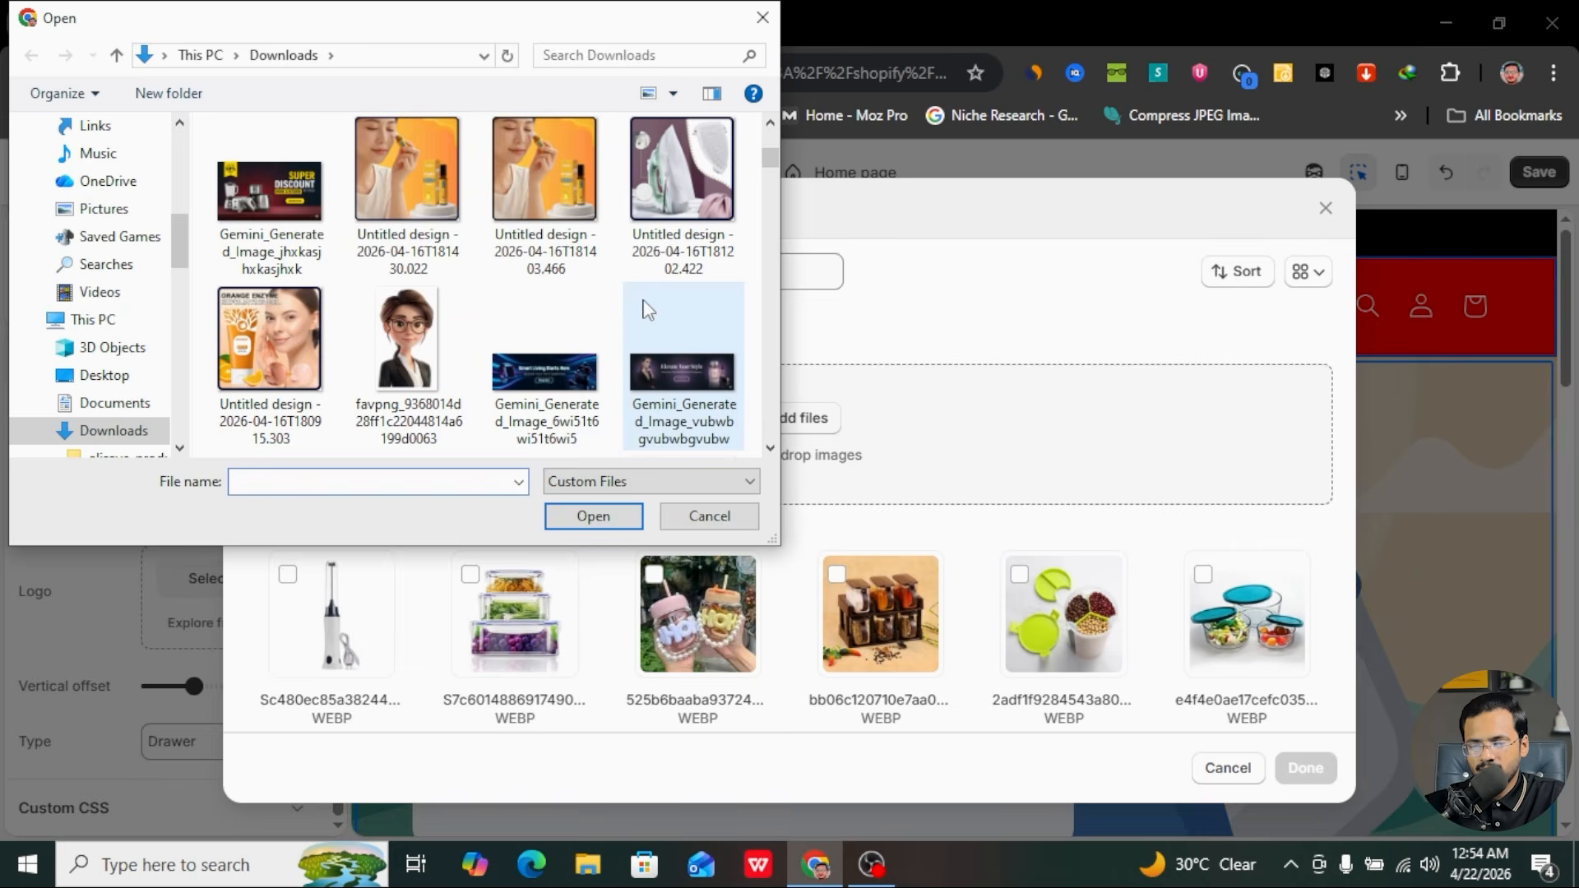
{"action": "scroll", "coordinate": [645, 307], "scroll_direction": "down", "scroll_amount": 3}
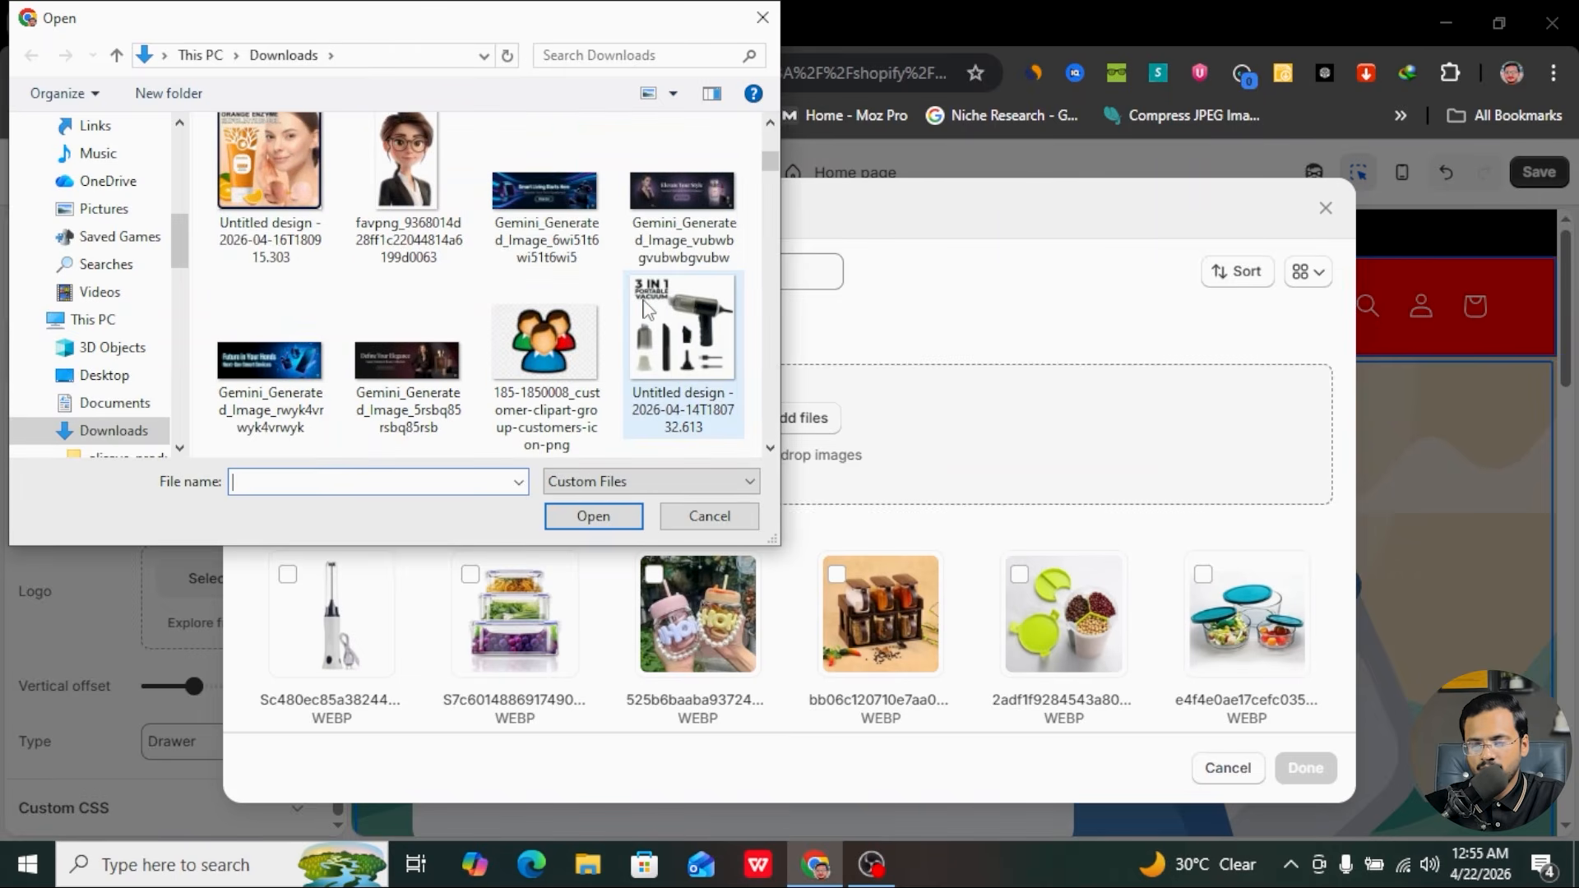
{"action": "scroll", "coordinate": [645, 308], "scroll_direction": "down", "scroll_amount": 6}
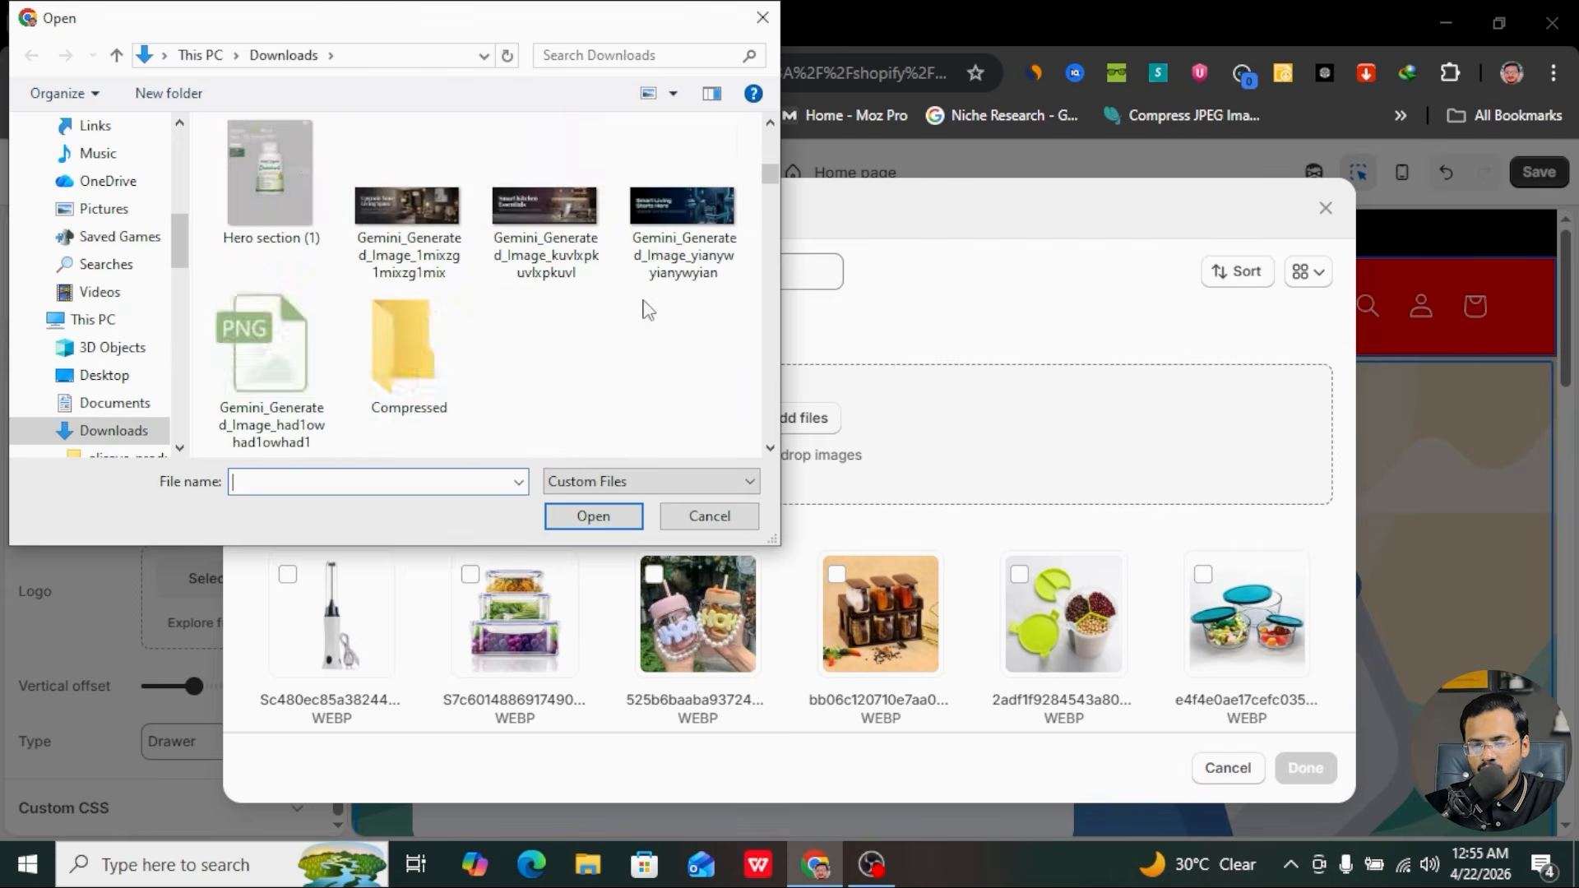
{"action": "scroll", "coordinate": [658, 321], "scroll_direction": "up", "scroll_amount": 2}
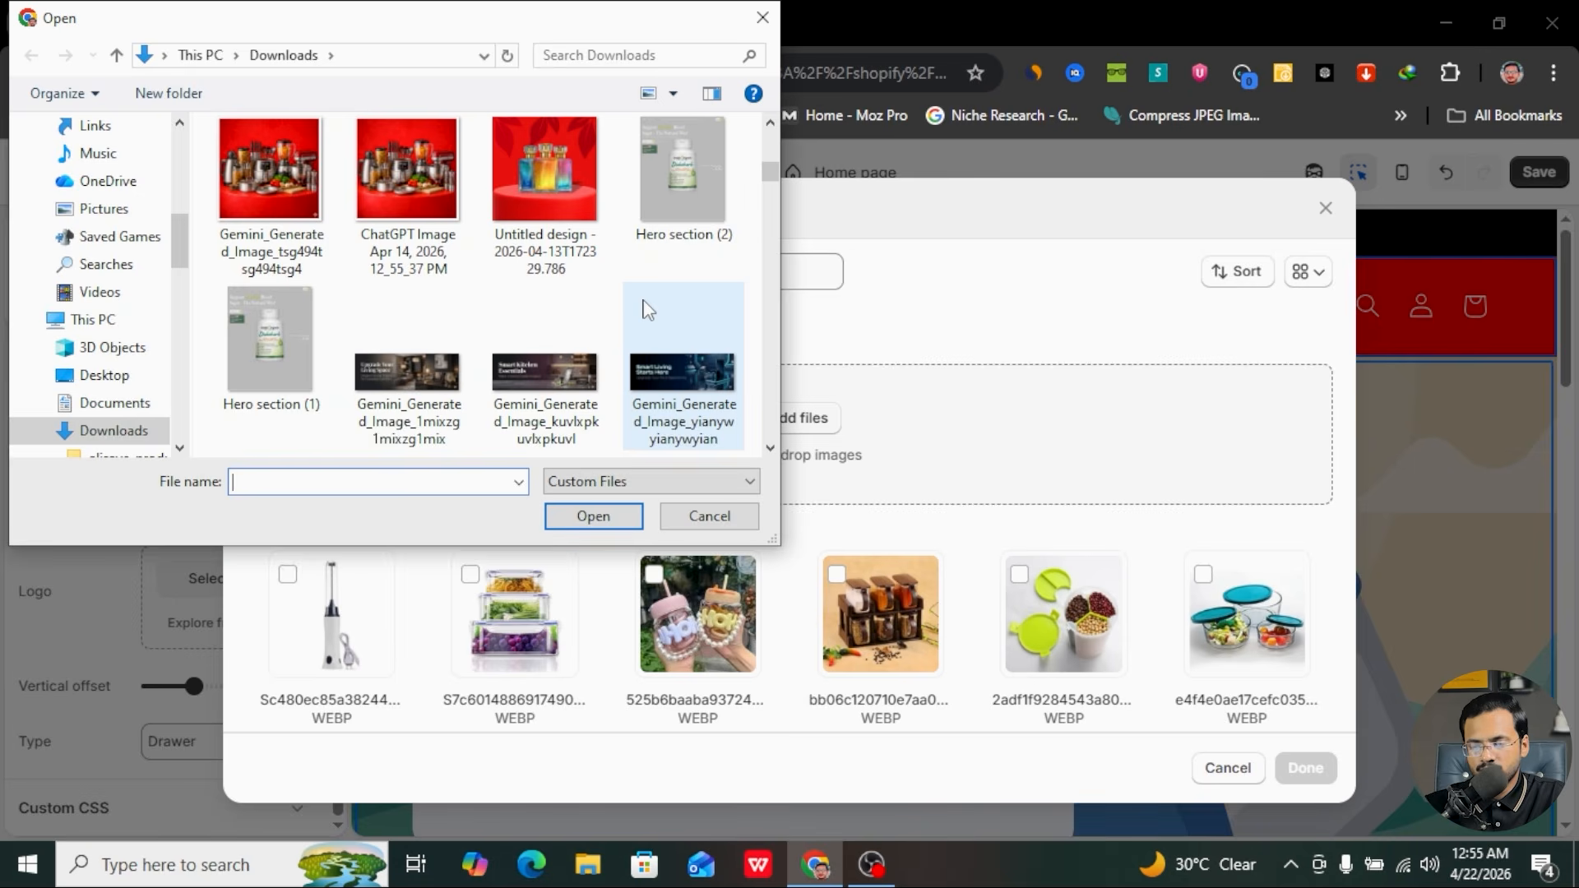
{"action": "scroll", "coordinate": [493, 345], "scroll_direction": "down", "scroll_amount": 5}
{"action": "left_click", "coordinate": [259, 386]}
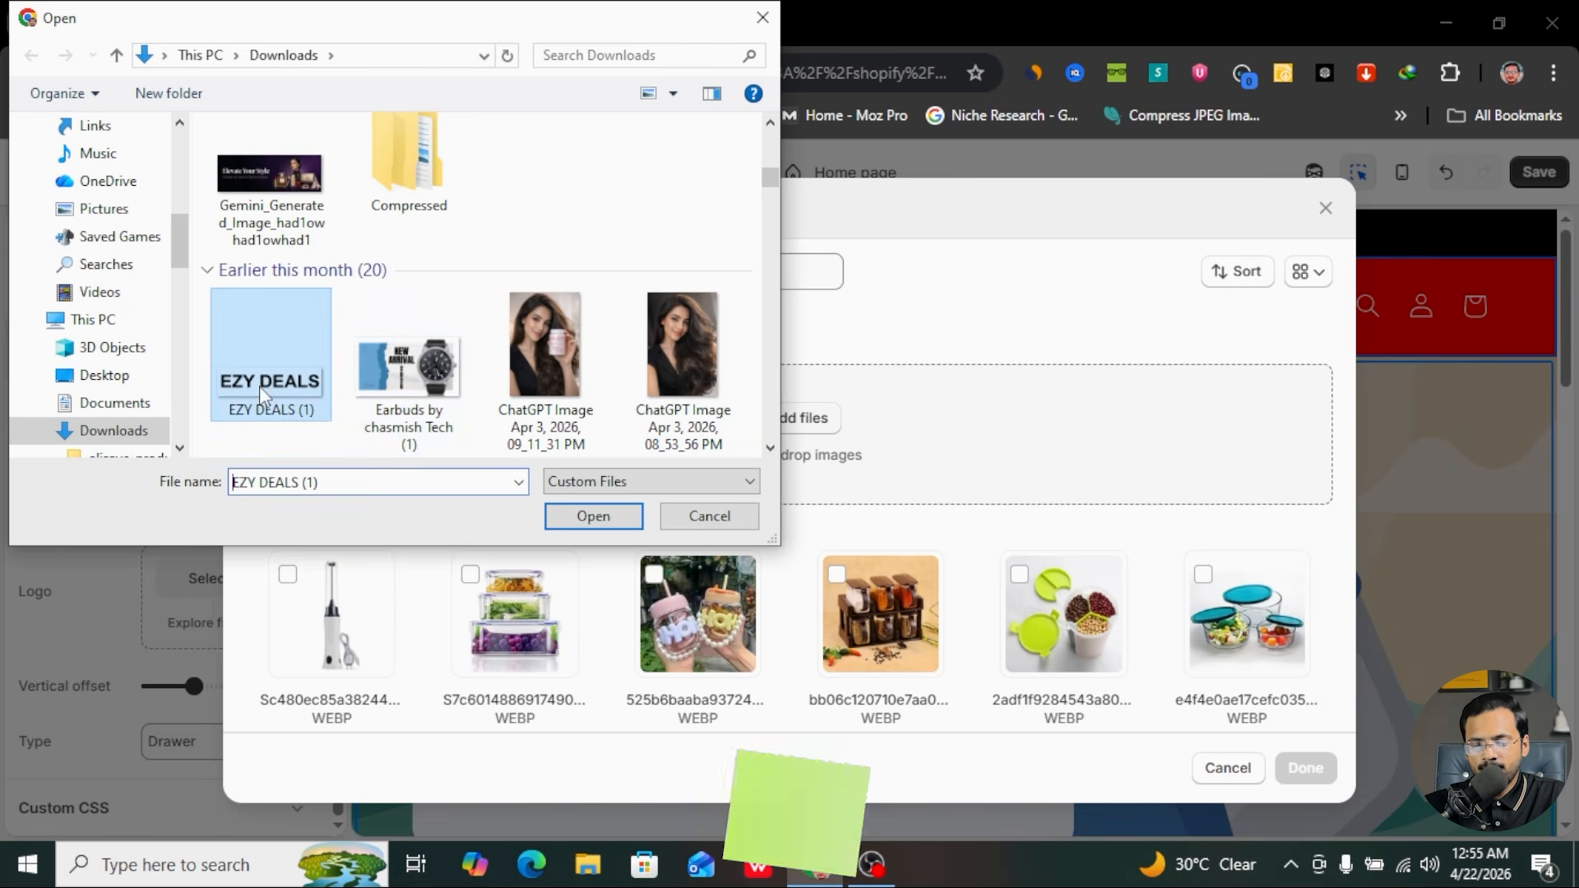
{"action": "left_click", "coordinate": [604, 514]}
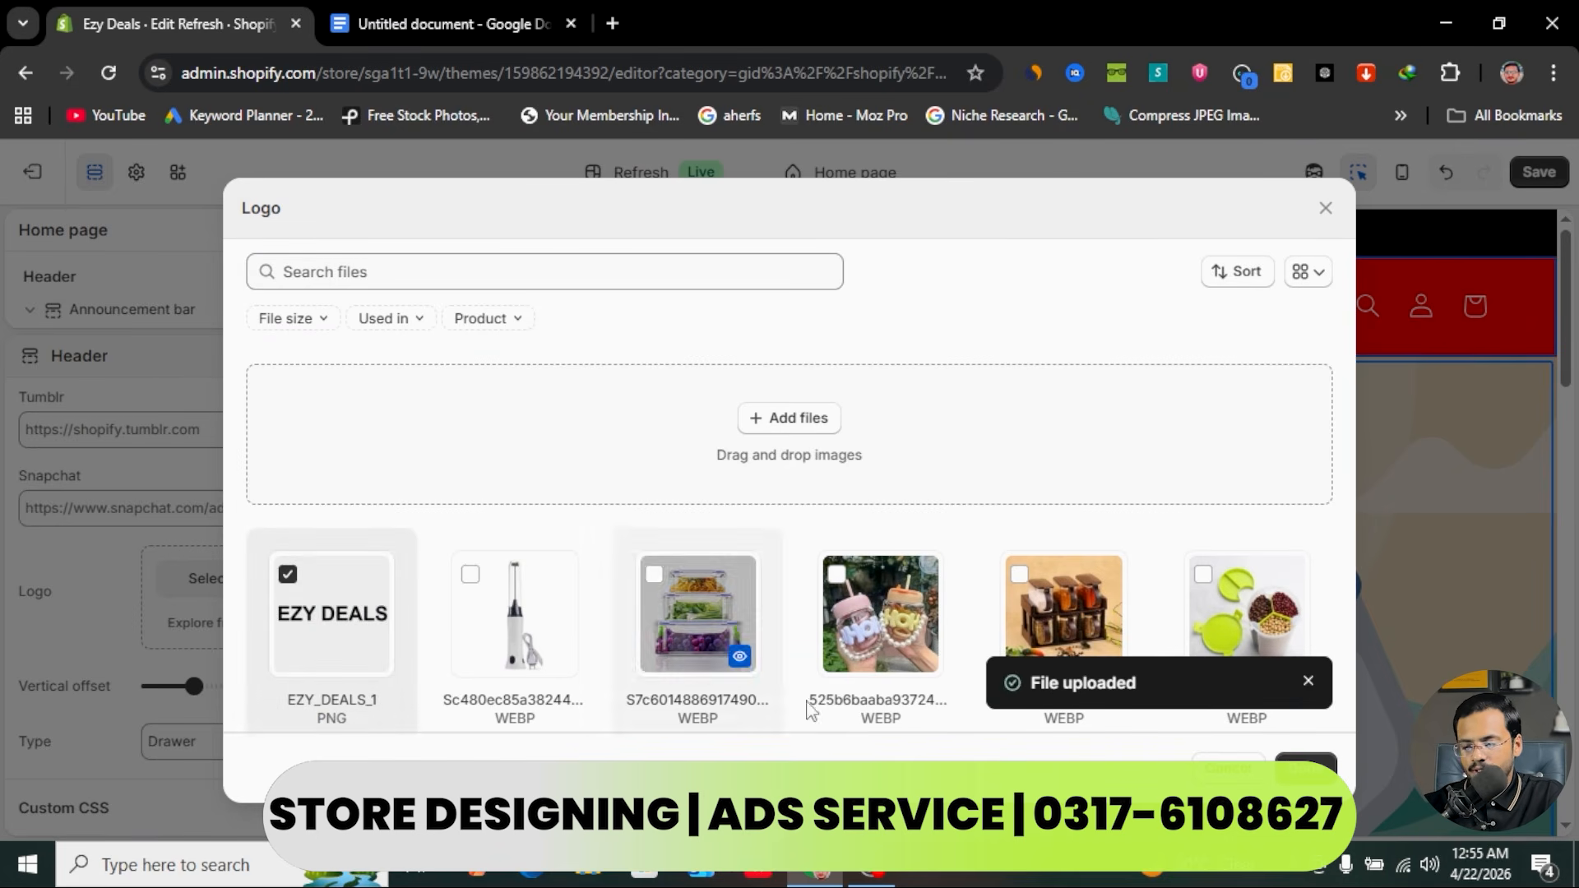
{"action": "left_click", "coordinate": [1306, 772]}
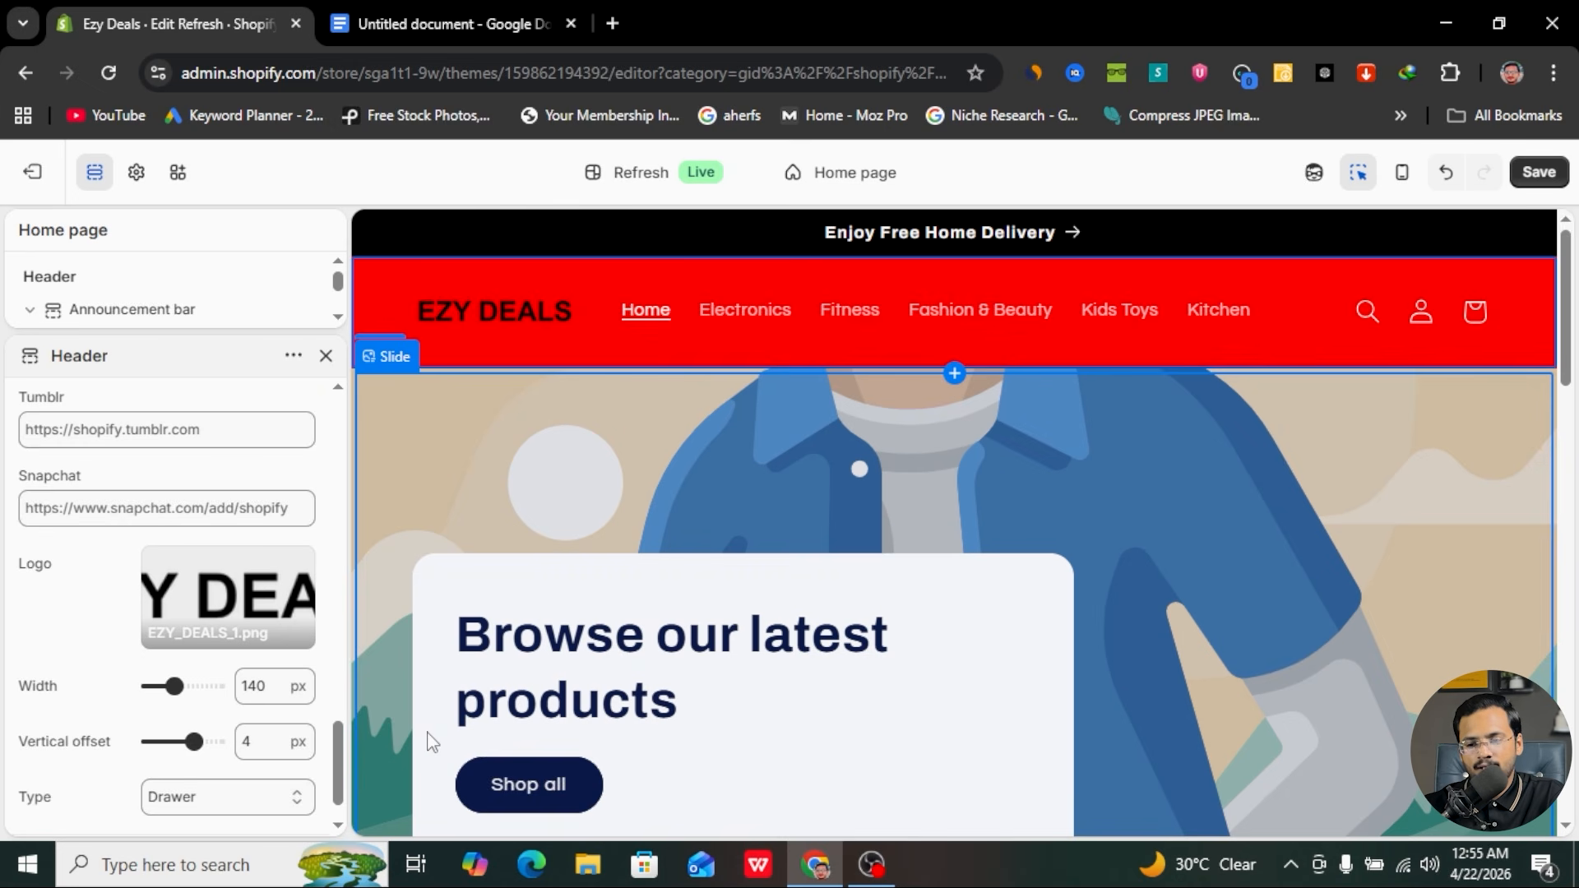
- Remove the logo image from the header and close the header settings
{"action": "left_click", "coordinate": [225, 606]}
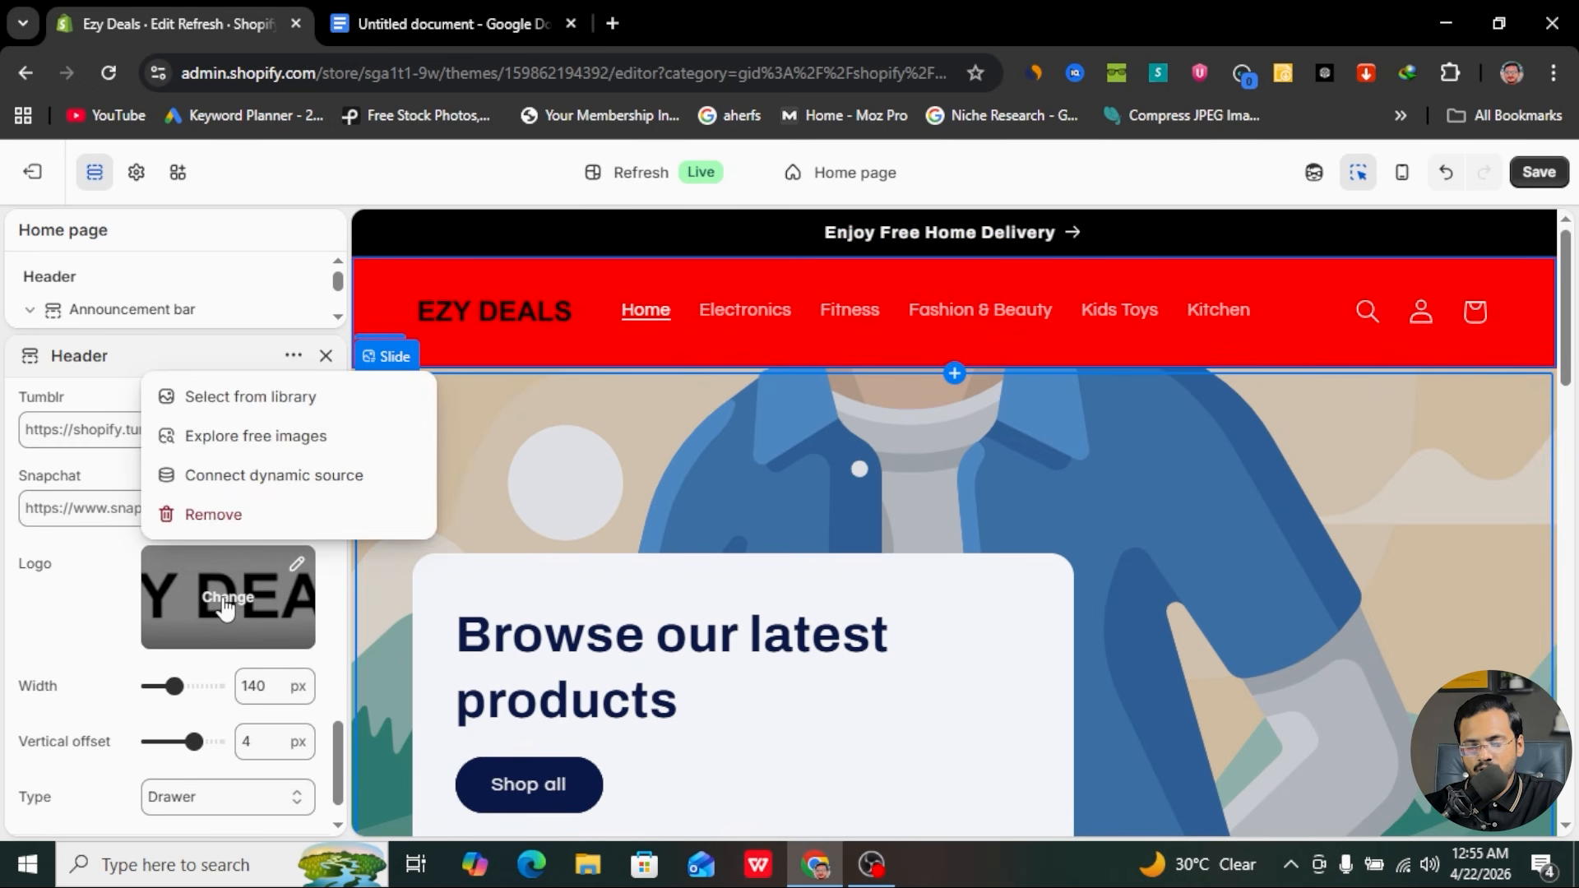
{"action": "left_click", "coordinate": [241, 516]}
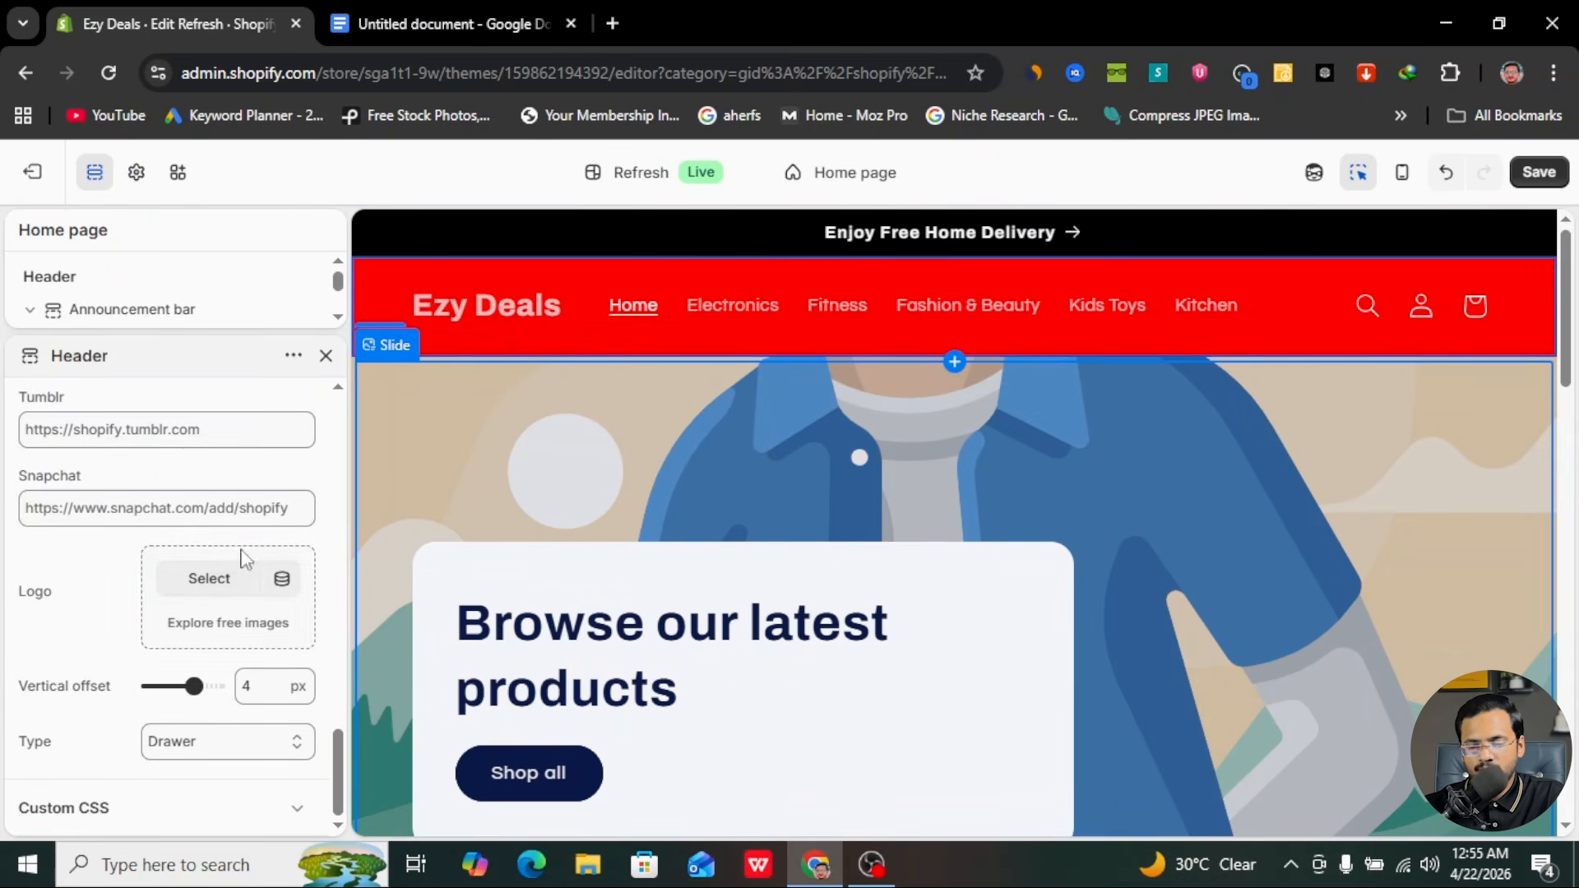
{"action": "scroll", "coordinate": [246, 506], "scroll_direction": "up", "scroll_amount": 10}
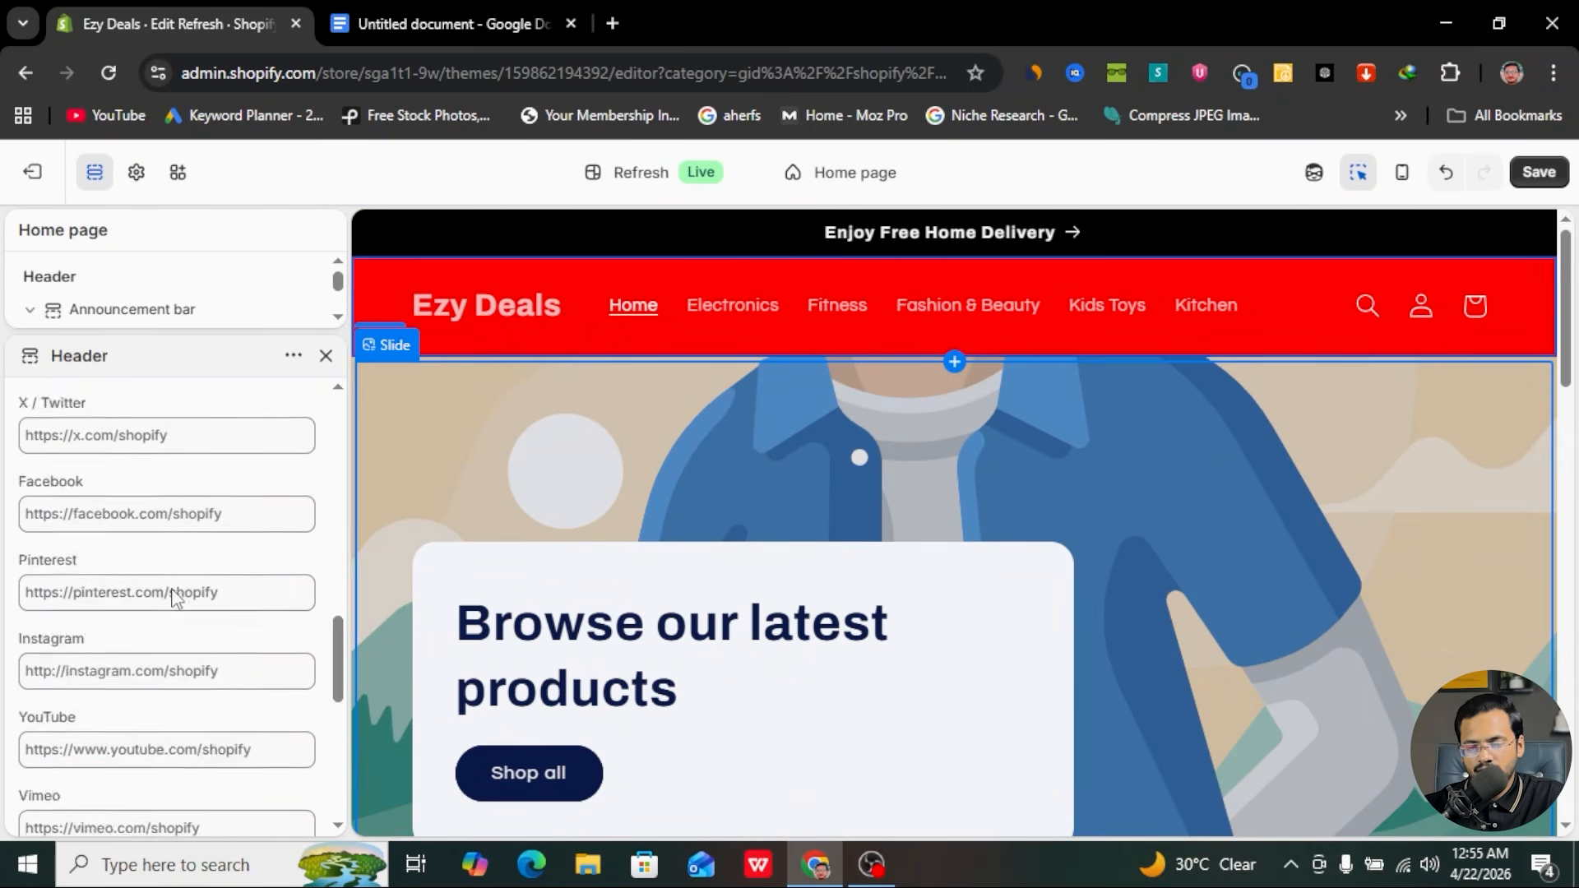
{"action": "left_click", "coordinate": [325, 358]}
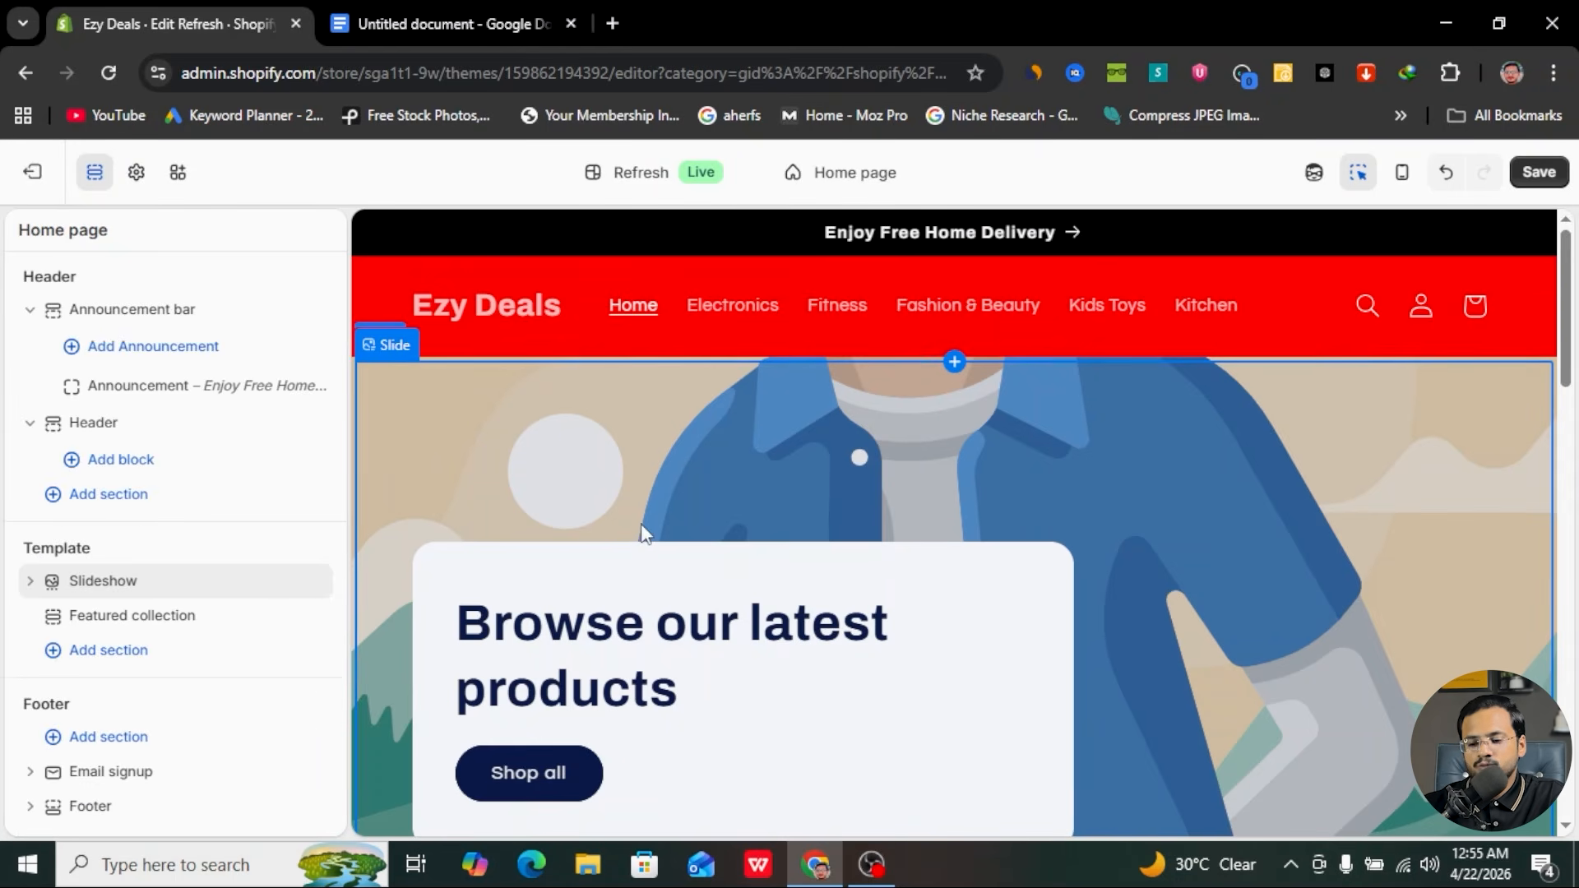
- Expand the slideshow section and look through its layout, height, pagination, auto-rotation, animation and mobile settings
{"action": "scroll", "coordinate": [640, 523], "scroll_direction": "down", "scroll_amount": 2}
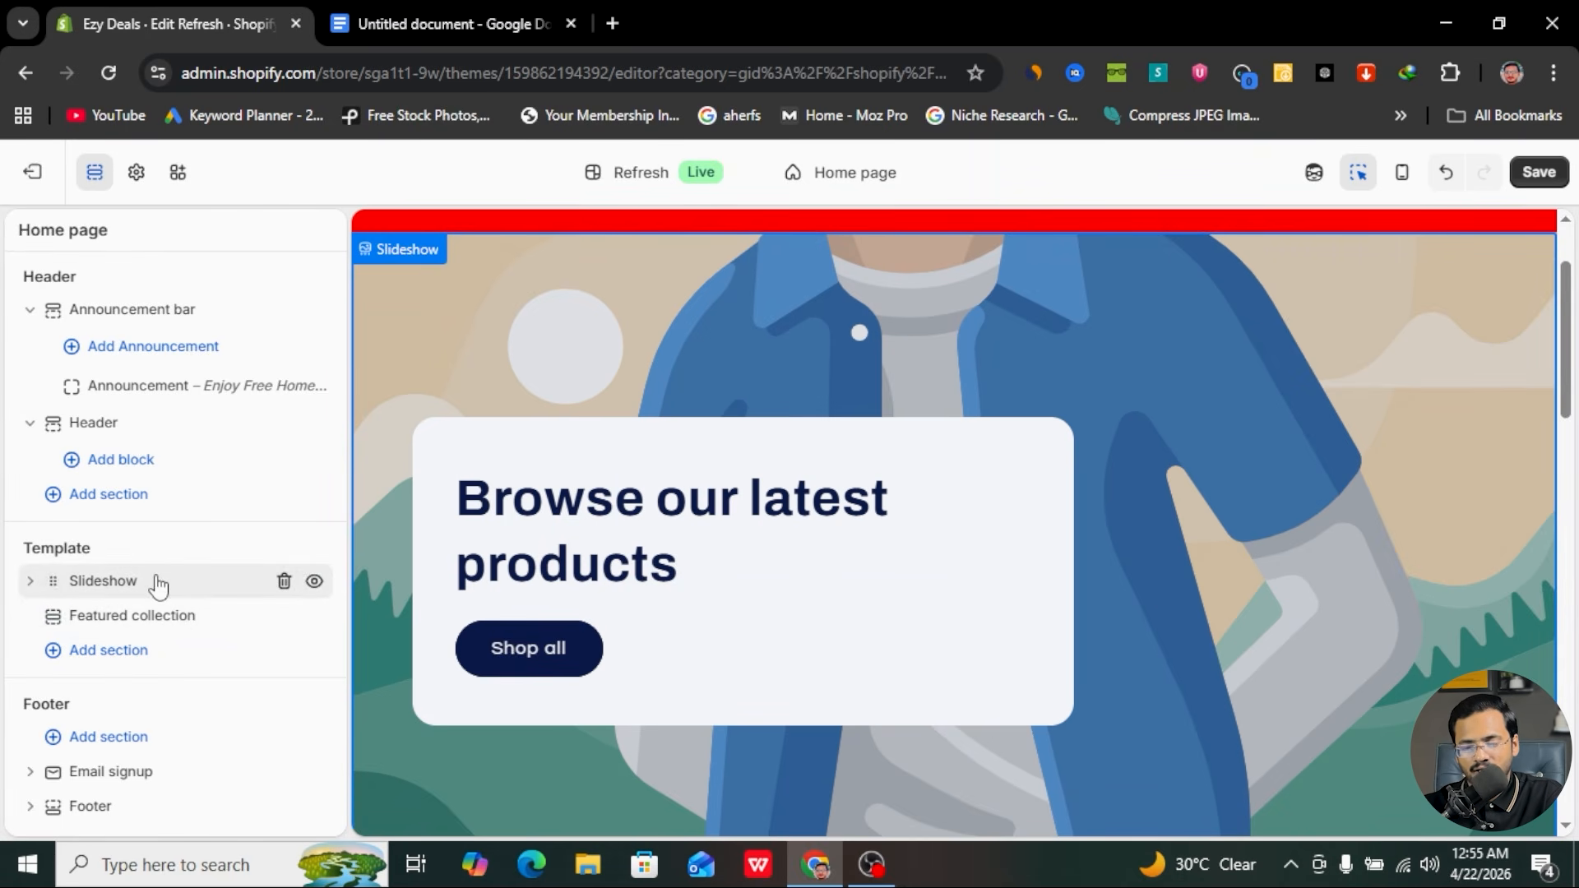
{"action": "scroll", "coordinate": [804, 494], "scroll_direction": "down", "scroll_amount": 3}
{"action": "scroll", "coordinate": [804, 494], "scroll_direction": "up", "scroll_amount": 5}
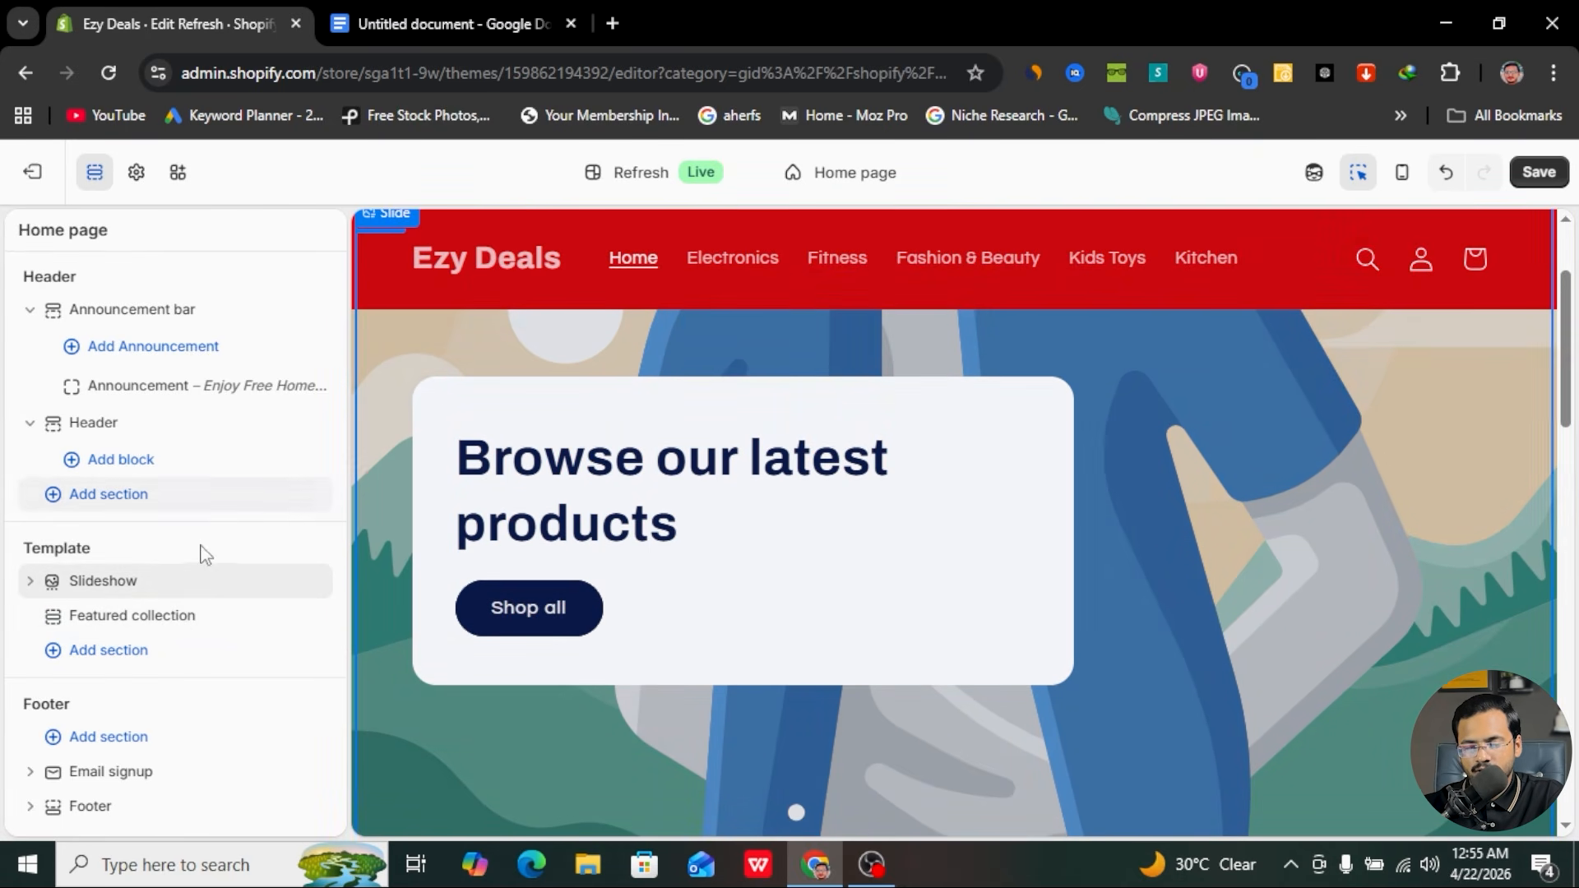
{"action": "left_click", "coordinate": [27, 582]}
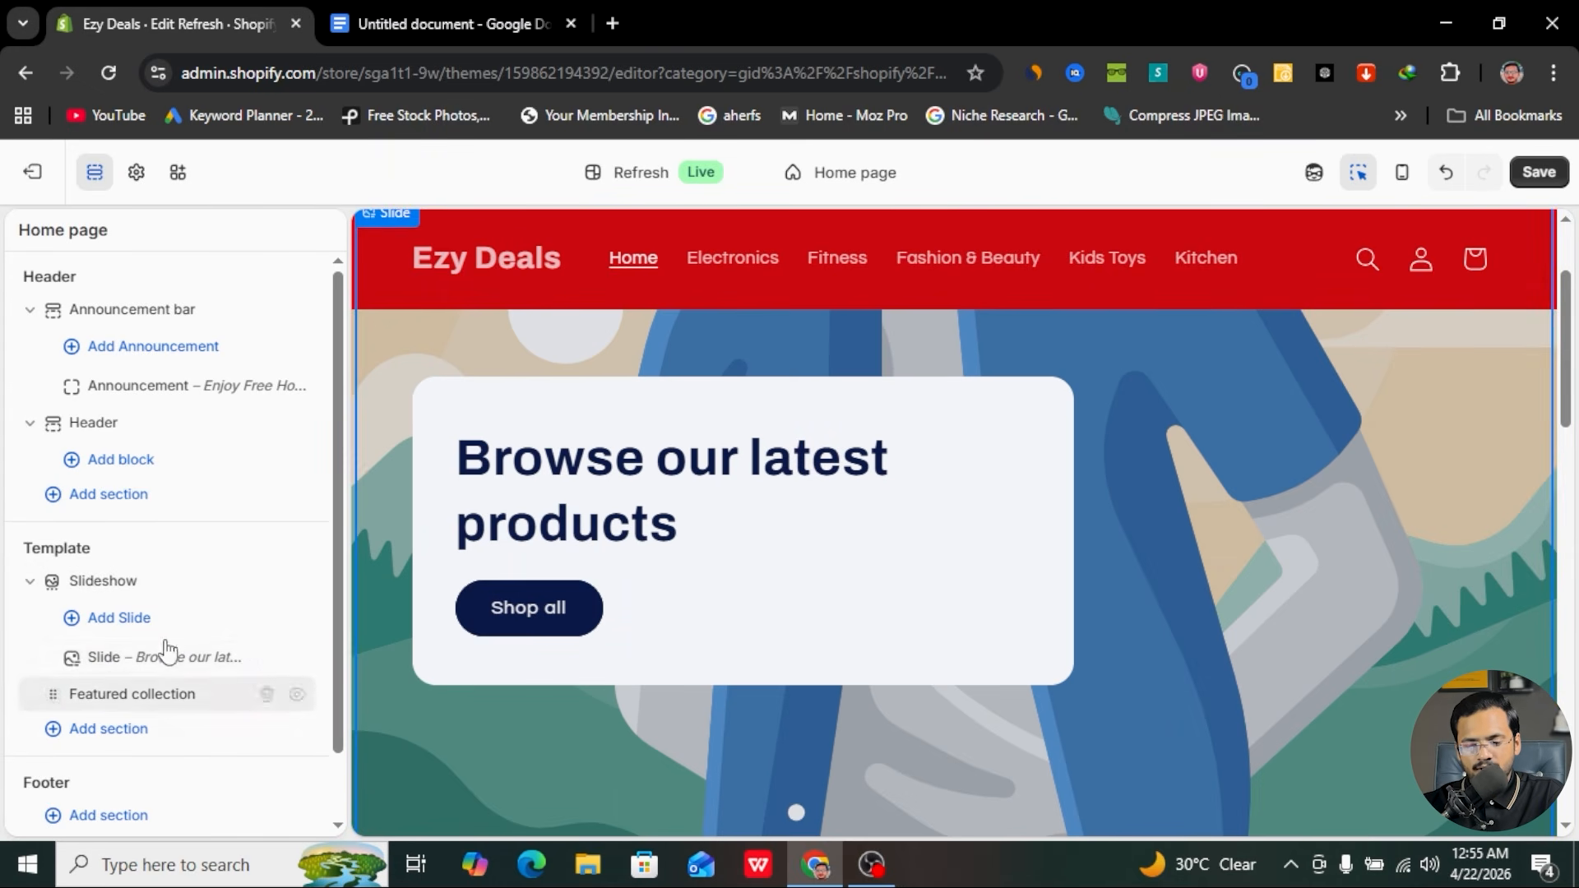
{"action": "left_click", "coordinate": [104, 581]}
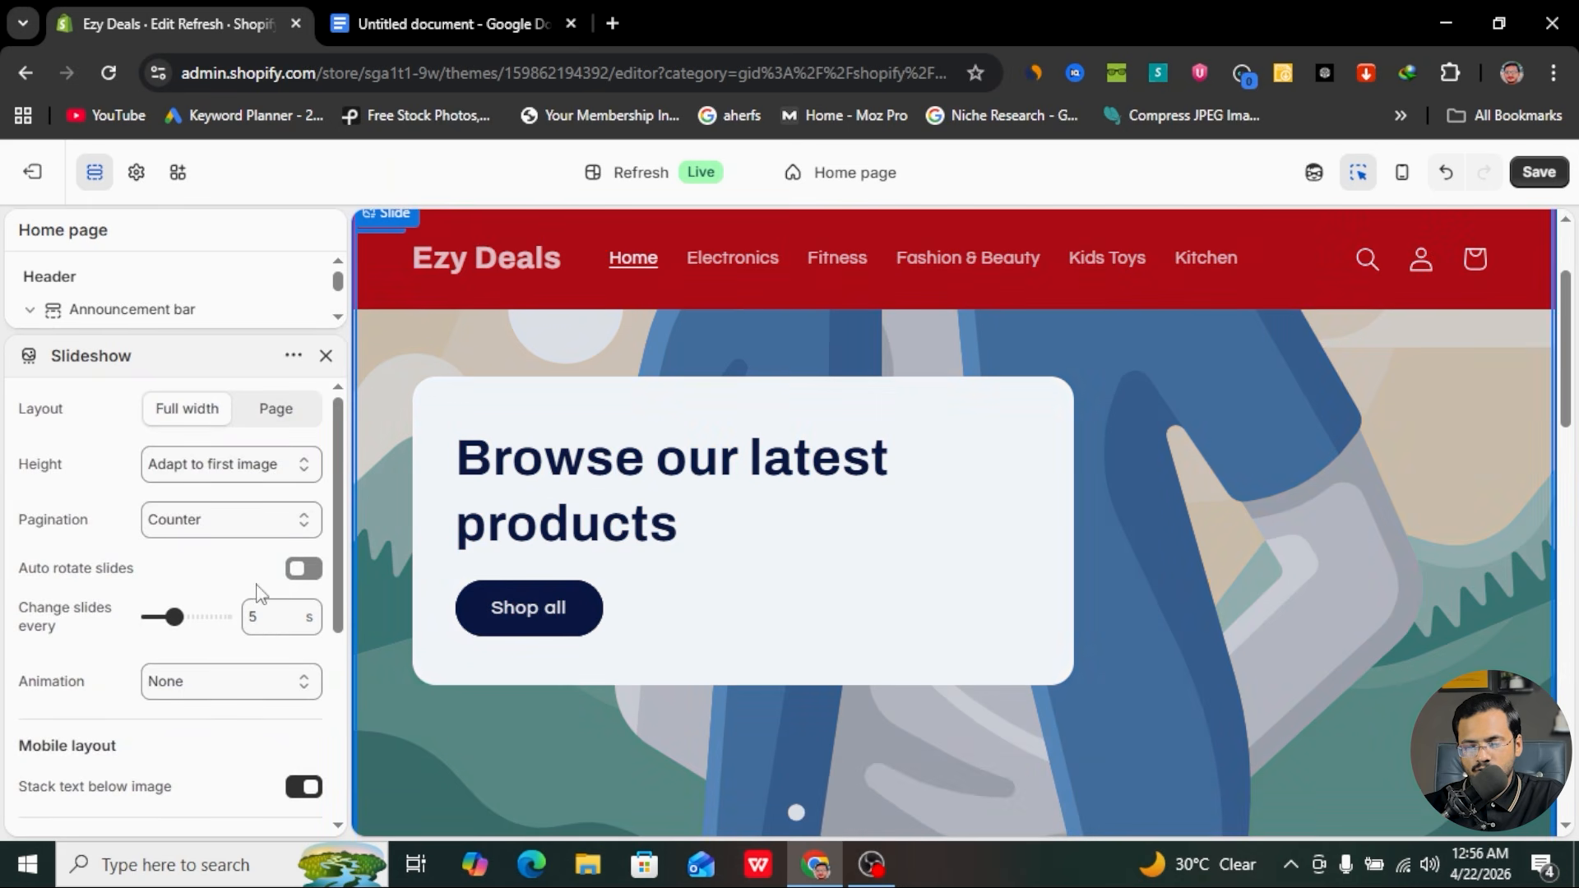
{"action": "scroll", "coordinate": [254, 592], "scroll_direction": "down", "scroll_amount": 2}
{"action": "scroll", "coordinate": [240, 428], "scroll_direction": "up", "scroll_amount": 2}
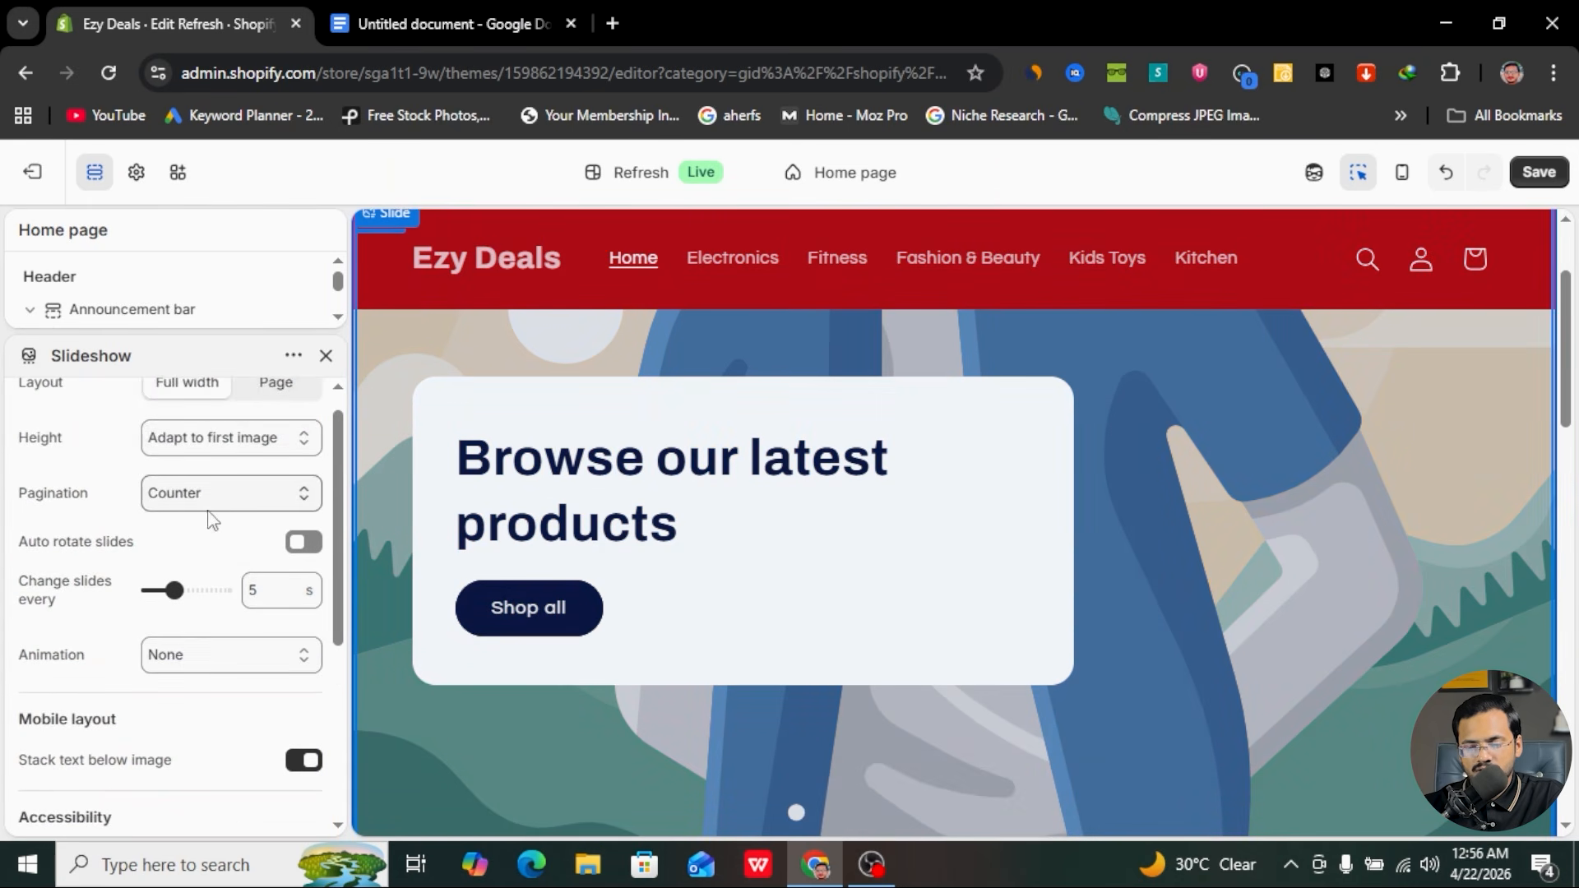
{"action": "scroll", "coordinate": [251, 599], "scroll_direction": "down", "scroll_amount": 2}
{"action": "scroll", "coordinate": [259, 479], "scroll_direction": "up", "scroll_amount": 1}
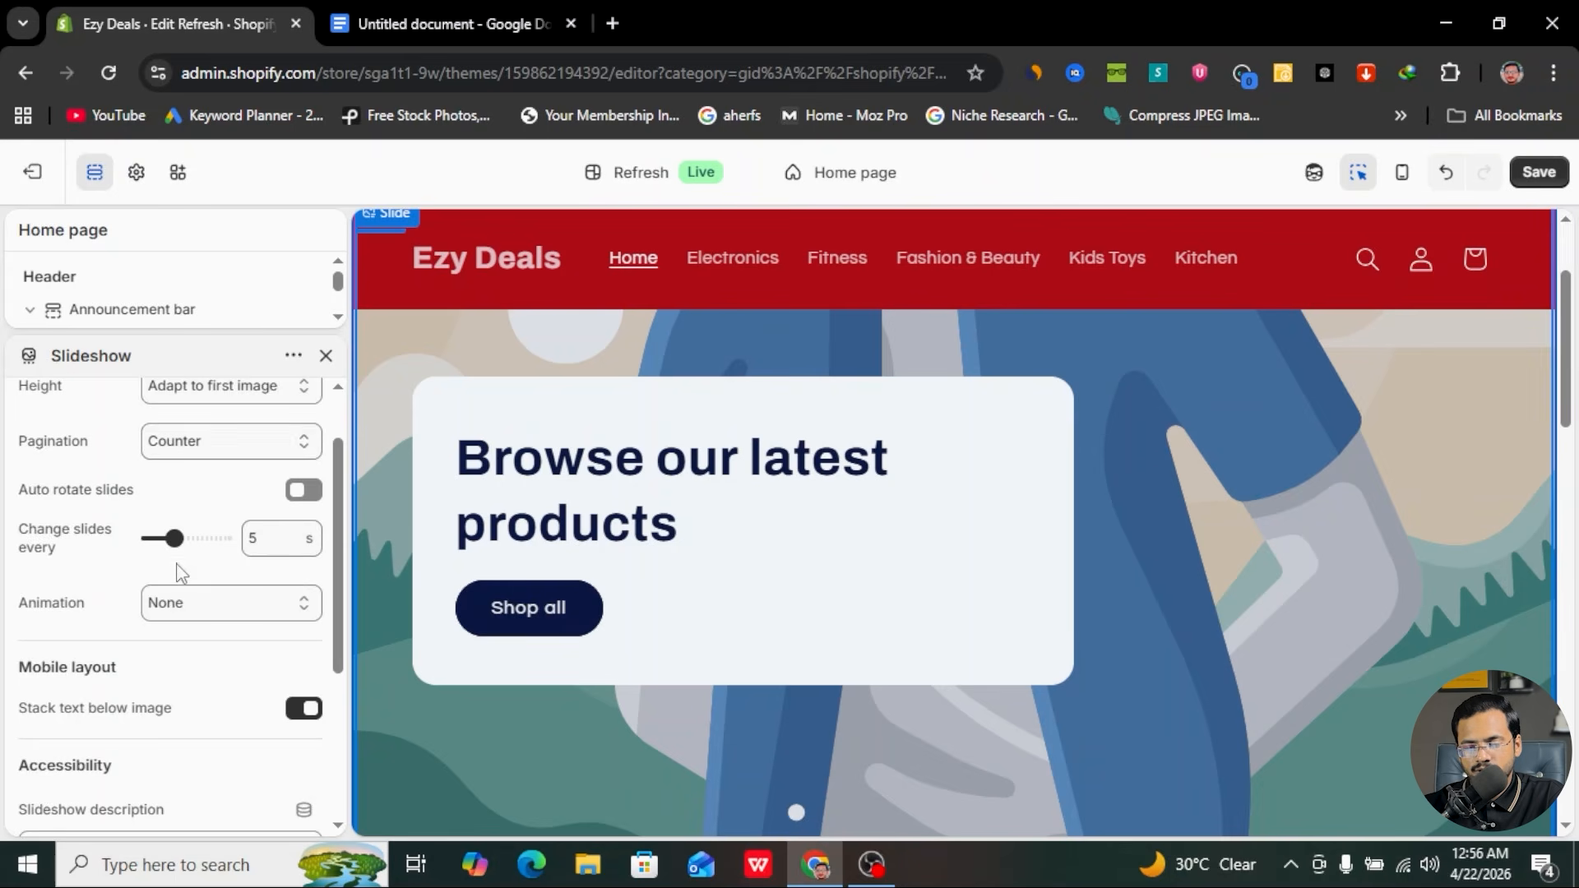
{"action": "scroll", "coordinate": [181, 573], "scroll_direction": "down", "scroll_amount": 2}
{"action": "scroll", "coordinate": [181, 573], "scroll_direction": "up", "scroll_amount": 3}
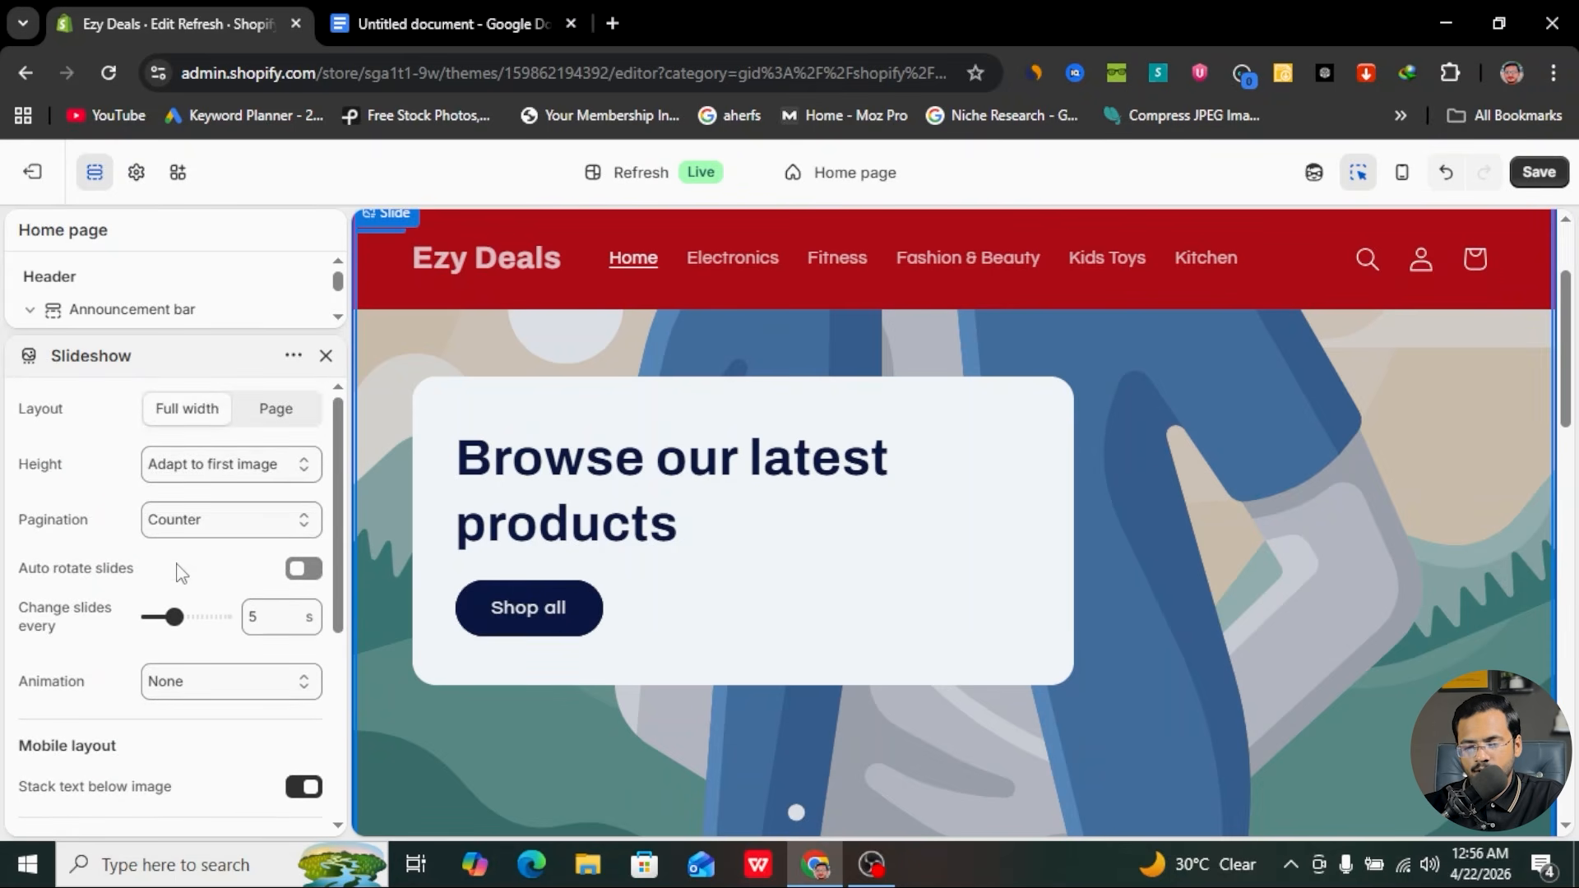
{"action": "left_click", "coordinate": [326, 357]}
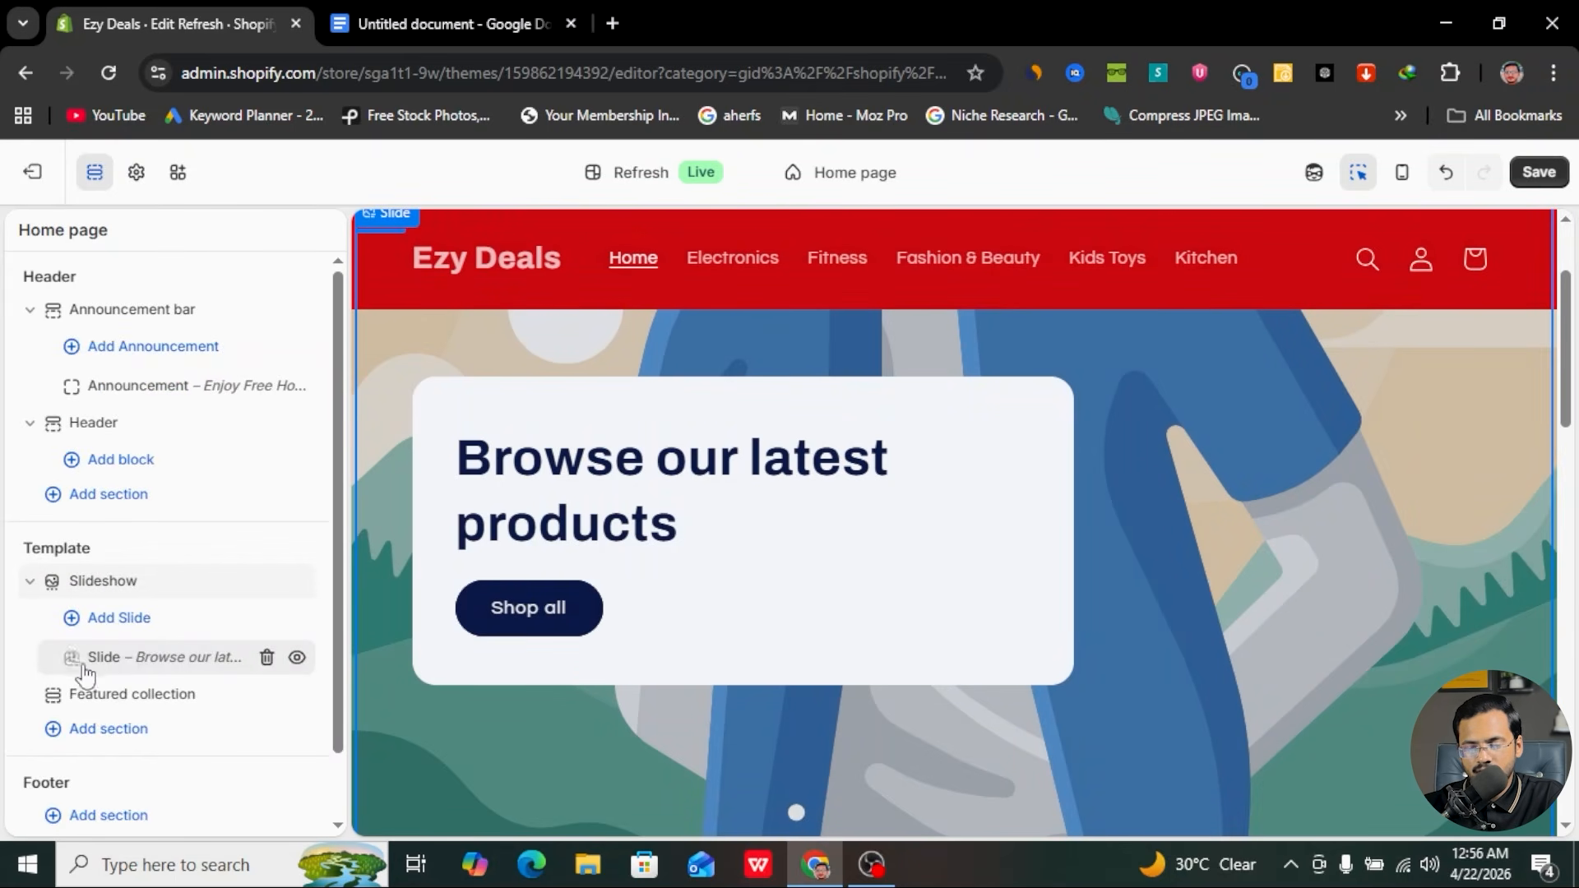
- Upload the Glow Up Sale, Mega Sale and Modern Style Home Decor banners, and use the Glow Up Sale banner as the existing slide's image
{"action": "left_click", "coordinate": [128, 669]}
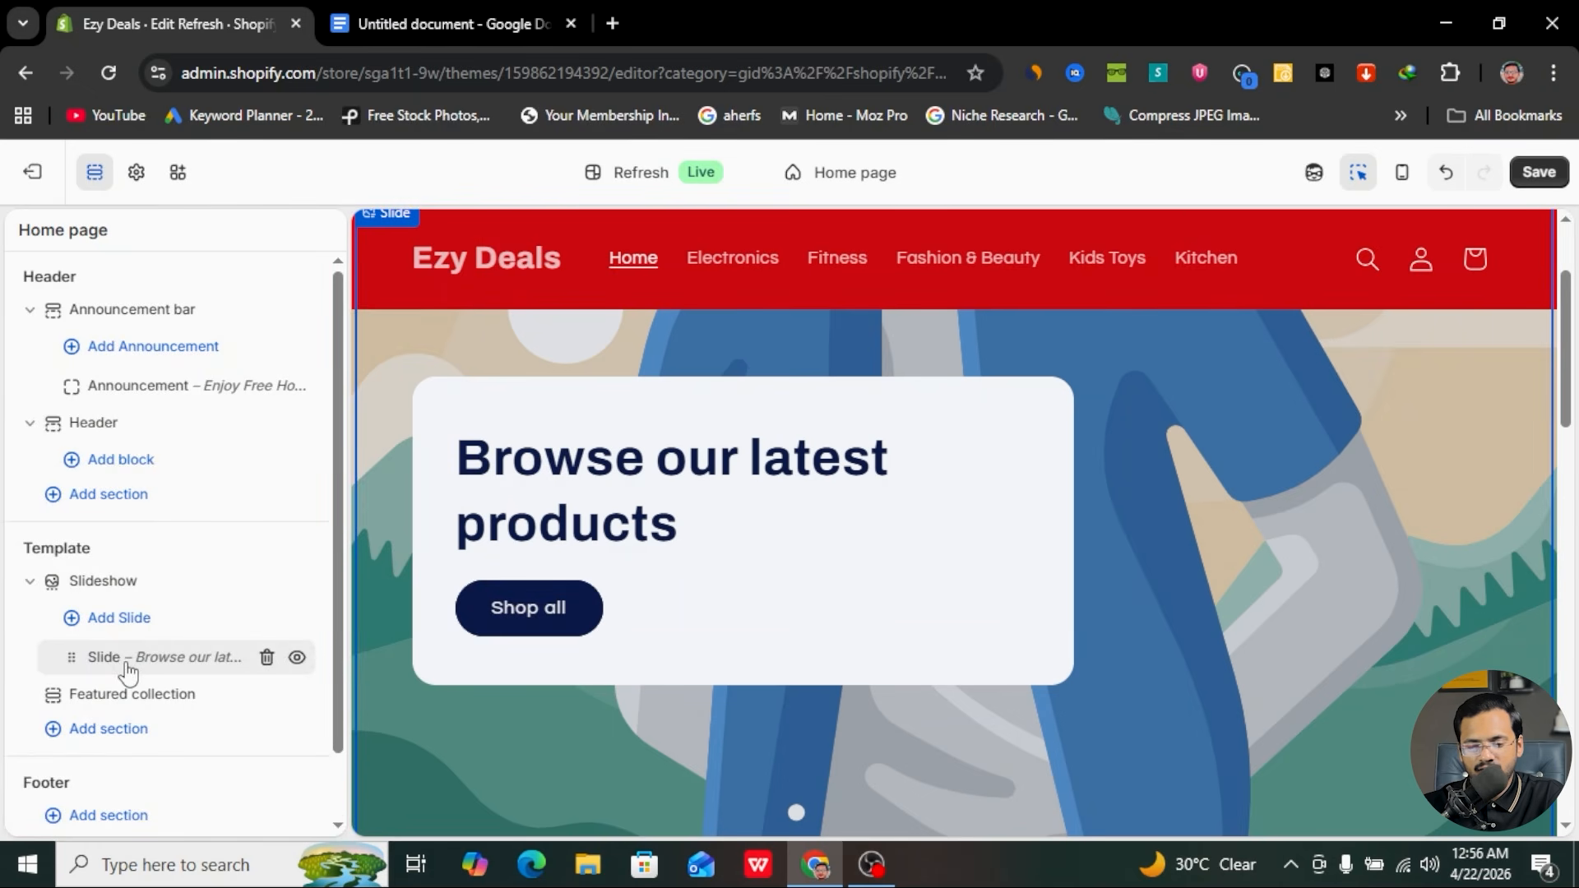
{"action": "left_click", "coordinate": [210, 425]}
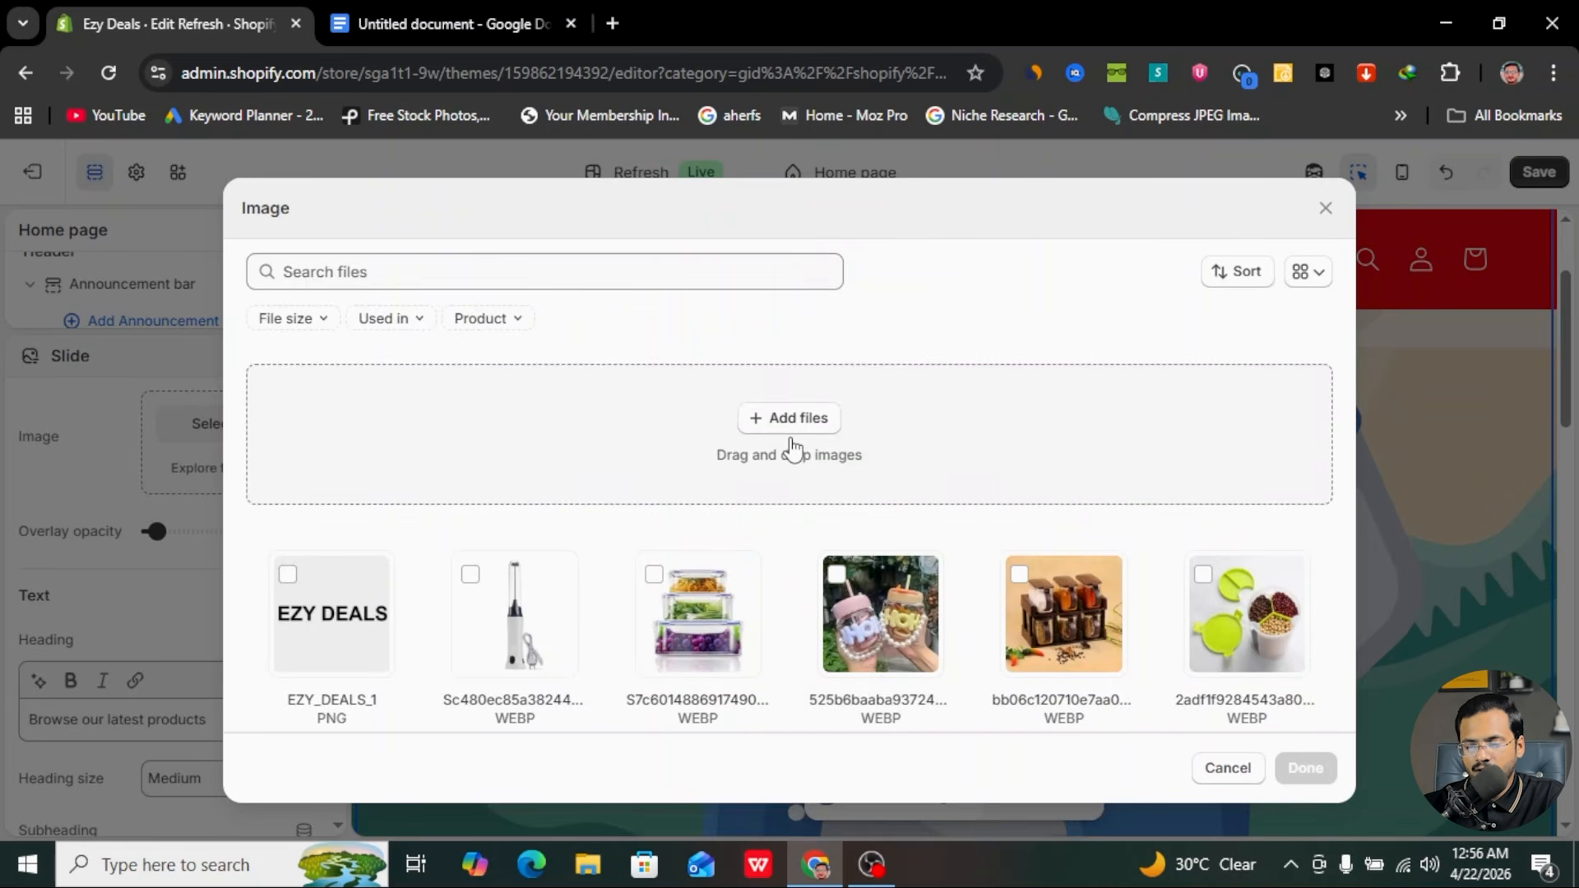
{"action": "left_click", "coordinate": [792, 450]}
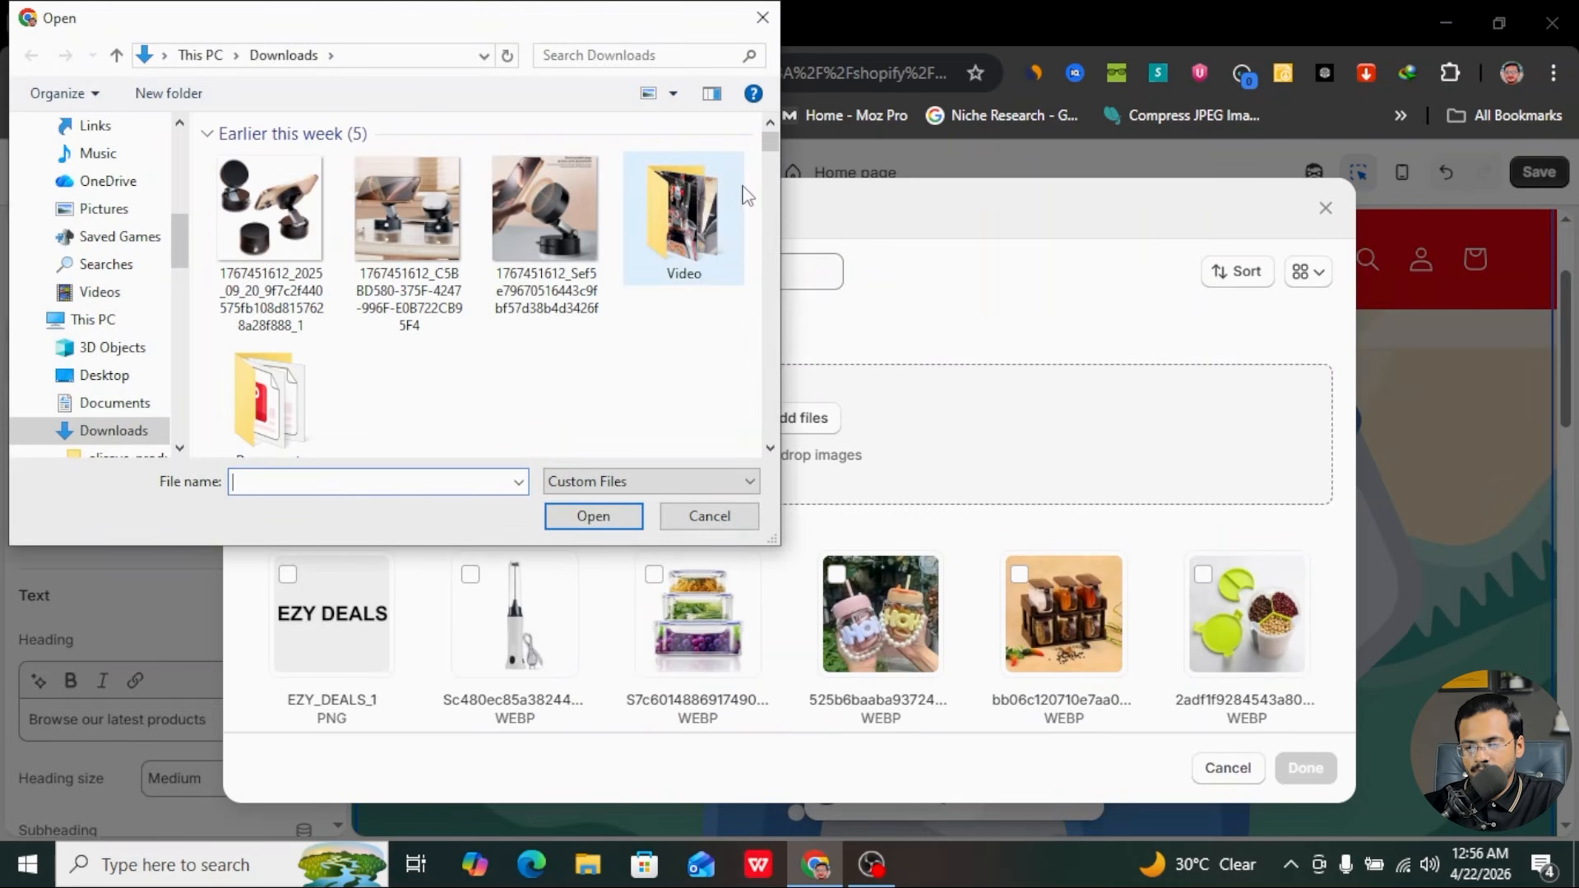
{"action": "scroll", "coordinate": [773, 148], "scroll_direction": "down", "scroll_amount": 3}
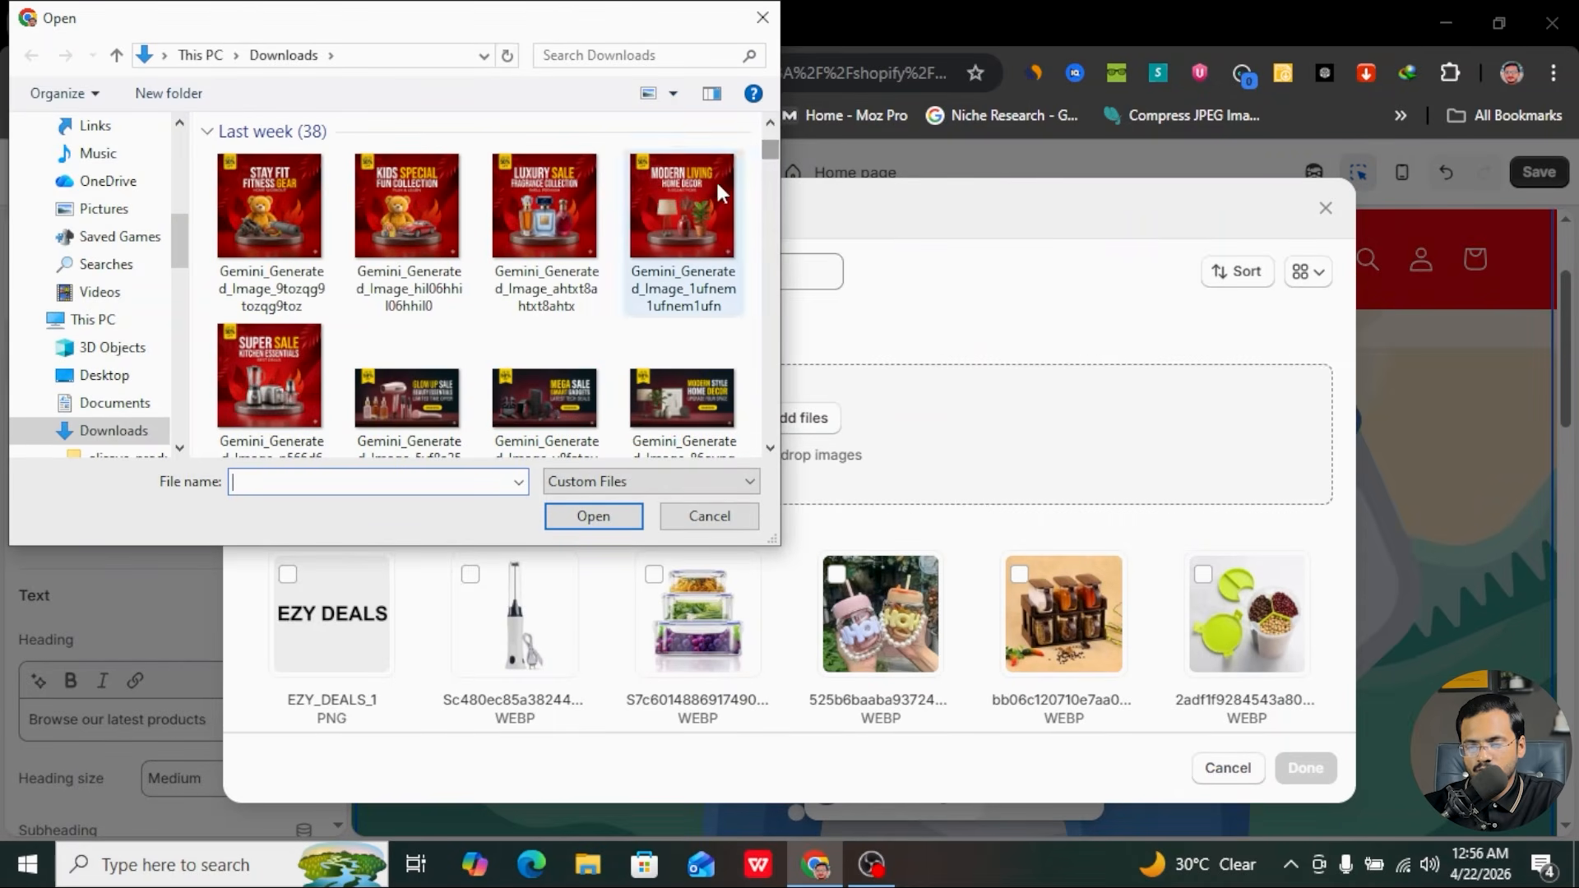
{"action": "left_click", "coordinate": [683, 386]}
{"action": "left_click", "coordinate": [559, 372], "text": "ctrl"}
{"action": "left_click", "coordinate": [431, 373], "text": "ctrl"}
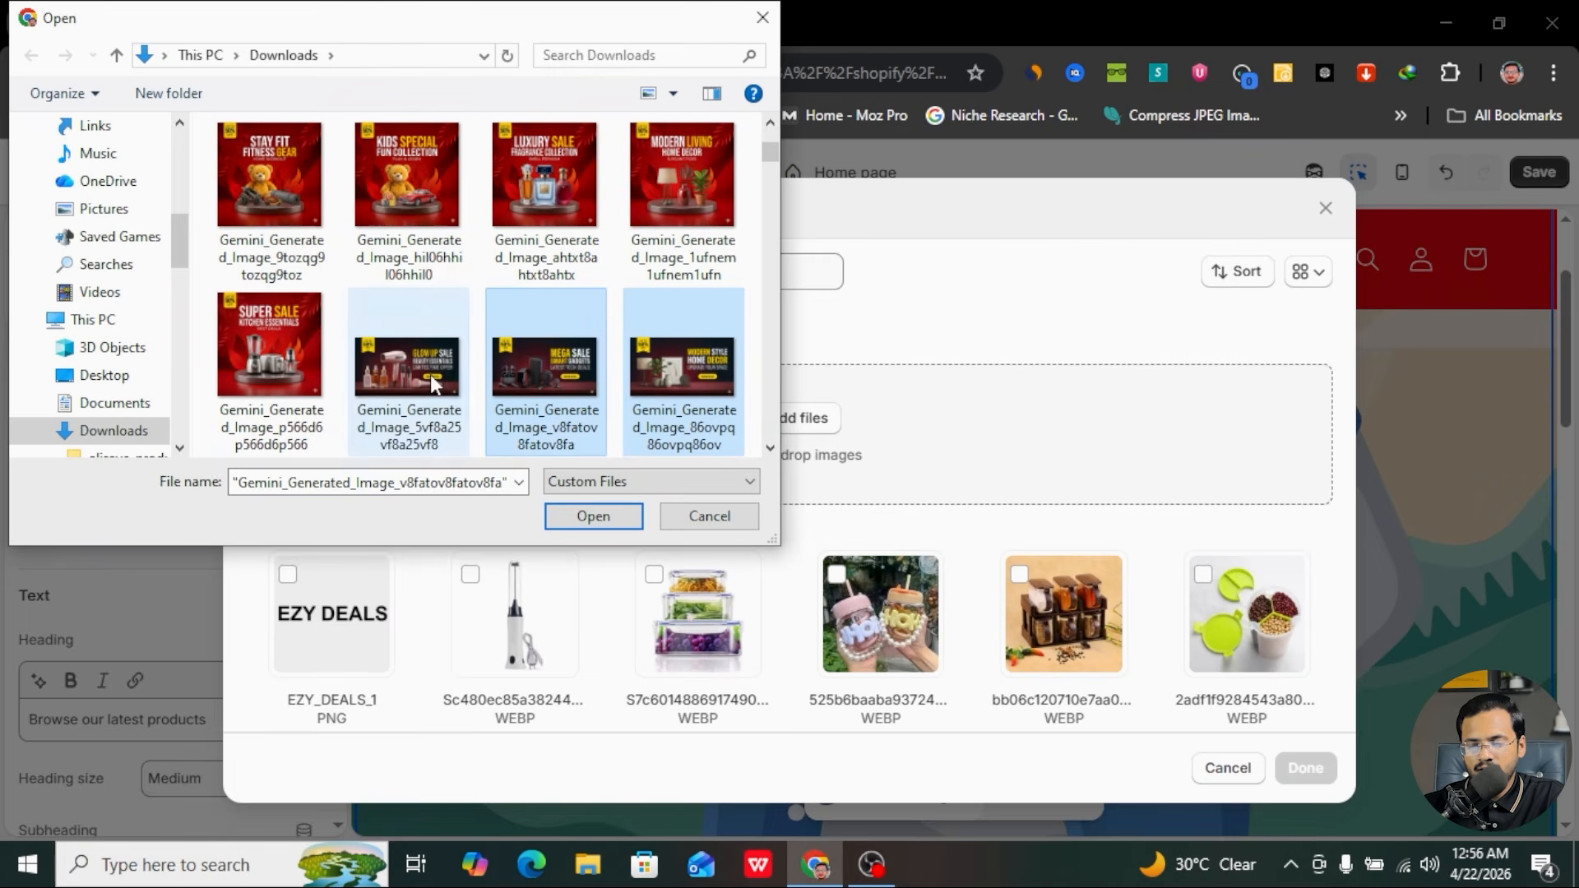
{"action": "left_click", "coordinate": [572, 518]}
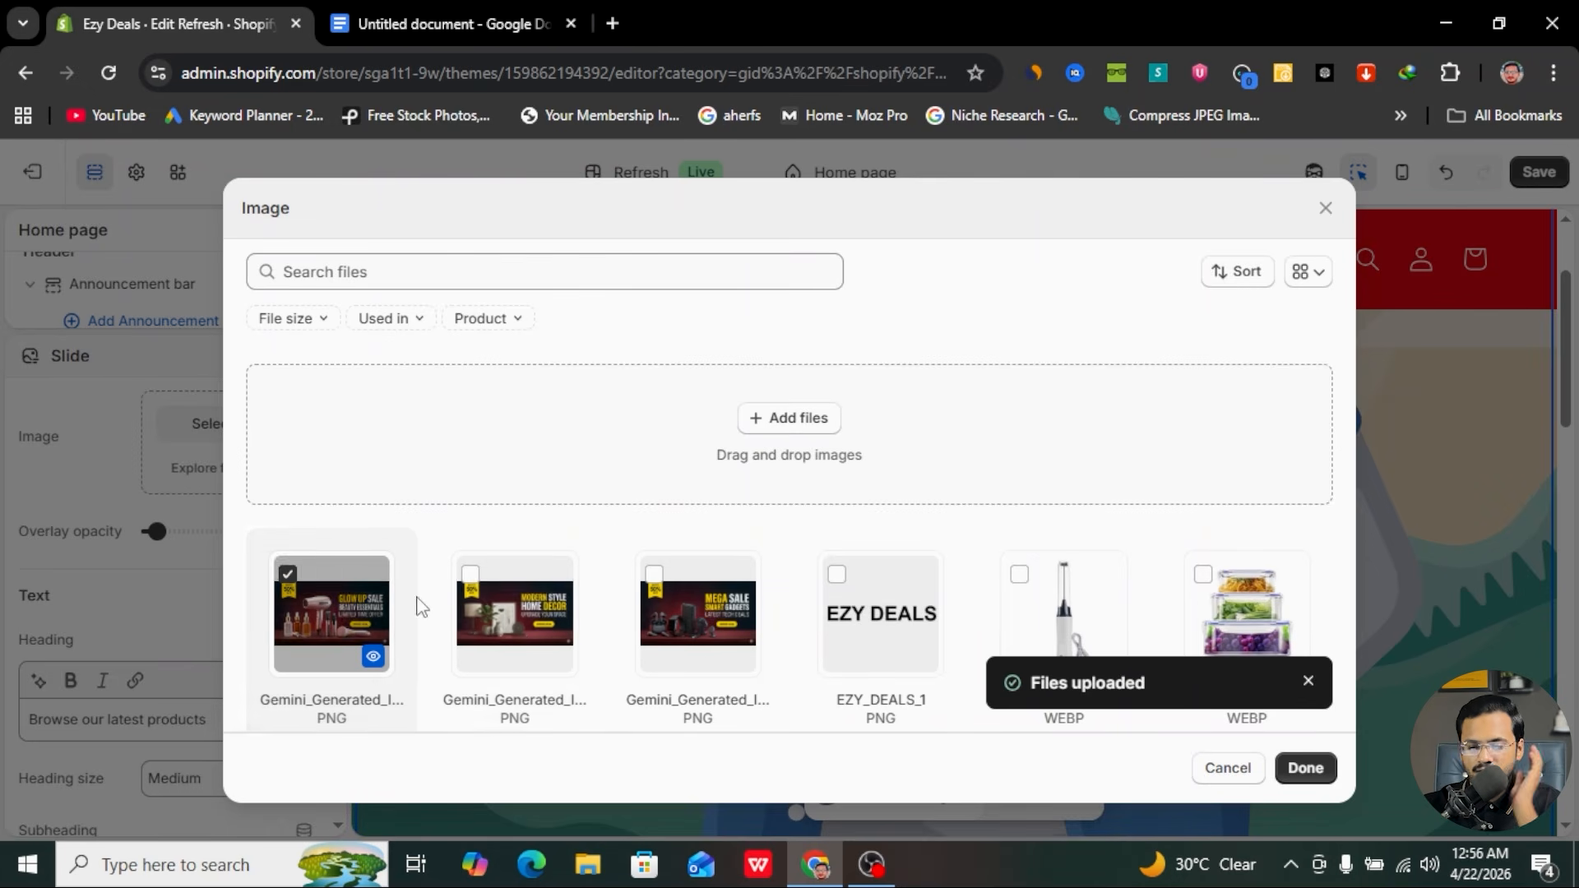
{"action": "left_click", "coordinate": [1300, 767]}
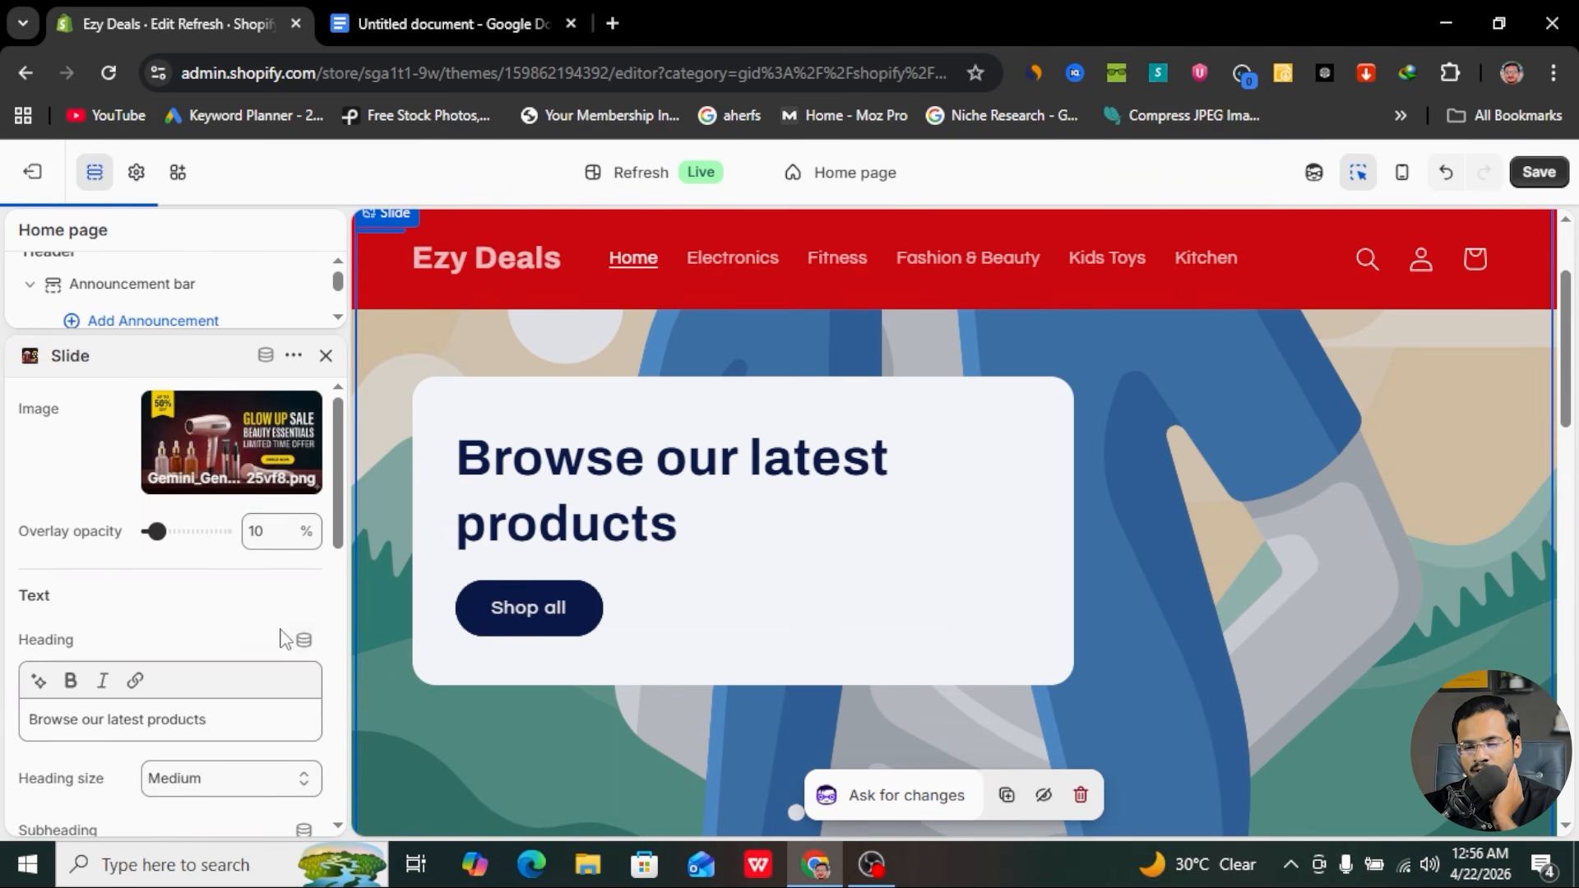
- Set the slide's overlay opacity to 0% and clear its heading text
{"action": "scroll", "coordinate": [611, 536], "scroll_direction": "up", "scroll_amount": 2}
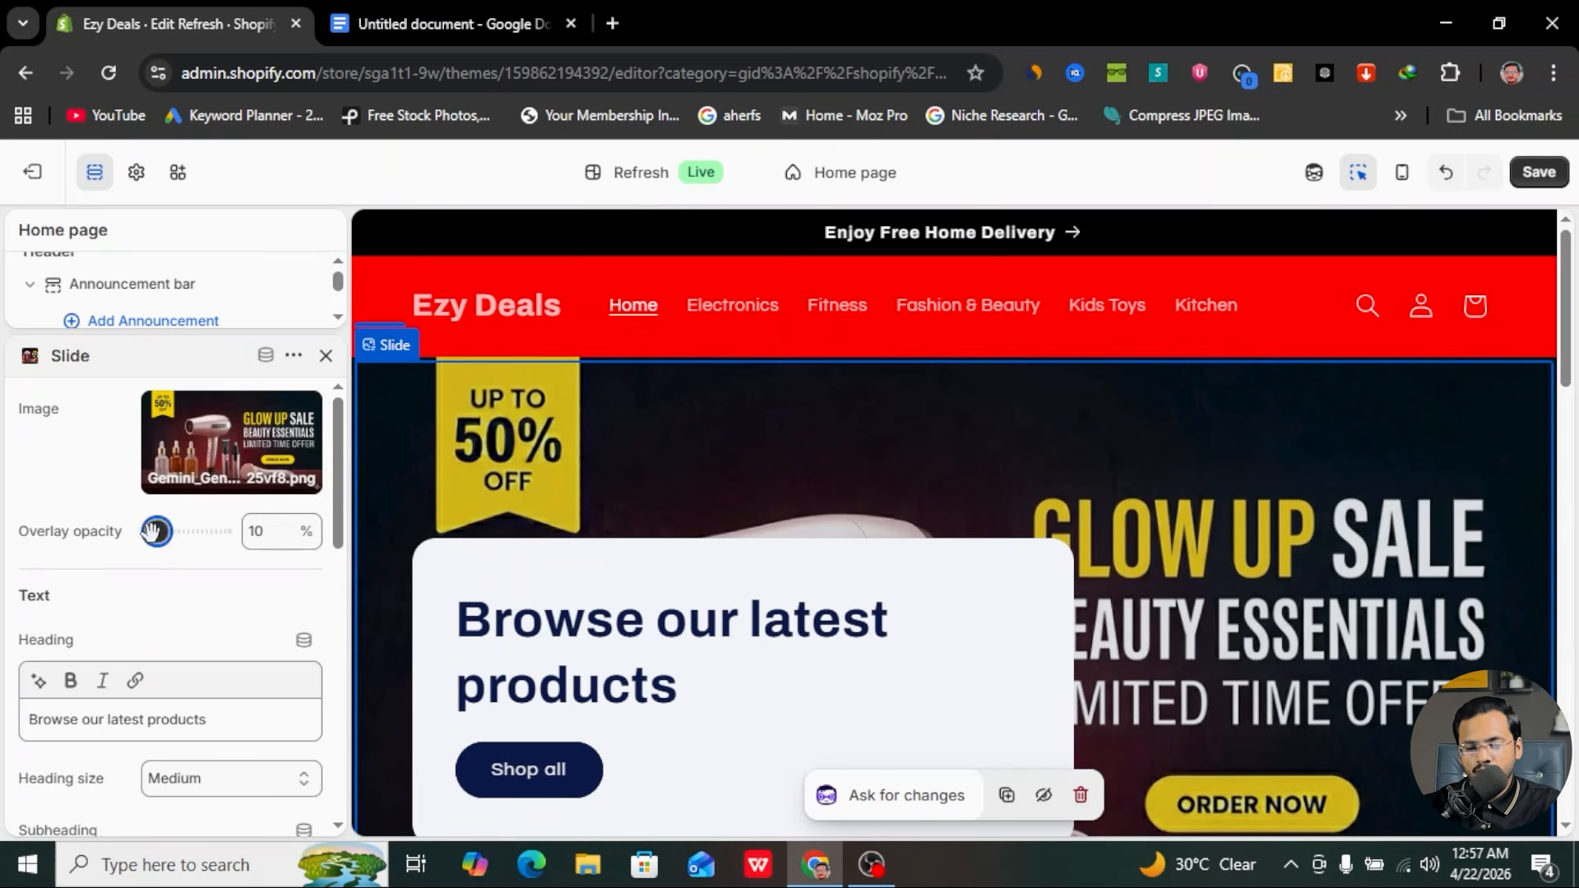
{"action": "left_click_drag", "start_coordinate": [152, 530], "coordinate": [125, 544]}
{"action": "scroll", "coordinate": [195, 576], "scroll_direction": "down", "scroll_amount": 2}
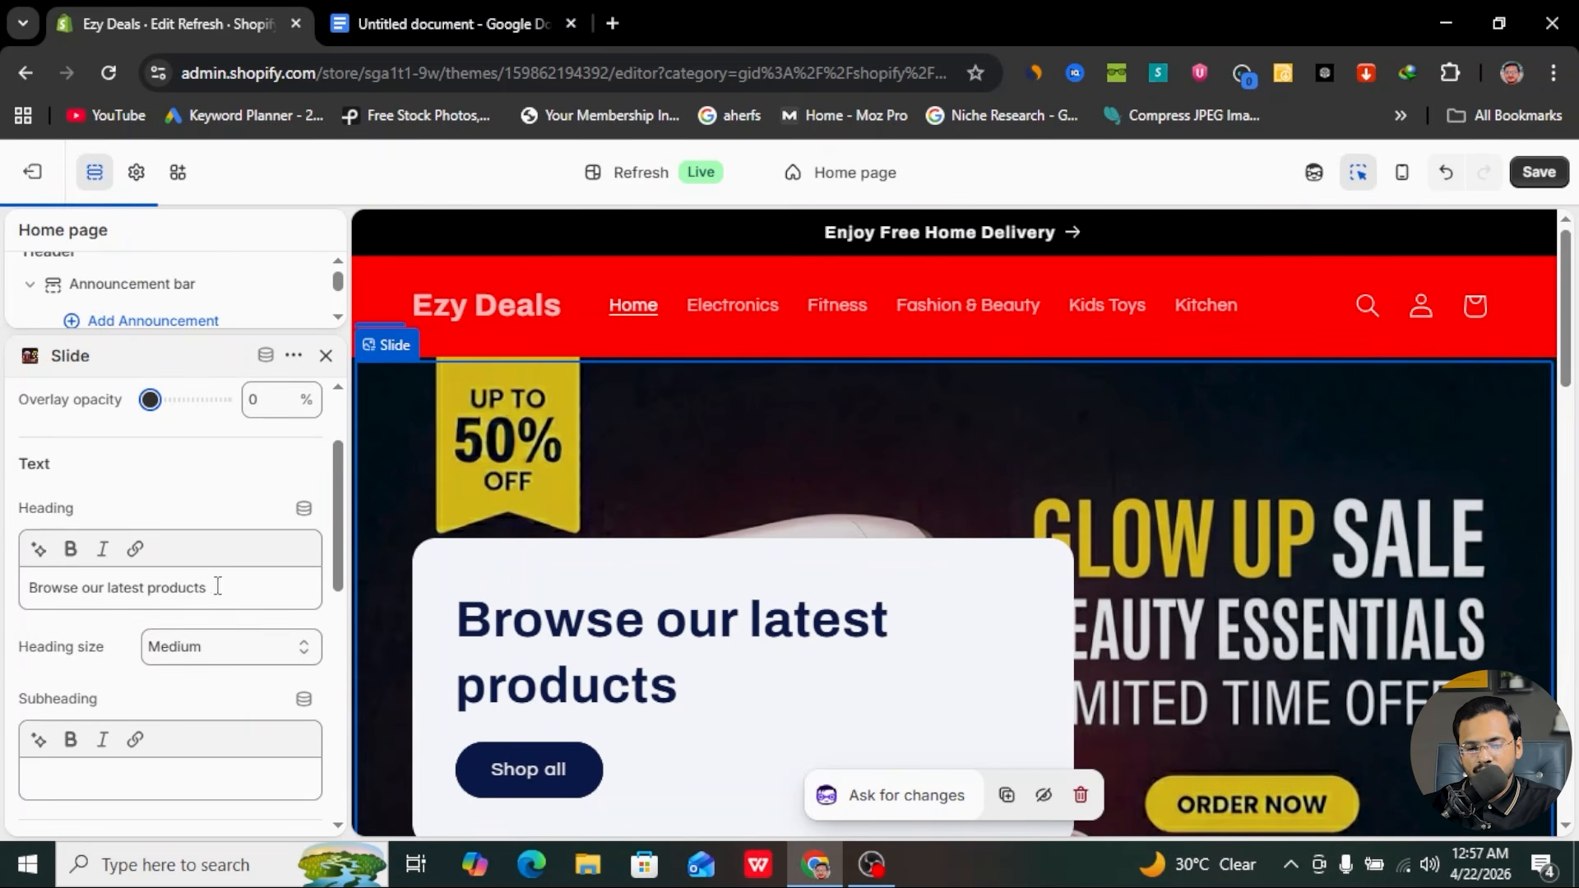
{"action": "left_click_drag", "start_coordinate": [207, 589], "coordinate": [18, 599]}
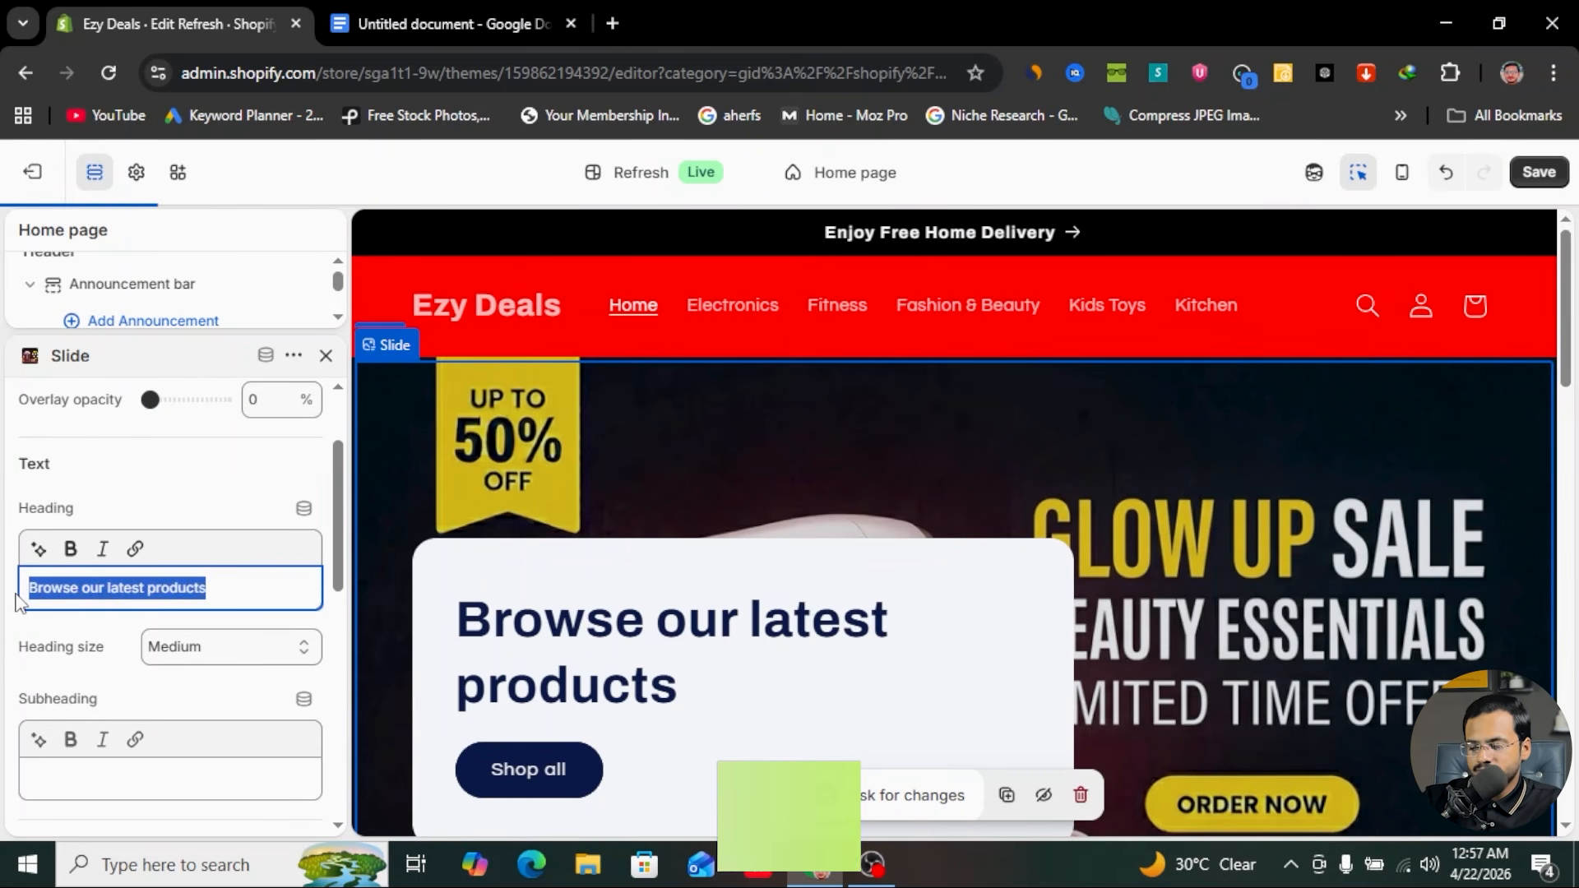
{"action": "key", "text": "BackSpace"}
- Clear the slide's button label so the button is hidden
{"action": "scroll", "coordinate": [190, 671], "scroll_direction": "down", "scroll_amount": 2}
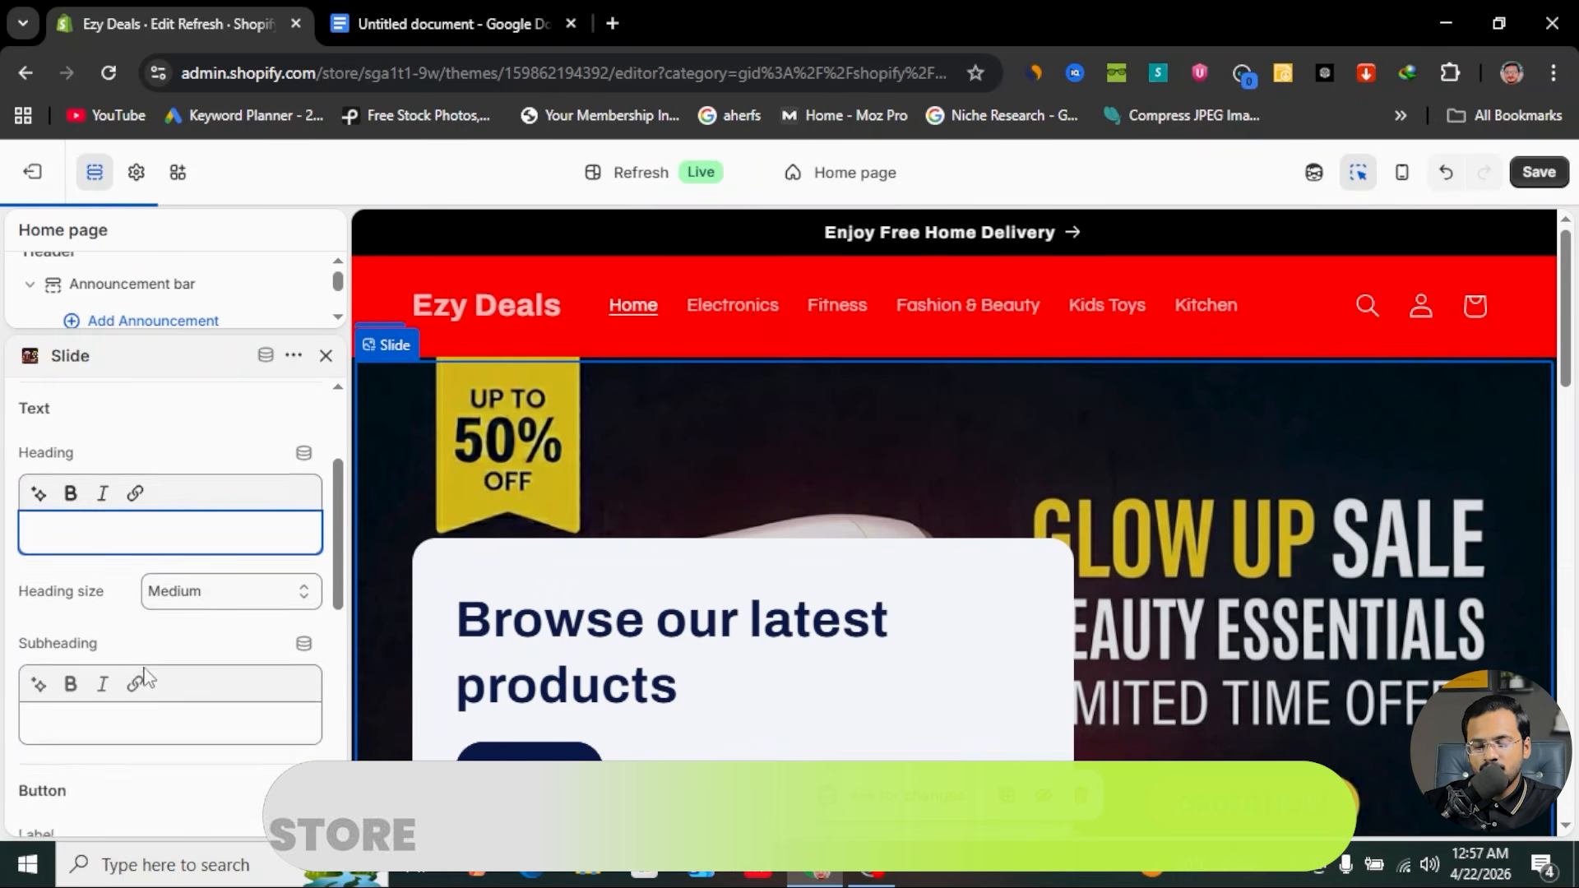
{"action": "scroll", "coordinate": [111, 609], "scroll_direction": "down", "scroll_amount": 3}
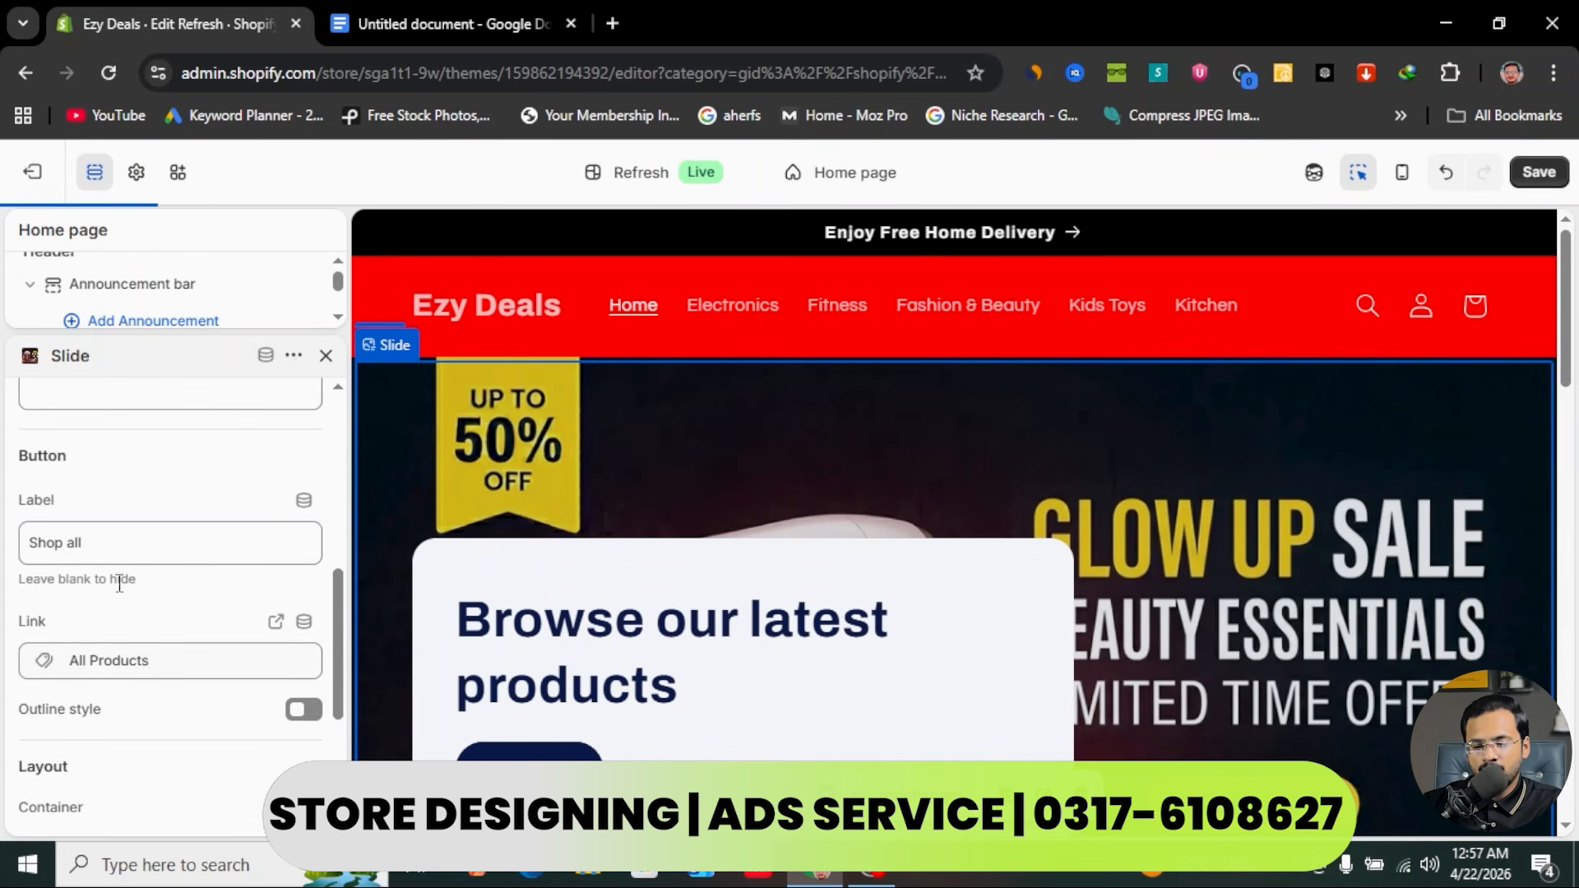
{"action": "triple_click", "coordinate": [107, 547]}
{"action": "key", "text": "BackSpace"}
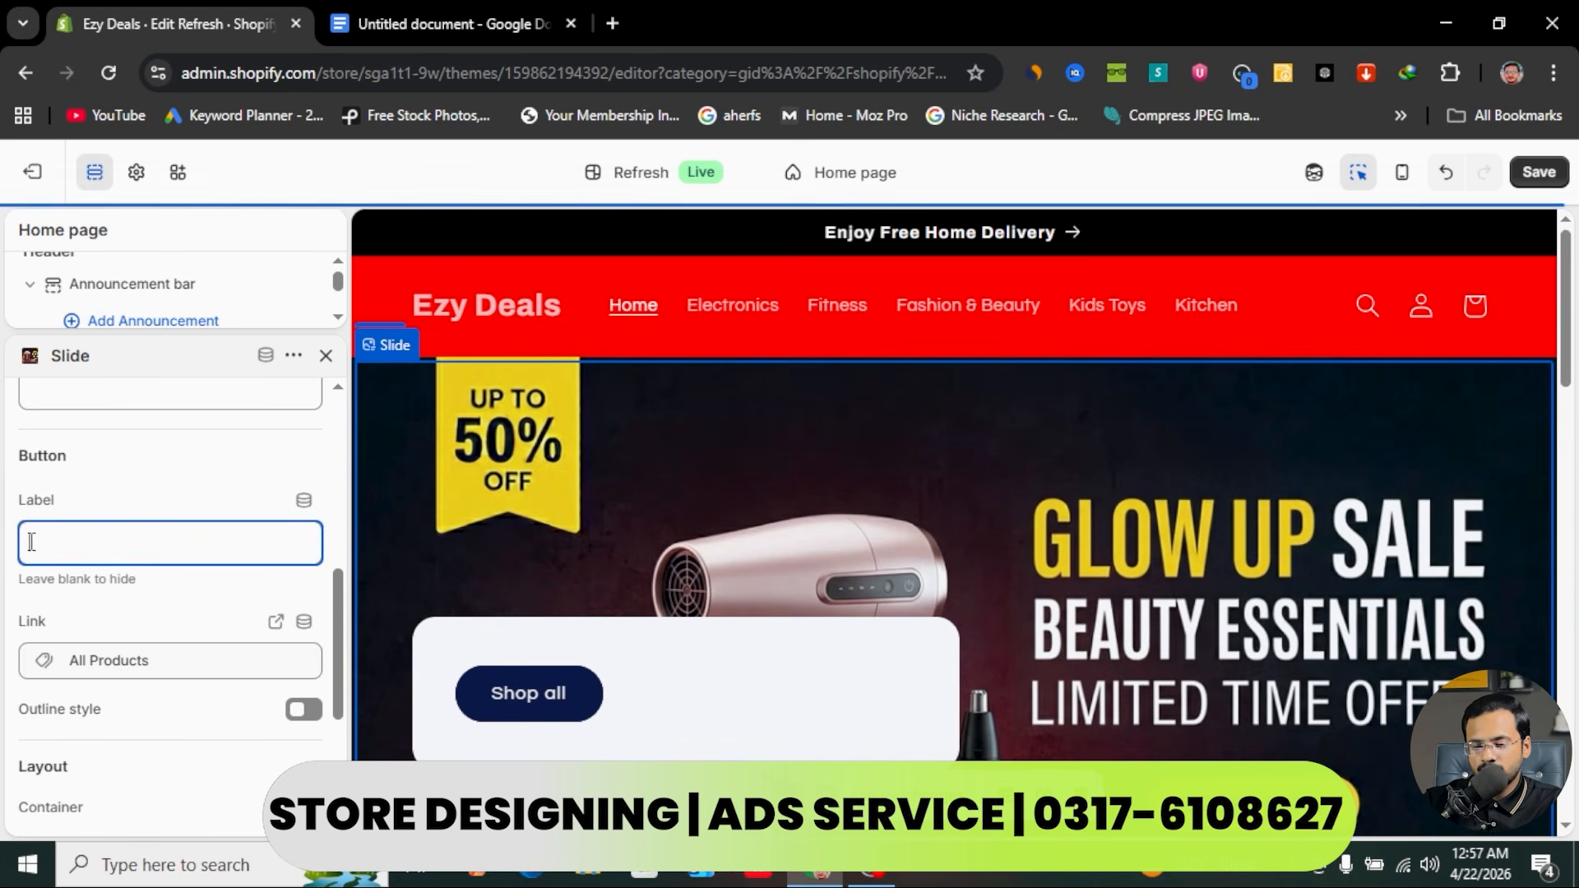
{"action": "scroll", "coordinate": [156, 667], "scroll_direction": "down", "scroll_amount": 2}
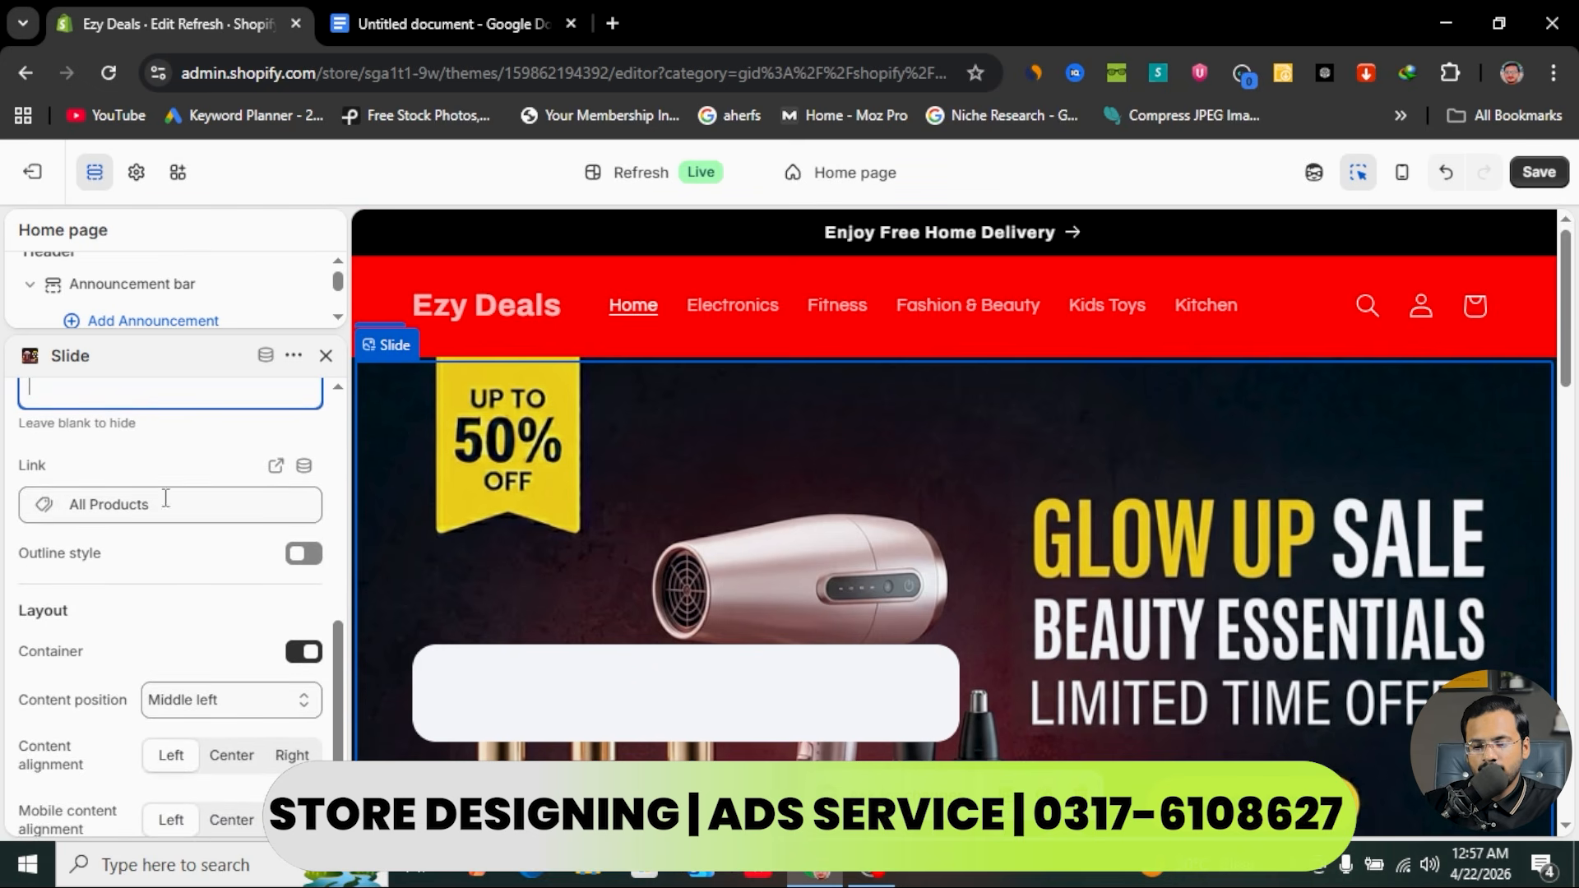
- Turn off the container behind the slide's content and check the Glow Up Sale banner in the preview
{"action": "scroll", "coordinate": [205, 639], "scroll_direction": "down", "scroll_amount": 2}
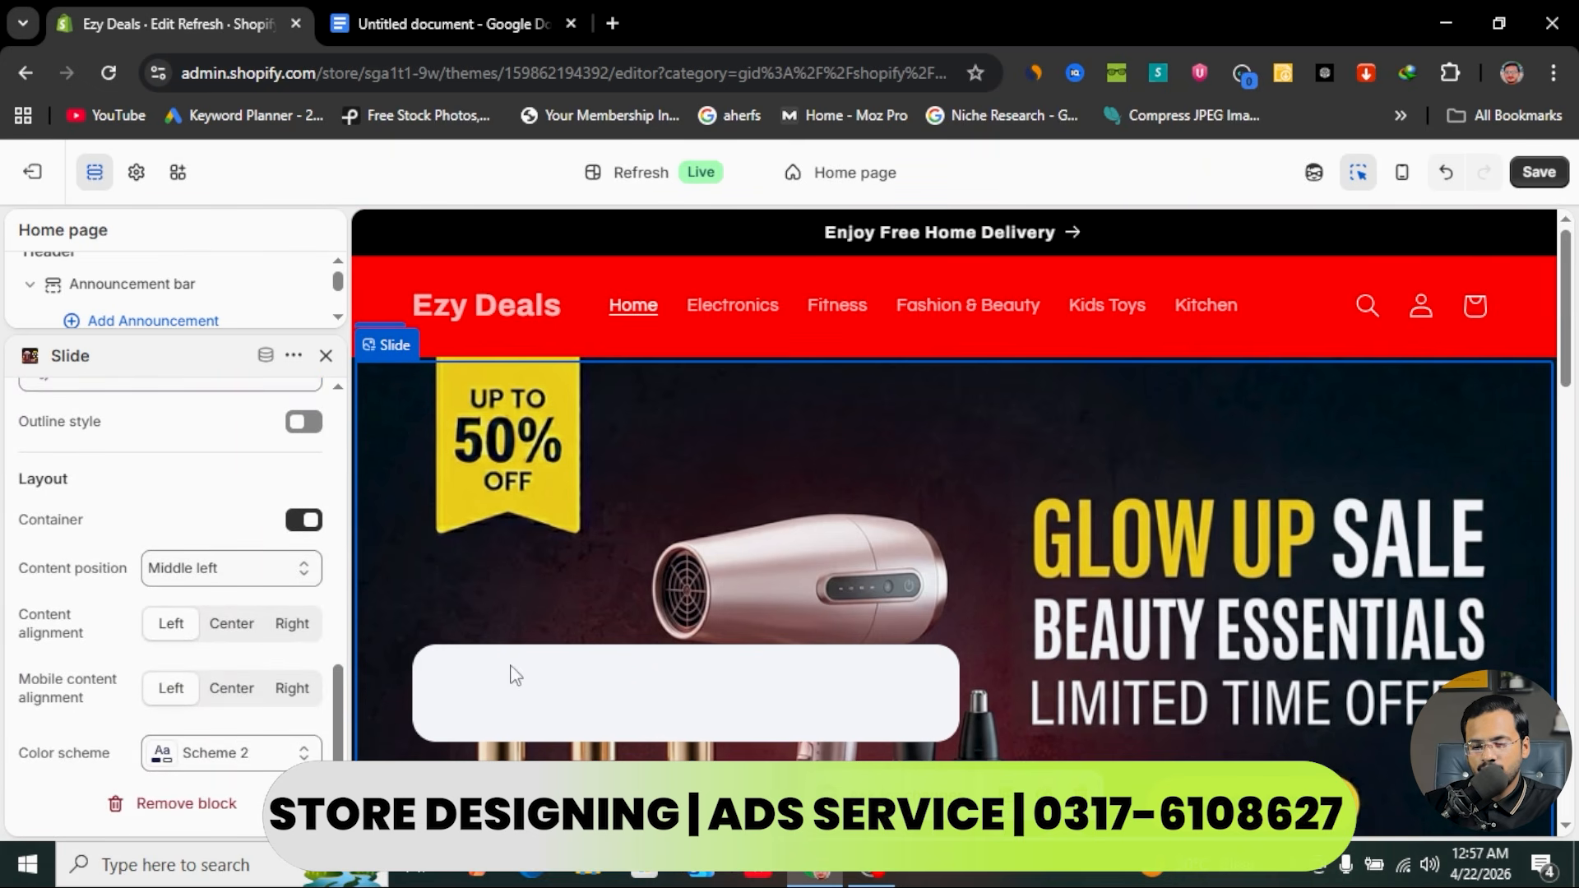
{"action": "left_click", "coordinate": [306, 516]}
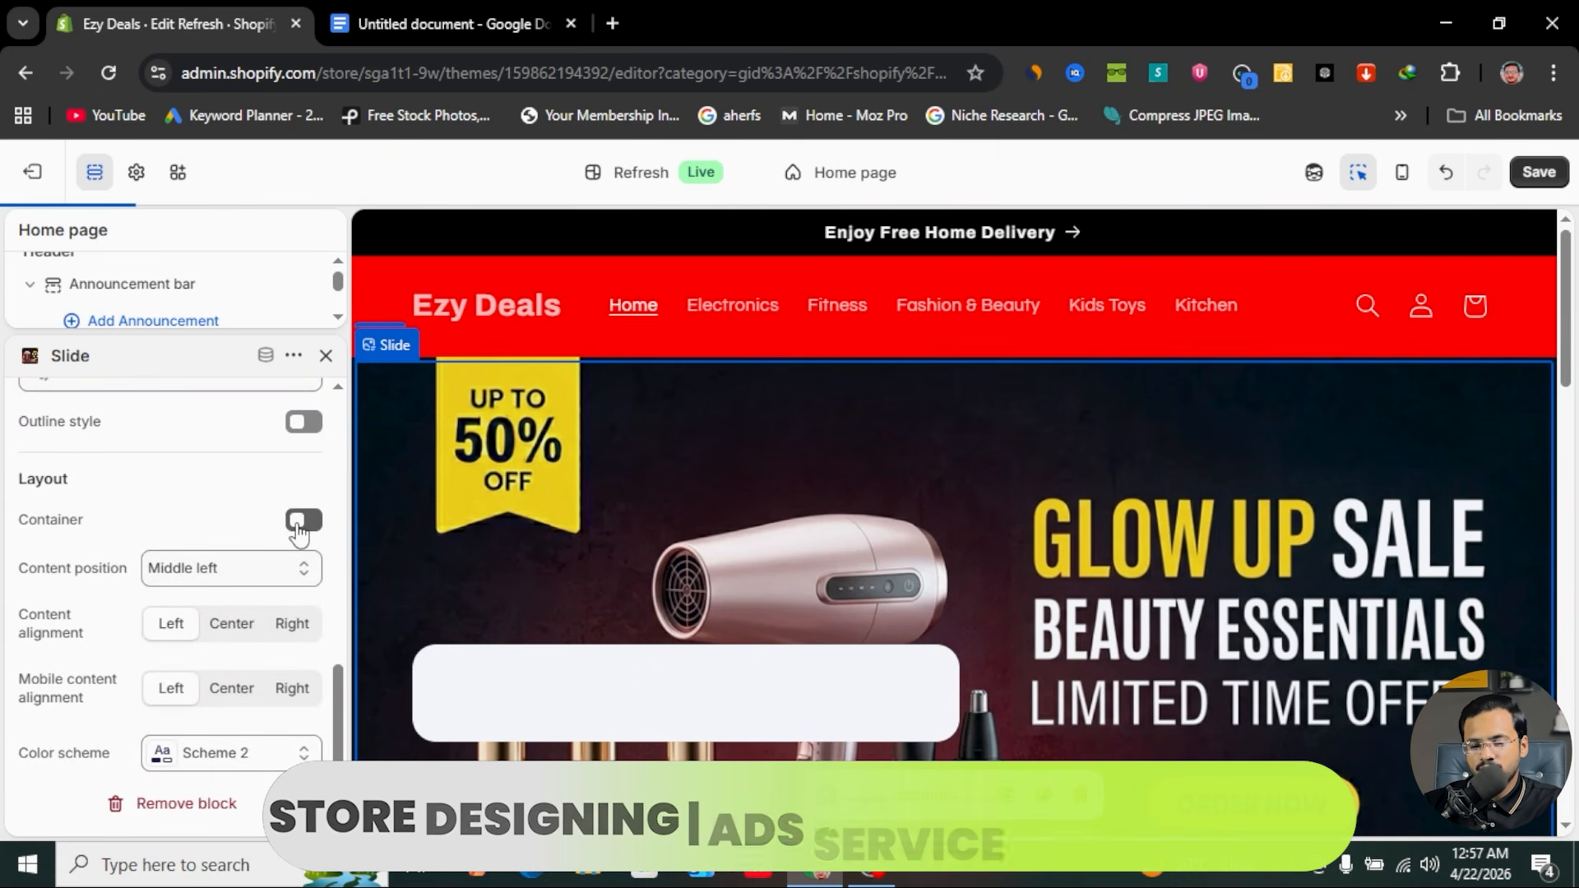
{"action": "scroll", "coordinate": [842, 506], "scroll_direction": "down", "scroll_amount": 5}
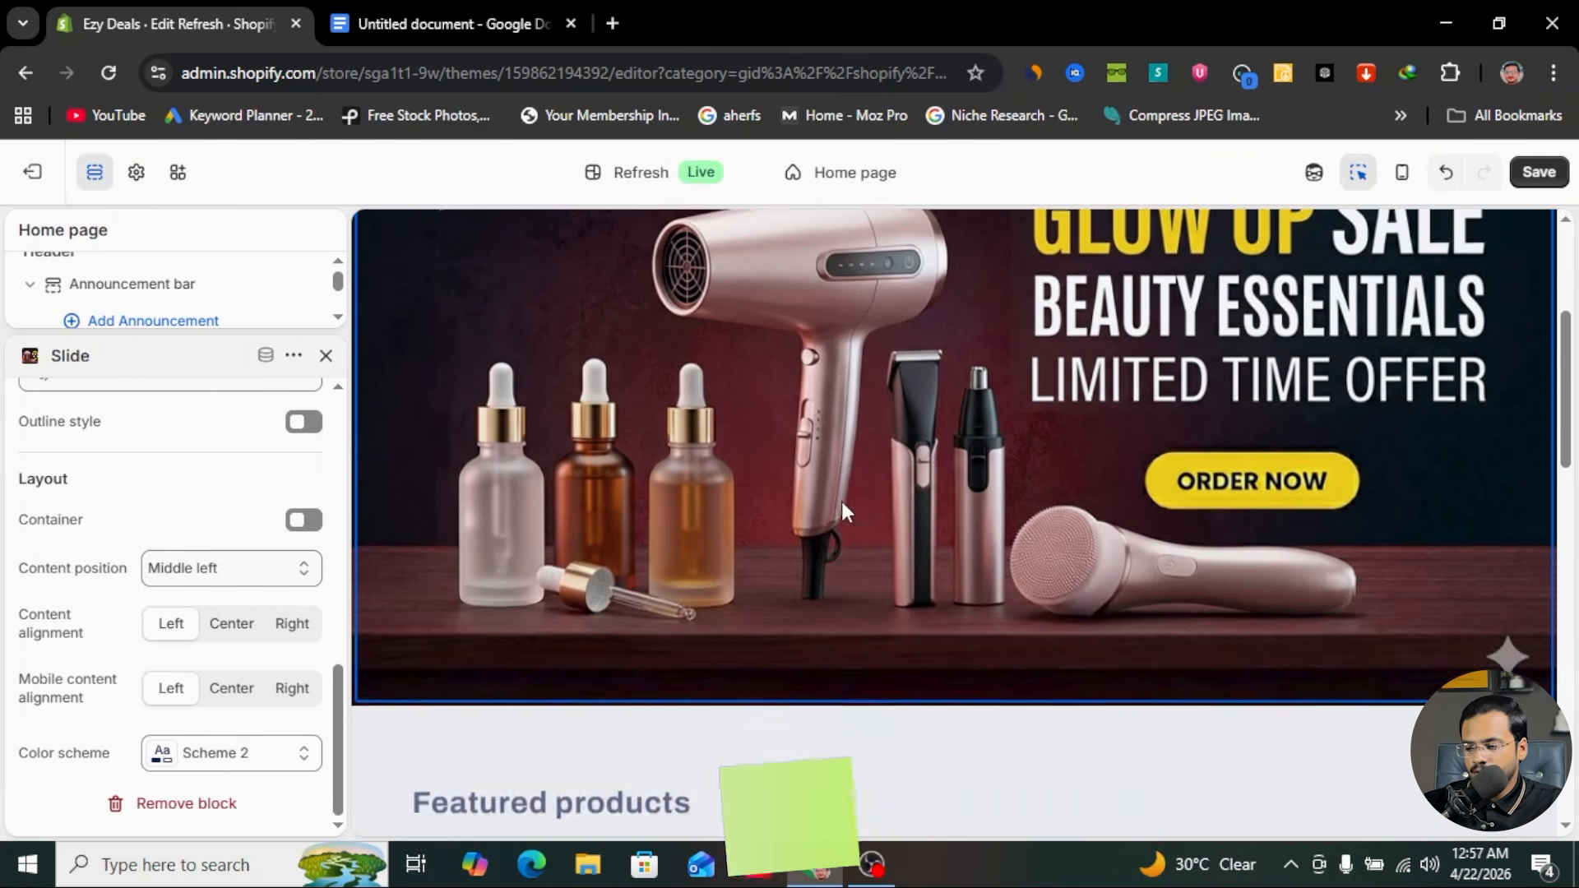
{"action": "scroll", "coordinate": [841, 506], "scroll_direction": "up", "scroll_amount": 5}
{"action": "scroll", "coordinate": [841, 503], "scroll_direction": "up", "scroll_amount": 2}
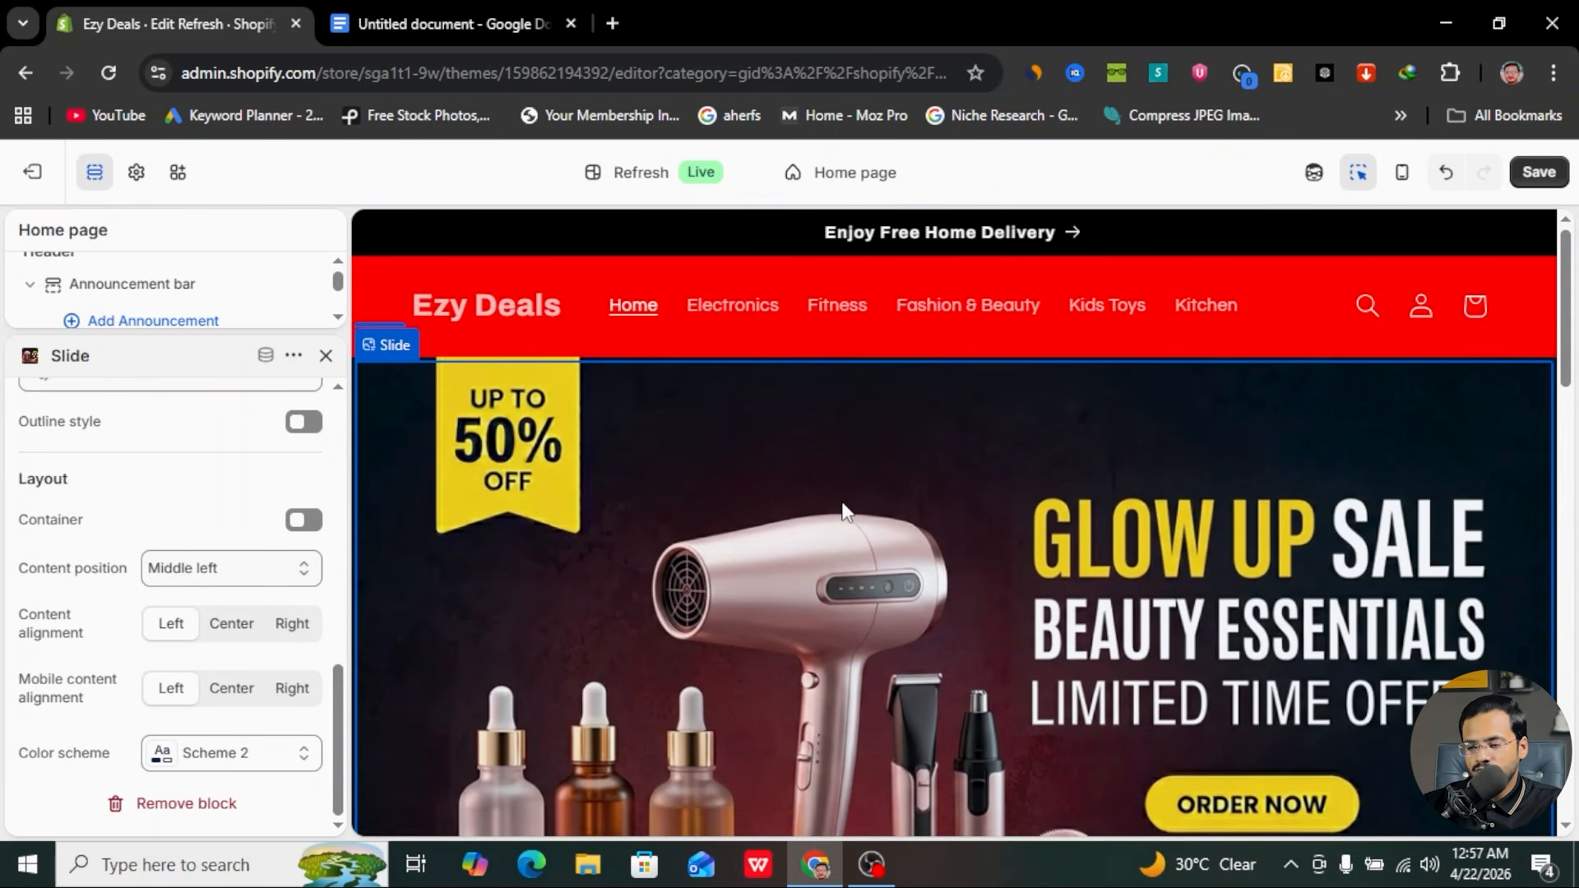
{"action": "scroll", "coordinate": [772, 528], "scroll_direction": "down", "scroll_amount": 3}
{"action": "scroll", "coordinate": [771, 531], "scroll_direction": "up", "scroll_amount": 1}
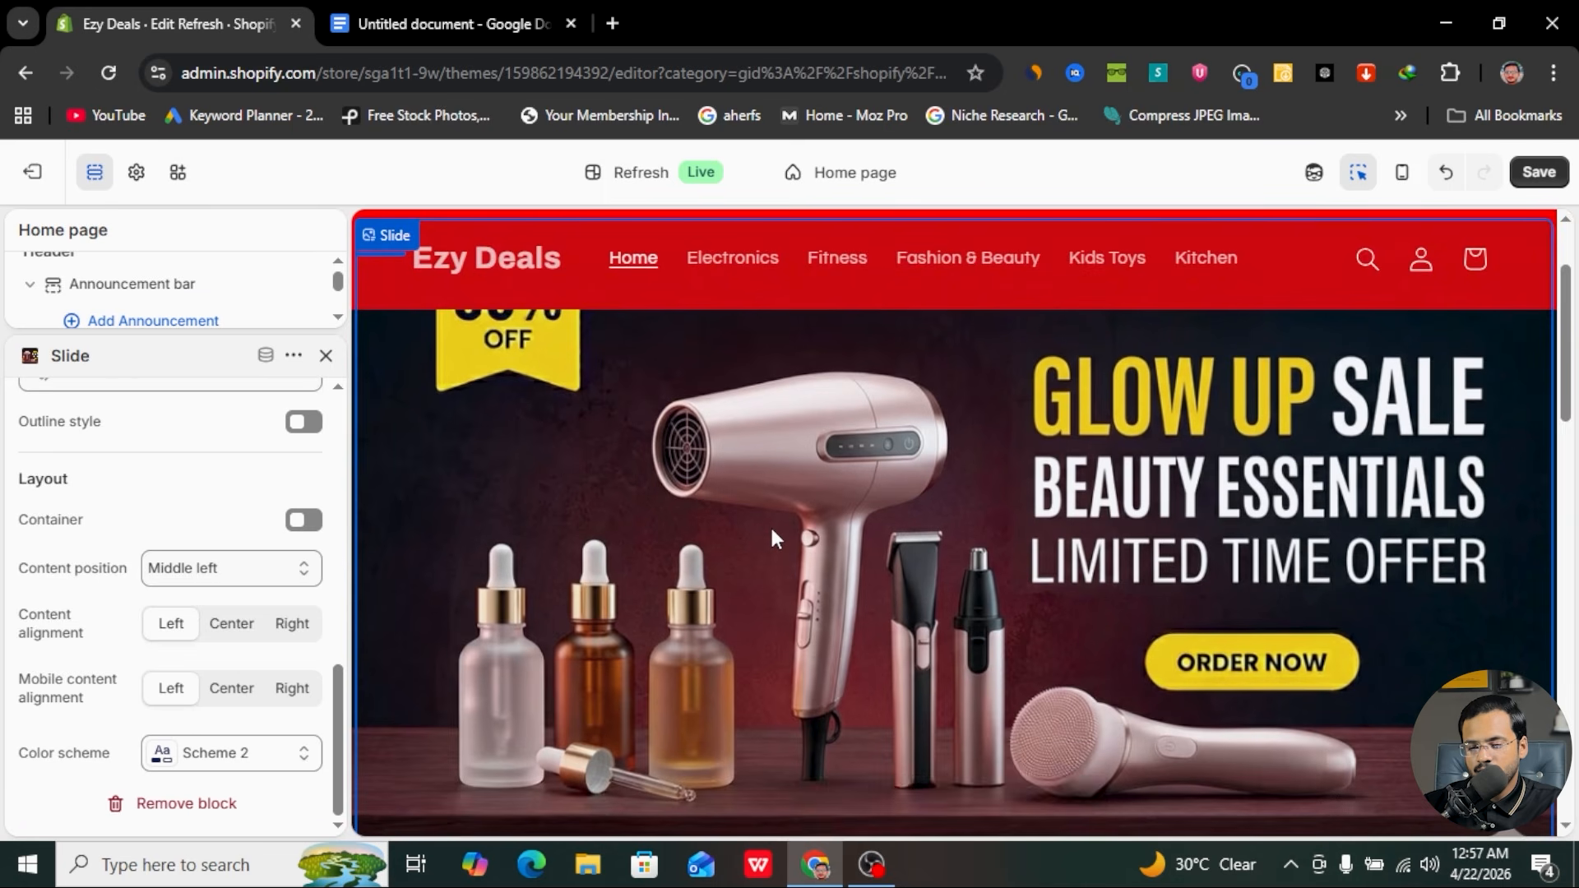
{"action": "scroll", "coordinate": [205, 691], "scroll_direction": "up", "scroll_amount": 5}
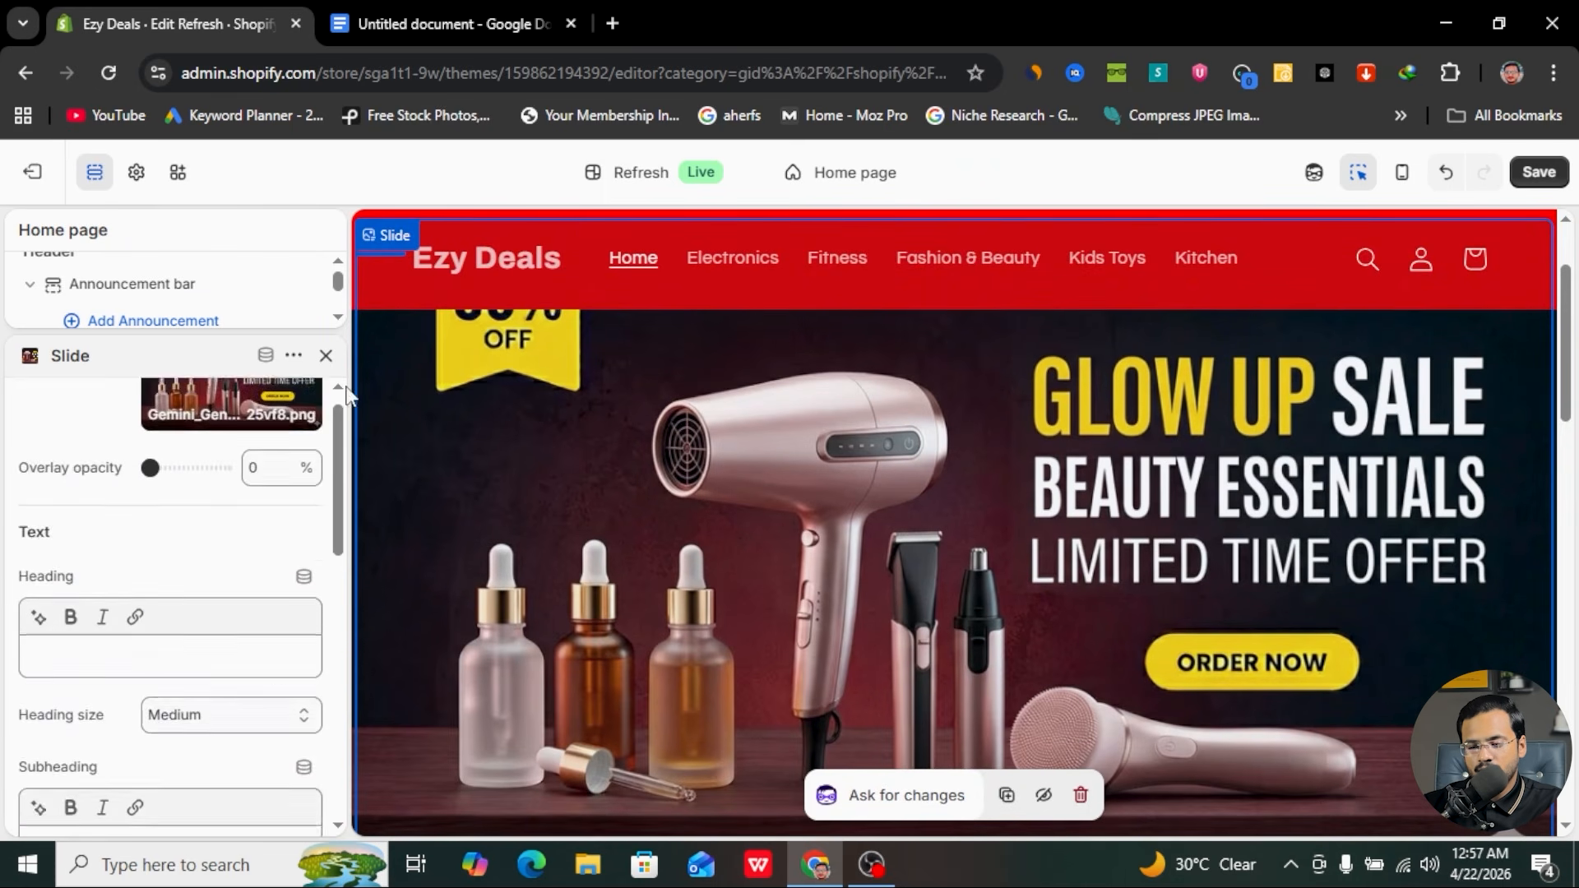
{"action": "left_click", "coordinate": [326, 356]}
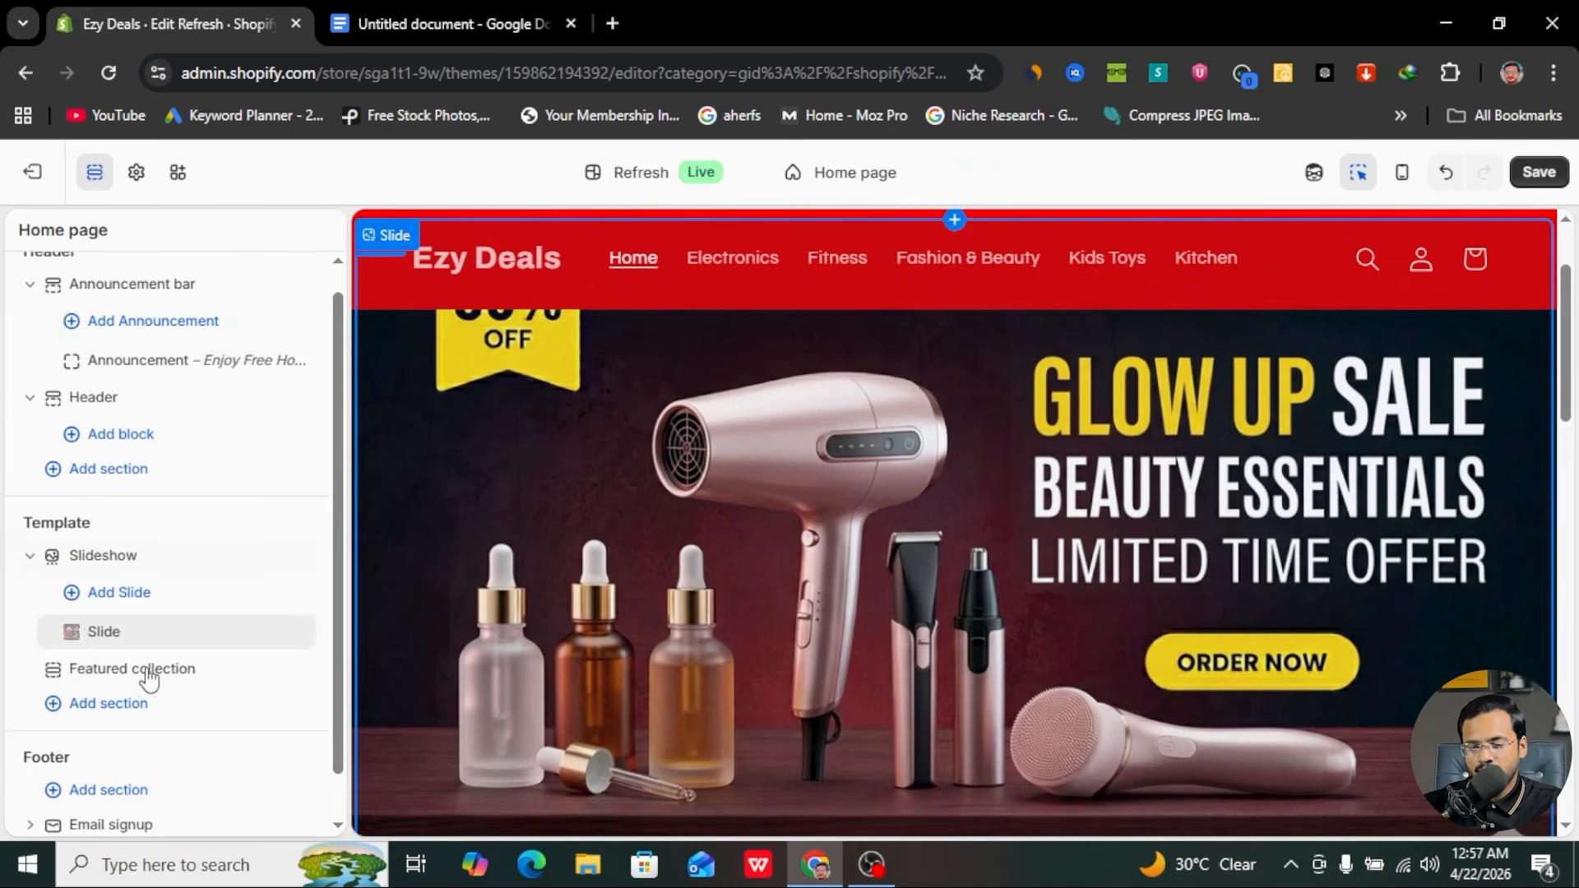
- Duplicate the Glow Up Sale slide and use the Mega Sale banner from the library as the copy's image
{"action": "right_click", "coordinate": [115, 635]}
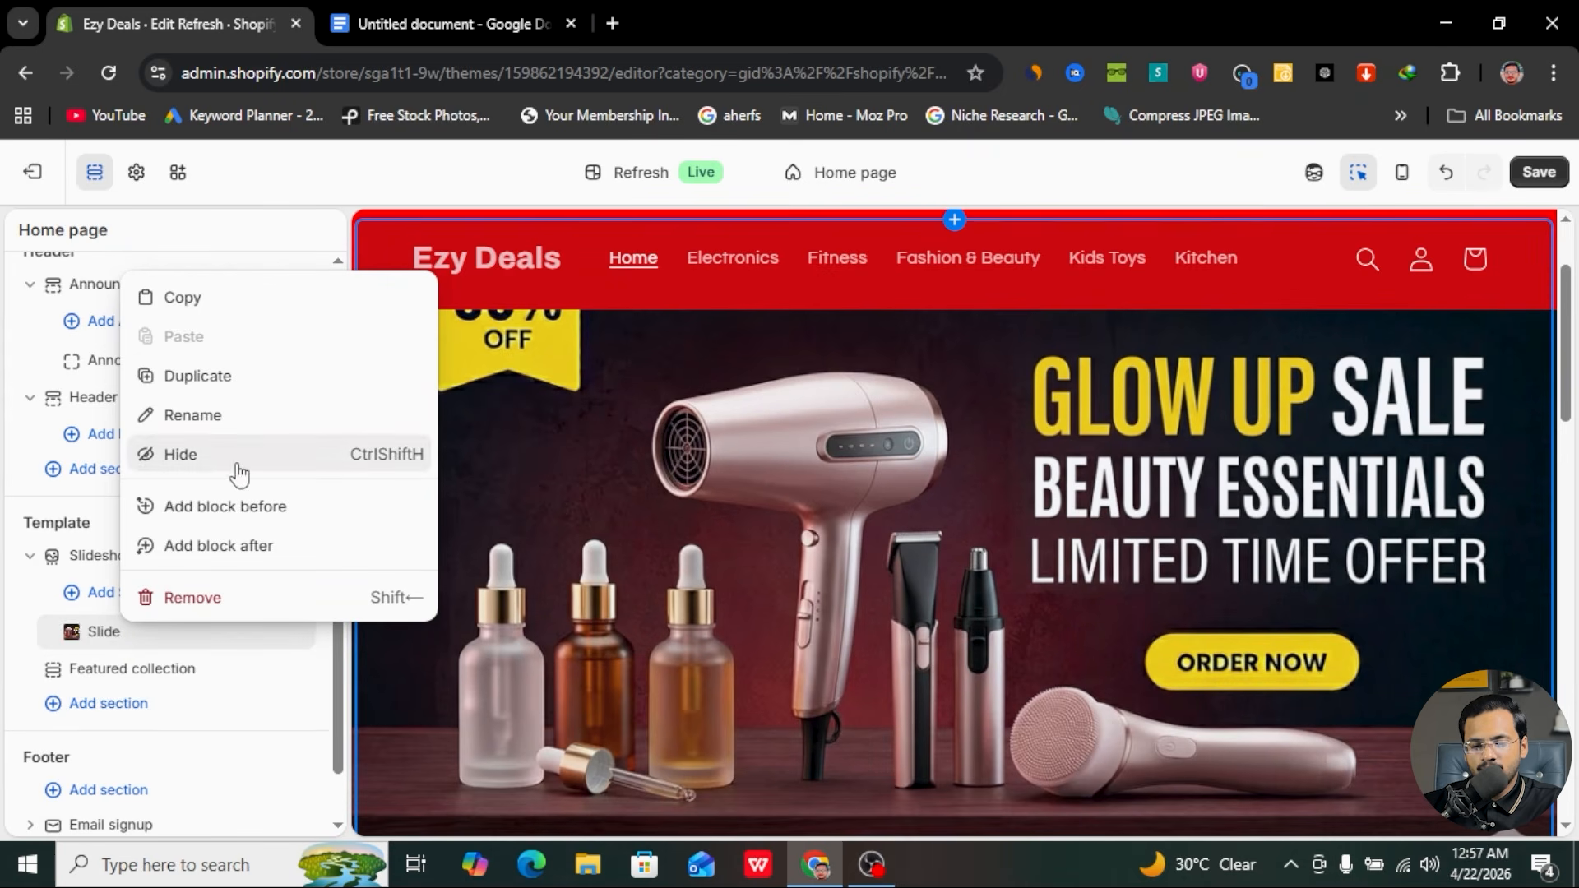
{"action": "left_click", "coordinate": [247, 376]}
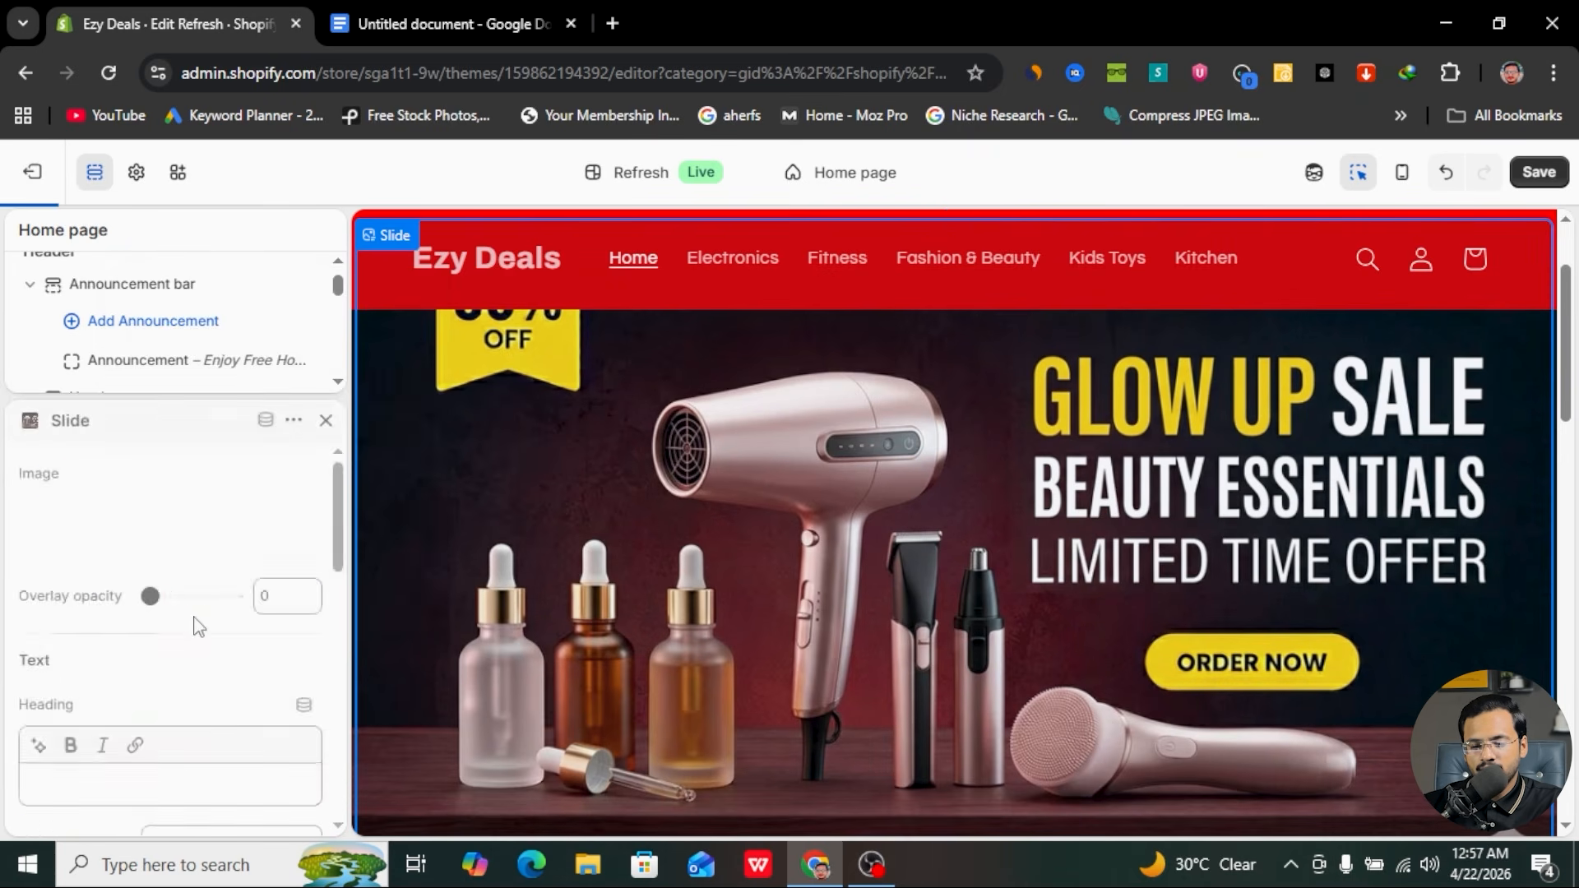
{"action": "left_click", "coordinate": [251, 448]}
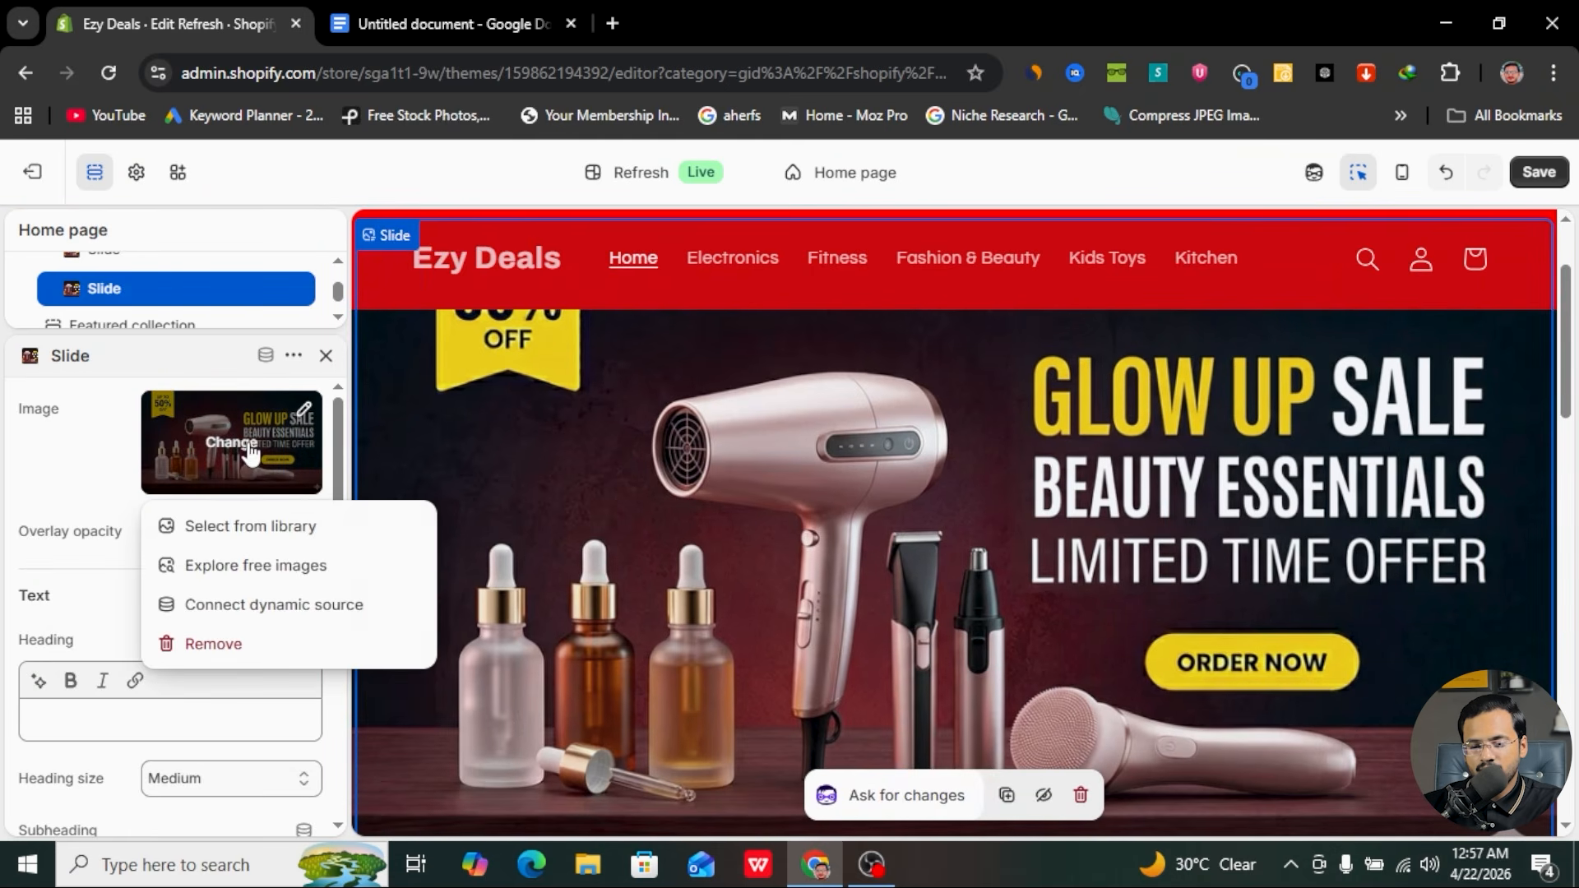
{"action": "left_click", "coordinate": [236, 538]}
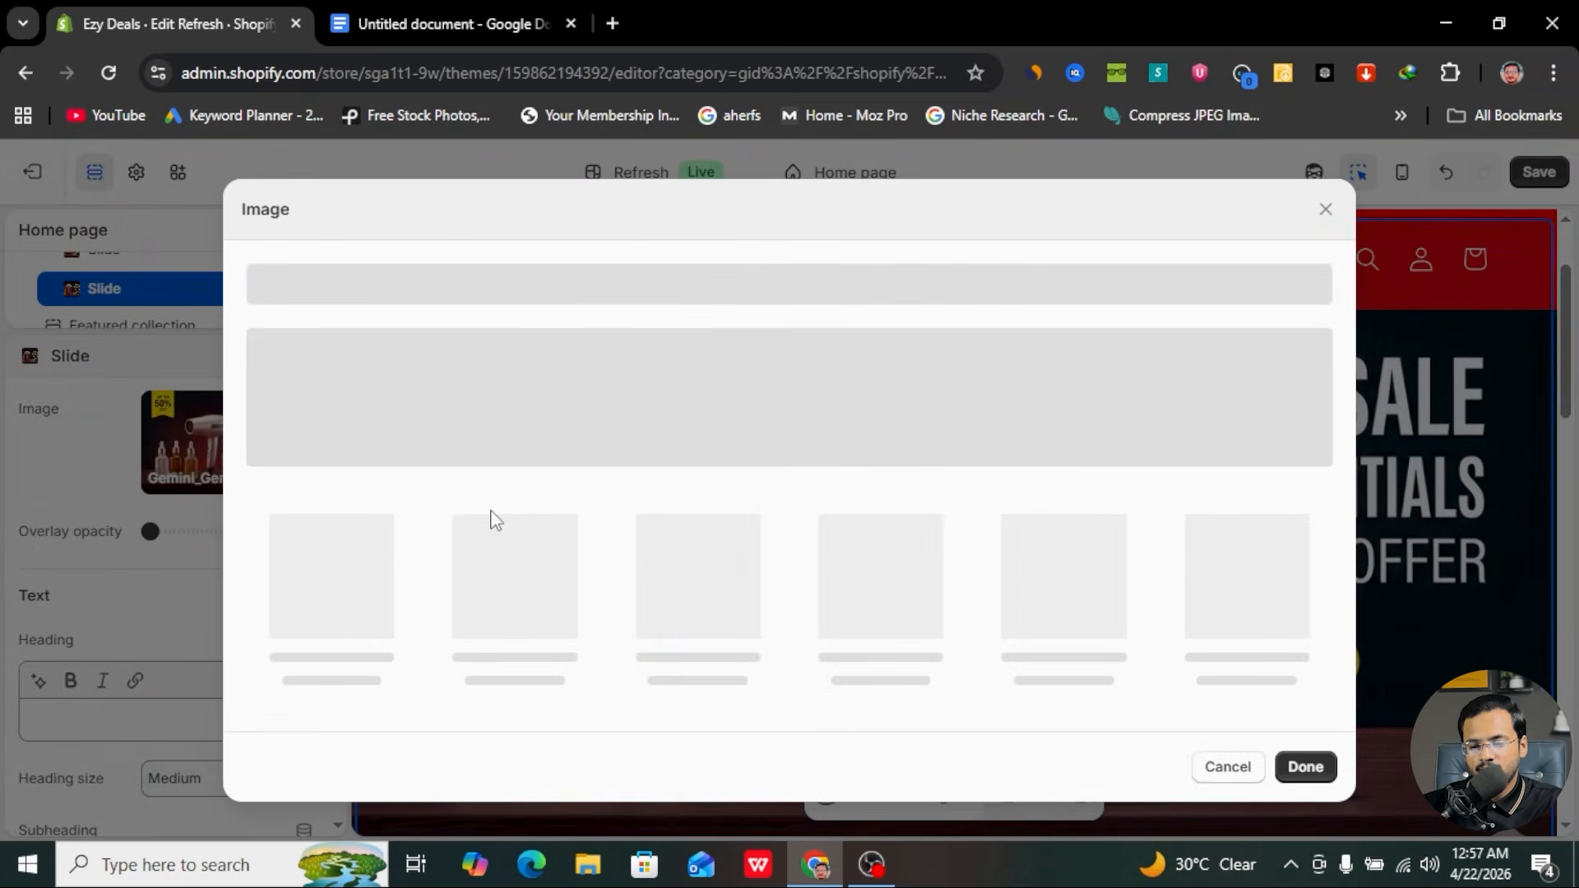
{"action": "left_click", "coordinate": [518, 591]}
{"action": "left_click", "coordinate": [340, 613]}
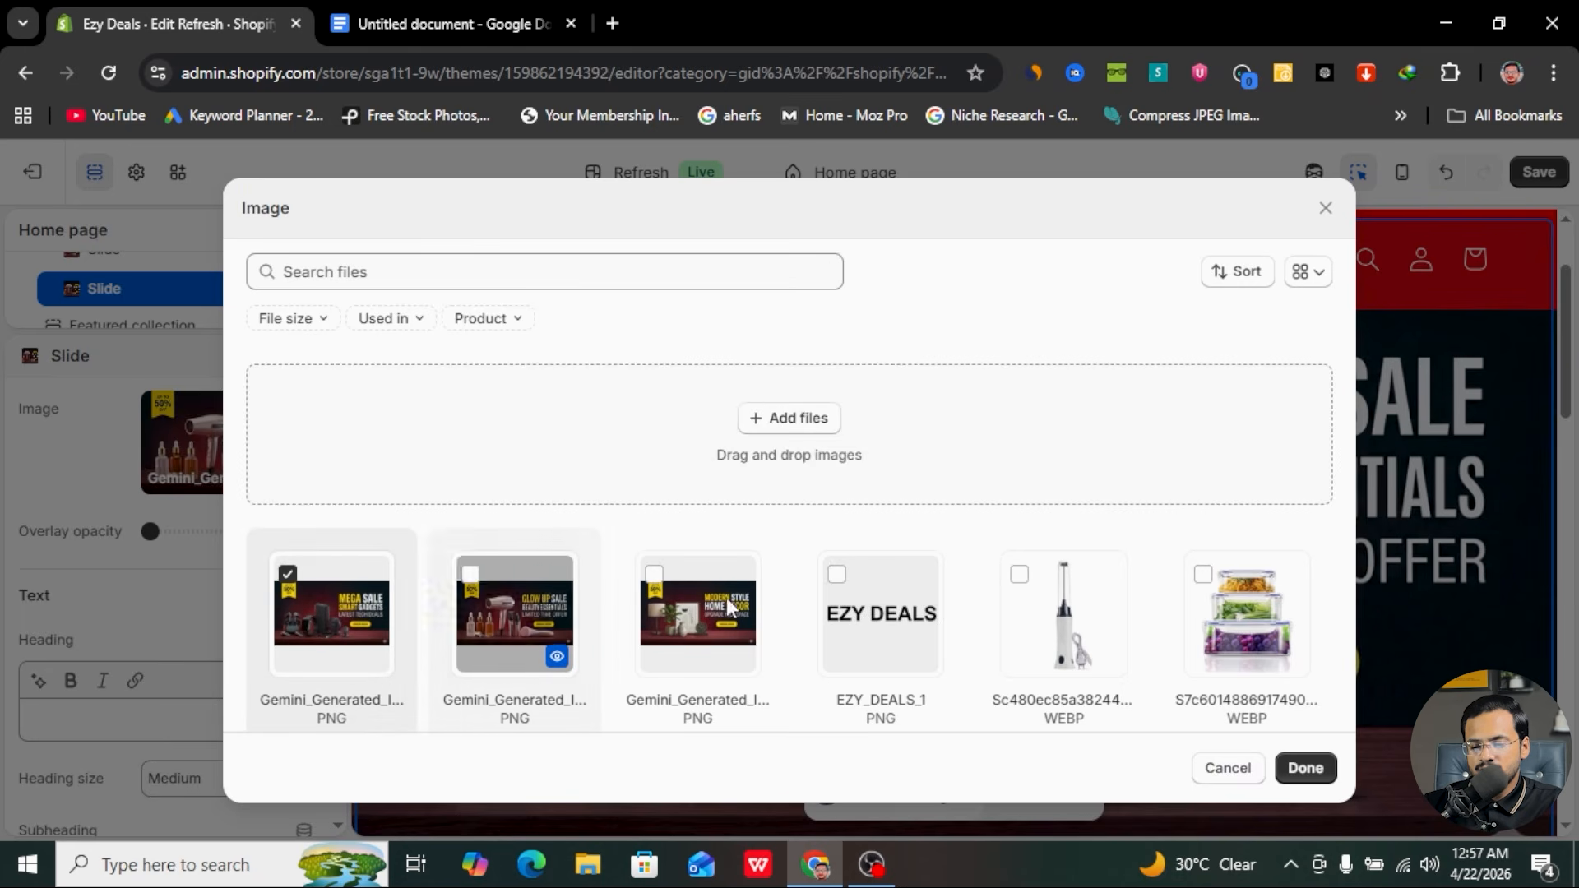
{"action": "left_click", "coordinate": [1299, 771]}
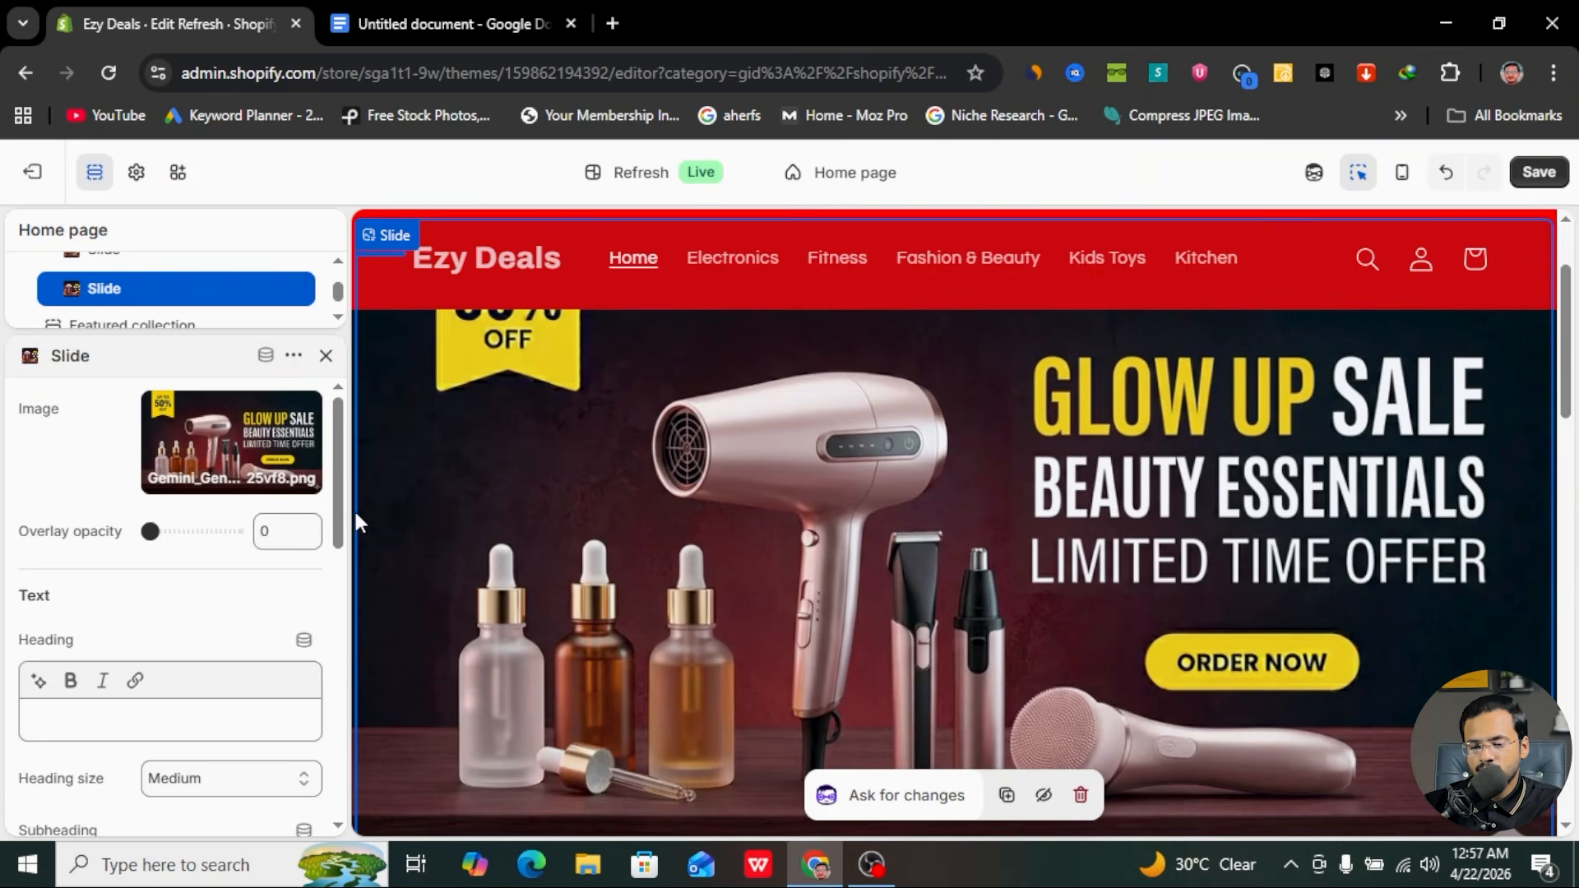
{"action": "left_click", "coordinate": [327, 356]}
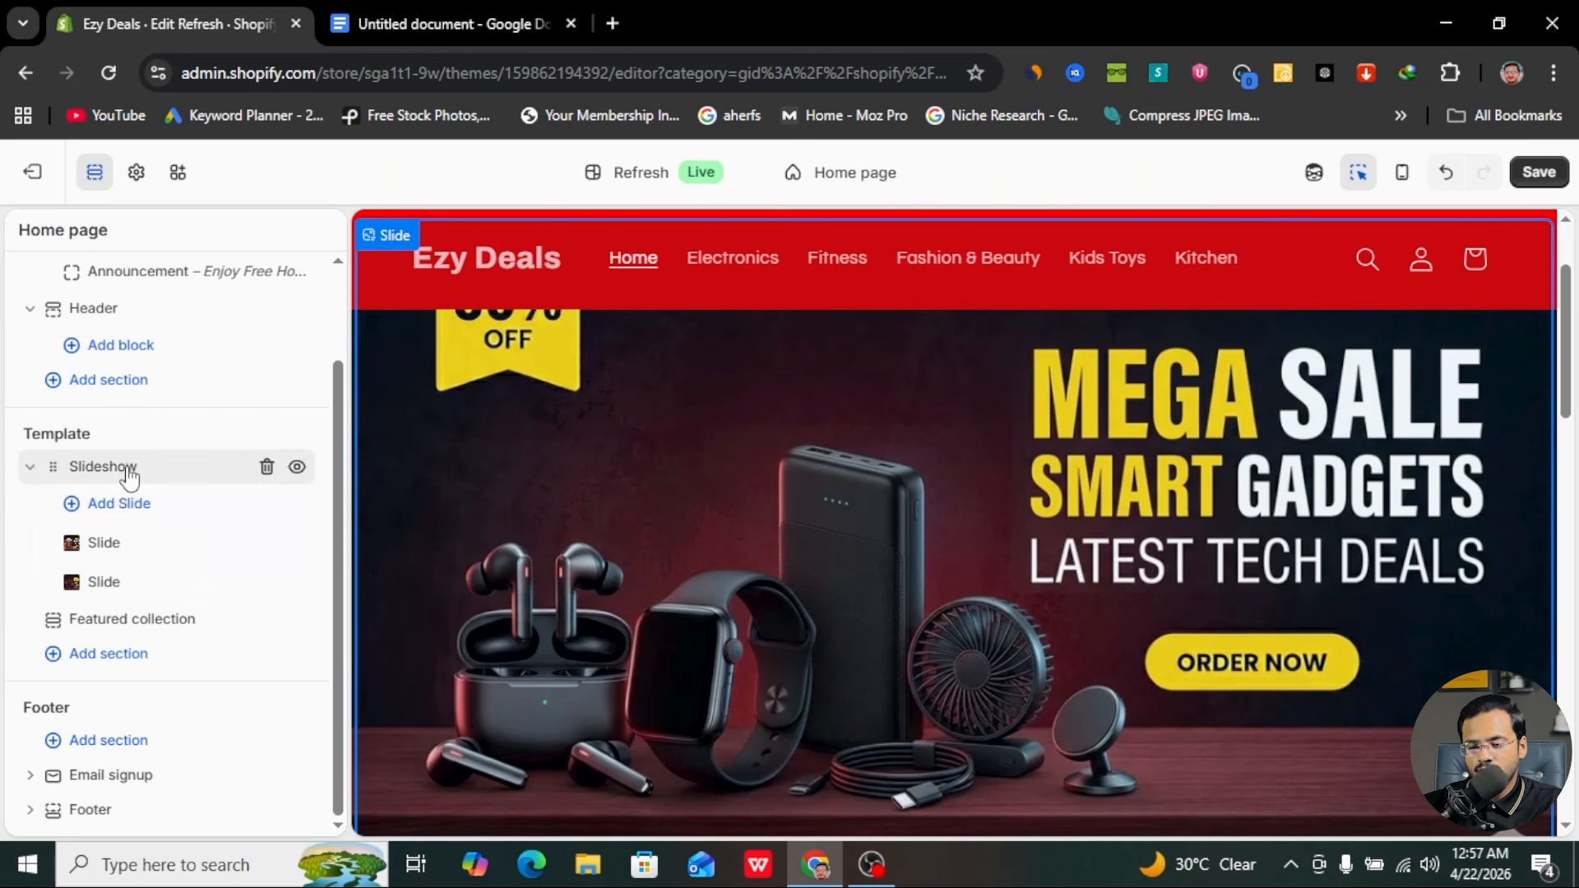
- Set the slideshow's pagination to Dots and turn on auto-rotation of the slides
{"action": "left_click", "coordinate": [137, 467]}
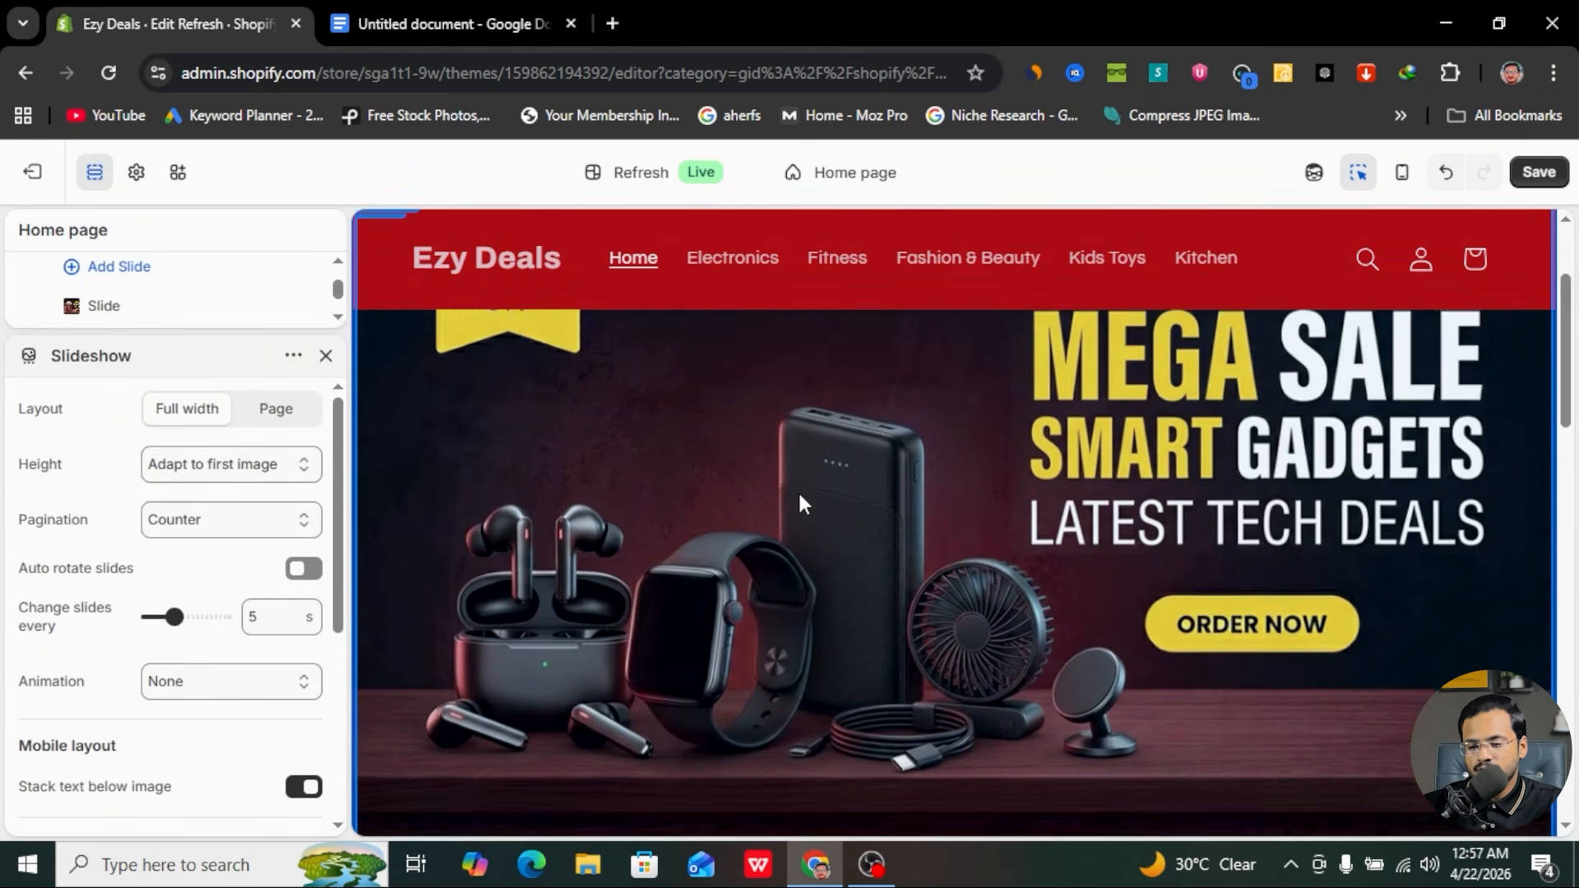
{"action": "scroll", "coordinate": [798, 490], "scroll_direction": "down", "scroll_amount": 4}
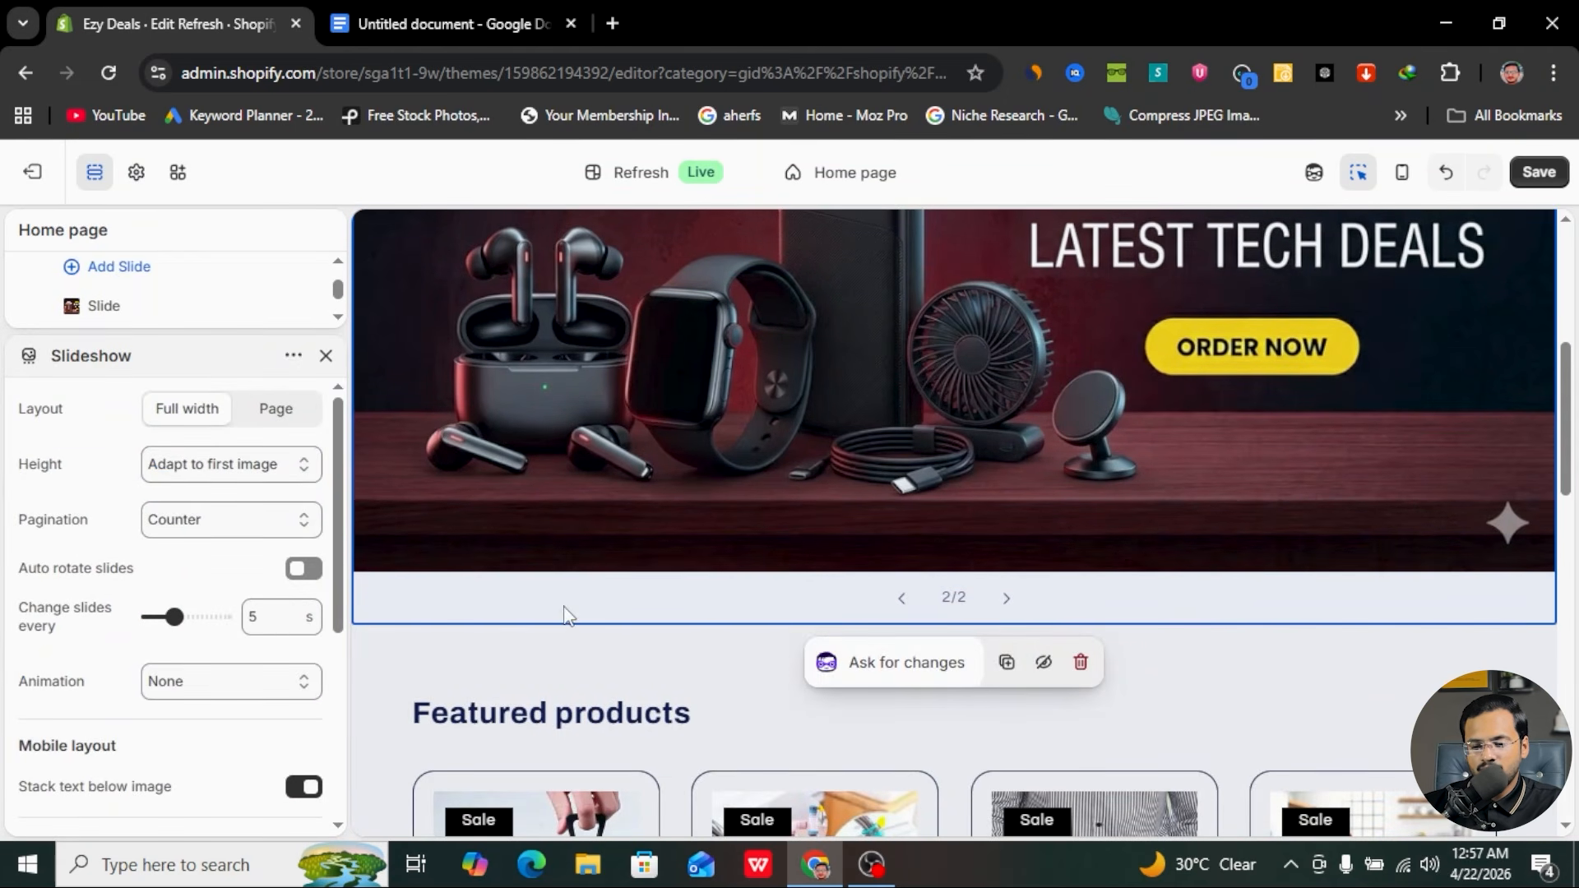
{"action": "left_click", "coordinate": [257, 530]}
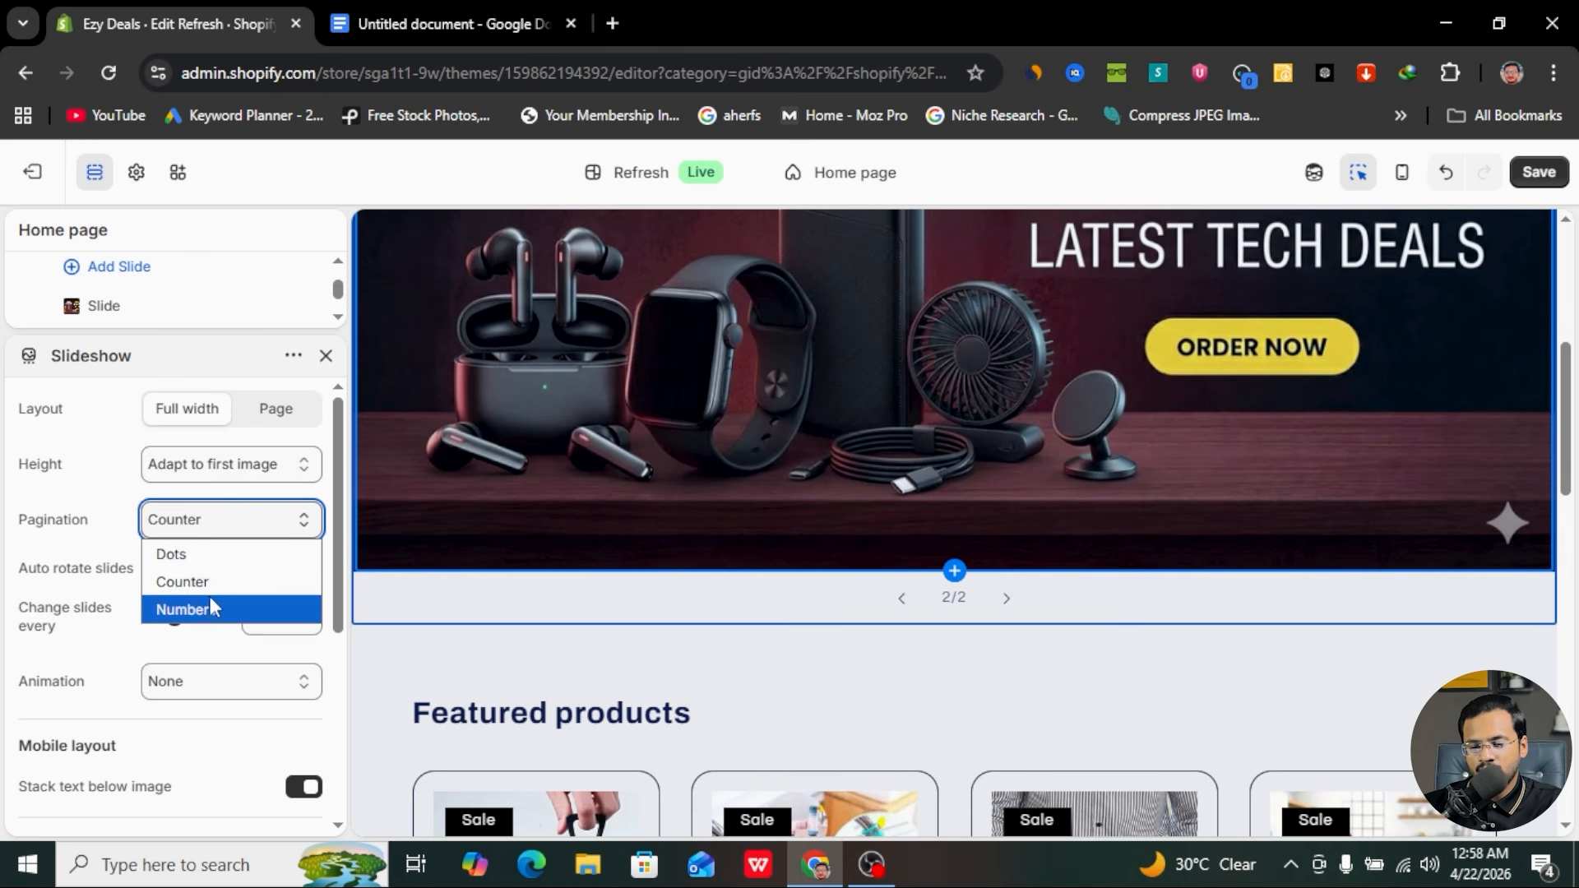
{"action": "left_click", "coordinate": [177, 553]}
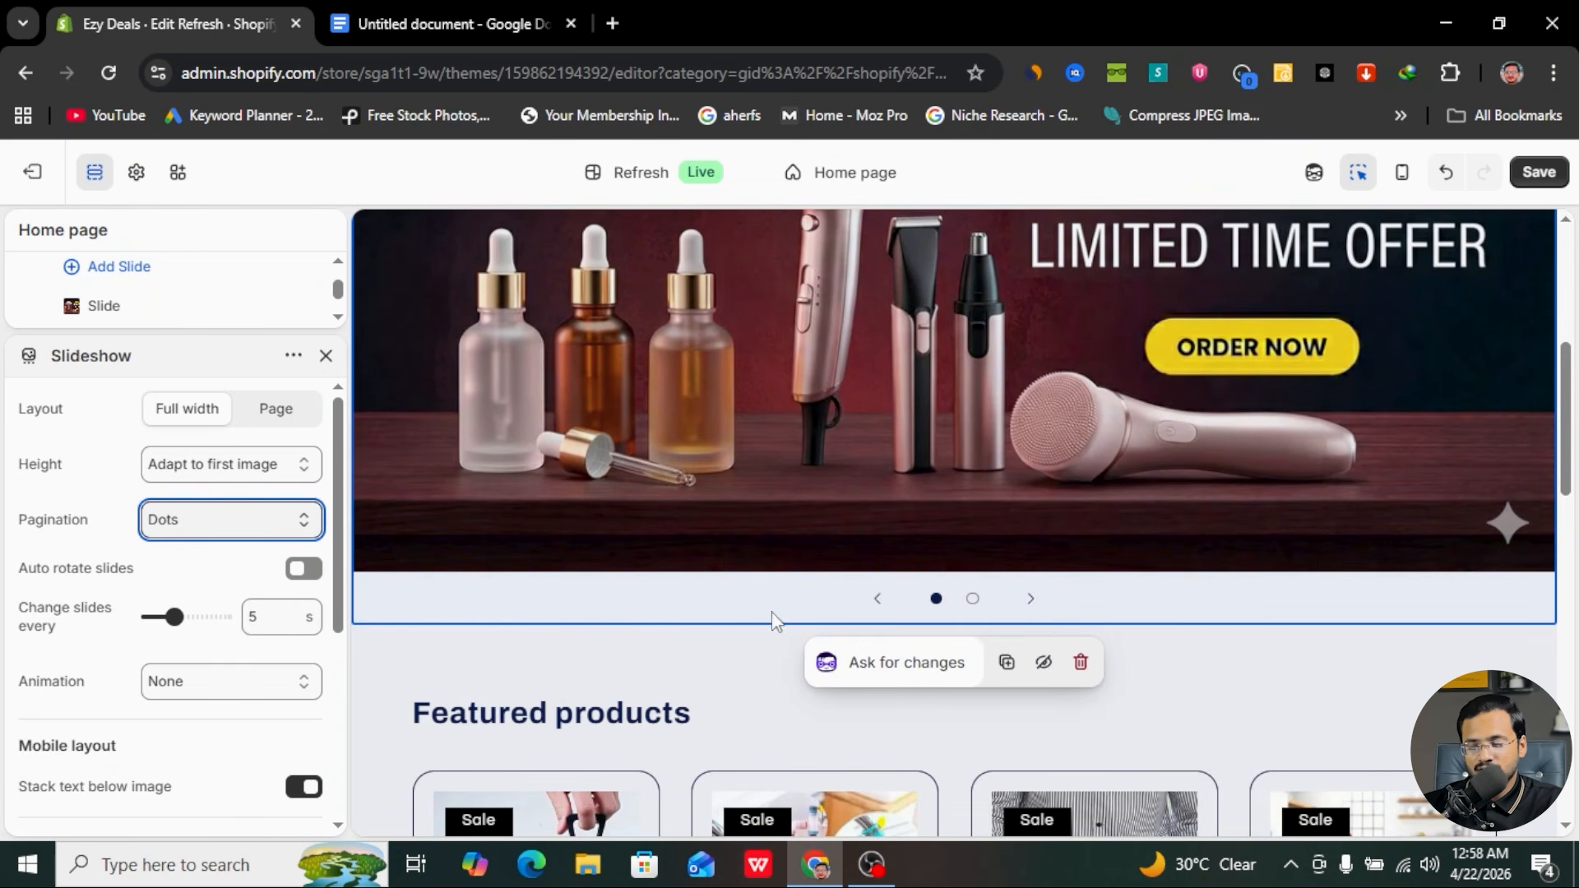
{"action": "scroll", "coordinate": [123, 576], "scroll_direction": "down", "scroll_amount": 1}
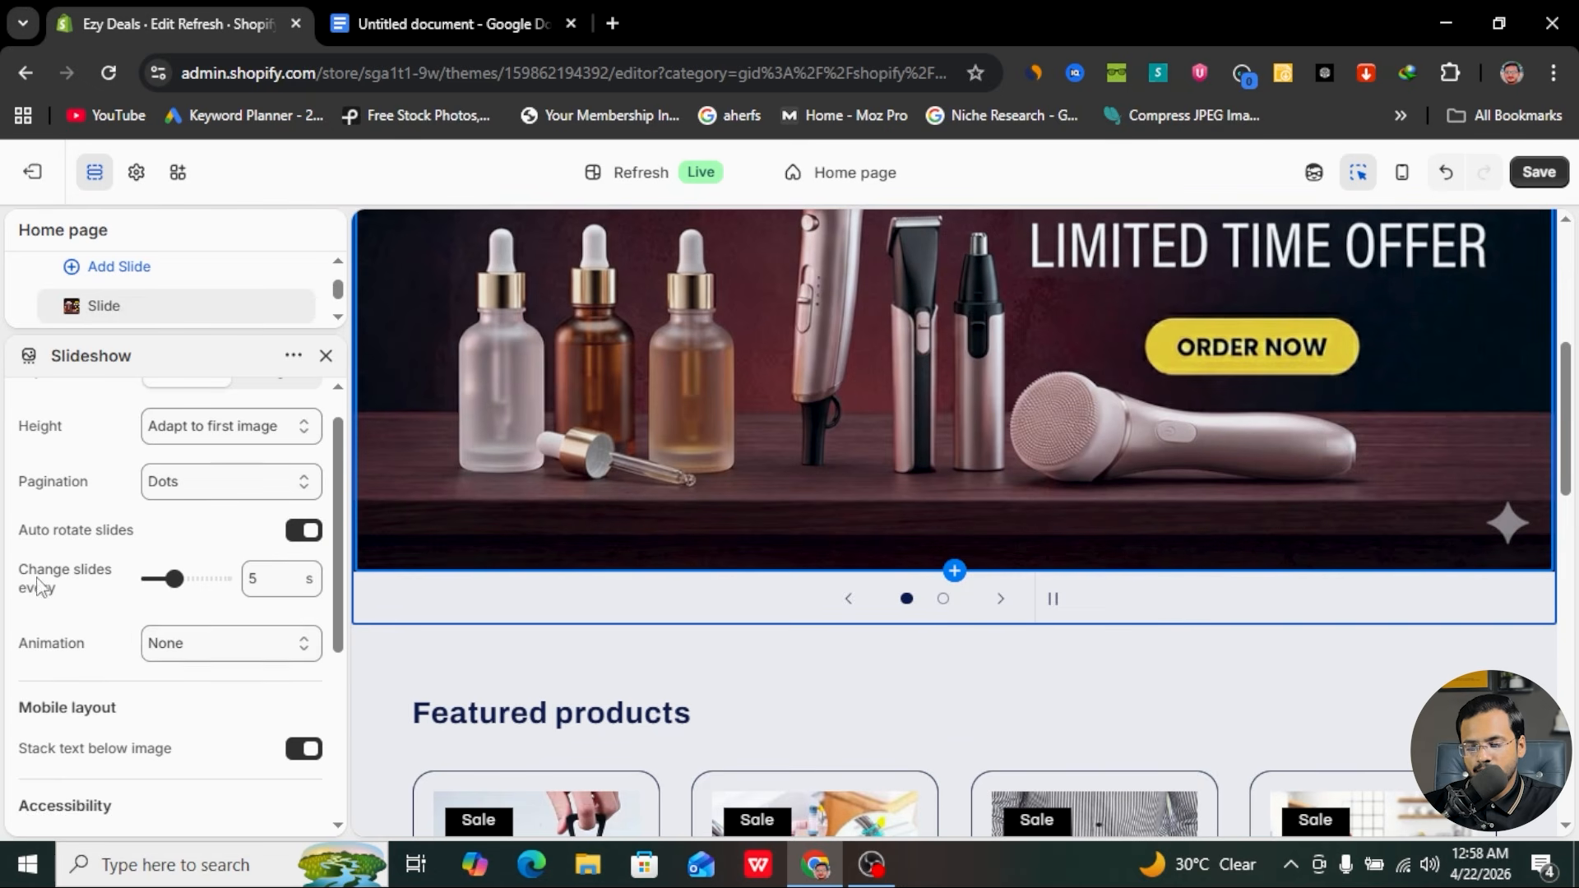
- Try the Ambient movement animation on the slideshow and set the animation back to None
{"action": "scroll", "coordinate": [186, 663], "scroll_direction": "down", "scroll_amount": 2}
{"action": "left_click", "coordinate": [239, 565]}
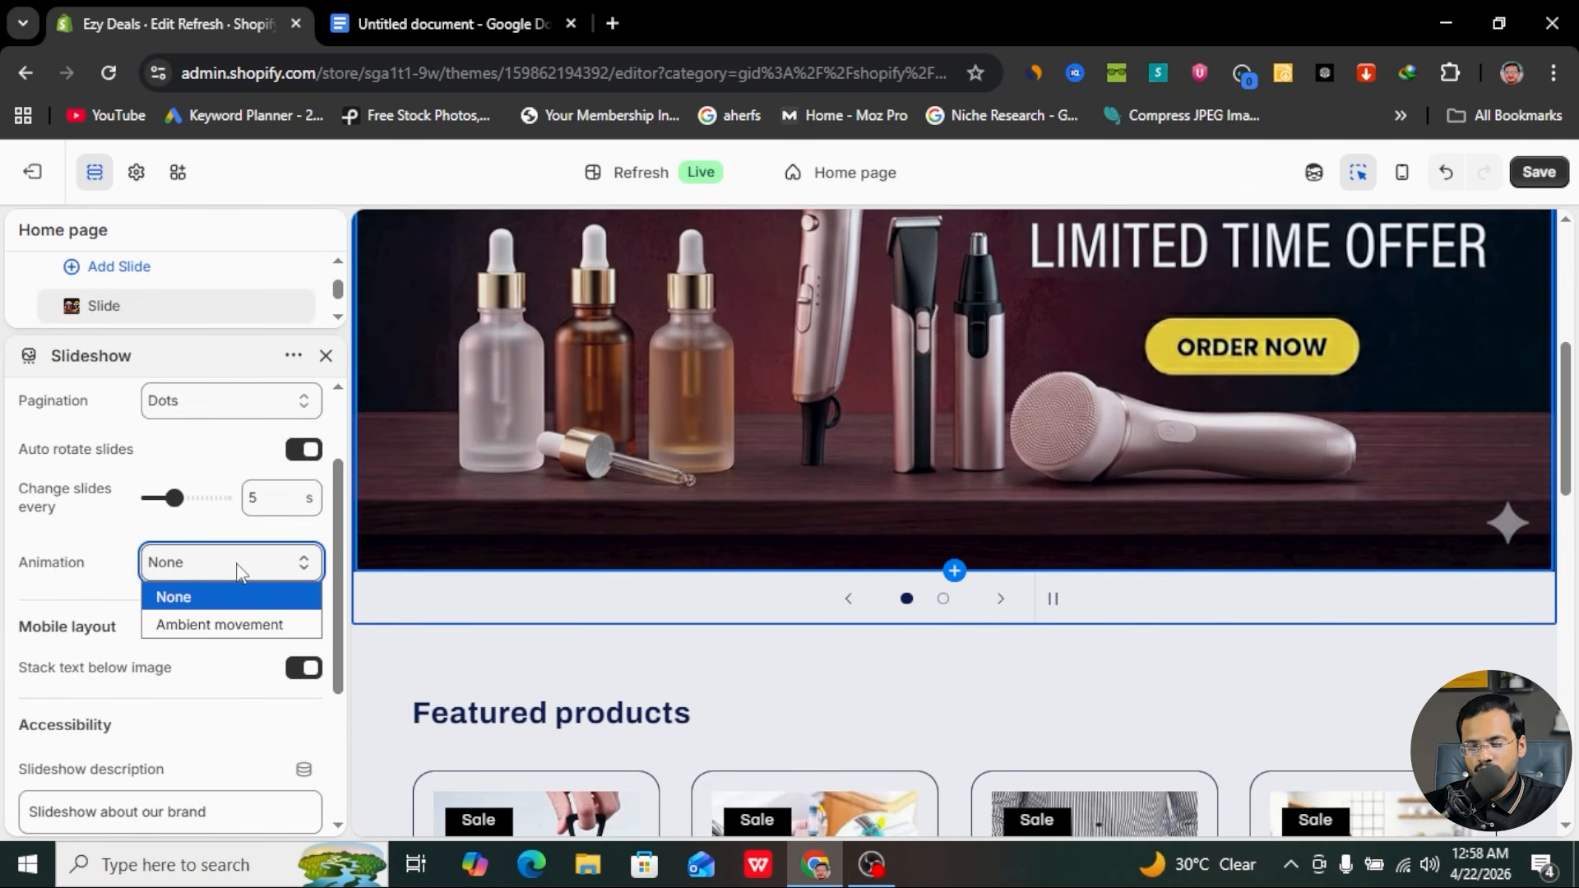
{"action": "left_click", "coordinate": [232, 630]}
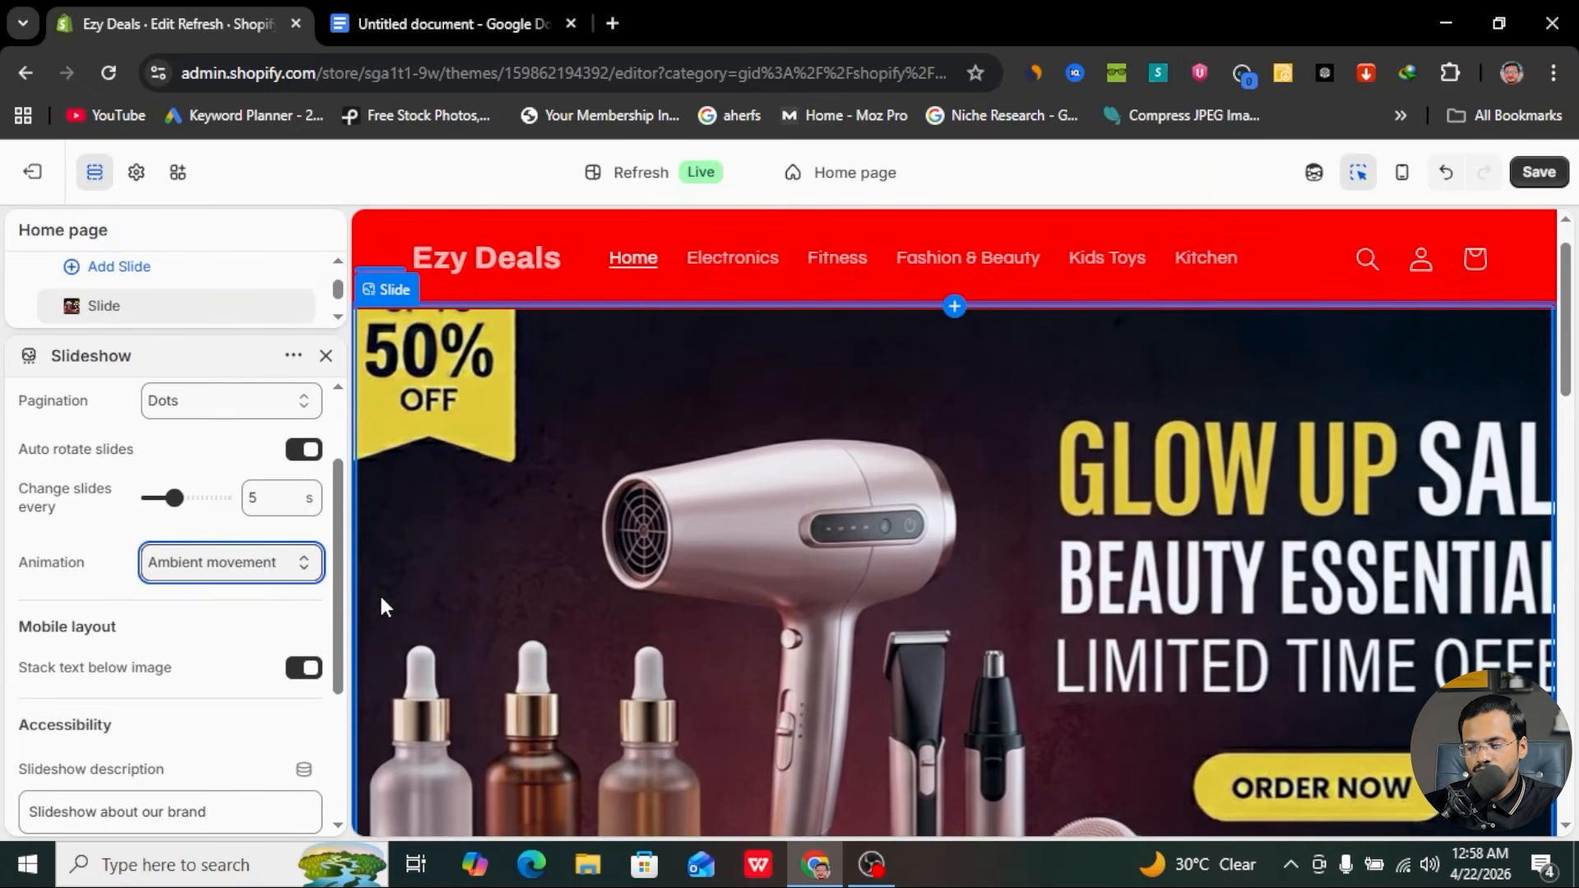
{"action": "left_click", "coordinate": [215, 562]}
{"action": "left_click", "coordinate": [194, 610]}
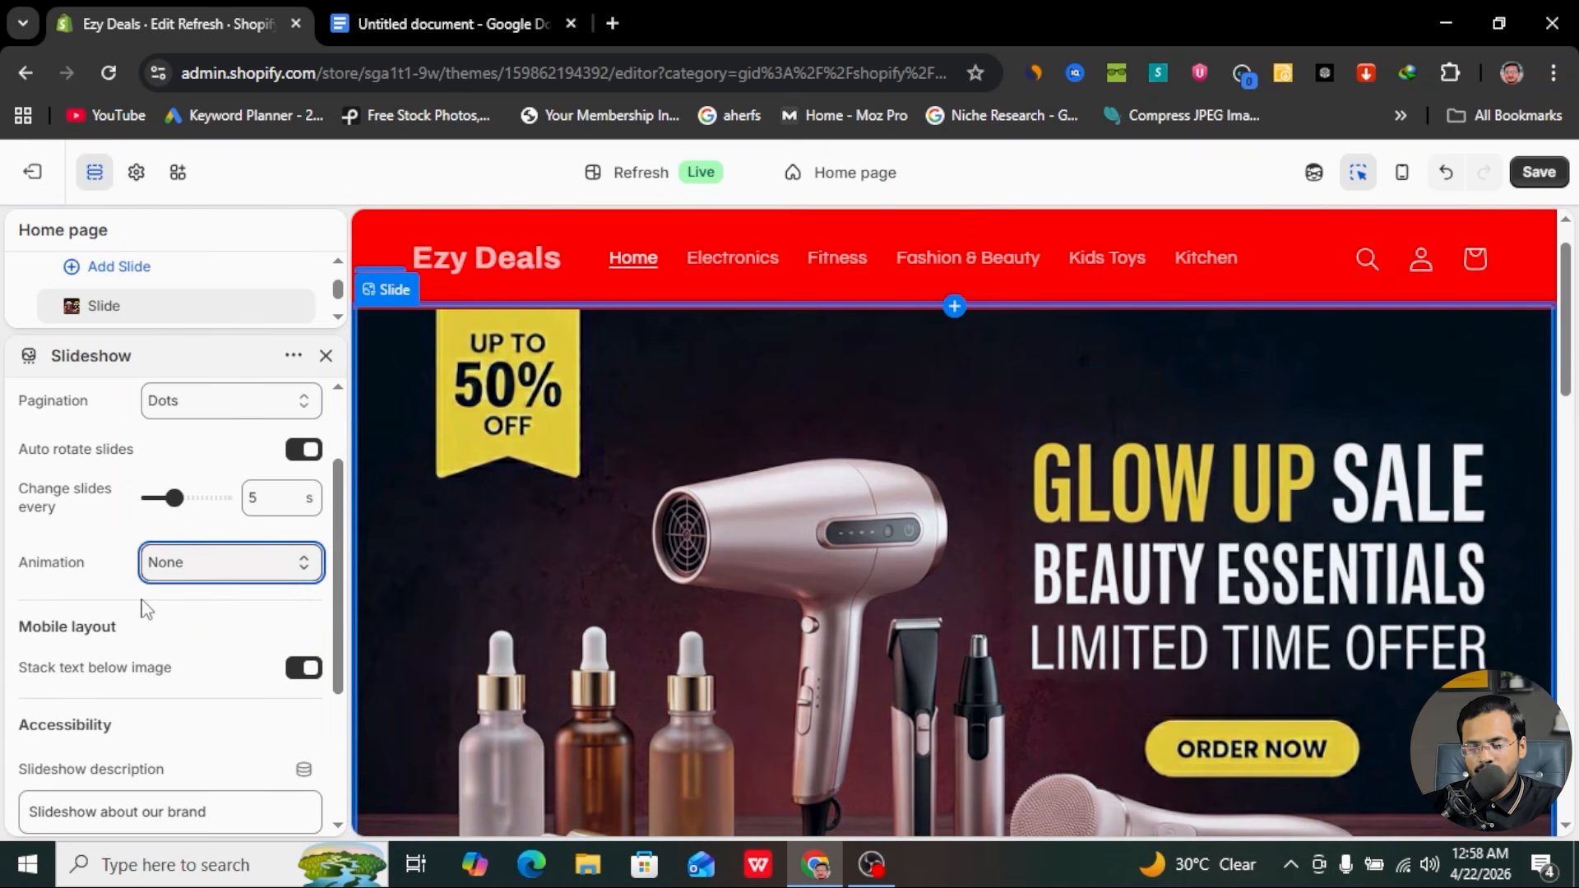
- Clear the slideshow's accessibility description and close the slideshow settings
{"action": "scroll", "coordinate": [146, 610], "scroll_direction": "down", "scroll_amount": 3}
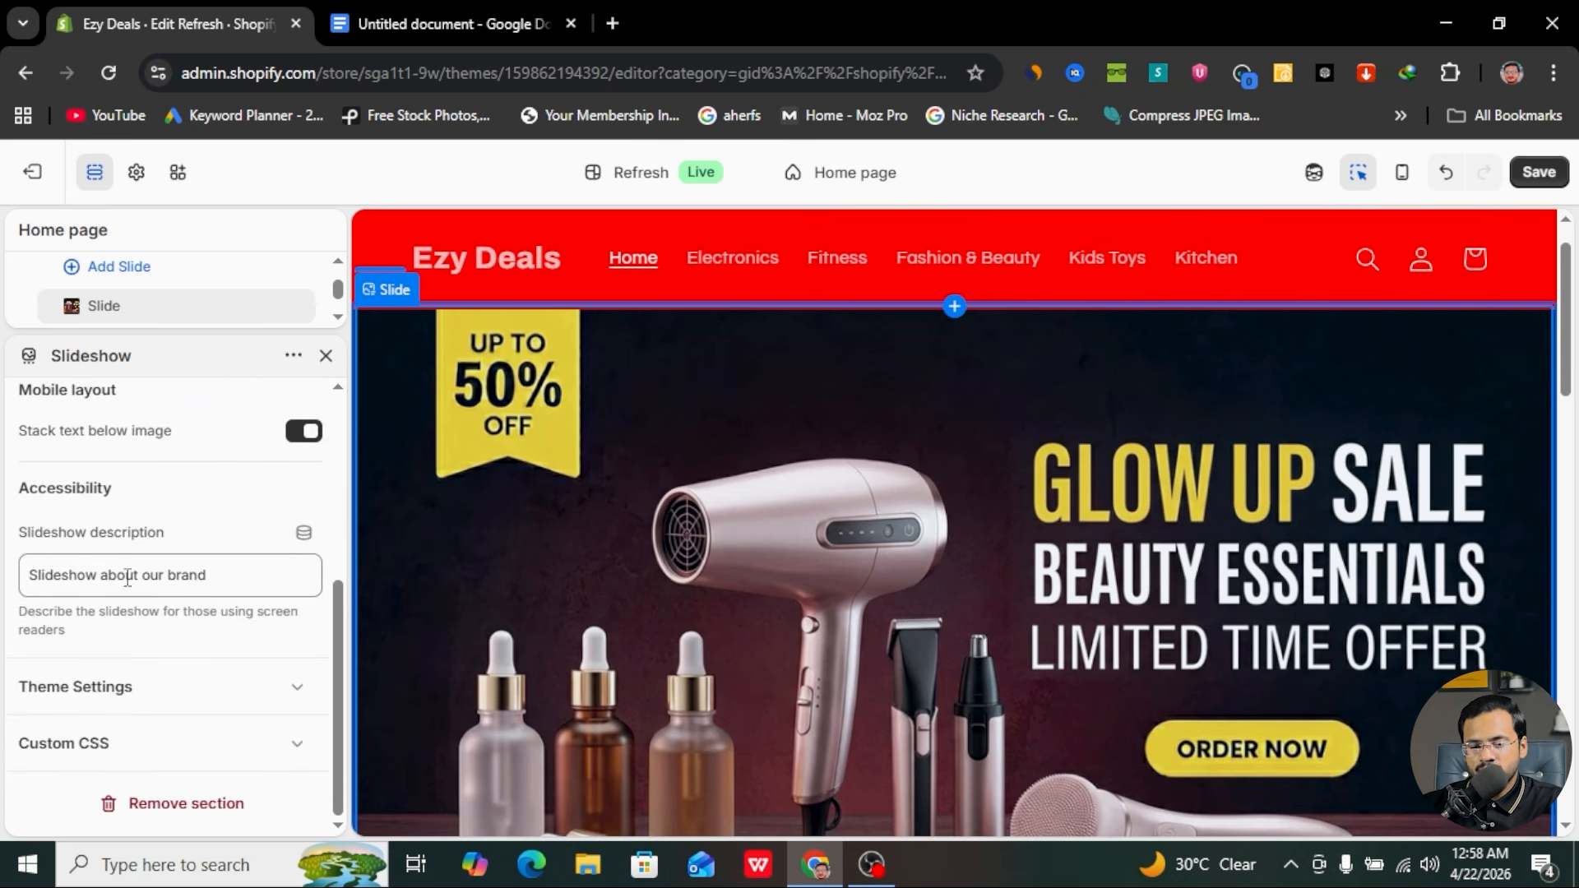
{"action": "left_click_drag", "start_coordinate": [249, 576], "coordinate": [5, 584]}
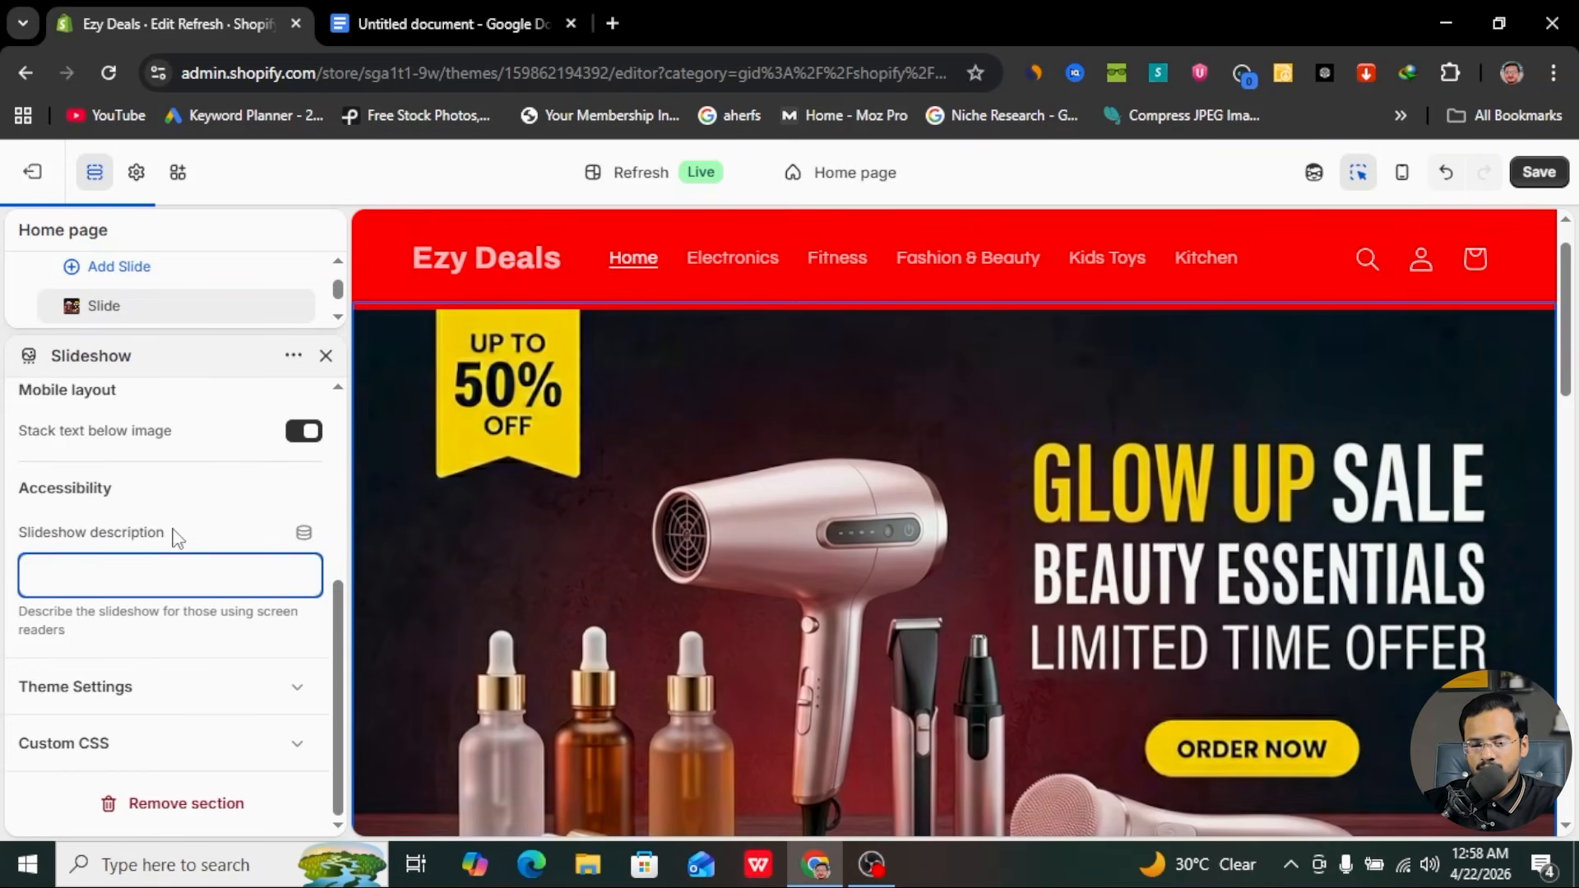
{"action": "scroll", "coordinate": [208, 529], "scroll_direction": "up", "scroll_amount": 4}
{"action": "scroll", "coordinate": [208, 529], "scroll_direction": "up", "scroll_amount": 1}
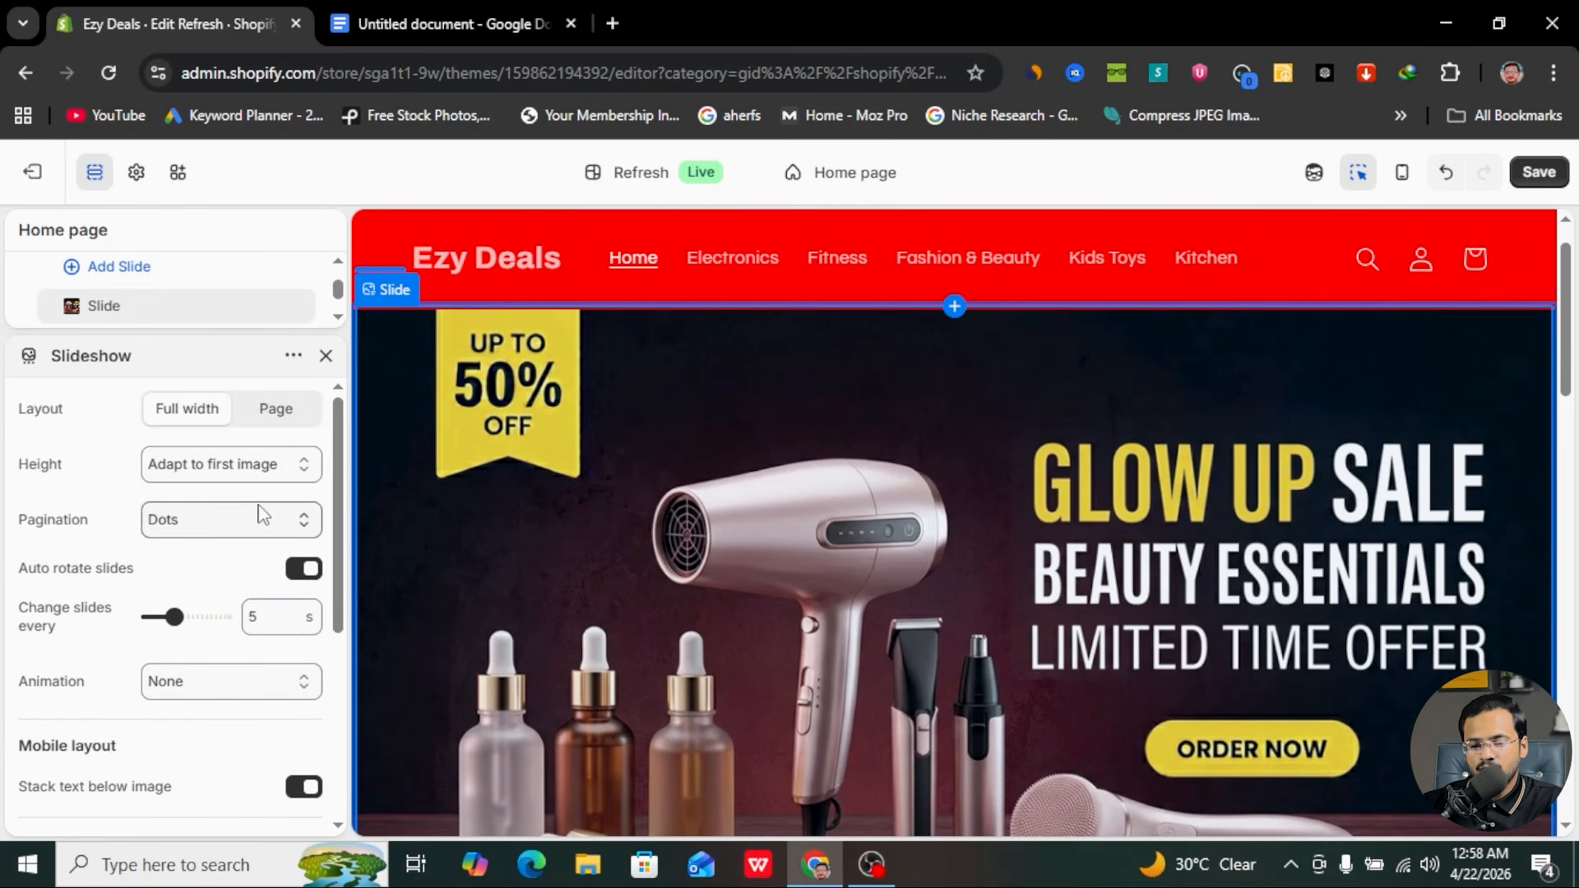
{"action": "left_click", "coordinate": [326, 357]}
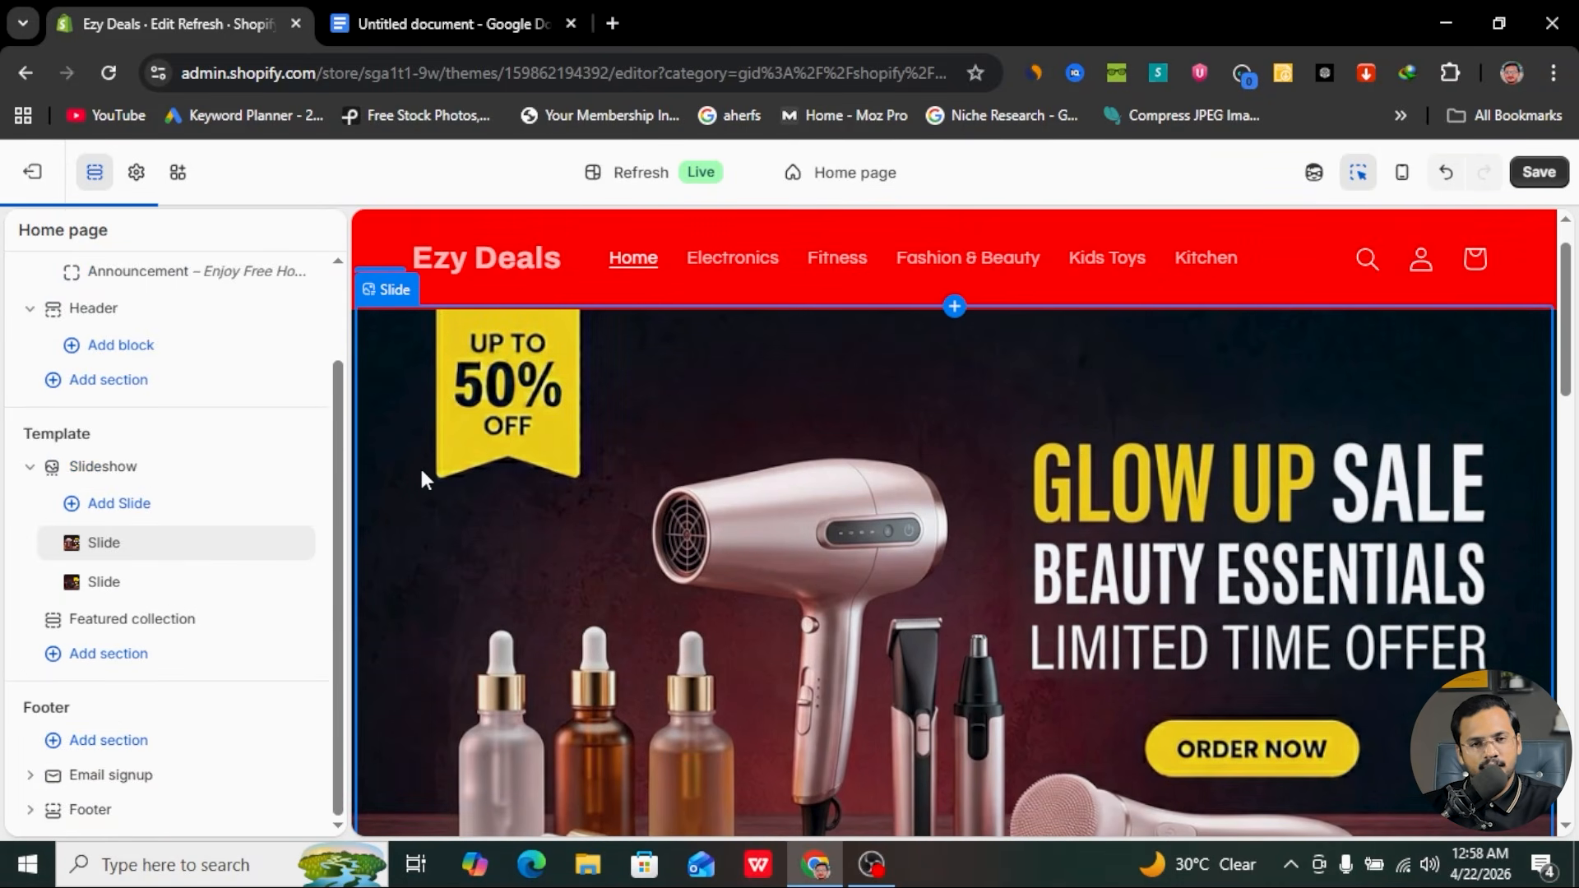
- Set the background color of Scheme 1 to white (#FFF) in the theme's color settings
{"action": "scroll", "coordinate": [634, 586], "scroll_direction": "down", "scroll_amount": 5}
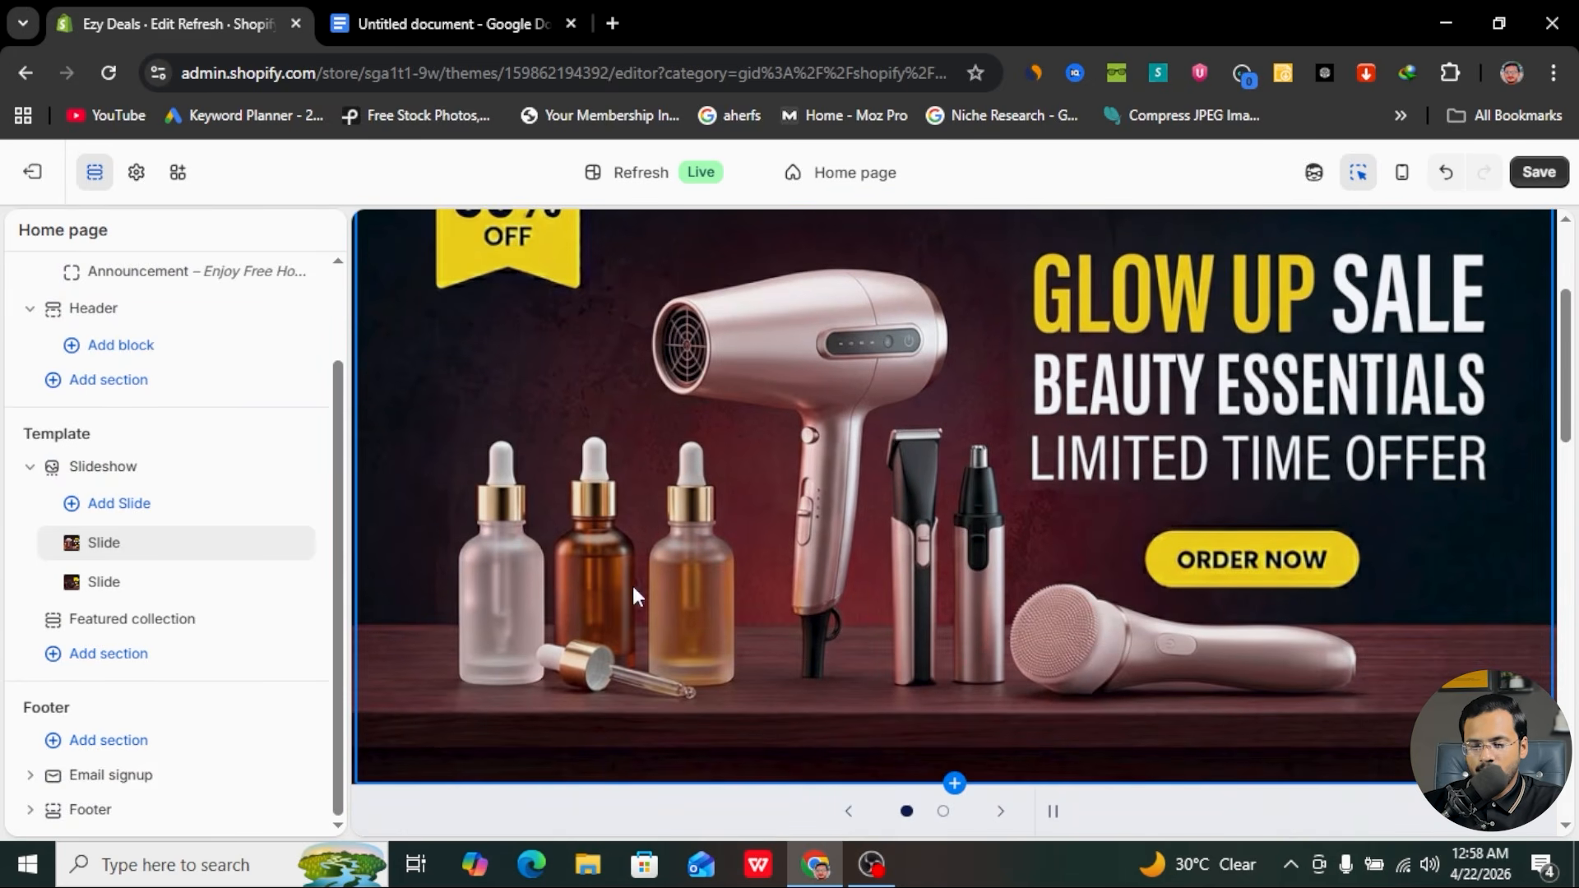
{"action": "scroll", "coordinate": [623, 594], "scroll_direction": "down", "scroll_amount": 5}
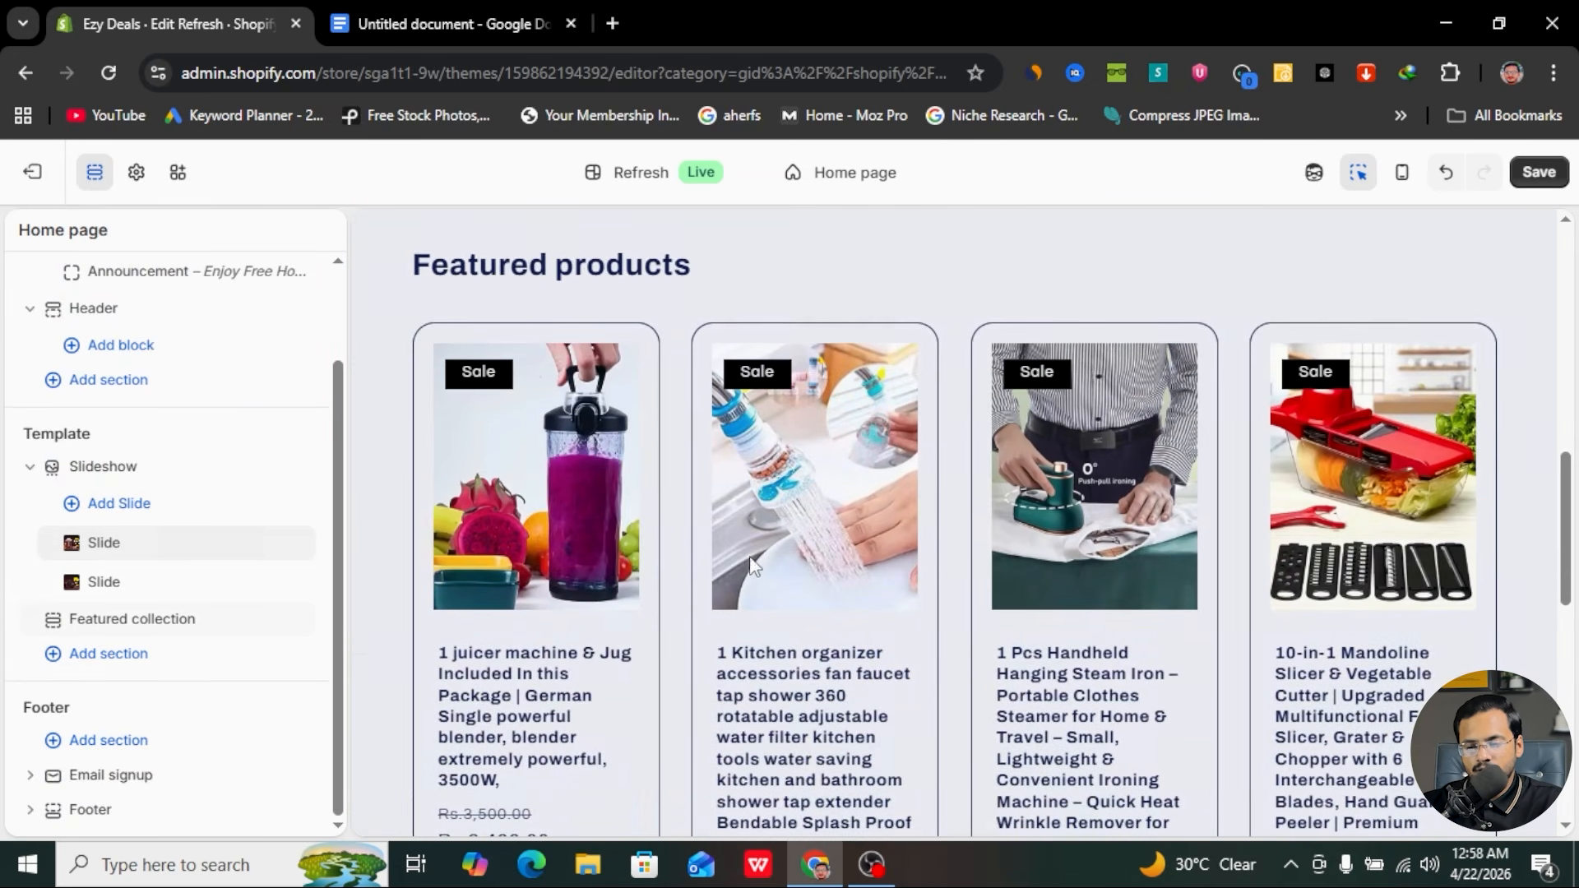
{"action": "scroll", "coordinate": [758, 566], "scroll_direction": "up", "scroll_amount": 4}
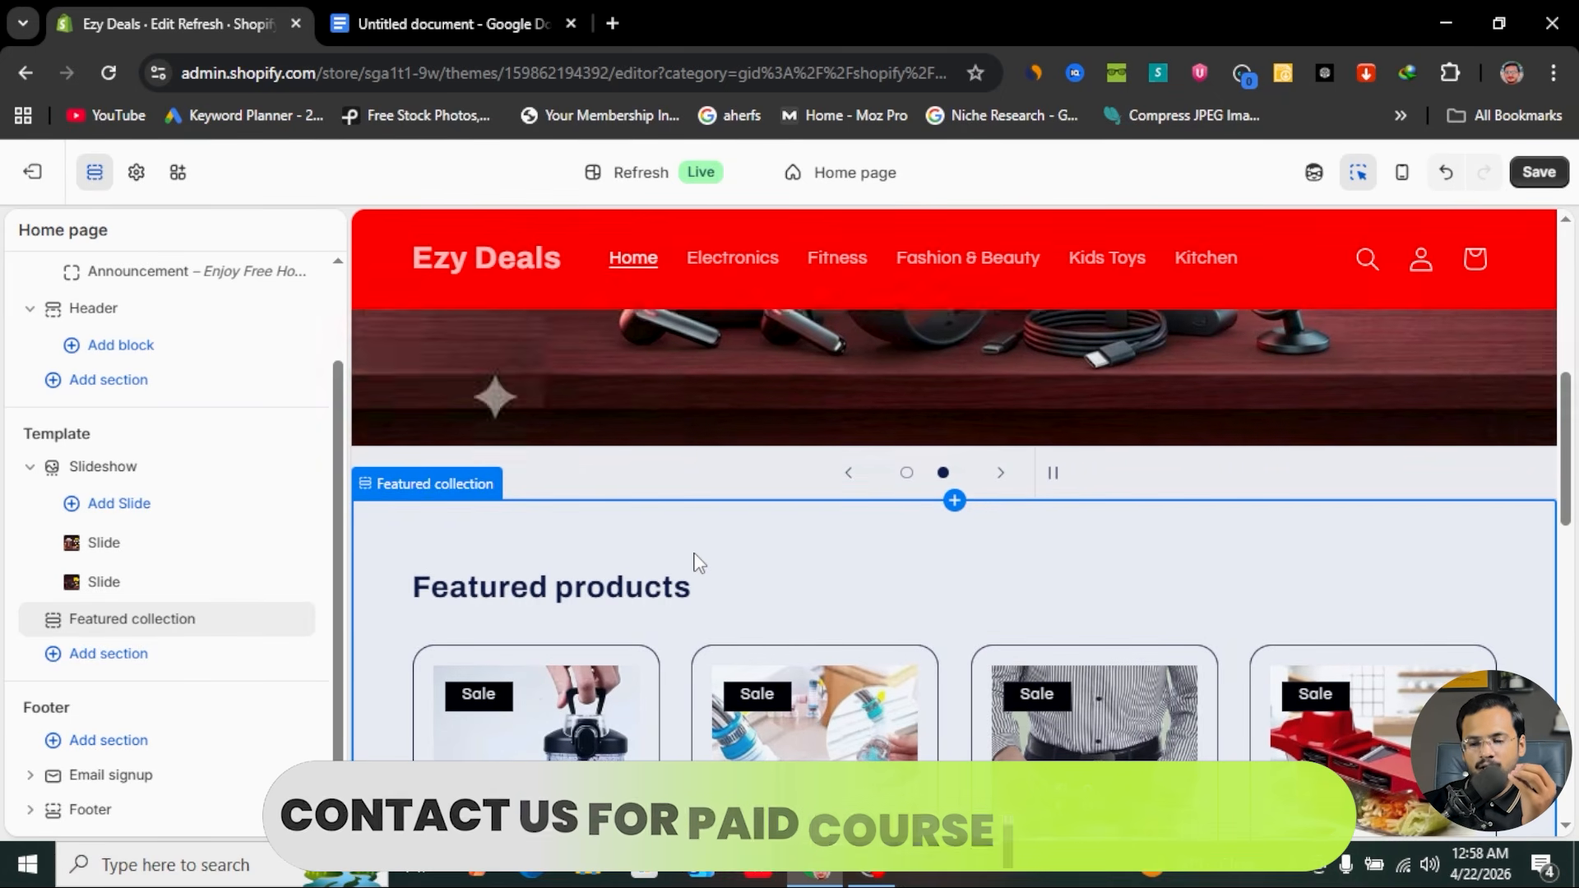
{"action": "scroll", "coordinate": [695, 557], "scroll_direction": "up", "scroll_amount": 1}
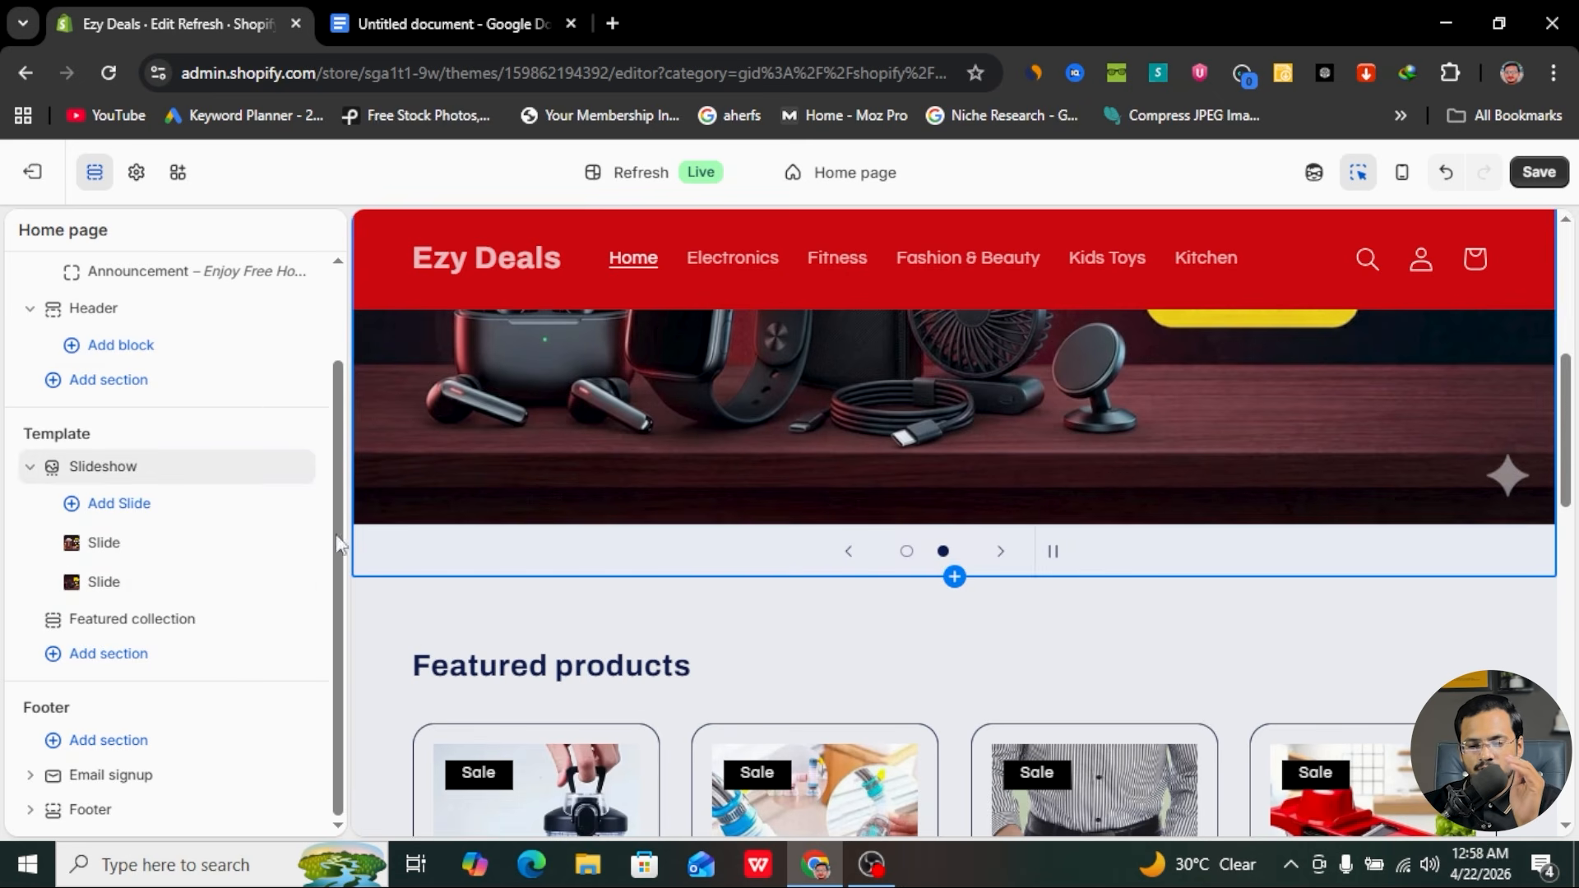
{"action": "left_click", "coordinate": [140, 169]}
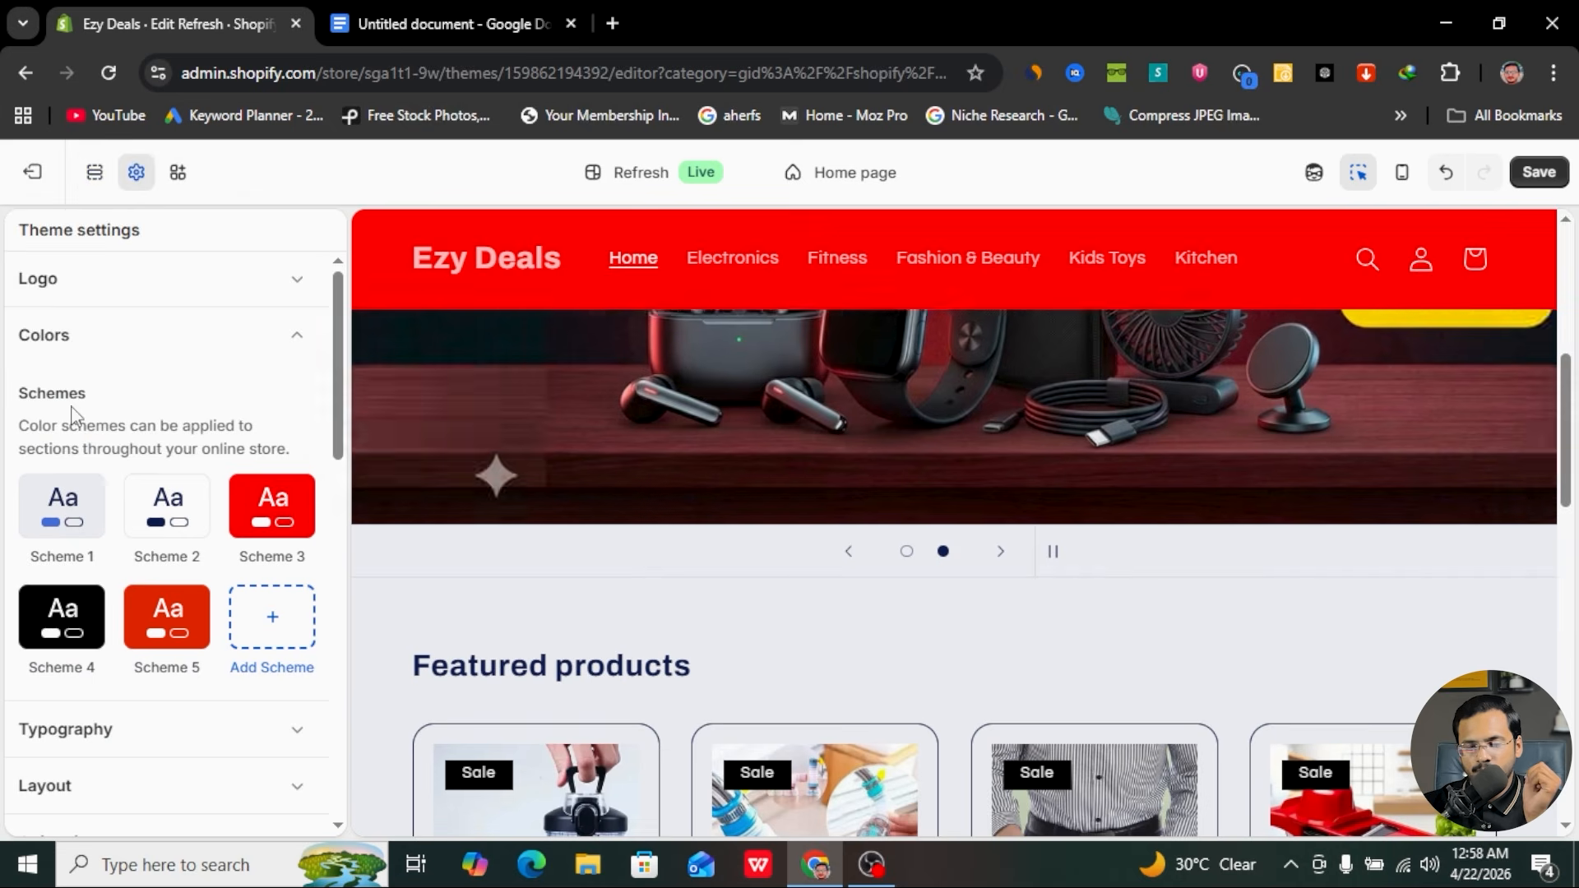
{"action": "scroll", "coordinate": [170, 609], "scroll_direction": "down", "scroll_amount": 2}
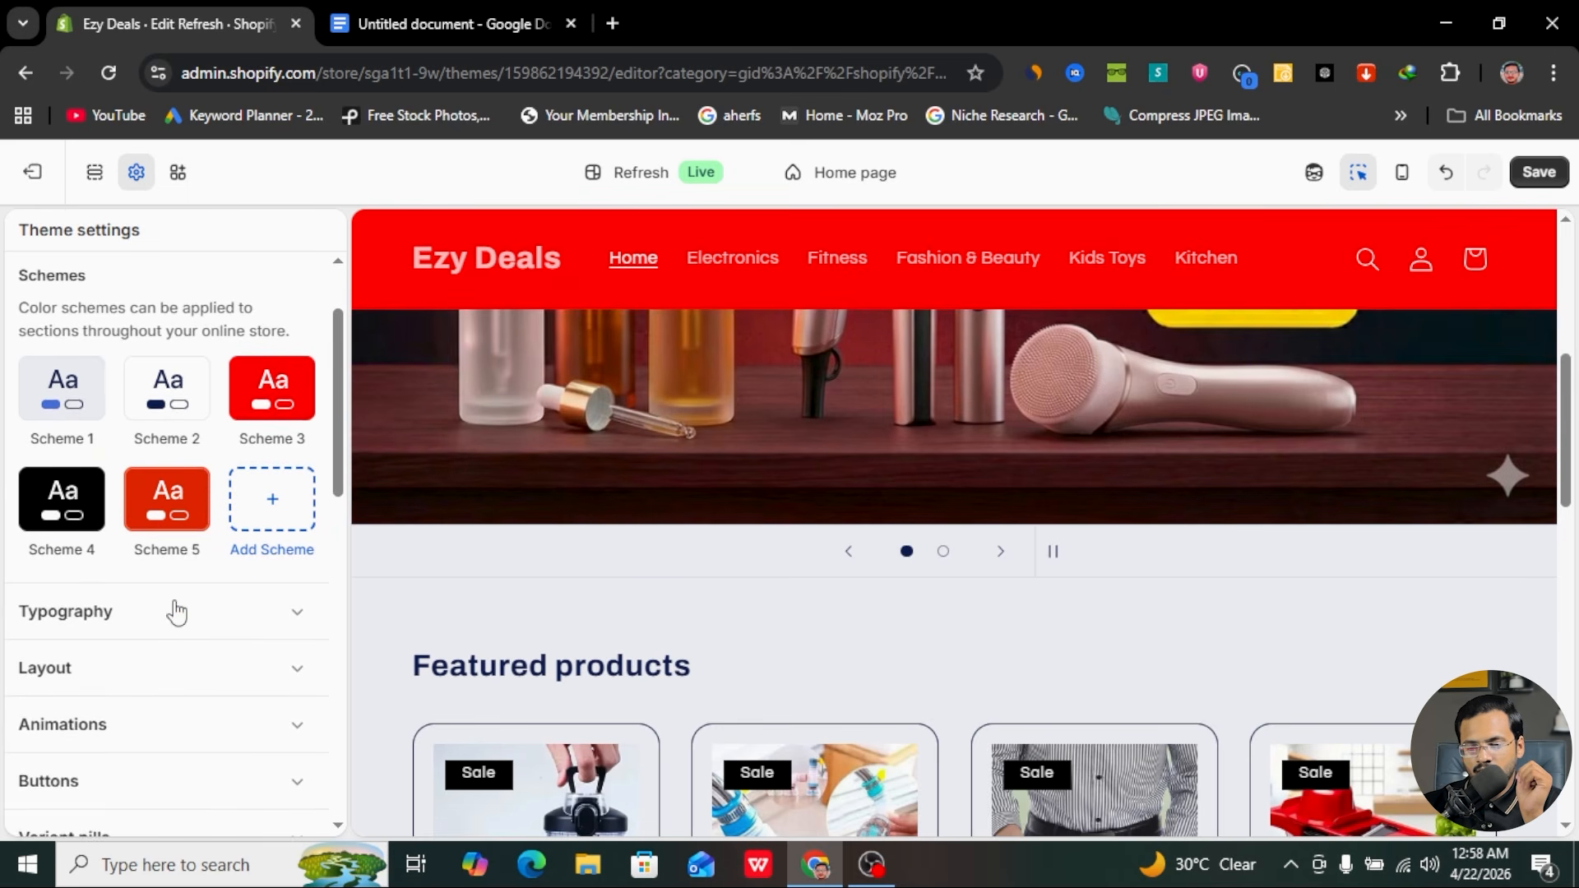
{"action": "left_click", "coordinate": [77, 405]}
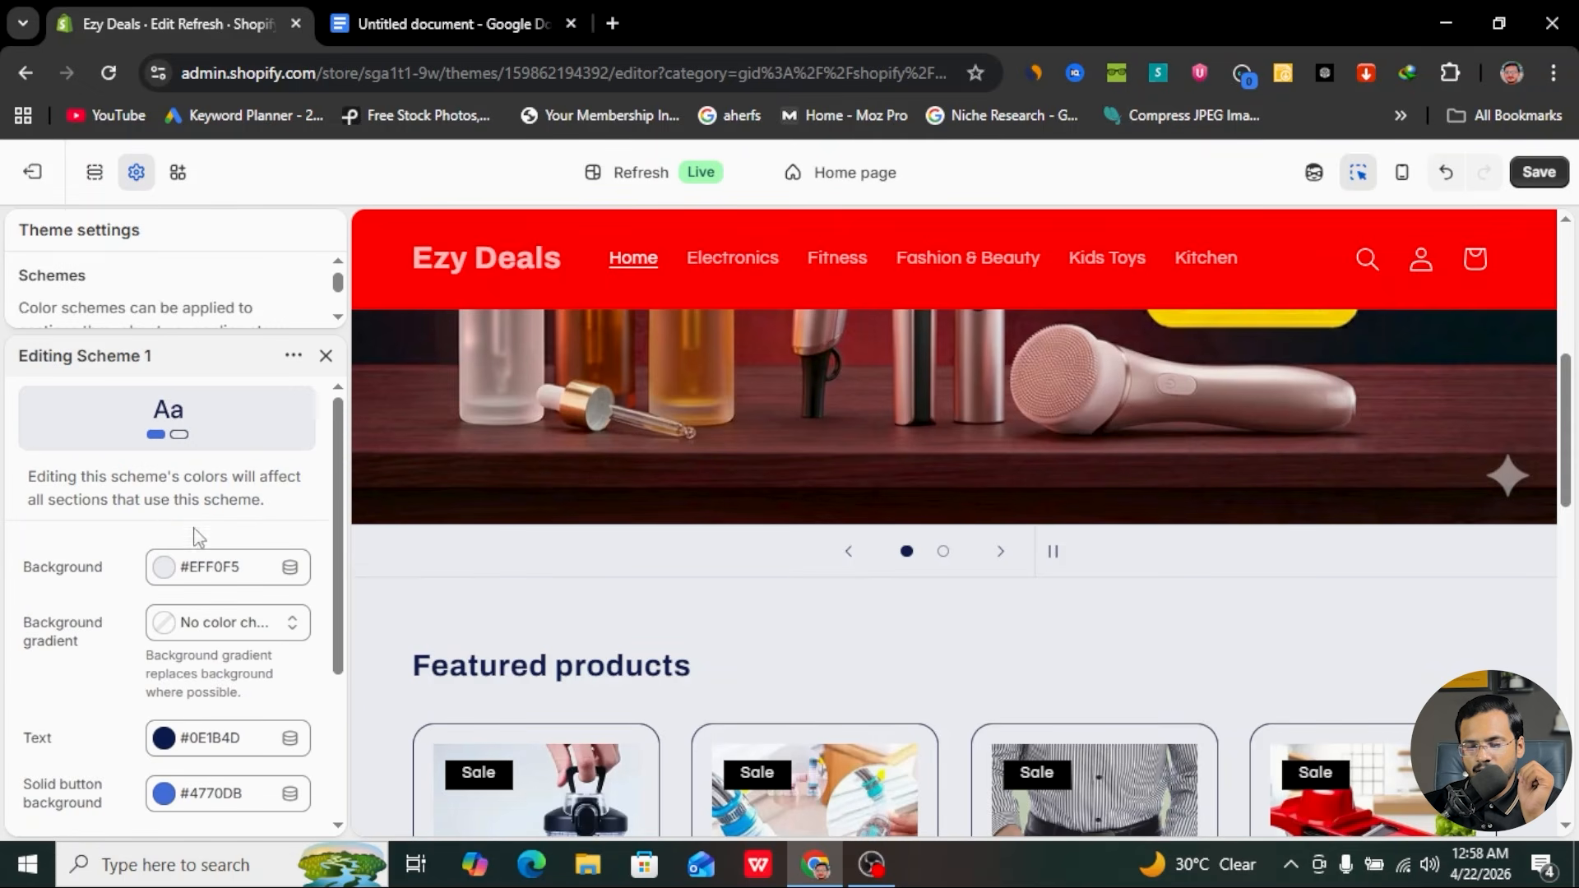
{"action": "left_click", "coordinate": [164, 576]}
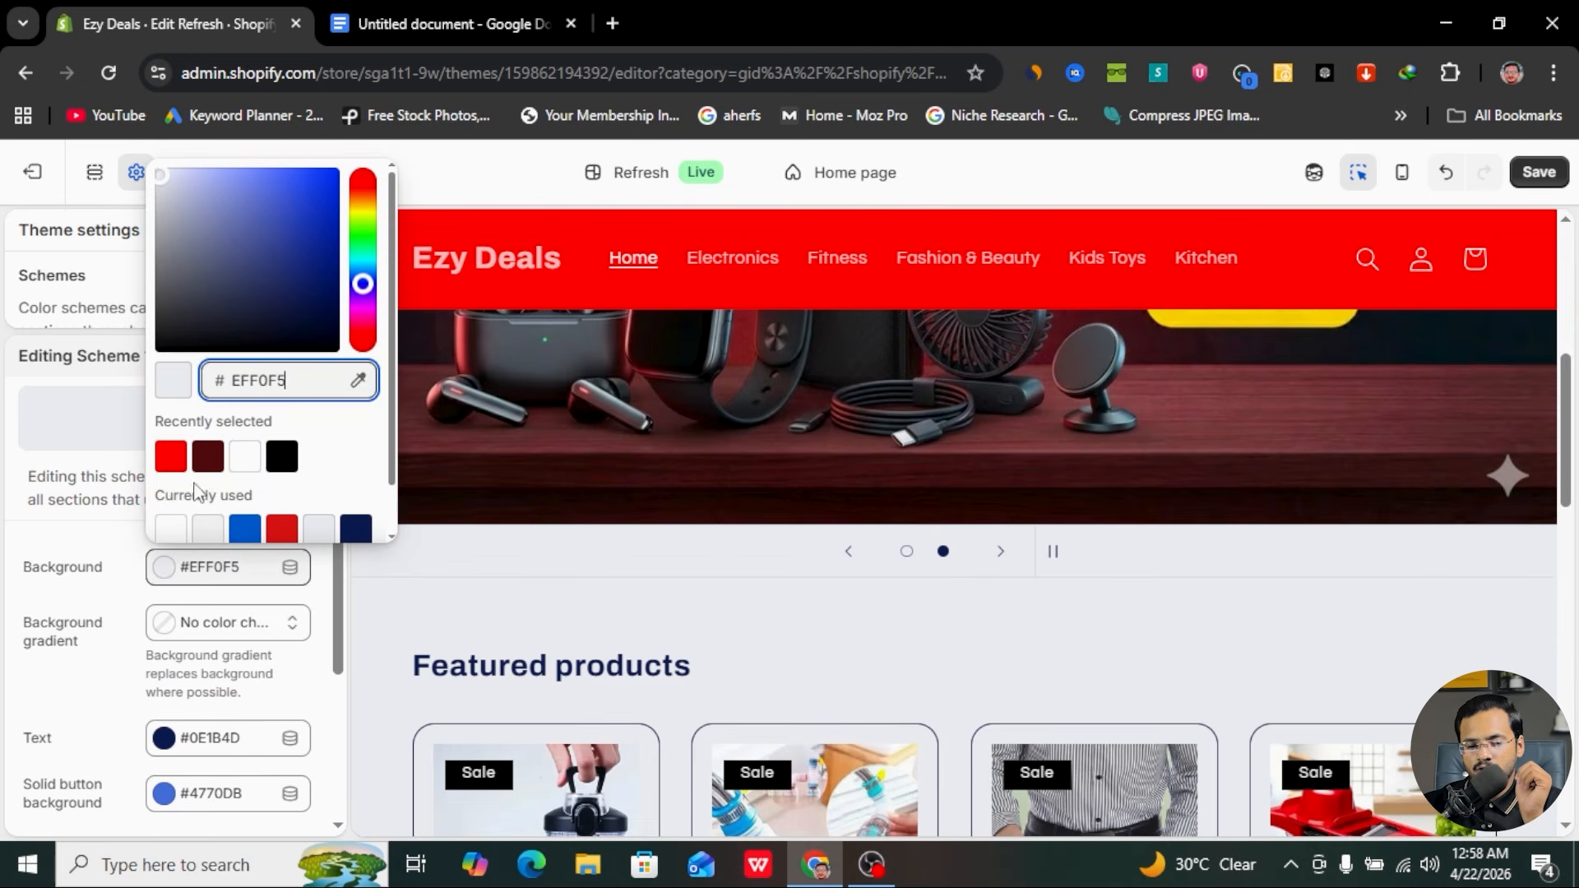
{"action": "left_click", "coordinate": [247, 458]}
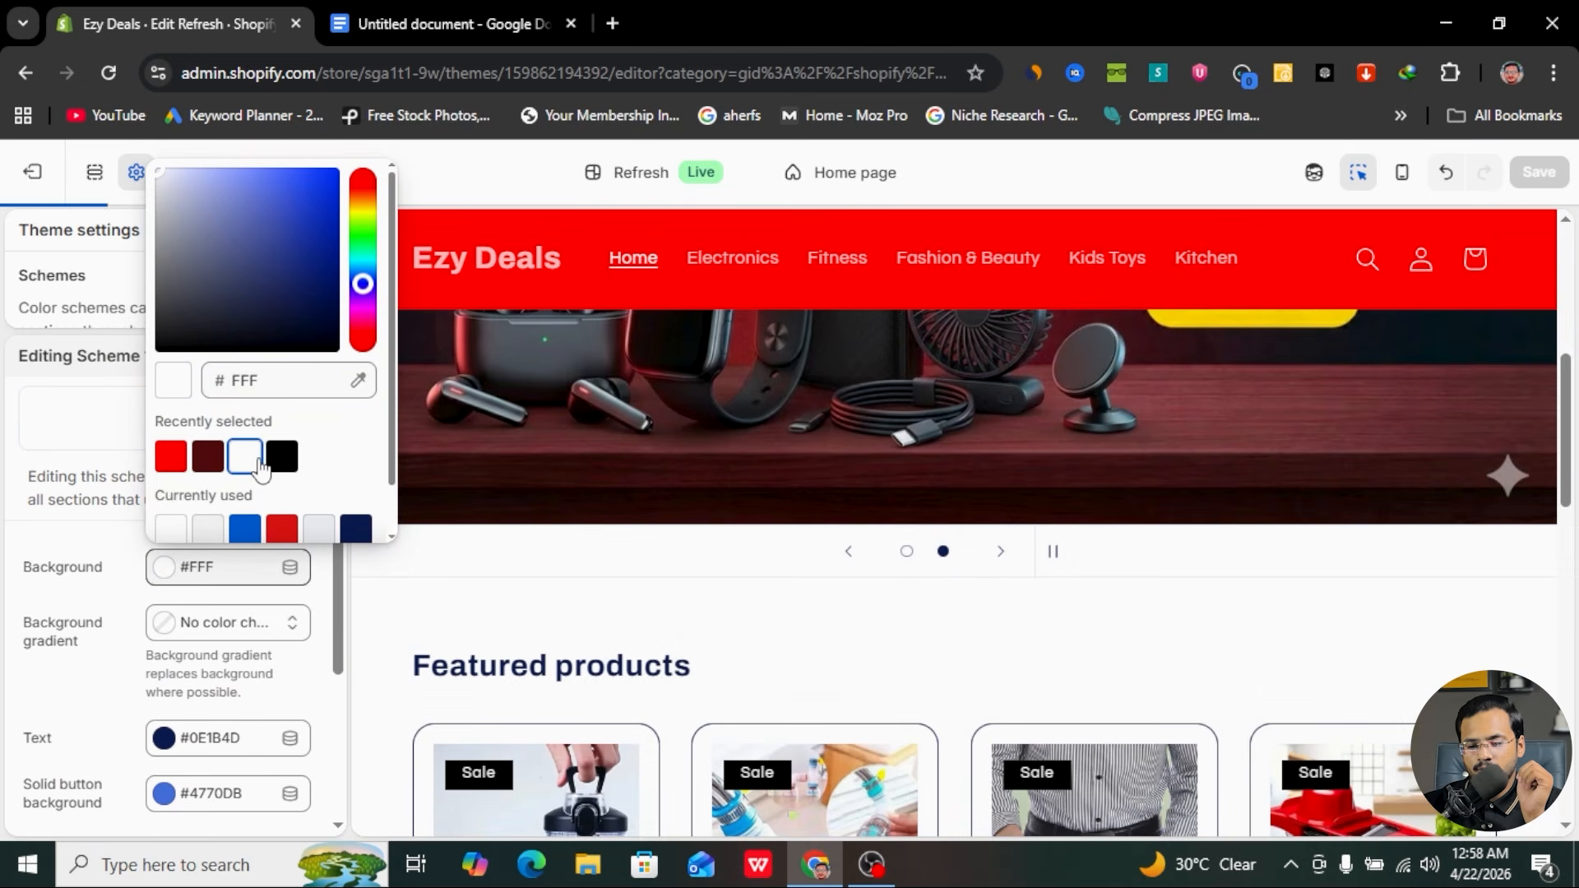
- Review the home page preview from the slideshow down to the footer with the new Scheme 1 background, and close the scheme editor
{"action": "left_click", "coordinate": [72, 547]}
{"action": "scroll", "coordinate": [123, 576], "scroll_direction": "down", "scroll_amount": 2}
{"action": "scroll", "coordinate": [570, 563], "scroll_direction": "down", "scroll_amount": 6}
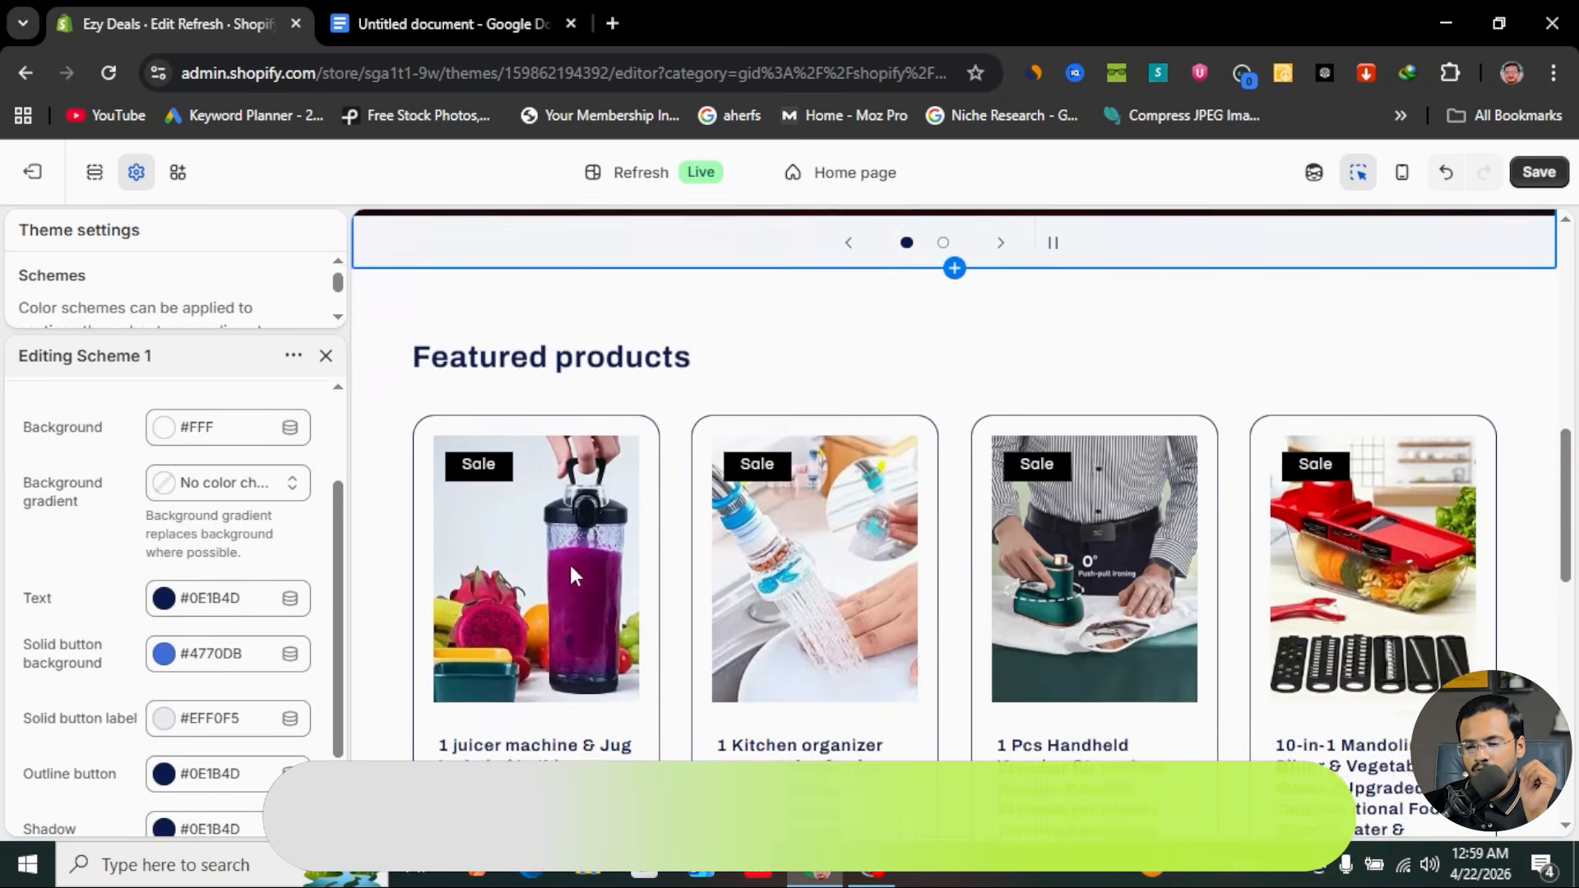
{"action": "scroll", "coordinate": [571, 568], "scroll_direction": "down", "scroll_amount": 8}
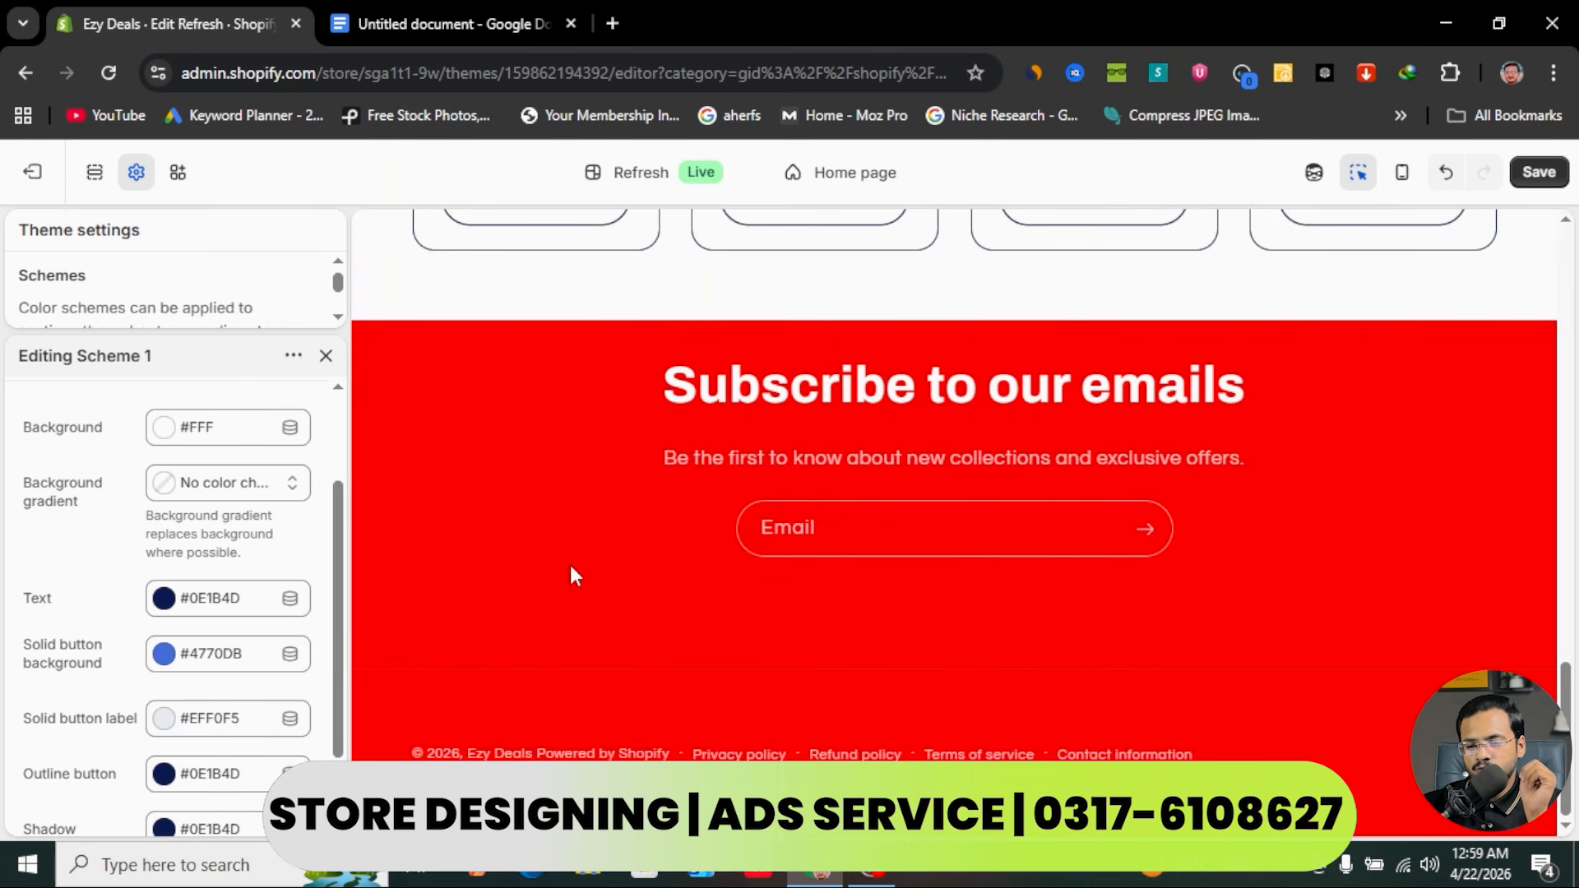
{"action": "scroll", "coordinate": [518, 501], "scroll_direction": "up", "scroll_amount": 2}
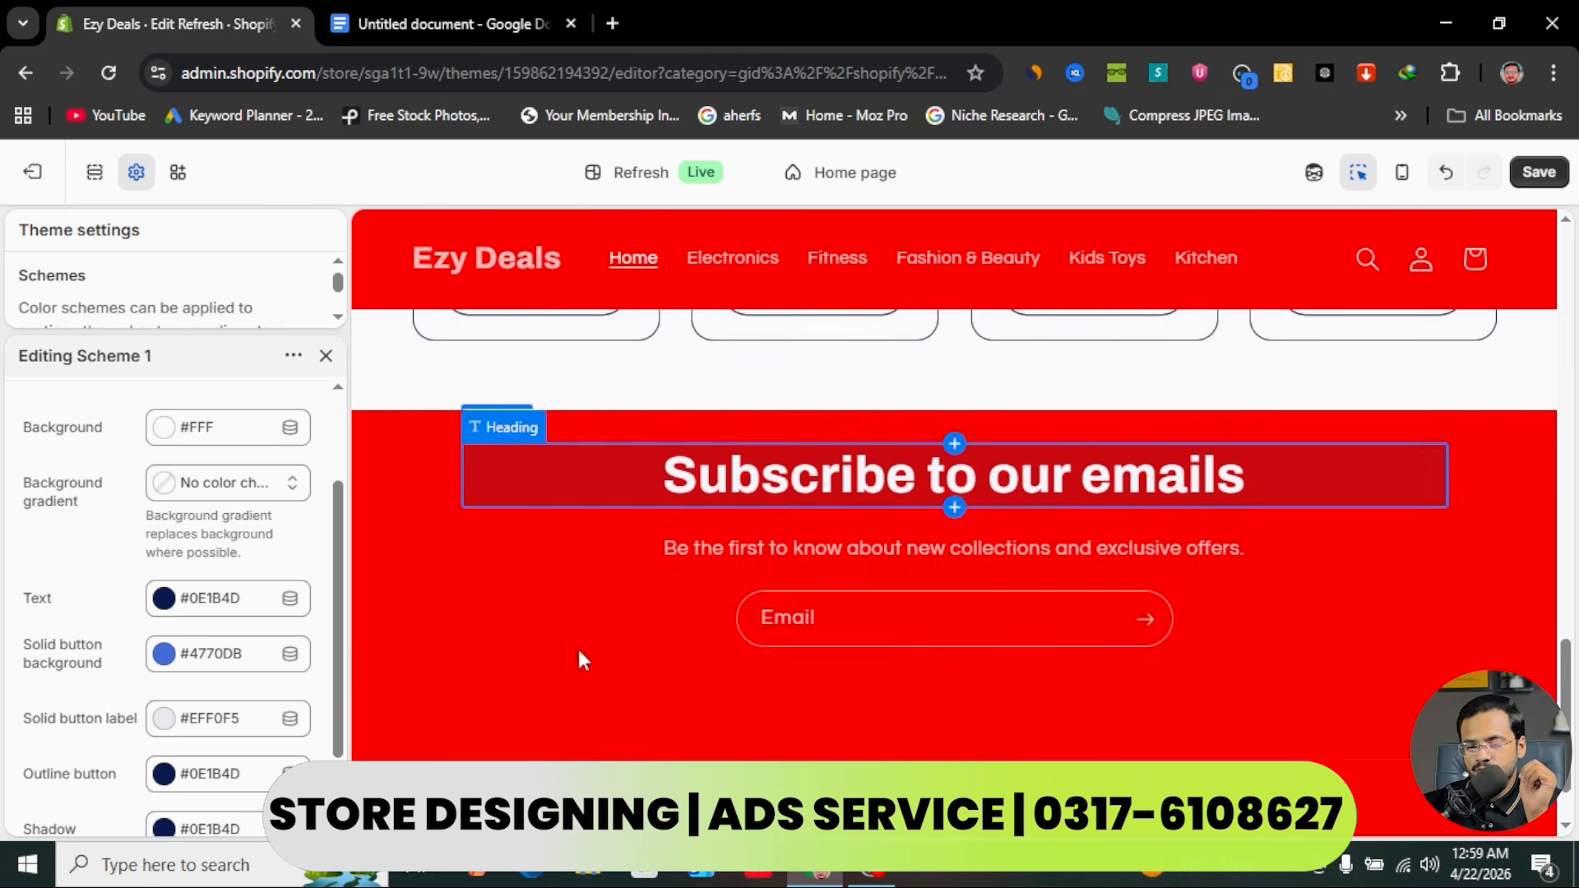
{"action": "scroll", "coordinate": [579, 653], "scroll_direction": "up", "scroll_amount": 14}
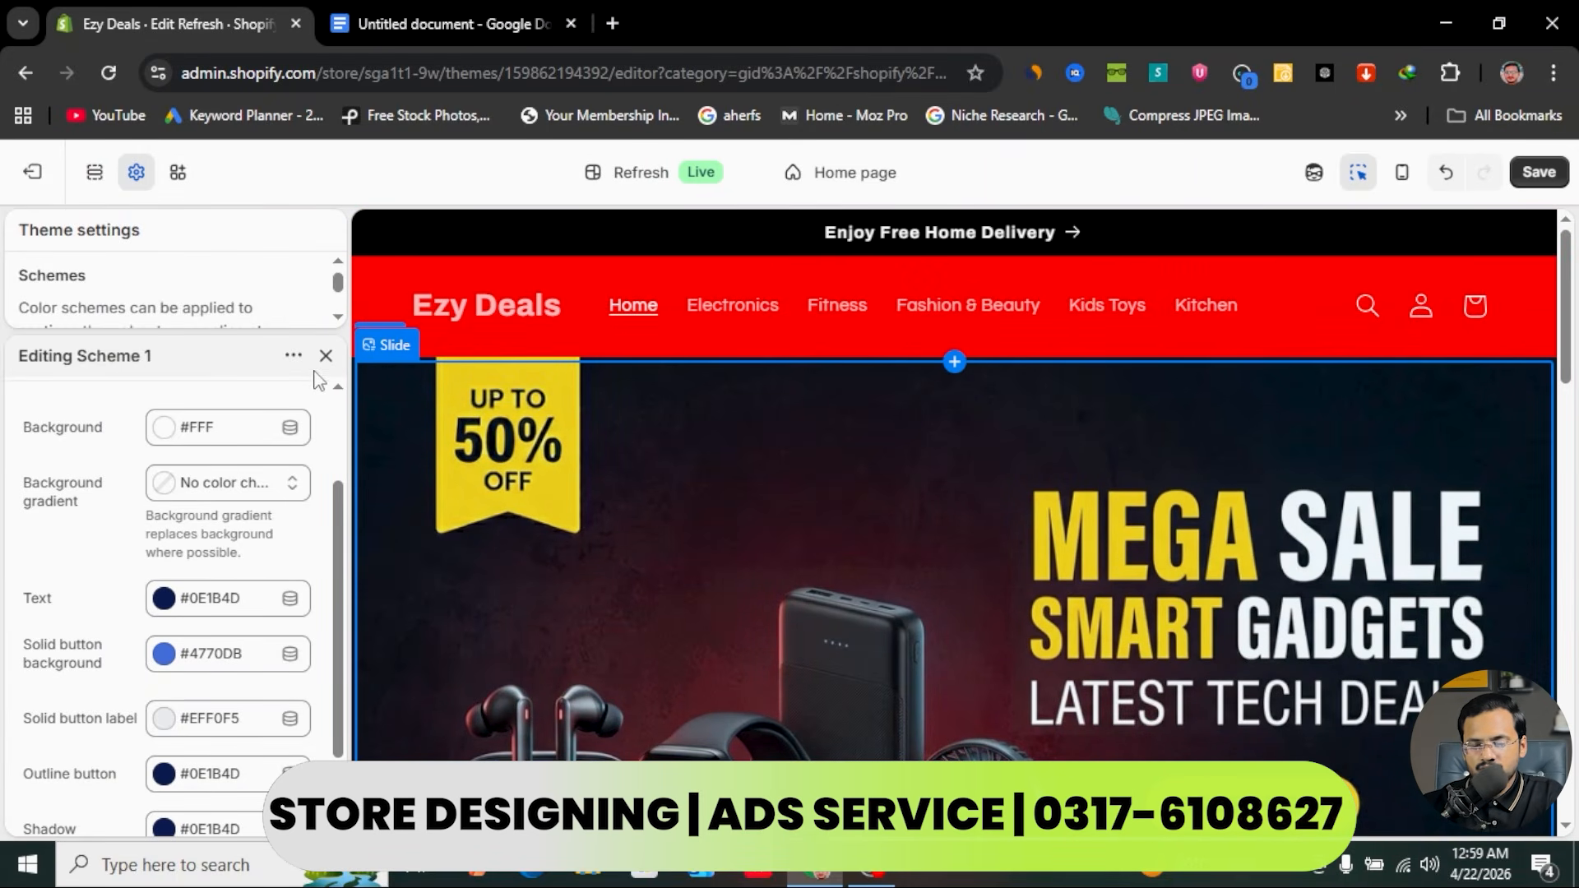
{"action": "scroll", "coordinate": [93, 664], "scroll_direction": "down", "scroll_amount": 1}
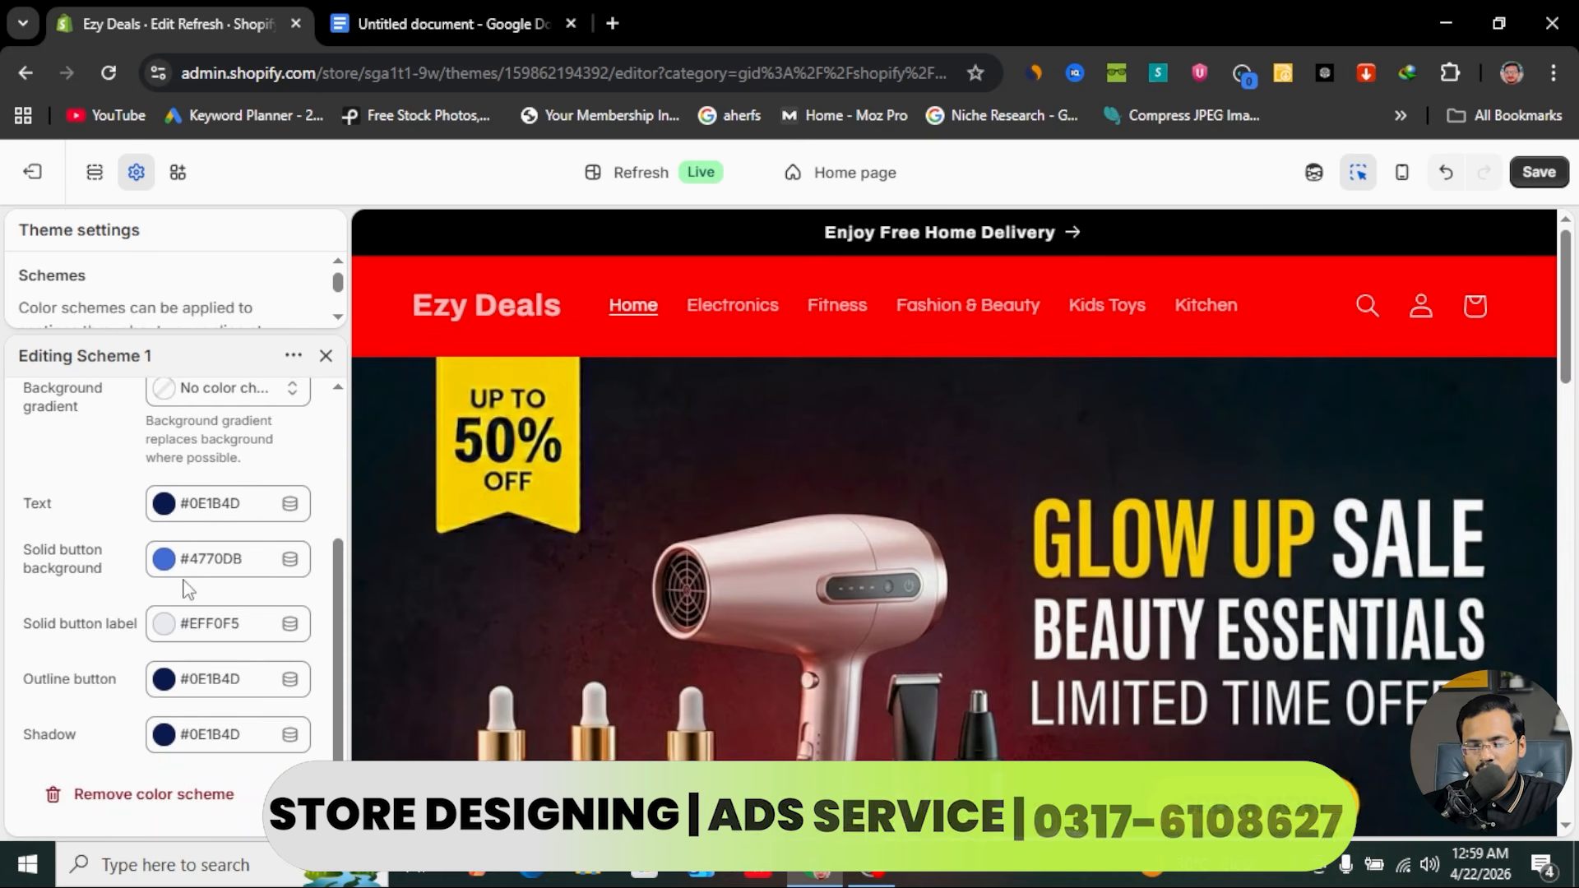
{"action": "left_click", "coordinate": [326, 357]}
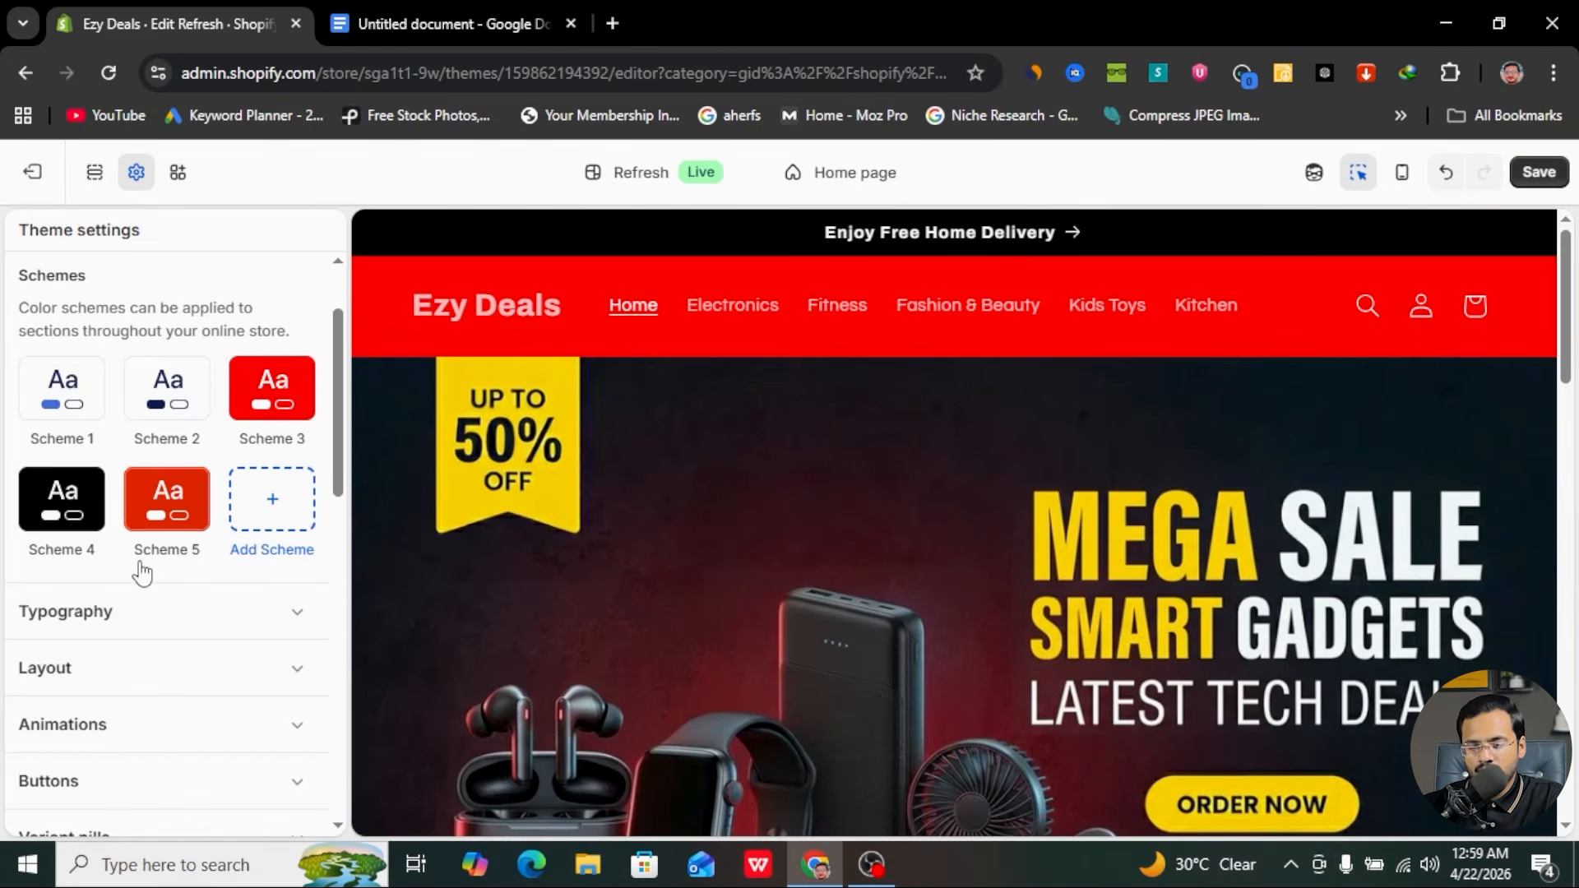
- Change the body font to Arial in the theme's typography settings and check it on the home page preview
{"action": "scroll", "coordinate": [141, 567], "scroll_direction": "down", "scroll_amount": 2}
{"action": "left_click", "coordinate": [306, 488]}
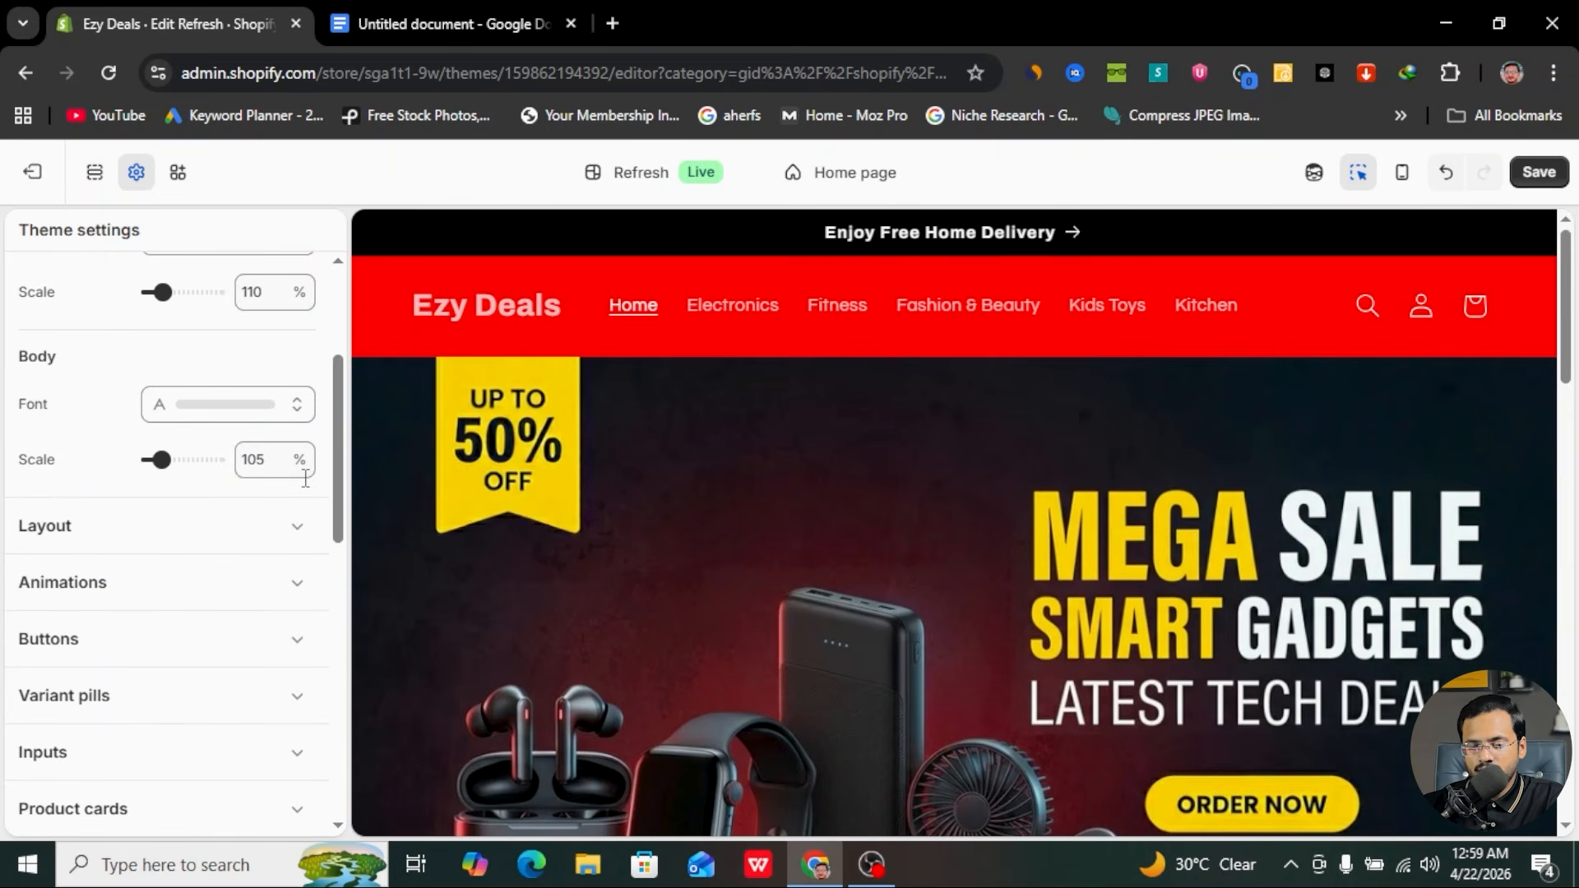
{"action": "scroll", "coordinate": [151, 481], "scroll_direction": "up", "scroll_amount": 1}
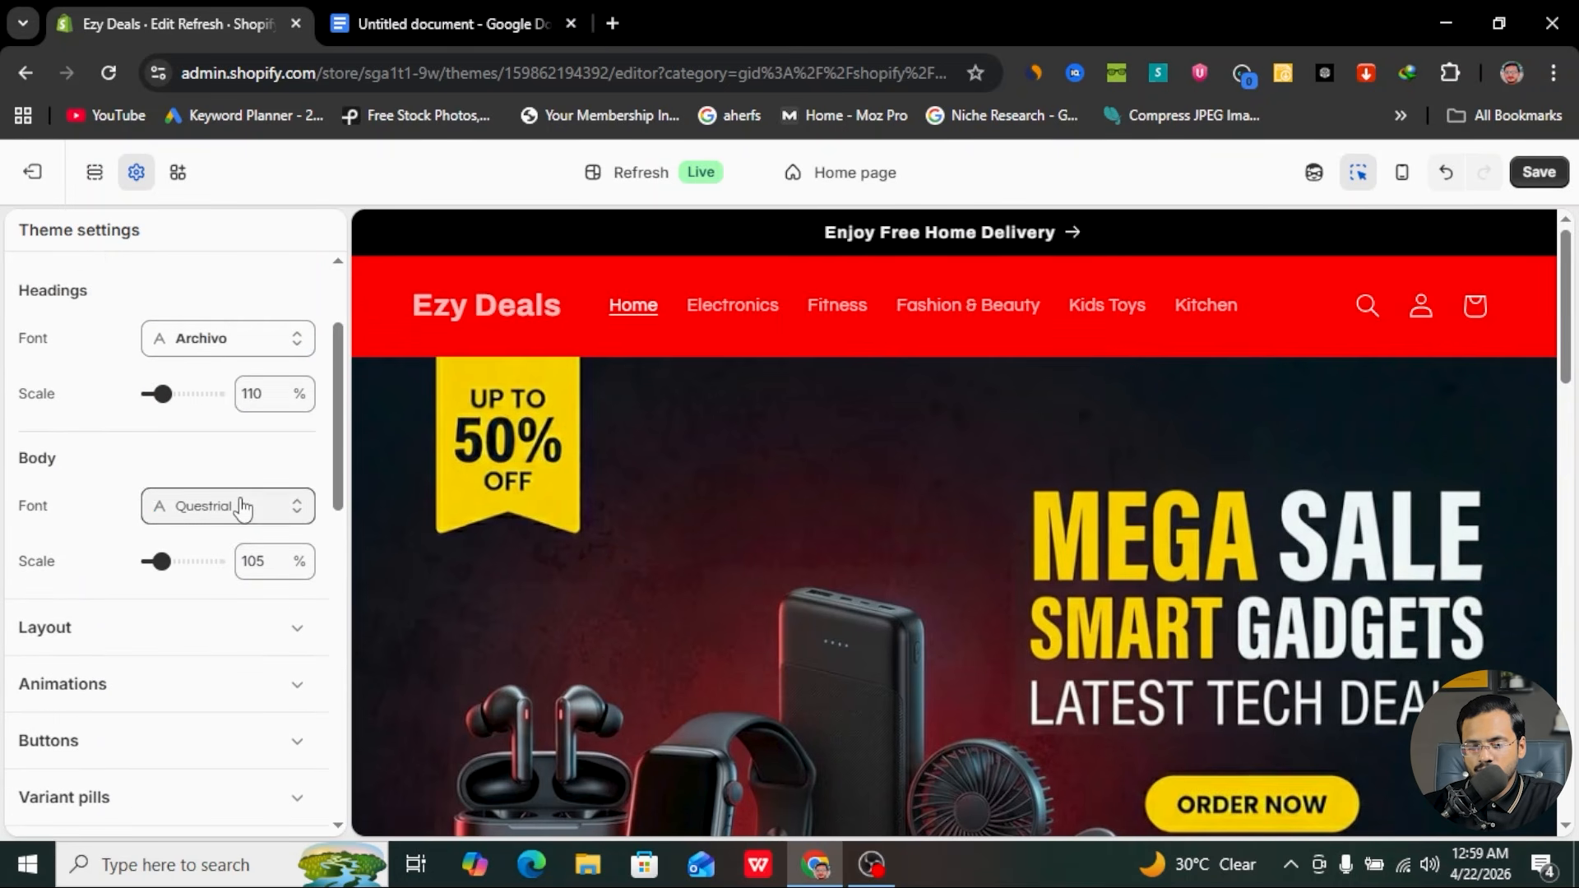
{"action": "left_click", "coordinate": [242, 508]}
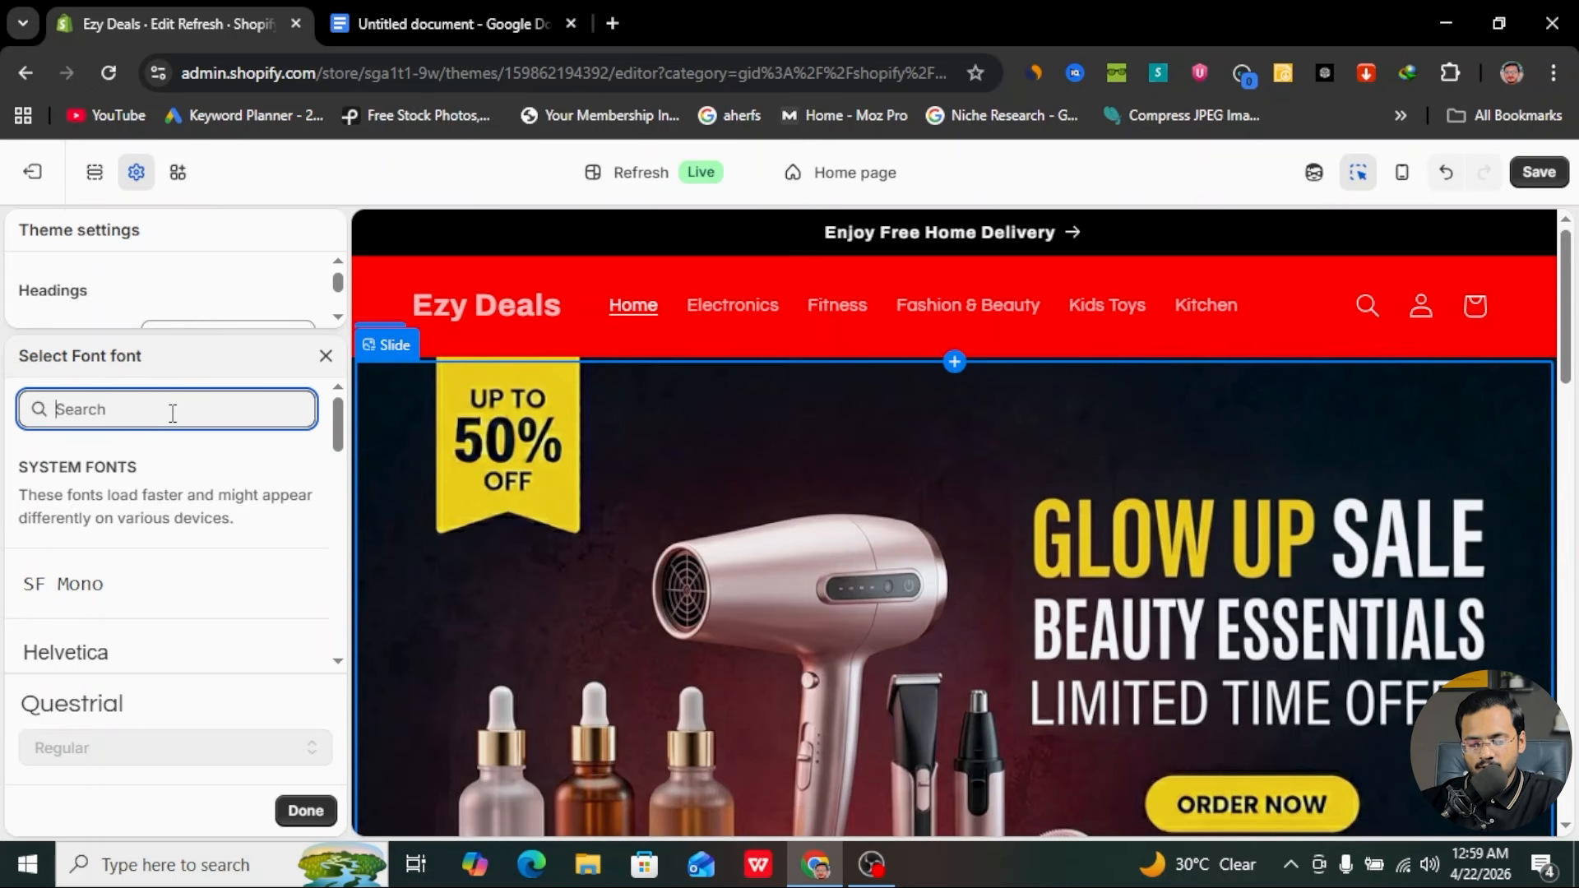
{"action": "type", "text": "Arial"}
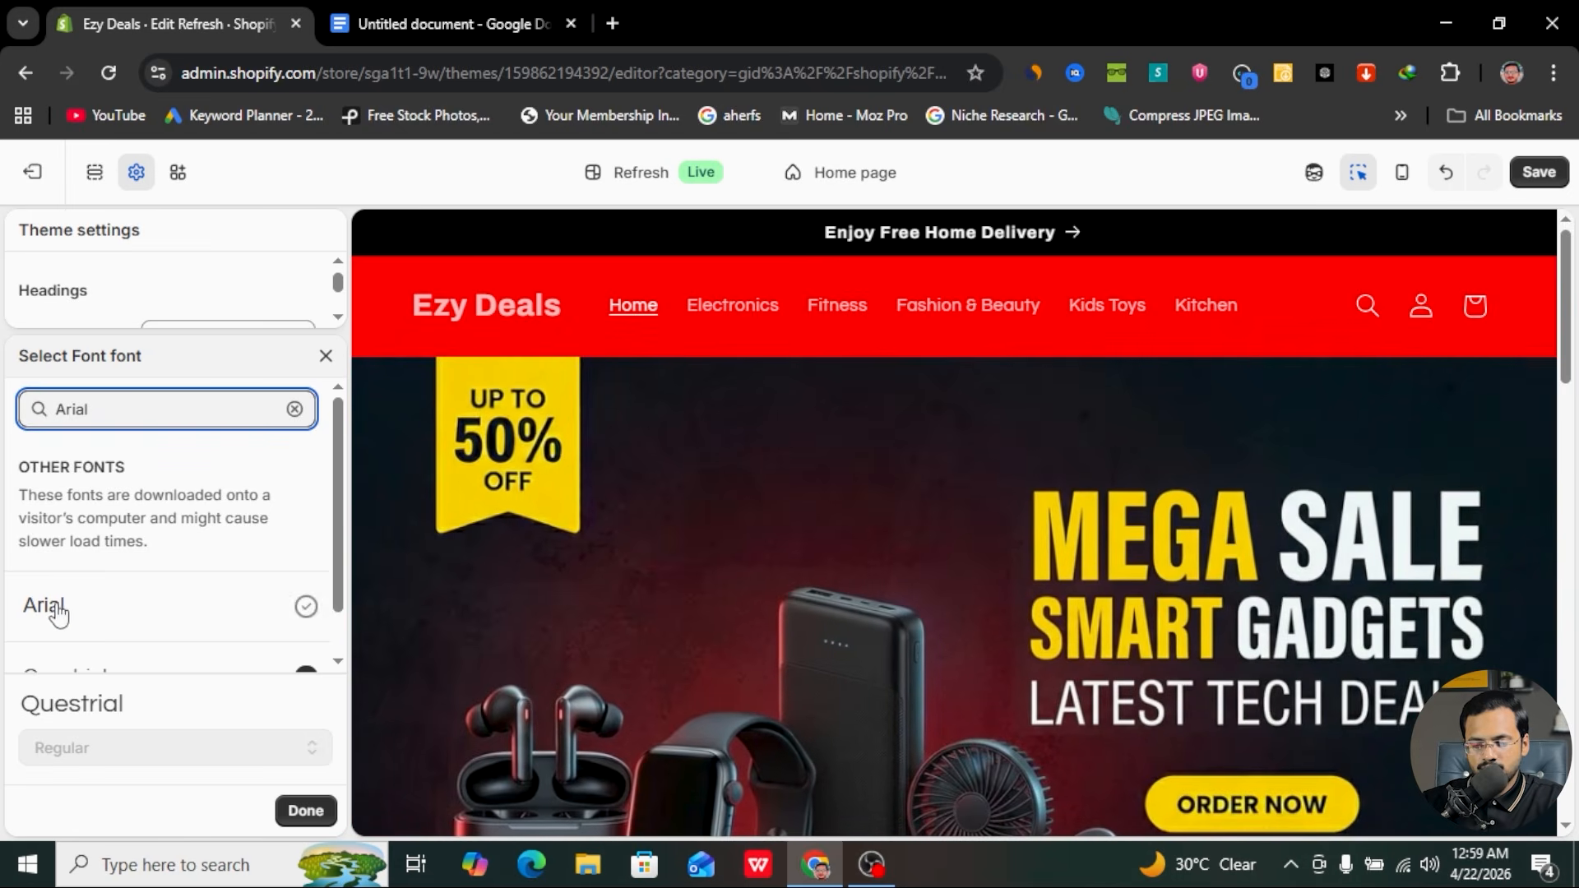
{"action": "left_click", "coordinate": [55, 612]}
{"action": "scroll", "coordinate": [169, 613], "scroll_direction": "down", "scroll_amount": 1}
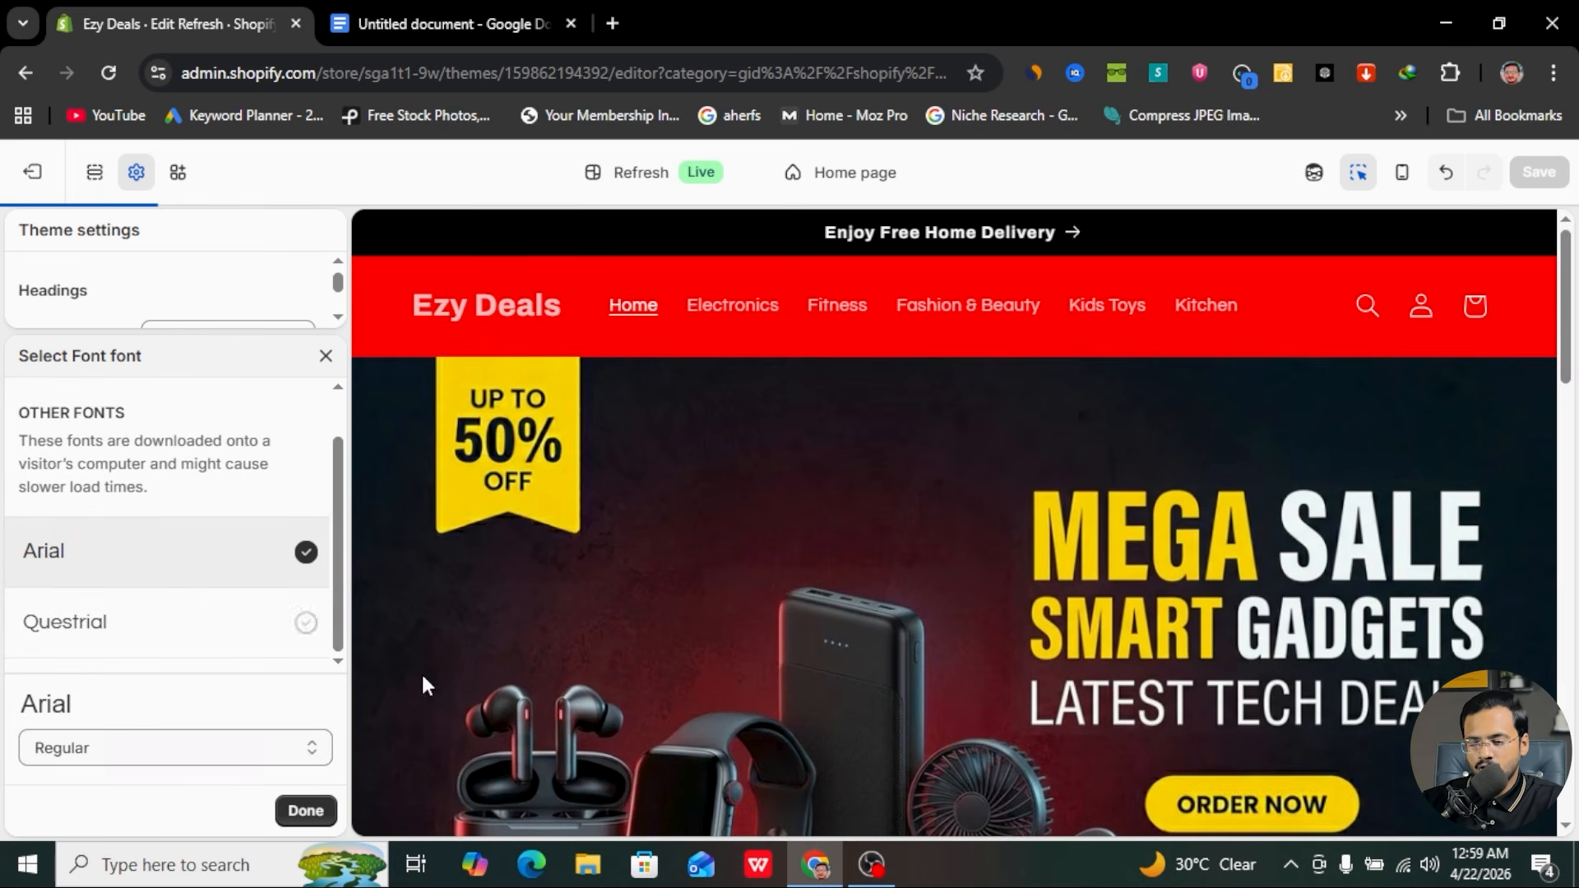
{"action": "scroll", "coordinate": [802, 572], "scroll_direction": "down", "scroll_amount": 3}
{"action": "scroll", "coordinate": [802, 571], "scroll_direction": "up", "scroll_amount": 3}
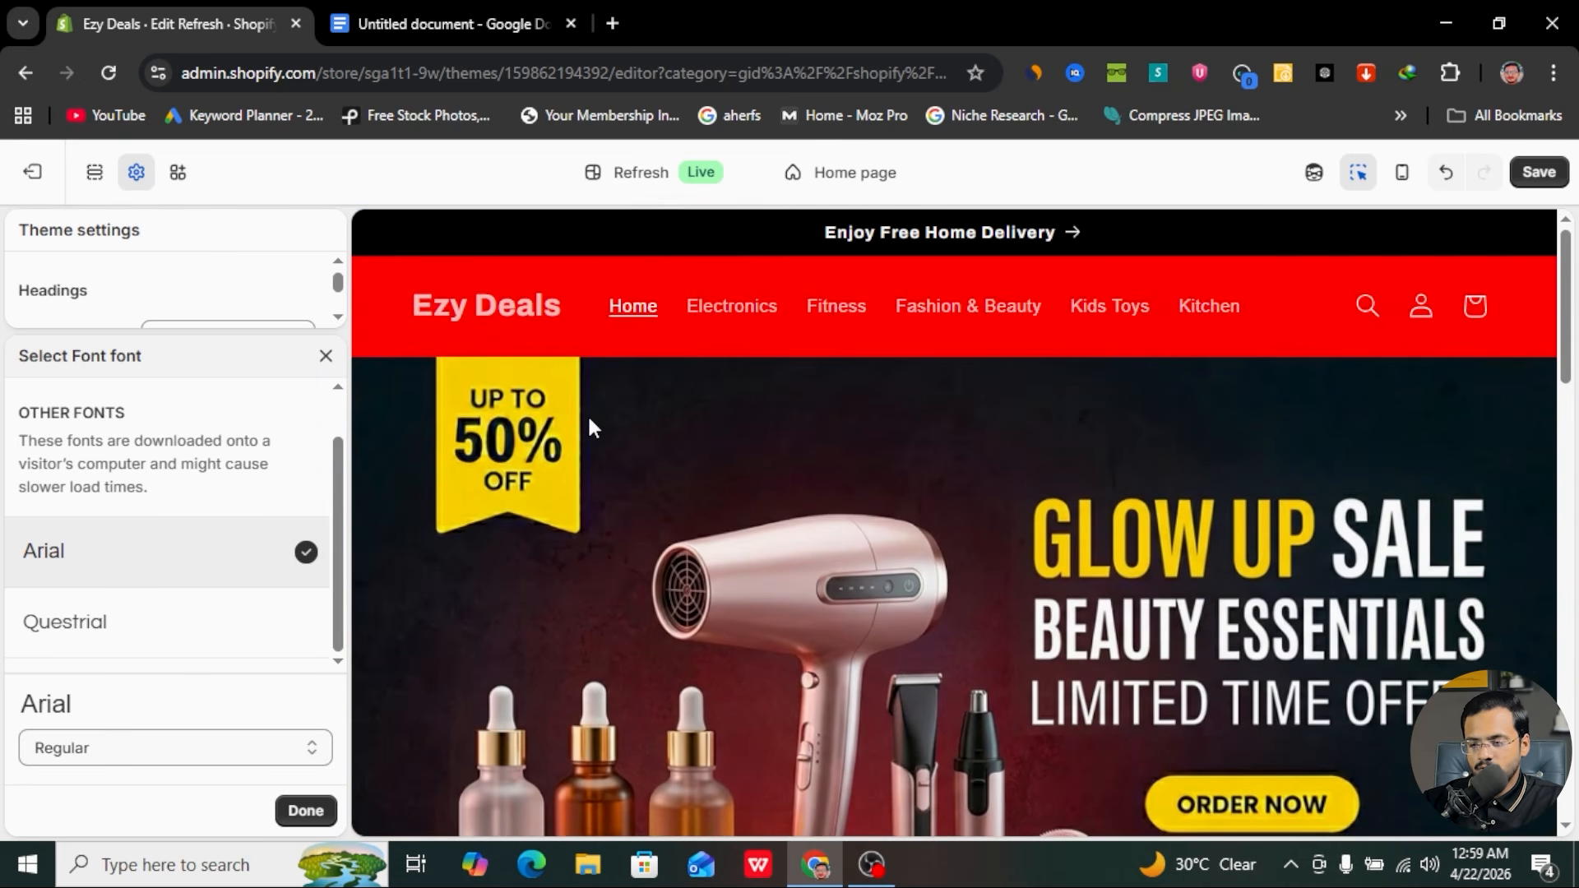
{"action": "scroll", "coordinate": [588, 424], "scroll_direction": "down", "scroll_amount": 10}
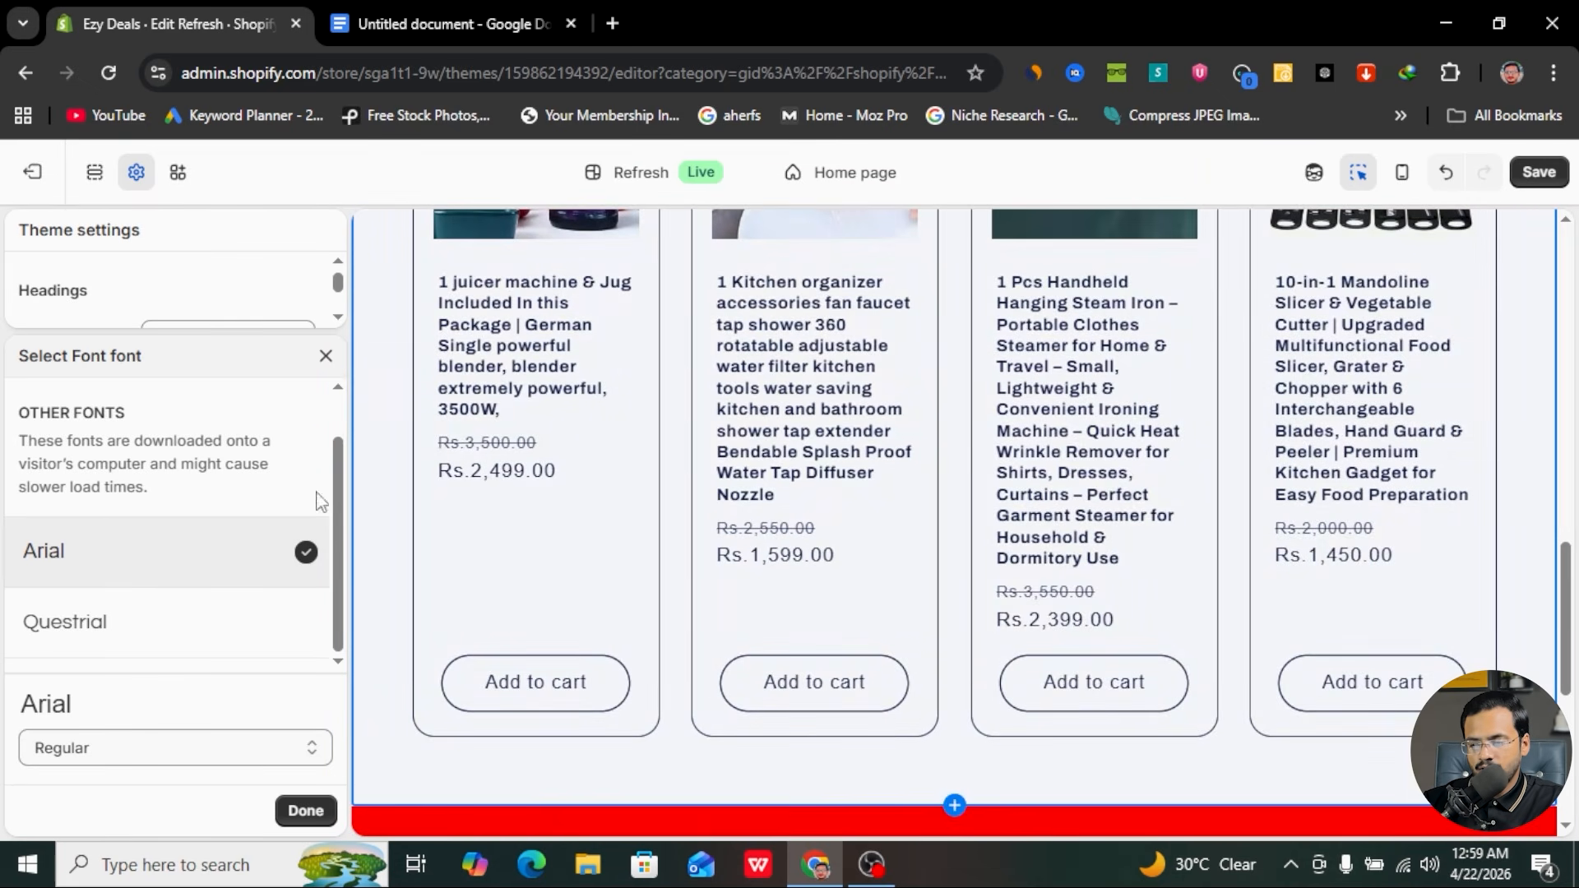
- Set the body font's style to Bold, check it on the product cards and confirm the font selection
{"action": "left_click", "coordinate": [151, 755]}
{"action": "left_click", "coordinate": [177, 684]}
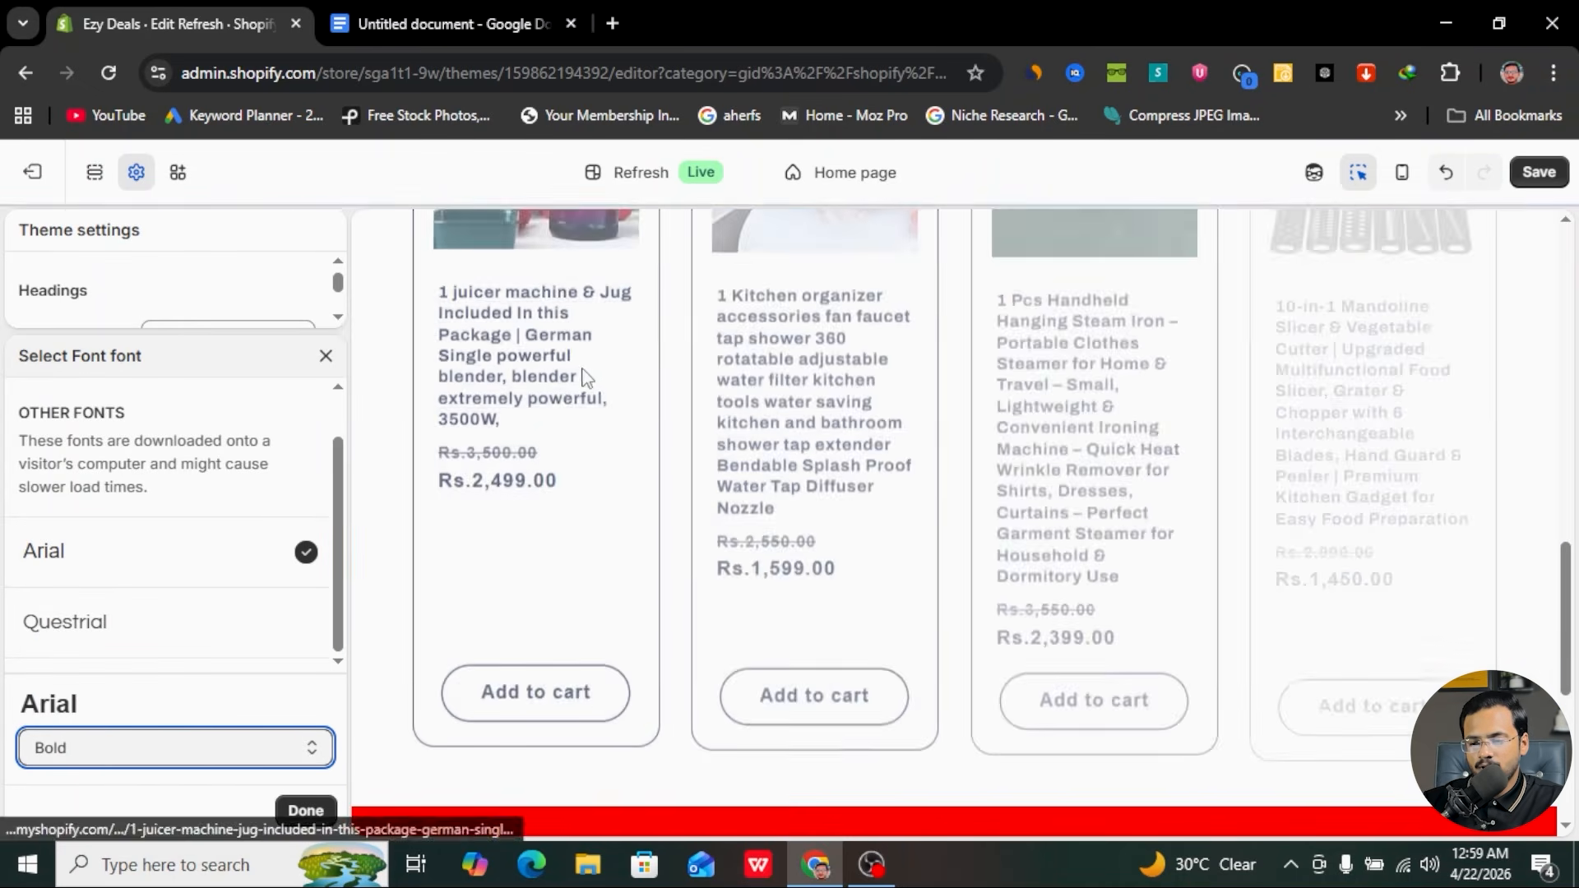
{"action": "scroll", "coordinate": [609, 424], "scroll_direction": "up", "scroll_amount": 10}
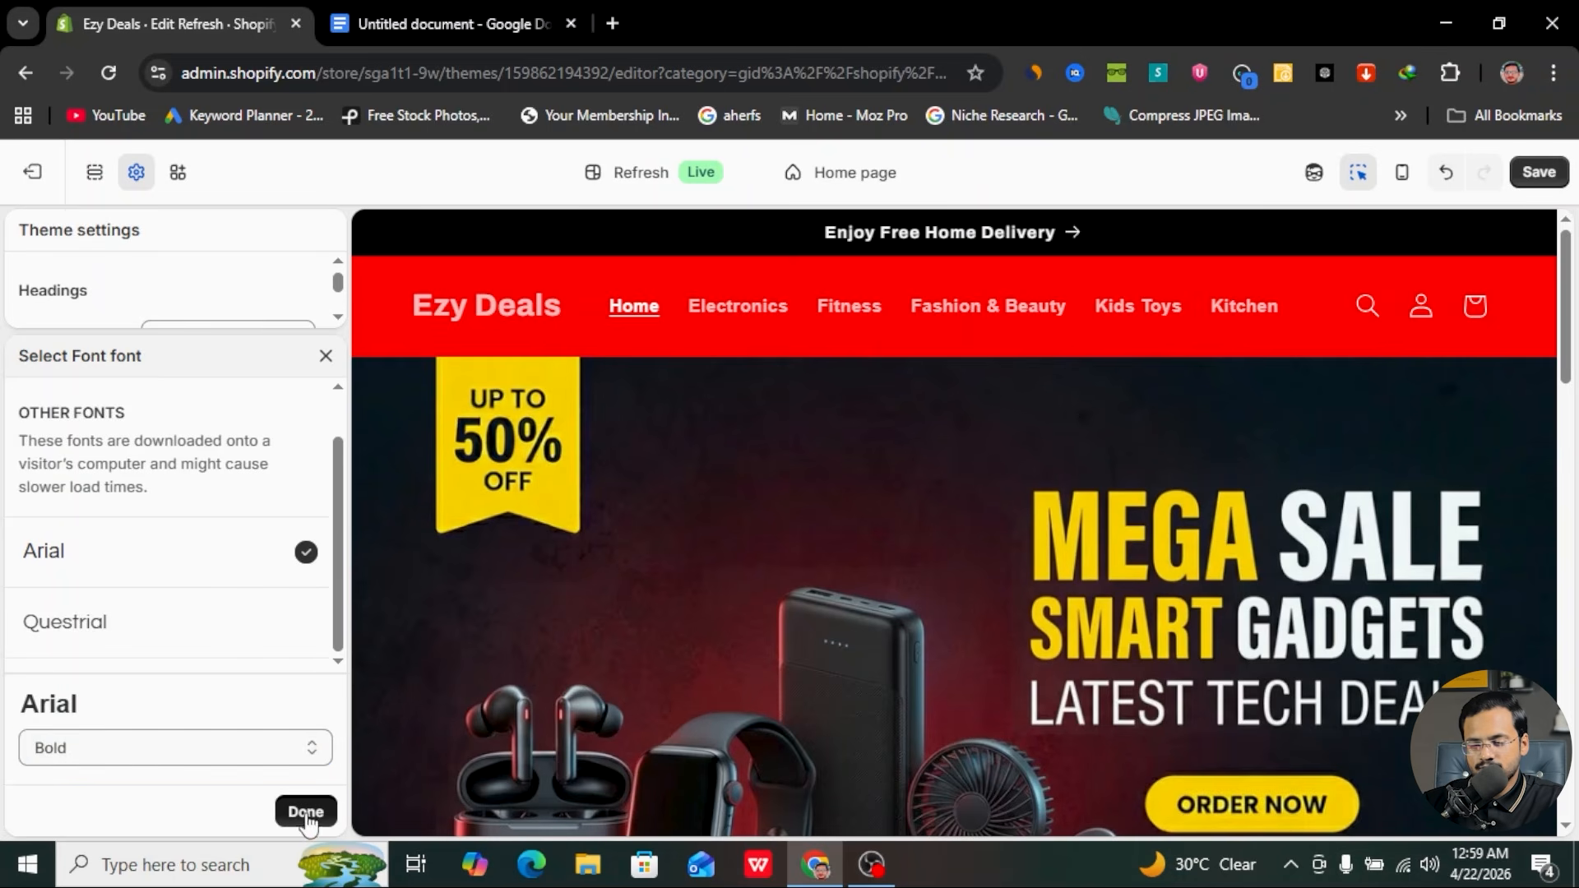
{"action": "left_click", "coordinate": [305, 813]}
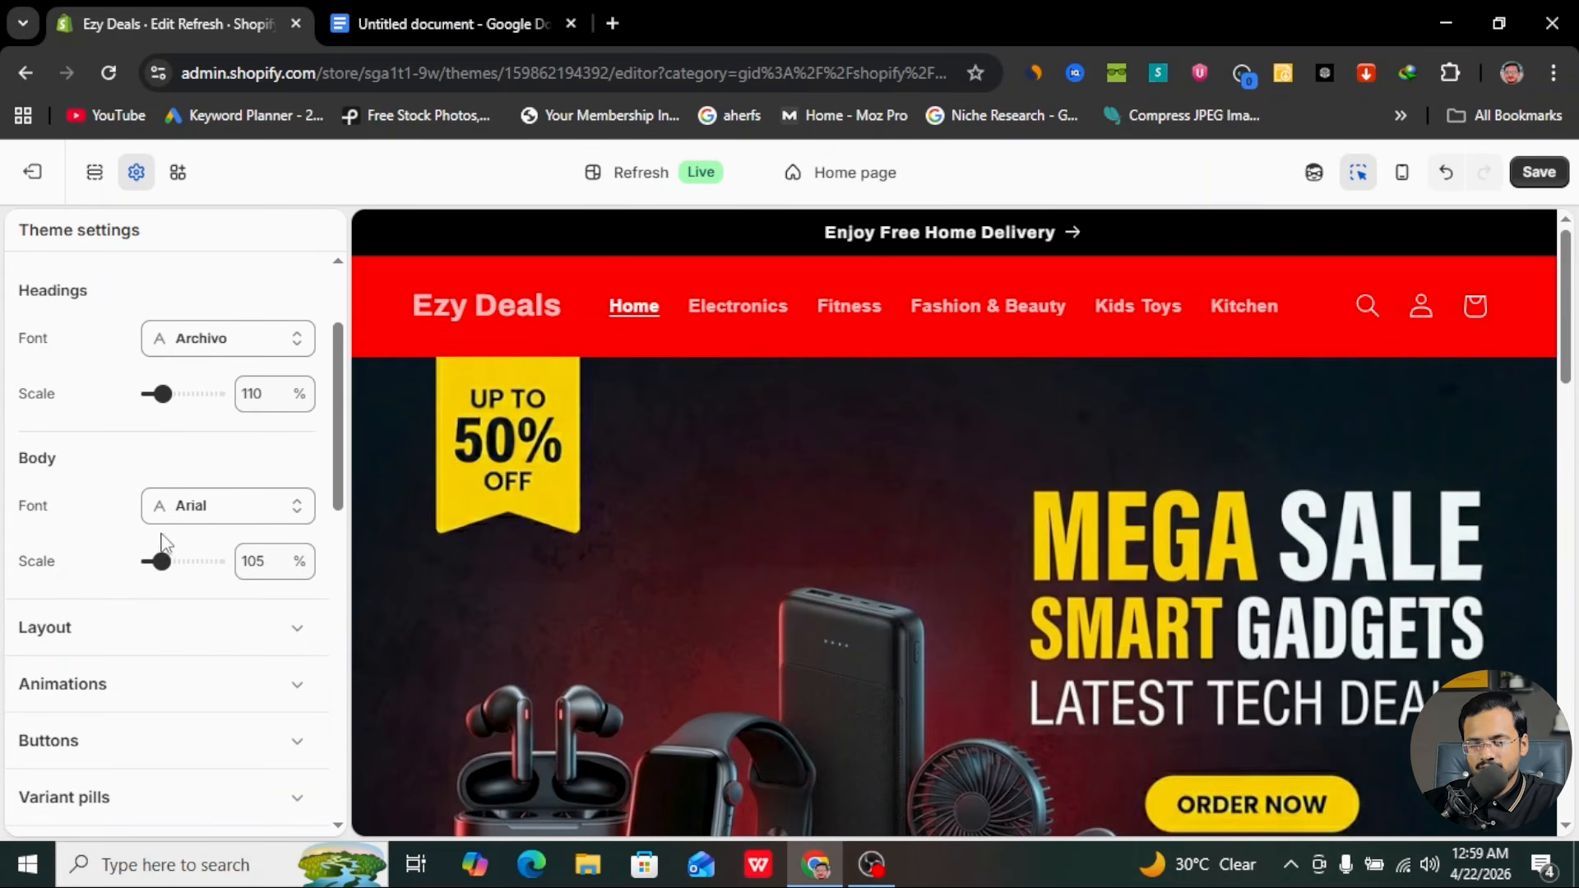
- Change the headings font to Arial and check it on the featured product titles
{"action": "scroll", "coordinate": [230, 578], "scroll_direction": "up", "scroll_amount": 2}
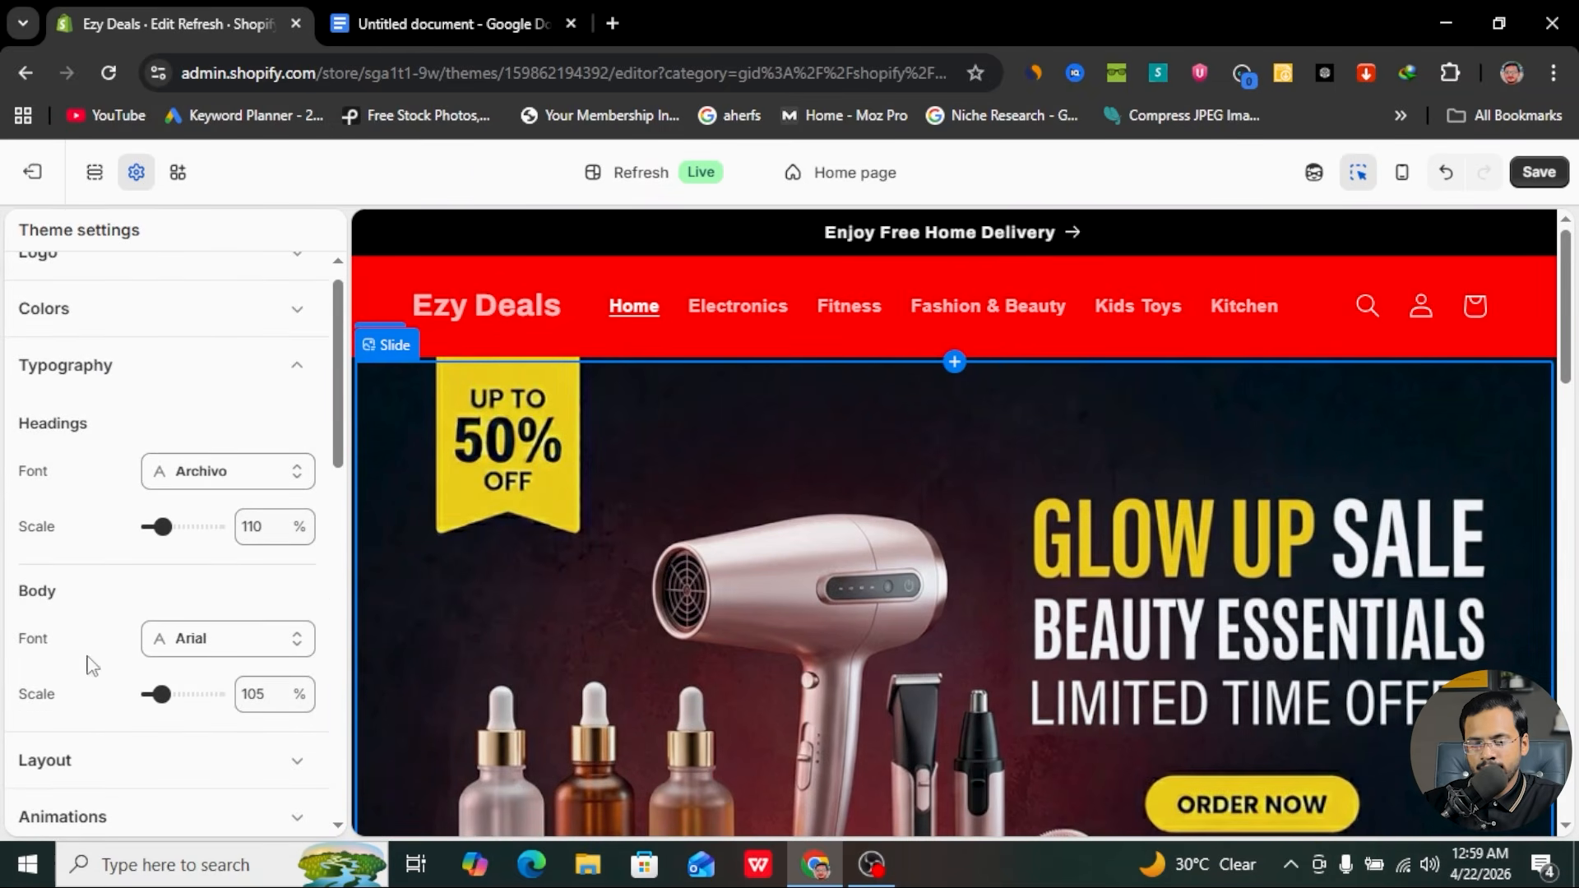
{"action": "left_click", "coordinate": [262, 477]}
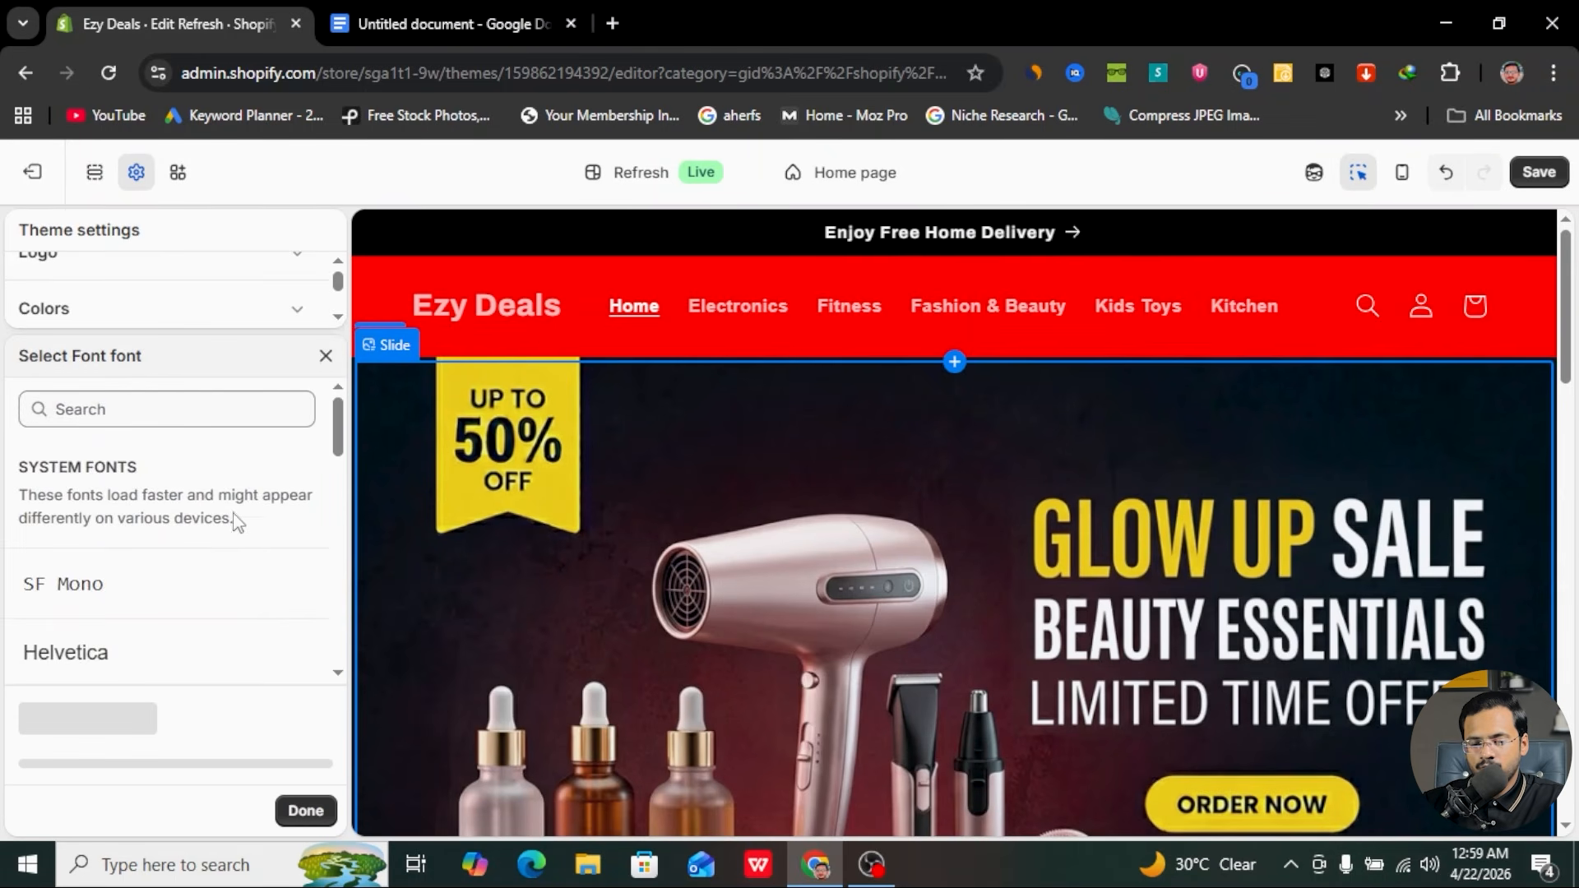
{"action": "left_click", "coordinate": [170, 406]}
{"action": "type", "text": "Arial"}
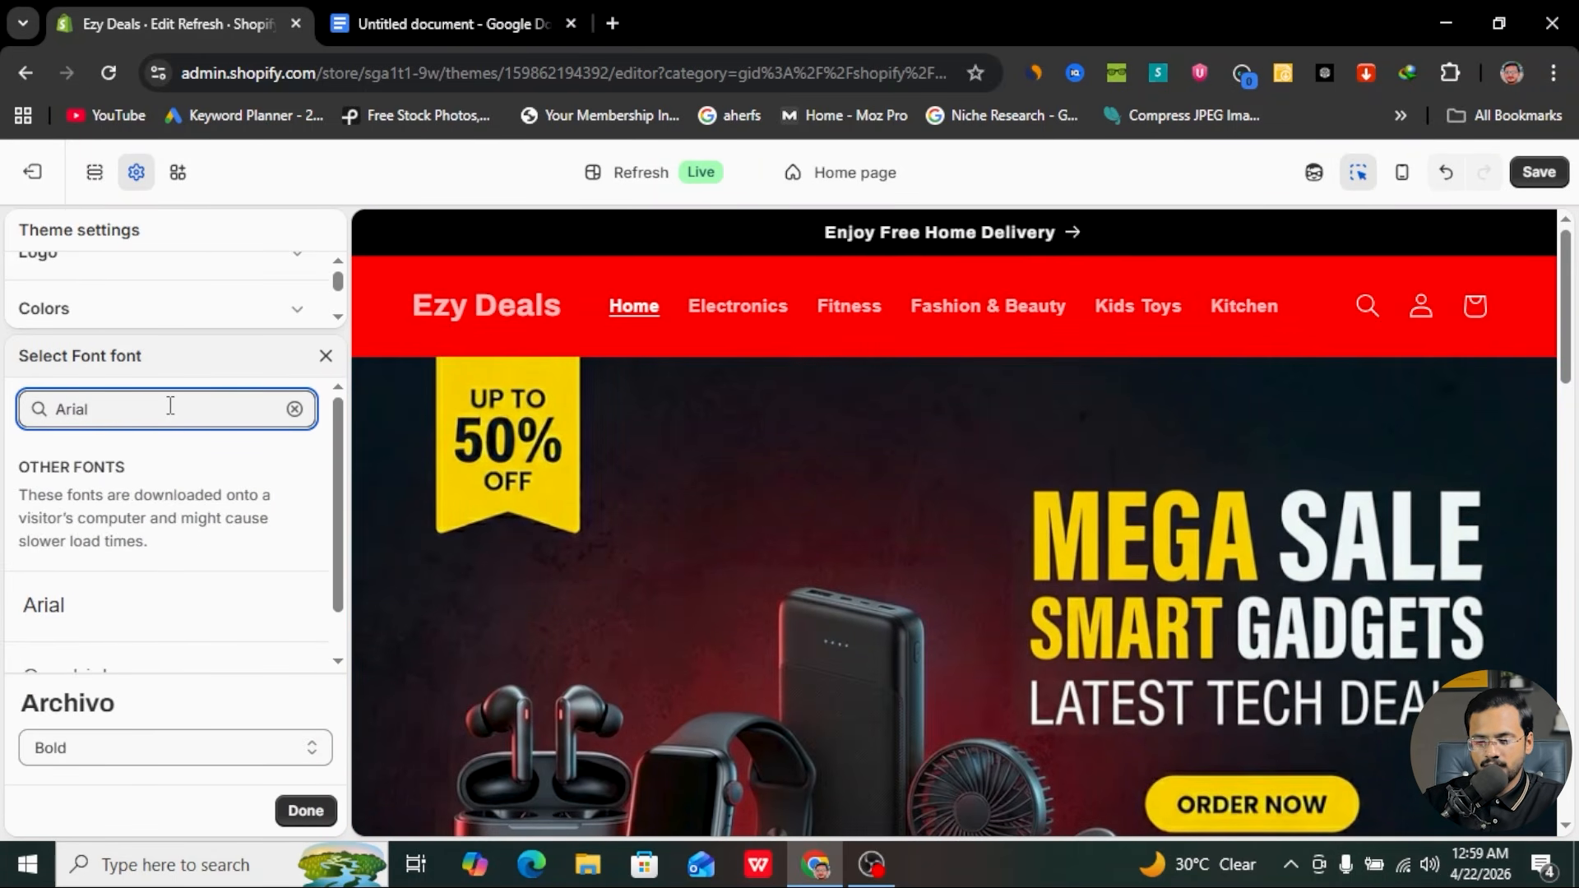
{"action": "left_click", "coordinate": [109, 617]}
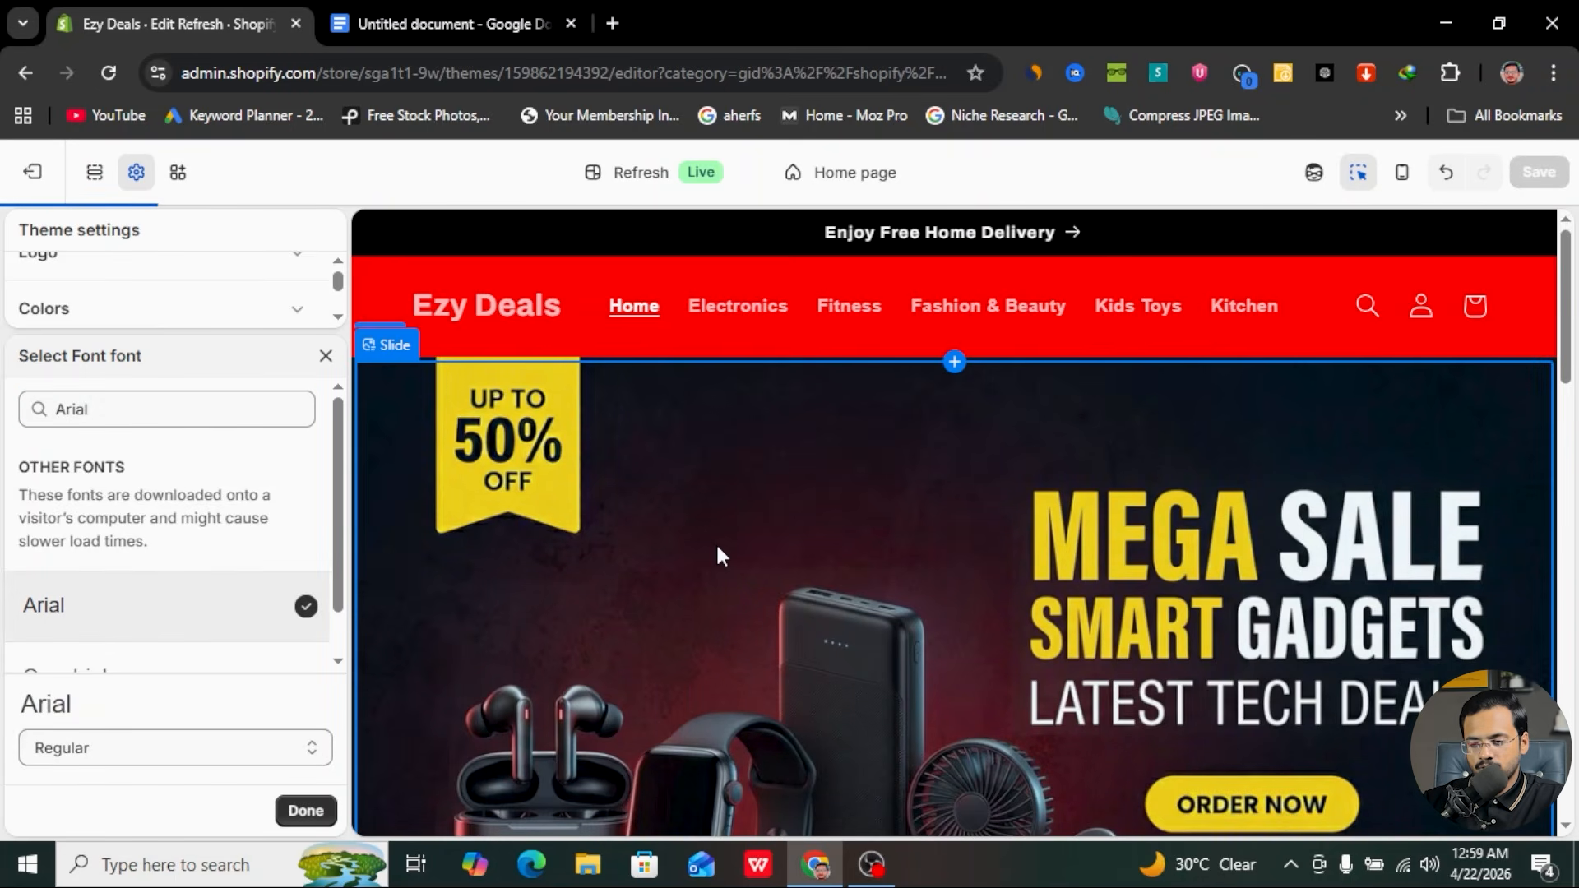
{"action": "scroll", "coordinate": [716, 541], "scroll_direction": "down", "scroll_amount": 10}
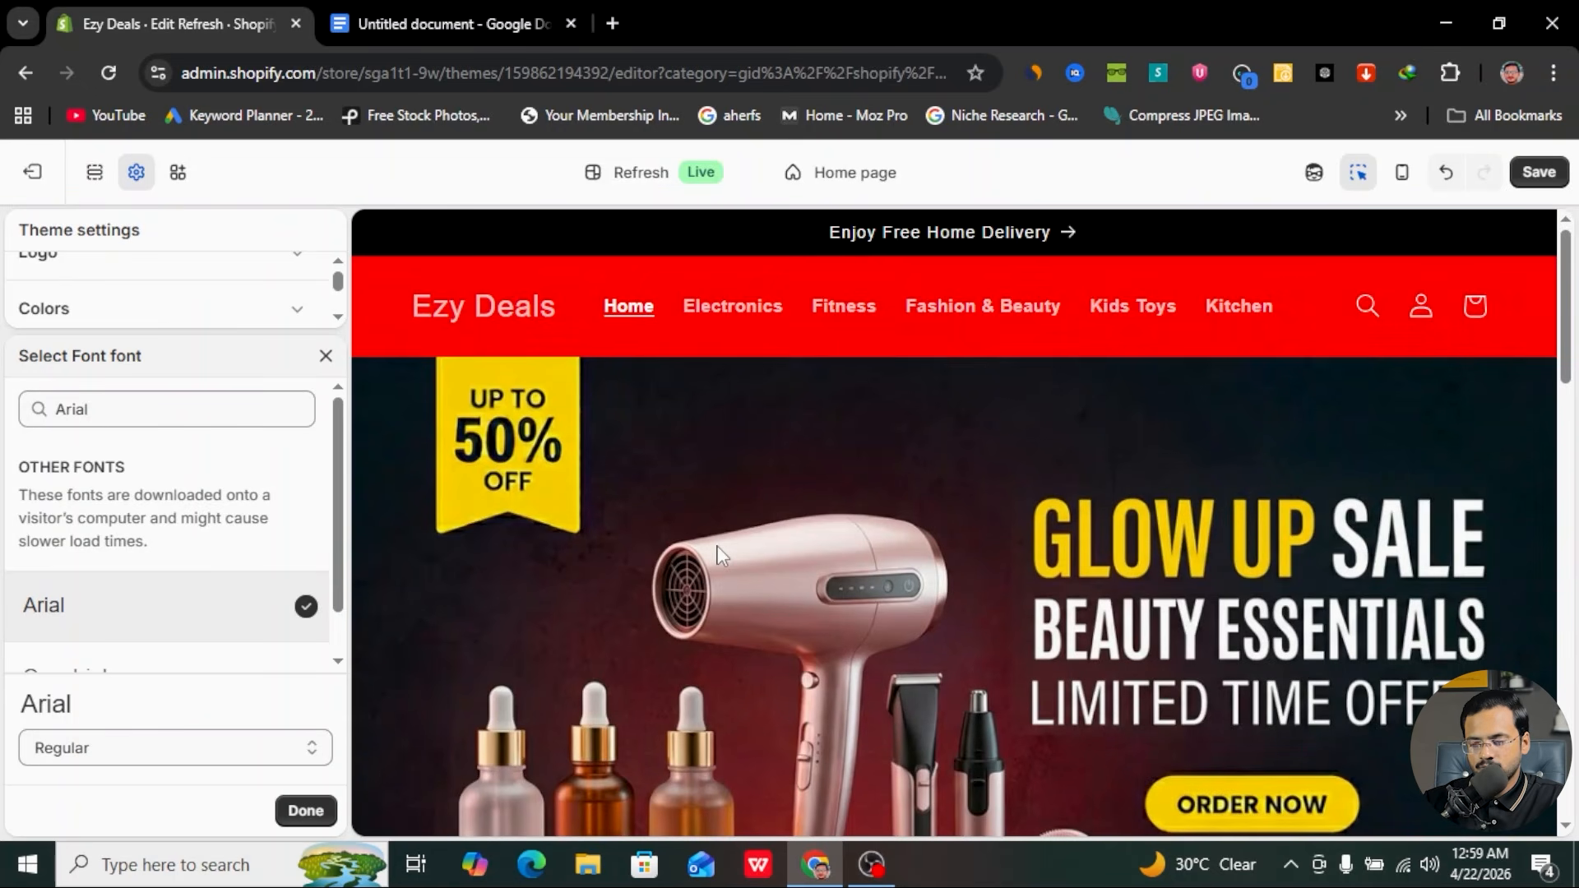
{"action": "scroll", "coordinate": [694, 648], "scroll_direction": "down", "scroll_amount": 10}
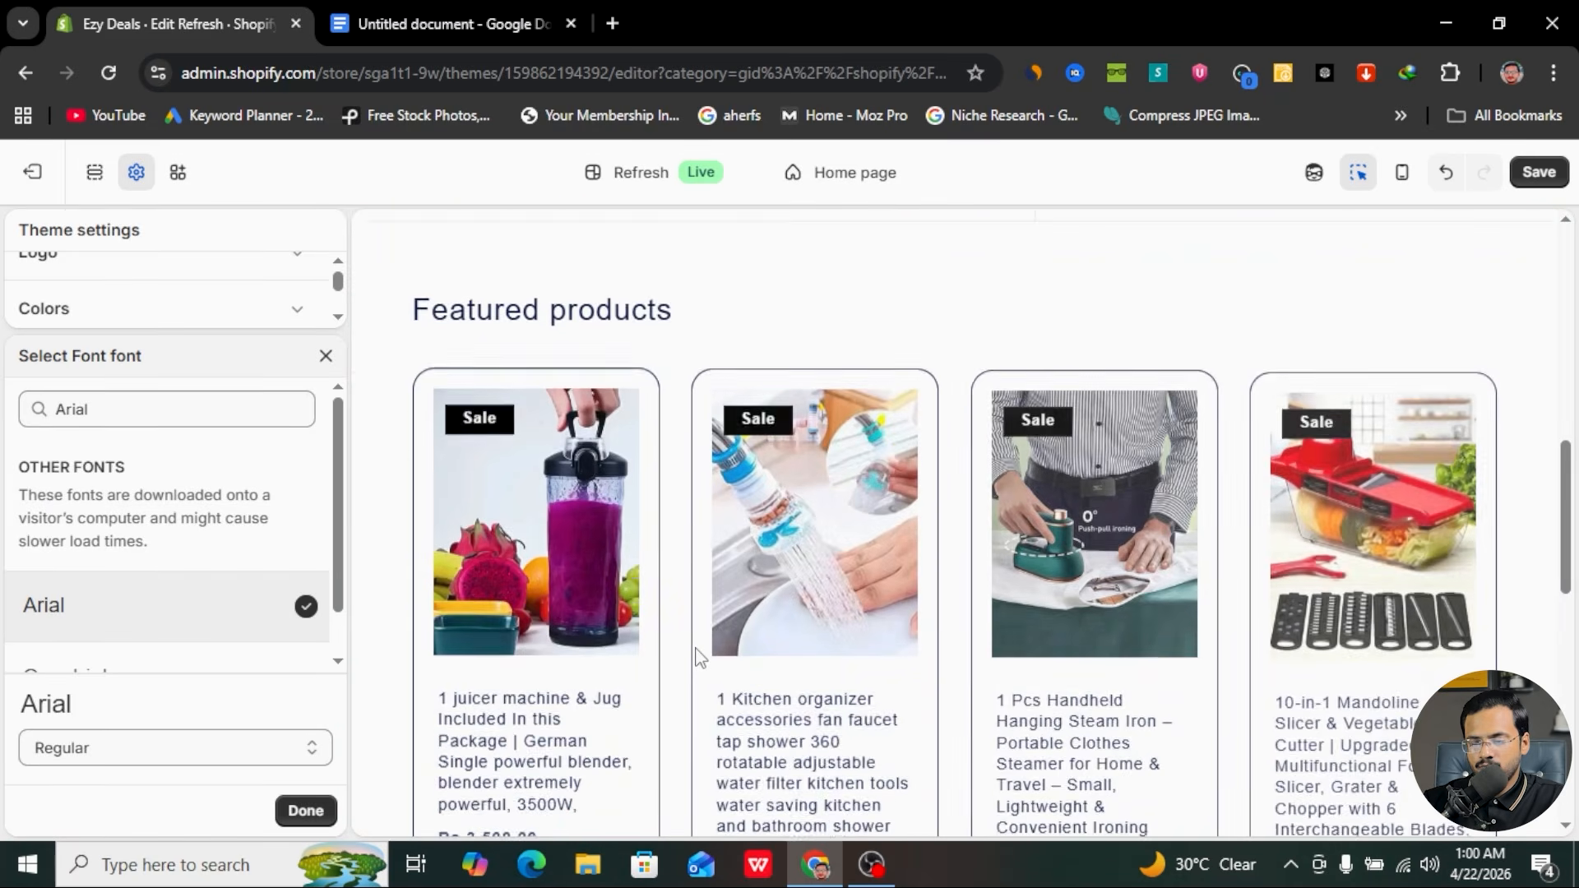
{"action": "scroll", "coordinate": [698, 657], "scroll_direction": "down", "scroll_amount": 2}
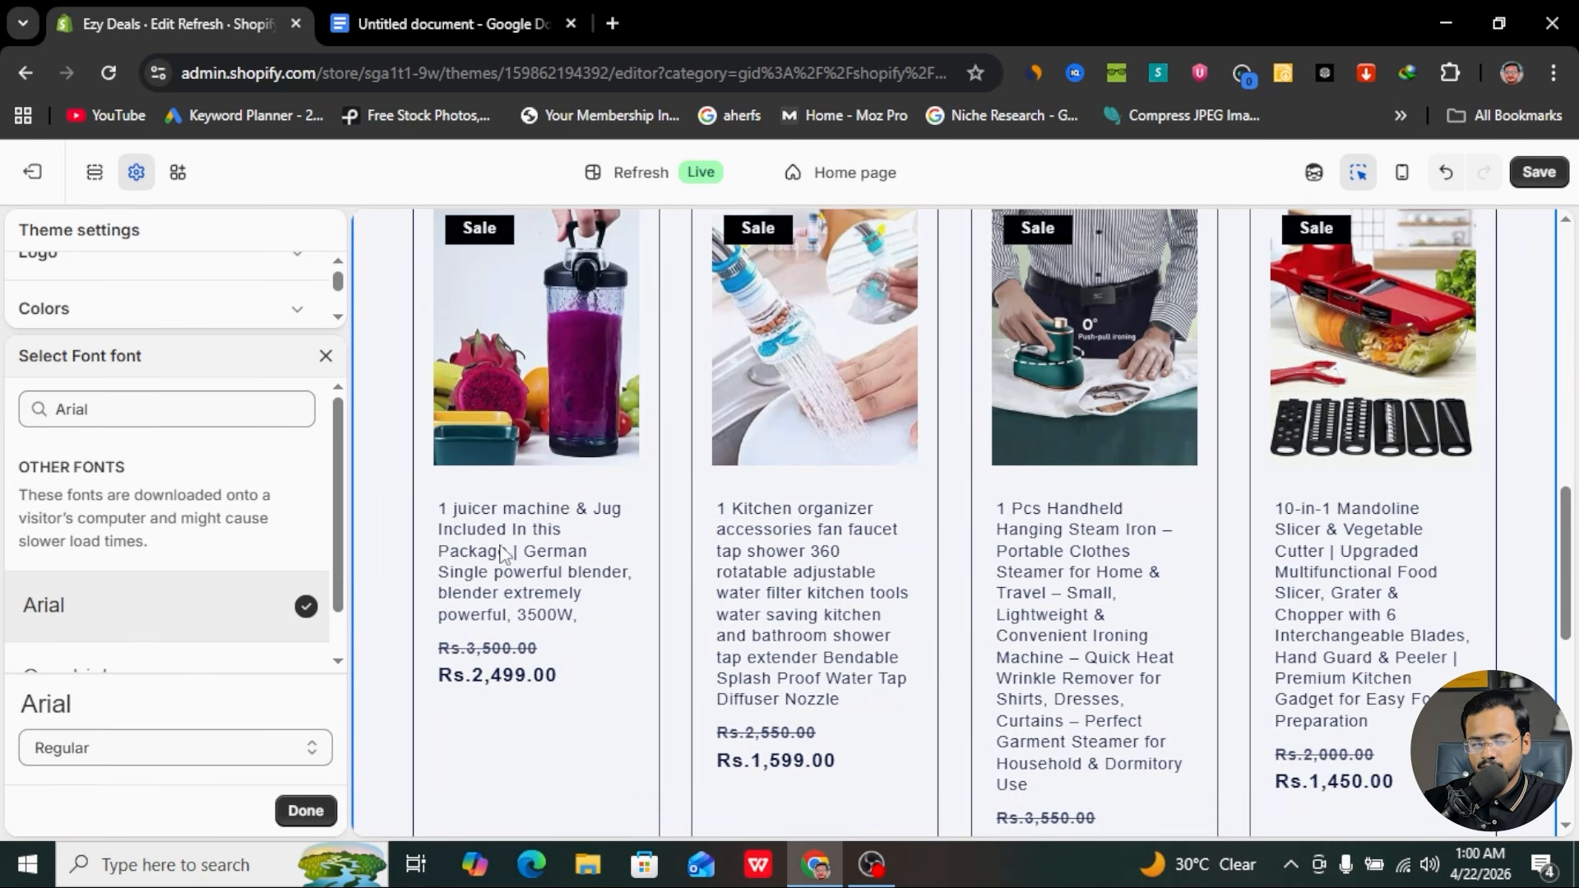
- Set the headings font's style to Bold and confirm the font selection
{"action": "left_click", "coordinate": [206, 745]}
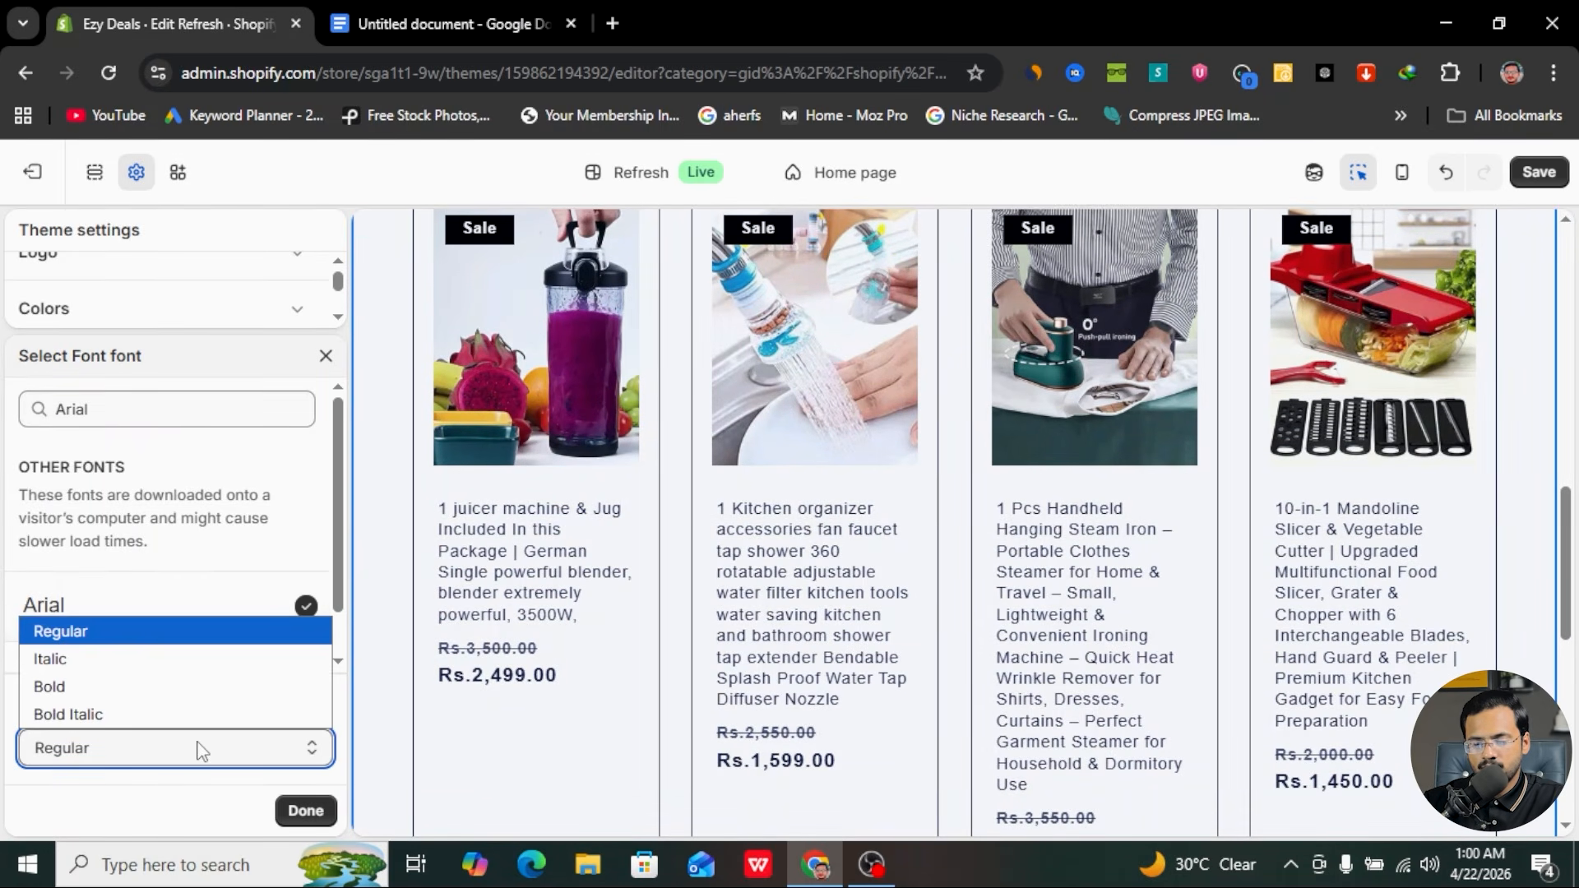
{"action": "left_click", "coordinate": [81, 689]}
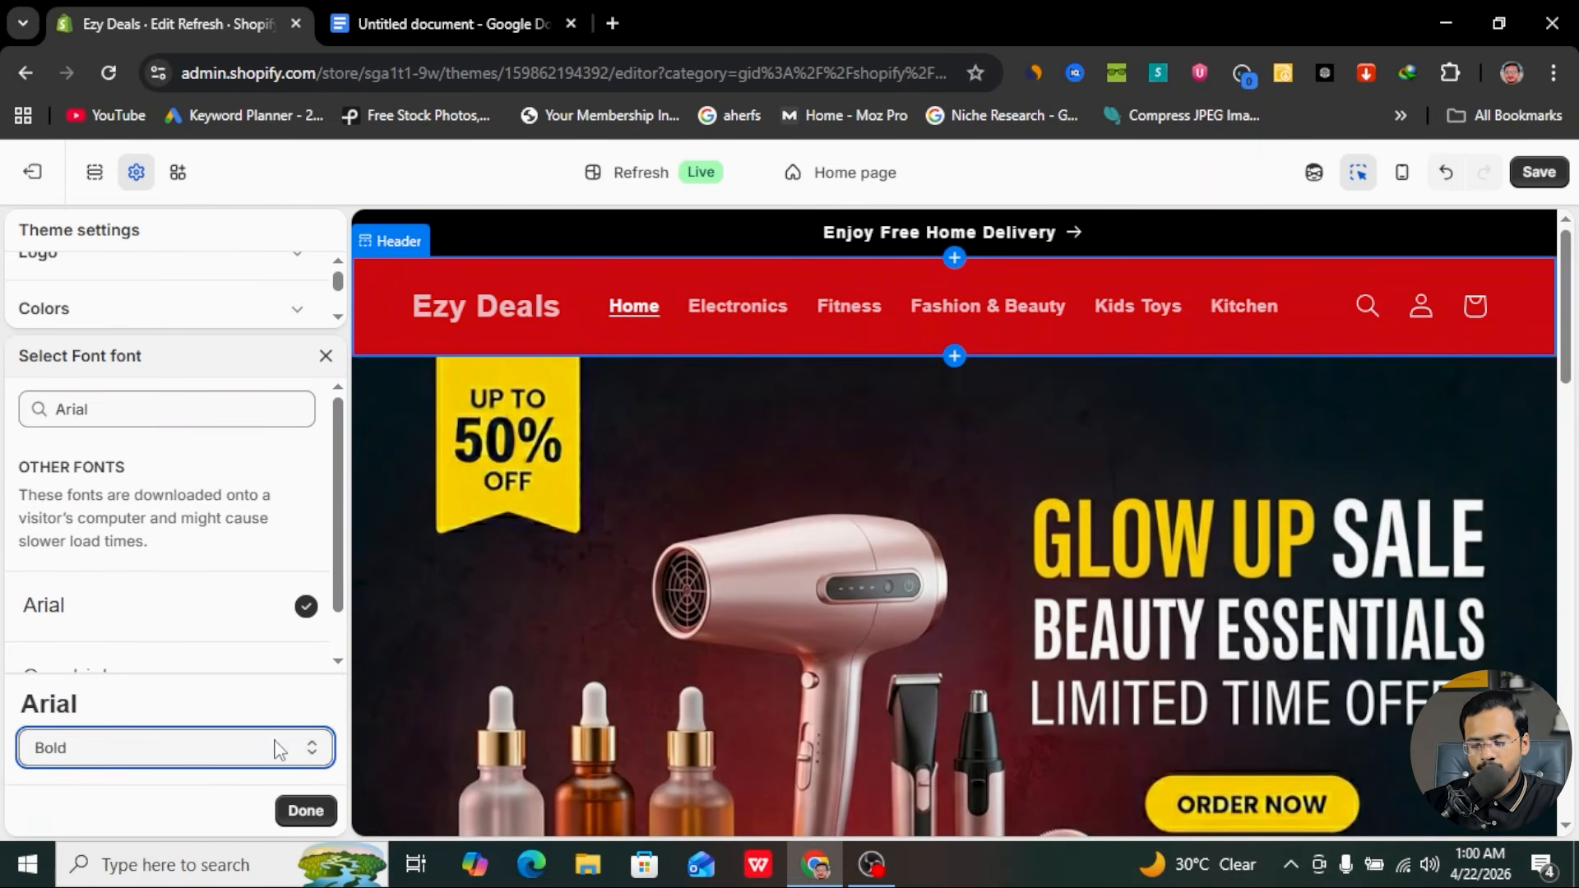
{"action": "left_click", "coordinate": [304, 813]}
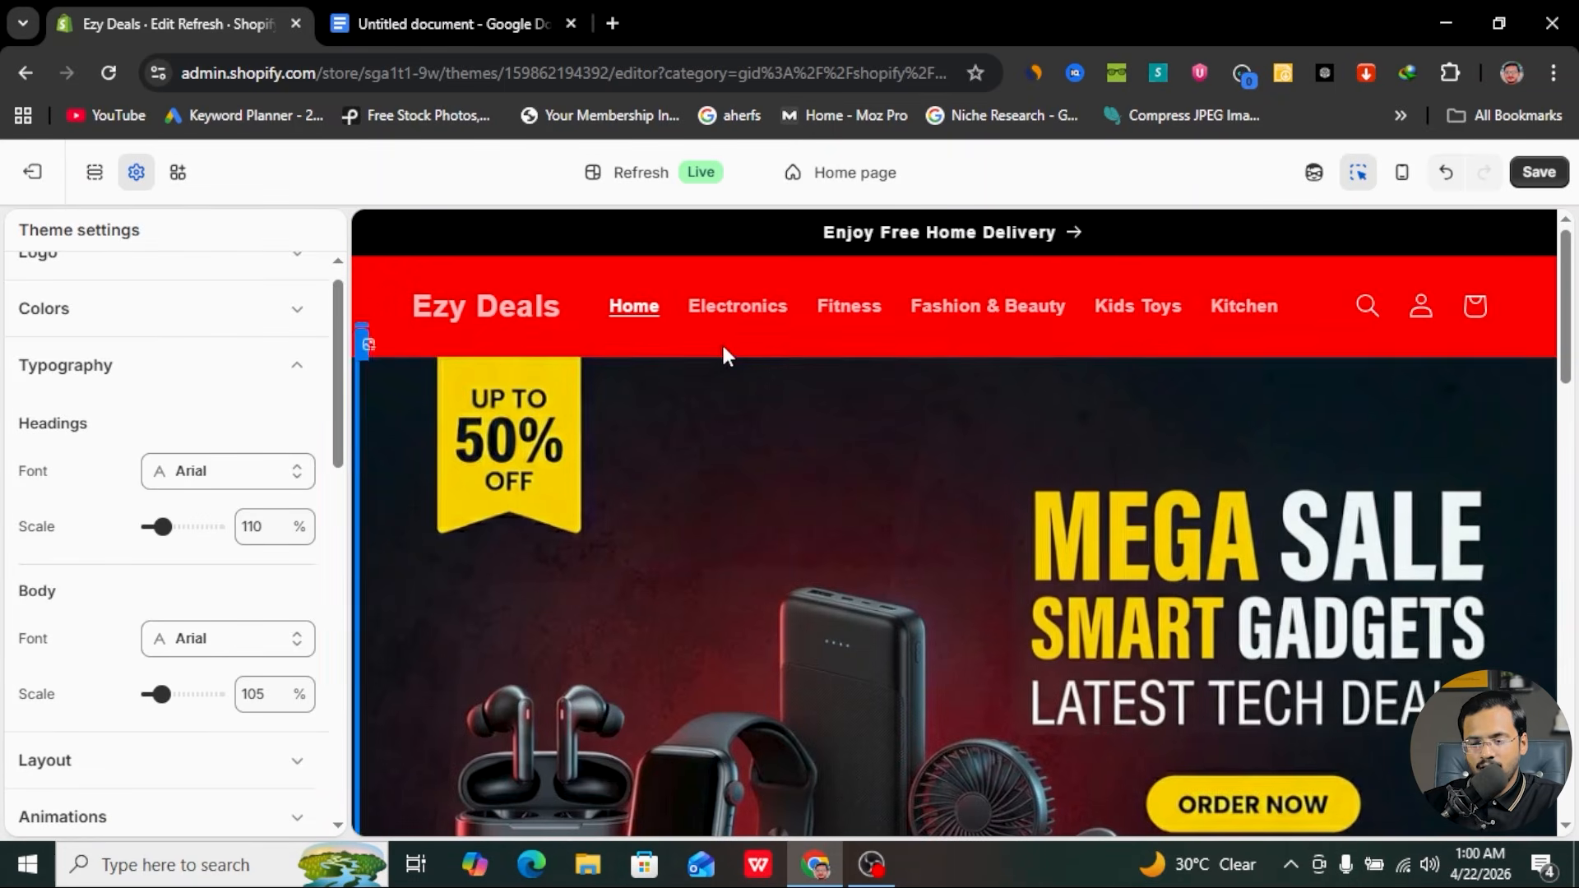
- Look through the theme's layout spacing settings and the border and shadow settings for buttons
{"action": "scroll", "coordinate": [162, 588], "scroll_direction": "down", "scroll_amount": 3}
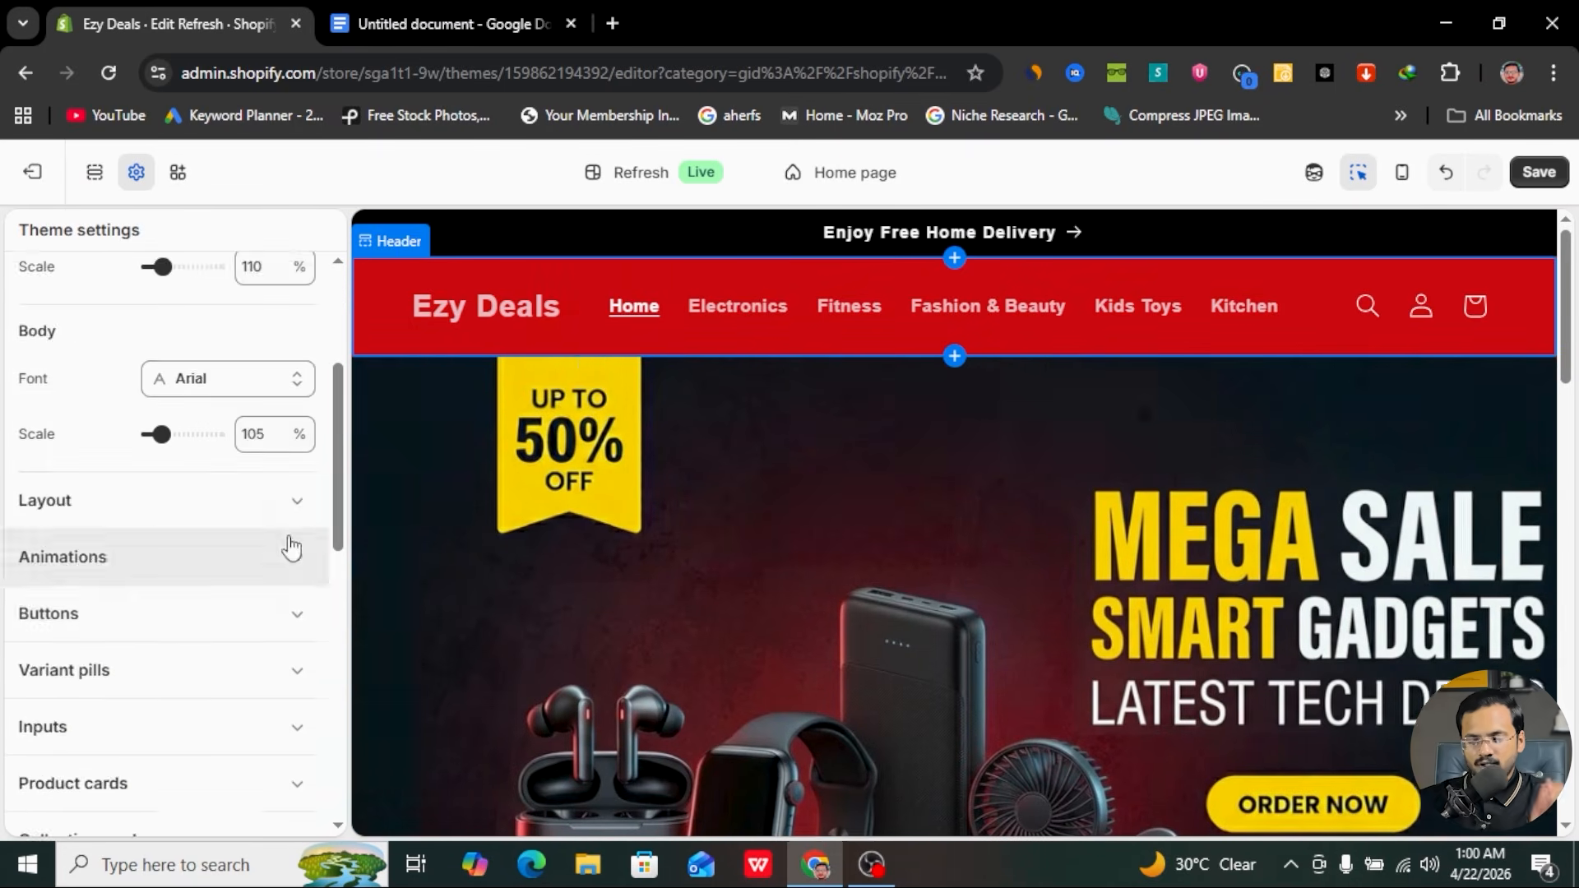
{"action": "left_click", "coordinate": [289, 510]}
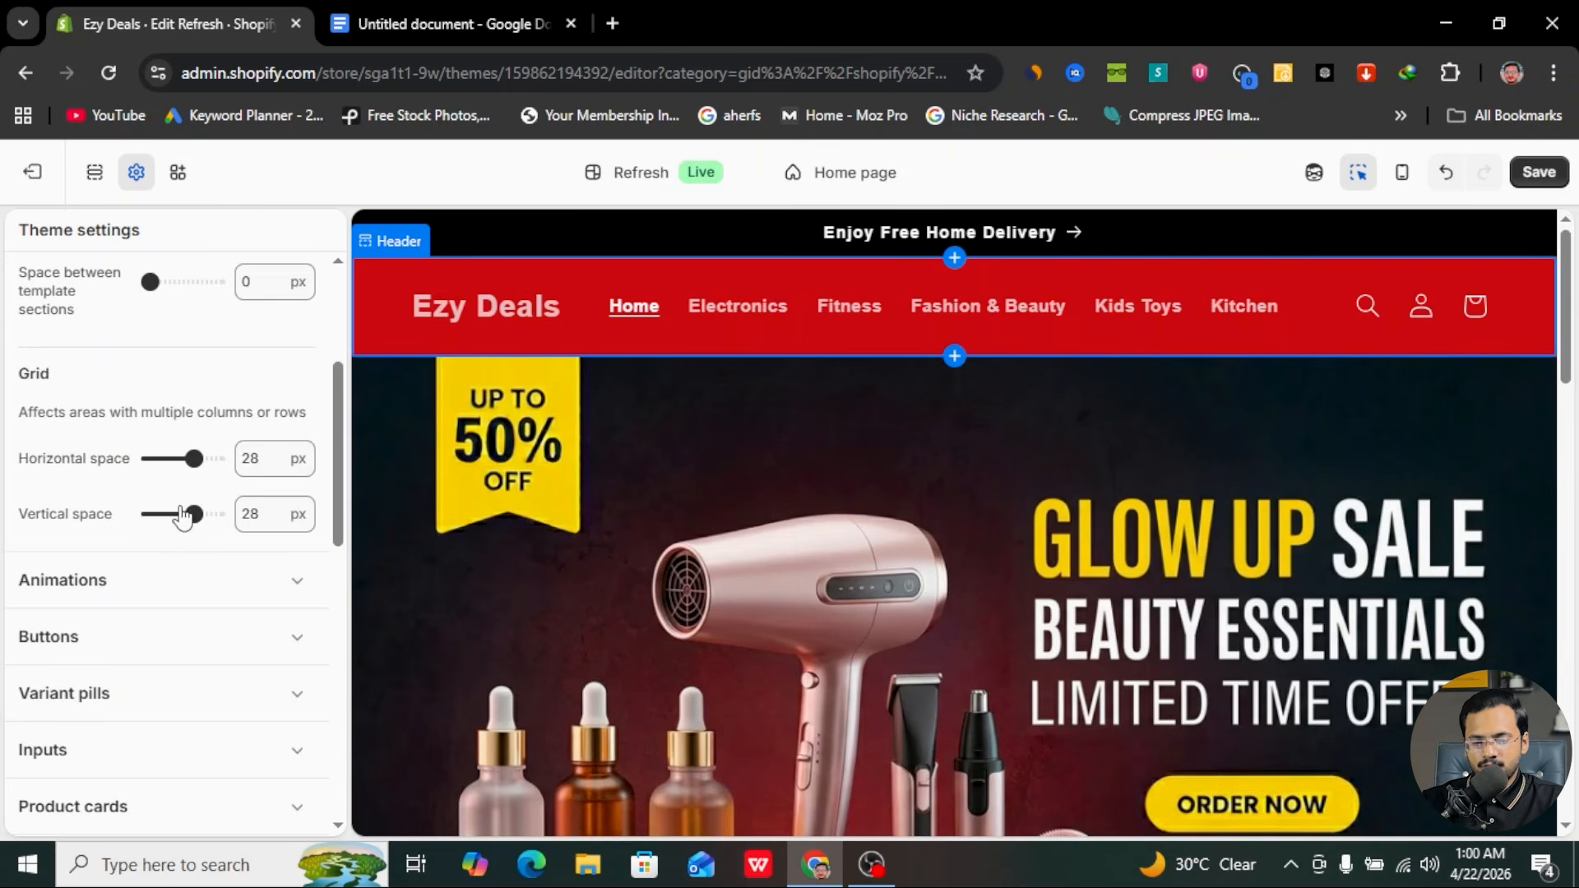
{"action": "scroll", "coordinate": [189, 504], "scroll_direction": "down", "scroll_amount": 3}
{"action": "left_click", "coordinate": [274, 429]}
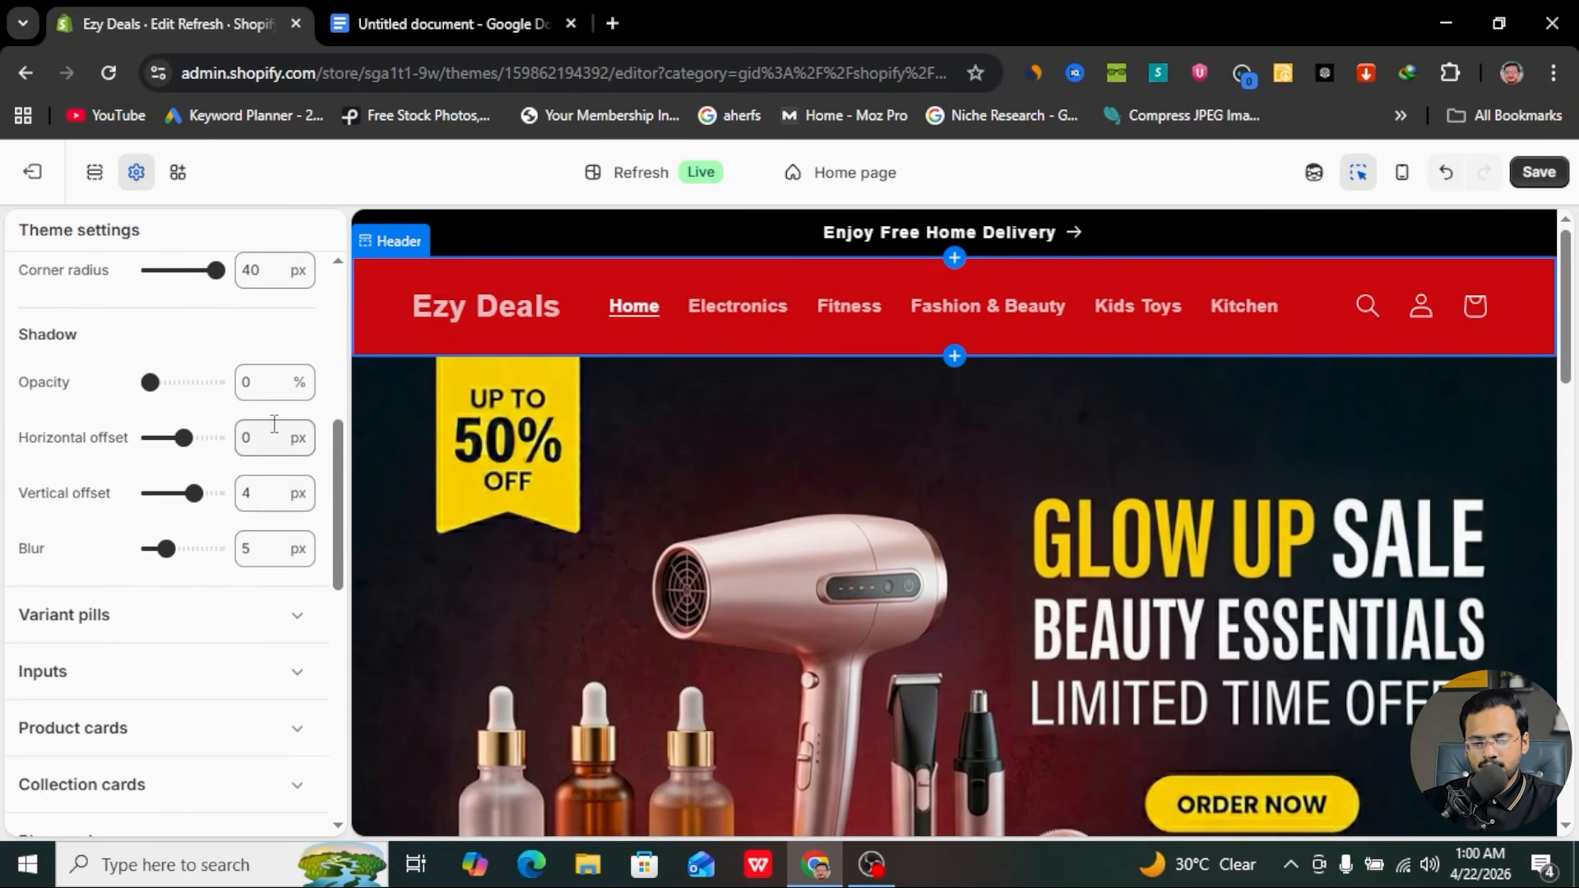
{"action": "scroll", "coordinate": [189, 586], "scroll_direction": "down", "scroll_amount": 2}
{"action": "scroll", "coordinate": [253, 362], "scroll_direction": "up", "scroll_amount": 3}
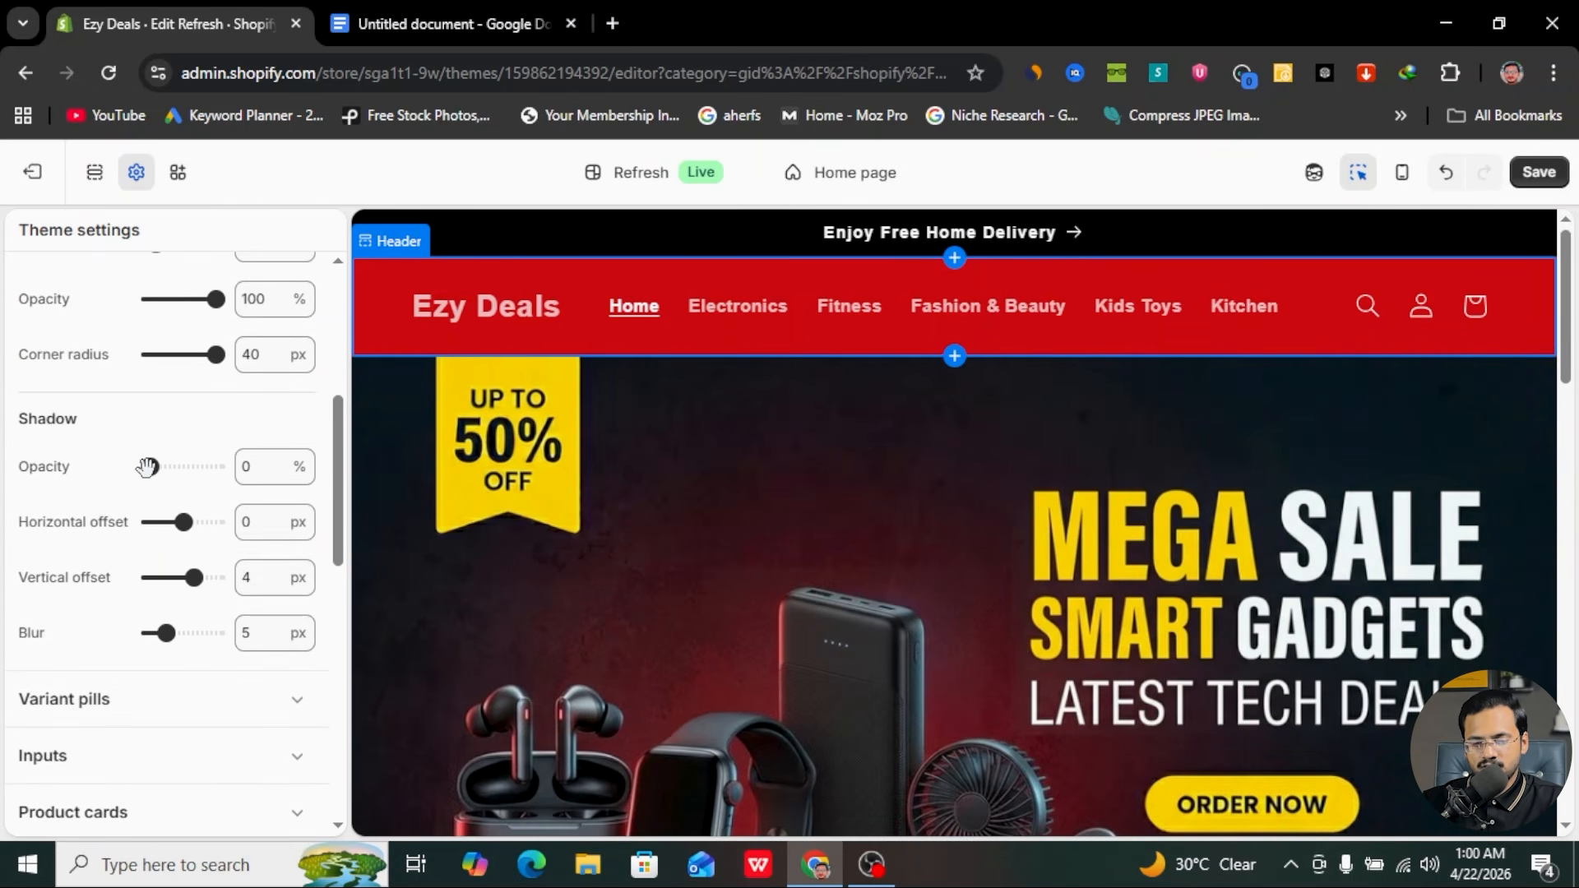
{"action": "scroll", "coordinate": [146, 466], "scroll_direction": "up", "scroll_amount": 4}
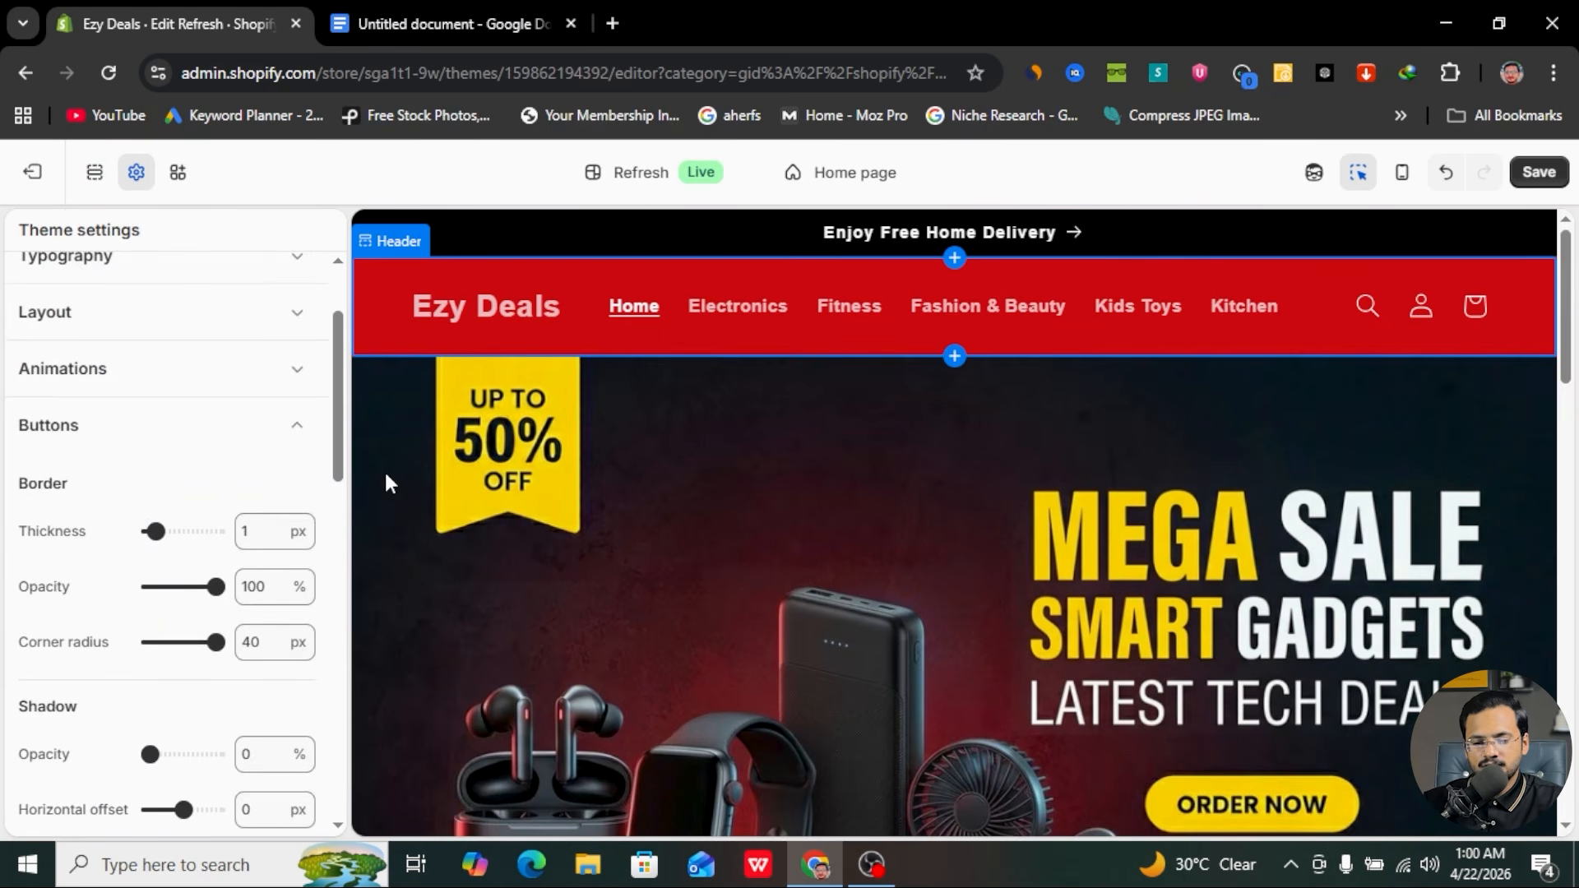
{"action": "scroll", "coordinate": [207, 421], "scroll_direction": "up", "scroll_amount": 2}
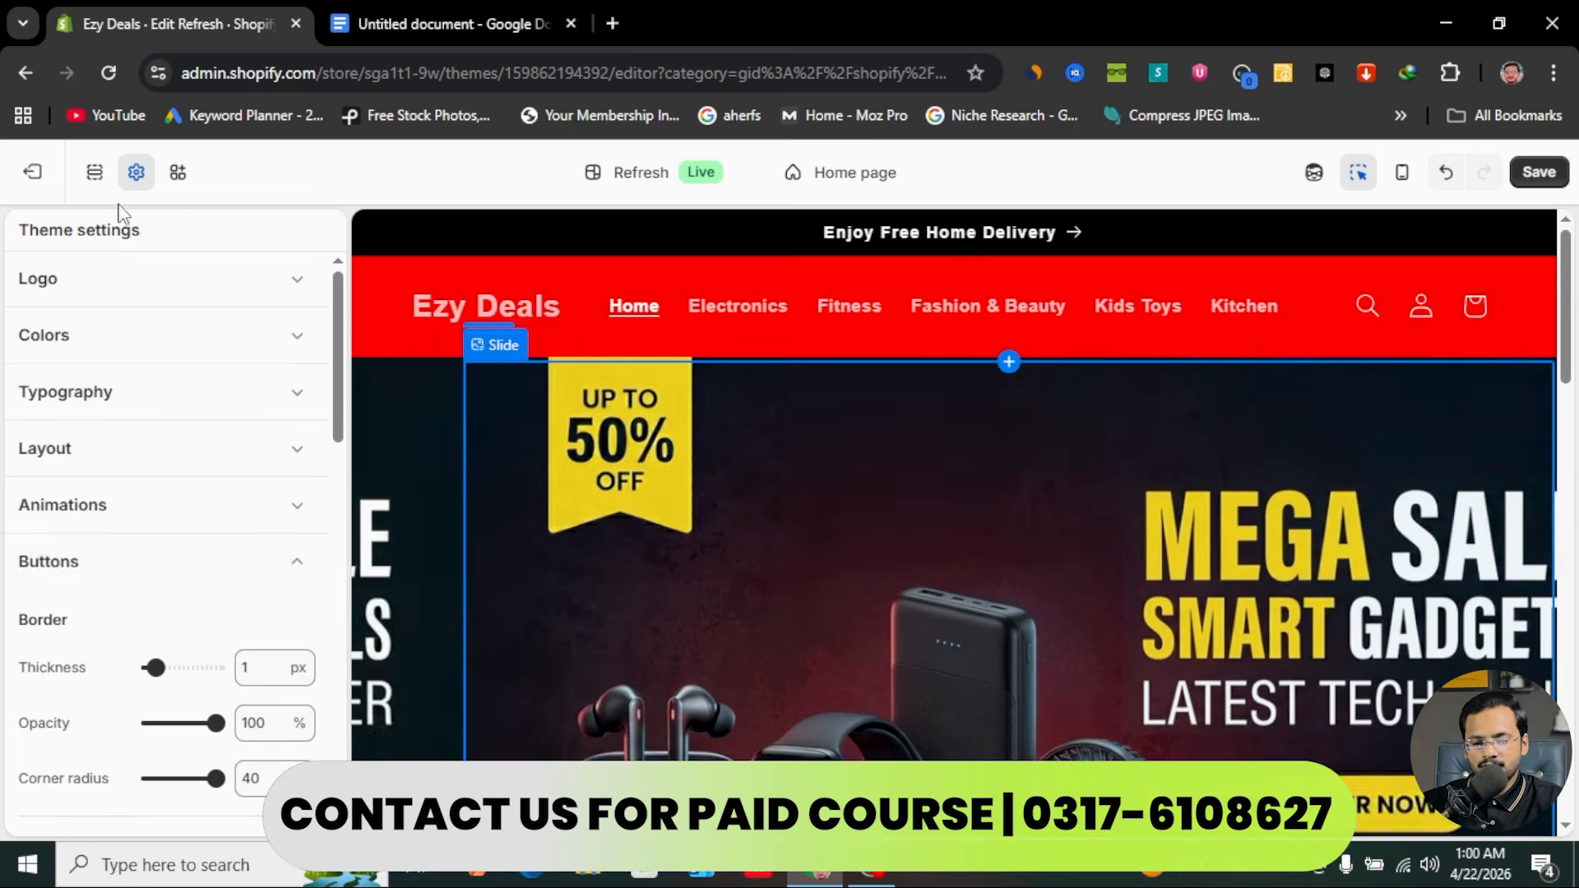
- Return to the home page's section list, then switch to the Google Docs document and read the section requirements
{"action": "left_click", "coordinate": [105, 195]}
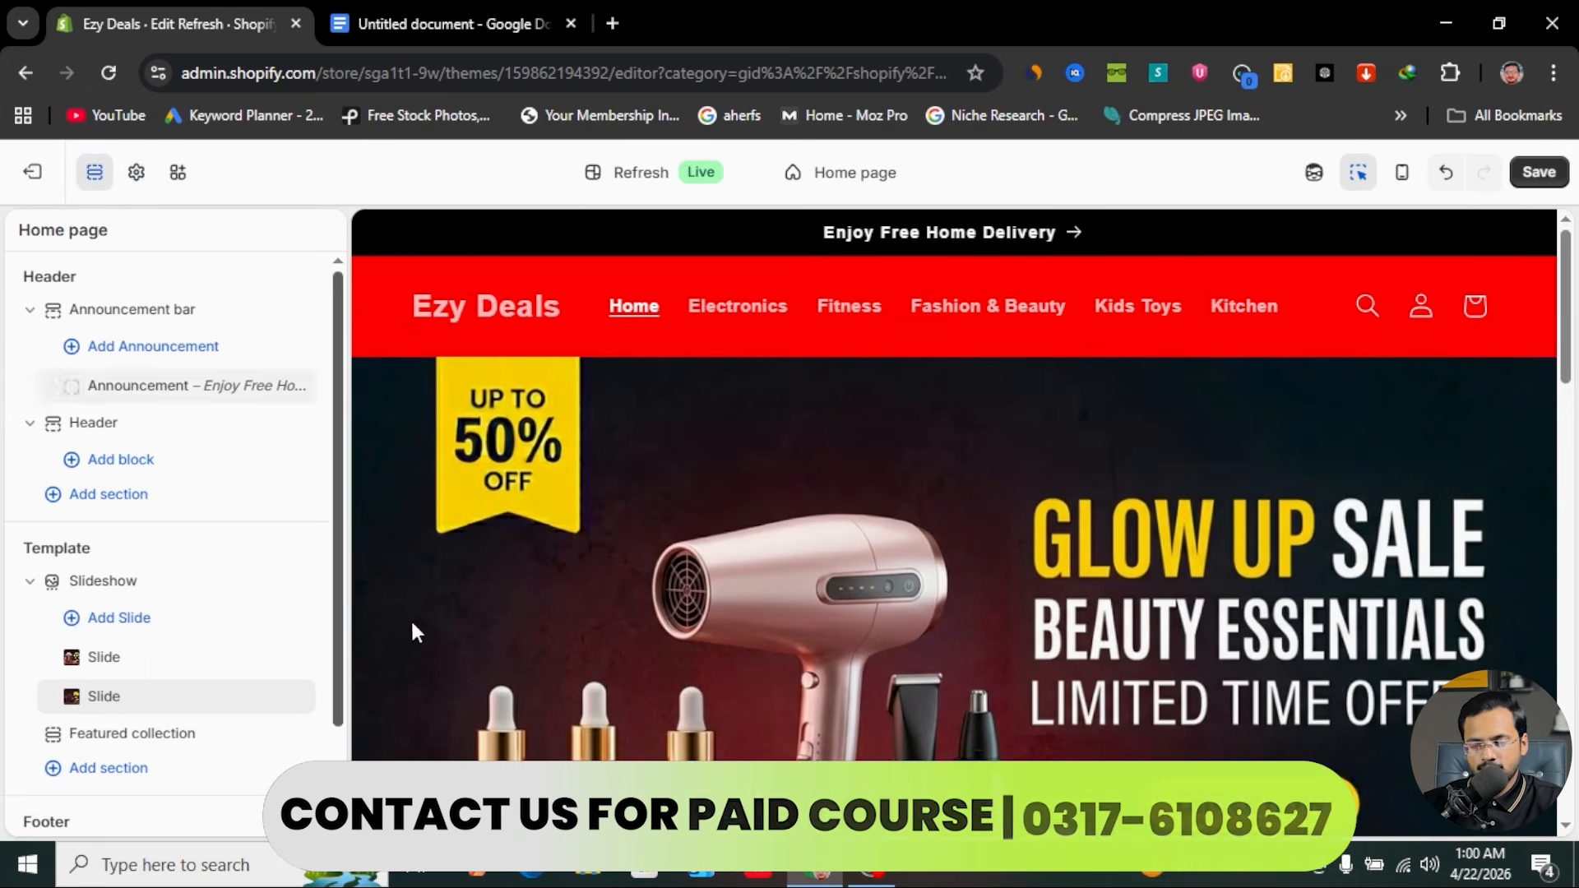
{"action": "scroll", "coordinate": [618, 632], "scroll_direction": "down", "scroll_amount": 4}
{"action": "scroll", "coordinate": [616, 624], "scroll_direction": "down", "scroll_amount": 3}
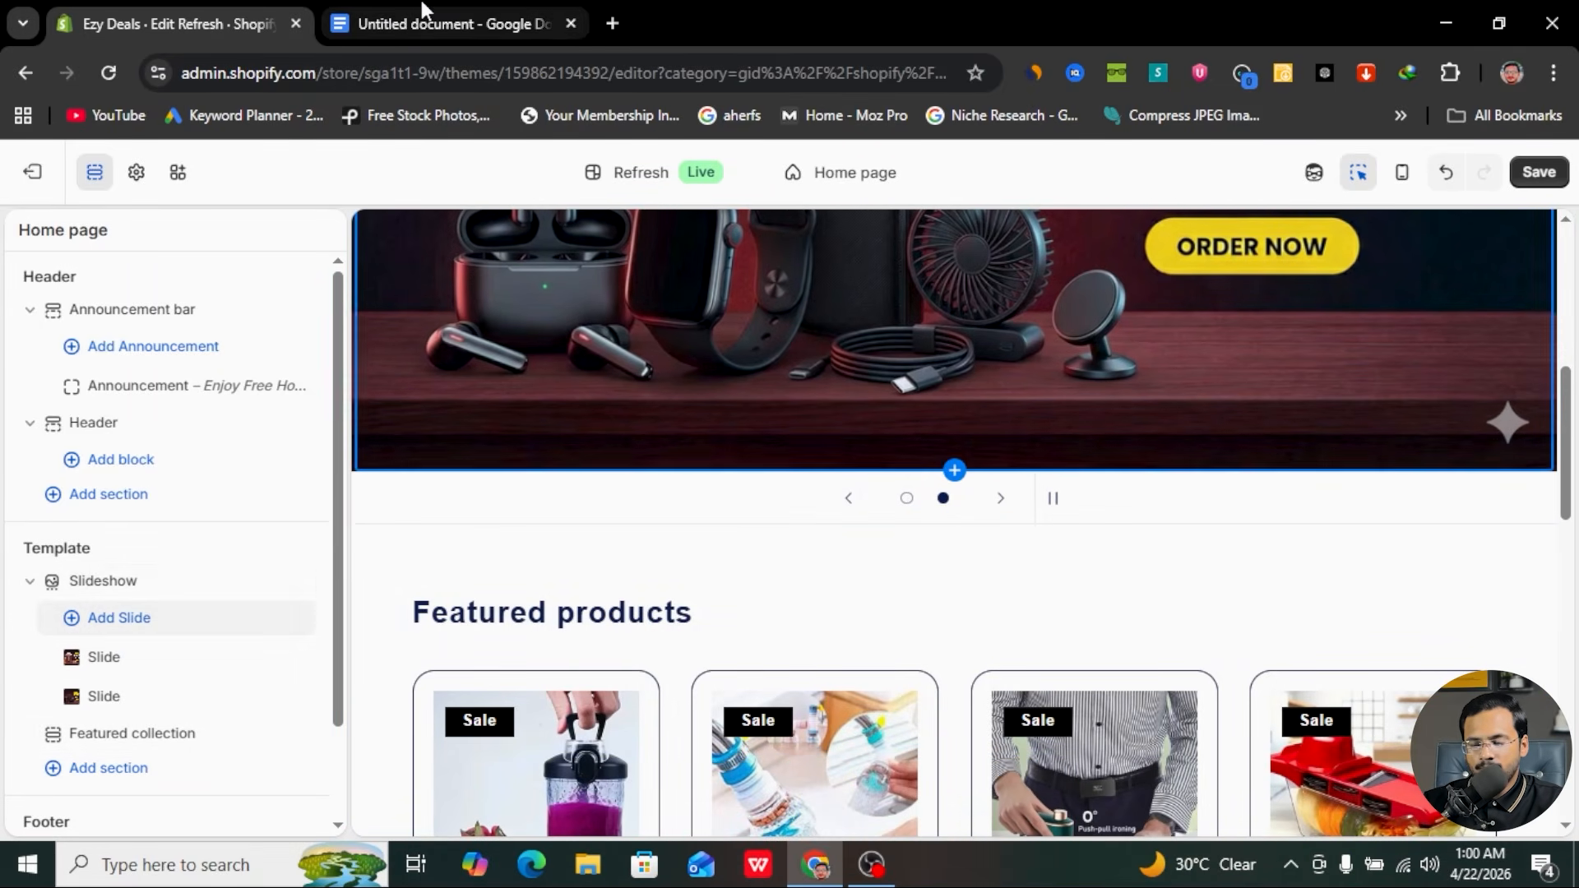
{"action": "left_click", "coordinate": [462, 17]}
{"action": "scroll", "coordinate": [562, 518], "scroll_direction": "down", "scroll_amount": 2}
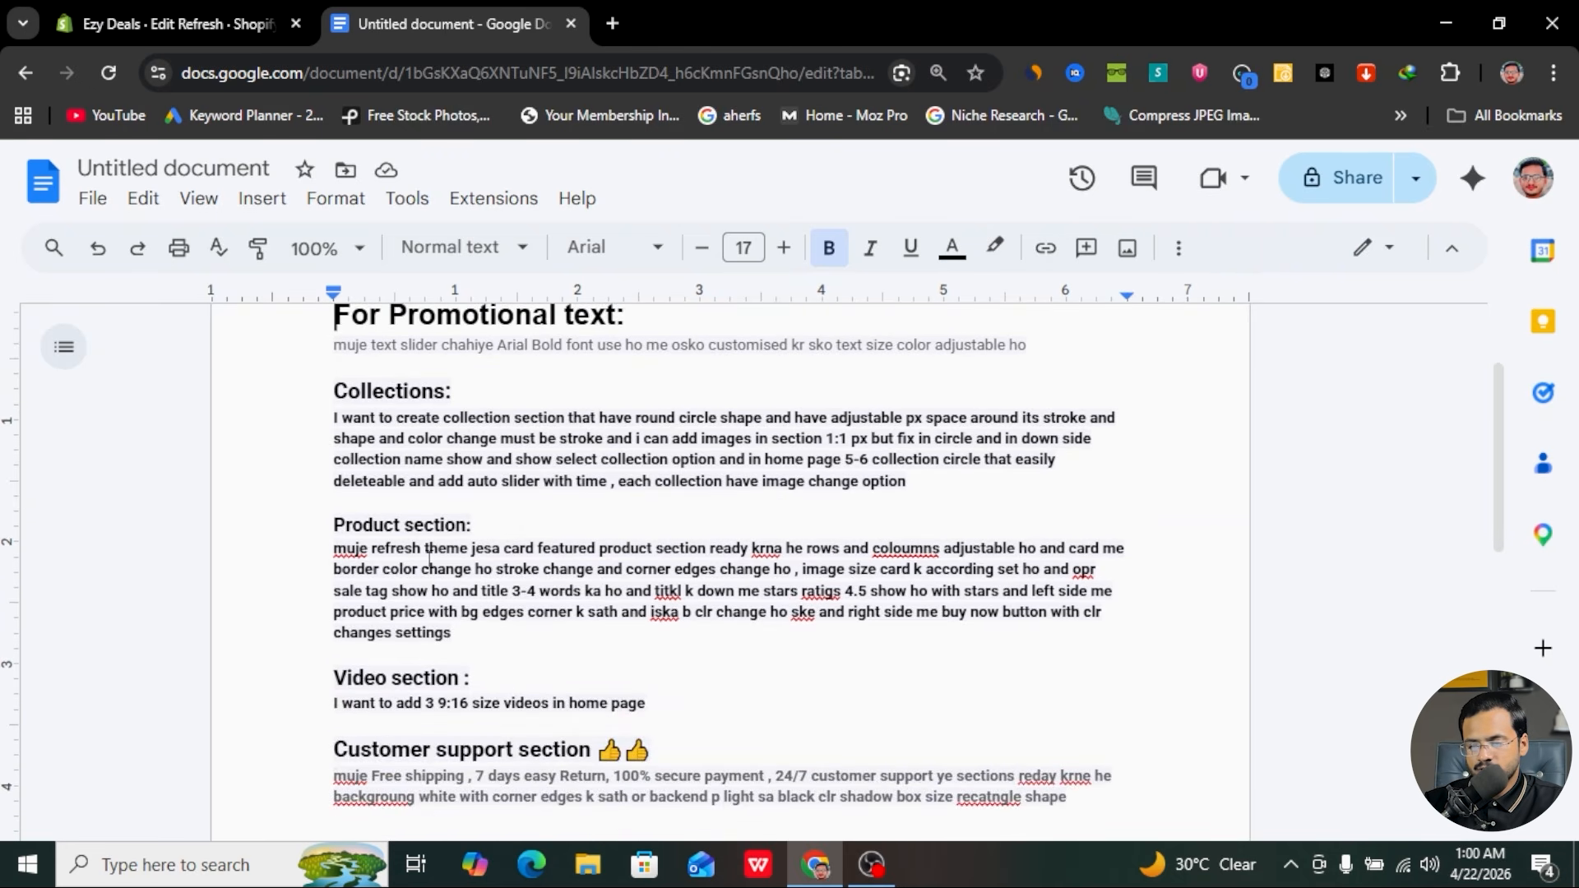
- Copy the text slider description under the "For Promotional text" heading in the requirements document
{"action": "scroll", "coordinate": [428, 556], "scroll_direction": "up", "scroll_amount": 2}
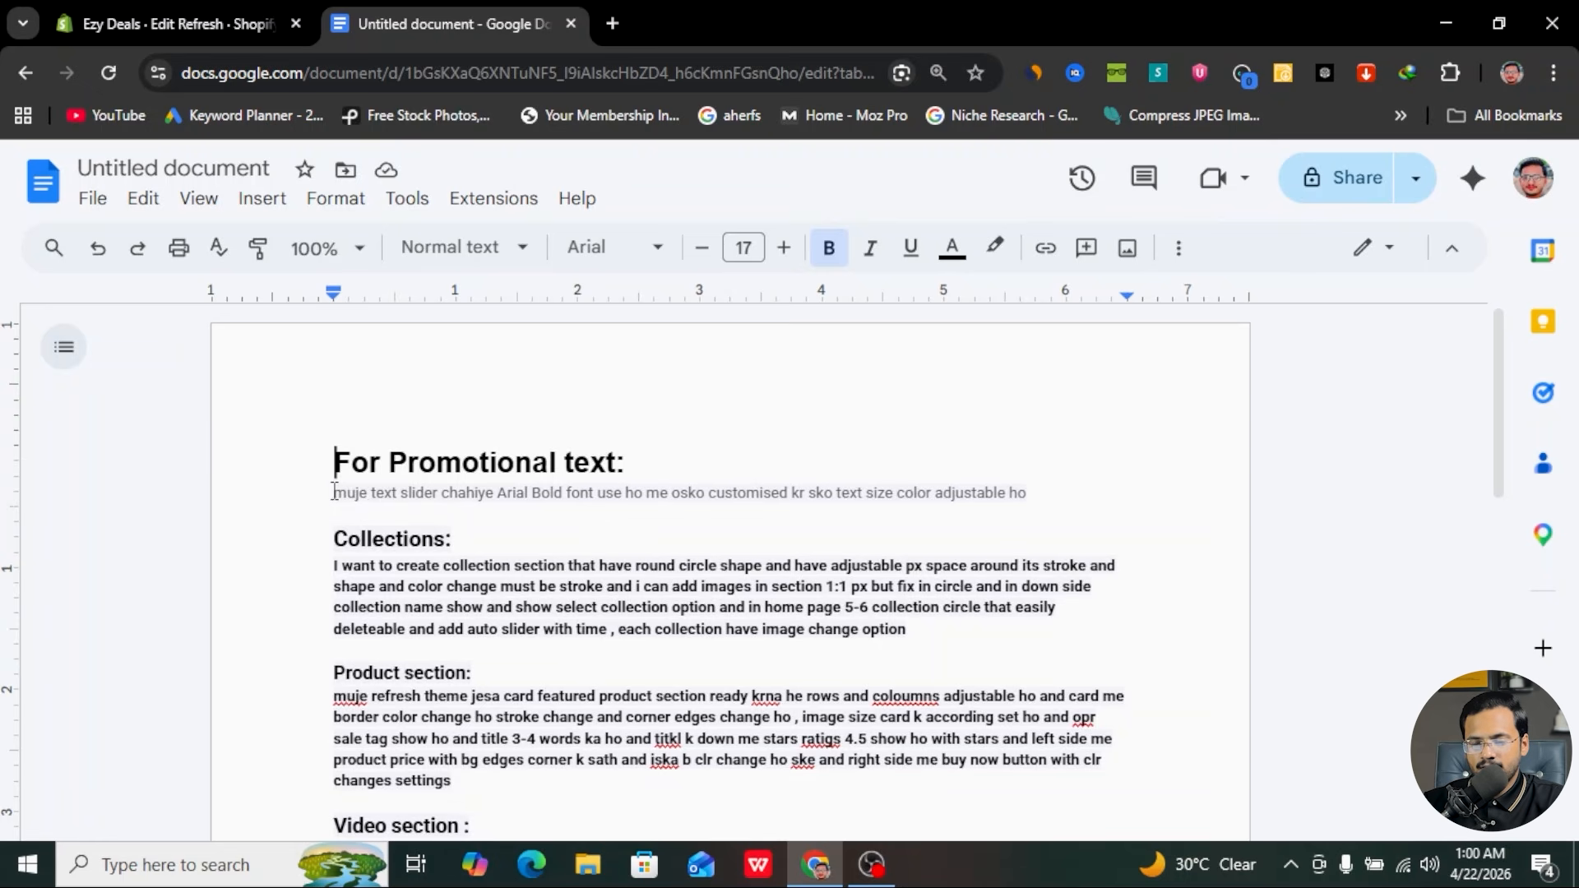
{"action": "left_click_drag", "start_coordinate": [333, 492], "coordinate": [1086, 515]}
{"action": "key", "text": "ctrl+c"}
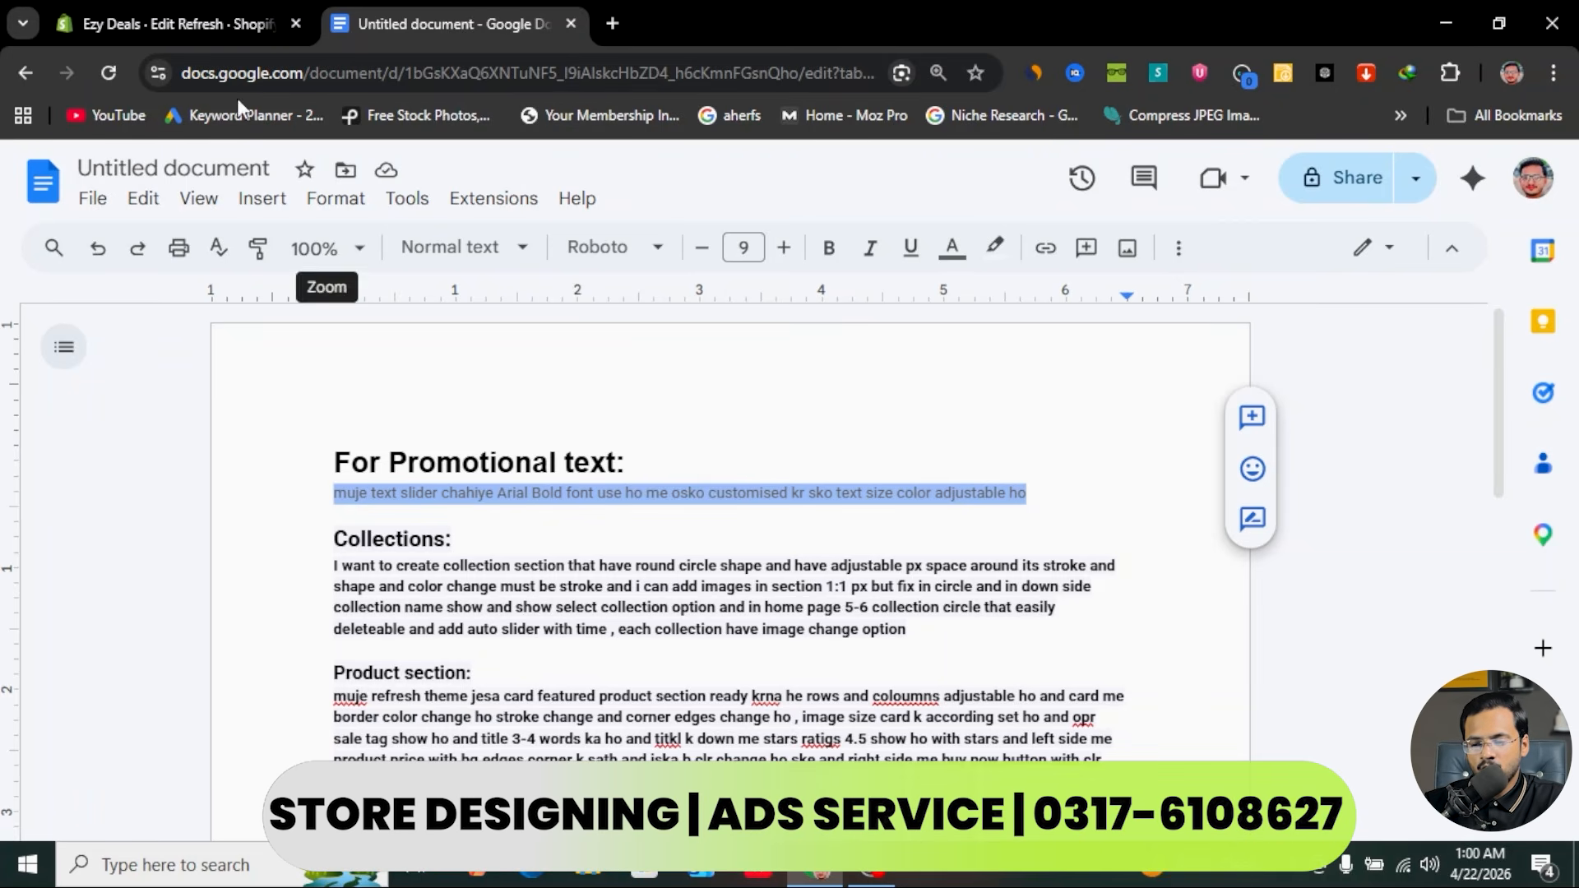
- Switch to the Shopify theme editor and generate a new template section from the copied text slider description
{"action": "left_click", "coordinate": [176, 23]}
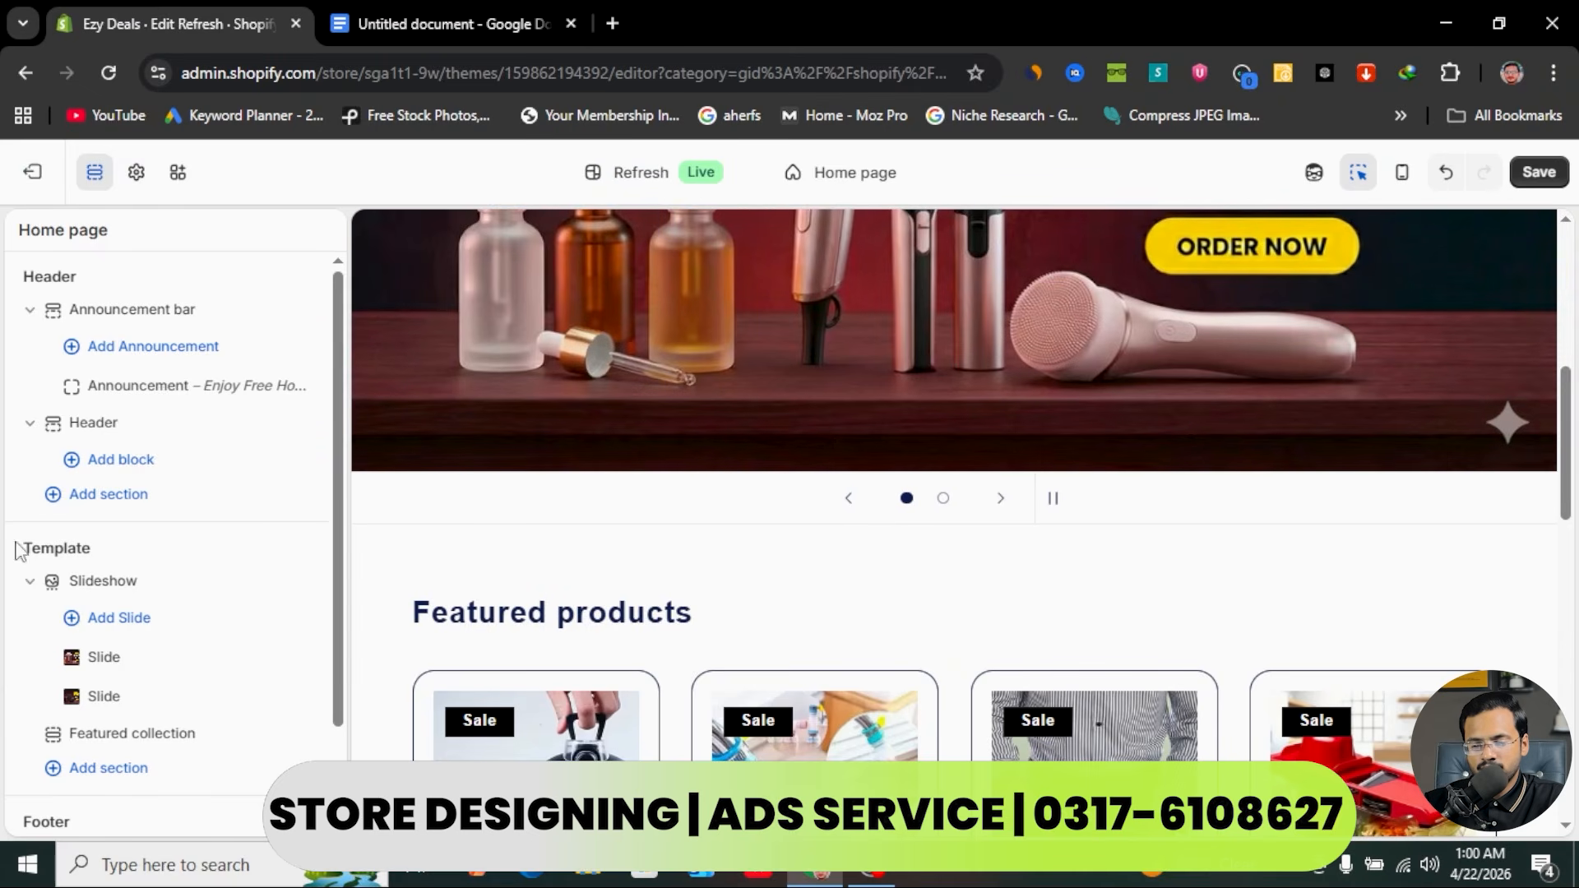
{"action": "left_click", "coordinate": [109, 769]}
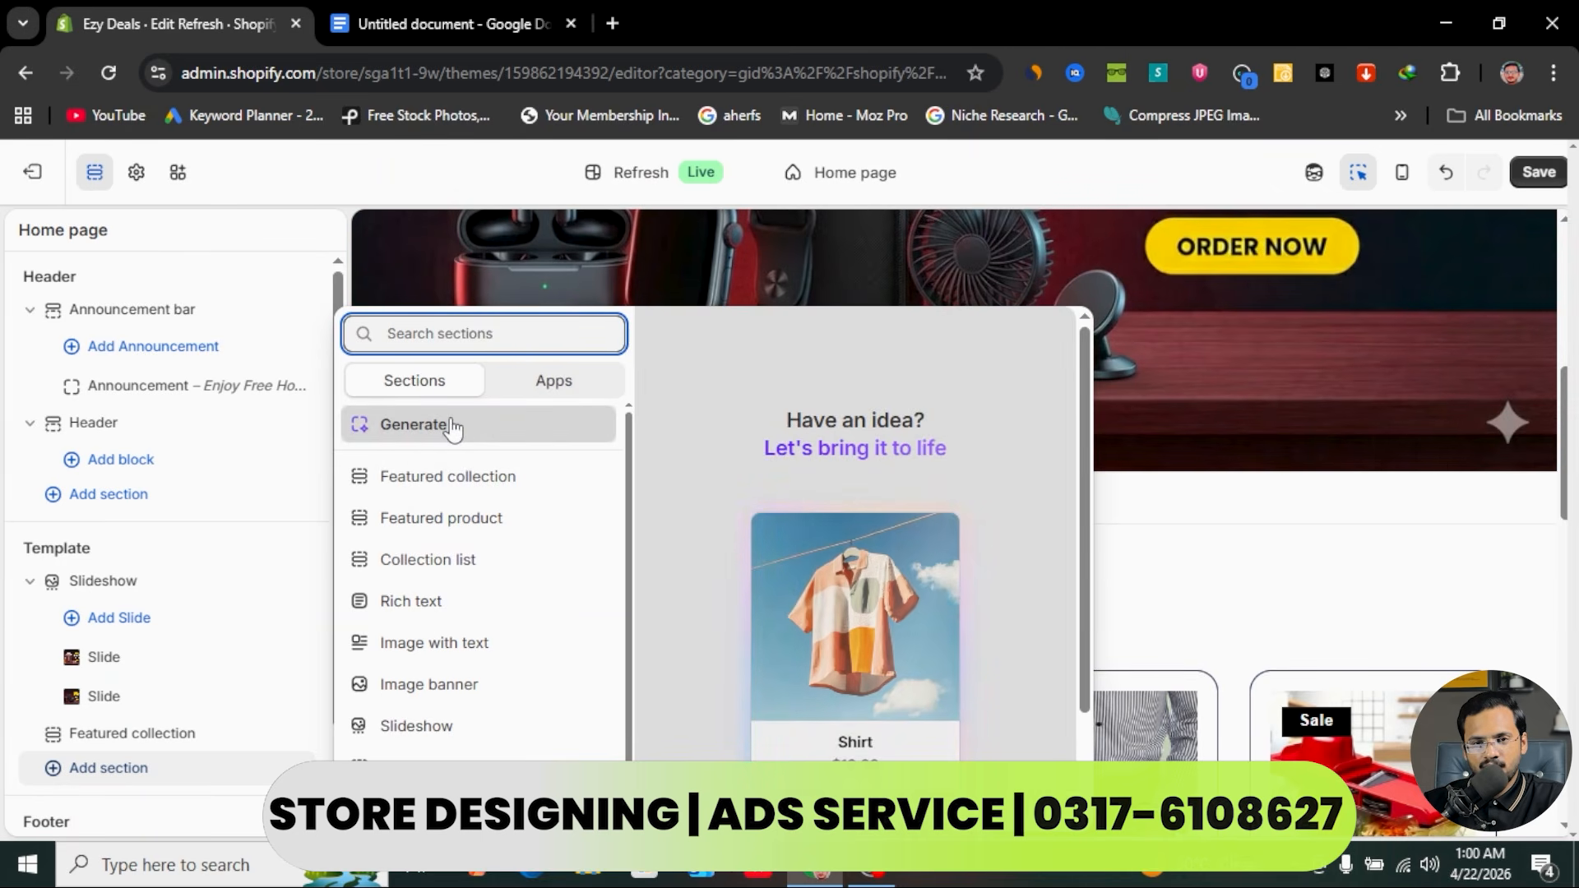
{"action": "left_click", "coordinate": [455, 430]}
{"action": "left_click", "coordinate": [155, 422]}
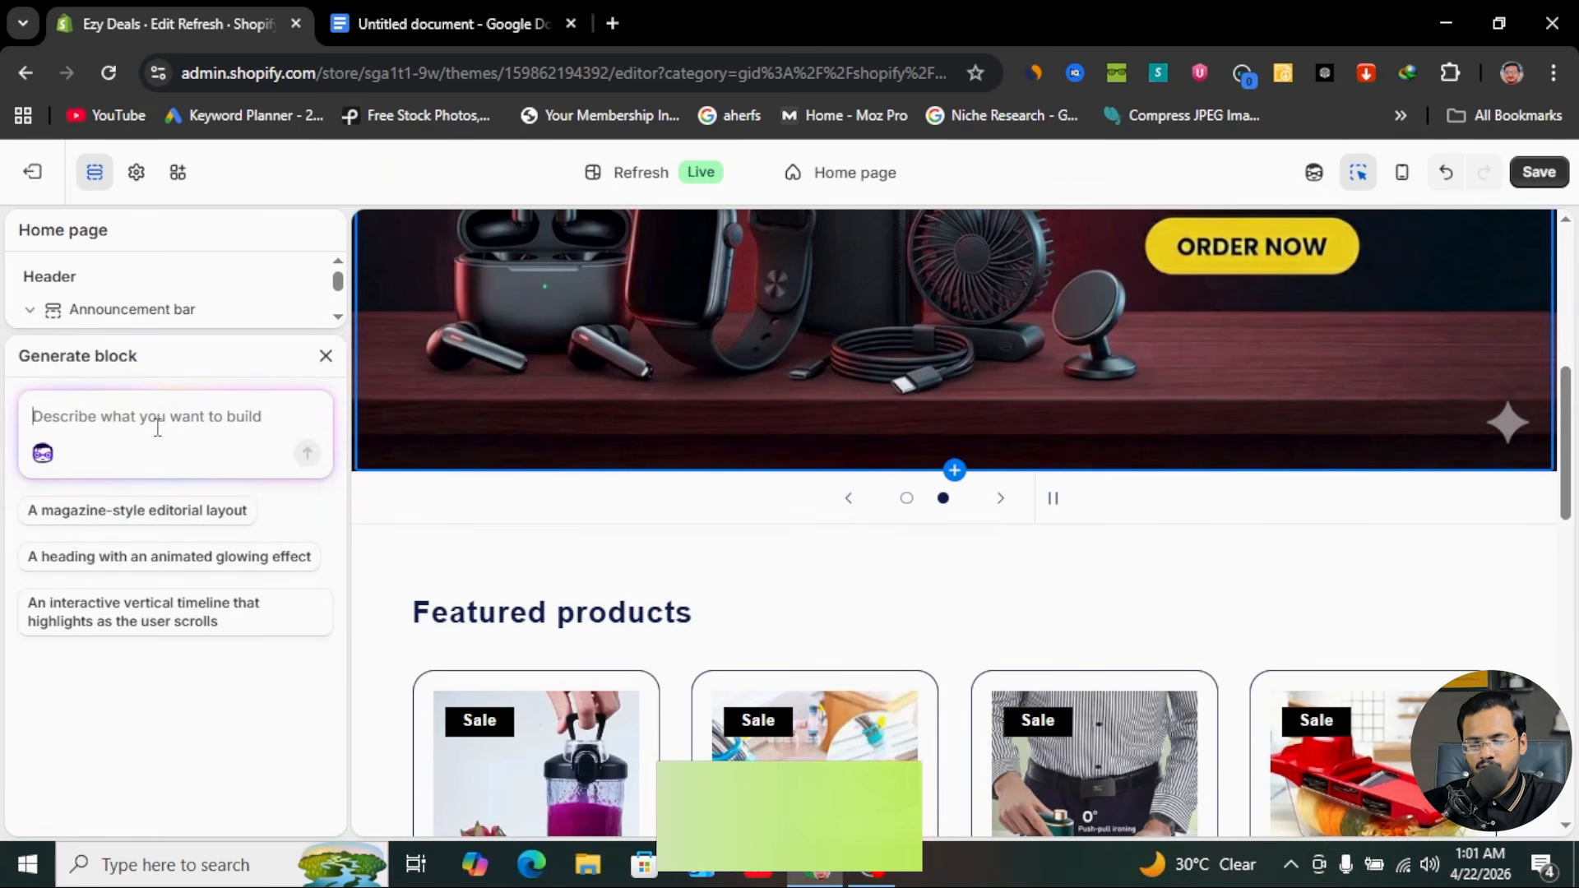
{"action": "key", "text": "ctrl+v"}
{"action": "key", "text": "Return"}
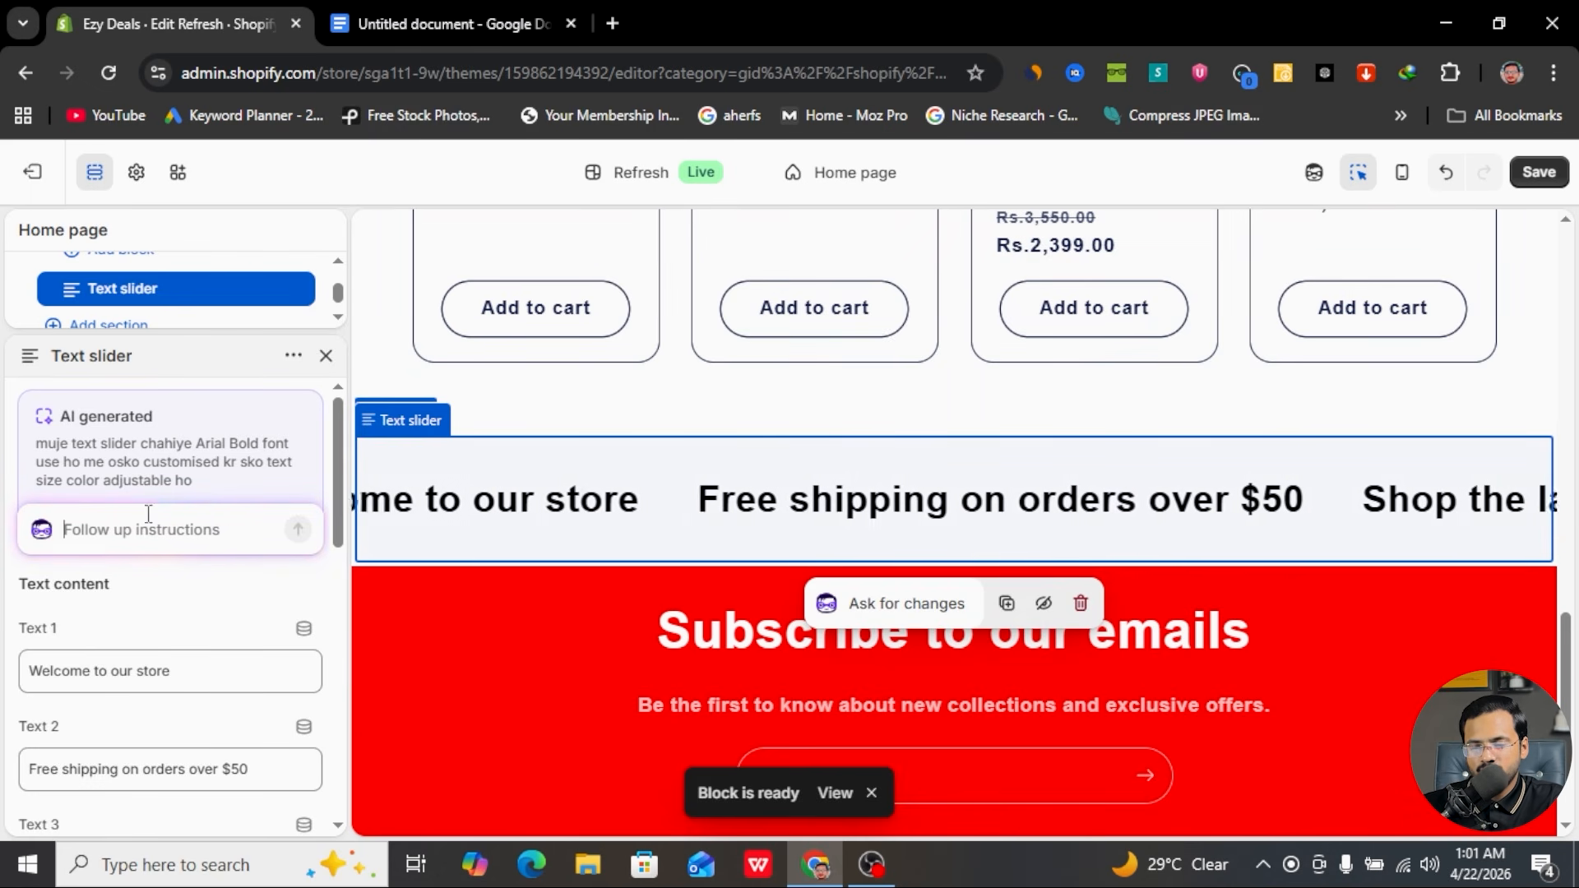
- Change the text slider's Text 2 to "Free shipping on orders over Rs 2000"
{"action": "scroll", "coordinate": [114, 648], "scroll_direction": "down", "scroll_amount": 2}
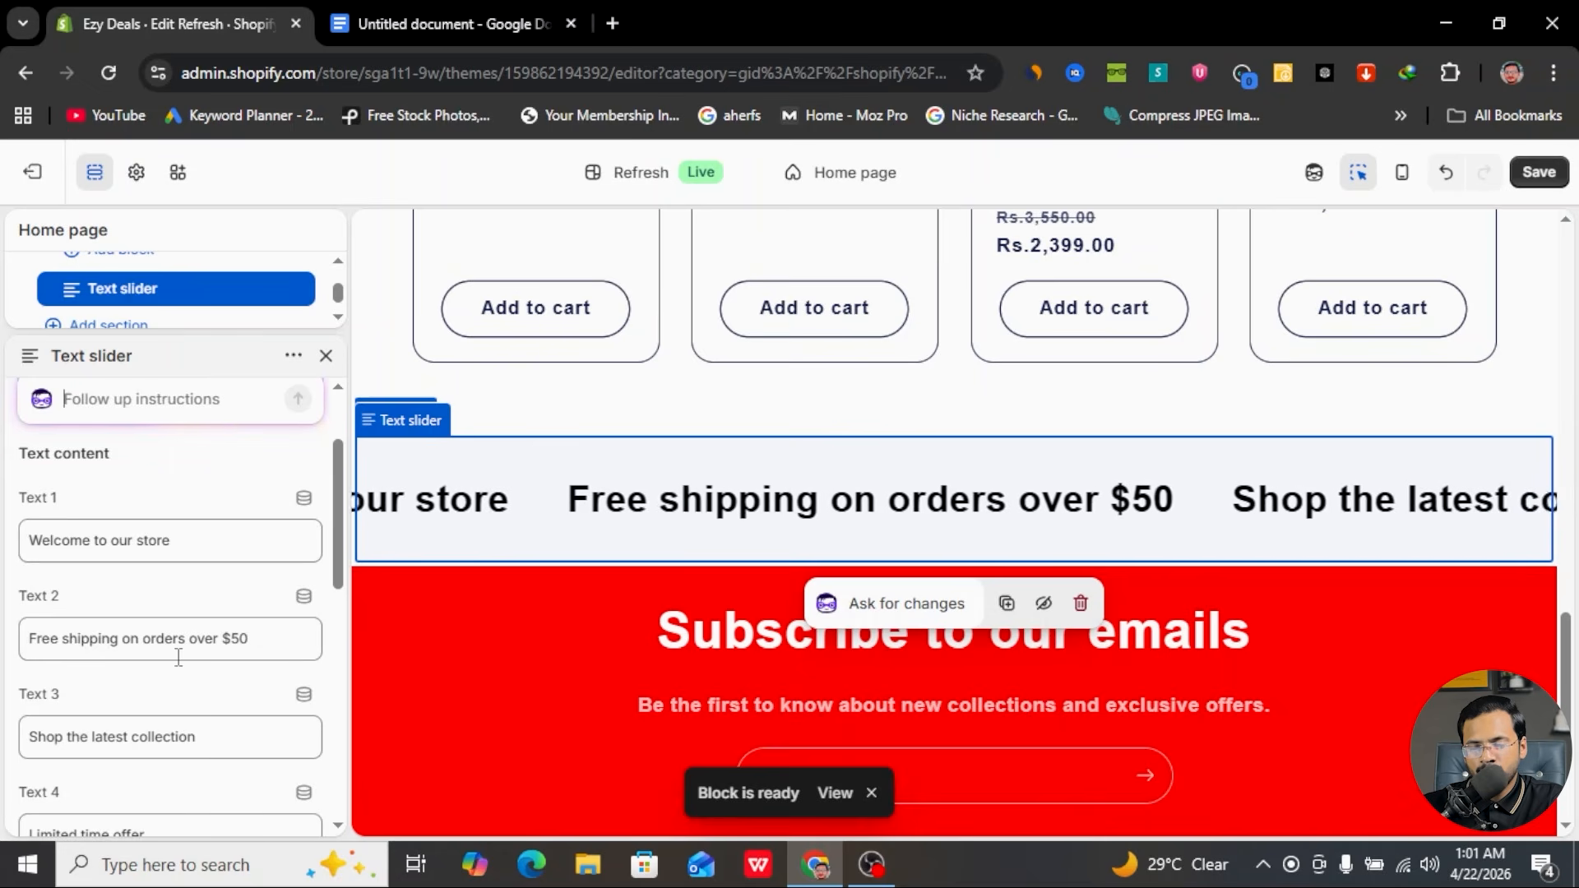
{"action": "scroll", "coordinate": [140, 683], "scroll_direction": "down", "scroll_amount": 1}
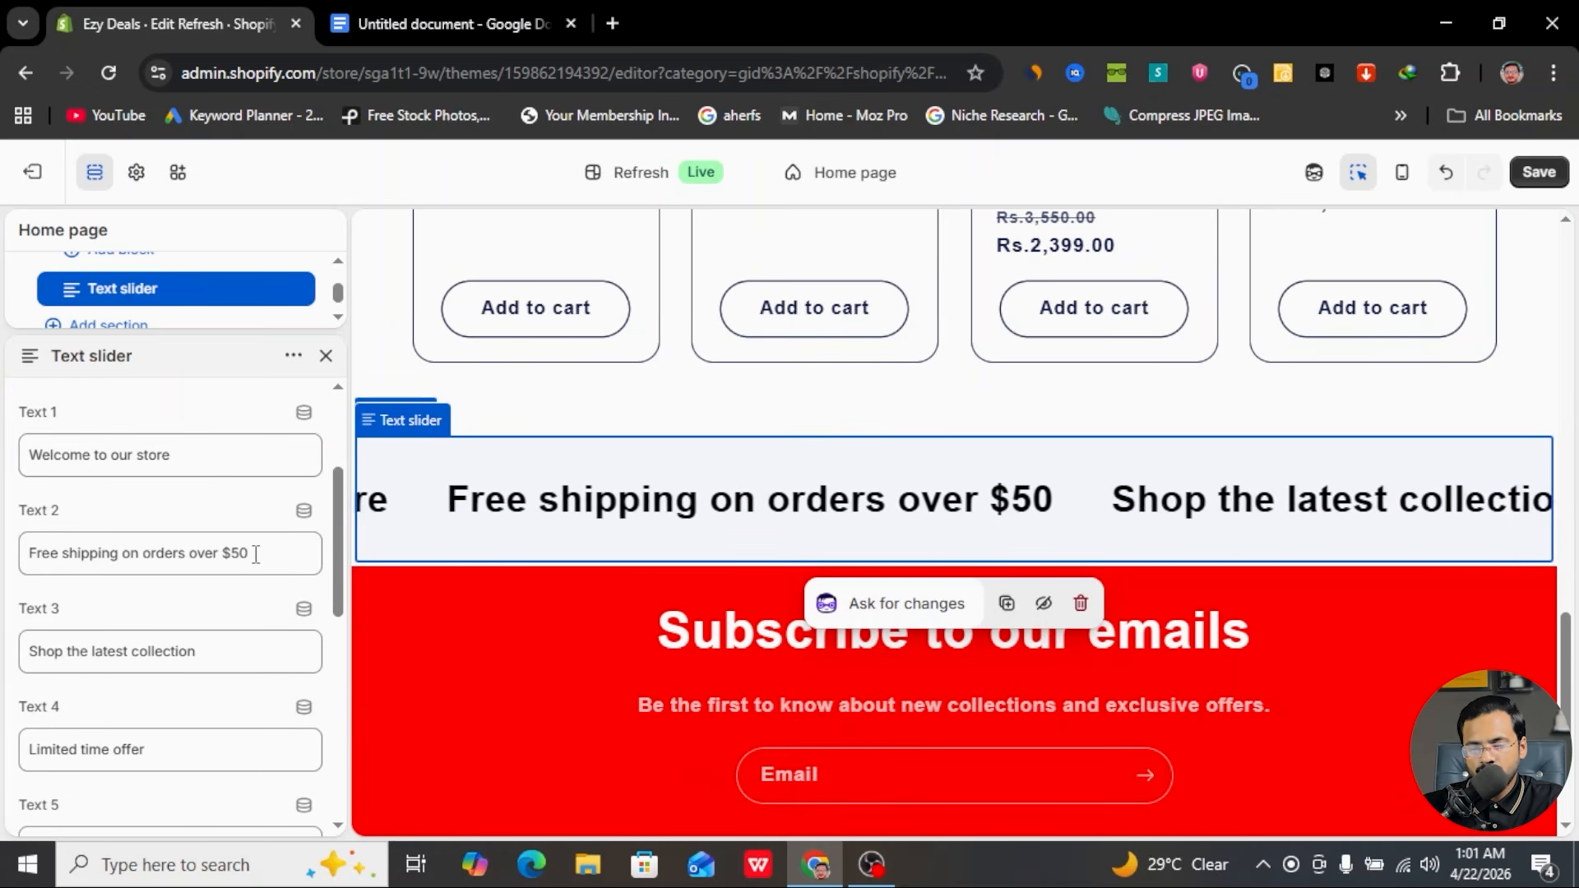
{"action": "left_click", "coordinate": [281, 567]}
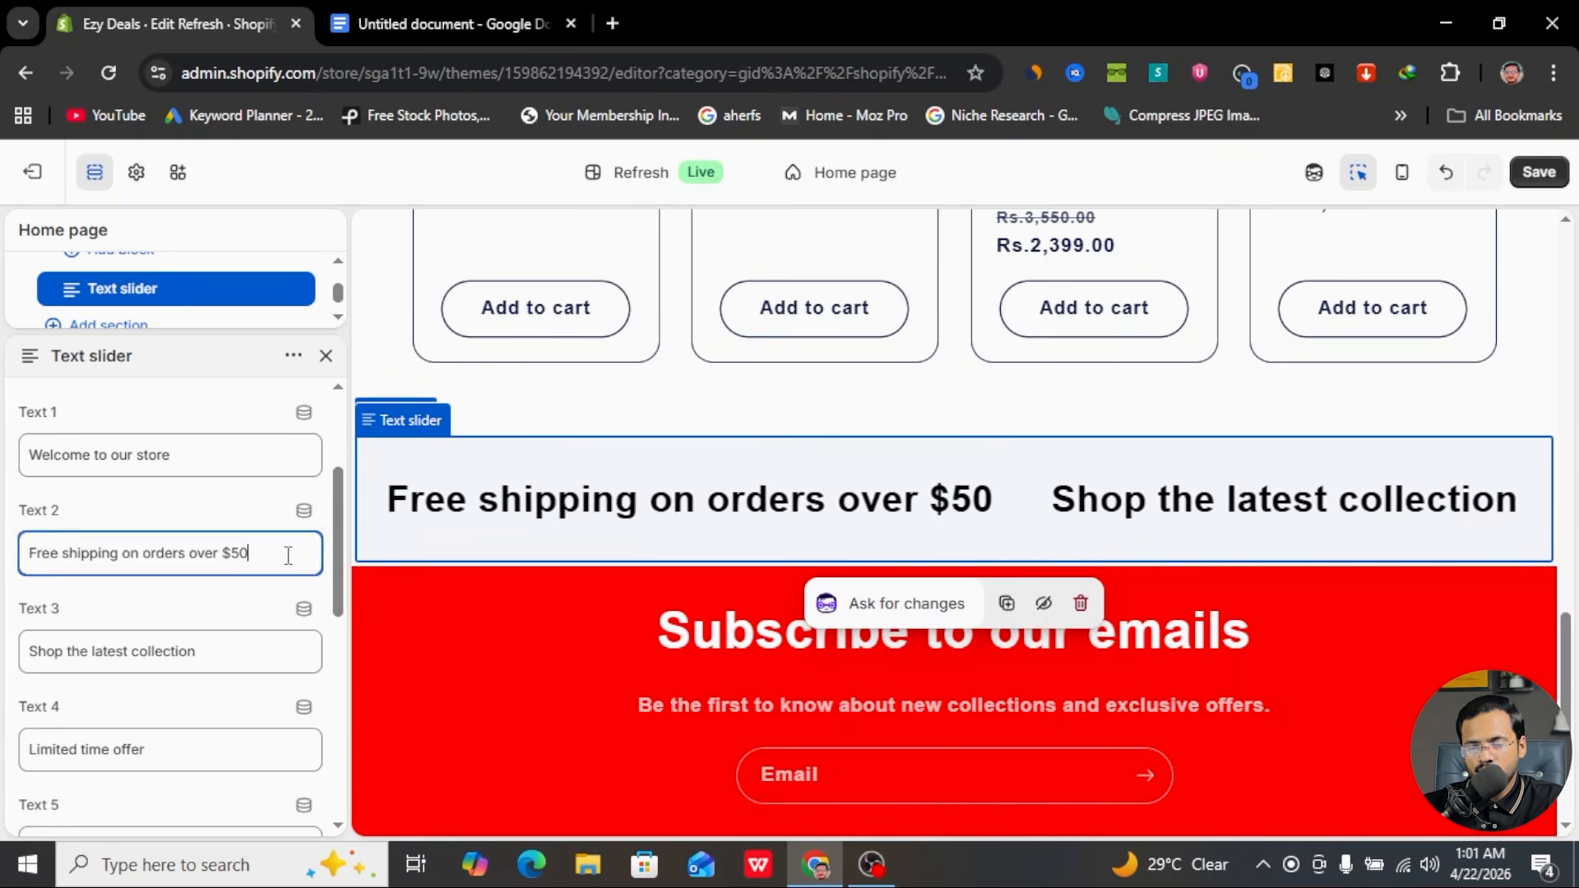
{"action": "key", "text": "BackSpace"}
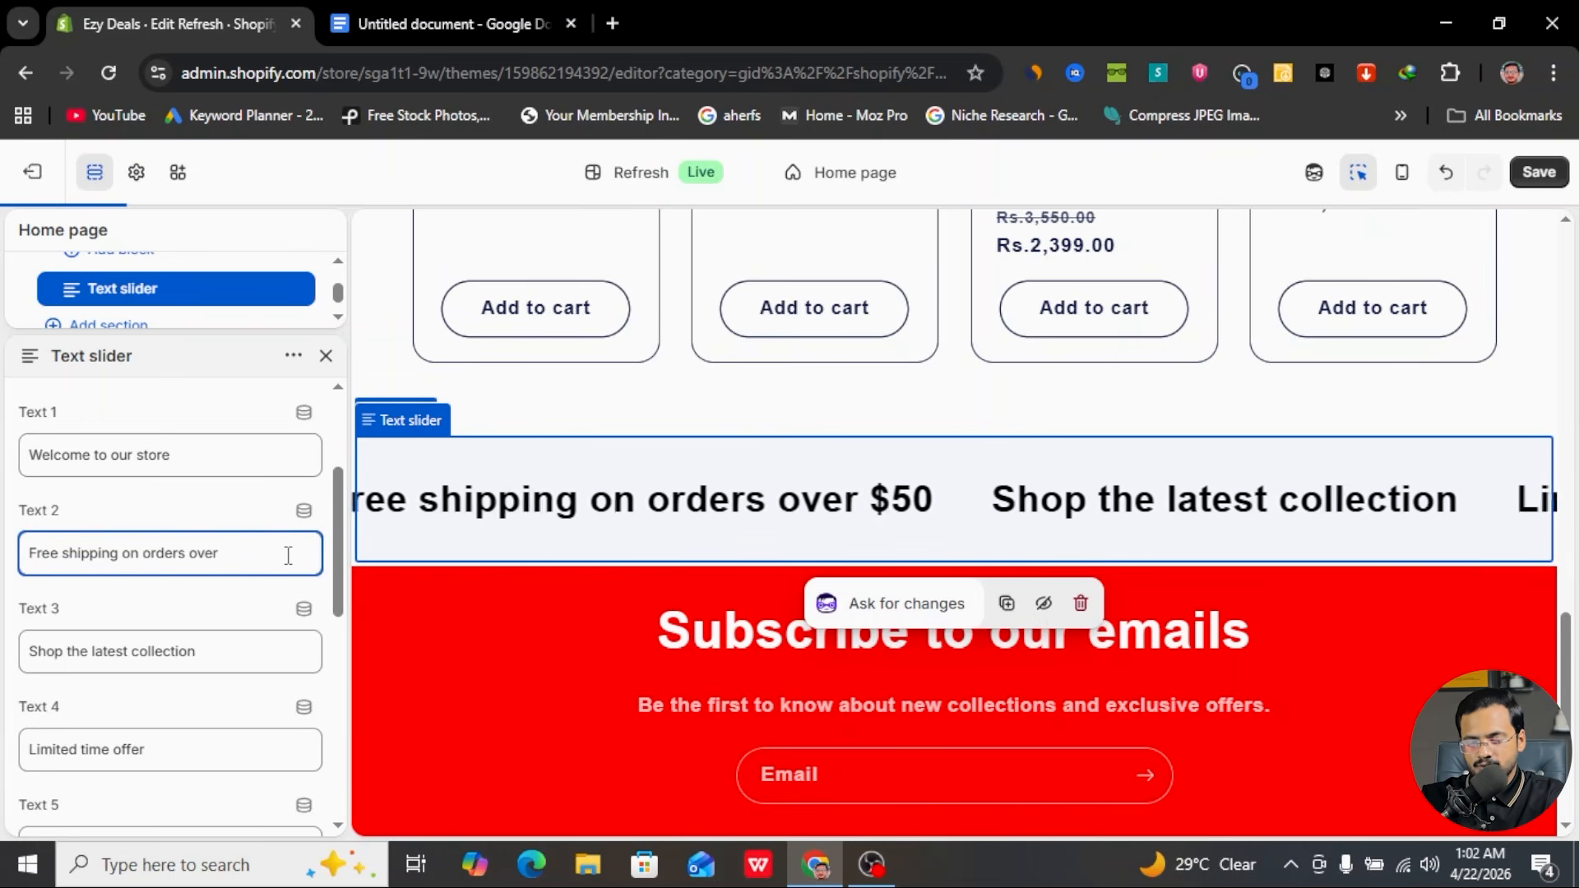
{"action": "type", "text": "Rs %"}
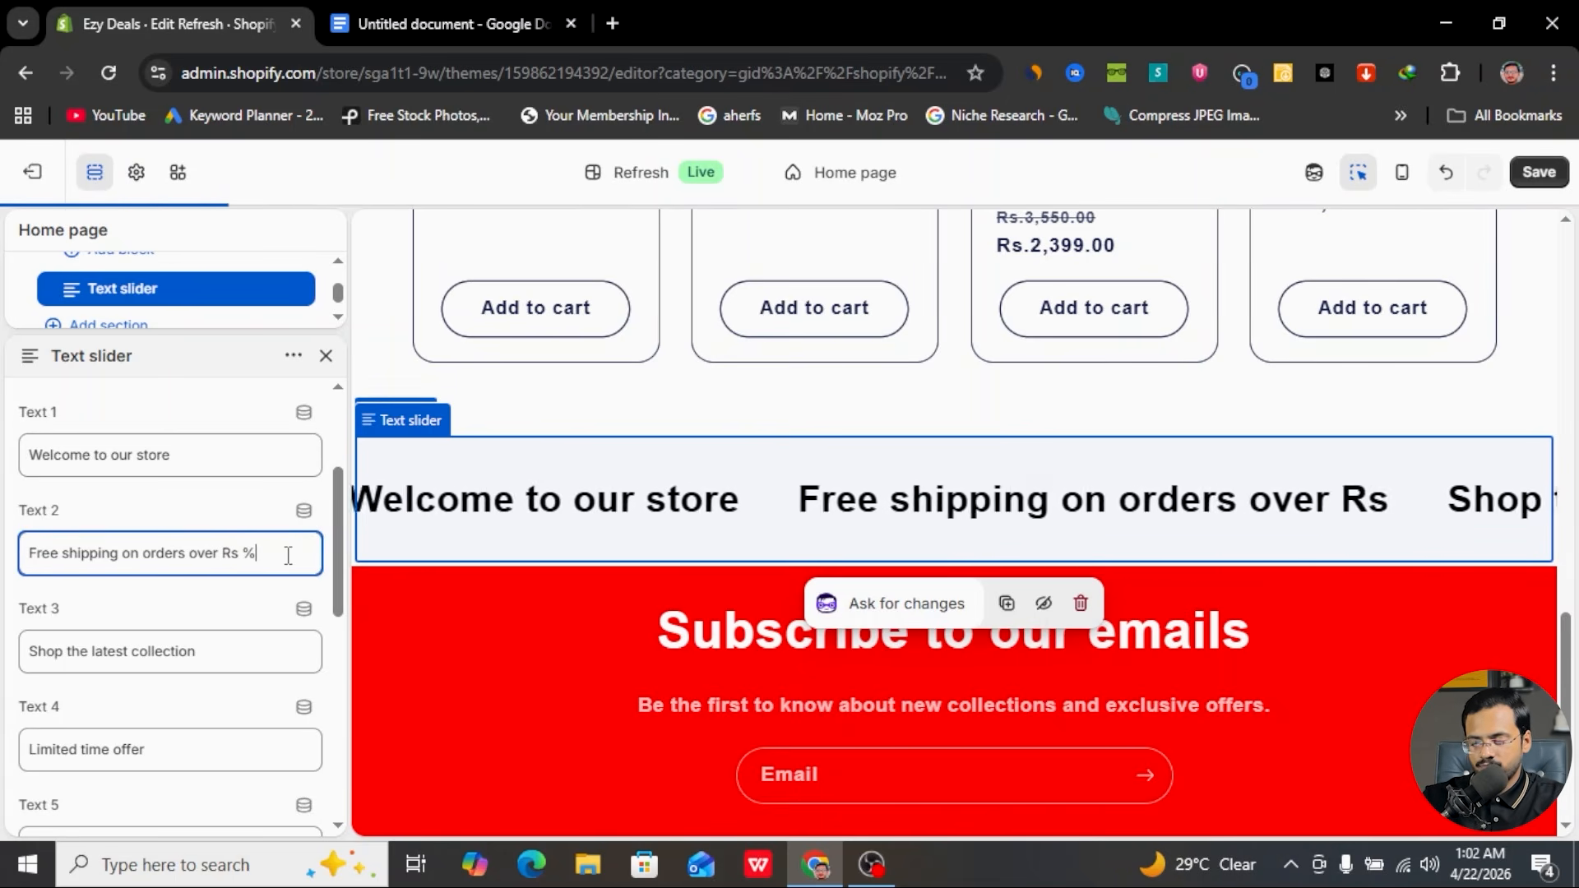
{"action": "type", "text": "00"}
{"action": "key", "text": "BackSpace"}
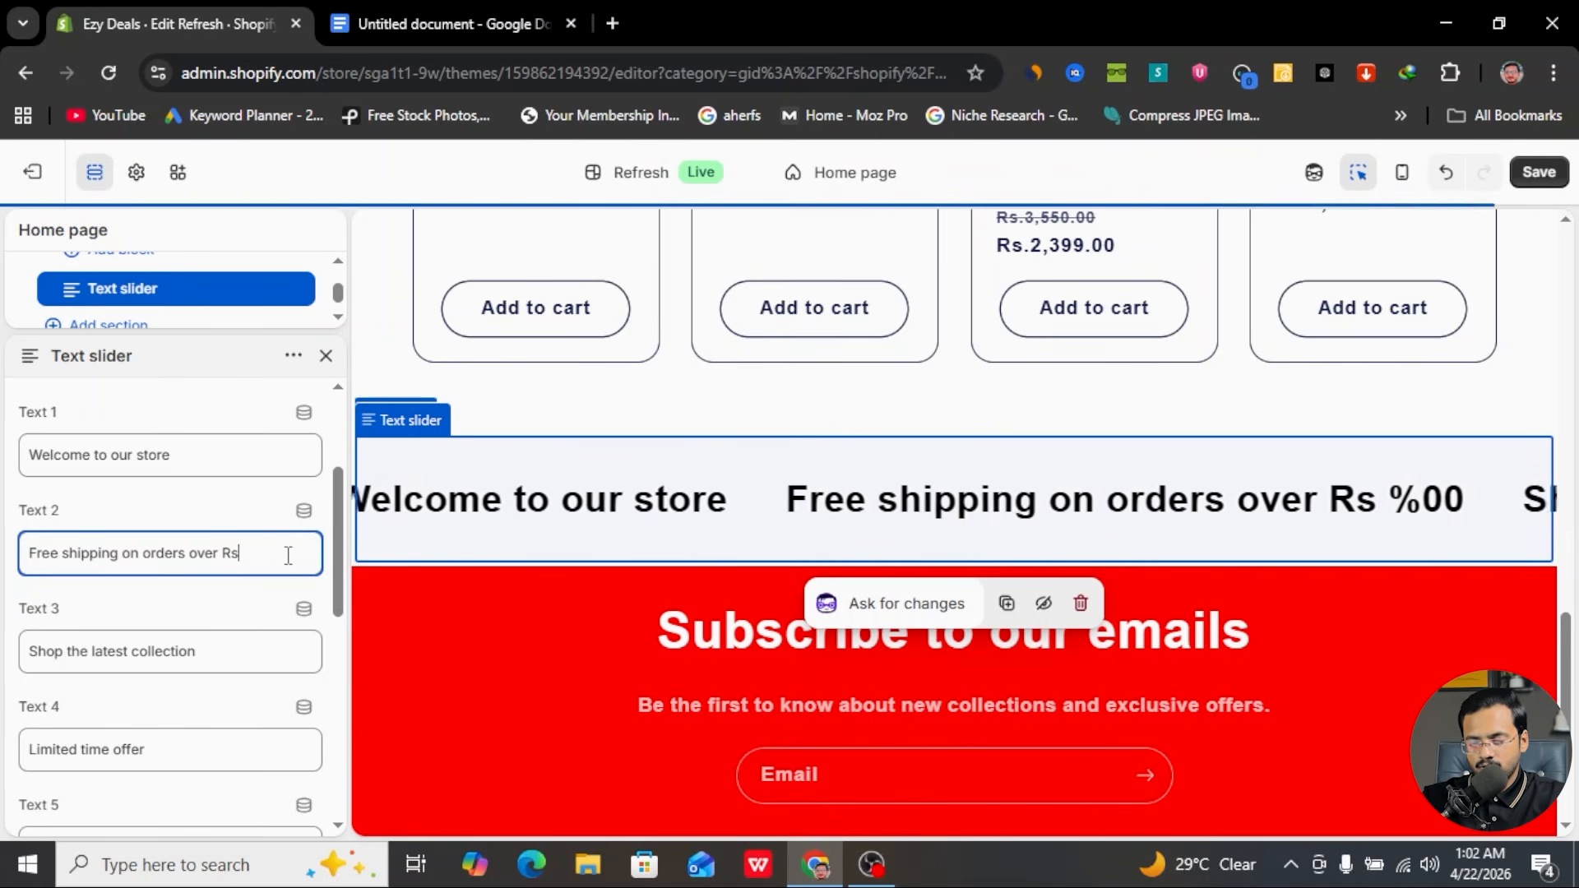
{"action": "type", "text": "2000"}
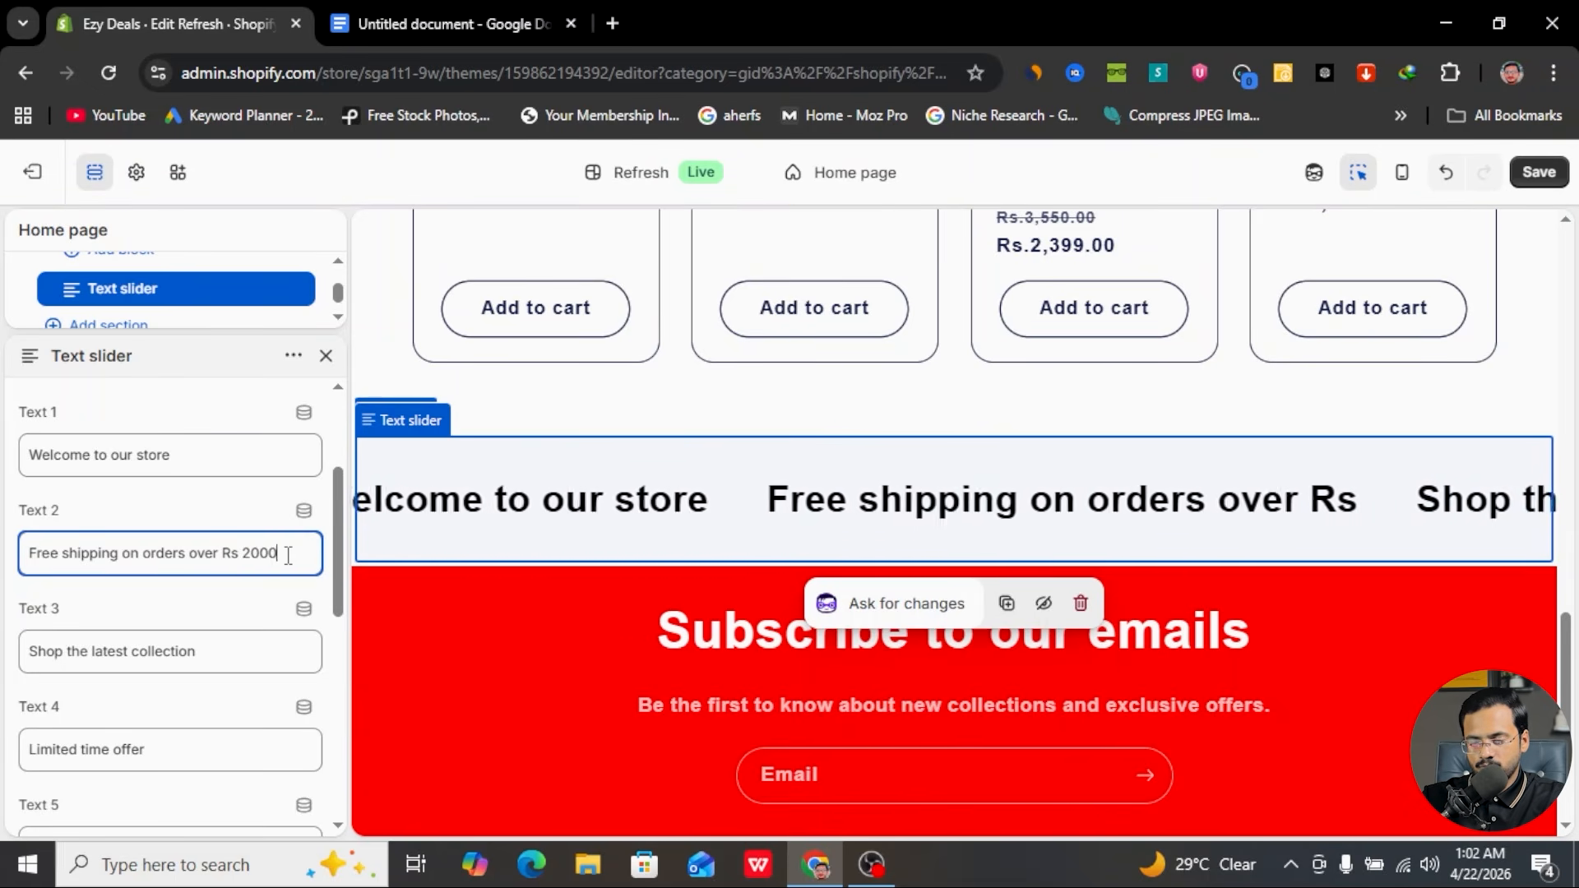
{"action": "left_click", "coordinate": [218, 605]}
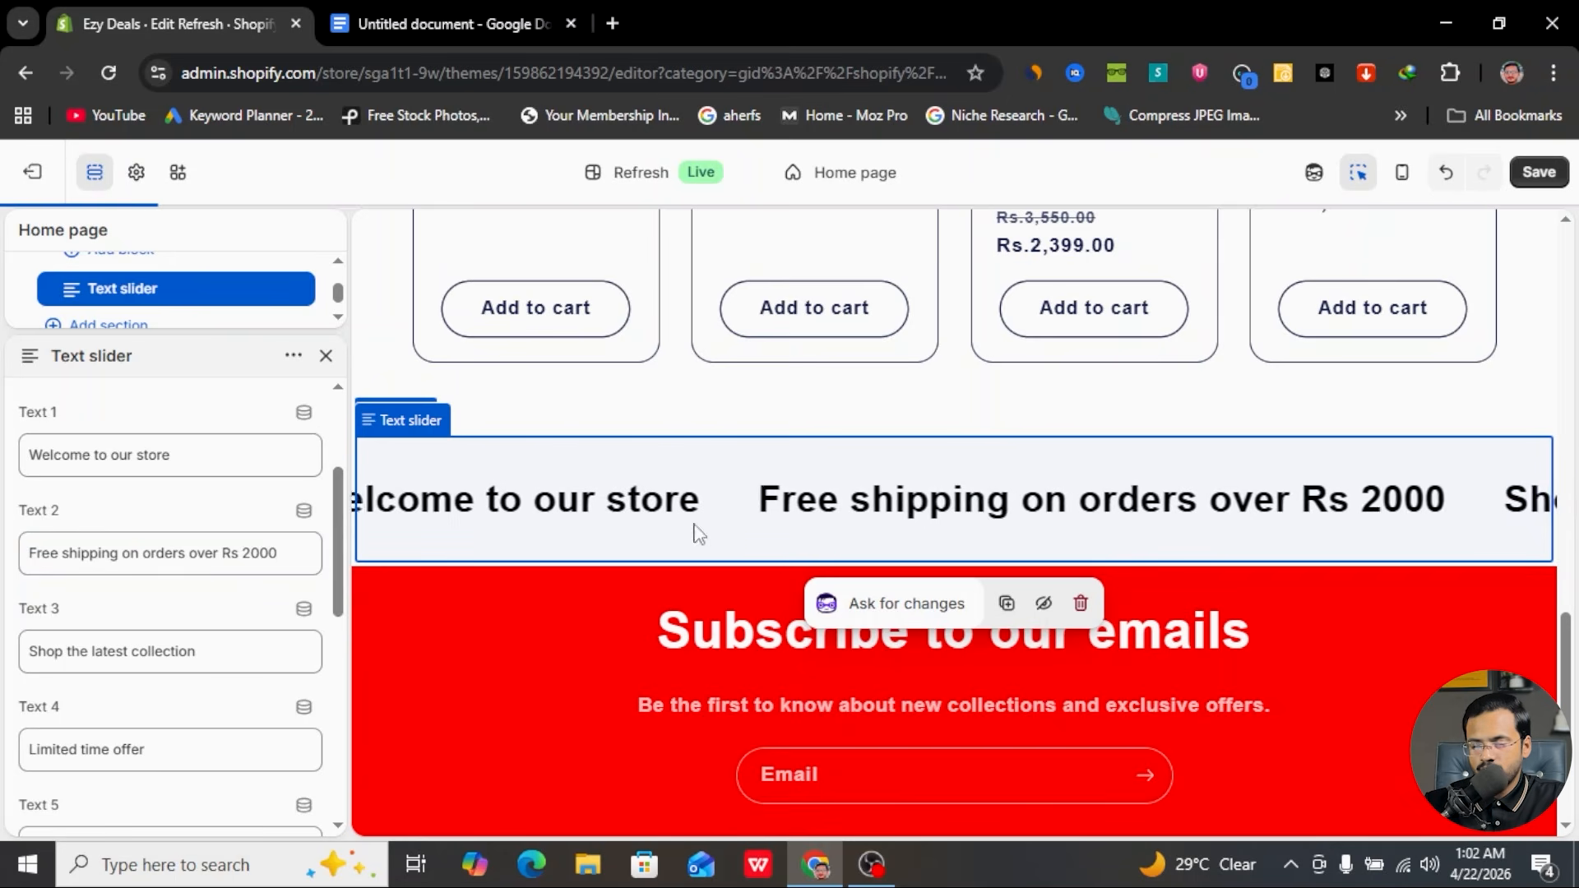
- Look through the text slider's remaining texts and its style settings for size, colors, spacing and padding
{"action": "scroll", "coordinate": [139, 668], "scroll_direction": "down", "scroll_amount": 2}
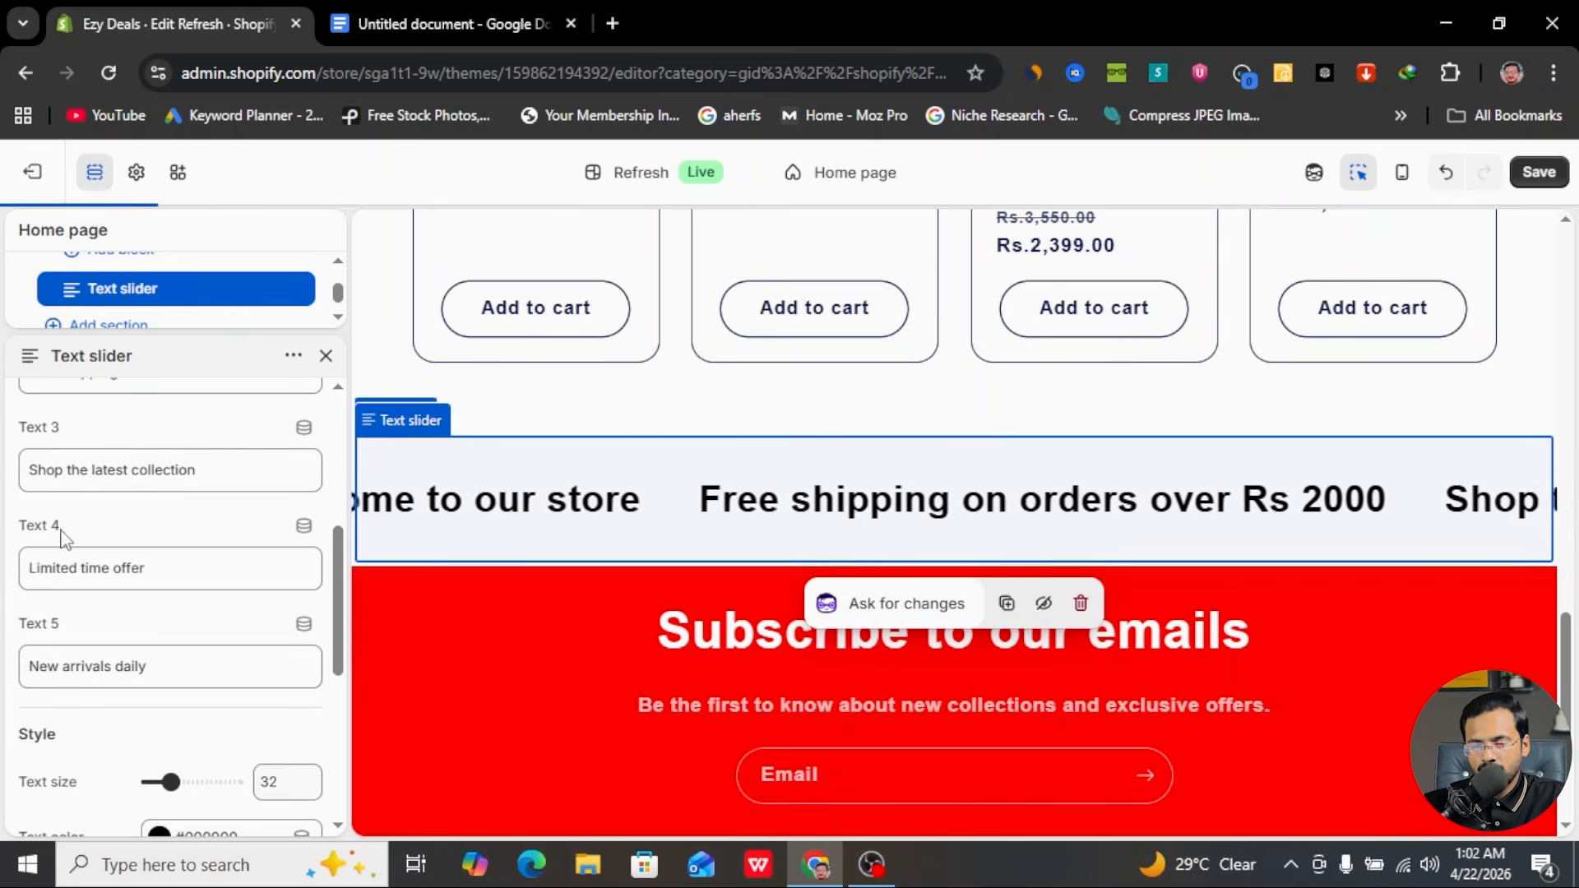
{"action": "scroll", "coordinate": [151, 628], "scroll_direction": "down", "scroll_amount": 2}
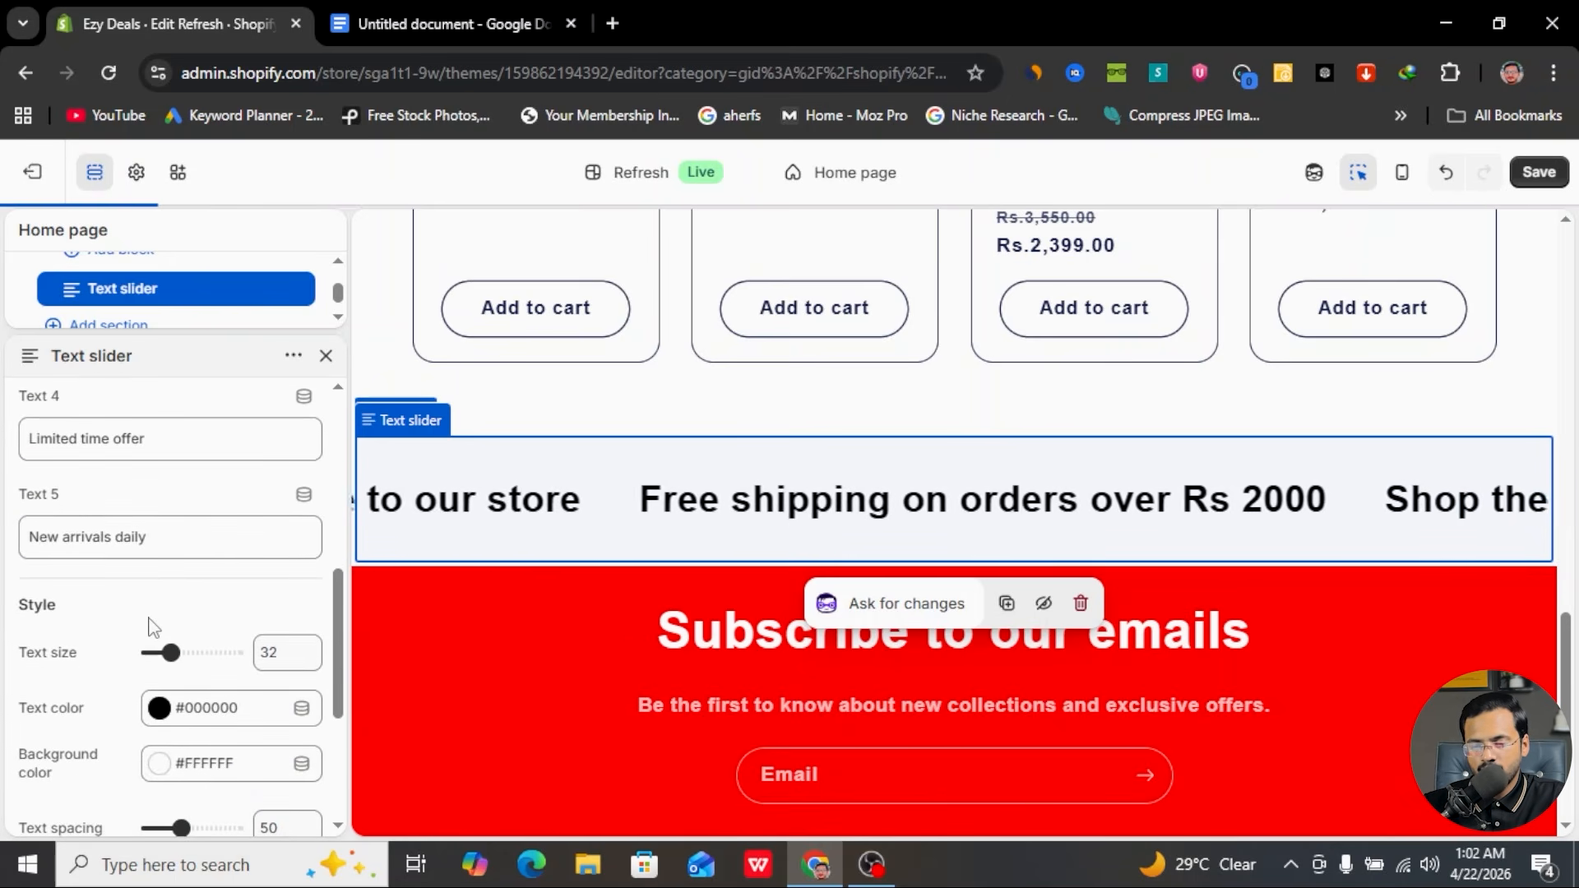
{"action": "scroll", "coordinate": [257, 592], "scroll_direction": "down", "scroll_amount": 1}
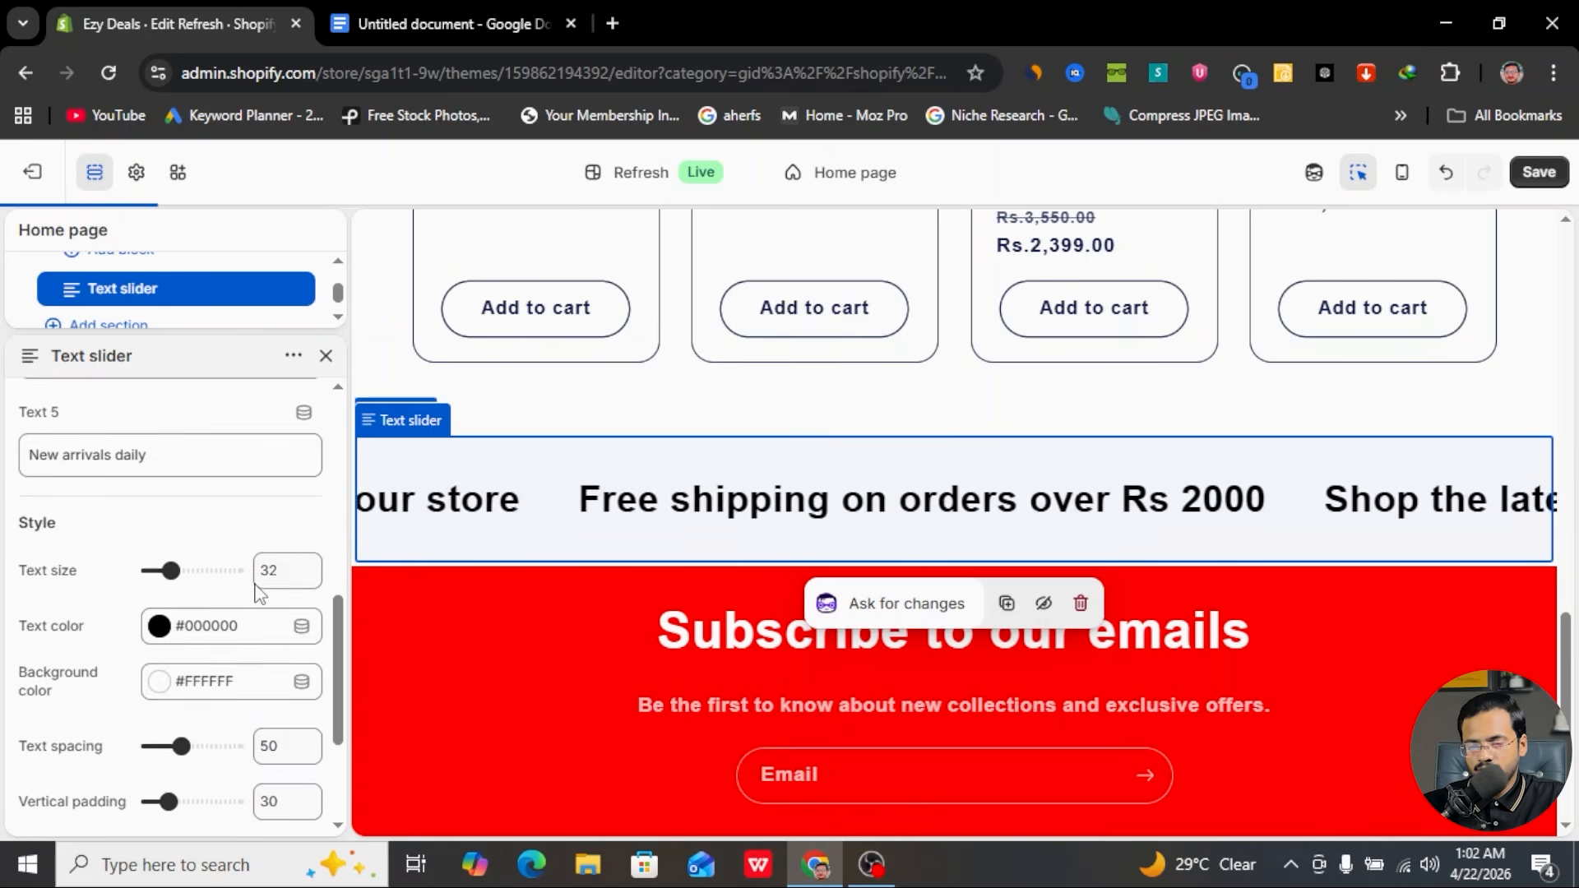
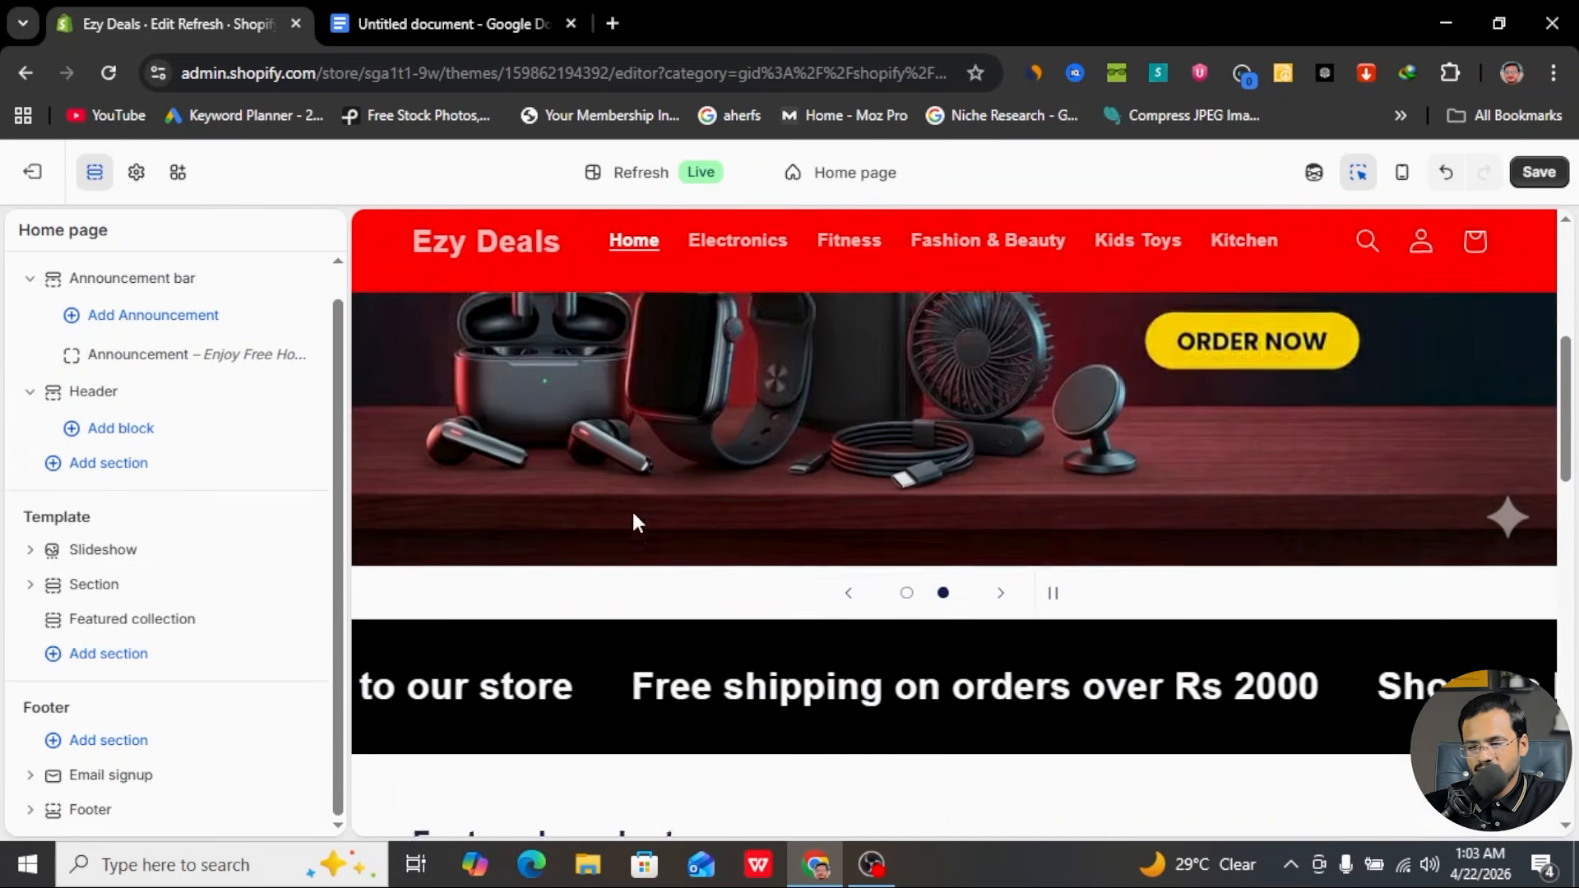
- Check the featured products in the preview and remove the Featured collection section from the home page template
{"action": "scroll", "coordinate": [701, 546], "scroll_direction": "down", "scroll_amount": 3}
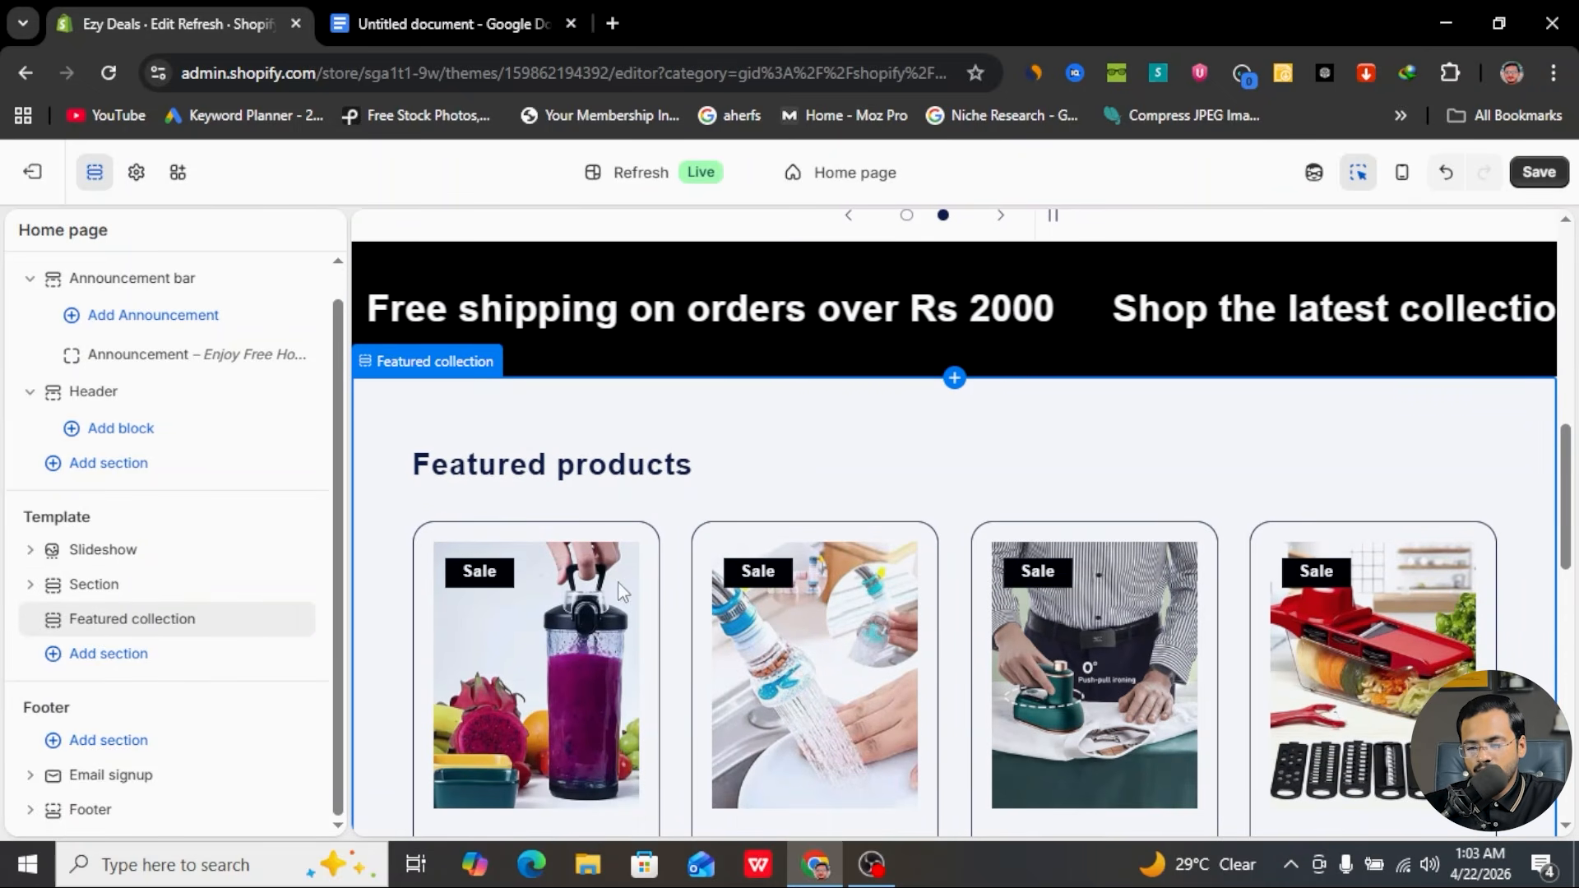
{"action": "scroll", "coordinate": [603, 594], "scroll_direction": "down", "scroll_amount": 6}
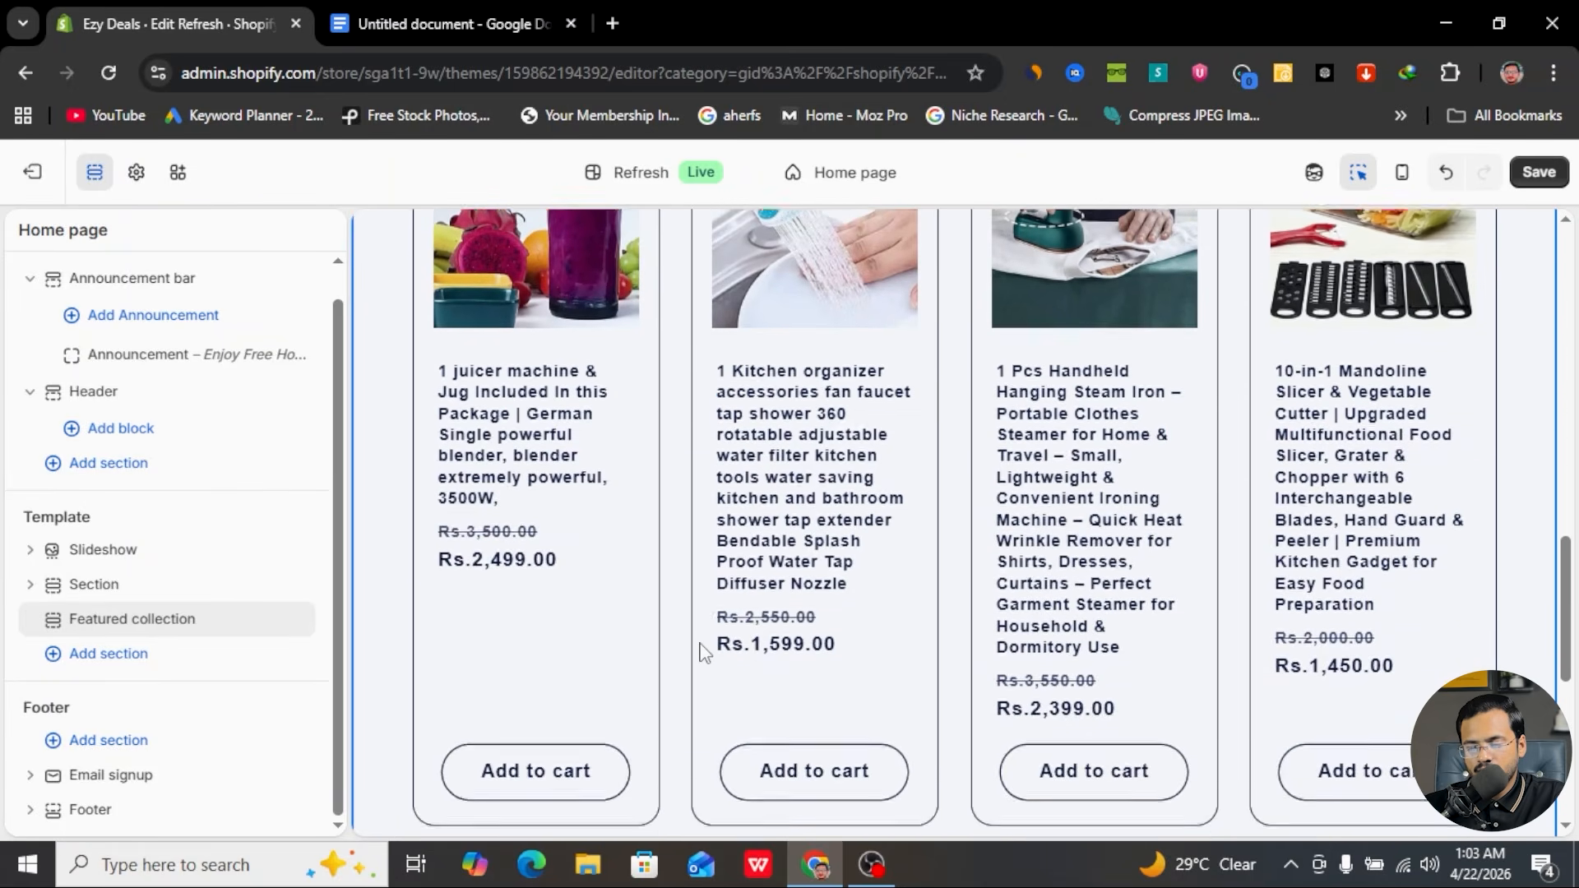
{"action": "scroll", "coordinate": [701, 649], "scroll_direction": "up", "scroll_amount": 7}
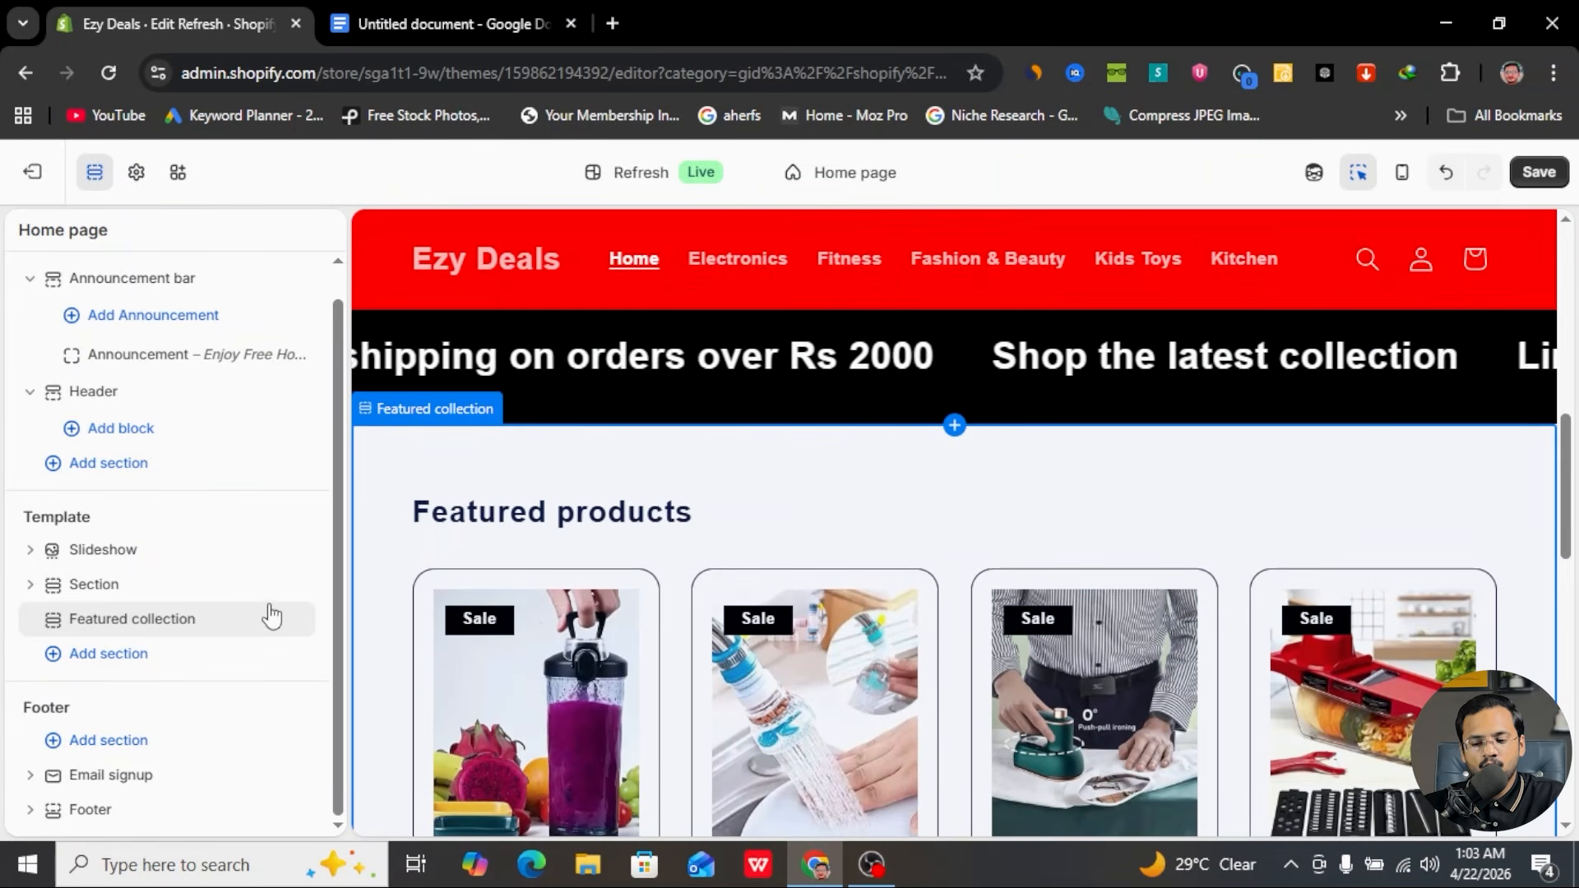
{"action": "left_click", "coordinate": [267, 621]}
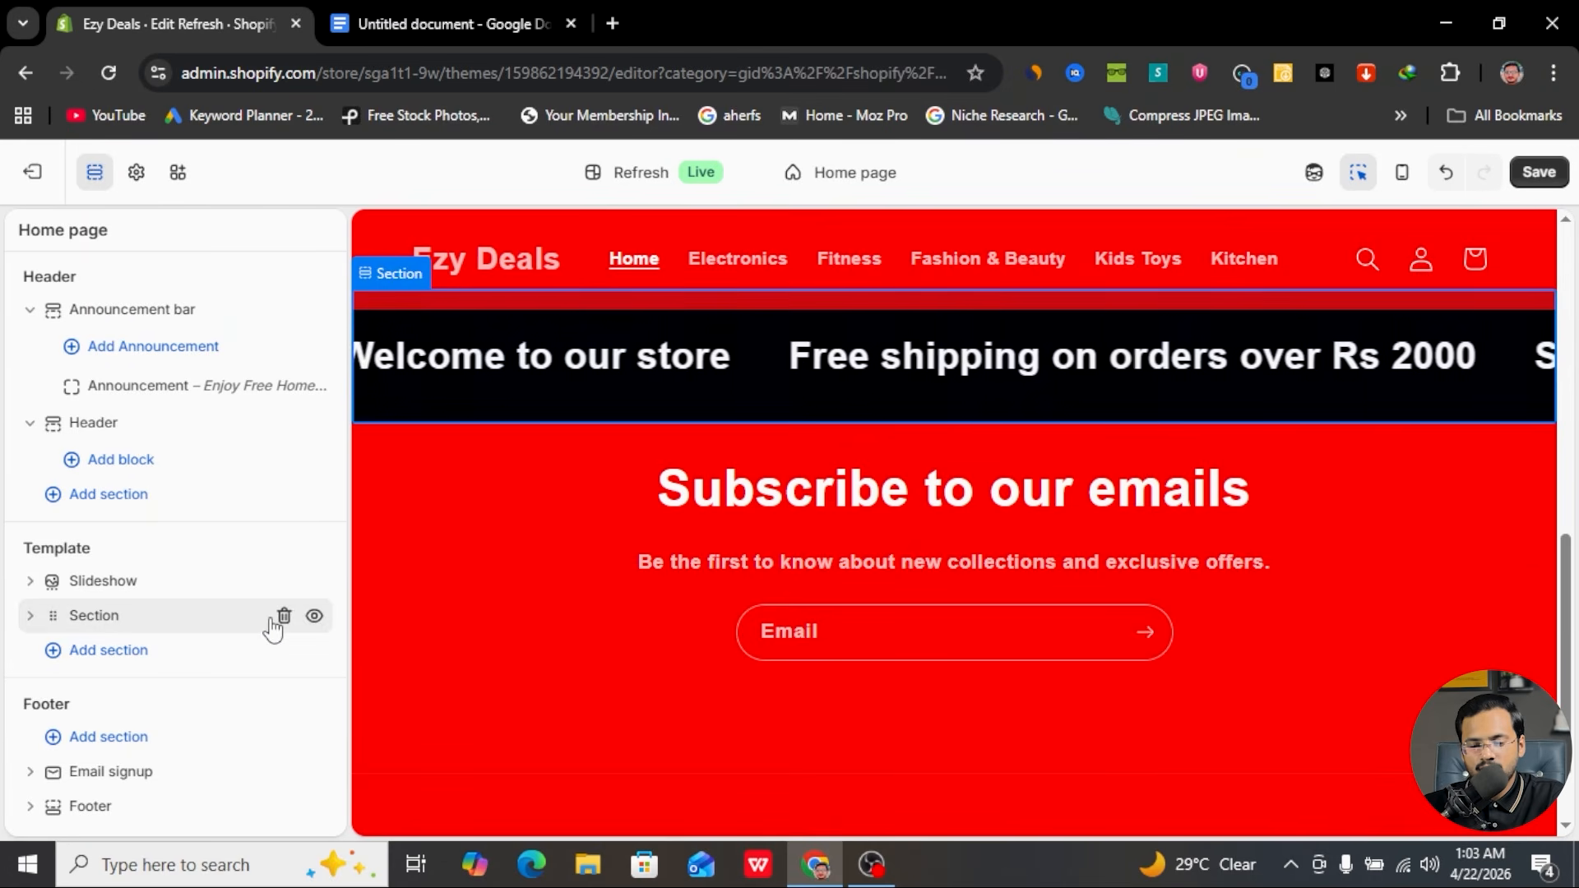
- Start generating a new template section and copy the description under "Product section" from the Google Docs requirements document
{"action": "left_click", "coordinate": [97, 651]}
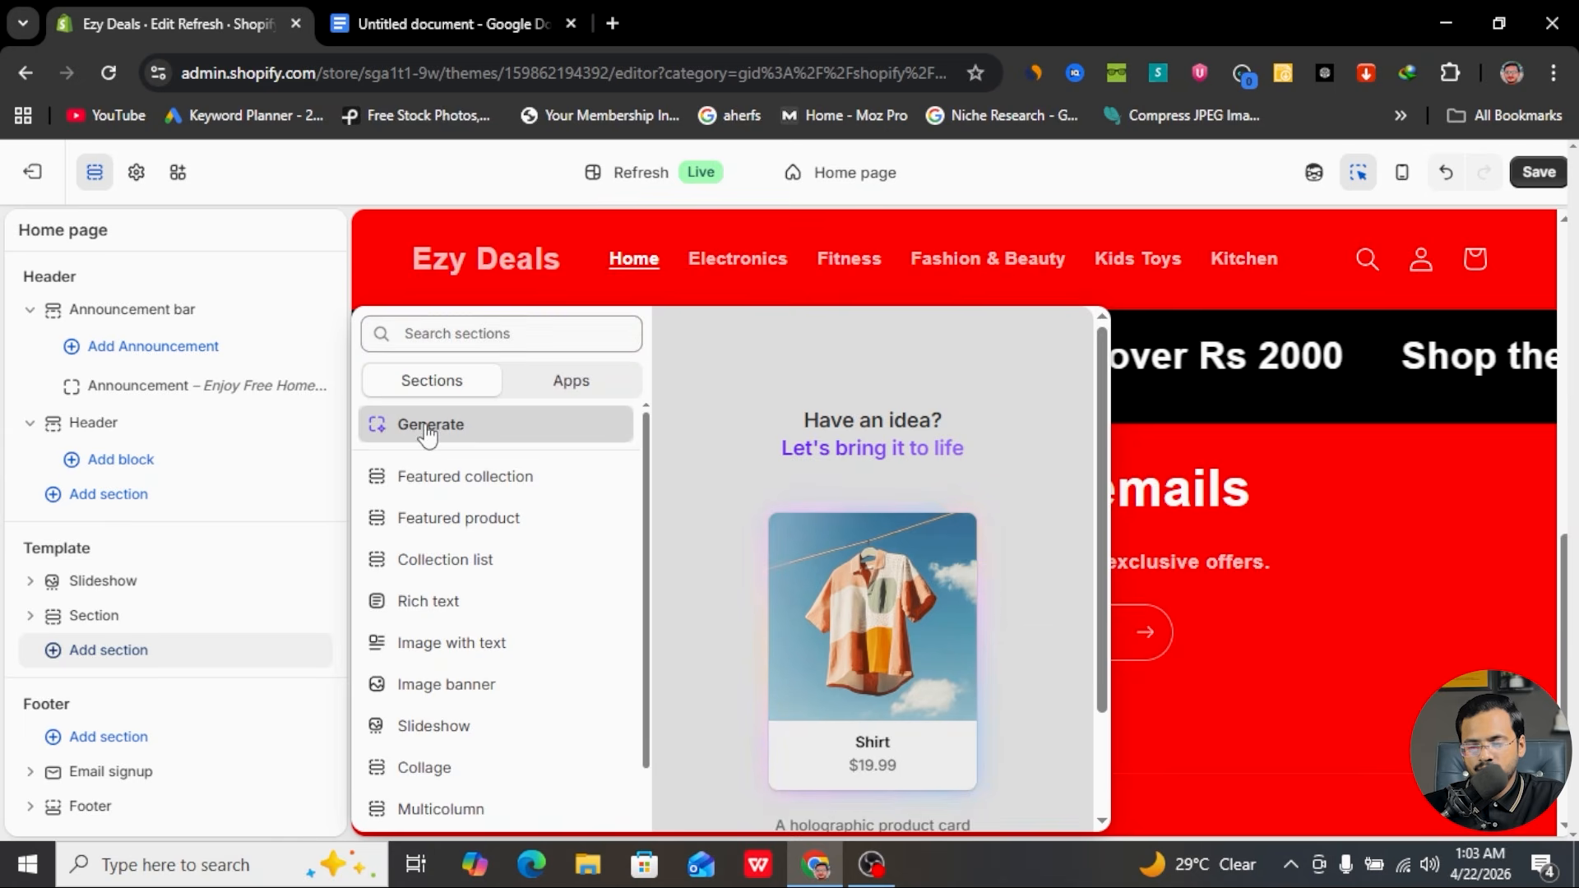
{"action": "left_click", "coordinate": [424, 426]}
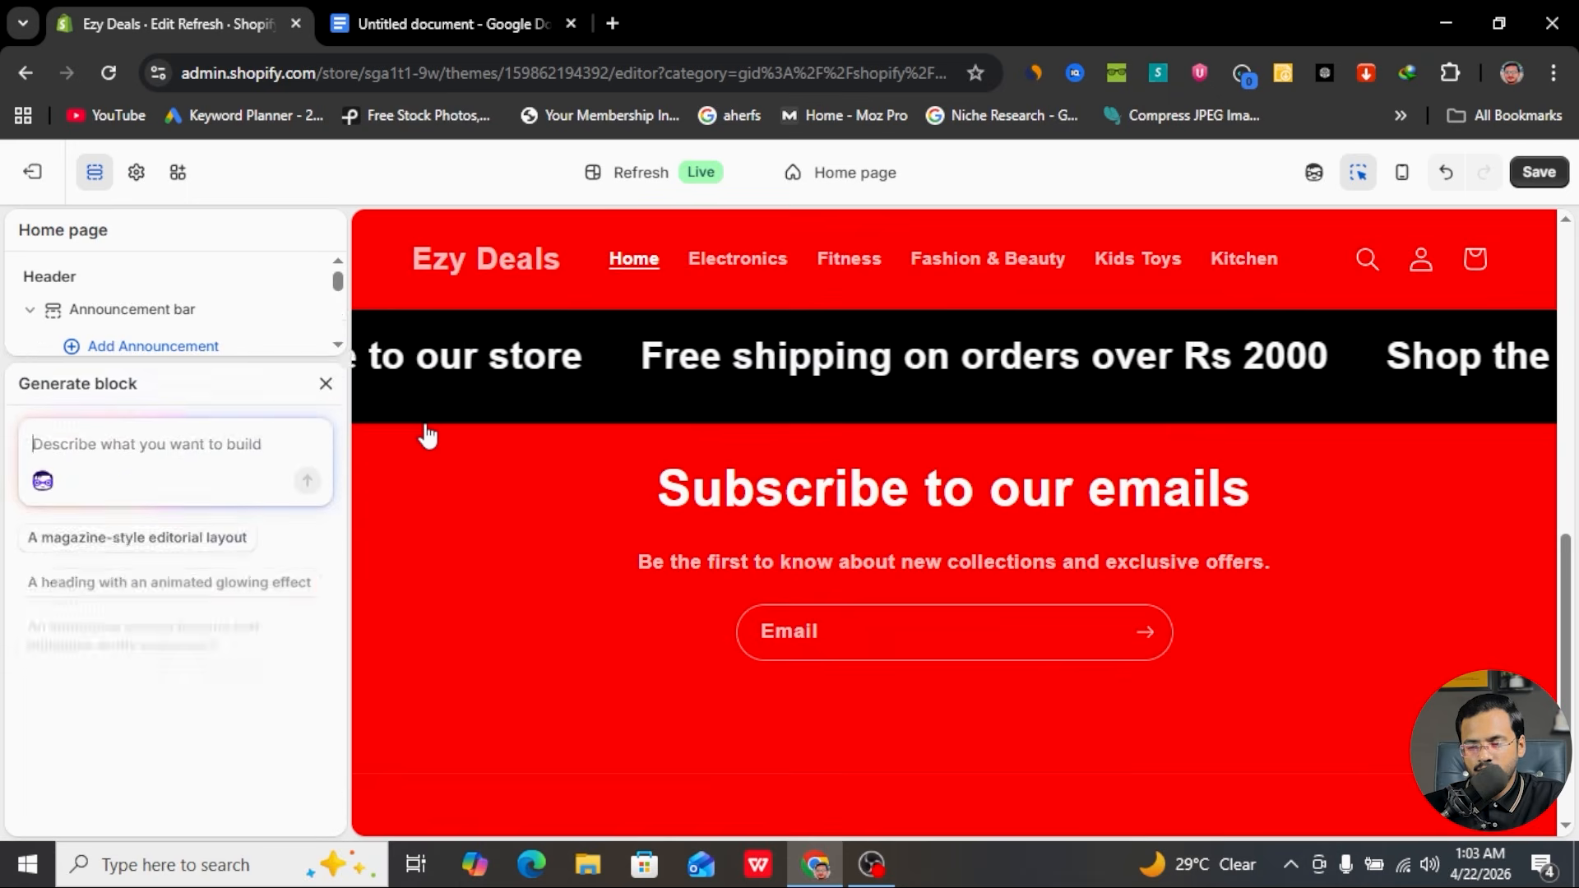
{"action": "left_click", "coordinate": [397, 28]}
{"action": "left_click", "coordinate": [432, 589]}
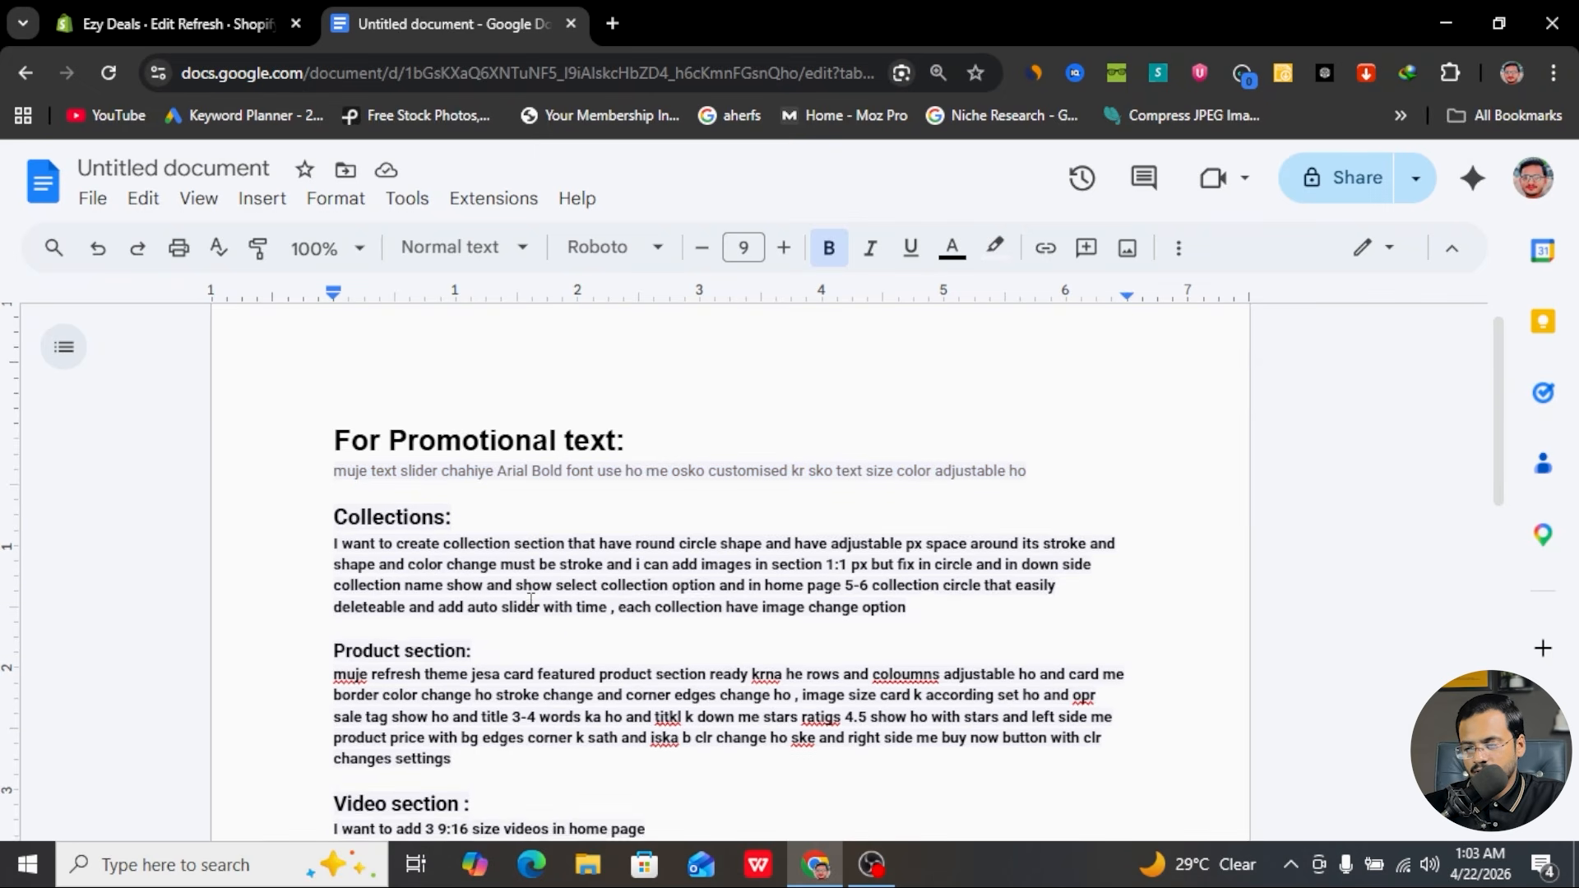
{"action": "scroll", "coordinate": [531, 602], "scroll_direction": "down", "scroll_amount": 2}
{"action": "scroll", "coordinate": [396, 516], "scroll_direction": "down", "scroll_amount": 1}
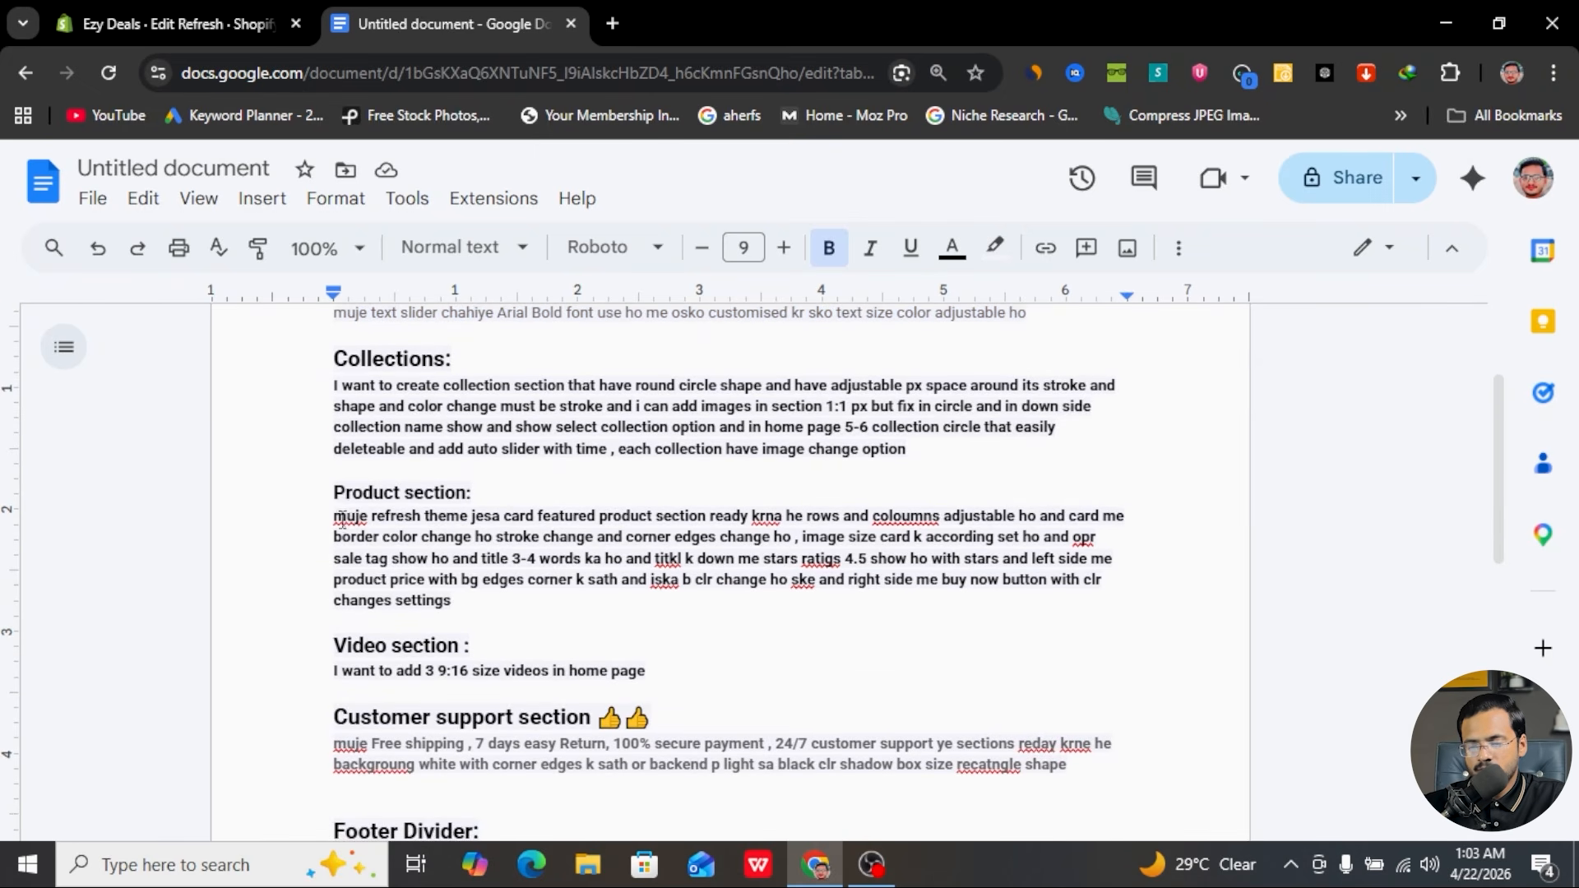
{"action": "left_click_drag", "start_coordinate": [336, 517], "coordinate": [686, 612]}
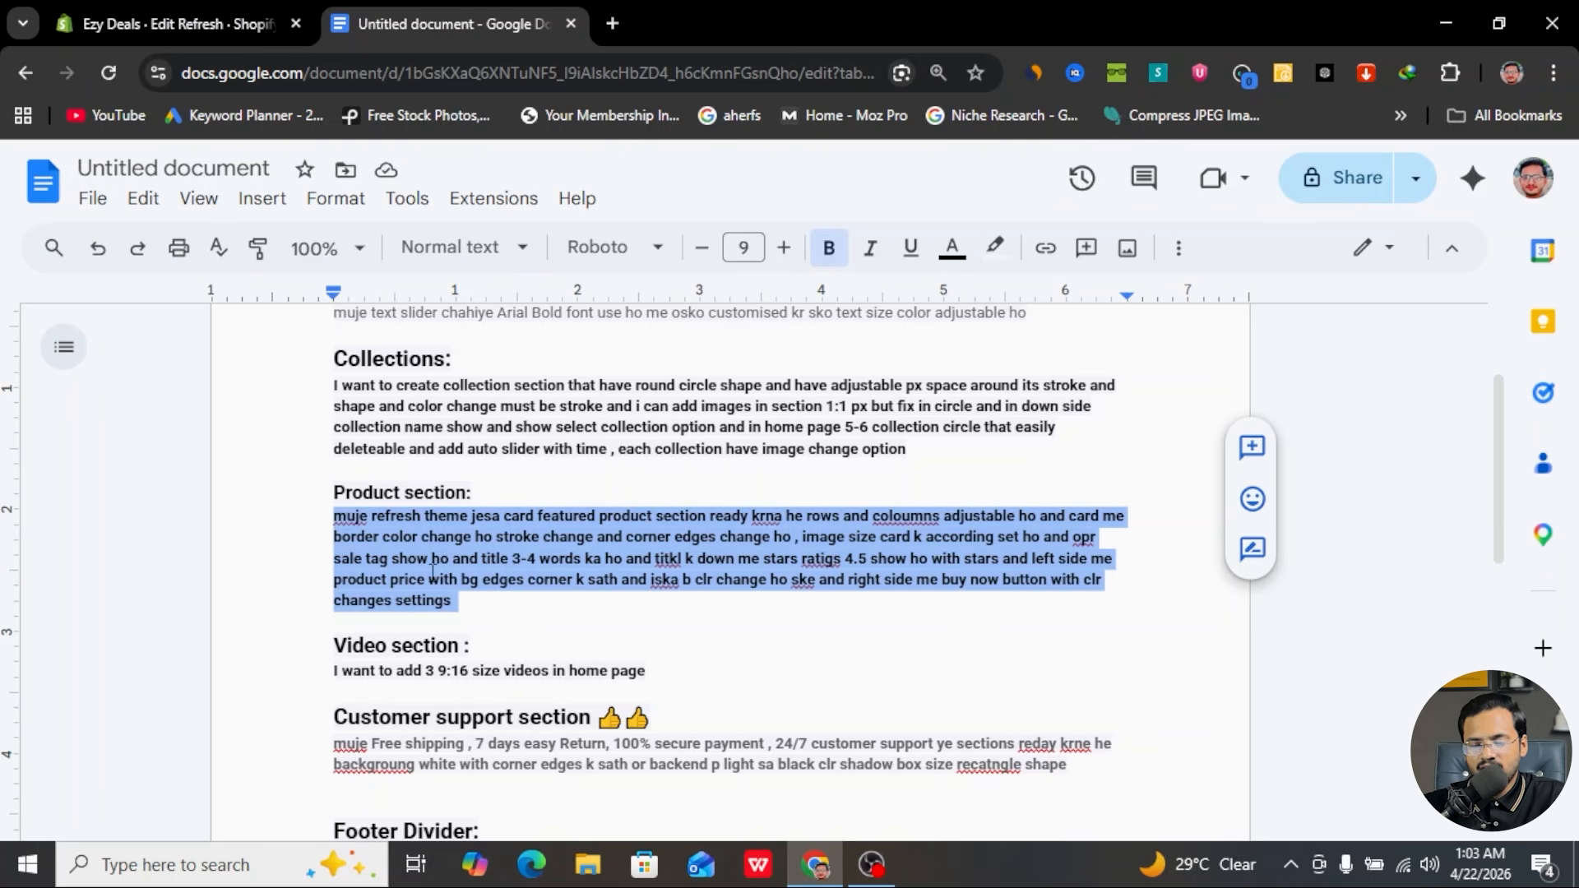
- Return to the Shopify theme editor and generate the block from the copied product section description
{"action": "left_click", "coordinate": [169, 14]}
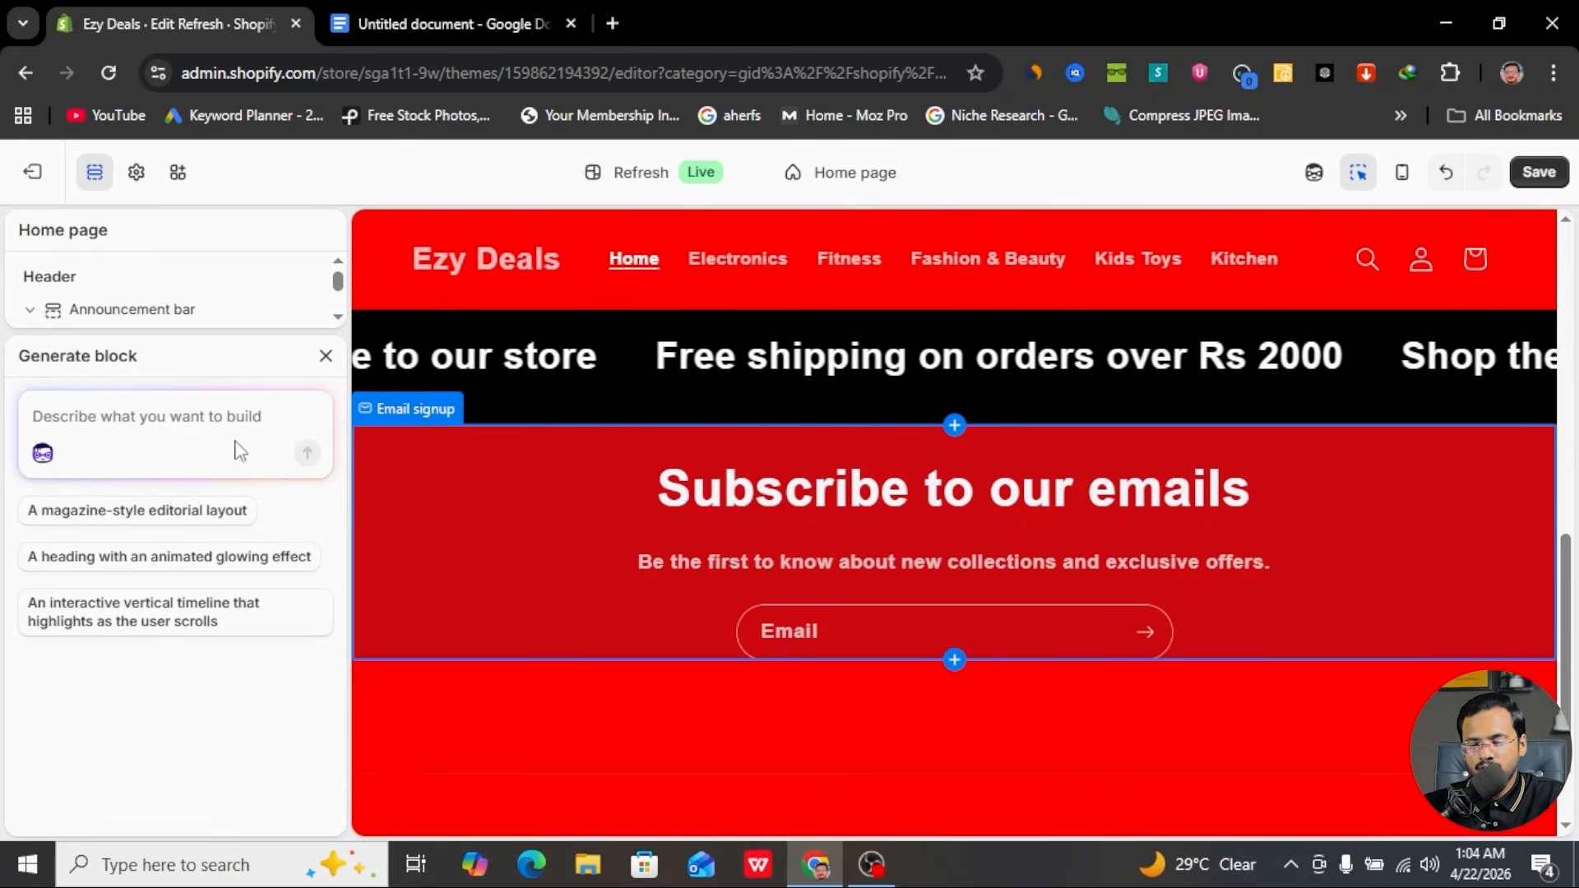
{"action": "key", "text": "ctrl+v"}
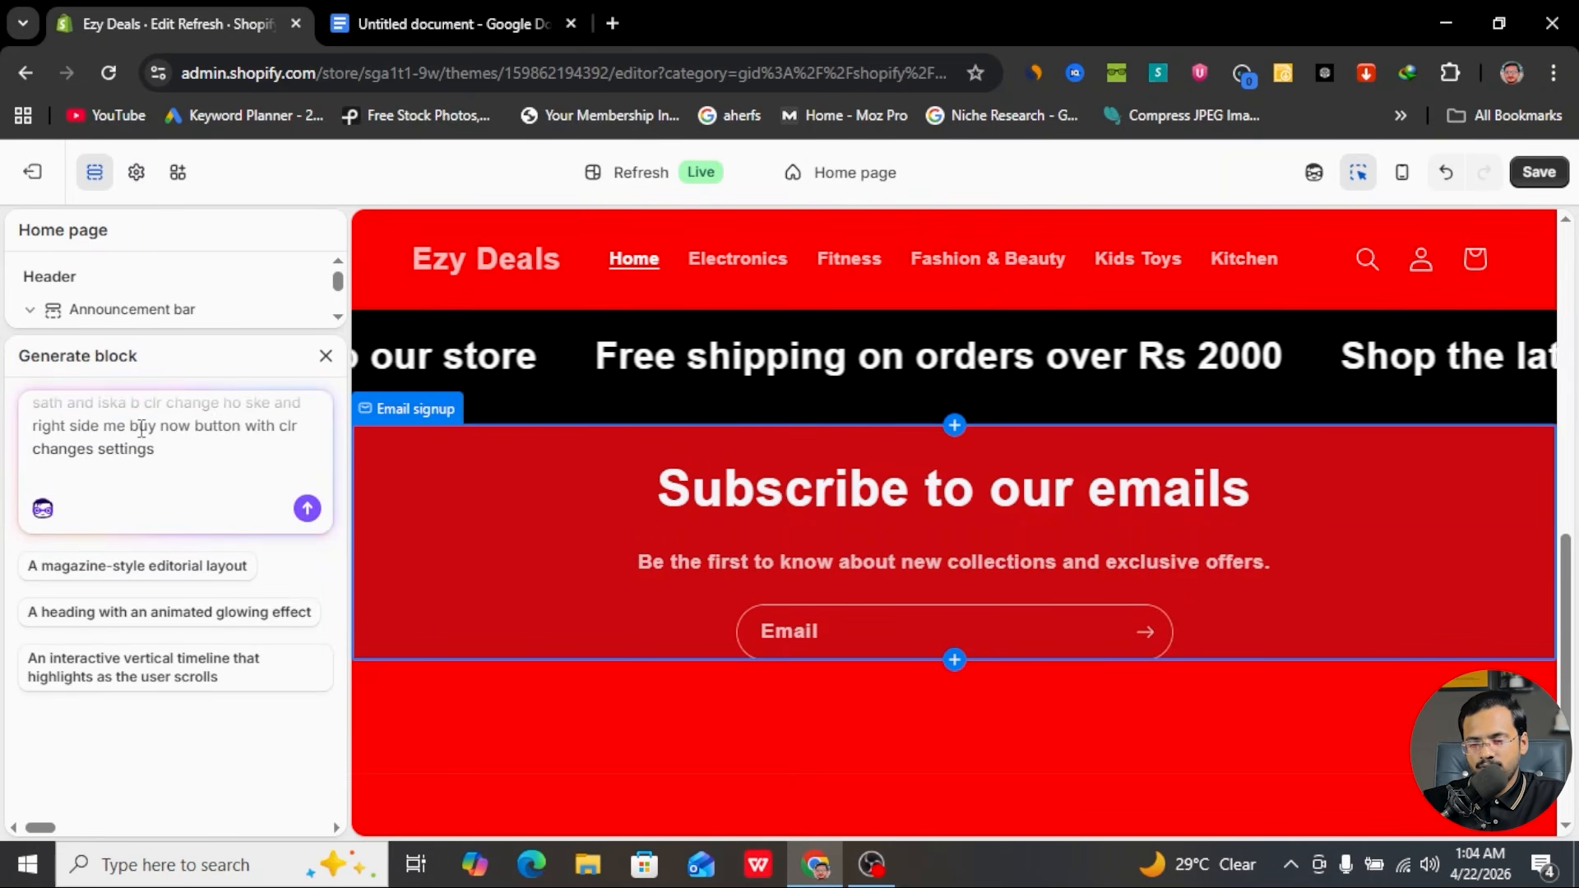
{"action": "left_click", "coordinate": [307, 508]}
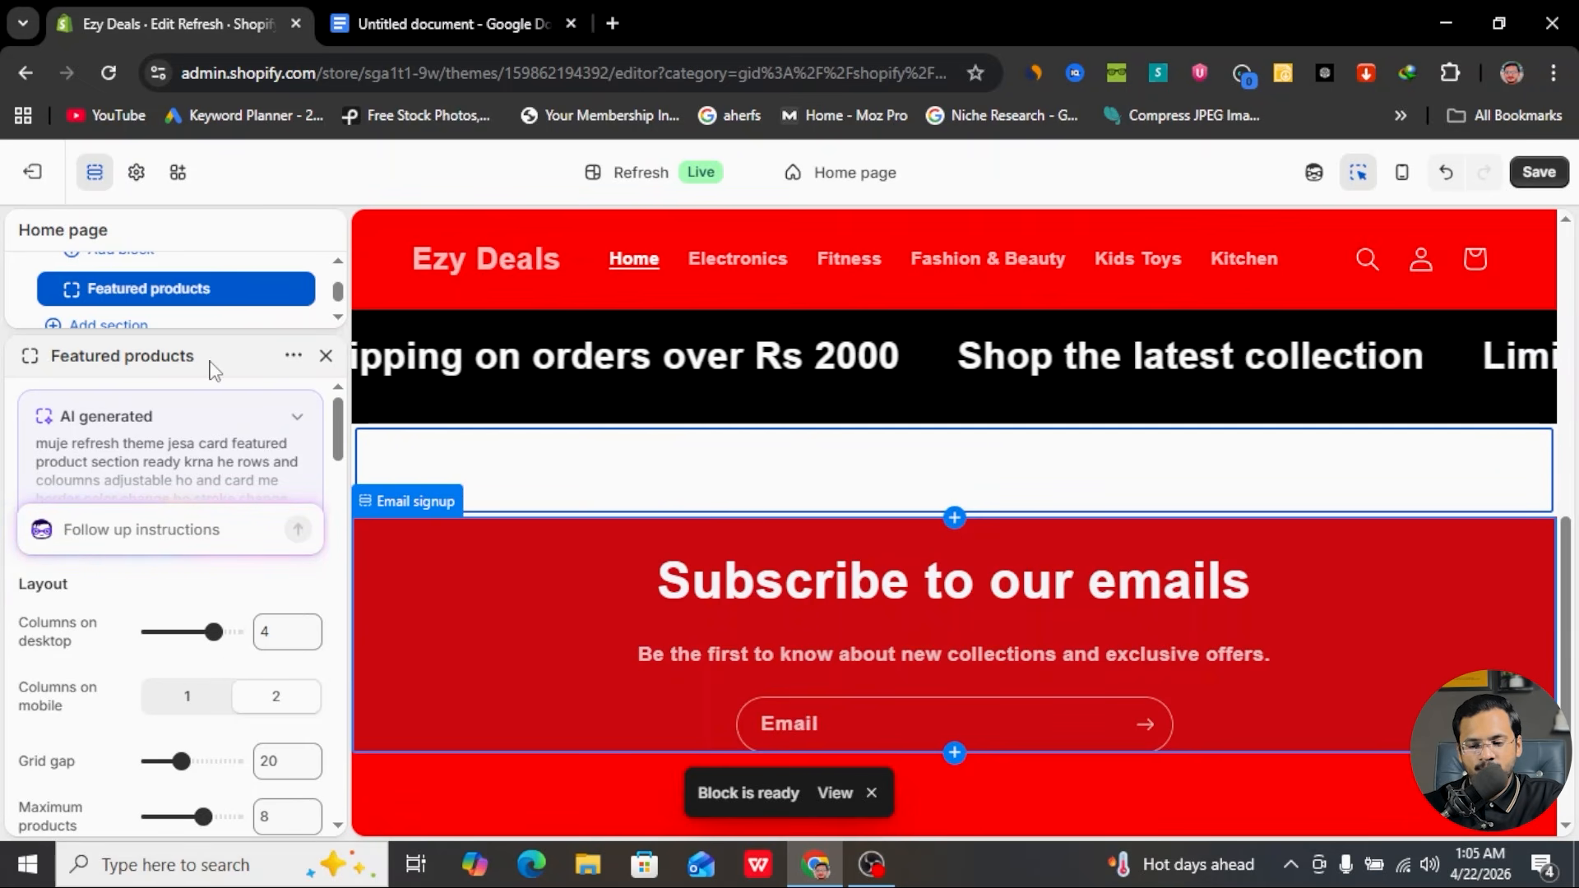
- Look through the generated Featured products block's settings for layout, card style, sale badge, rating, price, button and products
{"action": "scroll", "coordinate": [124, 606], "scroll_direction": "down", "scroll_amount": 1}
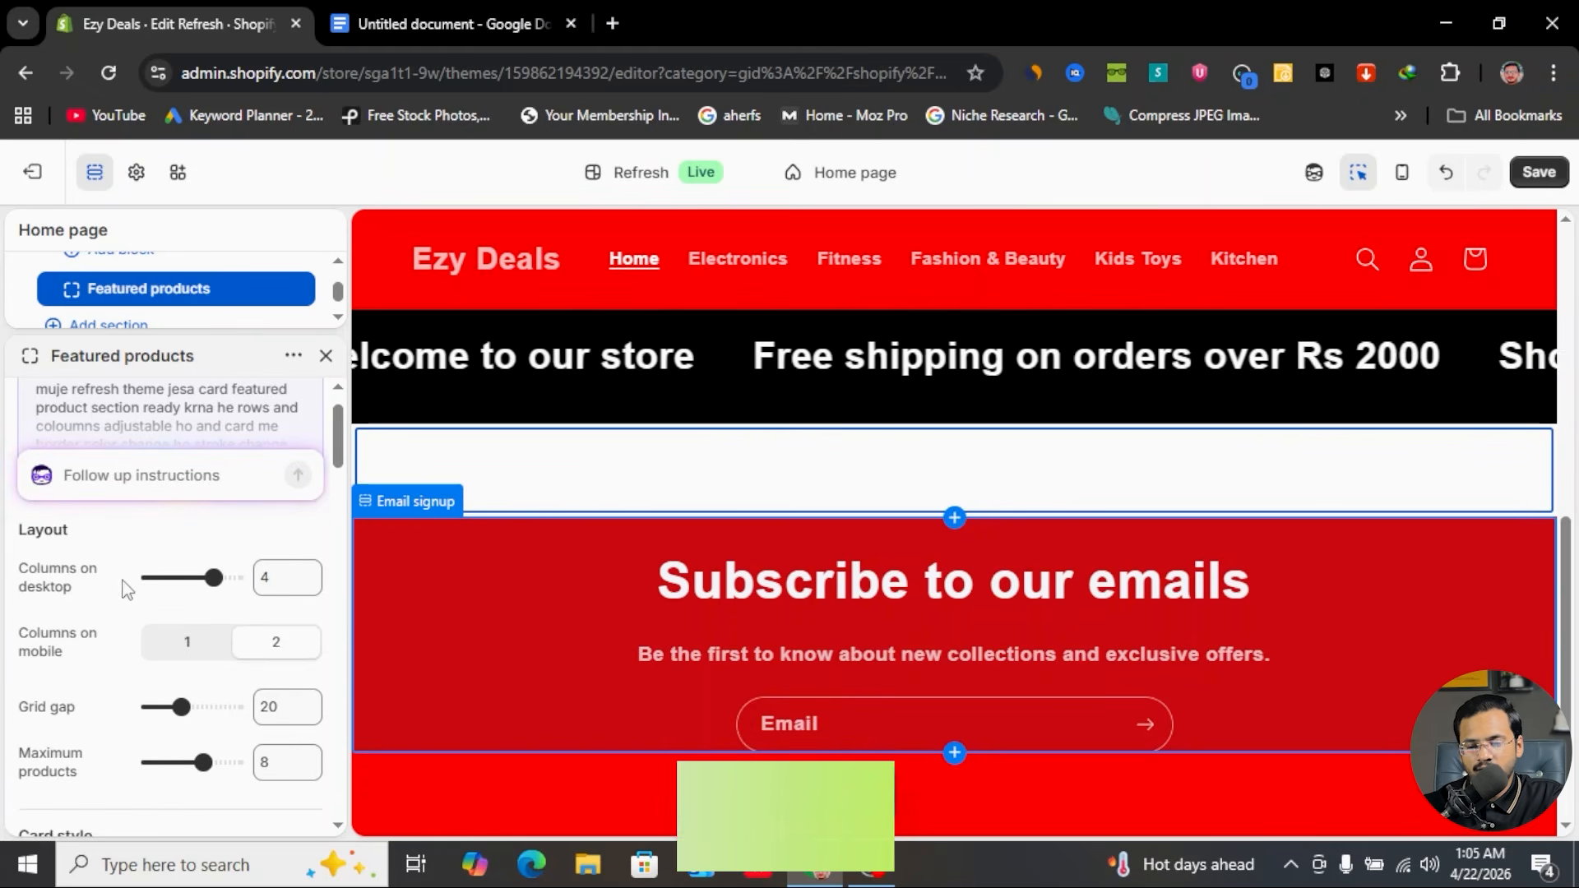
{"action": "scroll", "coordinate": [129, 591], "scroll_direction": "down", "scroll_amount": 3}
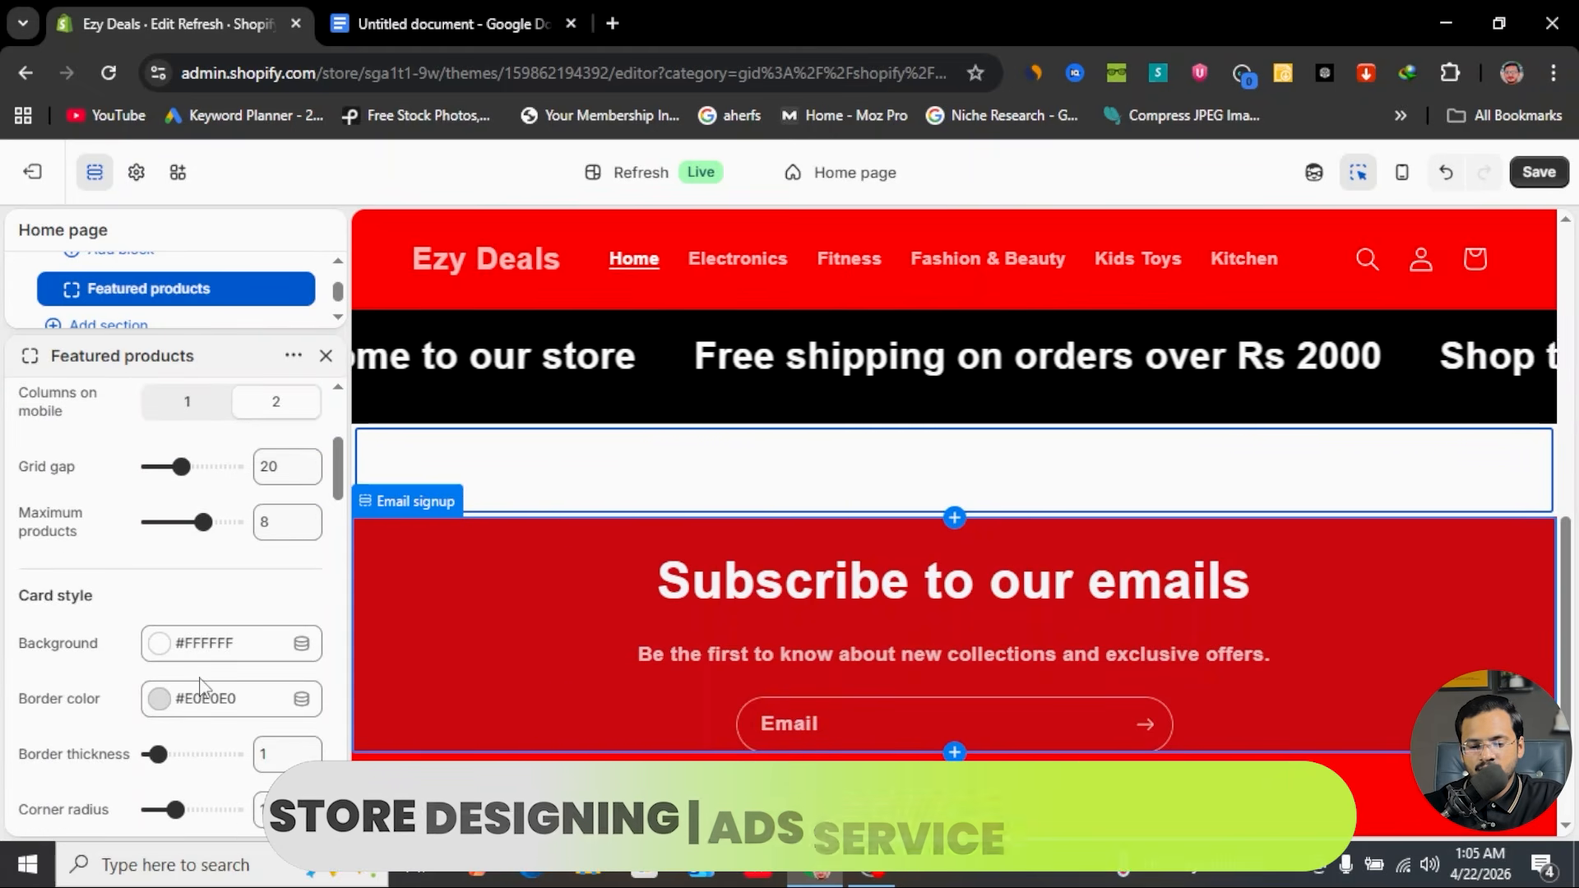
{"action": "scroll", "coordinate": [149, 621], "scroll_direction": "down", "scroll_amount": 2}
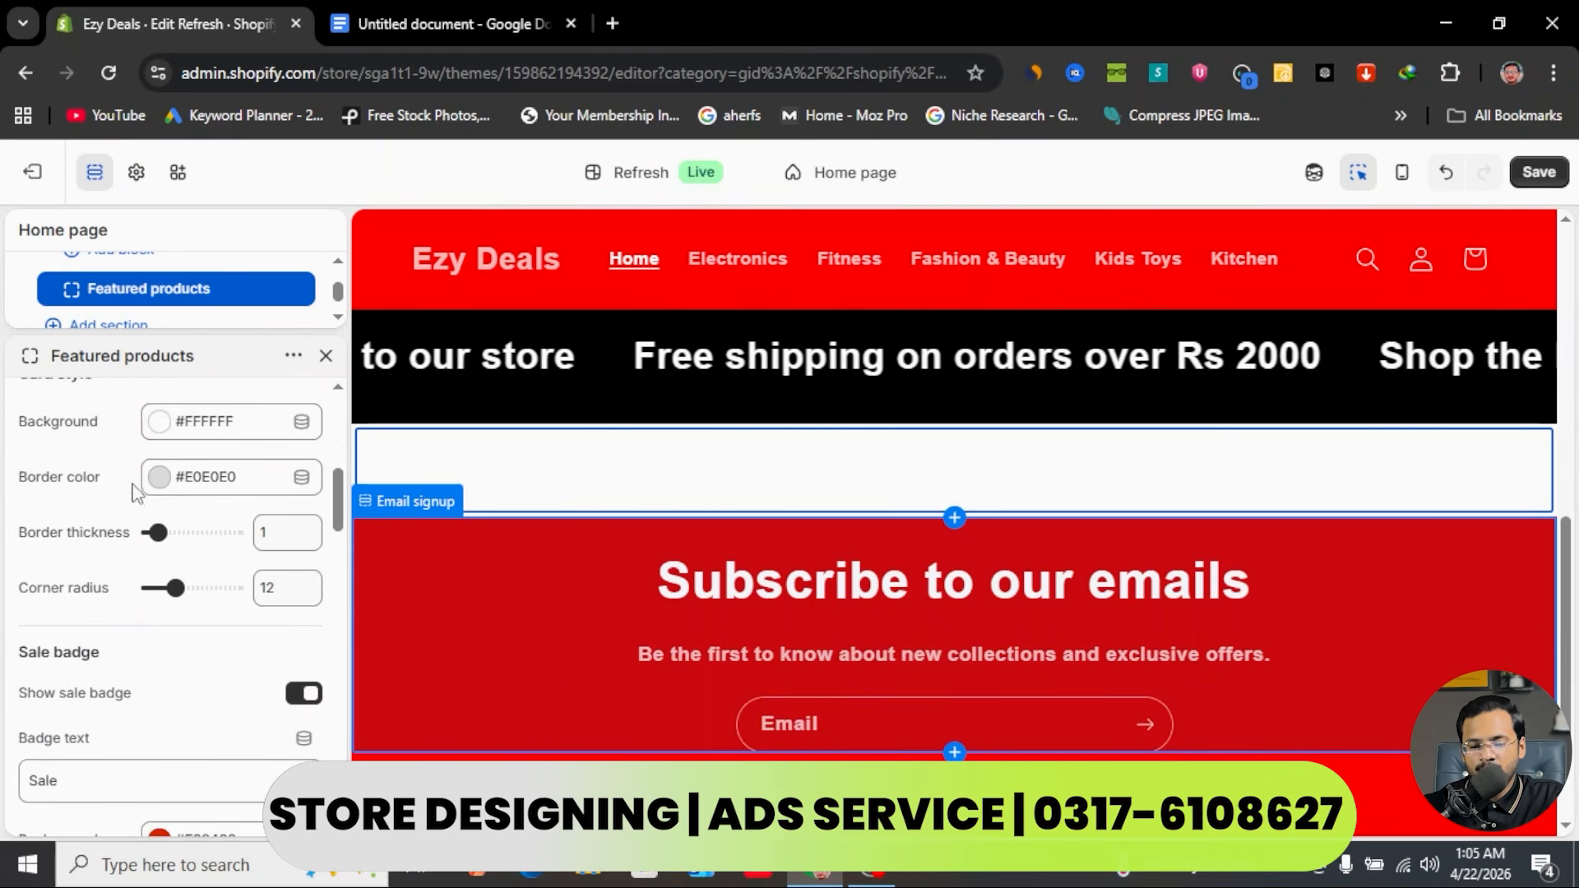
{"action": "scroll", "coordinate": [172, 531], "scroll_direction": "down", "scroll_amount": 3}
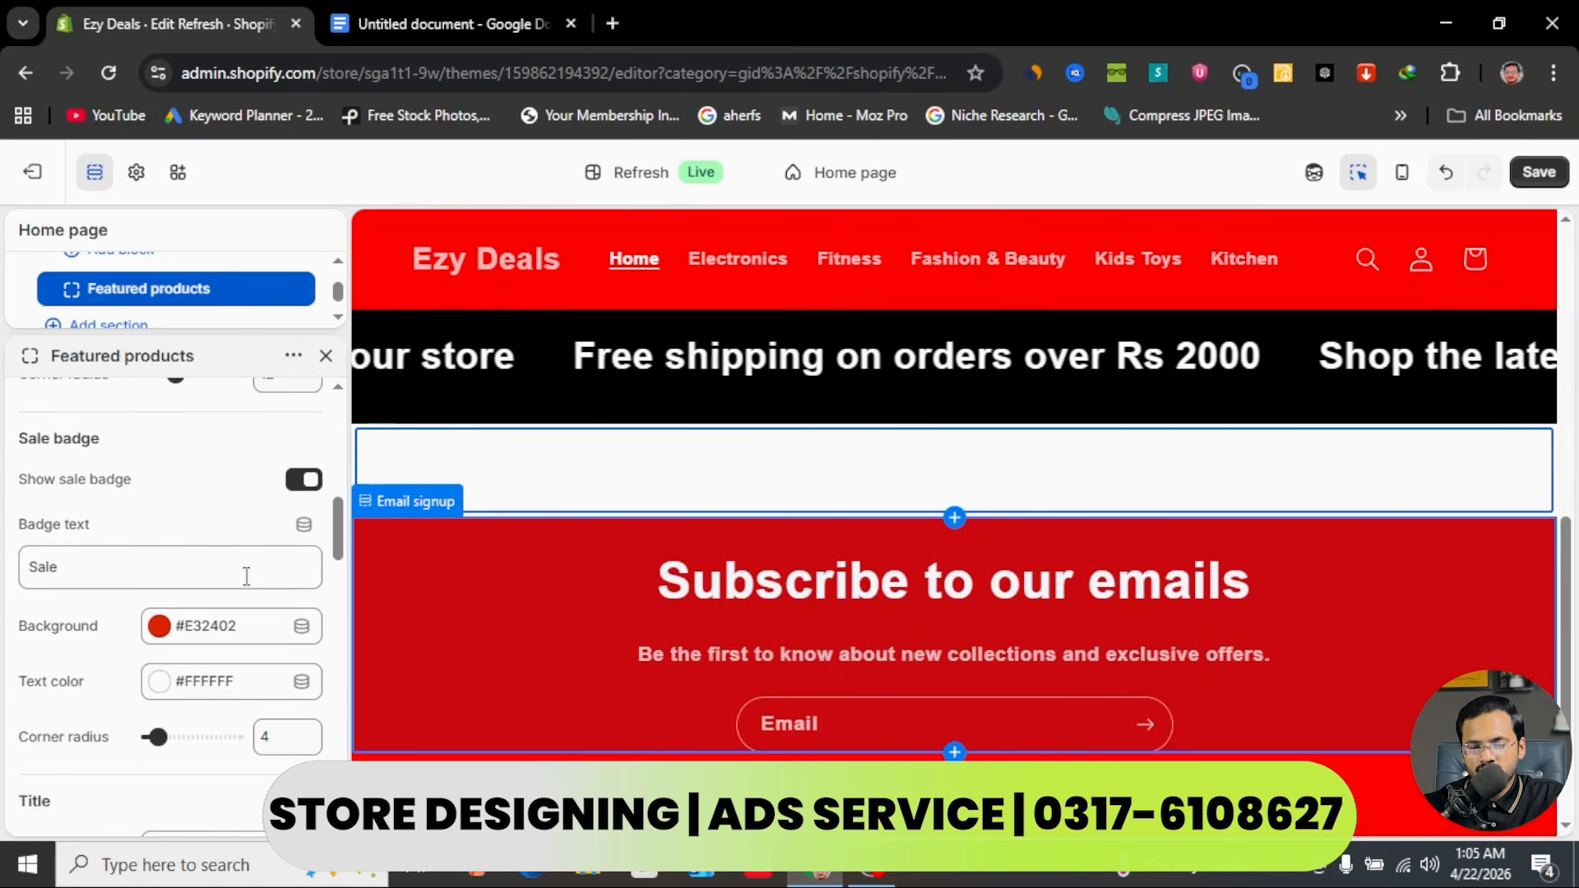
{"action": "scroll", "coordinate": [107, 482], "scroll_direction": "down", "scroll_amount": 10}
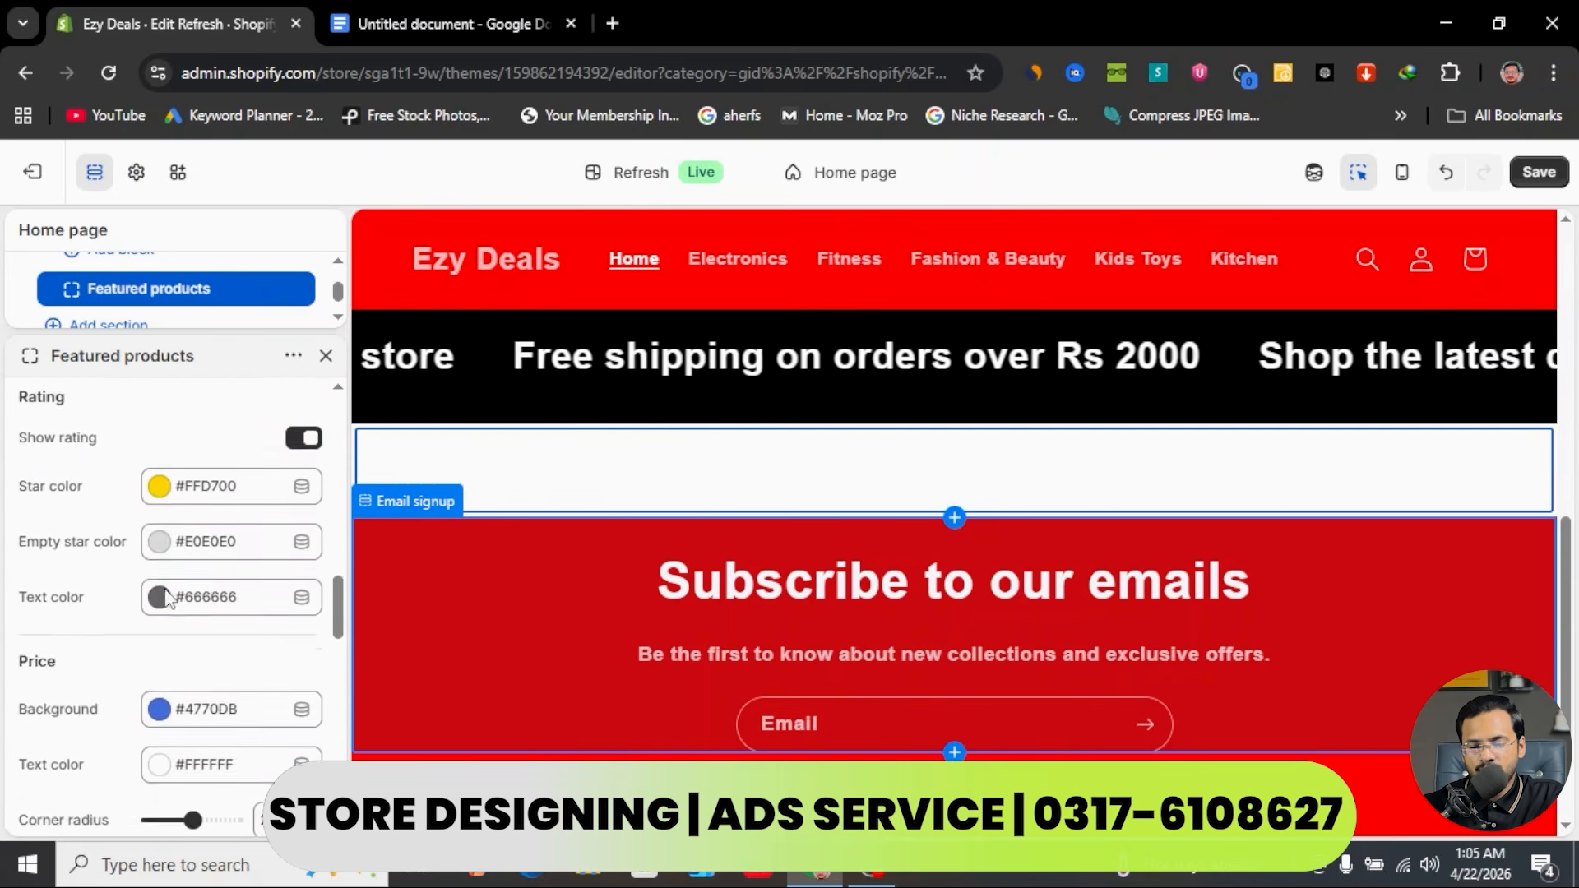
{"action": "scroll", "coordinate": [165, 594], "scroll_direction": "down", "scroll_amount": 3}
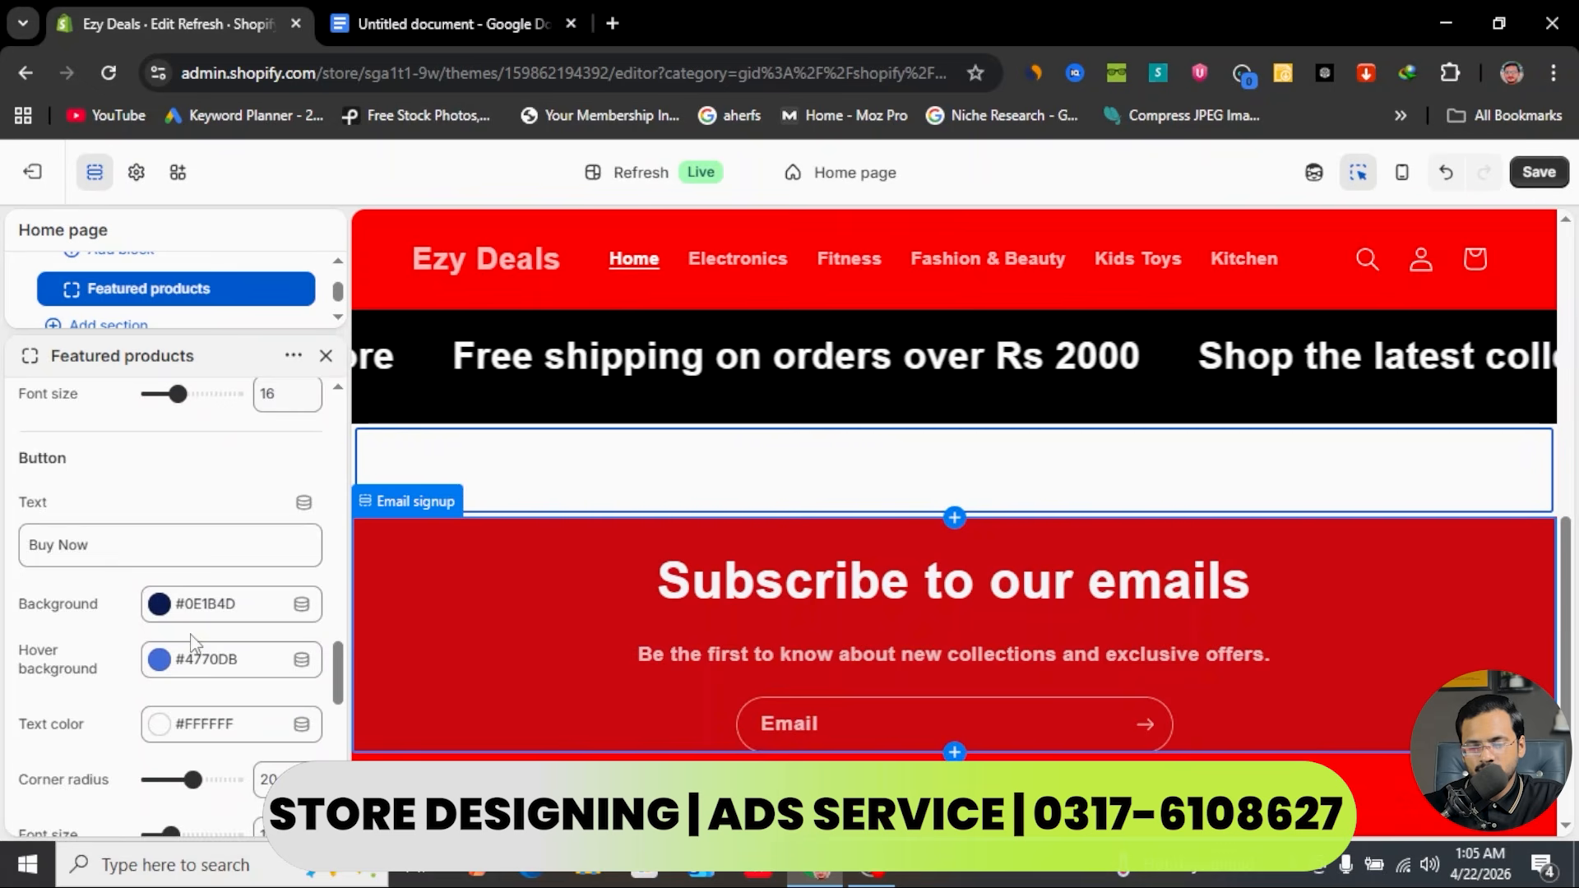
{"action": "scroll", "coordinate": [192, 642], "scroll_direction": "down", "scroll_amount": 6}
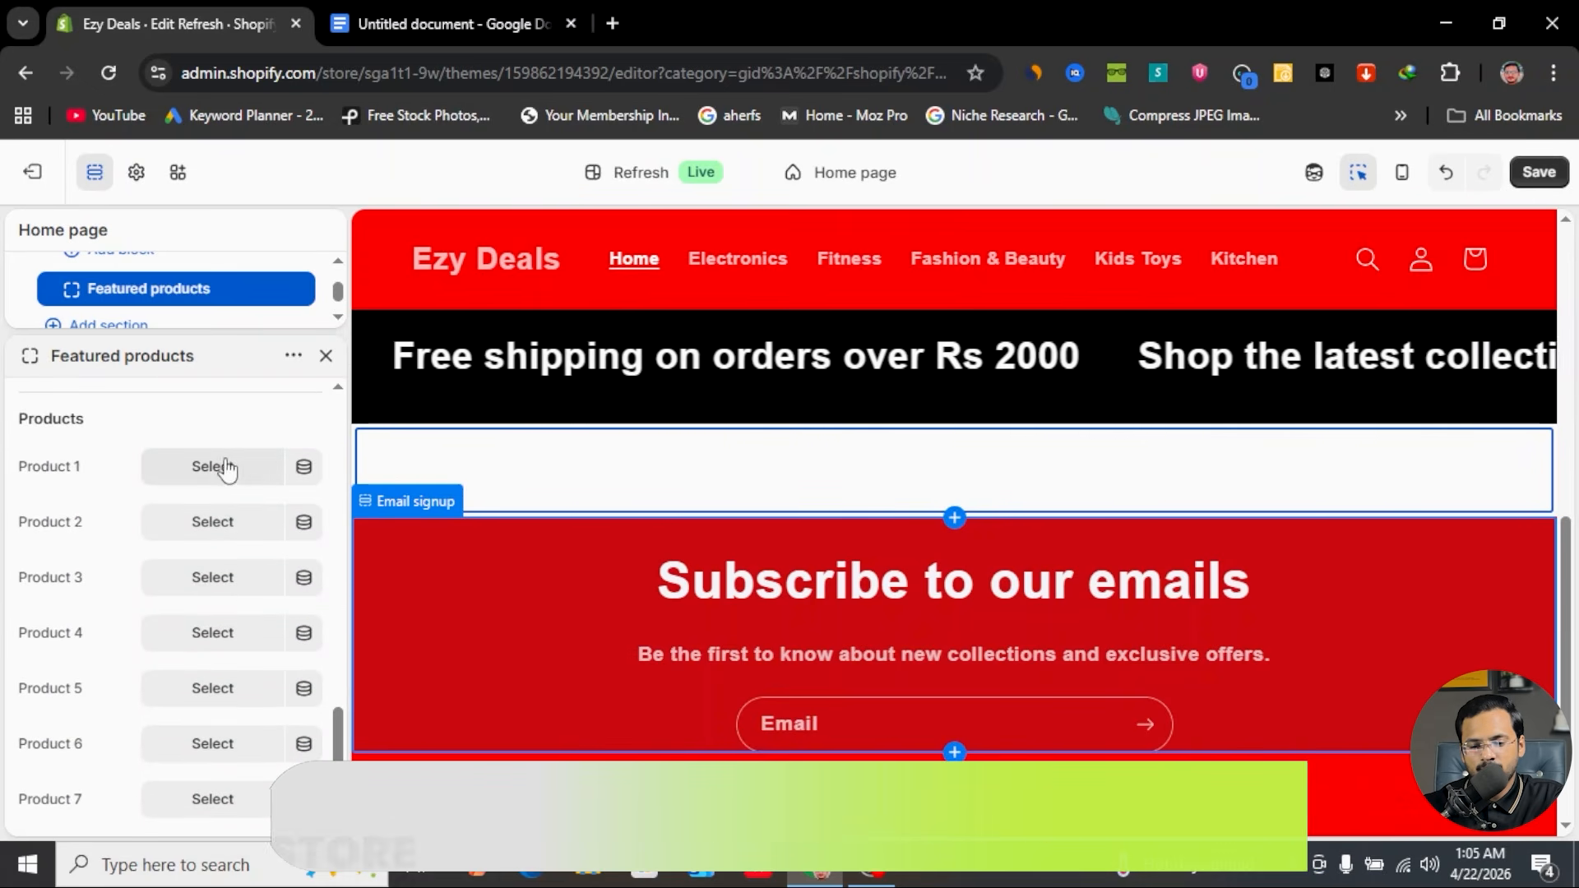
- Assign the juicer machine, Kitchen organizer faucet, Handheld Hanging Steam Iron and 10-in-1 Mandoline Slicer as Products 1 to 4 of the block
{"action": "left_click", "coordinate": [215, 467]}
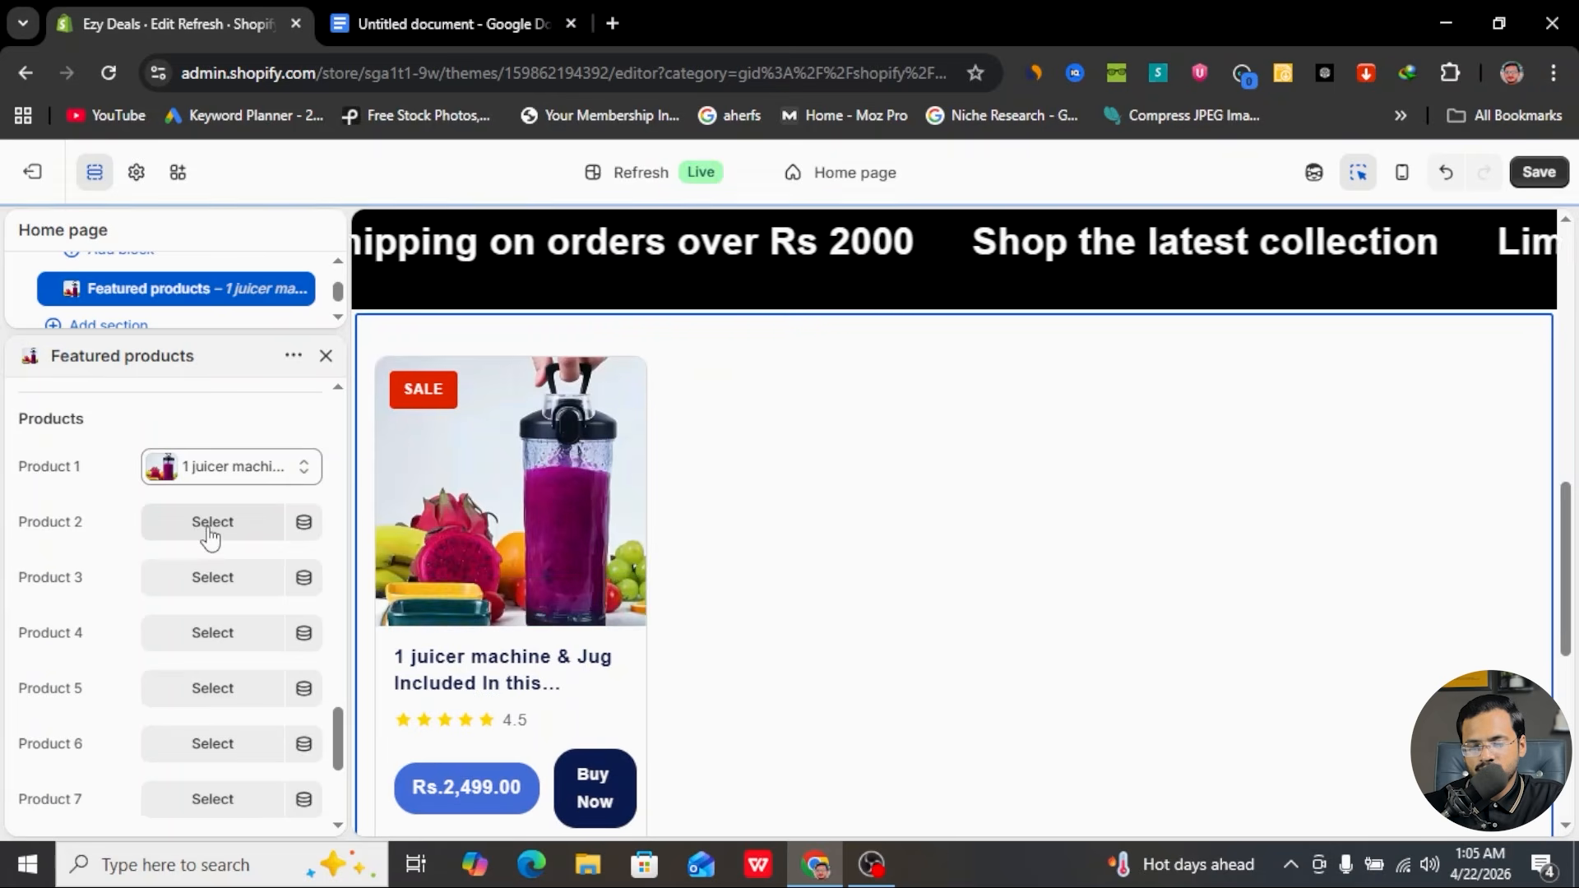
{"action": "left_click", "coordinate": [246, 522]}
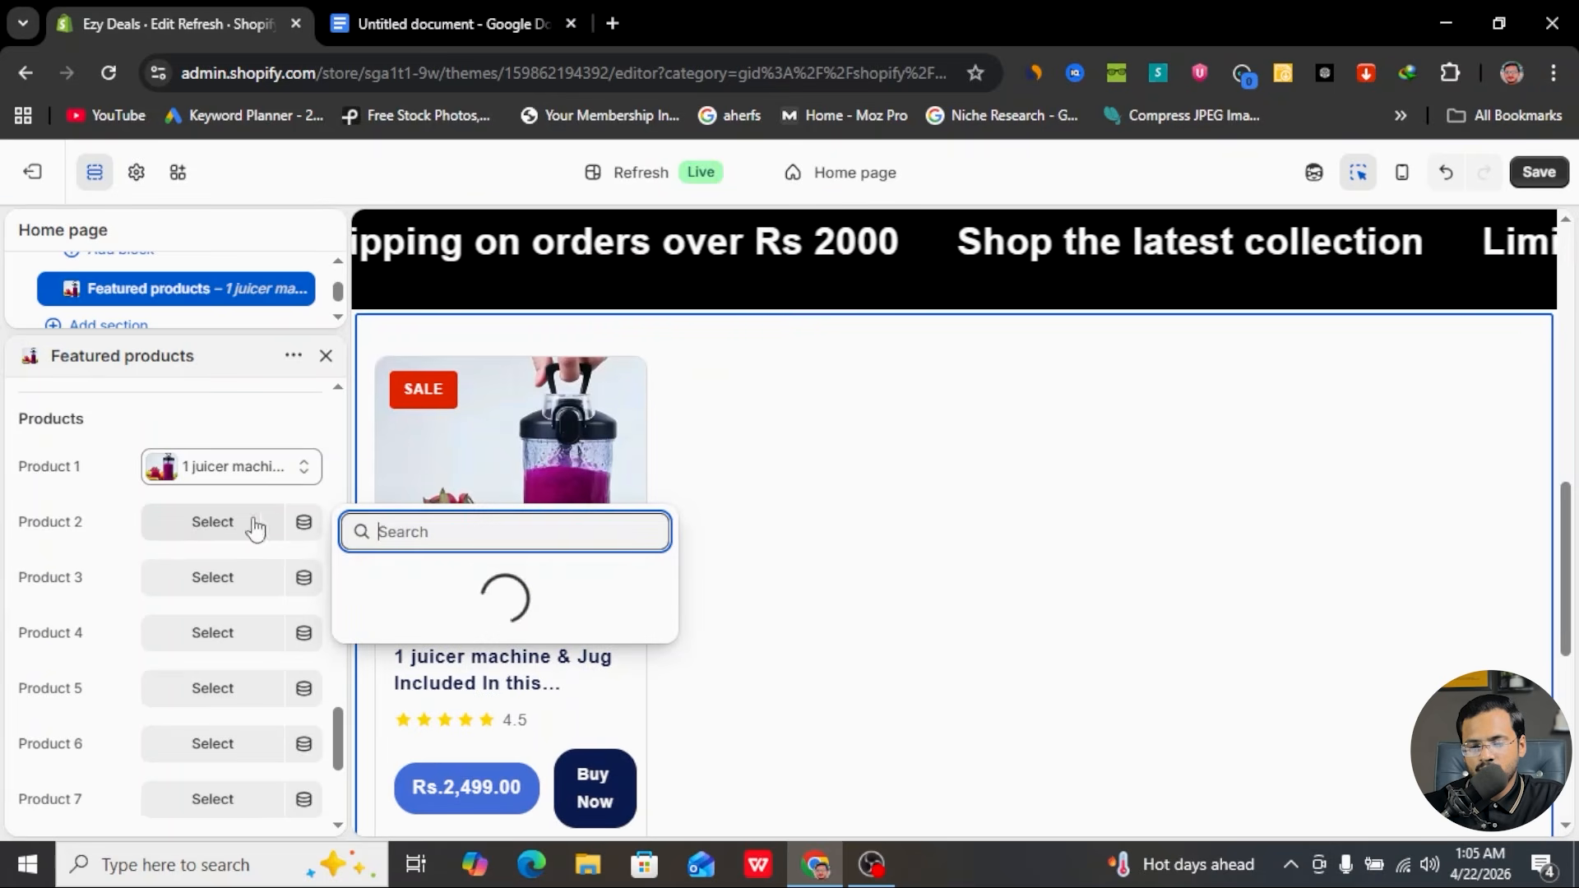
{"action": "left_click", "coordinate": [462, 529]}
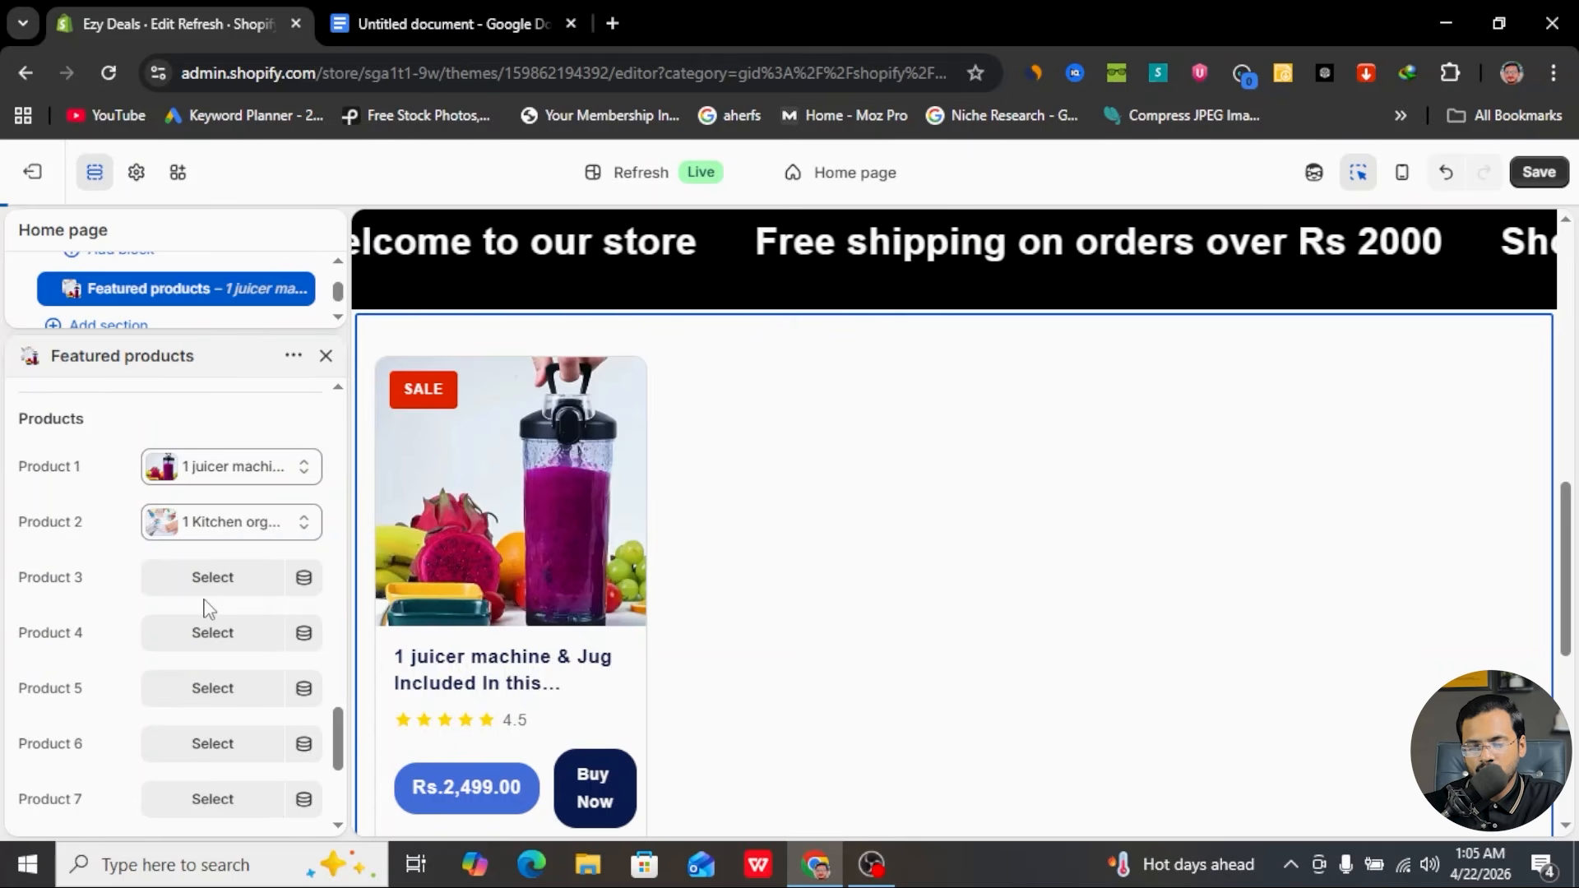
{"action": "left_click", "coordinate": [207, 582]}
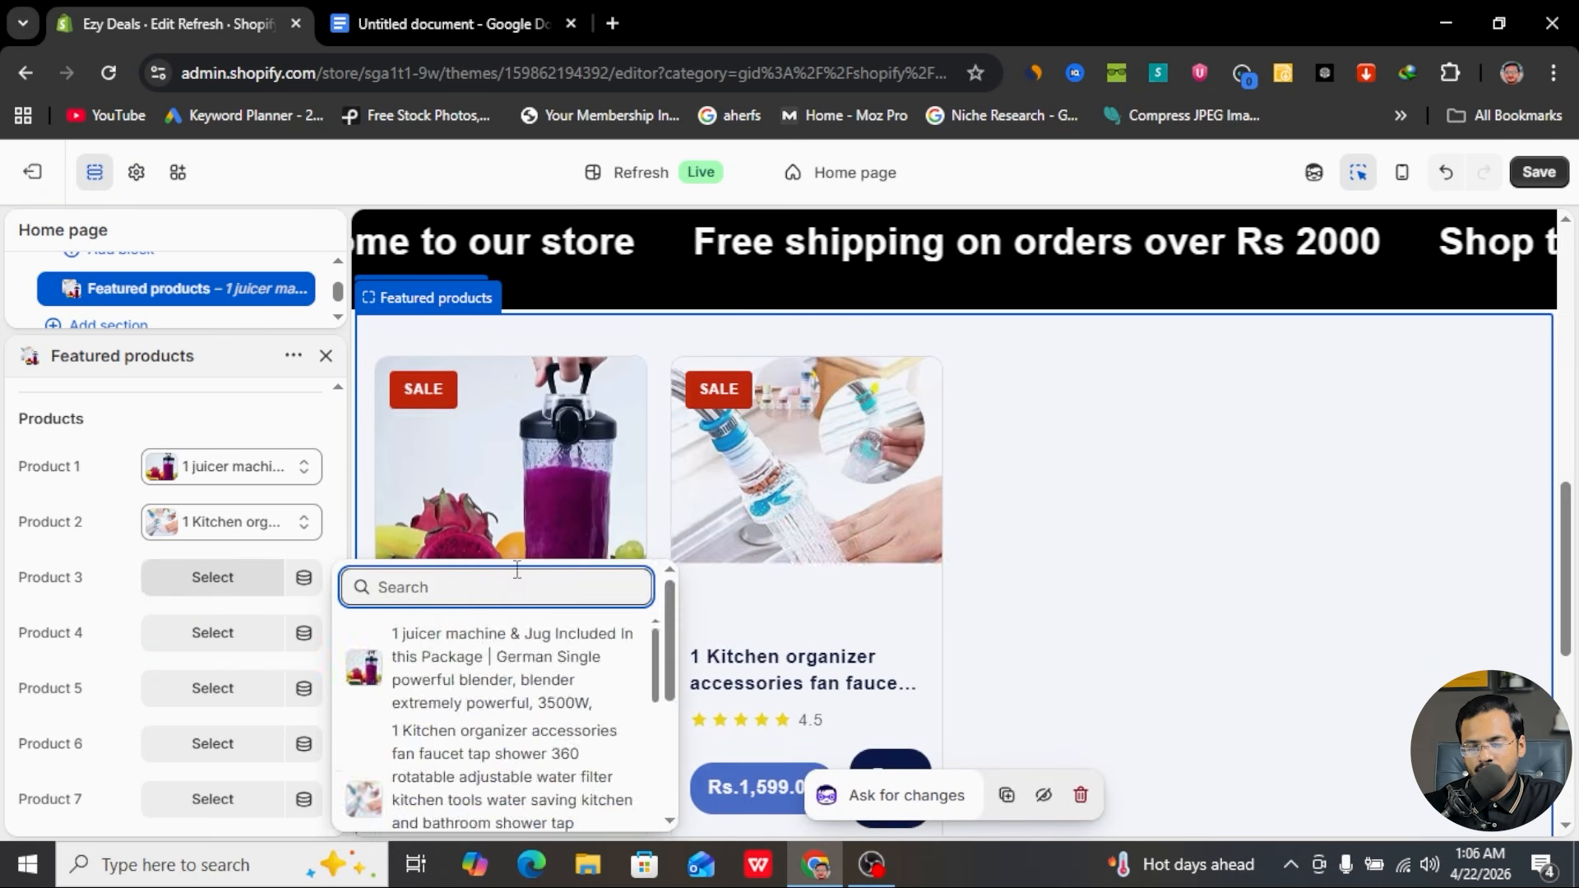
{"action": "left_click", "coordinate": [460, 675]}
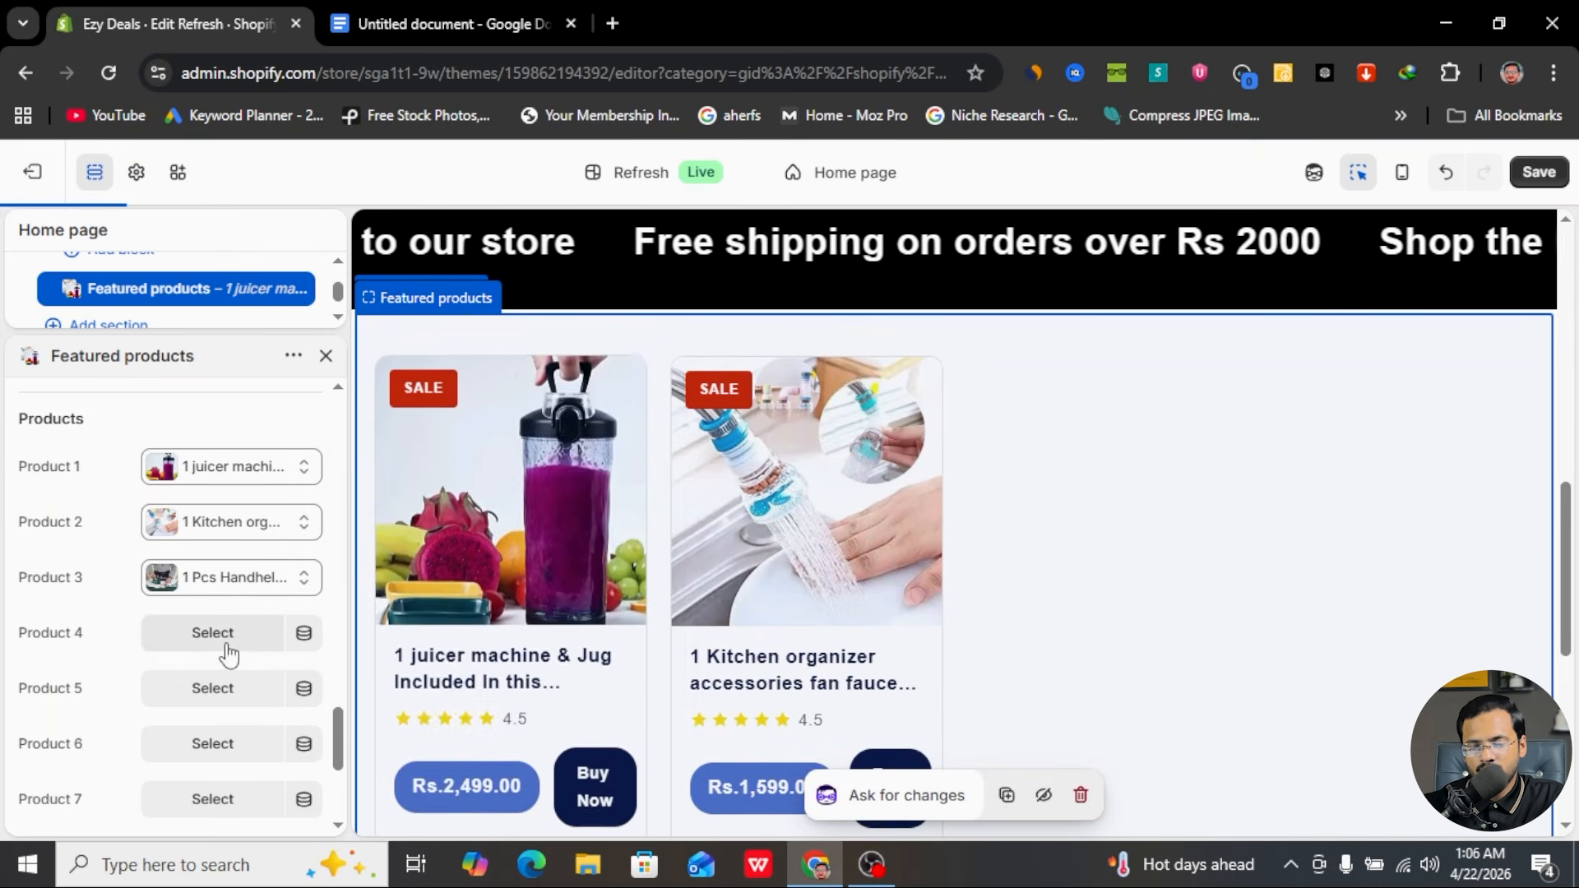
{"action": "left_click", "coordinate": [215, 646]}
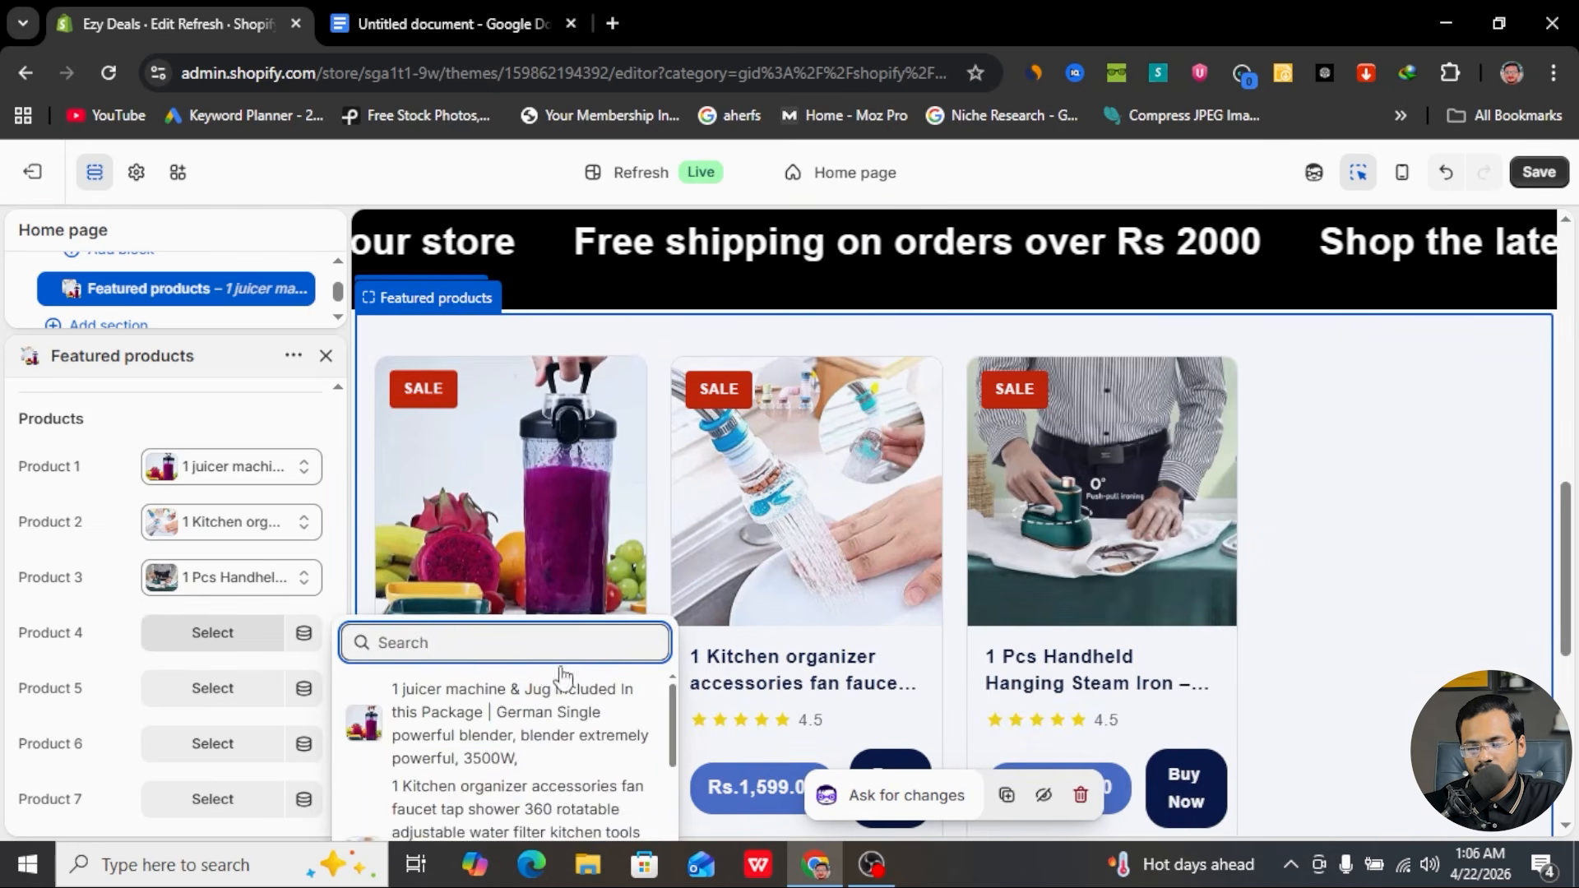
{"action": "scroll", "coordinate": [506, 707], "scroll_direction": "down", "scroll_amount": 2}
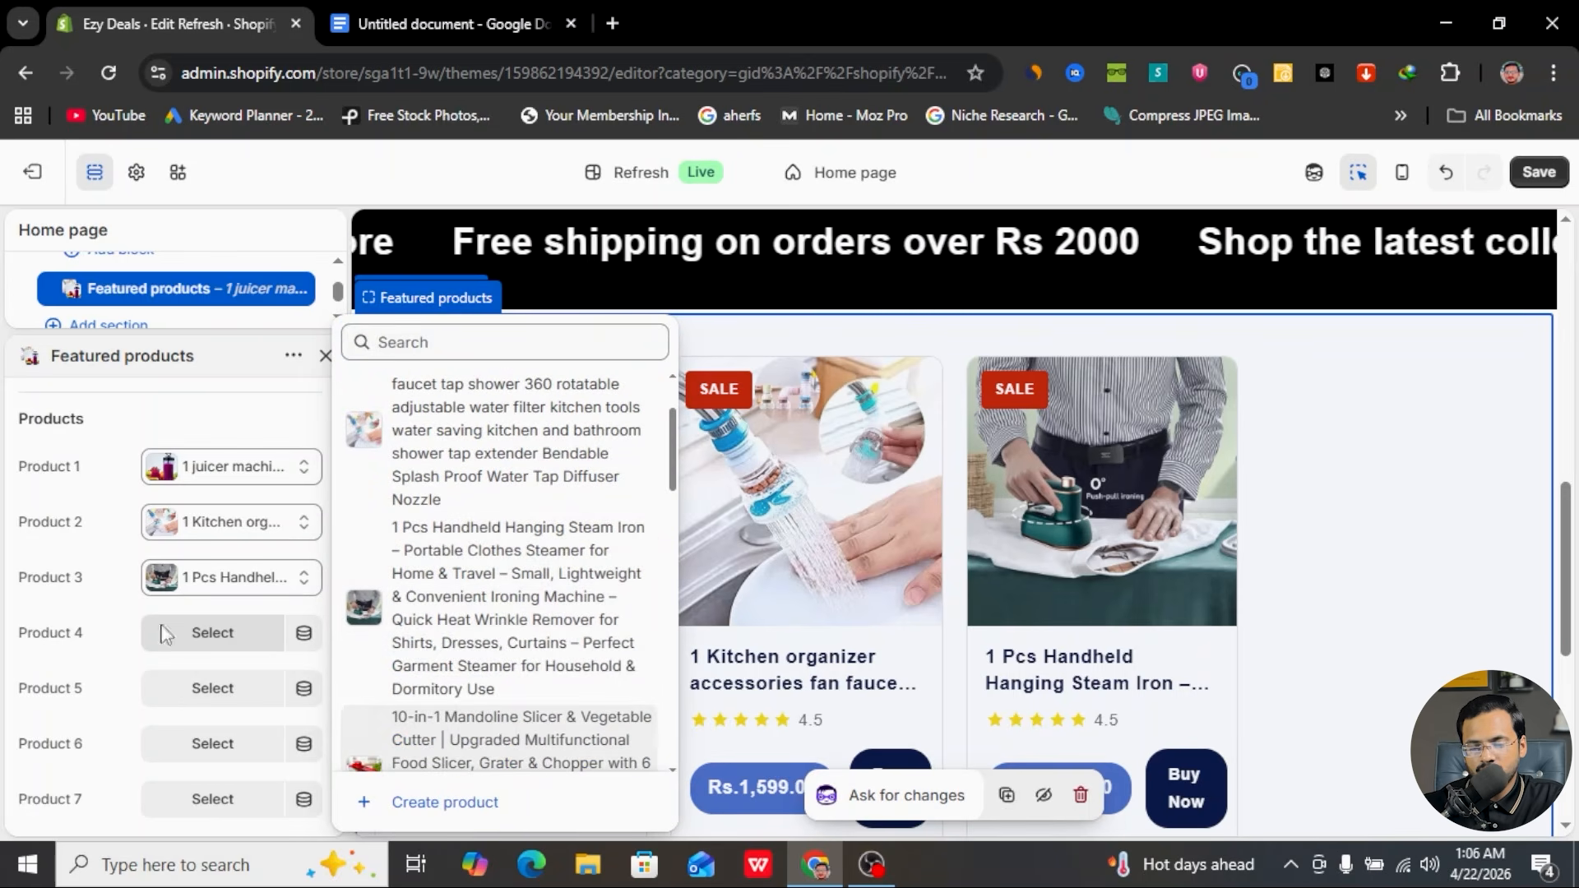
- Assign the 12-Inch LCD tablet, 2-in-1 Flawless Hair Remover and 3 in 1 Architect set as Products 5 to 7, and fill Products 8 to 12
{"action": "scroll", "coordinate": [207, 706], "scroll_direction": "down", "scroll_amount": 4}
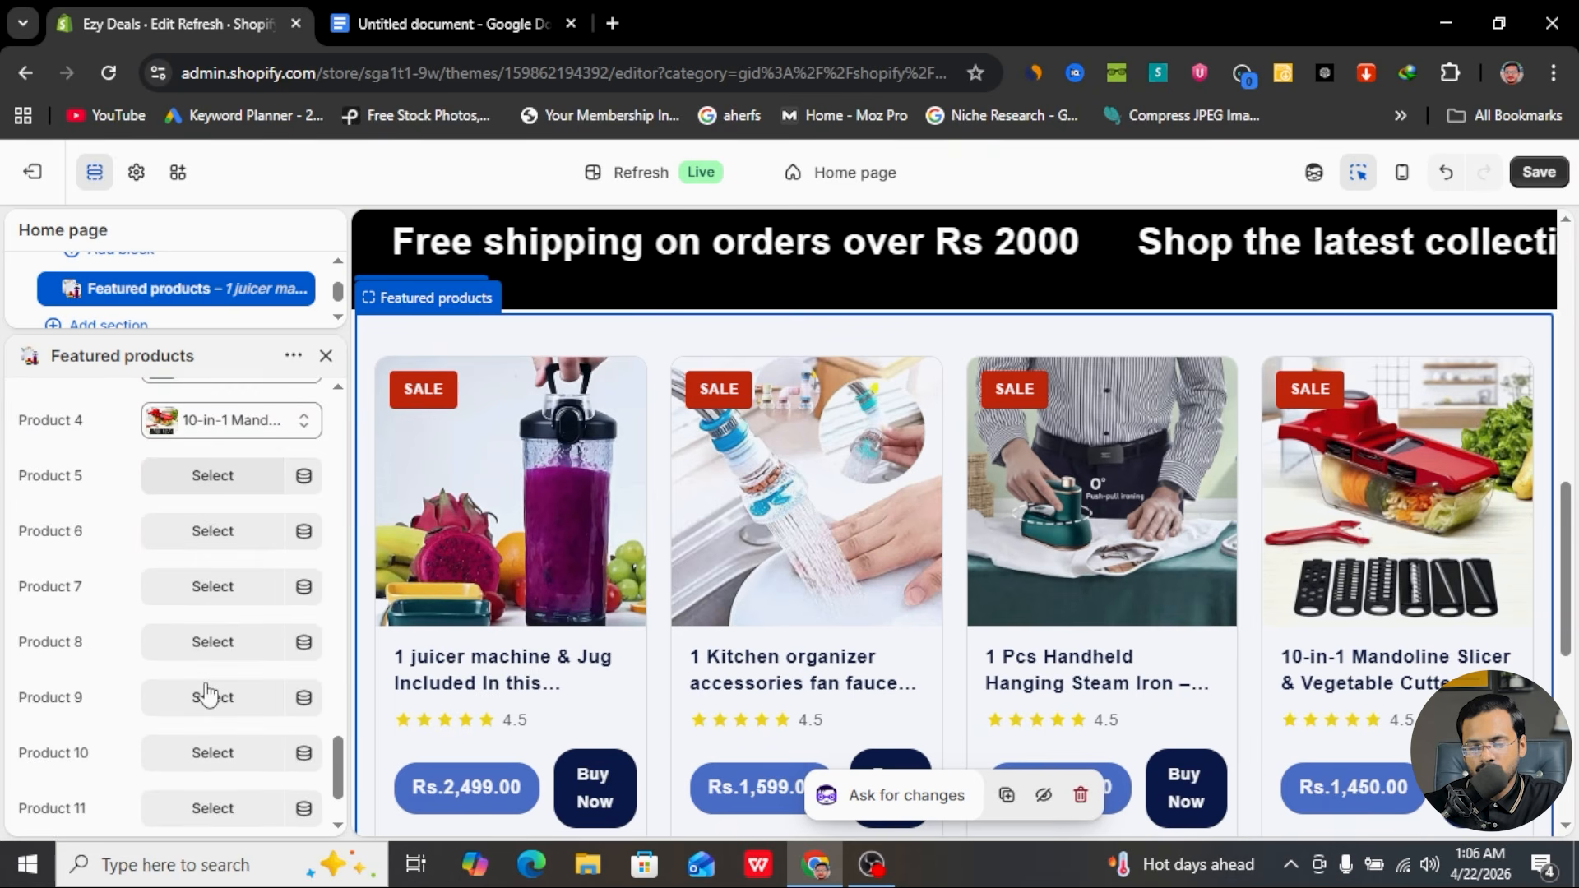
{"action": "scroll", "coordinate": [207, 696], "scroll_direction": "up", "scroll_amount": 2}
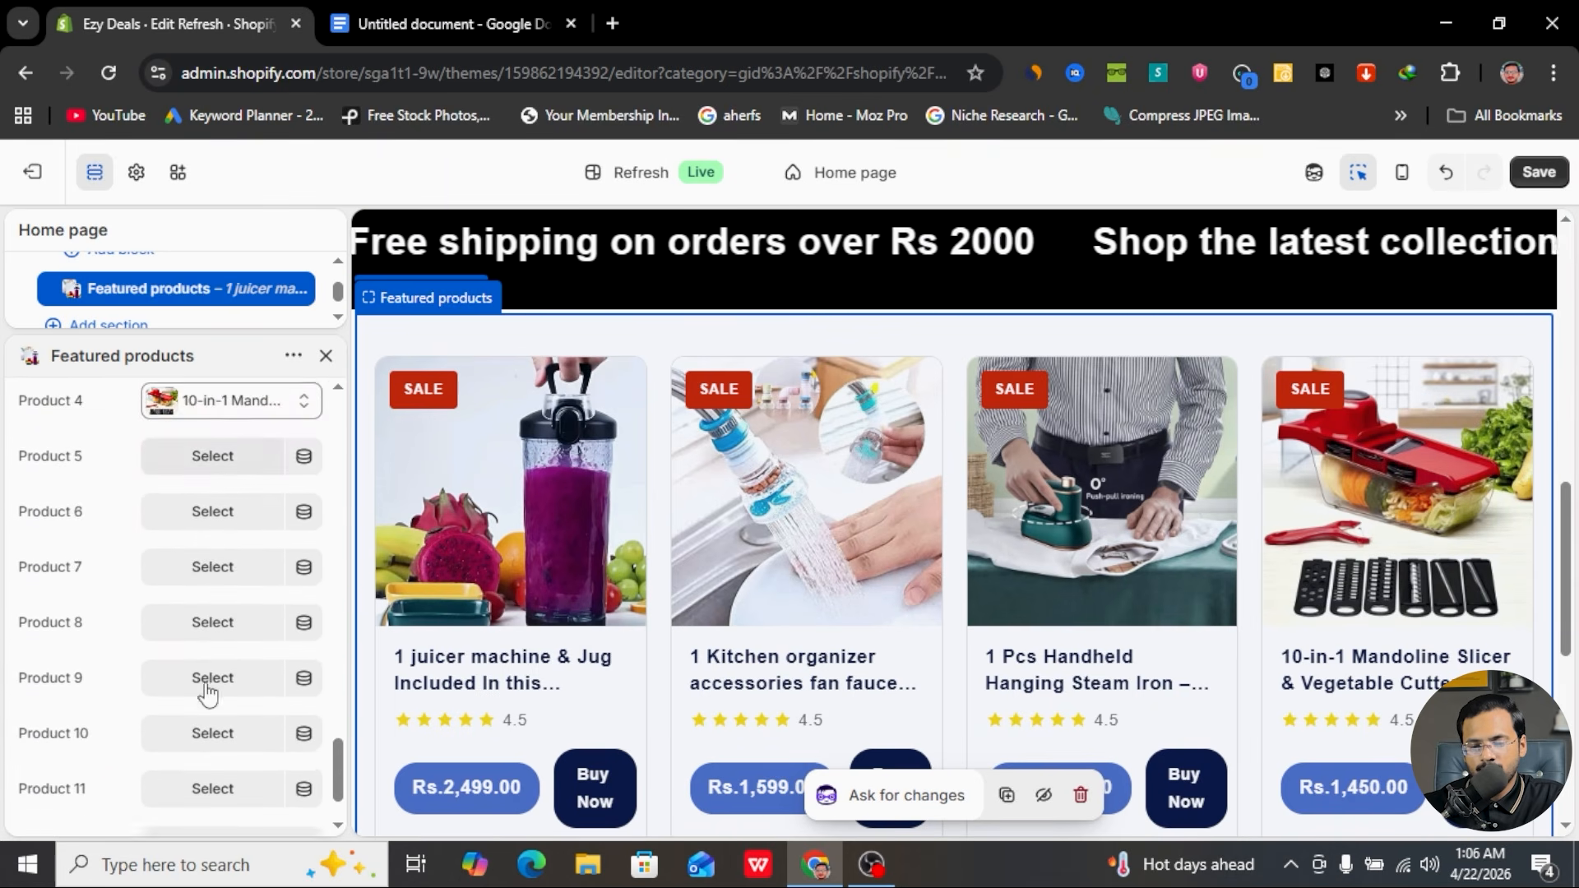
{"action": "left_click", "coordinate": [215, 476]}
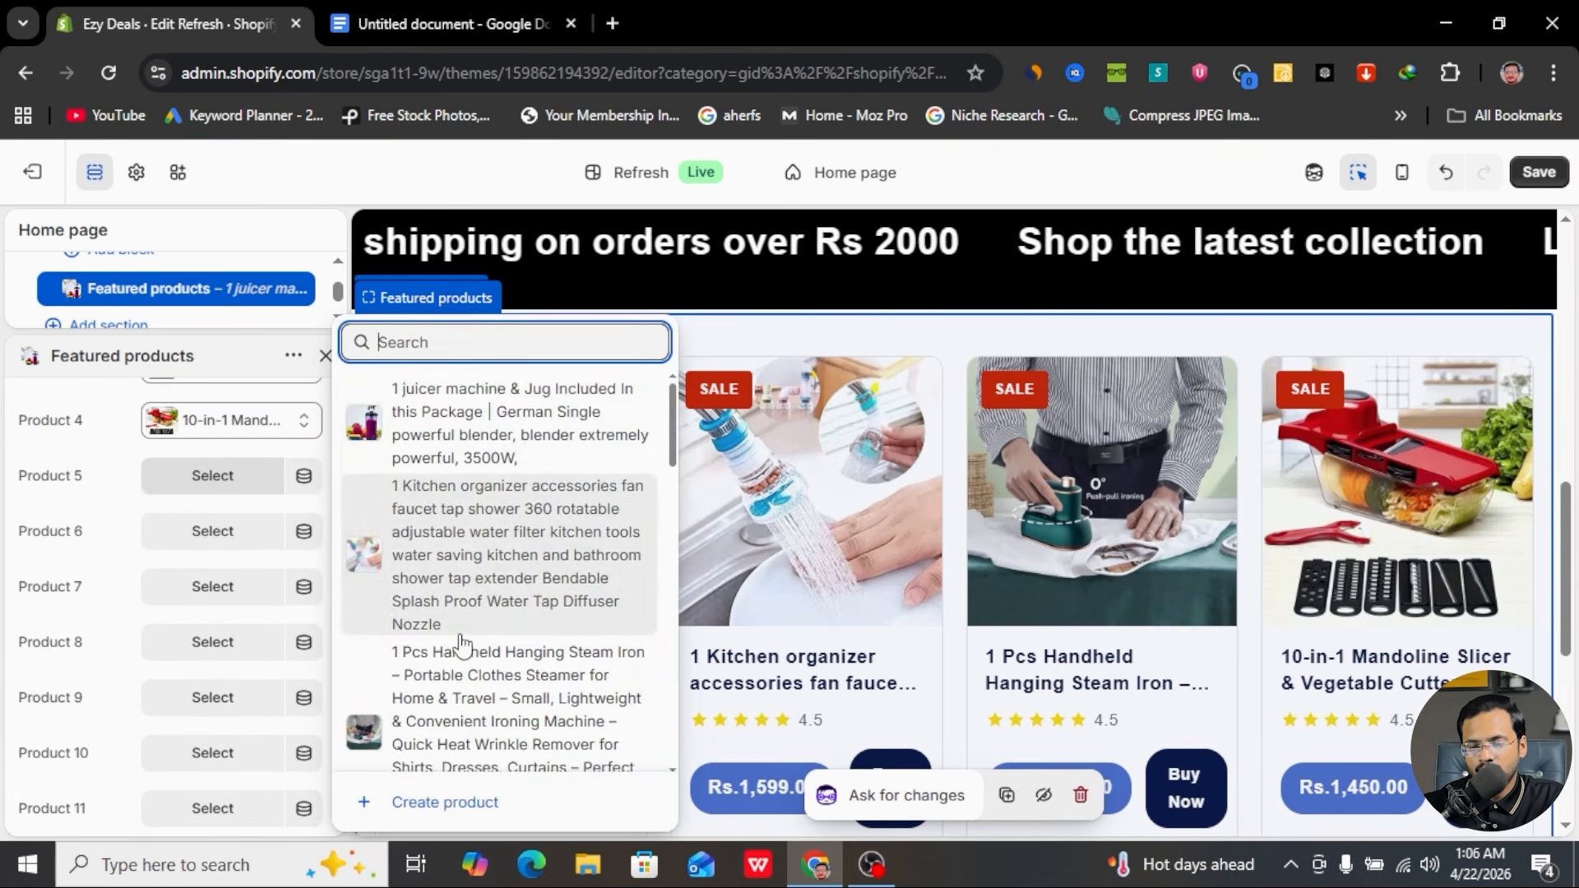
{"action": "scroll", "coordinate": [463, 644], "scroll_direction": "down", "scroll_amount": 5}
{"action": "scroll", "coordinate": [462, 576], "scroll_direction": "down", "scroll_amount": 2}
{"action": "left_click", "coordinate": [461, 494]}
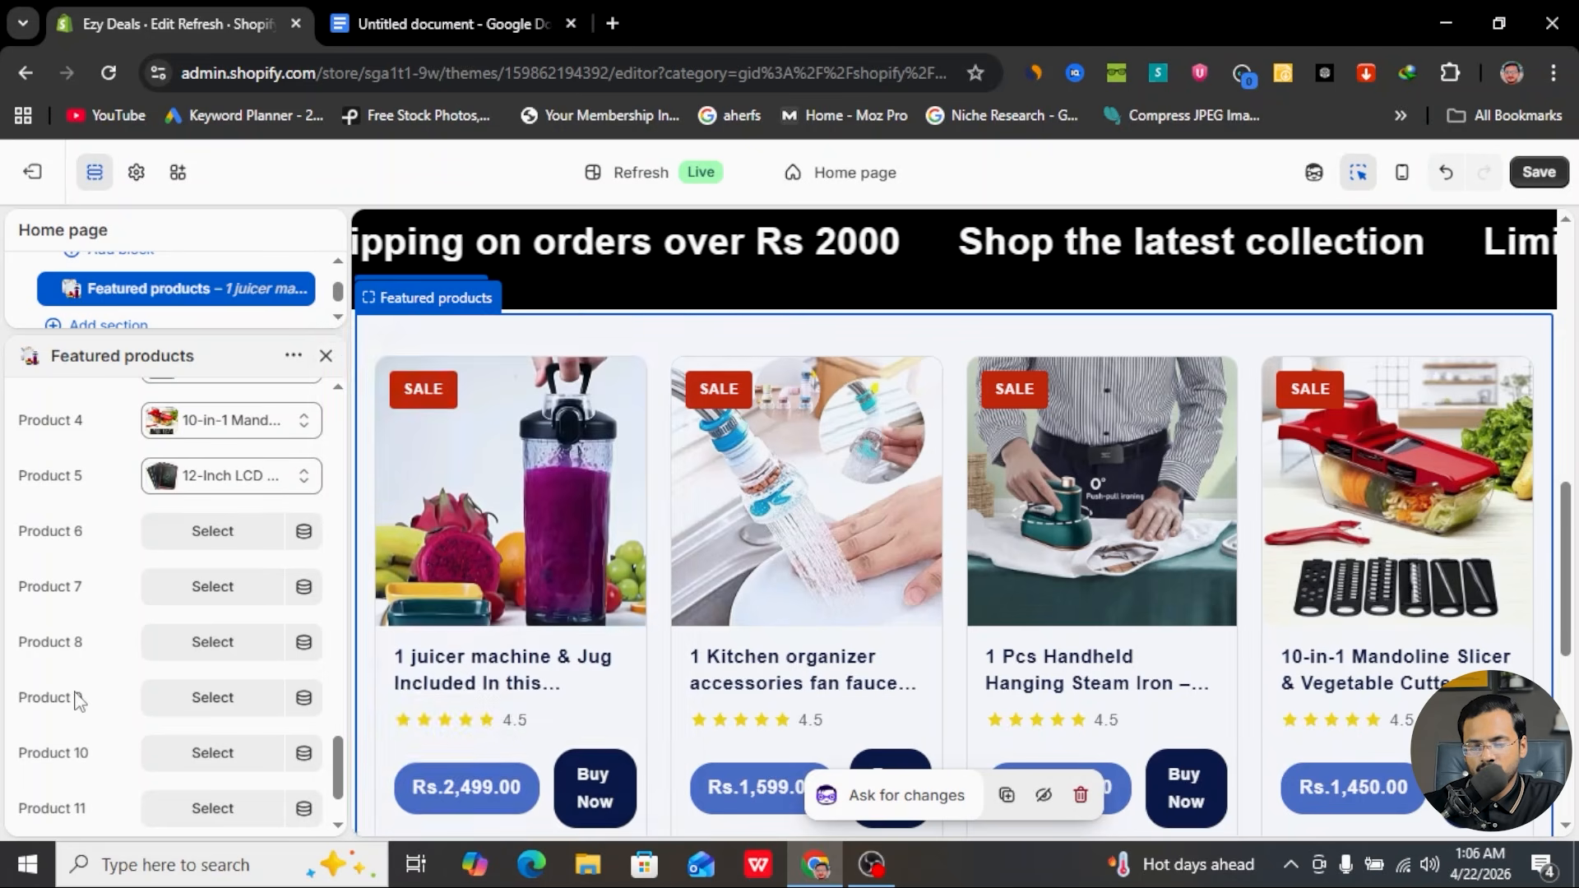
{"action": "left_click", "coordinate": [214, 537]}
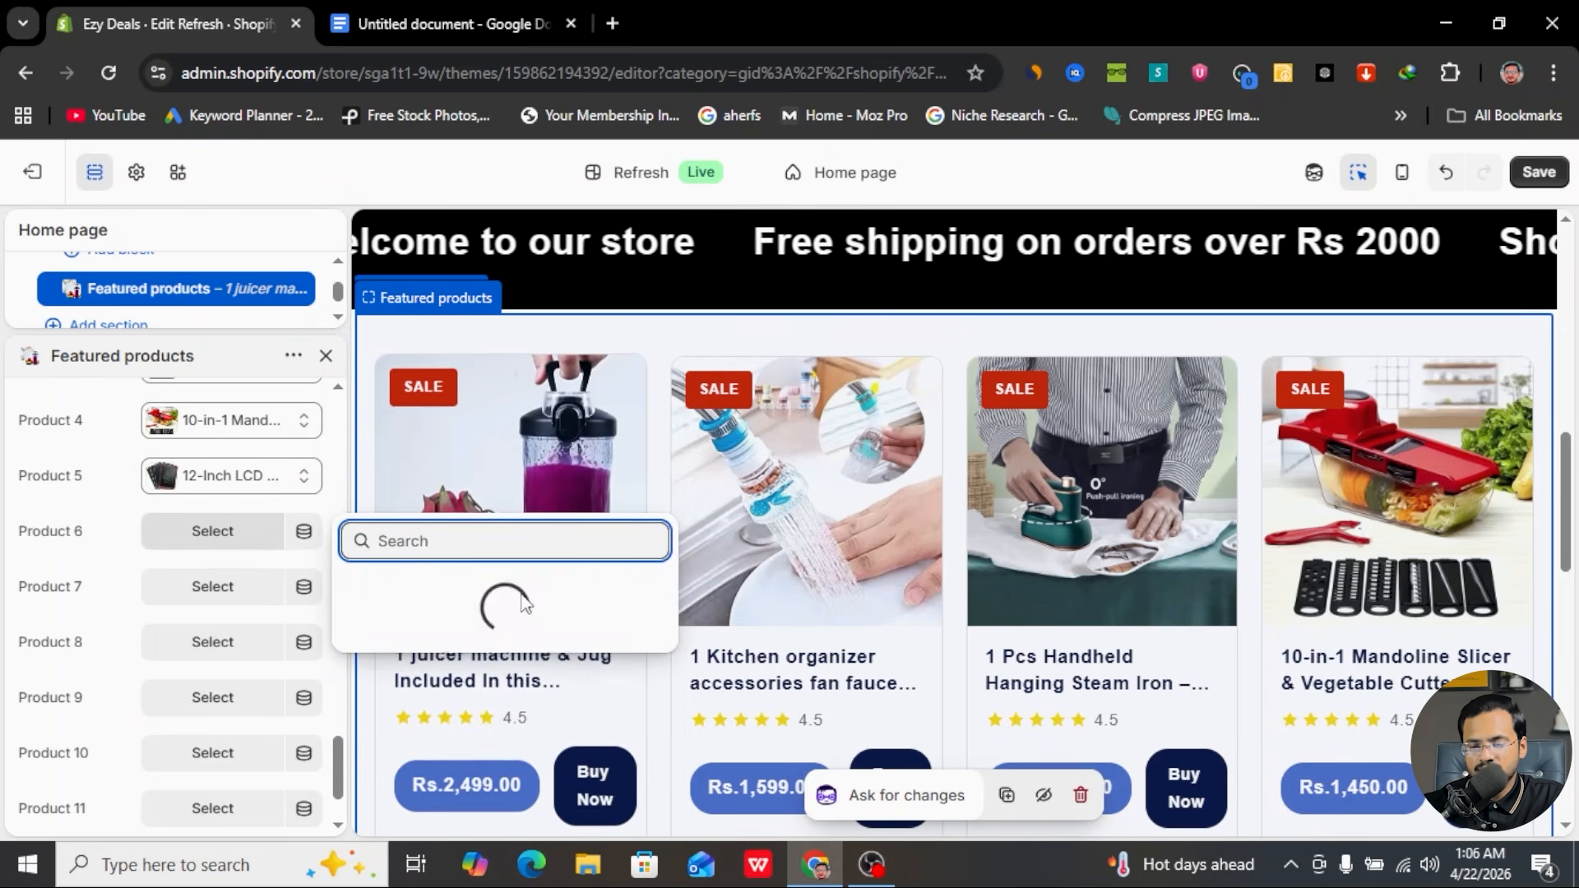
{"action": "scroll", "coordinate": [457, 585], "scroll_direction": "down", "scroll_amount": 8}
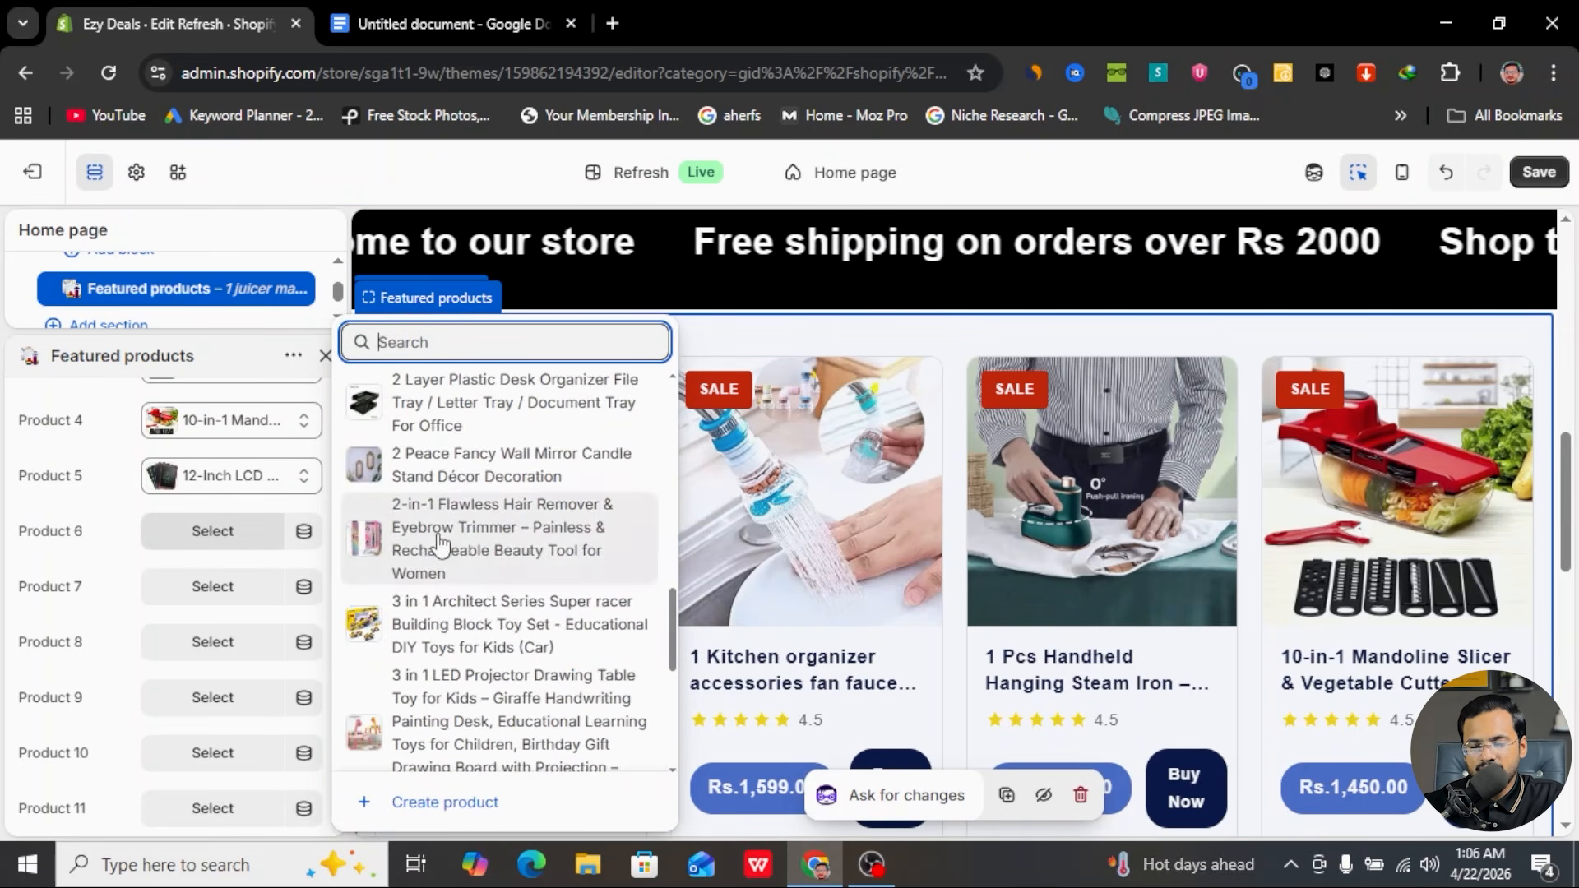
{"action": "left_click", "coordinate": [436, 539]}
{"action": "left_click", "coordinate": [212, 586]}
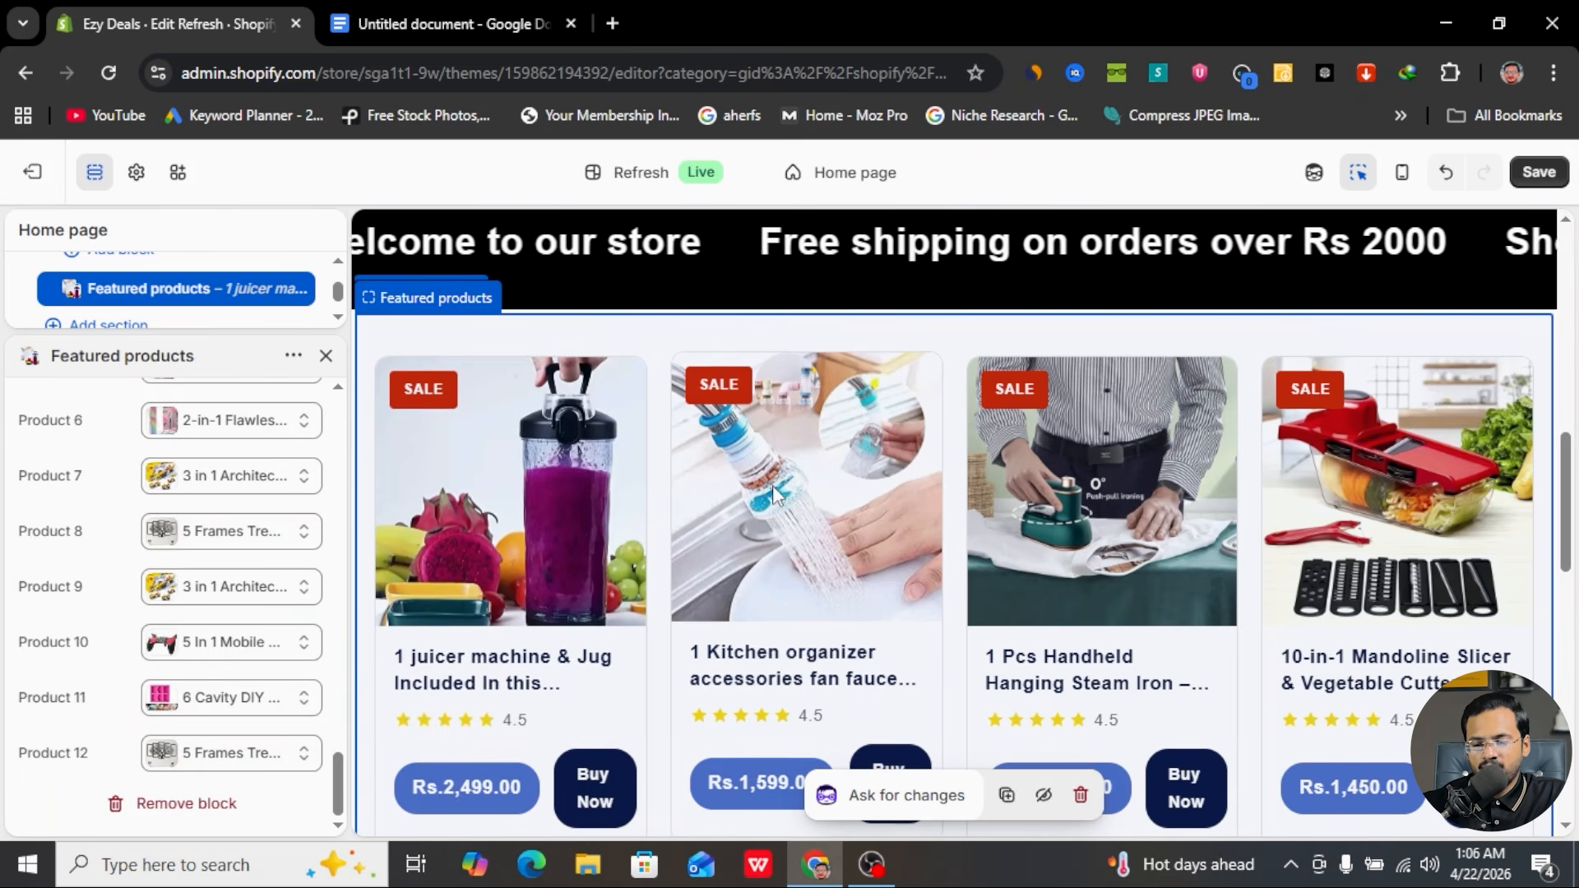
- Check both rows of featured product cards in the home page preview, including their badges, ratings, prices and Buy Now buttons
{"action": "scroll", "coordinate": [872, 514], "scroll_direction": "down", "scroll_amount": 2}
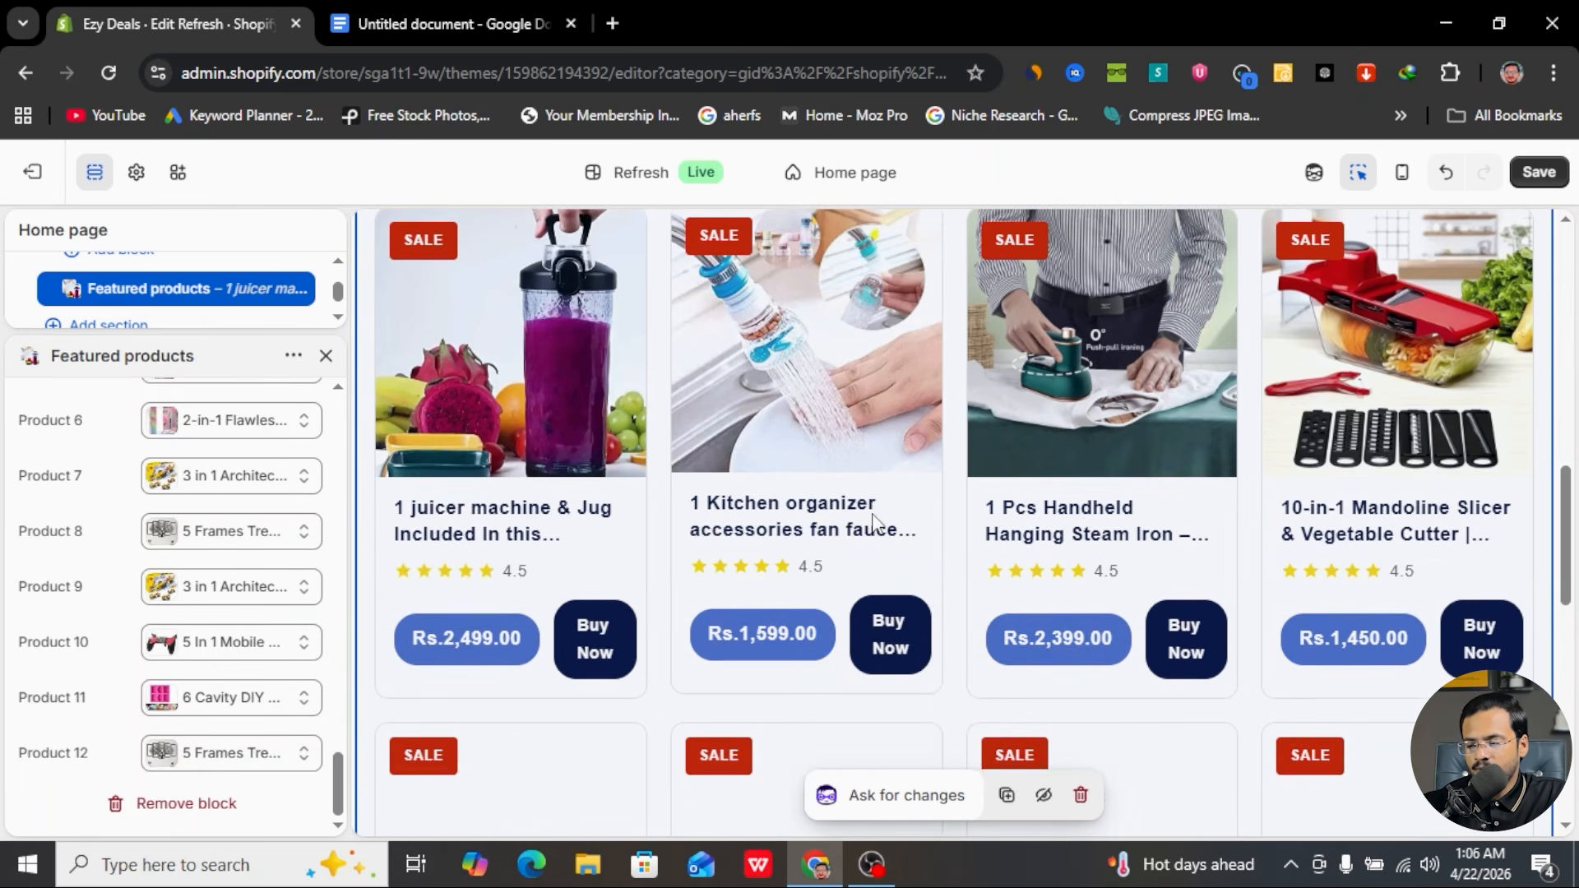
{"action": "scroll", "coordinate": [1059, 485], "scroll_direction": "down", "scroll_amount": 4}
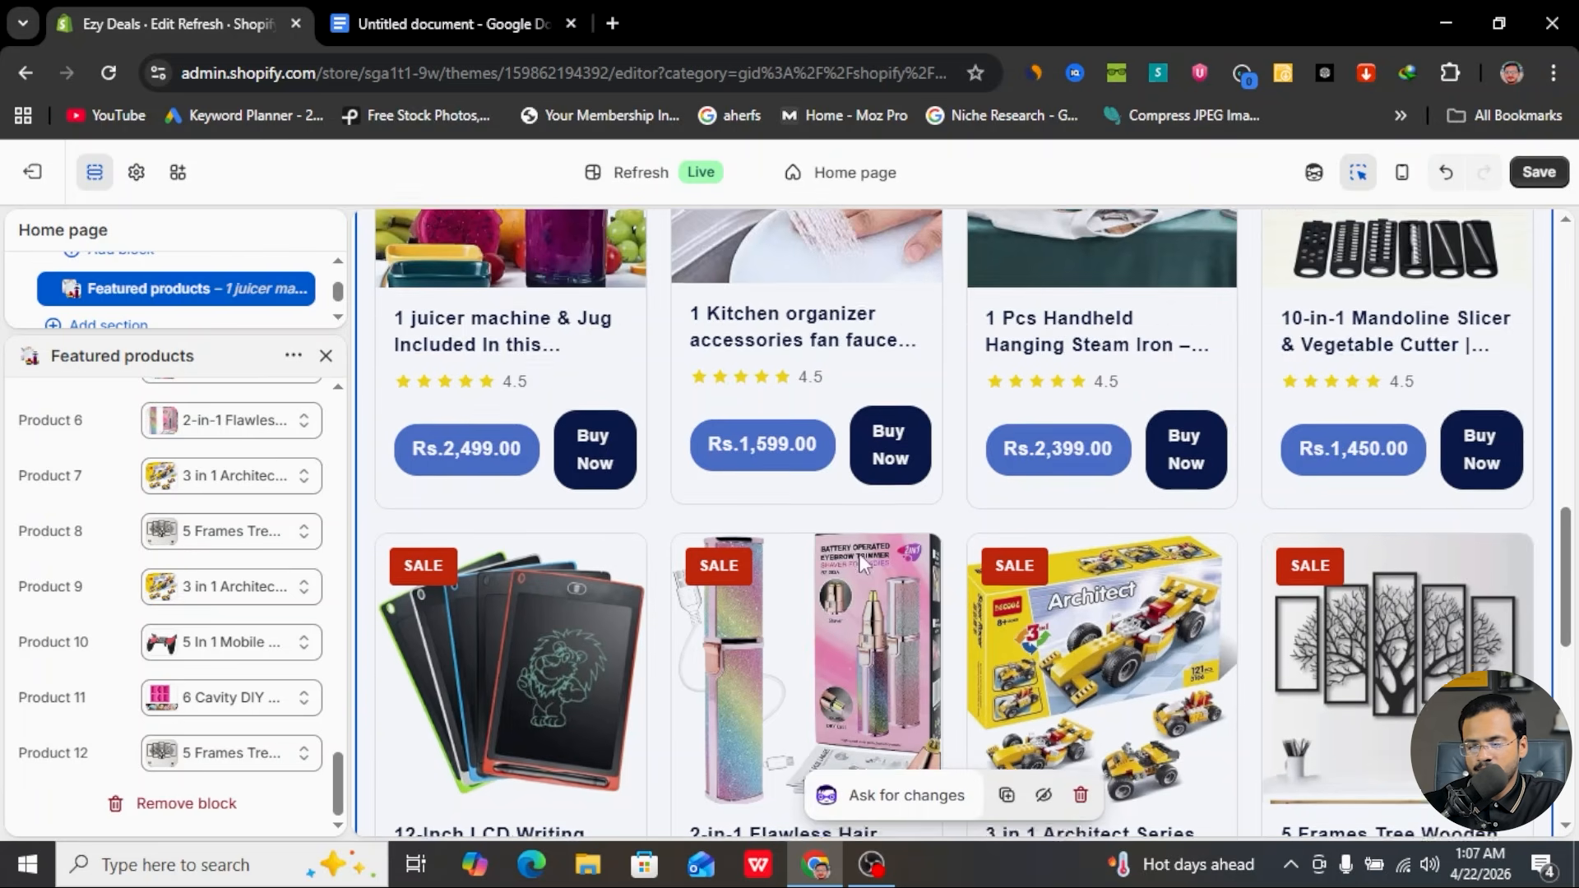
{"action": "scroll", "coordinate": [859, 554], "scroll_direction": "down", "scroll_amount": 5}
{"action": "scroll", "coordinate": [861, 556], "scroll_direction": "up", "scroll_amount": 7}
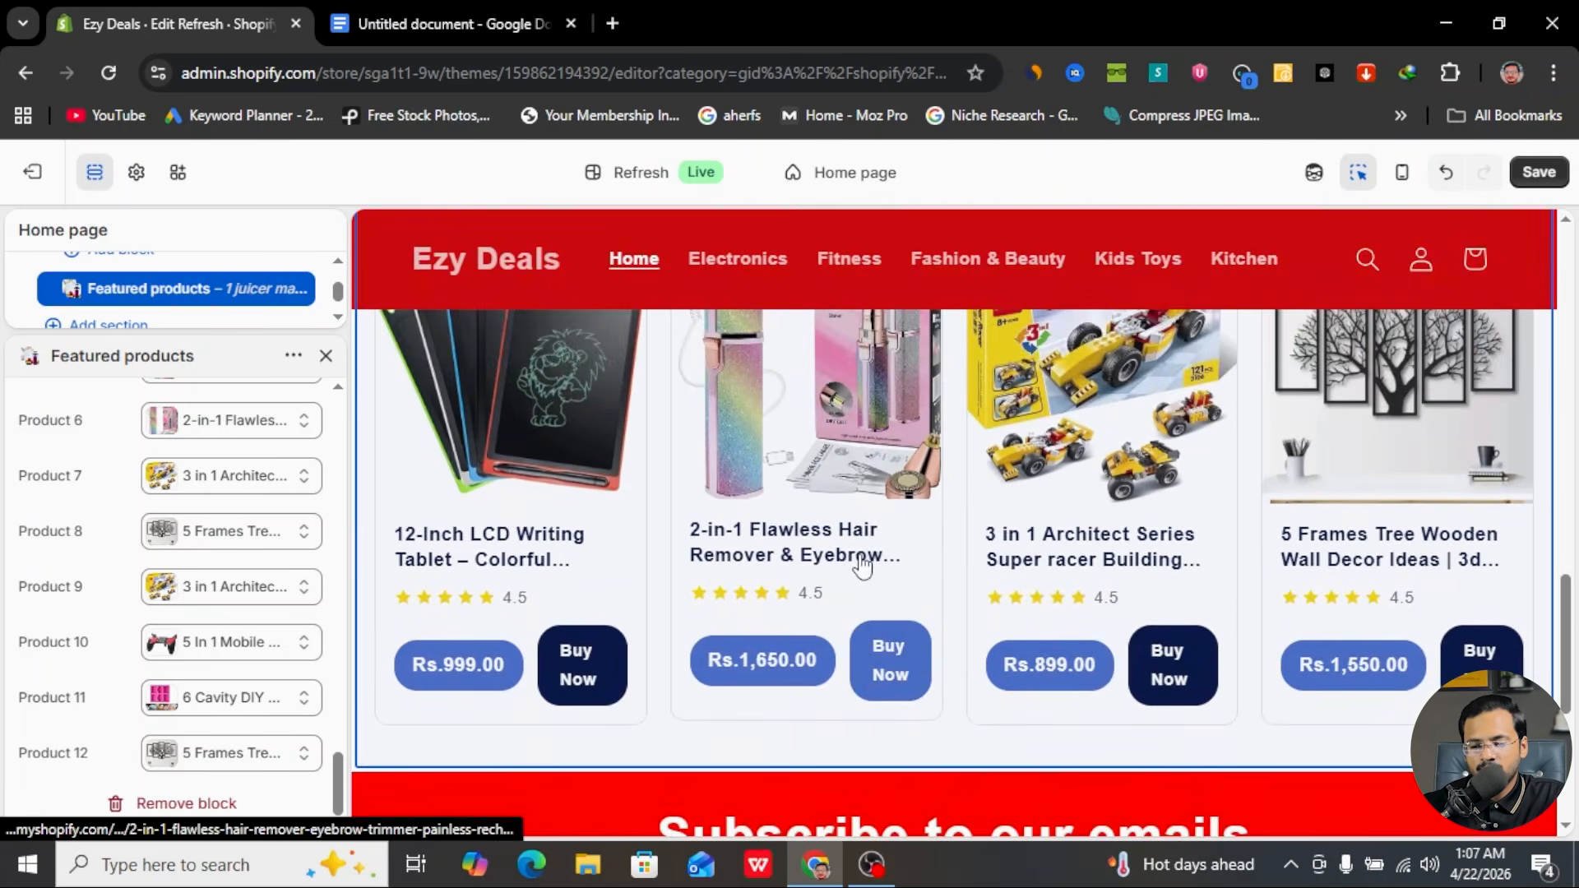
{"action": "scroll", "coordinate": [655, 497], "scroll_direction": "up", "scroll_amount": 5}
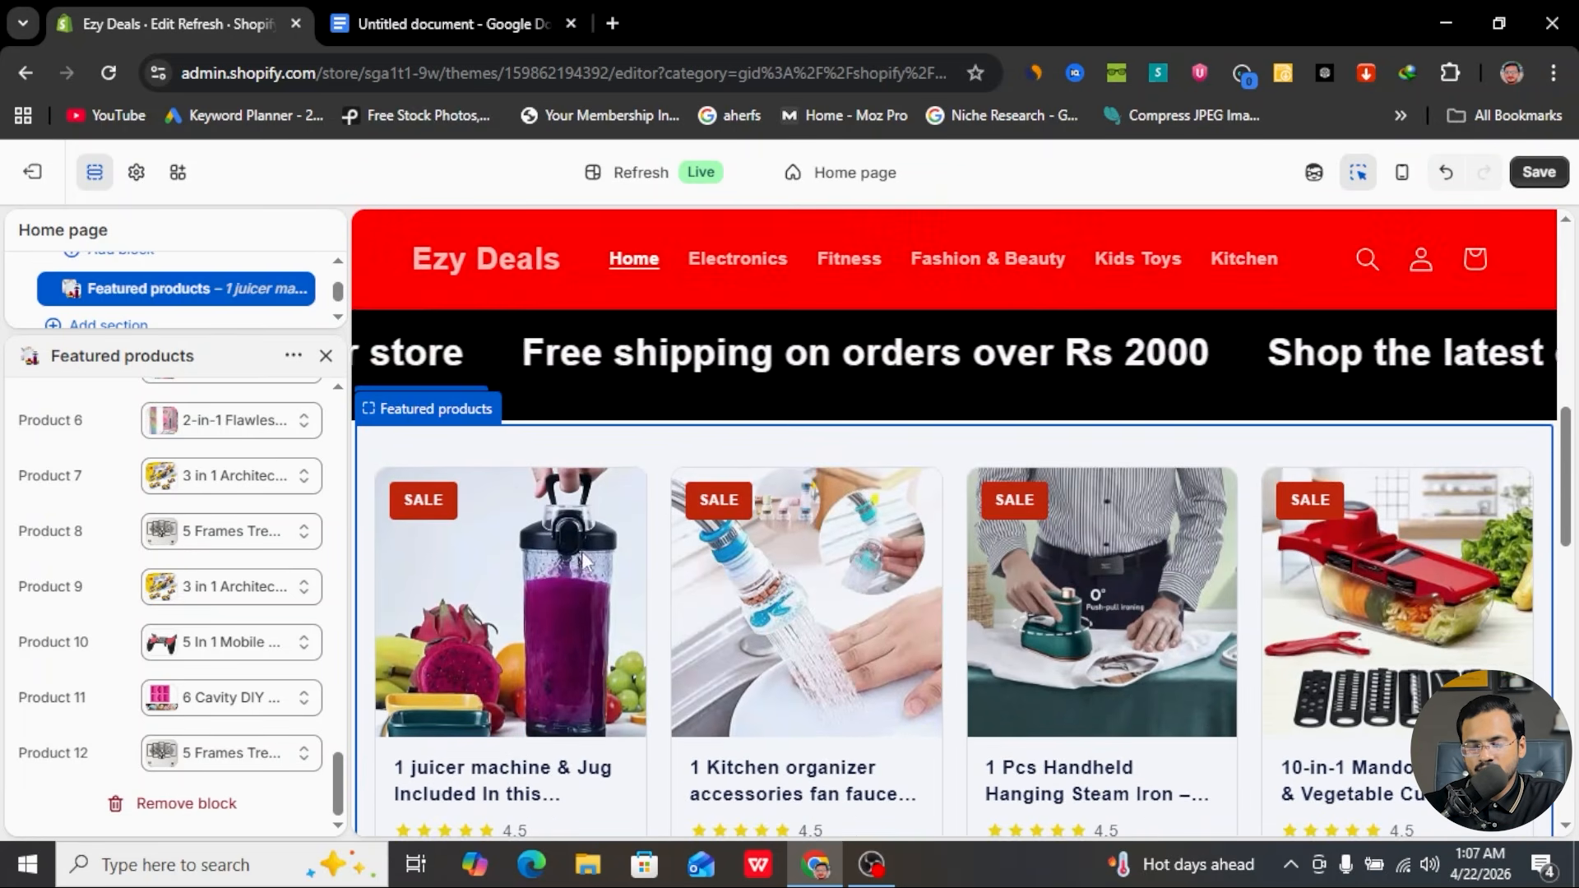
{"action": "scroll", "coordinate": [574, 574], "scroll_direction": "down", "scroll_amount": 3}
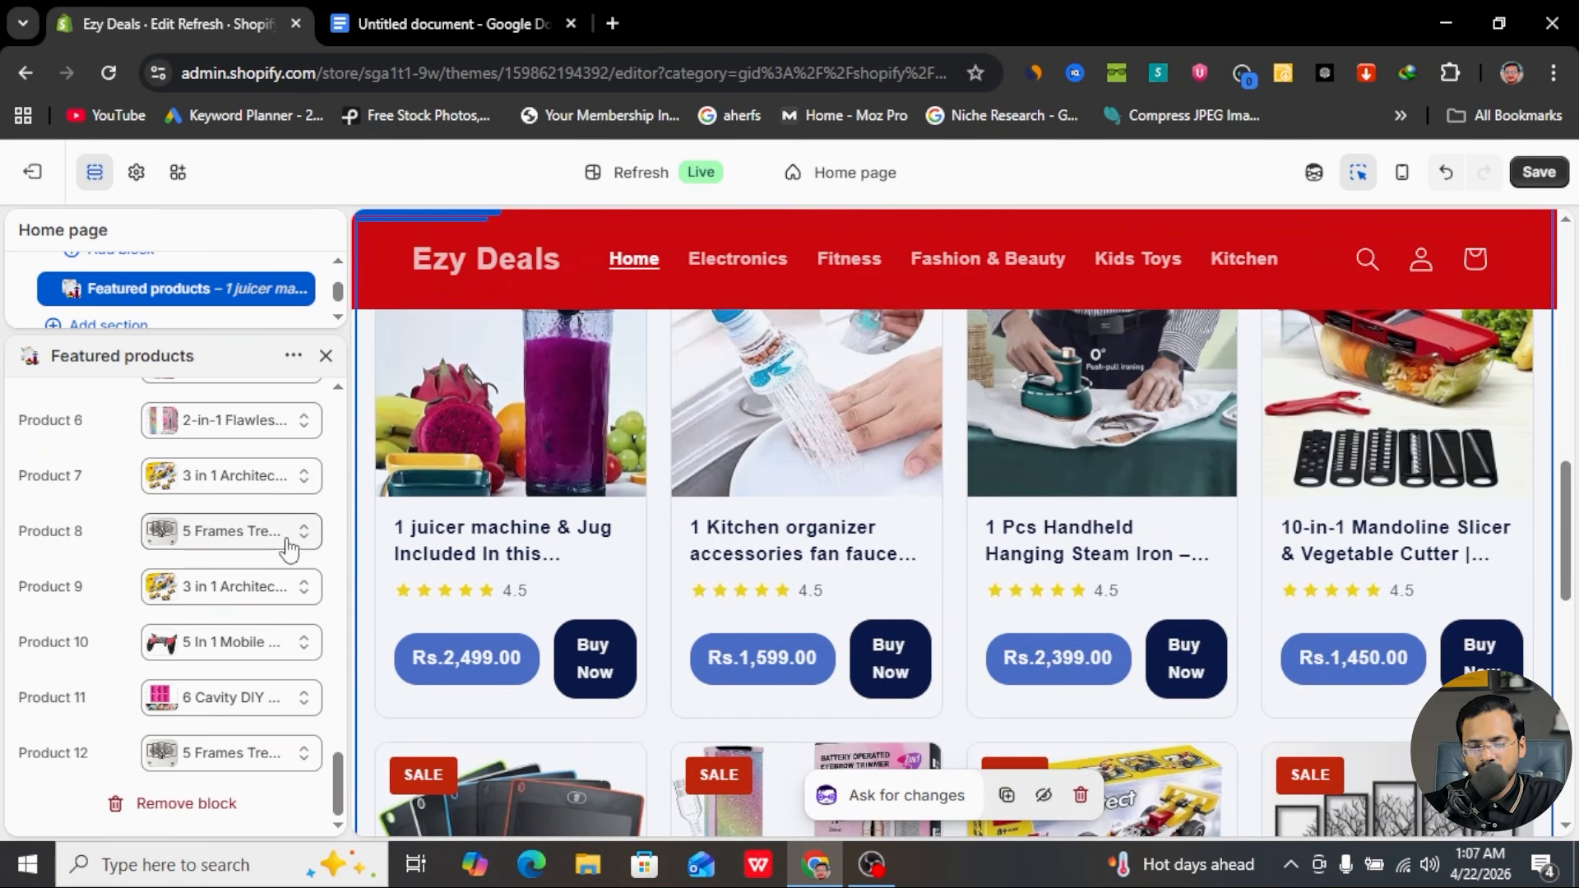
- Compare the product cards with the block's button, price, sale badge, title, layout and card style settings
{"action": "scroll", "coordinate": [288, 546], "scroll_direction": "up", "scroll_amount": 3}
{"action": "scroll", "coordinate": [288, 547], "scroll_direction": "up", "scroll_amount": 4}
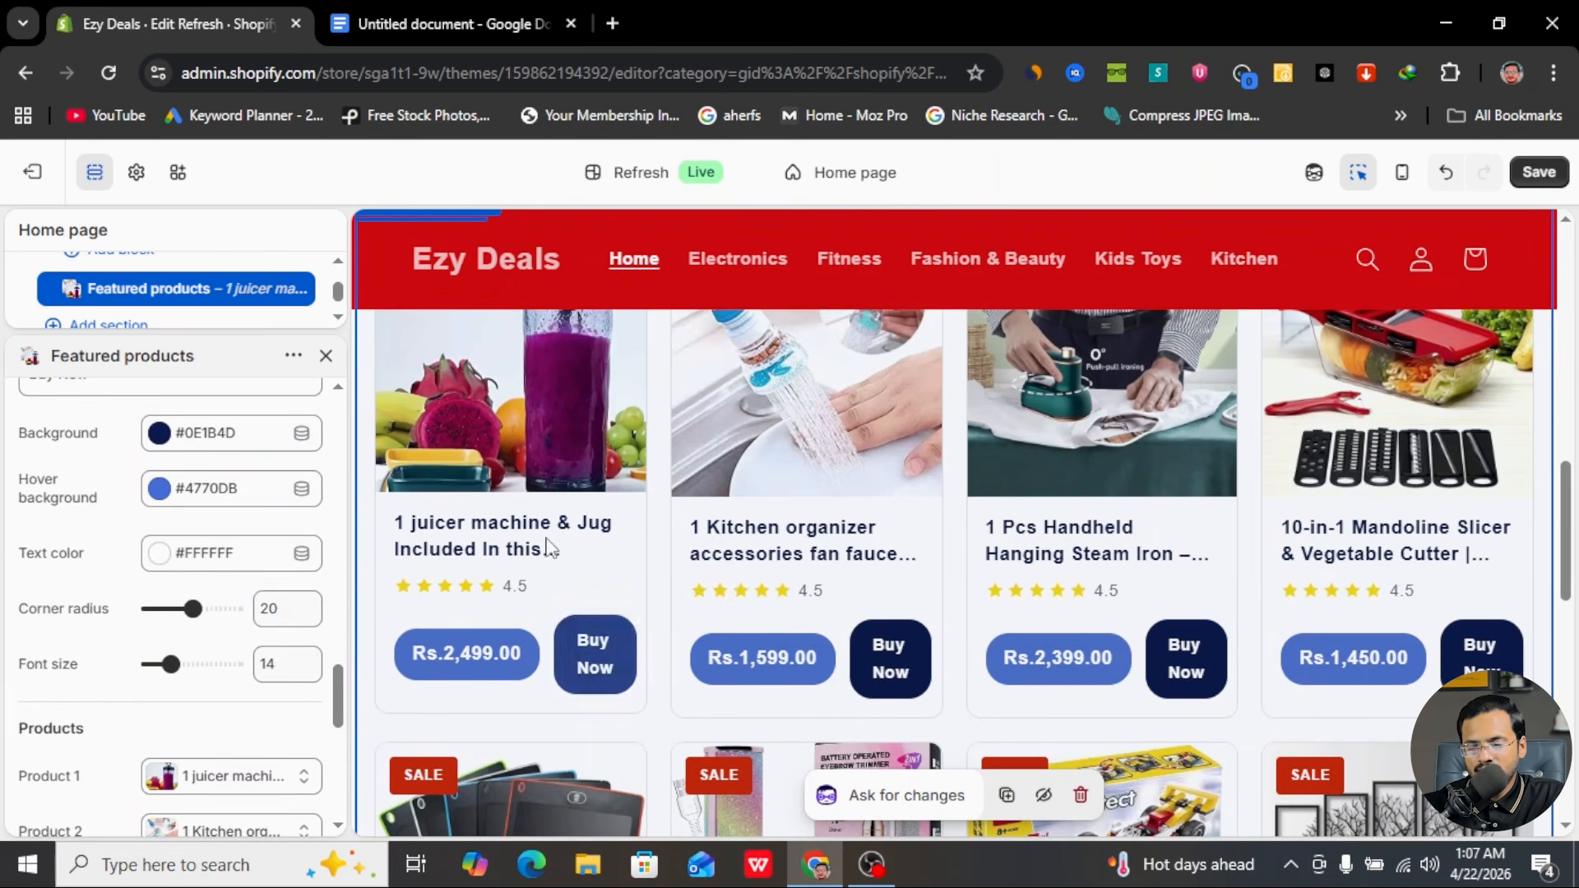
{"action": "scroll", "coordinate": [546, 536], "scroll_direction": "up", "scroll_amount": 2}
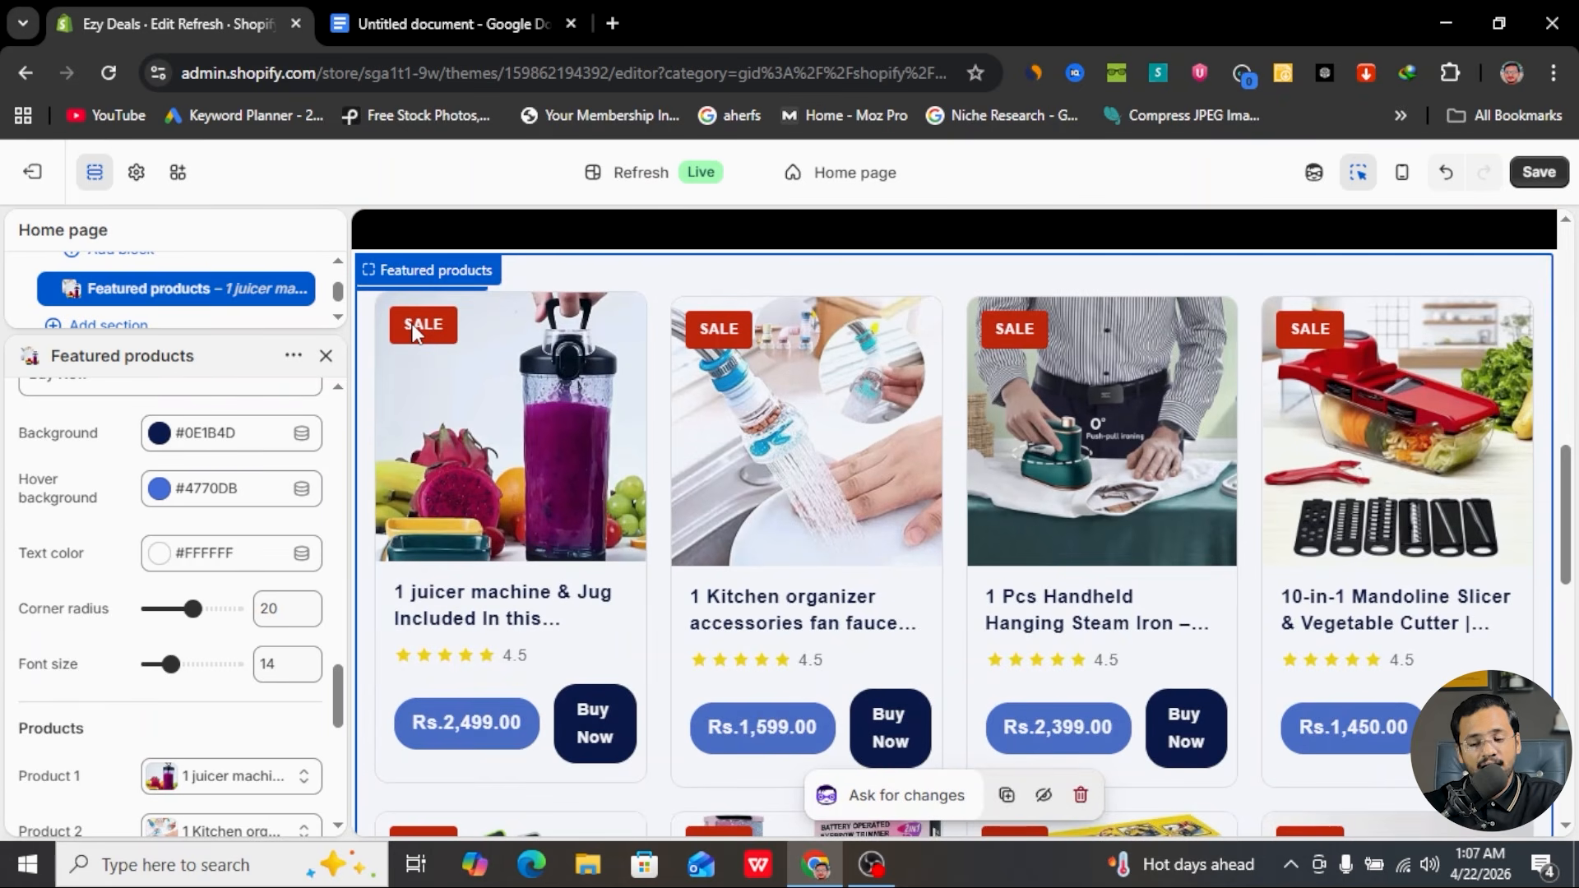
{"action": "scroll", "coordinate": [182, 542], "scroll_direction": "up", "scroll_amount": 5}
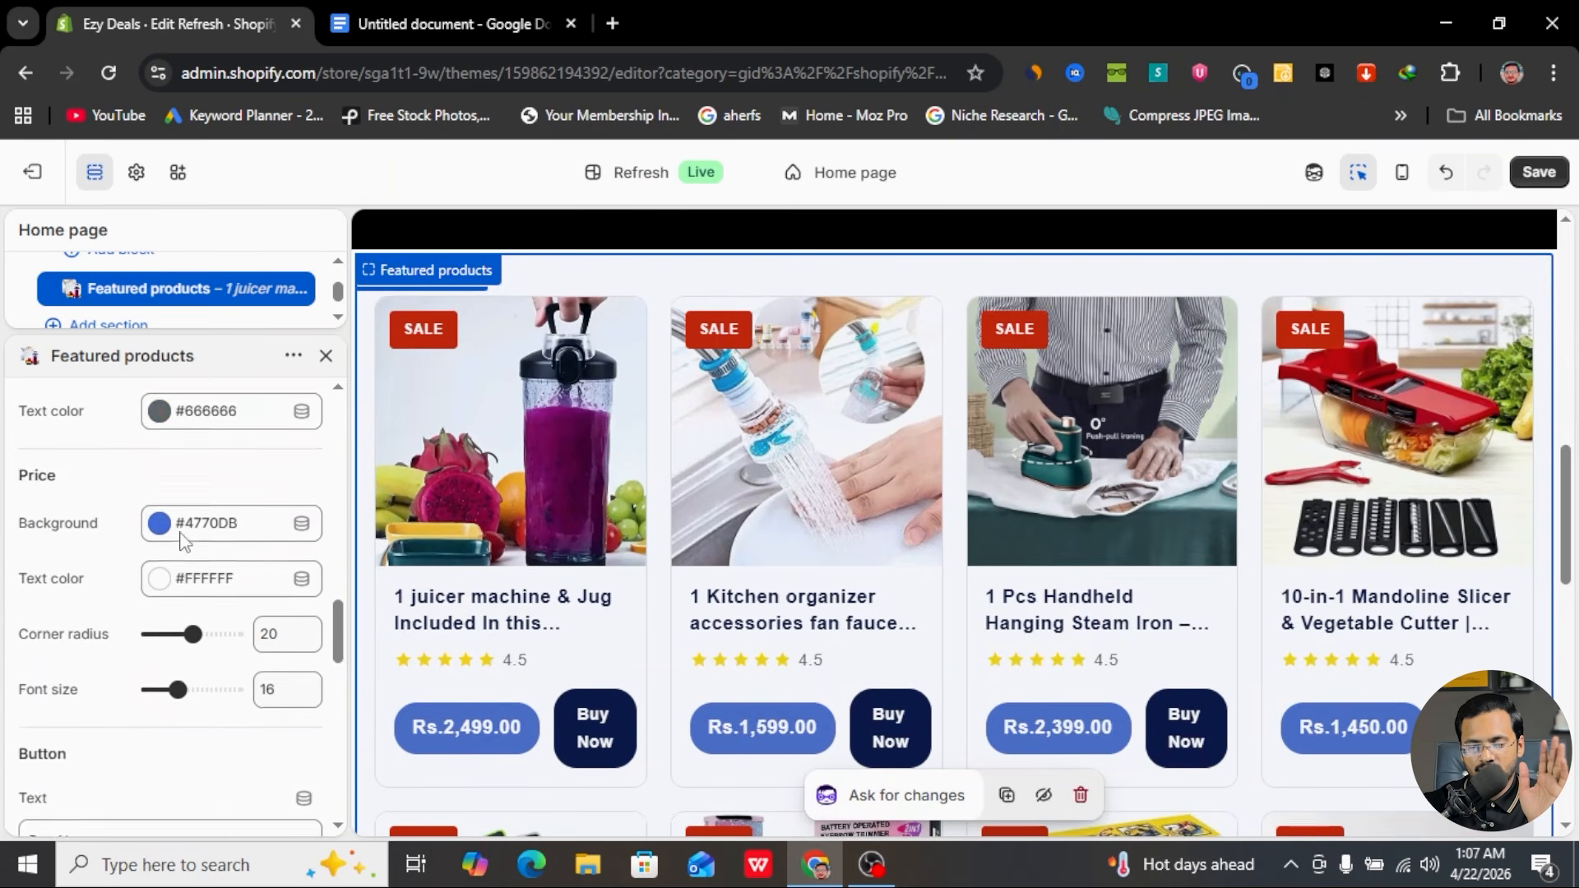
{"action": "scroll", "coordinate": [183, 543], "scroll_direction": "up", "scroll_amount": 10}
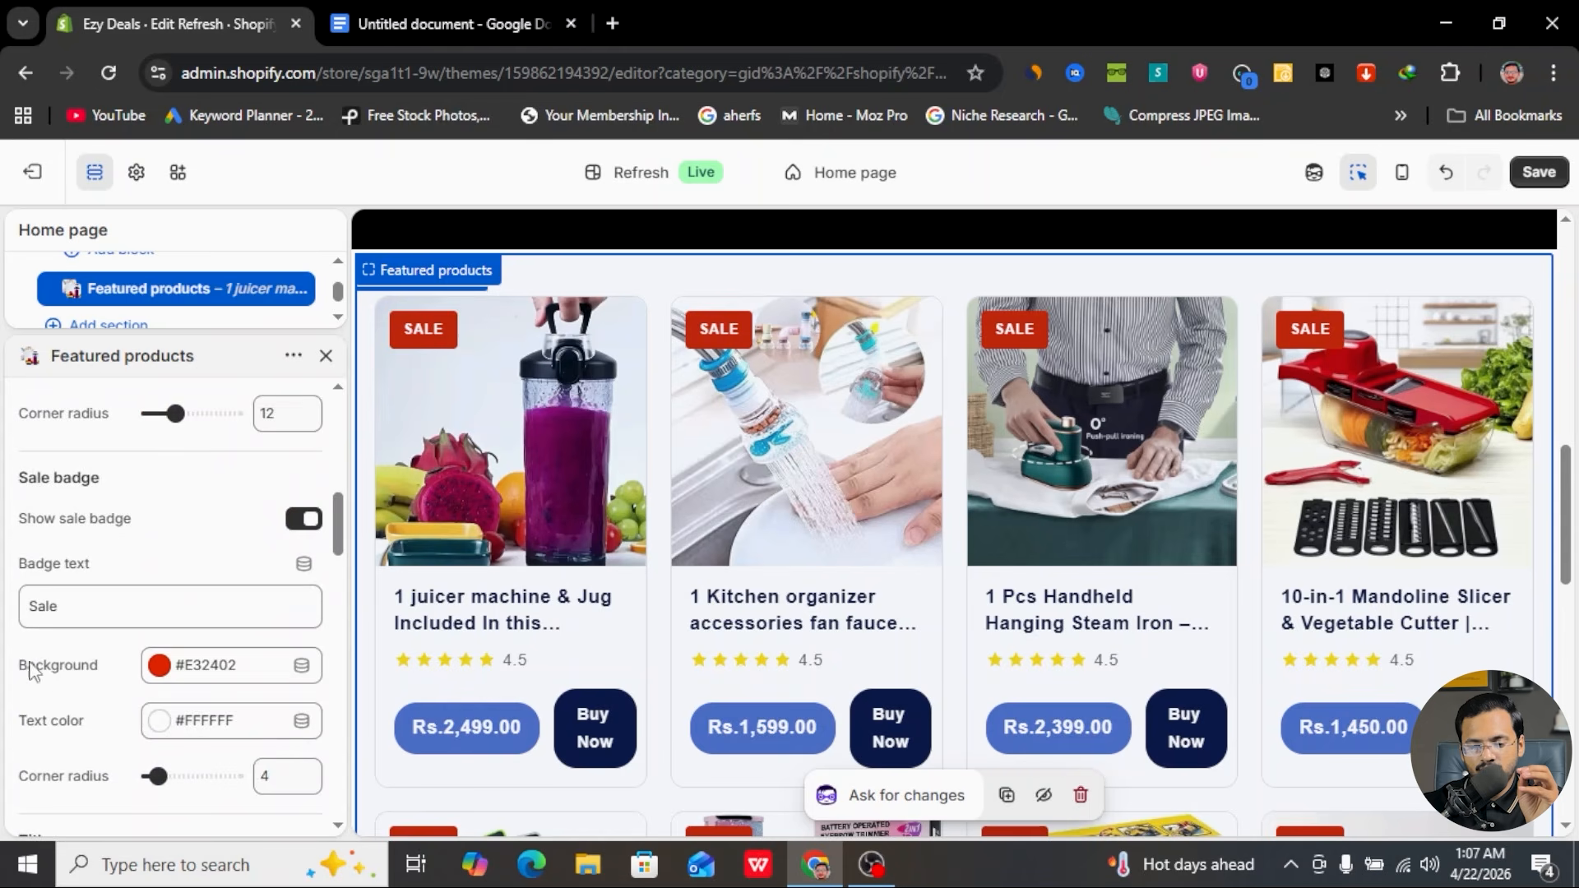
{"action": "scroll", "coordinate": [116, 616], "scroll_direction": "down", "scroll_amount": 2}
{"action": "left_click", "coordinate": [86, 494]}
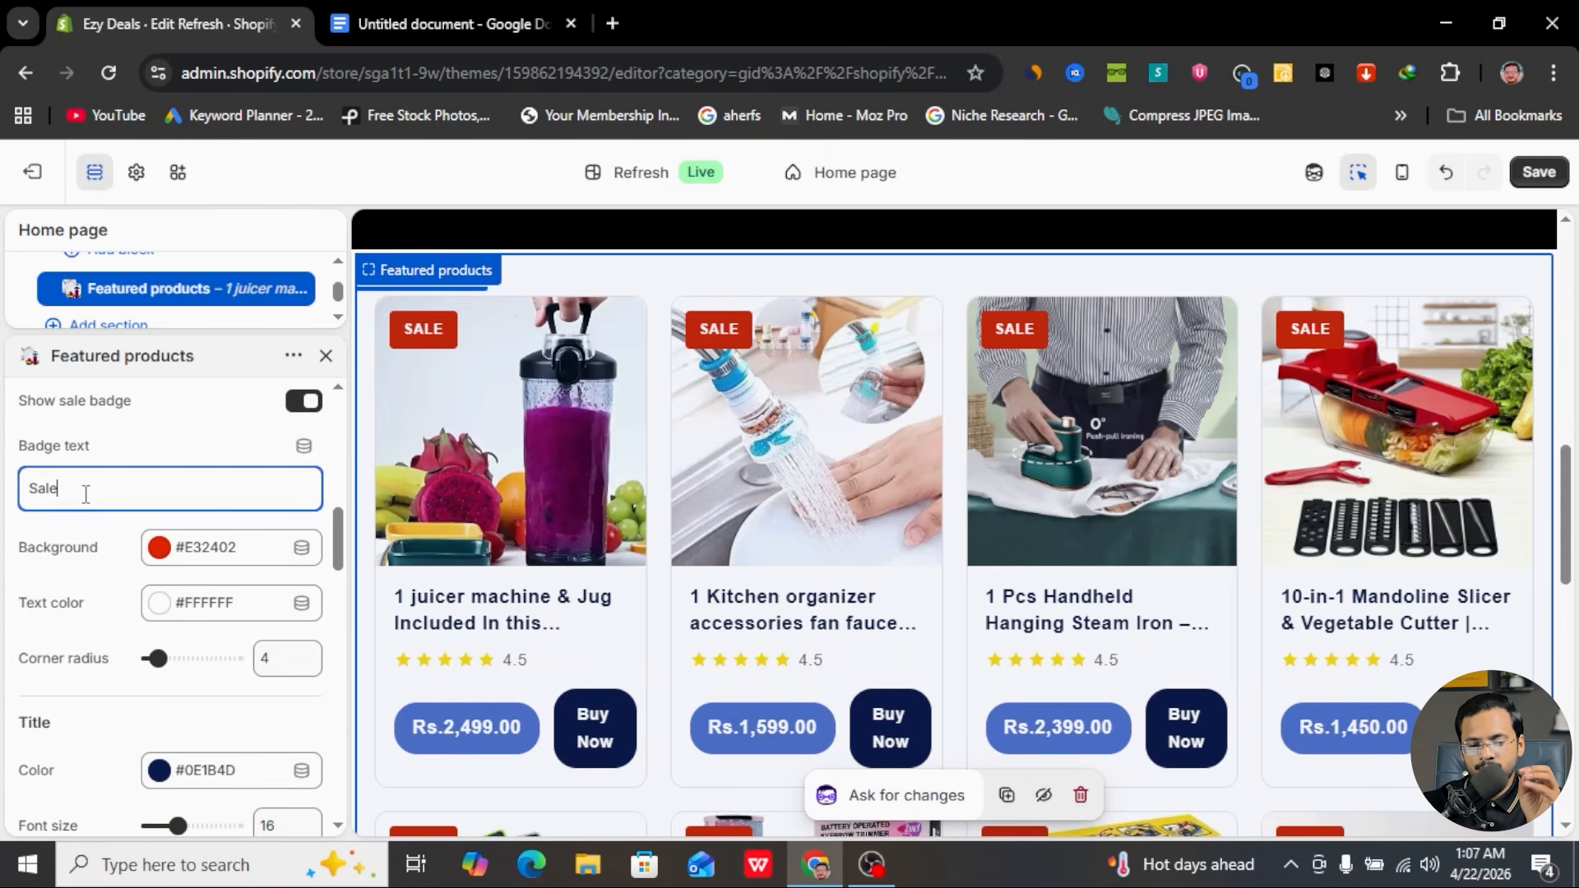
{"action": "scroll", "coordinate": [124, 576], "scroll_direction": "up", "scroll_amount": 2}
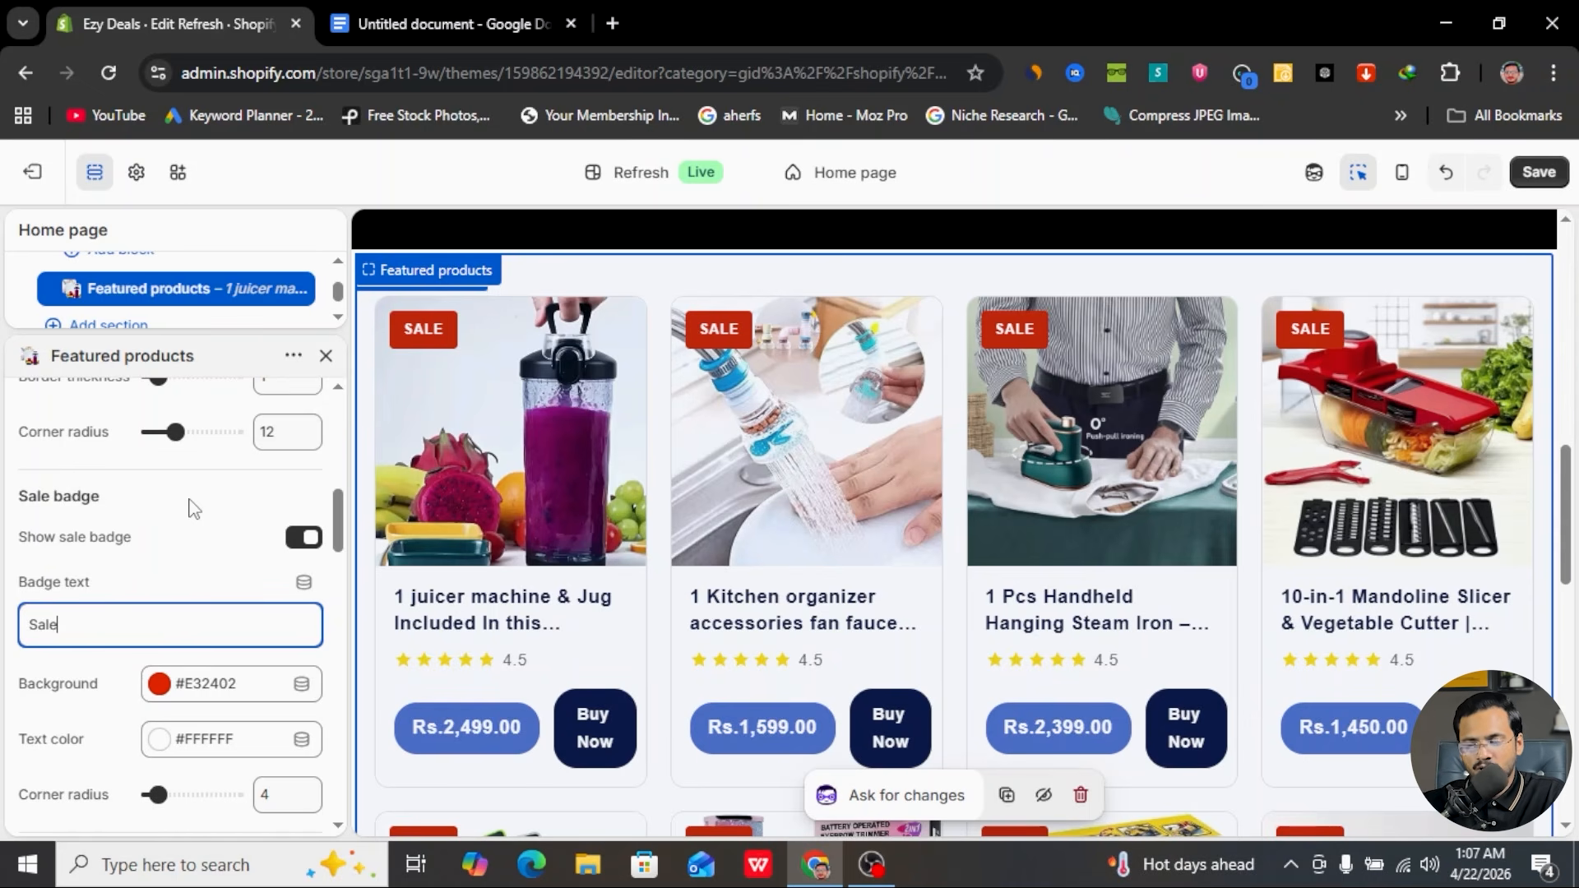
{"action": "scroll", "coordinate": [212, 507], "scroll_direction": "up", "scroll_amount": 5}
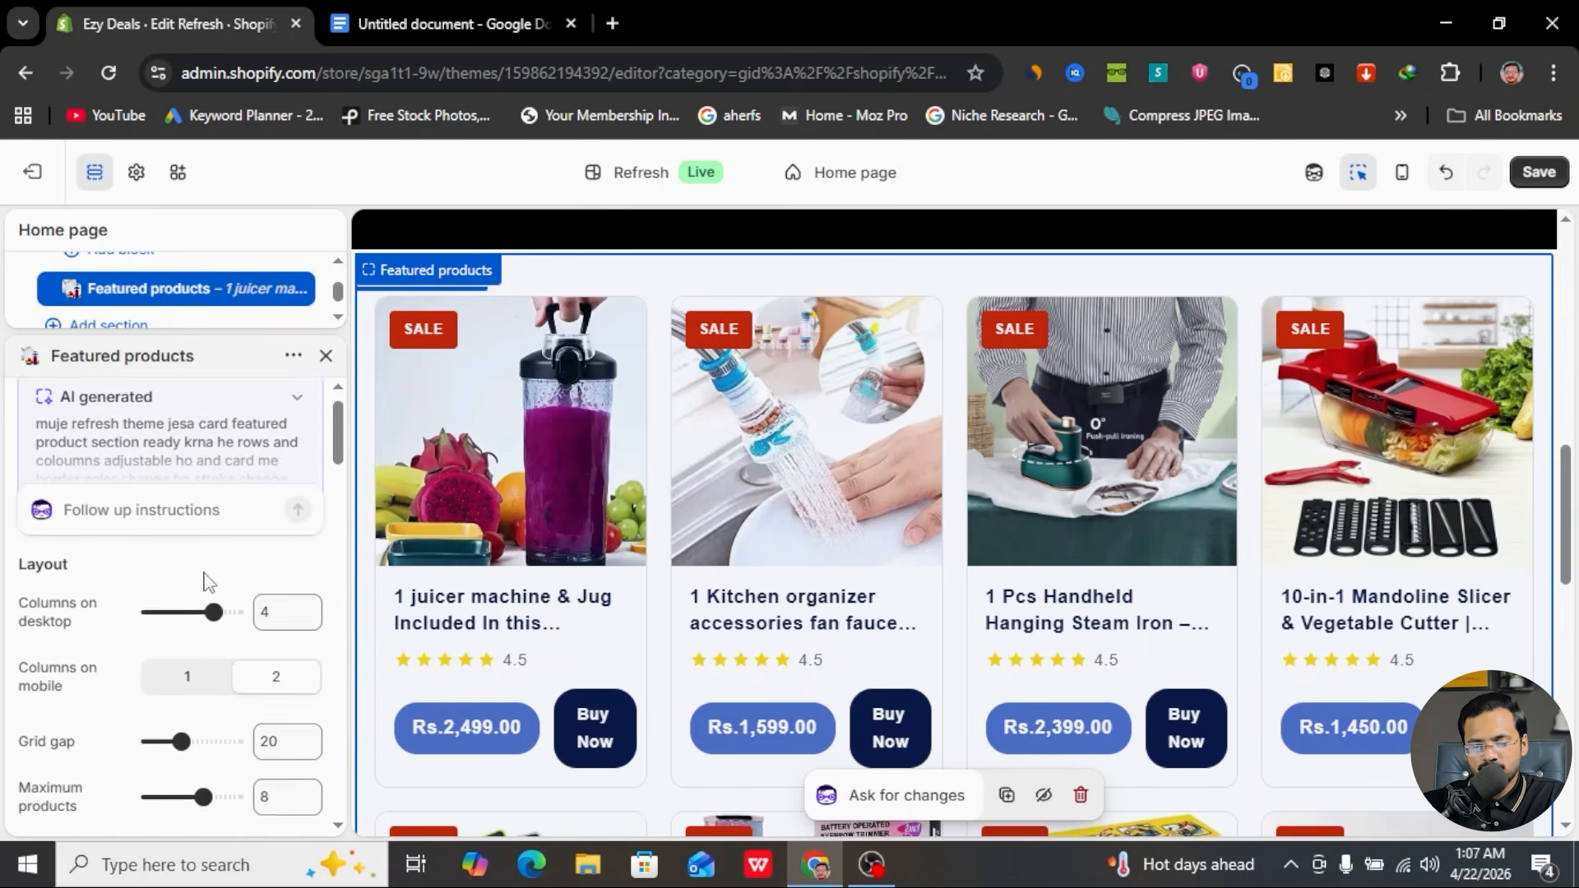
{"action": "scroll", "coordinate": [206, 582], "scroll_direction": "down", "scroll_amount": 4}
{"action": "scroll", "coordinate": [206, 581], "scroll_direction": "up", "scroll_amount": 2}
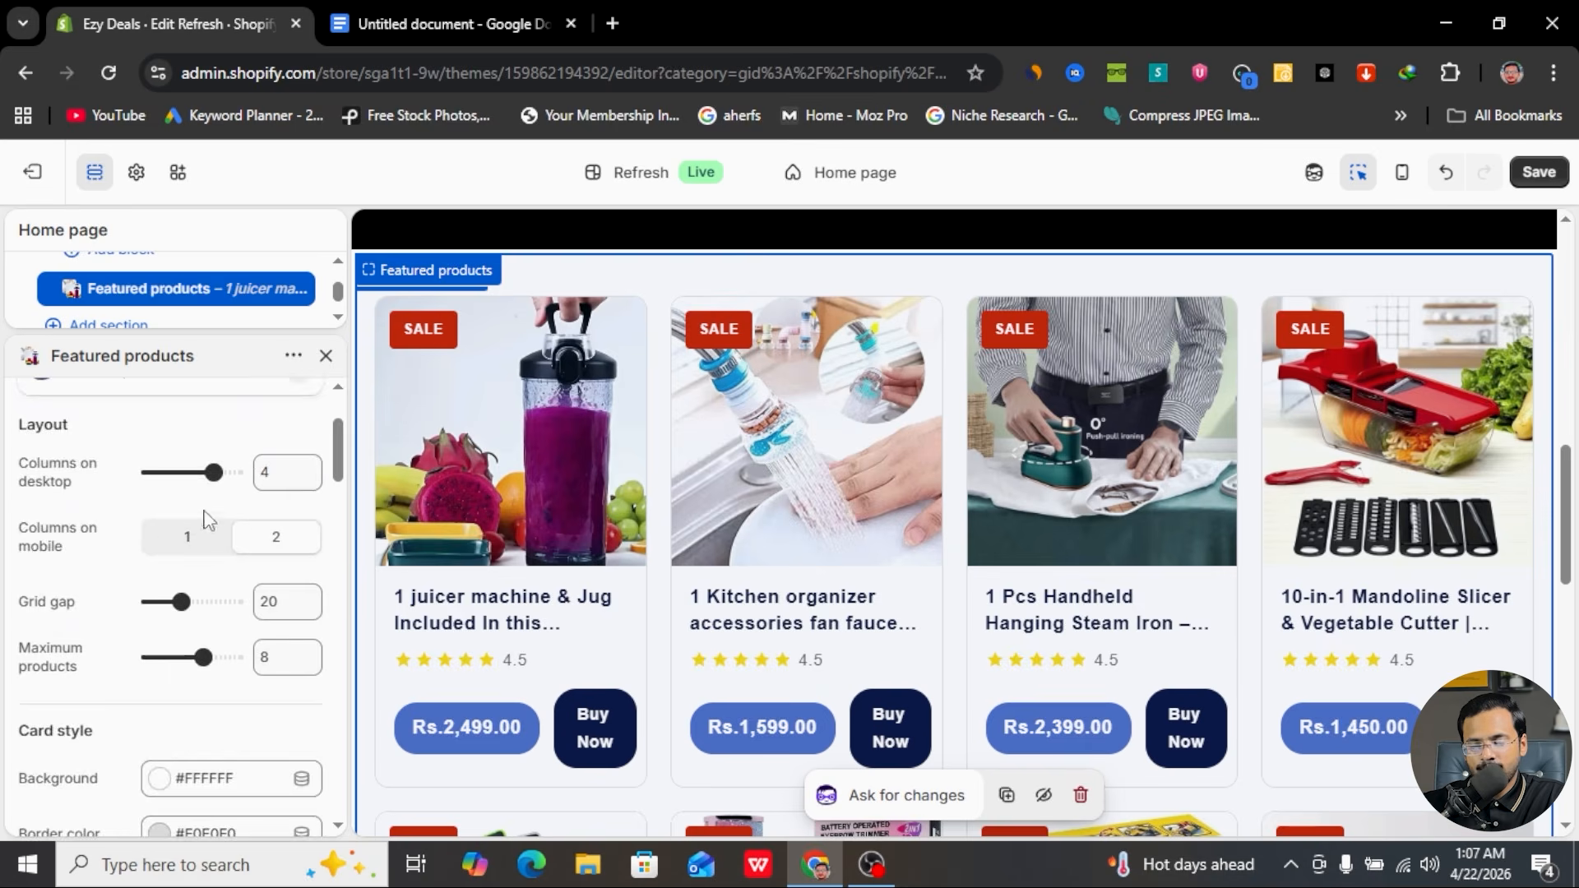
{"action": "scroll", "coordinate": [179, 555], "scroll_direction": "down", "scroll_amount": 3}
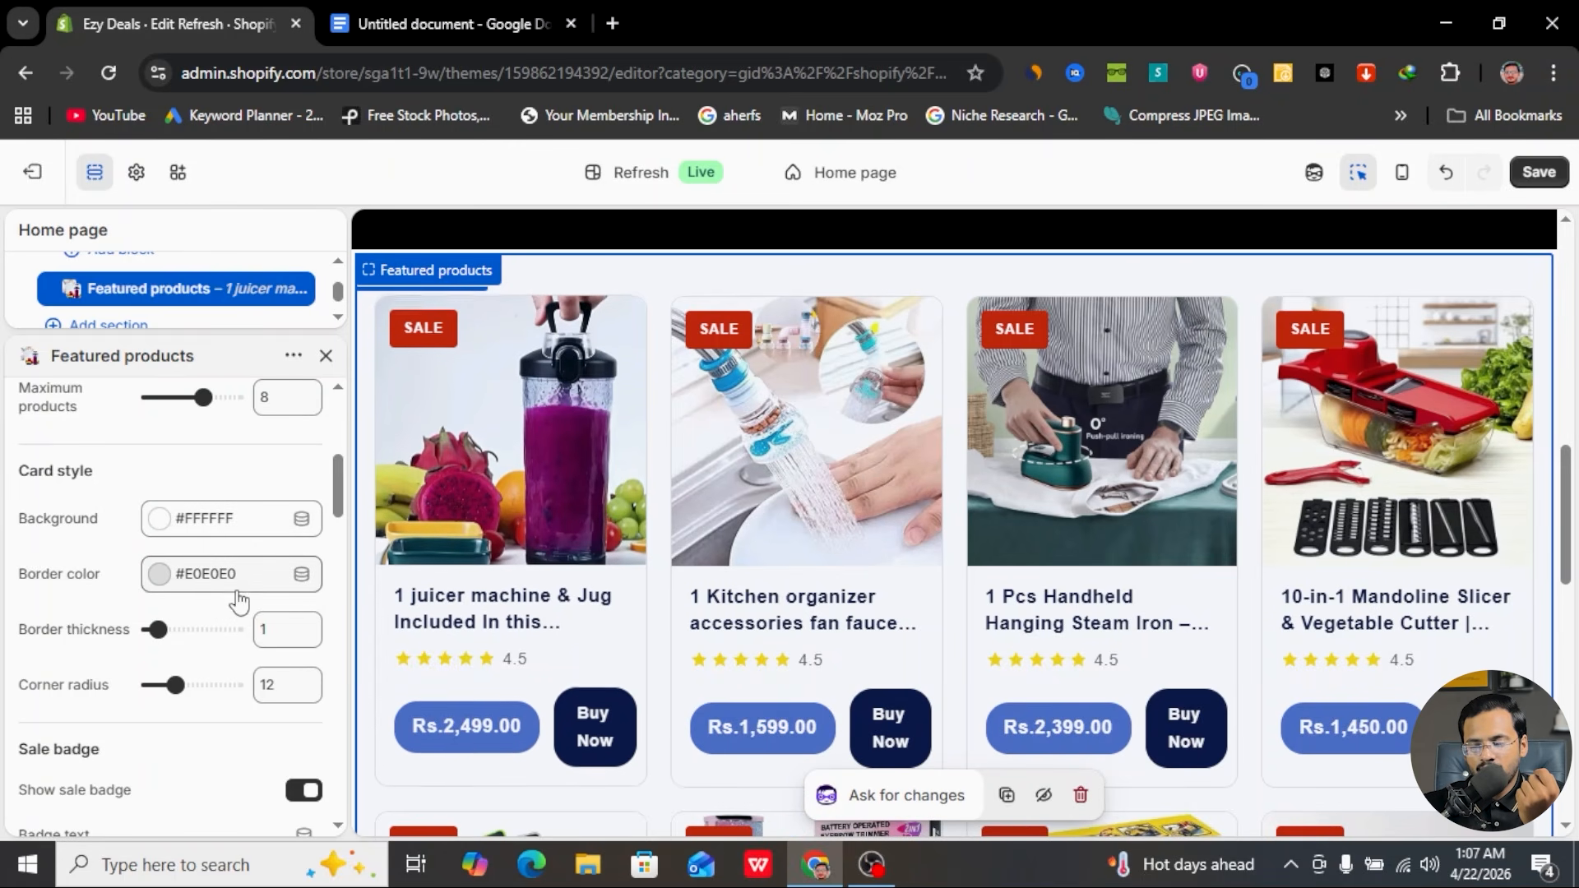
- Give the product cards a #FF0000 border with a thickness of 5 and a corner radius of 22
{"action": "left_click", "coordinate": [159, 574]}
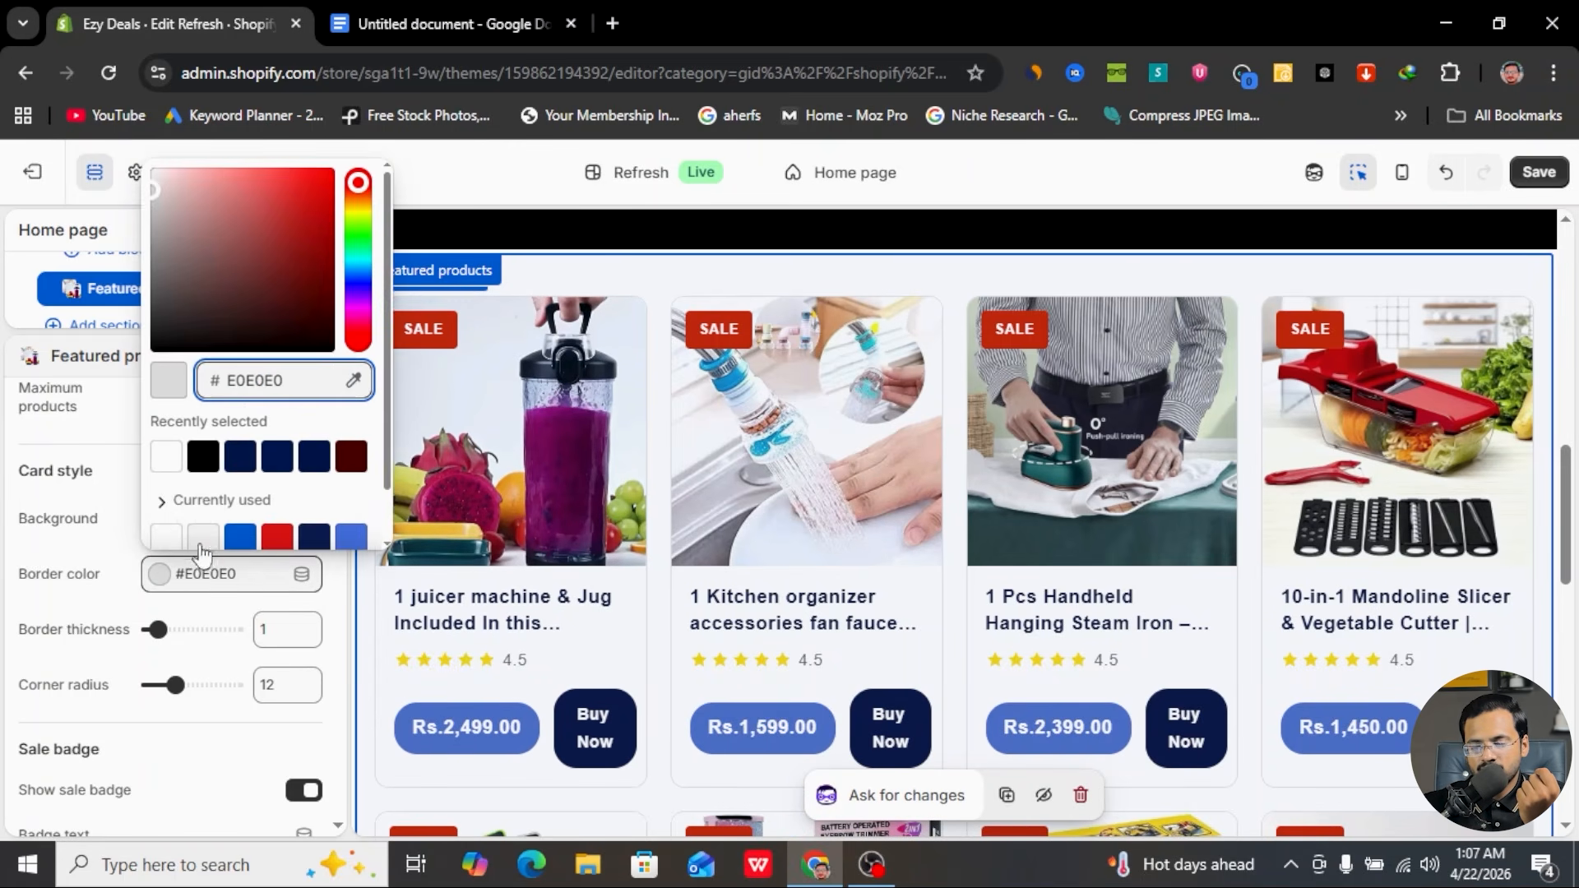
{"action": "scroll", "coordinate": [247, 493], "scroll_direction": "down", "scroll_amount": 1}
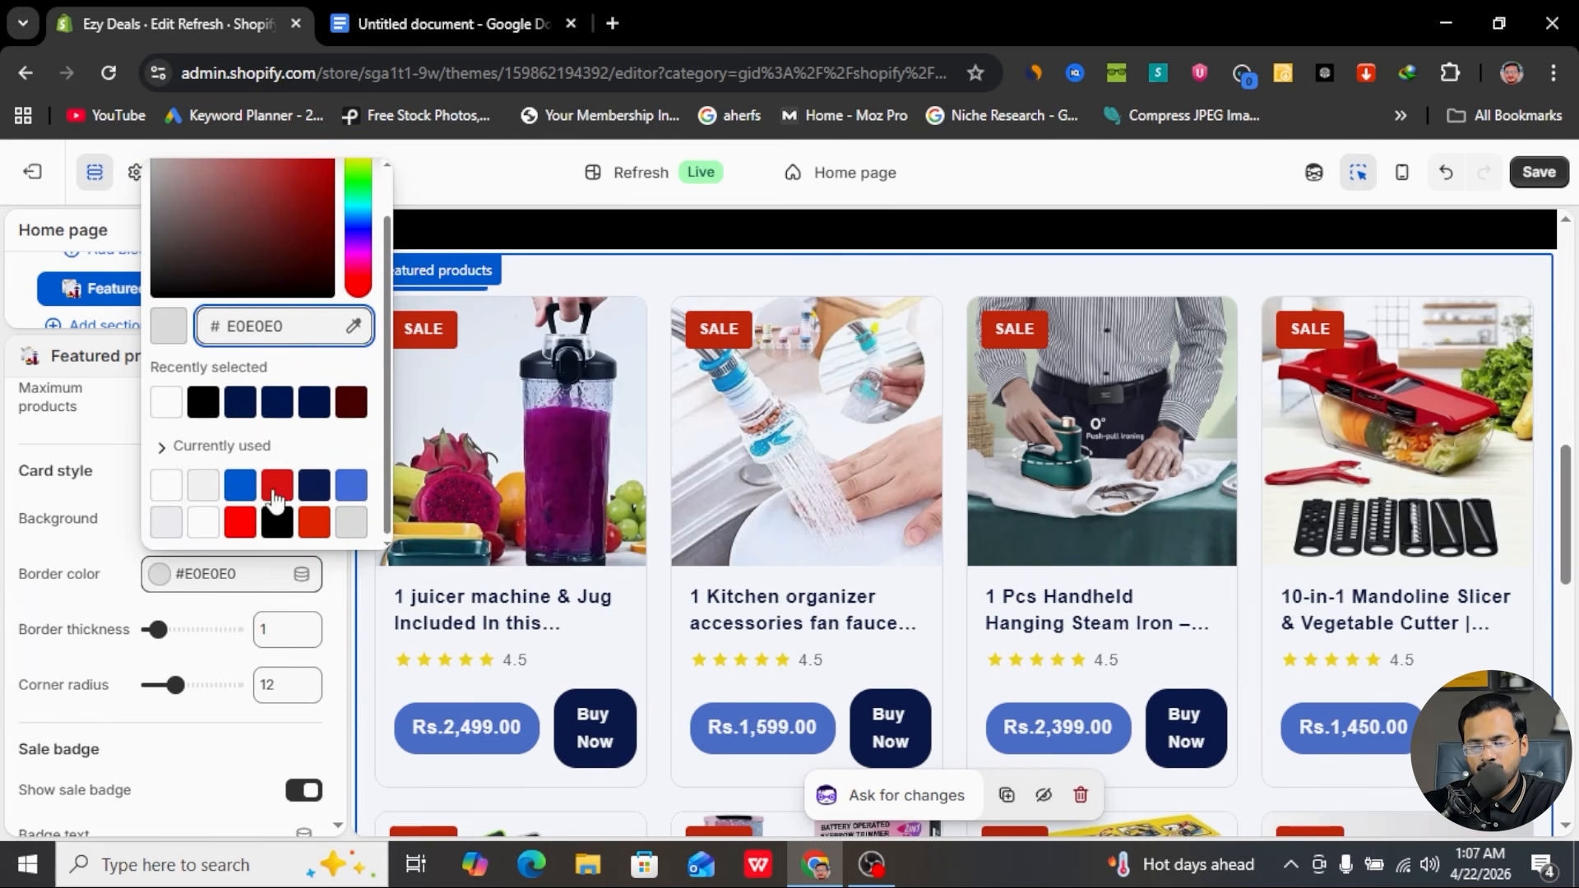
{"action": "left_click", "coordinate": [242, 523]}
{"action": "left_click", "coordinate": [123, 558]}
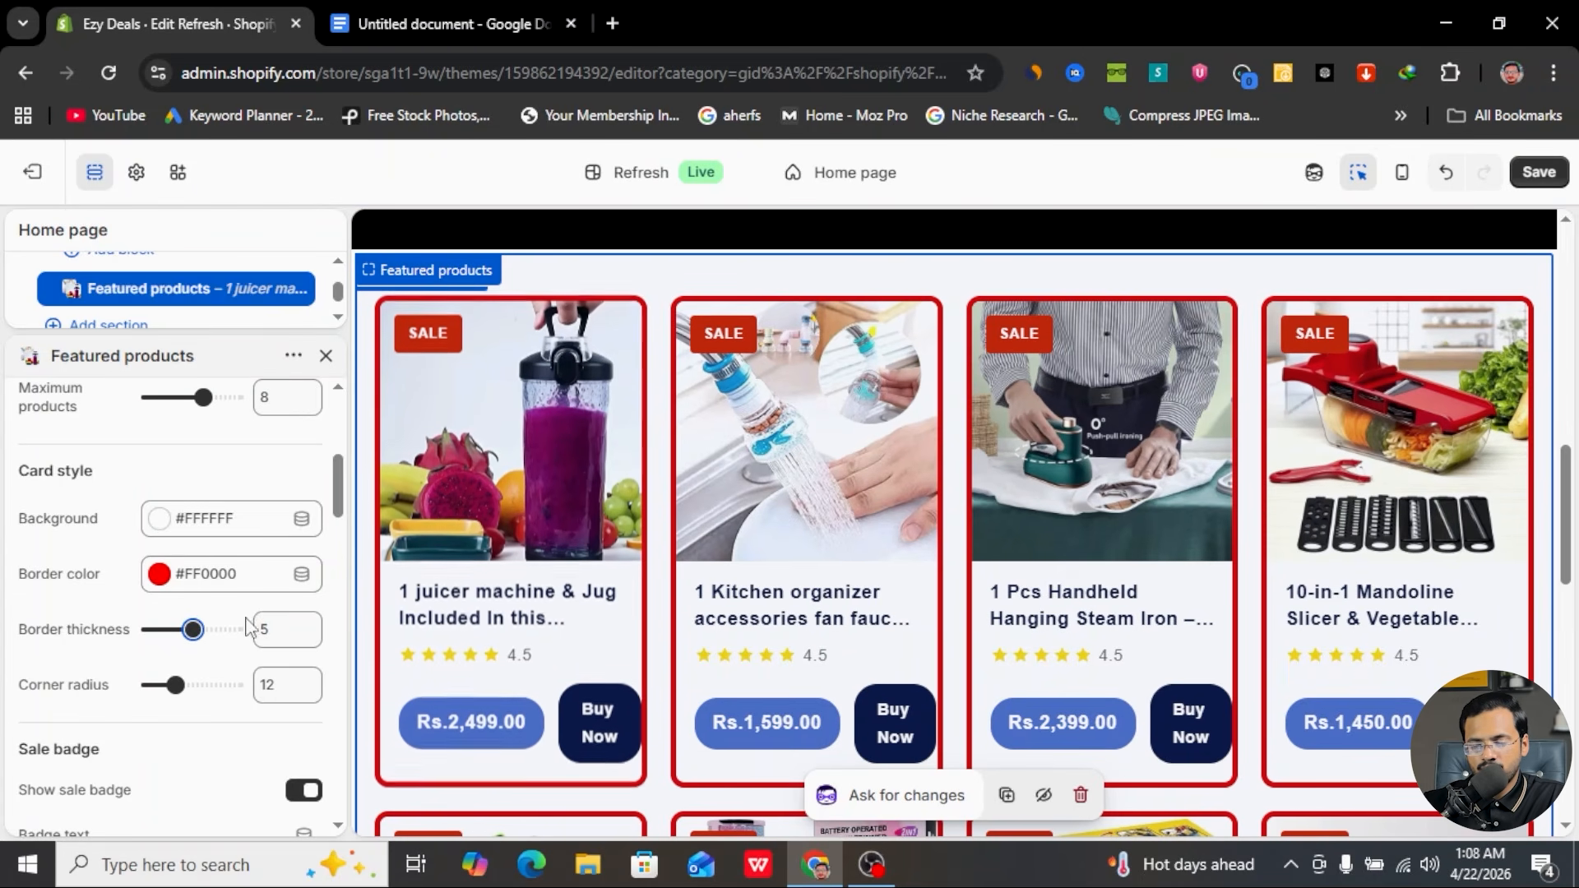
{"action": "left_click", "coordinate": [195, 686]}
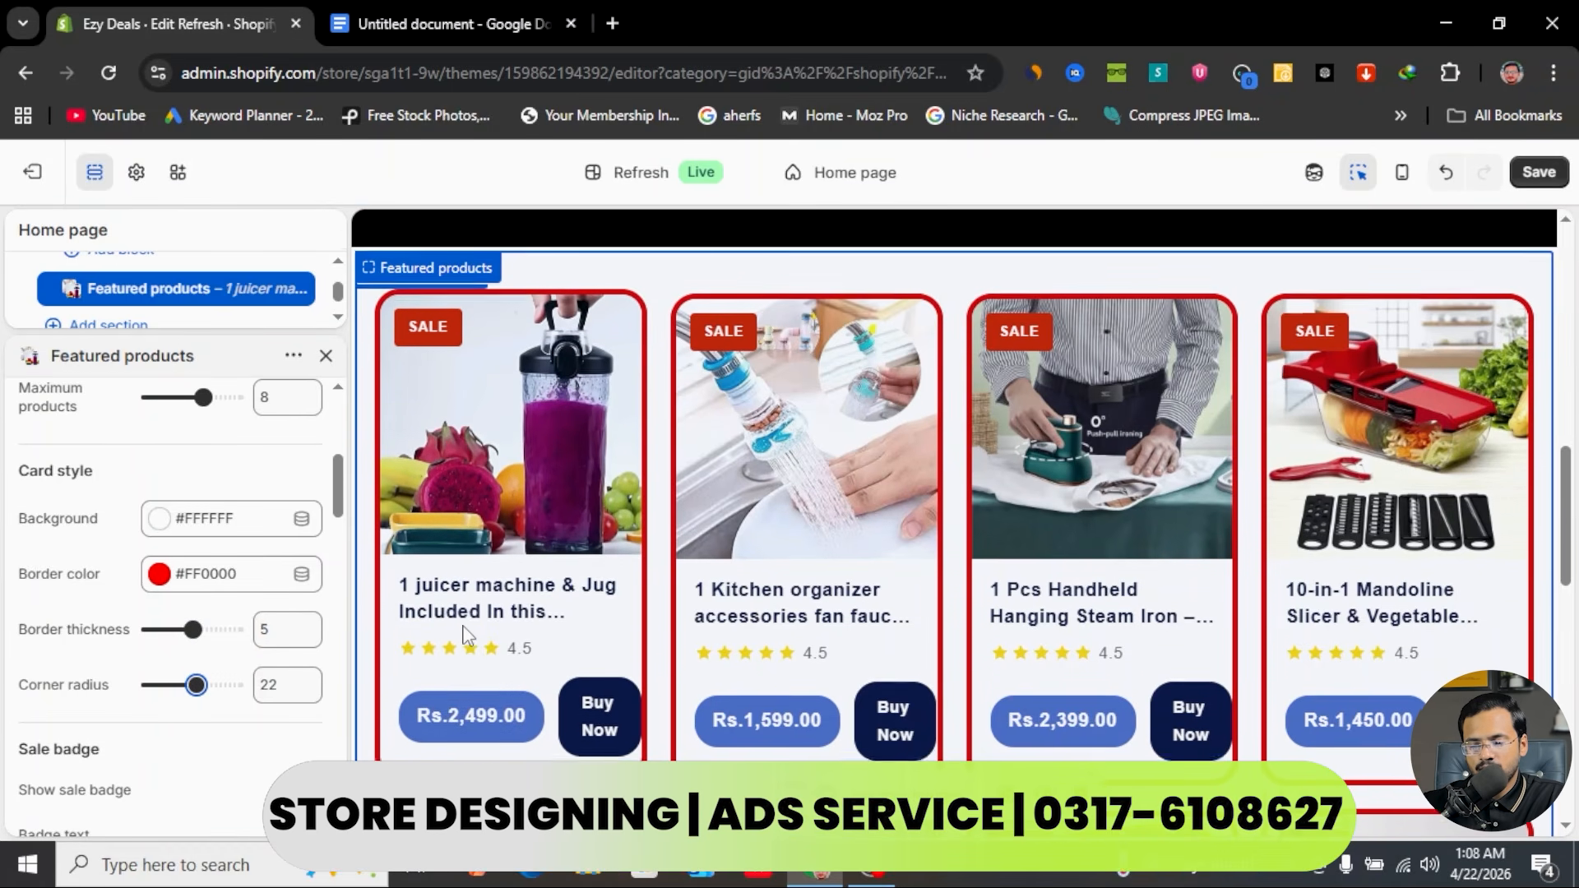
- Review the restyled product cards and set the sale badge's corner radius to 14
{"action": "scroll", "coordinate": [212, 658], "scroll_direction": "down", "scroll_amount": 4}
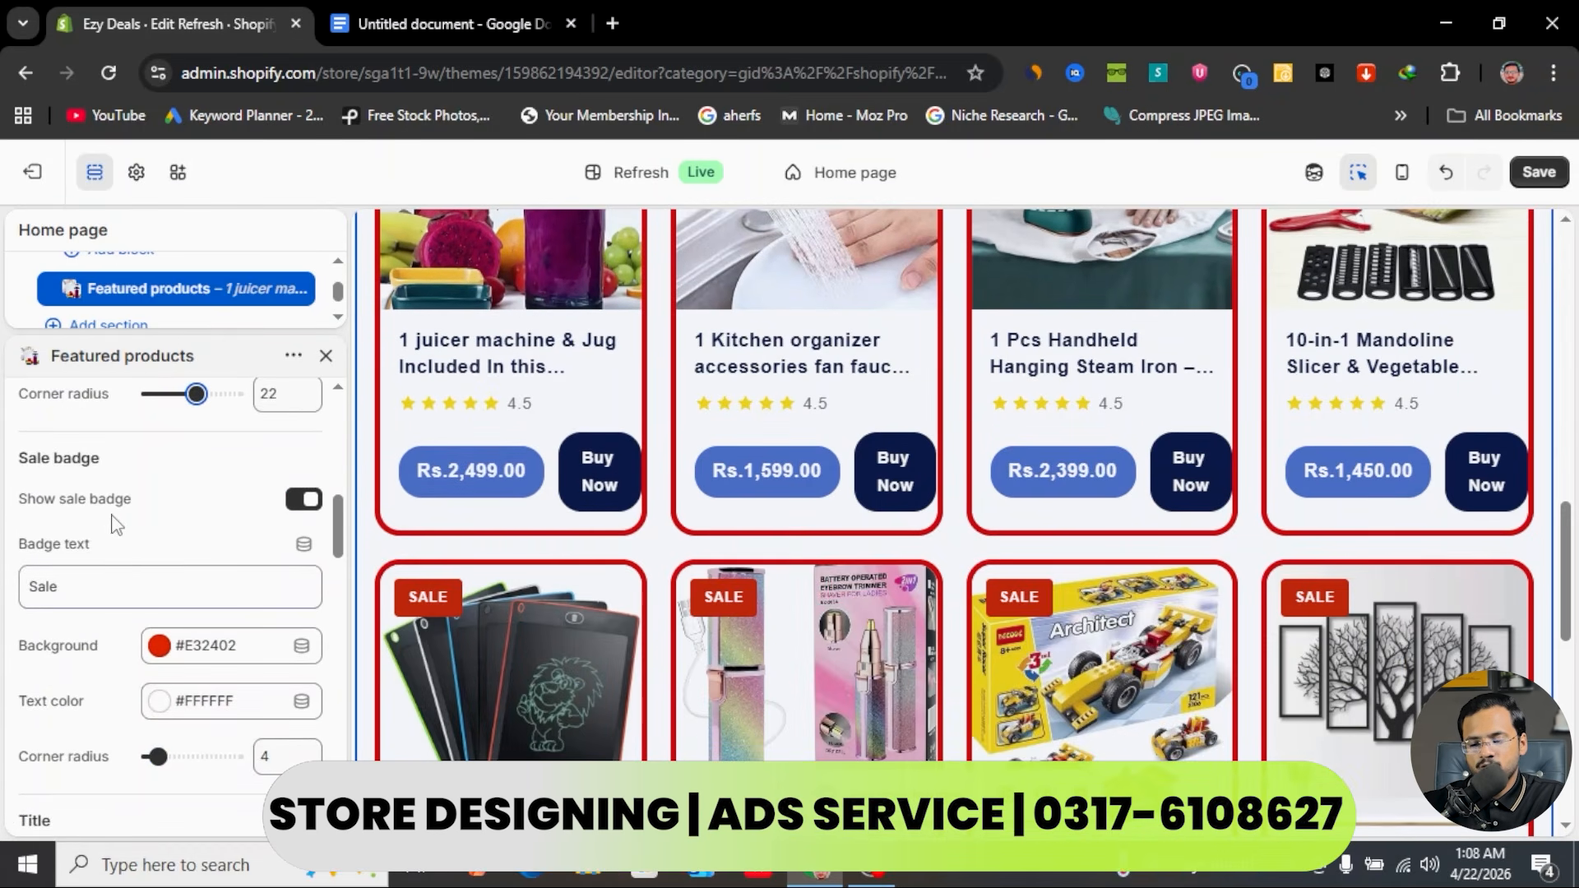
{"action": "scroll", "coordinate": [486, 395], "scroll_direction": "up", "scroll_amount": 2}
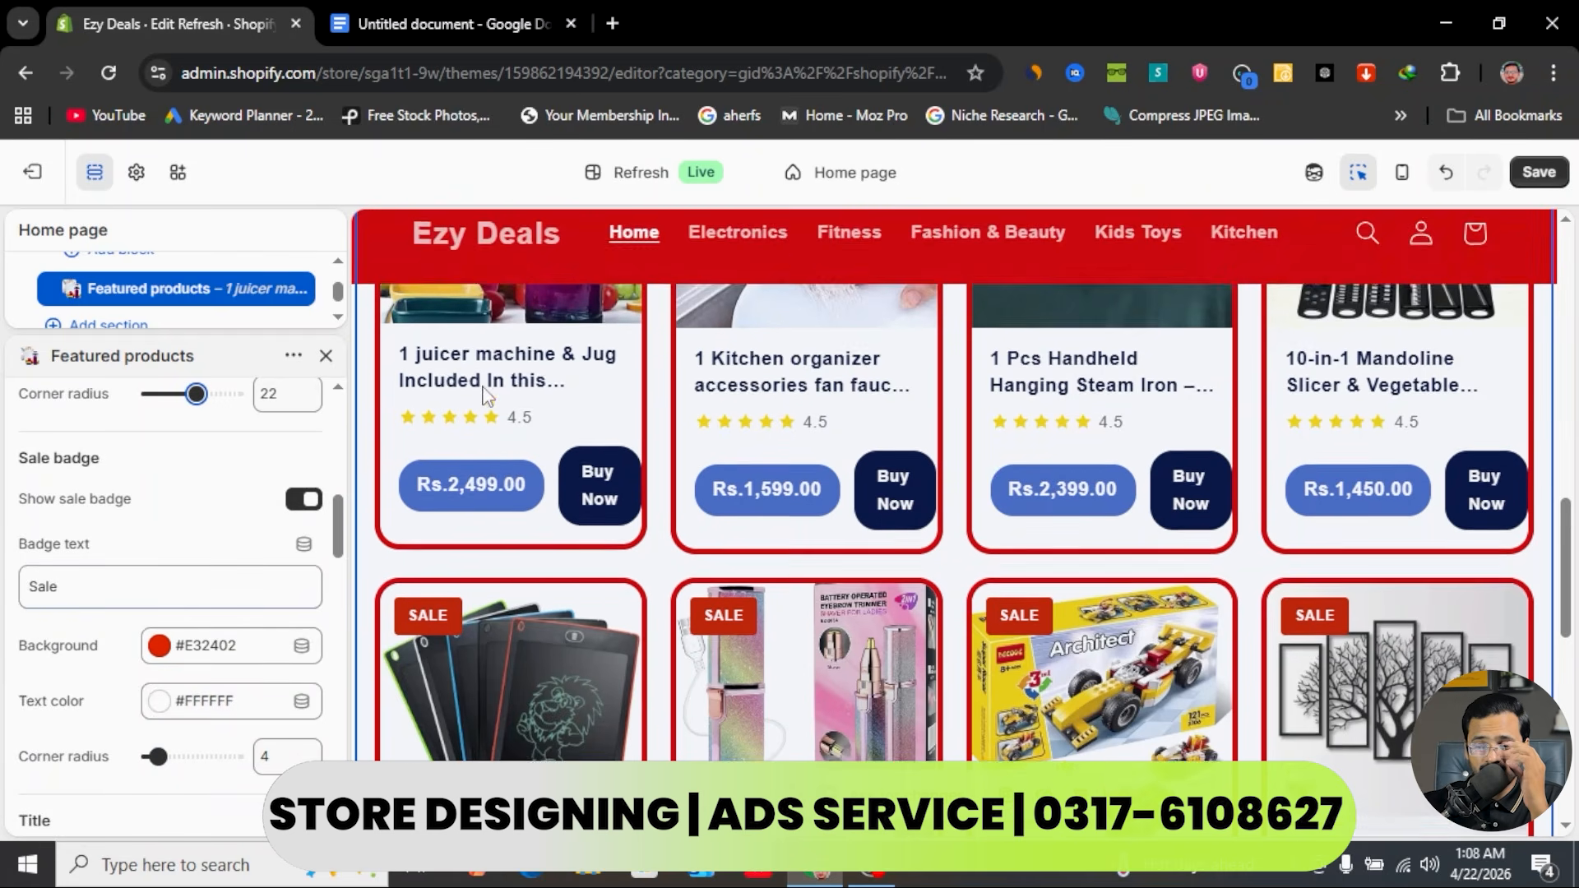
{"action": "scroll", "coordinate": [516, 510], "scroll_direction": "up", "scroll_amount": 2}
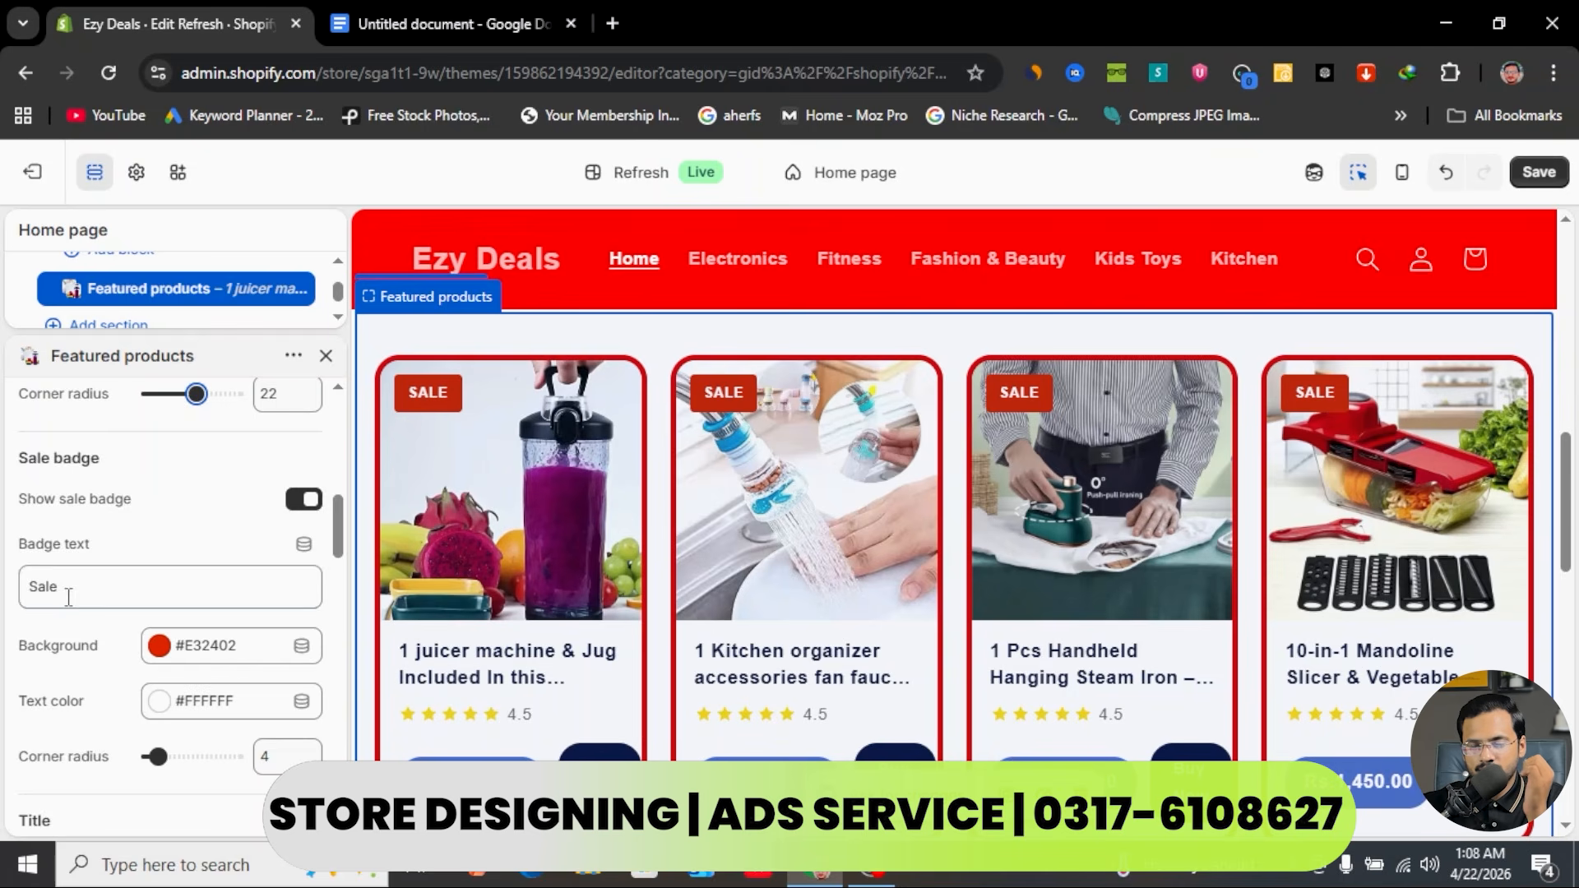
{"action": "scroll", "coordinate": [68, 597], "scroll_direction": "down", "scroll_amount": 4}
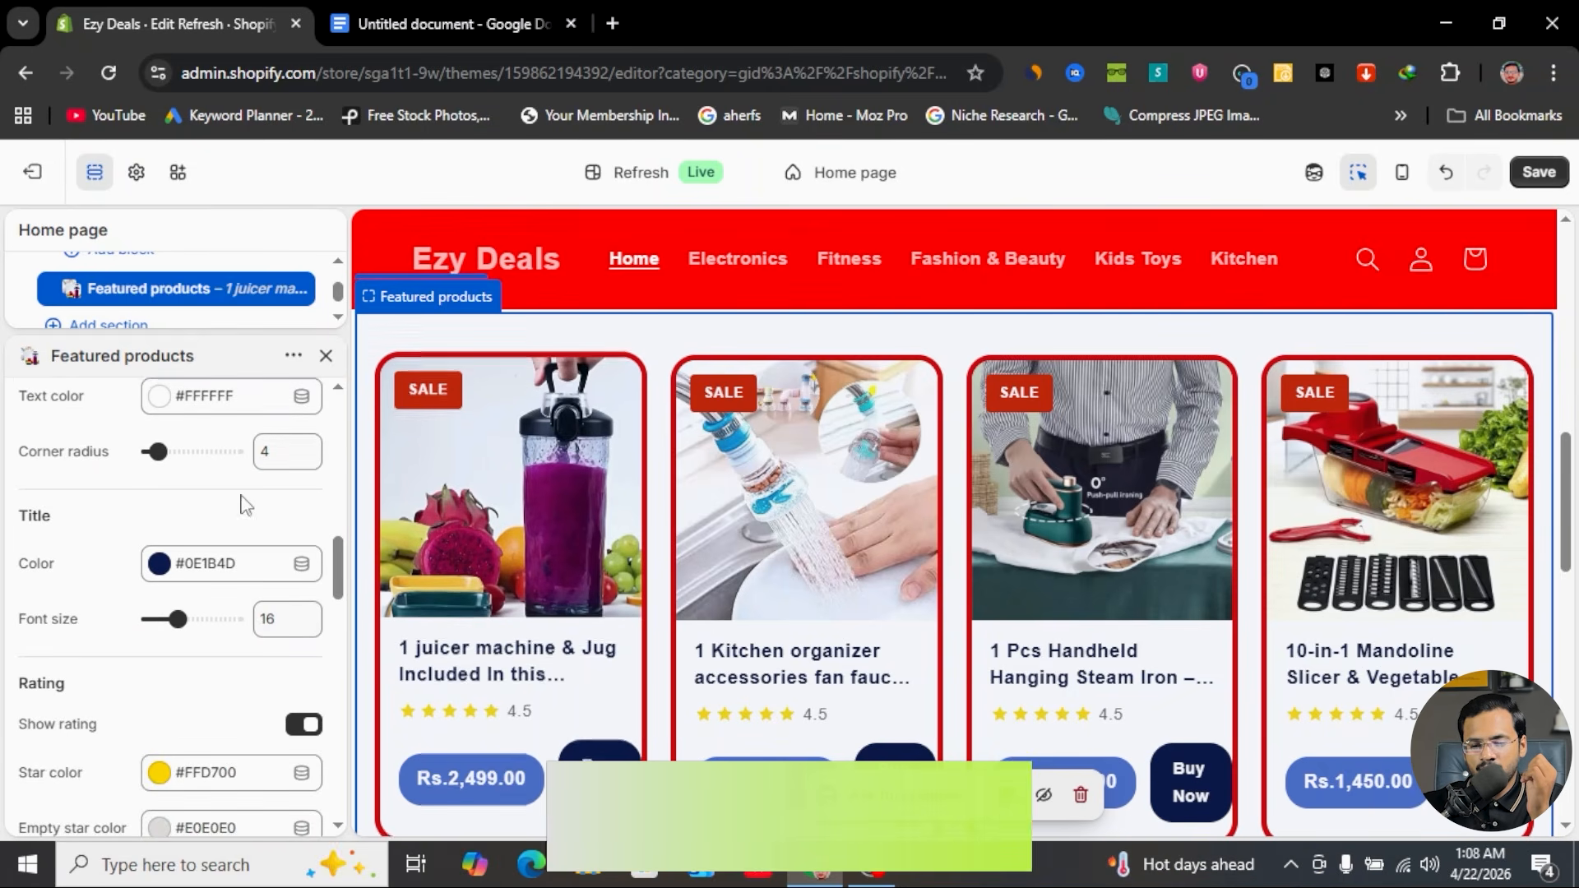
{"action": "left_click_drag", "start_coordinate": [156, 452], "coordinate": [172, 451]}
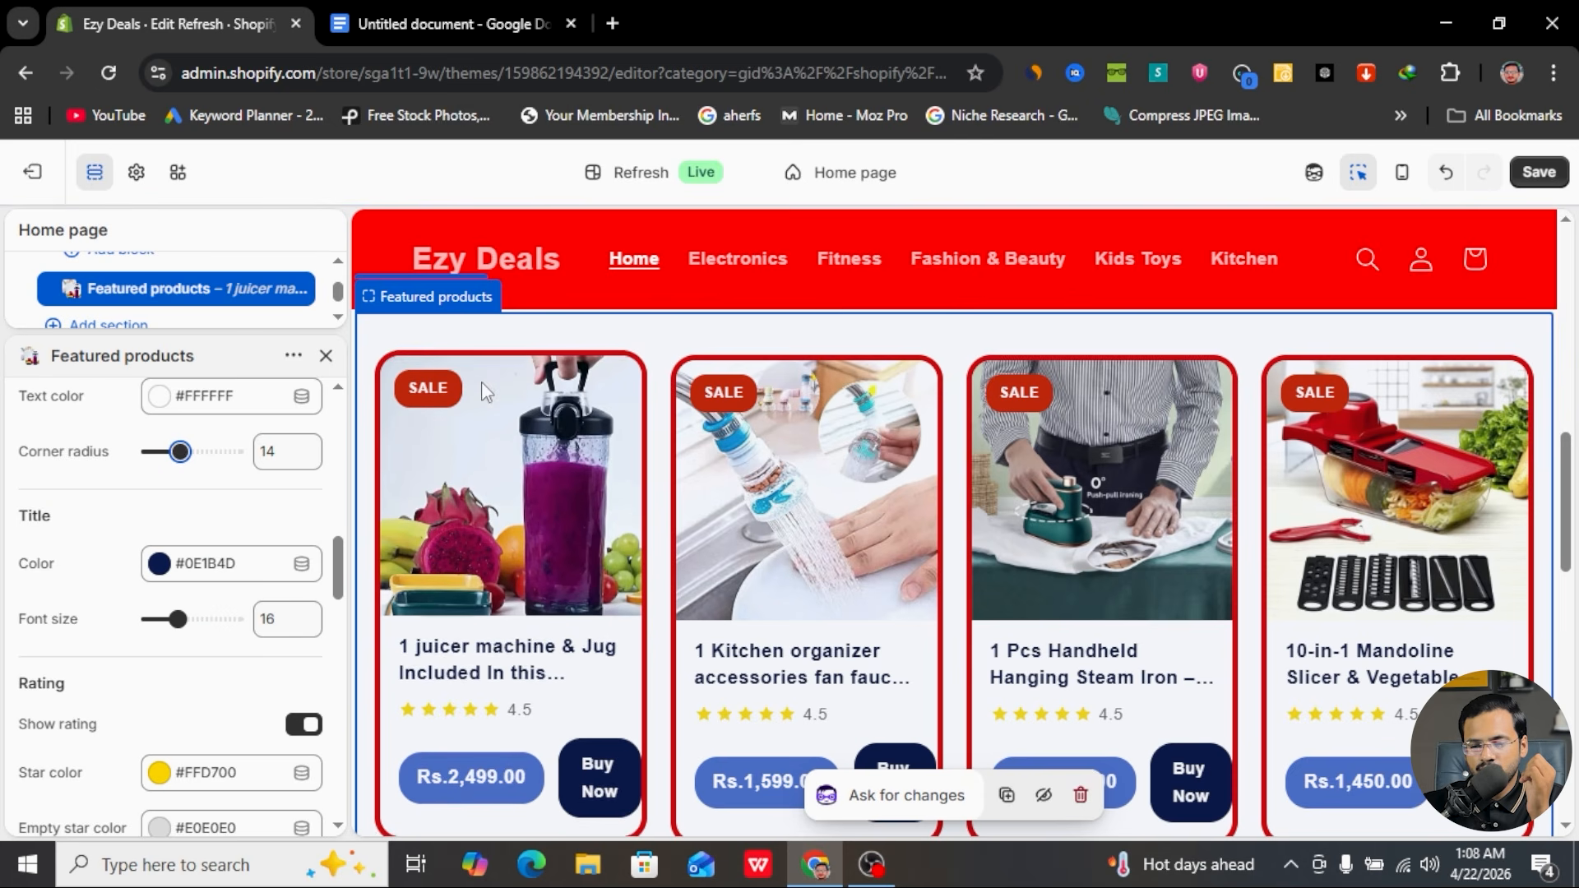
- Change the product title color to black, #000000
{"action": "scroll", "coordinate": [194, 596], "scroll_direction": "down", "scroll_amount": 1}
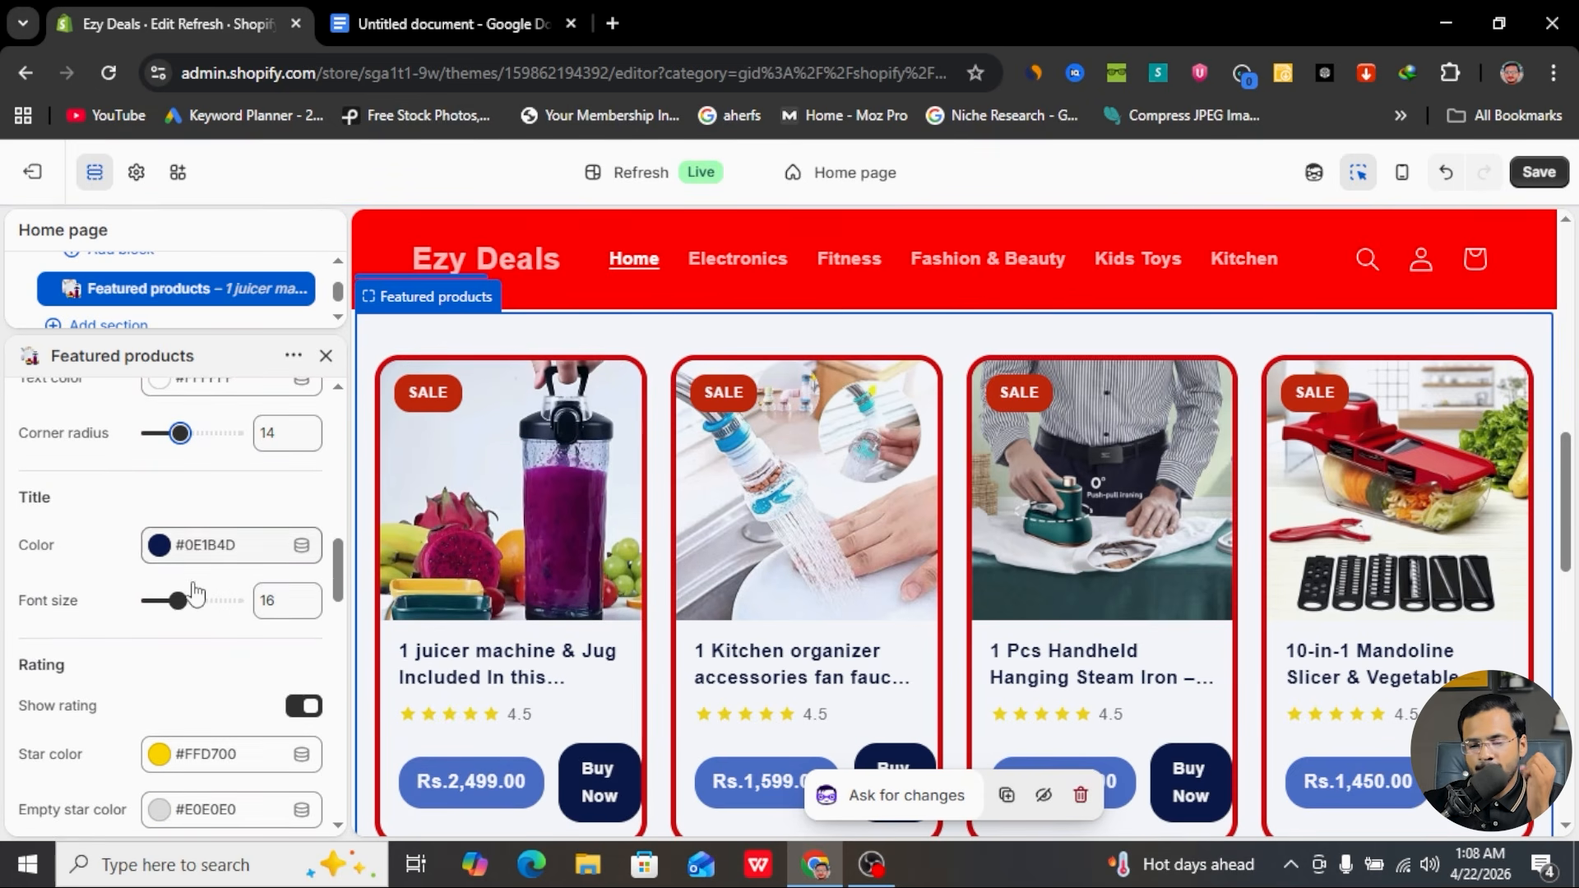
{"action": "left_click", "coordinate": [159, 546]}
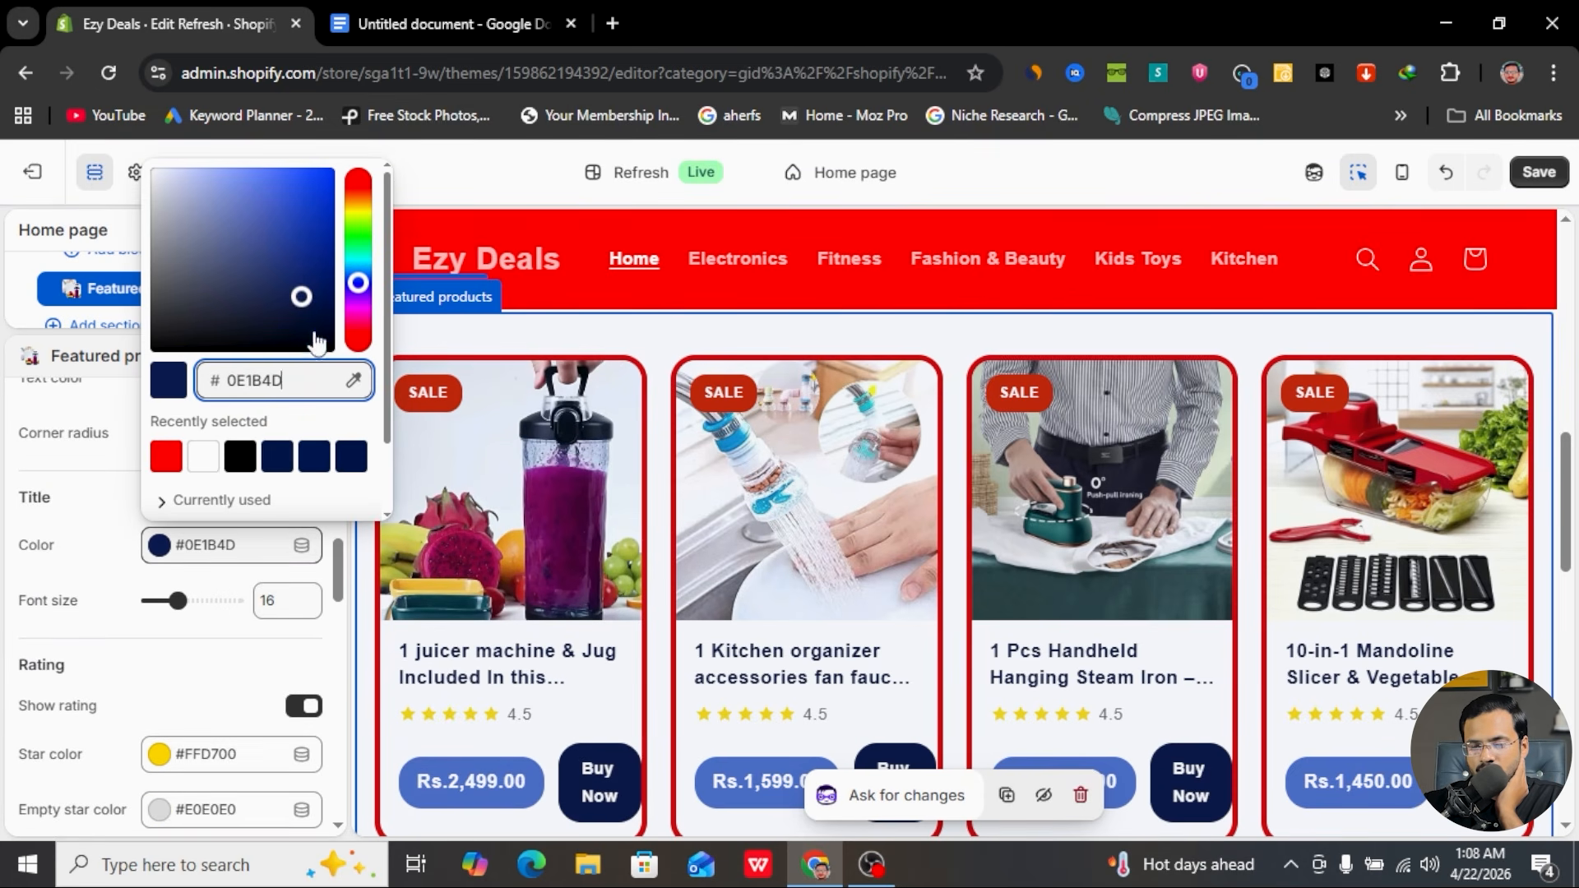
{"action": "left_click", "coordinate": [328, 343]}
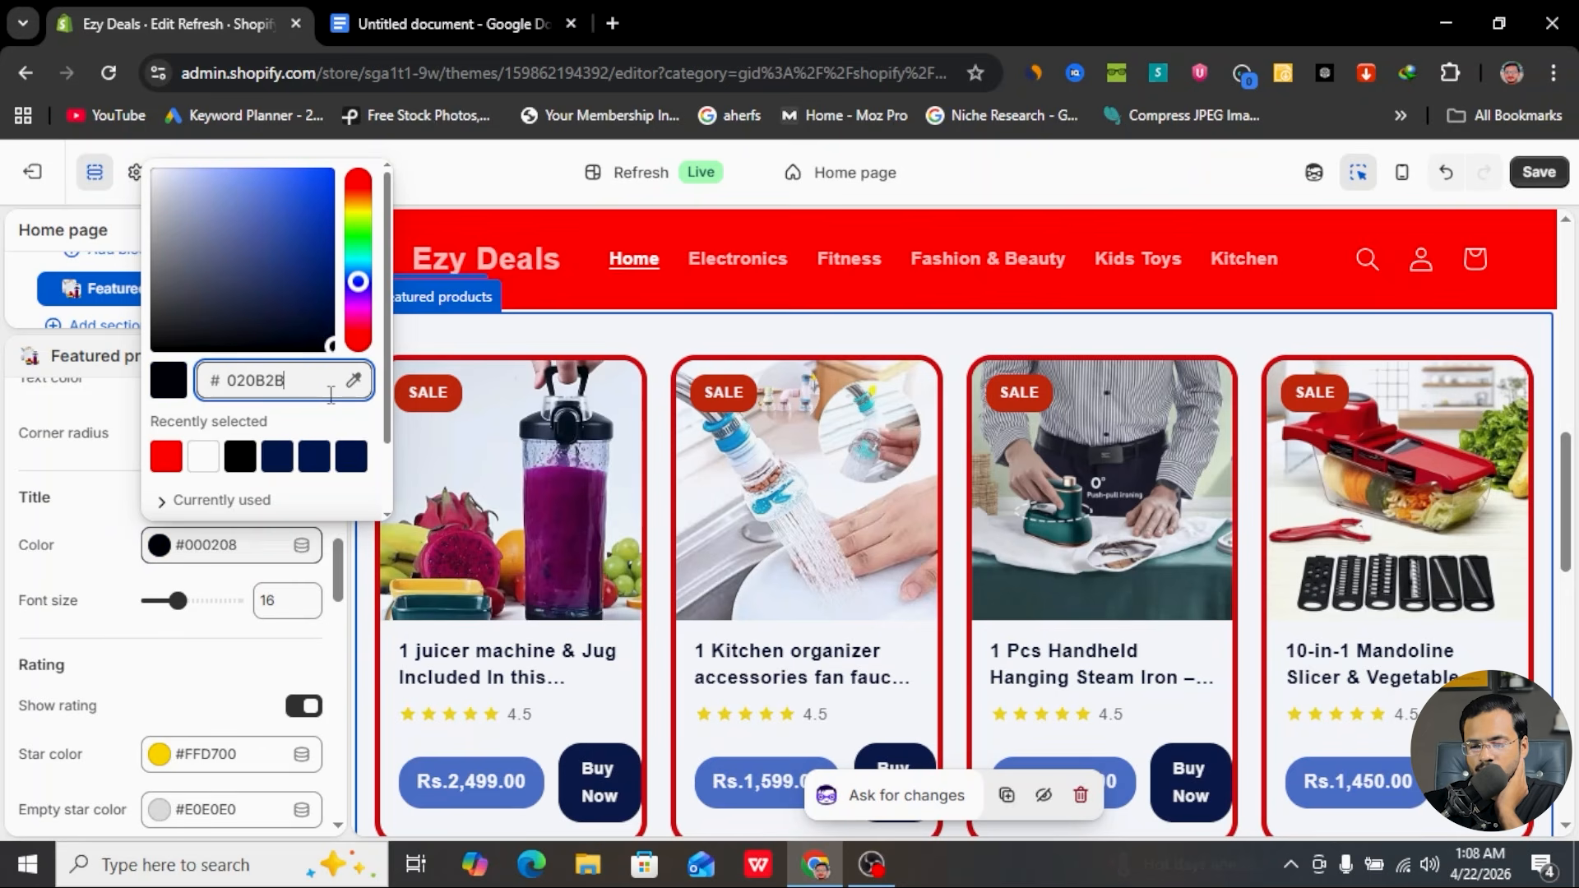
{"action": "left_click", "coordinate": [113, 649]}
- Set the rating text color to #000000 and test hiding and showing the star ratings on the cards
{"action": "scroll", "coordinate": [233, 638], "scroll_direction": "down", "scroll_amount": 3}
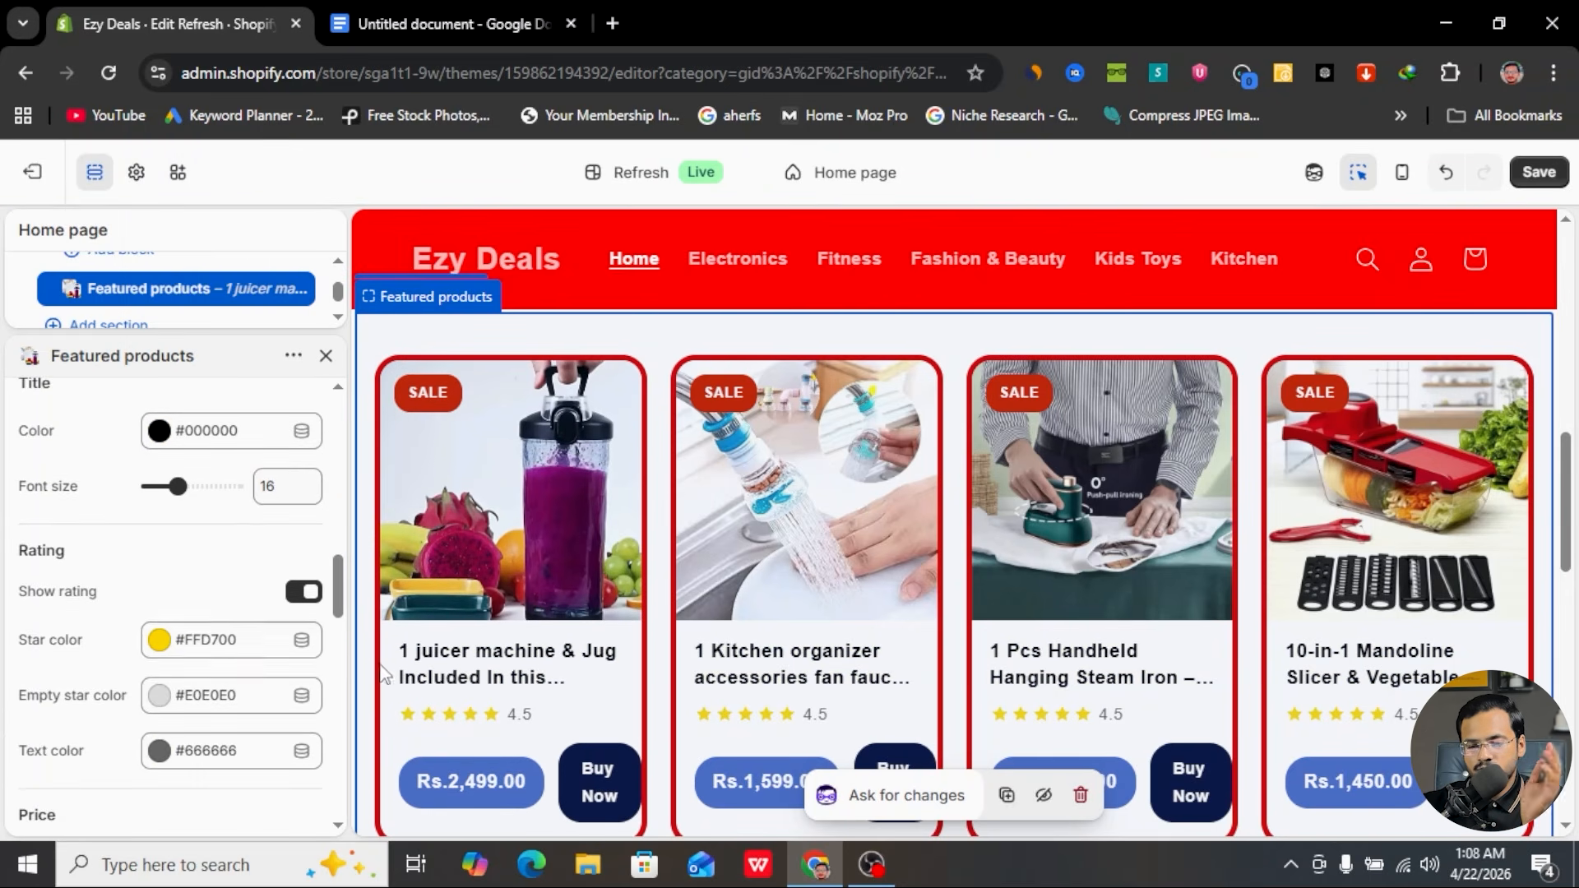
{"action": "scroll", "coordinate": [218, 658], "scroll_direction": "down", "scroll_amount": 3}
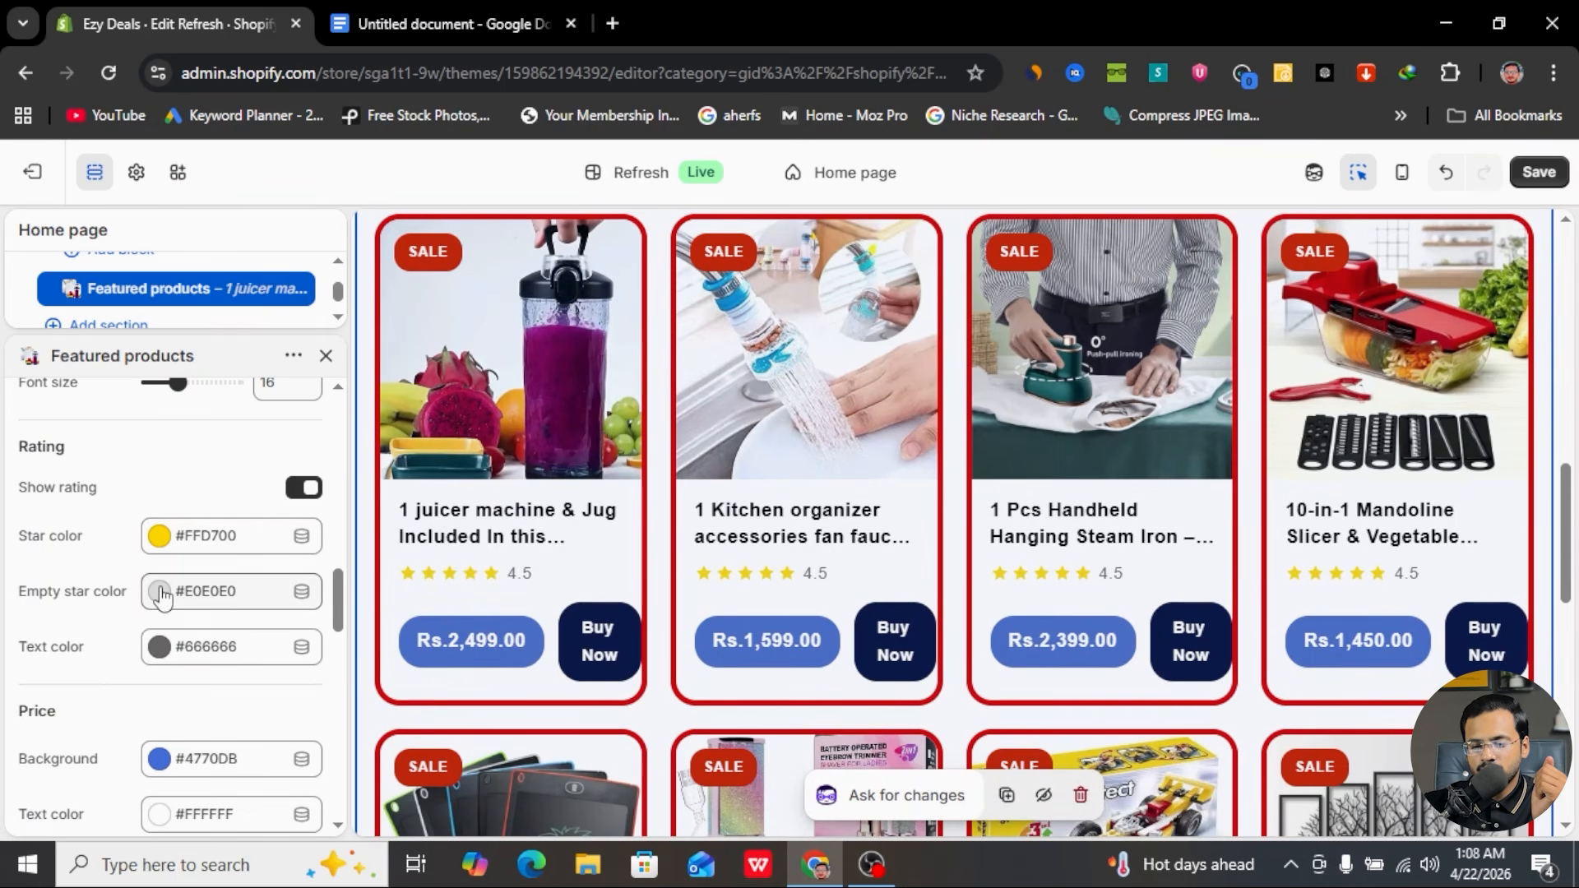
{"action": "left_click", "coordinate": [160, 646]}
{"action": "left_click", "coordinate": [240, 473]}
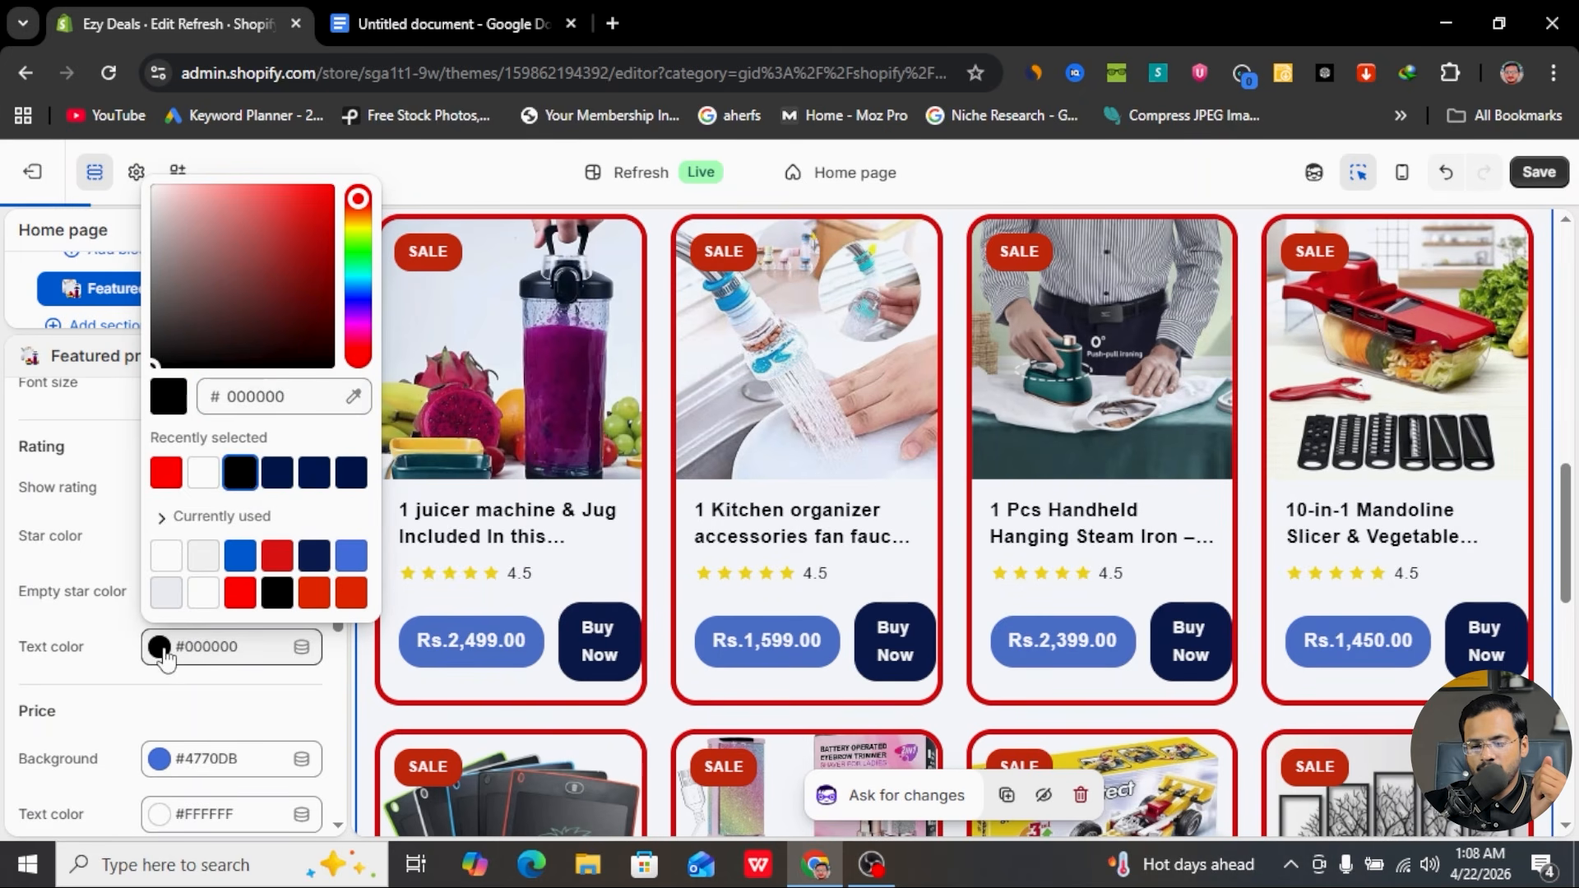
{"action": "left_click", "coordinate": [125, 653]}
{"action": "scroll", "coordinate": [227, 671], "scroll_direction": "down", "scroll_amount": 3}
{"action": "scroll", "coordinate": [228, 673], "scroll_direction": "up", "scroll_amount": 3}
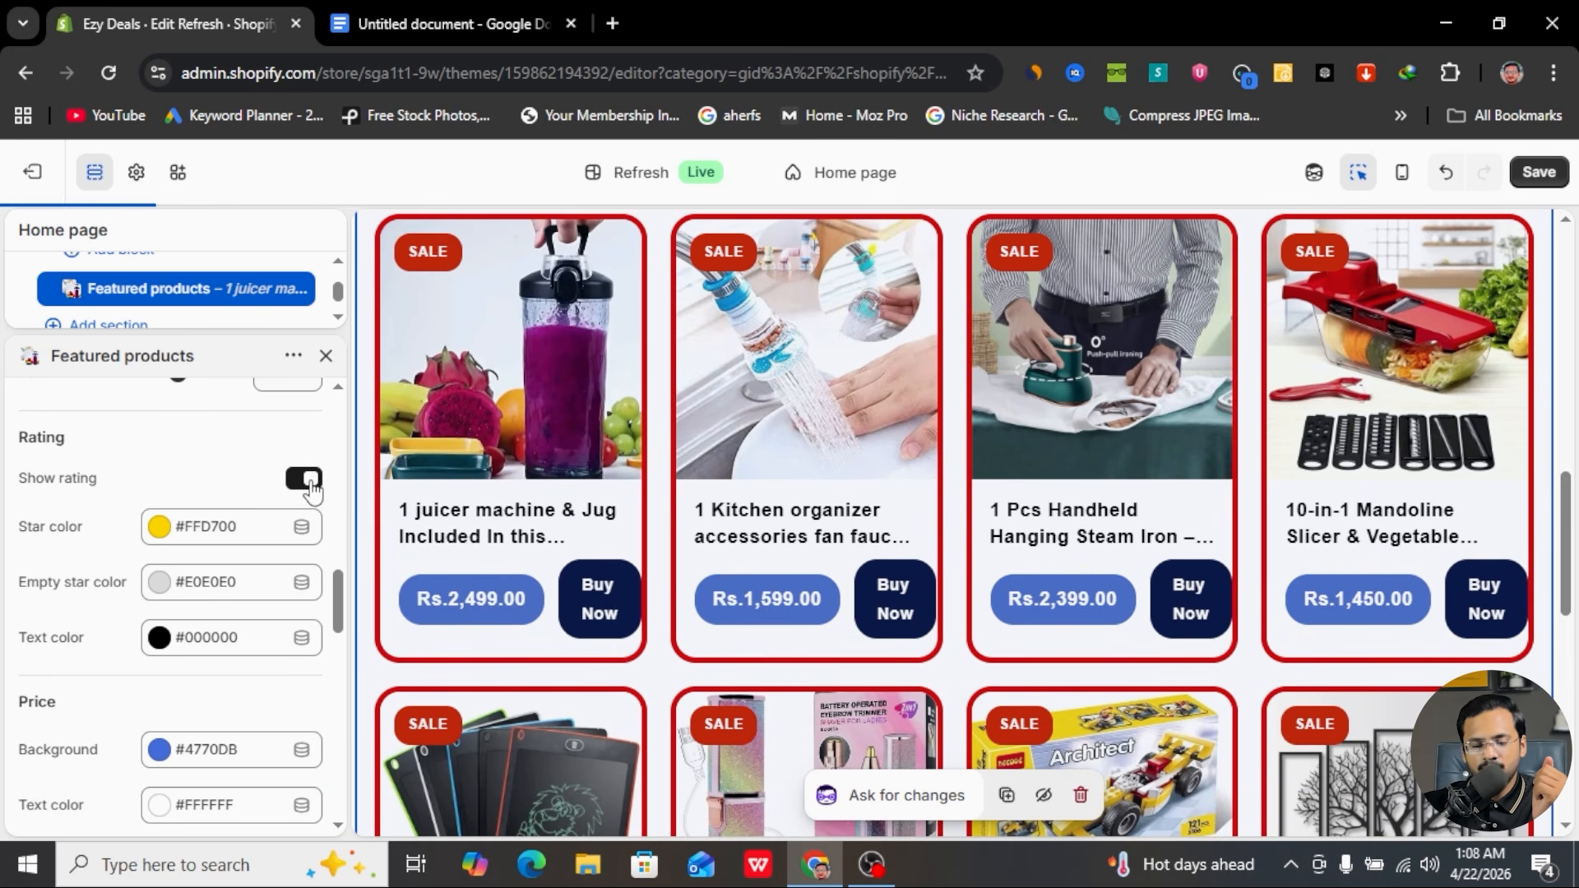
- Change the background color of the product price labels to #000000
{"action": "scroll", "coordinate": [201, 671], "scroll_direction": "down", "scroll_amount": 3}
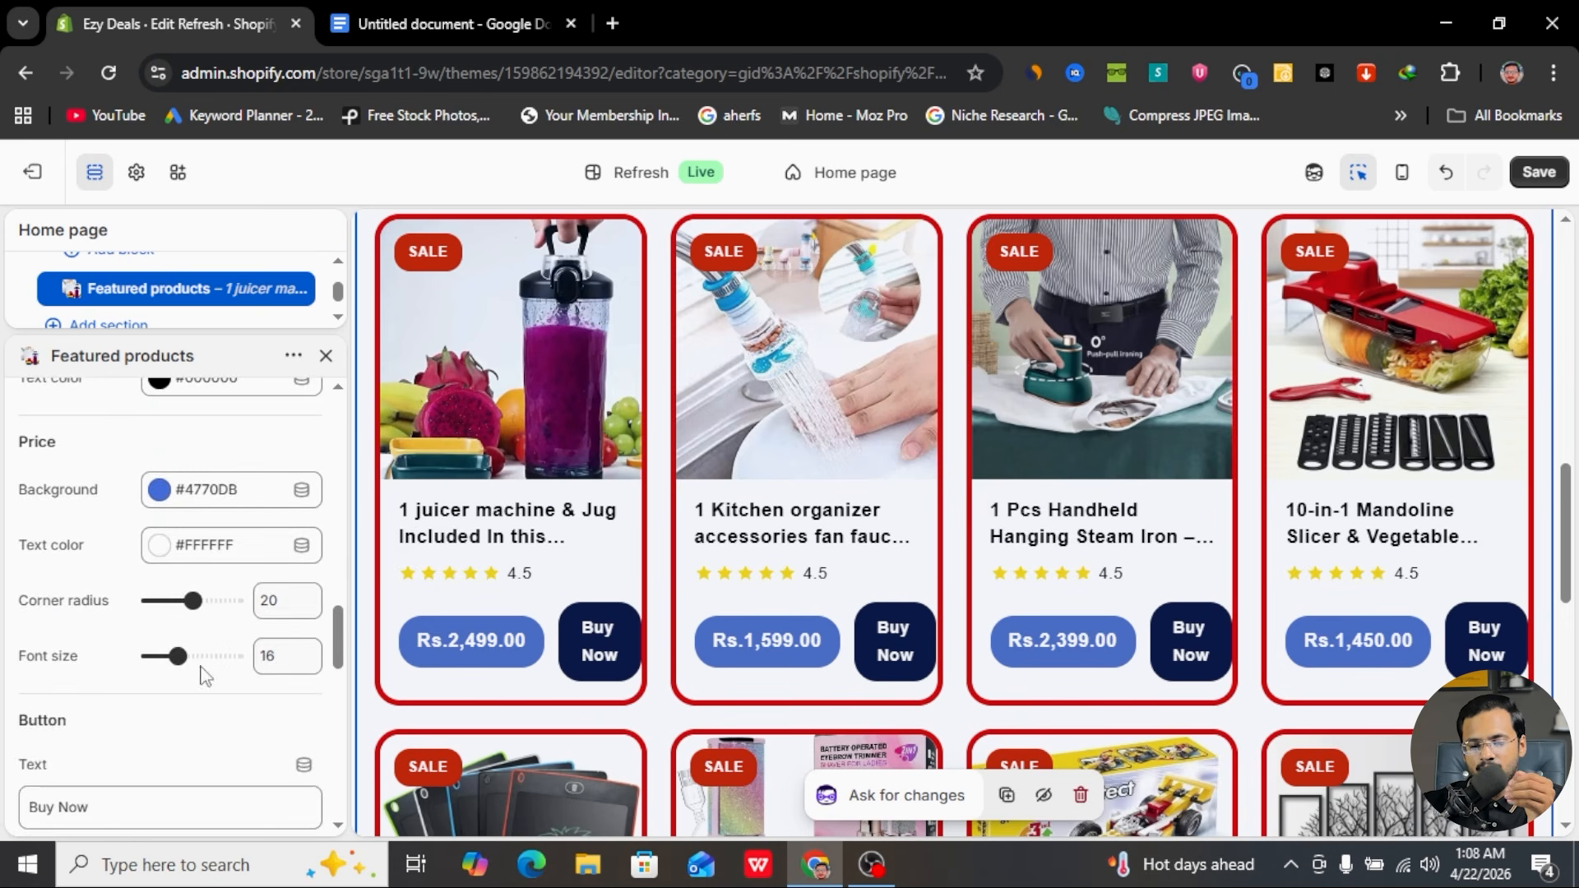
{"action": "left_click", "coordinate": [158, 498]}
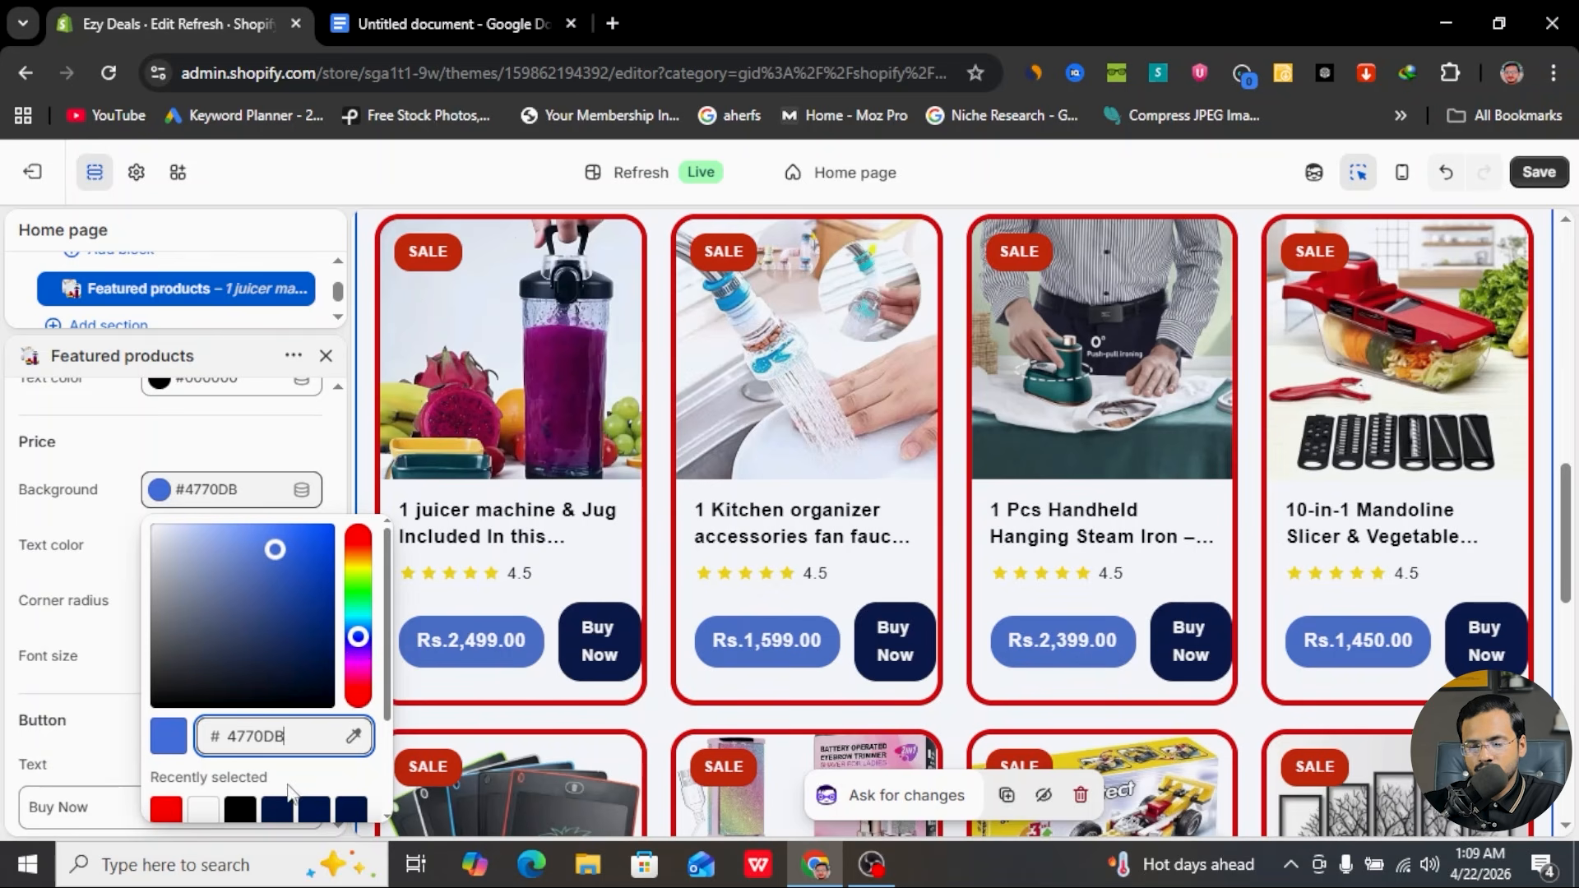
{"action": "left_click", "coordinate": [243, 810]}
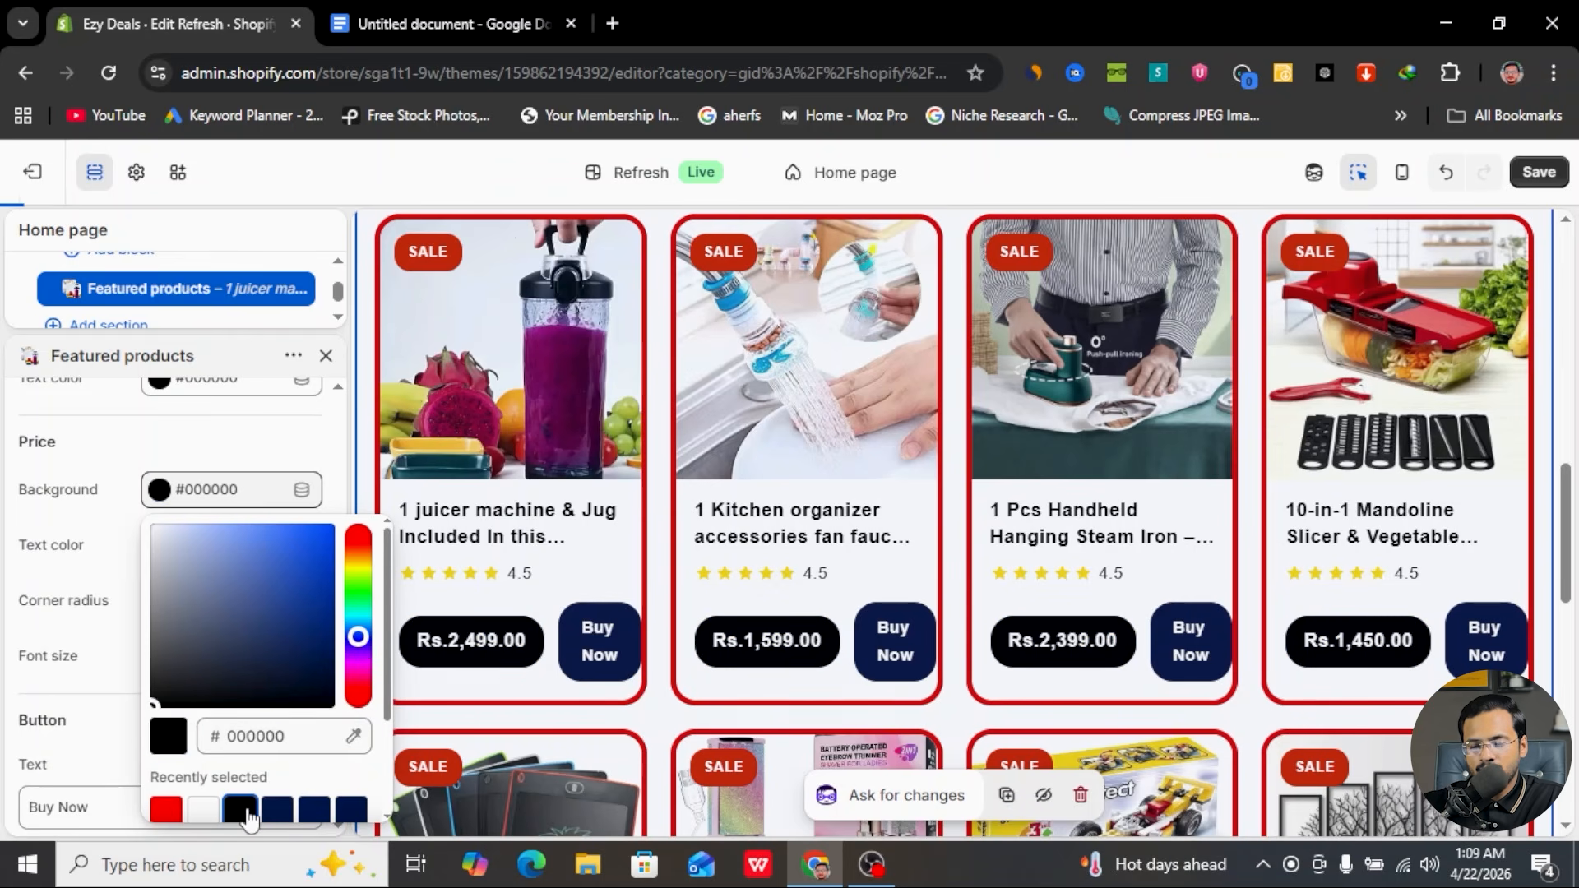
{"action": "left_click", "coordinate": [137, 689]}
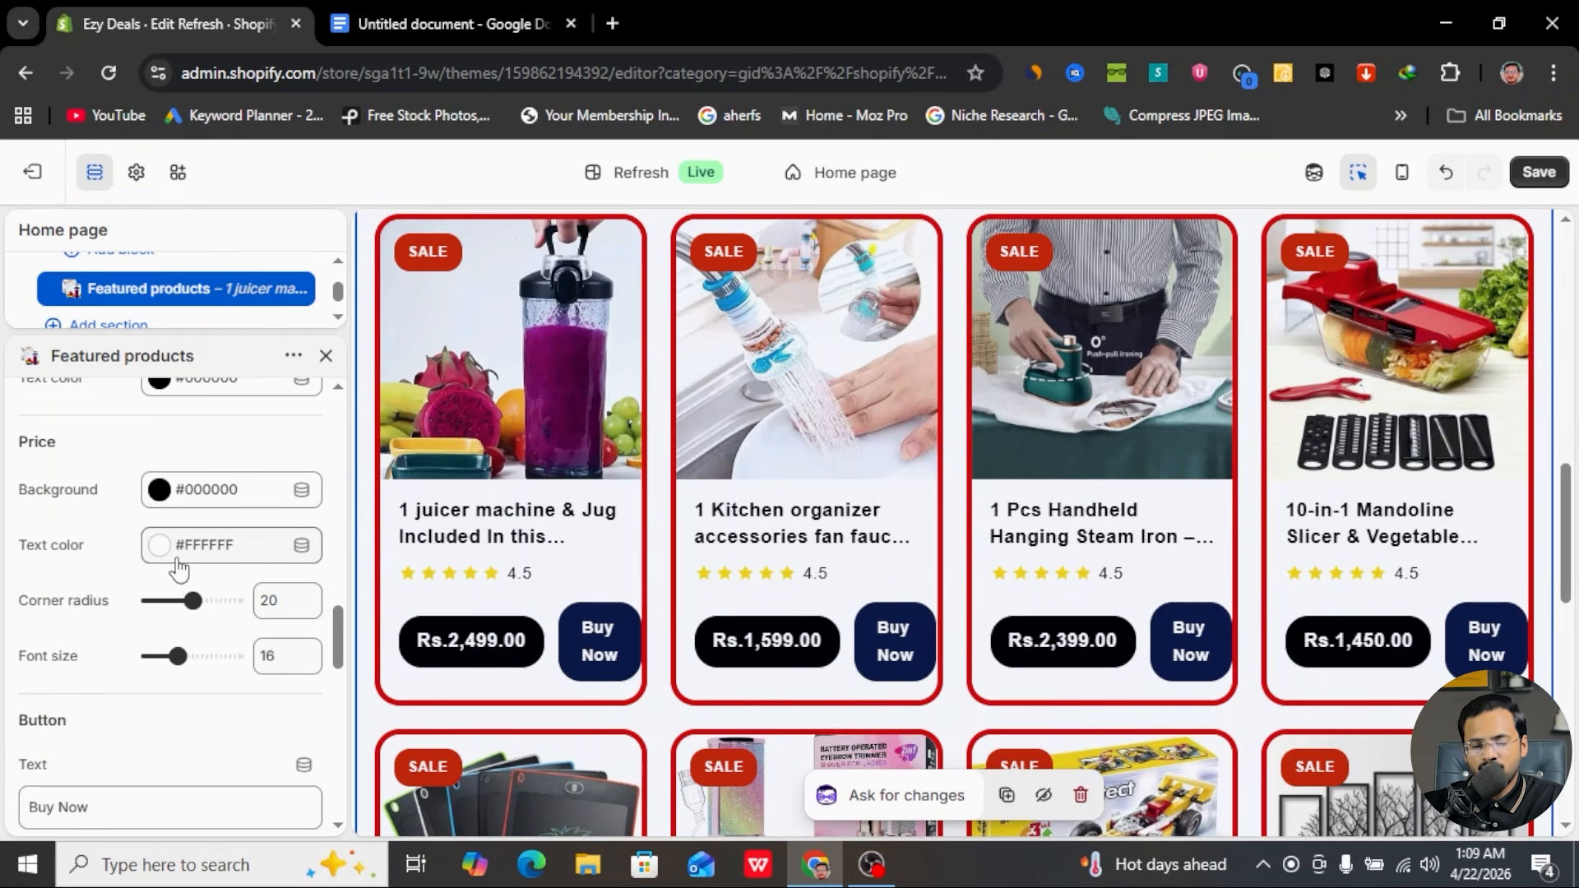
- Replace the product cards' button text with "Shop Now"
{"action": "scroll", "coordinate": [190, 654], "scroll_direction": "down", "scroll_amount": 3}
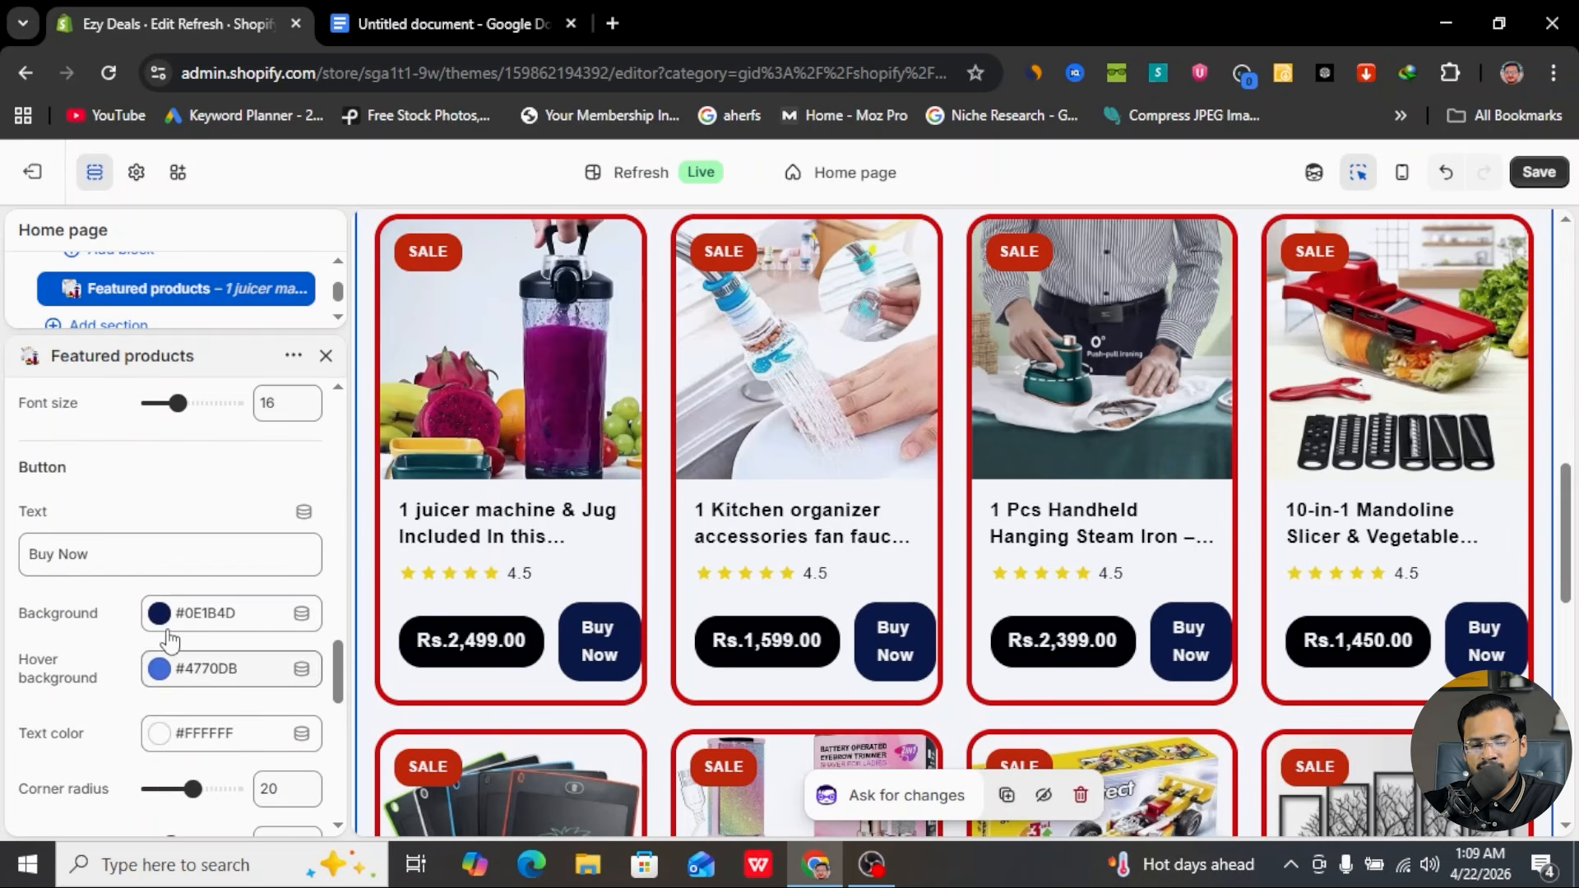
{"action": "left_click", "coordinate": [119, 556]}
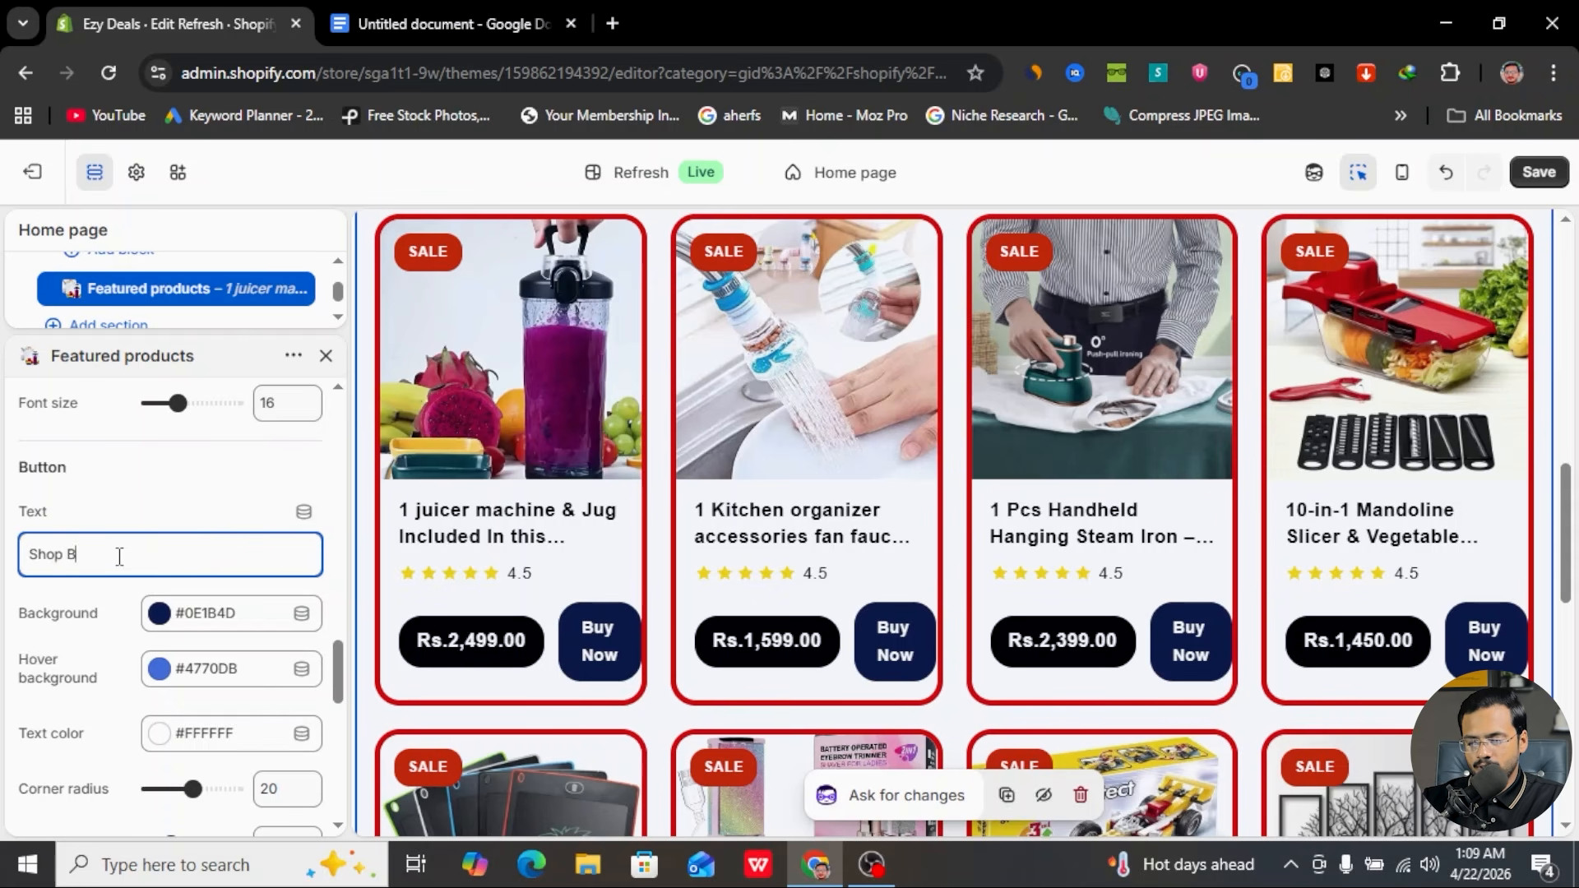
{"action": "type", "text": "Shop B"}
{"action": "key", "text": "BackSpace"}
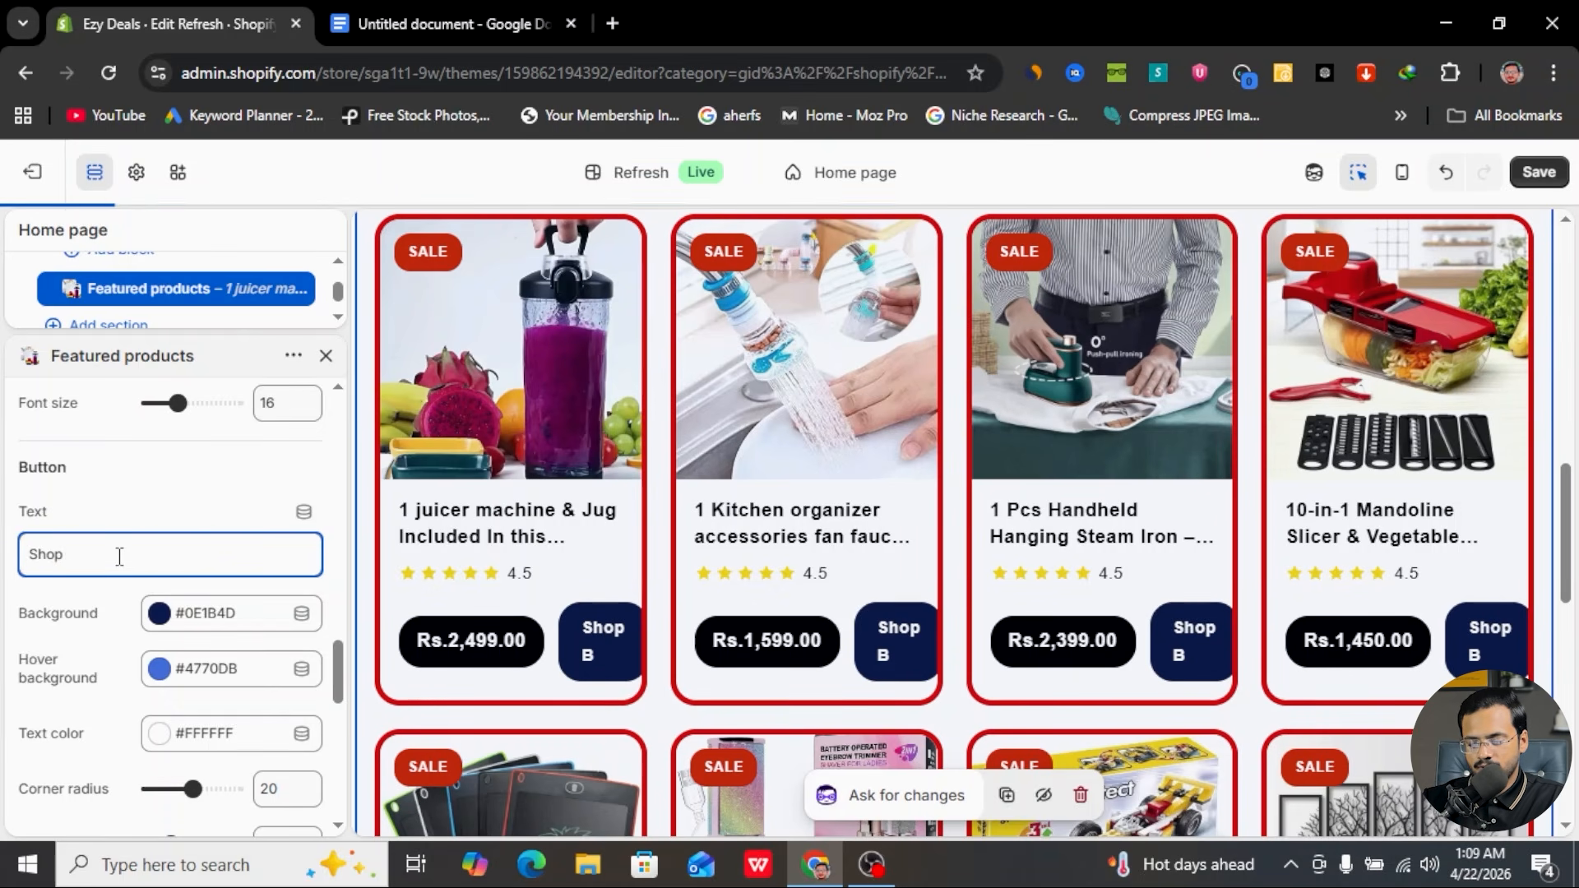
{"action": "type", "text": "Now"}
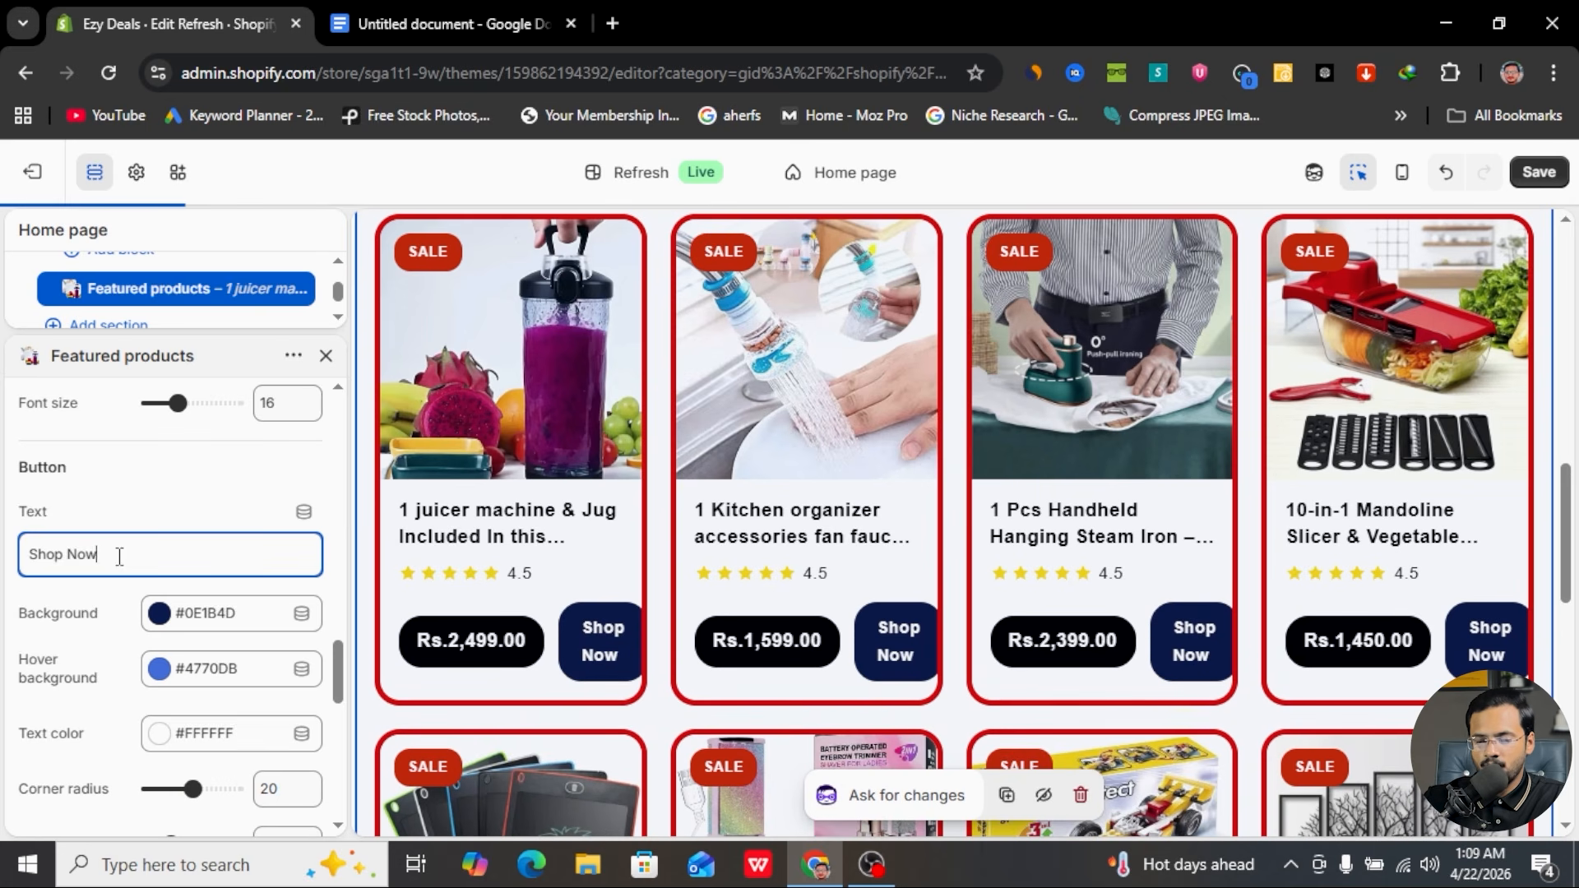
- Set the Shop Now button's background to #FF0000 and its hover background to #0E1B4D
{"action": "scroll", "coordinate": [187, 625], "scroll_direction": "down", "scroll_amount": 1}
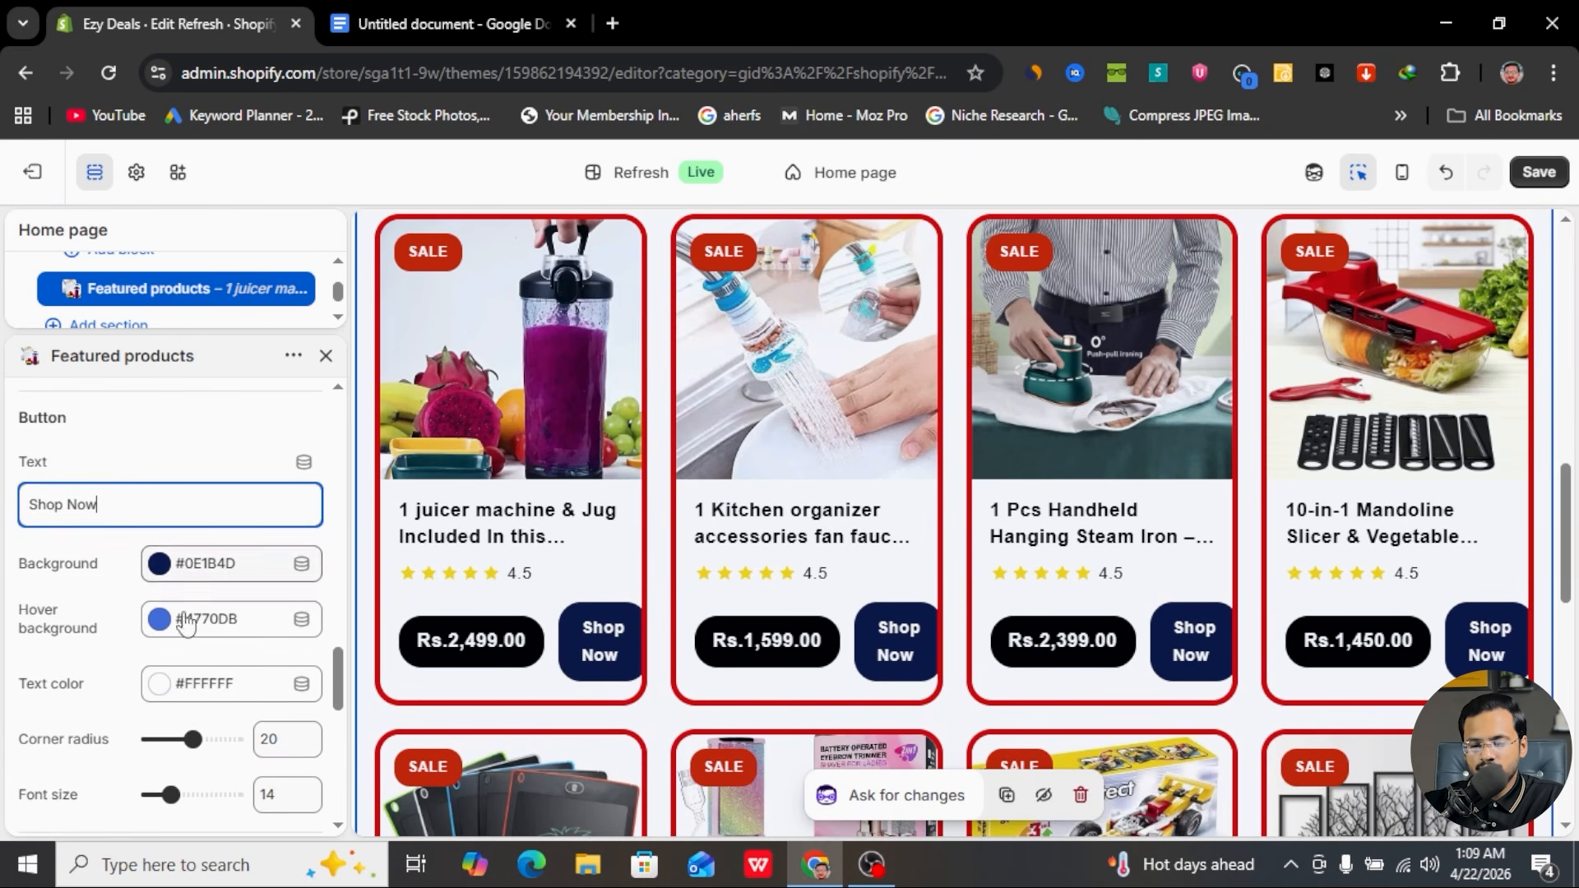
{"action": "left_click", "coordinate": [159, 566]}
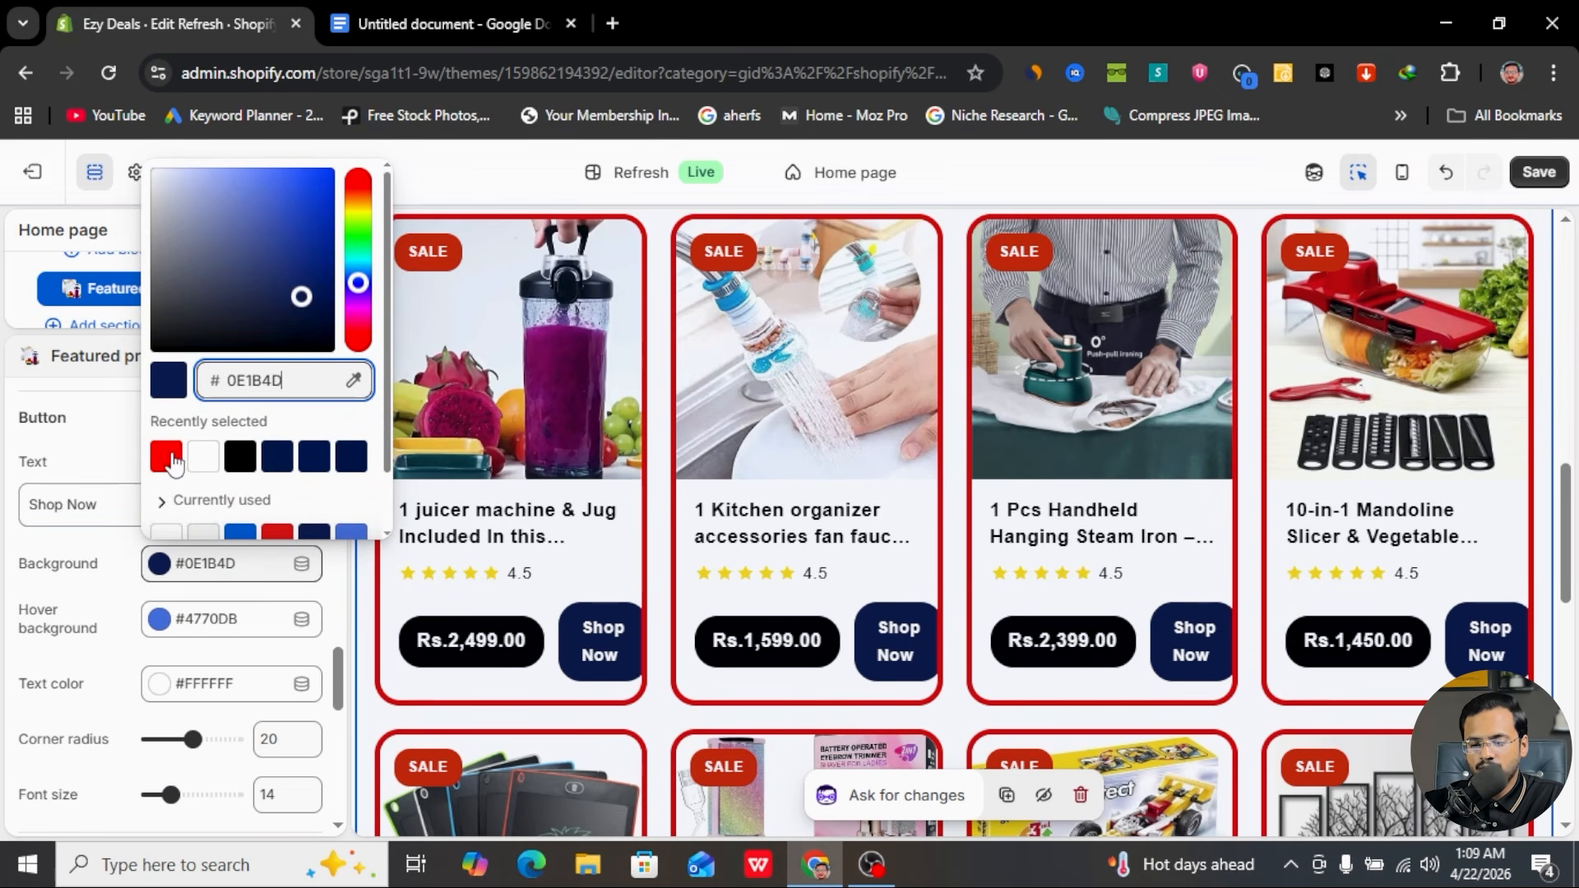
{"action": "left_click", "coordinate": [167, 456]}
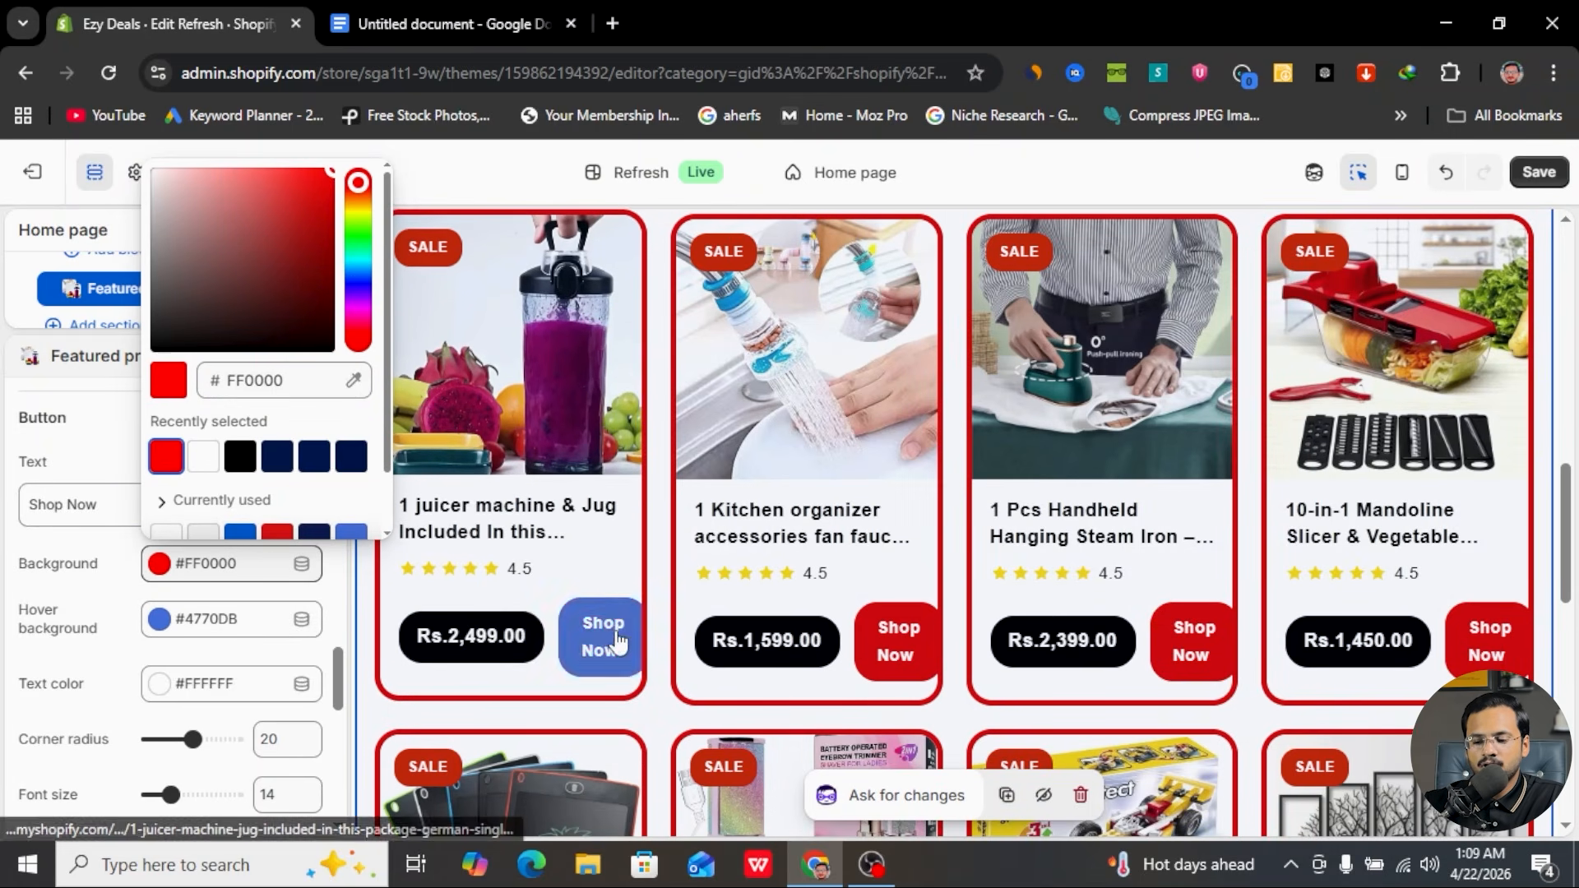
{"action": "left_click", "coordinate": [159, 619]}
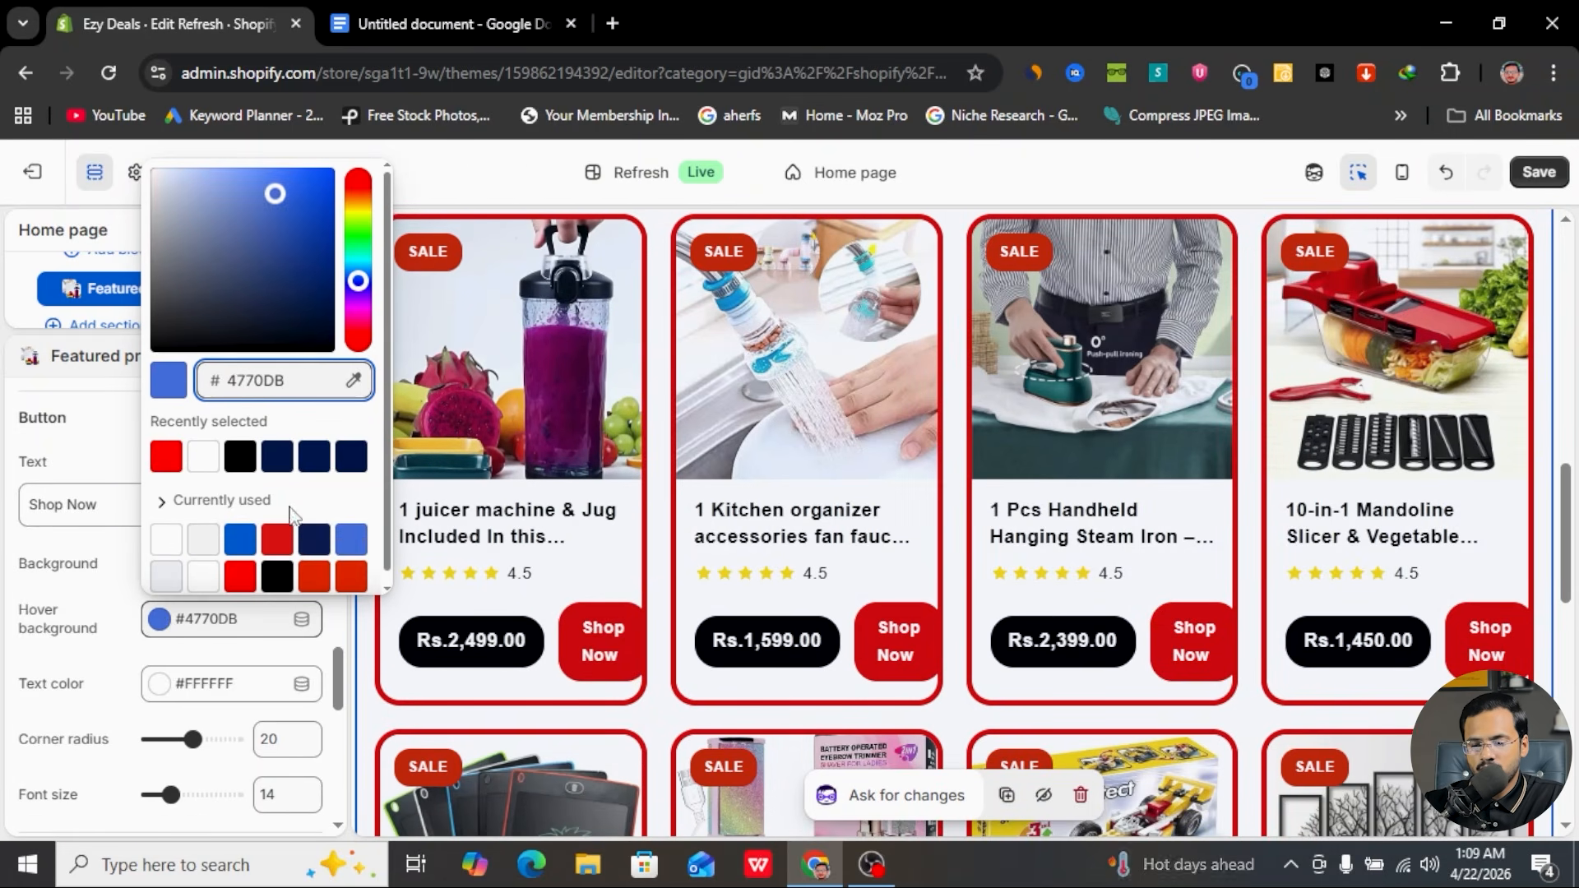
{"action": "left_click", "coordinate": [320, 541]}
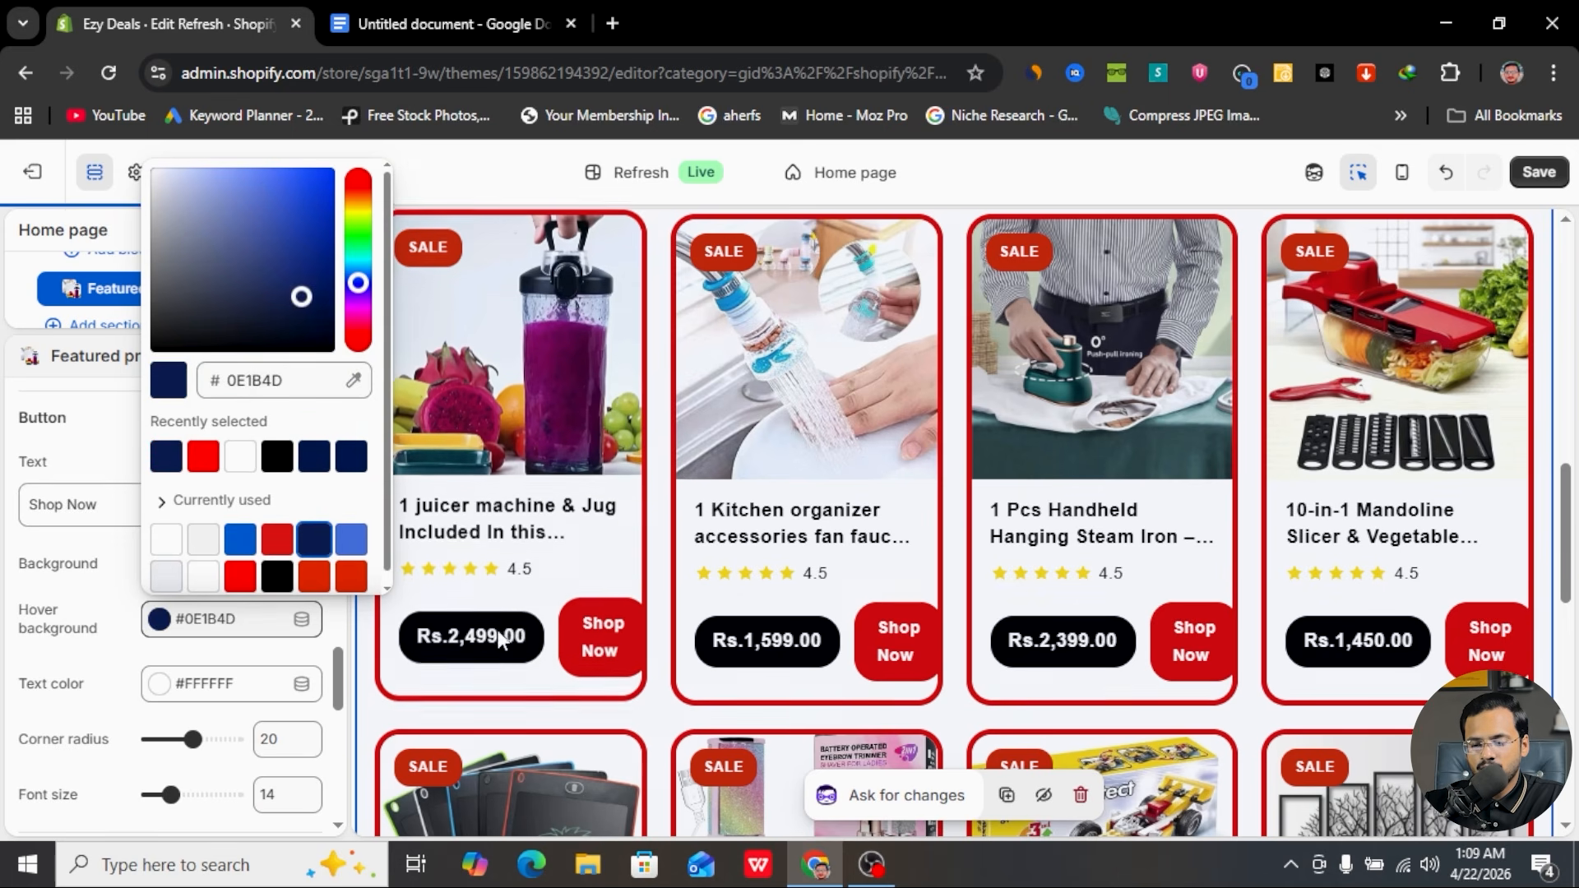
{"action": "scroll", "coordinate": [179, 687], "scroll_direction": "down", "scroll_amount": 2}
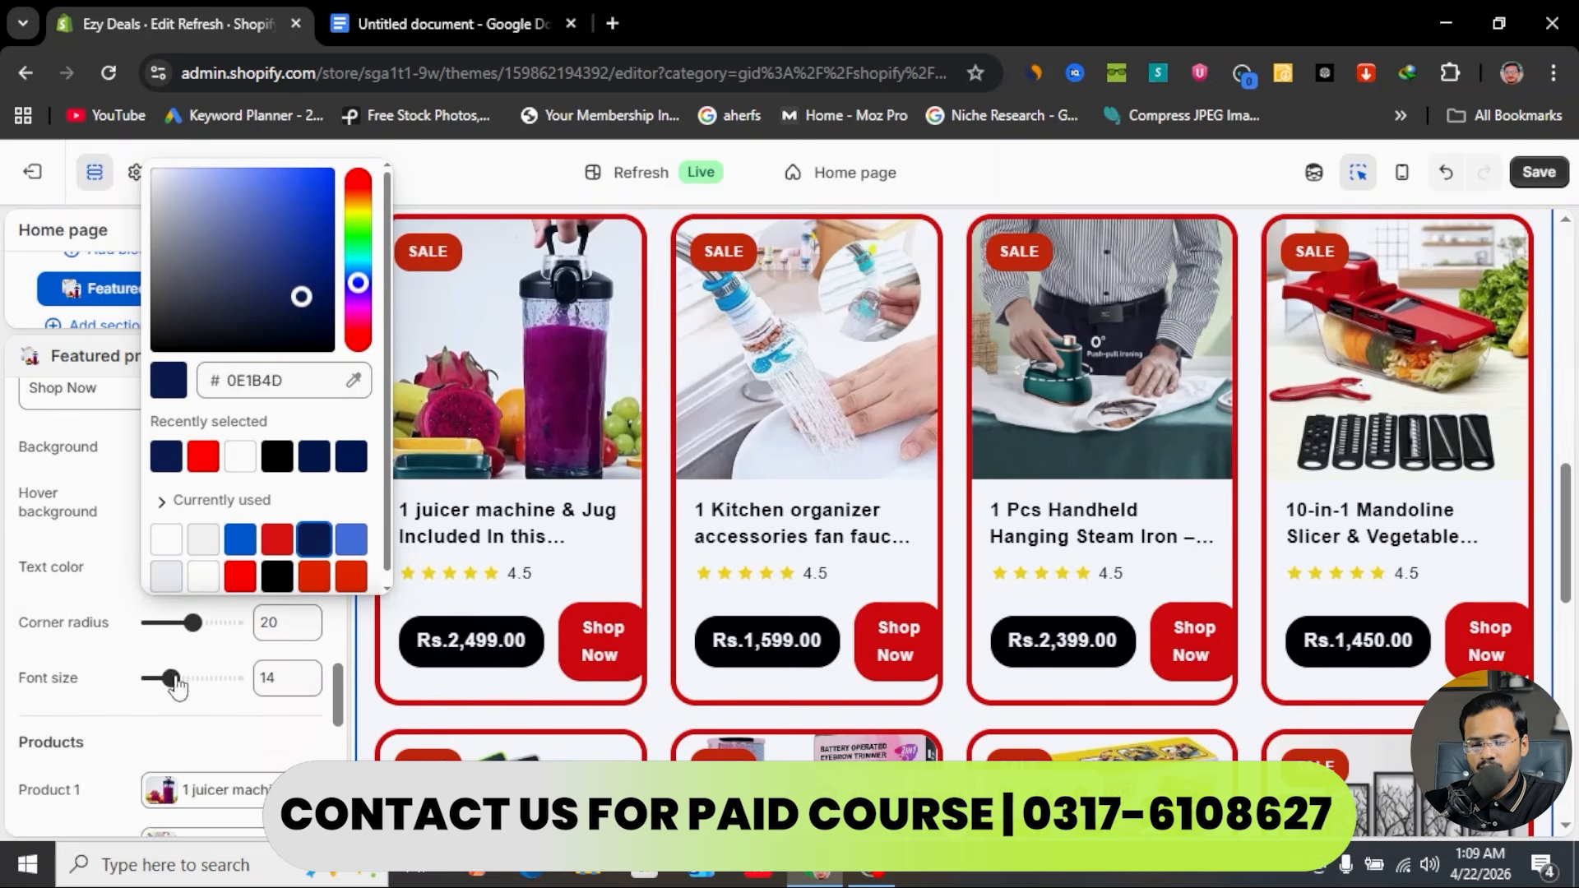
{"action": "left_click", "coordinate": [121, 601]}
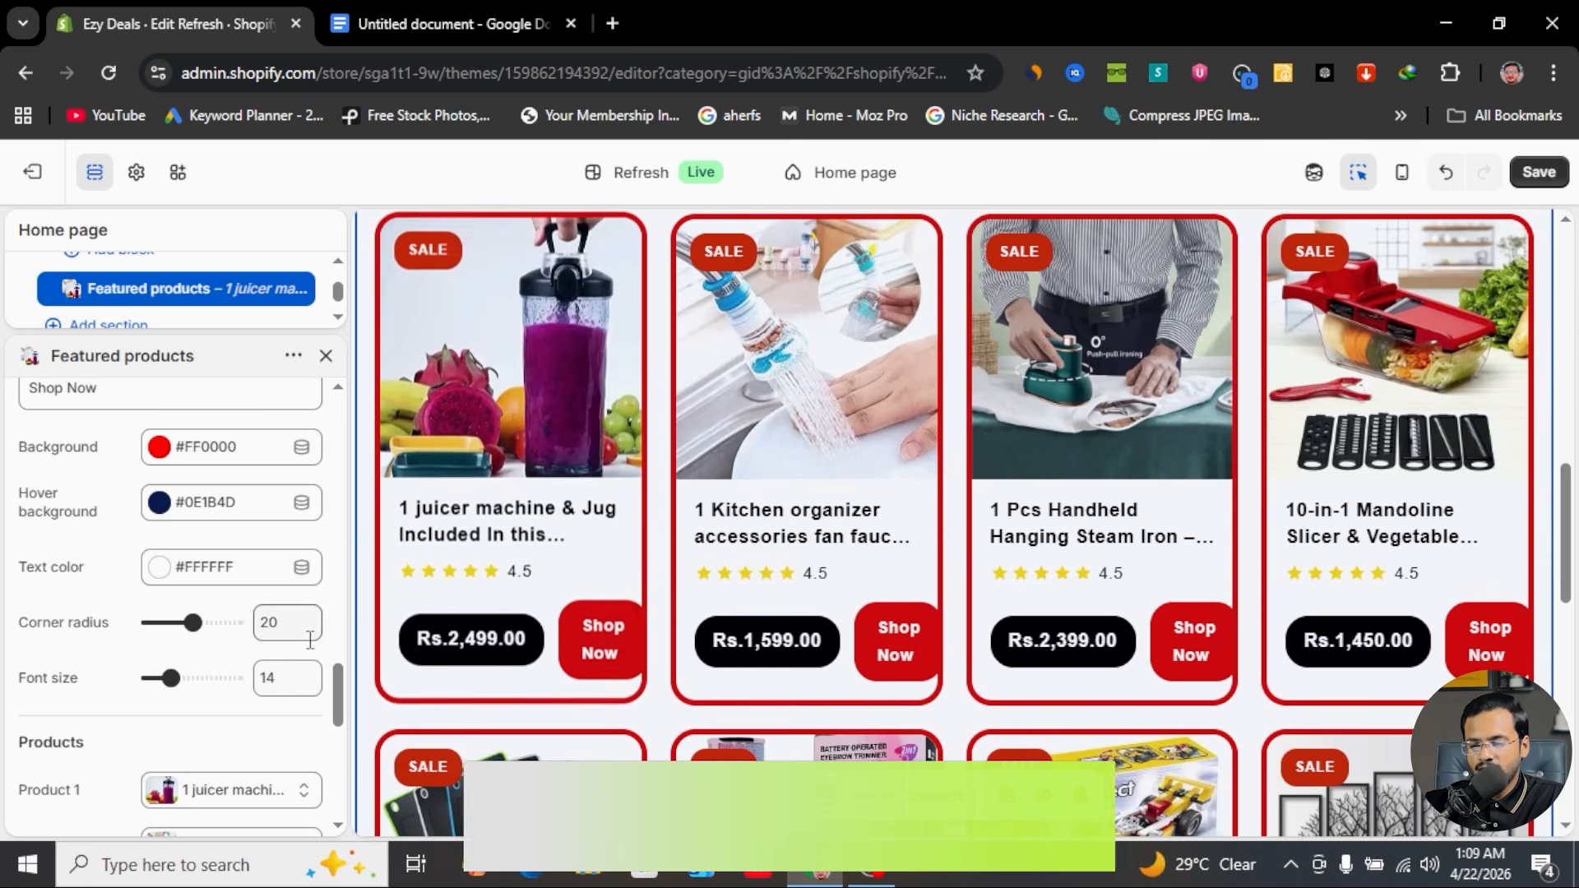
- Set the Shop Now button's corner radius to 12 and its font size to 15
{"action": "scroll", "coordinate": [628, 564], "scroll_direction": "down", "scroll_amount": 2}
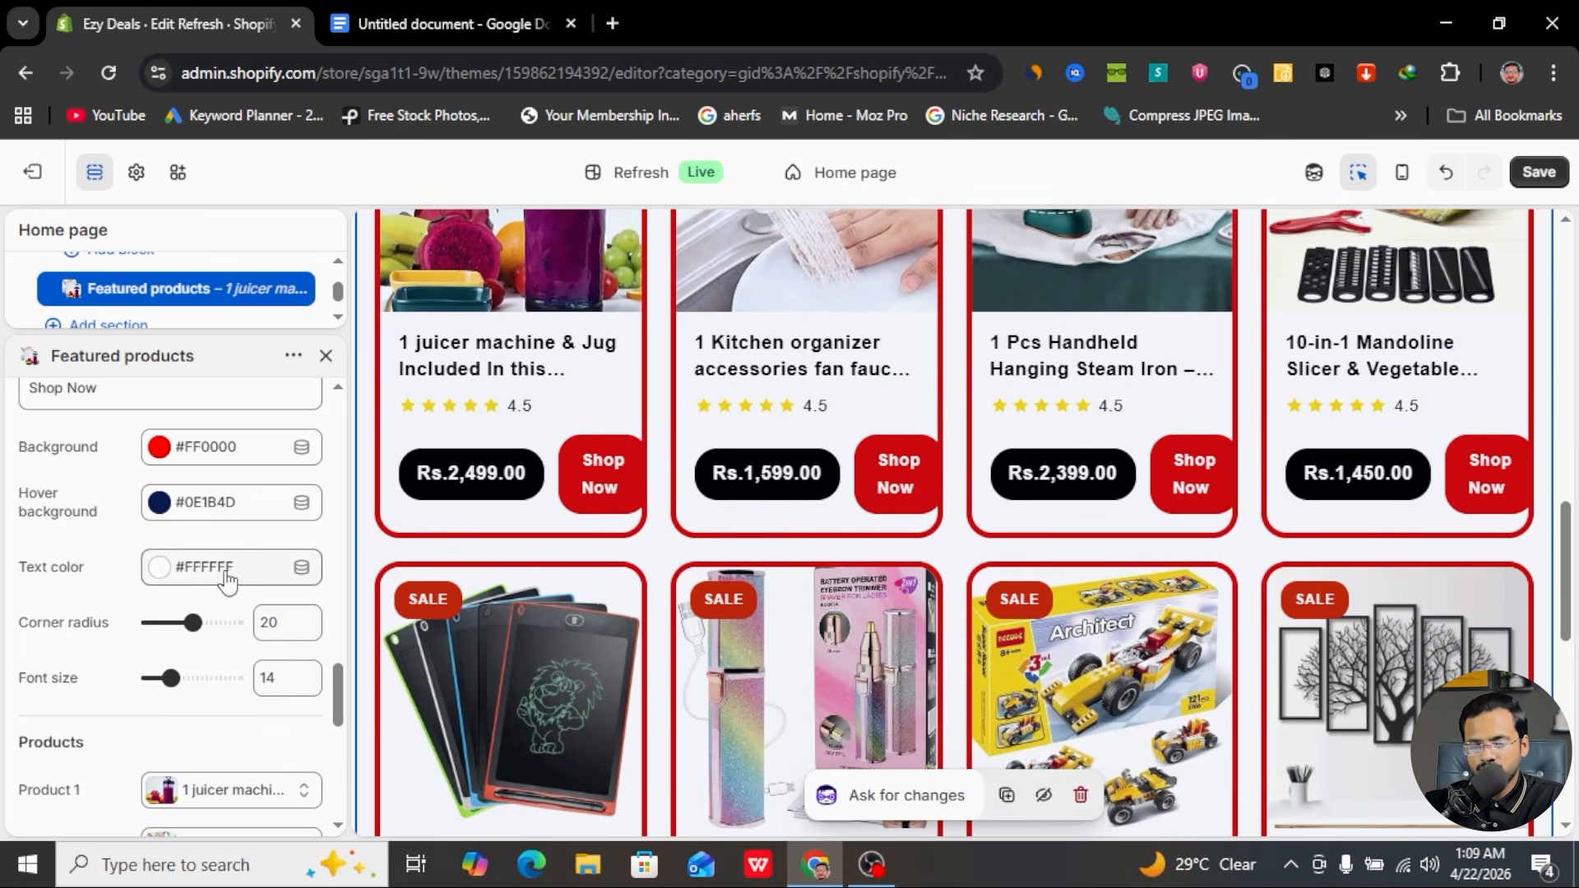
{"action": "scroll", "coordinate": [222, 581], "scroll_direction": "down", "scroll_amount": 1}
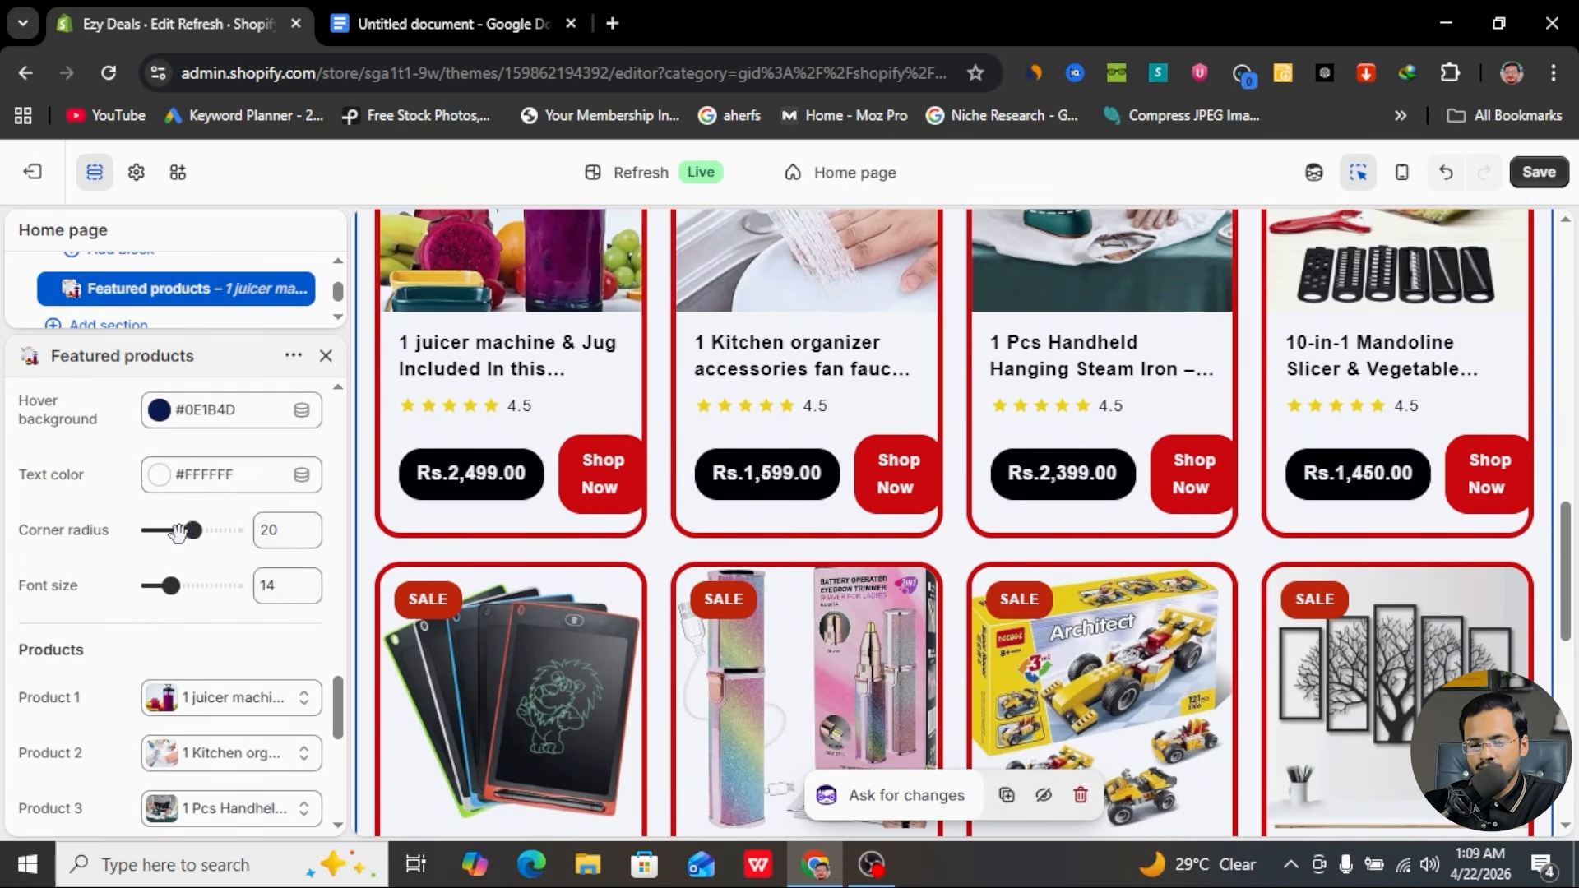
{"action": "mouse_move", "coordinate": [177, 533]}
{"action": "left_mouse_down"}
{"action": "mouse_move", "coordinate": [134, 540]}
{"action": "mouse_move", "coordinate": [196, 533]}
{"action": "left_mouse_up"}
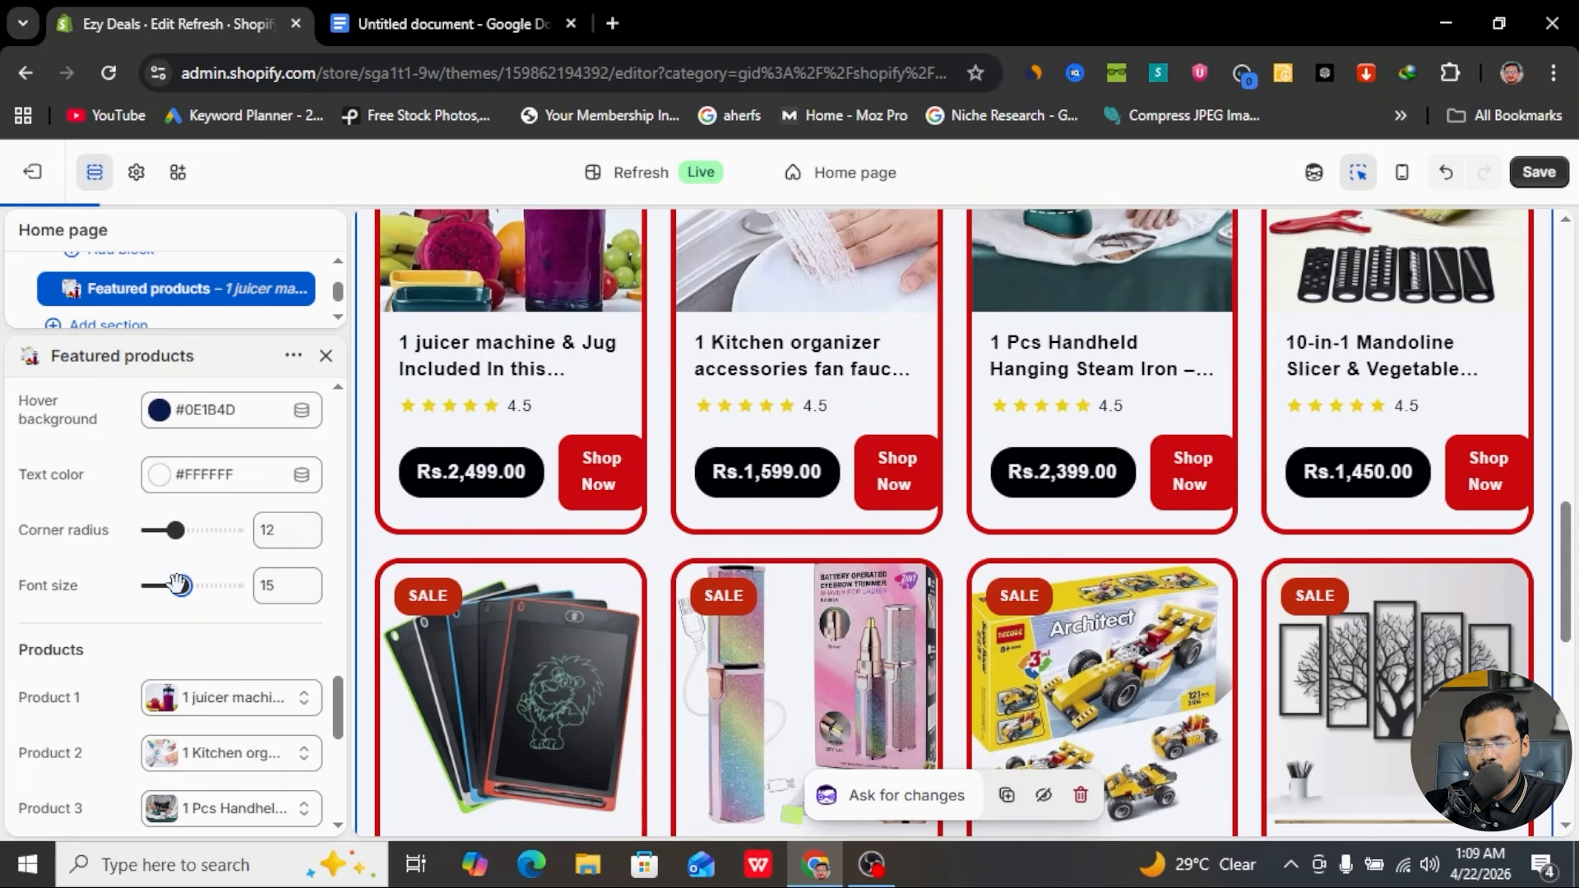
{"action": "scroll", "coordinate": [193, 633], "scroll_direction": "down", "scroll_amount": 7}
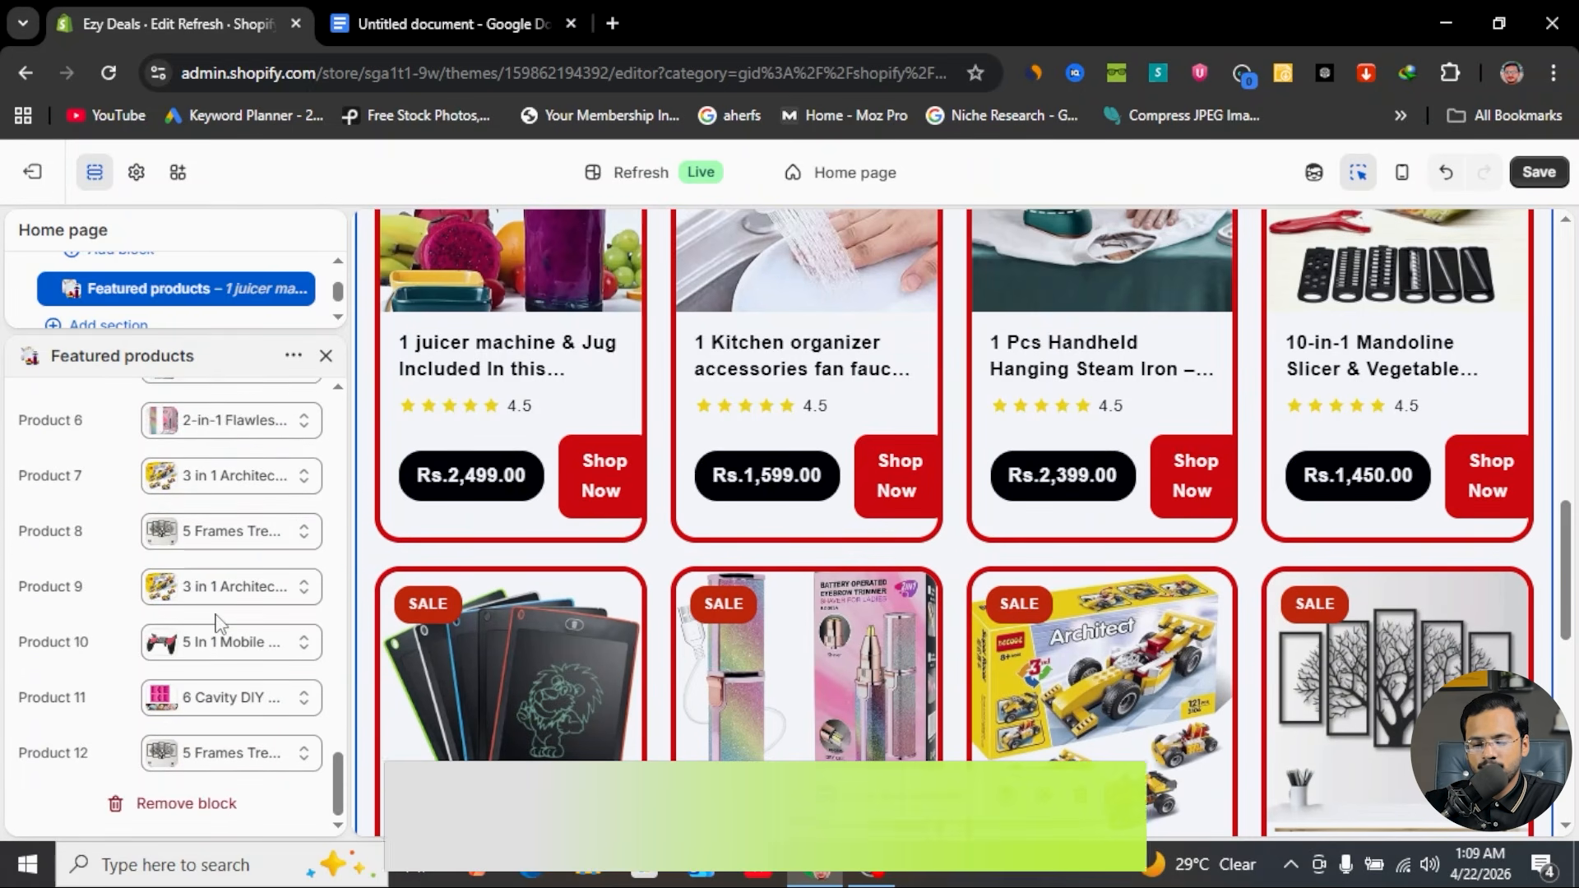
- Close the Featured products settings and review the home page preview from the announcement bar down to the email signup
{"action": "scroll", "coordinate": [215, 624], "scroll_direction": "up", "scroll_amount": 20}
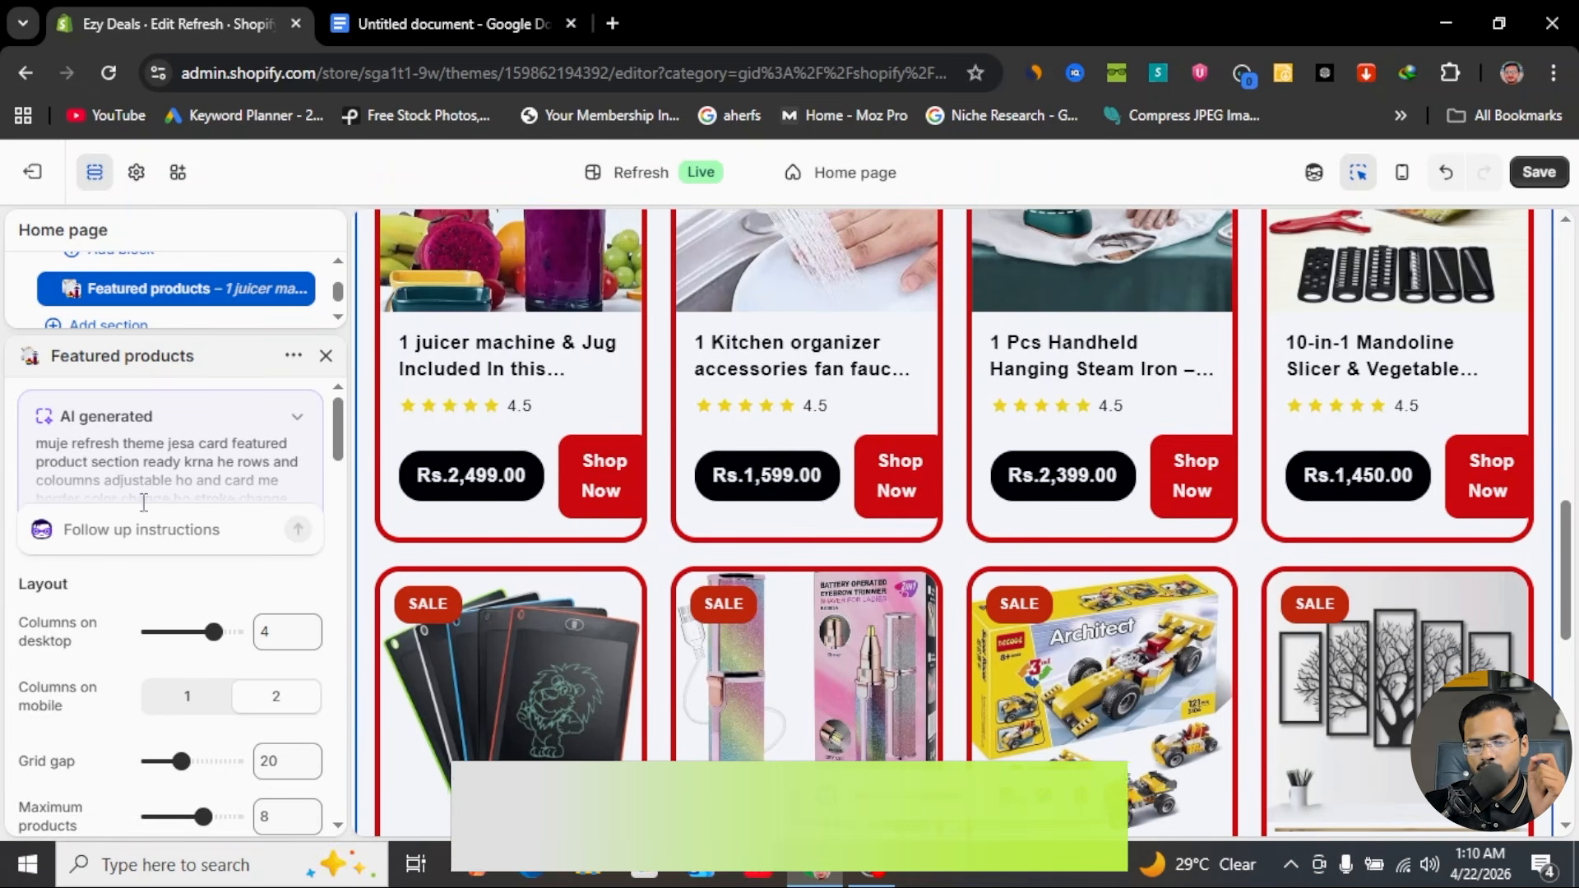
{"action": "left_click", "coordinate": [325, 357]}
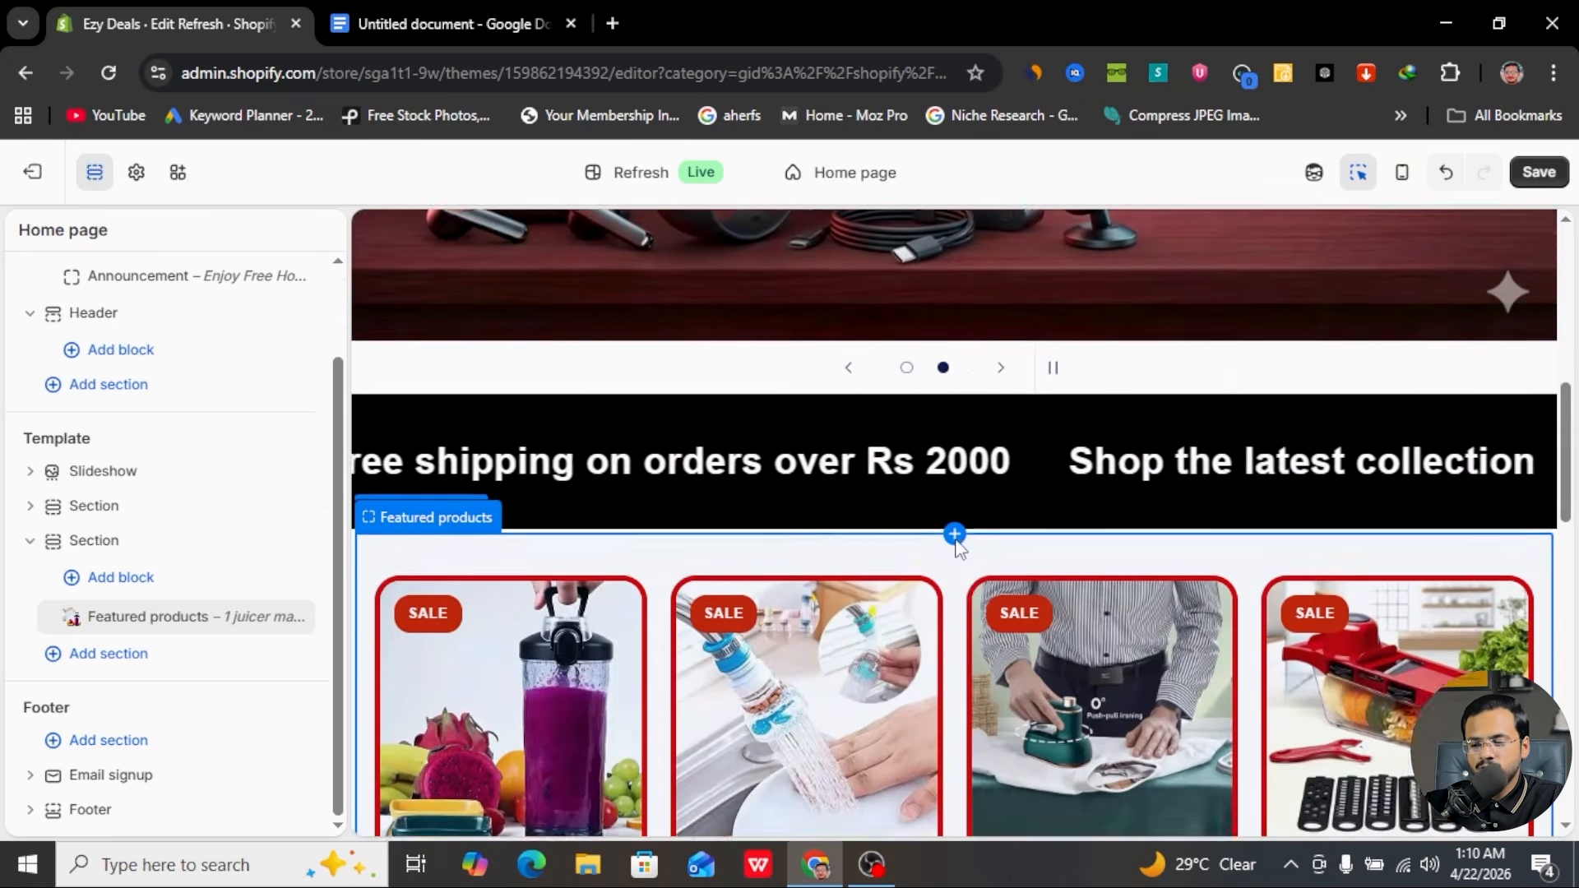
{"action": "scroll", "coordinate": [853, 562], "scroll_direction": "up", "scroll_amount": 8}
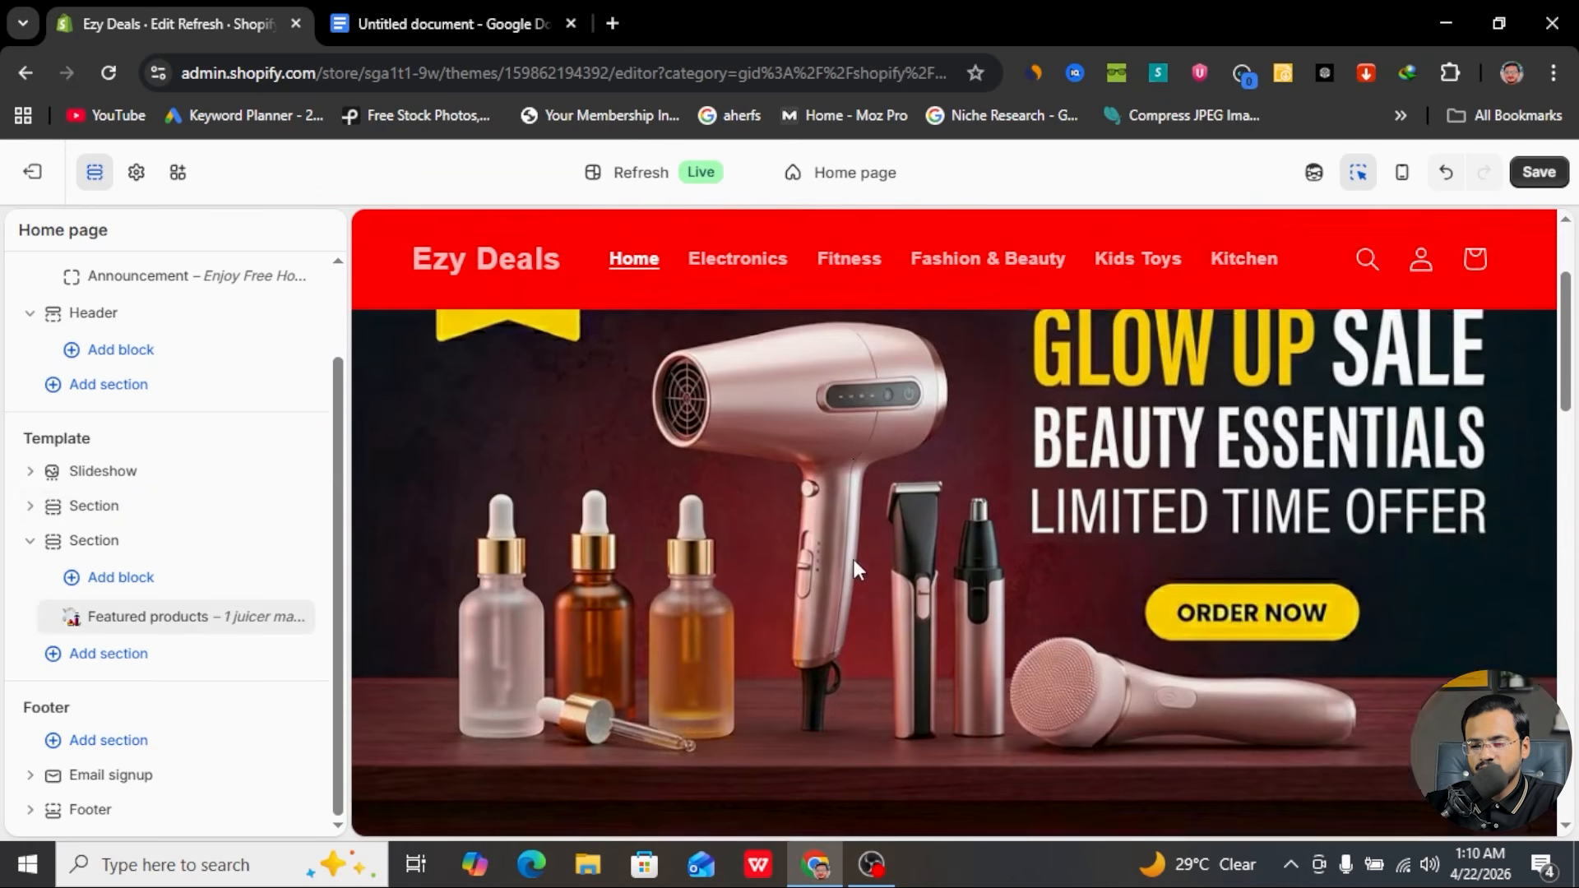
{"action": "scroll", "coordinate": [853, 562], "scroll_direction": "down", "scroll_amount": 3}
{"action": "scroll", "coordinate": [853, 563], "scroll_direction": "up", "scroll_amount": 3}
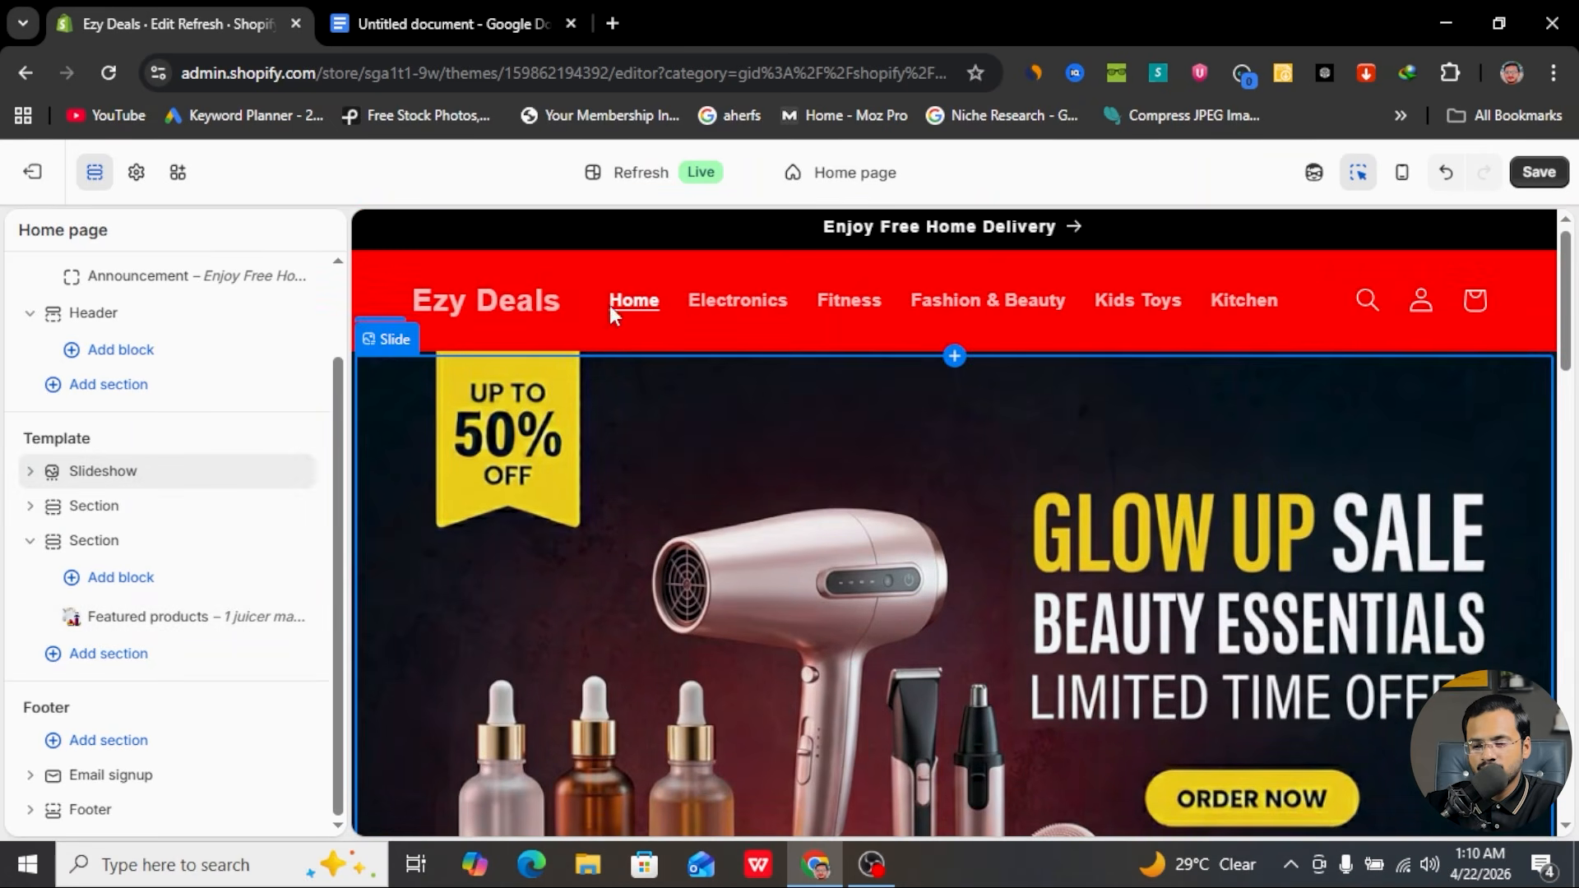
{"action": "scroll", "coordinate": [706, 436], "scroll_direction": "down", "scroll_amount": 1}
{"action": "scroll", "coordinate": [709, 411], "scroll_direction": "up", "scroll_amount": 1}
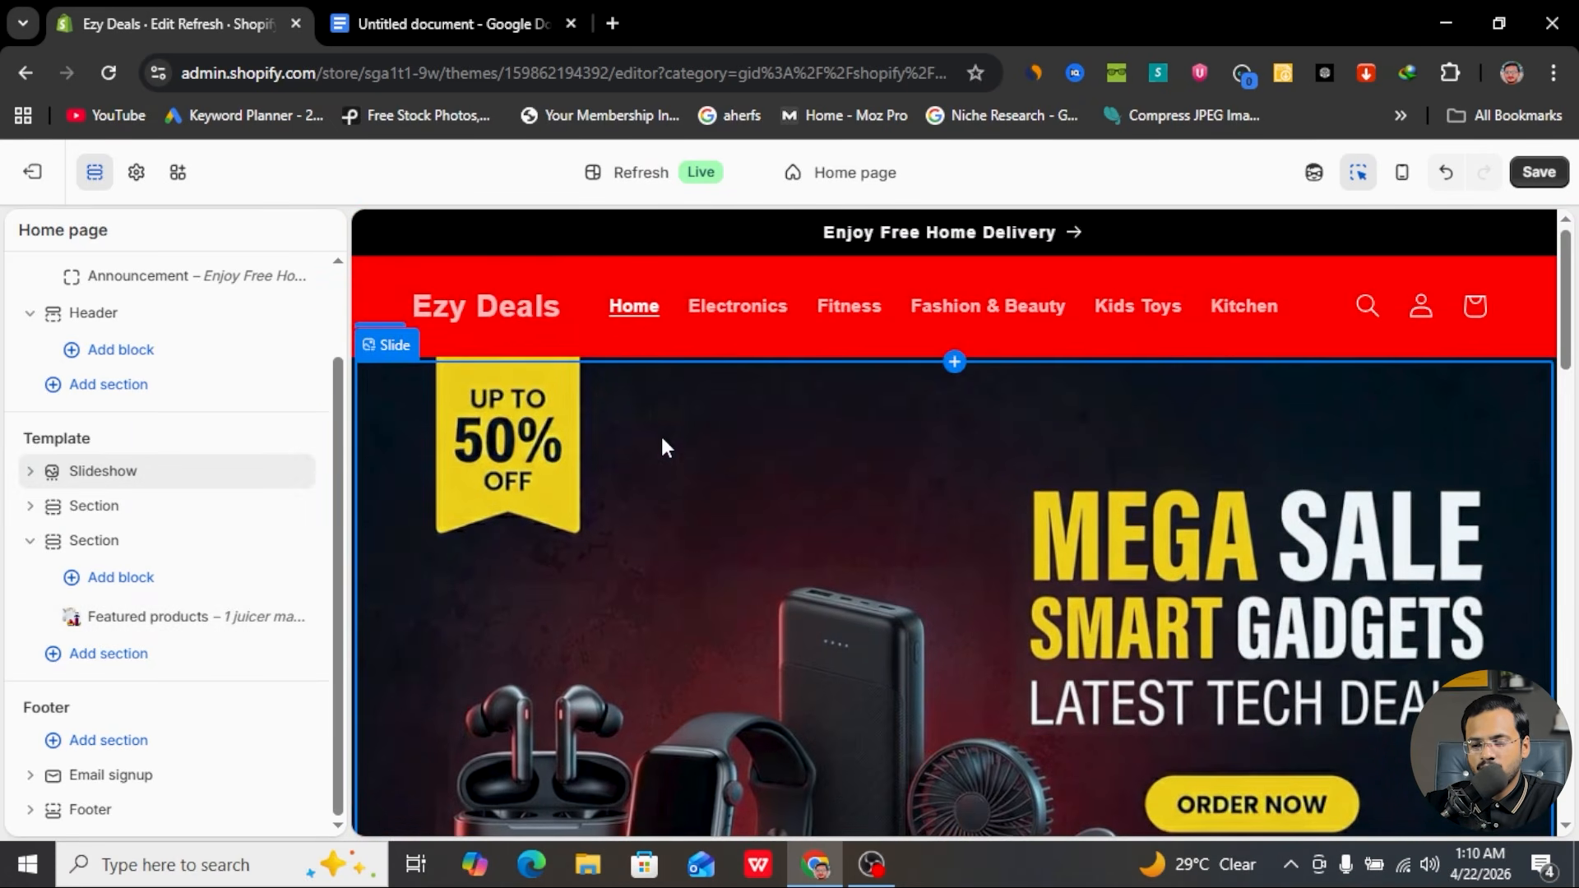
{"action": "scroll", "coordinate": [660, 436], "scroll_direction": "down", "scroll_amount": 5}
{"action": "scroll", "coordinate": [662, 447], "scroll_direction": "down", "scroll_amount": 18}
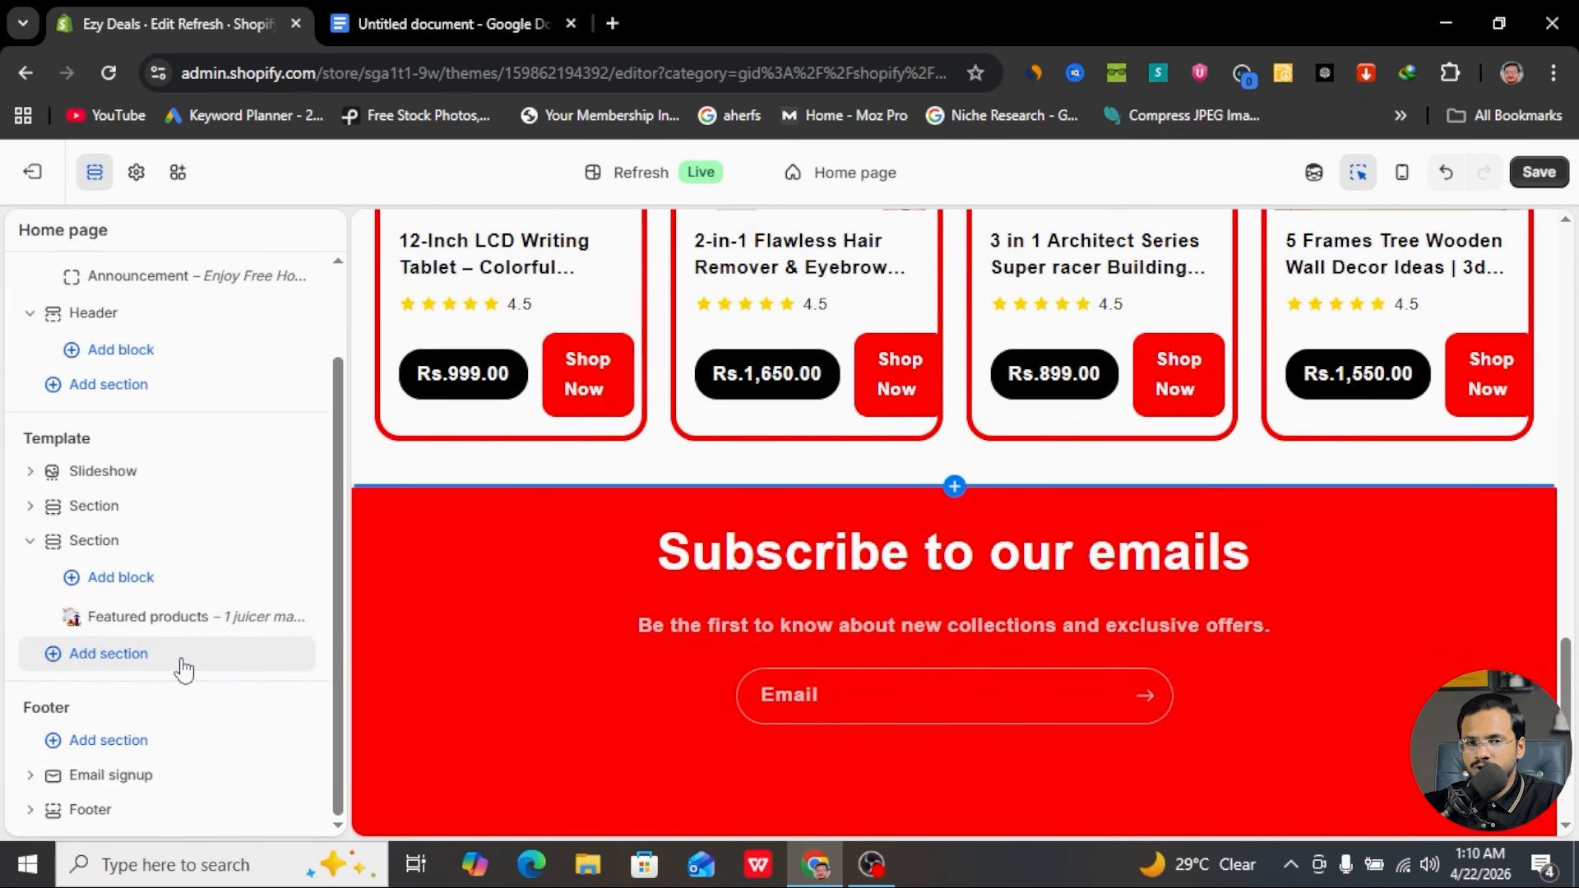
{"action": "left_click", "coordinate": [31, 540]}
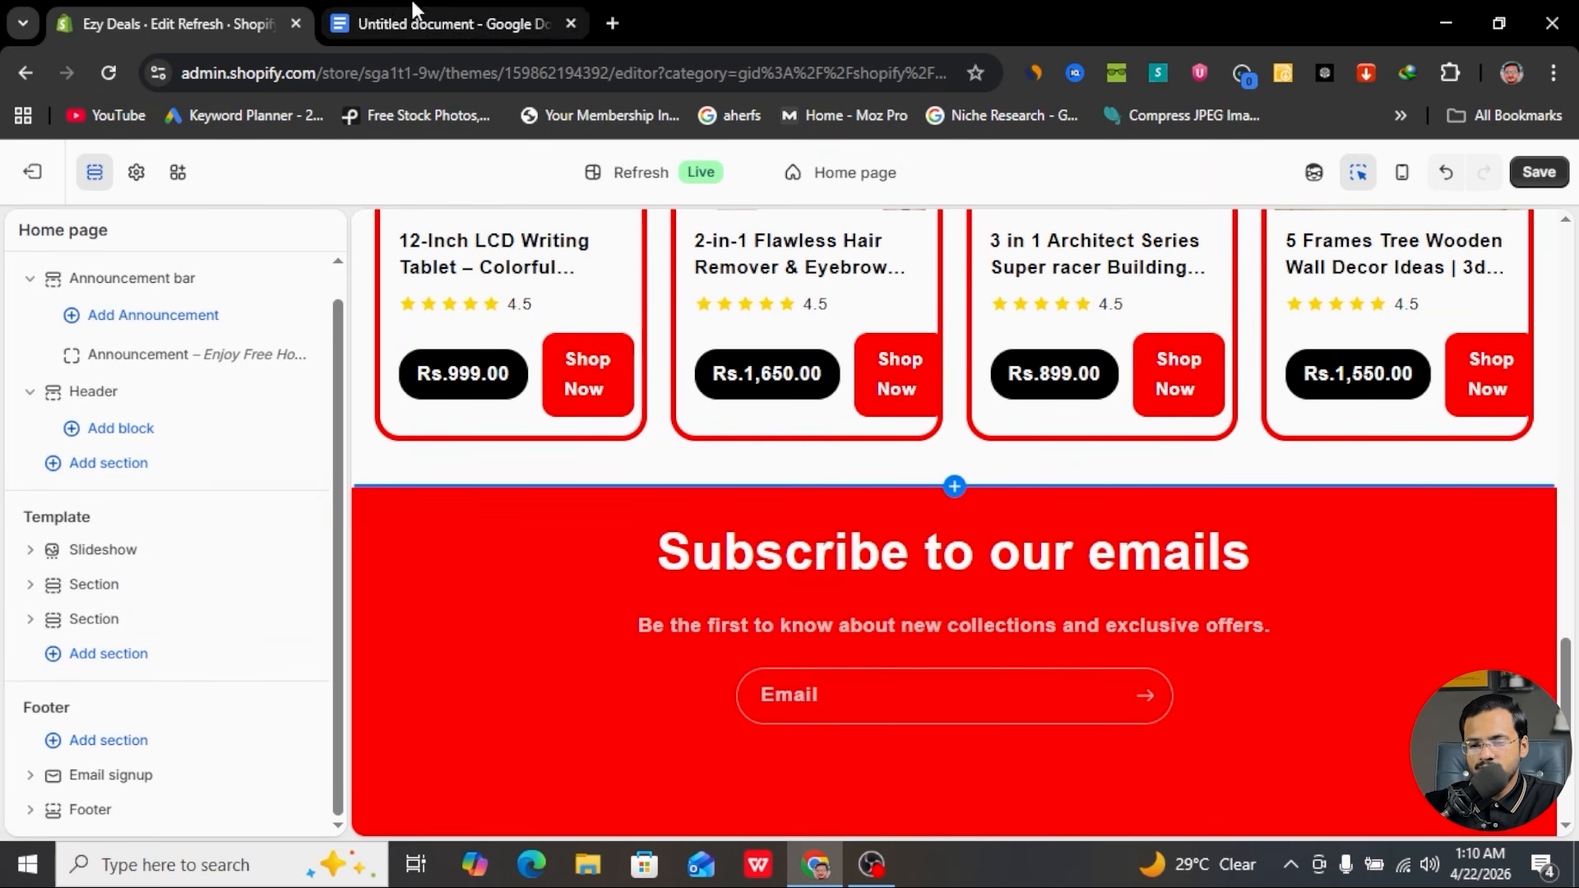
- Switch to the Google Docs document and copy the prompt text under the Collections heading
{"action": "left_click", "coordinate": [436, 11]}
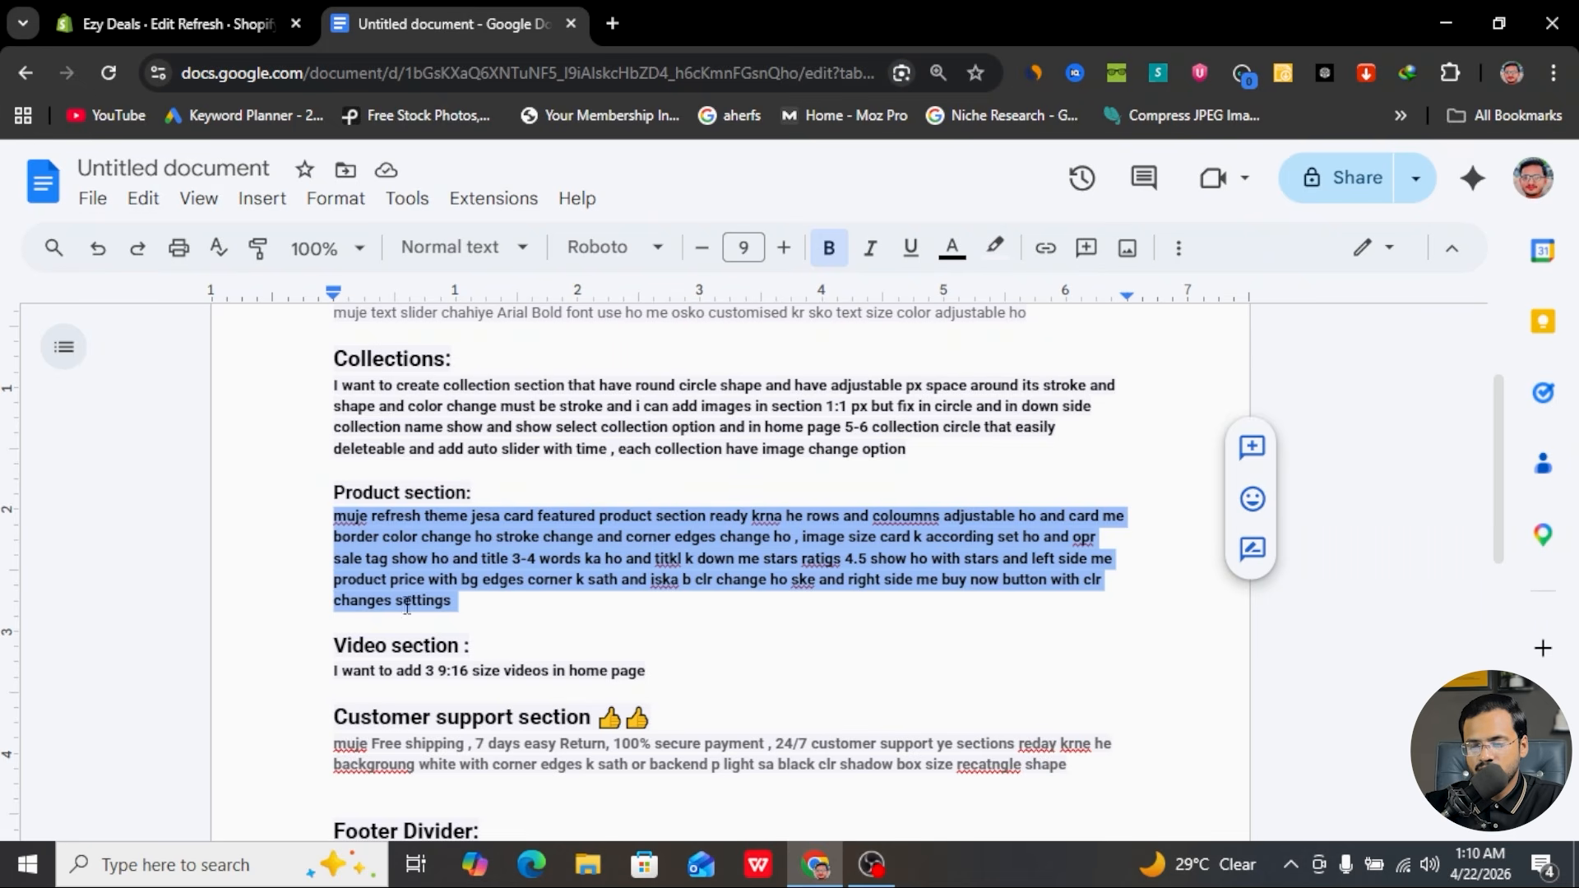
{"action": "left_click", "coordinate": [533, 609]}
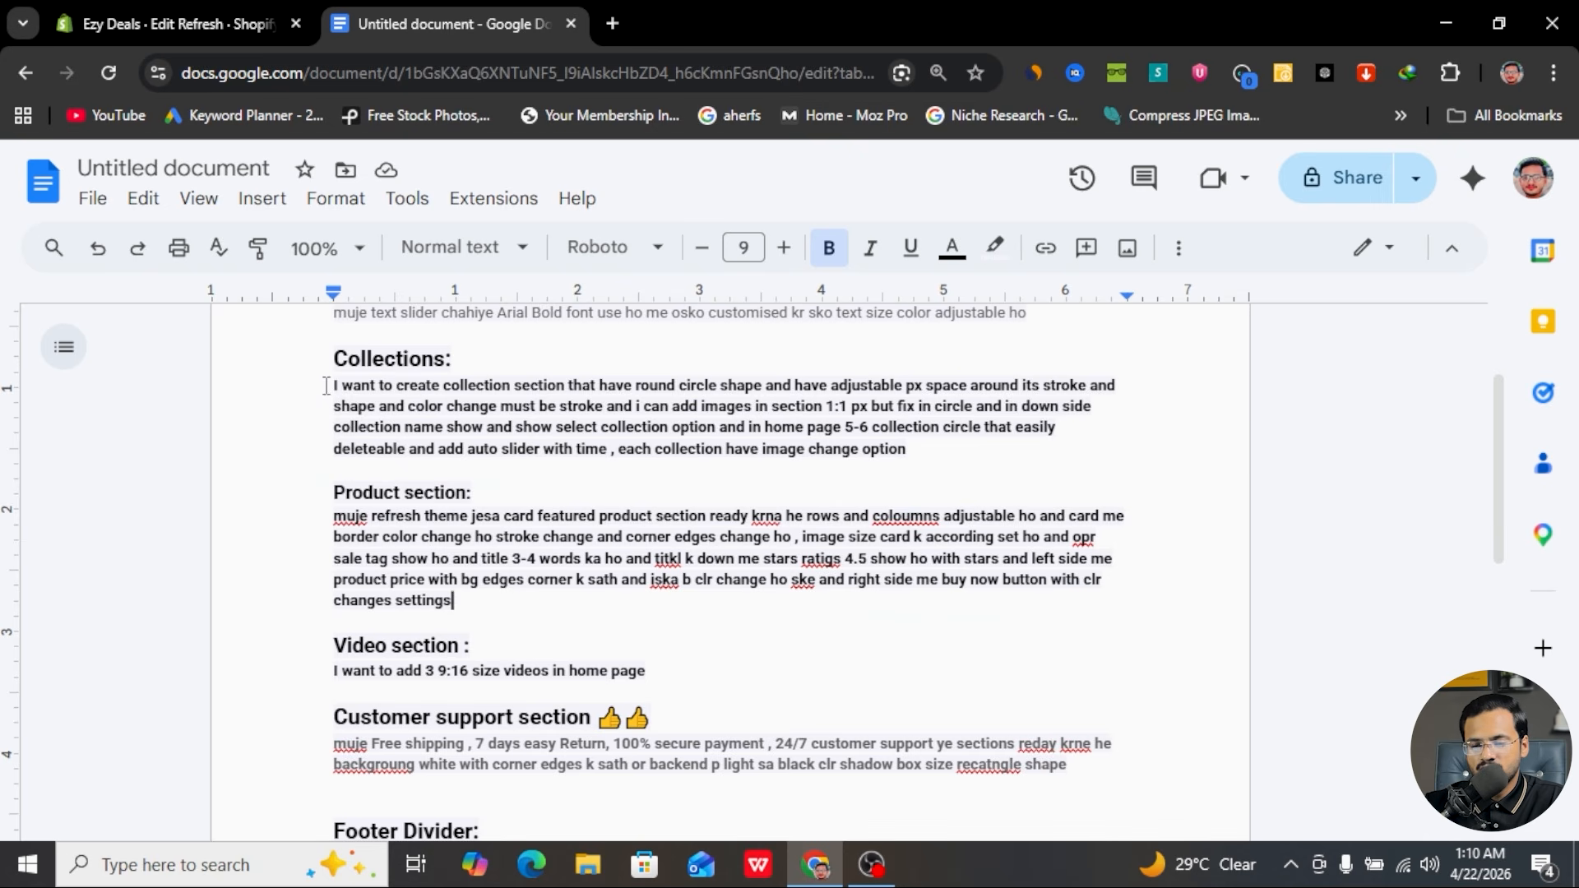
{"action": "left_click_drag", "start_coordinate": [326, 386], "coordinate": [846, 449]}
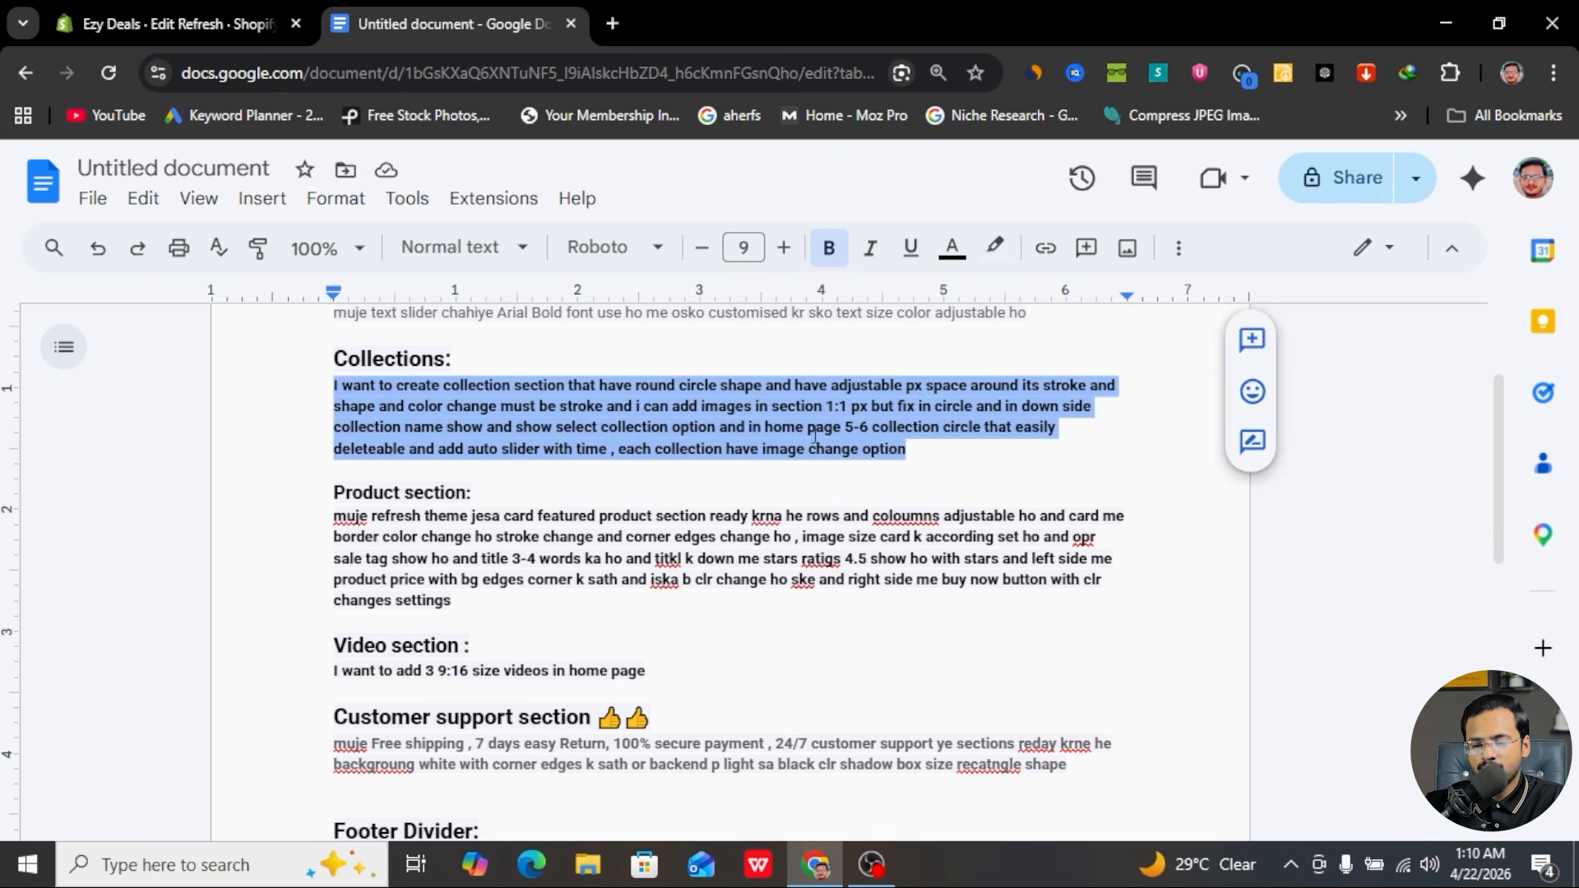
{"action": "right_click", "coordinate": [814, 436]}
{"action": "left_click", "coordinate": [864, 312]}
{"action": "left_click", "coordinate": [541, 432]}
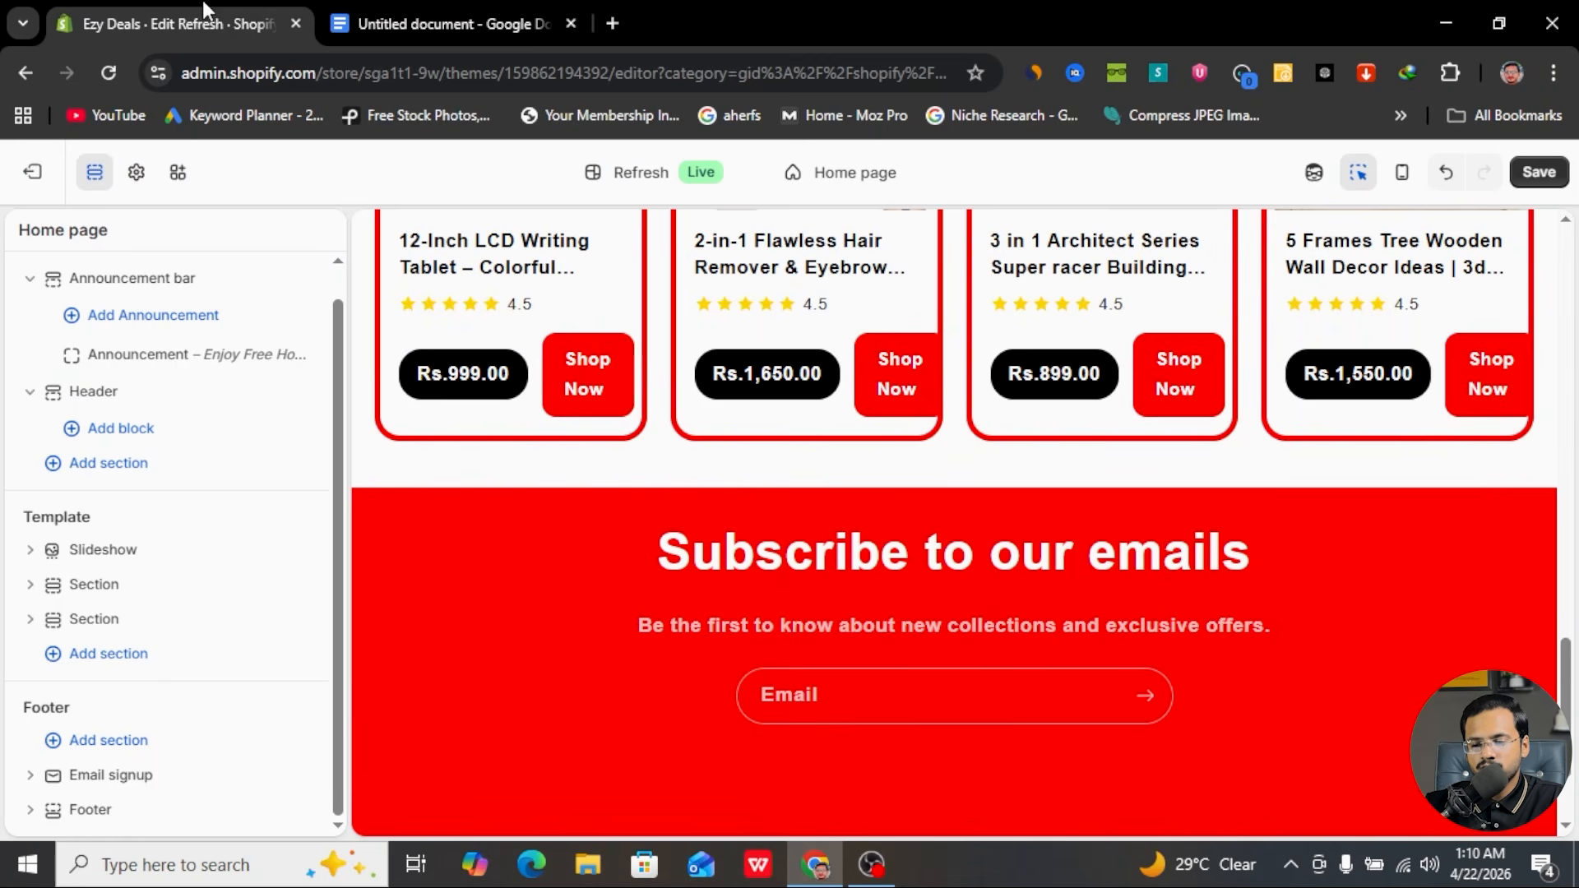
- Back in the Shopify theme editor, generate a new AI section in the template from the copied Collections prompt
{"action": "left_click", "coordinate": [164, 23]}
{"action": "left_click", "coordinate": [86, 658]}
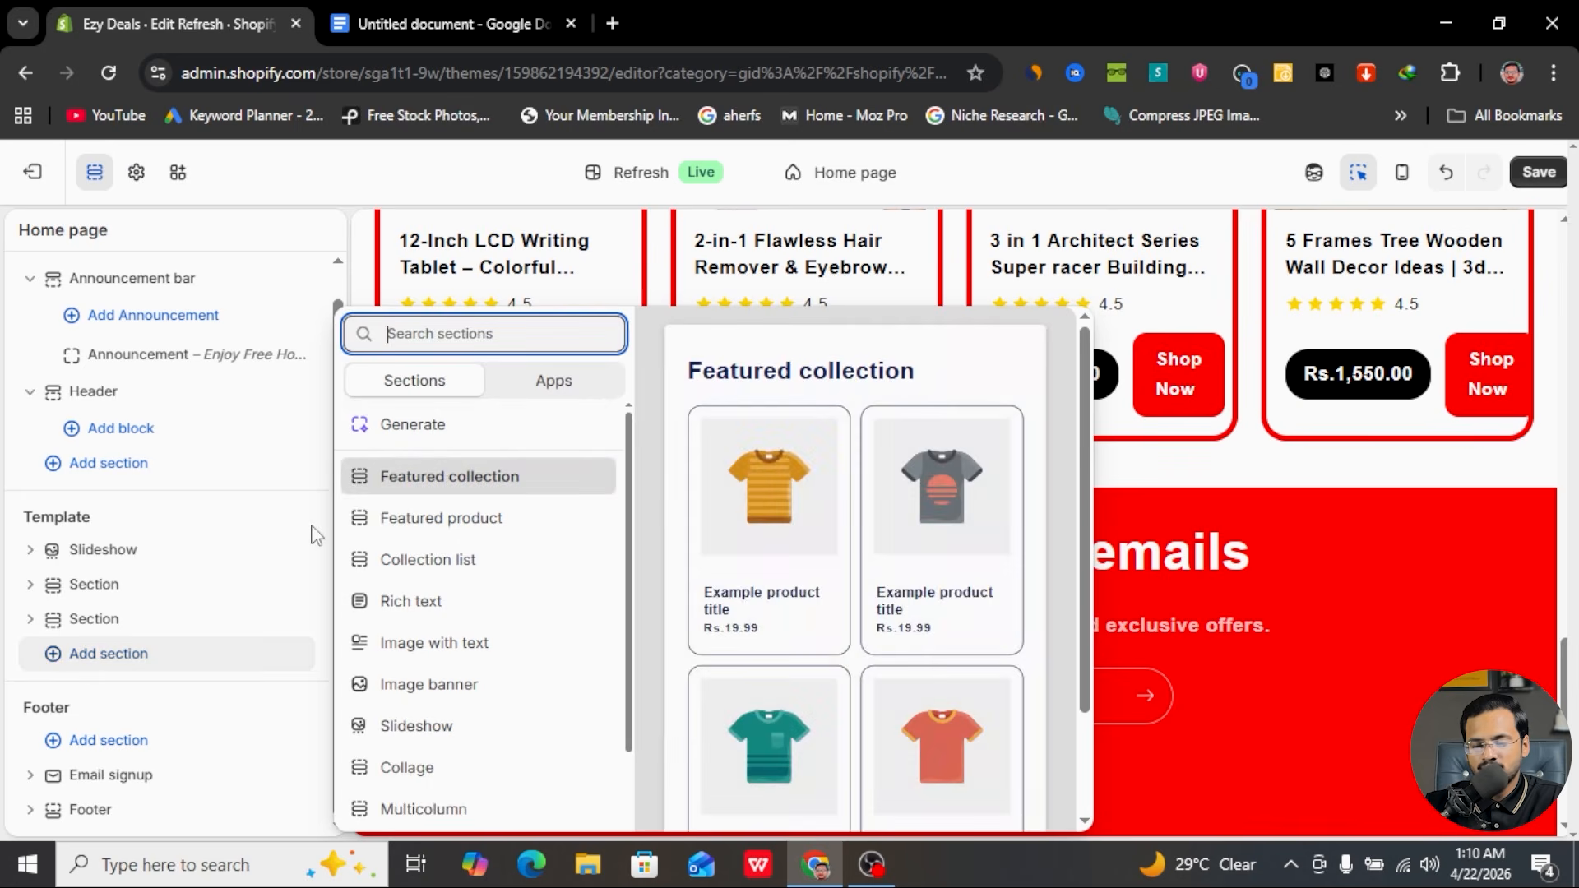
{"action": "left_click", "coordinate": [487, 431]}
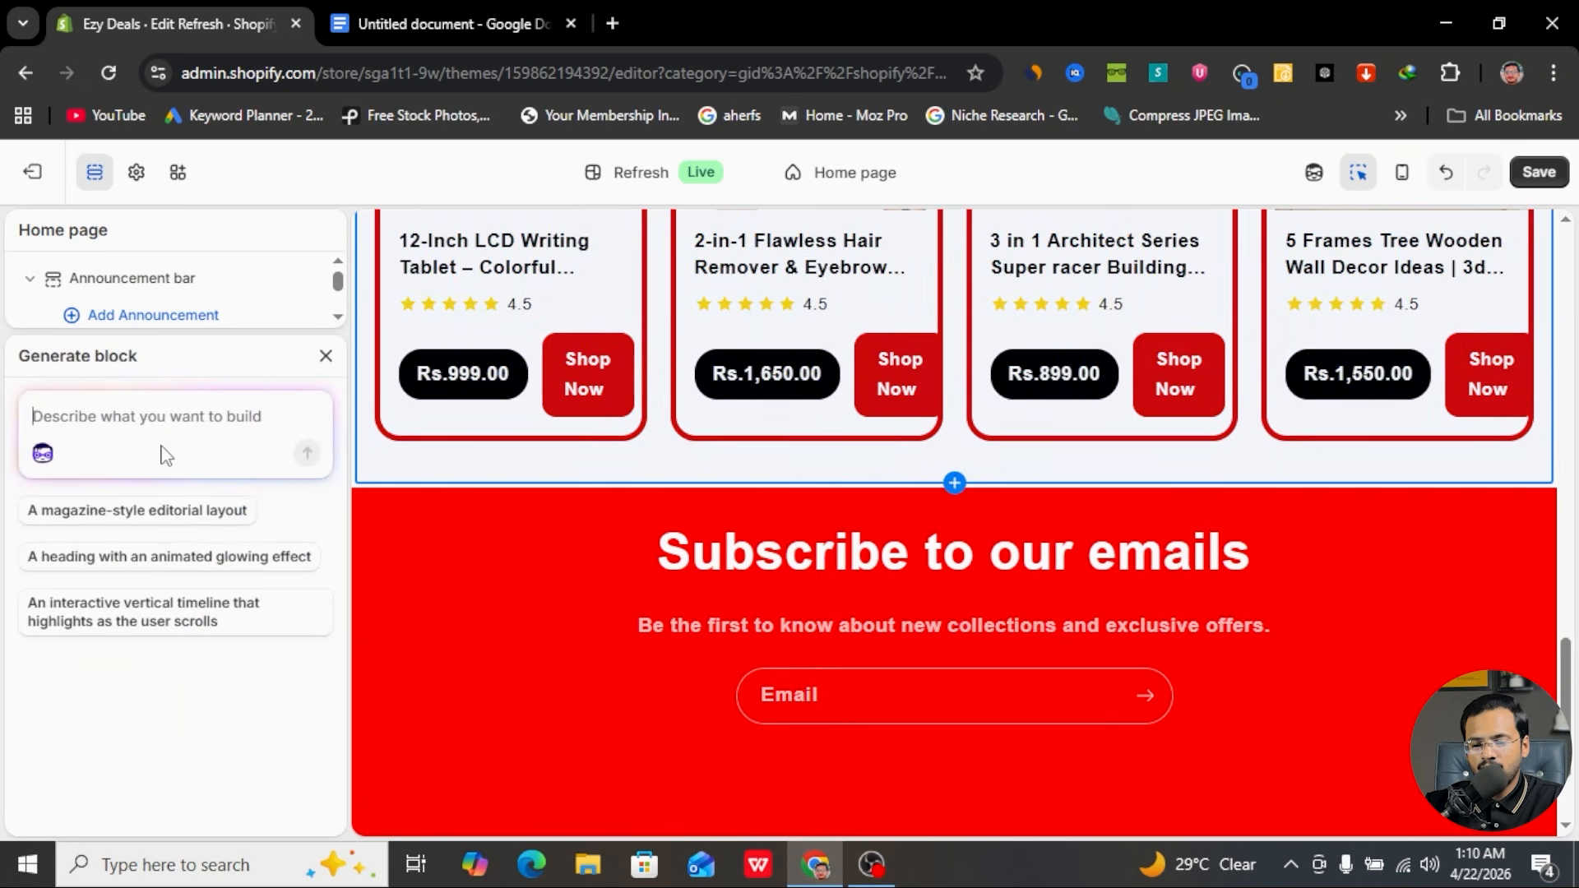
{"action": "key", "text": "ctrl+v"}
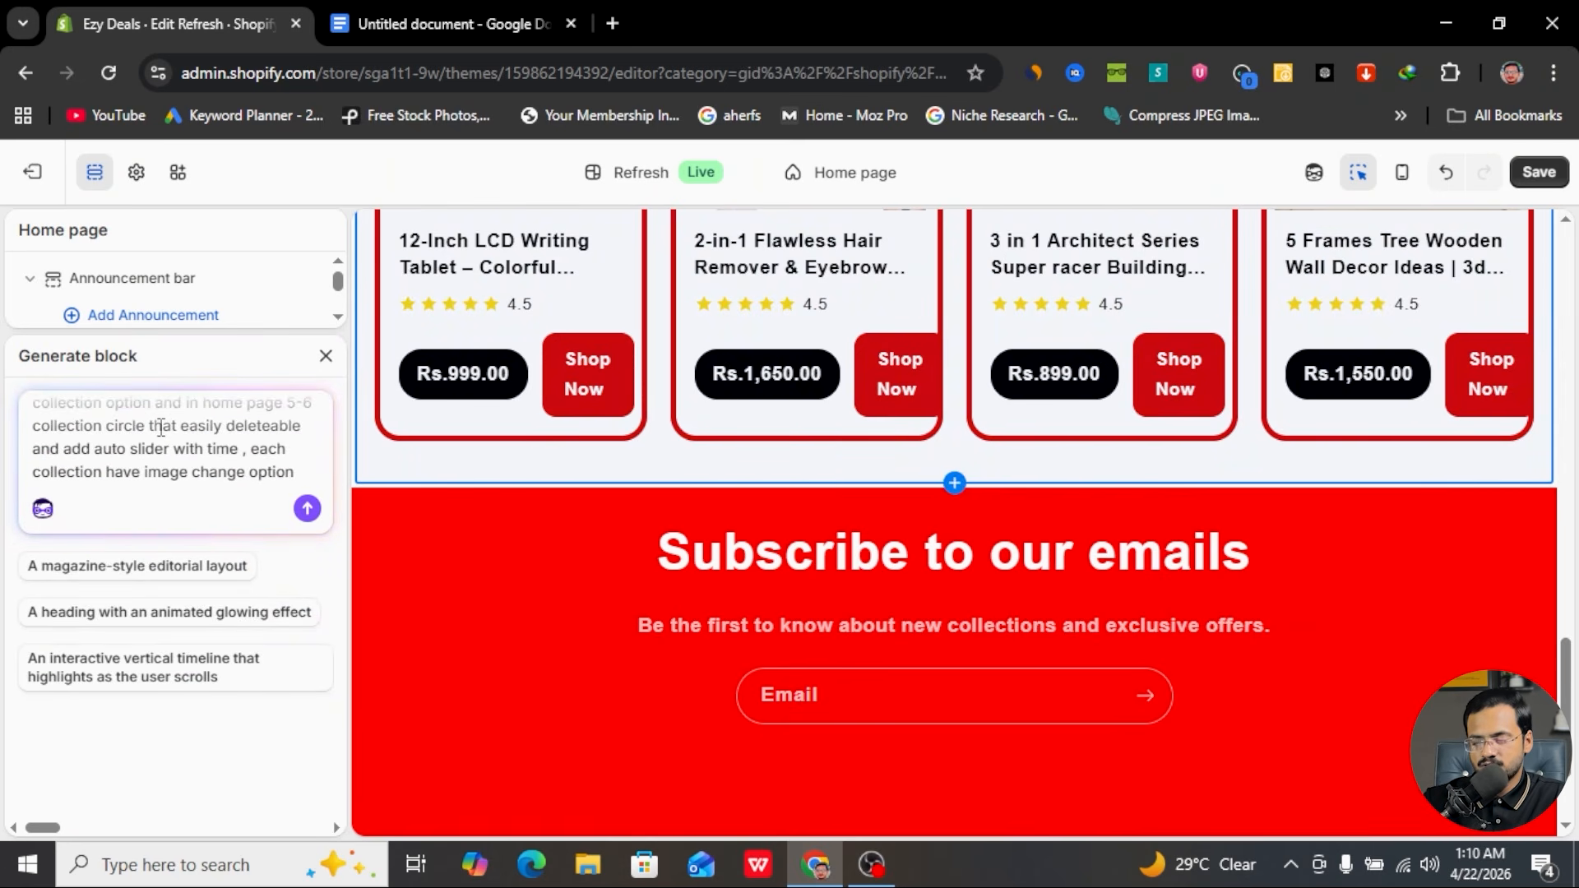
{"action": "key", "text": "Return"}
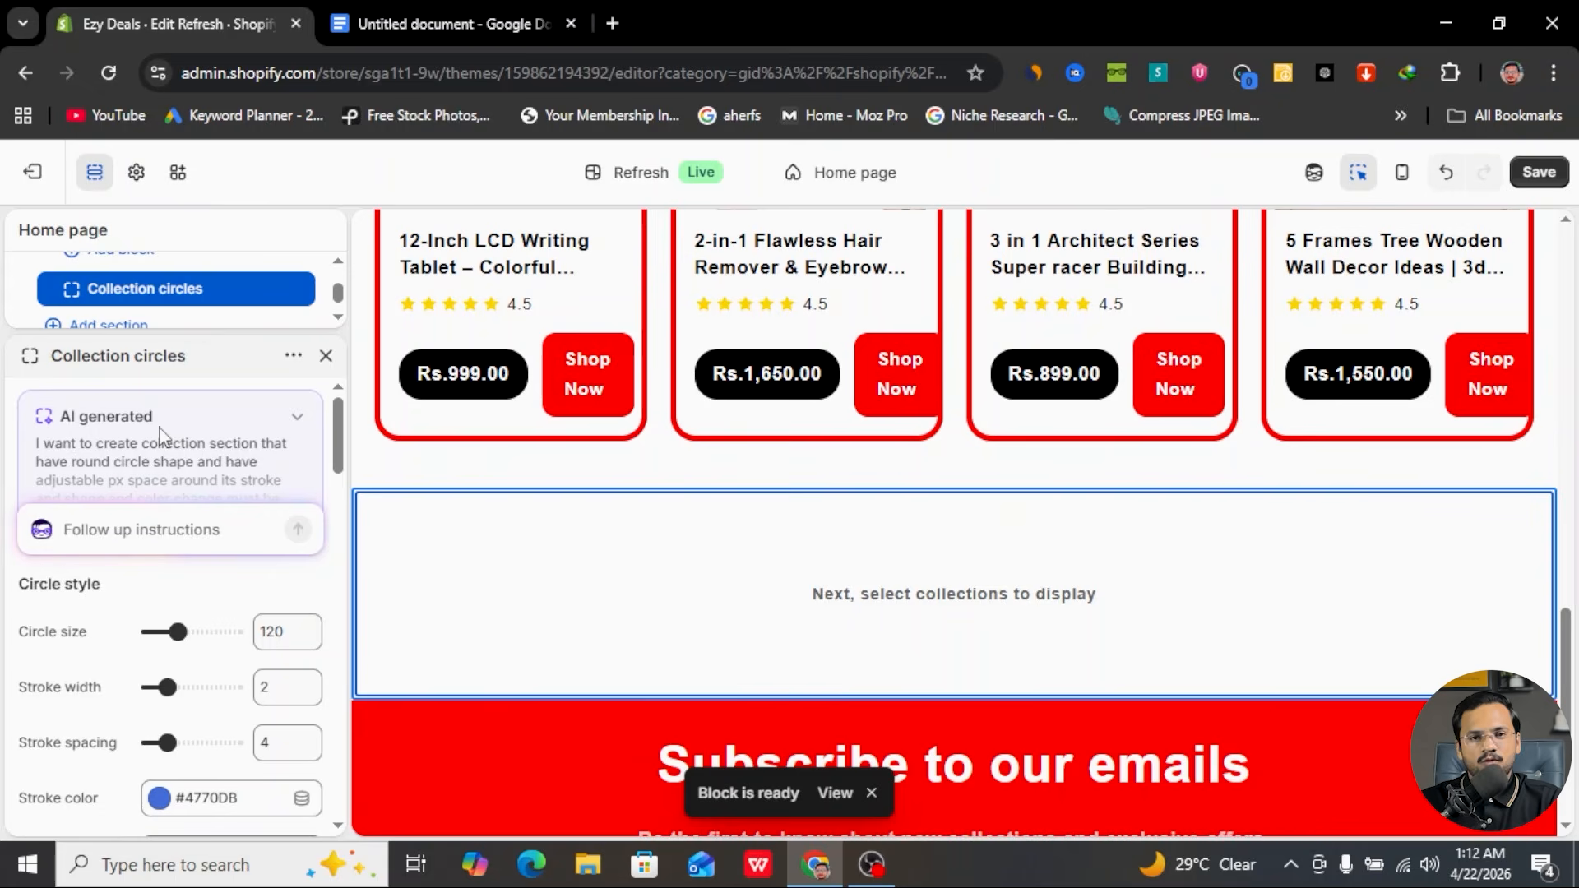
- Upload the Super Sale Kitchen Essentials image from Downloads as a custom image for Collection 1 of the collection circles
{"action": "scroll", "coordinate": [168, 610], "scroll_direction": "down", "scroll_amount": 2}
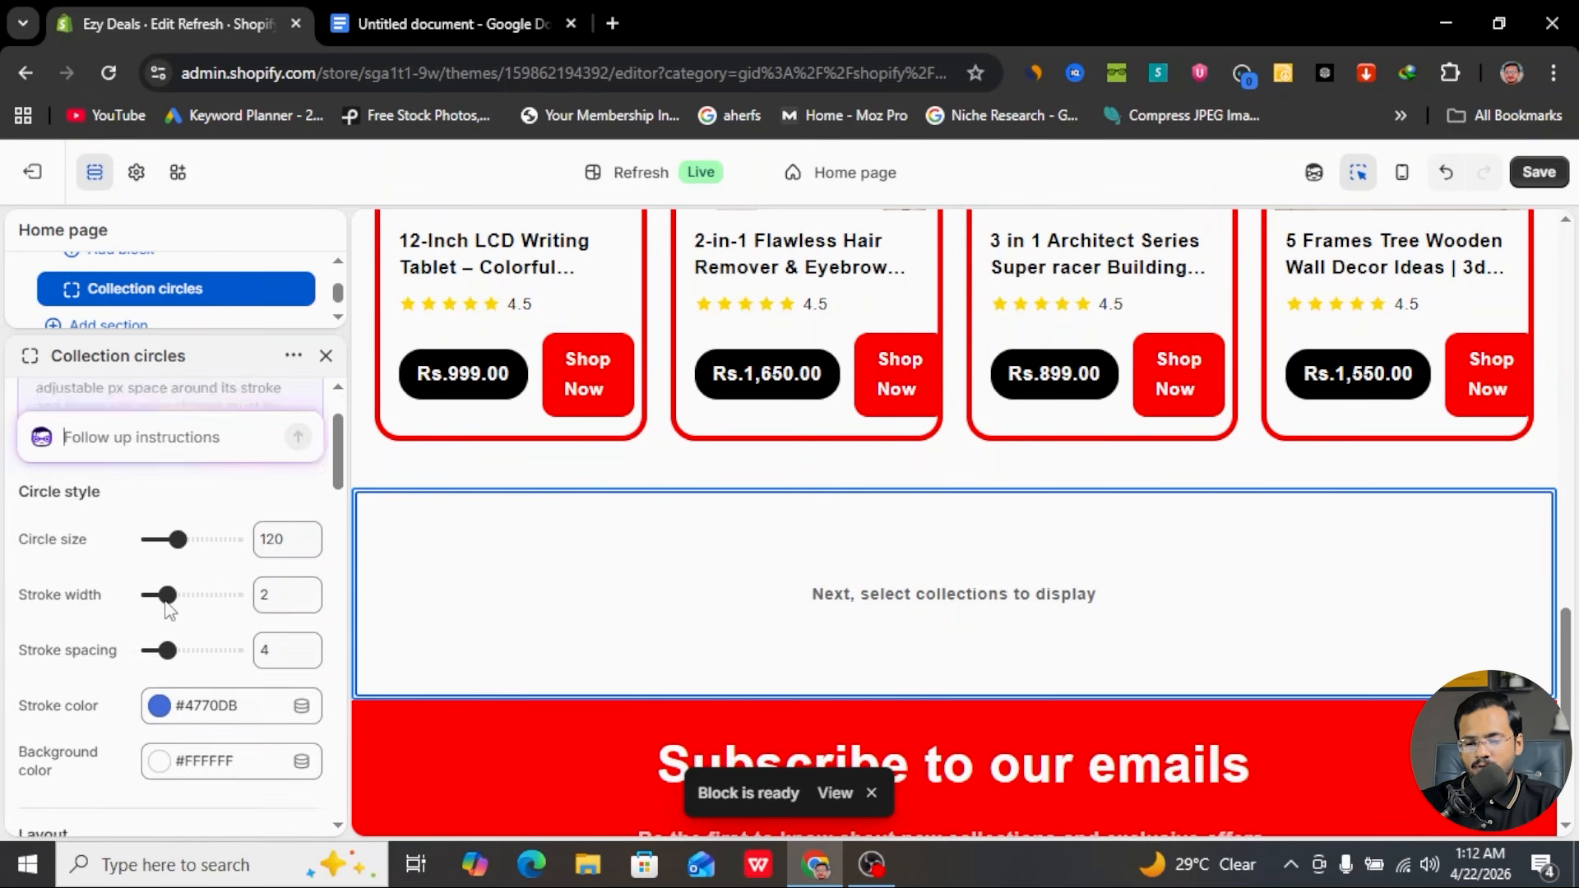
{"action": "scroll", "coordinate": [219, 618], "scroll_direction": "down", "scroll_amount": 2}
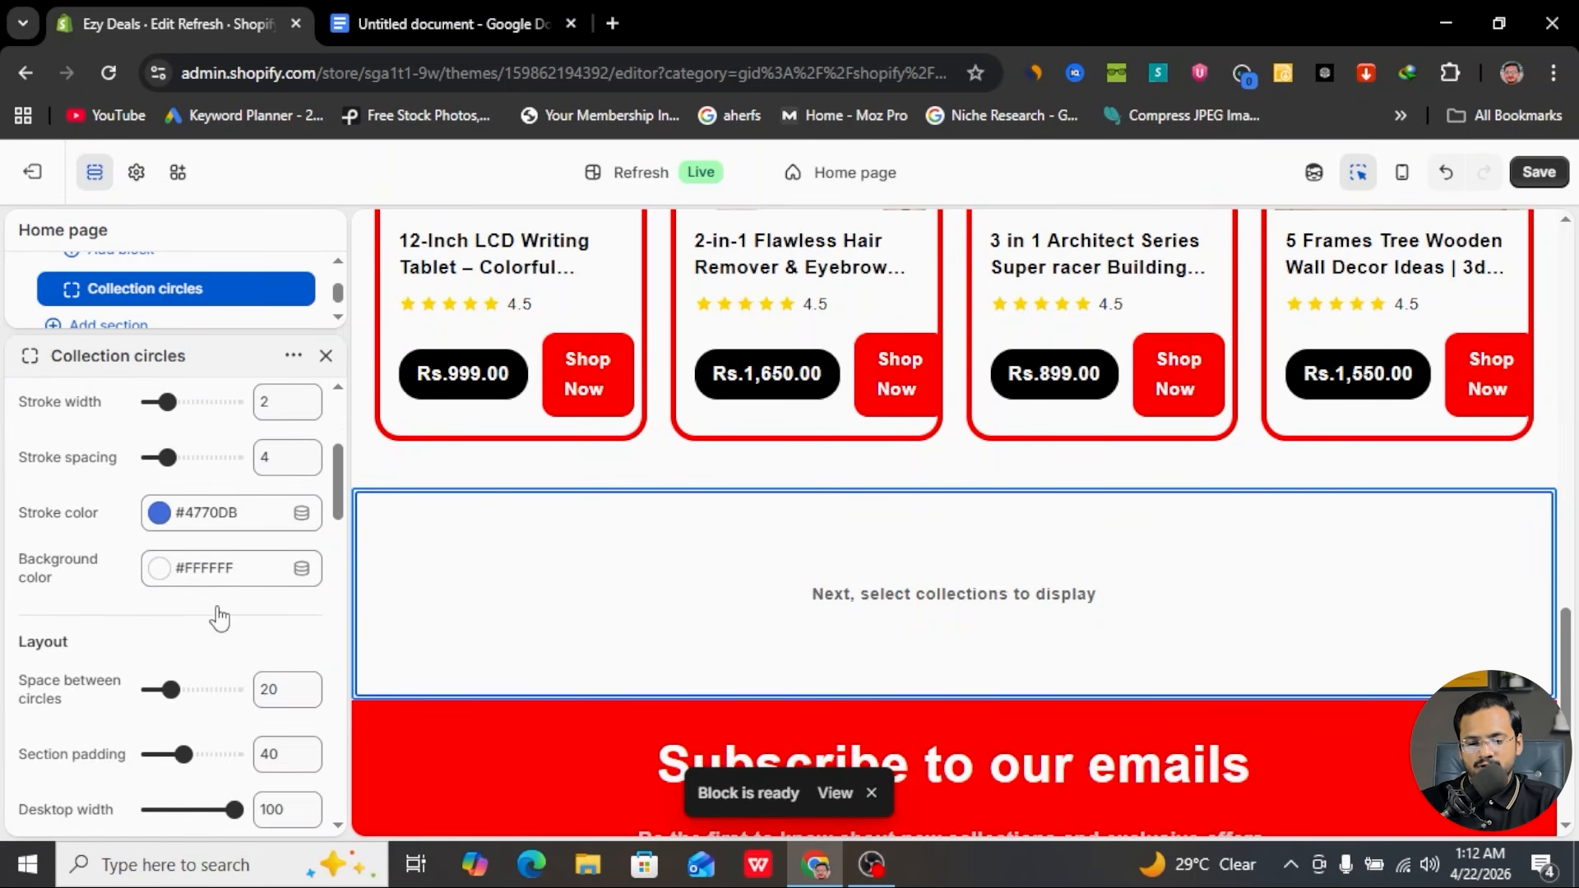
{"action": "scroll", "coordinate": [194, 621], "scroll_direction": "down", "scroll_amount": 4}
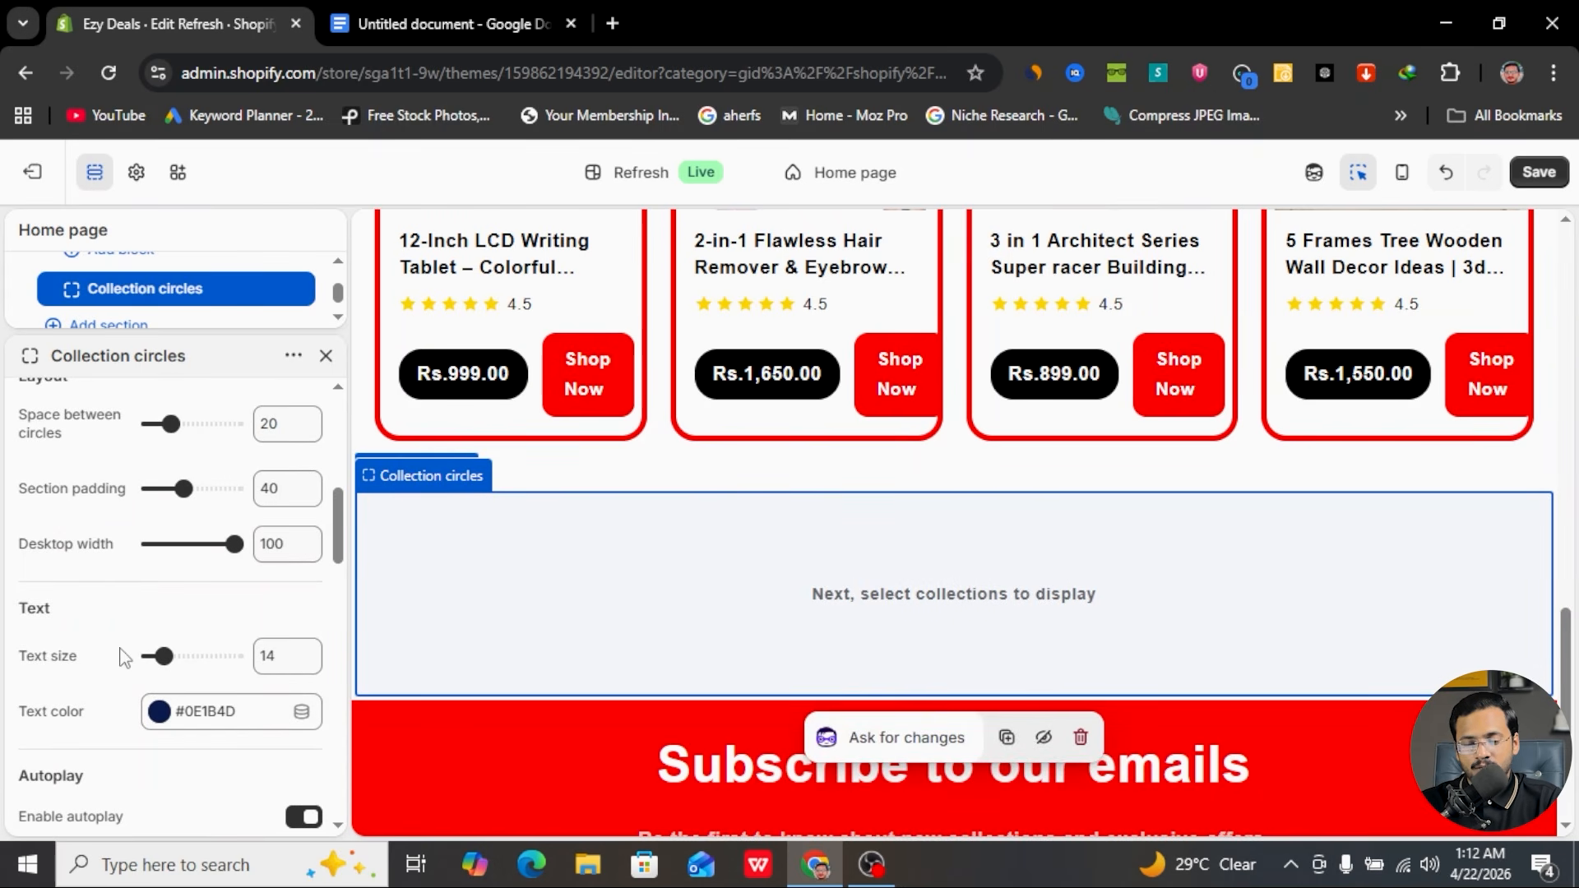
{"action": "scroll", "coordinate": [123, 658], "scroll_direction": "down", "scroll_amount": 6}
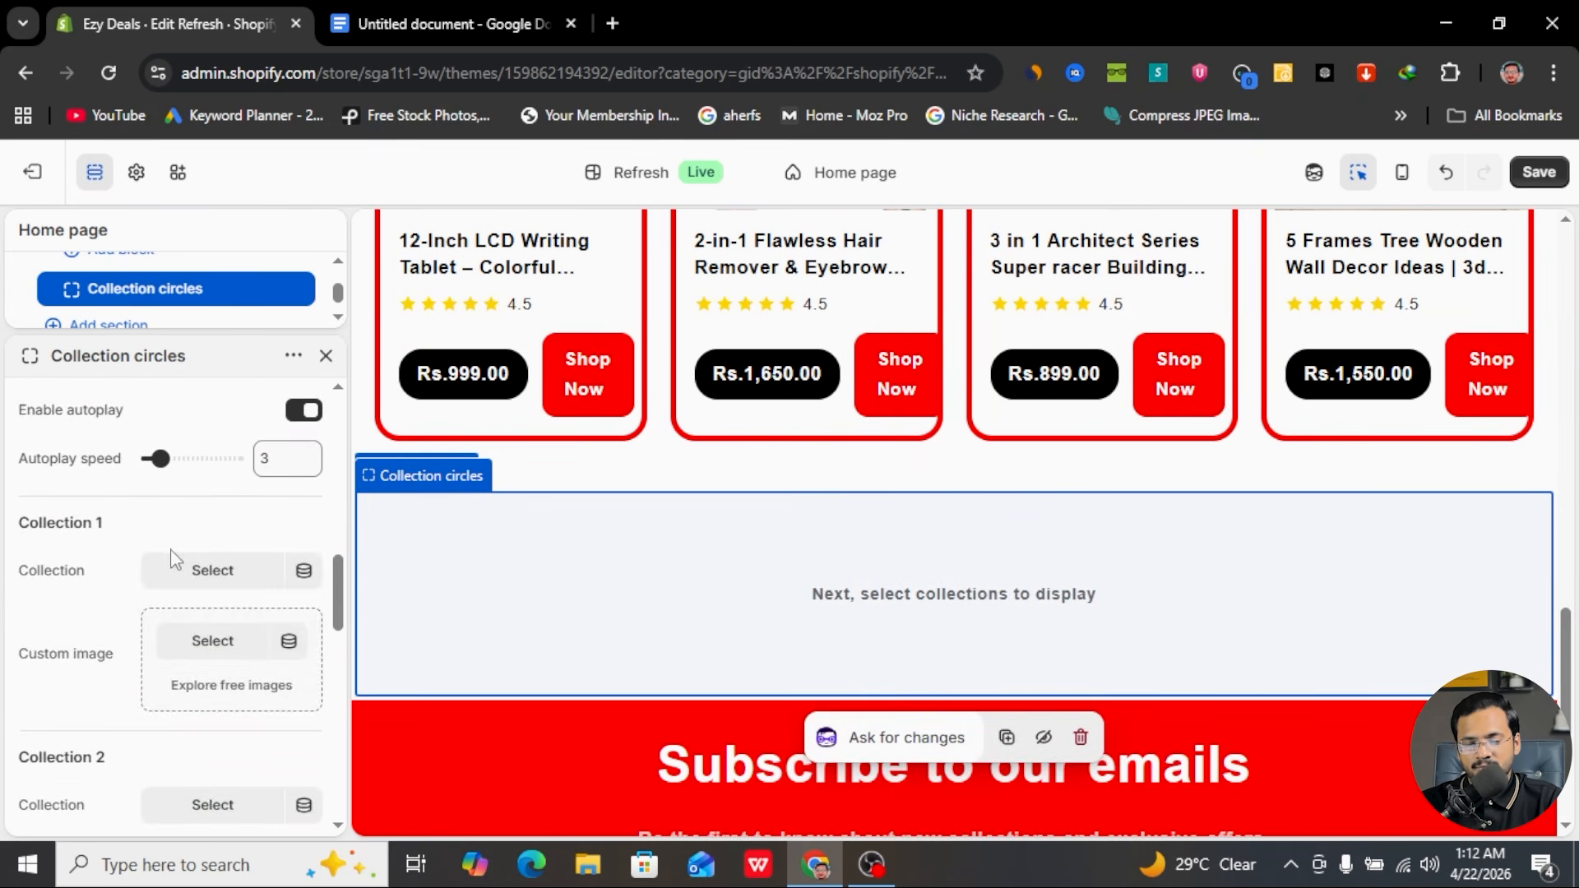
{"action": "left_click", "coordinate": [213, 575]}
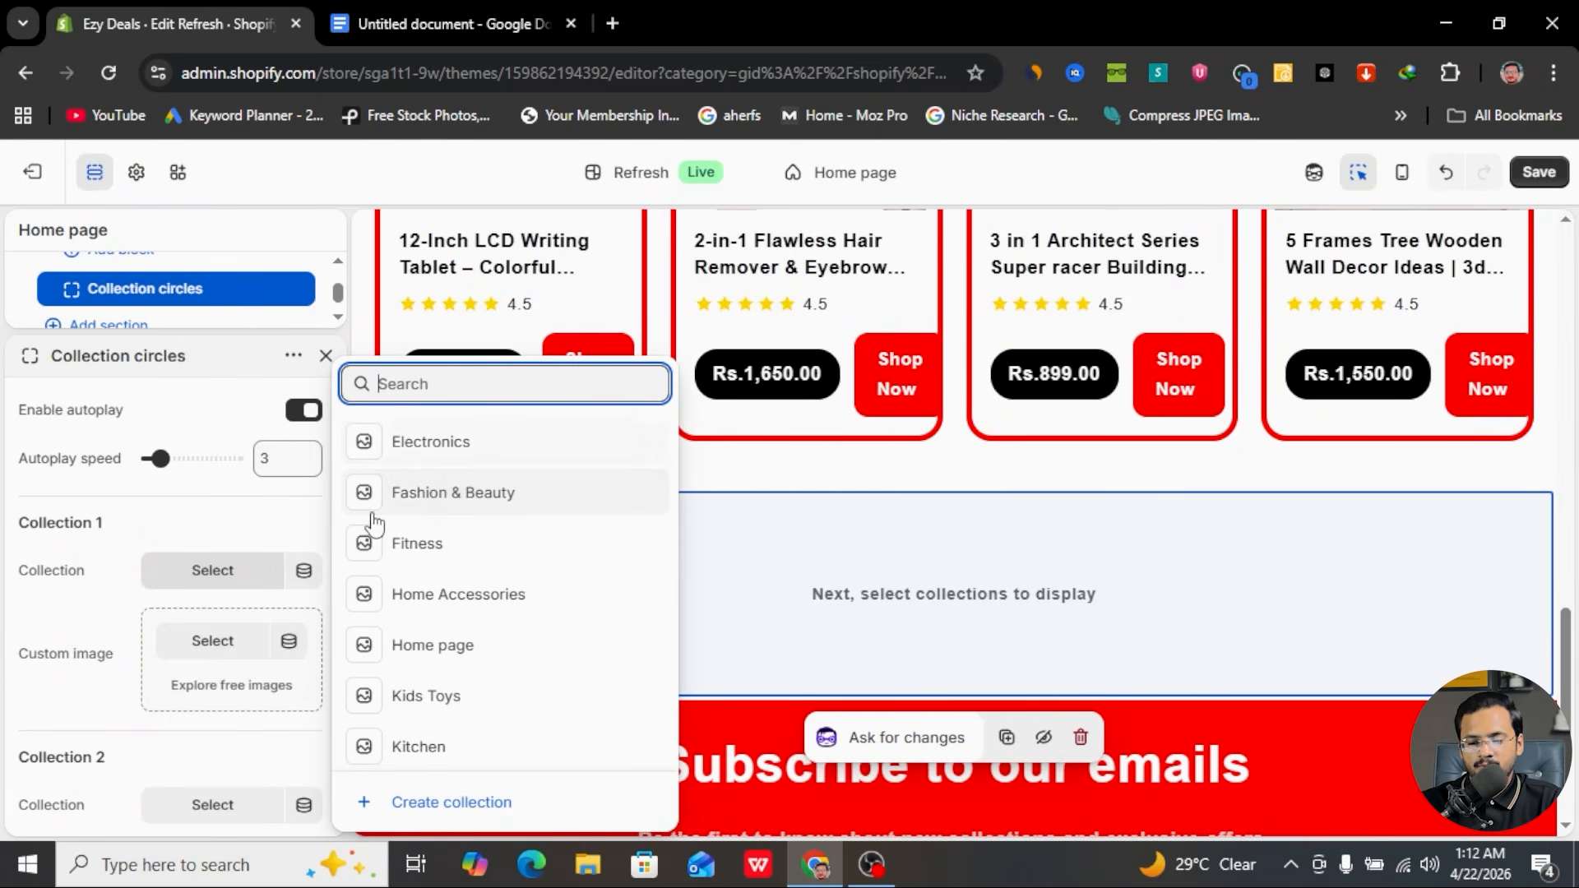
{"action": "left_click", "coordinate": [218, 647]}
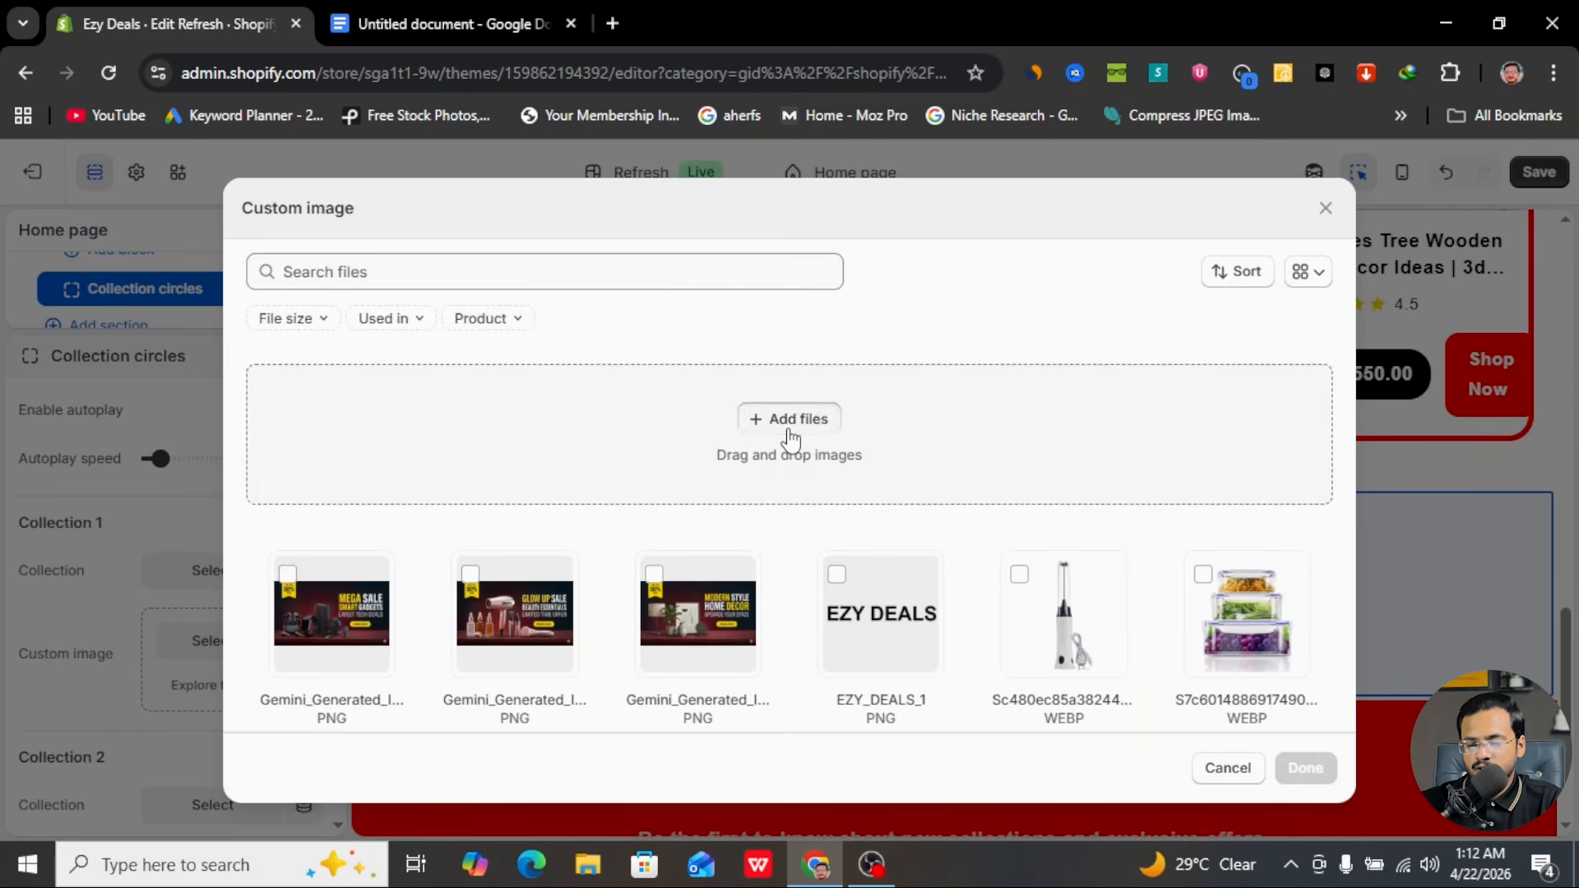
{"action": "left_click", "coordinate": [790, 421]}
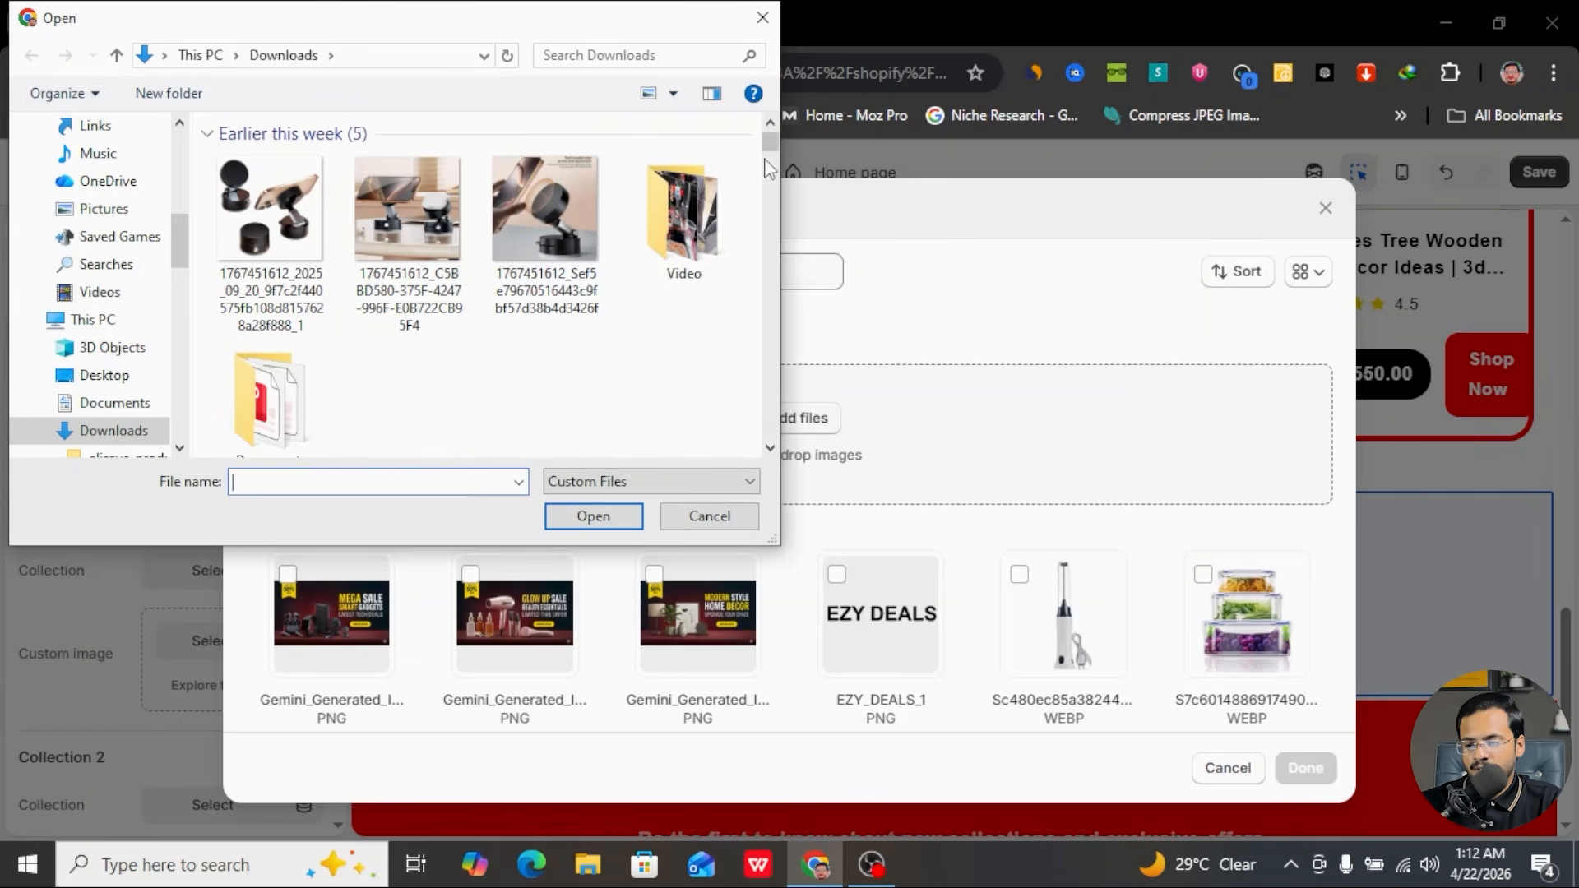
{"action": "left_click_drag", "start_coordinate": [773, 146], "coordinate": [772, 155]}
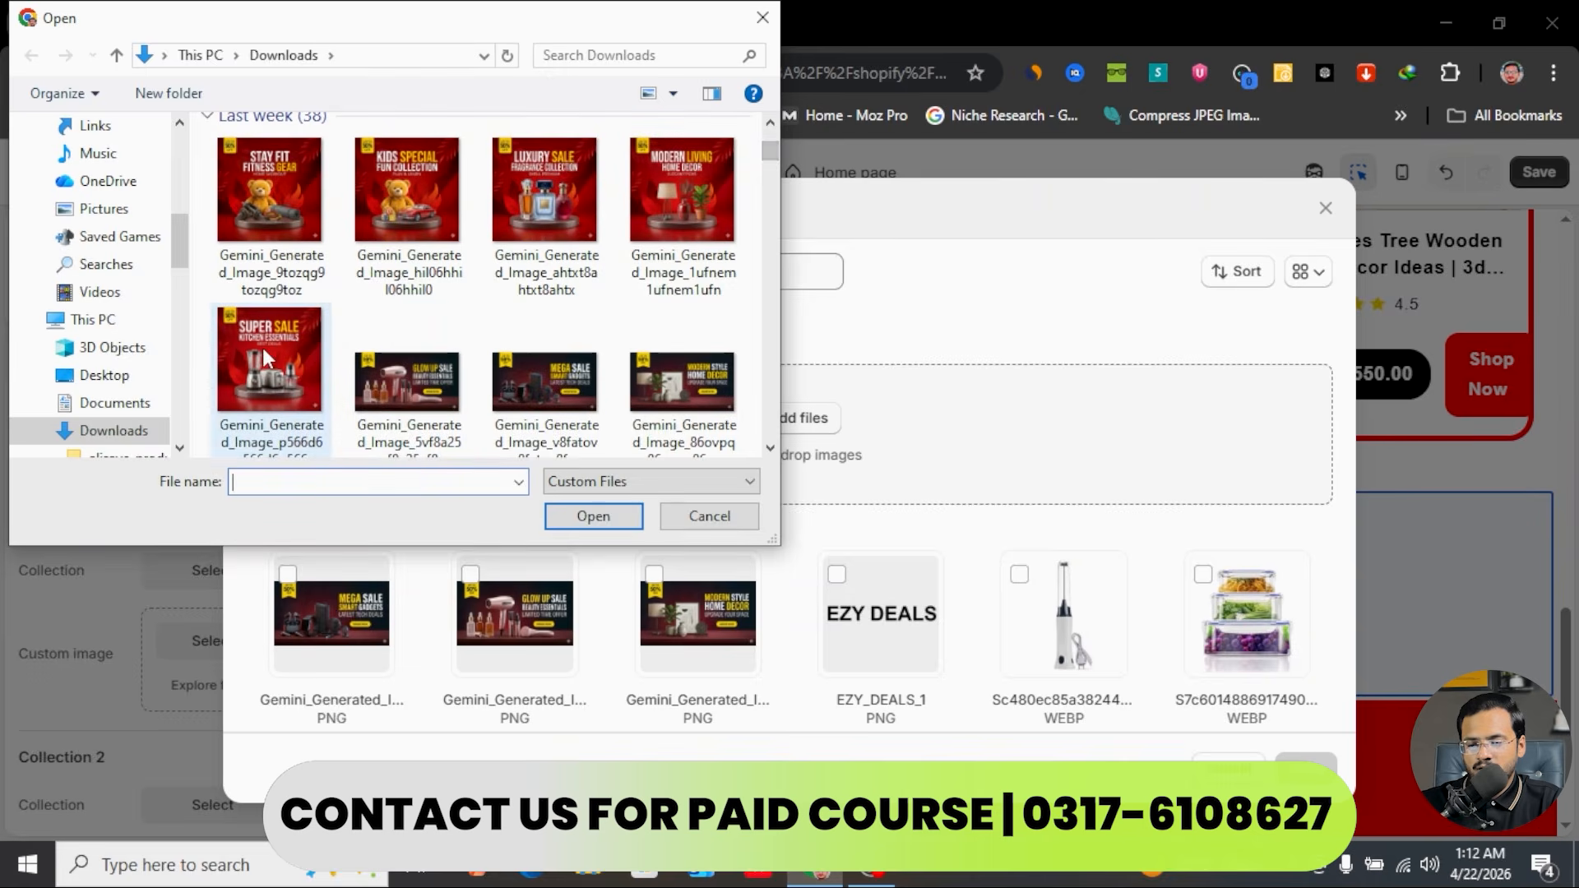
{"action": "double_click", "coordinate": [264, 347]}
- Upload the home decor, fitness gear, fragrance and kids collection images from Downloads to the store's image files
{"action": "left_click", "coordinate": [746, 419]}
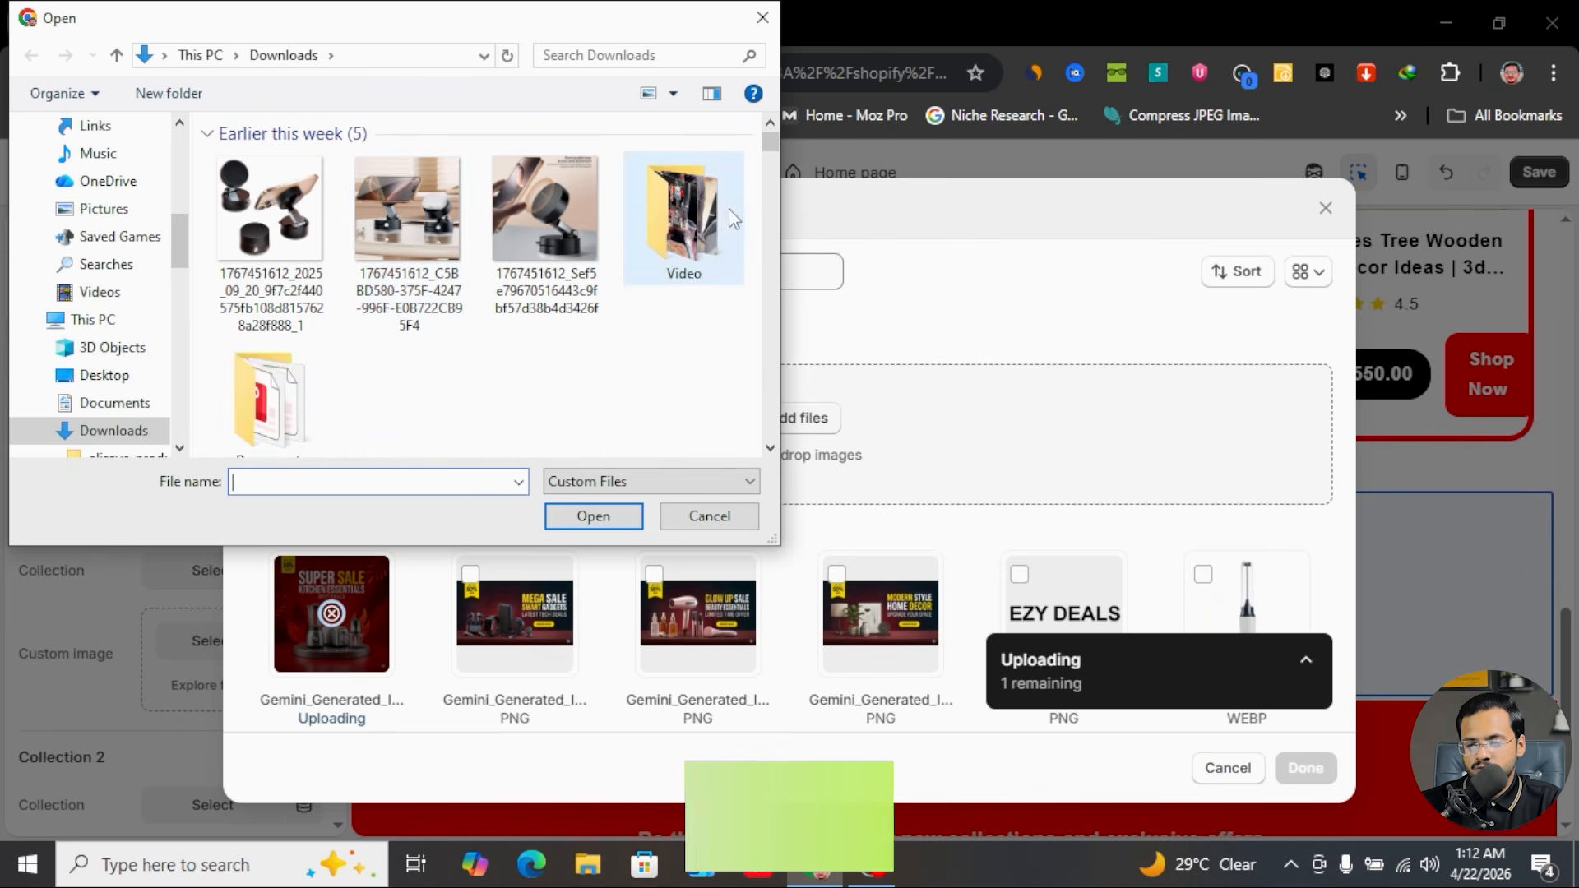
{"action": "left_click_drag", "start_coordinate": [771, 144], "coordinate": [313, 231]}
{"action": "left_click", "coordinate": [599, 514]}
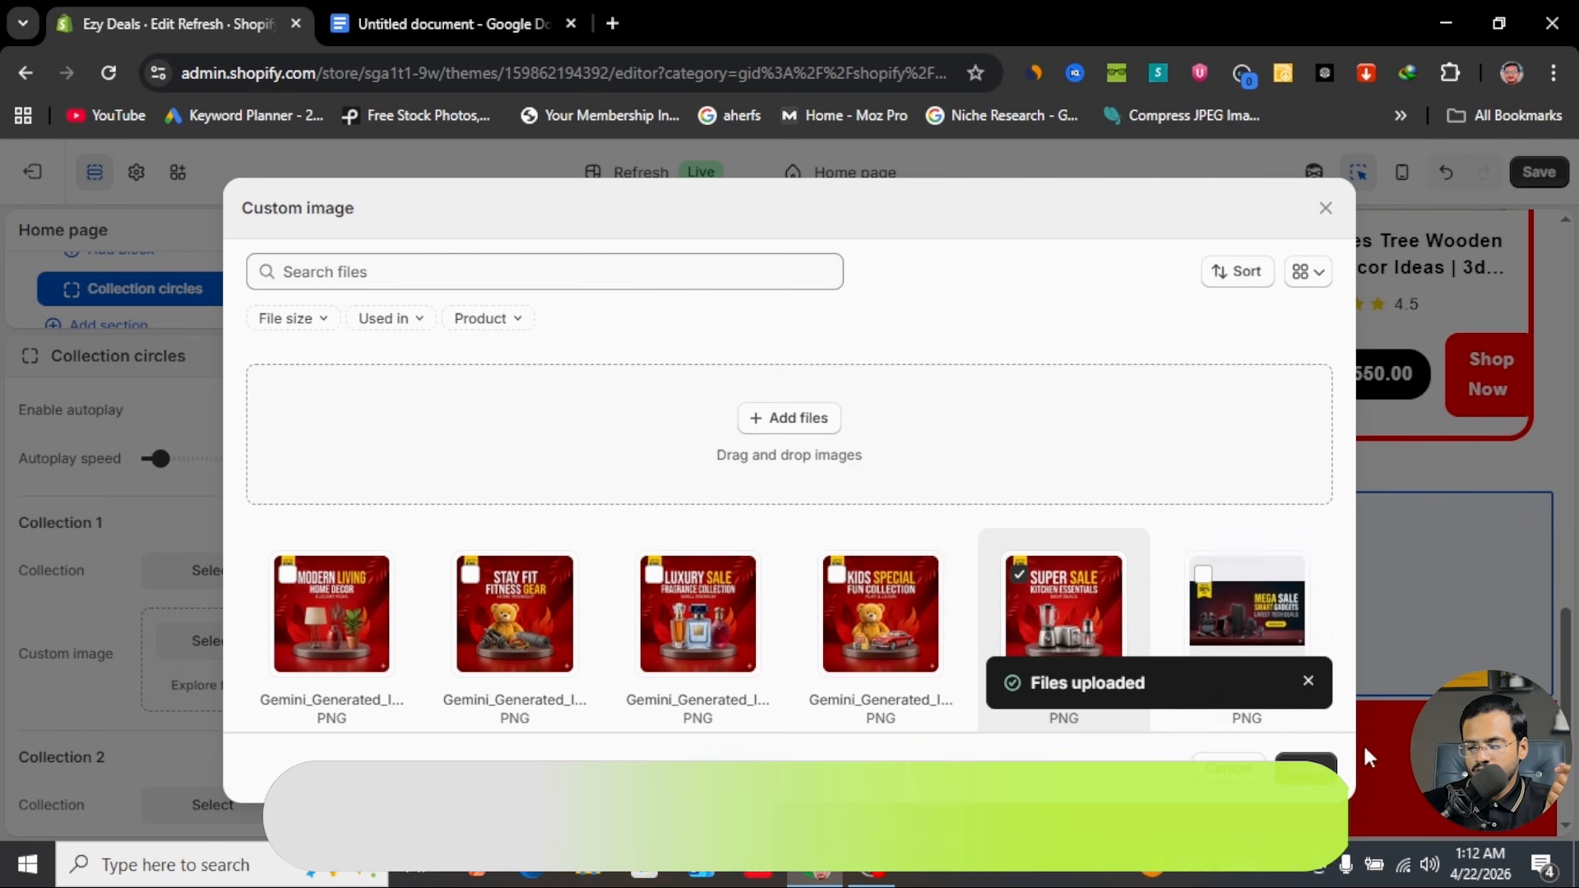
- Apply the kitchen essentials image to Collection 1 and assign it the Kitchen collection
{"action": "left_click", "coordinate": [1306, 769]}
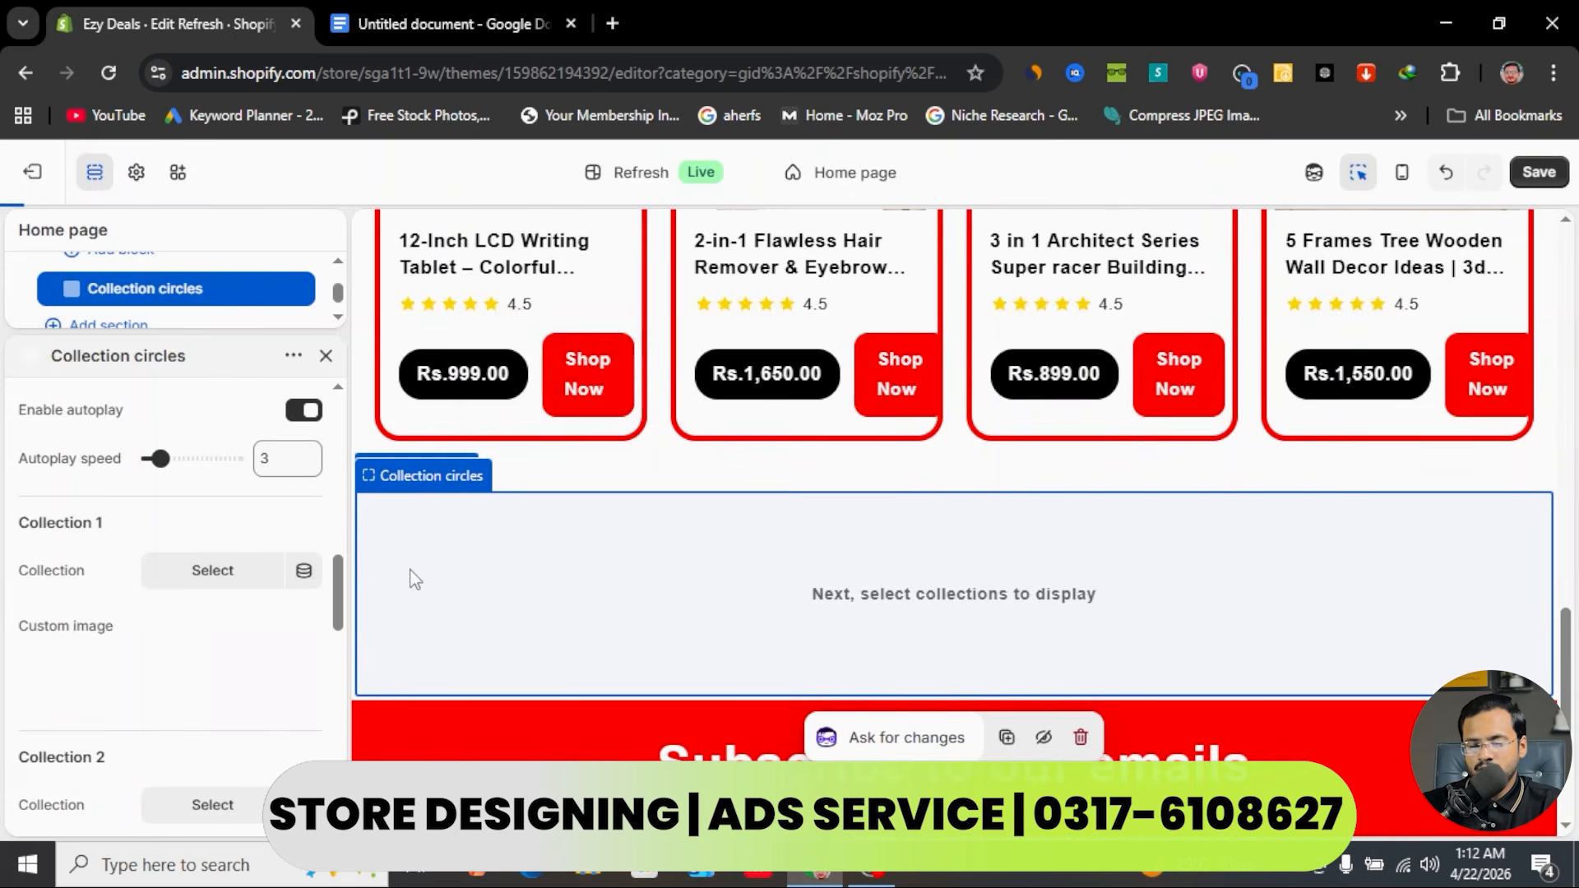
{"action": "left_click", "coordinate": [227, 579]}
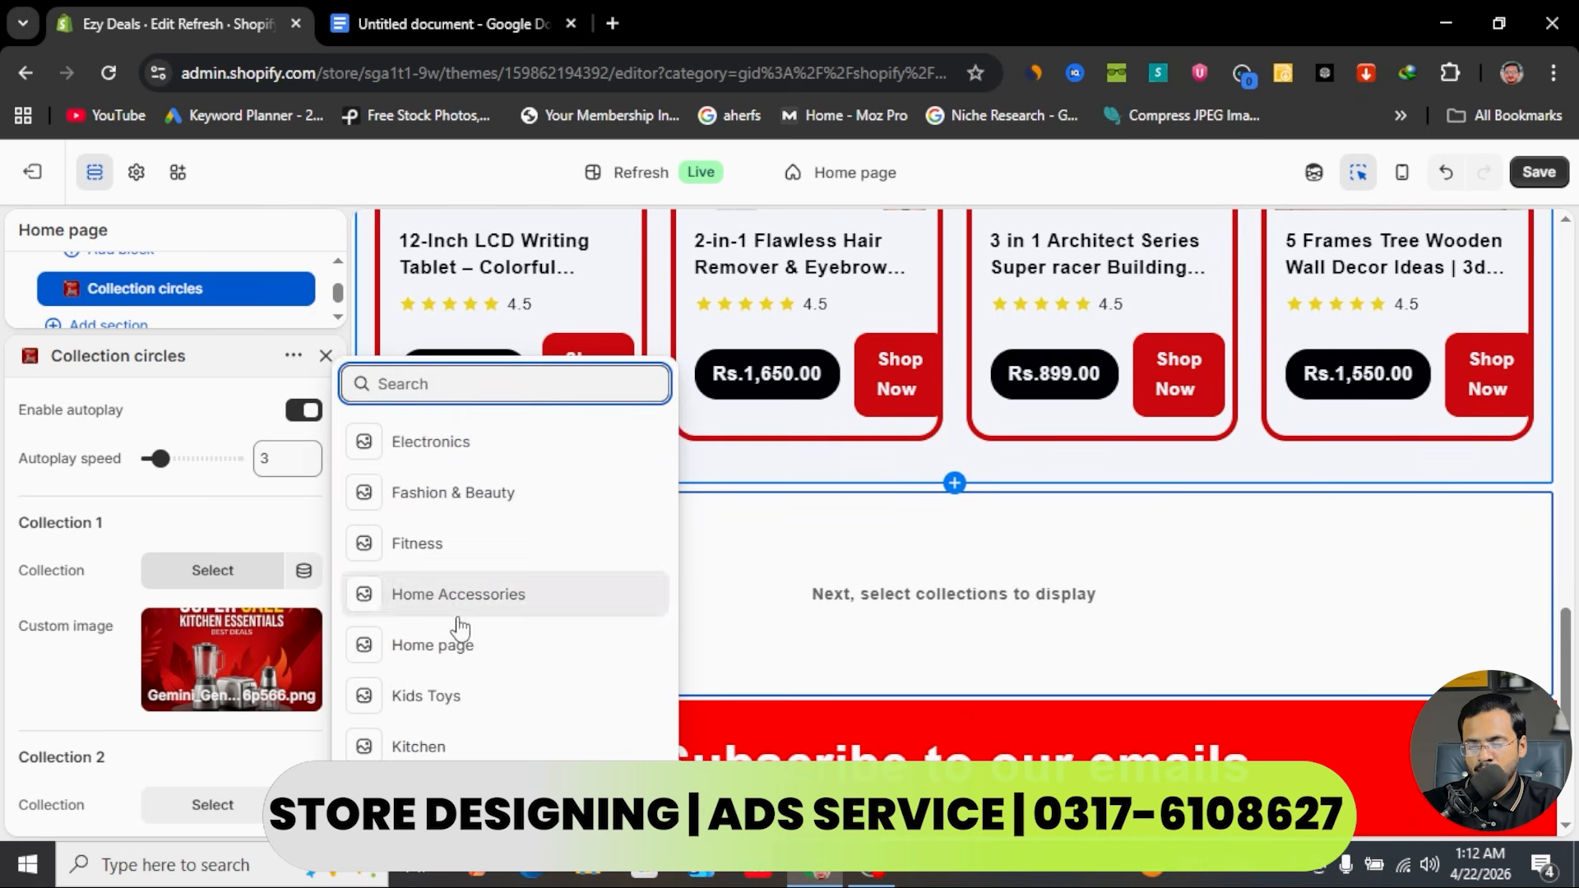
{"action": "left_click", "coordinate": [418, 746]}
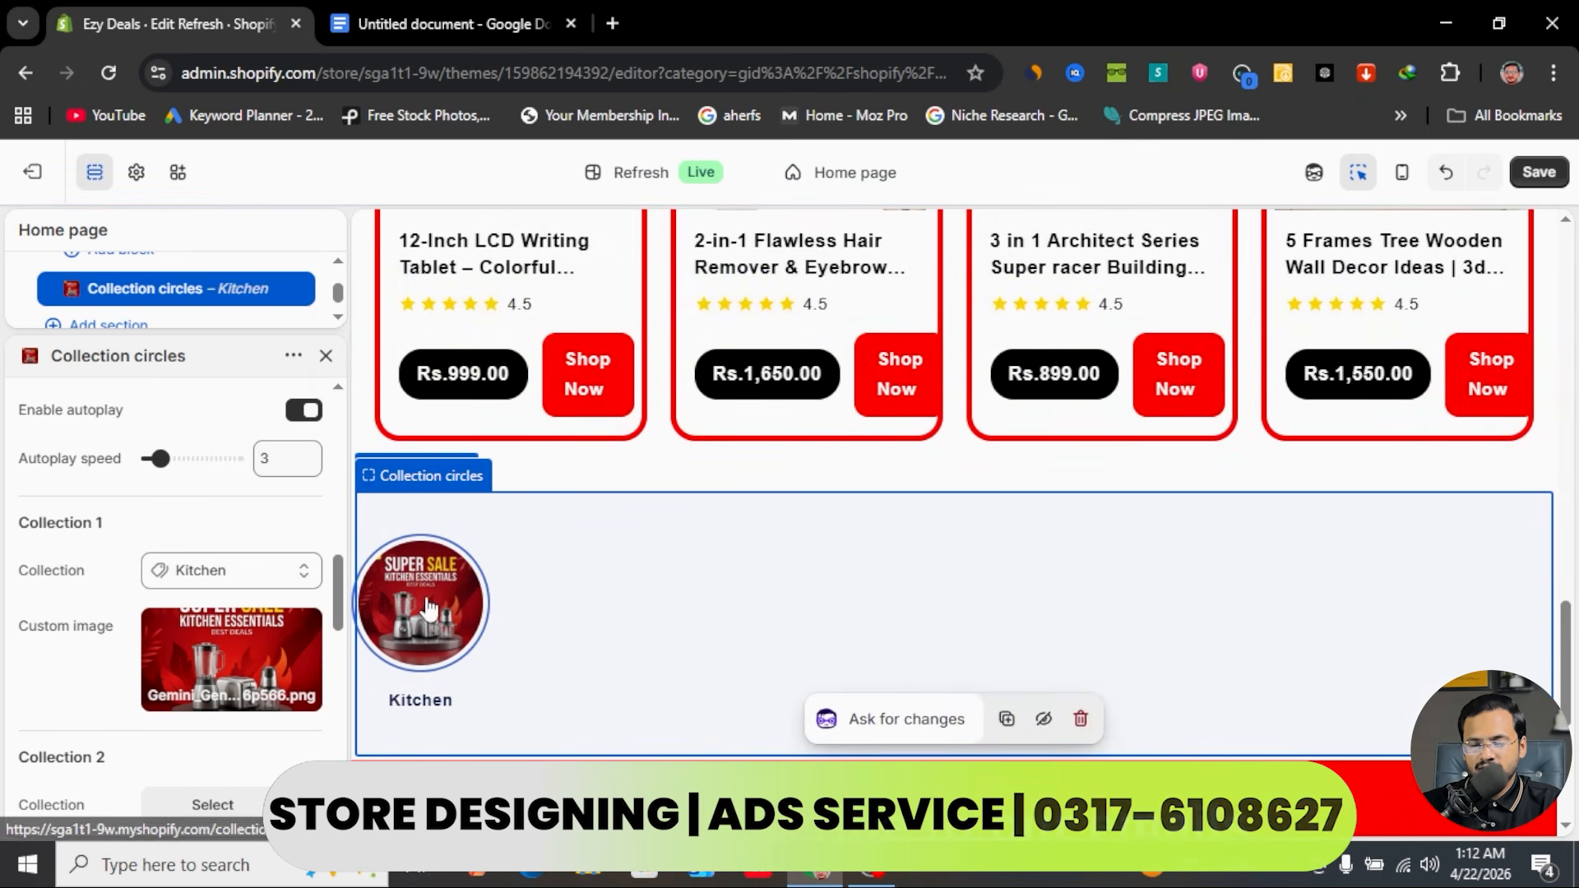
- Open the custom image selection for Collection 2
{"action": "scroll", "coordinate": [183, 563], "scroll_direction": "up", "scroll_amount": 5}
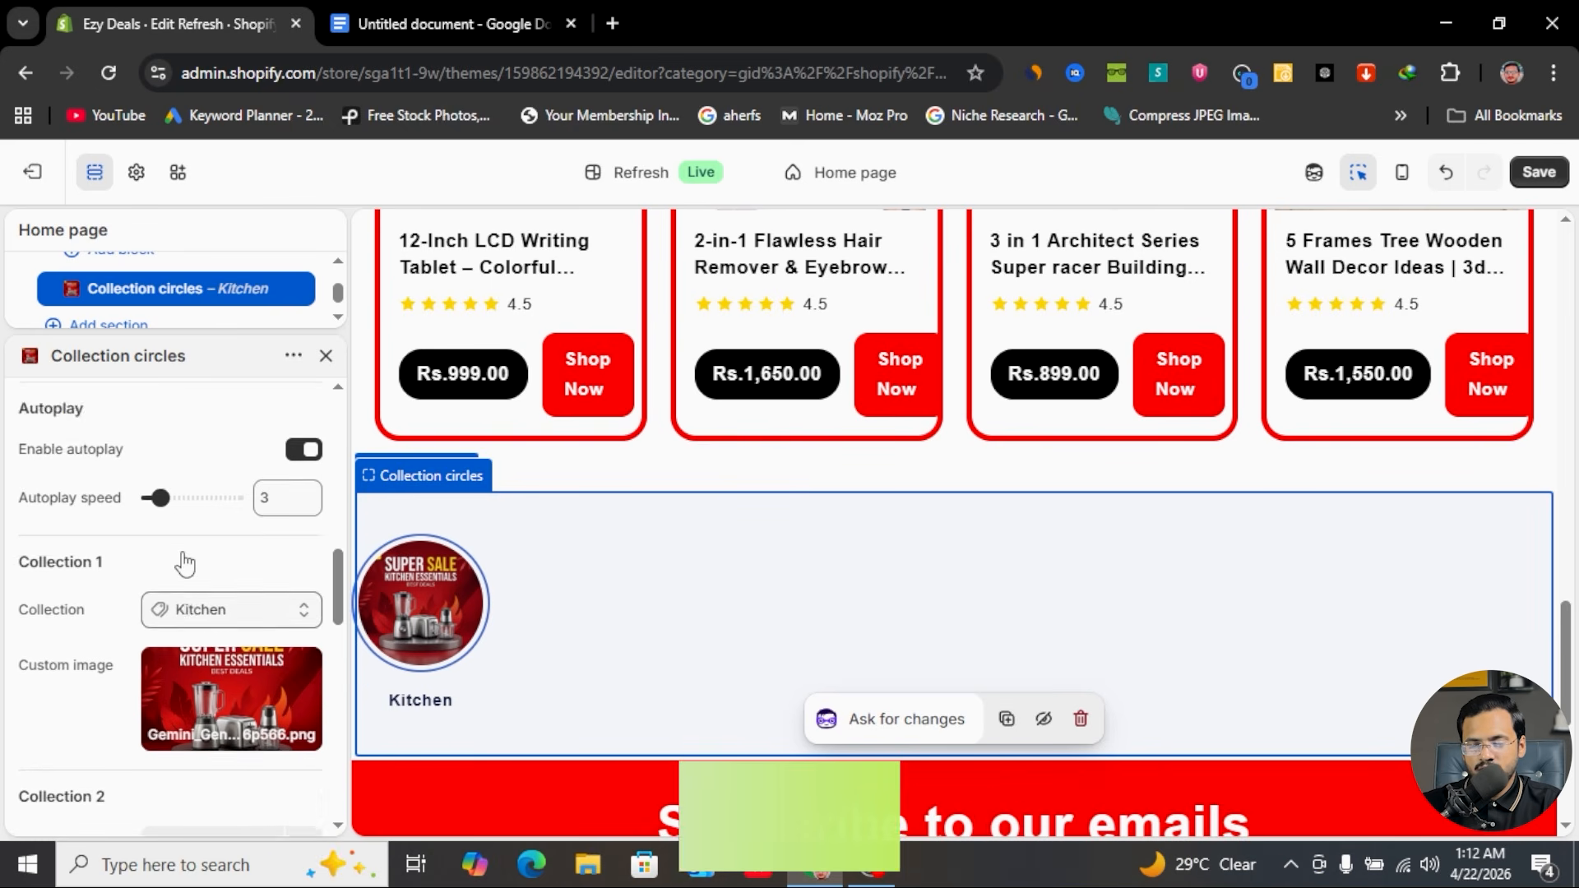
{"action": "scroll", "coordinate": [185, 564], "scroll_direction": "down", "scroll_amount": 8}
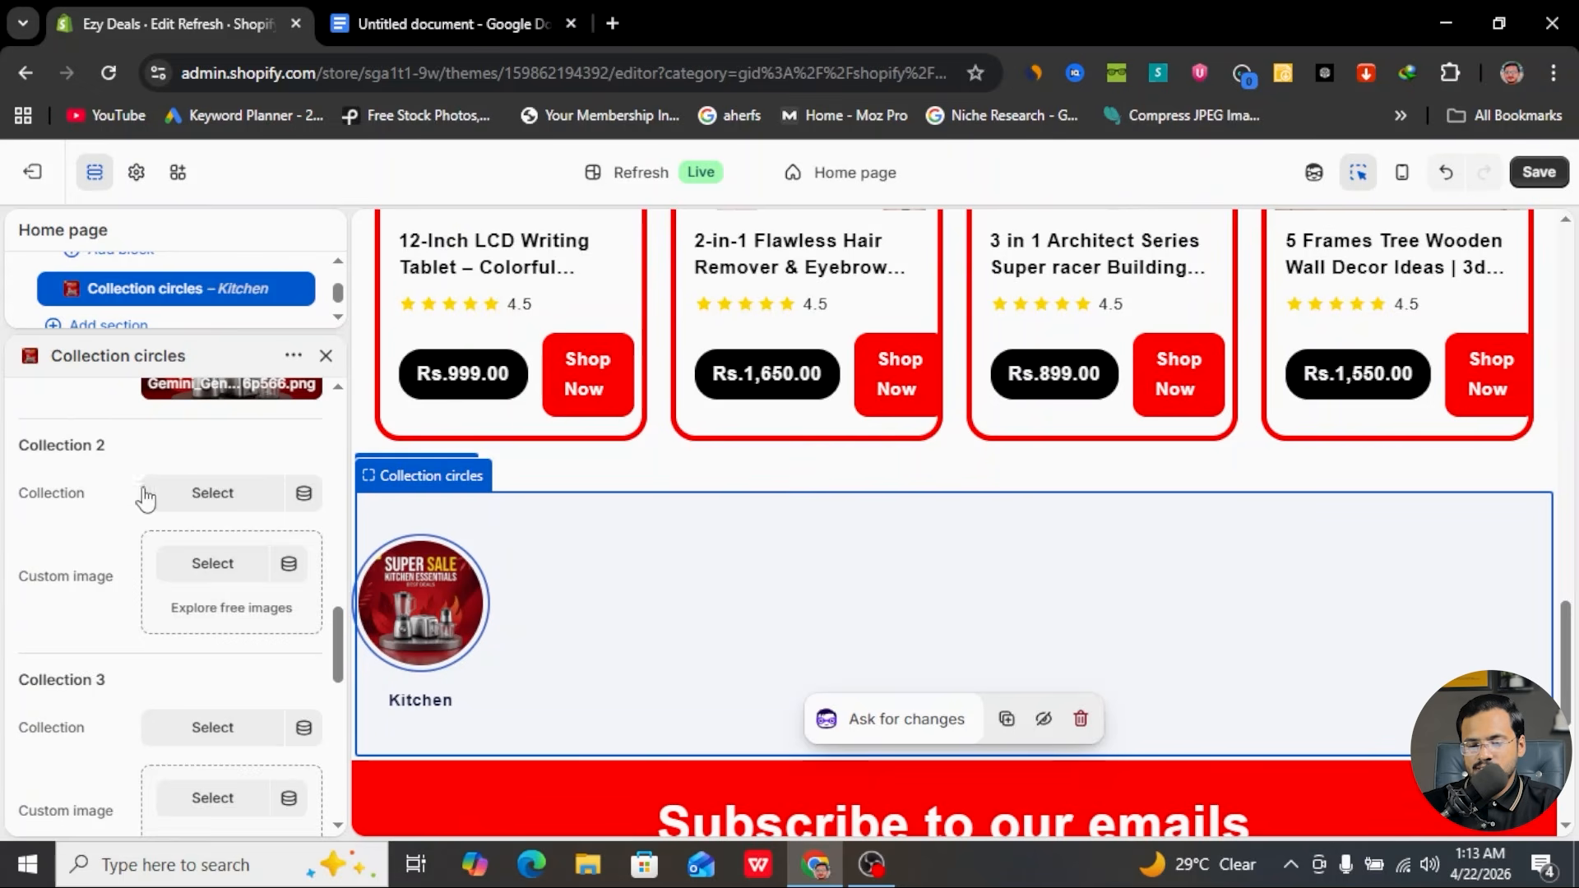
{"action": "left_click", "coordinate": [211, 496]}
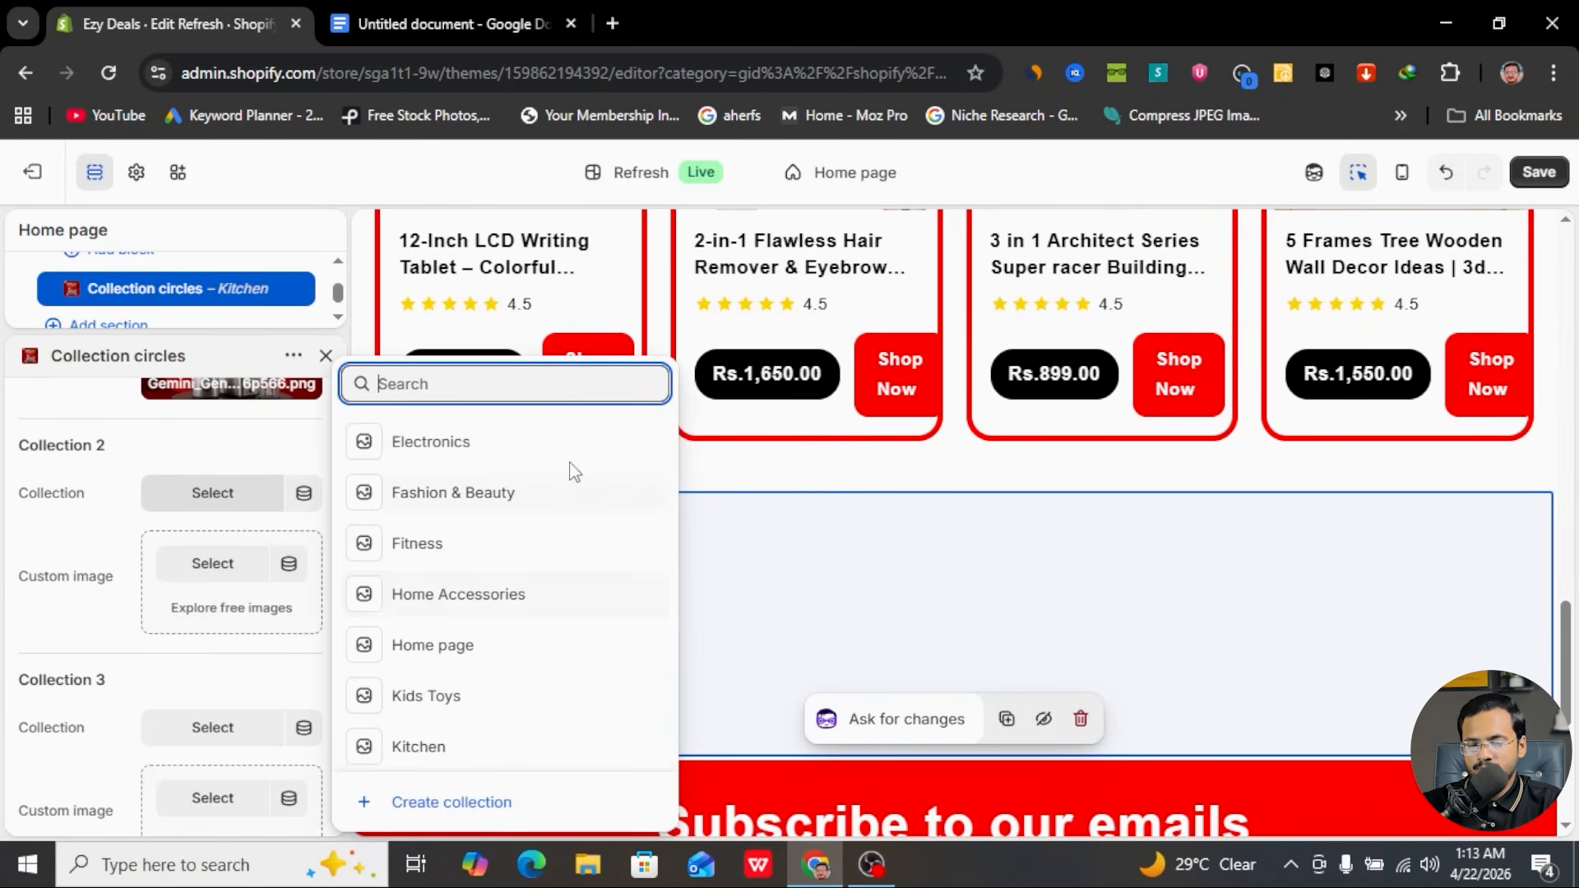
{"action": "left_click", "coordinate": [228, 565]}
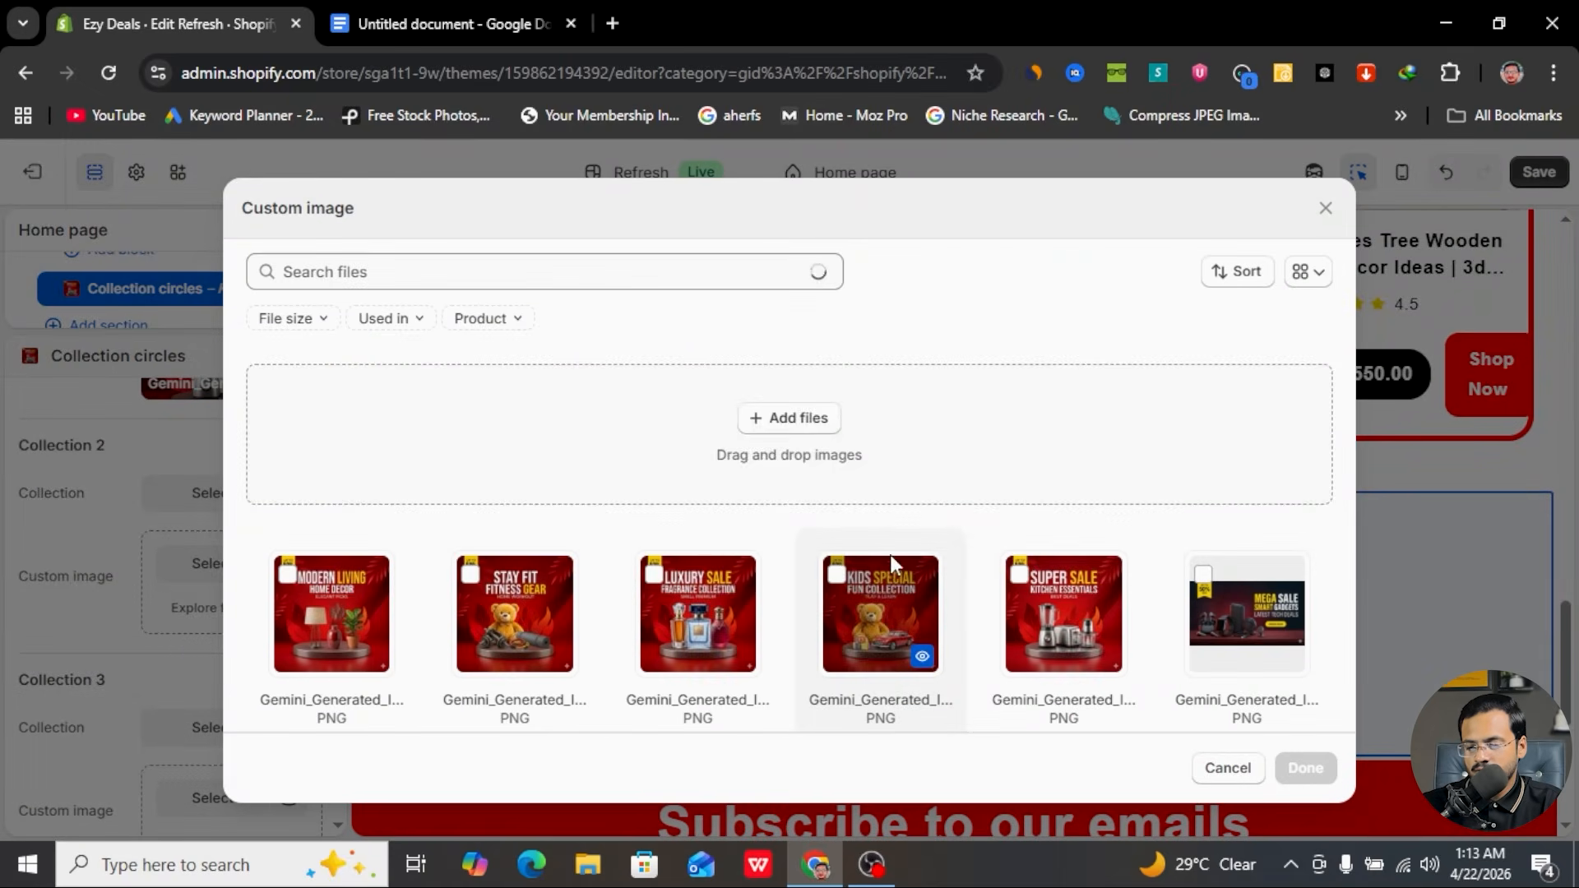
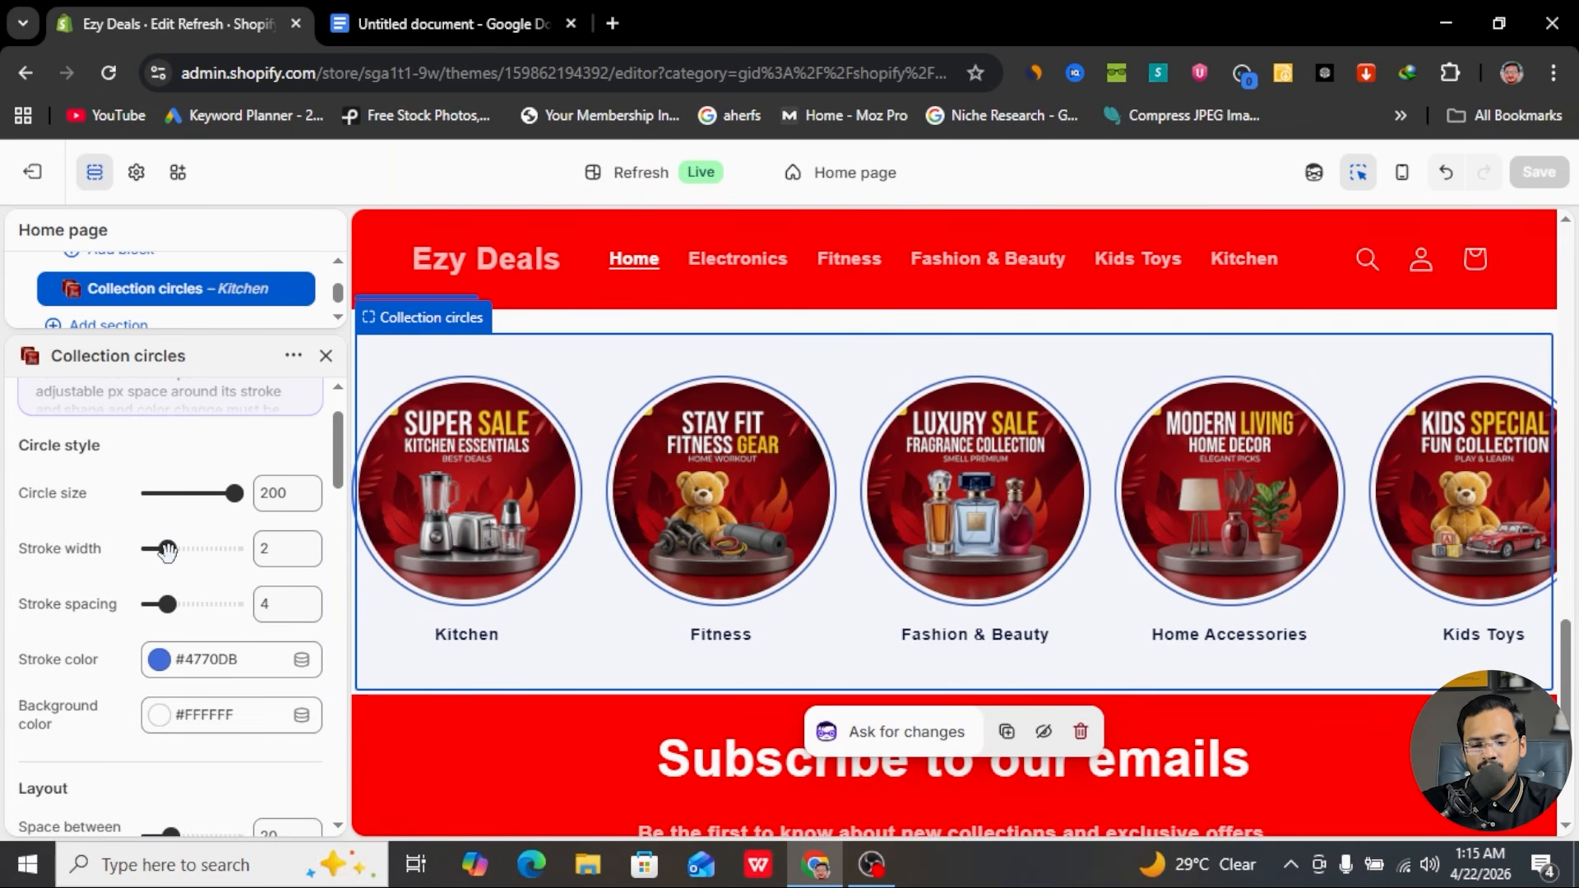
- Set the collection circles' stroke width to 4 and stroke spacing to 8
{"action": "left_click_drag", "start_coordinate": [179, 566], "coordinate": [207, 575]}
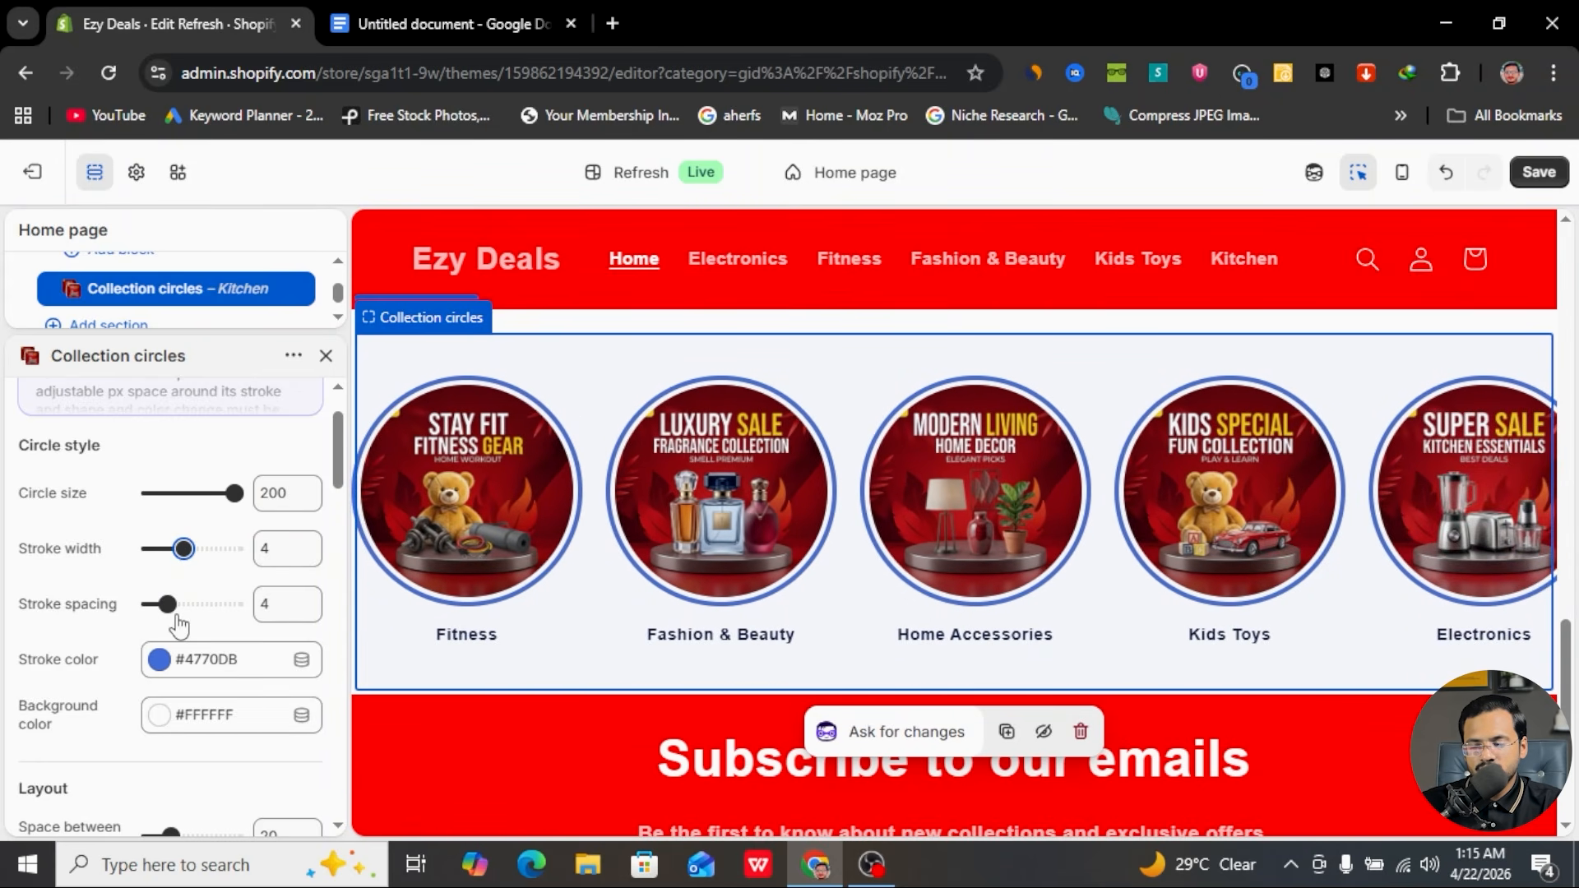
{"action": "left_click_drag", "start_coordinate": [171, 604], "coordinate": [181, 607]}
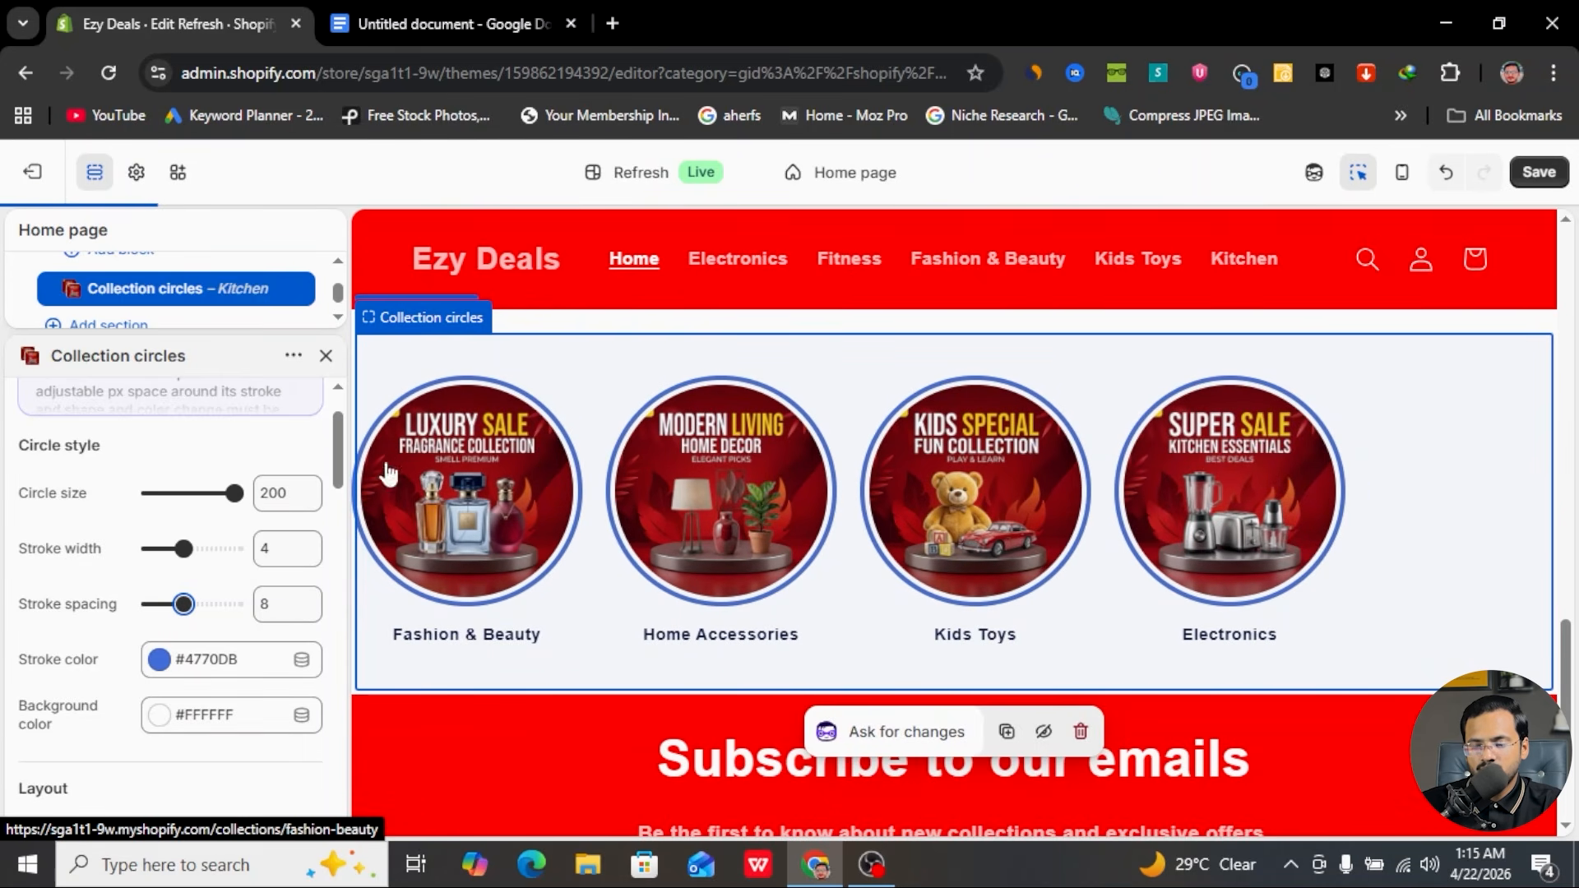
- Set the collection circles' stroke color to red #FF0000
{"action": "left_click", "coordinate": [159, 660]}
{"action": "left_click", "coordinate": [240, 607]}
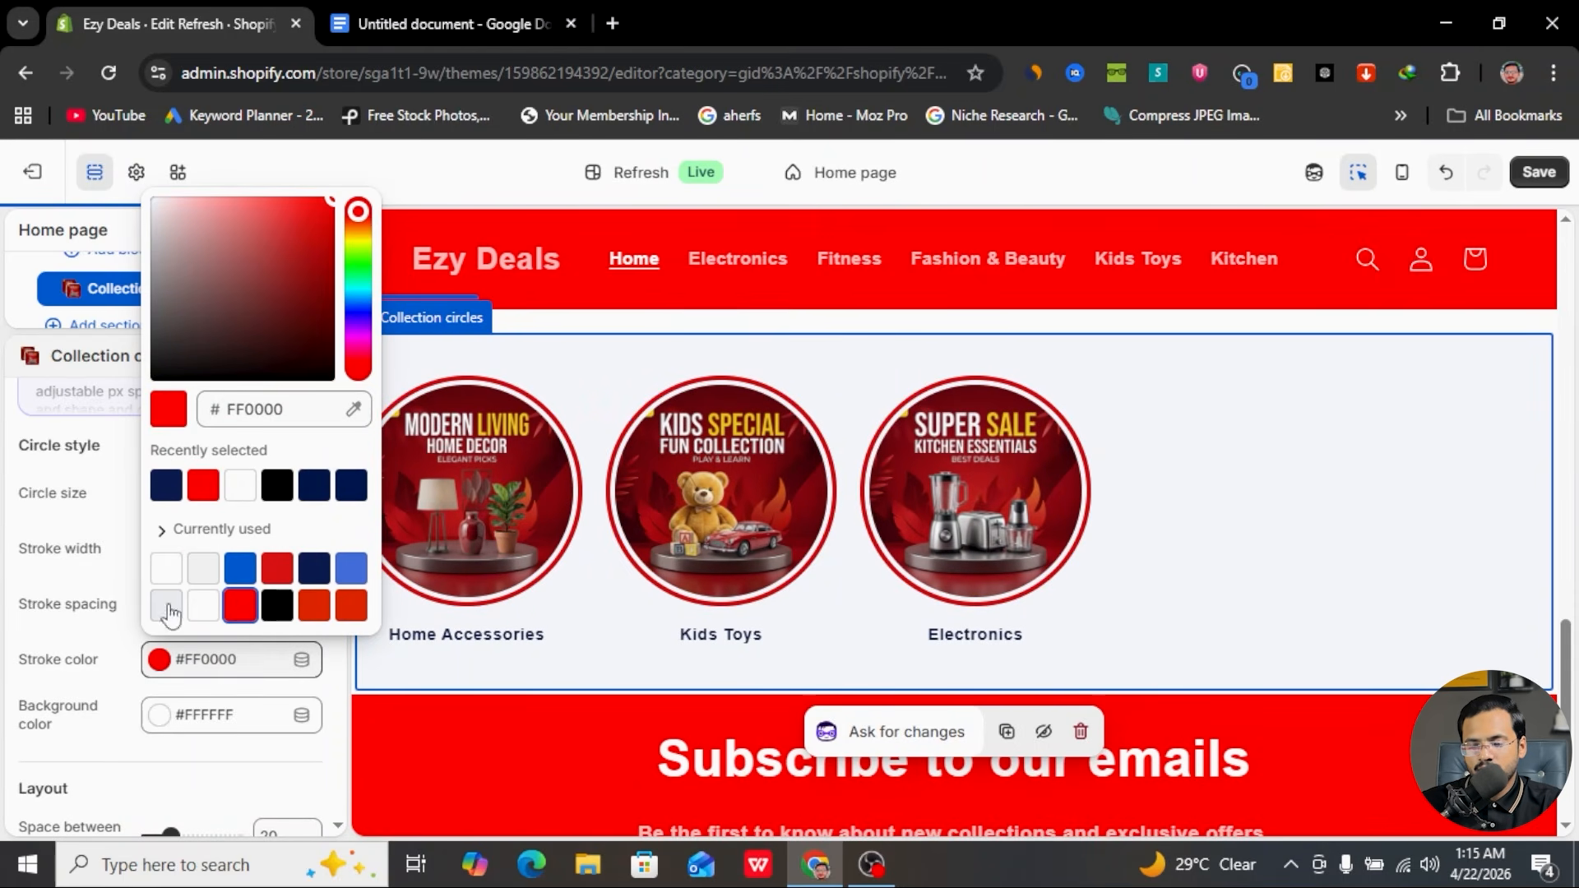
{"action": "left_click", "coordinate": [103, 587]}
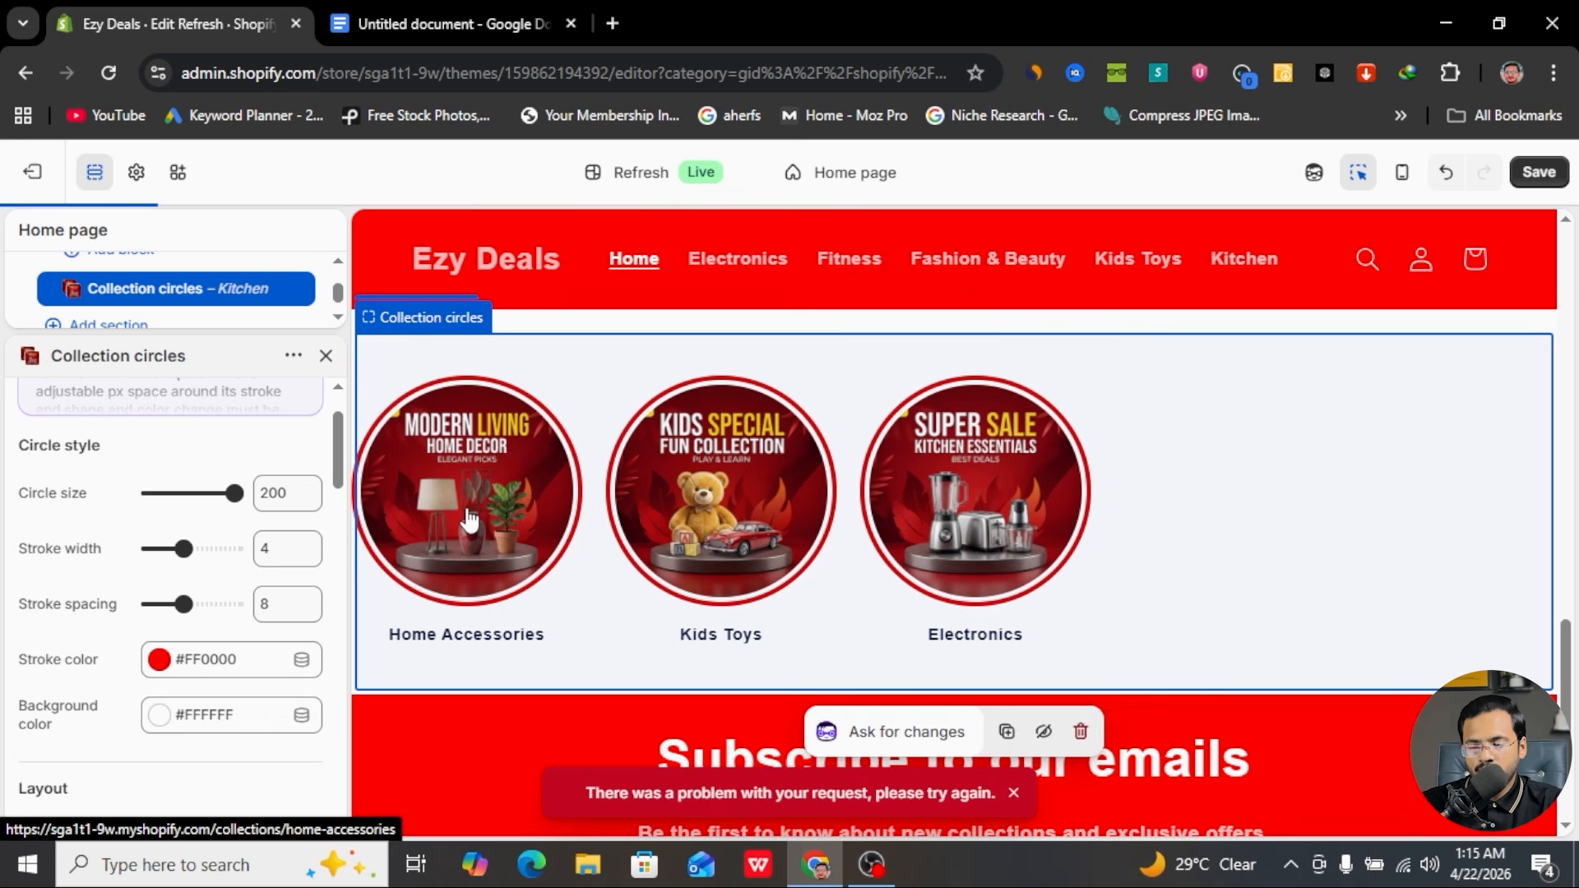
- Change the collection circles' text color to black #000000 and set the text size to 16
{"action": "scroll", "coordinate": [124, 649], "scroll_direction": "down", "scroll_amount": 3}
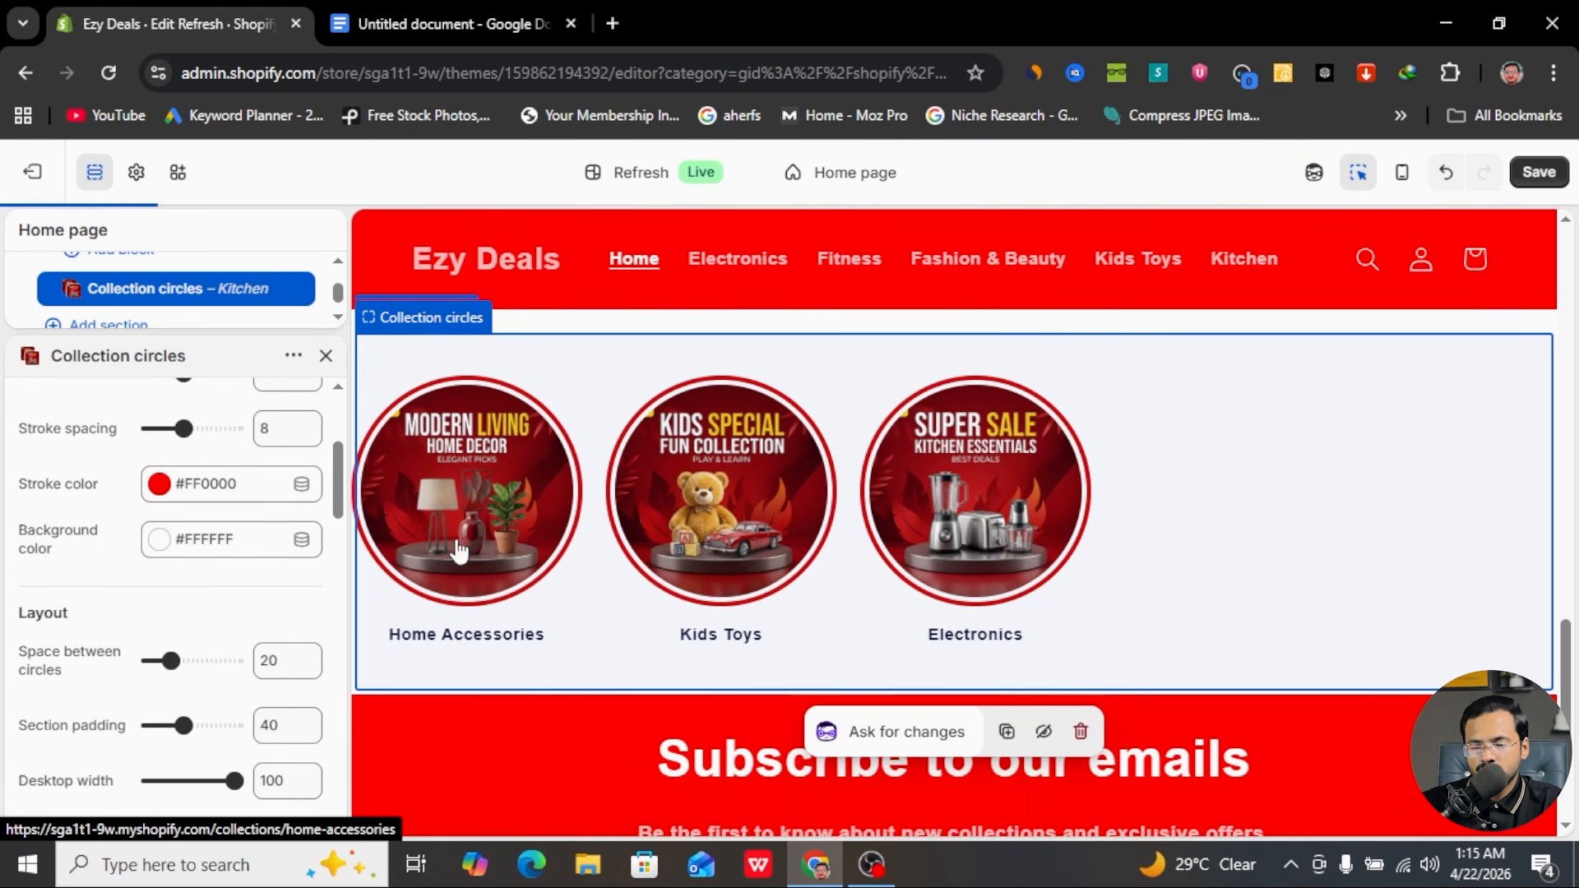
{"action": "scroll", "coordinate": [187, 639], "scroll_direction": "down", "scroll_amount": 1}
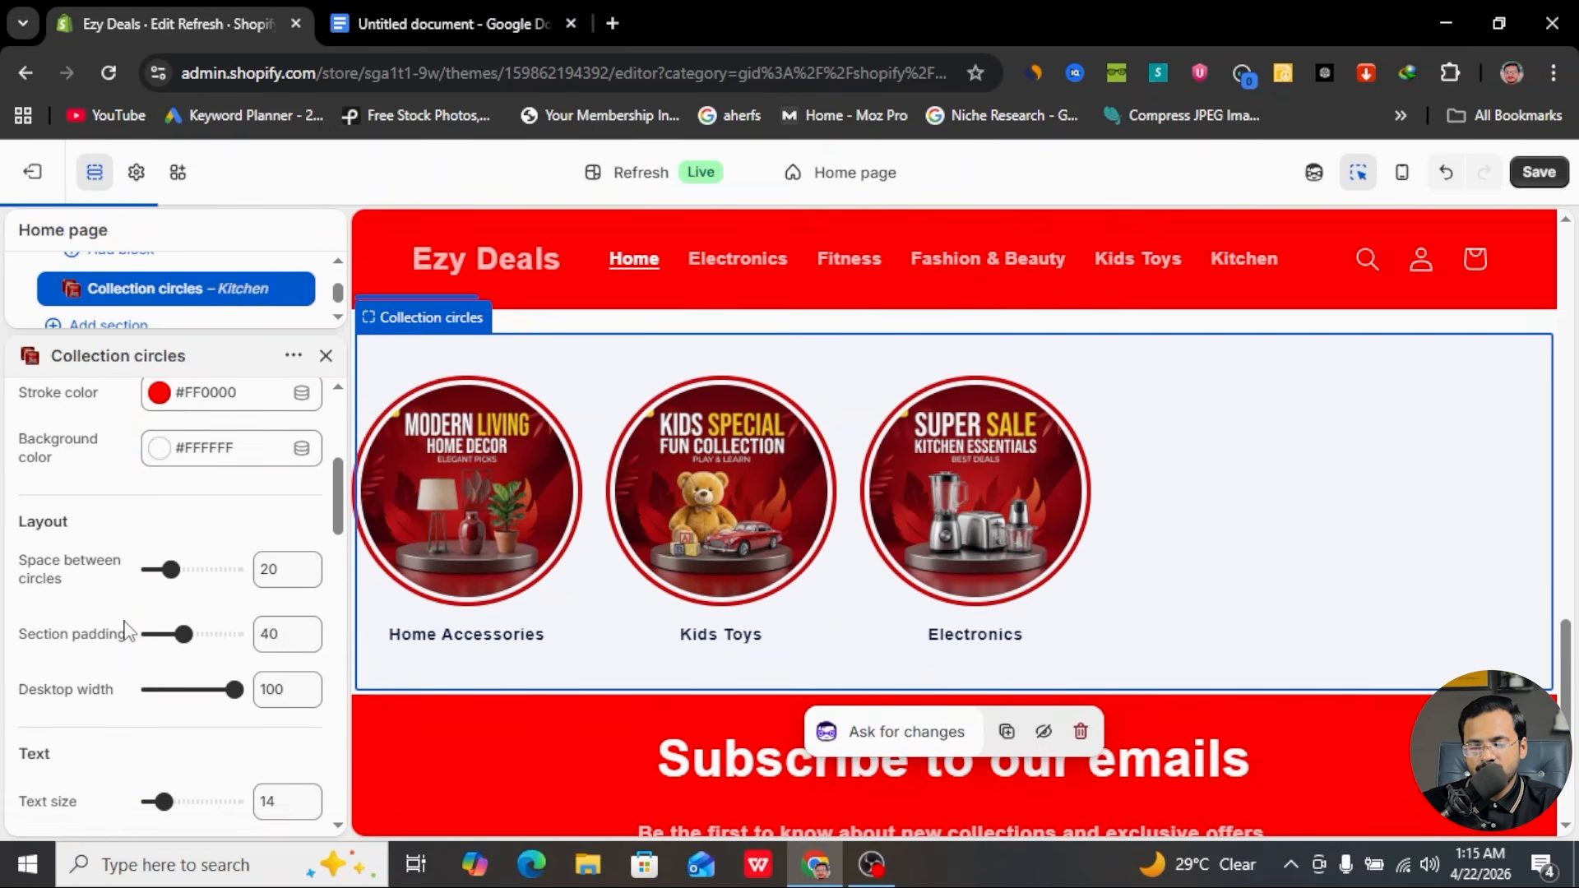
{"action": "scroll", "coordinate": [129, 622], "scroll_direction": "down", "scroll_amount": 2}
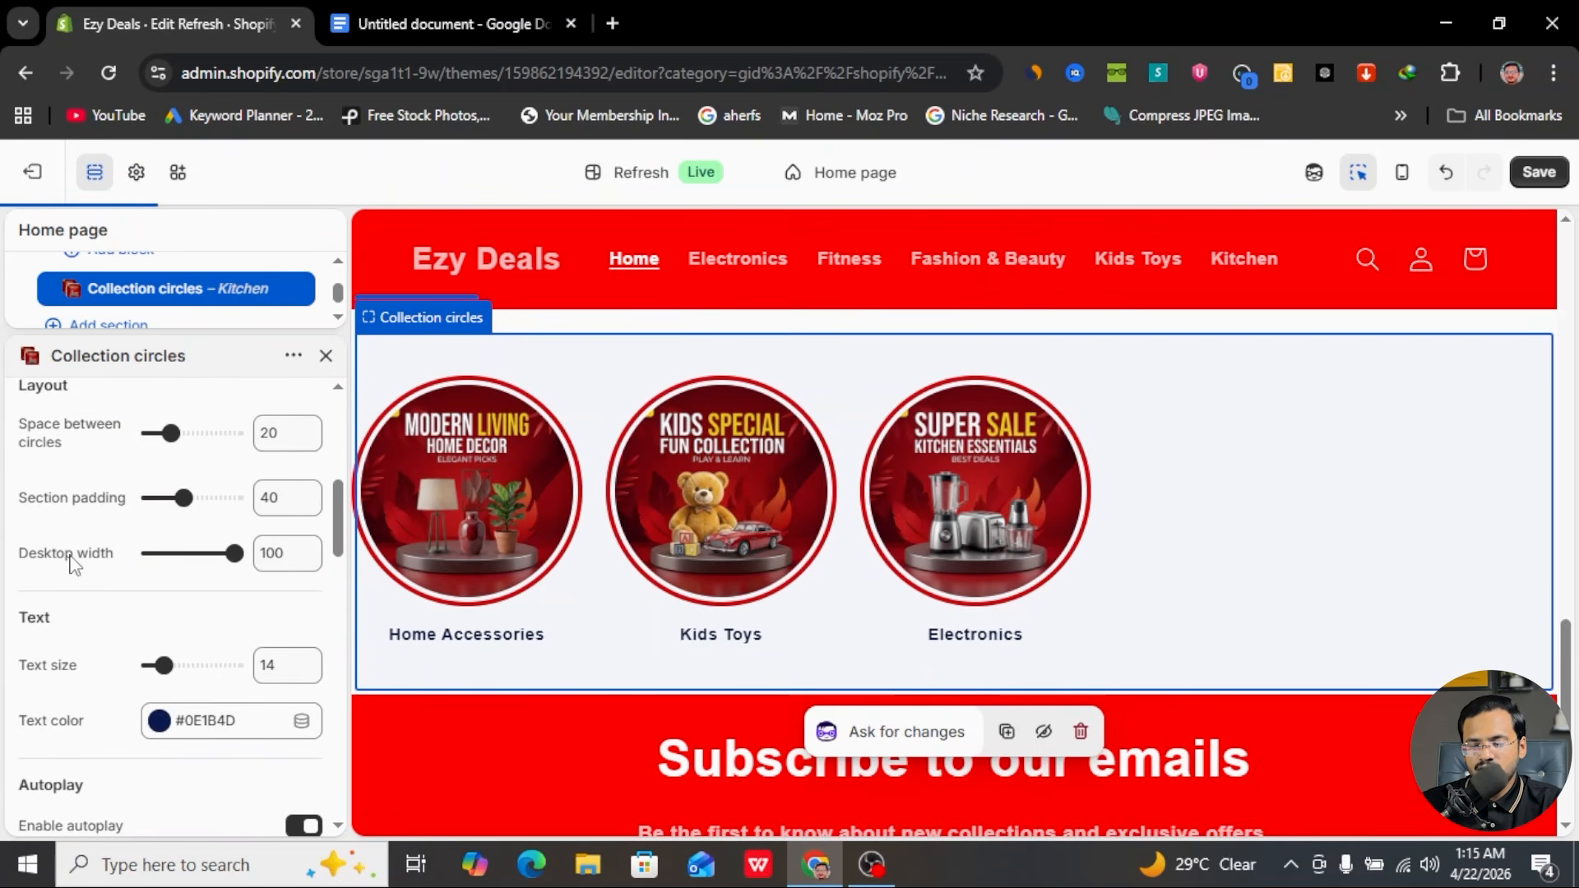
{"action": "scroll", "coordinate": [115, 526], "scroll_direction": "down", "scroll_amount": 2}
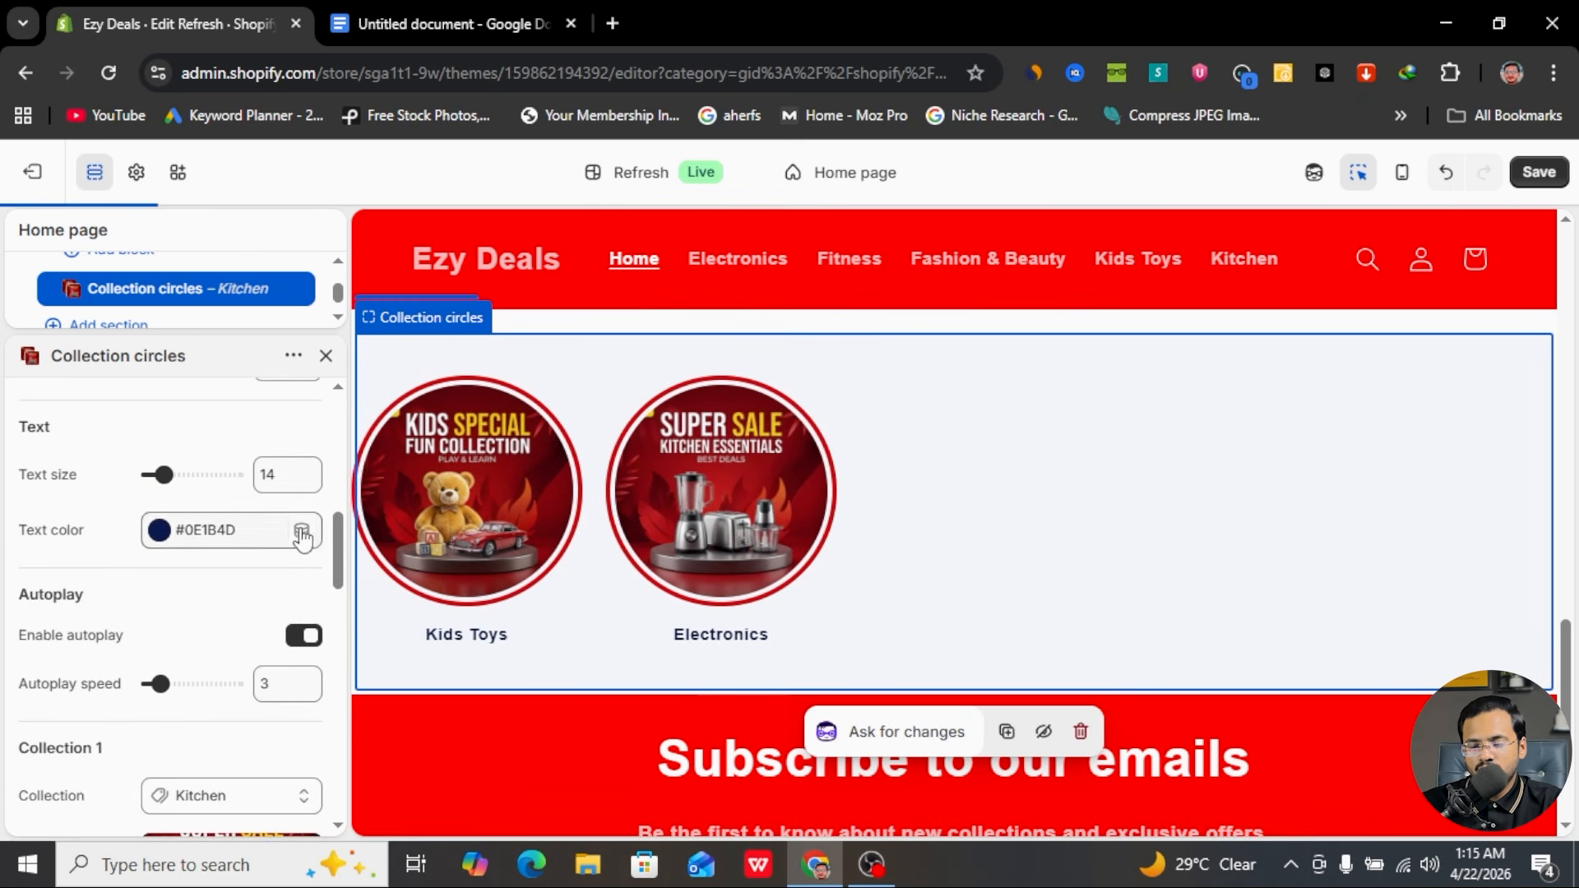
{"action": "left_click", "coordinate": [262, 530]}
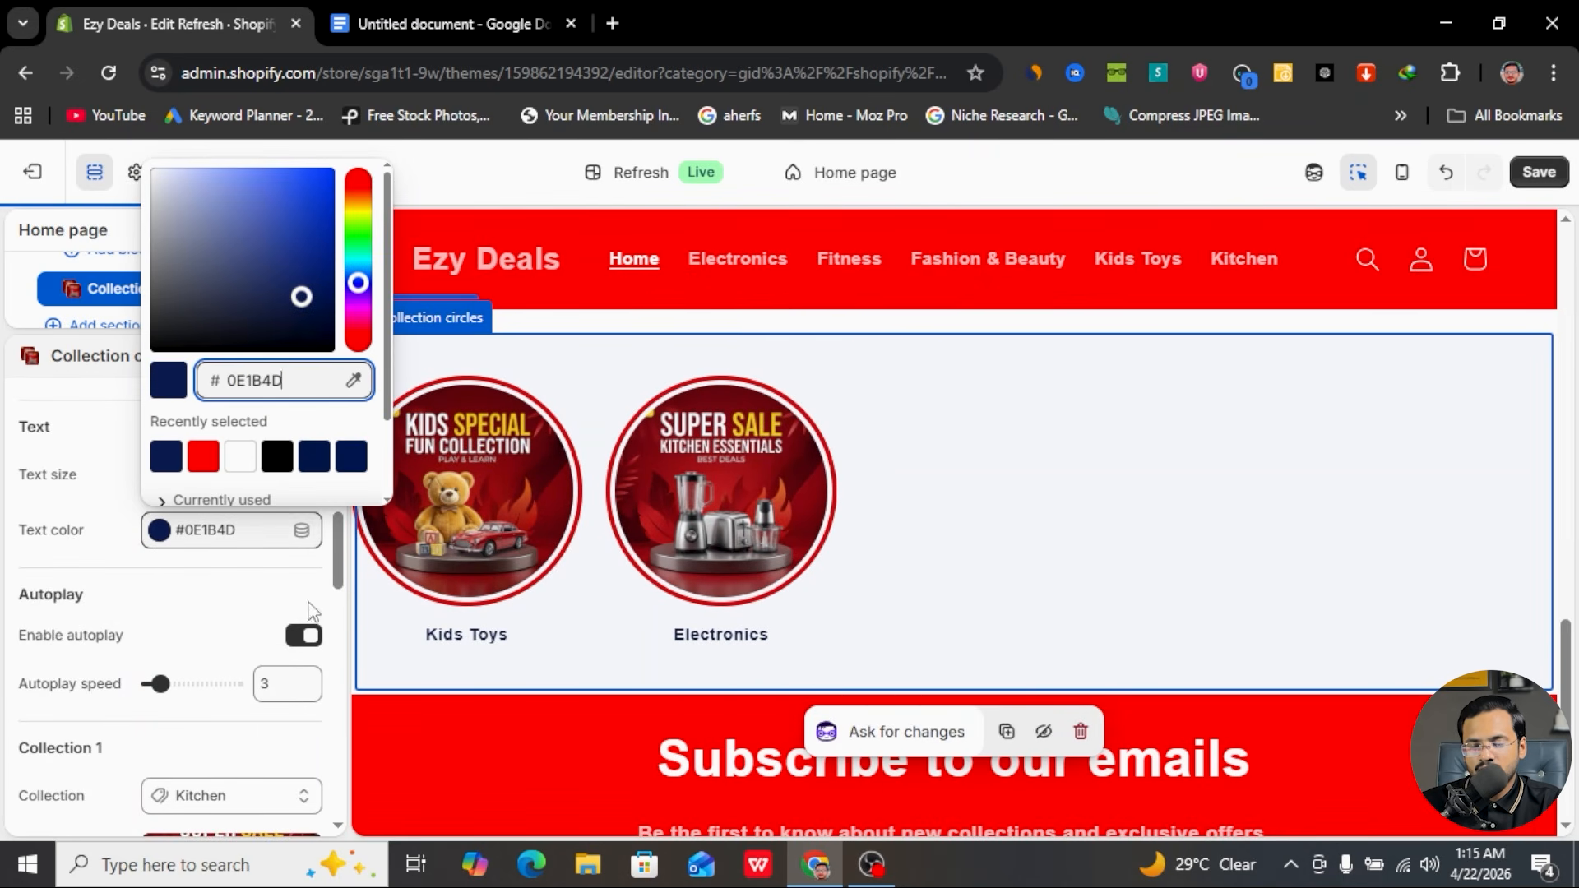
{"action": "left_click", "coordinate": [275, 456]}
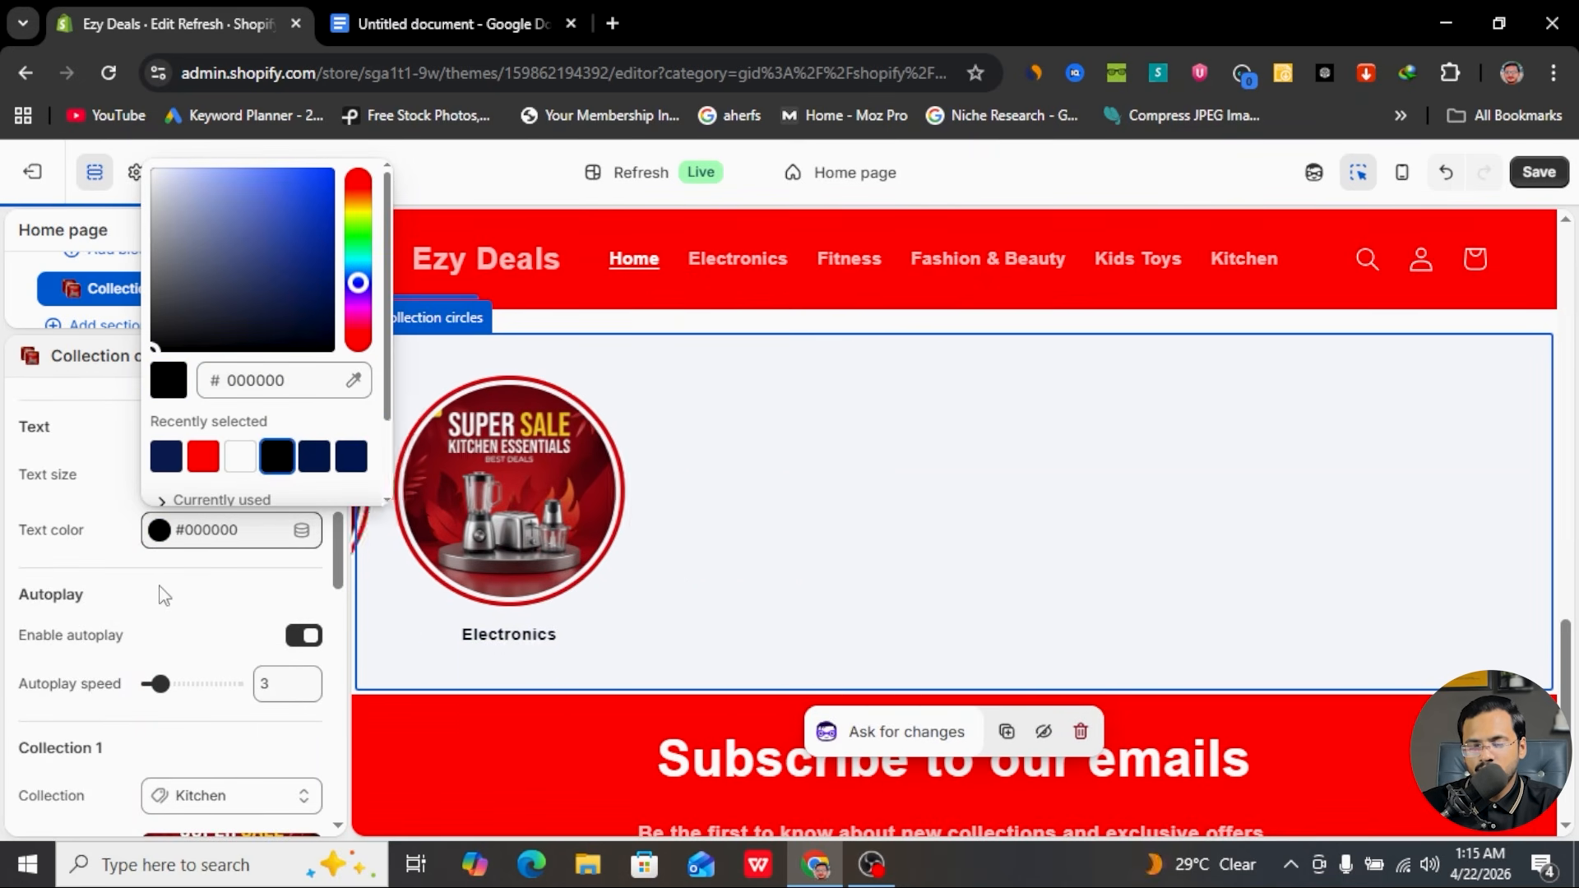
{"action": "left_click", "coordinate": [151, 567]}
{"action": "left_click_drag", "start_coordinate": [161, 474], "coordinate": [171, 474]}
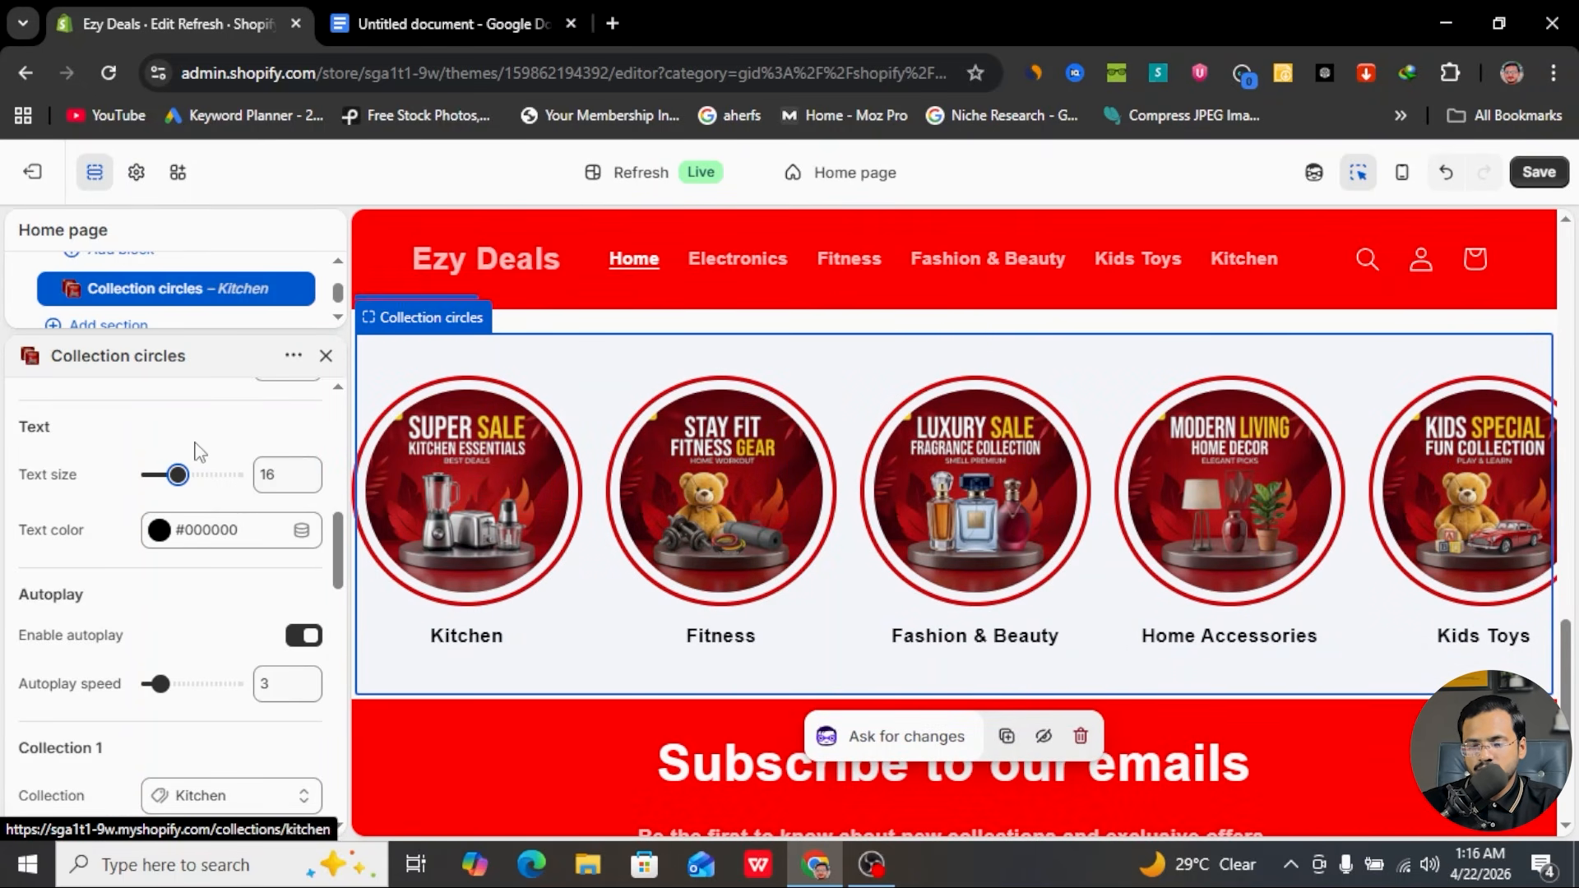
- Set the stroke spacing of the collection circles to 4
{"action": "scroll", "coordinate": [197, 450], "scroll_direction": "up", "scroll_amount": 2}
{"action": "scroll", "coordinate": [258, 436], "scroll_direction": "up", "scroll_amount": 4}
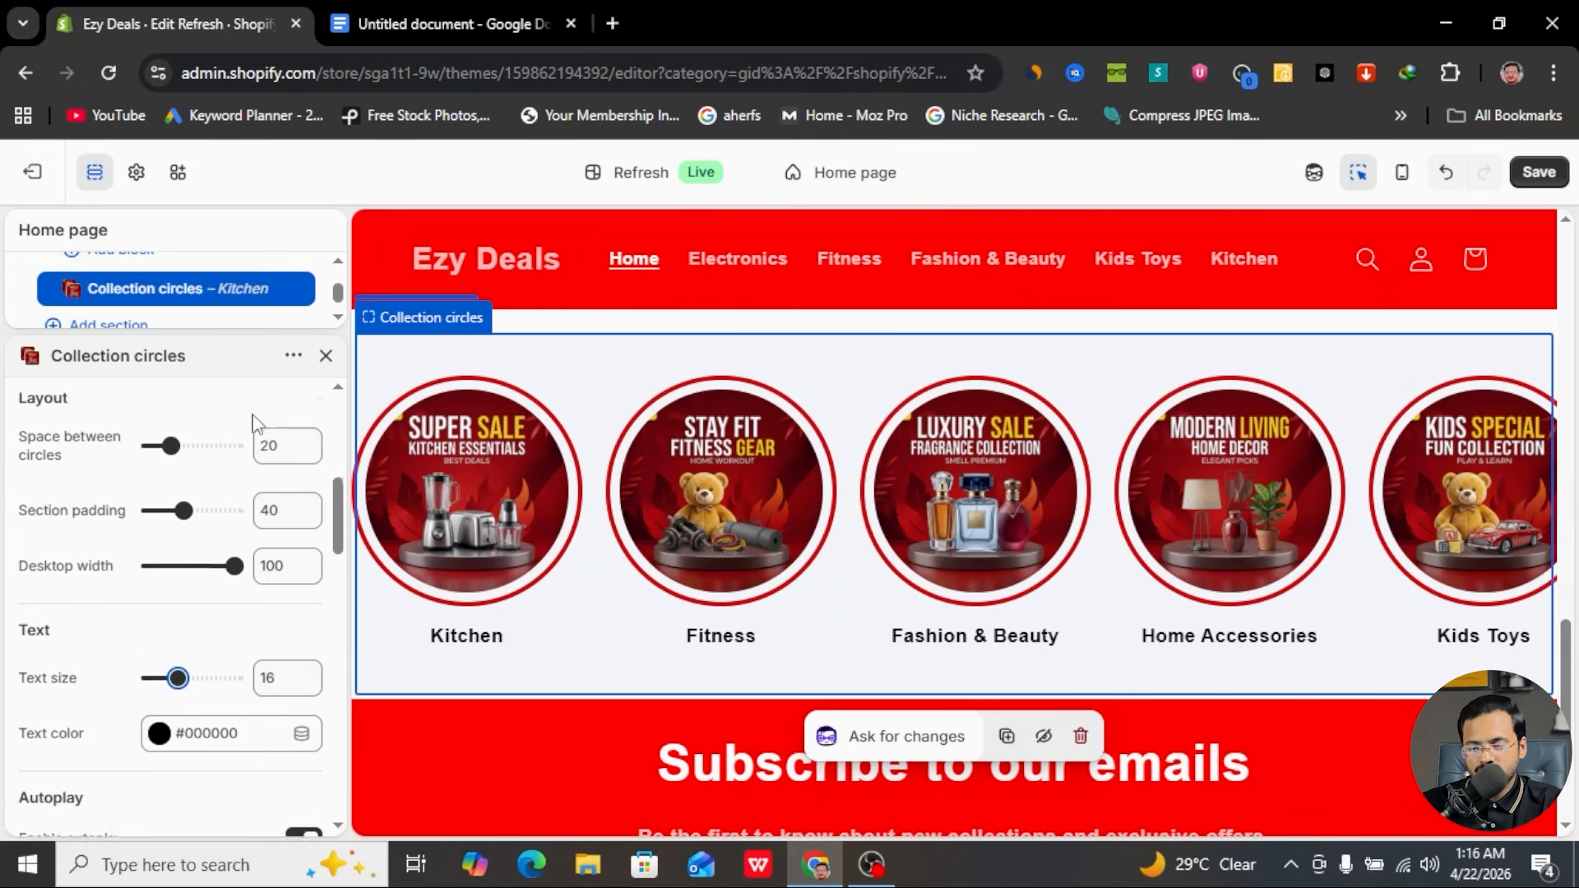
{"action": "scroll", "coordinate": [179, 566], "scroll_direction": "up", "scroll_amount": 1}
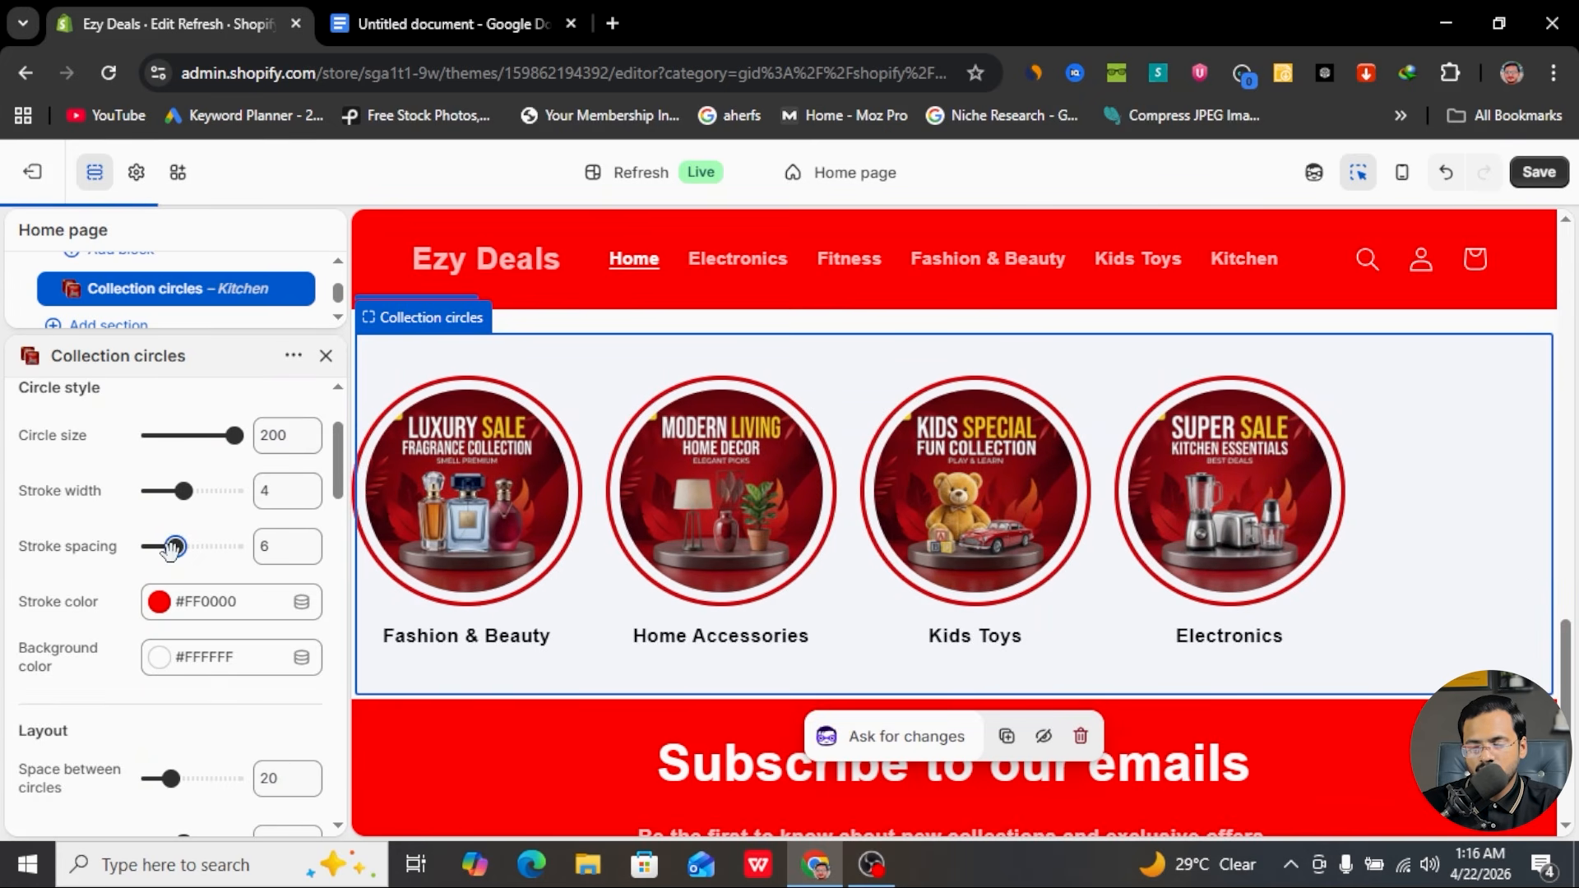
{"action": "left_click_drag", "start_coordinate": [171, 547], "coordinate": [167, 546]}
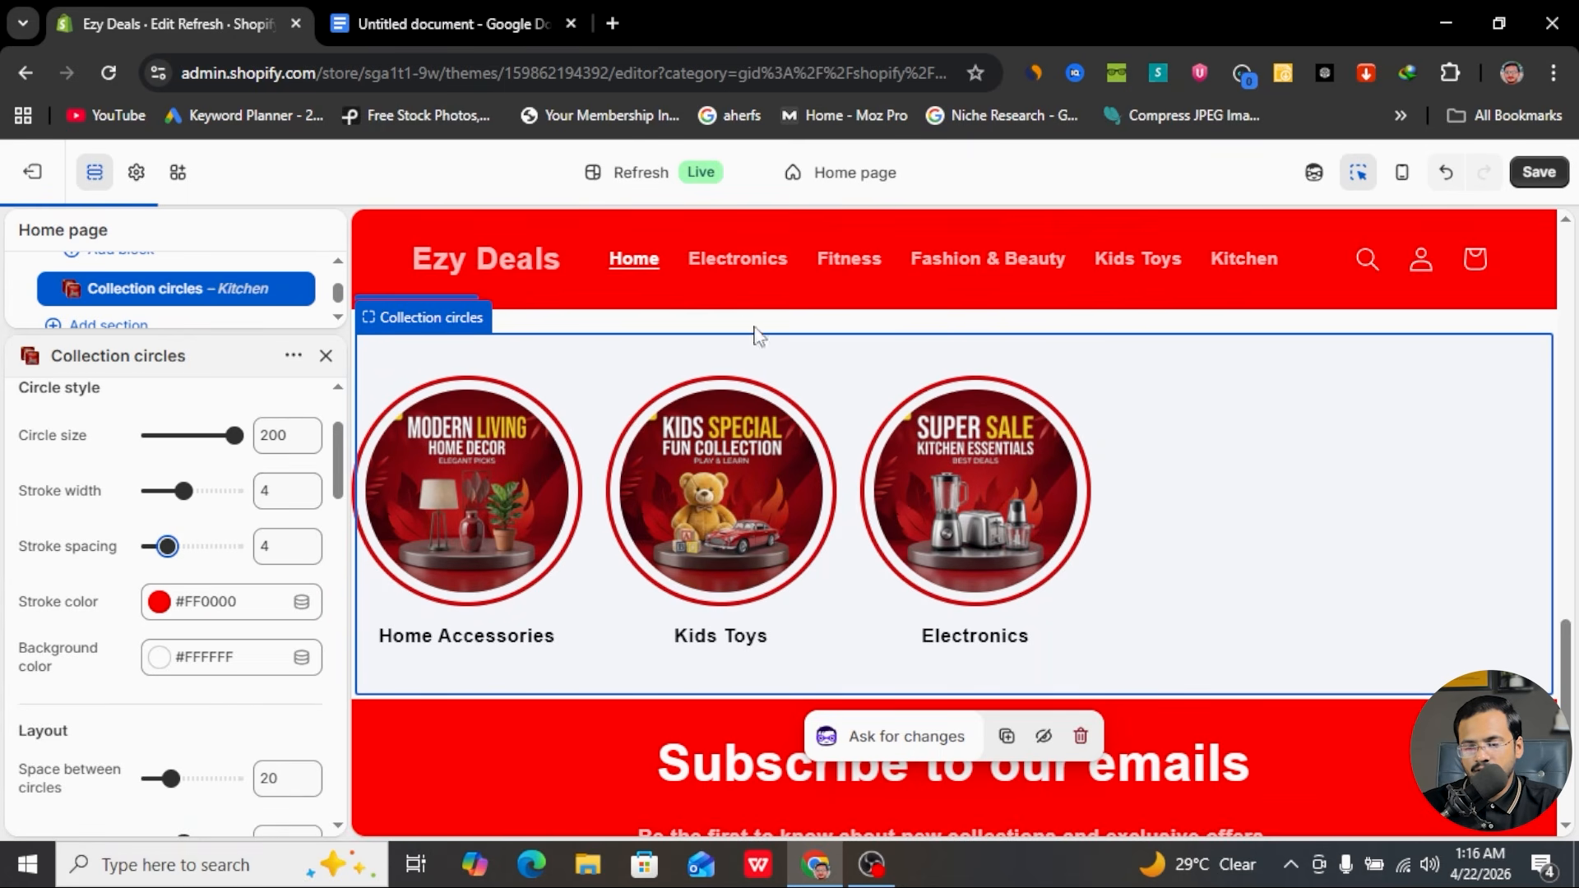
{"action": "scroll", "coordinate": [672, 474], "scroll_direction": "down", "scroll_amount": 2}
{"action": "scroll", "coordinate": [672, 474], "scroll_direction": "up", "scroll_amount": 2}
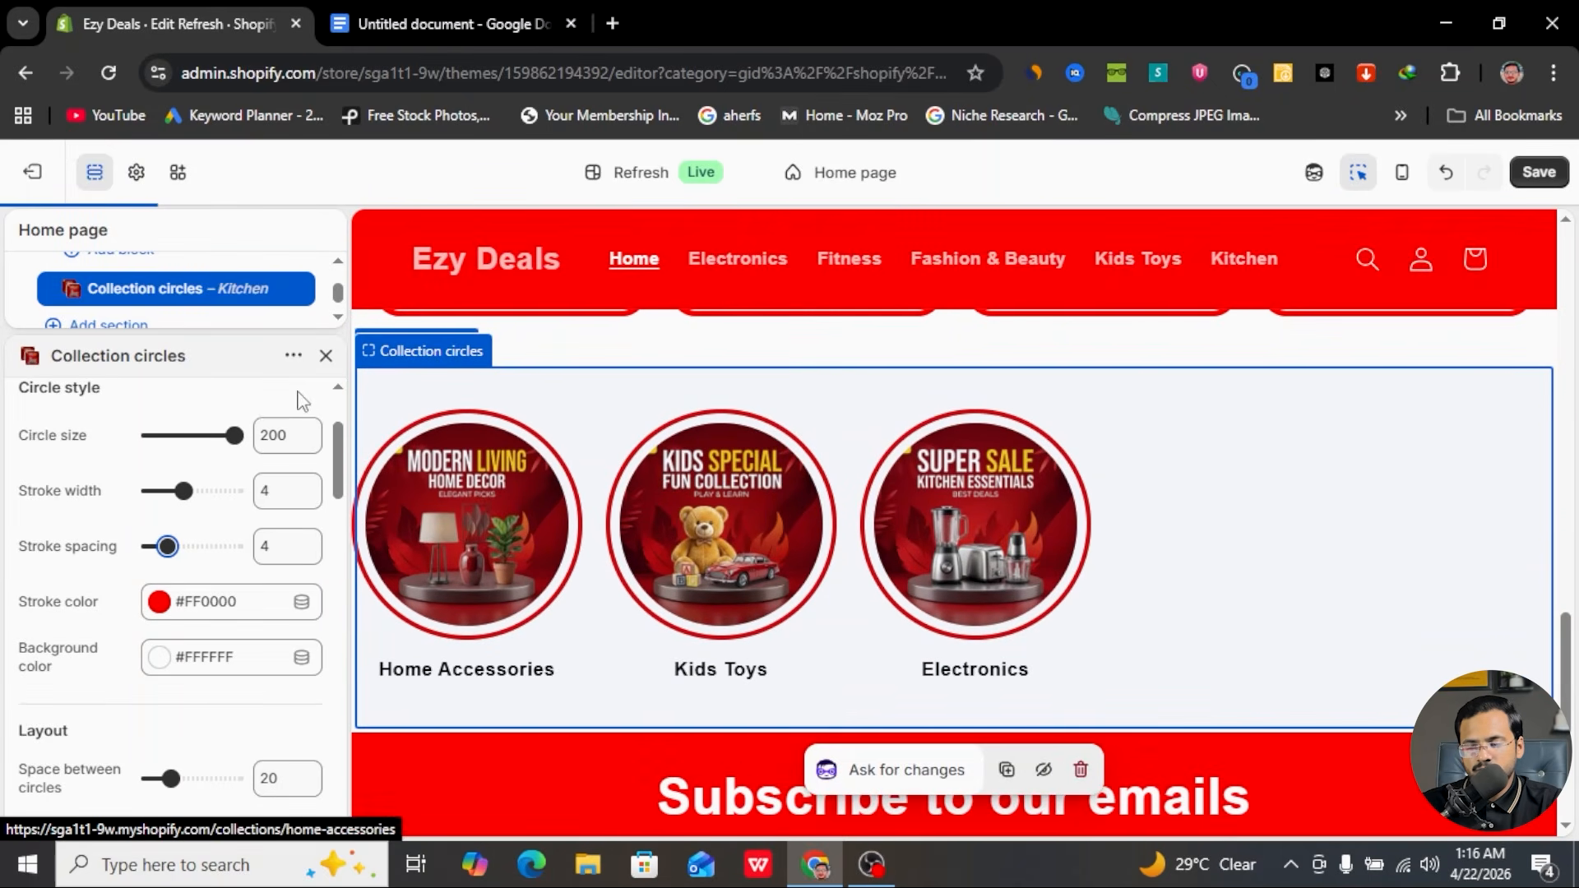
- Close the block settings and move the collection circles section above the featured products section, directly below the text slider
{"action": "left_click", "coordinate": [325, 356]}
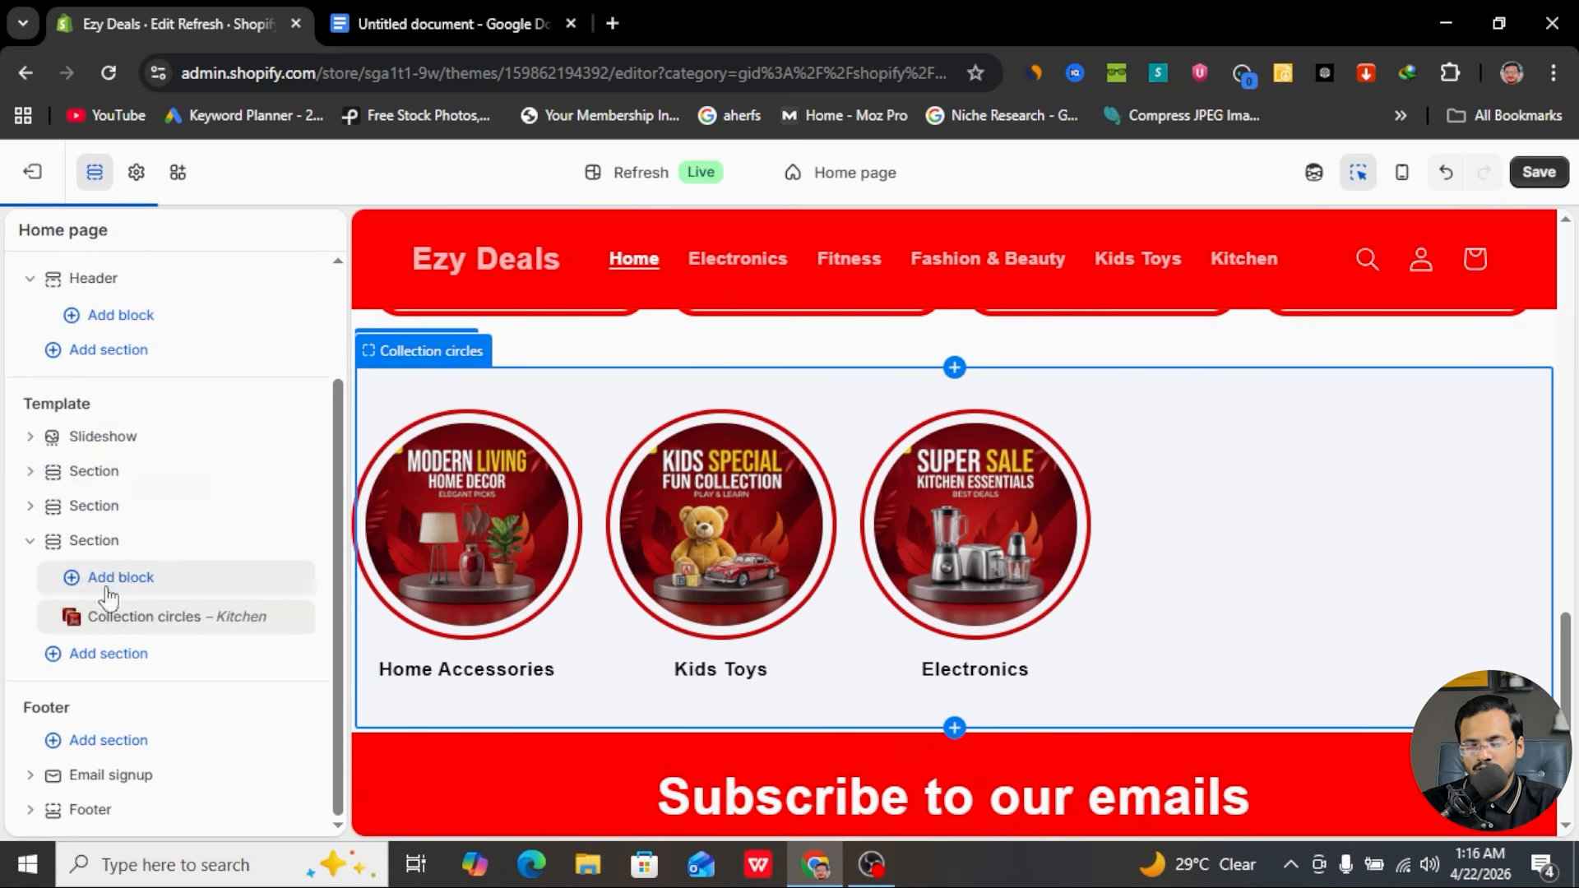
{"action": "left_click", "coordinate": [33, 541]}
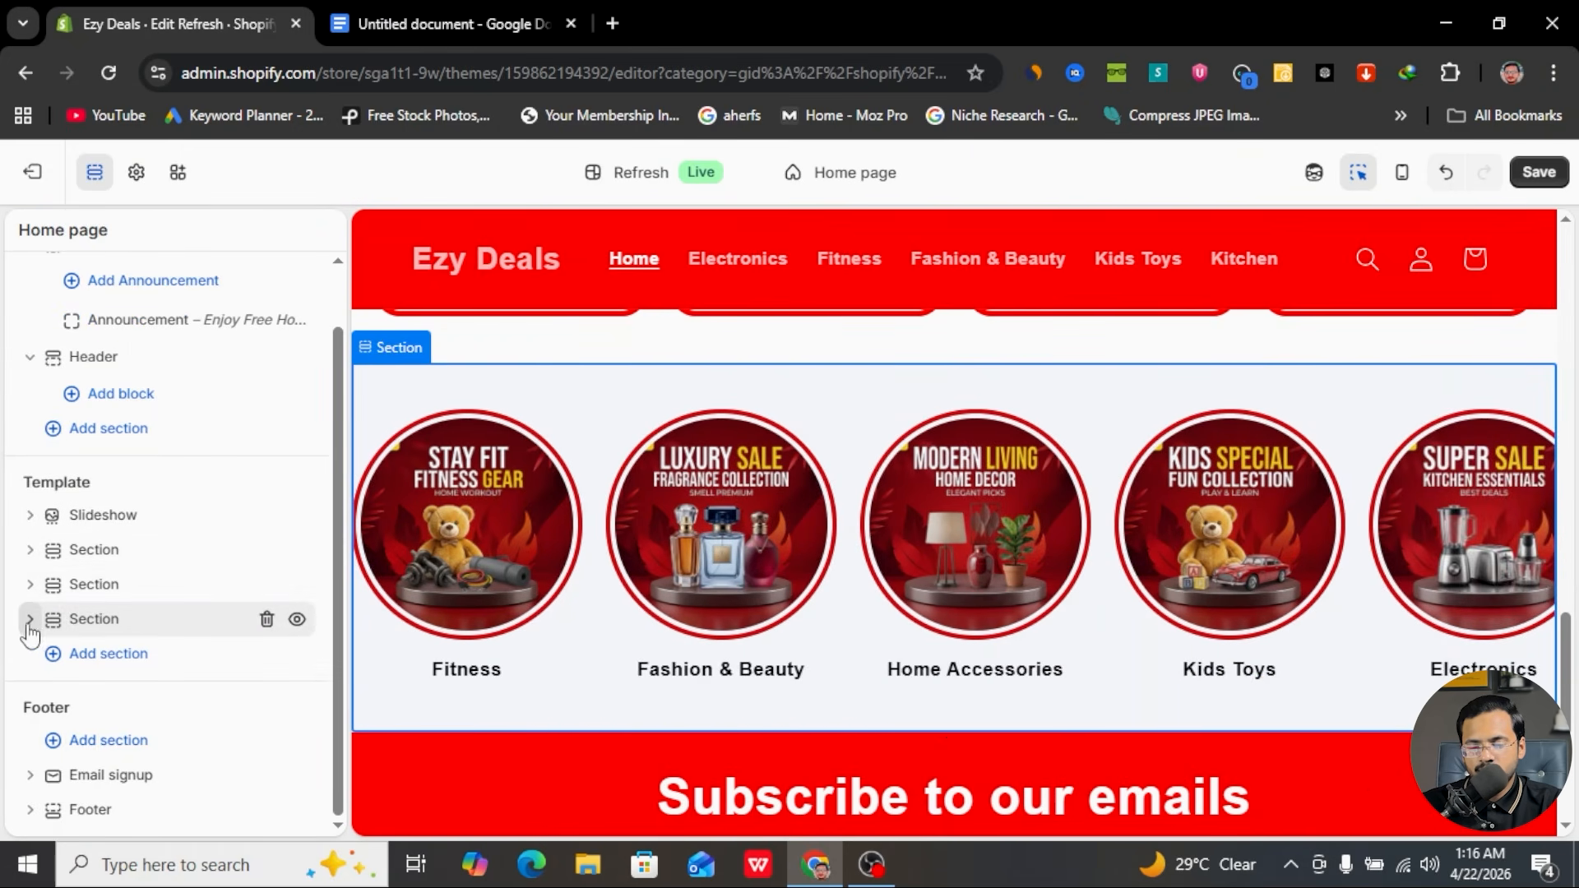
{"action": "mouse_move", "coordinate": [60, 632]}
{"action": "left_mouse_down"}
{"action": "mouse_move", "coordinate": [99, 578]}
{"action": "mouse_move", "coordinate": [92, 618]}
{"action": "mouse_move", "coordinate": [62, 629]}
{"action": "left_mouse_up"}
{"action": "left_click", "coordinate": [32, 586]}
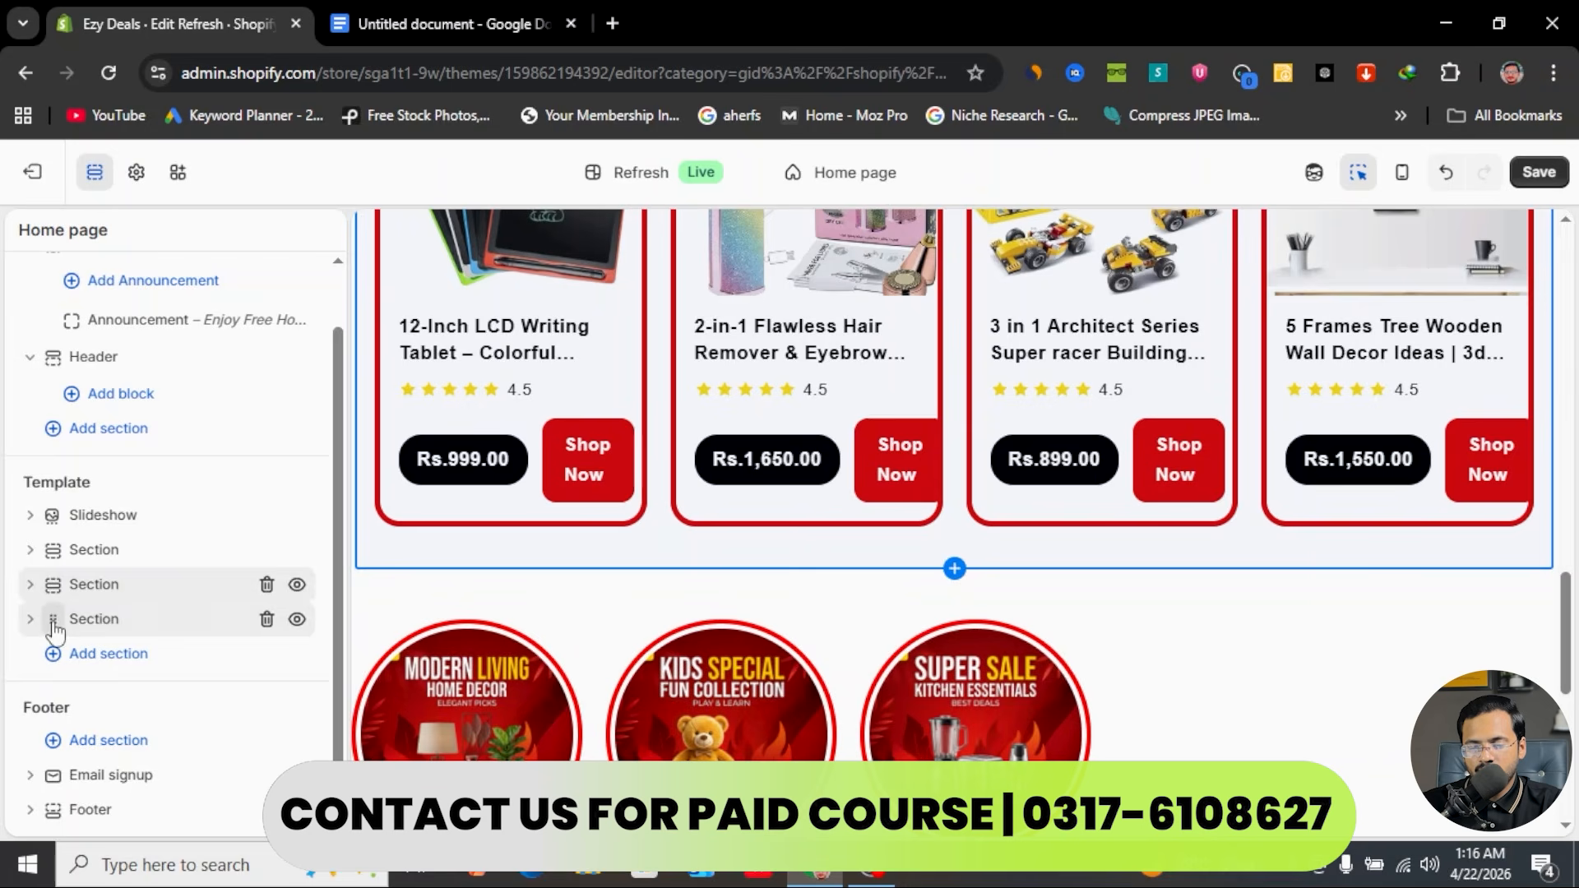
{"action": "left_click_drag", "start_coordinate": [54, 621], "coordinate": [45, 568]}
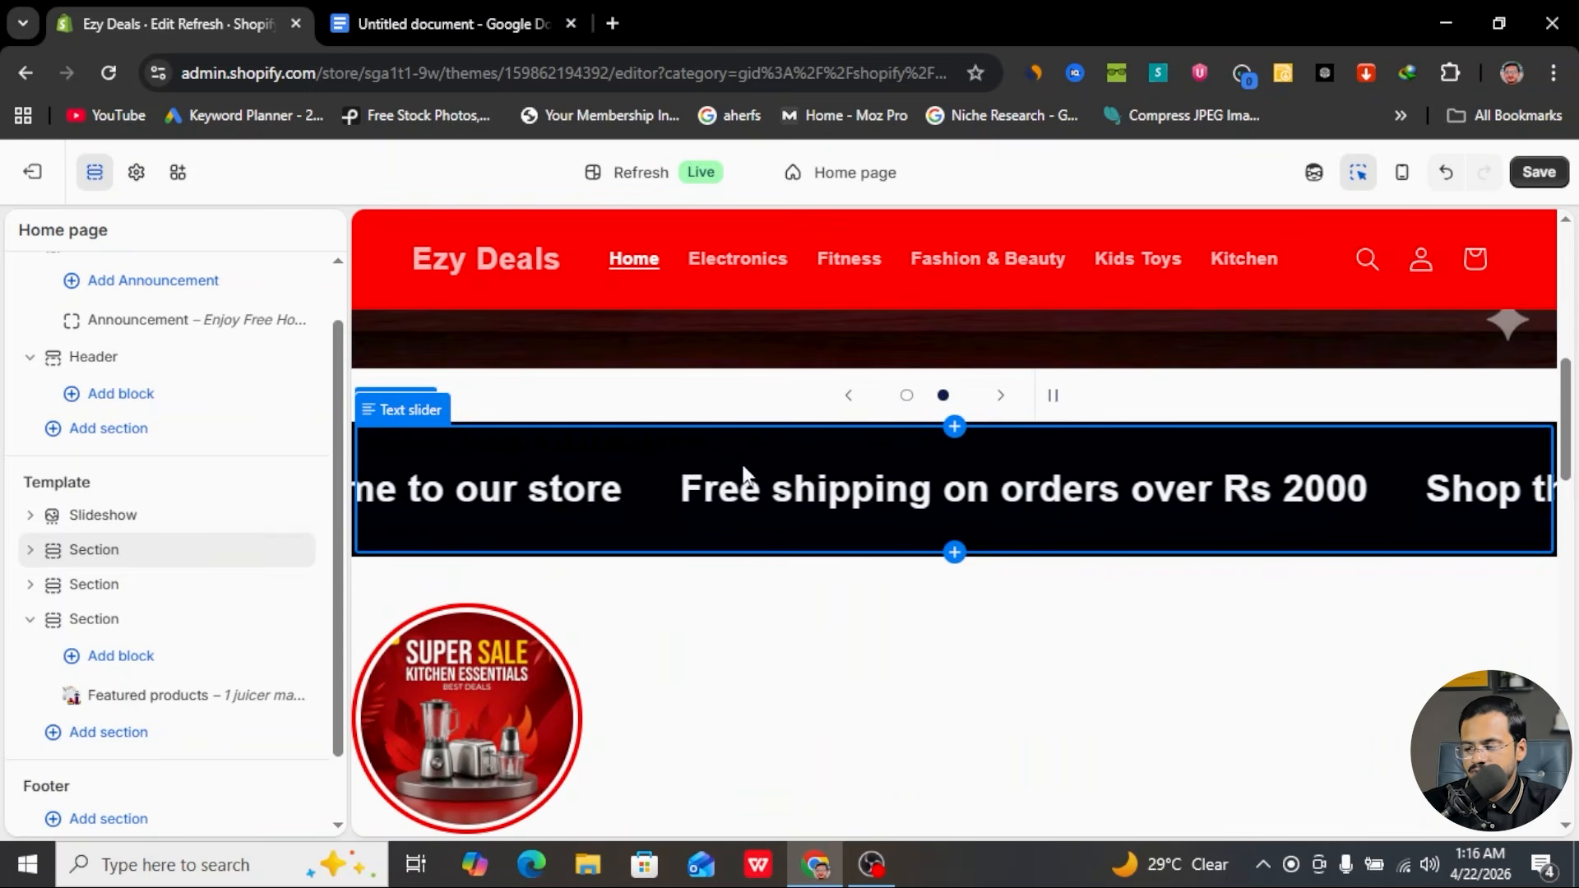
{"action": "scroll", "coordinate": [691, 548], "scroll_direction": "down", "scroll_amount": 2}
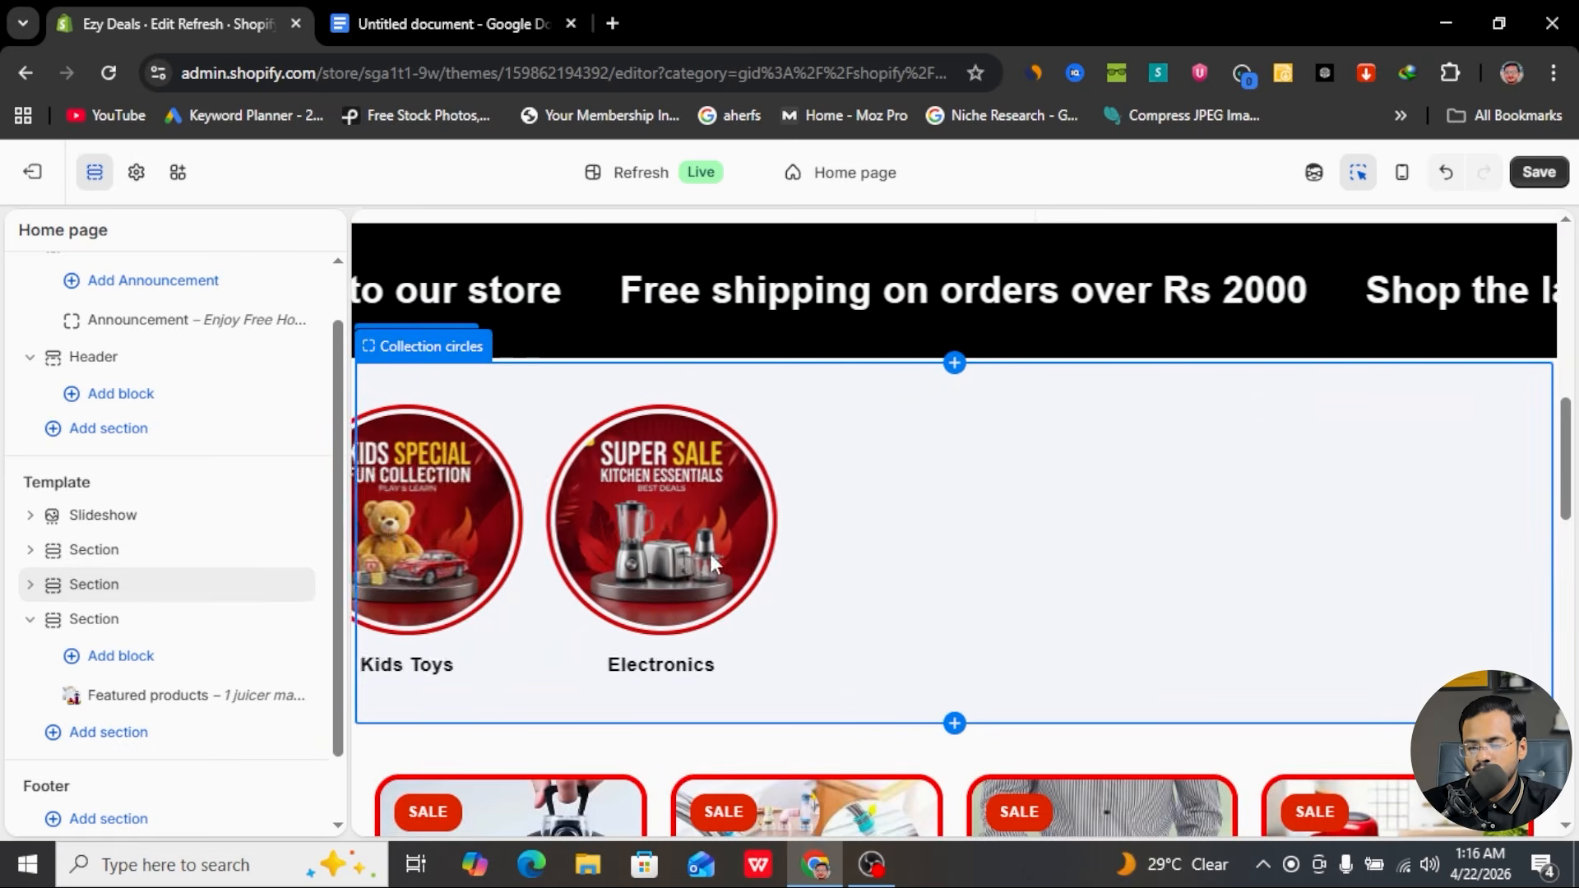
{"action": "scroll", "coordinate": [787, 512], "scroll_direction": "down", "scroll_amount": 3}
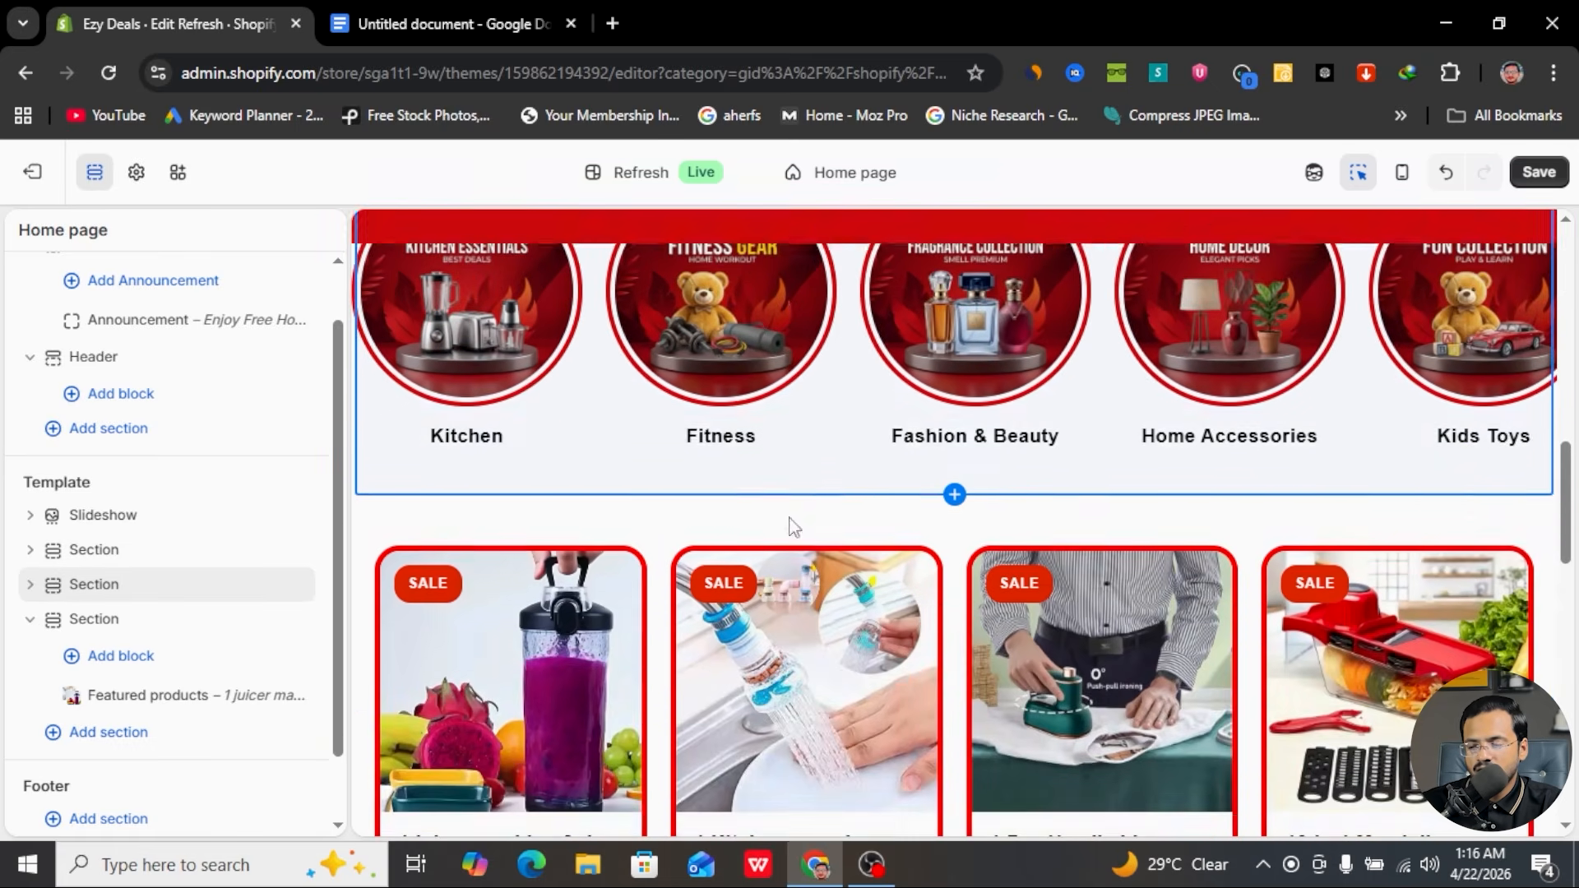
{"action": "scroll", "coordinate": [757, 493], "scroll_direction": "up", "scroll_amount": 2}
{"action": "scroll", "coordinate": [712, 432], "scroll_direction": "down", "scroll_amount": 10}
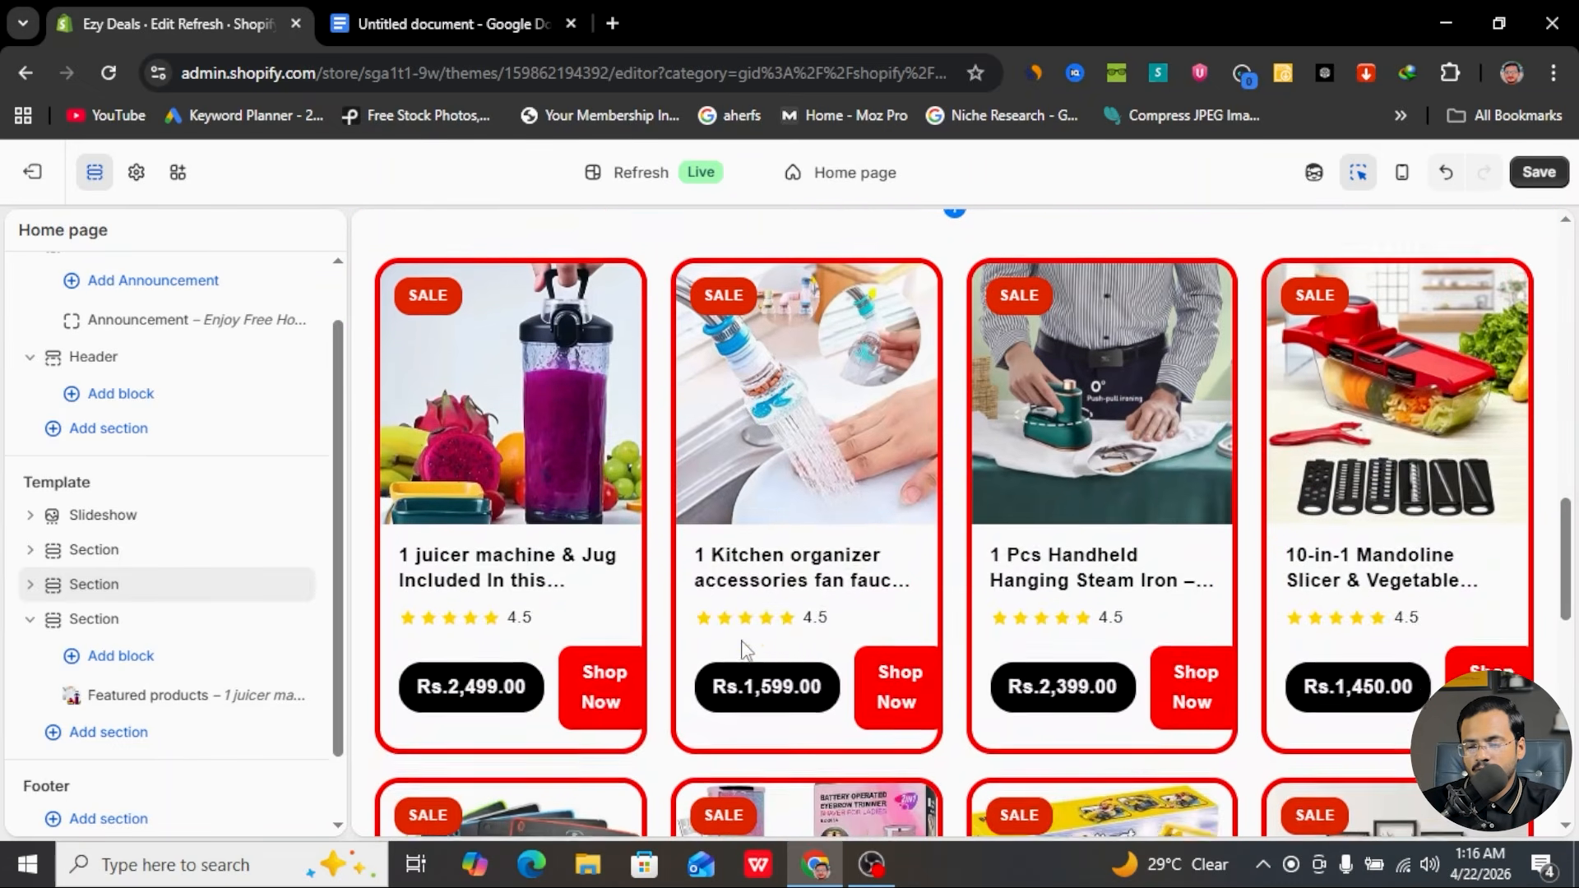
{"action": "scroll", "coordinate": [740, 645], "scroll_direction": "down", "scroll_amount": 5}
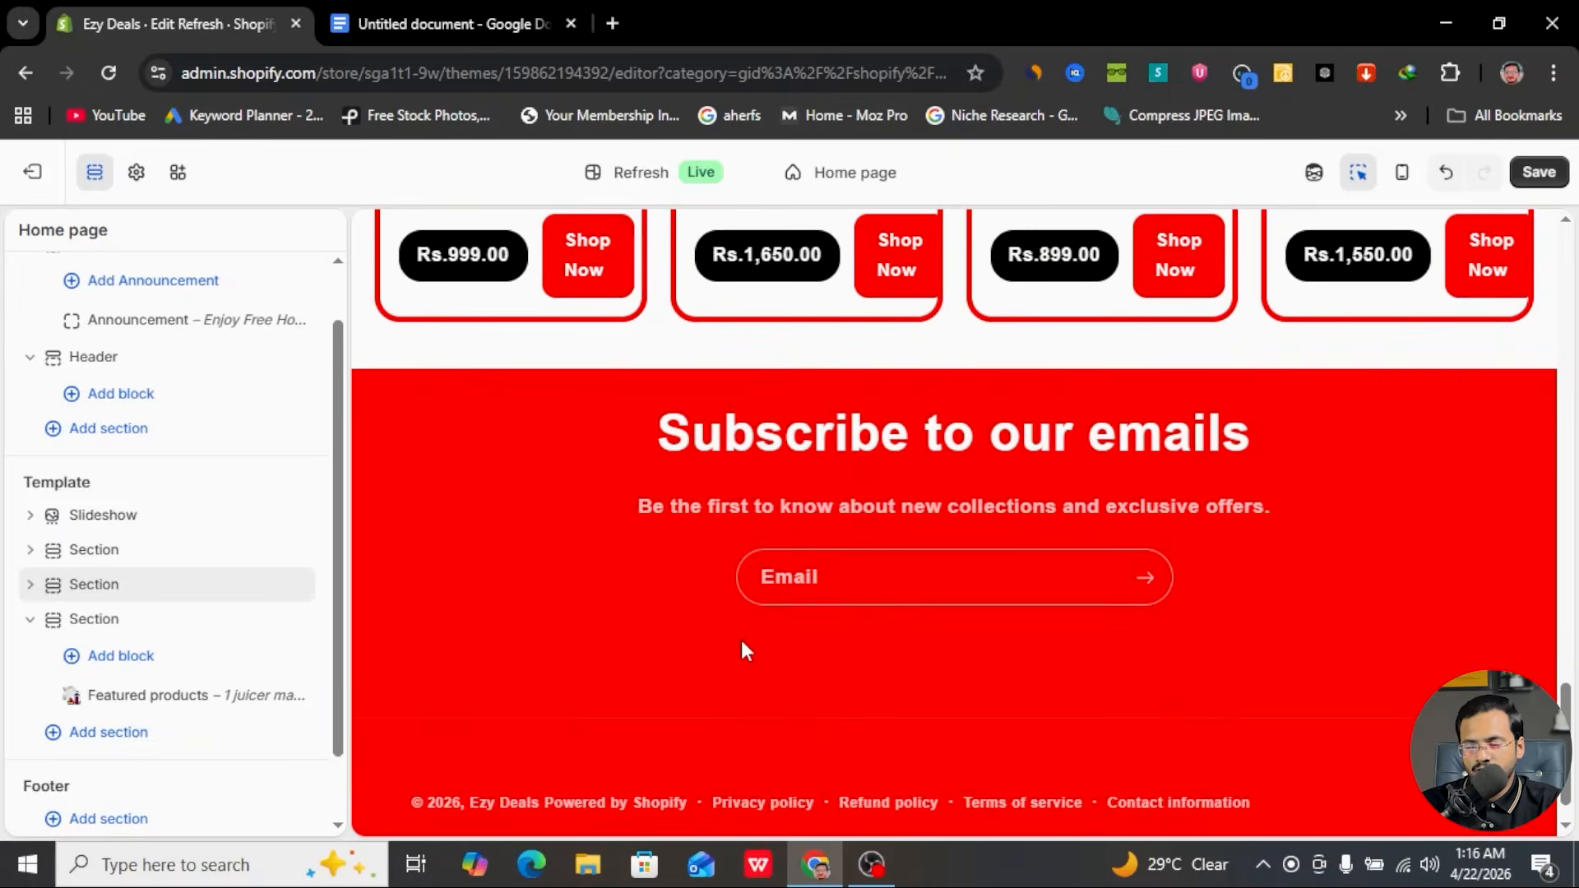
{"action": "scroll", "coordinate": [740, 645], "scroll_direction": "up", "scroll_amount": 3}
- Switch to the Google Docs document and copy the prompt line under the "Video section" heading
{"action": "left_click", "coordinate": [477, 23]}
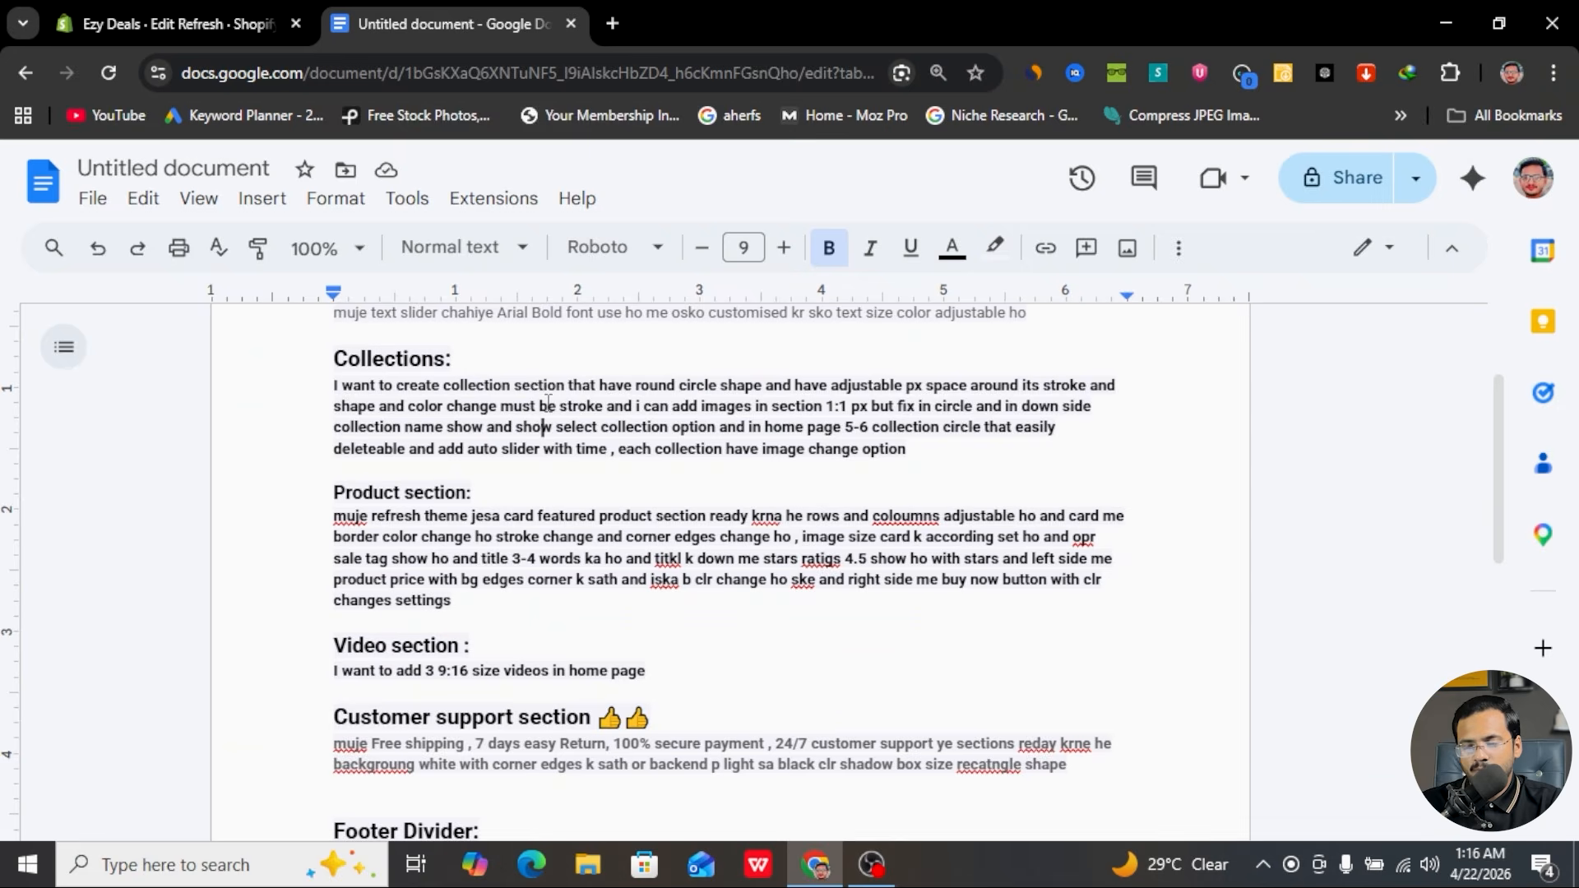
{"action": "scroll", "coordinate": [475, 559], "scroll_direction": "down", "scroll_amount": 3}
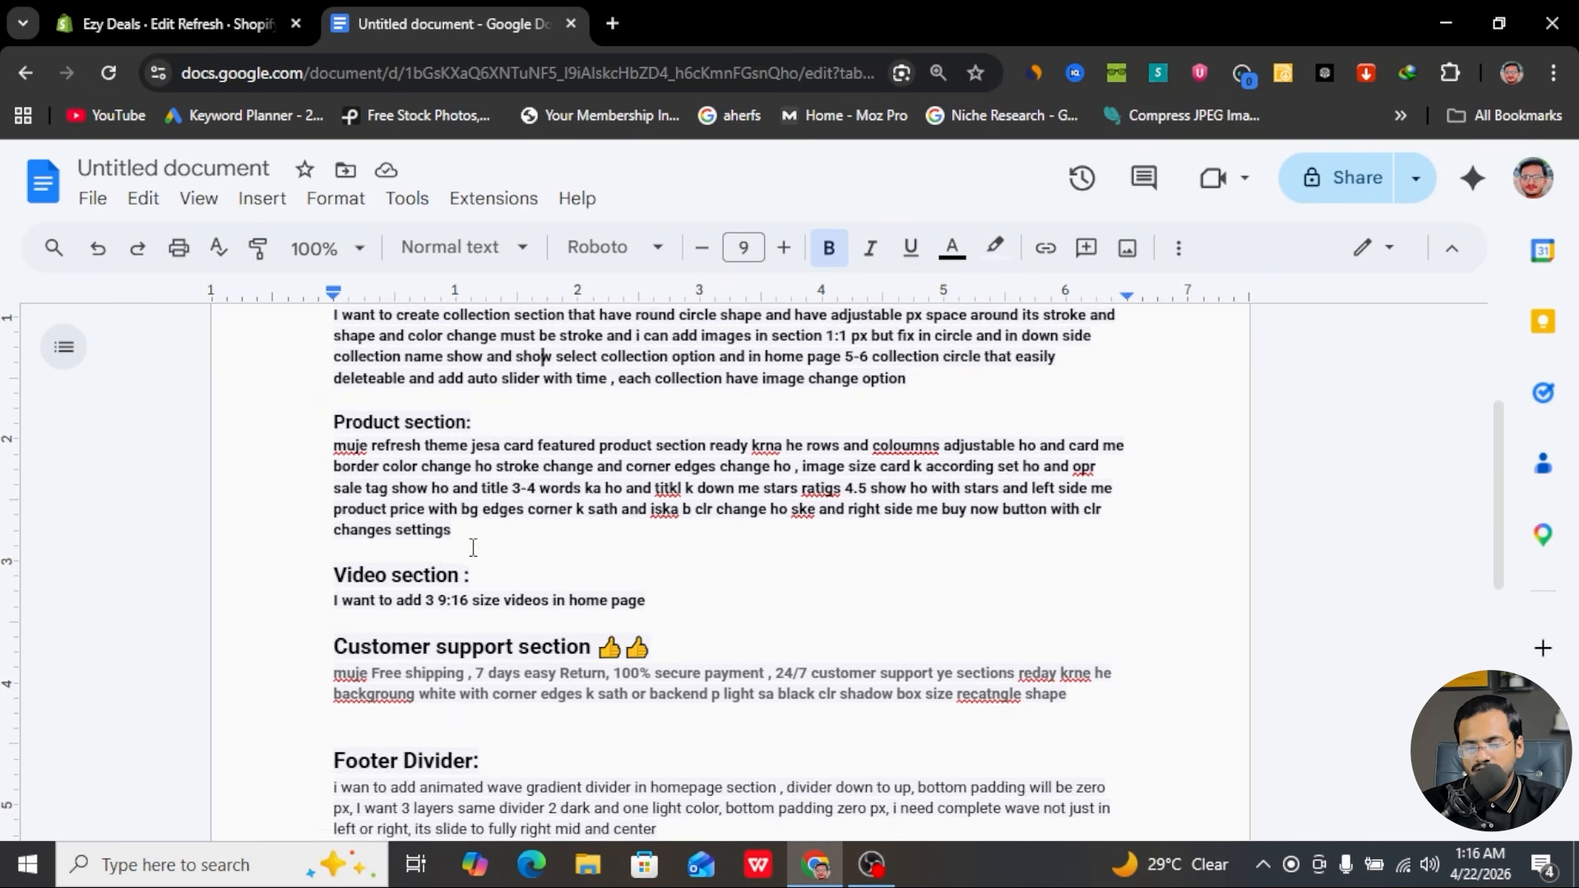
{"action": "scroll", "coordinate": [453, 494], "scroll_direction": "up", "scroll_amount": 2}
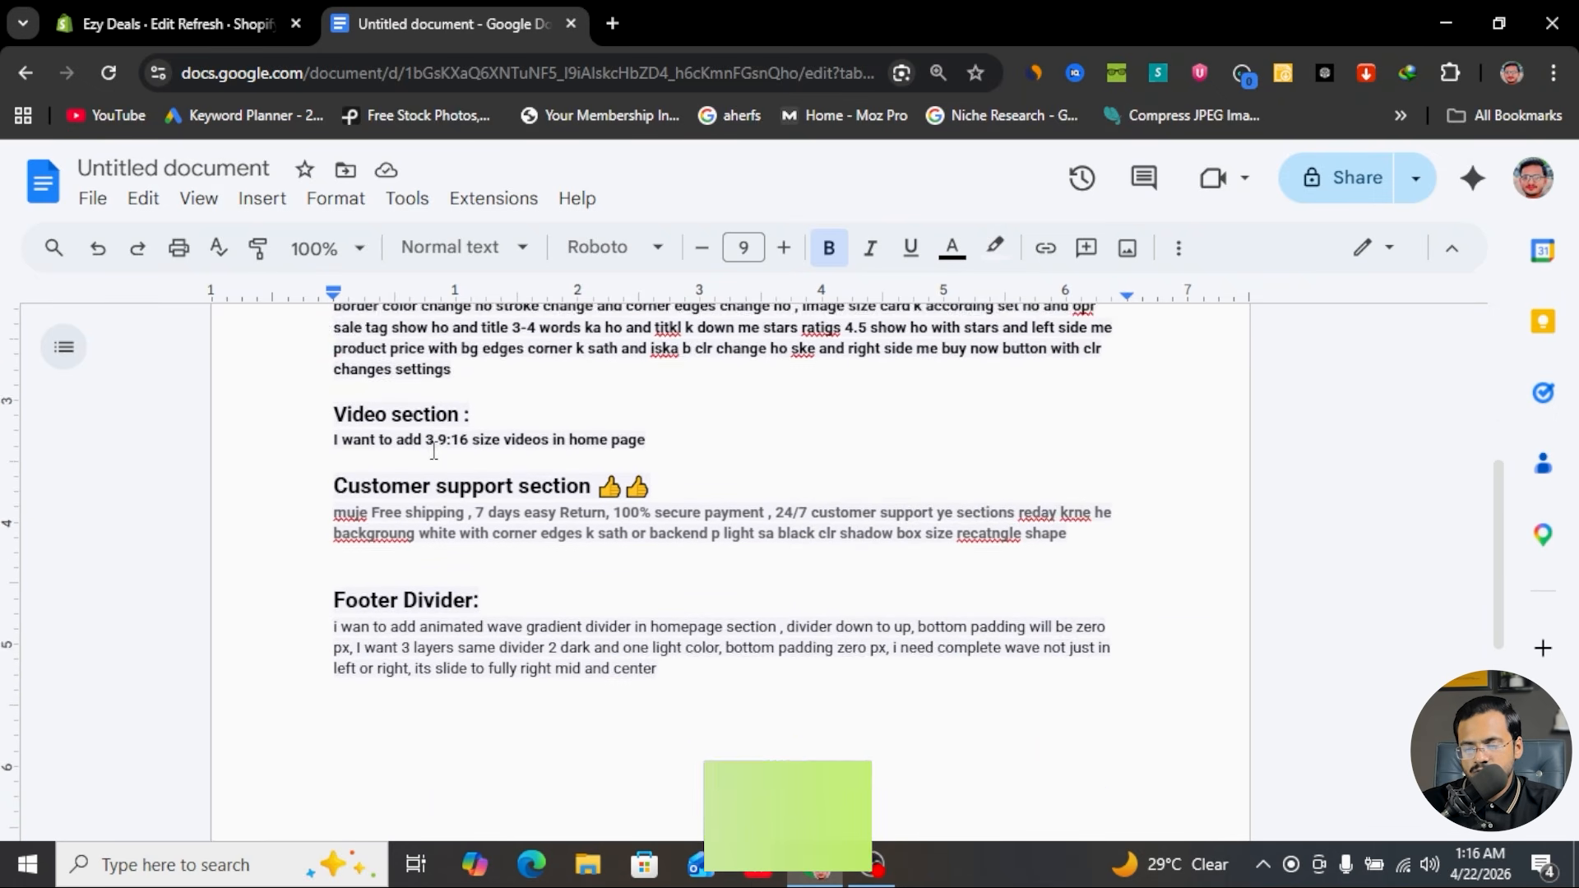
{"action": "scroll", "coordinate": [433, 451], "scroll_direction": "up", "scroll_amount": 3}
{"action": "scroll", "coordinate": [428, 493], "scroll_direction": "down", "scroll_amount": 4}
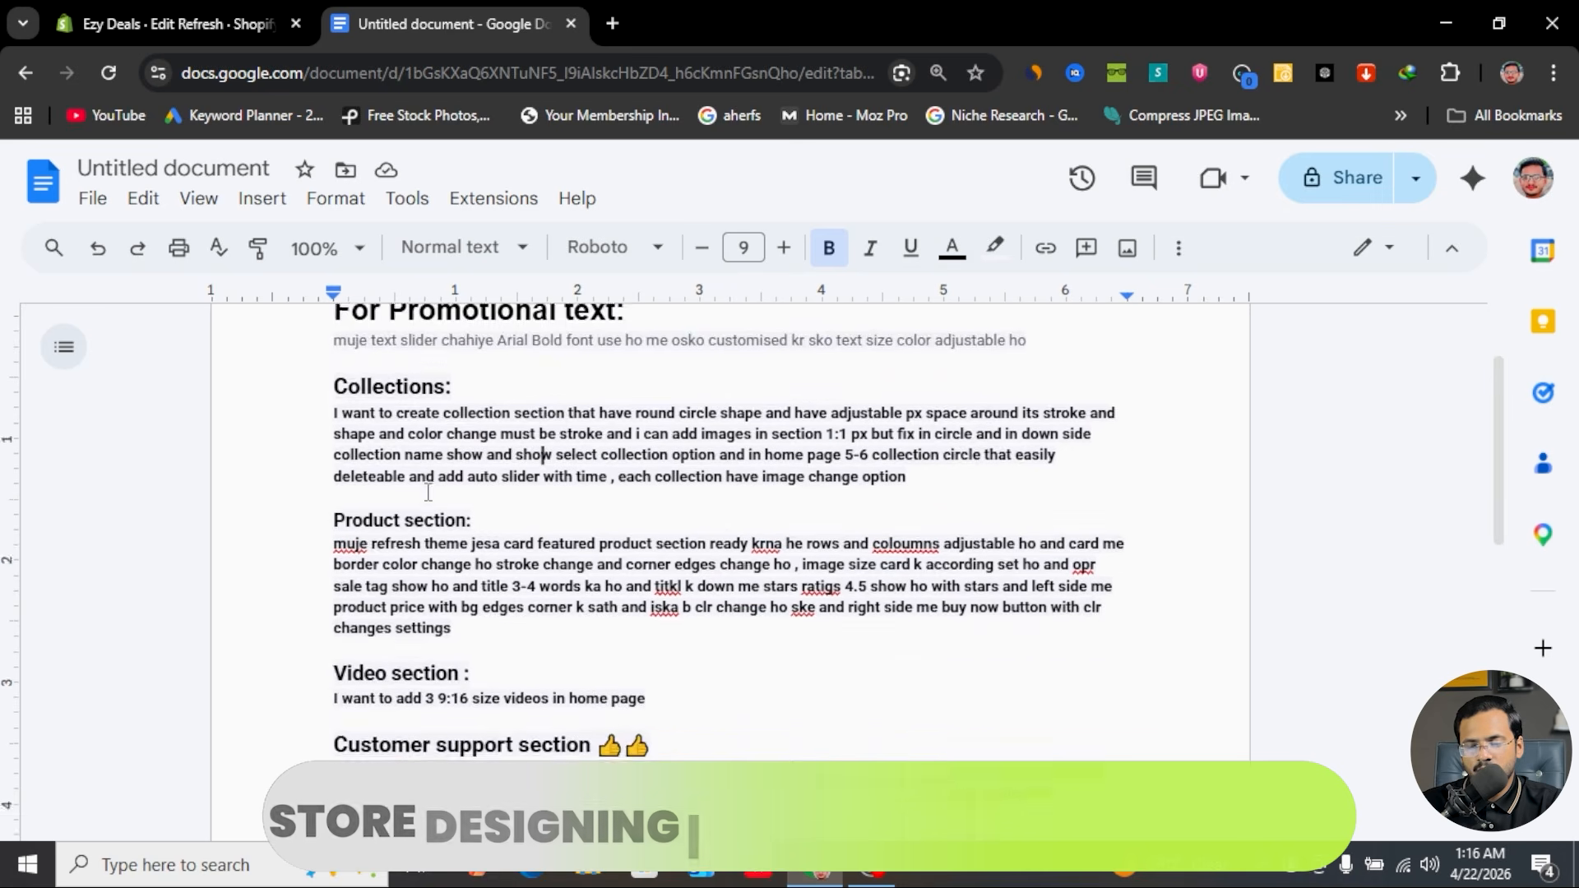
{"action": "scroll", "coordinate": [427, 494], "scroll_direction": "down", "scroll_amount": 1}
{"action": "left_click_drag", "start_coordinate": [333, 485], "coordinate": [568, 483]}
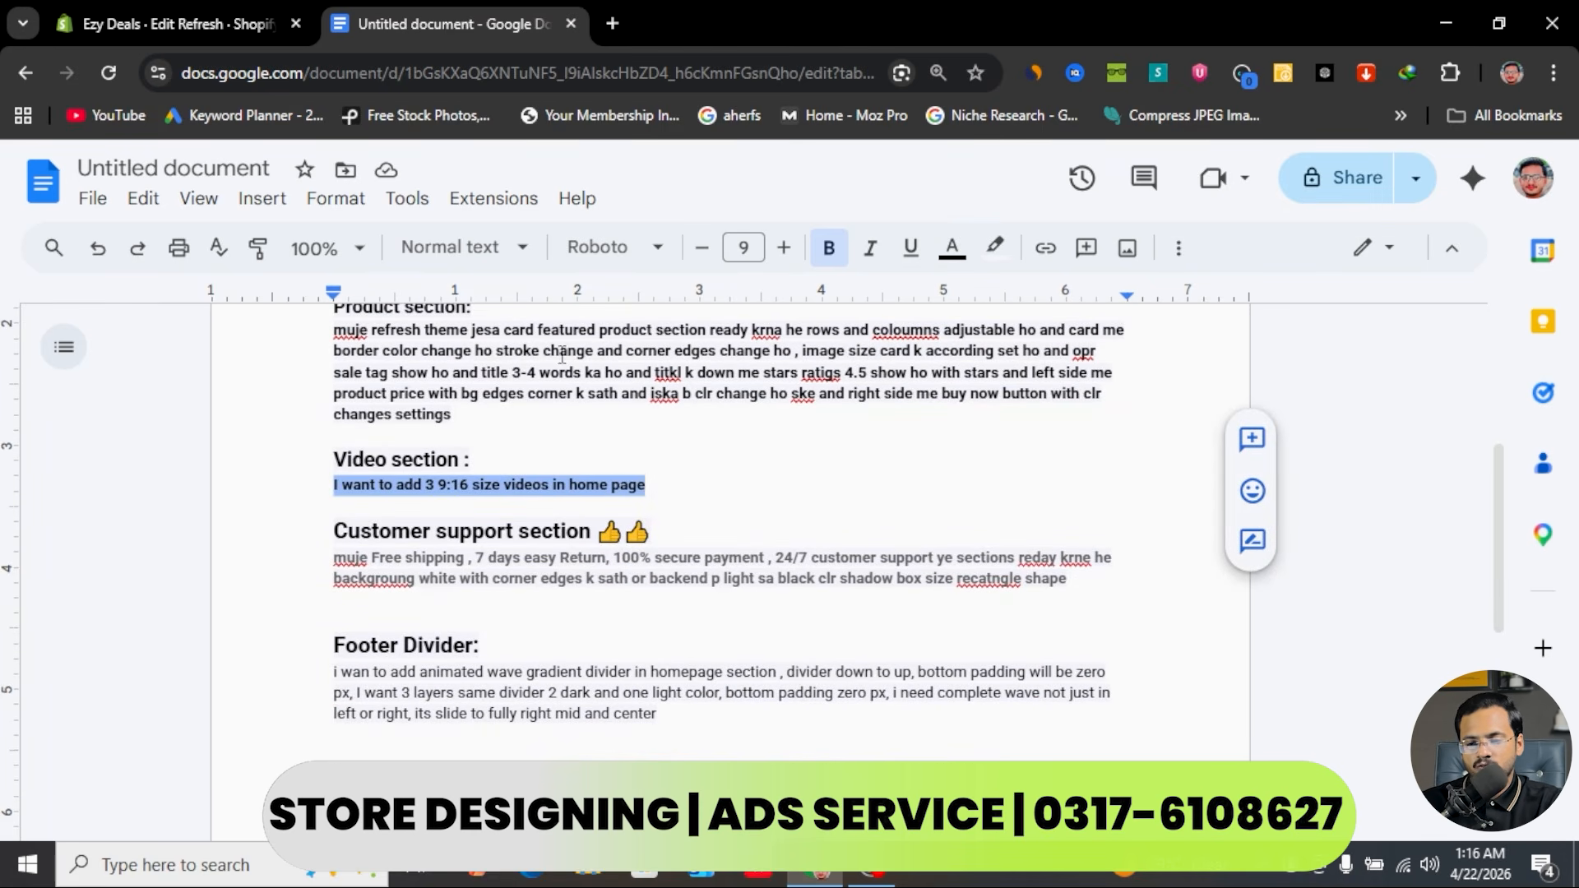
- Return to the Shopify theme editor and generate a new section below the featured products from the prompt "I want to add 3 9:16 size videos in home page"
{"action": "left_click", "coordinate": [283, 11]}
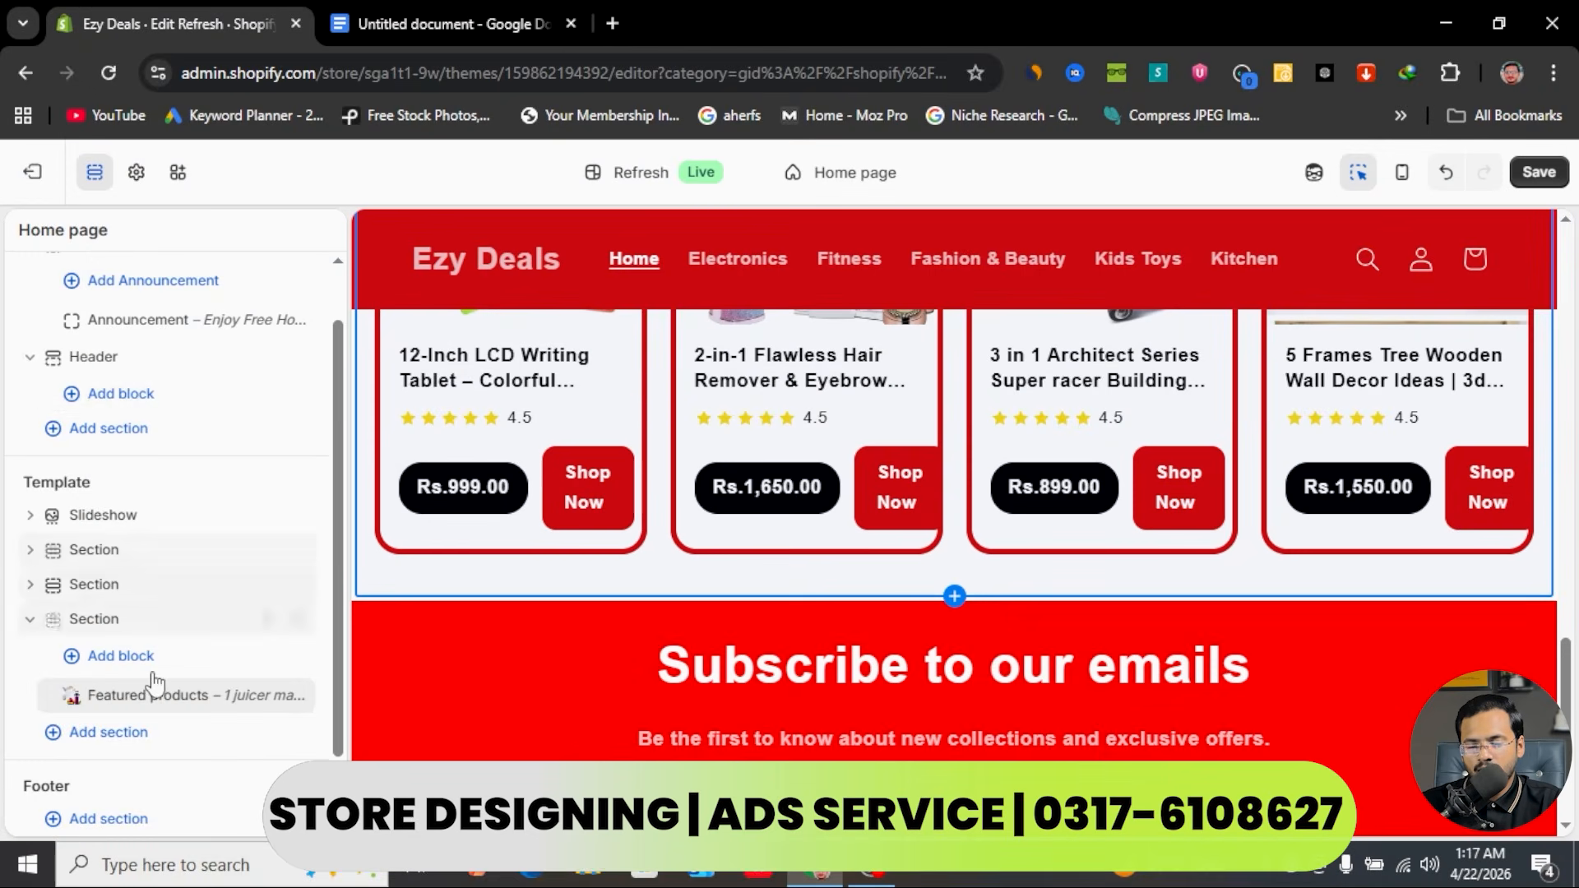
{"action": "left_click", "coordinate": [92, 741]}
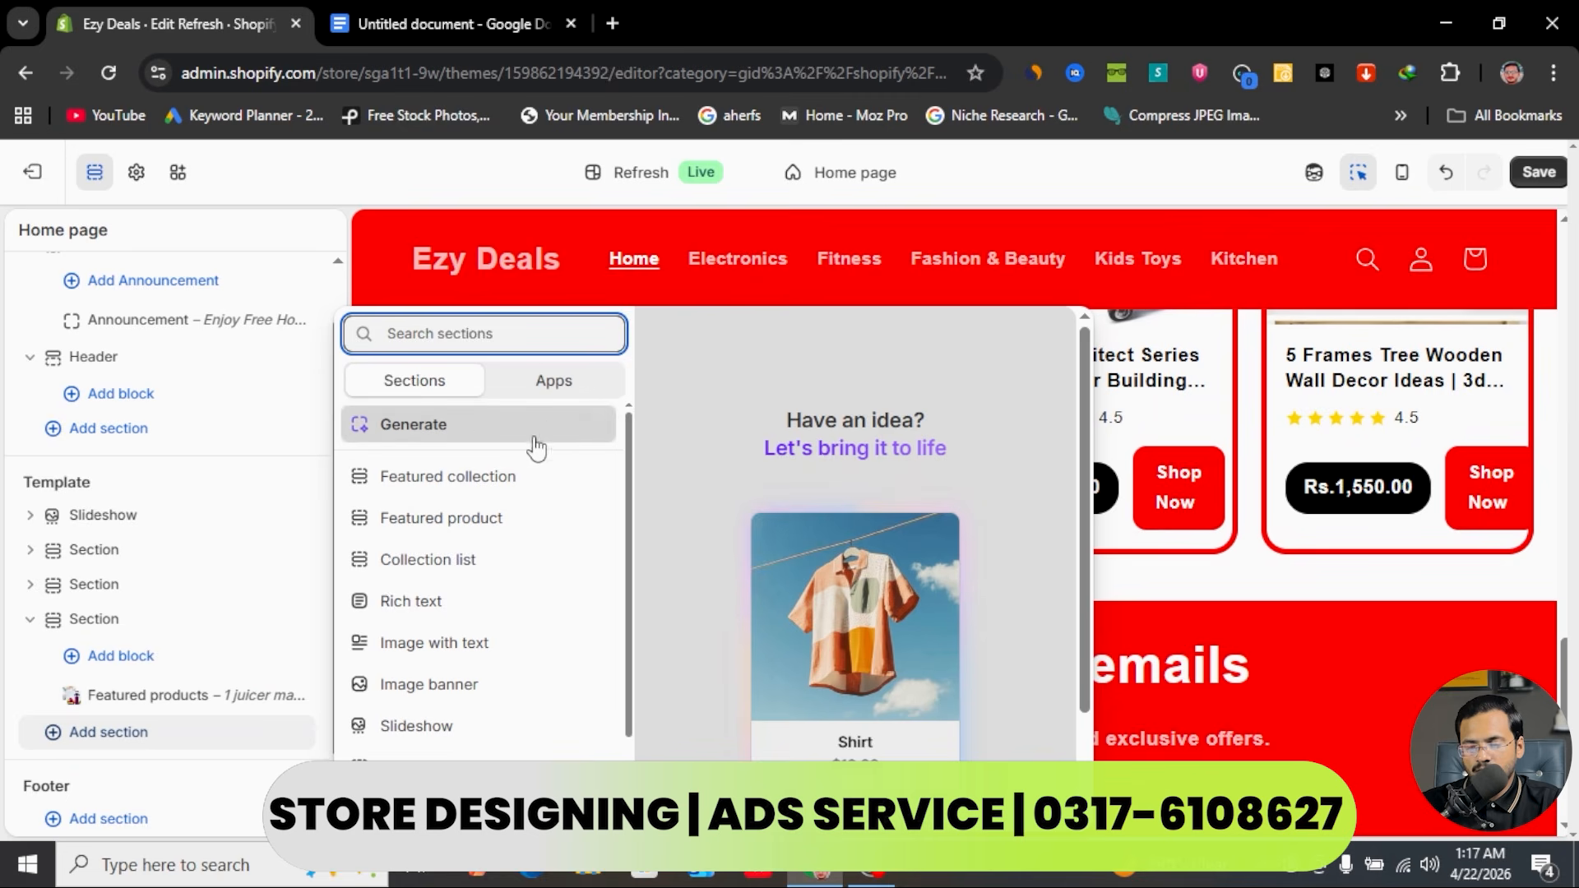
{"action": "left_click", "coordinate": [463, 436]}
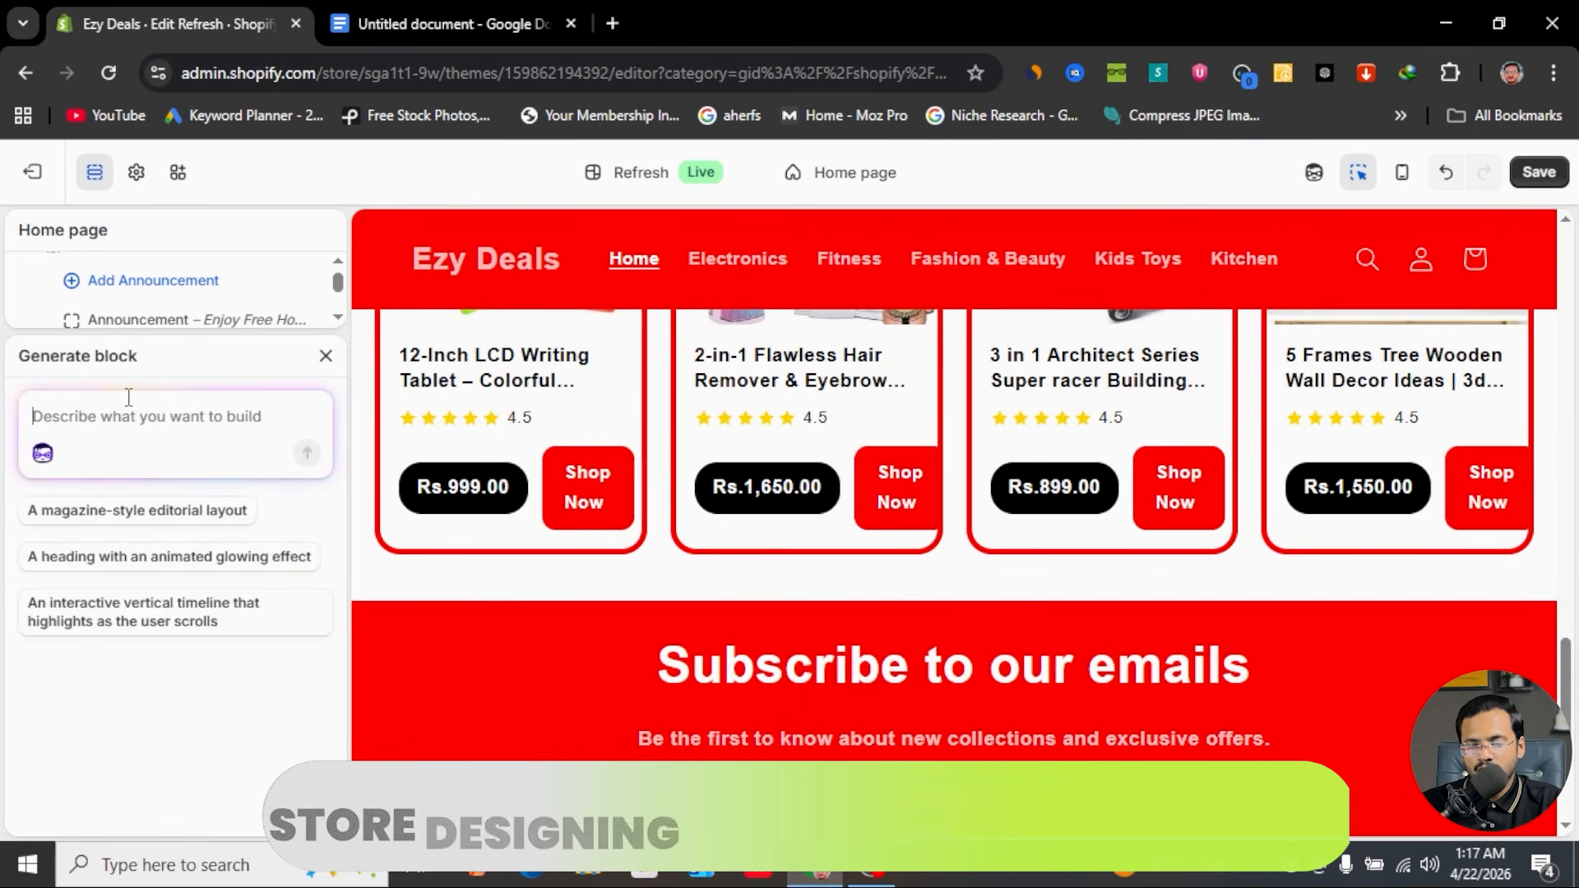
{"action": "type", "text": "I want to add 3 9:16 size videos in home page"}
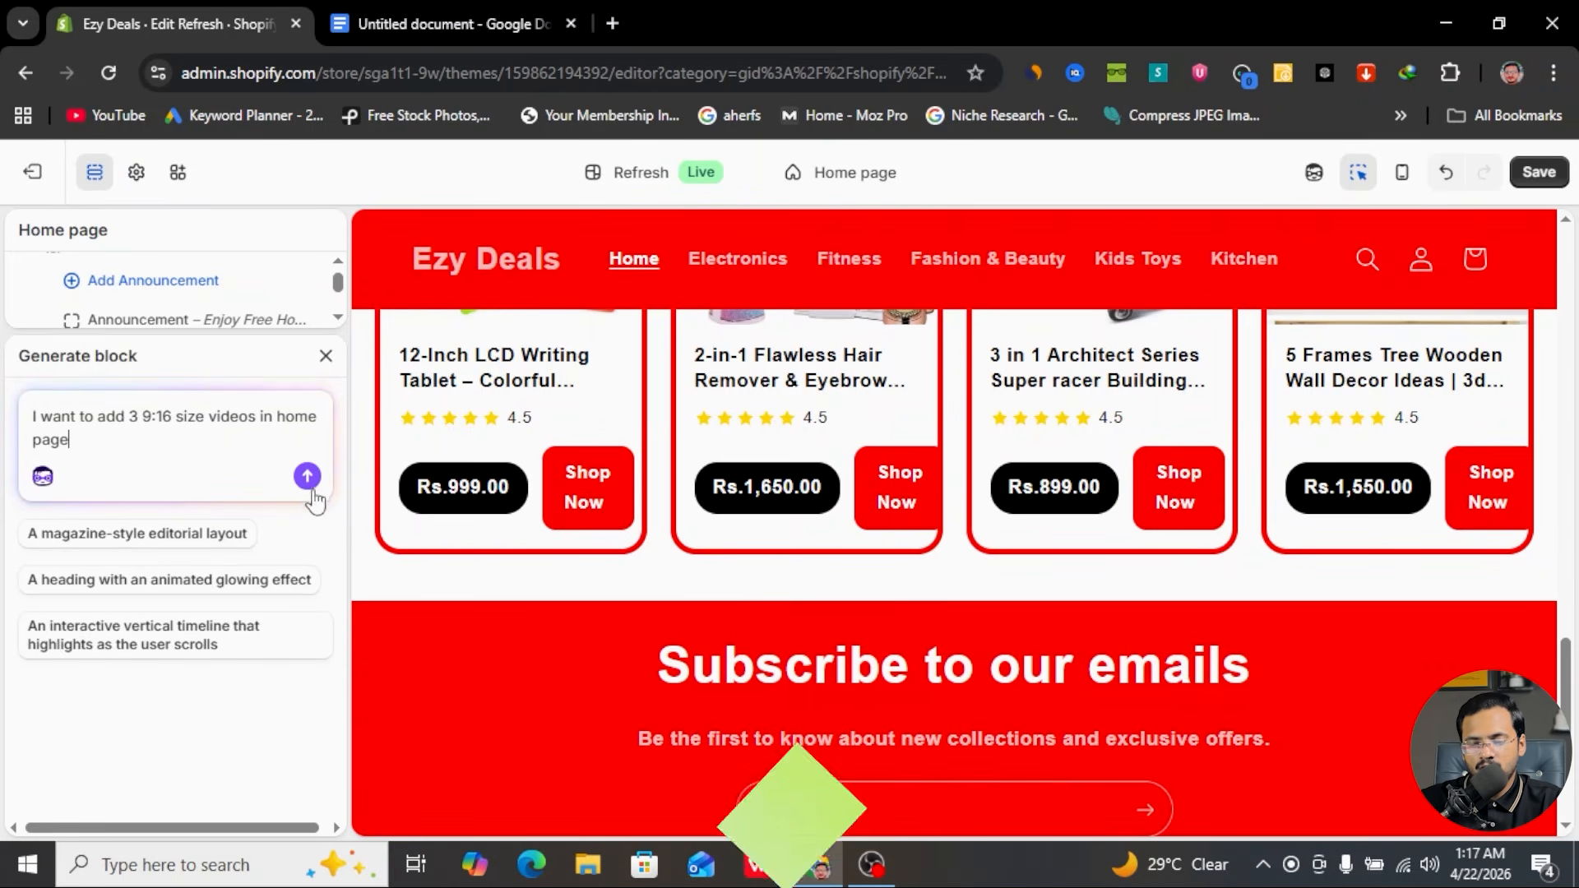
{"action": "left_click", "coordinate": [307, 452]}
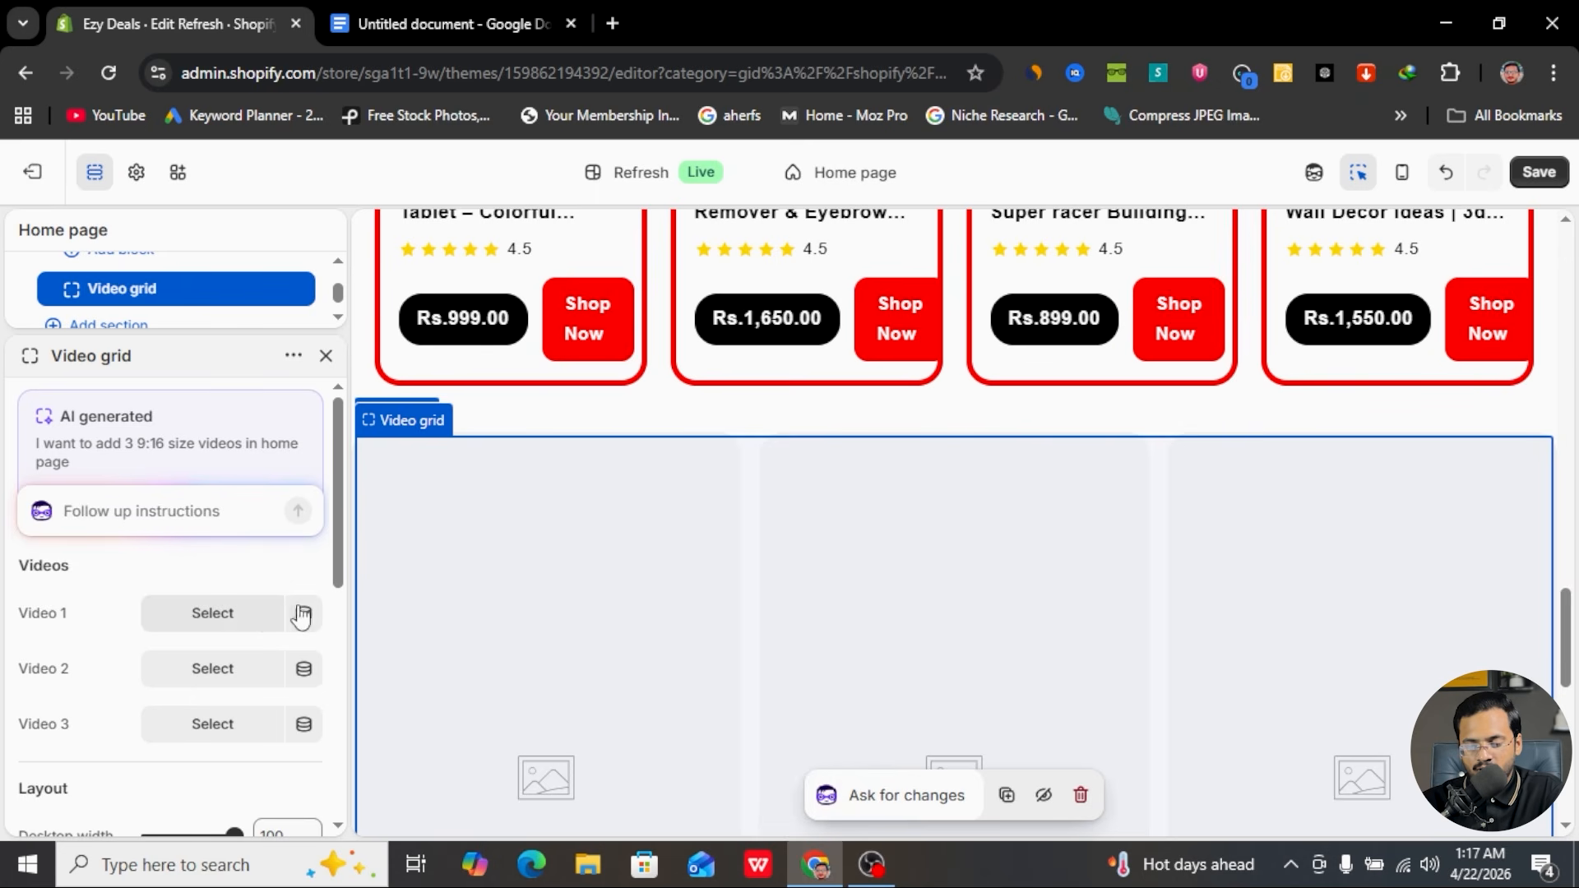
- Start a video upload for Video 1 of the video grid and browse the Video folder in Downloads
{"action": "left_click", "coordinate": [223, 615]}
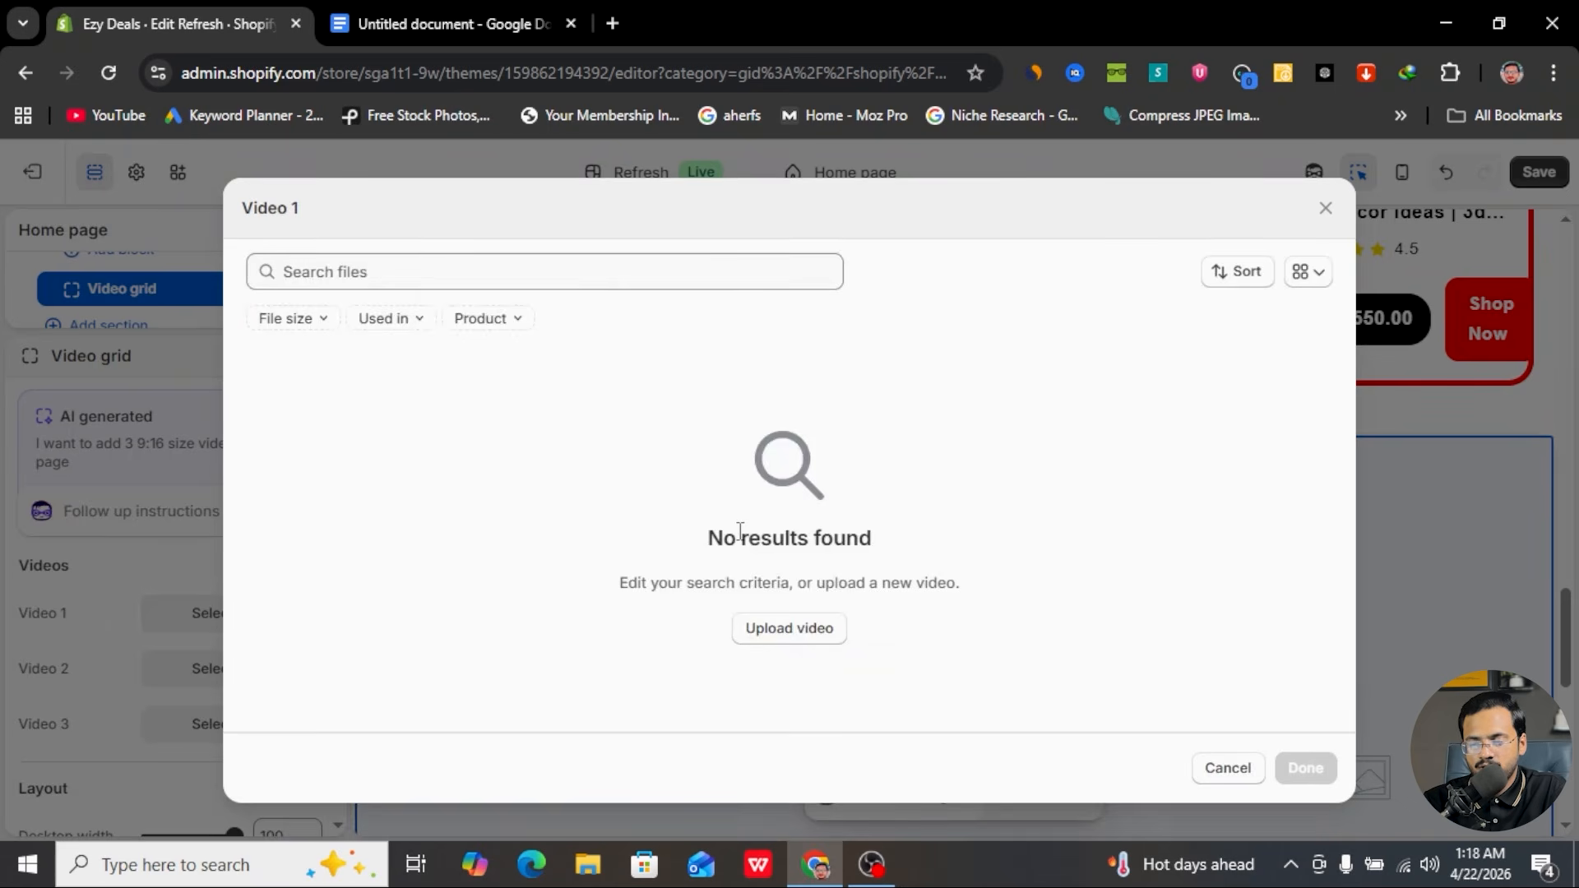
{"action": "left_click", "coordinate": [791, 630]}
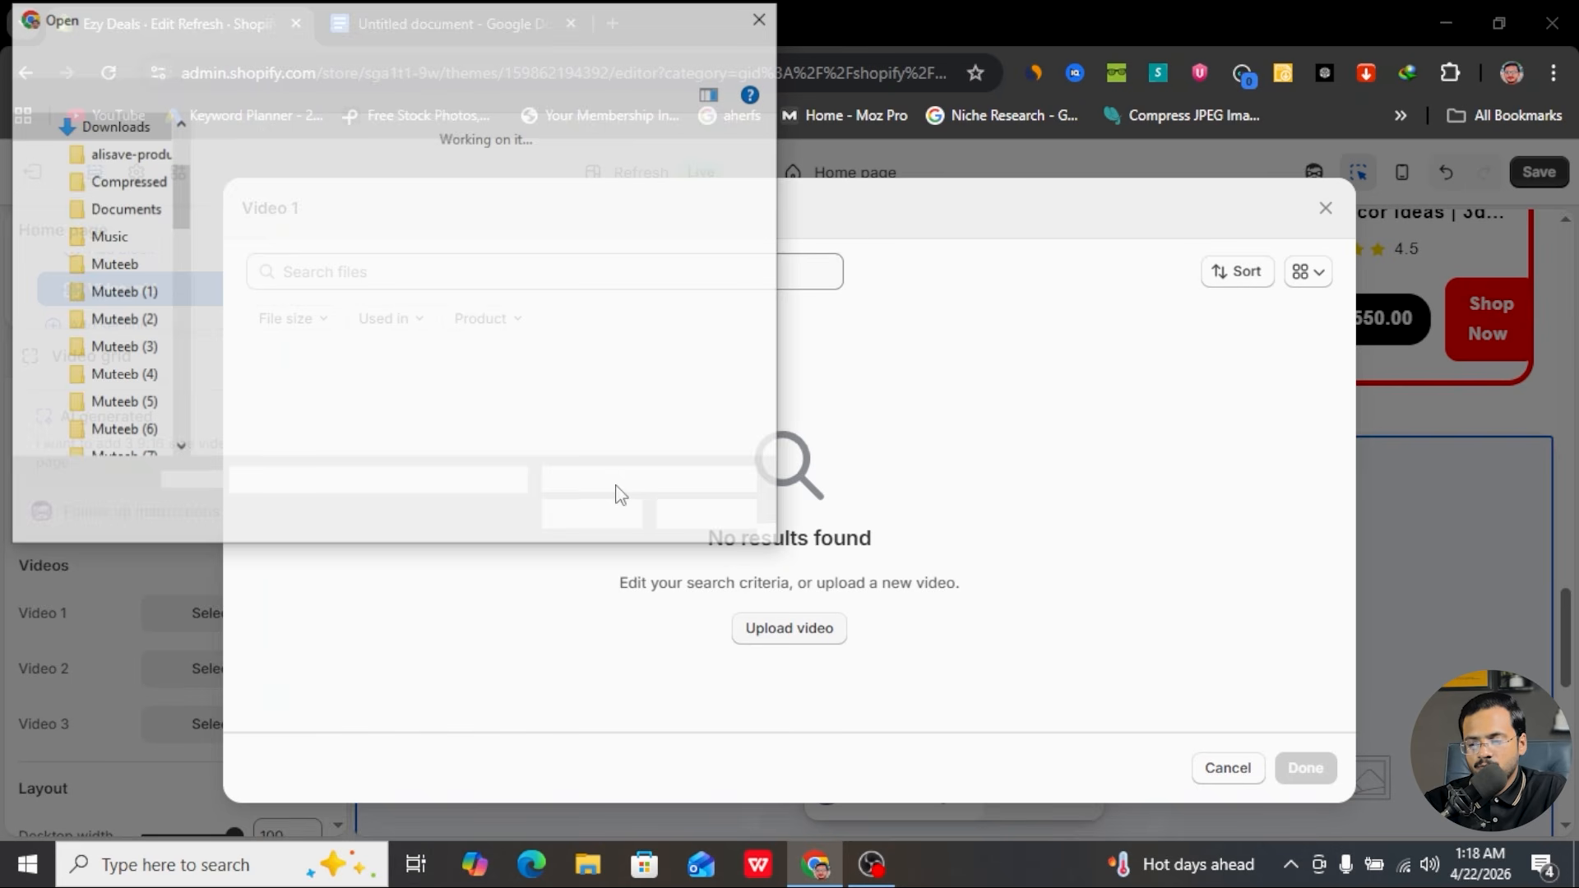
{"action": "left_click", "coordinate": [264, 247]}
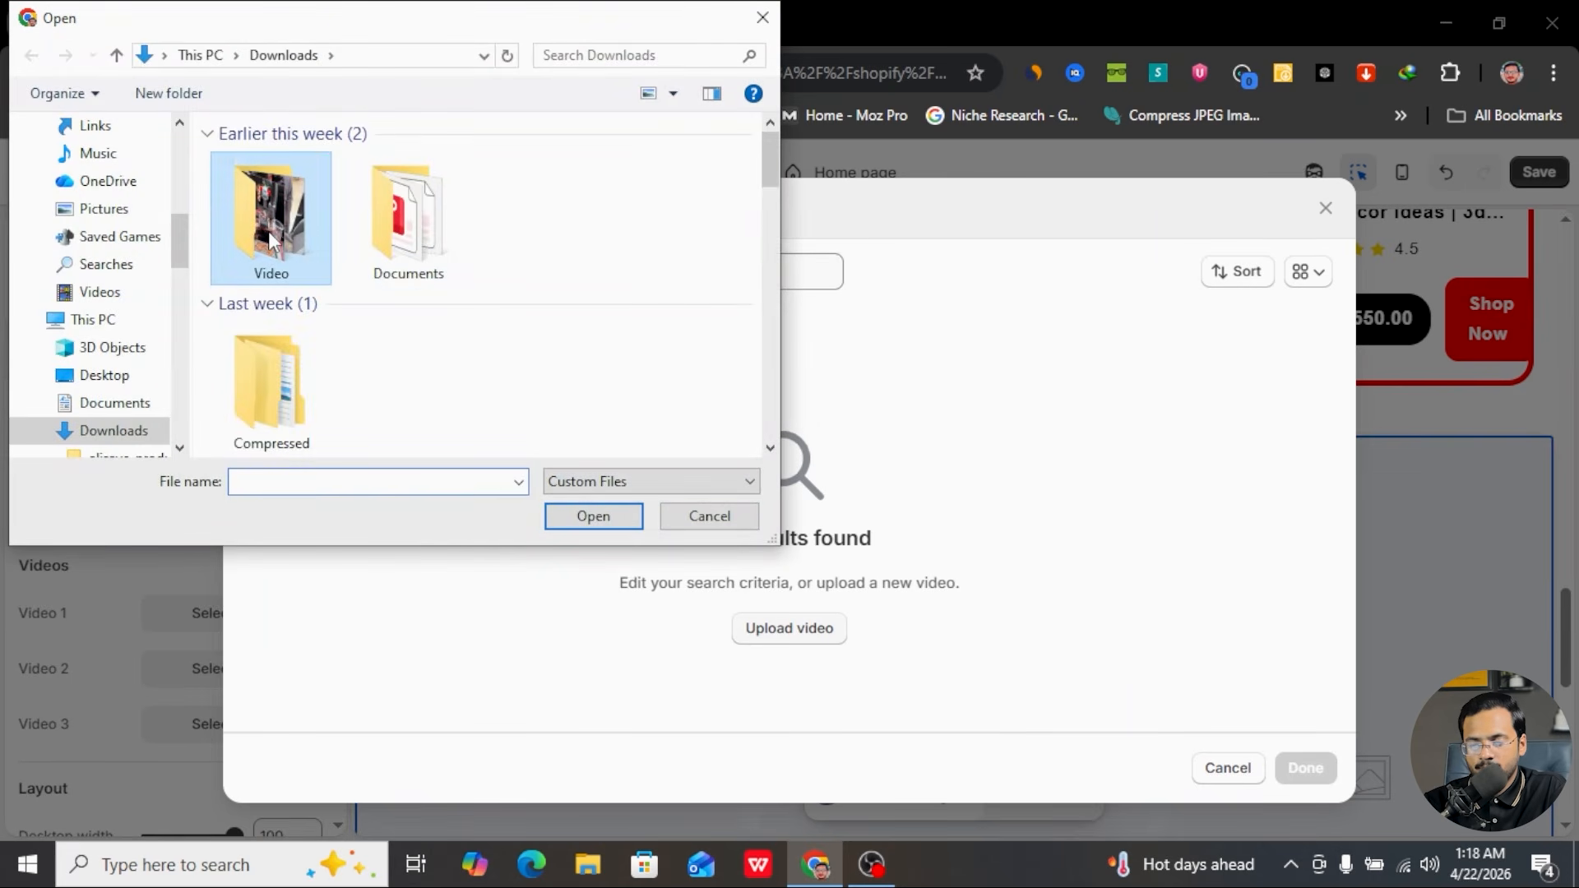
{"action": "double_click", "coordinate": [263, 247]}
{"action": "scroll", "coordinate": [431, 313], "scroll_direction": "down", "scroll_amount": 5}
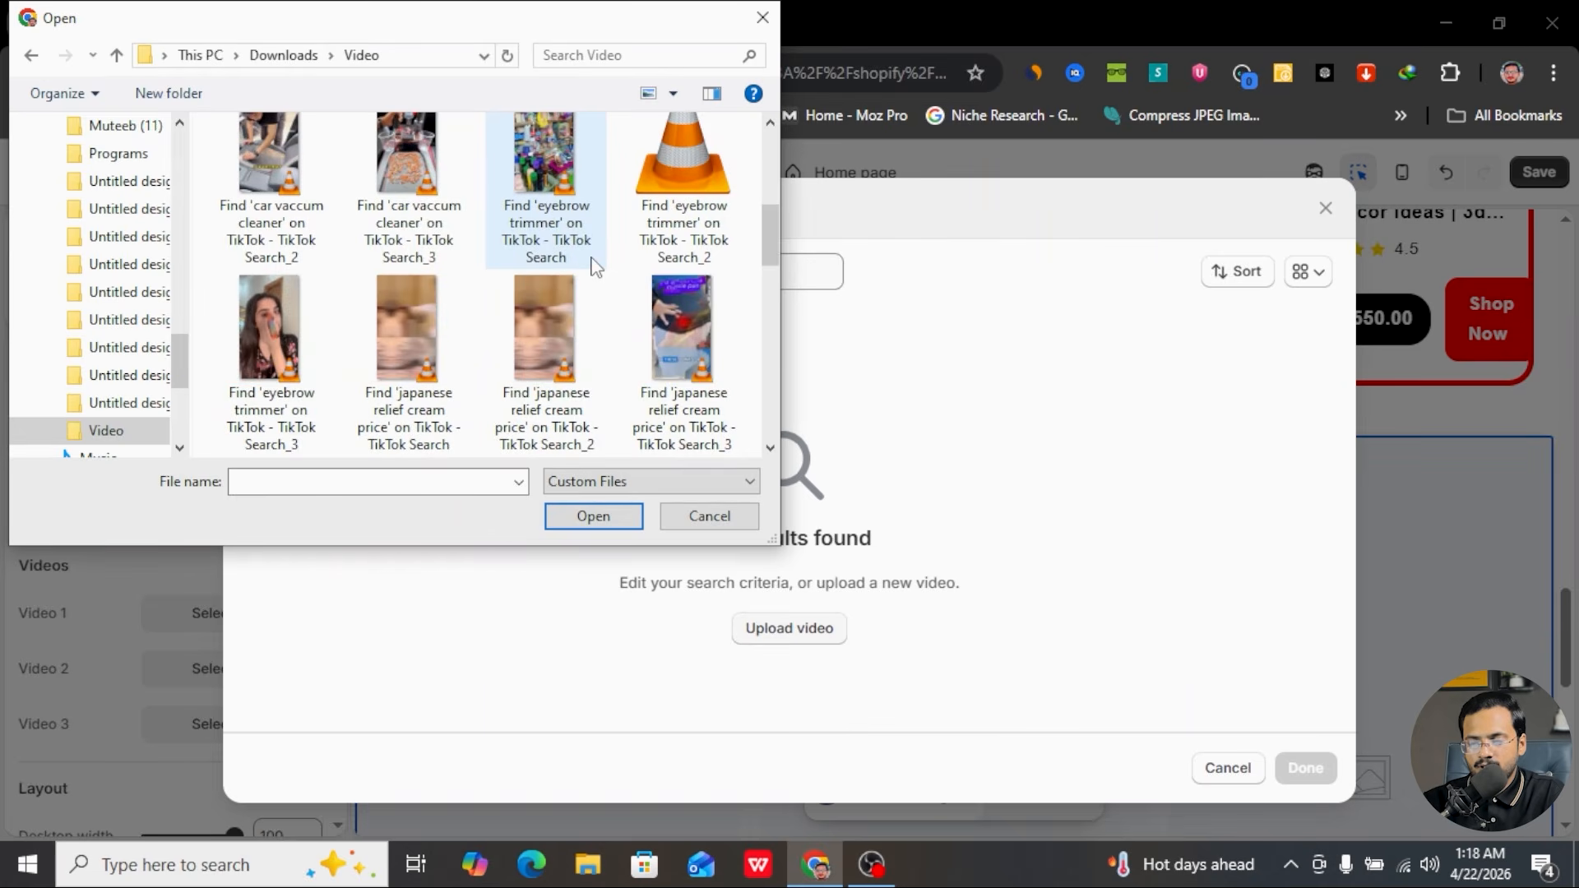
{"action": "scroll", "coordinate": [596, 265], "scroll_direction": "up", "scroll_amount": 1}
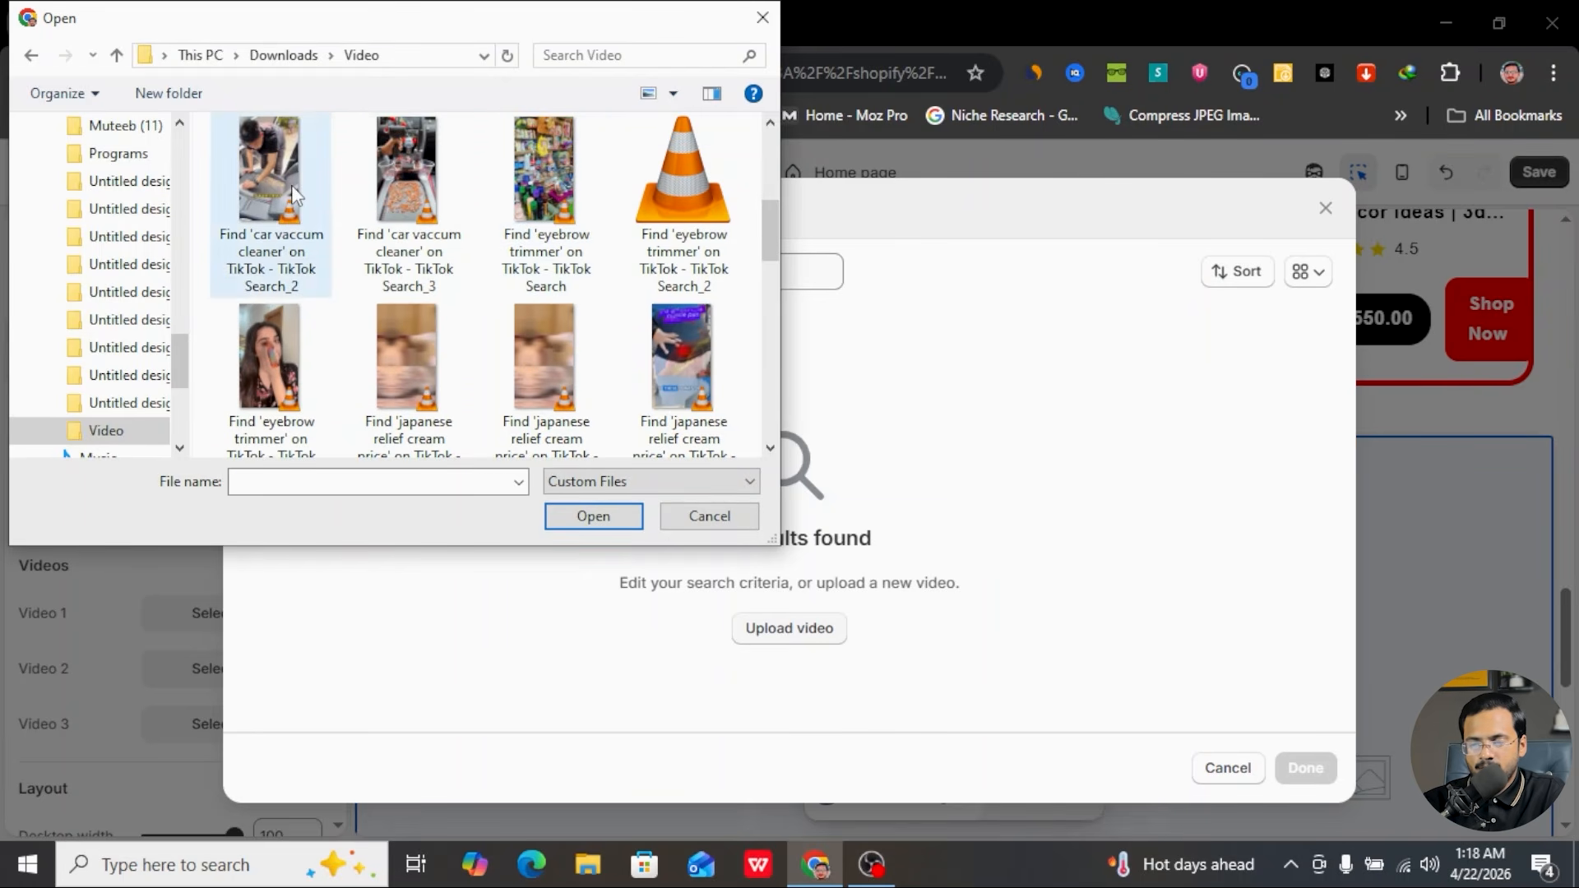
- Upload the three "car vaccum cleaner" TikTok clips, Search, Search_2 and Search_3, to the store's files
{"action": "left_click", "coordinate": [271, 205]}
{"action": "left_click", "coordinate": [393, 194], "text": "ctrl"}
{"action": "left_click", "coordinate": [492, 289], "text": "ctrl"}
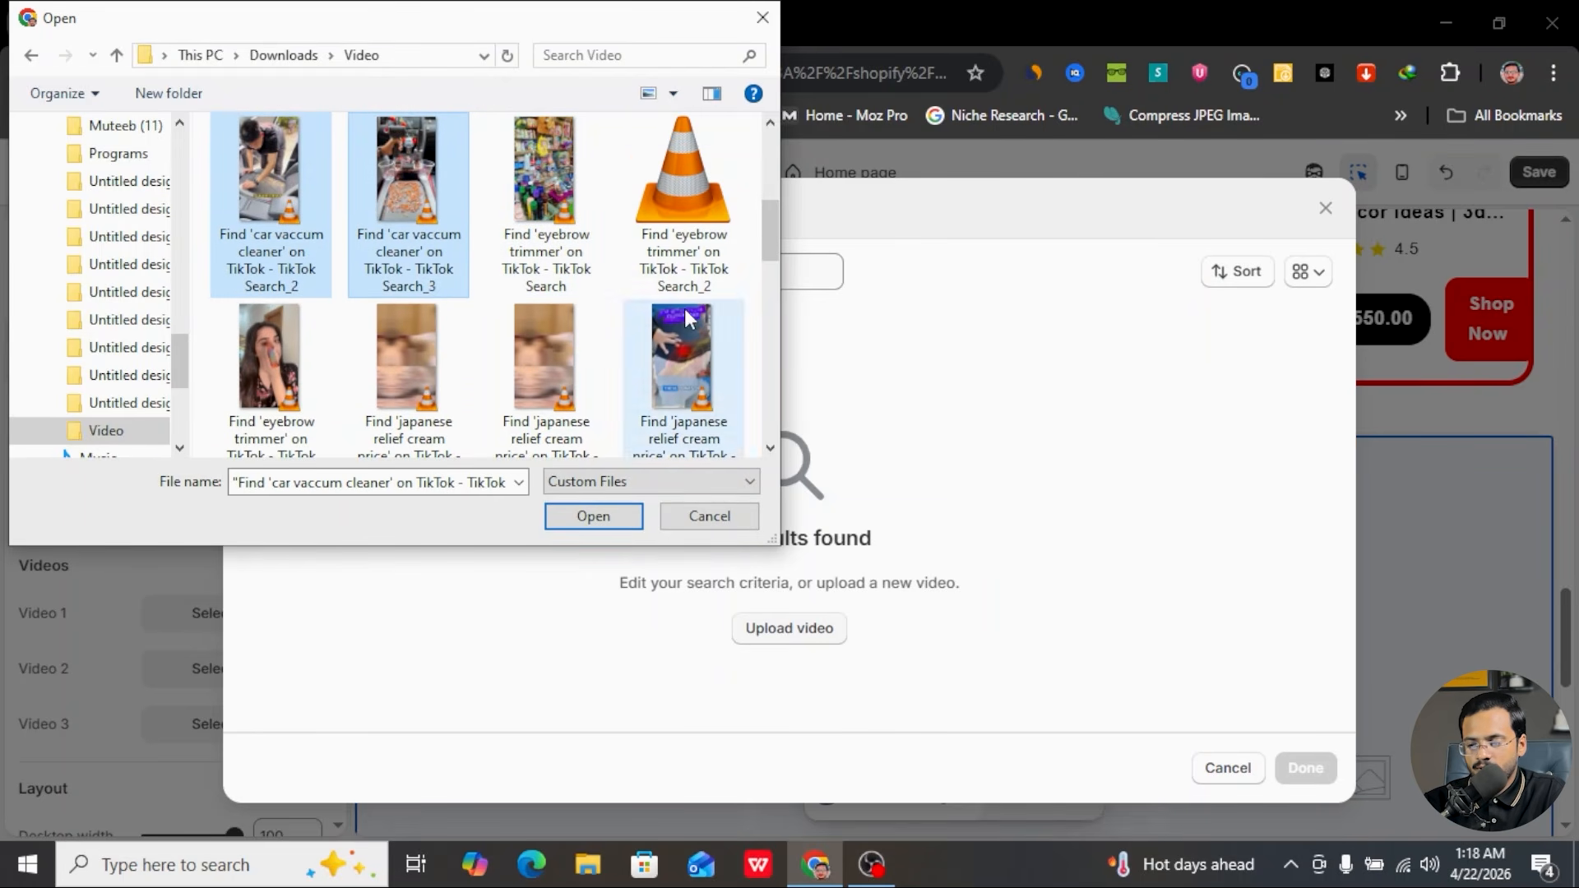
{"action": "left_click_drag", "start_coordinate": [763, 237], "coordinate": [772, 318]}
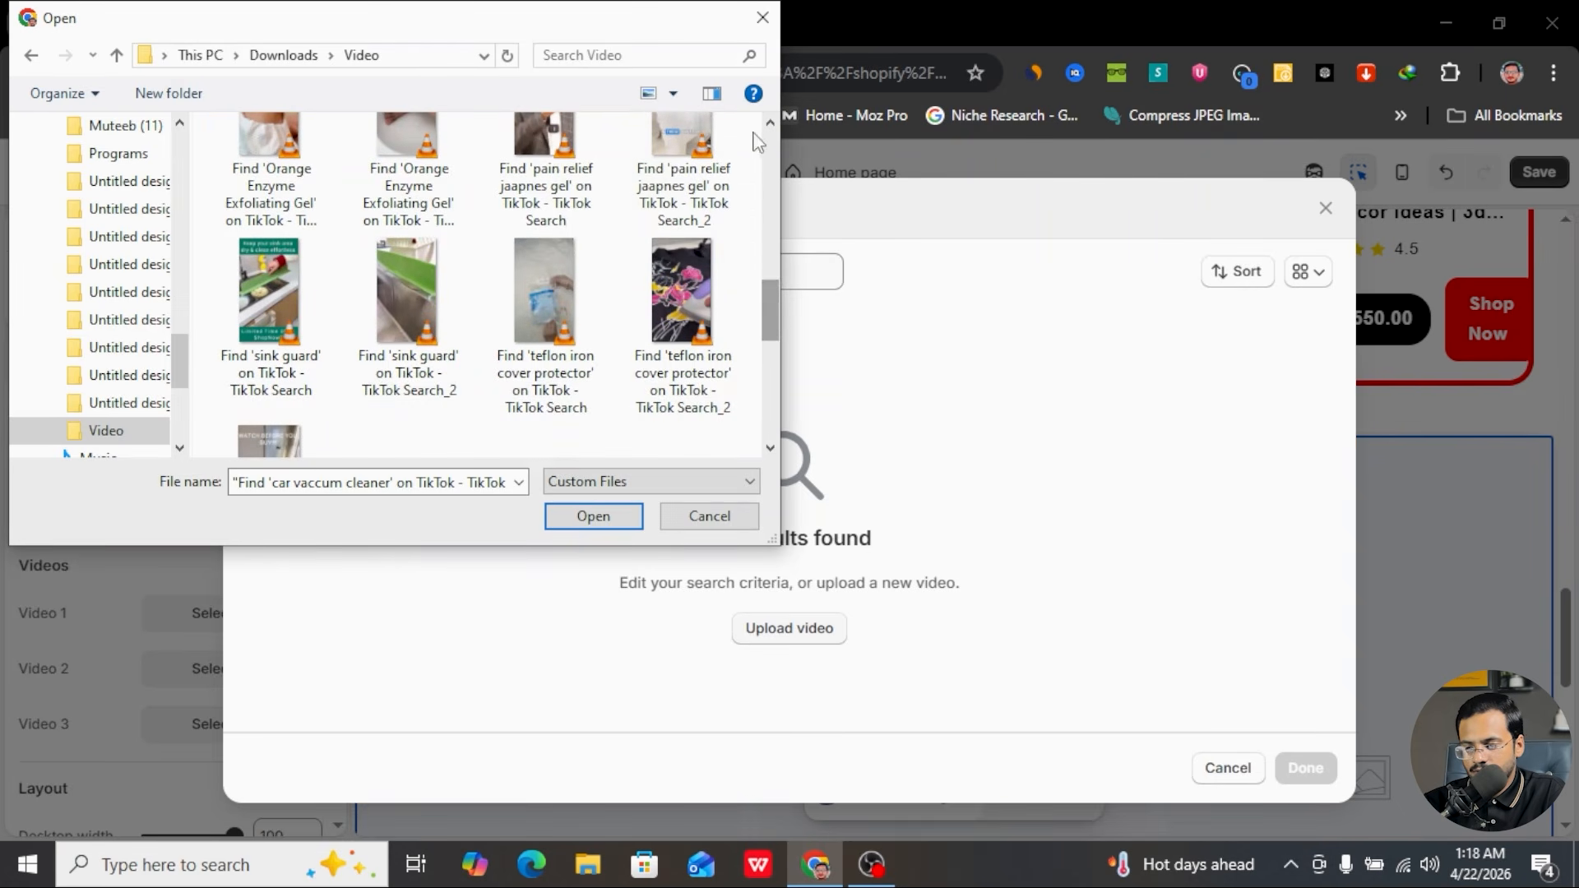
{"action": "scroll", "coordinate": [562, 436], "scroll_direction": "up", "scroll_amount": 4}
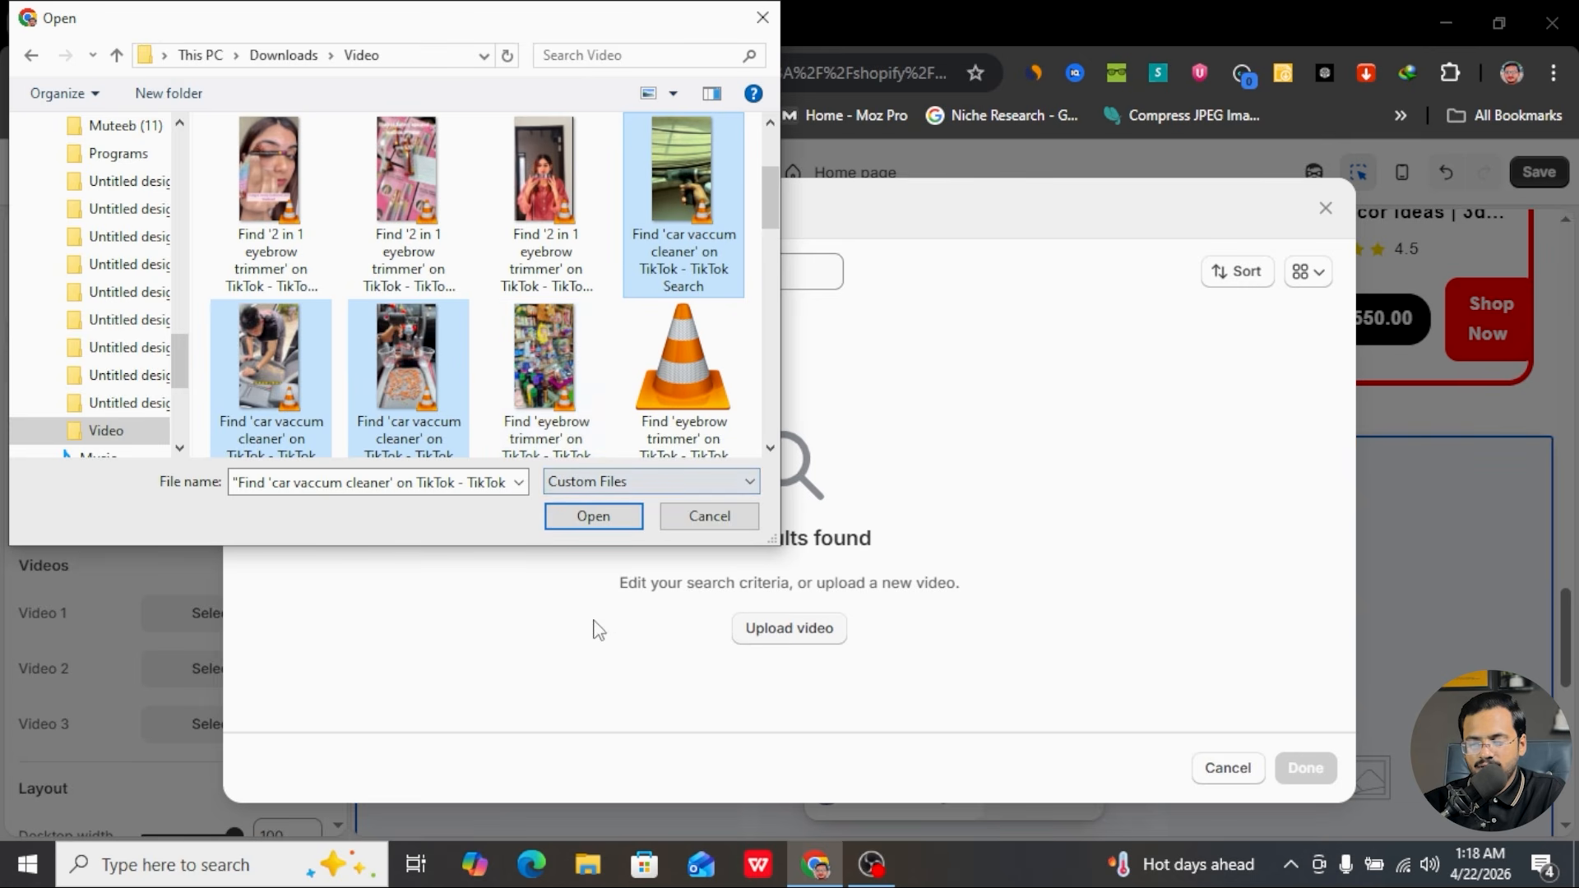
{"action": "left_click", "coordinate": [576, 516]}
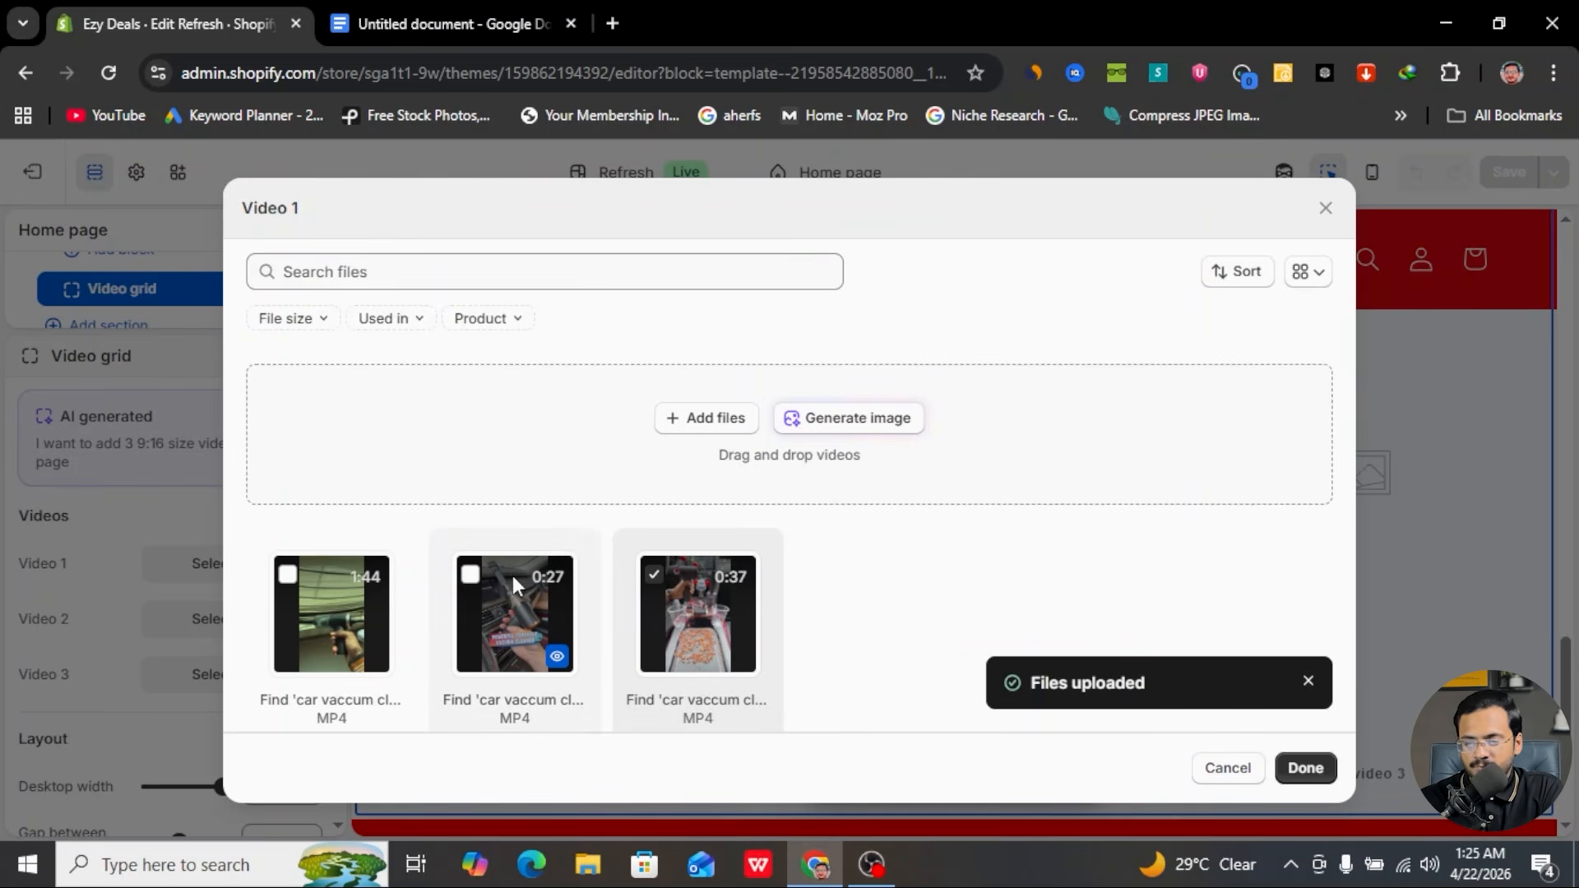
- Assign the 0:27 car vacuum cleaner clip, Search_2, to Video 1 of the video grid
{"action": "left_click", "coordinate": [471, 575]}
{"action": "left_click", "coordinate": [1306, 768]}
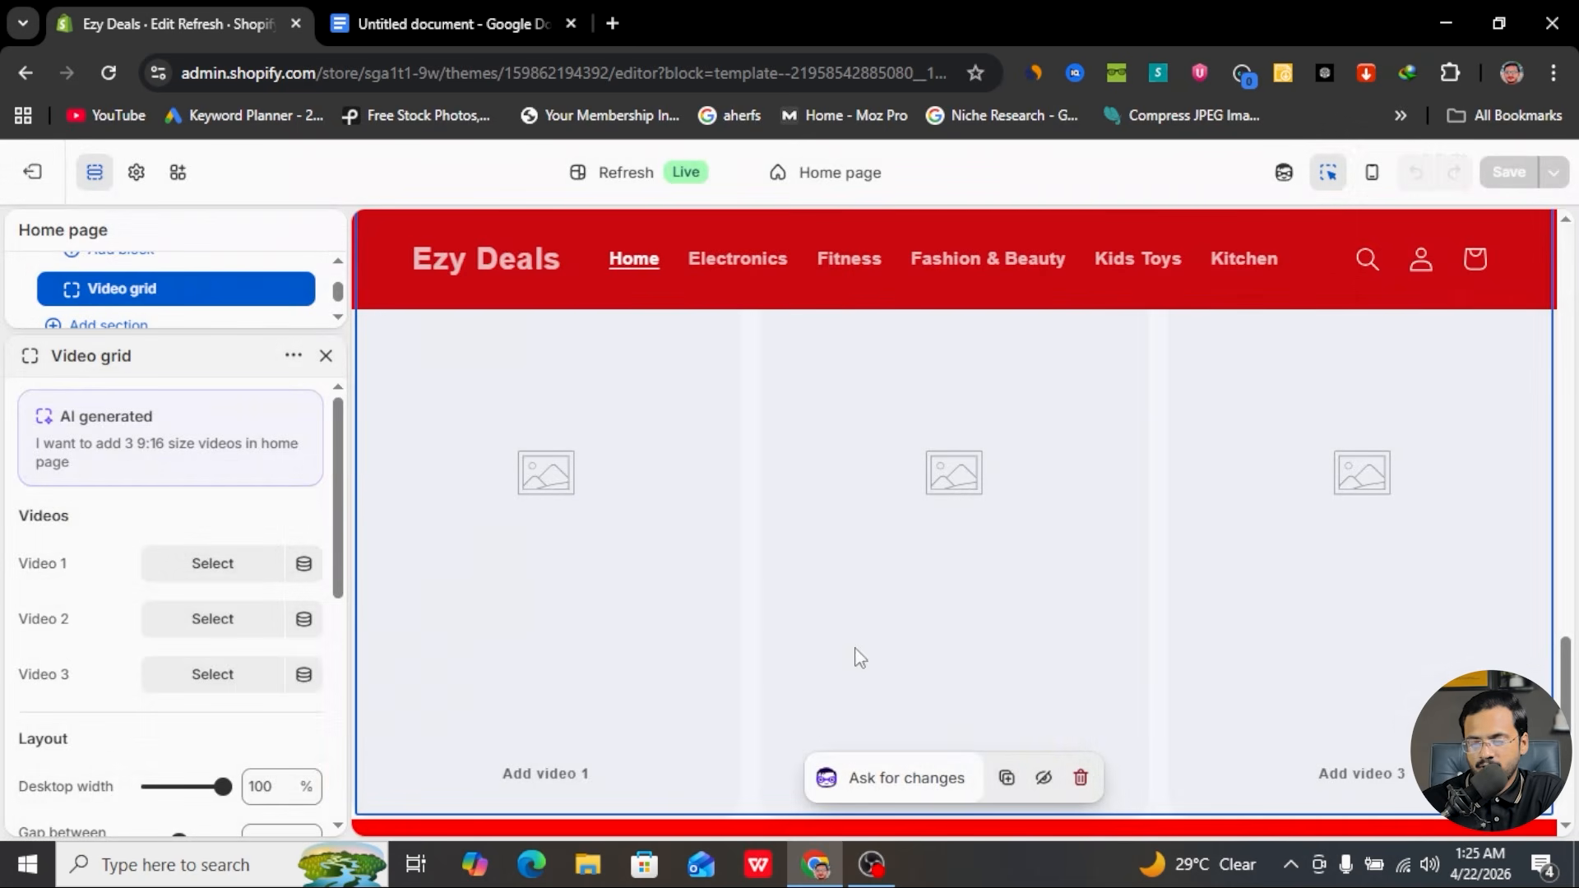
{"action": "left_click", "coordinate": [220, 633]}
{"action": "left_click", "coordinate": [117, 714]}
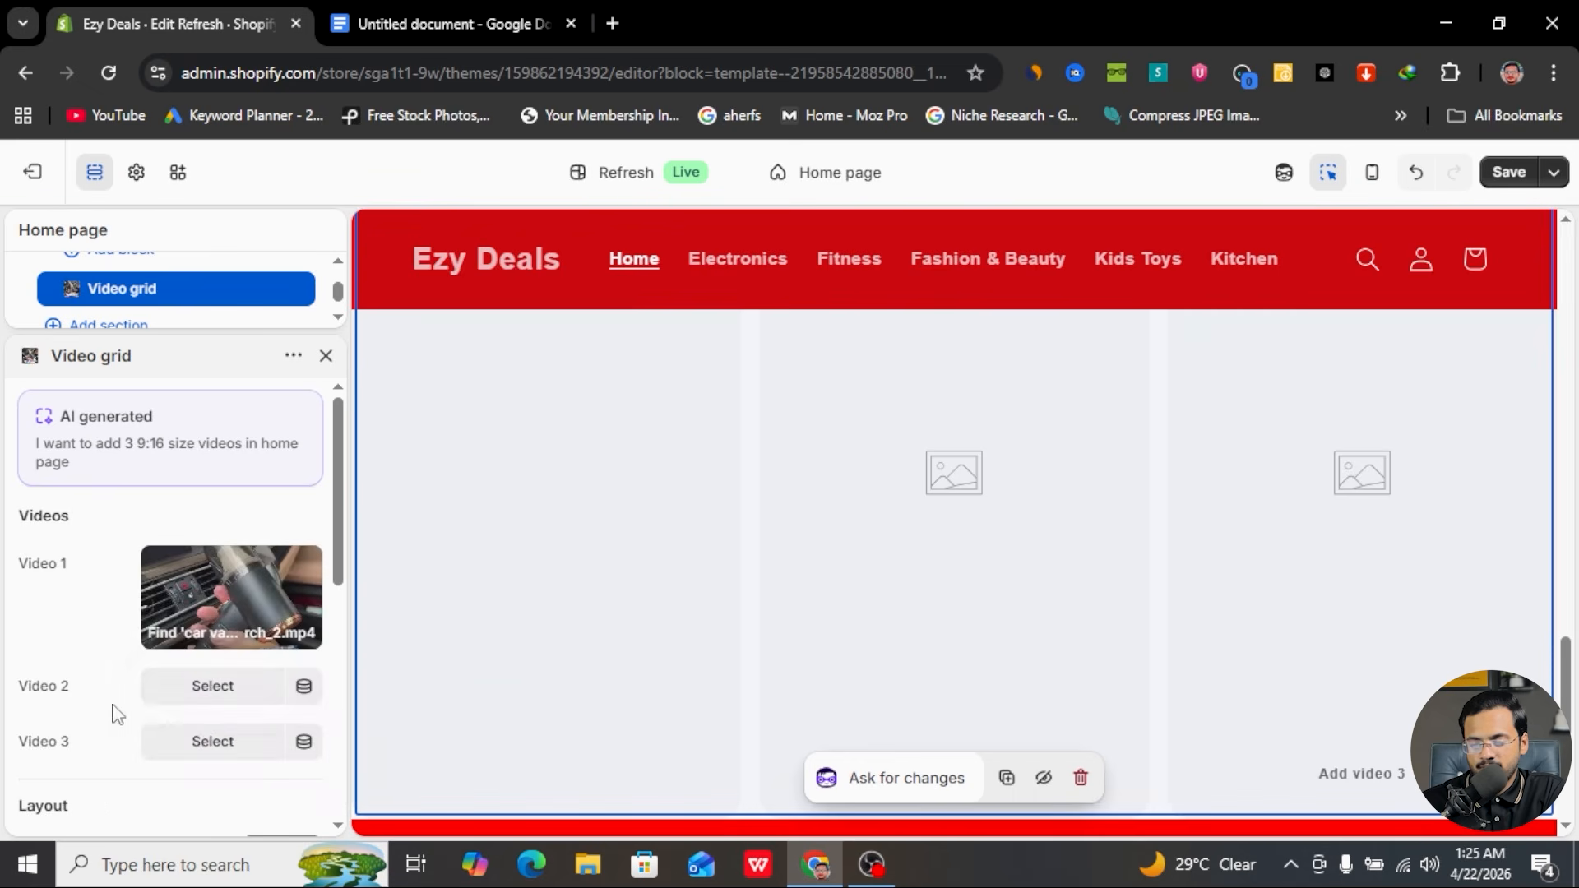
- Assign the 1:44 car vacuum cleaner clip to Video 2 and the 0:37 clip to Video 3
{"action": "left_click", "coordinate": [204, 701]}
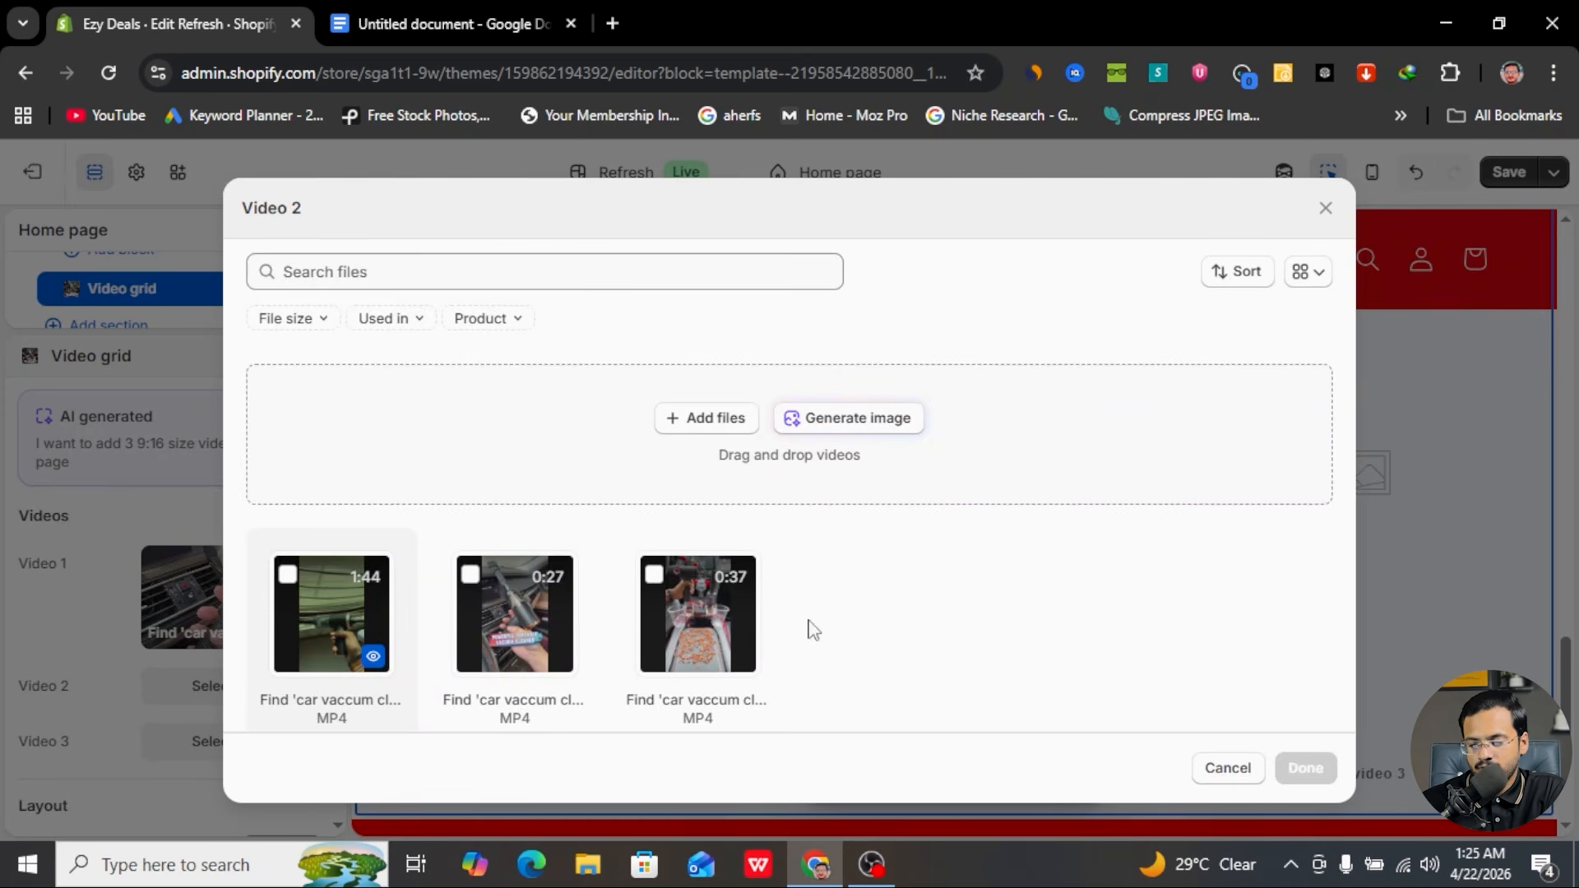
{"action": "left_click", "coordinate": [288, 574]}
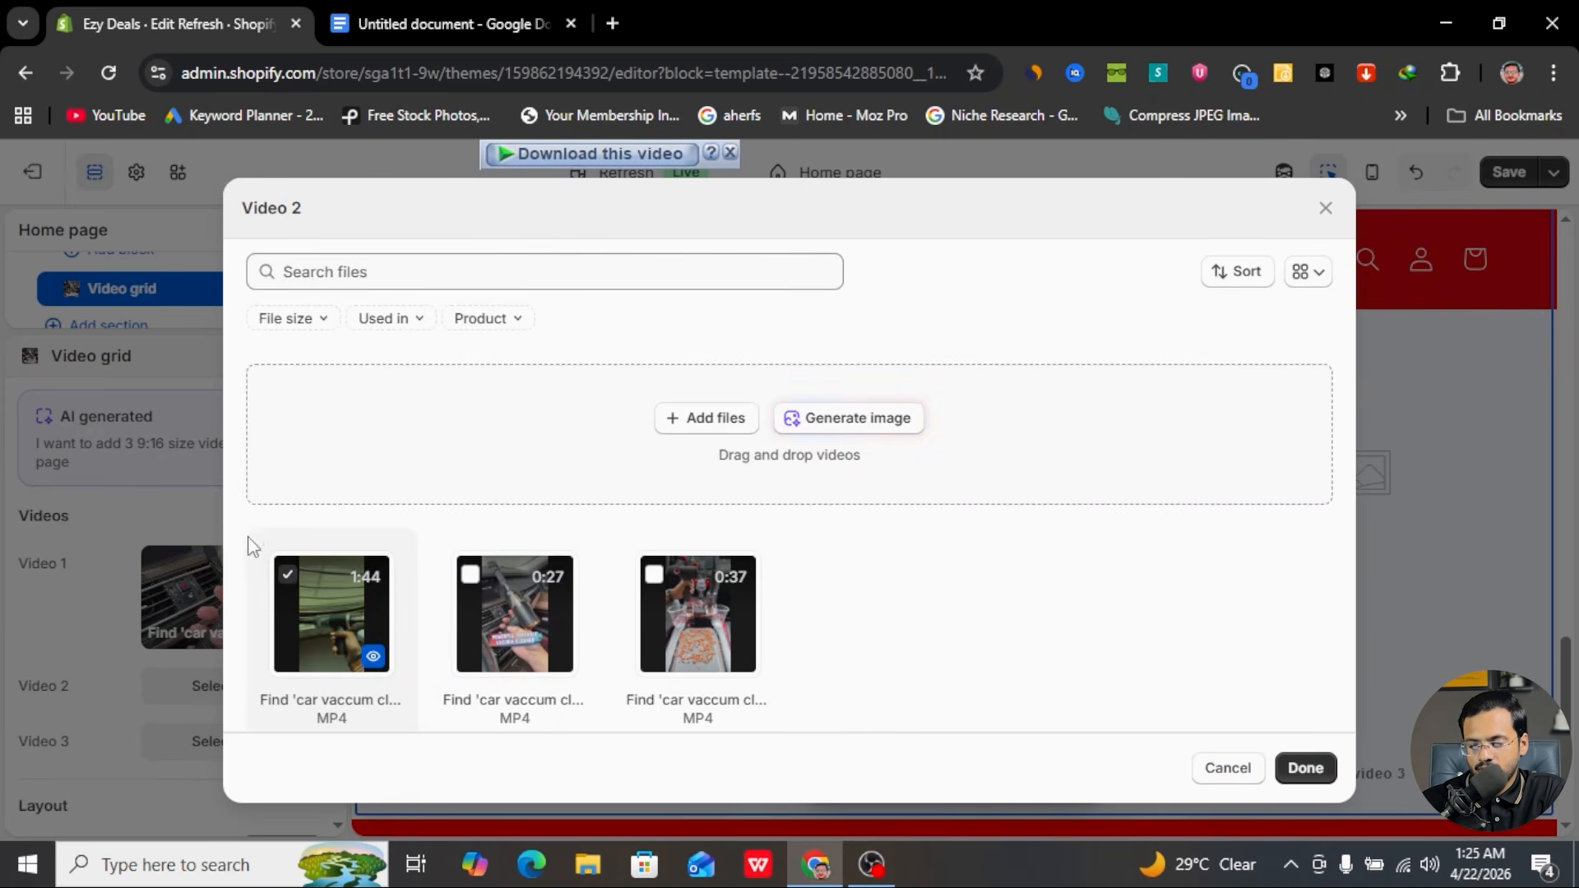
{"action": "left_click", "coordinate": [1307, 769]}
{"action": "scroll", "coordinate": [197, 697], "scroll_direction": "down", "scroll_amount": 3}
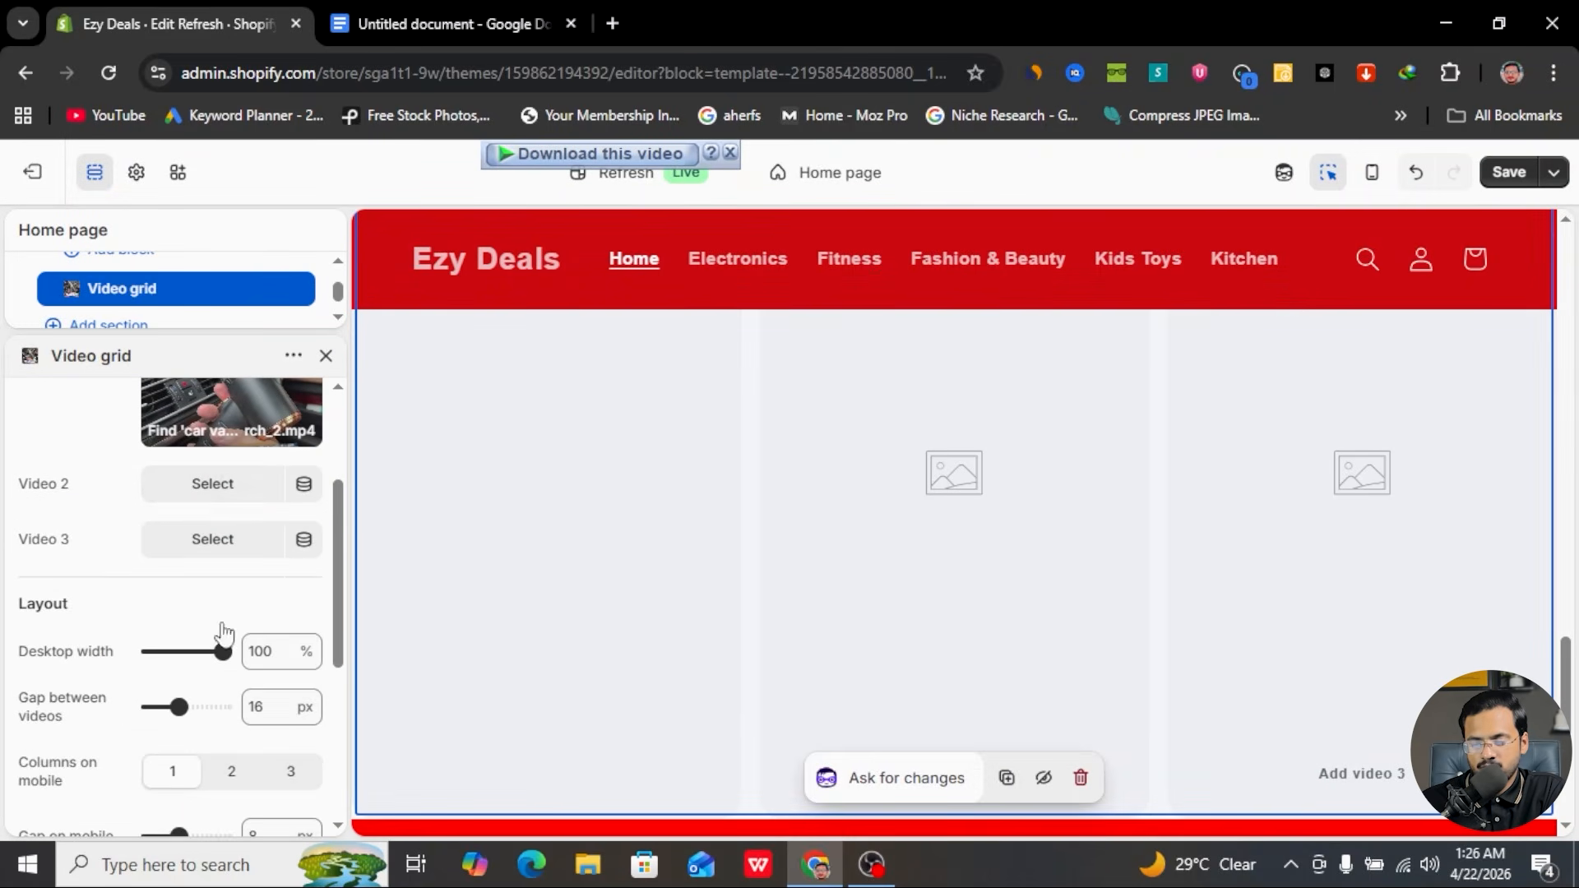
{"action": "left_click", "coordinate": [228, 622]}
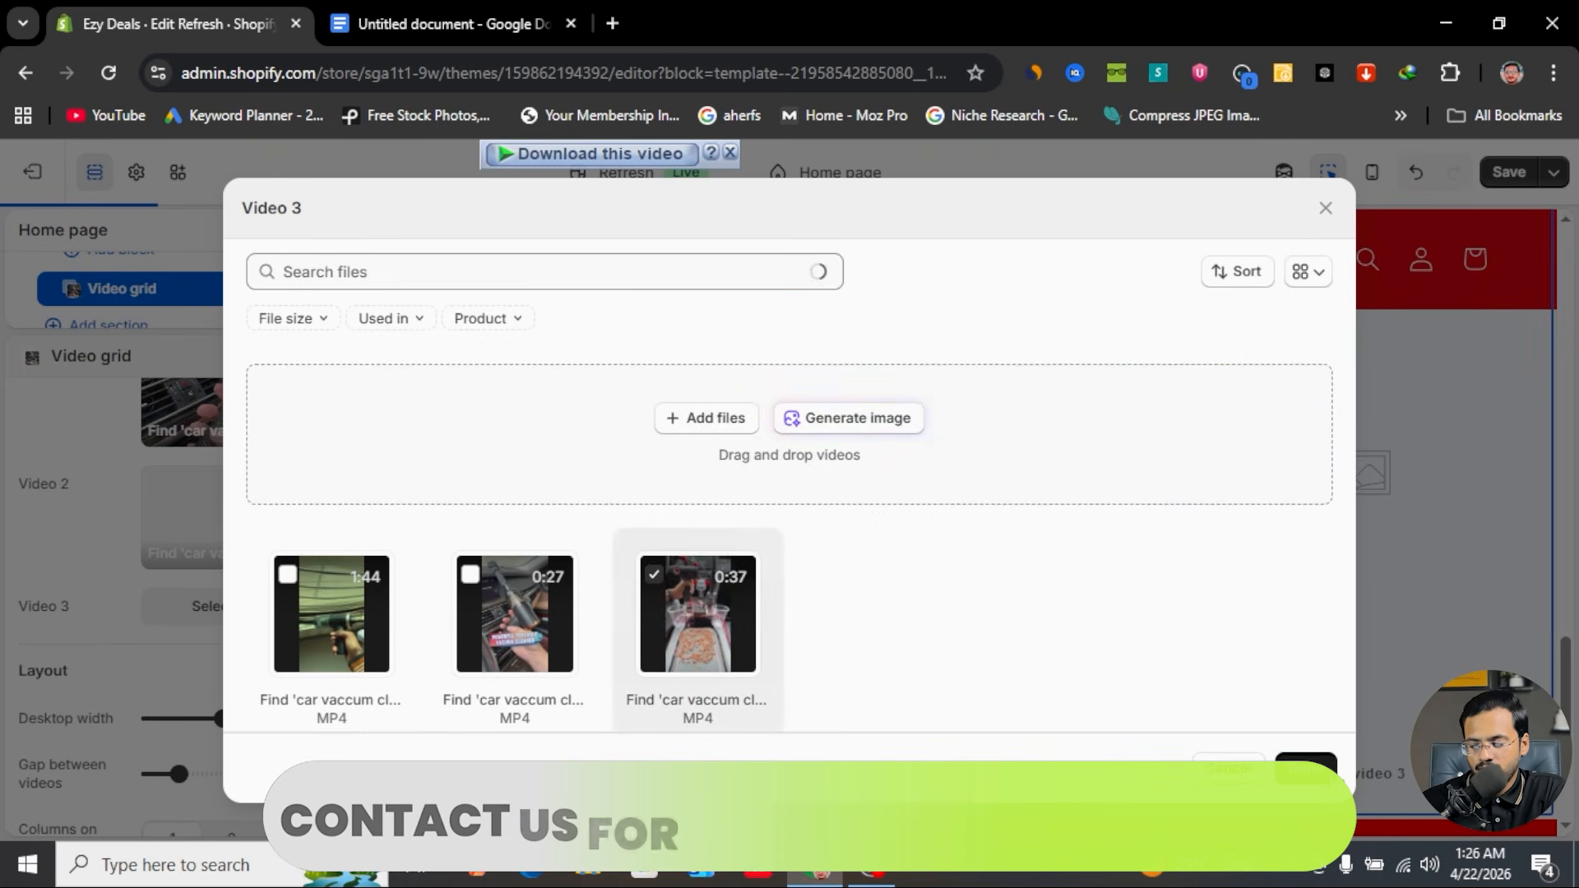
{"action": "left_click", "coordinate": [1306, 769]}
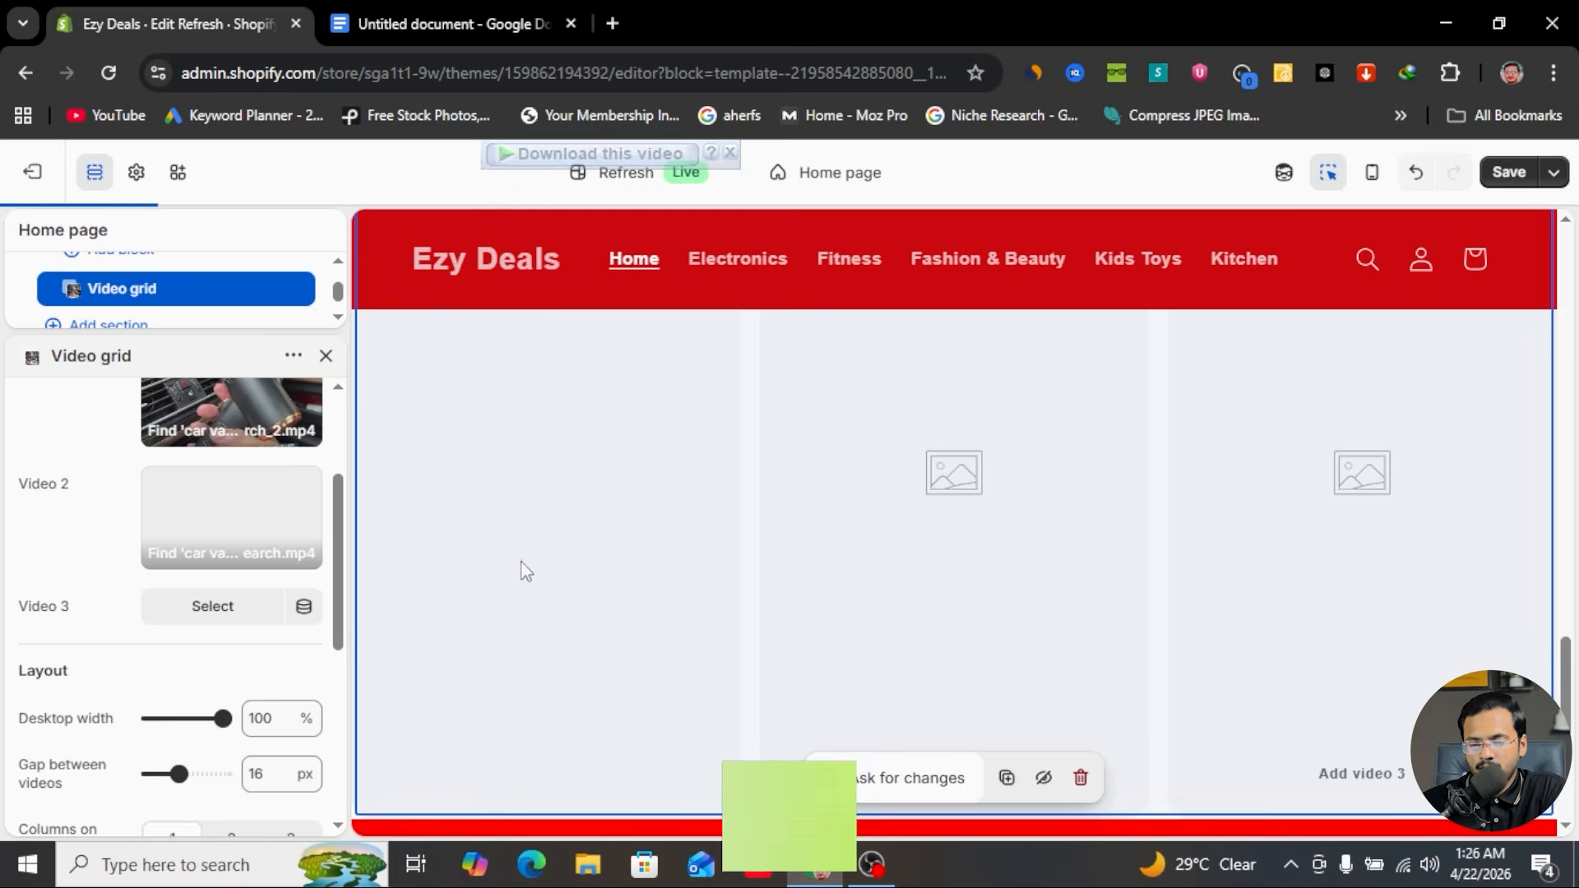
- Review the video grid's layout and playback settings, save the theme, and close the block settings
{"action": "scroll", "coordinate": [597, 543], "scroll_direction": "up", "scroll_amount": 4}
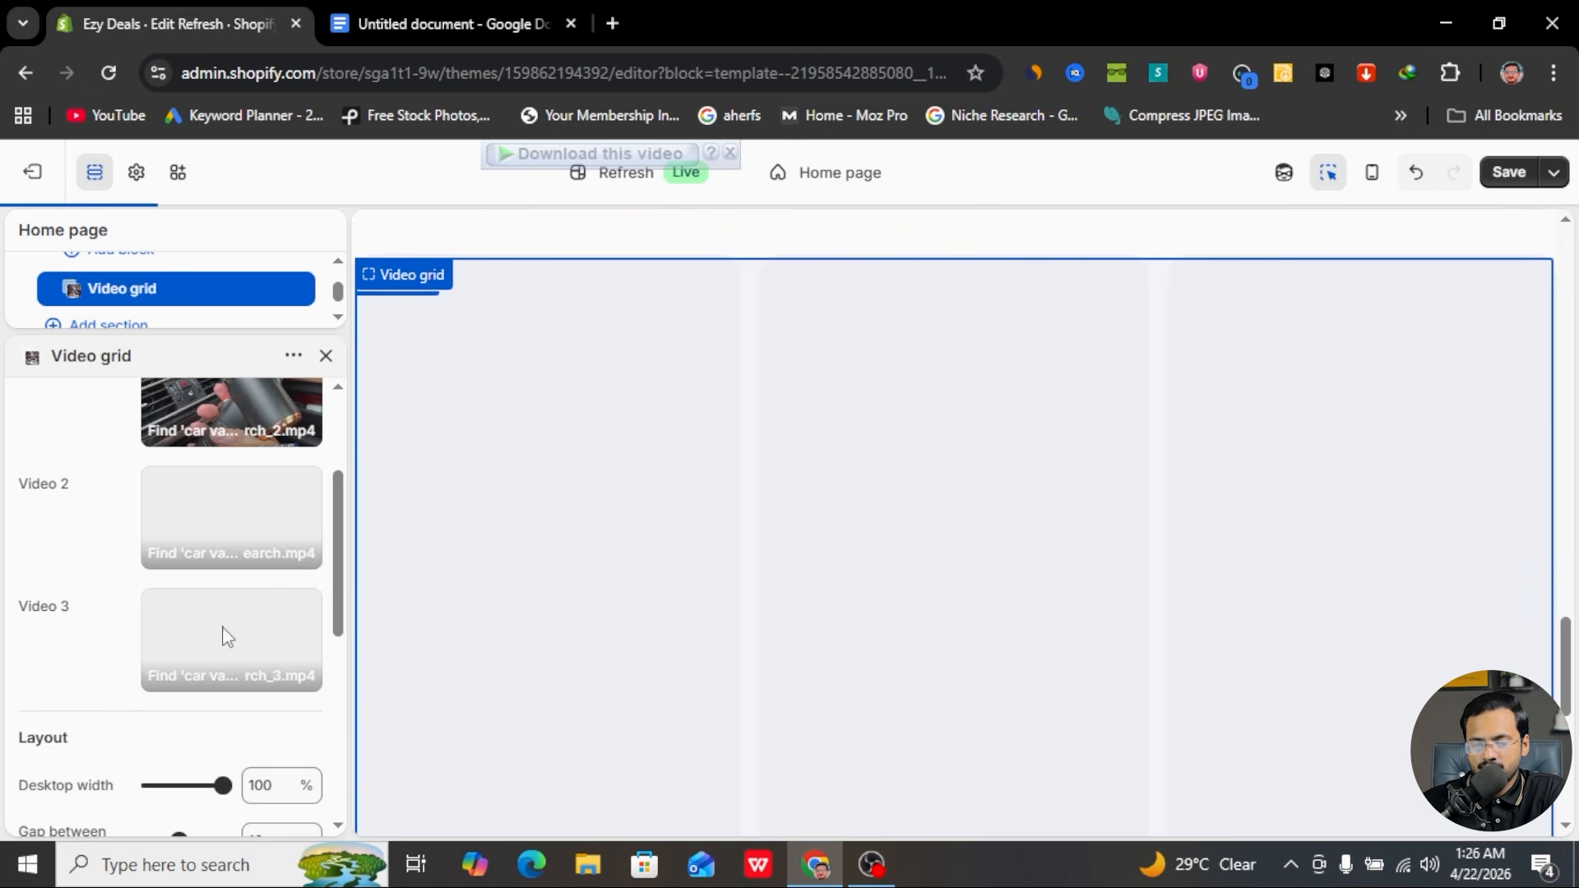
{"action": "scroll", "coordinate": [143, 707], "scroll_direction": "down", "scroll_amount": 3}
{"action": "scroll", "coordinate": [195, 658], "scroll_direction": "down", "scroll_amount": 3}
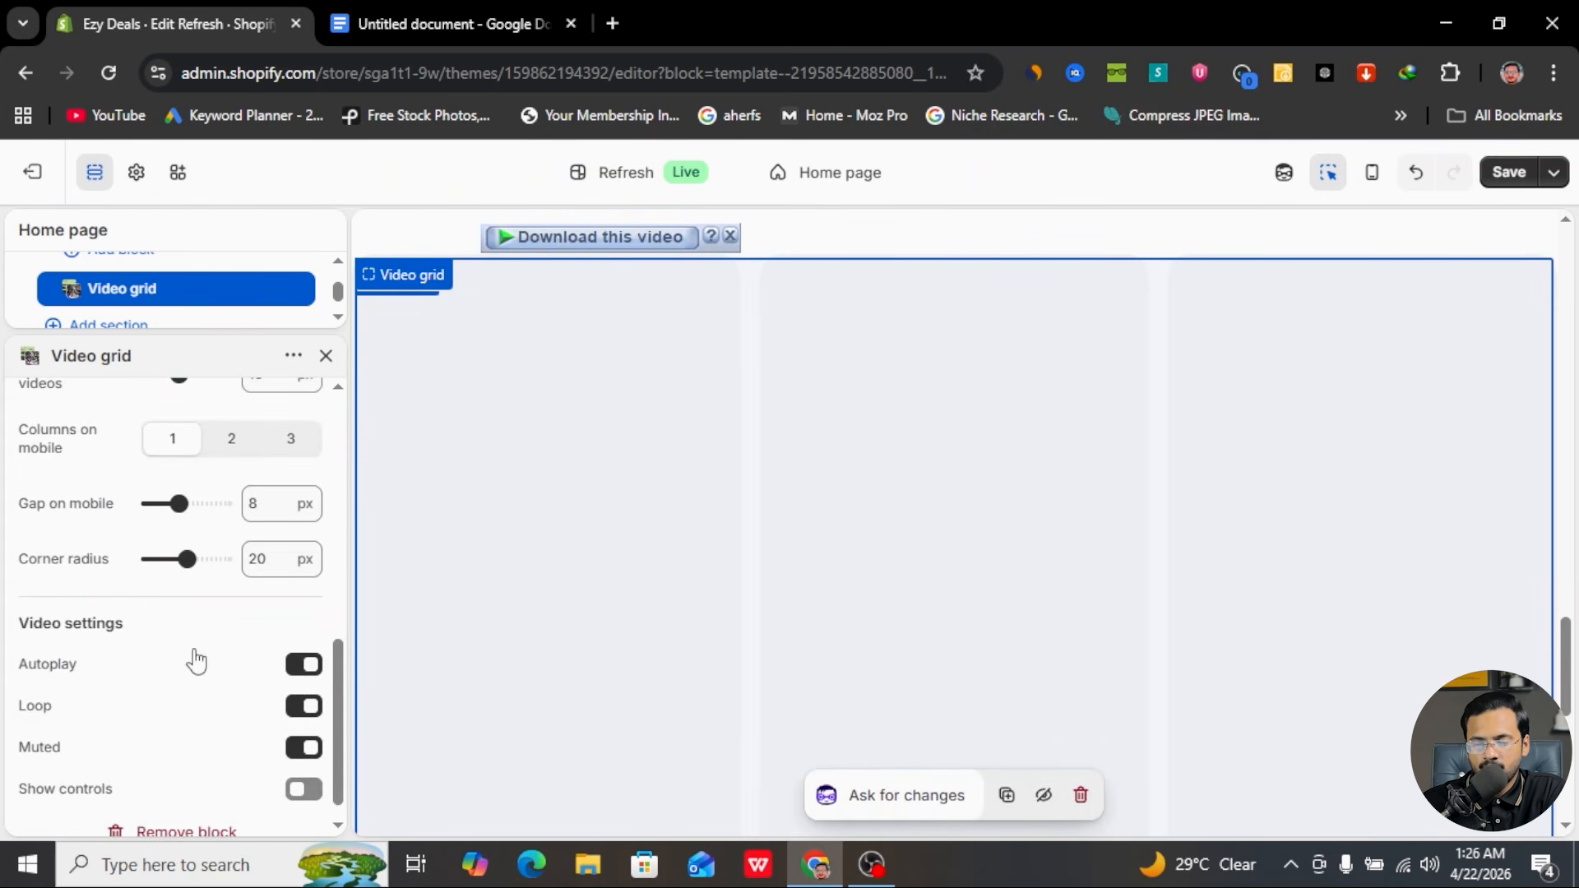
{"action": "scroll", "coordinate": [129, 704], "scroll_direction": "down", "scroll_amount": 1}
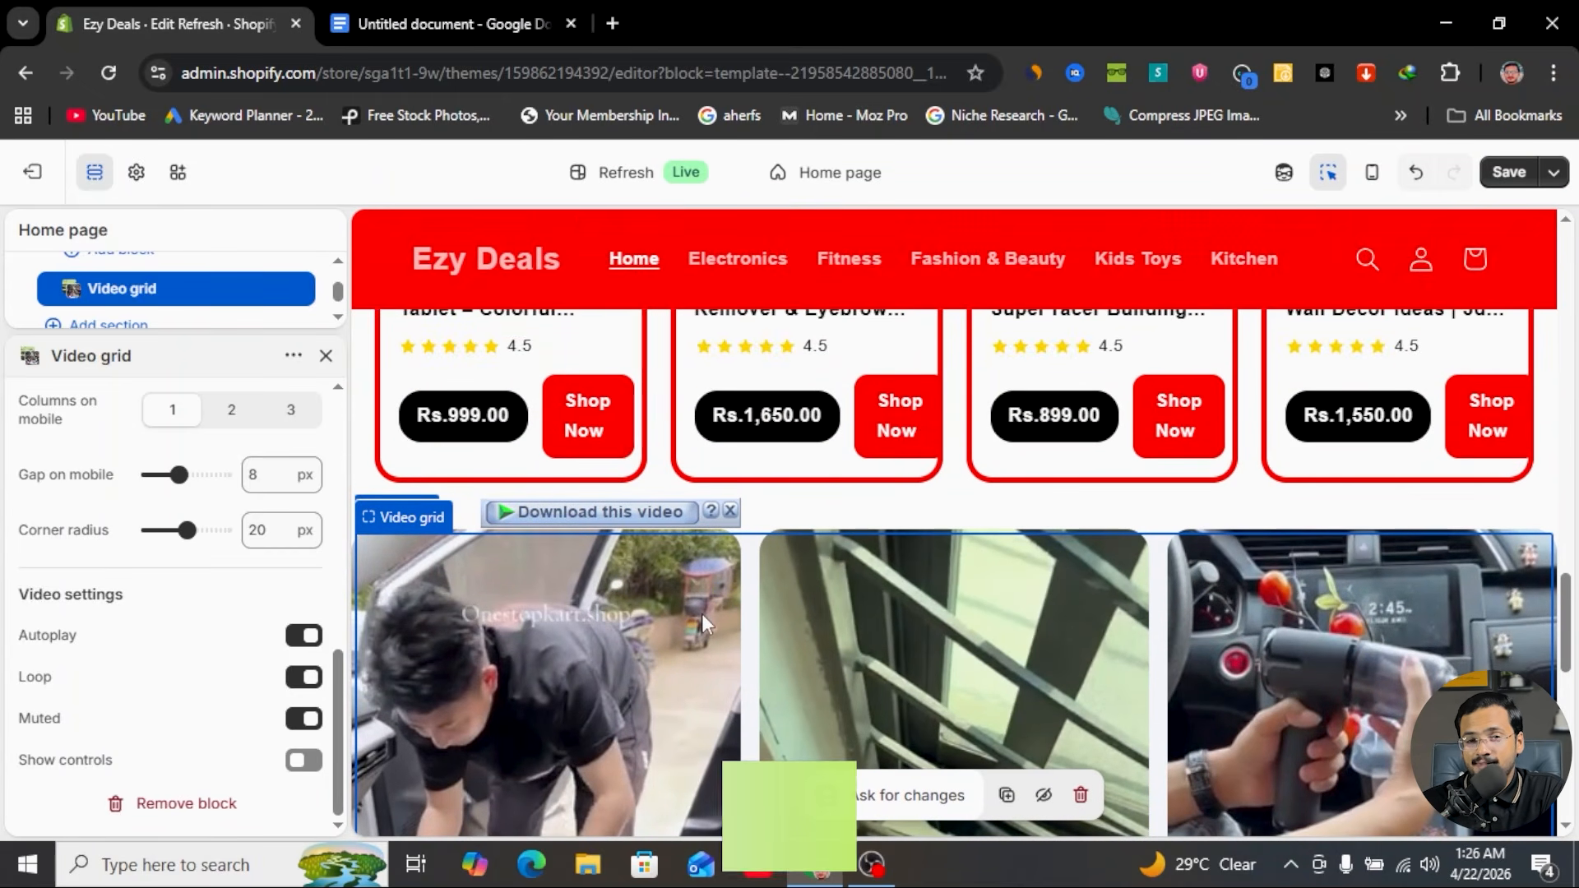
{"action": "left_click", "coordinate": [1510, 173]}
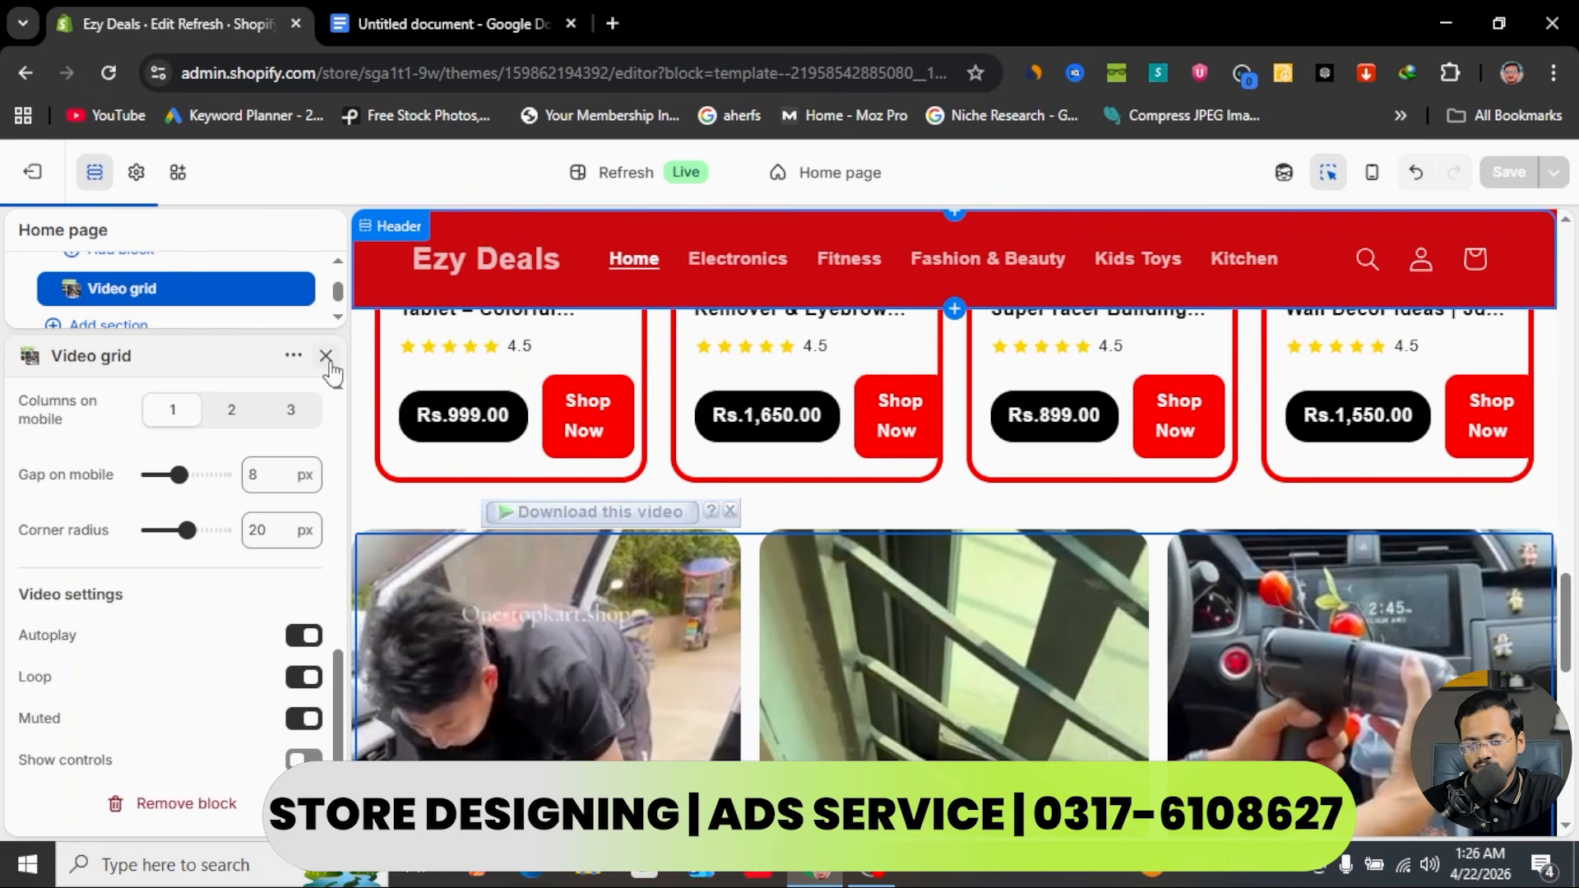
{"action": "left_click", "coordinate": [327, 360]}
- Switch to the Google Docs document and copy the prompt paragraph under the "Customer support section" heading
{"action": "scroll", "coordinate": [738, 553], "scroll_direction": "down", "scroll_amount": 6}
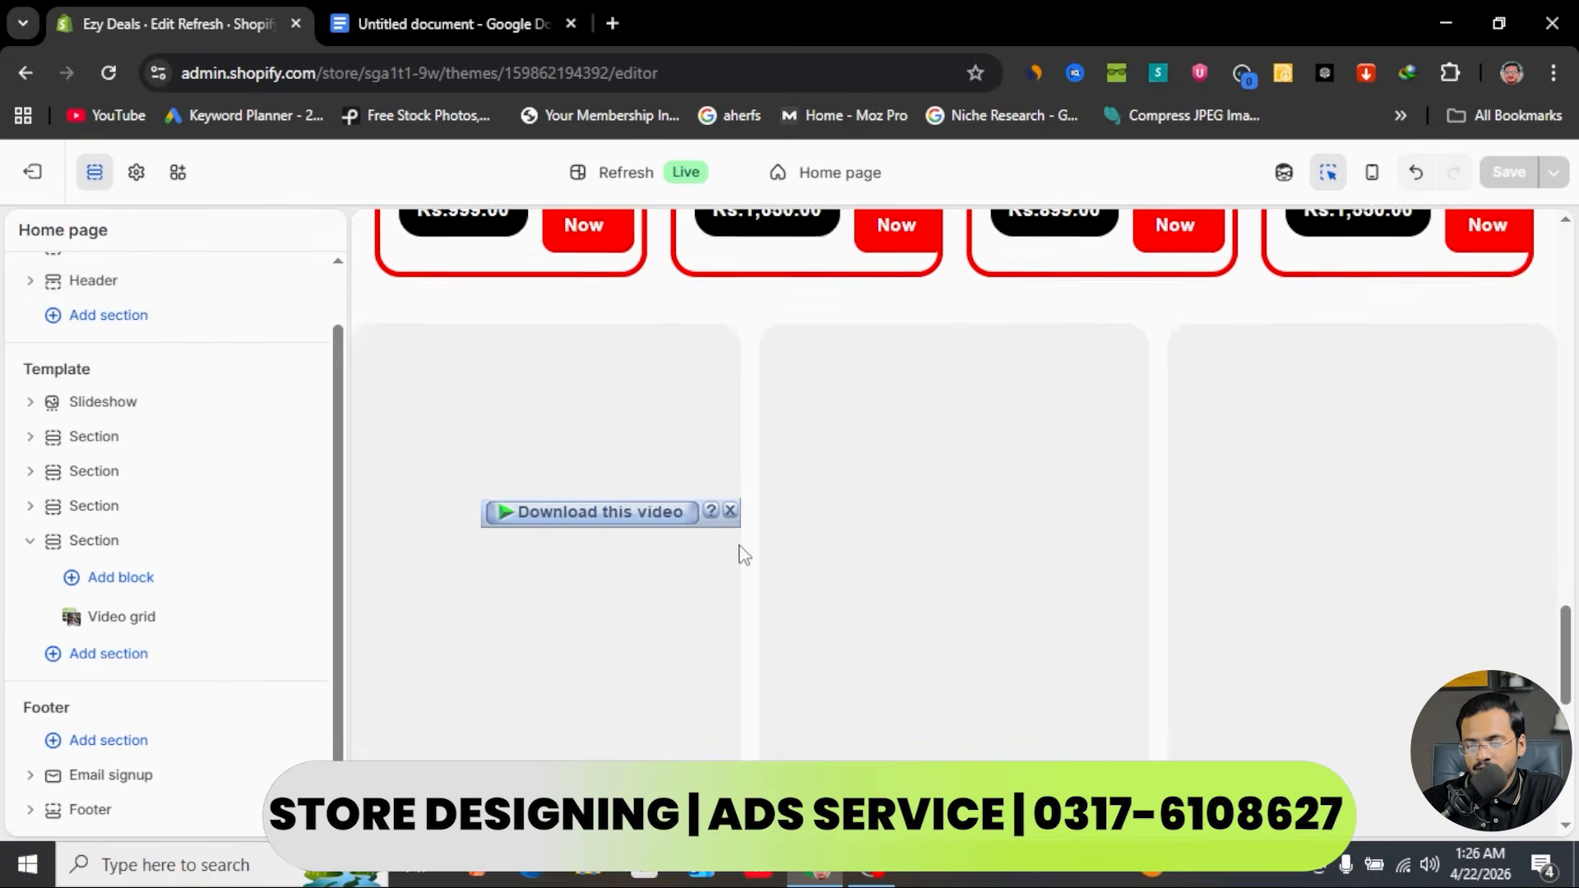
{"action": "scroll", "coordinate": [738, 547], "scroll_direction": "up", "scroll_amount": 4}
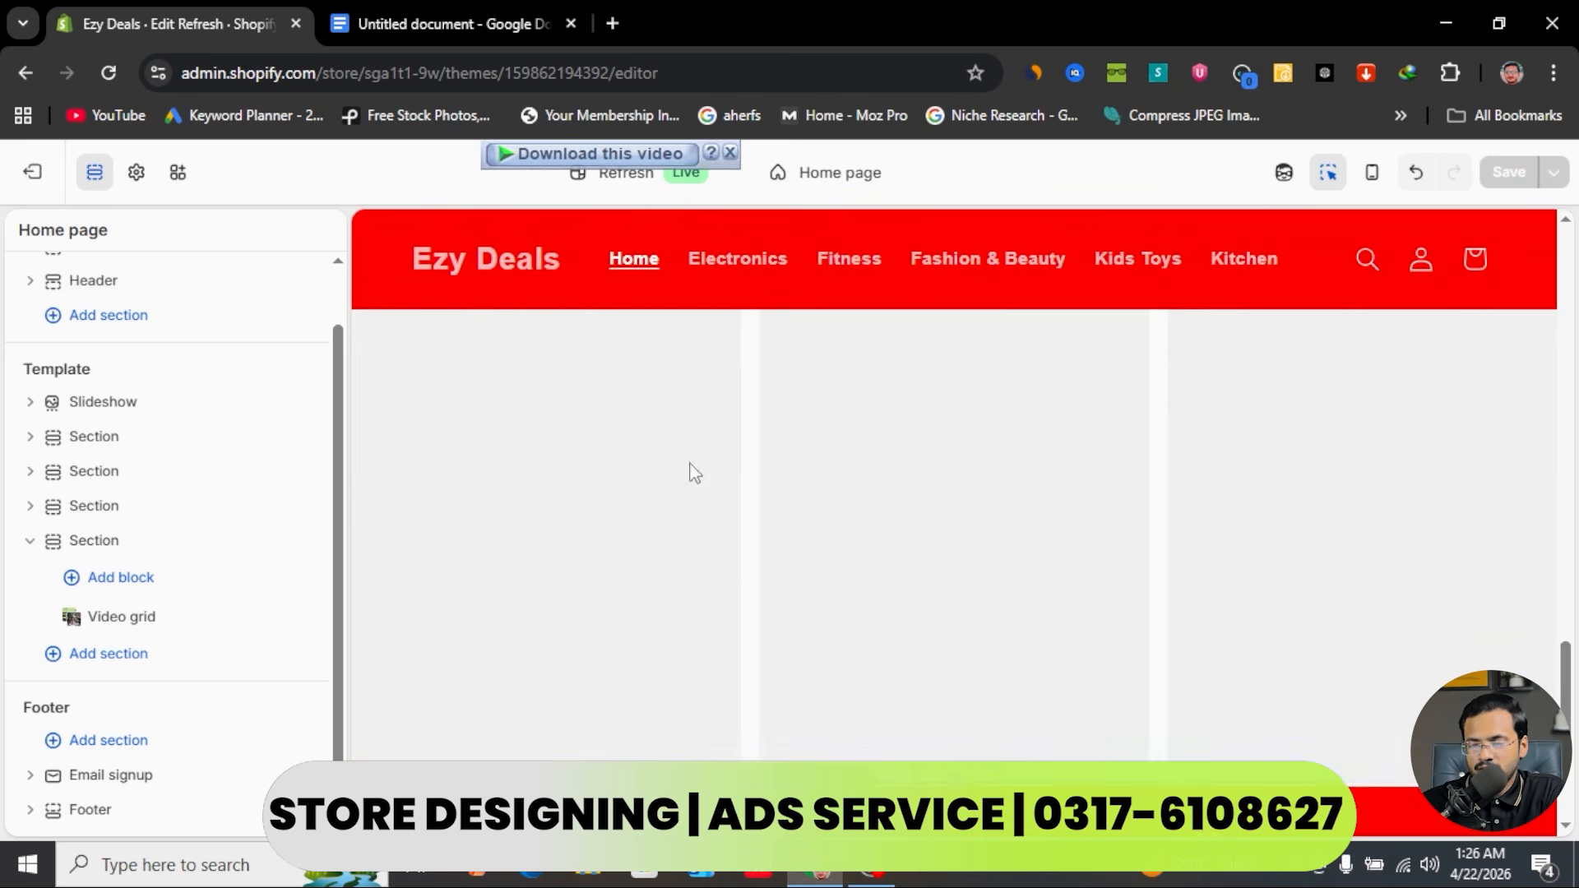
{"action": "left_click", "coordinate": [413, 15]}
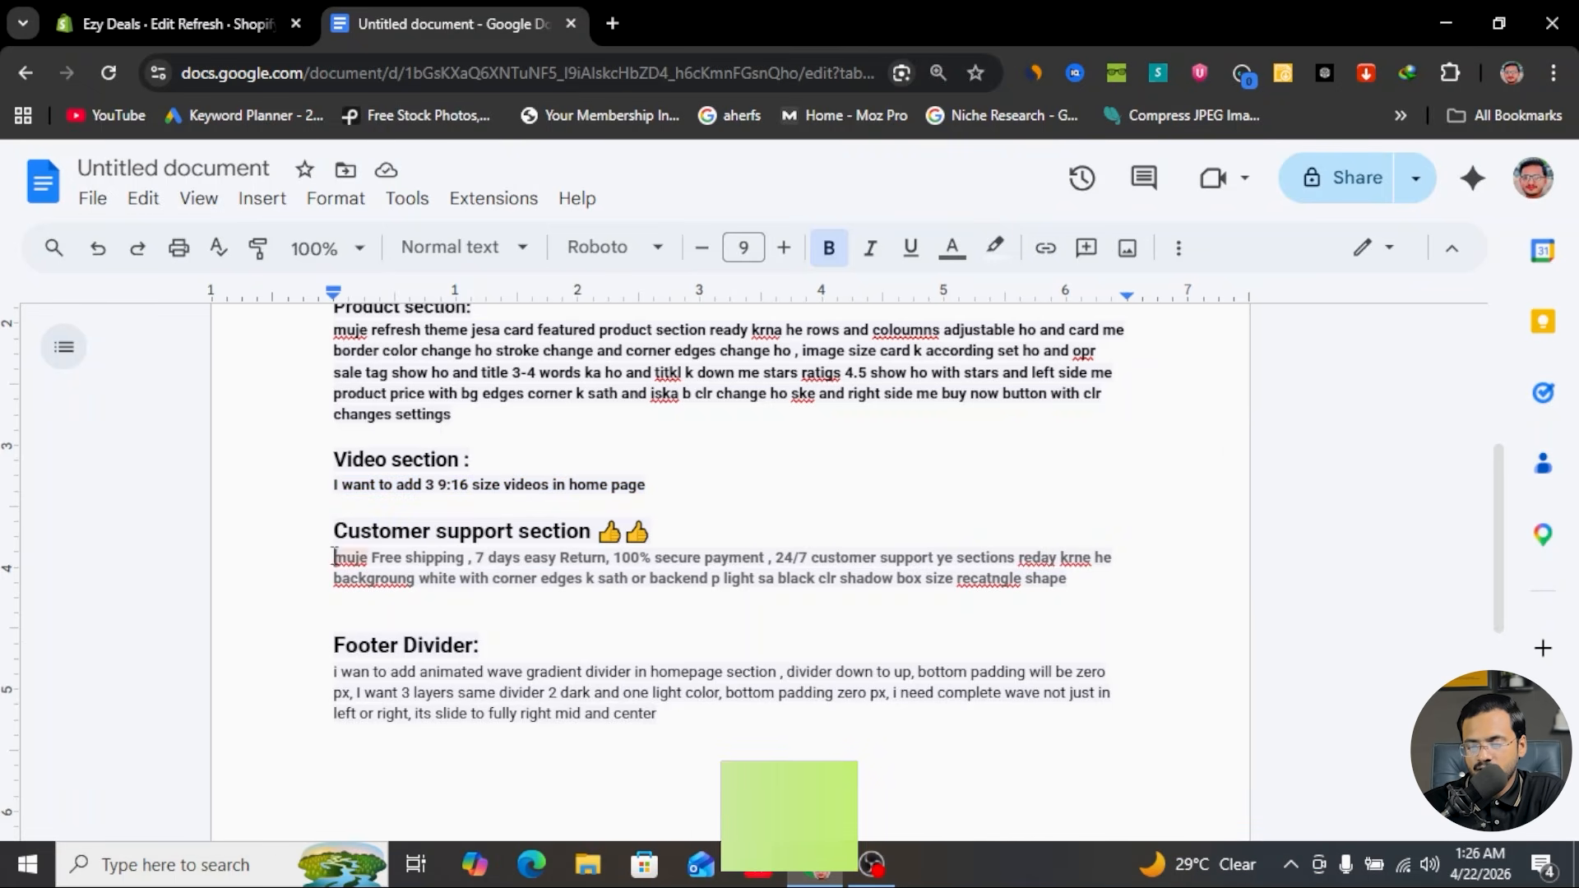
{"action": "left_click_drag", "start_coordinate": [338, 553], "coordinate": [1100, 571]}
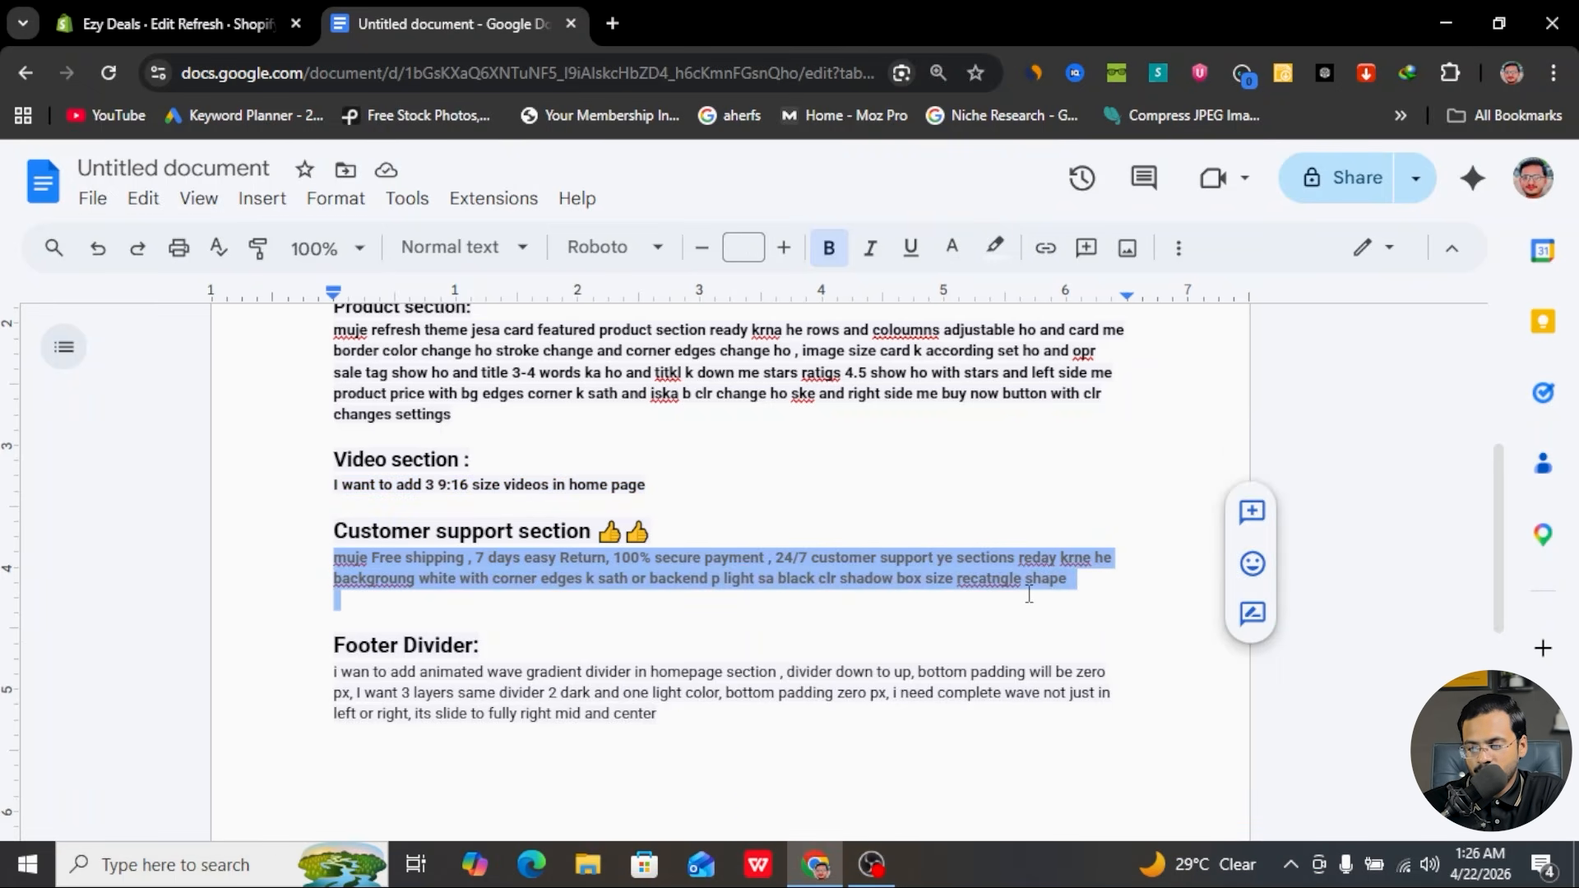
- Return to the Shopify theme editor and generate a new section below the video grid from the copied customer support prompt
{"action": "left_click", "coordinate": [153, 11]}
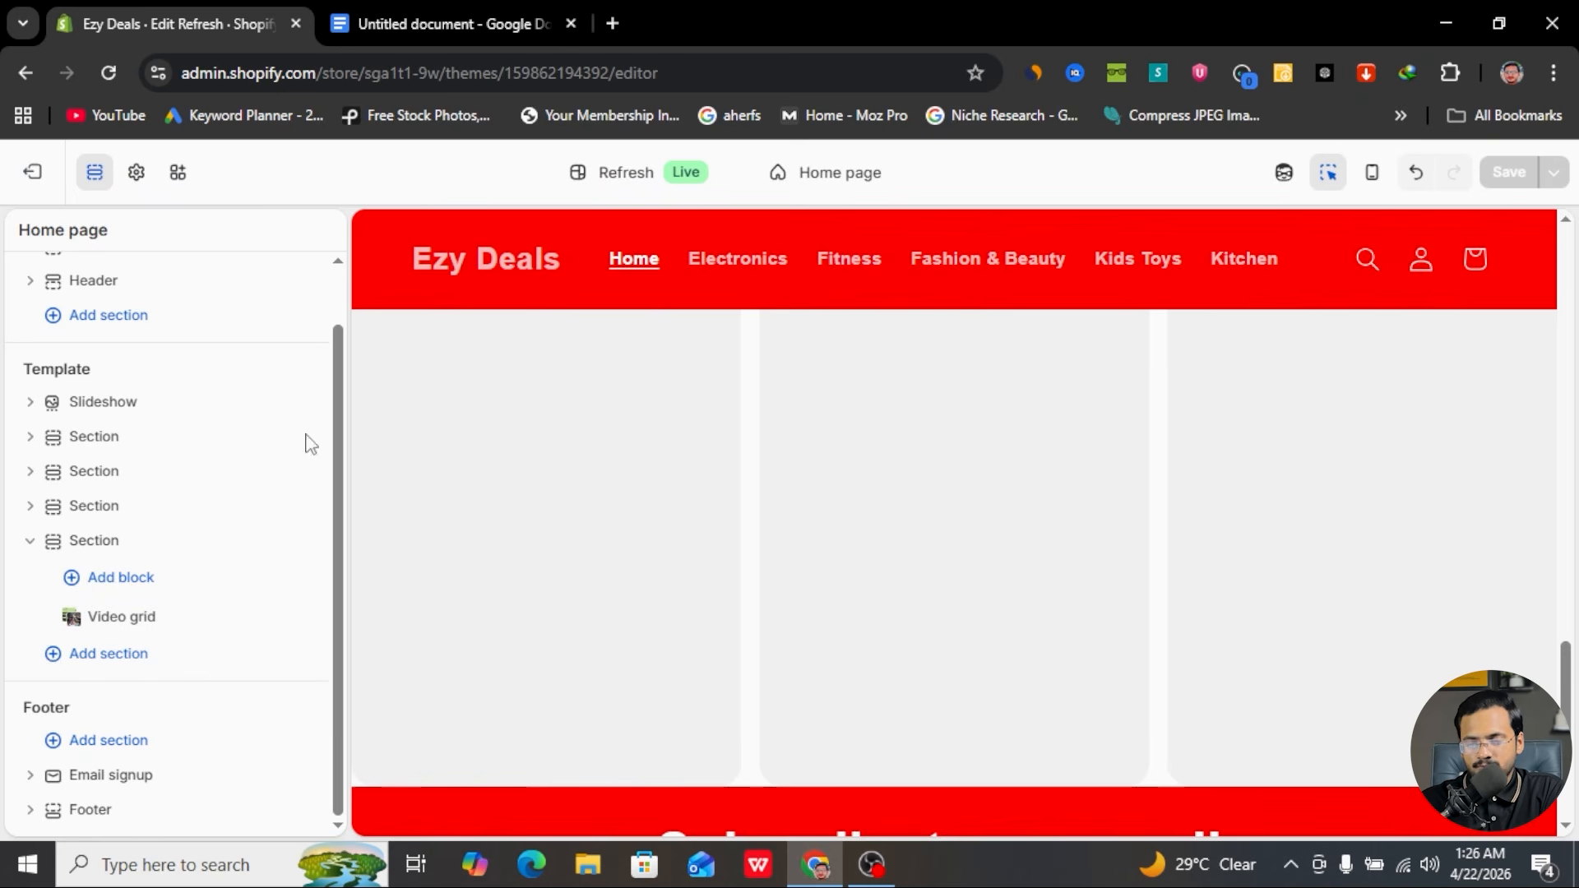
{"action": "left_click", "coordinate": [107, 654]}
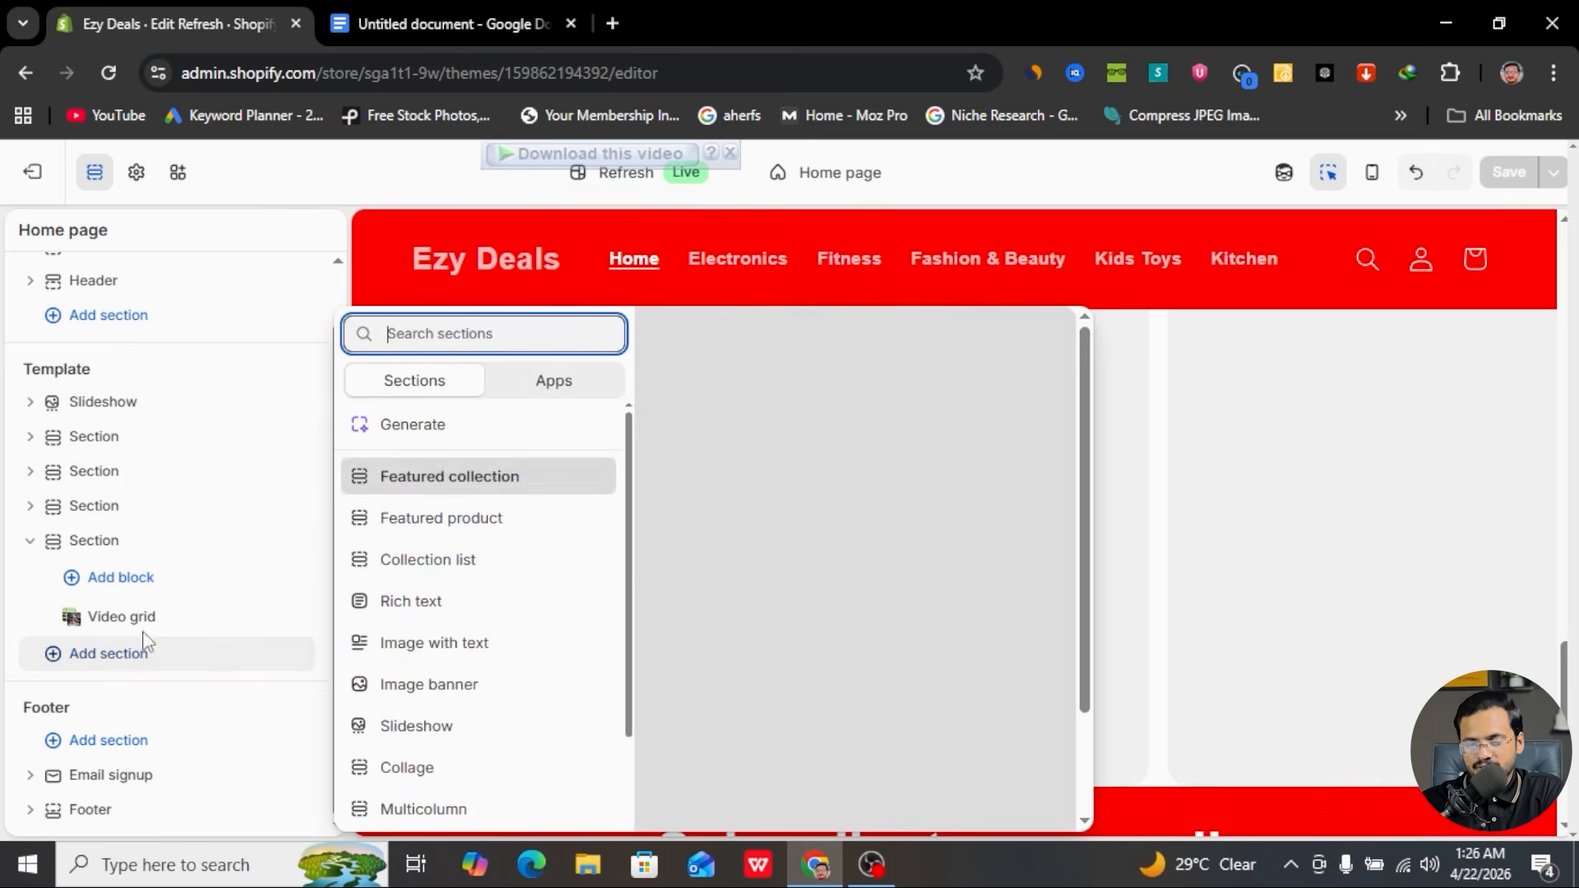
{"action": "left_click", "coordinate": [415, 444]}
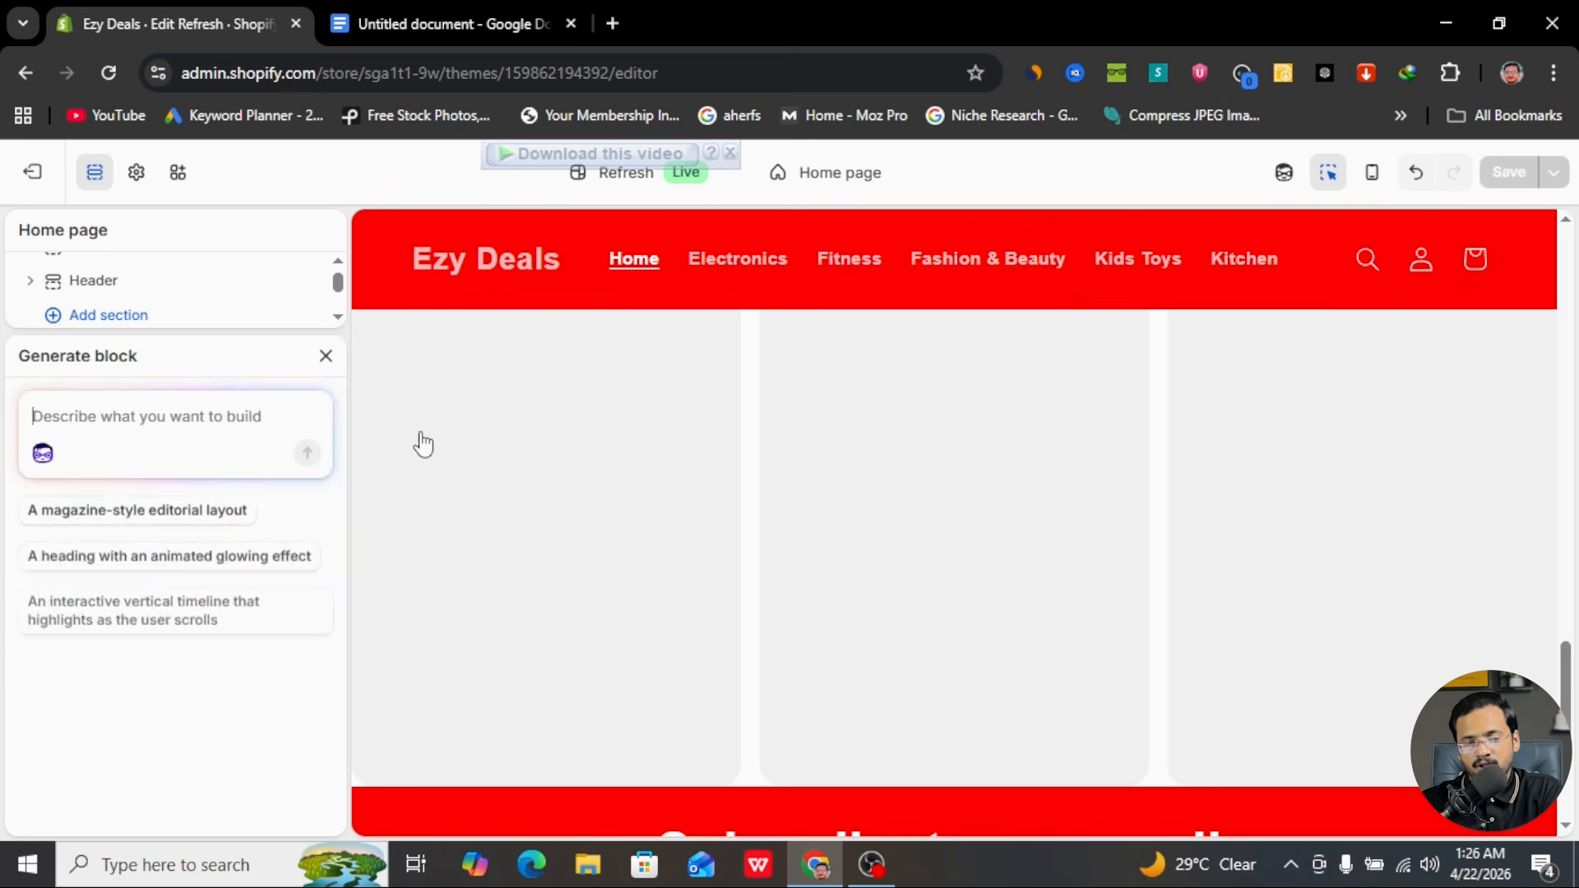
{"action": "key", "text": "ctrl+v"}
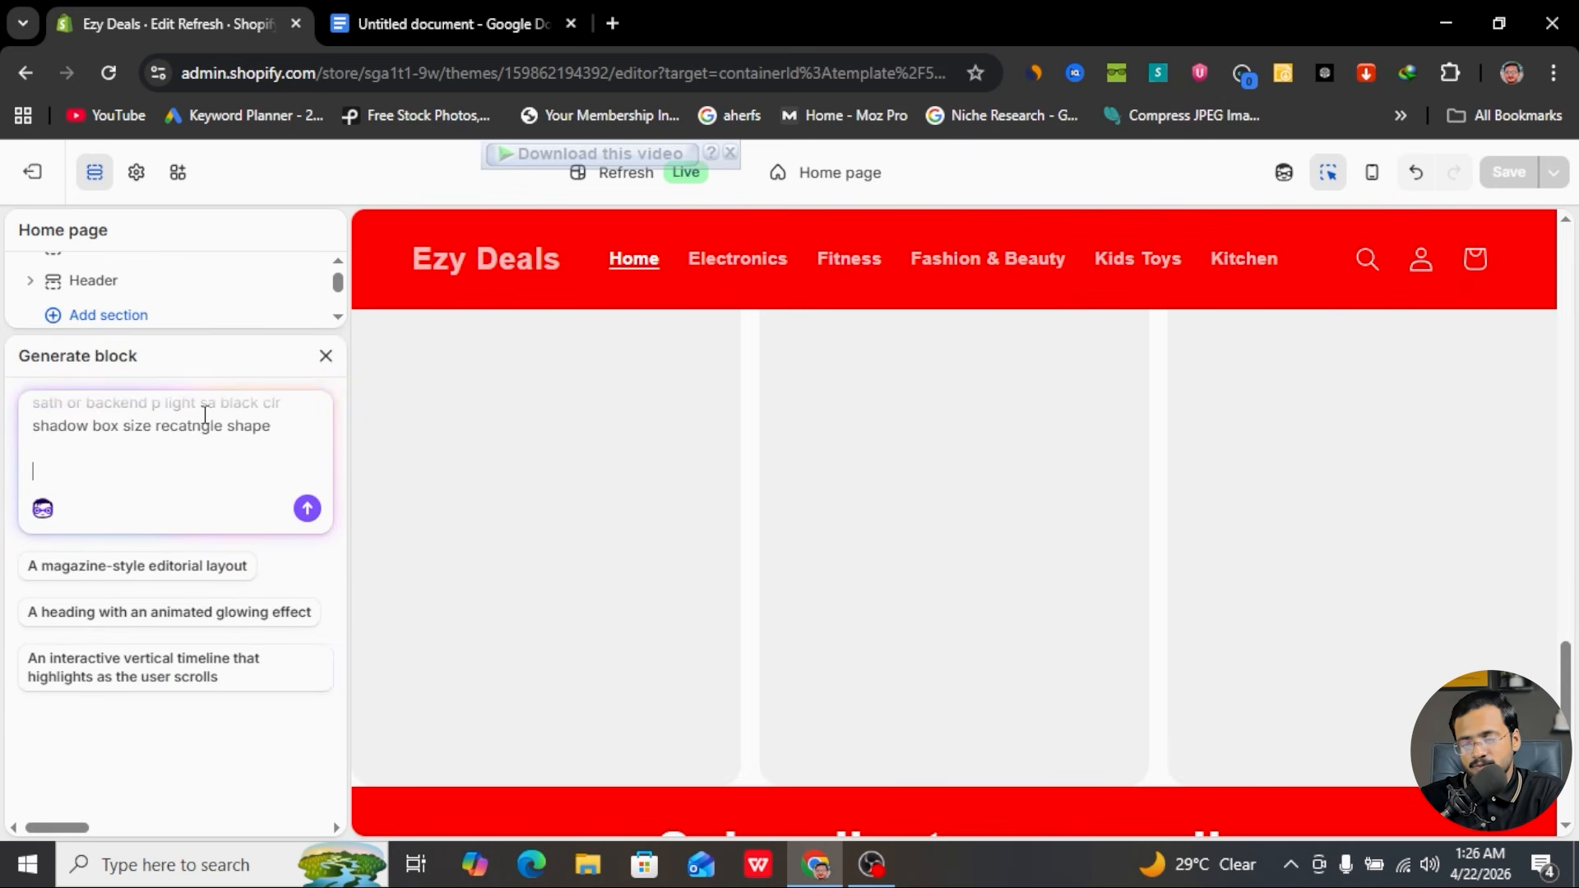
{"action": "key", "text": "Return"}
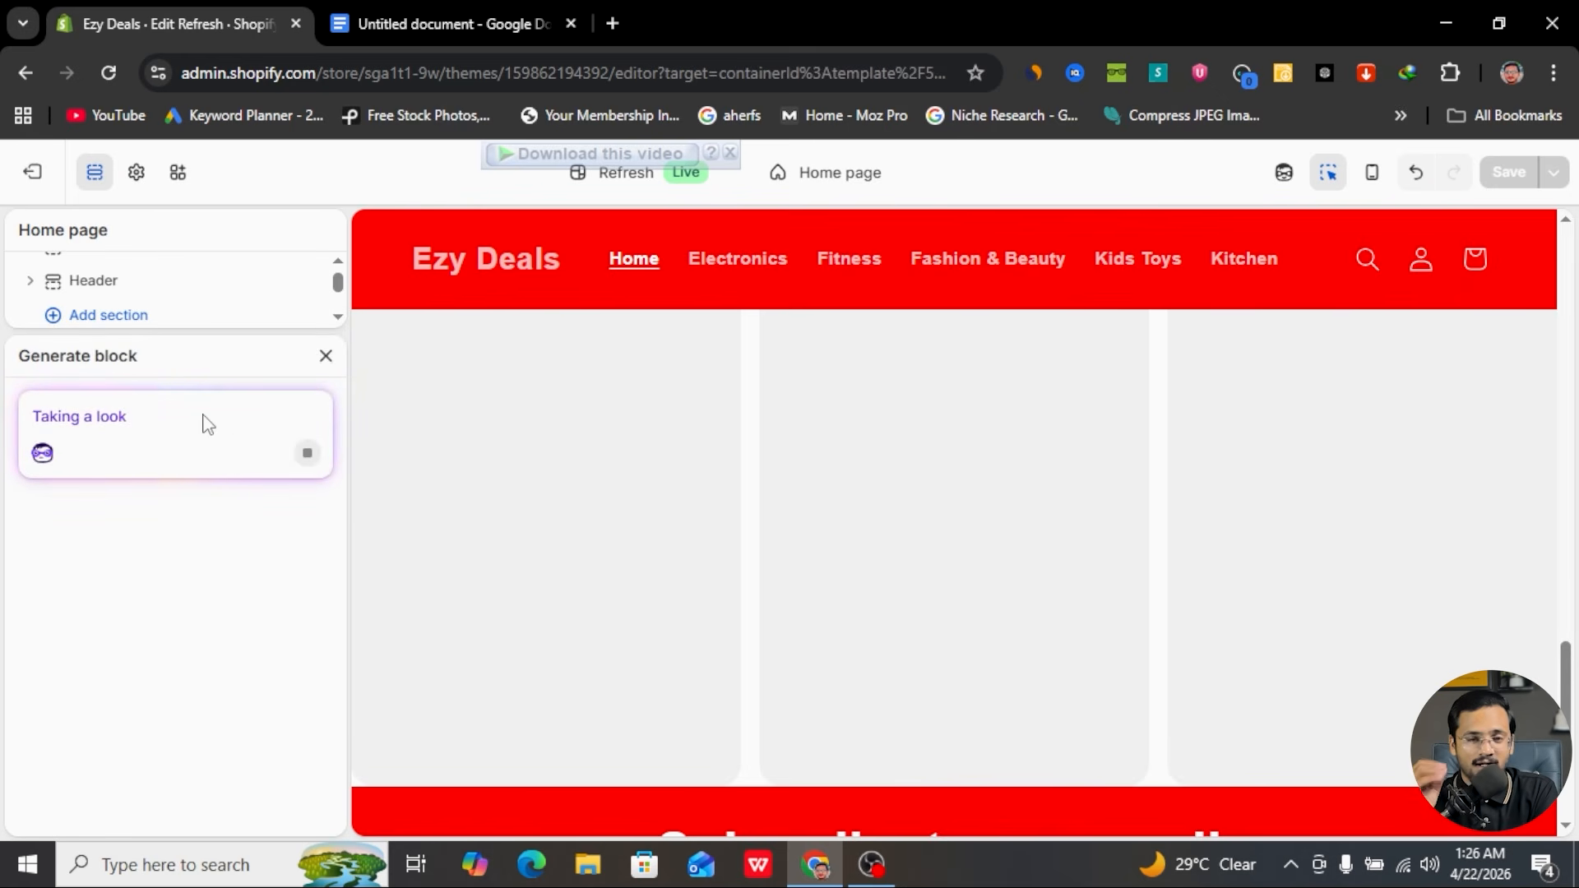
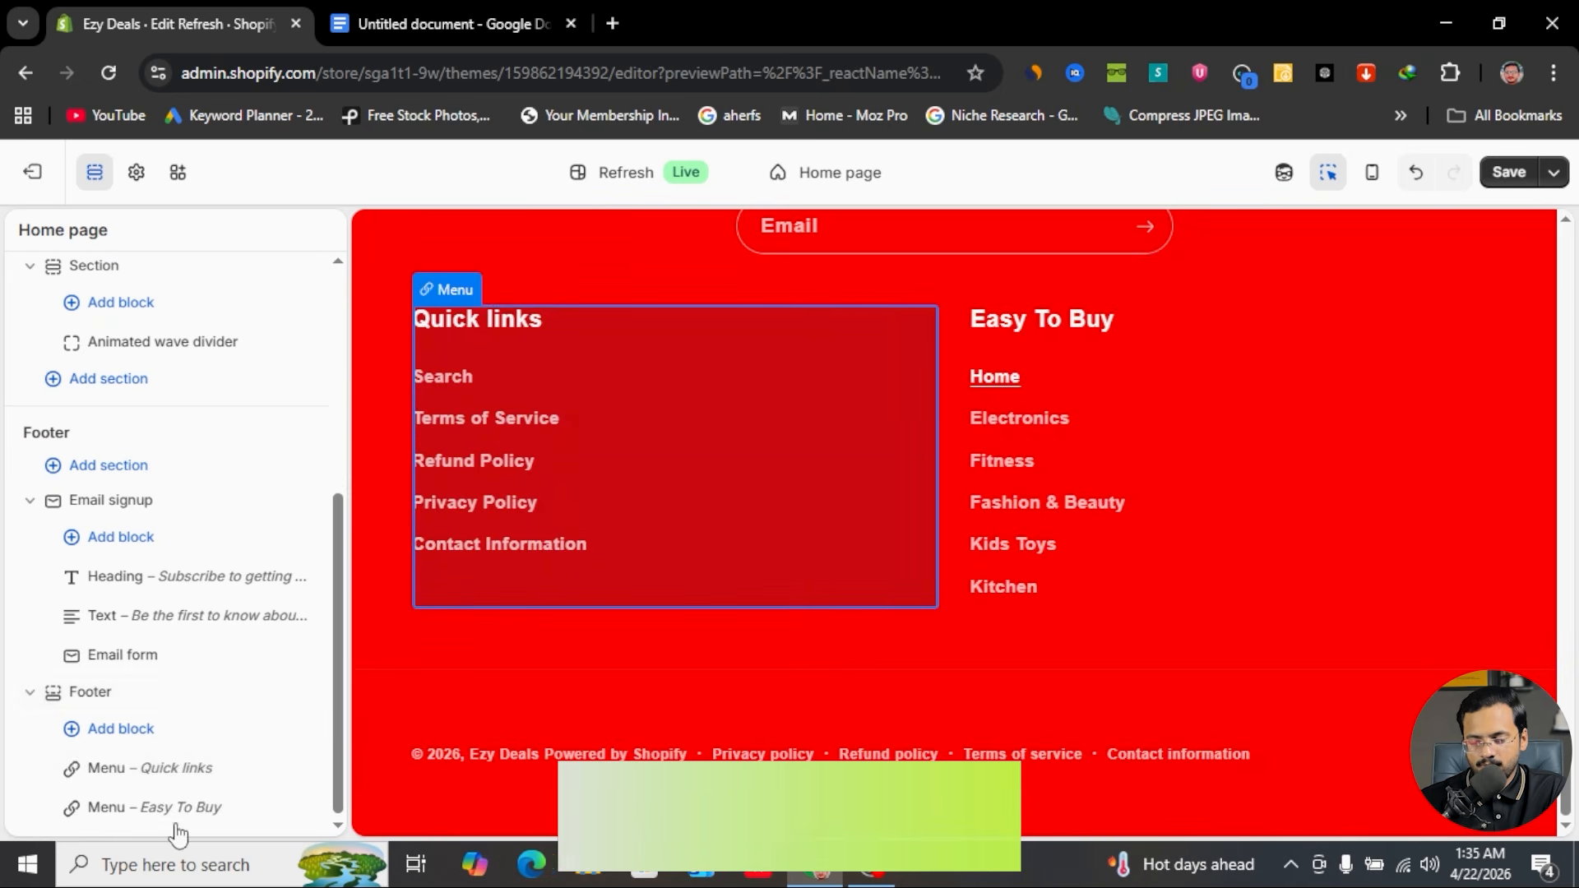
- Add a Text block below the Easy To Buy menu in the footer with the heading "Our Promised"
{"action": "left_click", "coordinate": [181, 827]}
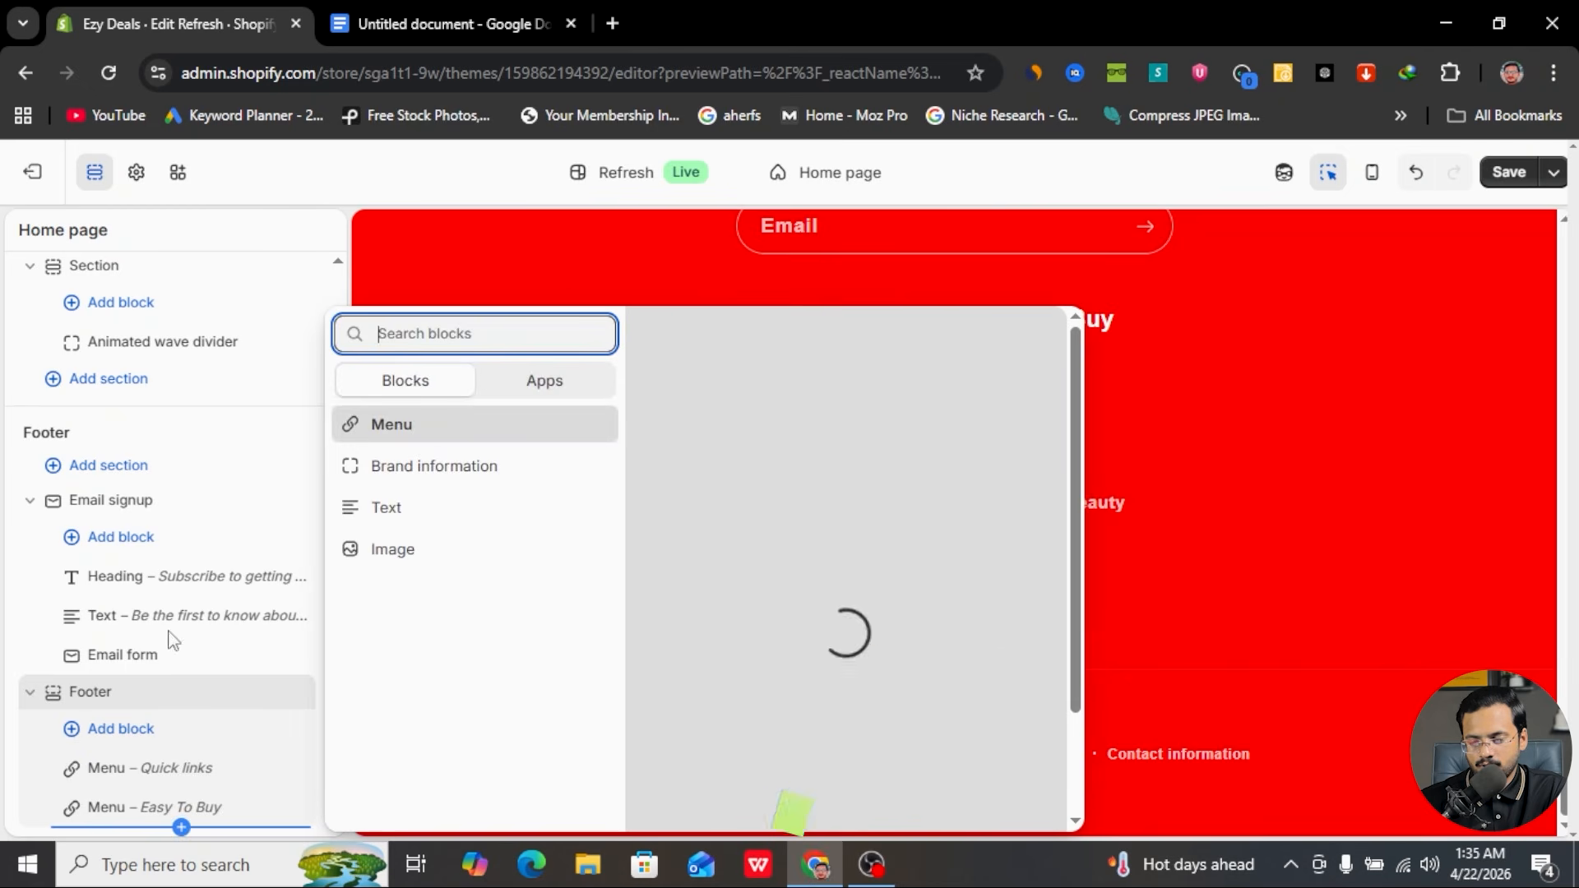
{"action": "left_click", "coordinate": [425, 517]}
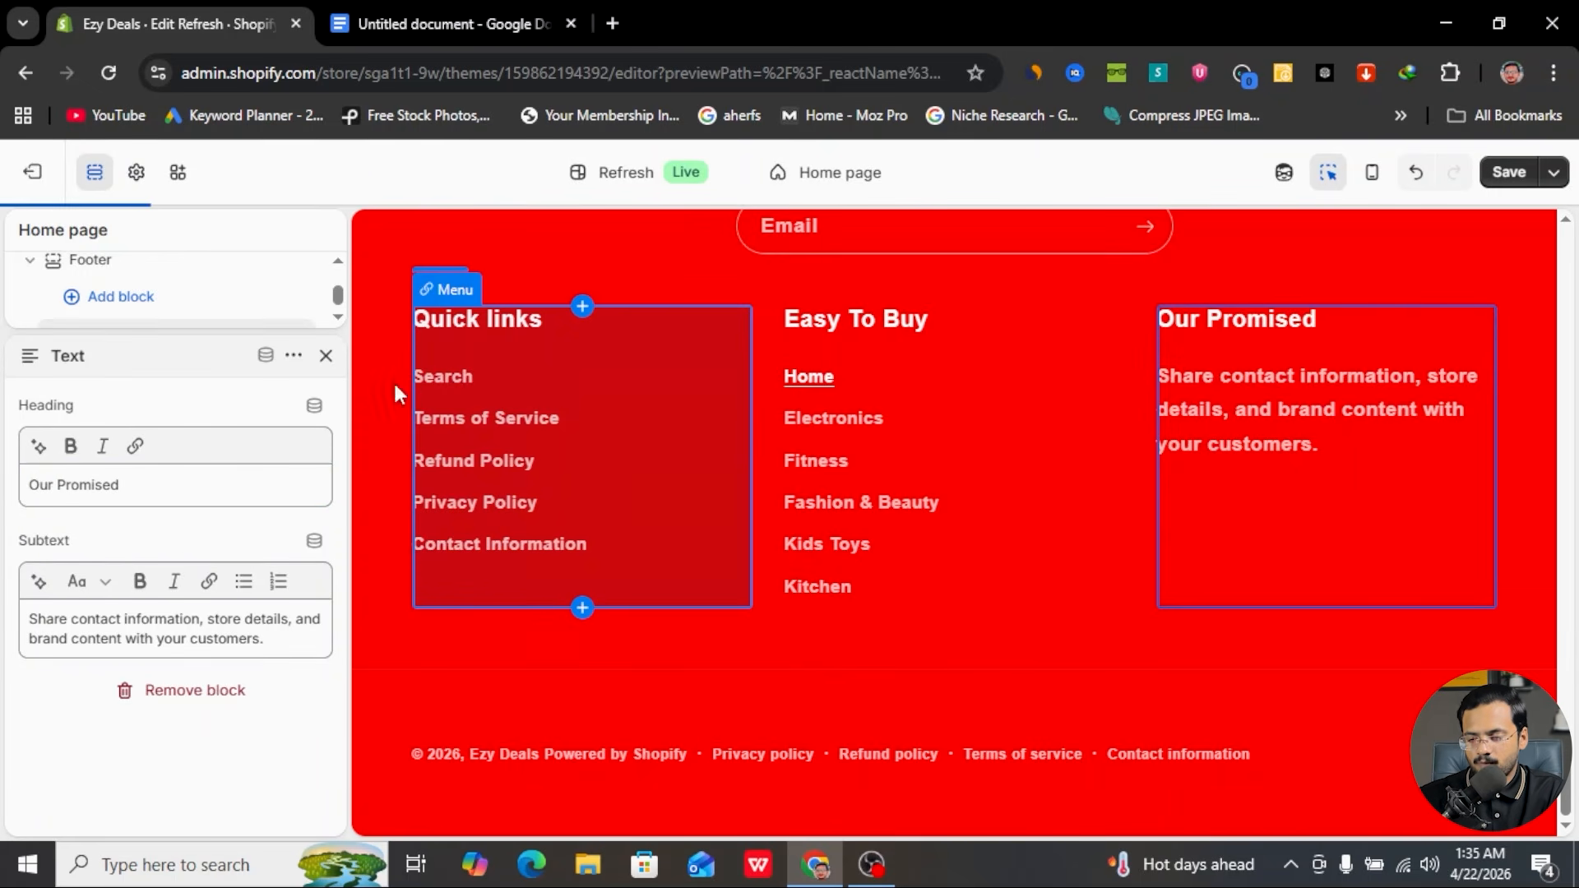
- Open ChatGPT in a new tab and read the "Our Promise" footer text in the Shopify Product Description chat
{"action": "left_click", "coordinate": [618, 26]}
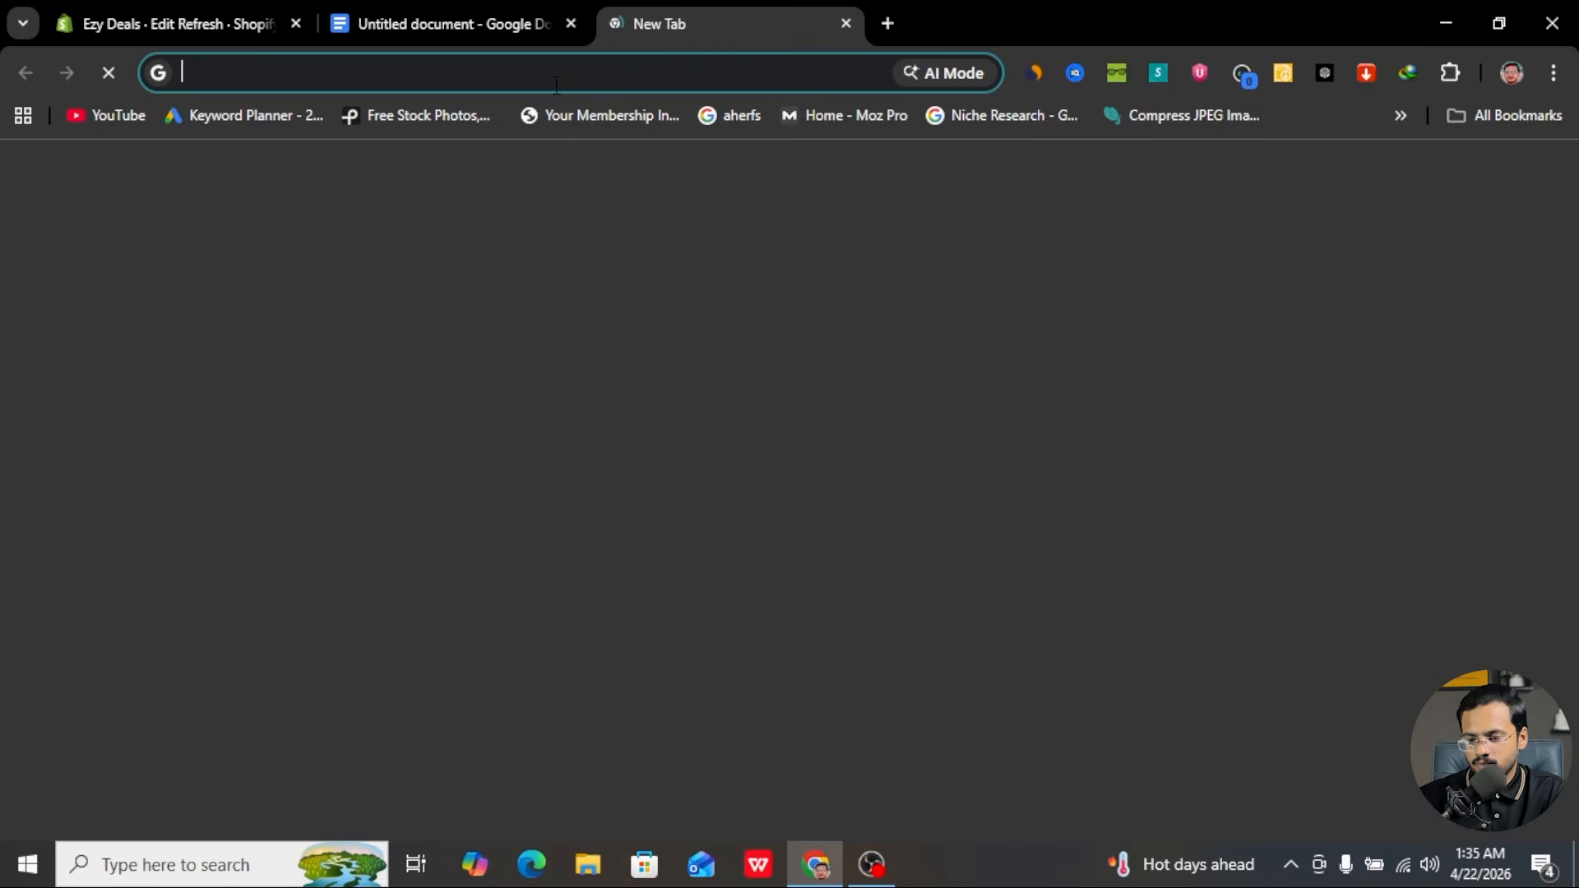
{"action": "type", "text": "chat"}
{"action": "key", "text": "Return"}
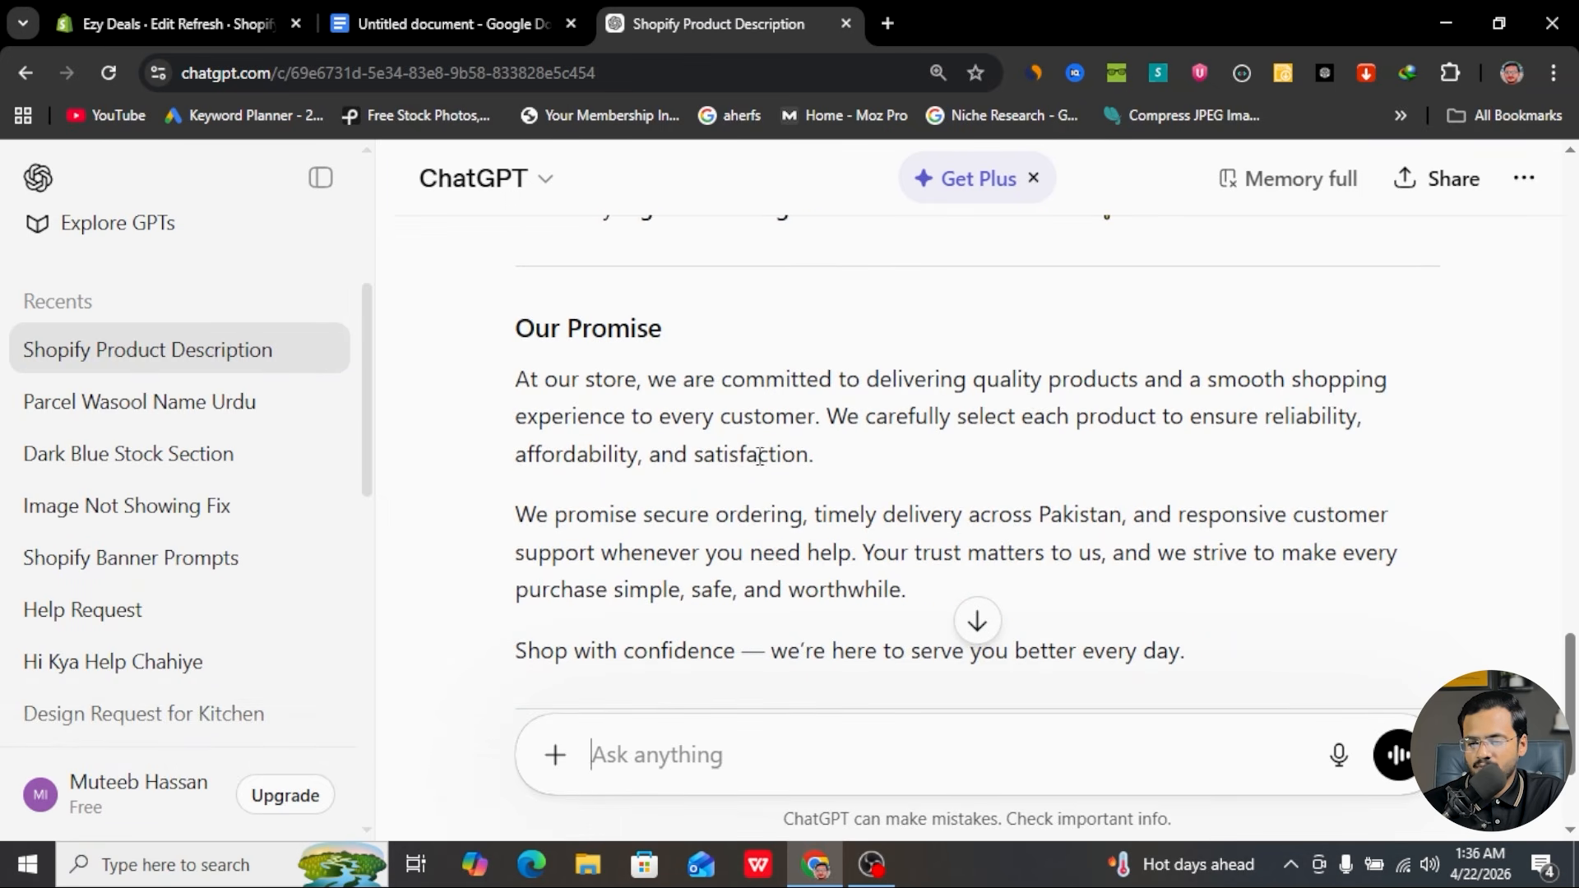
{"action": "scroll", "coordinate": [760, 456], "scroll_direction": "up", "scroll_amount": 2}
{"action": "scroll", "coordinate": [760, 457], "scroll_direction": "up", "scroll_amount": 3}
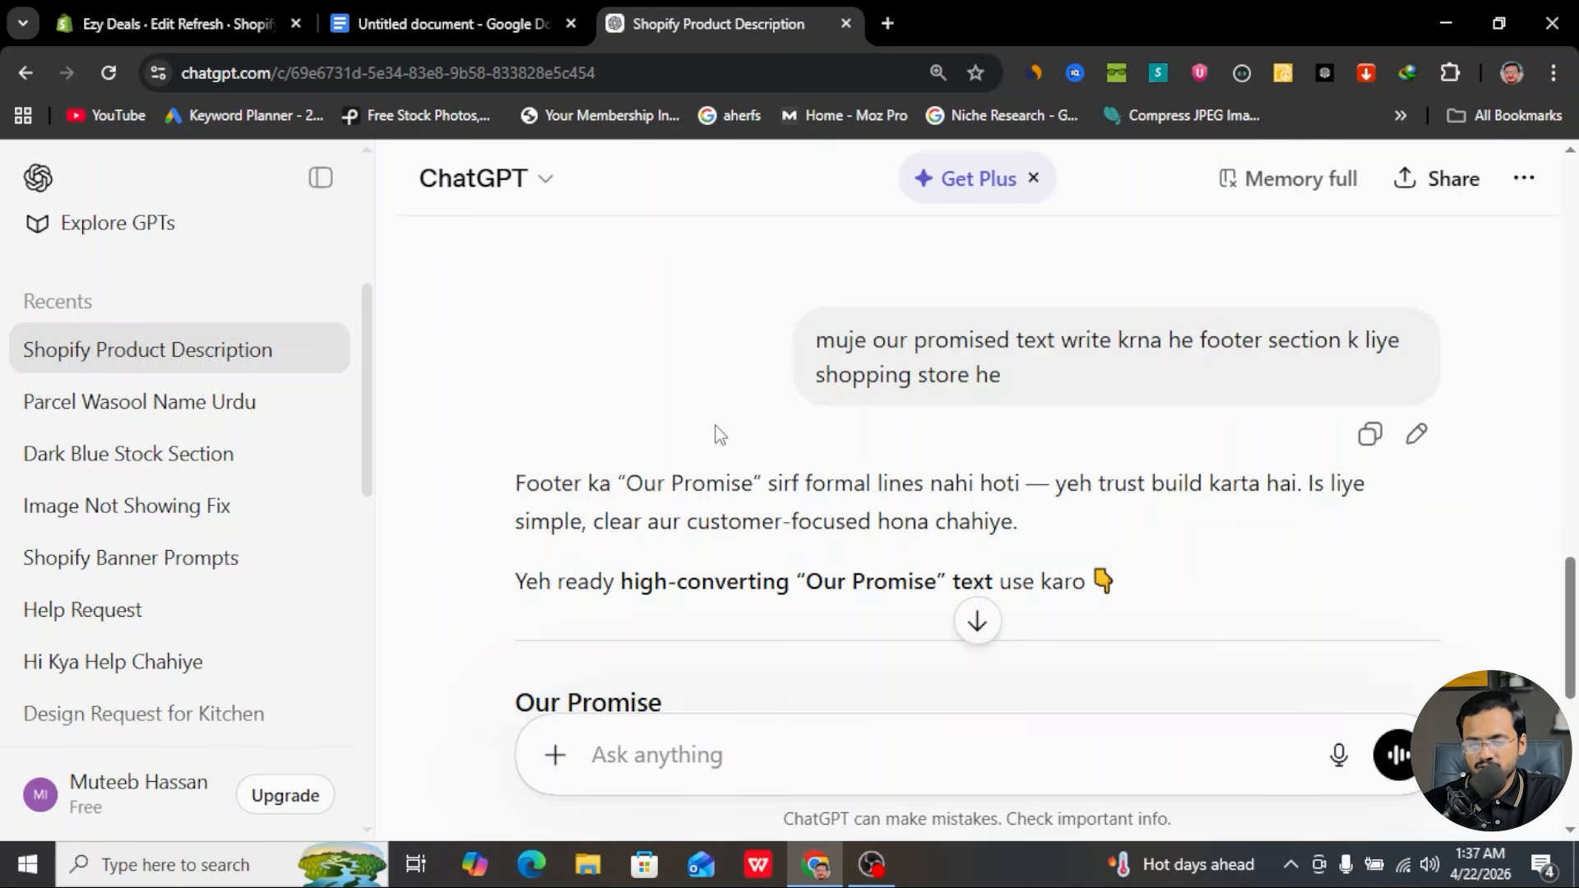
- Copy the paragraph starting "We promise secure ordering" from the "Our Promise" text in the ChatGPT reply
{"action": "scroll", "coordinate": [721, 436], "scroll_direction": "down", "scroll_amount": 5}
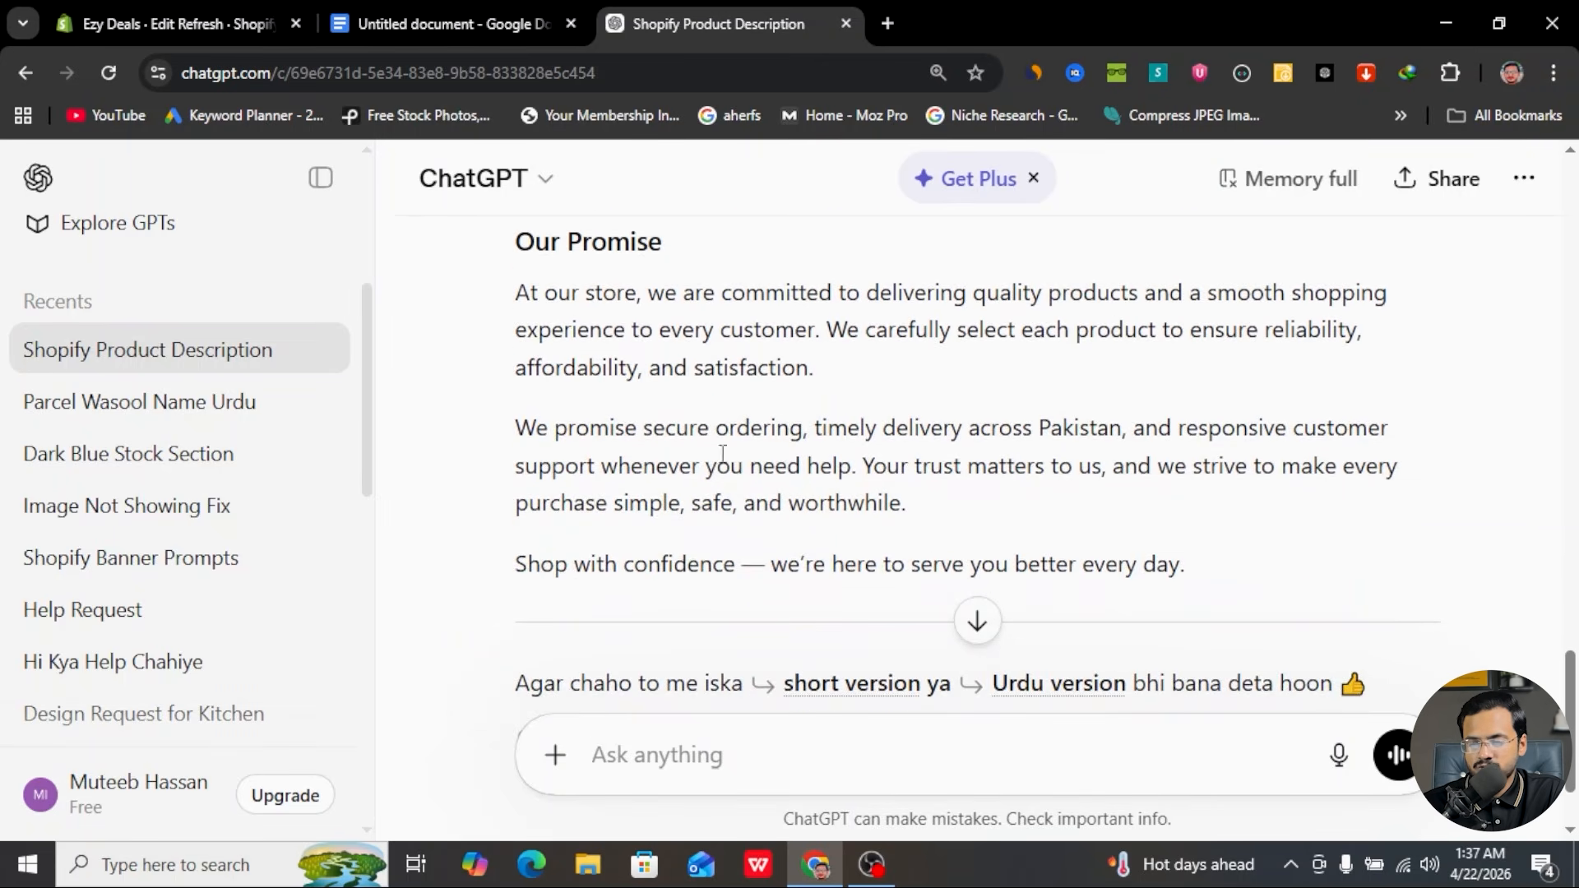
{"action": "left_click_drag", "start_coordinate": [528, 425], "coordinate": [943, 506]}
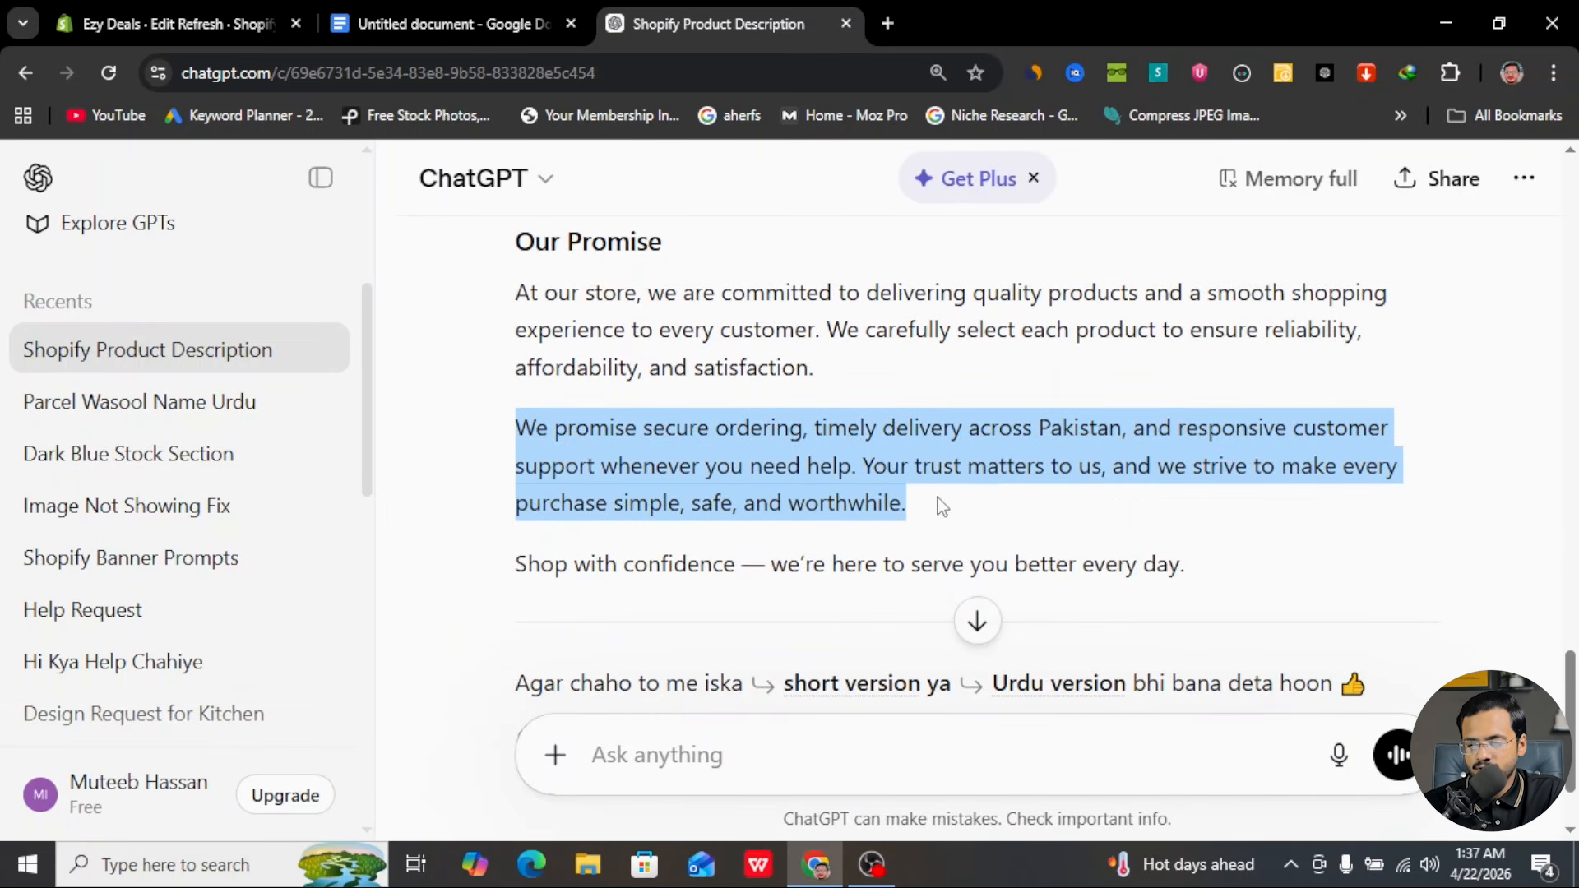
{"action": "right_click", "coordinate": [788, 493]}
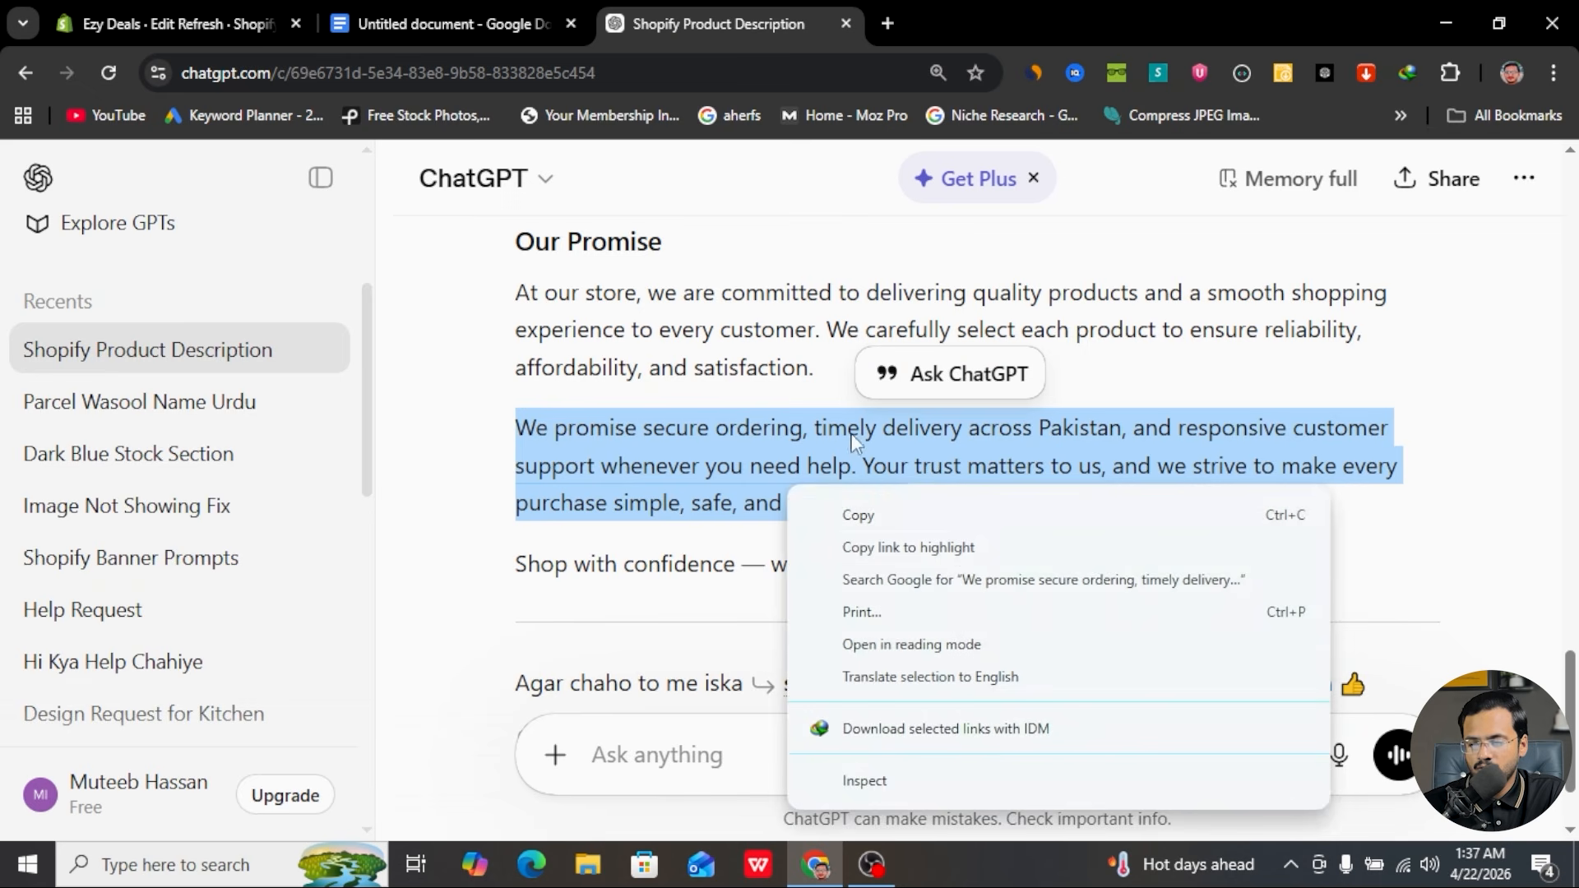
{"action": "left_click", "coordinate": [843, 514]}
- Return to the Shopify theme editor, replace the Our Promised block's subtext with the copied paragraph, and remove the surplus blank lines
{"action": "left_click", "coordinate": [177, 23]}
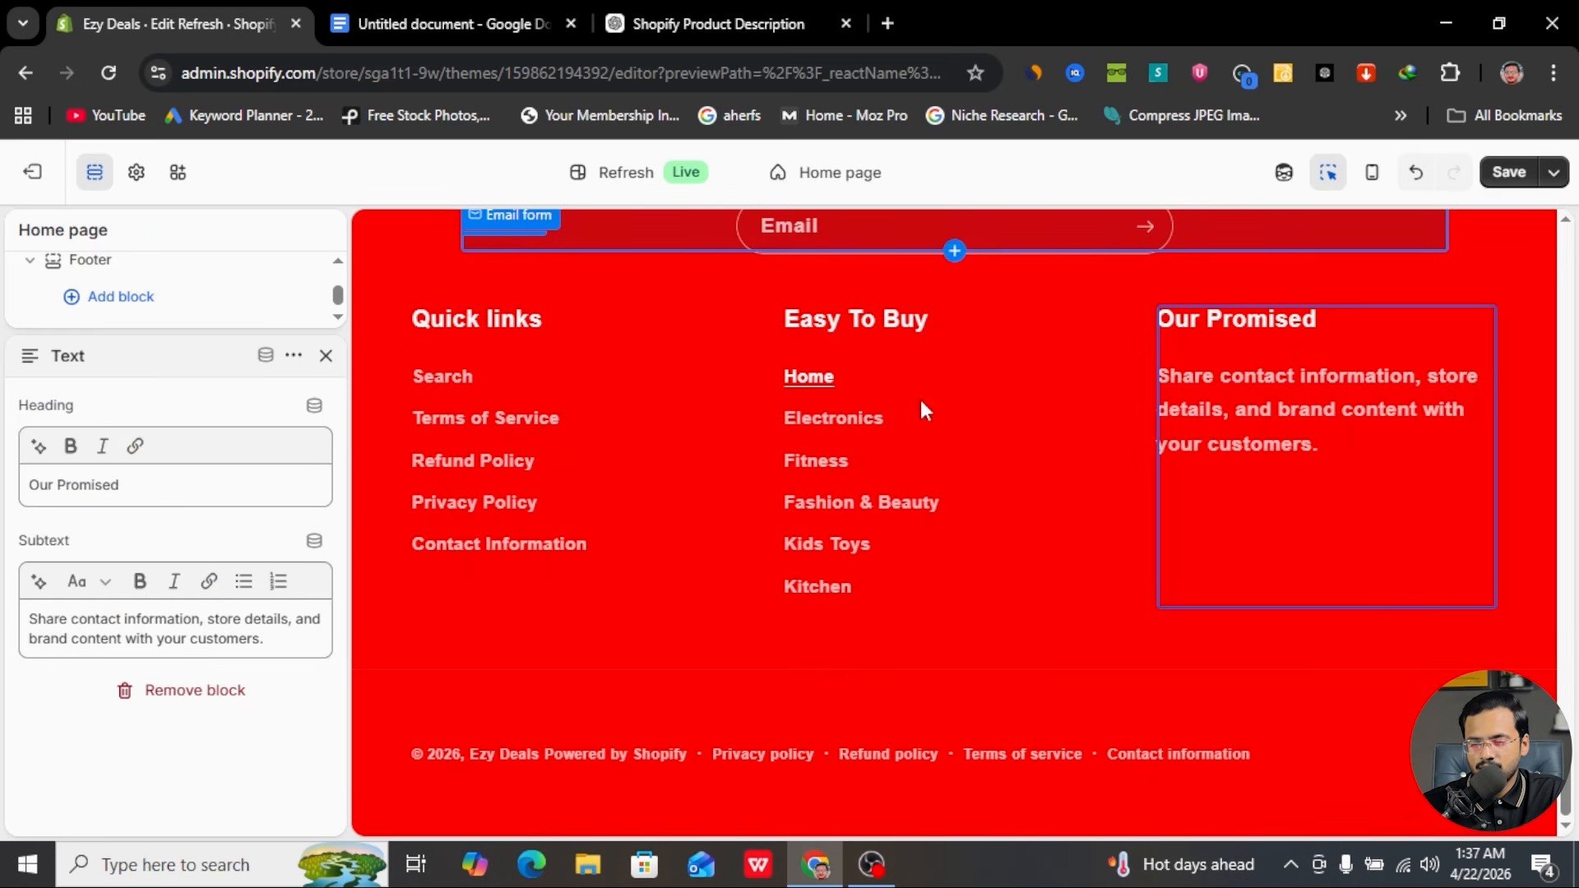
{"action": "key", "text": "ctrl+a"}
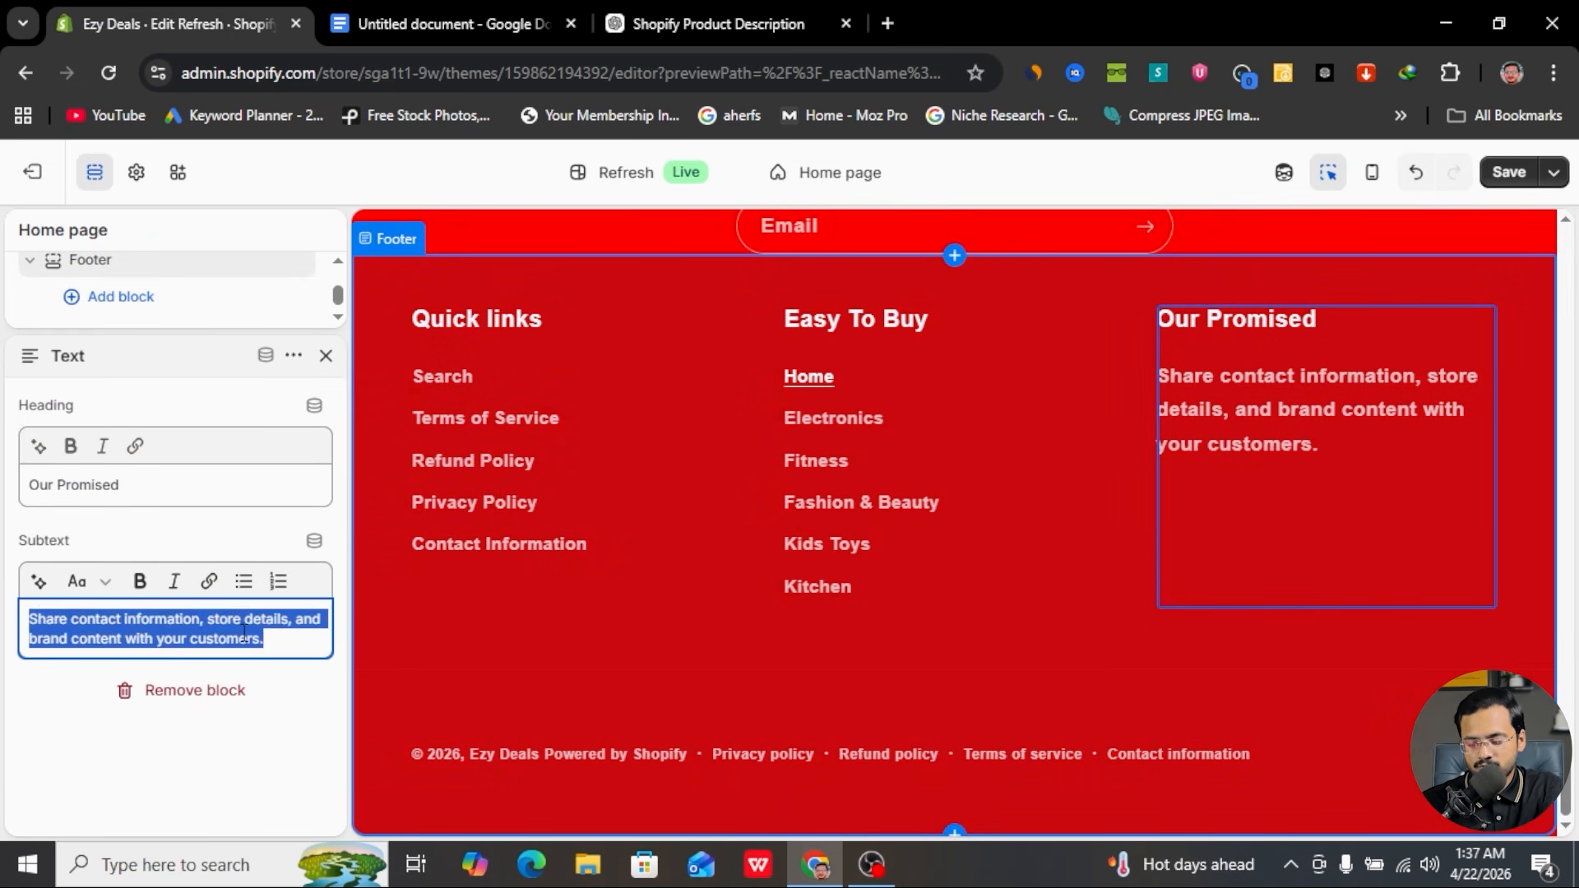
{"action": "key", "text": "ctrl+v"}
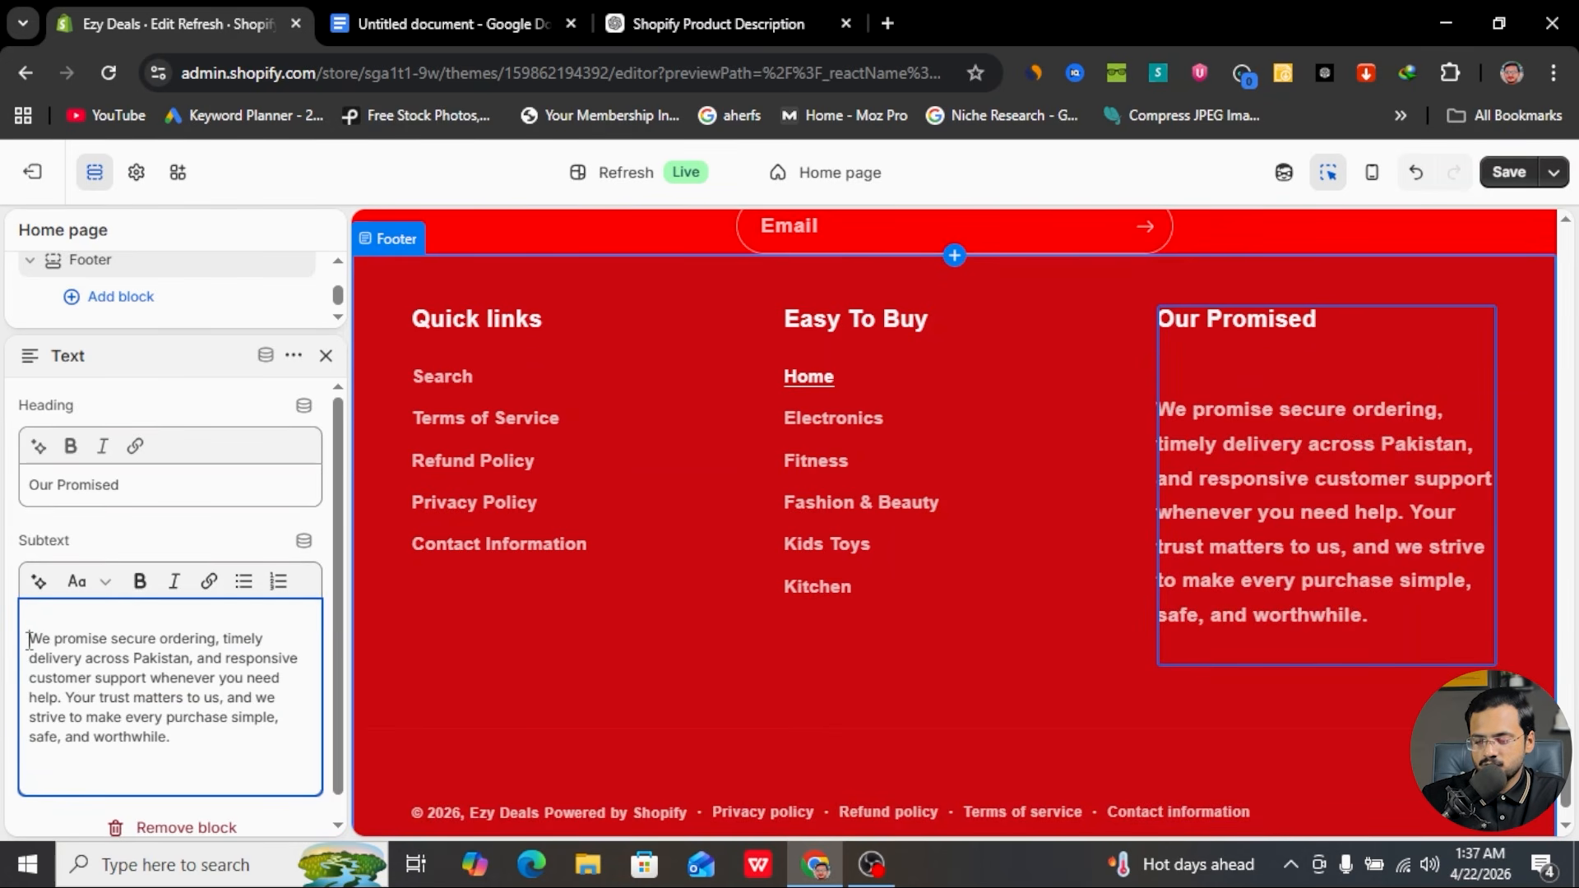
{"action": "key", "text": "BackSpace"}
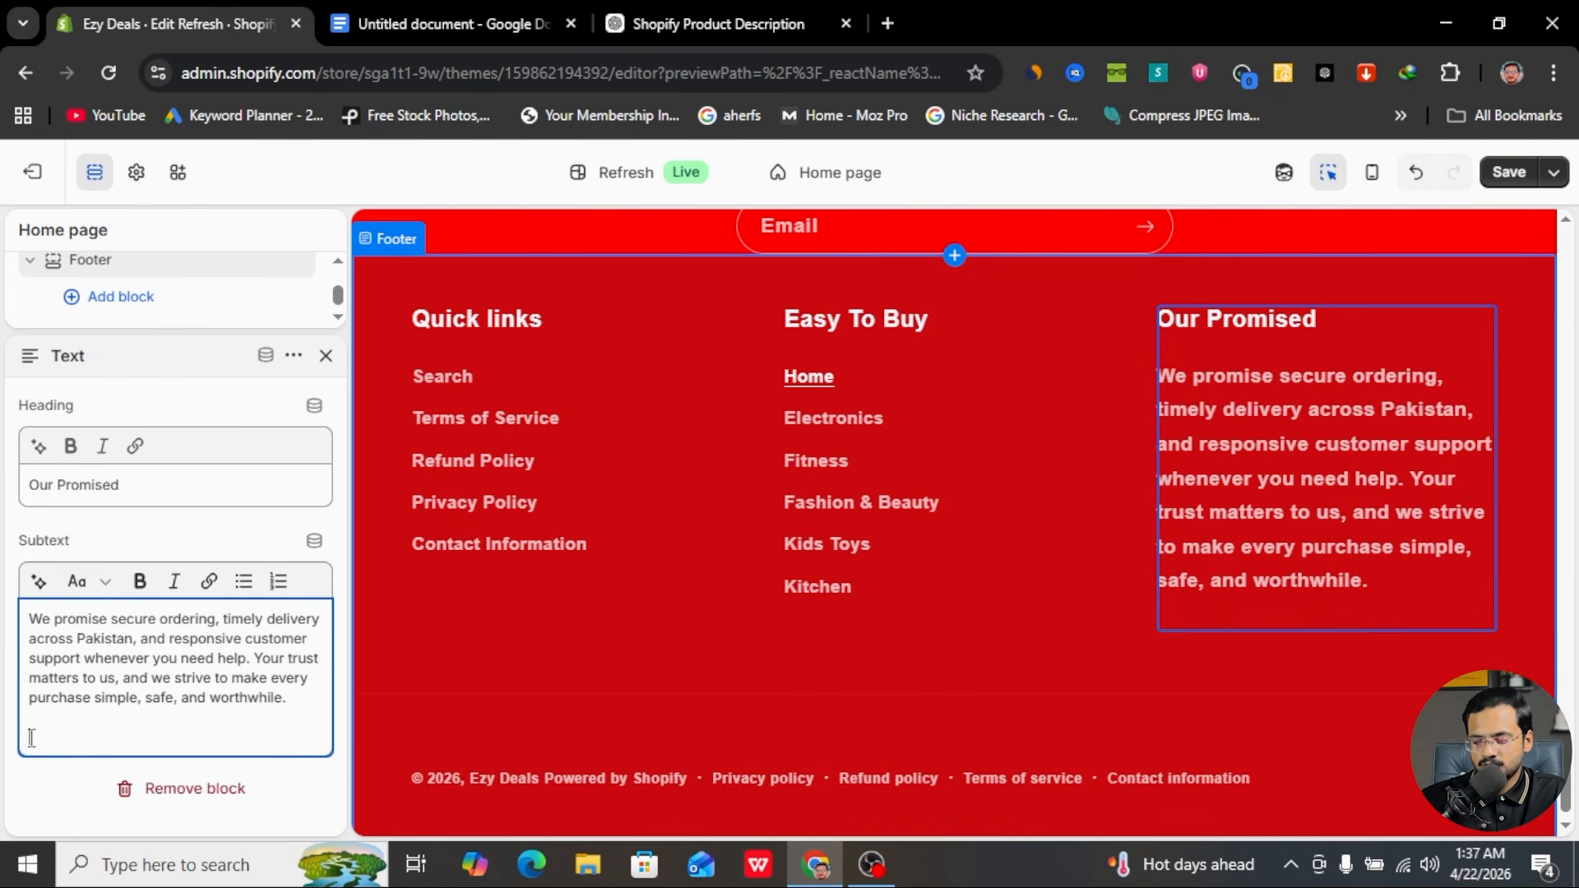
{"action": "key", "text": "BackSpace"}
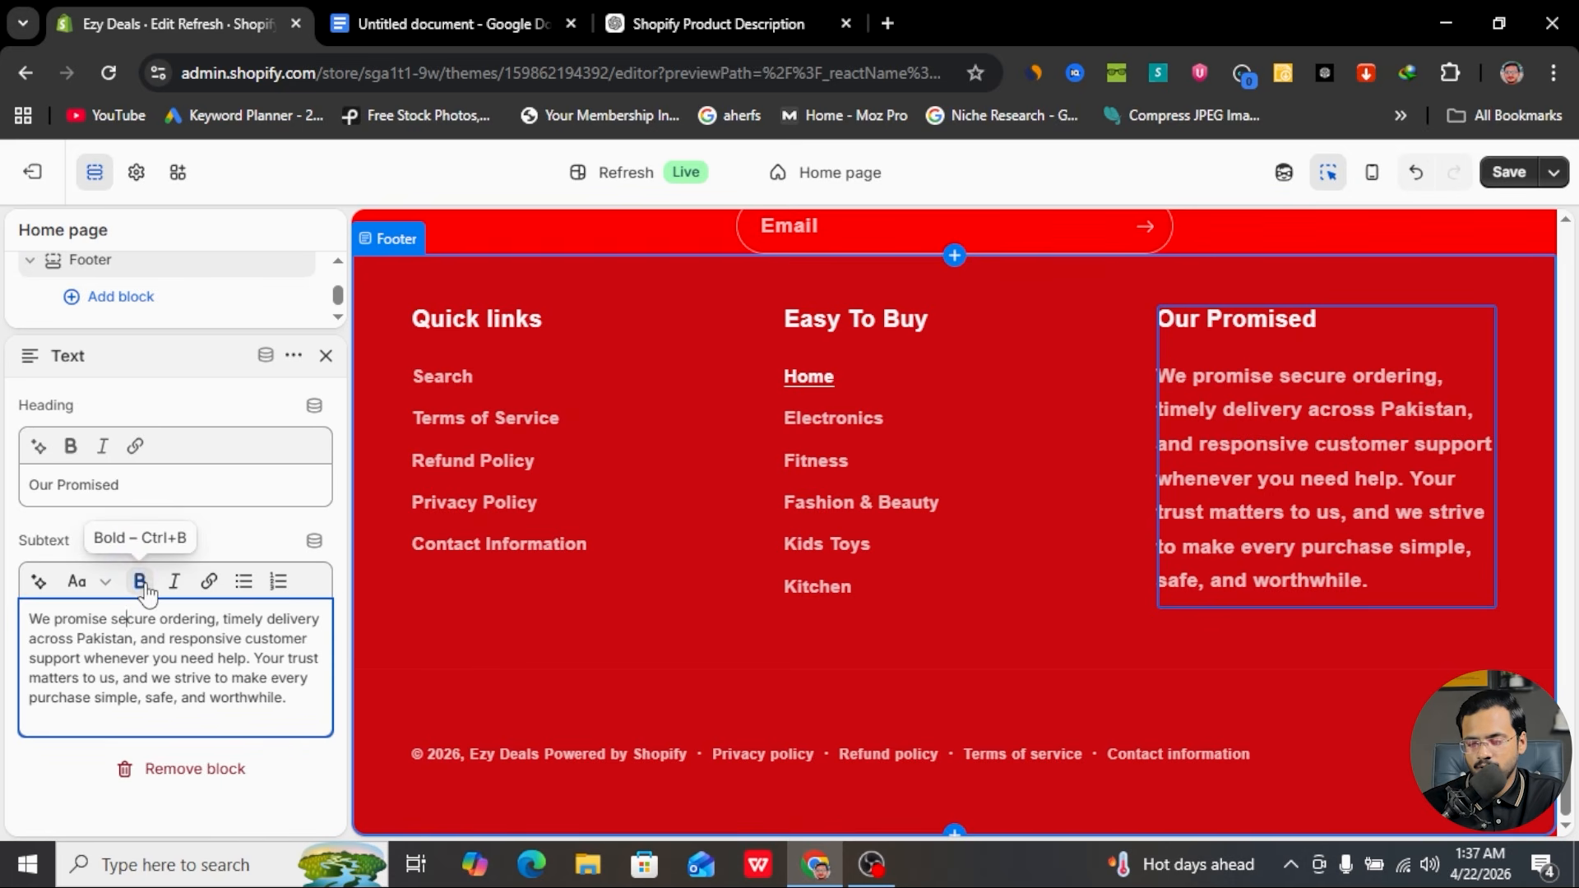
- Format the whole Our Promised subtext as Heading 5 without bold and save the theme
{"action": "key", "text": "ctrl+a"}
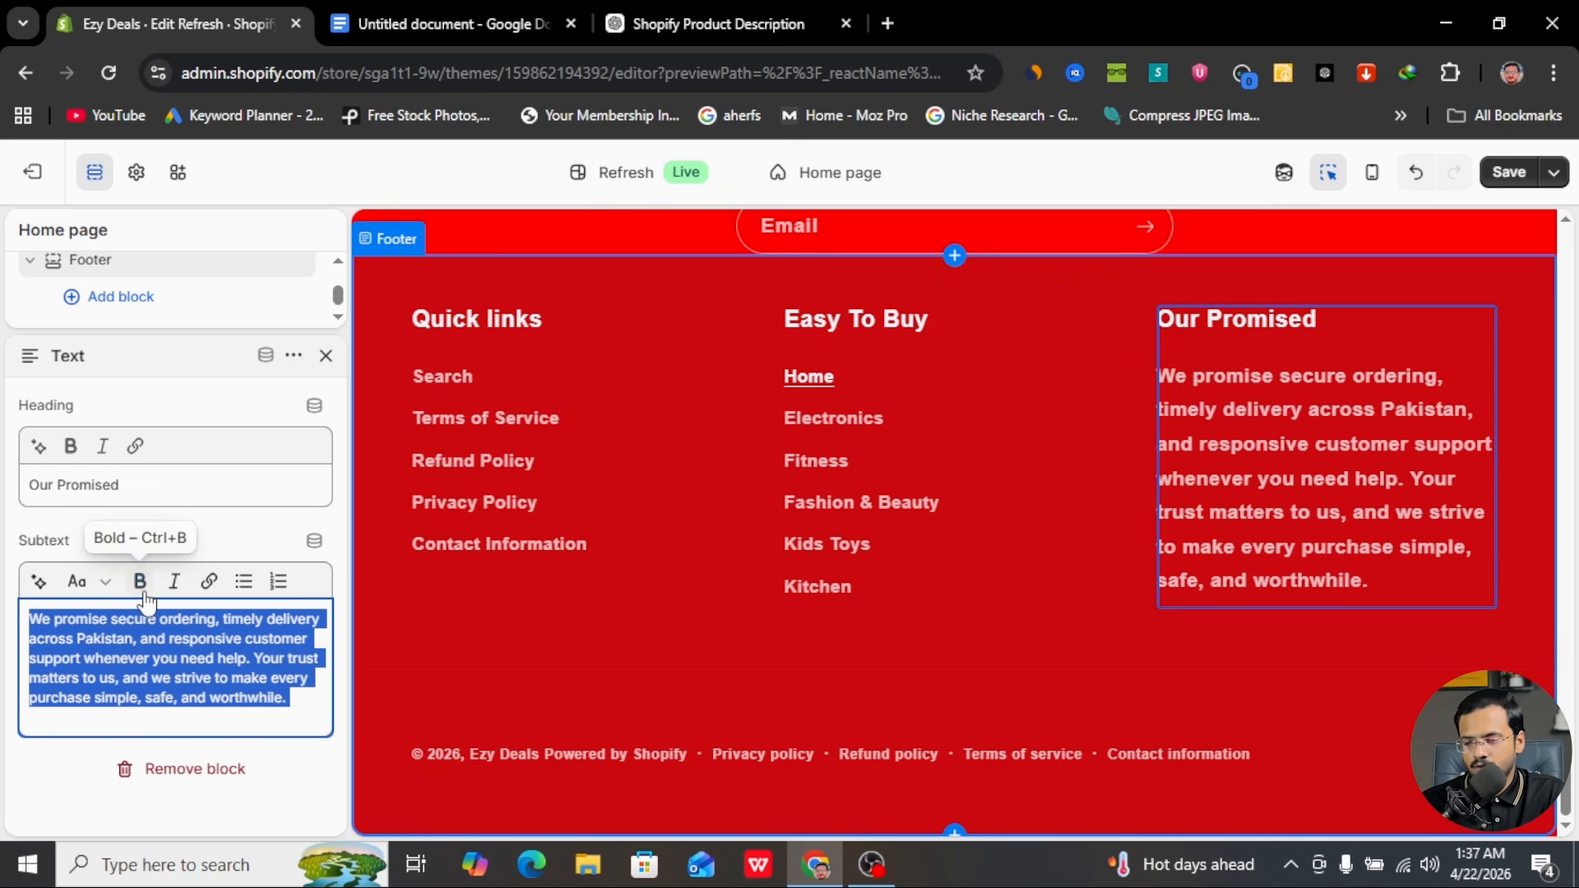
{"action": "left_click", "coordinate": [142, 584]}
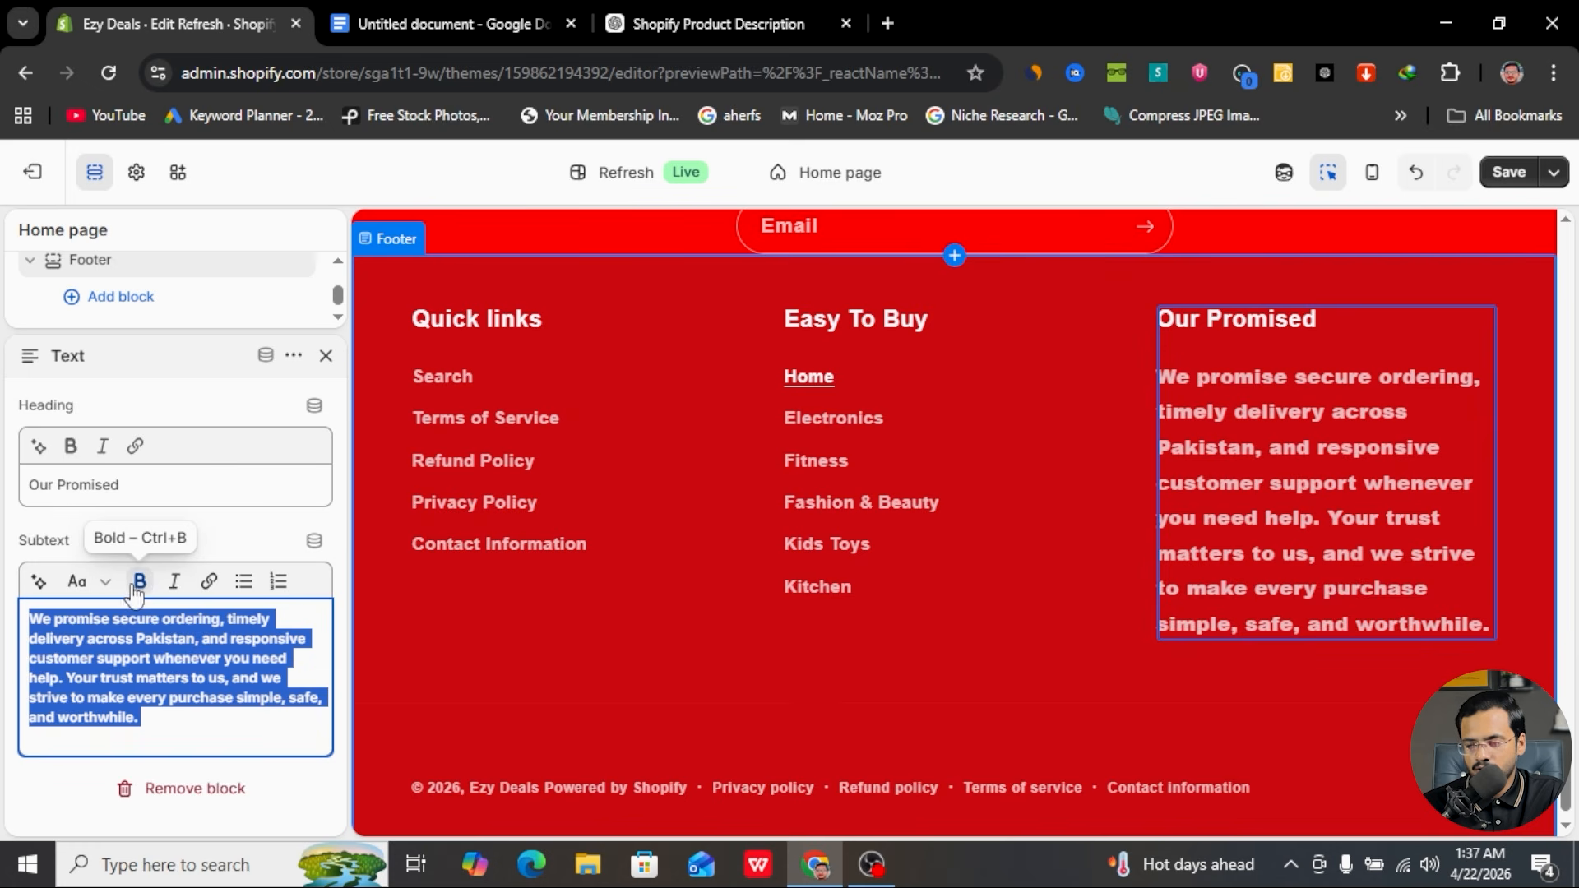
{"action": "left_click", "coordinate": [139, 582]}
{"action": "left_click", "coordinate": [111, 589]}
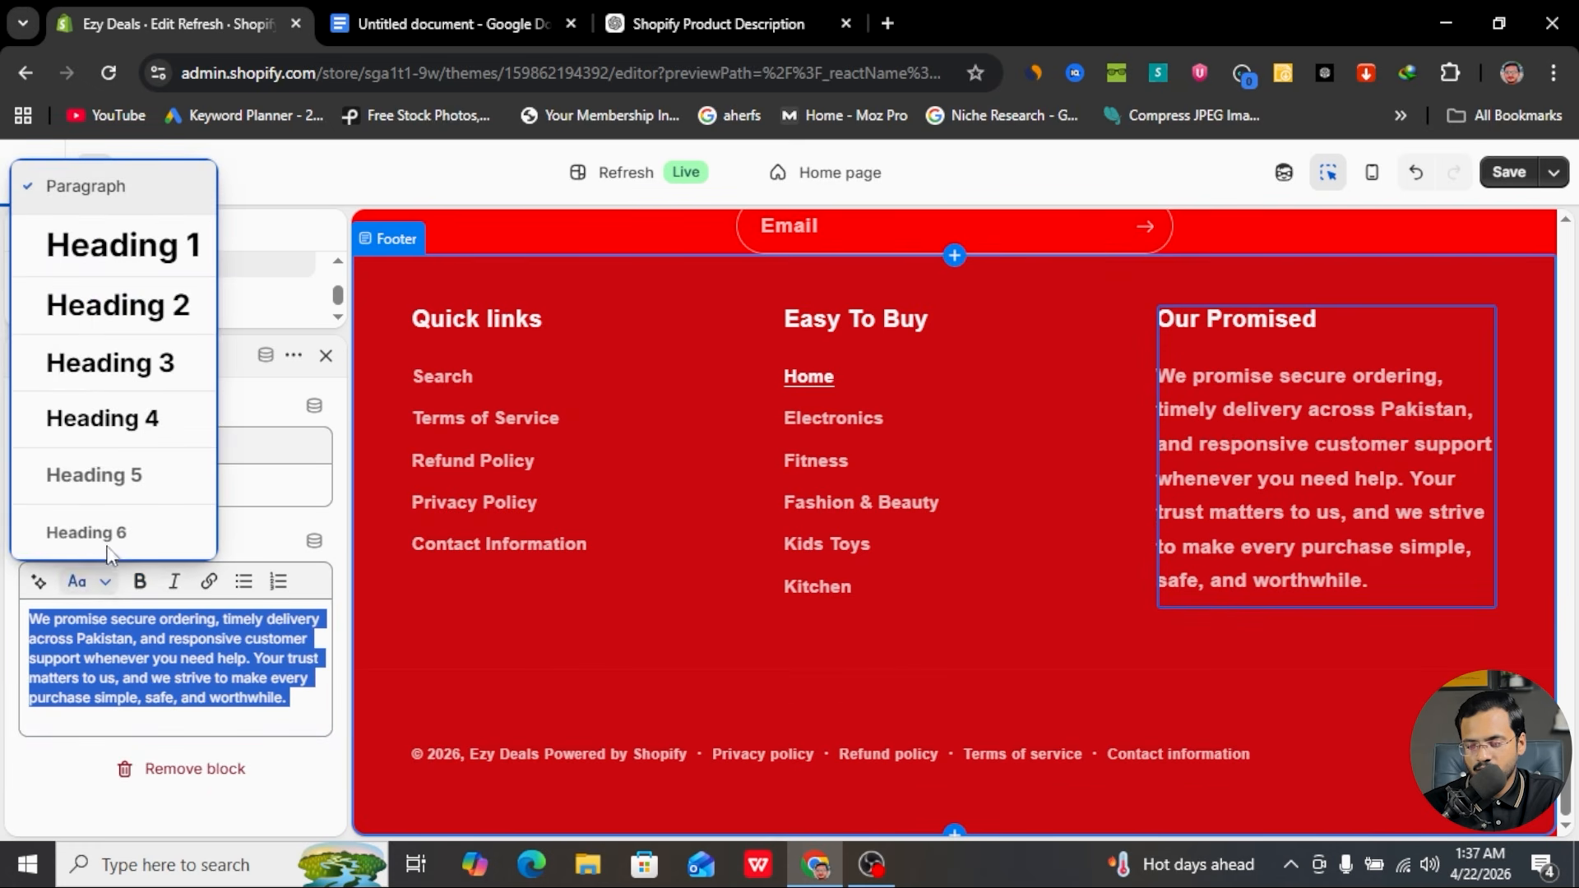
{"action": "left_click", "coordinate": [115, 416]}
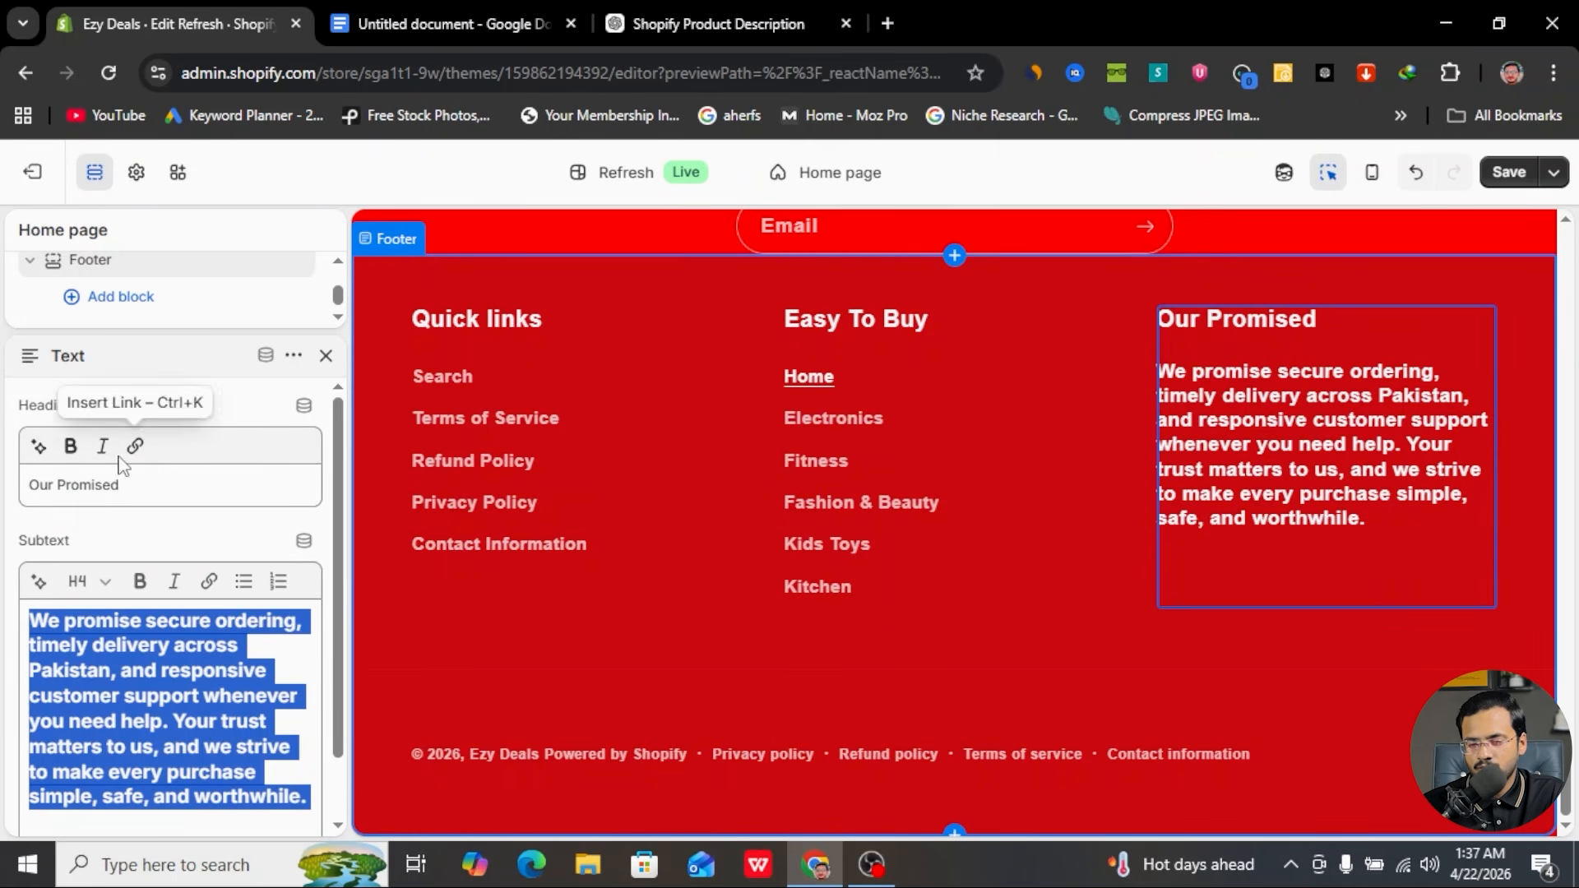
{"action": "left_click", "coordinate": [105, 584]}
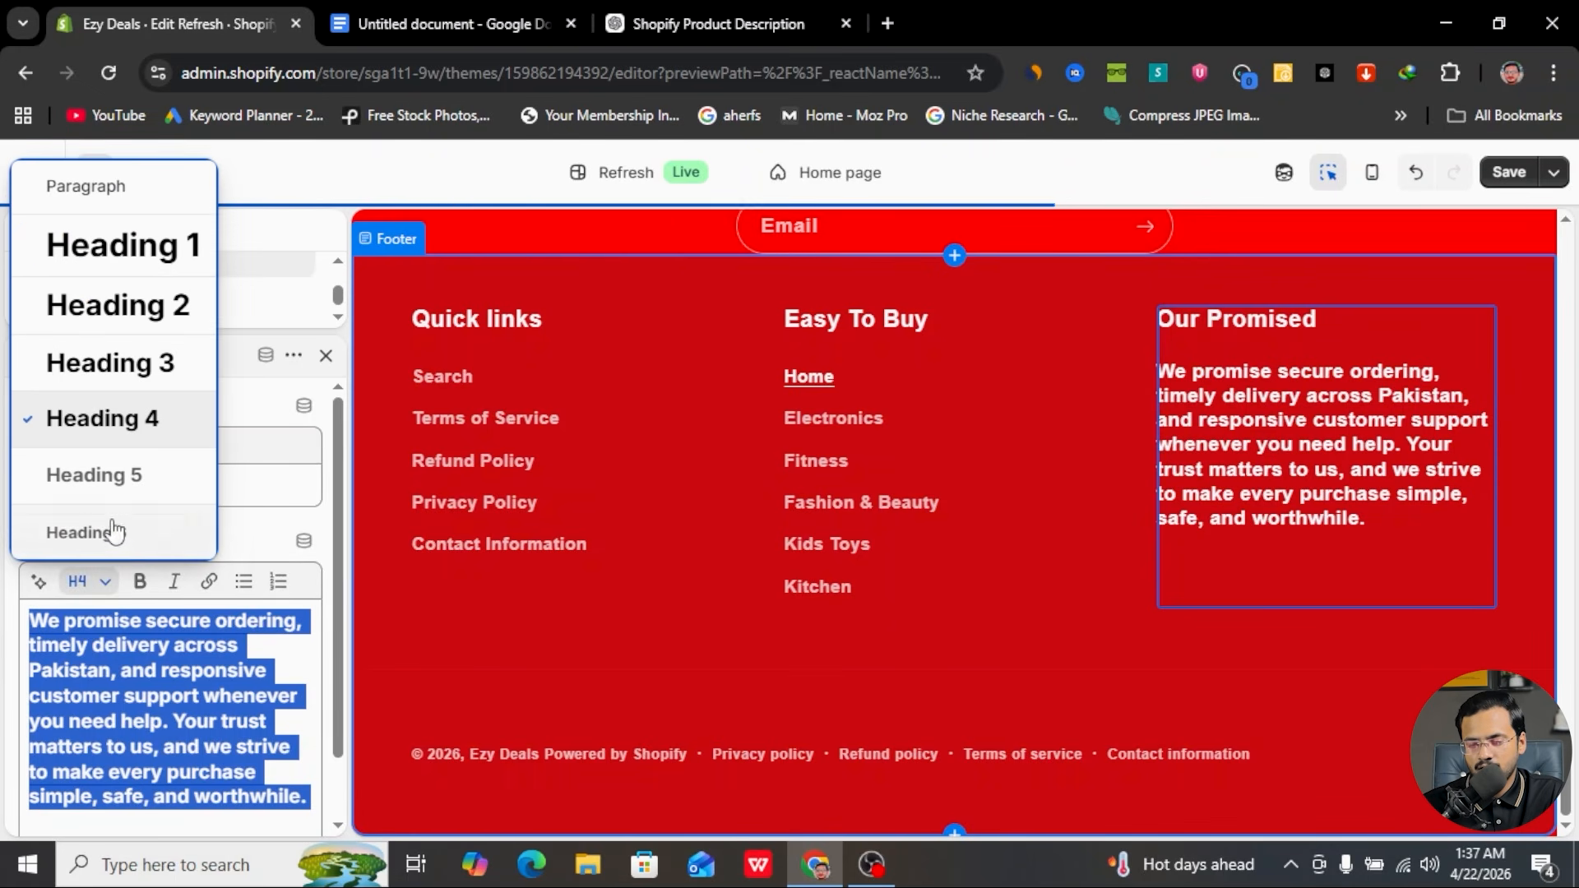
{"action": "left_click", "coordinate": [92, 477]}
{"action": "left_click", "coordinate": [271, 543]}
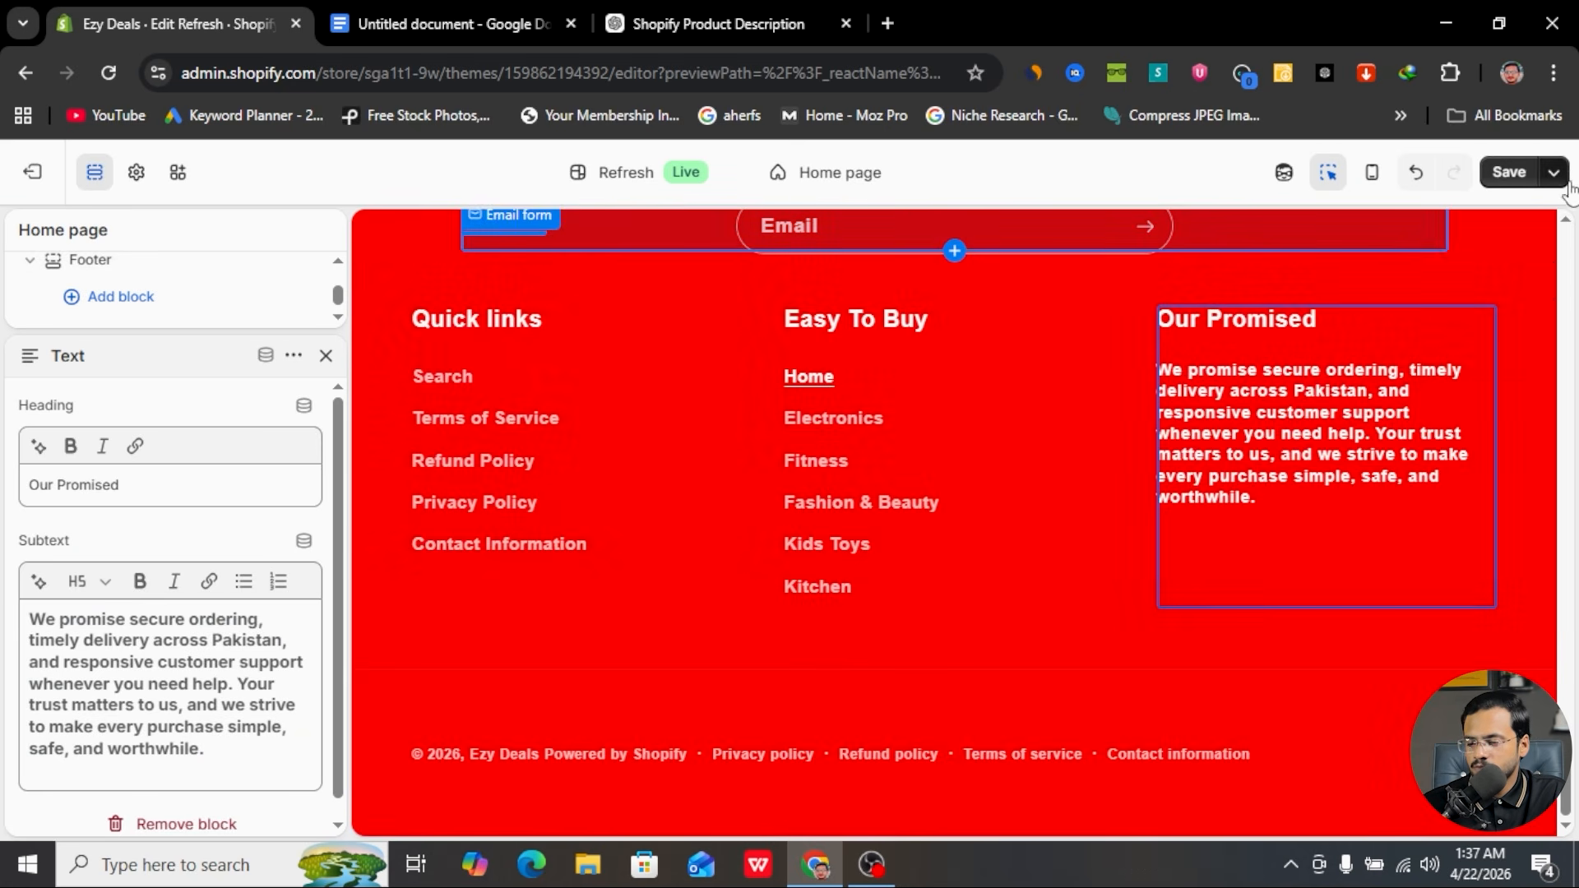
{"action": "left_click", "coordinate": [1508, 175]}
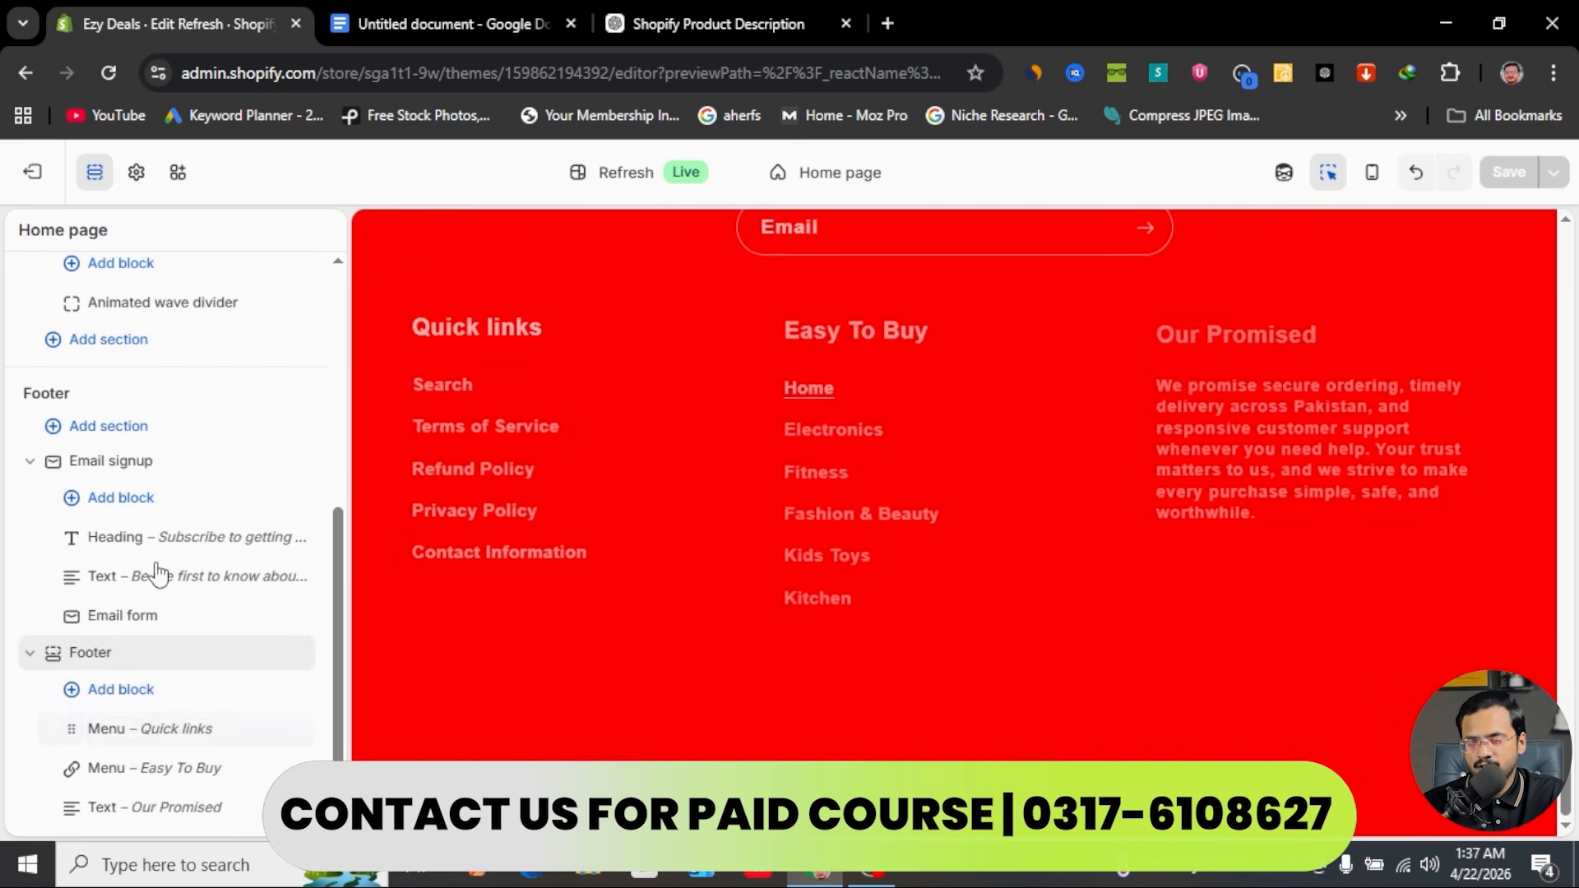
- Open the storefront view of the live Refresh theme from the theme editor
{"action": "scroll", "coordinate": [689, 541], "scroll_direction": "up", "scroll_amount": 8}
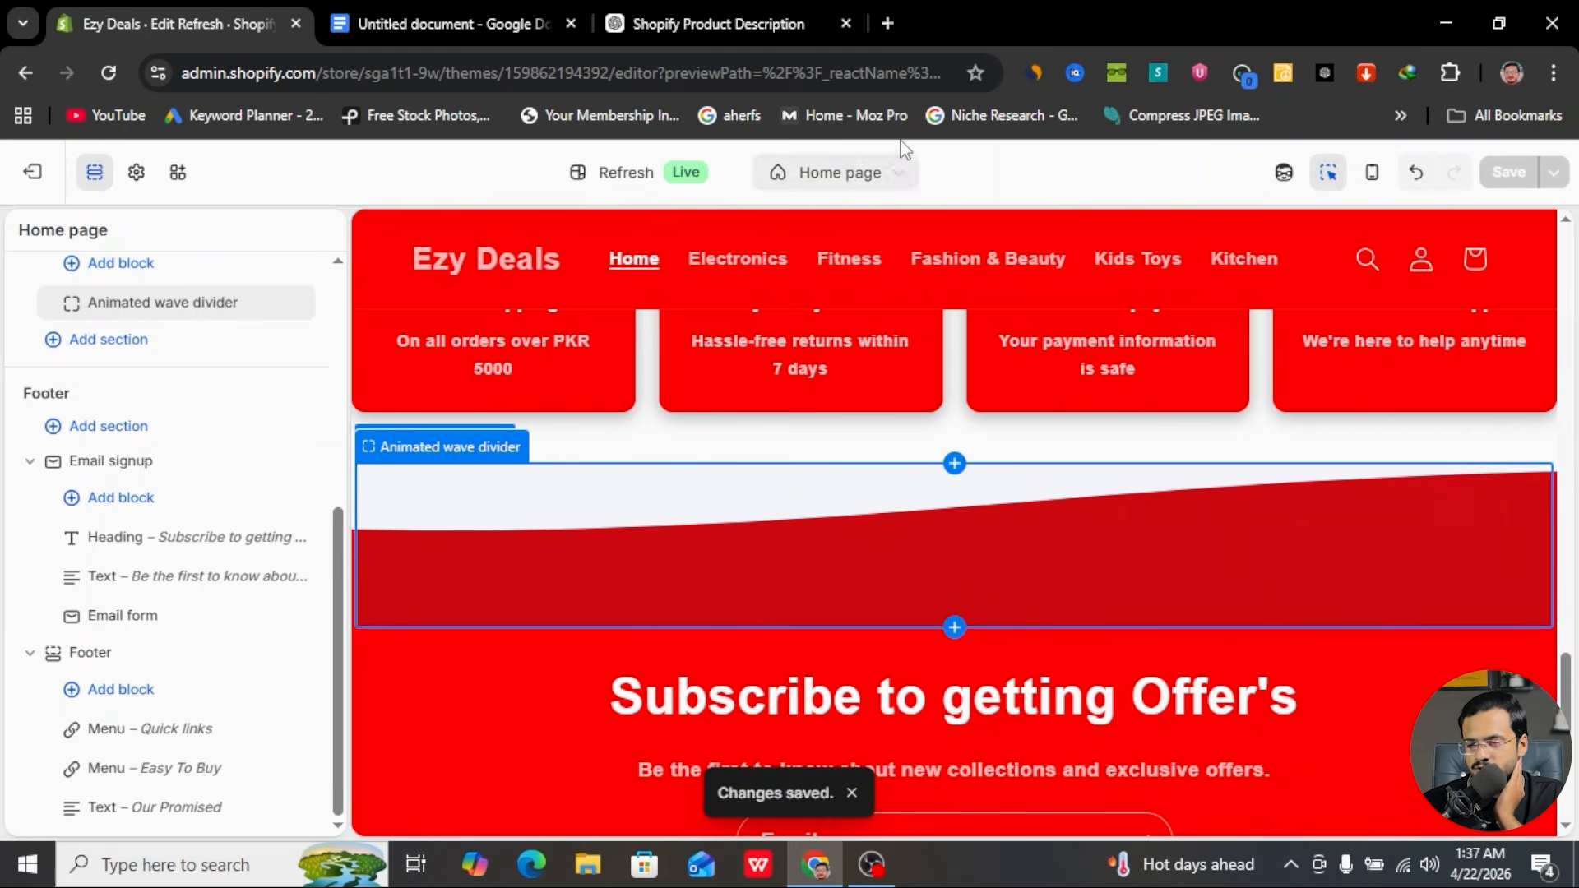
{"action": "left_click", "coordinate": [897, 174]}
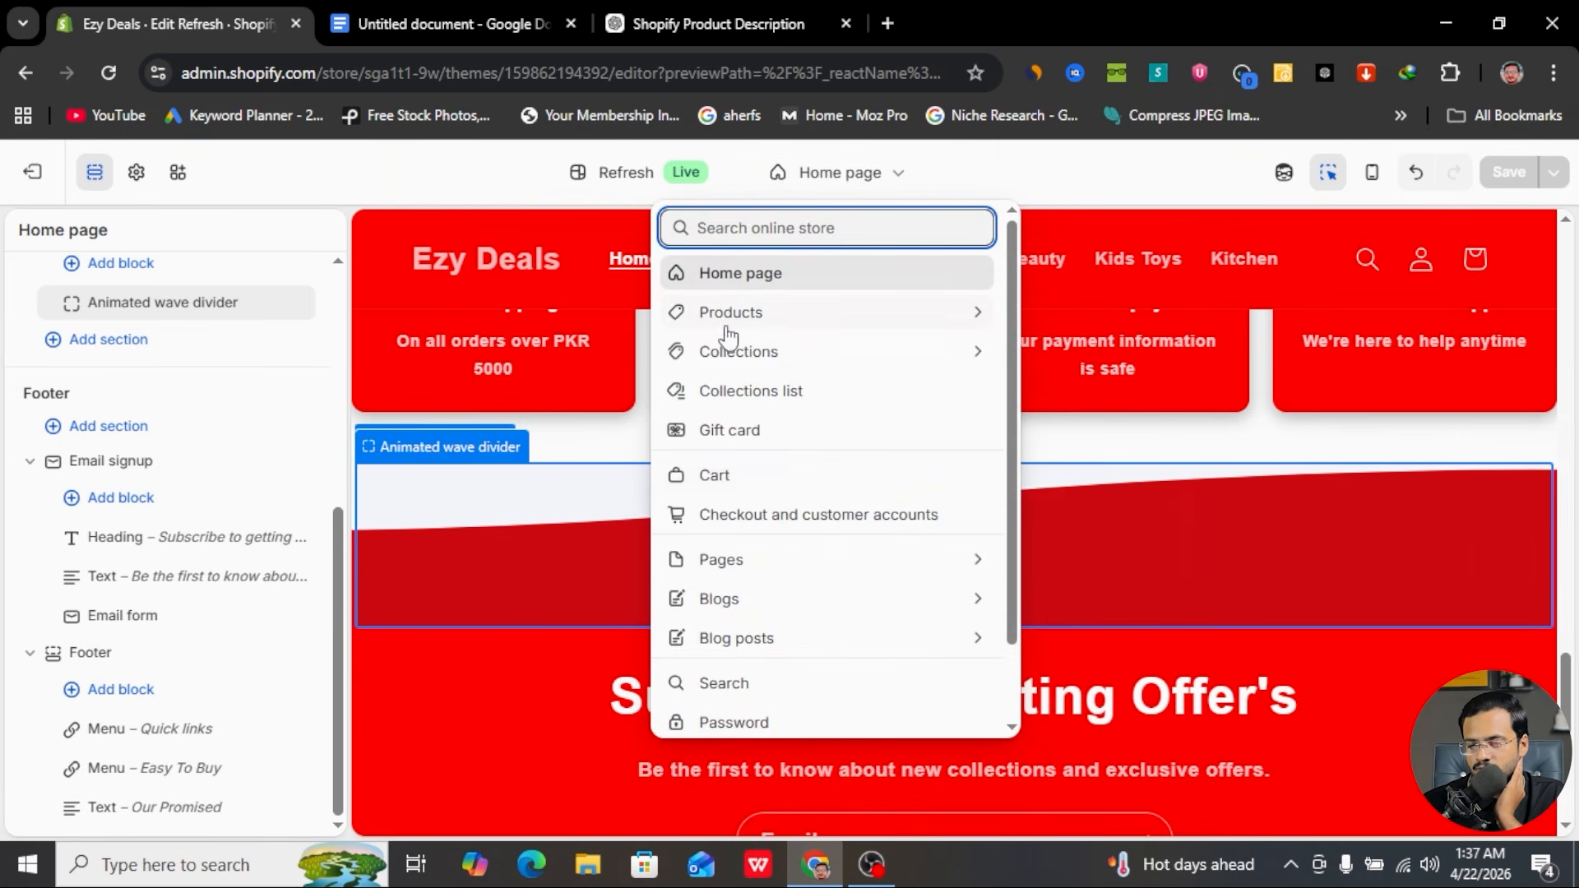
{"action": "left_click", "coordinate": [629, 172]}
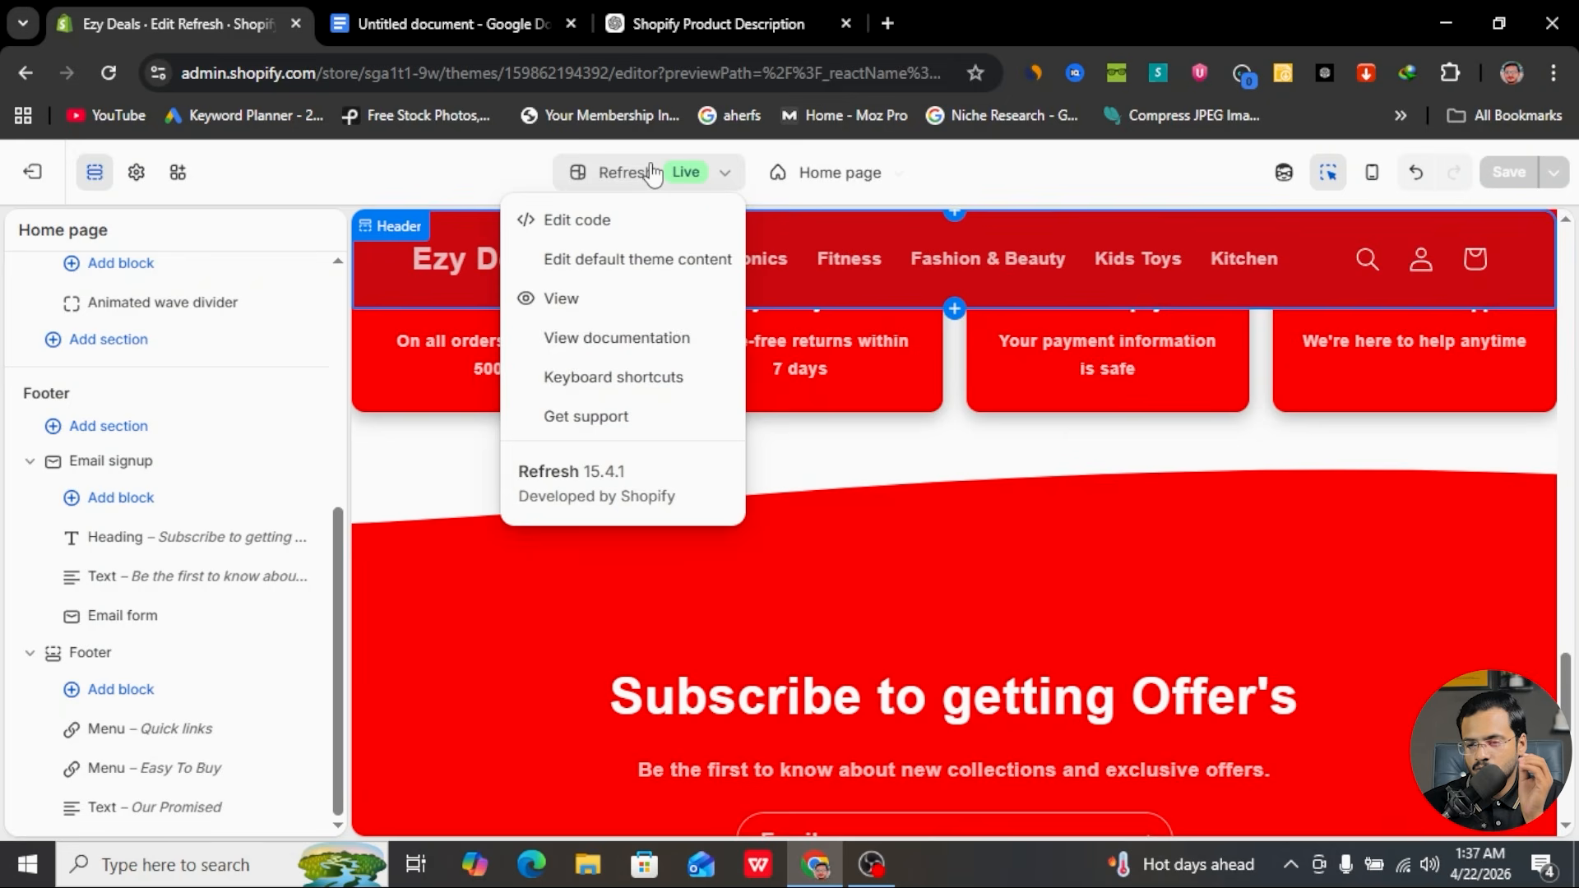
{"action": "left_click", "coordinate": [568, 297]}
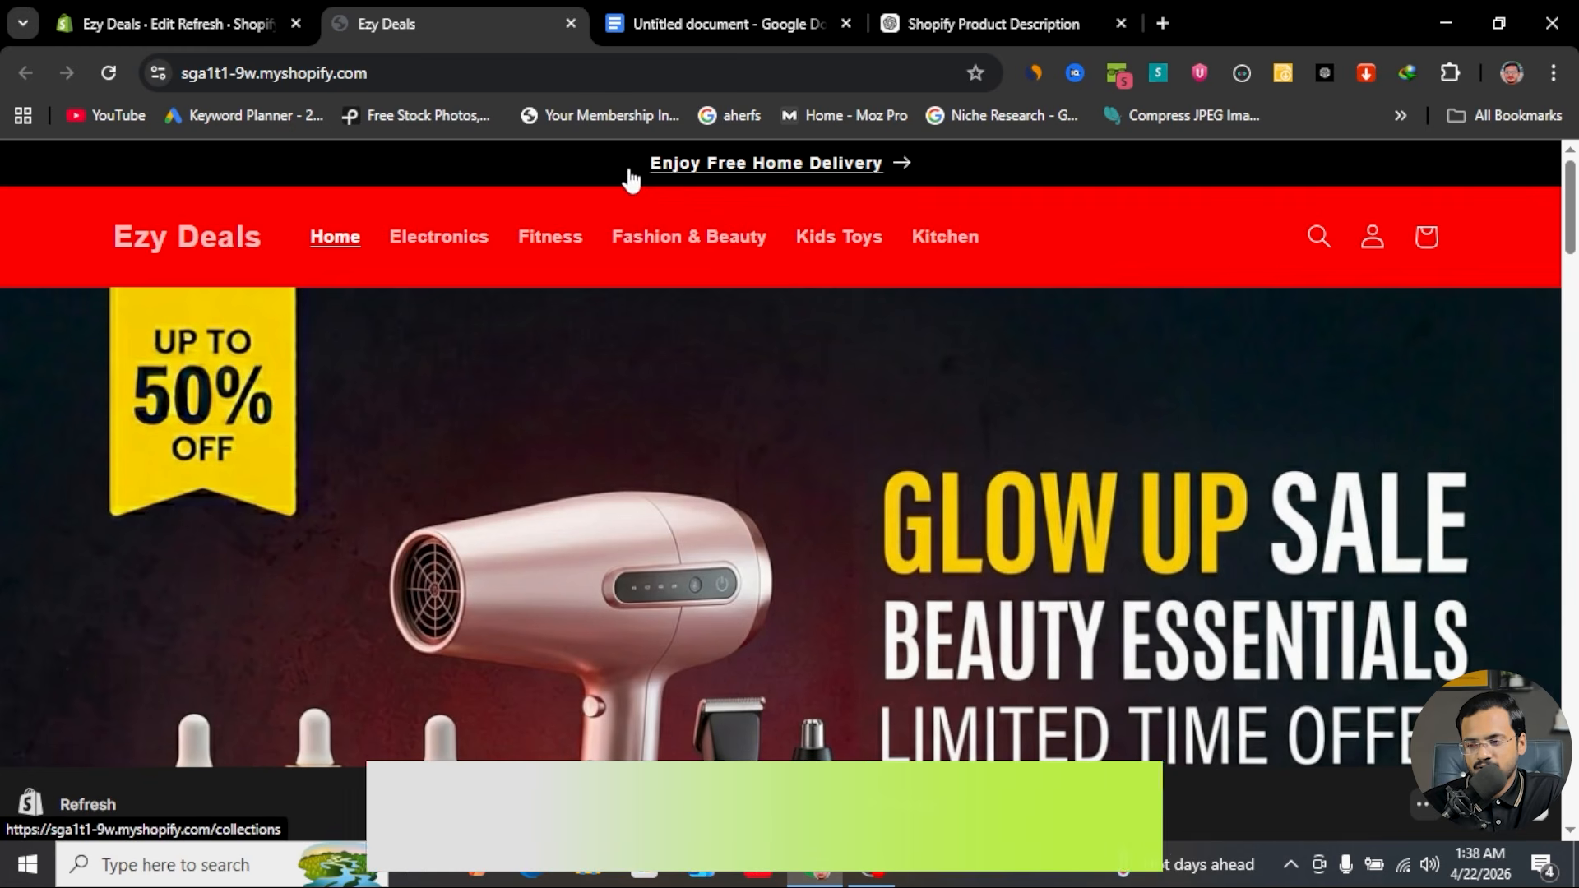
- Check the page linked from the "Enjoy Free Home Delivery" announcement and return to the store's home page
{"action": "left_click", "coordinate": [772, 170]}
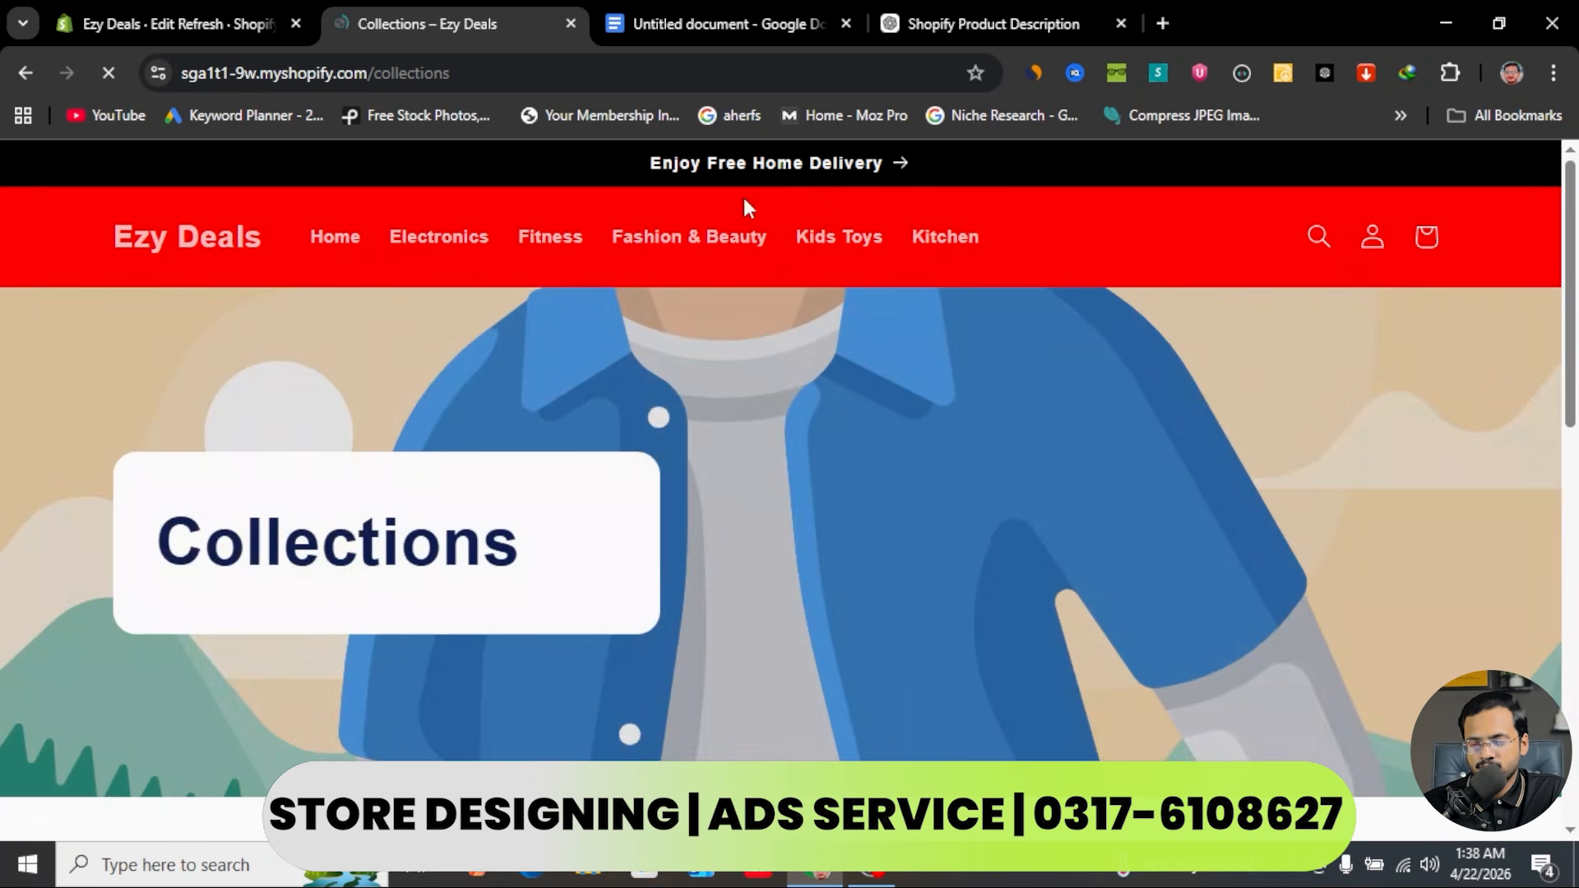
{"action": "scroll", "coordinate": [563, 553], "scroll_direction": "down", "scroll_amount": 9}
{"action": "scroll", "coordinate": [560, 553], "scroll_direction": "up", "scroll_amount": 9}
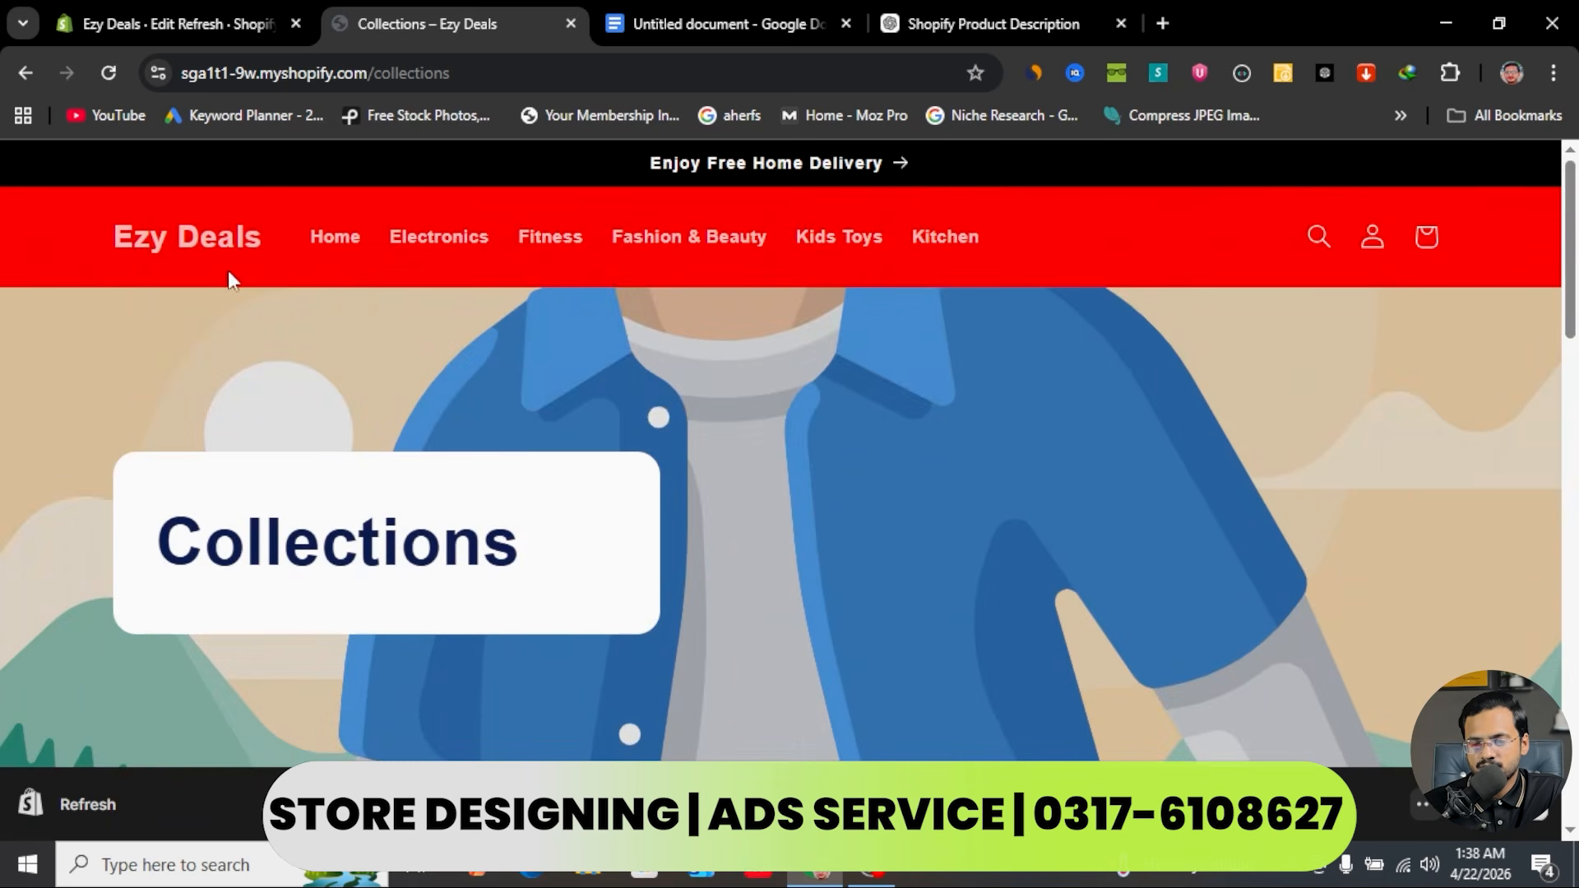
{"action": "left_click", "coordinate": [26, 72]}
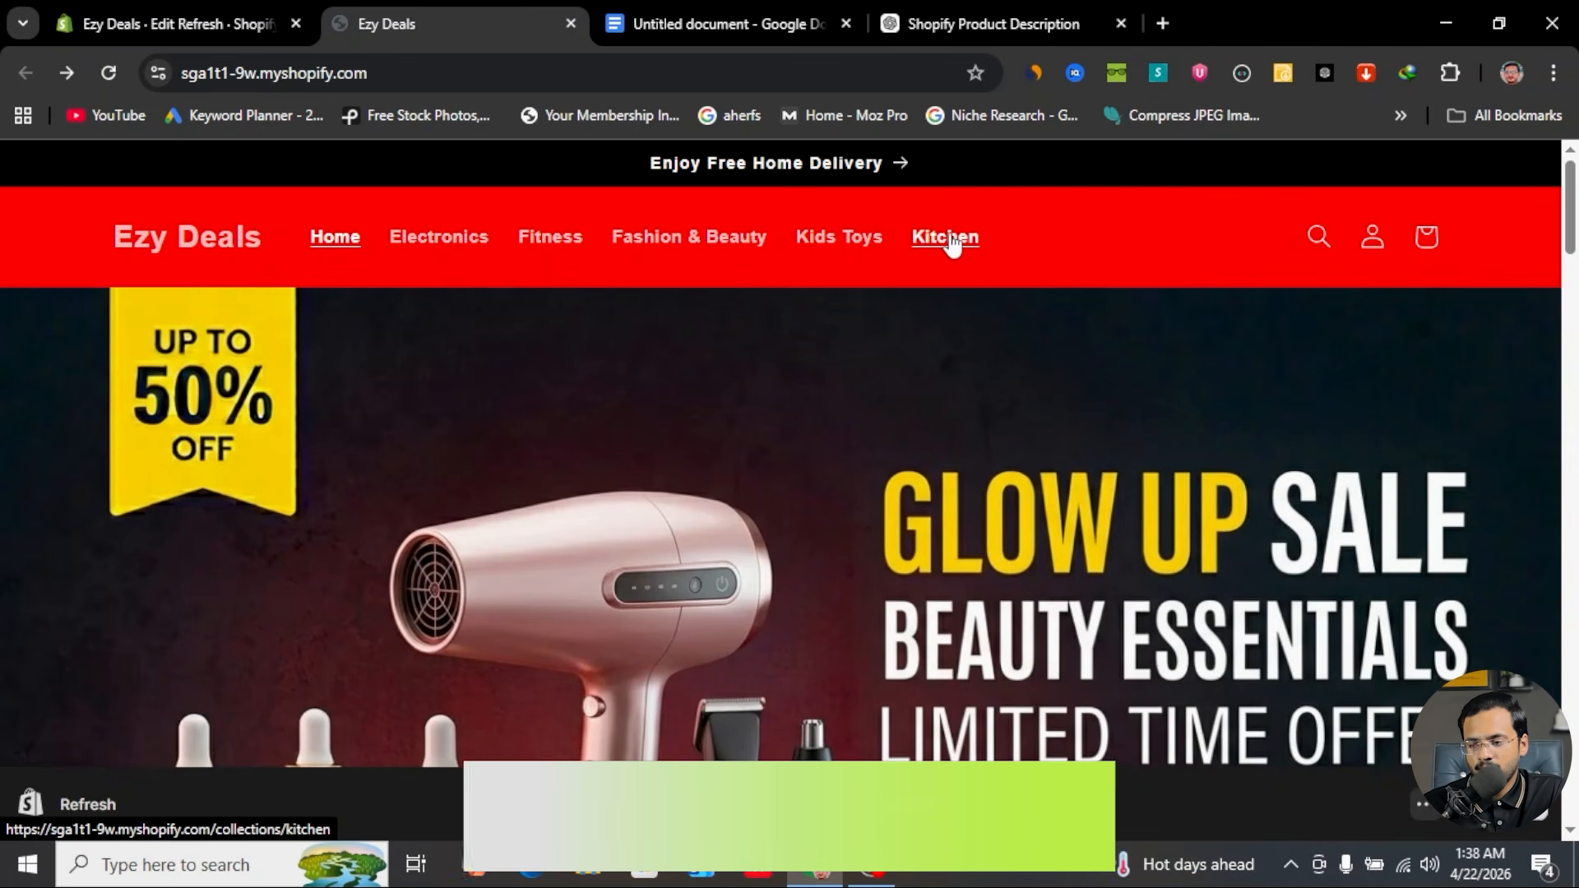
- Review the storefront home page from the banner slideshow through the collections, products and video grid down to the footer columns
{"action": "scroll", "coordinate": [762, 349], "scroll_direction": "down", "scroll_amount": 4}
{"action": "scroll", "coordinate": [684, 510], "scroll_direction": "down", "scroll_amount": 7}
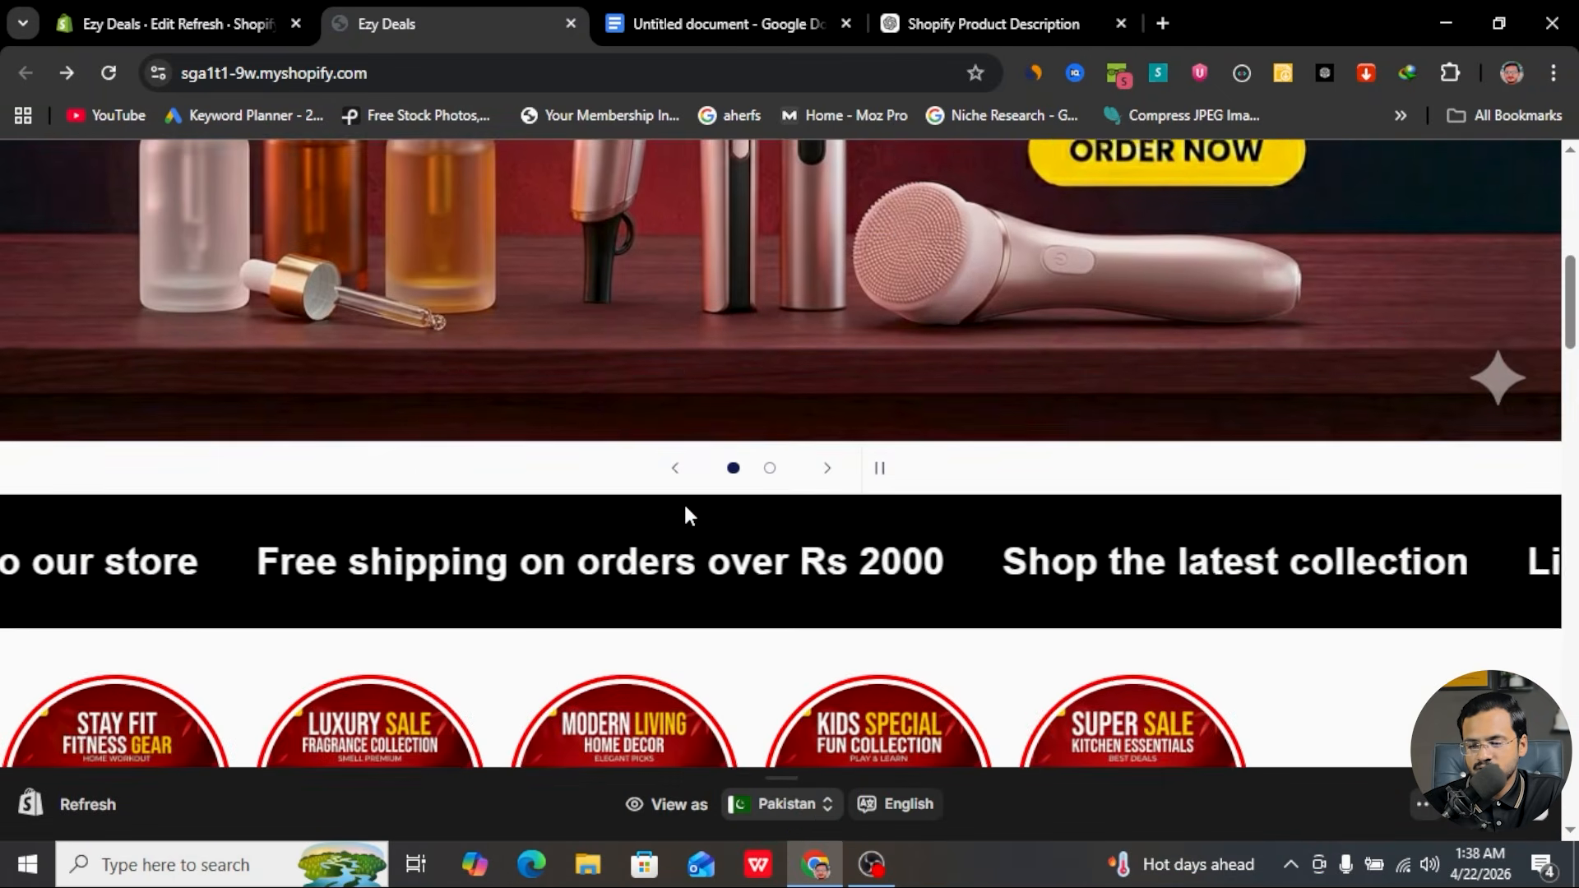
{"action": "scroll", "coordinate": [411, 476], "scroll_direction": "up", "scroll_amount": 2}
{"action": "scroll", "coordinate": [867, 454], "scroll_direction": "down", "scroll_amount": 1}
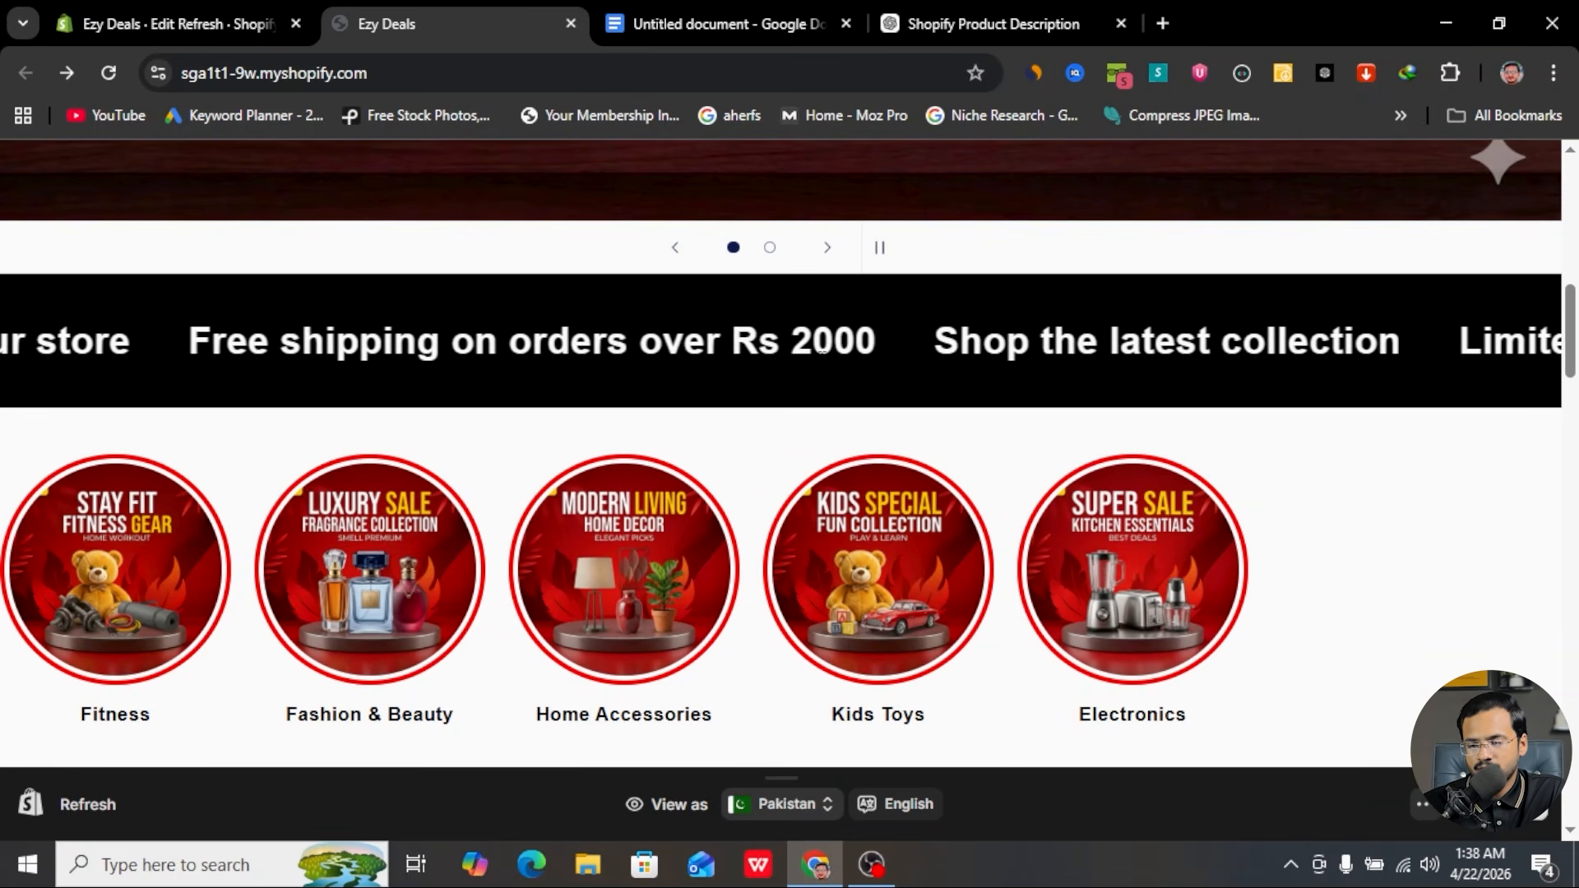
{"action": "scroll", "coordinate": [820, 536], "scroll_direction": "down", "scroll_amount": 3}
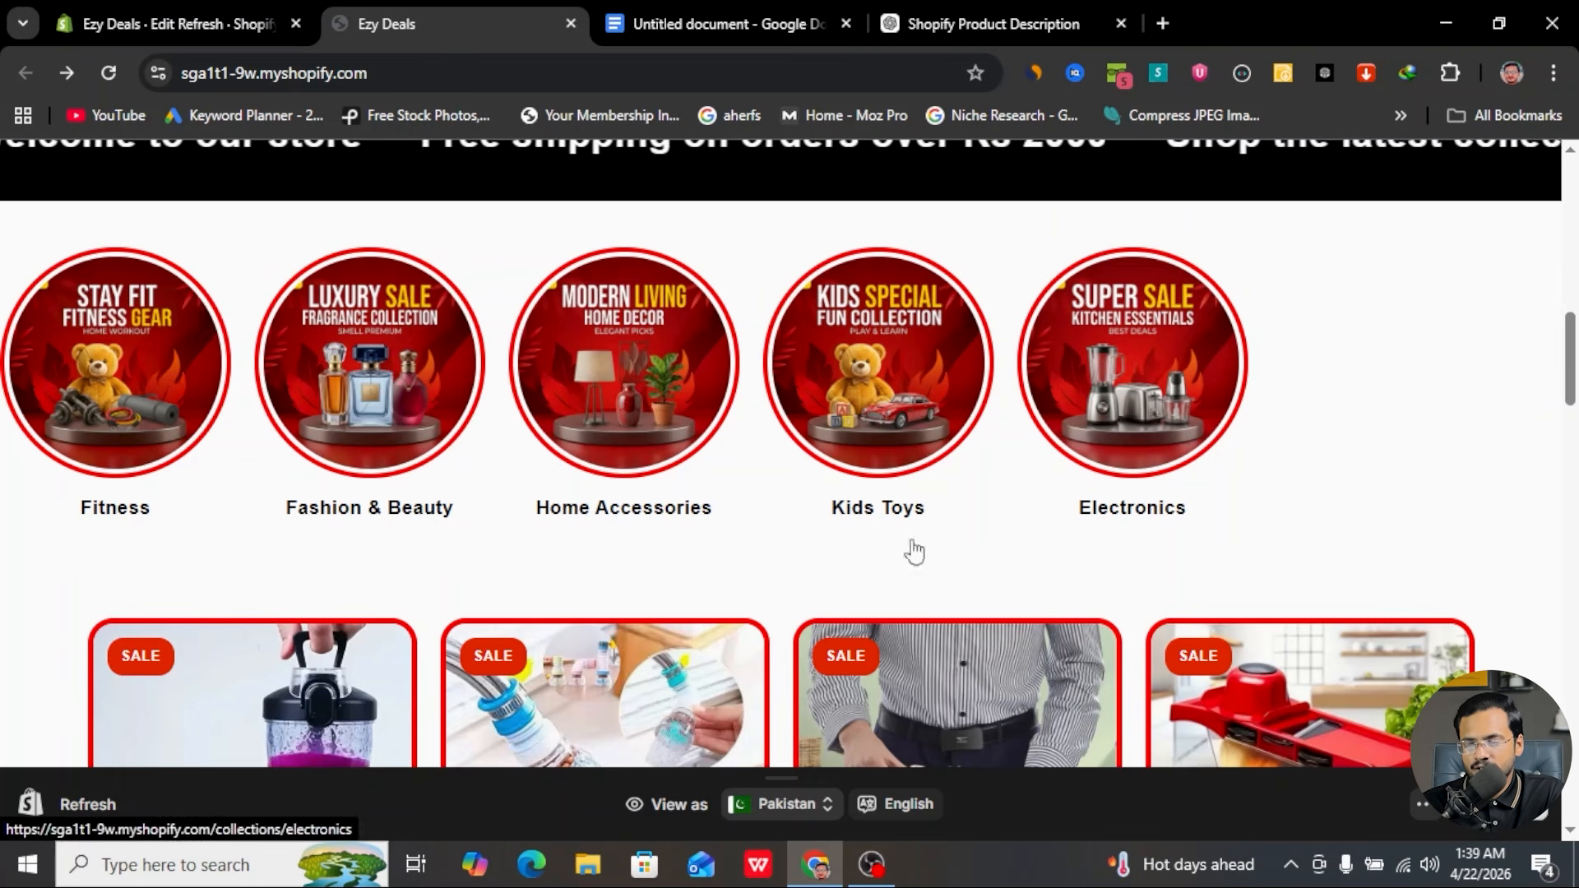
{"action": "scroll", "coordinate": [905, 547], "scroll_direction": "down", "scroll_amount": 8}
{"action": "scroll", "coordinate": [851, 449], "scroll_direction": "down", "scroll_amount": 10}
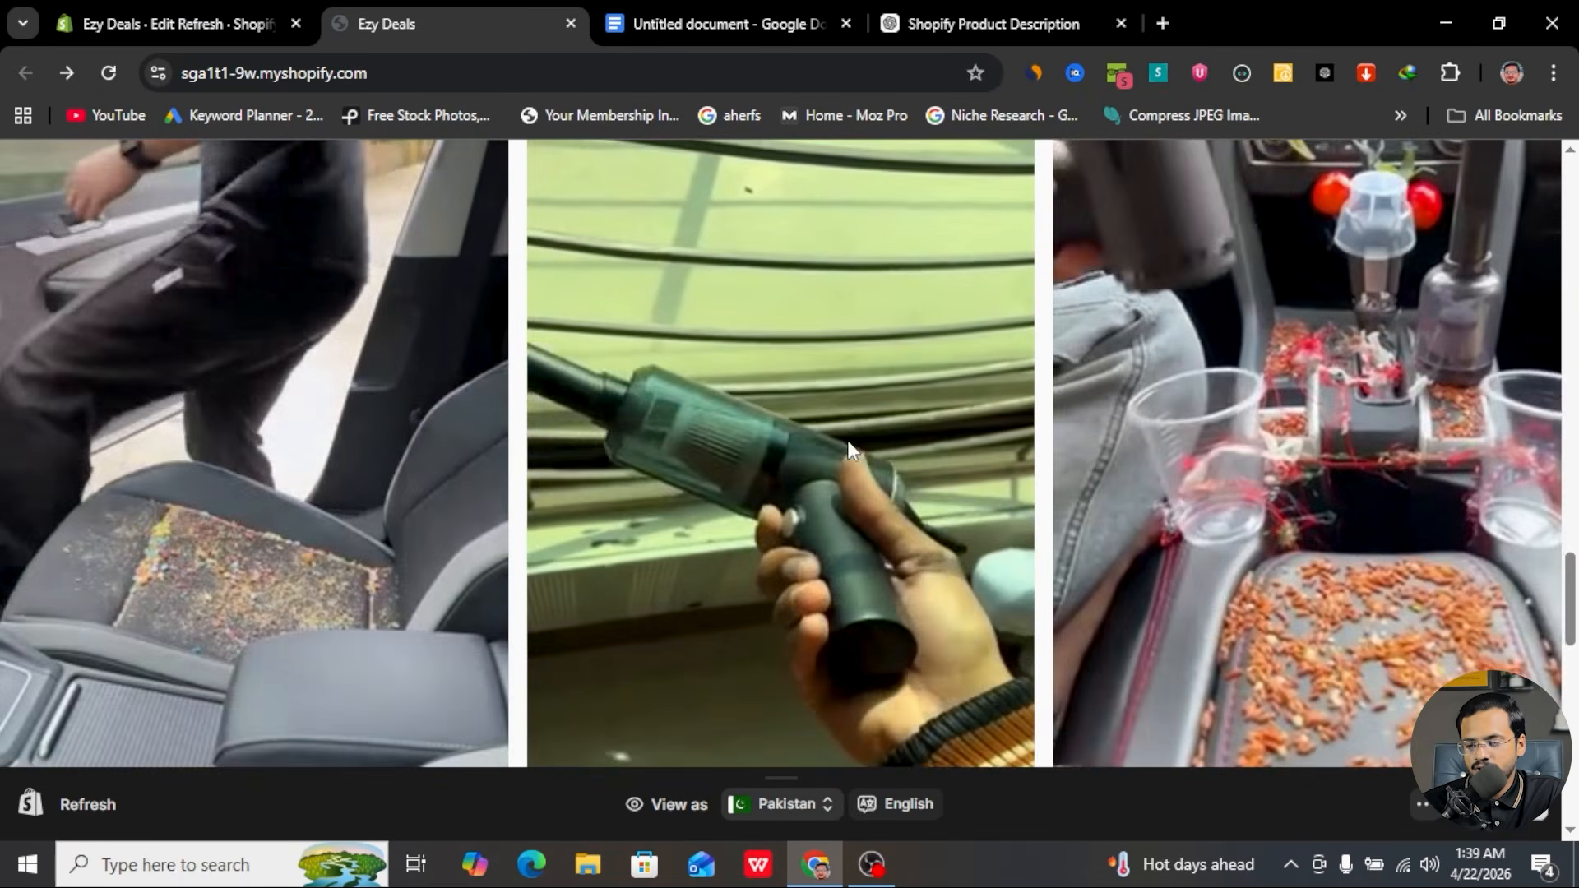
{"action": "scroll", "coordinate": [851, 449], "scroll_direction": "down", "scroll_amount": 5}
{"action": "scroll", "coordinate": [847, 441], "scroll_direction": "down", "scroll_amount": 4}
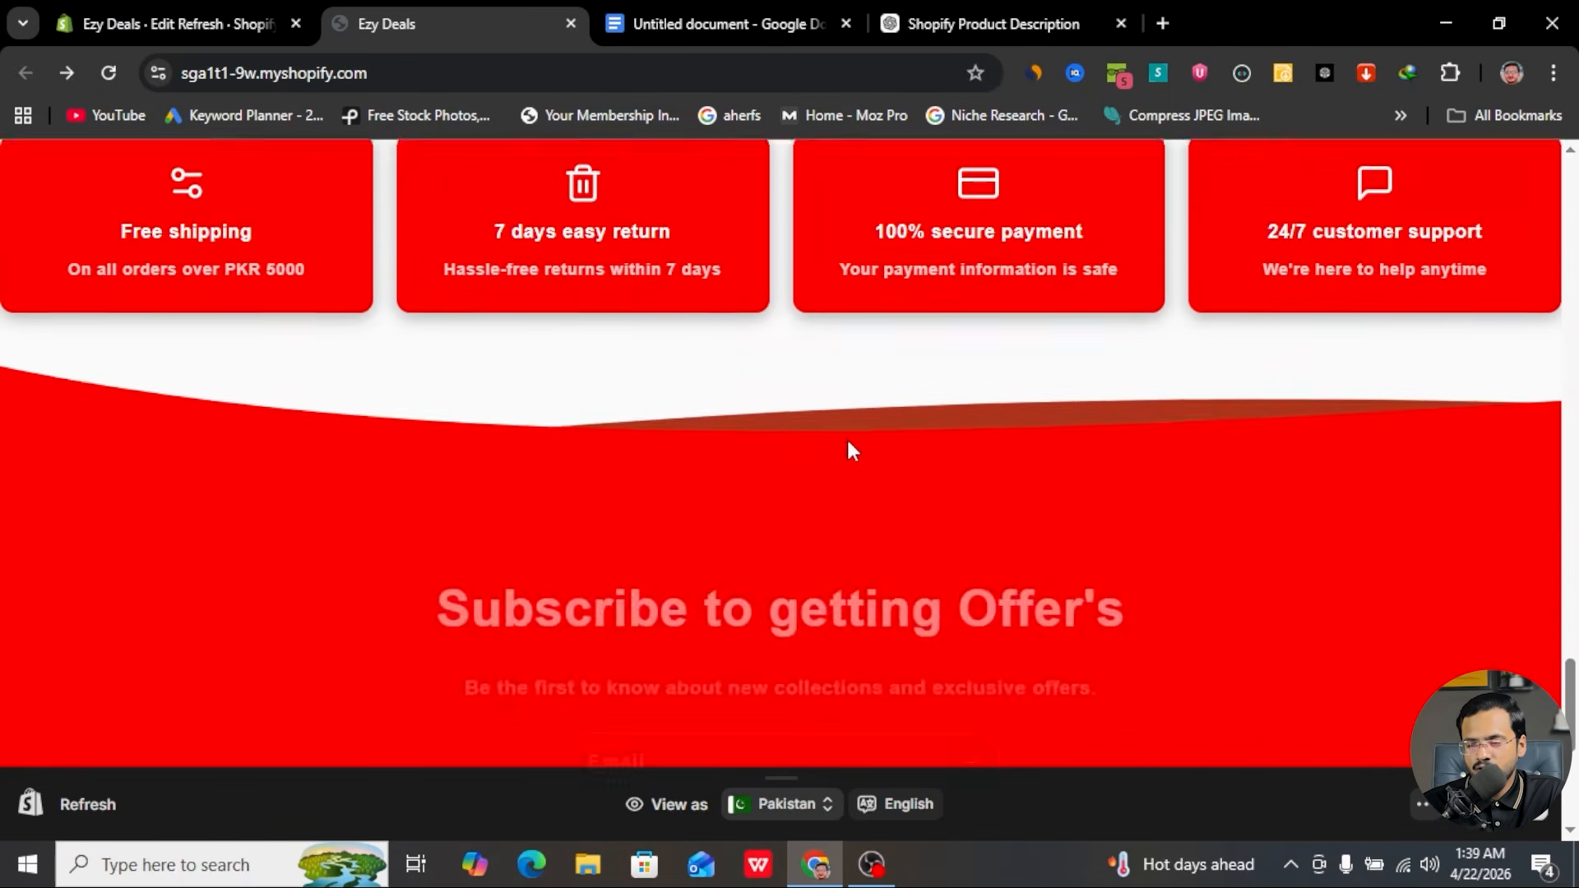
{"action": "scroll", "coordinate": [847, 437], "scroll_direction": "up", "scroll_amount": 2}
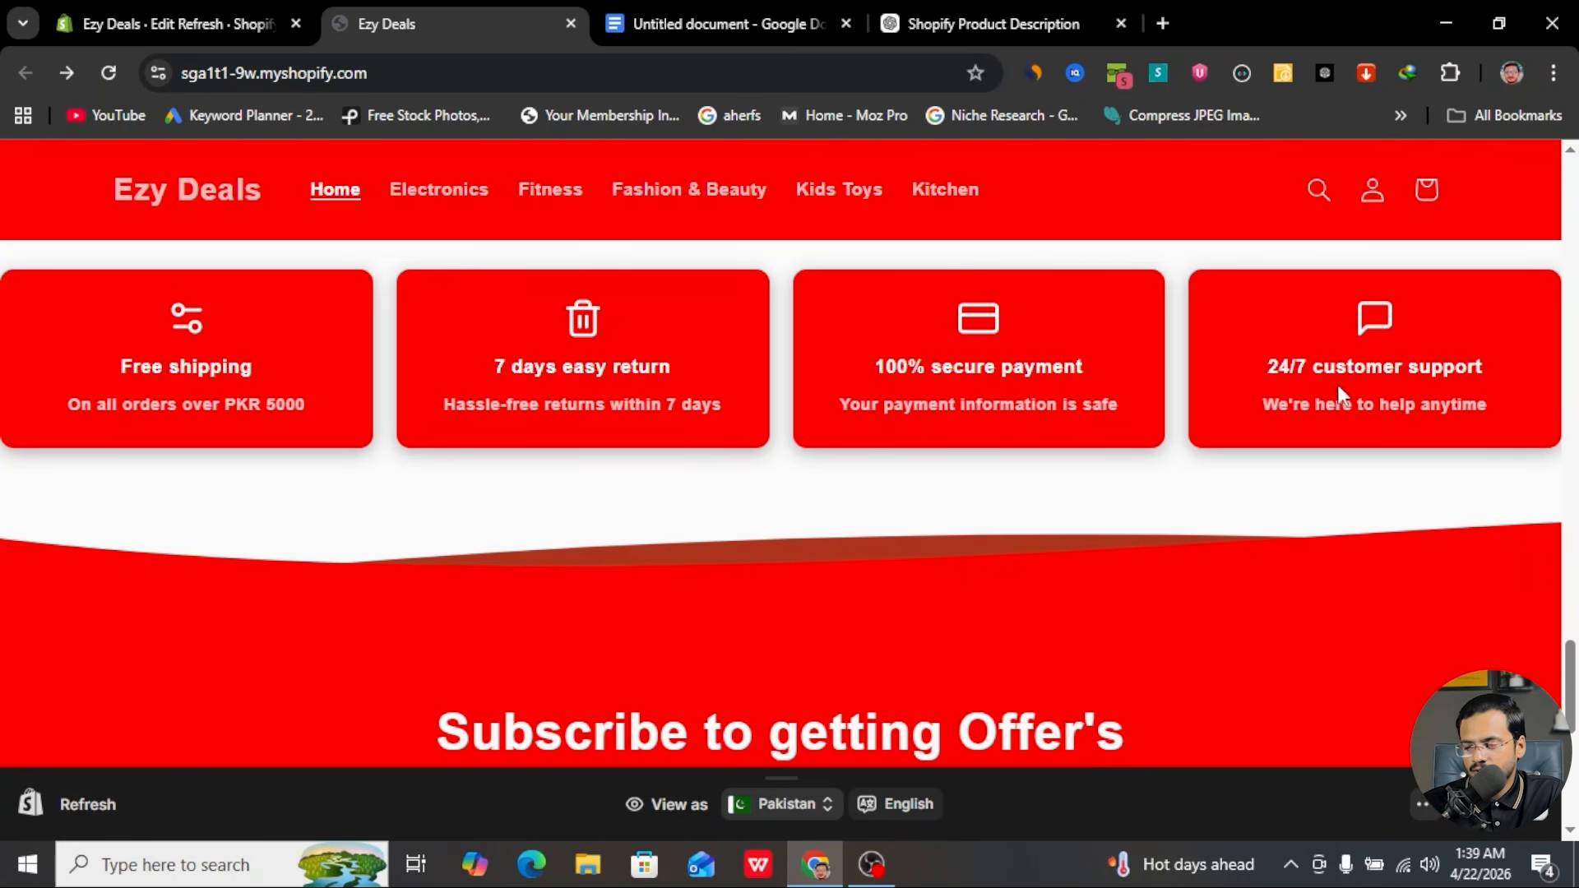
{"action": "scroll", "coordinate": [463, 429], "scroll_direction": "down", "scroll_amount": 3}
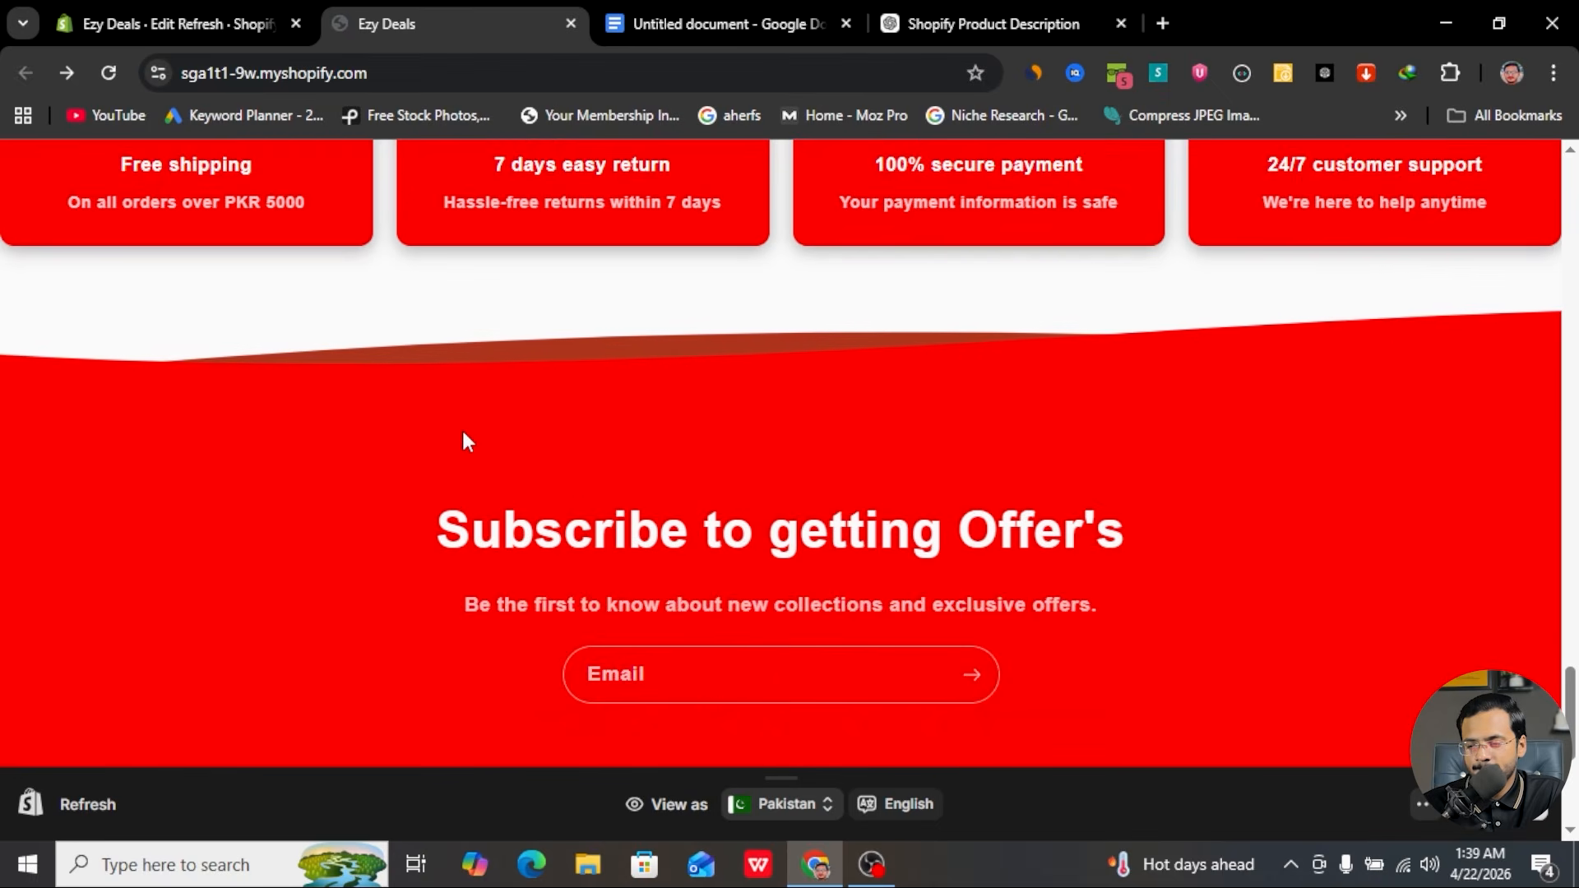
{"action": "scroll", "coordinate": [600, 494], "scroll_direction": "down", "scroll_amount": 5}
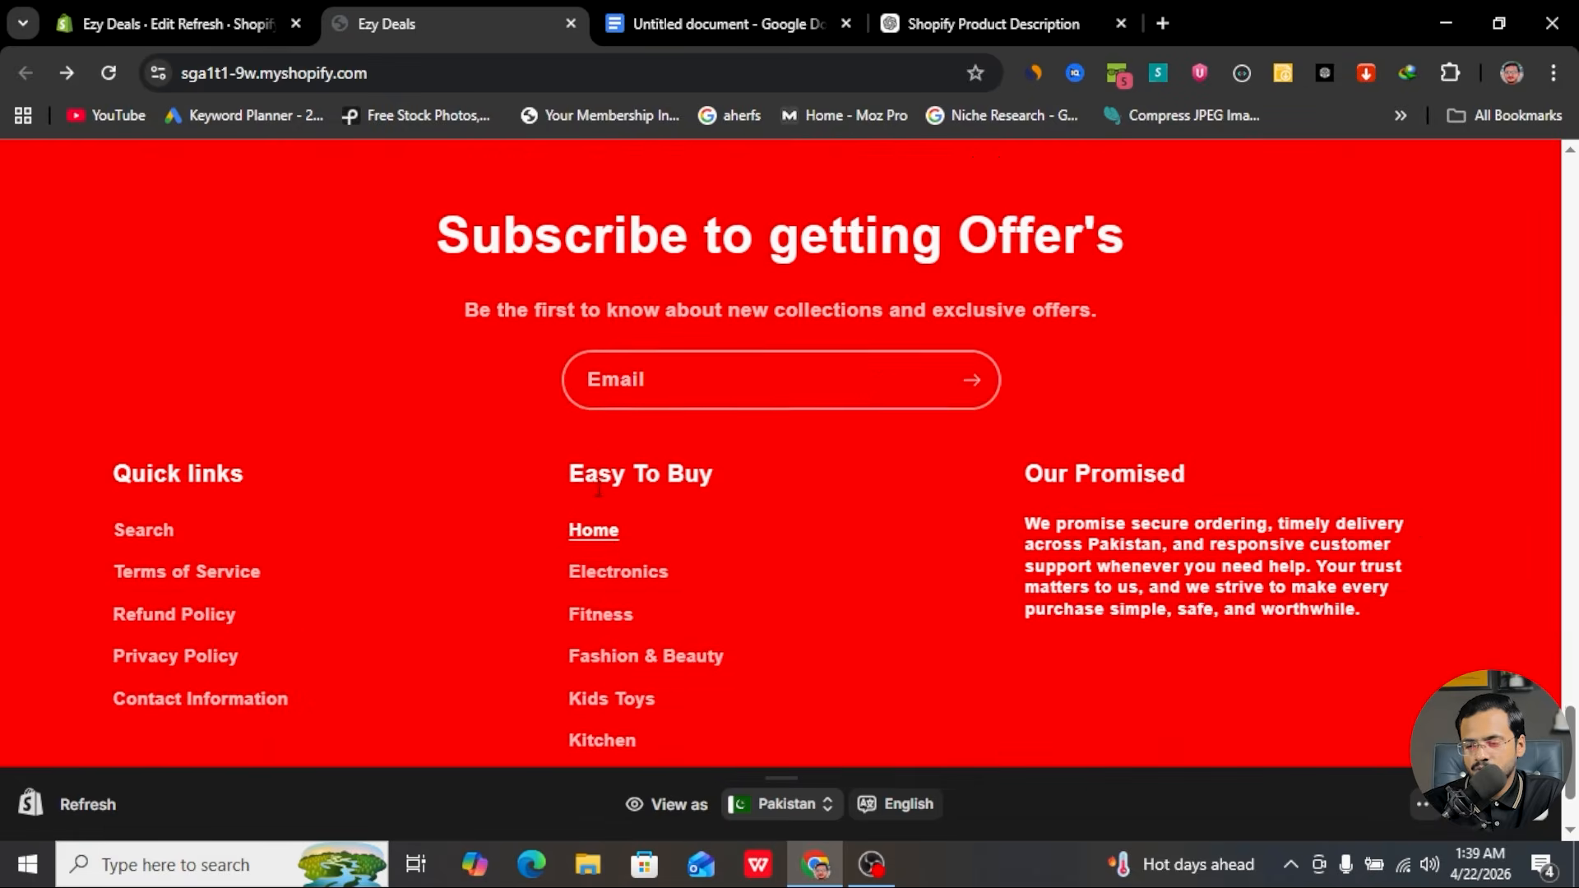
{"action": "scroll", "coordinate": [599, 497], "scroll_direction": "up", "scroll_amount": 10}
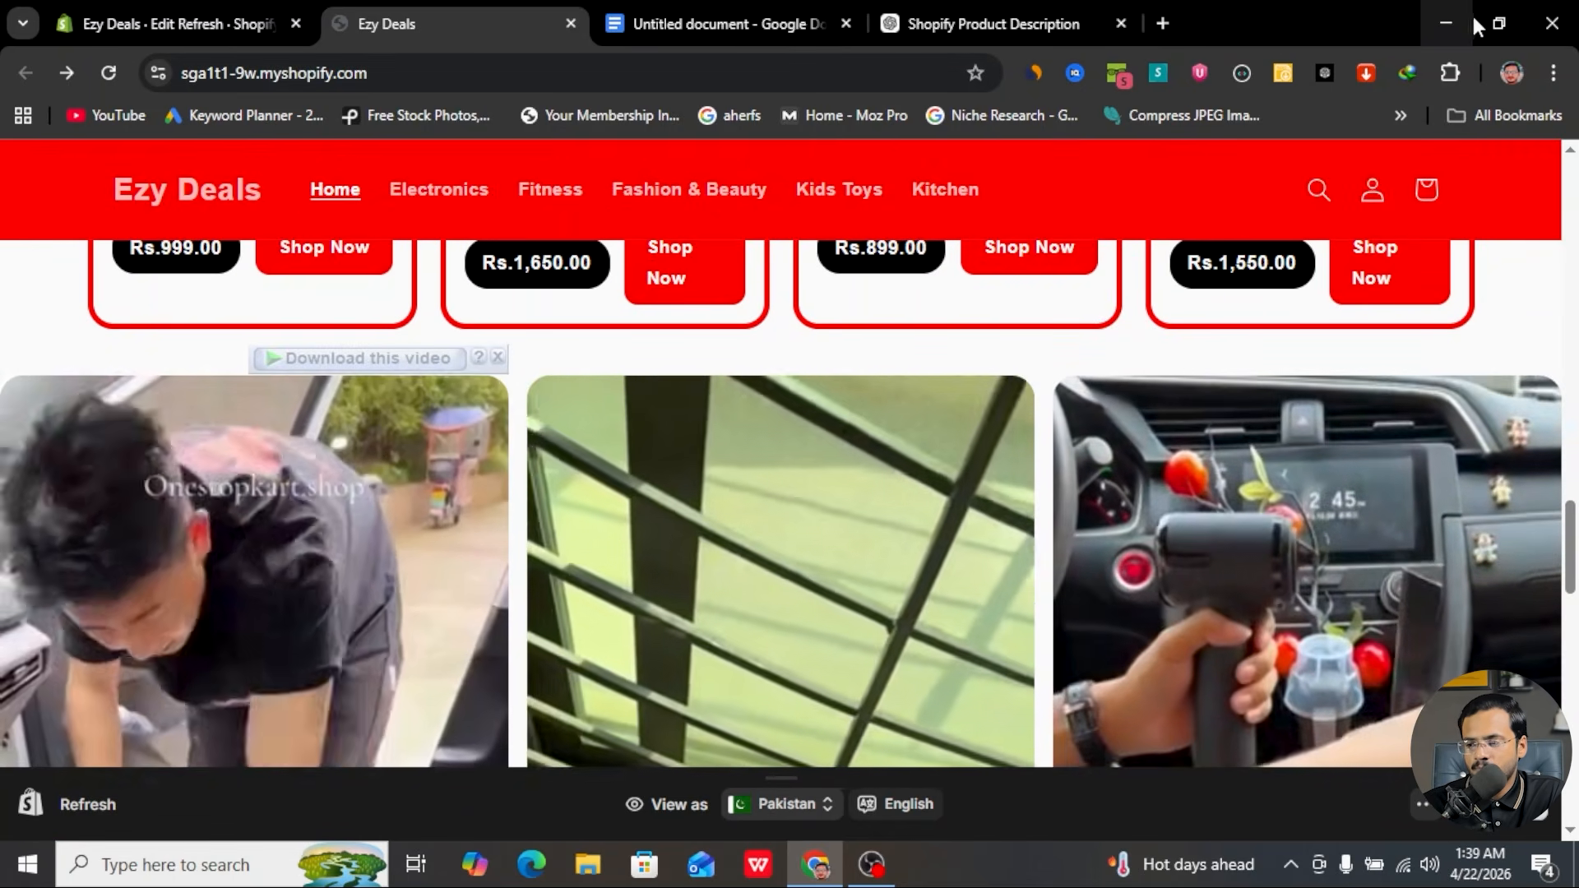
- Shrink the storefront window to phone width, place it mid-desktop and return to the start of the home page
{"action": "left_click", "coordinate": [1497, 21]}
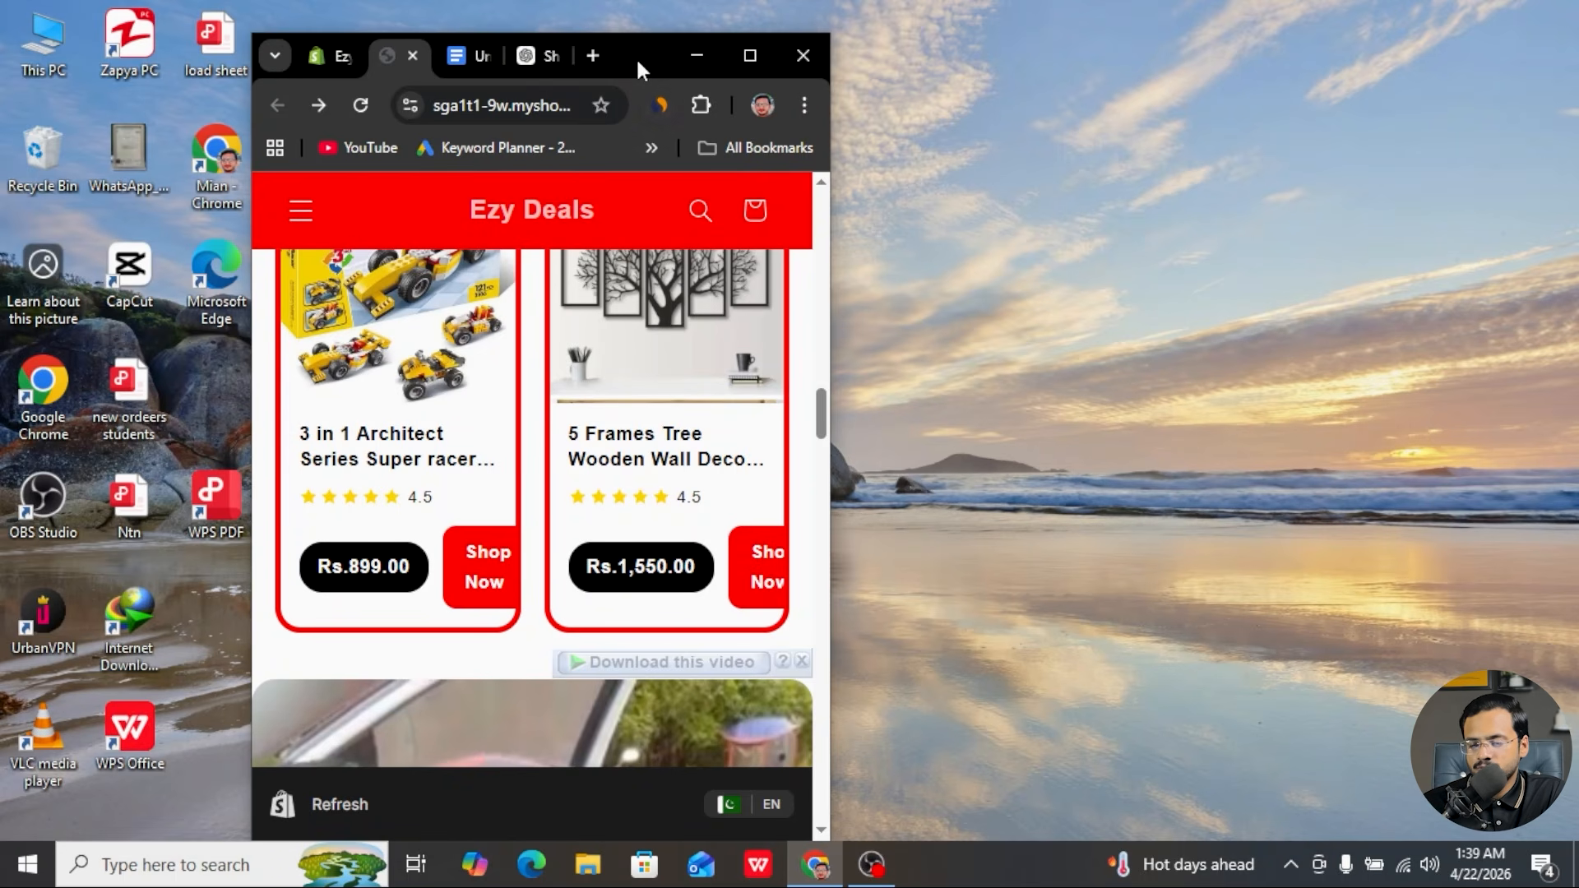
{"action": "left_click_drag", "start_coordinate": [635, 57], "coordinate": [875, 61]}
{"action": "scroll", "coordinate": [835, 413], "scroll_direction": "down", "scroll_amount": 3}
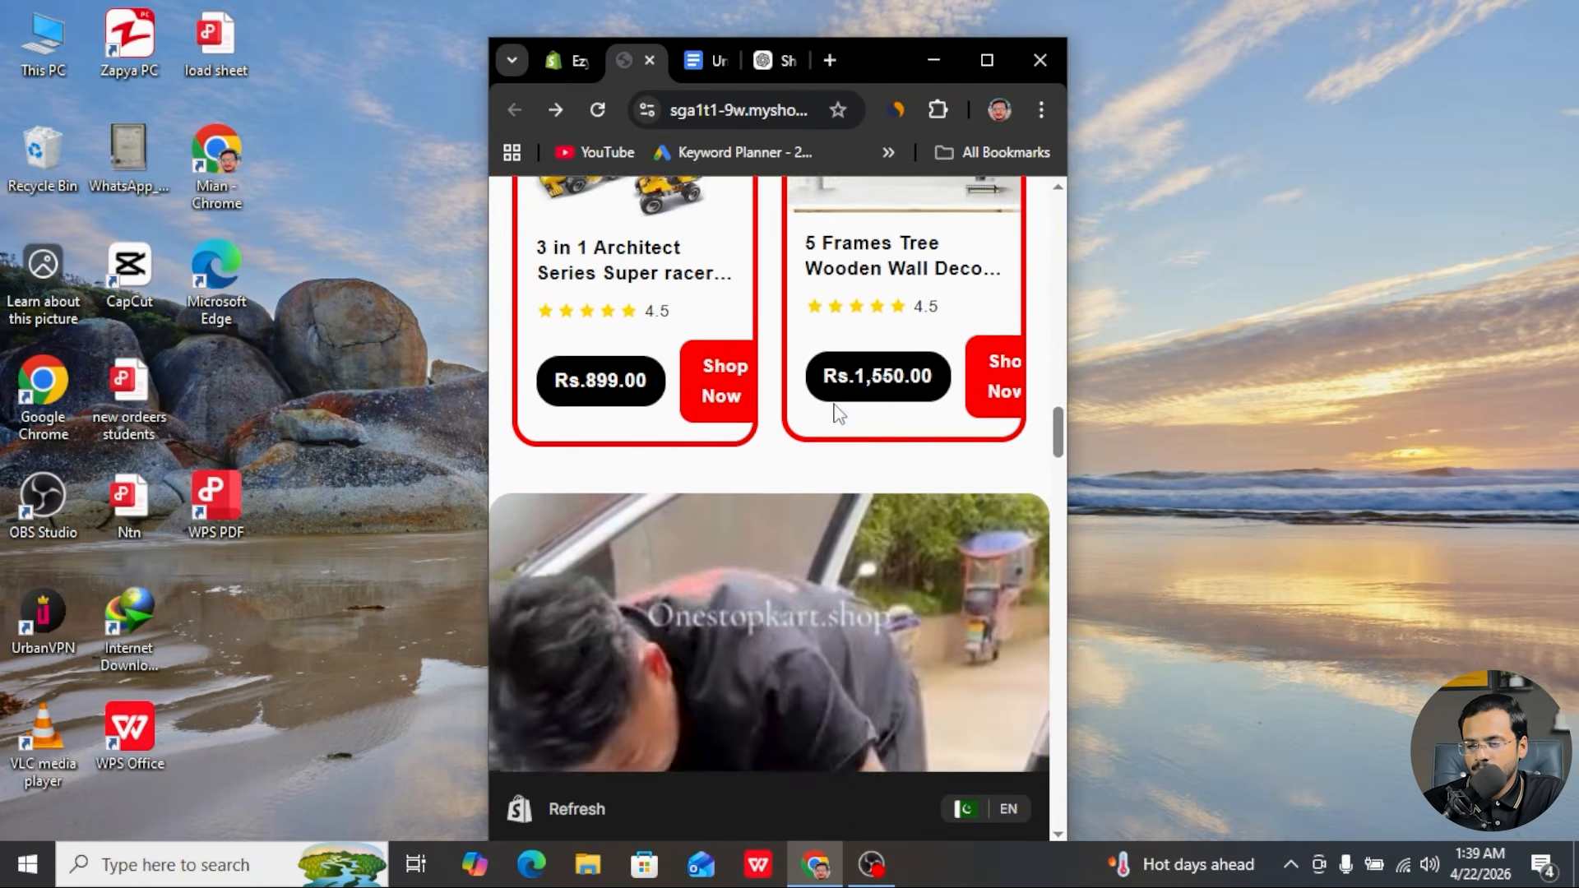
{"action": "scroll", "coordinate": [837, 416], "scroll_direction": "up", "scroll_amount": 10}
{"action": "scroll", "coordinate": [836, 415], "scroll_direction": "up", "scroll_amount": 3}
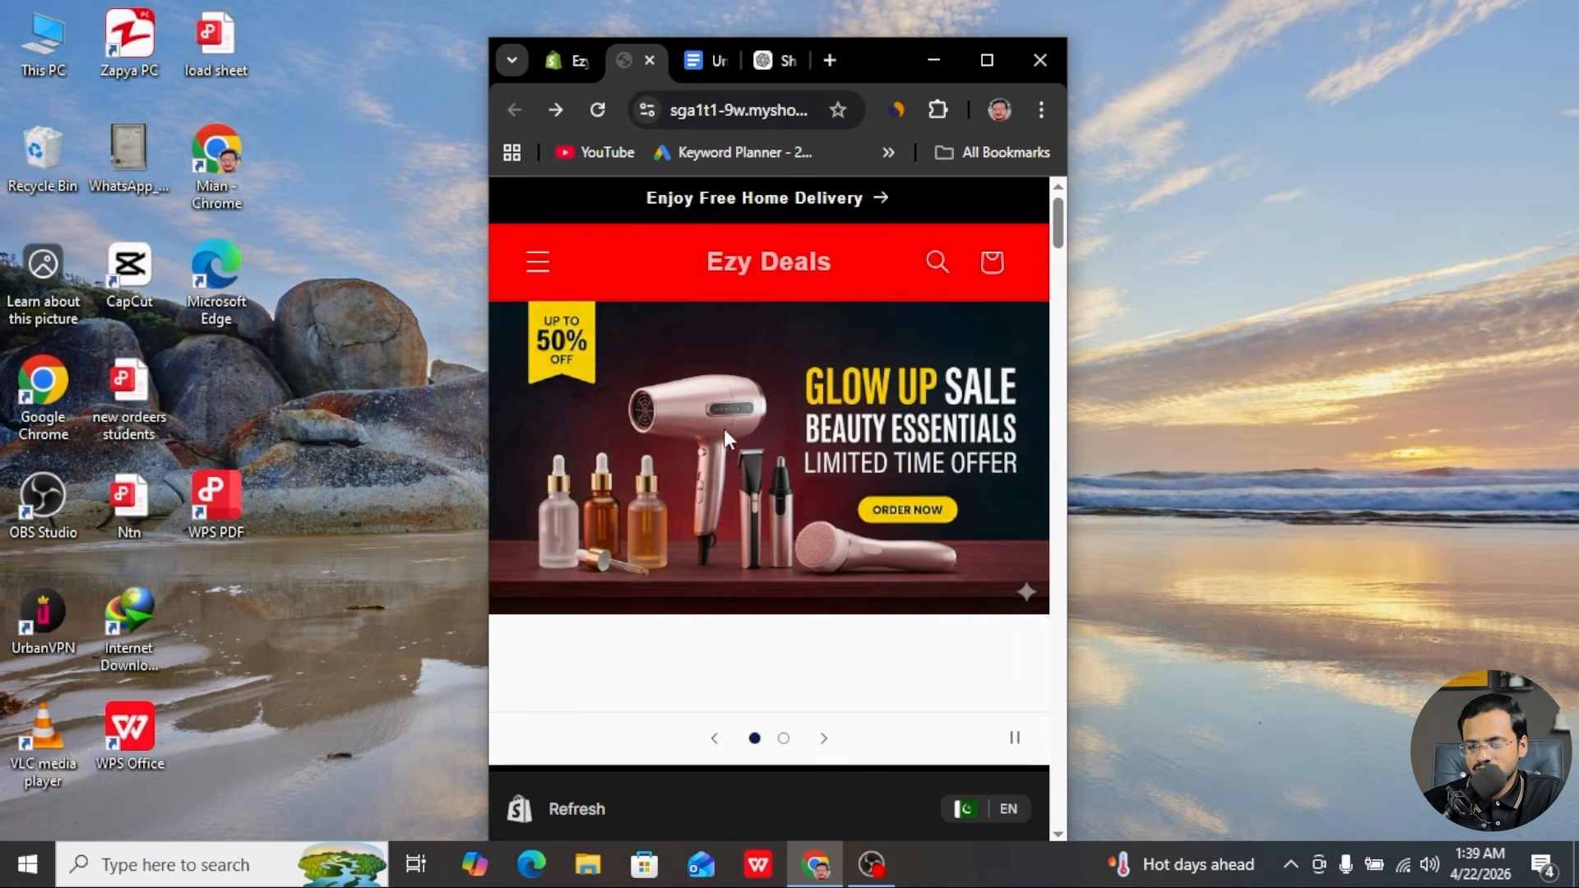
- Review the mobile layout of the home page from the banner slideshow through the collection circles to the product cards
{"action": "scroll", "coordinate": [758, 462], "scroll_direction": "down", "scroll_amount": 1}
{"action": "scroll", "coordinate": [765, 239], "scroll_direction": "up", "scroll_amount": 2}
{"action": "scroll", "coordinate": [700, 500], "scroll_direction": "down", "scroll_amount": 5}
{"action": "scroll", "coordinate": [741, 494], "scroll_direction": "up", "scroll_amount": 1}
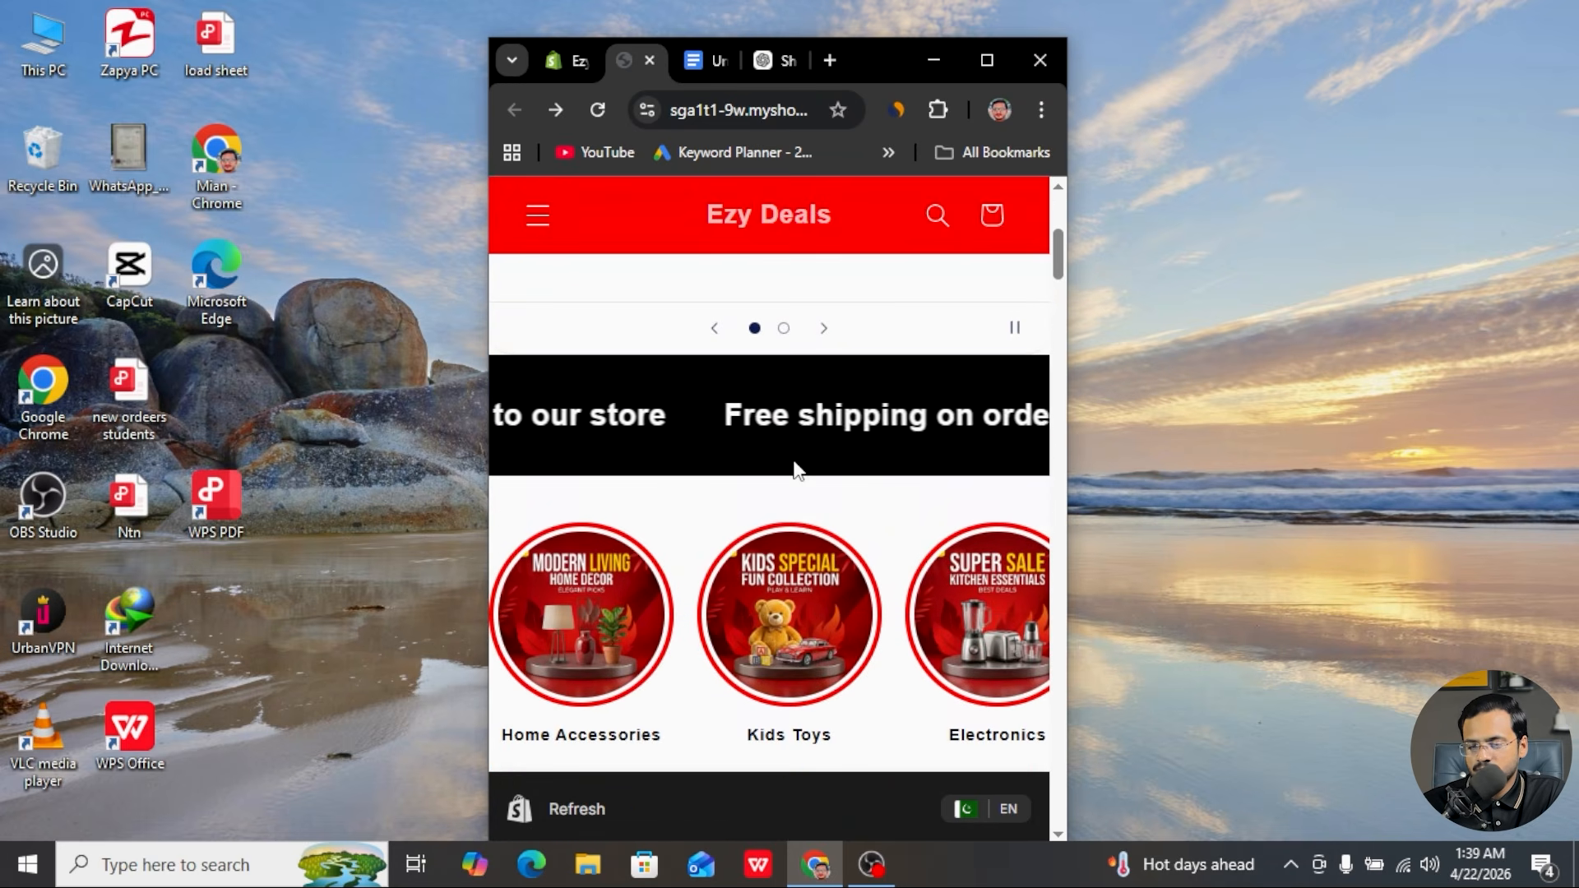
{"action": "scroll", "coordinate": [796, 468], "scroll_direction": "down", "scroll_amount": 4}
{"action": "scroll", "coordinate": [794, 464], "scroll_direction": "up", "scroll_amount": 3}
{"action": "scroll", "coordinate": [772, 570], "scroll_direction": "down", "scroll_amount": 3}
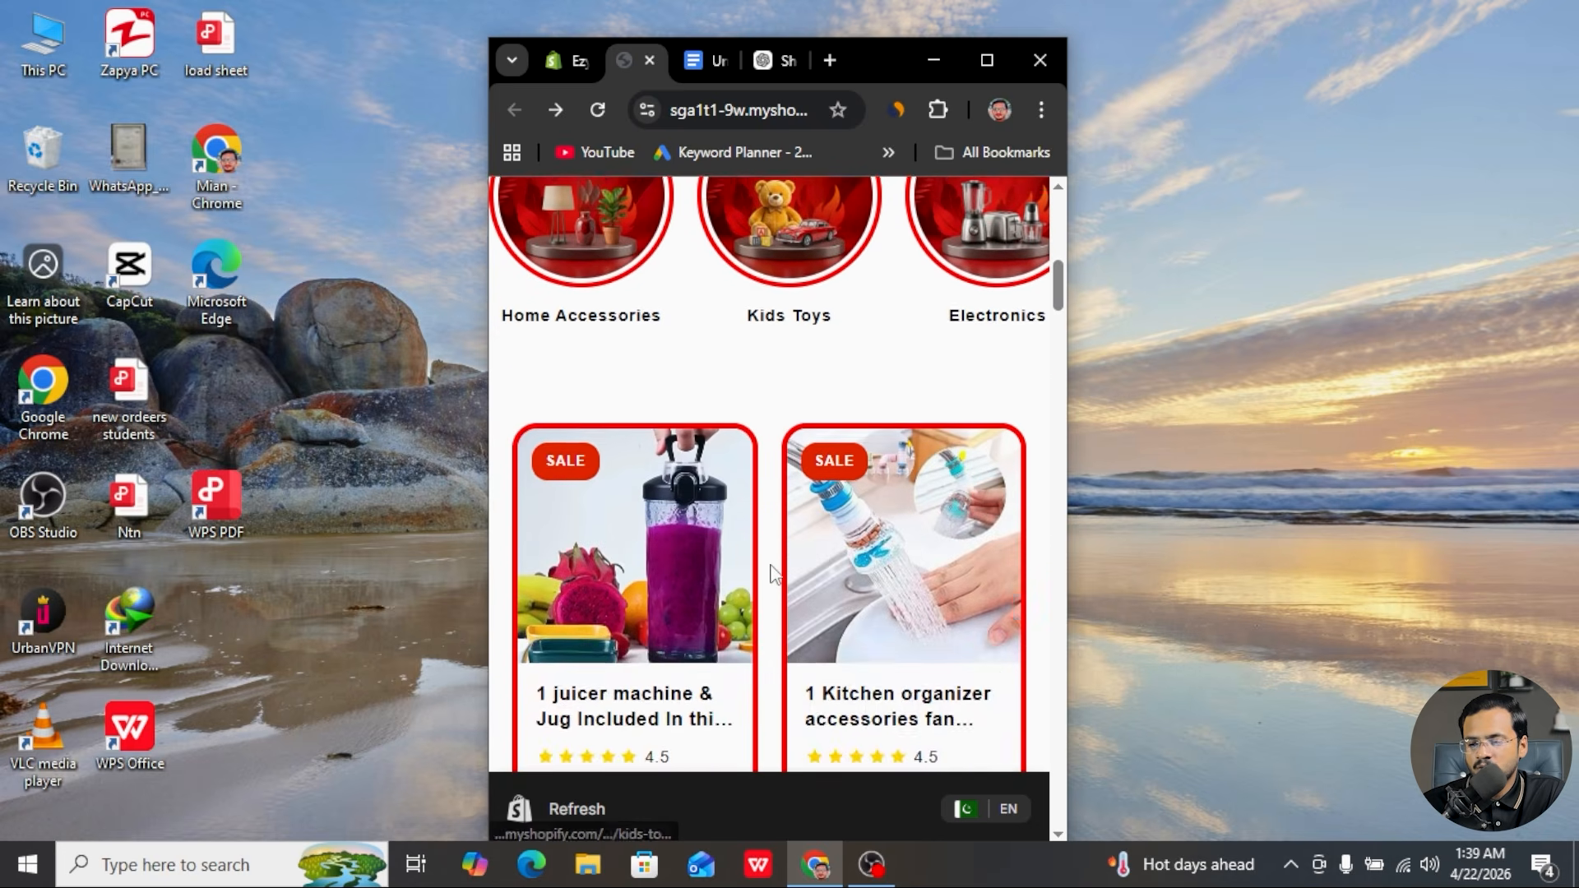
{"action": "scroll", "coordinate": [773, 573], "scroll_direction": "up", "scroll_amount": 2}
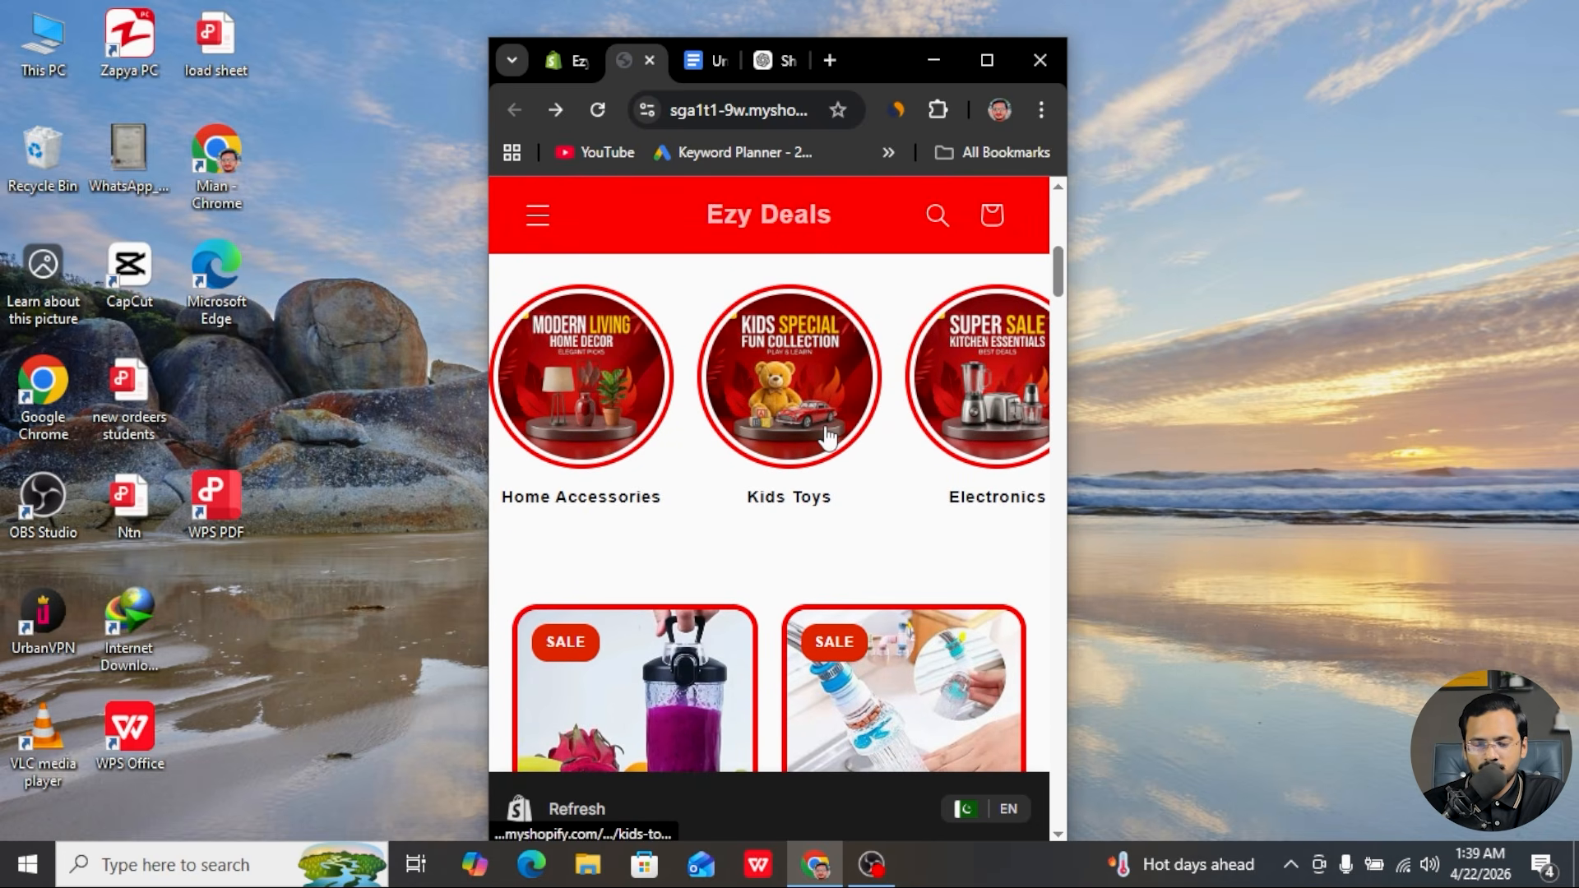
{"action": "scroll", "coordinate": [814, 460], "scroll_direction": "down", "scroll_amount": 7}
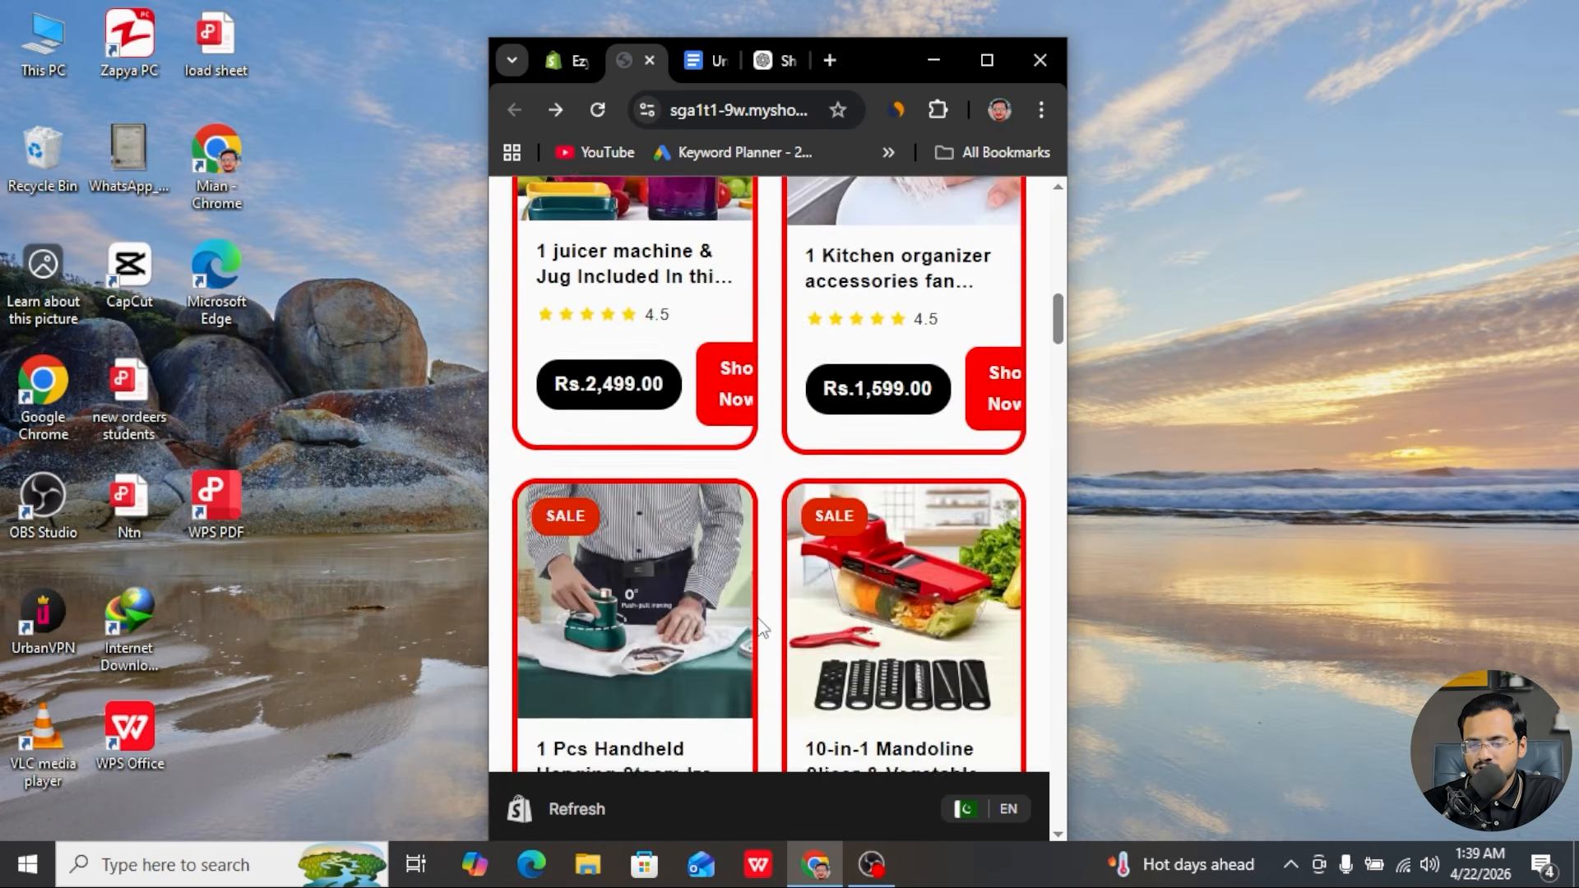
{"action": "scroll", "coordinate": [763, 629], "scroll_direction": "up", "scroll_amount": 3}
{"action": "scroll", "coordinate": [763, 629], "scroll_direction": "down", "scroll_amount": 5}
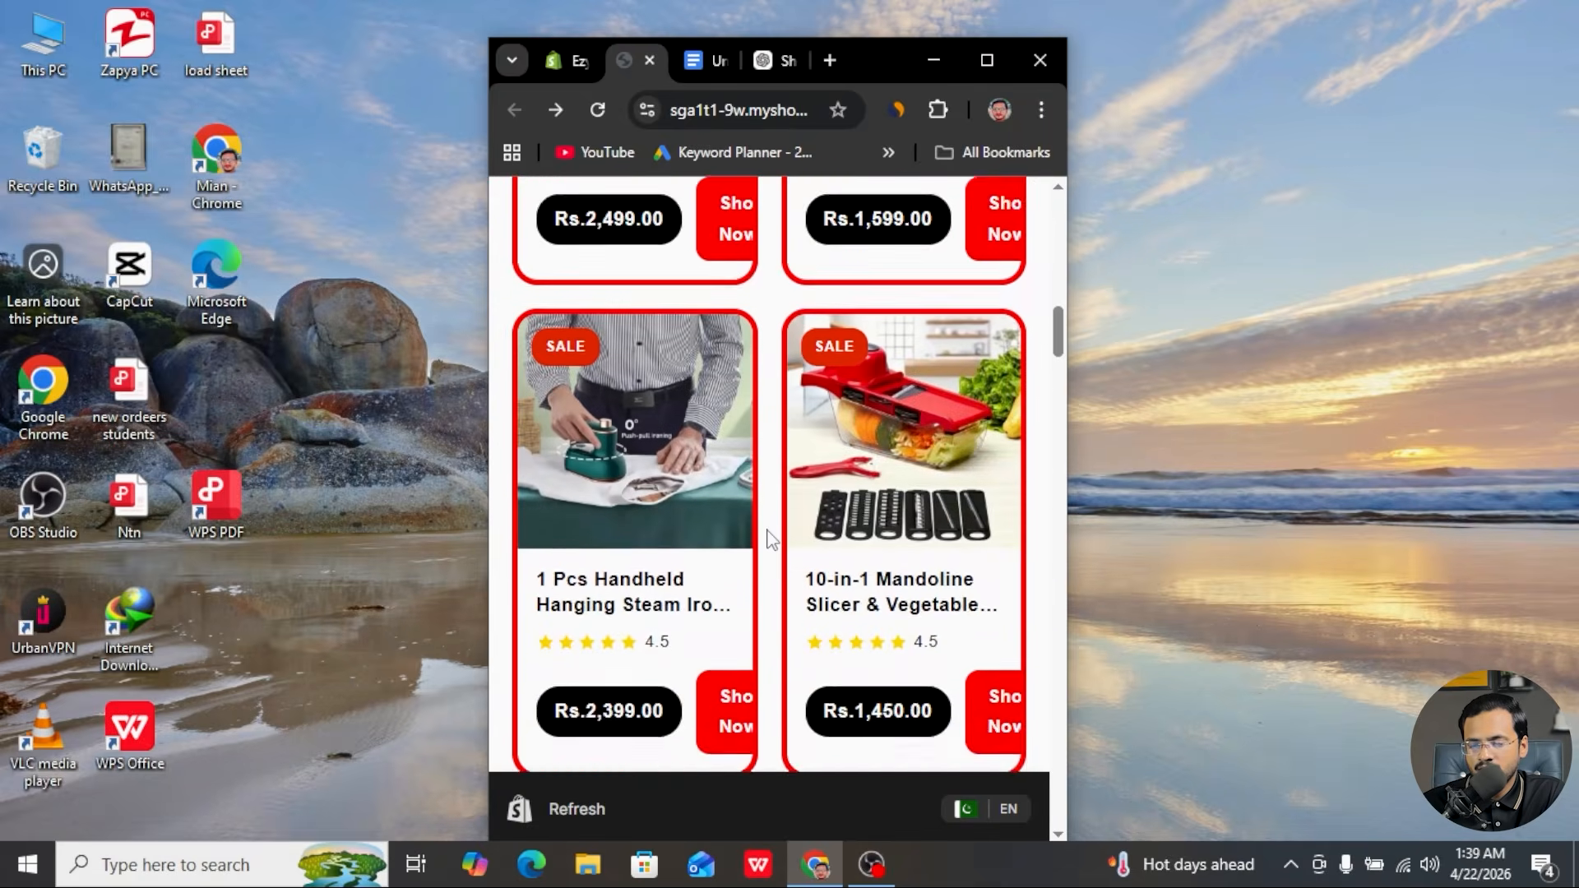
{"action": "scroll", "coordinate": [771, 539], "scroll_direction": "down", "scroll_amount": 8}
{"action": "scroll", "coordinate": [772, 539], "scroll_direction": "up", "scroll_amount": 1}
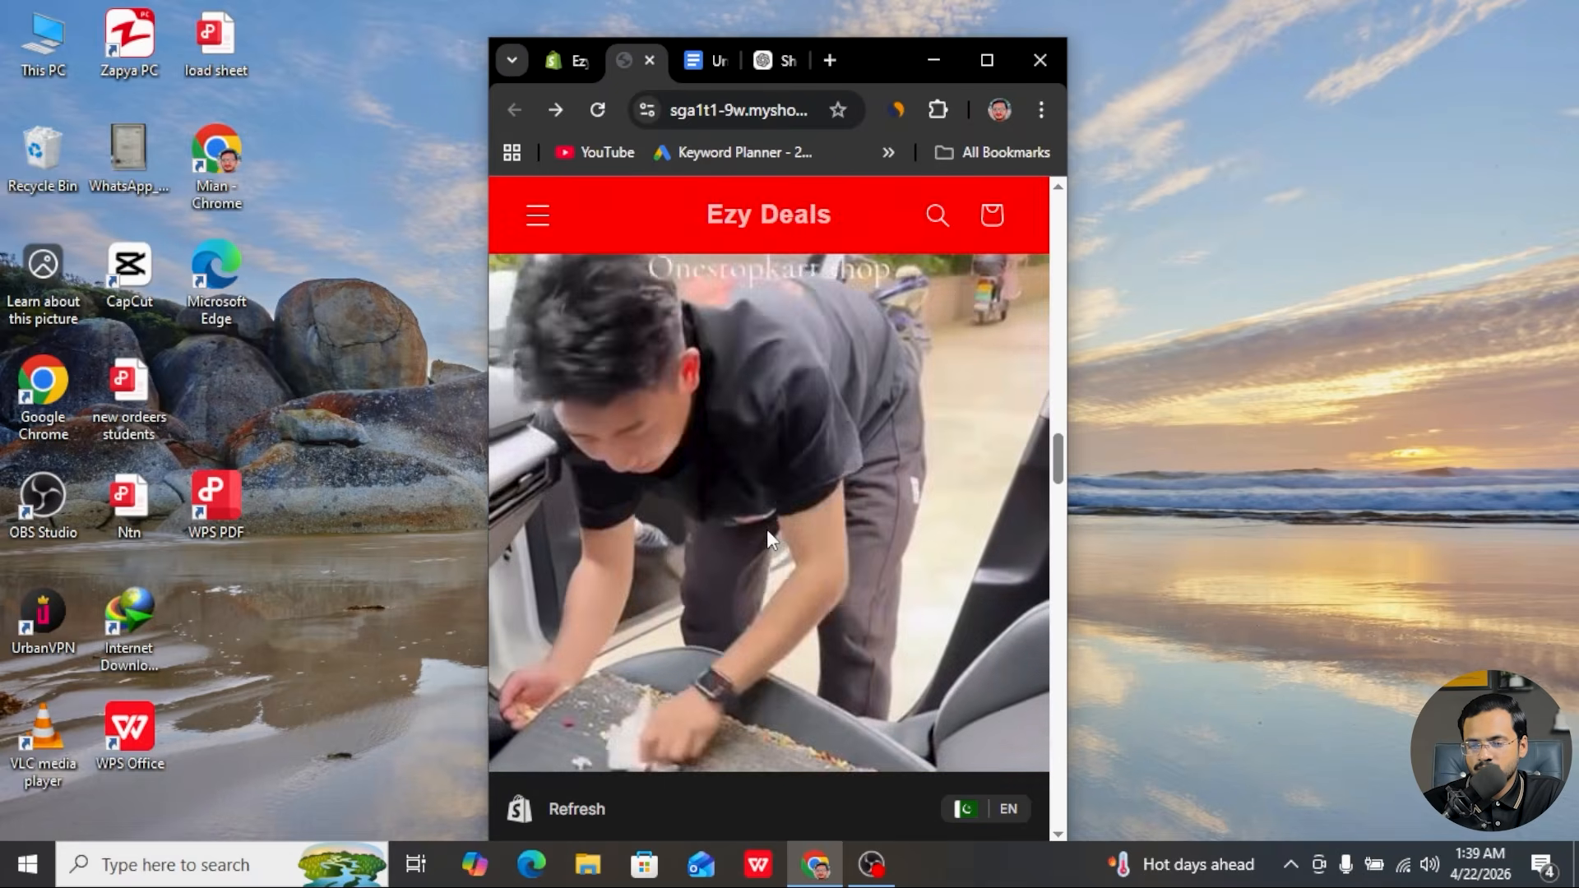
- Review the mobile layout of the stacked product videos and the service promise cards below them
{"action": "scroll", "coordinate": [772, 538], "scroll_direction": "down", "scroll_amount": 3}
{"action": "scroll", "coordinate": [767, 535], "scroll_direction": "up", "scroll_amount": 4}
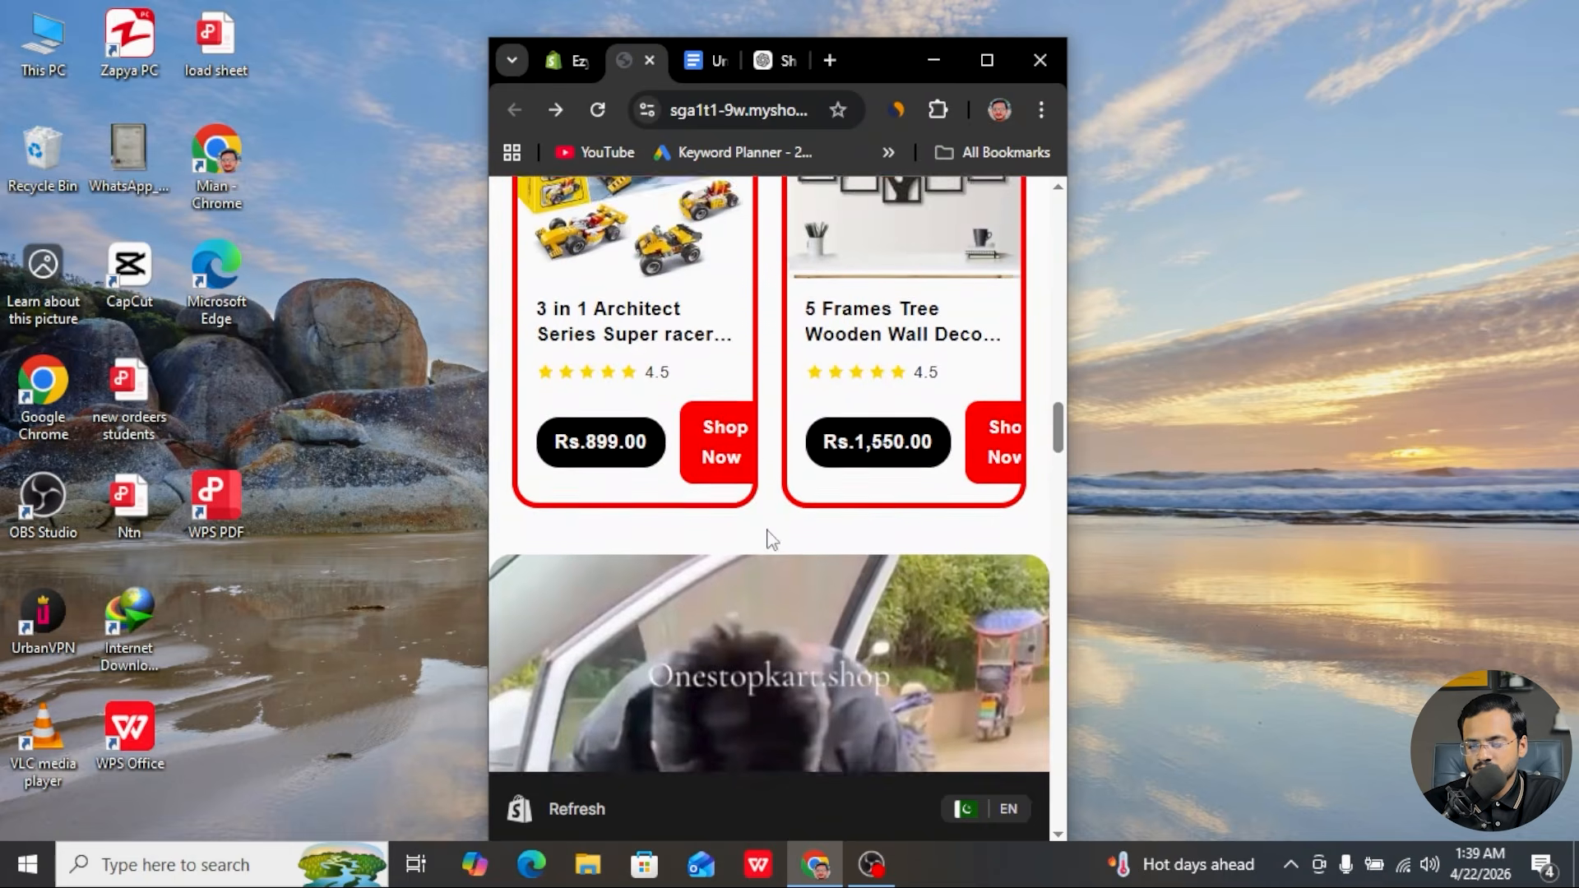
{"action": "scroll", "coordinate": [766, 535], "scroll_direction": "down", "scroll_amount": 5}
{"action": "scroll", "coordinate": [767, 533], "scroll_direction": "down", "scroll_amount": 10}
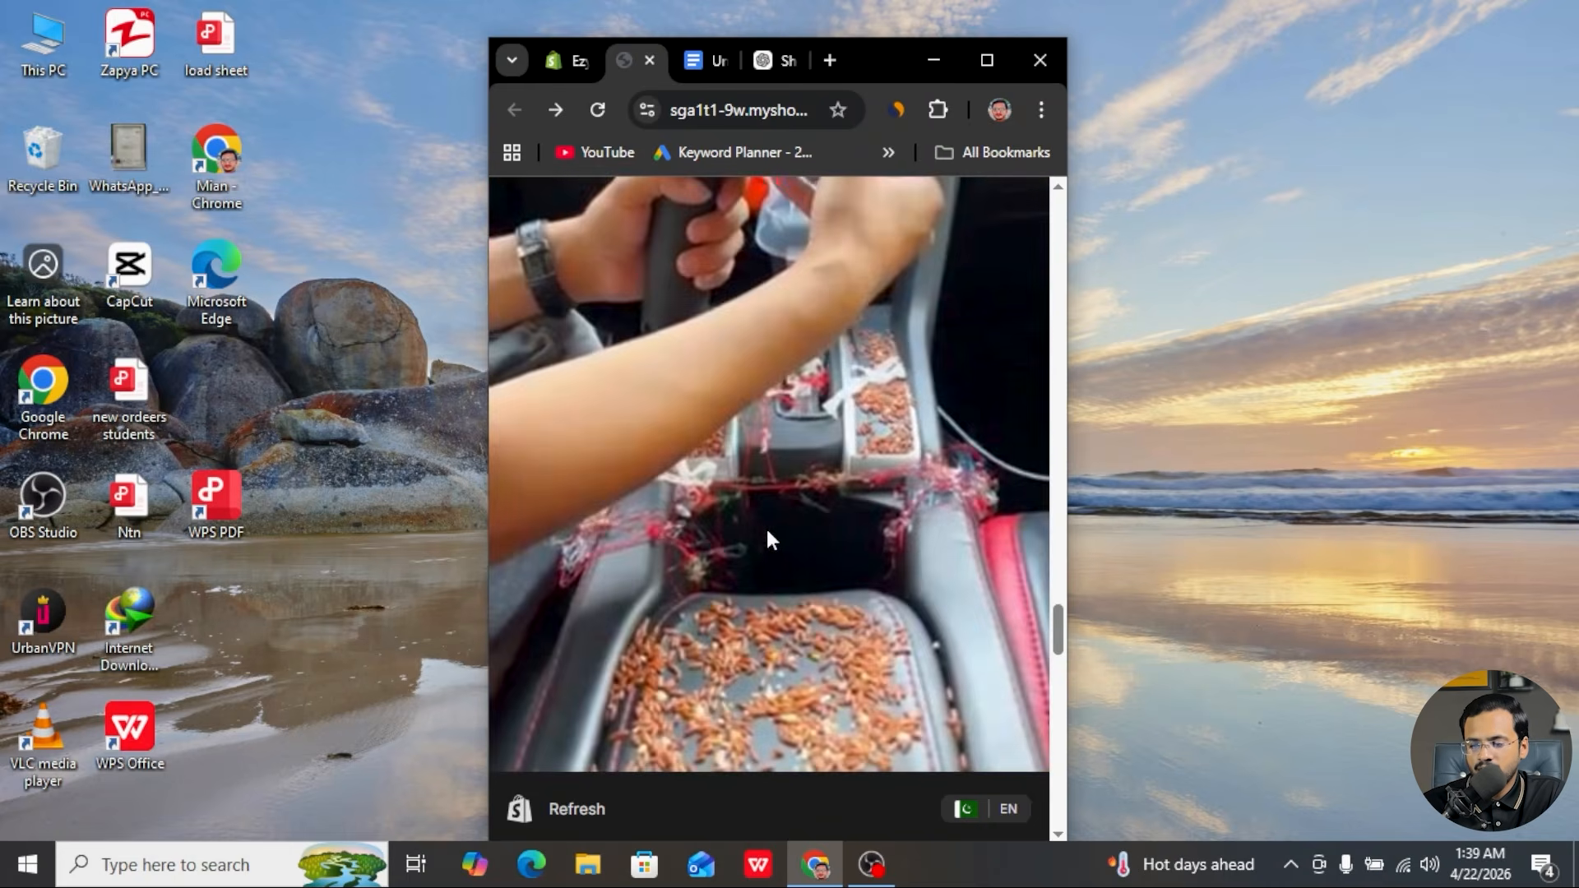
{"action": "scroll", "coordinate": [767, 539], "scroll_direction": "down", "scroll_amount": 4}
{"action": "scroll", "coordinate": [766, 539], "scroll_direction": "up", "scroll_amount": 6}
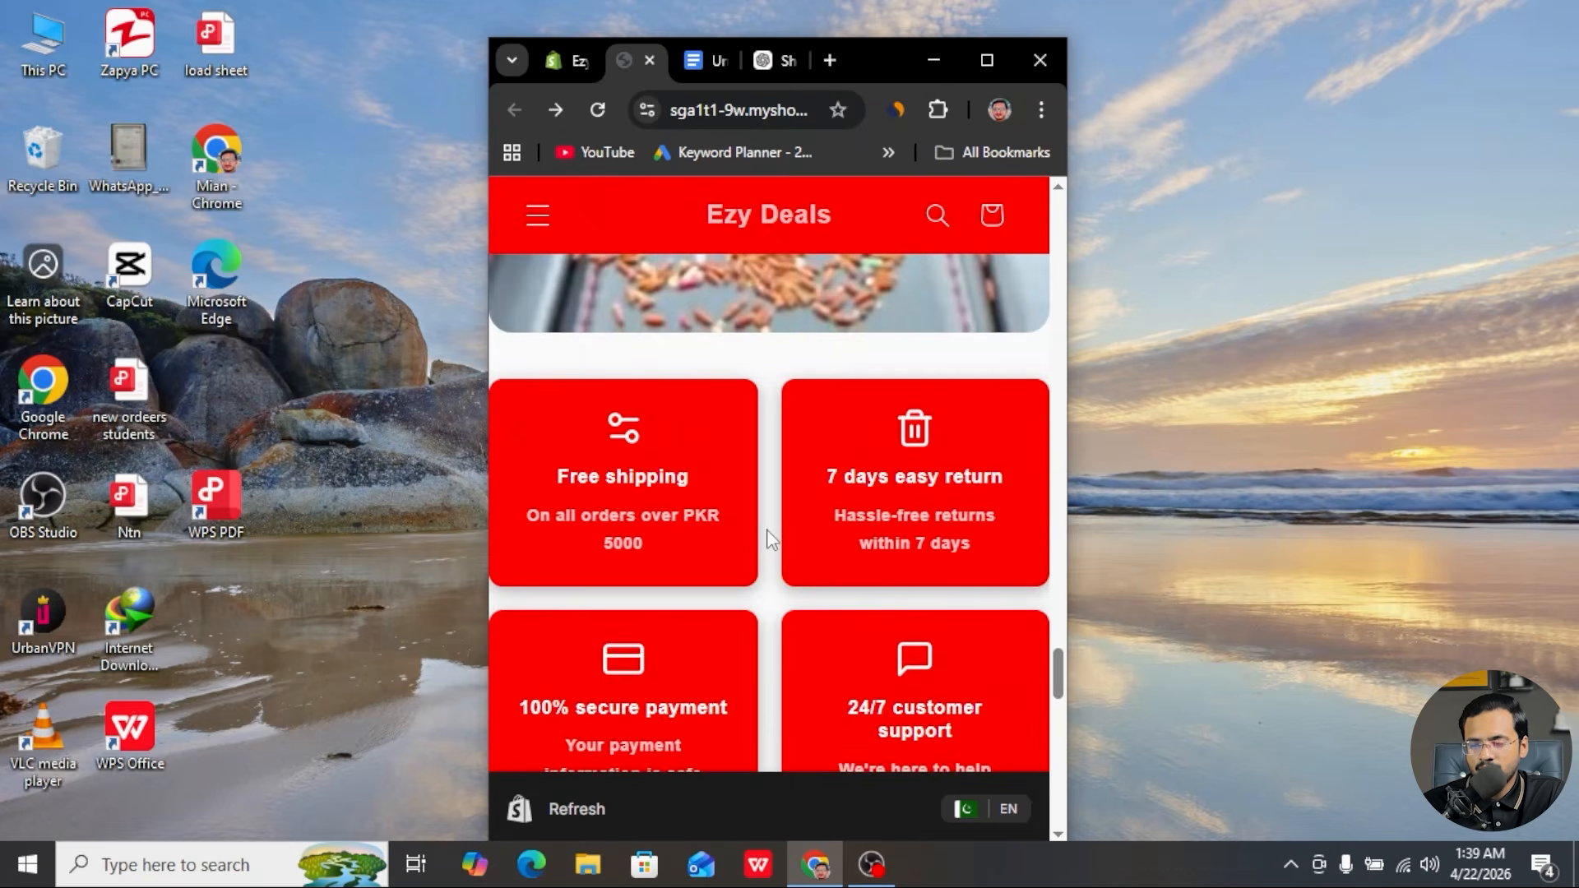
{"action": "scroll", "coordinate": [767, 539], "scroll_direction": "down", "scroll_amount": 2}
{"action": "scroll", "coordinate": [769, 538], "scroll_direction": "down", "scroll_amount": 4}
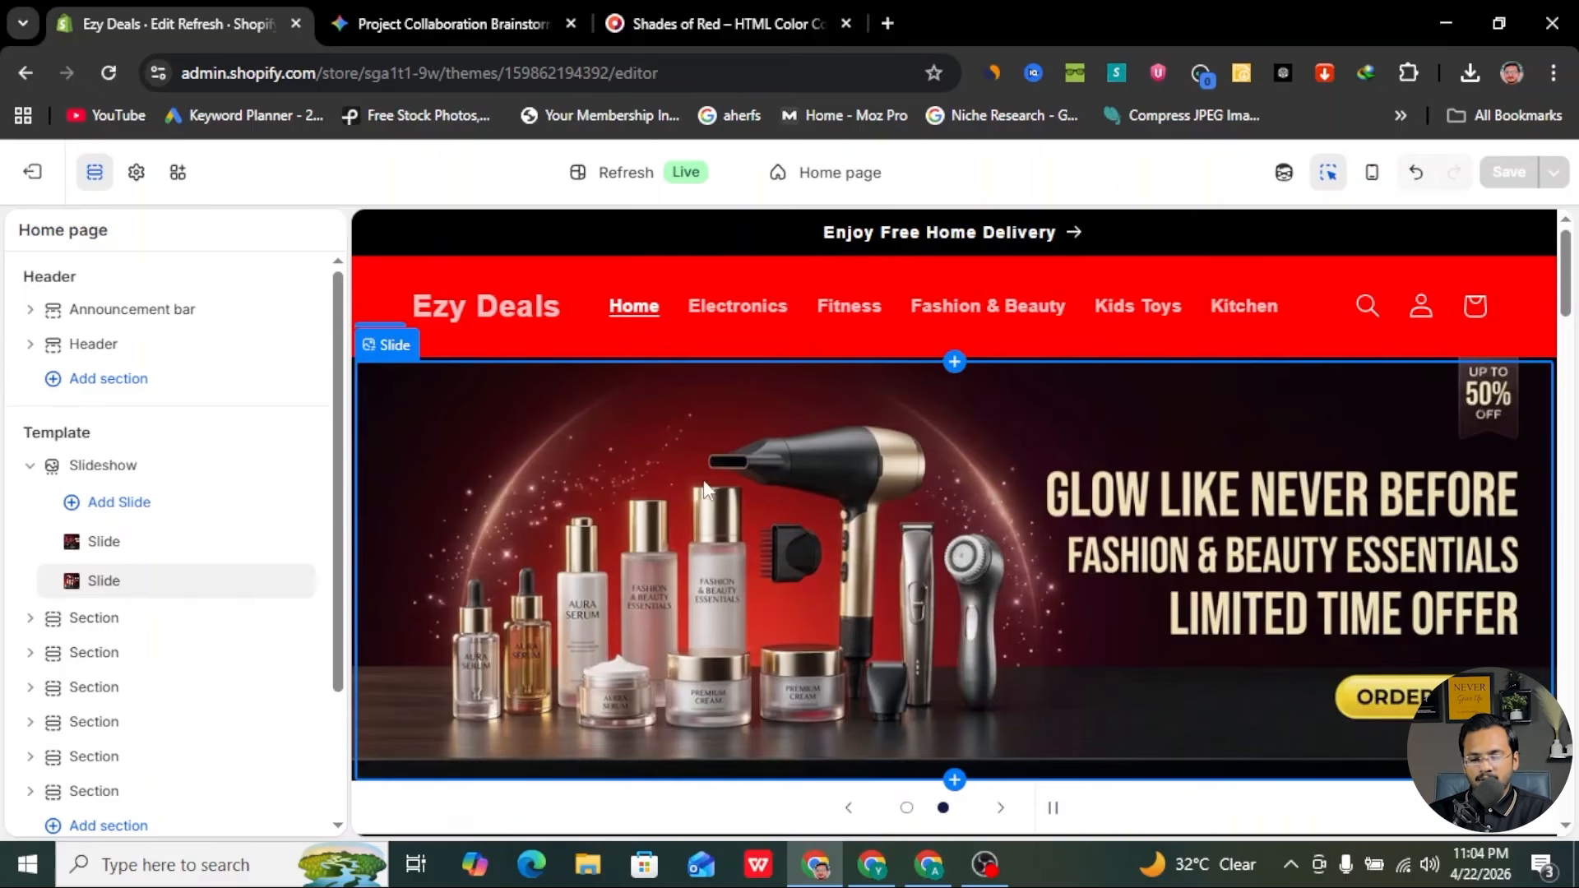
- In the theme editor, add an Image banner section between the product grid and the video grid on the home page
{"action": "scroll", "coordinate": [703, 485], "scroll_direction": "down", "scroll_amount": 5}
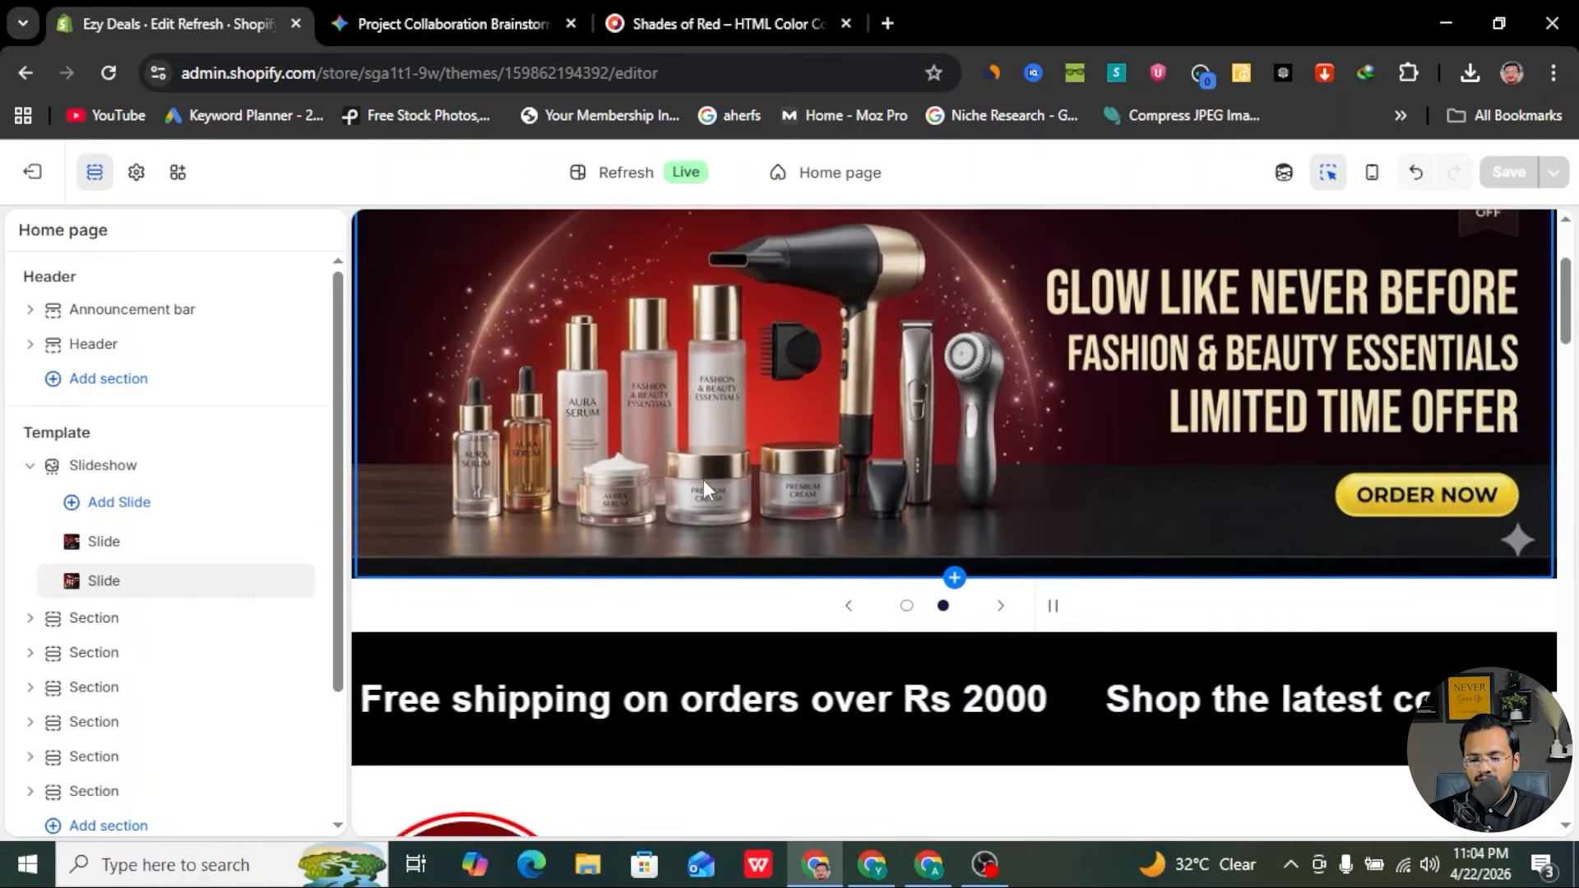
{"action": "scroll", "coordinate": [703, 485], "scroll_direction": "up", "scroll_amount": 1}
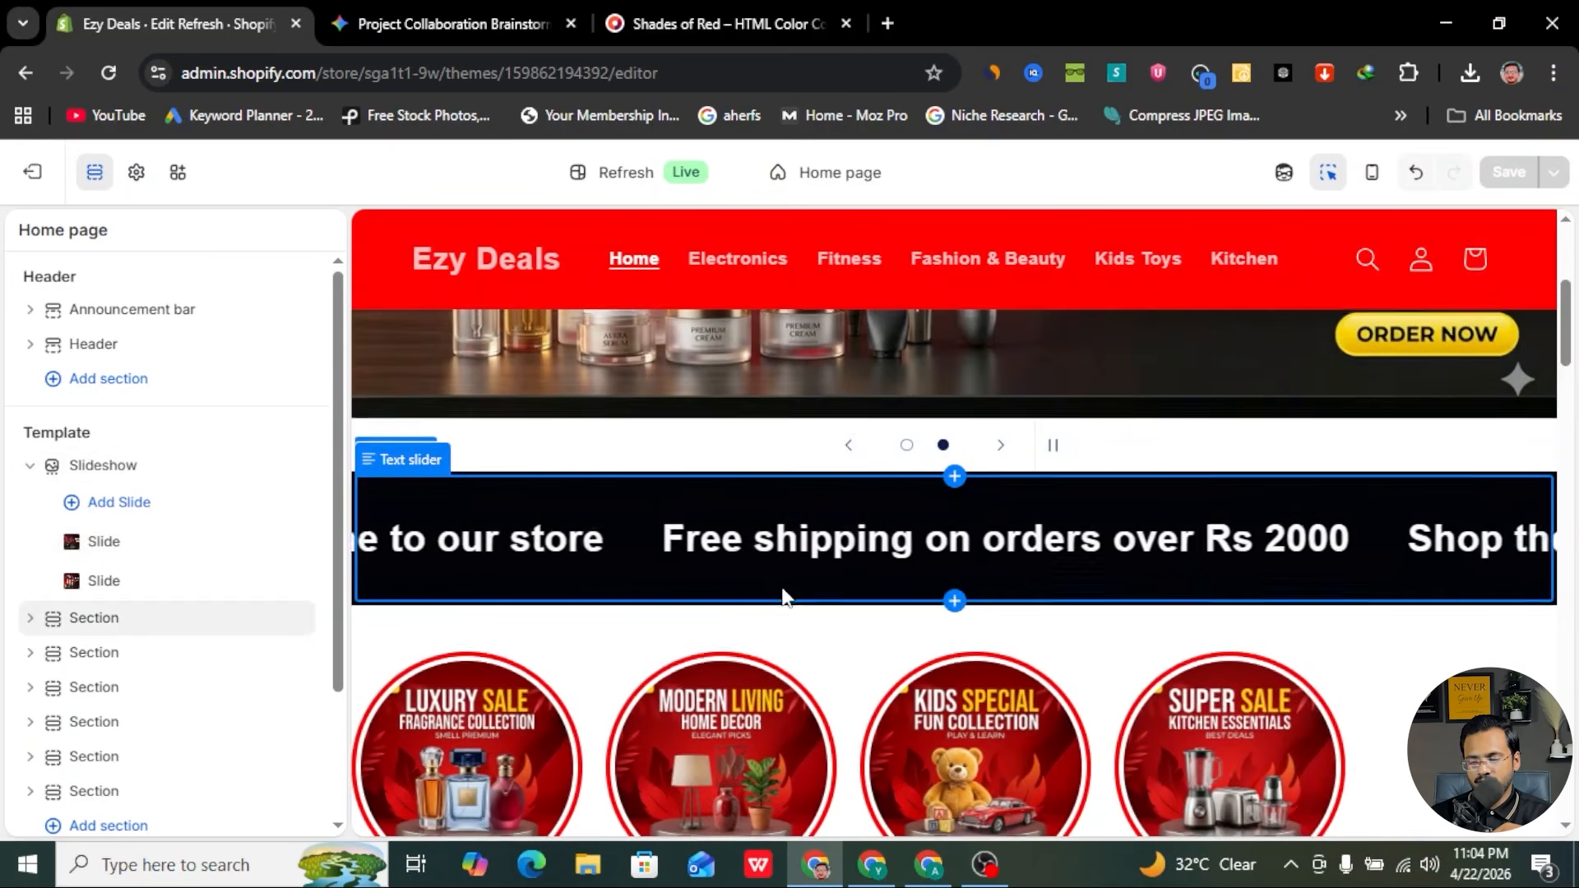
{"action": "scroll", "coordinate": [783, 598], "scroll_direction": "down", "scroll_amount": 10}
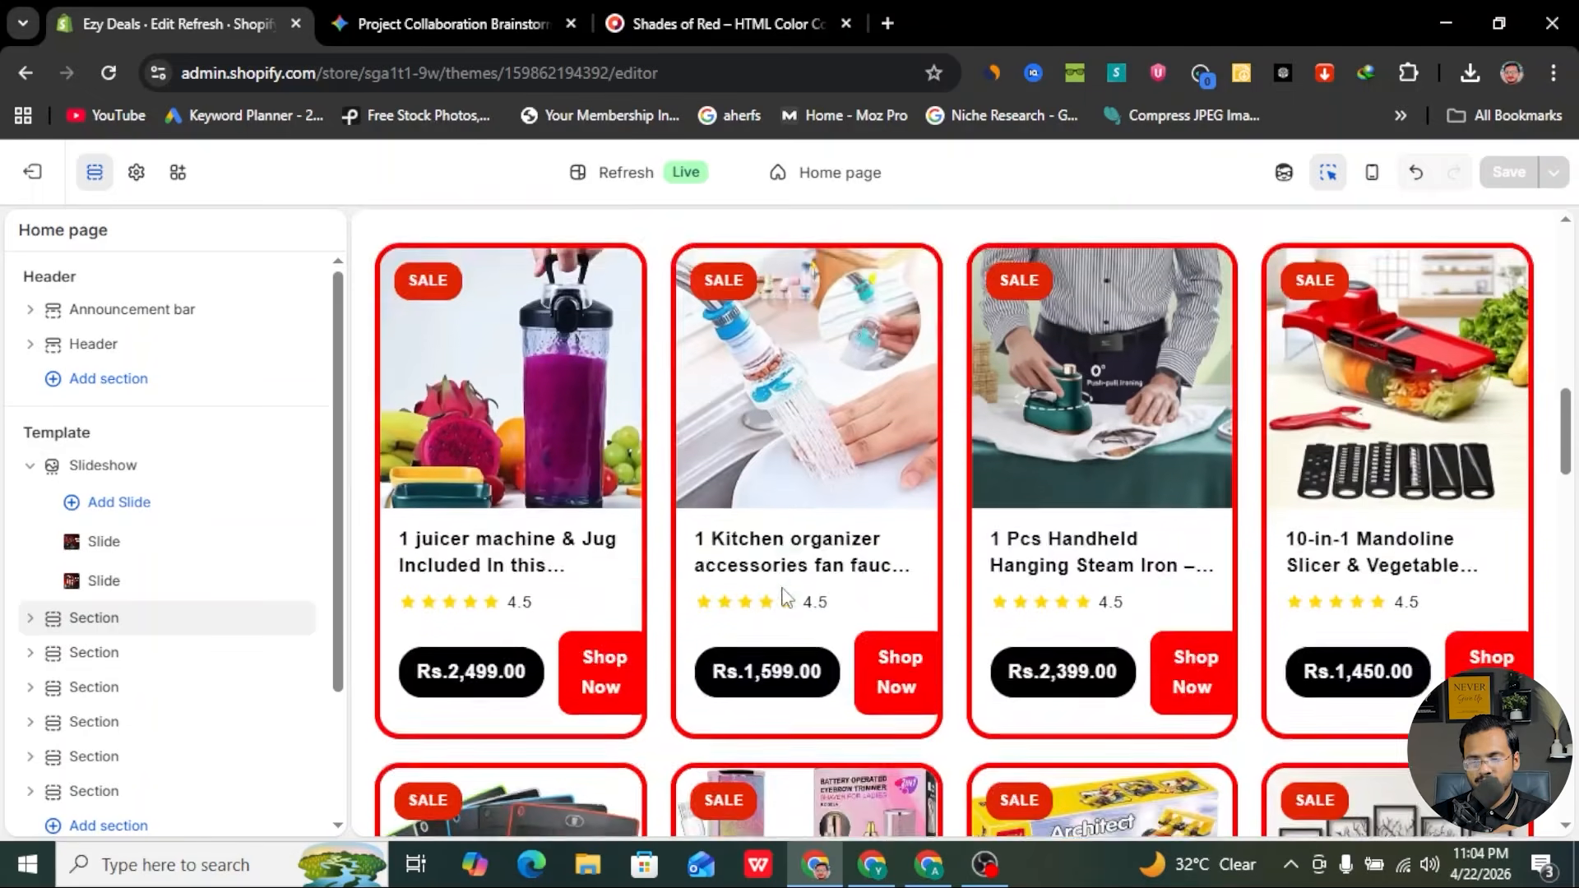
{"action": "scroll", "coordinate": [783, 598], "scroll_direction": "down", "scroll_amount": 2}
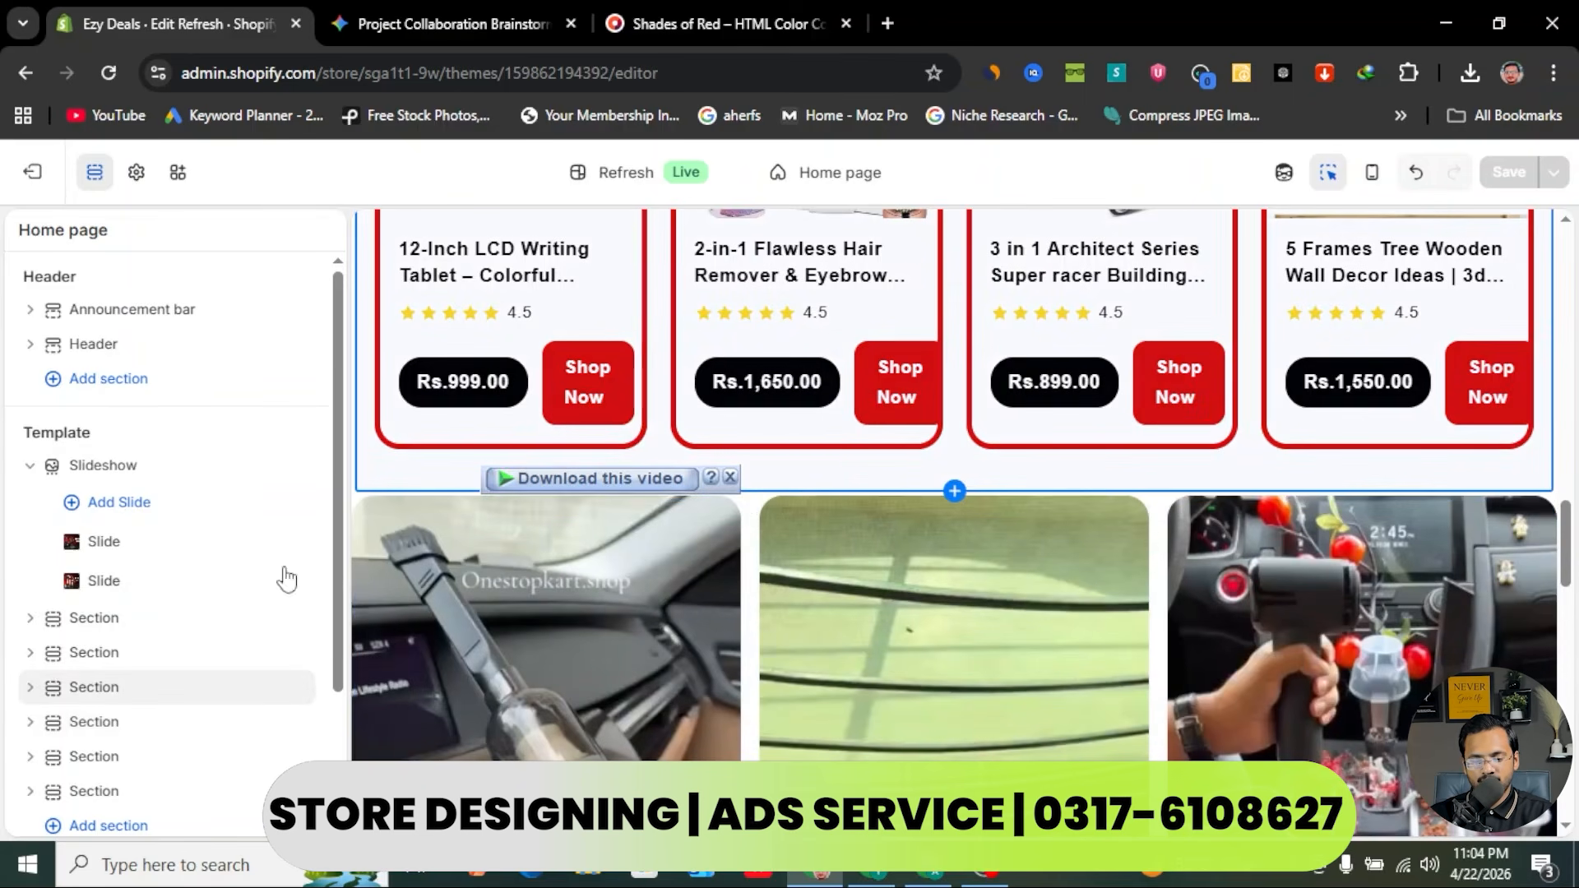
{"action": "scroll", "coordinate": [205, 625], "scroll_direction": "down", "scroll_amount": 2}
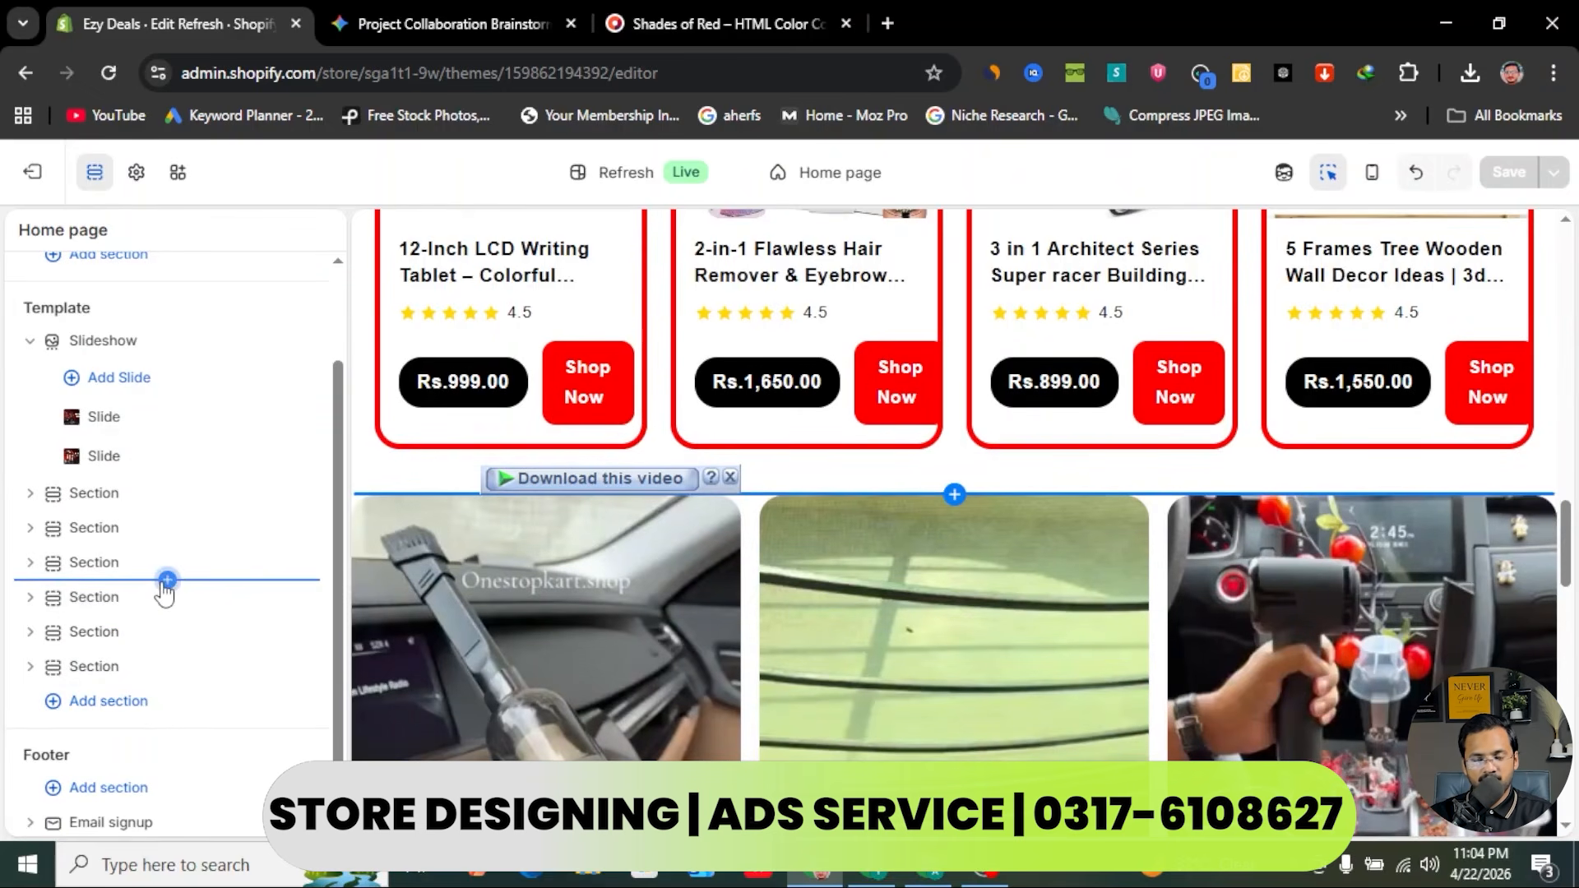
{"action": "left_click", "coordinate": [166, 581]}
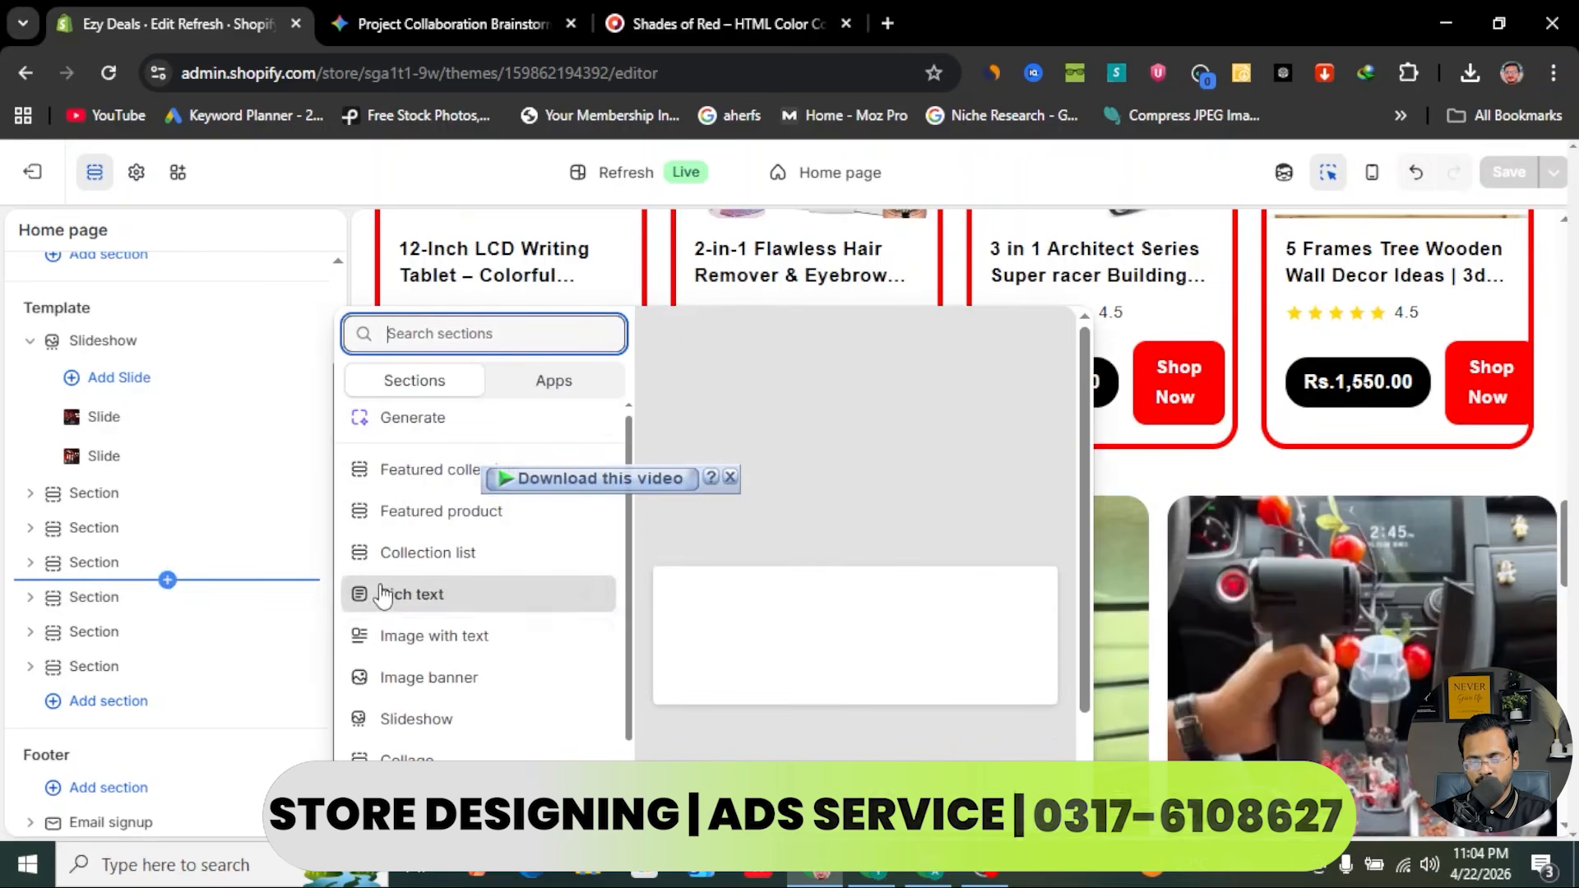
{"action": "scroll", "coordinate": [423, 730], "scroll_direction": "down", "scroll_amount": 5}
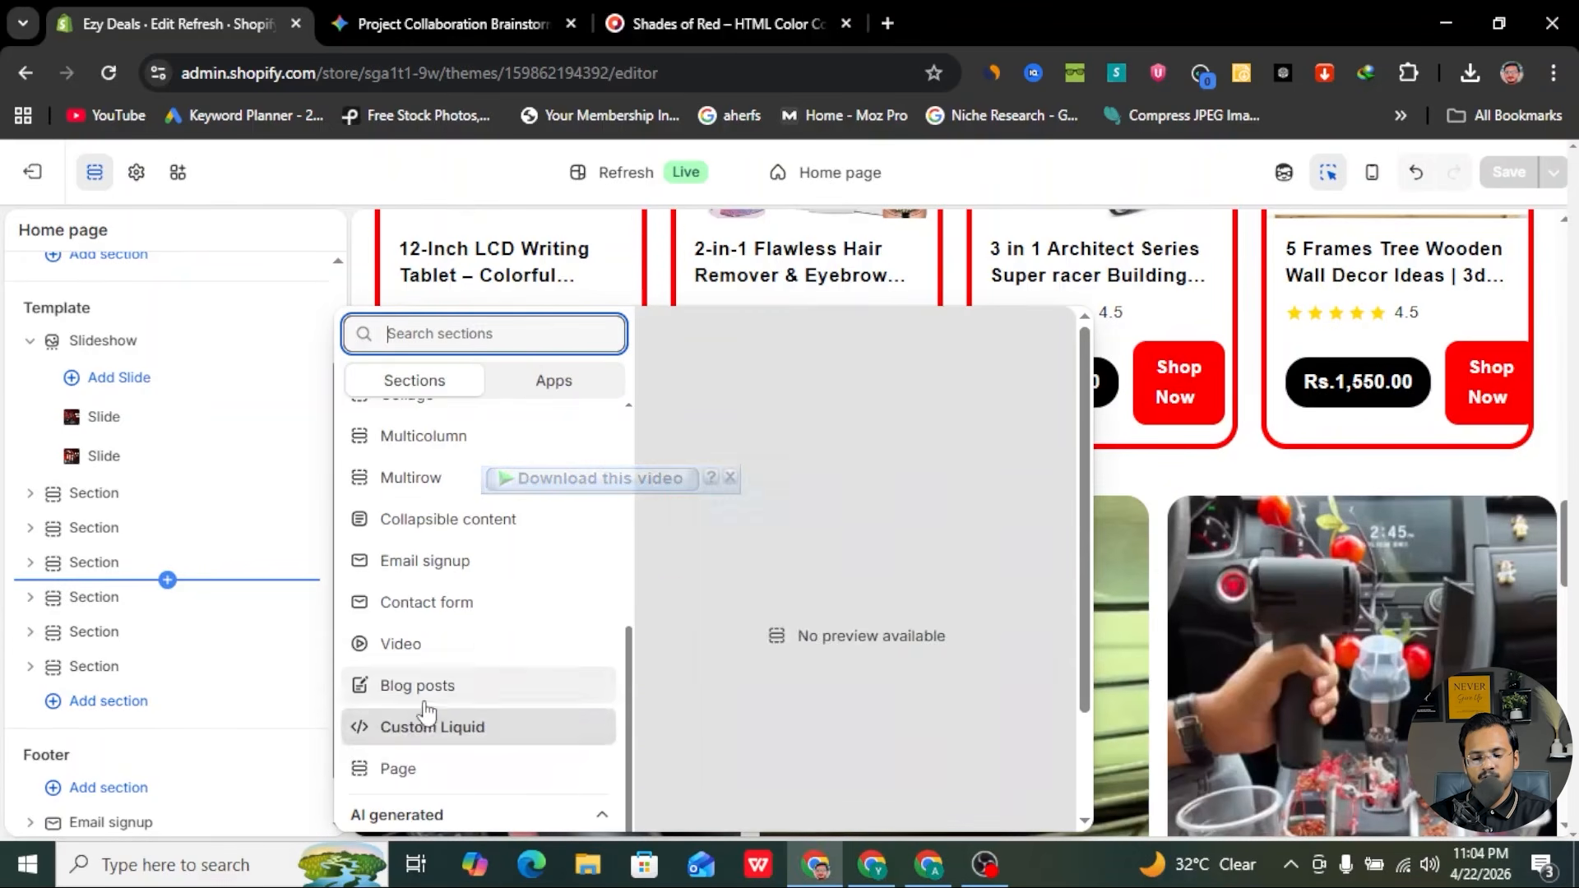
{"action": "scroll", "coordinate": [419, 531], "scroll_direction": "up", "scroll_amount": 1}
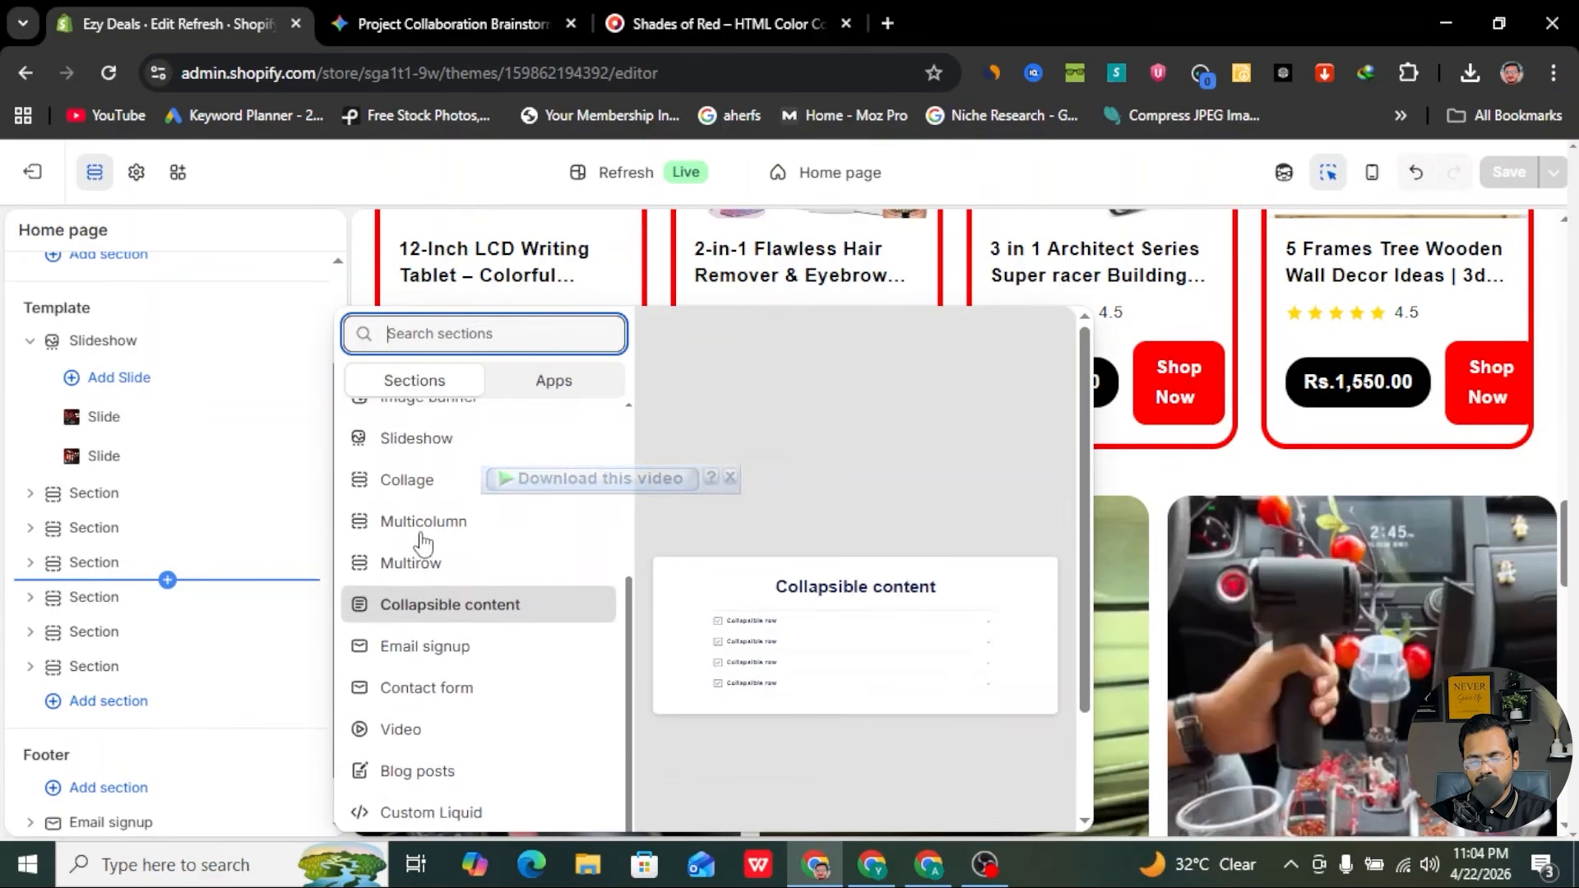
{"action": "scroll", "coordinate": [418, 542], "scroll_direction": "up", "scroll_amount": 2}
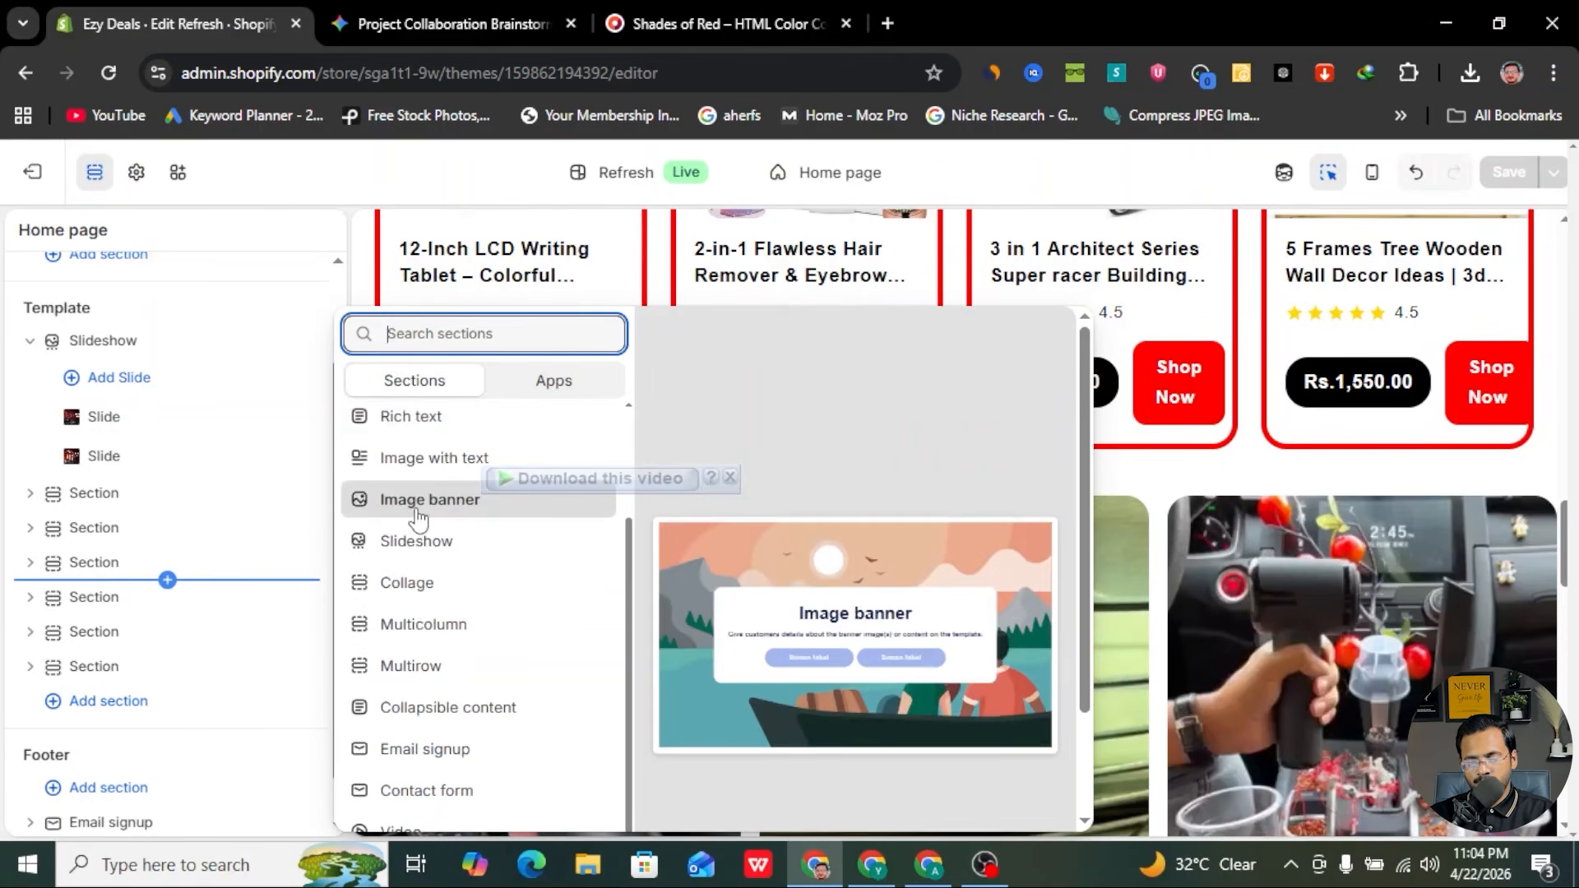
{"action": "left_click", "coordinate": [417, 516]}
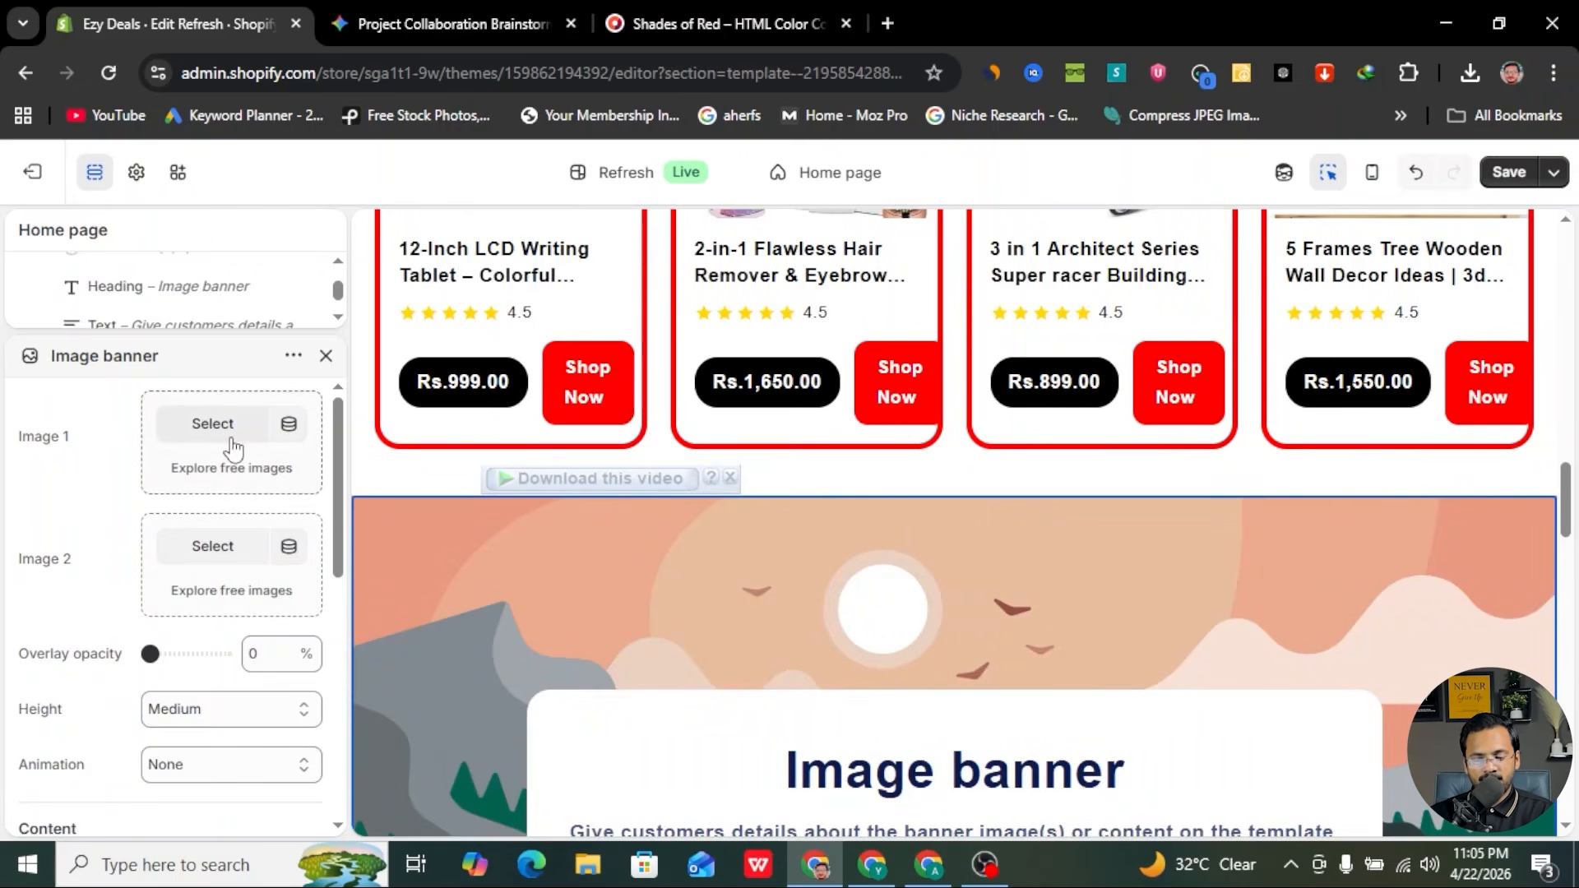
- Set the Image banner's first image to the generated "Power Up Your Tech" electronics sale banner from the file library
{"action": "left_click", "coordinate": [212, 422]}
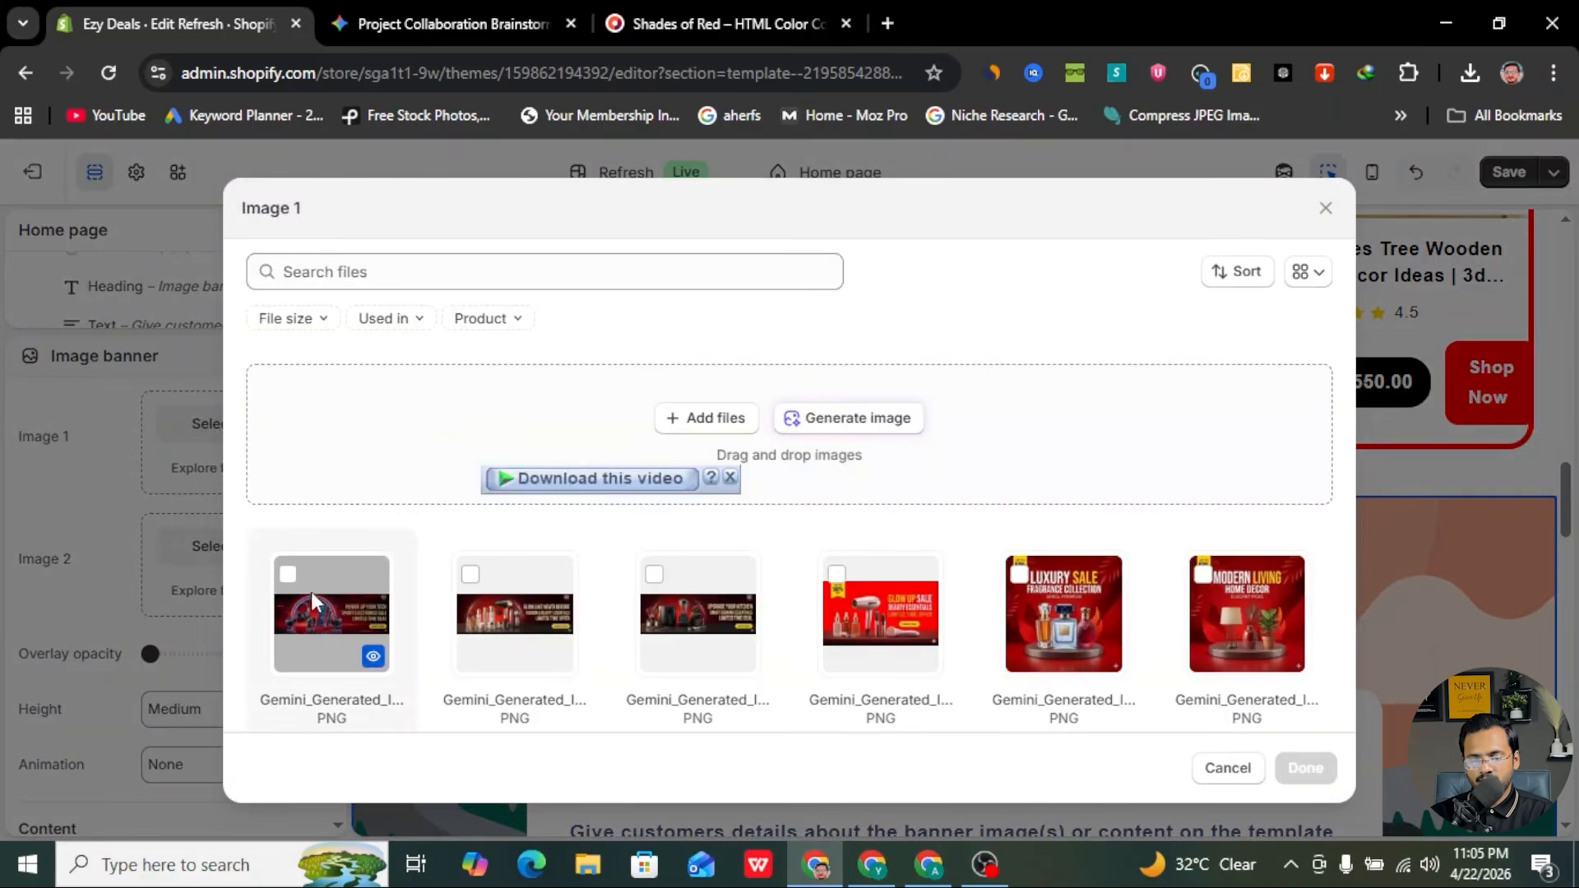
{"action": "left_click", "coordinate": [288, 575]}
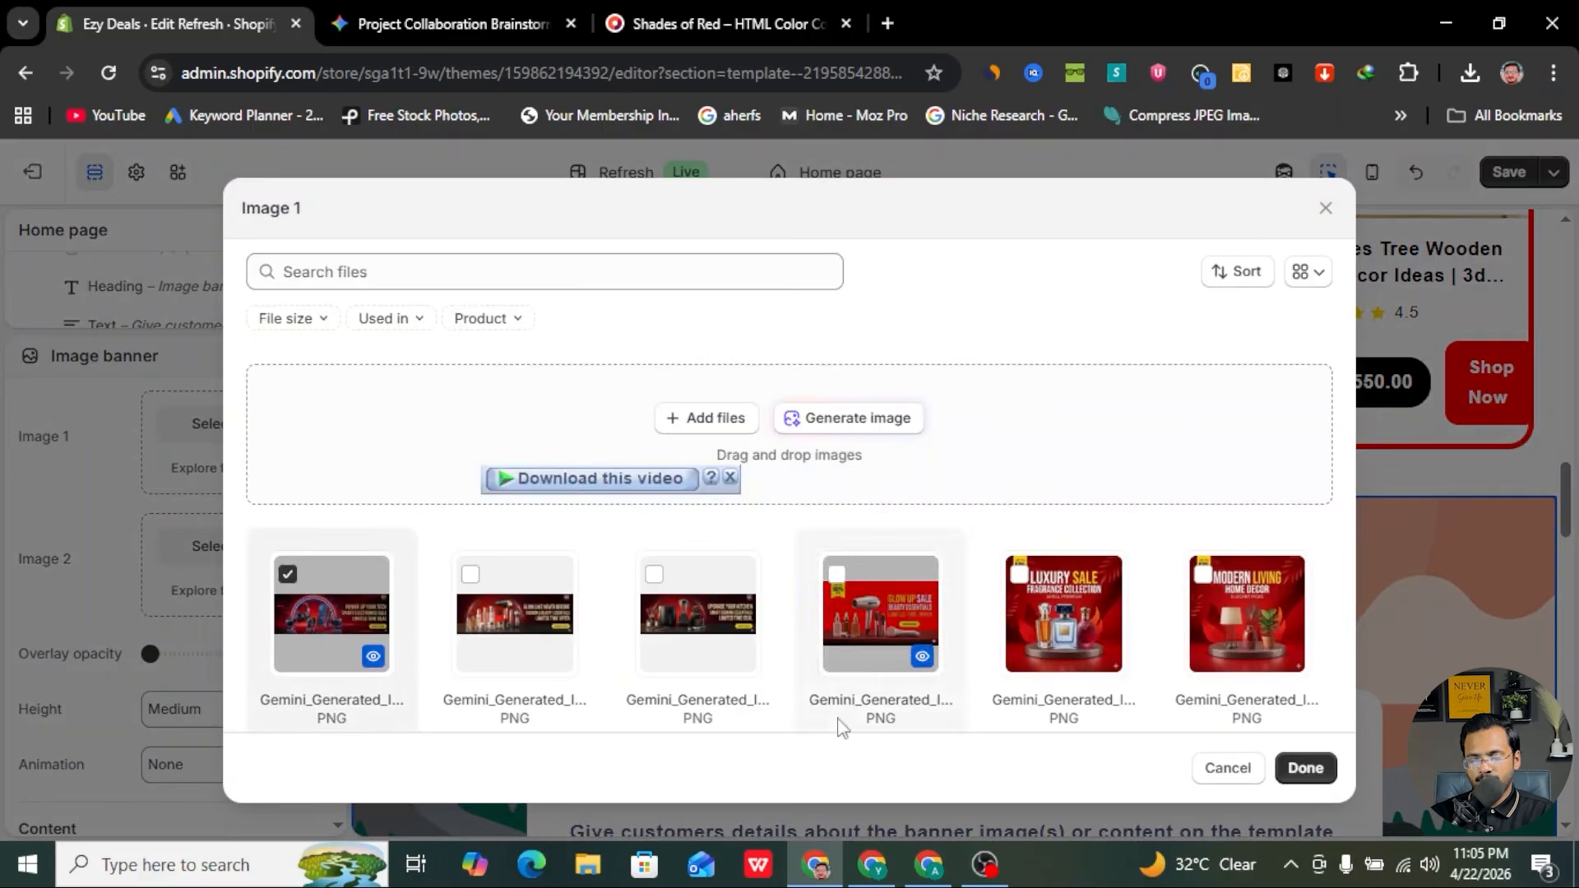
{"action": "left_click", "coordinate": [1305, 767]}
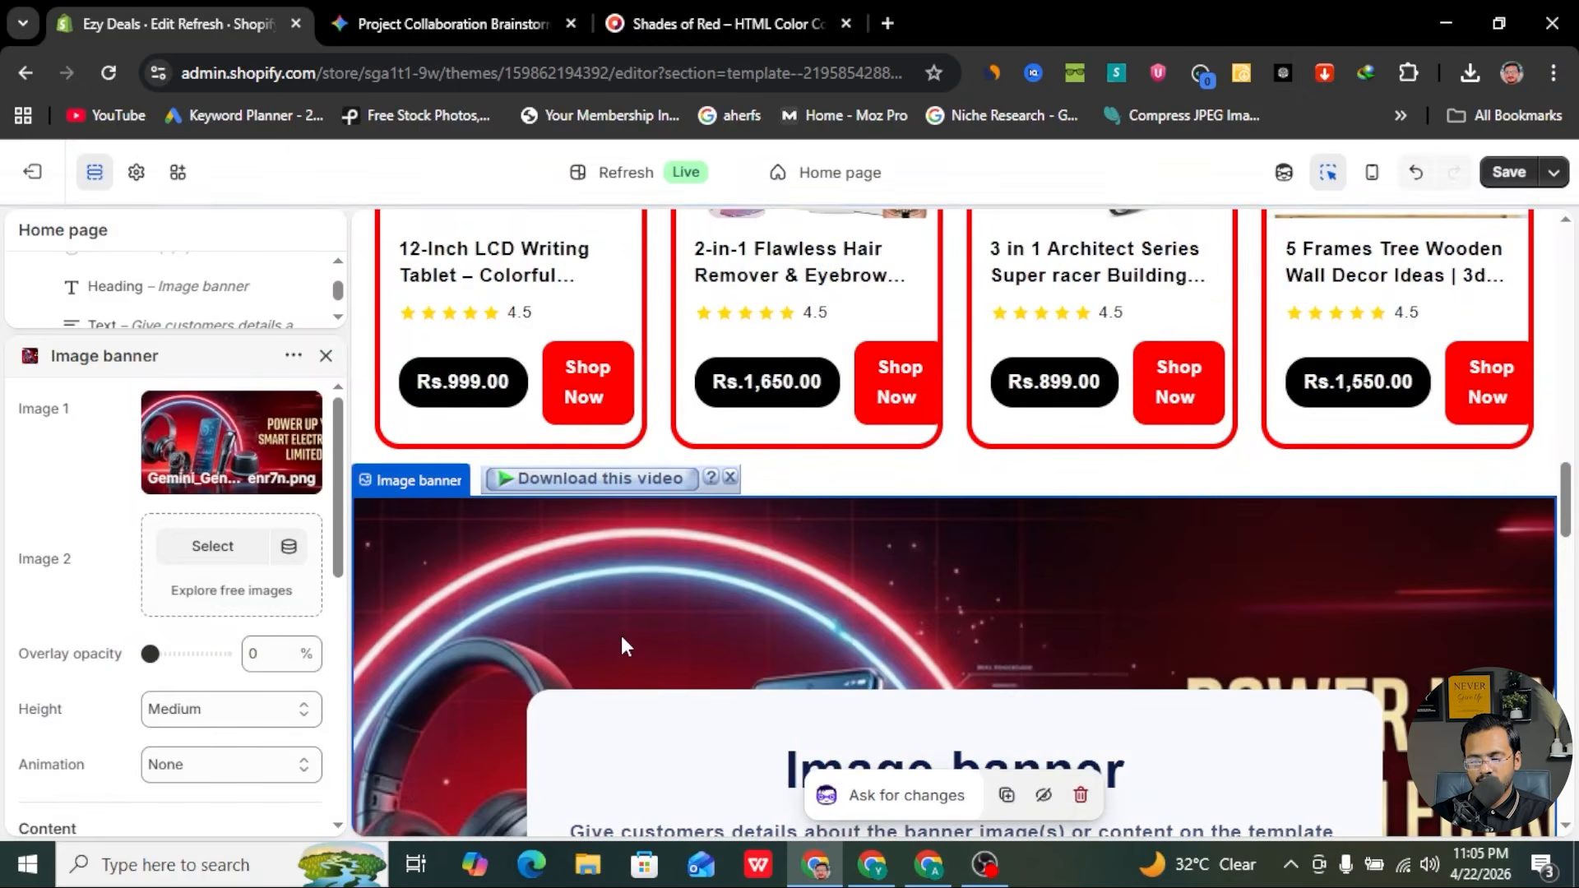
- Set the Image banner's height to Adapt to first image
{"action": "scroll", "coordinate": [620, 635], "scroll_direction": "down", "scroll_amount": 3}
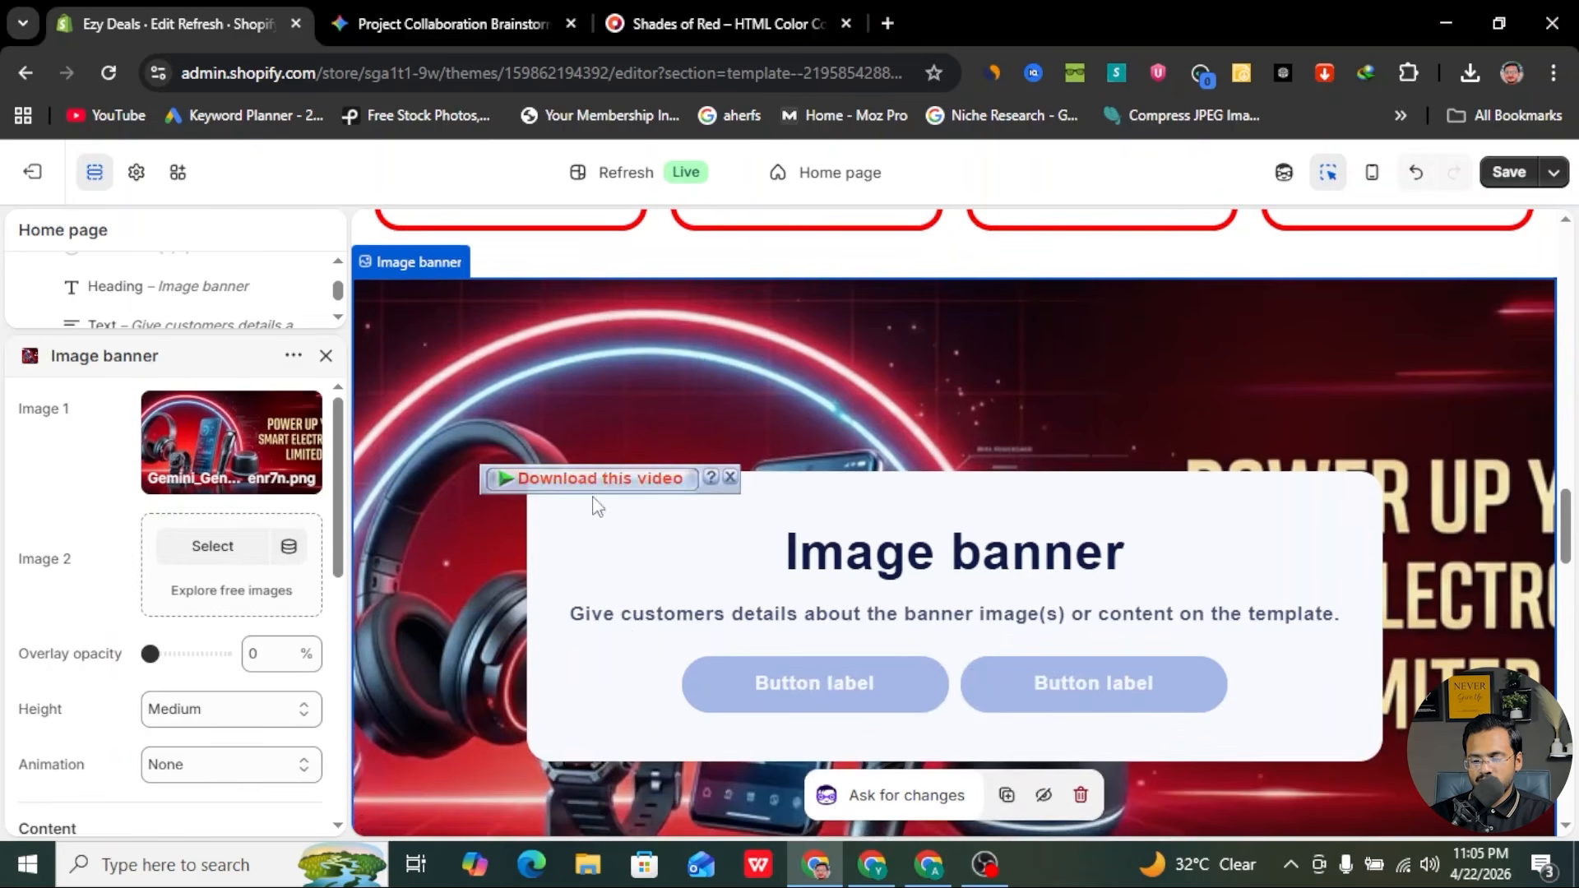
{"action": "scroll", "coordinate": [213, 598], "scroll_direction": "down", "scroll_amount": 3}
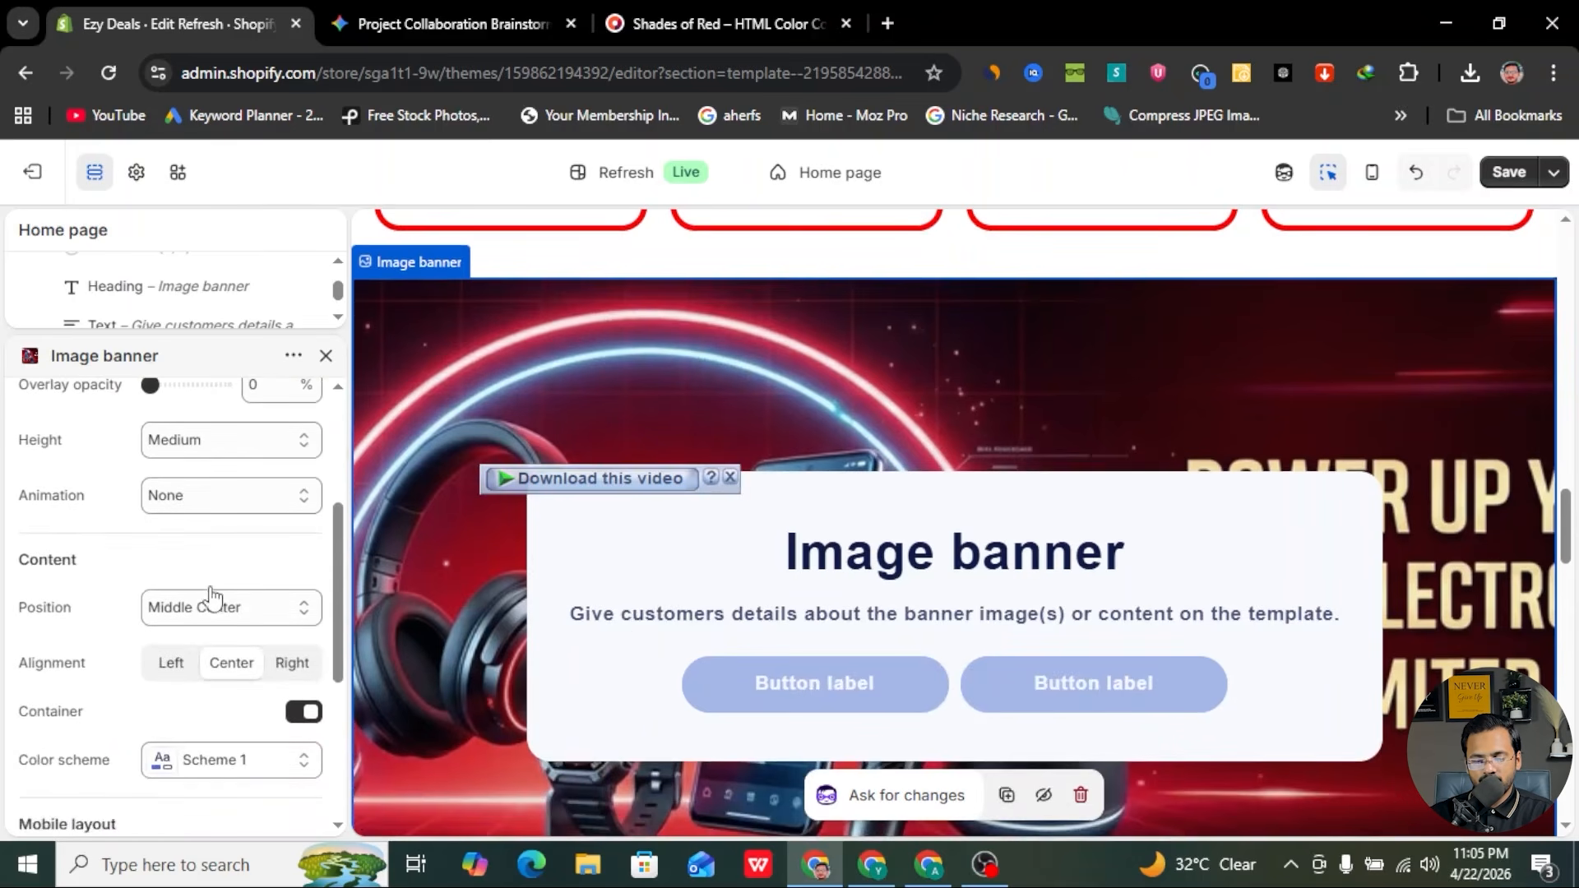
{"action": "left_click", "coordinate": [271, 444]}
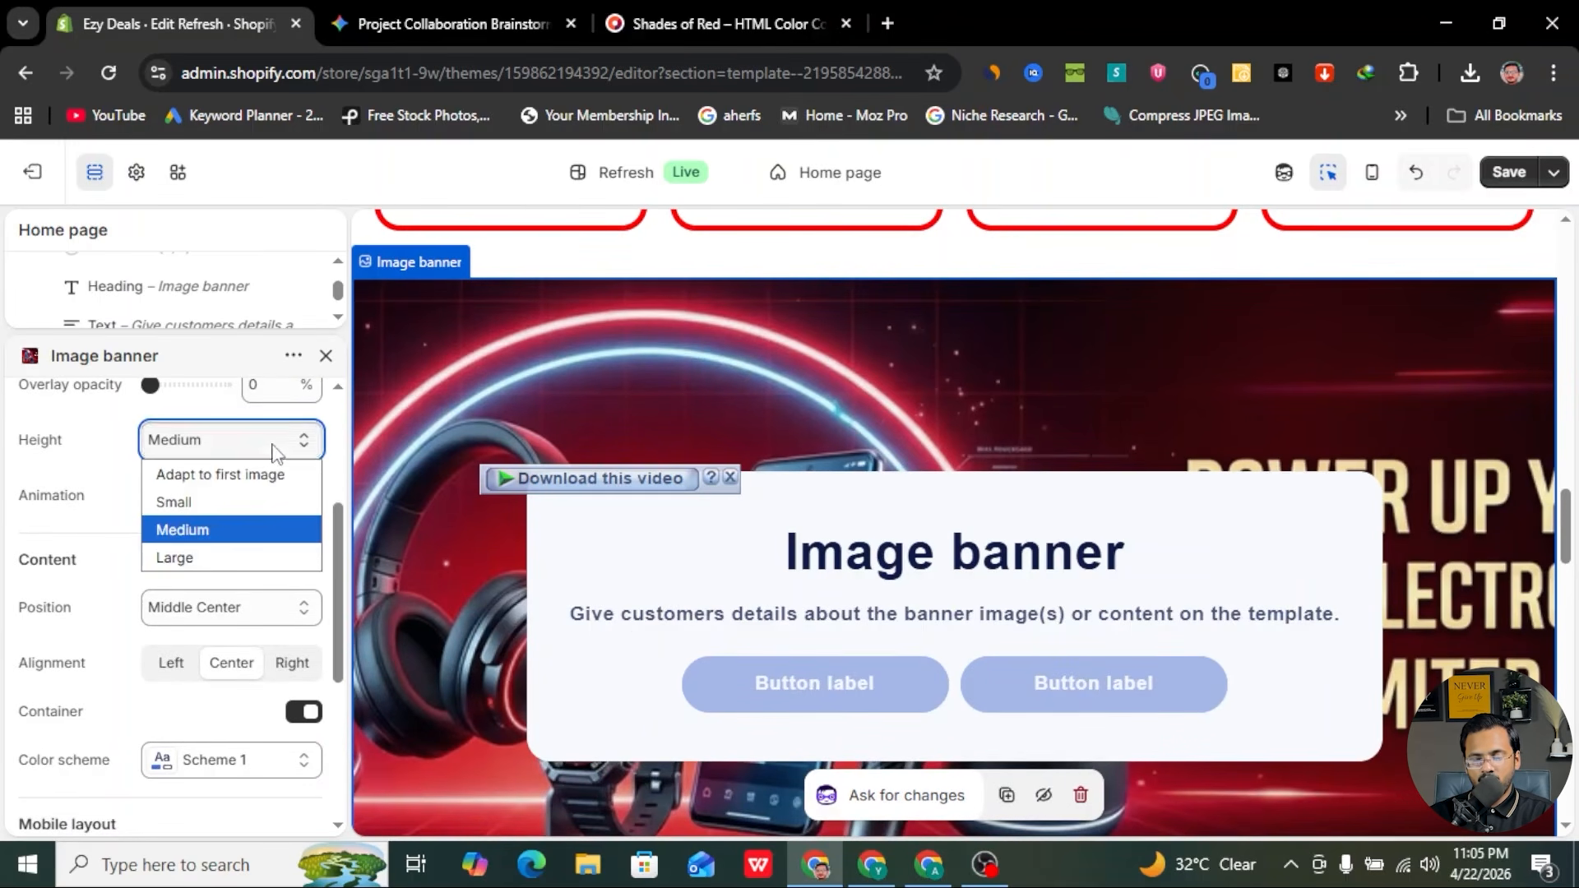
{"action": "left_click", "coordinate": [243, 475]}
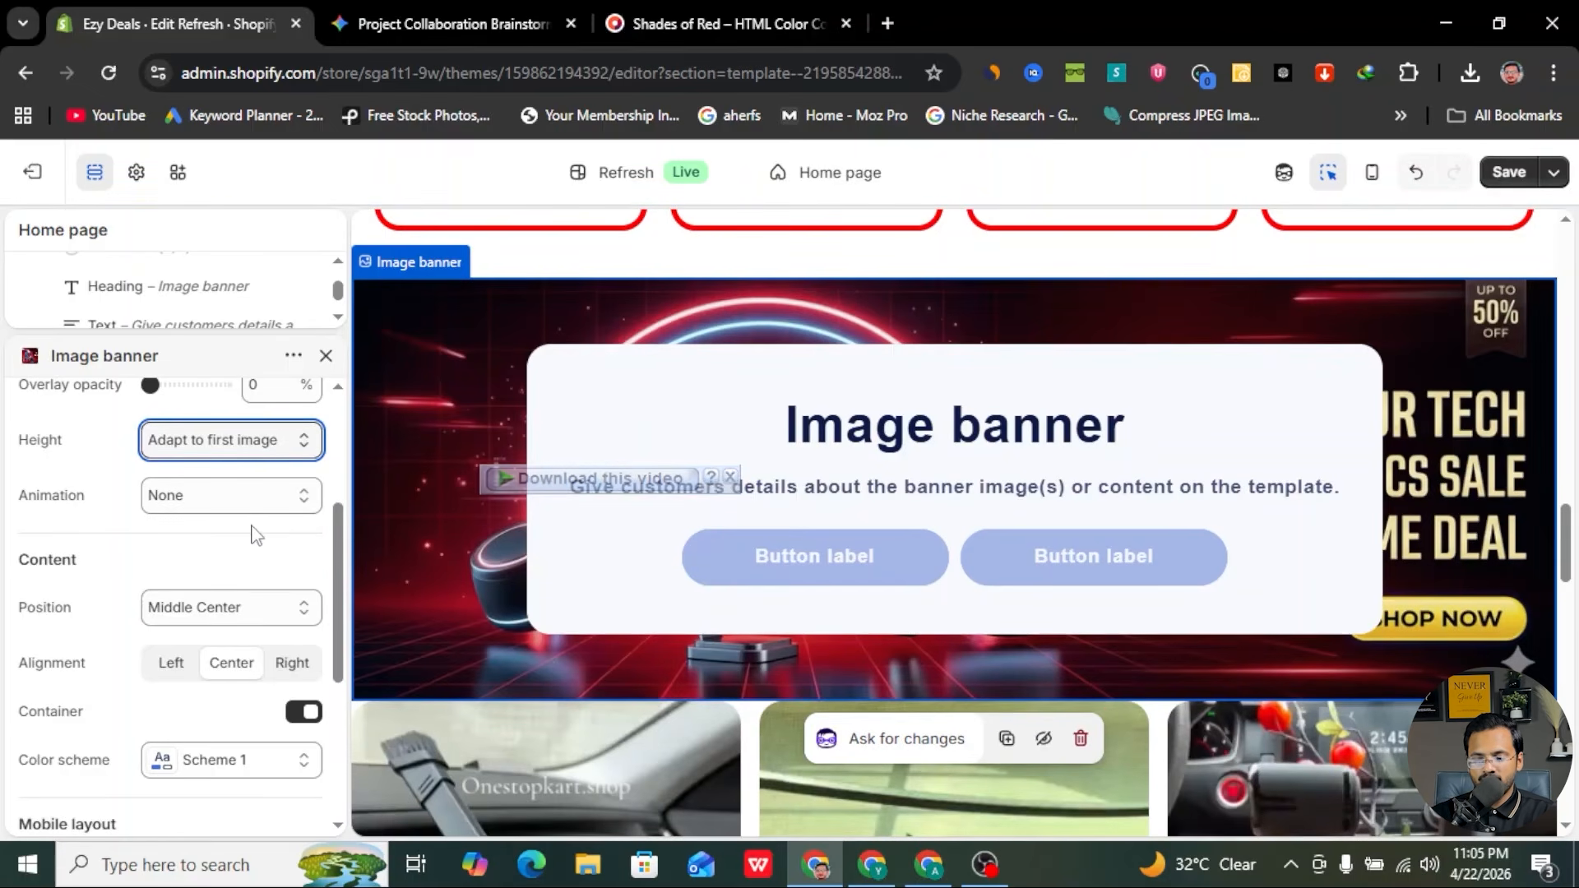
- Turn off the desktop content container of the Image banner and close the section's settings
{"action": "scroll", "coordinate": [188, 607], "scroll_direction": "down", "scroll_amount": 3}
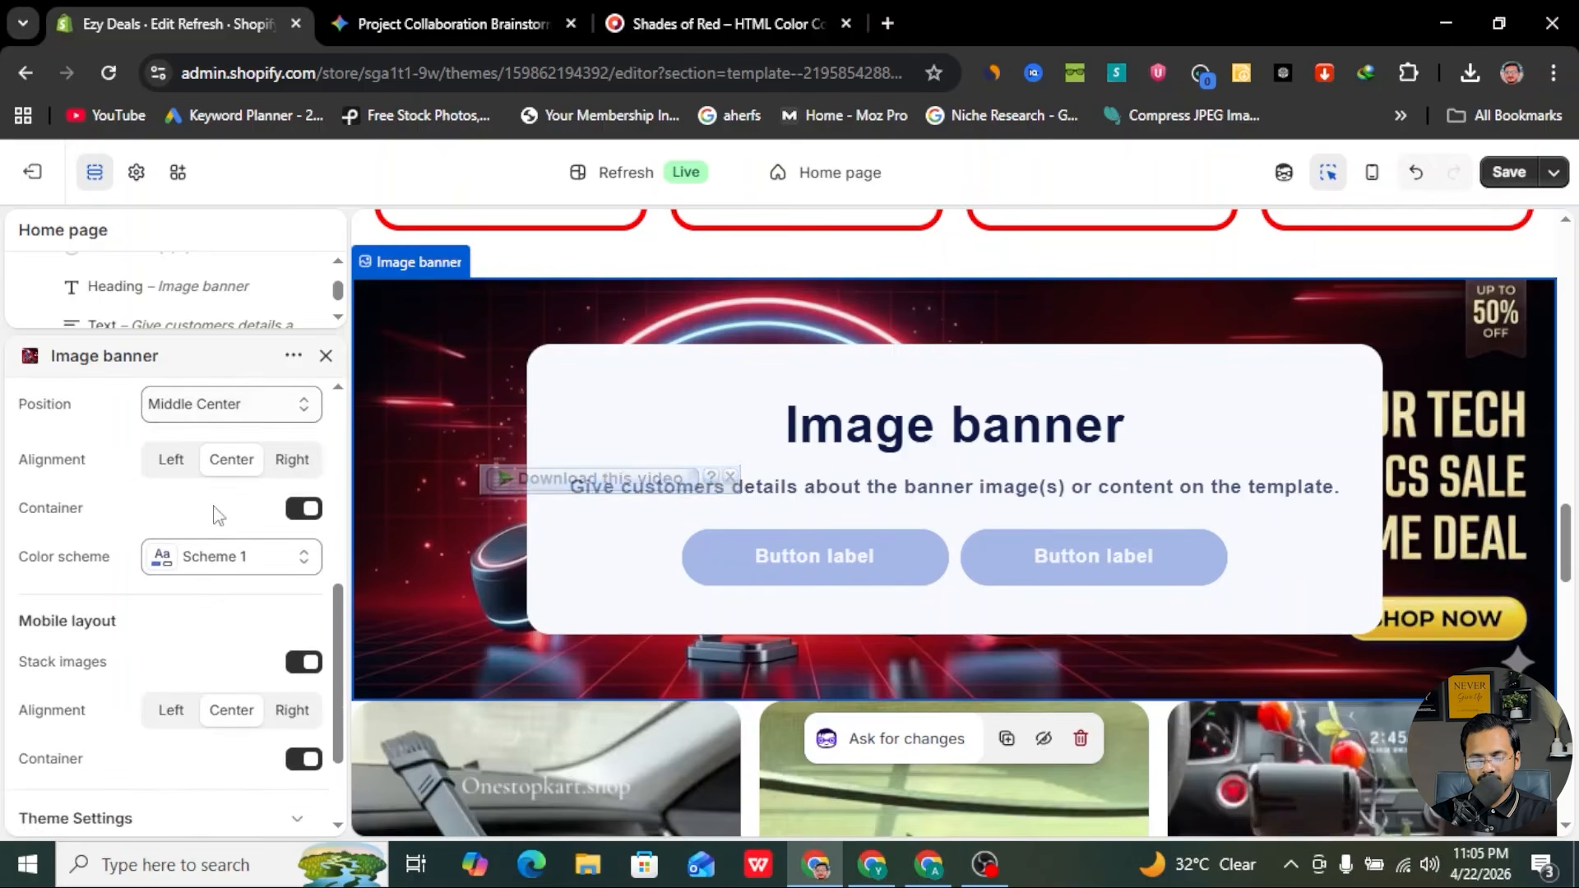
{"action": "scroll", "coordinate": [195, 596], "scroll_direction": "down", "scroll_amount": 2}
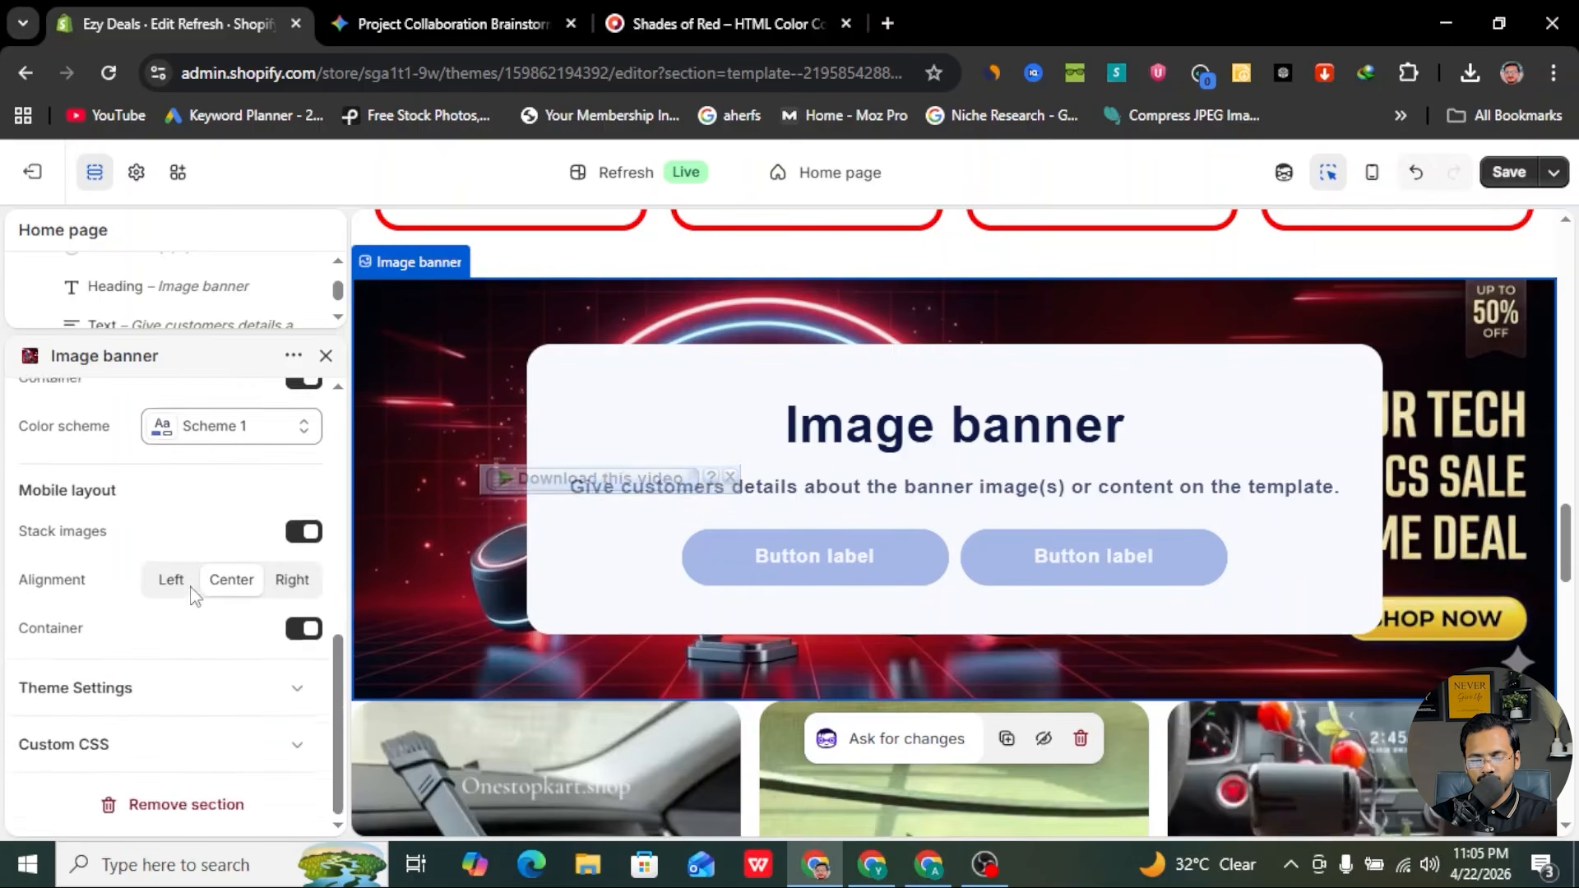
{"action": "scroll", "coordinate": [206, 588], "scroll_direction": "up", "scroll_amount": 2}
{"action": "left_click", "coordinate": [302, 527]}
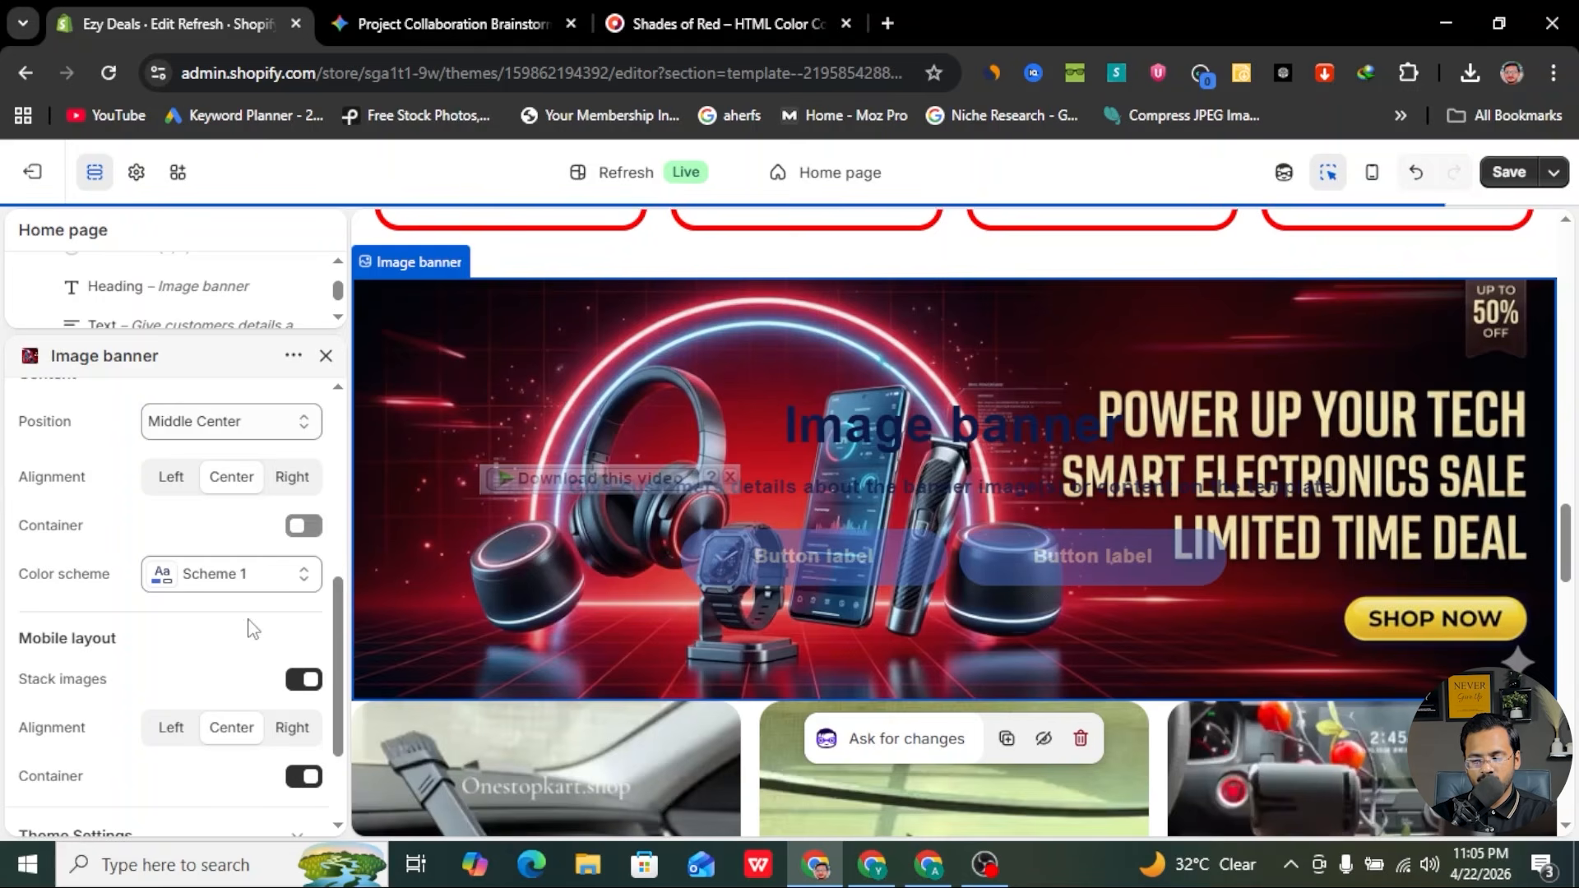
{"action": "scroll", "coordinate": [247, 579], "scroll_direction": "up", "scroll_amount": 3}
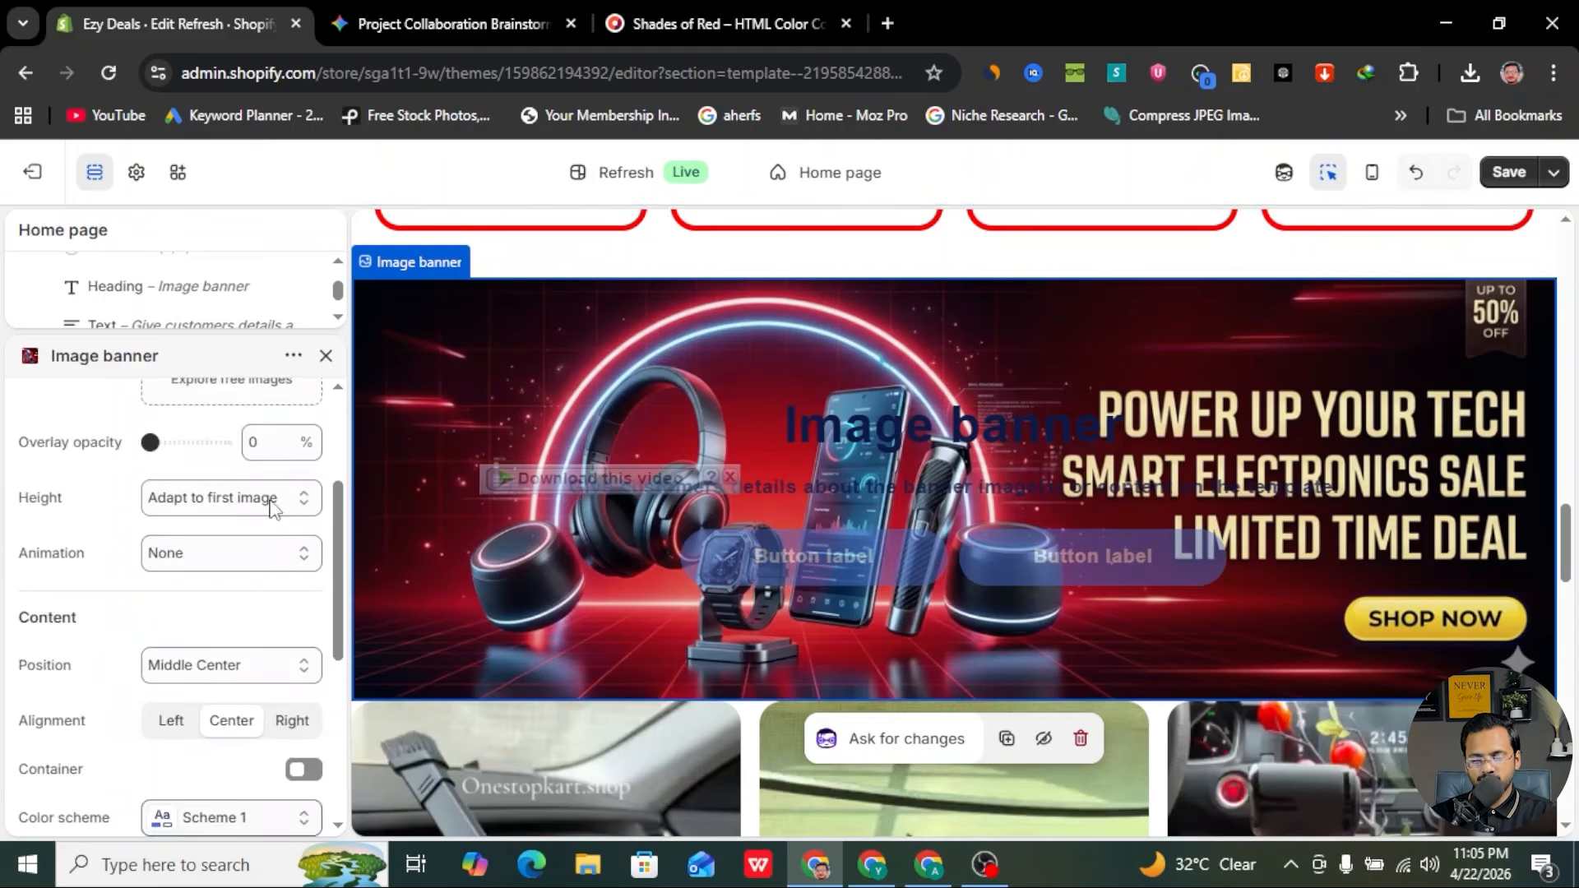
{"action": "left_click", "coordinate": [326, 358]}
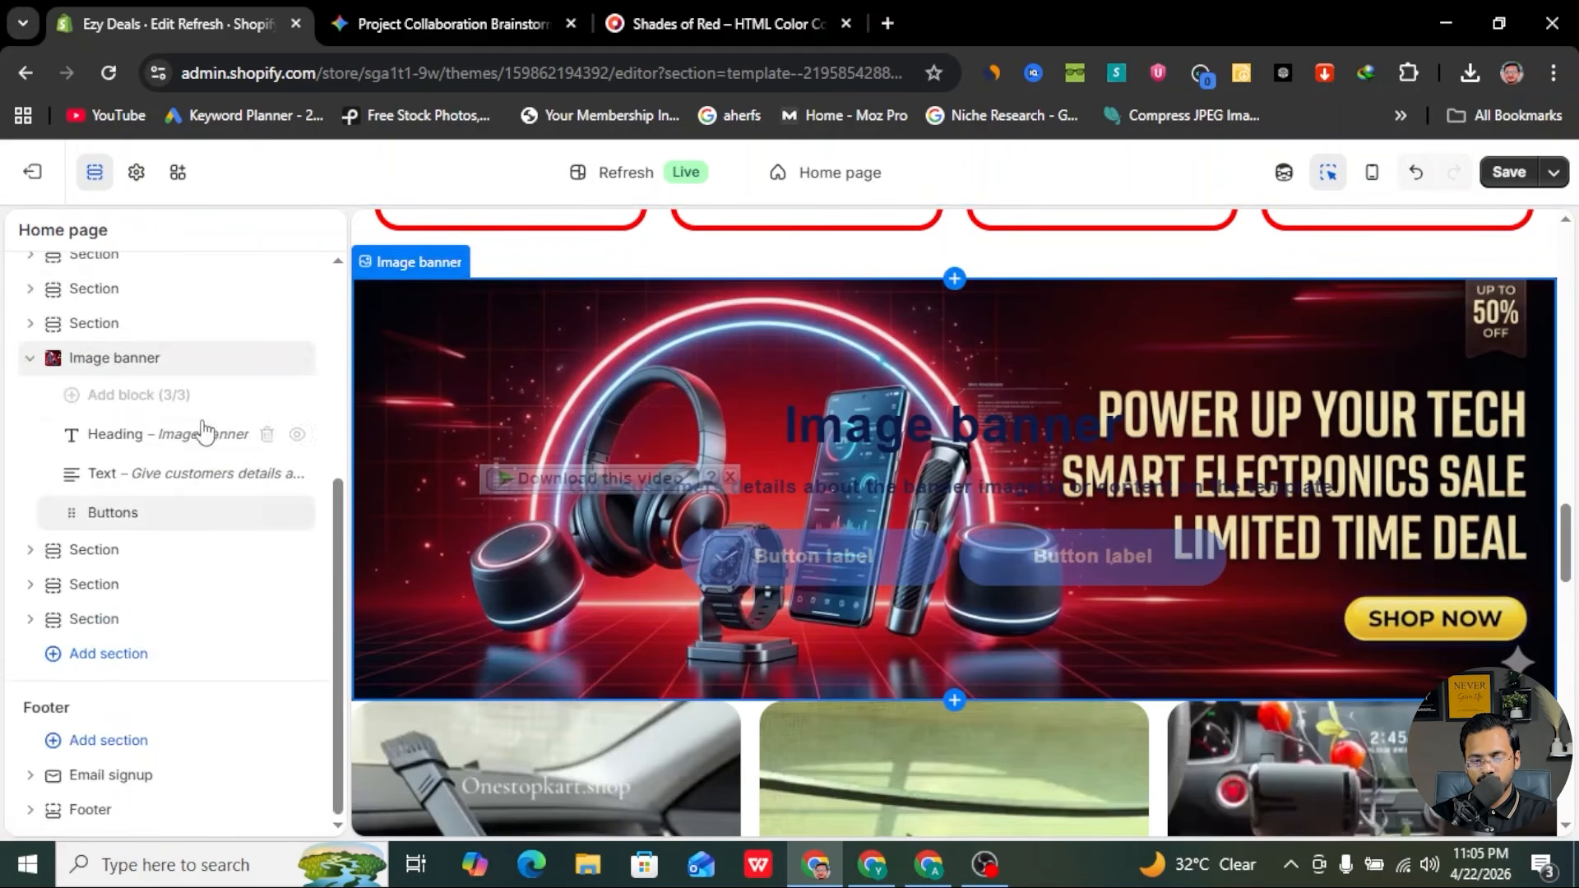
- Remove the Heading, Text and Buttons blocks from the Image banner section
{"action": "left_click", "coordinate": [268, 436]}
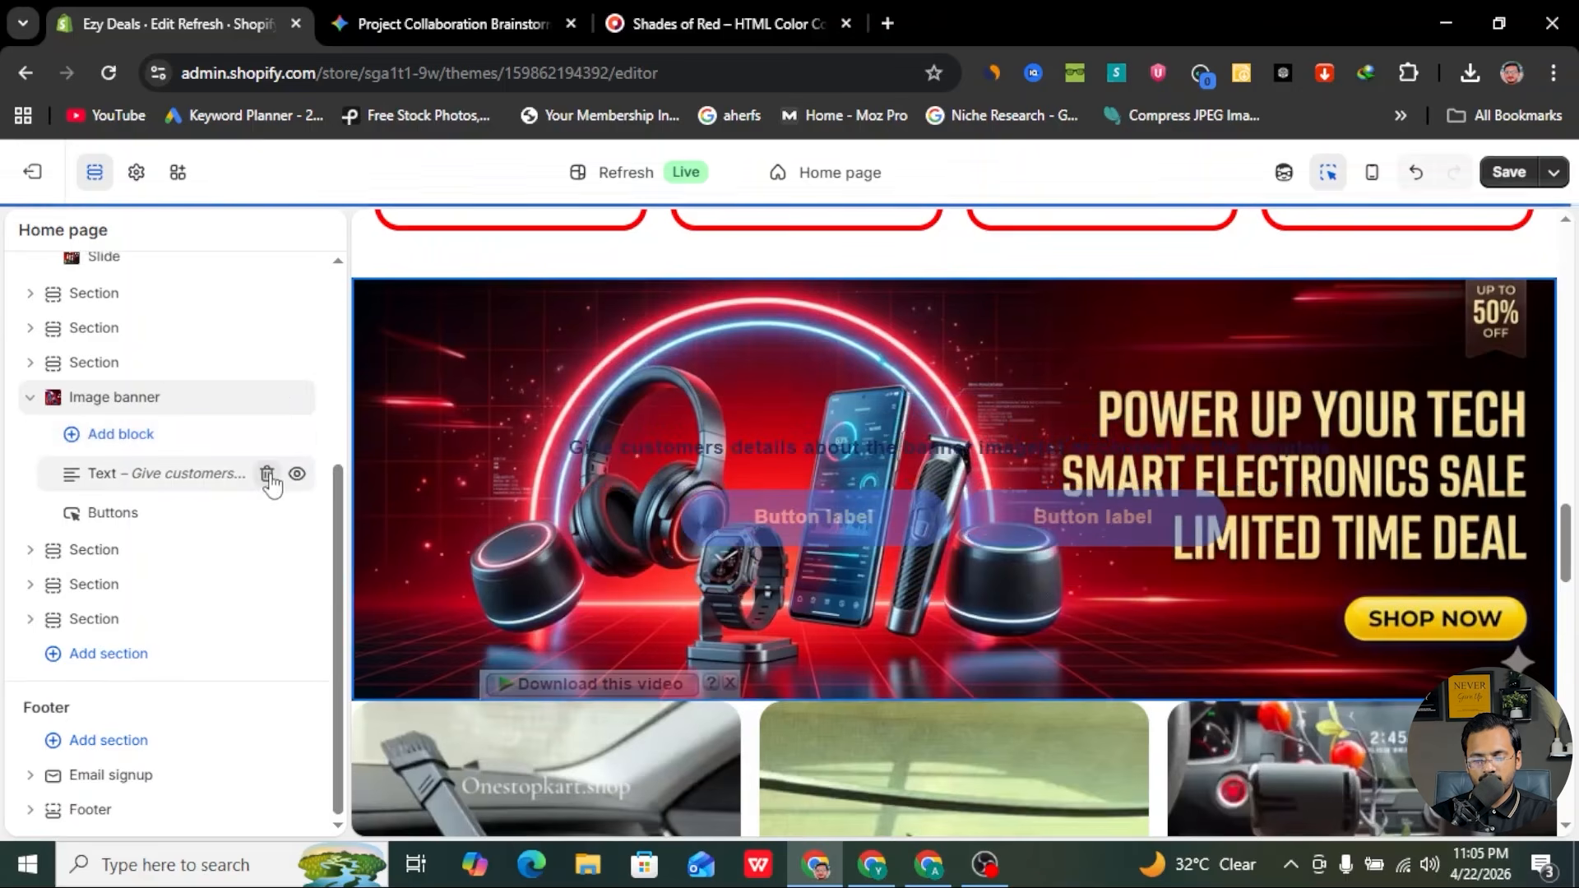
{"action": "left_click", "coordinate": [269, 477]}
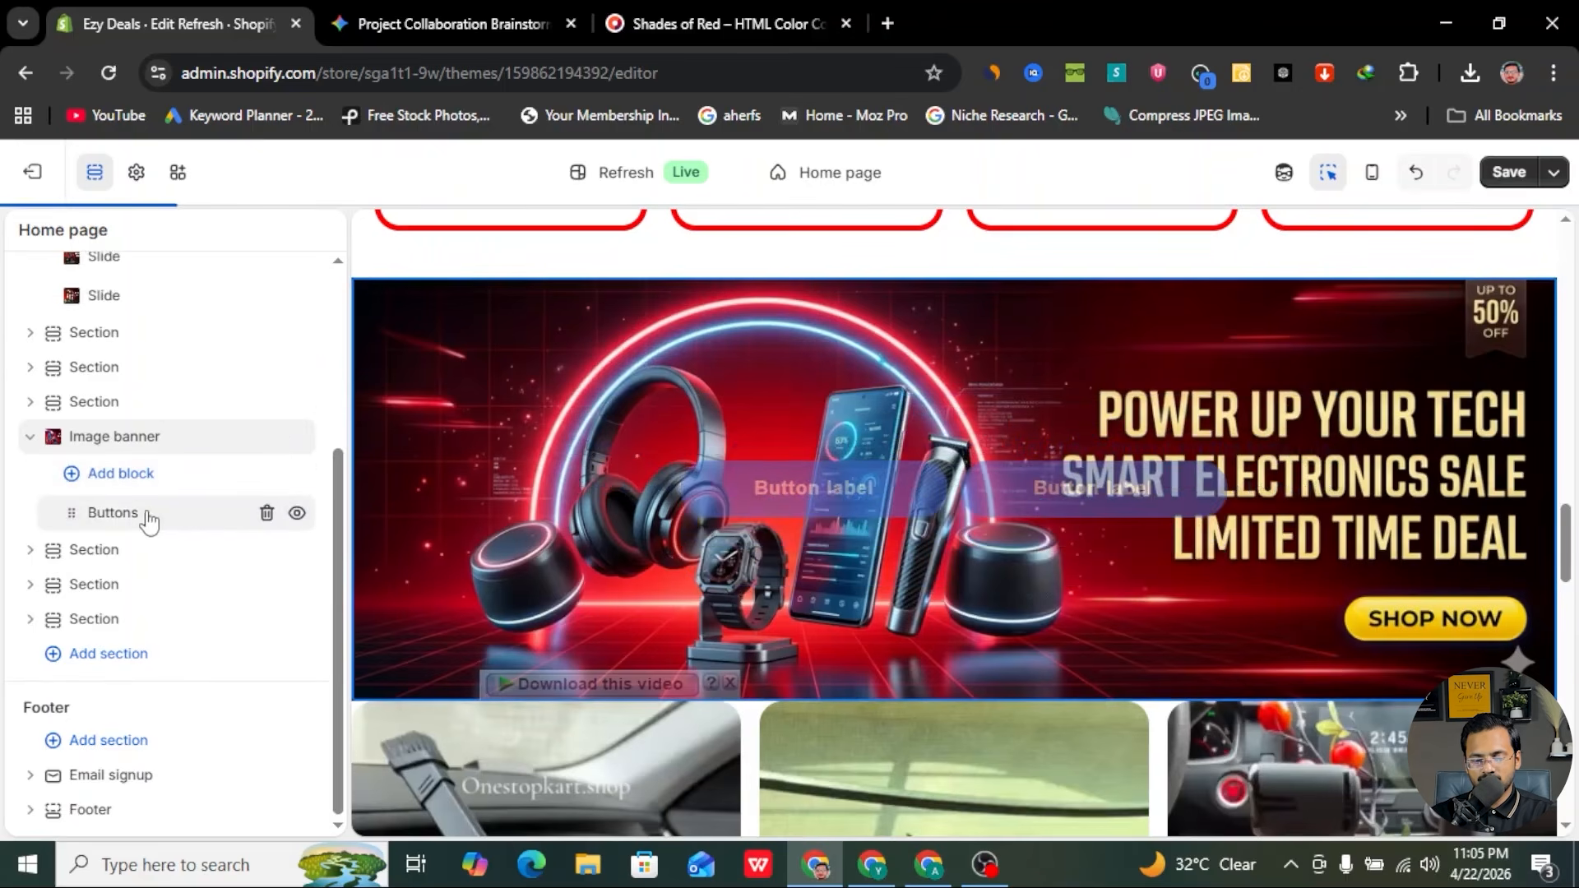
{"action": "left_click", "coordinate": [266, 514]}
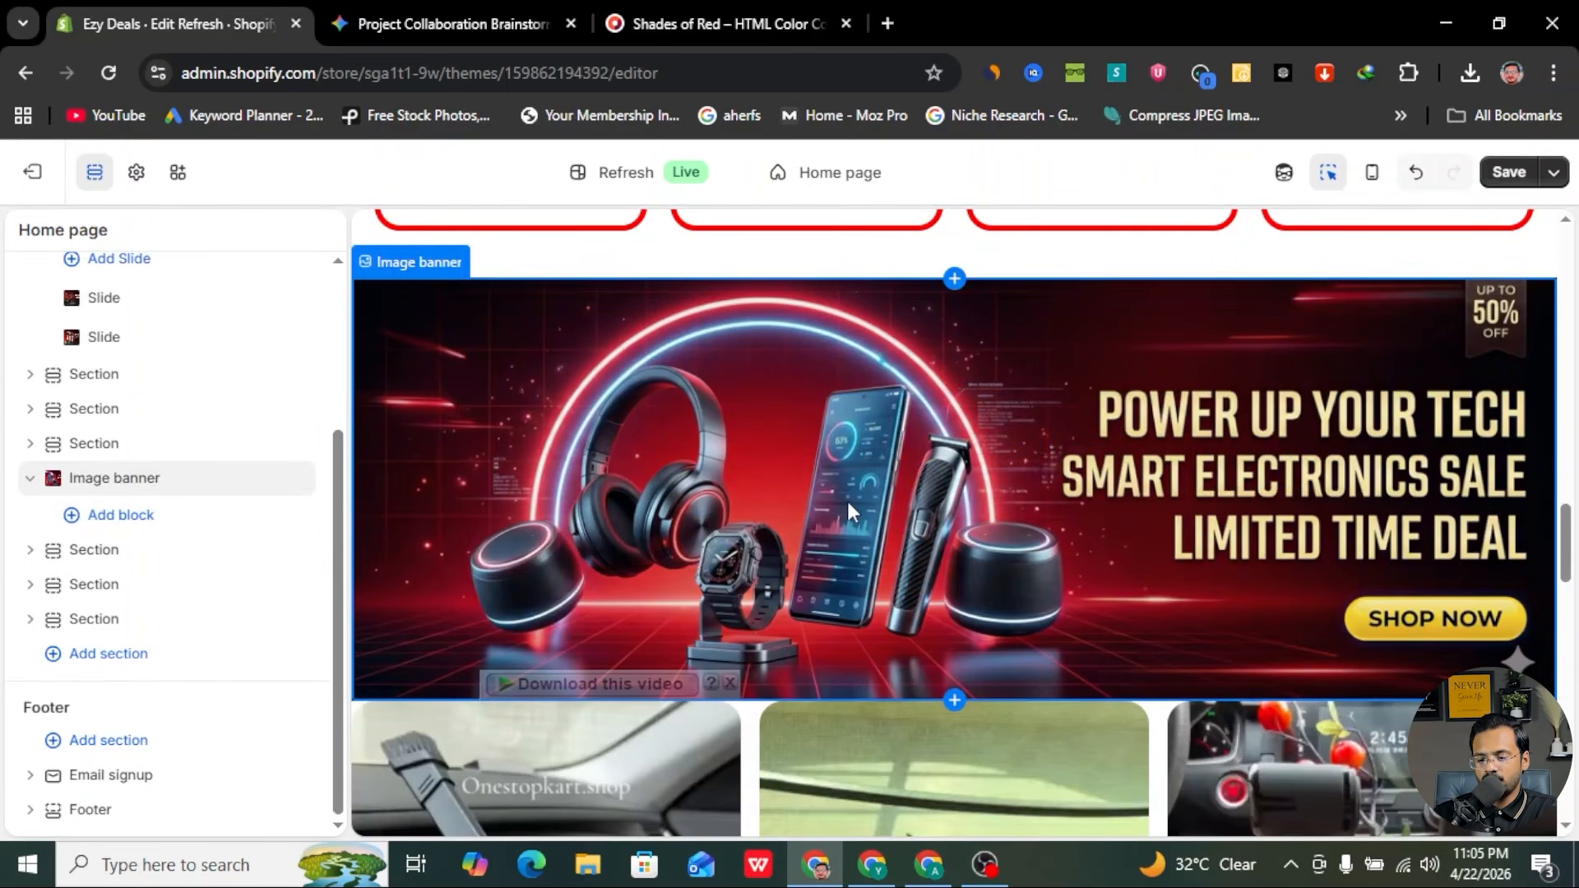
{"action": "scroll", "coordinate": [846, 498], "scroll_direction": "down", "scroll_amount": 1}
{"action": "scroll", "coordinate": [798, 422], "scroll_direction": "down", "scroll_amount": 1}
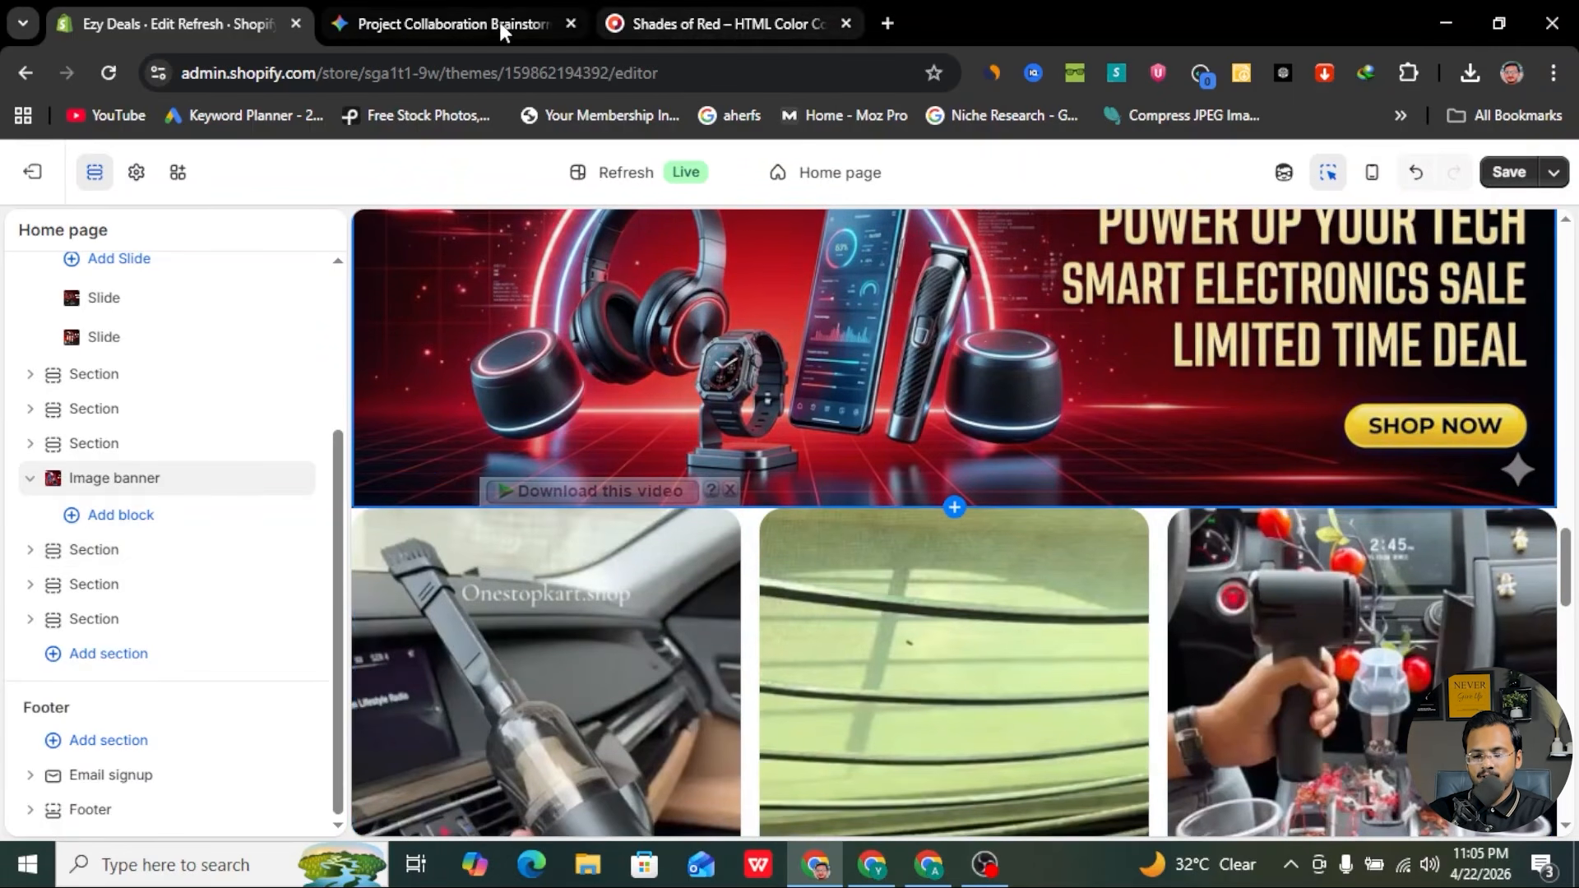
- Ask ChatGPT "muje custom liquid code write kr ke do for adding space in shopify refresh theme home page section" and copy the Method 1 divider code
{"action": "left_click", "coordinate": [866, 867]}
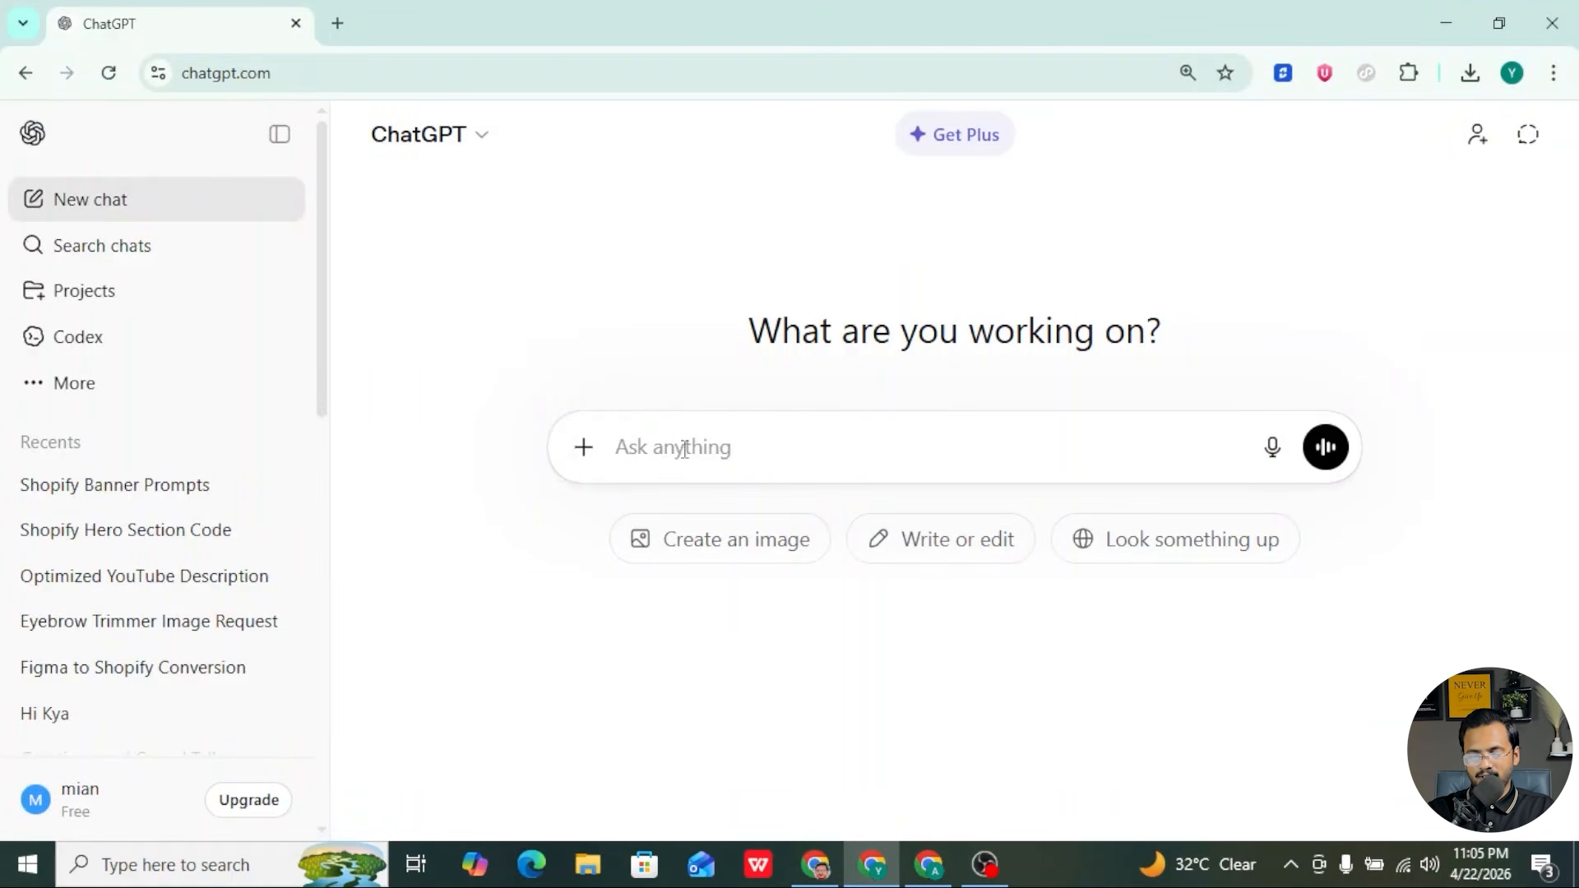
{"action": "type", "text": "muje custom liquid code write kr ke do for adding space in shopify refresh theme home page section"}
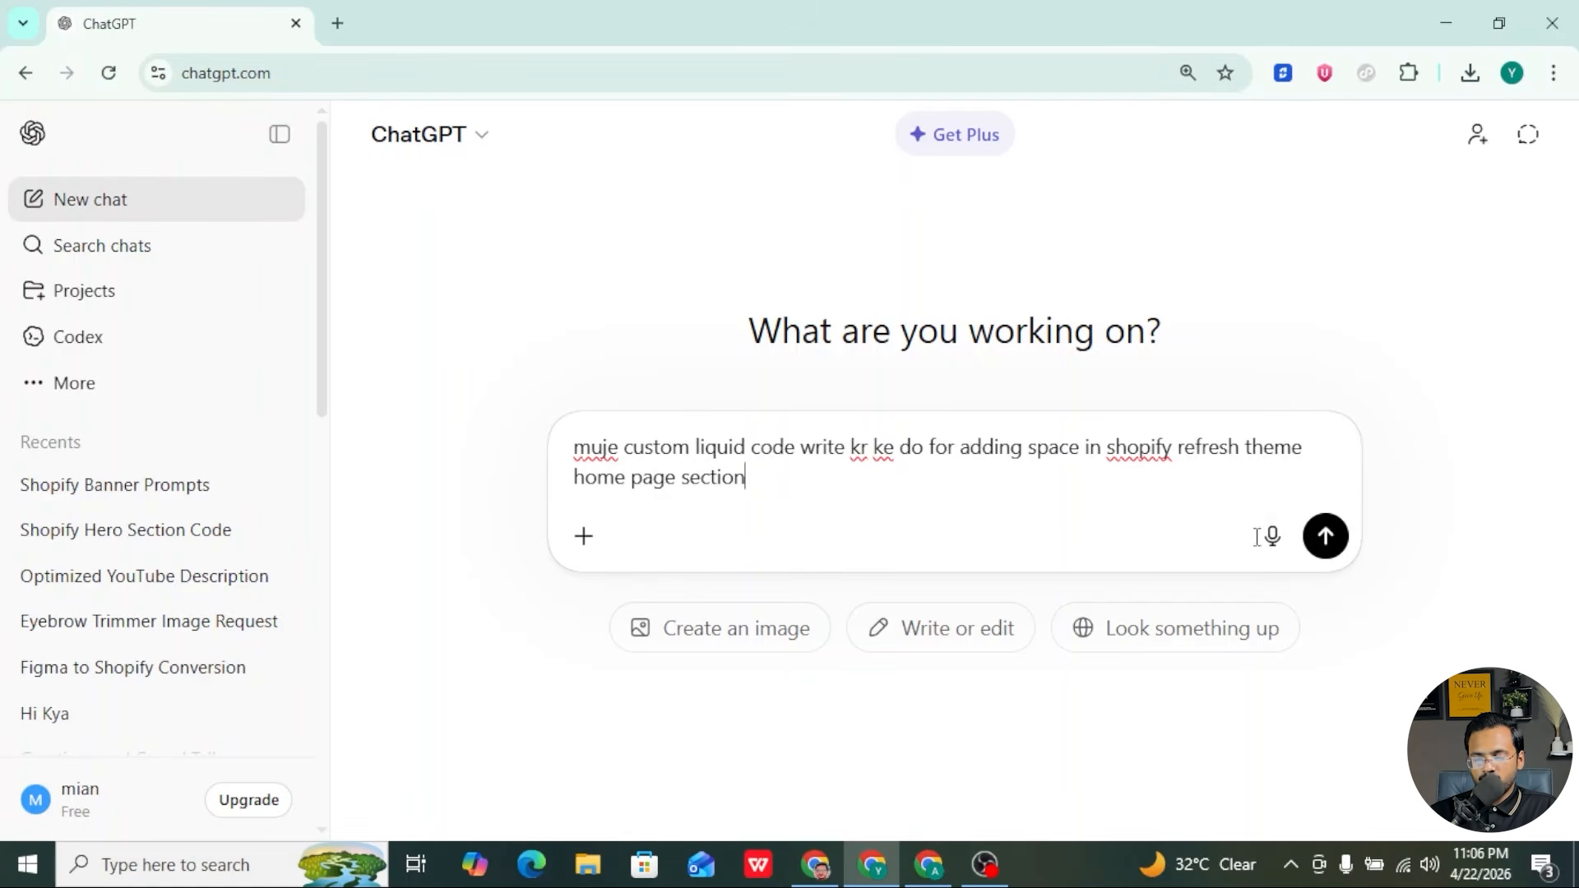
{"action": "left_click", "coordinate": [1326, 537]}
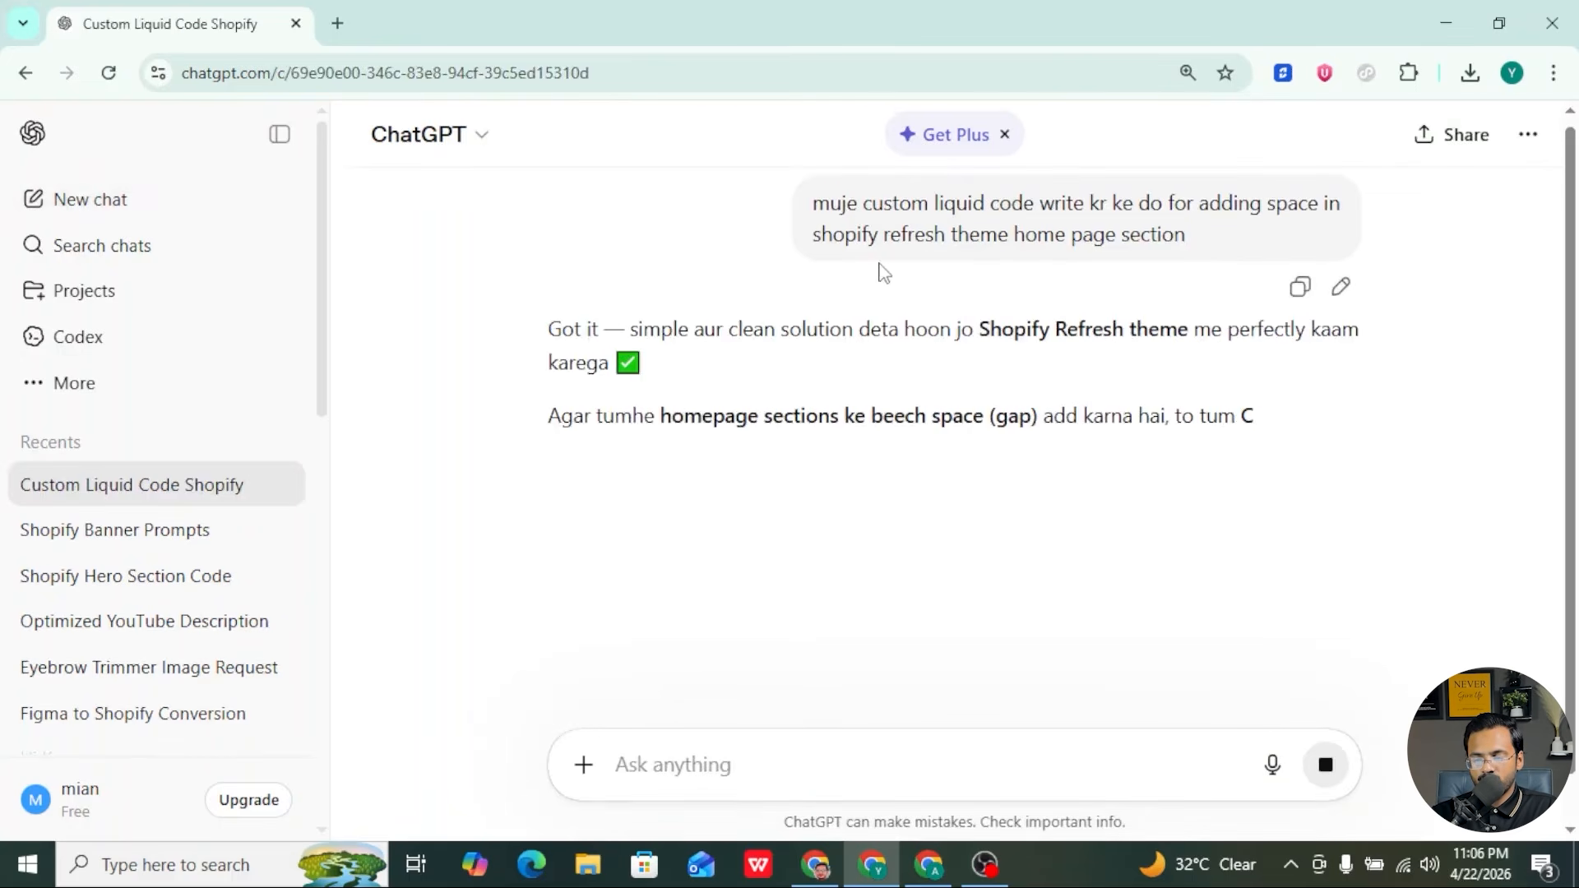
{"action": "scroll", "coordinate": [823, 494], "scroll_direction": "down", "scroll_amount": 3}
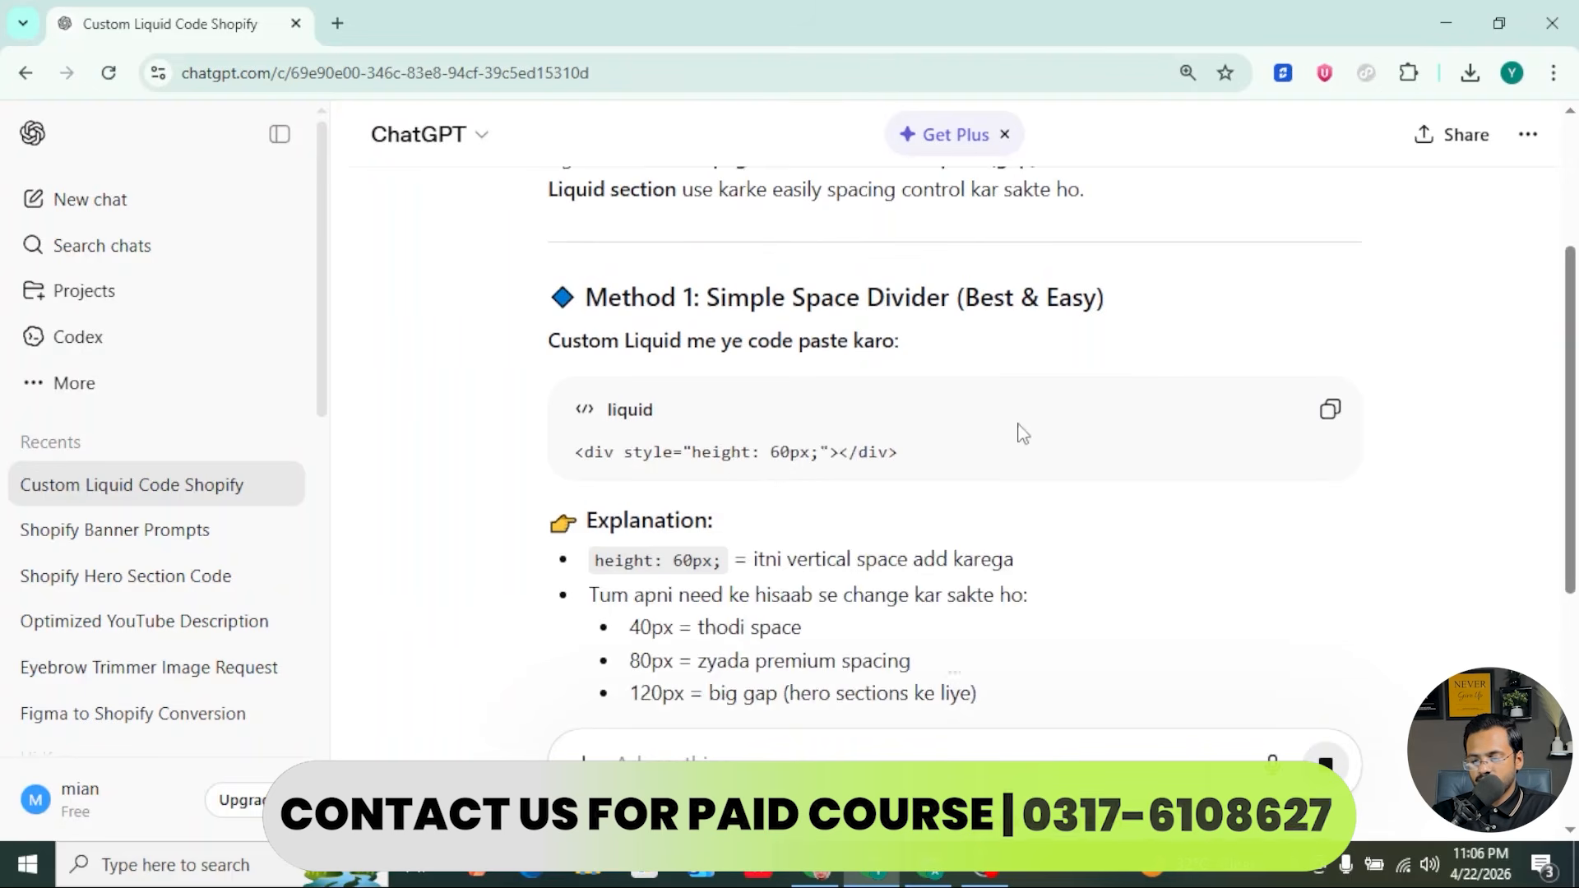
{"action": "left_click", "coordinate": [1329, 411]}
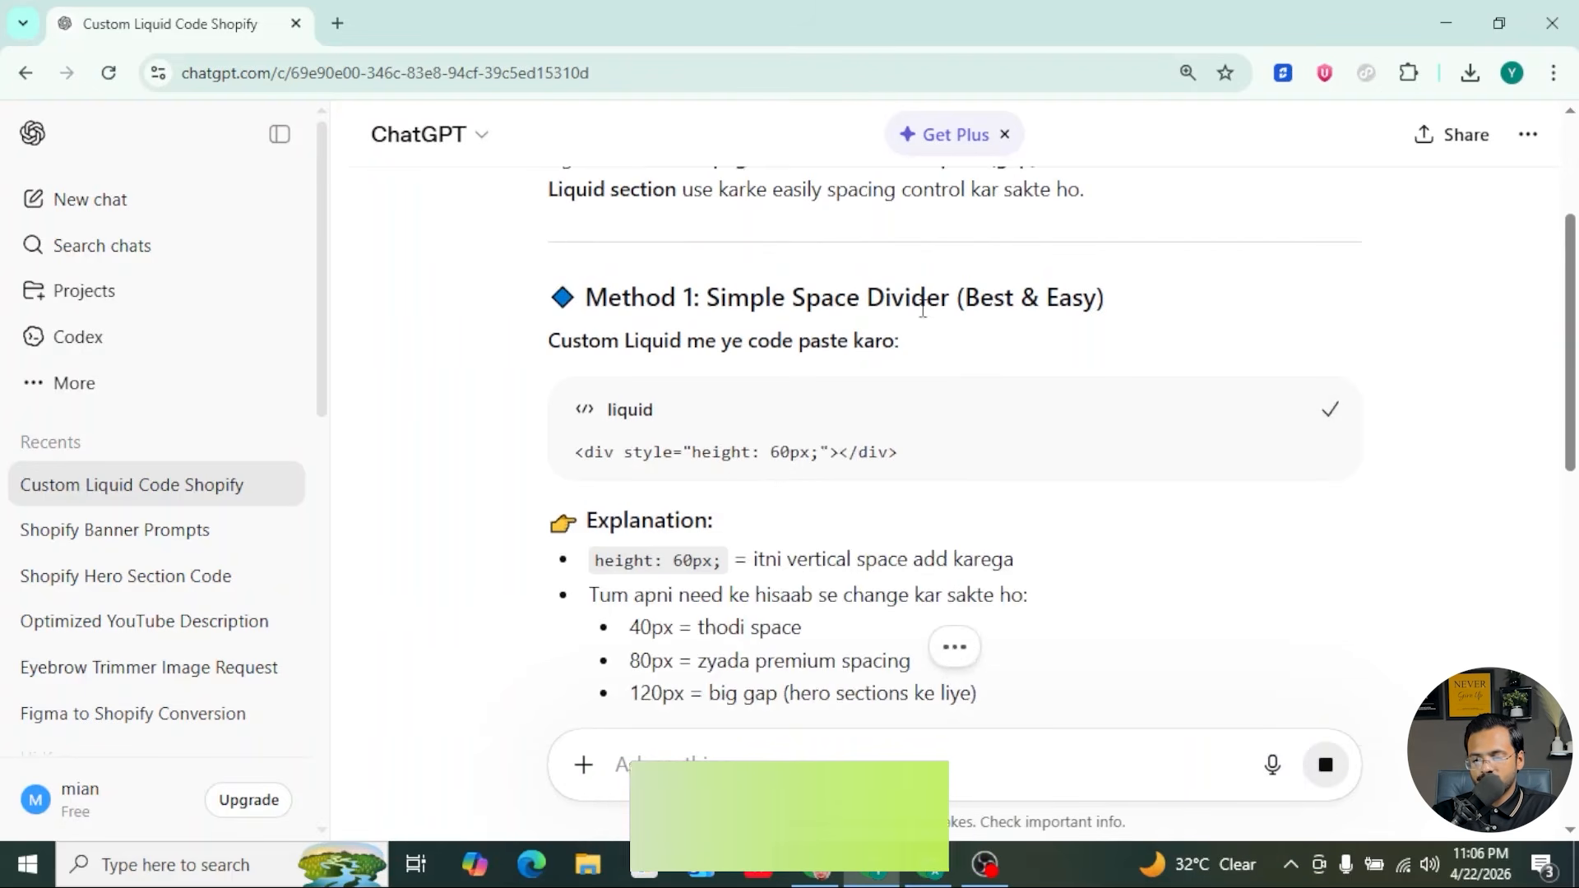
- Back in the Shopify theme editor, collapse the Image banner and add a Custom Liquid section directly below it
{"action": "left_click", "coordinate": [802, 865]}
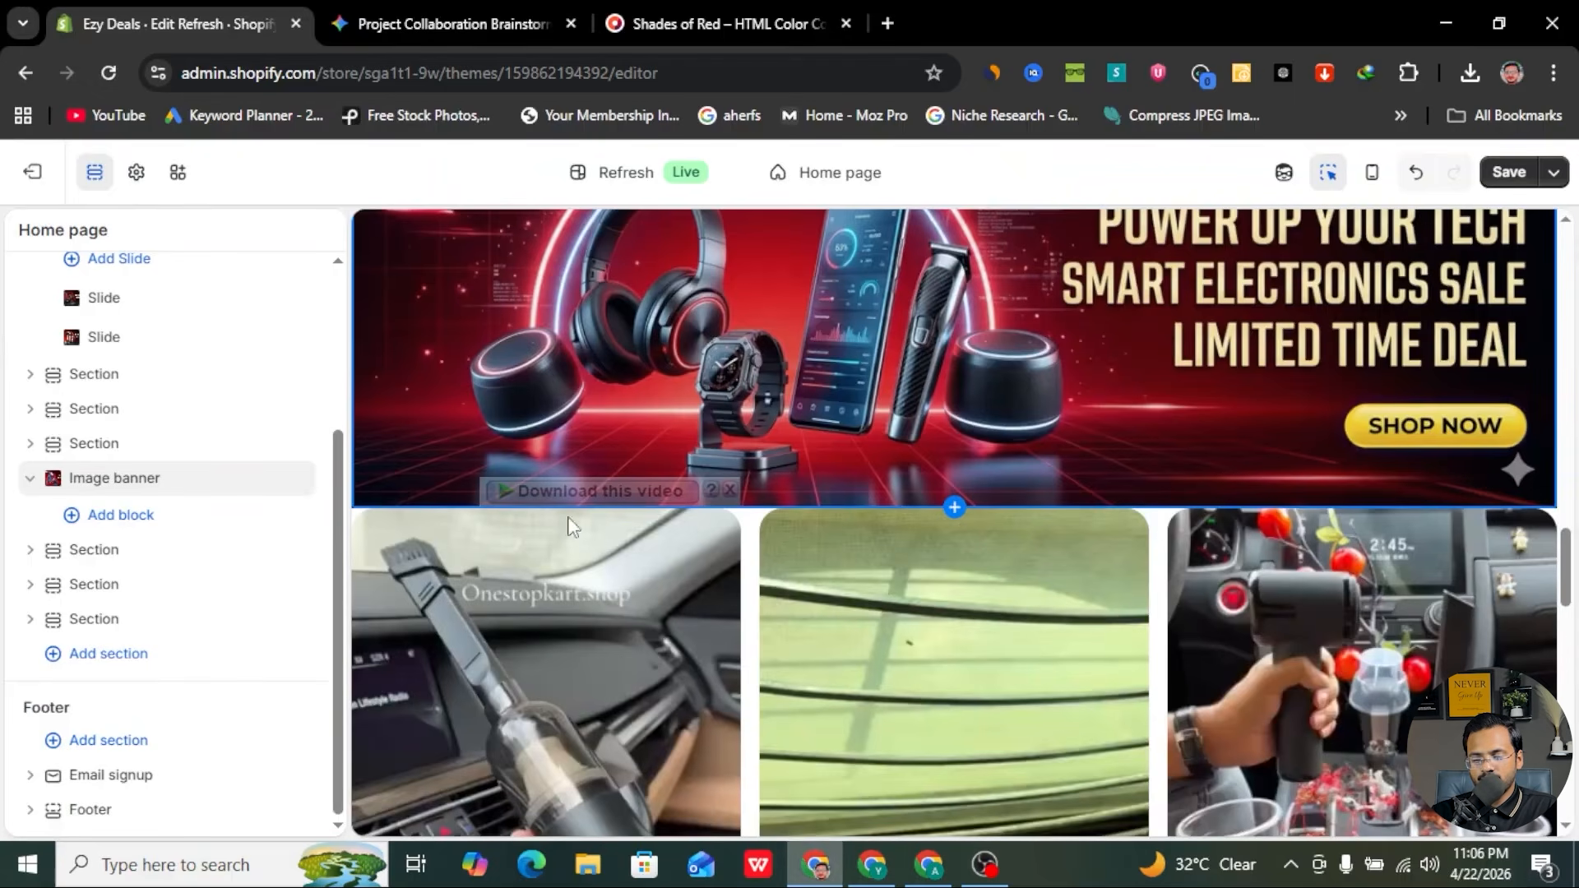
{"action": "left_click", "coordinate": [29, 479]}
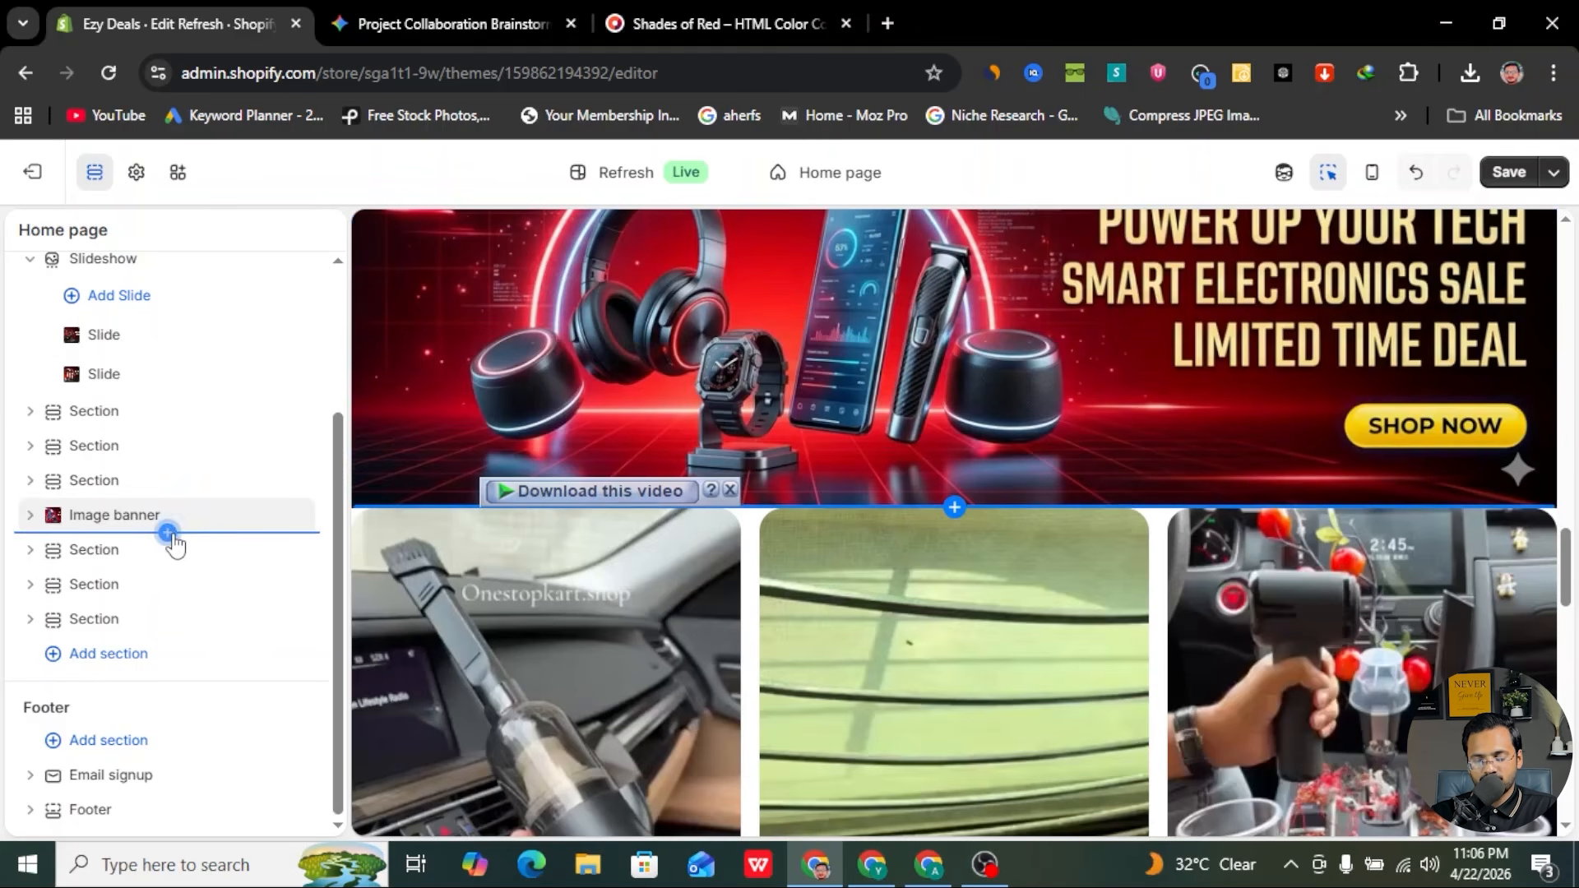
{"action": "left_click", "coordinate": [169, 534]}
{"action": "scroll", "coordinate": [458, 625], "scroll_direction": "down", "scroll_amount": 4}
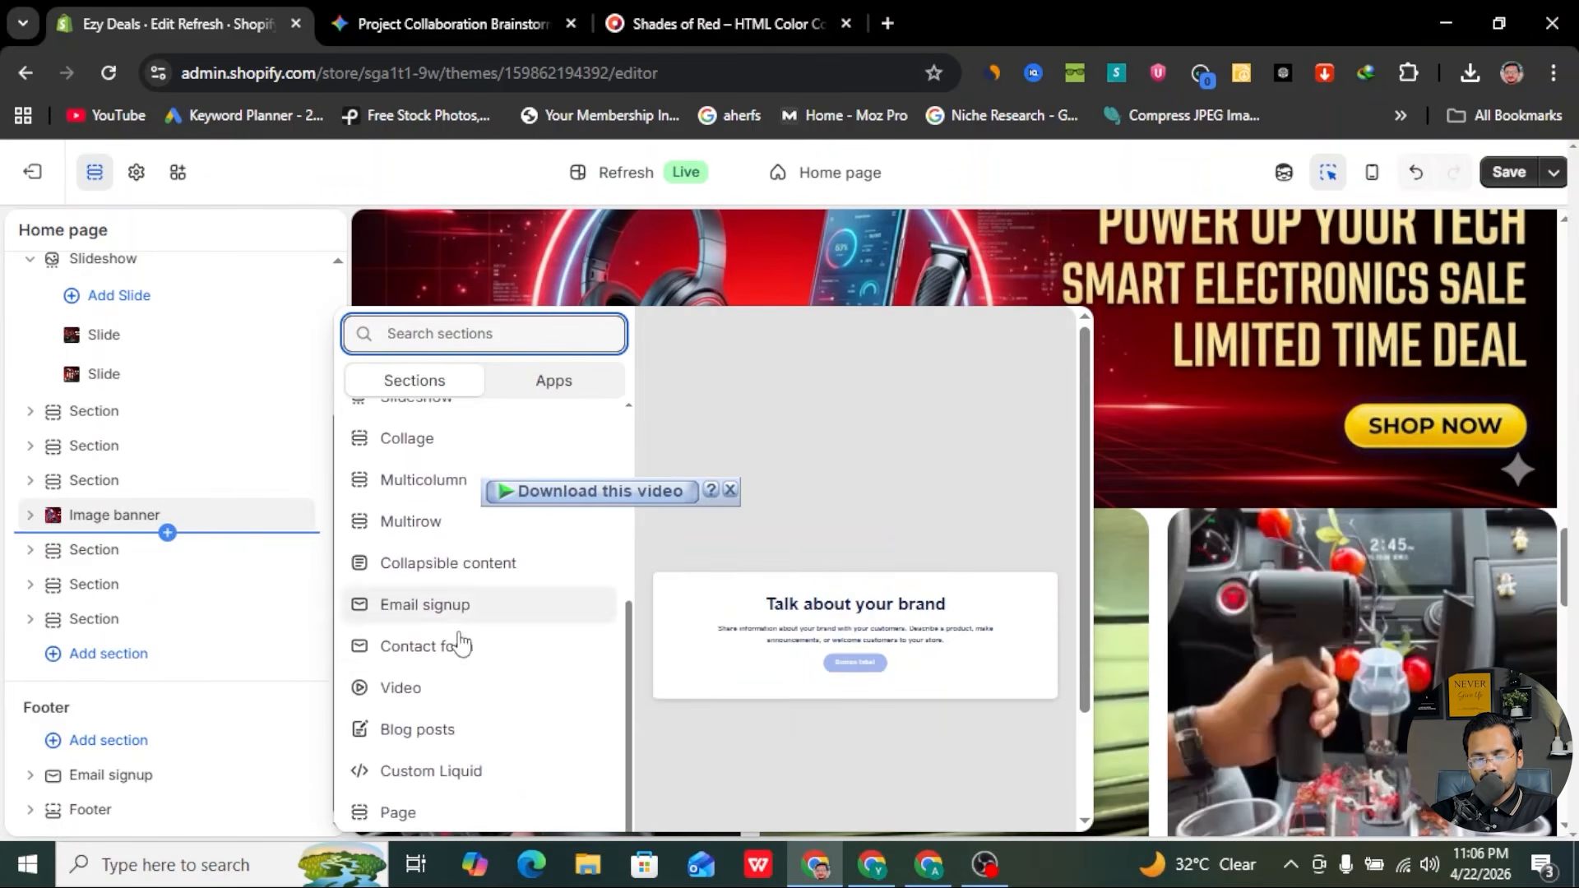
{"action": "scroll", "coordinate": [461, 645], "scroll_direction": "down", "scroll_amount": 1}
{"action": "left_click", "coordinate": [430, 732]}
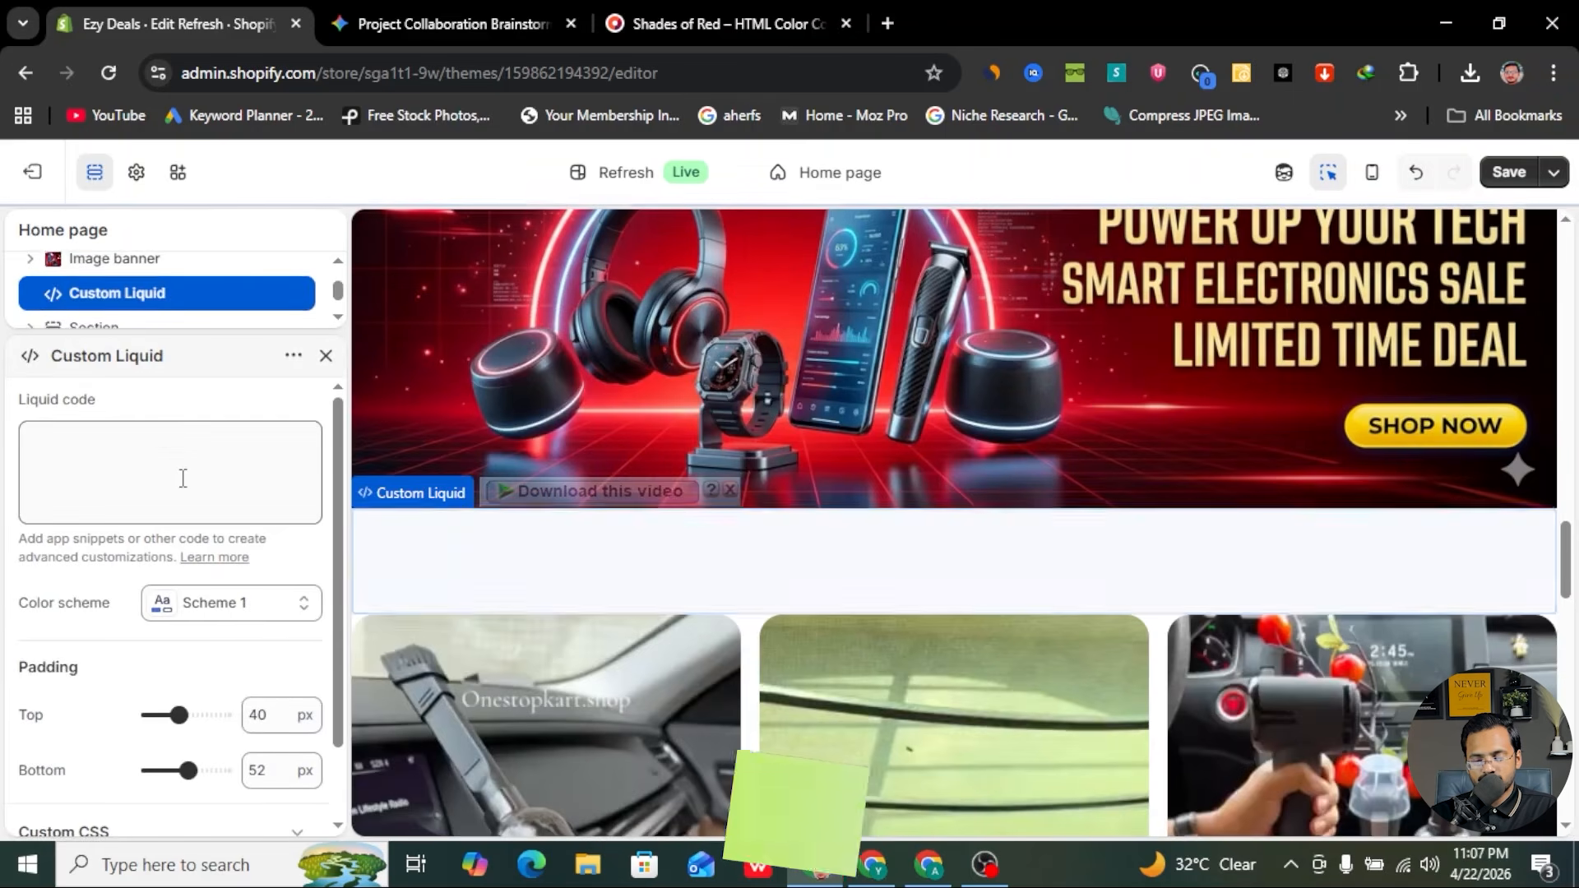
- Paste <div style="height: 60px;"></div> as the Custom Liquid section's code and rename the section to "space"
{"action": "left_click", "coordinate": [170, 453]}
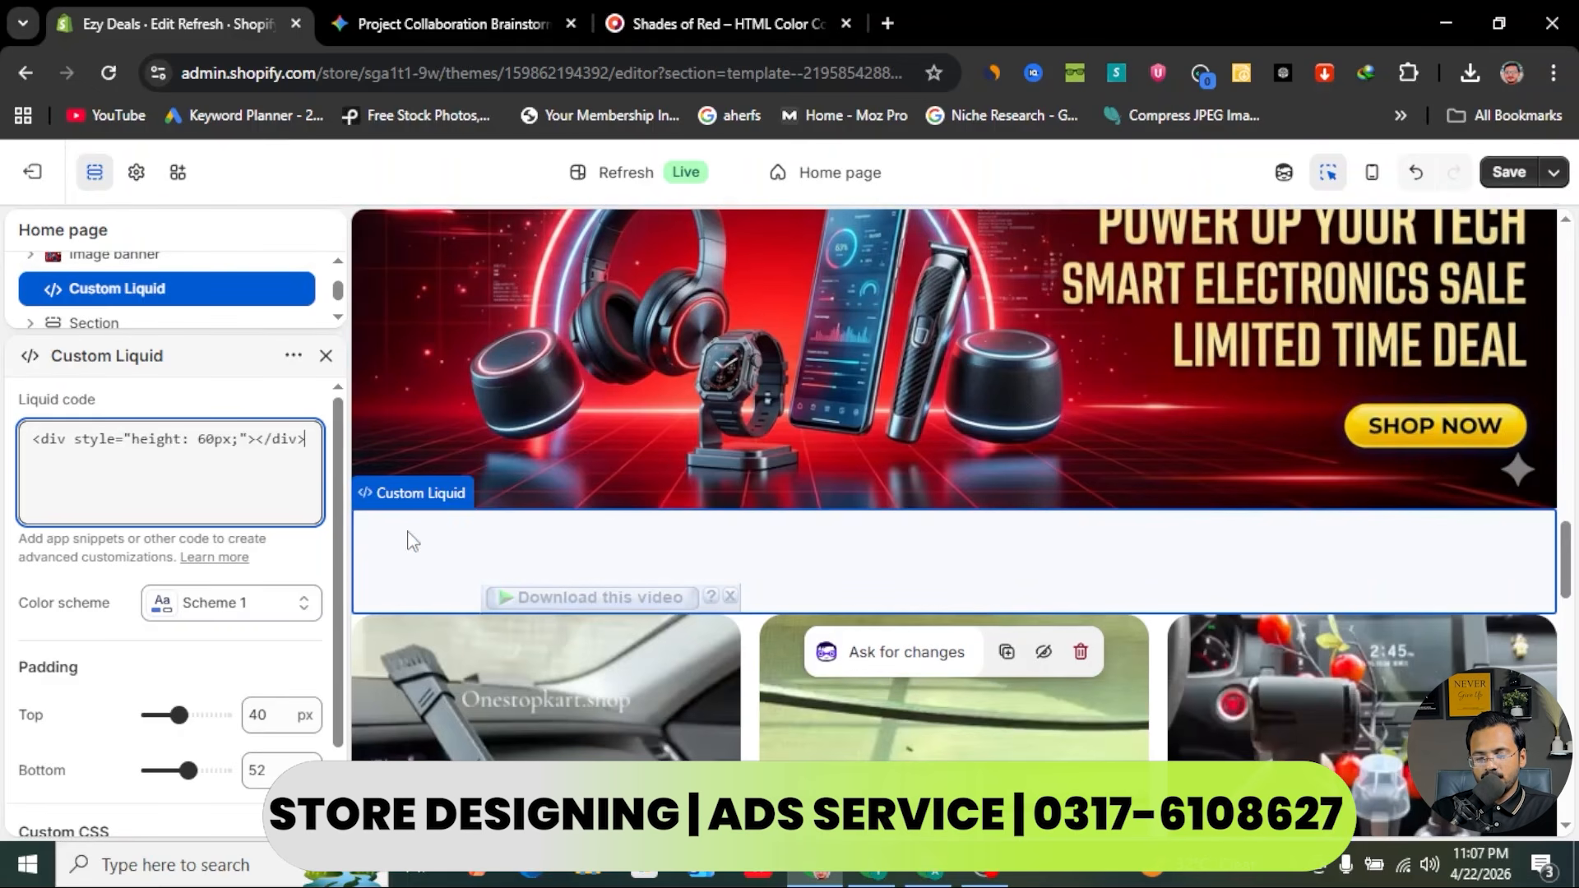
{"action": "left_click", "coordinate": [178, 355]}
{"action": "type", "text": "space"}
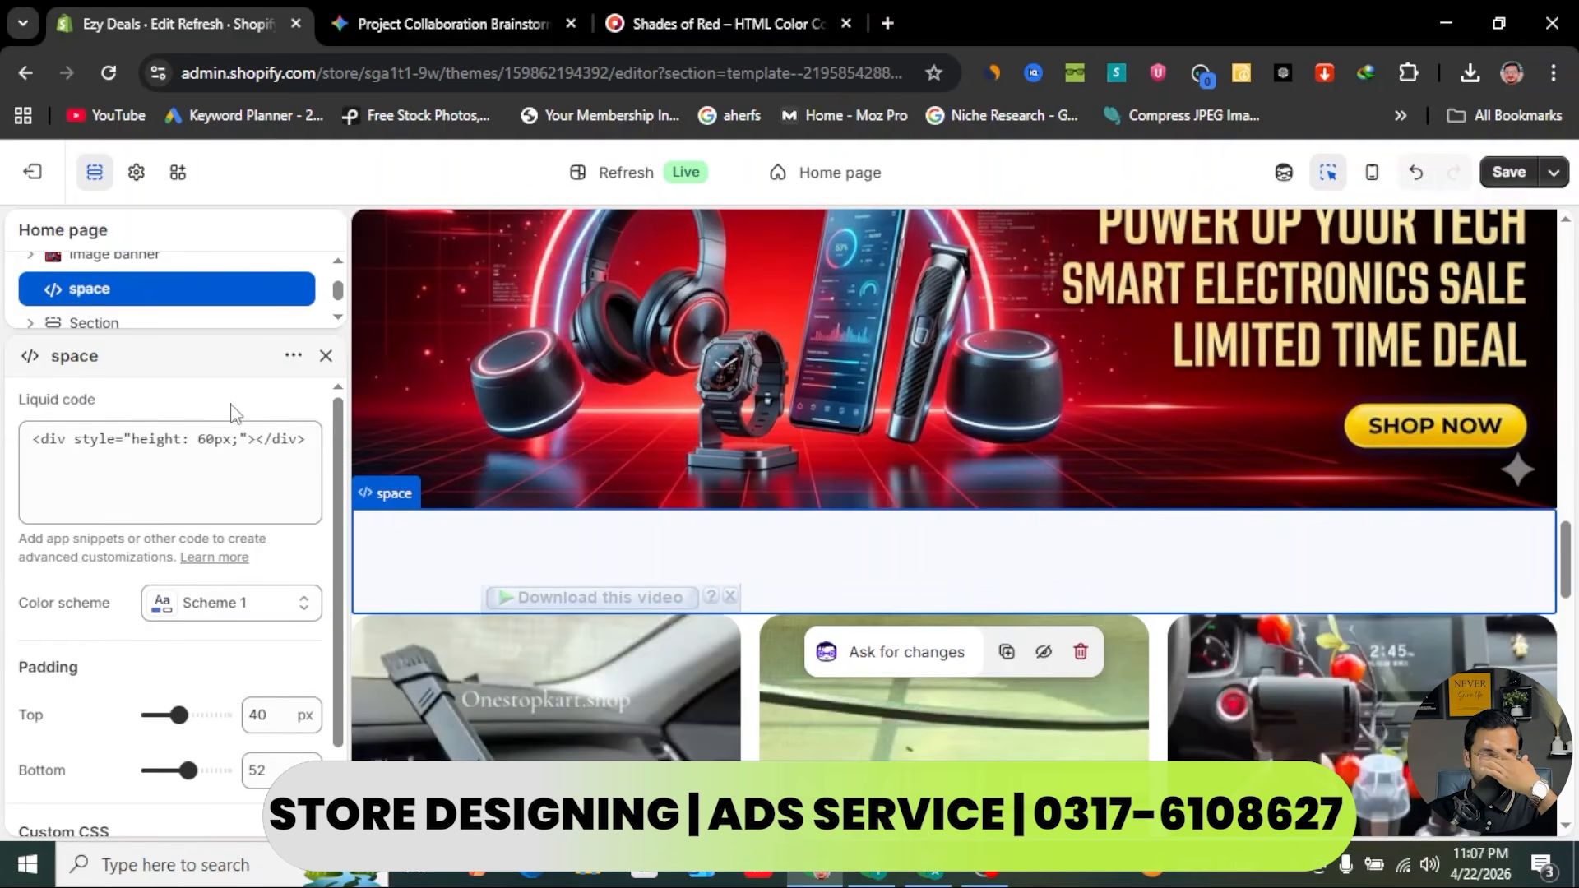
- Set the space section's top padding to 0 px and bottom padding to 32 px, and save the theme
{"action": "scroll", "coordinate": [212, 691], "scroll_direction": "down", "scroll_amount": 2}
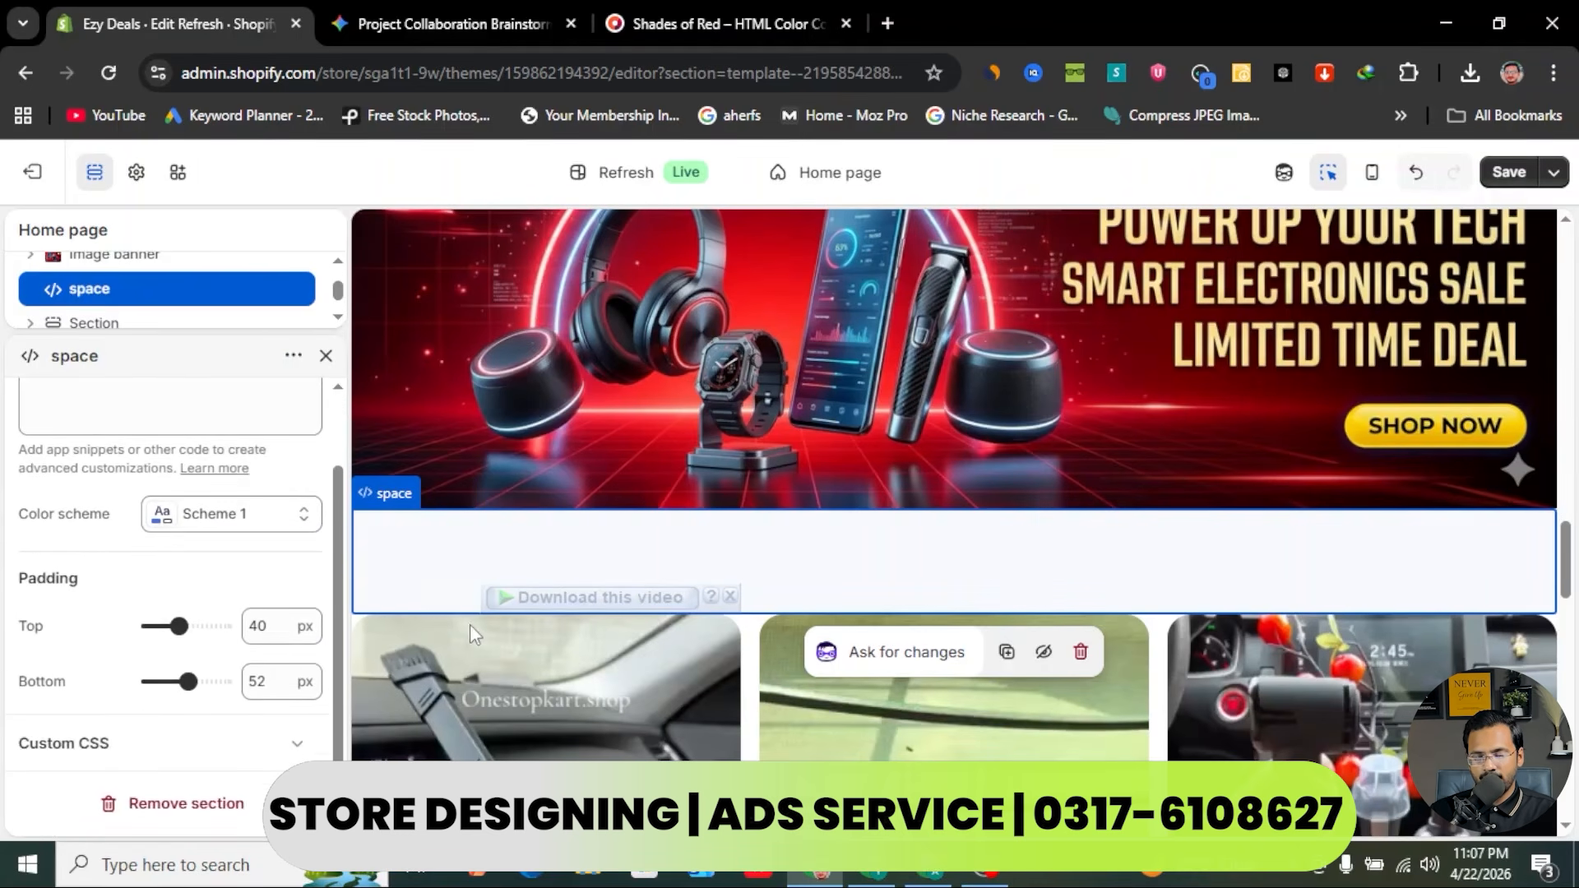
{"action": "scroll", "coordinate": [474, 634], "scroll_direction": "down", "scroll_amount": 5}
{"action": "scroll", "coordinate": [475, 634], "scroll_direction": "up", "scroll_amount": 4}
{"action": "scroll", "coordinate": [470, 624], "scroll_direction": "up", "scroll_amount": 4}
{"action": "scroll", "coordinate": [470, 624], "scroll_direction": "down", "scroll_amount": 2}
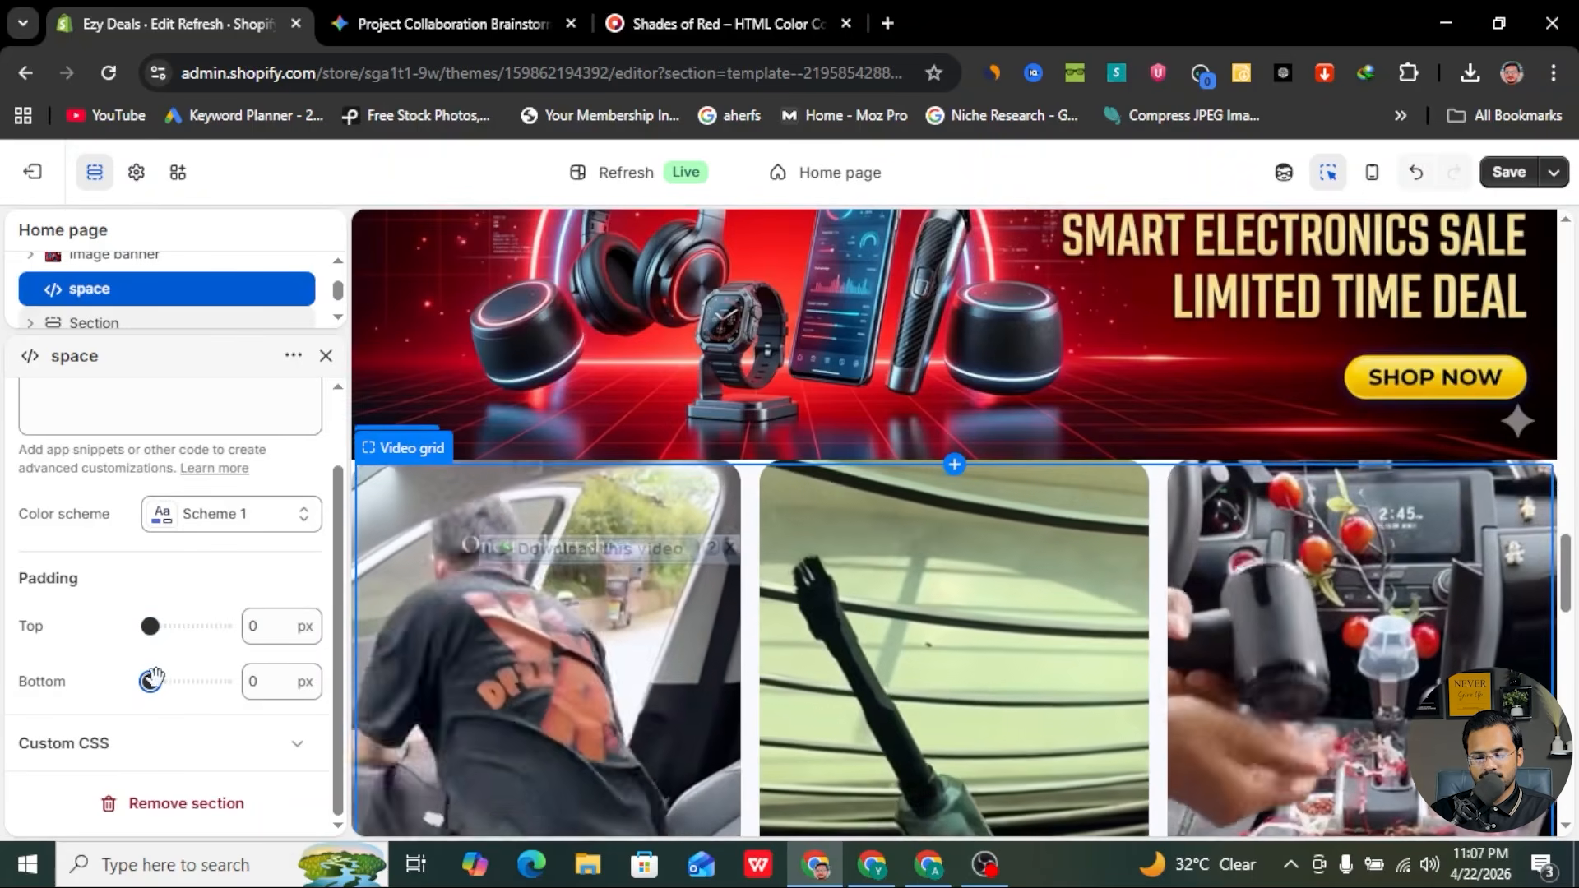
{"action": "left_click_drag", "start_coordinate": [159, 681], "coordinate": [157, 681]}
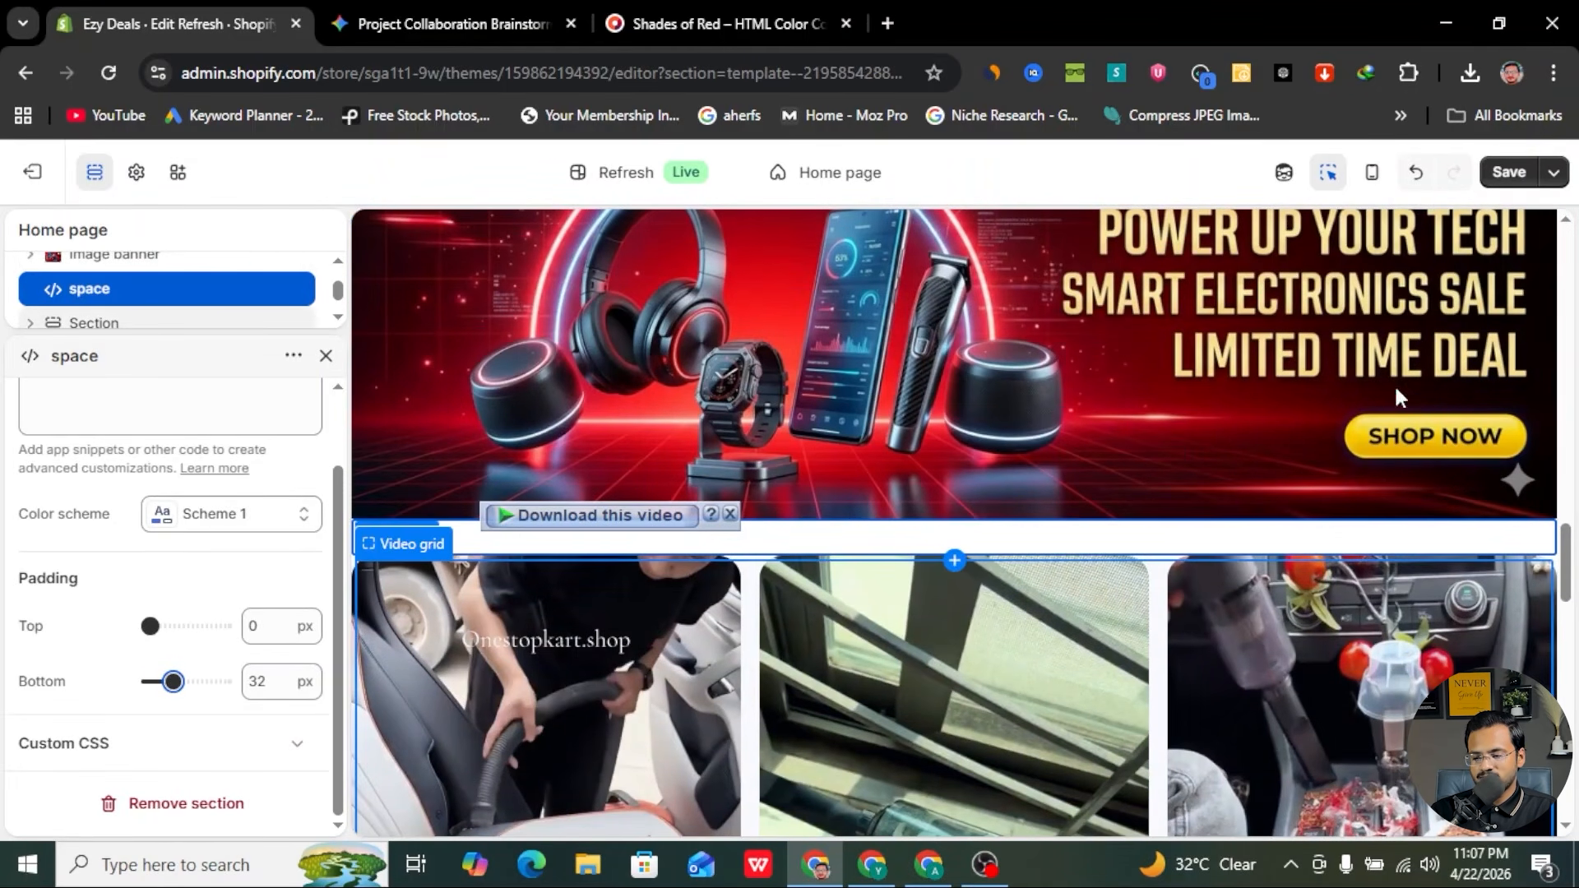
{"action": "left_click", "coordinate": [1514, 182]}
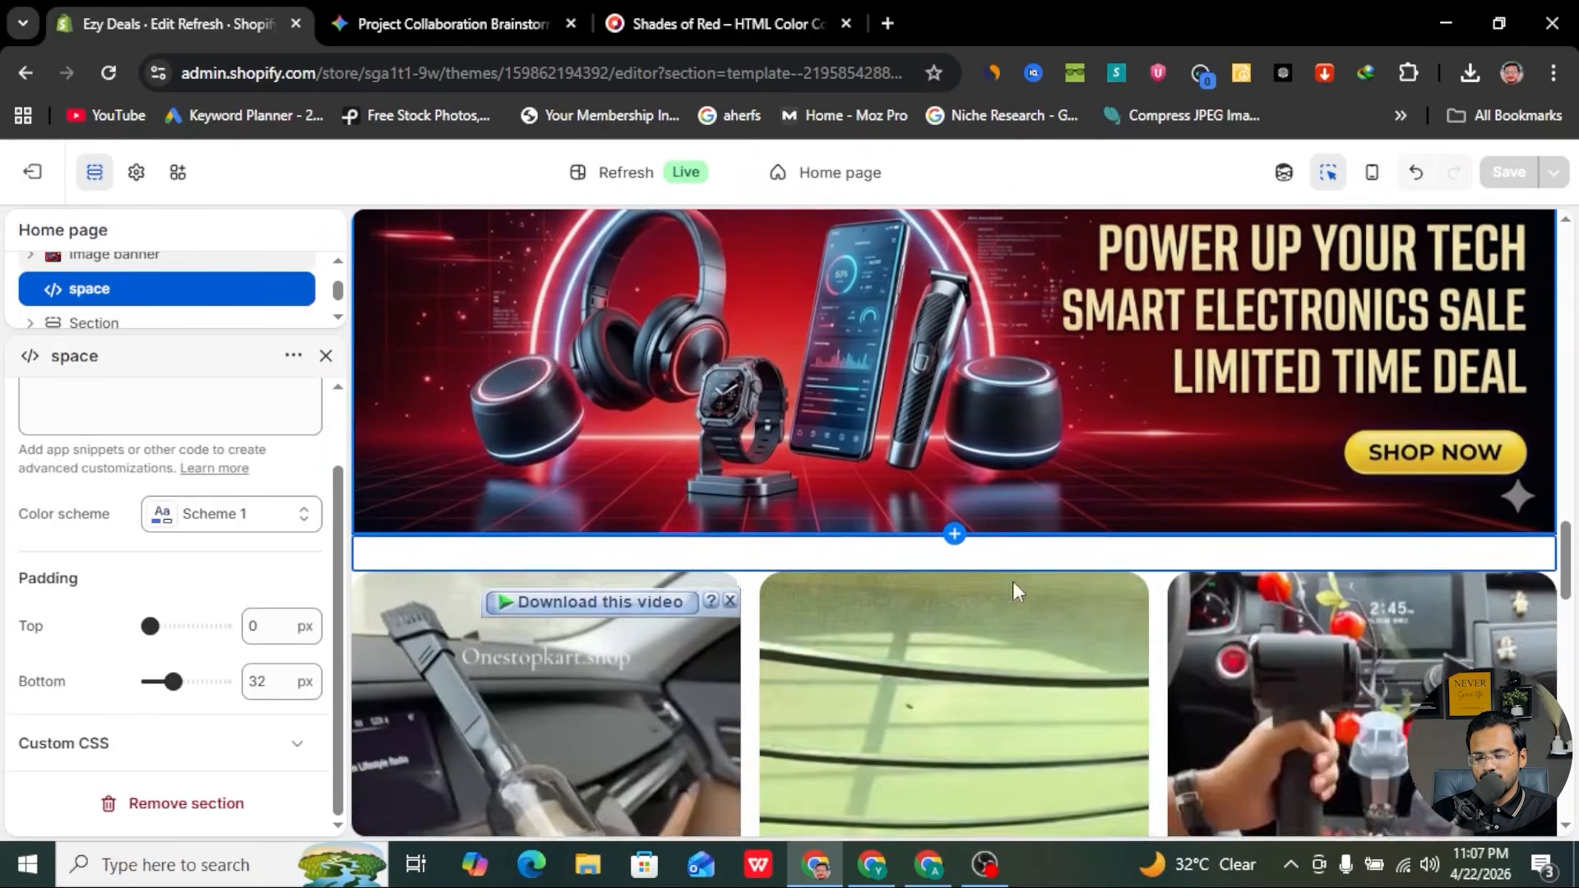
- Increase the space section's bottom padding to 40 px, save the theme, and close the section's settings to review the page
{"action": "scroll", "coordinate": [1014, 582], "scroll_direction": "down", "scroll_amount": 1}
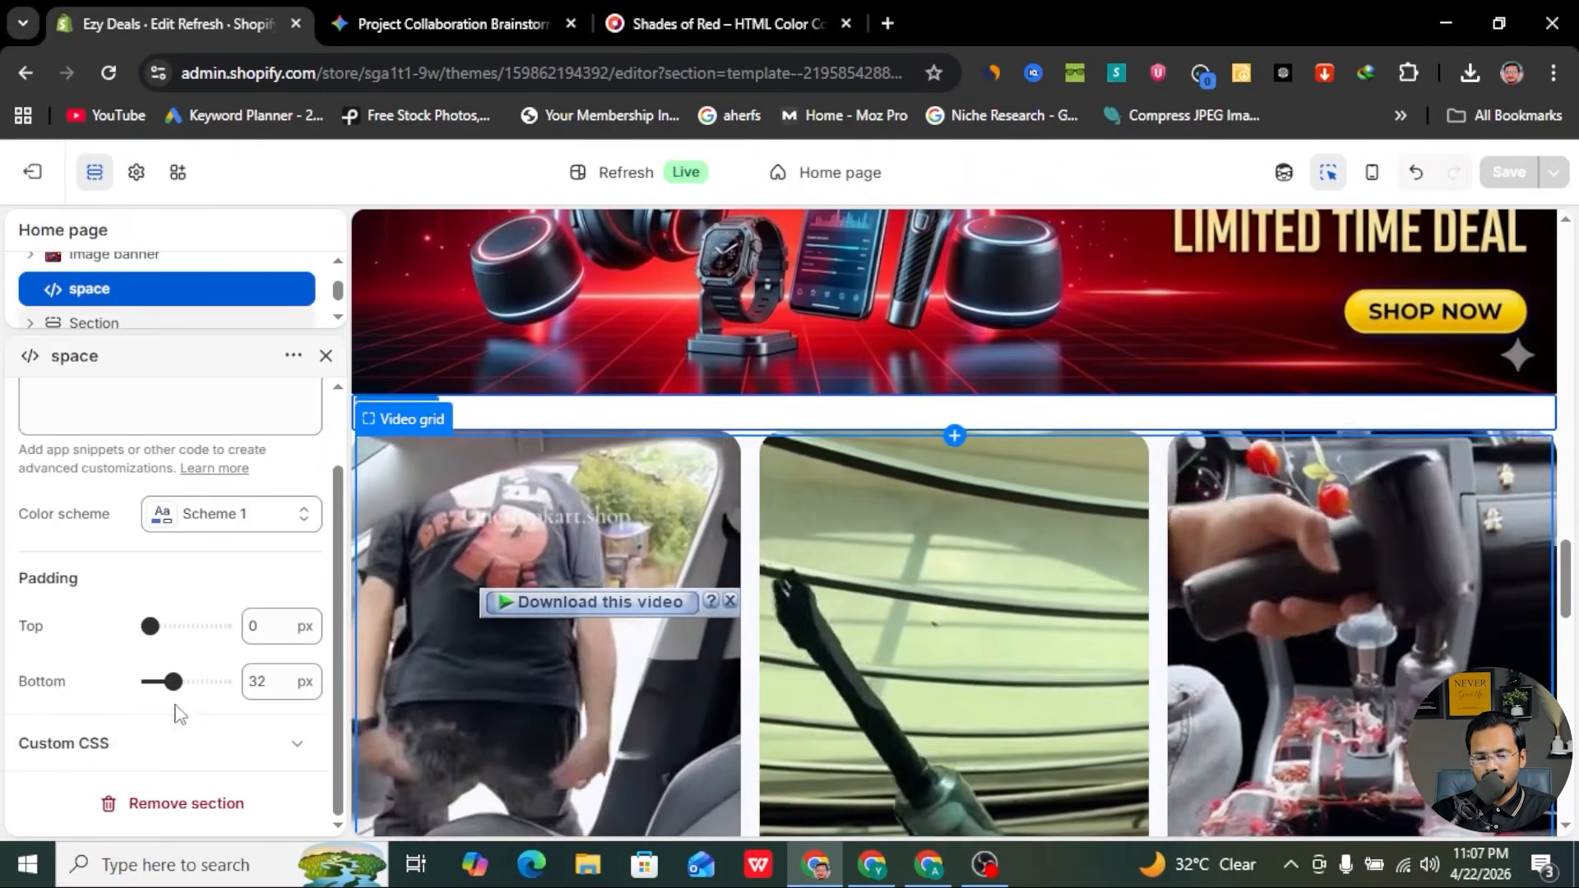
{"action": "left_click_drag", "start_coordinate": [173, 681], "coordinate": [178, 681]}
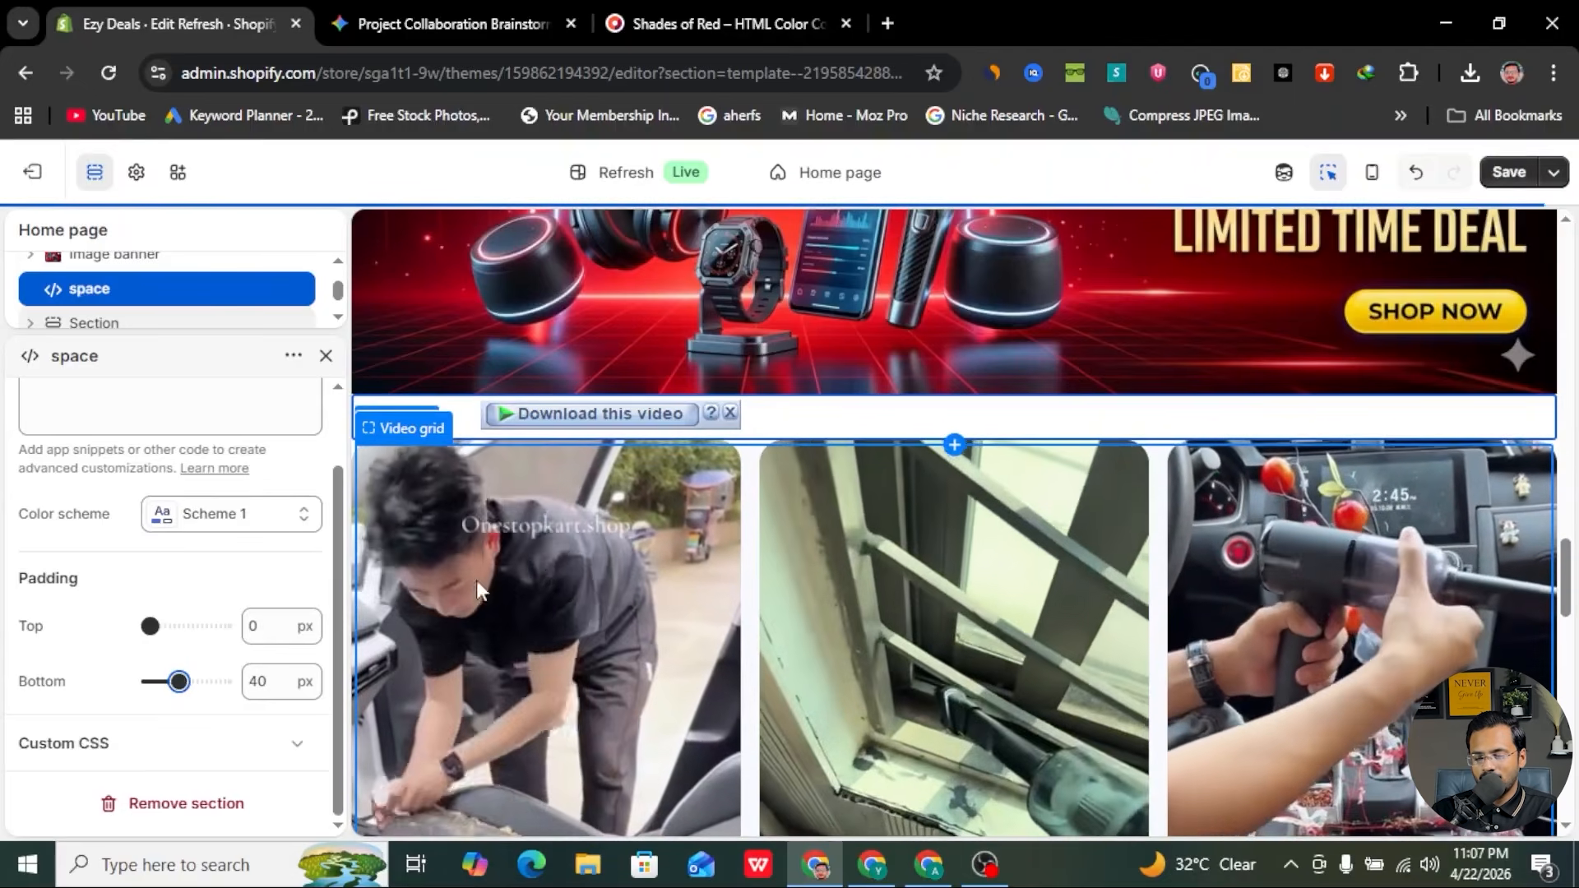
{"action": "left_click", "coordinate": [1509, 172]}
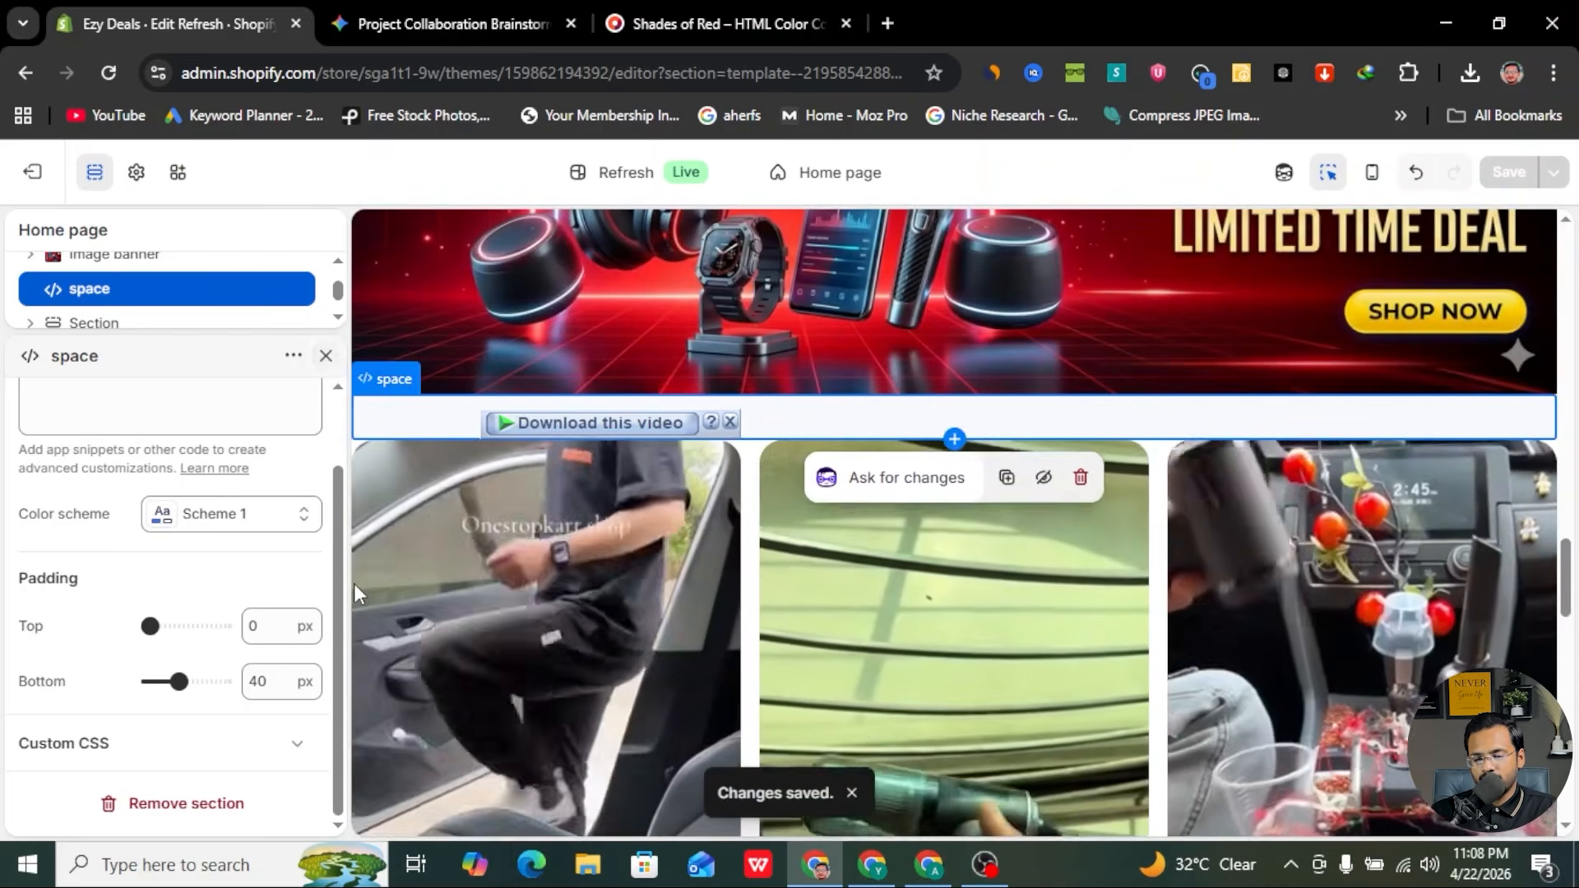
{"action": "left_click", "coordinate": [326, 356]}
{"action": "scroll", "coordinate": [852, 357], "scroll_direction": "up", "scroll_amount": 5}
{"action": "scroll", "coordinate": [852, 357], "scroll_direction": "down", "scroll_amount": 4}
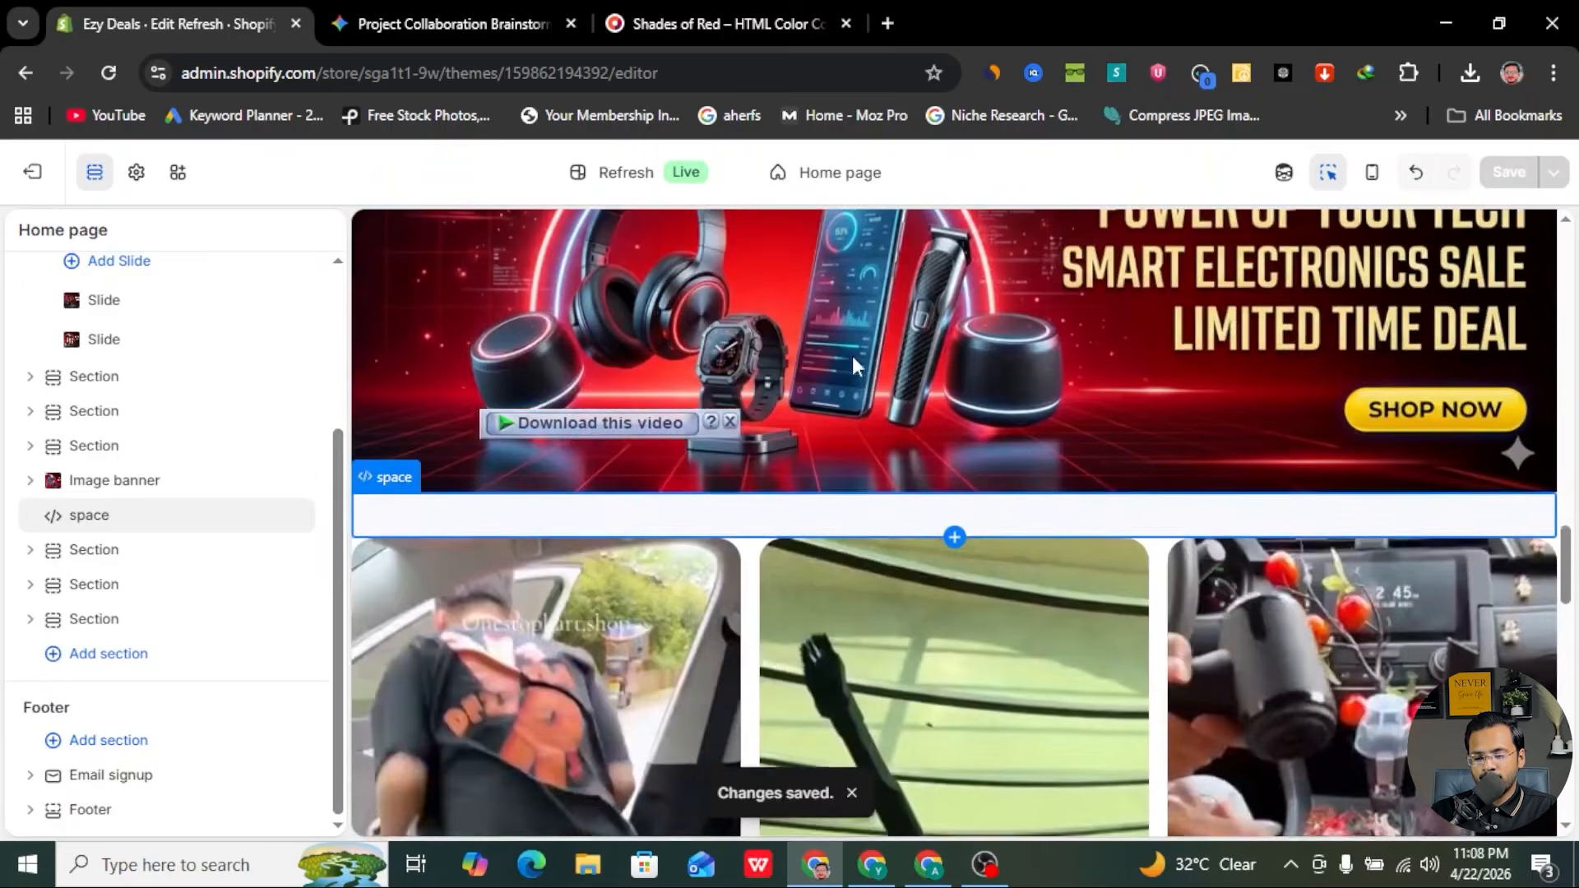
{"action": "scroll", "coordinate": [852, 357], "scroll_direction": "down", "scroll_amount": 5}
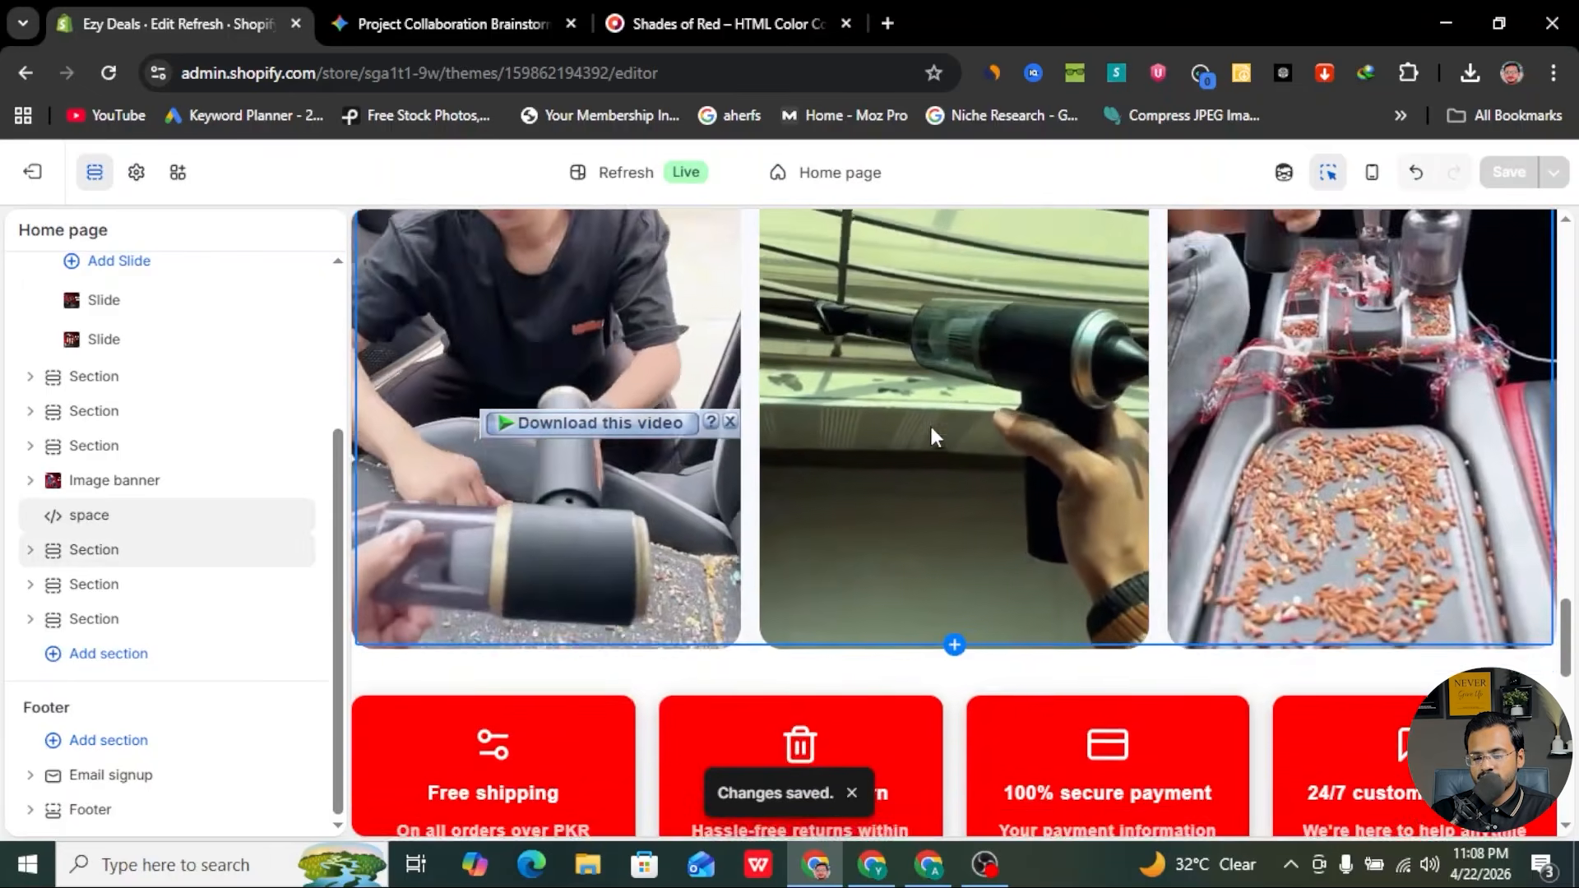
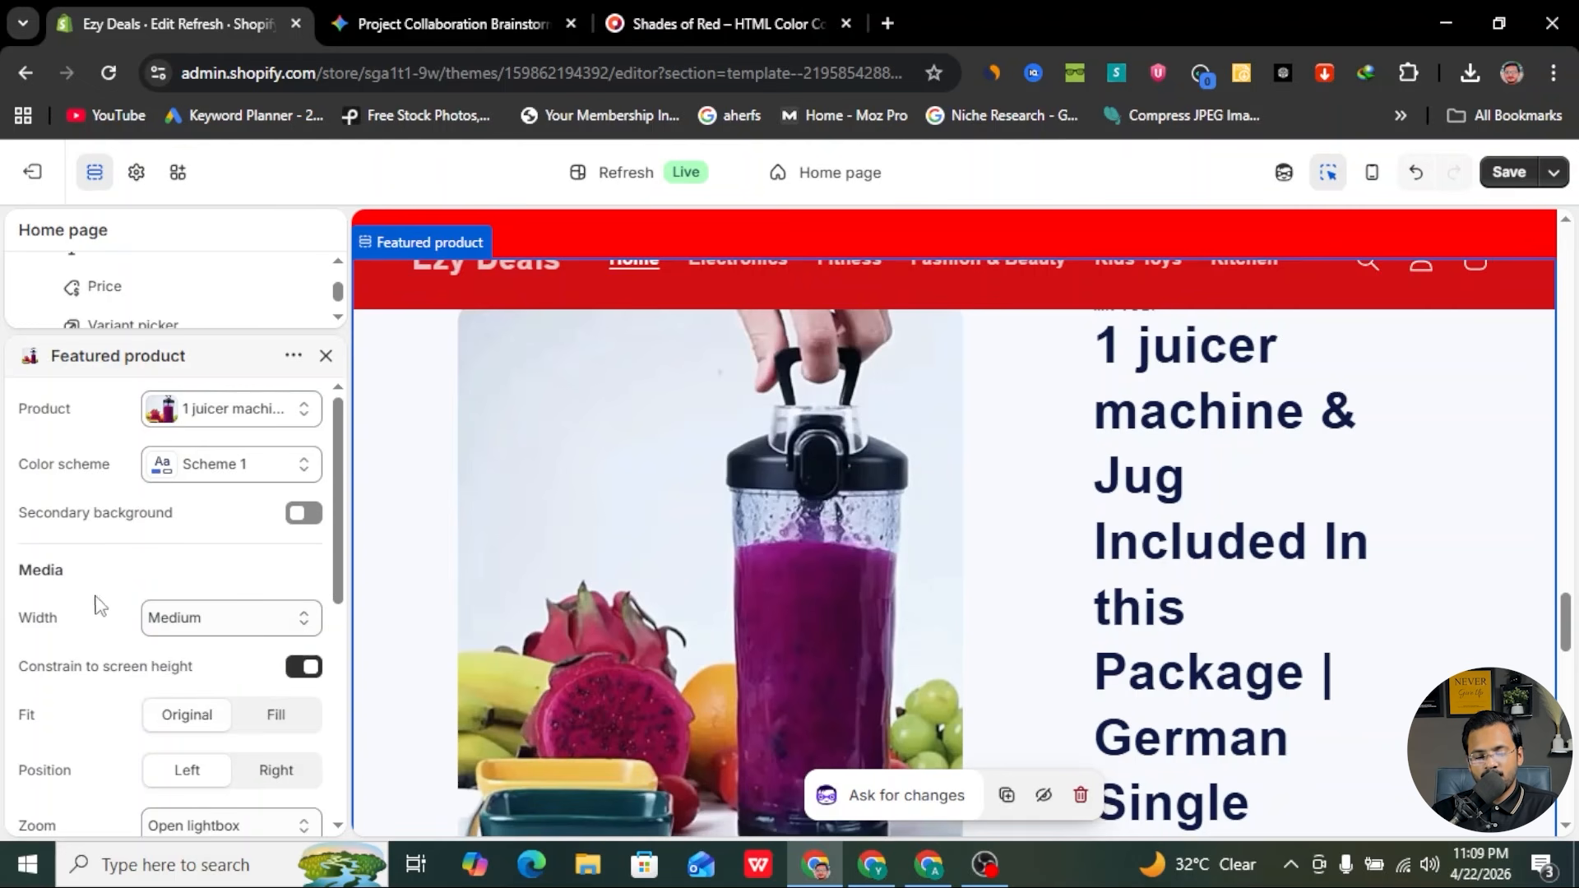
- Set the Featured product section's media width to Small and save the theme
{"action": "left_click", "coordinate": [231, 618]}
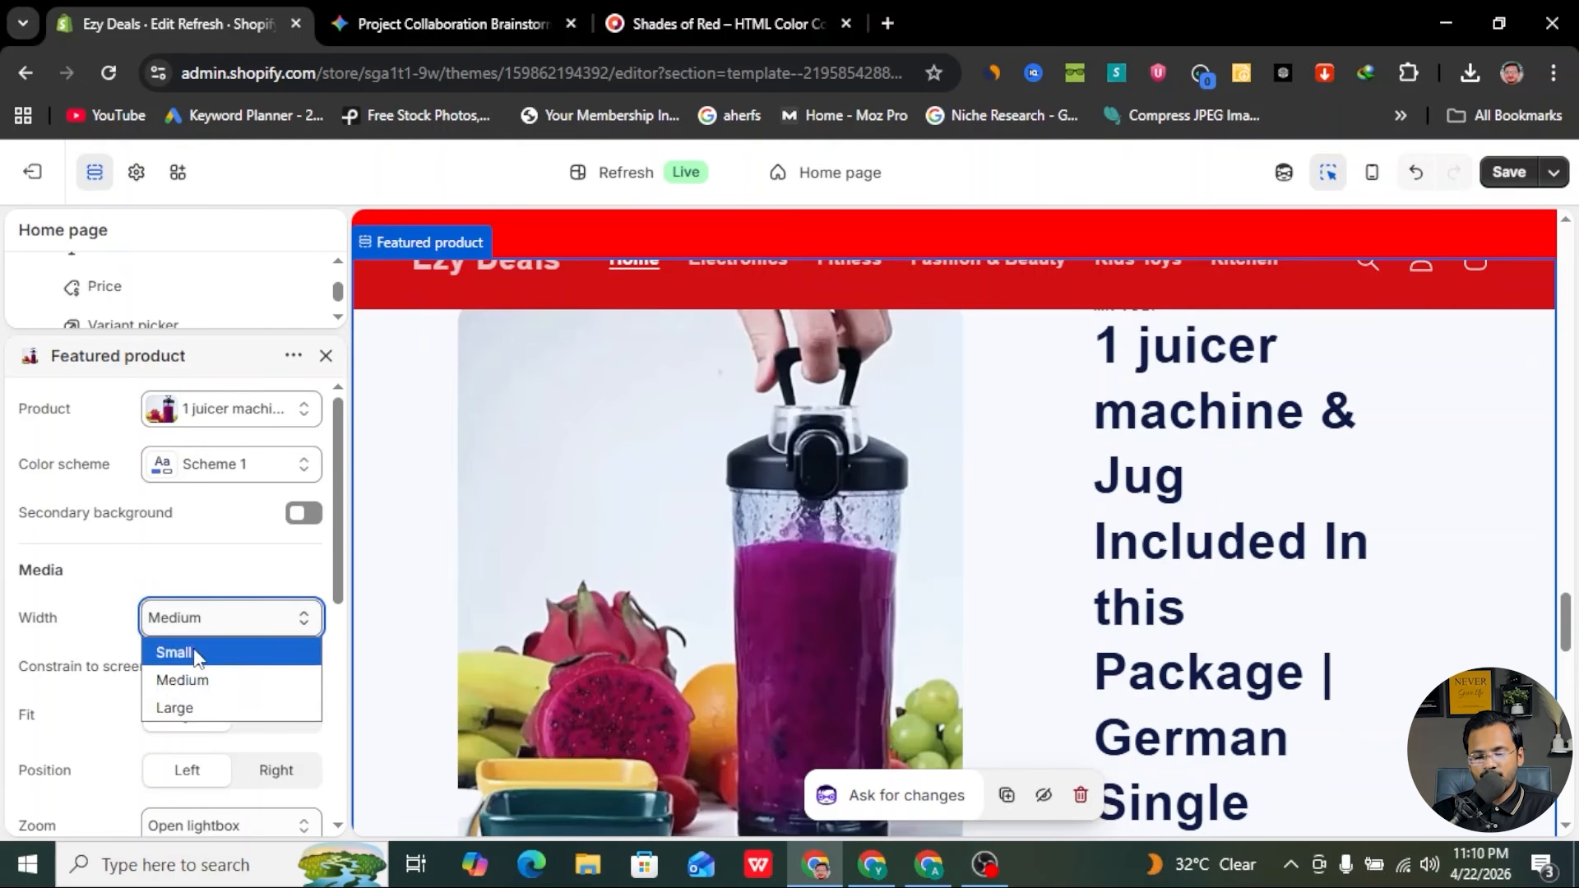
{"action": "left_click", "coordinate": [194, 651]}
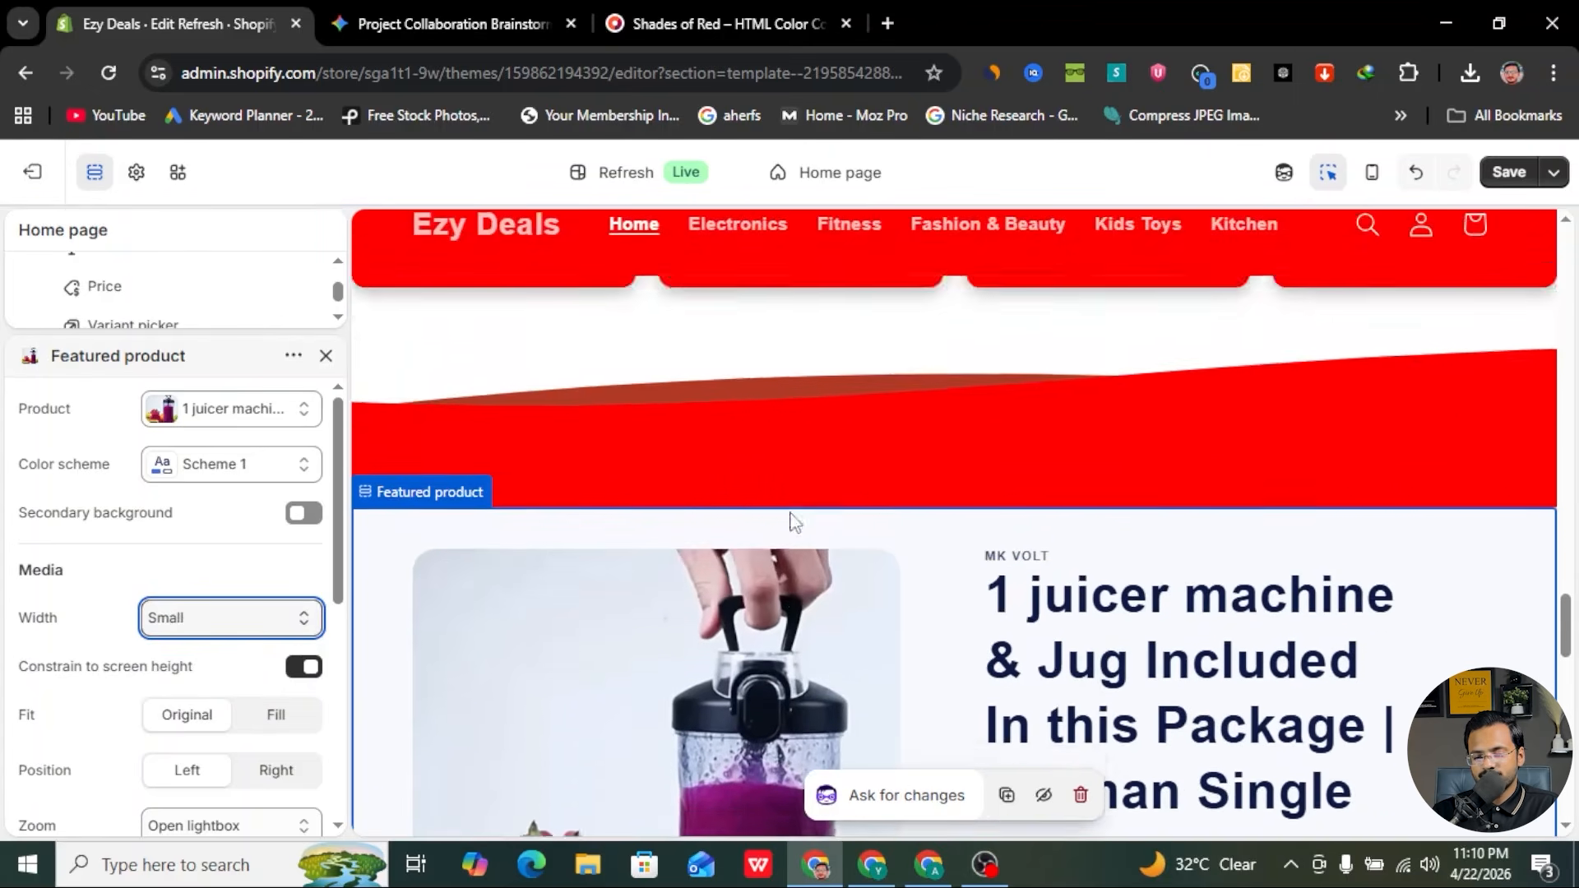
{"action": "scroll", "coordinate": [793, 518], "scroll_direction": "down", "scroll_amount": 7}
{"action": "scroll", "coordinate": [789, 522], "scroll_direction": "up", "scroll_amount": 5}
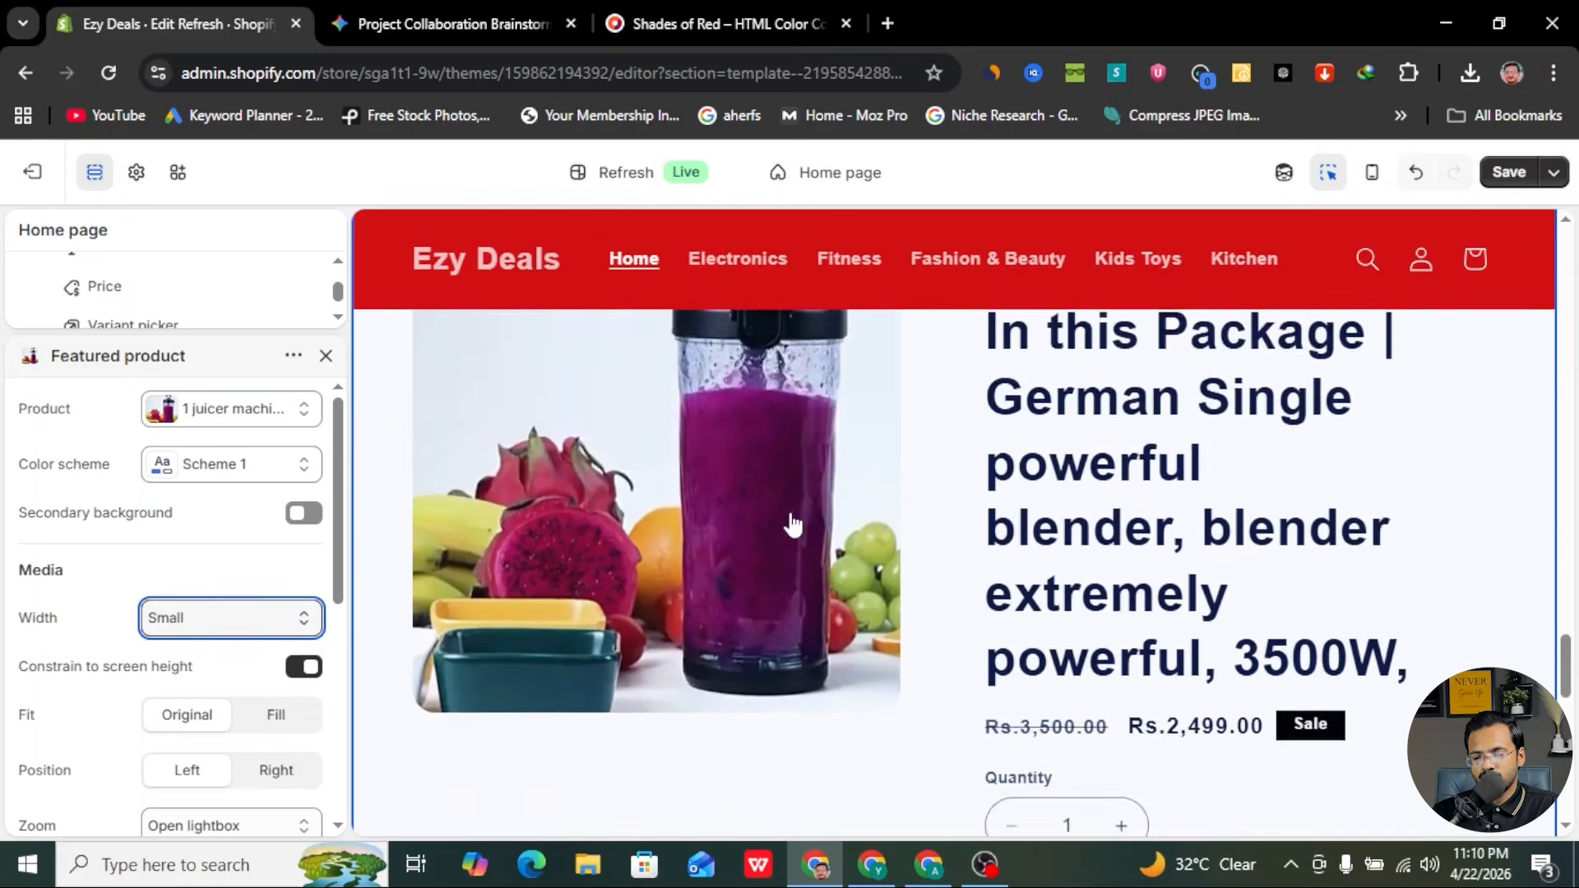
{"action": "scroll", "coordinate": [521, 634], "scroll_direction": "down", "scroll_amount": 2}
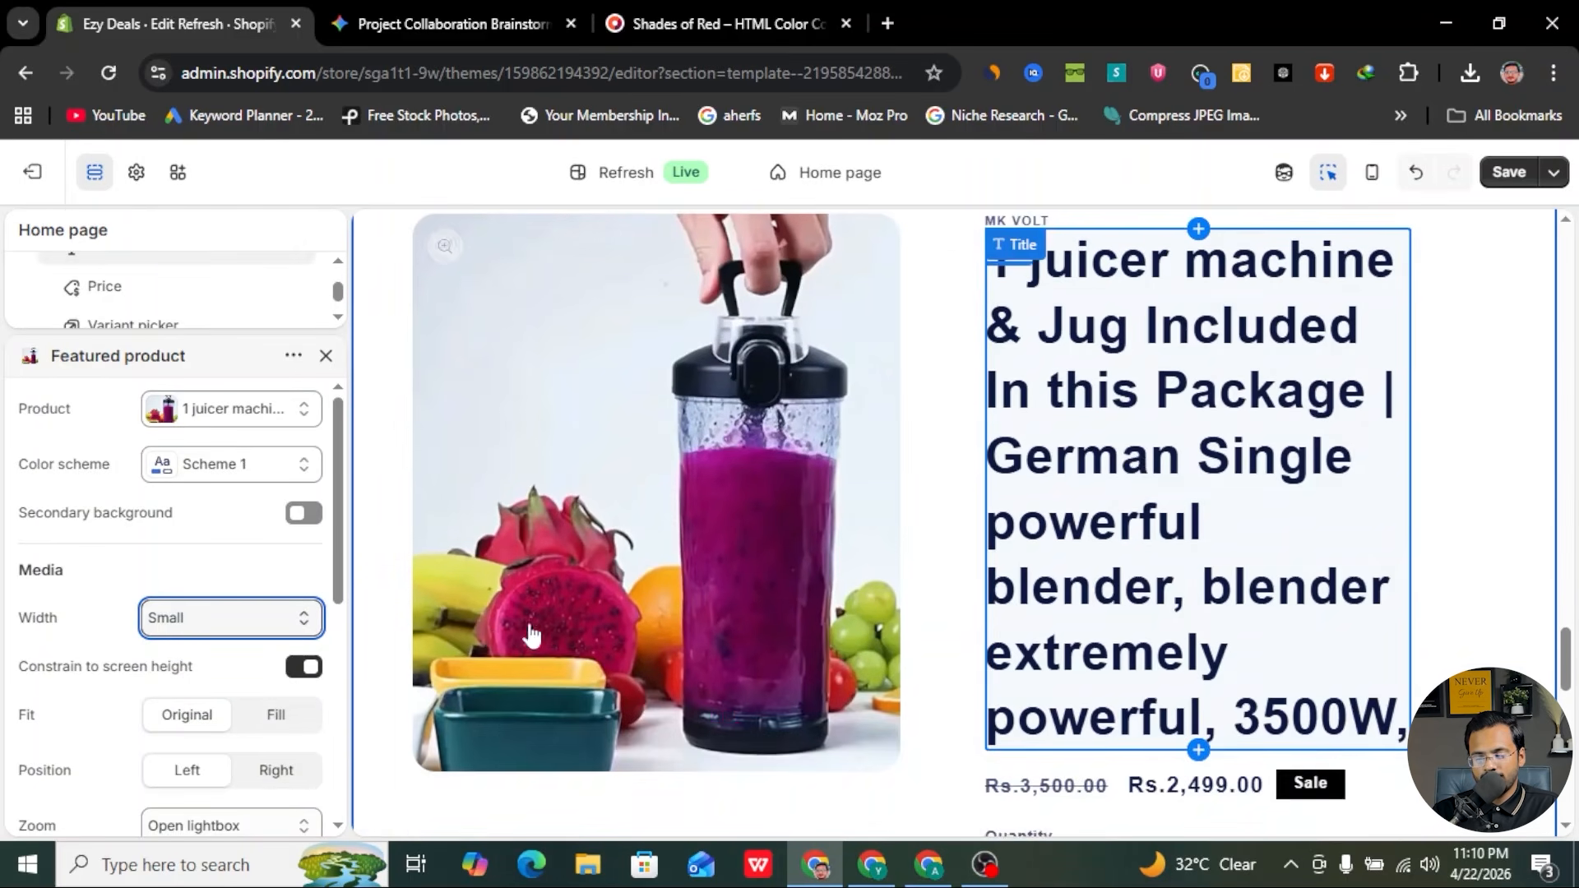
{"action": "scroll", "coordinate": [148, 678], "scroll_direction": "down", "scroll_amount": 3}
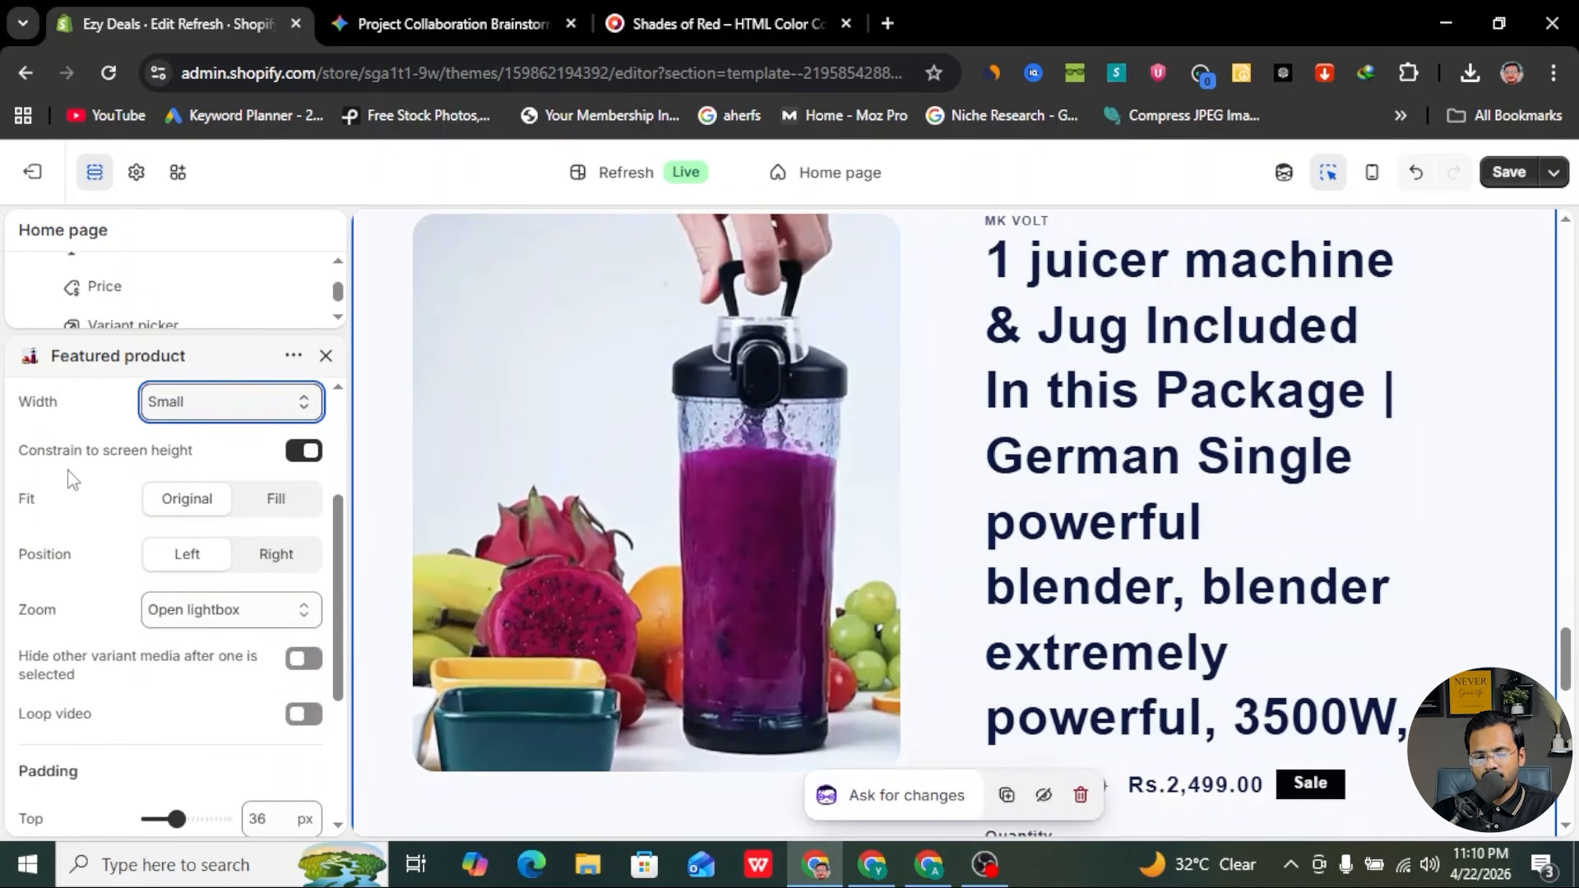
{"action": "left_click", "coordinate": [300, 454]}
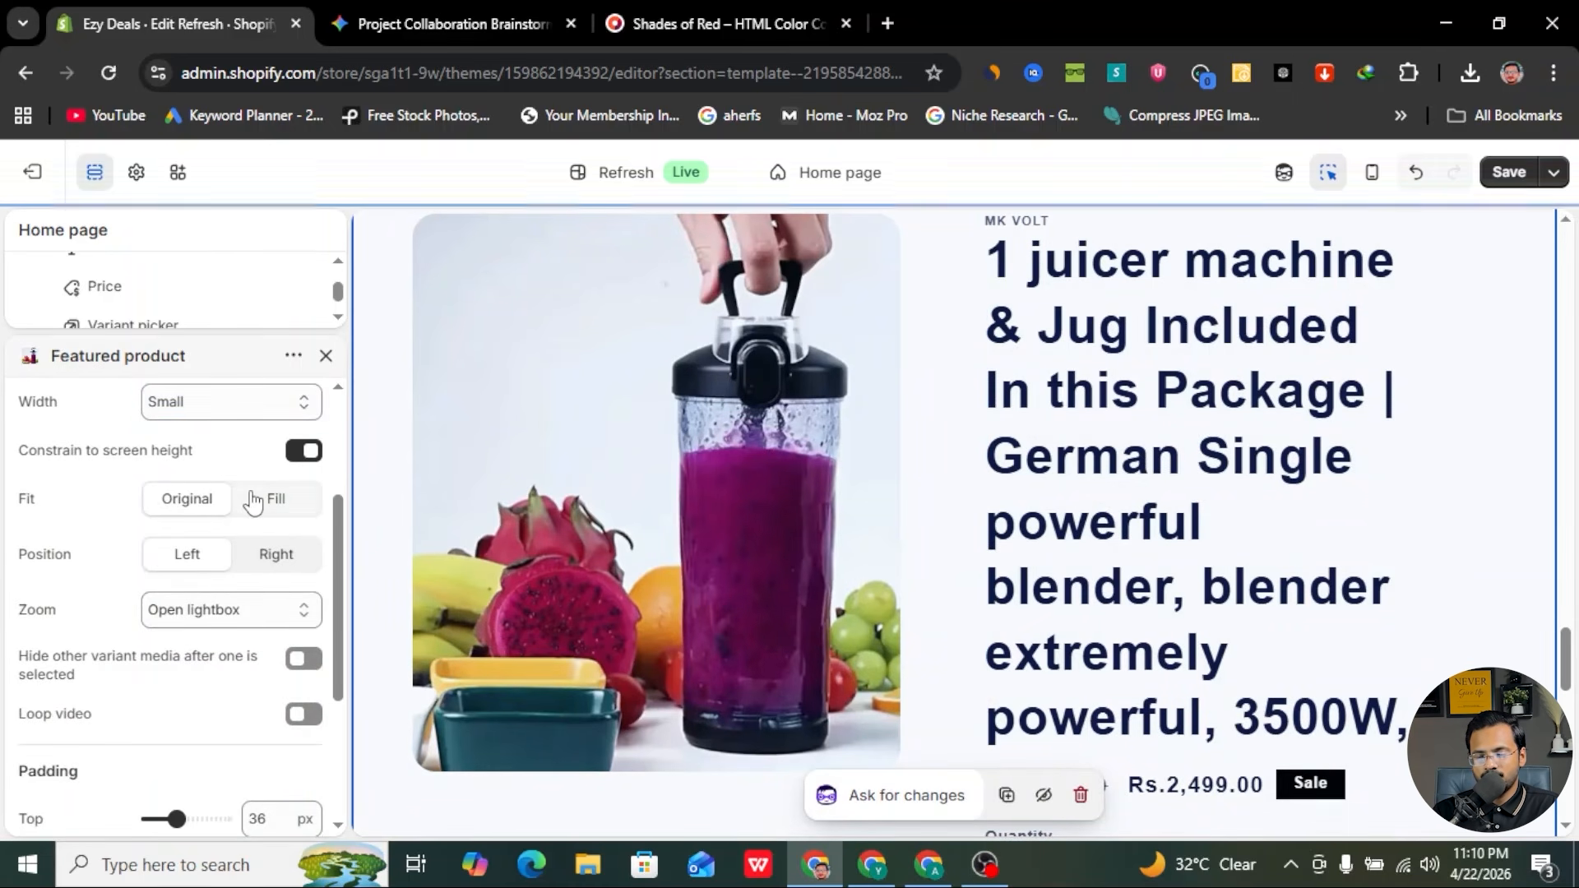
{"action": "scroll", "coordinate": [190, 553], "scroll_direction": "down", "scroll_amount": 4}
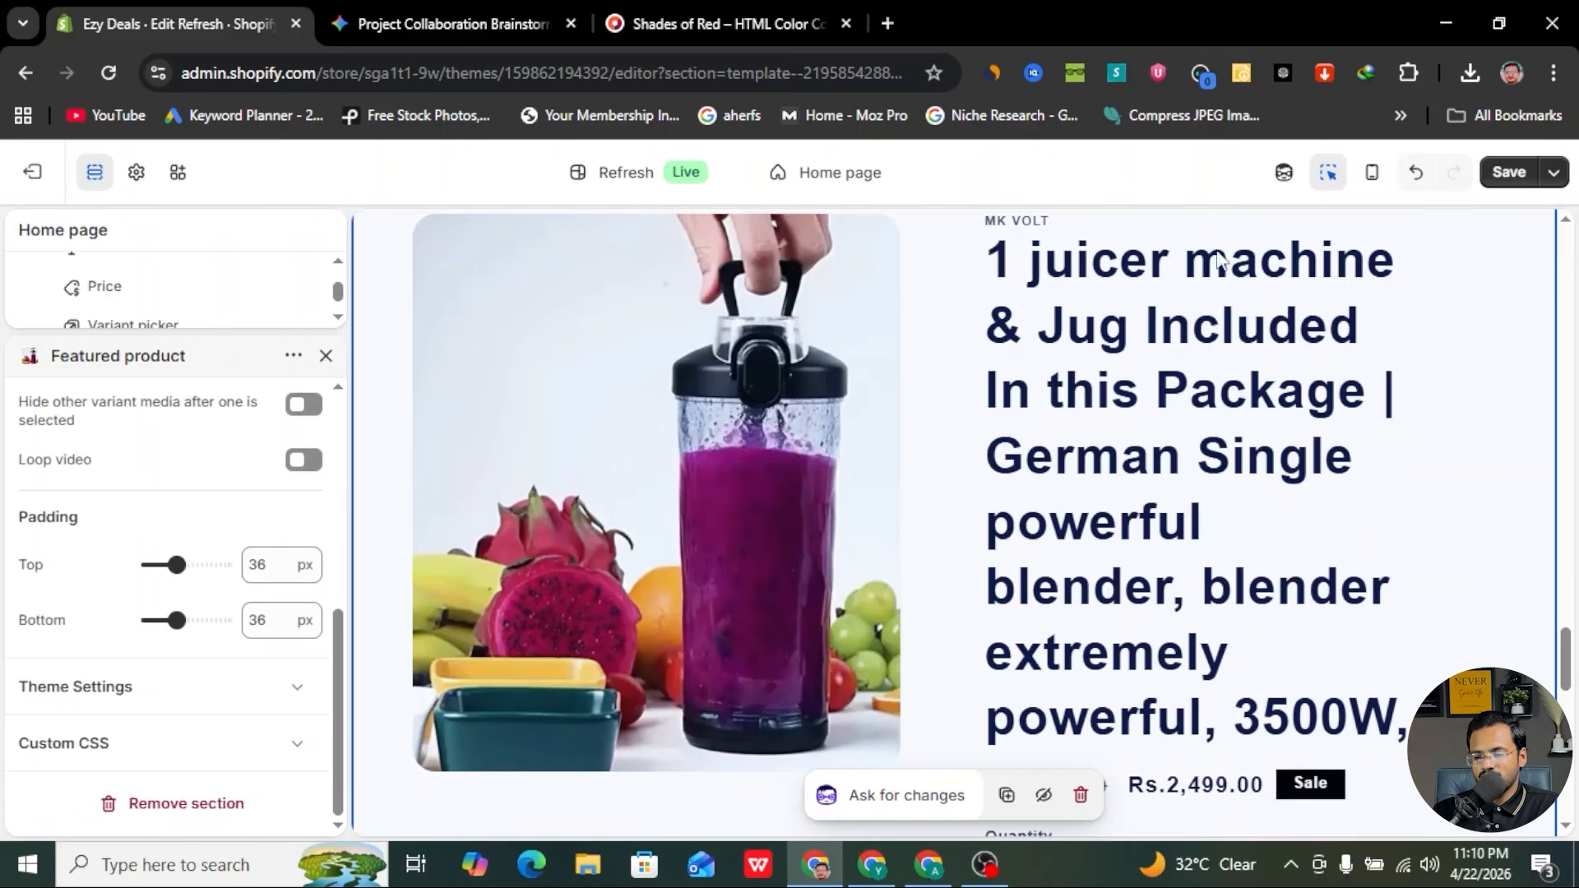
{"action": "left_click", "coordinate": [1491, 181]}
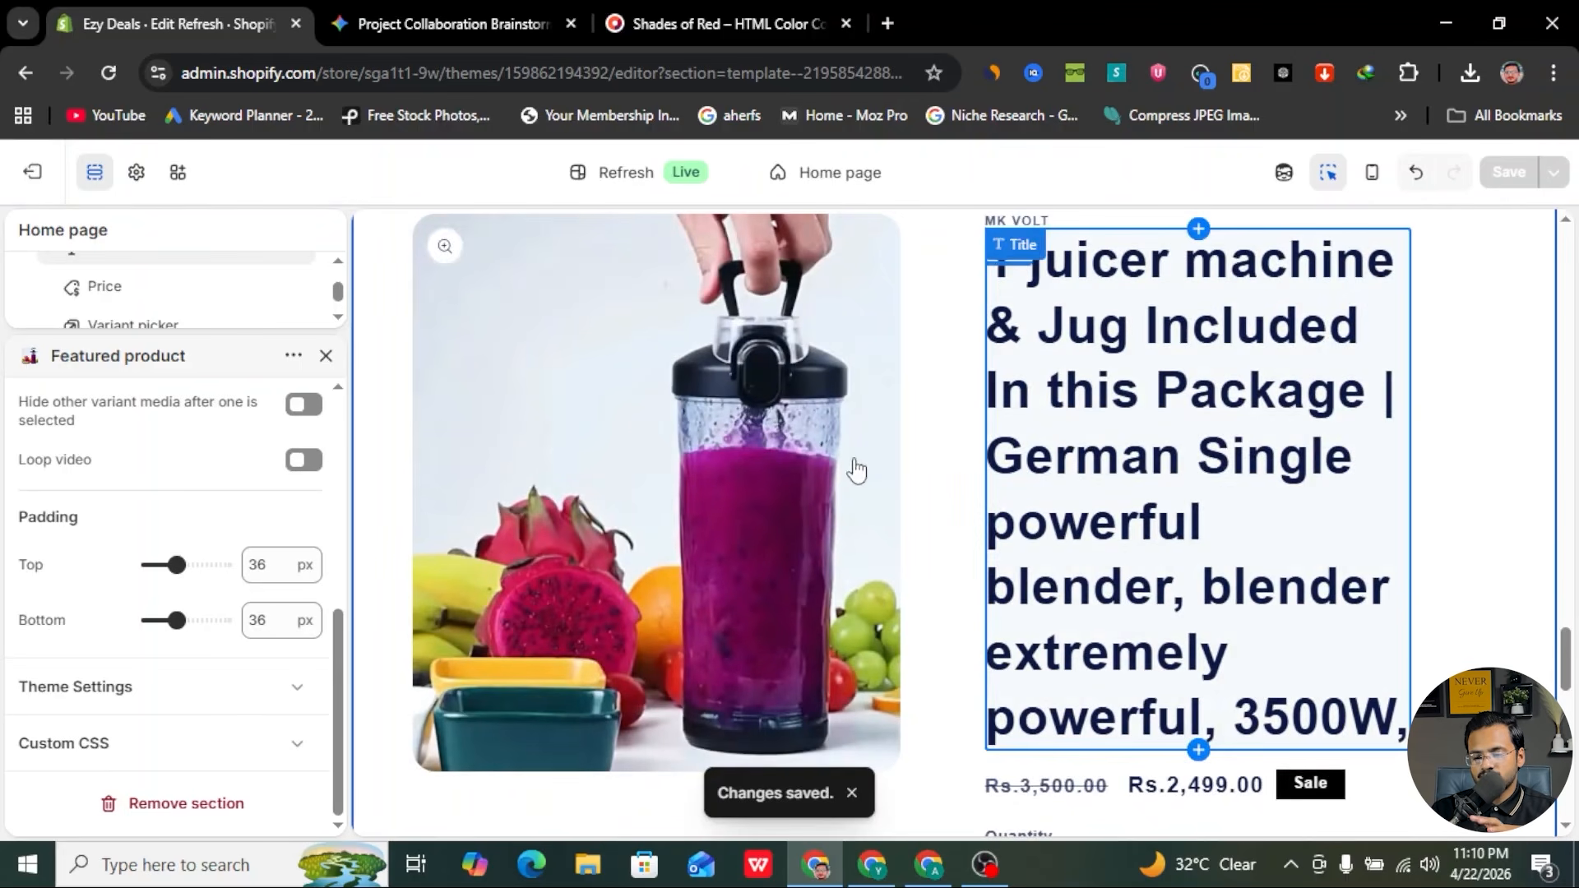
- Set the heading size of the featured product's Title block to Small
{"action": "scroll", "coordinate": [859, 467], "scroll_direction": "down", "scroll_amount": 2}
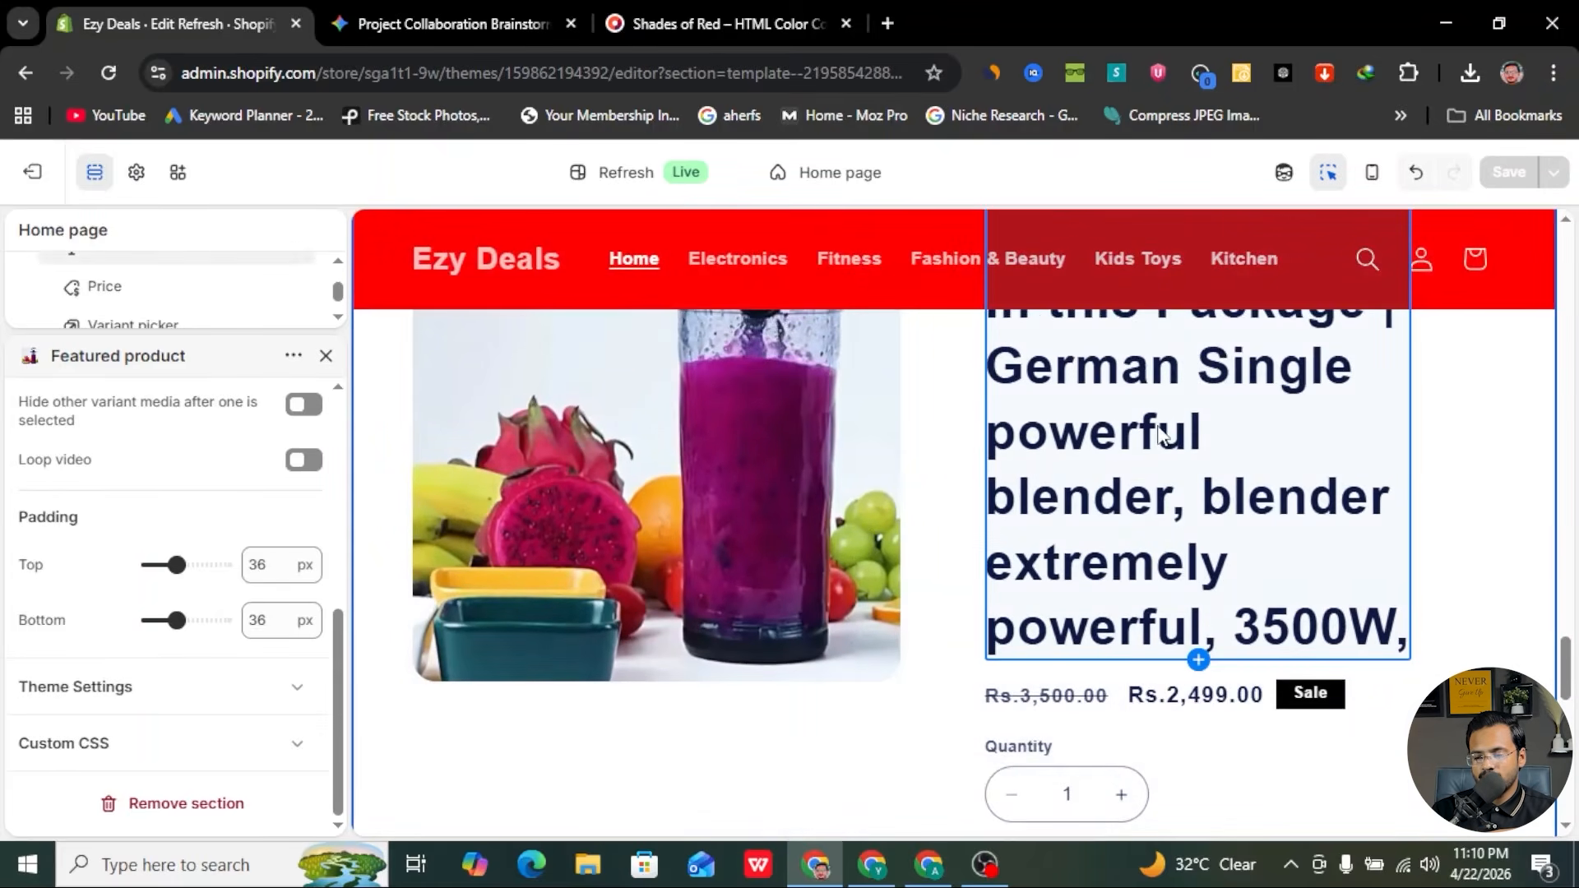
{"action": "left_click", "coordinate": [1174, 442]}
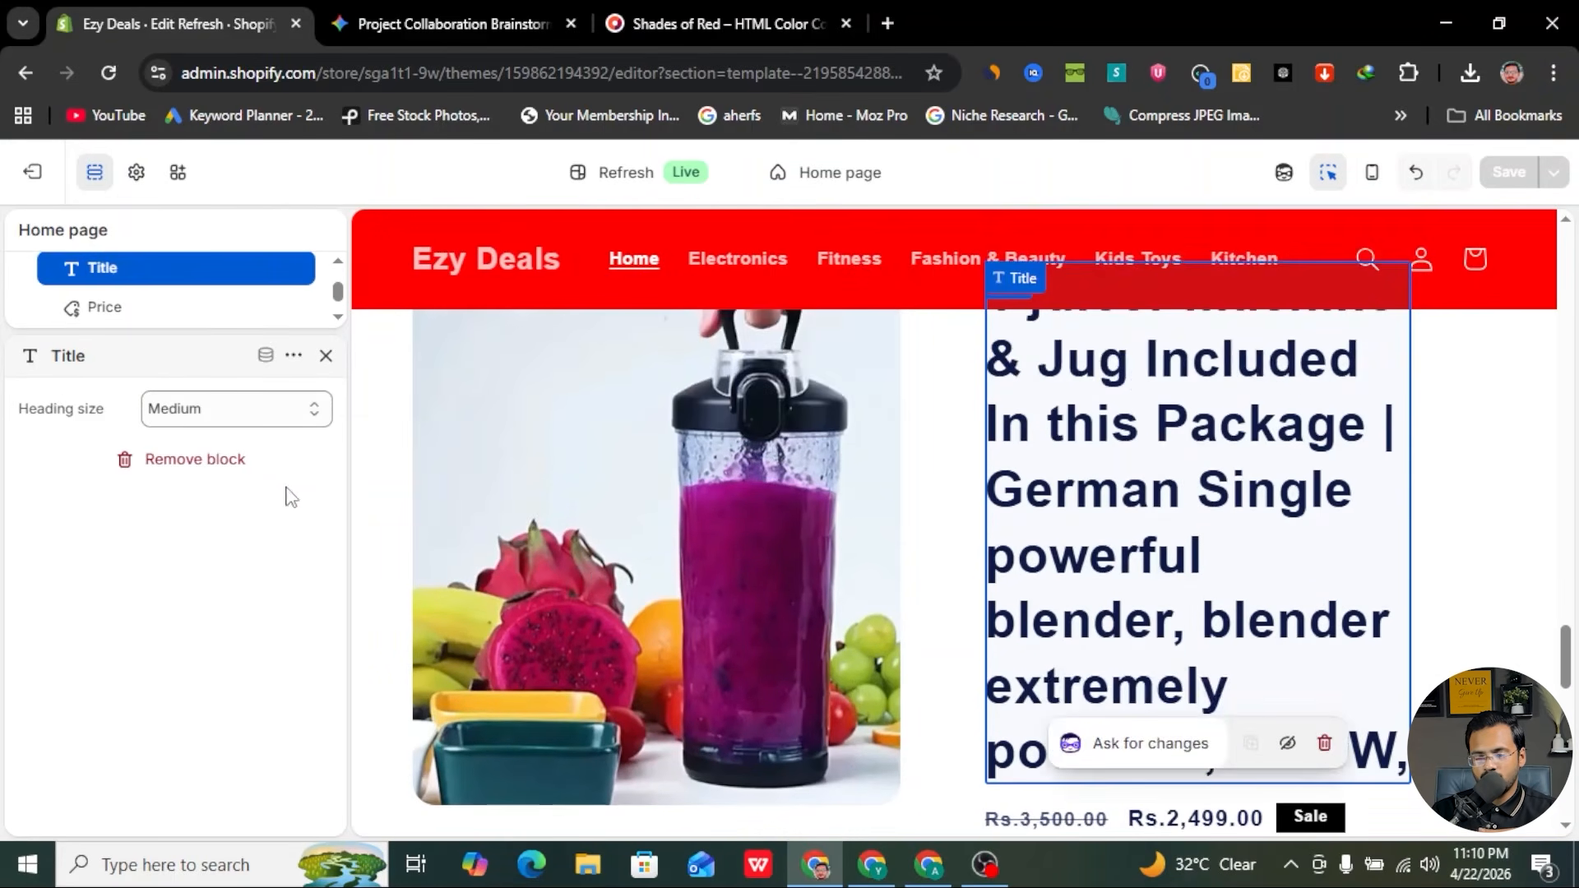
{"action": "left_click", "coordinate": [279, 411]}
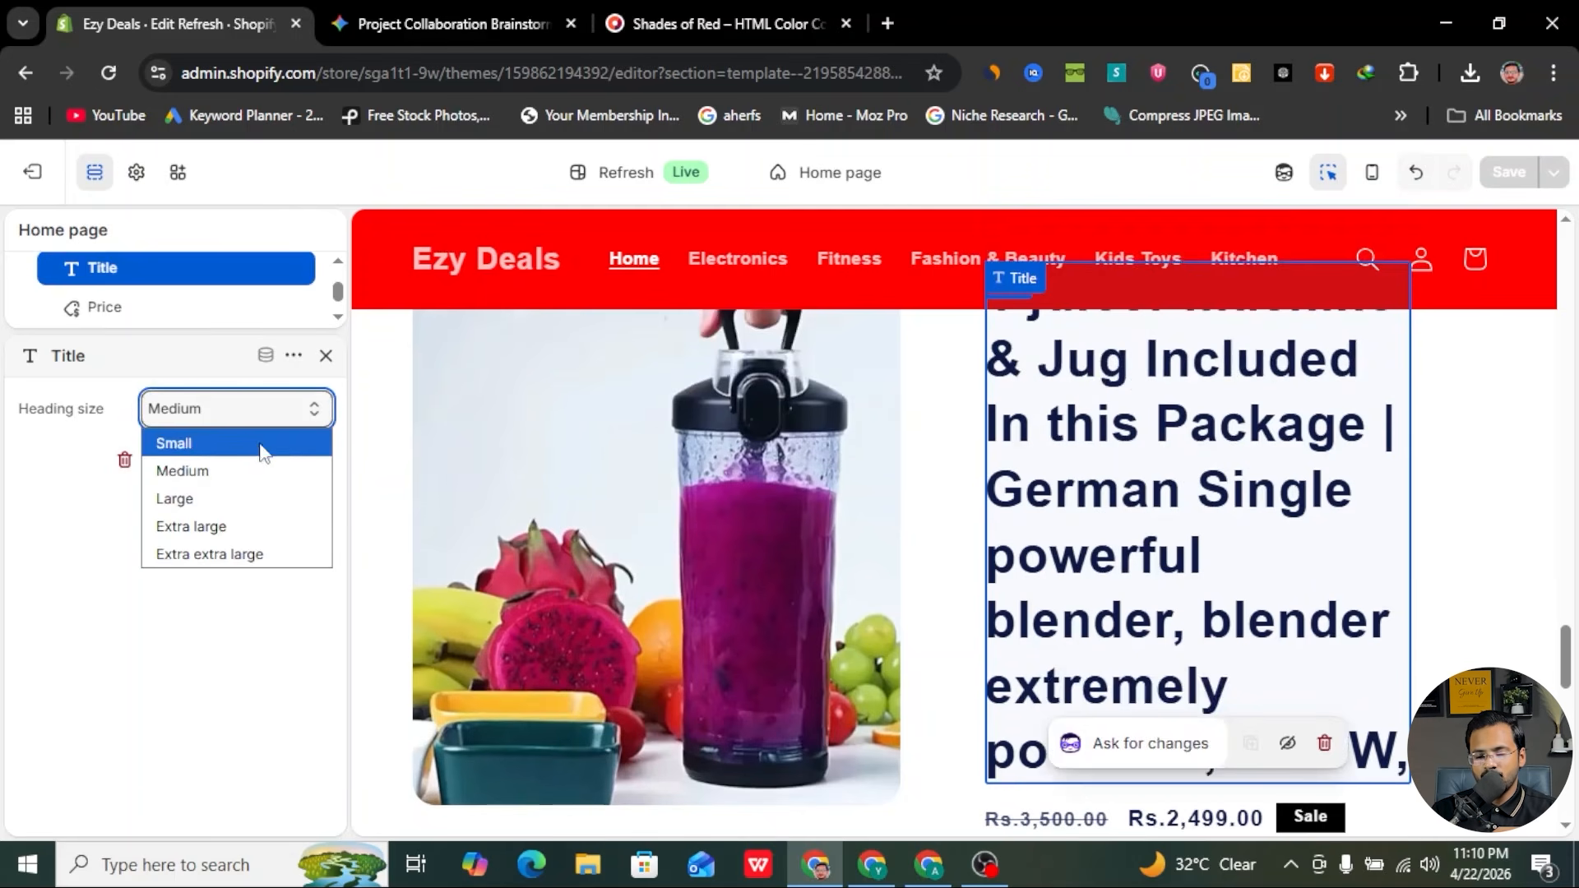
{"action": "left_click", "coordinate": [264, 444]}
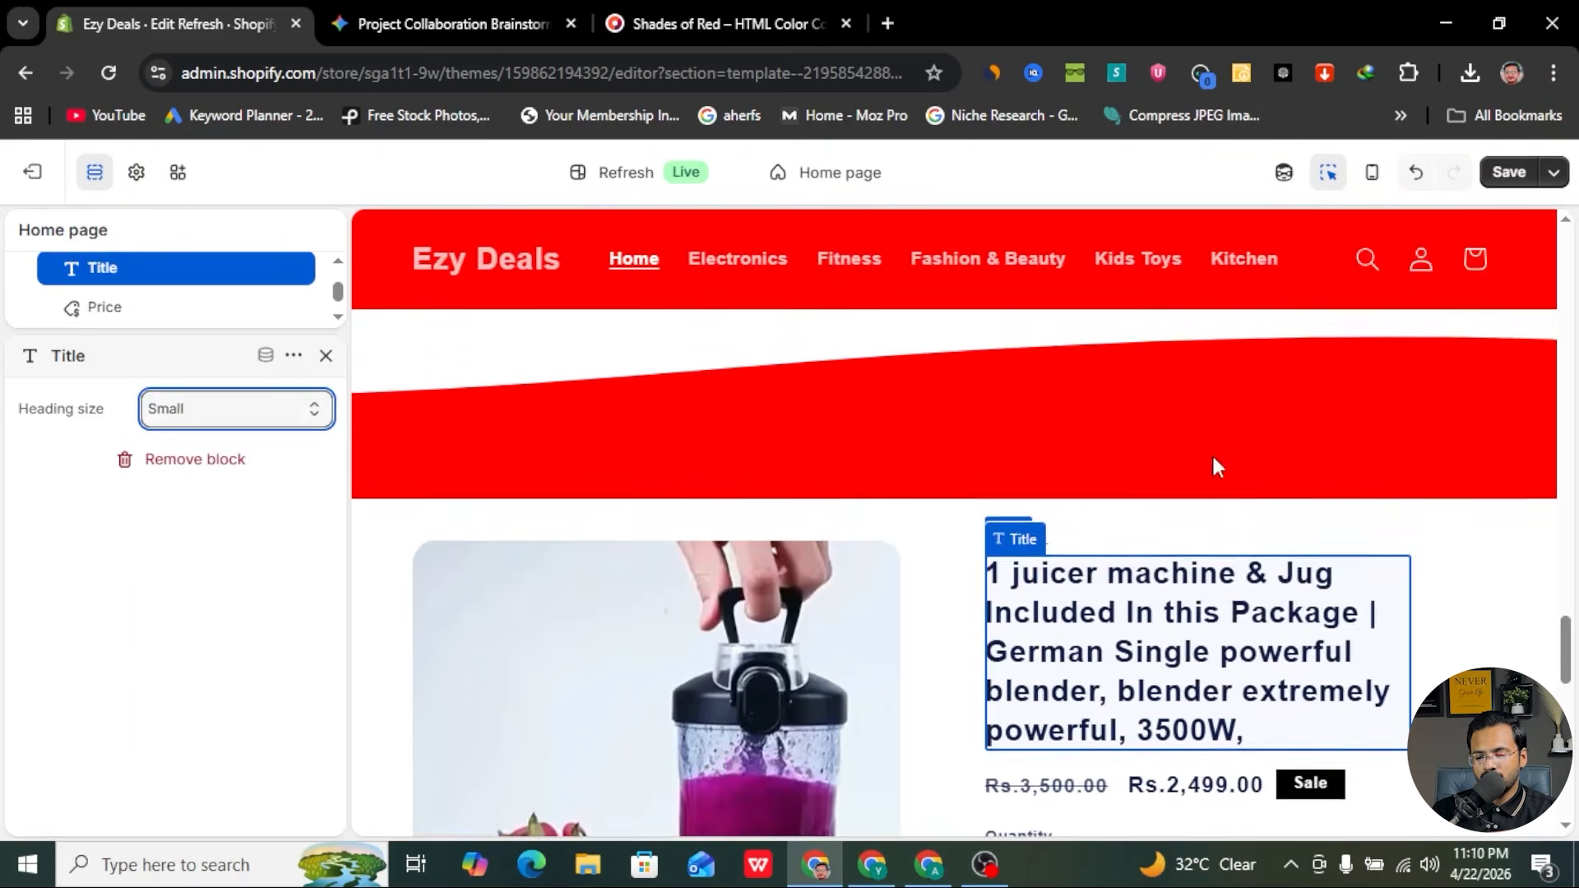
- Open the featured product's Buy buttons block, check its settings for button options, and close it
{"action": "scroll", "coordinate": [1184, 560], "scroll_direction": "down", "scroll_amount": 3}
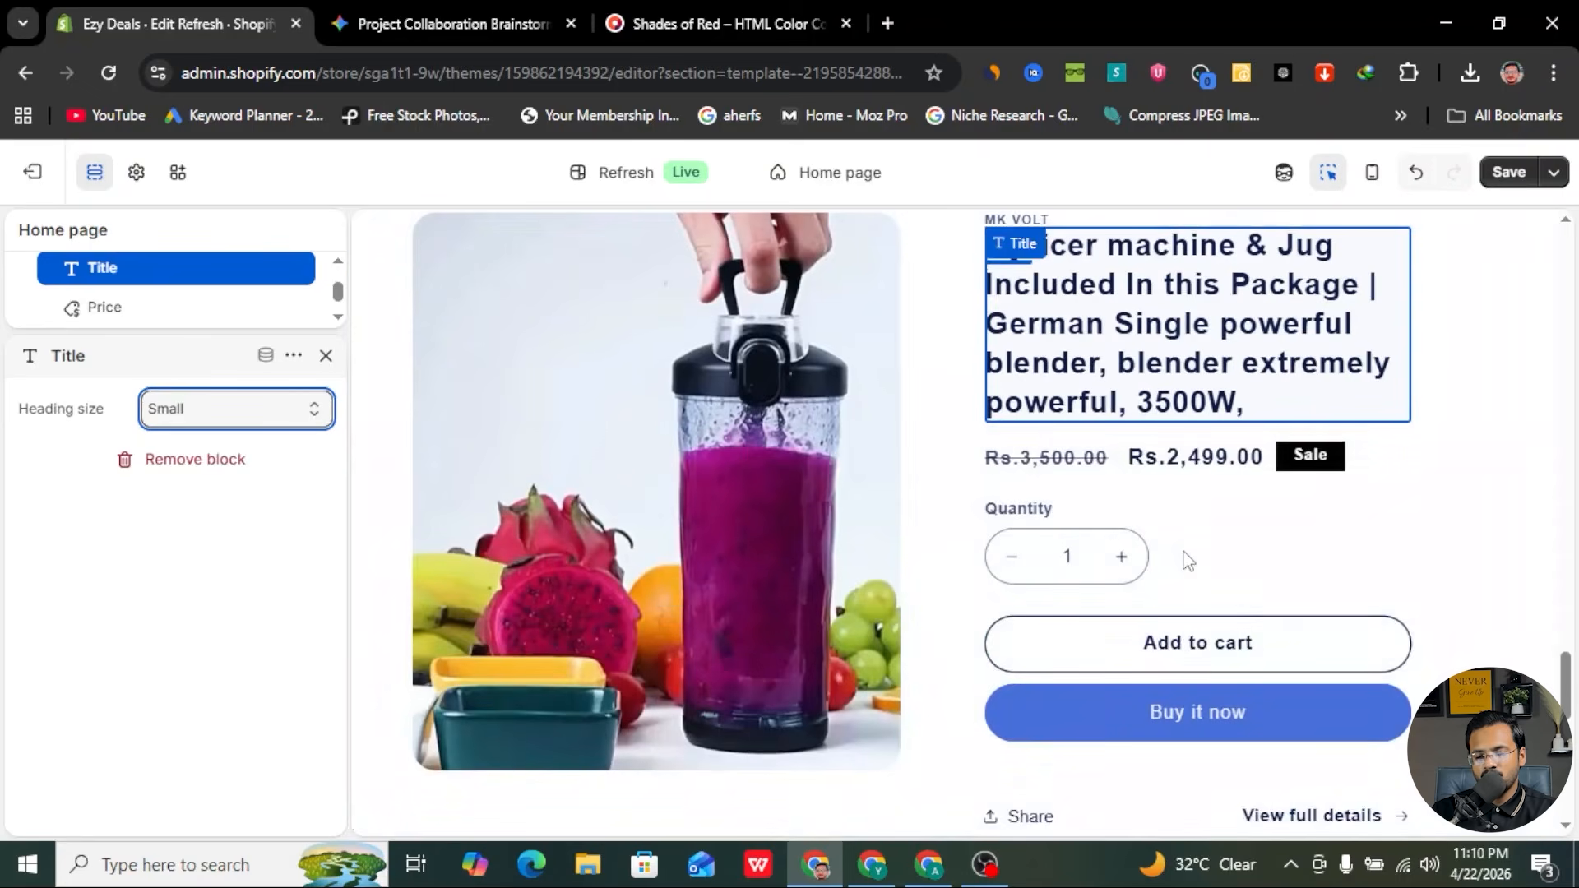
{"action": "scroll", "coordinate": [1194, 559], "scroll_direction": "down", "scroll_amount": 2}
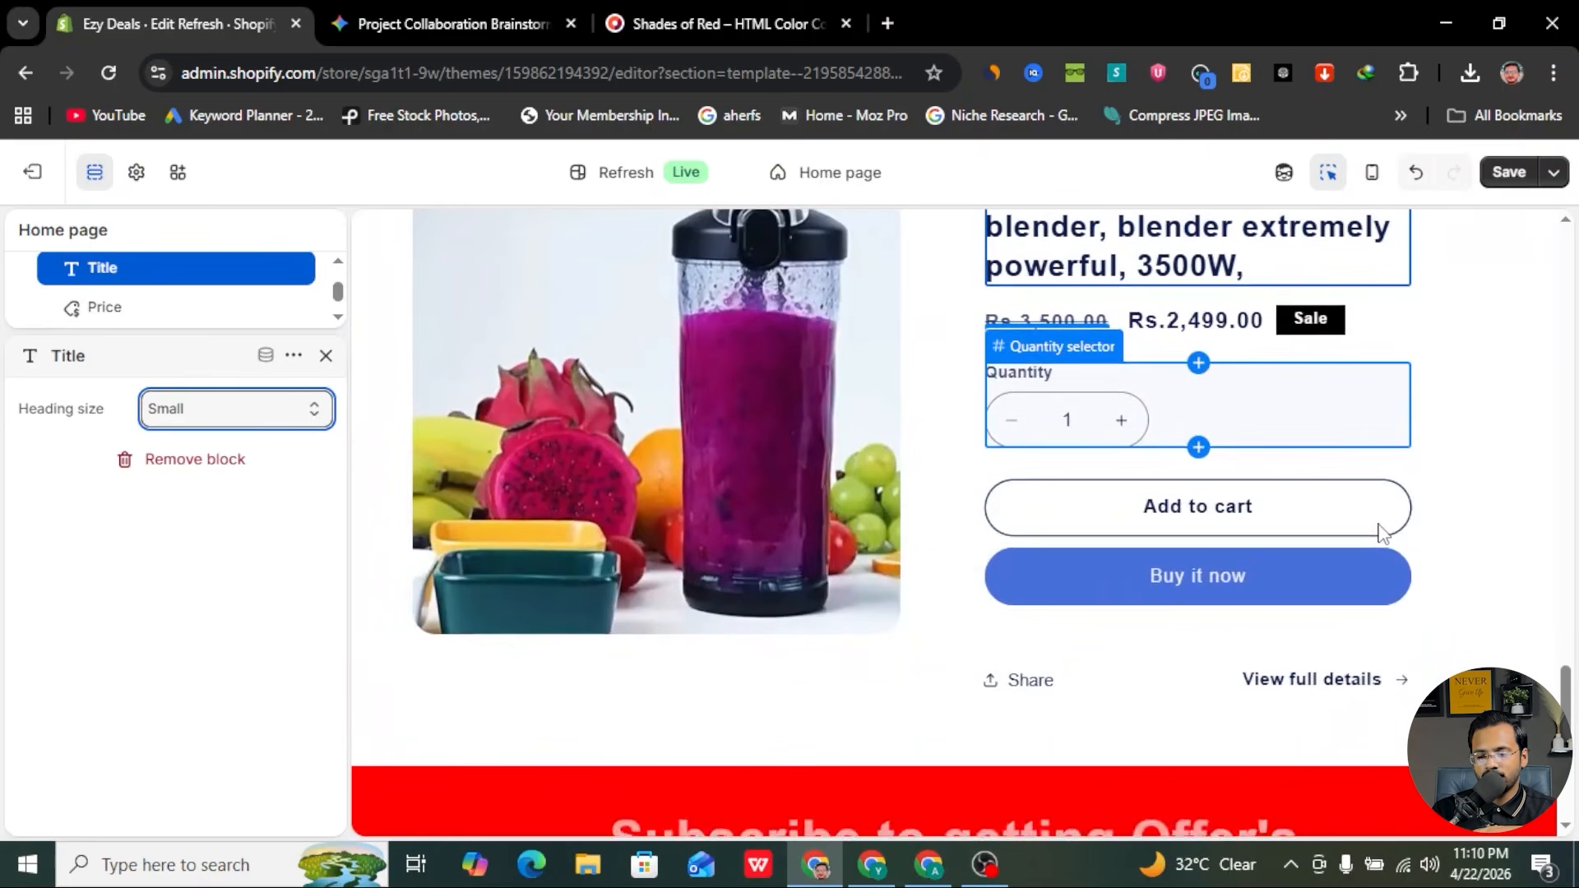
{"action": "left_click", "coordinate": [1242, 581]}
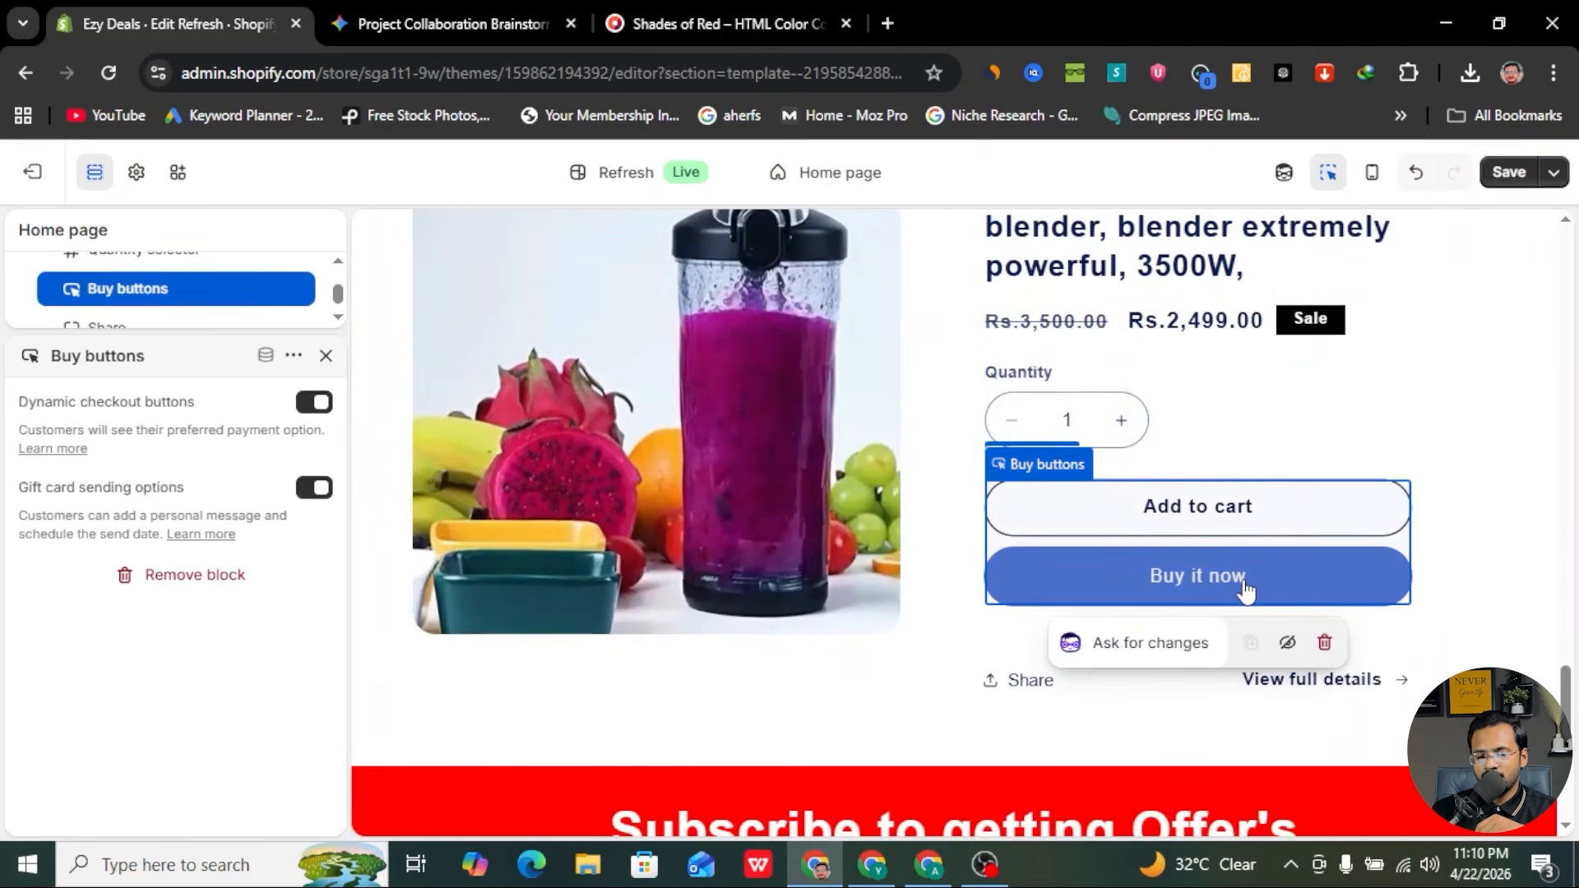
{"action": "left_click", "coordinate": [325, 354]}
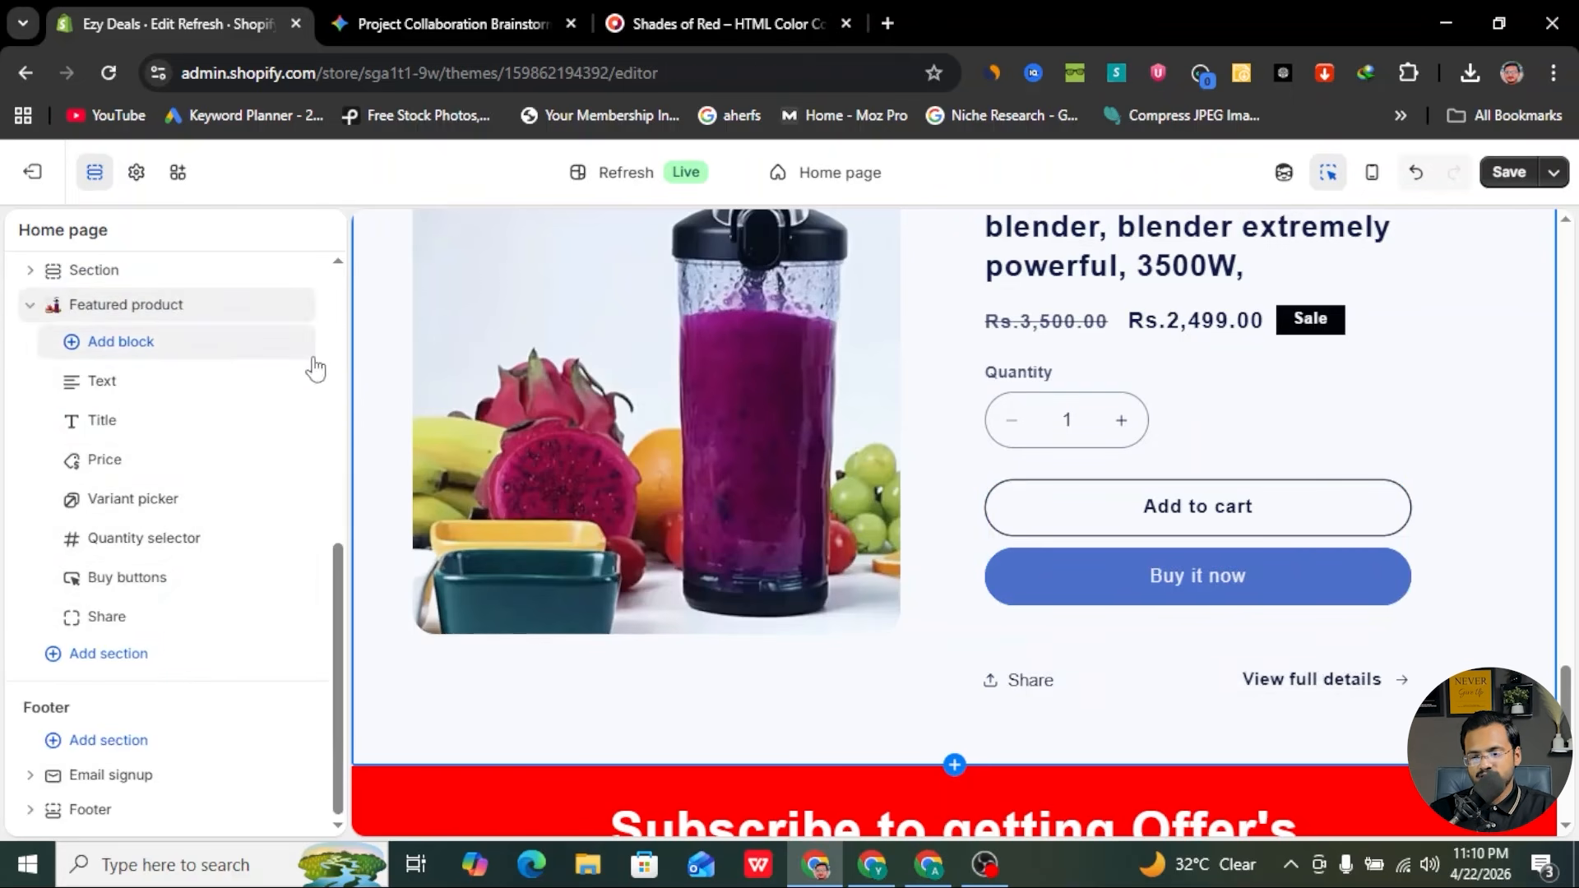
- In the theme's color settings, set Scheme 1's solid button background to #FF0000
{"action": "left_click", "coordinate": [137, 172]}
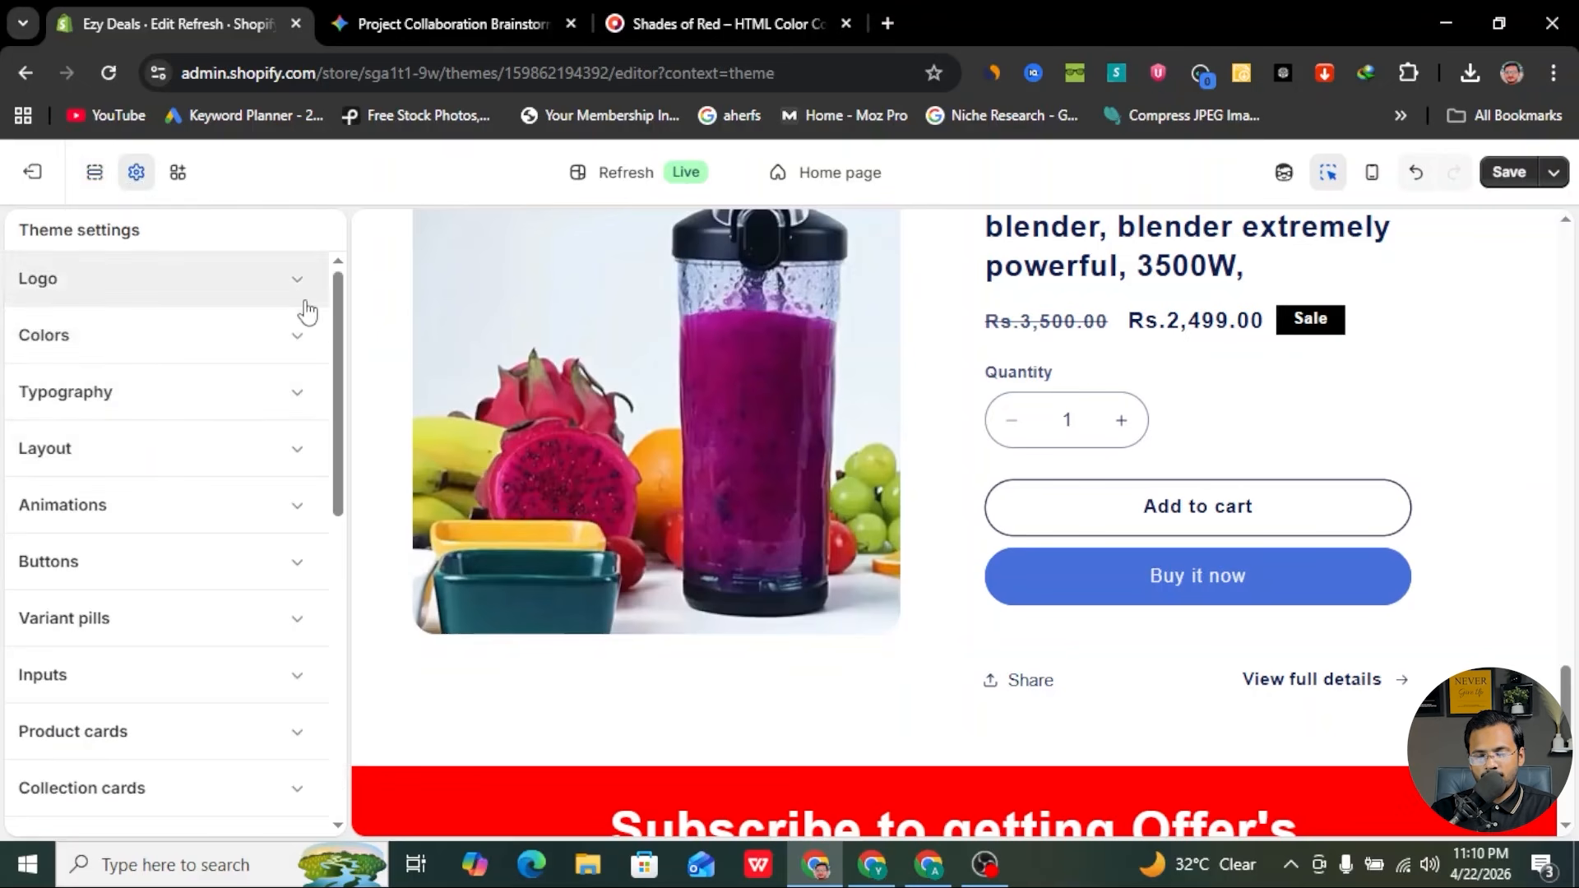
{"action": "left_click", "coordinate": [297, 346]}
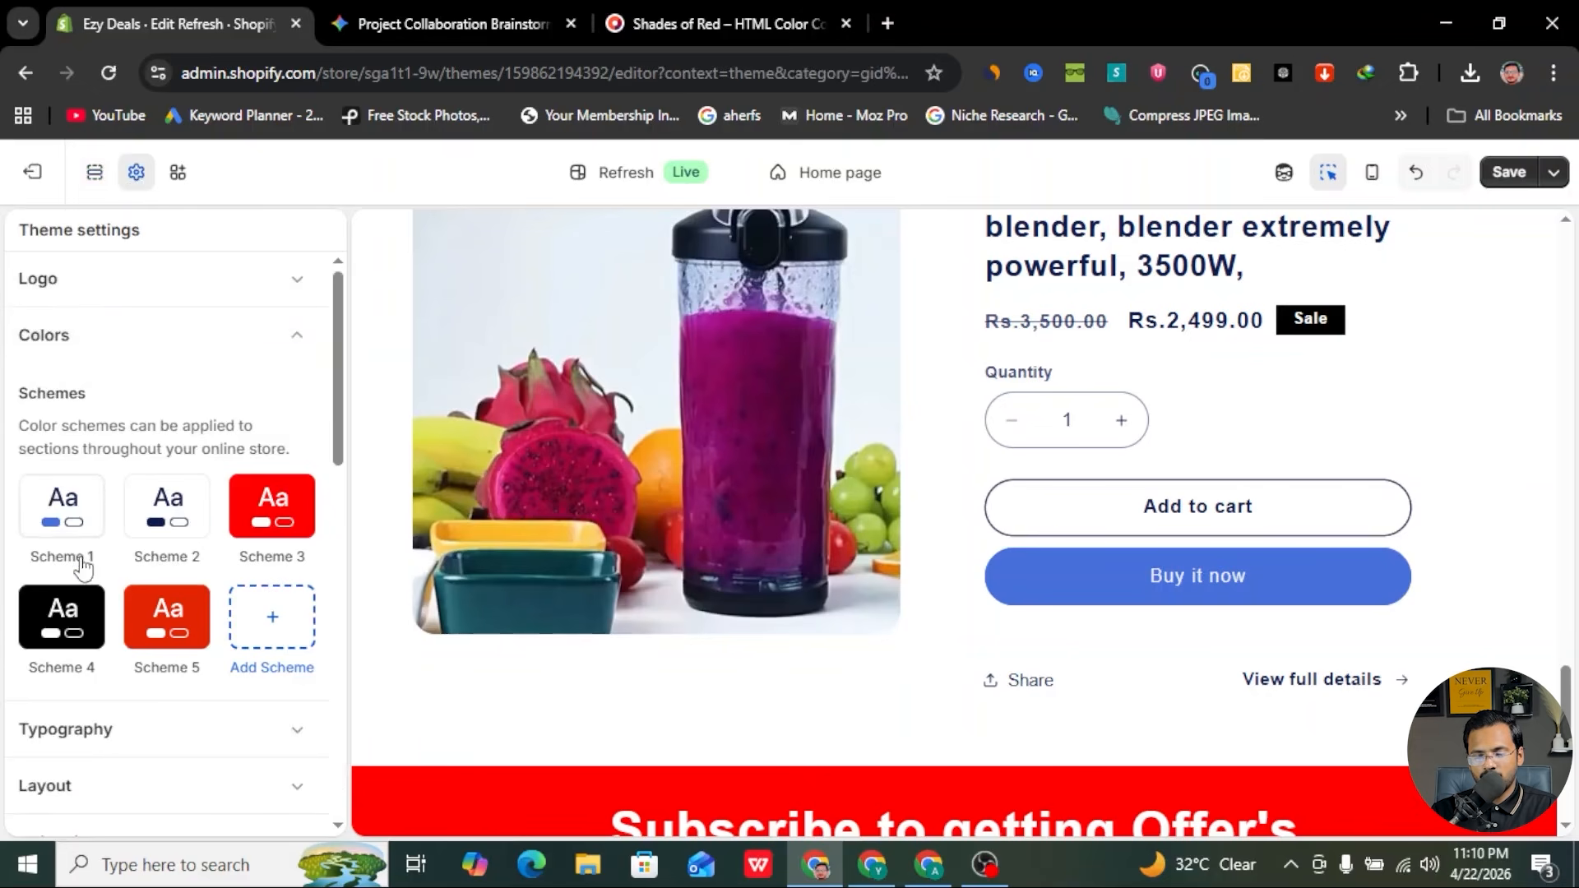
{"action": "left_click", "coordinate": [63, 505]}
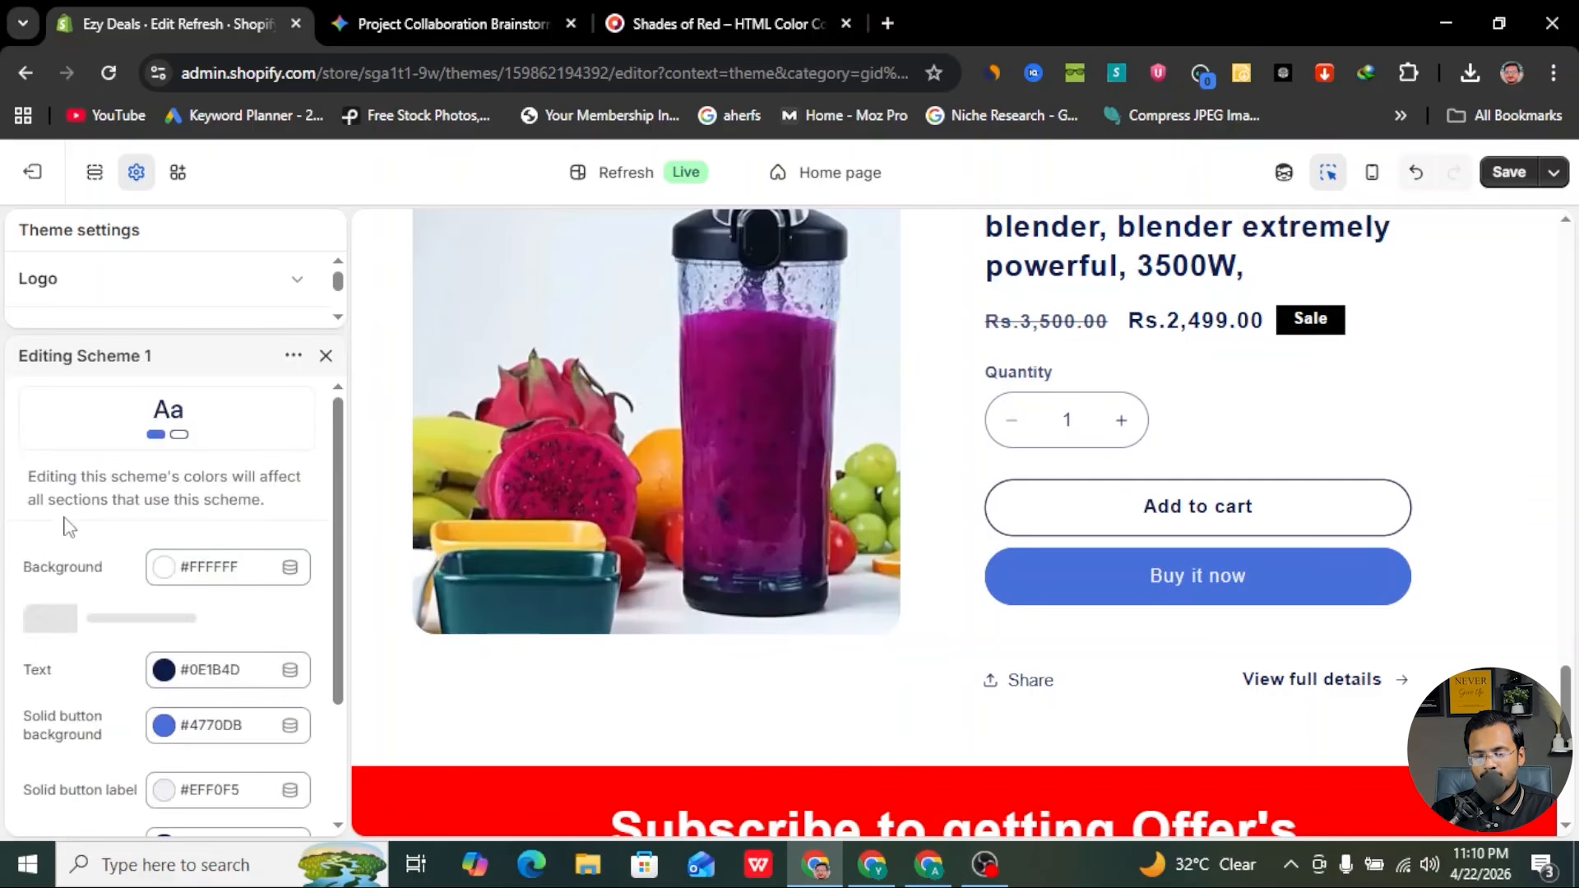
{"action": "scroll", "coordinate": [197, 650], "scroll_direction": "down", "scroll_amount": 3}
{"action": "scroll", "coordinate": [194, 640], "scroll_direction": "down", "scroll_amount": 1}
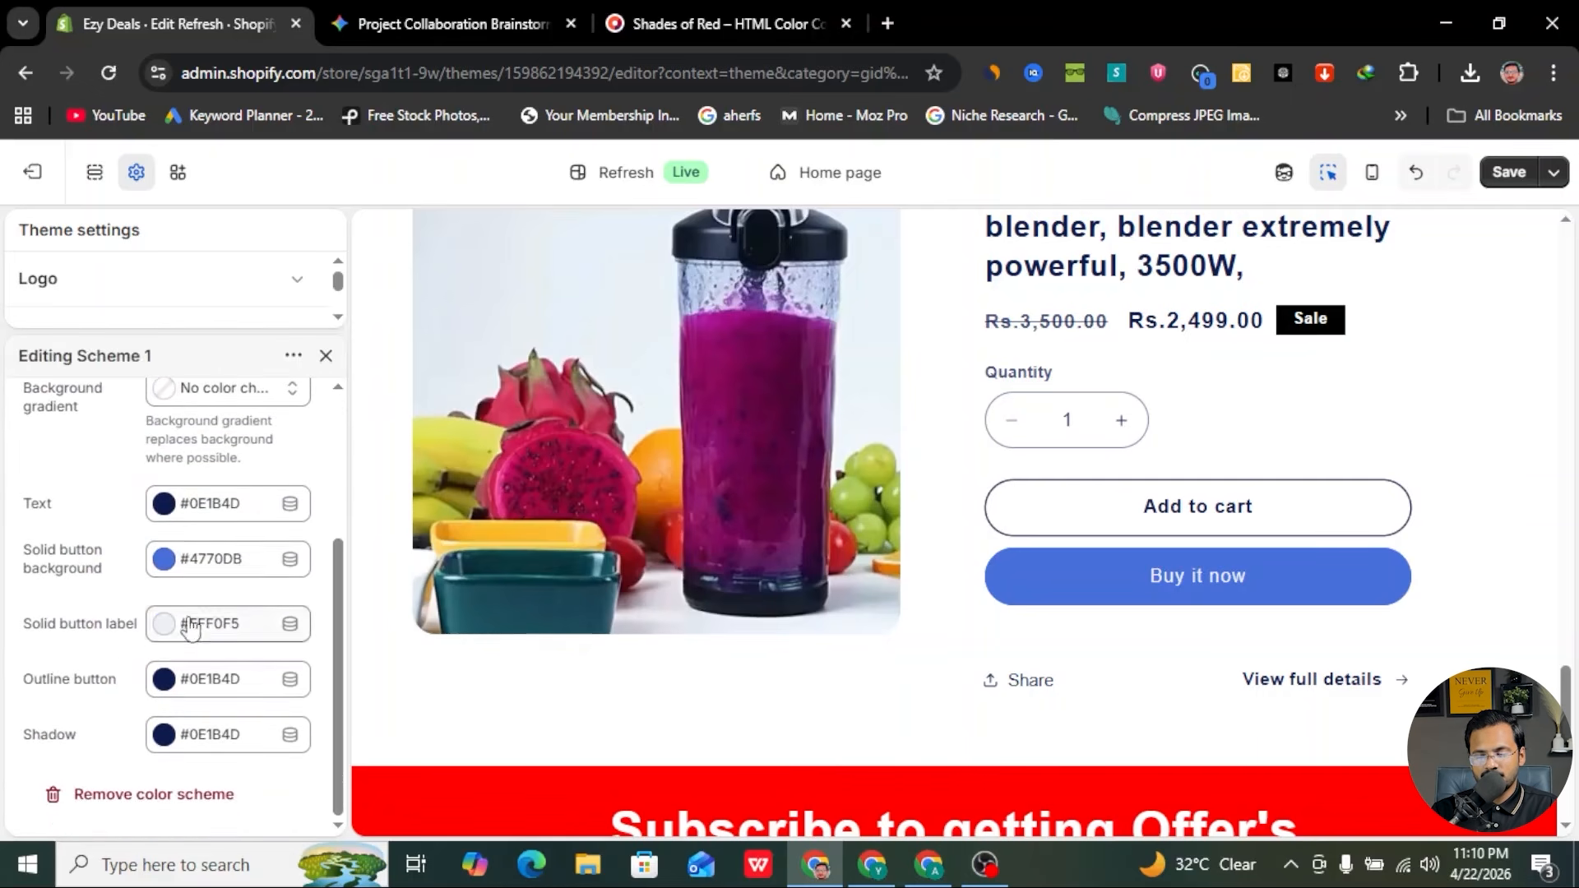
{"action": "left_click", "coordinate": [167, 564]}
{"action": "left_click", "coordinate": [321, 468]}
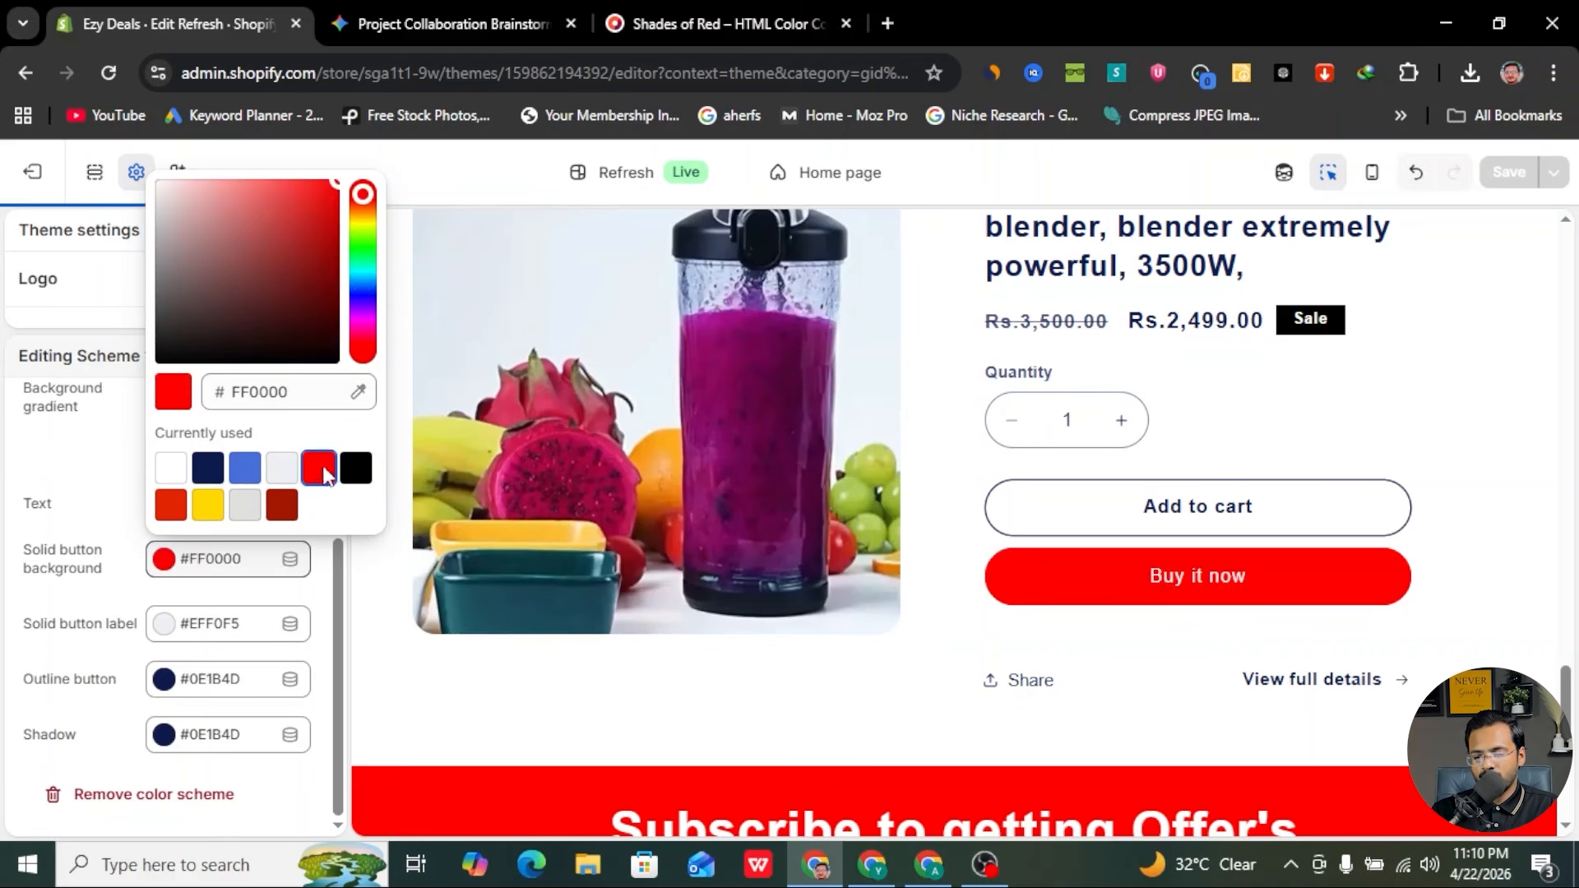
{"action": "left_click", "coordinate": [146, 539]}
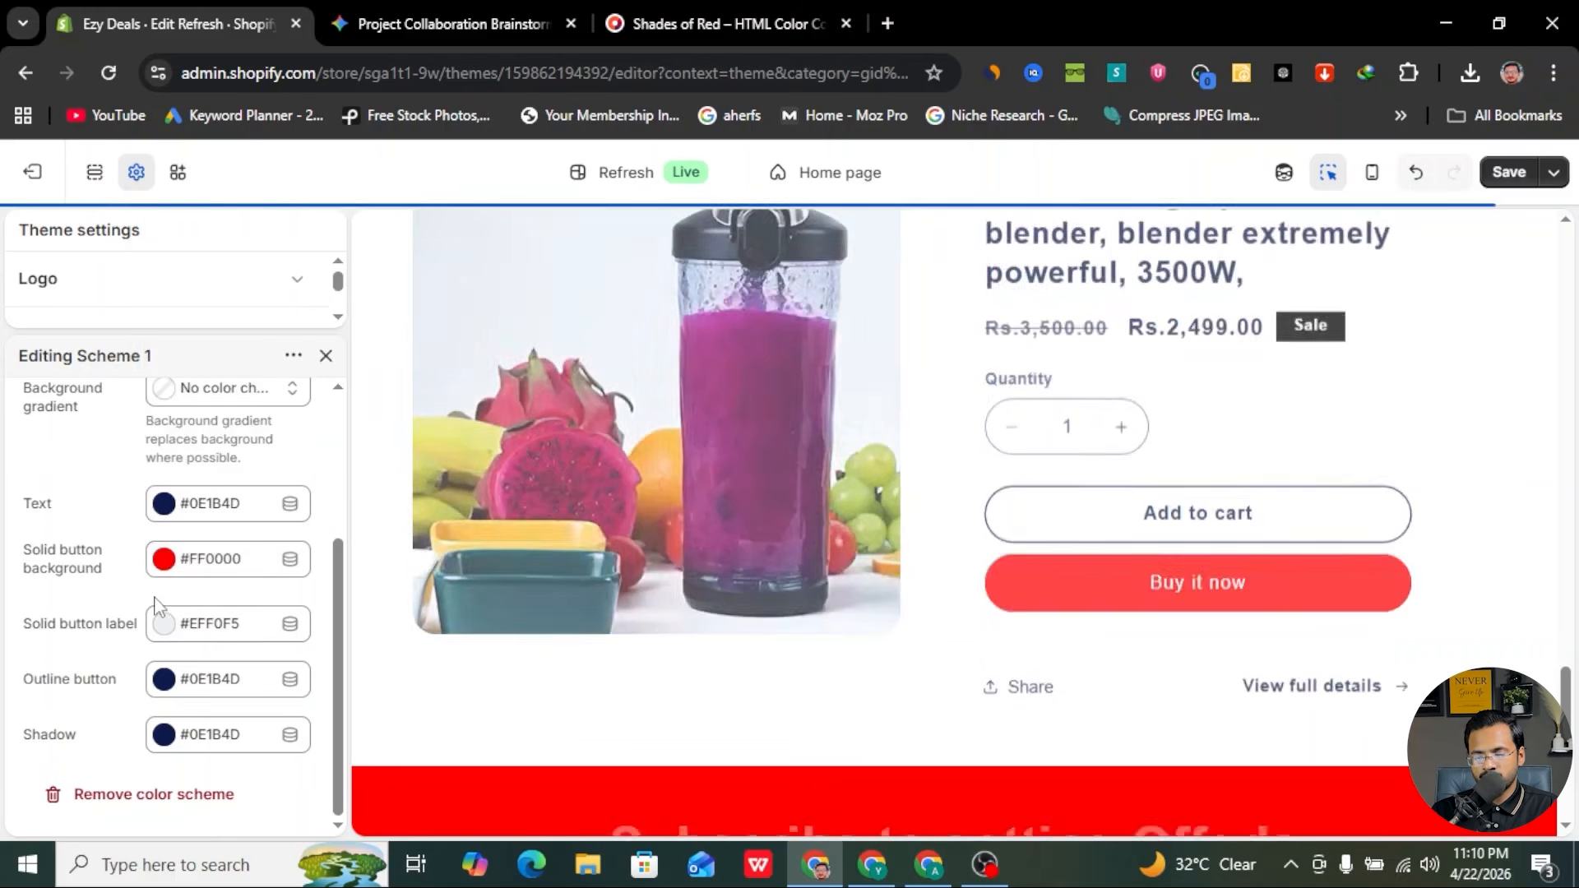
- Set Scheme 1's text color to #000000 and check the featured product's text on the page
{"action": "scroll", "coordinate": [189, 659], "scroll_direction": "up", "scroll_amount": 1}
{"action": "scroll", "coordinate": [188, 659], "scroll_direction": "up", "scroll_amount": 2}
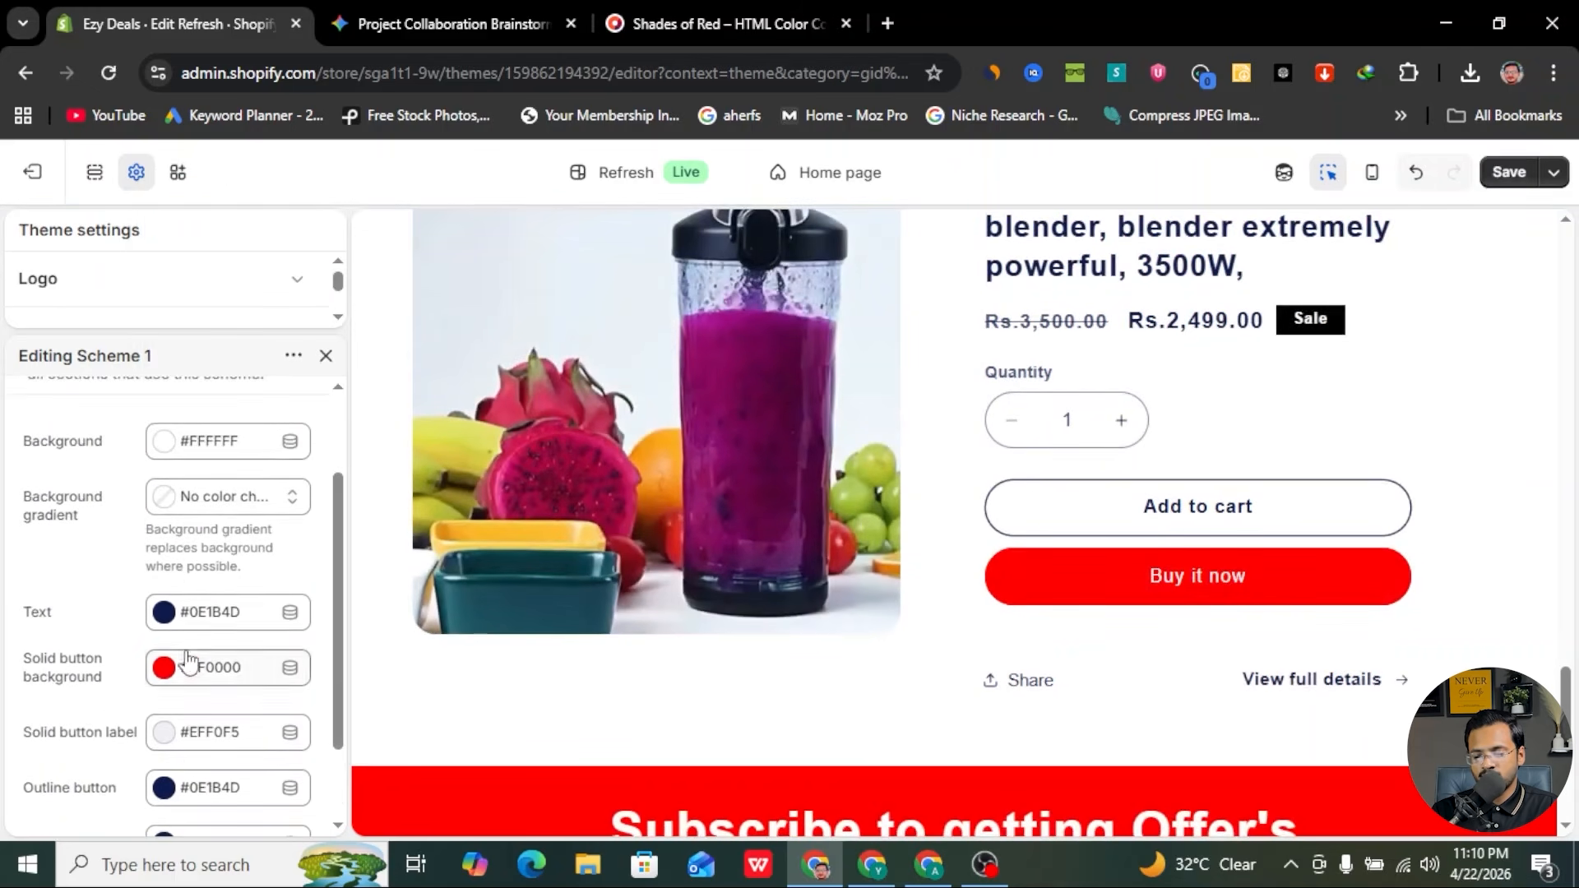
{"action": "scroll", "coordinate": [234, 613], "scroll_direction": "up", "scroll_amount": 2}
{"action": "scroll", "coordinate": [194, 630], "scroll_direction": "down", "scroll_amount": 4}
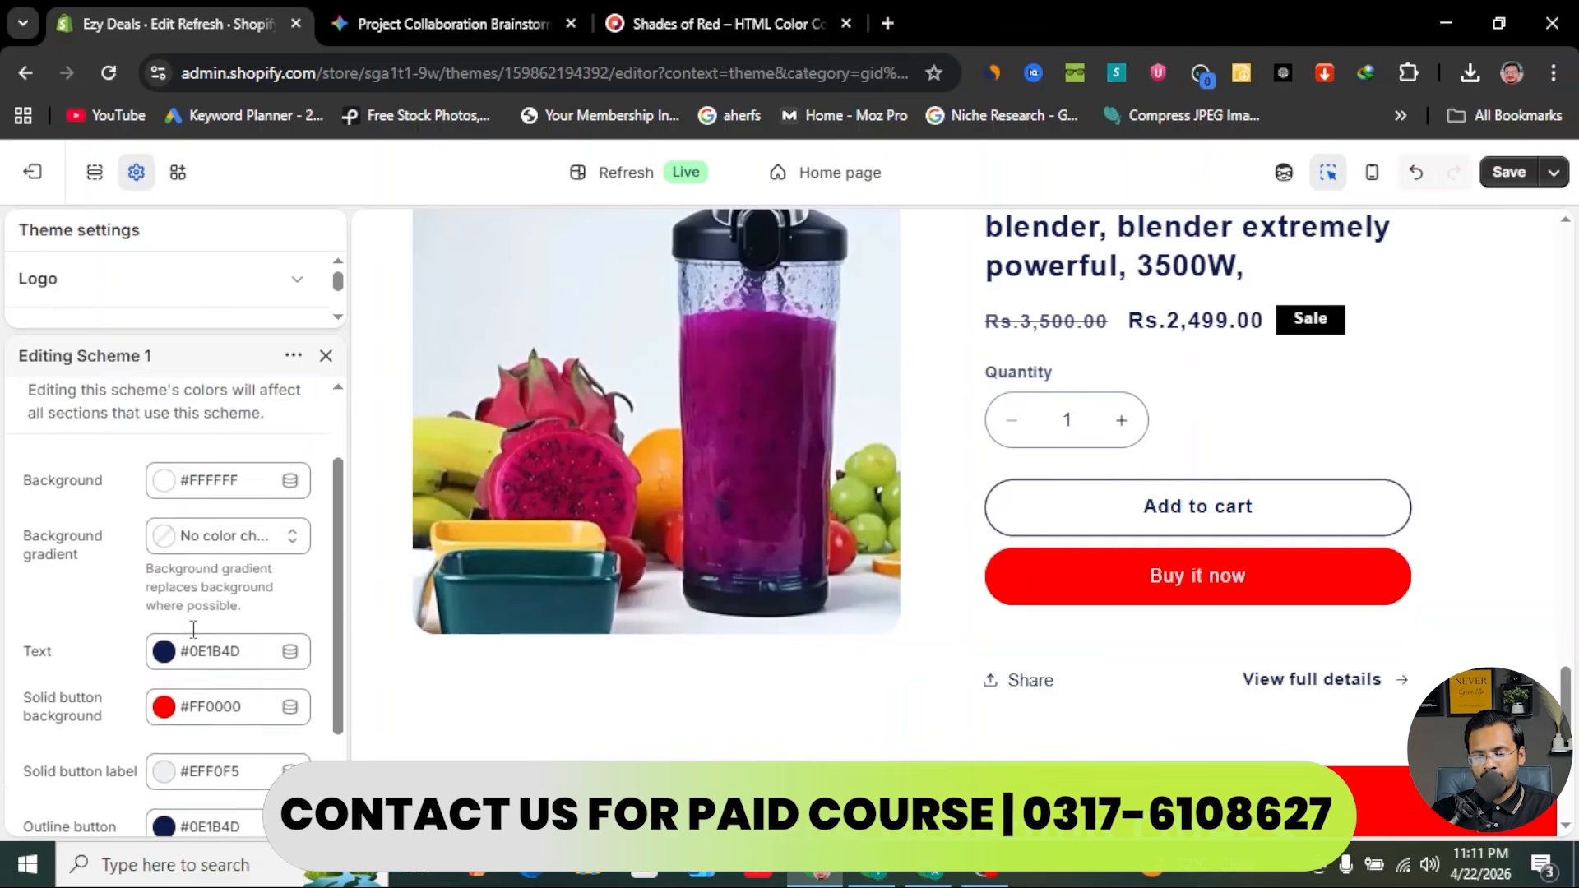
{"action": "left_click", "coordinate": [167, 527]}
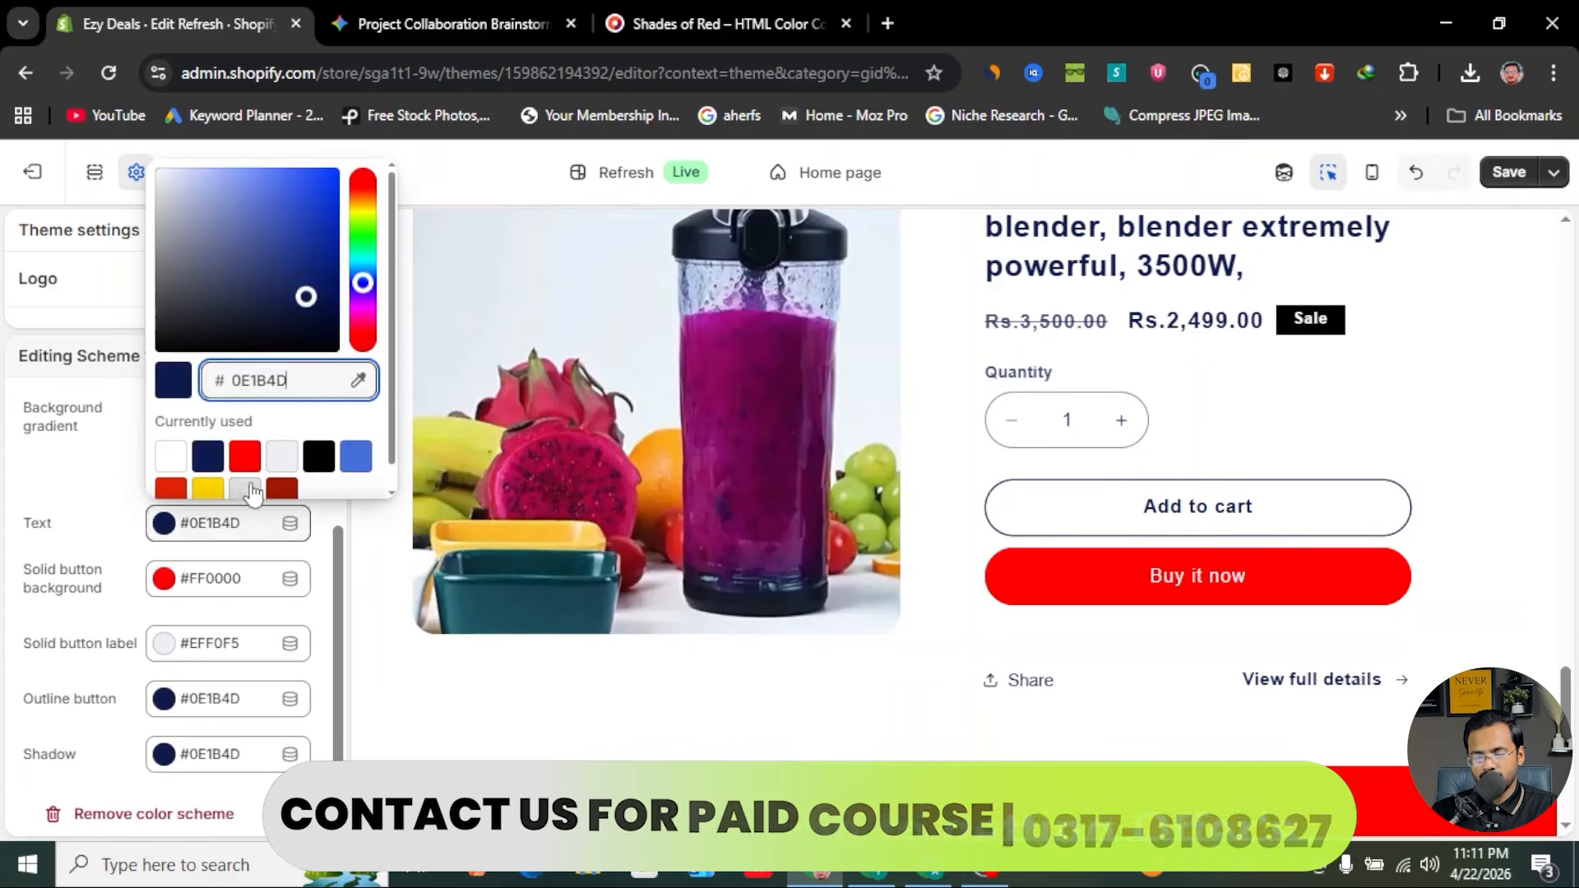
{"action": "left_click", "coordinate": [173, 455]}
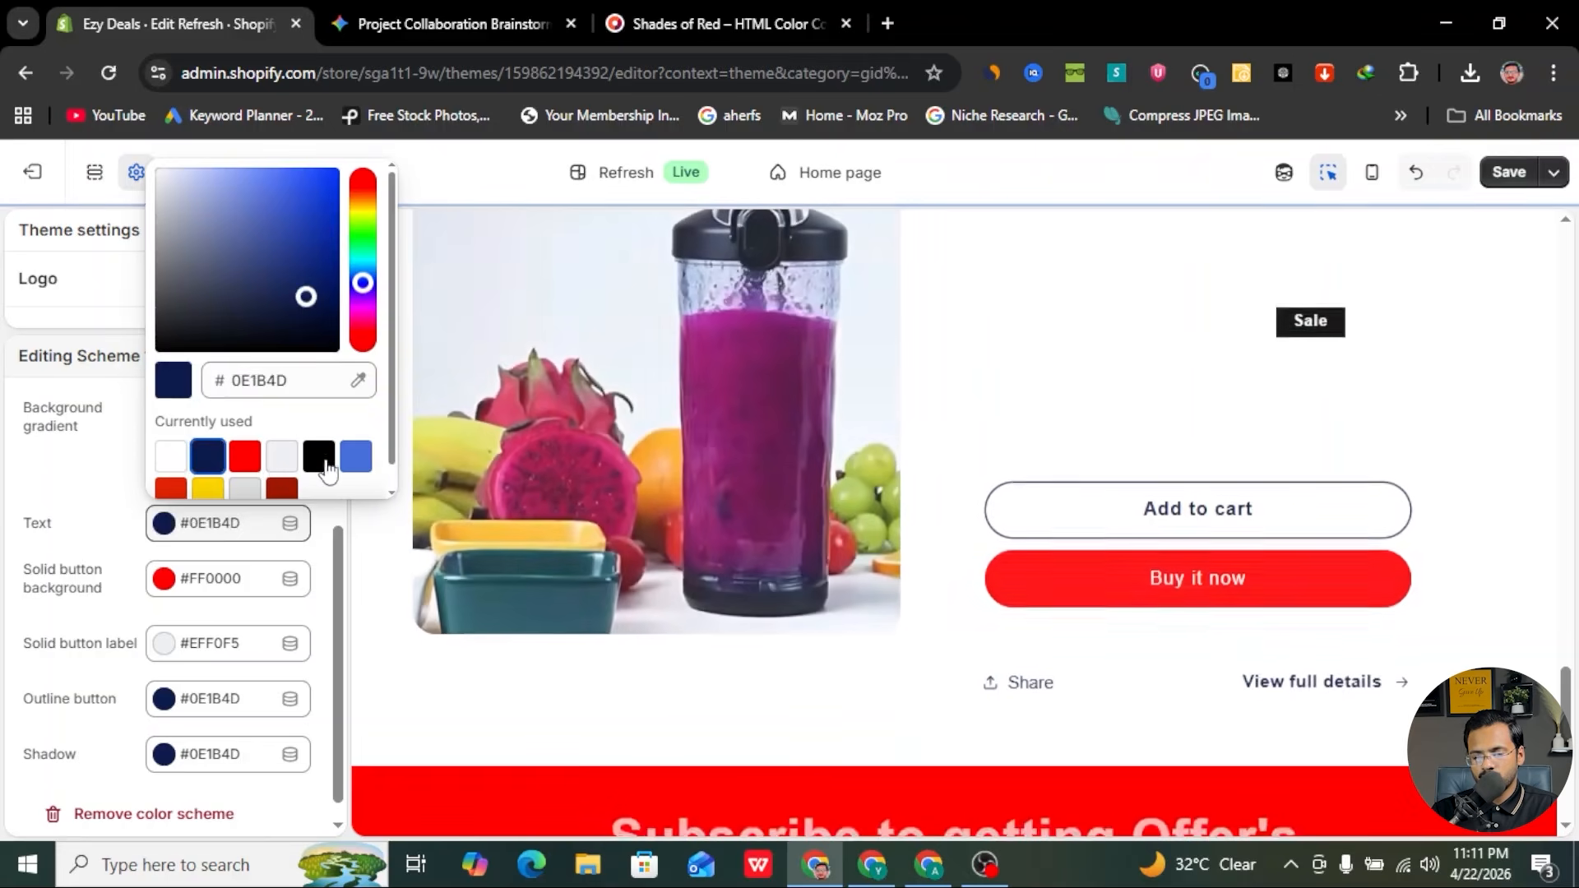
{"action": "left_click", "coordinate": [318, 456]}
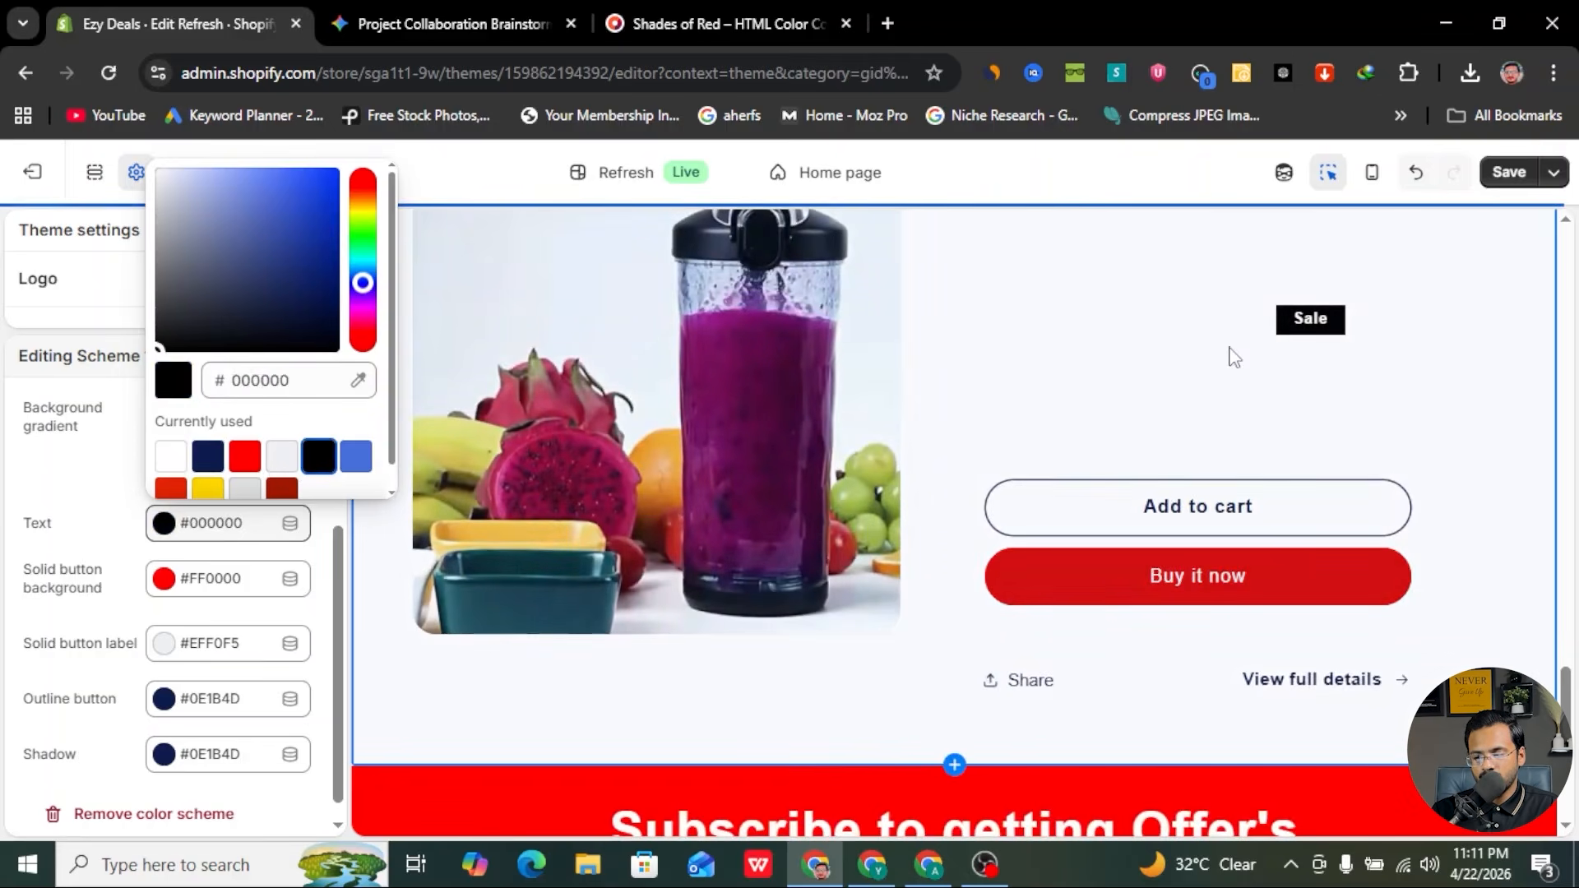
{"action": "scroll", "coordinate": [1226, 354], "scroll_direction": "up", "scroll_amount": 6}
{"action": "scroll", "coordinate": [1112, 414], "scroll_direction": "down", "scroll_amount": 4}
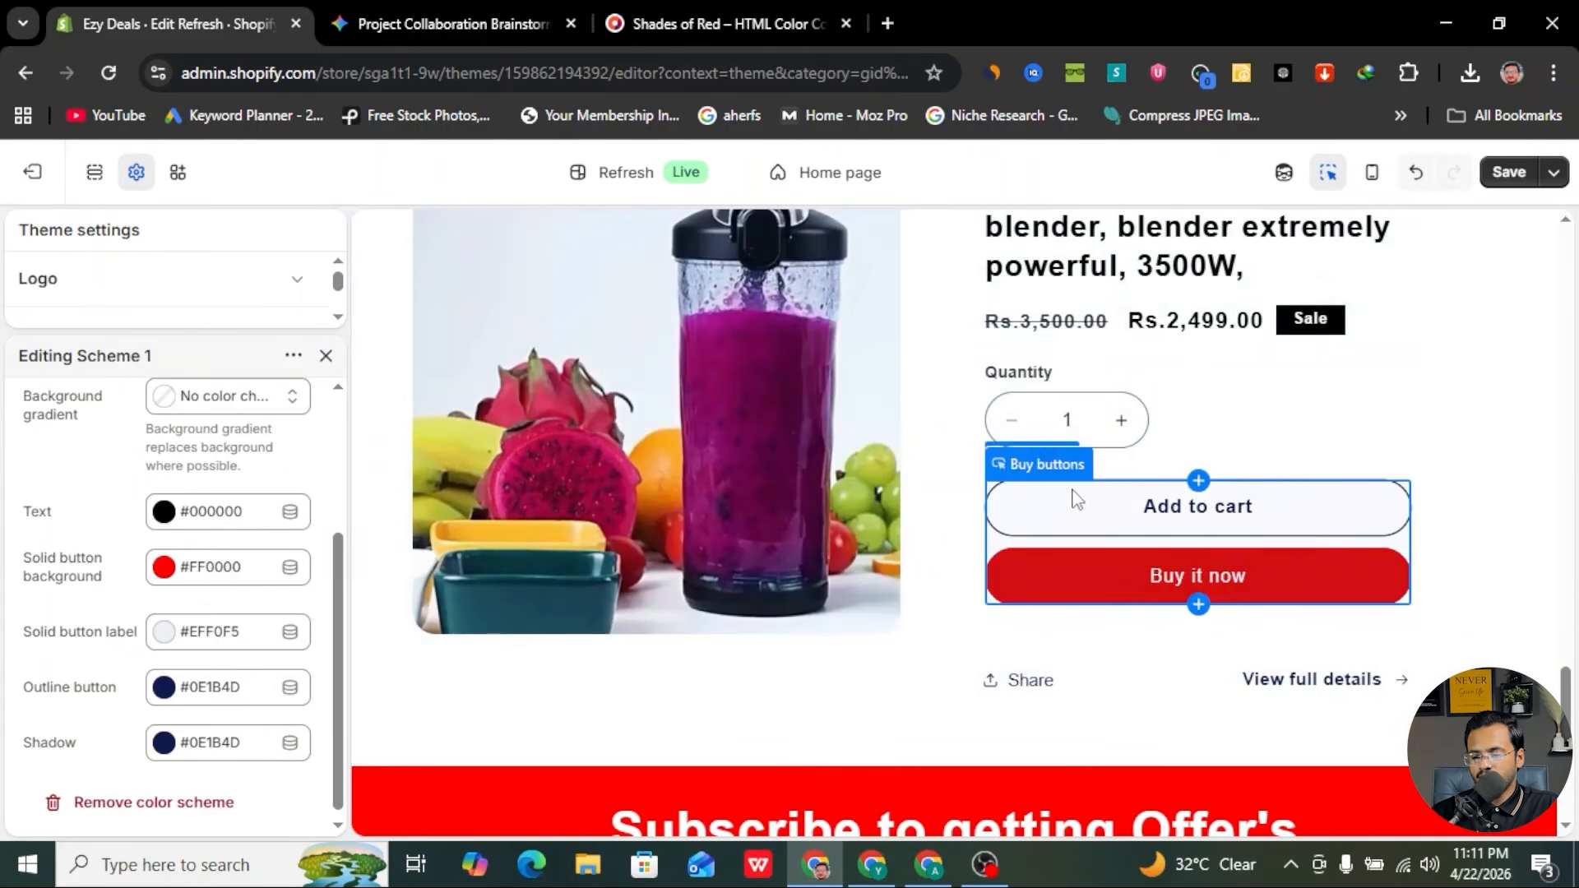
- Set Scheme 1's outline button color to #FF0000 and its shadow color to #000000
{"action": "left_click", "coordinate": [164, 695]}
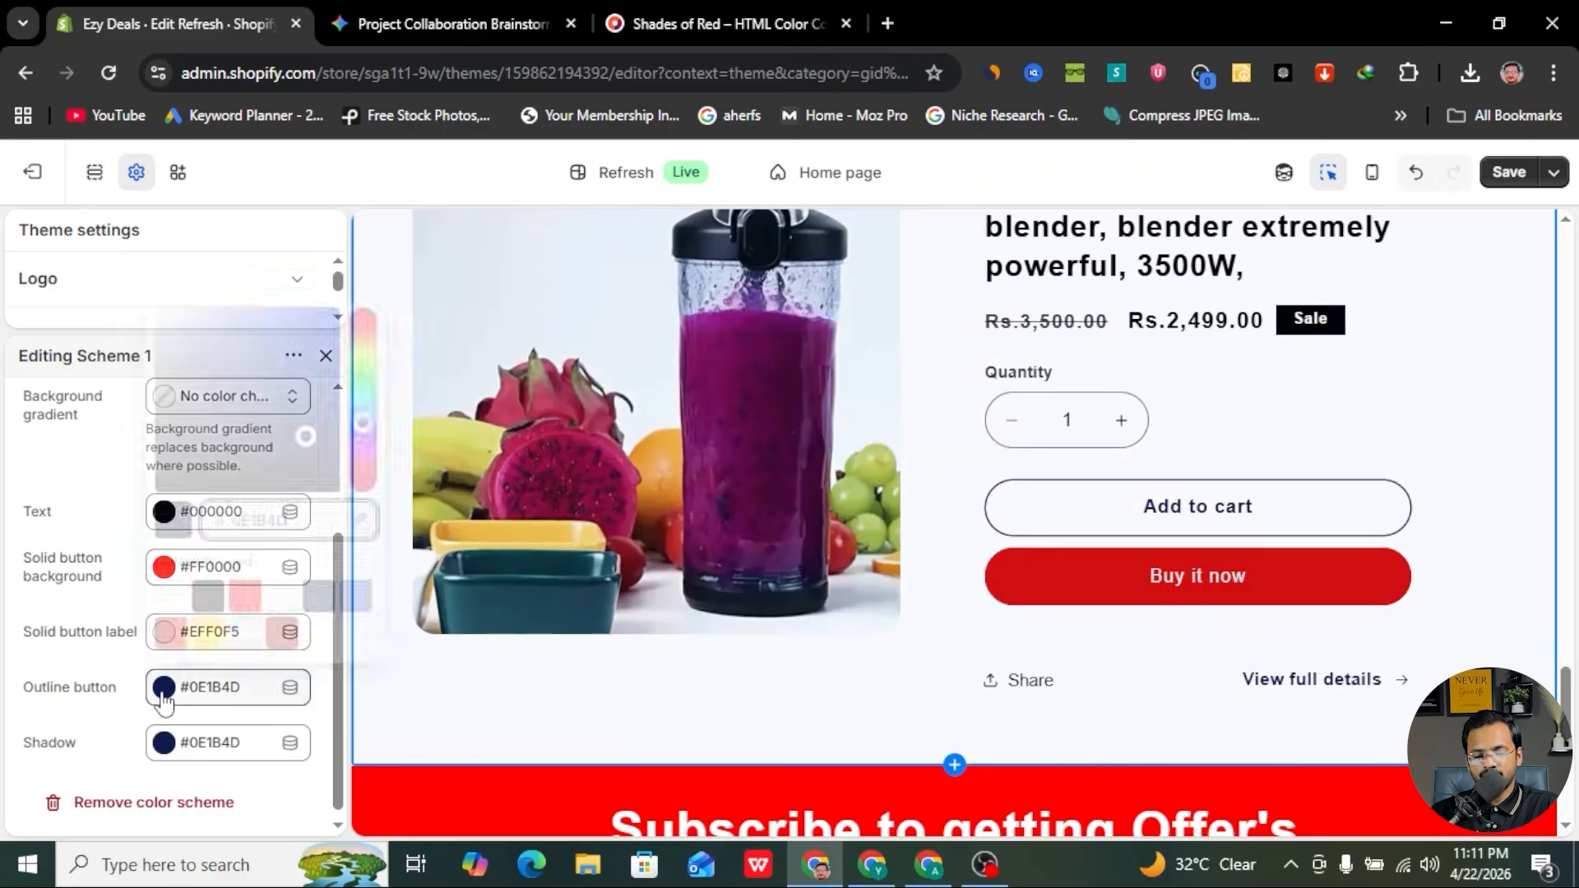
{"action": "left_click", "coordinate": [246, 597]}
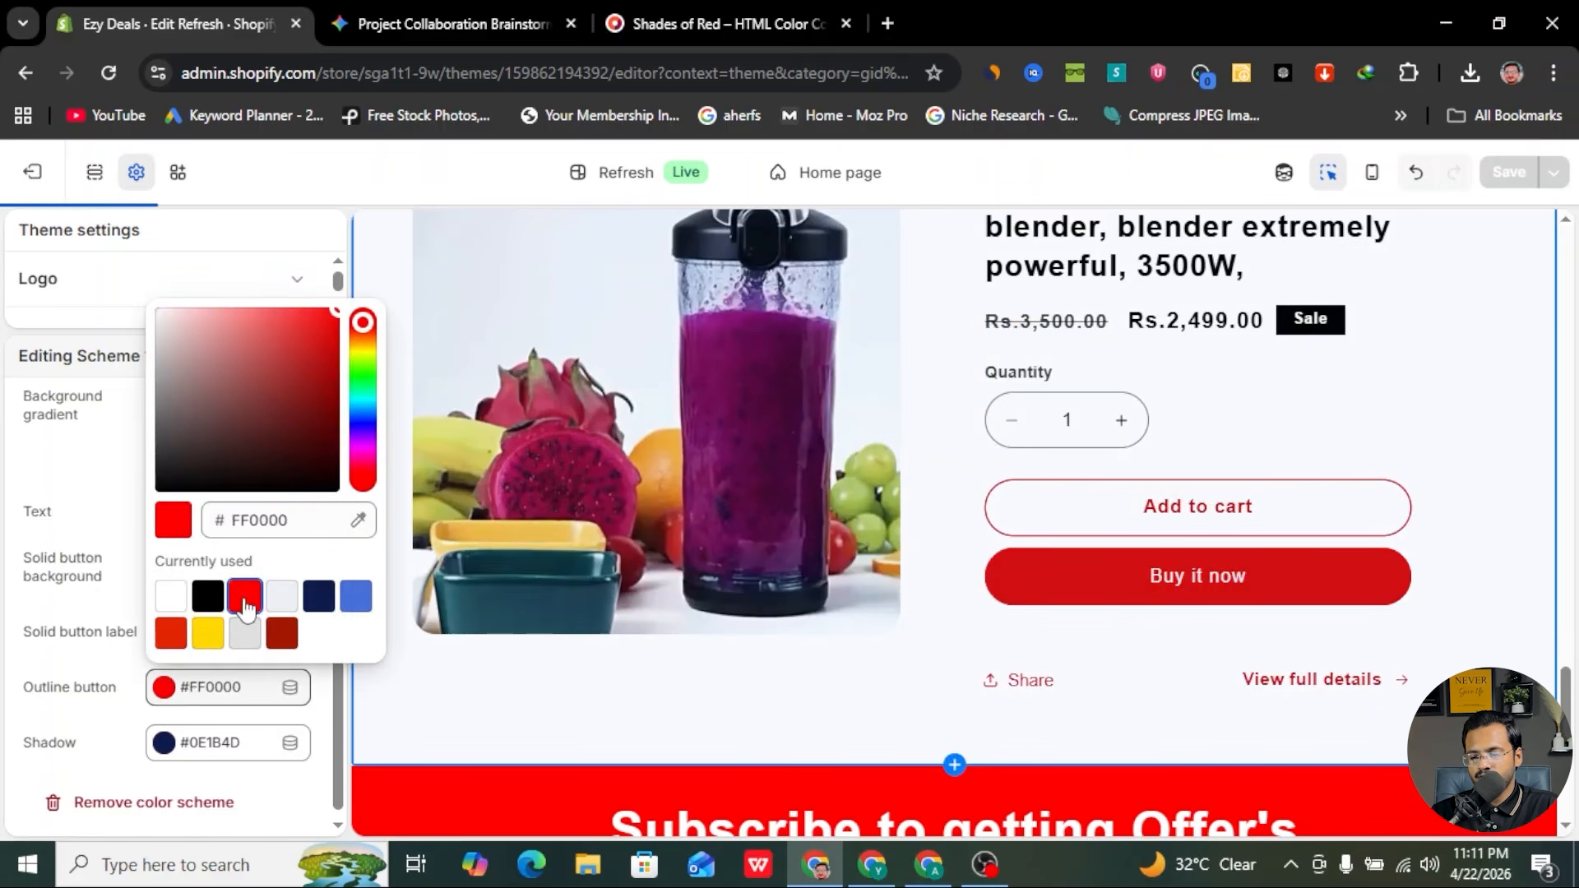
{"action": "left_click", "coordinate": [131, 649]}
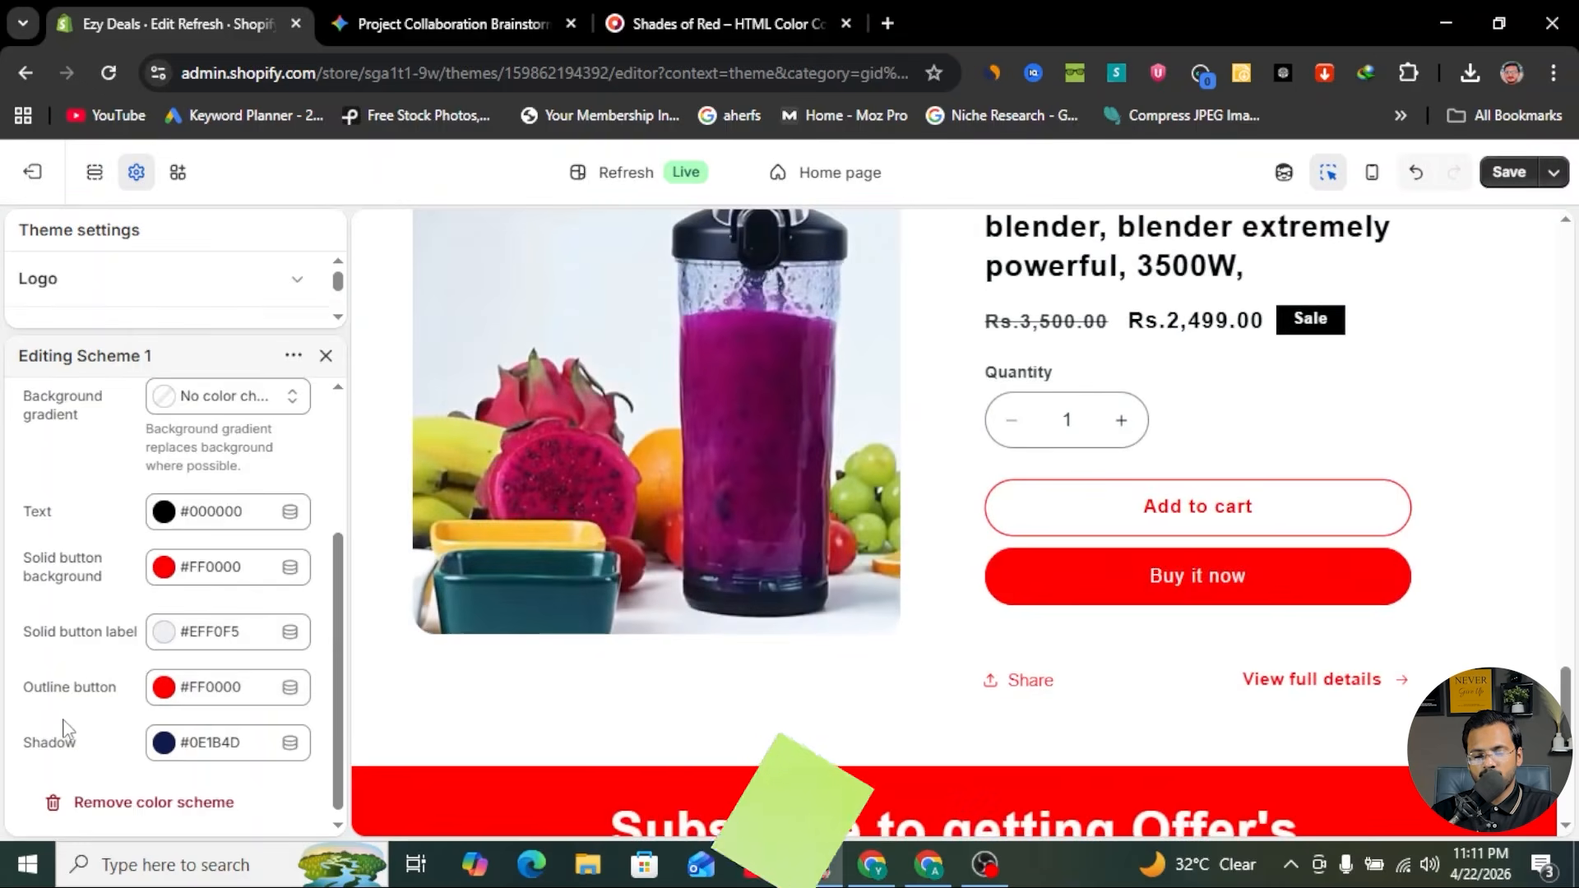
{"action": "scroll", "coordinate": [85, 728], "scroll_direction": "down", "scroll_amount": 1}
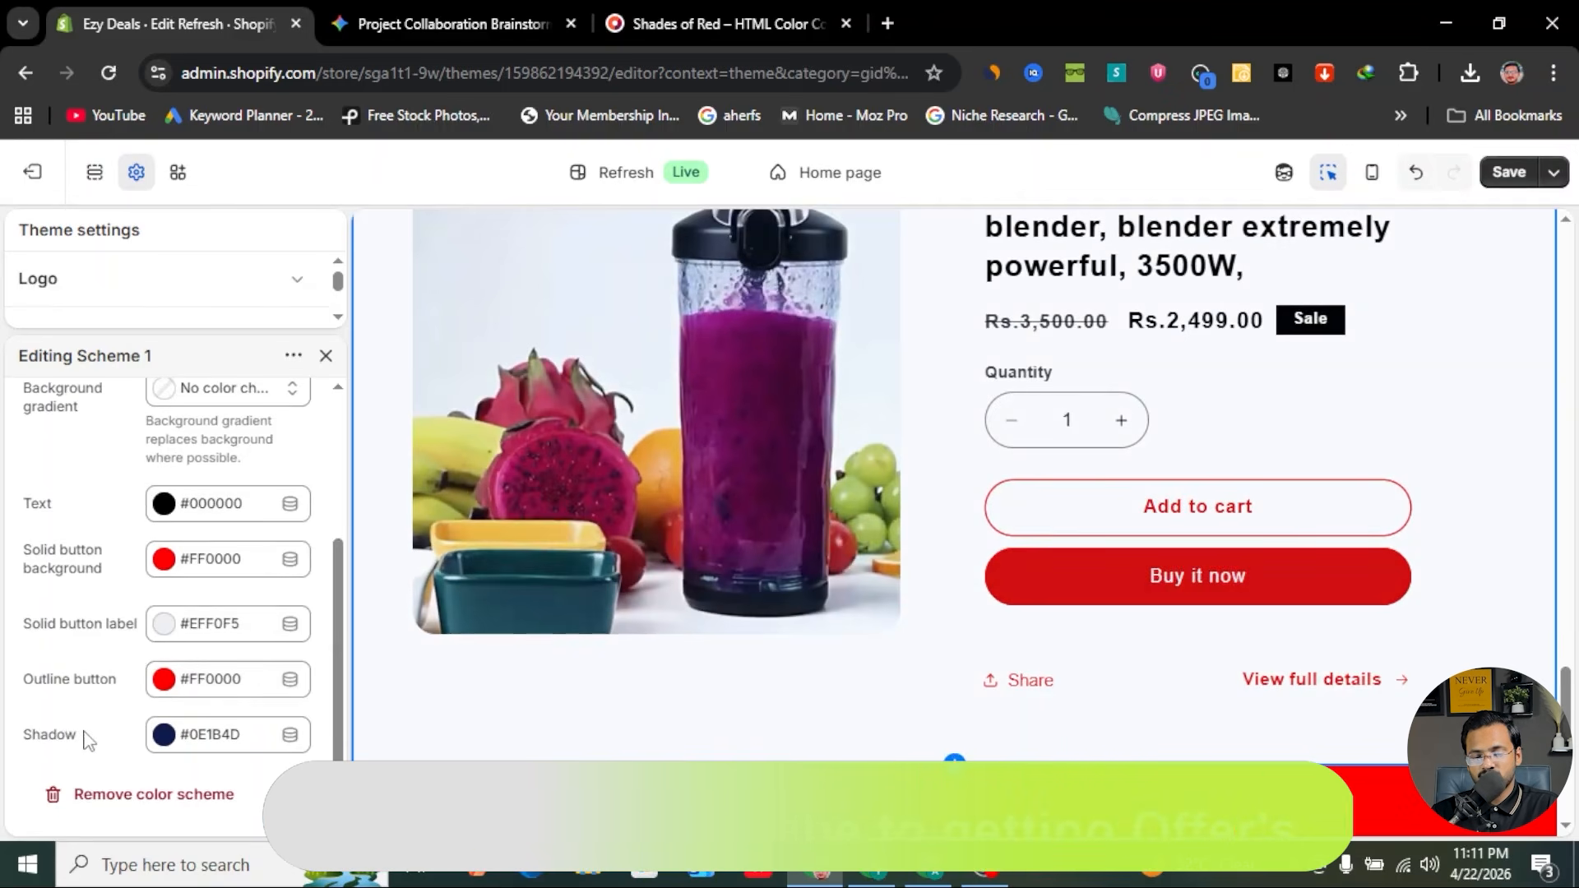
{"action": "left_click", "coordinate": [164, 736]}
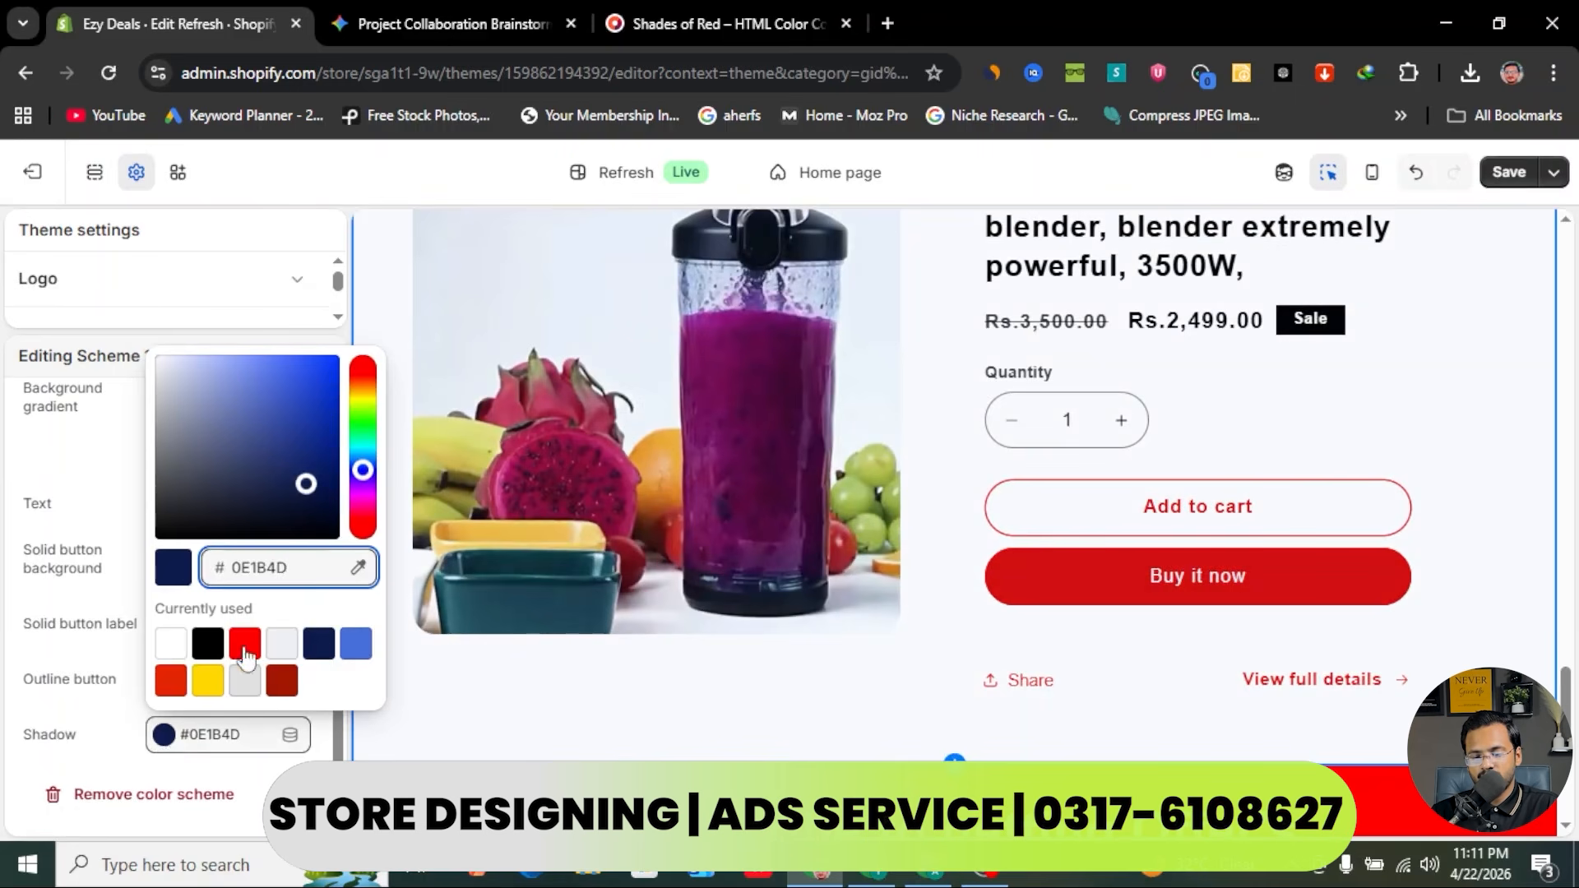
{"action": "left_click", "coordinate": [206, 647]}
{"action": "left_click", "coordinate": [119, 655]}
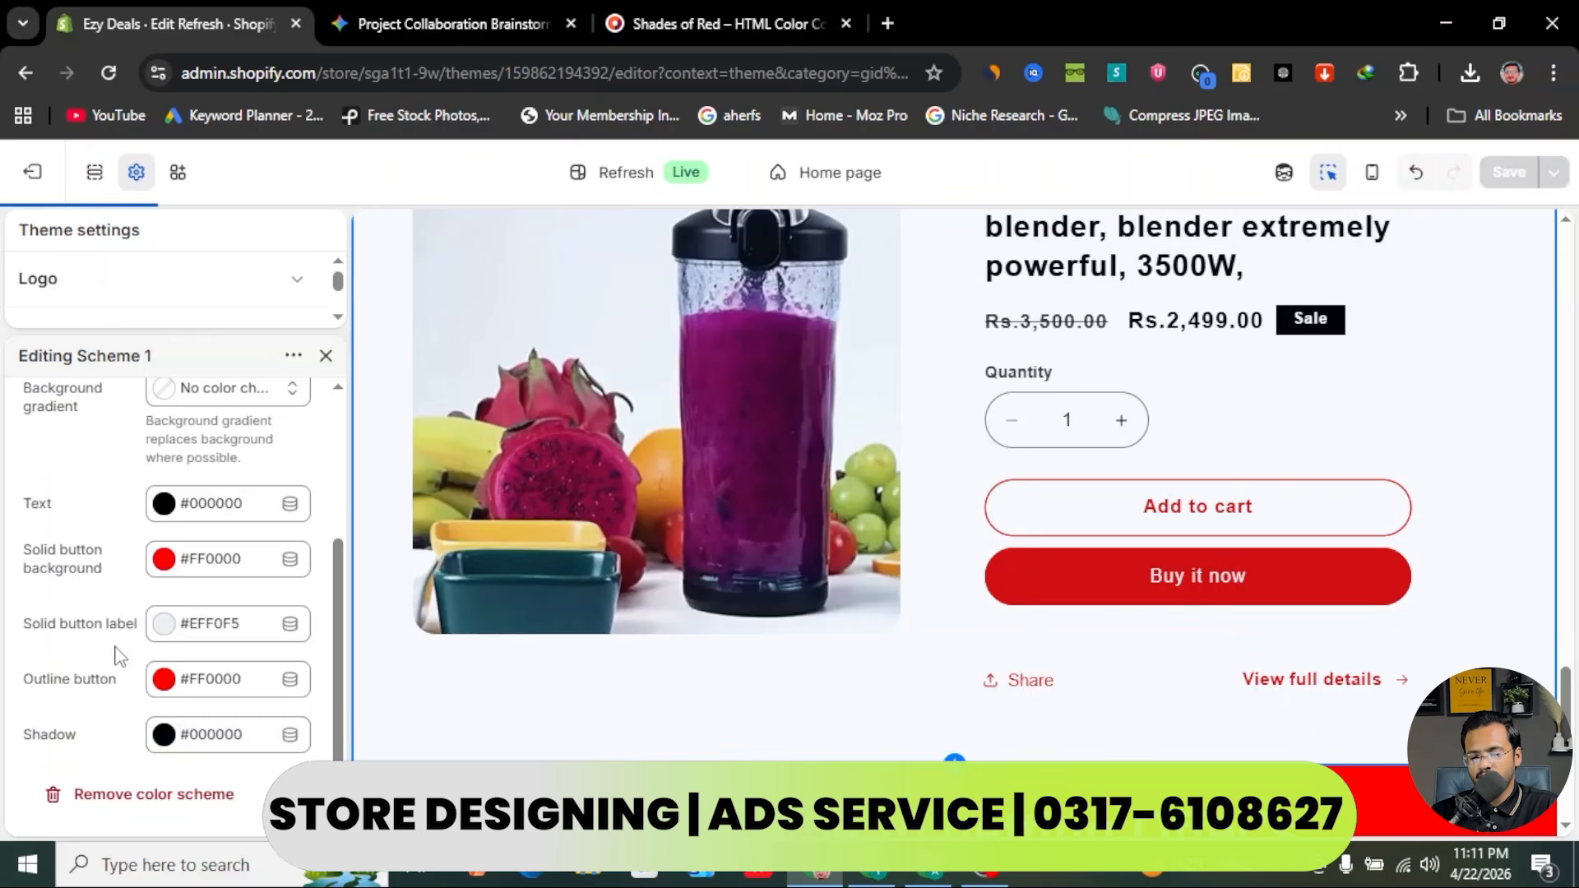
- Save the theme and close the Scheme 1 settings to review the area around the featured product
{"action": "scroll", "coordinate": [224, 621], "scroll_direction": "up", "scroll_amount": 3}
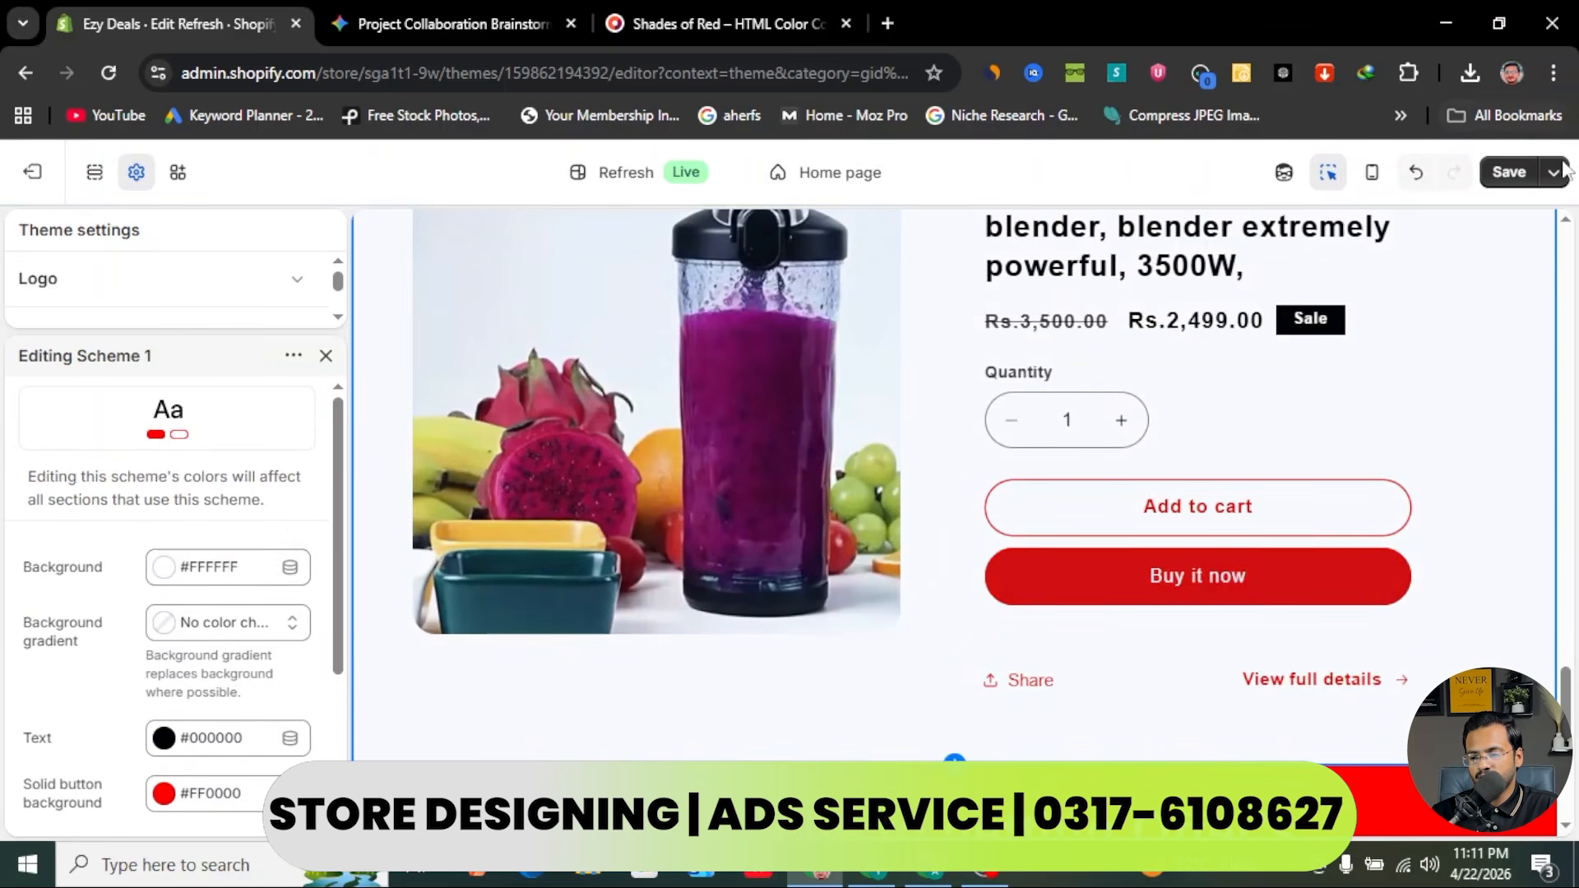
{"action": "left_click", "coordinate": [1509, 172]}
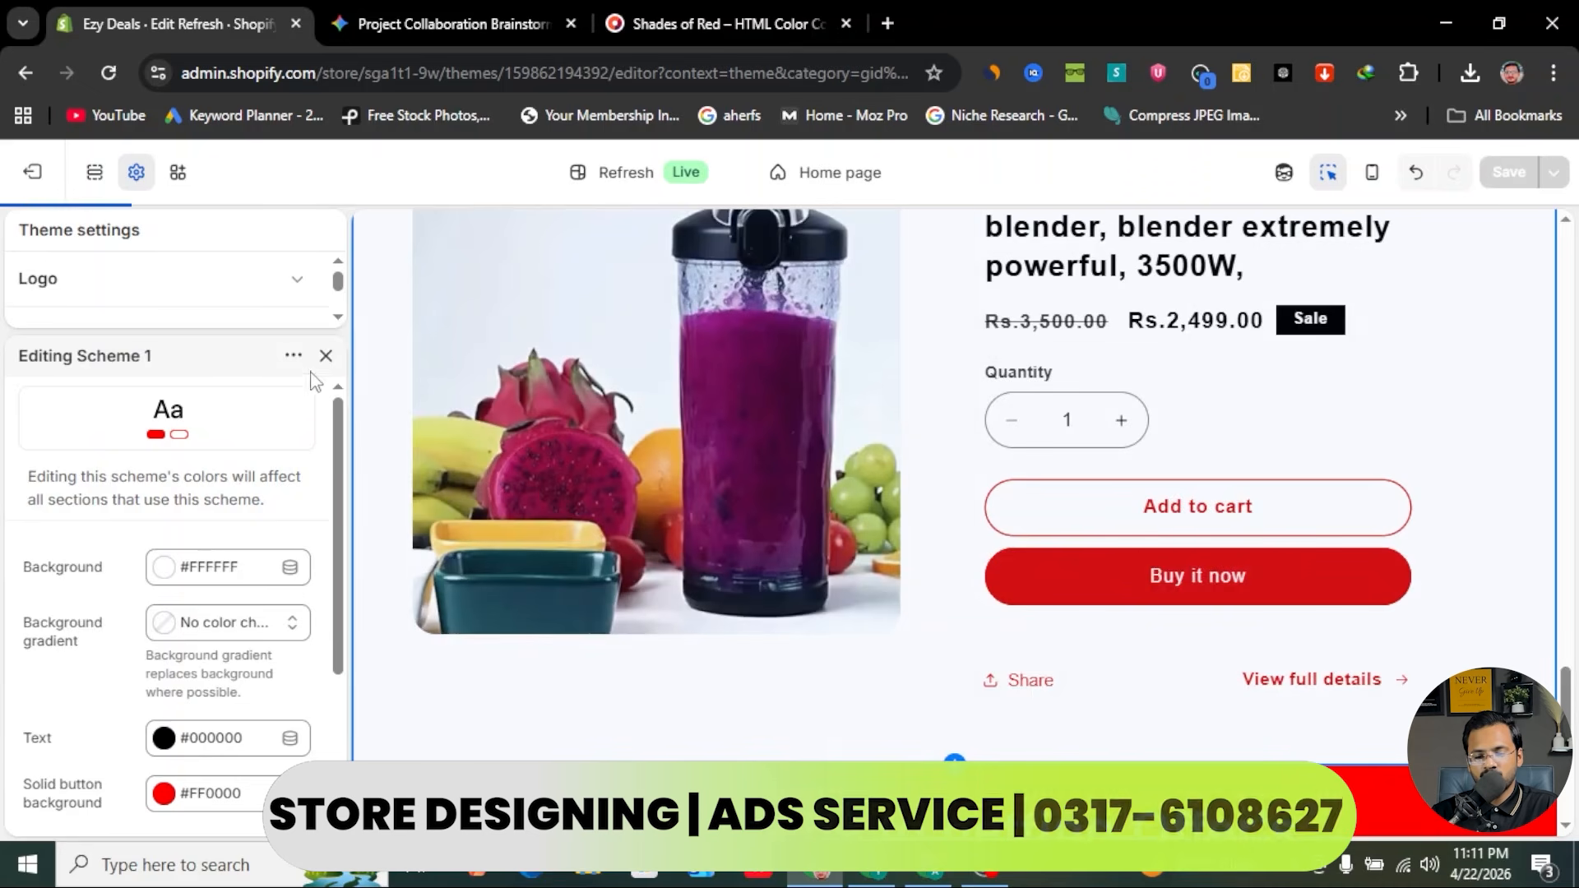
{"action": "left_click", "coordinate": [326, 355]}
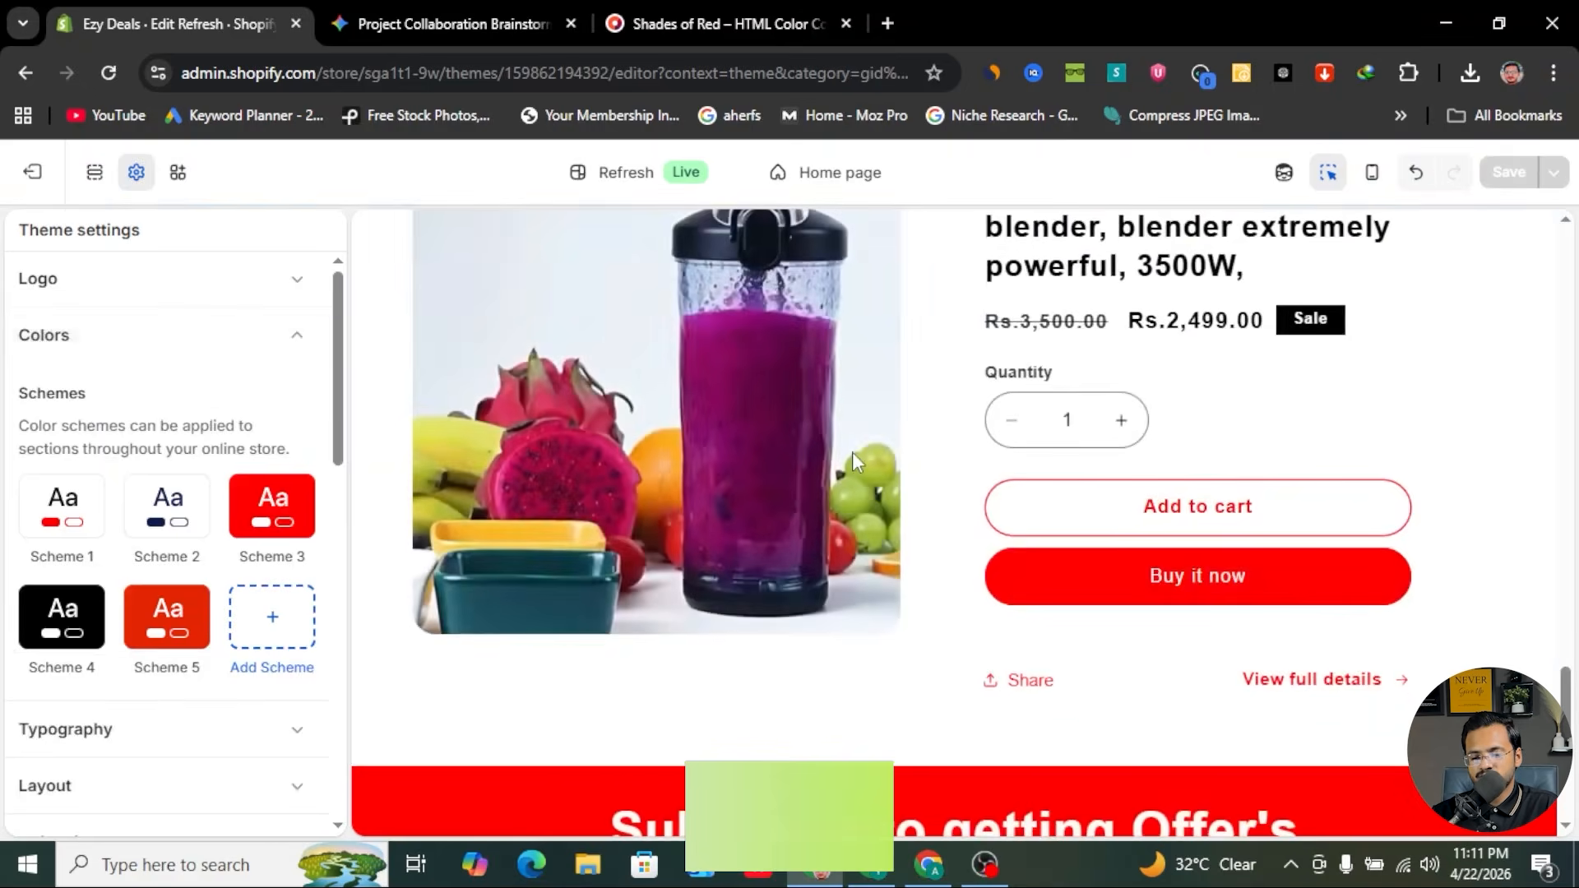
{"action": "scroll", "coordinate": [850, 455], "scroll_direction": "down", "scroll_amount": 3}
{"action": "scroll", "coordinate": [467, 325], "scroll_direction": "up", "scroll_amount": 2}
{"action": "scroll", "coordinate": [618, 447], "scroll_direction": "up", "scroll_amount": 5}
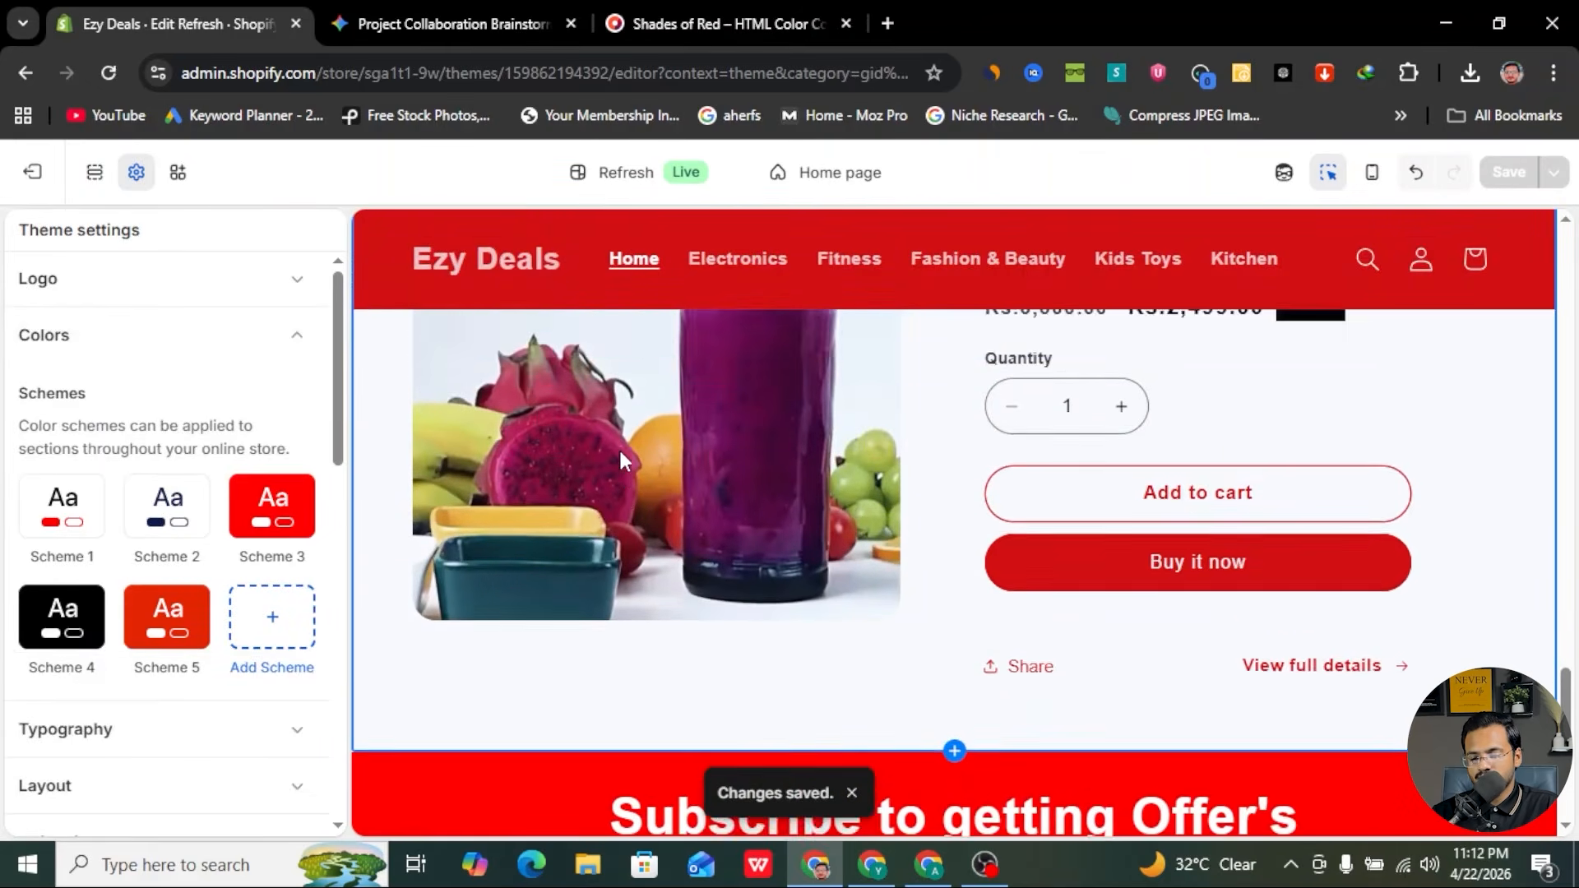
{"action": "scroll", "coordinate": [622, 454], "scroll_direction": "down", "scroll_amount": 1}
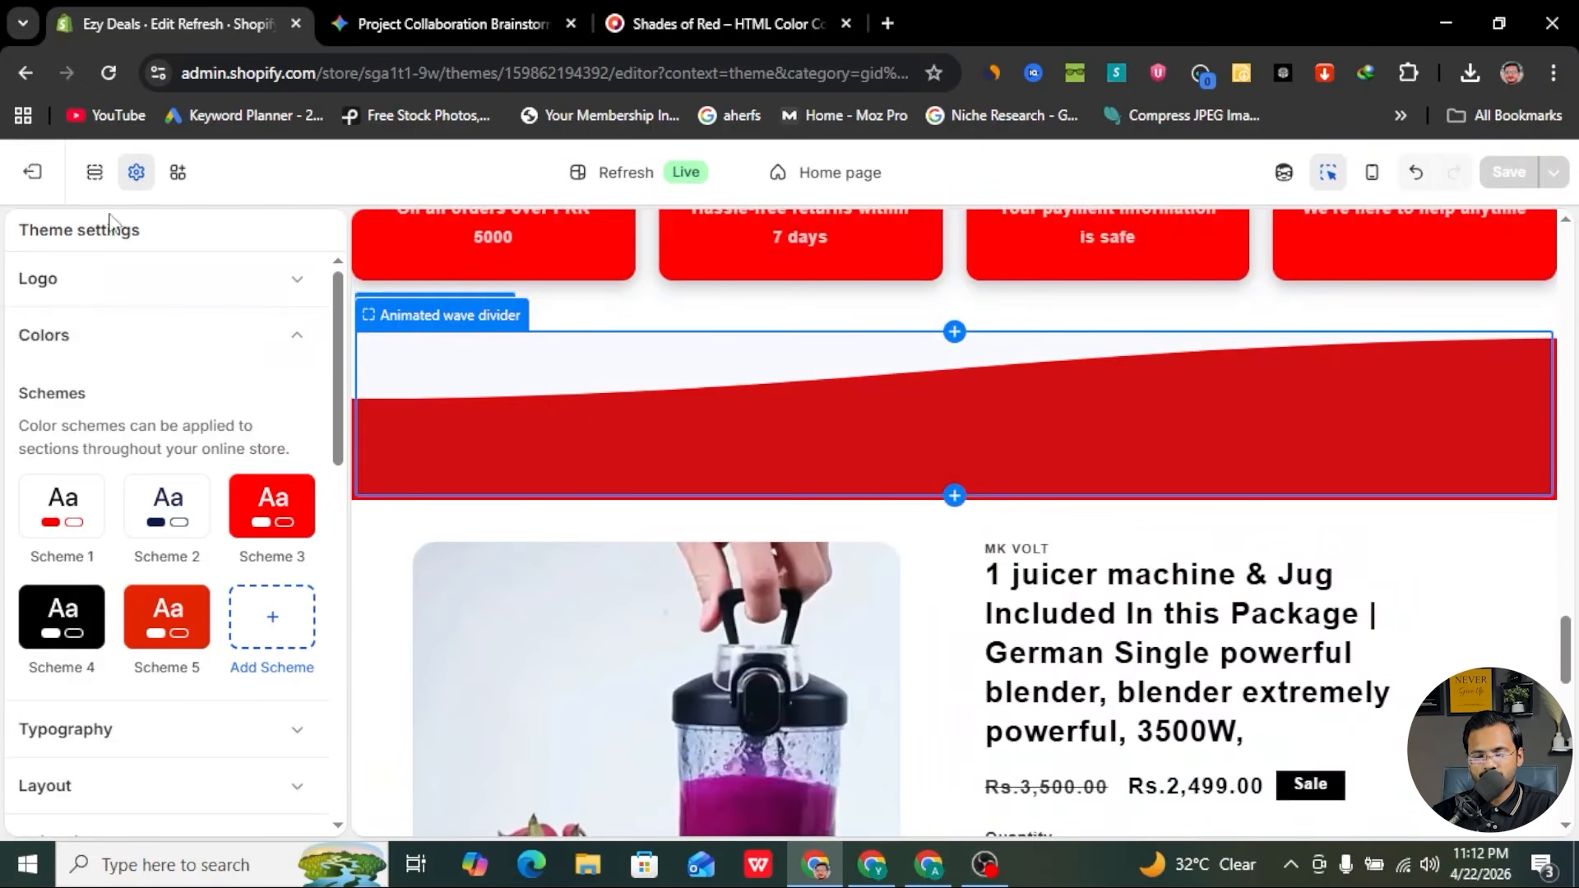
- Collapse the Featured product section and move it above the section containing the animated wave divider
{"action": "key", "text": "ctrl+1"}
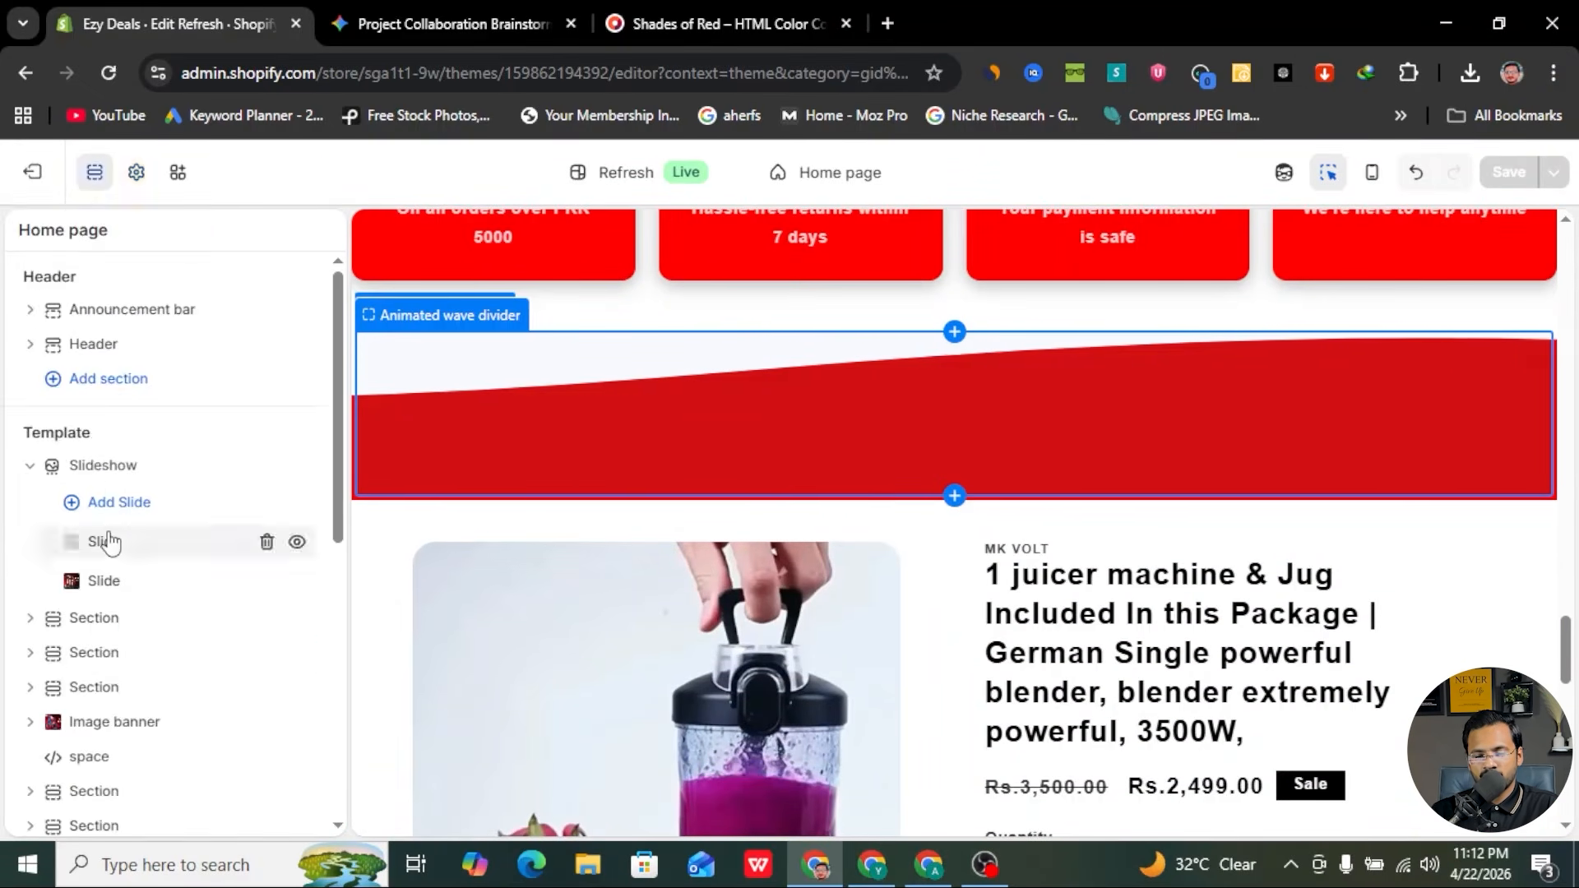
{"action": "scroll", "coordinate": [116, 732], "scroll_direction": "down", "scroll_amount": 5}
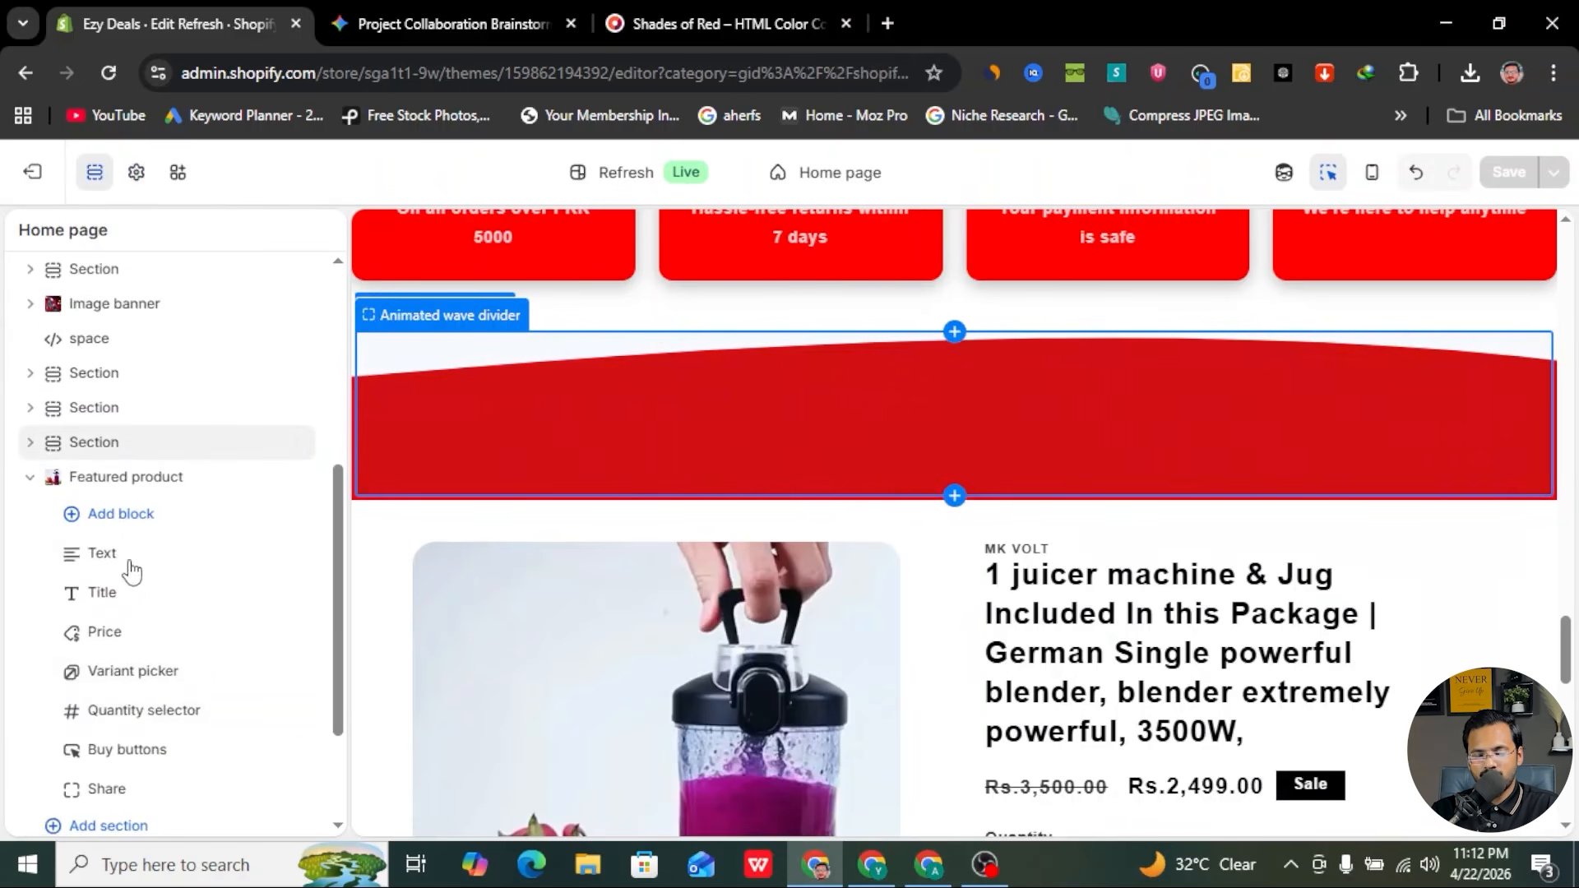
{"action": "left_click", "coordinate": [30, 478]}
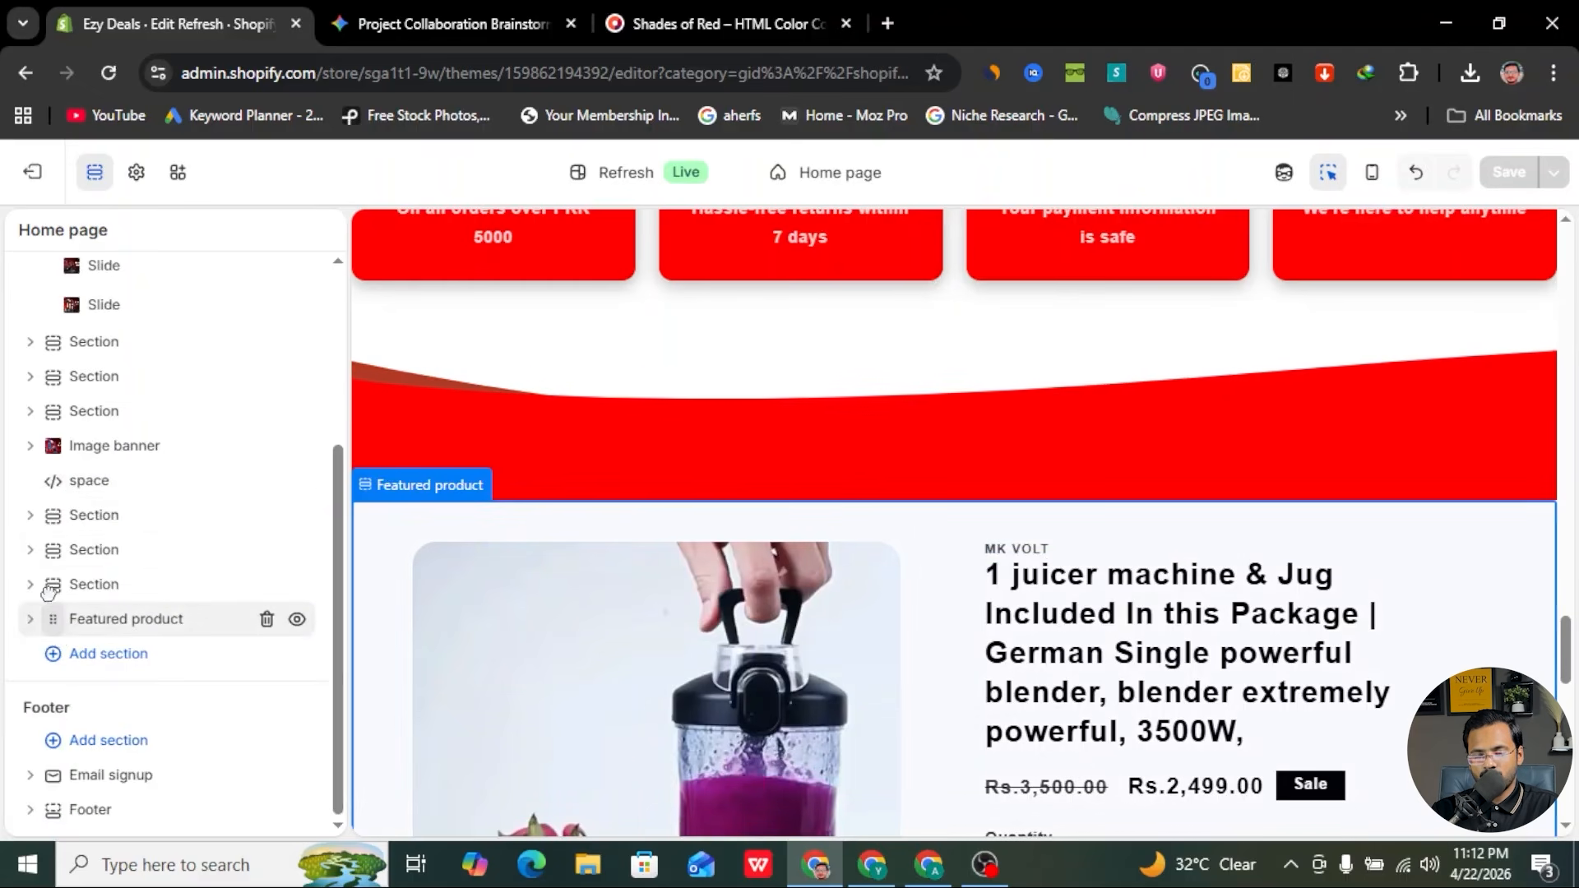
{"action": "left_click_drag", "start_coordinate": [57, 627], "coordinate": [51, 584]}
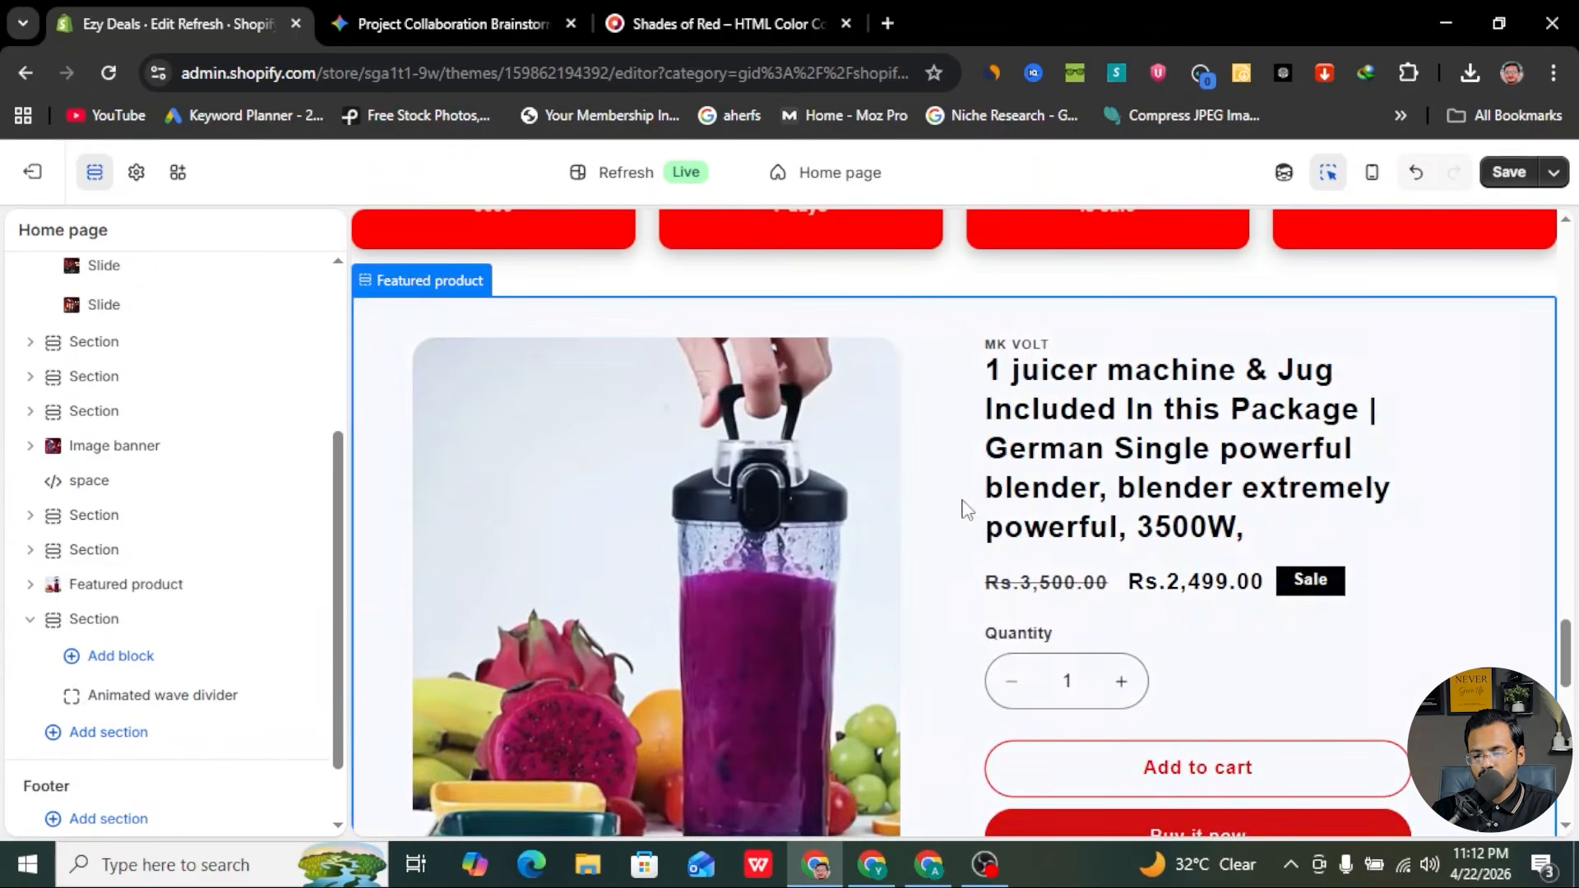
- Move the section with the free shipping and easy return features below the Featured product section and review the page order
{"action": "scroll", "coordinate": [962, 504], "scroll_direction": "down", "scroll_amount": 8}
{"action": "scroll", "coordinate": [1082, 445], "scroll_direction": "up", "scroll_amount": 3}
{"action": "scroll", "coordinate": [1084, 441], "scroll_direction": "up", "scroll_amount": 10}
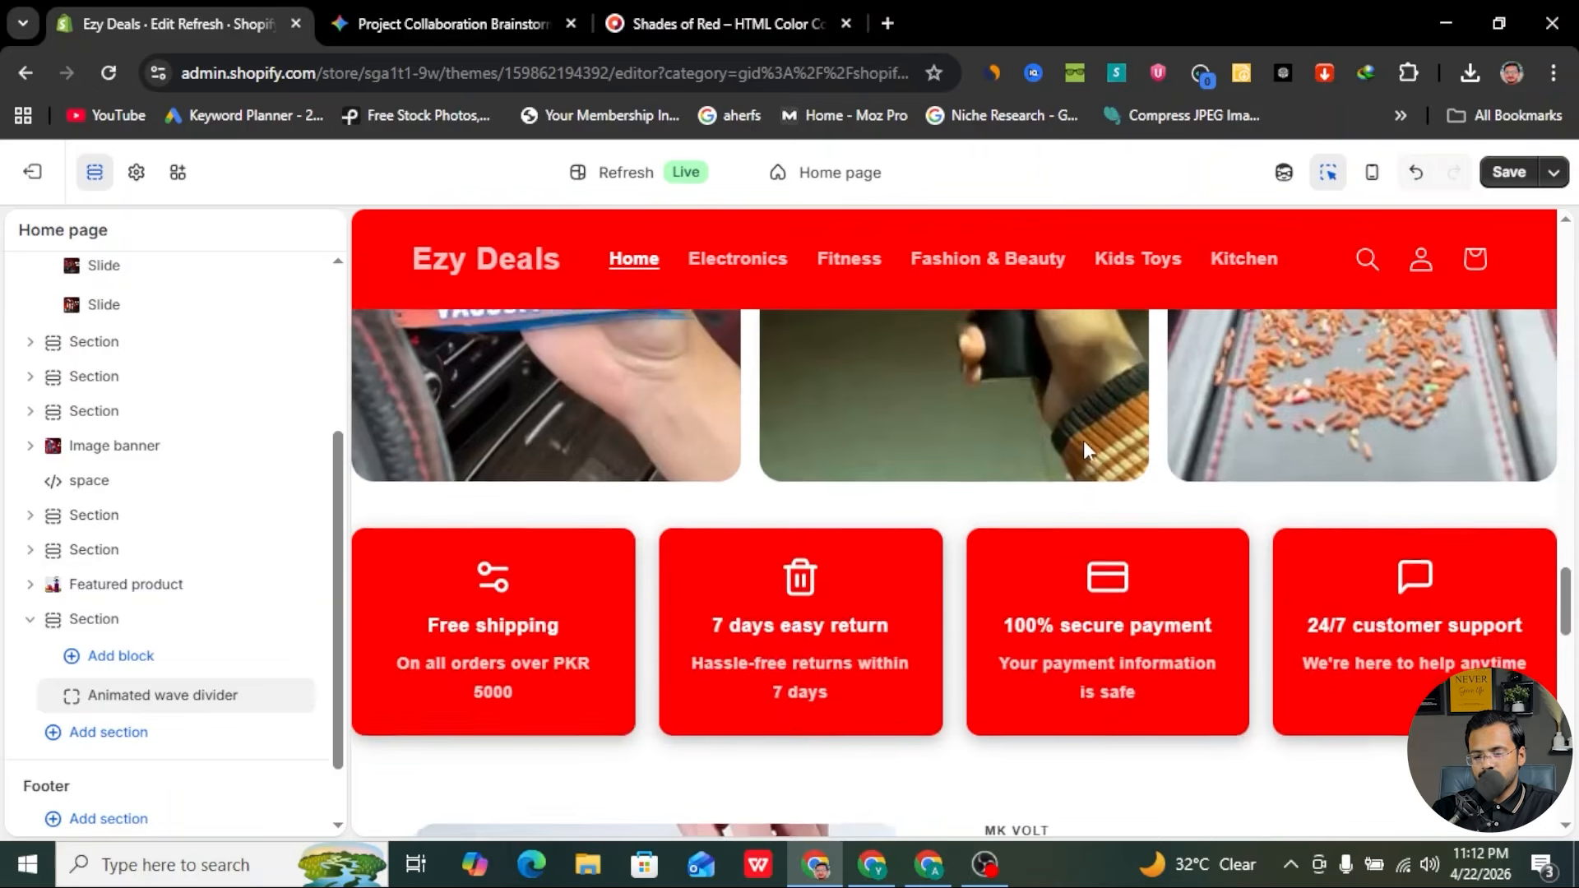
{"action": "scroll", "coordinate": [1083, 441], "scroll_direction": "down", "scroll_amount": 4}
{"action": "scroll", "coordinate": [880, 362], "scroll_direction": "up", "scroll_amount": 4}
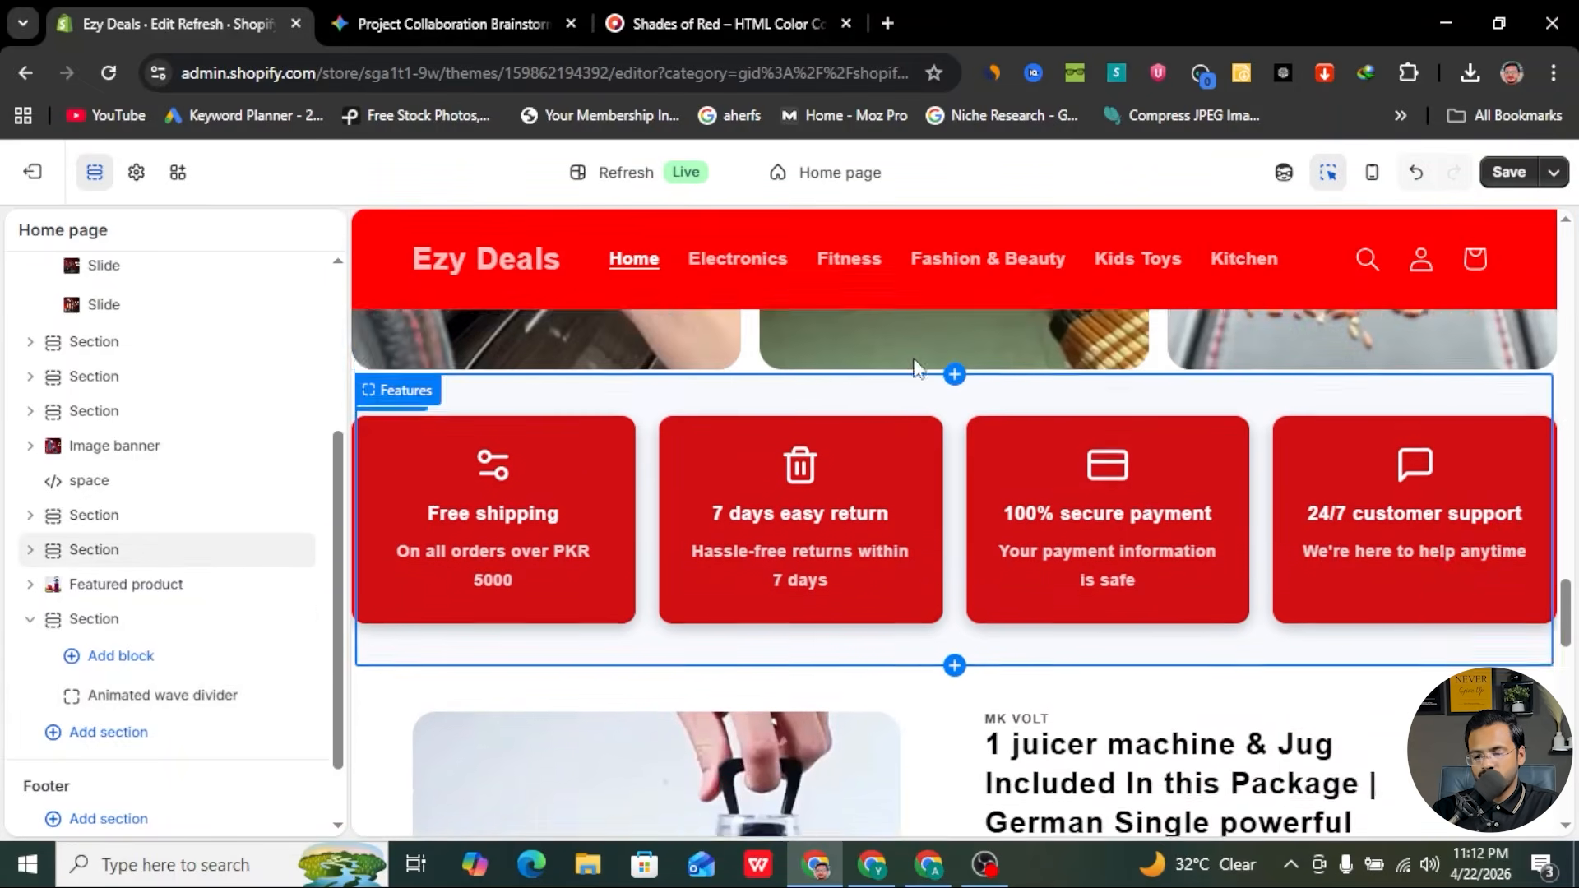
{"action": "scroll", "coordinate": [911, 354], "scroll_direction": "down", "scroll_amount": 4}
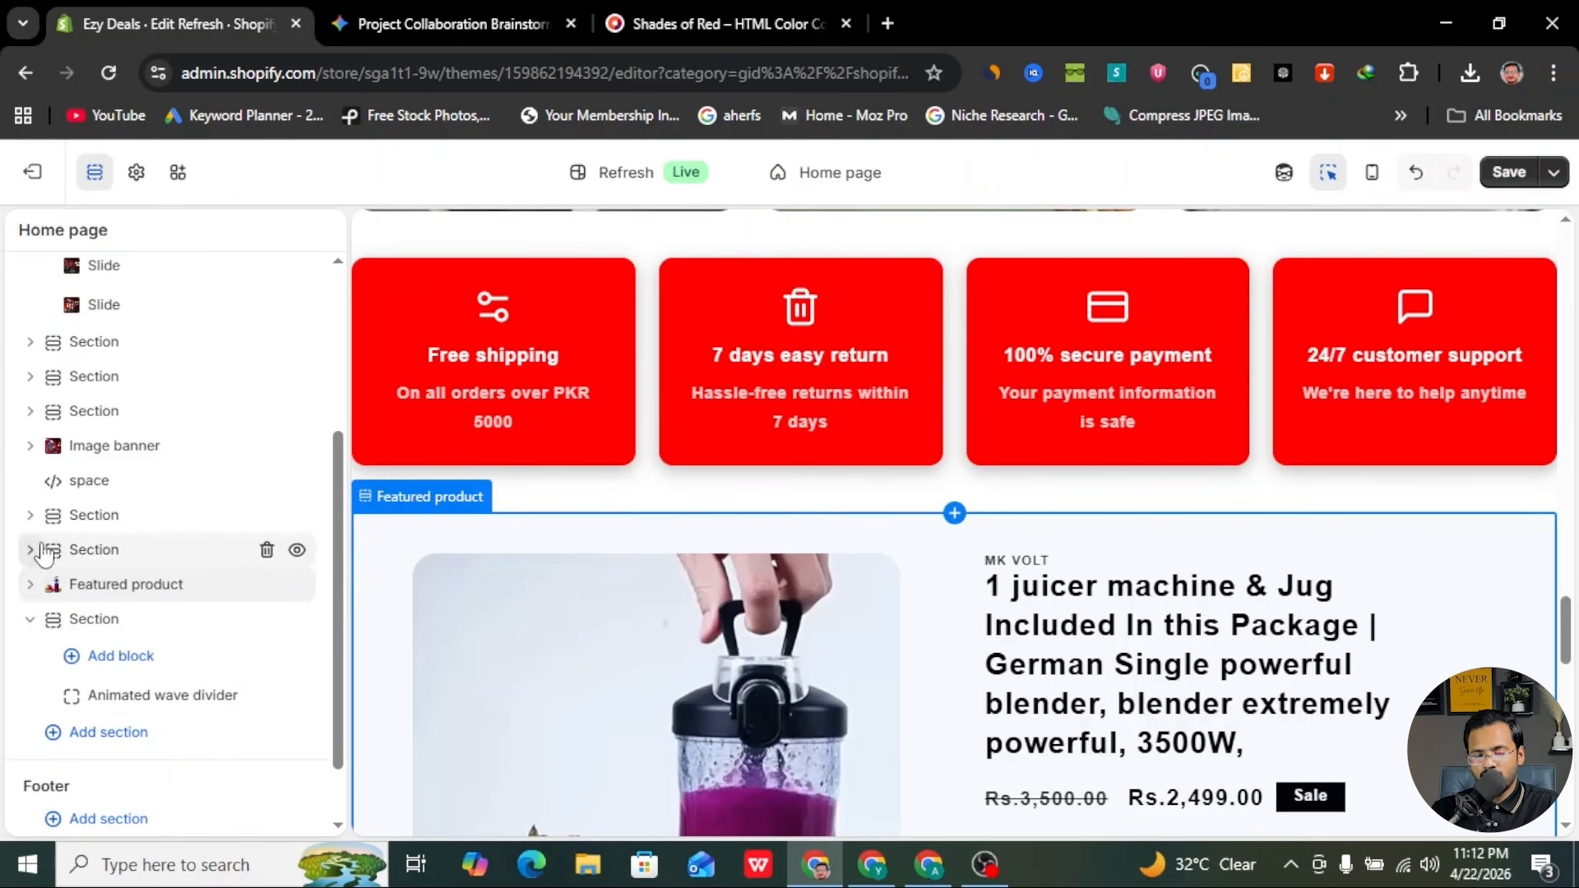
{"action": "left_click_drag", "start_coordinate": [39, 549], "coordinate": [41, 592]}
{"action": "scroll", "coordinate": [866, 549], "scroll_direction": "up", "scroll_amount": 15}
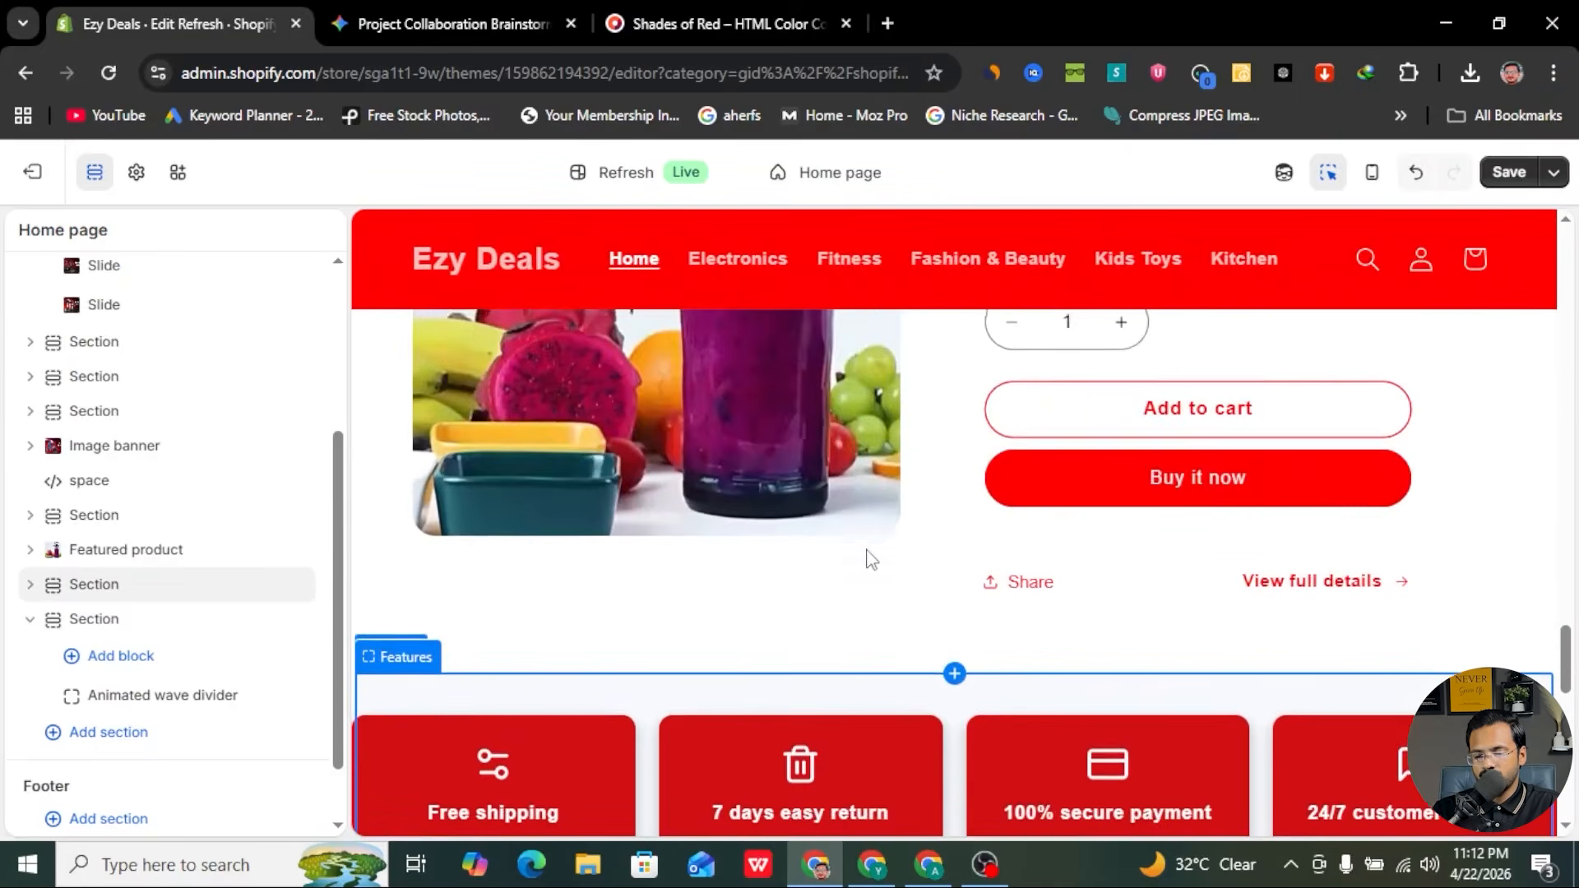
{"action": "scroll", "coordinate": [866, 549], "scroll_direction": "down", "scroll_amount": 15}
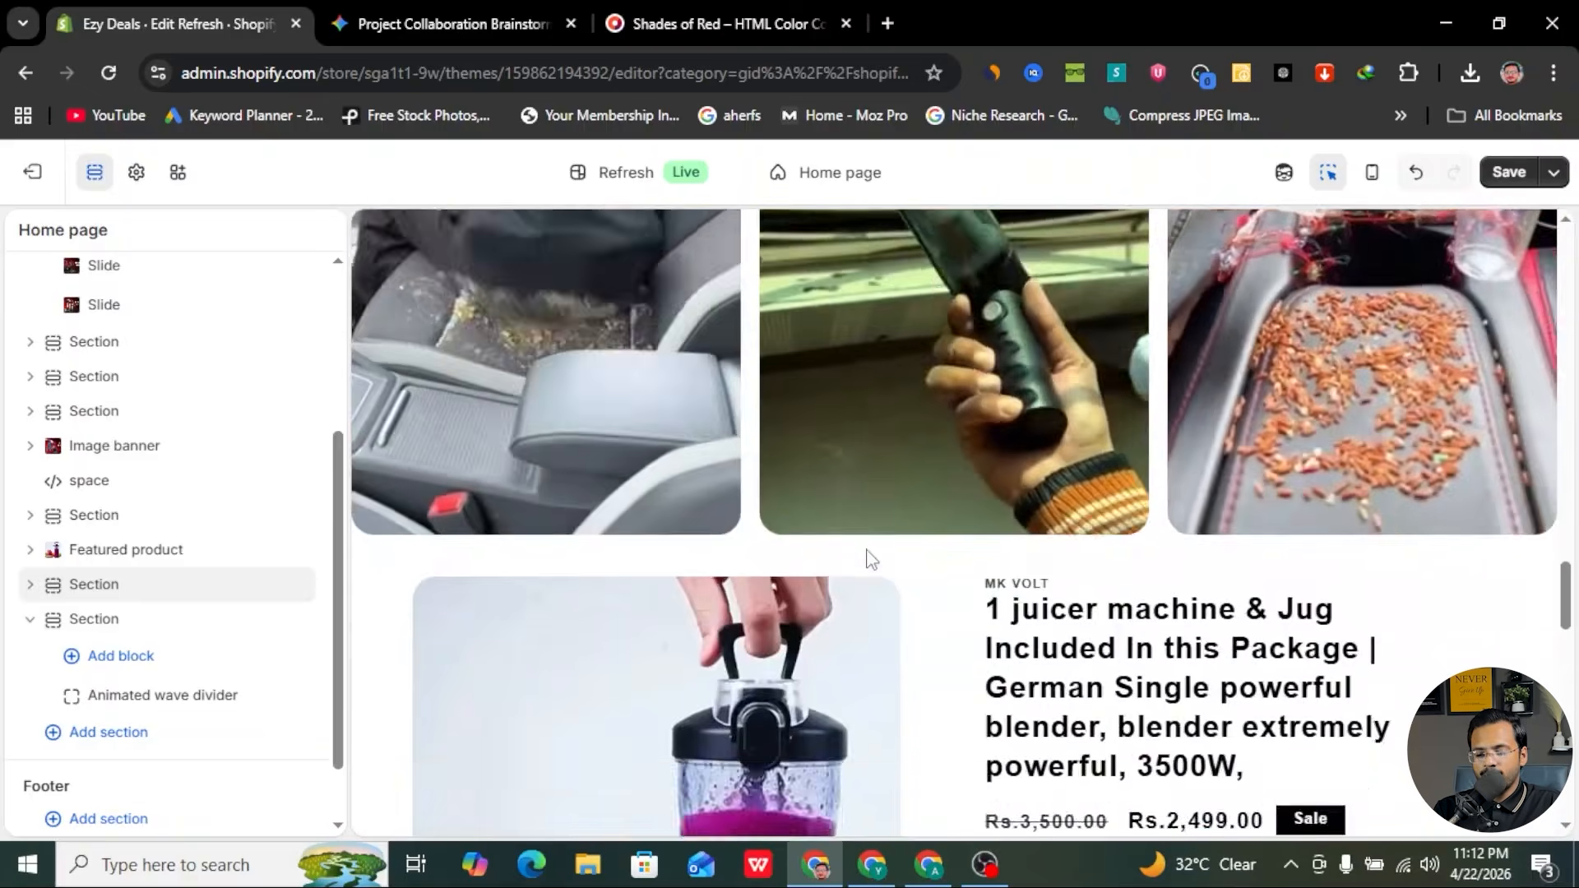
{"action": "scroll", "coordinate": [866, 549], "scroll_direction": "down", "scroll_amount": 3}
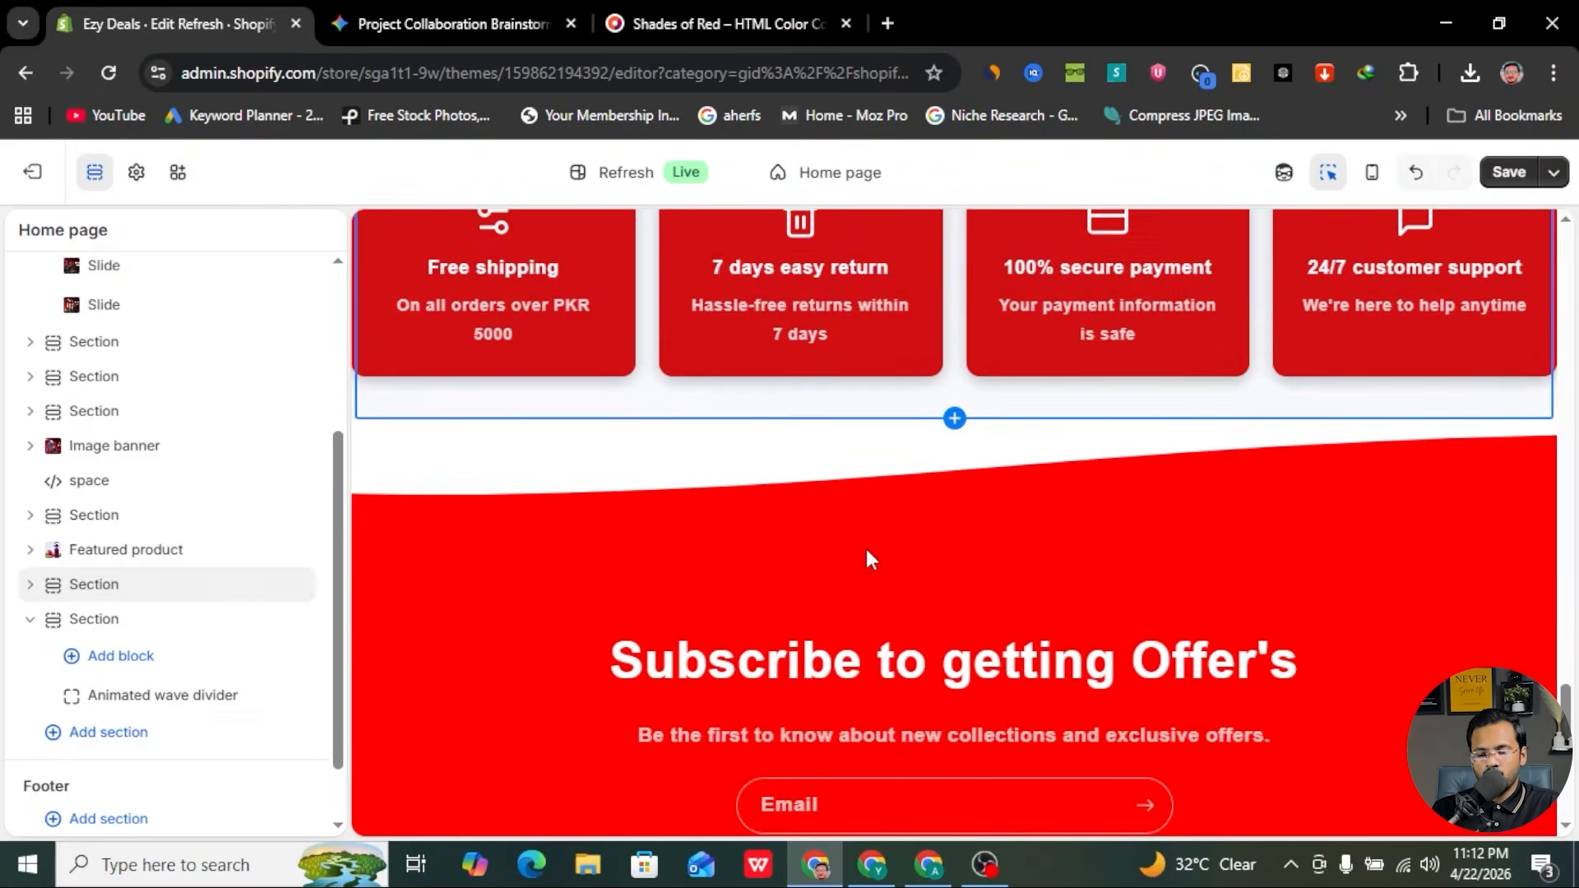
- Collapse the wave divider section and generate a customer reviews section with rounded, shadowed boxes directly above it using AI
{"action": "left_click", "coordinate": [29, 621]}
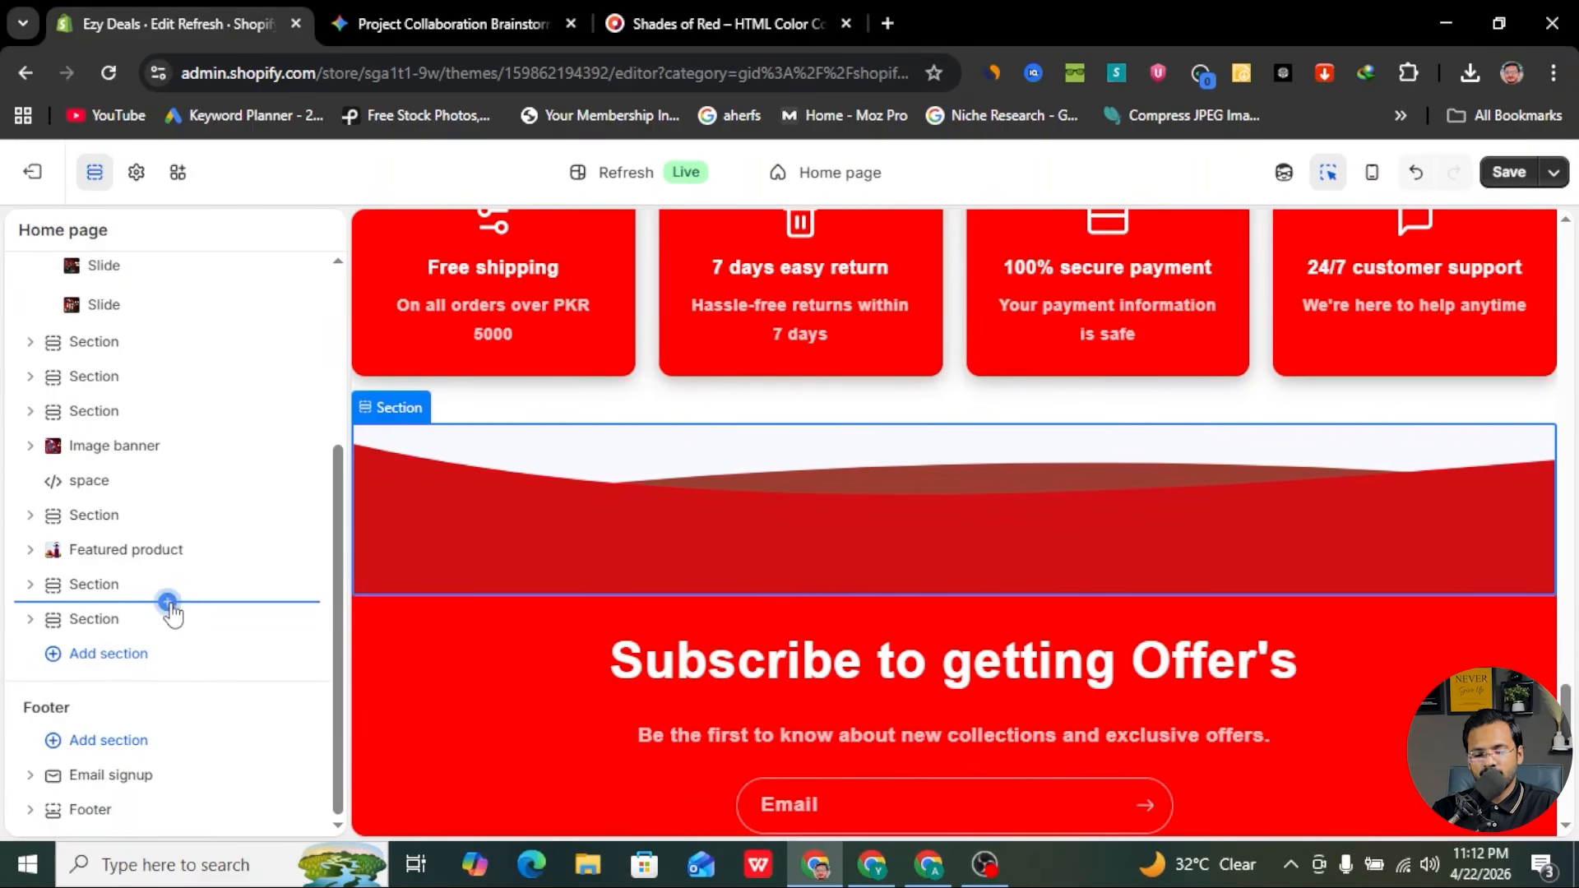
{"action": "left_click", "coordinate": [168, 602]}
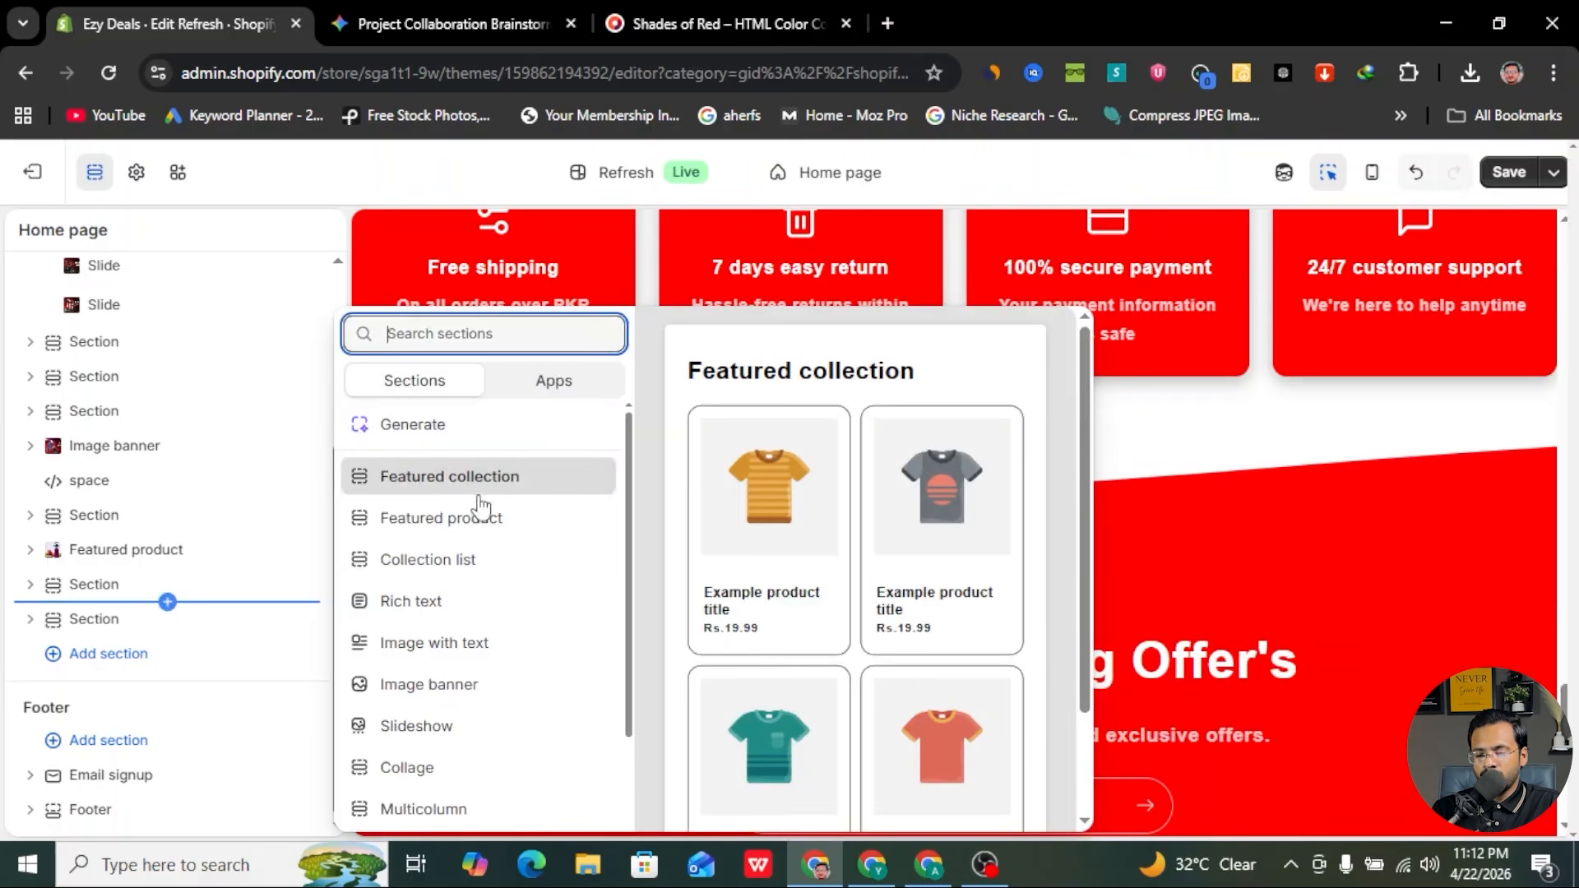
{"action": "scroll", "coordinate": [448, 559], "scroll_direction": "down", "scroll_amount": 2}
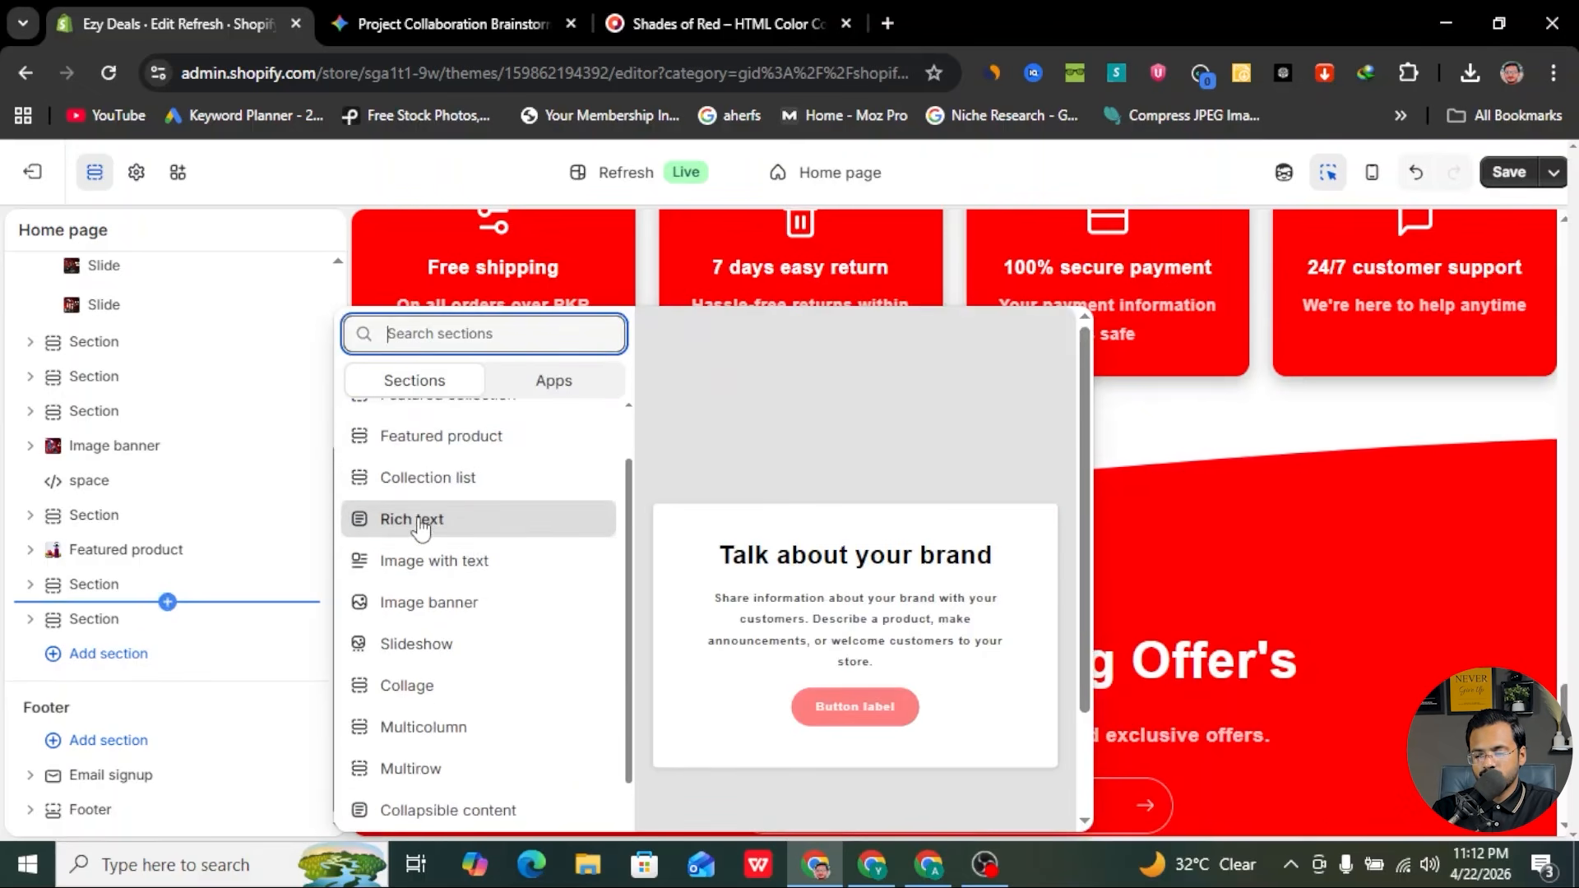
{"action": "scroll", "coordinate": [425, 566], "scroll_direction": "down", "scroll_amount": 1}
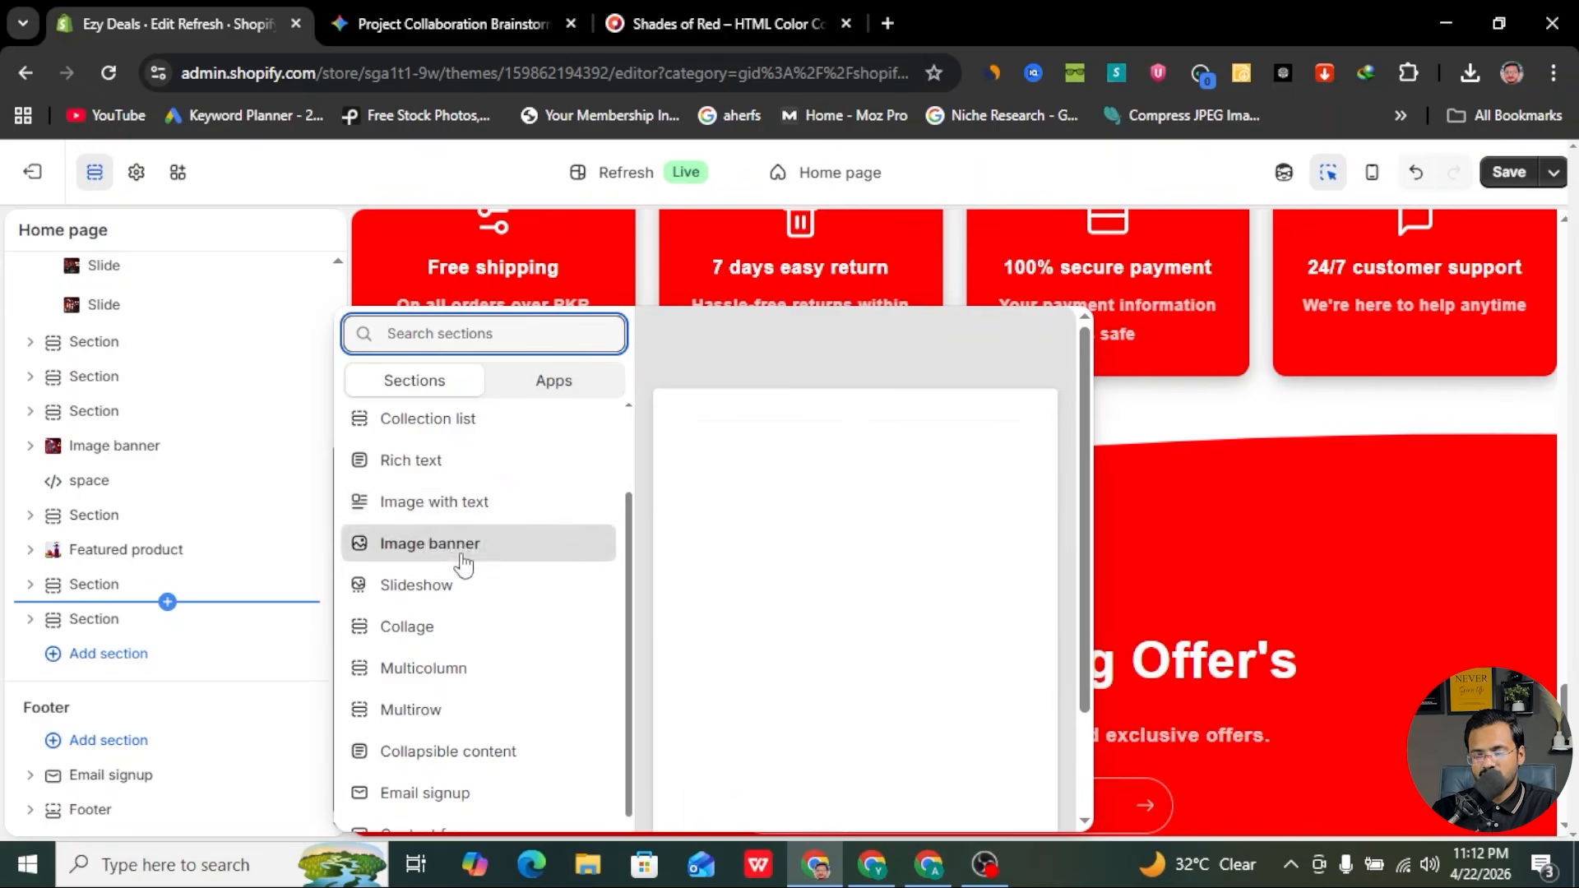
{"action": "scroll", "coordinate": [482, 586], "scroll_direction": "down", "scroll_amount": 1}
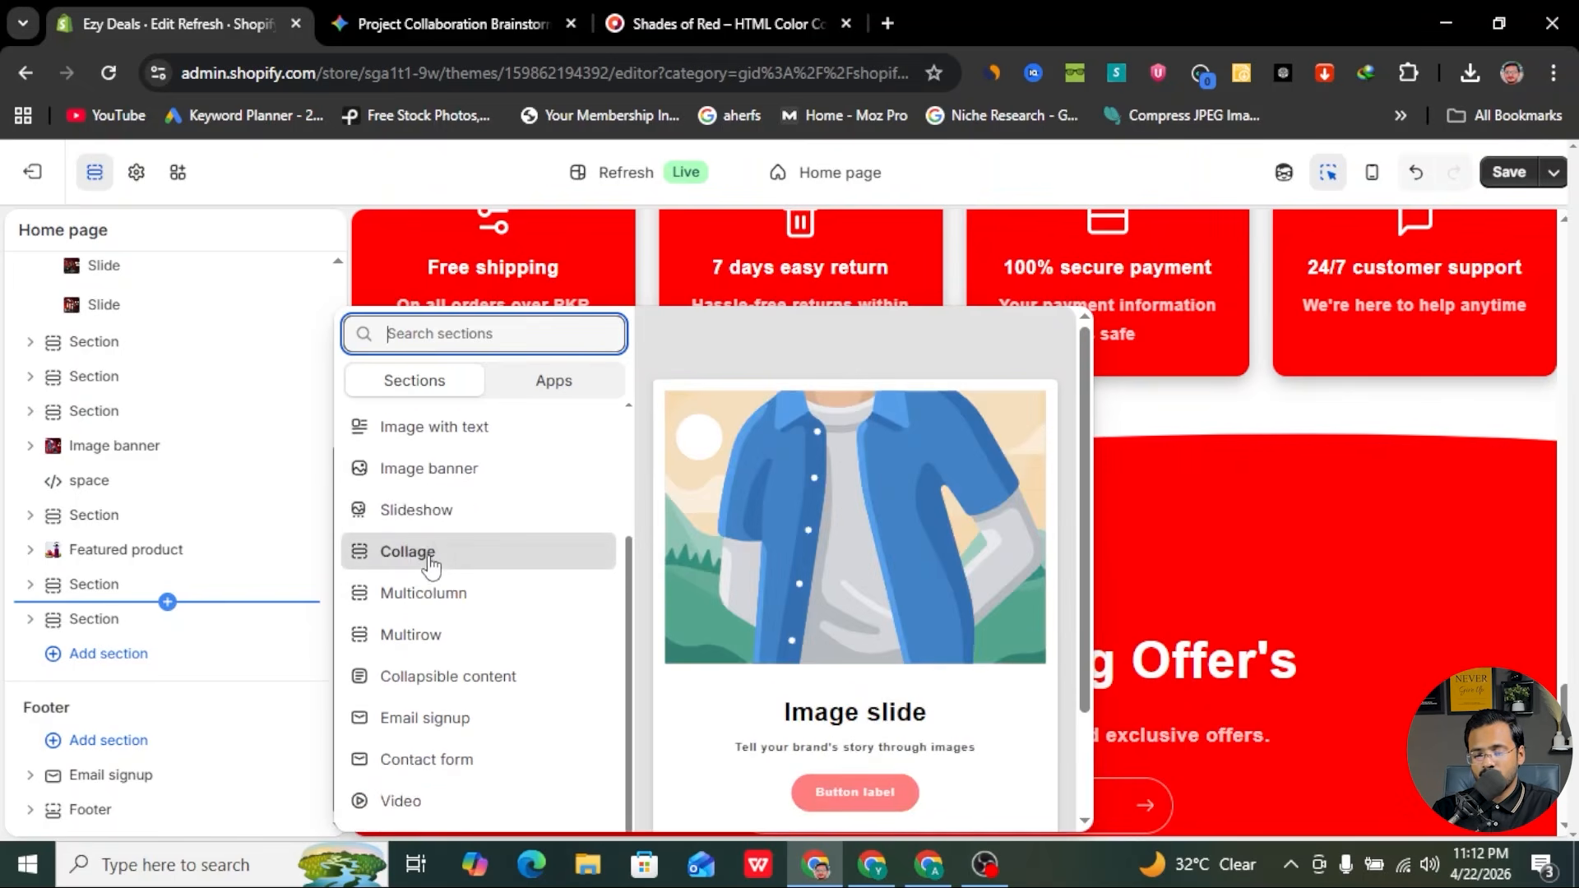
{"action": "scroll", "coordinate": [427, 589], "scroll_direction": "down", "scroll_amount": 2}
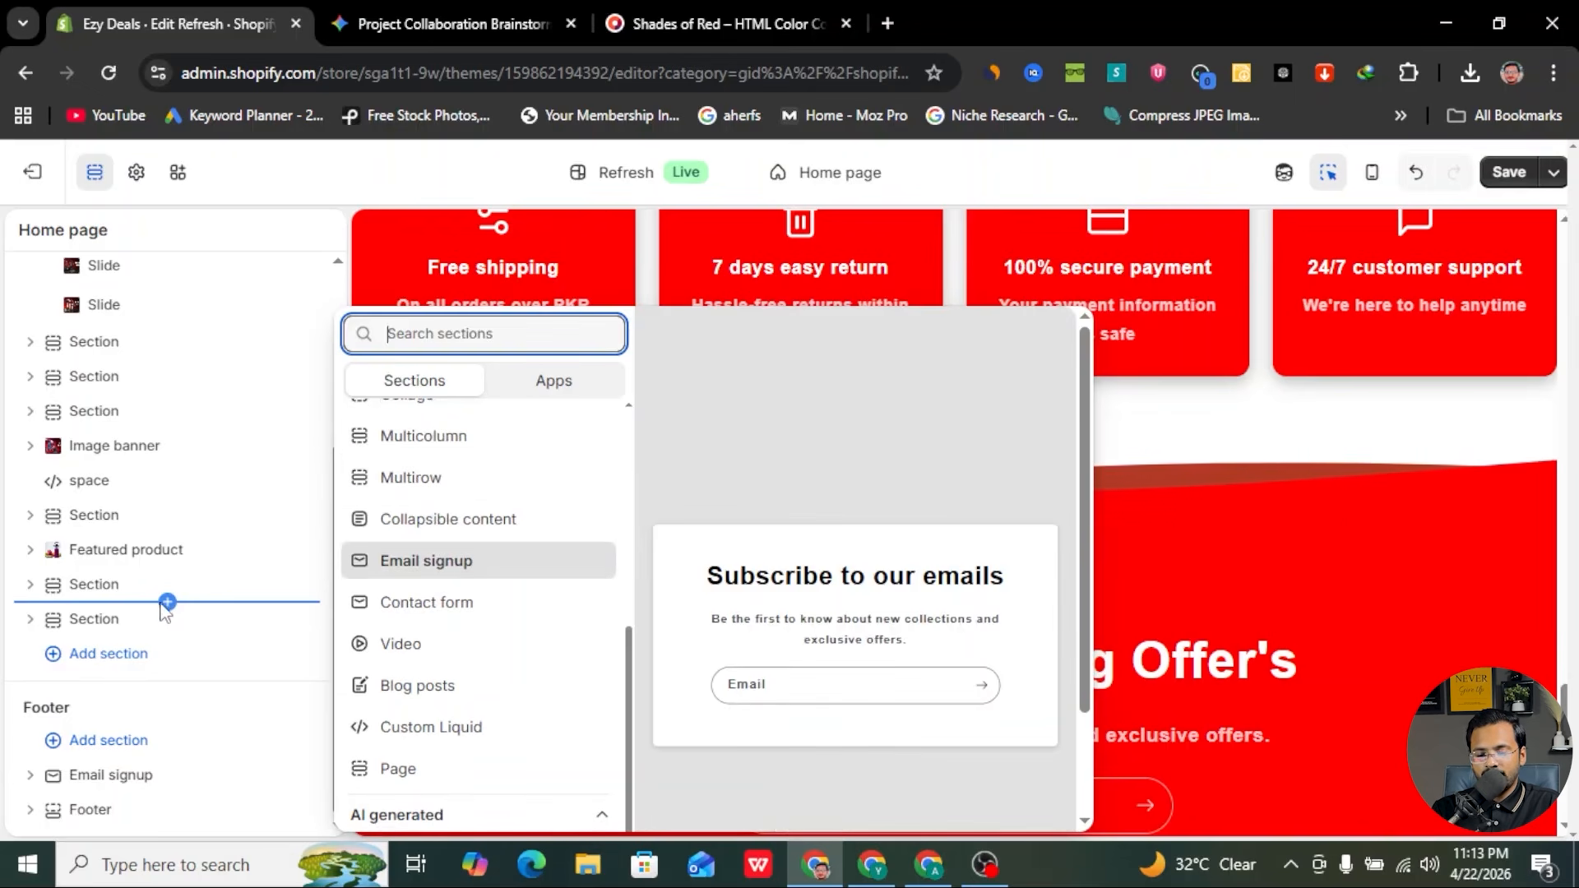
{"action": "scroll", "coordinate": [411, 436], "scroll_direction": "up", "scroll_amount": 5}
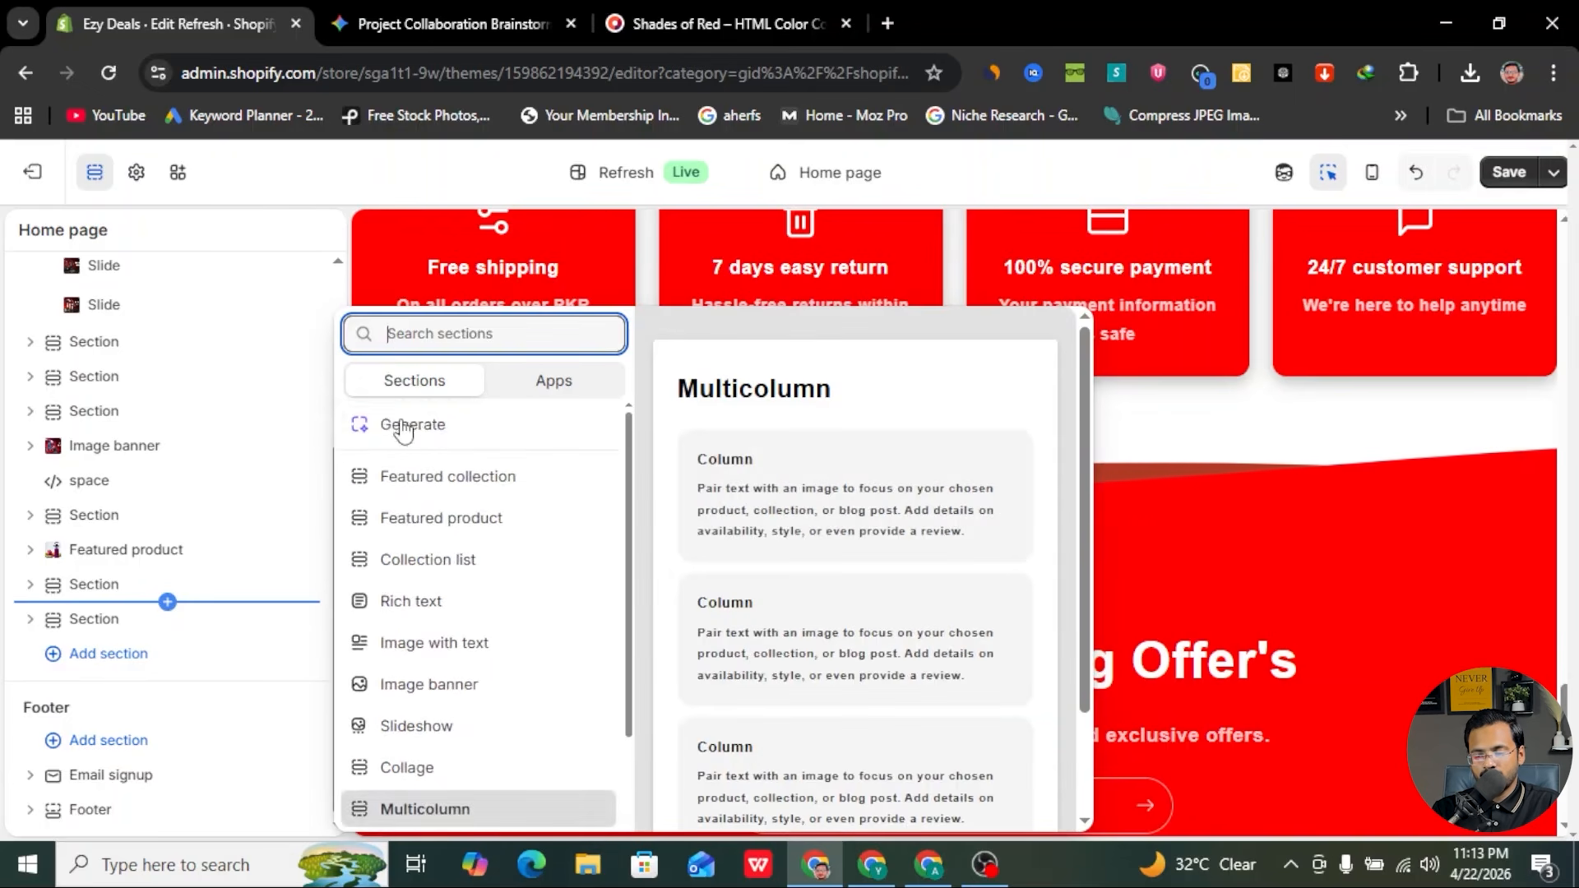
{"action": "left_click", "coordinate": [412, 424]}
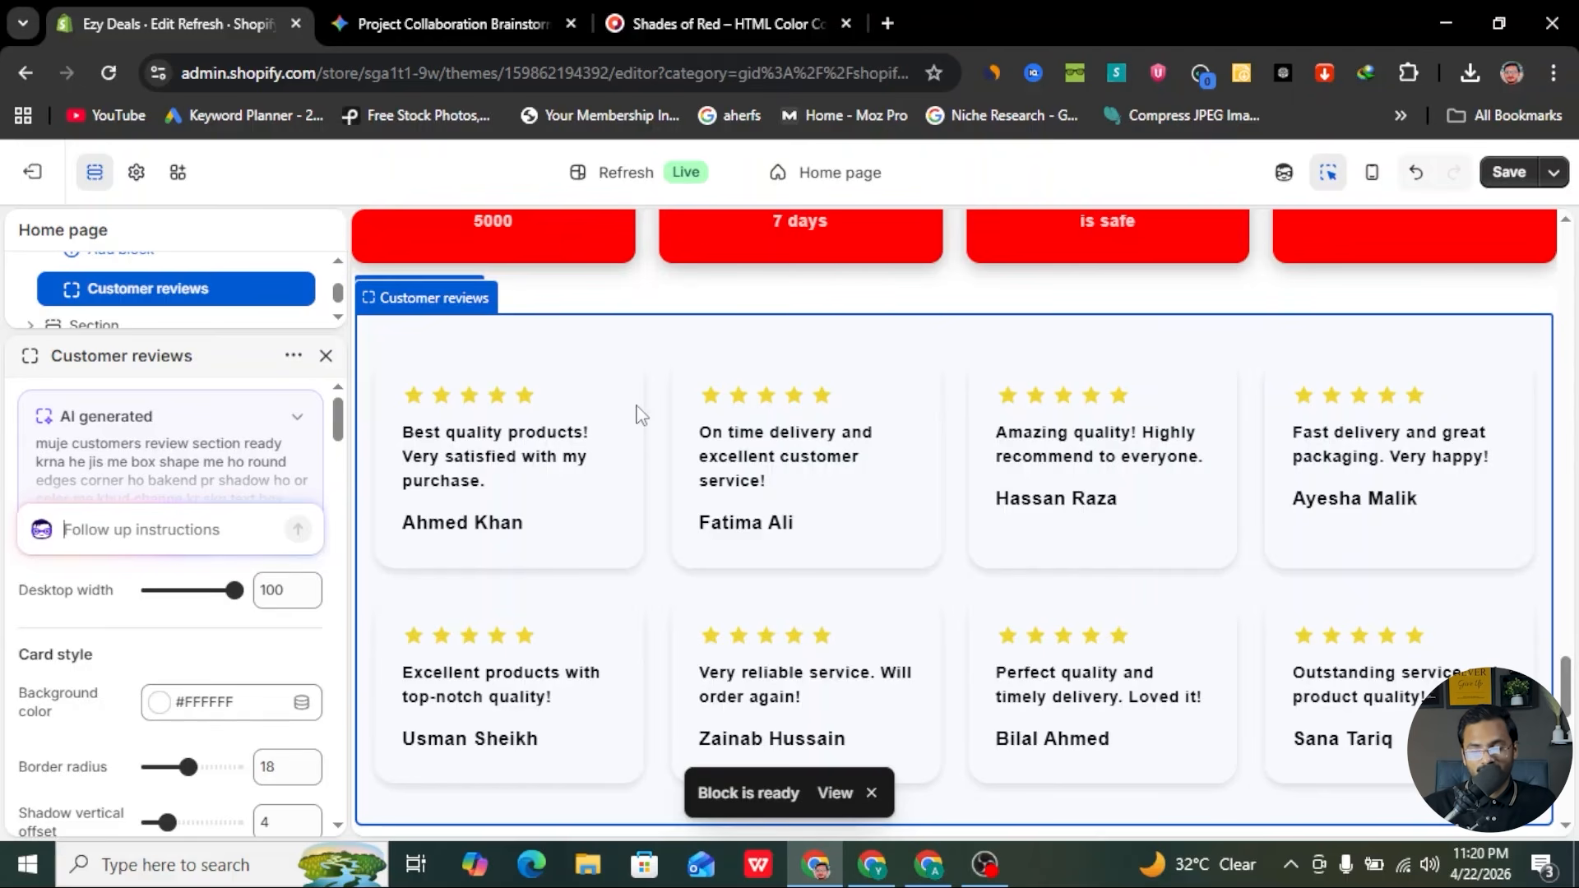
- Try #FF0000 as the review cards' background color, then restore it to #FFFFFF
{"action": "scroll", "coordinate": [856, 474], "scroll_direction": "up", "scroll_amount": 1}
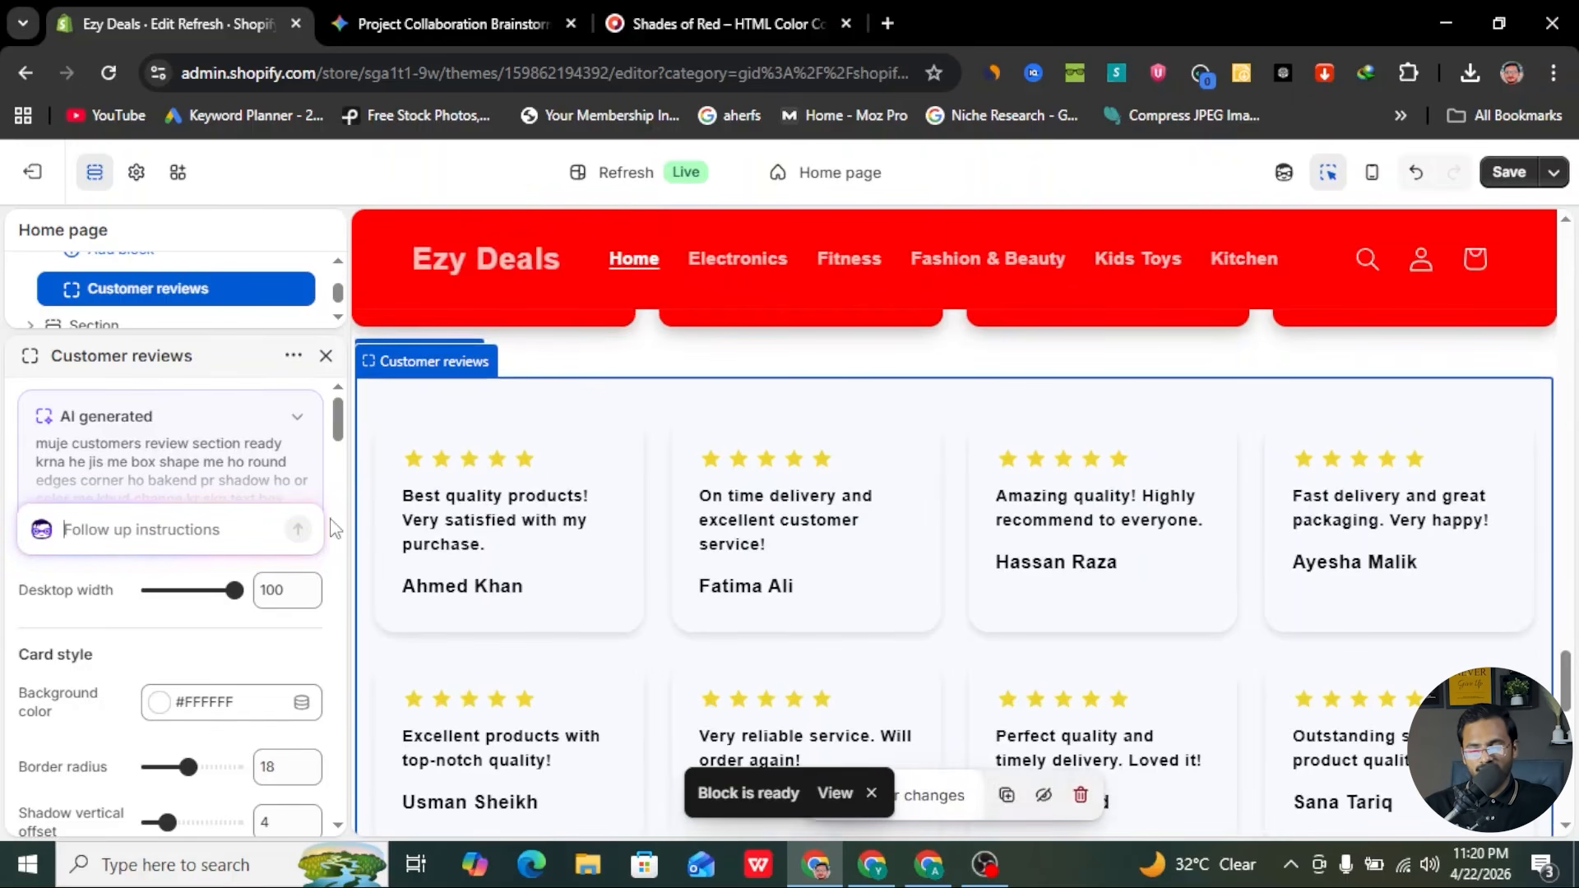
{"action": "scroll", "coordinate": [176, 617], "scroll_direction": "down", "scroll_amount": 2}
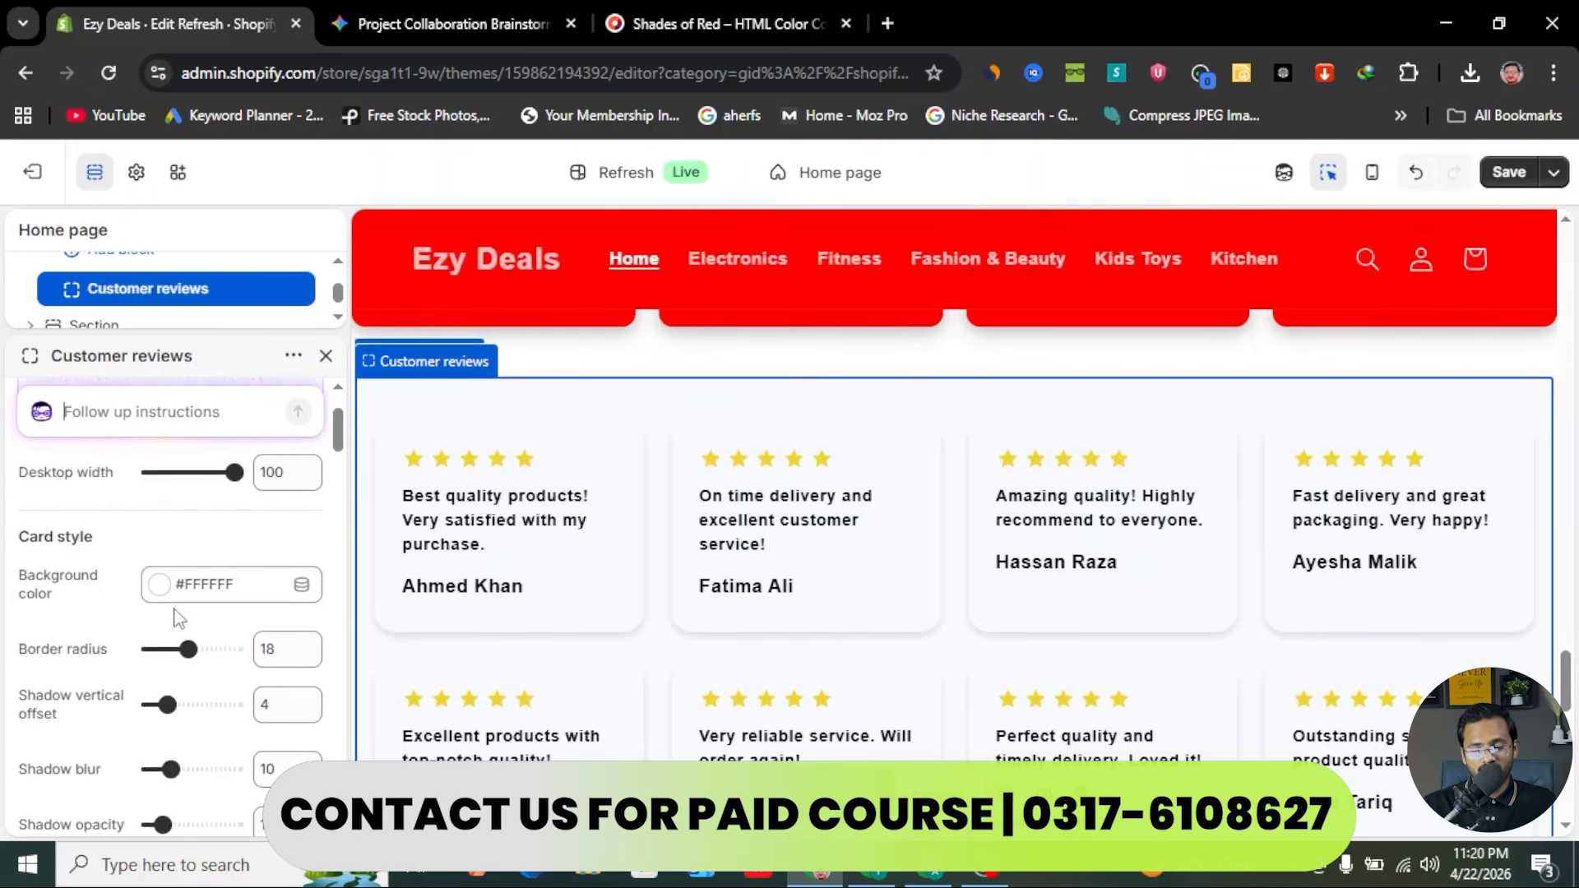
{"action": "left_click", "coordinate": [158, 586]}
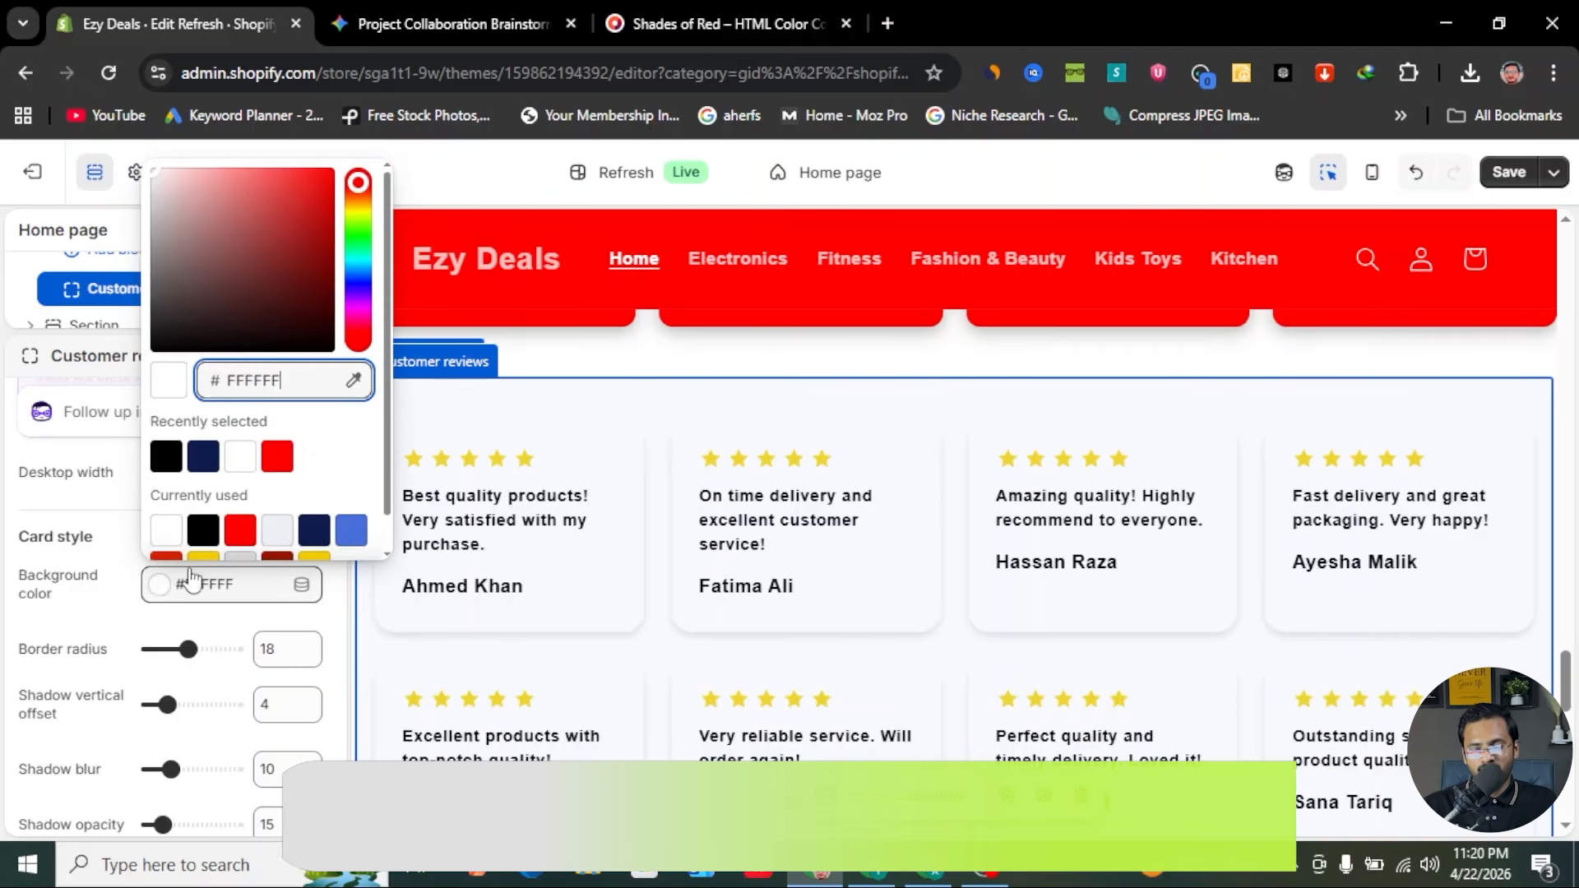
{"action": "left_click", "coordinate": [291, 463]}
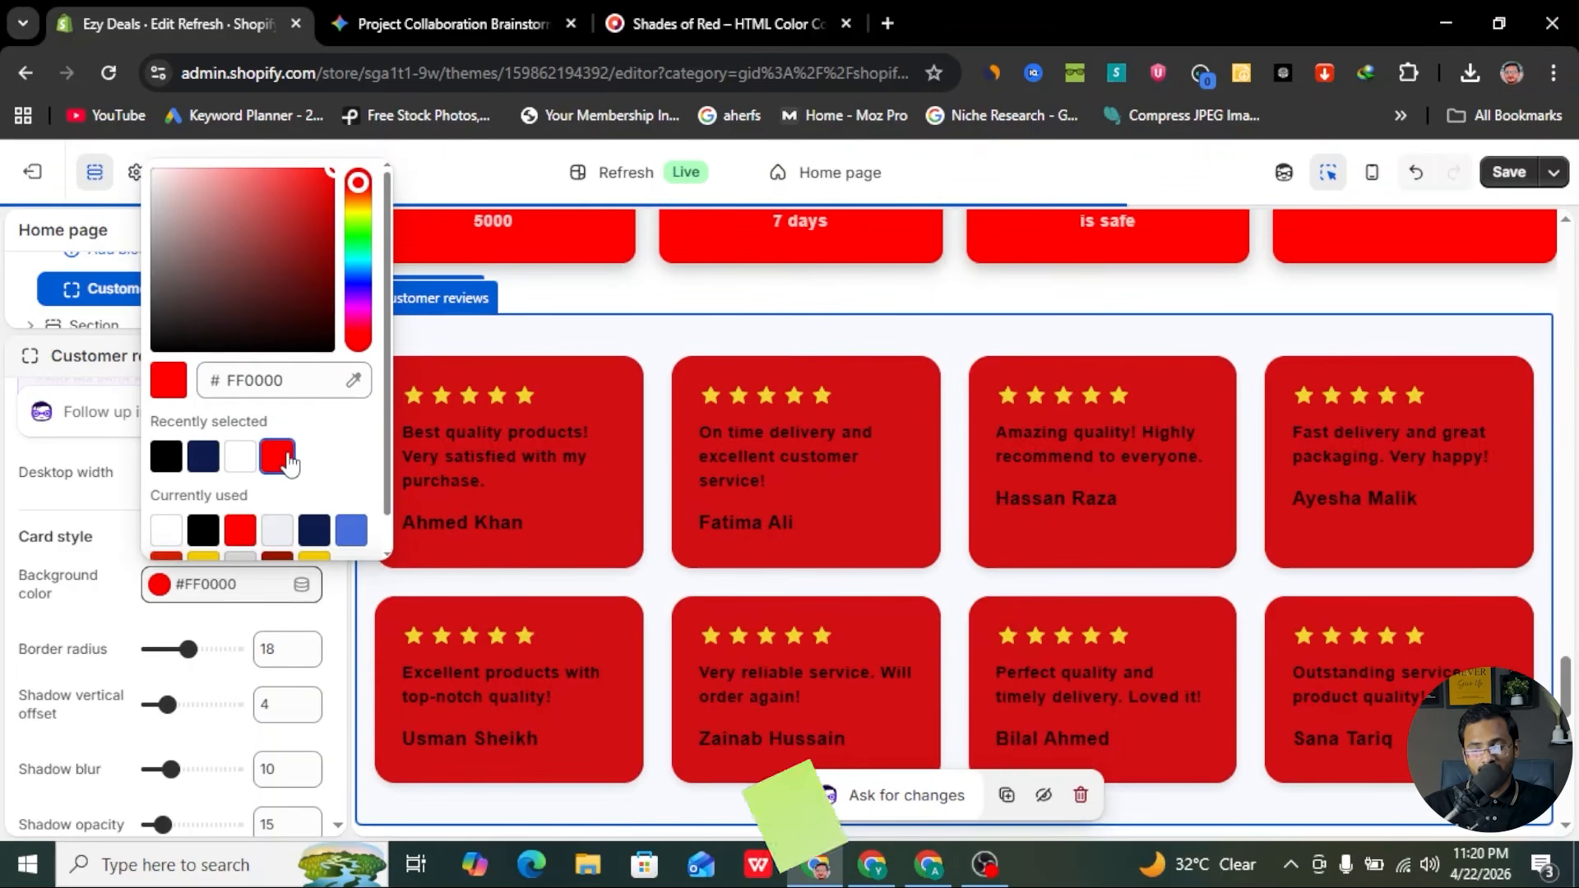
{"action": "left_click", "coordinate": [241, 458]}
{"action": "left_click", "coordinate": [120, 519]}
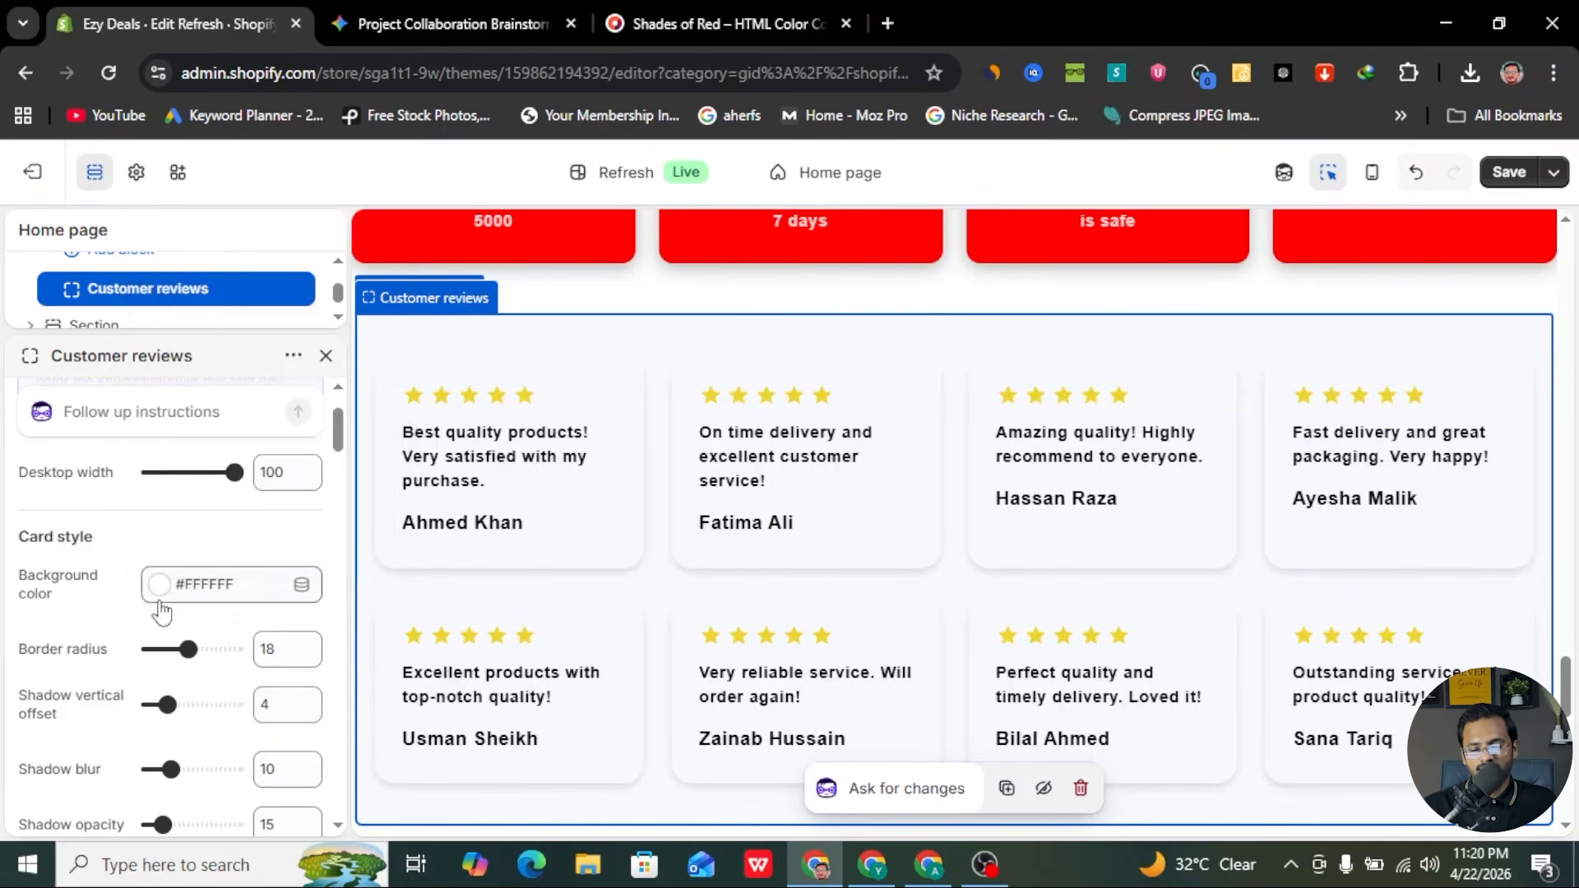
- Set the review cards' shadow blur to 20 and shadow opacity to 45
{"action": "scroll", "coordinate": [160, 613], "scroll_direction": "down", "scroll_amount": 1}
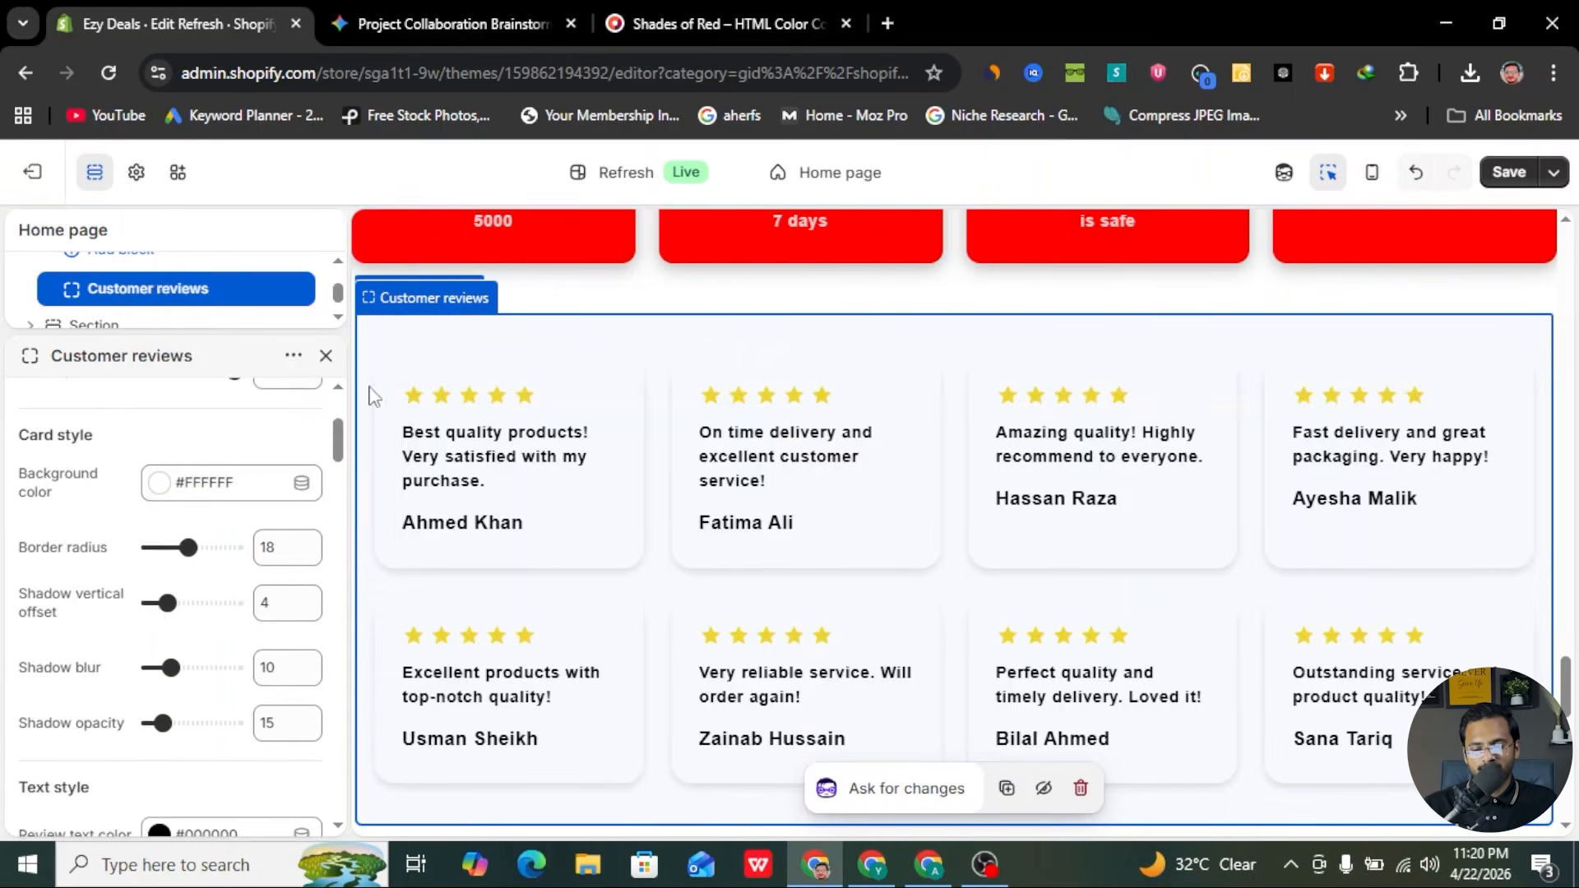
{"action": "scroll", "coordinate": [102, 559], "scroll_direction": "down", "scroll_amount": 1}
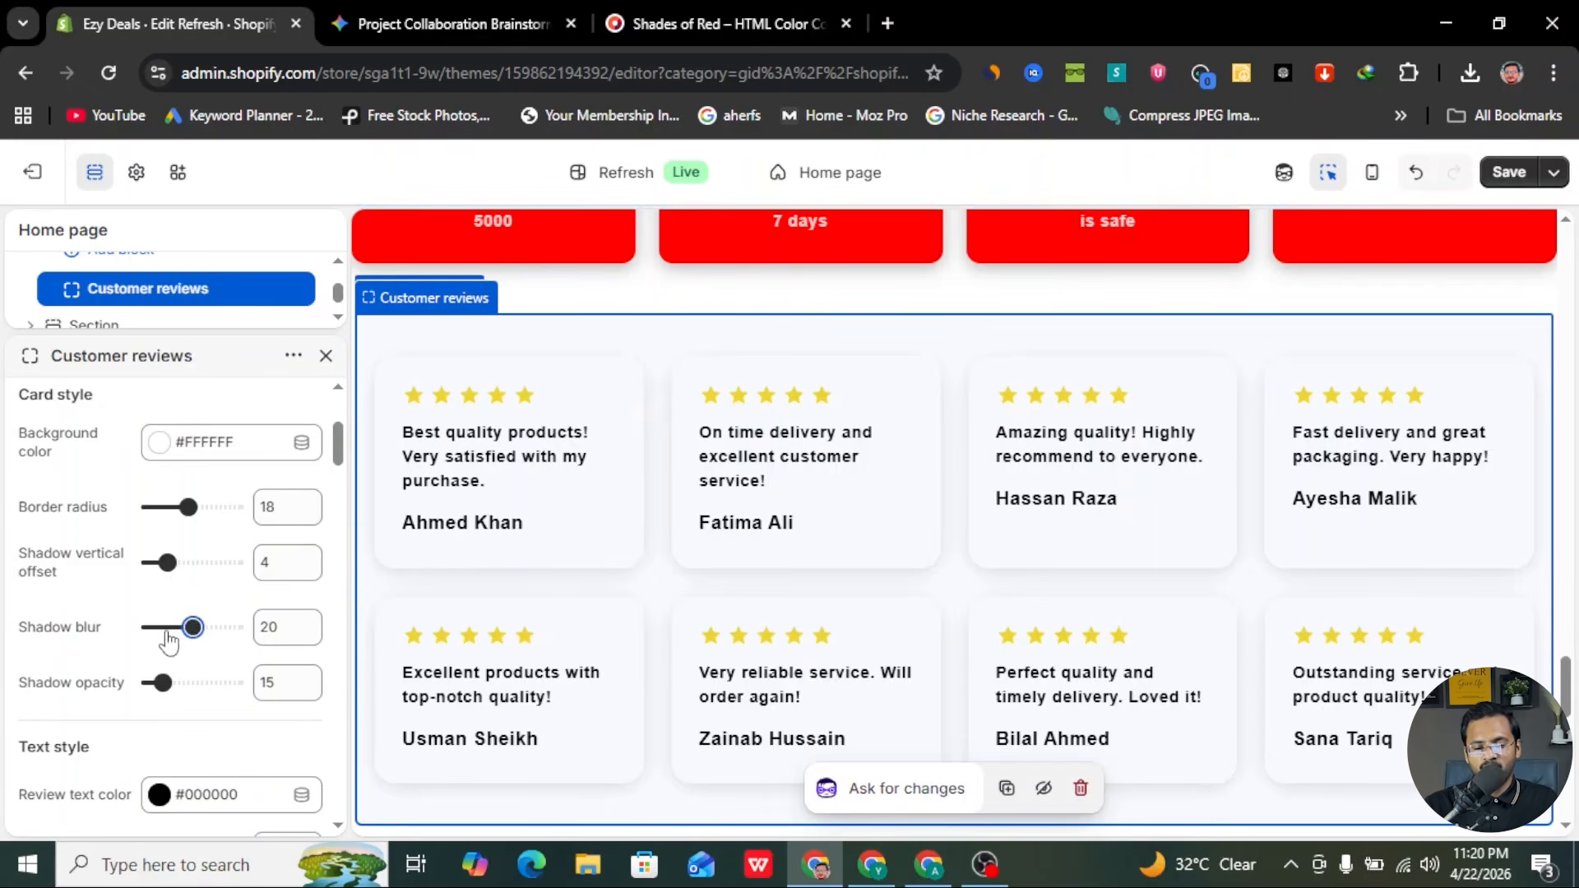
{"action": "scroll", "coordinate": [168, 641], "scroll_direction": "down", "scroll_amount": 3}
{"action": "left_click_drag", "start_coordinate": [157, 578], "coordinate": [196, 577]}
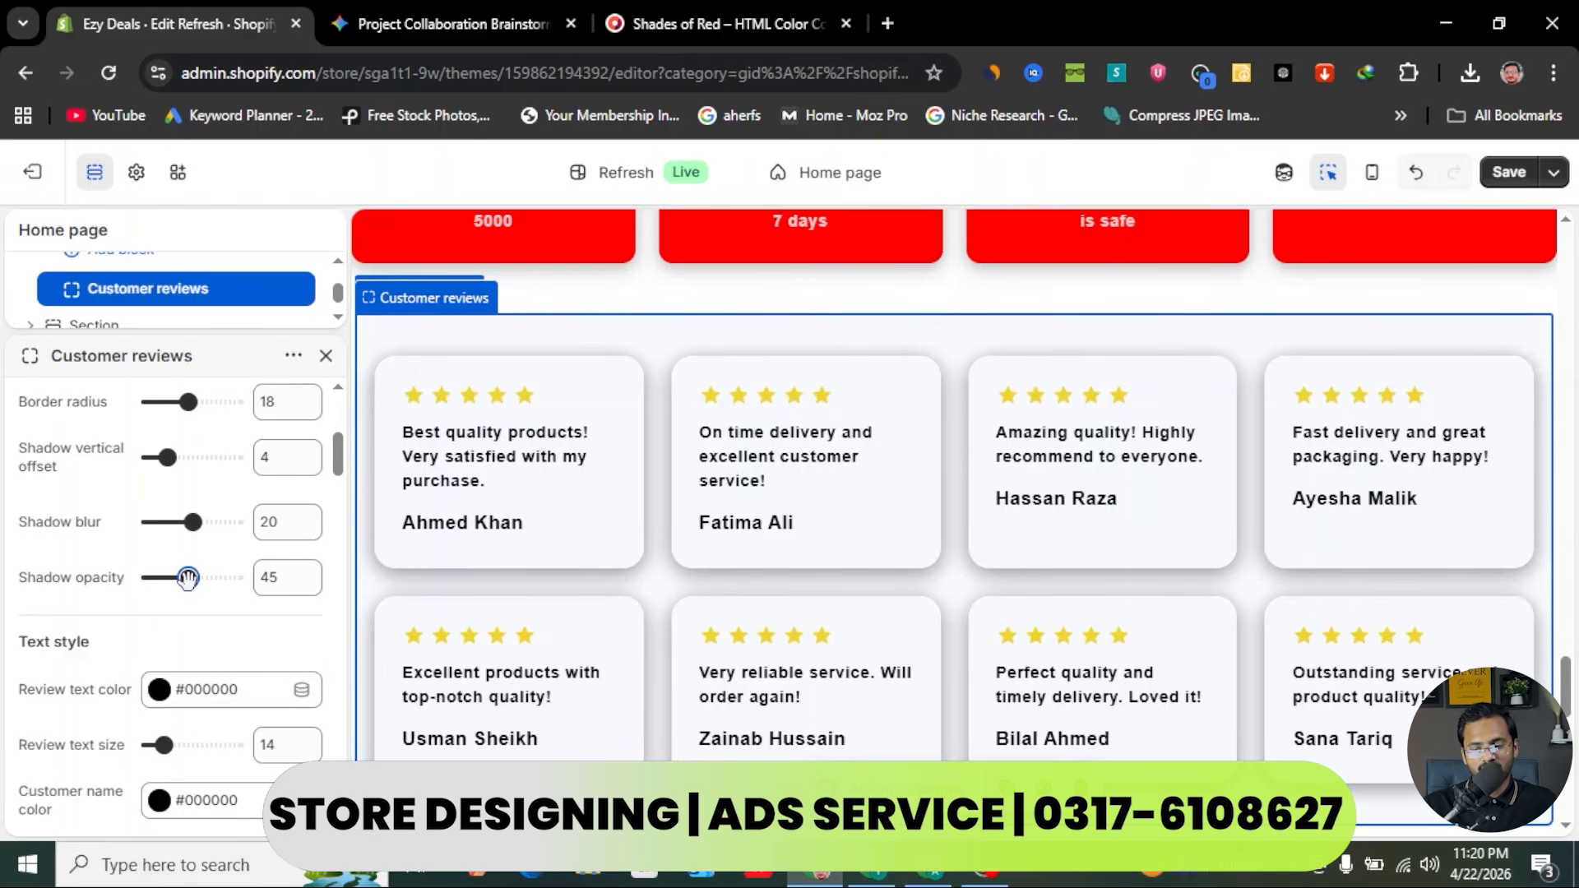
- Set the customer name color in the review cards to #FF0000
{"action": "scroll", "coordinate": [221, 619], "scroll_direction": "down", "scroll_amount": 2}
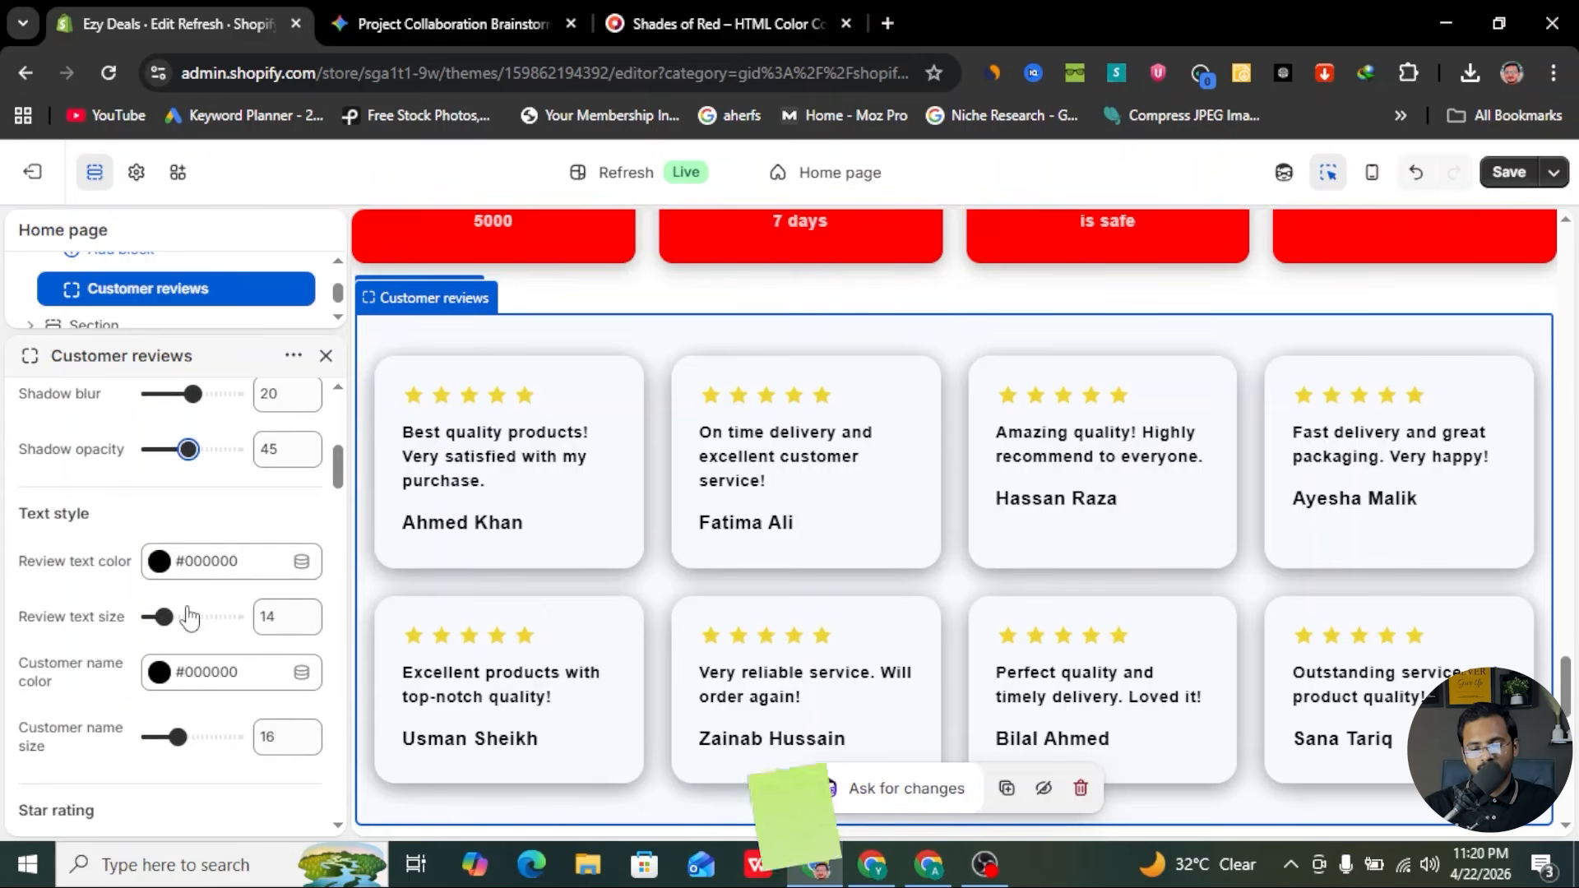
{"action": "scroll", "coordinate": [186, 617], "scroll_direction": "down", "scroll_amount": 1}
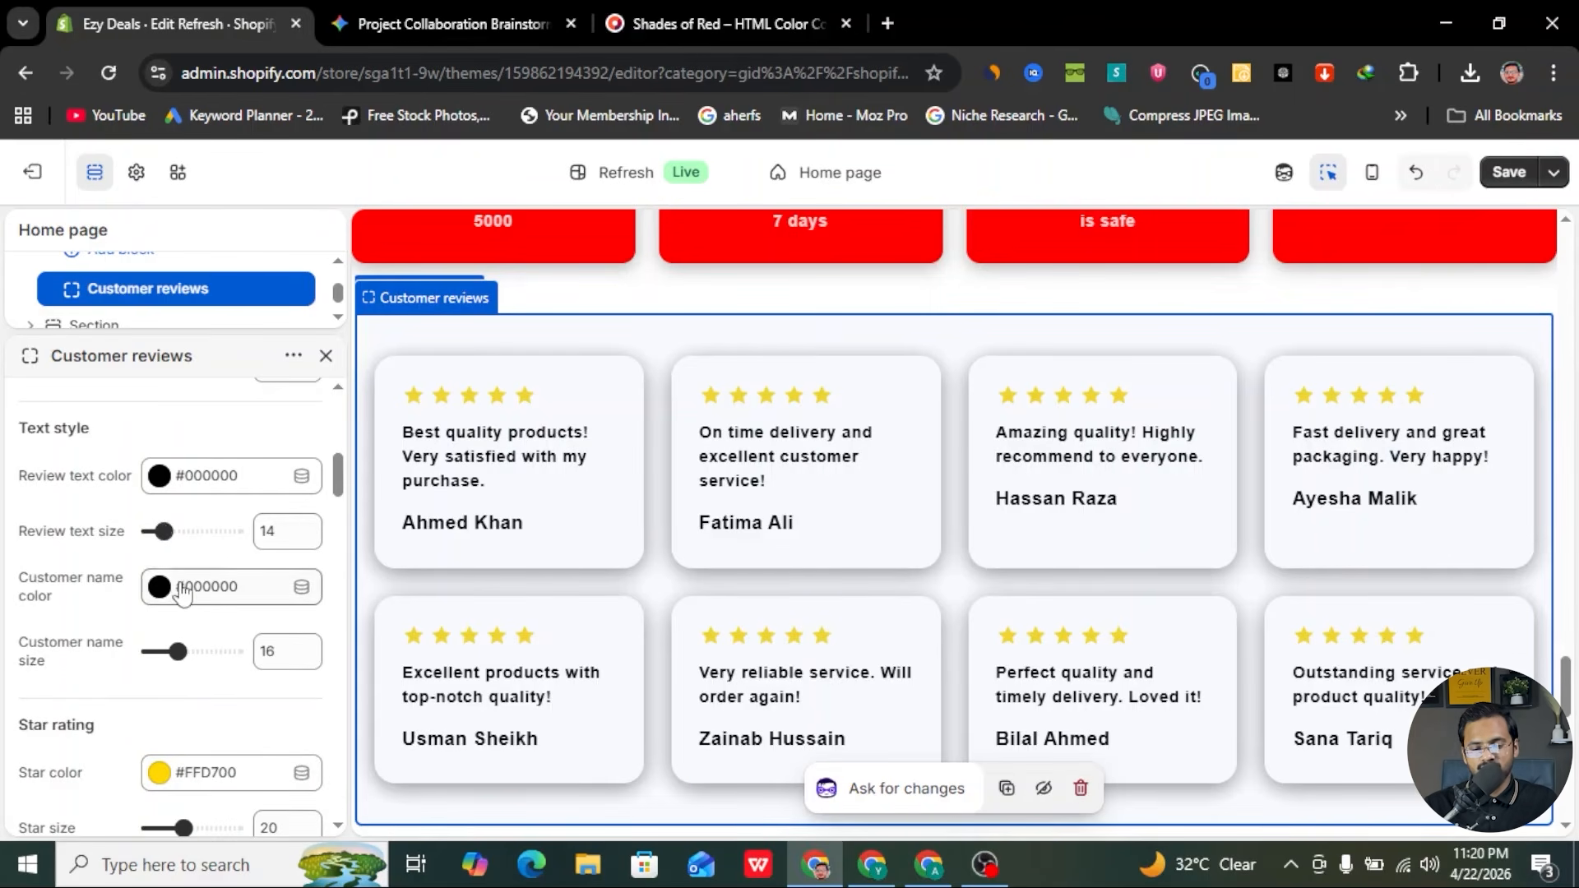
{"action": "scroll", "coordinate": [112, 567], "scroll_direction": "down", "scroll_amount": 1}
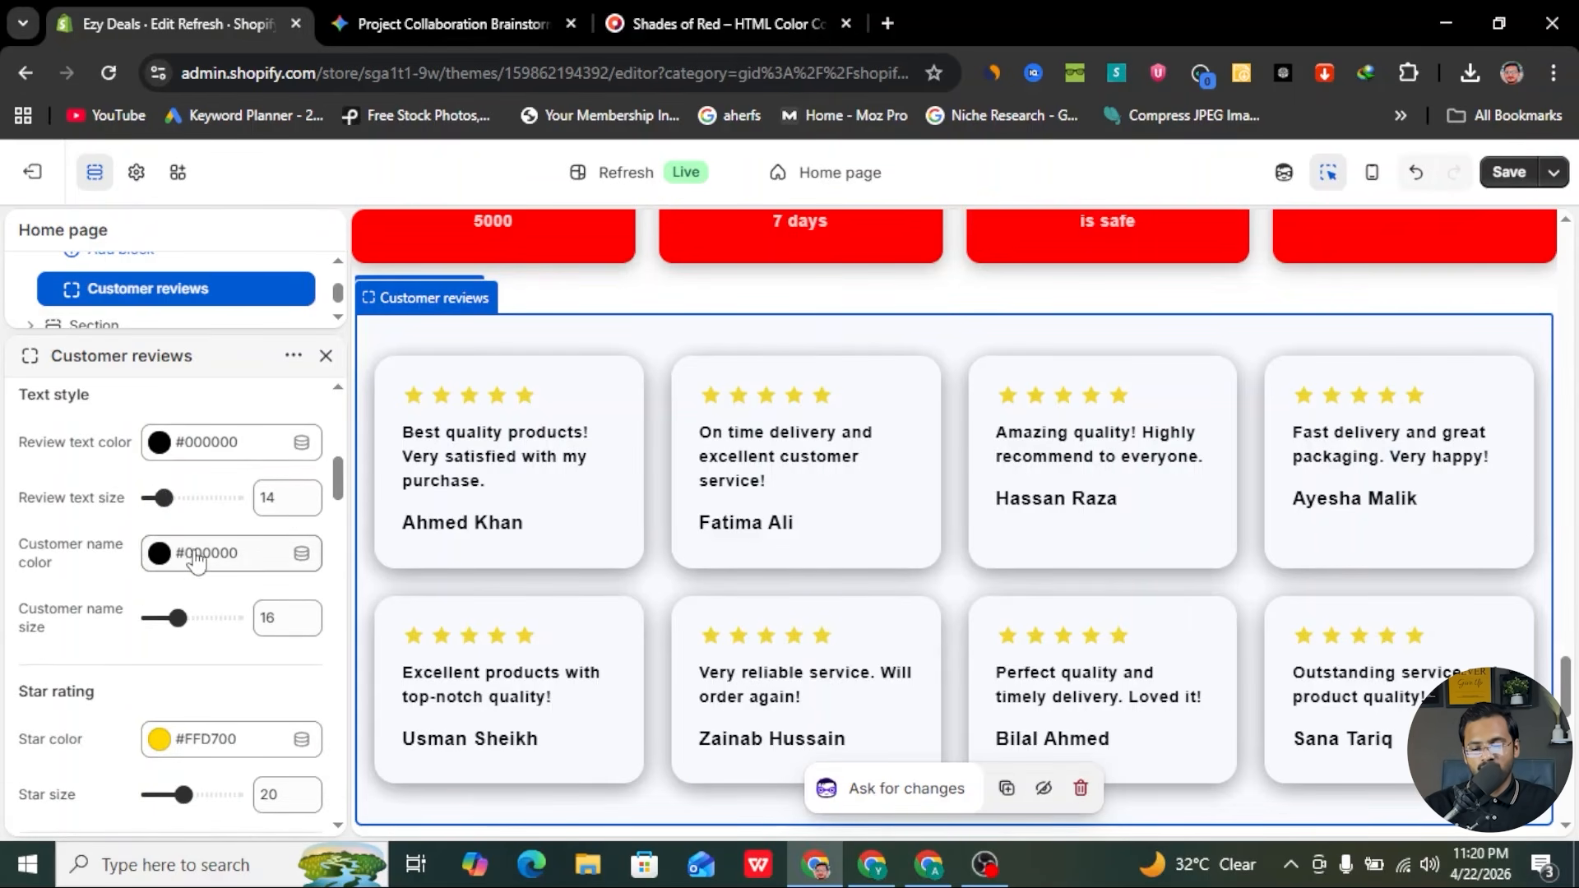
{"action": "left_click", "coordinate": [160, 556]}
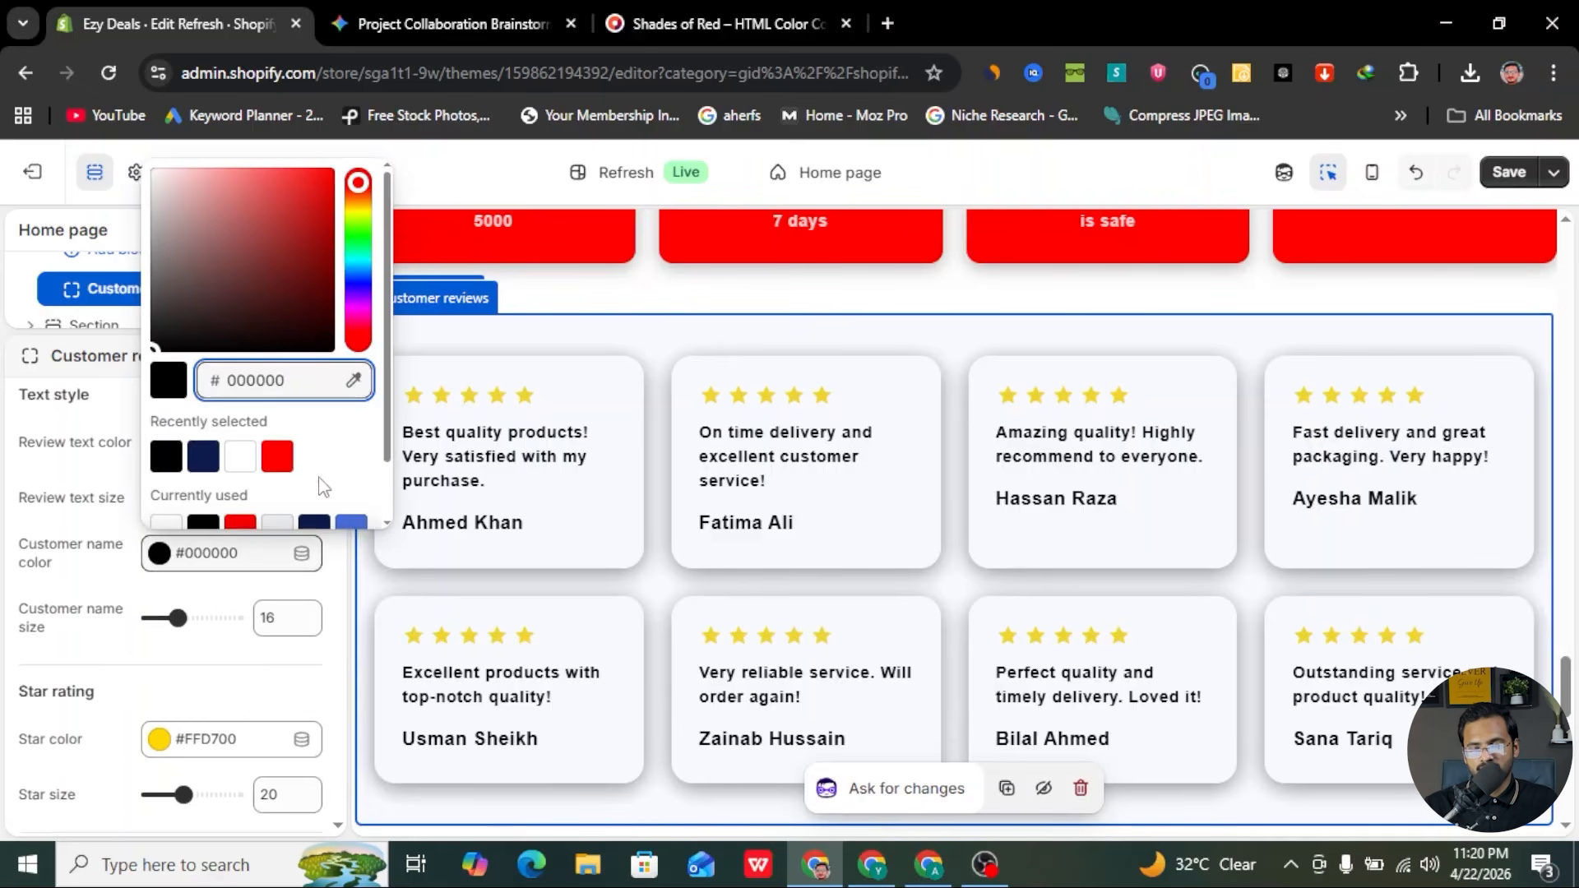
{"action": "scroll", "coordinate": [322, 487], "scroll_direction": "down", "scroll_amount": 1}
{"action": "left_click", "coordinate": [313, 494]}
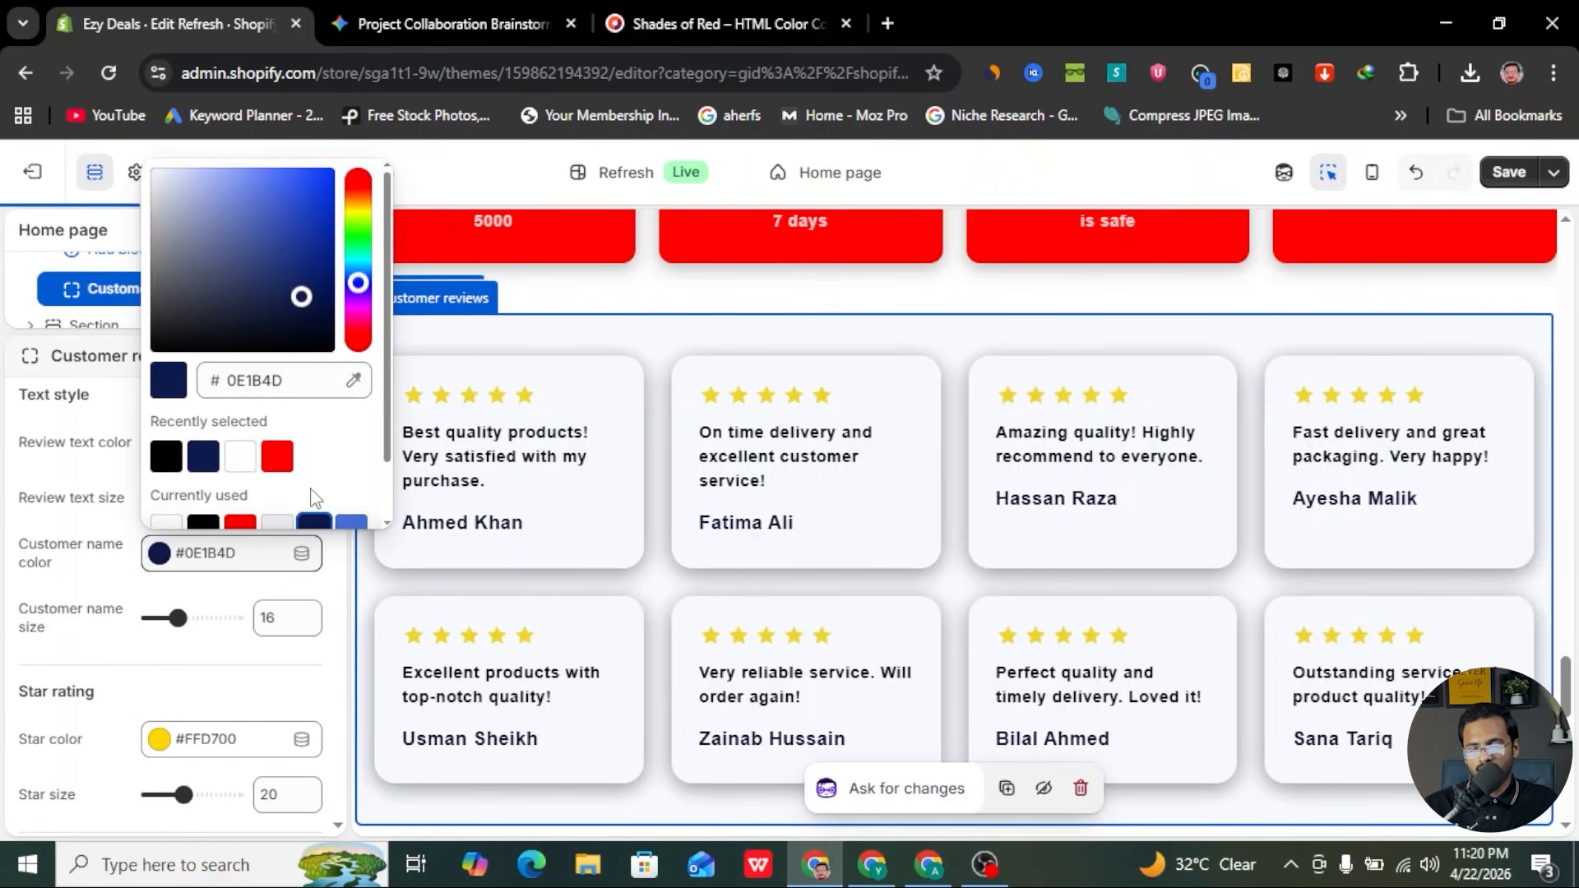
{"action": "left_click", "coordinate": [280, 459]}
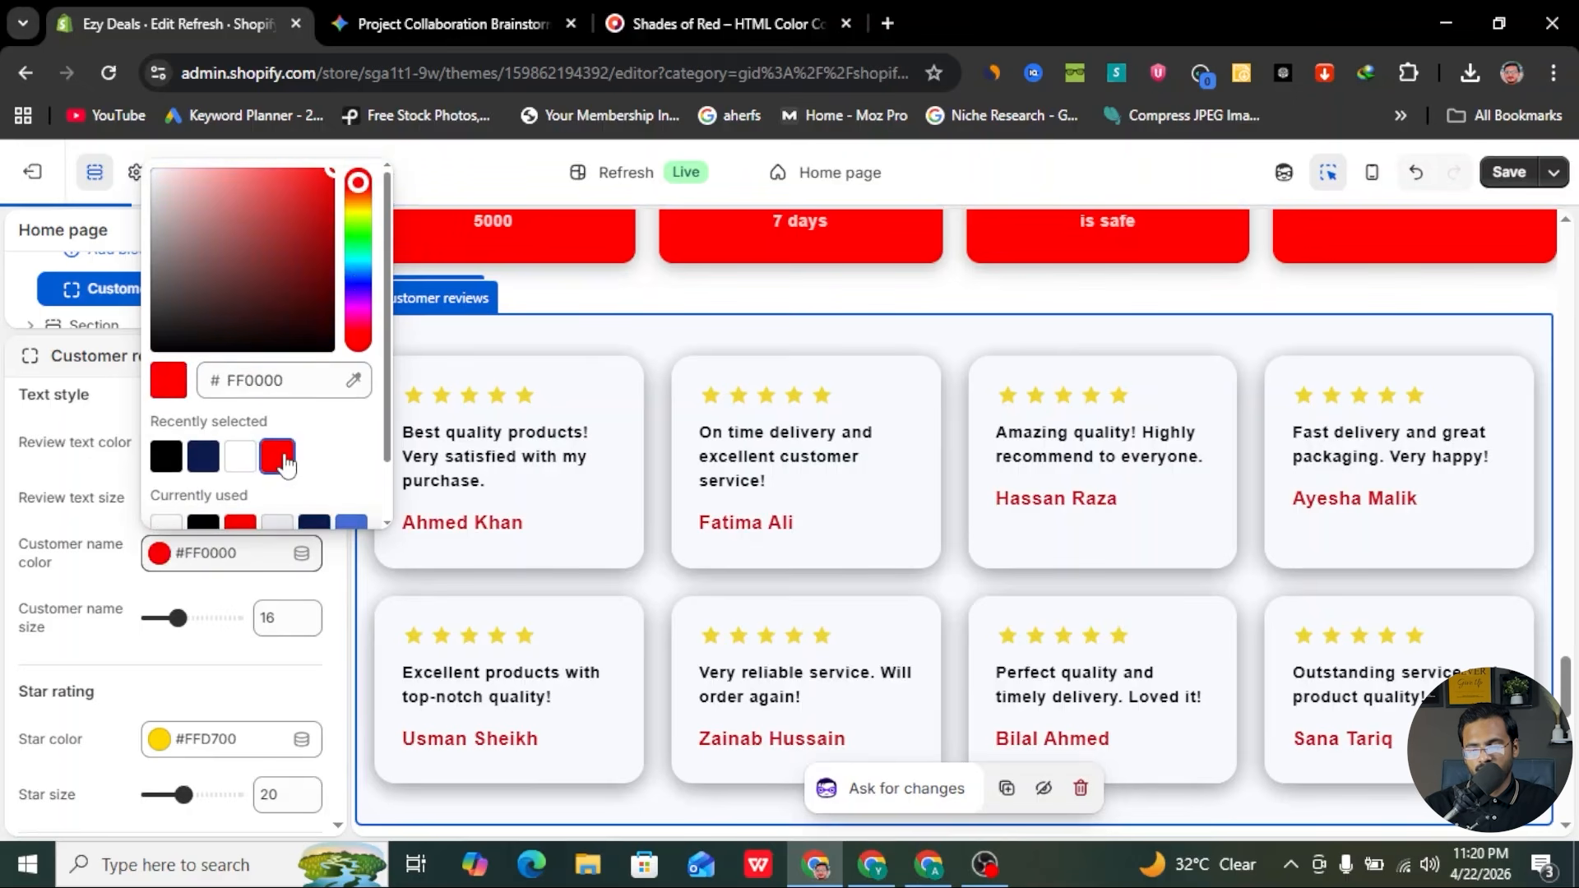
{"action": "left_click", "coordinate": [217, 600]}
- Examine the star rating settings and each review's enable option, text, customer name and rating
{"action": "scroll", "coordinate": [227, 627], "scroll_direction": "down", "scroll_amount": 3}
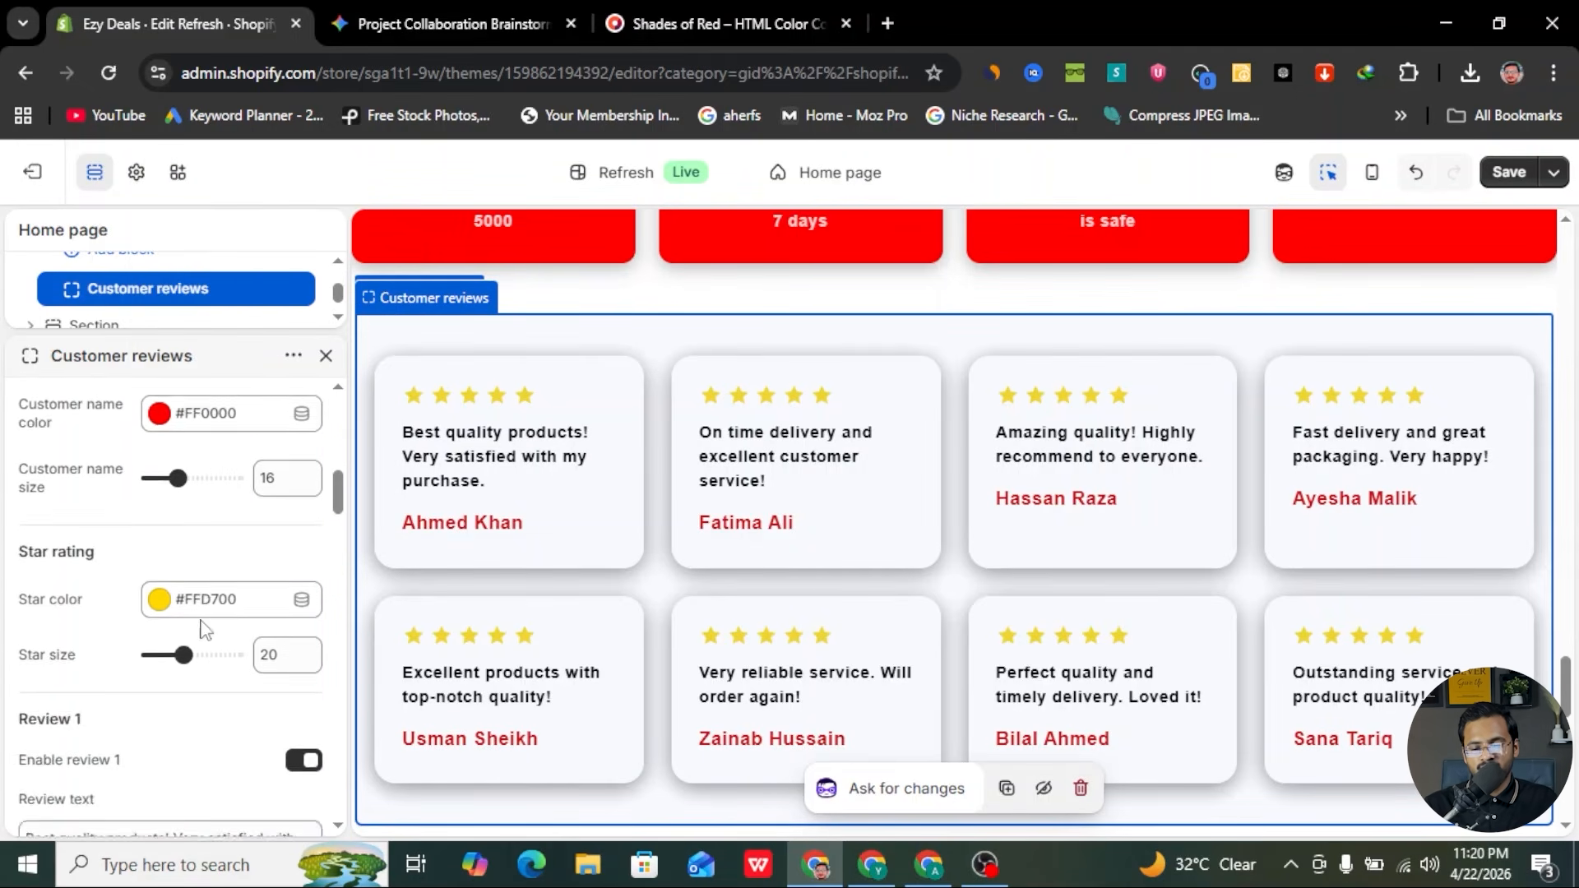
{"action": "scroll", "coordinate": [207, 611], "scroll_direction": "down", "scroll_amount": 5}
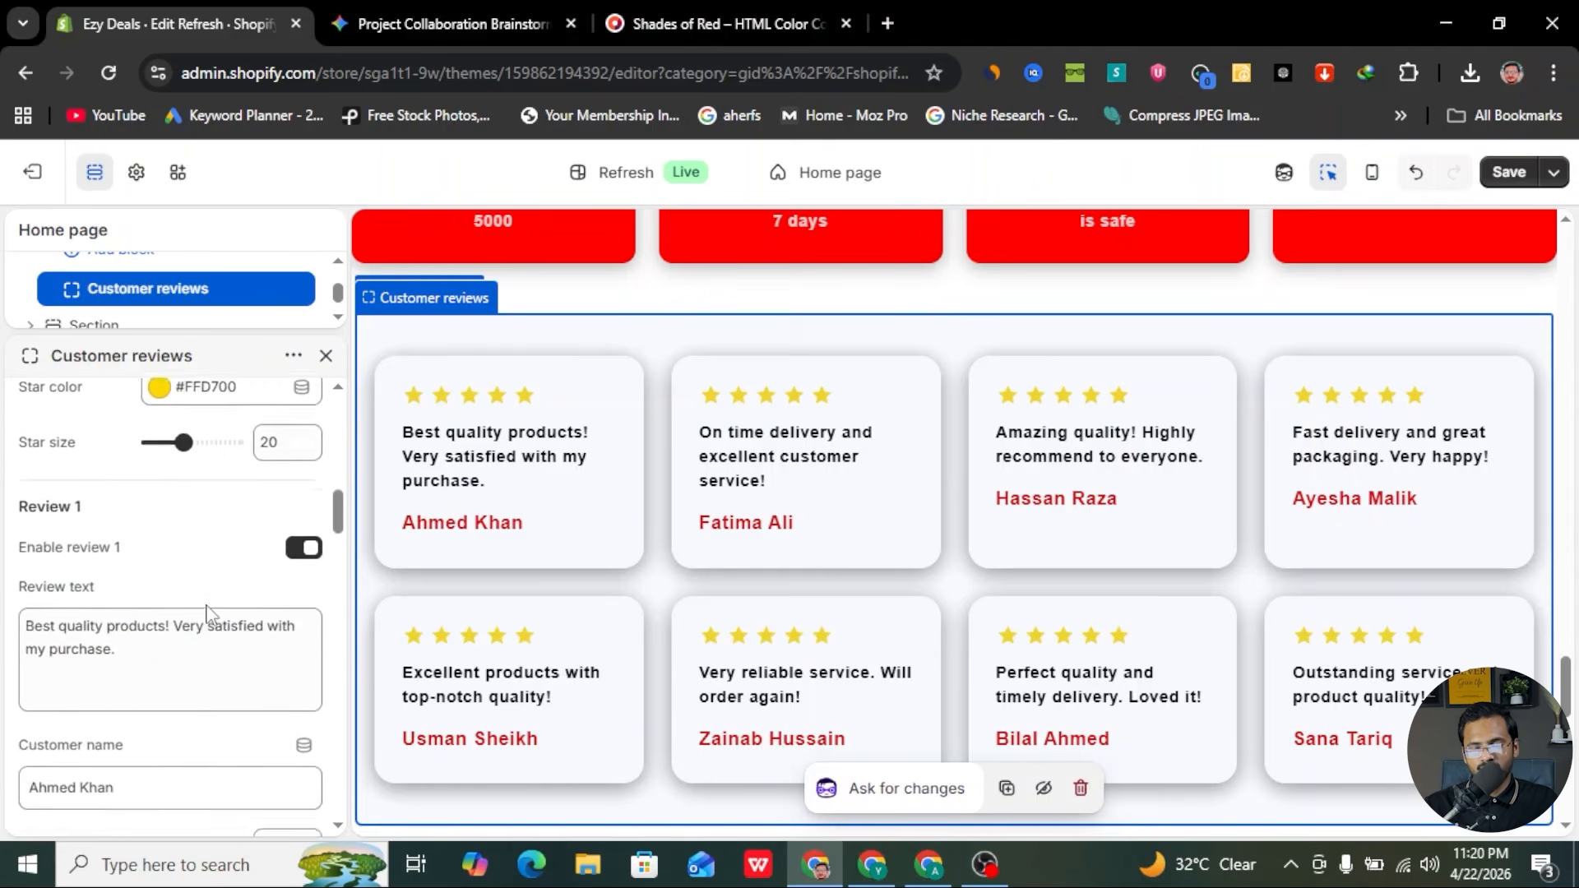
{"action": "scroll", "coordinate": [127, 519], "scroll_direction": "down", "scroll_amount": 2}
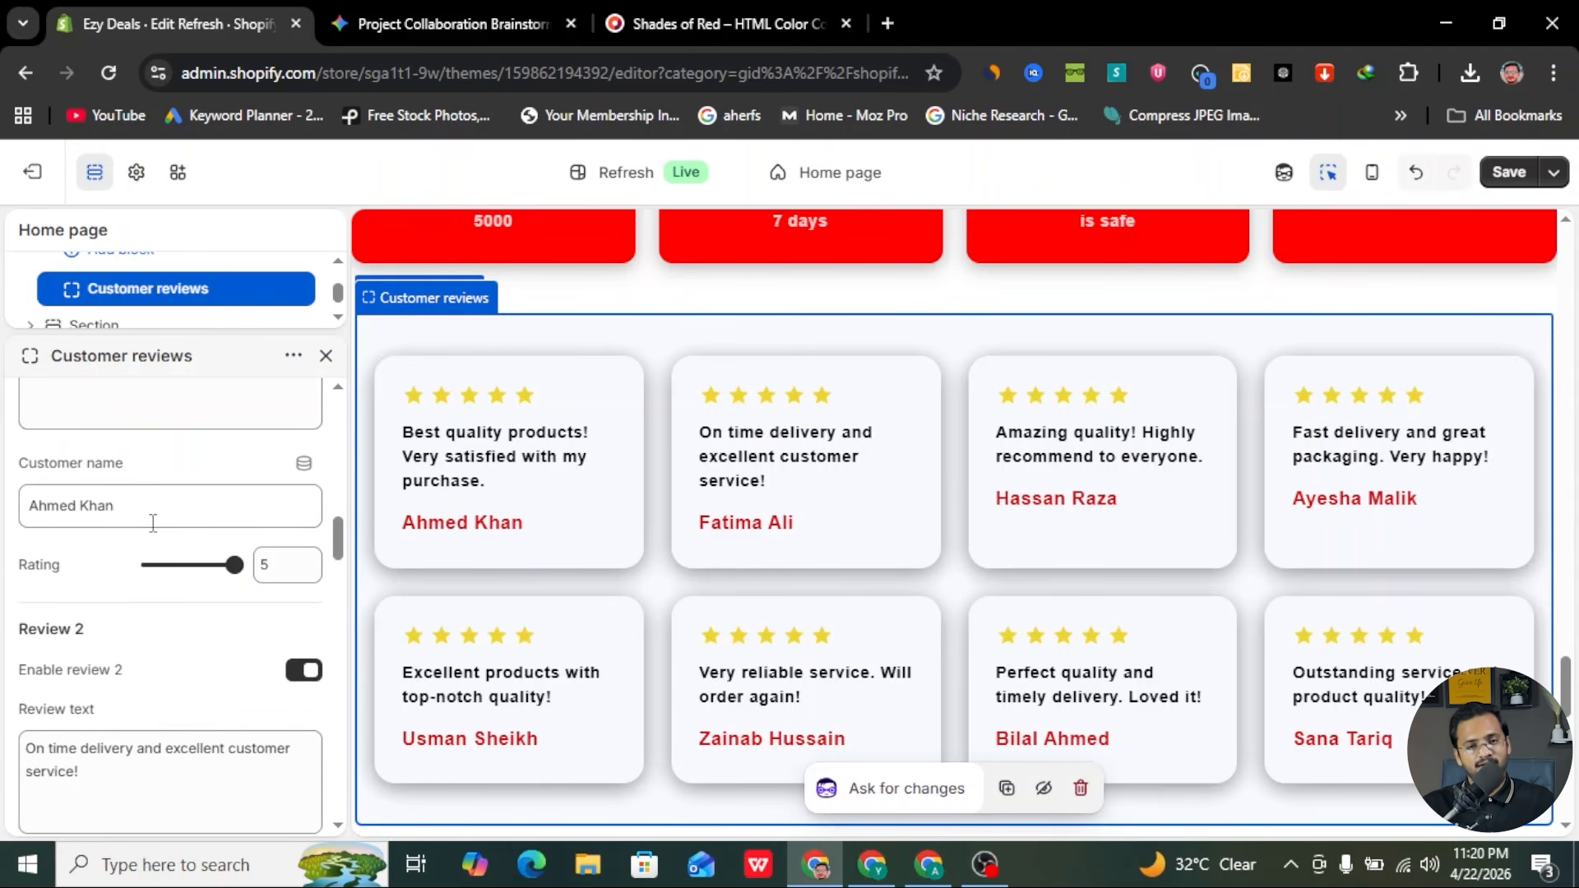
{"action": "scroll", "coordinate": [153, 523], "scroll_direction": "down", "scroll_amount": 2}
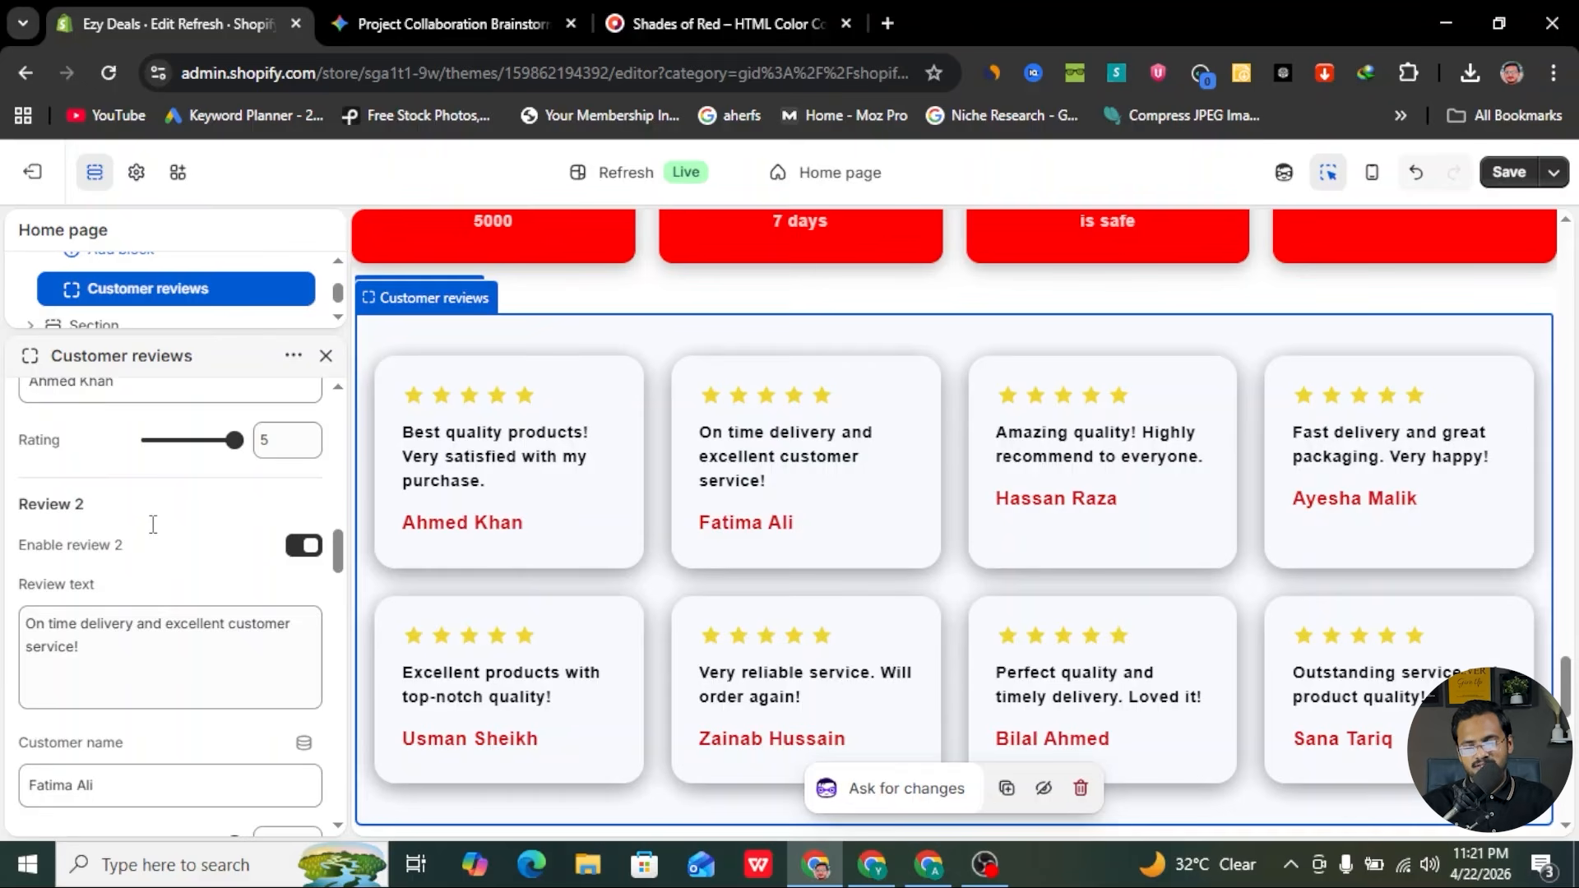
{"action": "scroll", "coordinate": [150, 558], "scroll_direction": "down", "scroll_amount": 6}
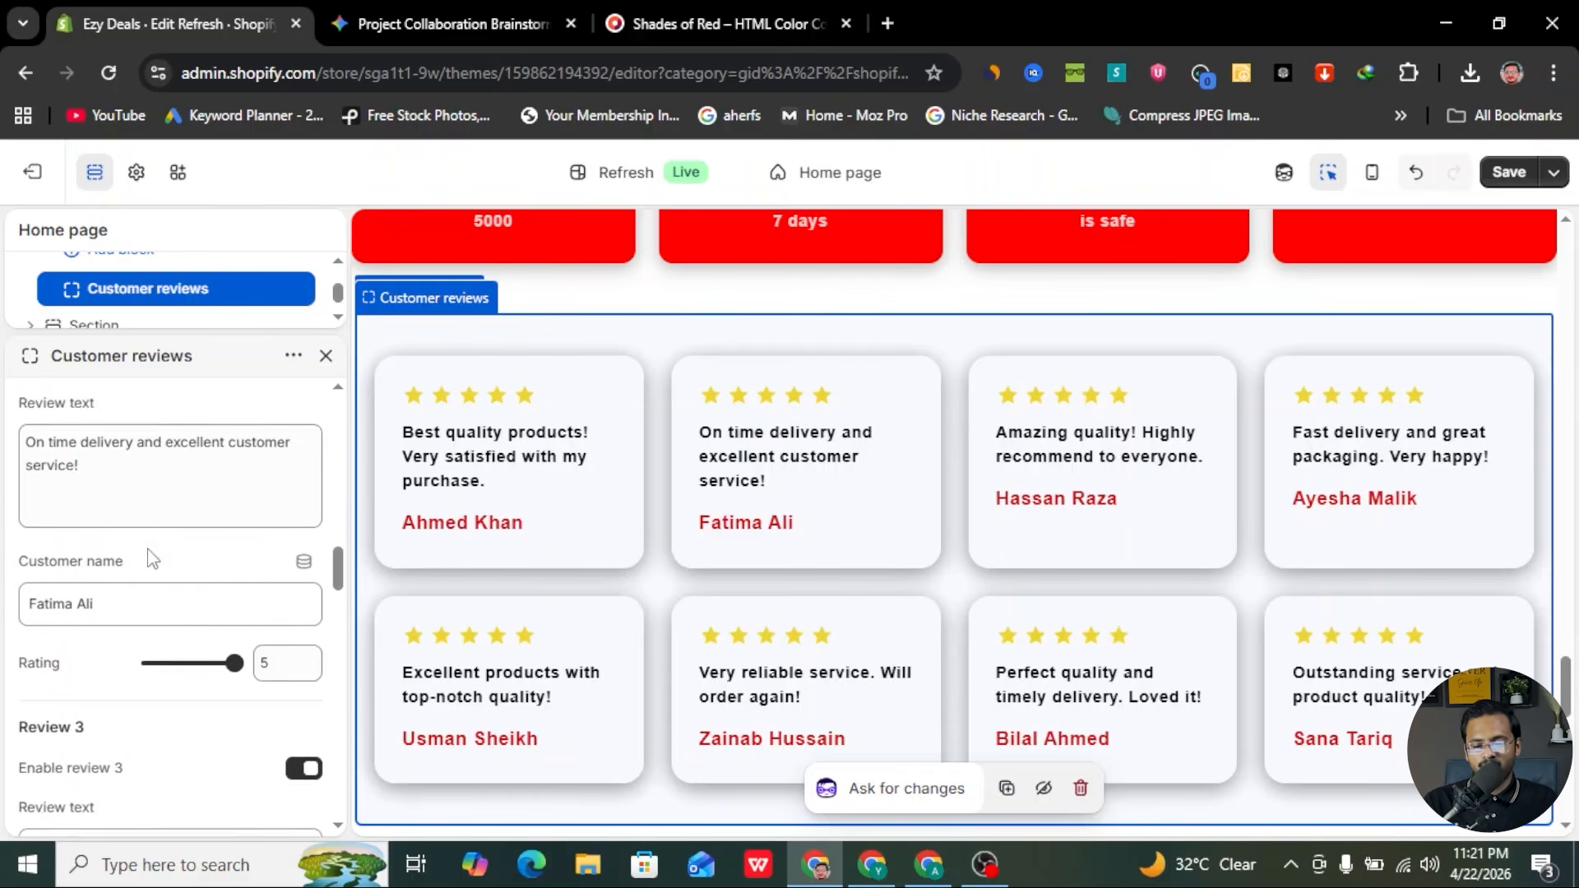
{"action": "scroll", "coordinate": [223, 621], "scroll_direction": "down", "scroll_amount": 10}
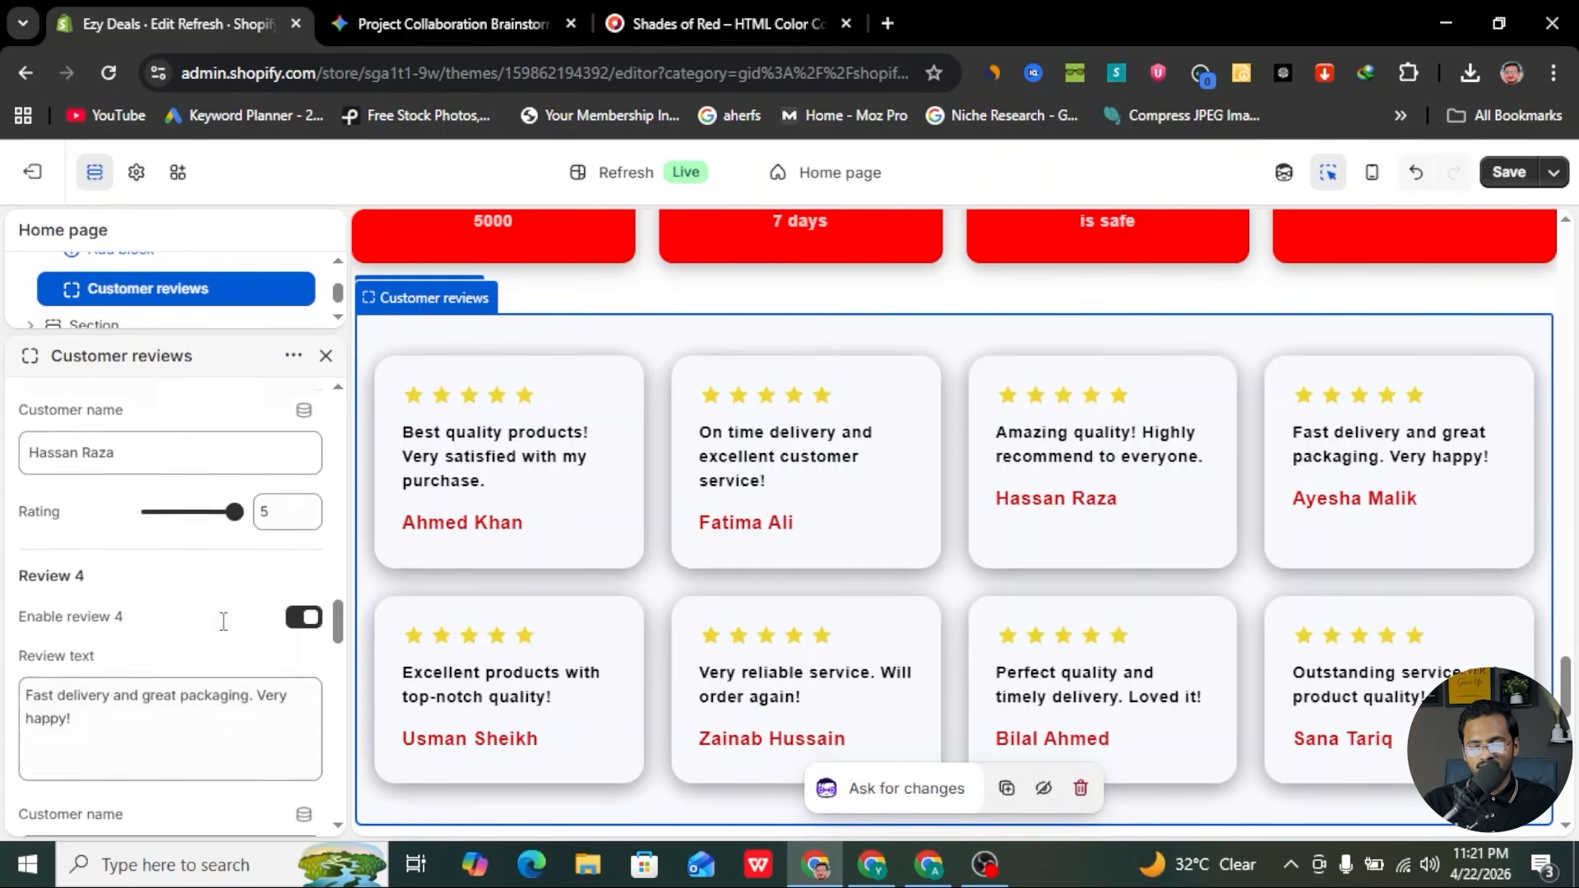
{"action": "scroll", "coordinate": [181, 647], "scroll_direction": "down", "scroll_amount": 10}
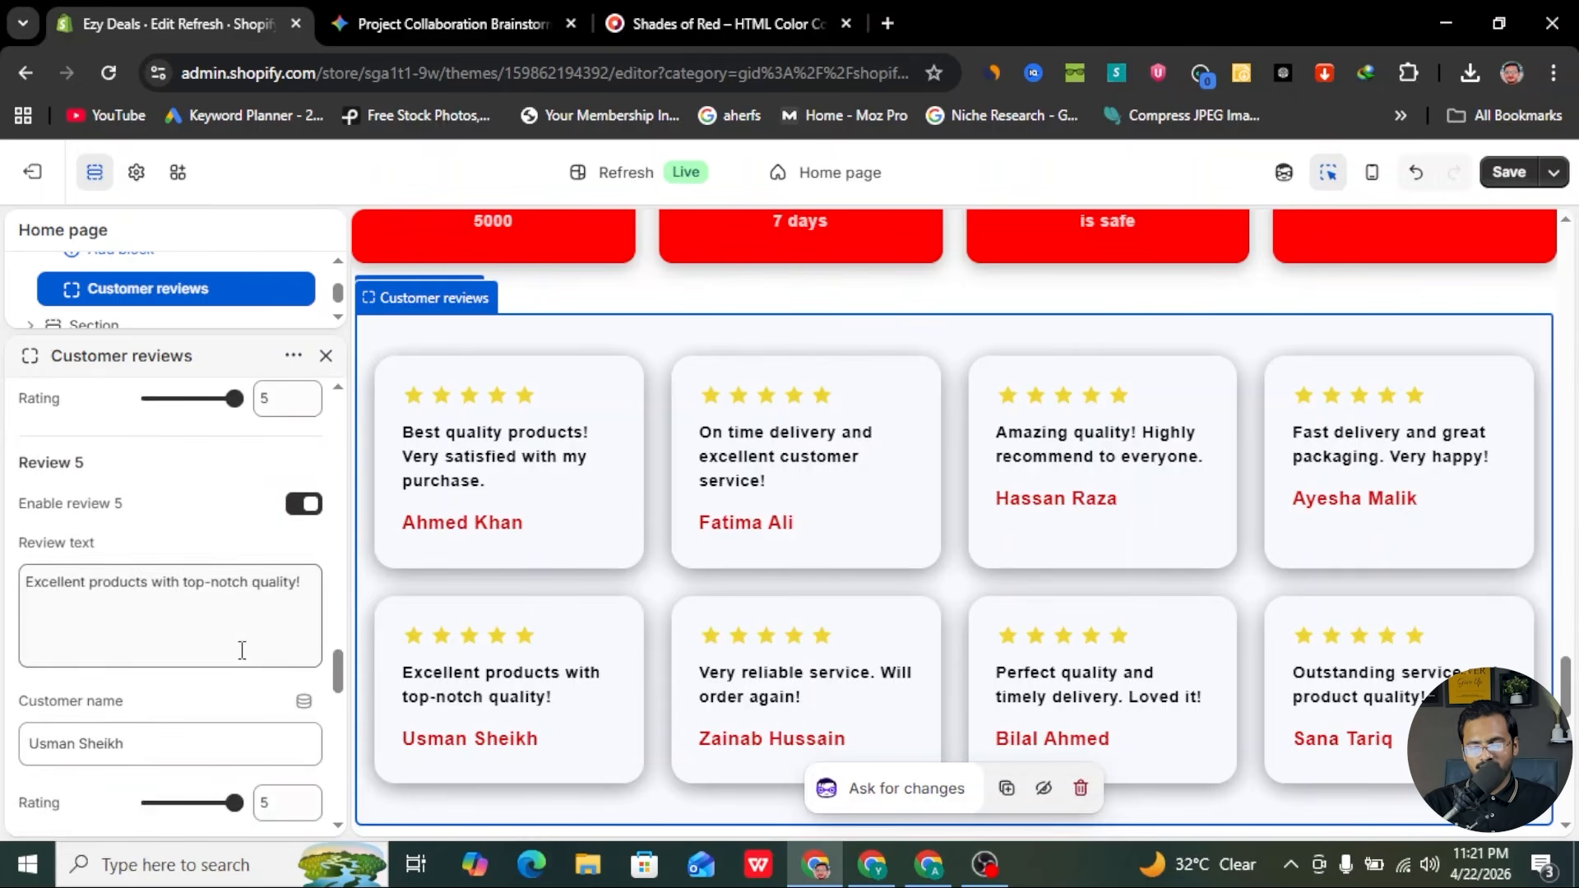
- Check the remaining review entries and the card layout, and save the home page changes
{"action": "scroll", "coordinate": [242, 650], "scroll_direction": "down", "scroll_amount": 10}
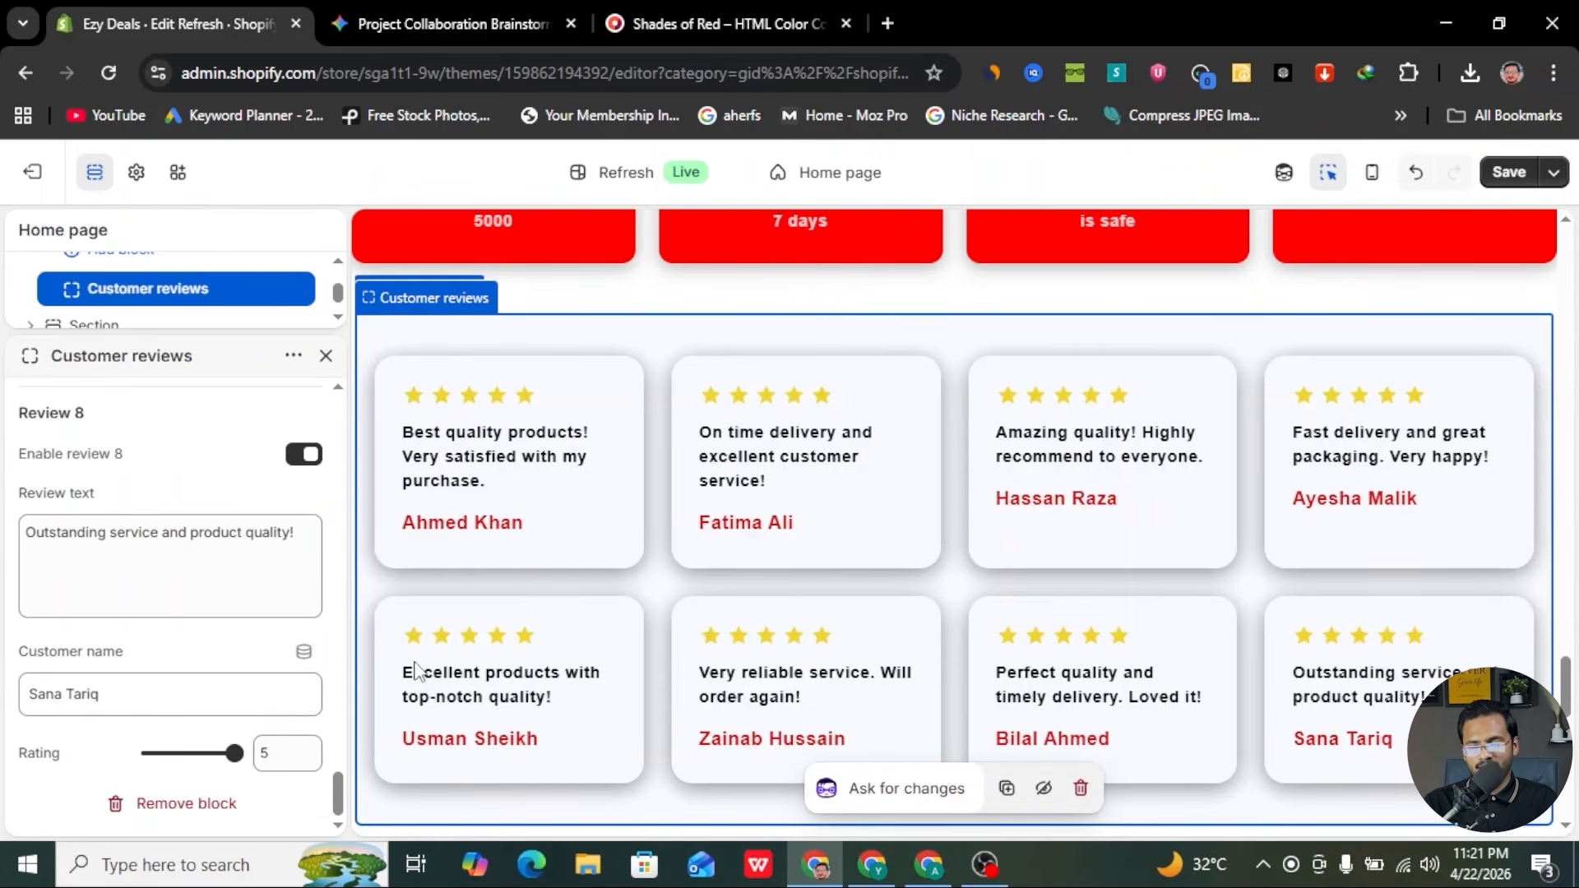
{"action": "scroll", "coordinate": [694, 556], "scroll_direction": "down", "scroll_amount": 5}
{"action": "scroll", "coordinate": [695, 556], "scroll_direction": "up", "scroll_amount": 8}
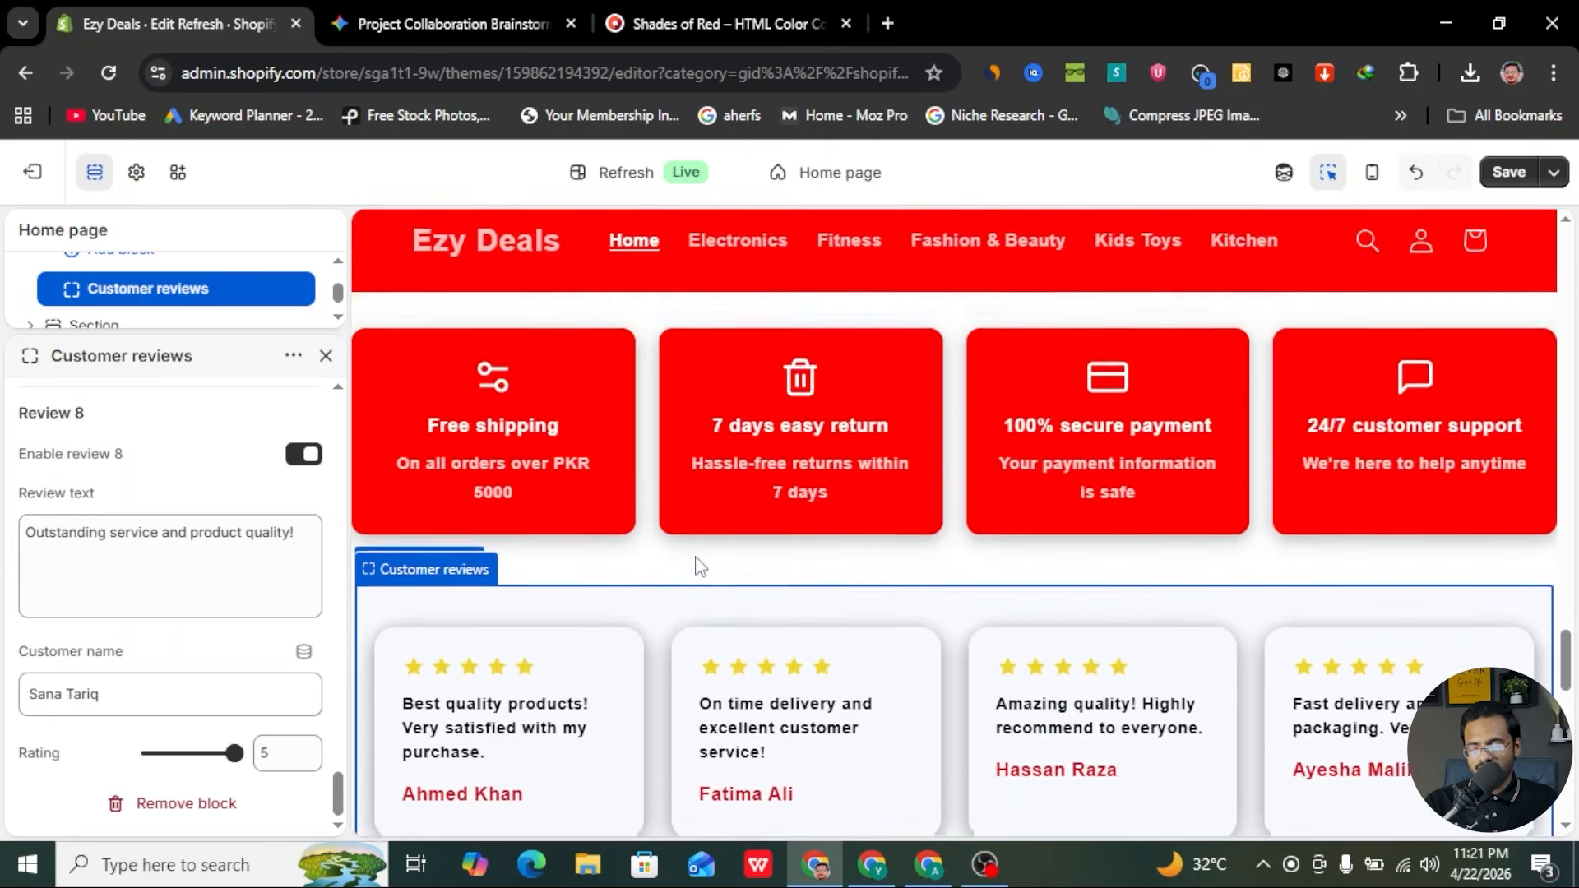
{"action": "scroll", "coordinate": [700, 567], "scroll_direction": "down", "scroll_amount": 3}
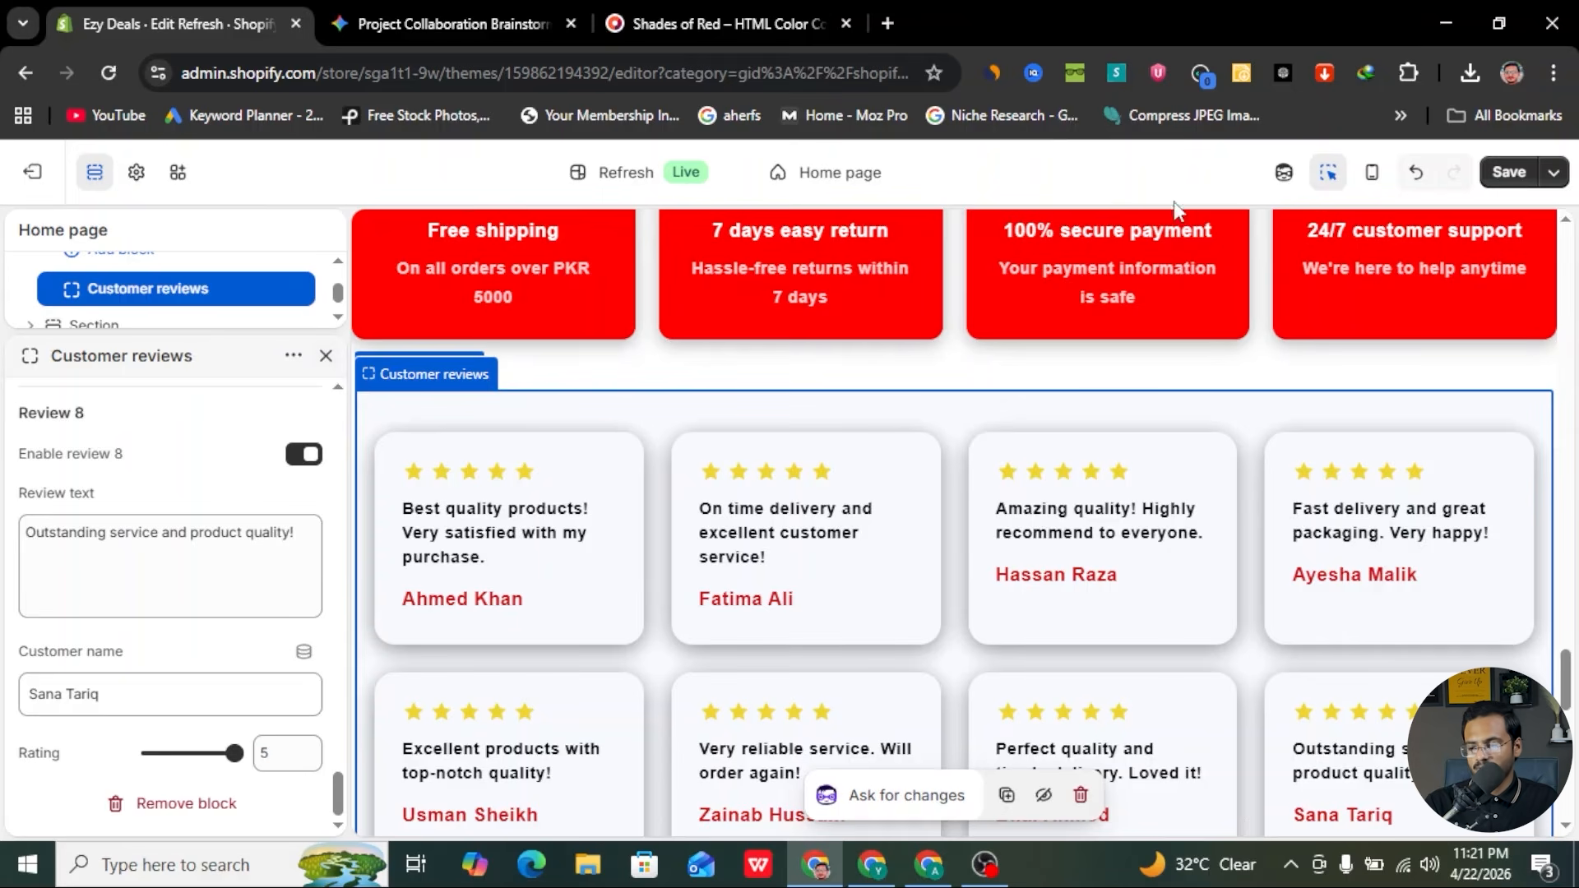
{"action": "left_click", "coordinate": [1508, 172]}
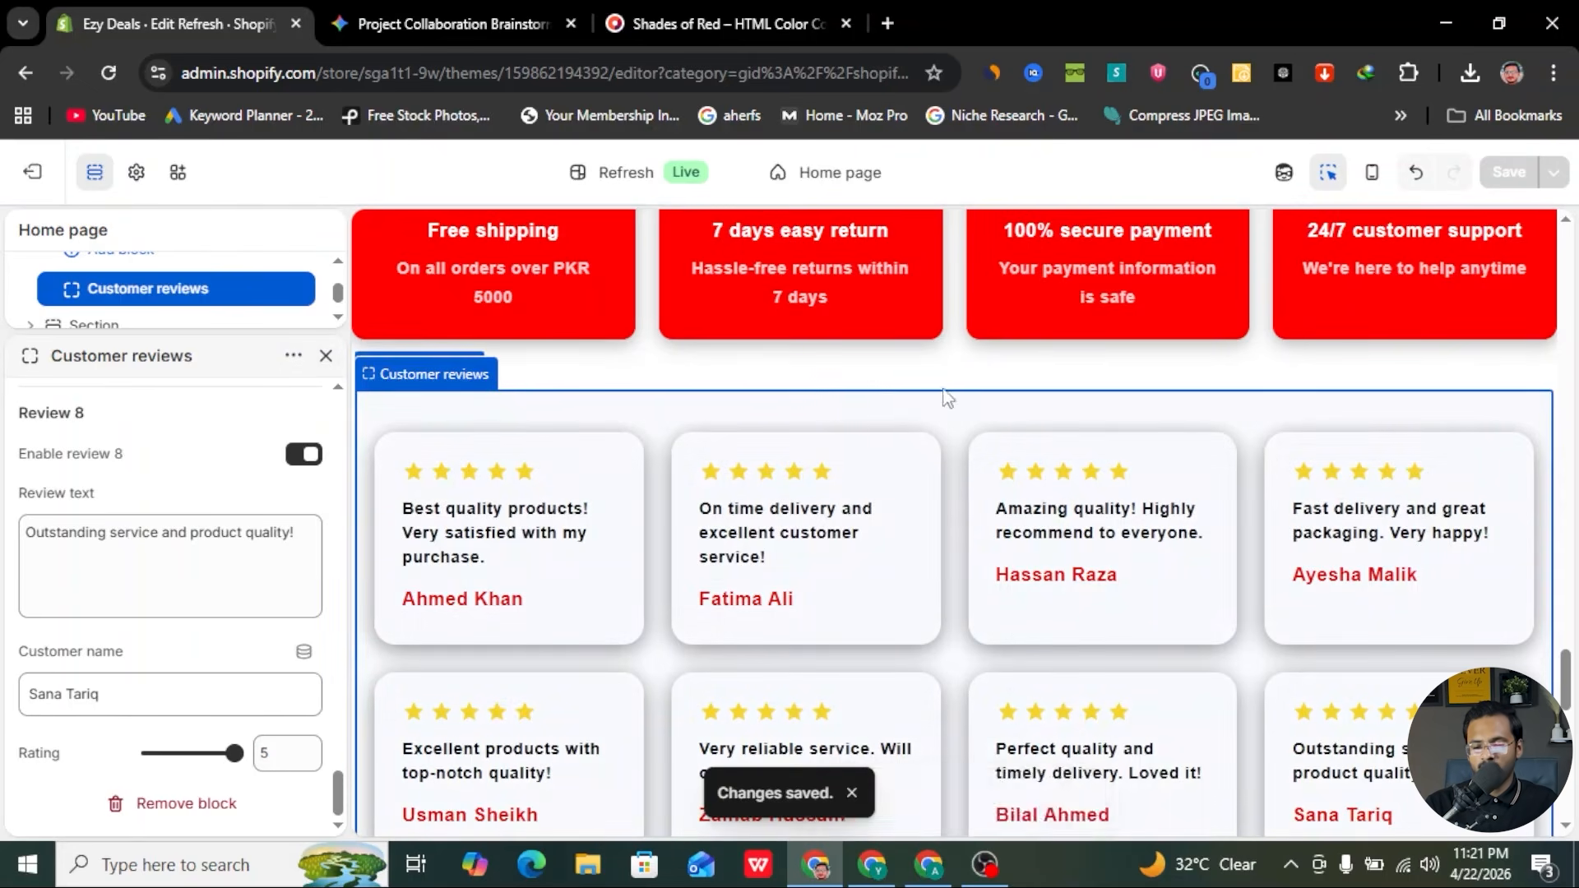
- Add a Rich text section between the red features section and the customer reviews section
{"action": "left_click", "coordinate": [325, 355]}
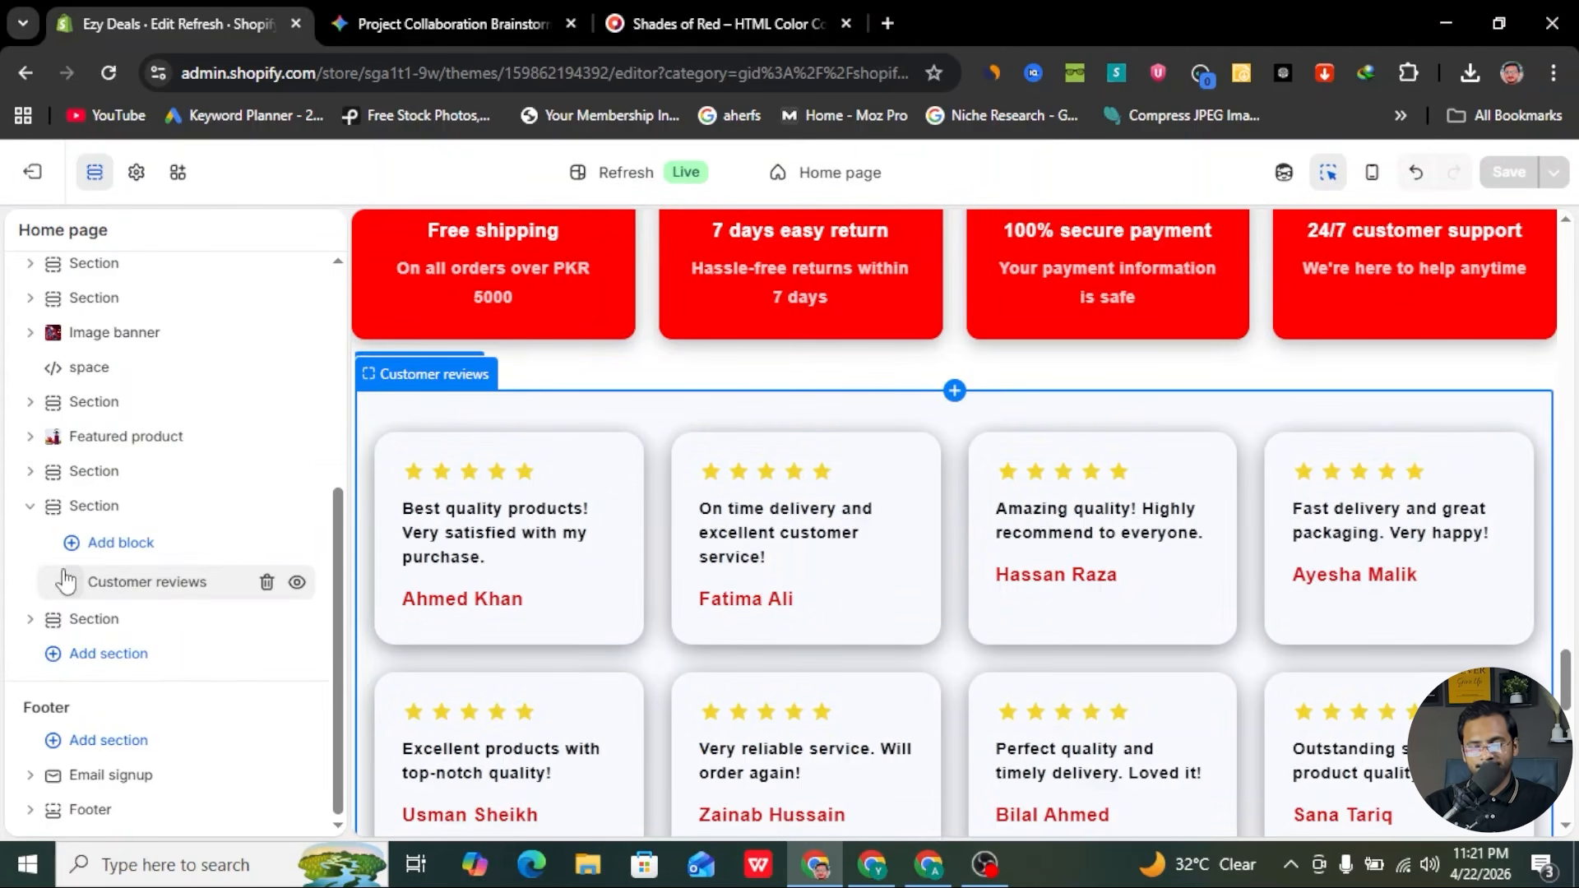
{"action": "left_click", "coordinate": [29, 505]}
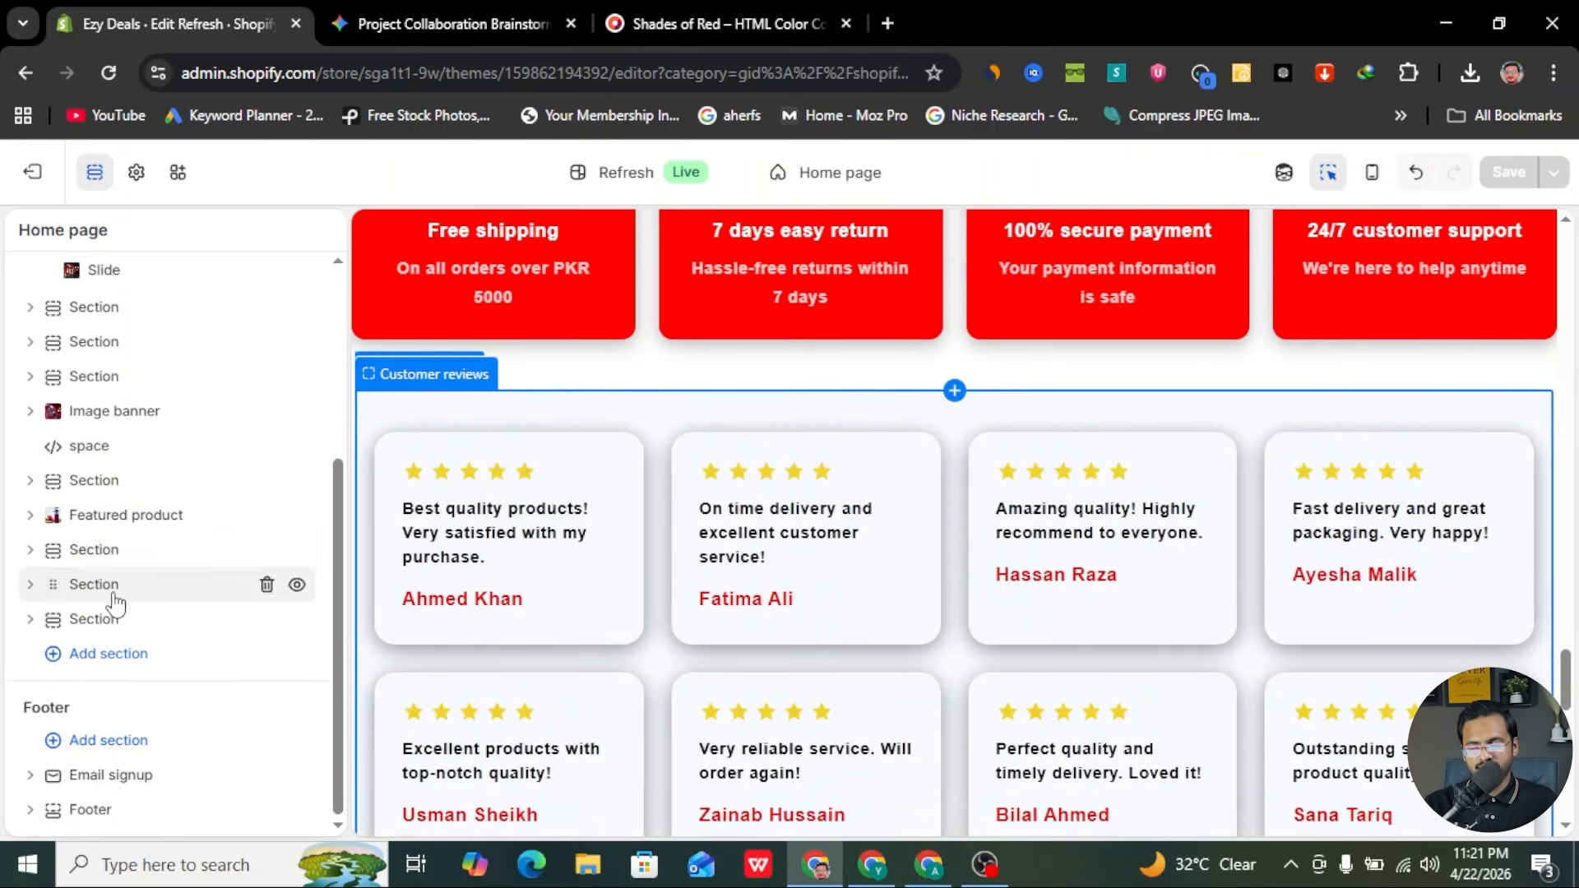
{"action": "left_click", "coordinate": [167, 566]}
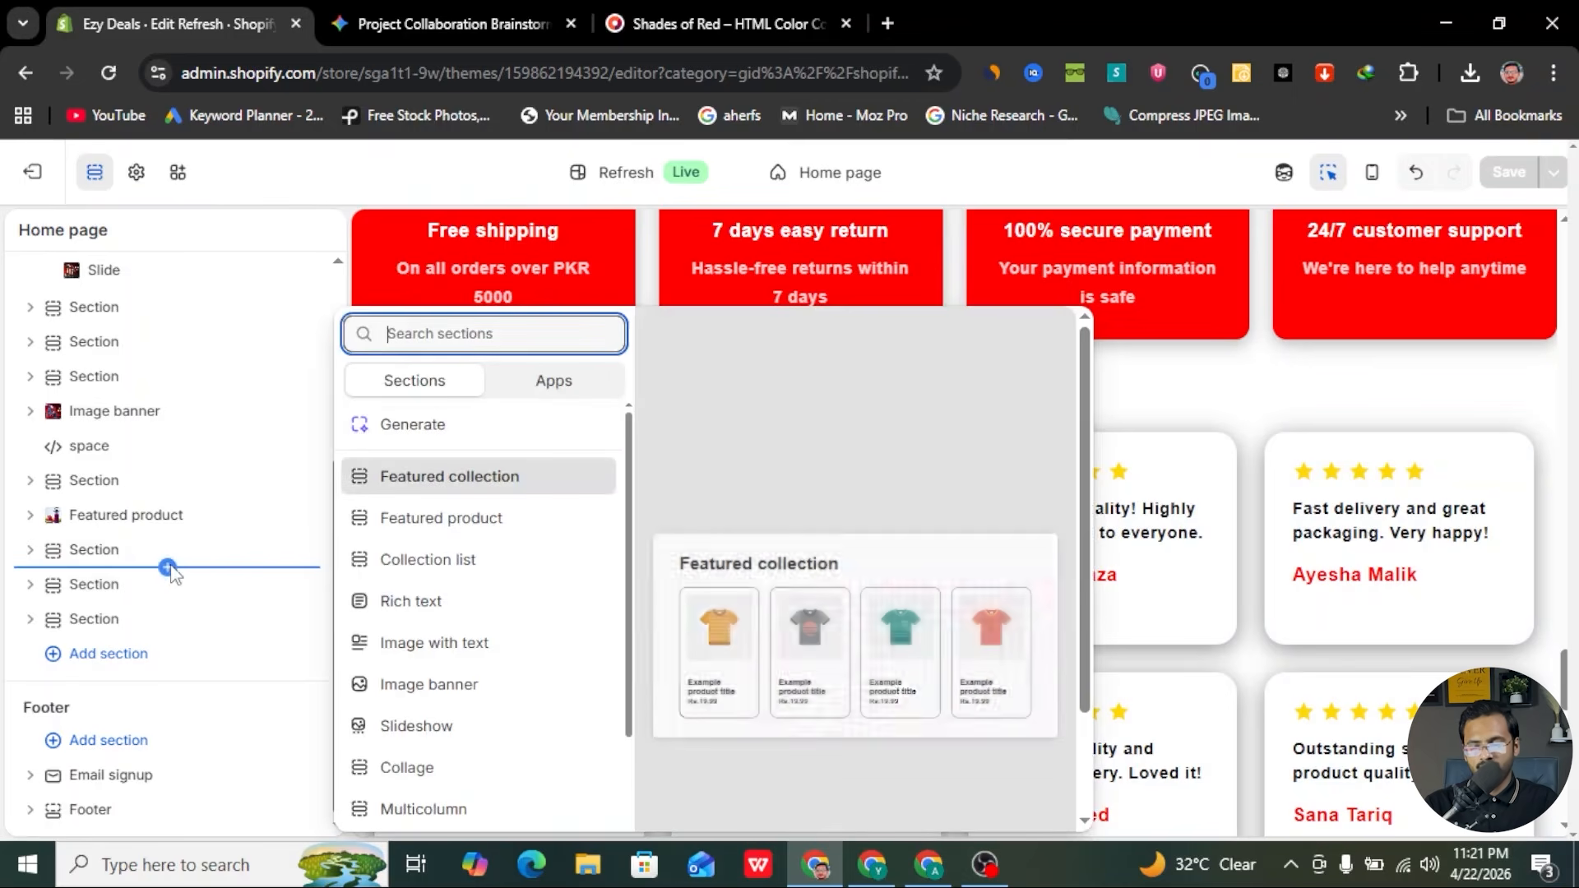
{"action": "scroll", "coordinate": [471, 563], "scroll_direction": "down", "scroll_amount": 1}
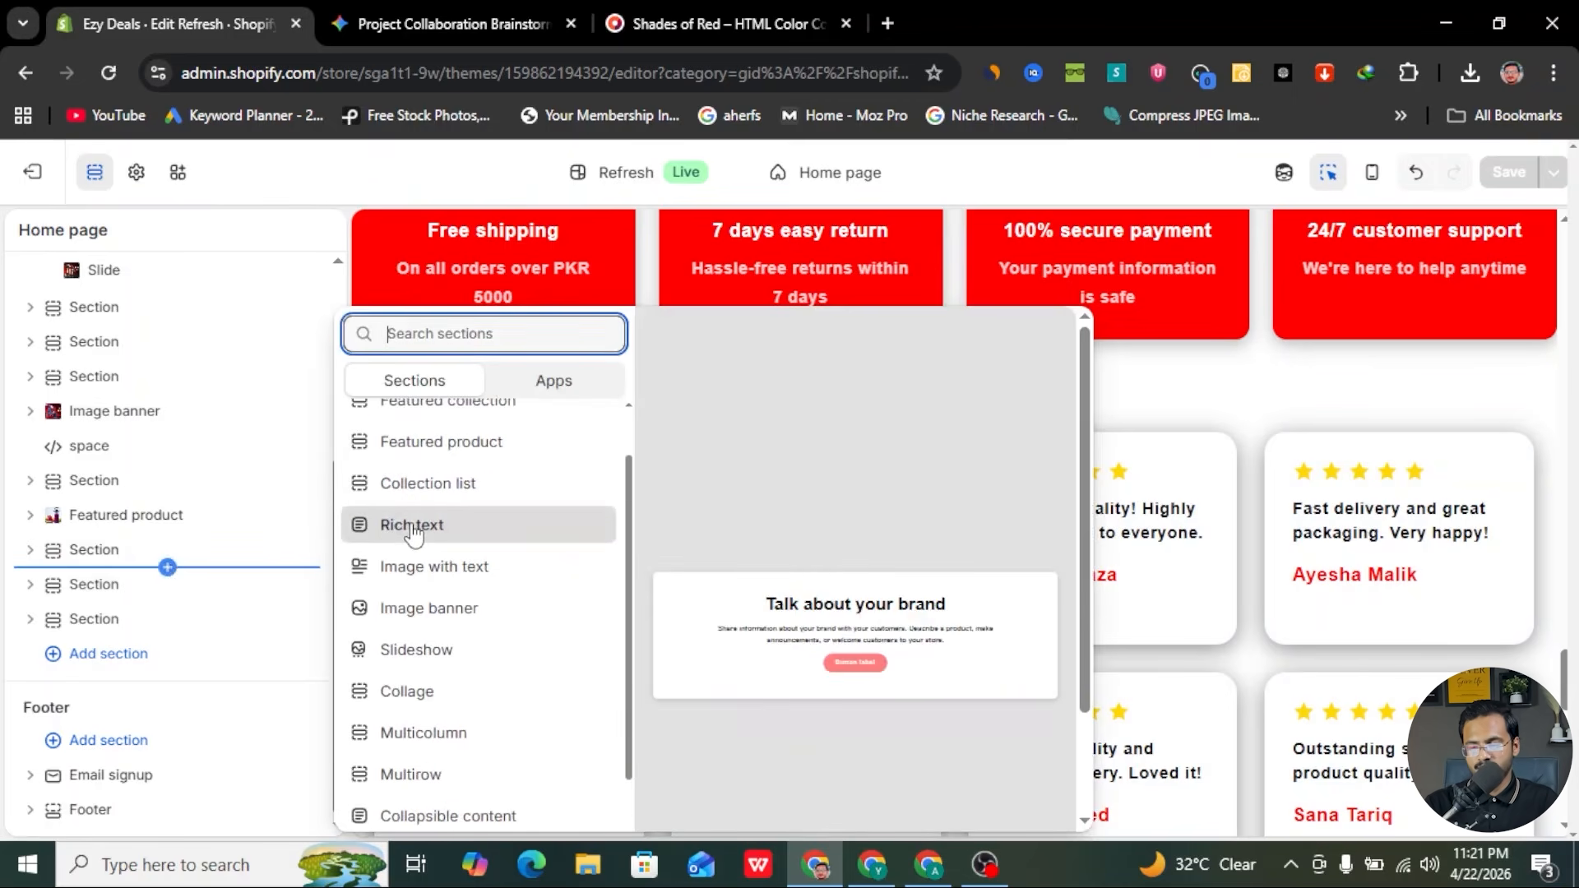
{"action": "scroll", "coordinate": [436, 568], "scroll_direction": "down", "scroll_amount": 4}
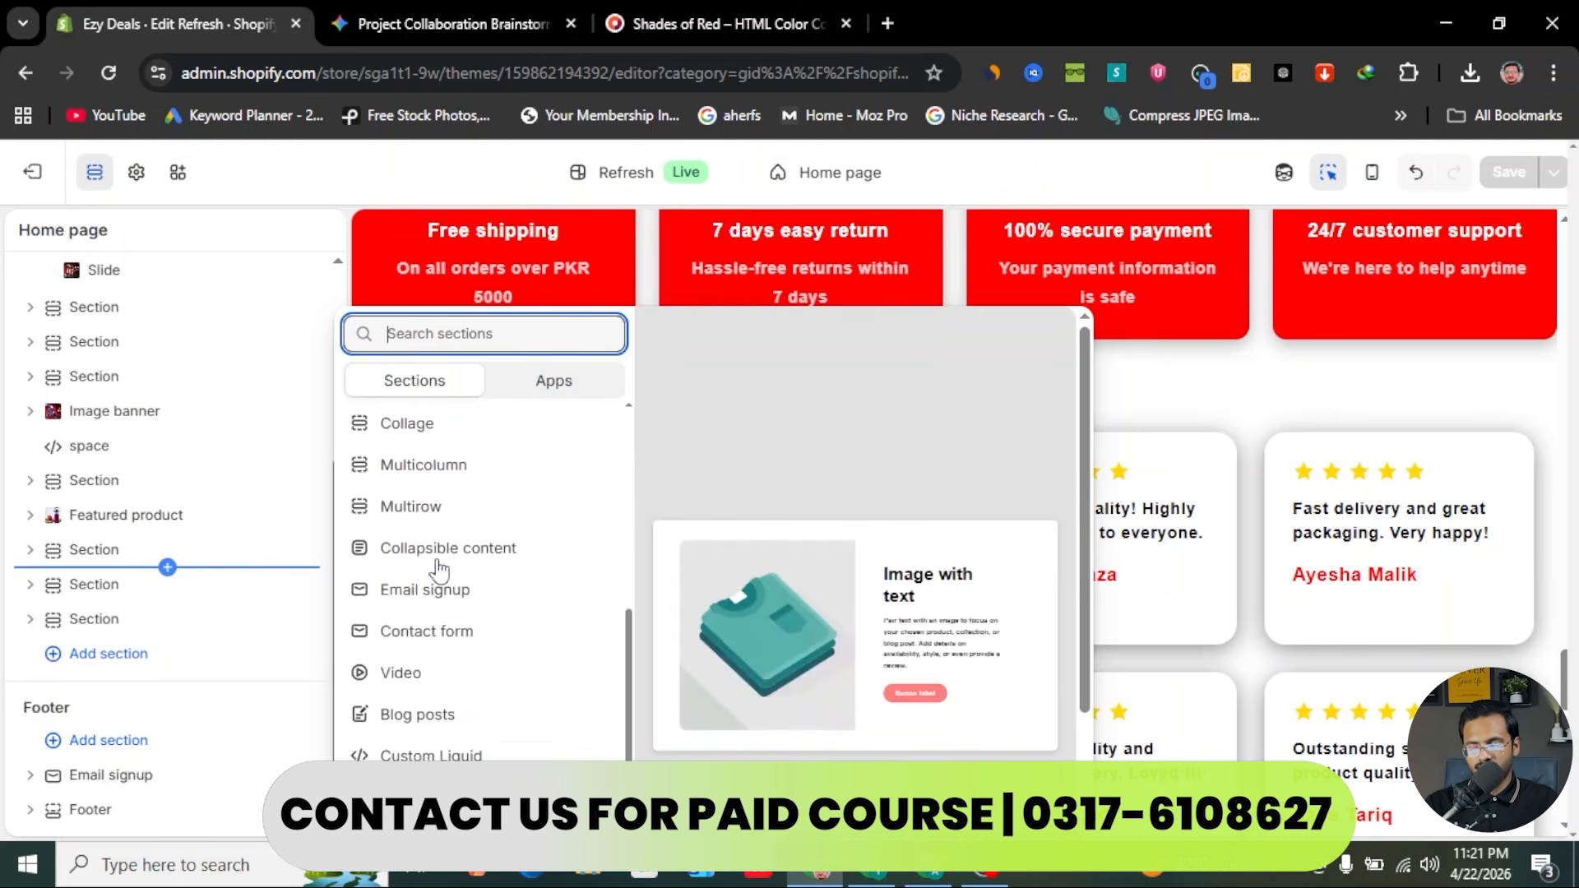
{"action": "scroll", "coordinate": [436, 576], "scroll_direction": "up", "scroll_amount": 3}
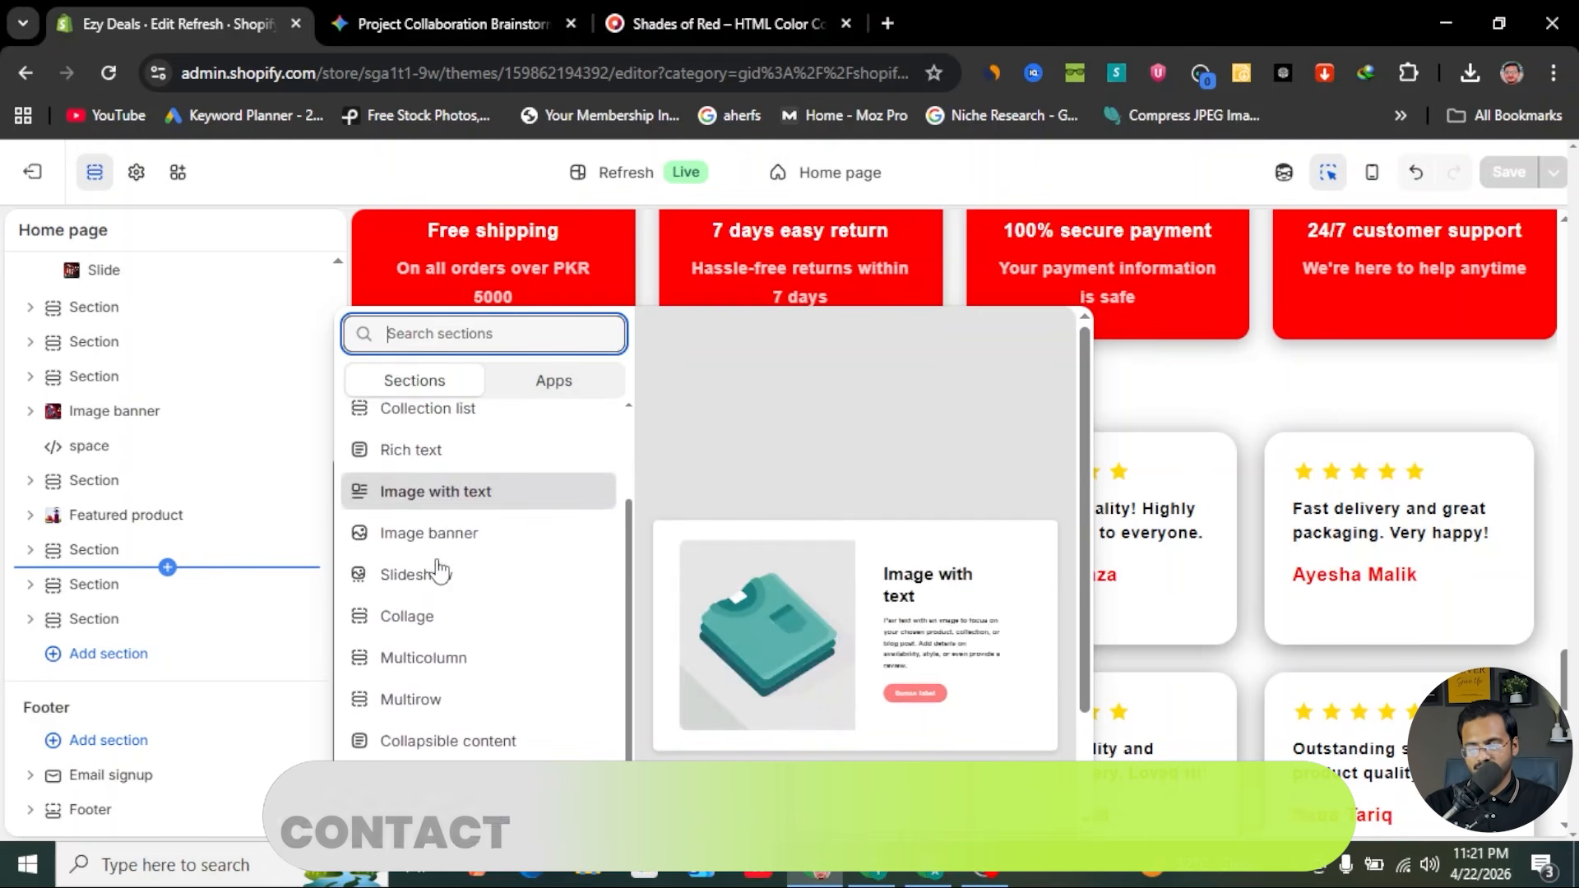
{"action": "left_click", "coordinate": [422, 461]}
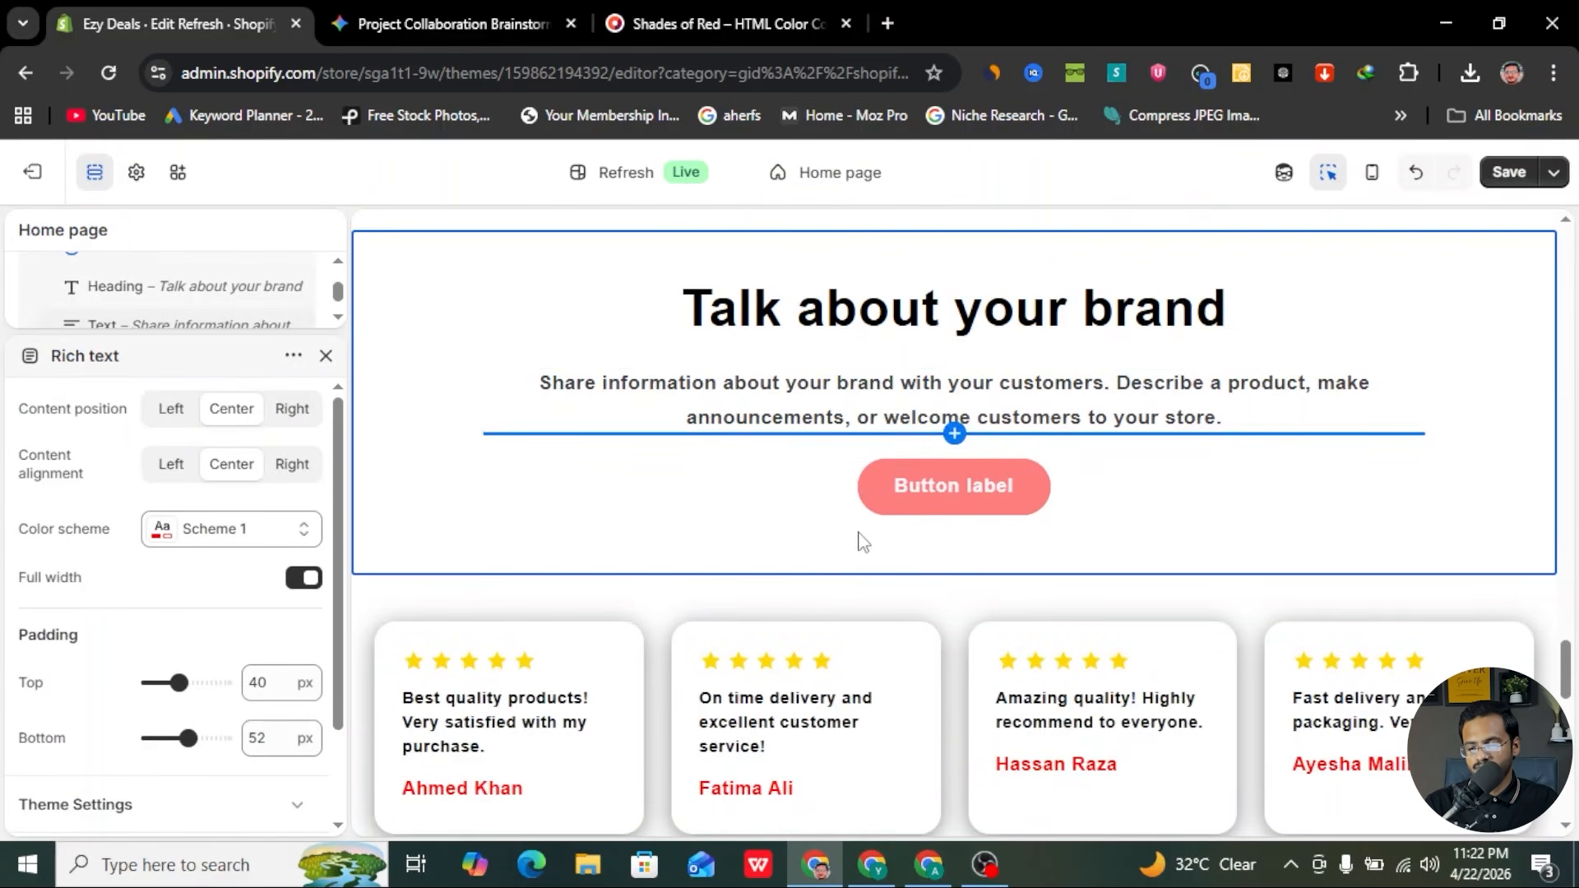
{"action": "scroll", "coordinate": [858, 533], "scroll_direction": "down", "scroll_amount": 3}
{"action": "scroll", "coordinate": [858, 533], "scroll_direction": "up", "scroll_amount": 3}
{"action": "scroll", "coordinate": [857, 531], "scroll_direction": "up", "scroll_amount": 2}
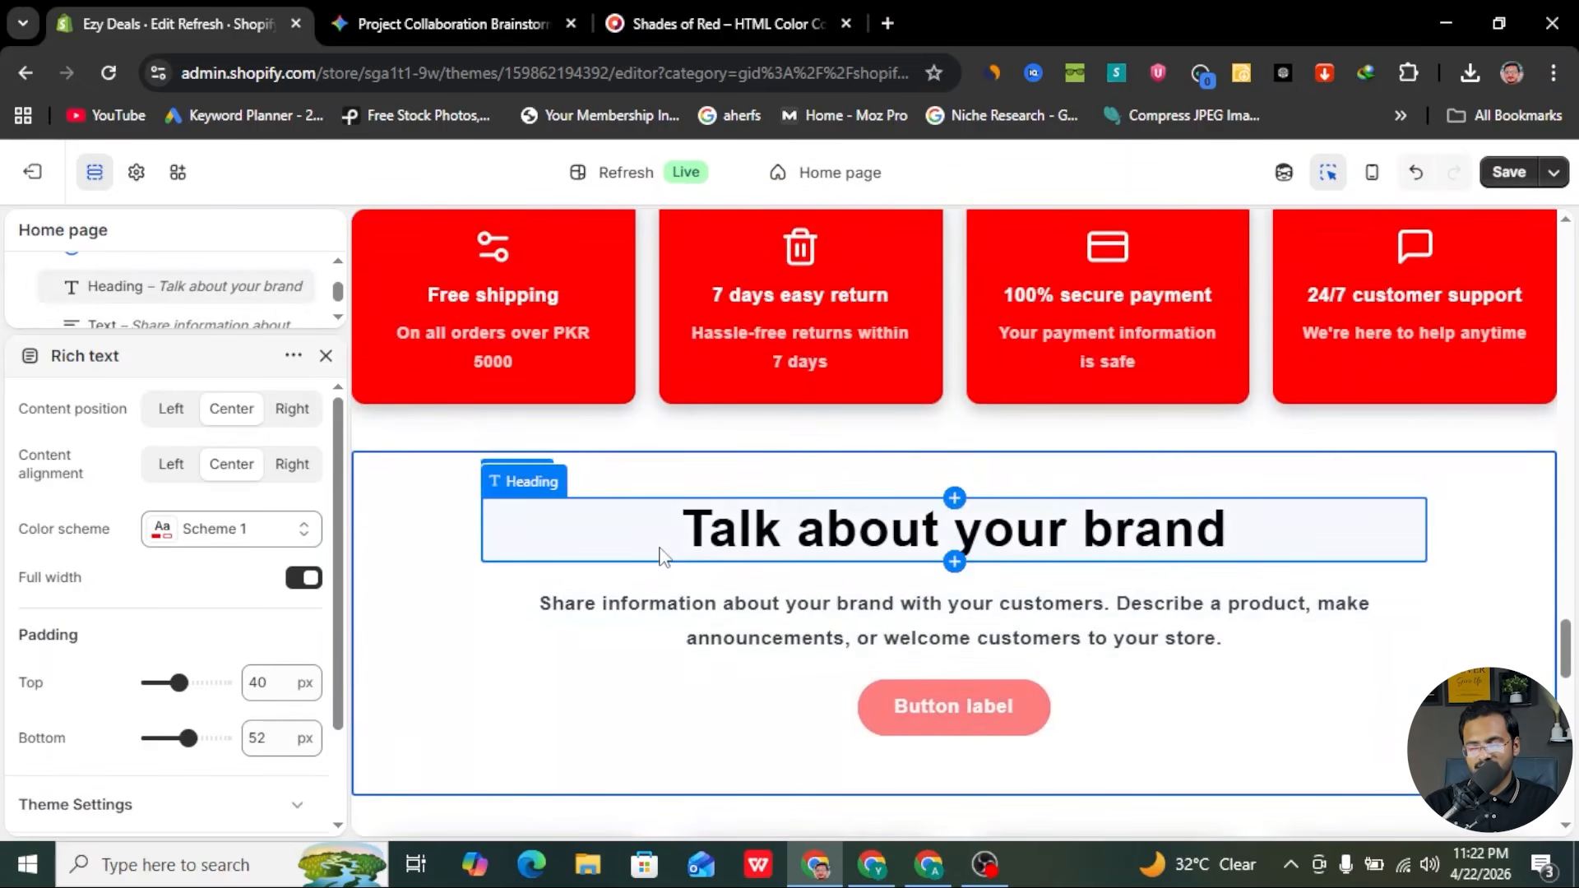
{"action": "scroll", "coordinate": [183, 658], "scroll_direction": "down", "scroll_amount": 2}
{"action": "scroll", "coordinate": [691, 592], "scroll_direction": "down", "scroll_amount": 5}
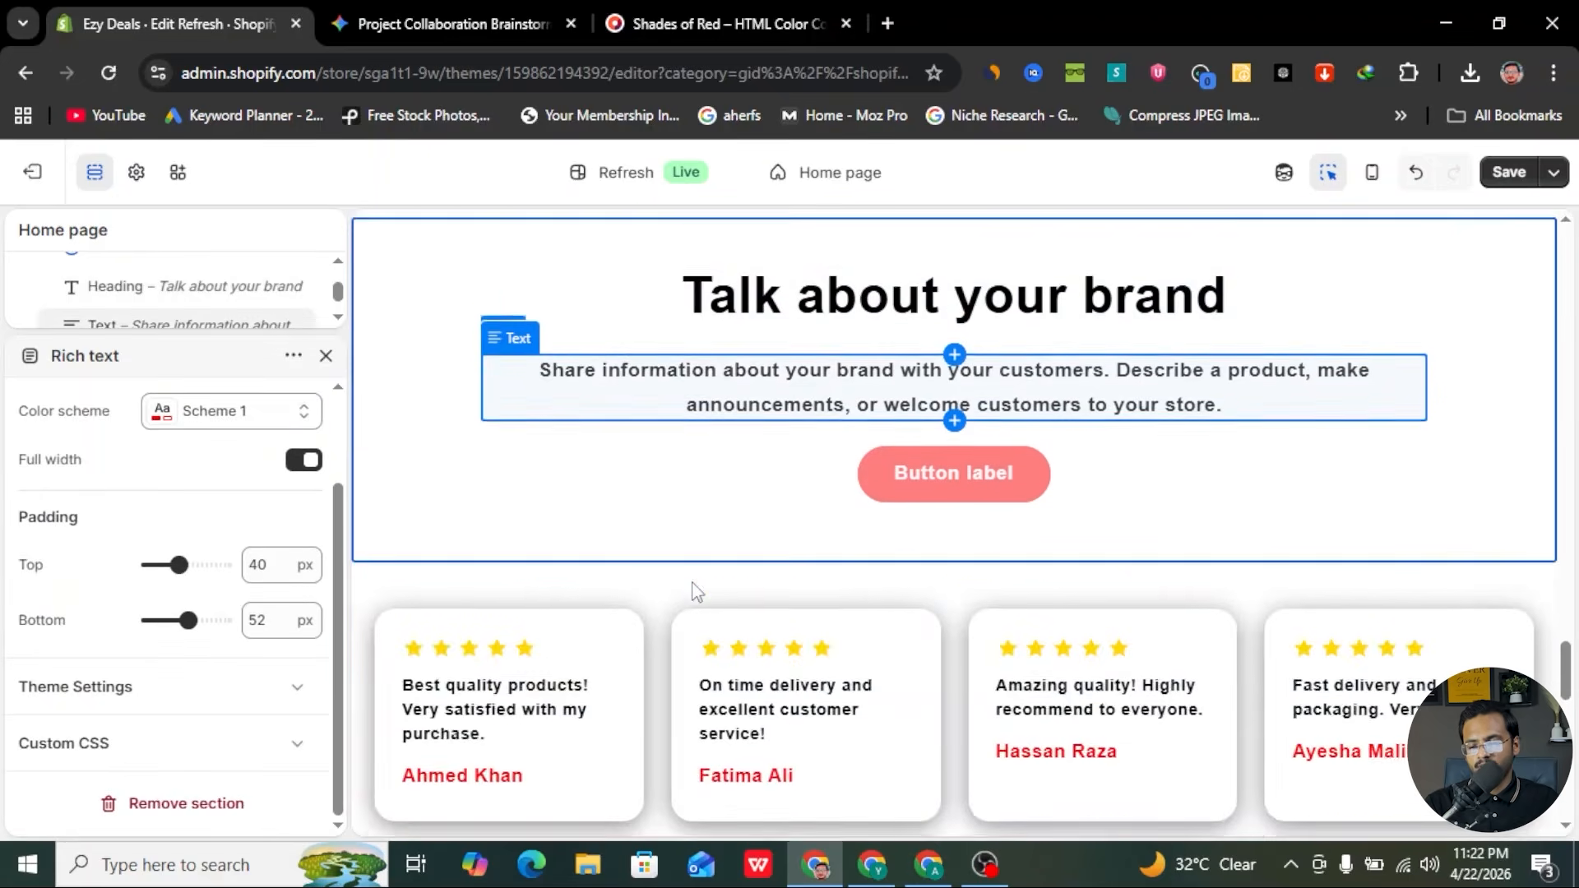
{"action": "scroll", "coordinate": [695, 590], "scroll_direction": "up", "scroll_amount": 3}
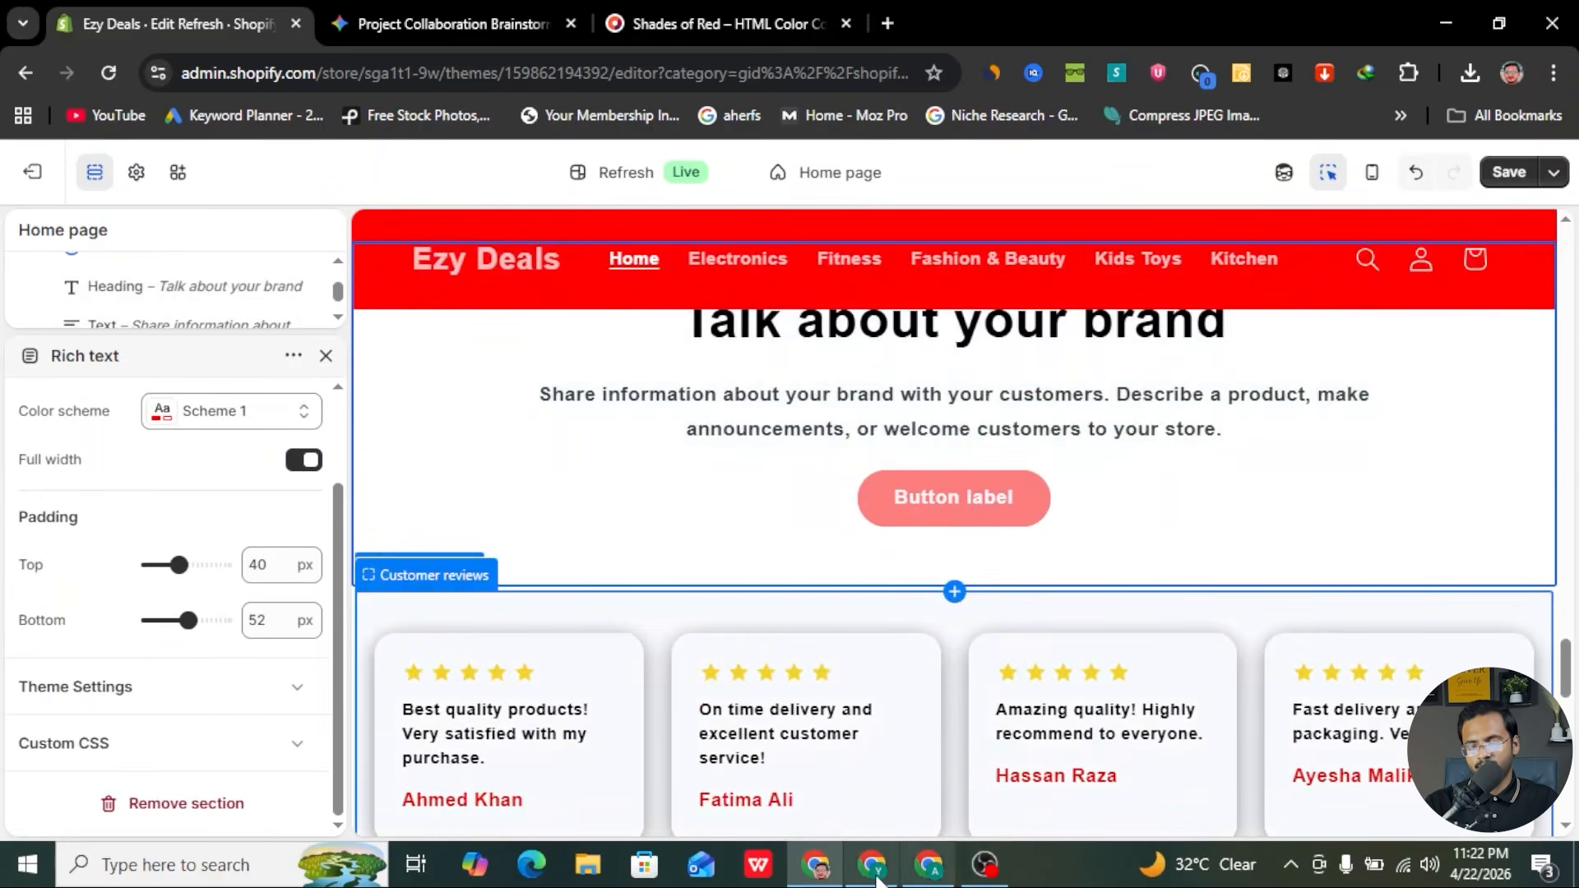
- Switch to ChatGPT, read through the suggested review headings, and copy Option 1's heading "Our Customers Love Us ❤️"
{"action": "left_click", "coordinate": [871, 748]}
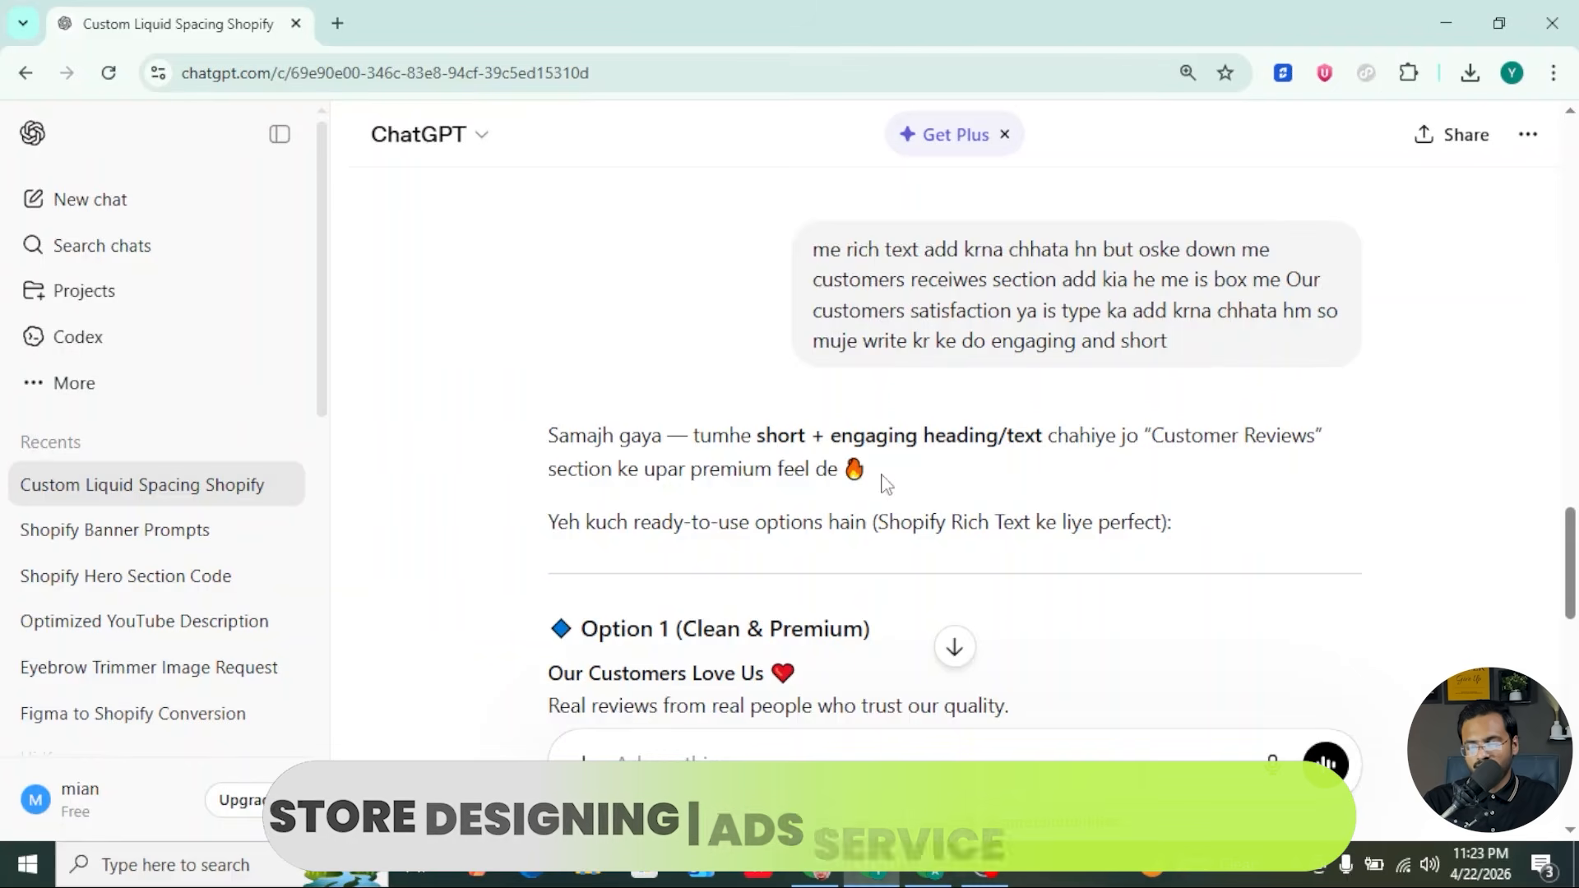
{"action": "scroll", "coordinate": [881, 489], "scroll_direction": "down", "scroll_amount": 3}
{"action": "scroll", "coordinate": [712, 500], "scroll_direction": "down", "scroll_amount": 2}
{"action": "scroll", "coordinate": [688, 342], "scroll_direction": "up", "scroll_amount": 1}
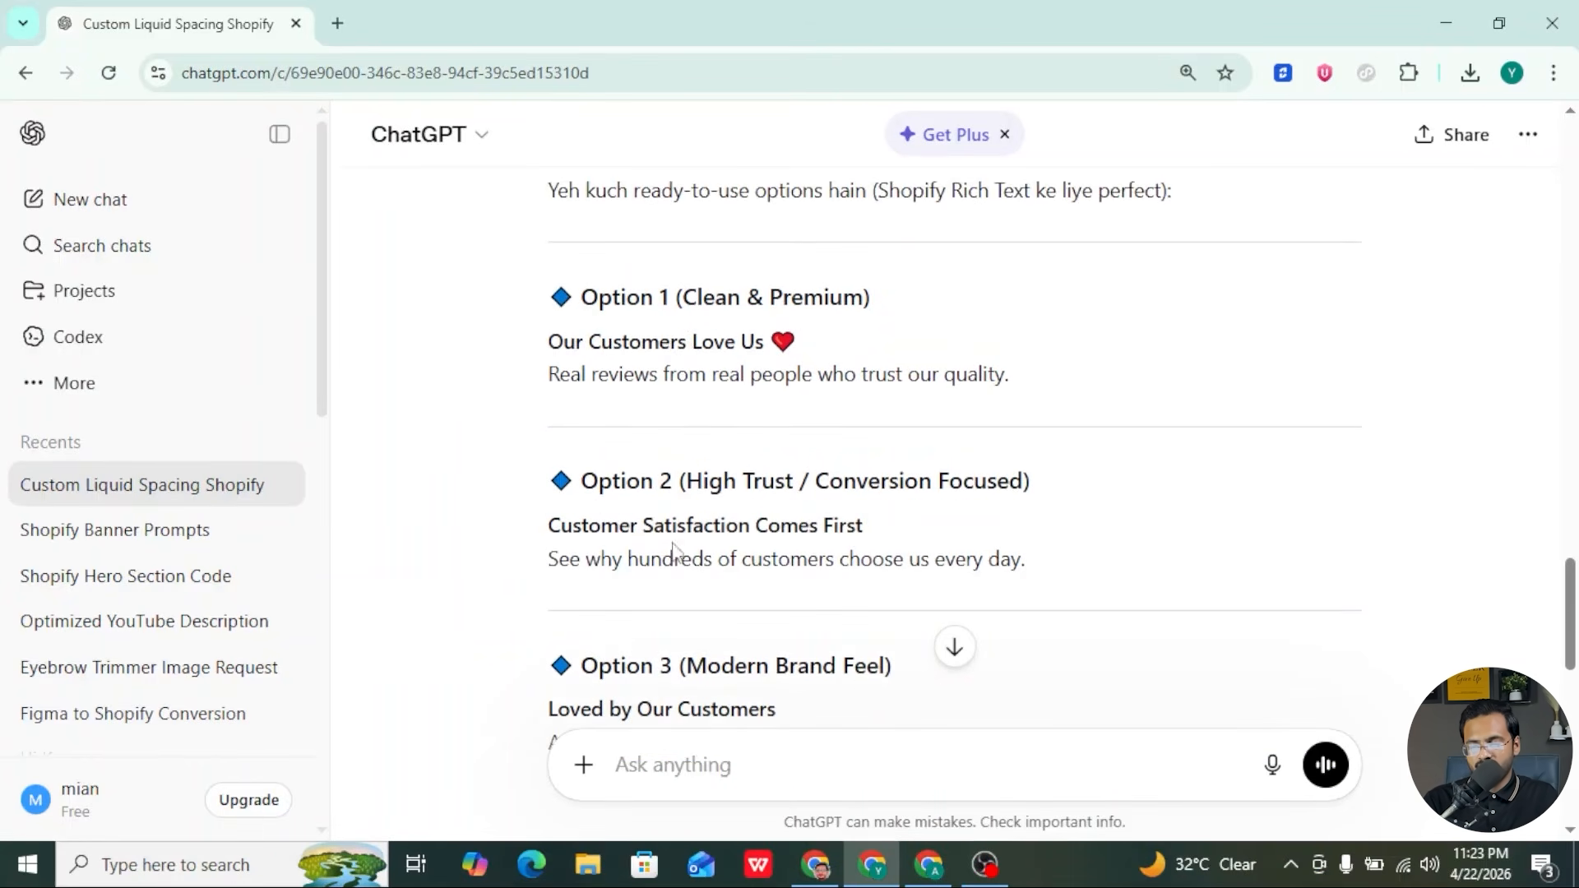
{"action": "scroll", "coordinate": [609, 549], "scroll_direction": "down", "scroll_amount": 2}
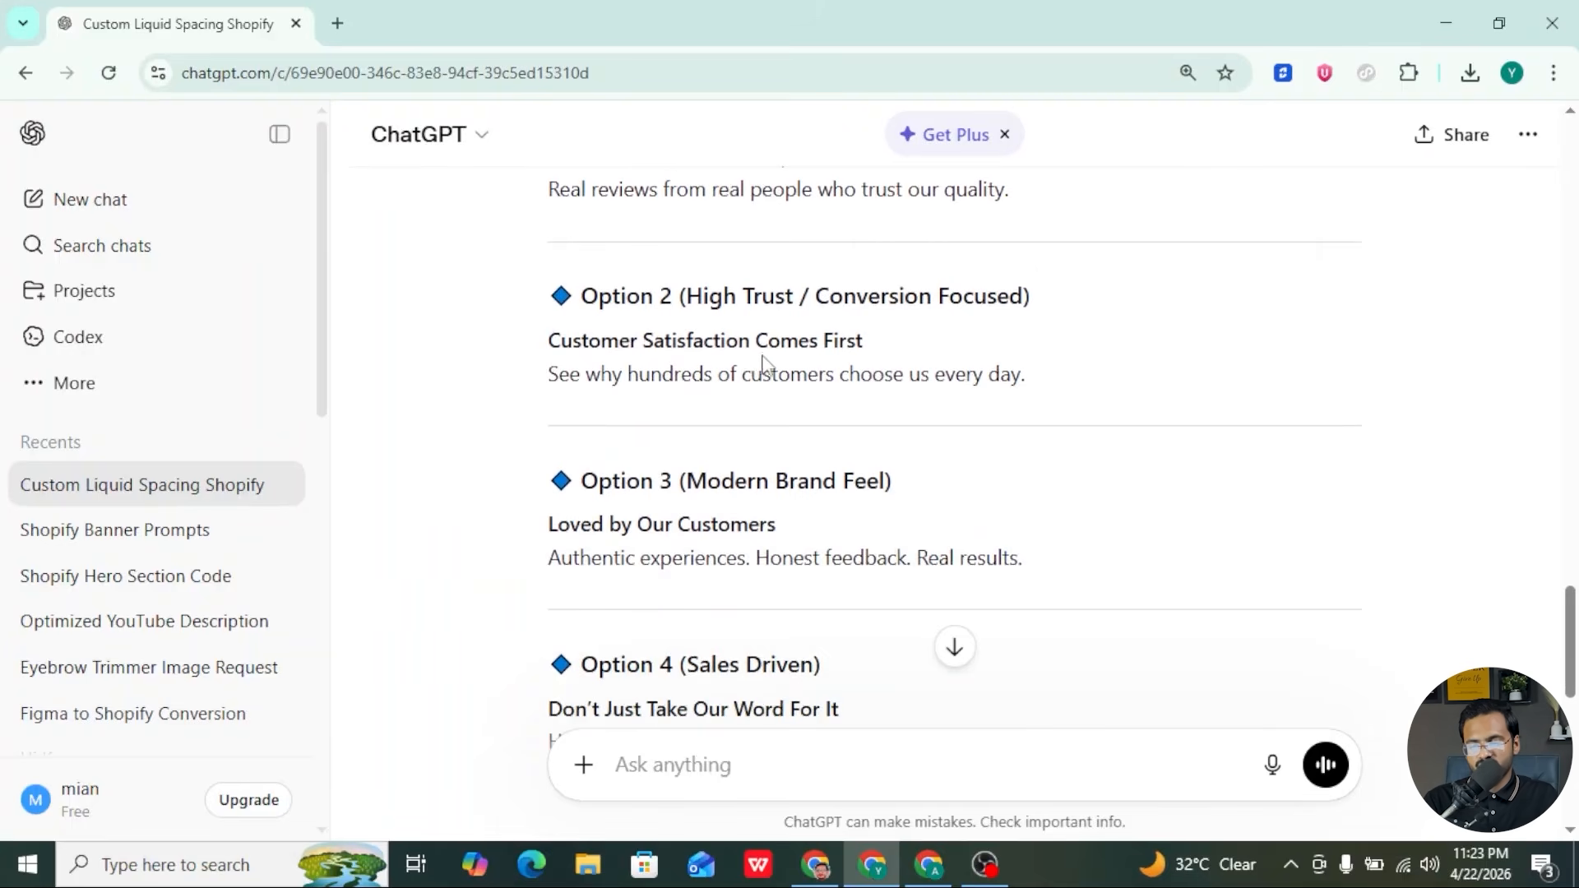
{"action": "scroll", "coordinate": [687, 510], "scroll_direction": "down", "scroll_amount": 2}
{"action": "scroll", "coordinate": [804, 472], "scroll_direction": "up", "scroll_amount": 5}
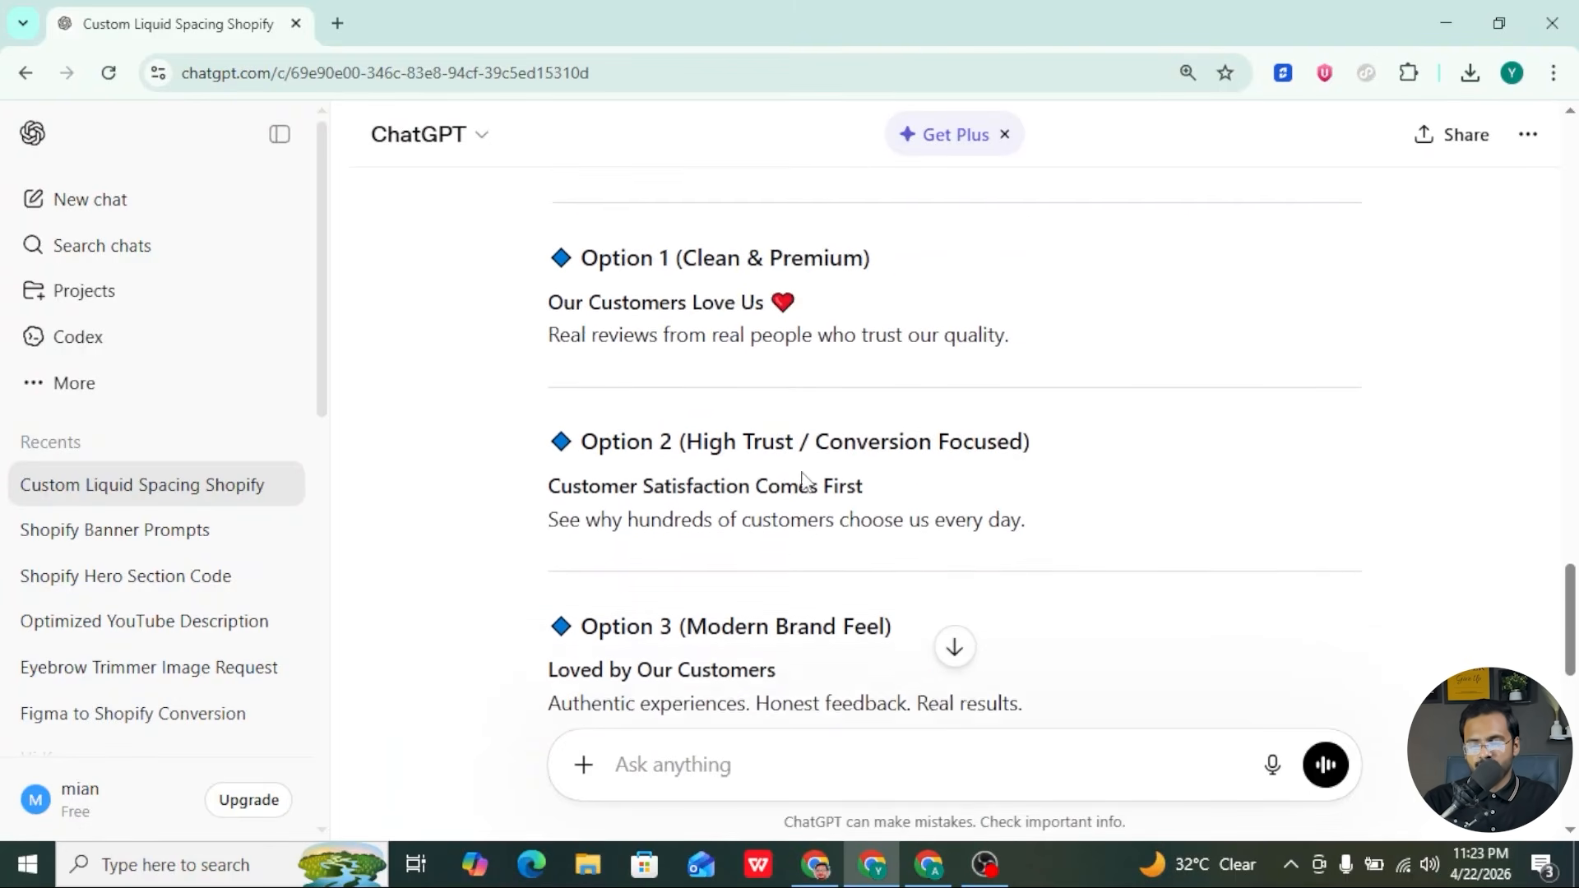
{"action": "left_click_drag", "start_coordinate": [550, 386], "coordinate": [810, 397]}
{"action": "key", "text": "ctrl+c"}
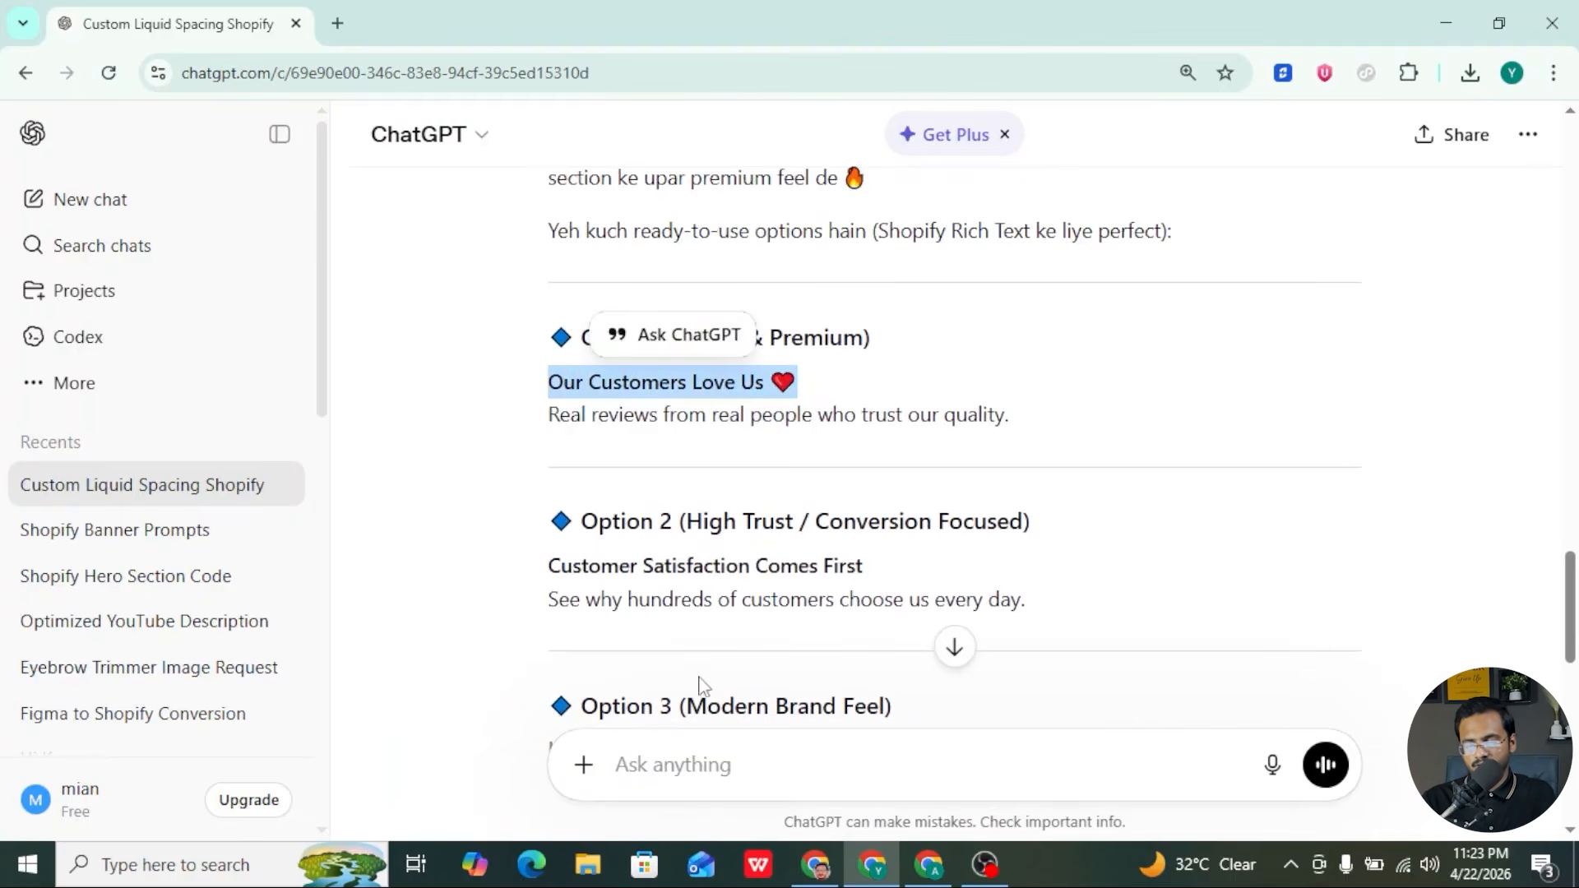
- Back in the Shopify editor, replace the Rich text section's heading with "Our Customers Love Us ❤️"
{"action": "left_click", "coordinate": [816, 865]}
{"action": "scroll", "coordinate": [850, 481], "scroll_direction": "up", "scroll_amount": 2}
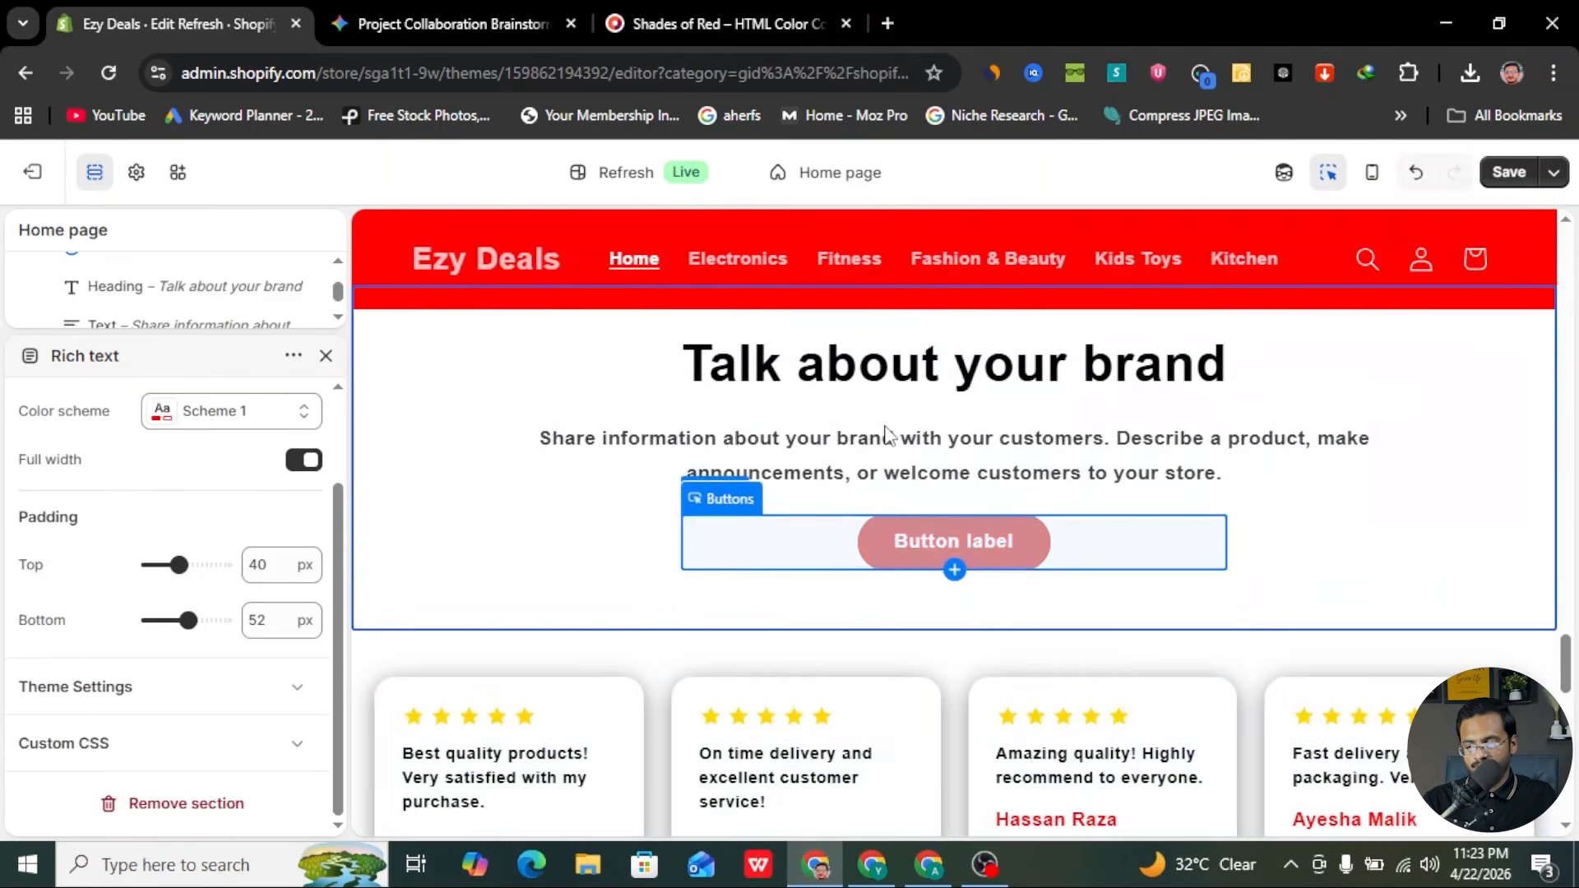
{"action": "left_click", "coordinate": [843, 510]}
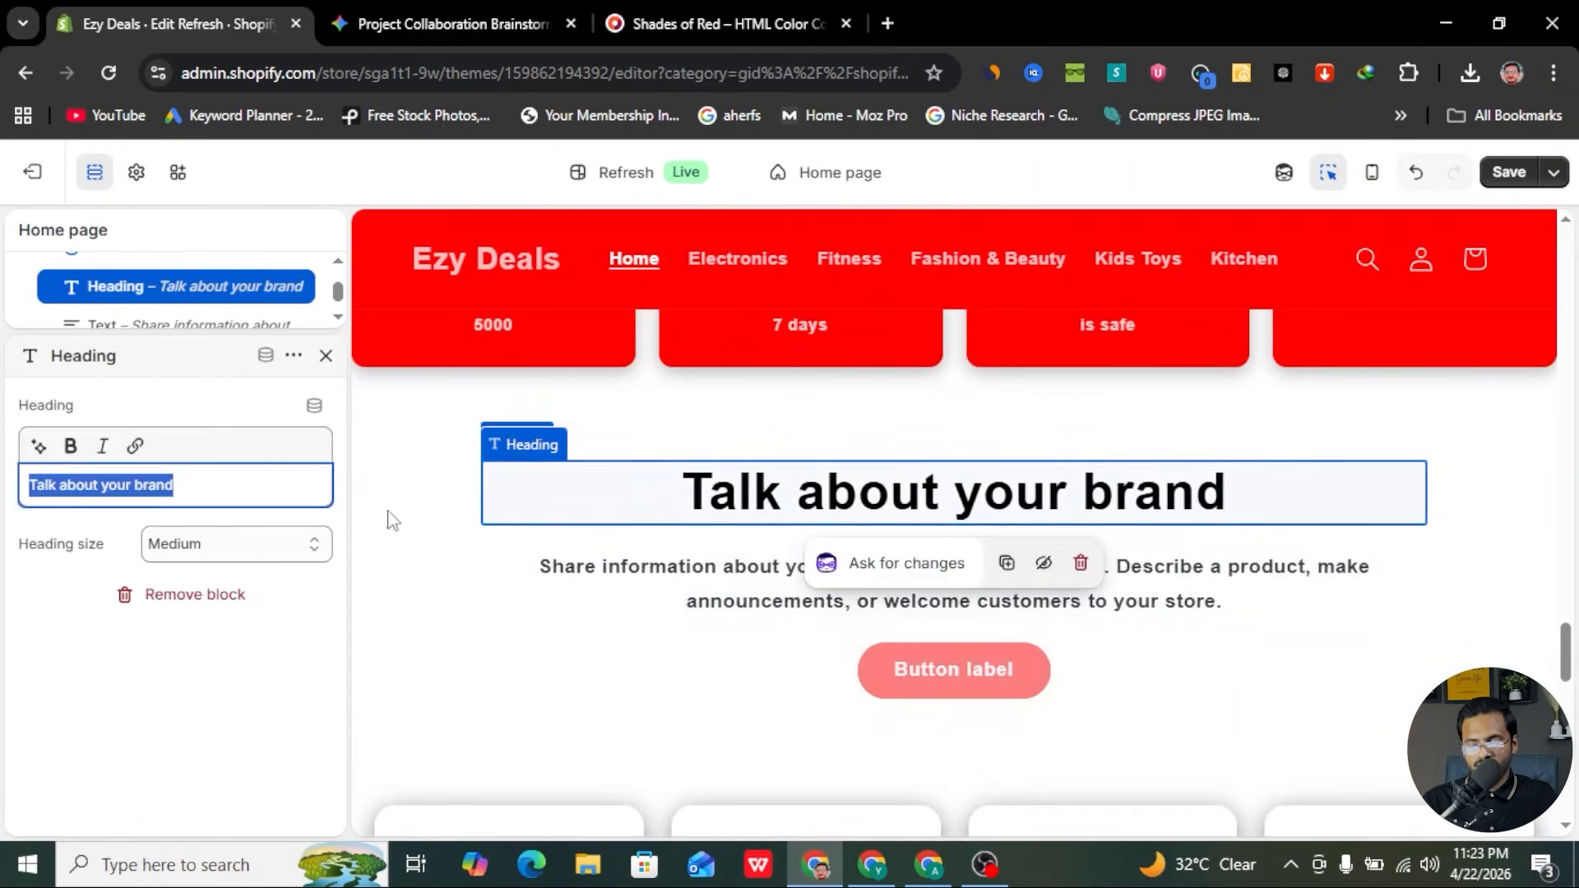
{"action": "key", "text": "ctrl+v"}
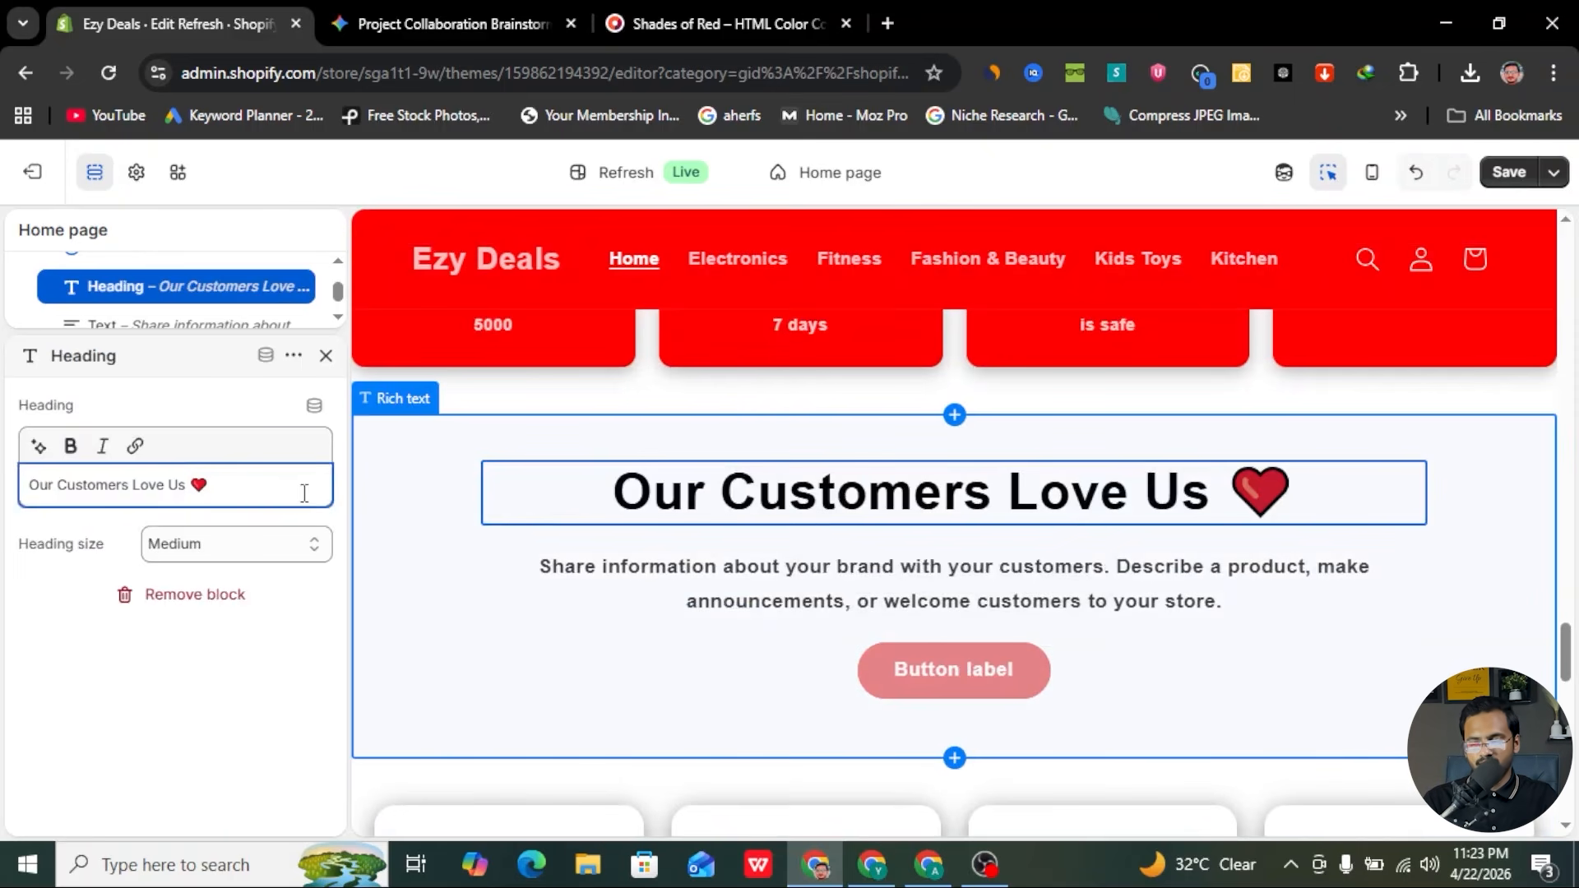
- Switch to ChatGPT and copy Option 1's line "Real reviews from real people who trust our quality."
{"action": "left_click", "coordinate": [873, 871]}
{"action": "left_click", "coordinate": [705, 426]}
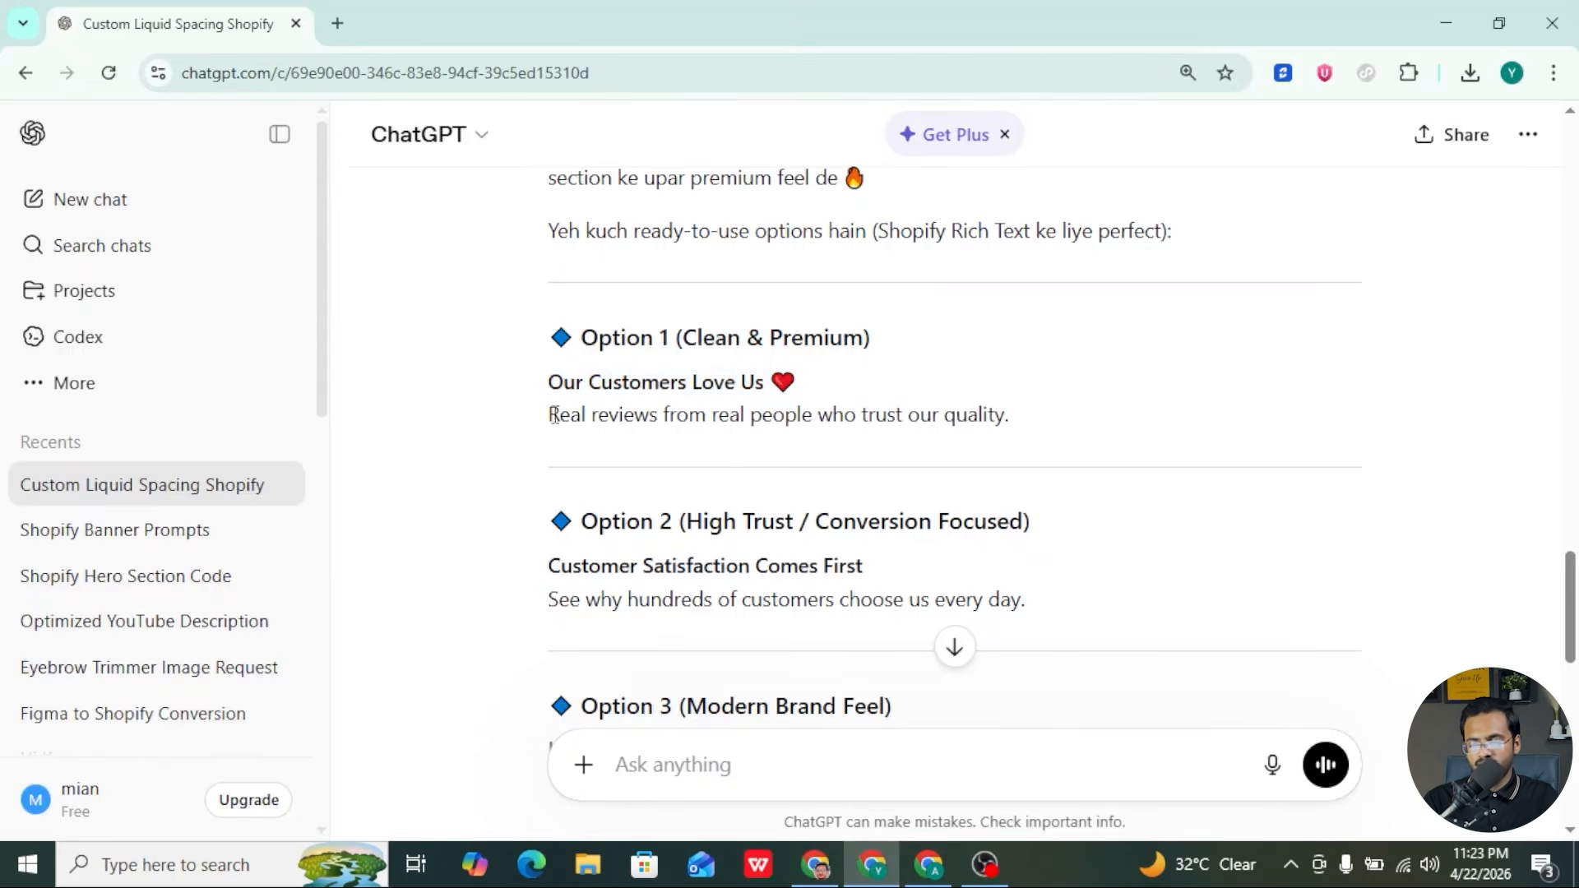
{"action": "left_click_drag", "start_coordinate": [550, 415], "coordinate": [781, 422]}
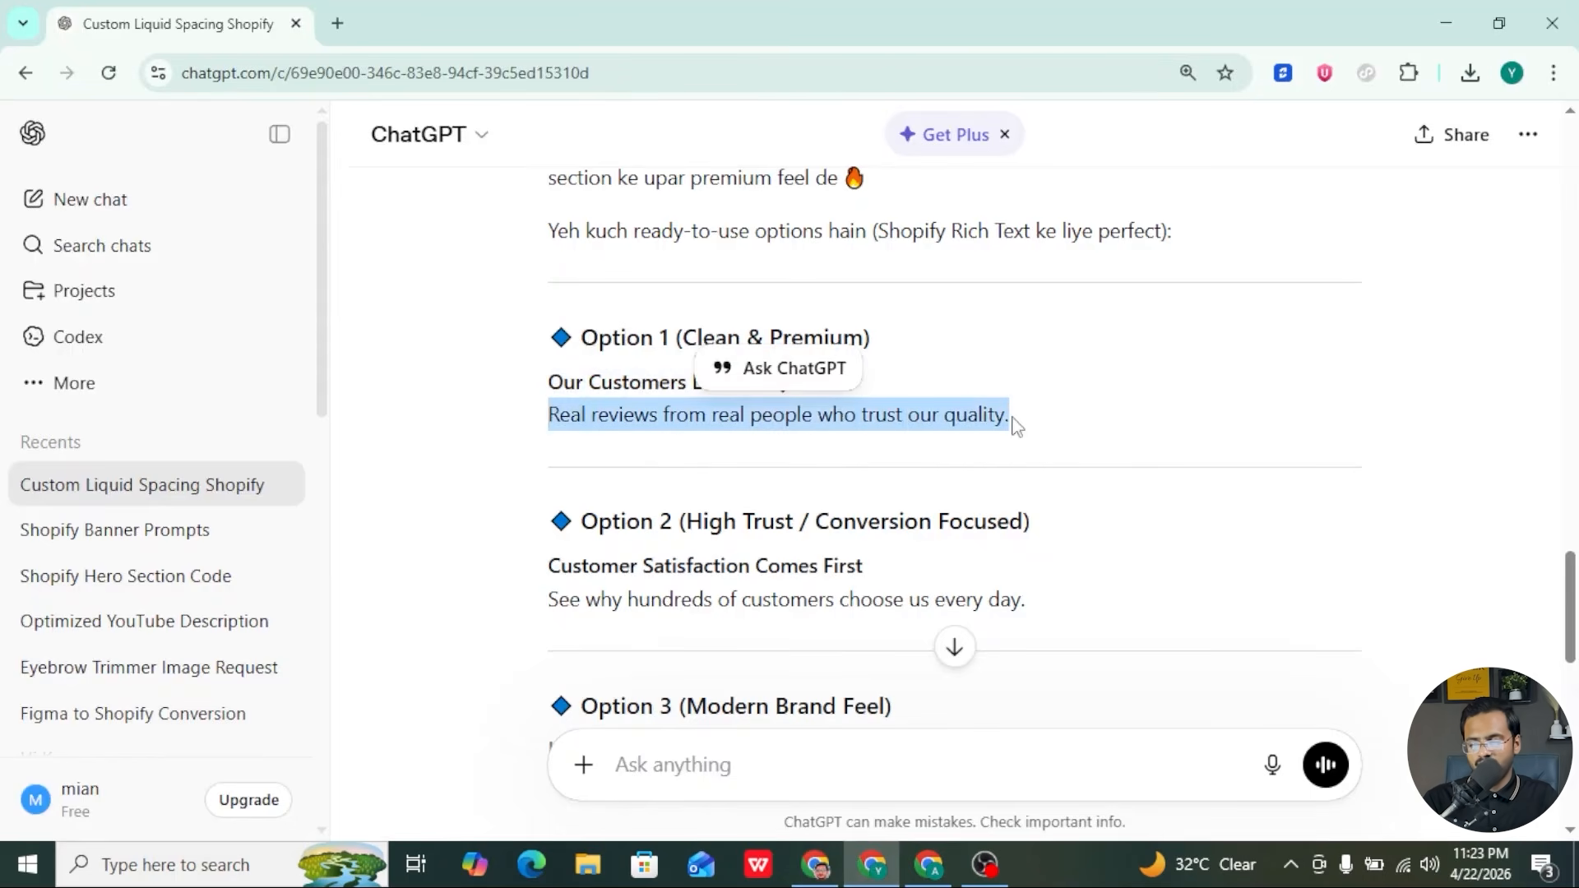
{"action": "right_click", "coordinate": [1033, 433]}
{"action": "left_click", "coordinate": [1041, 454]}
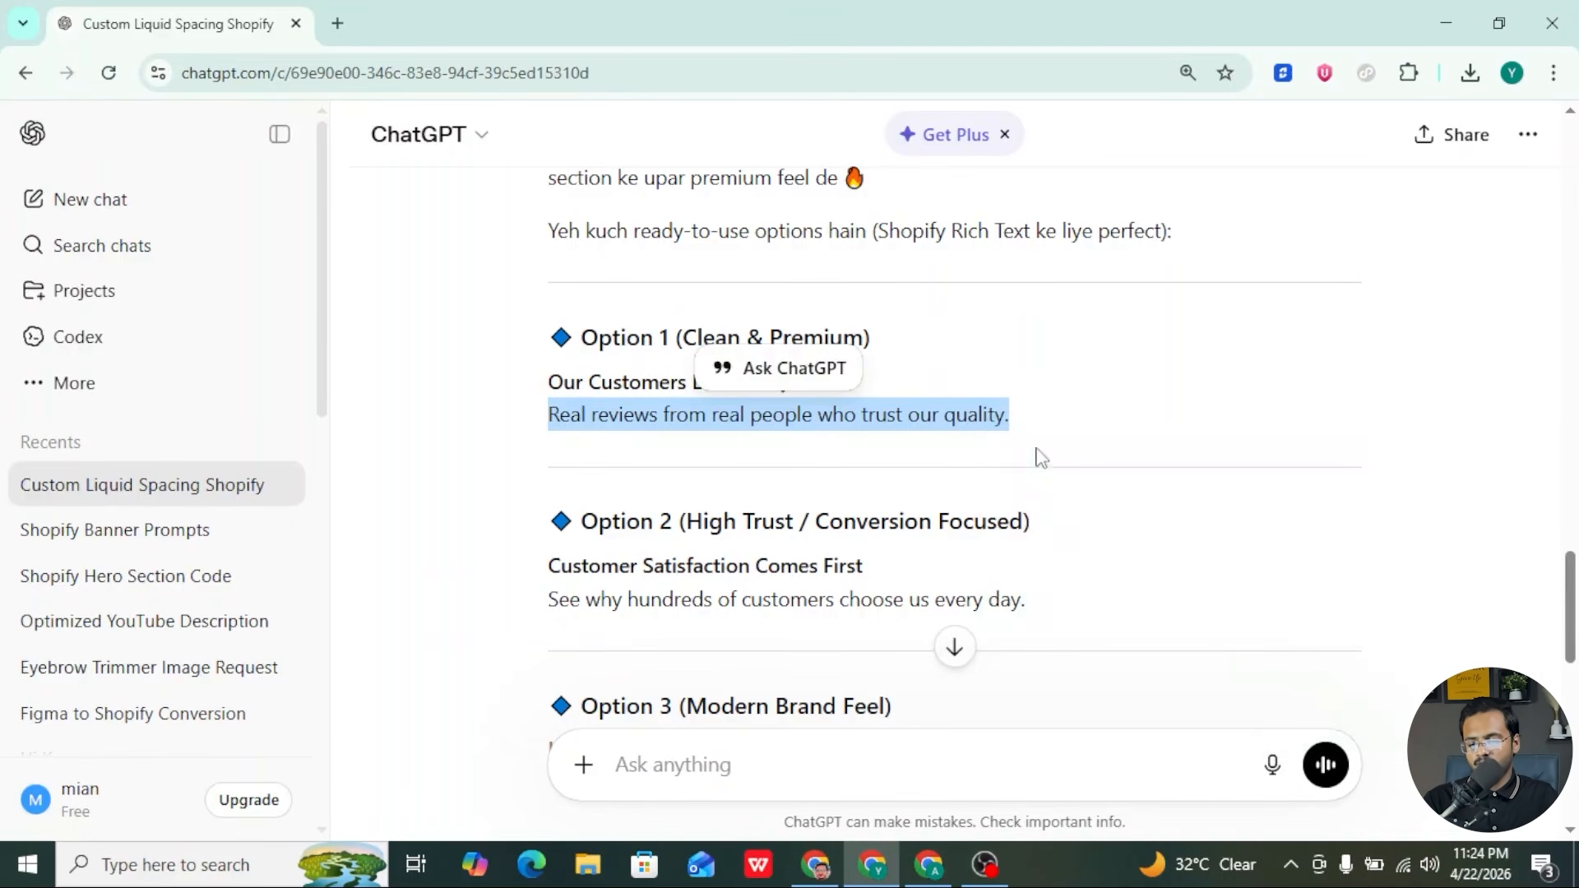
- In the Shopify editor, replace the Rich text description with "Real reviews from real people who trust our quality." and remove the empty lines around it
{"action": "left_click", "coordinate": [844, 862]}
{"action": "left_click", "coordinate": [745, 603]}
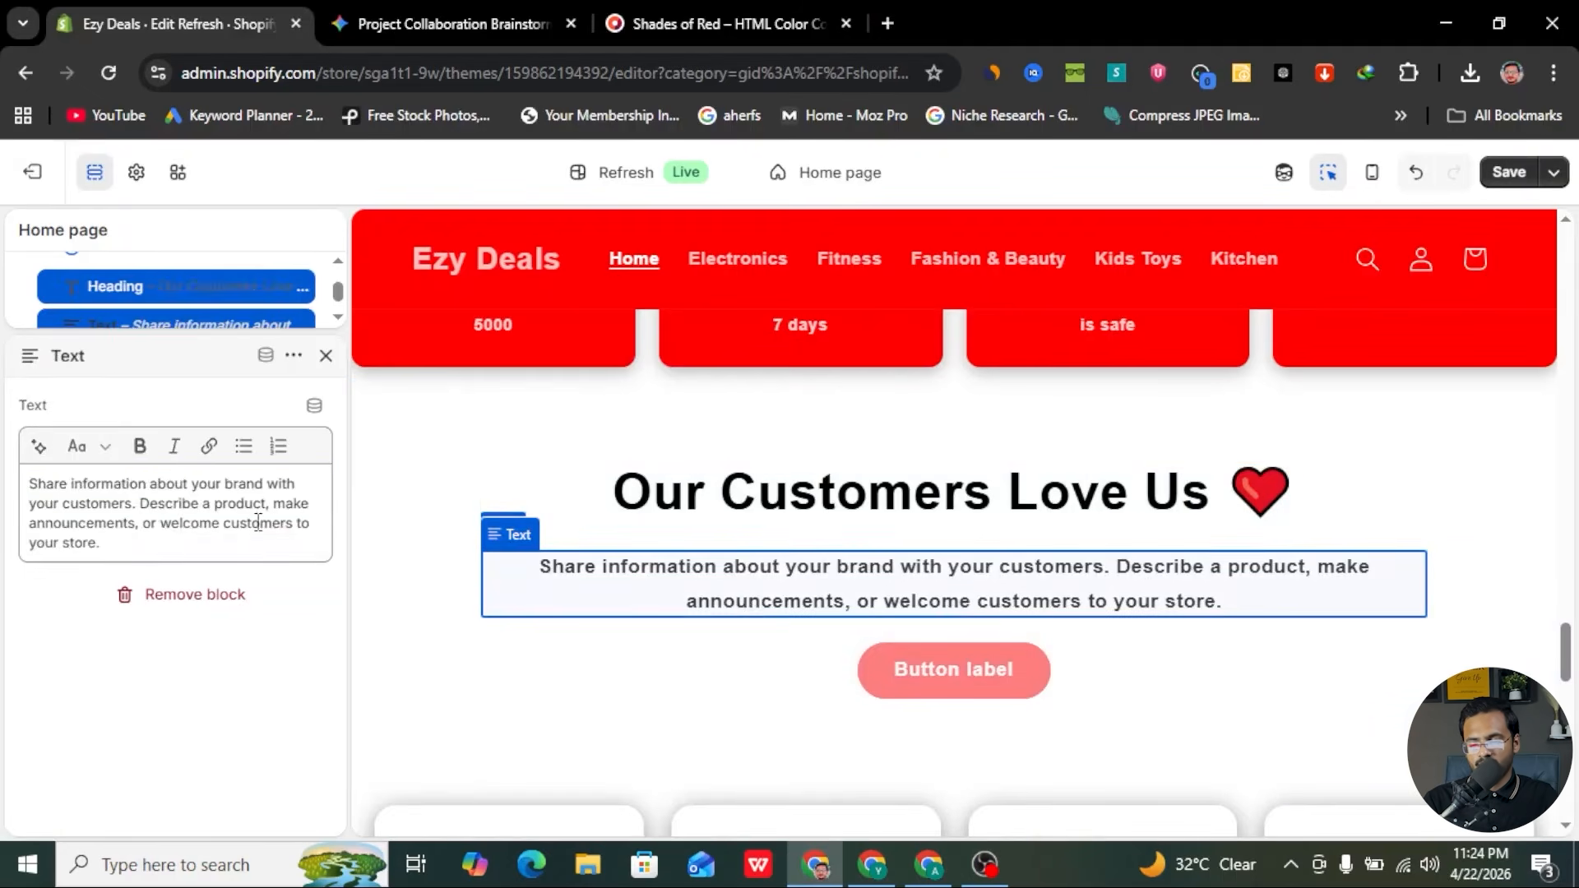
{"action": "triple_click", "coordinate": [246, 510]}
{"action": "key", "text": "ctrl+v"}
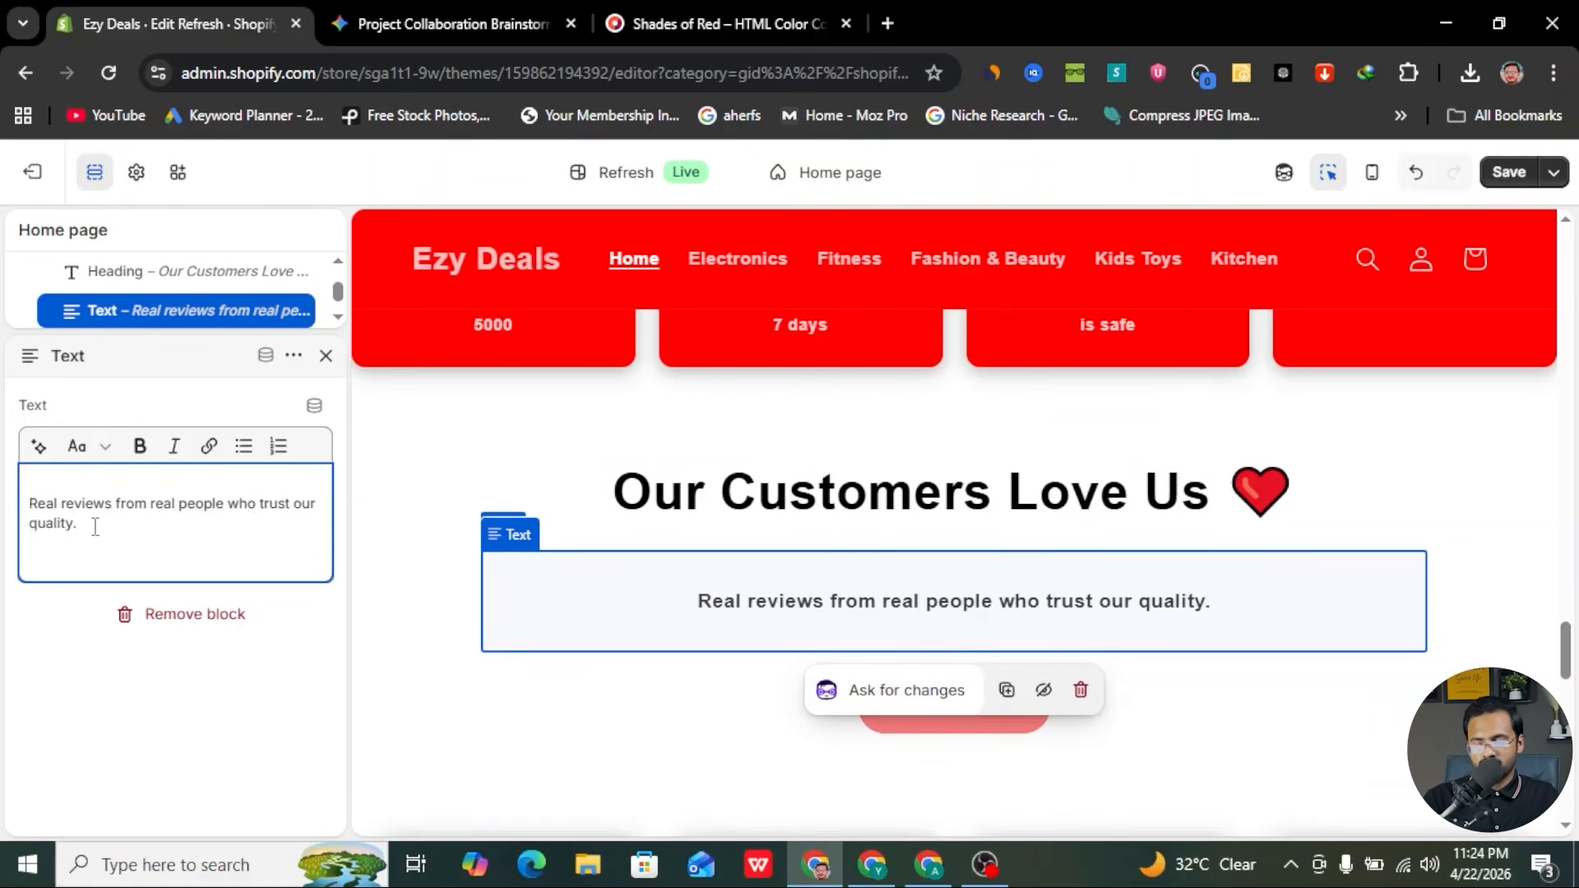
{"action": "key", "text": "BackSpace"}
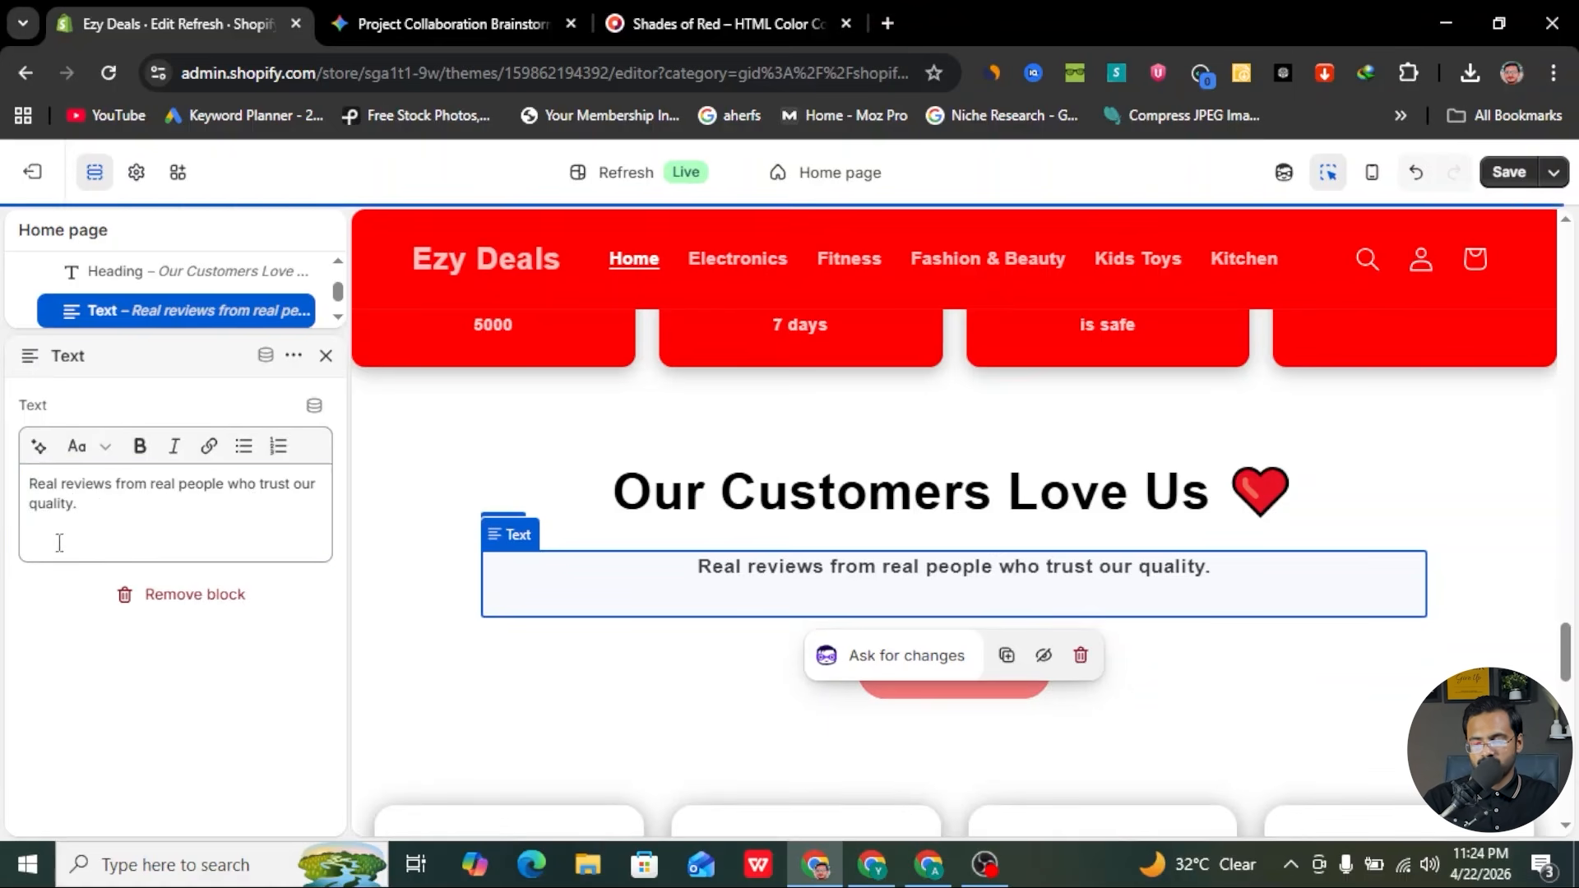
{"action": "left_click", "coordinate": [60, 540]}
{"action": "key", "text": "BackSpace"}
{"action": "key", "text": "BackSpace"}
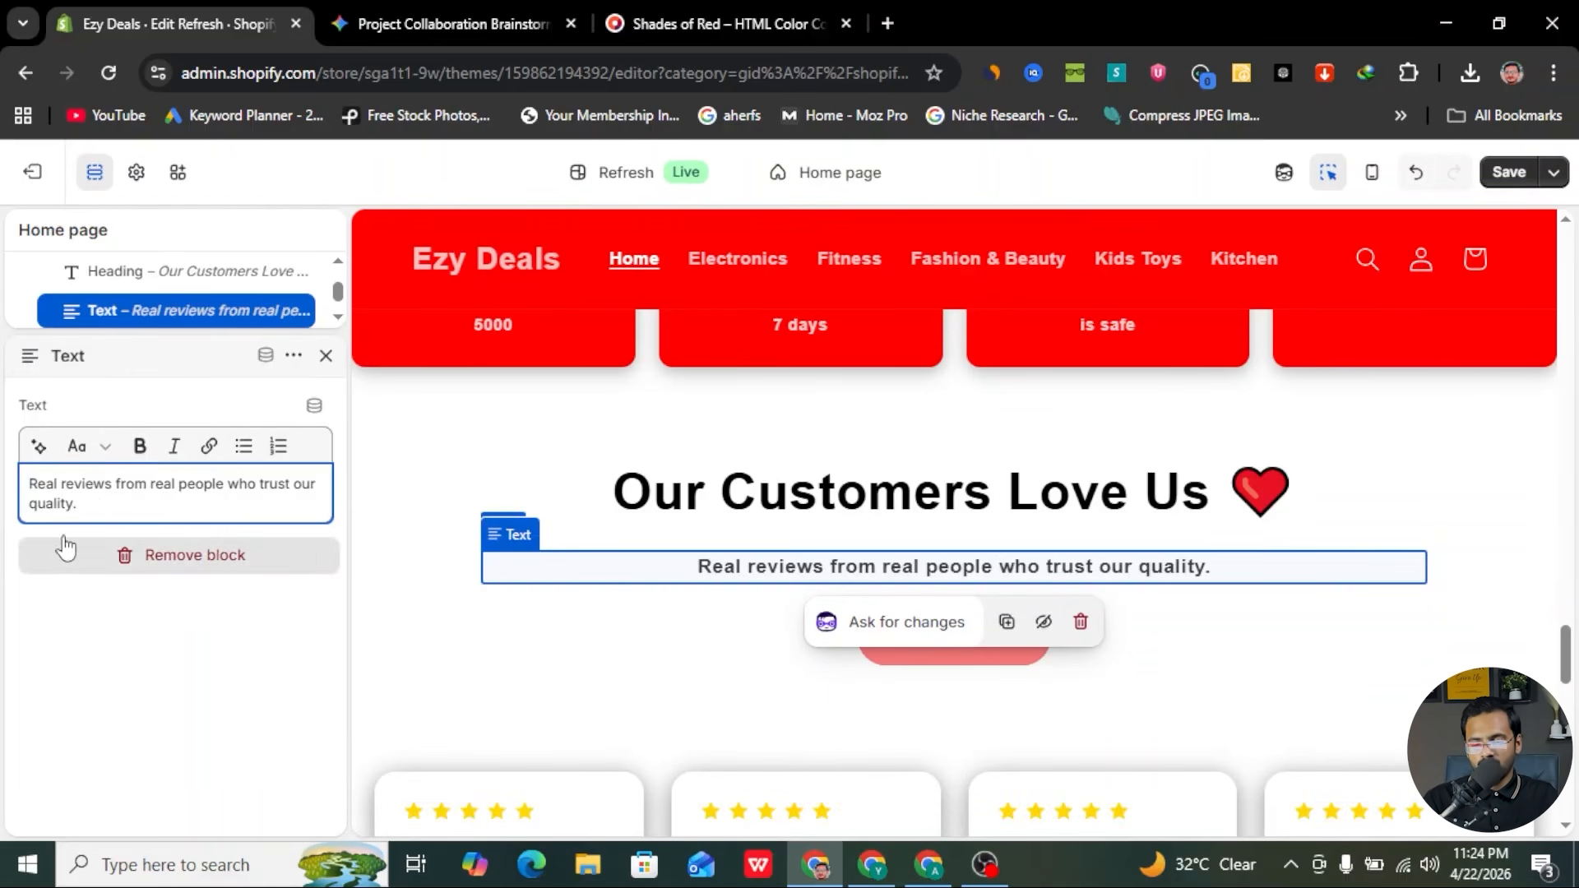
- Make the Rich text section's description sentence bold
{"action": "triple_click", "coordinate": [96, 512]}
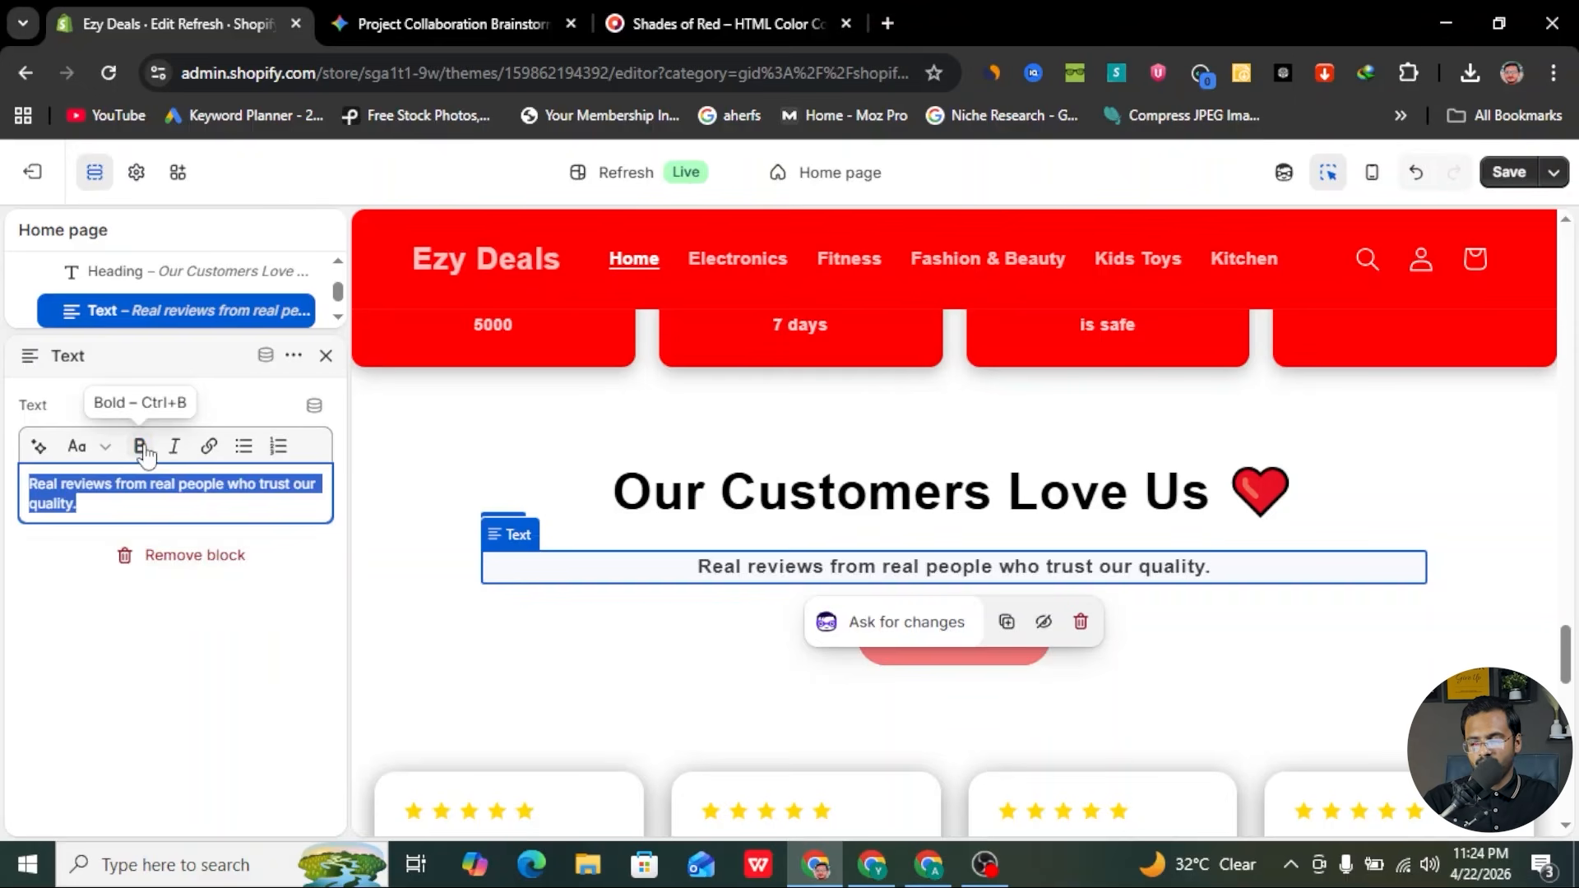
{"action": "left_click", "coordinate": [140, 446]}
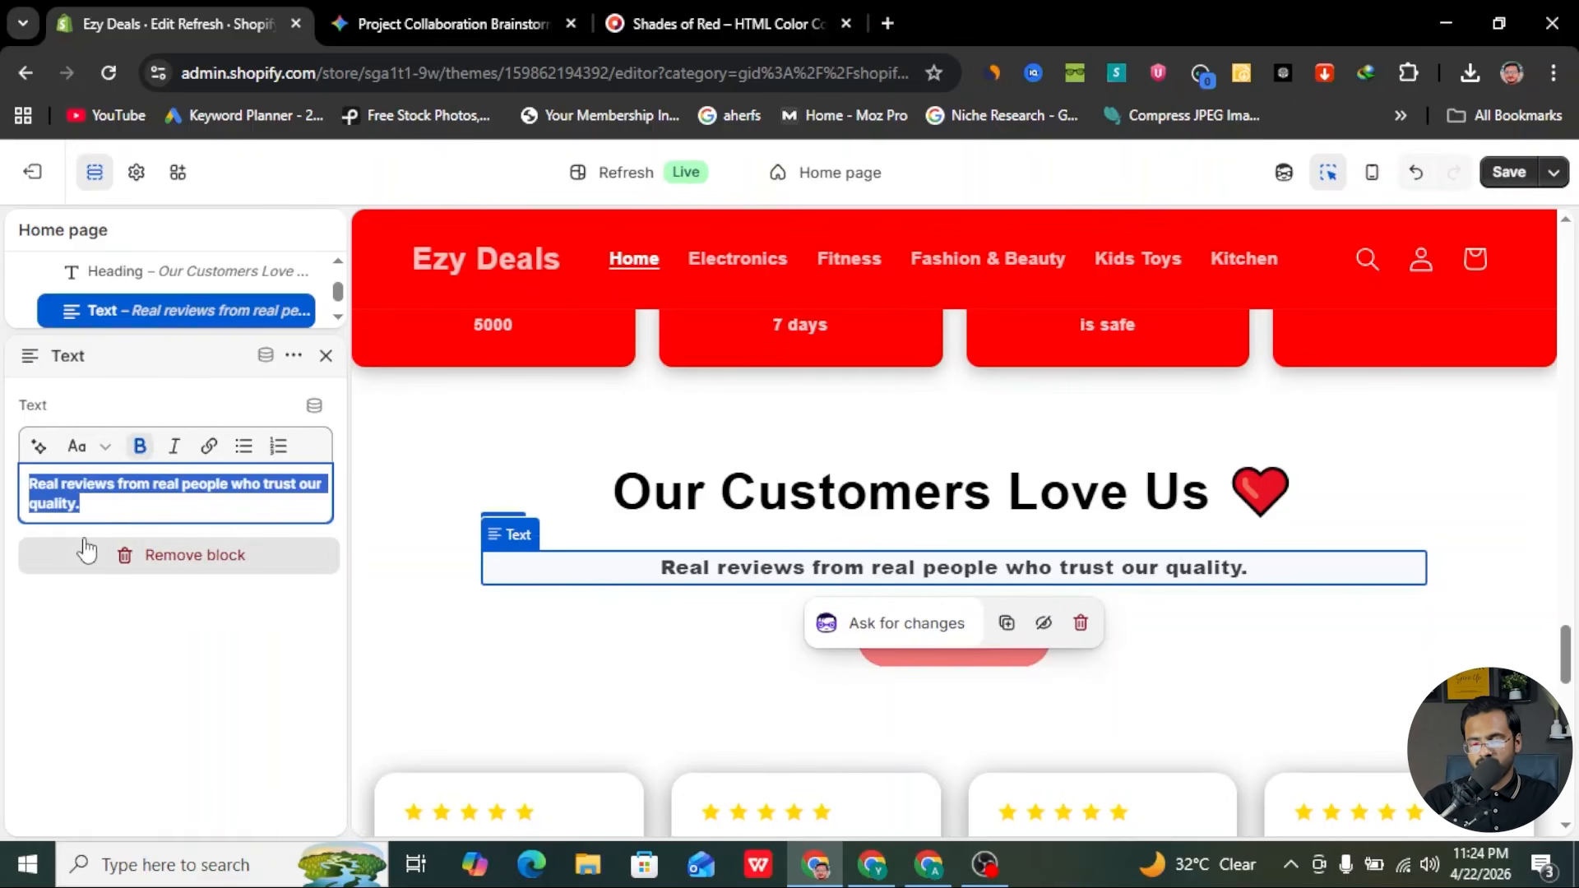
{"action": "left_click", "coordinate": [162, 423]}
{"action": "scroll", "coordinate": [712, 606], "scroll_direction": "down", "scroll_amount": 2}
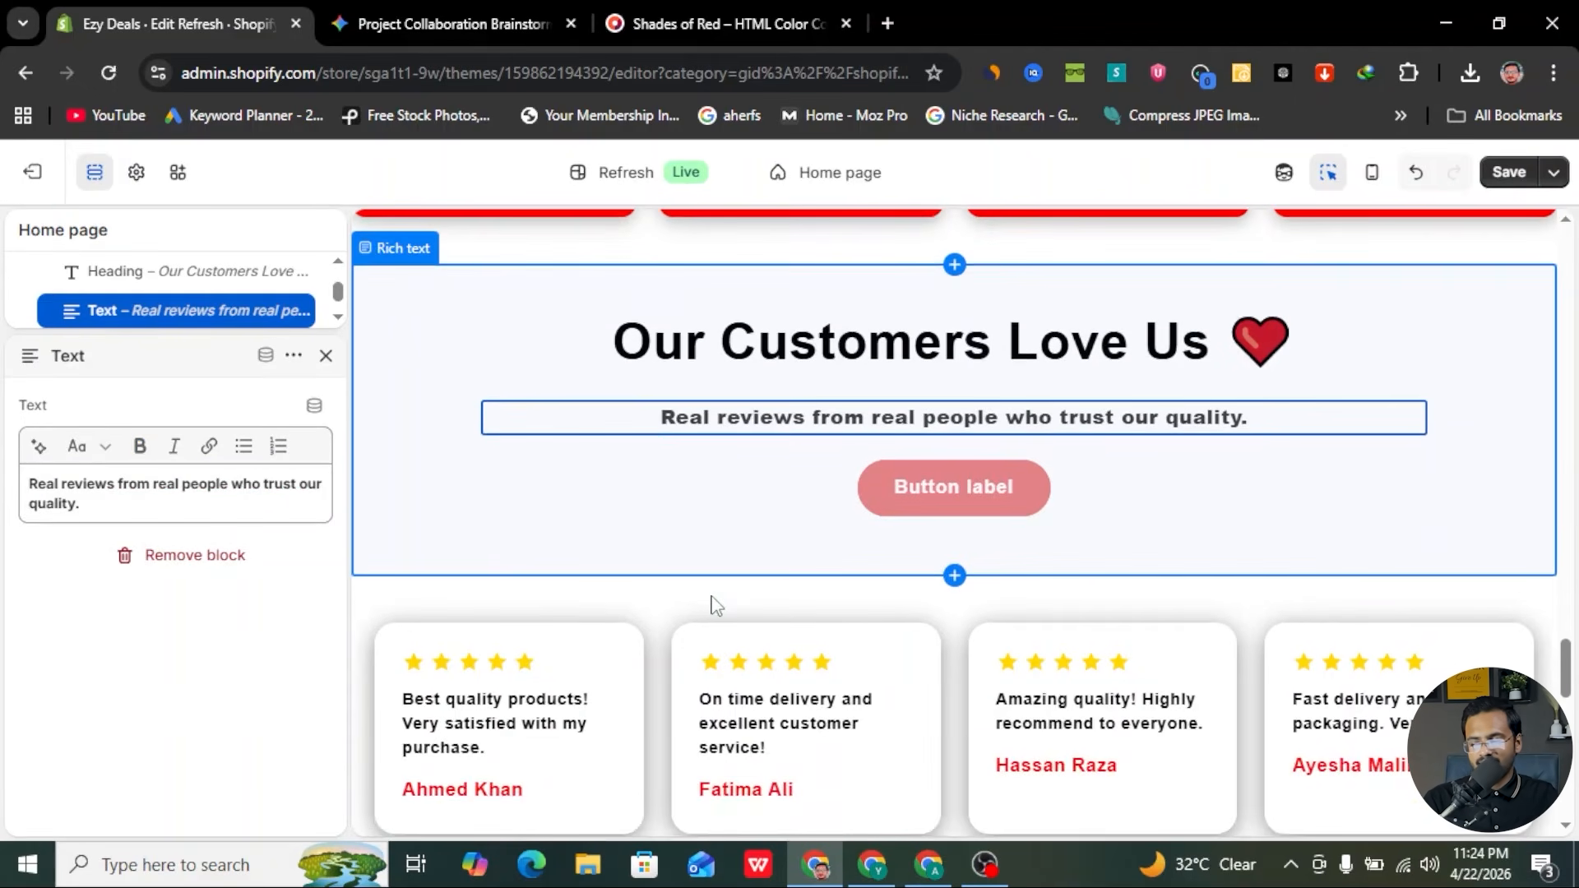
- Delete the Buttons block from the Rich text section above the customer reviews
{"action": "left_click", "coordinate": [330, 365]}
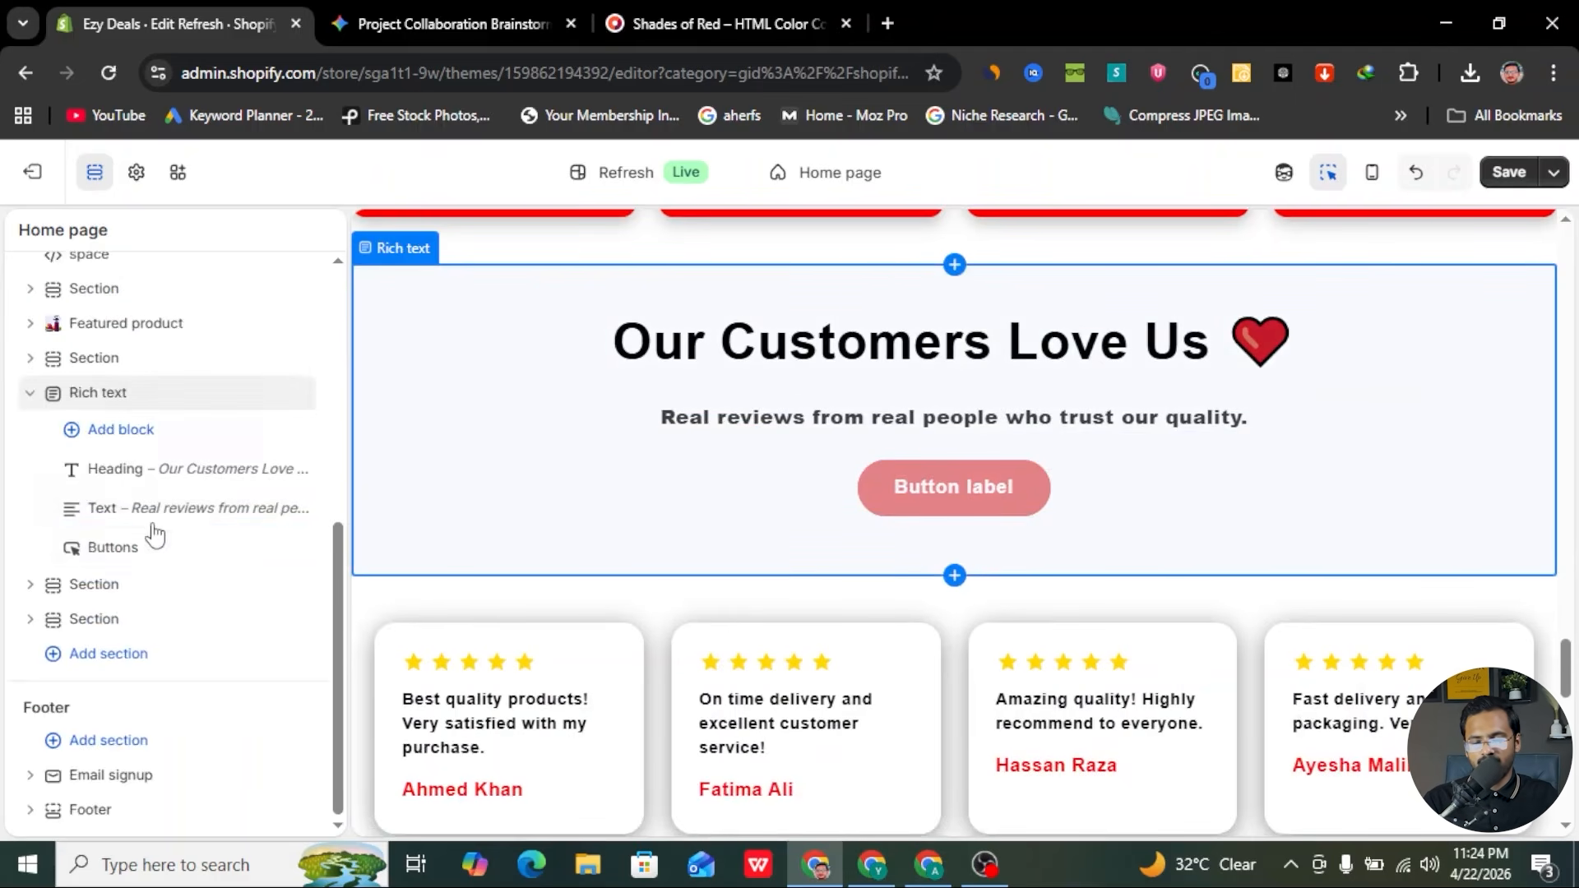
{"action": "left_click", "coordinate": [266, 547]}
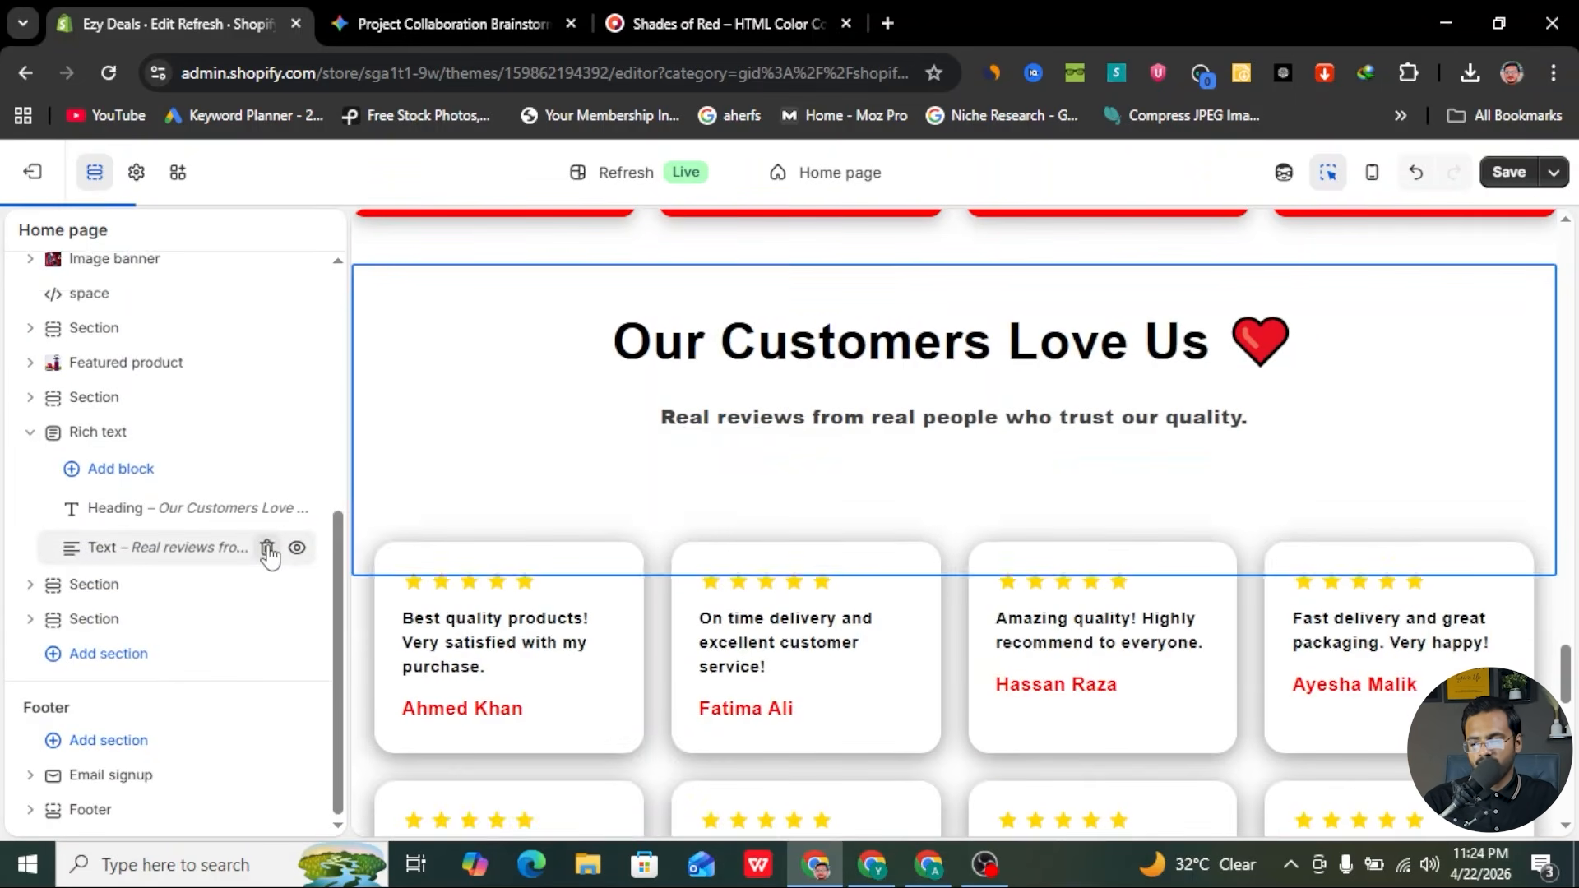
{"action": "scroll", "coordinate": [1015, 458], "scroll_direction": "up", "scroll_amount": 3}
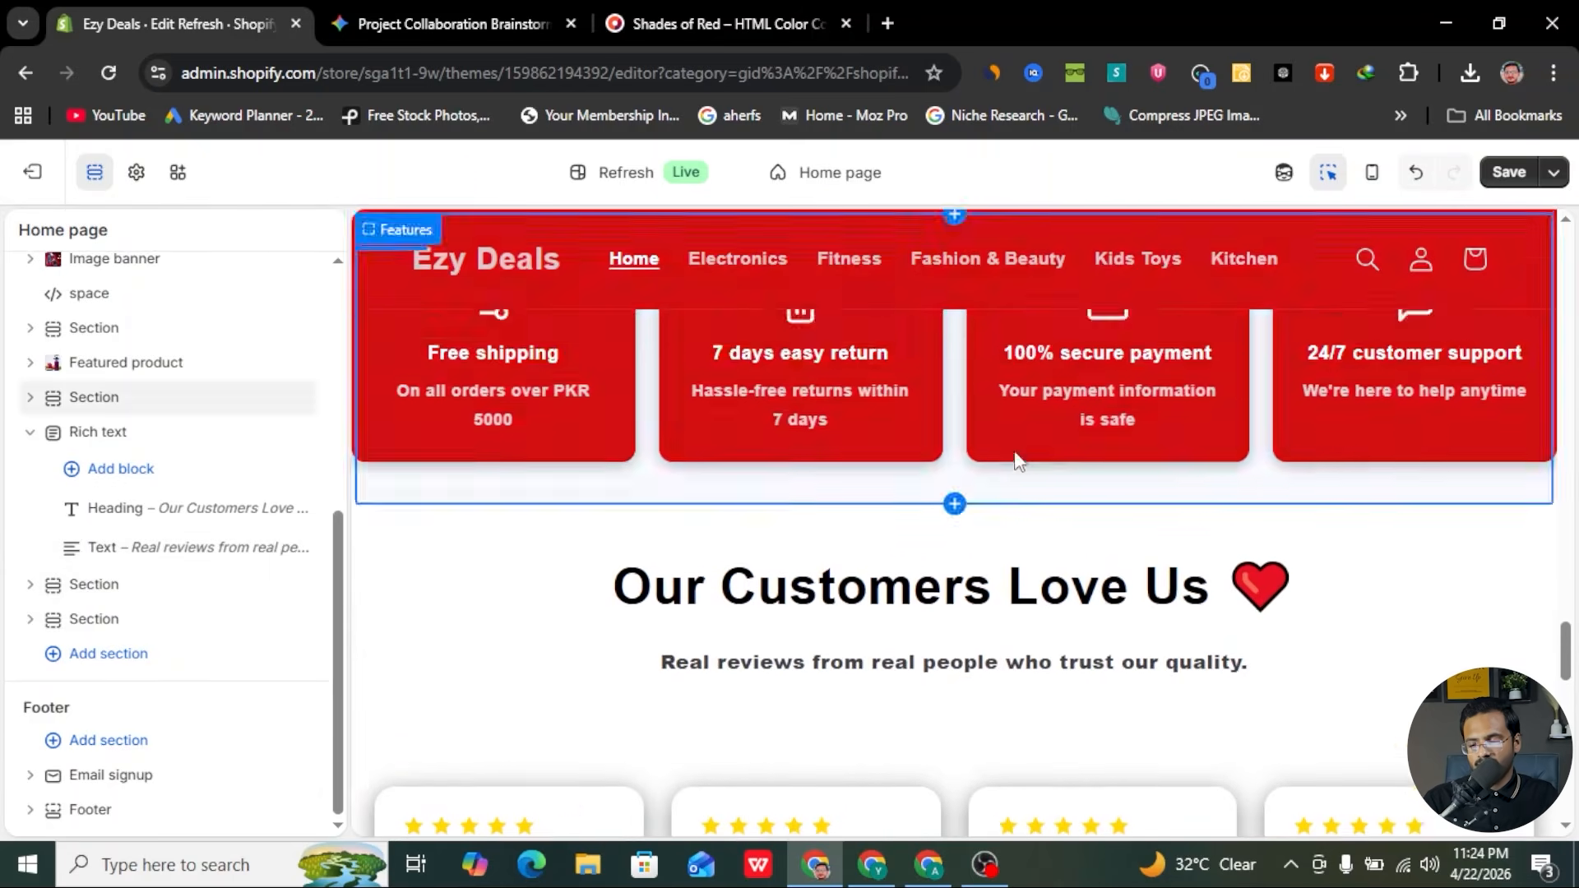
- Check the spacing between the features, the "Our Customers Love Us" heading and the review cards, and save the home page
{"action": "scroll", "coordinate": [1077, 653], "scroll_direction": "down", "scroll_amount": 3}
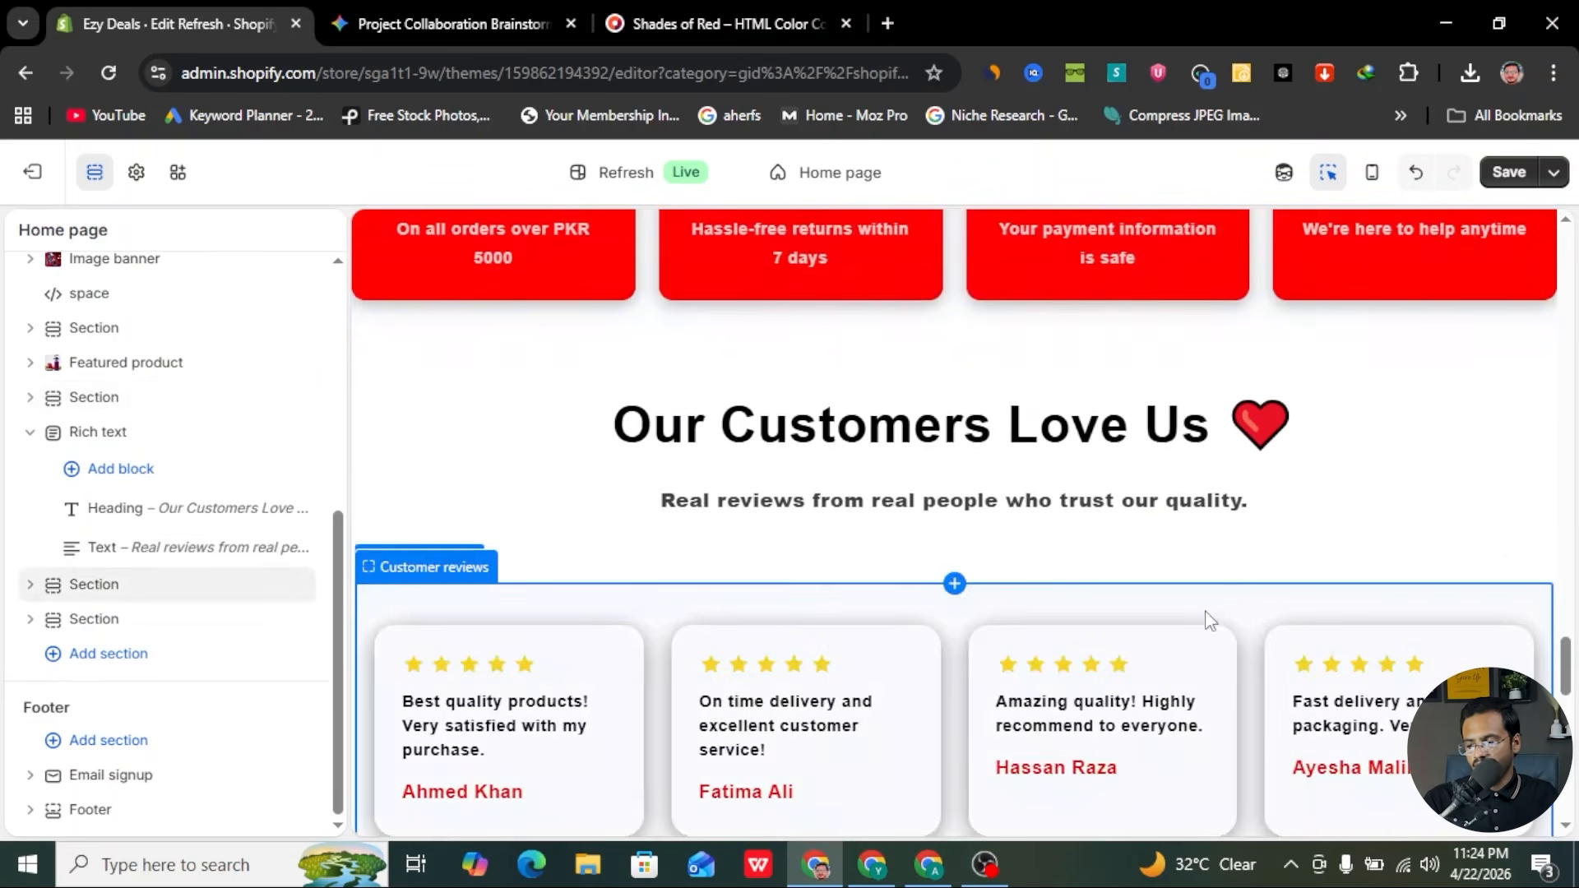
{"action": "scroll", "coordinate": [1207, 615], "scroll_direction": "down", "scroll_amount": 3}
{"action": "scroll", "coordinate": [1206, 611], "scroll_direction": "up", "scroll_amount": 3}
{"action": "scroll", "coordinate": [903, 594], "scroll_direction": "up", "scroll_amount": 2}
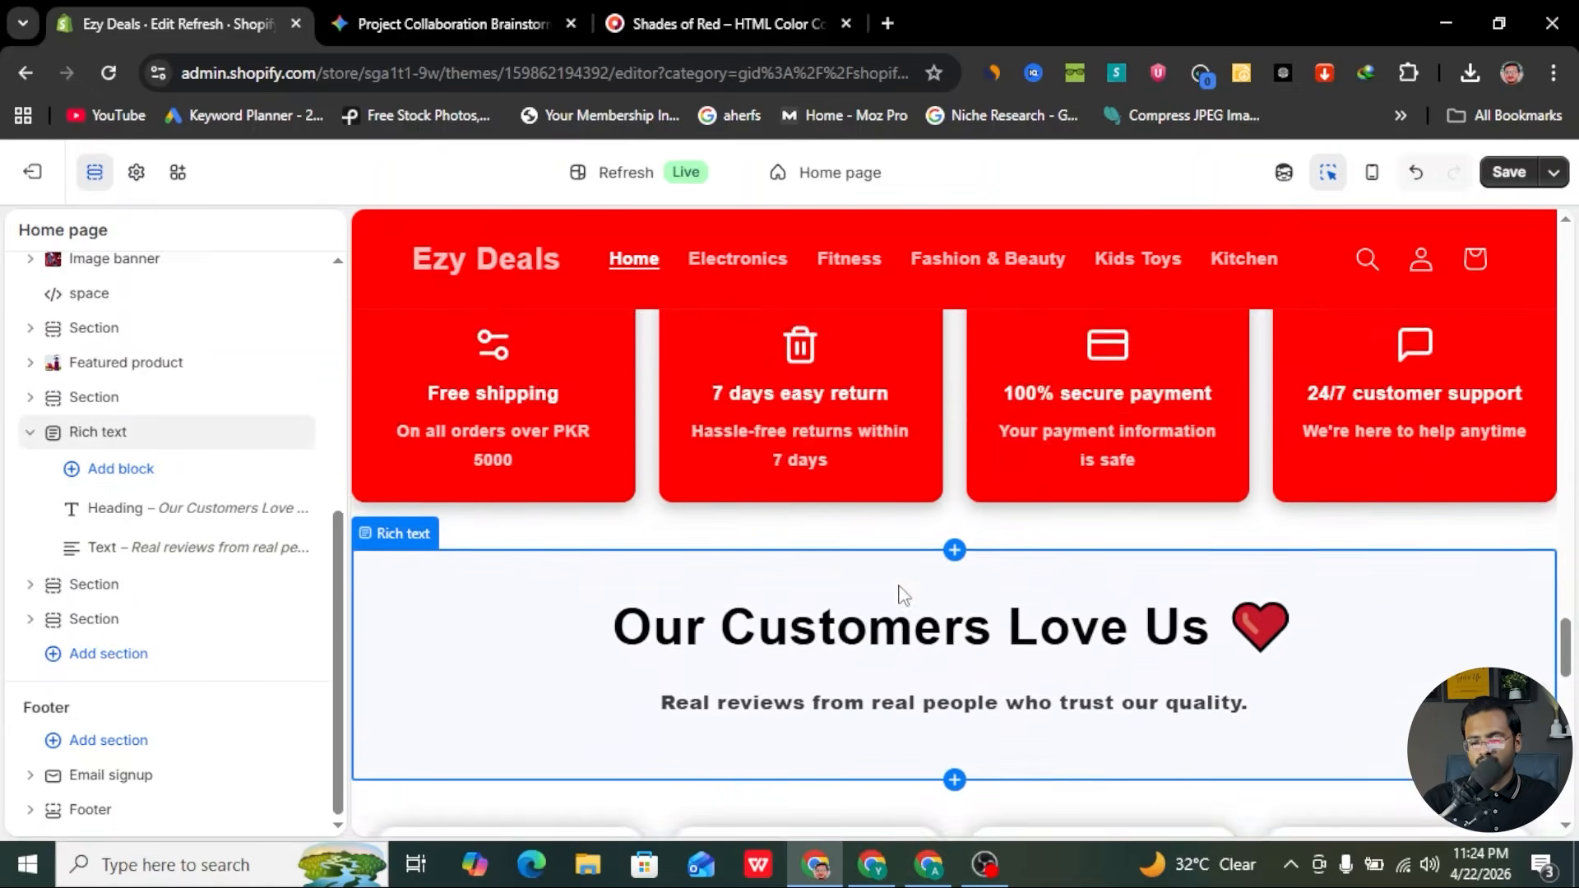
{"action": "scroll", "coordinate": [903, 594], "scroll_direction": "down", "scroll_amount": 5}
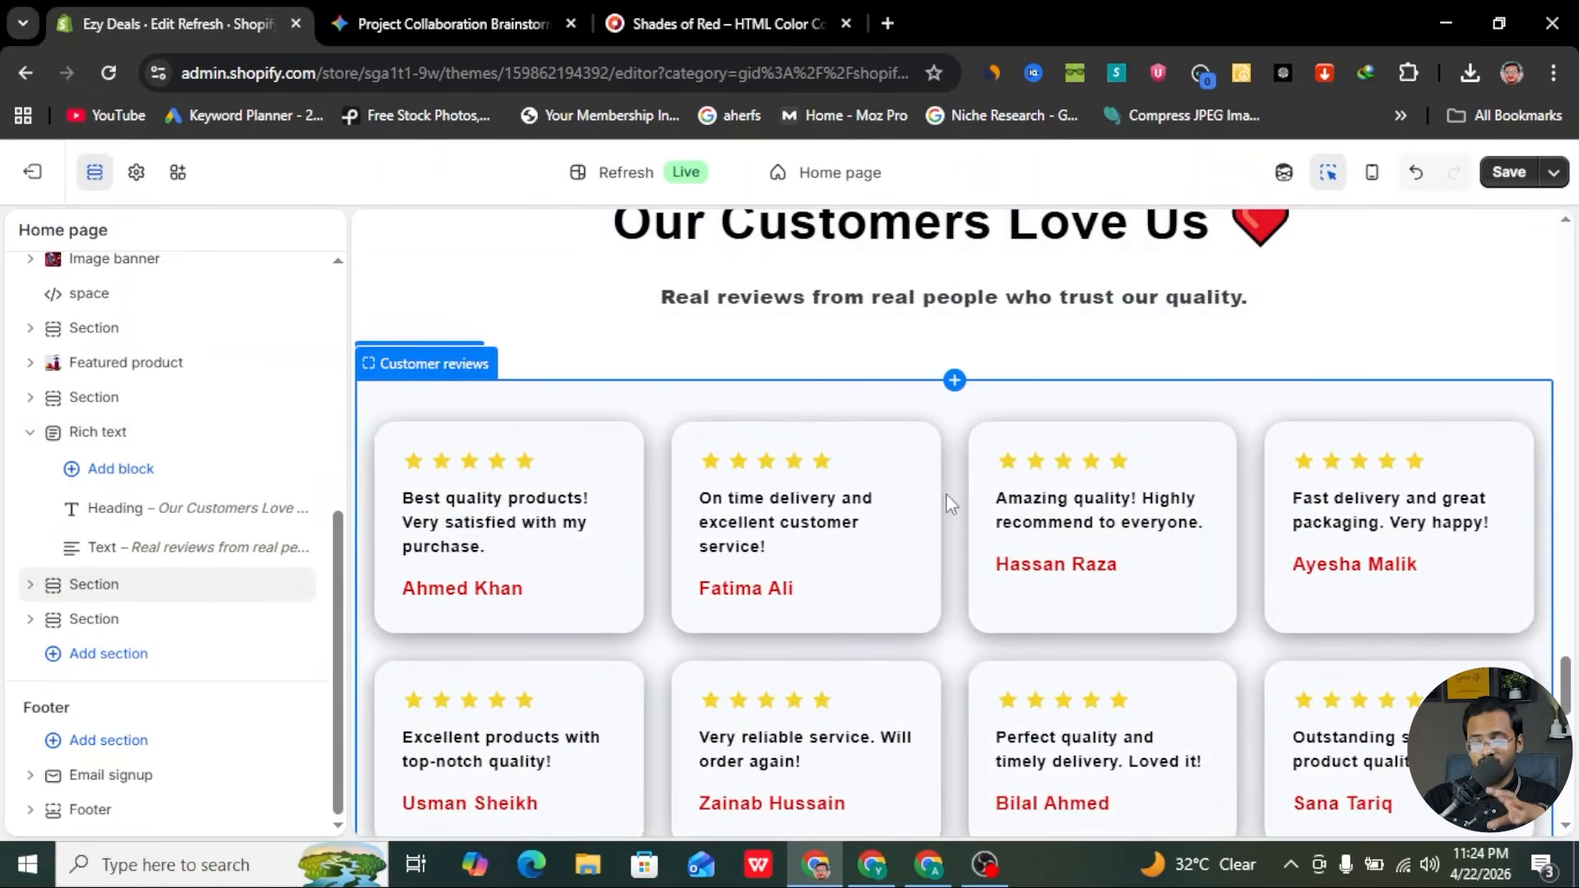
{"action": "scroll", "coordinate": [1051, 486], "scroll_direction": "down", "scroll_amount": 2}
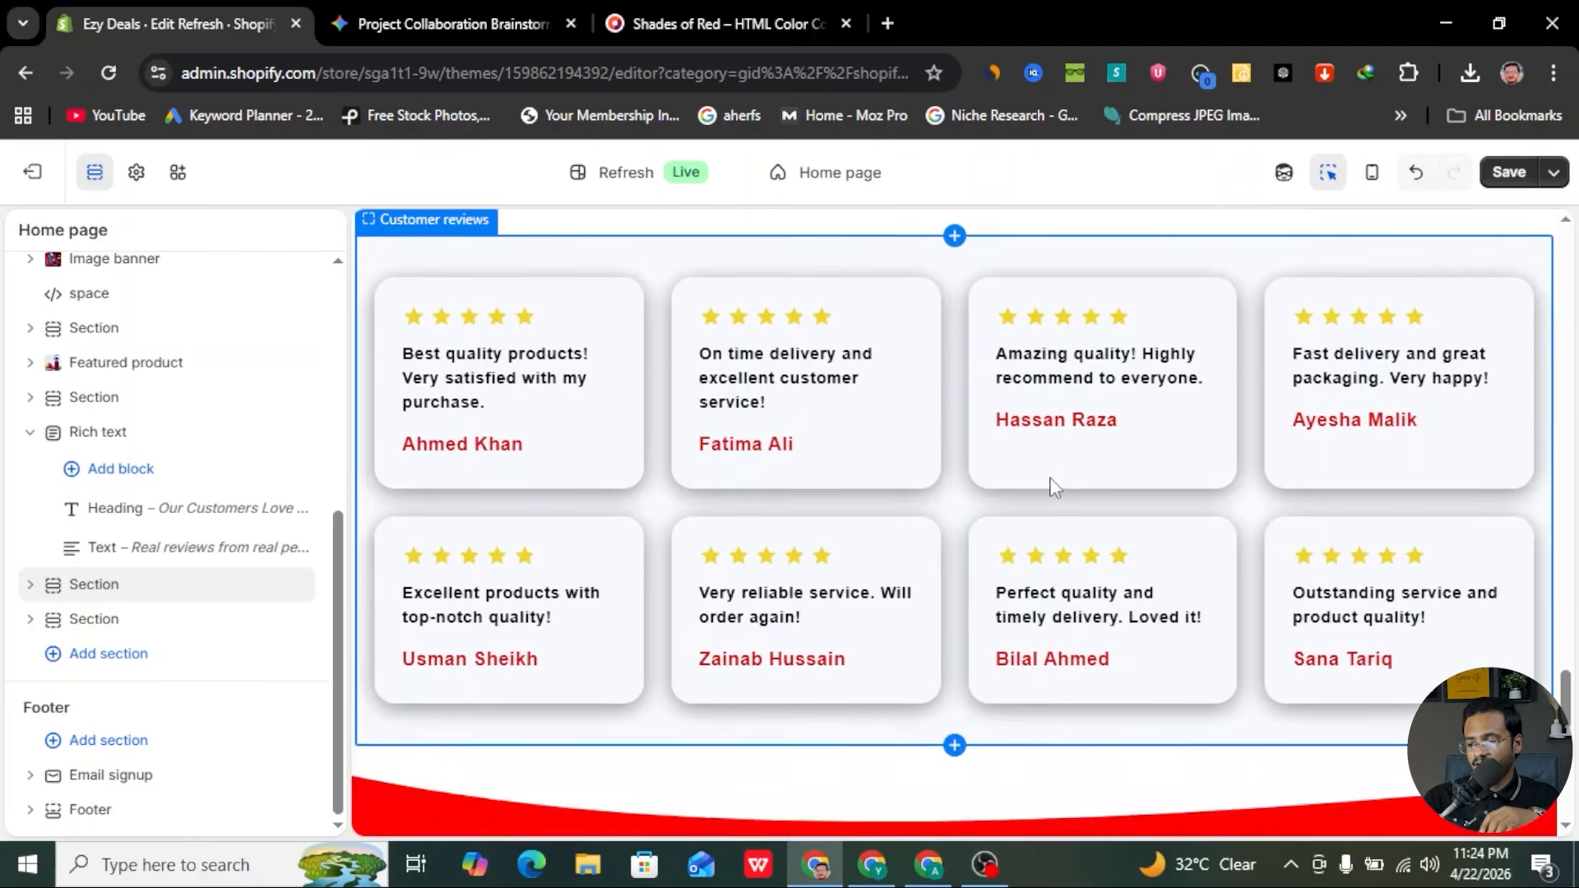
{"action": "scroll", "coordinate": [1050, 482], "scroll_direction": "up", "scroll_amount": 3}
{"action": "left_click", "coordinate": [1508, 172]}
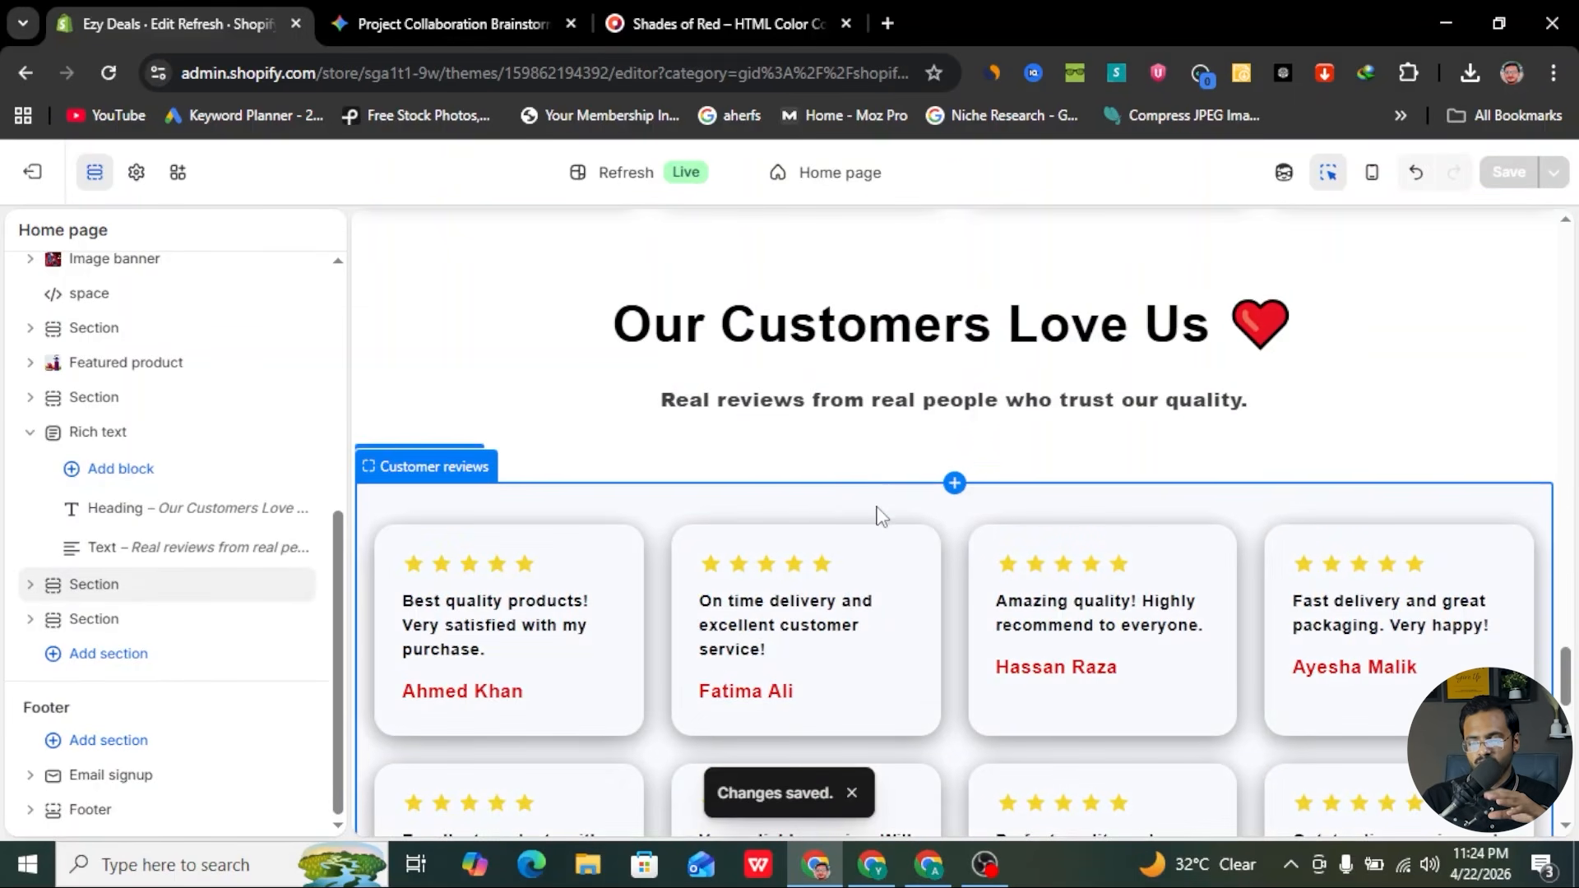
- Move the section containing the Features block below the customer reviews section on the home page
{"action": "scroll", "coordinate": [879, 517], "scroll_direction": "down", "scroll_amount": 4}
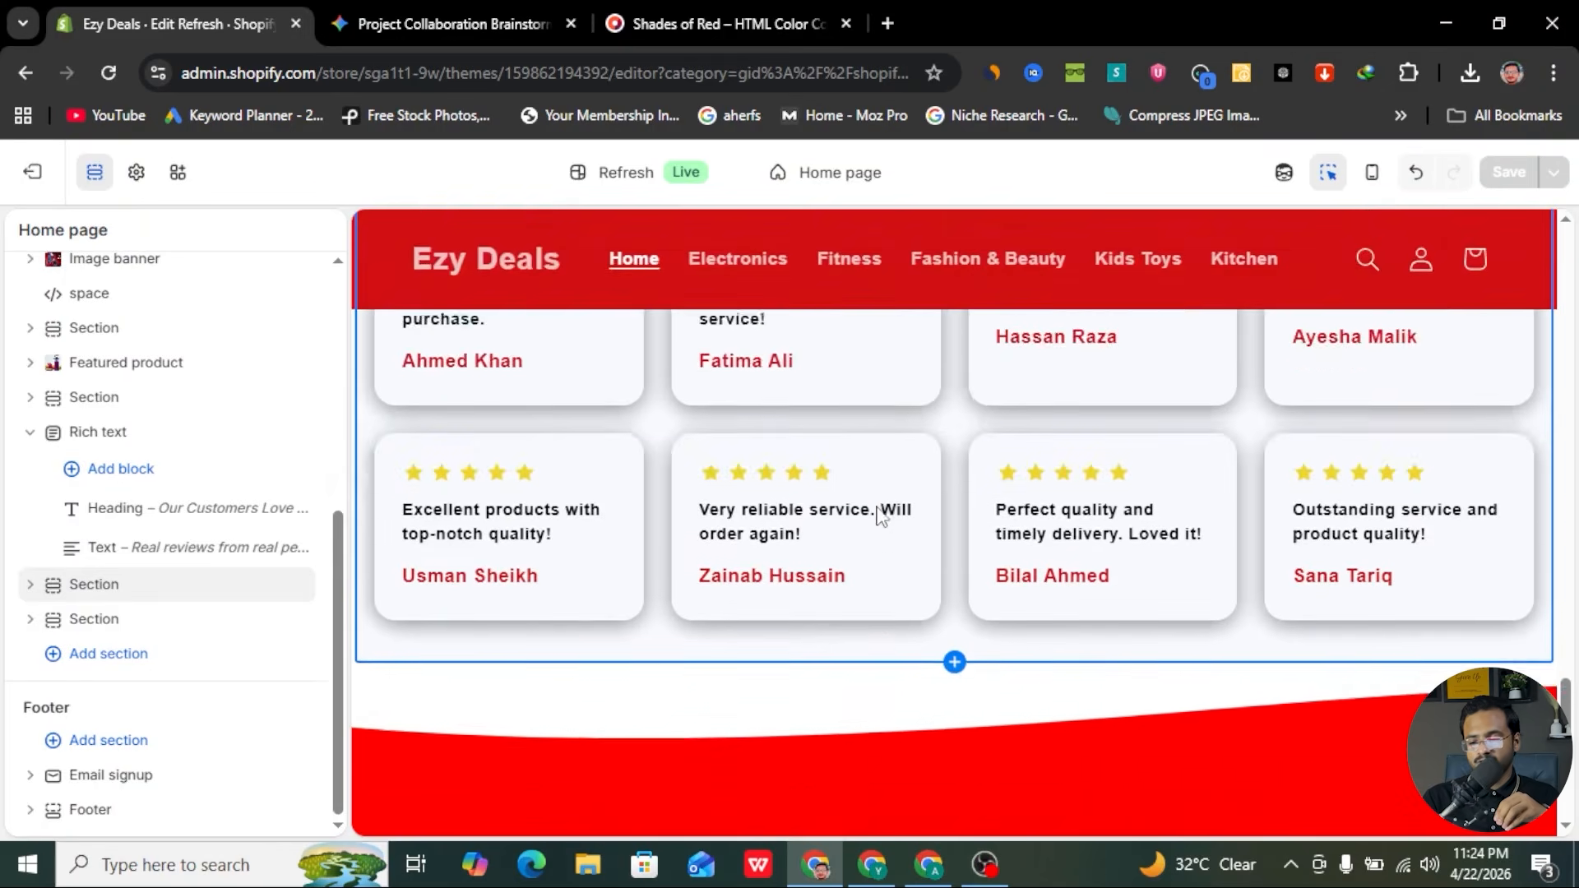
{"action": "scroll", "coordinate": [878, 515], "scroll_direction": "up", "scroll_amount": 8}
{"action": "scroll", "coordinate": [879, 515], "scroll_direction": "down", "scroll_amount": 3}
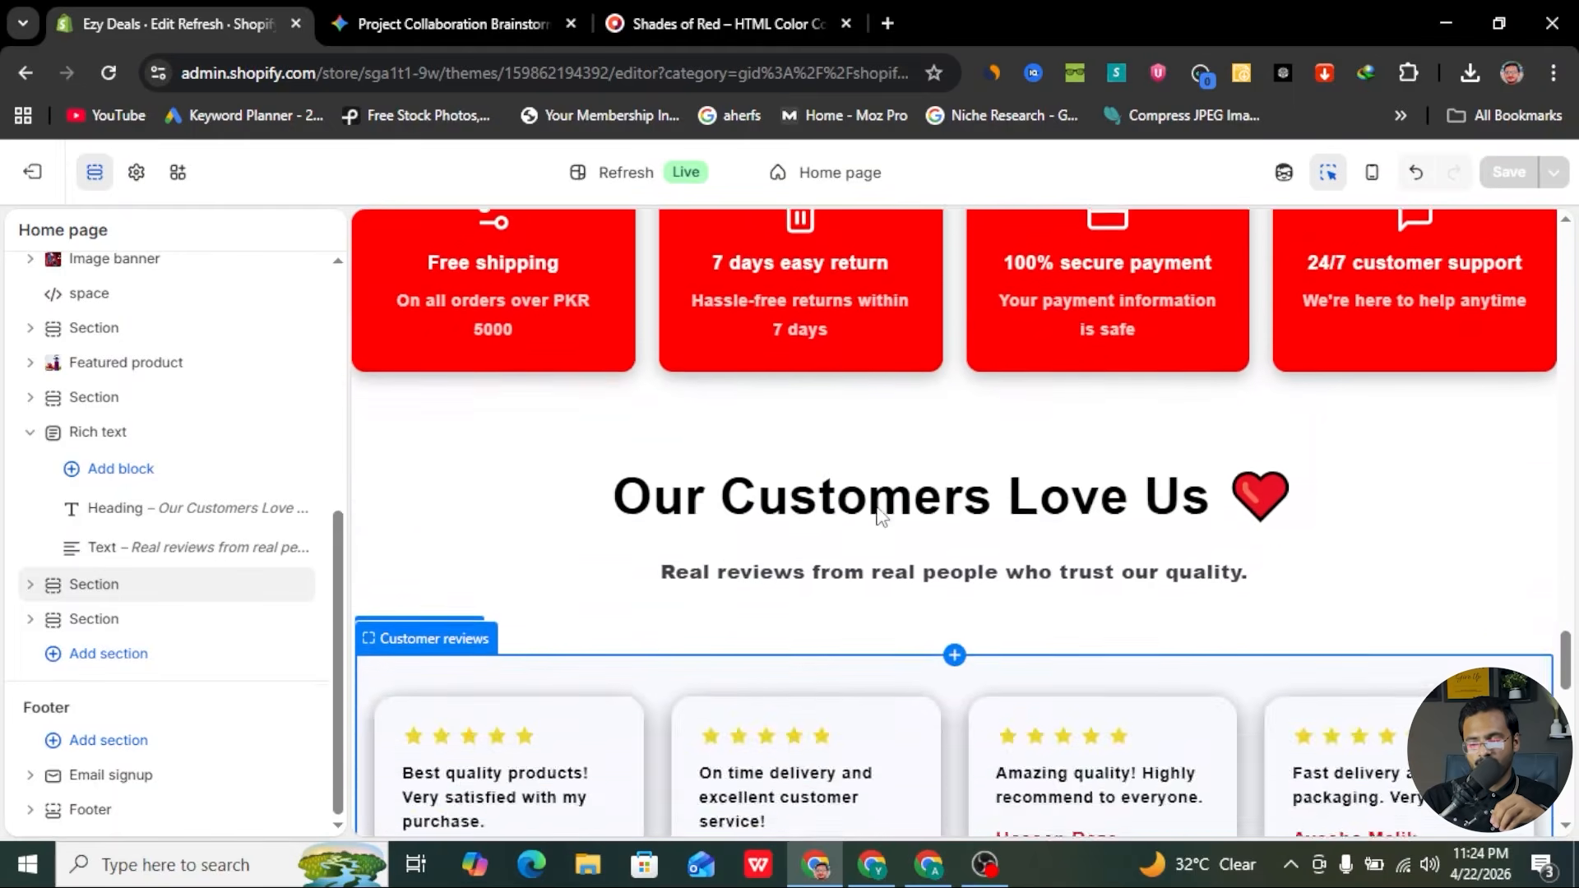
{"action": "scroll", "coordinate": [878, 515], "scroll_direction": "up", "scroll_amount": 2}
{"action": "scroll", "coordinate": [878, 515], "scroll_direction": "down", "scroll_amount": 2}
{"action": "scroll", "coordinate": [718, 408], "scroll_direction": "up", "scroll_amount": 1}
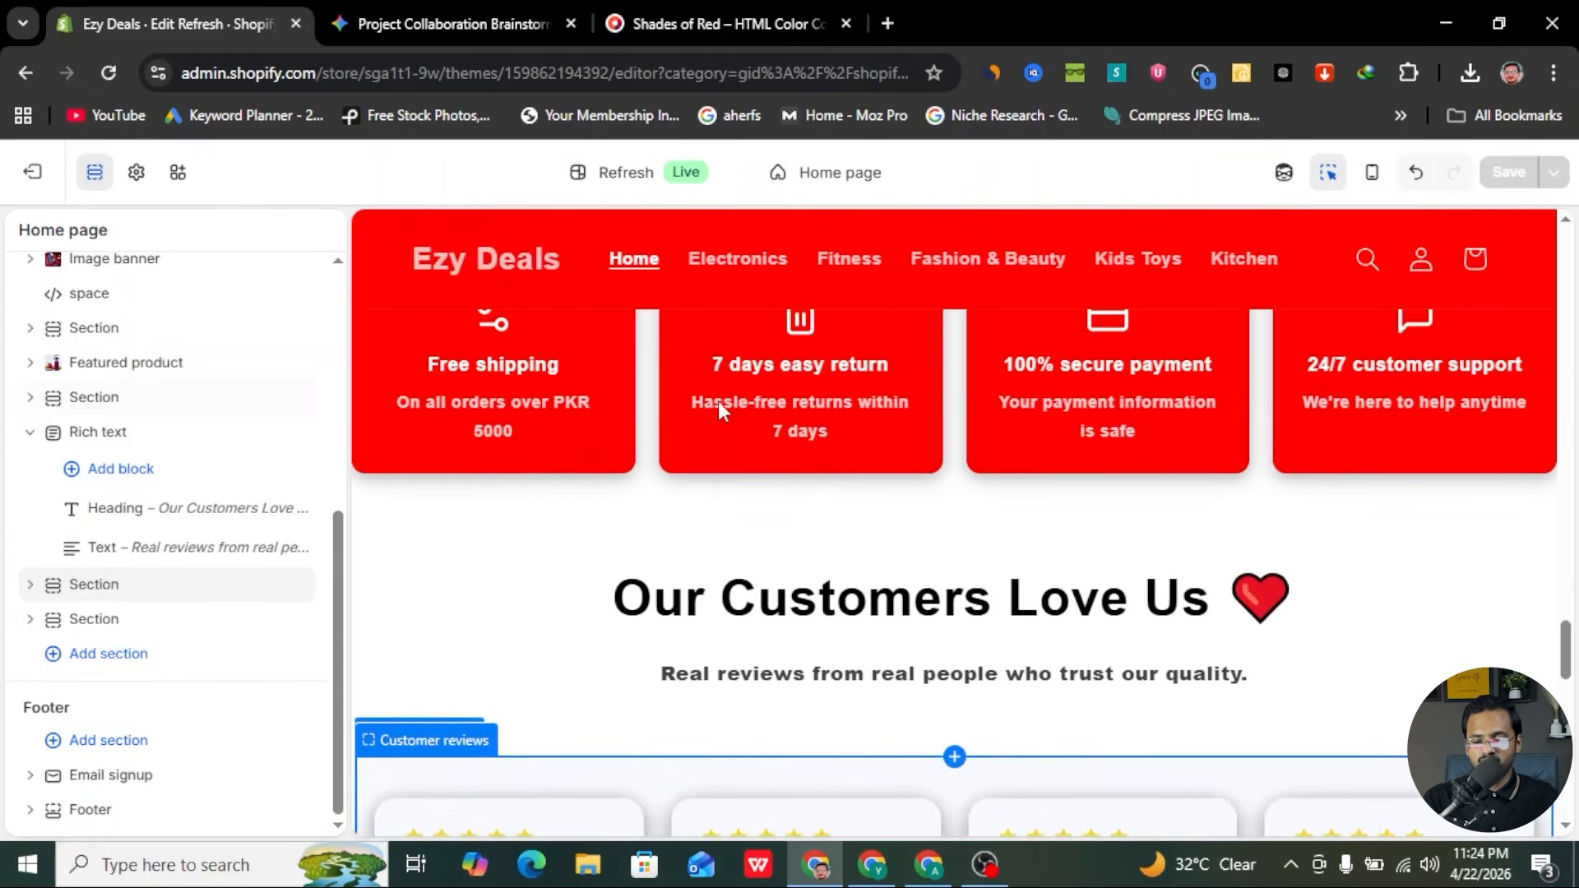
{"action": "scroll", "coordinate": [718, 401], "scroll_direction": "up", "scroll_amount": 2}
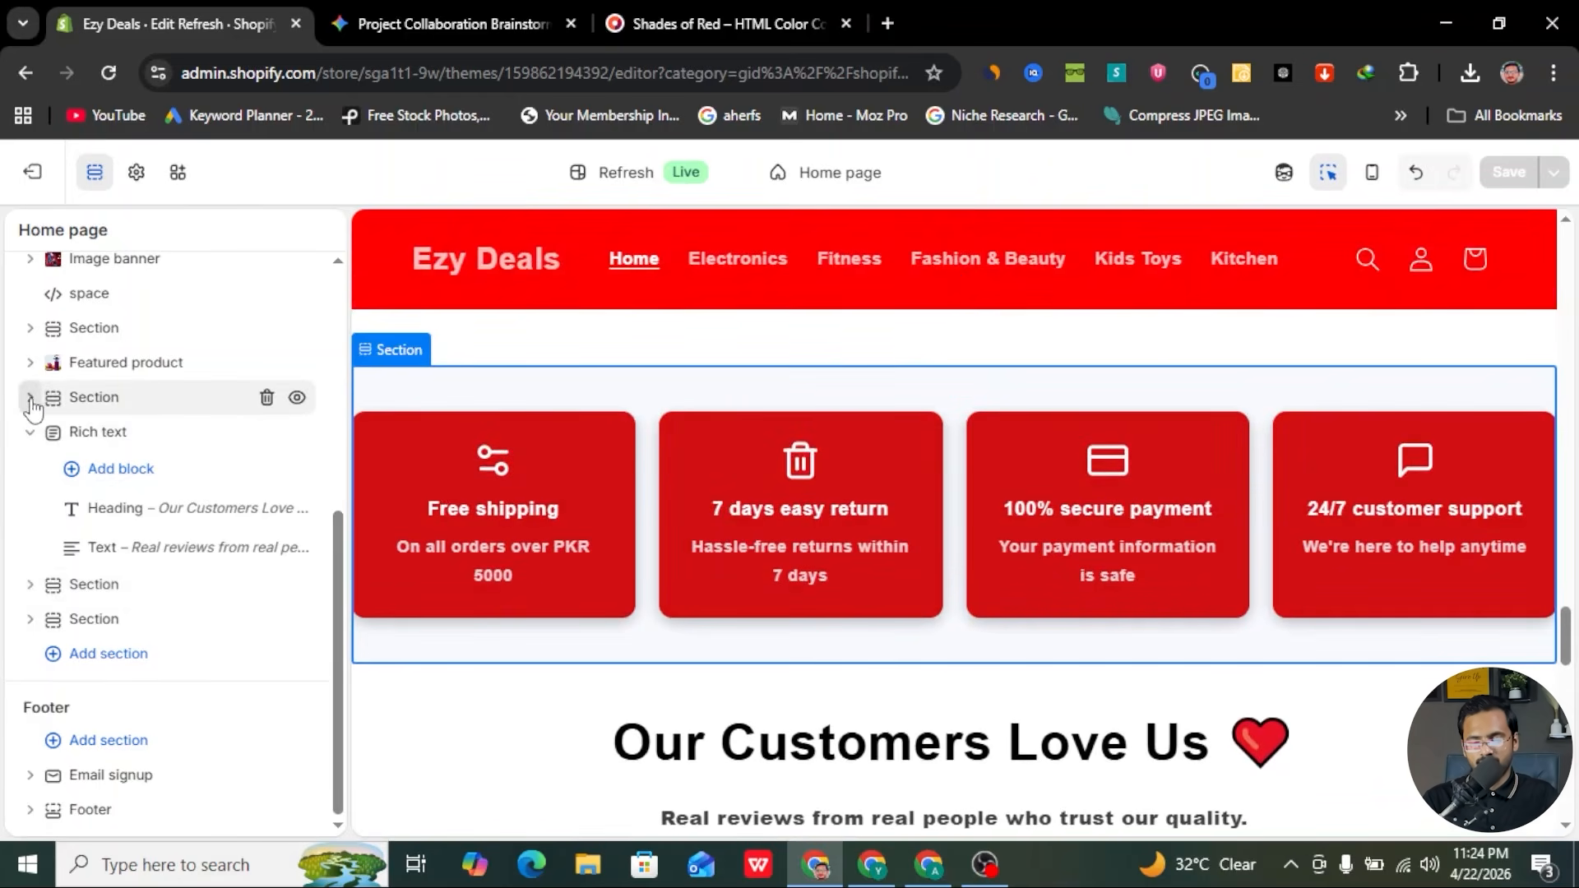
{"action": "left_click", "coordinate": [78, 400]}
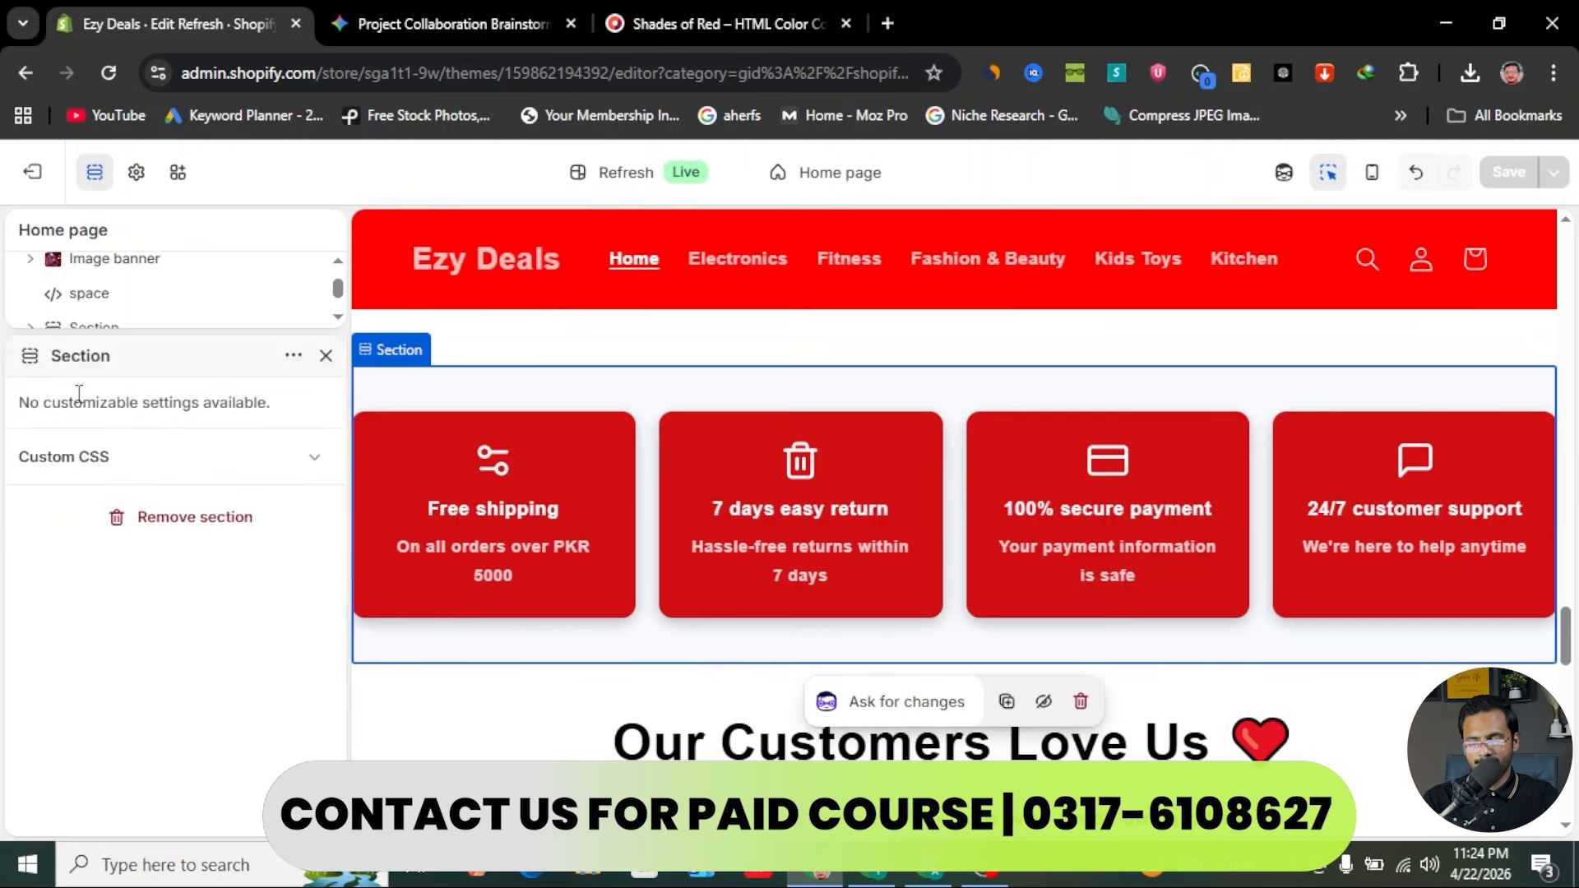
{"action": "left_click", "coordinate": [325, 355]}
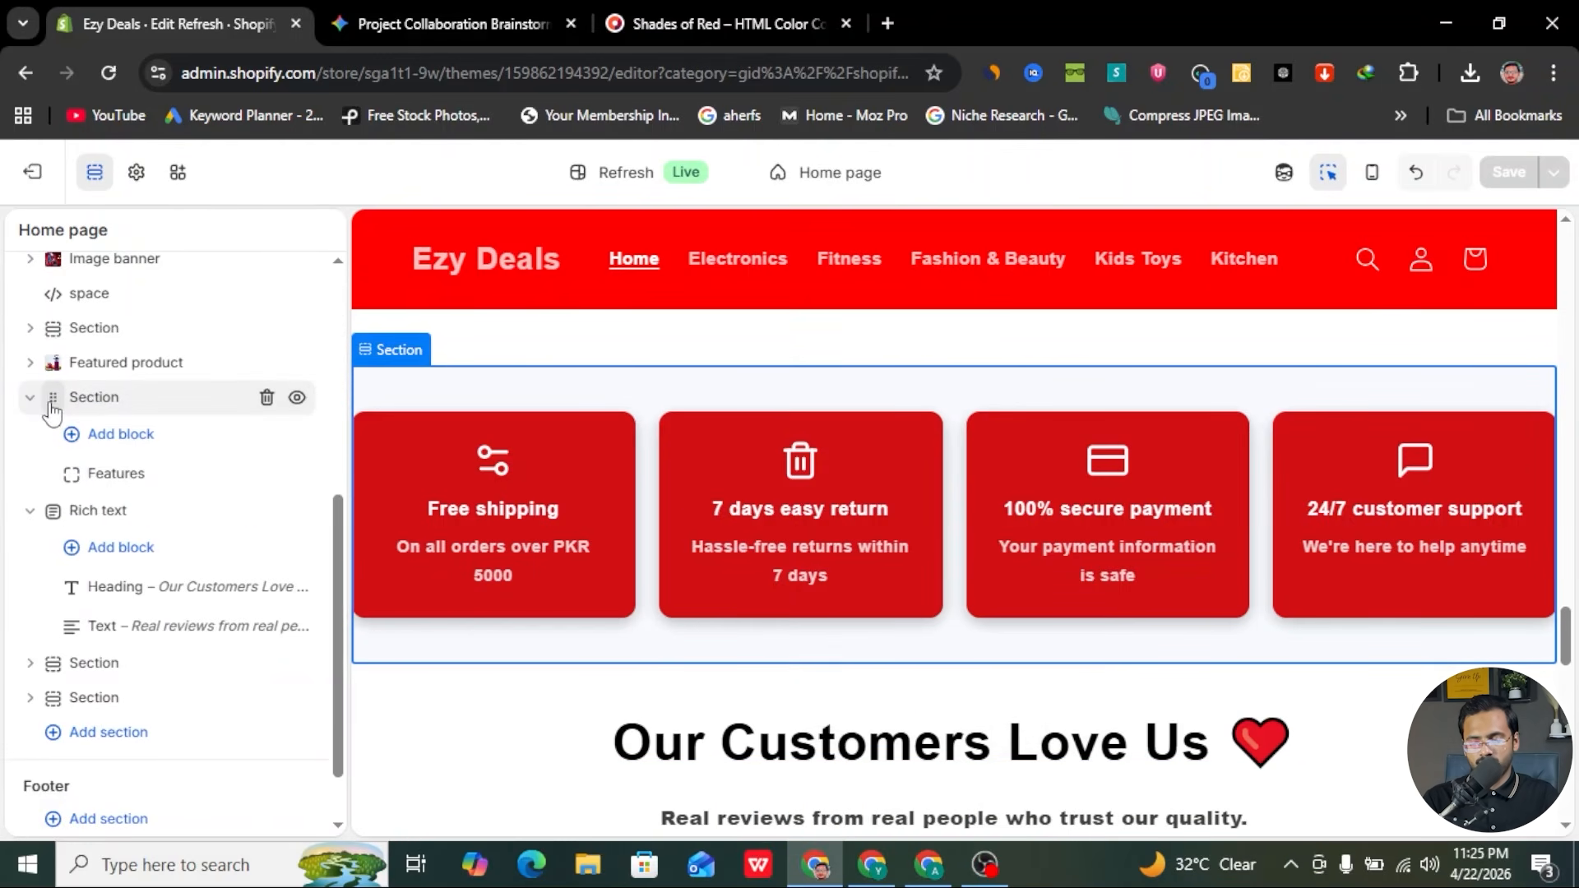
{"action": "left_click_drag", "start_coordinate": [49, 400], "coordinate": [66, 610]}
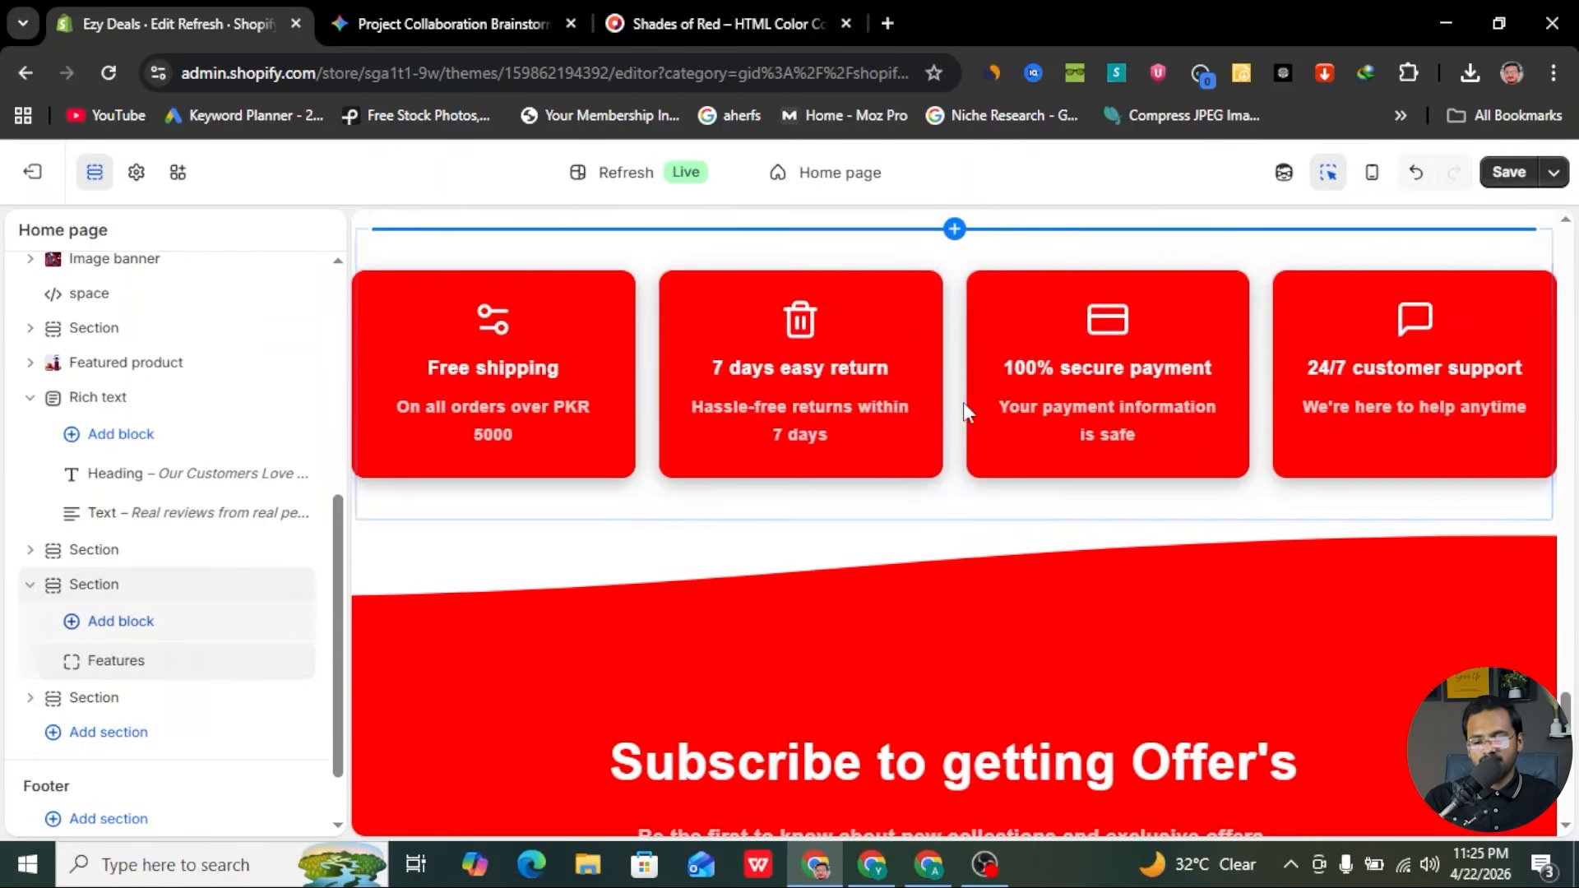
- Duplicate the Collection circles section and place the copy between the Featured product and the customer reviews Rich text
{"action": "scroll", "coordinate": [964, 402], "scroll_direction": "up", "scroll_amount": 15}
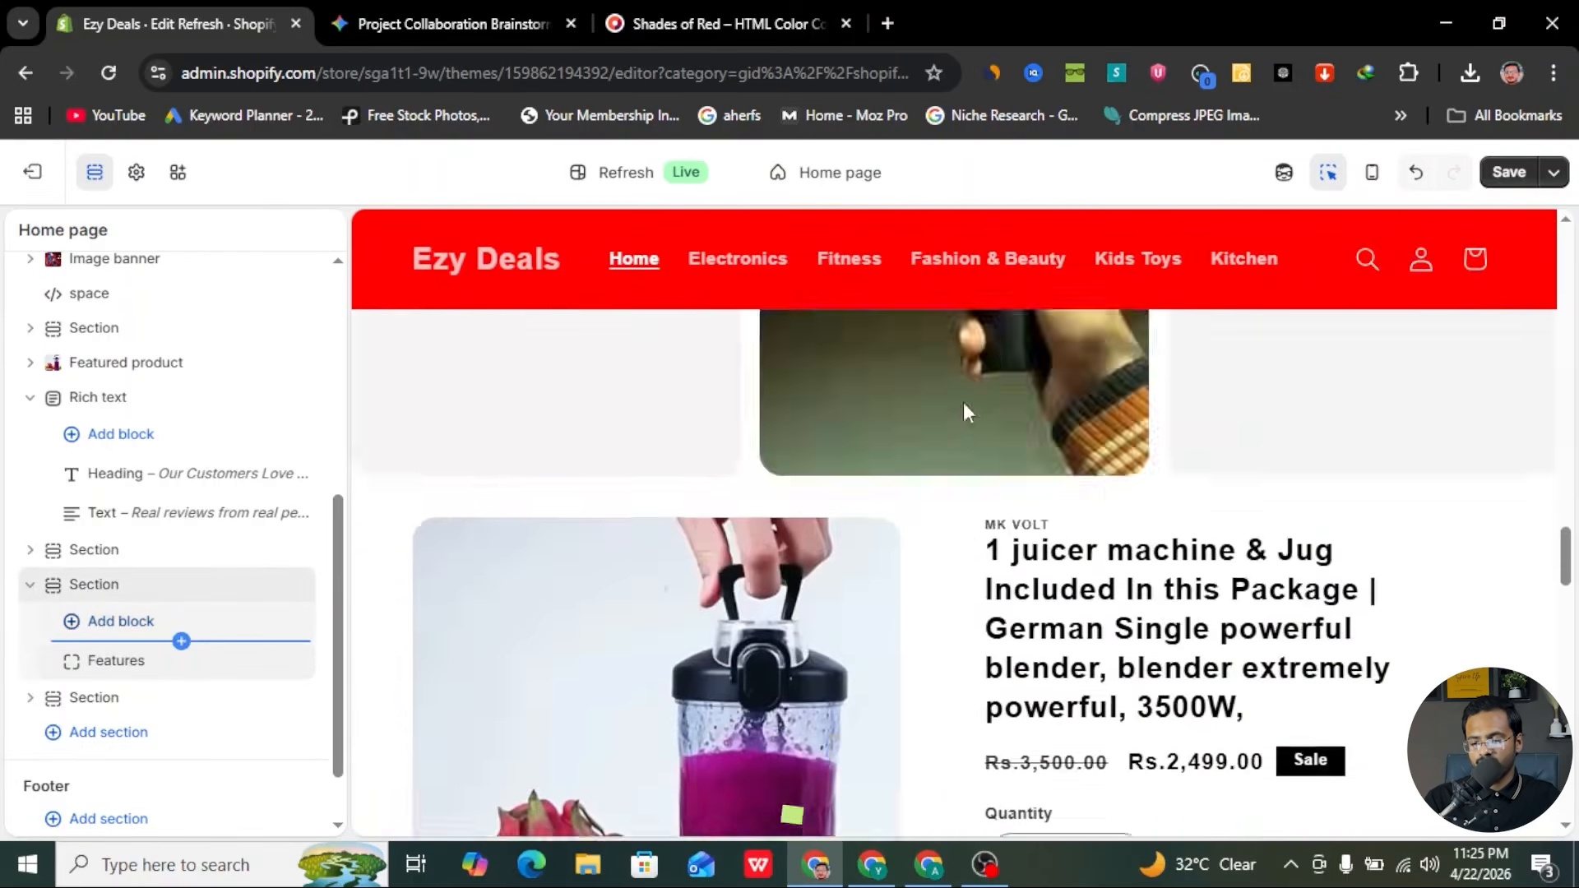
{"action": "scroll", "coordinate": [966, 411], "scroll_direction": "up", "scroll_amount": 10}
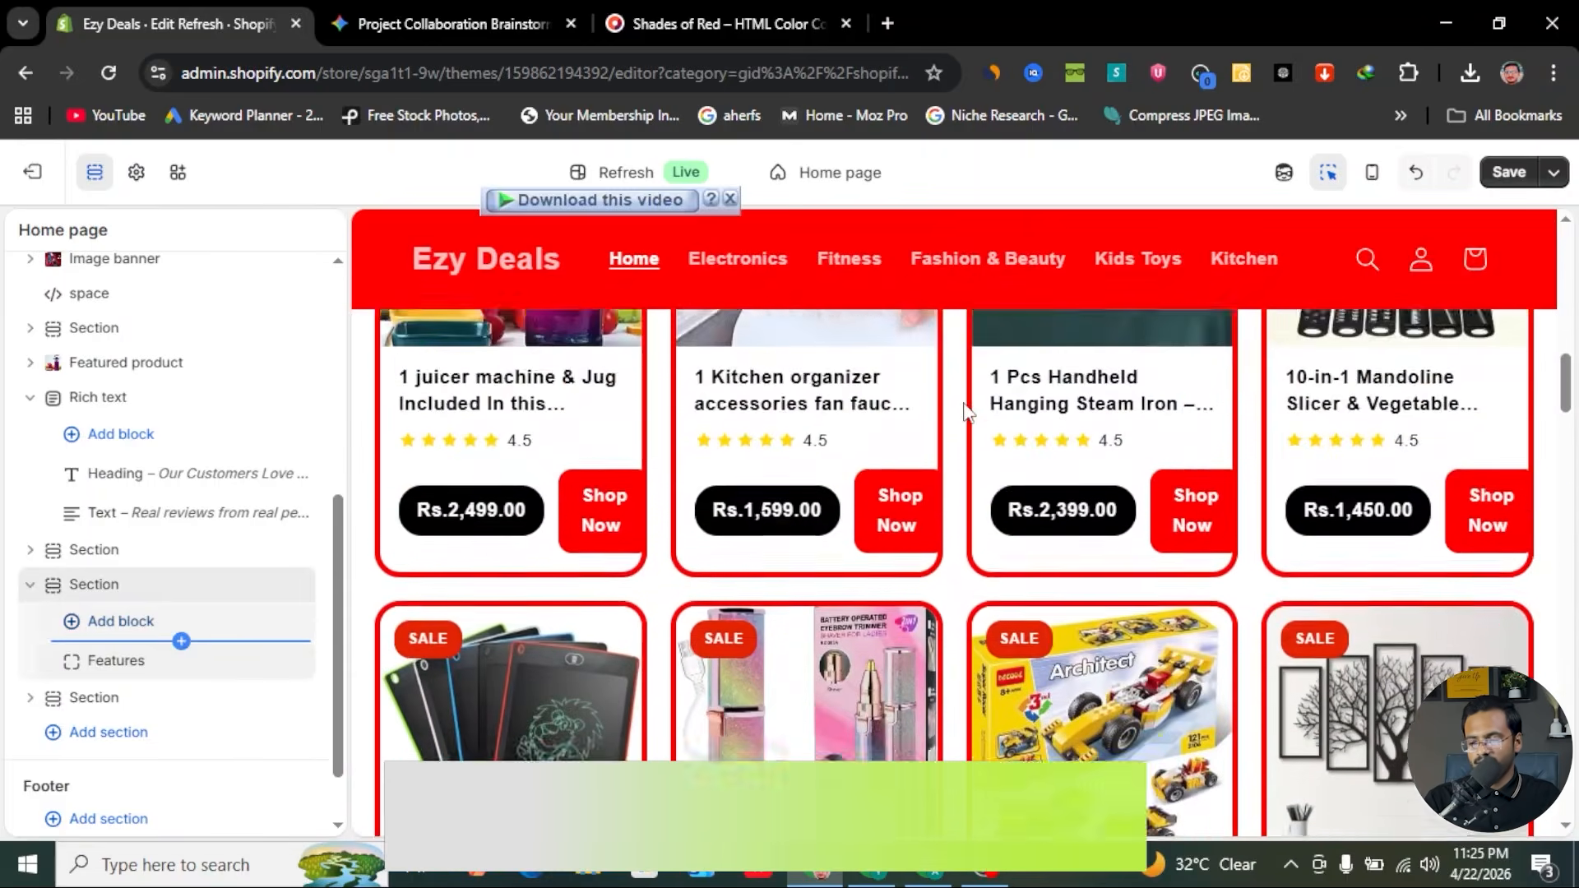
{"action": "scroll", "coordinate": [969, 414], "scroll_direction": "up", "scroll_amount": 4}
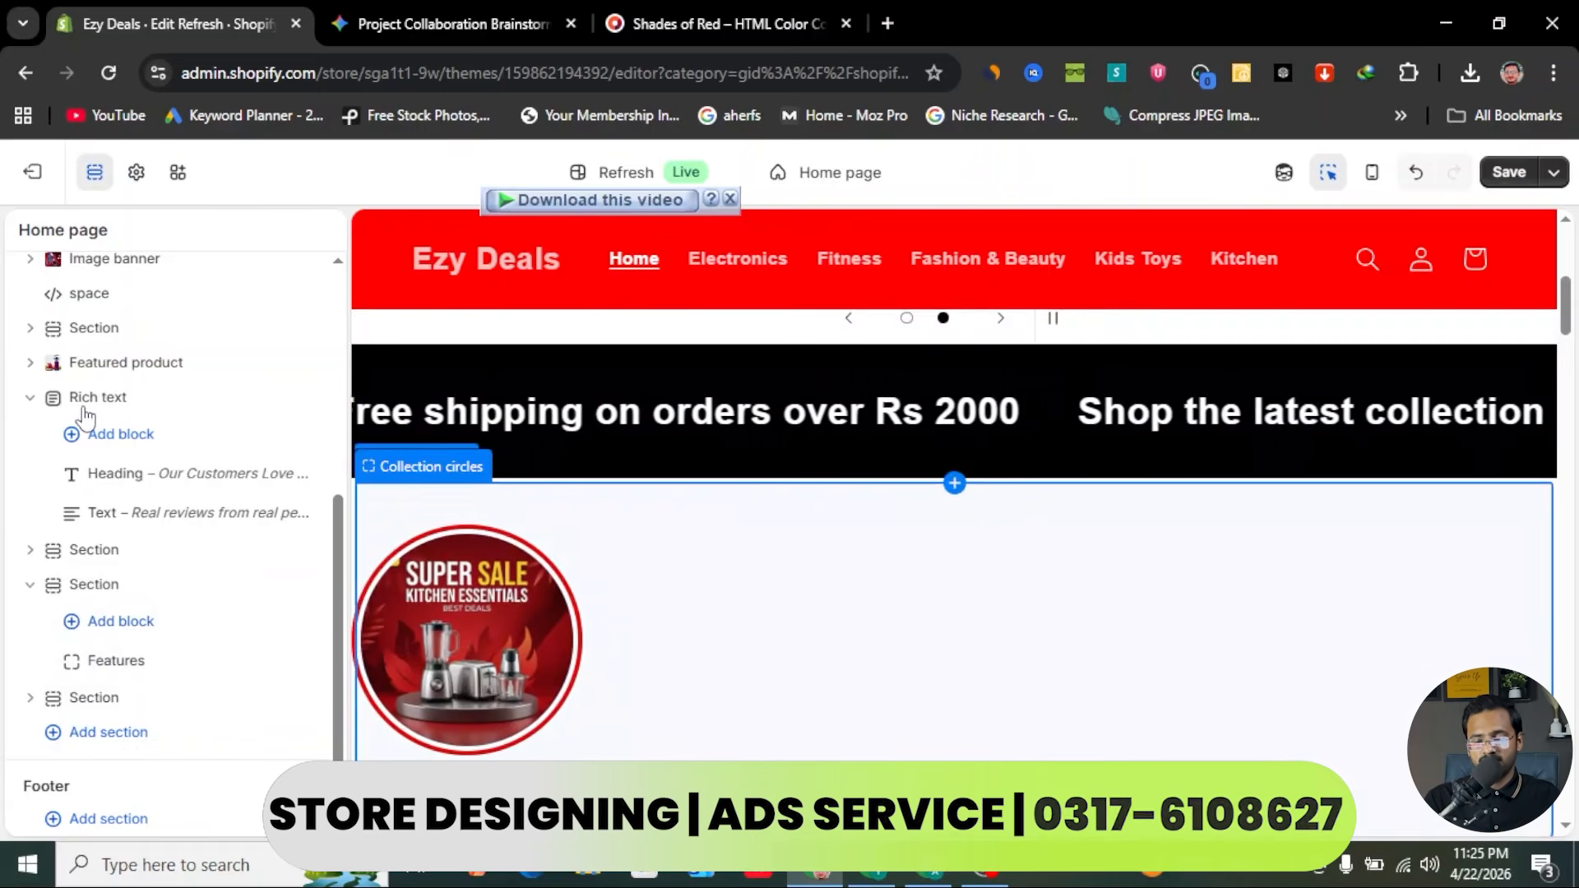
{"action": "scroll", "coordinate": [162, 320], "scroll_direction": "up", "scroll_amount": 2}
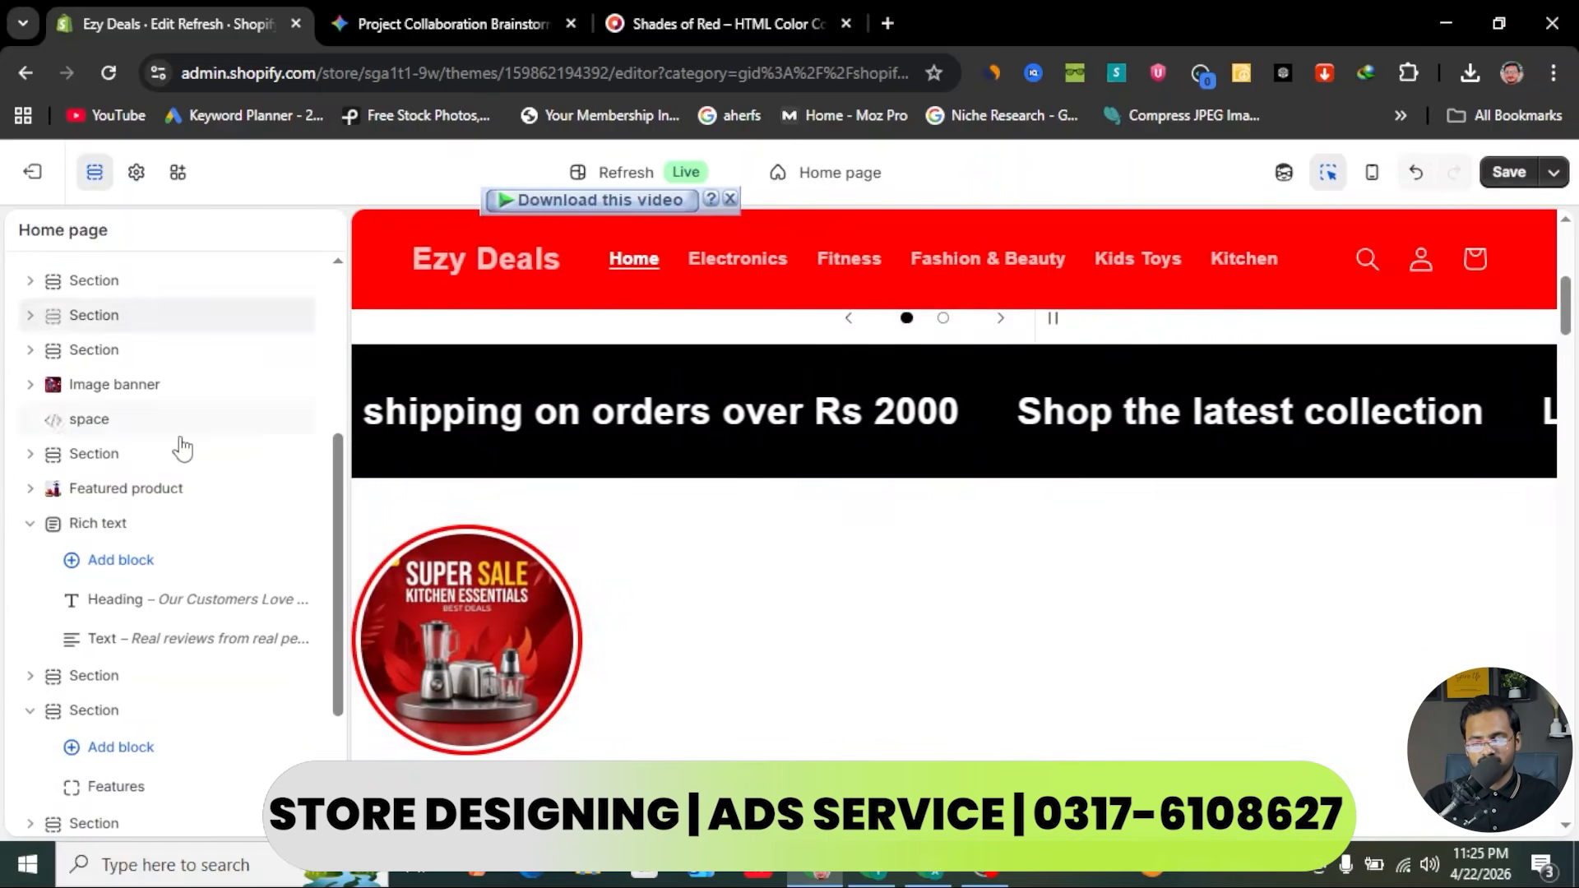
{"action": "scroll", "coordinate": [119, 436], "scroll_direction": "up", "scroll_amount": 3}
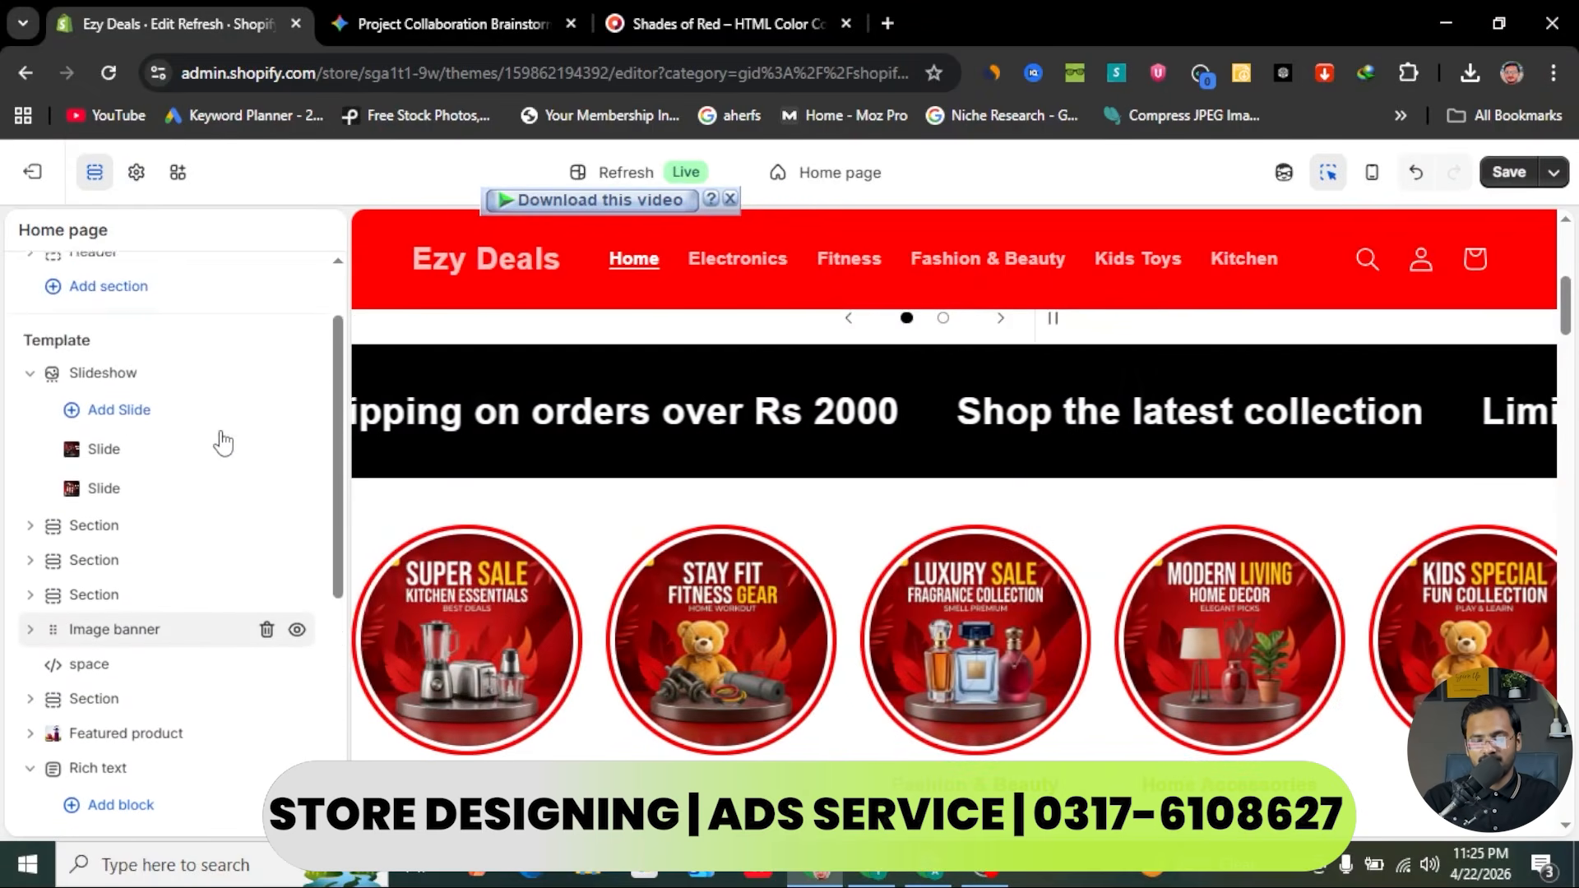
{"action": "scroll", "coordinate": [138, 638], "scroll_direction": "down", "scroll_amount": 2}
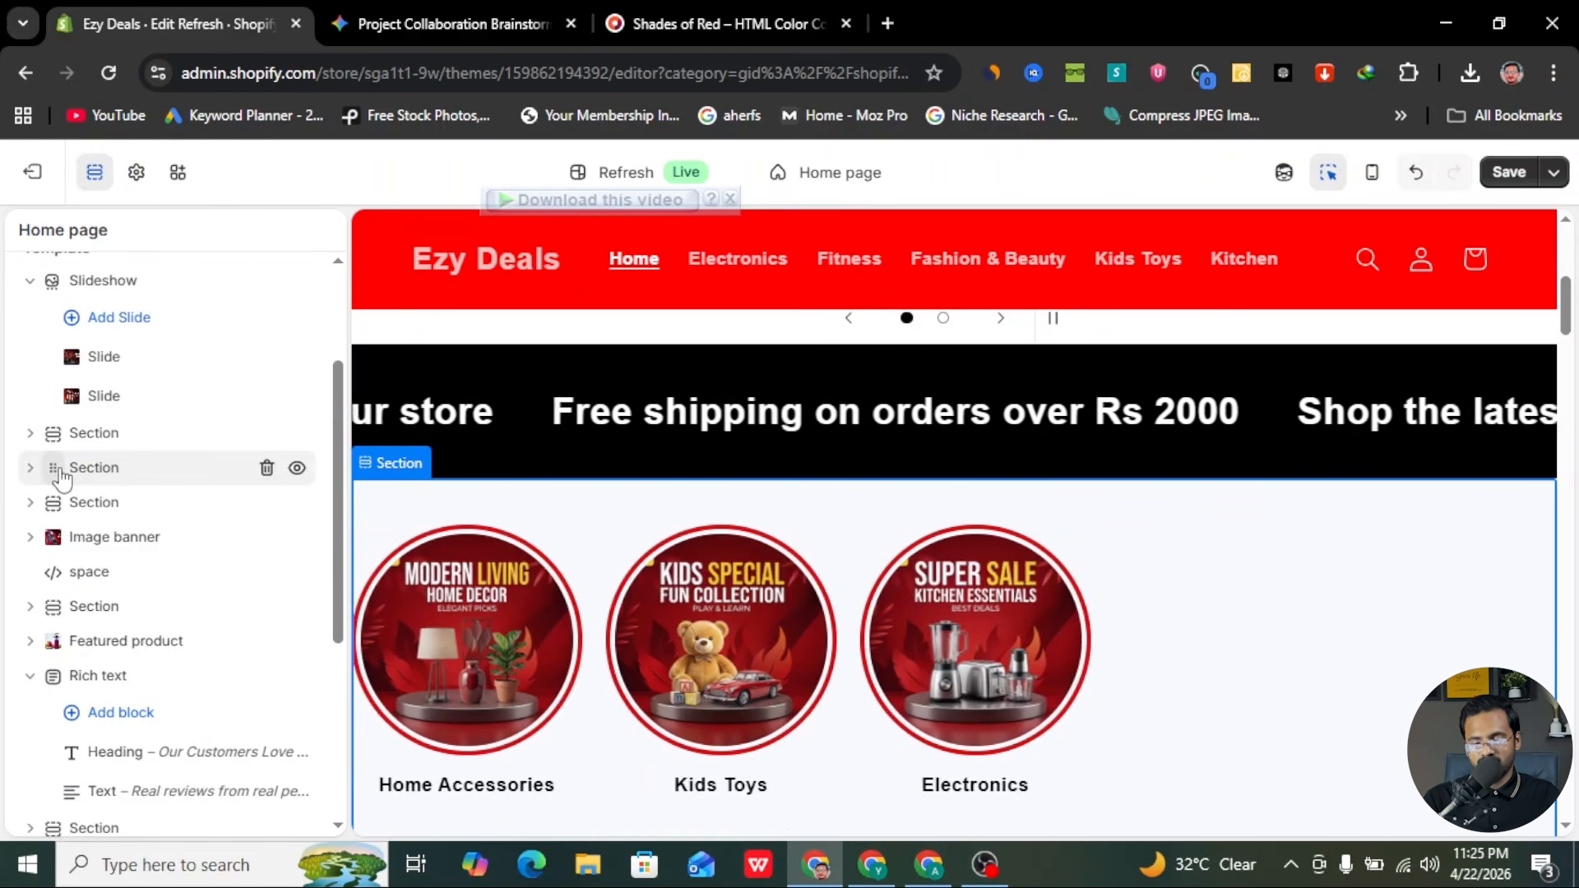
{"action": "mouse_move", "coordinate": [61, 476]}
{"action": "left_mouse_down"}
{"action": "mouse_move", "coordinate": [54, 500]}
{"action": "mouse_move", "coordinate": [54, 467]}
{"action": "left_mouse_up"}
{"action": "left_click", "coordinate": [145, 482]}
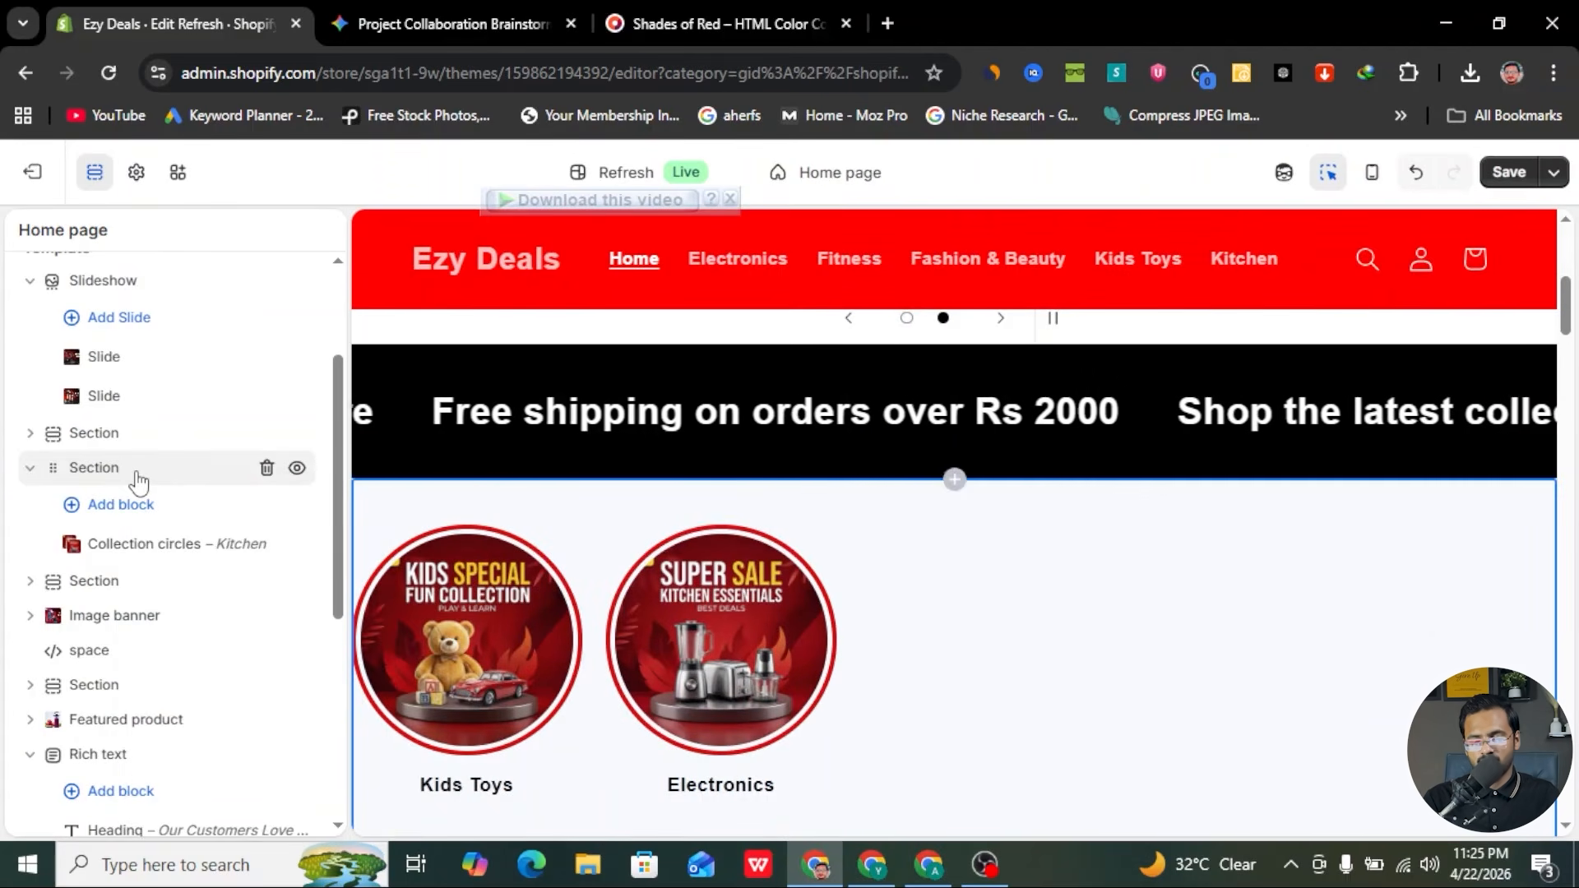
{"action": "right_click", "coordinate": [140, 477]}
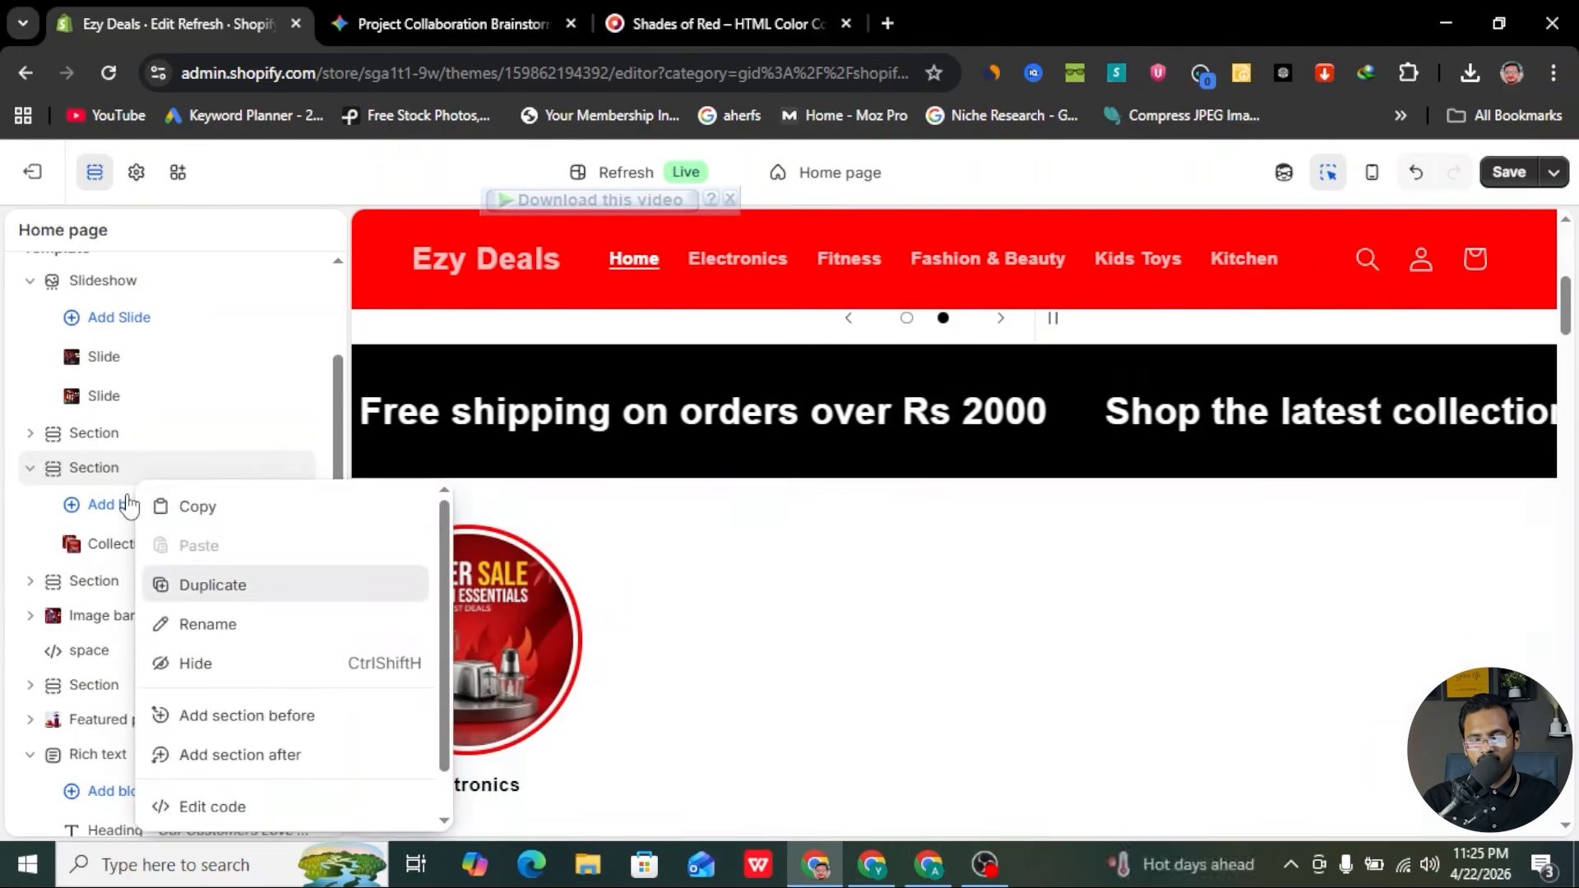
{"action": "left_click", "coordinate": [206, 587]}
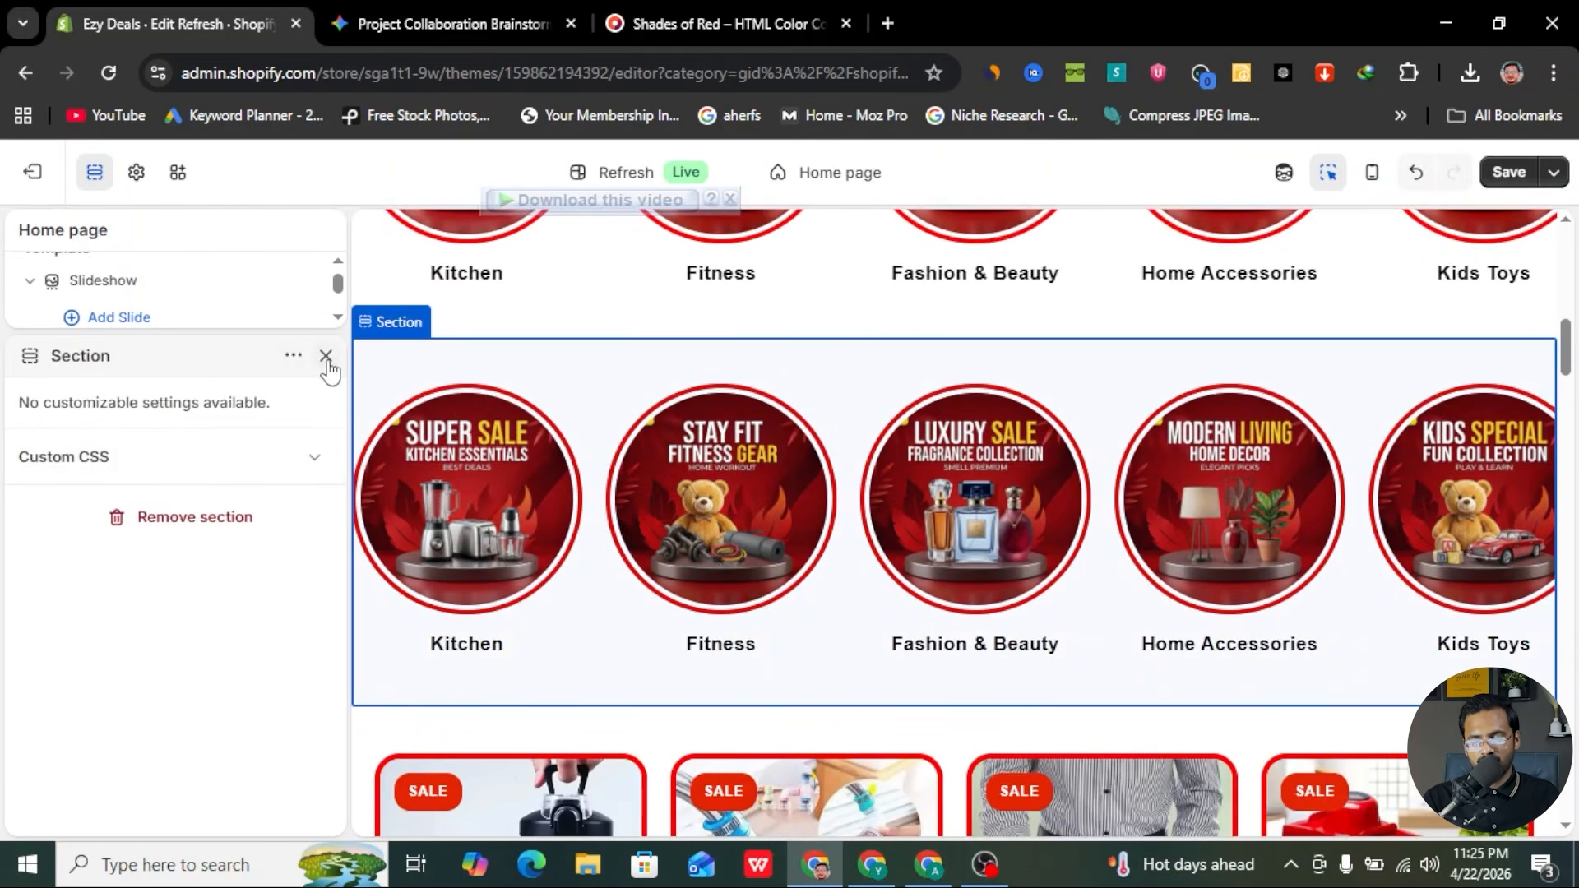
{"action": "left_click", "coordinate": [326, 356]}
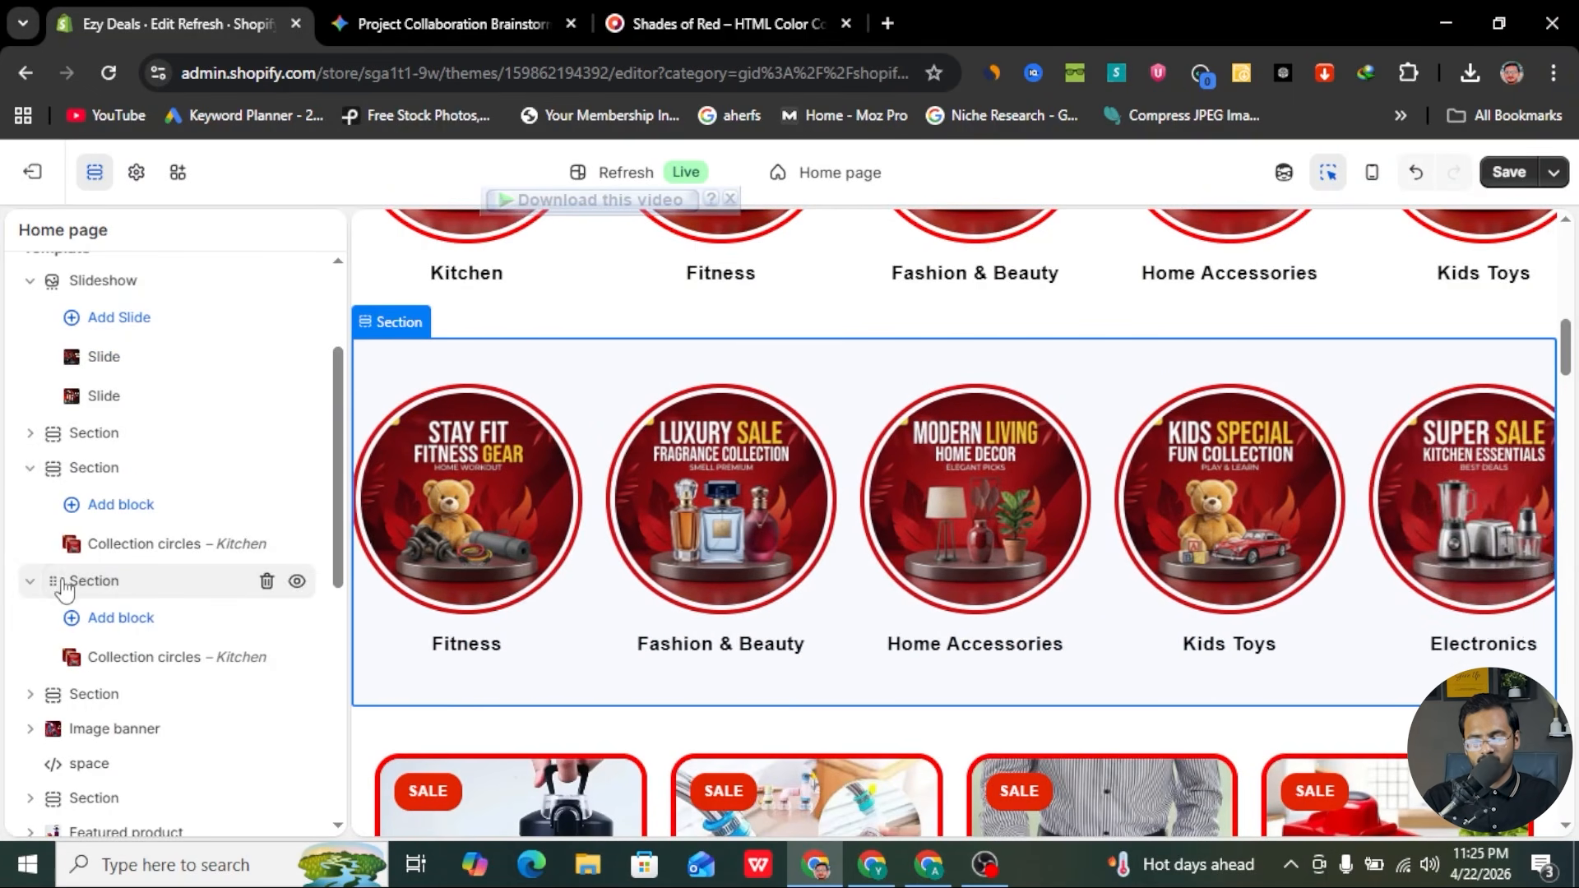
{"action": "left_click_drag", "start_coordinate": [49, 582], "coordinate": [82, 388]}
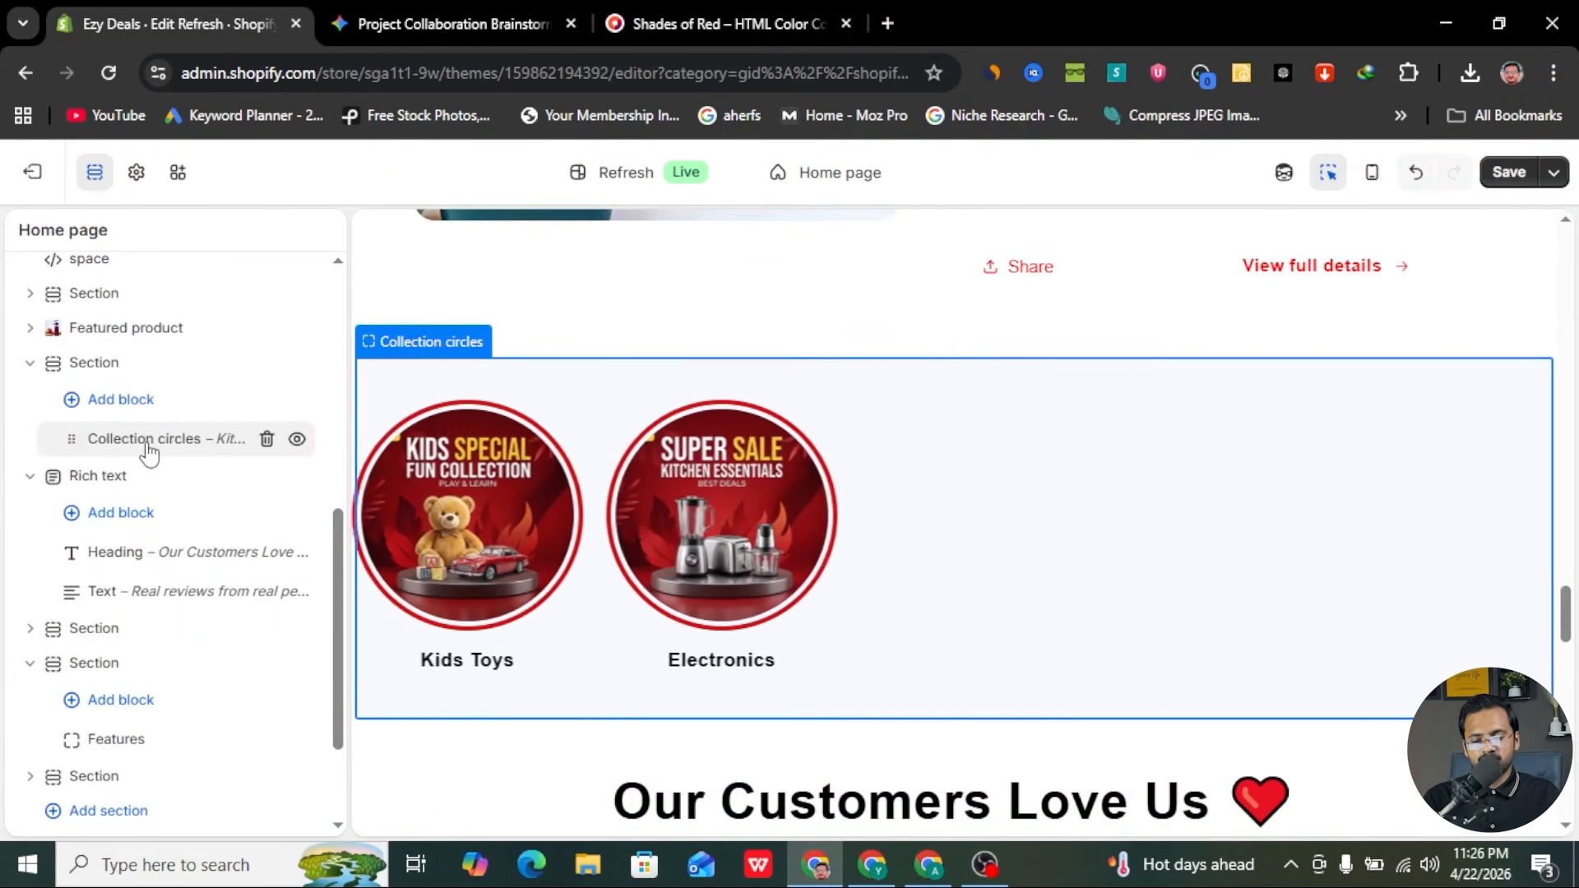
- Set the circle size of the duplicated Collection circles block to 150 and save the home page
{"action": "left_click", "coordinate": [147, 442]}
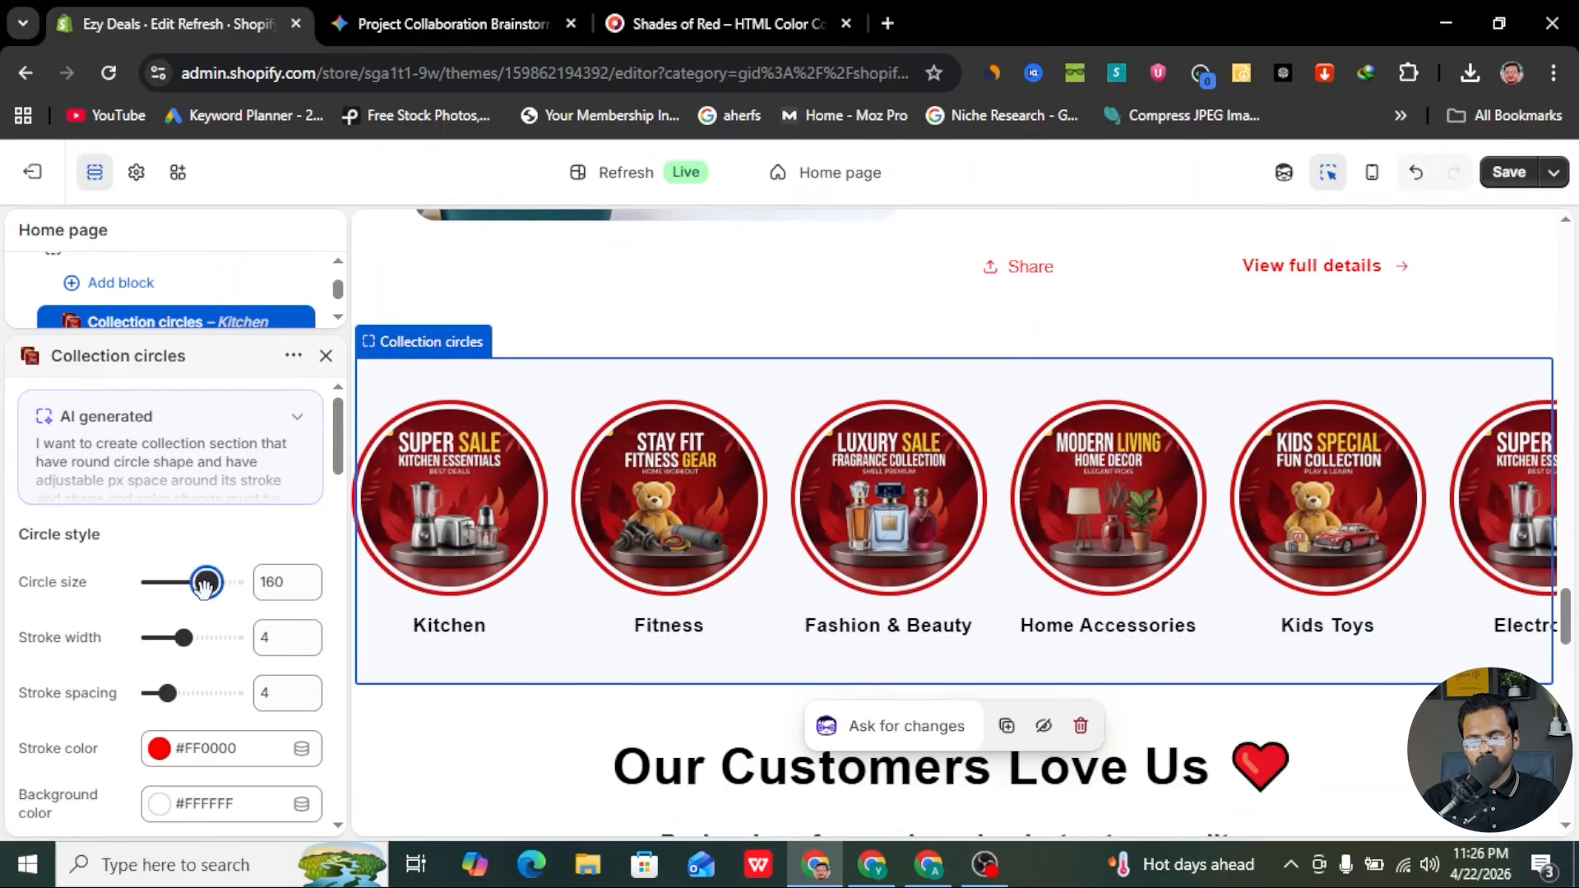
{"action": "mouse_move", "coordinate": [204, 584]}
{"action": "left_mouse_down"}
{"action": "mouse_move", "coordinate": [199, 600]}
{"action": "mouse_move", "coordinate": [196, 586]}
{"action": "left_mouse_up"}
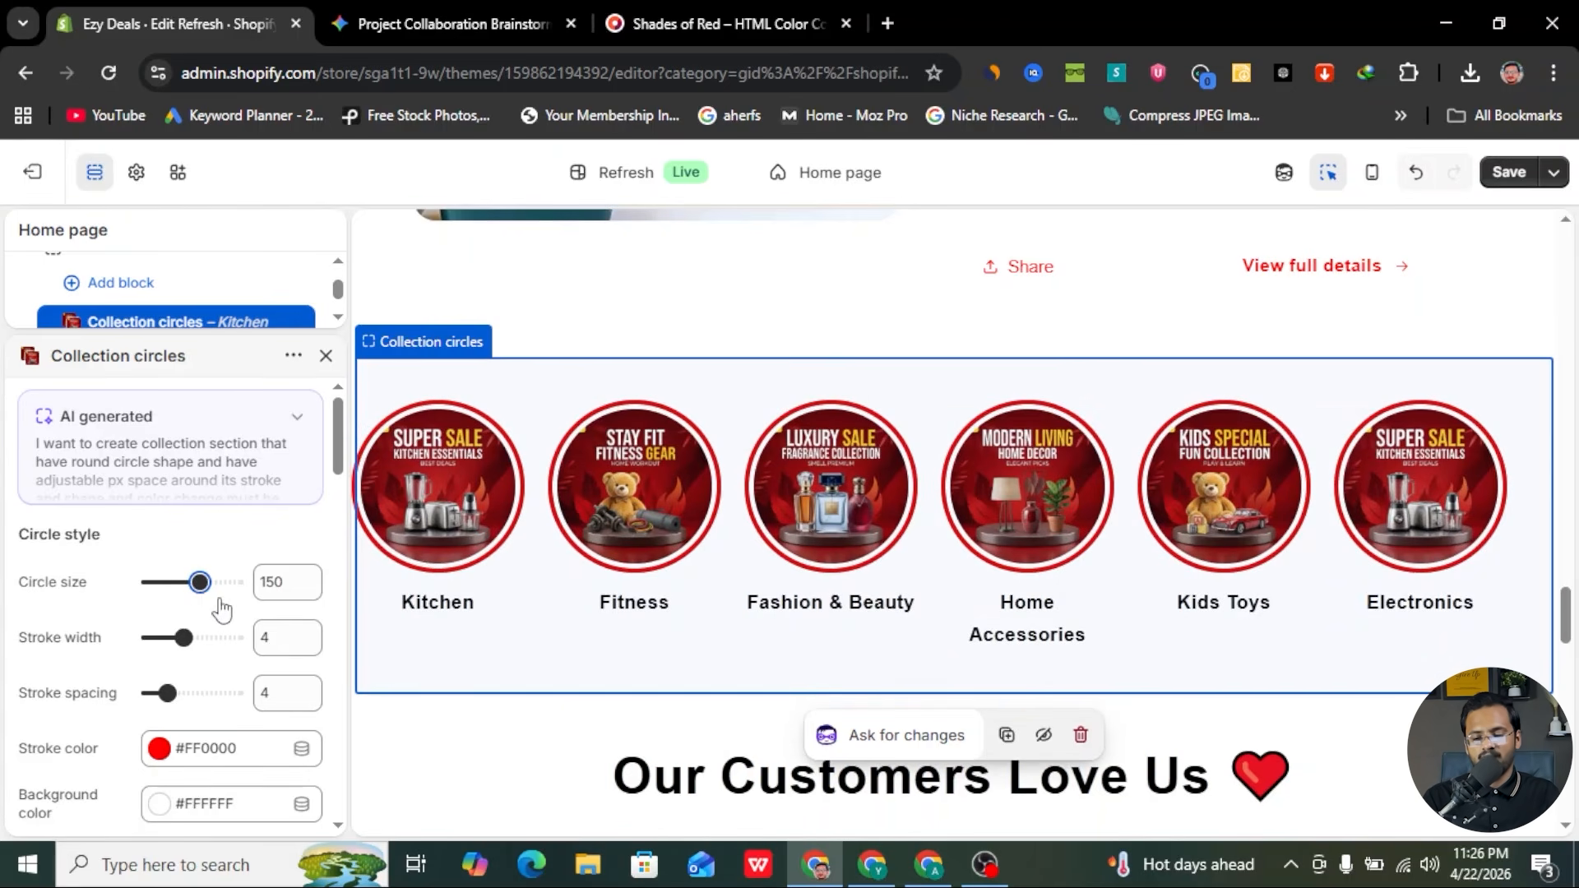
{"action": "scroll", "coordinate": [219, 642], "scroll_direction": "down", "scroll_amount": 3}
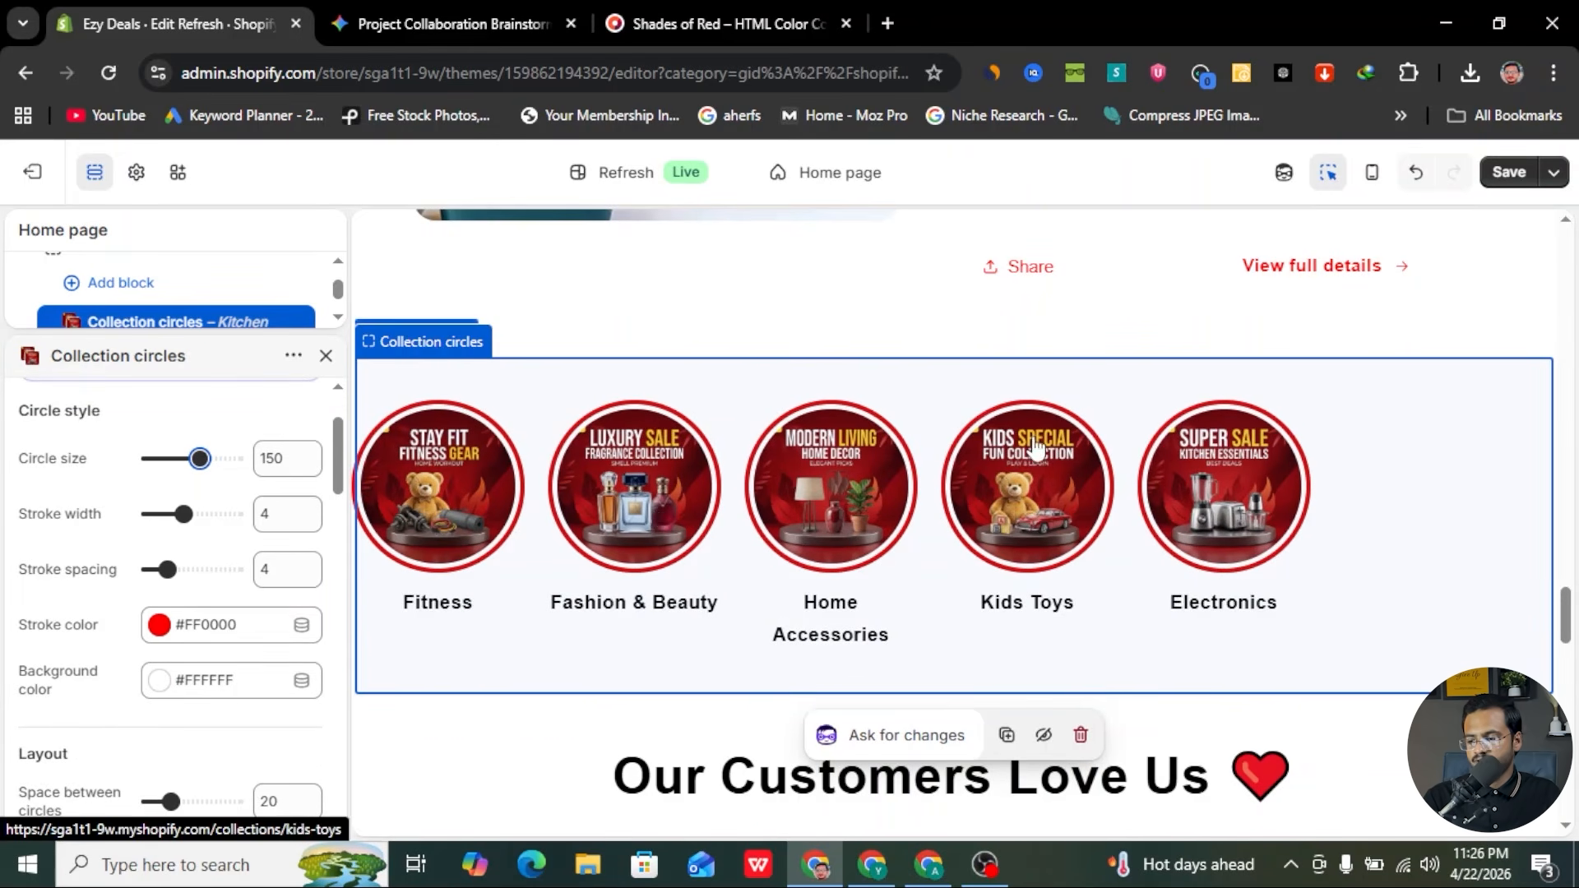
{"action": "left_click", "coordinate": [1508, 172]}
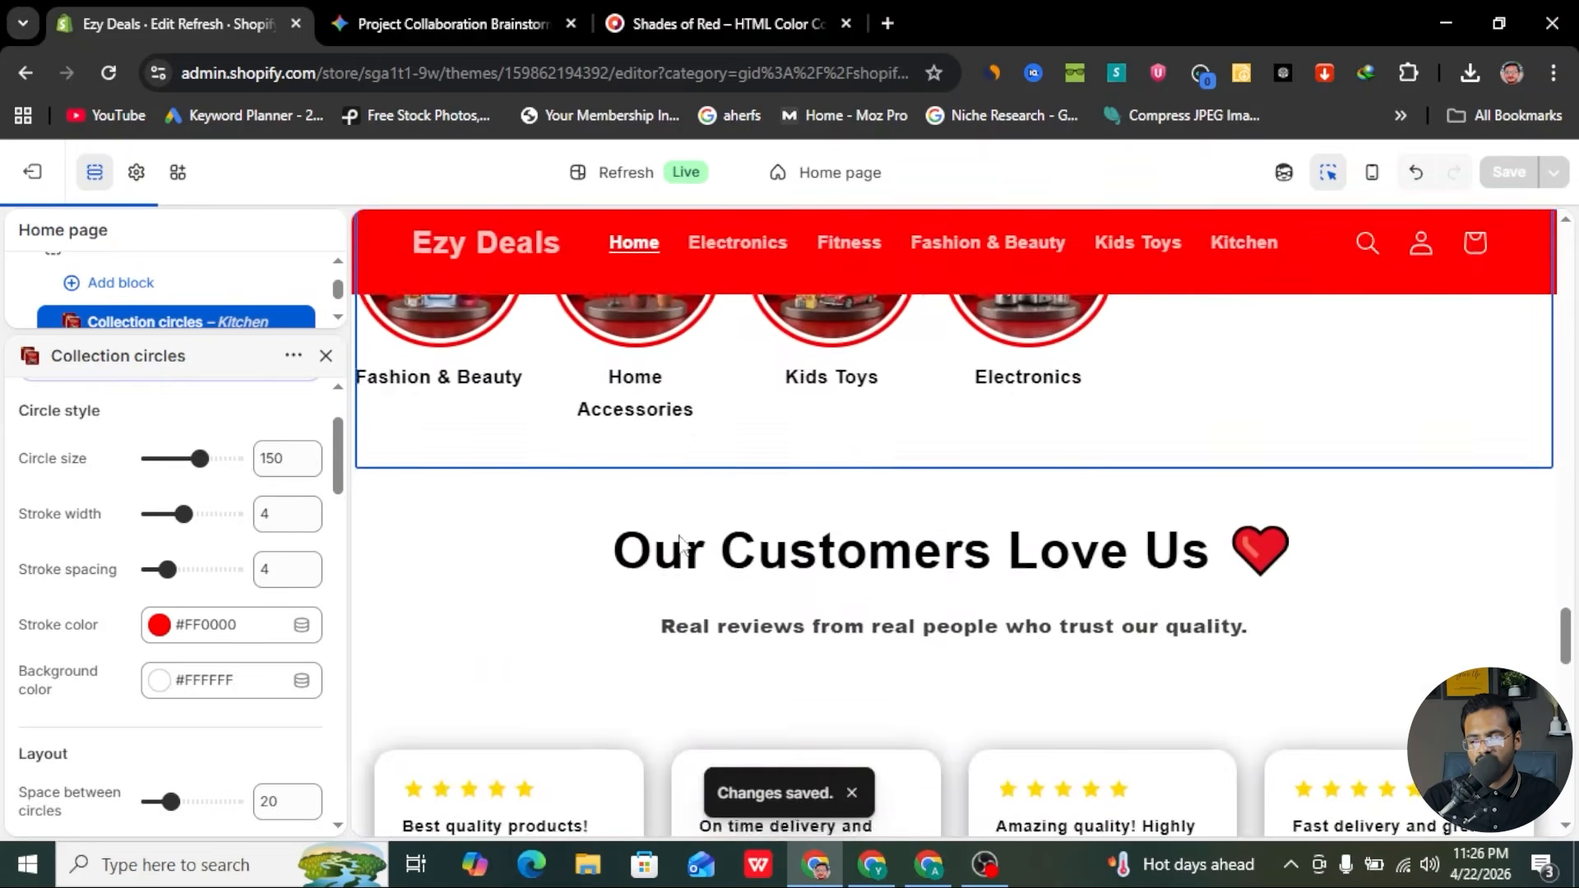
{"action": "scroll", "coordinate": [679, 545], "scroll_direction": "up", "scroll_amount": 1}
{"action": "scroll", "coordinate": [824, 552], "scroll_direction": "down", "scroll_amount": 4}
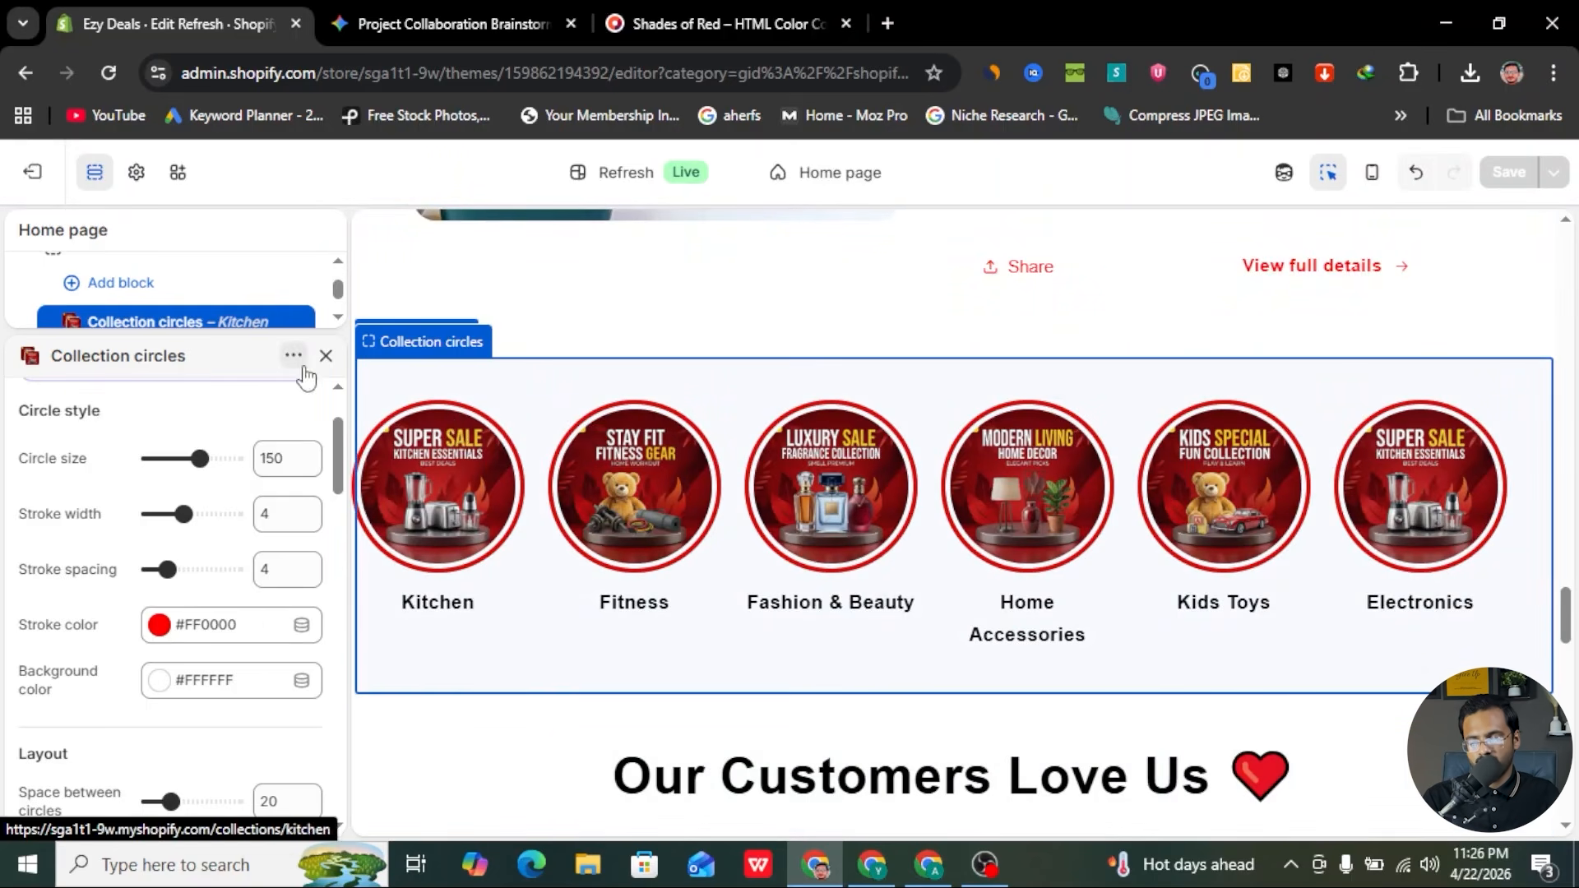
{"action": "left_click", "coordinate": [326, 356]}
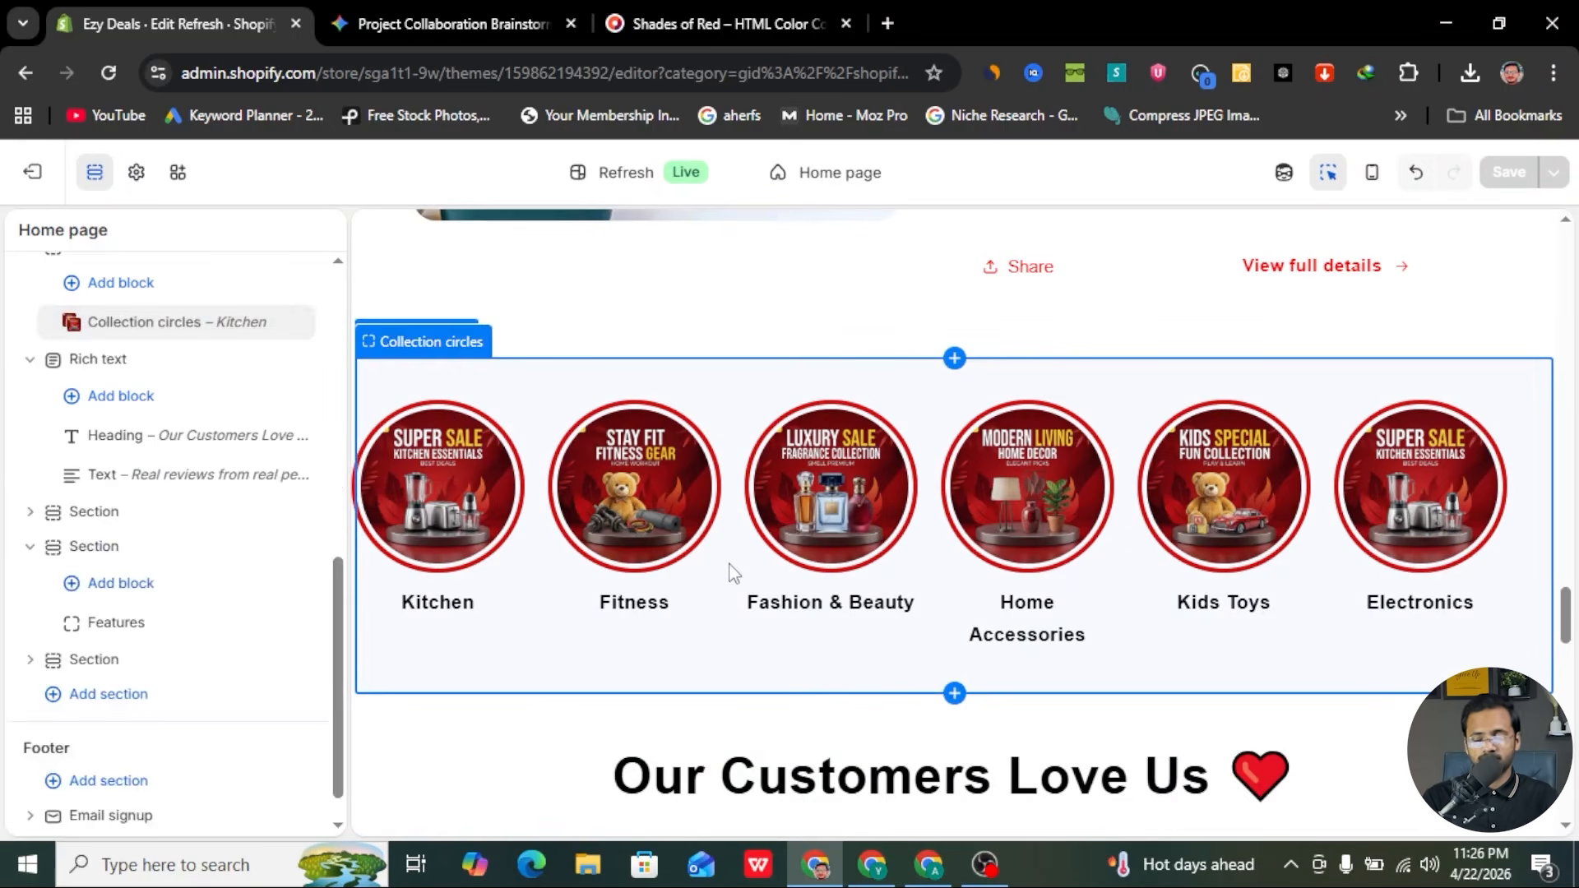
- Add a Premium FAQ block below the Features block, above the animated wave divider
{"action": "scroll", "coordinate": [713, 645], "scroll_direction": "down", "scroll_amount": 10}
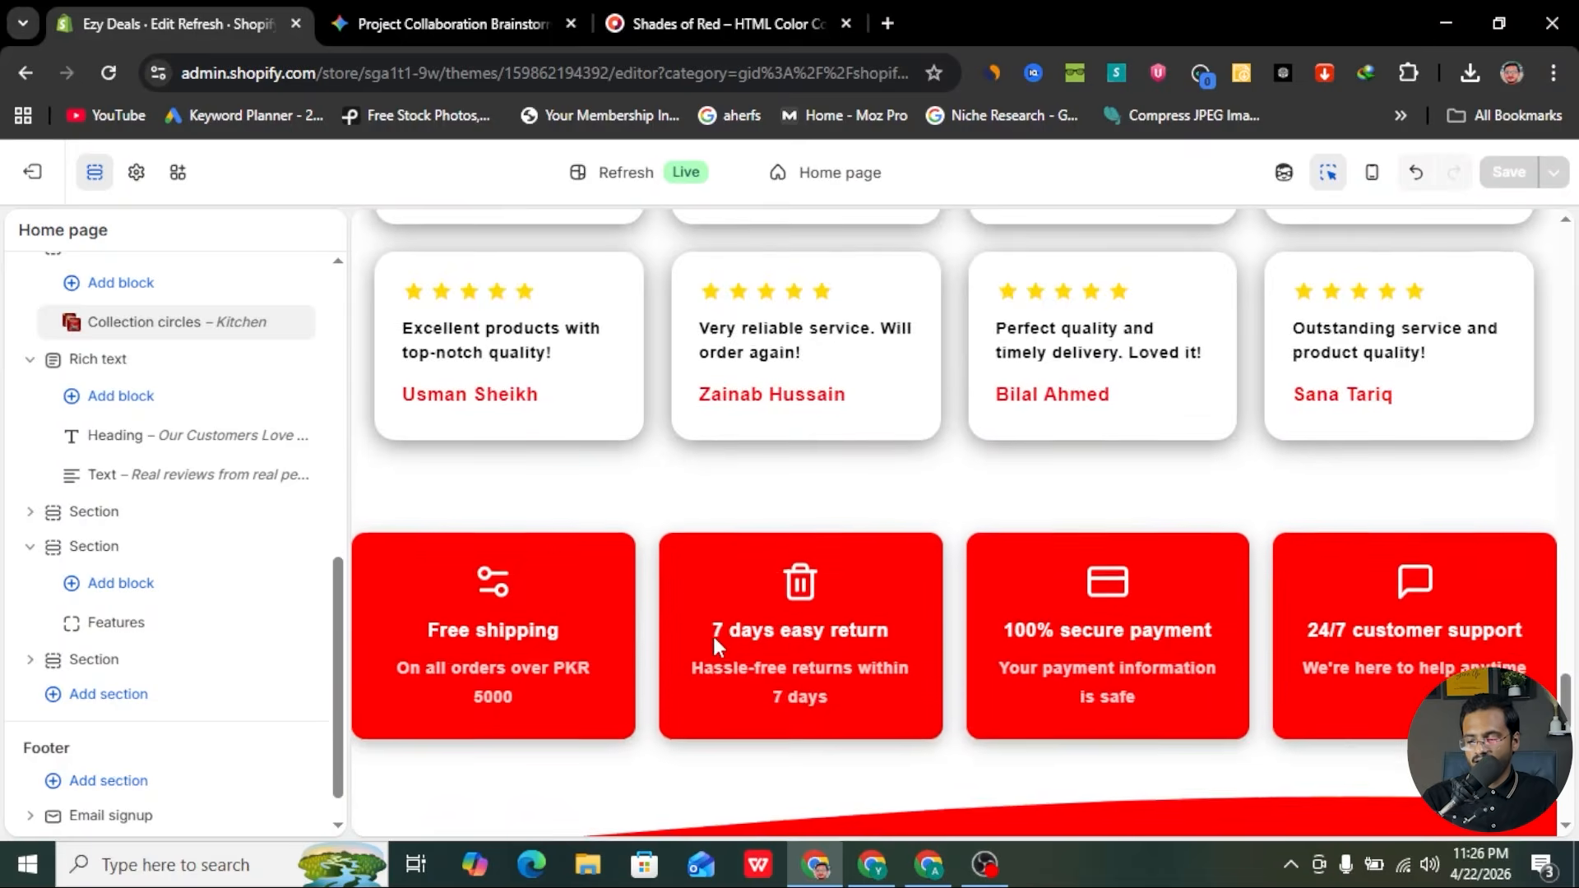
{"action": "scroll", "coordinate": [712, 633], "scroll_direction": "down", "scroll_amount": 3}
{"action": "scroll", "coordinate": [712, 634], "scroll_direction": "up", "scroll_amount": 1}
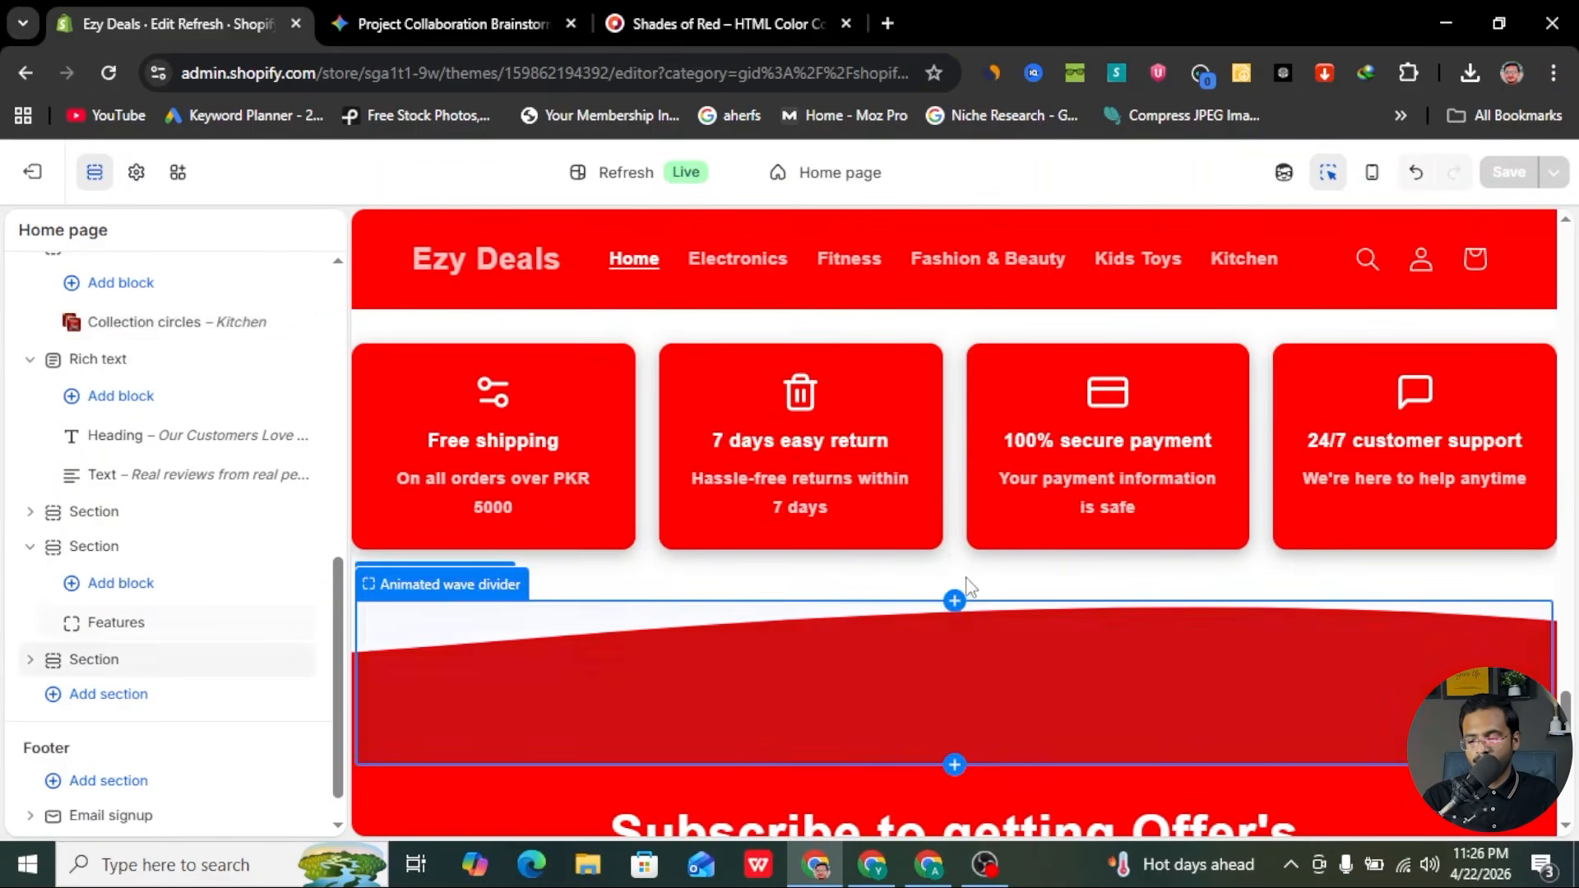
{"action": "scroll", "coordinate": [846, 496], "scroll_direction": "up", "scroll_amount": 1}
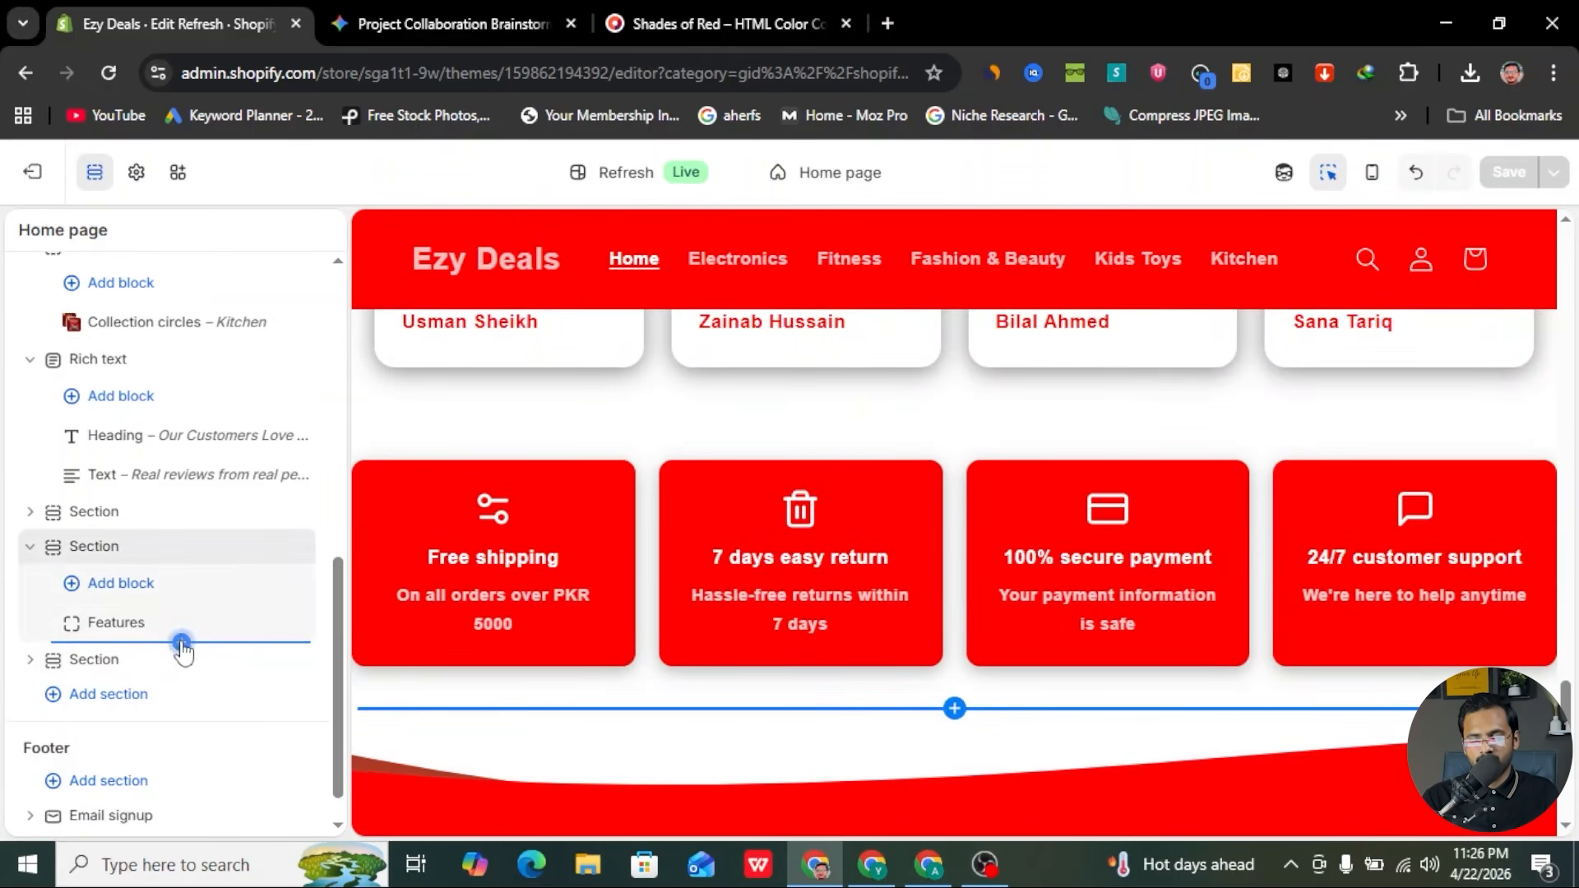
{"action": "left_click", "coordinate": [182, 643]}
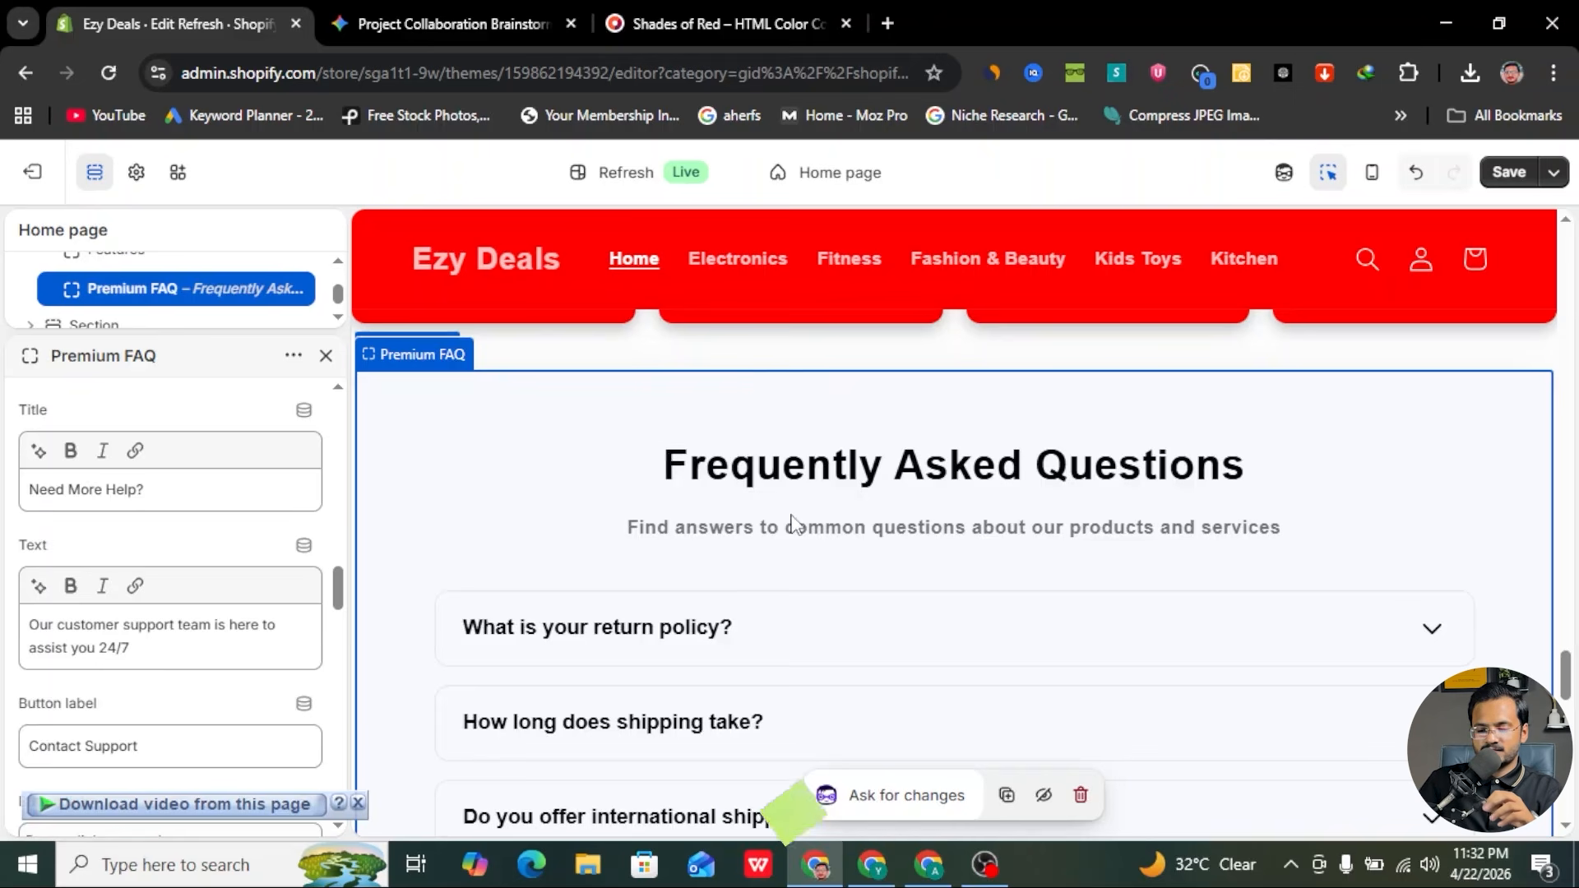
- Review the Premium FAQ block by expanding "What is your return policy?" in the preview and locating its question and answer settings
{"action": "scroll", "coordinate": [794, 524], "scroll_direction": "up", "scroll_amount": 1}
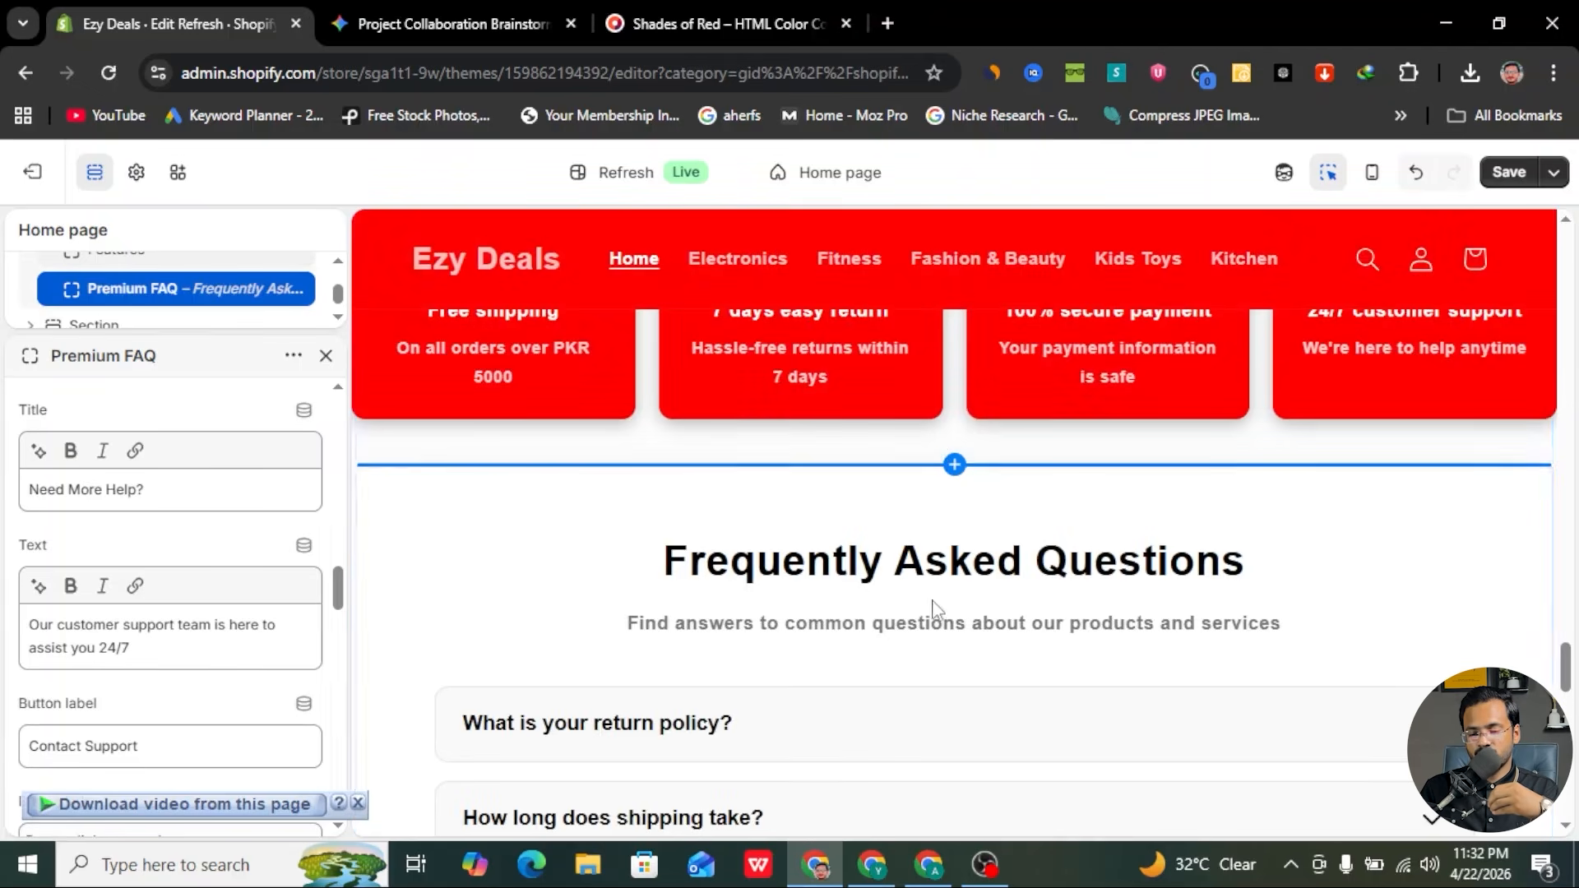
{"action": "scroll", "coordinate": [791, 631], "scroll_direction": "down", "scroll_amount": 4}
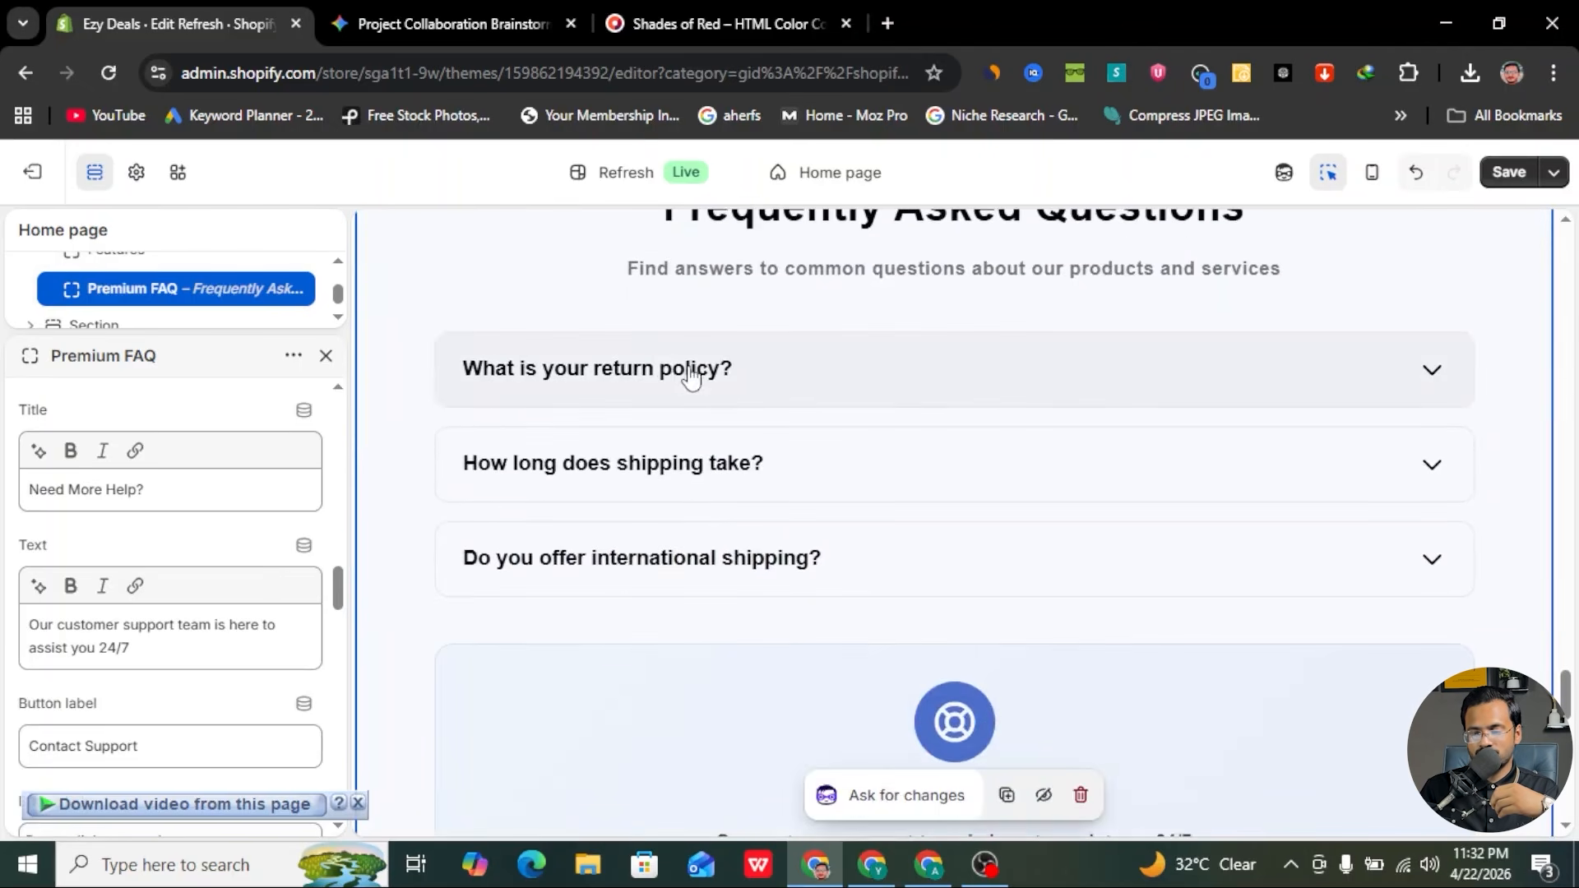
{"action": "left_click", "coordinate": [1435, 374]}
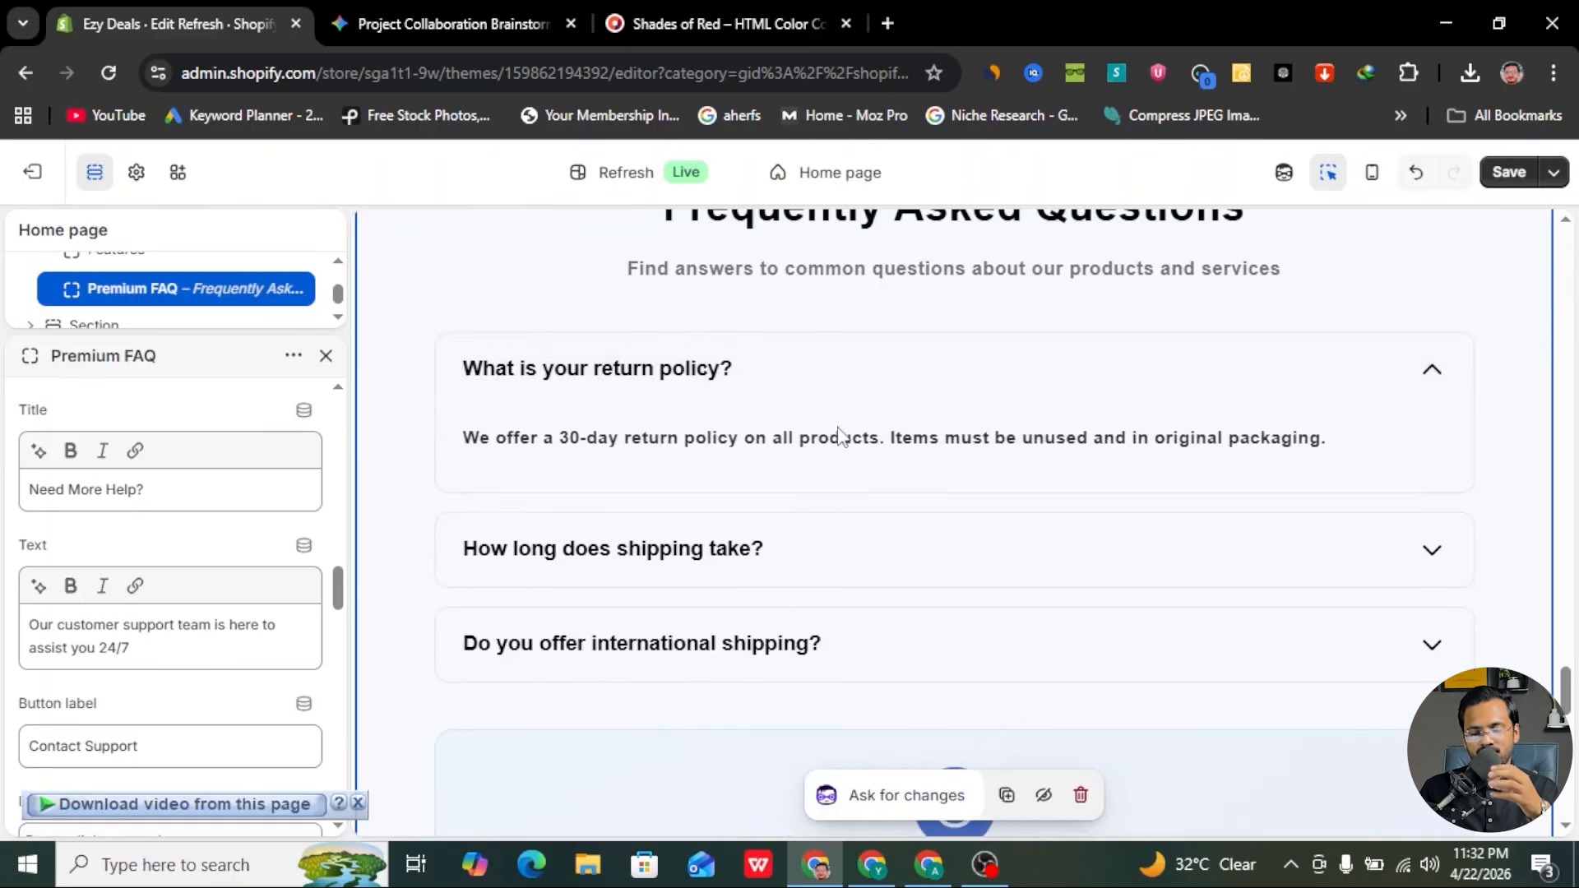
{"action": "scroll", "coordinate": [137, 477], "scroll_direction": "up", "scroll_amount": 10}
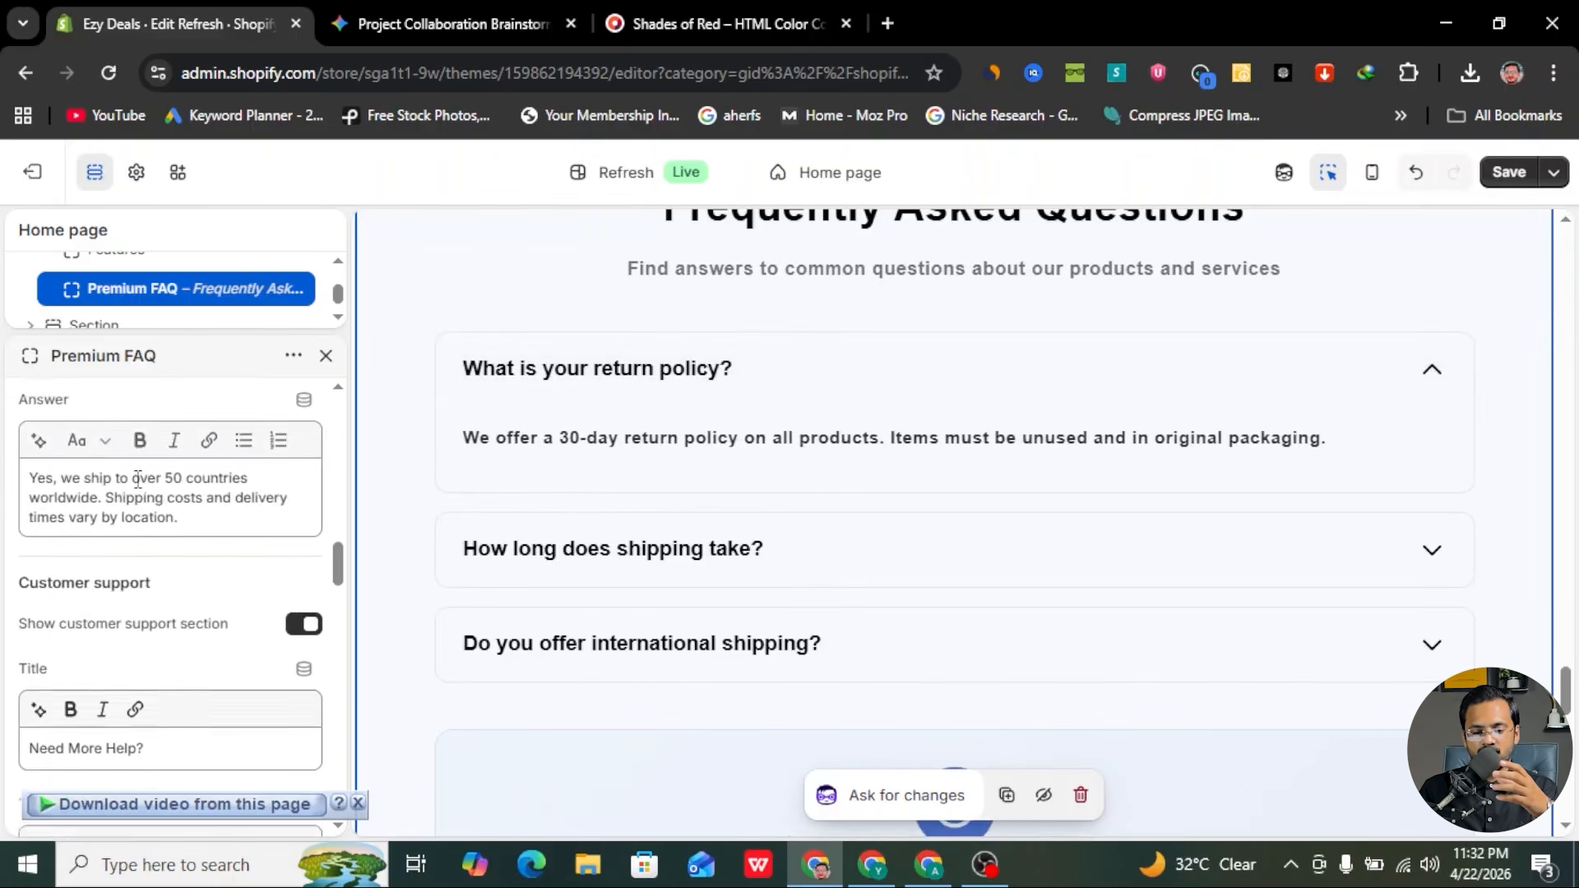
- Review the Premium FAQ section's title, layout and question settings, and expand the shipping time question in the preview
{"action": "scroll", "coordinate": [138, 478], "scroll_direction": "down", "scroll_amount": 1}
{"action": "scroll", "coordinate": [137, 478], "scroll_direction": "up", "scroll_amount": 4}
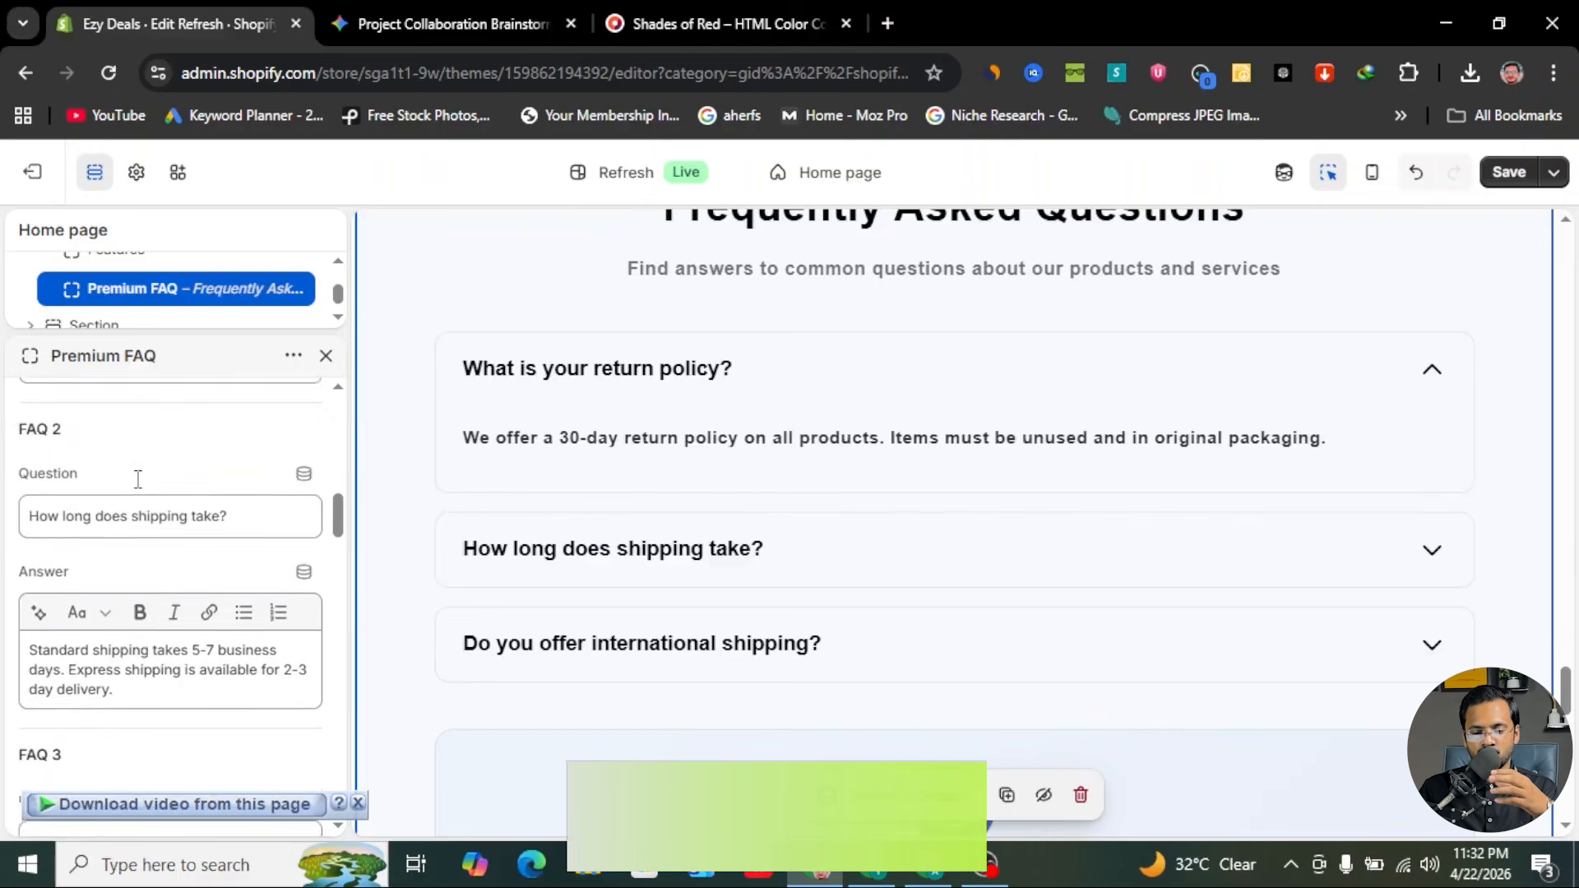
{"action": "scroll", "coordinate": [137, 478], "scroll_direction": "up", "scroll_amount": 2}
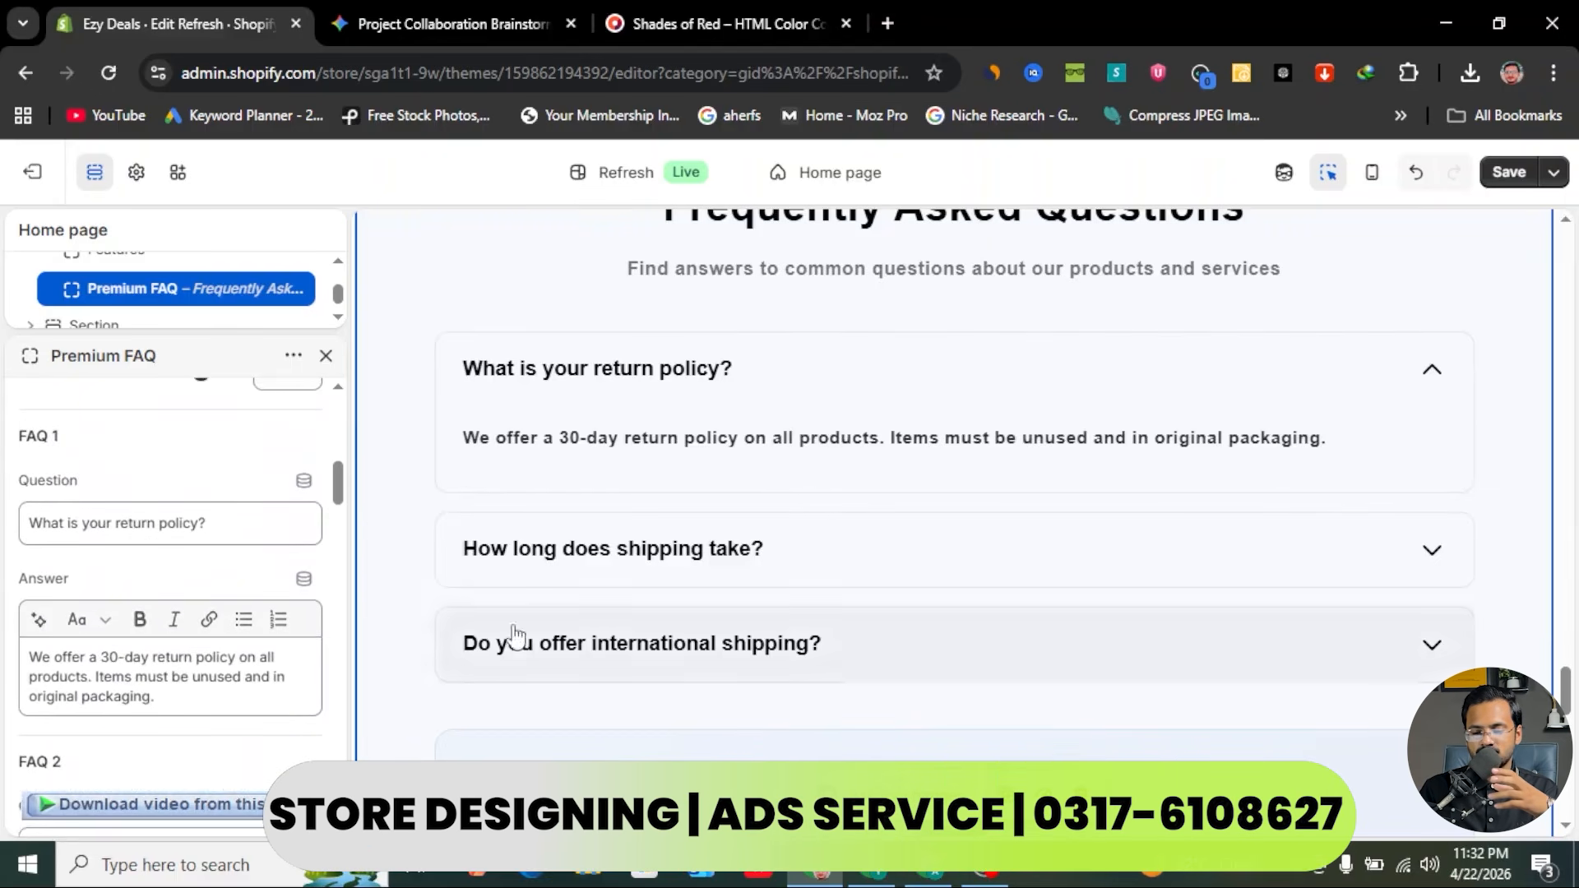
{"action": "left_click", "coordinate": [1438, 562]}
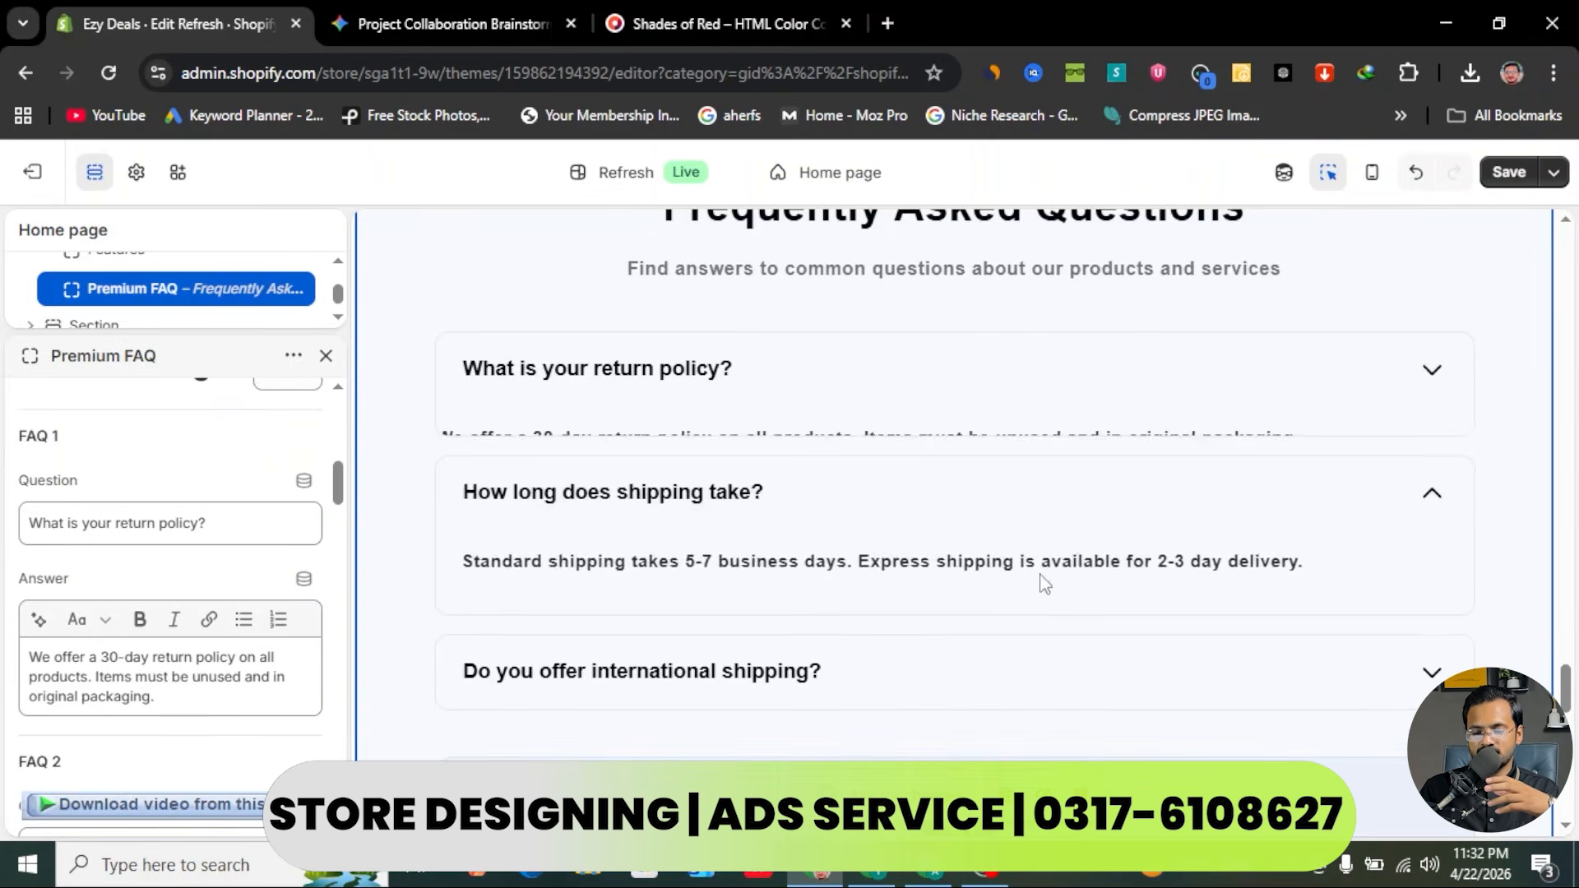
{"action": "scroll", "coordinate": [850, 531], "scroll_direction": "down", "scroll_amount": 2}
{"action": "scroll", "coordinate": [222, 535], "scroll_direction": "up", "scroll_amount": 4}
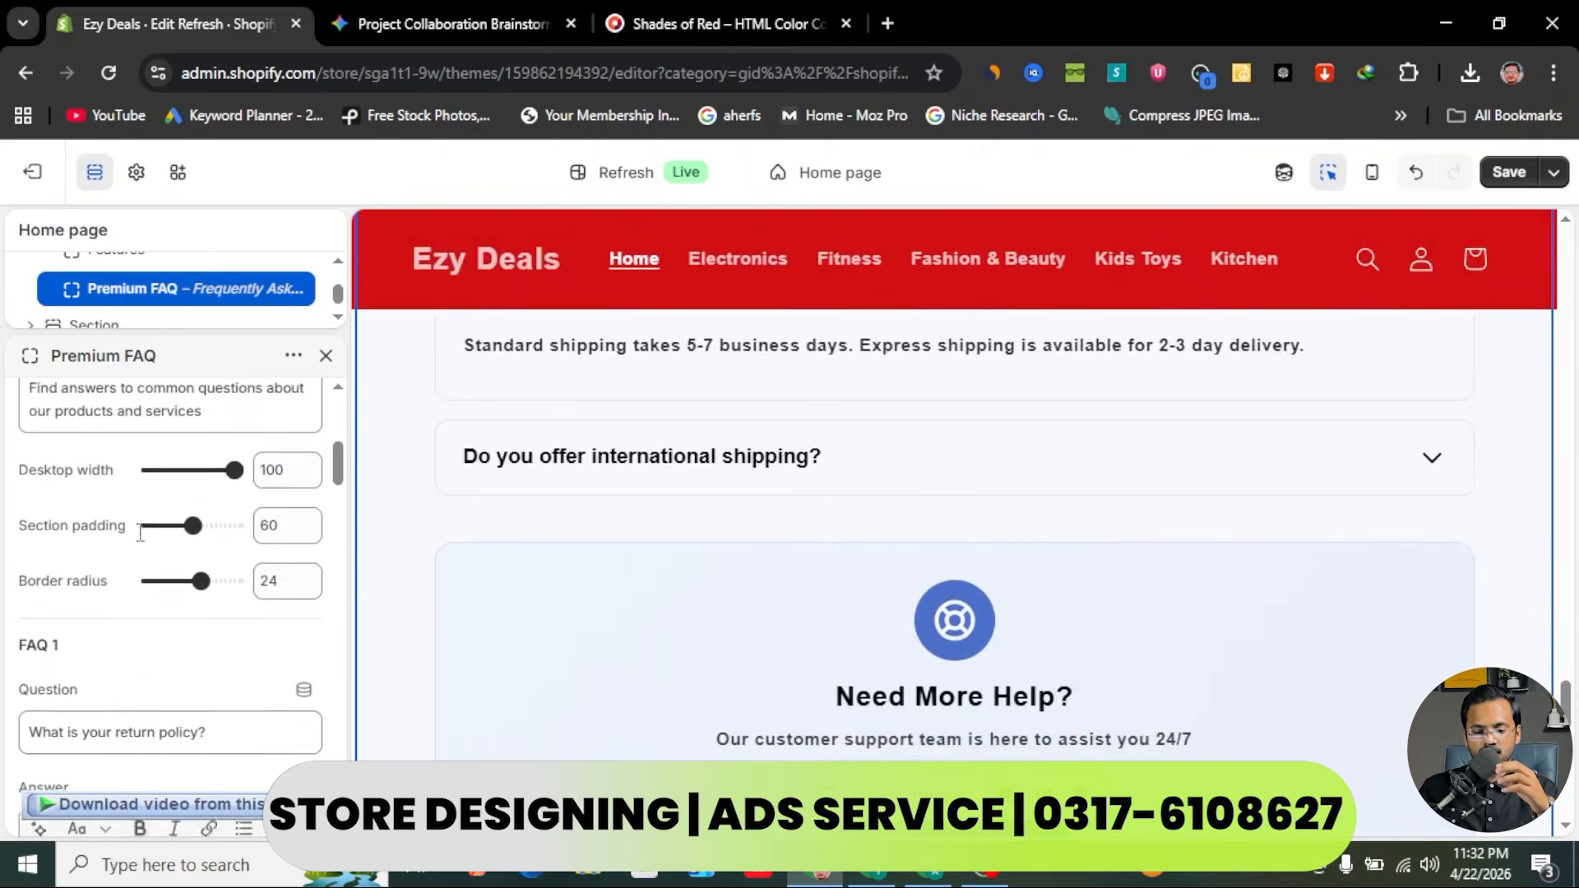
{"action": "scroll", "coordinate": [164, 591], "scroll_direction": "up", "scroll_amount": 4}
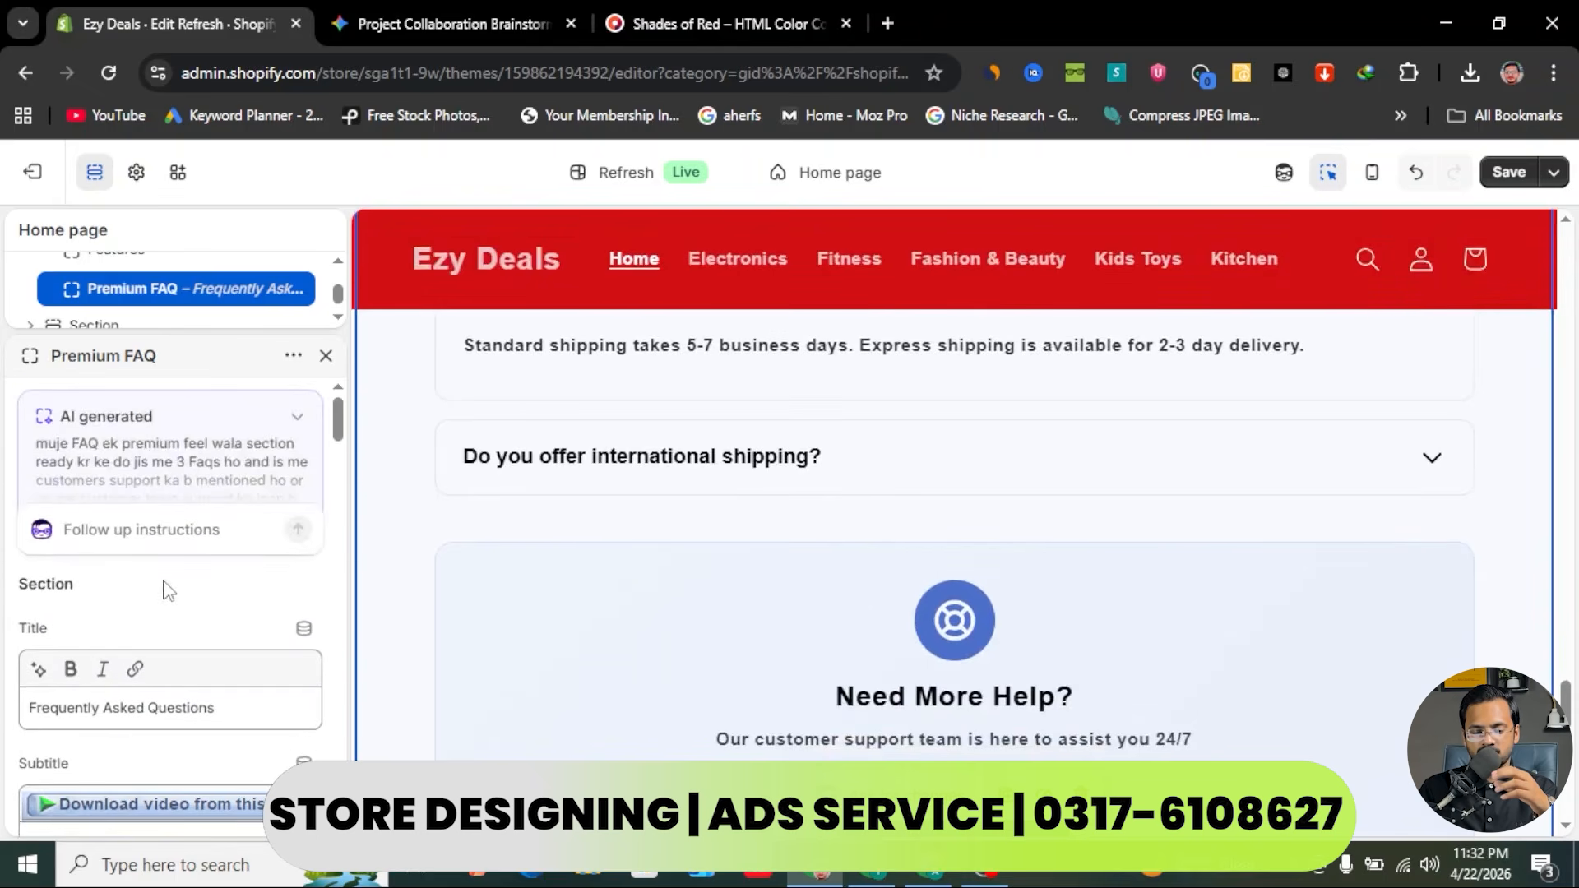
{"action": "scroll", "coordinate": [164, 590], "scroll_direction": "down", "scroll_amount": 8}
{"action": "scroll", "coordinate": [165, 591], "scroll_direction": "down", "scroll_amount": 8}
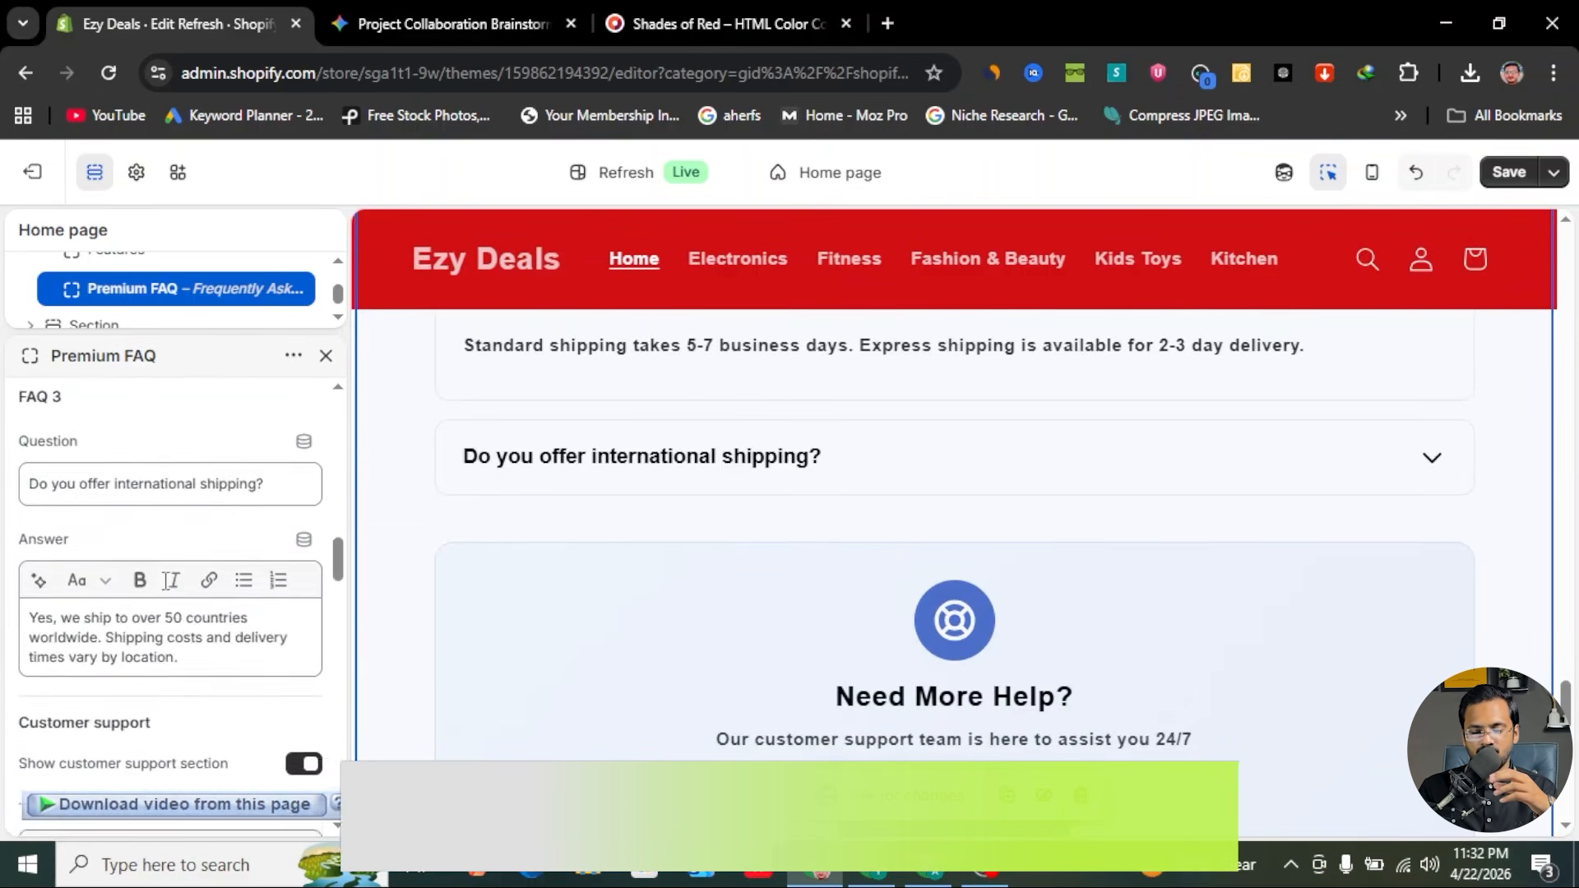
- Examine the Premium FAQ section's customer support content and its available color settings
{"action": "scroll", "coordinate": [722, 592], "scroll_direction": "down", "scroll_amount": 3}
{"action": "scroll", "coordinate": [723, 591], "scroll_direction": "up", "scroll_amount": 2}
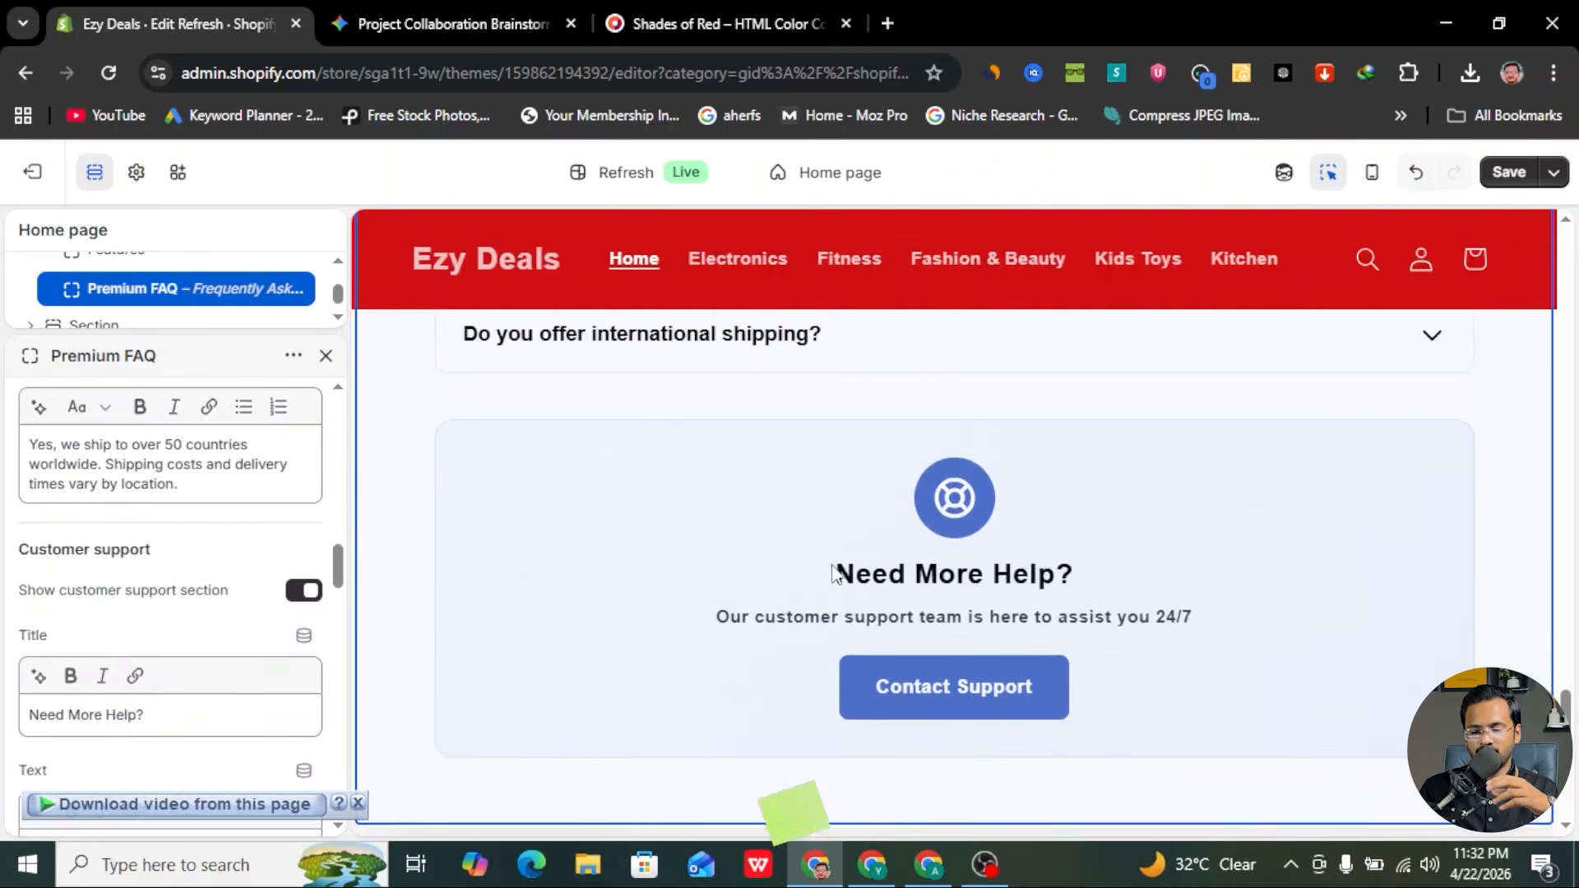
{"action": "scroll", "coordinate": [256, 606], "scroll_direction": "down", "scroll_amount": 7}
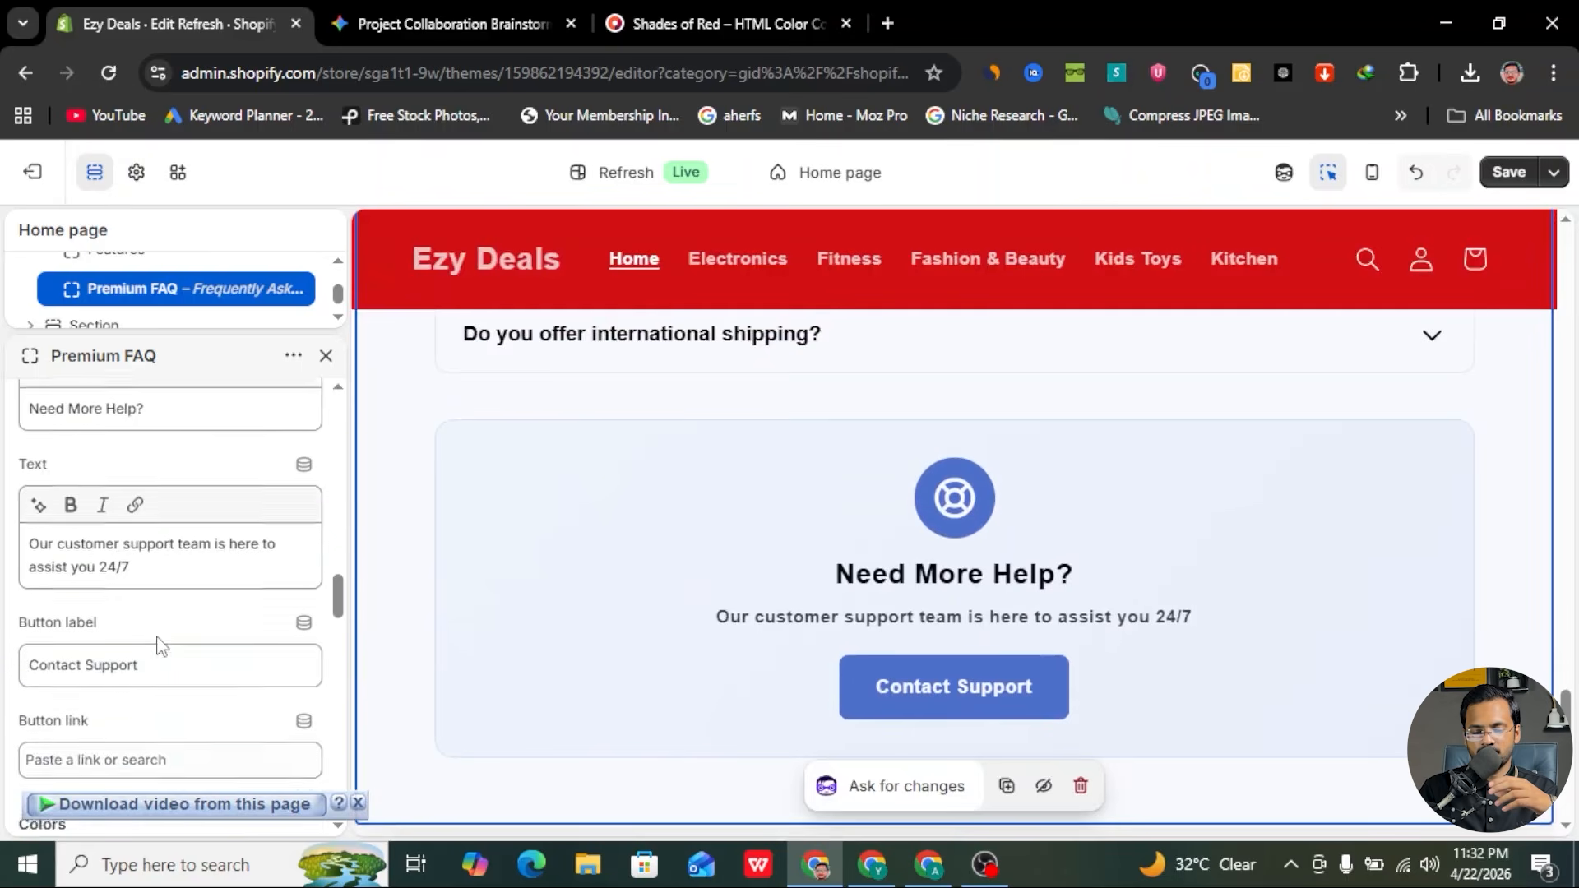
{"action": "scroll", "coordinate": [173, 575], "scroll_direction": "up", "scroll_amount": 2}
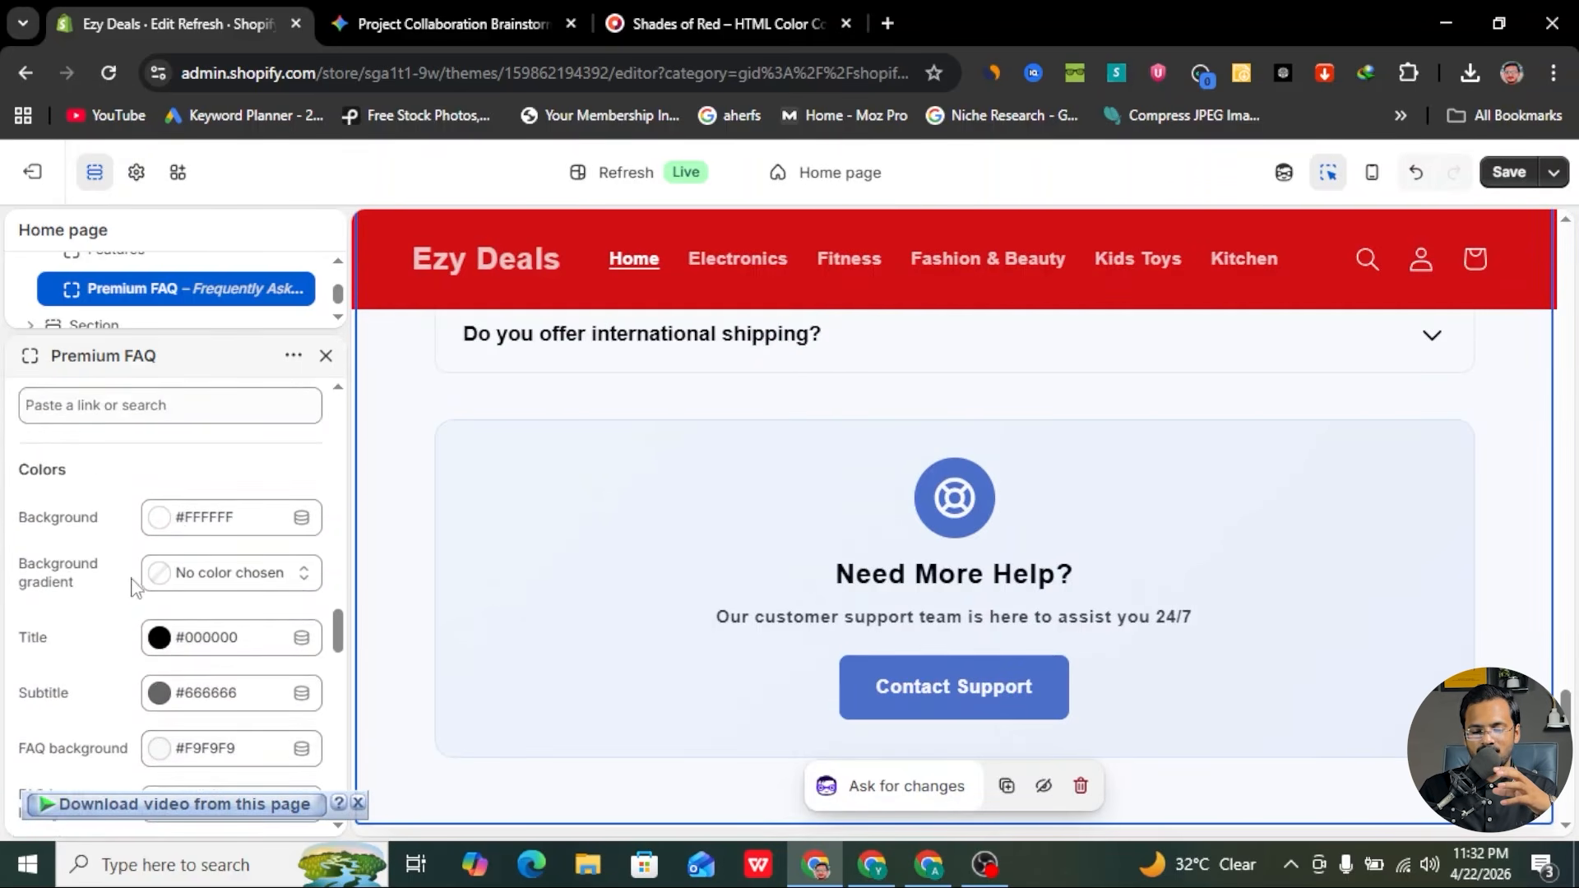
{"action": "scroll", "coordinate": [138, 609], "scroll_direction": "down", "scroll_amount": 2}
{"action": "scroll", "coordinate": [195, 562], "scroll_direction": "down", "scroll_amount": 2}
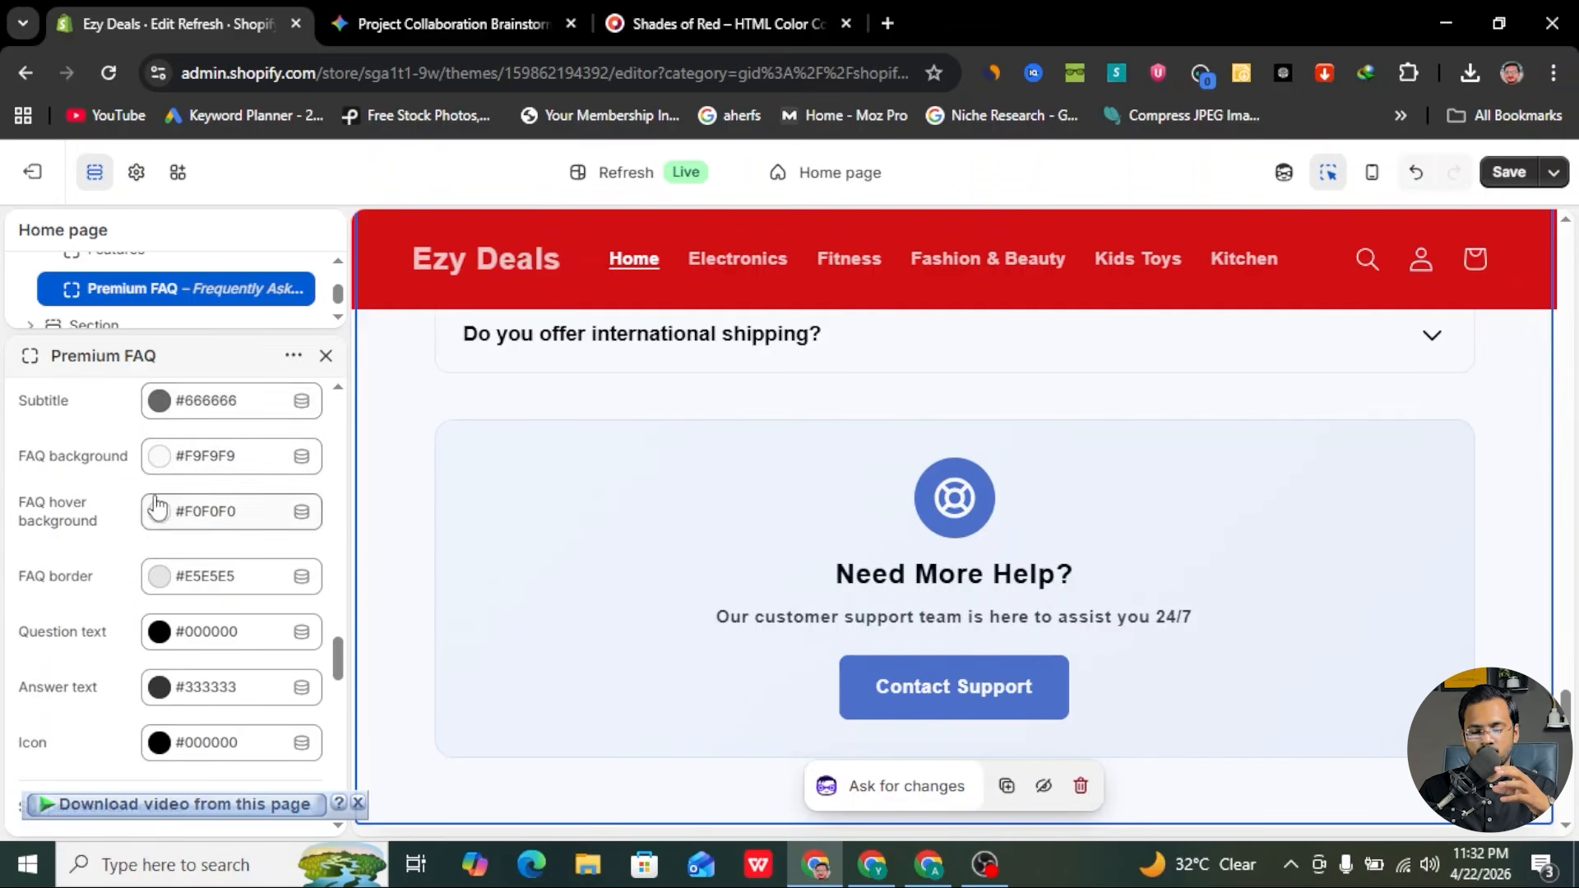
{"action": "scroll", "coordinate": [148, 596], "scroll_direction": "down", "scroll_amount": 2}
{"action": "scroll", "coordinate": [202, 542], "scroll_direction": "up", "scroll_amount": 2}
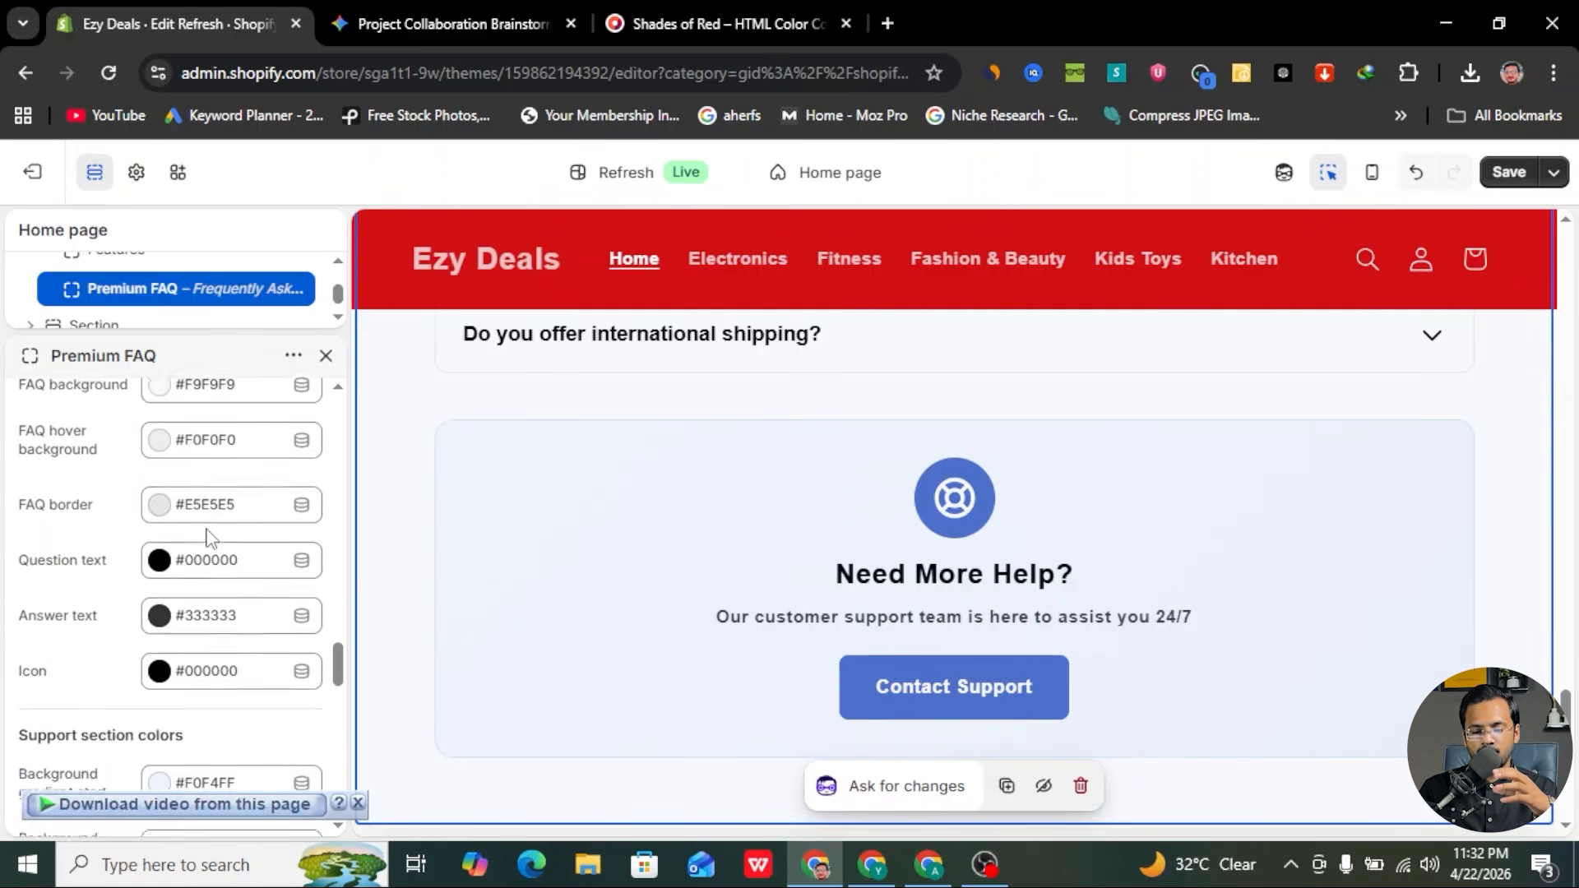
- Set the FAQ border color to red #FF0000 and check the outlined questions in the preview
{"action": "left_click", "coordinate": [160, 598]}
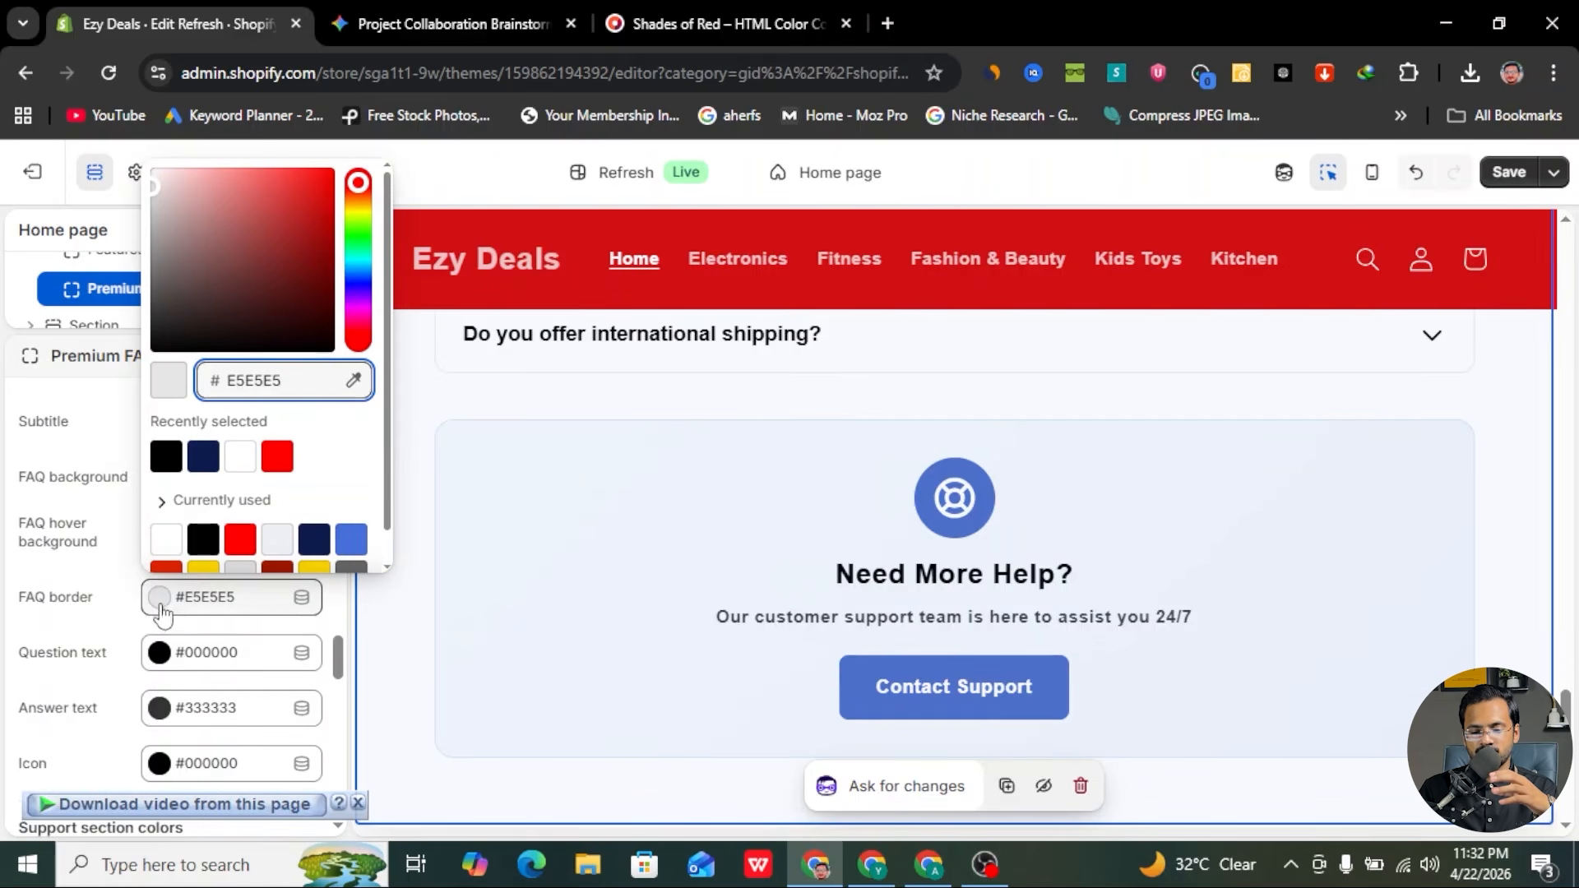
{"action": "left_click", "coordinate": [288, 459]}
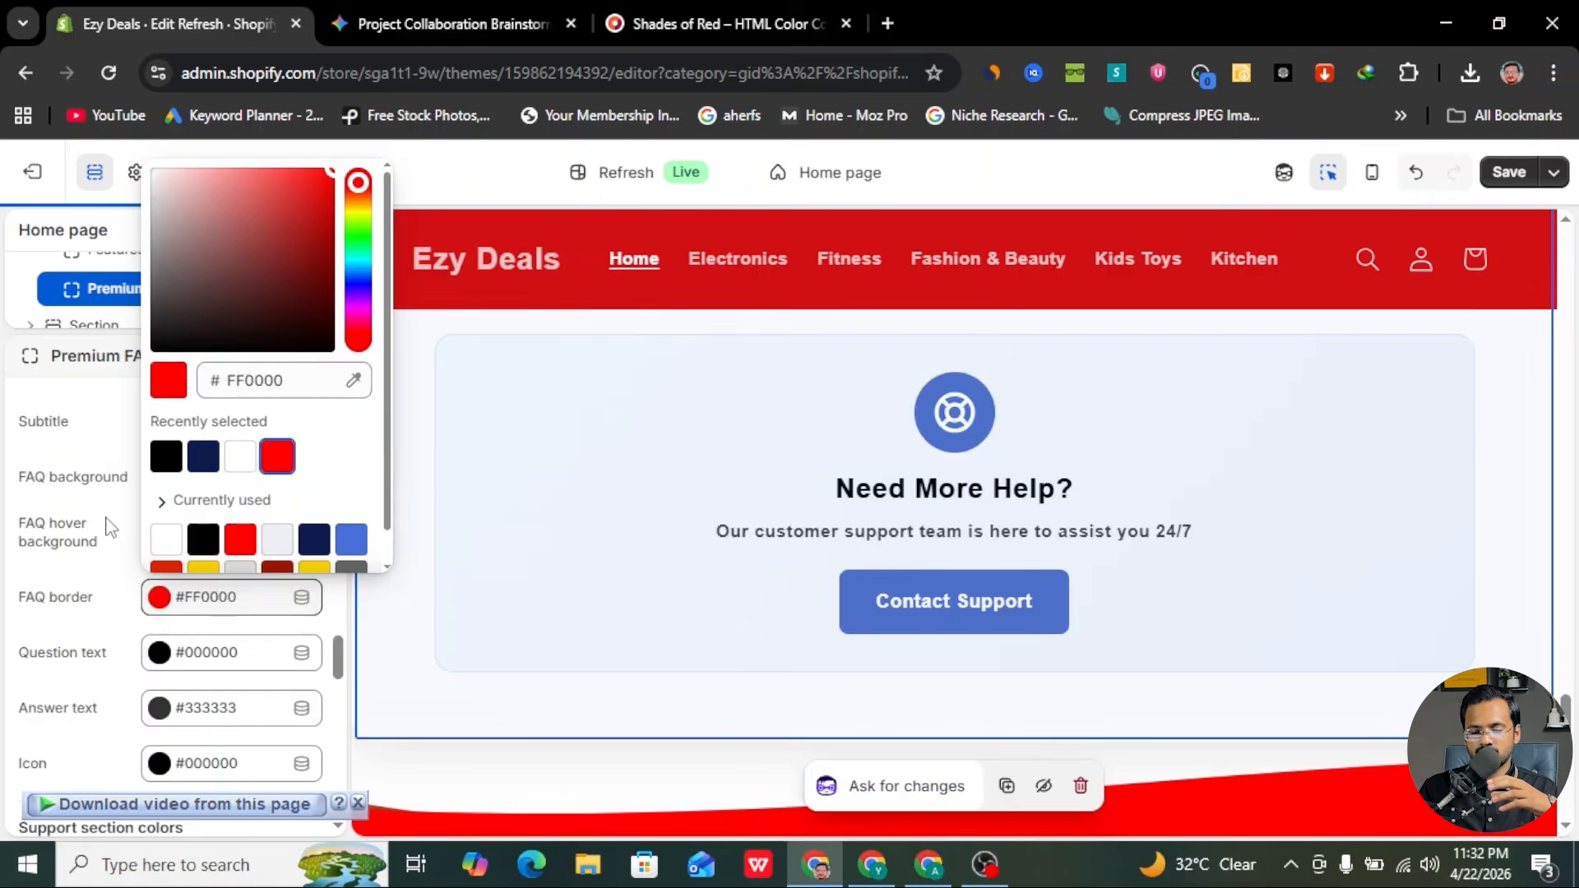
{"action": "left_click", "coordinate": [106, 530]}
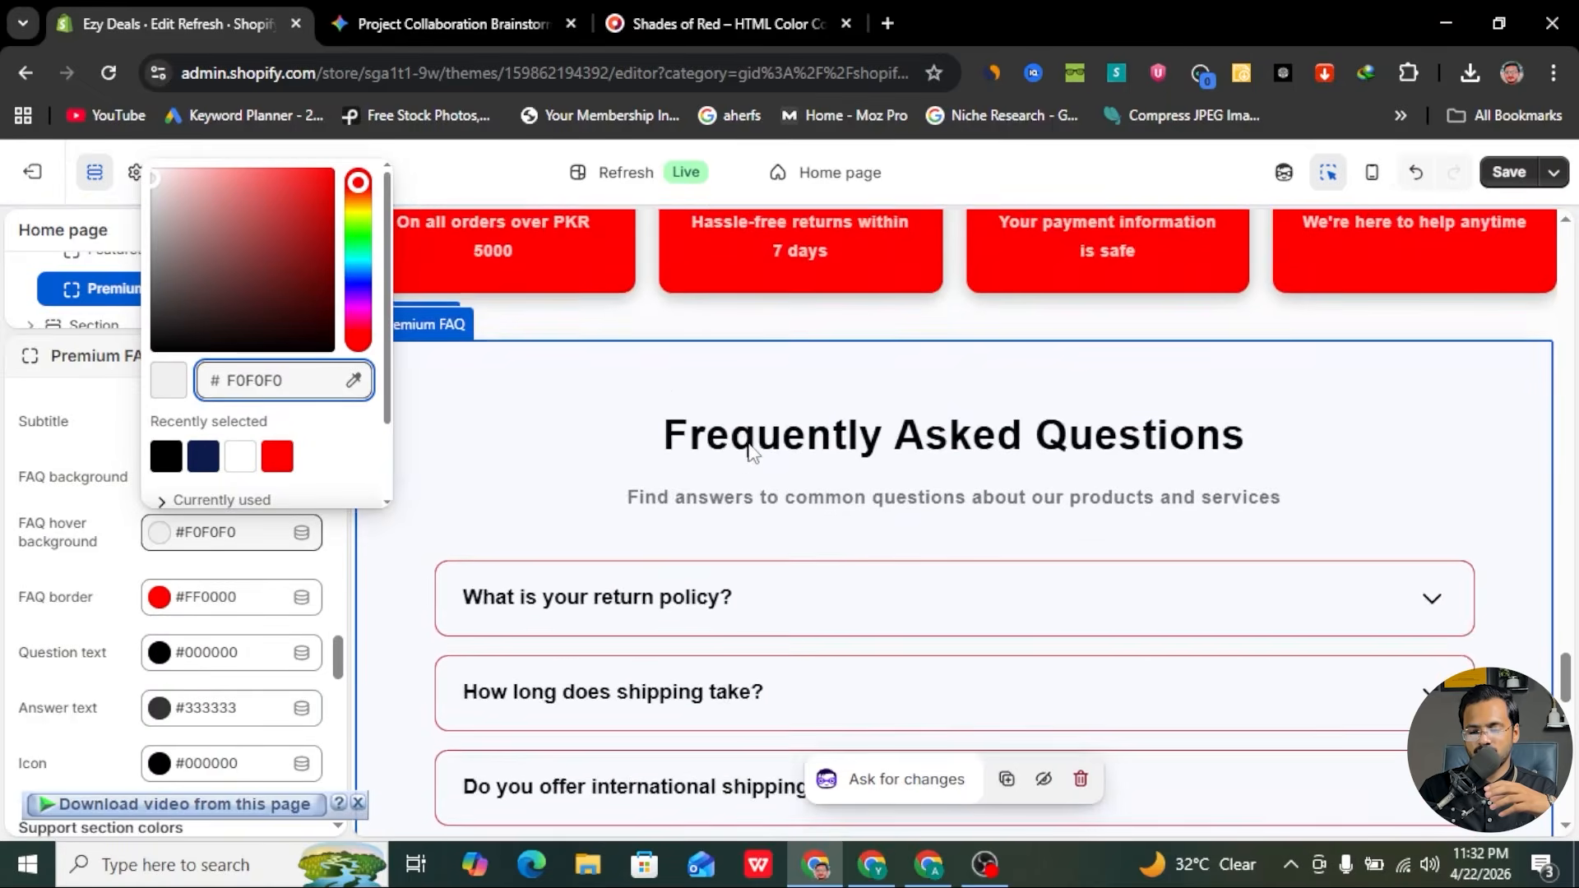
{"action": "scroll", "coordinate": [752, 453], "scroll_direction": "down", "scroll_amount": 5}
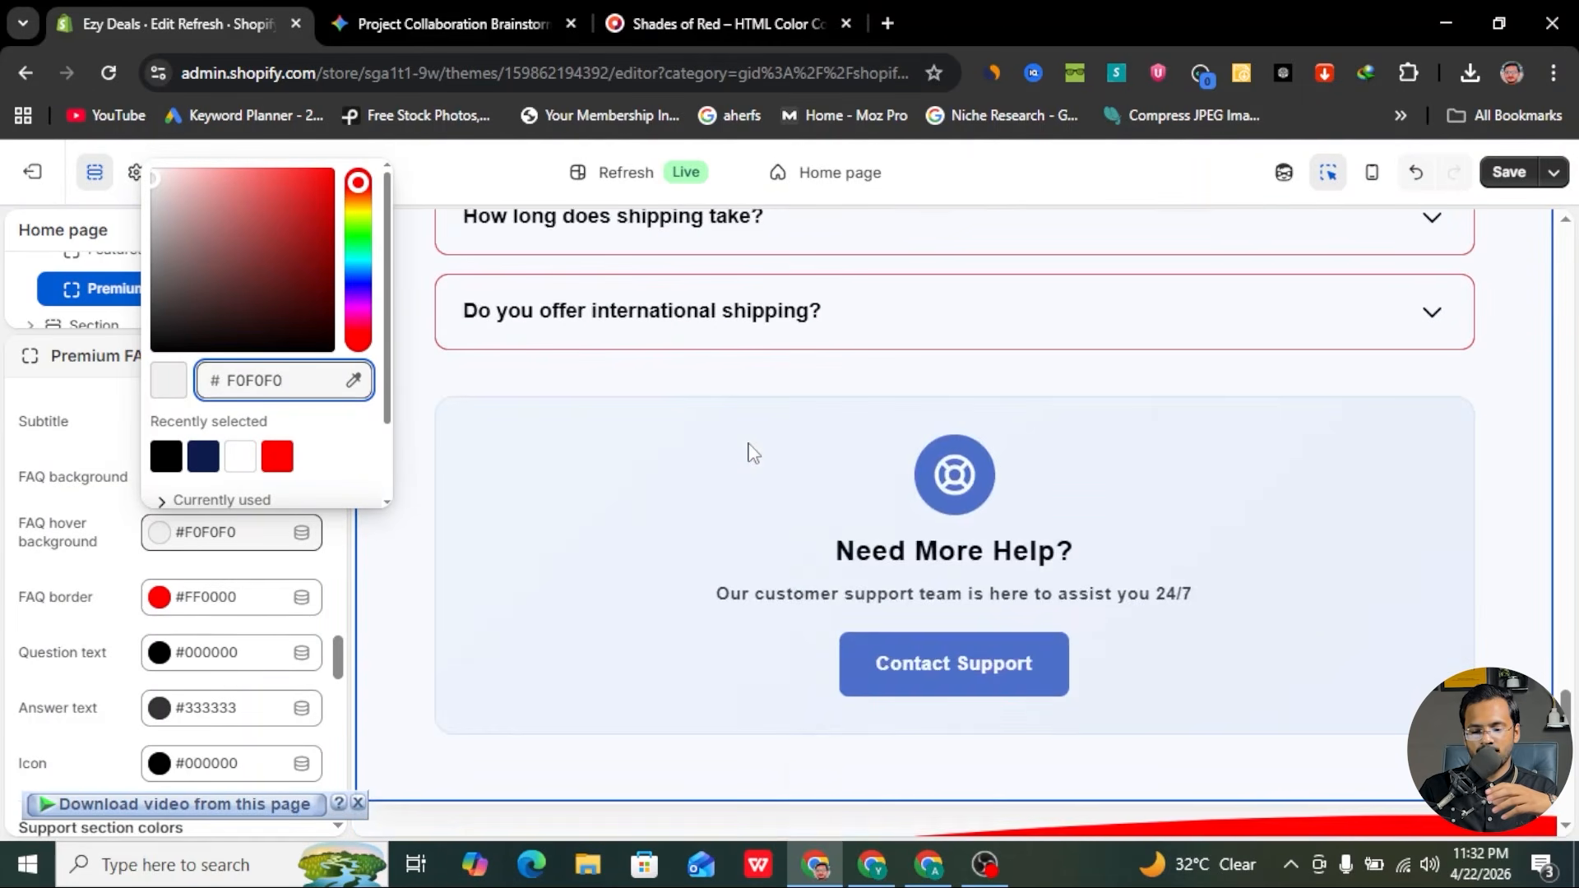
{"action": "left_click", "coordinate": [120, 639]}
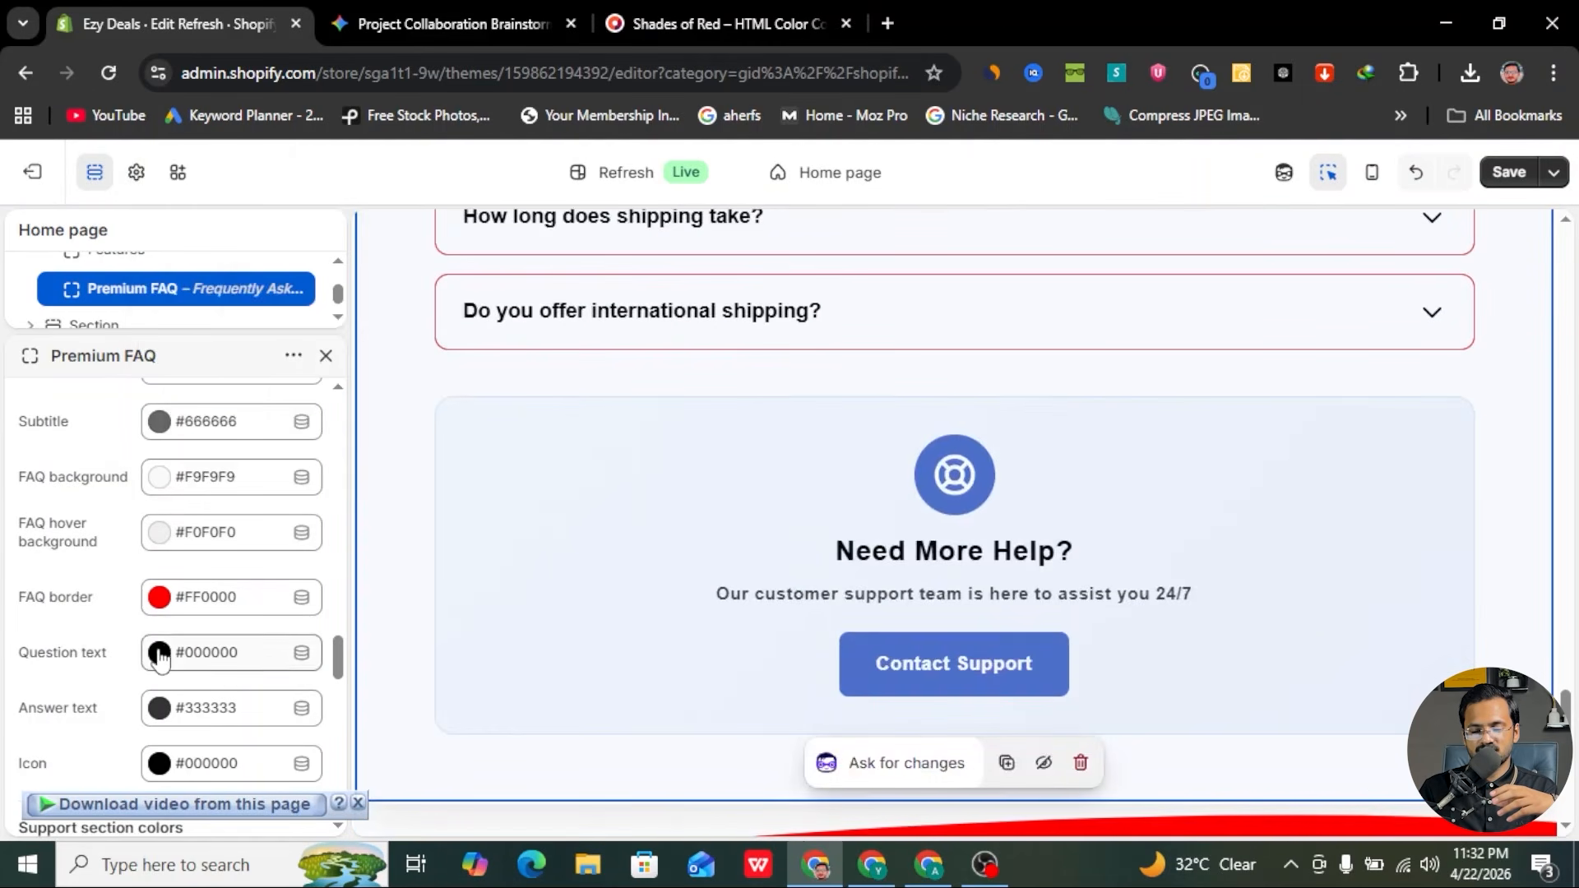
- Set the icon color of the FAQ questions to red #FF0000
{"action": "scroll", "coordinate": [159, 661], "scroll_direction": "down", "scroll_amount": 2}
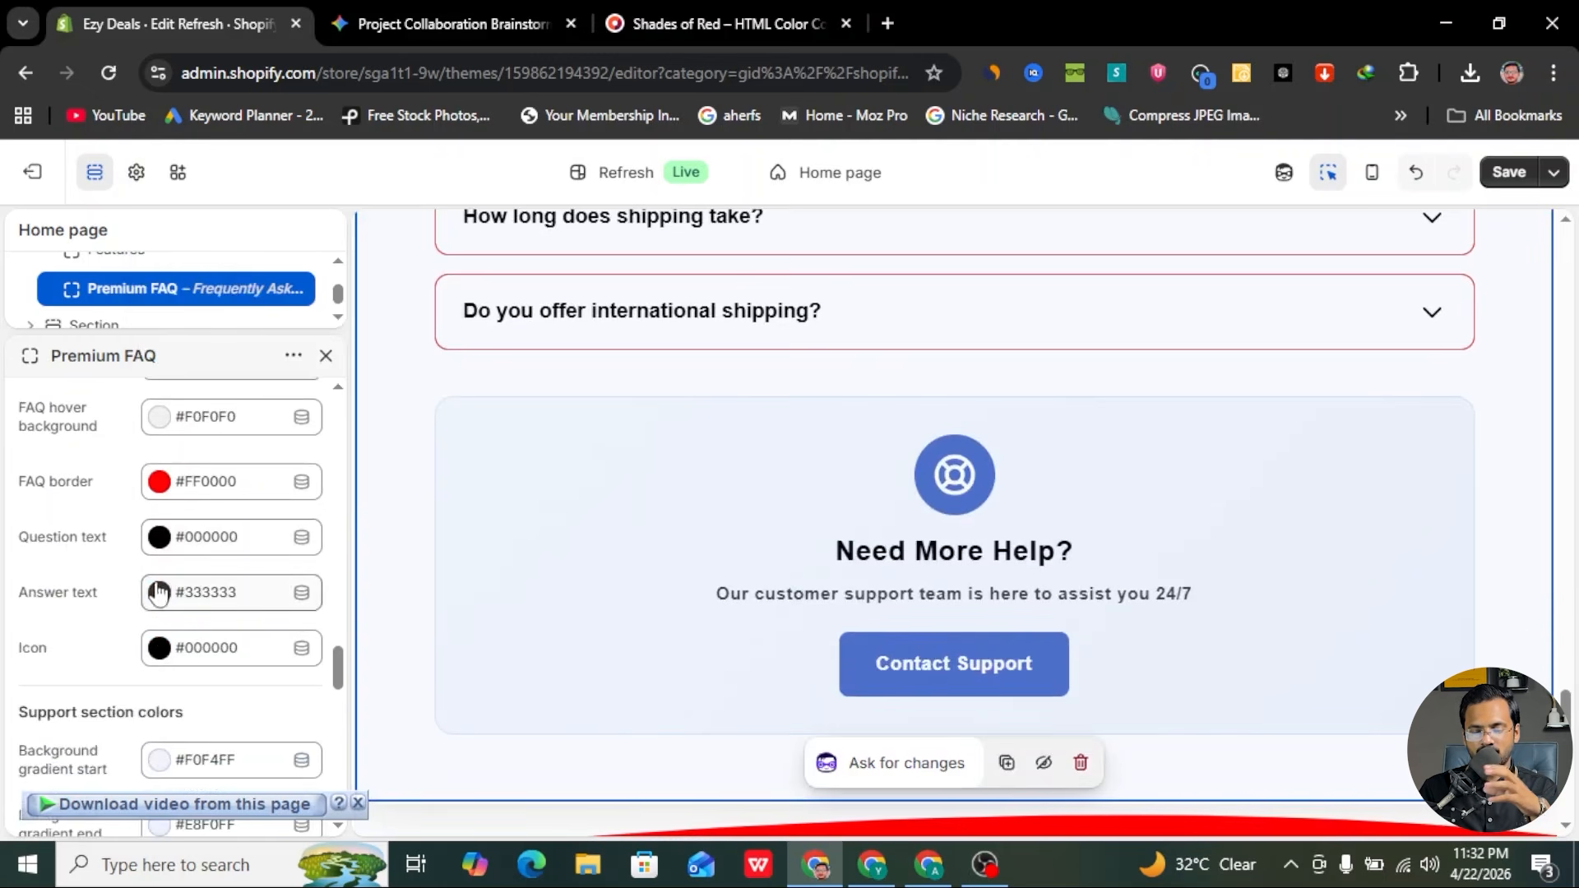
{"action": "scroll", "coordinate": [160, 609], "scroll_direction": "down", "scroll_amount": 3}
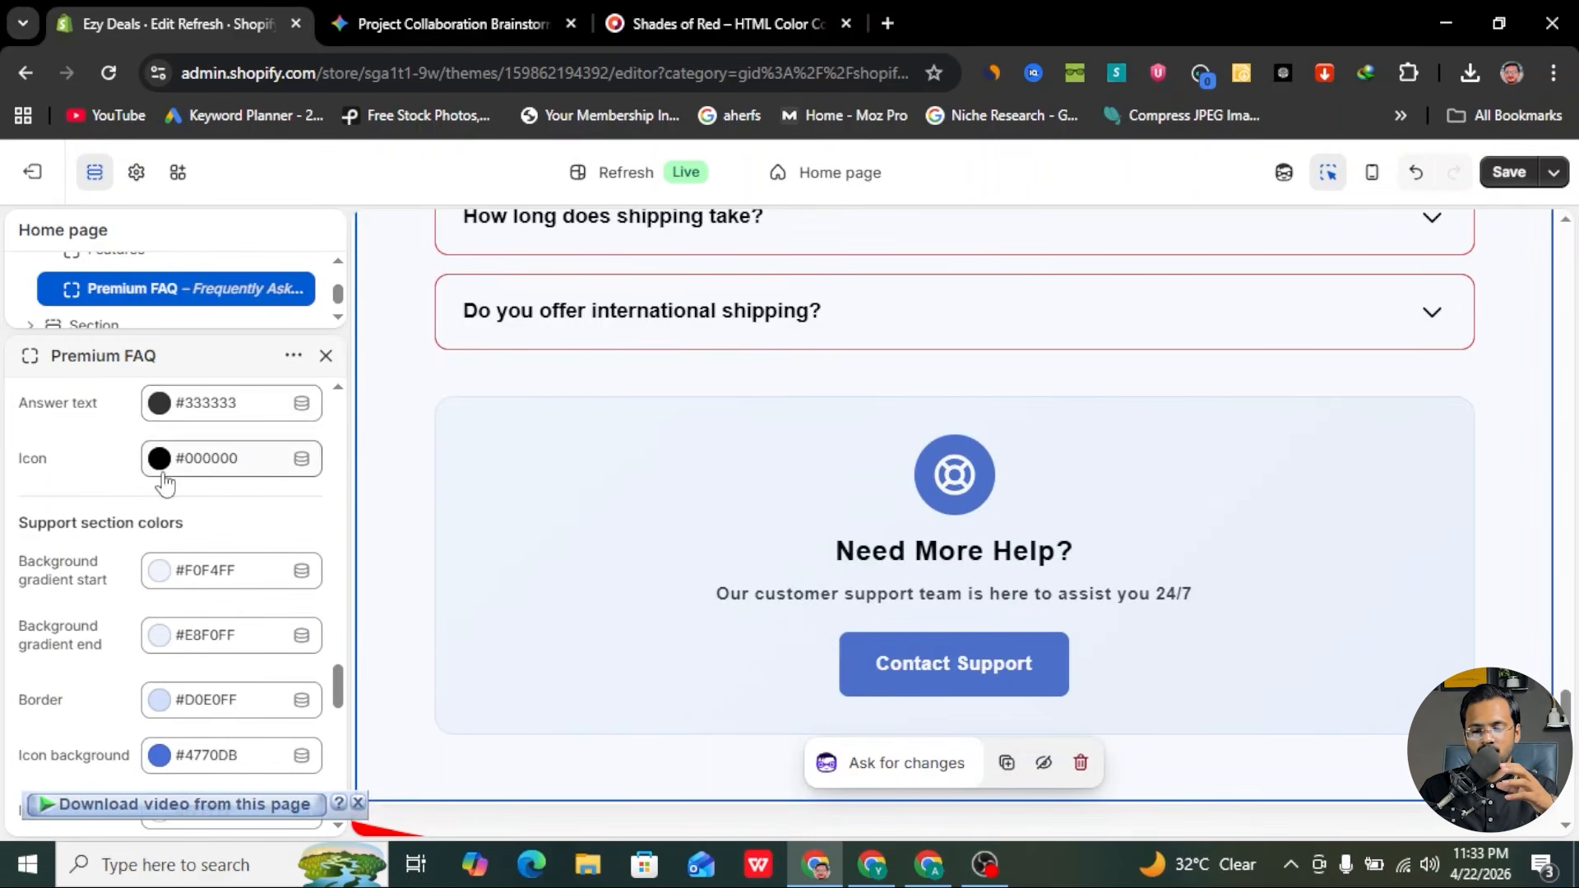
{"action": "left_click", "coordinate": [161, 462]}
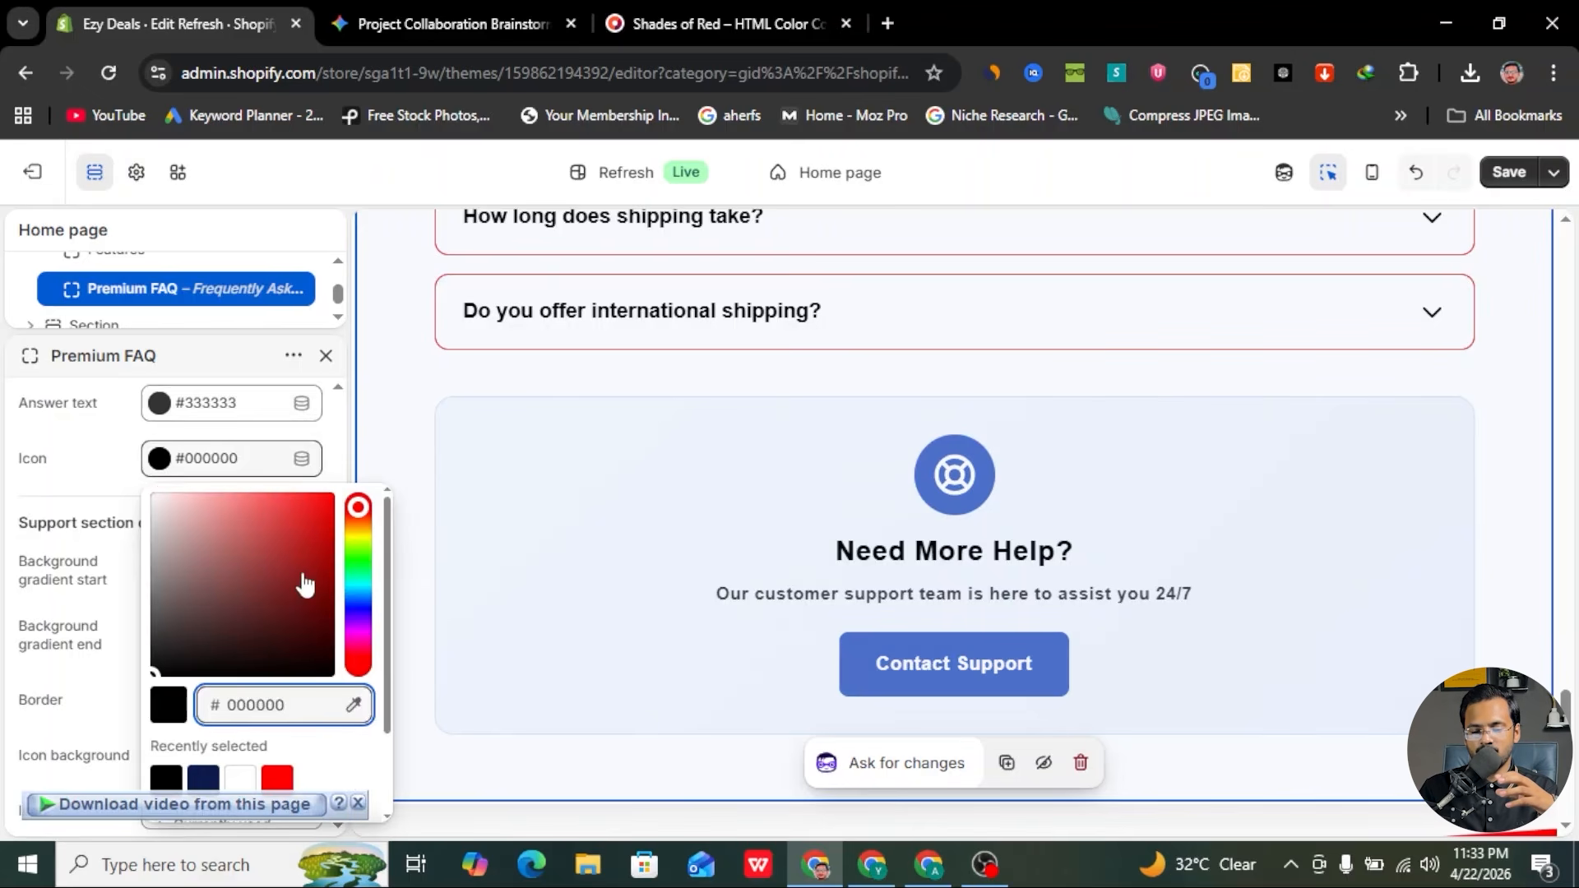
{"action": "left_click", "coordinate": [279, 777]}
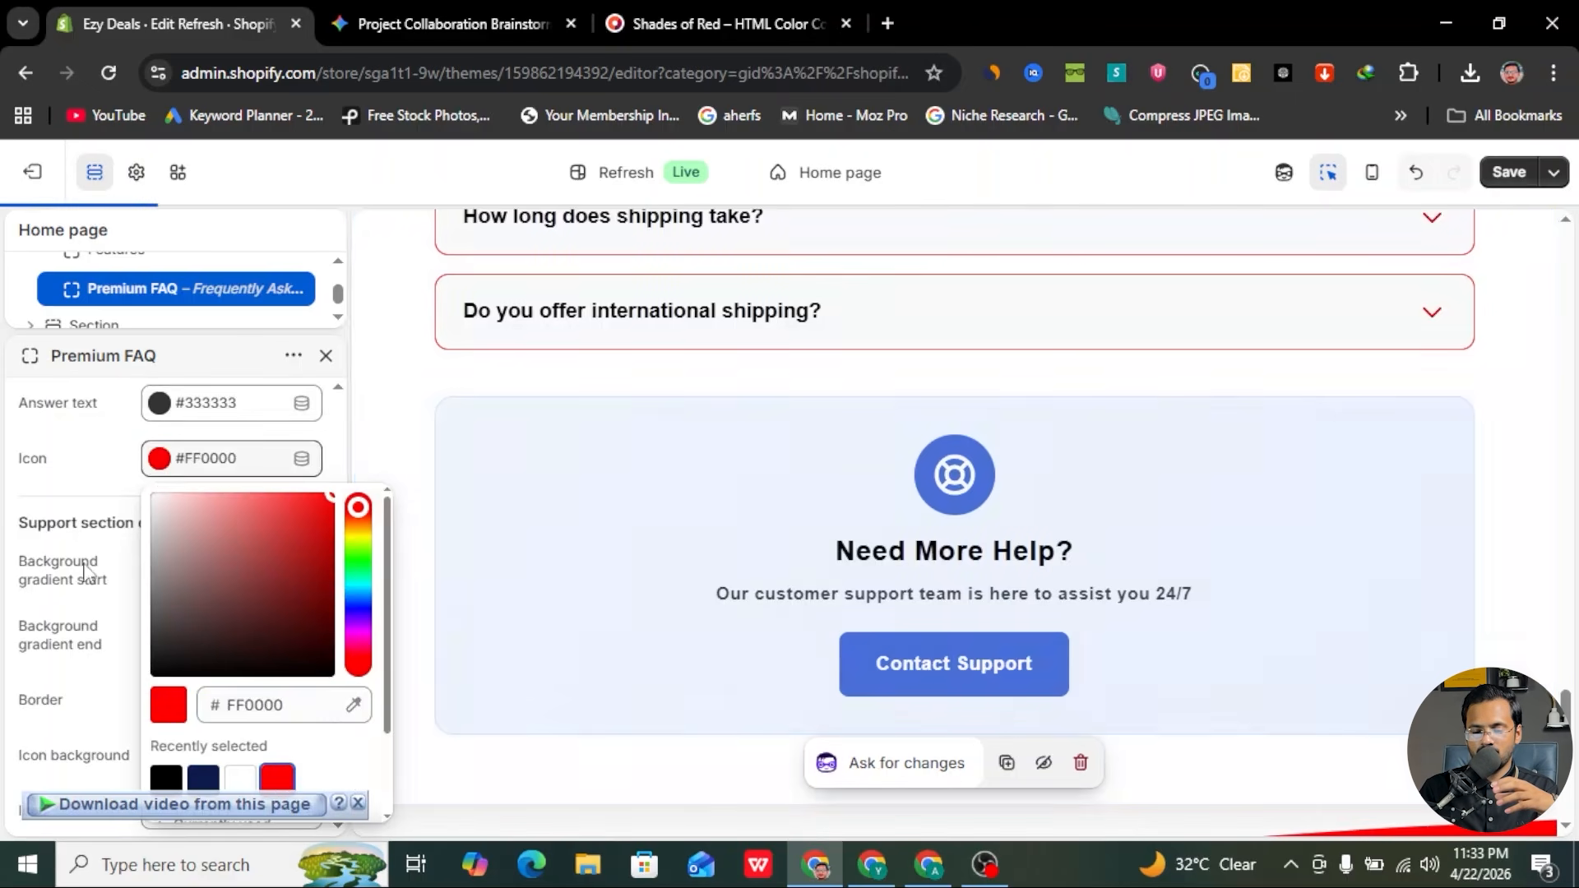
{"action": "left_click", "coordinate": [113, 621]}
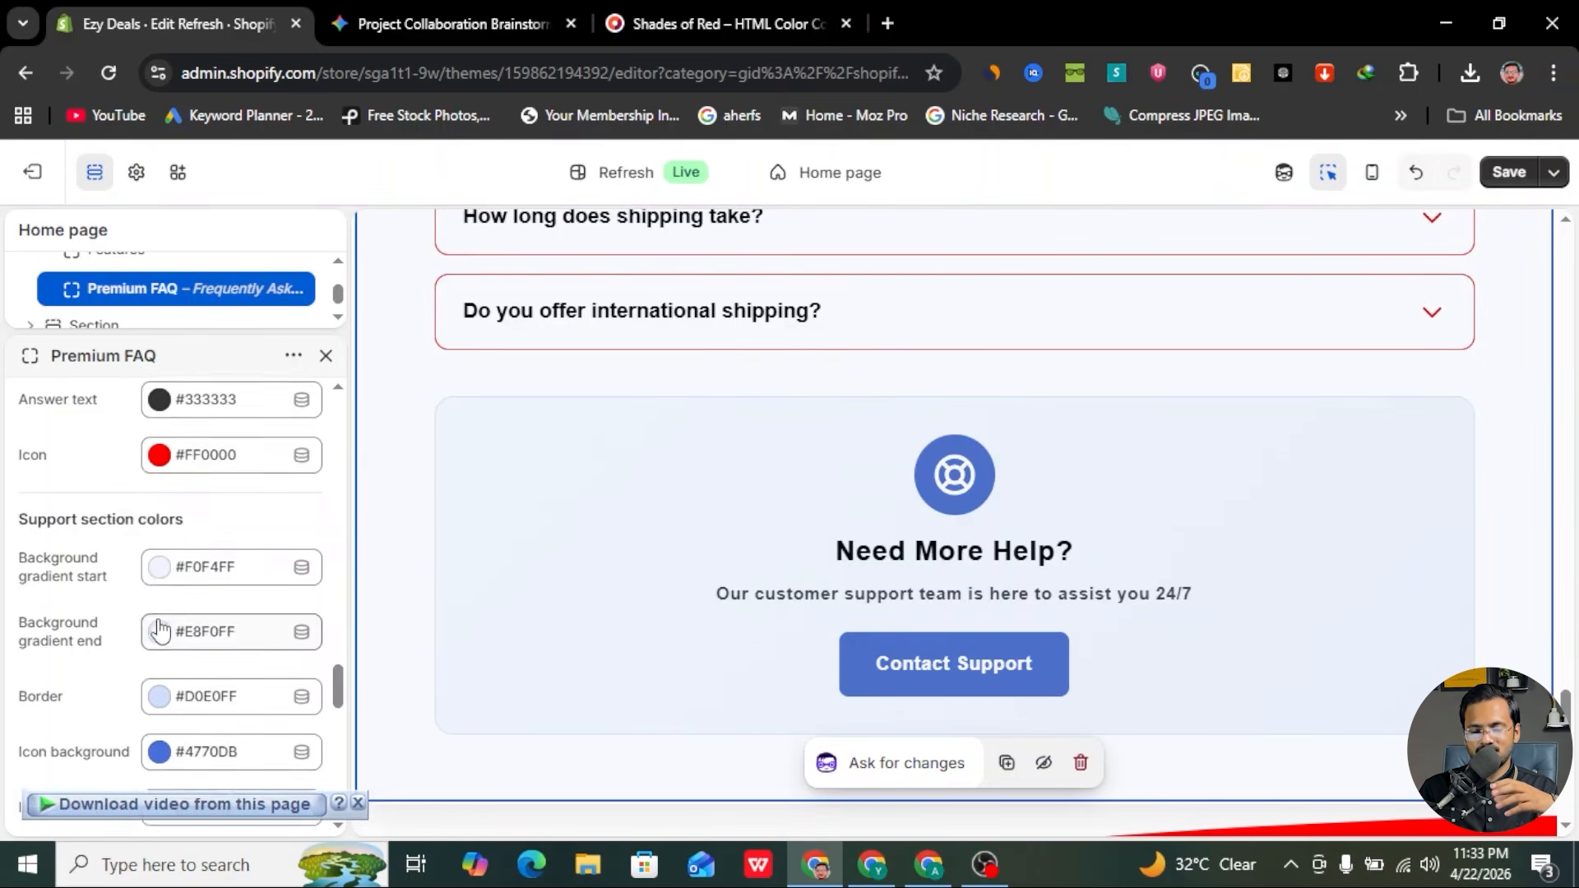
- Set the support section's background gradient to start at red #FF0000 and end at black #000000
{"action": "scroll", "coordinate": [189, 453], "scroll_direction": "down", "scroll_amount": 2}
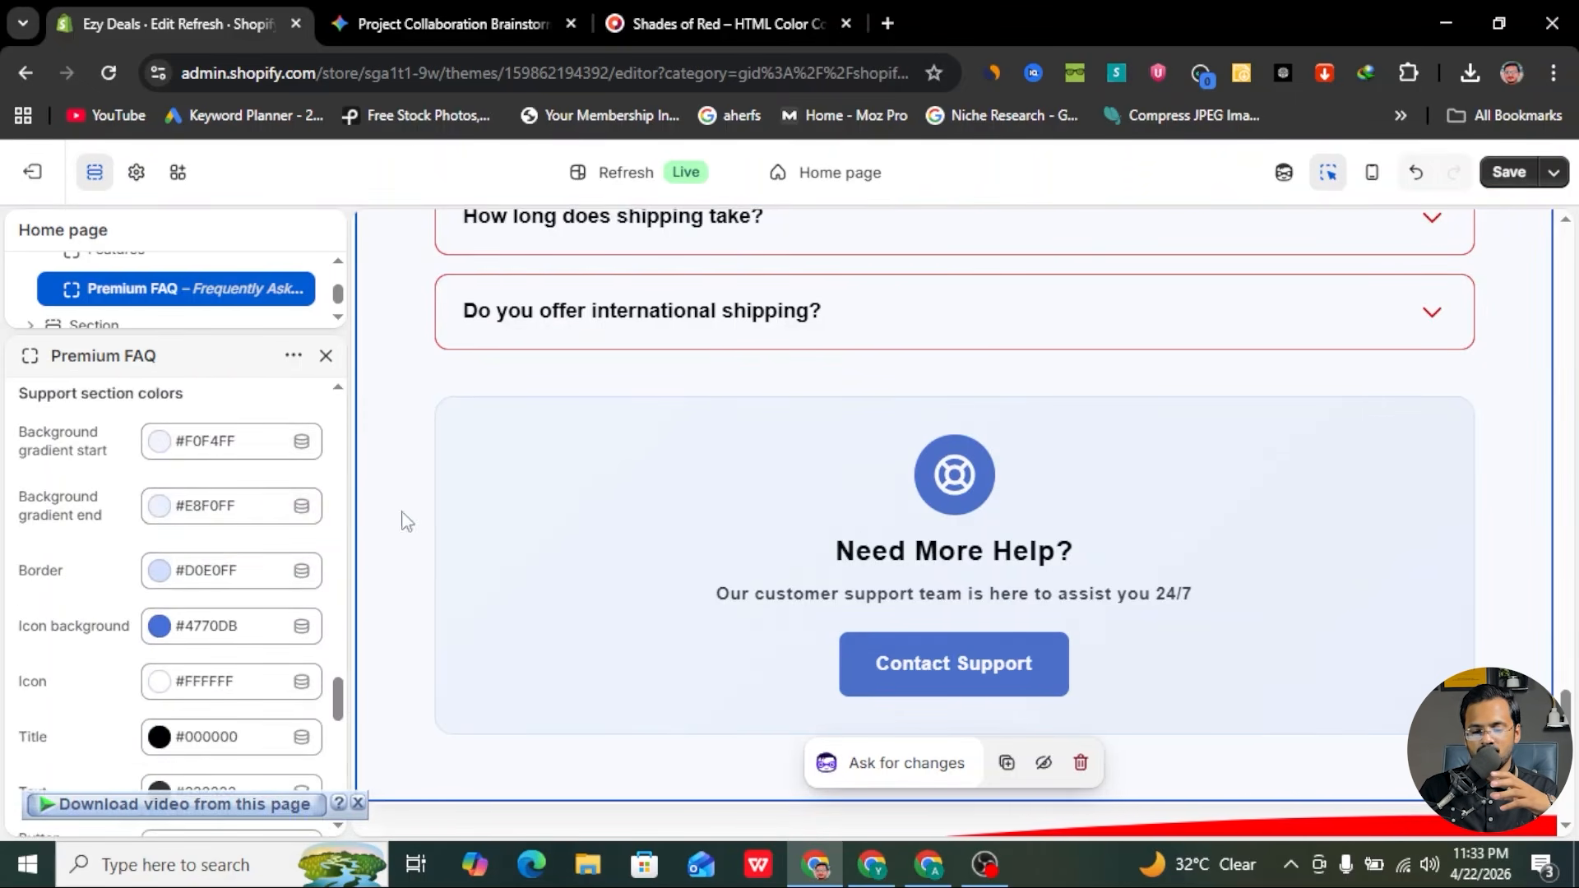
{"action": "left_click", "coordinate": [160, 444]}
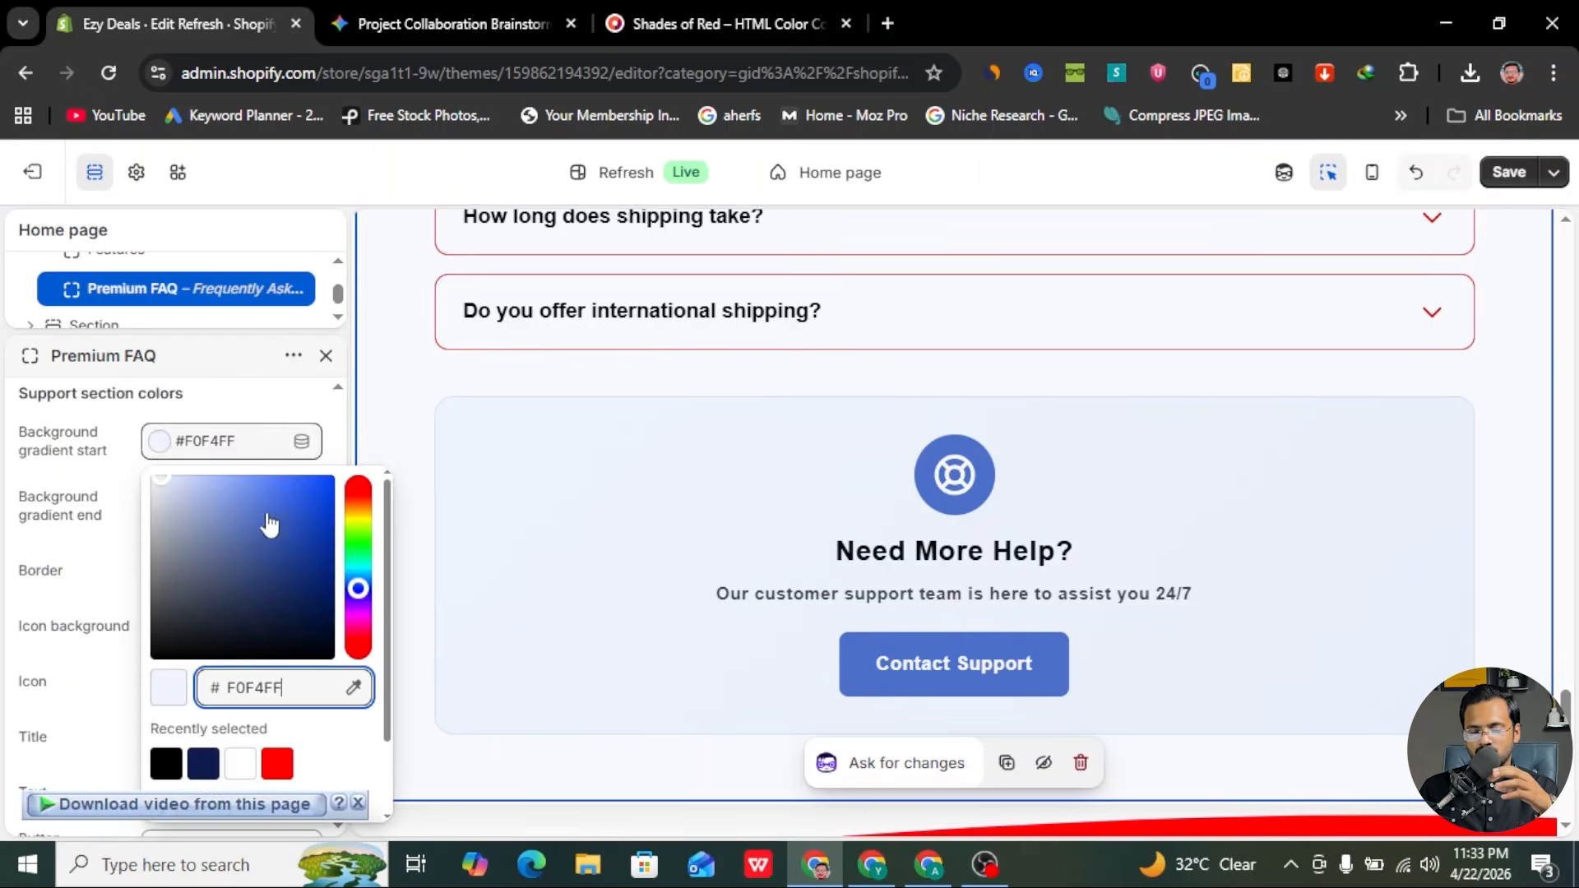
{"action": "left_click", "coordinate": [280, 761]}
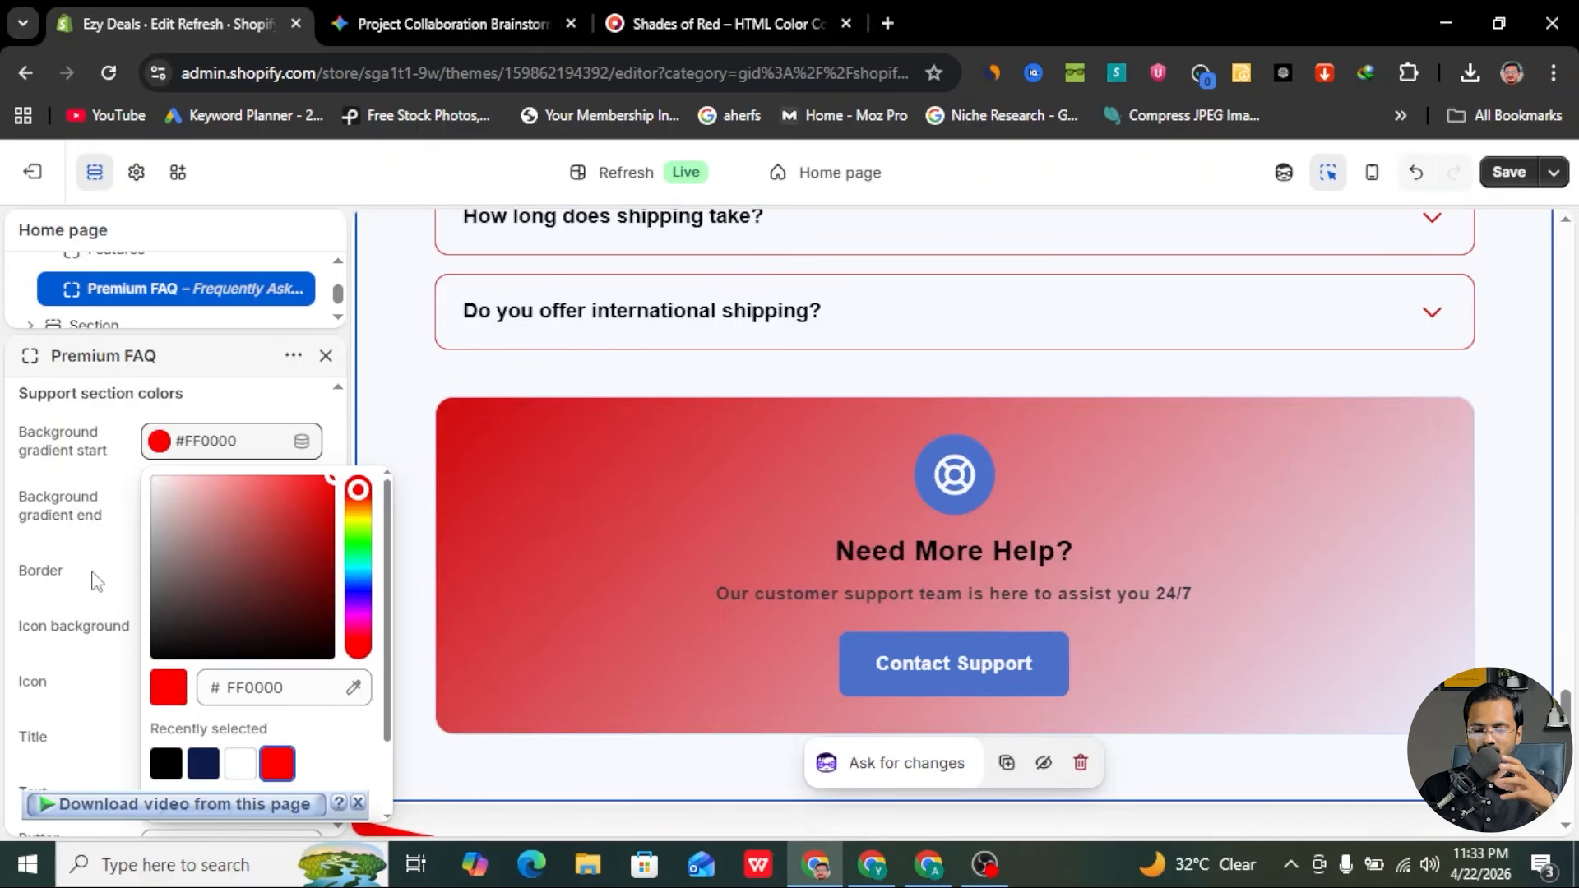
{"action": "left_click", "coordinate": [116, 518]}
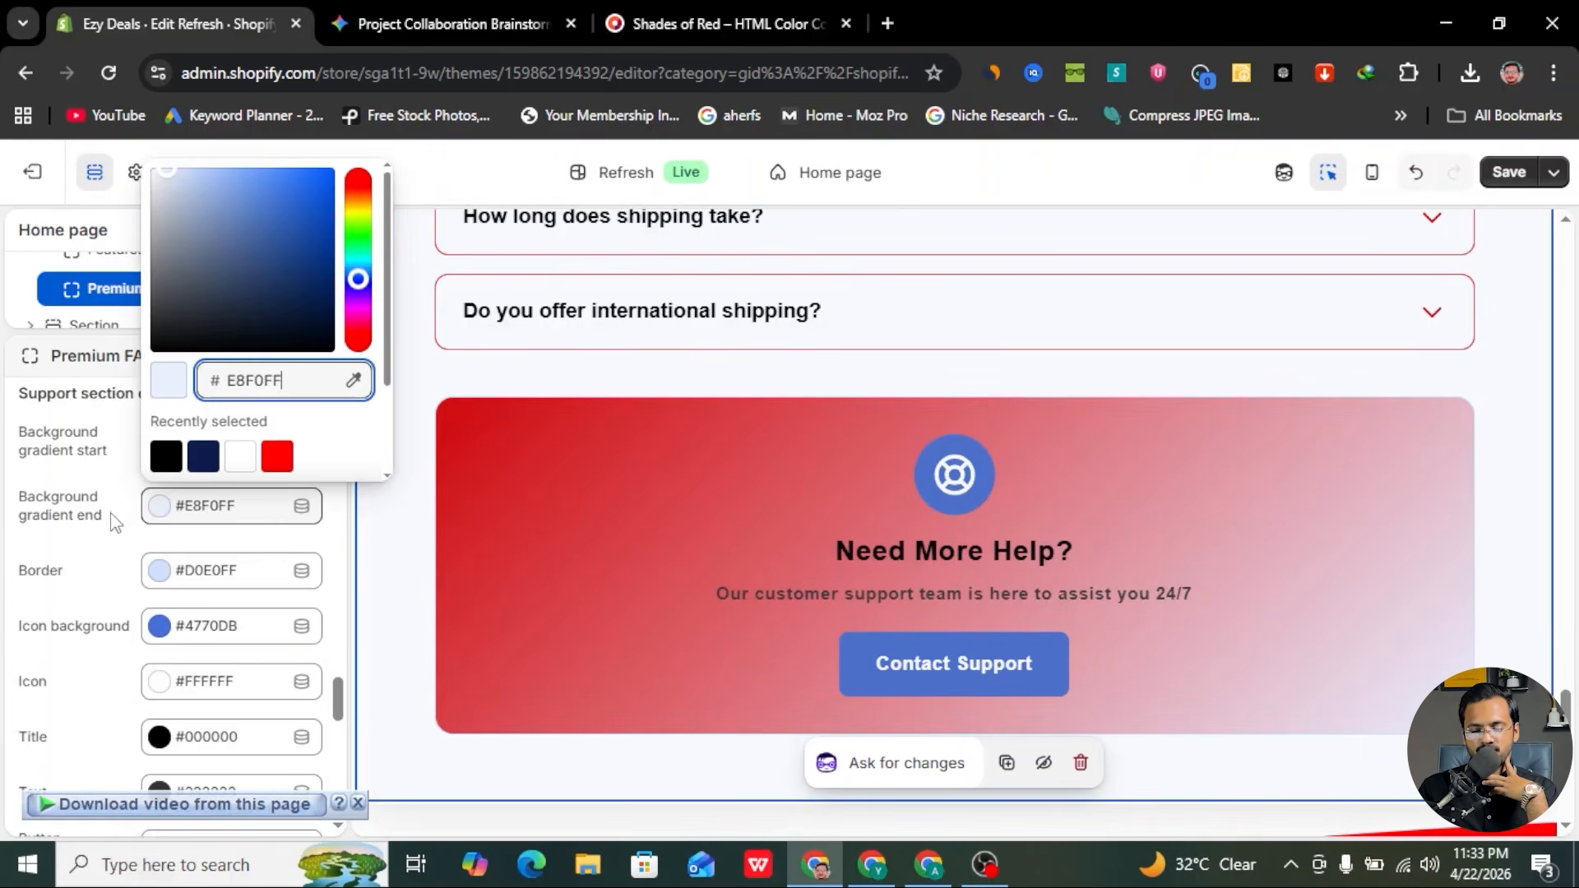
{"action": "left_click", "coordinate": [122, 540]}
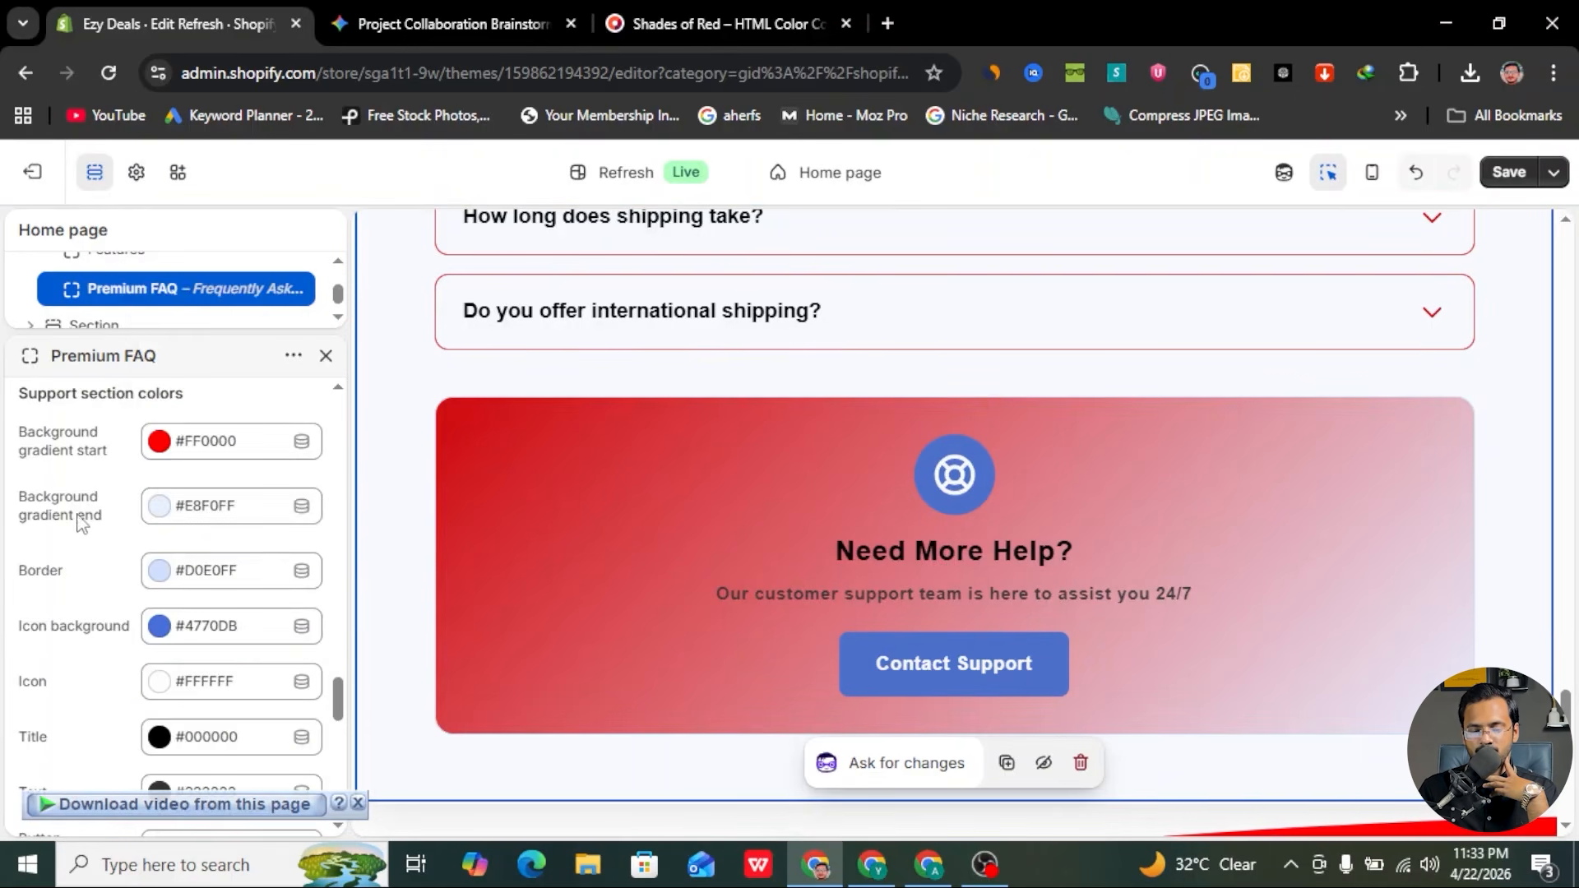
{"action": "left_click", "coordinate": [162, 518]}
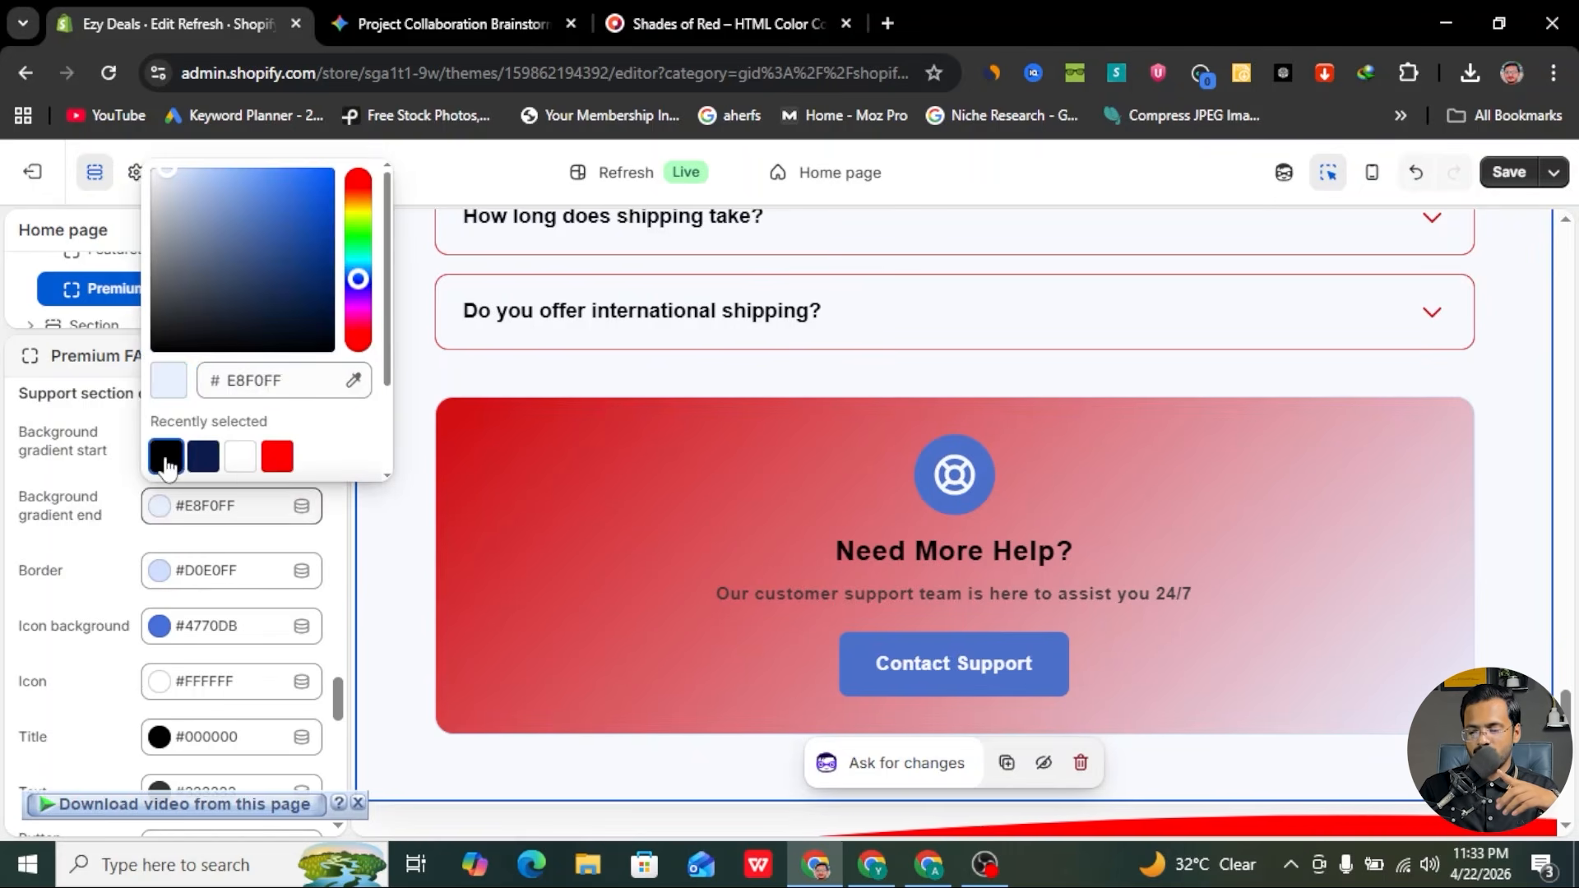
{"action": "left_click", "coordinate": [165, 456]}
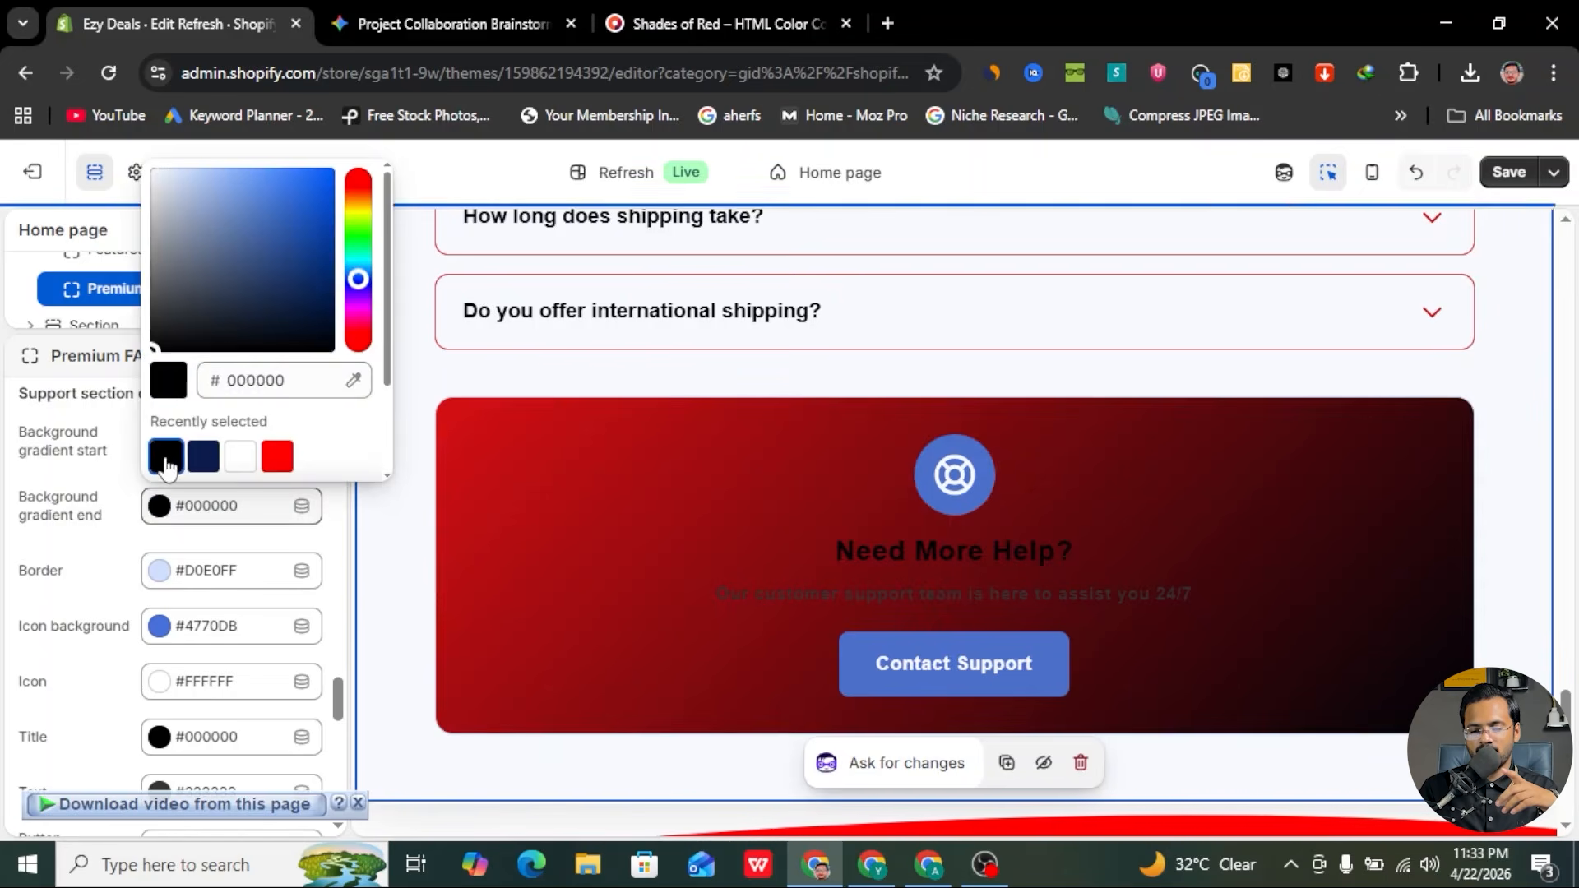
{"action": "left_click", "coordinate": [129, 542]}
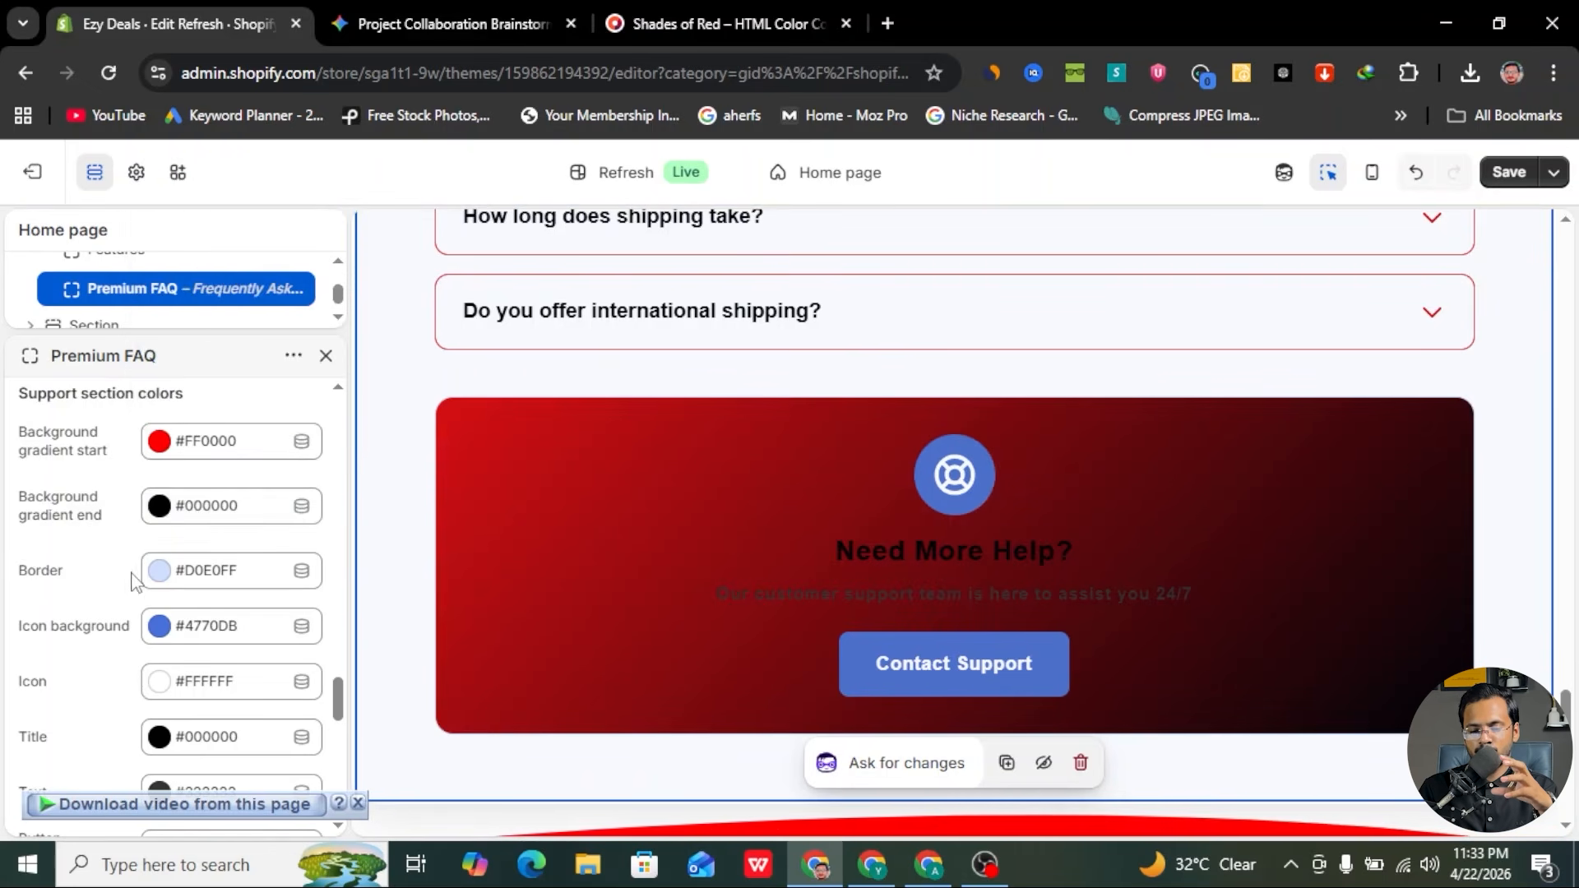
- Set the support section's border color to black #000000
{"action": "left_click", "coordinate": [159, 572]}
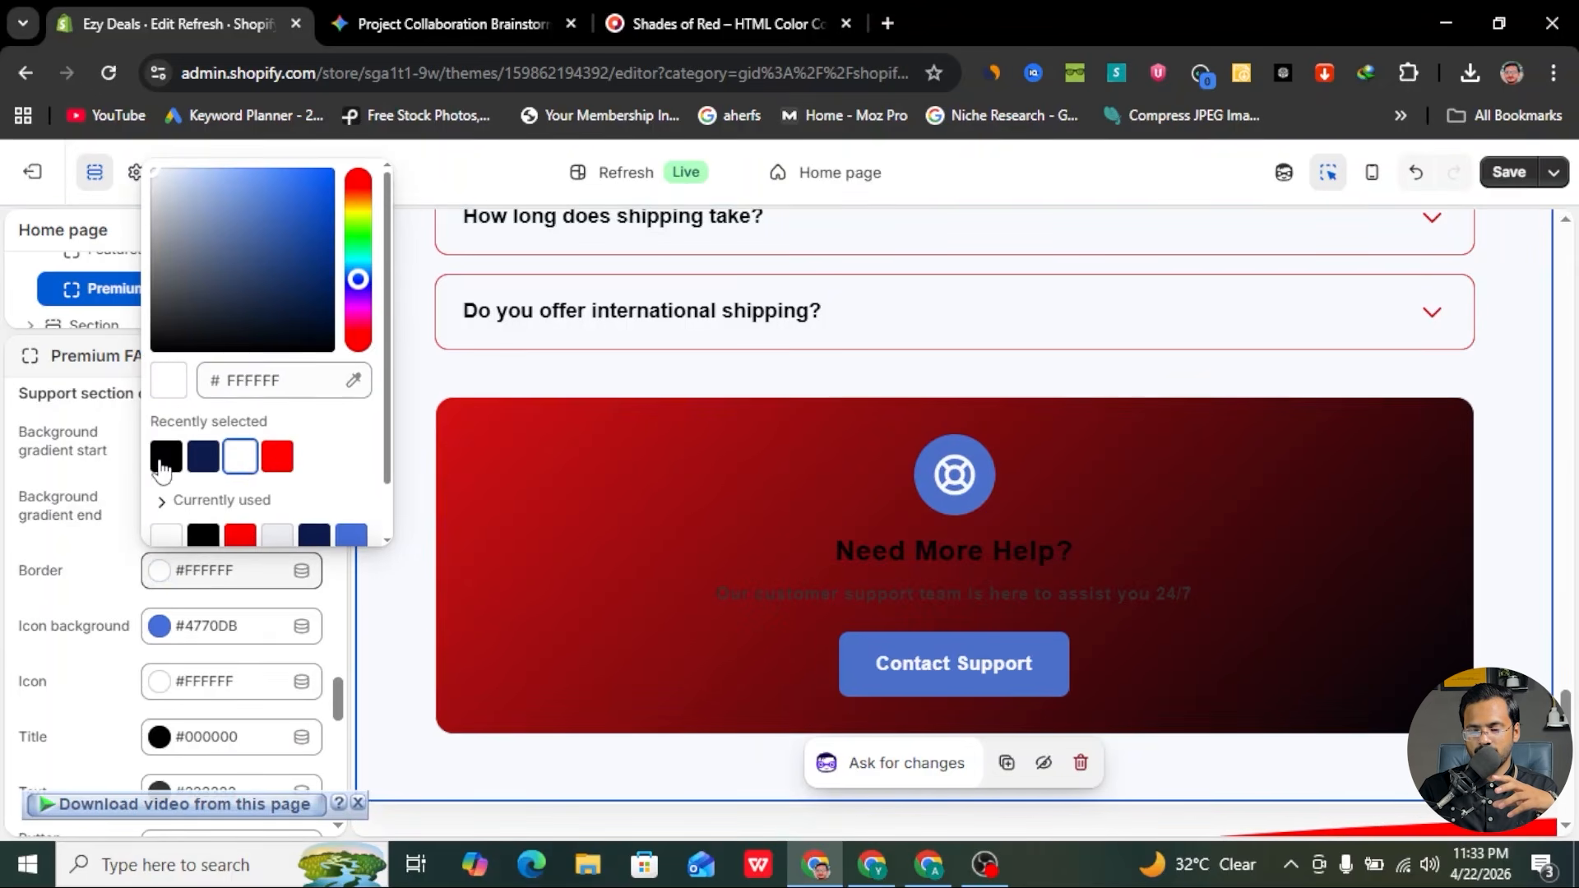
{"action": "left_click", "coordinate": [164, 457]}
{"action": "left_click", "coordinate": [123, 553]}
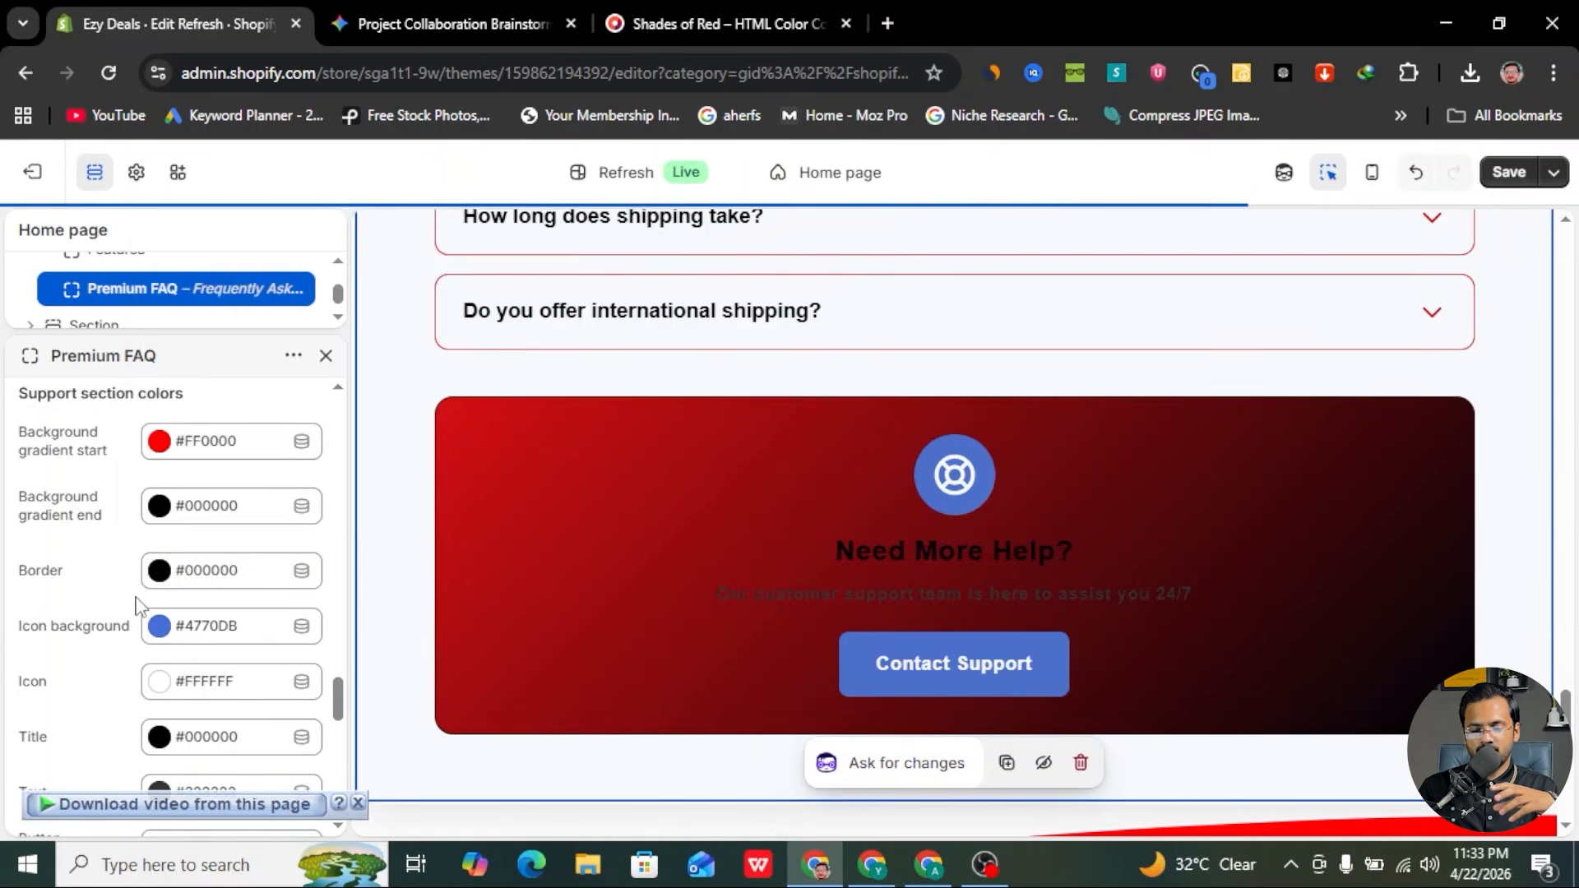
- Set the support section's icon background to white #FFFFFF and its icon color to red #FF0000
{"action": "scroll", "coordinate": [152, 576], "scroll_direction": "down", "scroll_amount": 2}
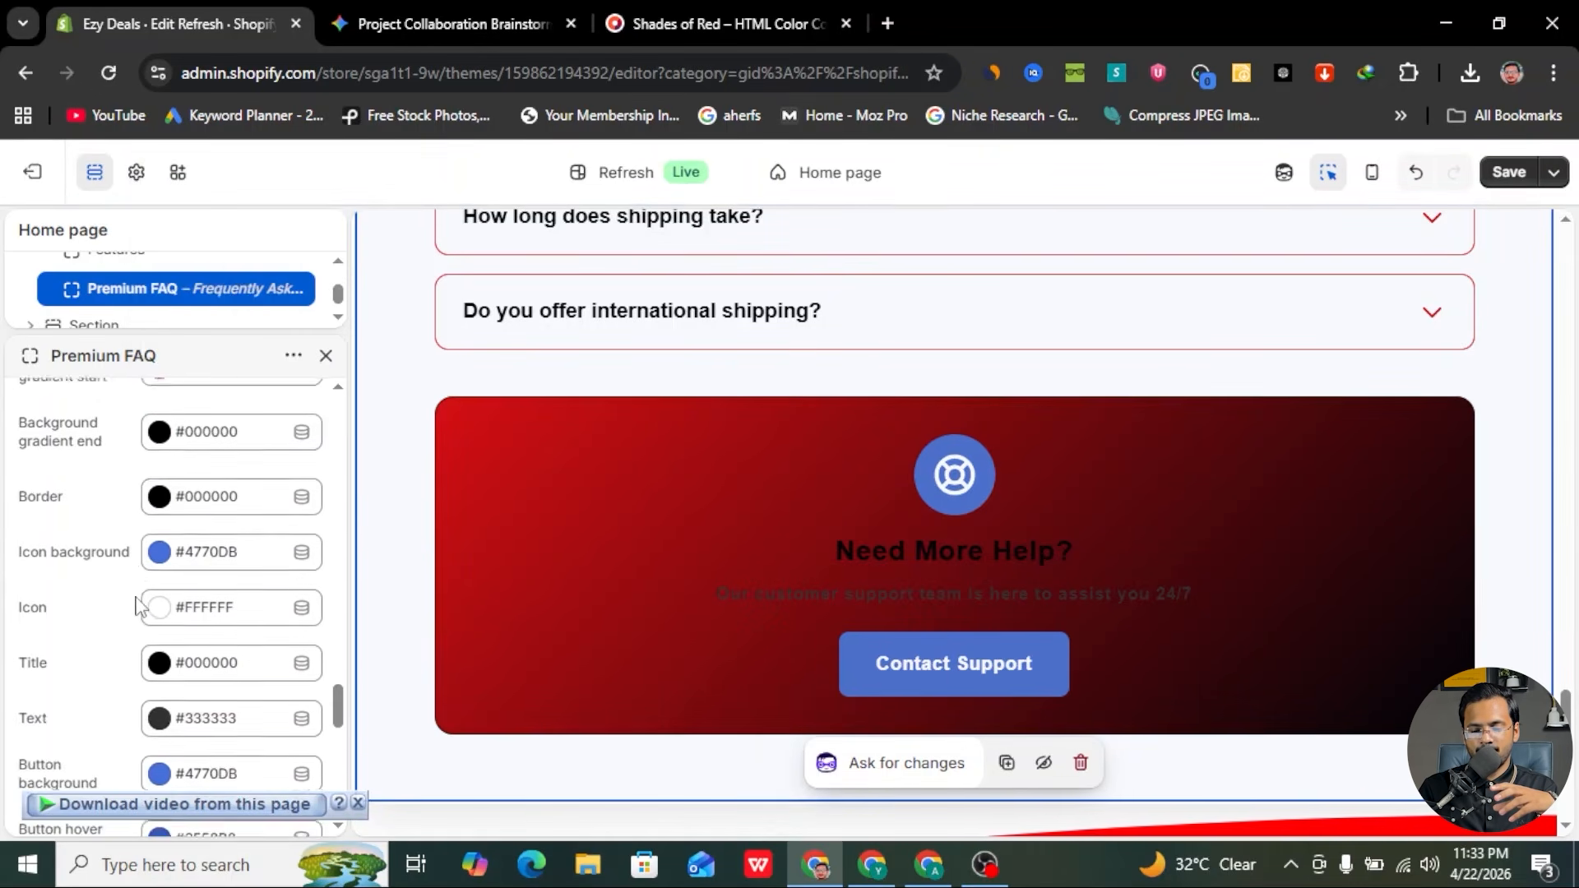
{"action": "left_click", "coordinate": [160, 552]}
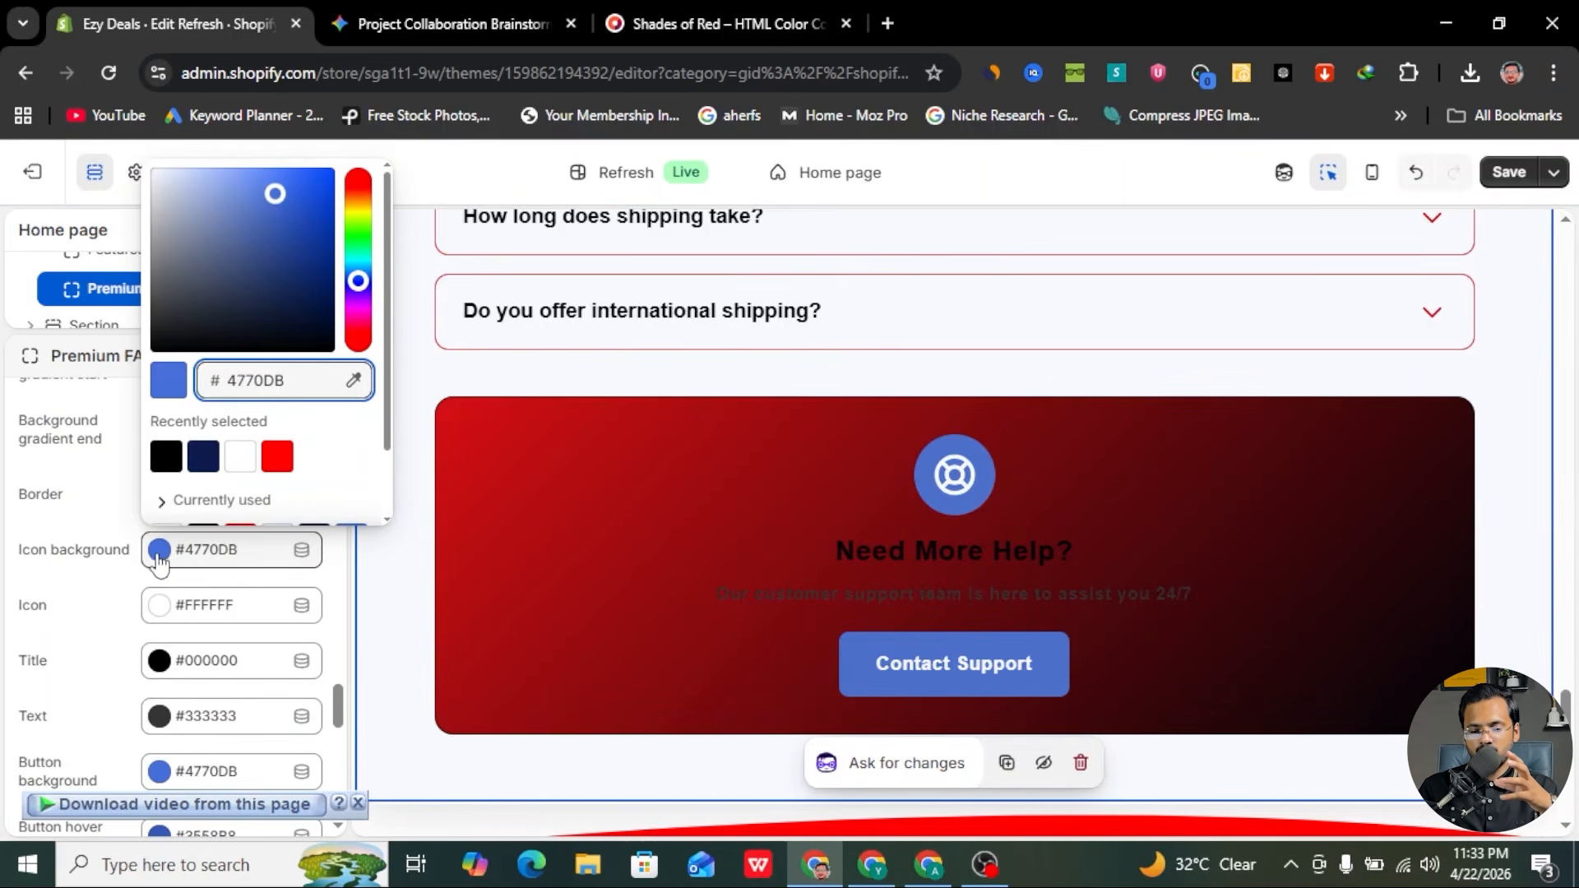
{"action": "left_click", "coordinate": [243, 457]}
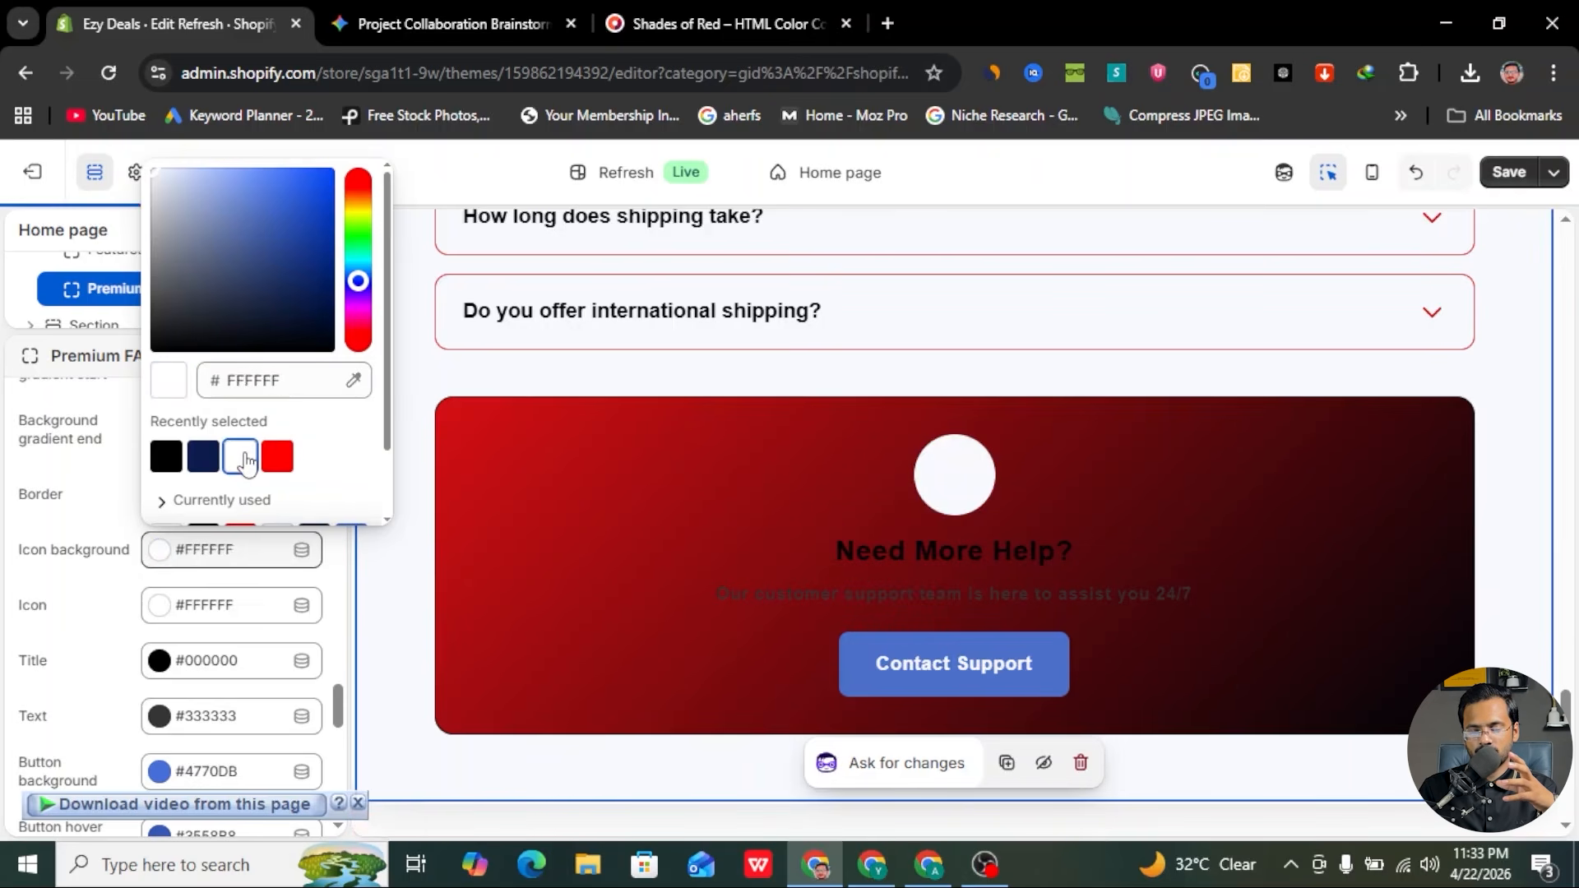
{"action": "left_click", "coordinate": [157, 617]}
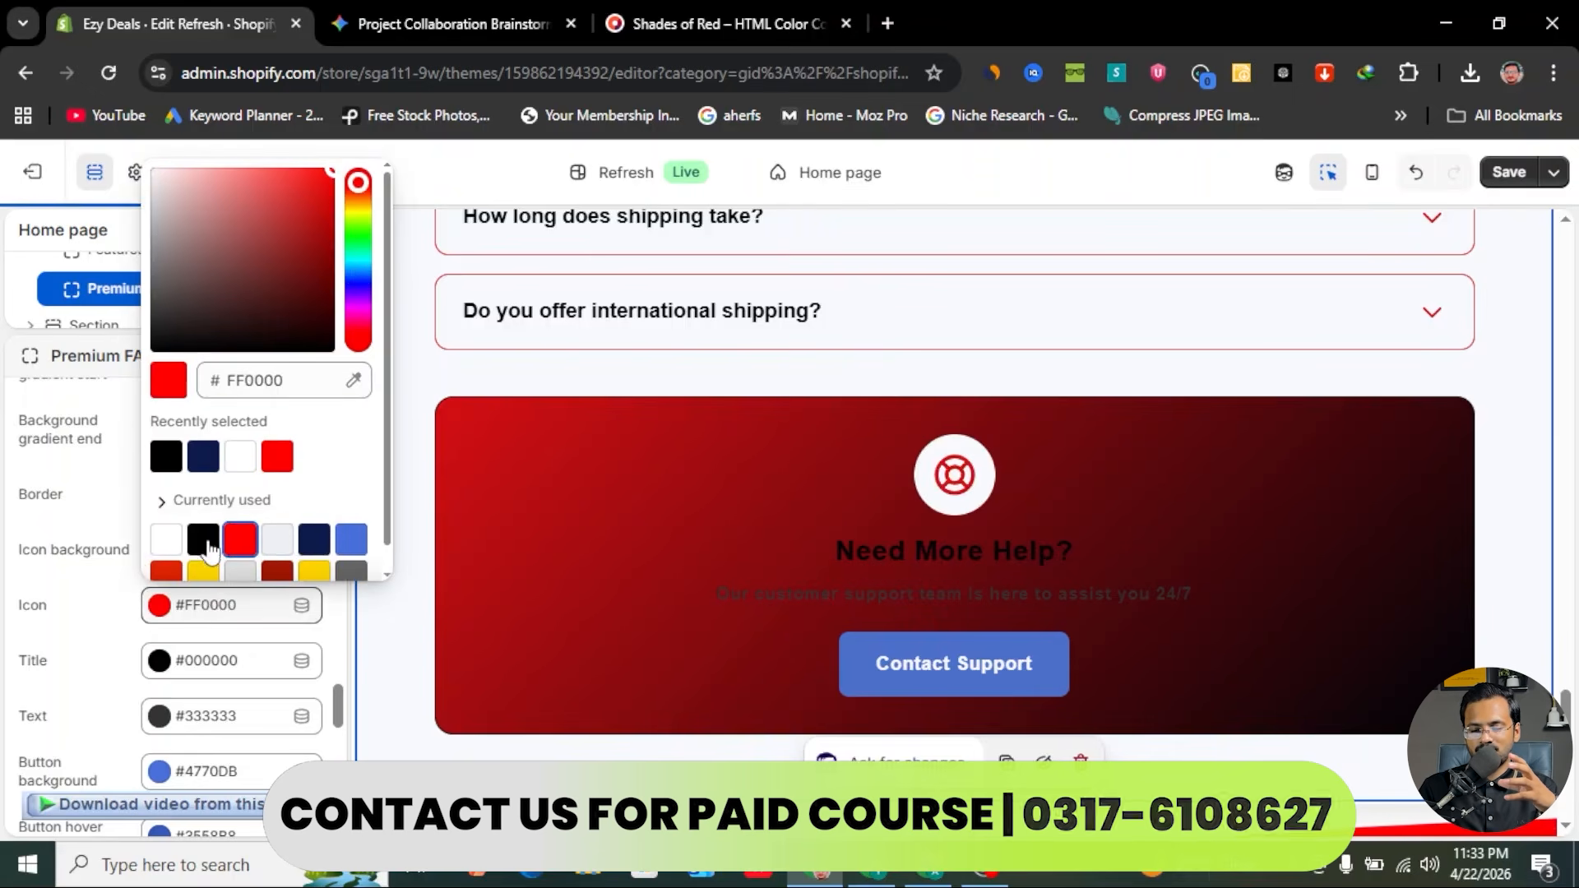
- Set the support section's title and text colors to white #FFFFFF
{"action": "left_click", "coordinate": [123, 613]}
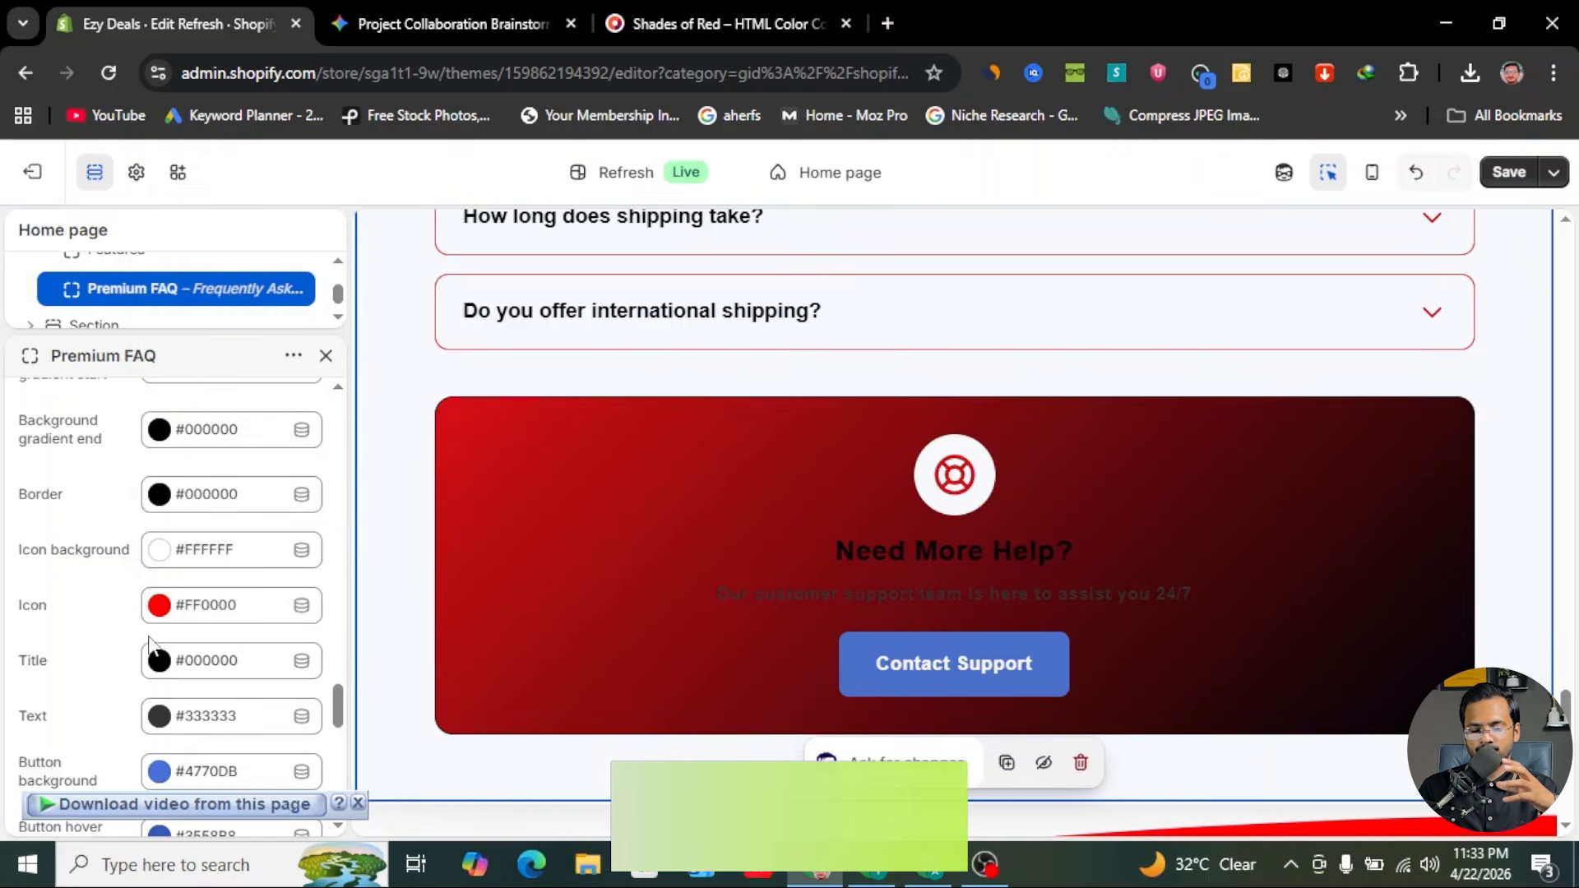
{"action": "scroll", "coordinate": [149, 642], "scroll_direction": "down", "scroll_amount": 1}
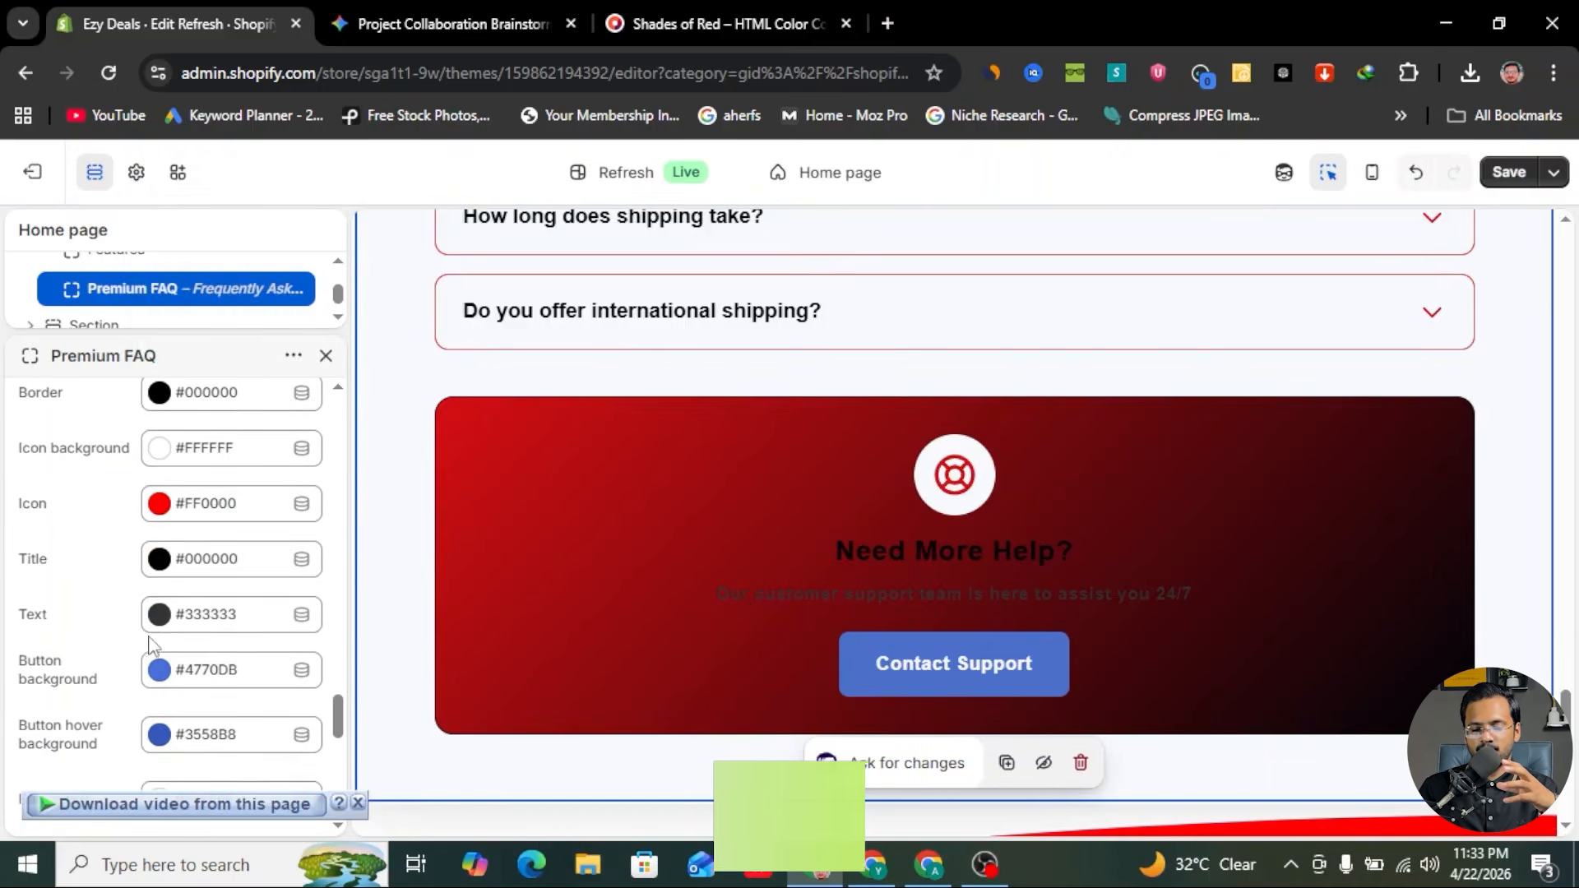
{"action": "left_click", "coordinate": [160, 569]}
{"action": "left_click", "coordinate": [240, 457]}
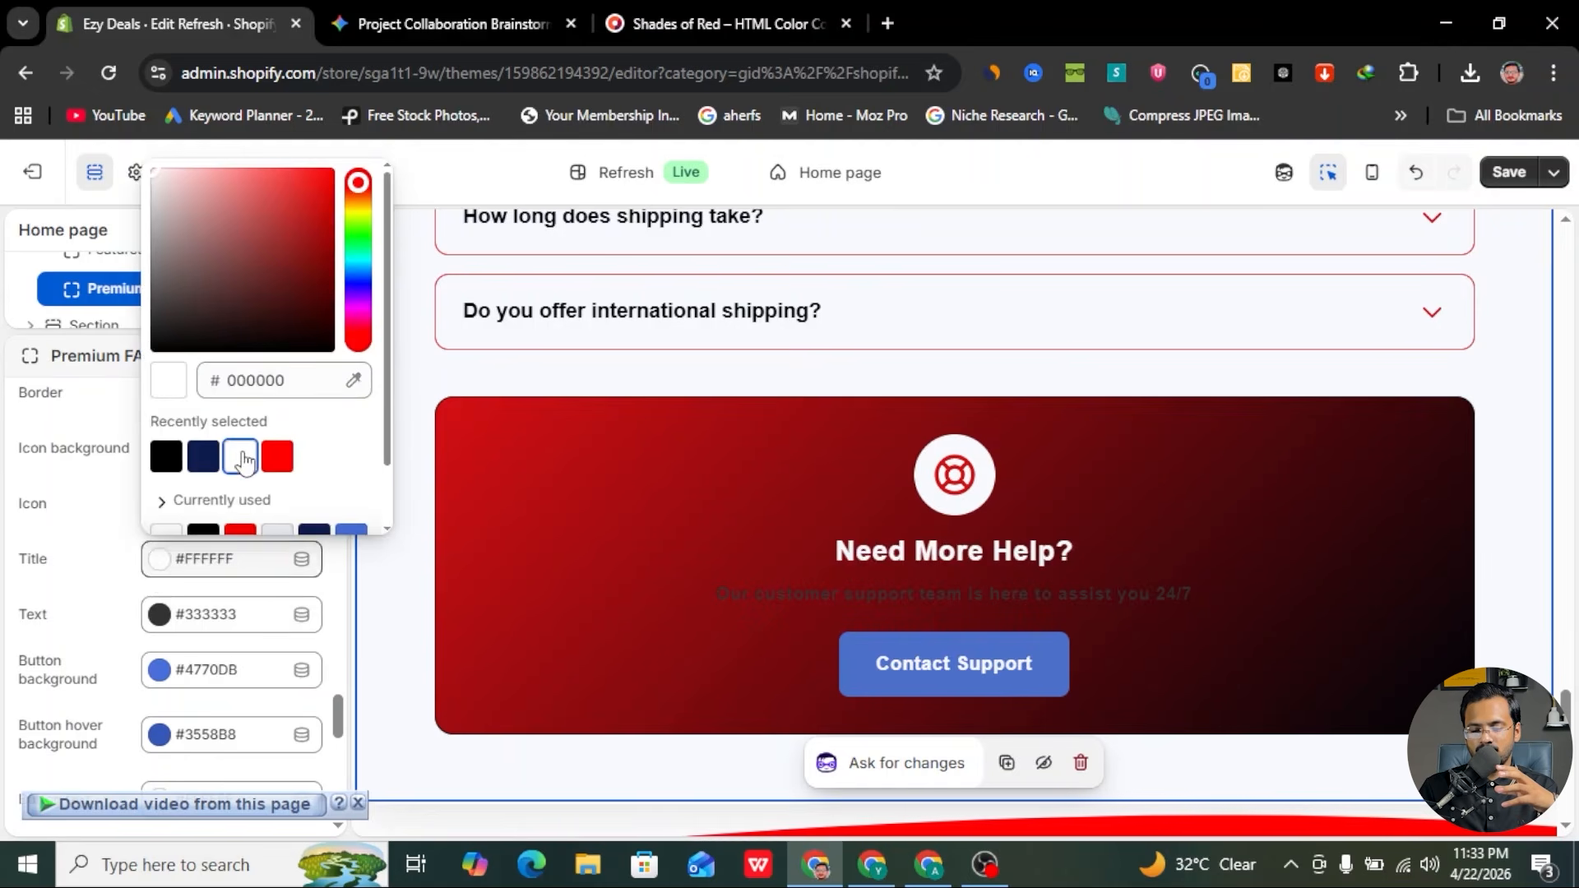
{"action": "left_click", "coordinate": [159, 614]}
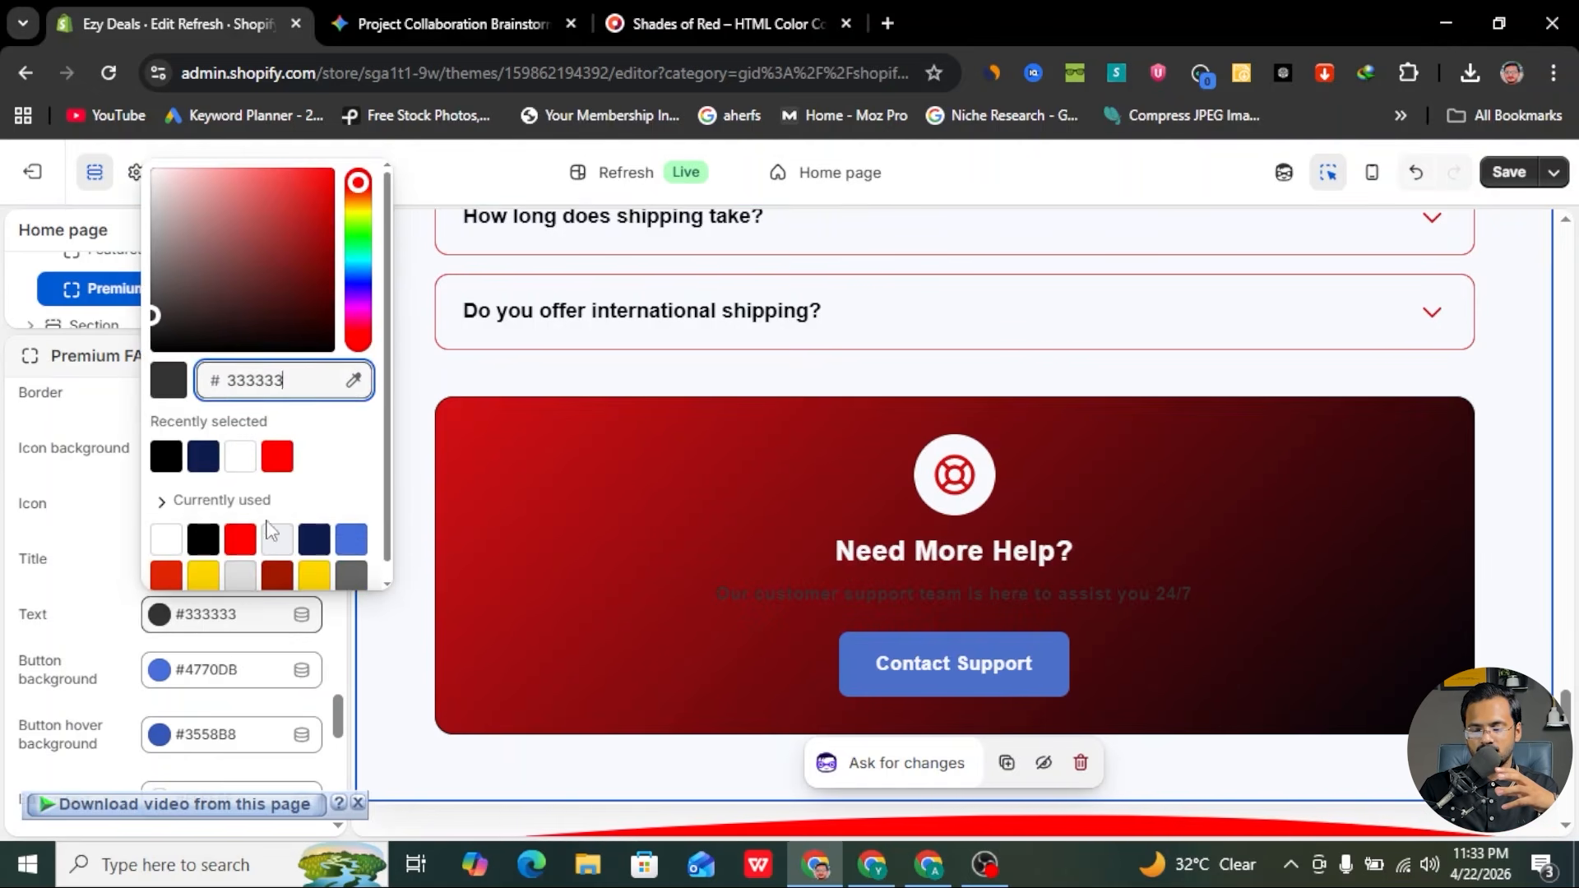
{"action": "left_click", "coordinate": [248, 463]}
- Set the support button's background to white #FFFFFF and its hover background to dark blue #0E1B4D
{"action": "scroll", "coordinate": [160, 613], "scroll_direction": "down", "scroll_amount": 1}
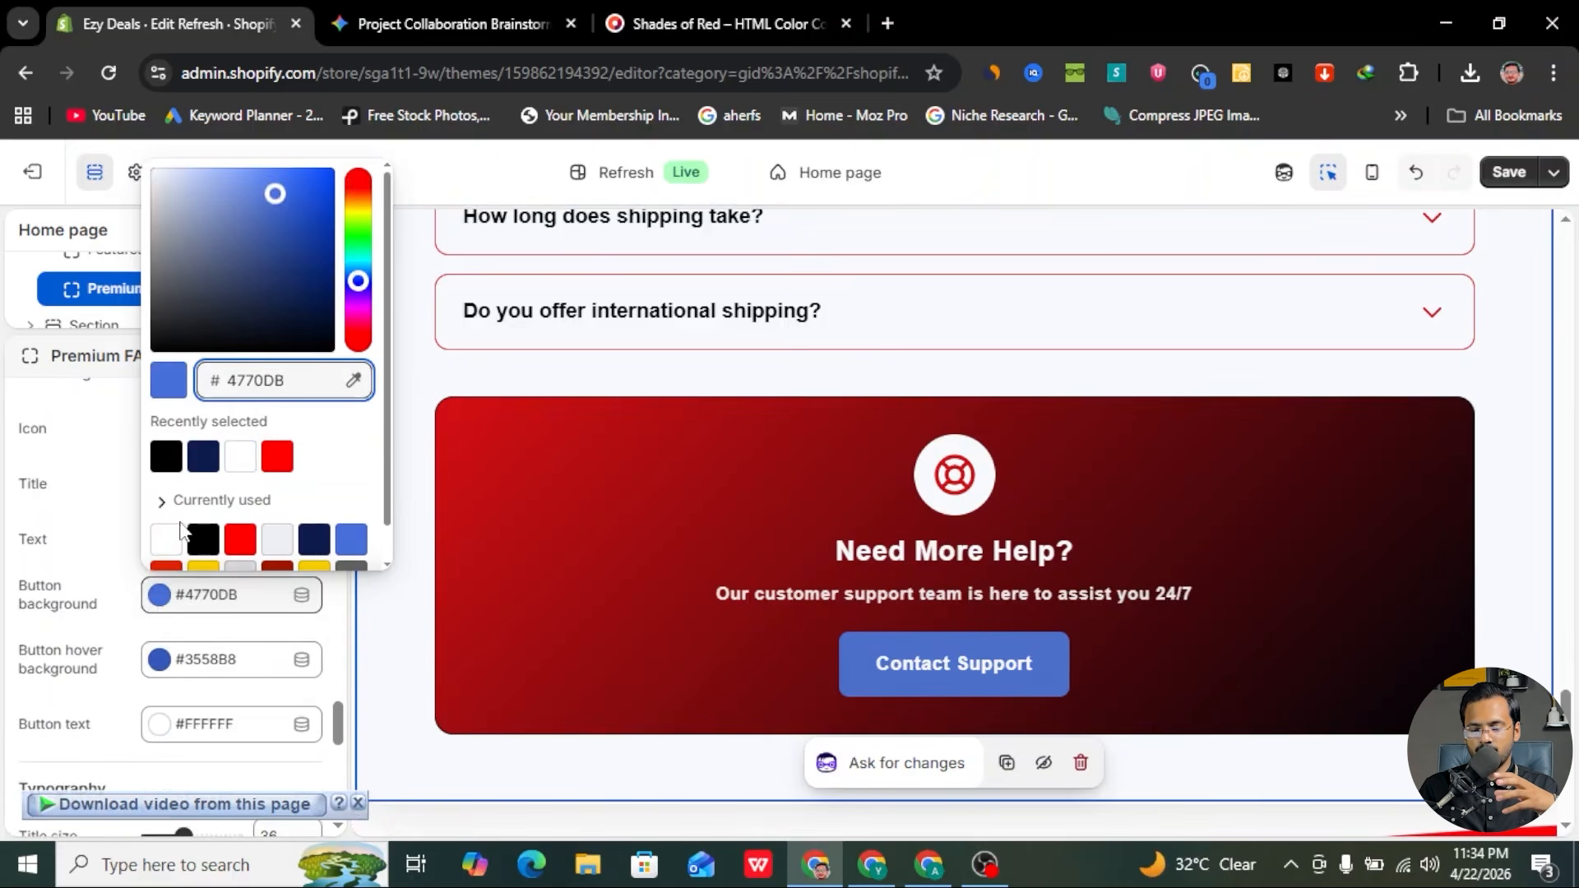
{"action": "left_click", "coordinate": [166, 543]}
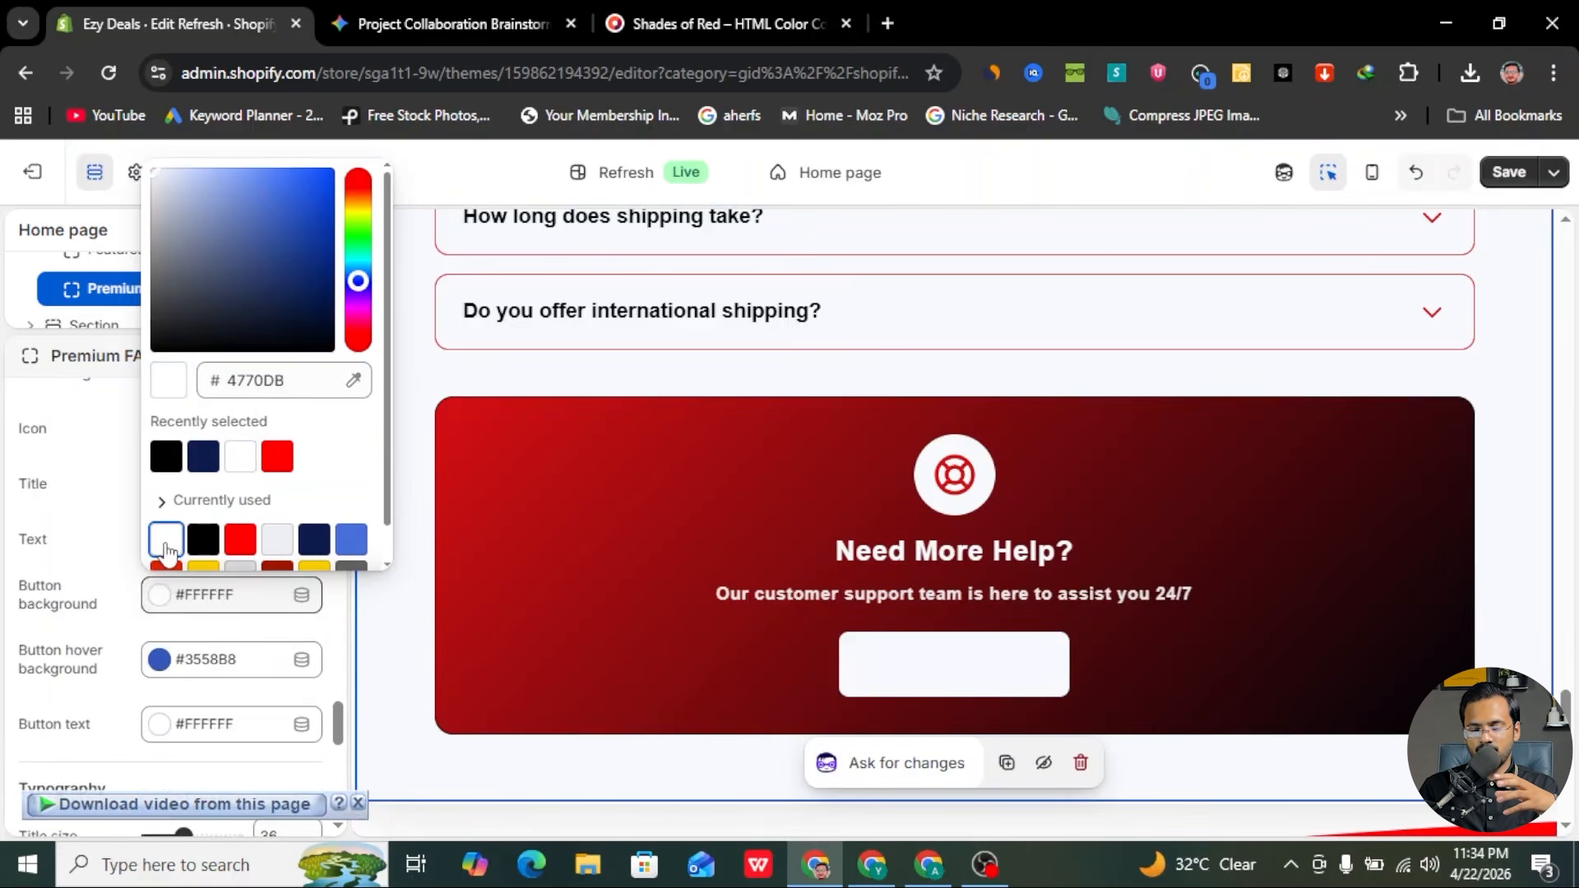
{"action": "left_click", "coordinate": [168, 674]}
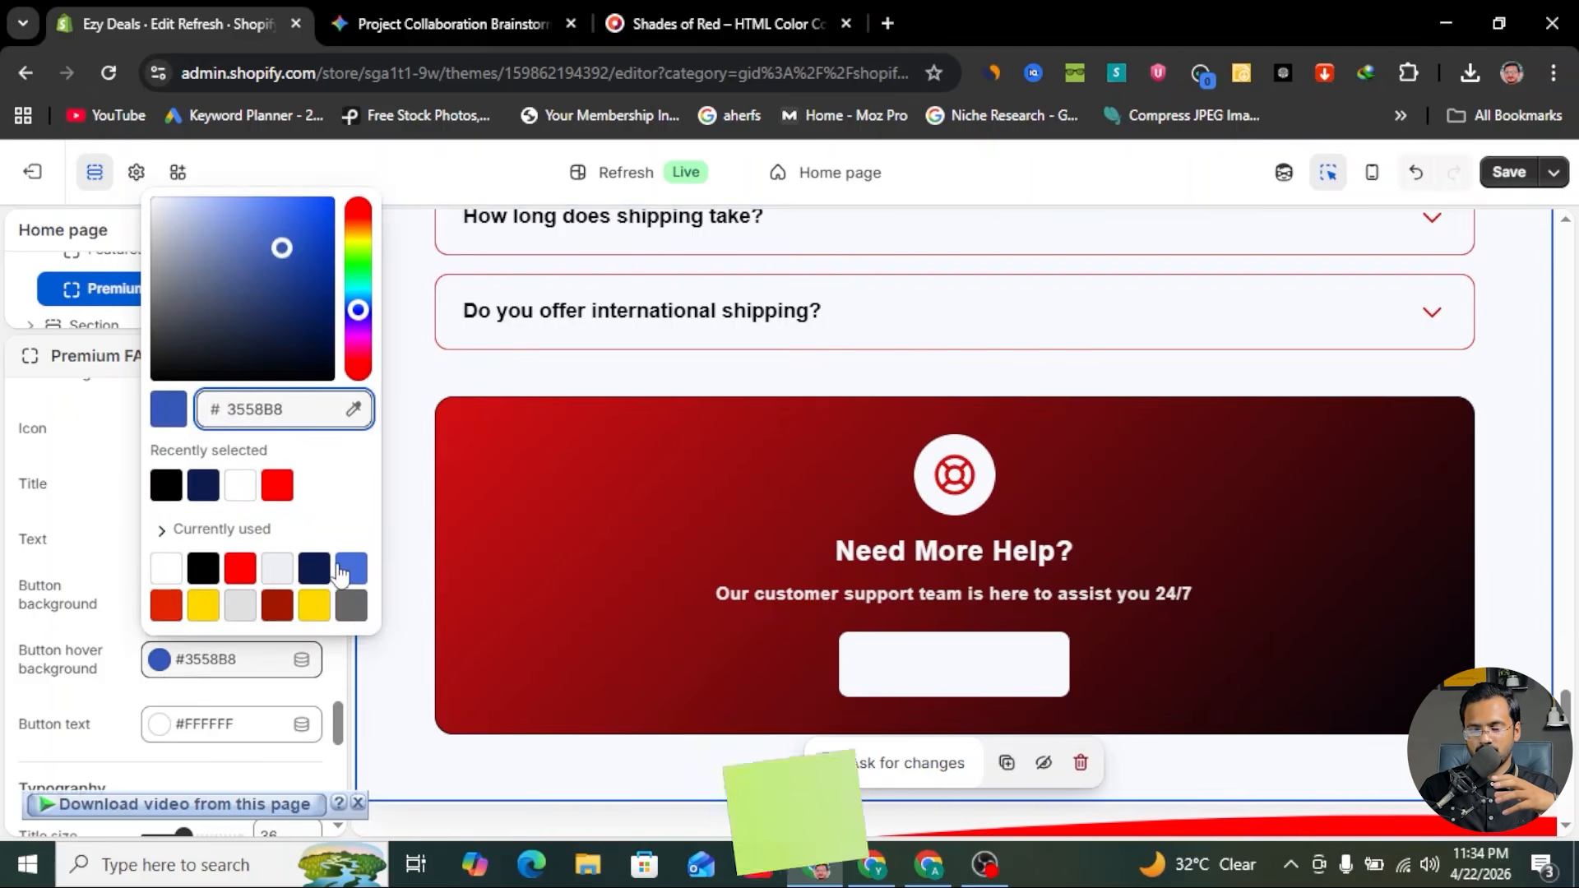
{"action": "left_click", "coordinate": [310, 578]}
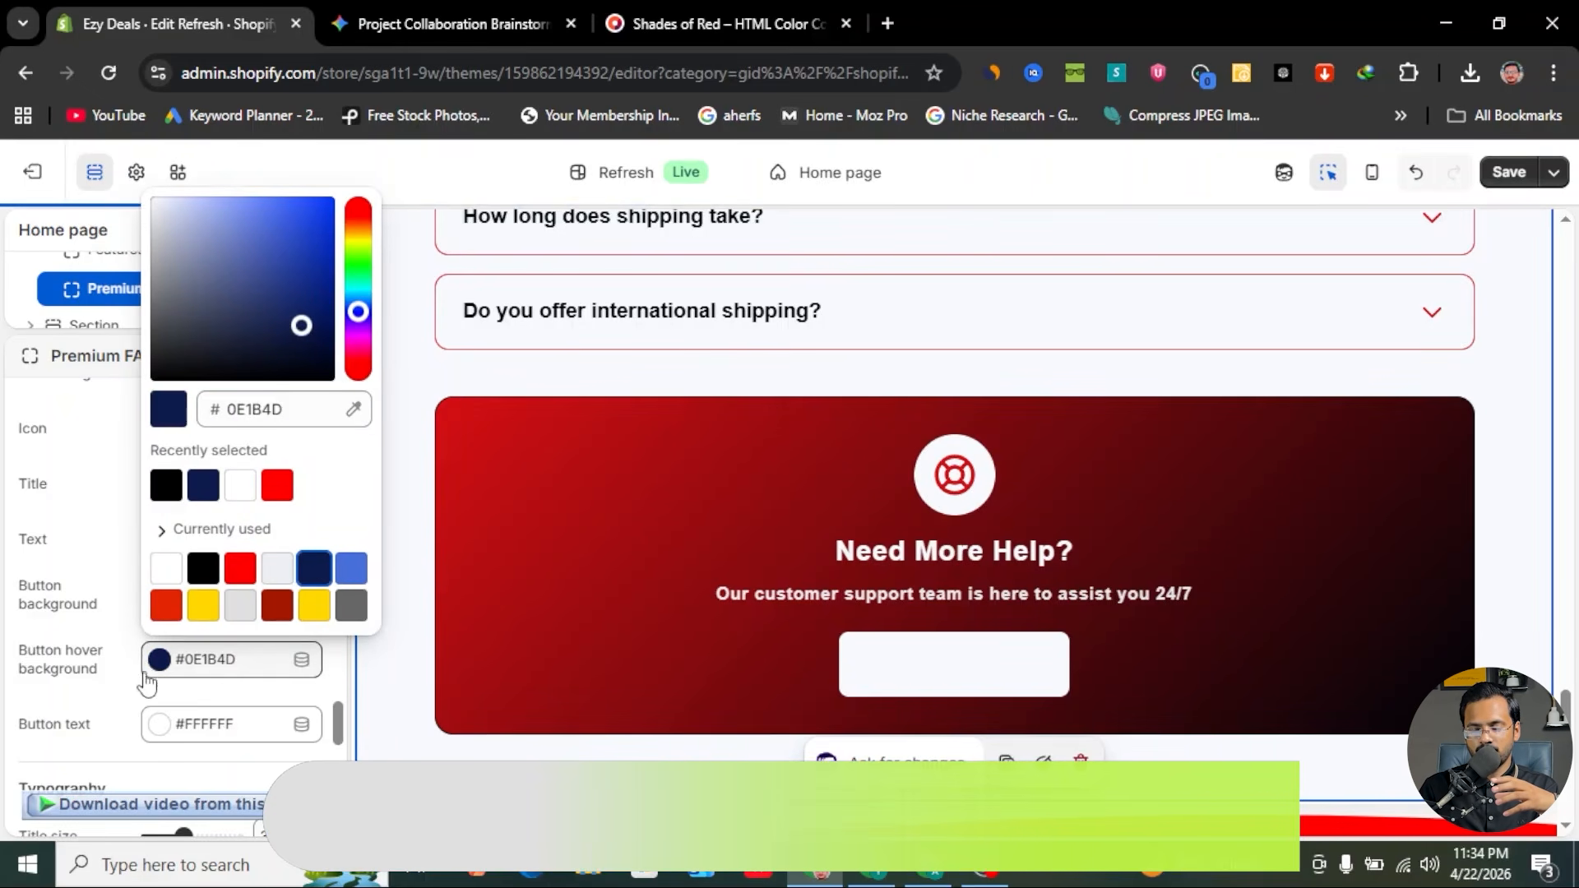
- Set the support button's text color to black #000000 and its hover background to light gray #E0E0E0
{"action": "left_click", "coordinate": [167, 730]}
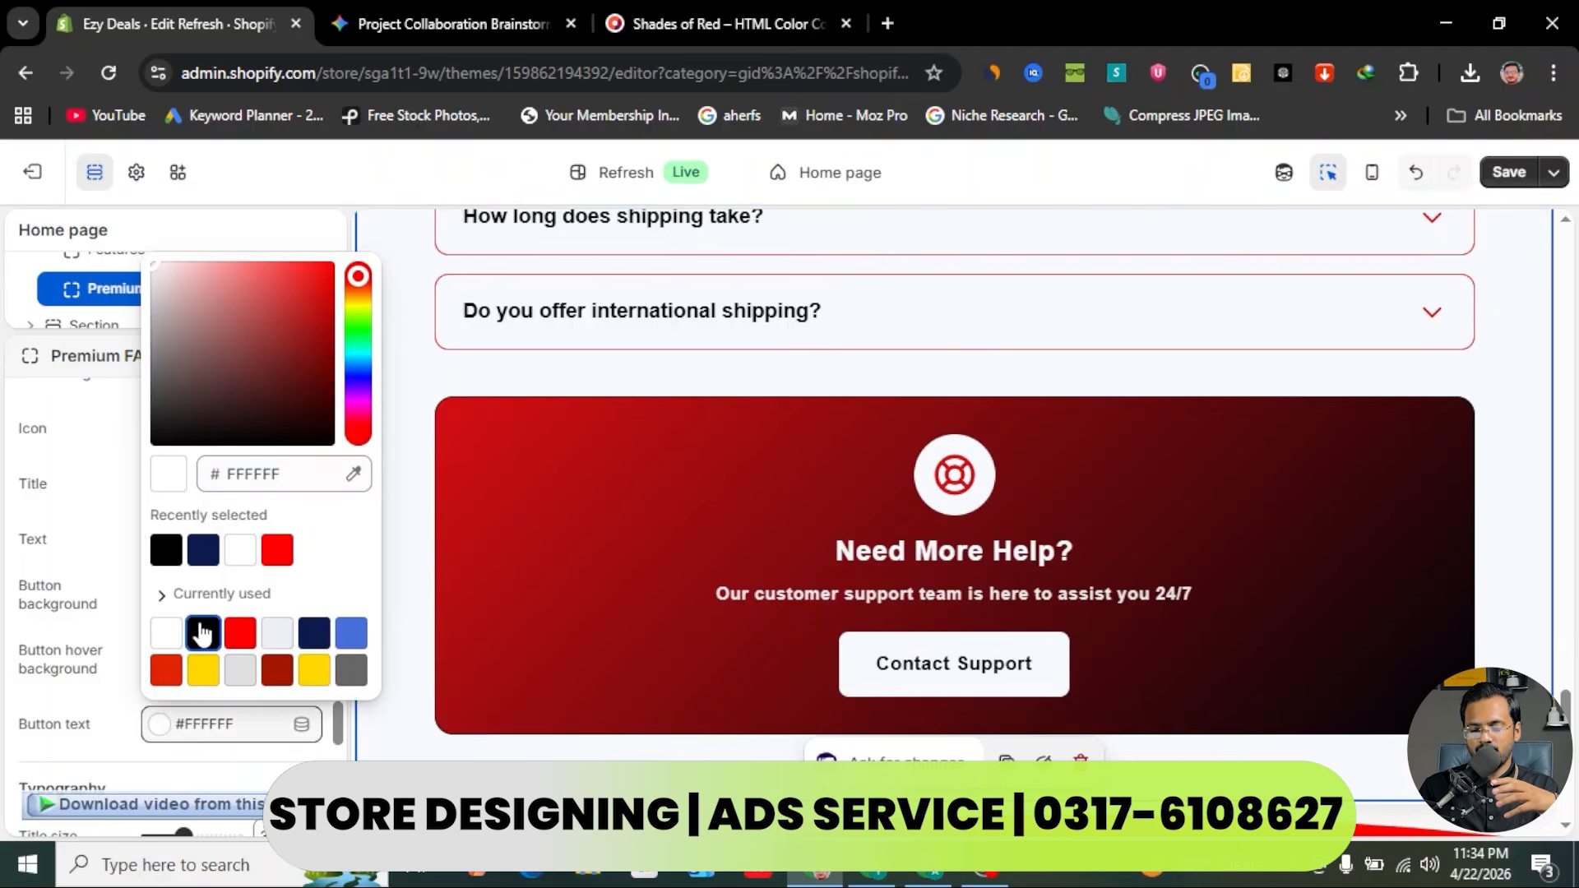
{"action": "left_click", "coordinate": [568, 672]}
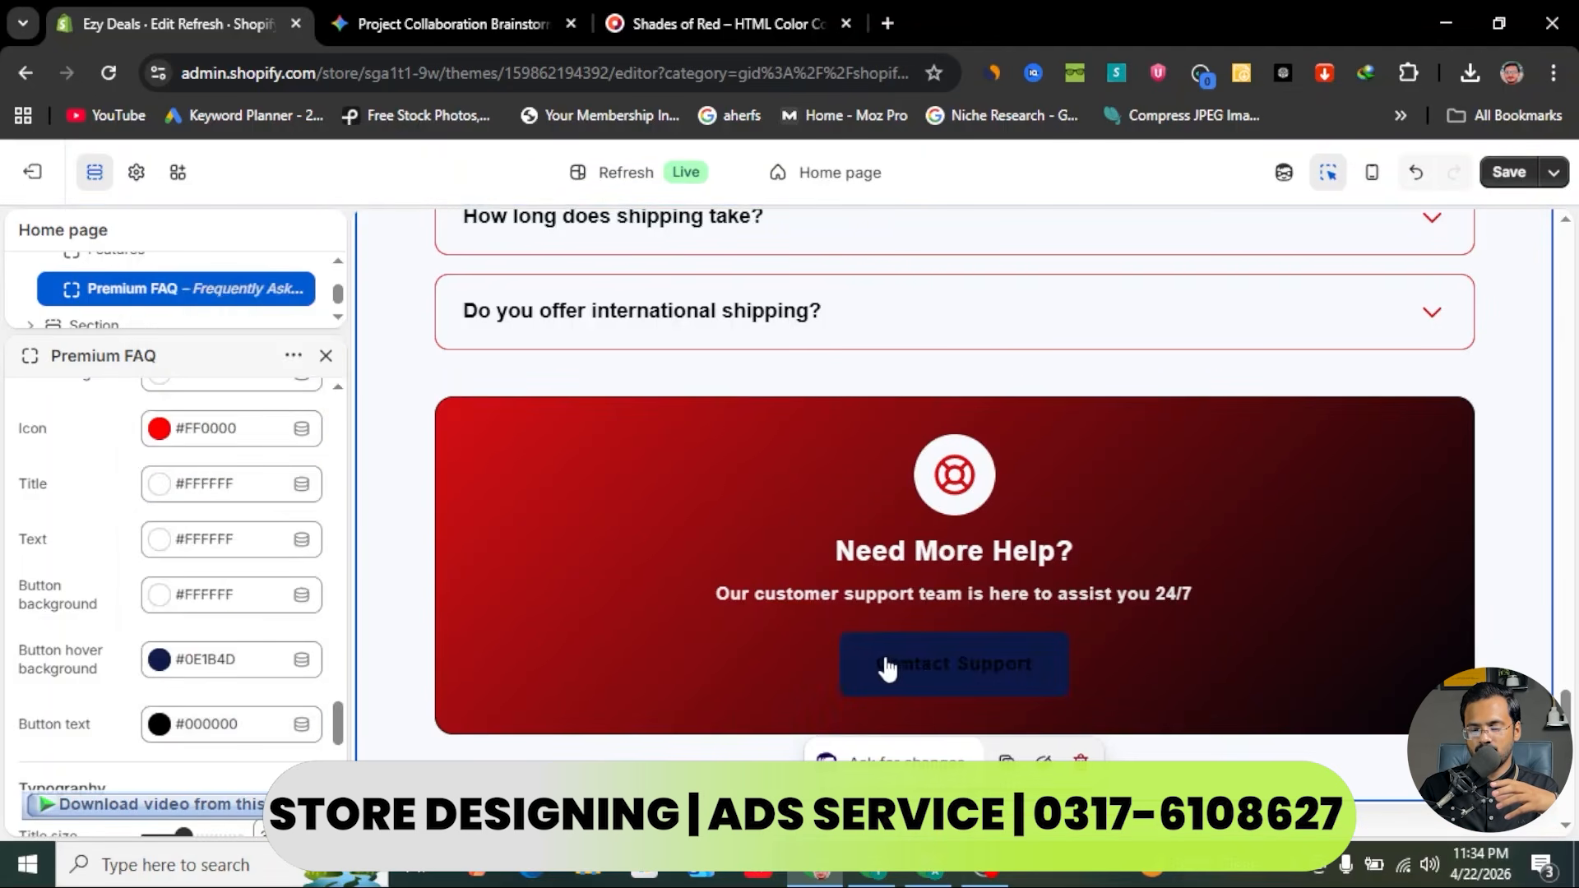
{"action": "left_click", "coordinate": [160, 661]}
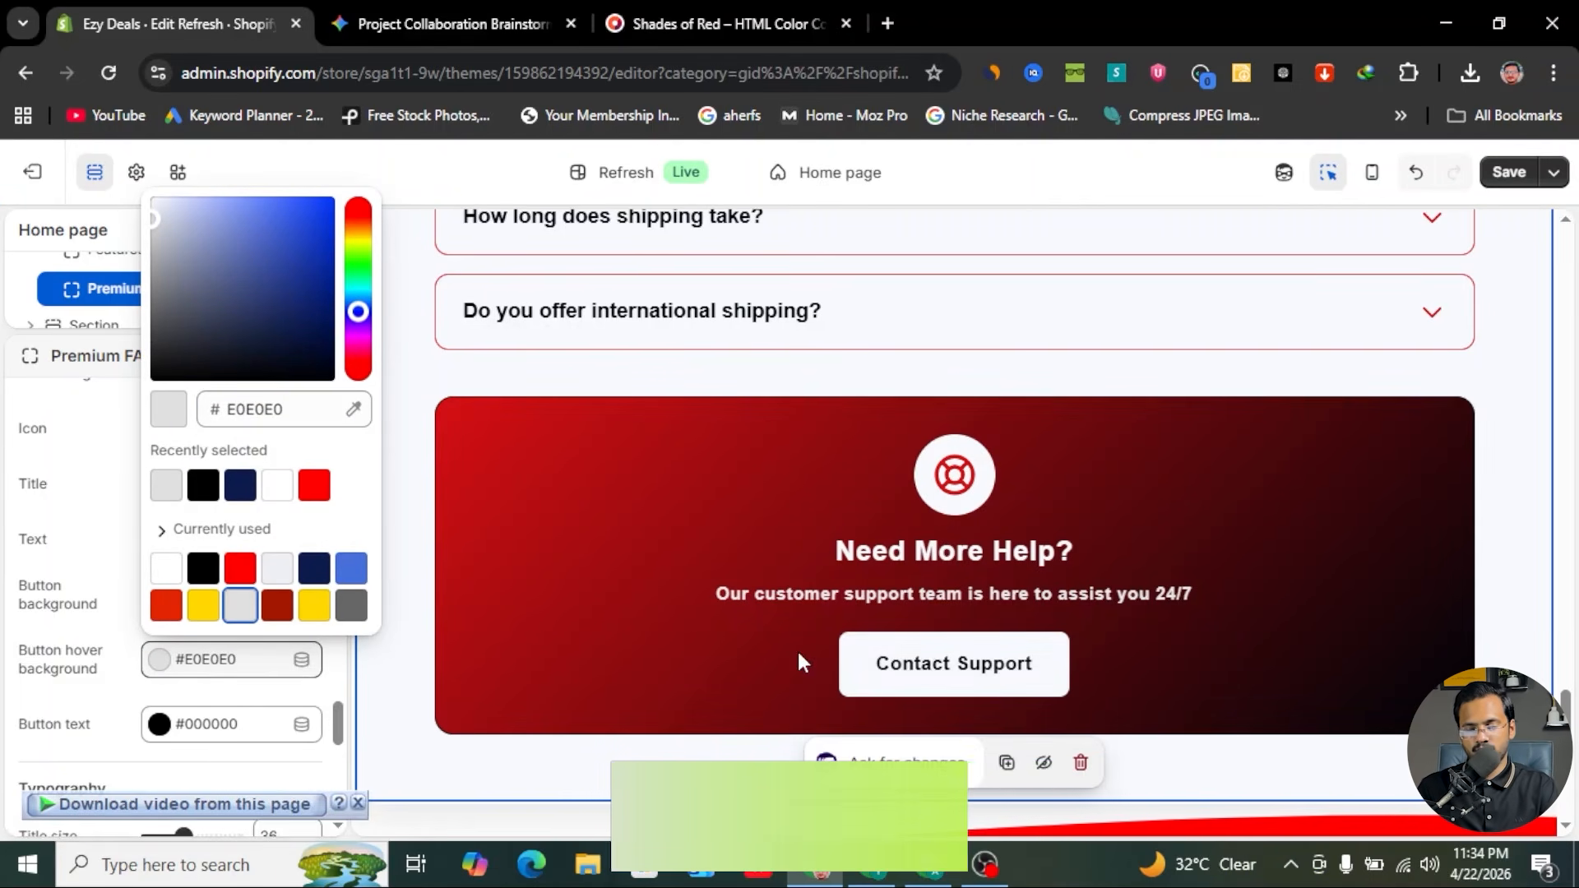
{"action": "left_click", "coordinate": [93, 586]}
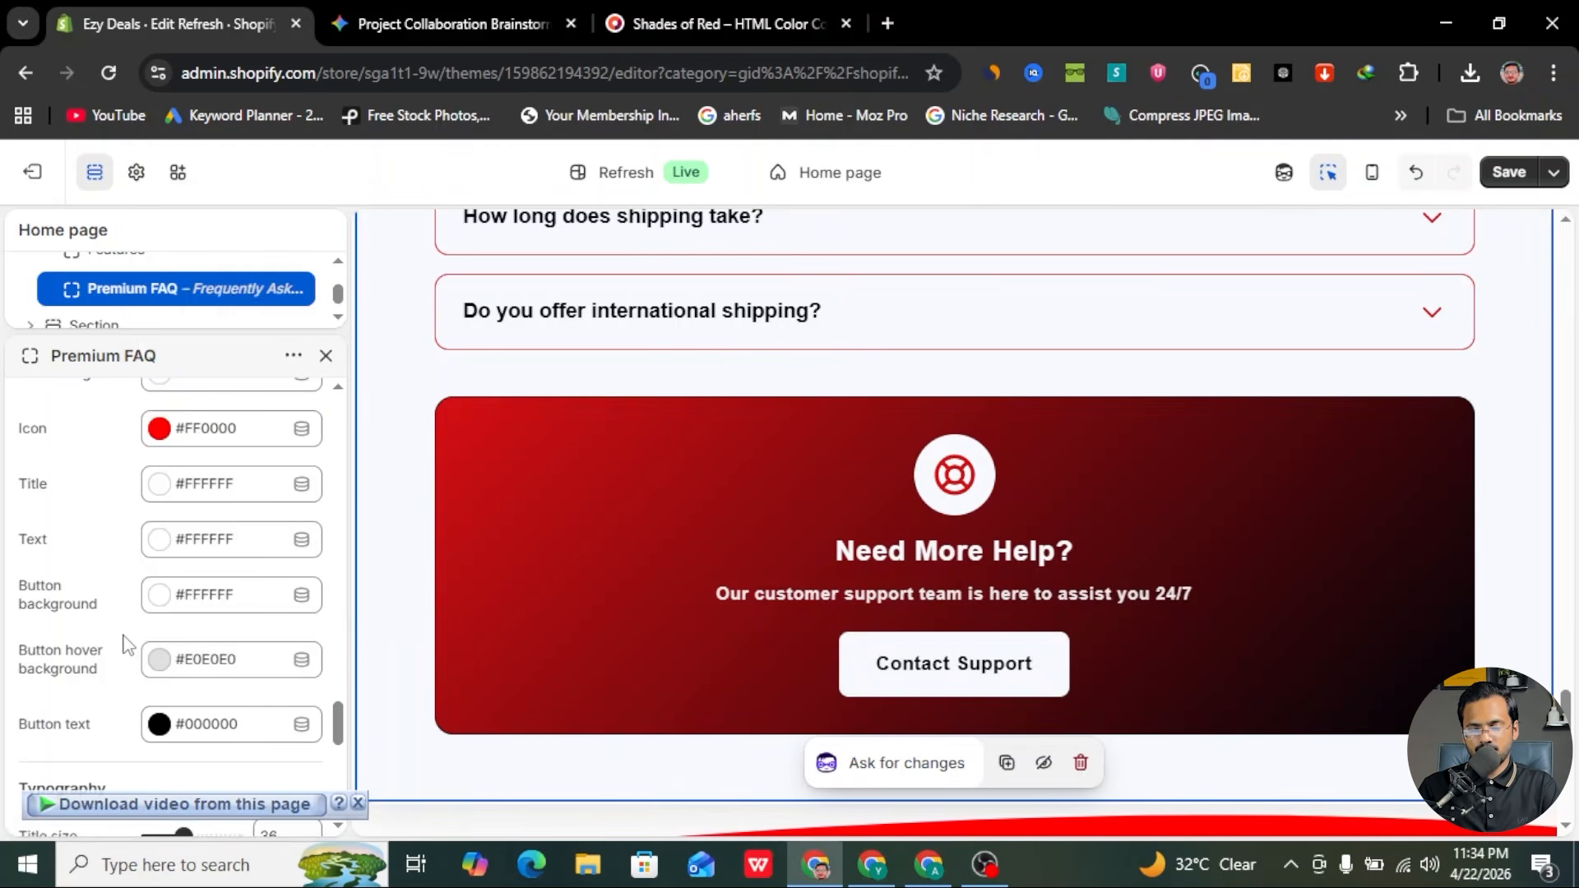
- Review the remaining Premium FAQ settings and check the restyled section in the page preview
{"action": "scroll", "coordinate": [124, 641], "scroll_direction": "up", "scroll_amount": 1}
{"action": "scroll", "coordinate": [123, 641], "scroll_direction": "down", "scroll_amount": 3}
{"action": "scroll", "coordinate": [123, 644], "scroll_direction": "down", "scroll_amount": 5}
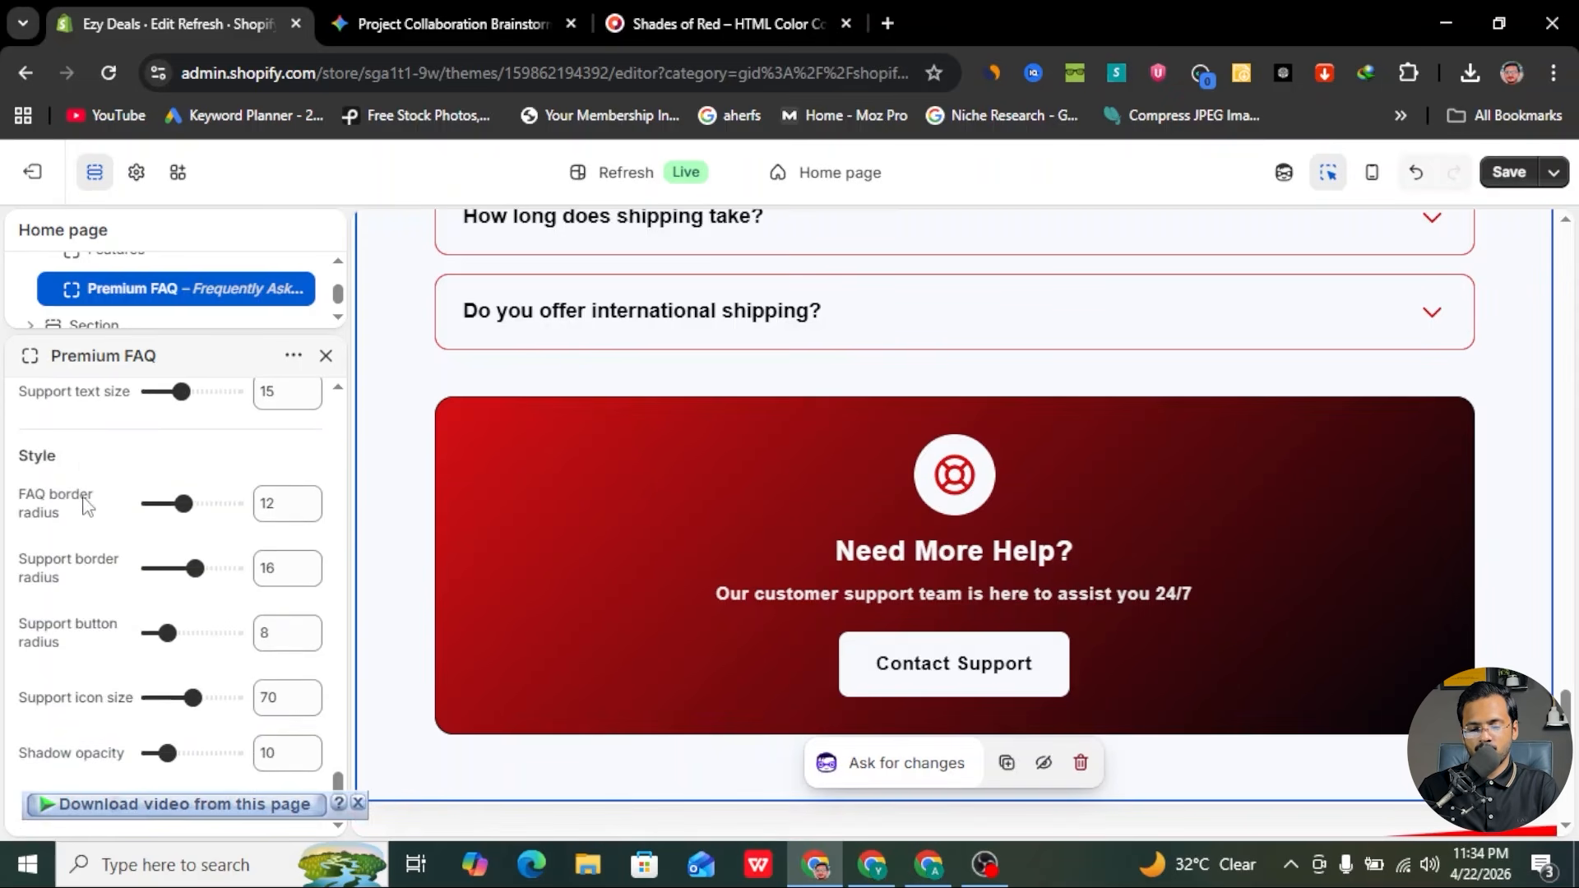
{"action": "scroll", "coordinate": [190, 623], "scroll_direction": "up", "scroll_amount": 15}
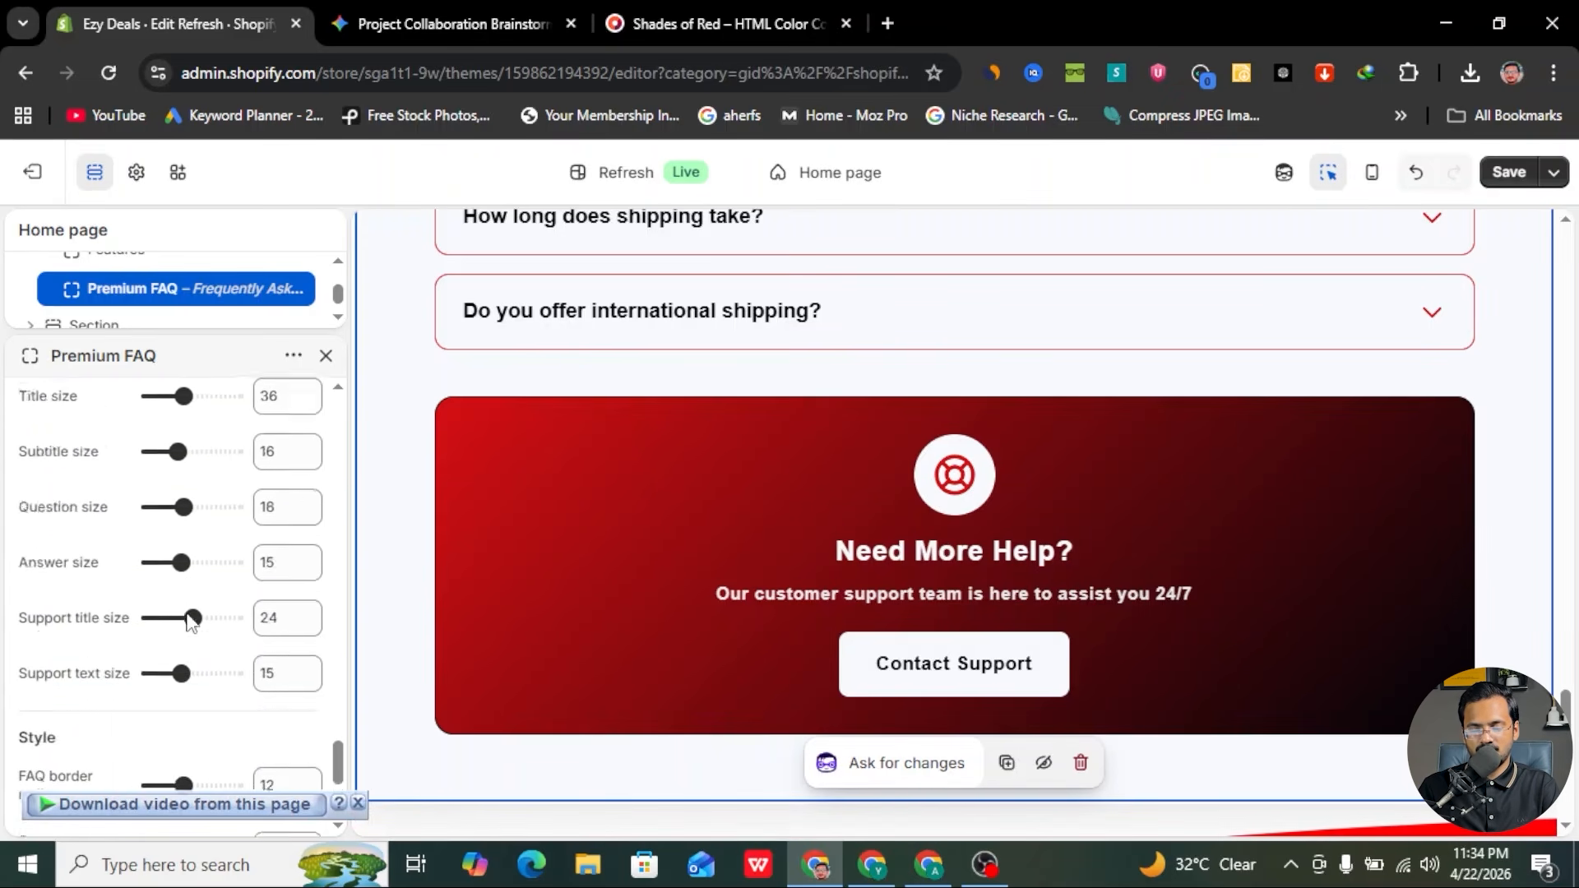
{"action": "scroll", "coordinate": [189, 622], "scroll_direction": "up", "scroll_amount": 15}
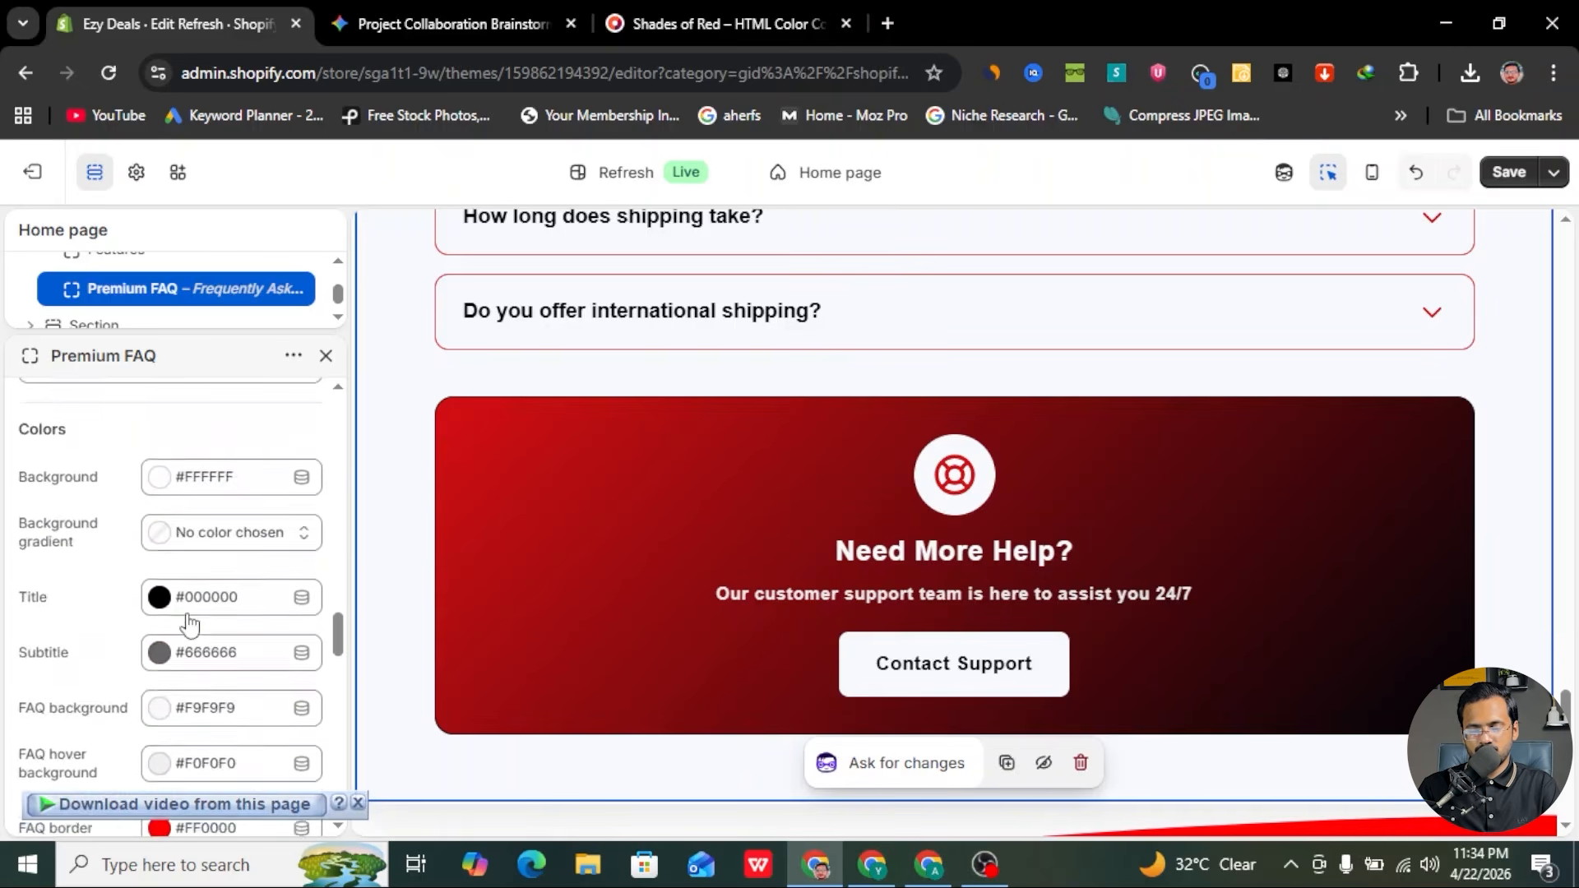
{"action": "scroll", "coordinate": [189, 623], "scroll_direction": "up", "scroll_amount": 20}
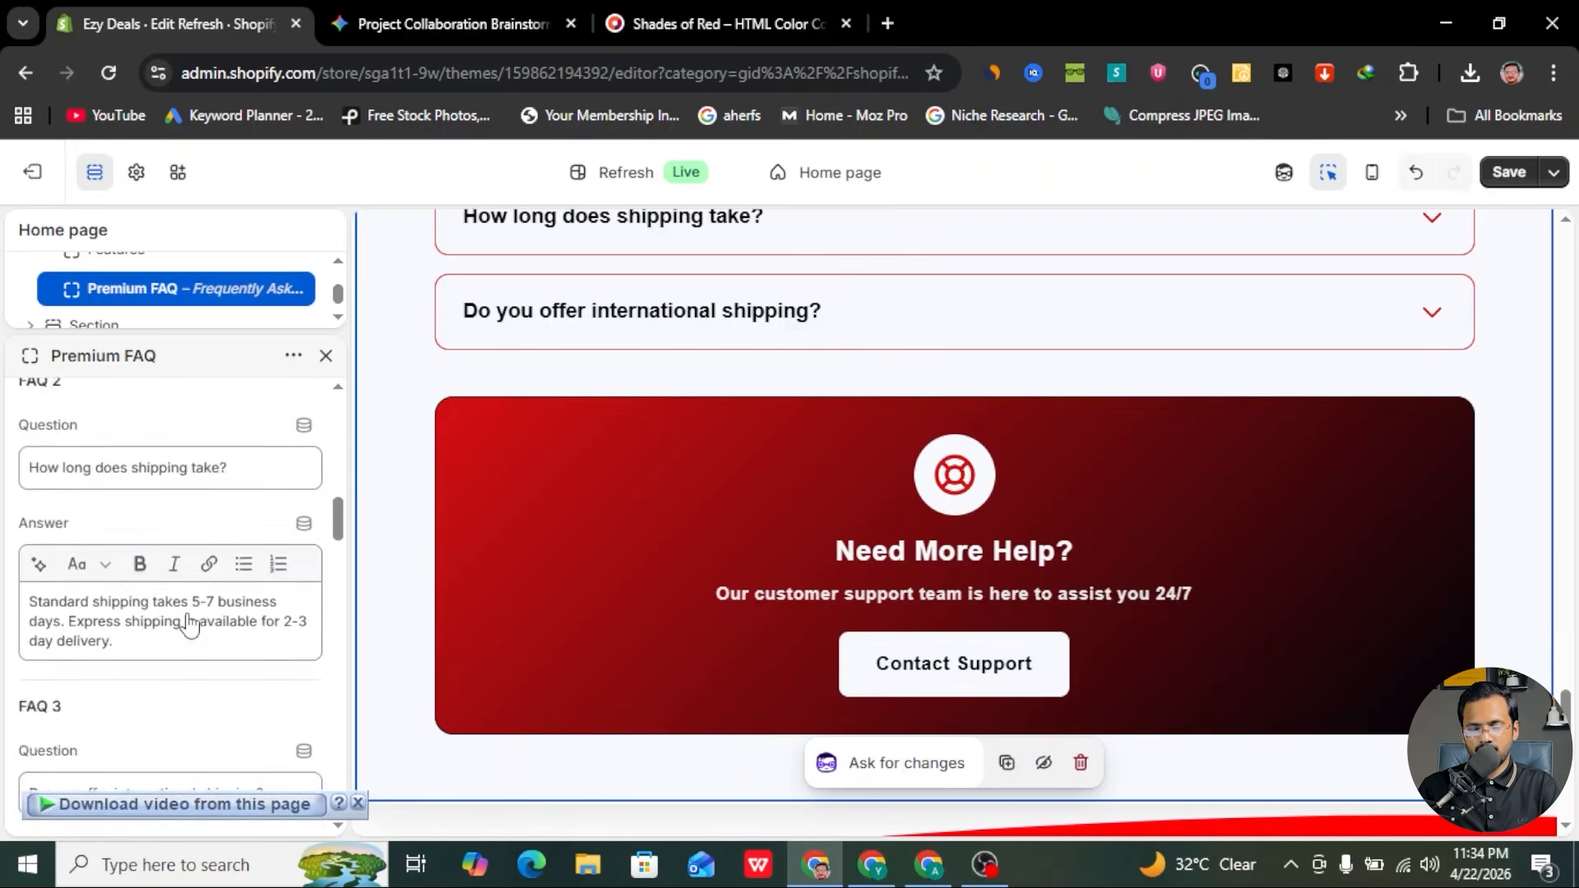
{"action": "scroll", "coordinate": [189, 622], "scroll_direction": "up", "scroll_amount": 1}
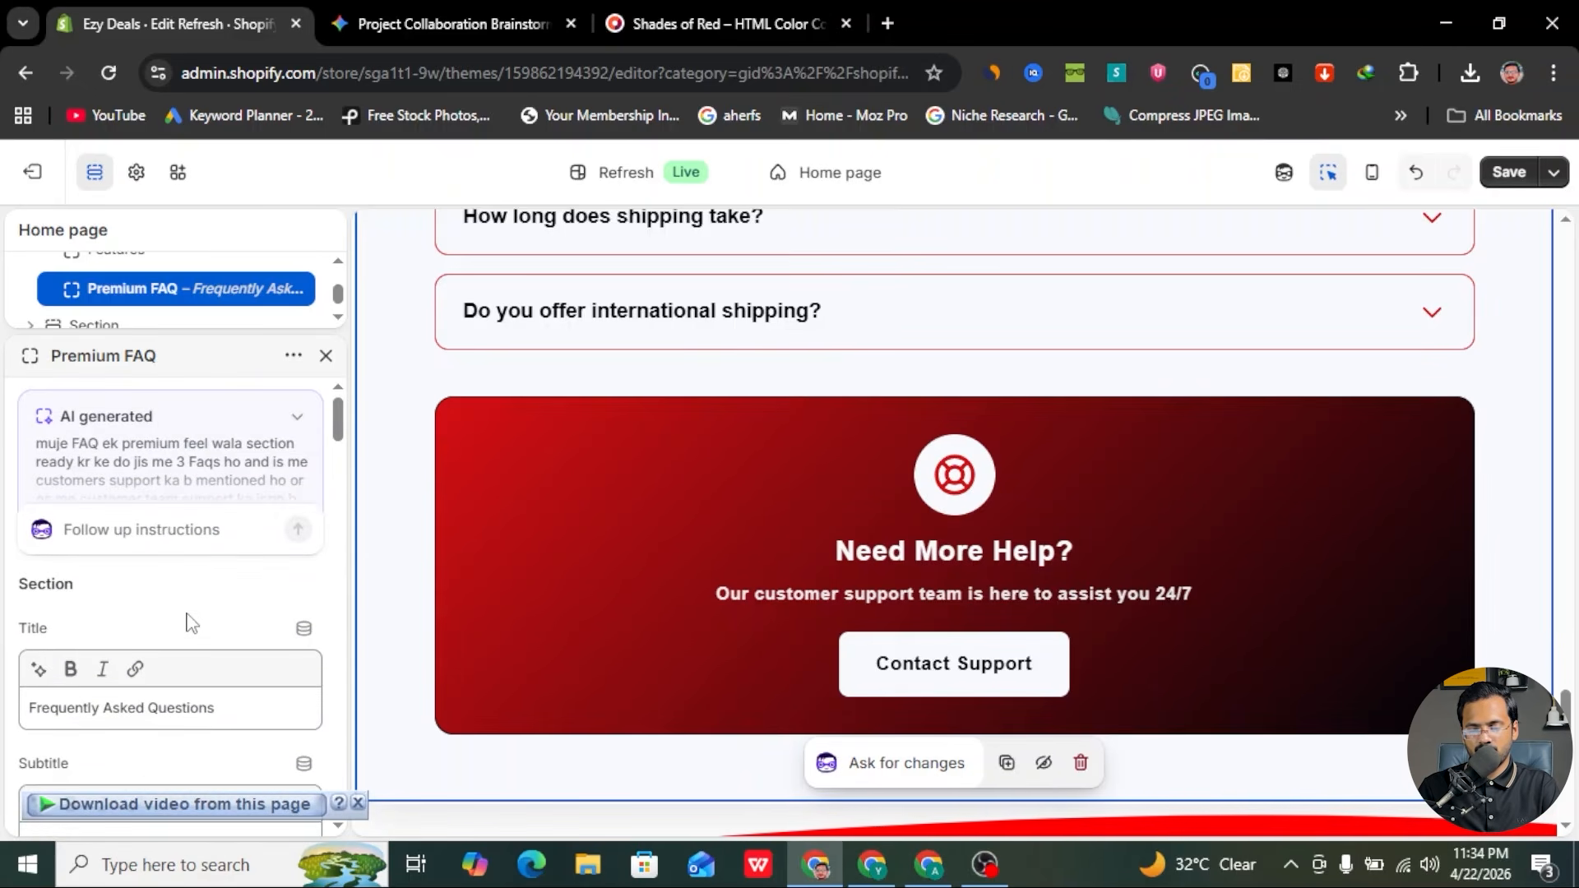
{"action": "scroll", "coordinate": [845, 564], "scroll_direction": "up", "scroll_amount": 7}
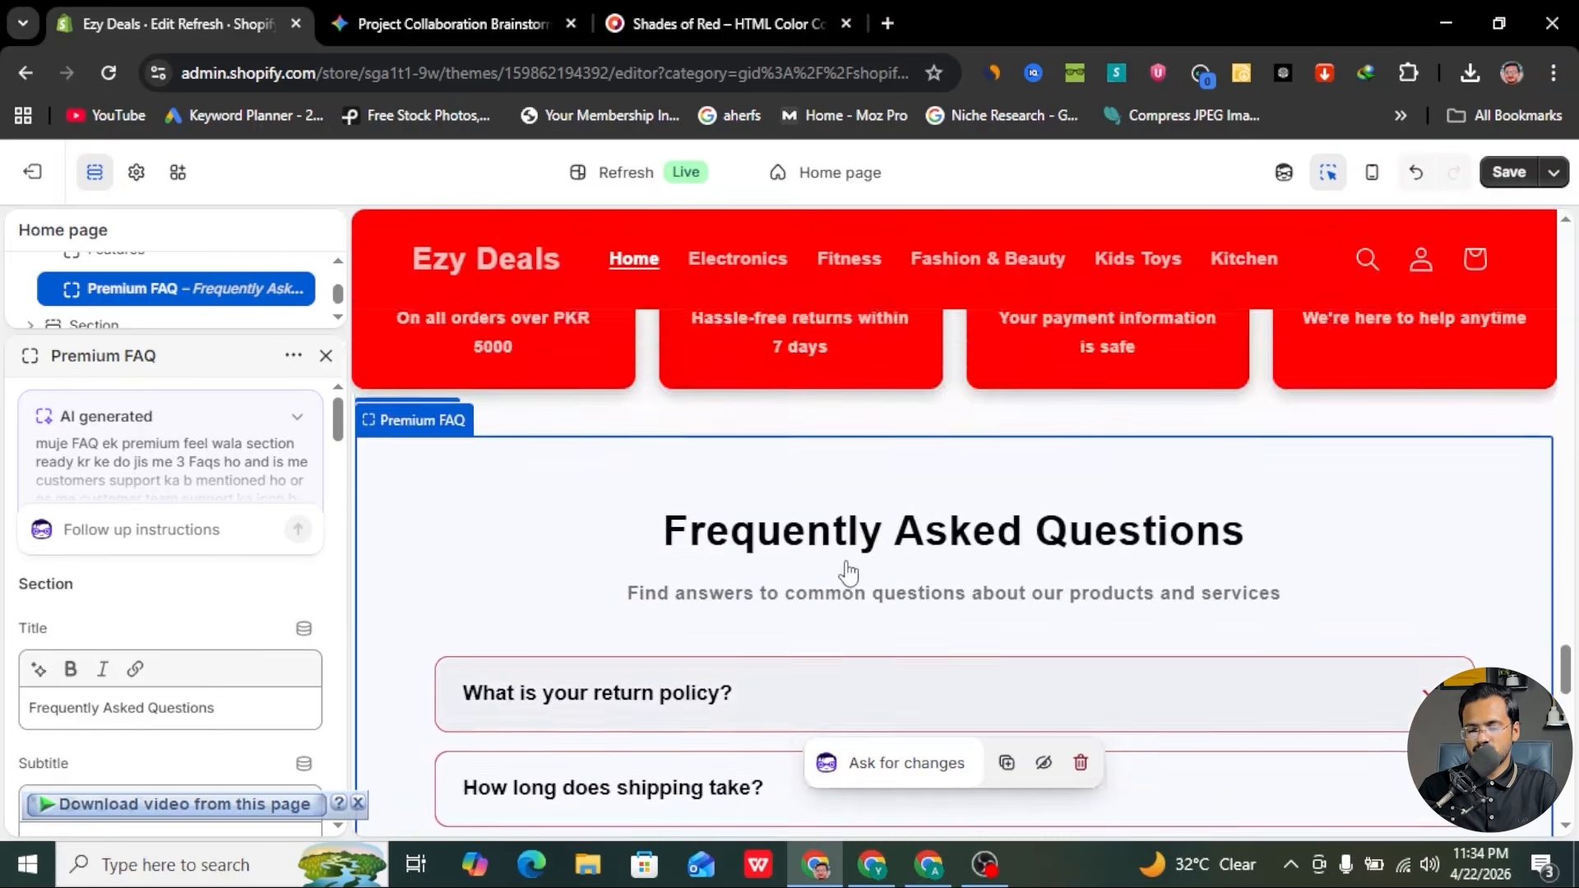
{"action": "scroll", "coordinate": [847, 567], "scroll_direction": "down", "scroll_amount": 8}
{"action": "scroll", "coordinate": [847, 568], "scroll_direction": "down", "scroll_amount": 3}
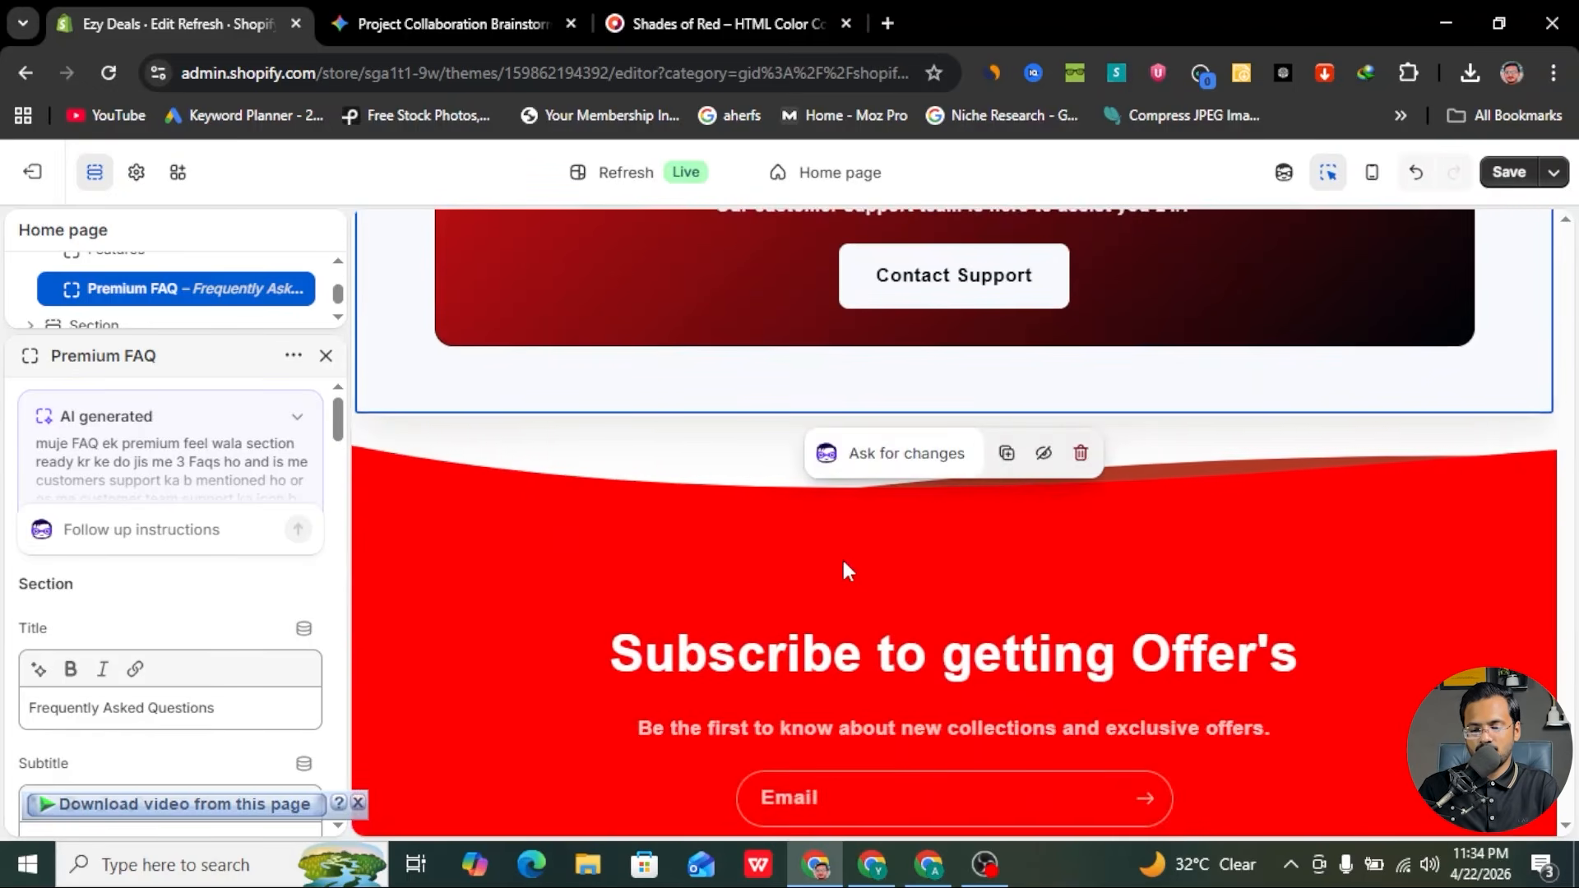
{"action": "scroll", "coordinate": [734, 398], "scroll_direction": "up", "scroll_amount": 5}
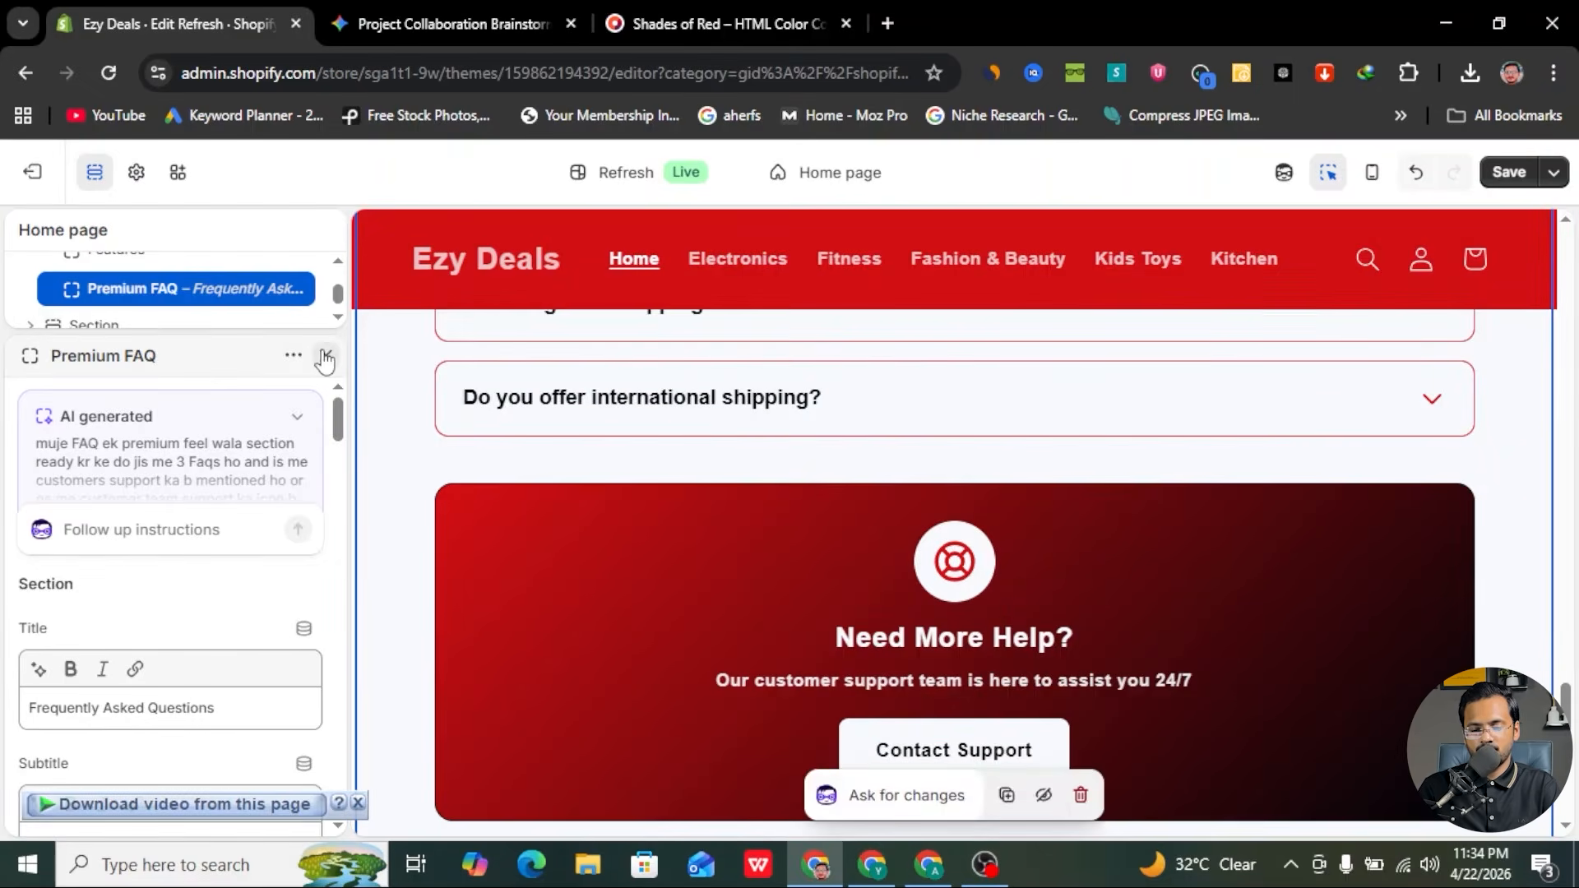
- Close the Premium FAQ settings and save the home page changes
{"action": "left_click", "coordinate": [326, 356]}
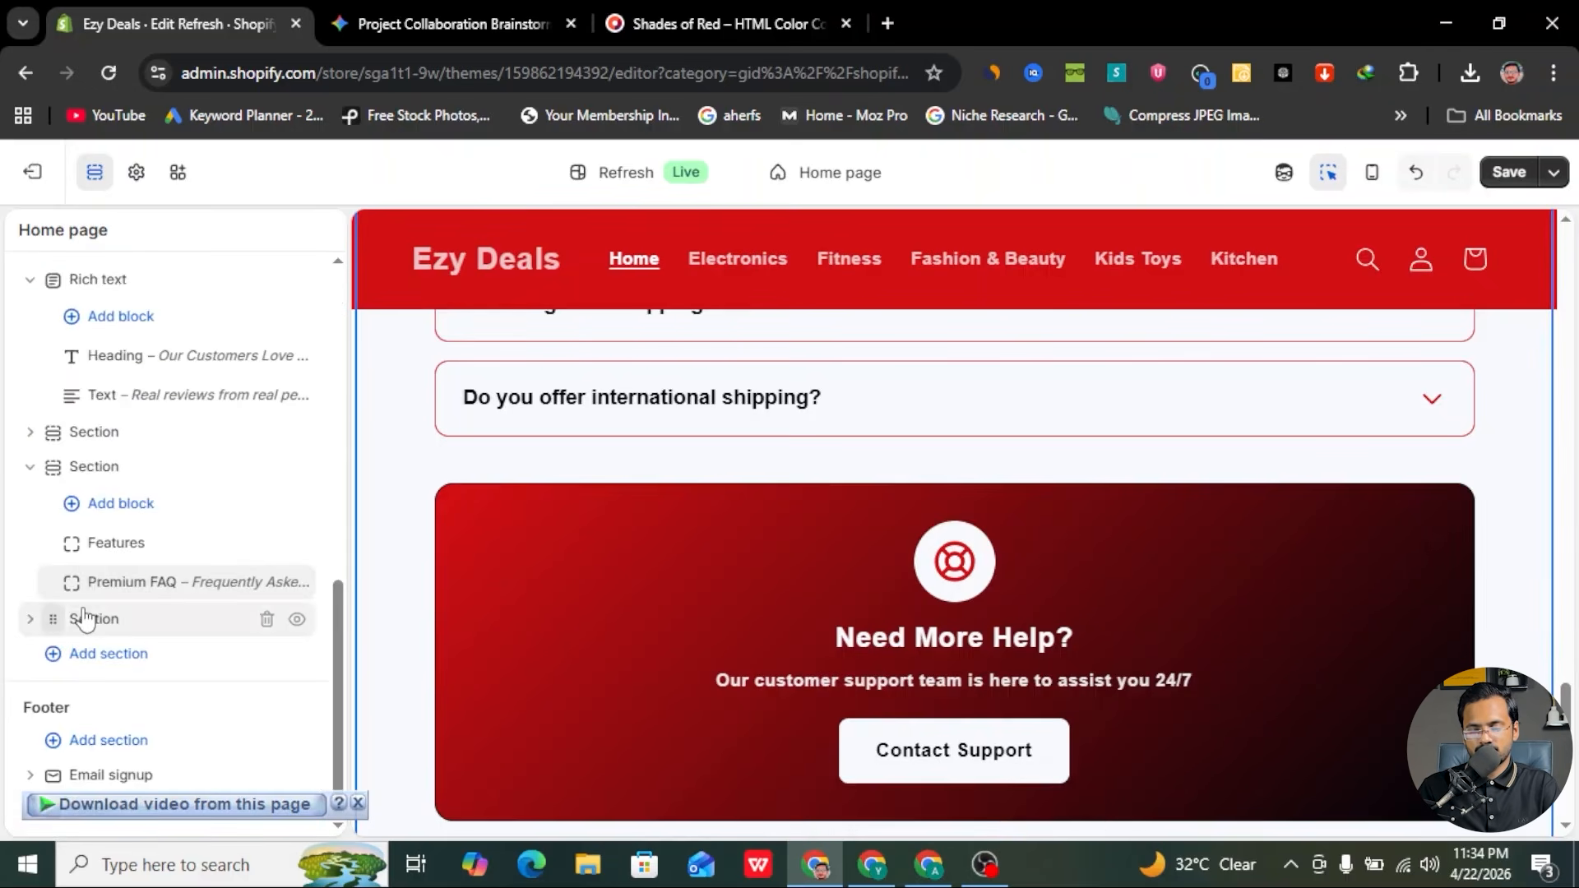
{"action": "scroll", "coordinate": [598, 517], "scroll_direction": "down", "scroll_amount": 5}
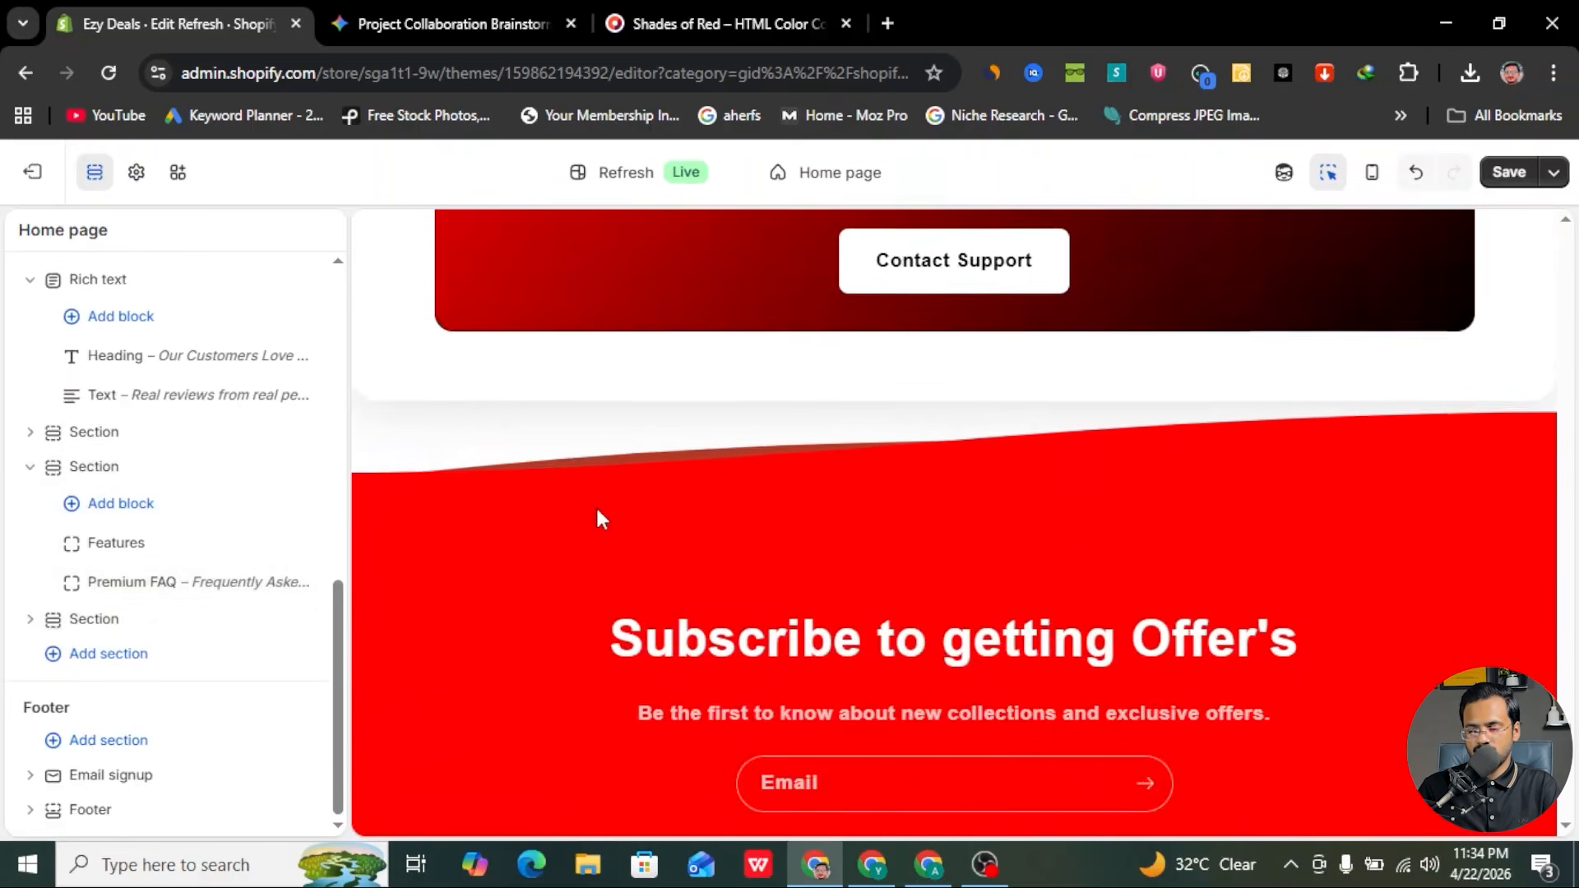
{"action": "scroll", "coordinate": [597, 516], "scroll_direction": "up", "scroll_amount": 12}
{"action": "scroll", "coordinate": [597, 516], "scroll_direction": "down", "scroll_amount": 3}
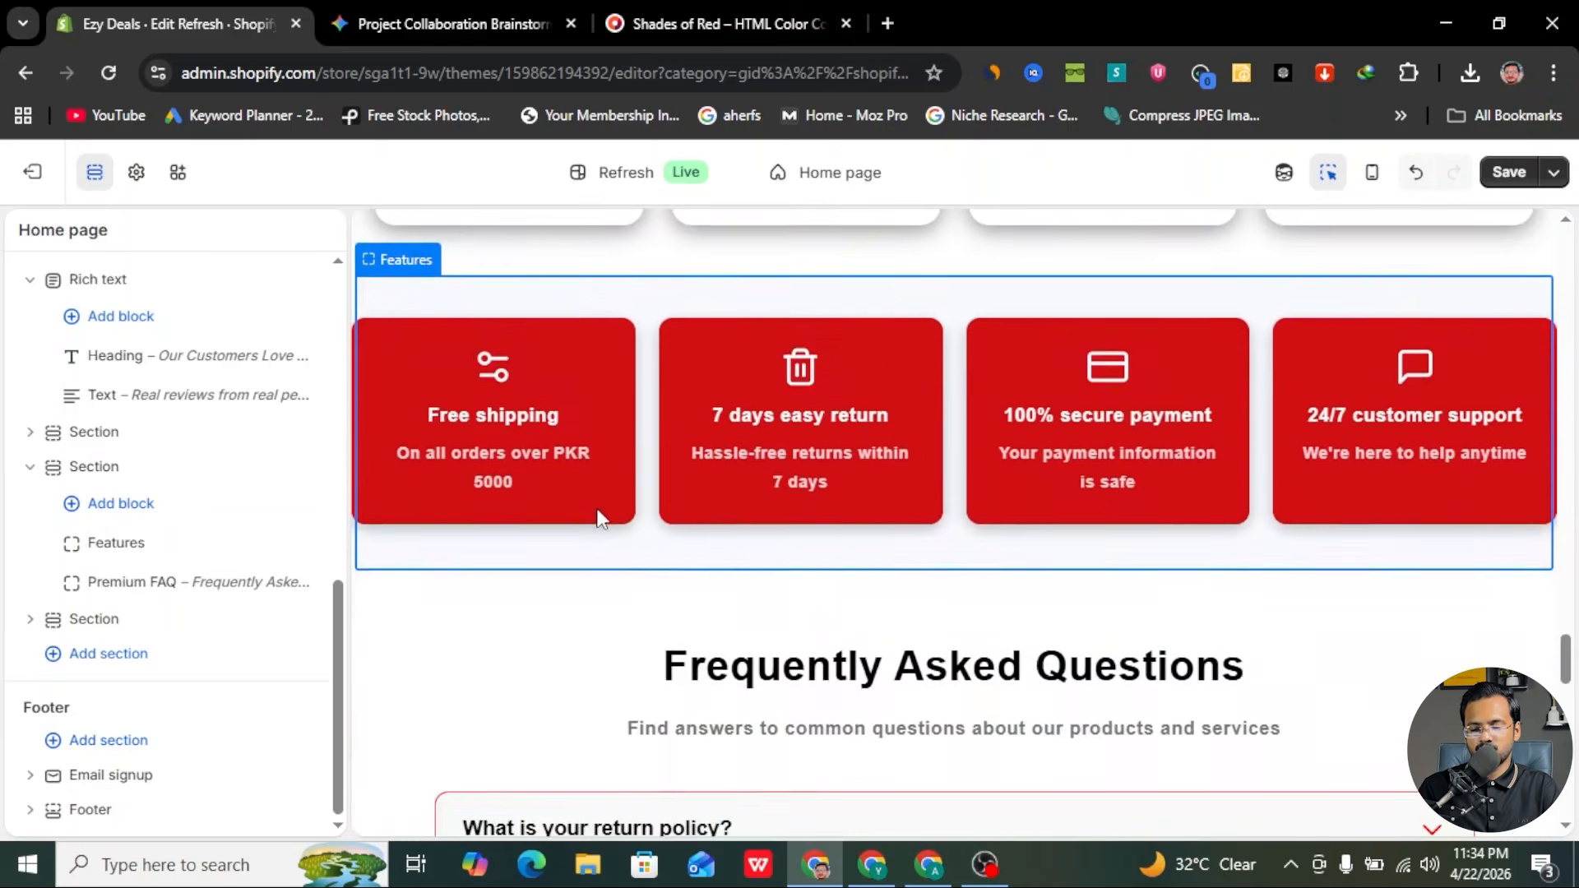
{"action": "scroll", "coordinate": [598, 516], "scroll_direction": "down", "scroll_amount": 10}
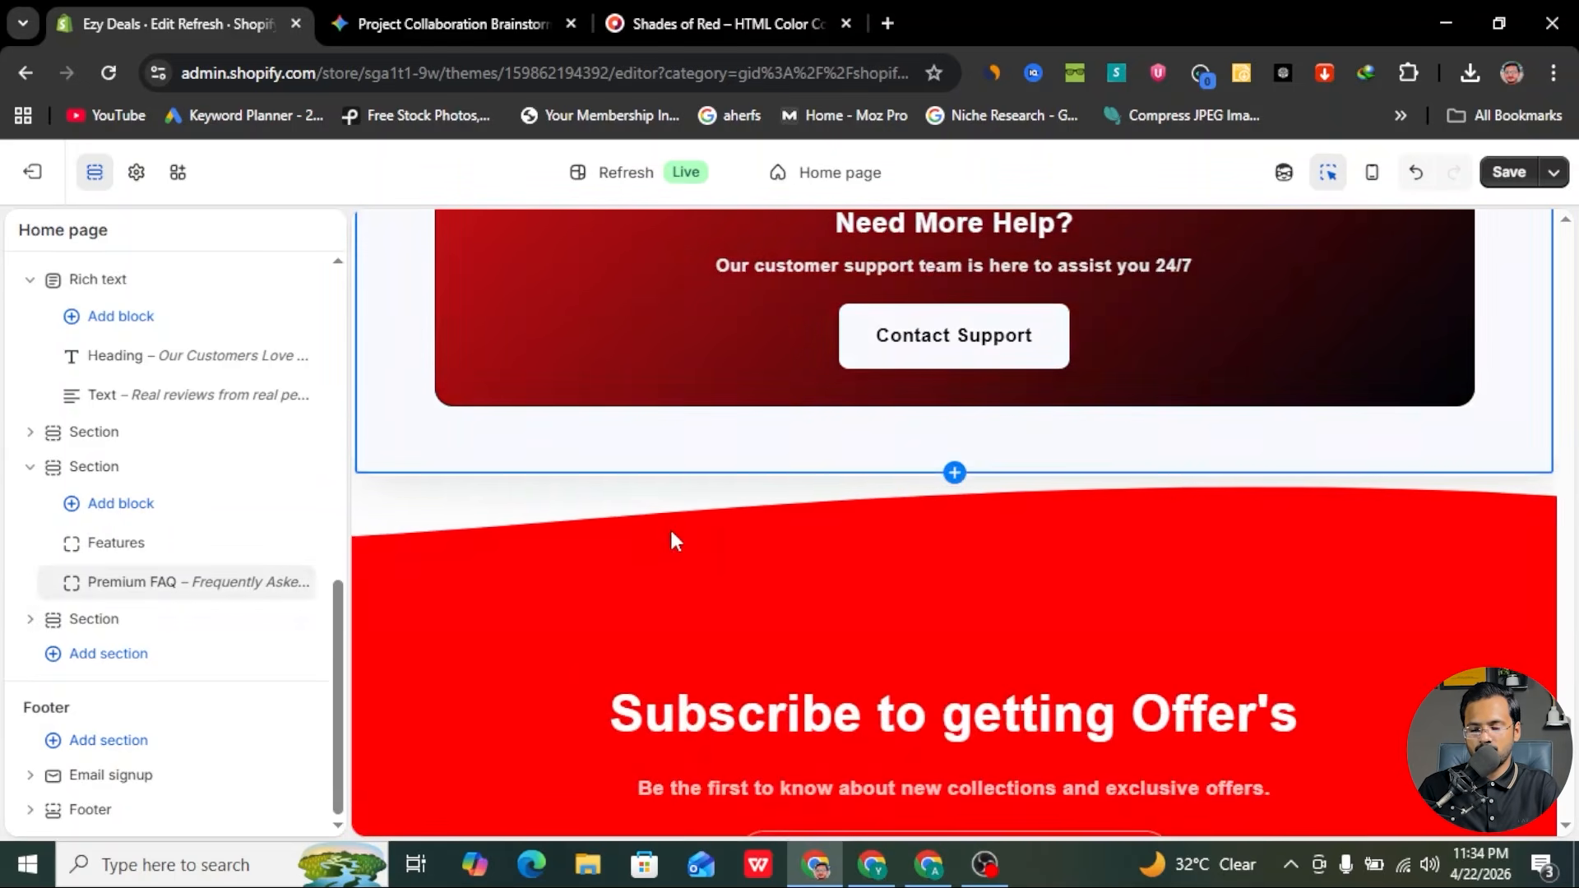
{"action": "scroll", "coordinate": [678, 614], "scroll_direction": "down", "scroll_amount": 3}
{"action": "scroll", "coordinate": [849, 555], "scroll_direction": "up", "scroll_amount": 3}
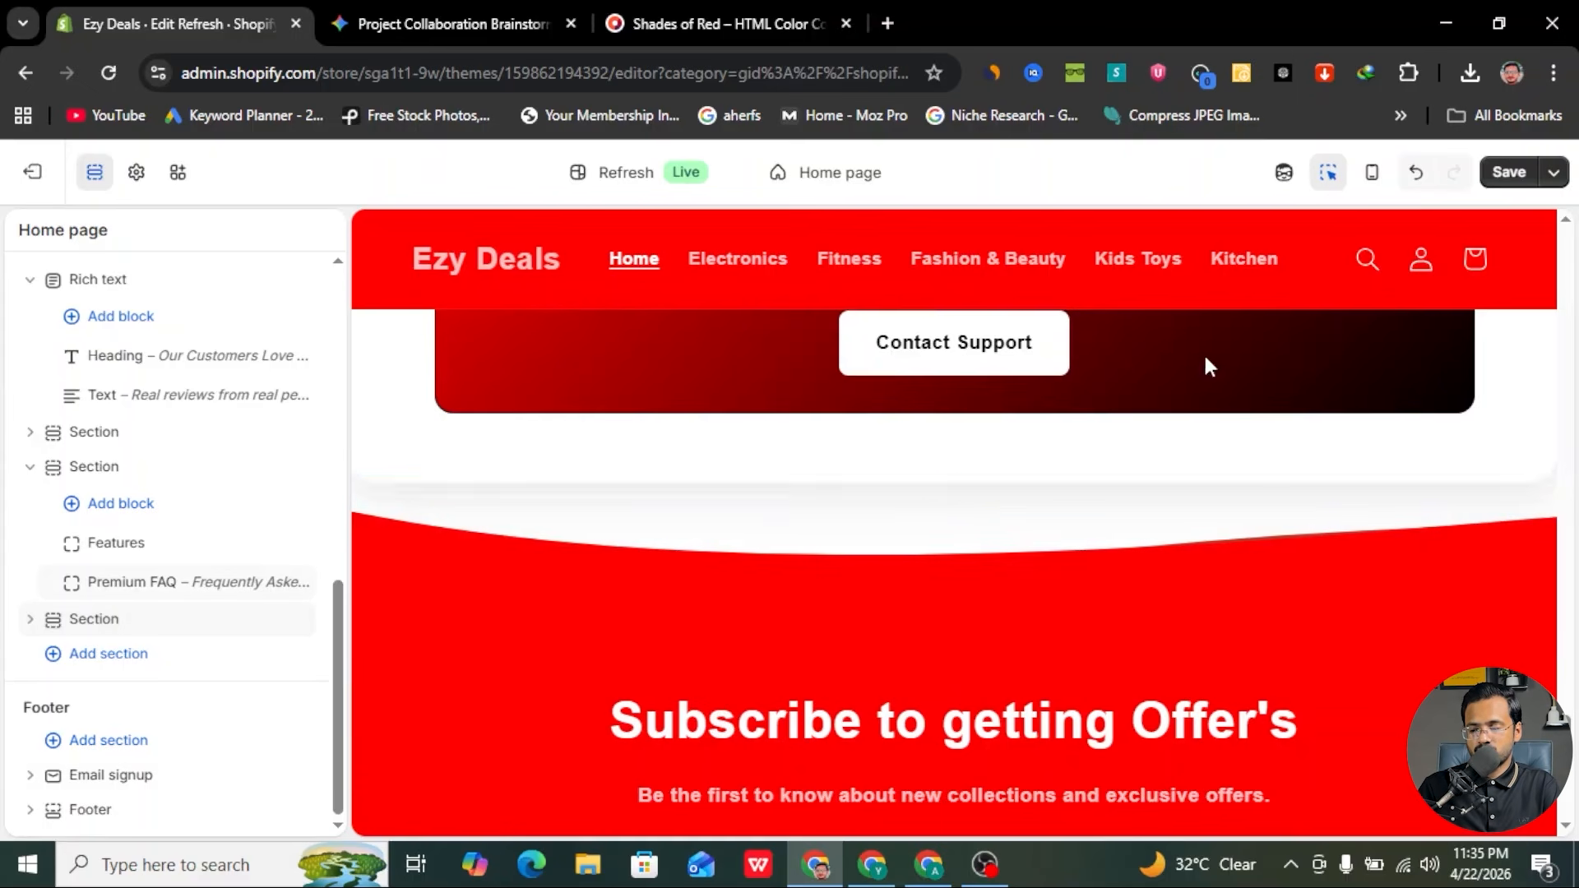
{"action": "left_click", "coordinate": [1509, 175]}
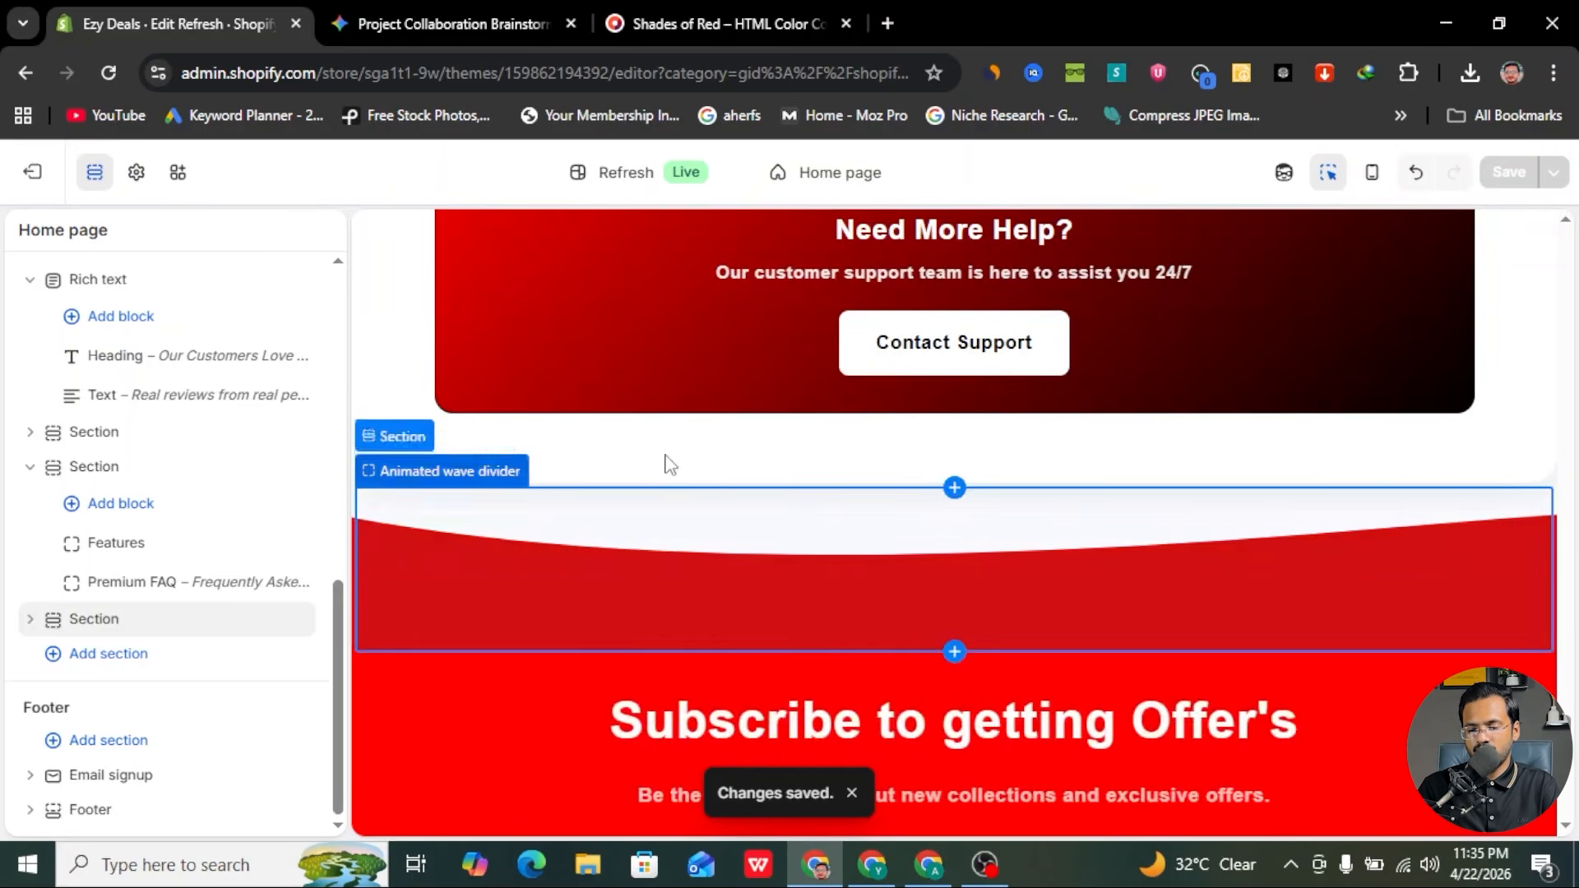
- Move the section containing the text slider directly below the first collection circles section on the home page
{"action": "scroll", "coordinate": [665, 460], "scroll_direction": "up", "scroll_amount": 10}
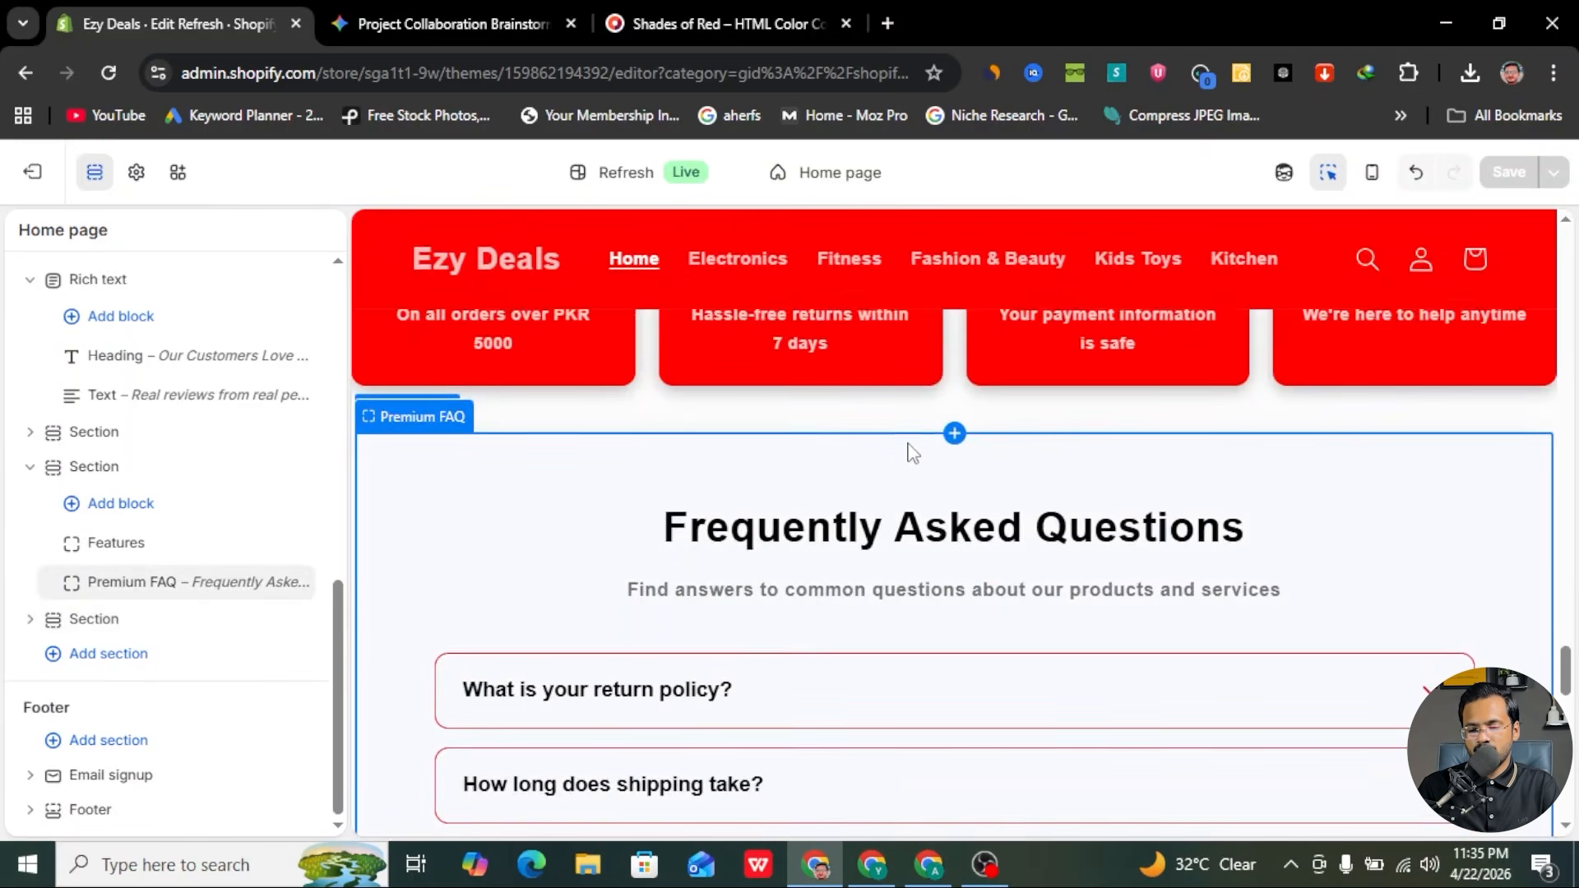
{"action": "scroll", "coordinate": [911, 452], "scroll_direction": "up", "scroll_amount": 15}
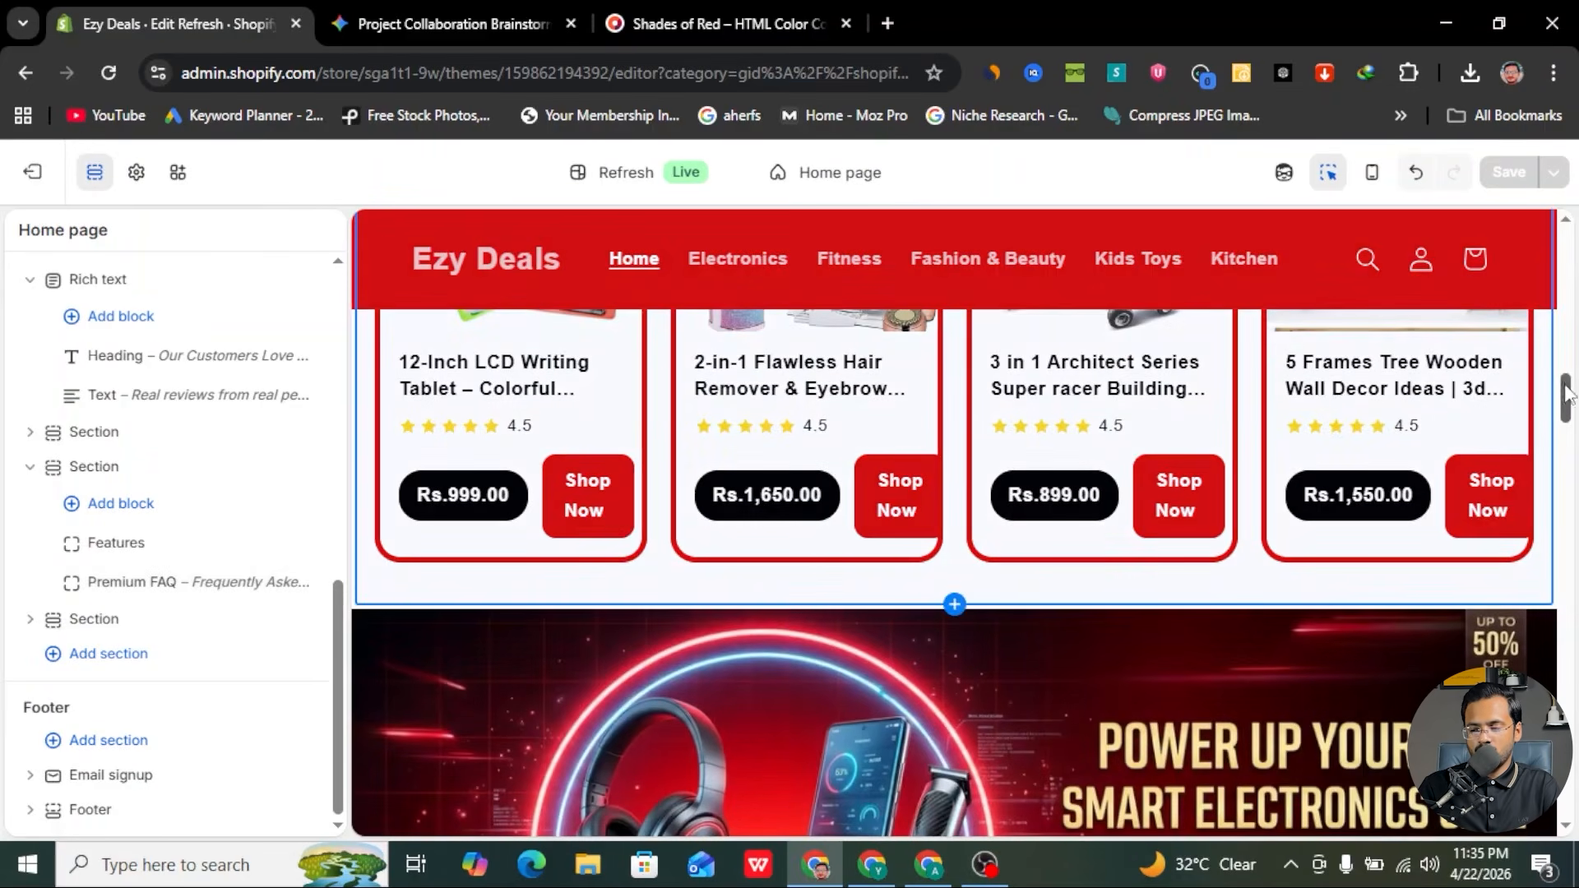
{"action": "left_click_drag", "start_coordinate": [1567, 395], "coordinate": [1567, 234]}
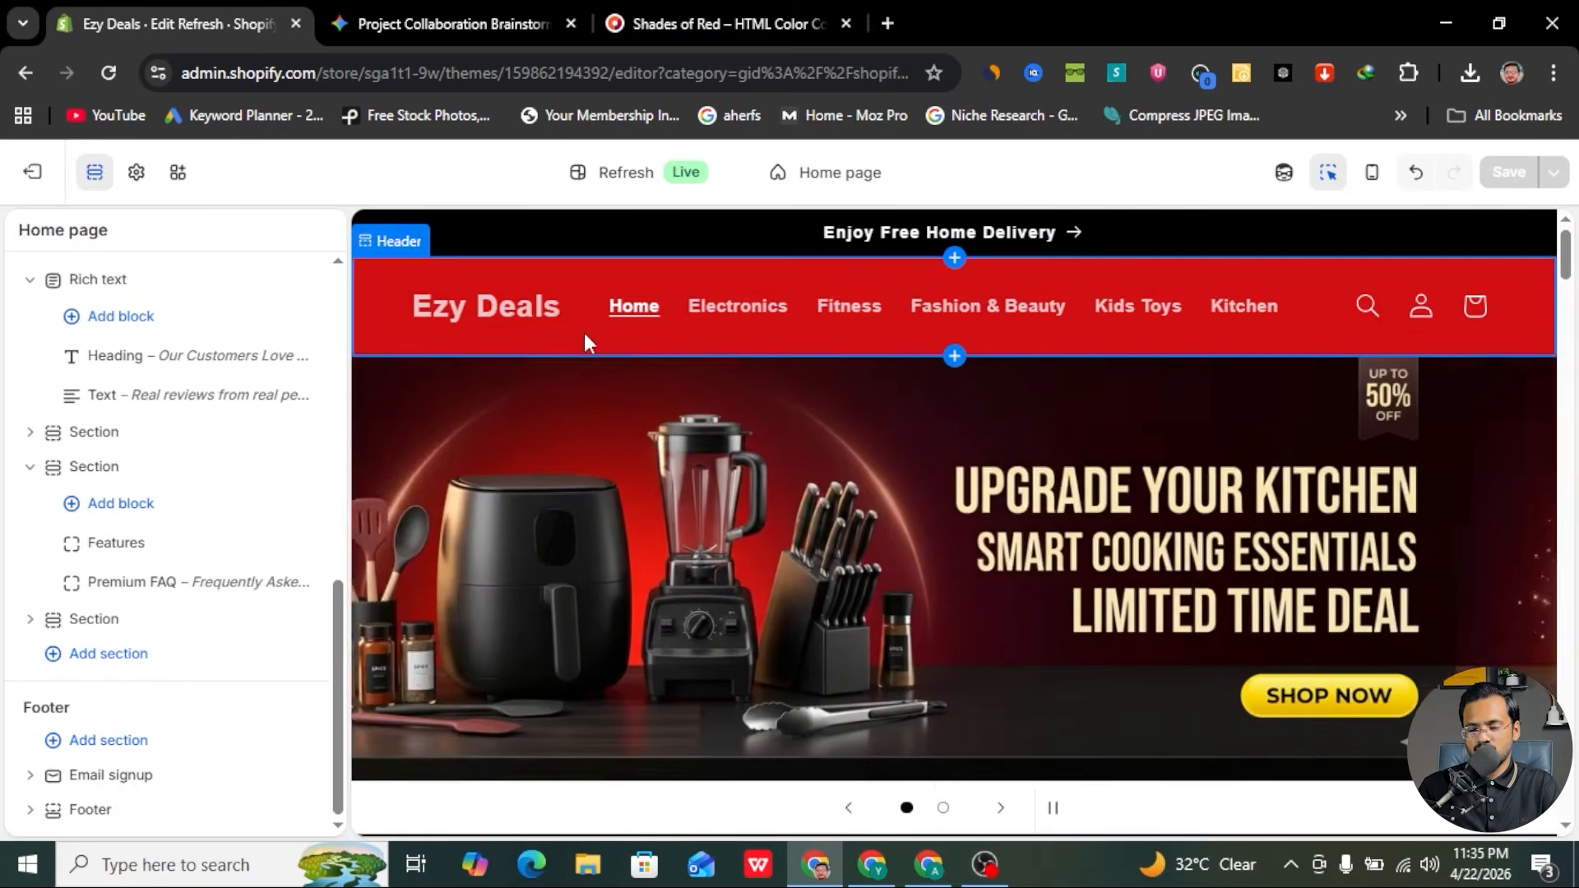
{"action": "scroll", "coordinate": [701, 544], "scroll_direction": "down", "scroll_amount": 3}
{"action": "scroll", "coordinate": [705, 556], "scroll_direction": "down", "scroll_amount": 2}
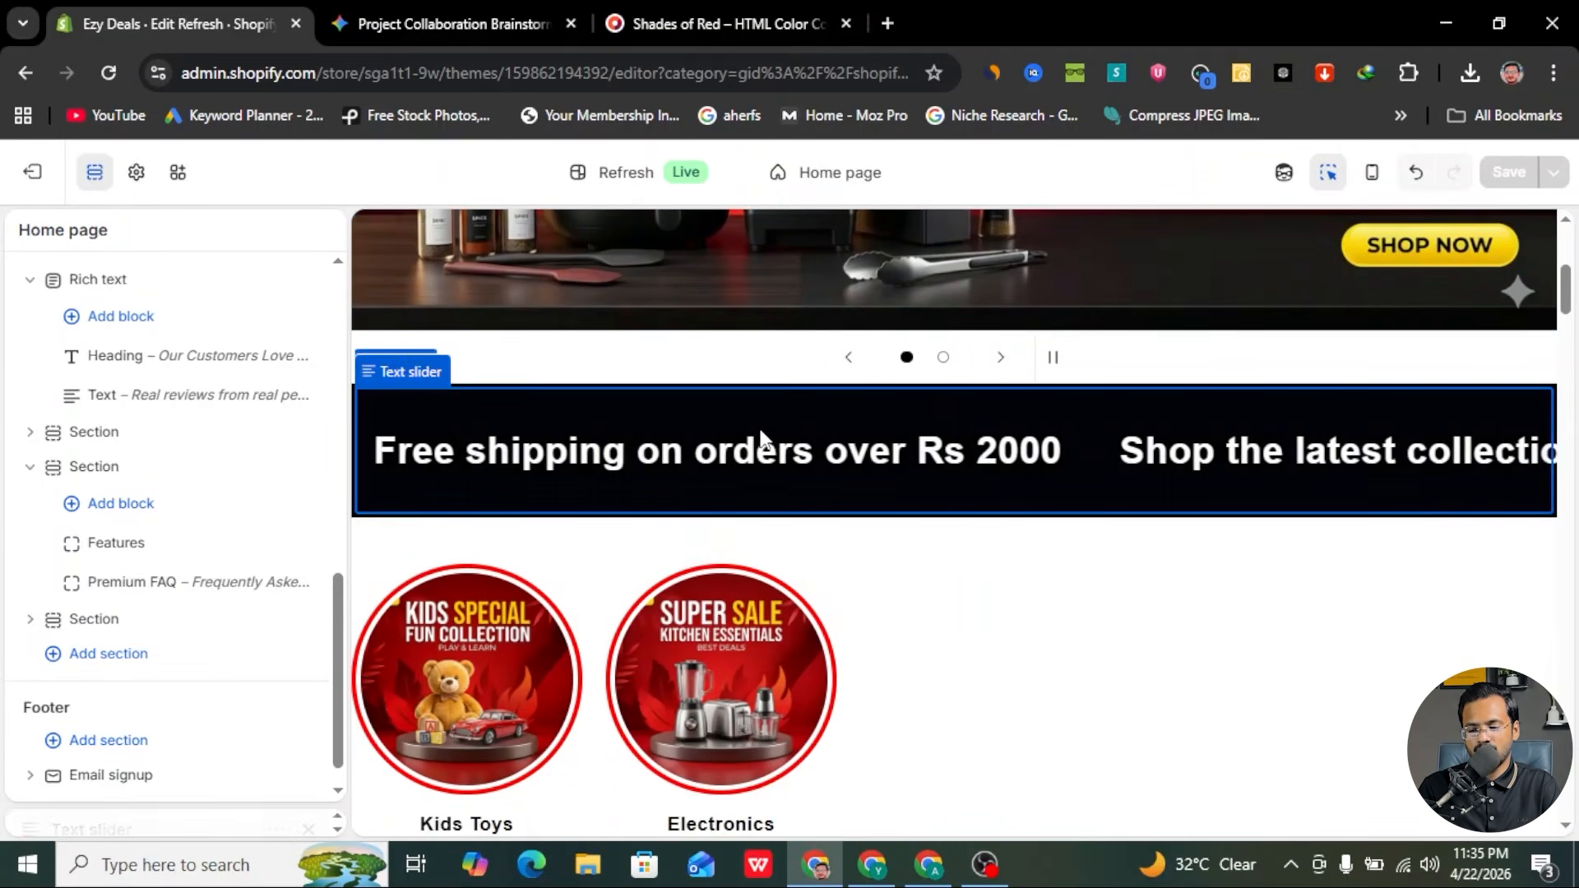
{"action": "left_click", "coordinate": [760, 436]}
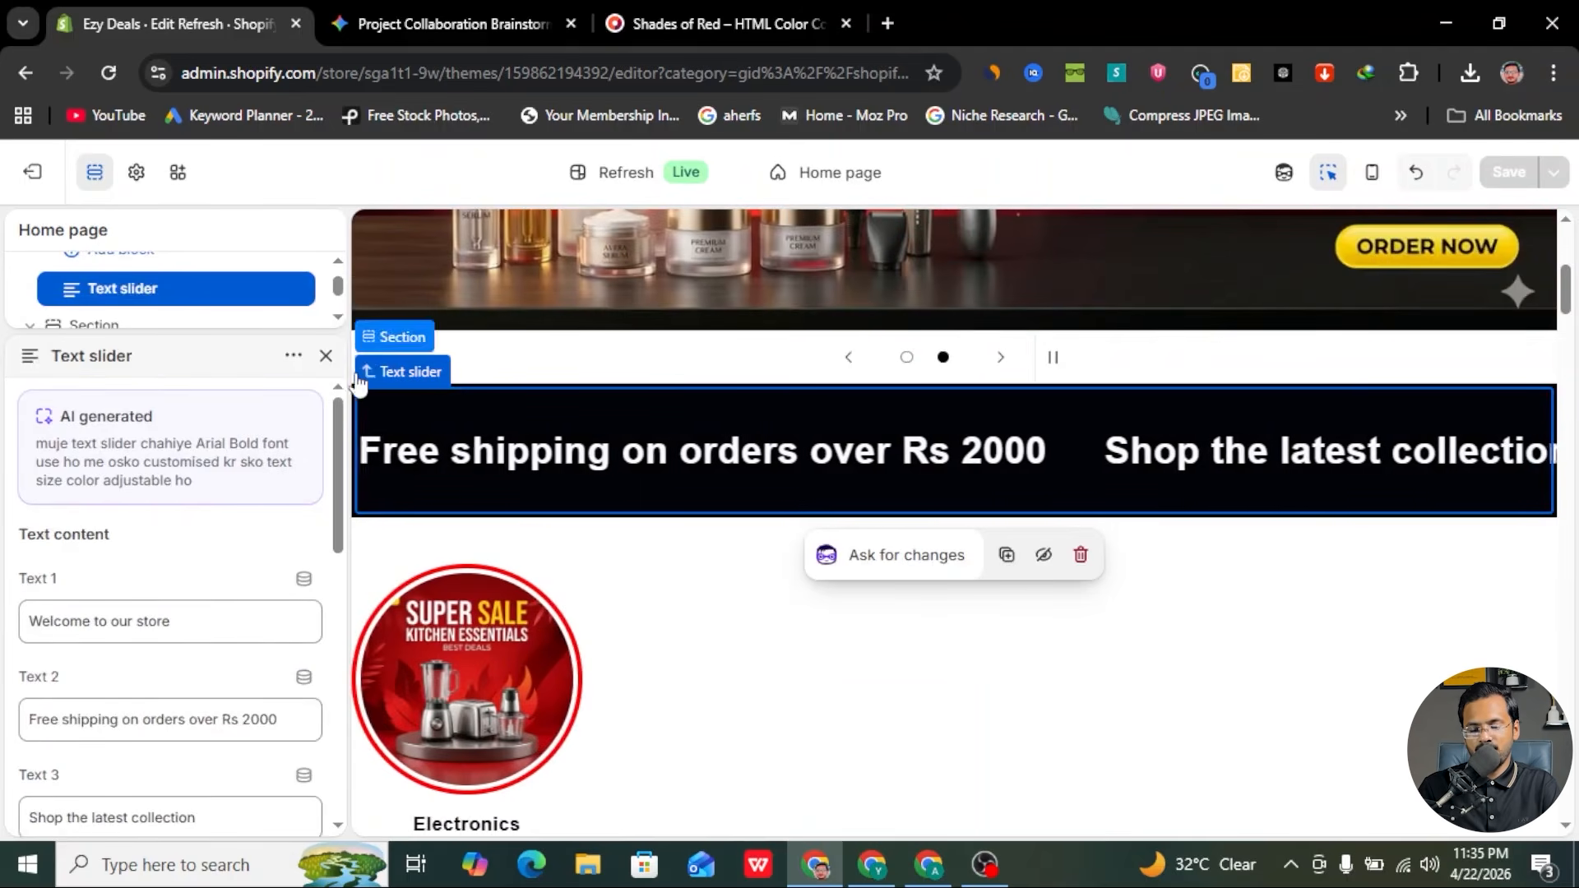
{"action": "left_click", "coordinate": [325, 356]}
{"action": "scroll", "coordinate": [456, 481], "scroll_direction": "down", "scroll_amount": 3}
{"action": "scroll", "coordinate": [457, 480], "scroll_direction": "up", "scroll_amount": 3}
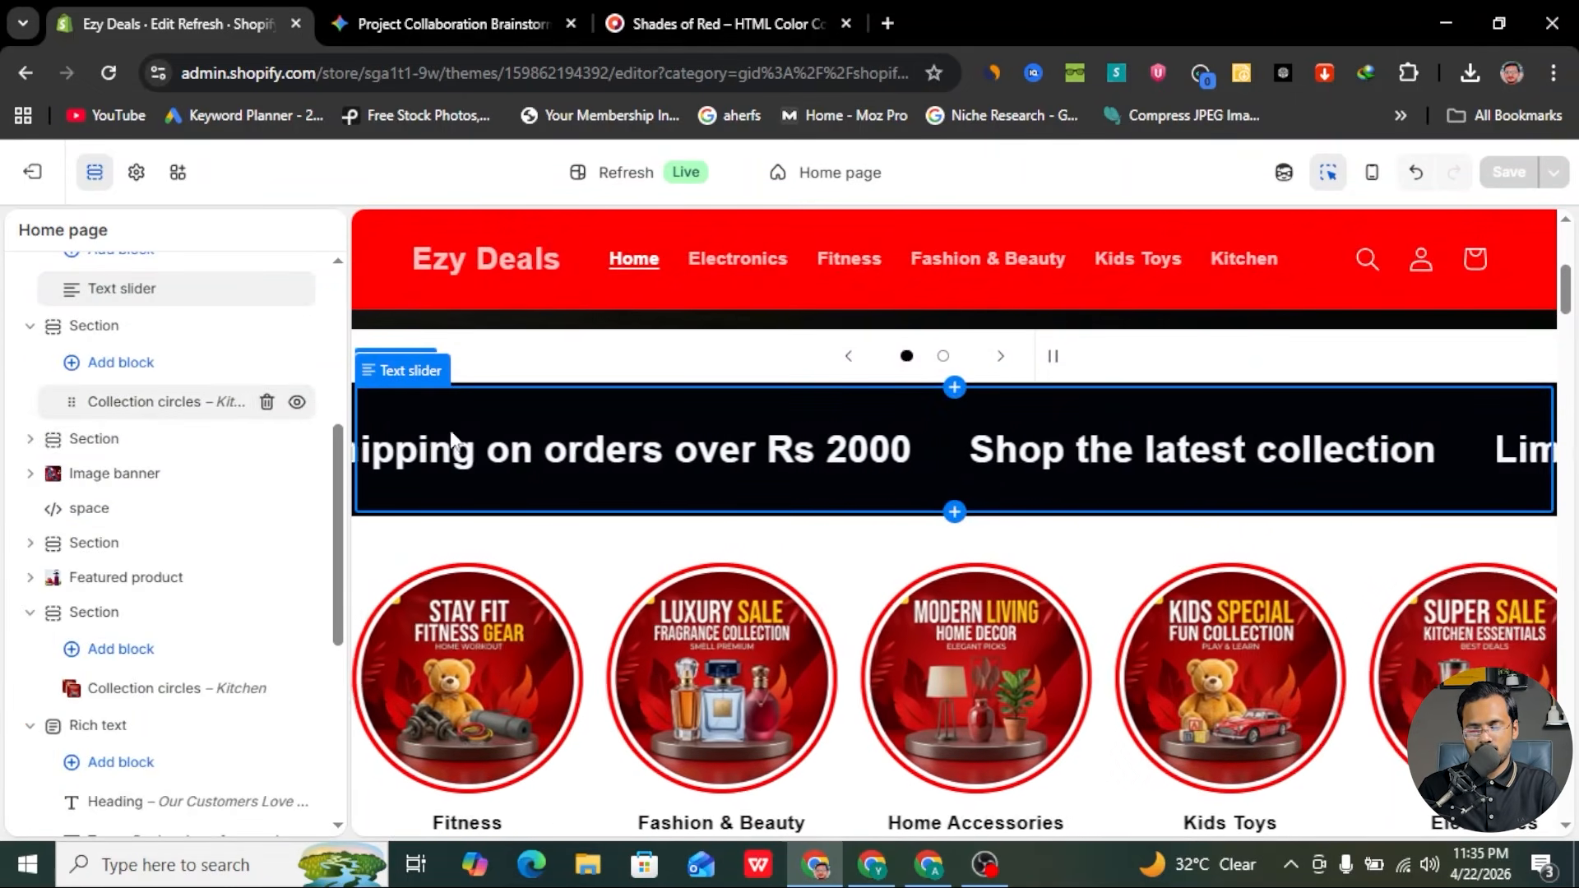
{"action": "left_click", "coordinate": [92, 403]}
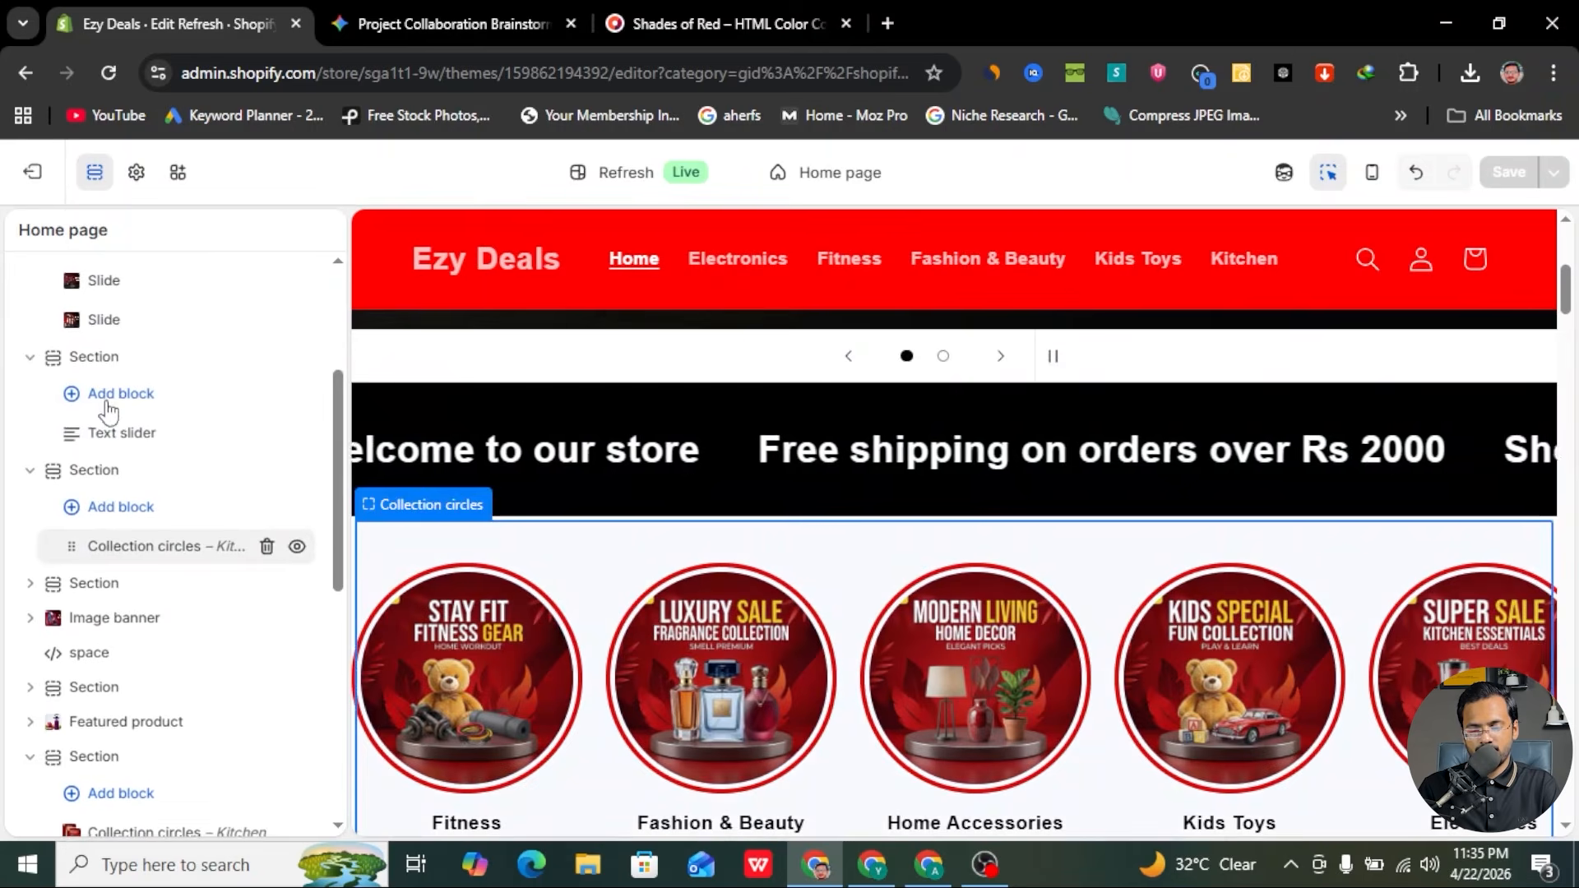
{"action": "left_click", "coordinate": [74, 433]}
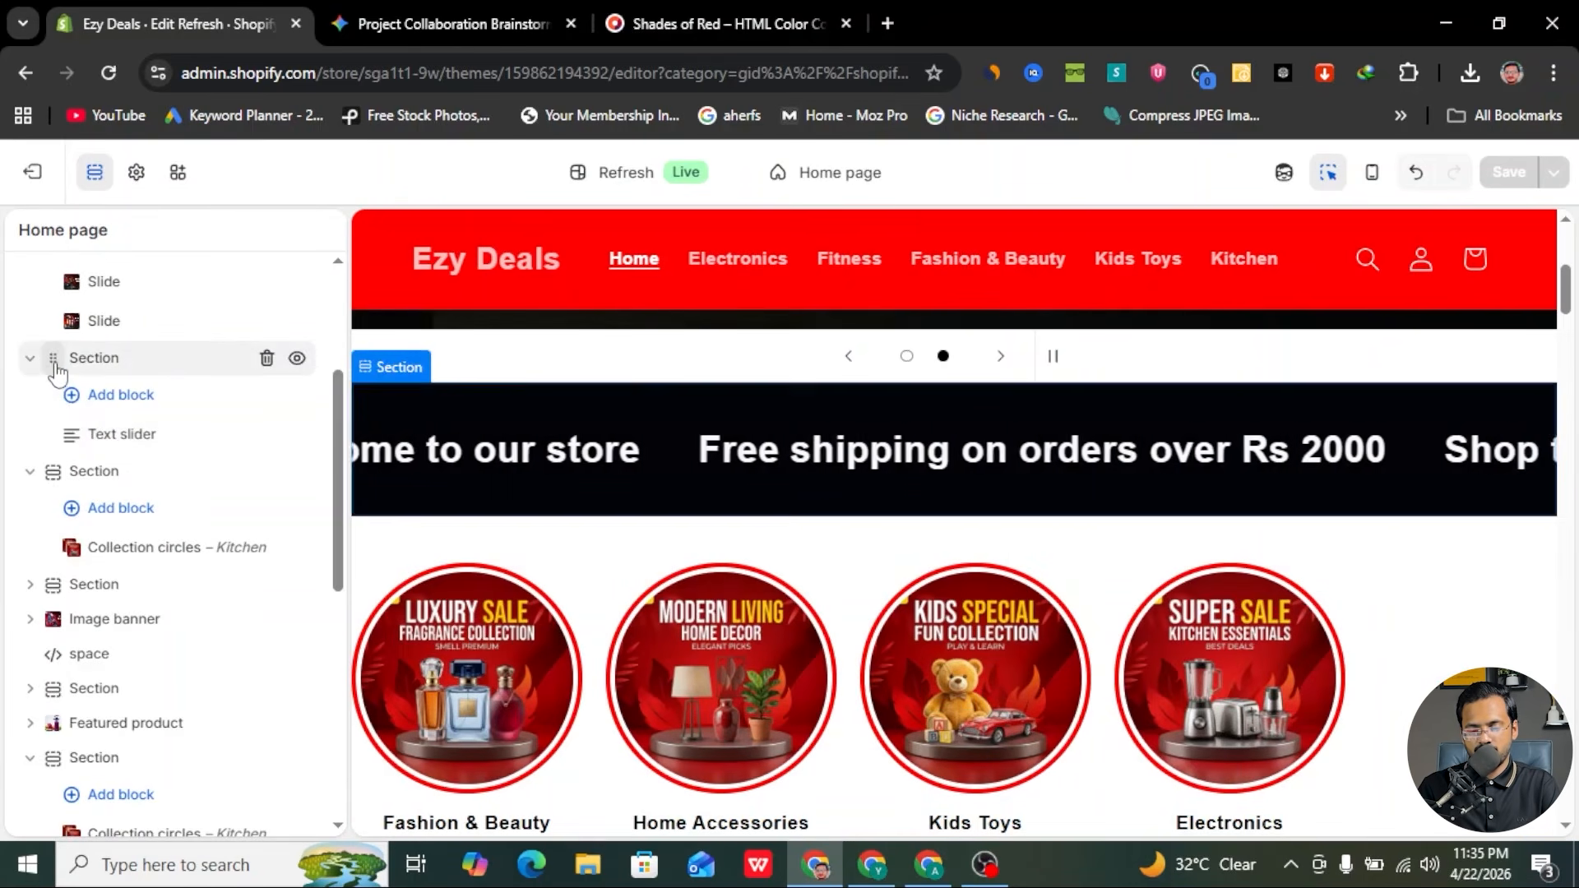
{"action": "left_click_drag", "start_coordinate": [54, 370], "coordinate": [50, 479]}
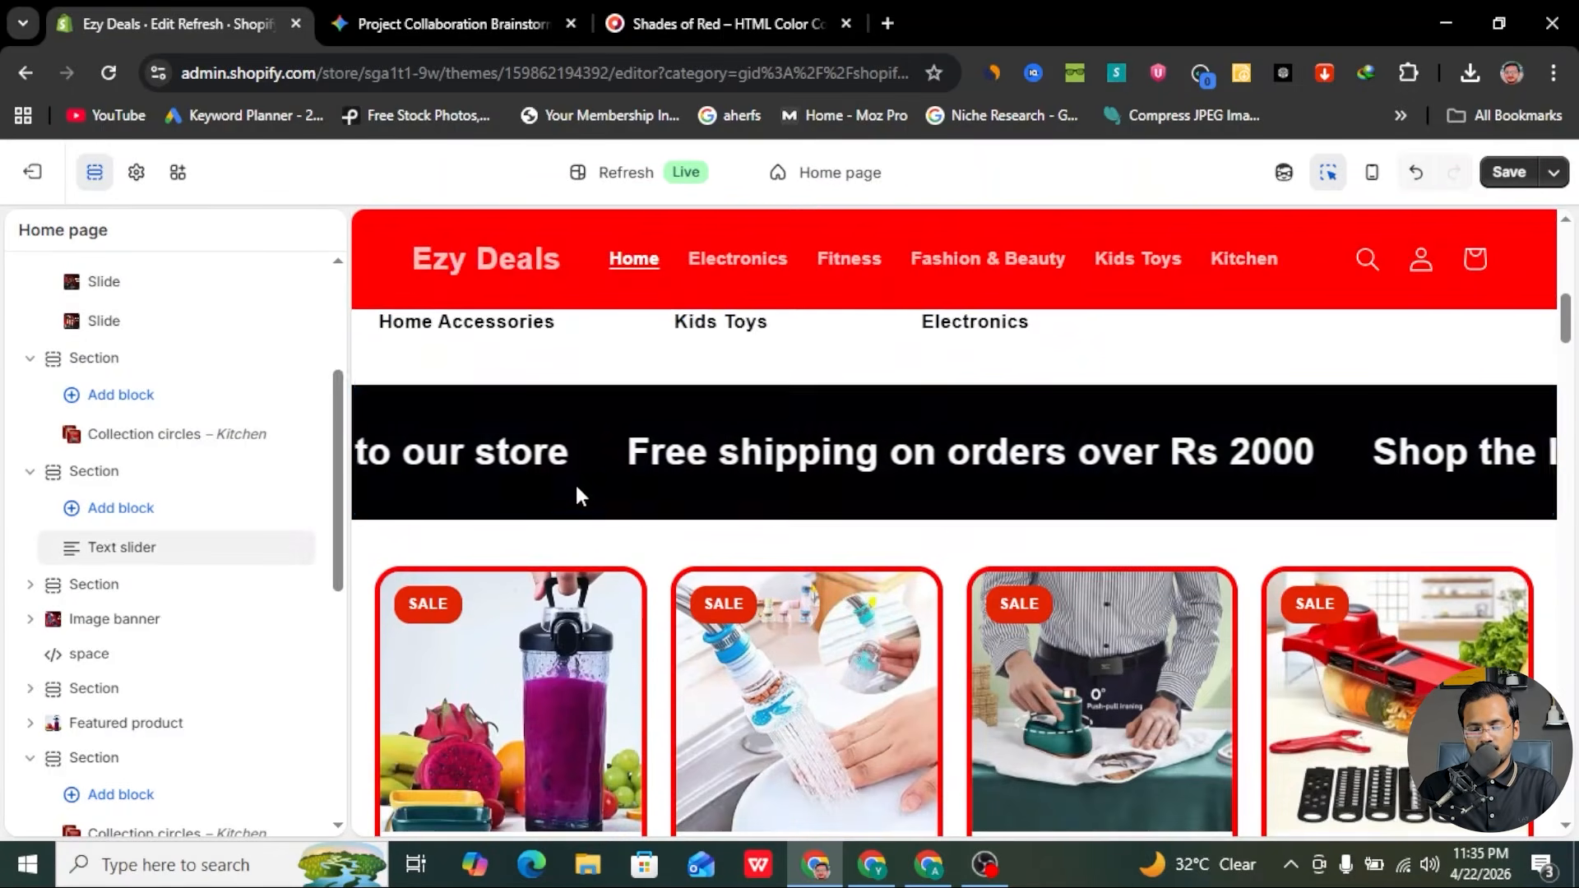
- Recolor the text slider below the collection circles with red #FF0000 text on a white #FFFFFF background
{"action": "left_click", "coordinate": [575, 482]}
{"action": "scroll", "coordinate": [124, 494], "scroll_direction": "down", "scroll_amount": 9}
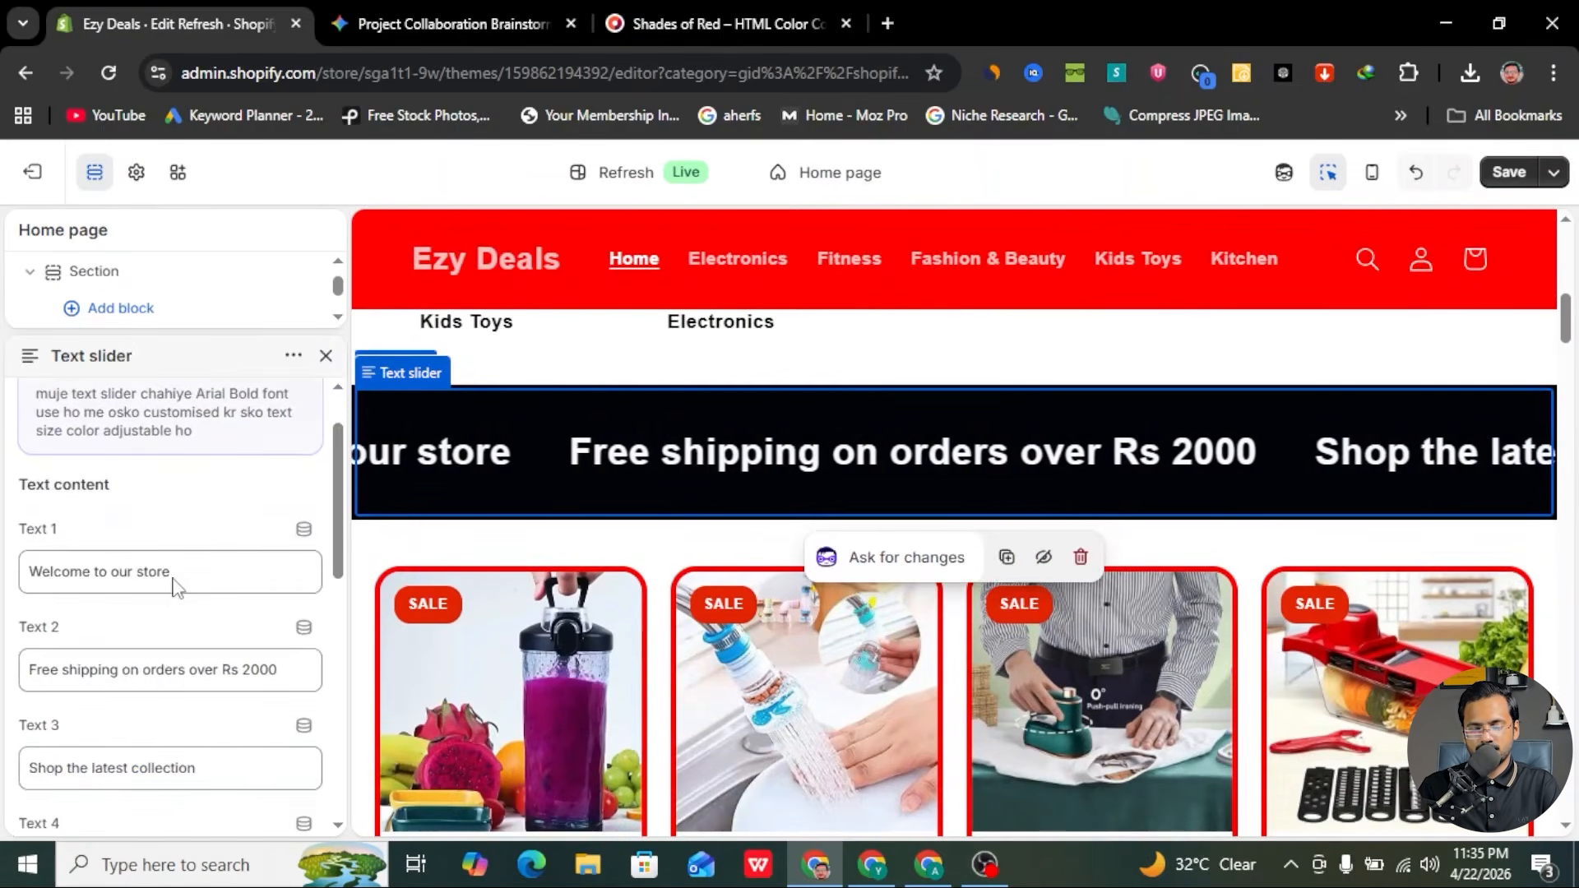
{"action": "scroll", "coordinate": [173, 586], "scroll_direction": "up", "scroll_amount": 3}
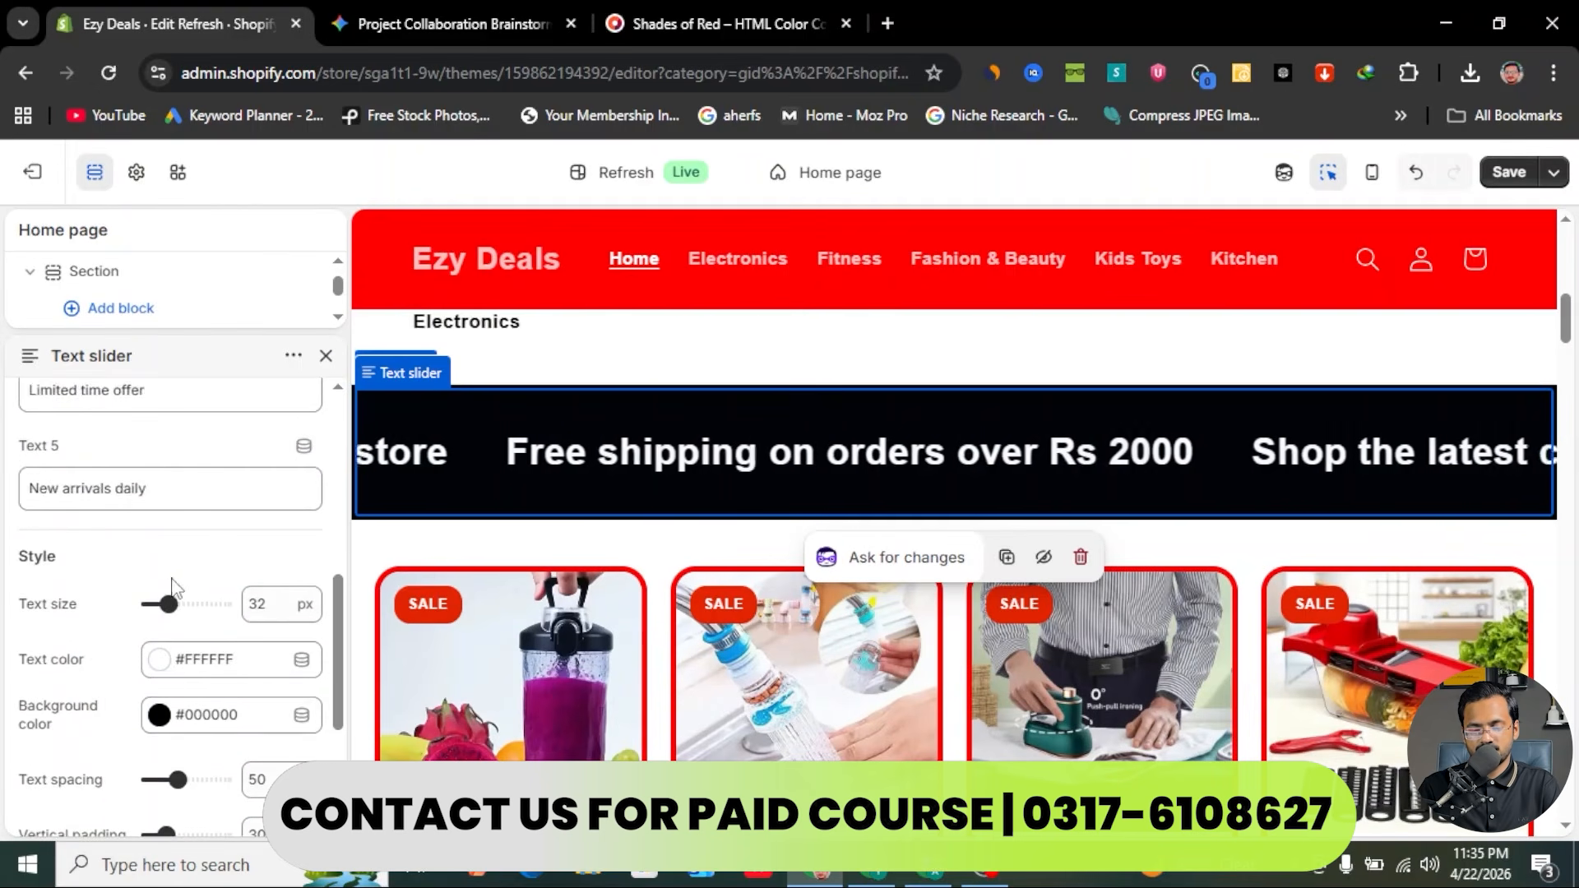
{"action": "scroll", "coordinate": [164, 535], "scroll_direction": "down", "scroll_amount": 3}
{"action": "left_click", "coordinate": [163, 465]}
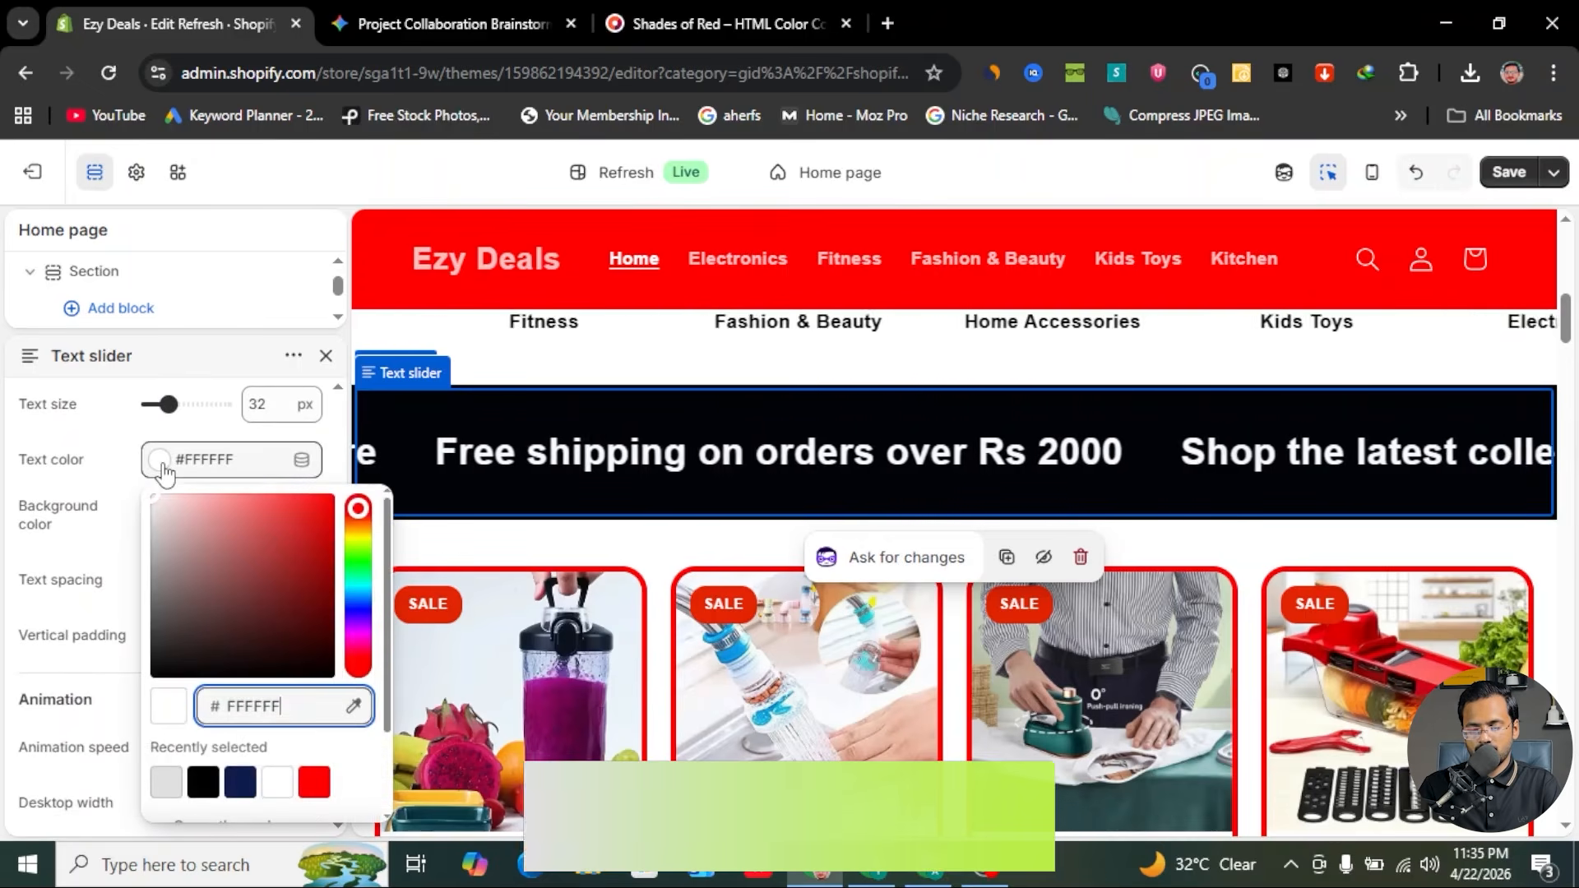
{"action": "left_click", "coordinate": [323, 500]}
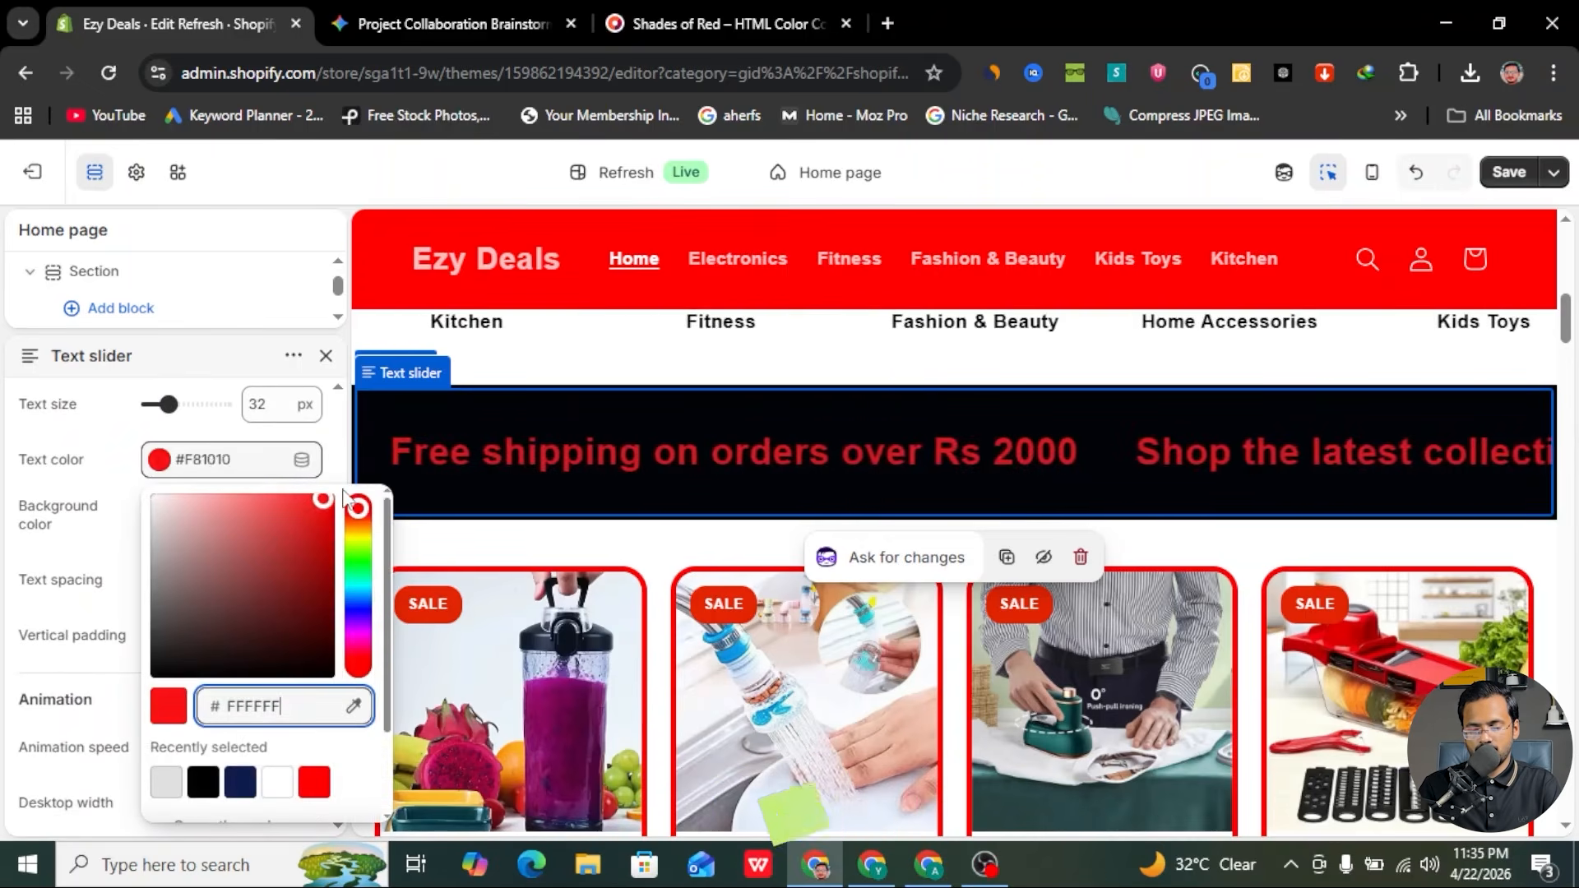
{"action": "left_click", "coordinate": [117, 496]}
{"action": "left_click", "coordinate": [243, 512]}
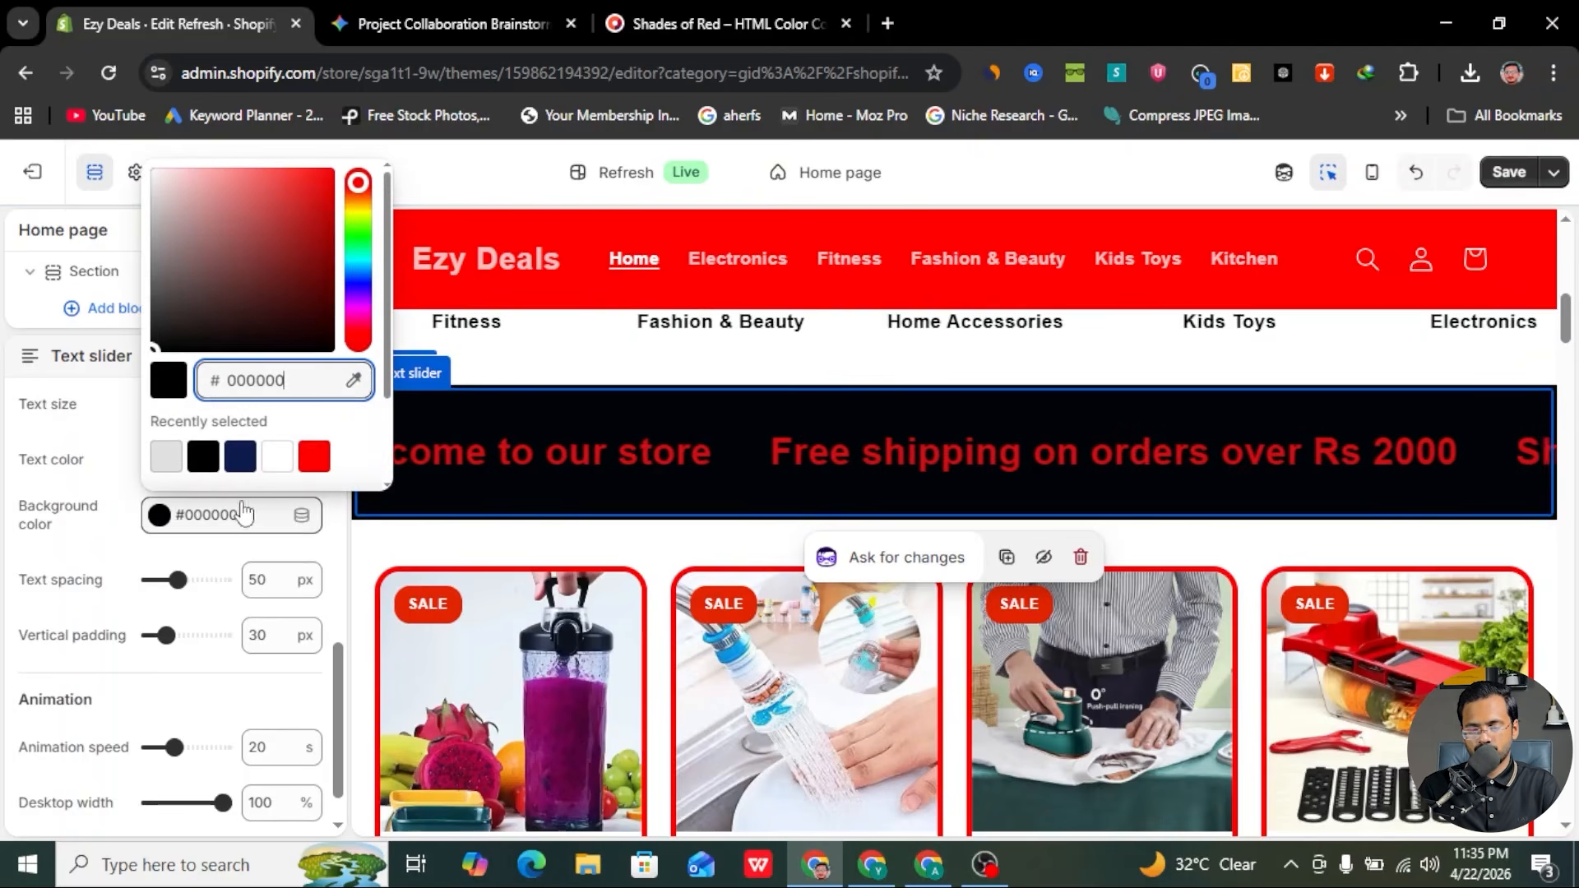
{"action": "left_click", "coordinate": [287, 462]}
{"action": "left_click", "coordinate": [245, 544]}
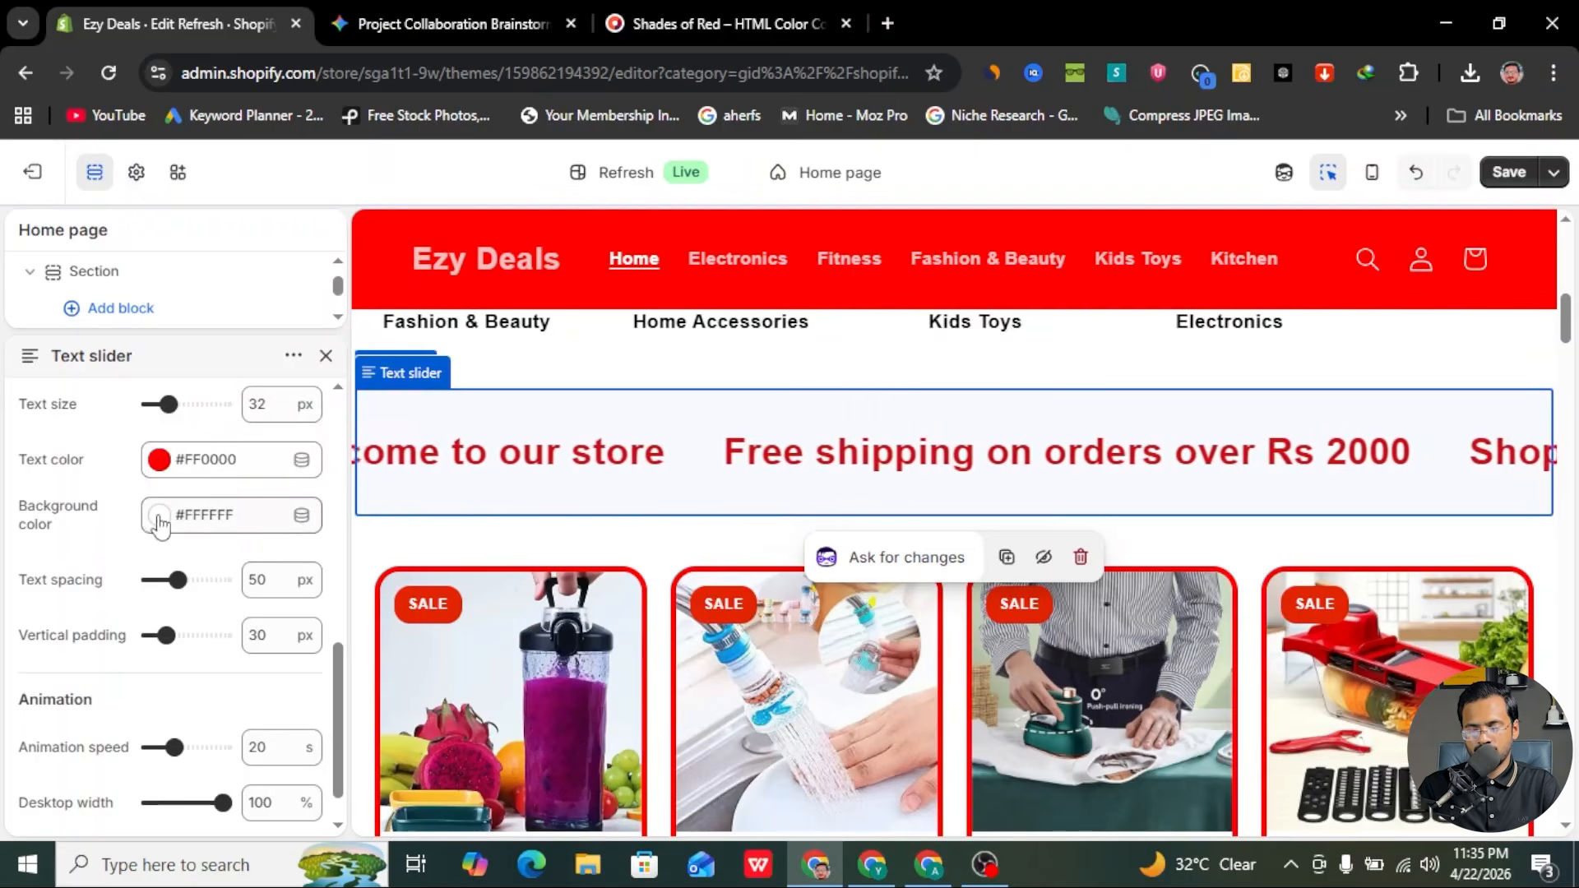
- Set the text slider's text color to black #000000
{"action": "left_click", "coordinate": [157, 459]}
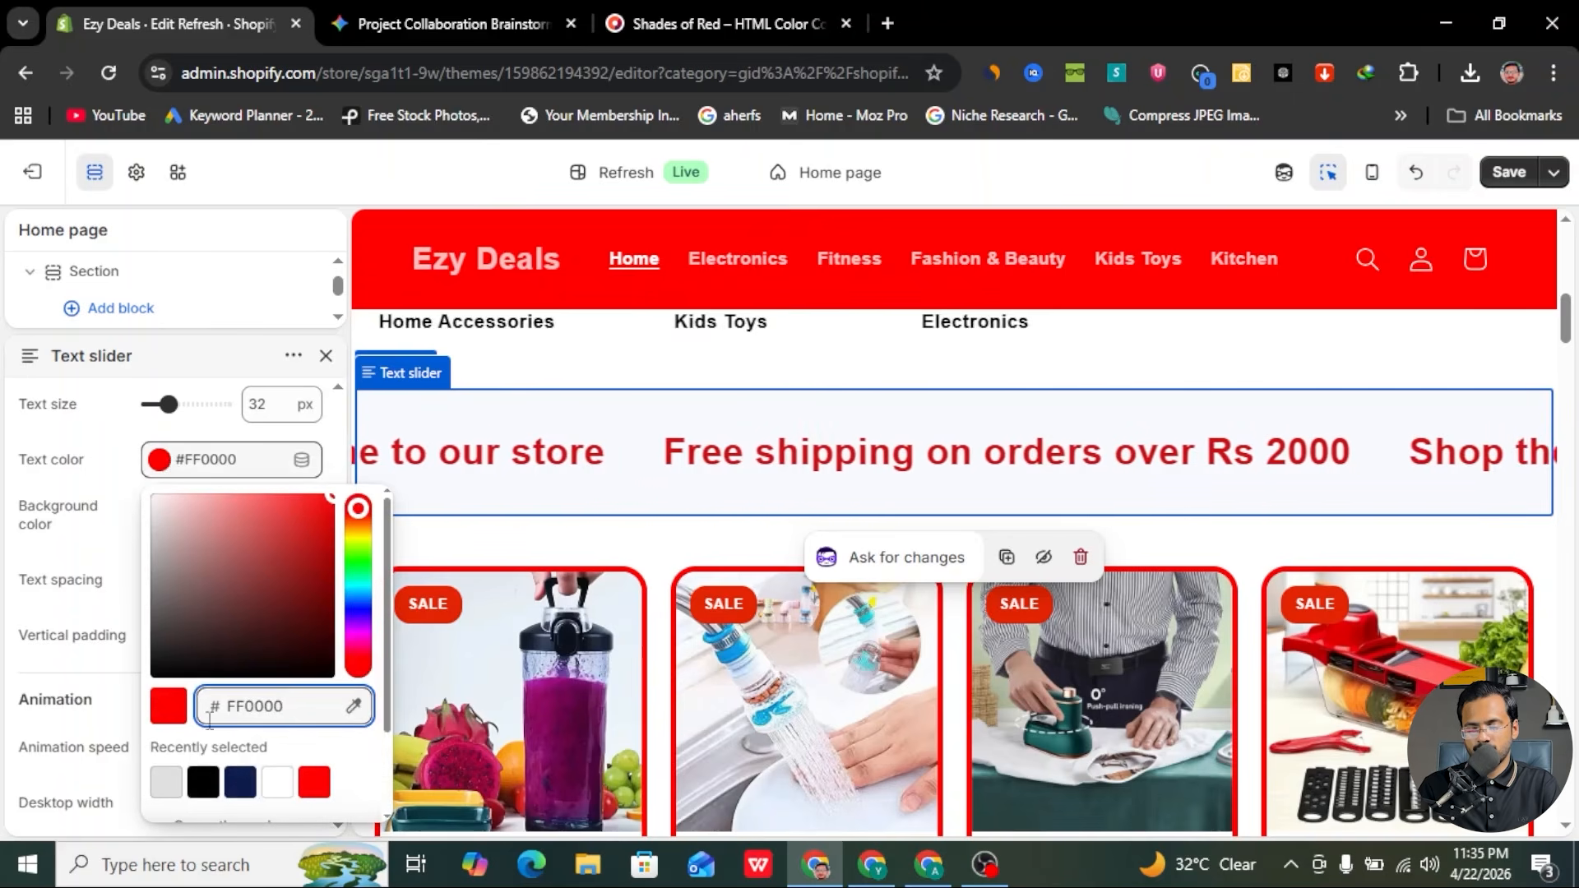
{"action": "left_click", "coordinate": [100, 533]}
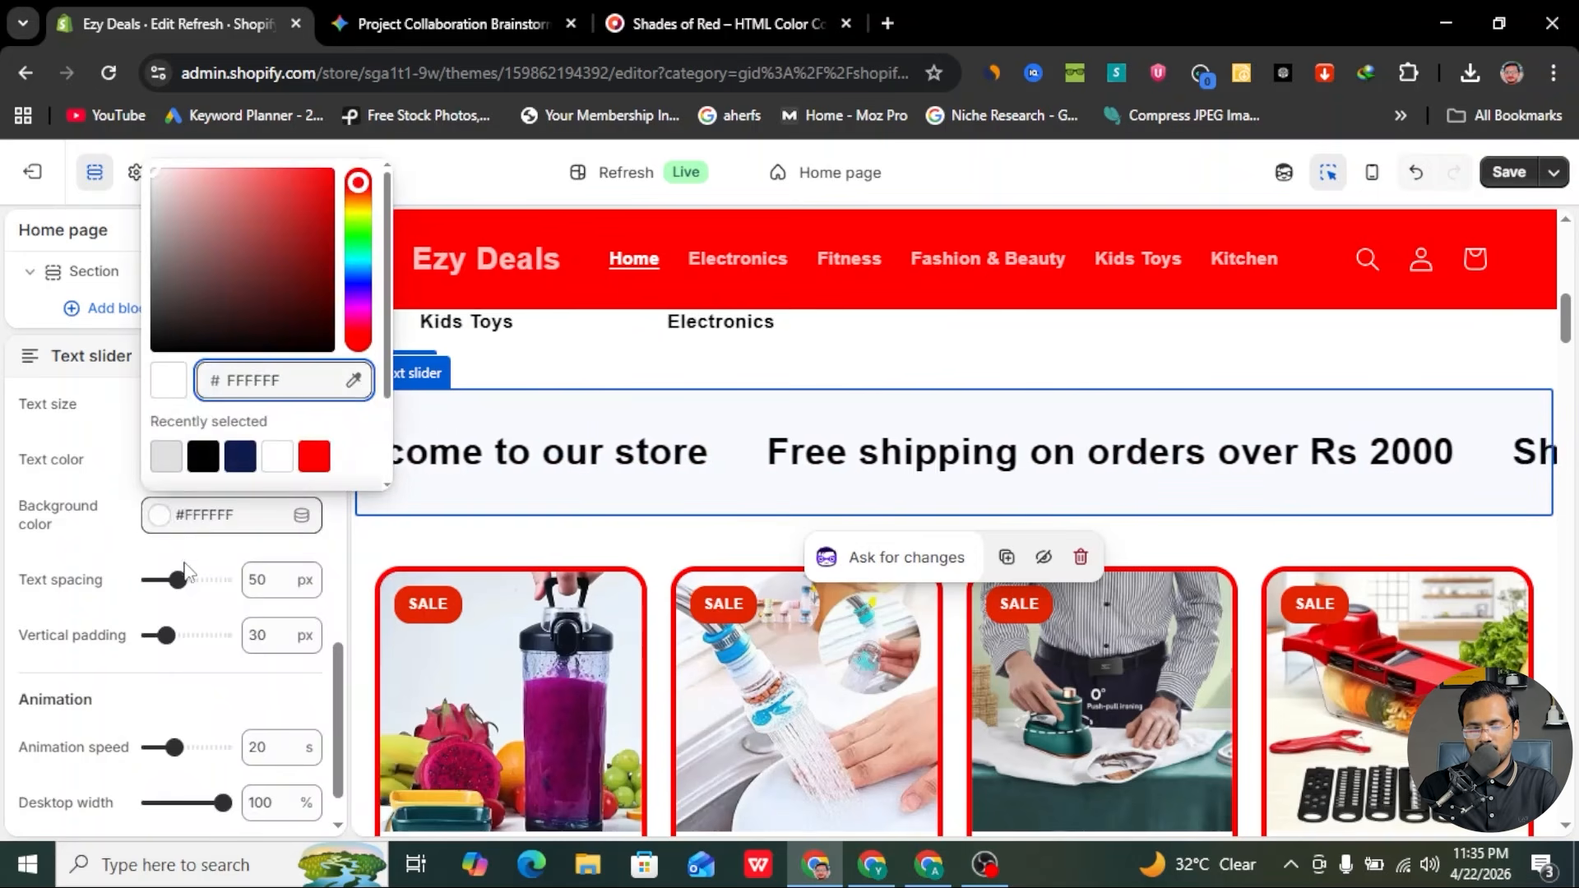
{"action": "left_click", "coordinate": [105, 582]}
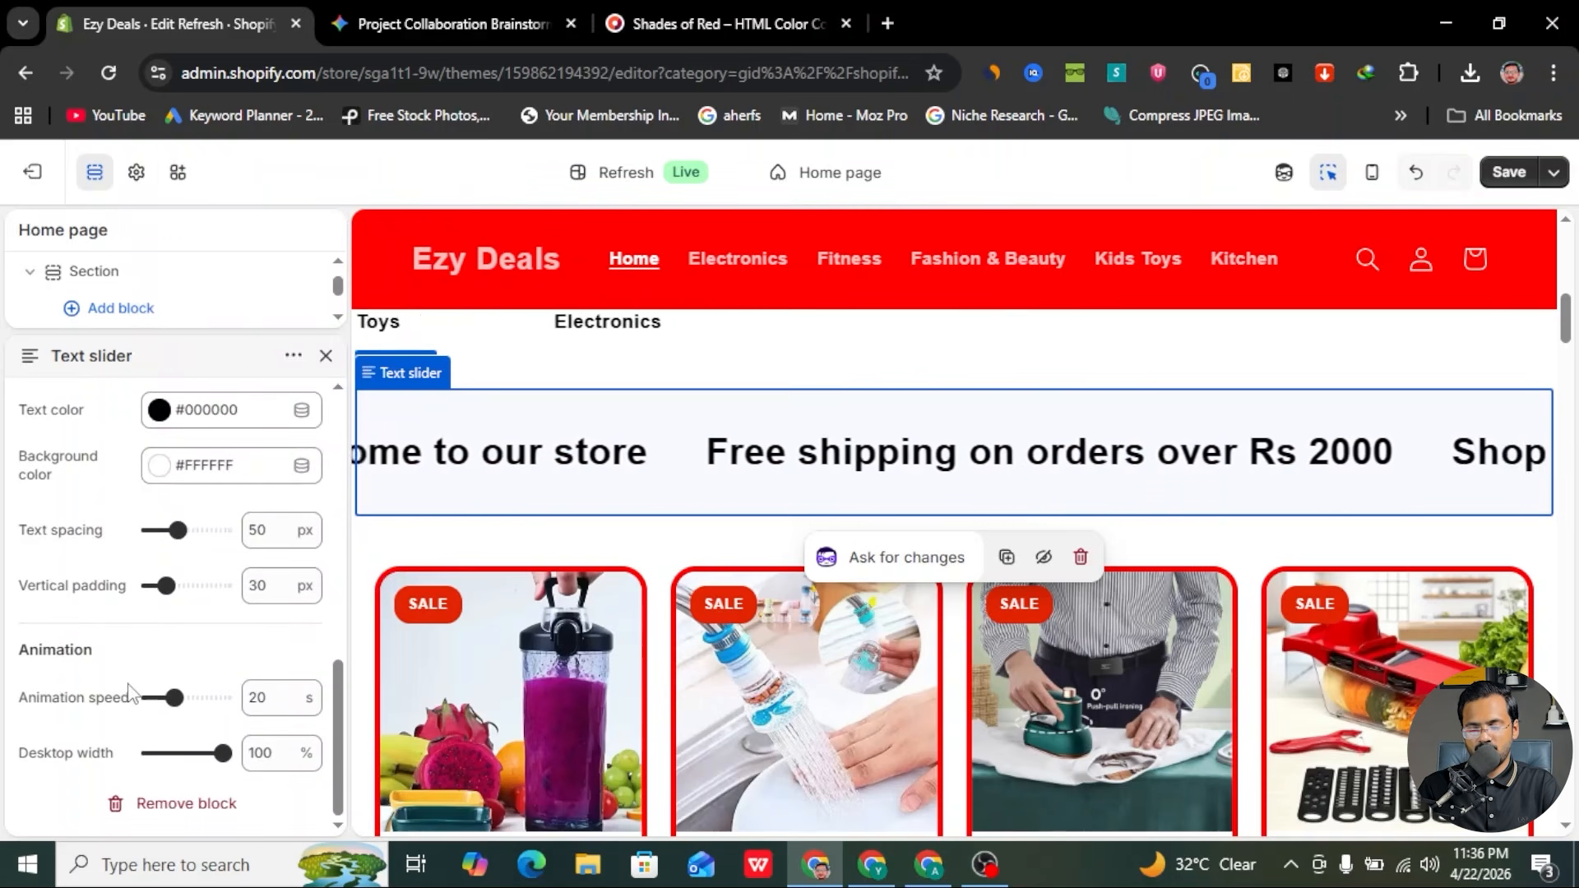
- Set the text slider's text size to 38 px and save the home page changes
{"action": "scroll", "coordinate": [195, 562], "scroll_direction": "up", "scroll_amount": 4}
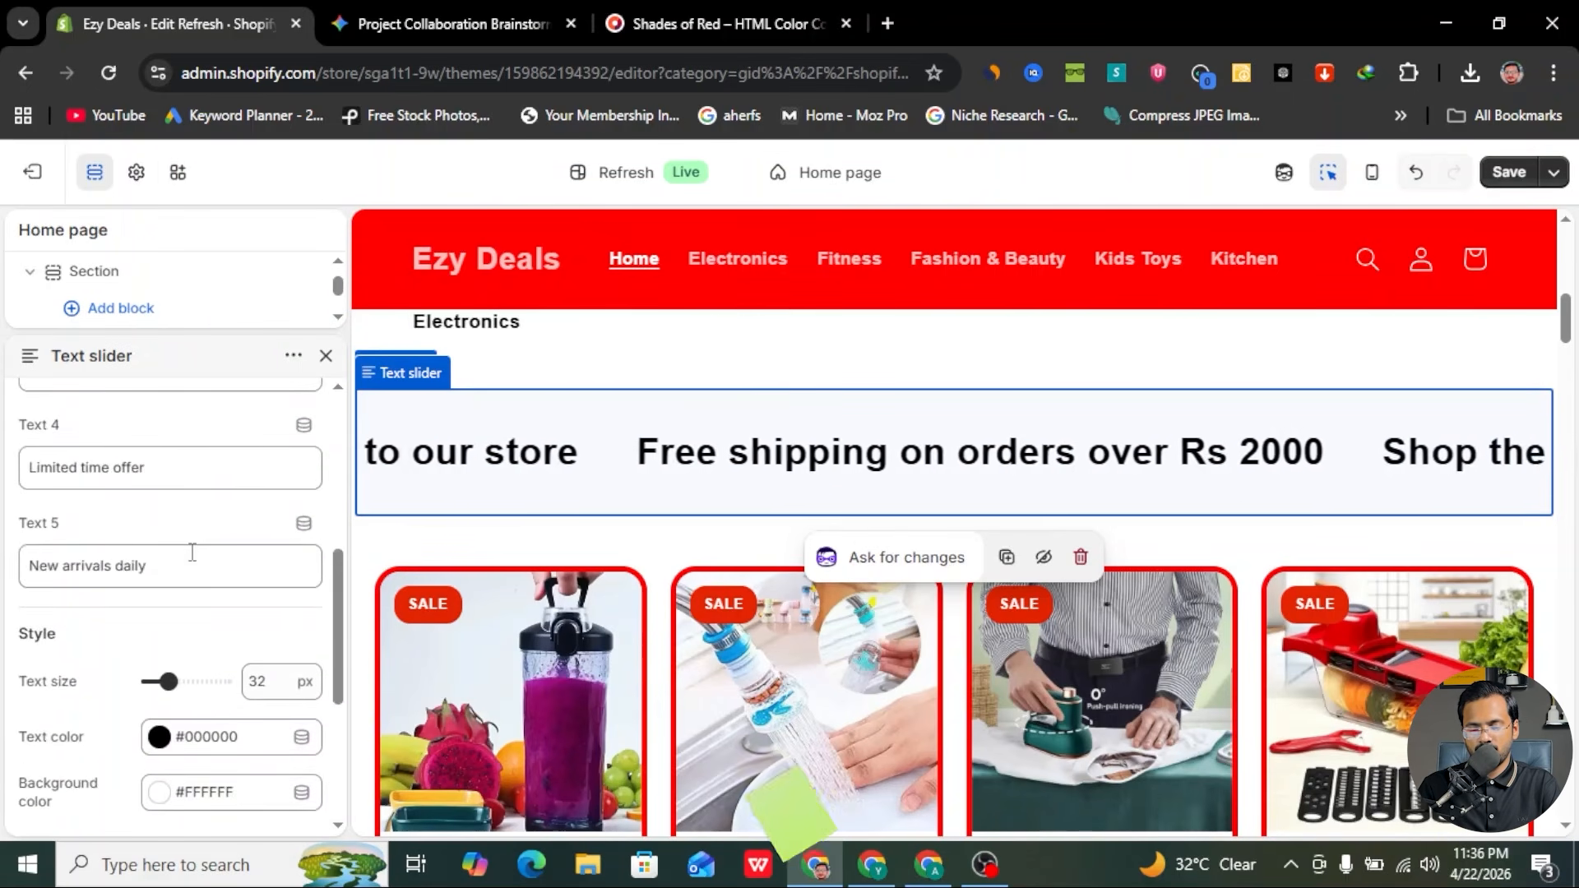
{"action": "left_click_drag", "start_coordinate": [163, 681], "coordinate": [180, 681]}
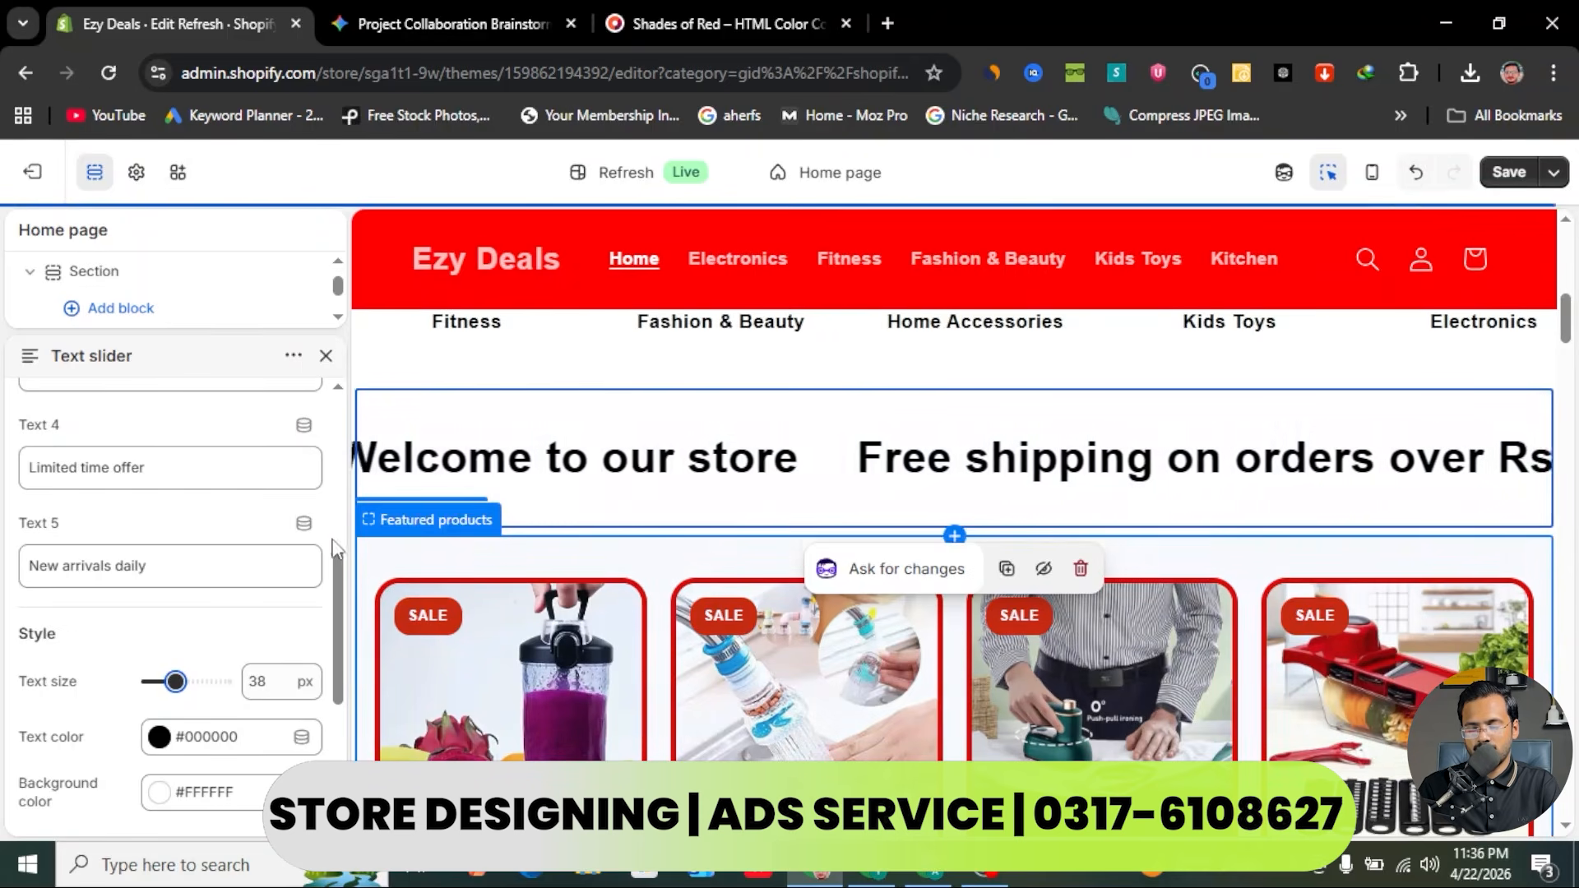
{"action": "scroll", "coordinate": [576, 514], "scroll_direction": "up", "scroll_amount": 4}
{"action": "scroll", "coordinate": [575, 514], "scroll_direction": "down", "scroll_amount": 3}
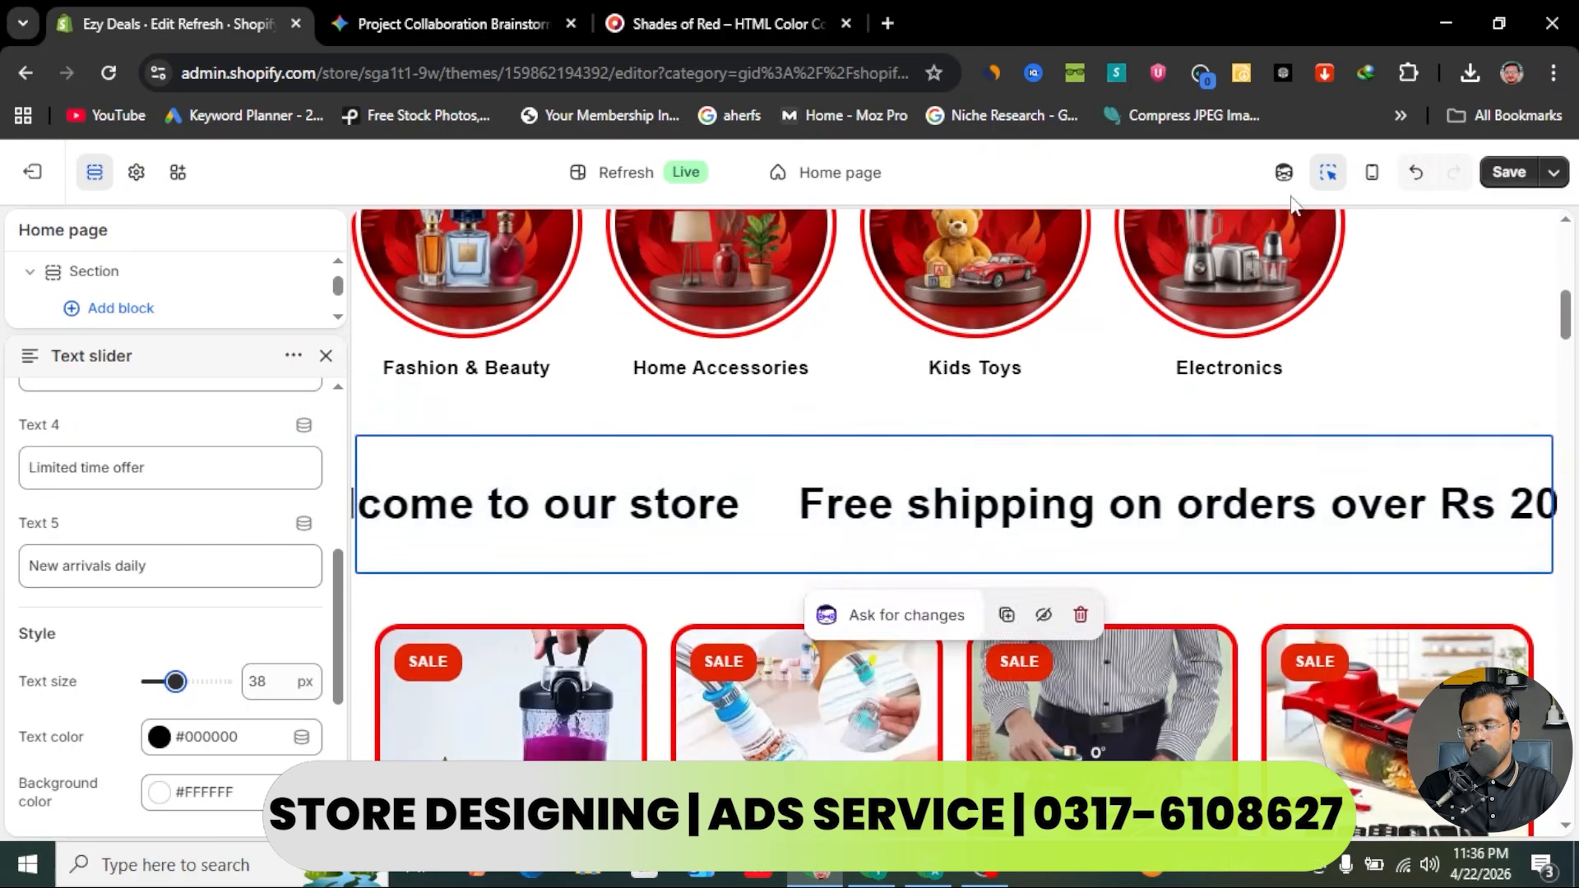
{"action": "left_click", "coordinate": [1502, 174]}
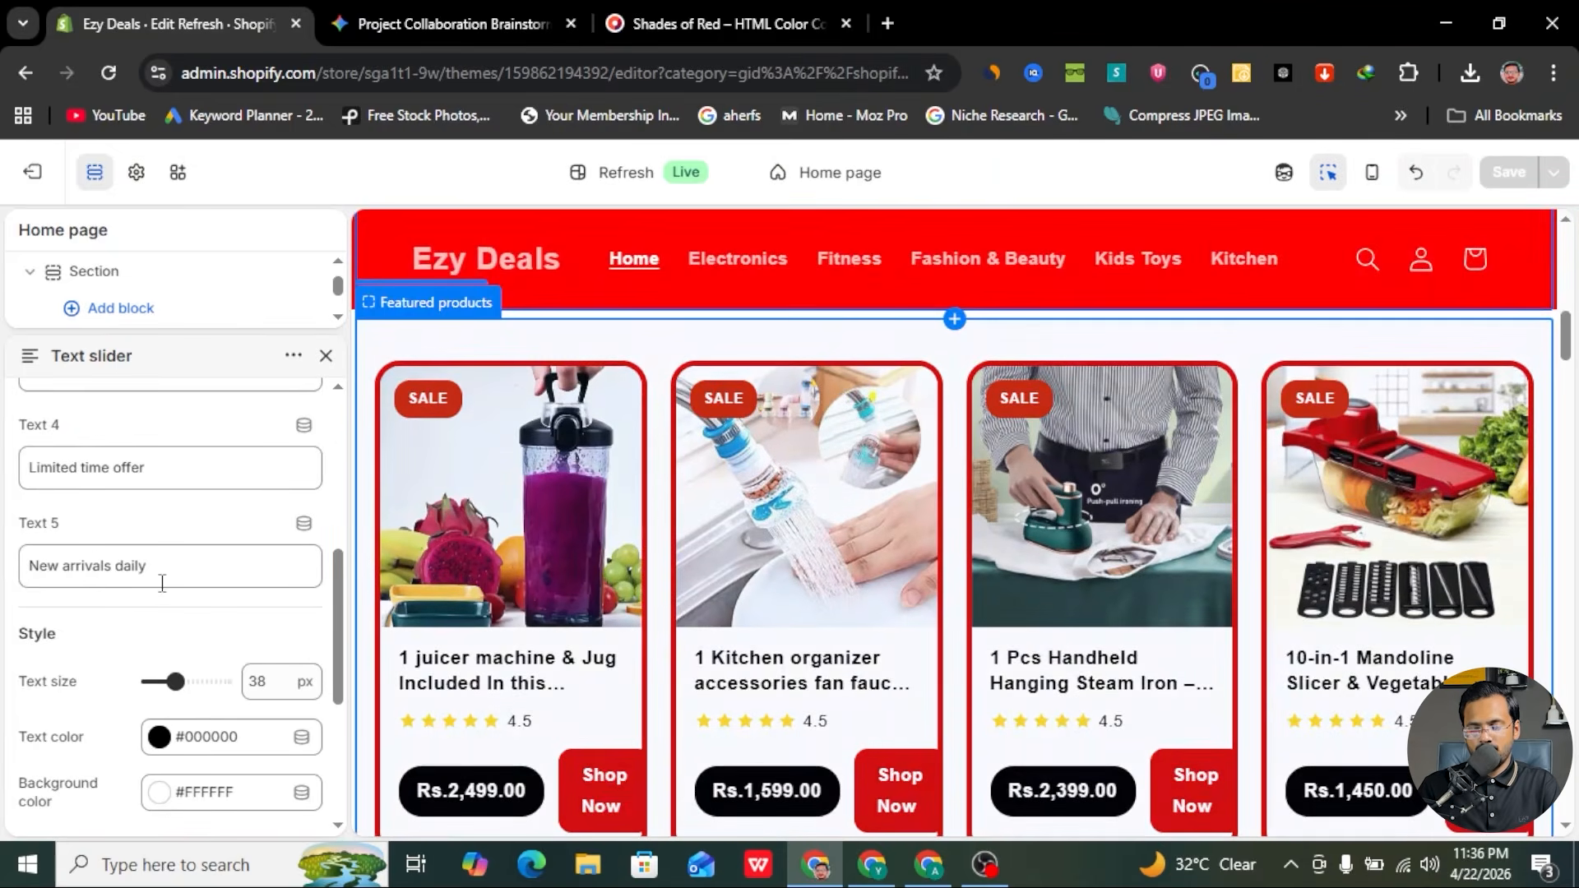
- Generate a second AI text slider block in the same section and delete the original text slider
{"action": "scroll", "coordinate": [96, 566], "scroll_direction": "up", "scroll_amount": 5}
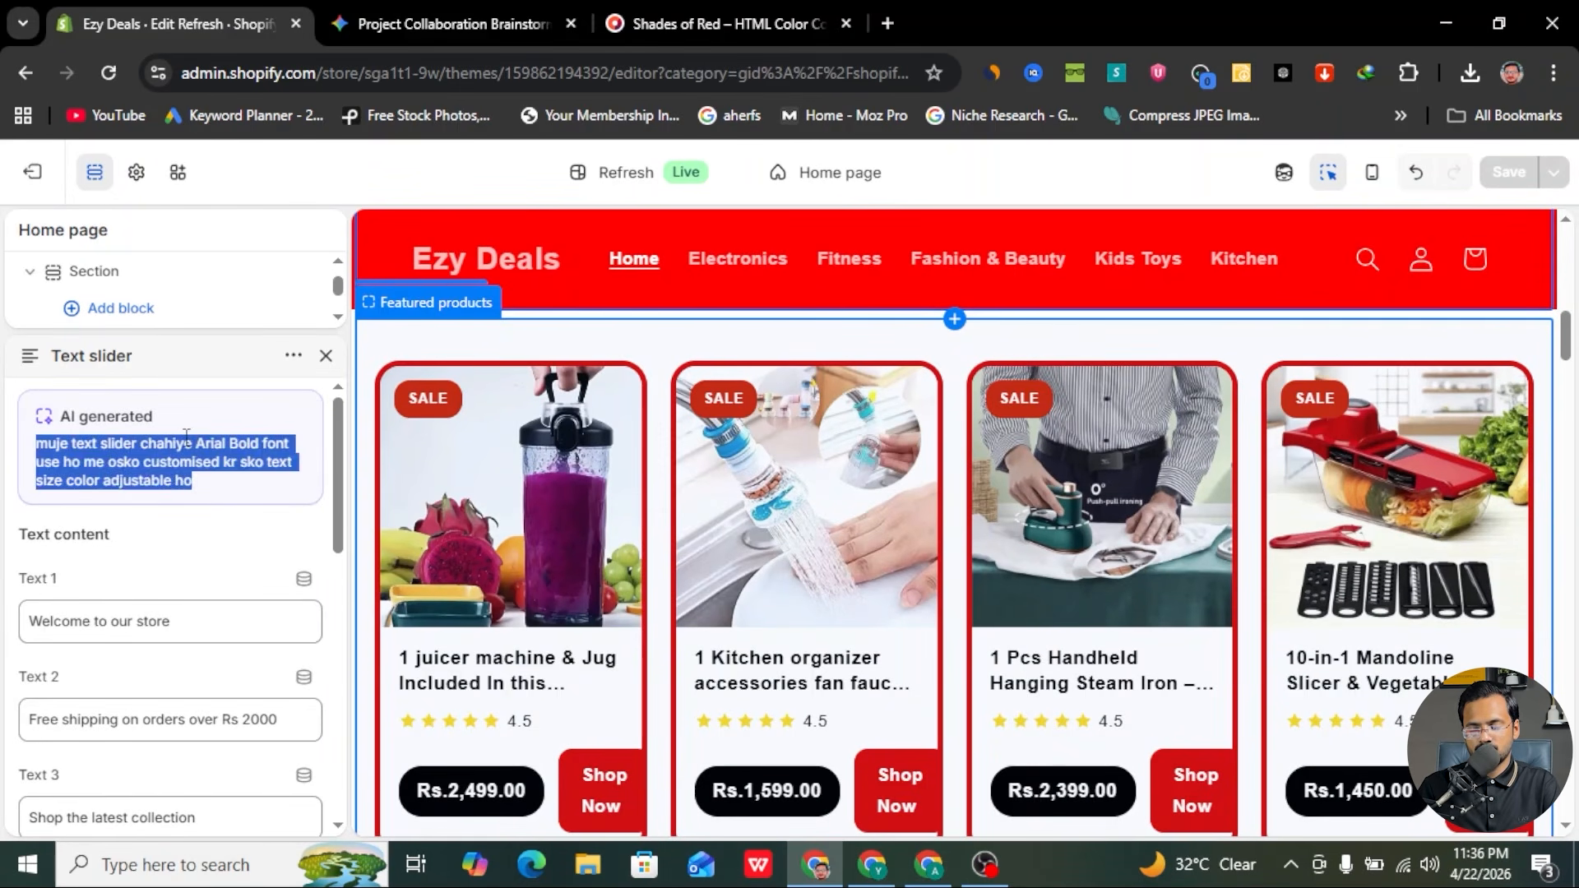
{"action": "key", "text": "Return"}
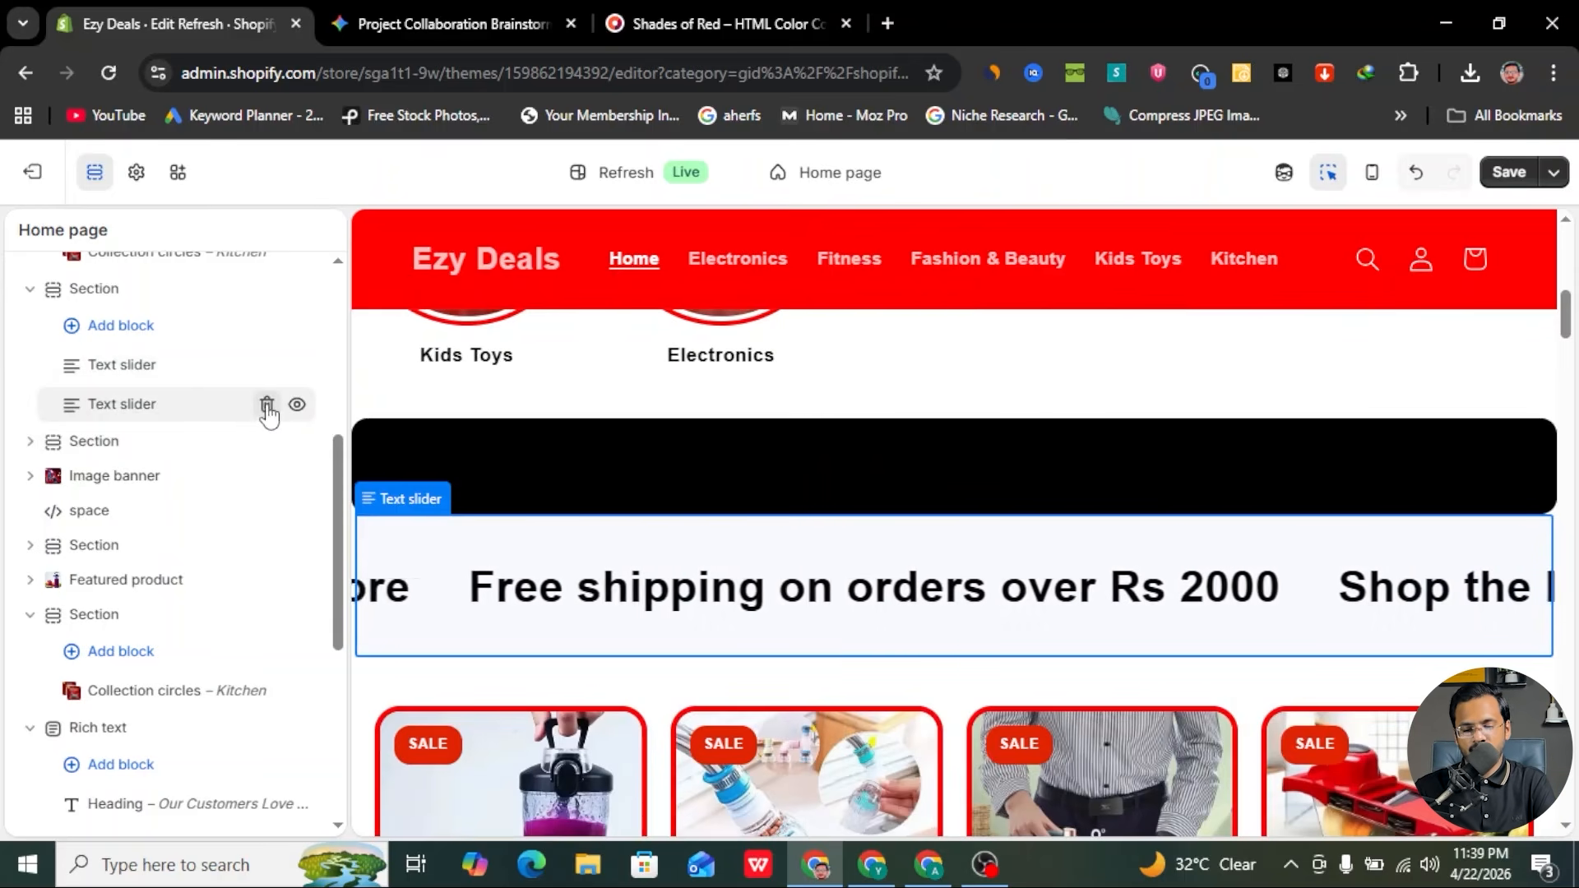
{"action": "left_click", "coordinate": [267, 404]}
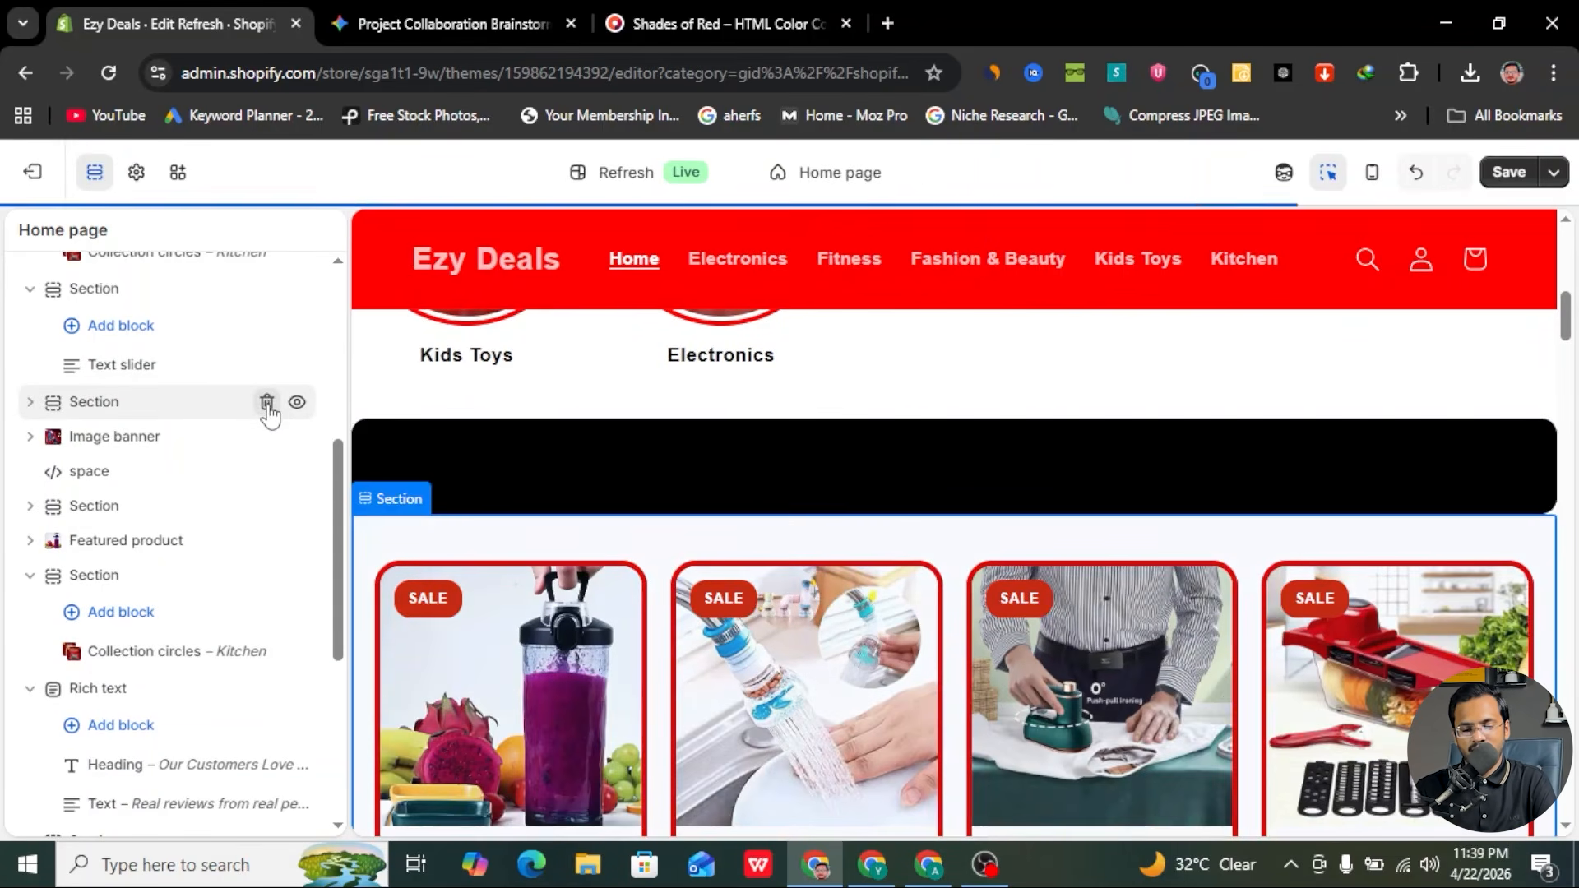
- Set the new text slider's text color to white #FFFFFF and its border thickness to 2
{"action": "left_click", "coordinate": [144, 366]}
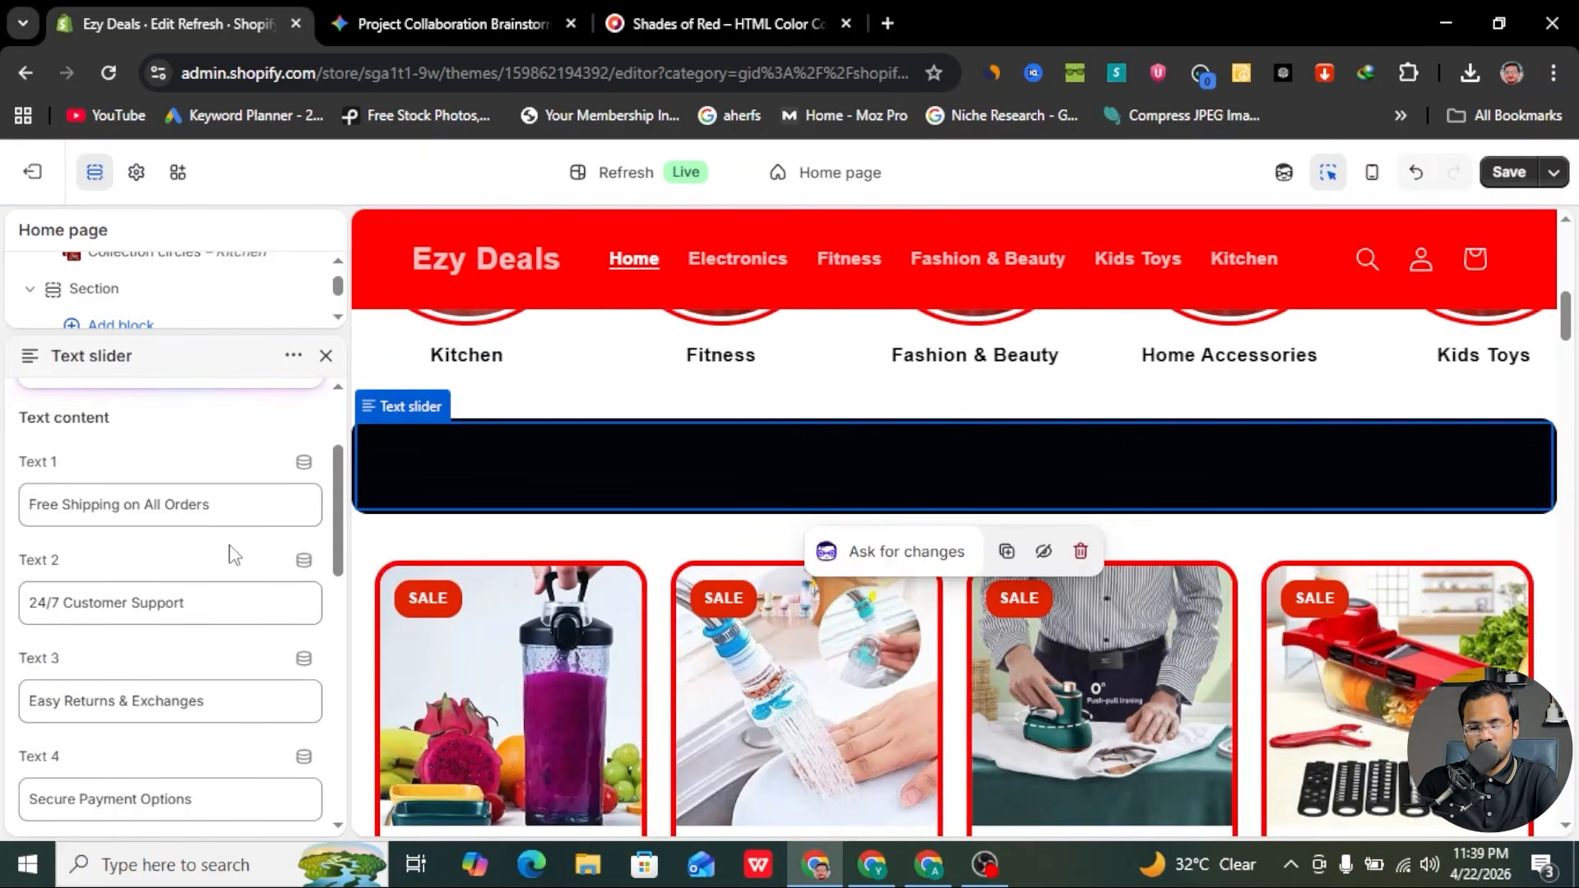
{"action": "scroll", "coordinate": [231, 546], "scroll_direction": "down", "scroll_amount": 1}
{"action": "scroll", "coordinate": [211, 528], "scroll_direction": "down", "scroll_amount": 6}
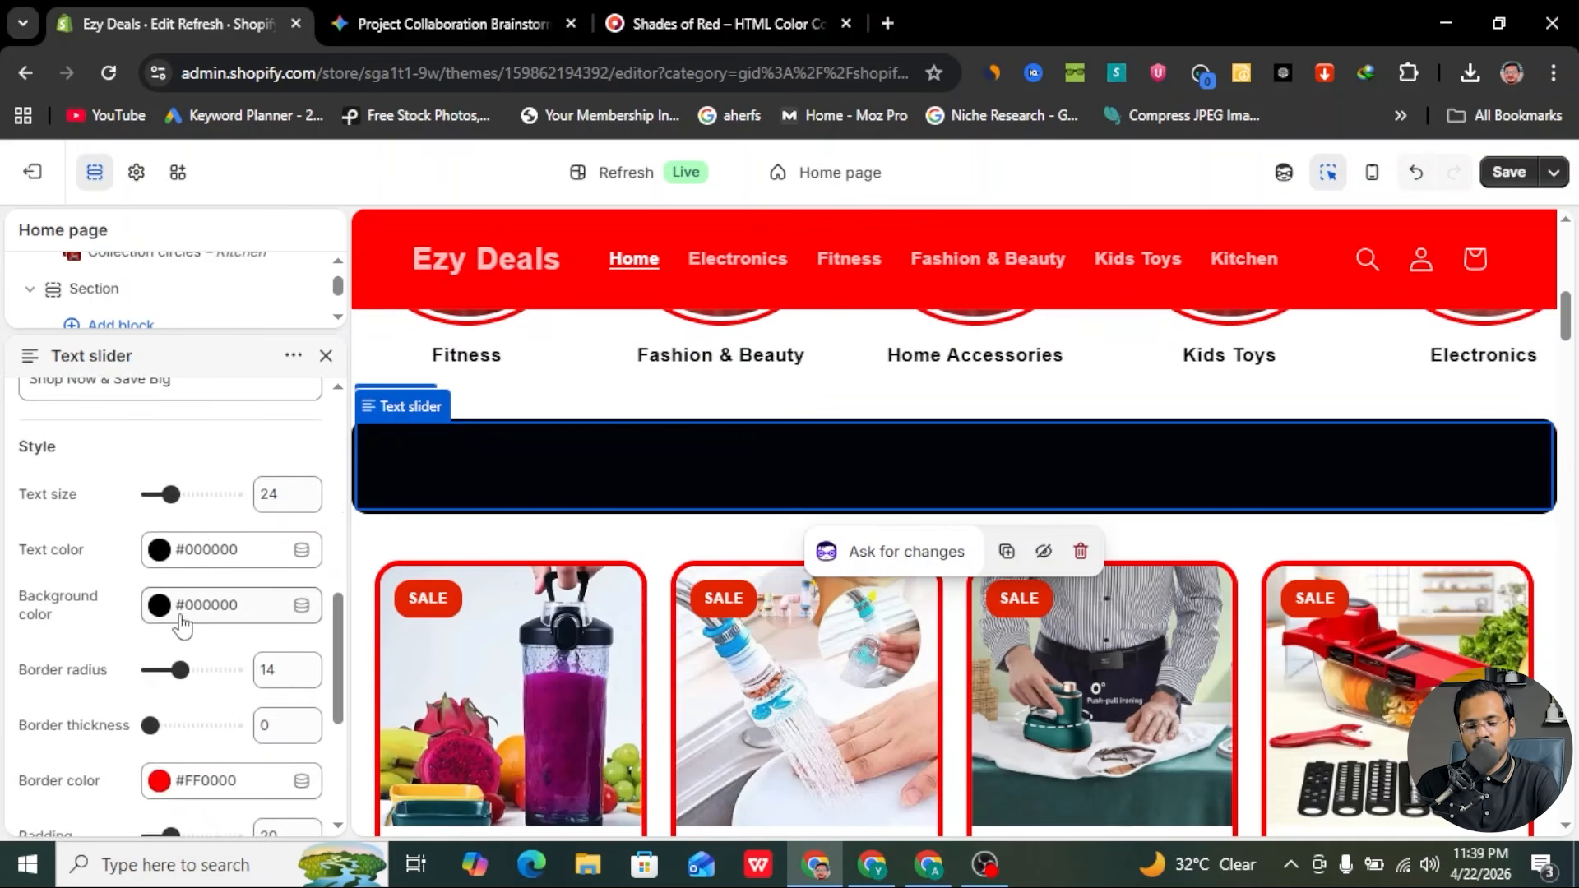
{"action": "left_click", "coordinate": [173, 556]}
{"action": "left_click", "coordinate": [278, 454]}
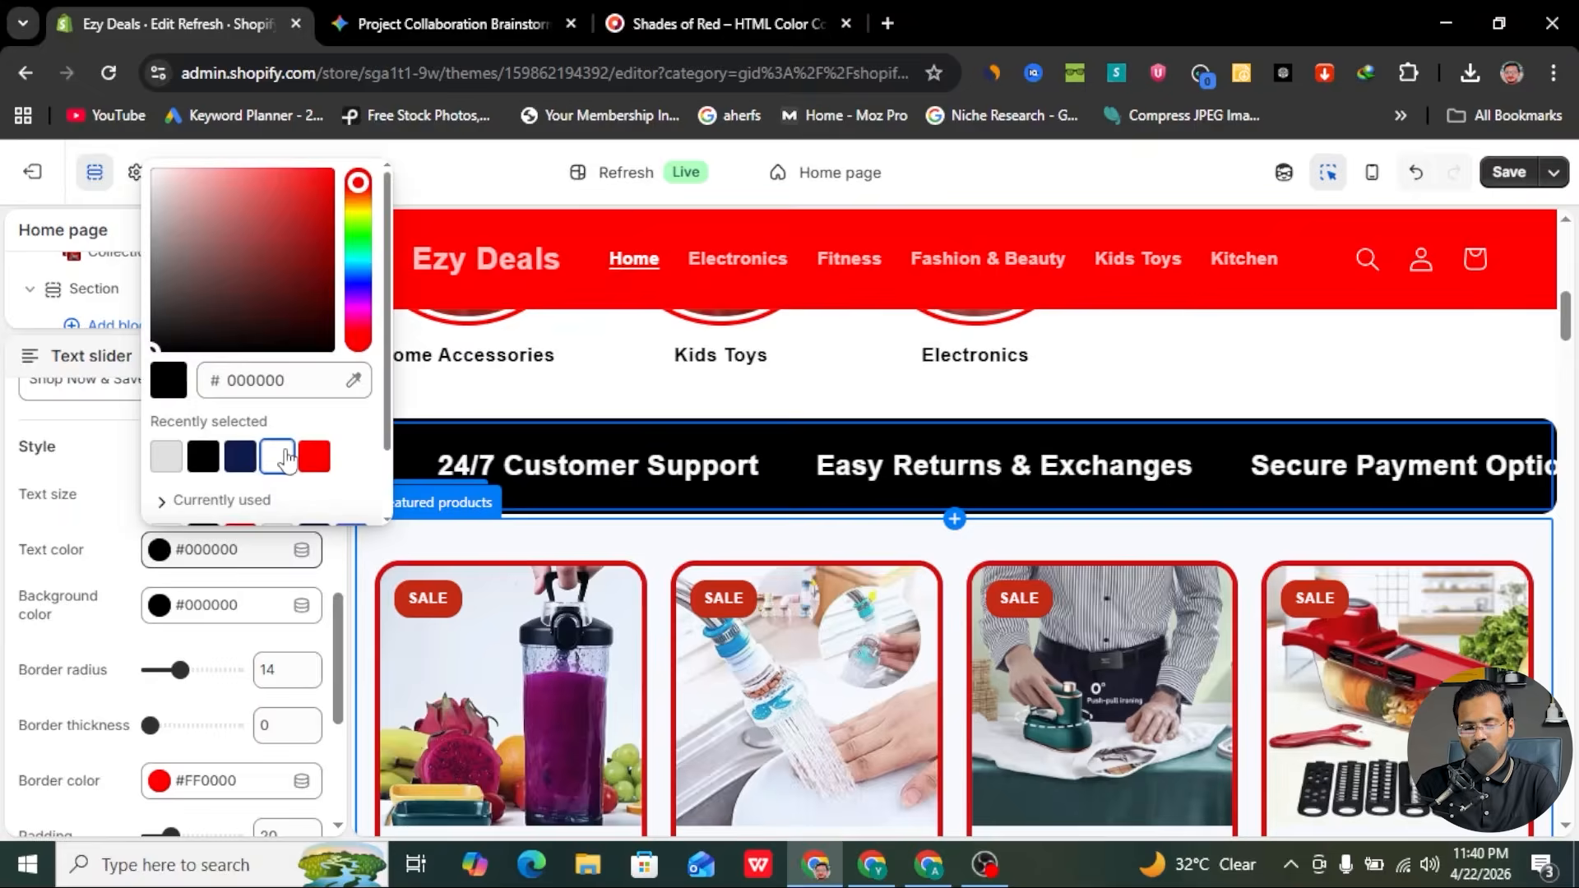
{"action": "left_click", "coordinate": [125, 529]}
{"action": "scroll", "coordinate": [230, 638], "scroll_direction": "down", "scroll_amount": 1}
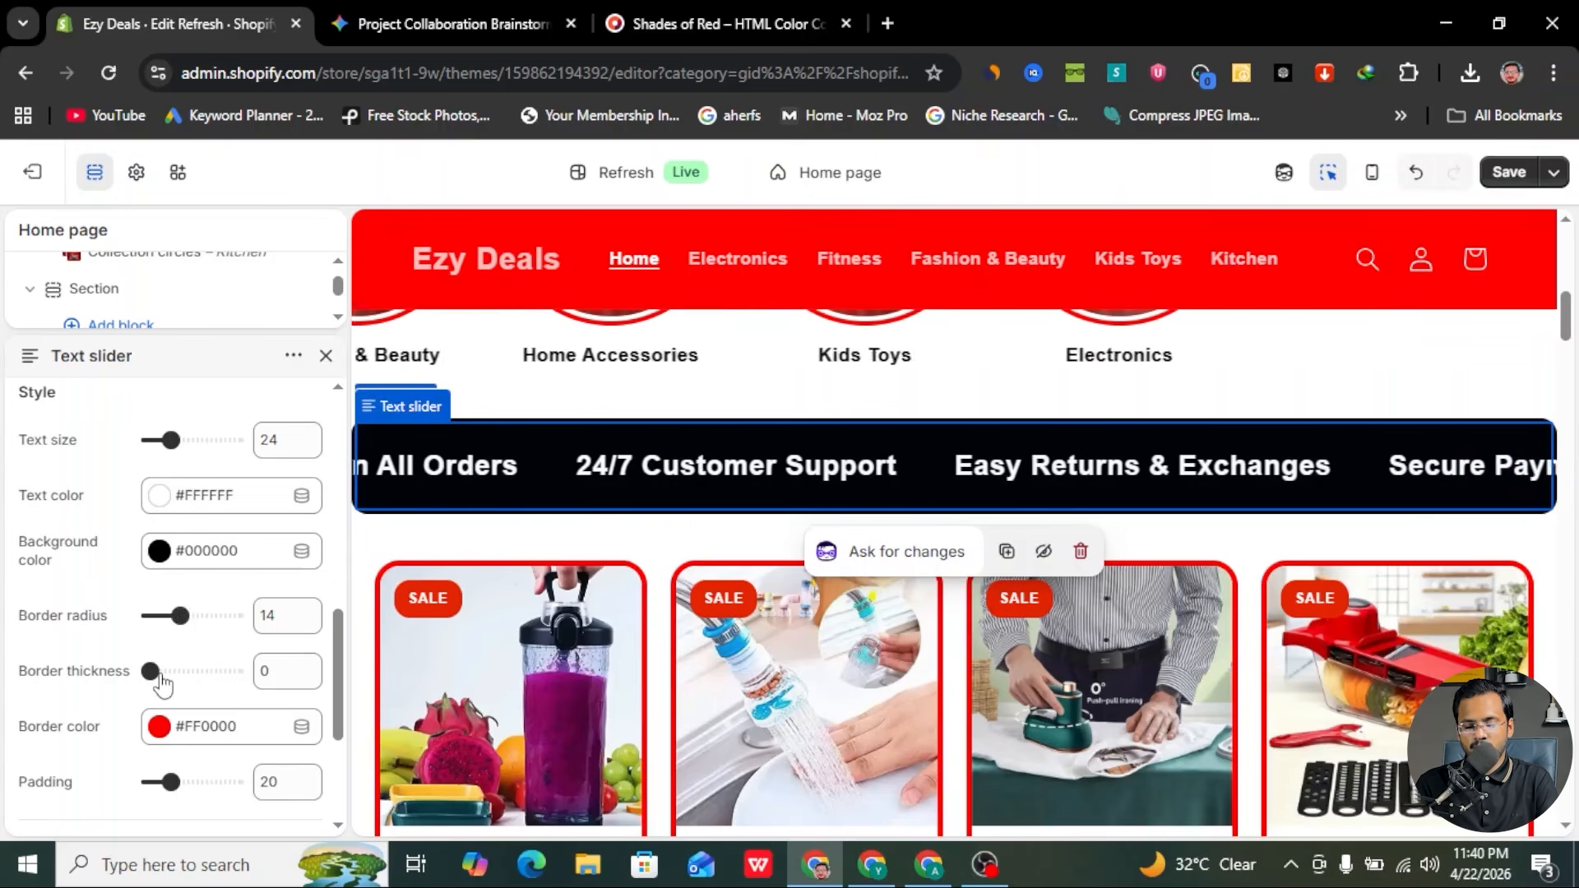
{"action": "left_click_drag", "start_coordinate": [152, 670], "coordinate": [167, 672]}
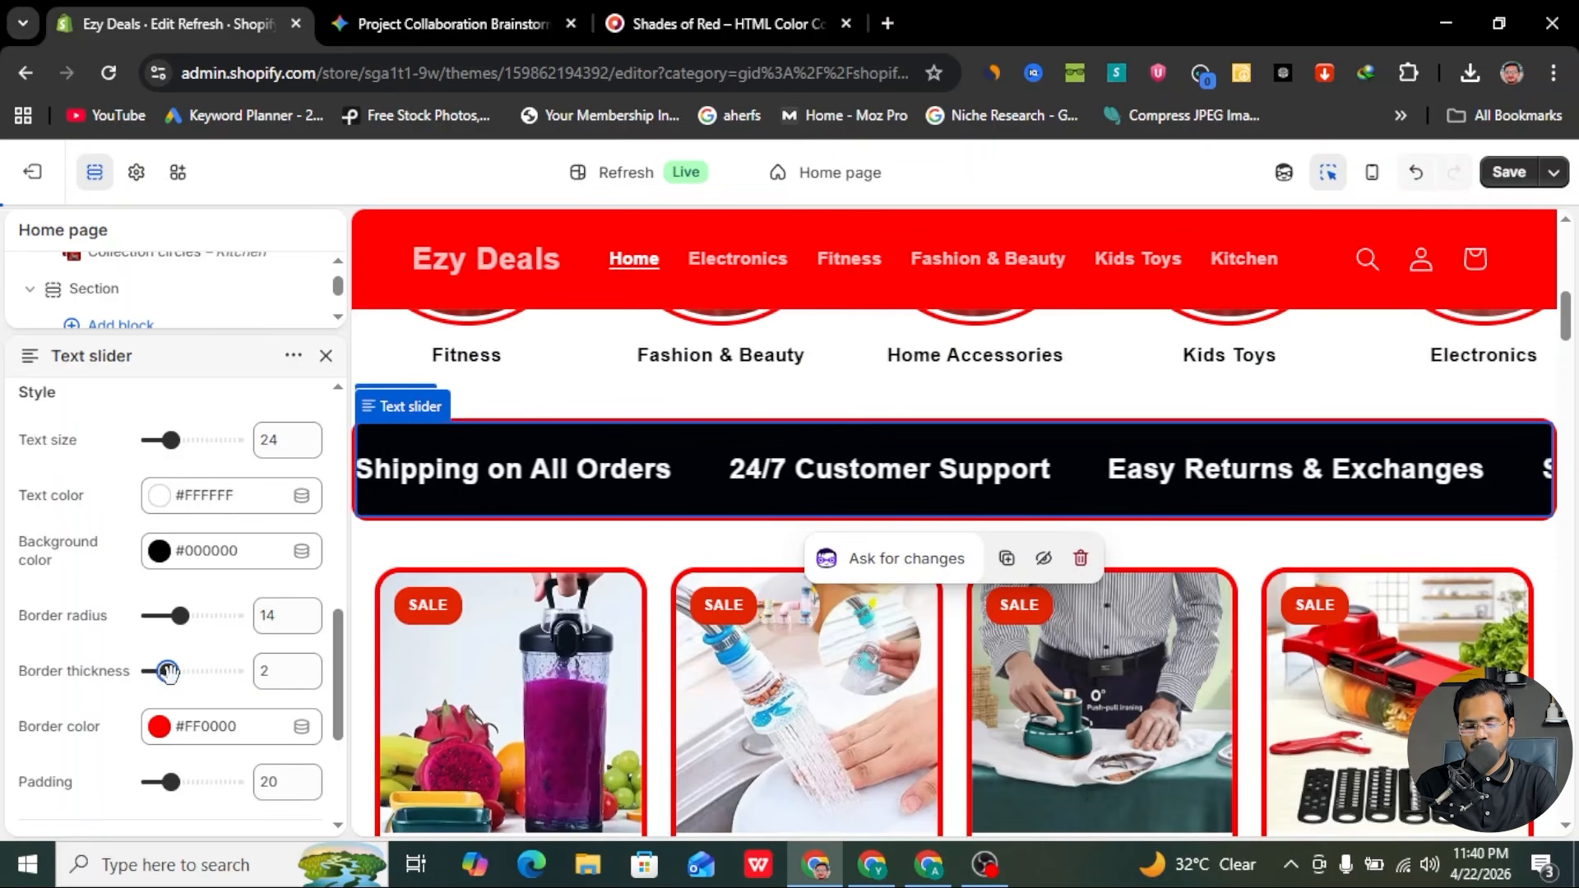
- Make the text slider's background transparent and set its text color to black #000000
{"action": "left_click", "coordinate": [162, 552]}
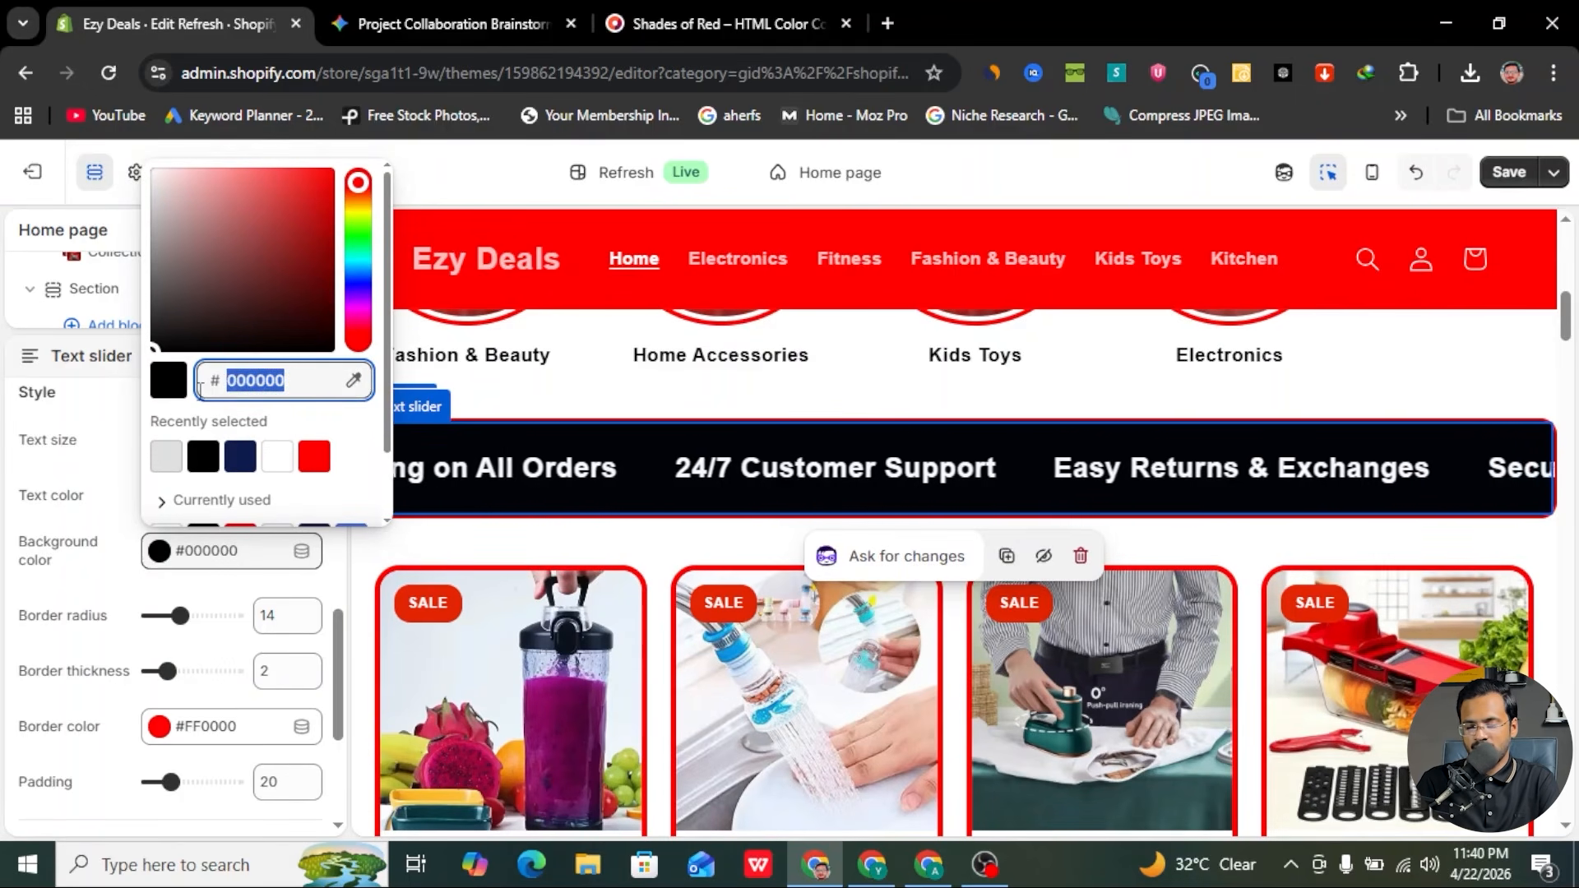
{"action": "key", "text": "BackSpace"}
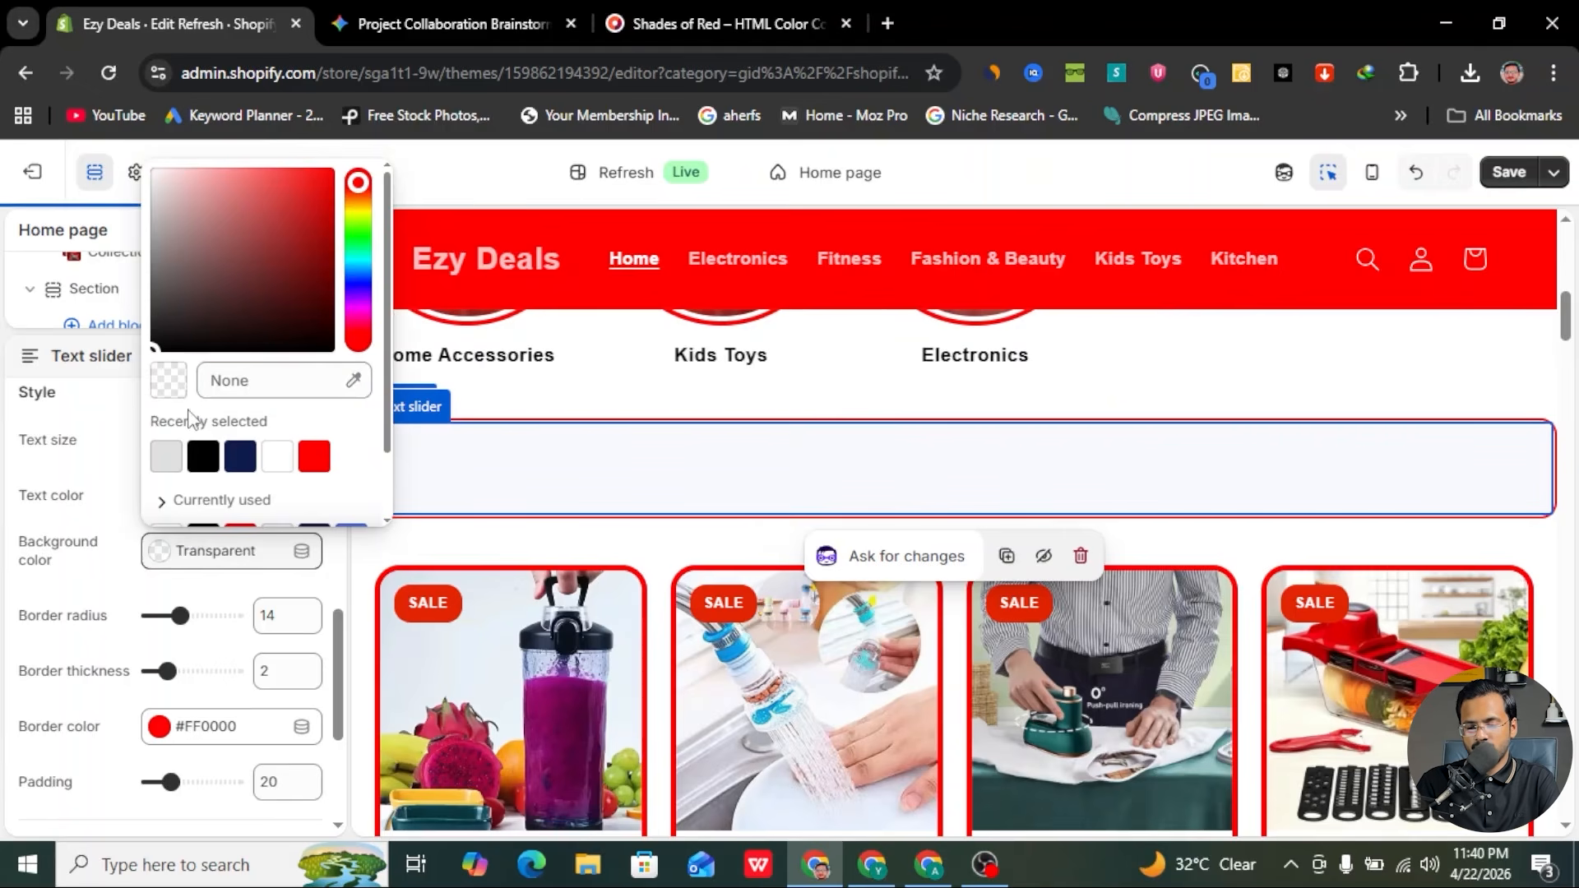
{"action": "left_click", "coordinate": [150, 600]}
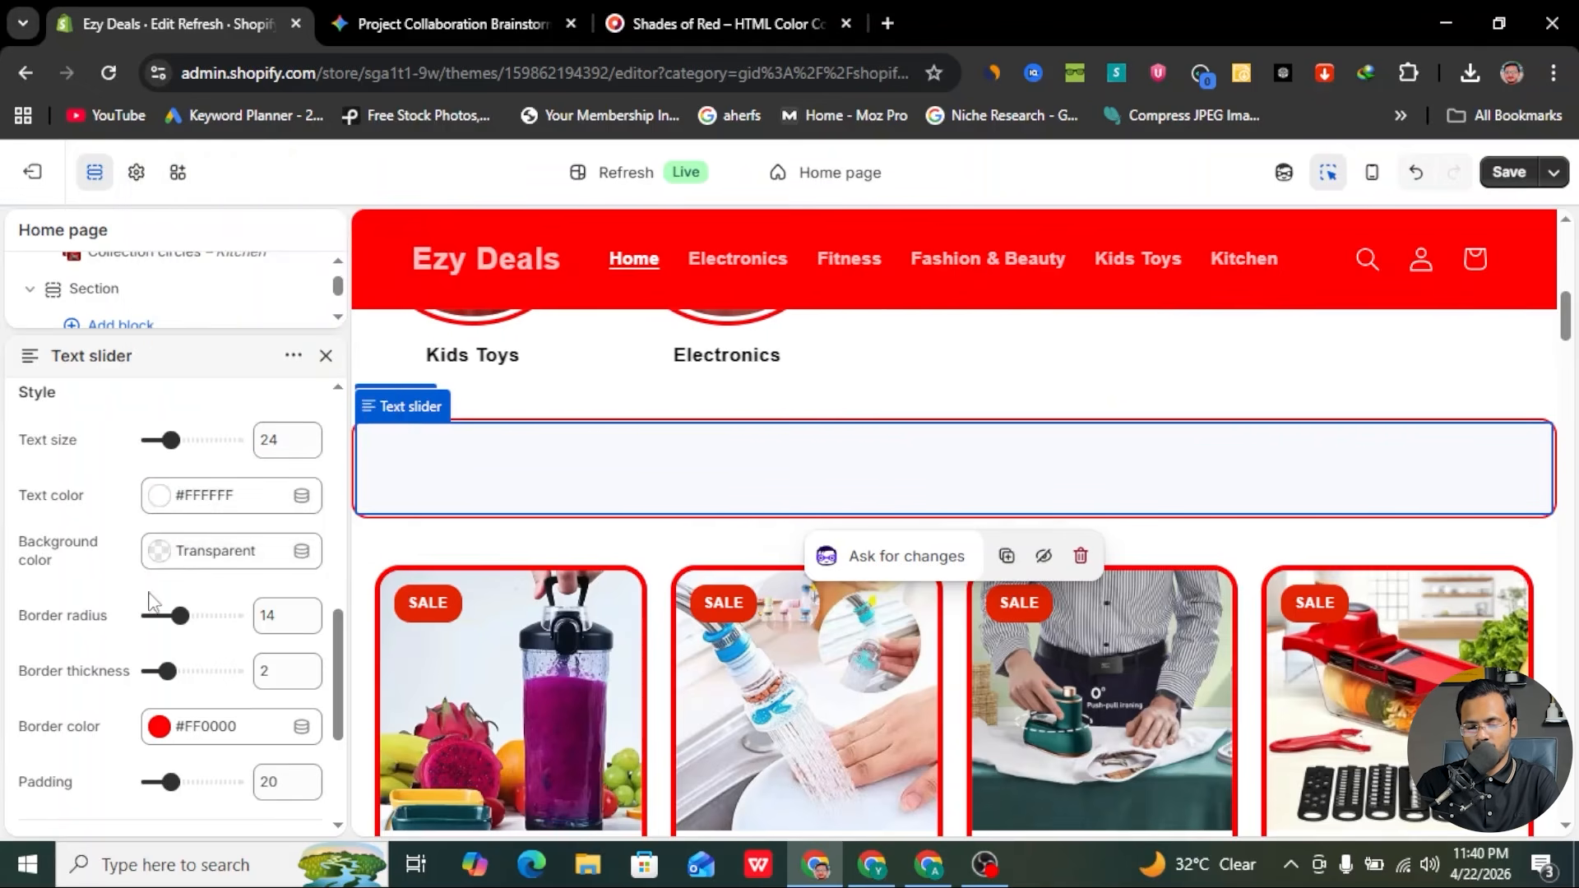
{"action": "left_click", "coordinate": [146, 498]}
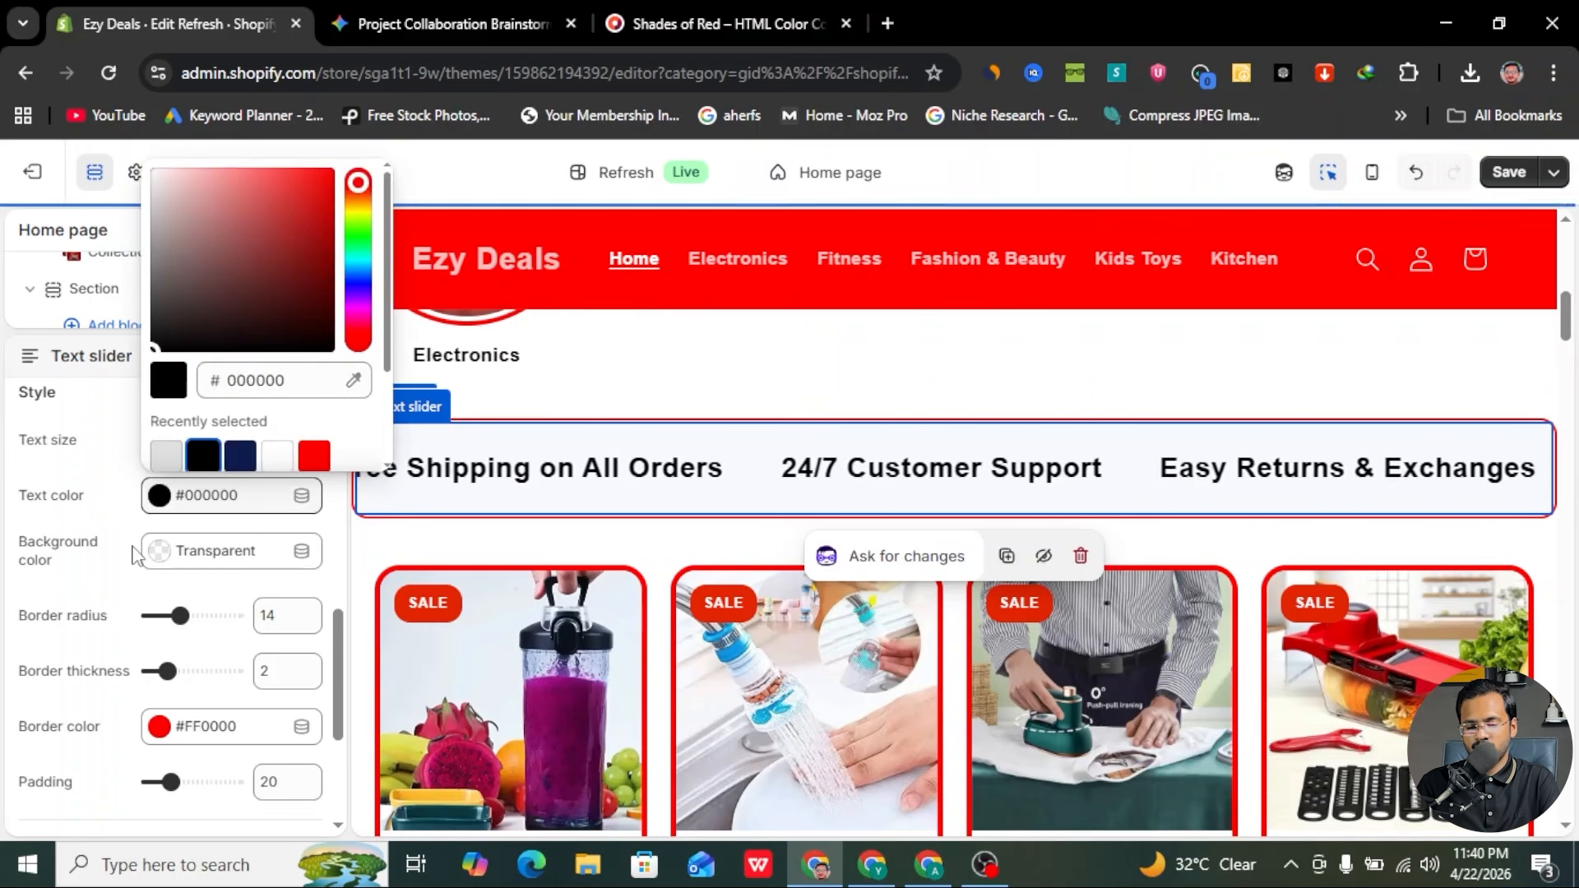
- Set the text slider's border thickness to 5
{"action": "left_click_drag", "start_coordinate": [170, 671], "coordinate": [184, 673]}
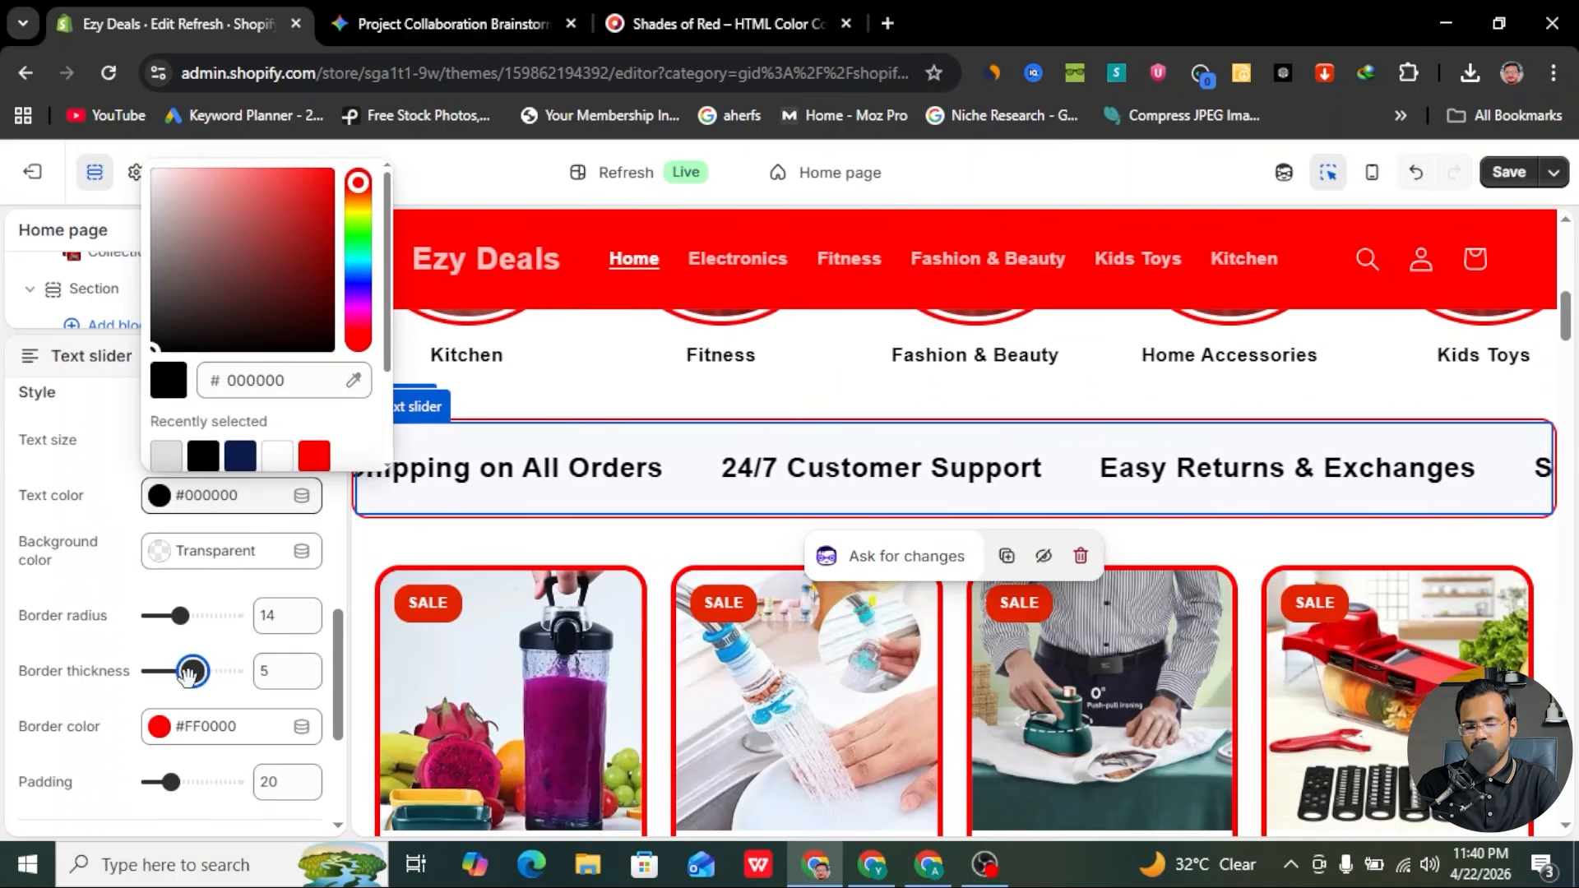
{"action": "left_click", "coordinate": [189, 673]}
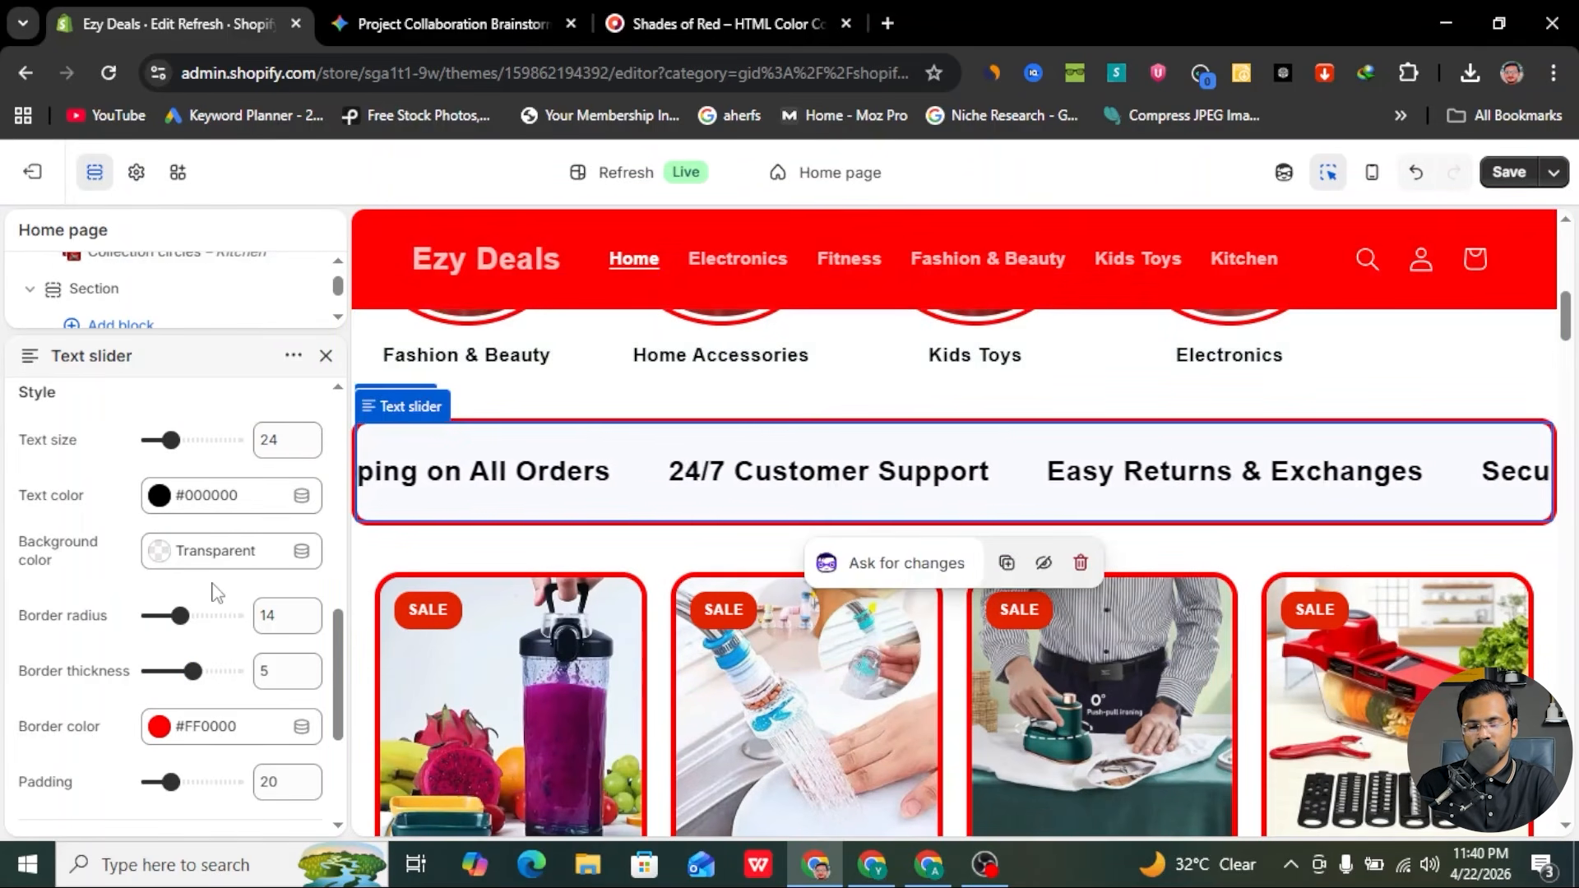
- Set the text slider's background color to black #000000 and its text color to white #FFFFFF
{"action": "left_click", "coordinate": [159, 550]}
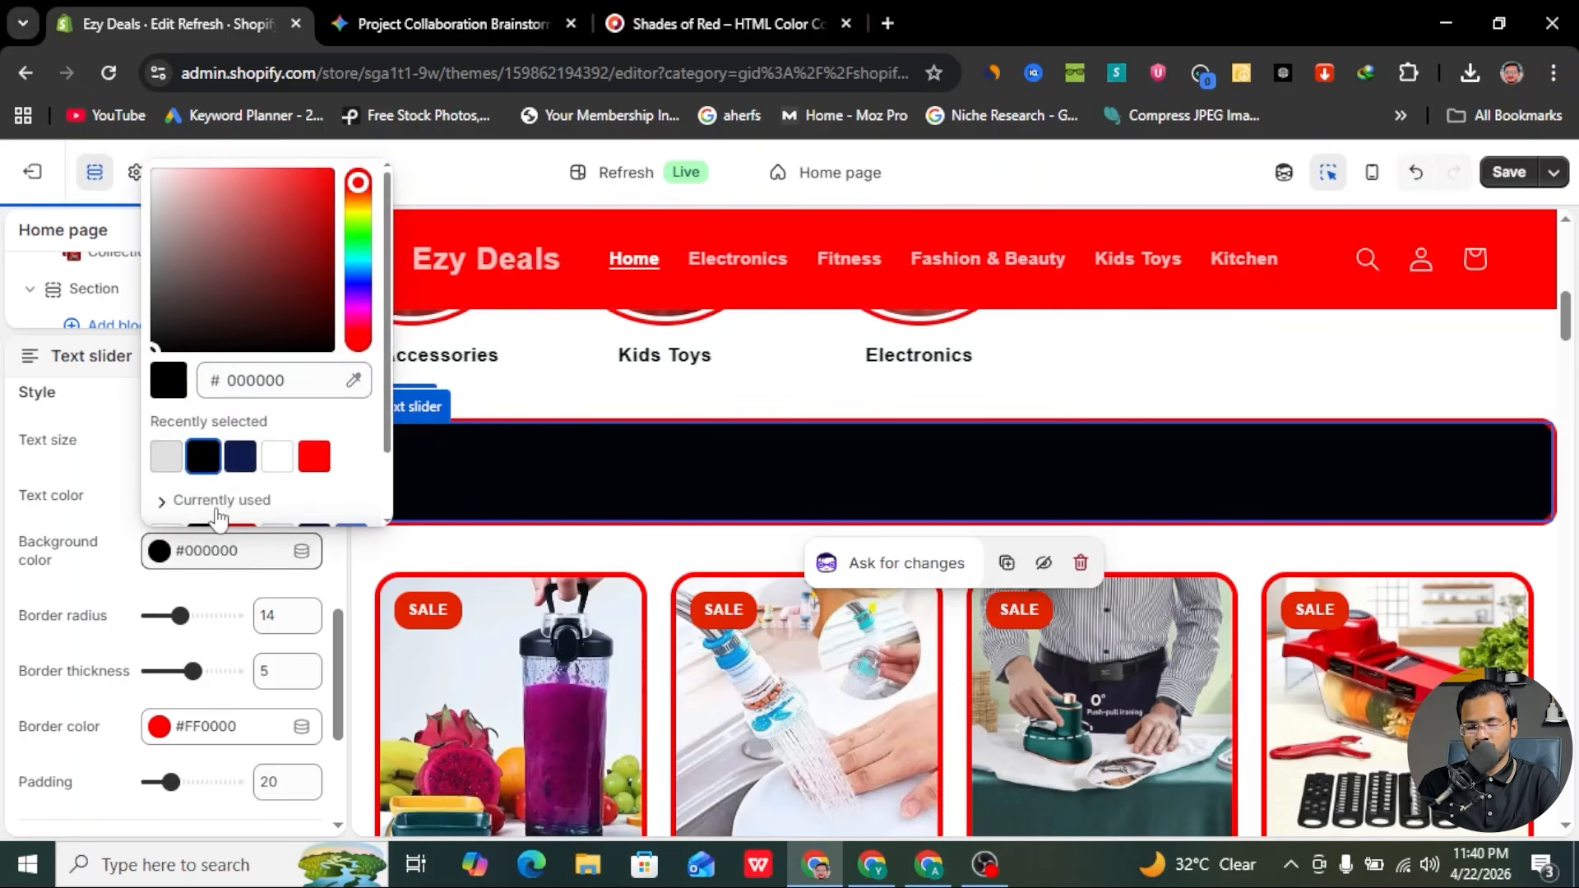
{"action": "left_click", "coordinate": [151, 594]}
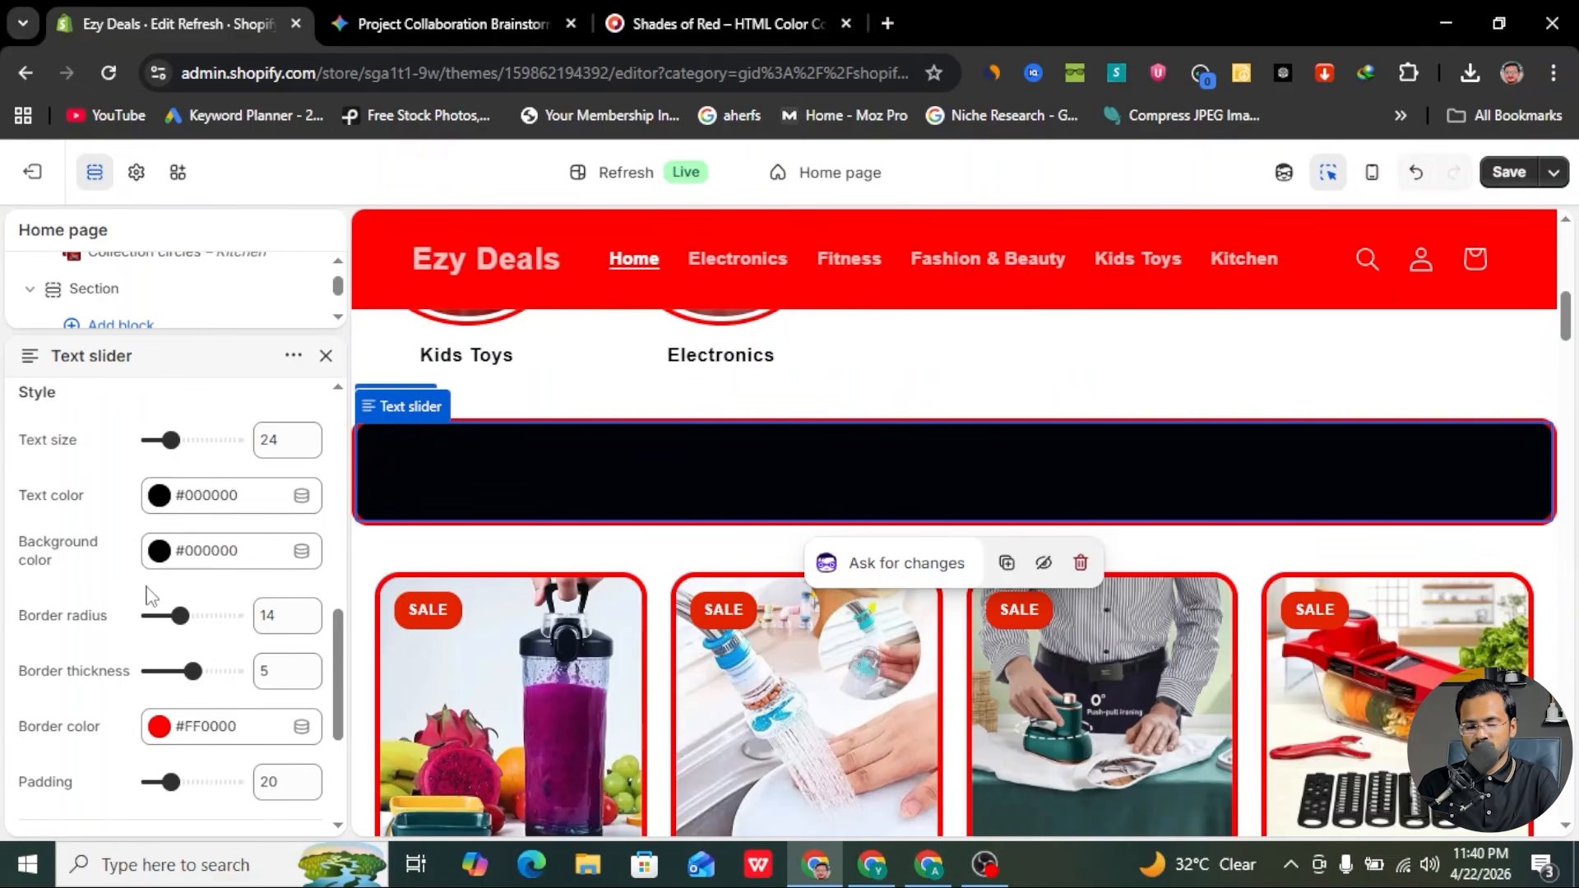
{"action": "left_click", "coordinate": [161, 496]}
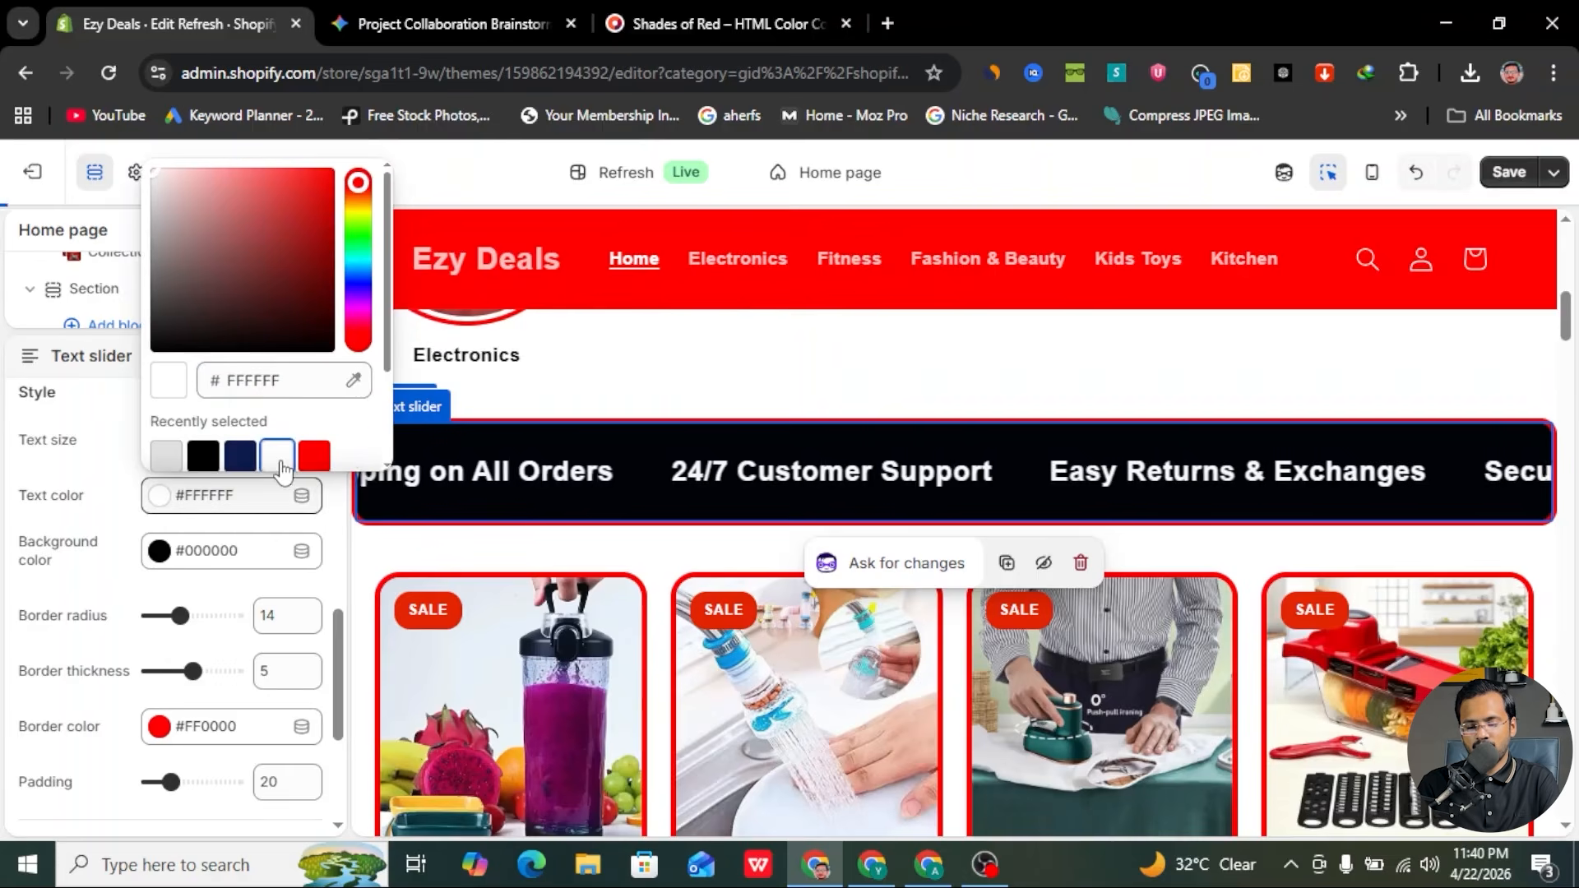
{"action": "left_click", "coordinate": [105, 582]}
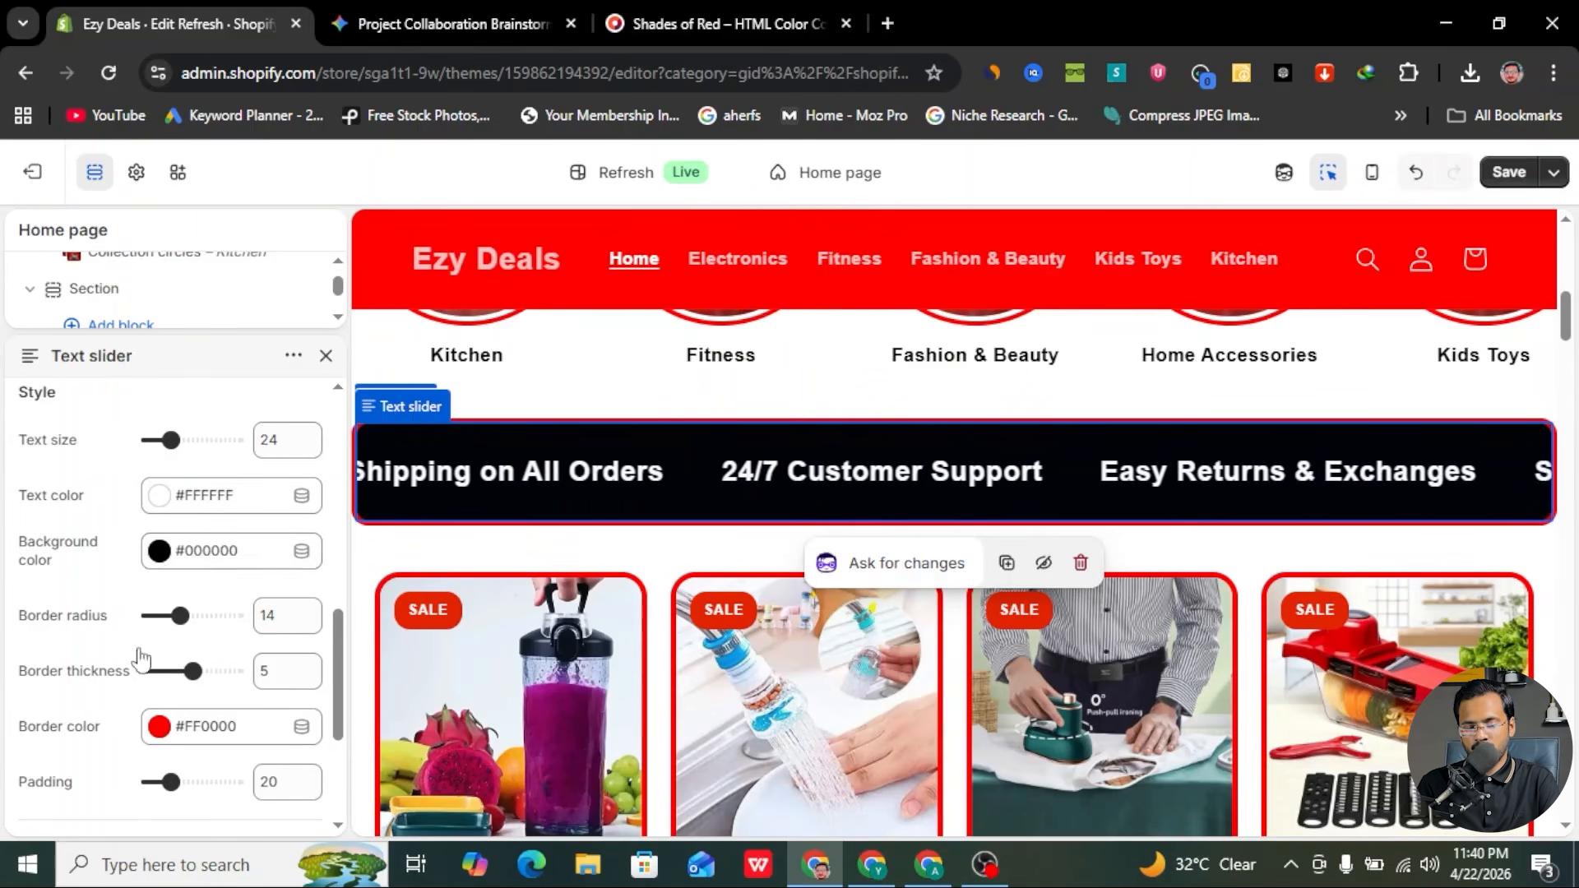
- Set the text slider's border color to gray #BFBFBF
{"action": "scroll", "coordinate": [139, 658], "scroll_direction": "down", "scroll_amount": 2}
{"action": "left_click", "coordinate": [203, 600]}
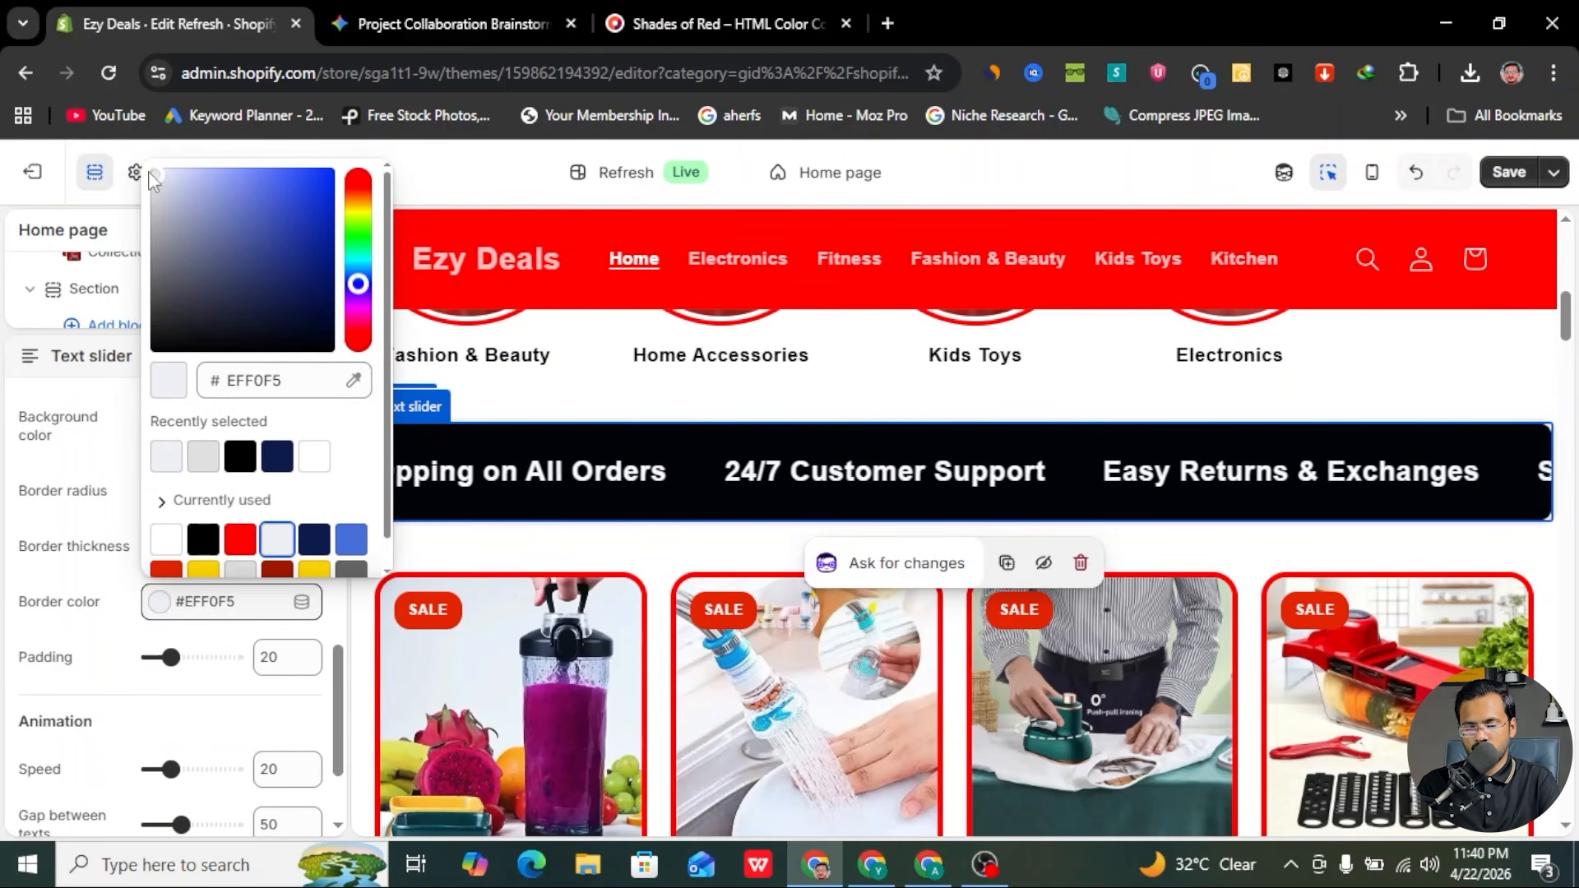
{"action": "left_click_drag", "start_coordinate": [149, 207], "coordinate": [140, 215]}
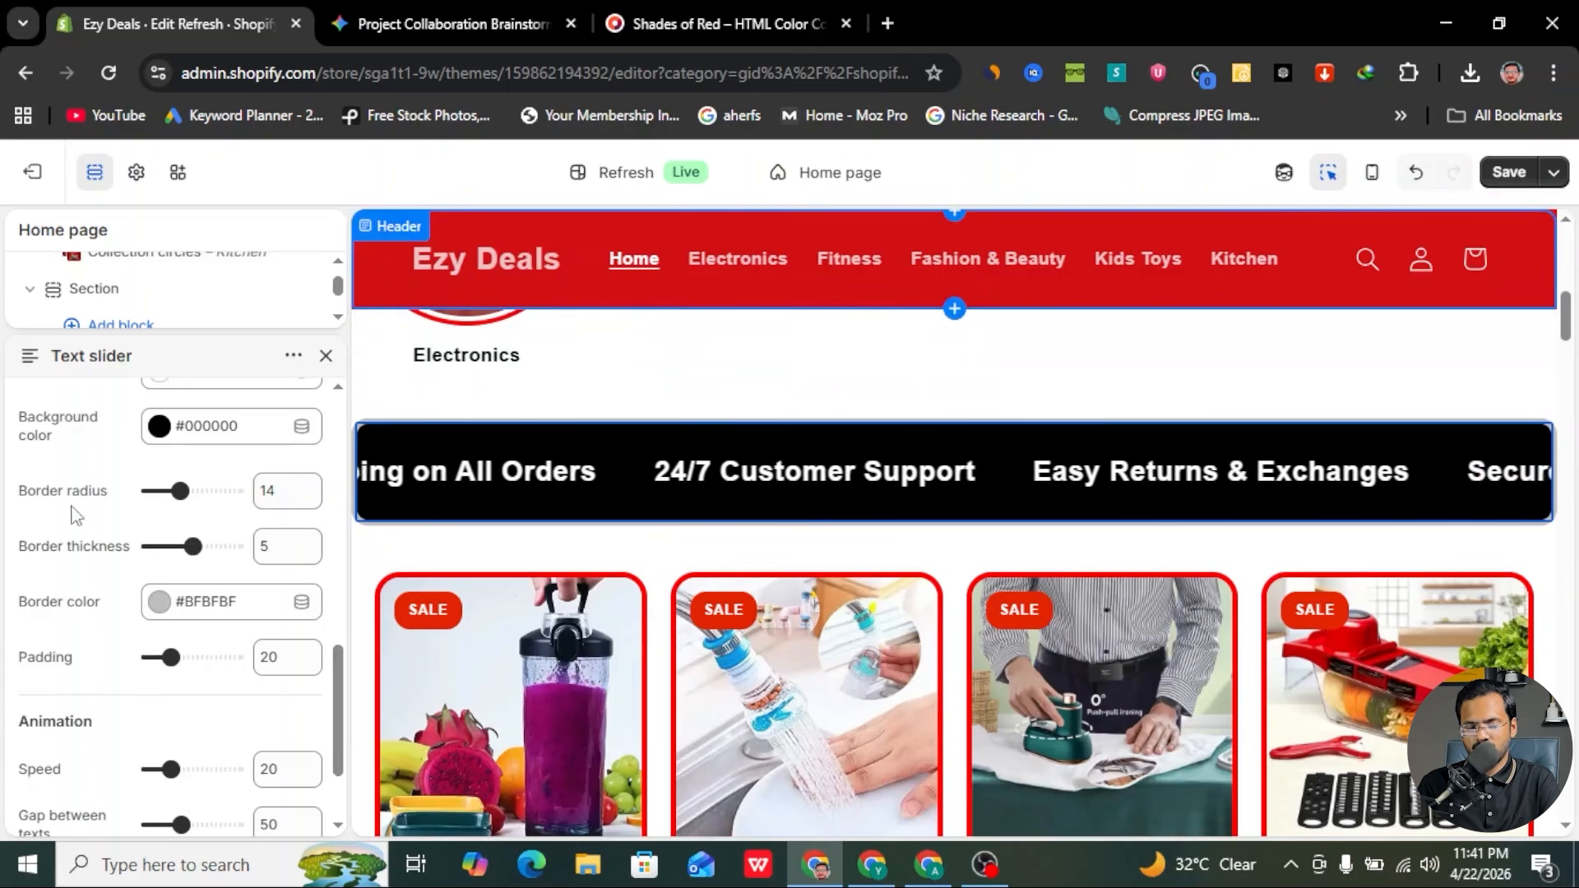
- Set the text slider's border color to yellow #F8FF05
{"action": "left_click", "coordinate": [157, 604]}
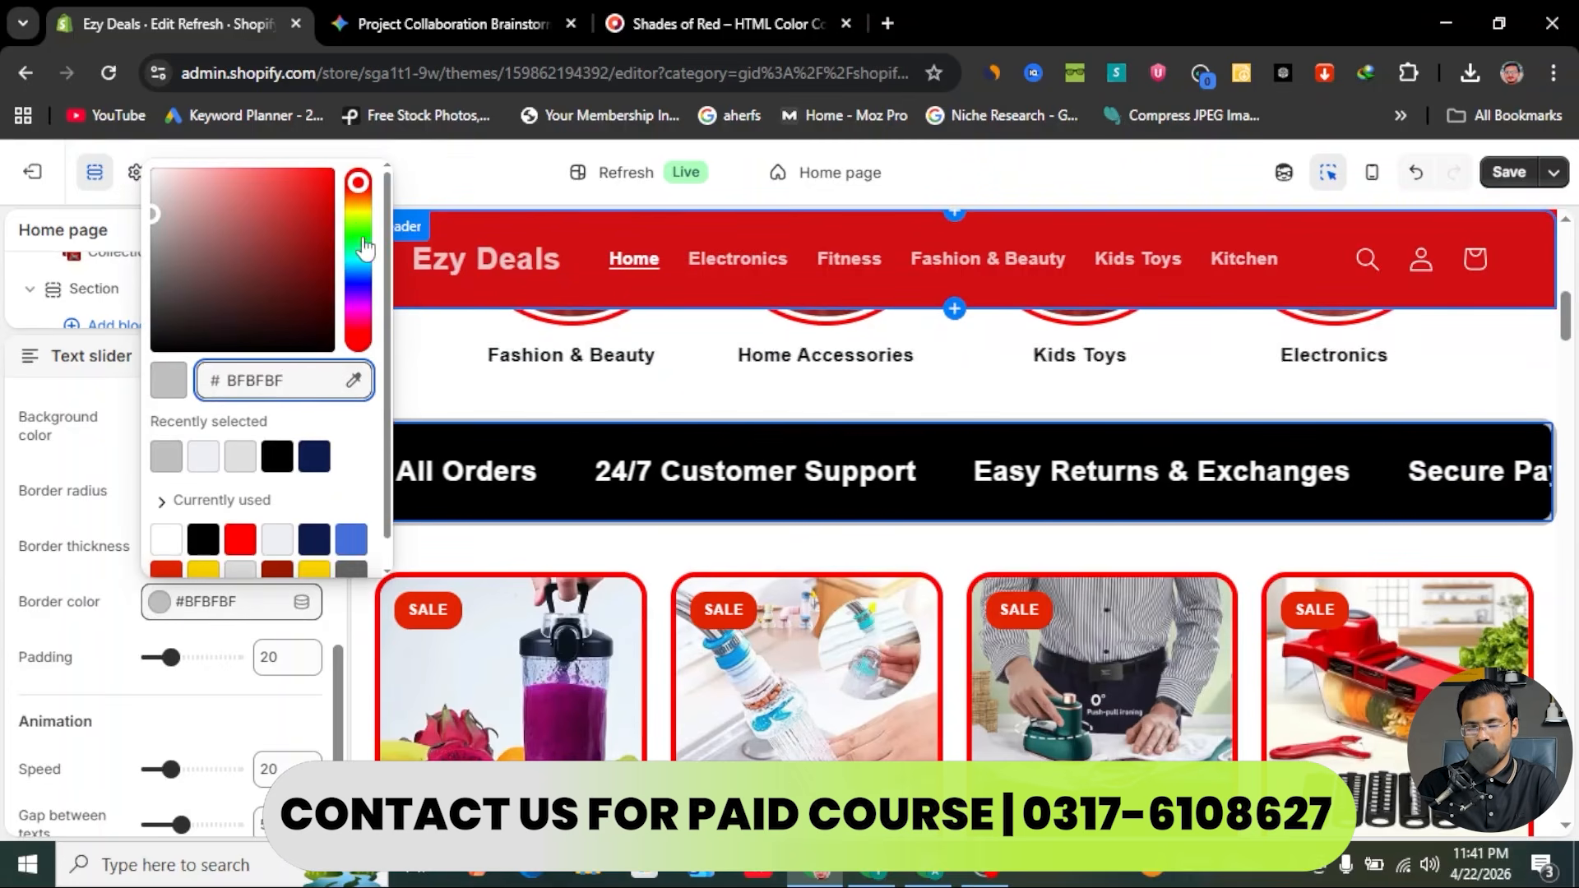
{"action": "left_click", "coordinate": [358, 212]}
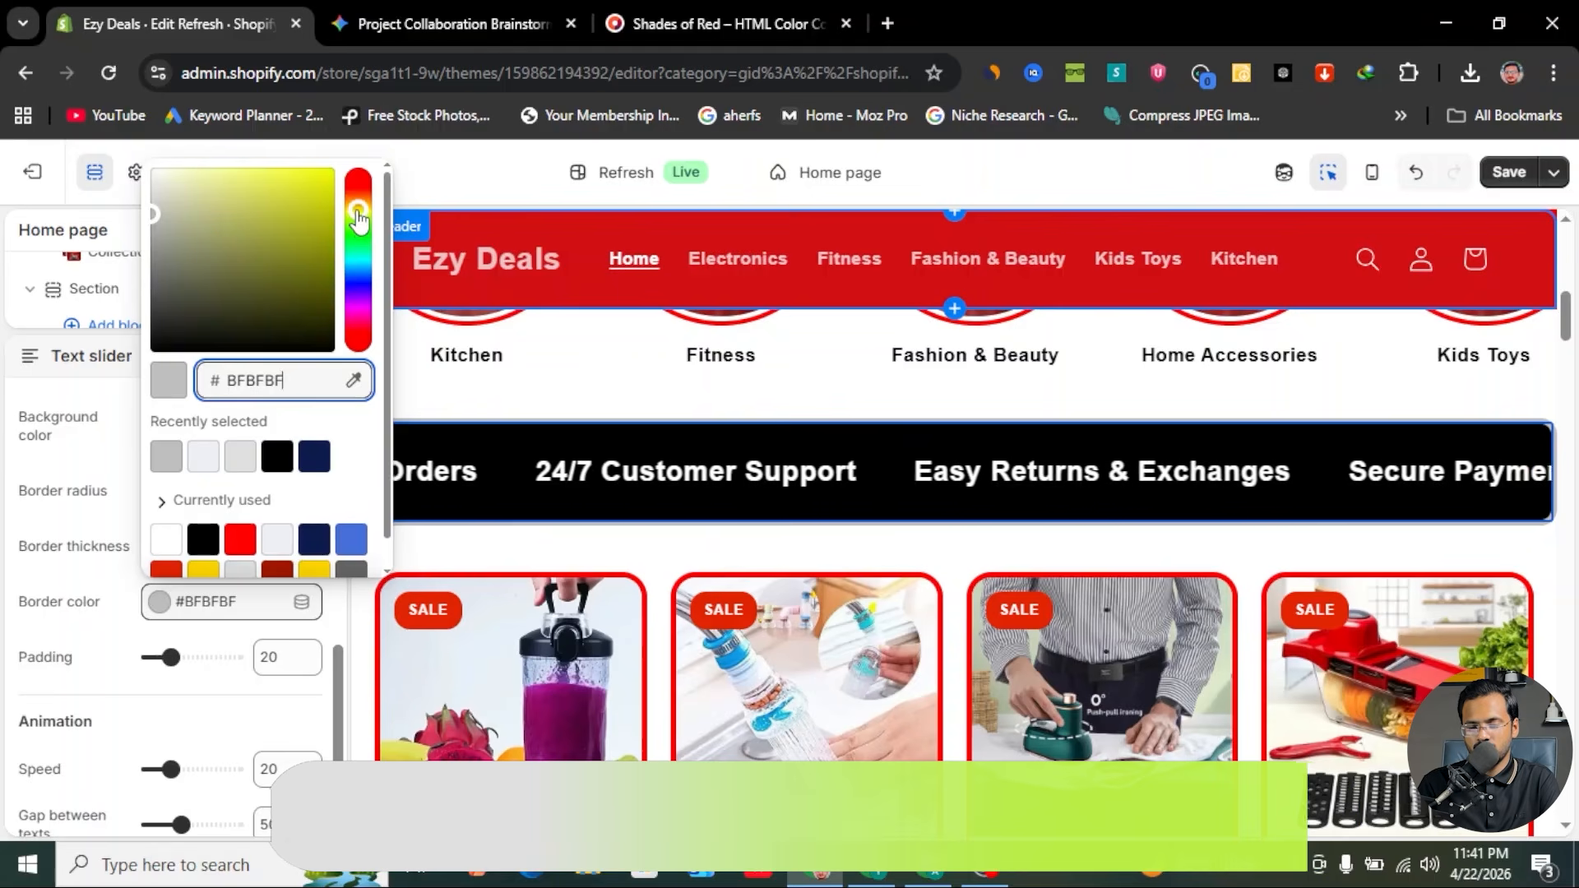
{"action": "left_click", "coordinate": [333, 176]}
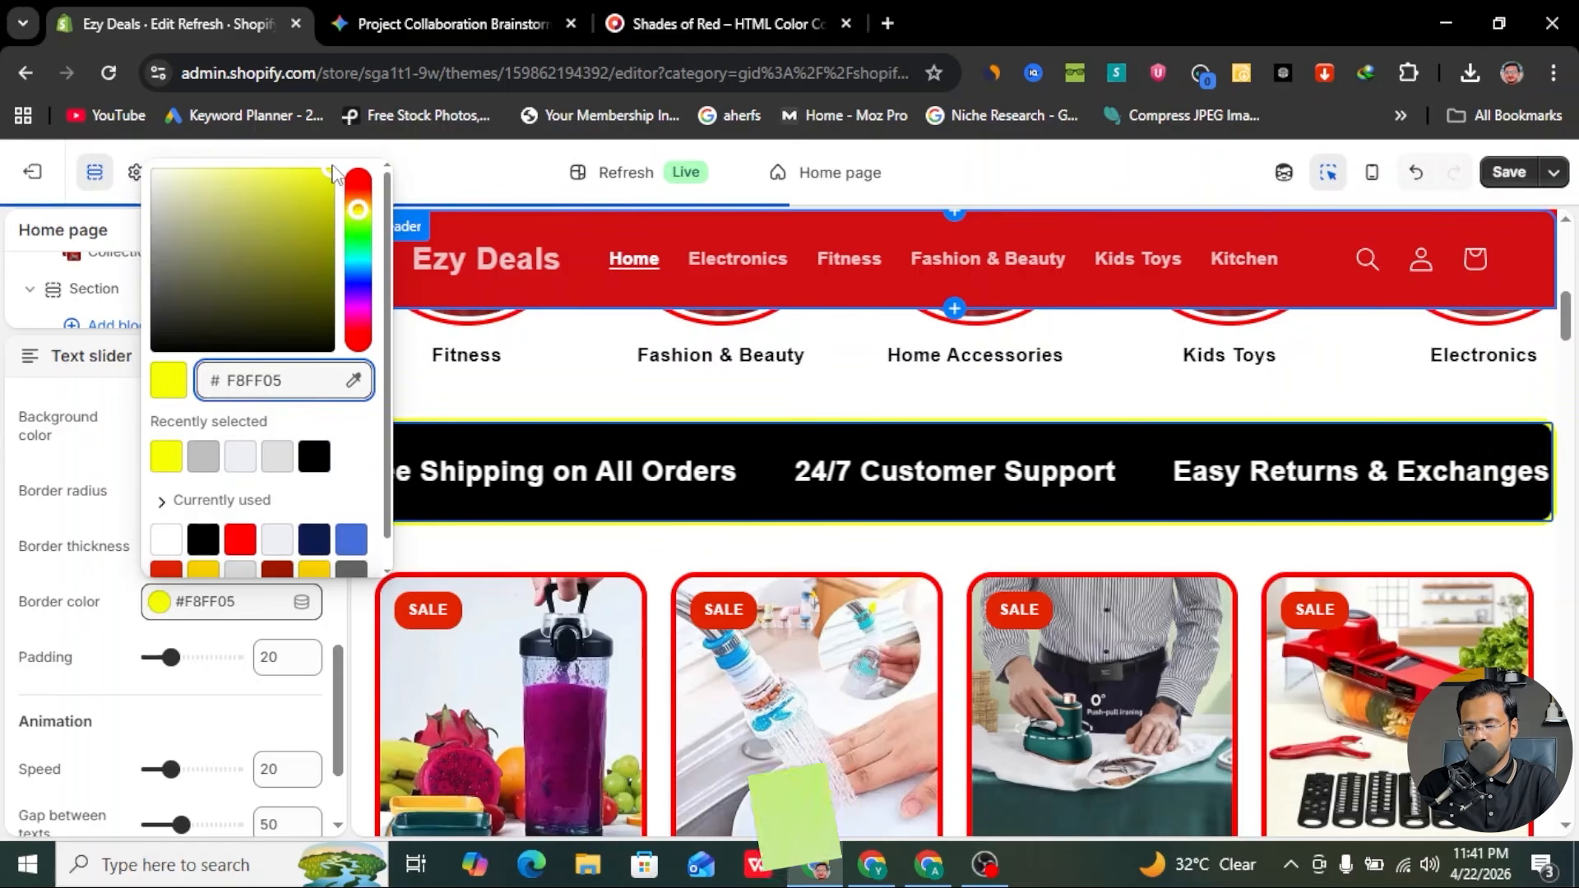
{"action": "left_click", "coordinate": [515, 493]}
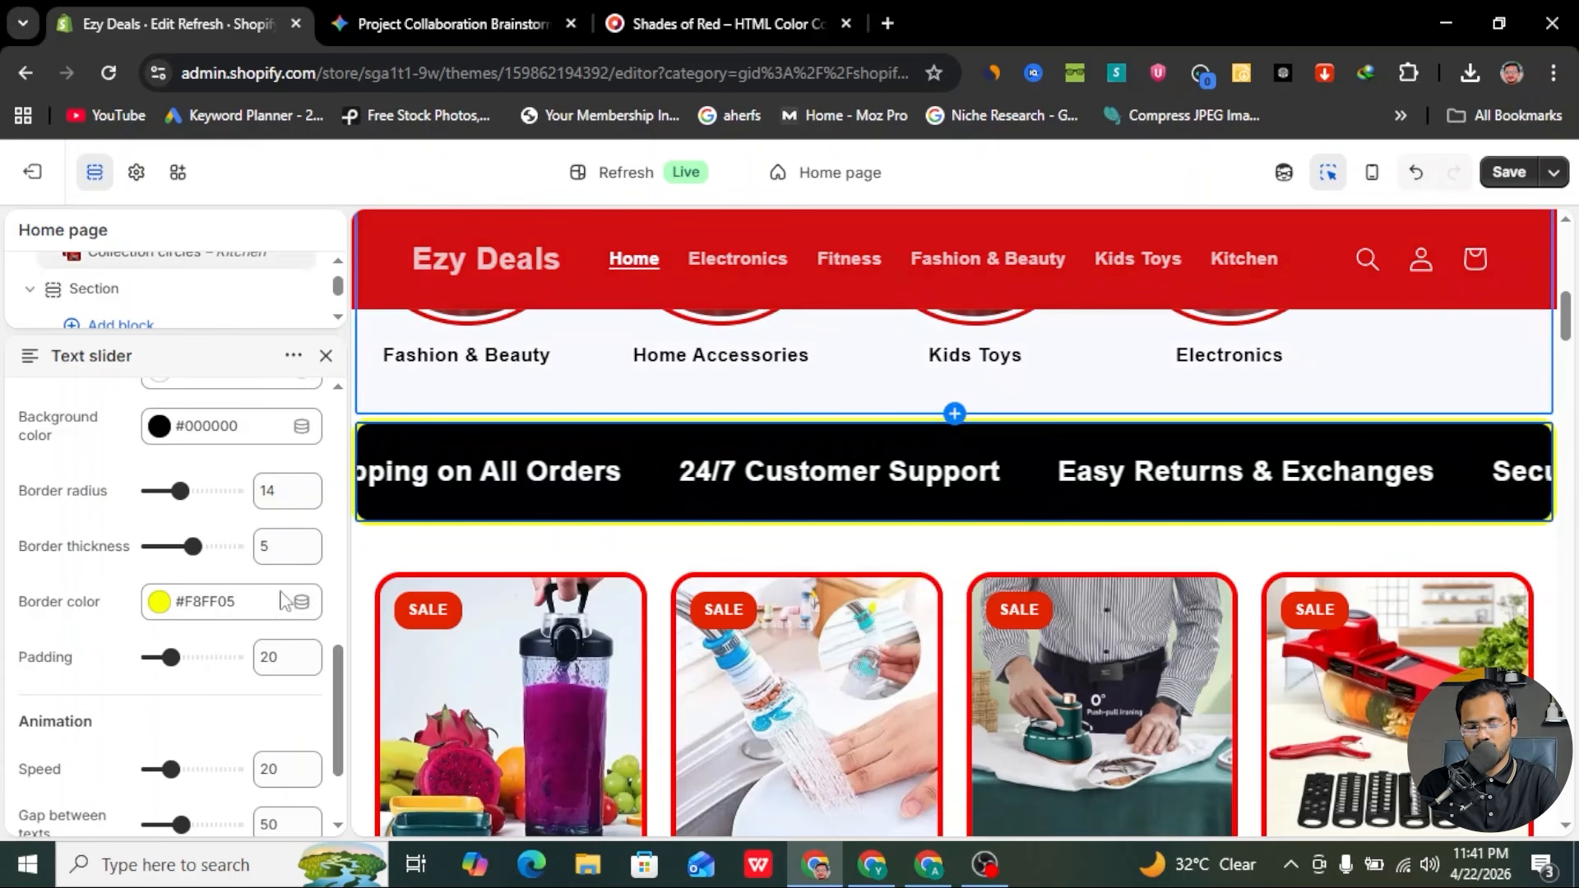
- Set the text slider's border thickness to 7
{"action": "scroll", "coordinate": [201, 736], "scroll_direction": "down", "scroll_amount": 2}
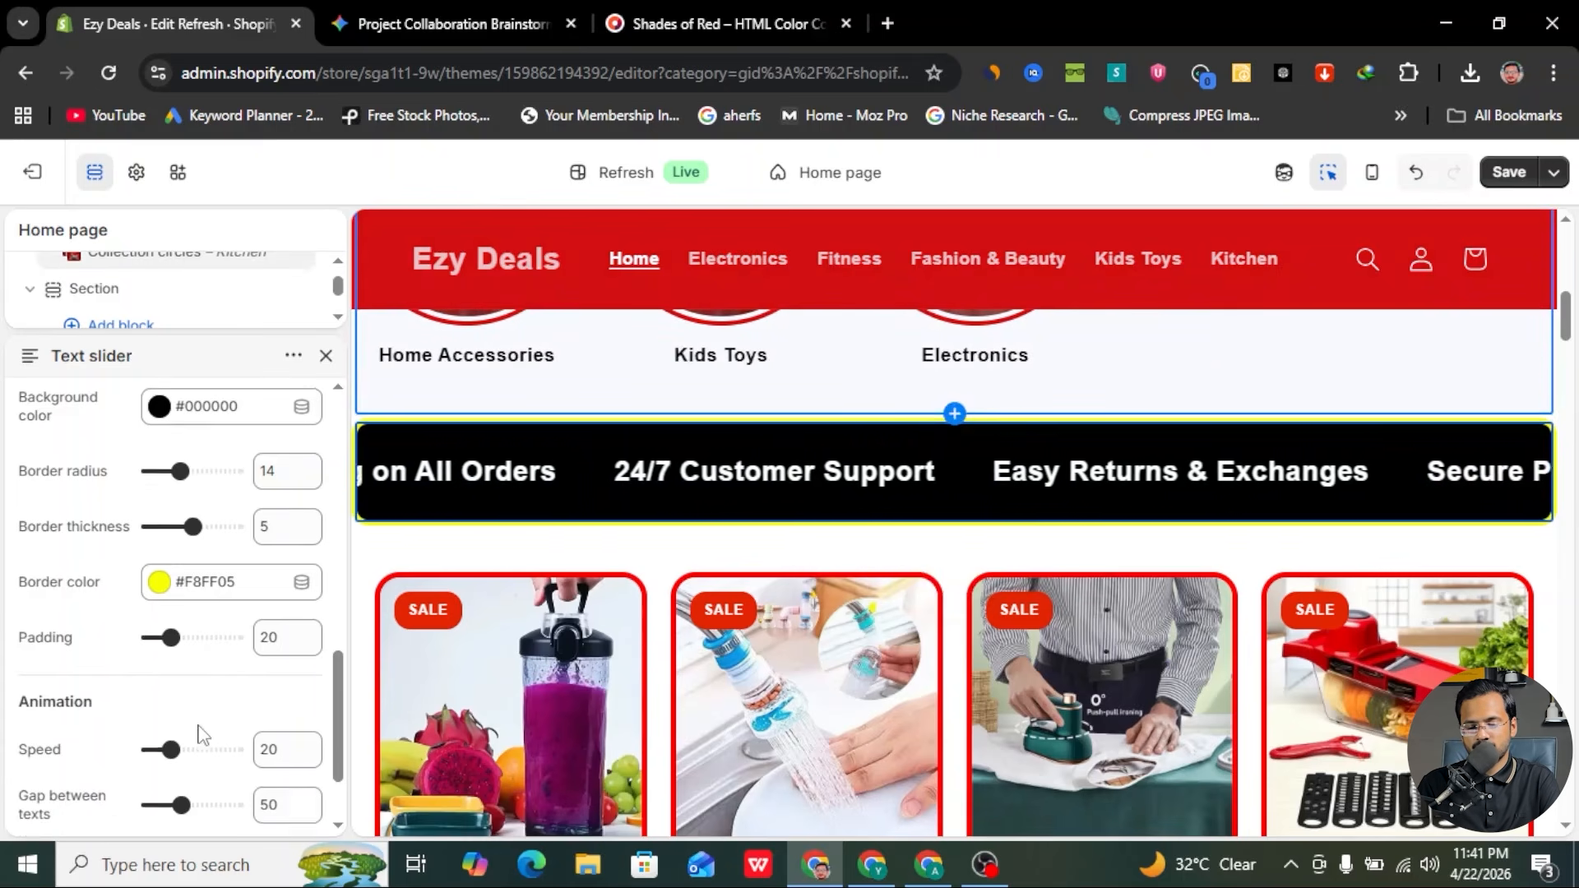
{"action": "scroll", "coordinate": [202, 736], "scroll_direction": "up", "scroll_amount": 2}
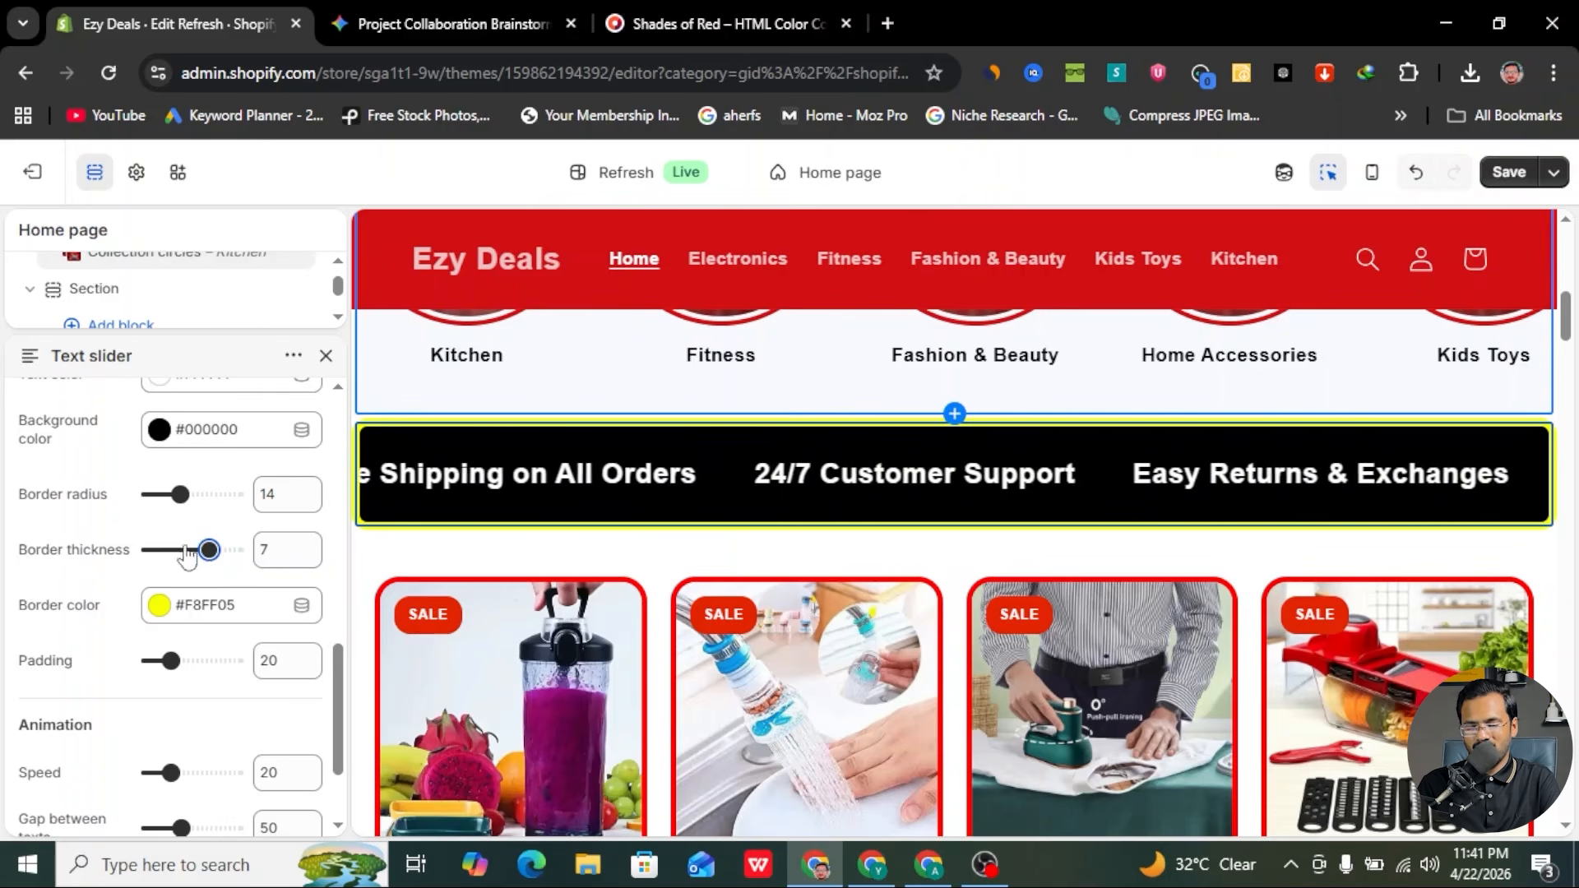
{"action": "left_click", "coordinate": [161, 608]}
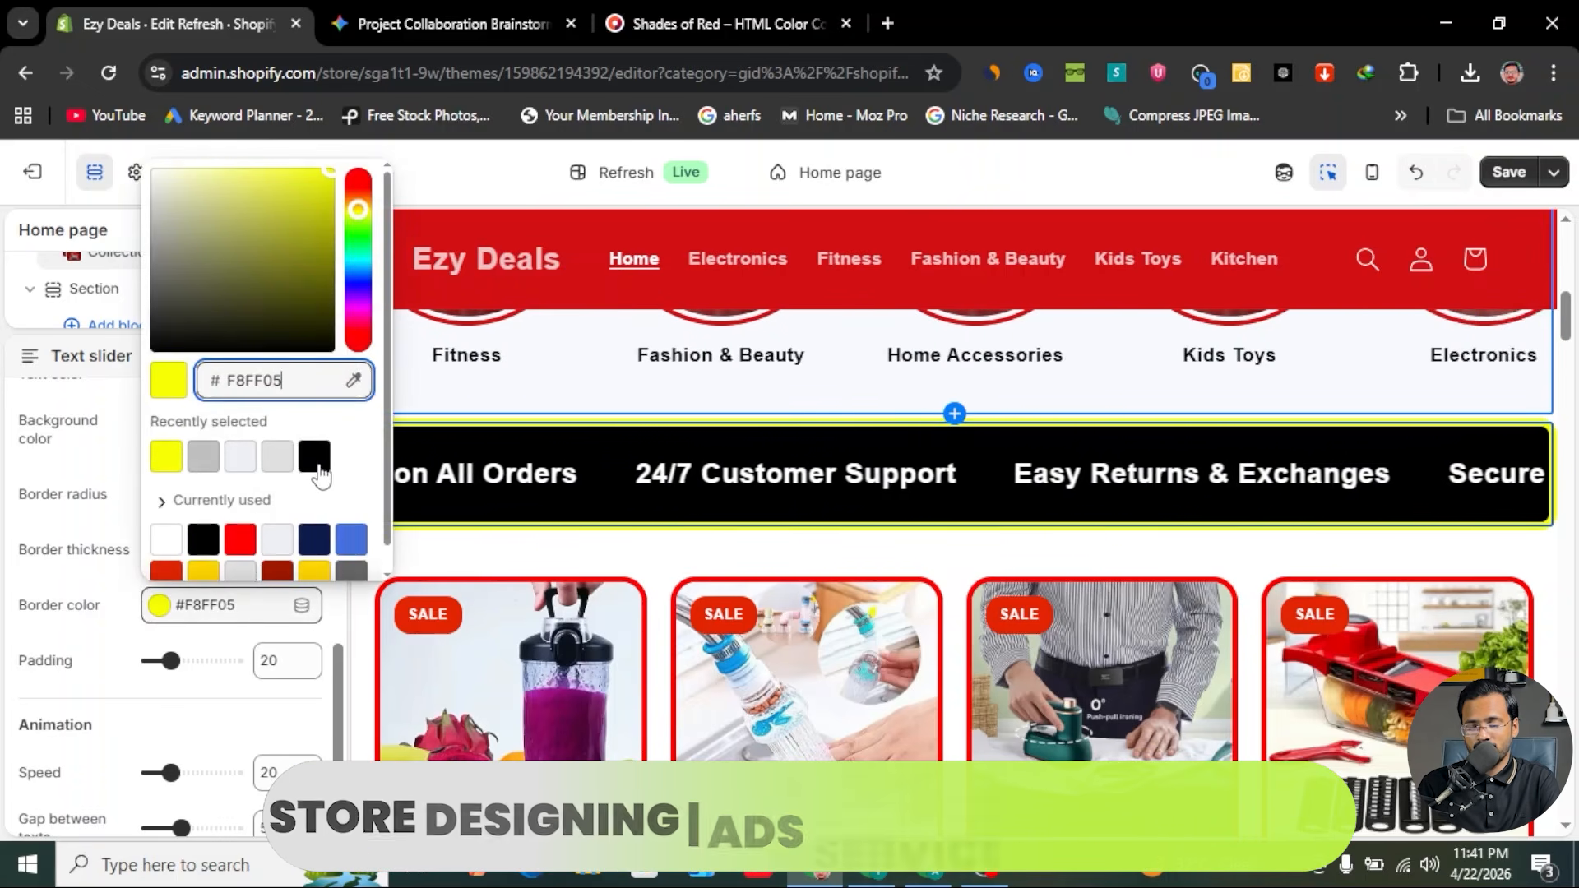
{"action": "left_click", "coordinate": [121, 540]}
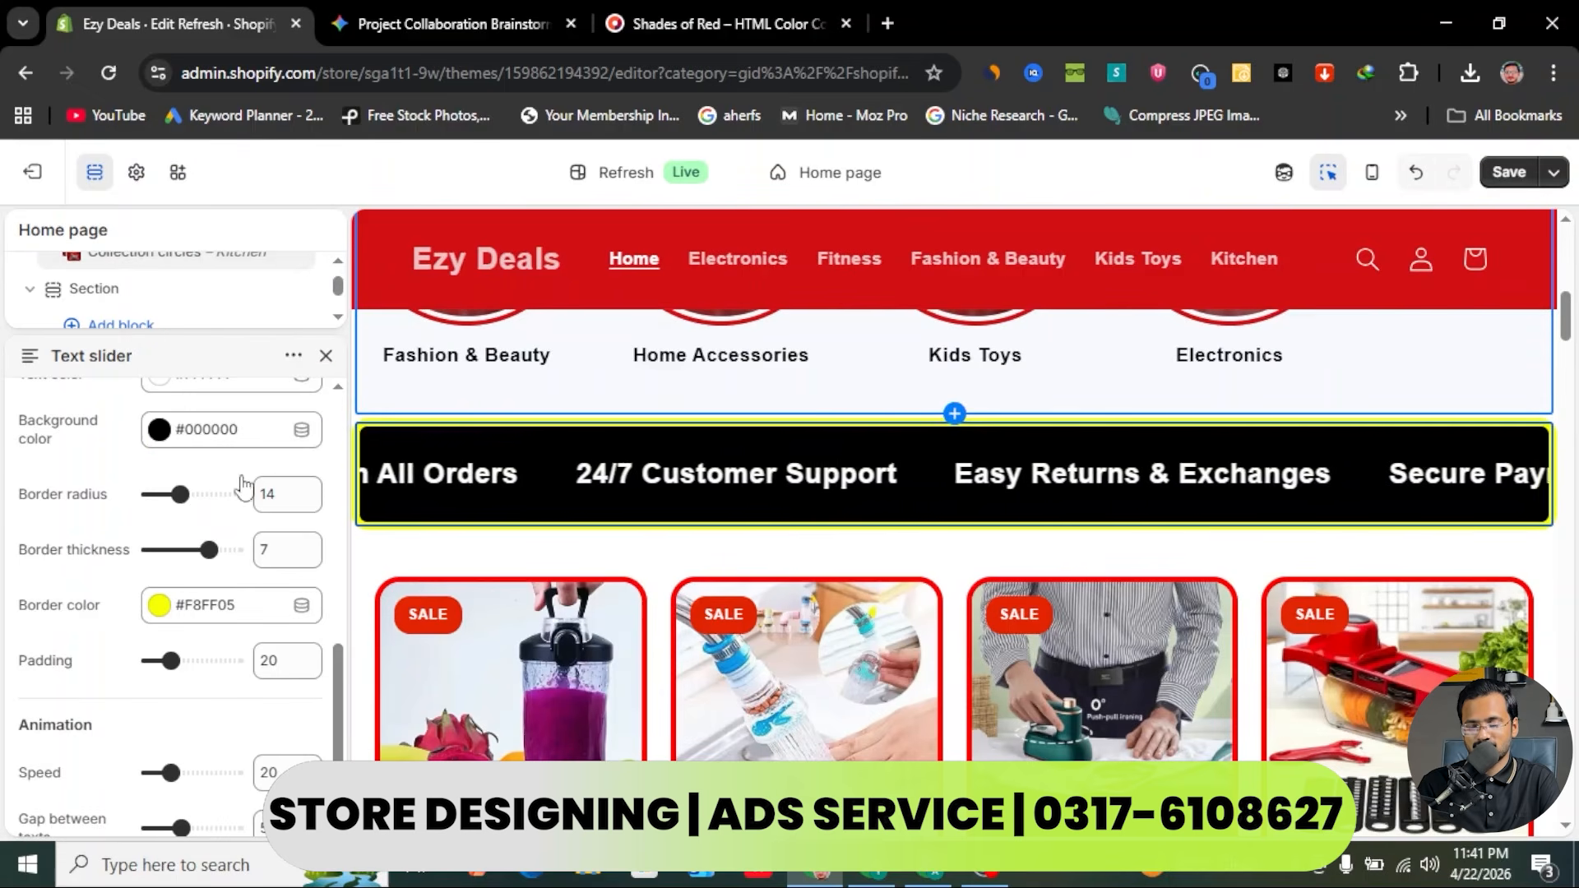
- Set the text slider's background color to red #FF0000
{"action": "scroll", "coordinate": [236, 518], "scroll_direction": "up", "scroll_amount": 2}
{"action": "scroll", "coordinate": [219, 574], "scroll_direction": "down", "scroll_amount": 2}
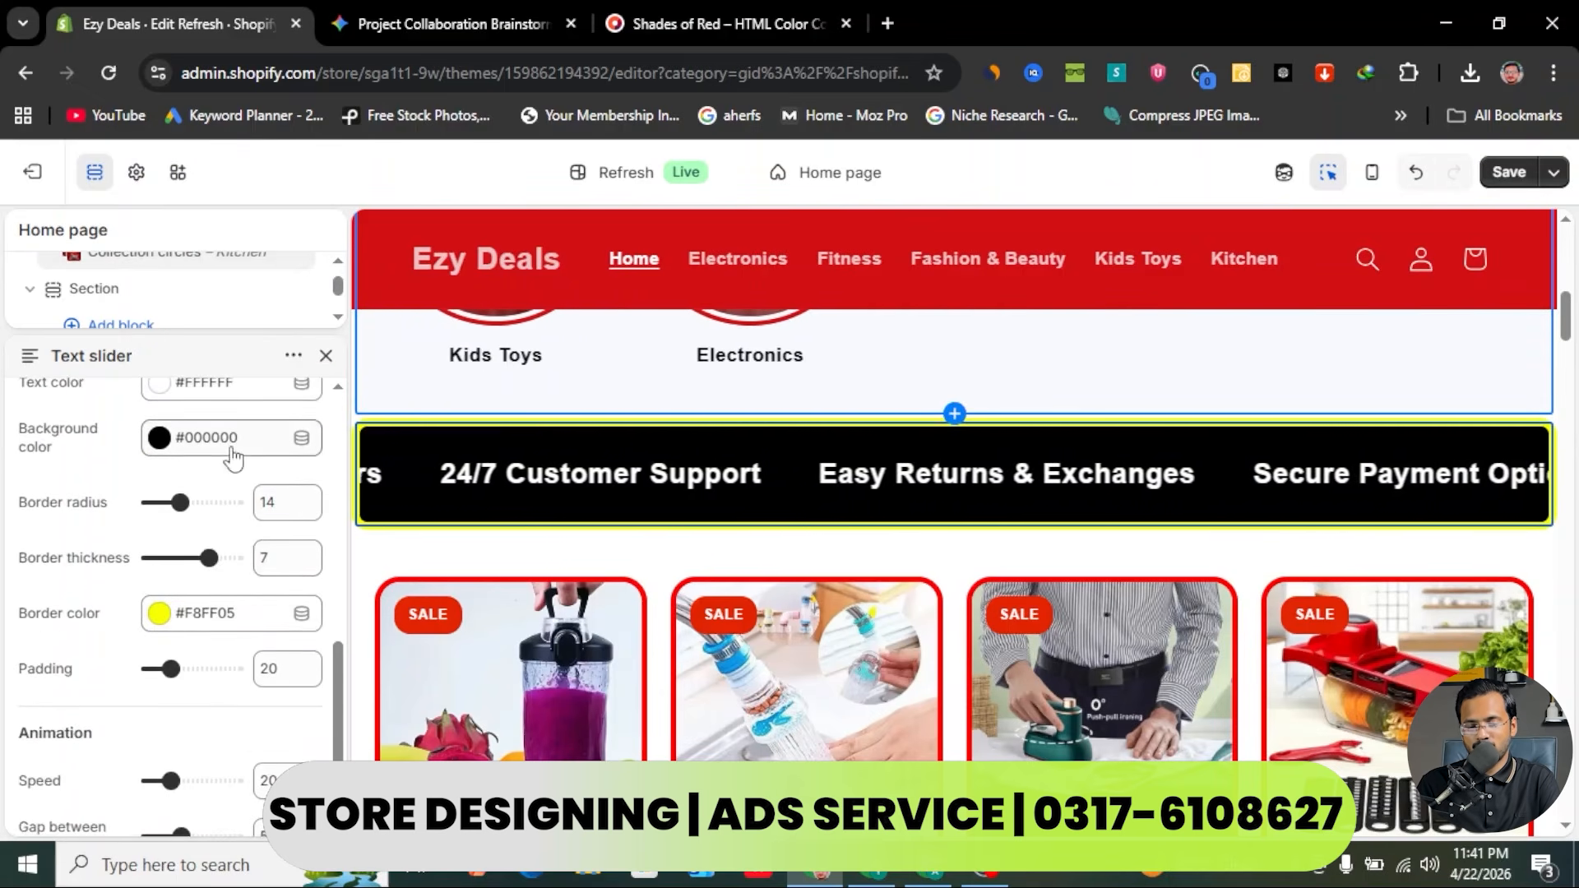
{"action": "scroll", "coordinate": [159, 524], "scroll_direction": "up", "scroll_amount": 1}
{"action": "left_click", "coordinate": [213, 514]}
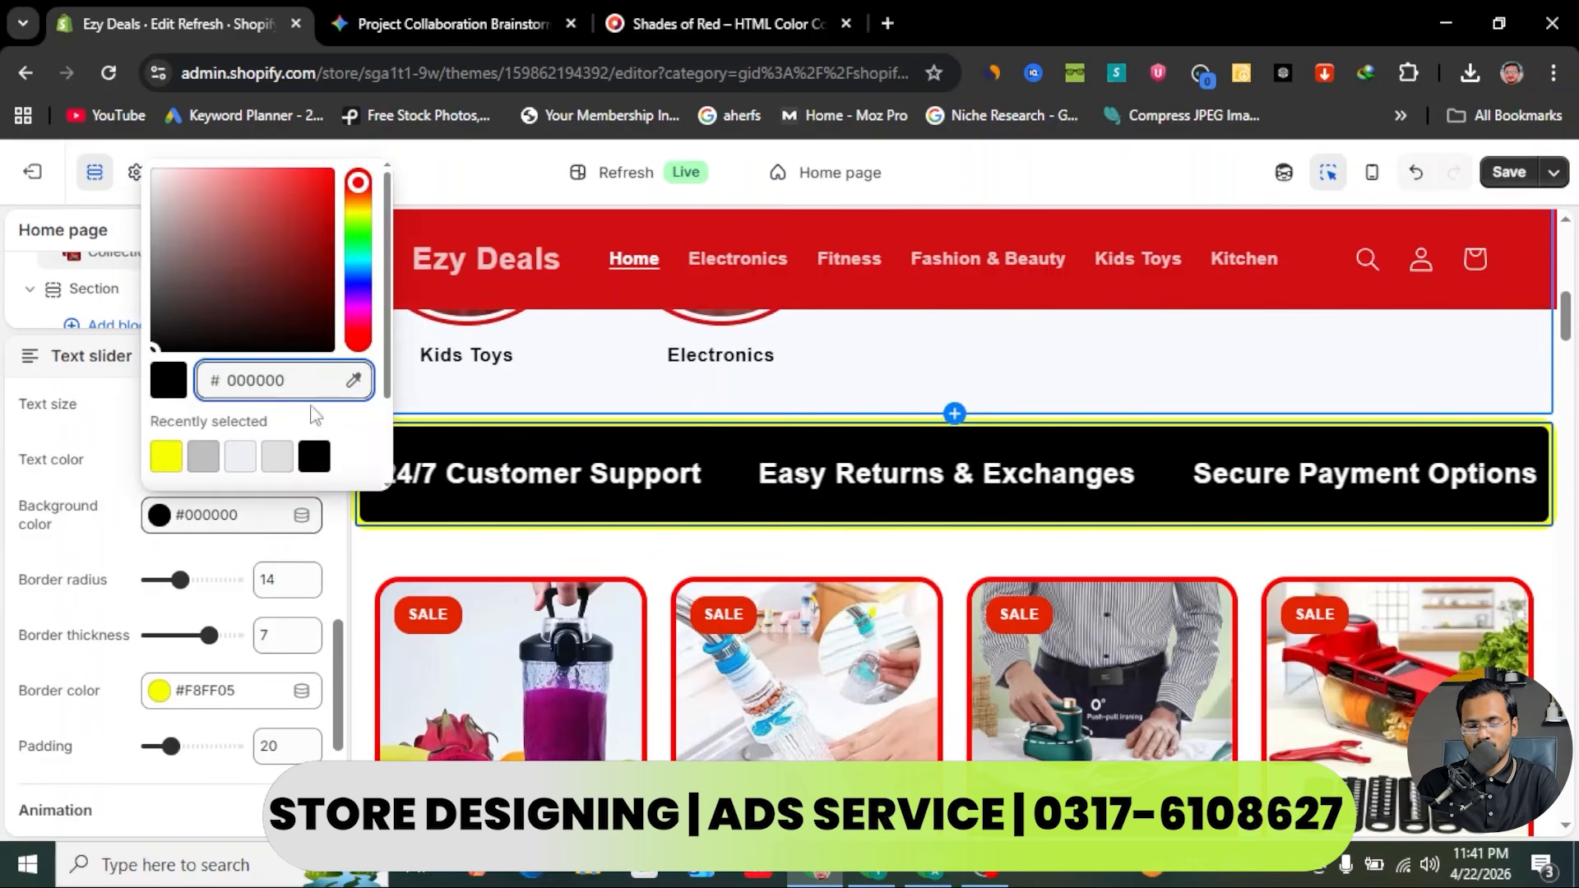
{"action": "left_click_drag", "start_coordinate": [322, 188], "coordinate": [360, 162]}
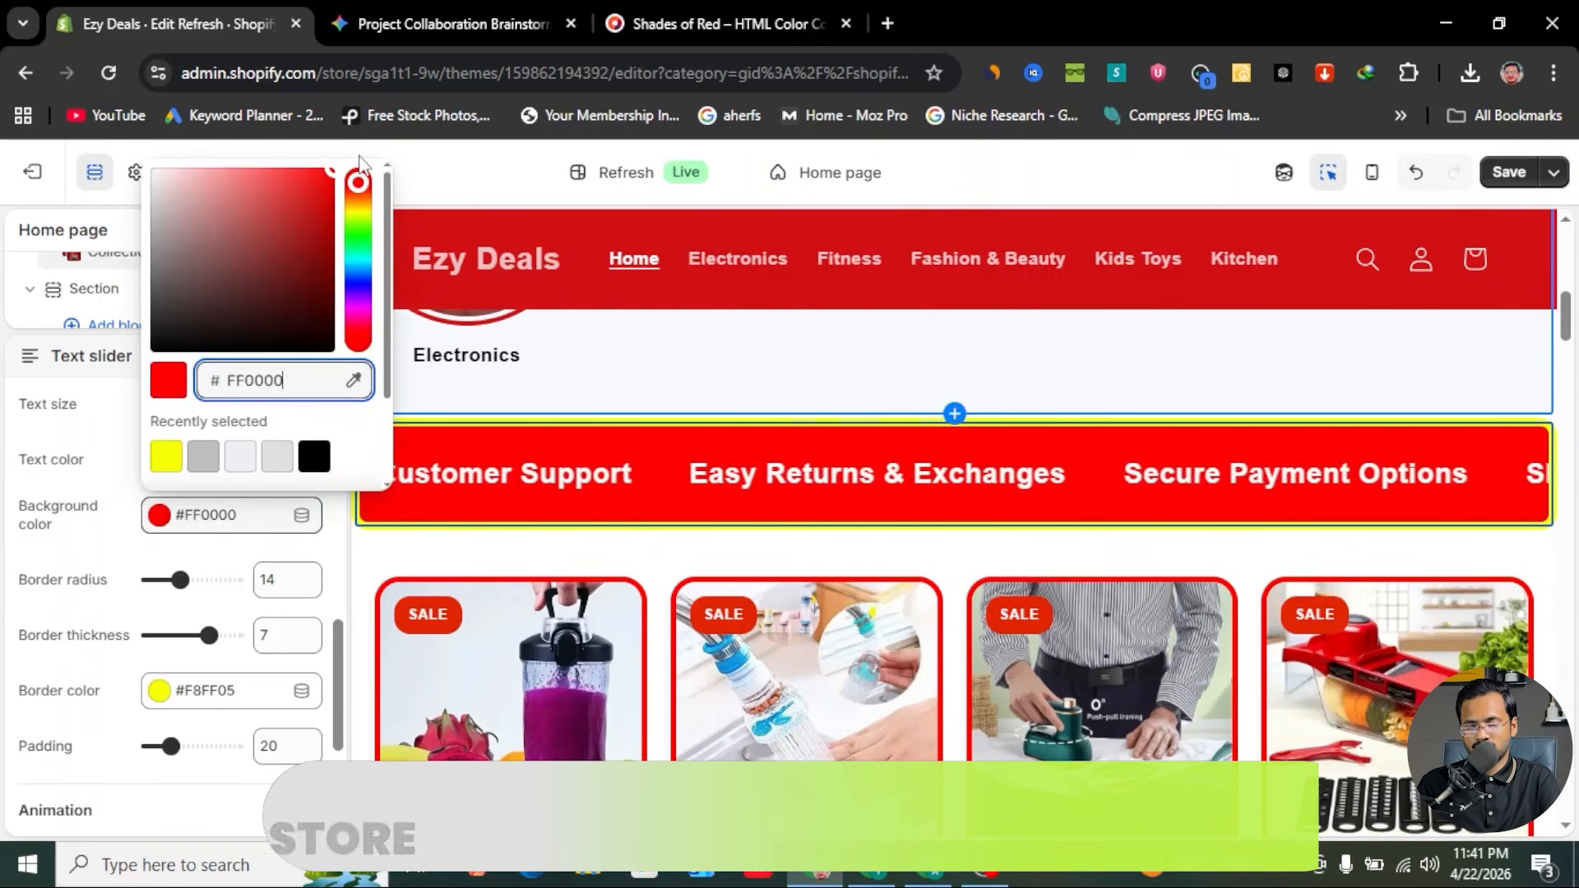
{"action": "left_click", "coordinate": [360, 157]}
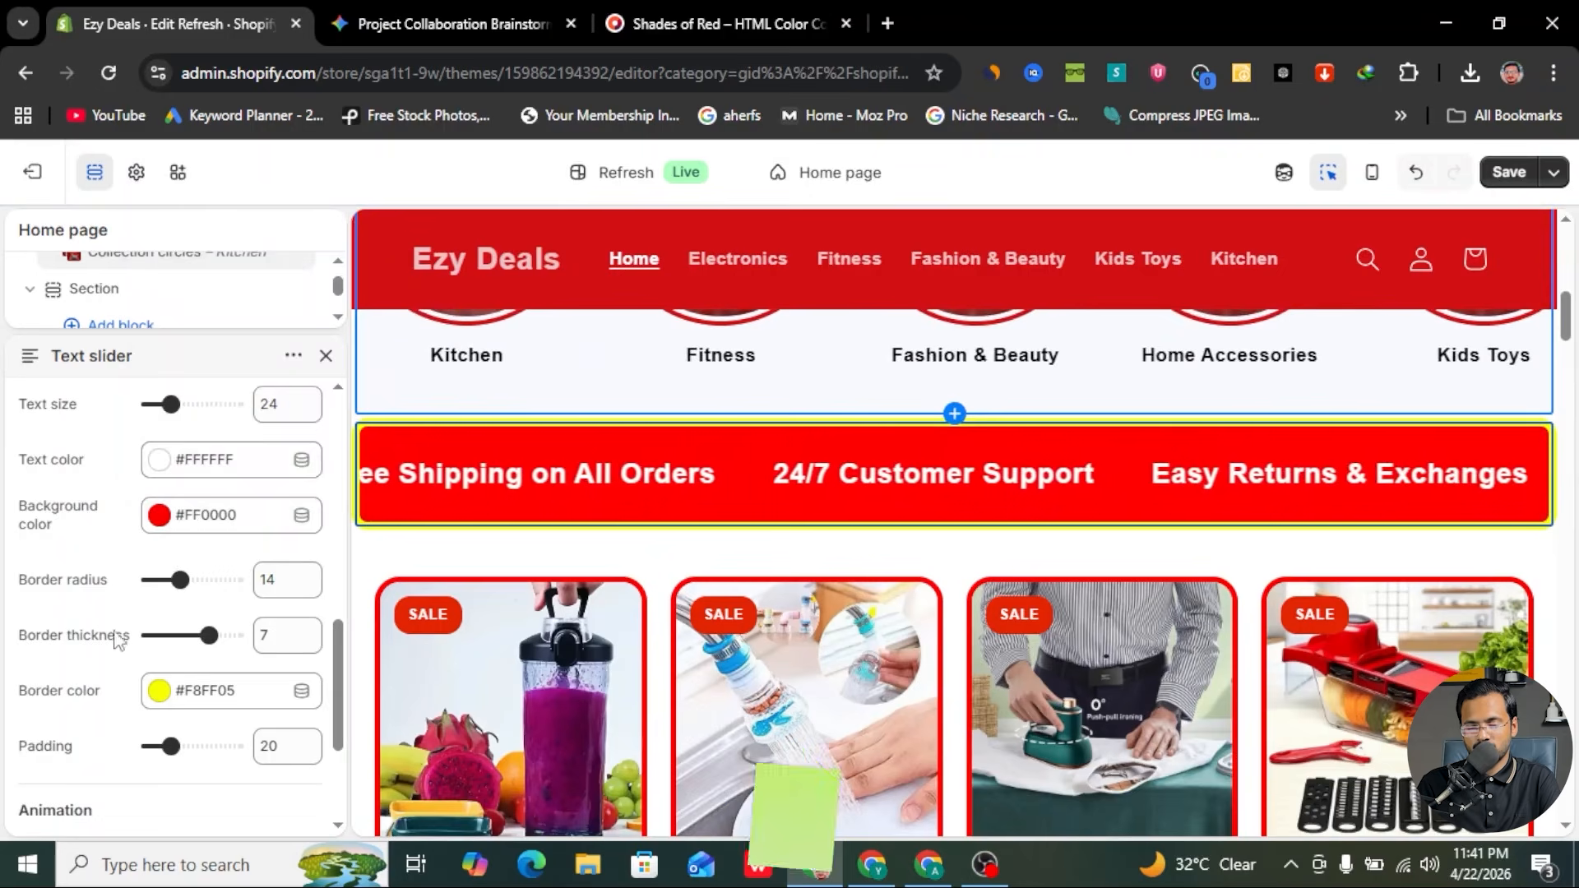
- Set the text slider's border color to black #000000 and save the home page
{"action": "left_click", "coordinate": [156, 694]}
{"action": "left_click", "coordinate": [203, 599]}
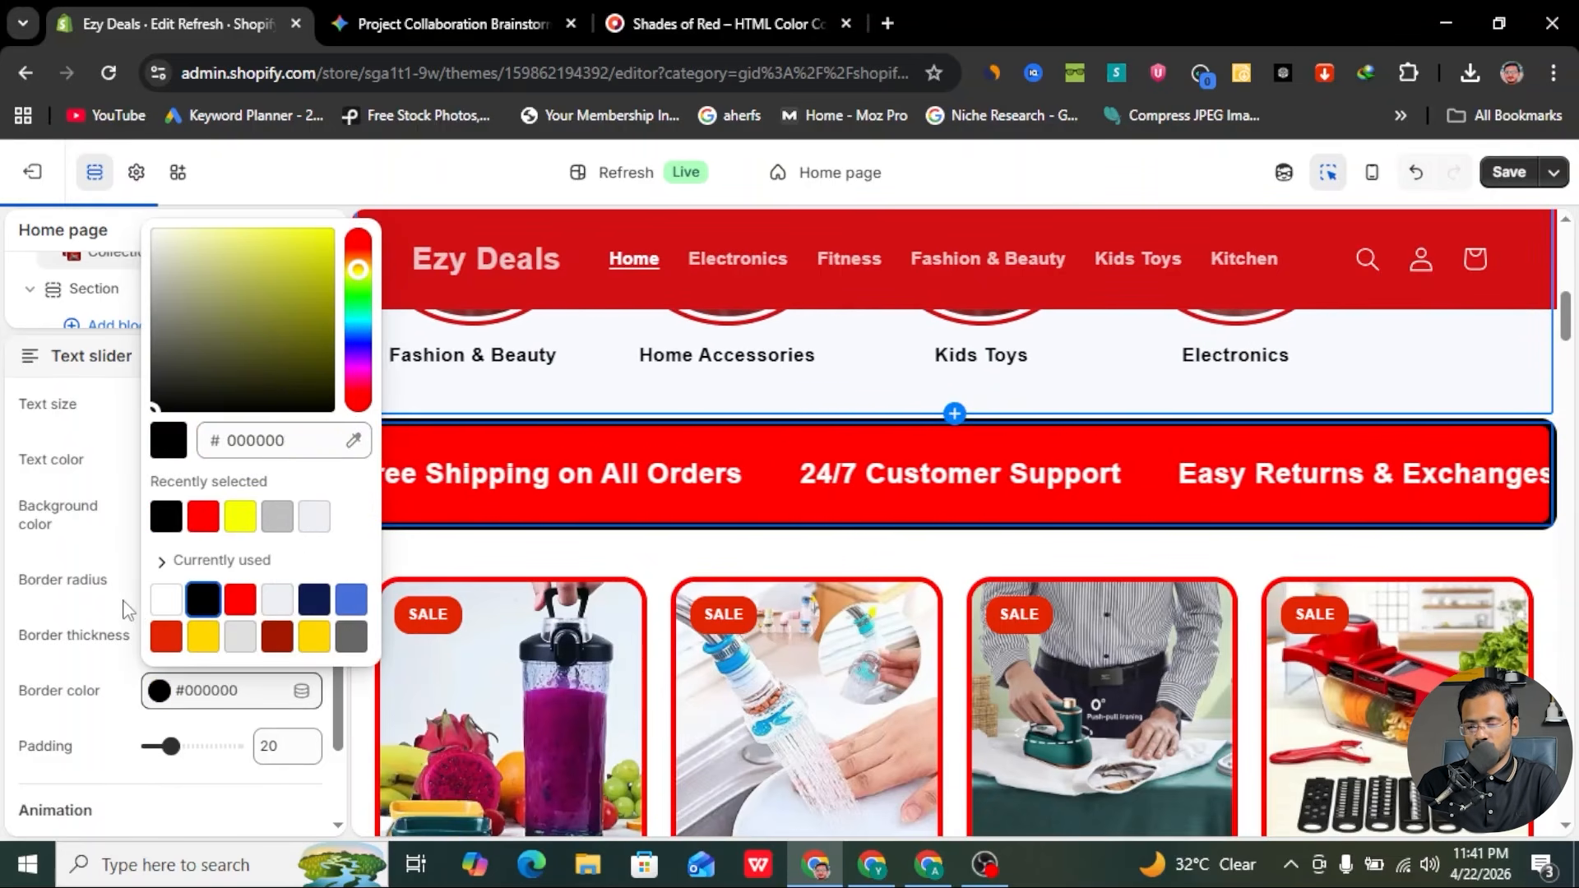
{"action": "left_click", "coordinate": [123, 609]}
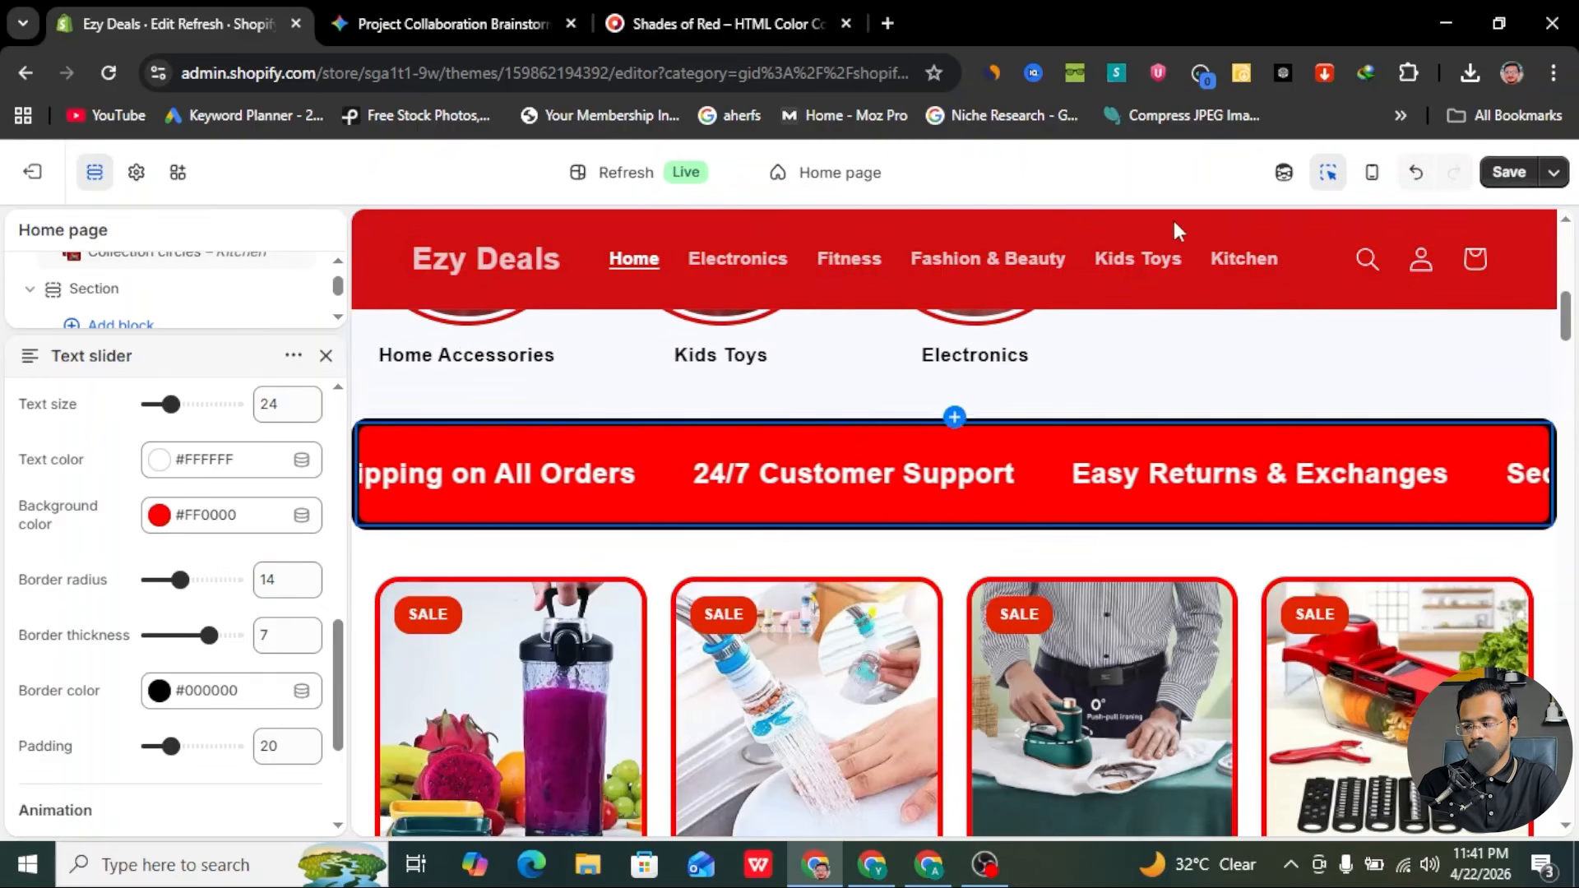
{"action": "left_click", "coordinate": [1510, 189]}
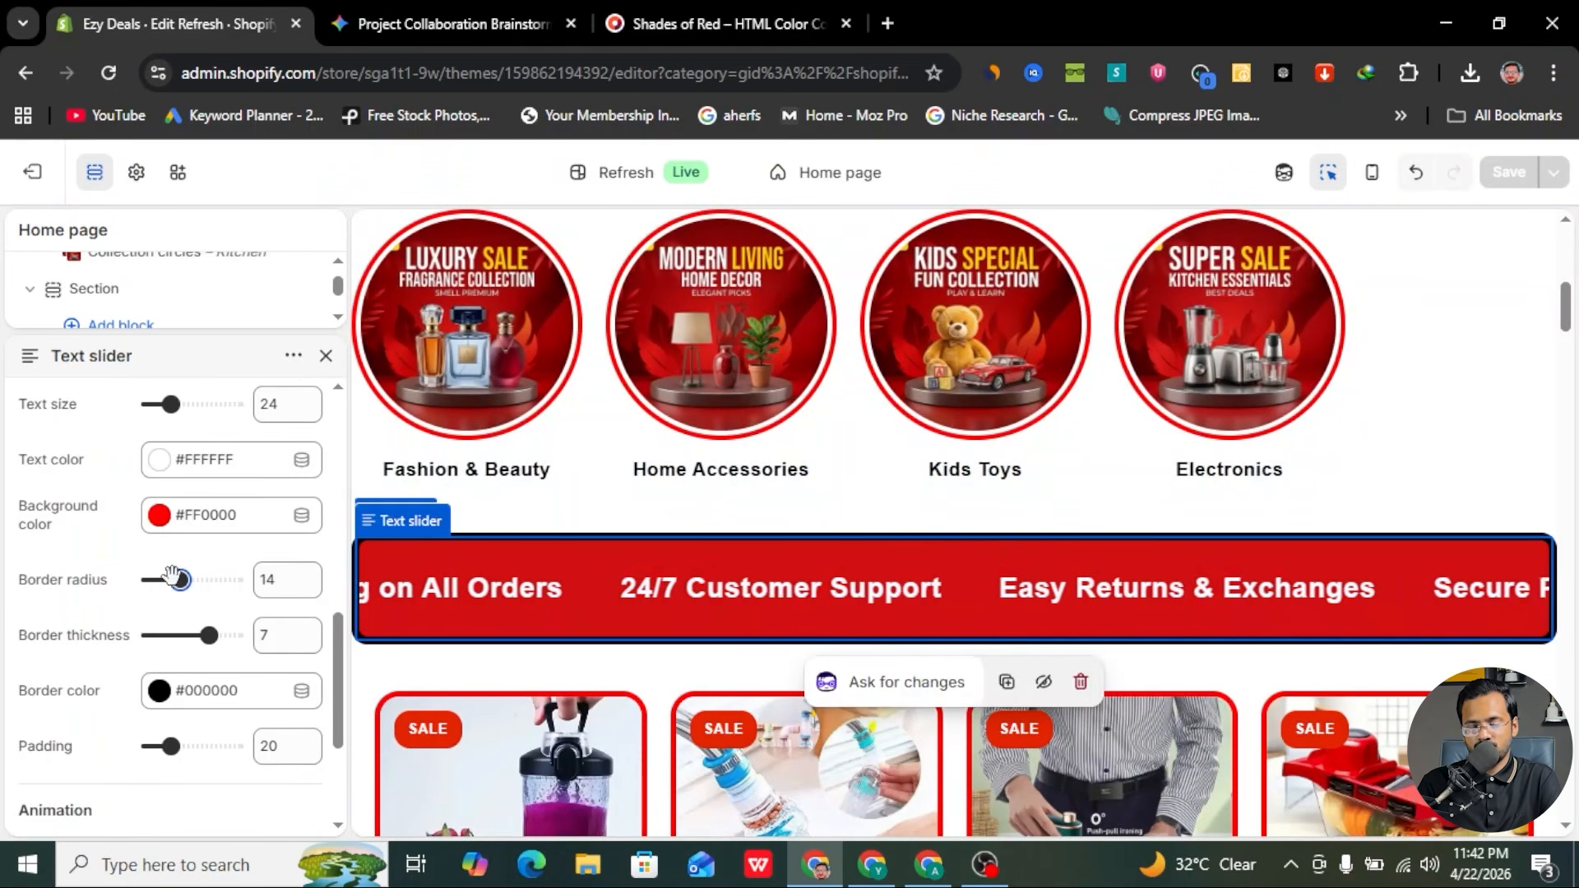
- Reduce the text slider's border thickness to 4 and save the home page
{"action": "left_click", "coordinate": [189, 635]}
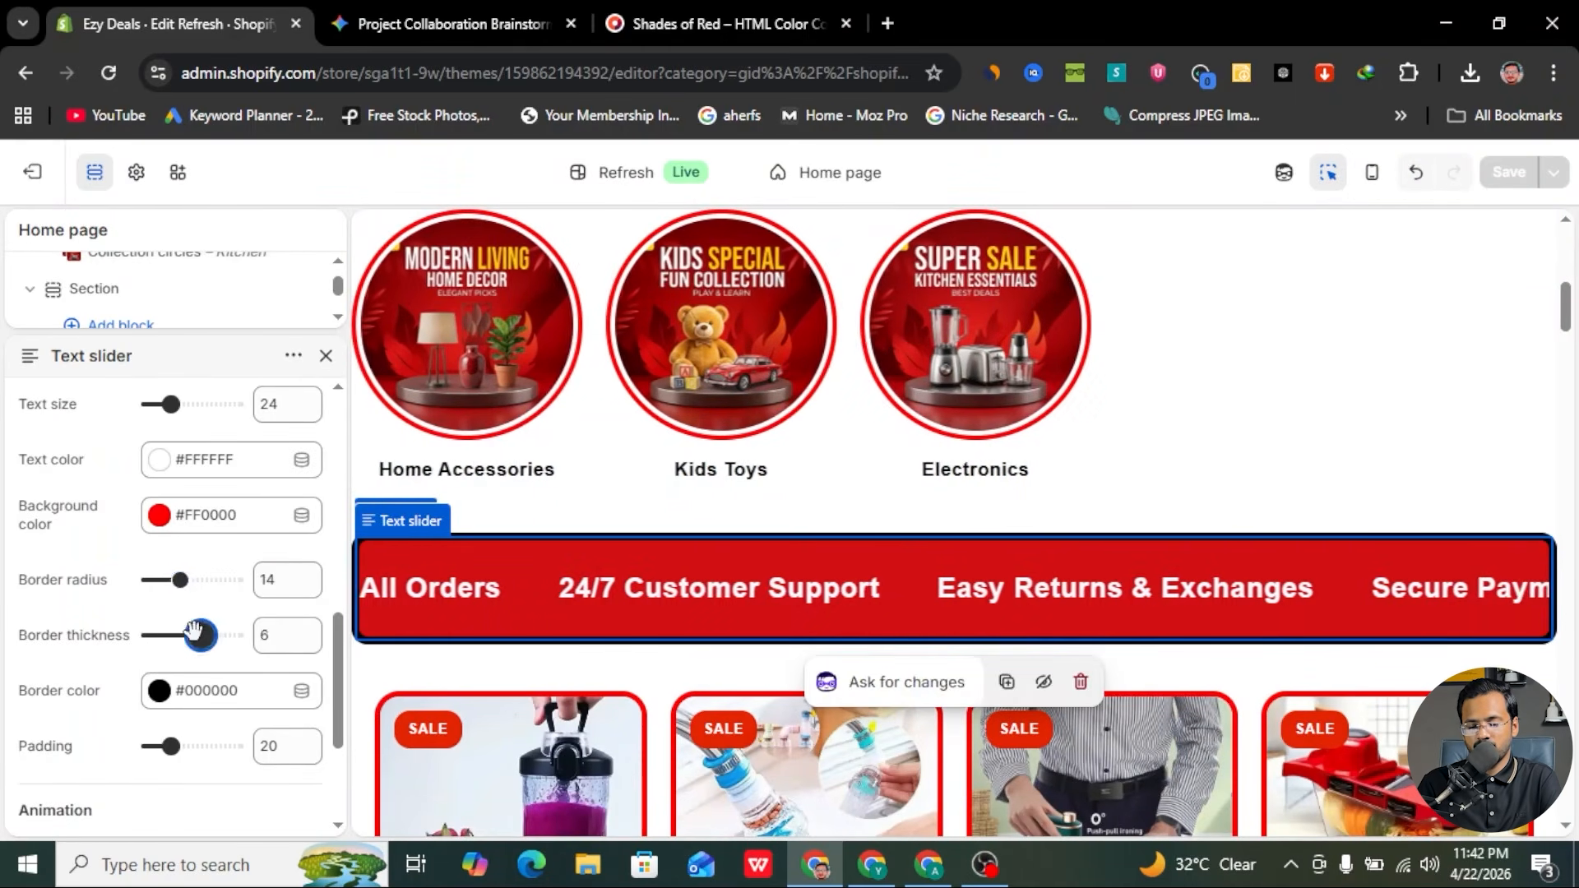
{"action": "left_click_drag", "start_coordinate": [188, 634], "coordinate": [184, 635]}
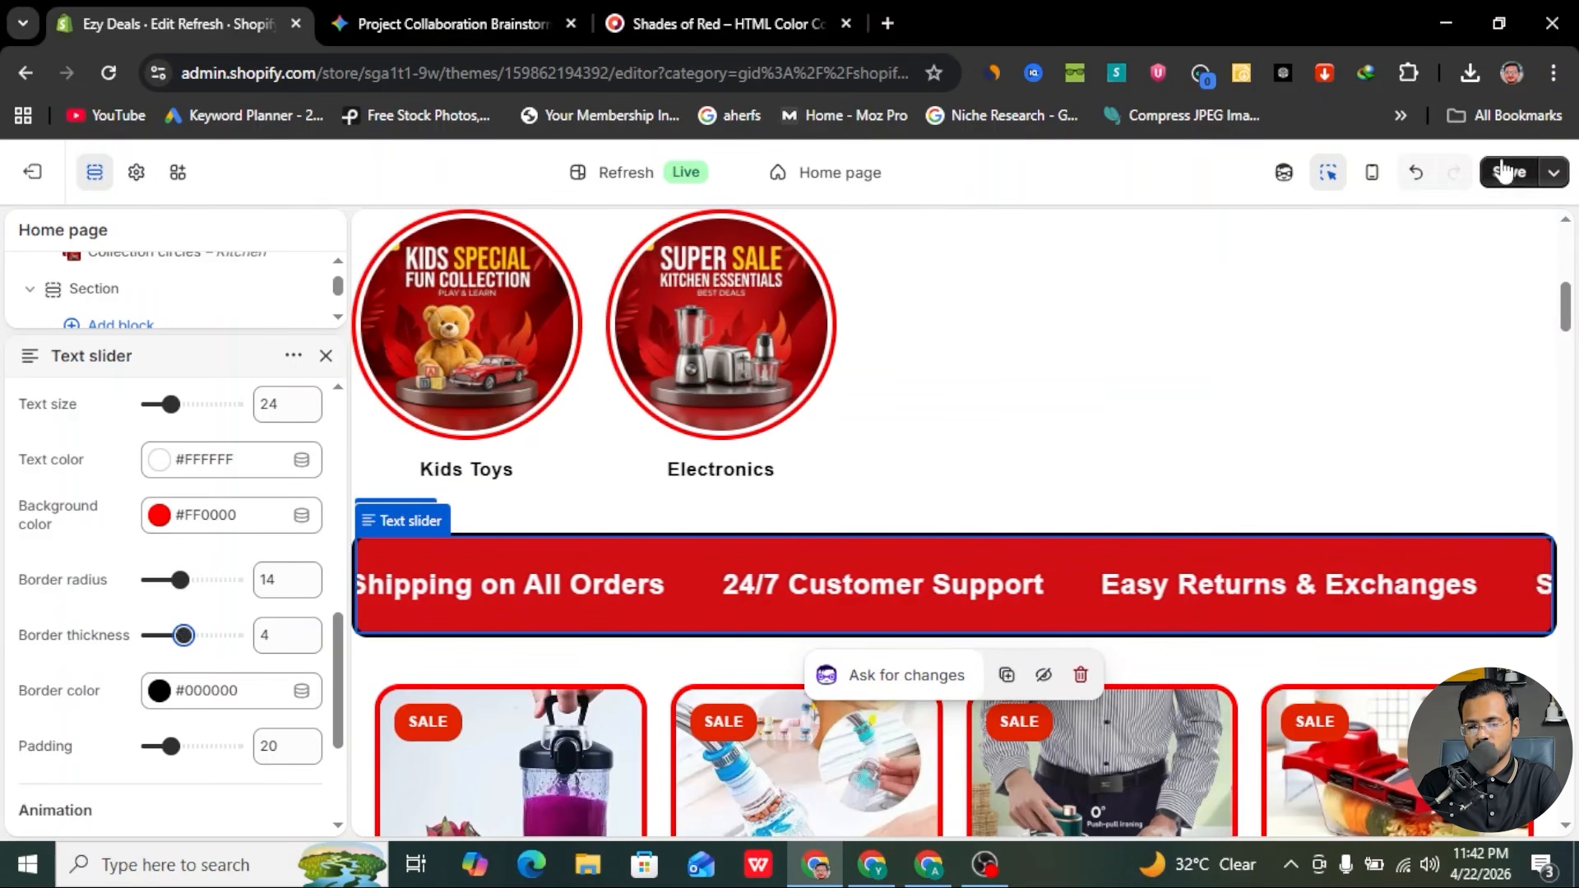
{"action": "left_click", "coordinate": [1509, 171]}
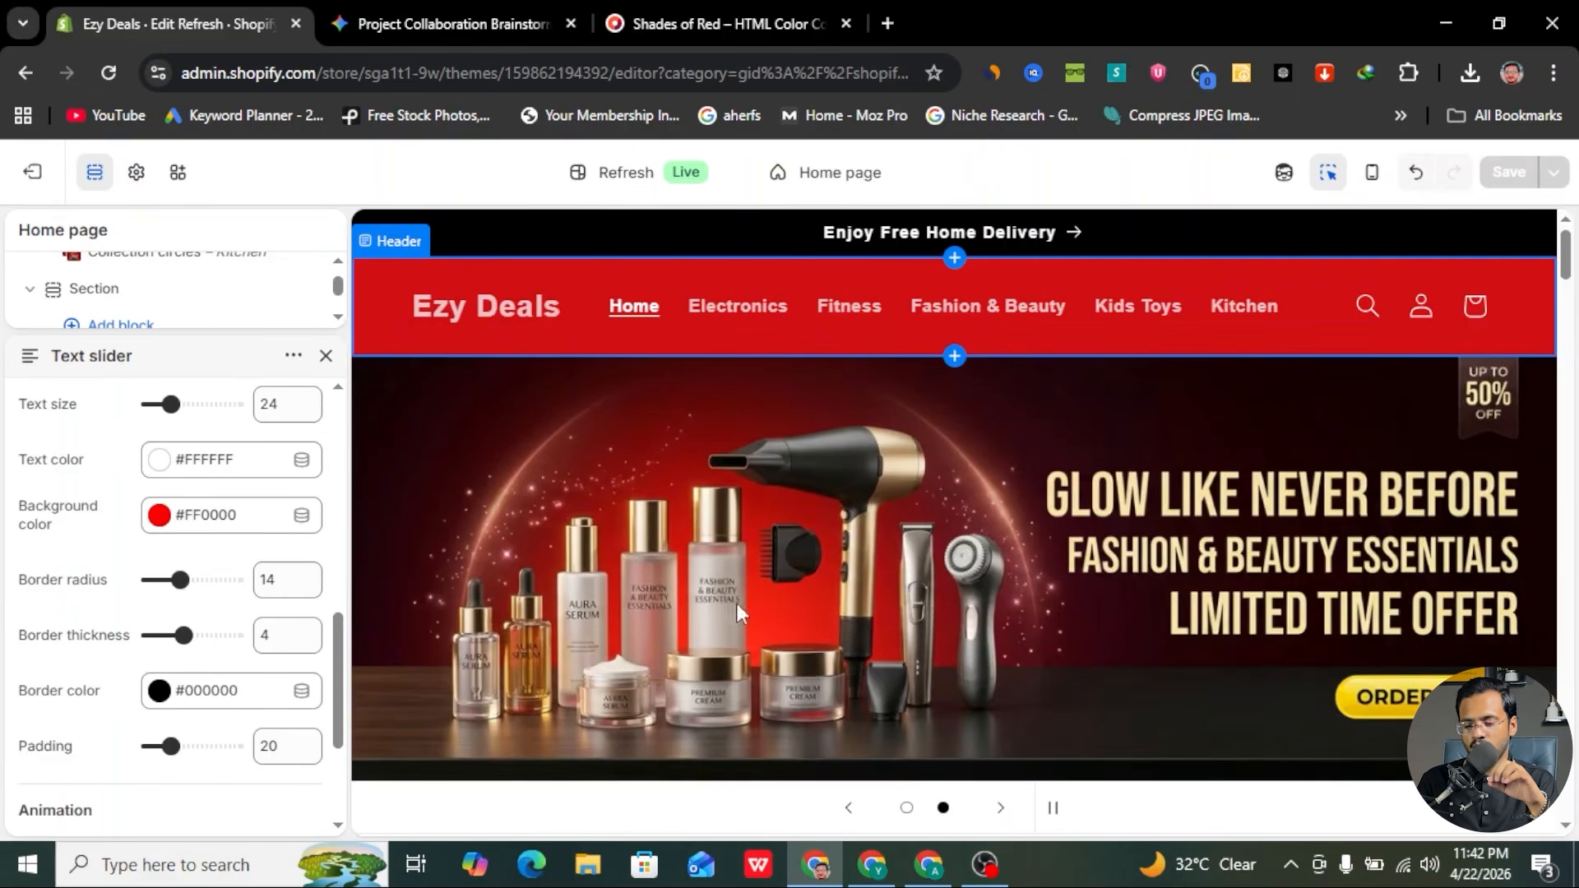
- Switch to Canva in the browser and create a new custom-size design of 280 × 80 px
{"action": "left_click", "coordinate": [930, 865]}
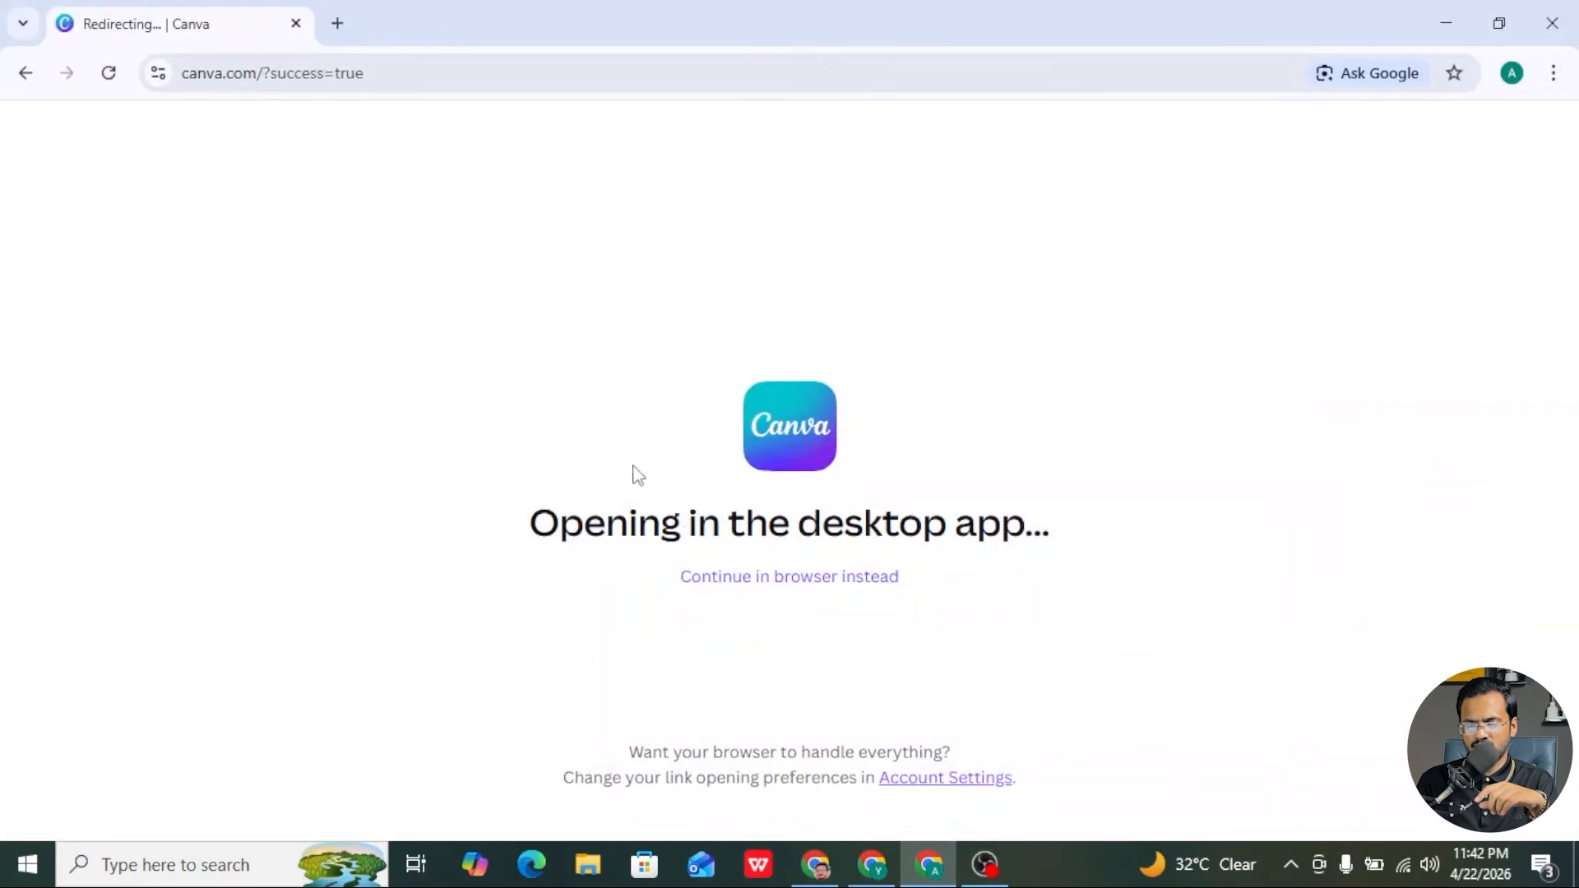
{"action": "left_click", "coordinate": [762, 581]}
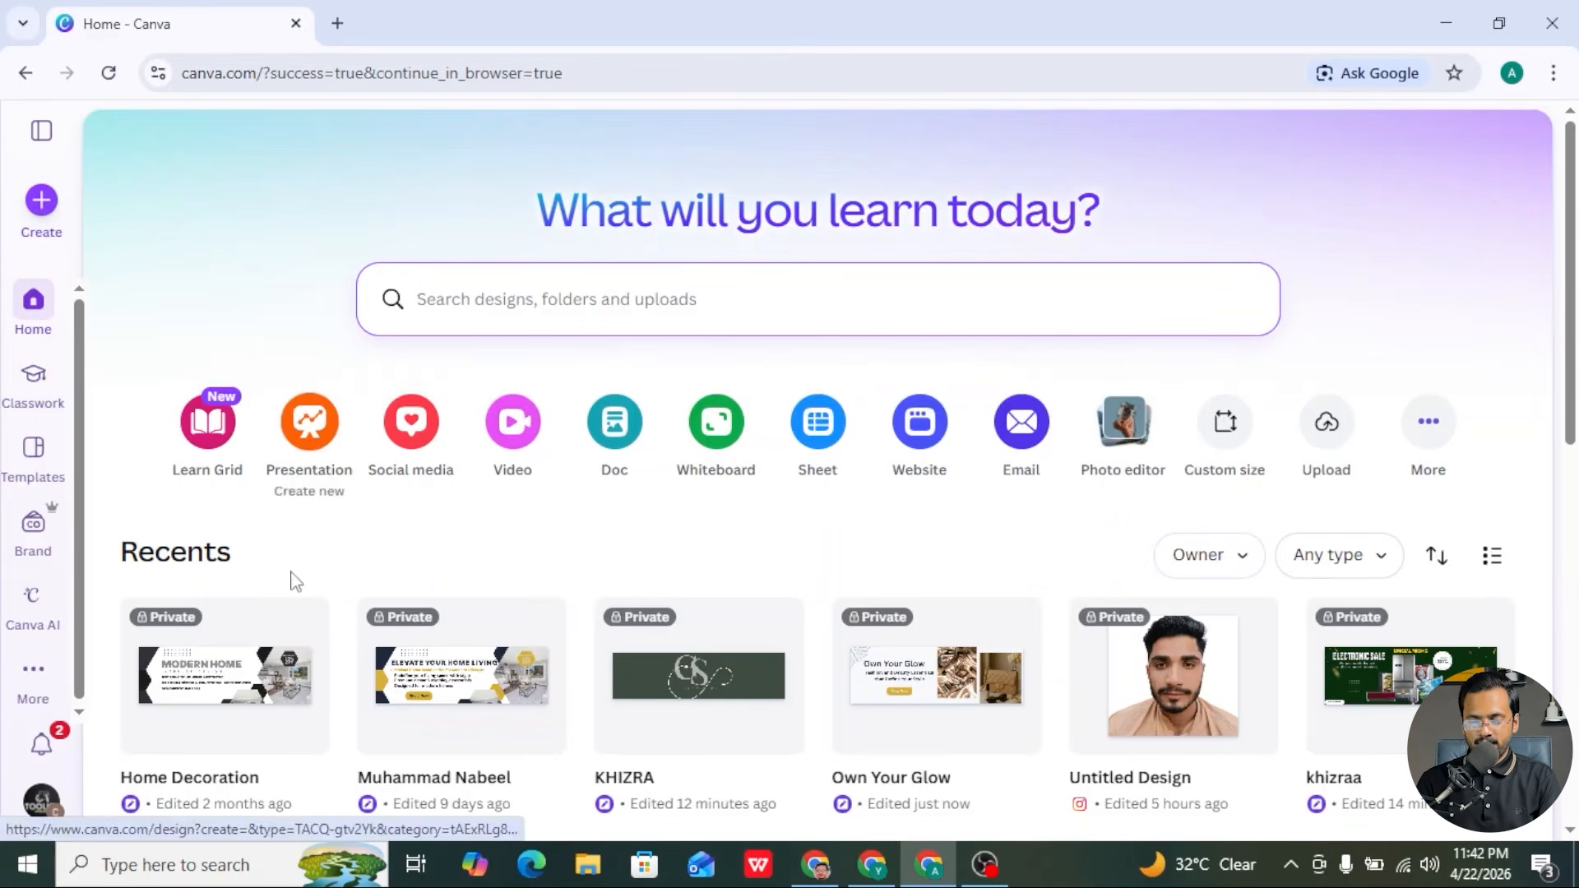
{"action": "left_click", "coordinate": [43, 209]}
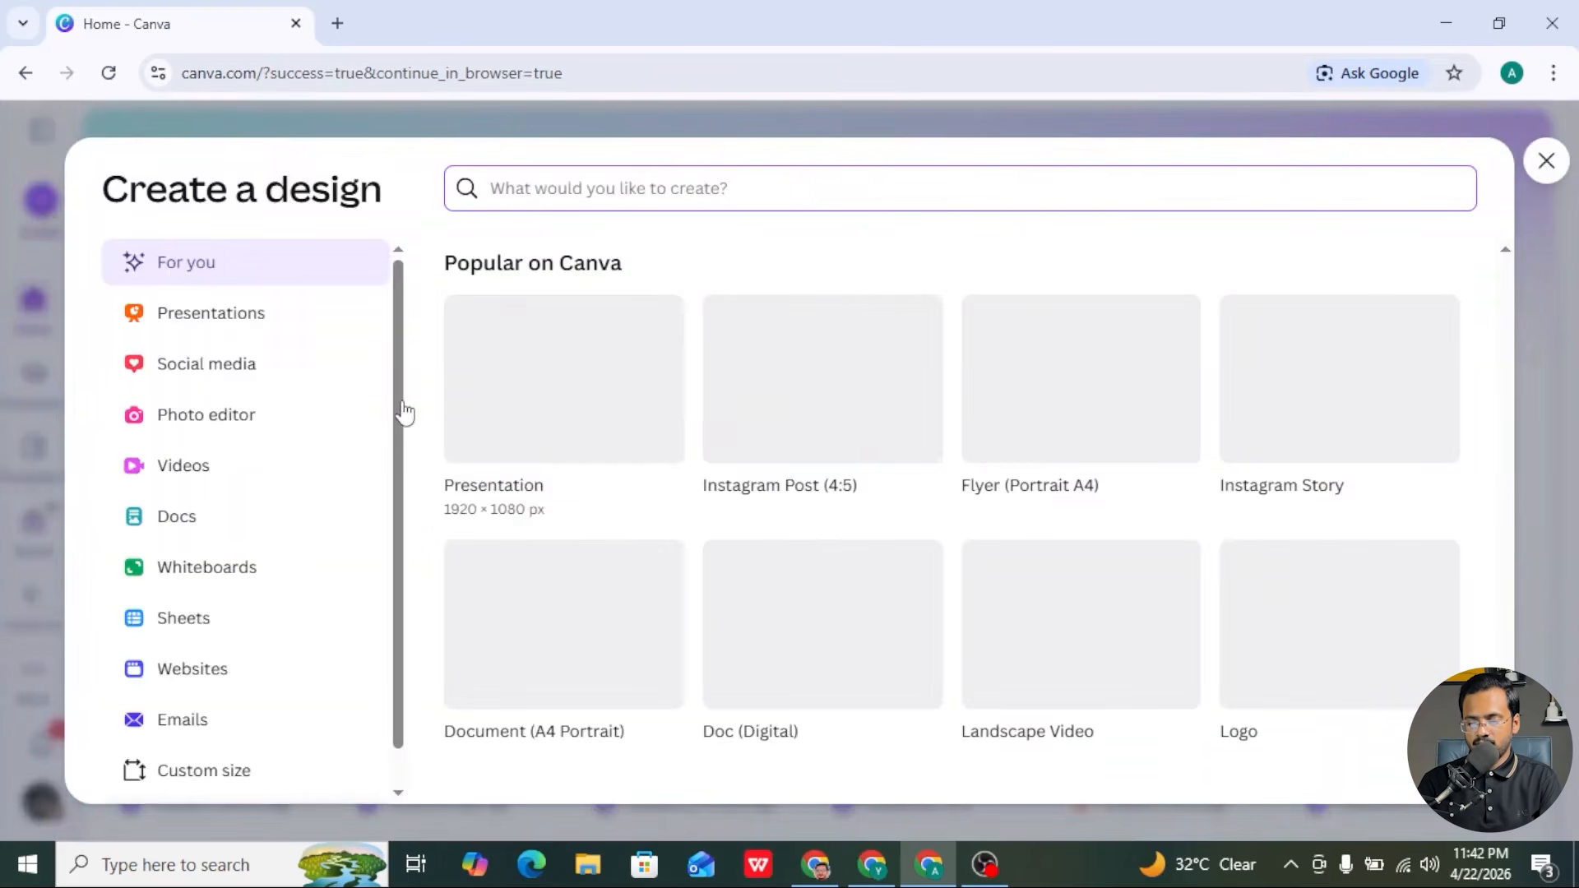
{"action": "scroll", "coordinate": [237, 654], "scroll_direction": "down", "scroll_amount": 1}
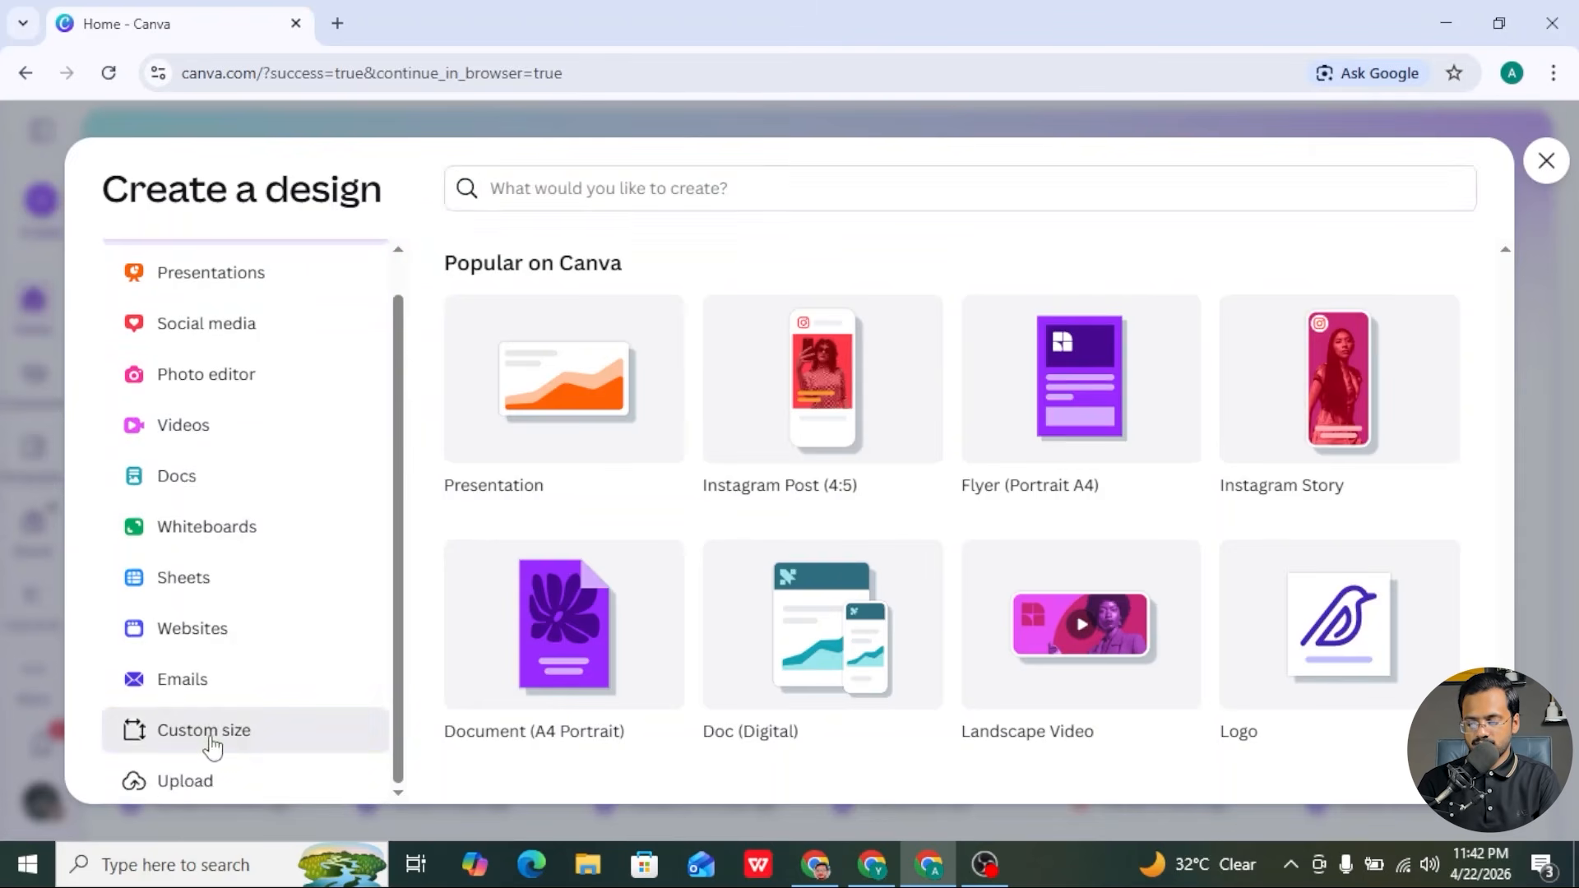
{"action": "left_click", "coordinate": [216, 744]}
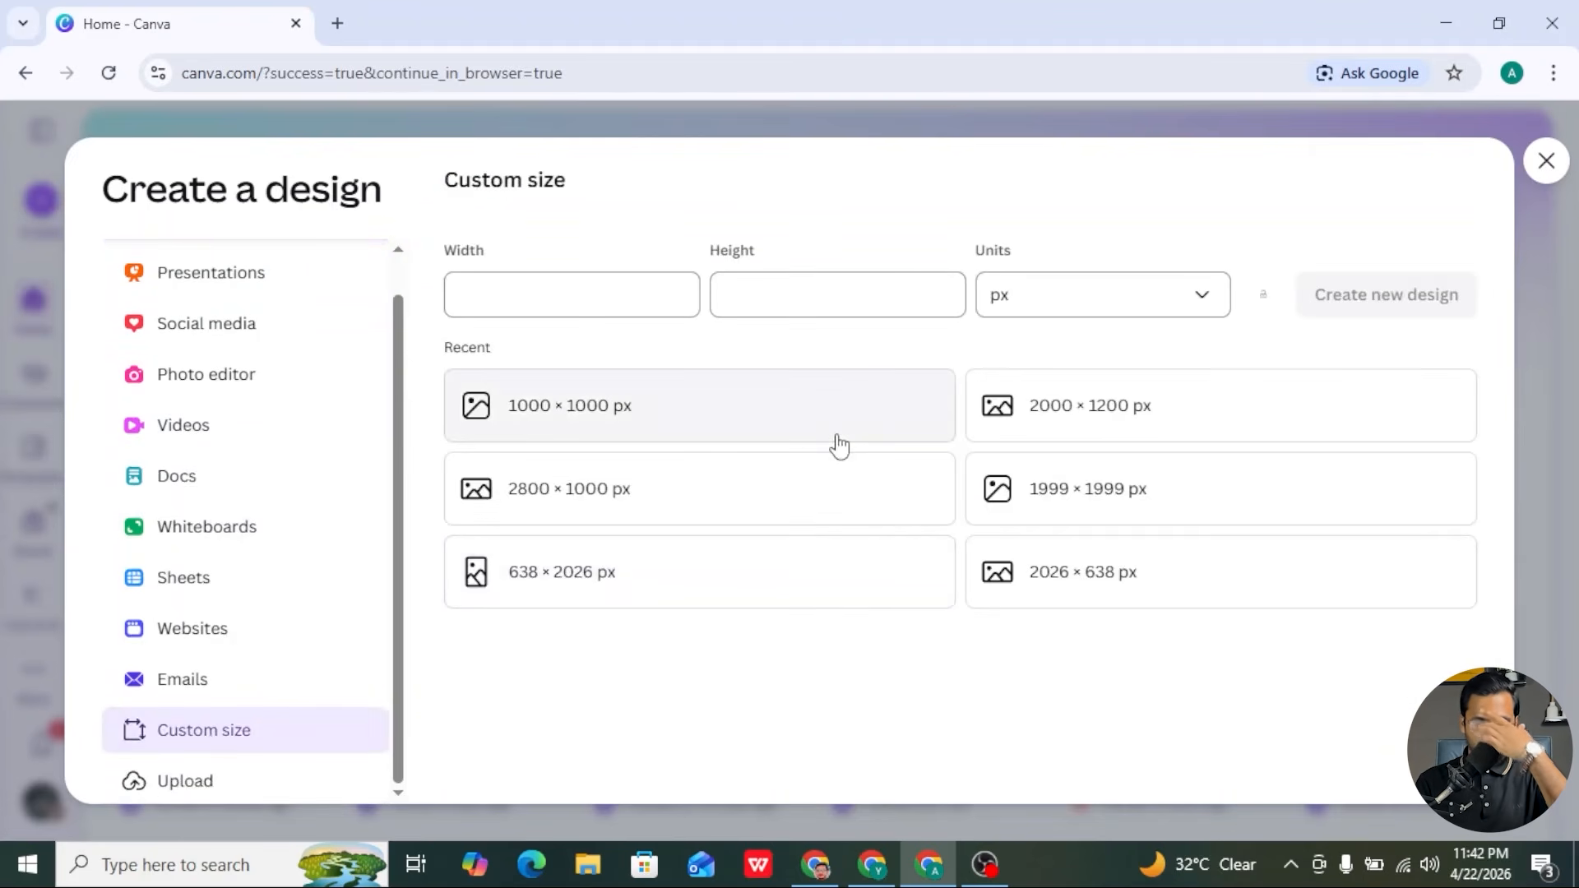
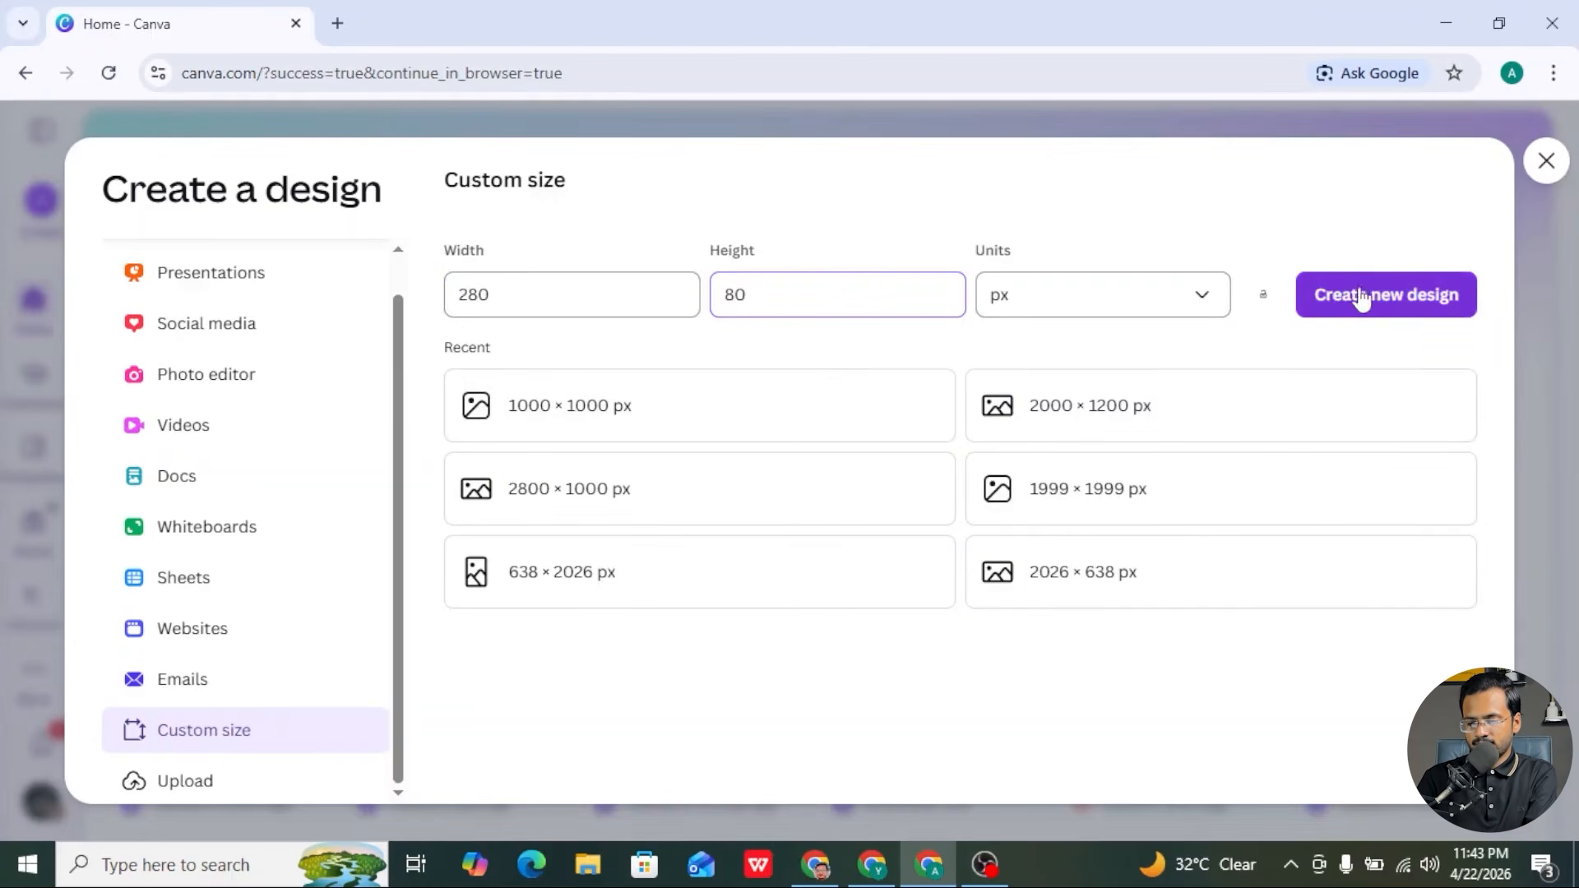
{"action": "left_click", "coordinate": [1372, 300]}
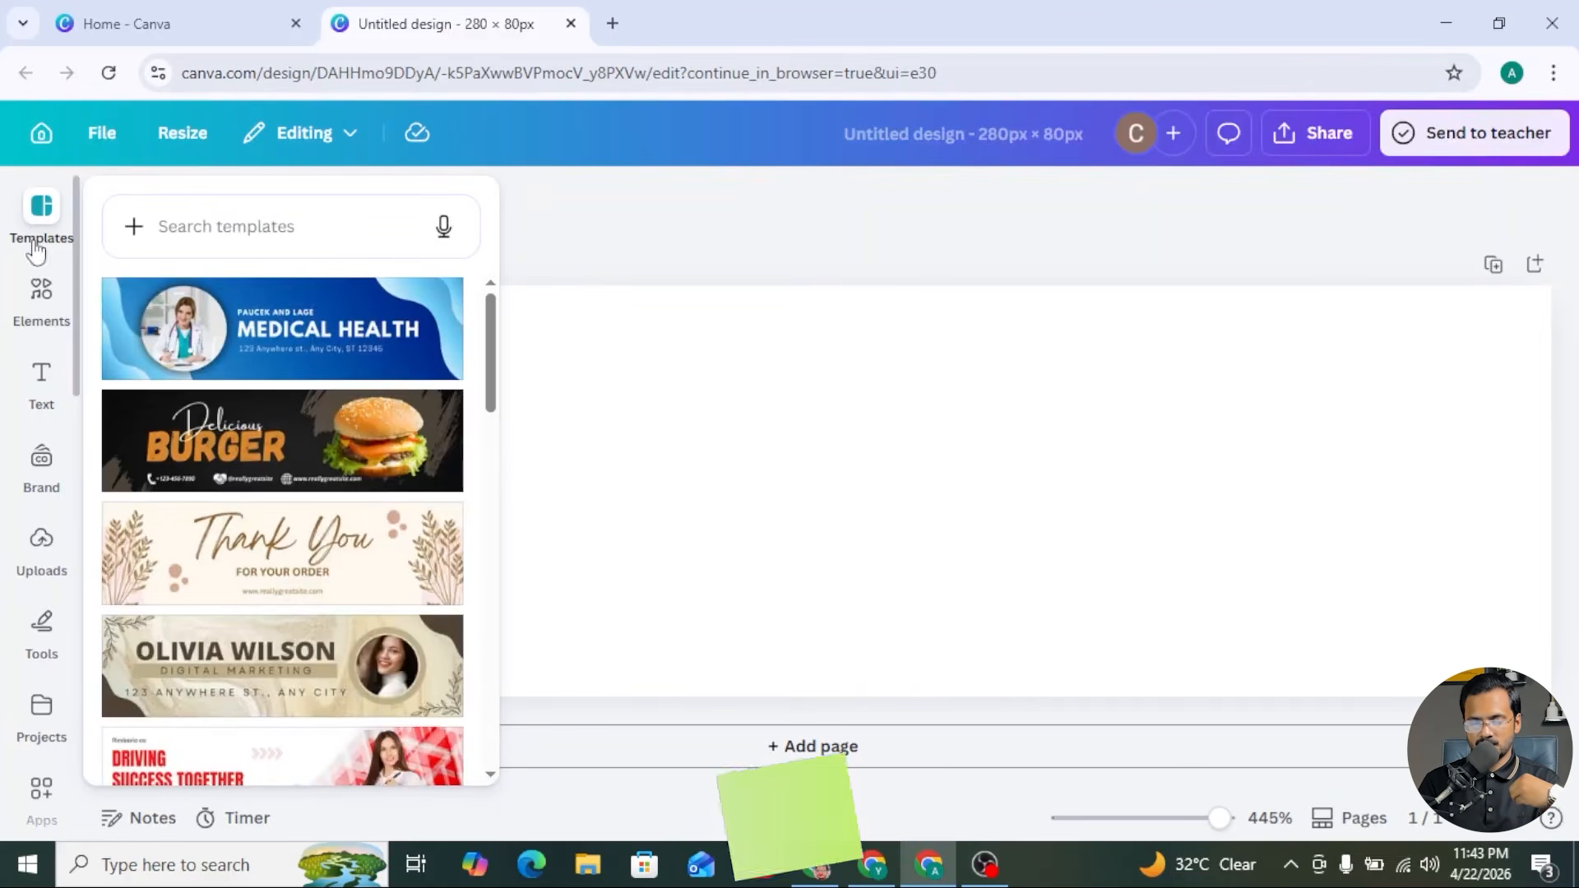
- Search the design elements for "shopping logo"
{"action": "left_click", "coordinate": [39, 304]}
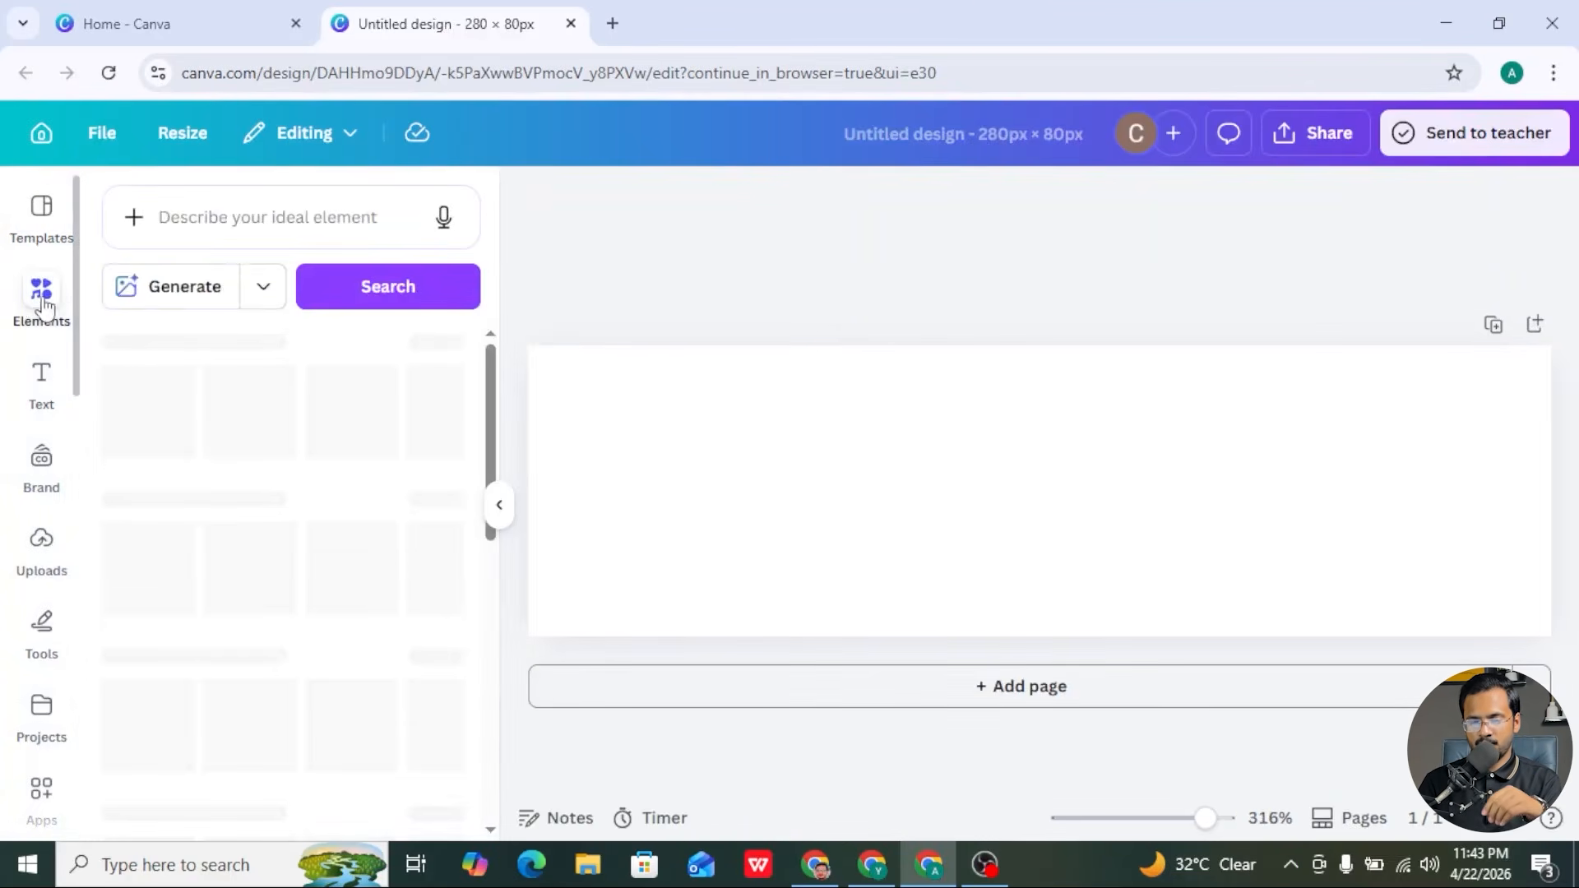
{"action": "left_click", "coordinate": [279, 218]}
{"action": "type", "text": "shopp"}
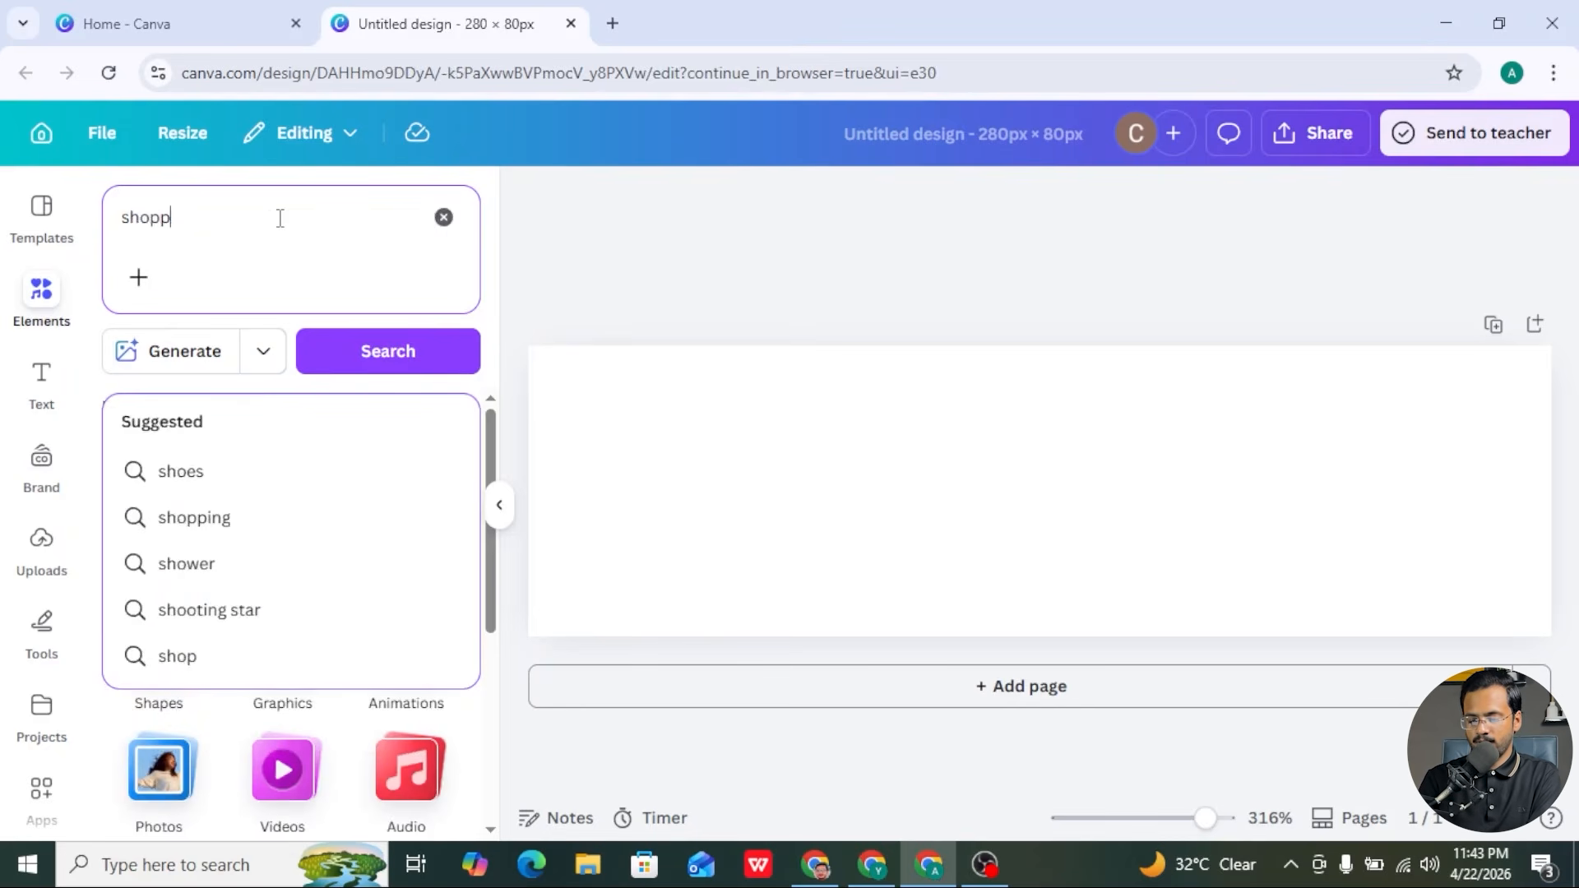
{"action": "type", "text": "ing ico"}
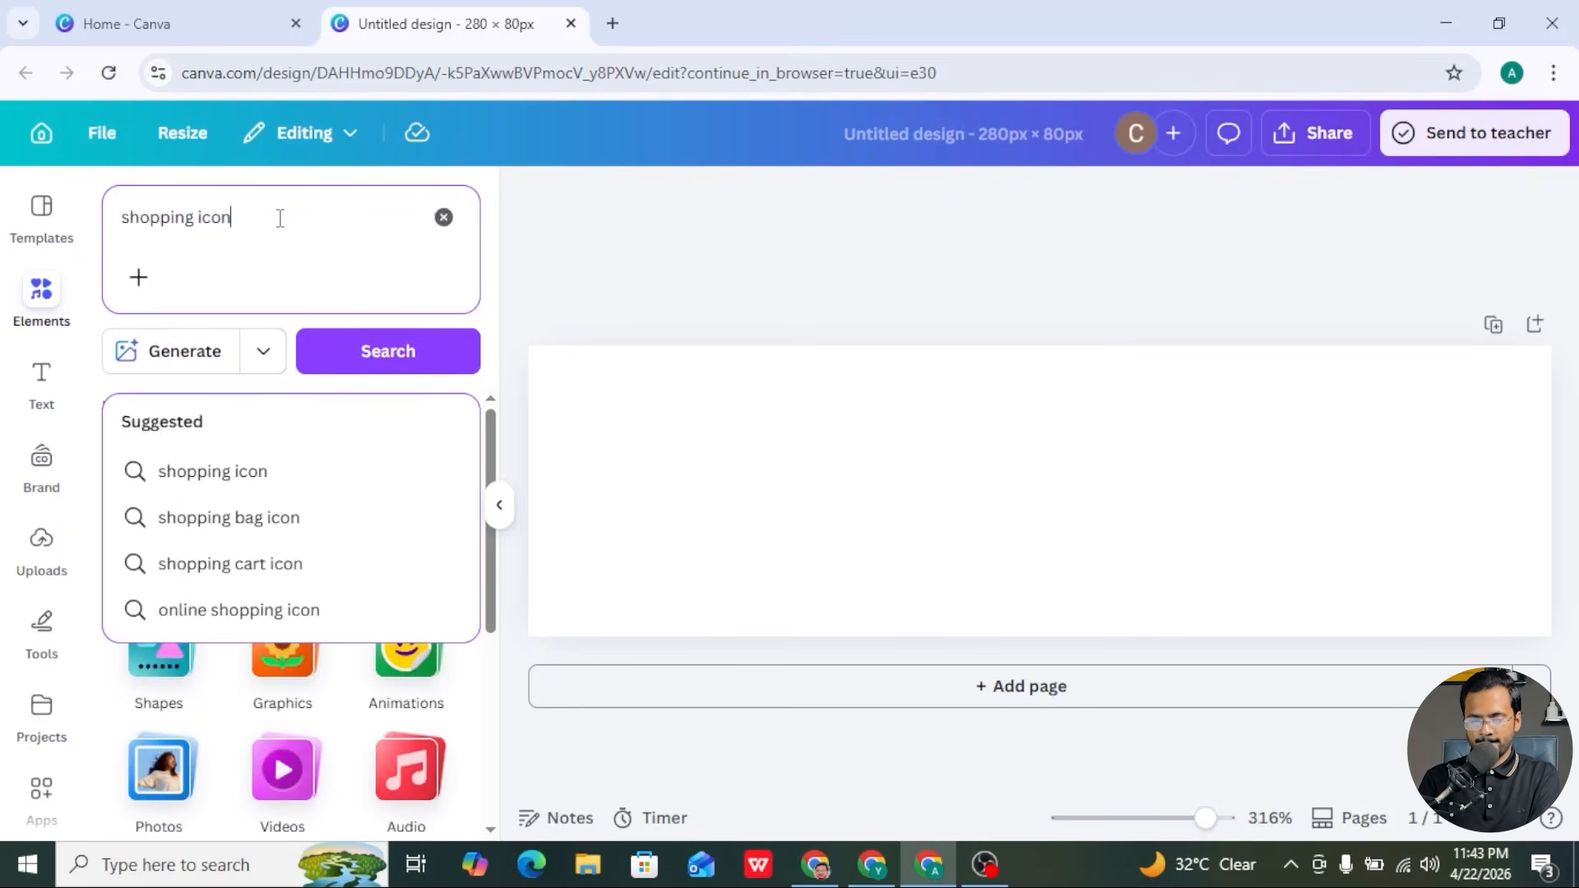
{"action": "type", "text": "n"}
{"action": "key", "text": "BackSpace"}
{"action": "key", "text": "BackSpace"}
{"action": "key", "text": "BackSpace"}
{"action": "key", "text": "BackSpace"}
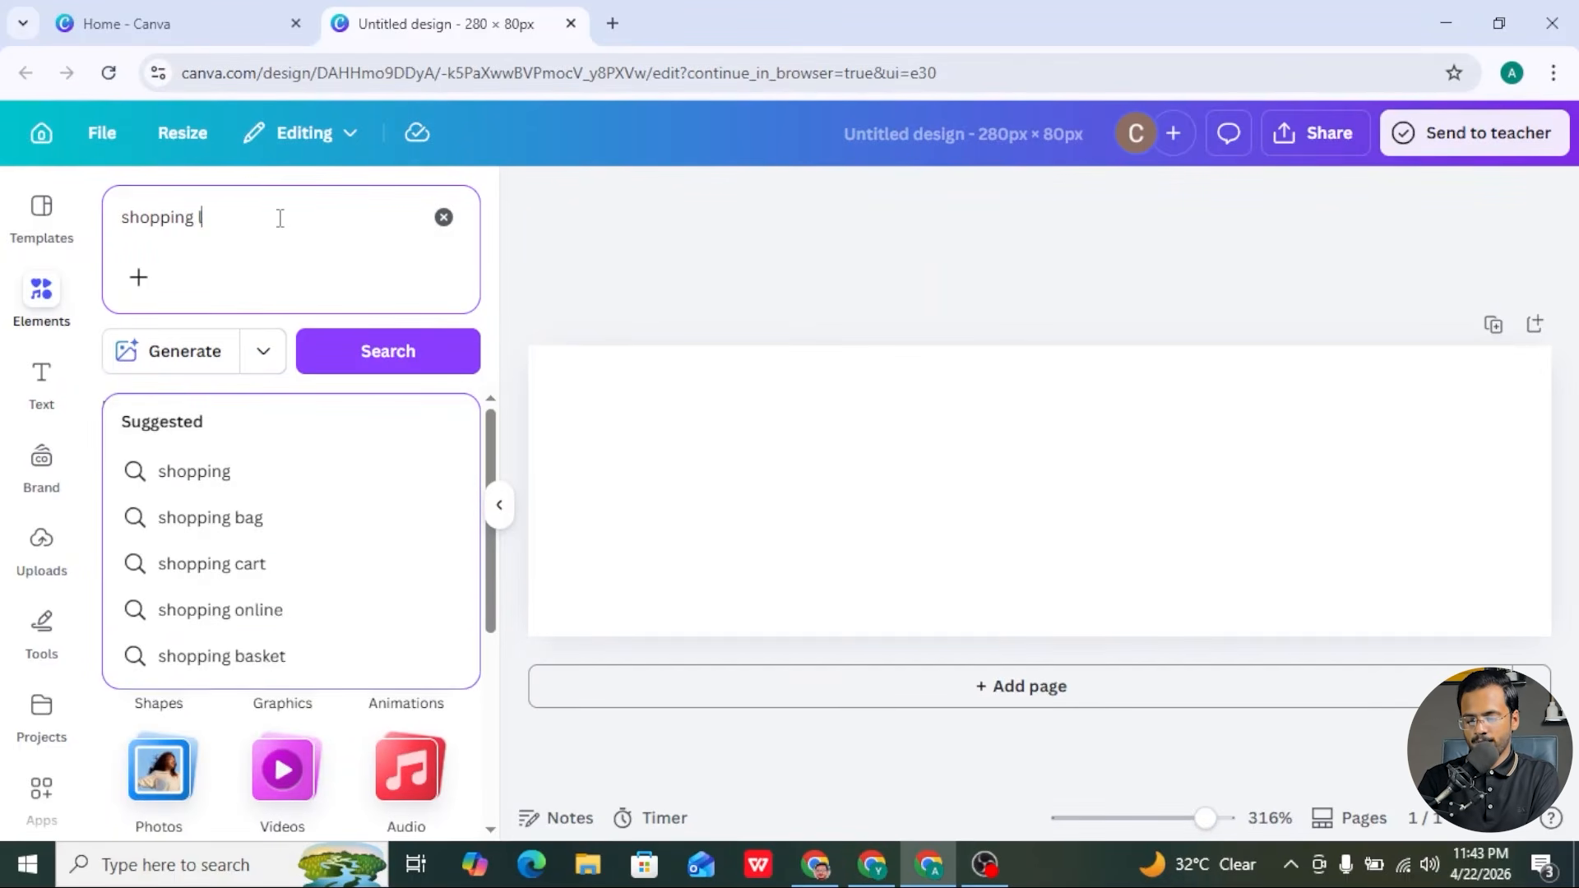
{"action": "type", "text": "logo"}
{"action": "key", "text": "Return"}
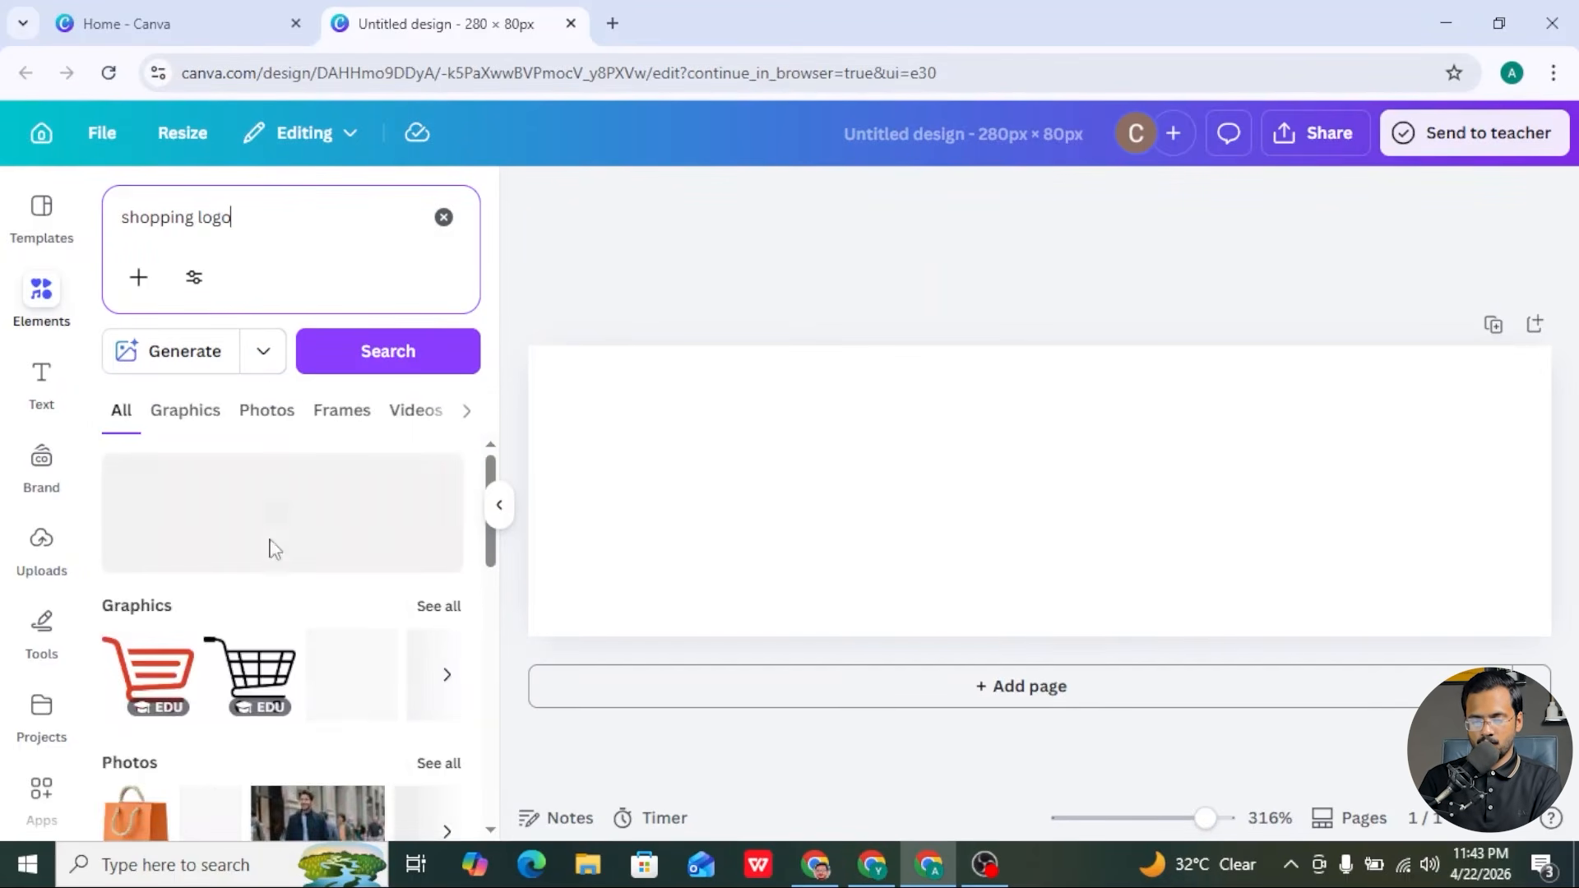
- Limit the "shopping logo" results to graphics and look through them for a suitable store icon
{"action": "scroll", "coordinate": [271, 641], "scroll_direction": "down", "scroll_amount": 2}
{"action": "scroll", "coordinate": [356, 571], "scroll_direction": "up", "scroll_amount": 2}
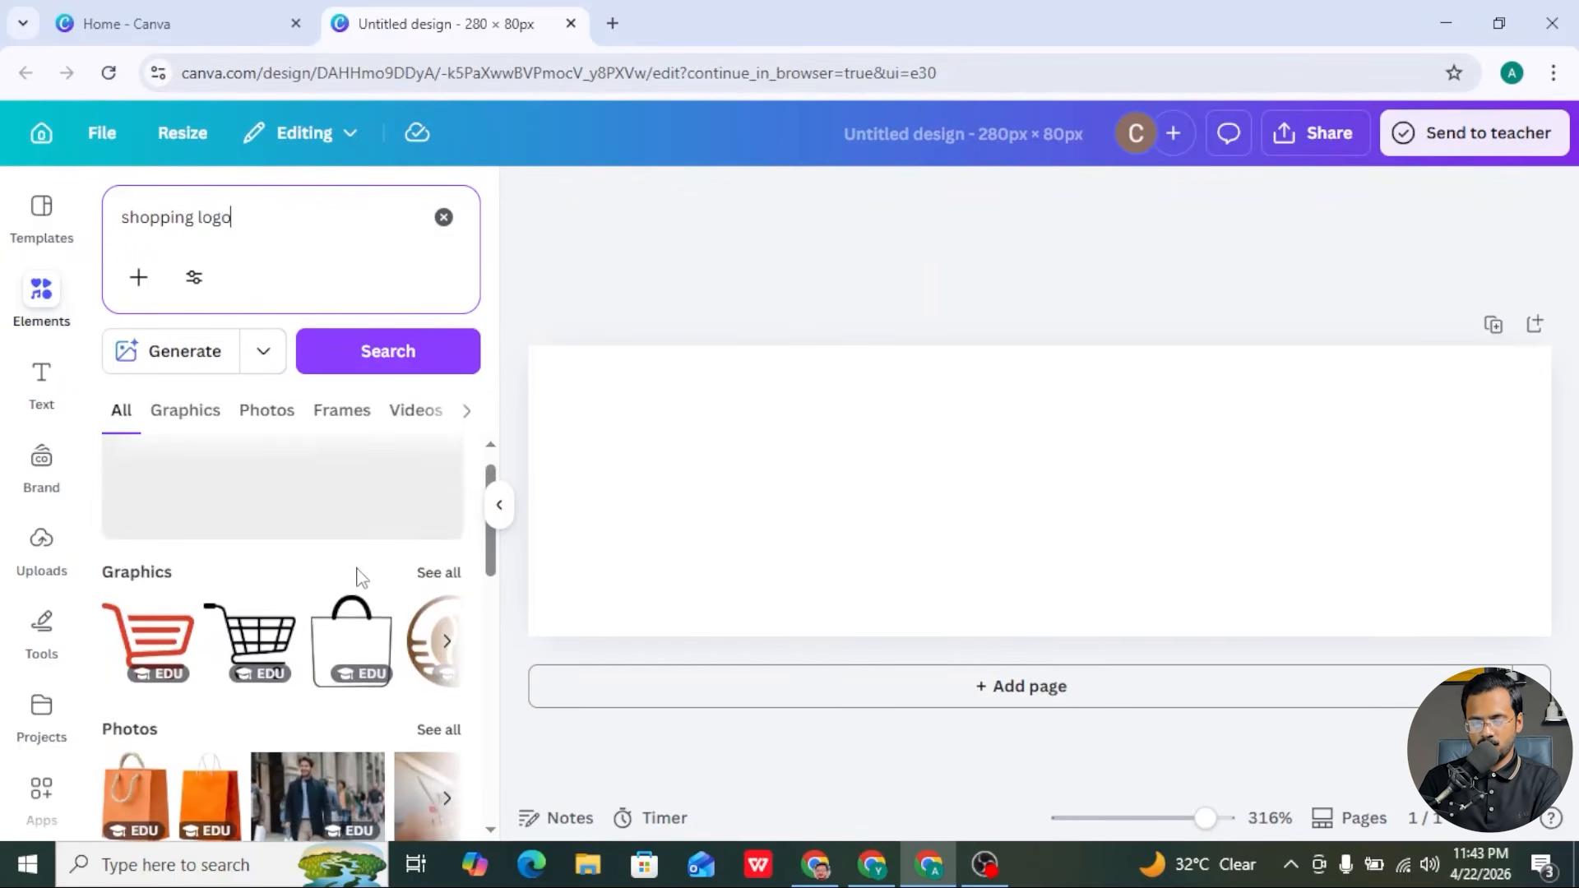
{"action": "left_click", "coordinate": [426, 576]}
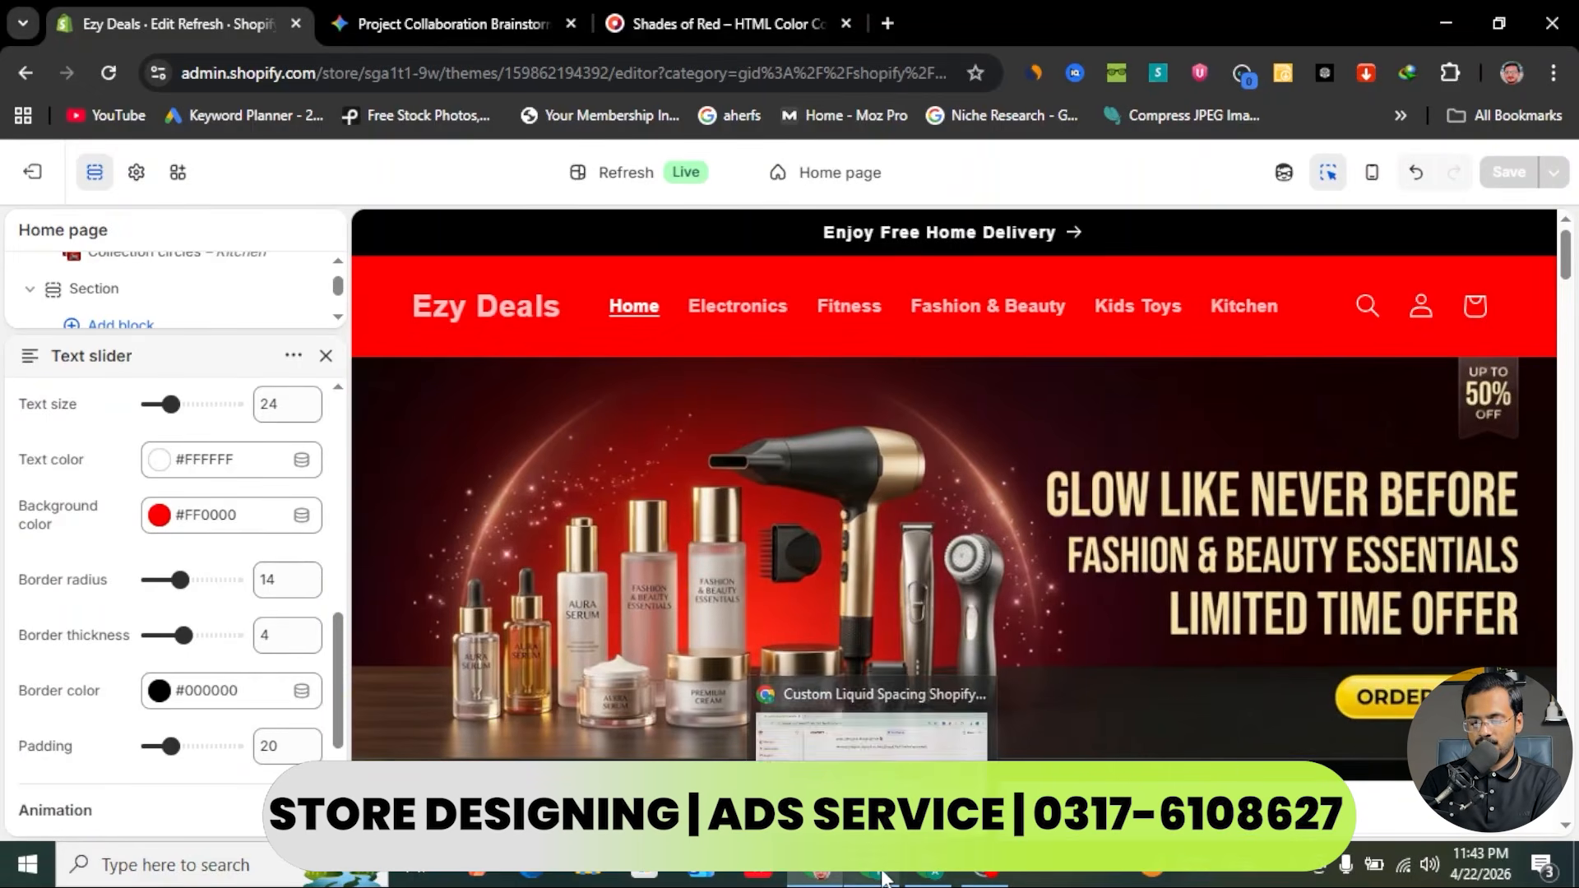
{"action": "left_click", "coordinate": [883, 879]}
{"action": "left_click", "coordinate": [930, 878]}
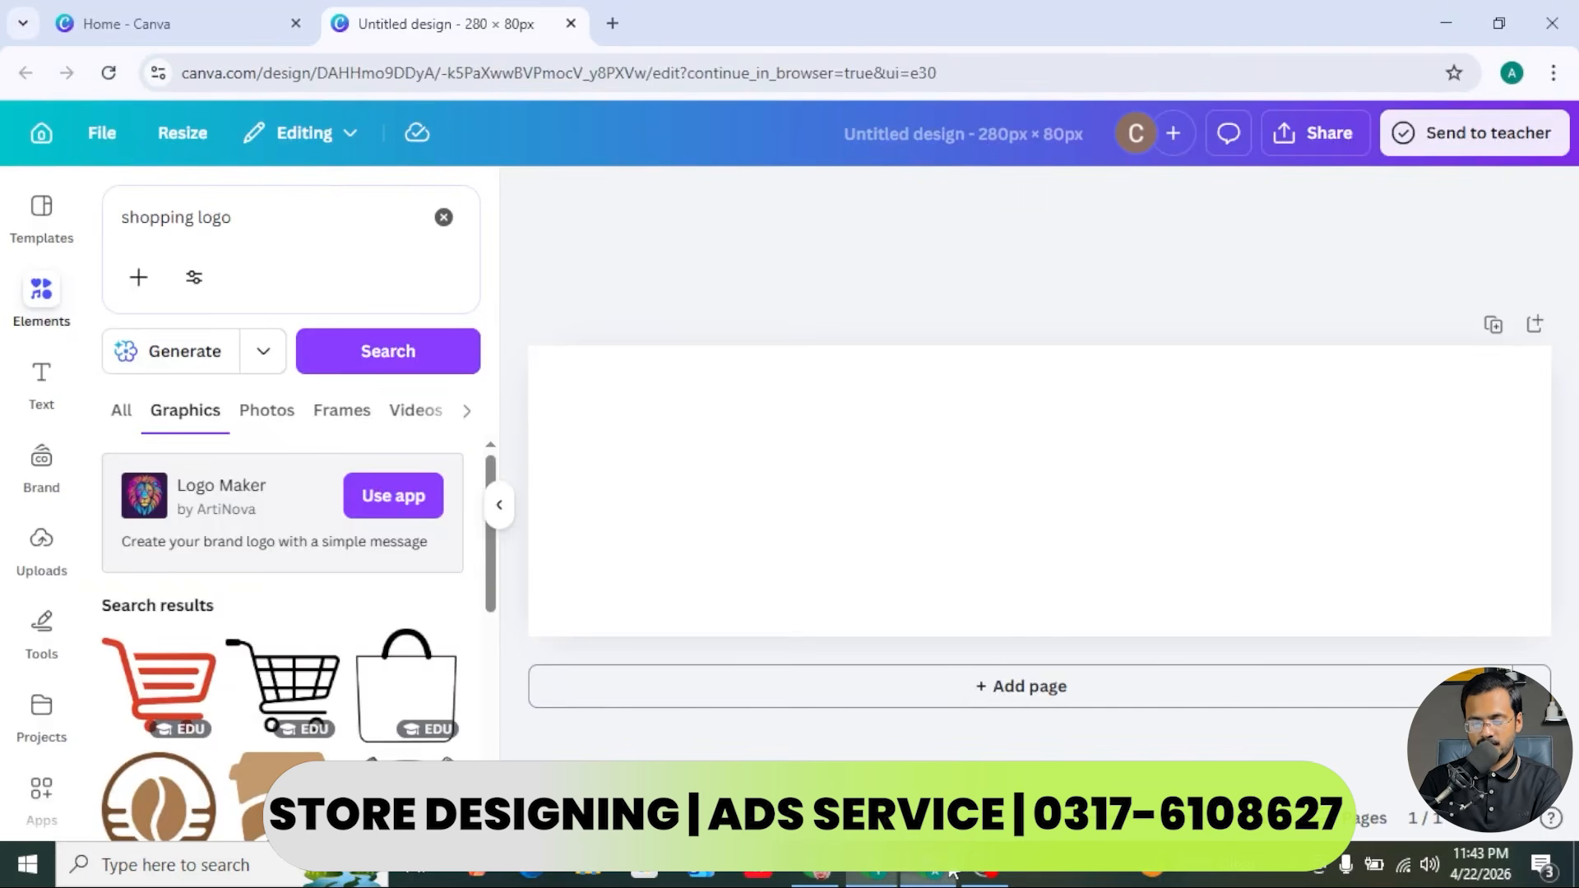
{"action": "scroll", "coordinate": [181, 613], "scroll_direction": "down", "scroll_amount": 6}
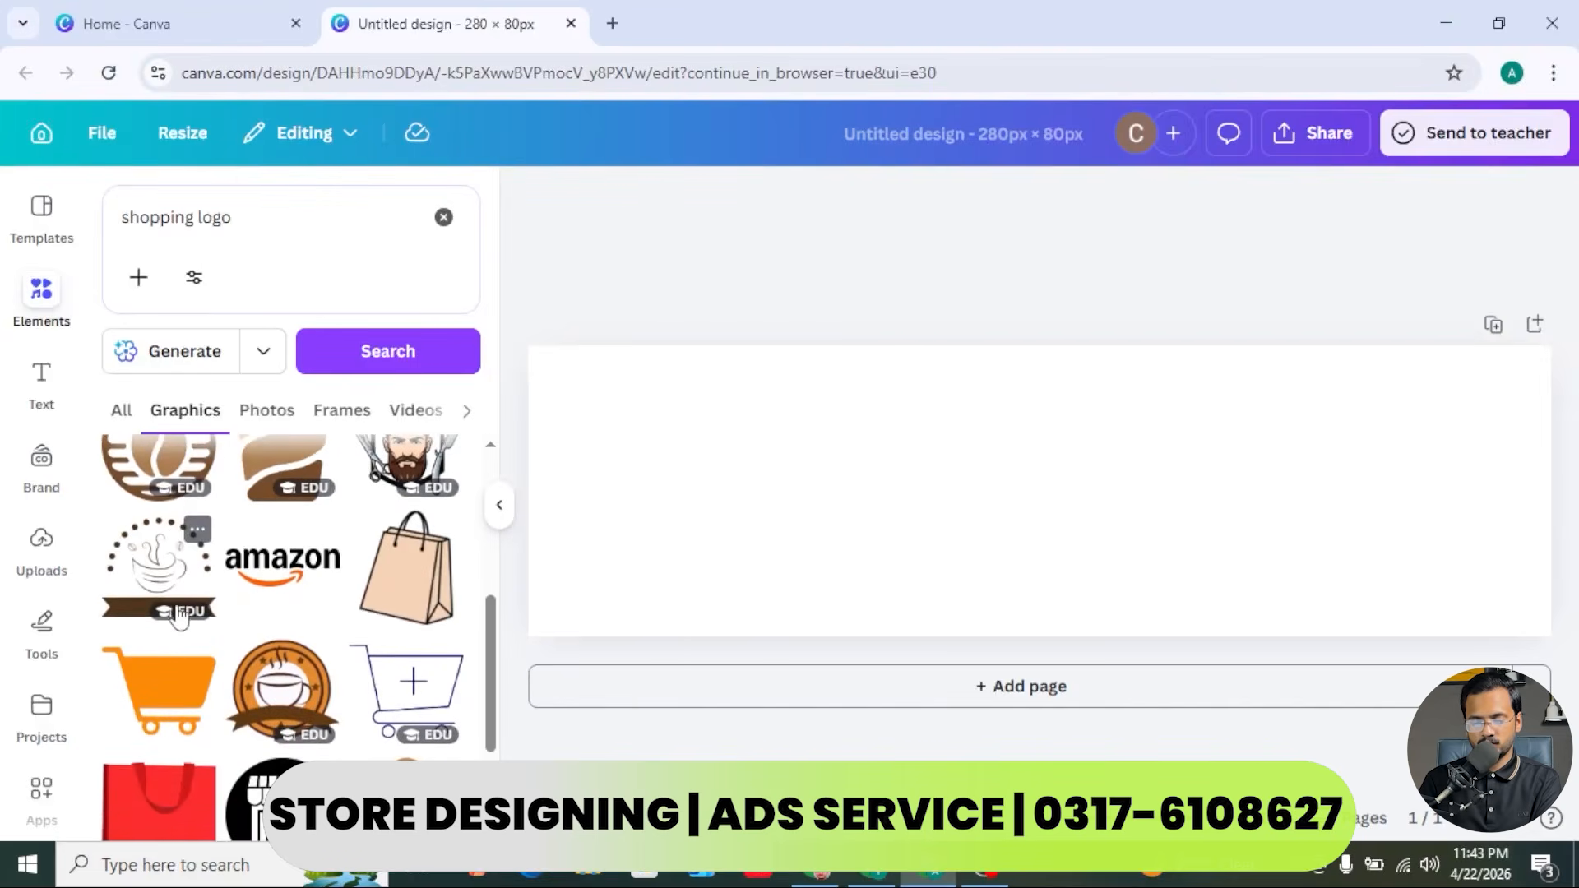
{"action": "scroll", "coordinate": [311, 654], "scroll_direction": "down", "scroll_amount": 3}
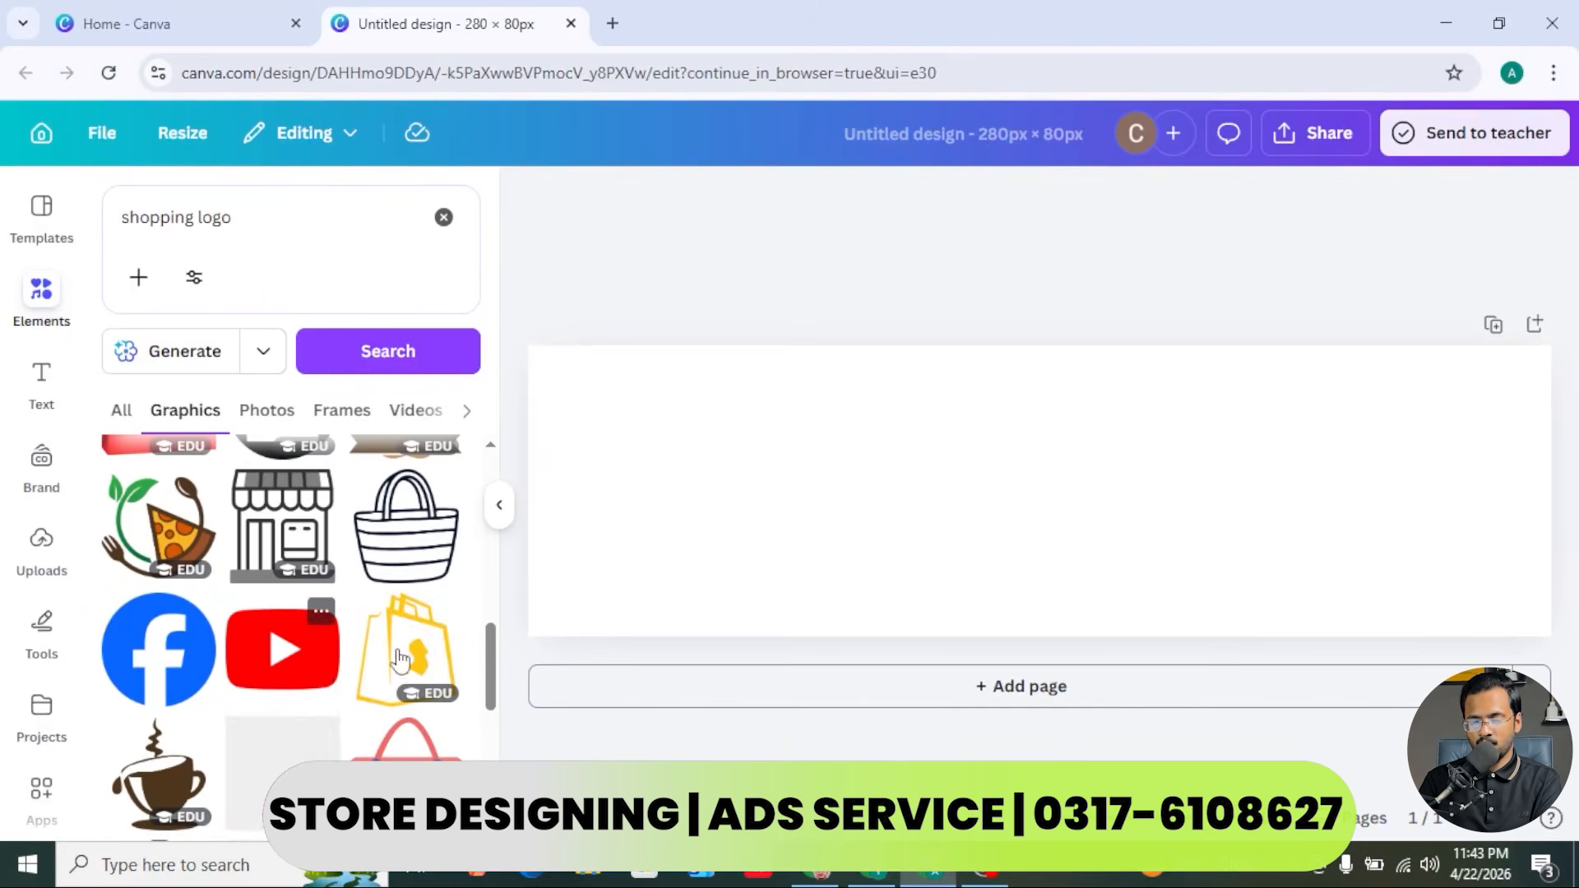
- Fill the blank page background with pure red #FF0000
{"action": "left_click", "coordinate": [810, 520]}
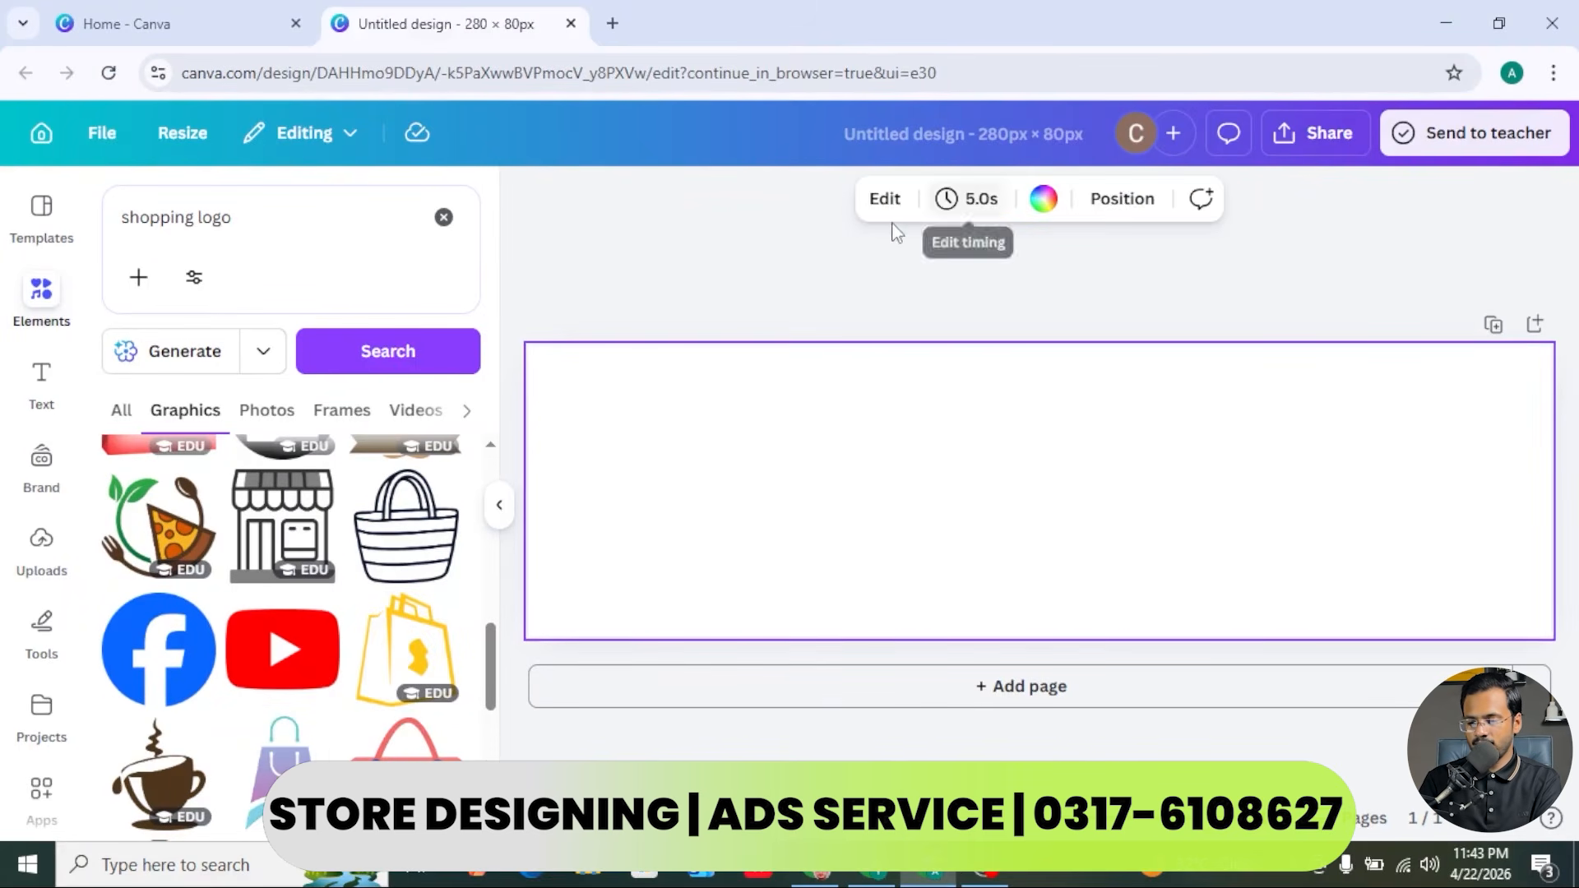
{"action": "left_click", "coordinate": [1042, 207]}
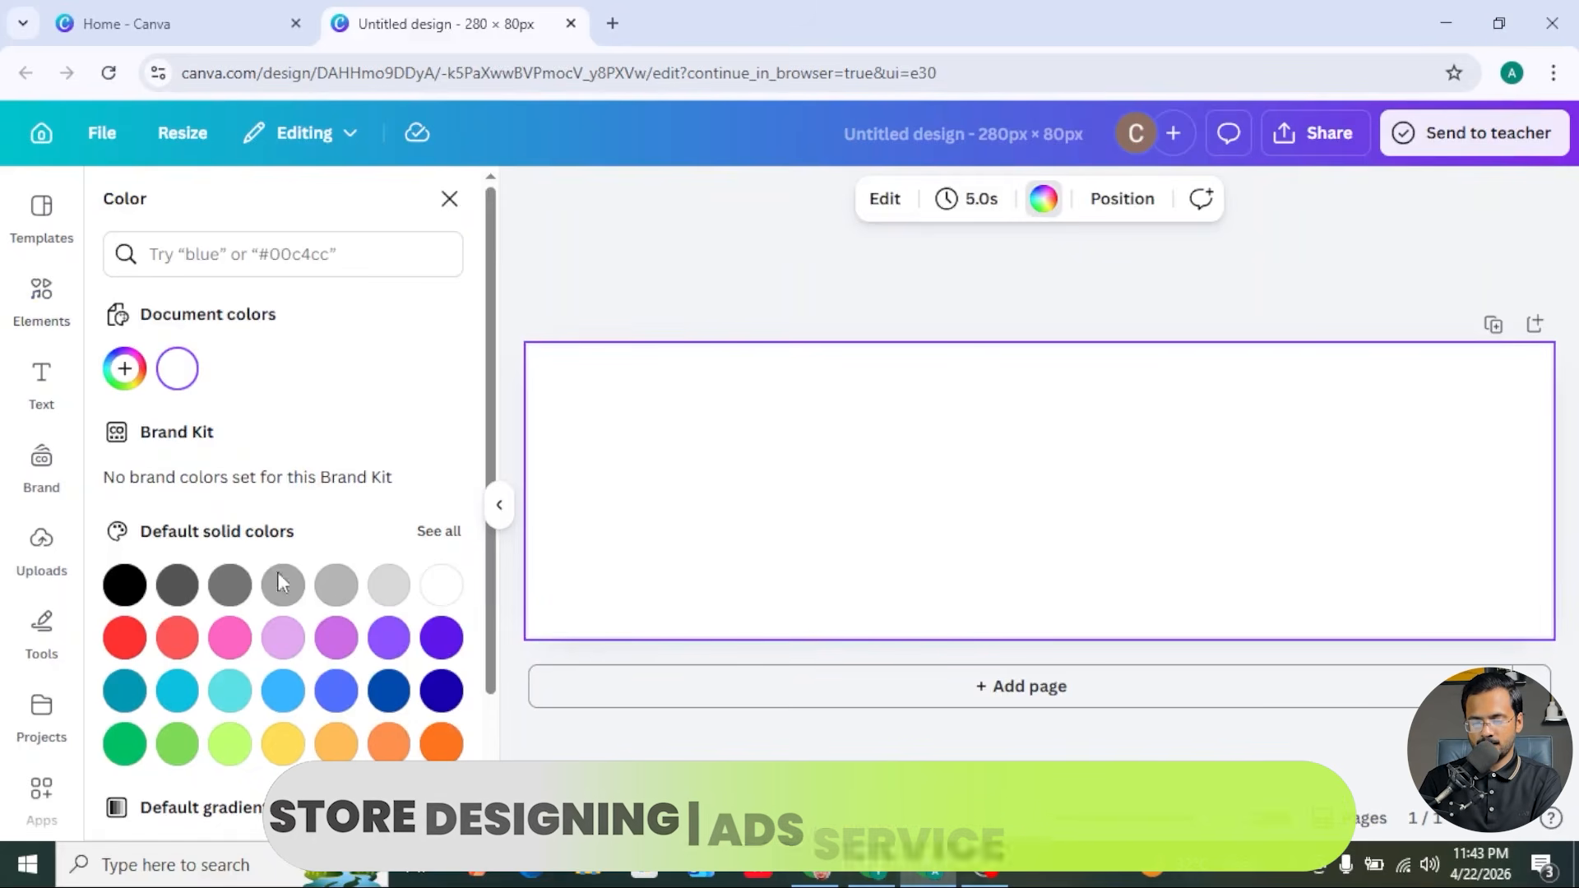
{"action": "left_click", "coordinate": [123, 635]}
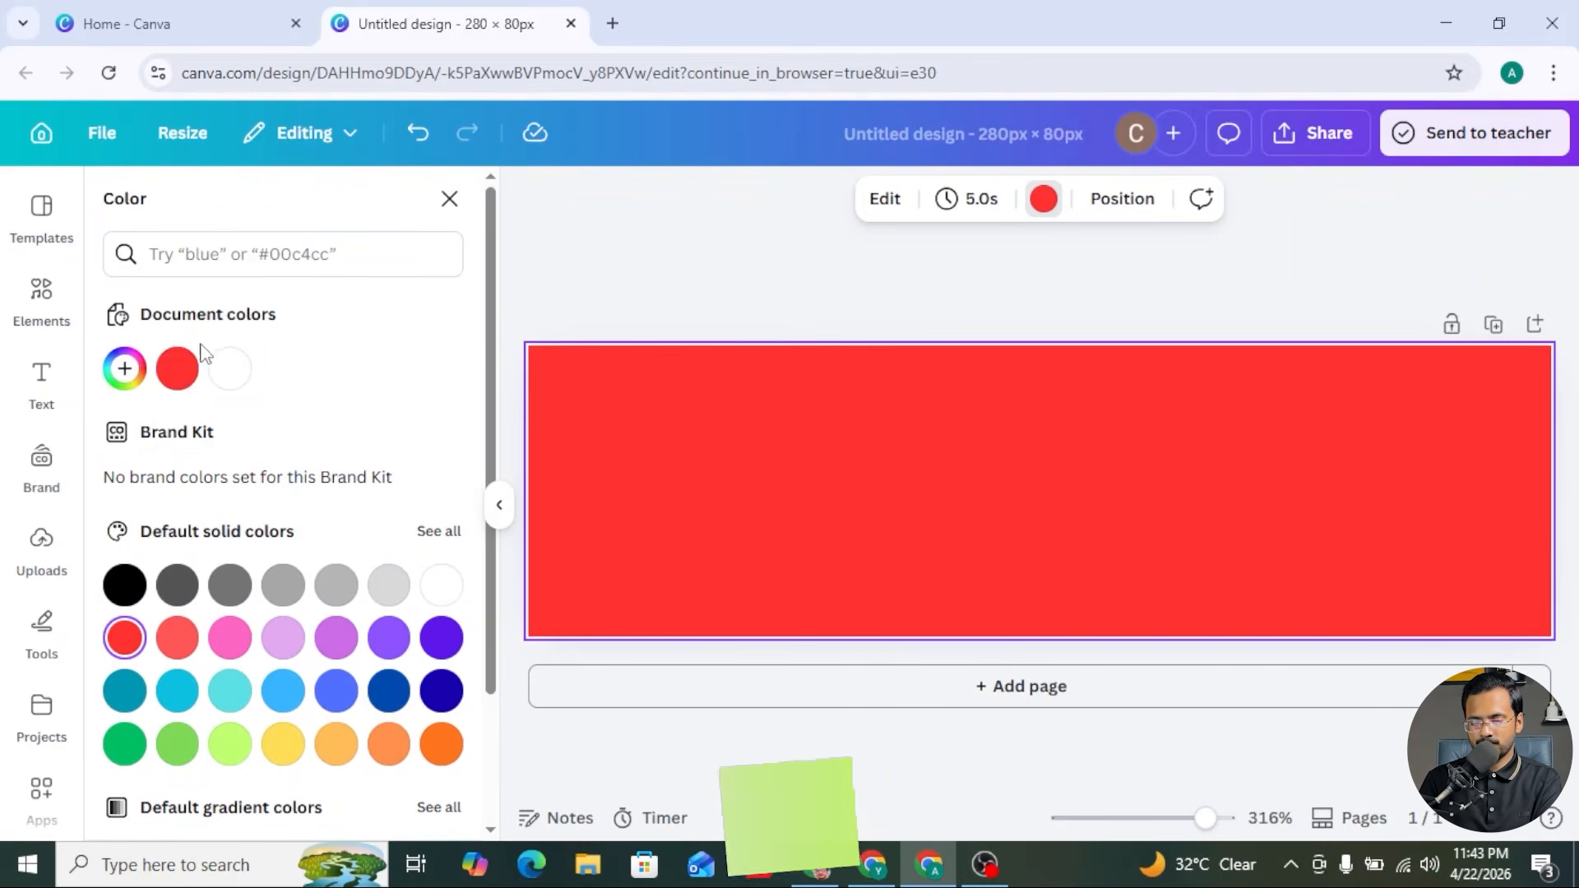
{"action": "left_click", "coordinate": [176, 372]}
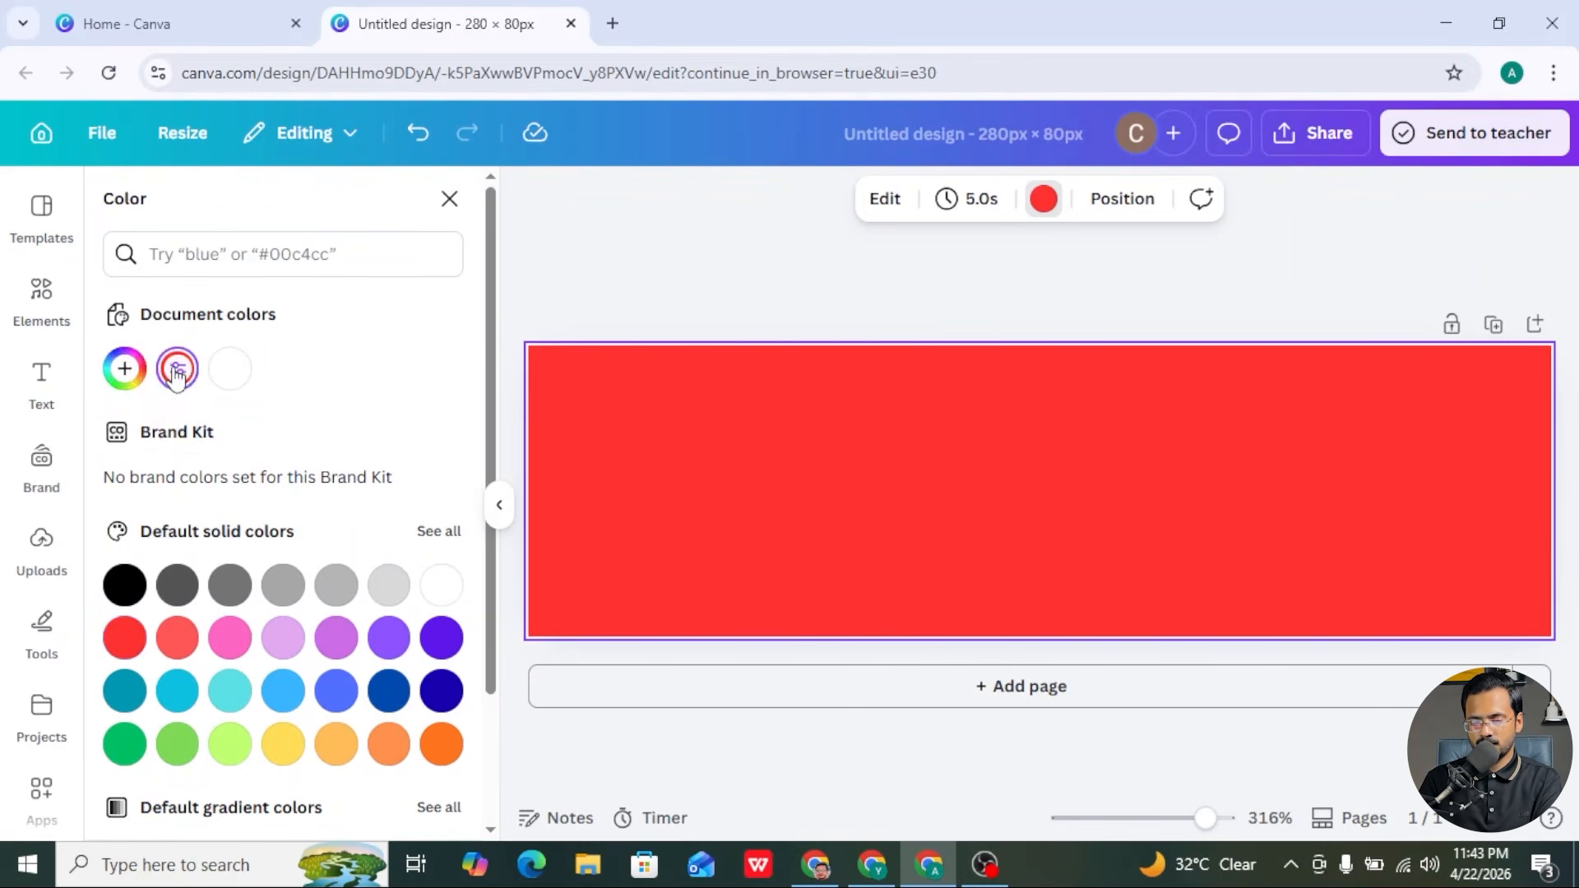
{"action": "left_click", "coordinate": [177, 376]}
{"action": "left_click", "coordinate": [178, 376]}
{"action": "left_click", "coordinate": [178, 376]}
{"action": "left_click_drag", "start_coordinate": [394, 475], "coordinate": [491, 458]}
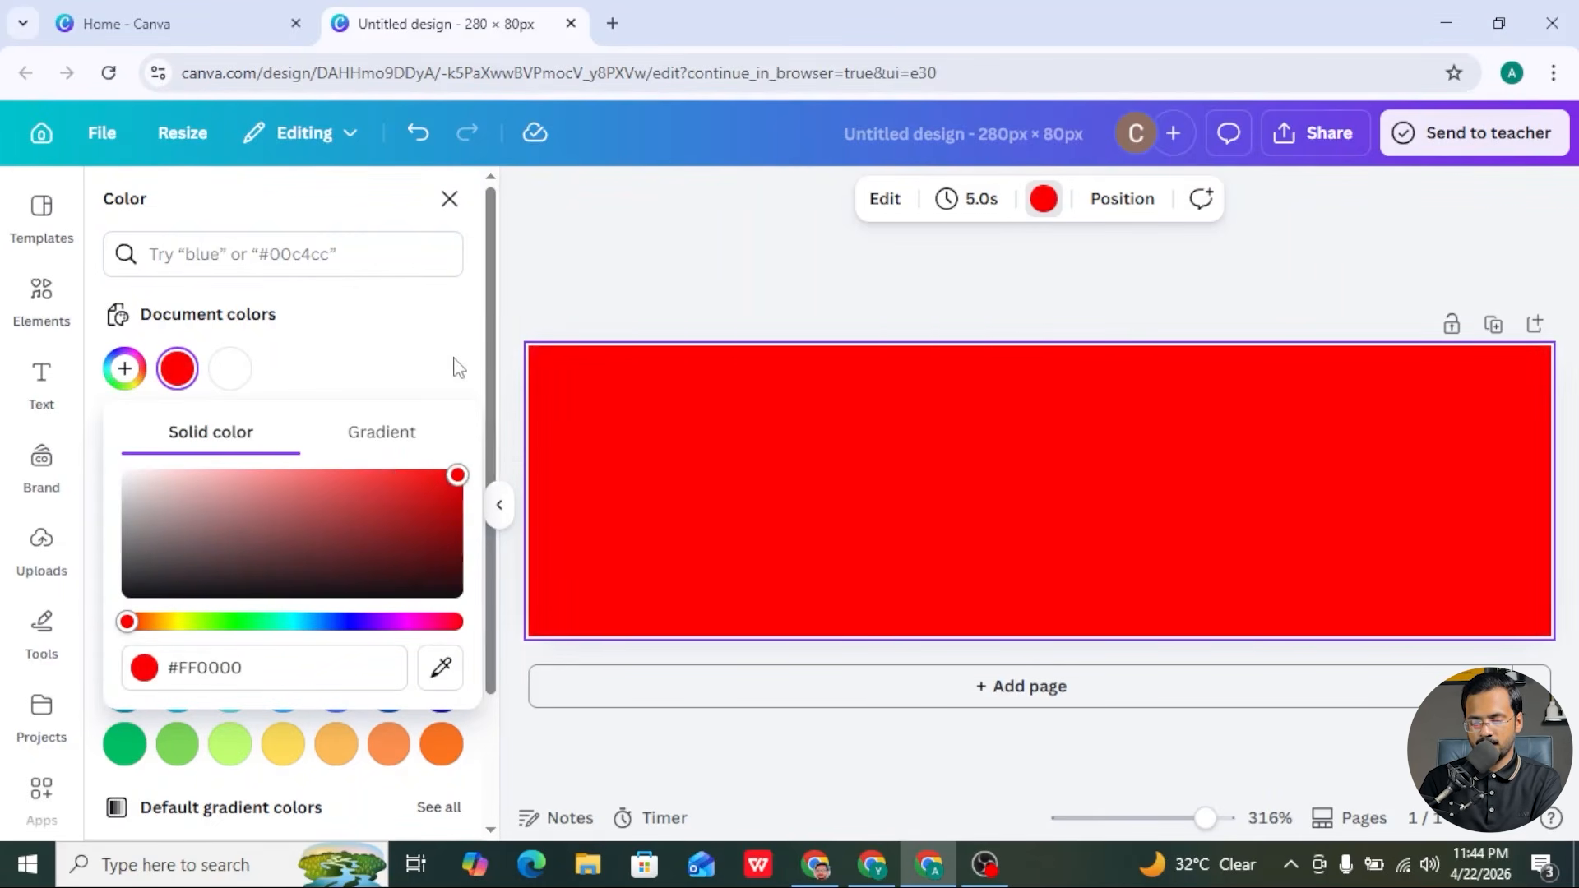
{"action": "left_click", "coordinate": [412, 349]}
{"action": "left_click", "coordinate": [449, 212]}
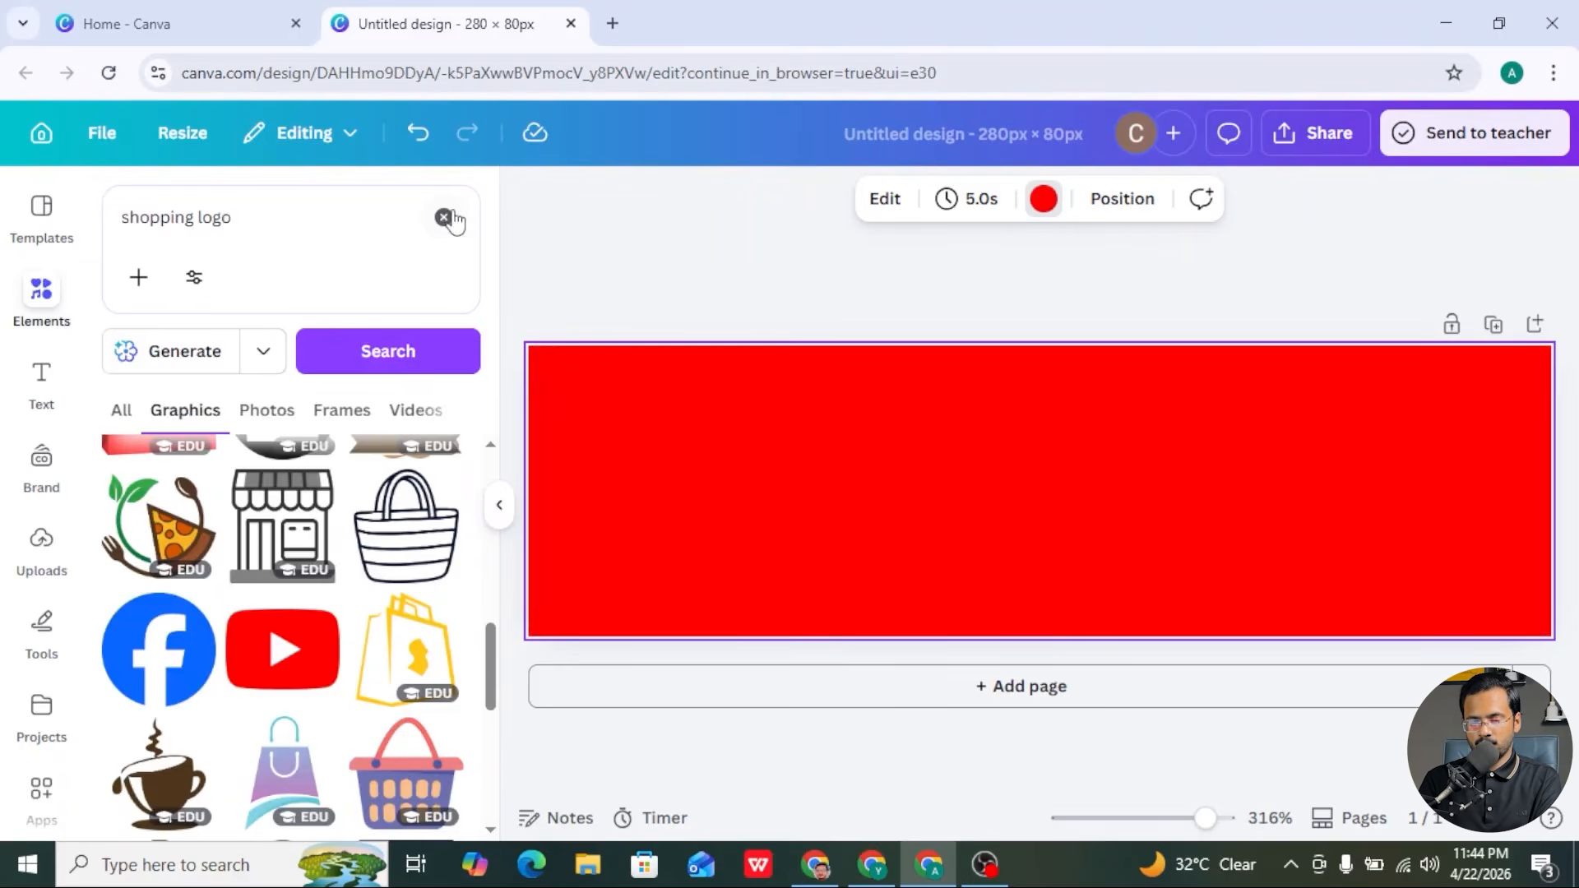
{"action": "scroll", "coordinate": [315, 705], "scroll_direction": "down", "scroll_amount": 10}
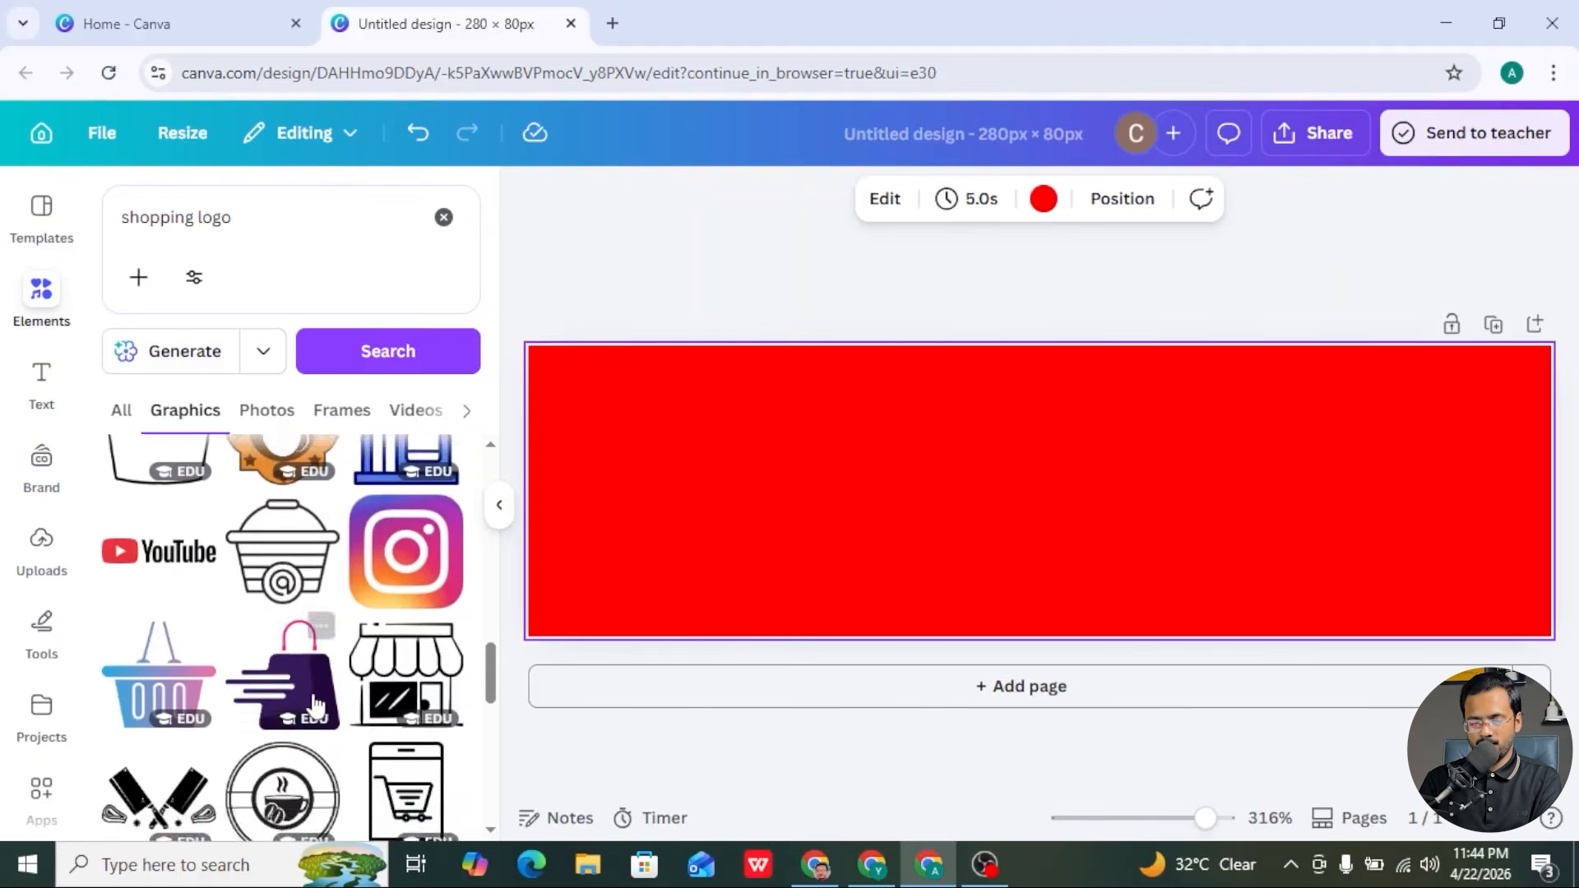
{"action": "scroll", "coordinate": [315, 706], "scroll_direction": "down", "scroll_amount": 3}
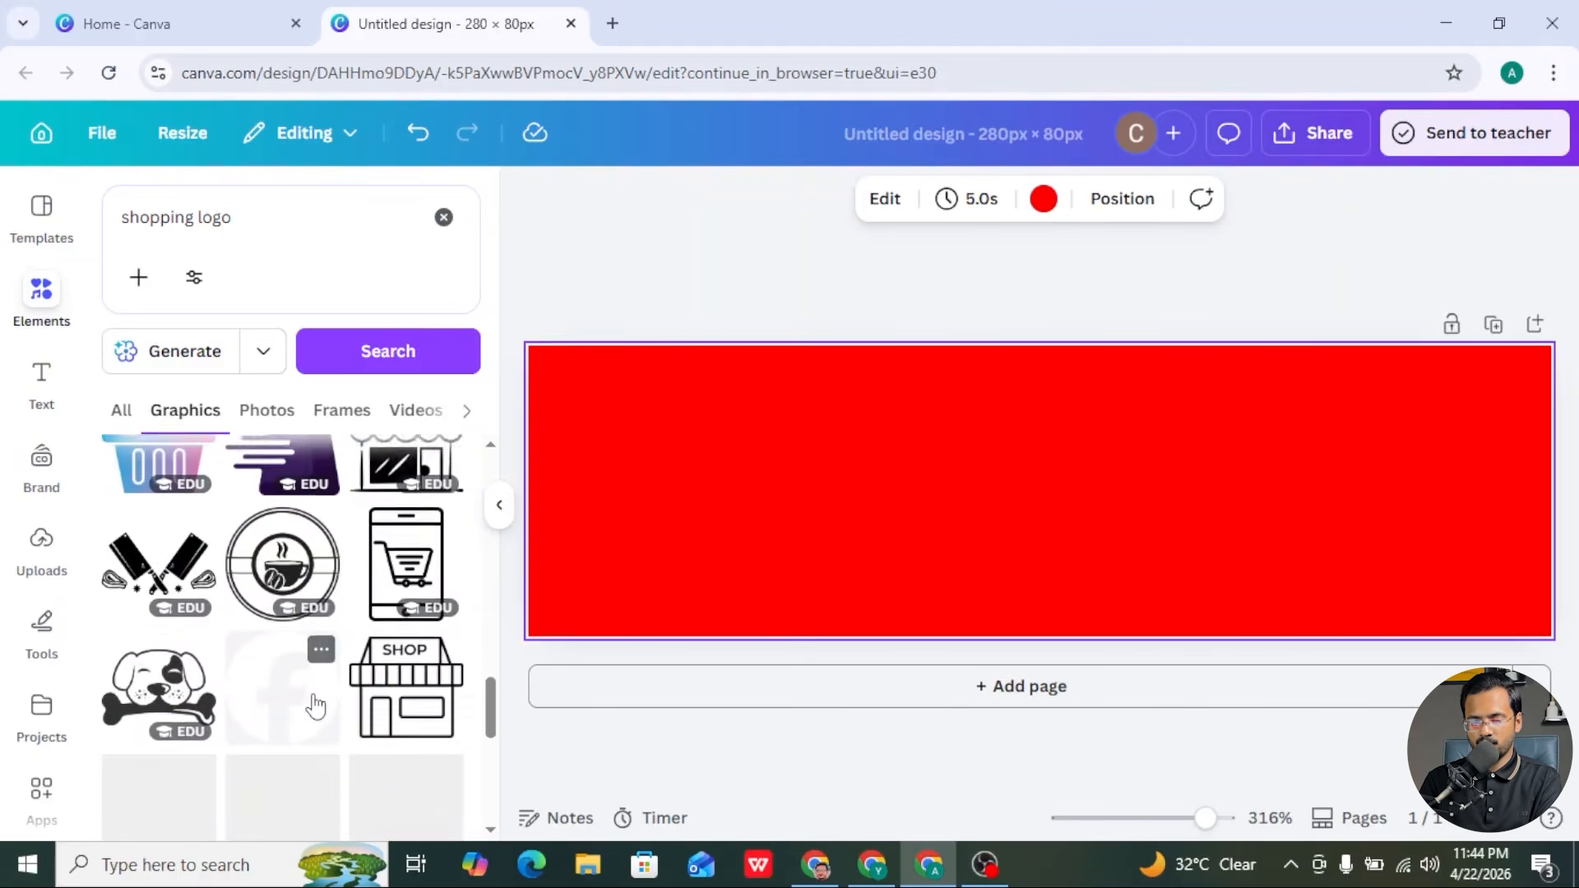
{"action": "scroll", "coordinate": [317, 705], "scroll_direction": "up", "scroll_amount": 5}
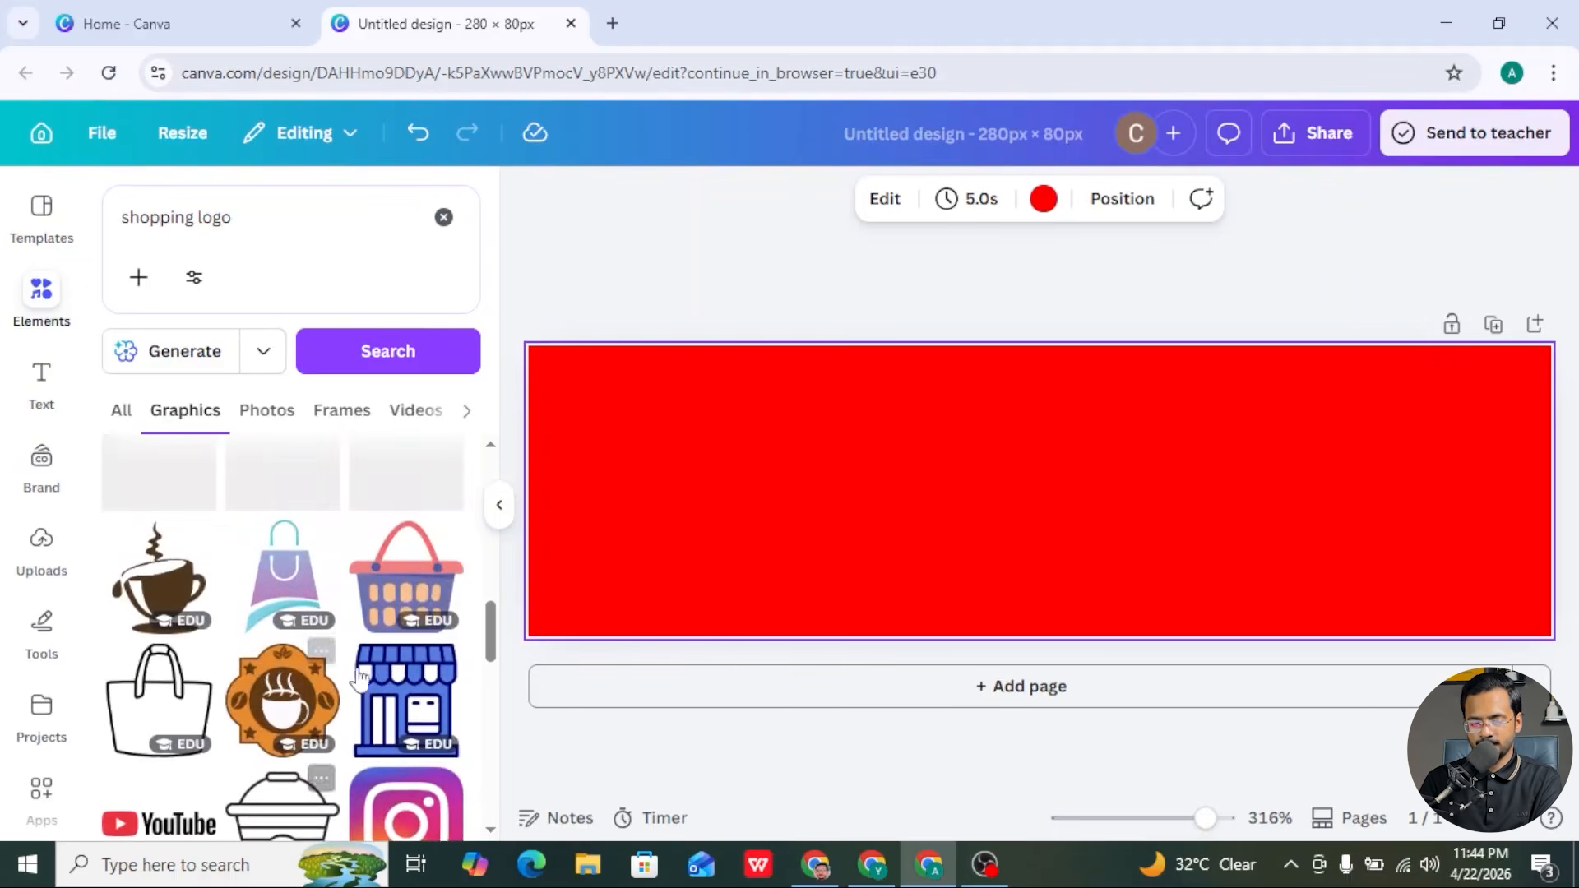
{"action": "scroll", "coordinate": [165, 608], "scroll_direction": "down", "scroll_amount": 10}
{"action": "left_click", "coordinate": [164, 612]}
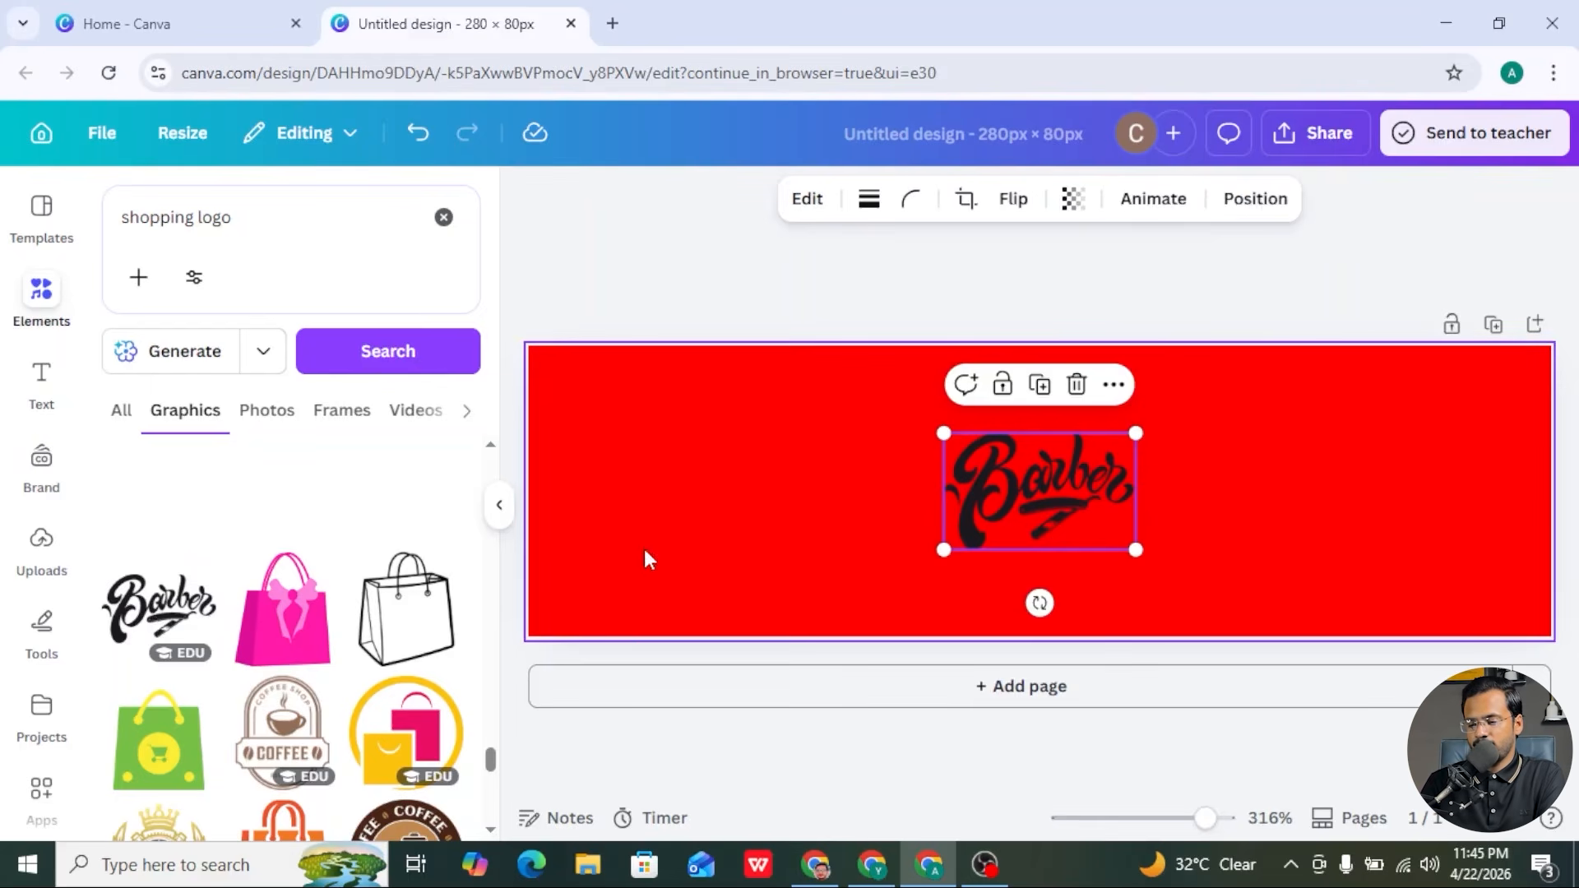
{"action": "left_click_drag", "start_coordinate": [904, 551], "coordinate": [596, 561]}
{"action": "left_click_drag", "start_coordinate": [868, 547], "coordinate": [834, 463]}
{"action": "key", "text": "Delete"}
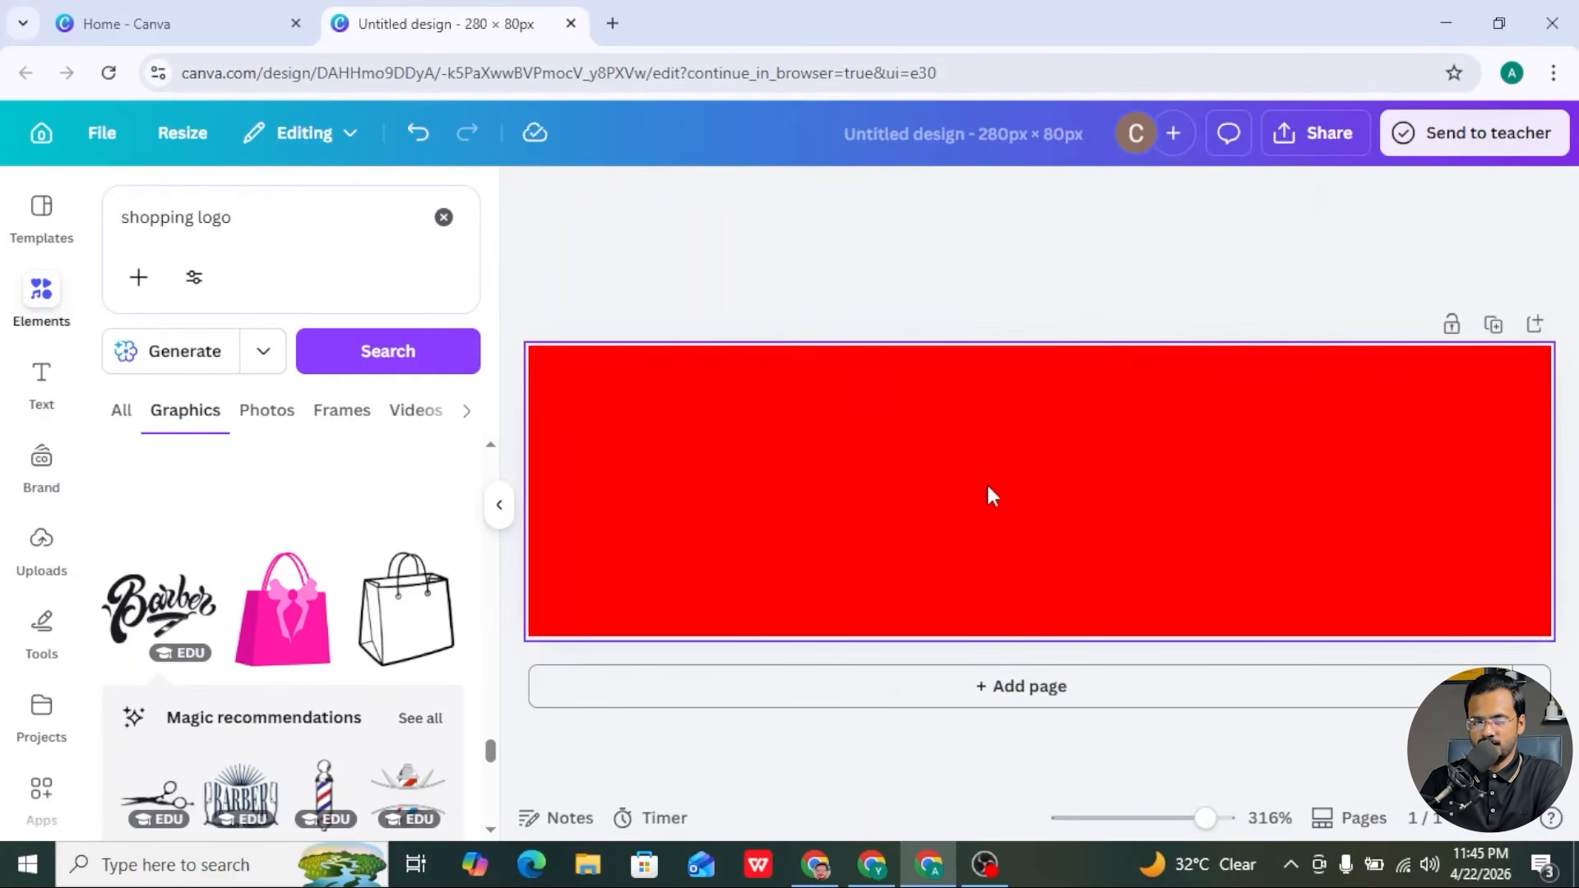
- Add the red shopping bag graphic with the teal arrow and place it near the left end of the red page
{"action": "scroll", "coordinate": [292, 681], "scroll_direction": "down", "scroll_amount": 10}
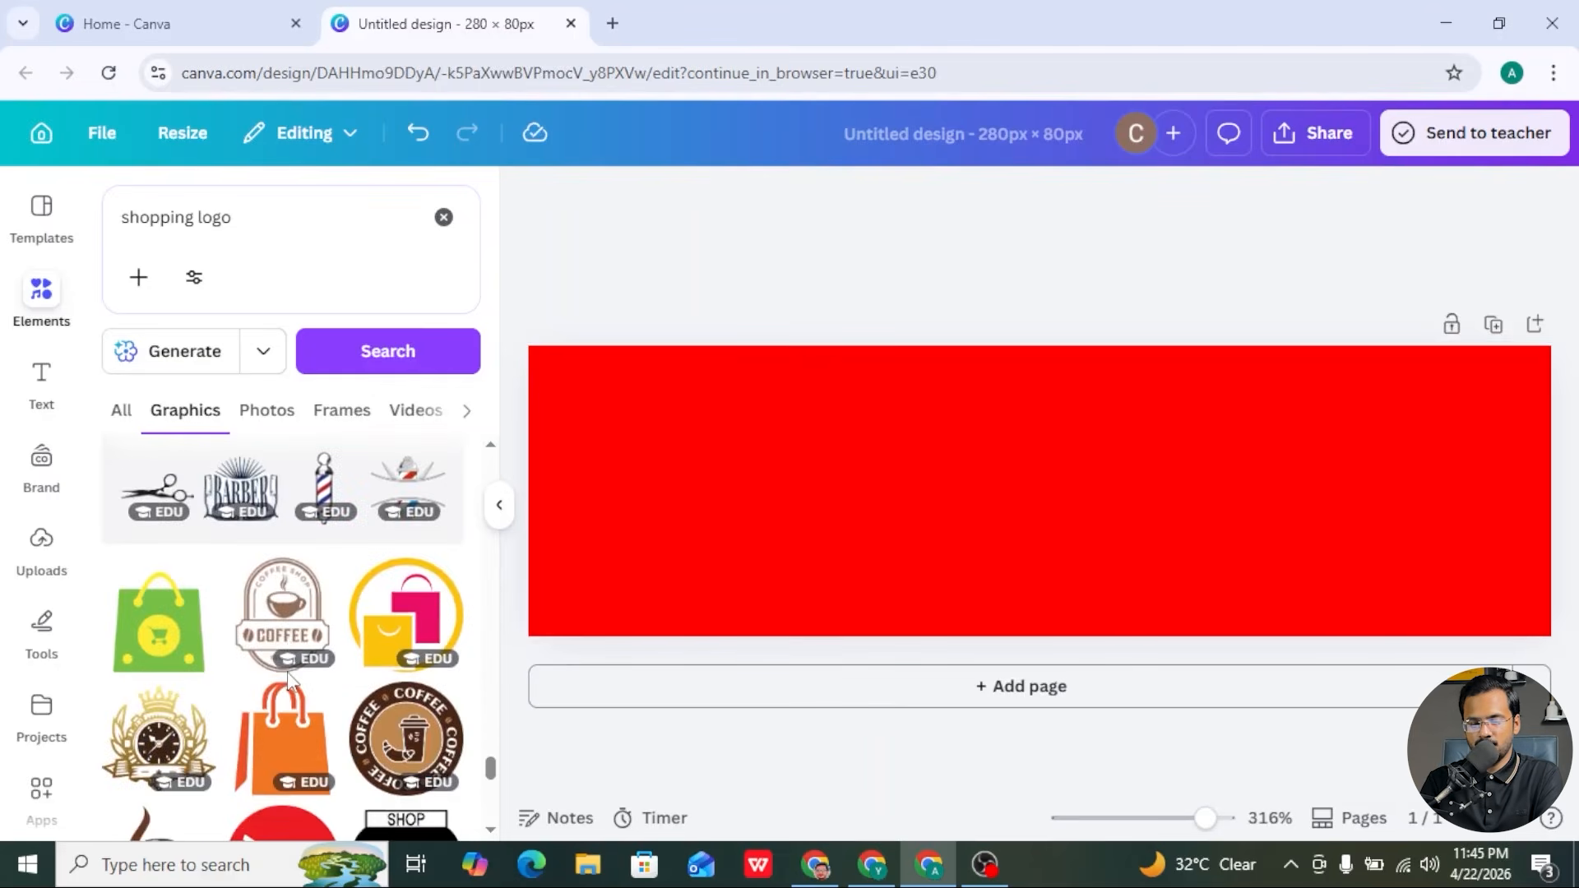
{"action": "scroll", "coordinate": [235, 691], "scroll_direction": "down", "scroll_amount": 10}
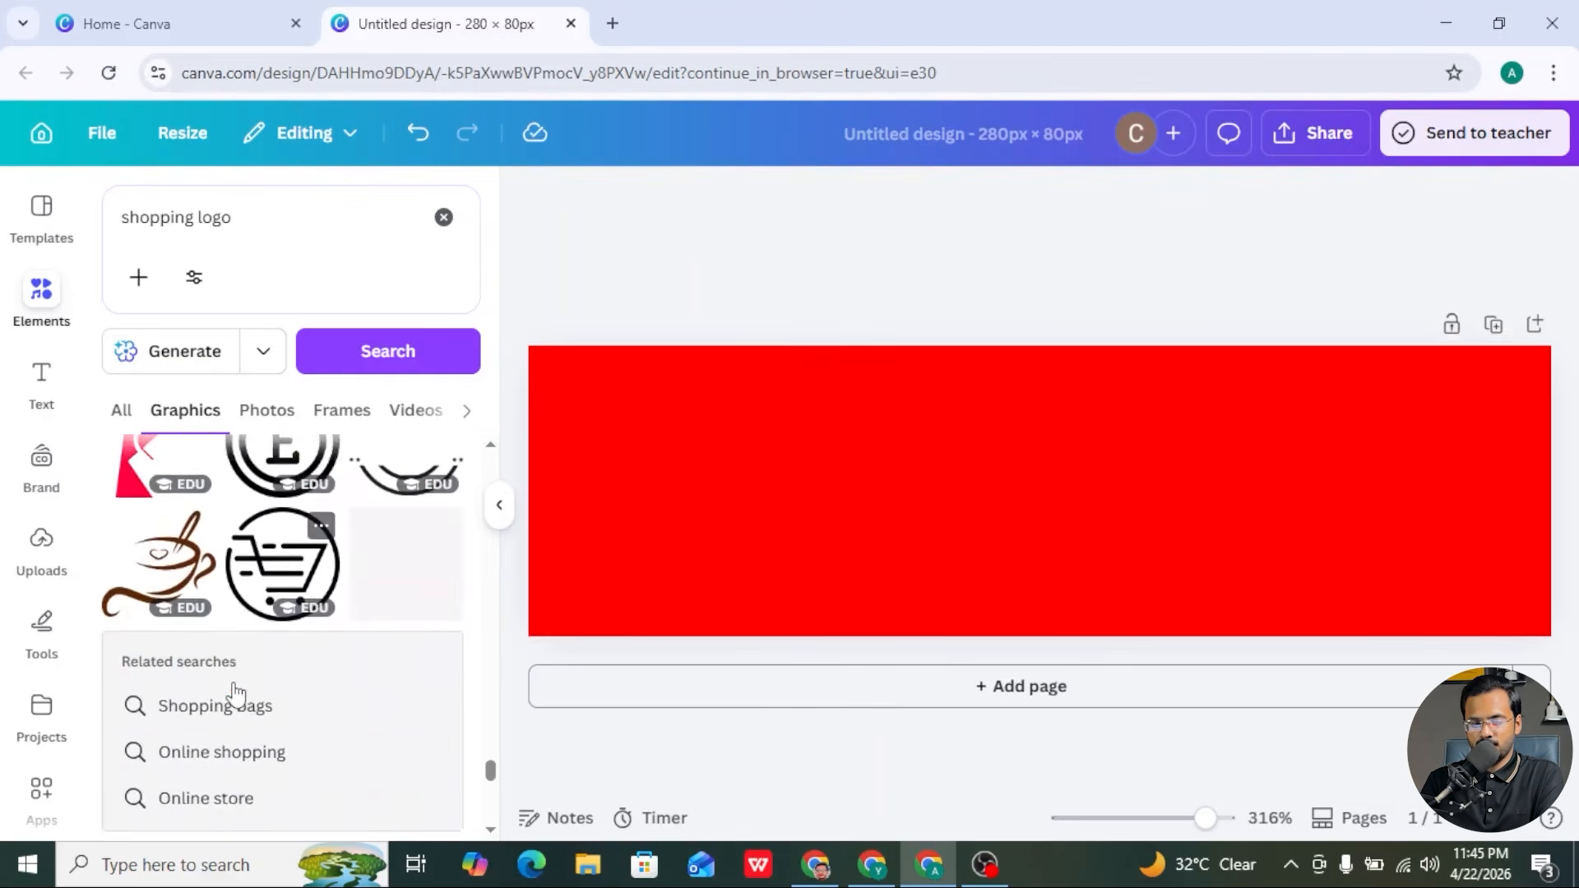
{"action": "scroll", "coordinate": [234, 695], "scroll_direction": "up", "scroll_amount": 2}
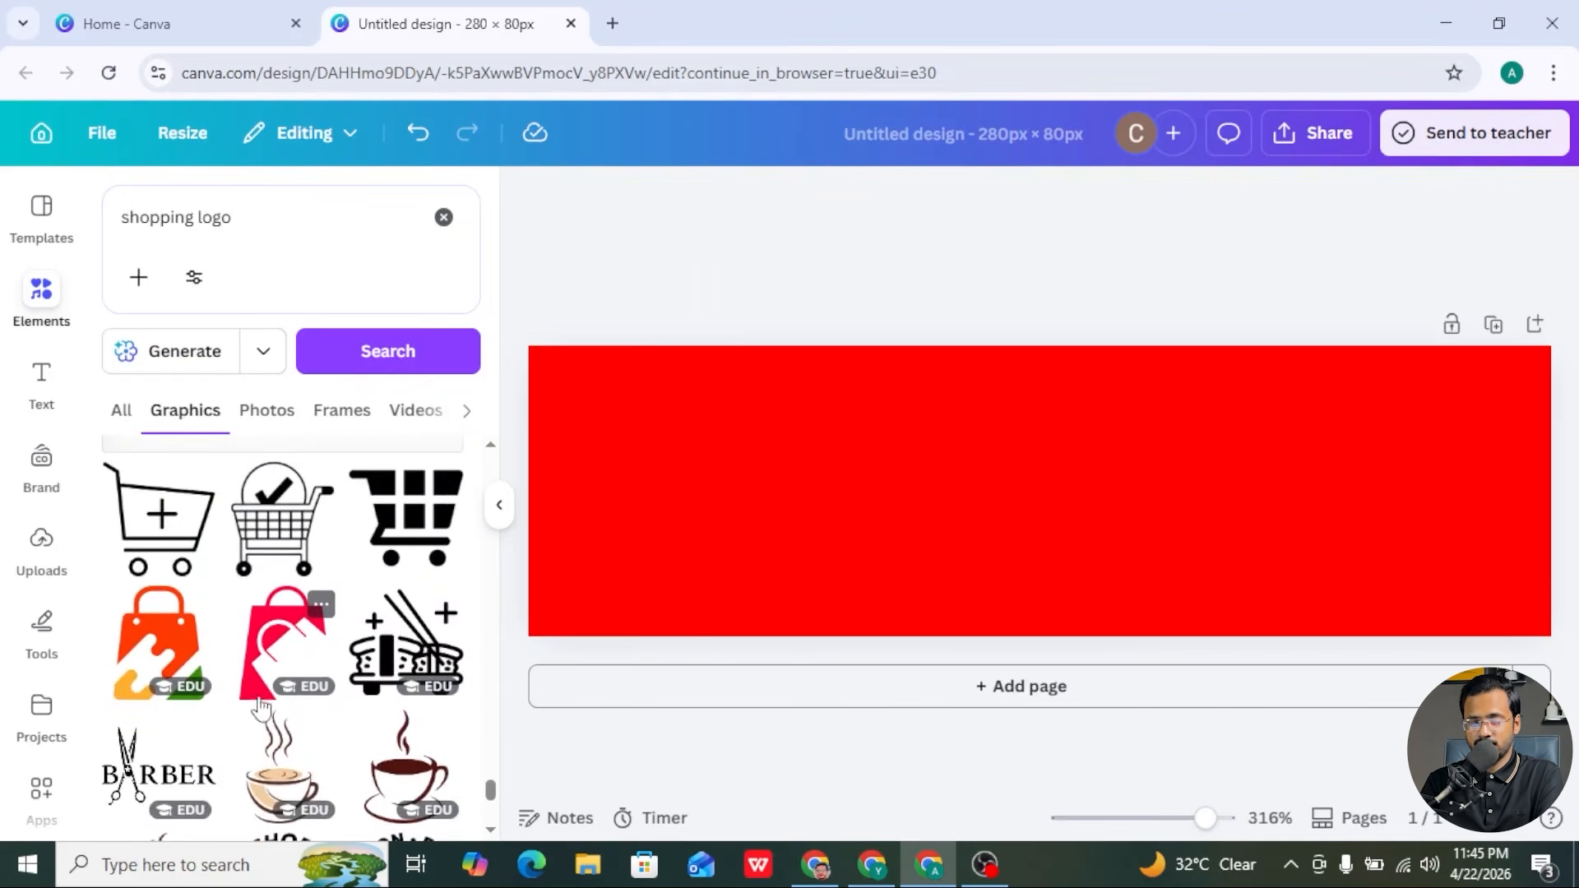
{"action": "scroll", "coordinate": [215, 640], "scroll_direction": "down", "scroll_amount": 10}
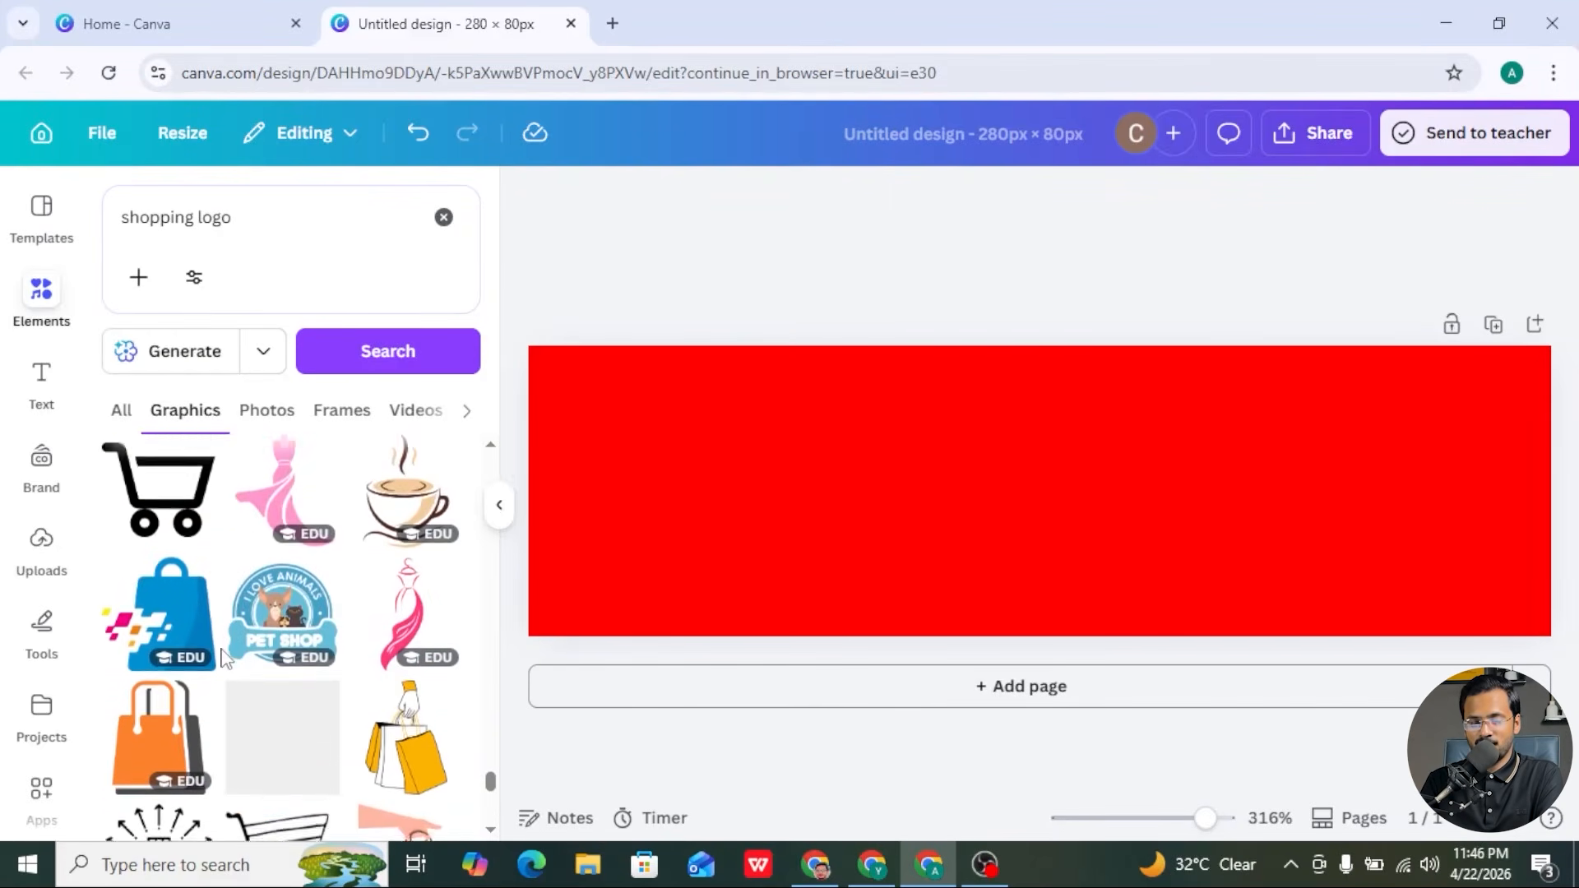
{"action": "scroll", "coordinate": [332, 706], "scroll_direction": "down", "scroll_amount": 5}
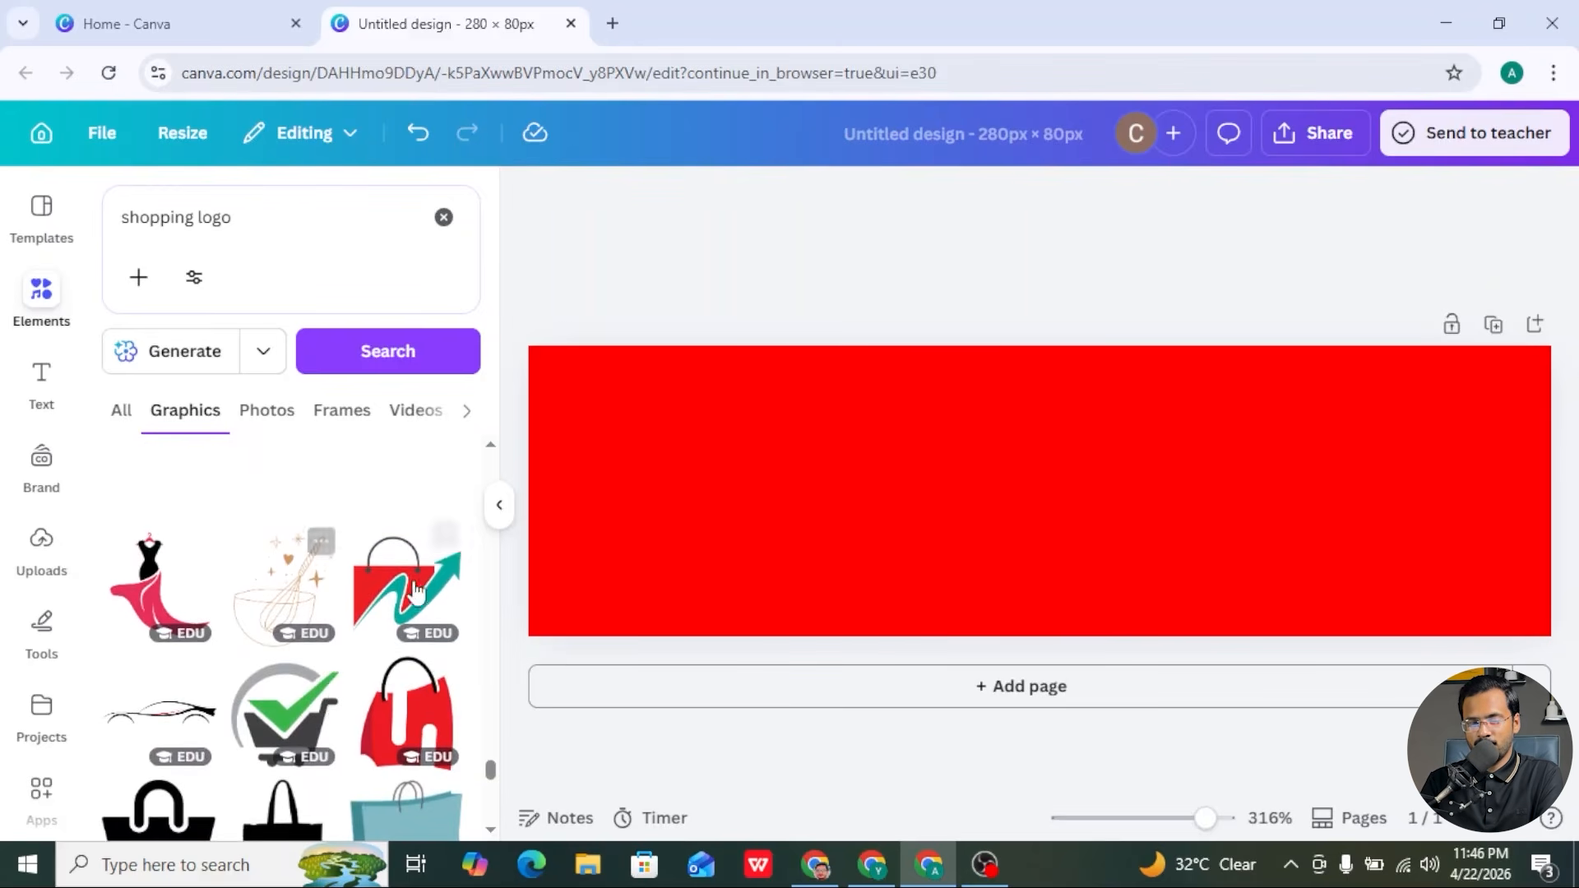
{"action": "left_click", "coordinate": [405, 600]}
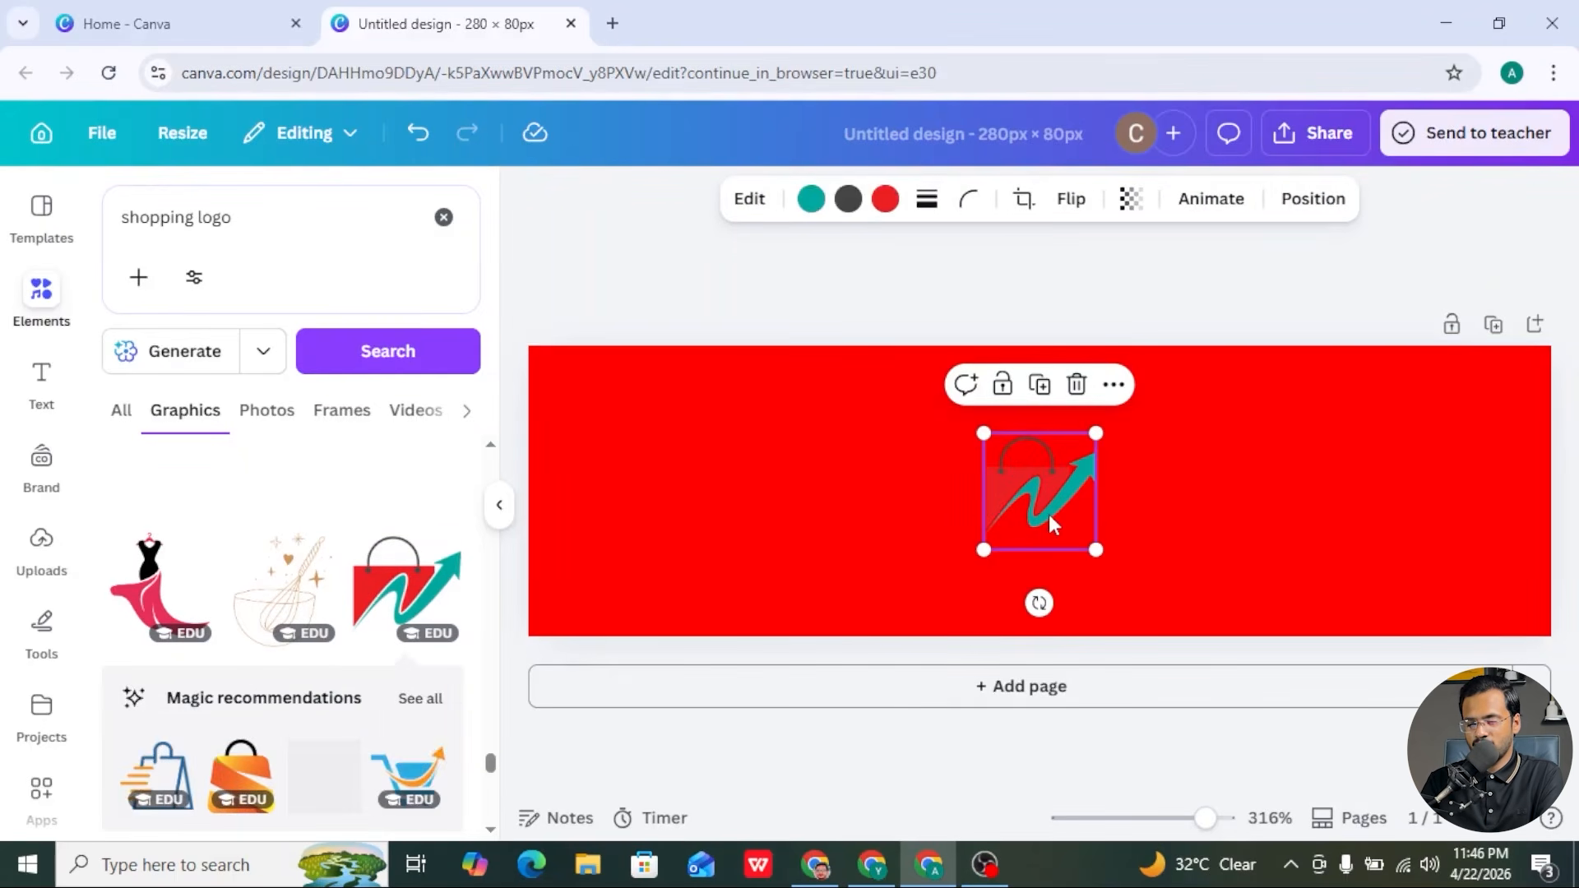
{"action": "left_click_drag", "start_coordinate": [1049, 522], "coordinate": [651, 528]}
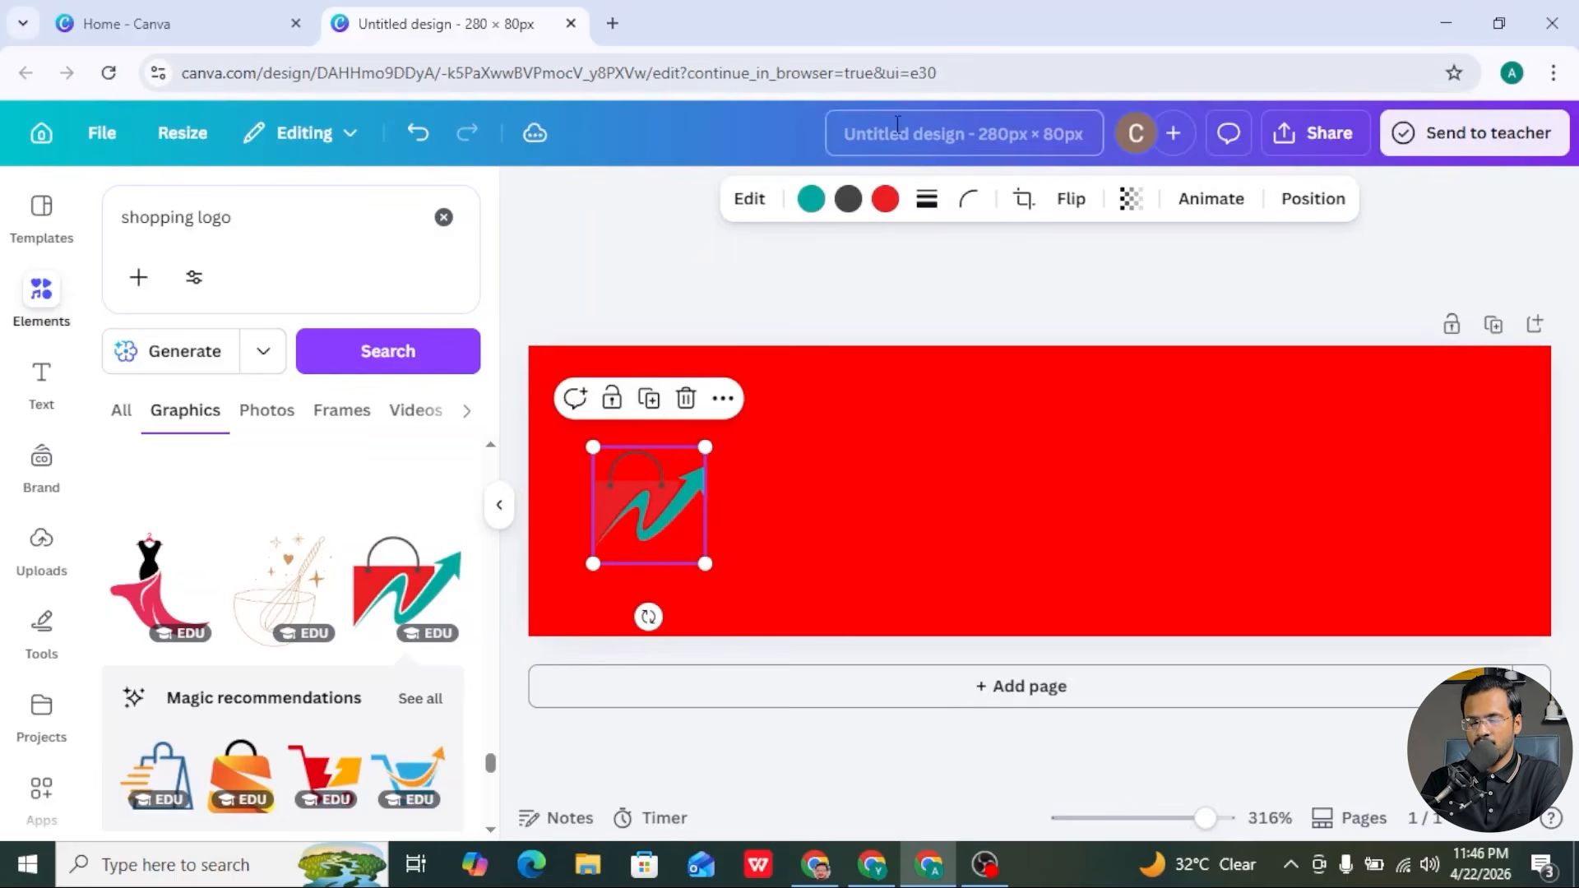
- Recolor the red body of the shopping bag graphic to white
{"action": "left_click", "coordinate": [812, 200]}
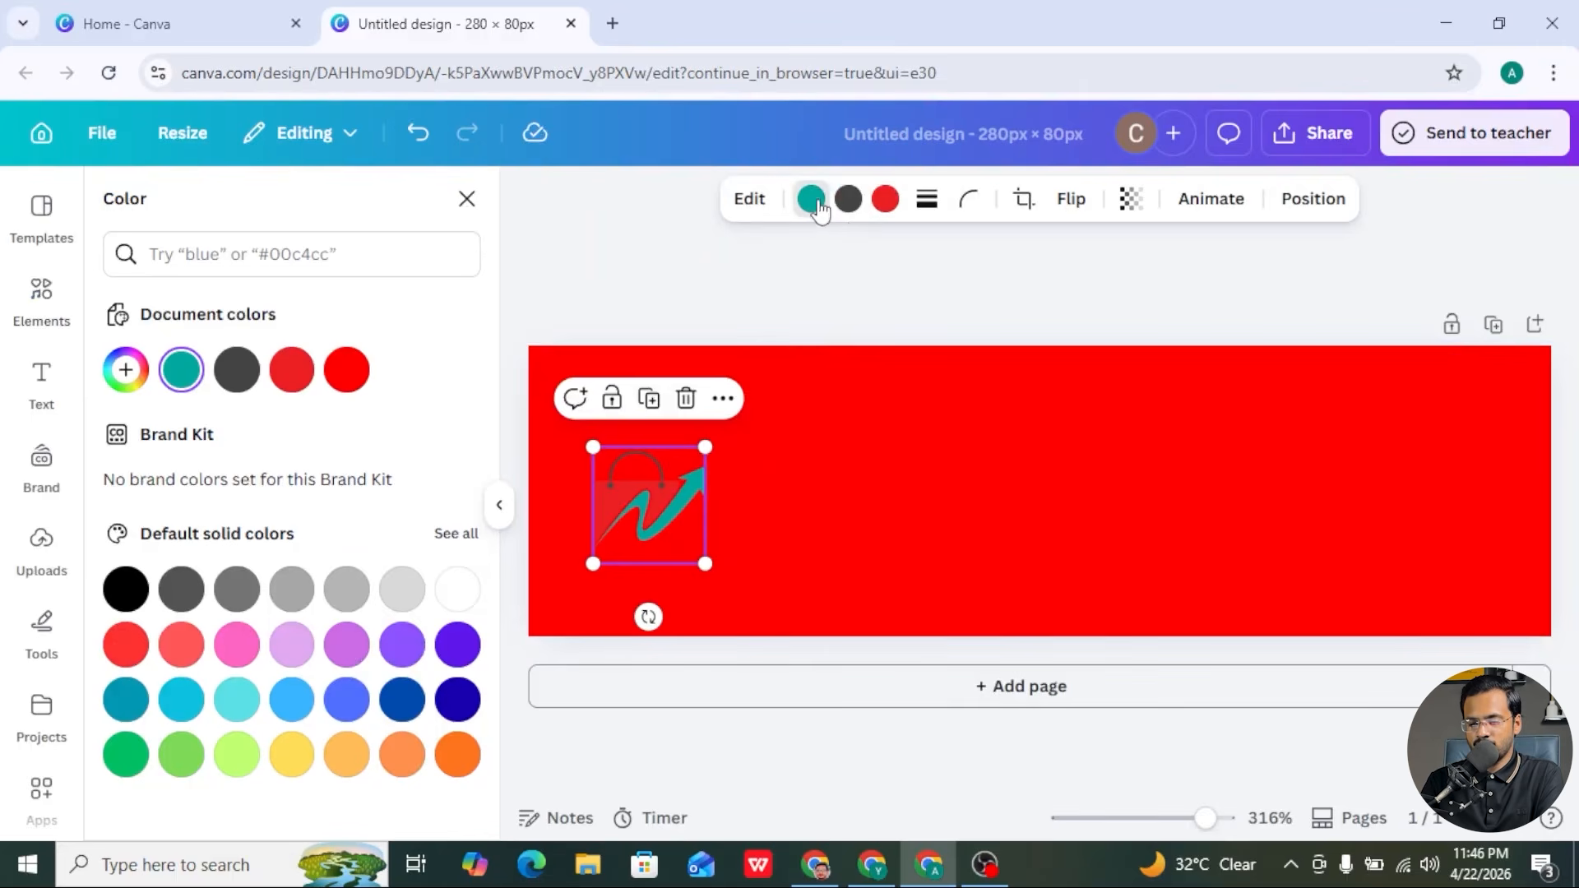
{"action": "left_click", "coordinate": [885, 203]}
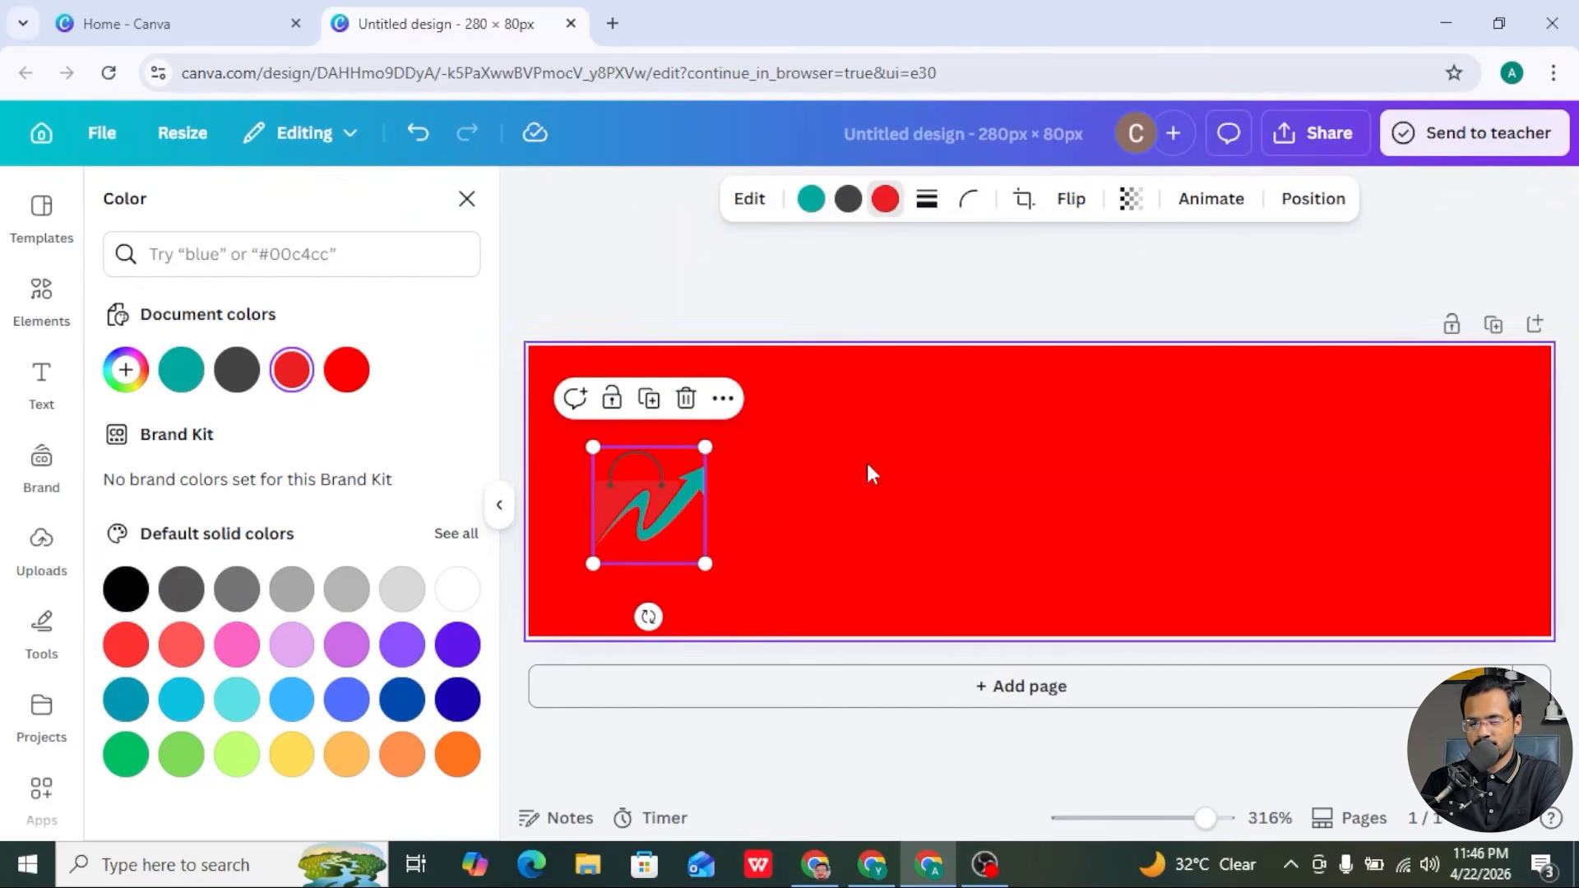
{"action": "left_click", "coordinate": [463, 589]}
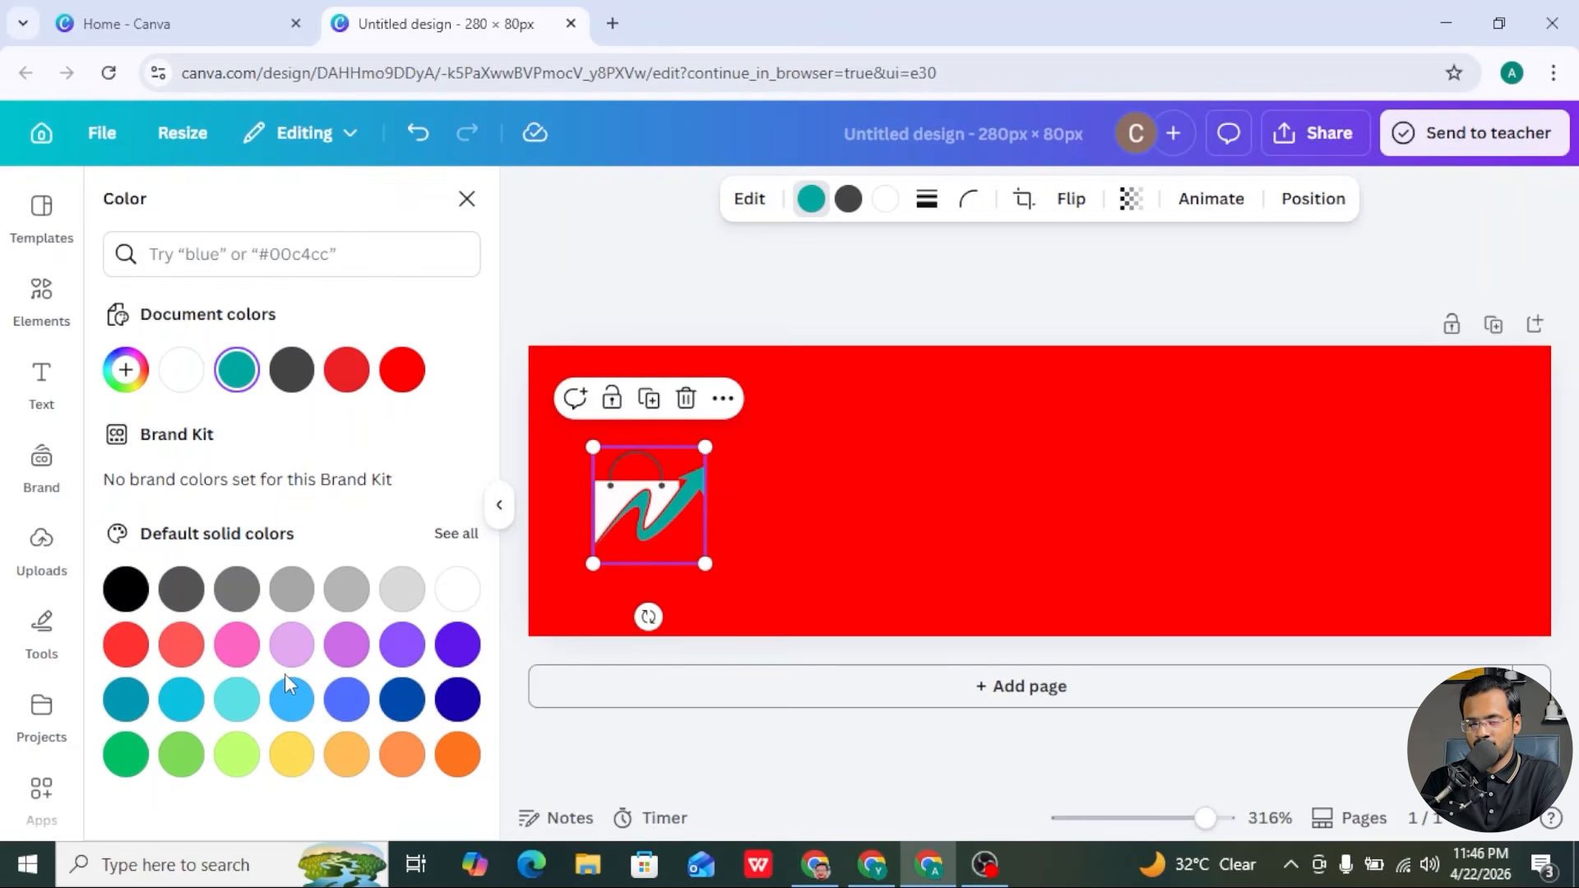
- Enlarge the bag graphic to fill the page height at the left edge and make its handle black
{"action": "left_click_drag", "start_coordinate": [705, 564], "coordinate": [829, 692]}
{"action": "left_click_drag", "start_coordinate": [732, 538], "coordinate": [676, 462]}
{"action": "left_click_drag", "start_coordinate": [772, 614], "coordinate": [860, 689]}
{"action": "left_click_drag", "start_coordinate": [757, 538], "coordinate": [758, 520]}
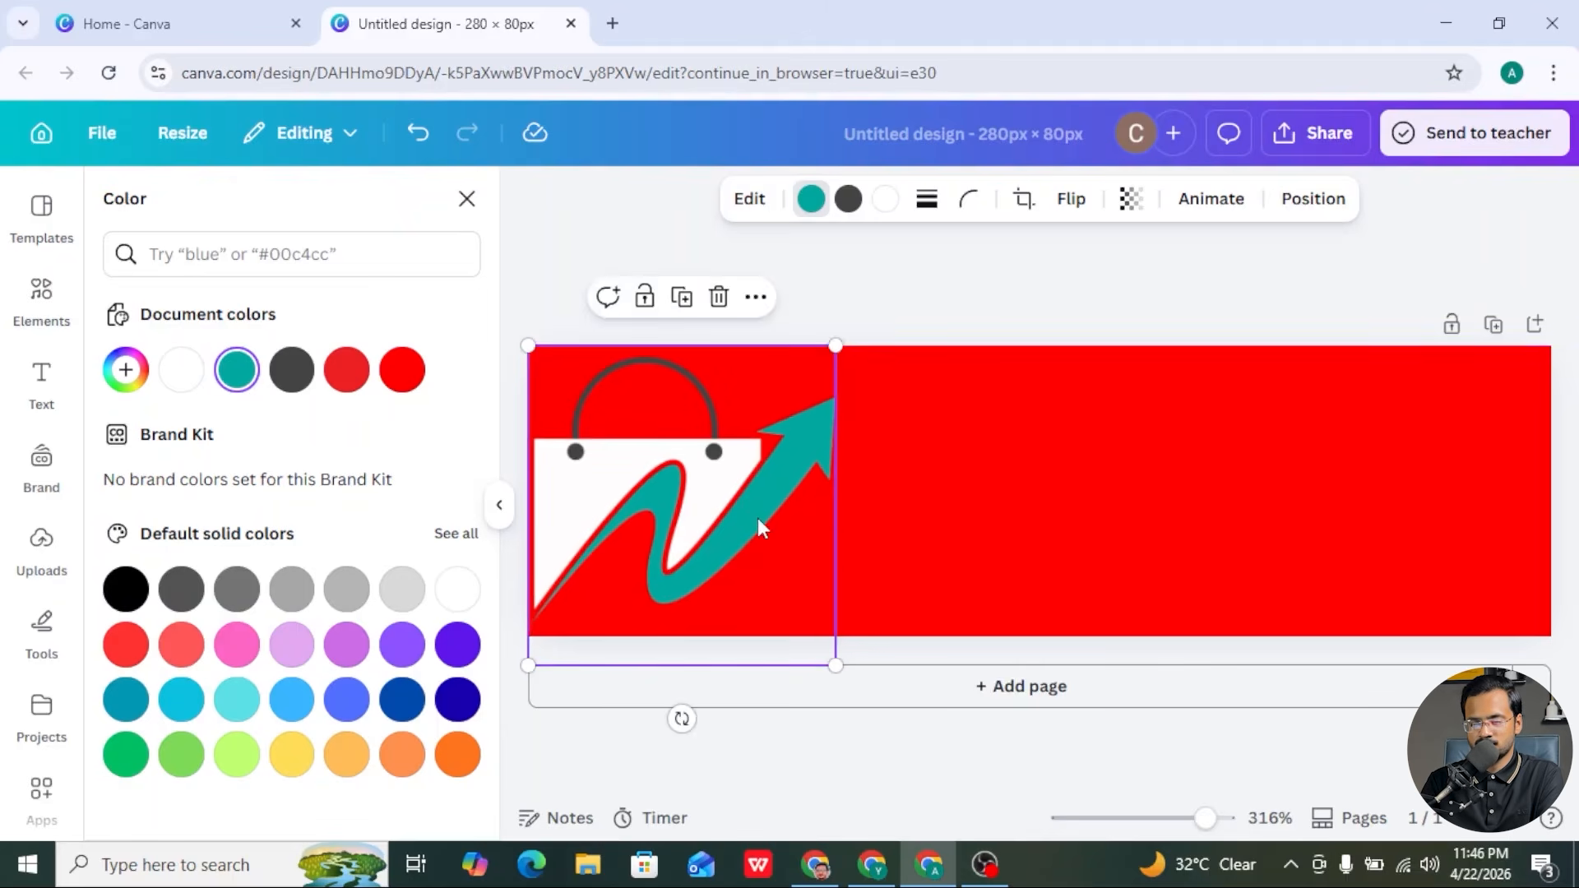
{"action": "left_click", "coordinate": [930, 468]}
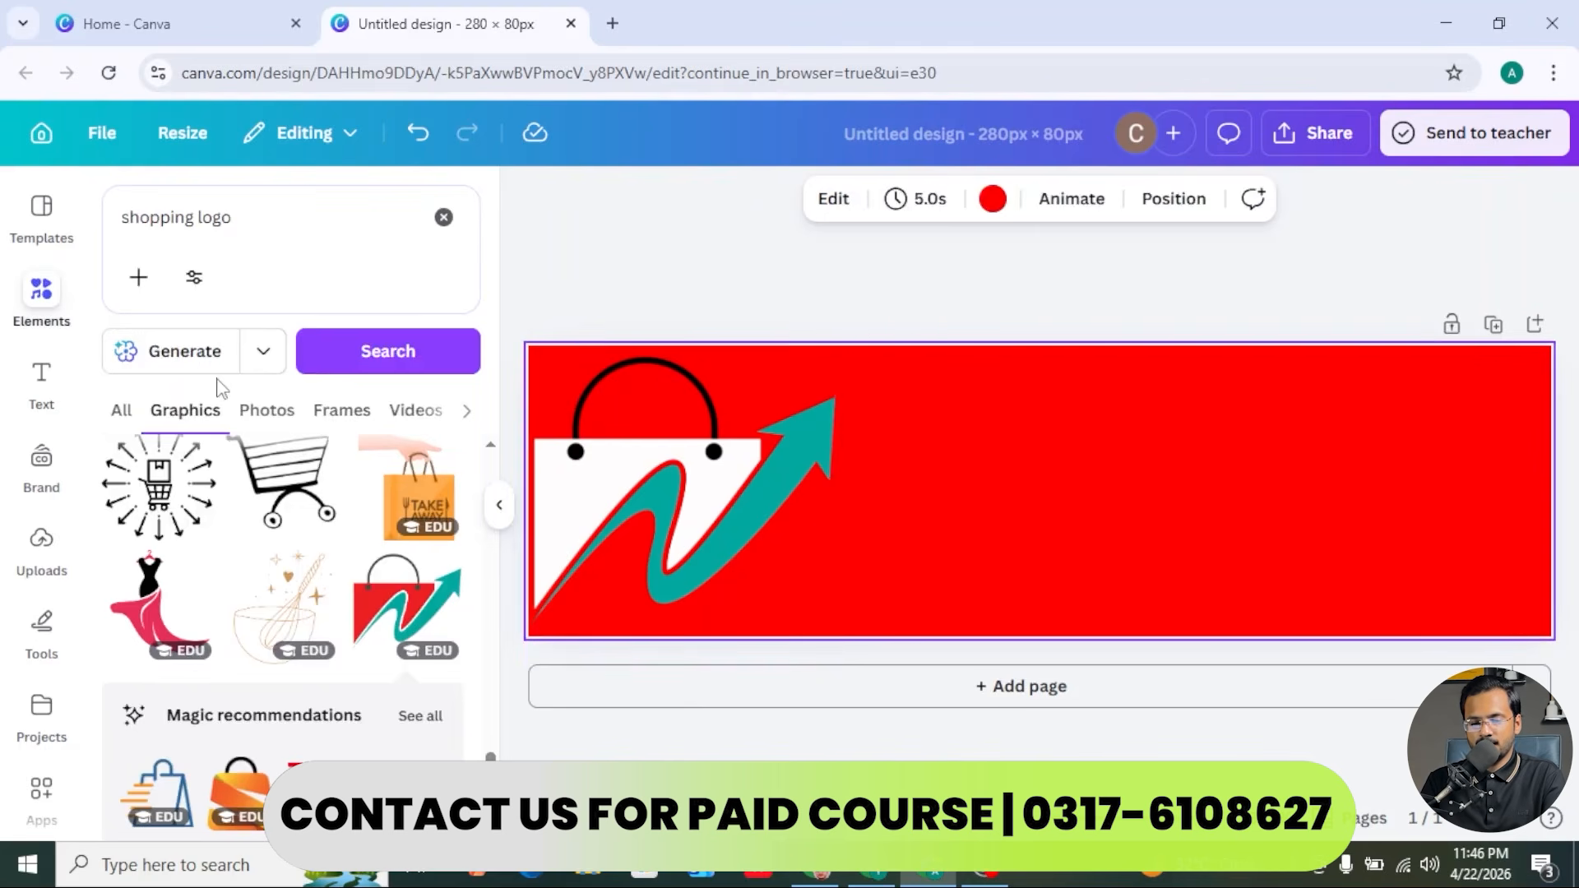
- Add a heading to the page with the text "EZY DEALS"
{"action": "left_click", "coordinate": [40, 377]}
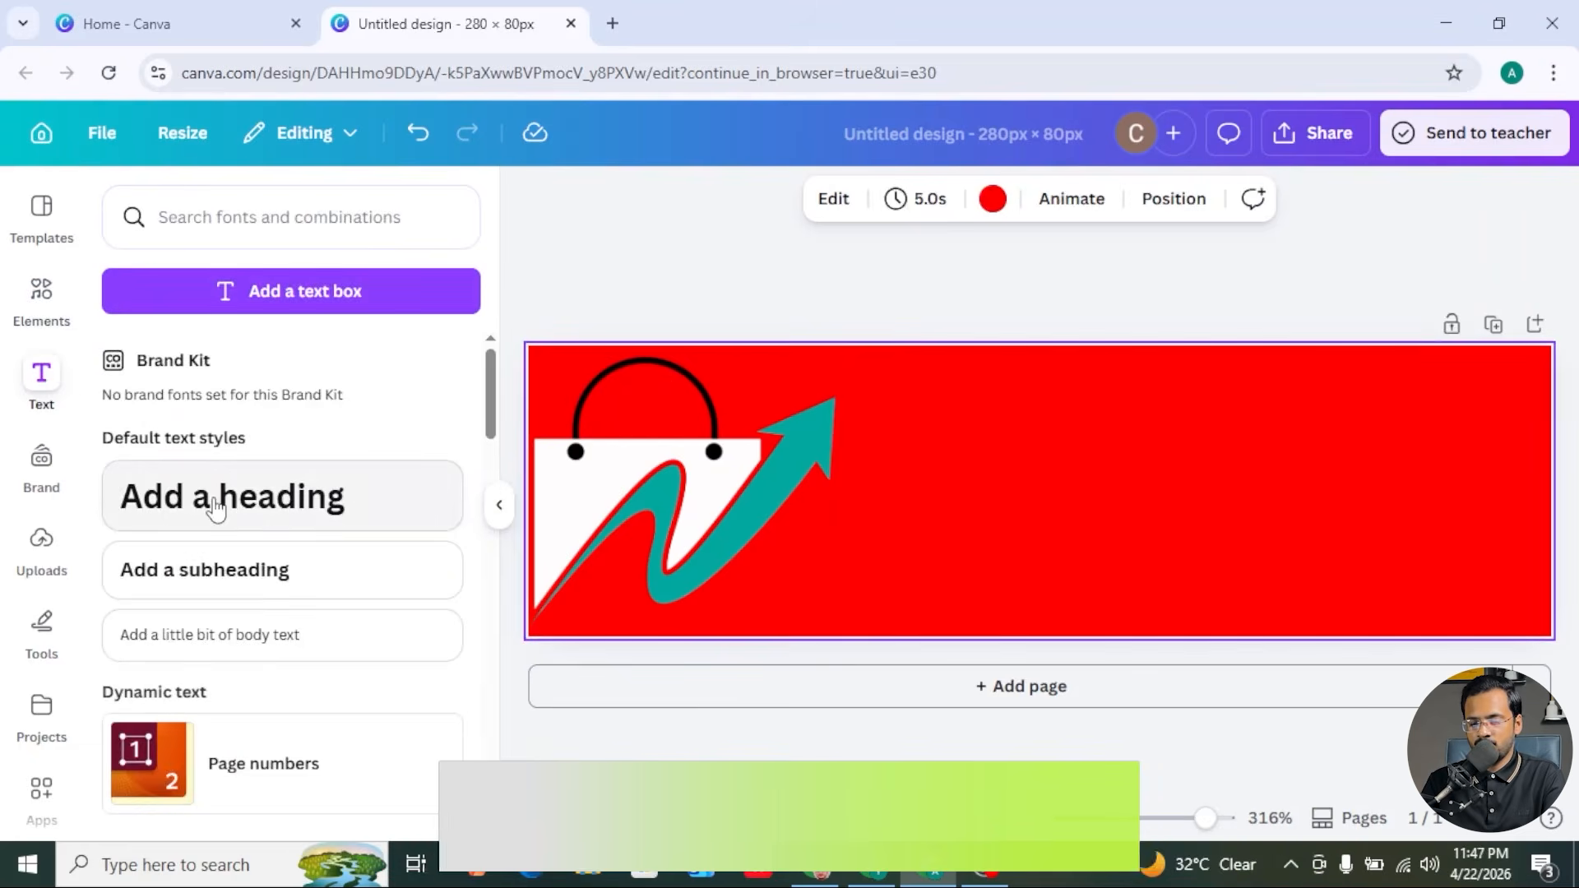
{"action": "left_click", "coordinate": [215, 508]}
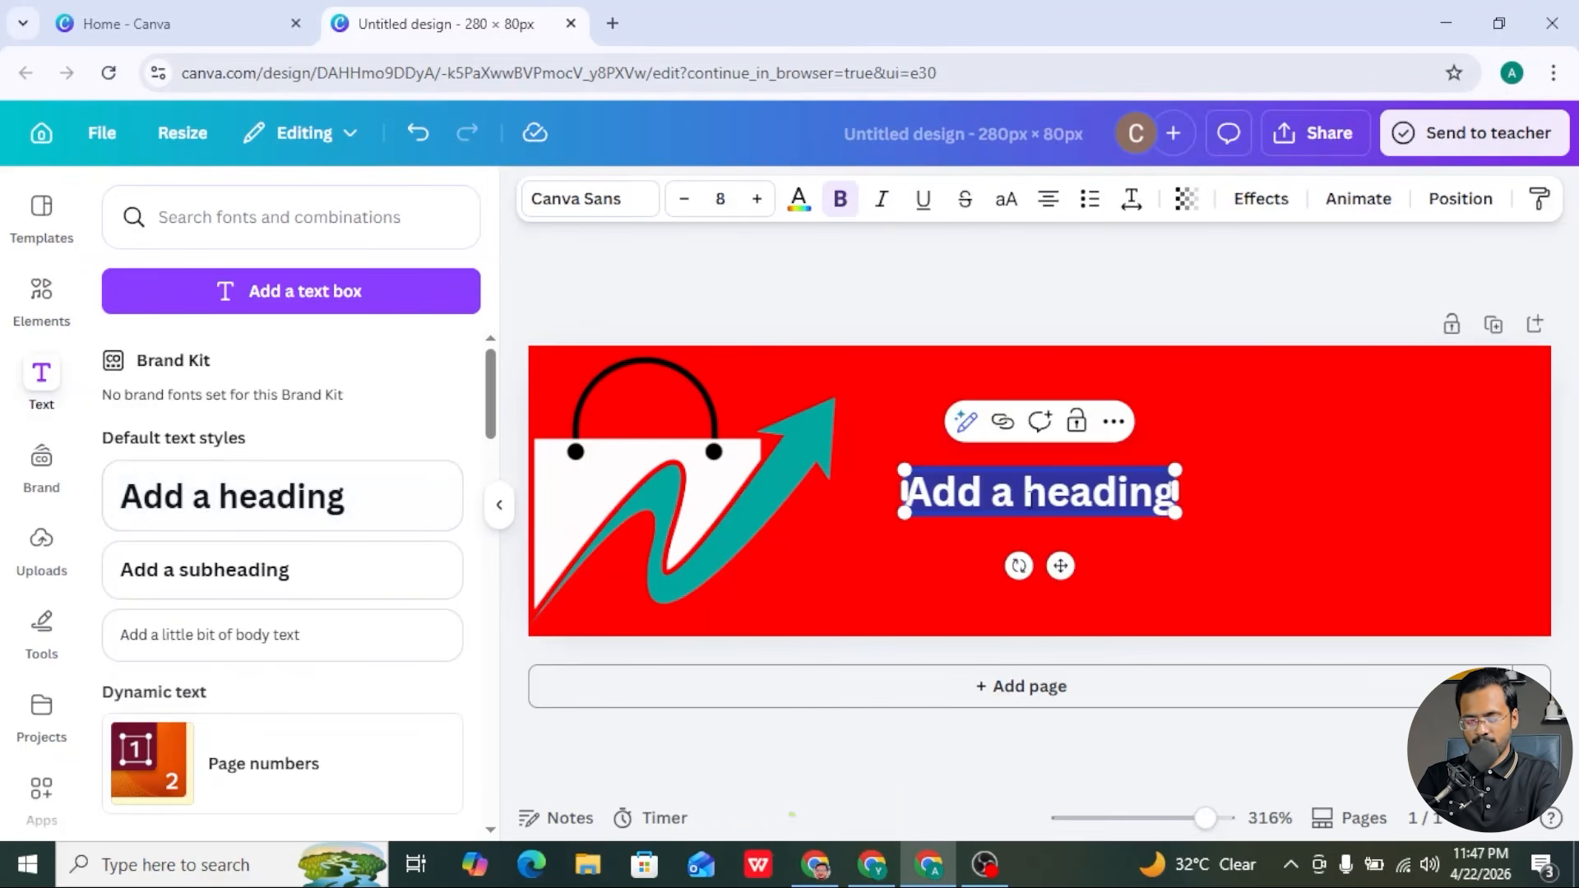
{"action": "type", "text": "EZY"}
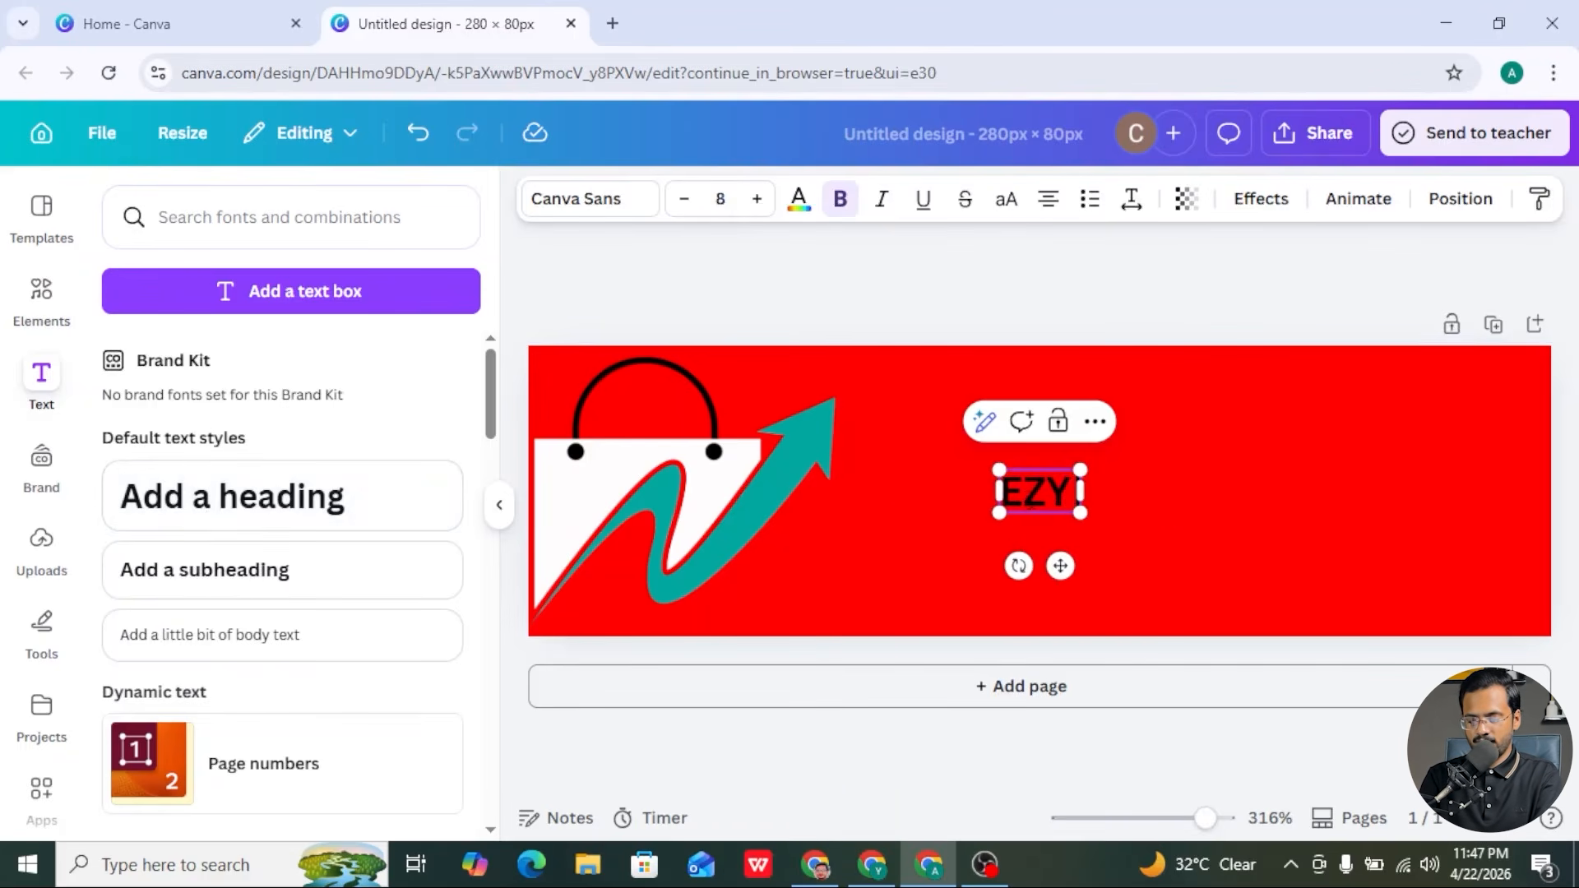
{"action": "type", "text": " DEALS"}
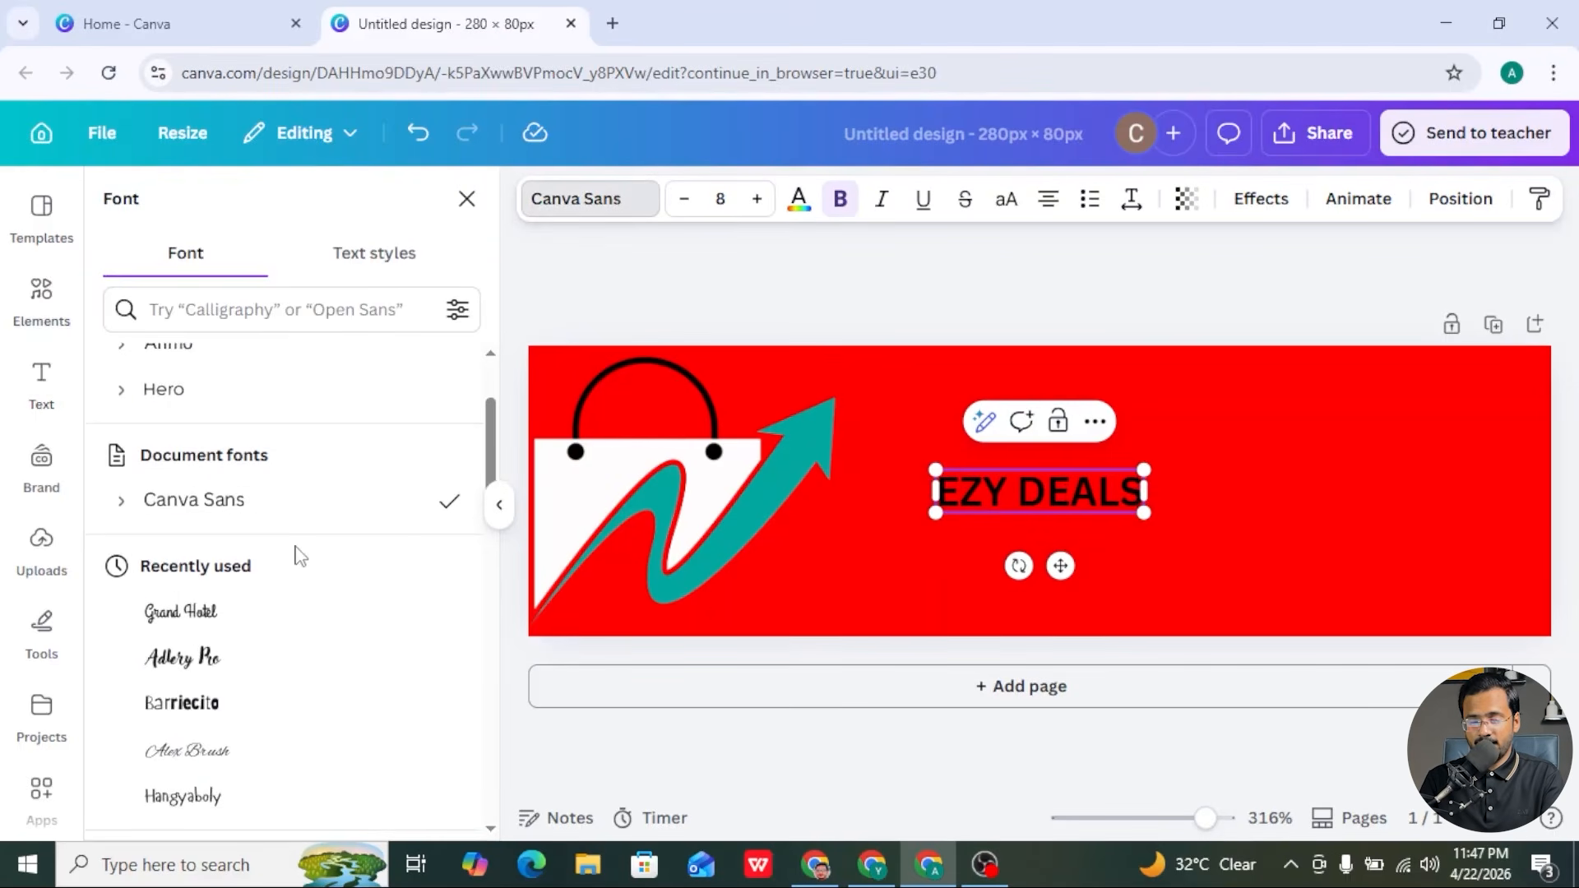
- Change the font of the "EZY DEALS" heading to Archivo Black
{"action": "scroll", "coordinate": [296, 555], "scroll_direction": "down", "scroll_amount": 8}
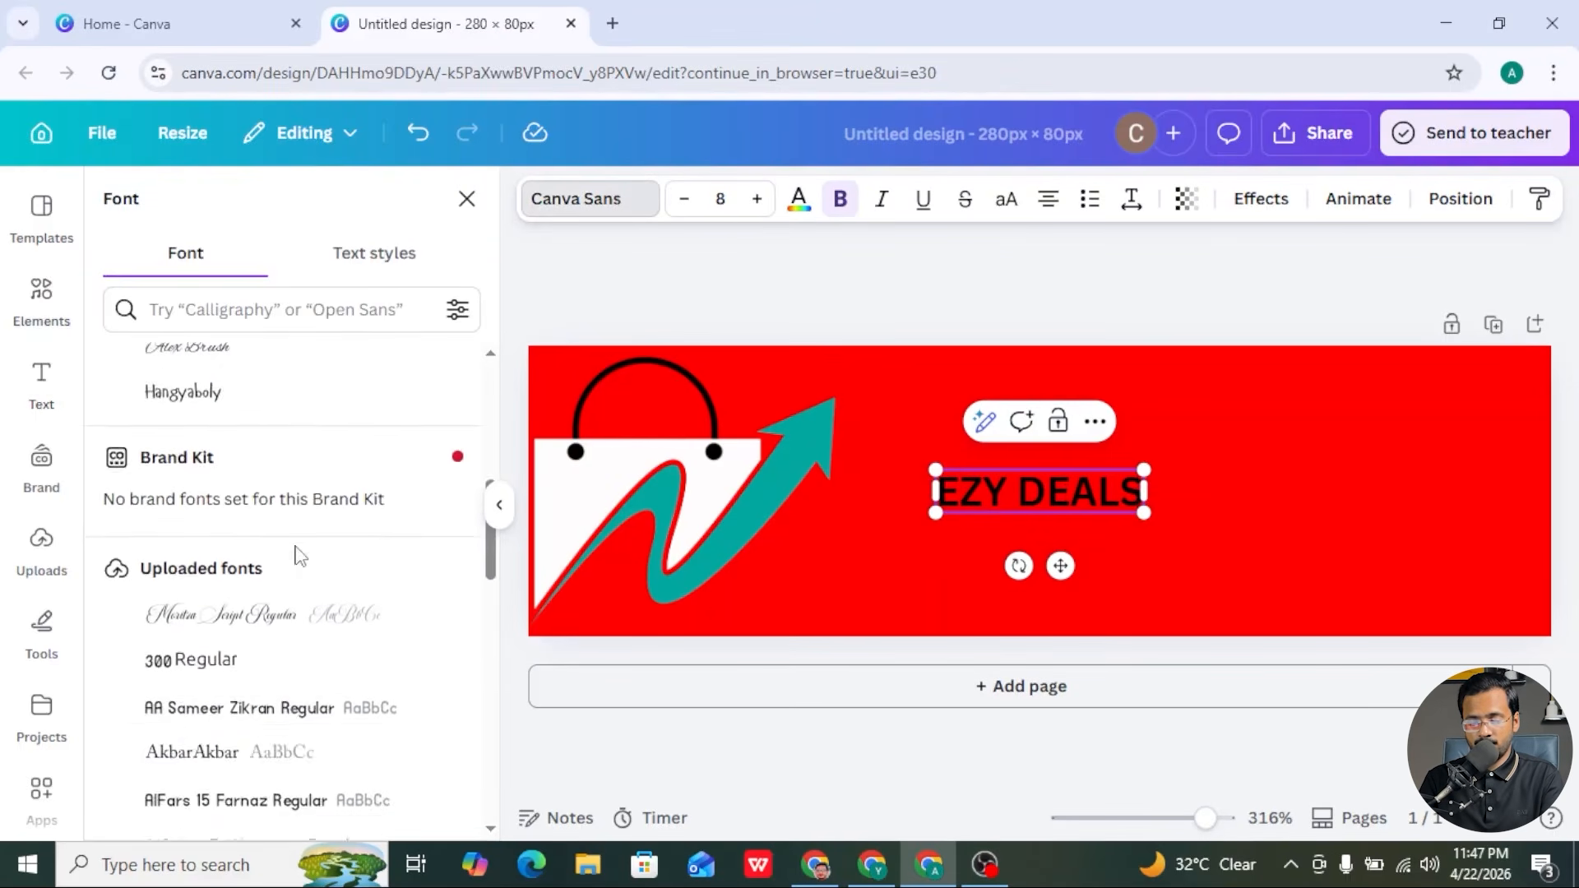
{"action": "scroll", "coordinate": [298, 557], "scroll_direction": "down", "scroll_amount": 10}
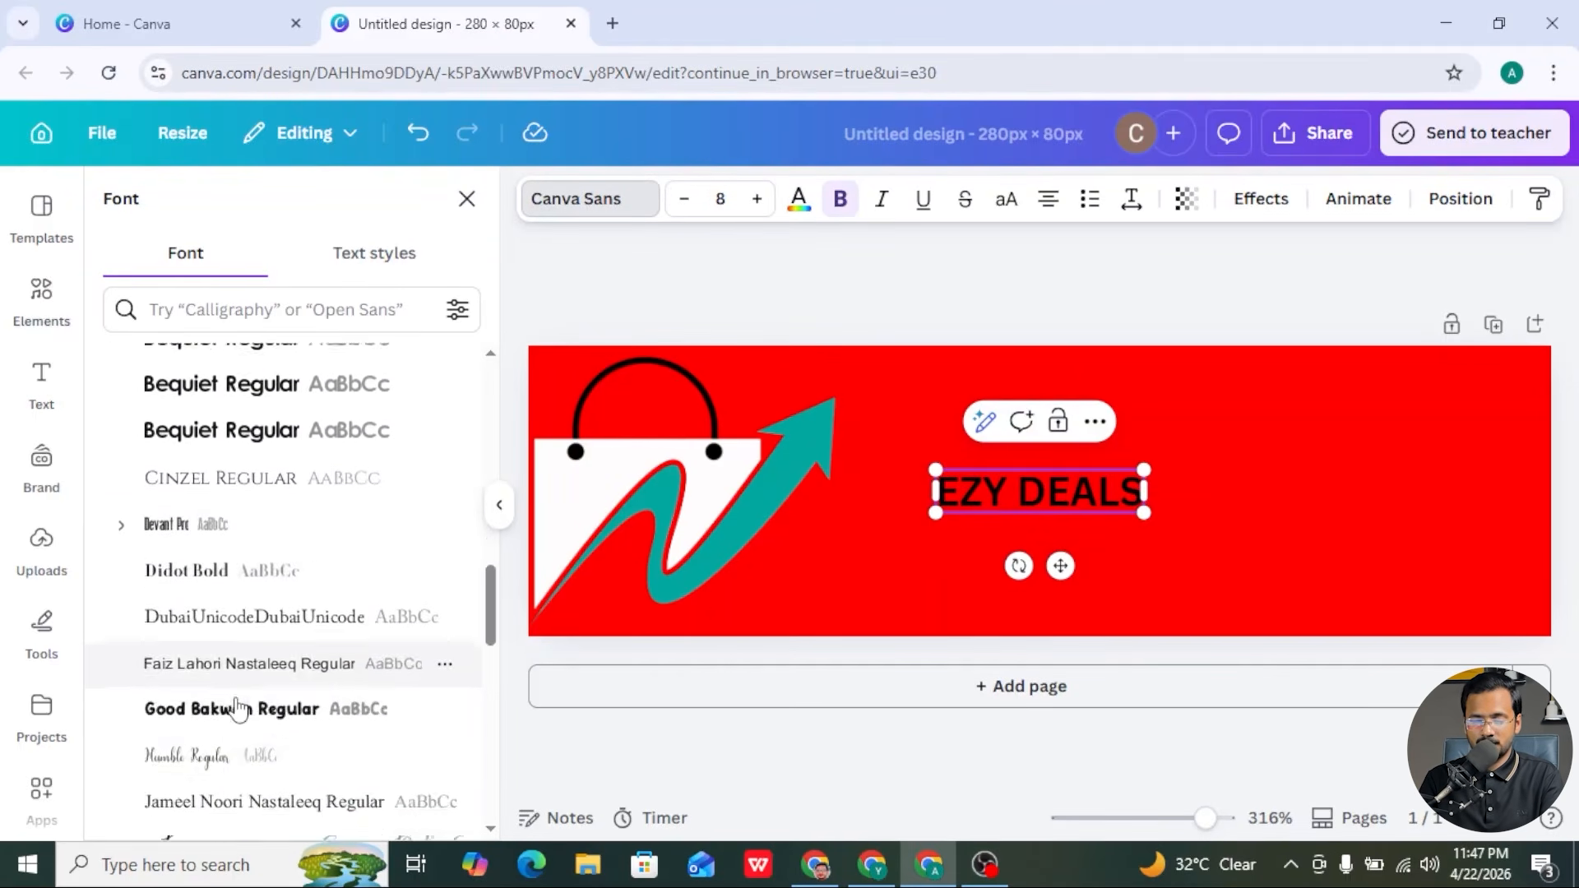
{"action": "scroll", "coordinate": [247, 704], "scroll_direction": "down", "scroll_amount": 8}
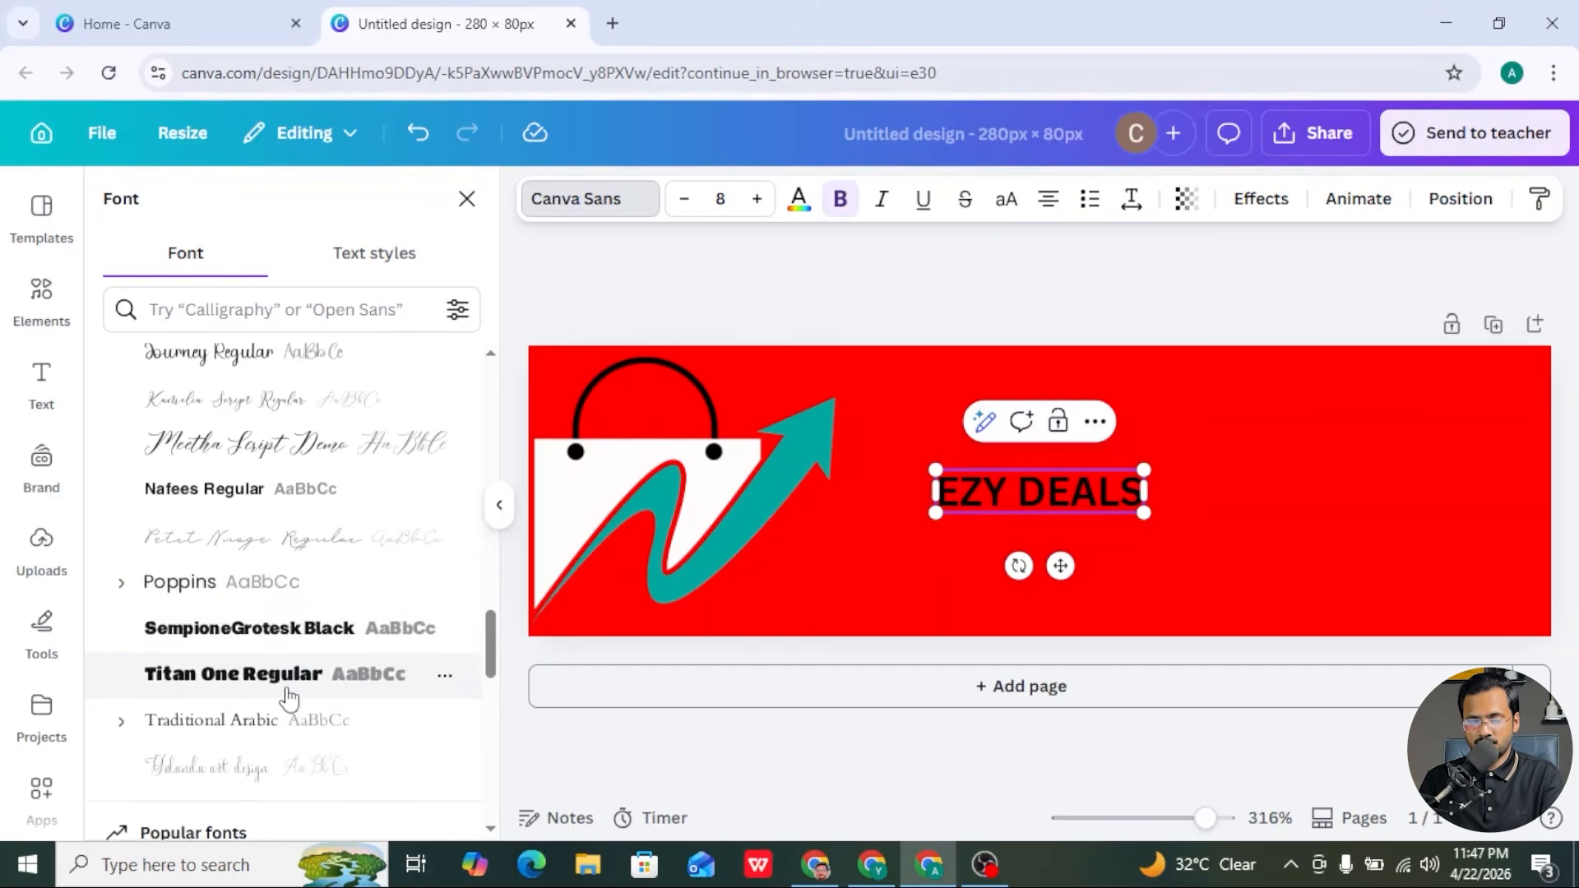
{"action": "scroll", "coordinate": [288, 699], "scroll_direction": "down", "scroll_amount": 6}
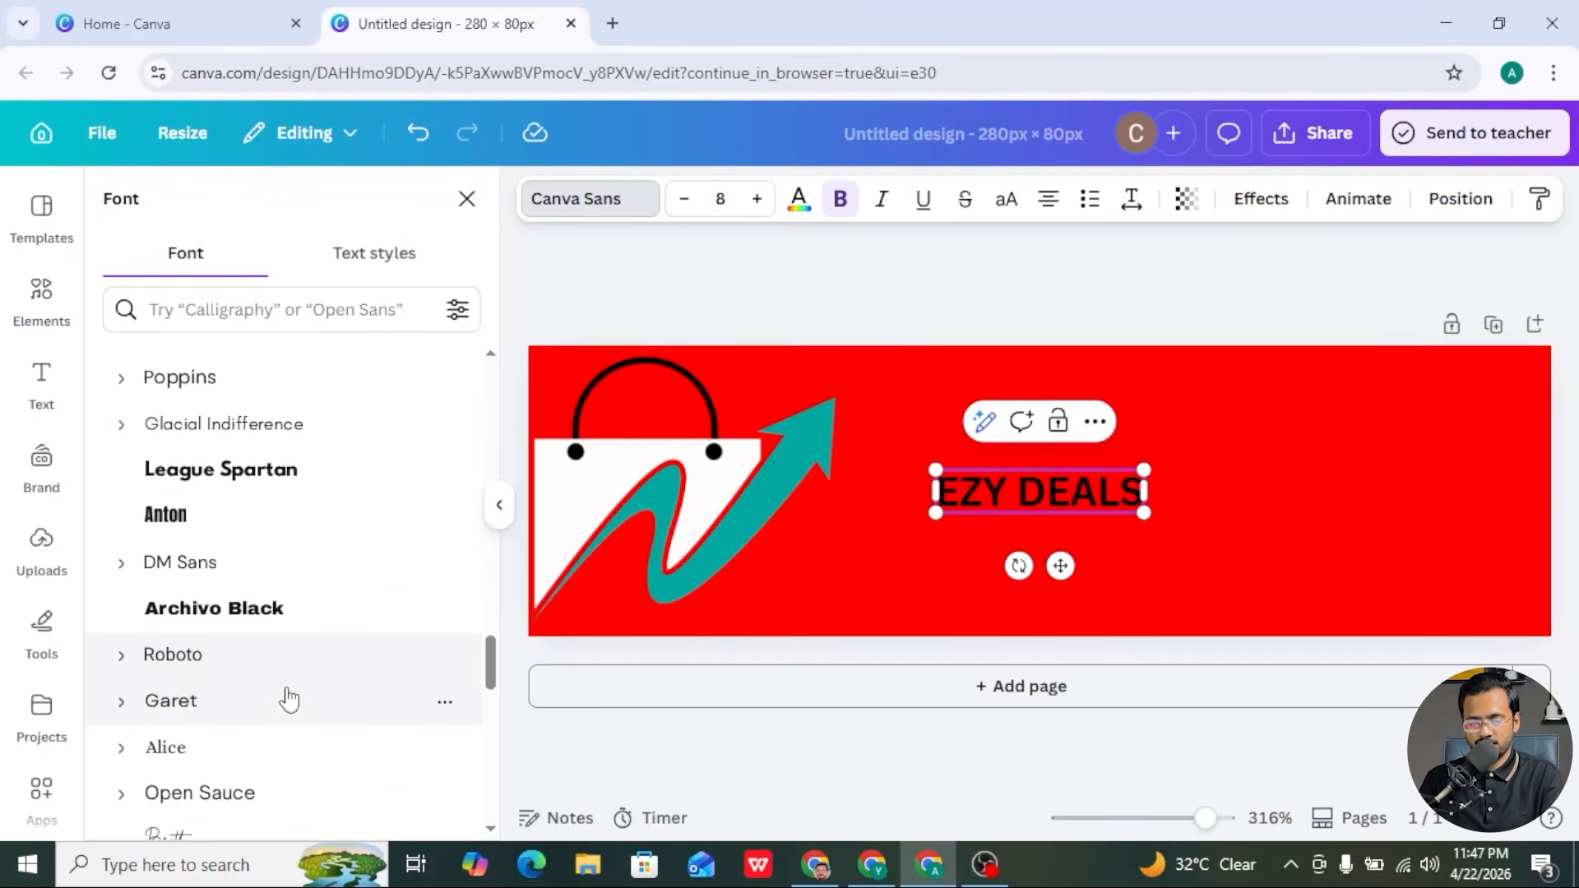
{"action": "left_click", "coordinate": [203, 533]}
{"action": "scroll", "coordinate": [227, 617], "scroll_direction": "down", "scroll_amount": 1}
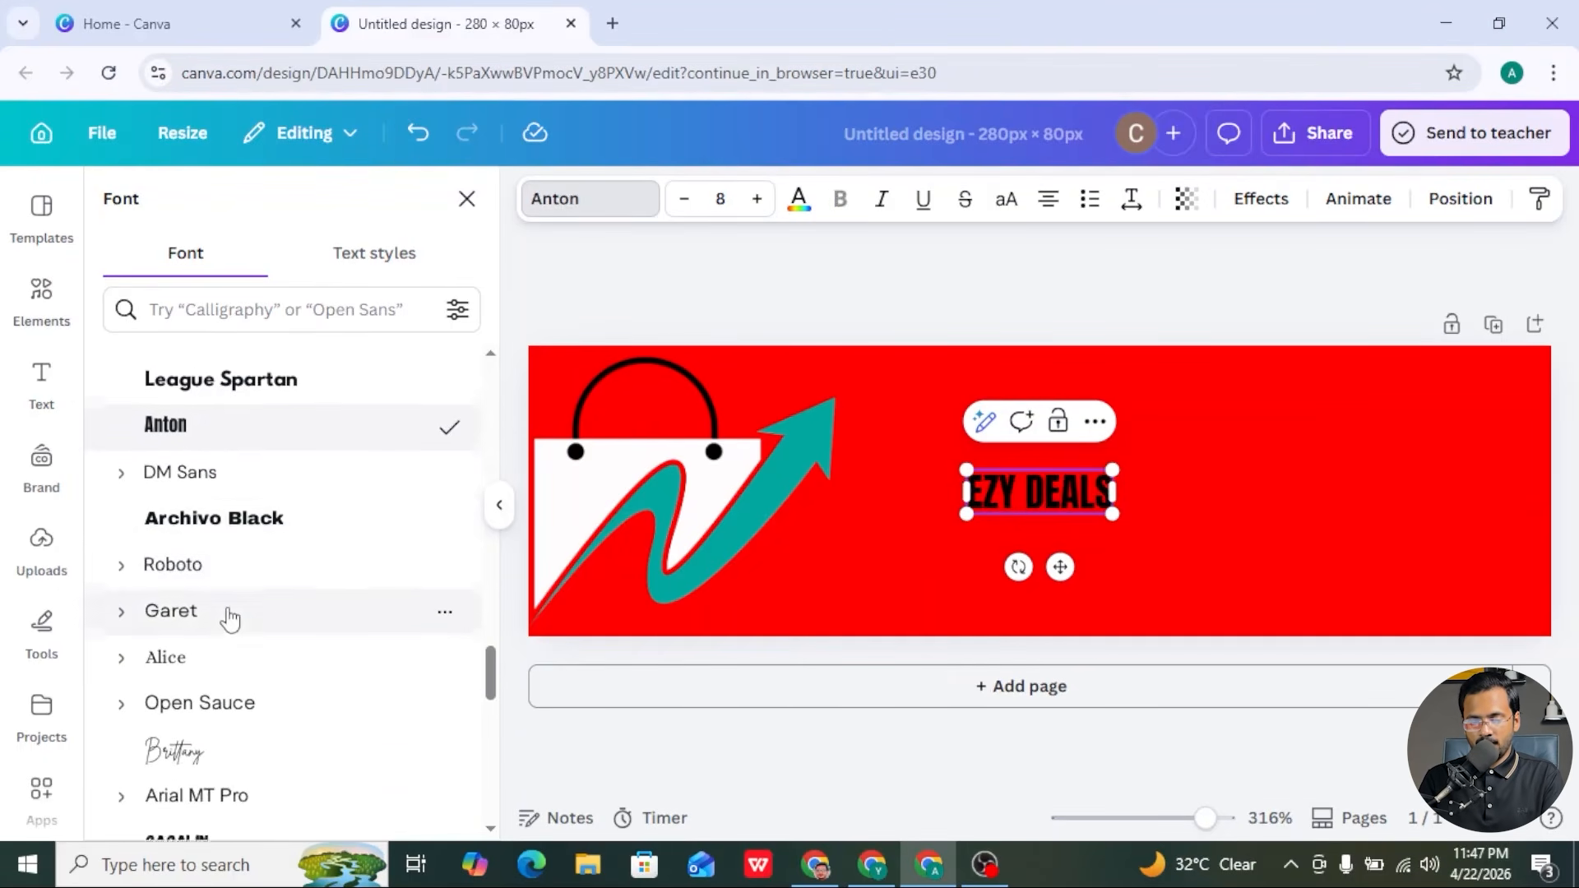
{"action": "left_click", "coordinate": [231, 520]}
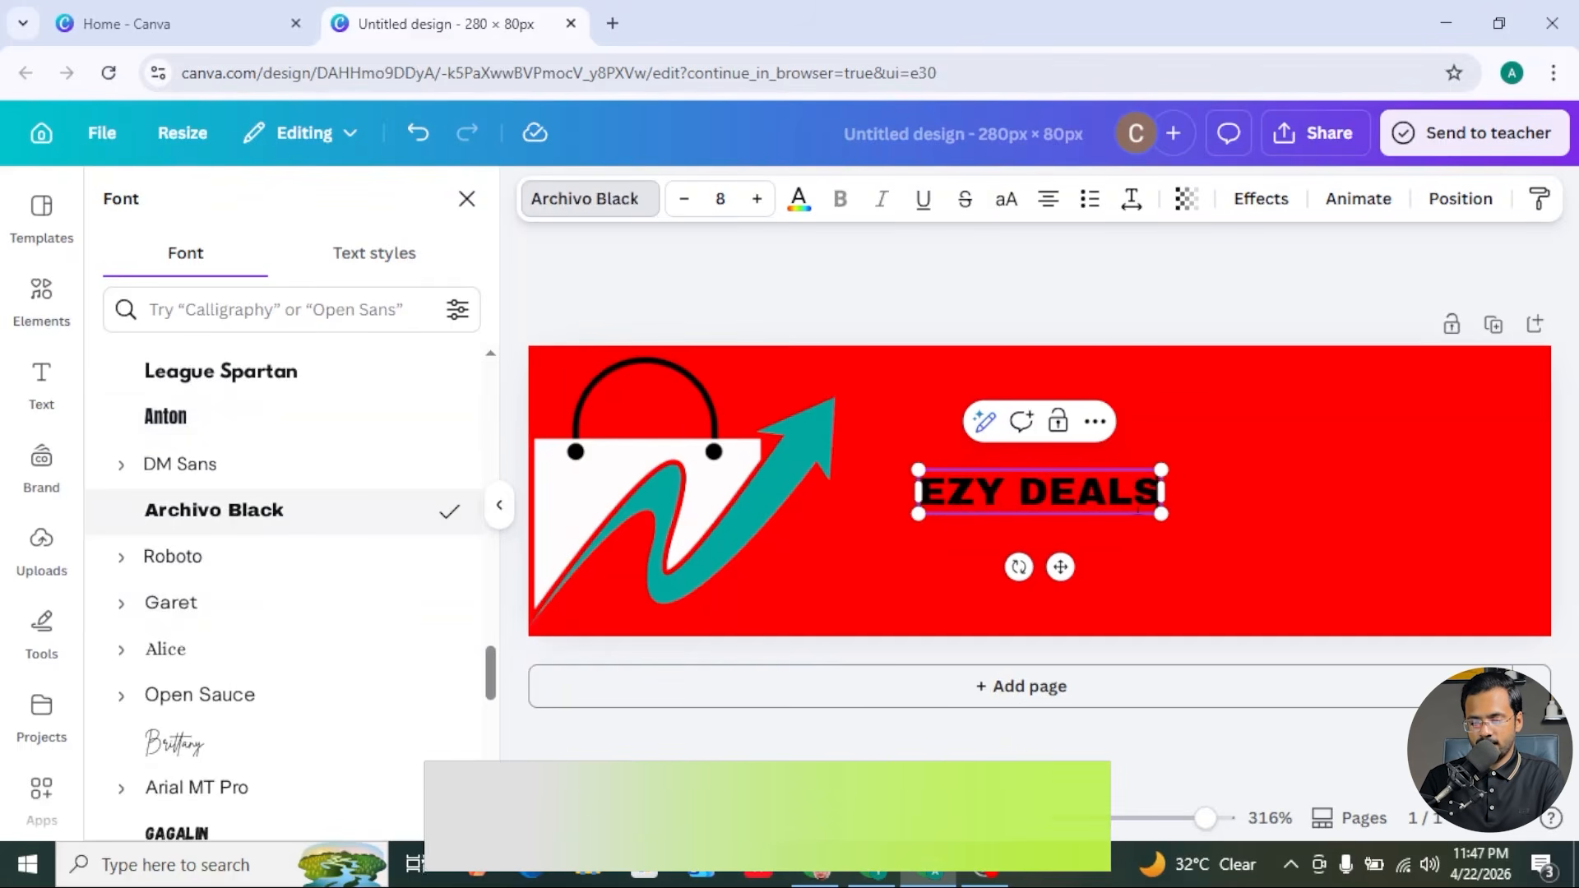
- Enlarge the "EZY DEALS" heading to about size 23.1 and fit it between the bag graphic's arrow and the page's far edge
{"action": "left_click_drag", "start_coordinate": [1168, 467], "coordinate": [1573, 395]}
{"action": "left_click", "coordinate": [1158, 526]}
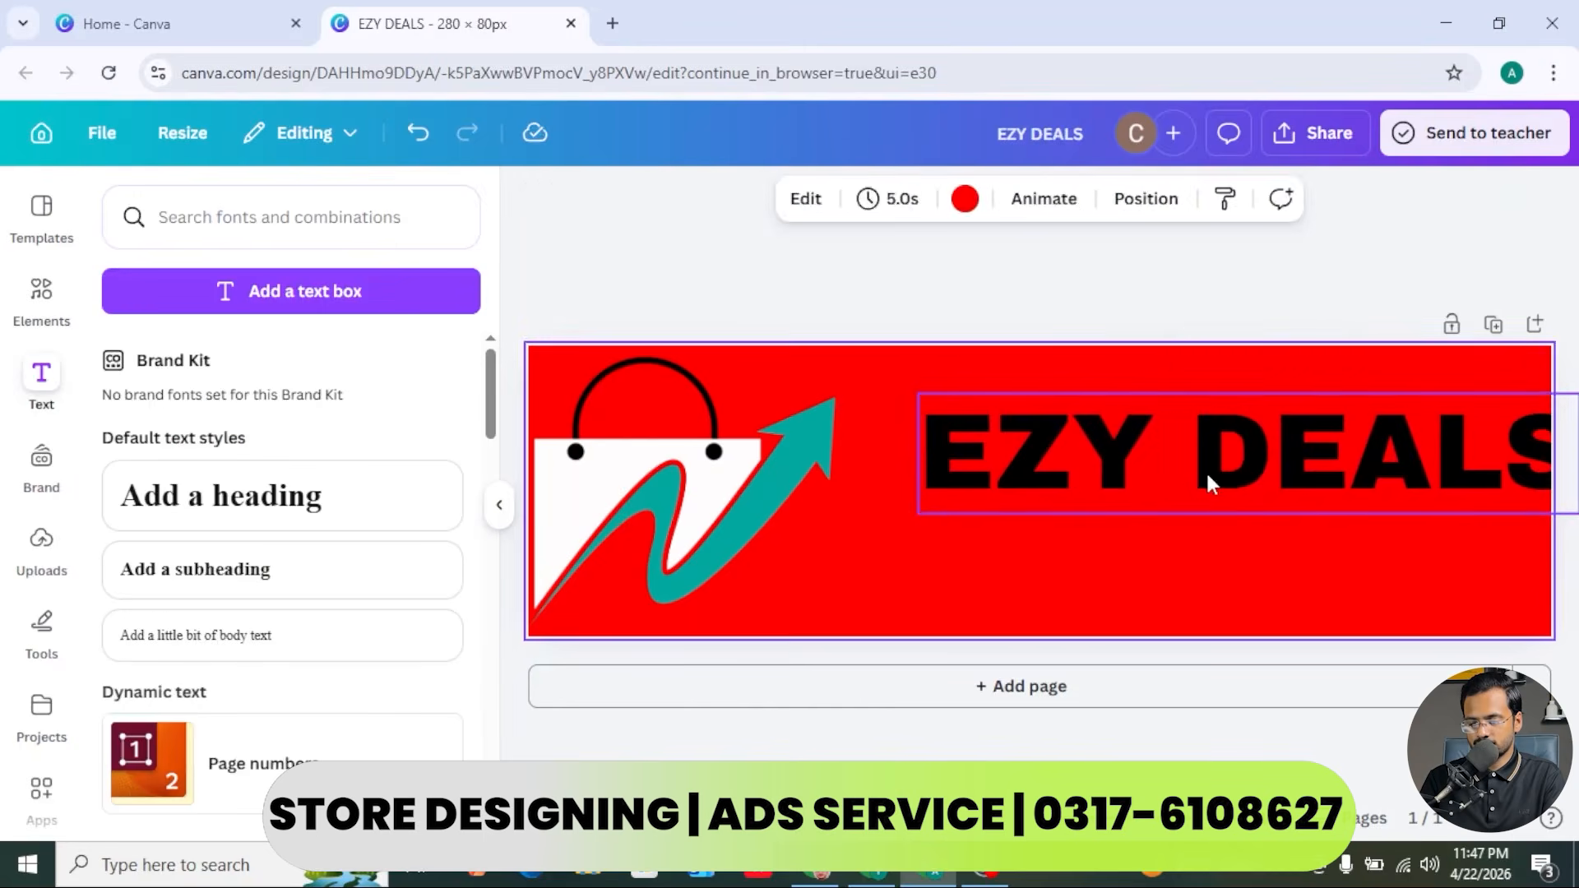
{"action": "left_click_drag", "start_coordinate": [1210, 469], "coordinate": [1143, 510]}
{"action": "left_click_drag", "start_coordinate": [1517, 431], "coordinate": [1553, 421]}
{"action": "left_click_drag", "start_coordinate": [1432, 504], "coordinate": [1407, 499]}
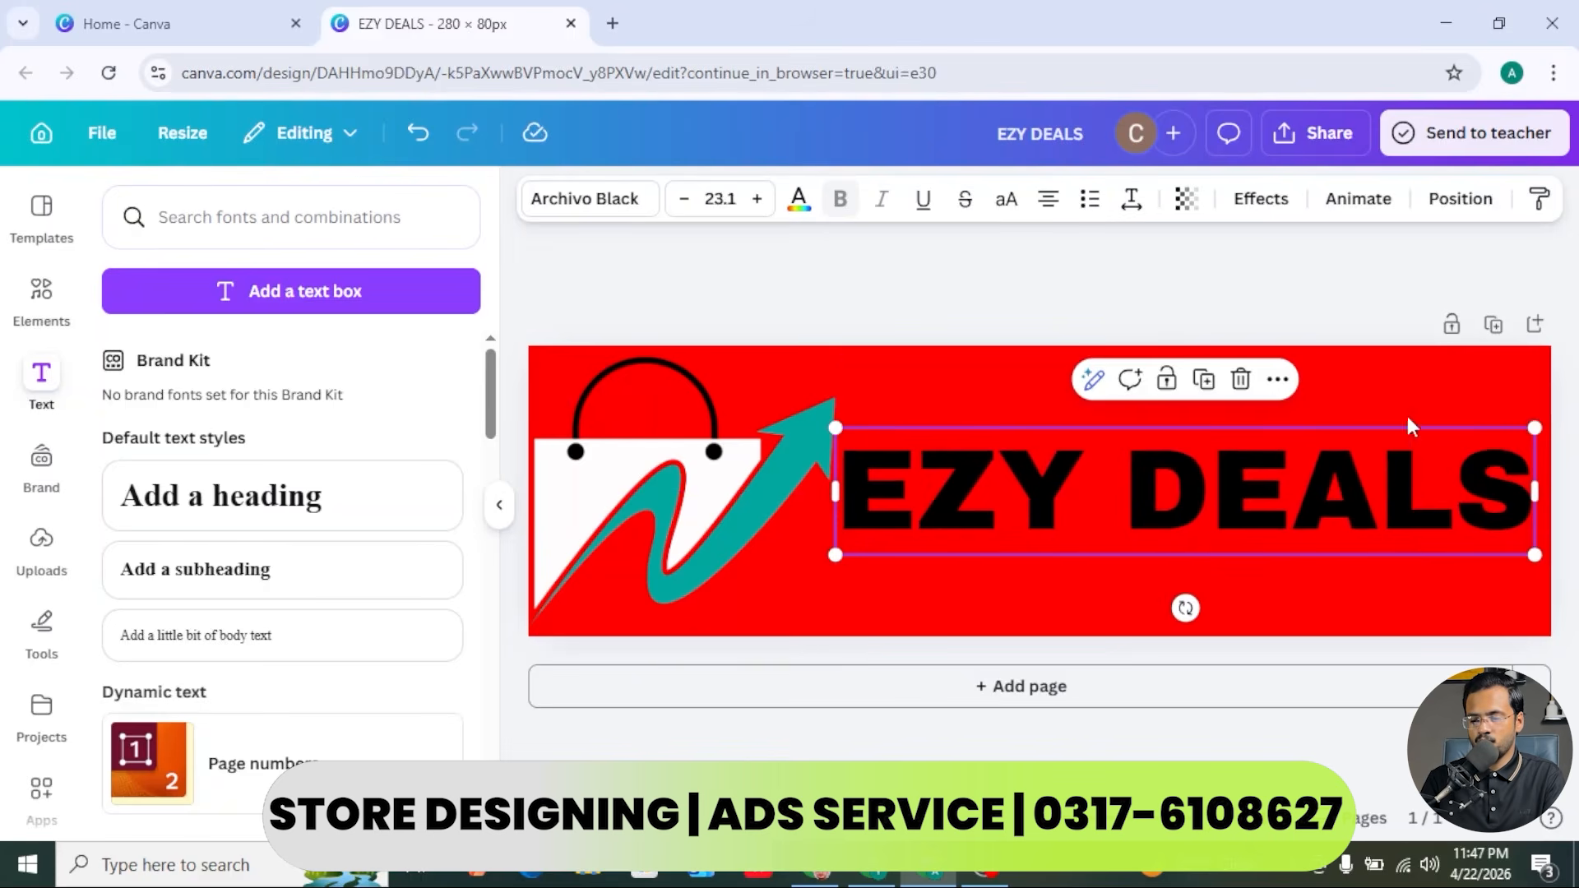
{"action": "left_click", "coordinate": [1371, 313]}
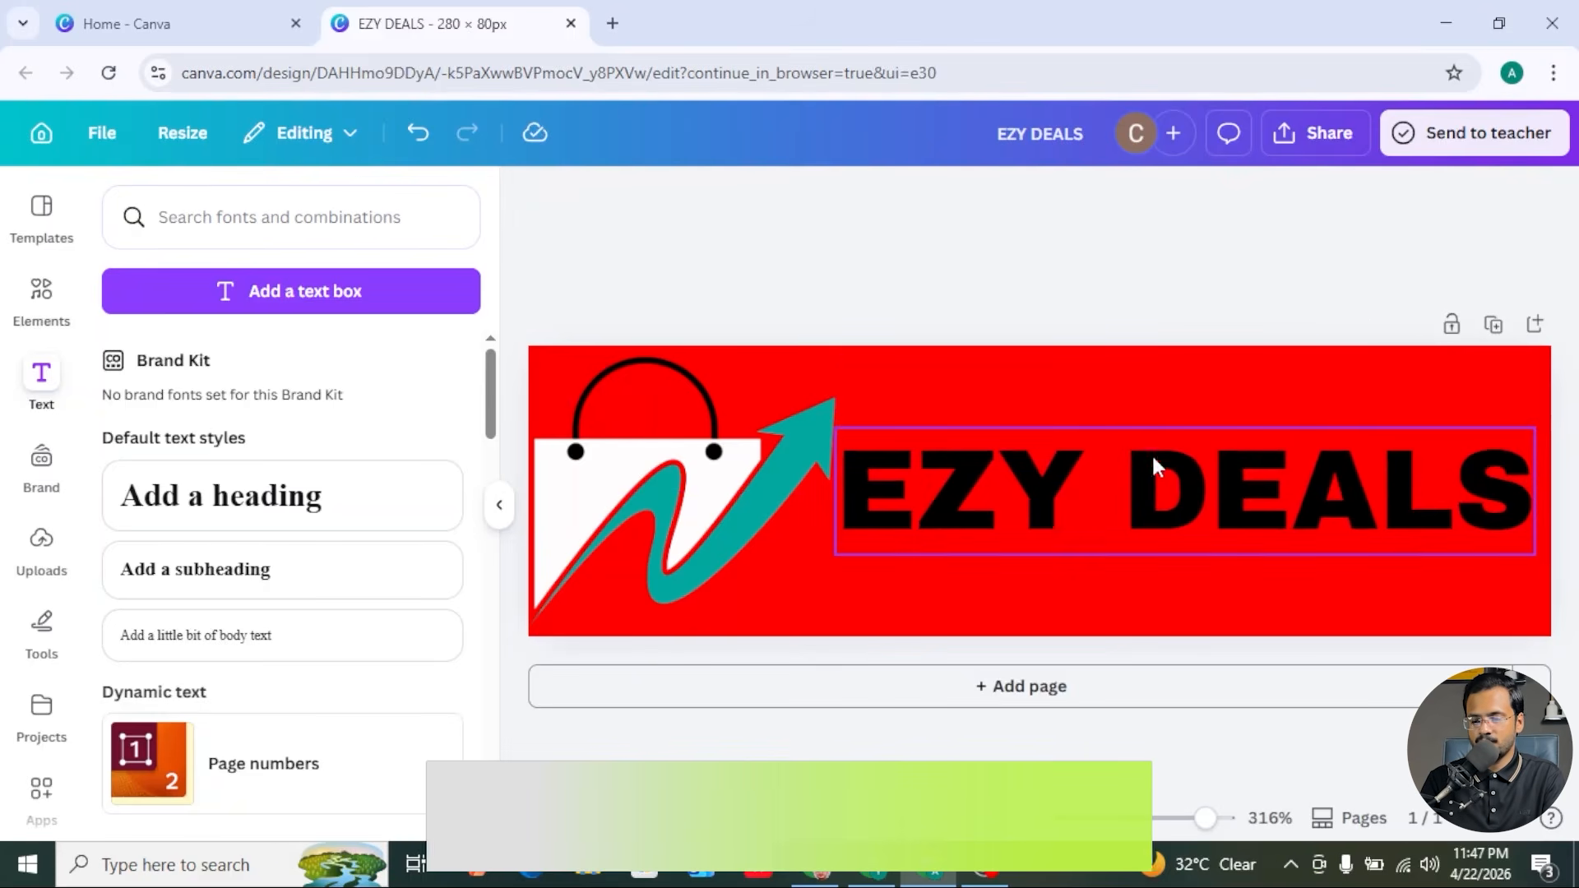
- Recolor the "EZY DEALS" heading to white
{"action": "left_click", "coordinate": [1077, 500]}
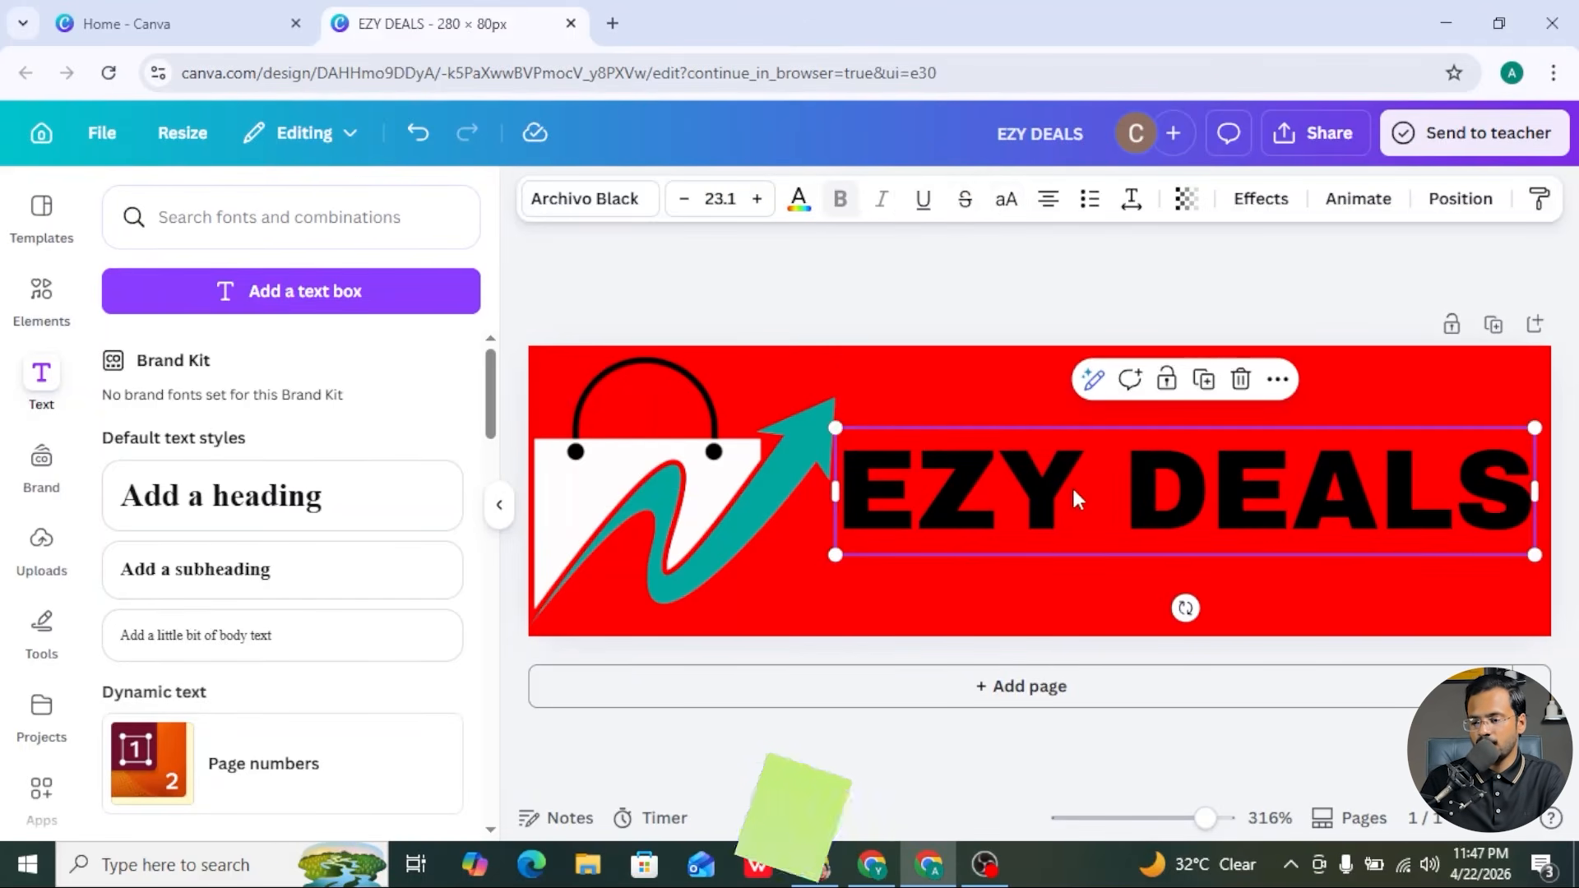
{"action": "left_click", "coordinate": [792, 216]}
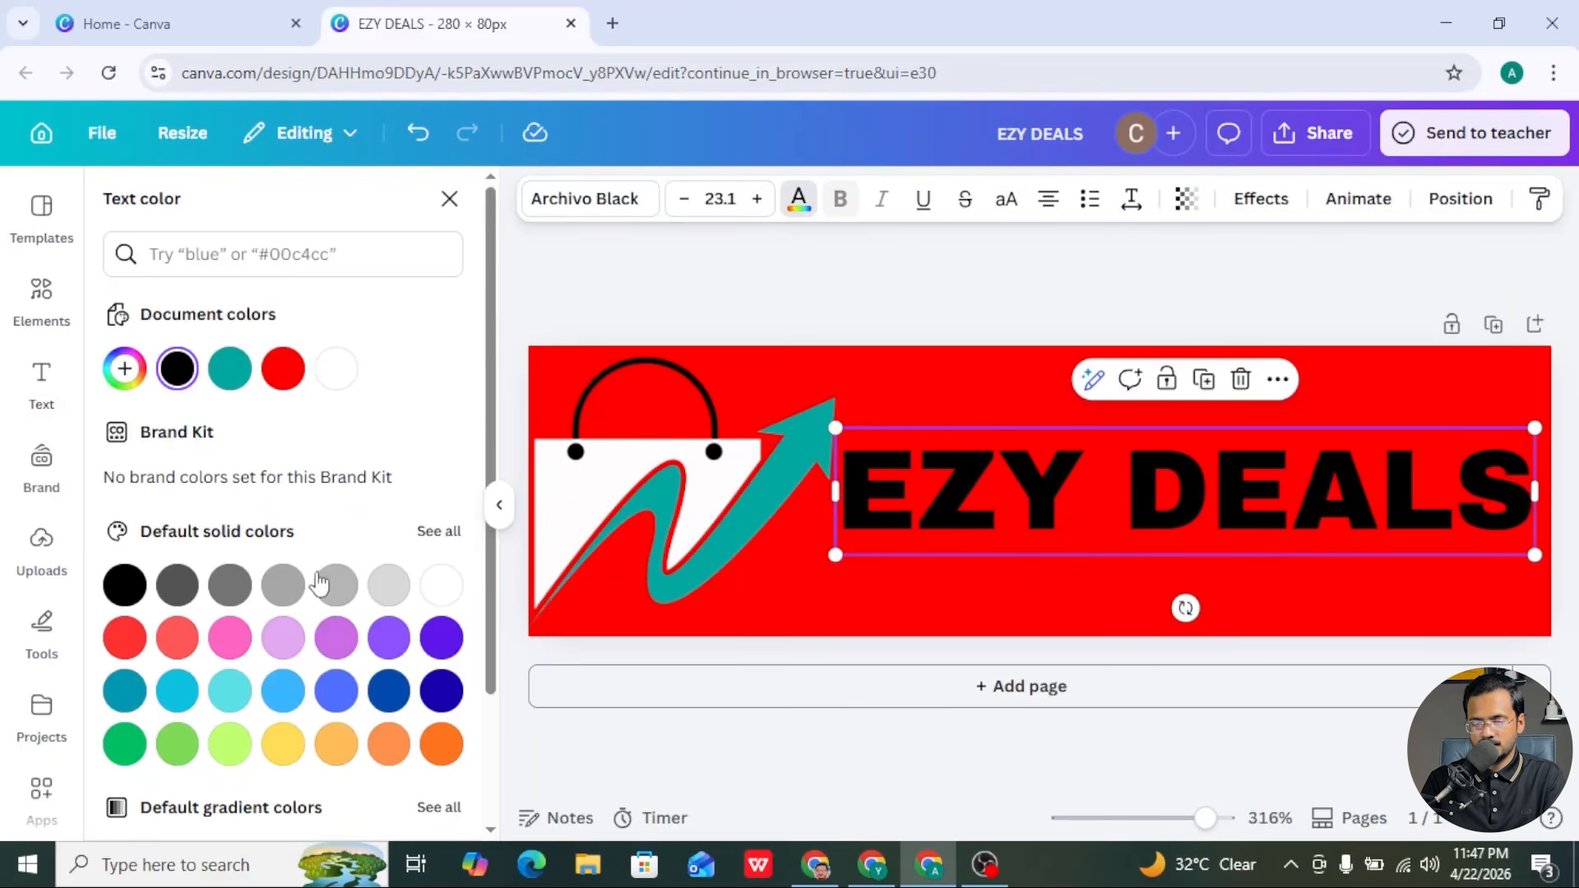
{"action": "left_click", "coordinate": [326, 377]}
{"action": "left_click", "coordinate": [902, 296]}
{"action": "left_click", "coordinate": [979, 333]}
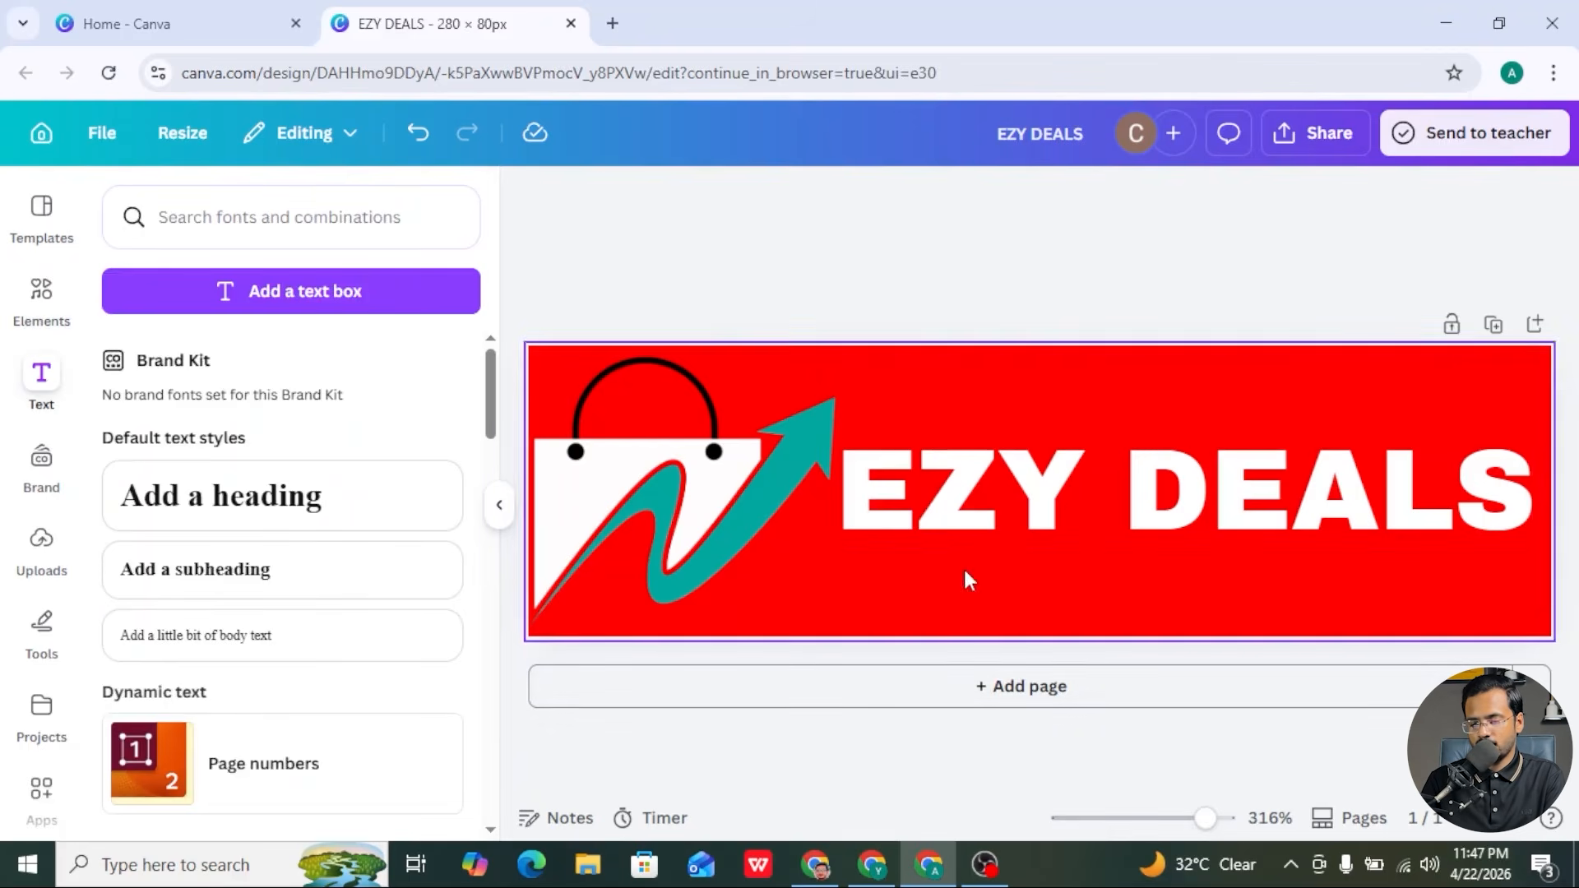
- Replace the bag graphic with a white shopping cart graphic and enlarge it to nearly the page height at the left edge
{"action": "left_click", "coordinate": [720, 492]}
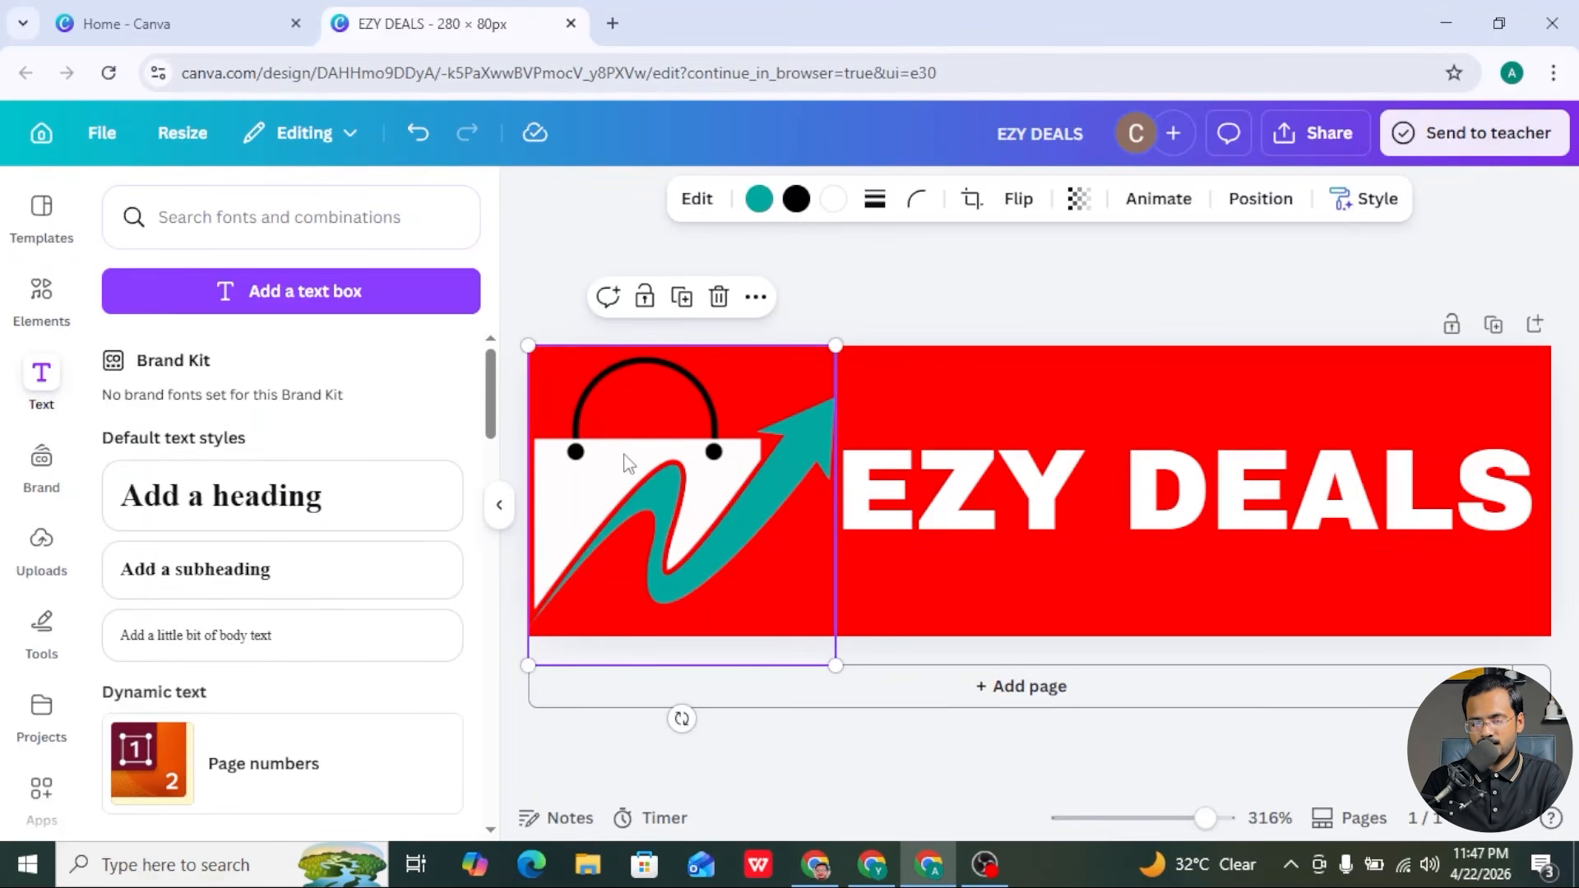
{"action": "left_click", "coordinate": [31, 308]}
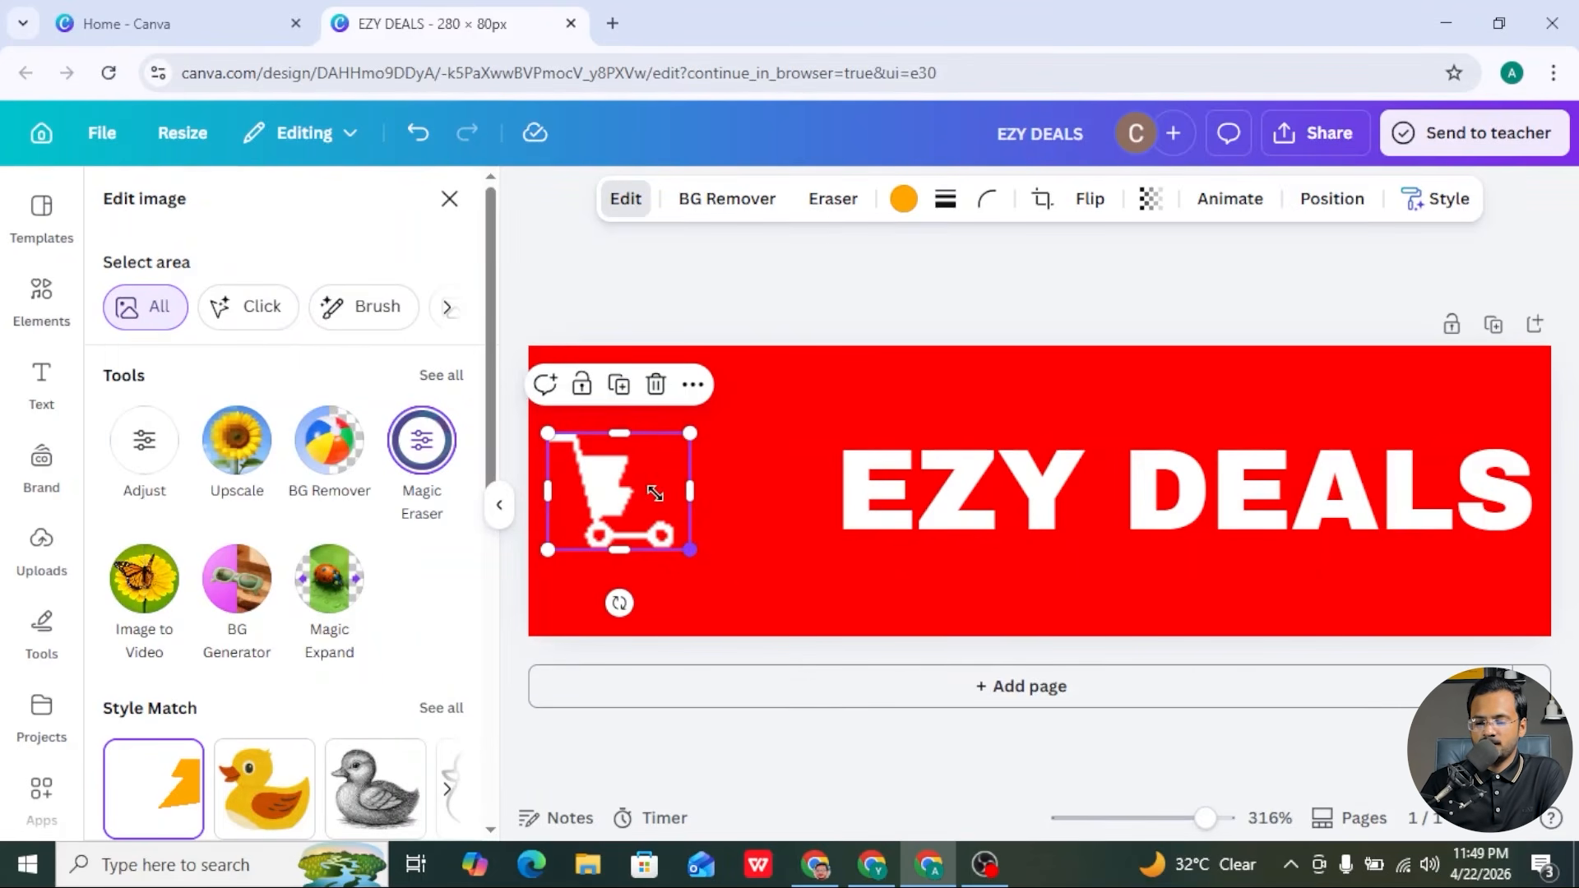
{"action": "left_click_drag", "start_coordinate": [690, 549], "coordinate": [828, 662]}
{"action": "left_click_drag", "start_coordinate": [729, 585], "coordinate": [735, 520]}
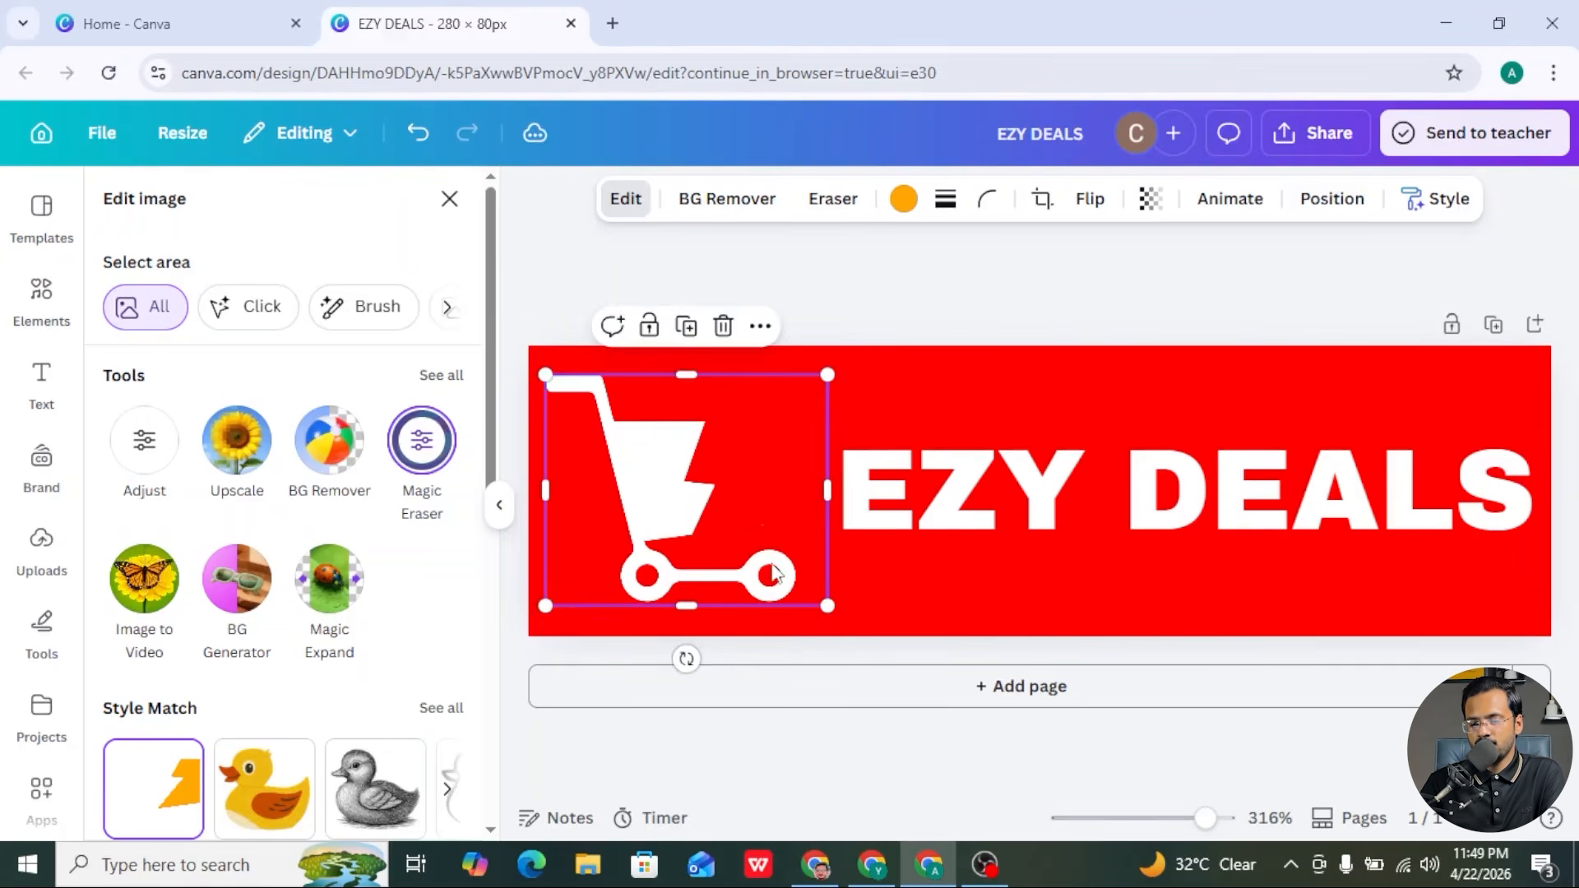
{"action": "left_click_drag", "start_coordinate": [845, 604], "coordinate": [795, 586]}
- Move the heading toward the cart graphic and delete its first letter so the text reads "ZY DEALS"
{"action": "left_click", "coordinate": [1096, 511]}
{"action": "double_click", "coordinate": [1102, 510]}
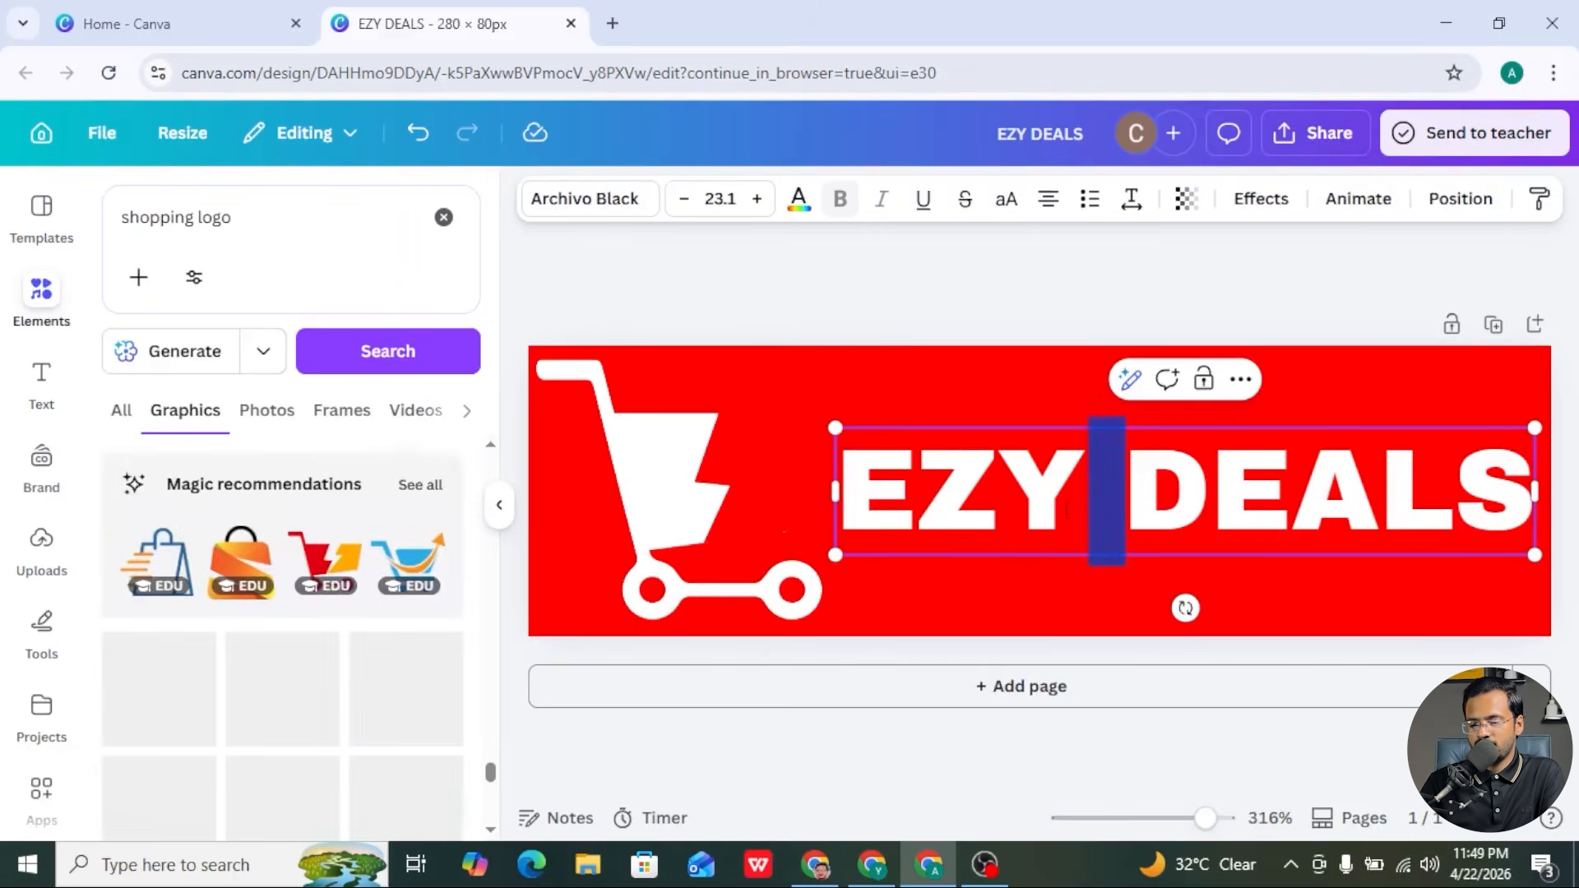
{"action": "left_click", "coordinate": [1090, 594]}
{"action": "left_click_drag", "start_coordinate": [1103, 536], "coordinate": [919, 526]}
{"action": "left_click", "coordinate": [840, 496]}
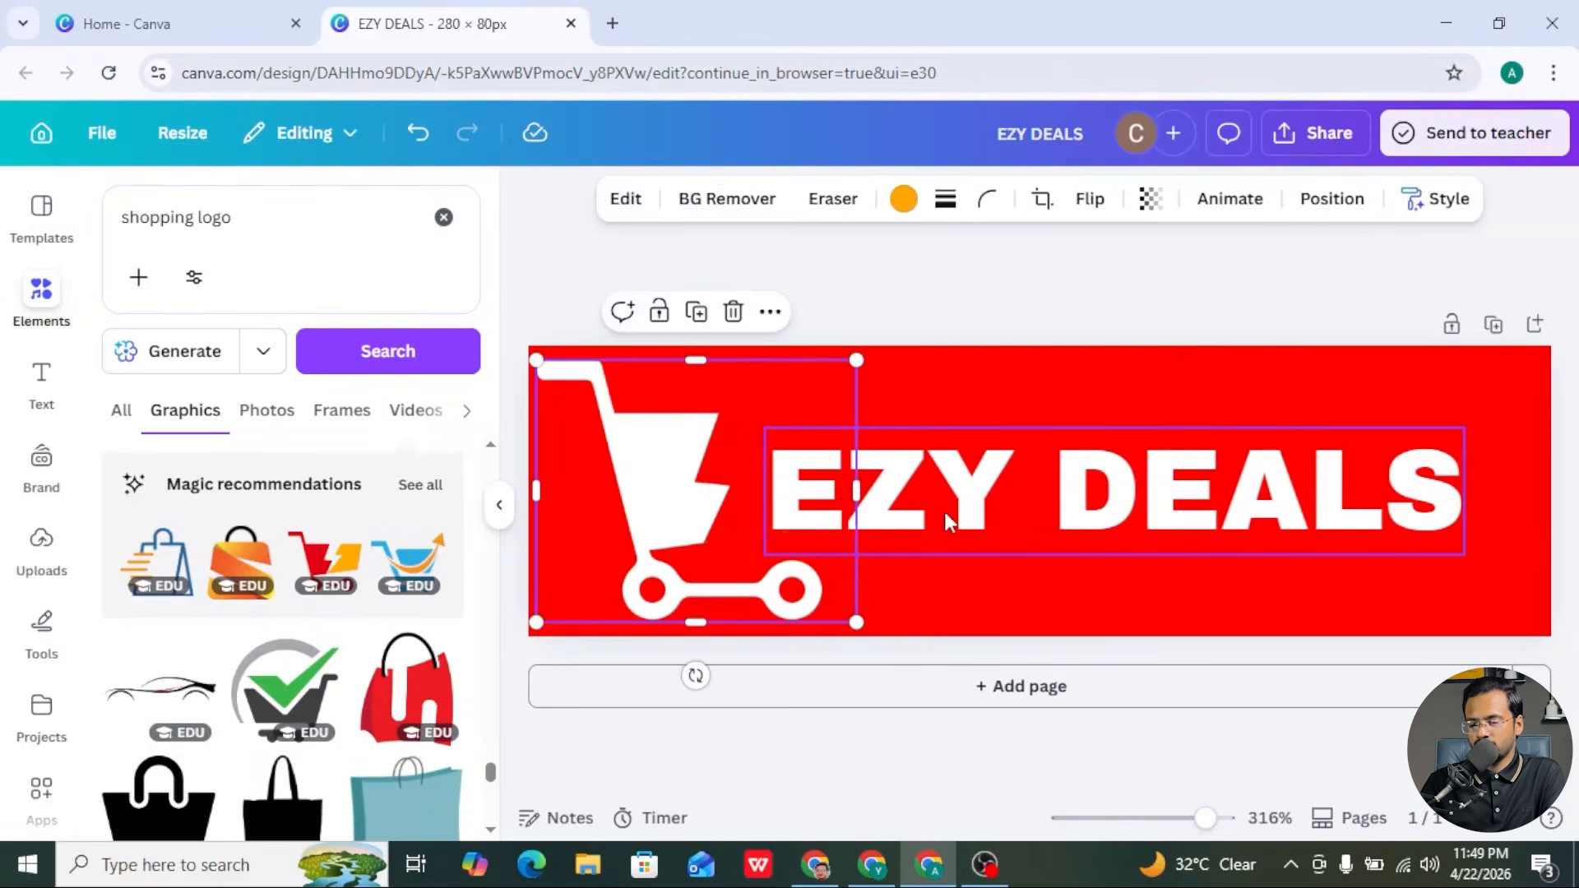
{"action": "double_click", "coordinate": [946, 514]}
{"action": "key", "text": "BackSpace"}
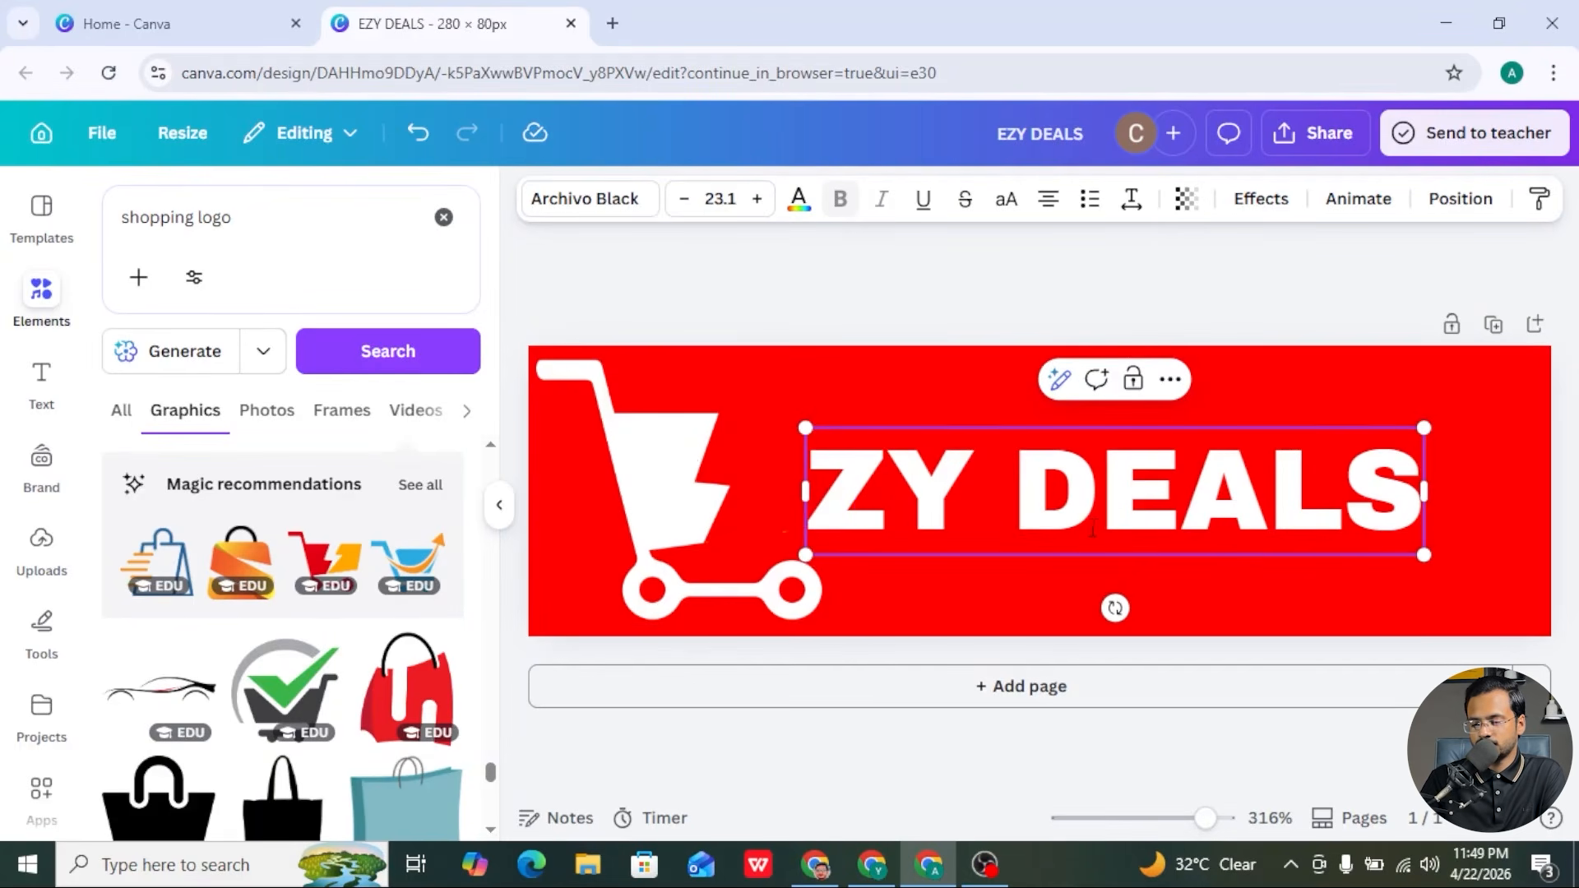
- Enlarge the "ZY DEALS" text and place it against the cart so the cart stands in for the letter E
{"action": "left_click_drag", "start_coordinate": [1075, 511], "coordinate": [999, 516]}
{"action": "left_click_drag", "start_coordinate": [1371, 414], "coordinate": [1539, 387]}
{"action": "left_click_drag", "start_coordinate": [1362, 457], "coordinate": [1346, 476]}
{"action": "left_click", "coordinate": [1498, 355]}
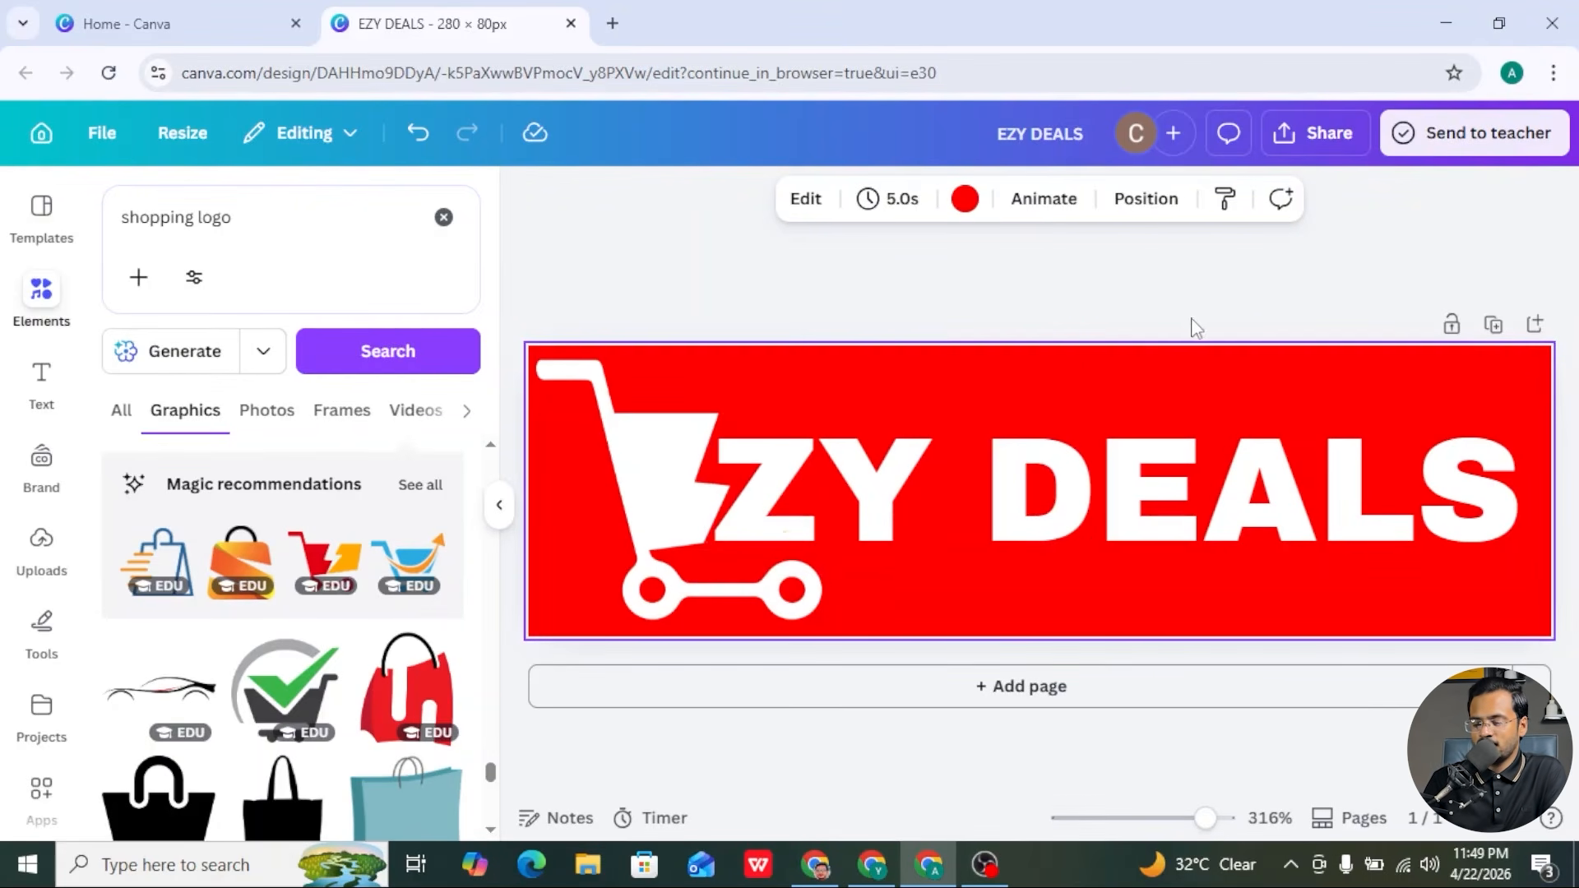
- Try to recolor the white cart graphic black
{"action": "left_click", "coordinate": [662, 488]}
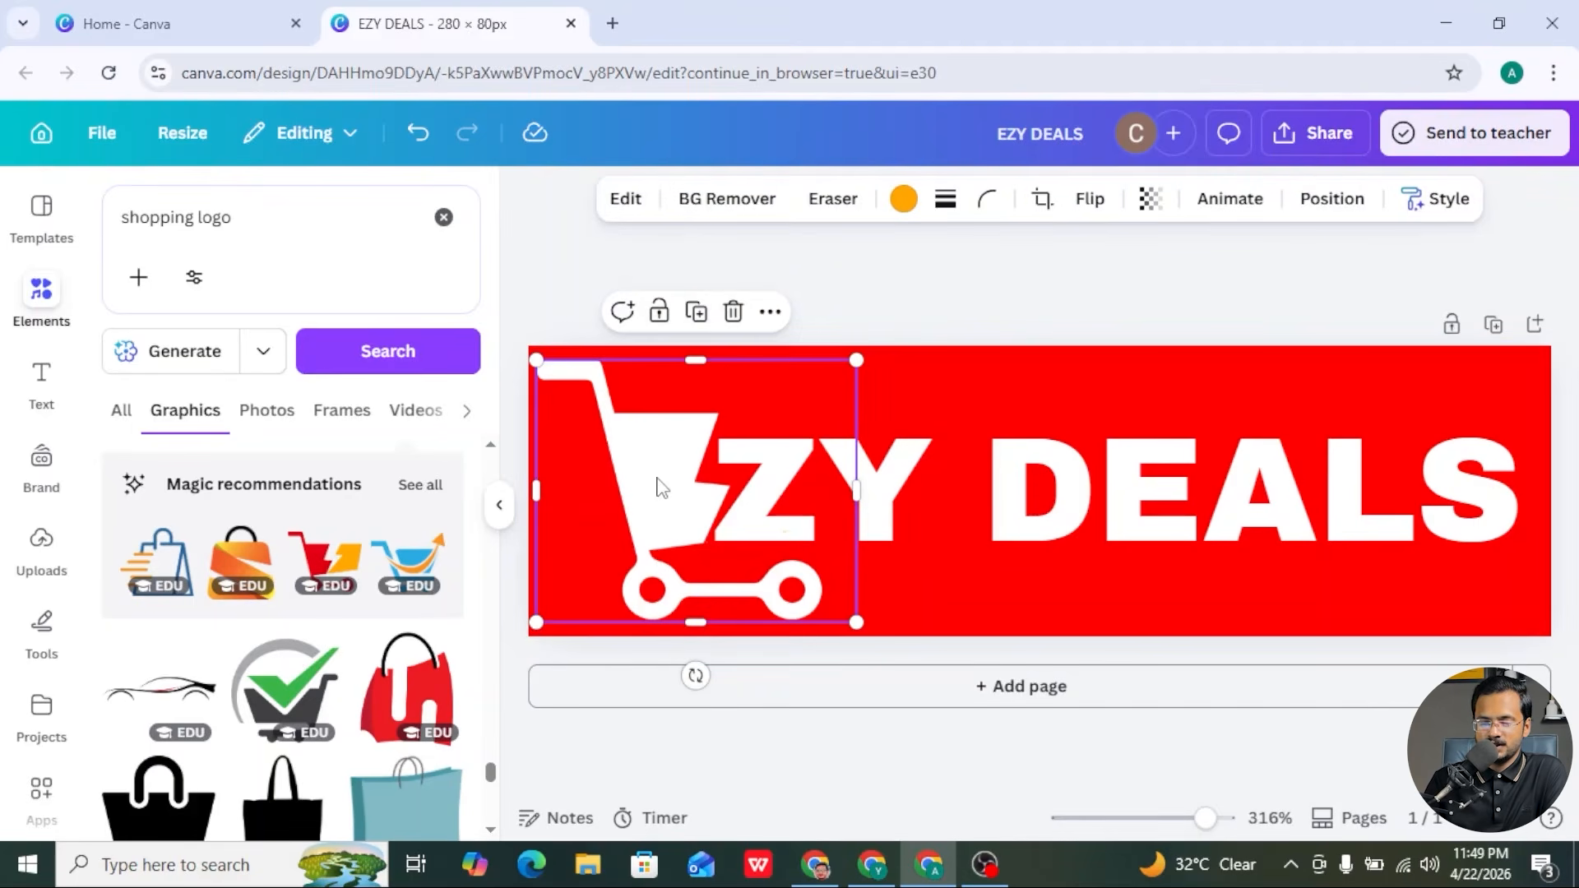
{"action": "left_click", "coordinate": [905, 208]}
{"action": "scroll", "coordinate": [265, 625], "scroll_direction": "down", "scroll_amount": 1}
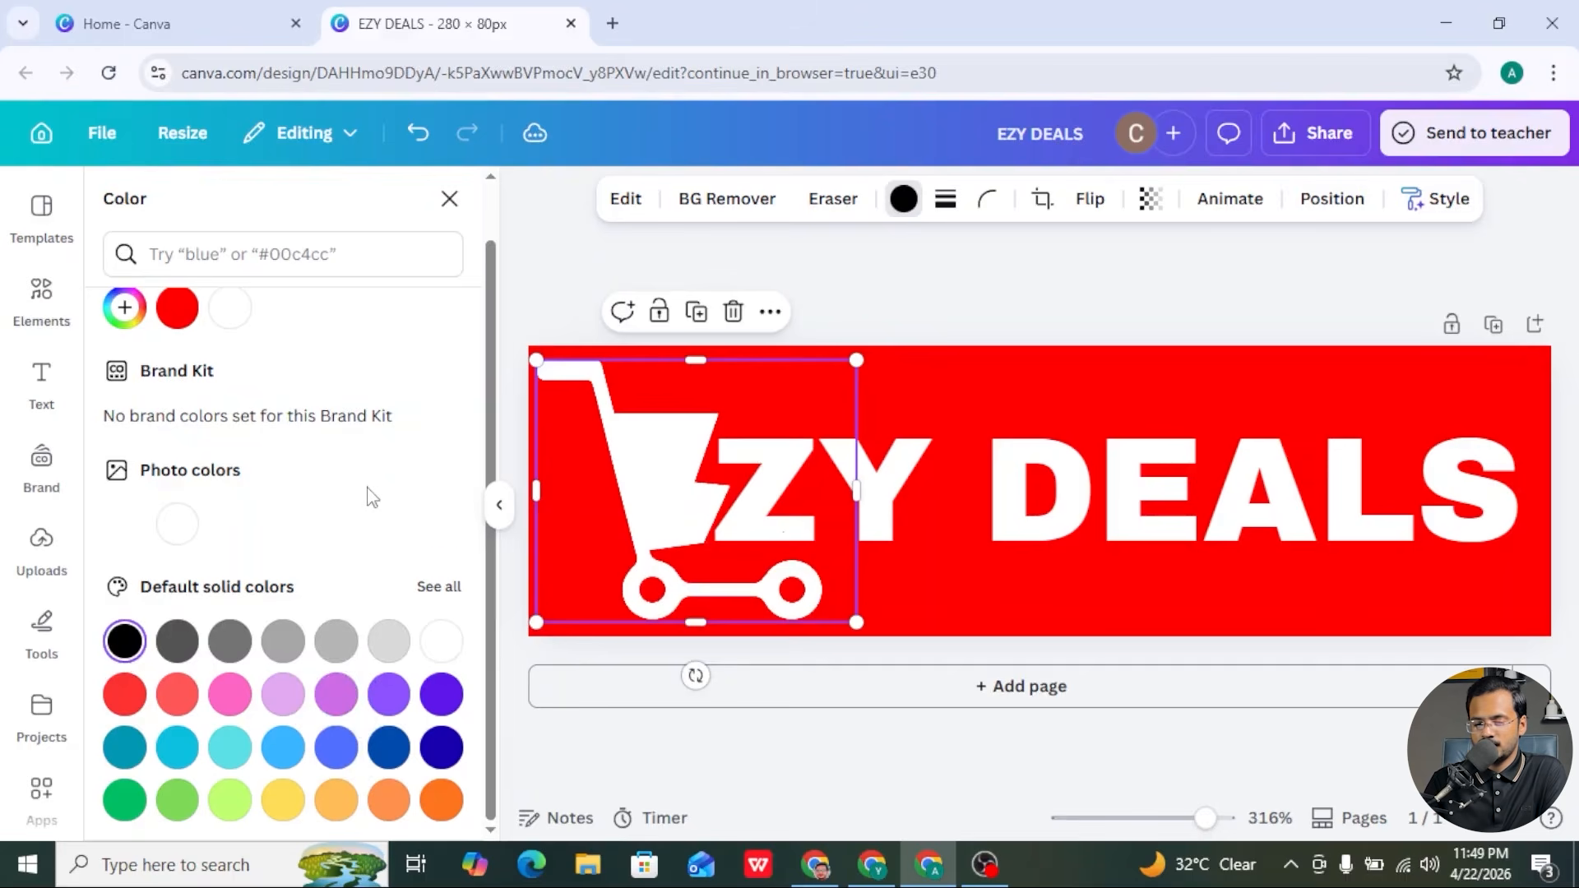
{"action": "scroll", "coordinate": [372, 497], "scroll_direction": "up", "scroll_amount": 1}
{"action": "left_click", "coordinate": [740, 267]}
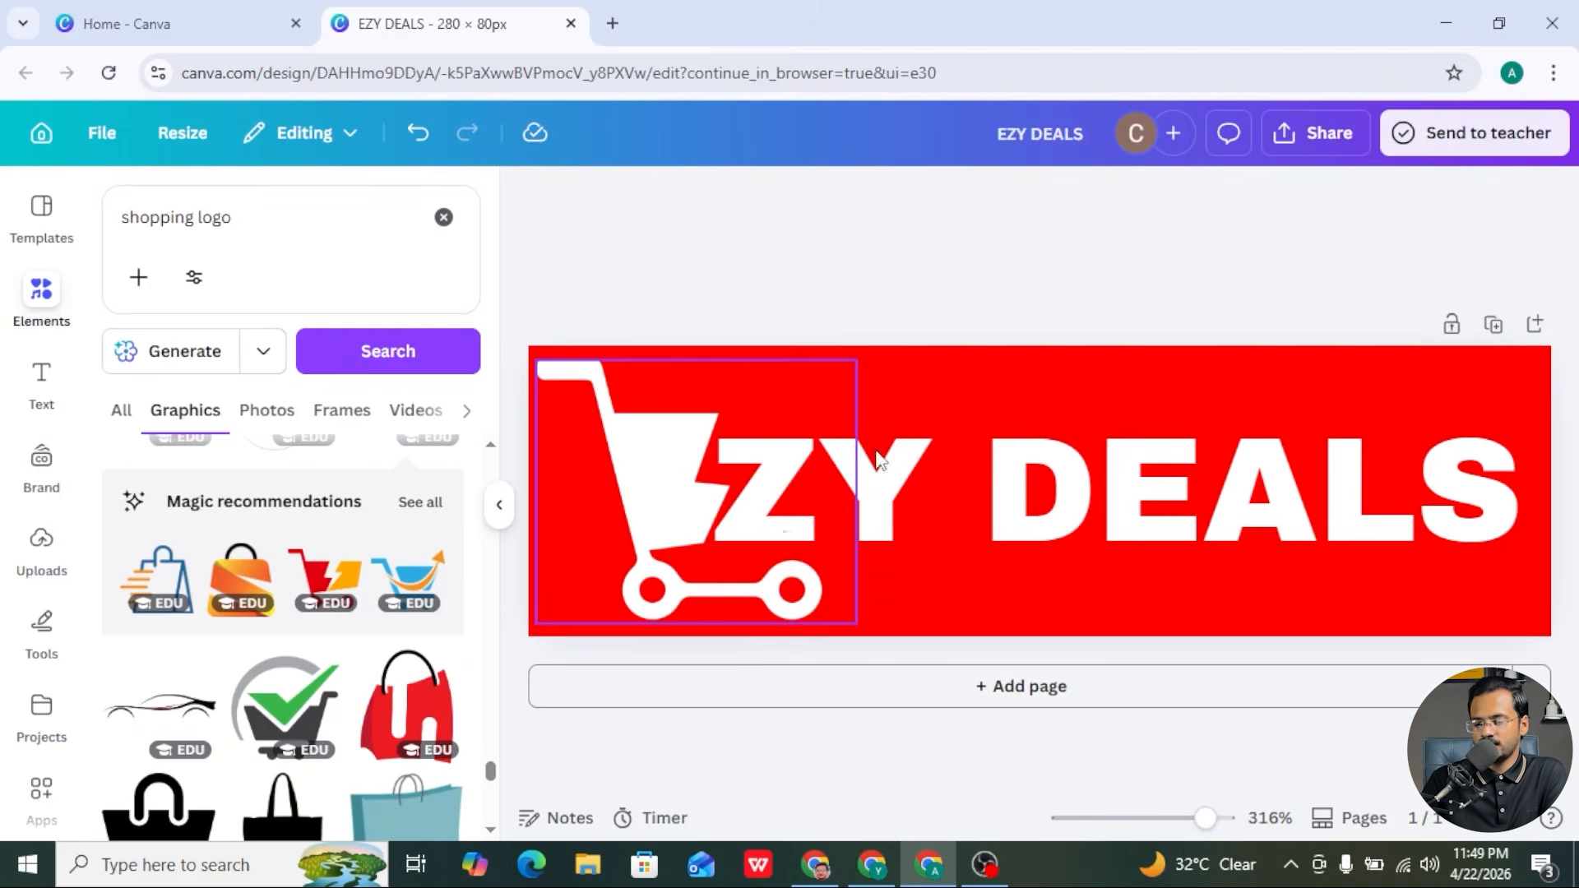
{"action": "left_click", "coordinate": [1033, 493]}
{"action": "left_click", "coordinate": [1331, 271]}
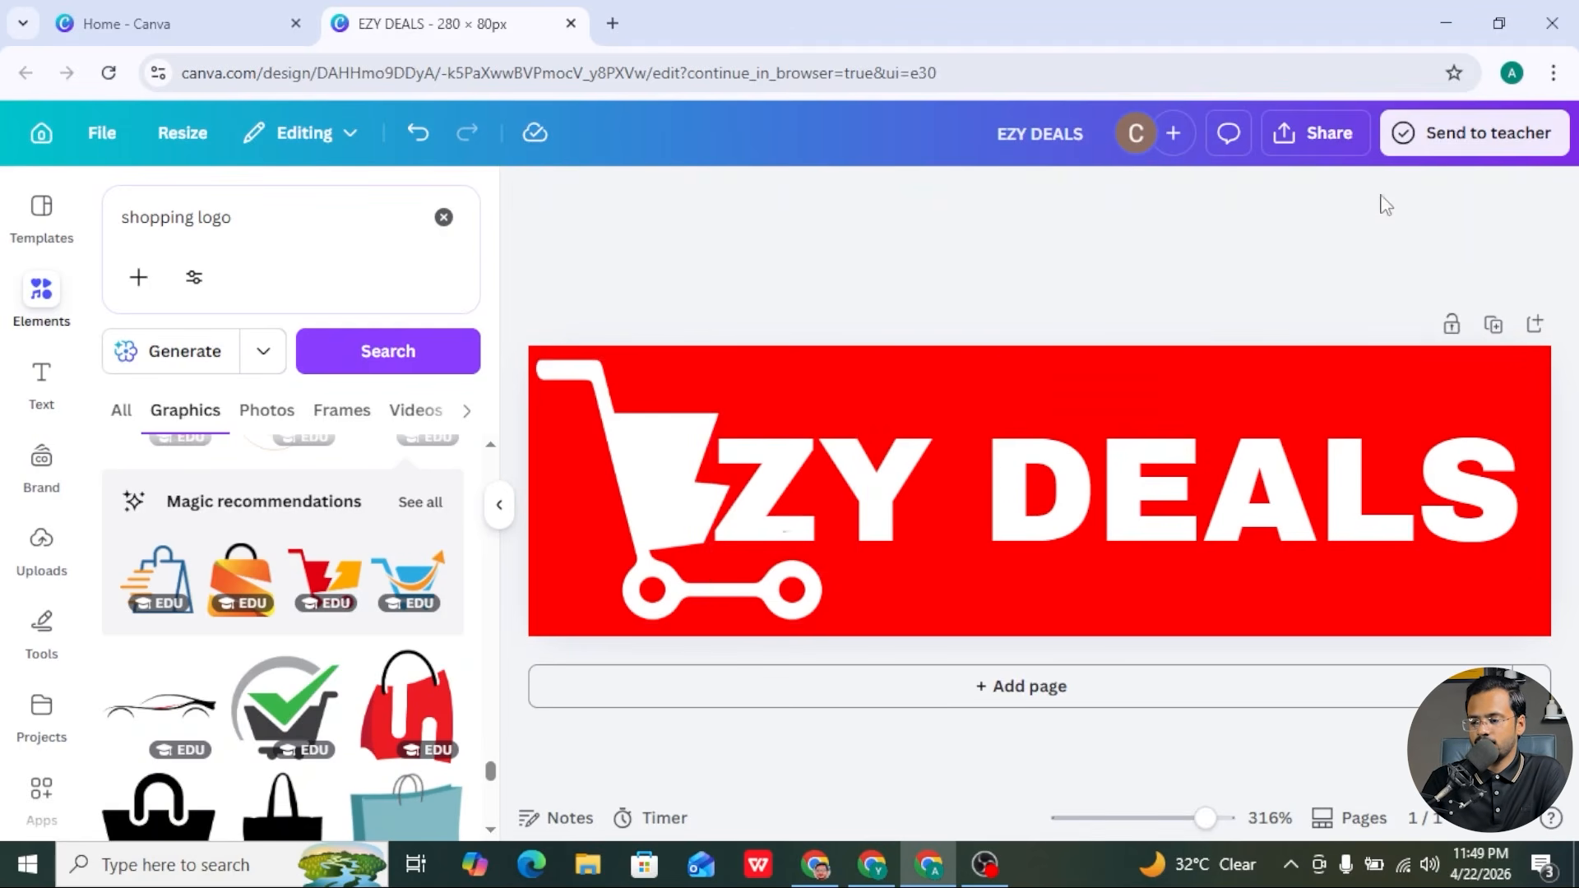
- Download the logo as a 280 × 80 px PNG with a transparent background
{"action": "left_click", "coordinate": [1313, 133]}
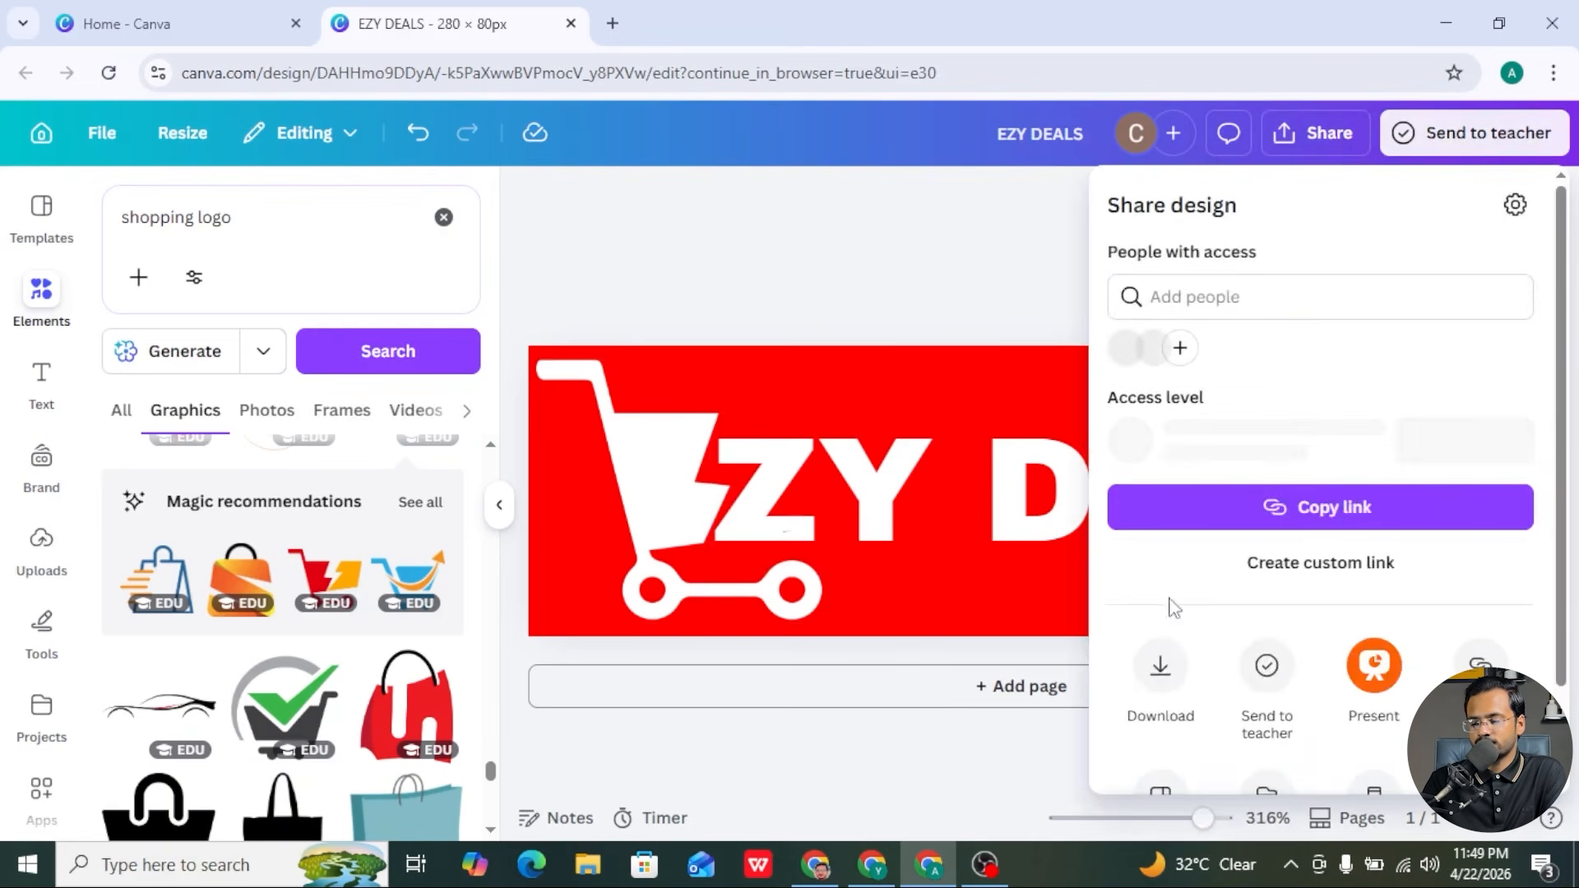
{"action": "left_click", "coordinate": [1156, 677]}
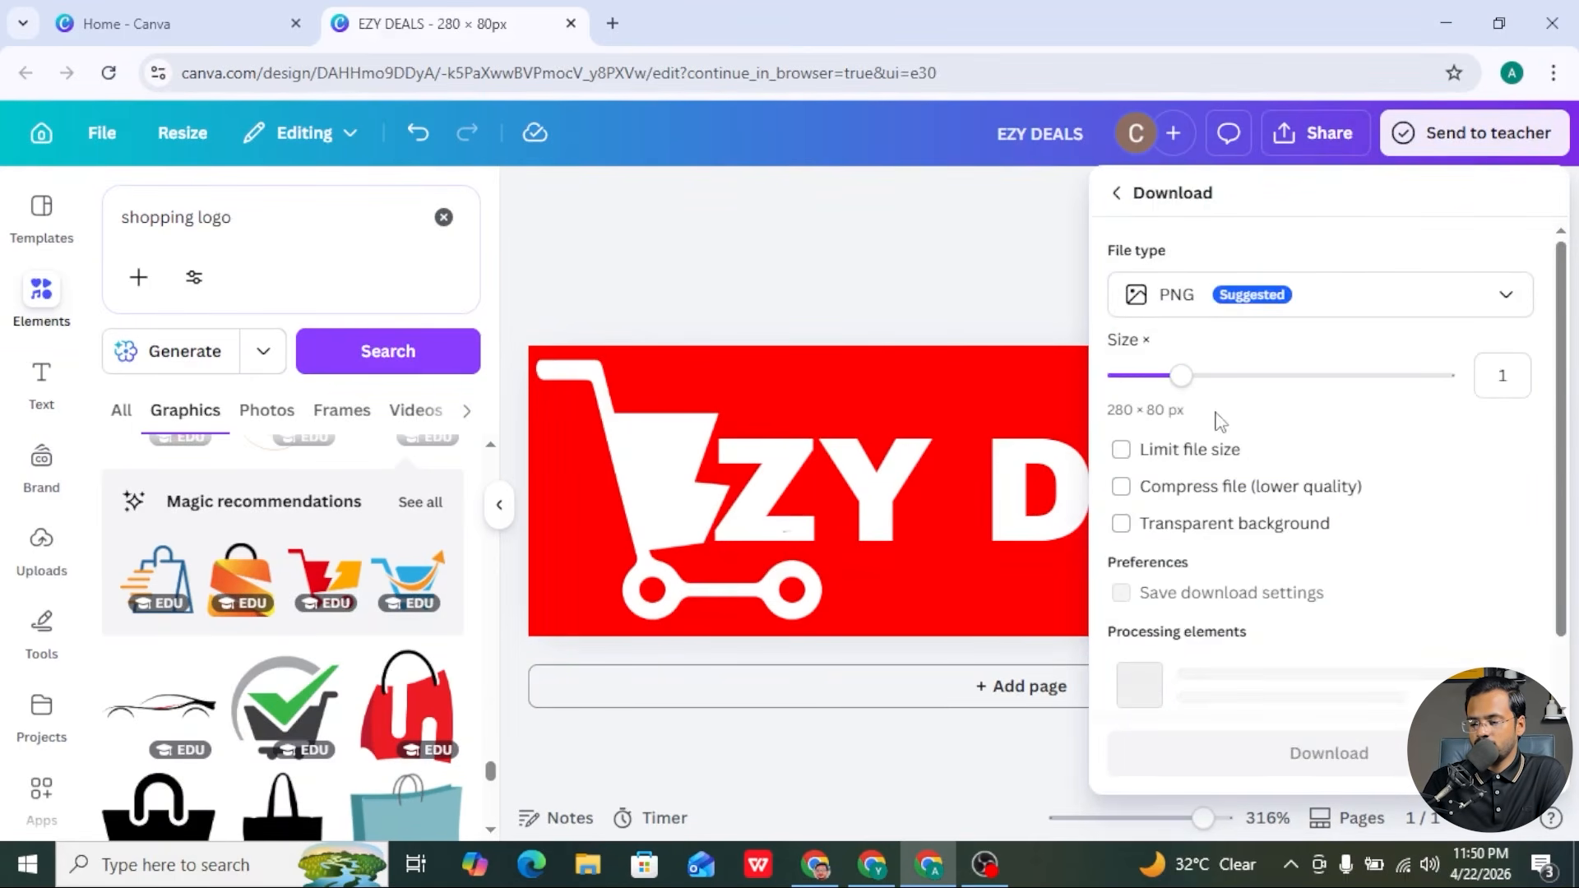
{"action": "left_click", "coordinate": [1150, 526]}
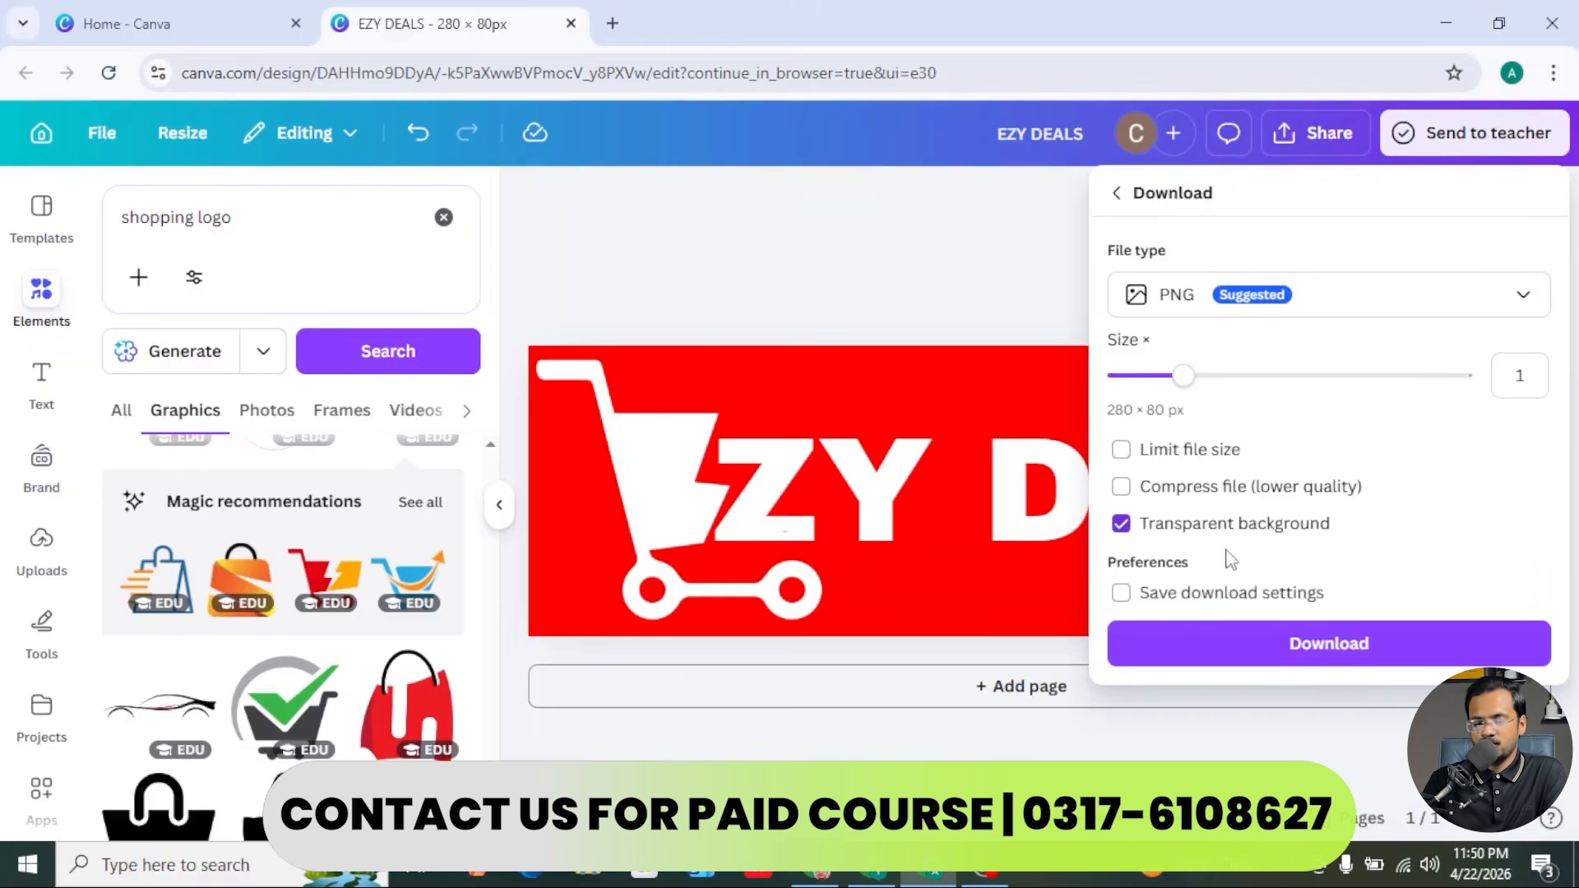
{"action": "left_click", "coordinate": [1232, 661]}
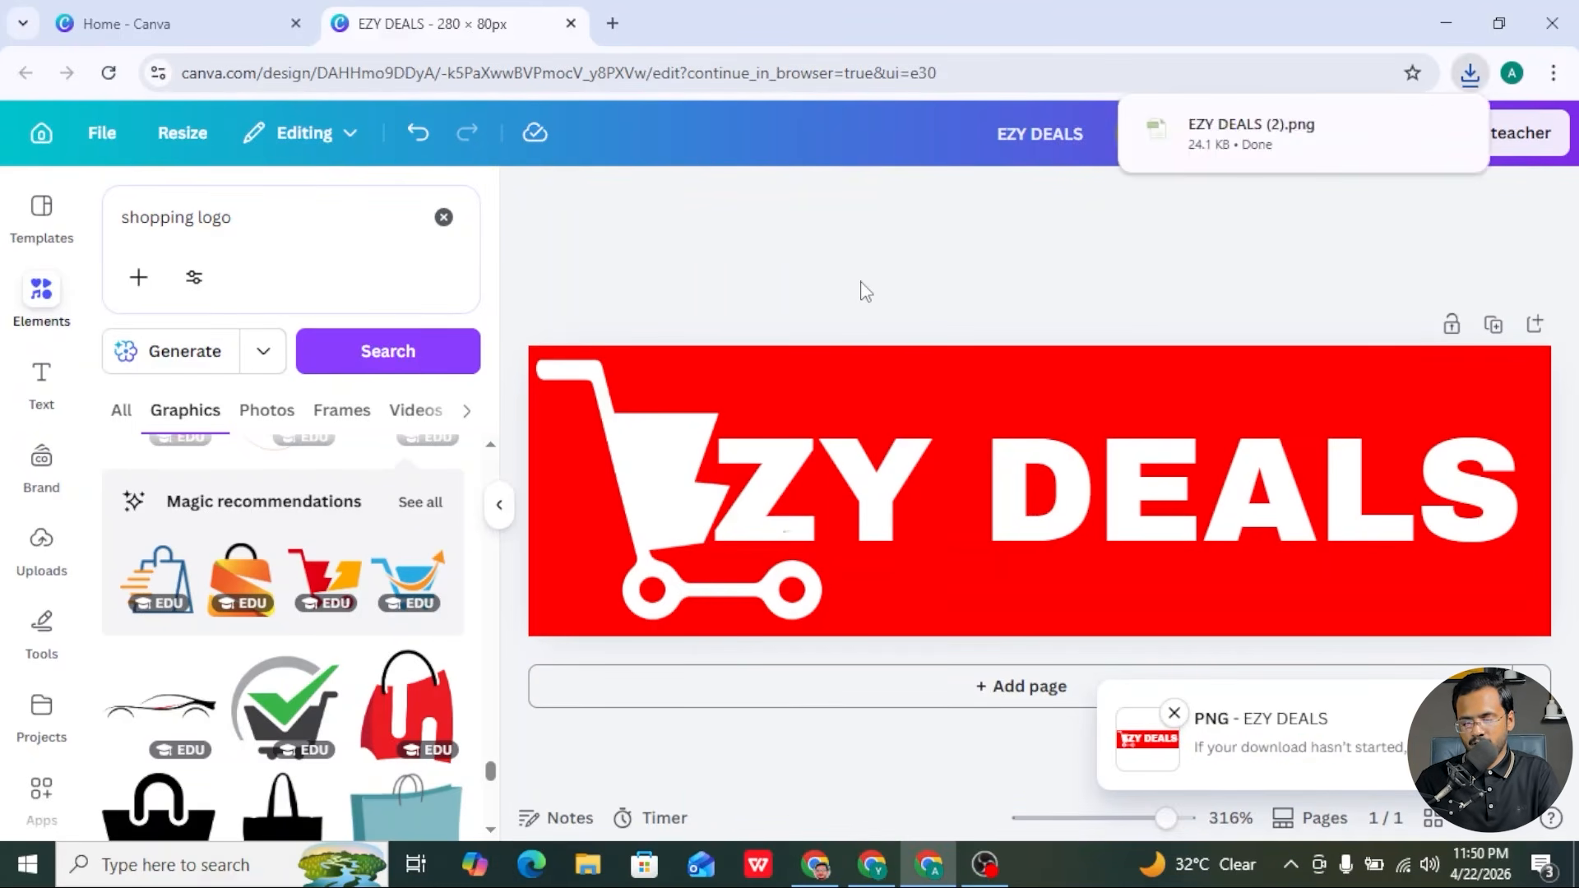
- Switch to the Shopify theme editor and open the logo setting in the Header section's theme settings
{"action": "left_click", "coordinate": [806, 878]}
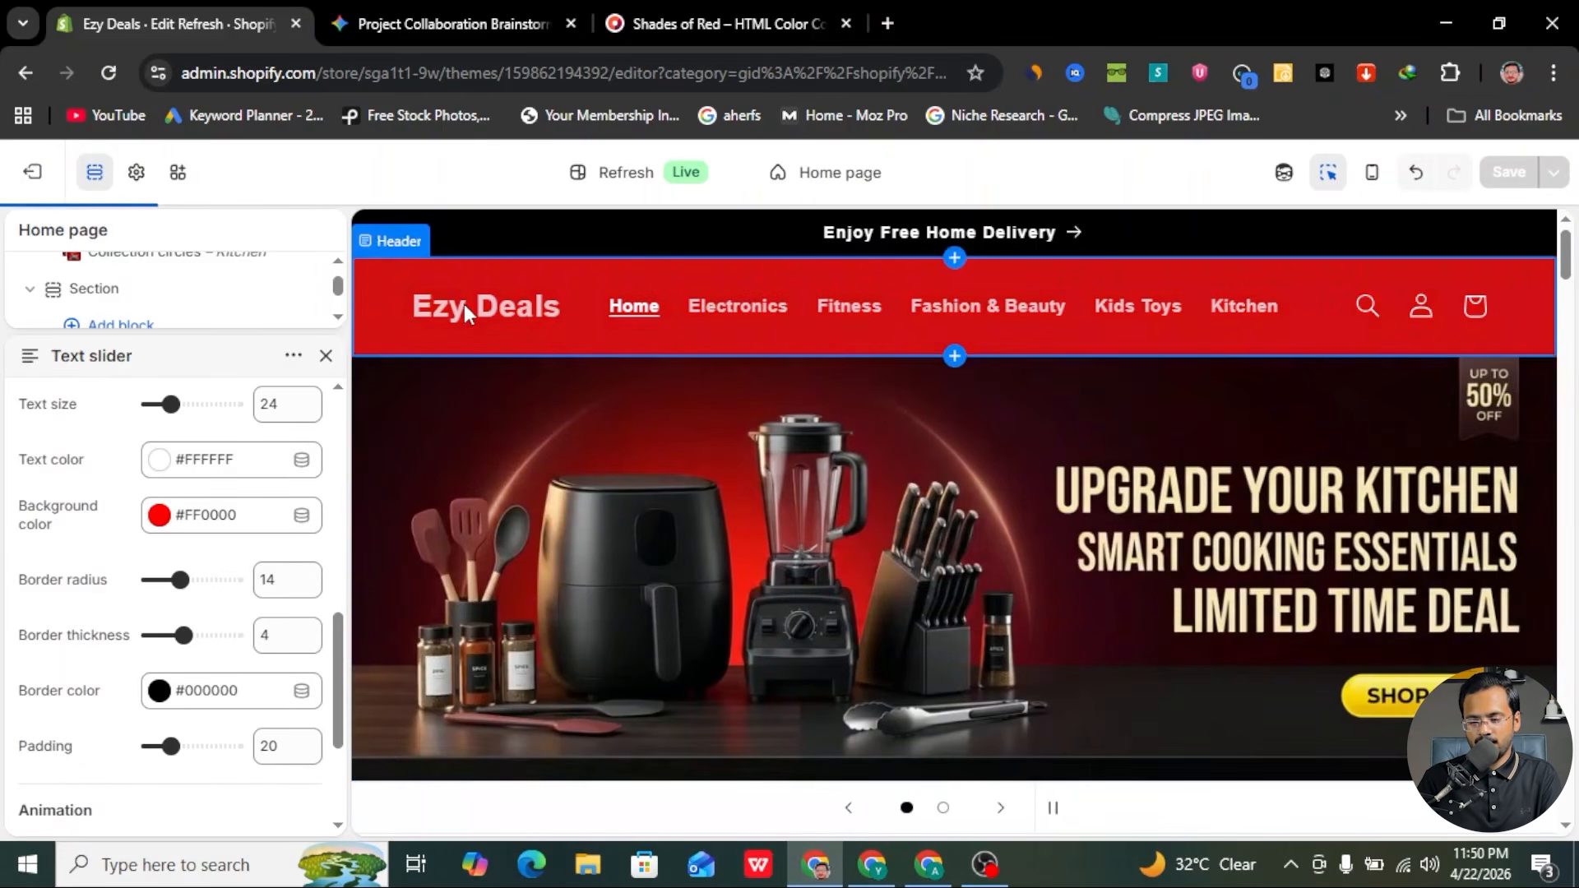
{"action": "left_click", "coordinate": [464, 304]}
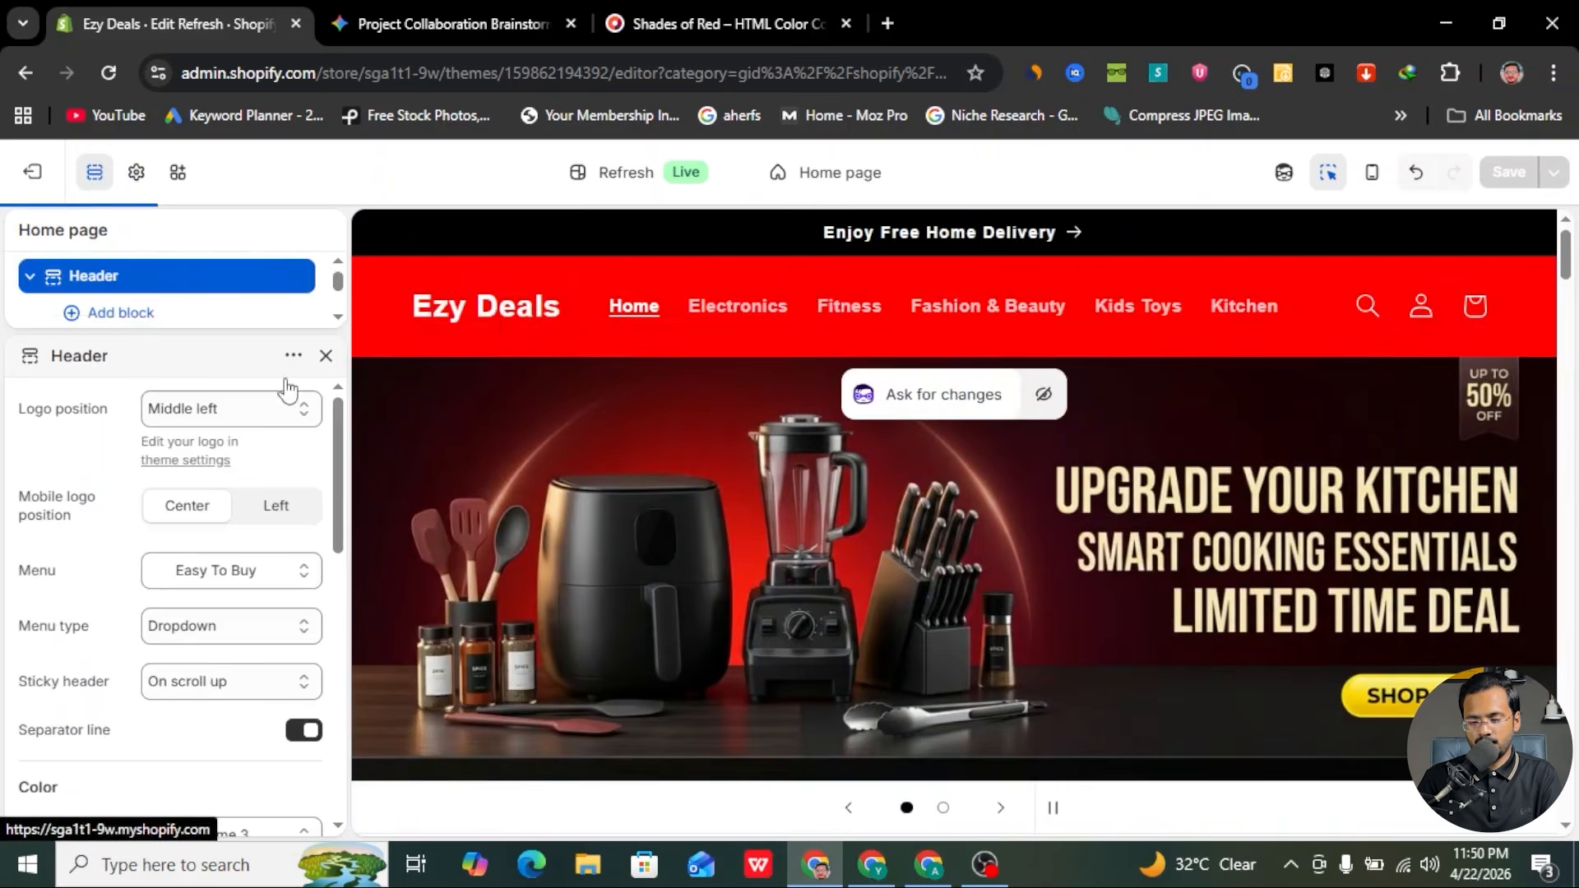
{"action": "scroll", "coordinate": [210, 443], "scroll_direction": "down", "scroll_amount": 10}
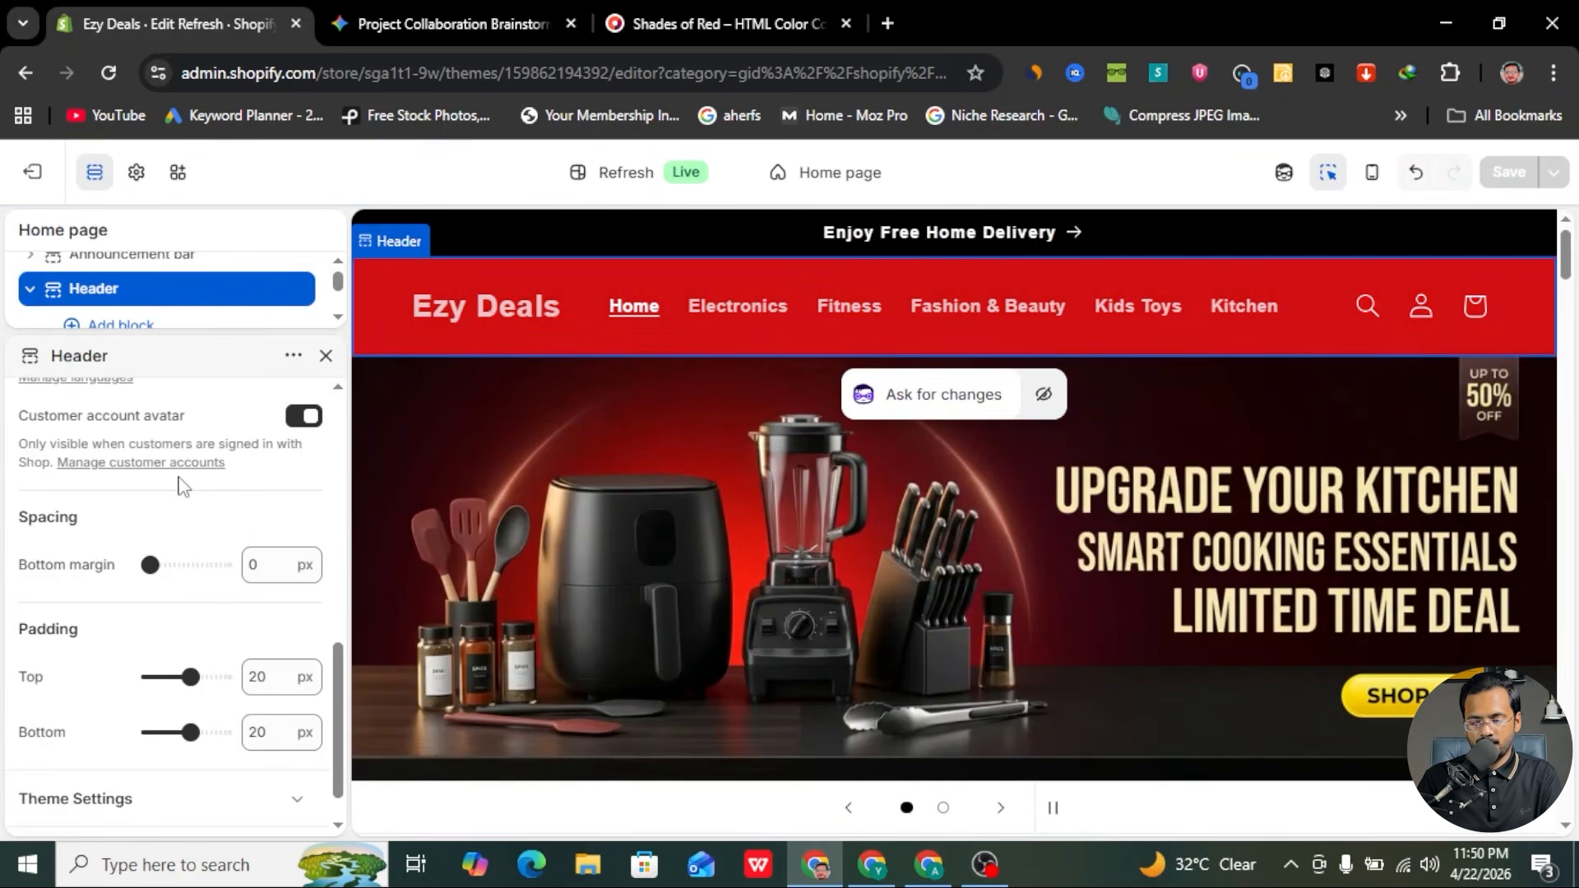
{"action": "scroll", "coordinate": [206, 666], "scroll_direction": "down", "scroll_amount": 1}
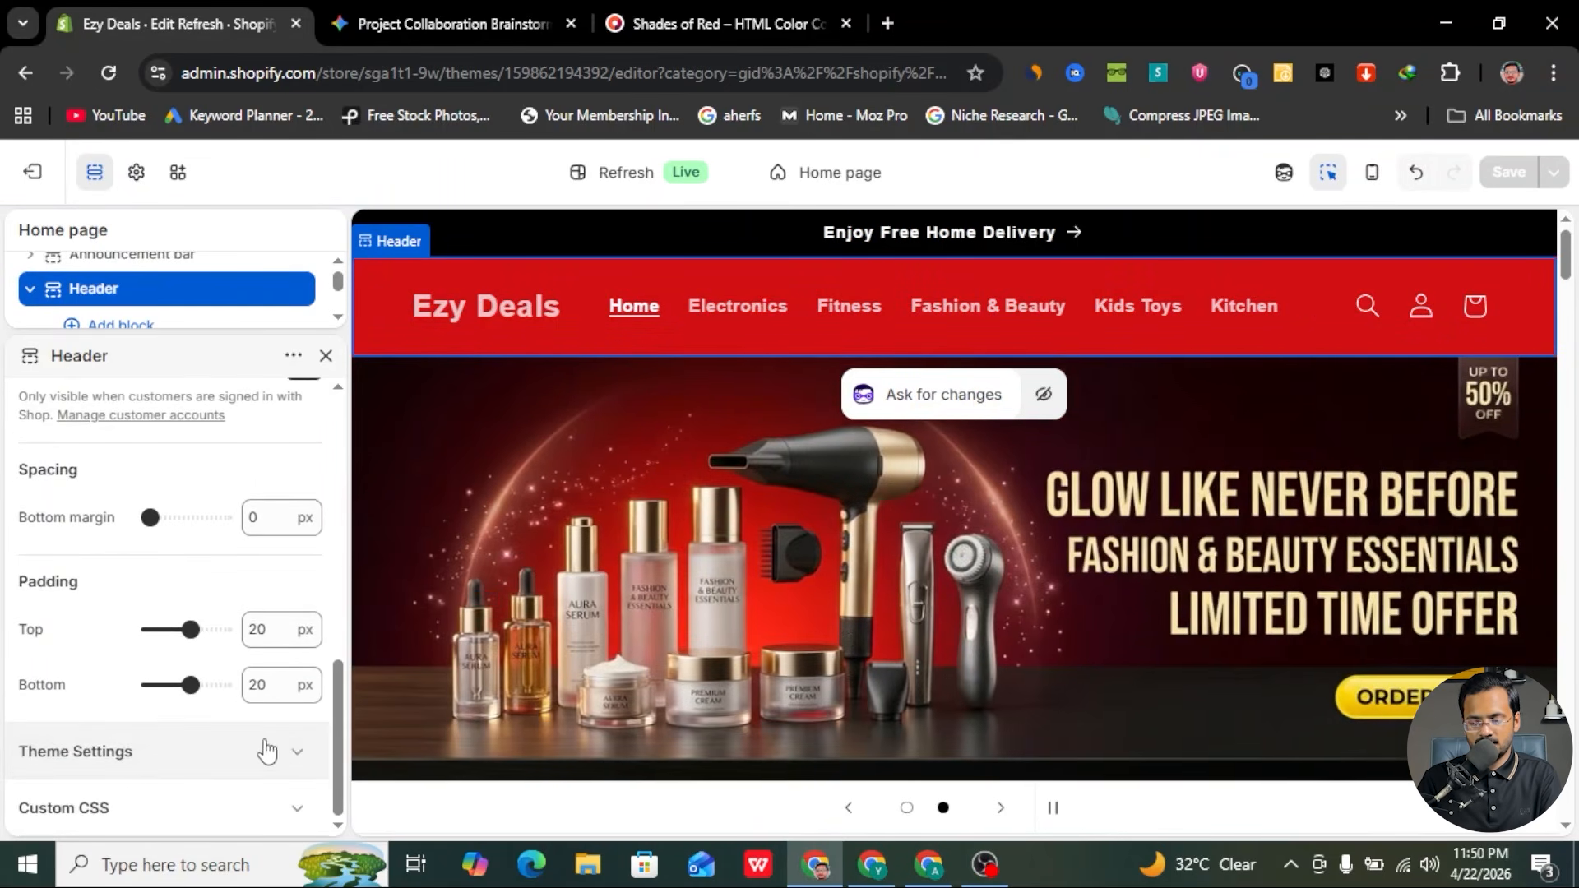
{"action": "scroll", "coordinate": [169, 722], "scroll_direction": "down", "scroll_amount": 15}
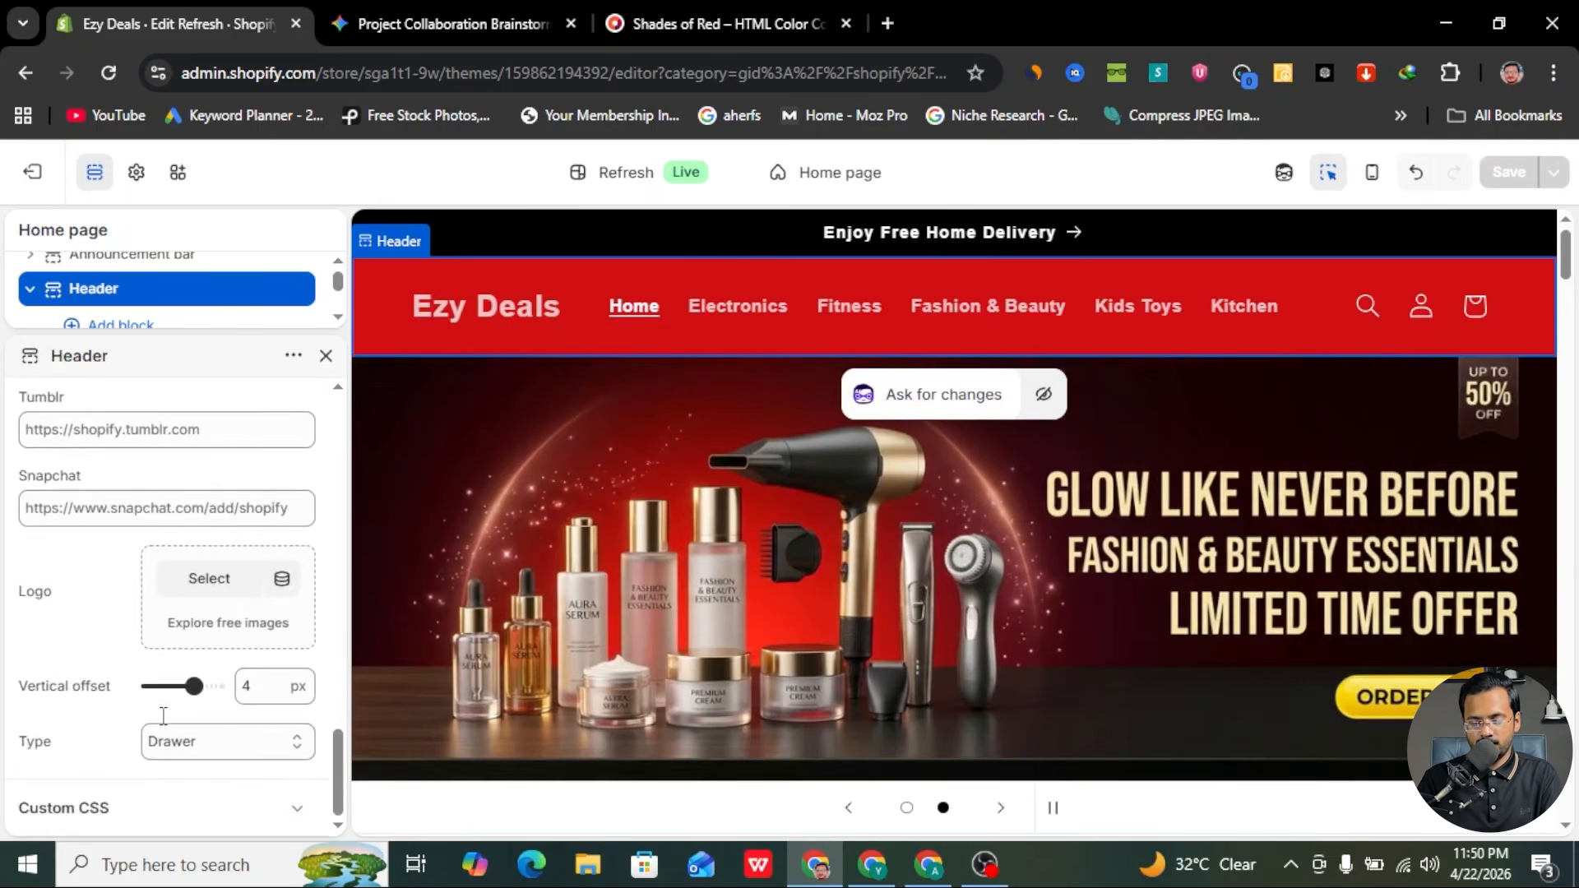
- Upload the image EZY DEALS (2) from the Downloads folder as the store logo
{"action": "left_click", "coordinate": [239, 583]}
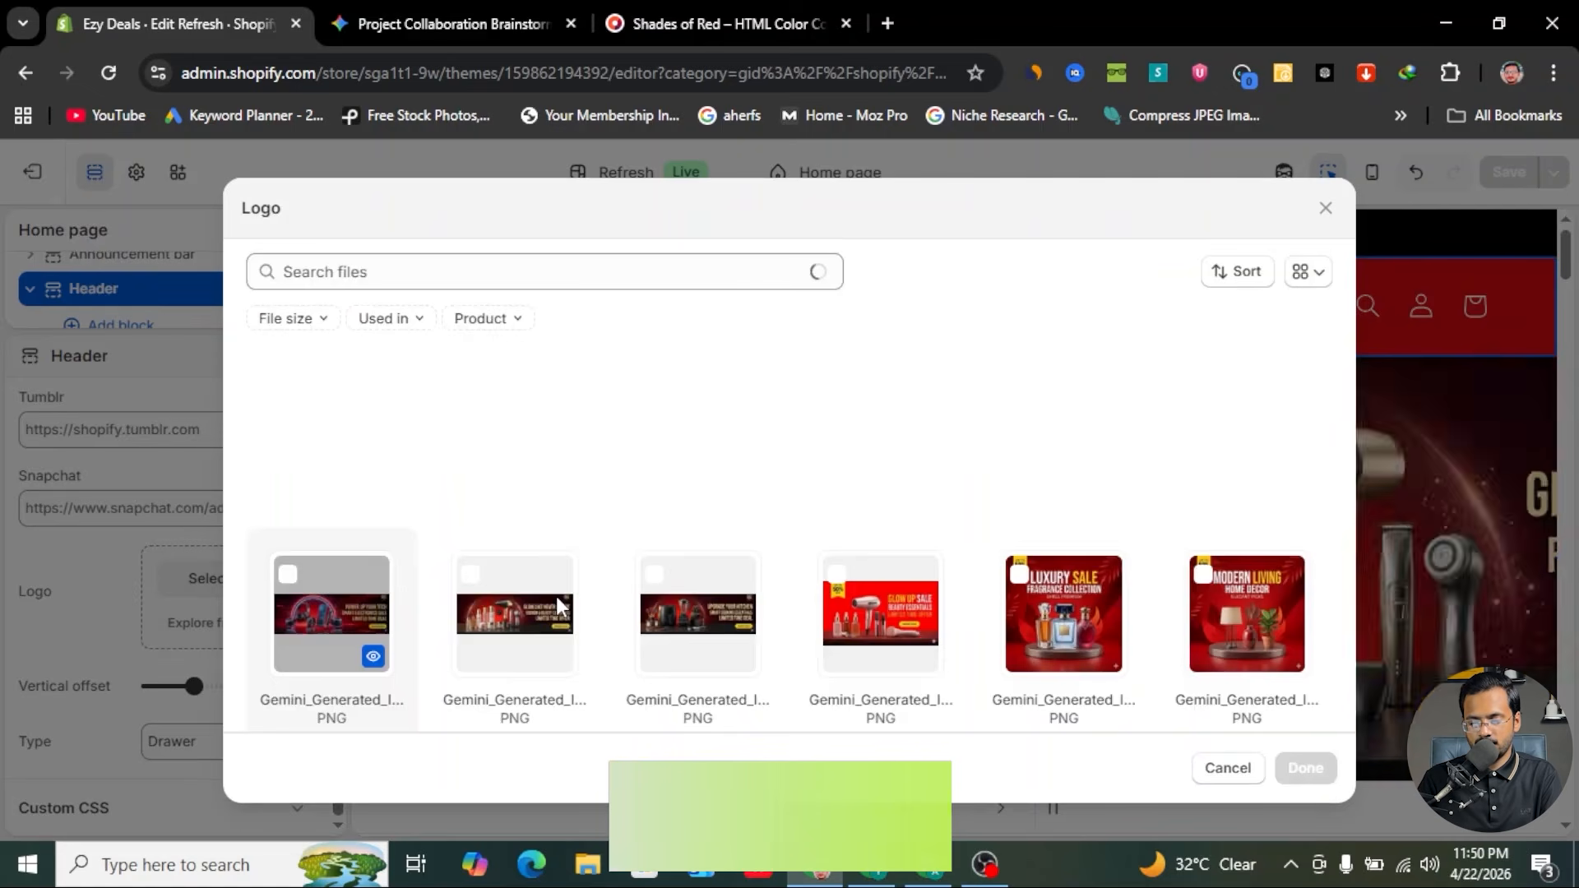
{"action": "left_click", "coordinate": [722, 431]}
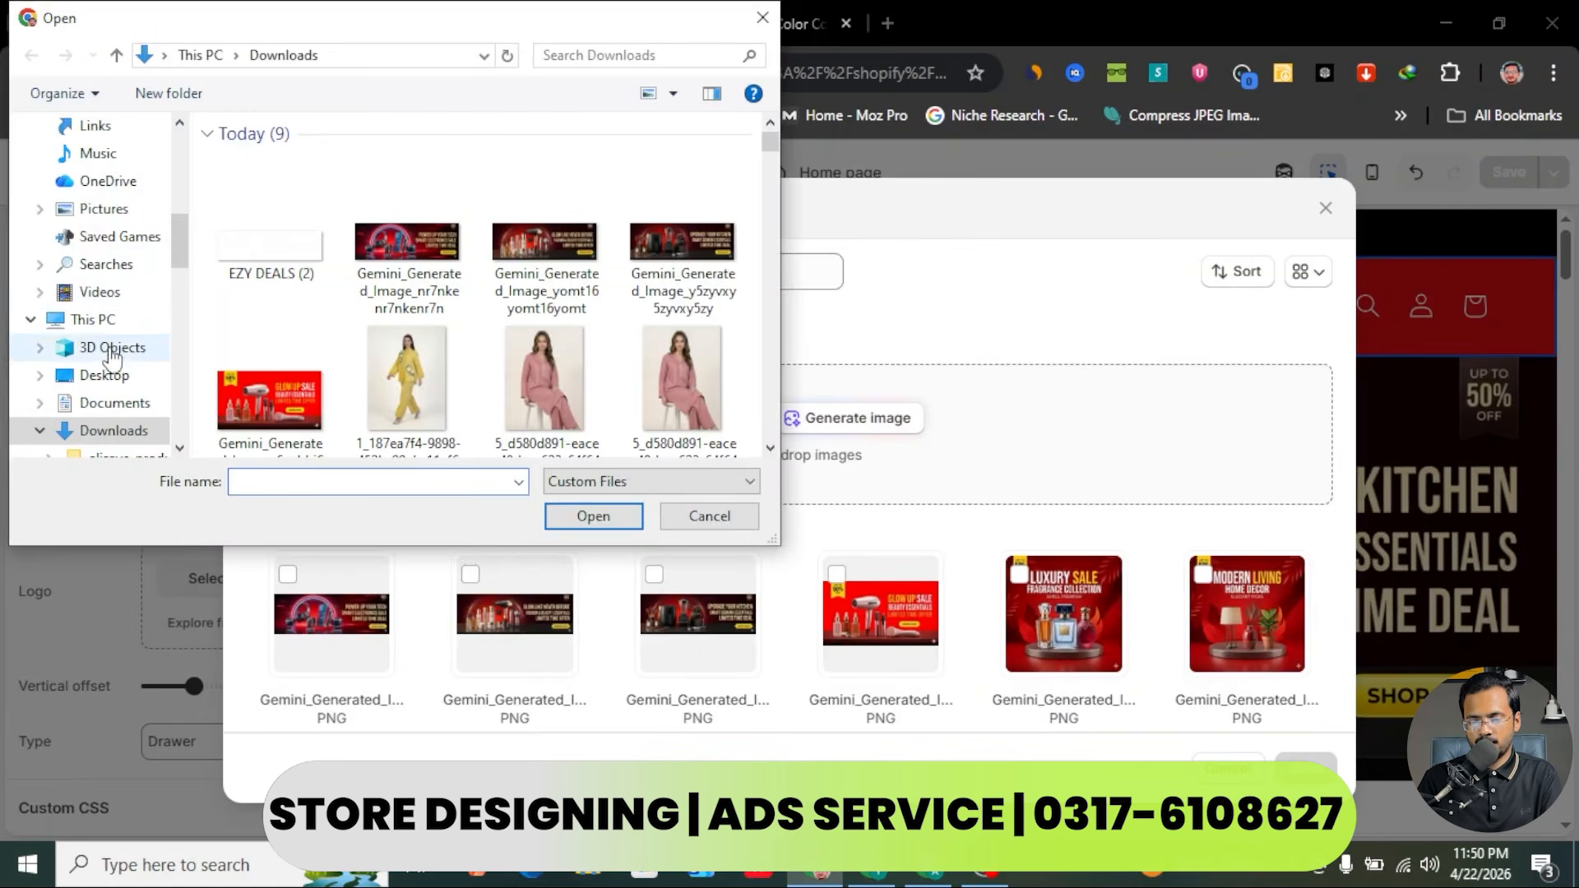
{"action": "left_click", "coordinate": [271, 243]}
{"action": "left_click", "coordinate": [589, 514]}
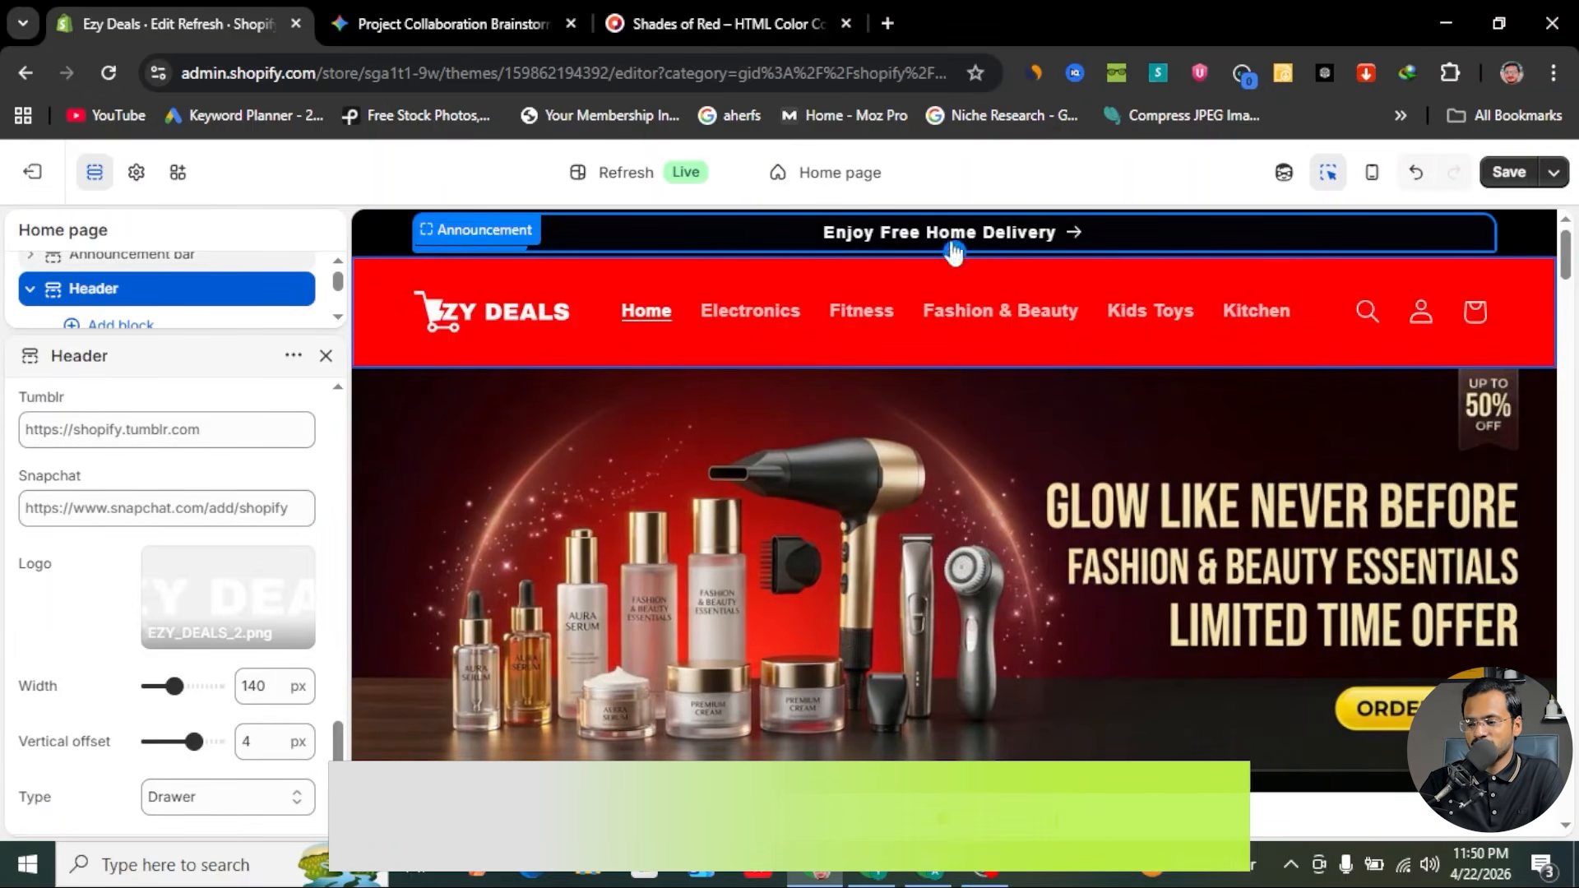
- Save the header logo change and go through the home page preview down to the Footer group
{"action": "left_click", "coordinate": [1501, 175]}
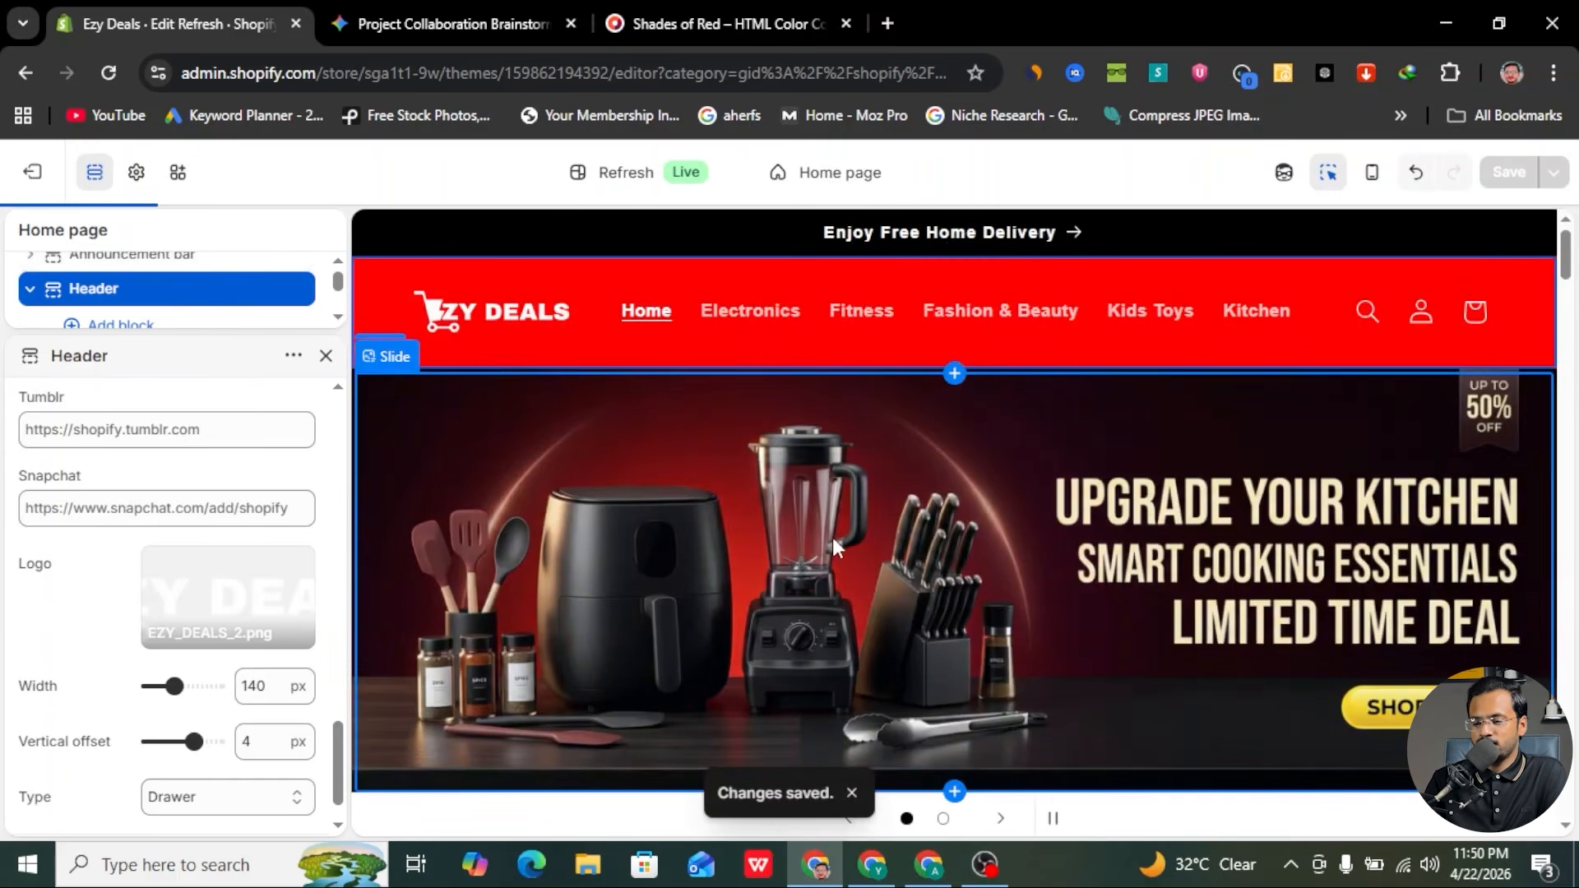
{"action": "scroll", "coordinate": [1088, 520], "scroll_direction": "down", "scroll_amount": 4}
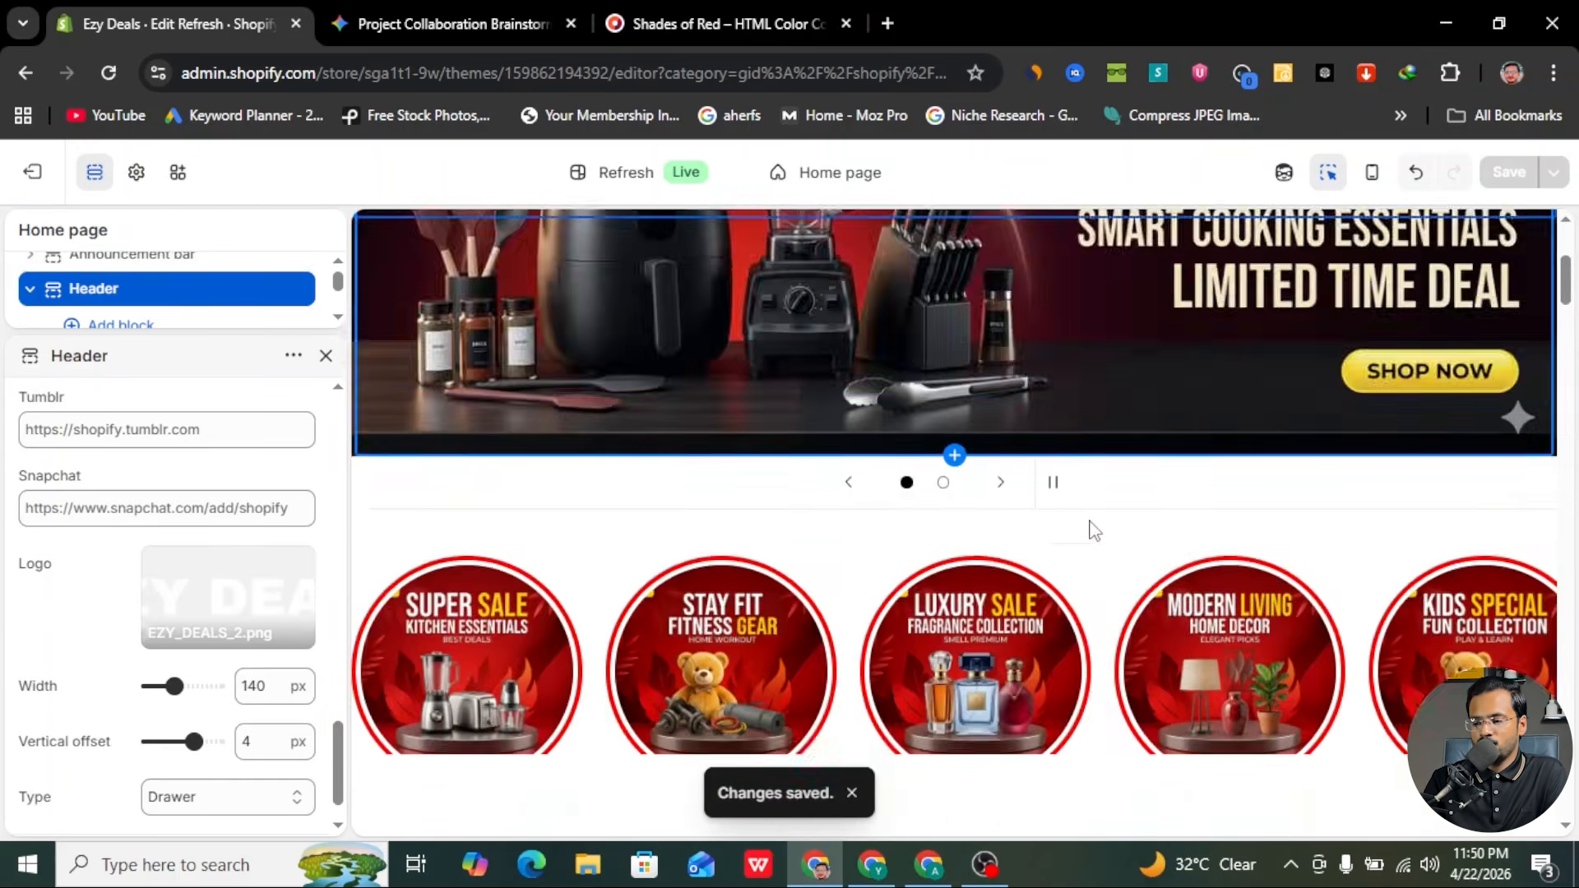
{"action": "scroll", "coordinate": [1091, 526], "scroll_direction": "down", "scroll_amount": 15}
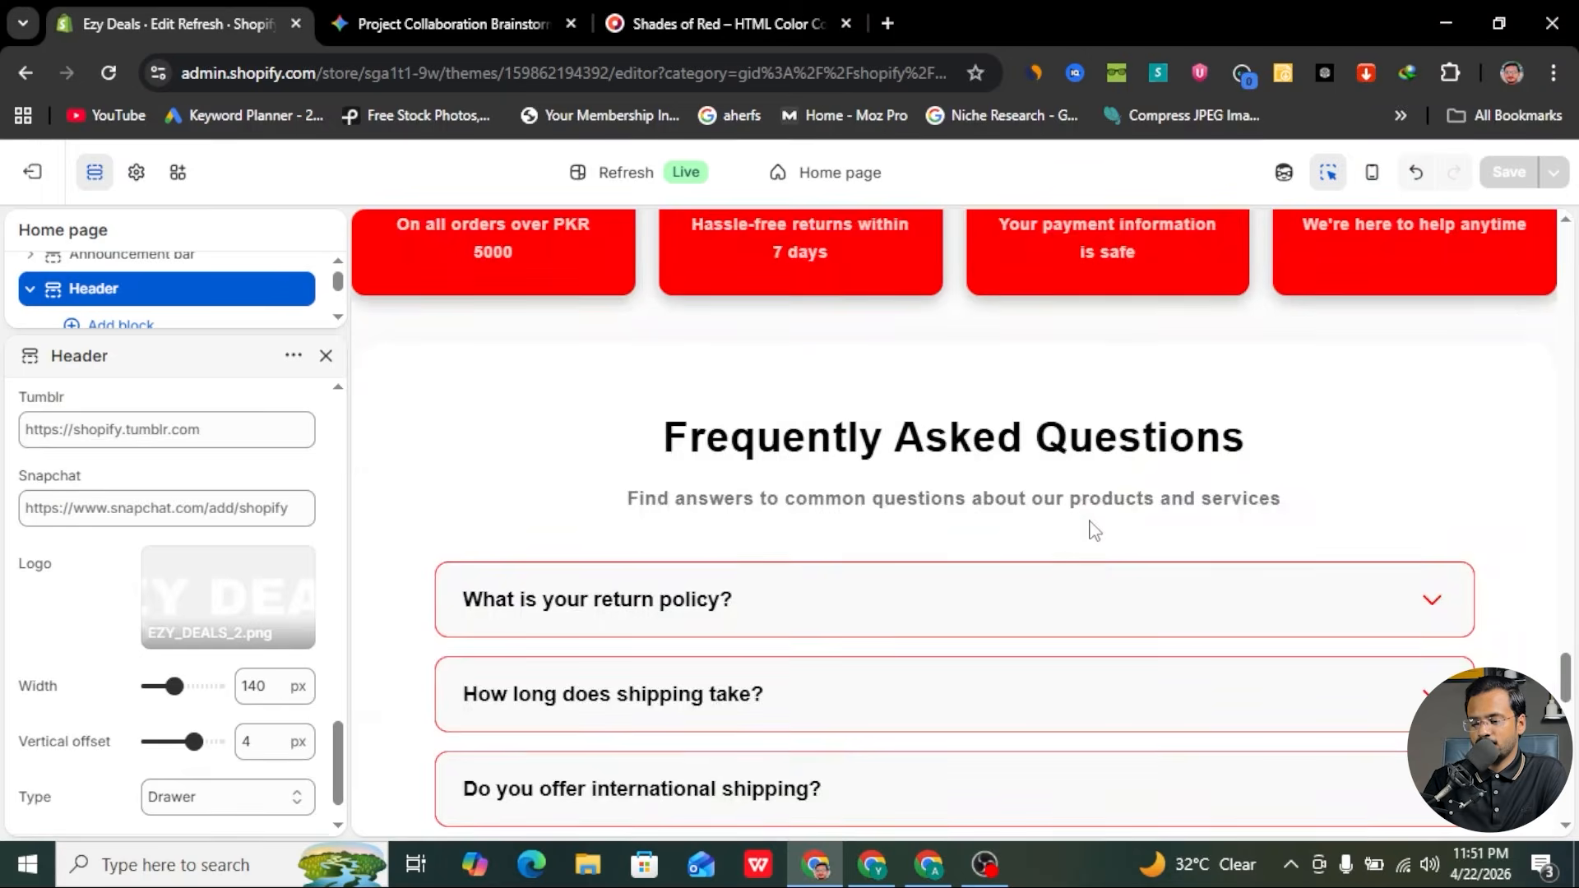
{"action": "scroll", "coordinate": [1093, 530], "scroll_direction": "down", "scroll_amount": 10}
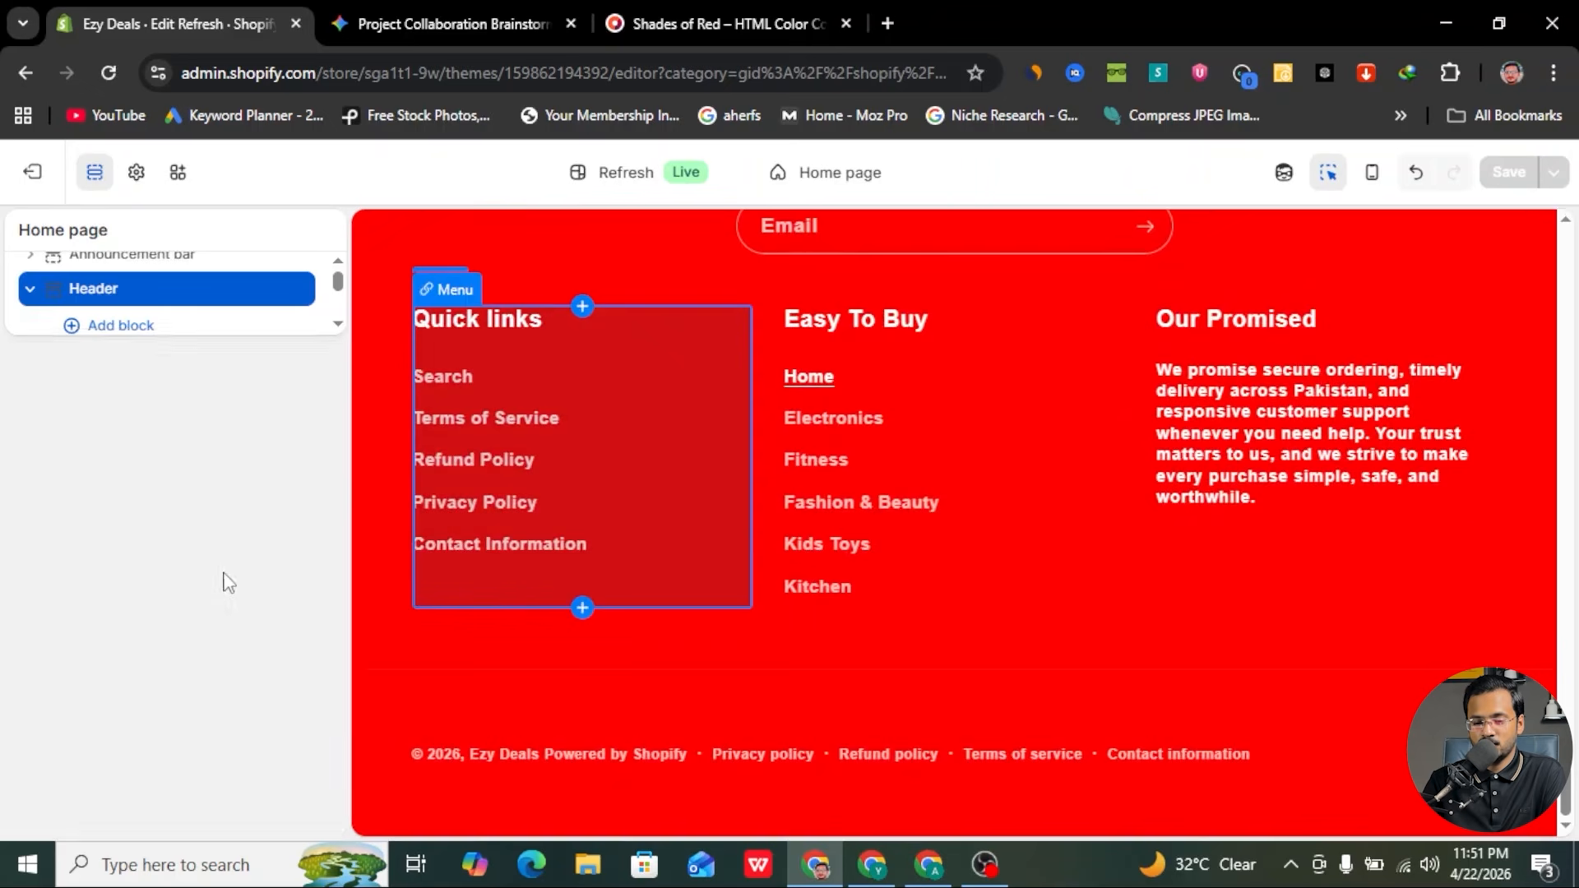
{"action": "scroll", "coordinate": [213, 652], "scroll_direction": "down", "scroll_amount": 9}
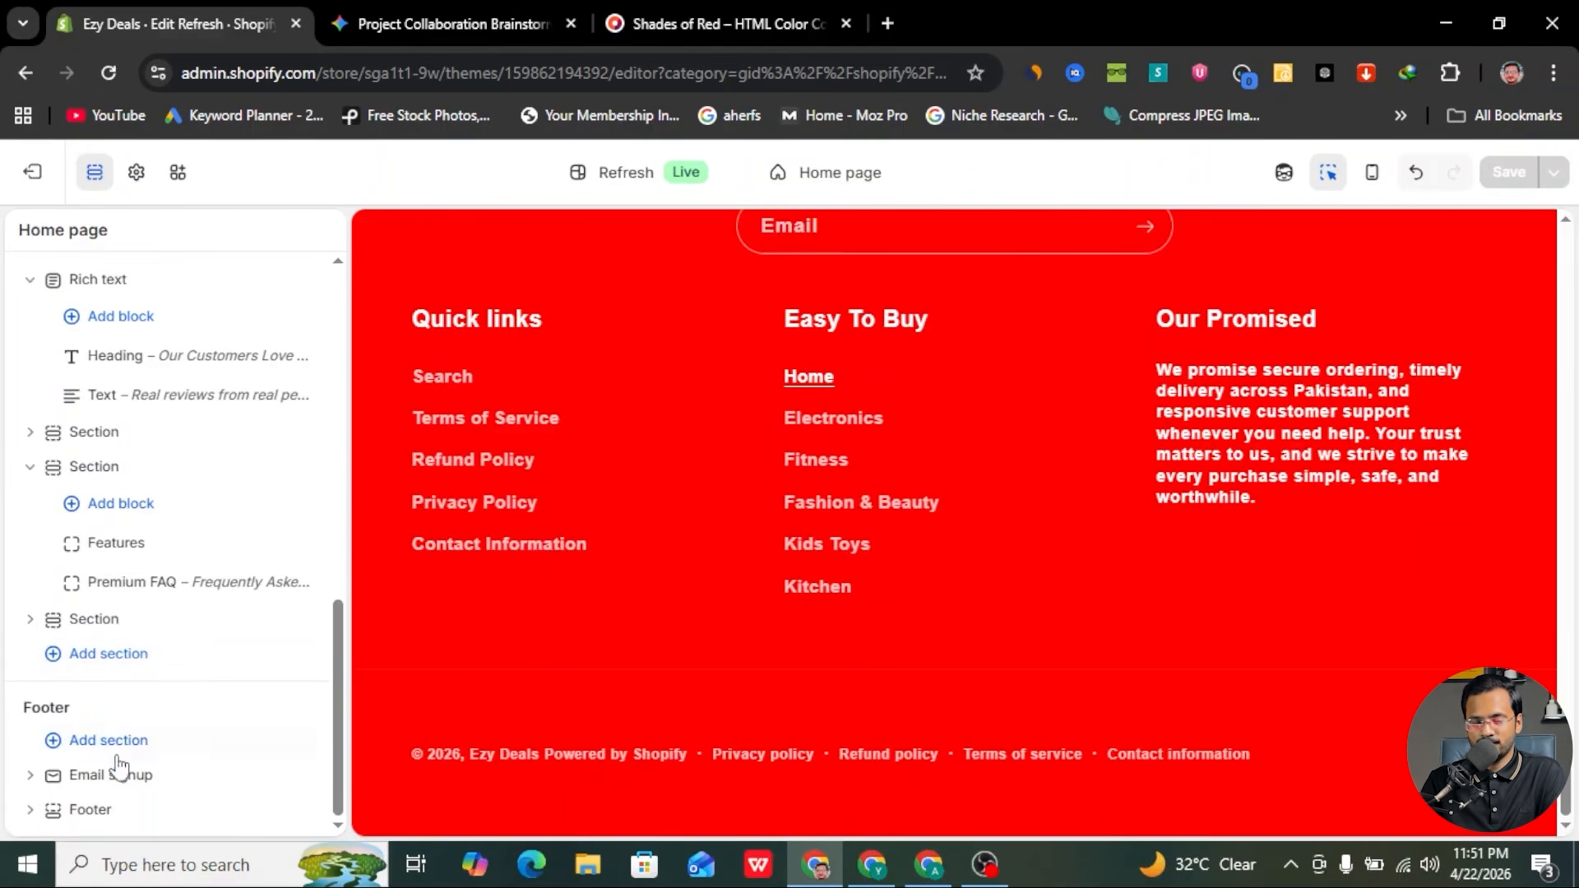
{"action": "left_click", "coordinate": [108, 744]}
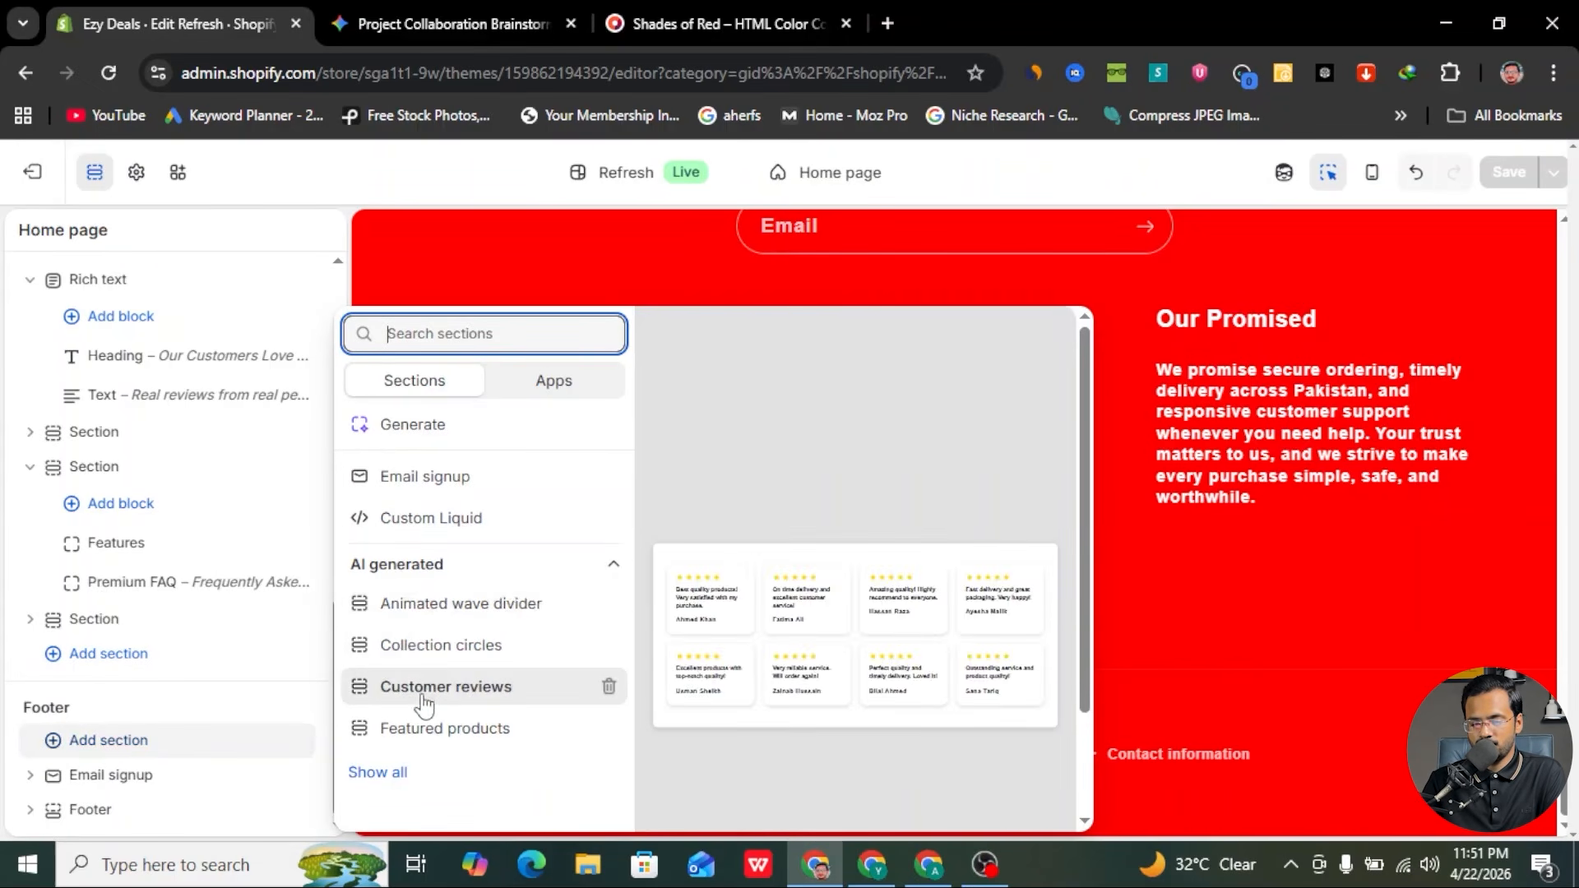
{"action": "left_click", "coordinate": [253, 703]}
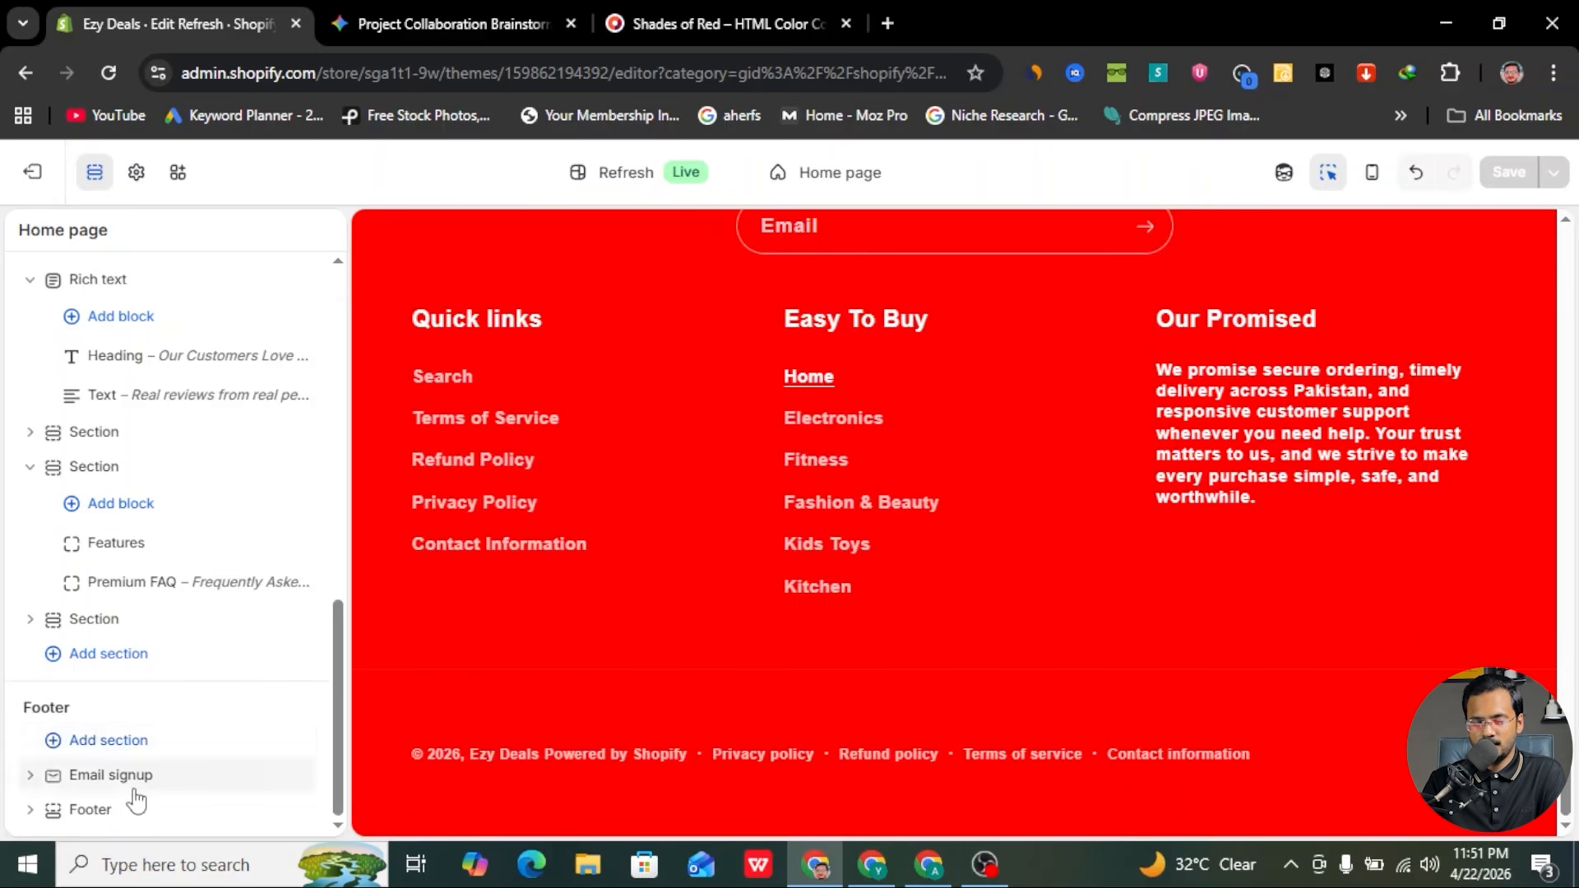
{"action": "left_click", "coordinate": [168, 792]}
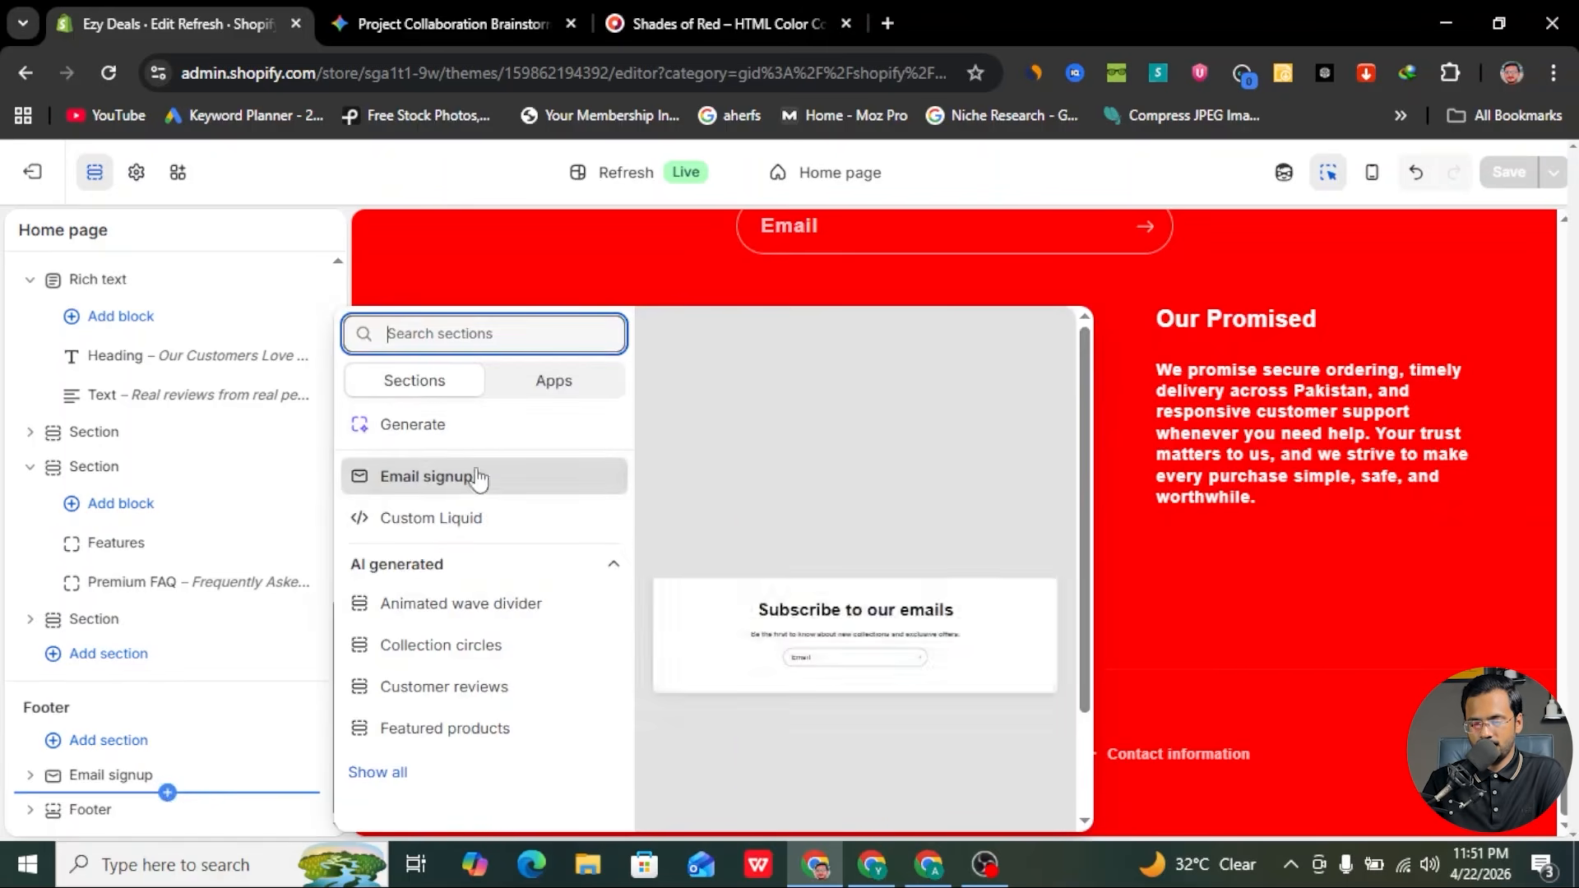
{"action": "left_click", "coordinate": [28, 754]}
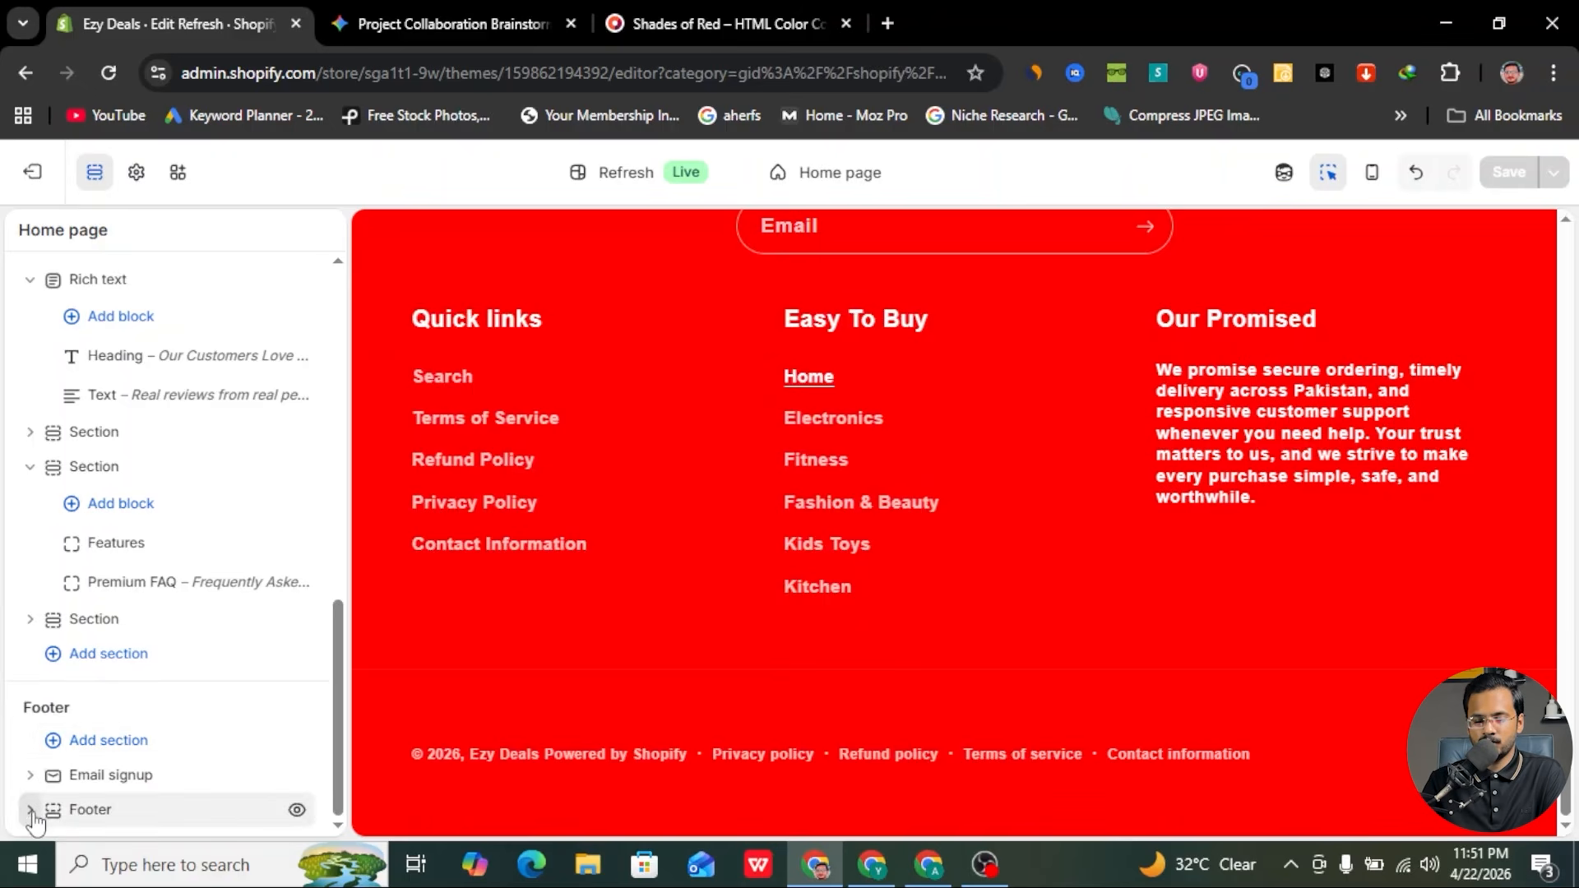
- Add an Image block to the Footer section and assign it the EZY_DEALS_2 image from the store's files
{"action": "scroll", "coordinate": [141, 792], "scroll_direction": "down", "scroll_amount": 2}
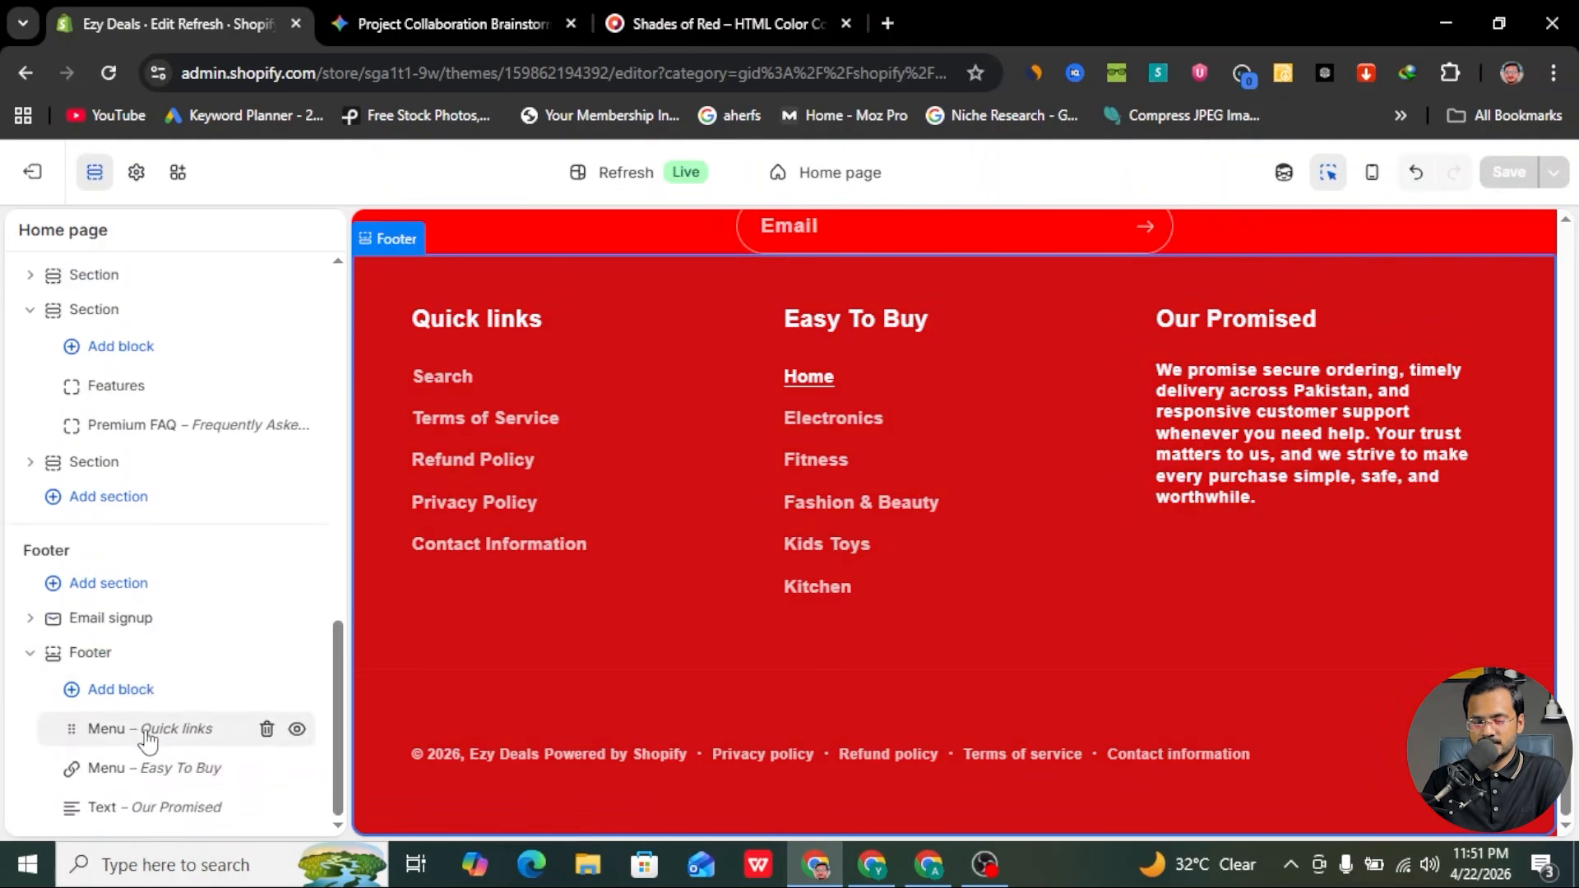
{"action": "left_click", "coordinate": [120, 690]}
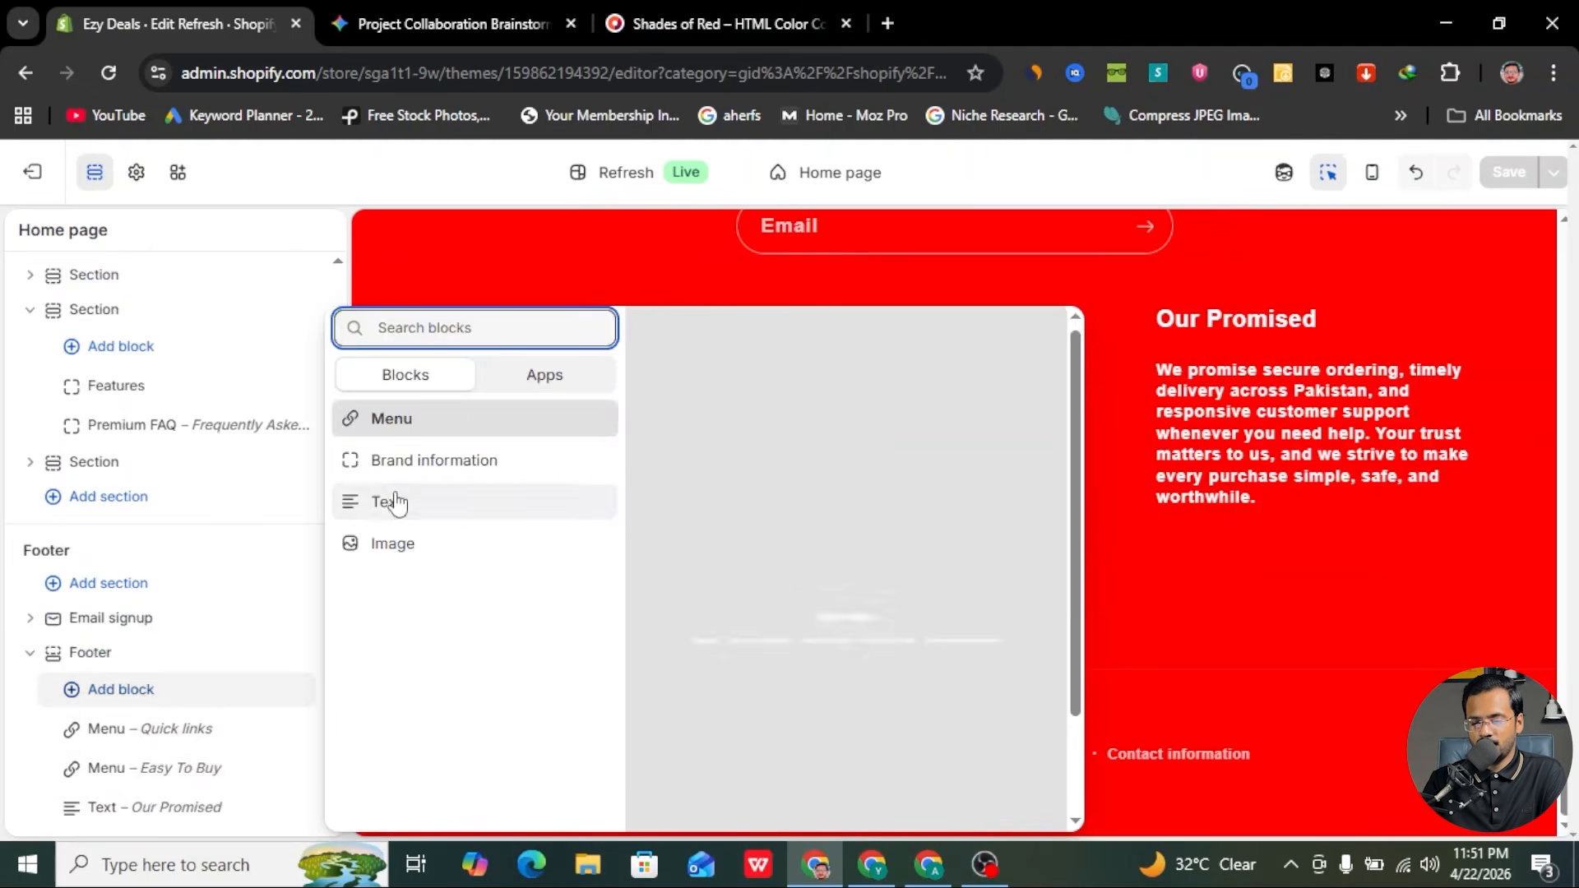
{"action": "left_click", "coordinate": [387, 556]}
{"action": "left_click", "coordinate": [229, 442]}
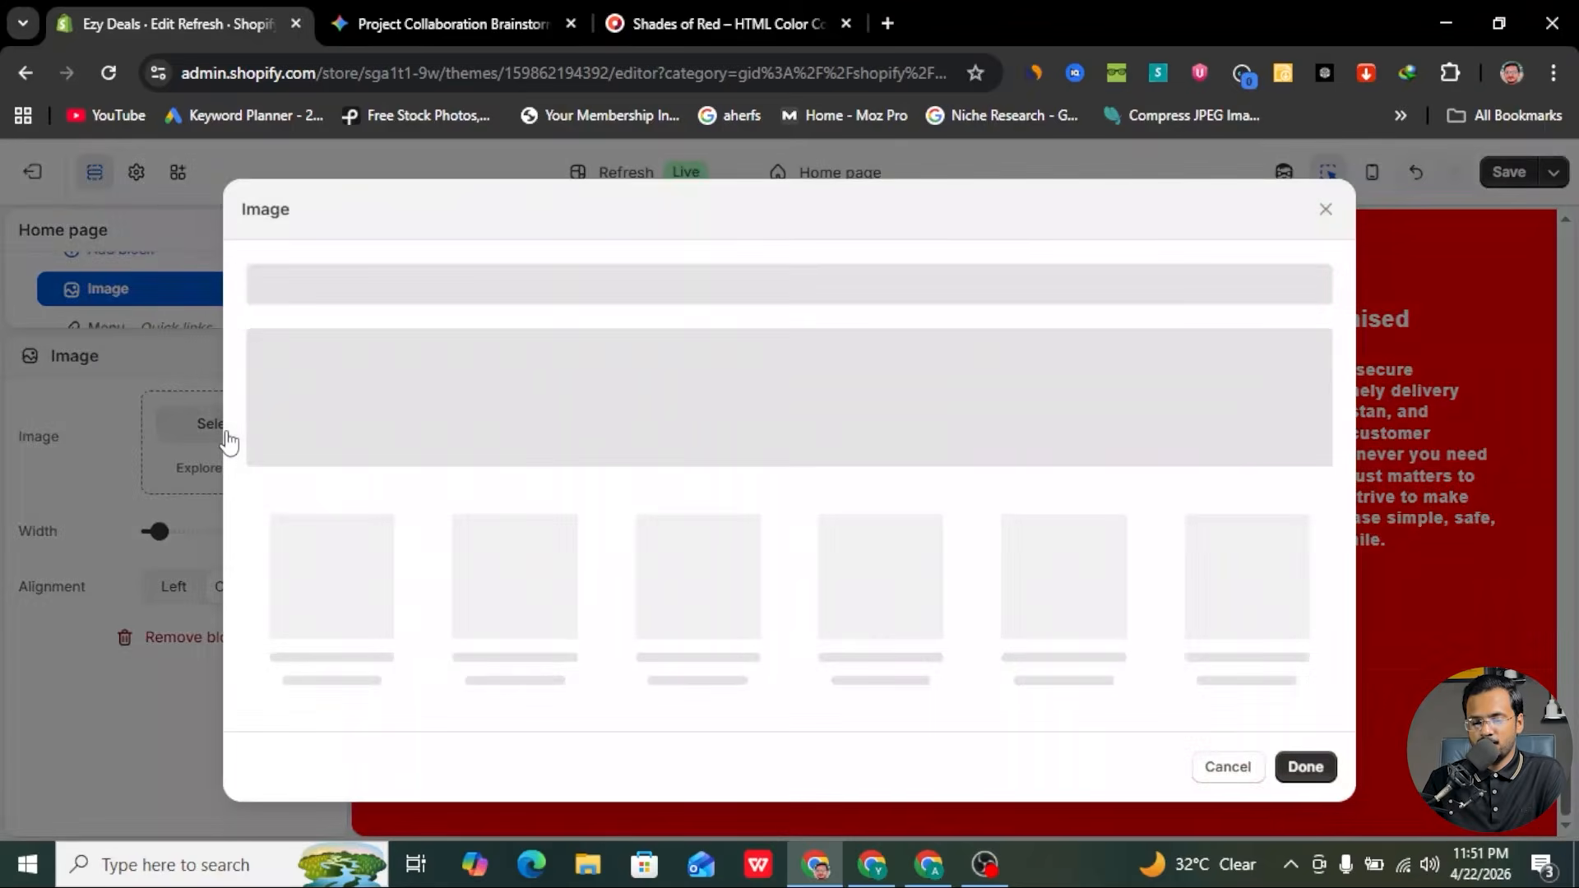
{"action": "left_click", "coordinate": [290, 576]}
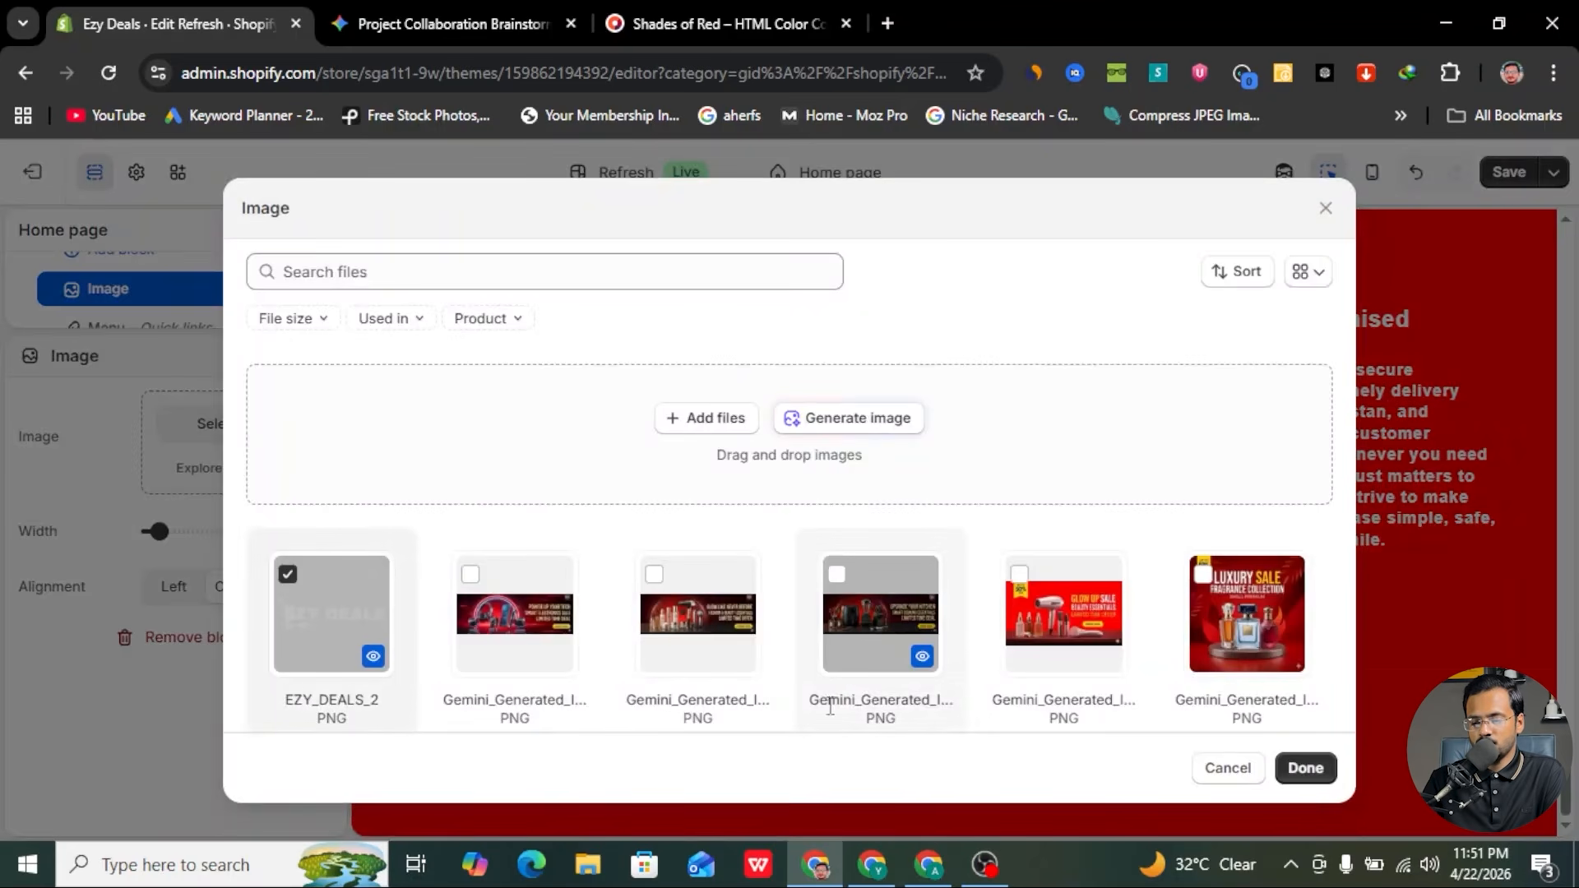
{"action": "left_click", "coordinate": [1305, 767]}
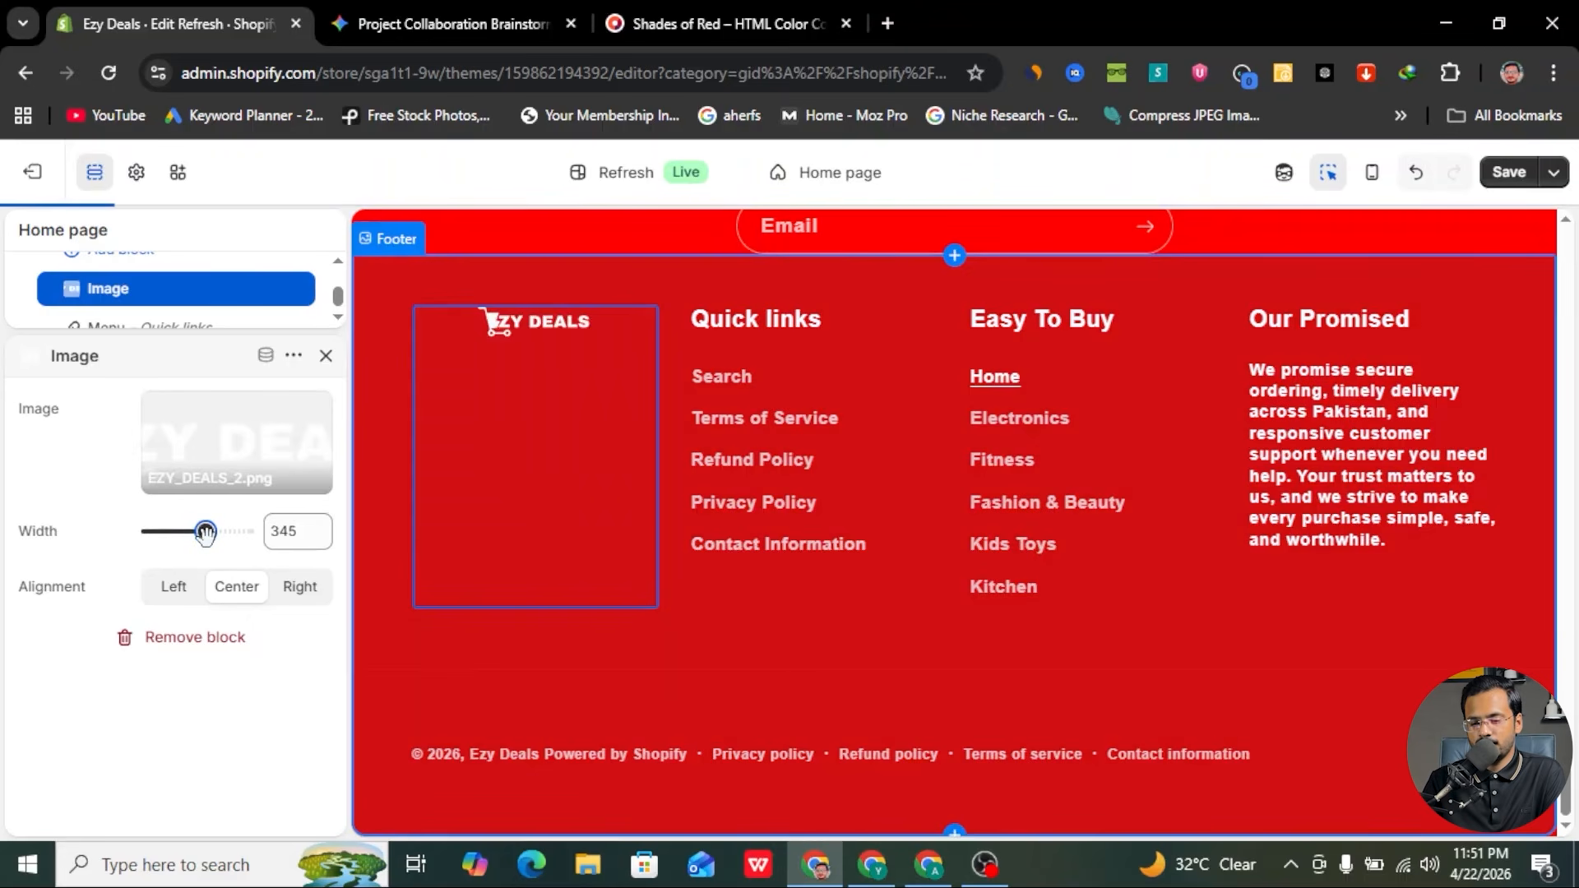
- Set the footer logo image's width to 550 and its alignment to left
{"action": "left_click_drag", "start_coordinate": [205, 531], "coordinate": [229, 531]}
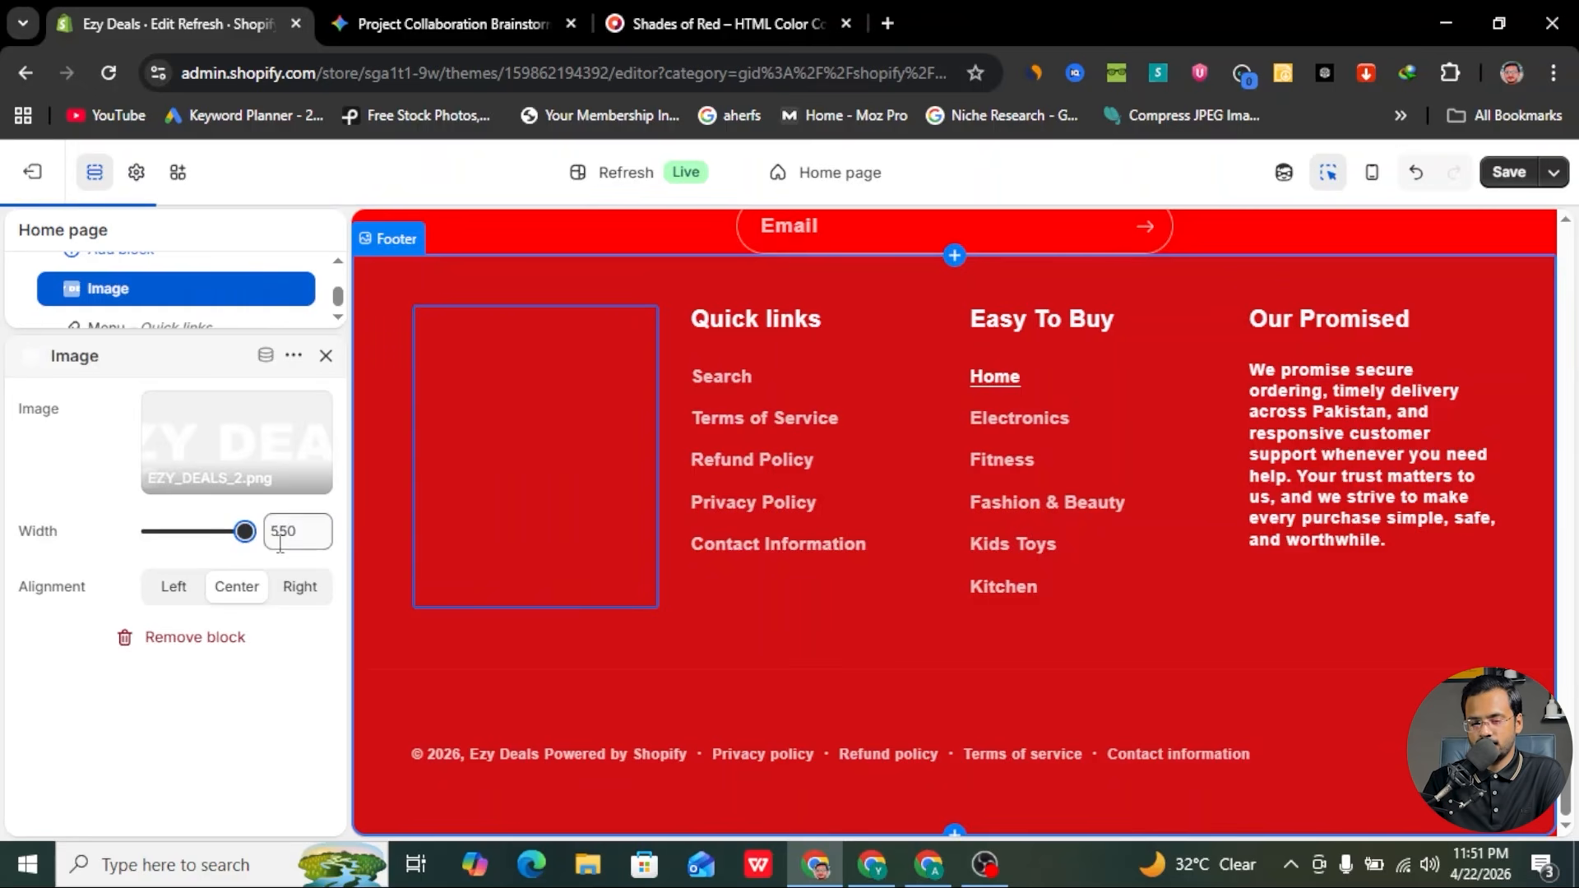
{"action": "left_click", "coordinate": [183, 589]}
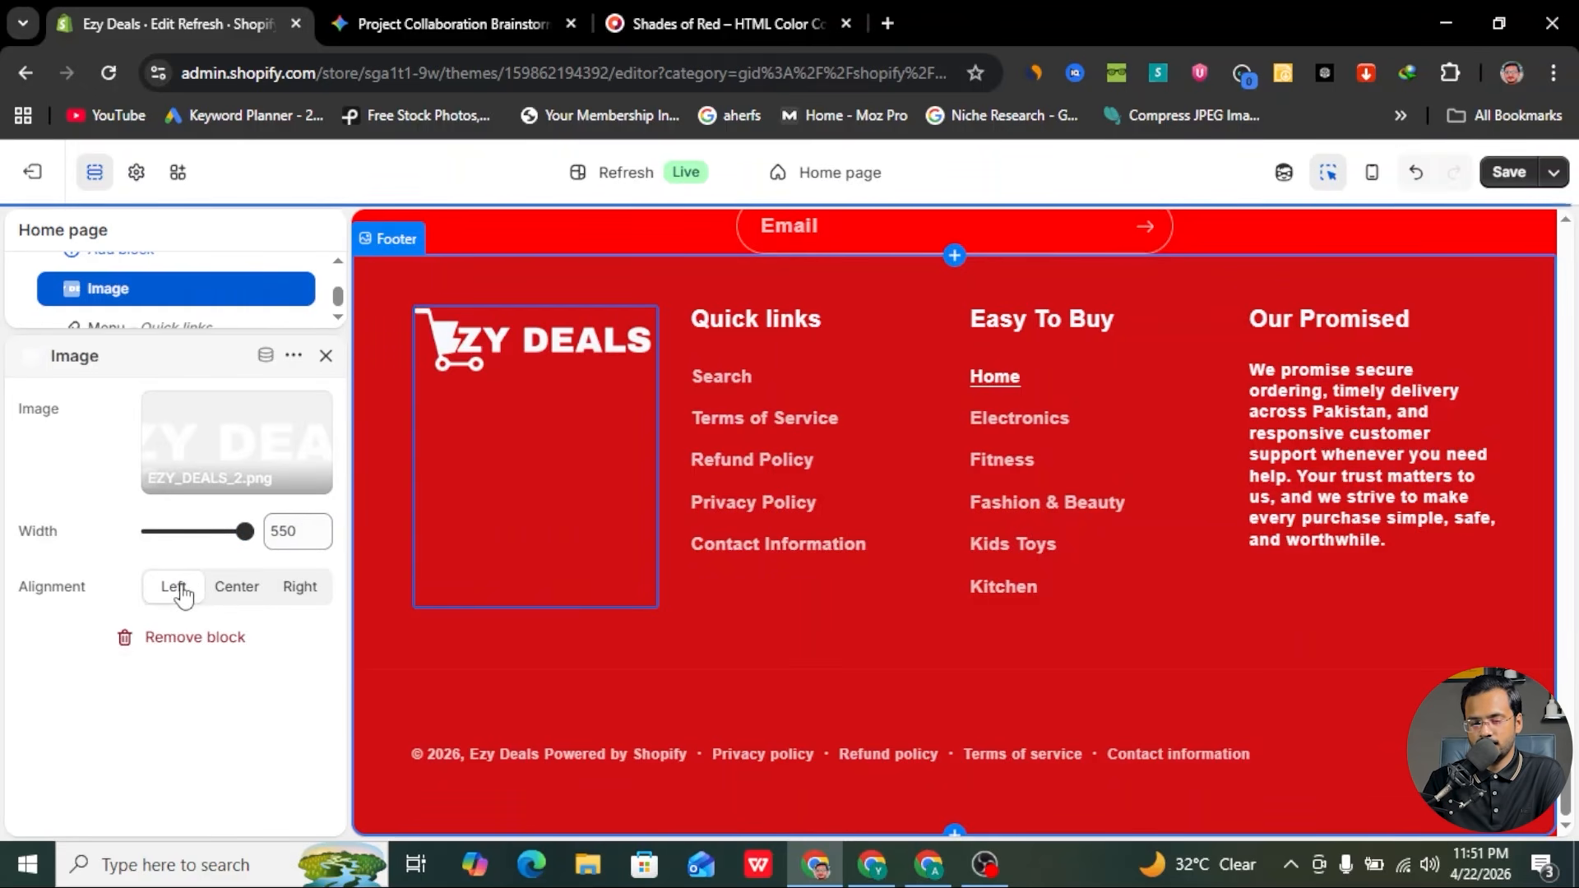
{"action": "mouse_move", "coordinate": [276, 424]}
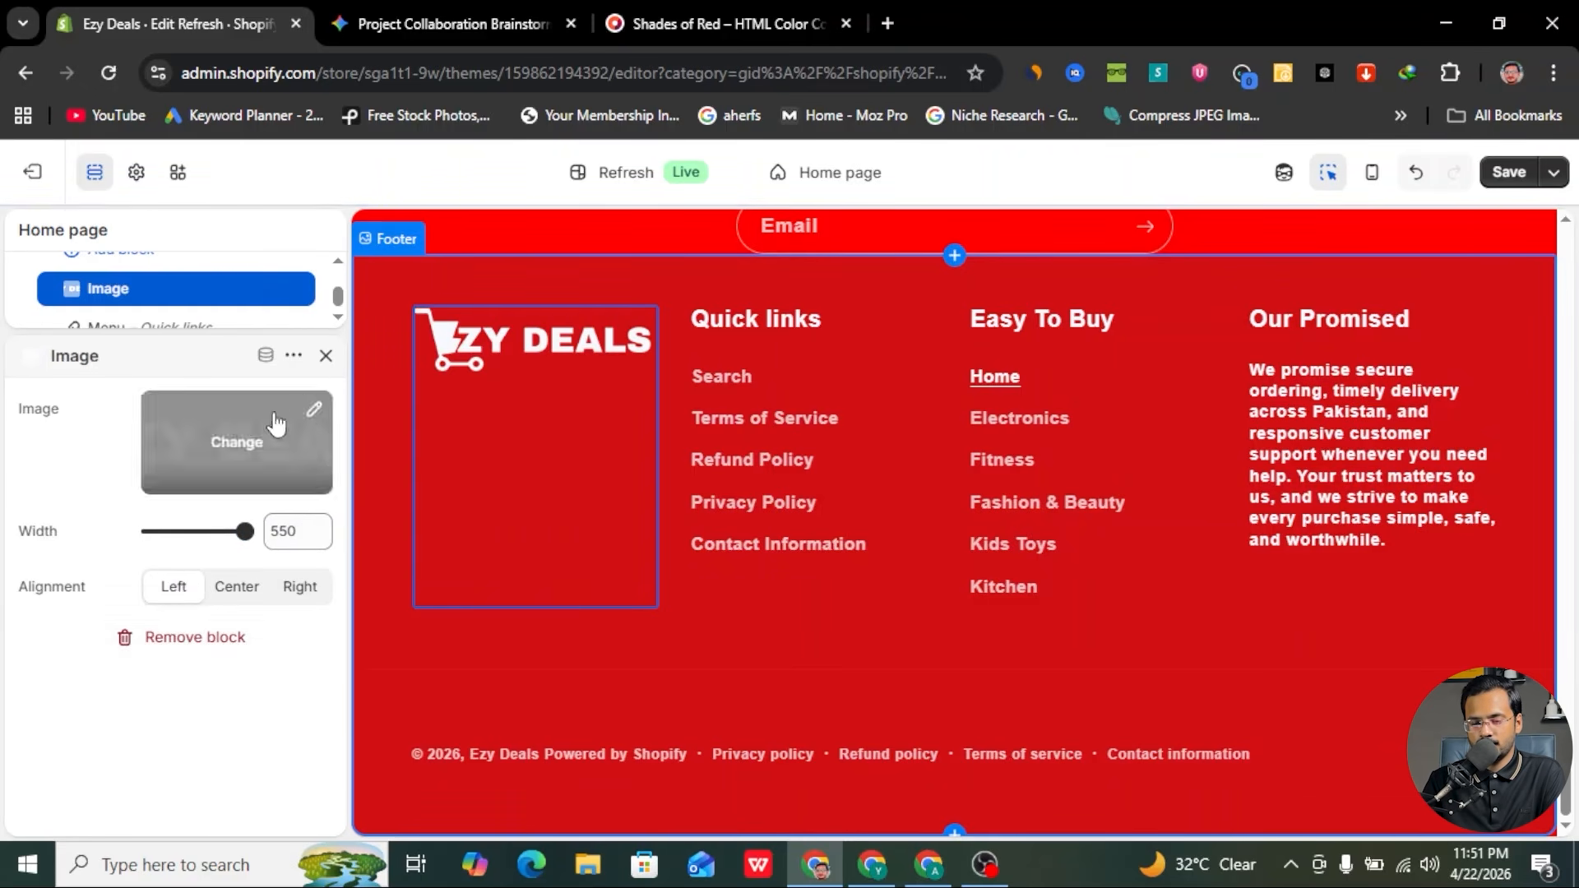
{"action": "left_click", "coordinate": [321, 360]}
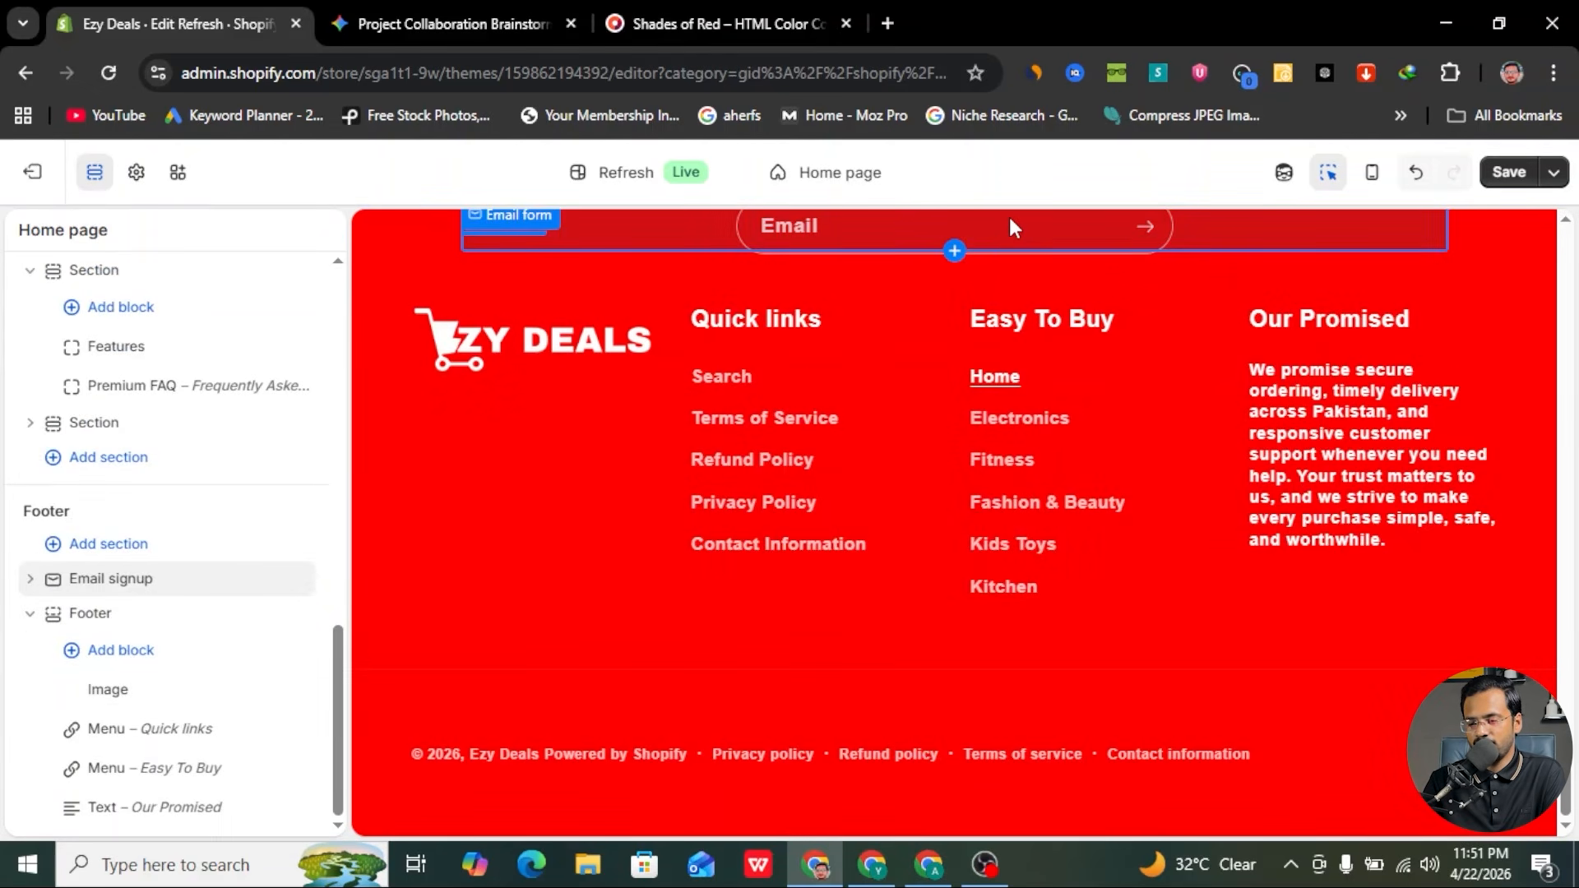
- Move the Easy To Buy menu ahead of the Quick links menu in the footer and save the theme
{"action": "scroll", "coordinate": [1083, 354], "scroll_direction": "up", "scroll_amount": 3}
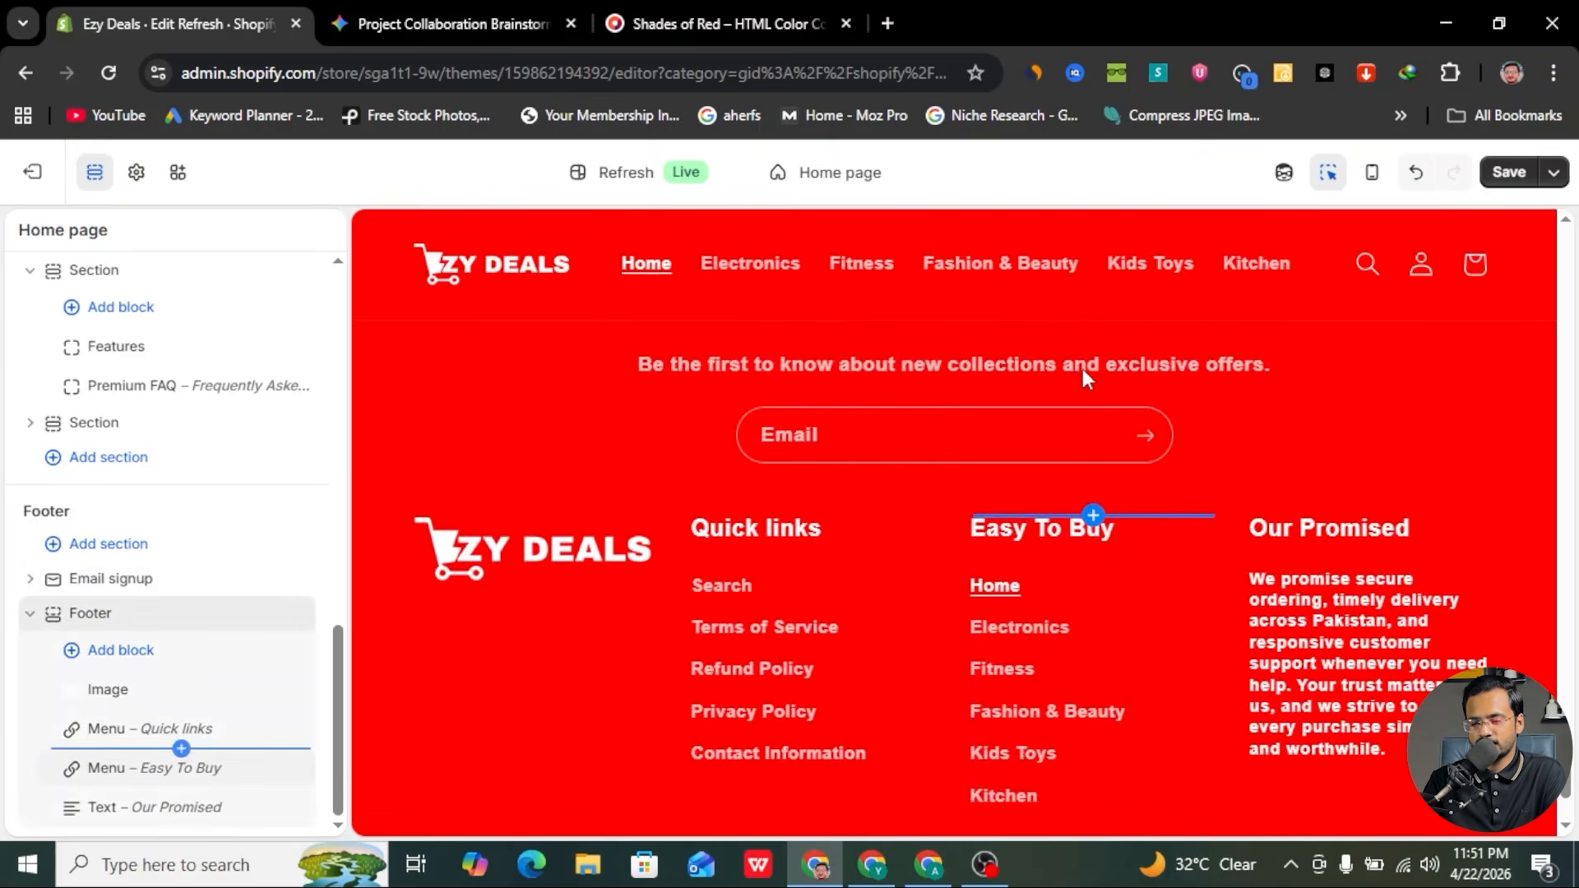
{"action": "scroll", "coordinate": [1138, 539], "scroll_direction": "down", "scroll_amount": 2}
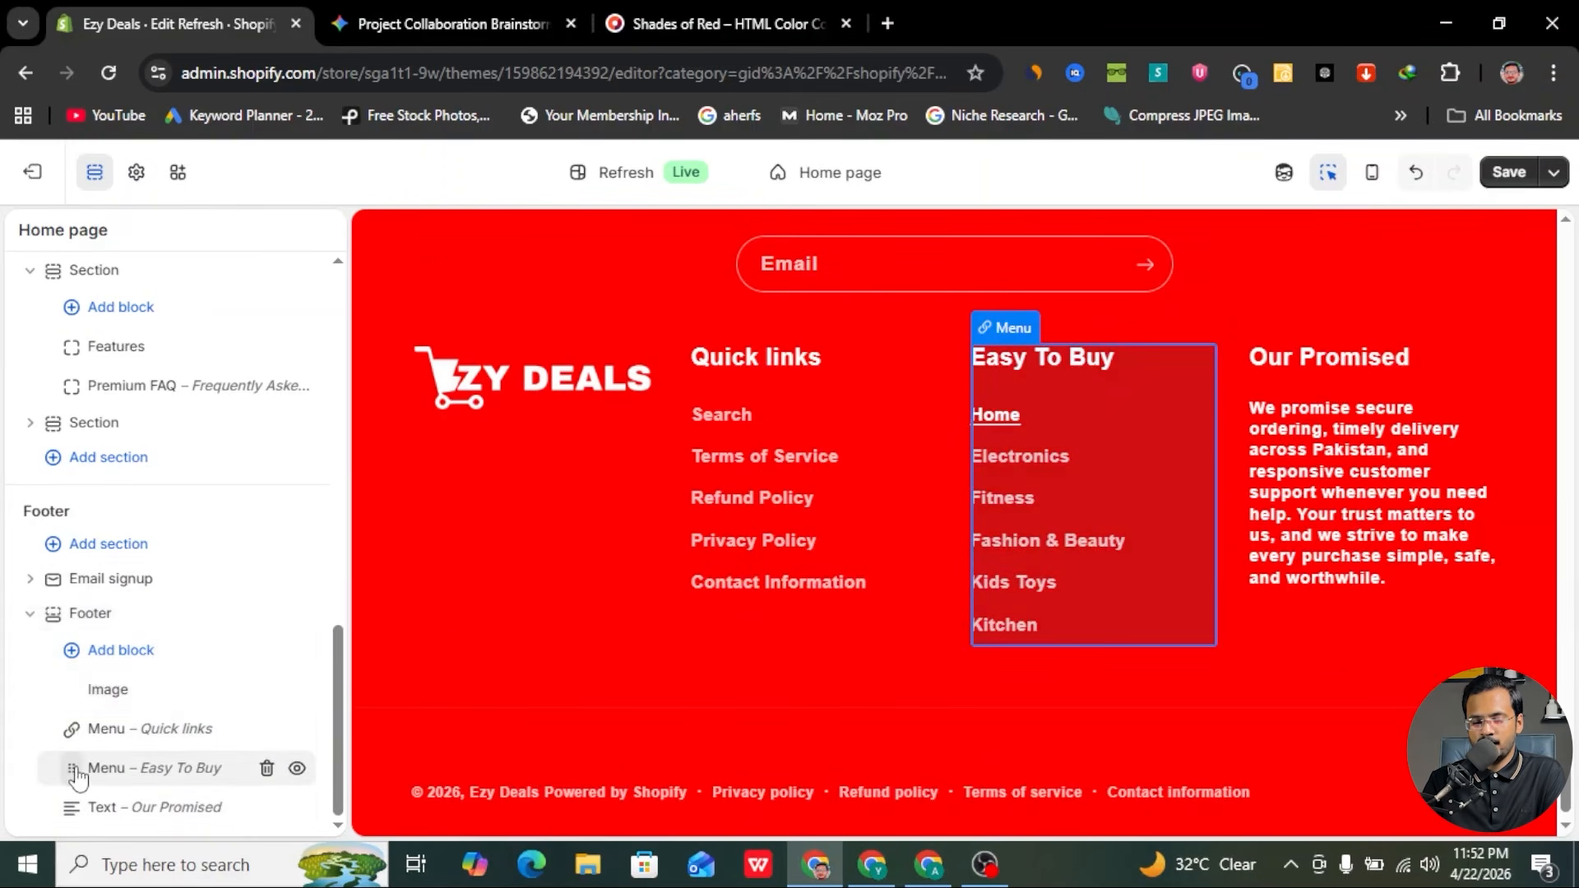
{"action": "left_click_drag", "start_coordinate": [72, 737], "coordinate": [74, 725]}
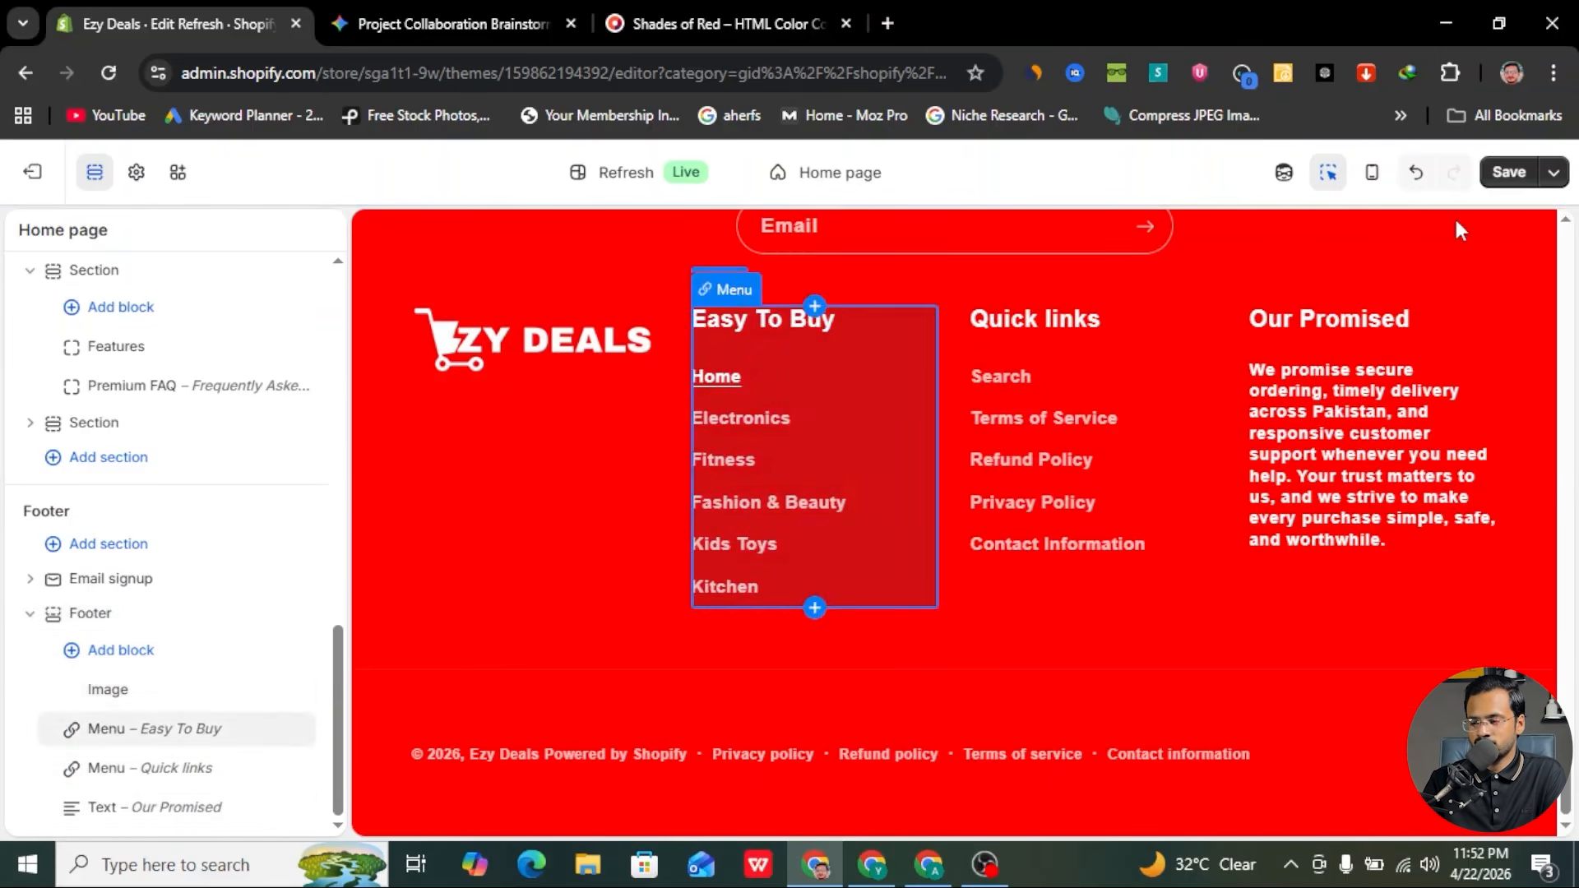
{"action": "left_click", "coordinate": [1509, 175]}
- Switch the theme editor from the home page to the Default product template
{"action": "scroll", "coordinate": [933, 538], "scroll_direction": "up", "scroll_amount": 20}
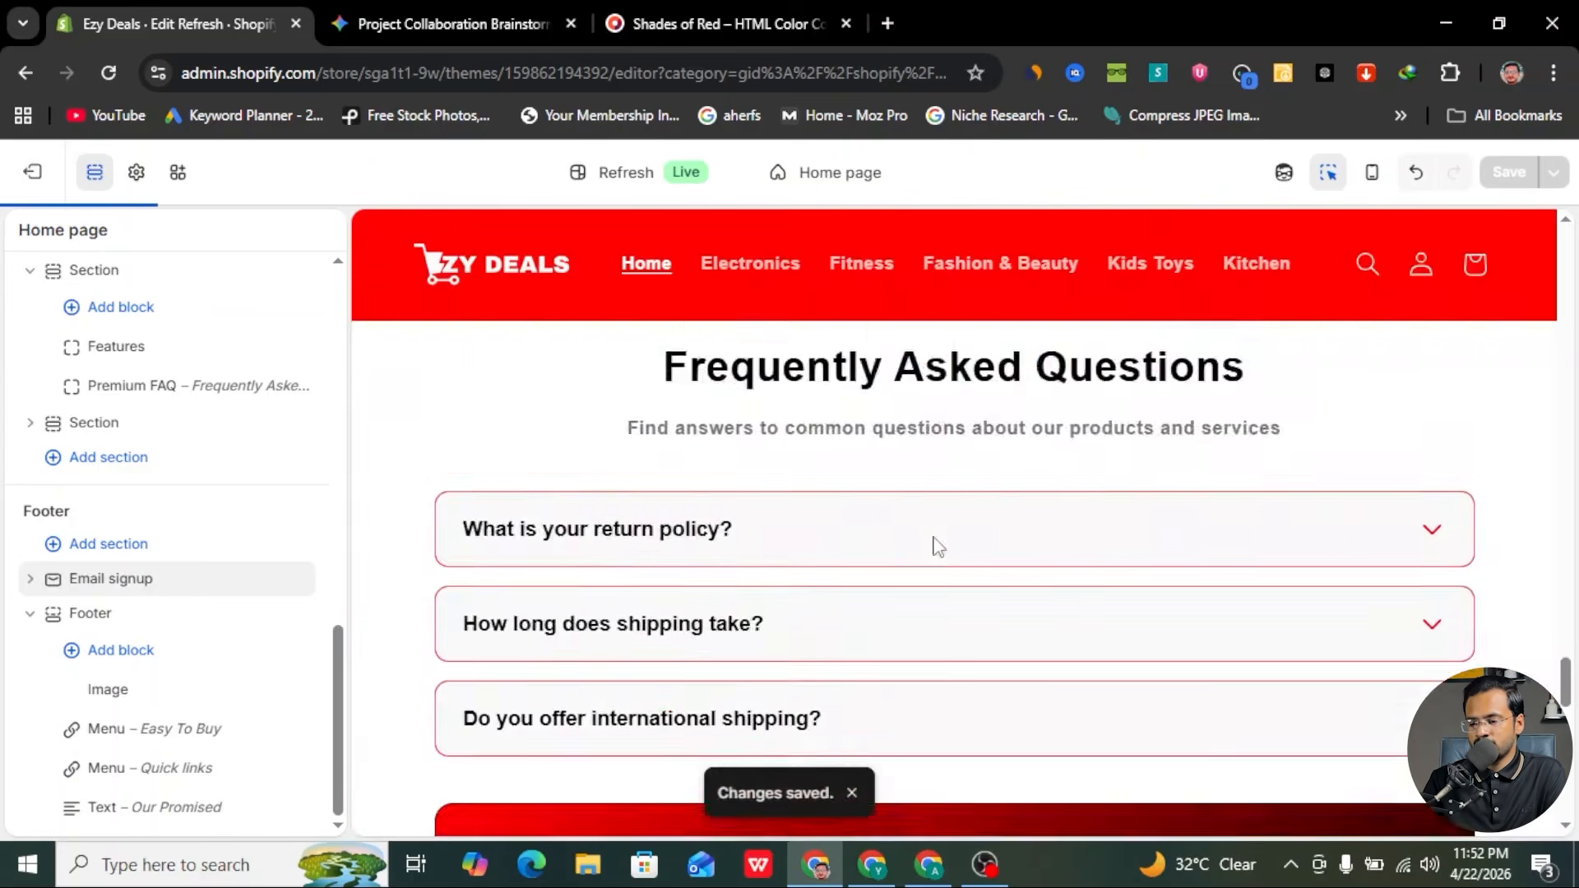
{"action": "scroll", "coordinate": [933, 540], "scroll_direction": "up", "scroll_amount": 17}
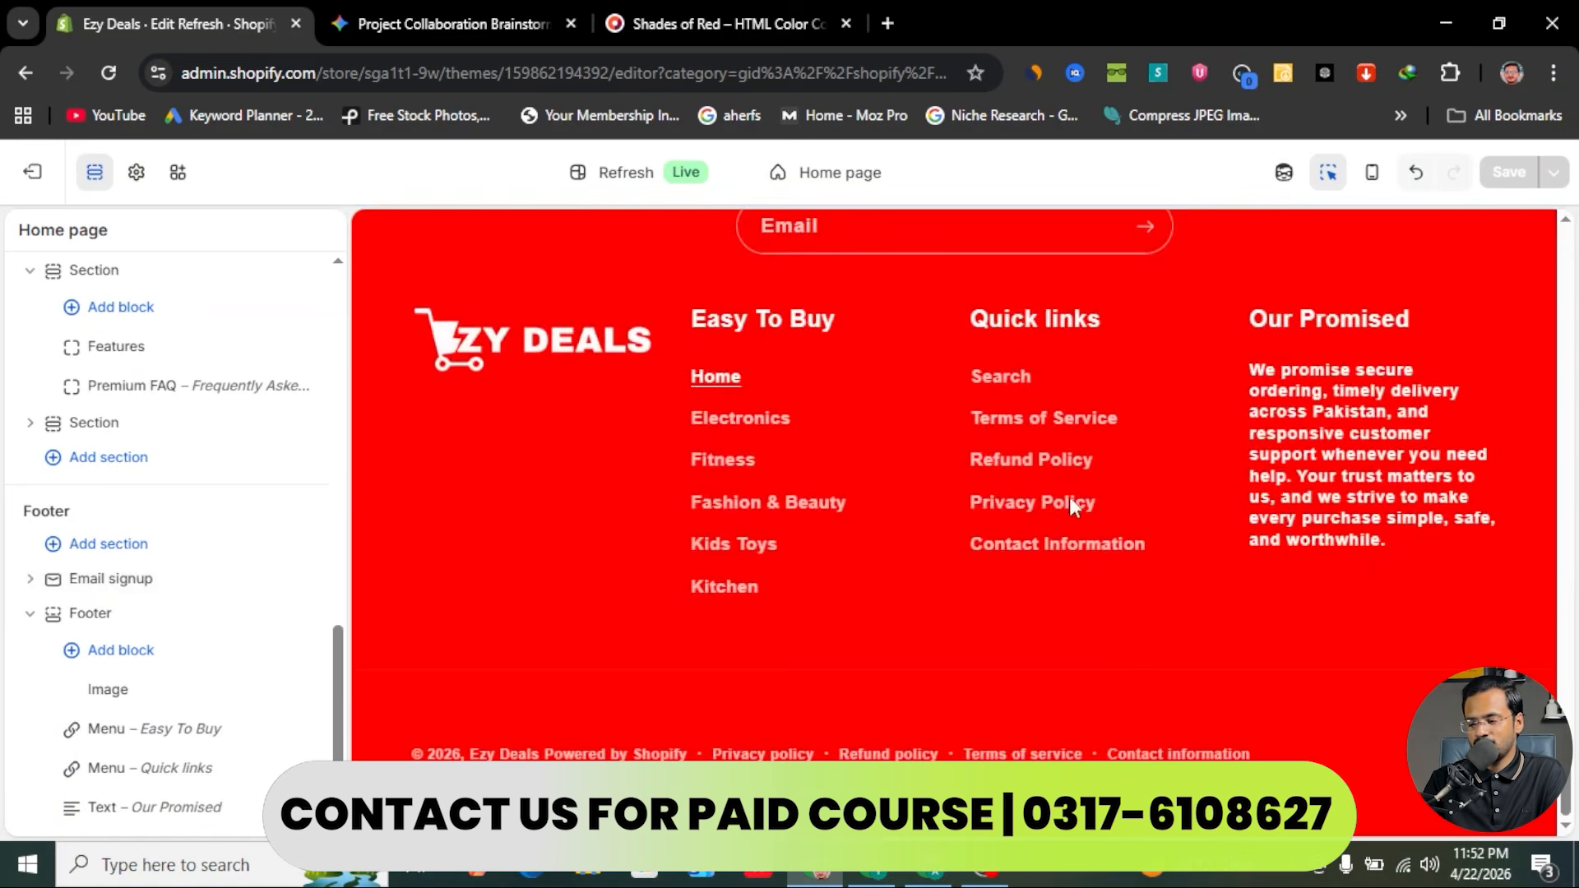
{"action": "scroll", "coordinate": [1079, 508], "scroll_direction": "up", "scroll_amount": 8}
{"action": "scroll", "coordinate": [1566, 737], "scroll_direction": "up", "scroll_amount": 10}
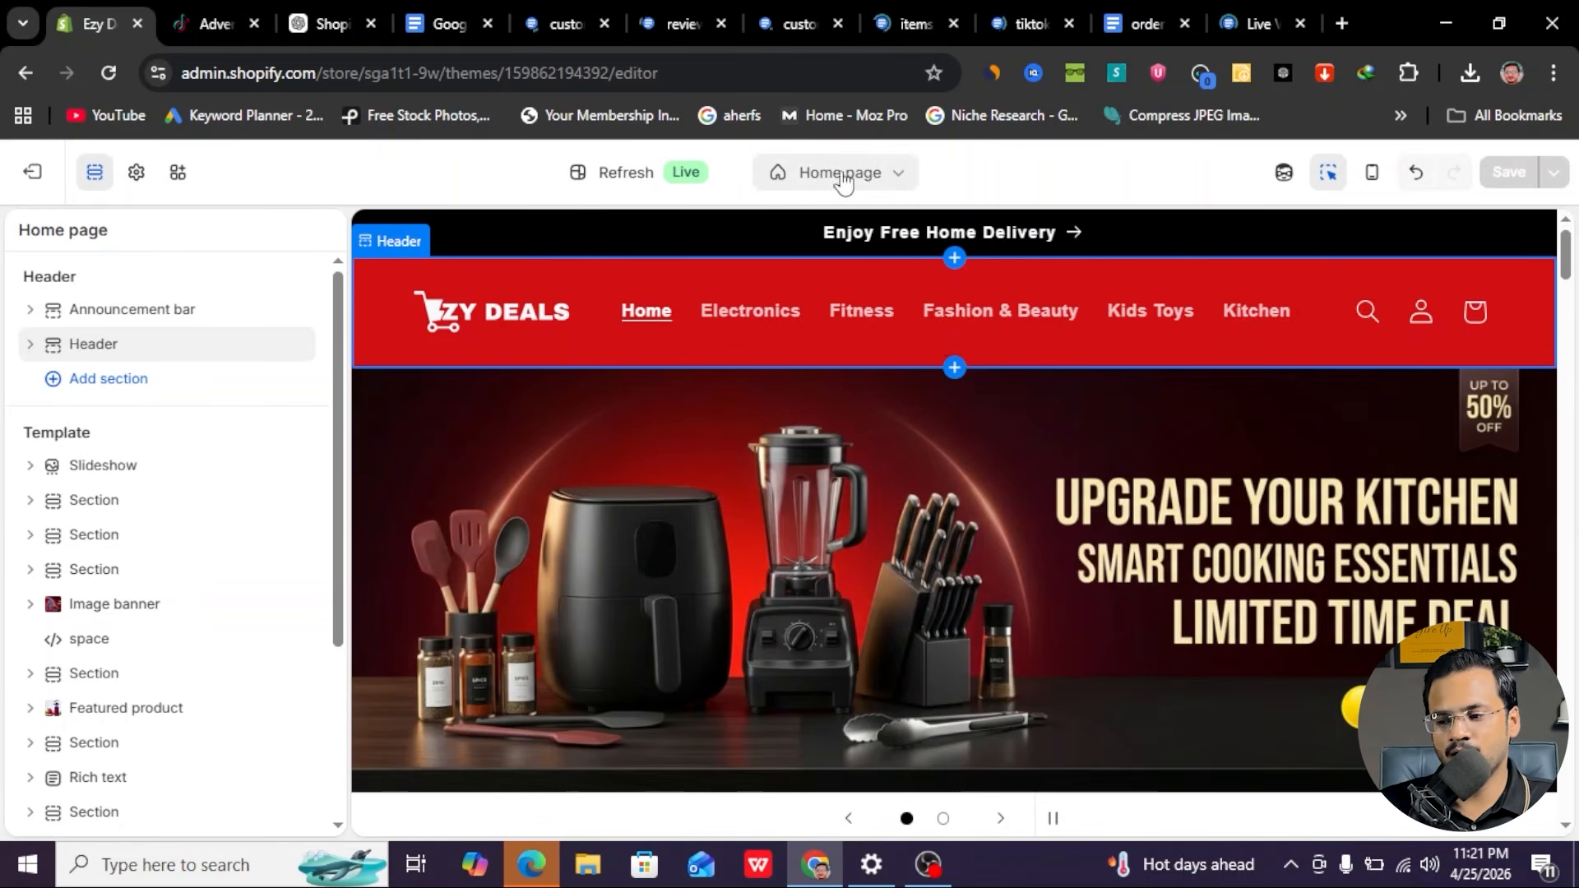
{"action": "left_click", "coordinate": [886, 179]}
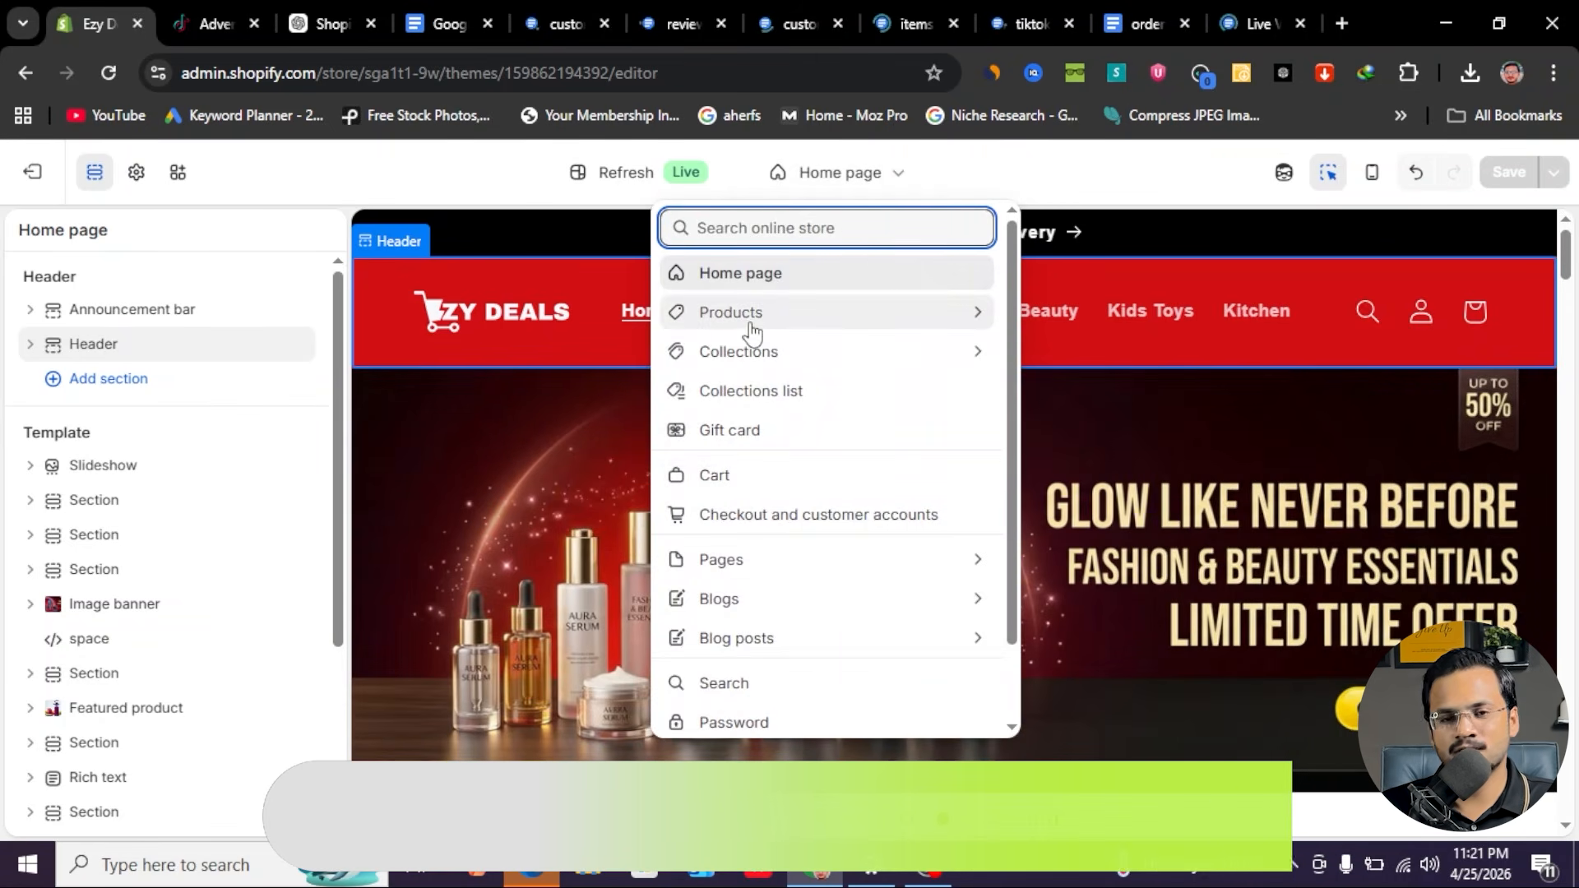
{"action": "left_click", "coordinate": [802, 321]}
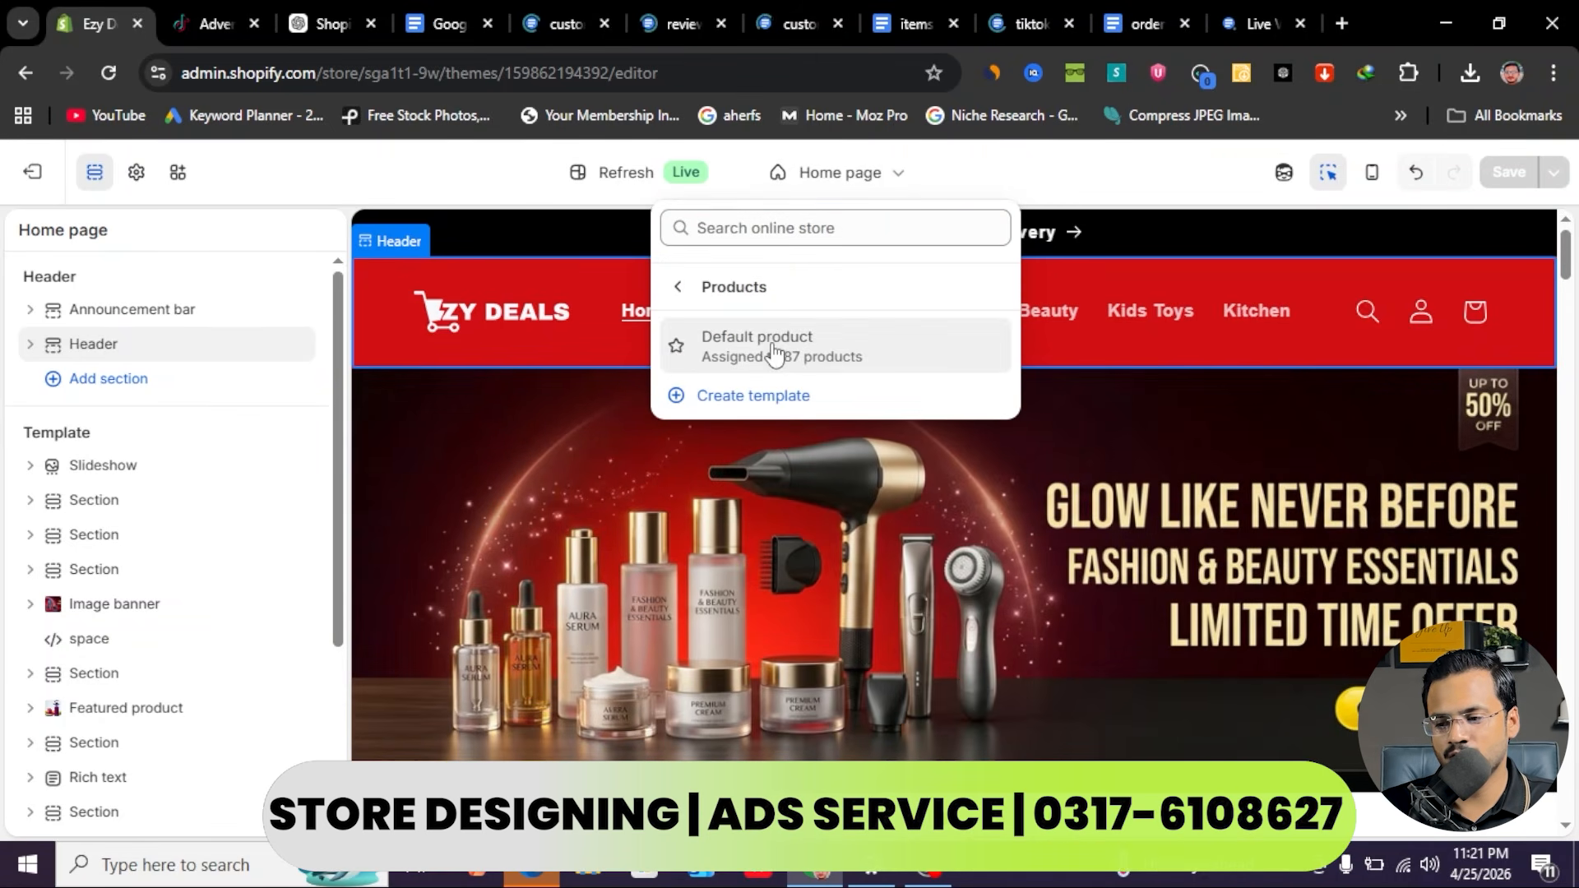
{"action": "left_click", "coordinate": [773, 351]}
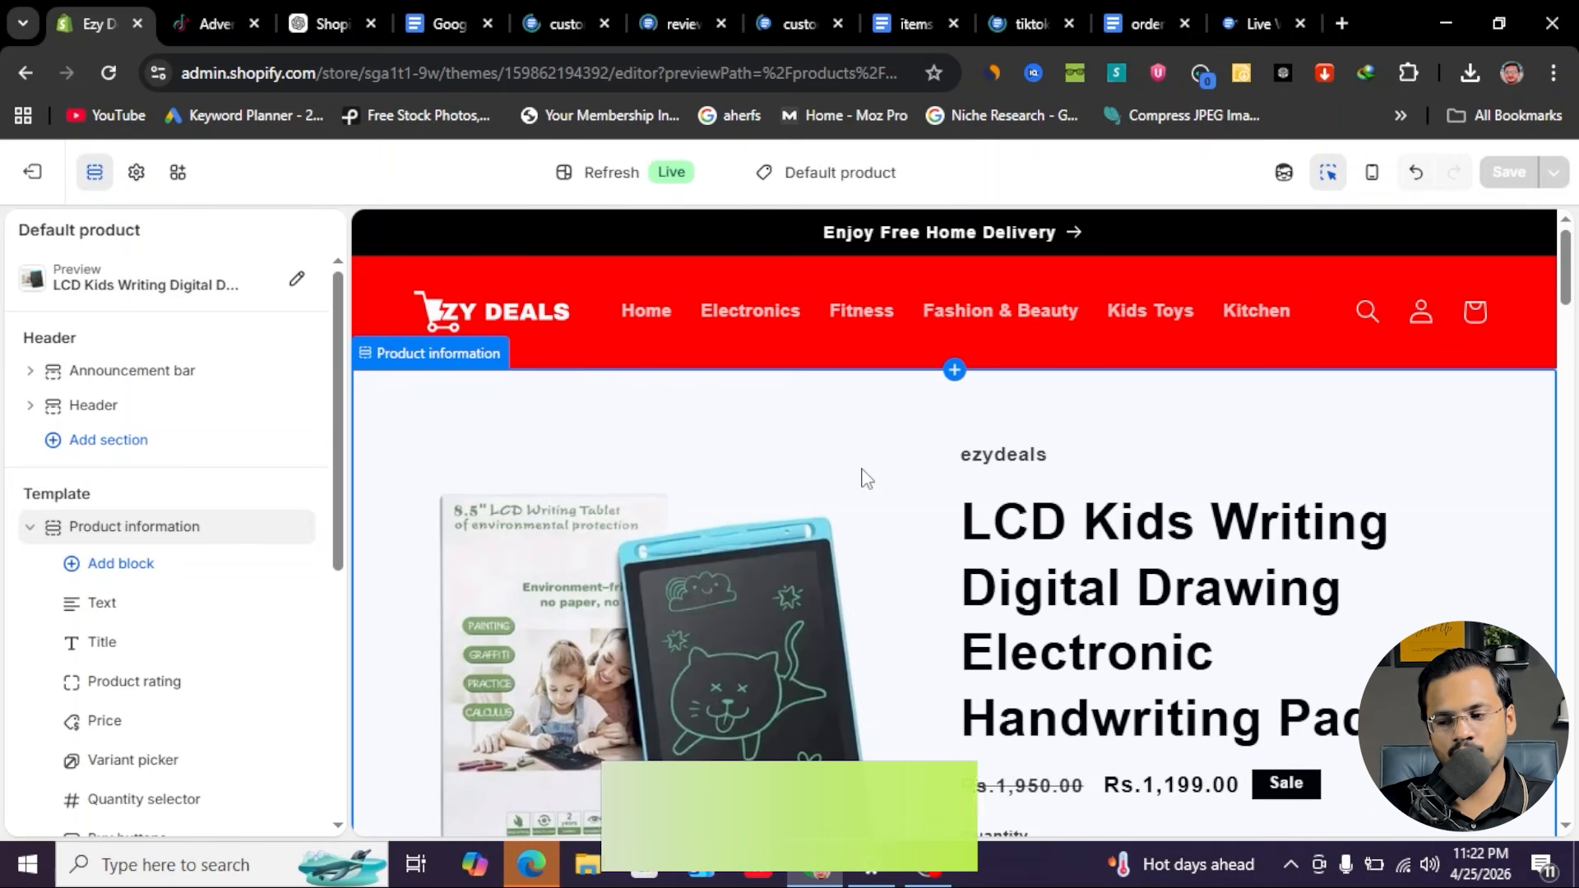
- Examine the product page preview, including its image gallery, title, price, quantity selector, buy buttons and description
{"action": "scroll", "coordinate": [1059, 497], "scroll_direction": "down", "scroll_amount": 2}
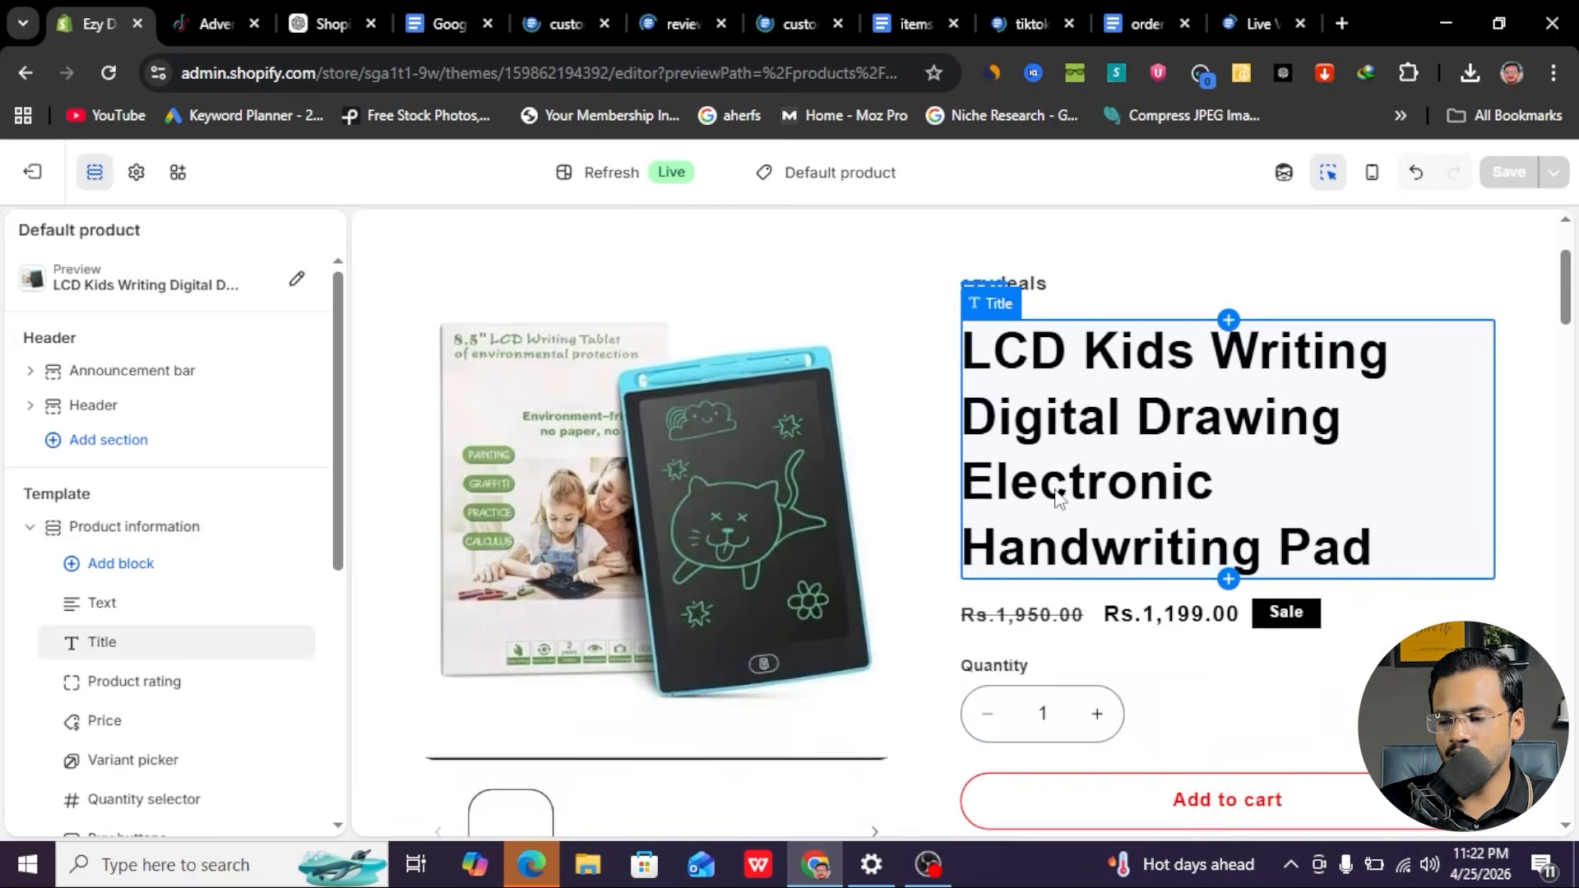
{"action": "scroll", "coordinate": [1058, 498], "scroll_direction": "down", "scroll_amount": 1}
{"action": "scroll", "coordinate": [1059, 498], "scroll_direction": "up", "scroll_amount": 1}
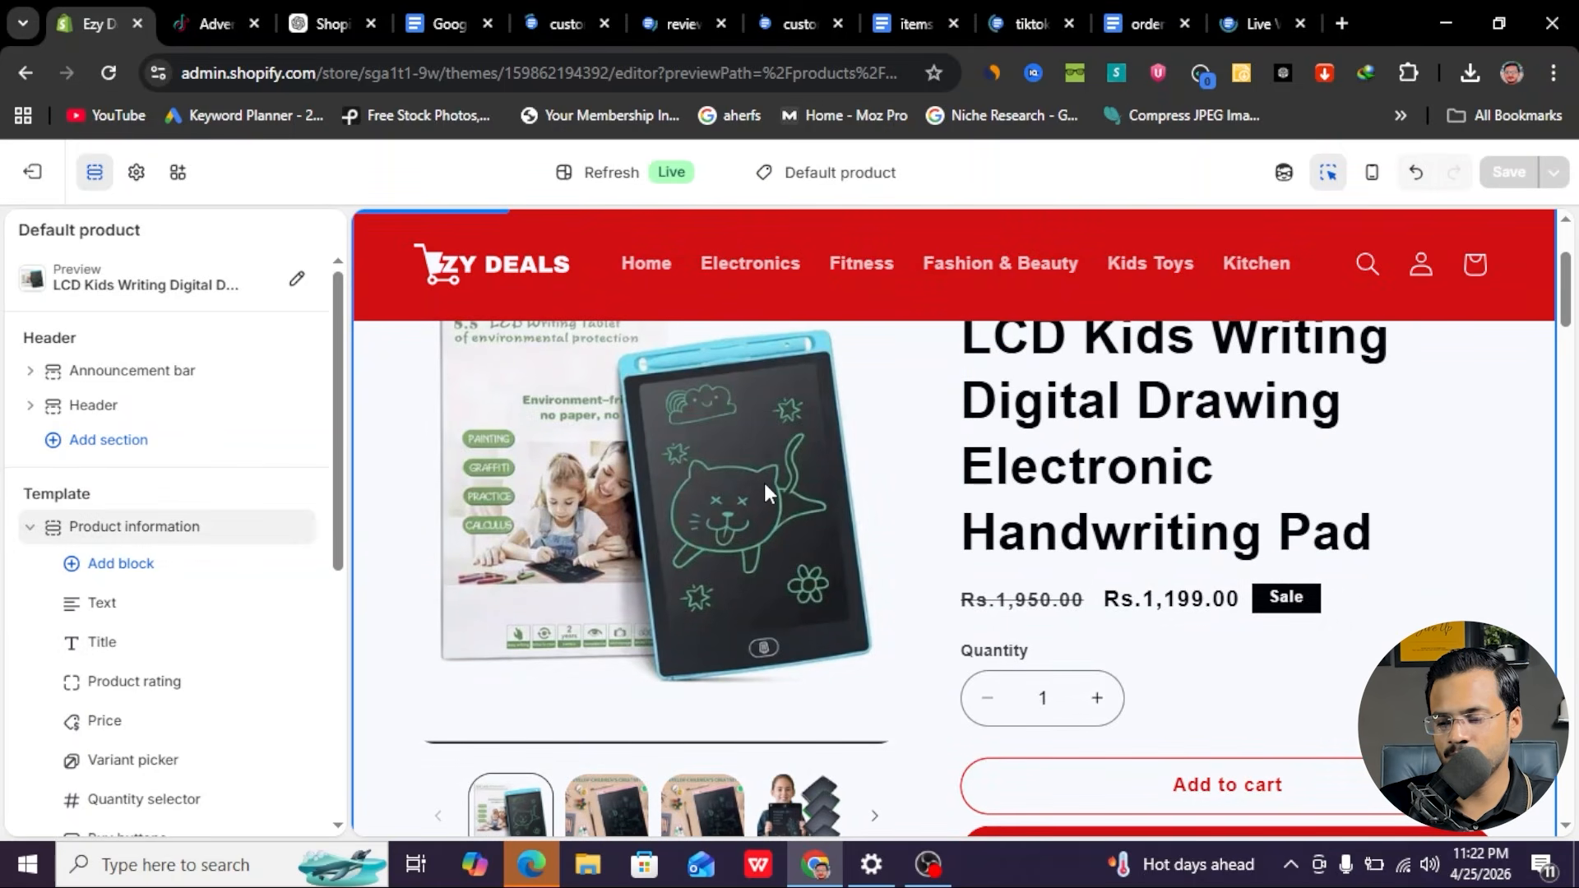
{"action": "scroll", "coordinate": [1138, 414], "scroll_direction": "up", "scroll_amount": 2}
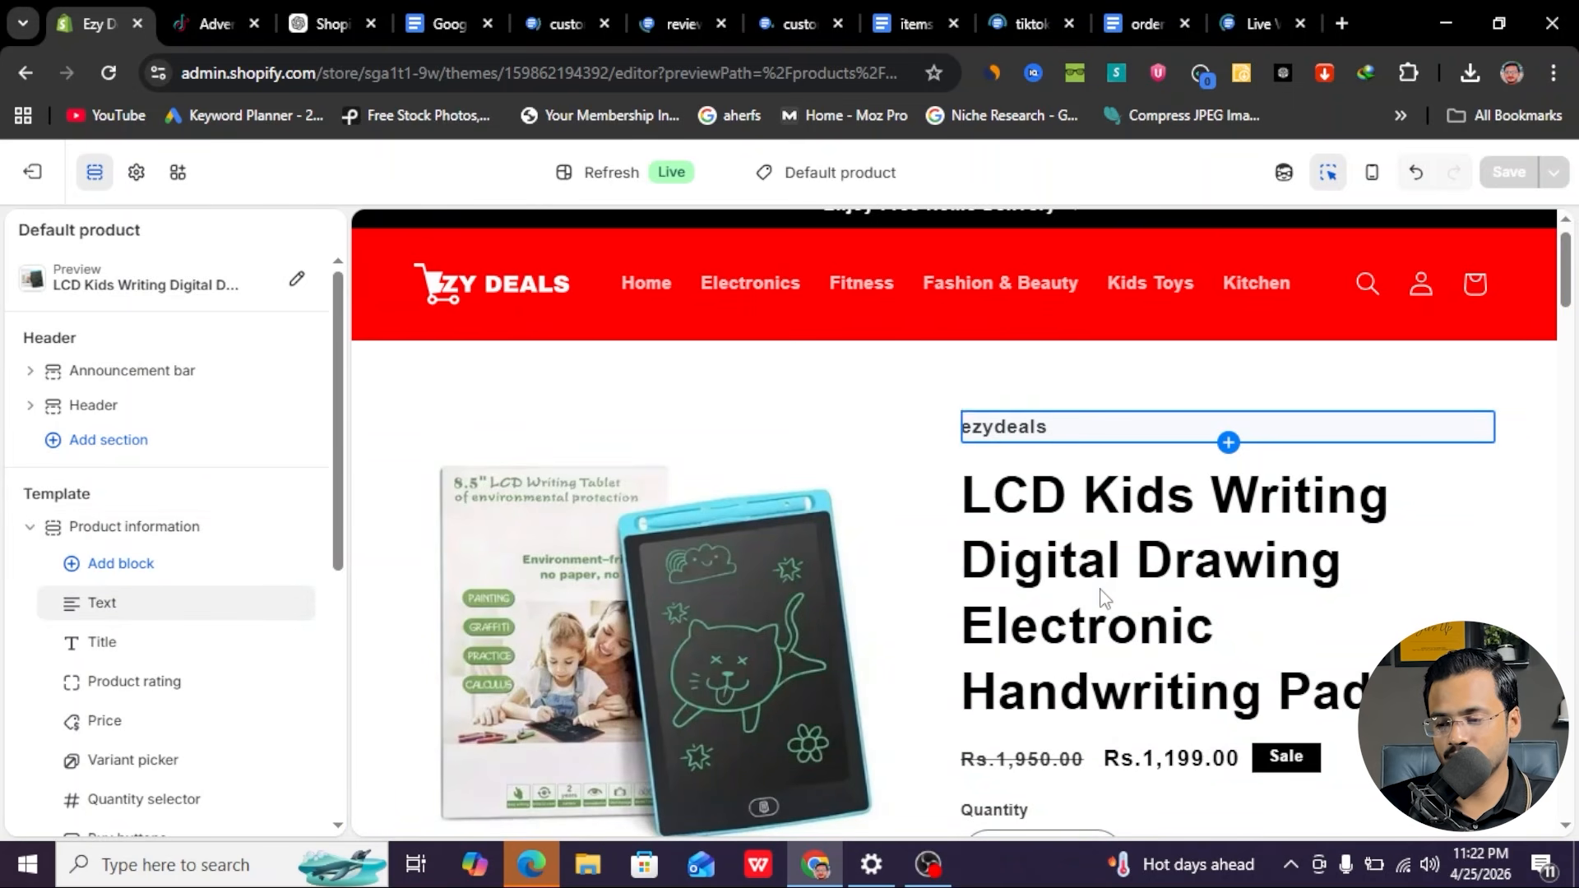
{"action": "scroll", "coordinate": [1102, 598], "scroll_direction": "down", "scroll_amount": 2}
{"action": "scroll", "coordinate": [995, 625], "scroll_direction": "down", "scroll_amount": 2}
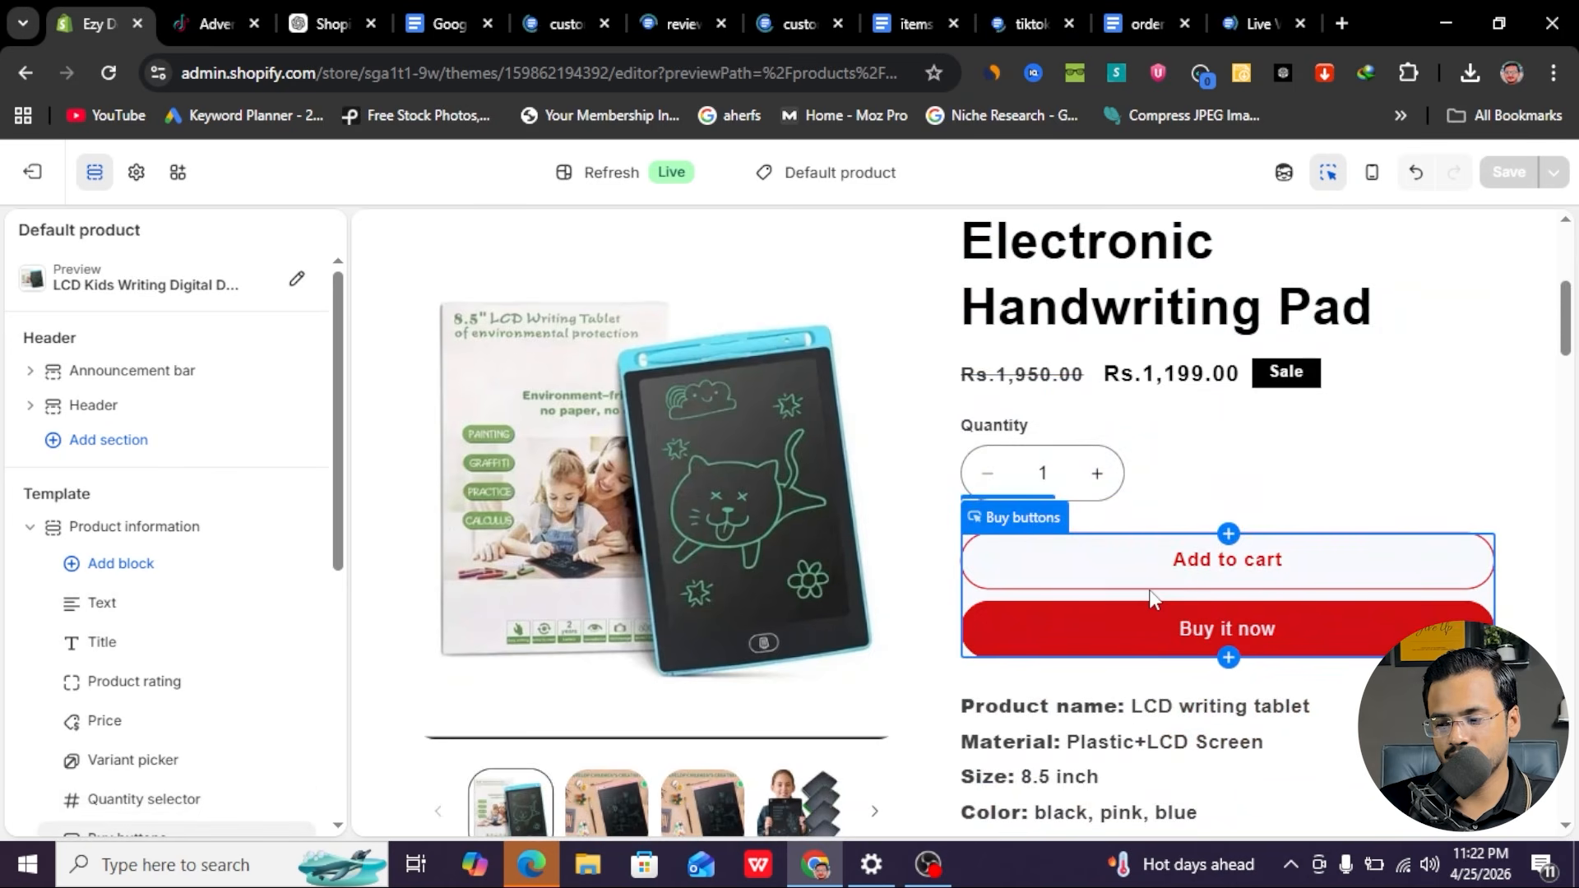
{"action": "scroll", "coordinate": [1149, 598], "scroll_direction": "down", "scroll_amount": 2}
{"action": "scroll", "coordinate": [1145, 598], "scroll_direction": "up", "scroll_amount": 5}
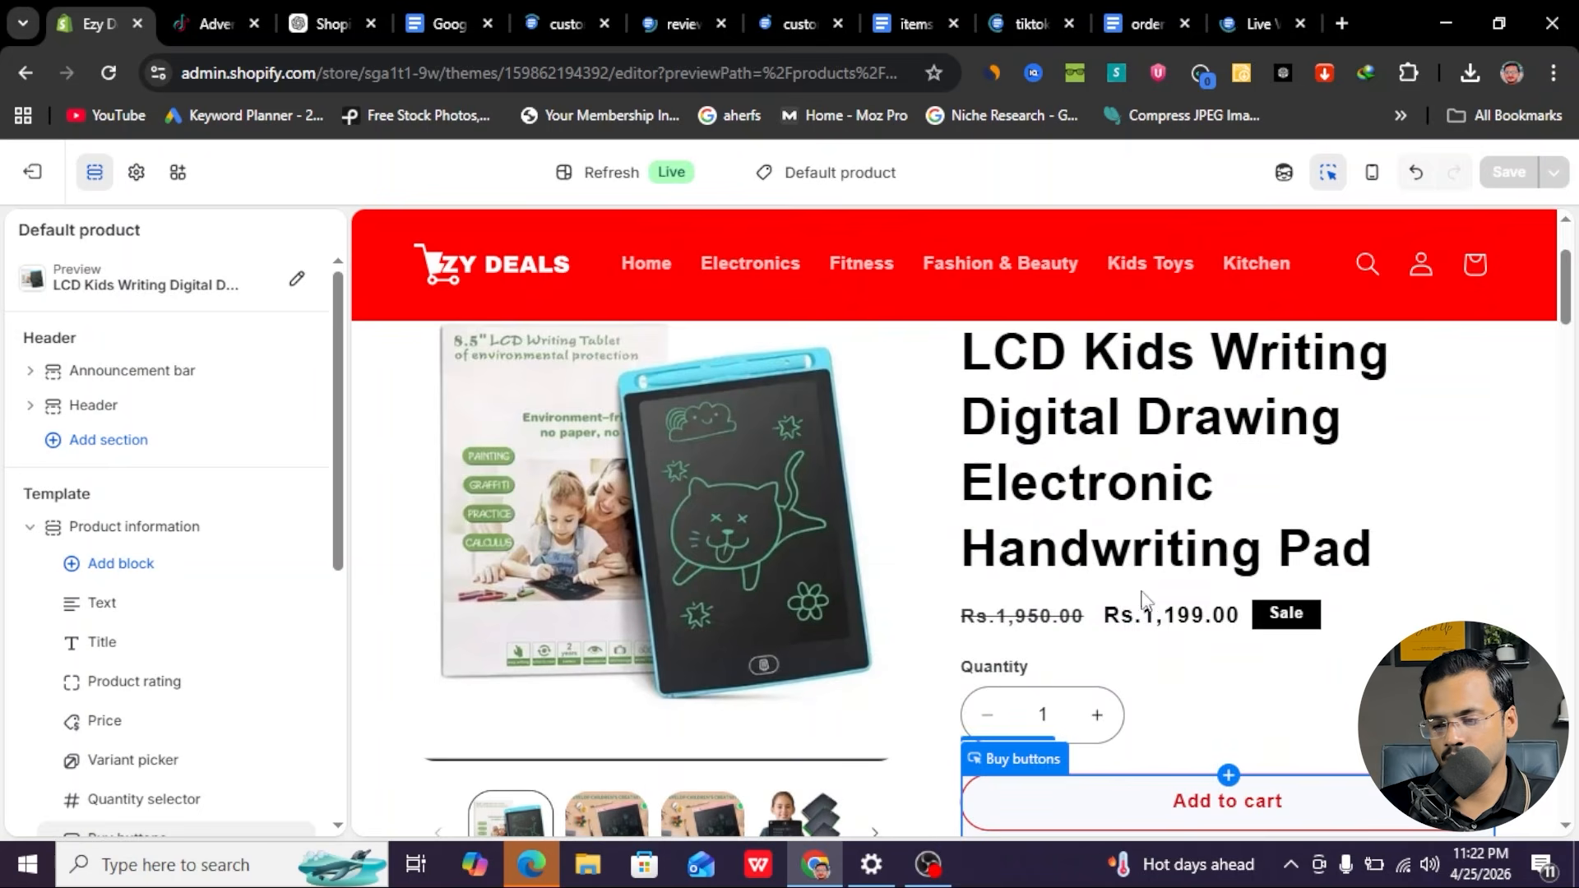
{"action": "scroll", "coordinate": [1143, 598], "scroll_direction": "down", "scroll_amount": 2}
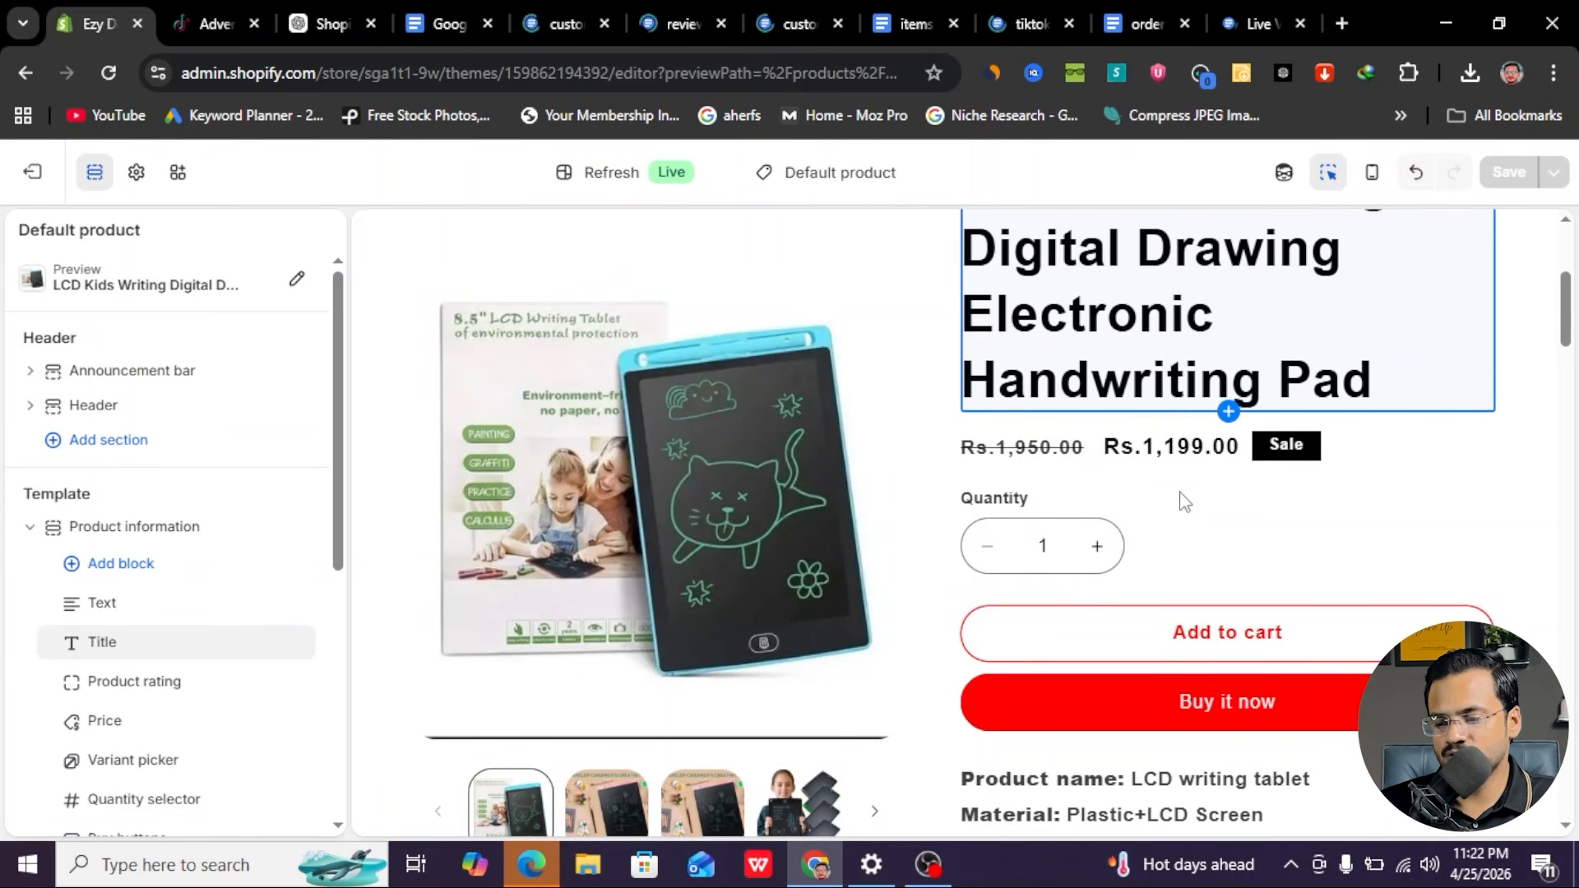
{"action": "scroll", "coordinate": [1185, 613], "scroll_direction": "down", "scroll_amount": 2}
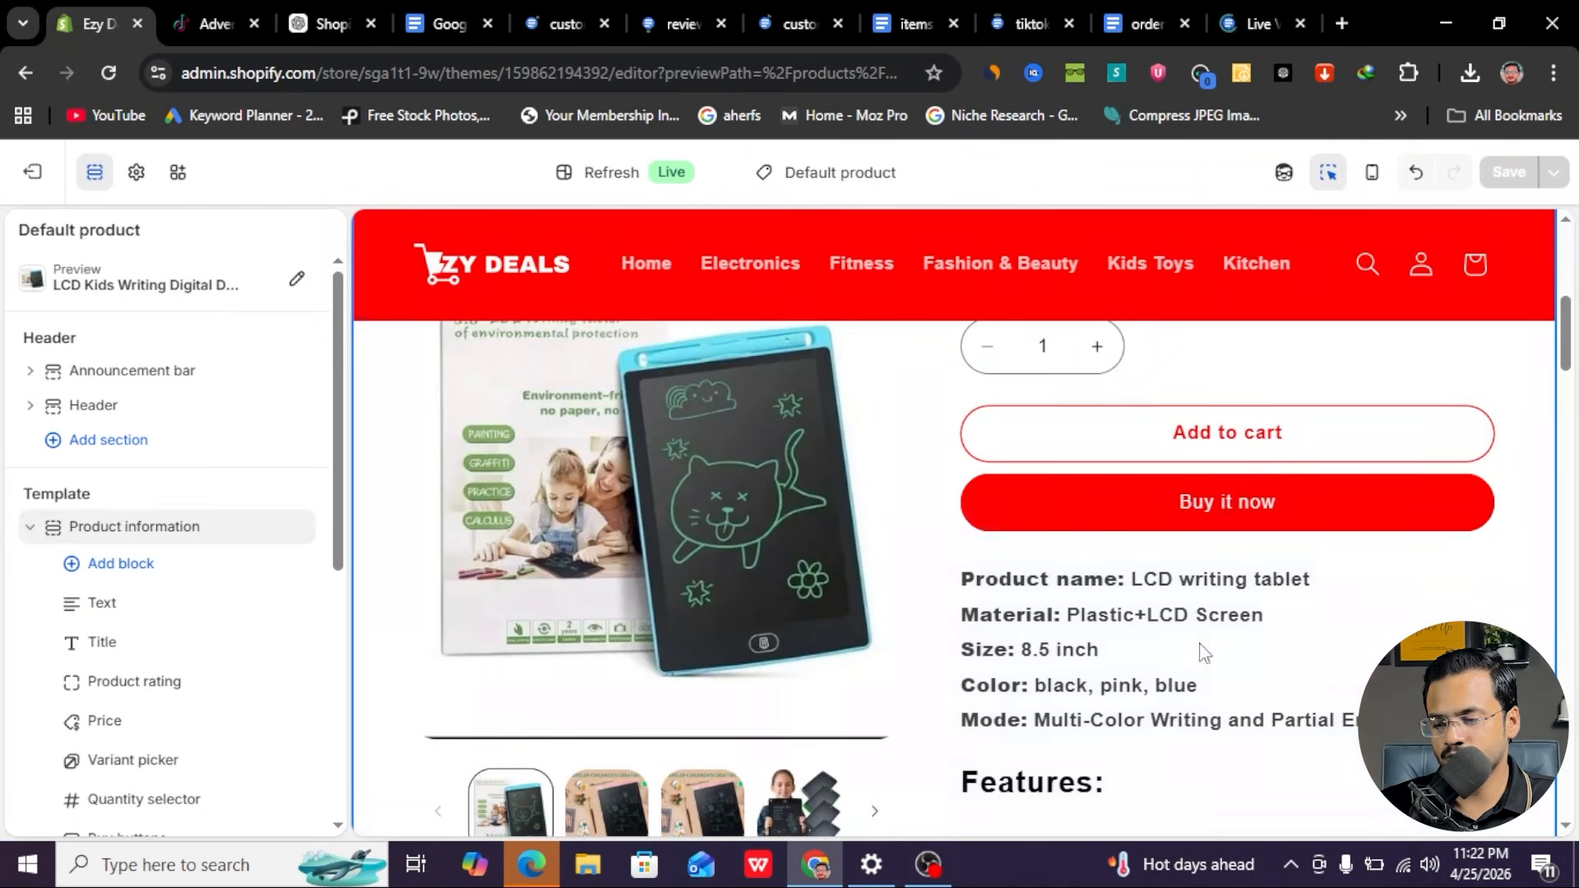
{"action": "scroll", "coordinate": [1129, 732], "scroll_direction": "down", "scroll_amount": 3}
{"action": "scroll", "coordinate": [1128, 730], "scroll_direction": "up", "scroll_amount": 5}
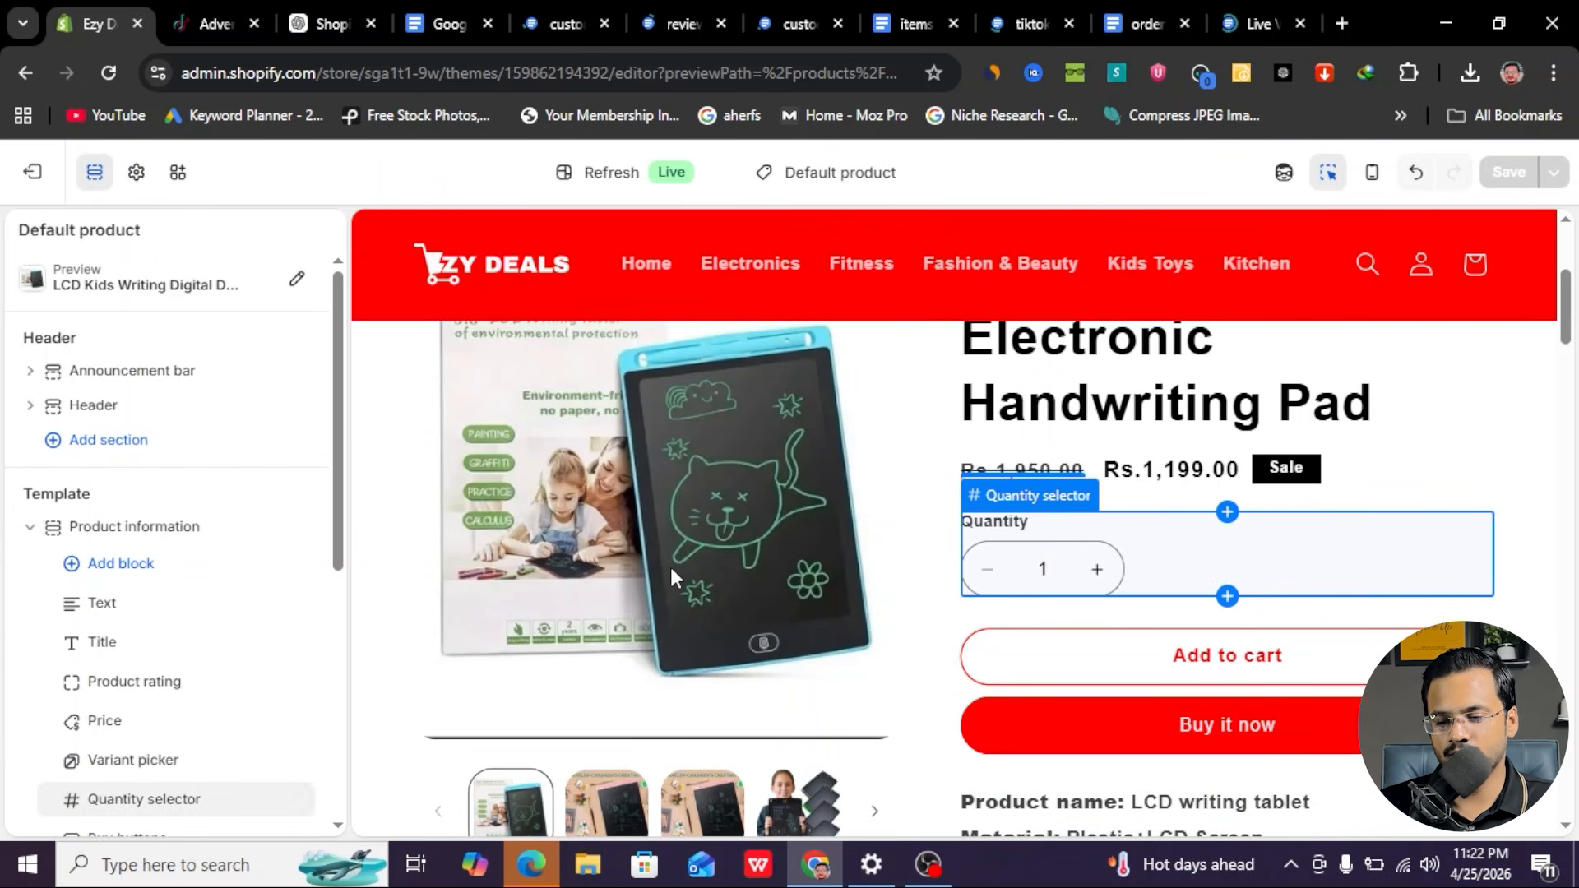
- Copy all the code from the "customer name order code" Google Docs document and return to the Shopify theme editor
{"action": "scroll", "coordinate": [136, 654], "scroll_direction": "down", "scroll_amount": 3}
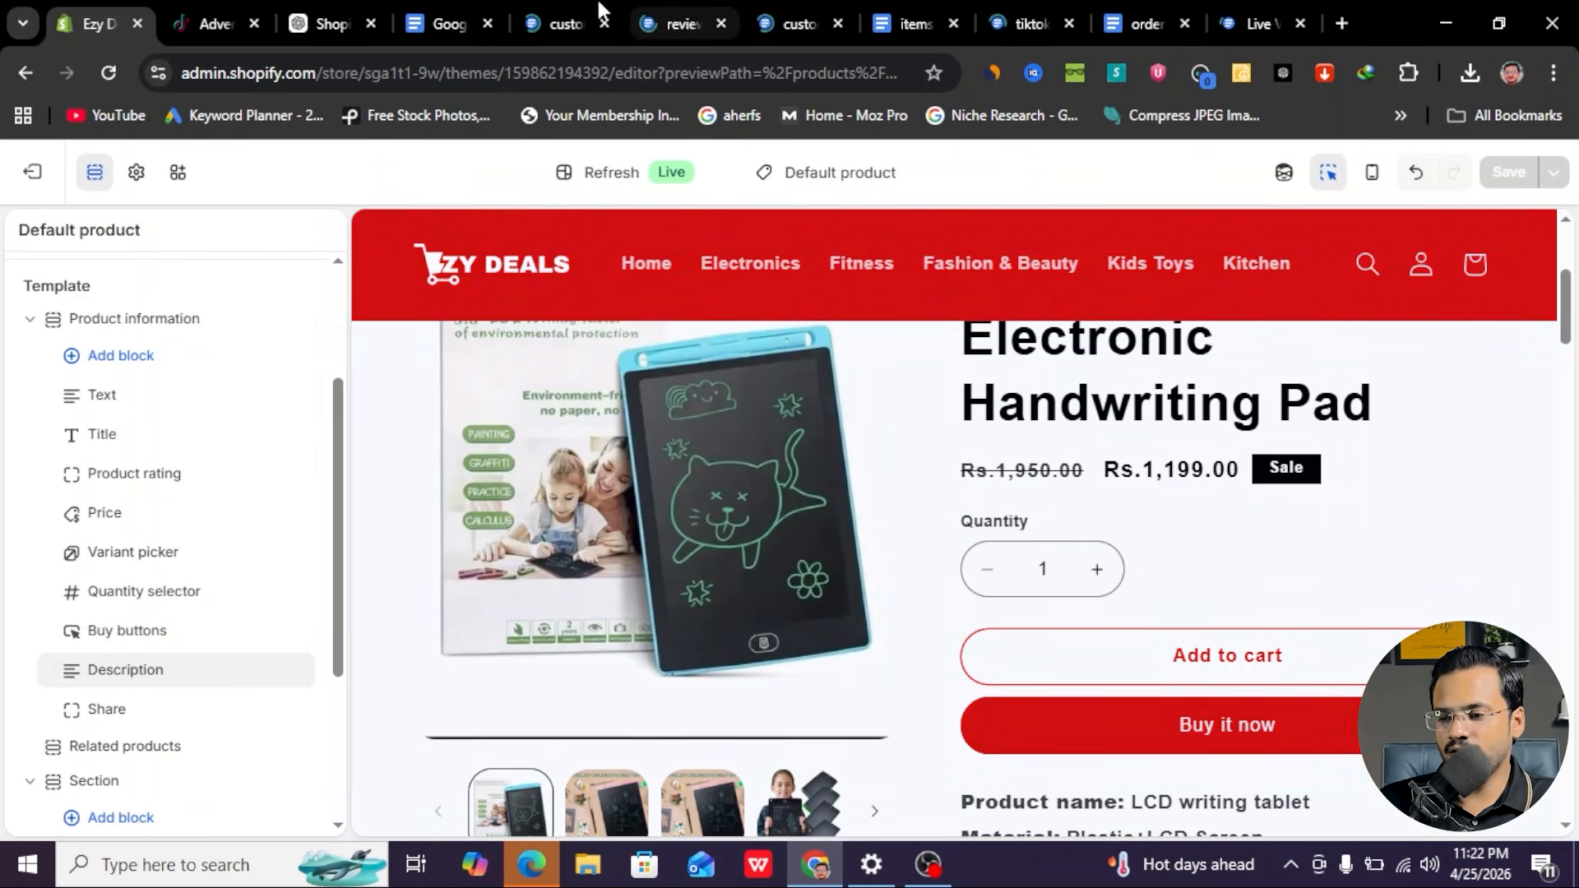
{"action": "left_click", "coordinate": [564, 22]}
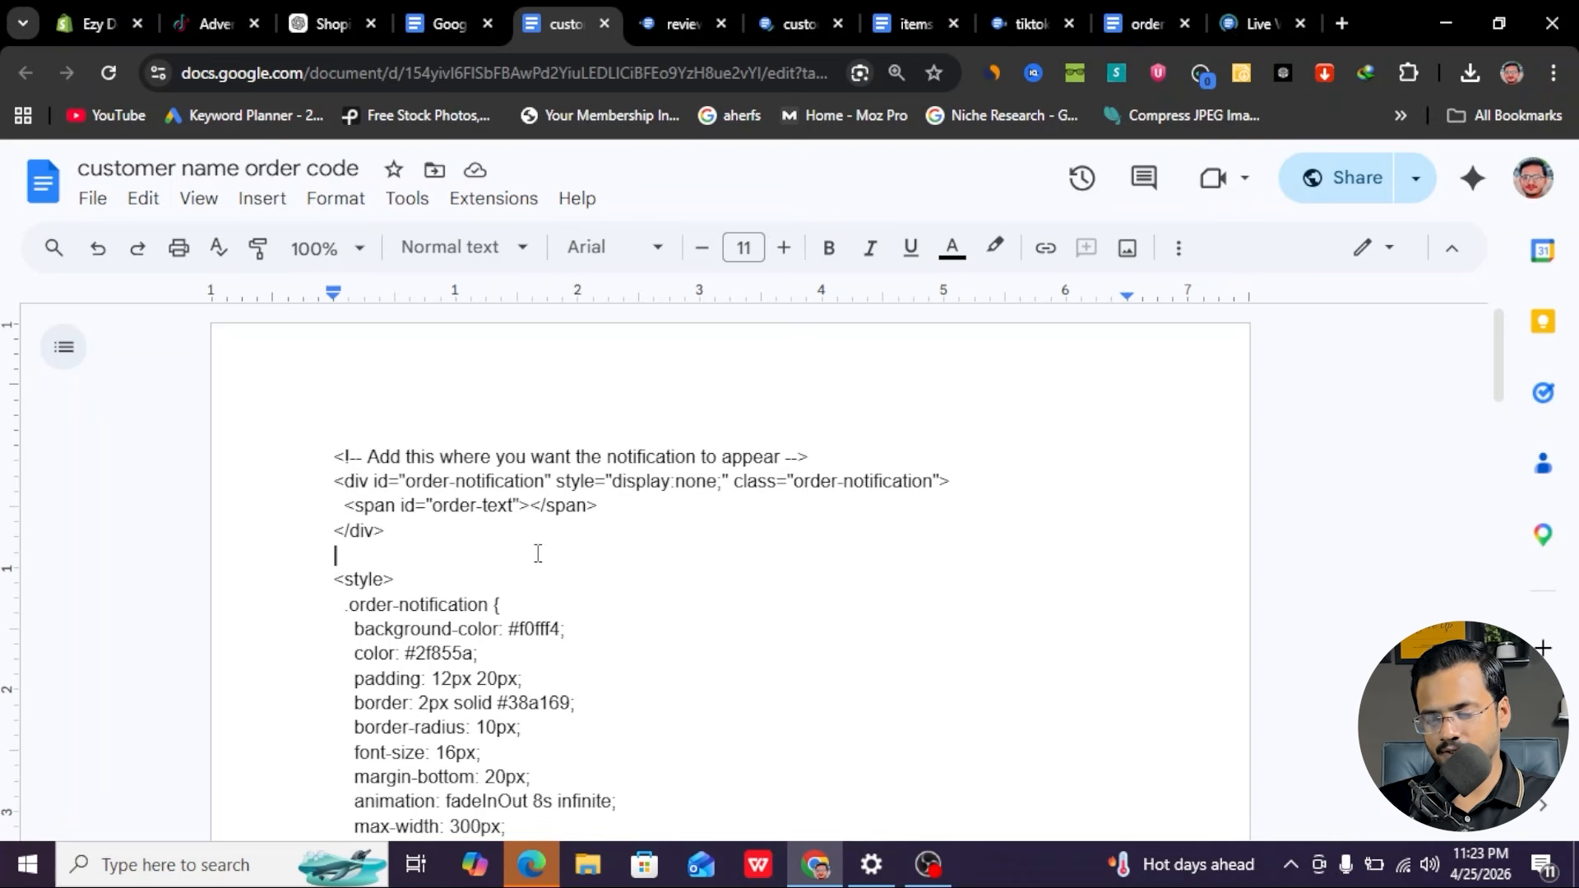
{"action": "key", "text": "ctrl+a"}
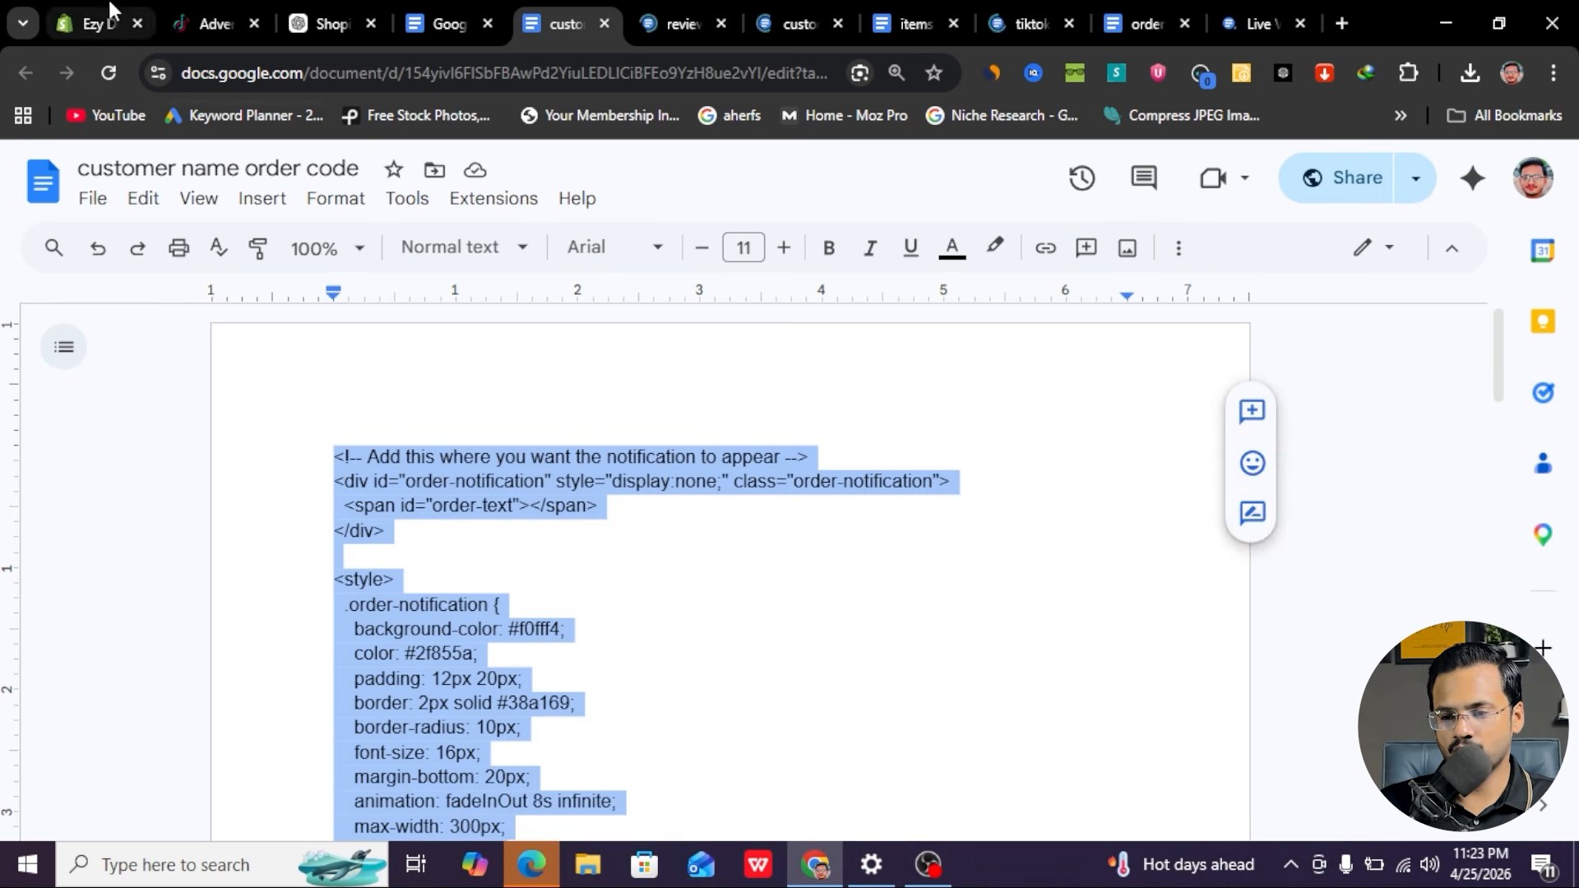
{"action": "left_click", "coordinate": [82, 28]}
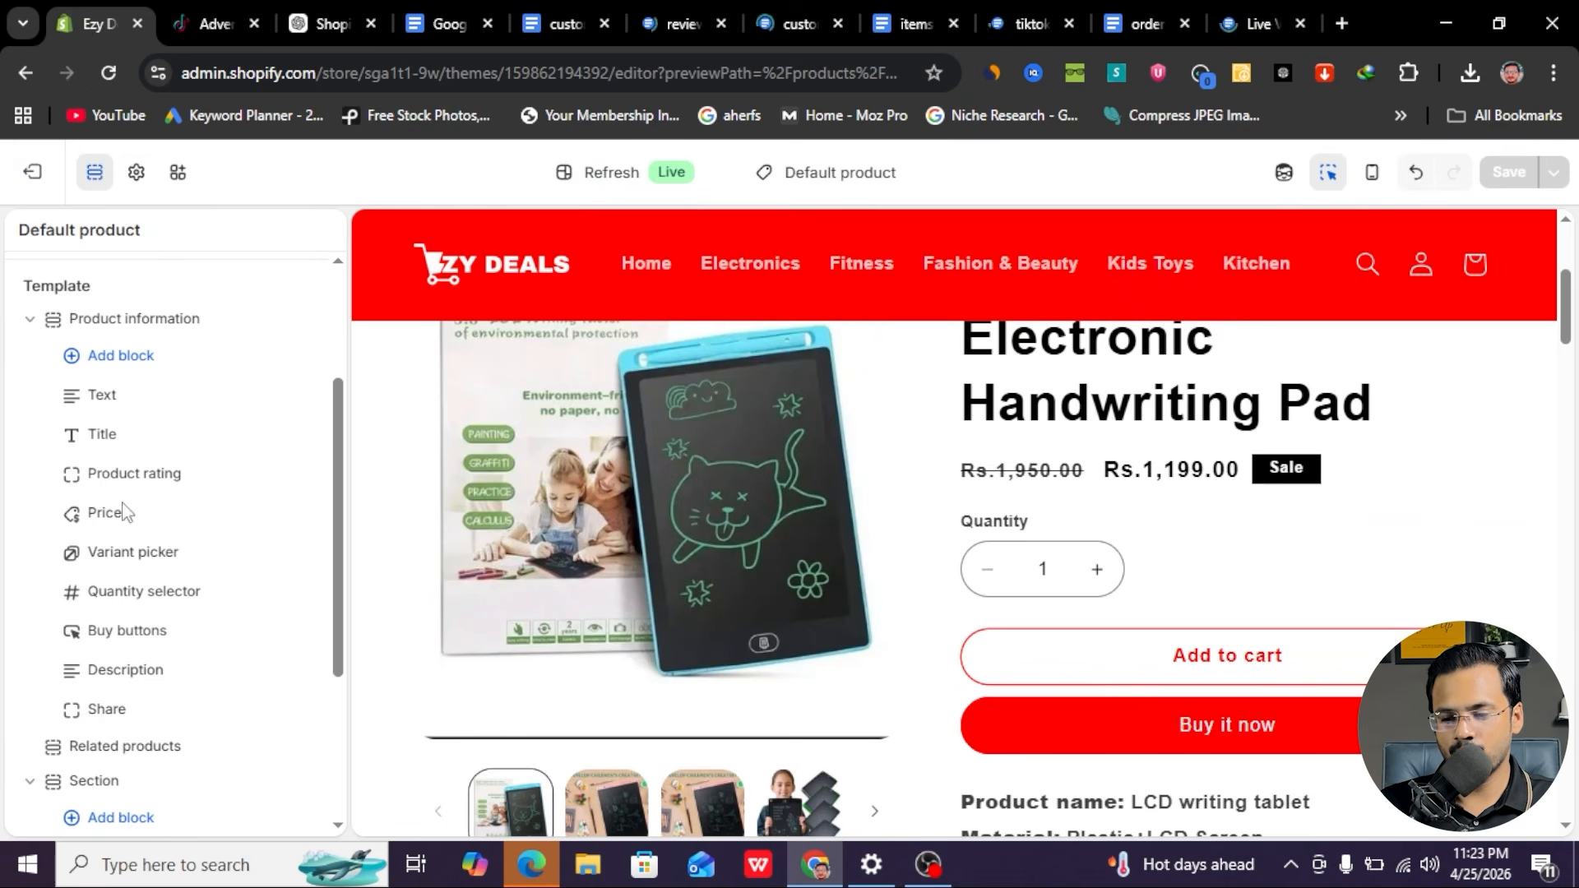
- Add a Custom Liquid block between the Quantity selector and Buy buttons, paste the copied order notification code into it, and save
{"action": "left_click", "coordinate": [181, 615]}
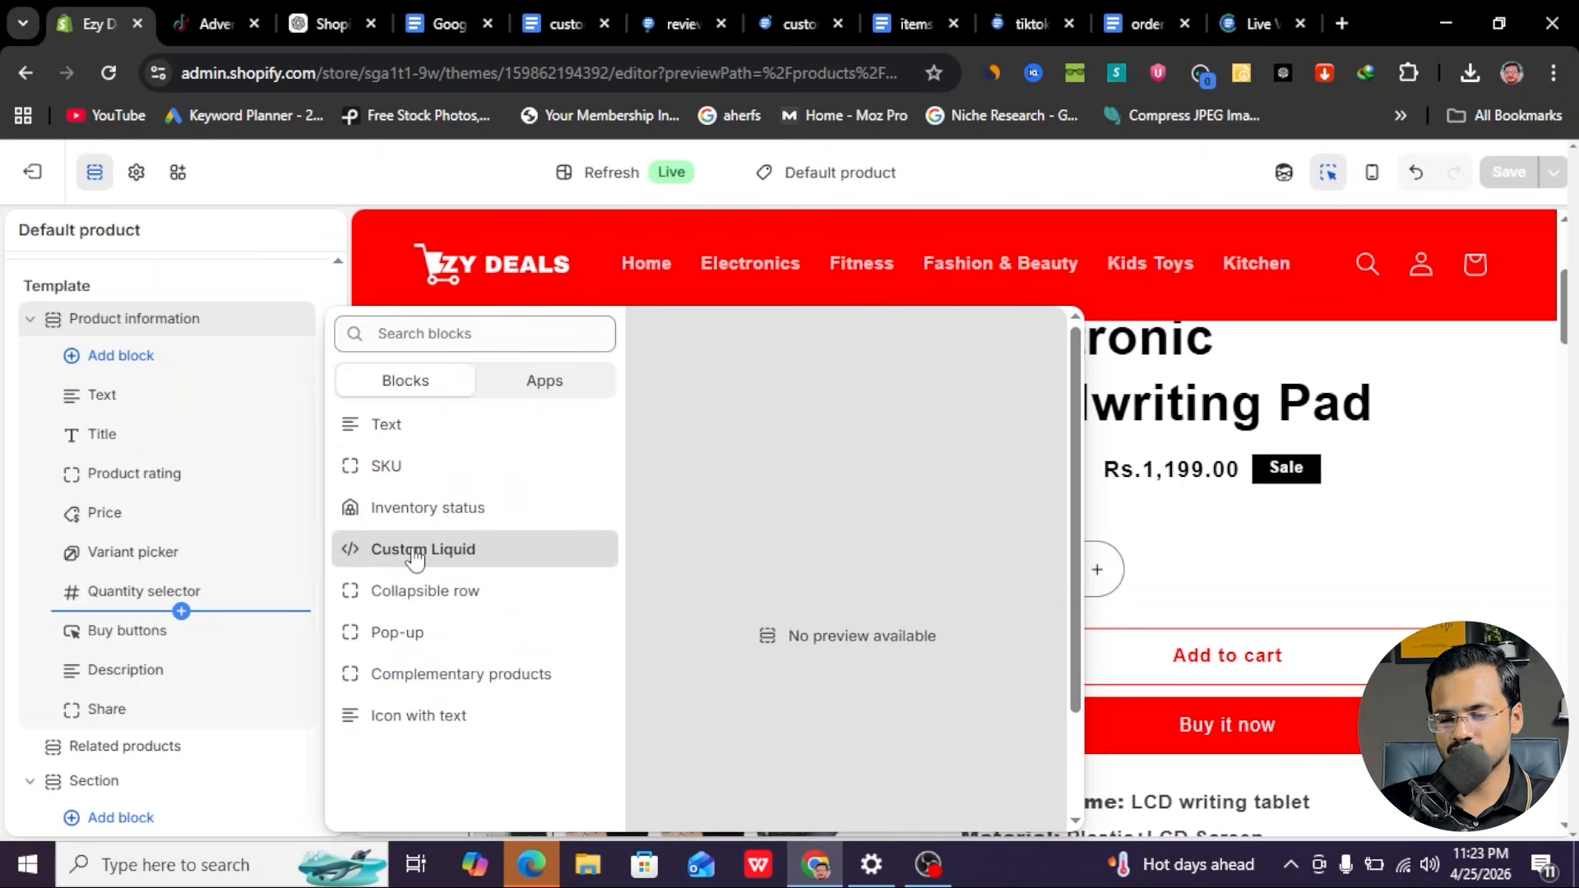
{"action": "key", "text": "Return"}
{"action": "left_click", "coordinate": [124, 469]}
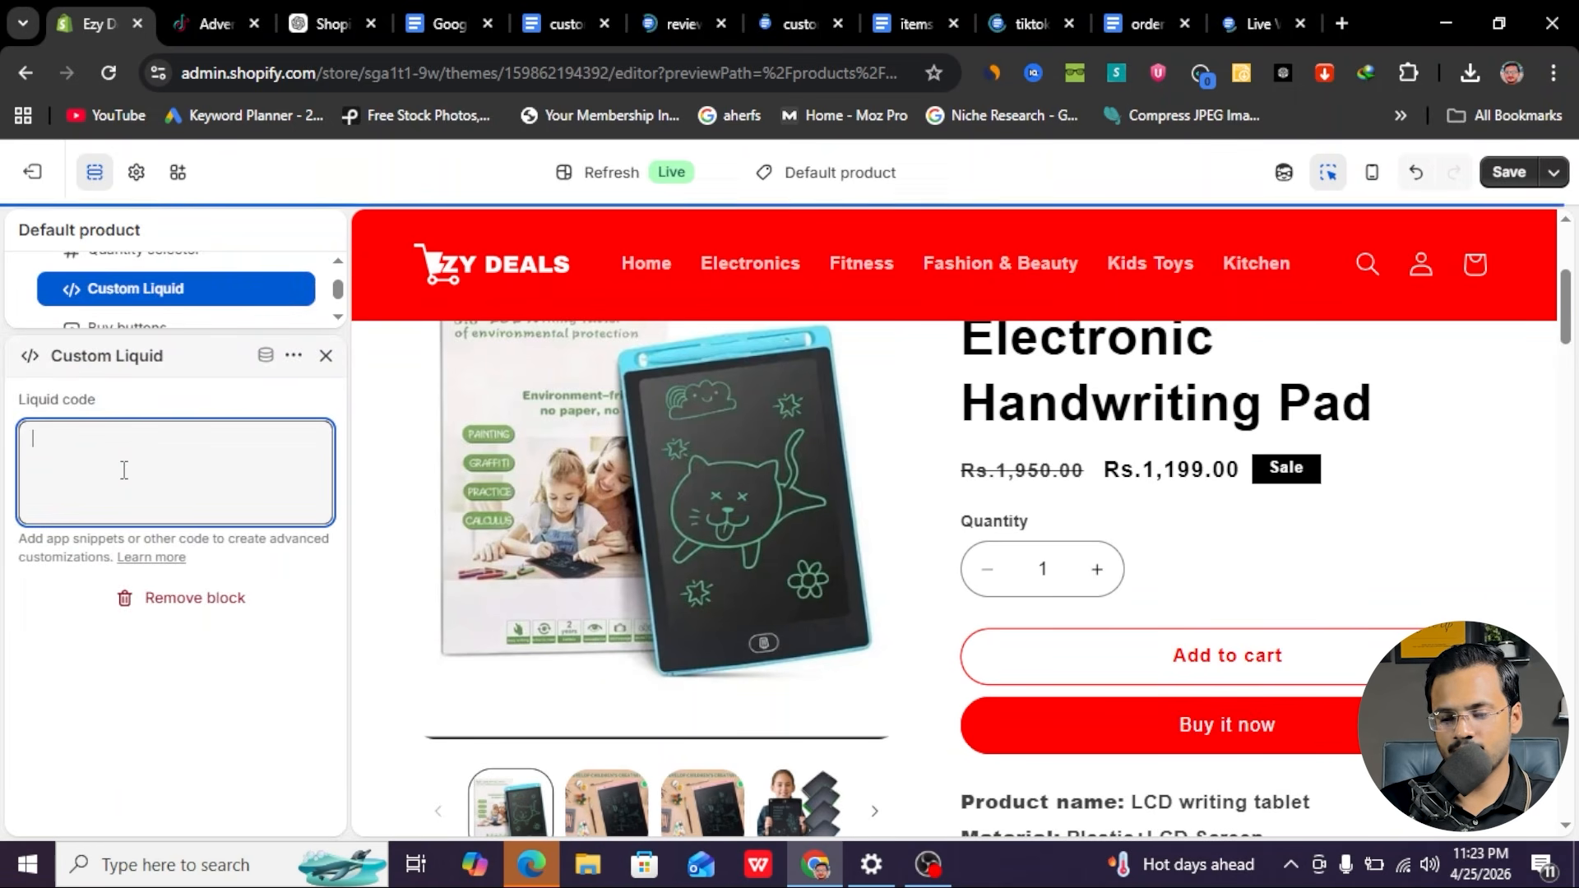
{"action": "key", "text": "ctrl+v"}
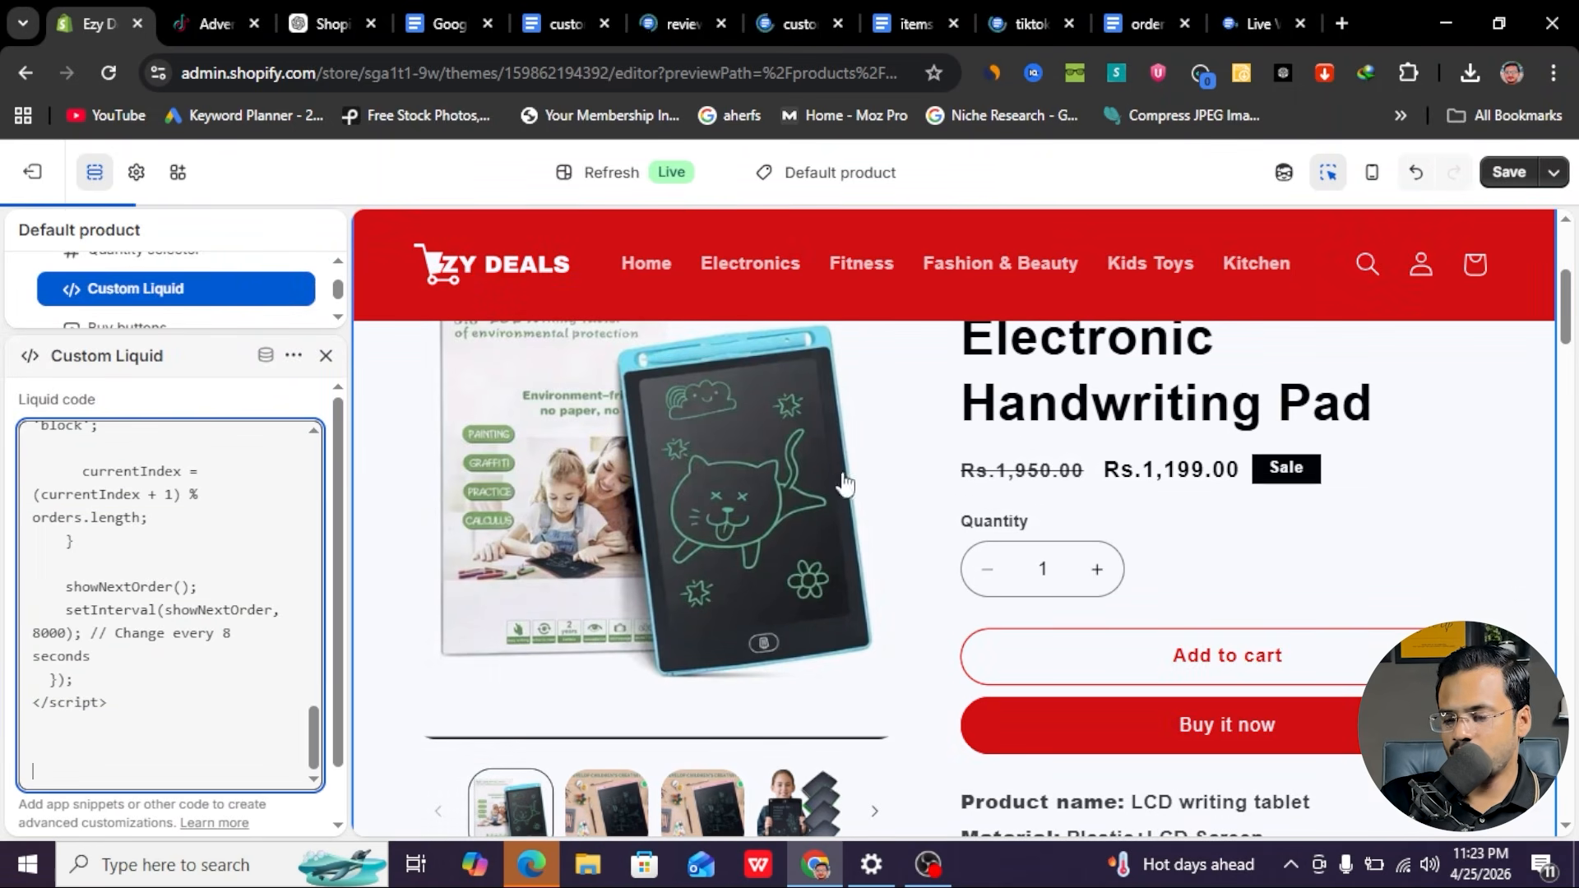
{"action": "left_click", "coordinate": [310, 359]}
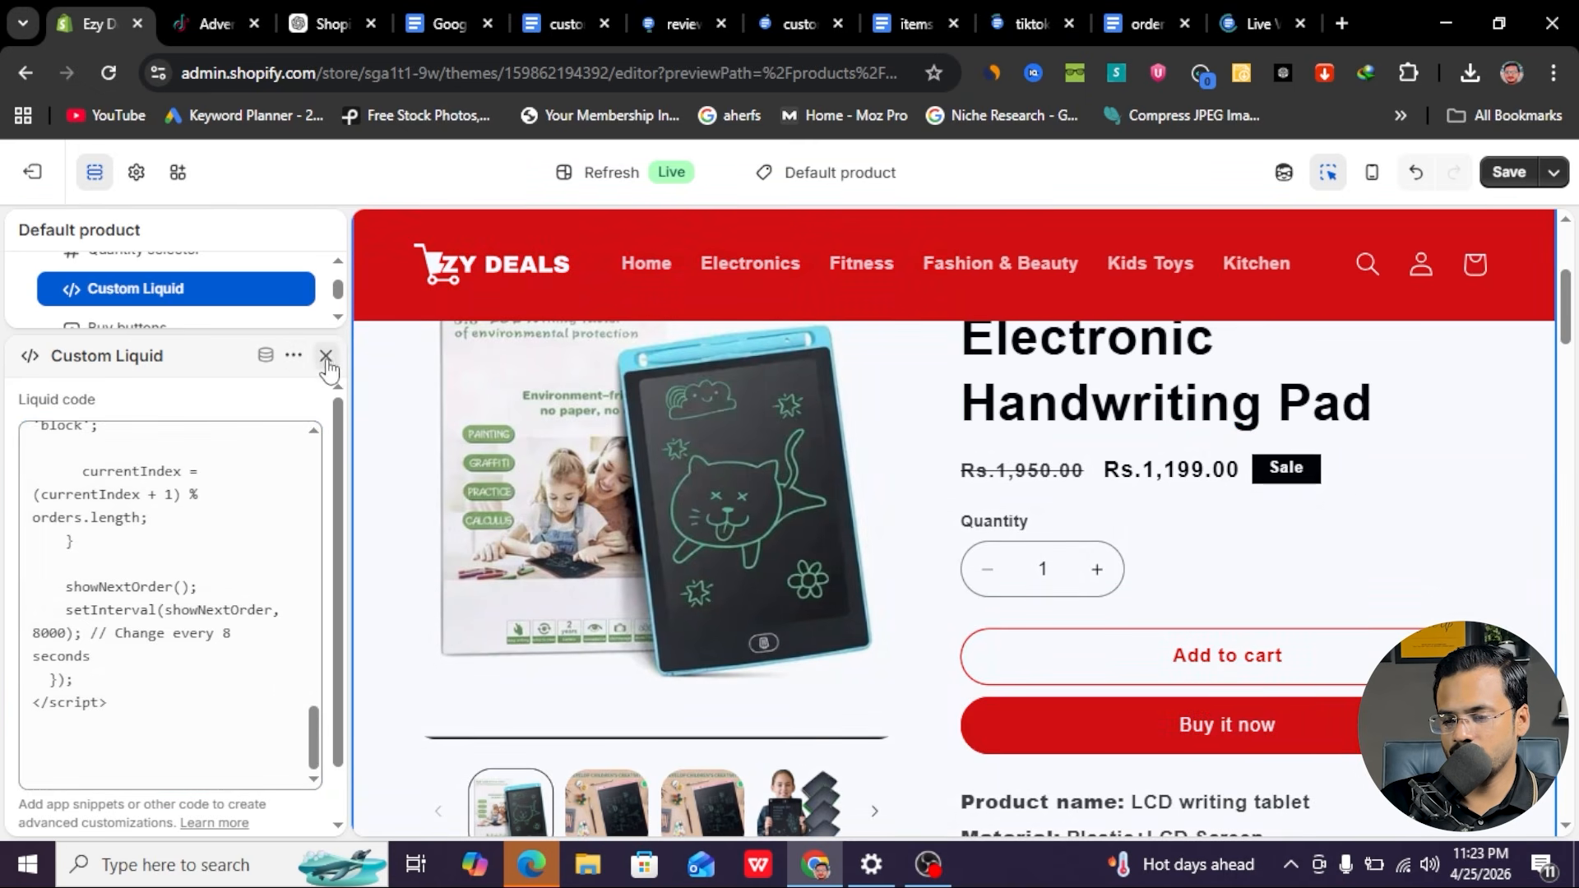
{"action": "left_click", "coordinate": [1507, 173]}
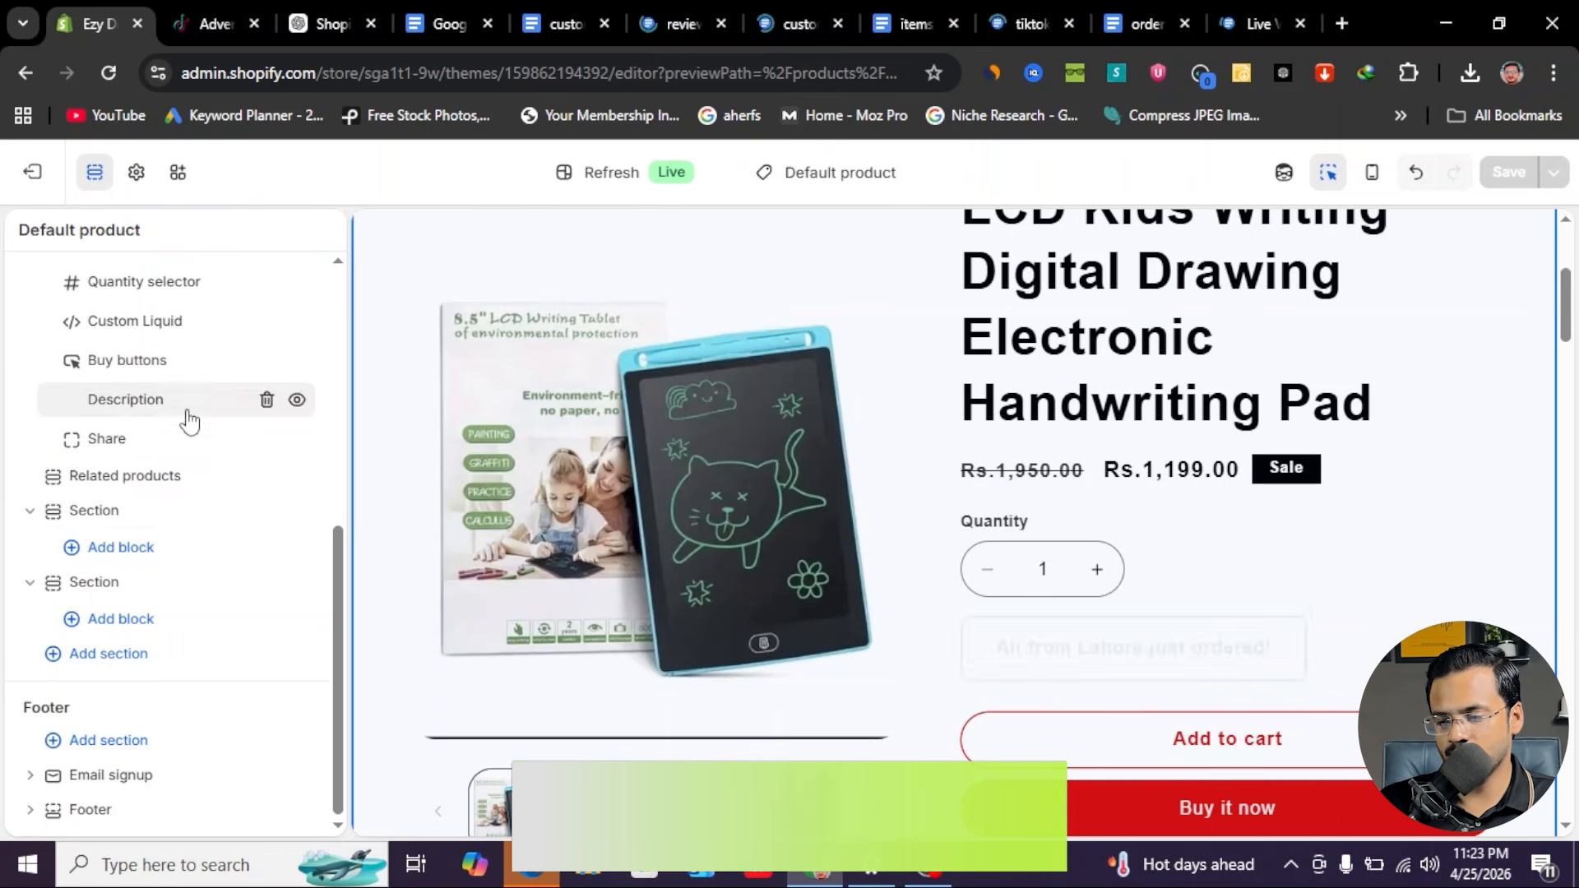
- Copy all the code from the "customer order name code" Google Docs document and return to the Shopify theme editor
{"action": "scroll", "coordinate": [189, 419], "scroll_direction": "up", "scroll_amount": 1}
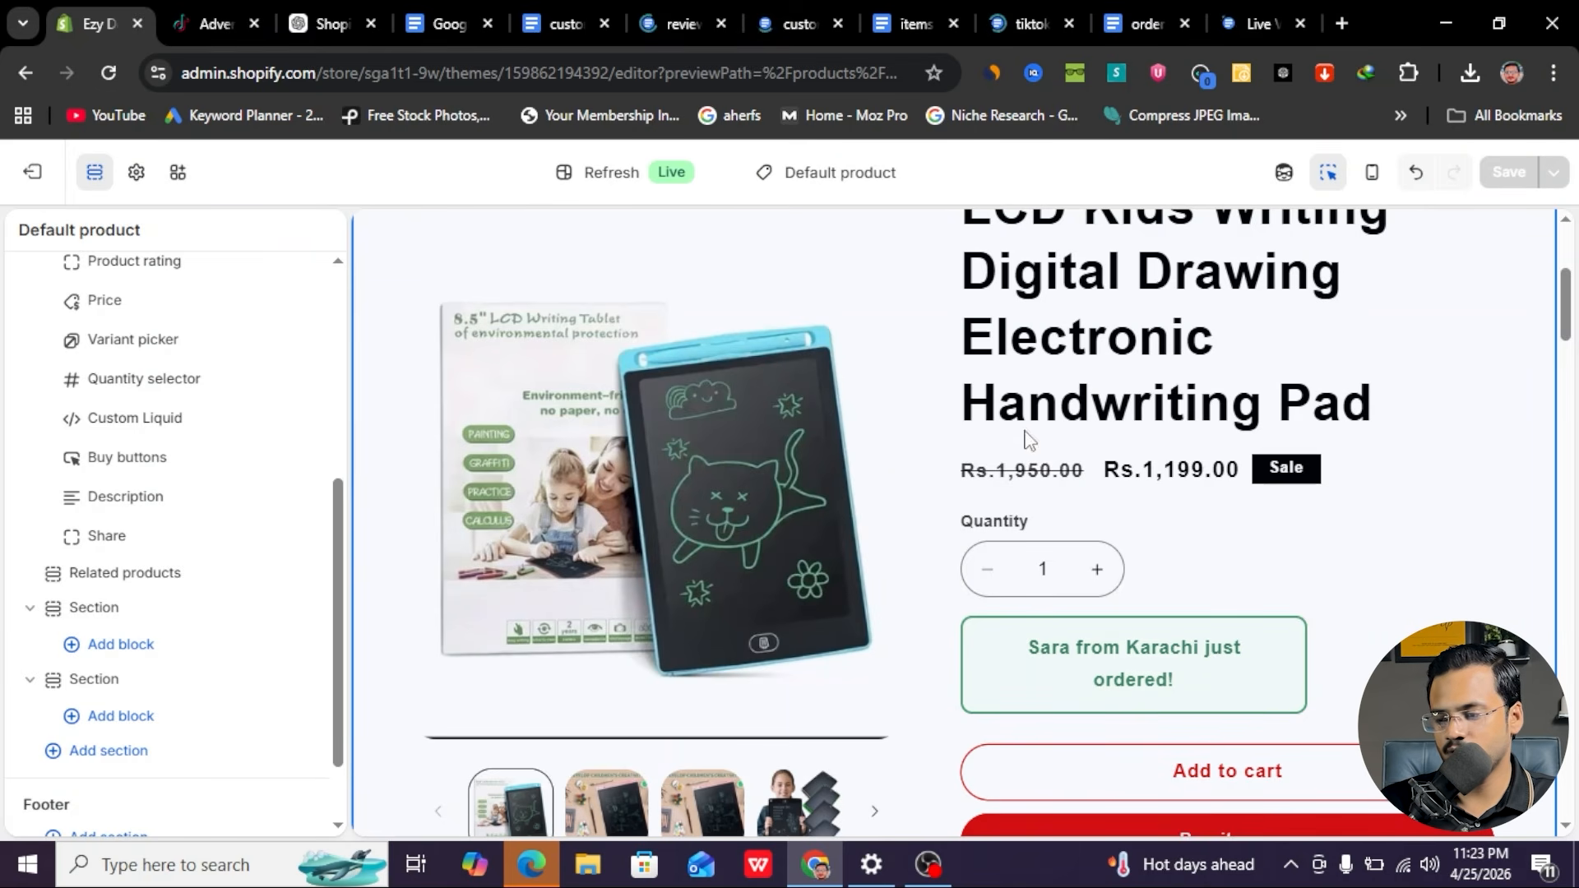
{"action": "left_click", "coordinate": [677, 18]}
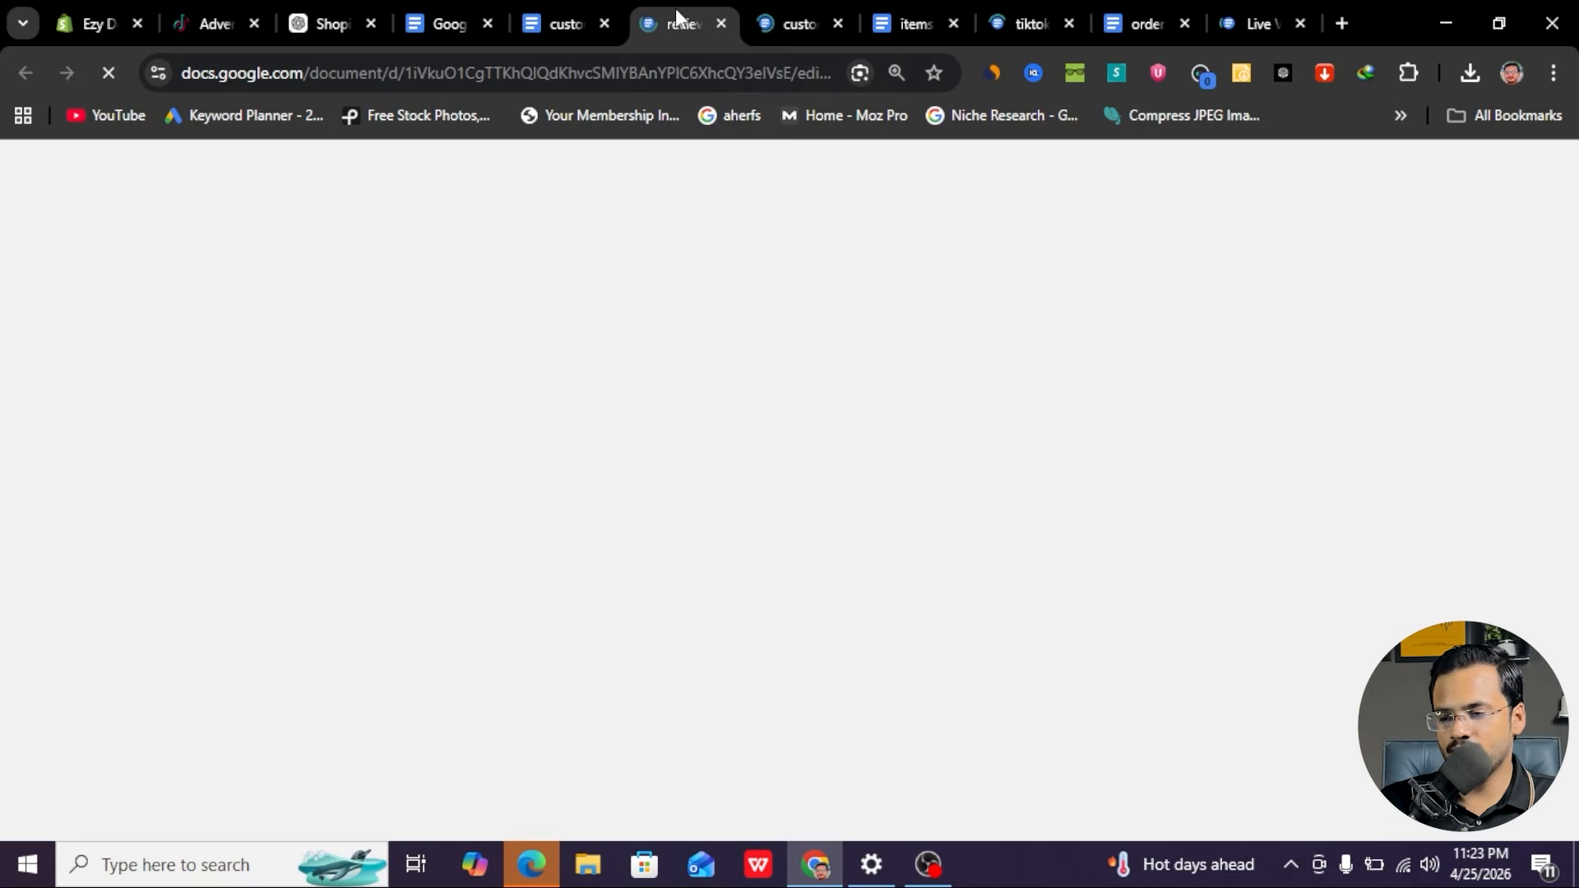
{"action": "left_click", "coordinate": [793, 24]}
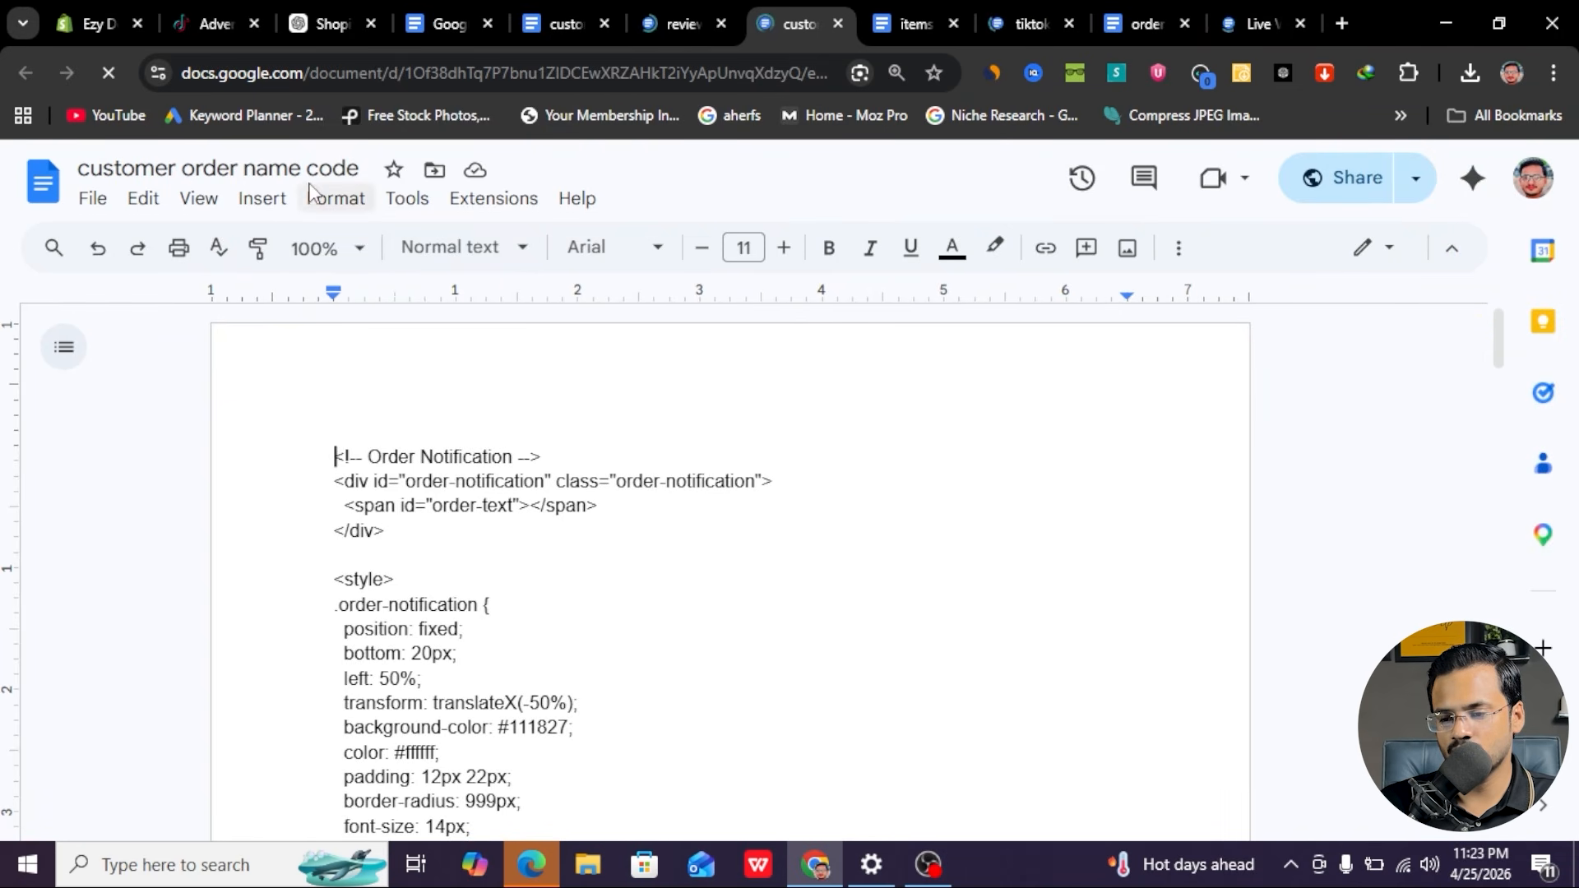
{"action": "left_click", "coordinate": [498, 557]}
{"action": "key", "text": "ctrl+a"}
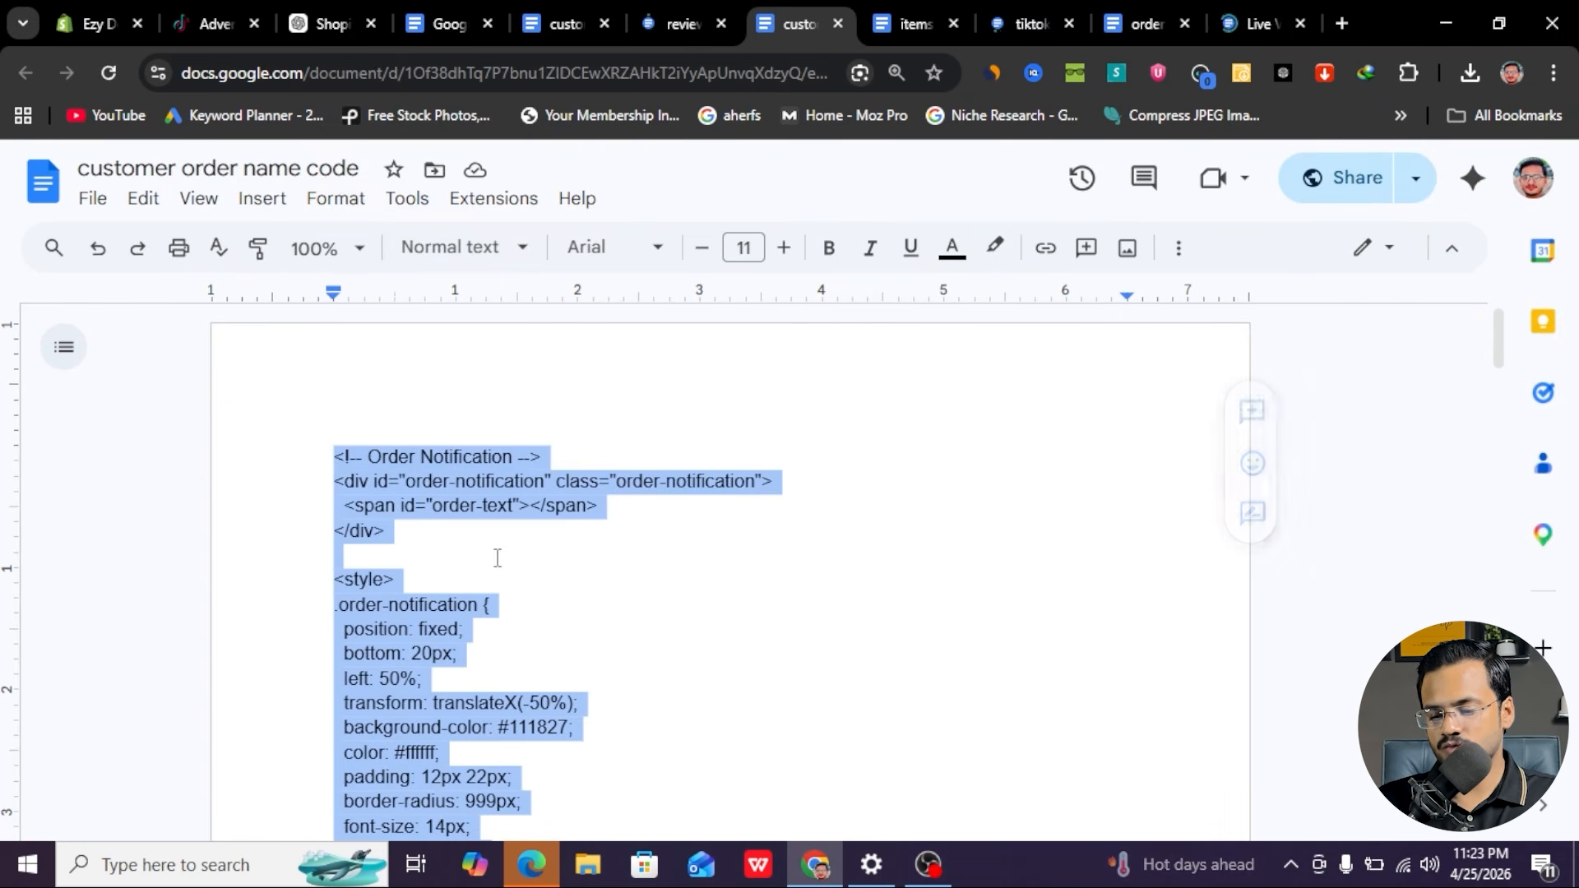
{"action": "left_click", "coordinate": [103, 23]}
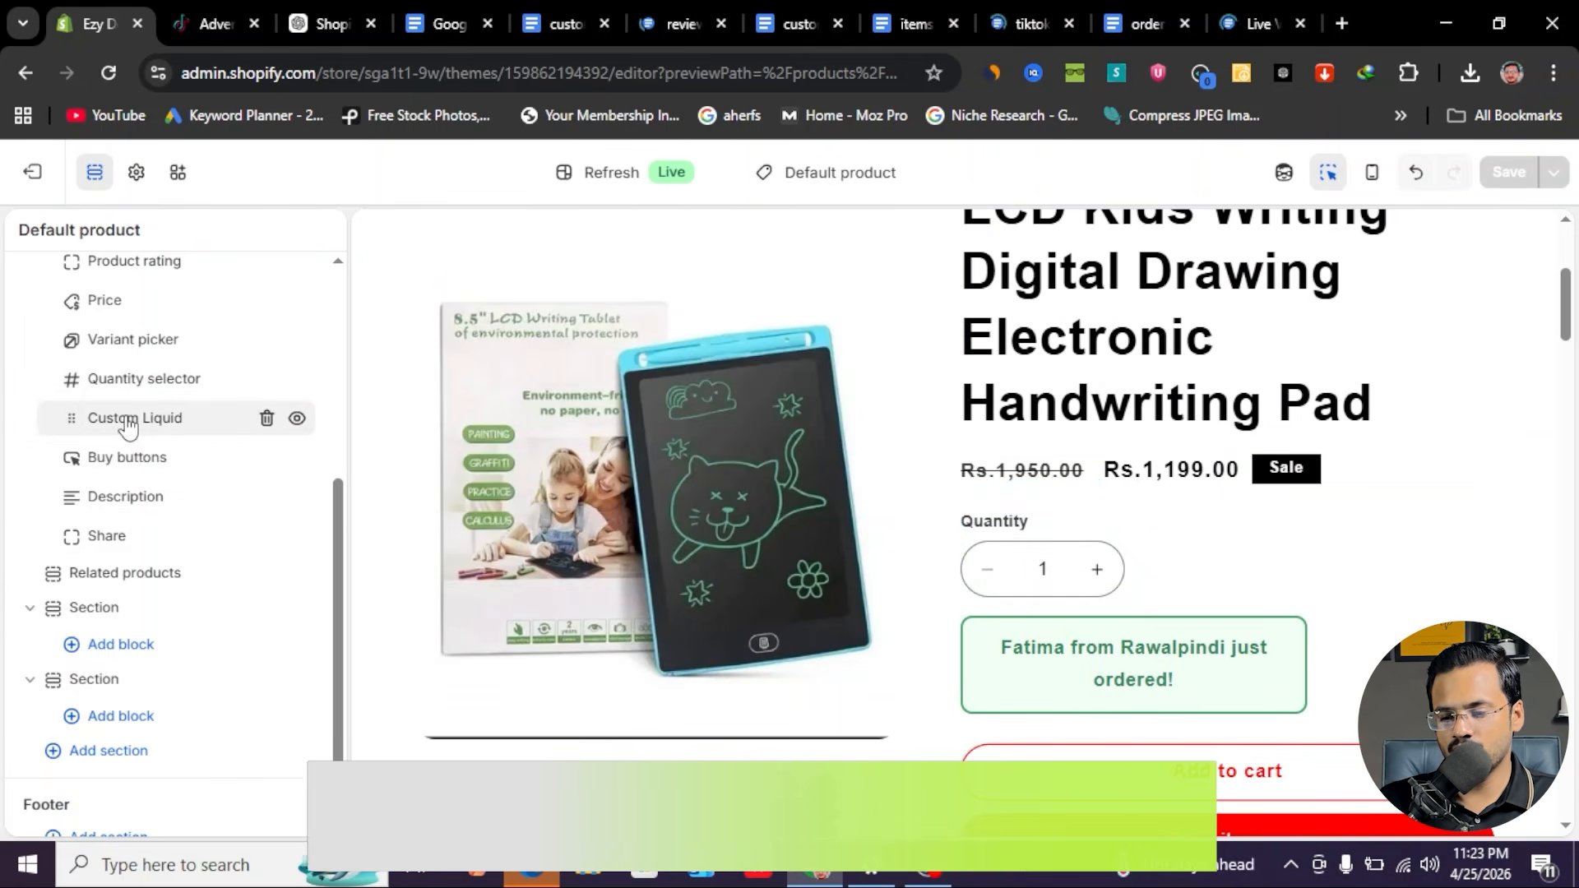
- Replace the code in the Custom Liquid block above the Buy buttons with the copied order notification code and save
{"action": "left_click", "coordinate": [128, 419]}
{"action": "left_click", "coordinate": [191, 539]}
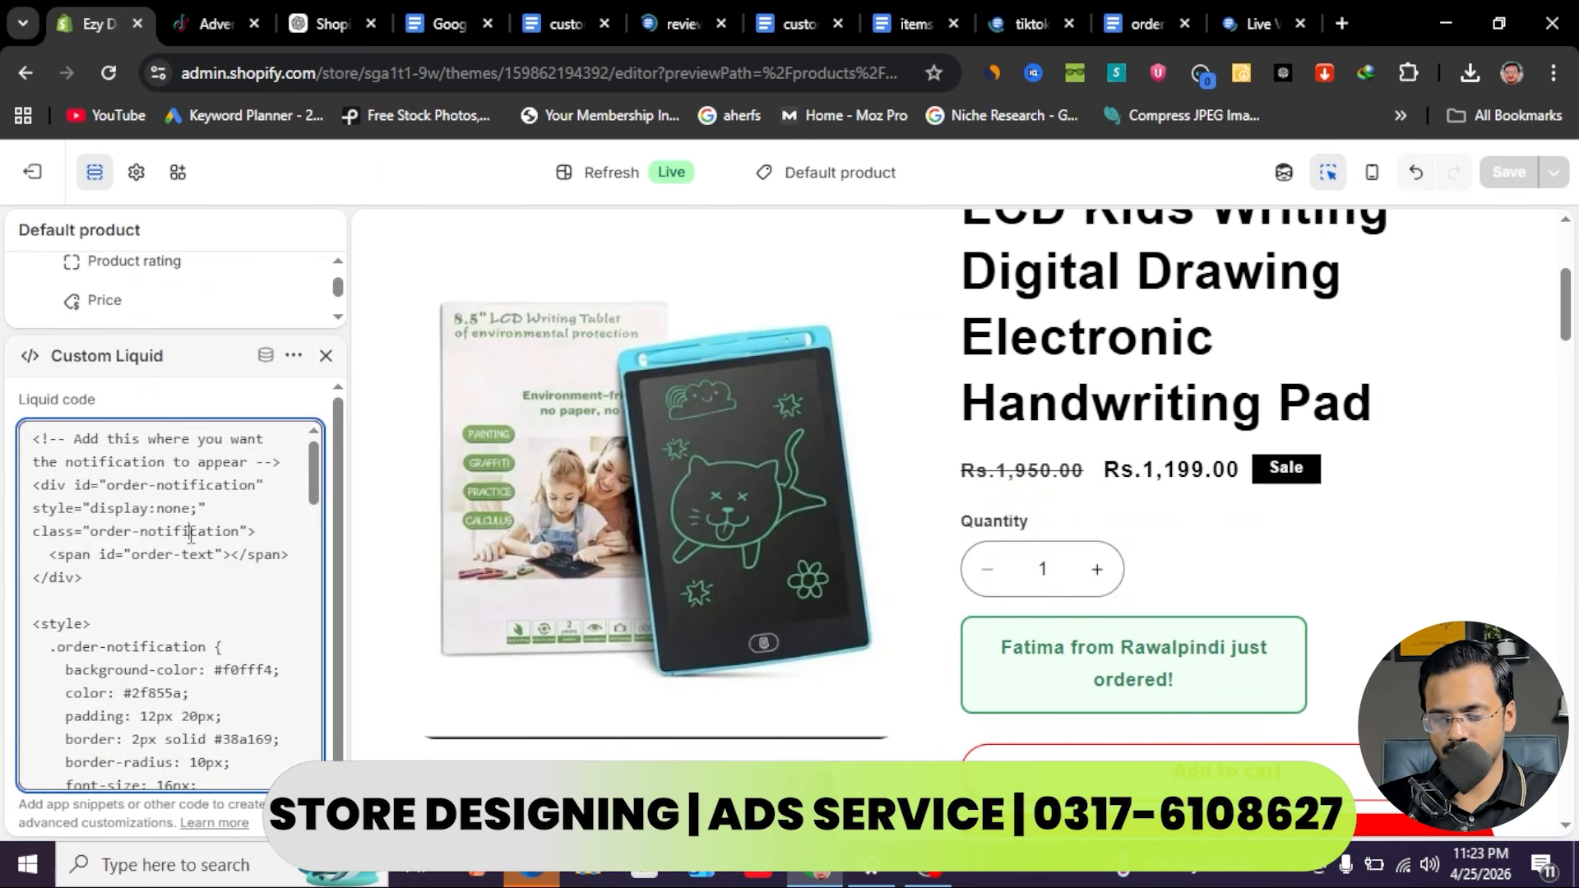
{"action": "key", "text": "ctrl+a"}
{"action": "key", "text": "ctrl+v"}
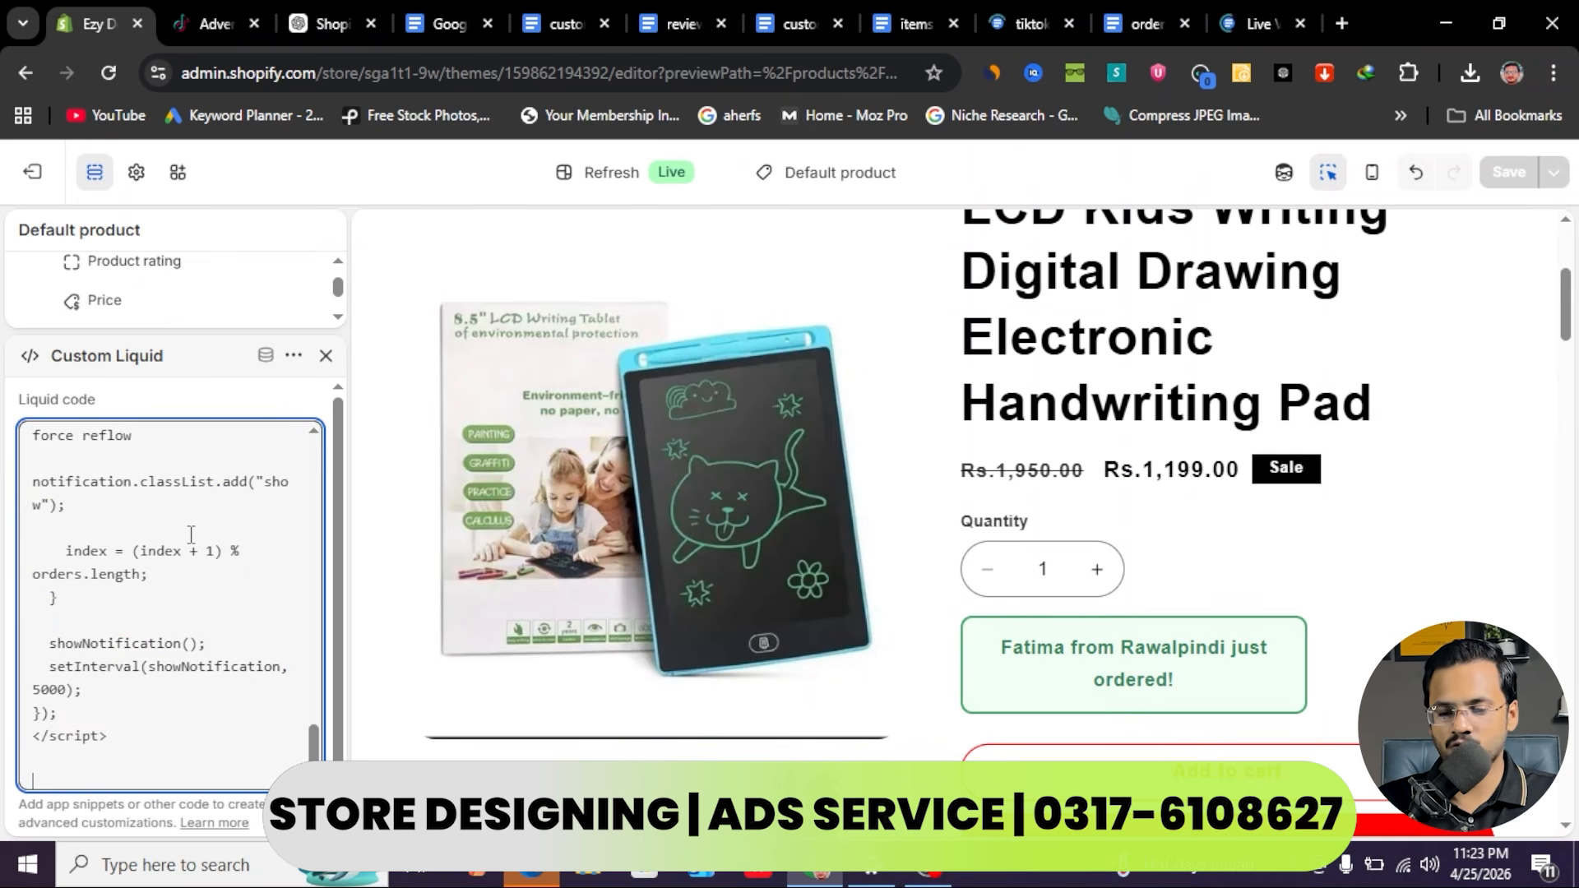
{"action": "left_click", "coordinate": [267, 403]}
{"action": "left_click", "coordinate": [1510, 173]}
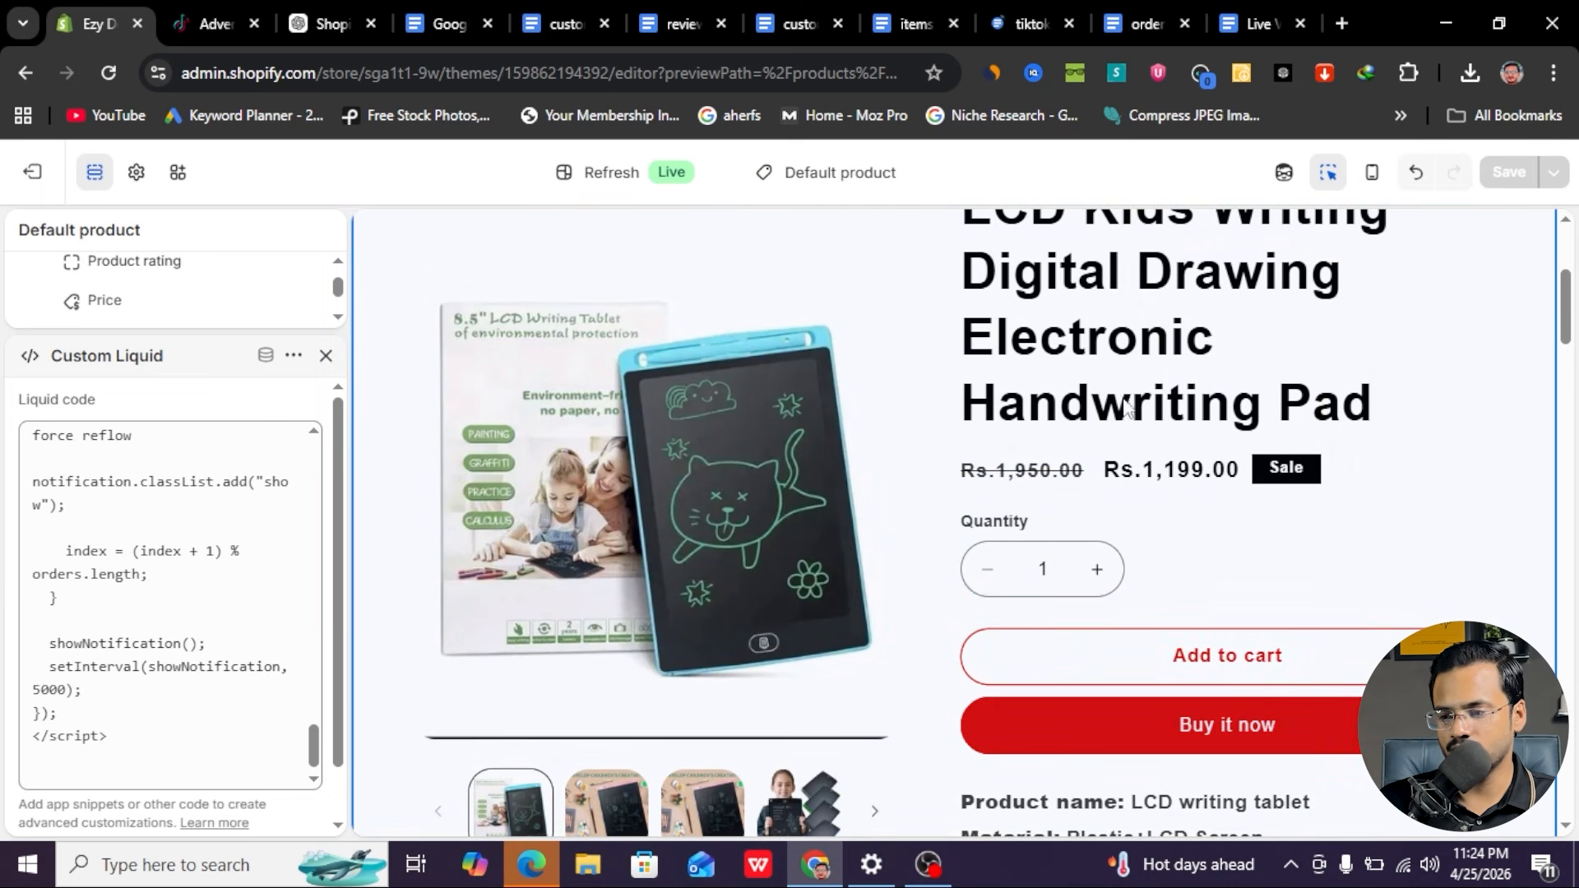
- Copy all the code from the "items left code" Google Docs document and return to the Shopify theme editor
{"action": "left_click", "coordinate": [797, 33]}
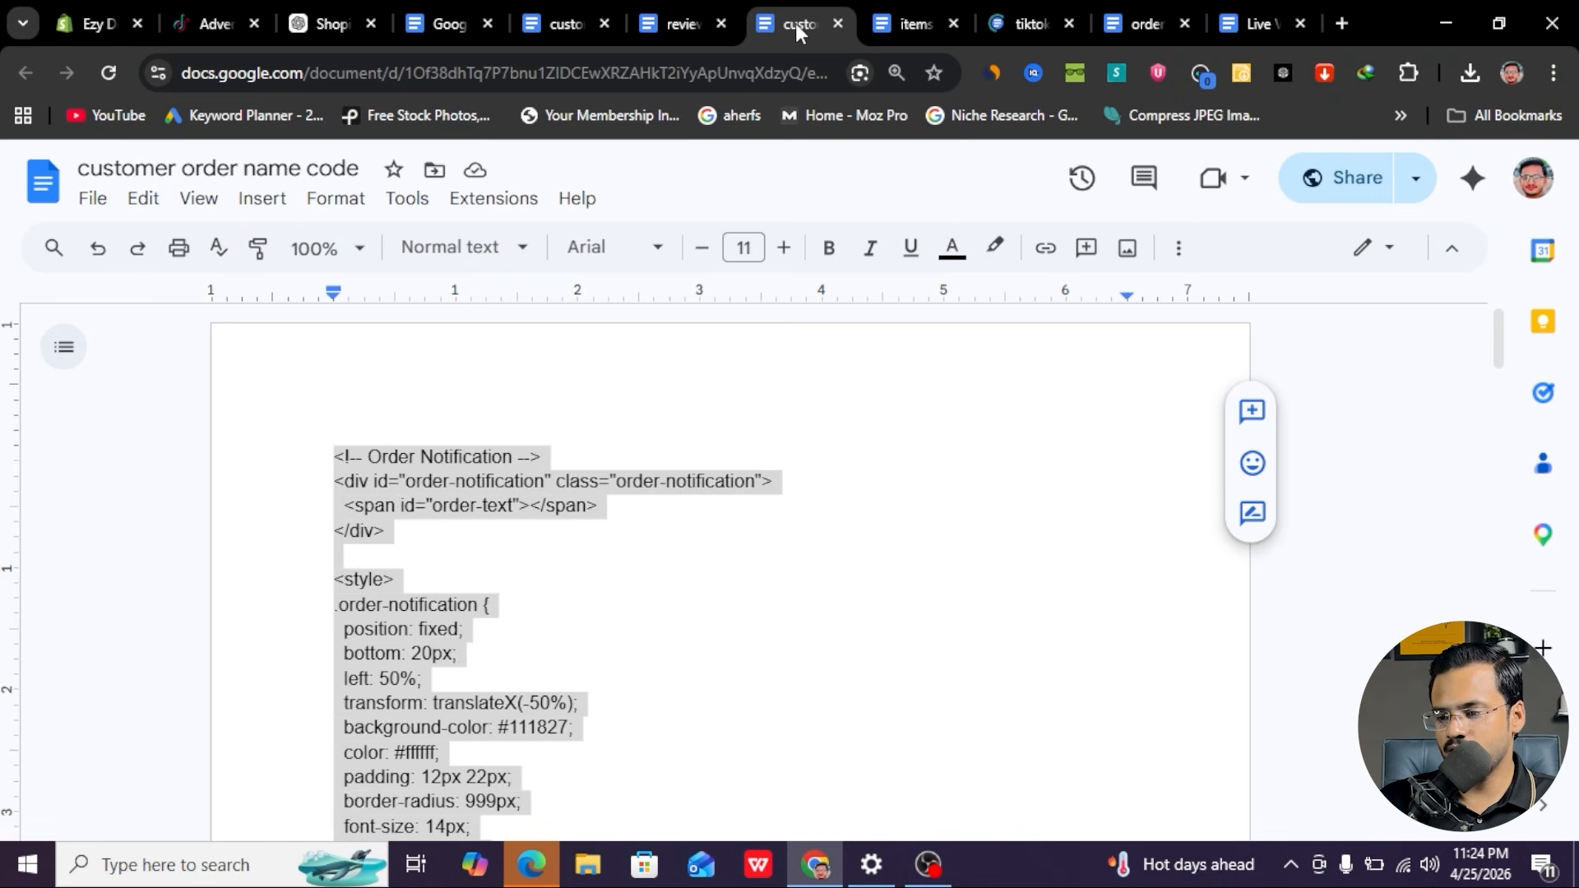
{"action": "left_click", "coordinate": [913, 24]}
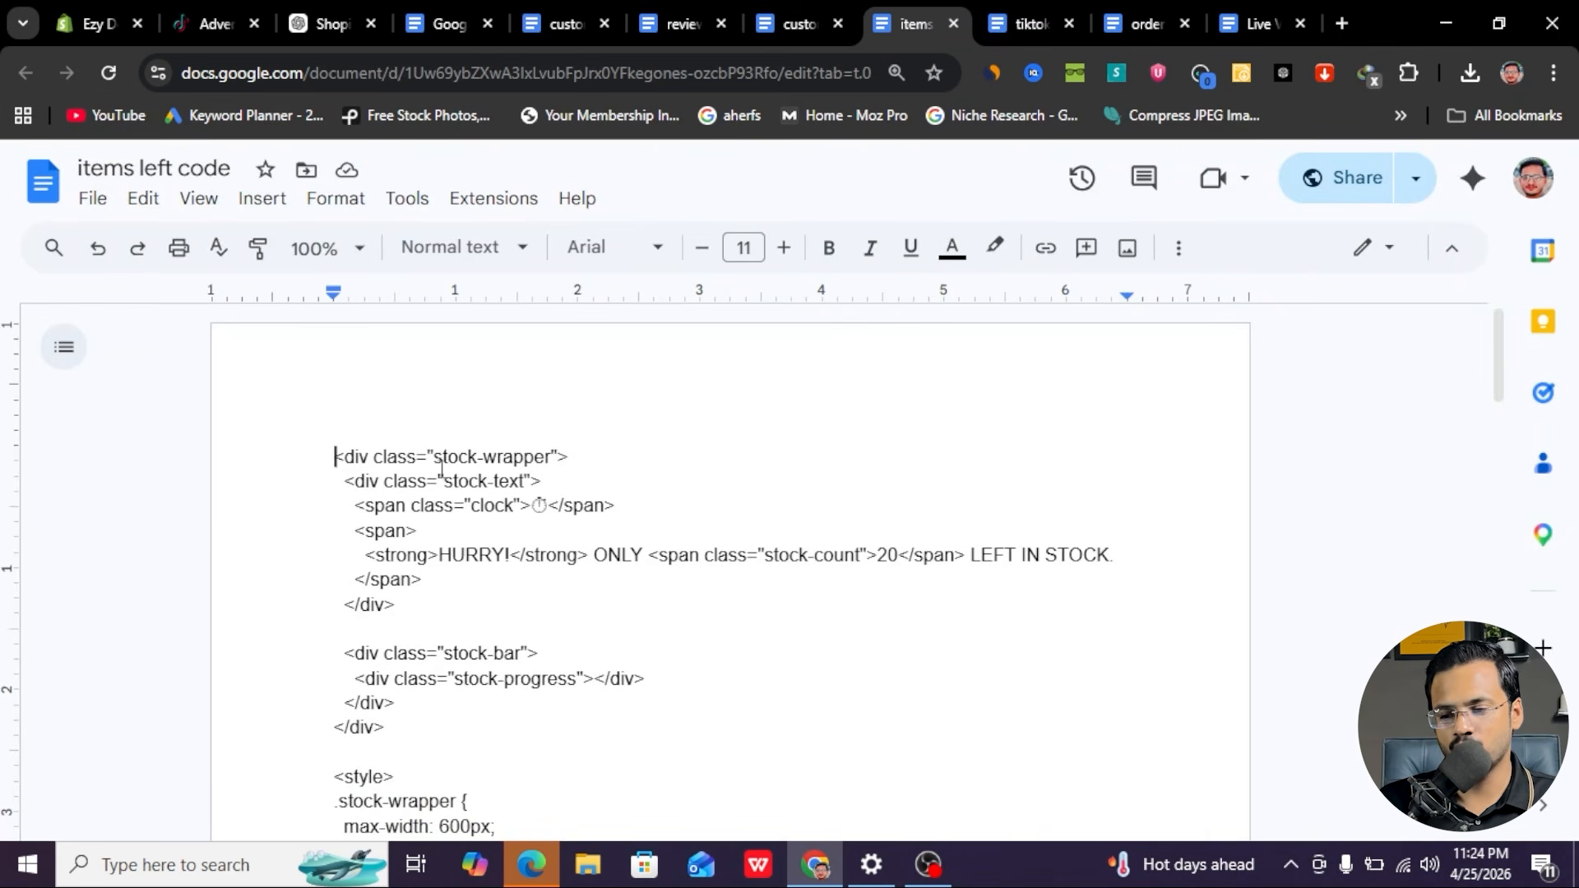
{"action": "key", "text": "ctrl+a"}
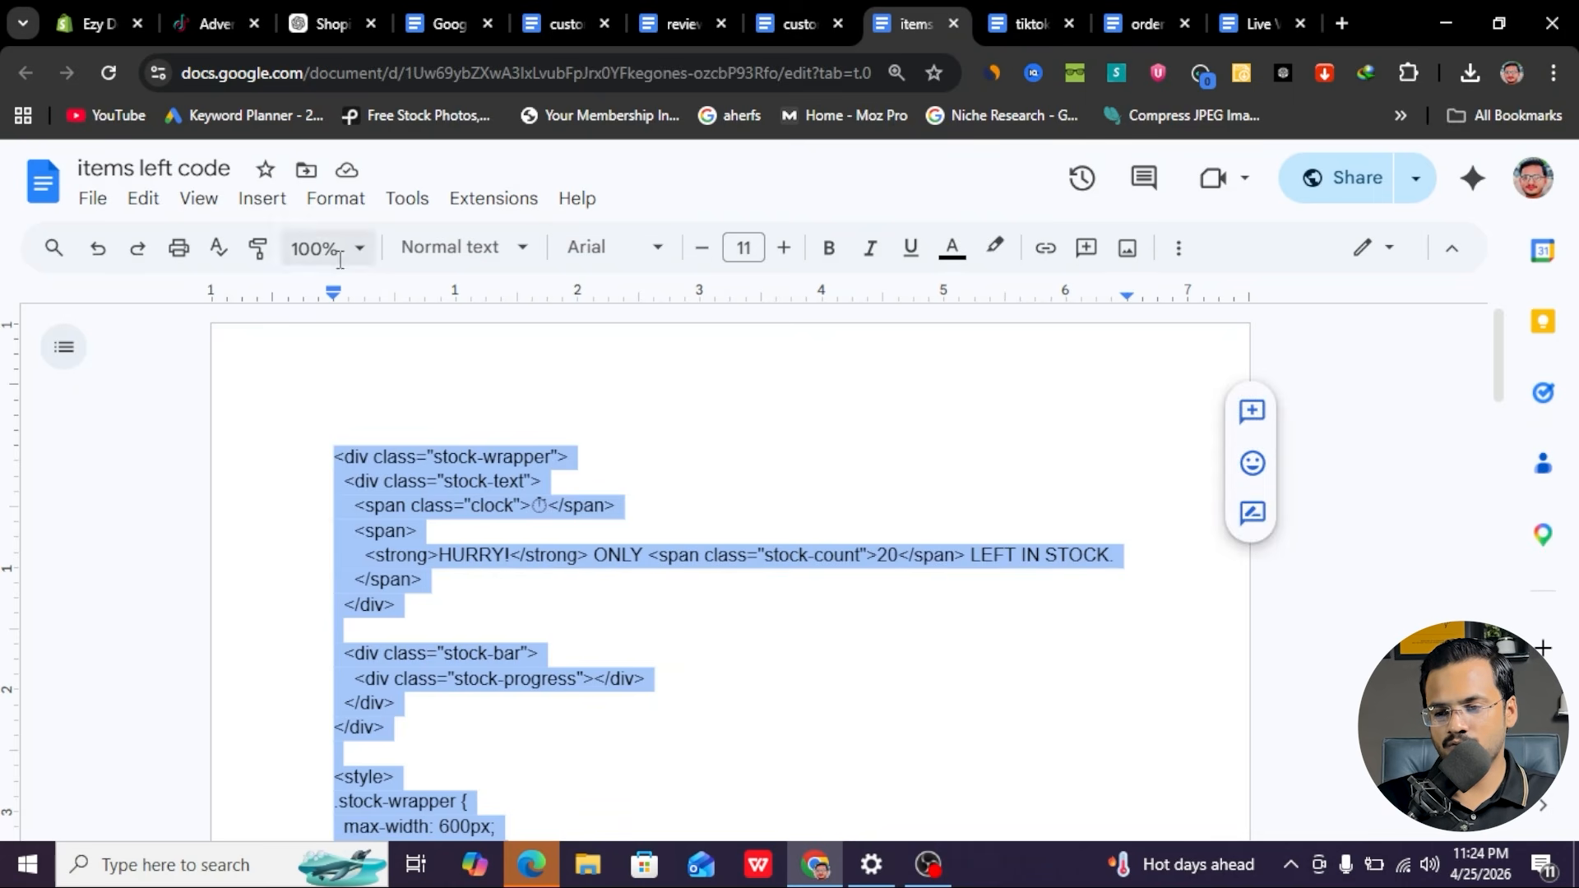
{"action": "left_click", "coordinate": [80, 33]}
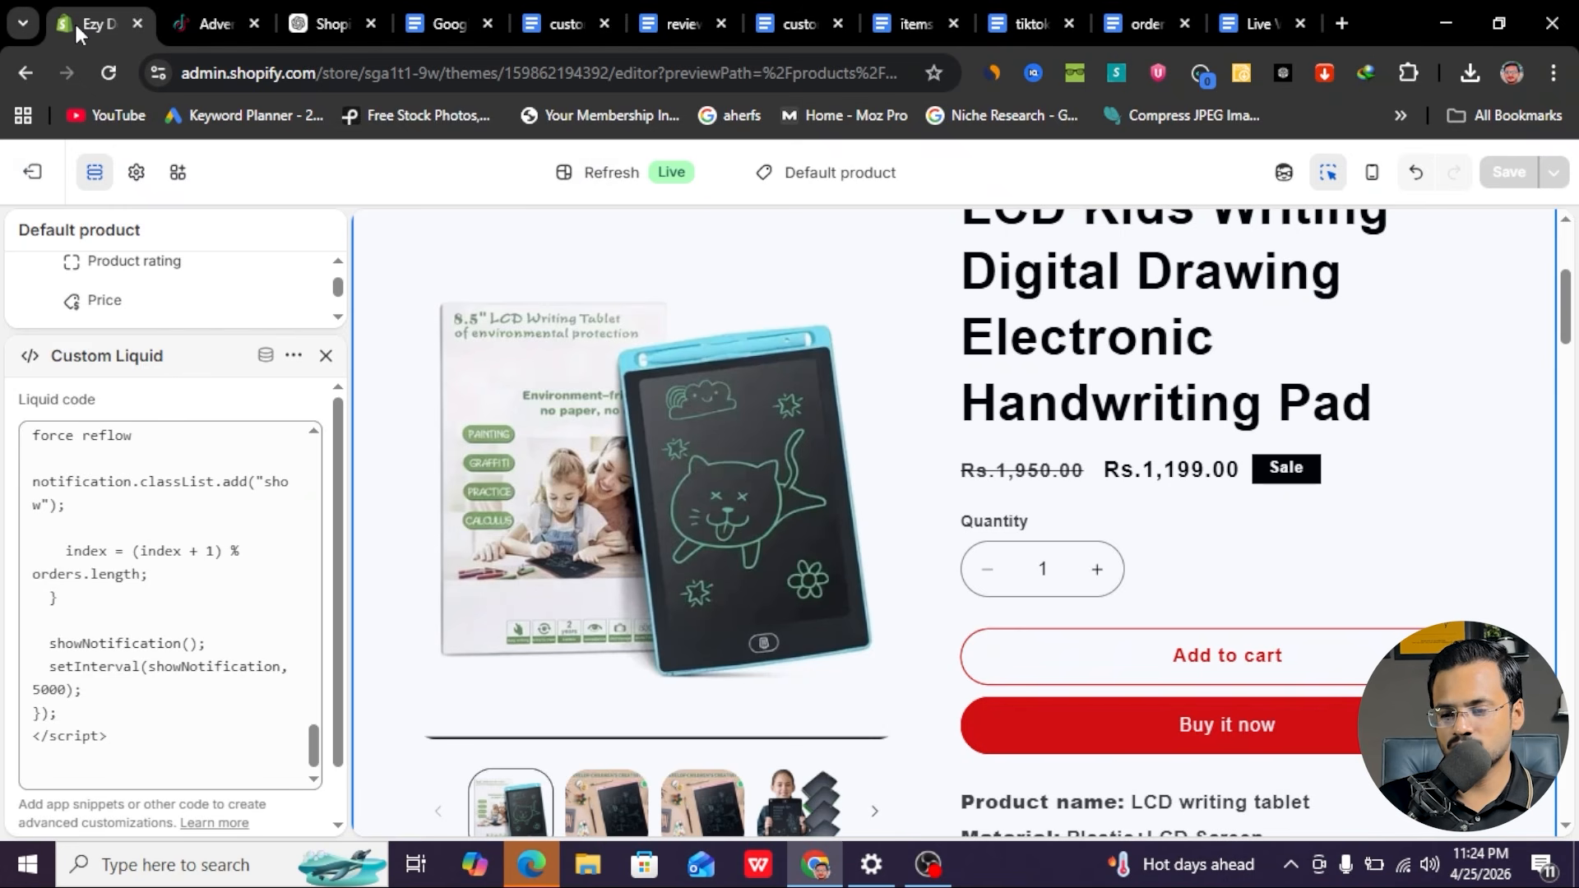
- Add a Custom Liquid block between the Variant picker and Quantity selector, paste the copied stock countdown code into it, and save
{"action": "left_click", "coordinate": [325, 356]}
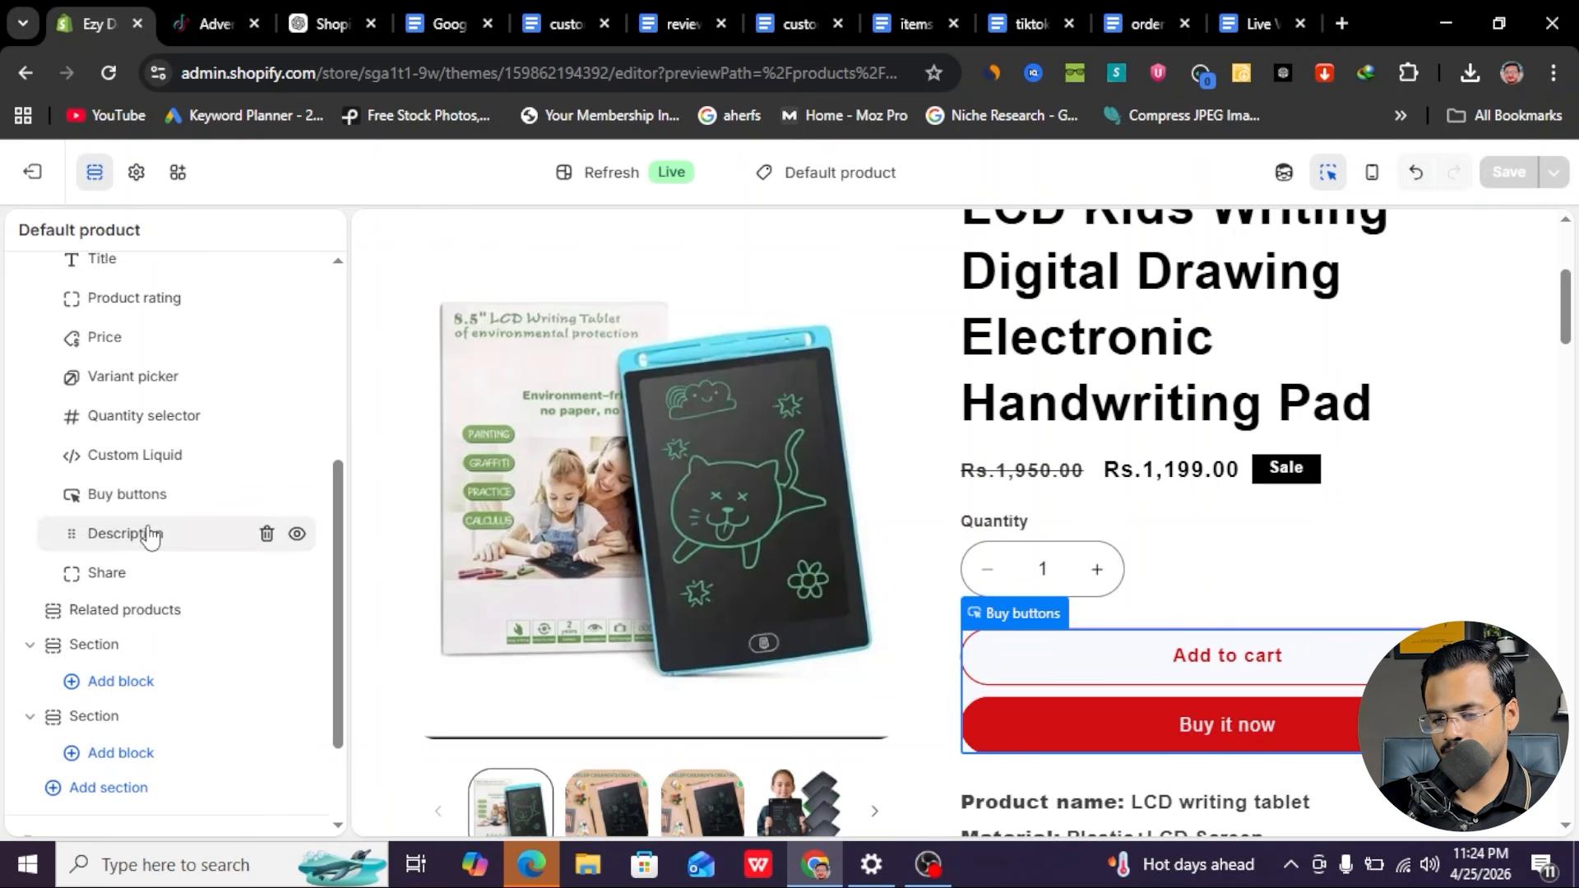
{"action": "mouse_move", "coordinate": [149, 515]}
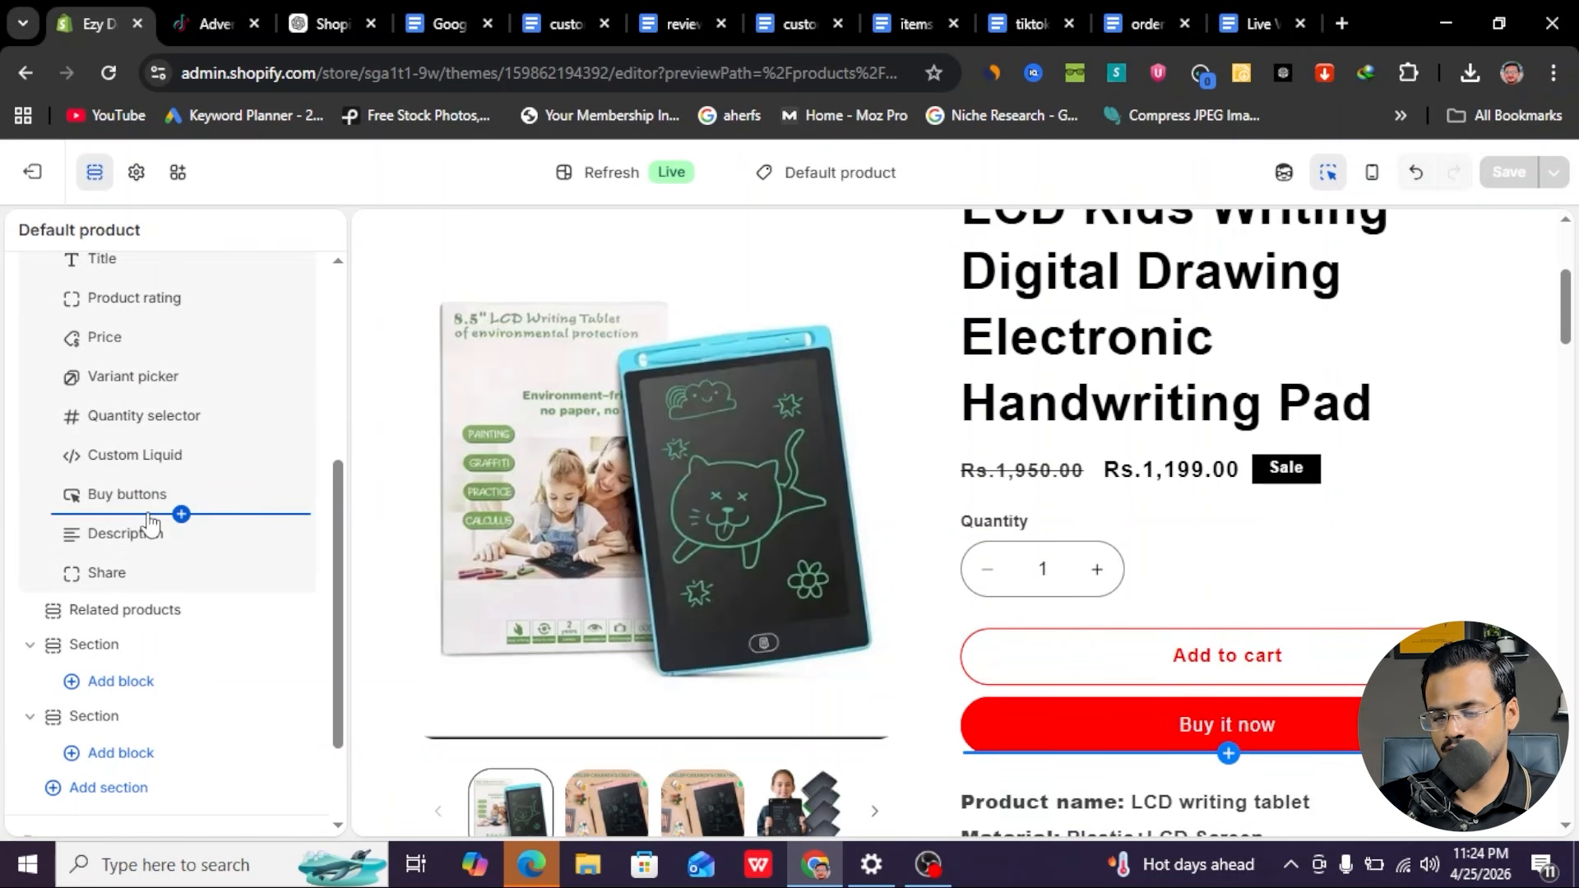
{"action": "left_click", "coordinate": [181, 397]}
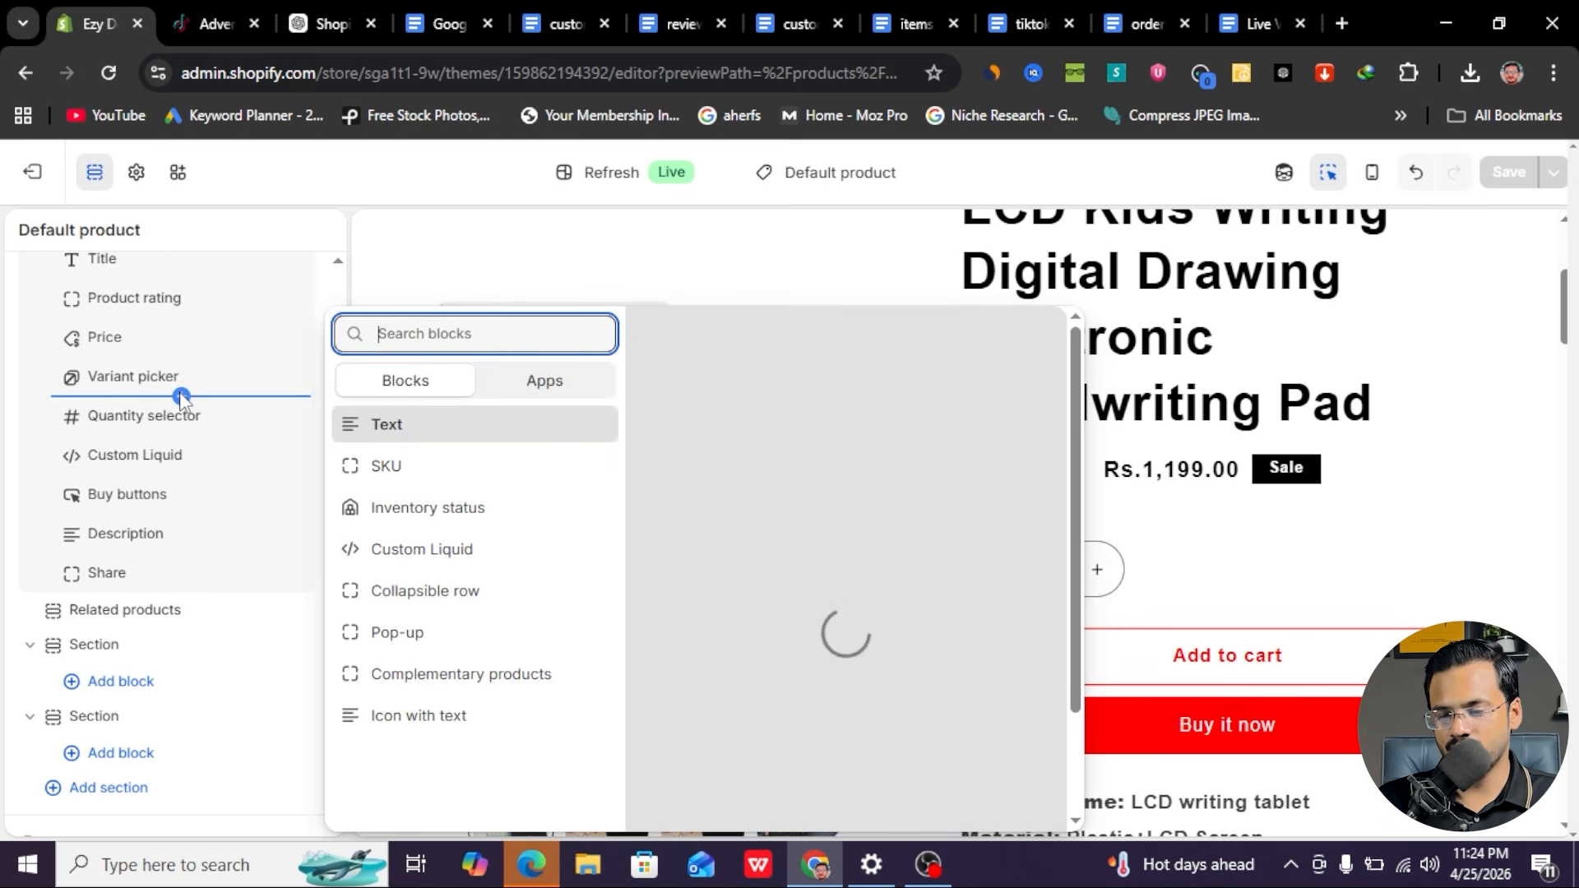
{"action": "left_click", "coordinate": [416, 551]}
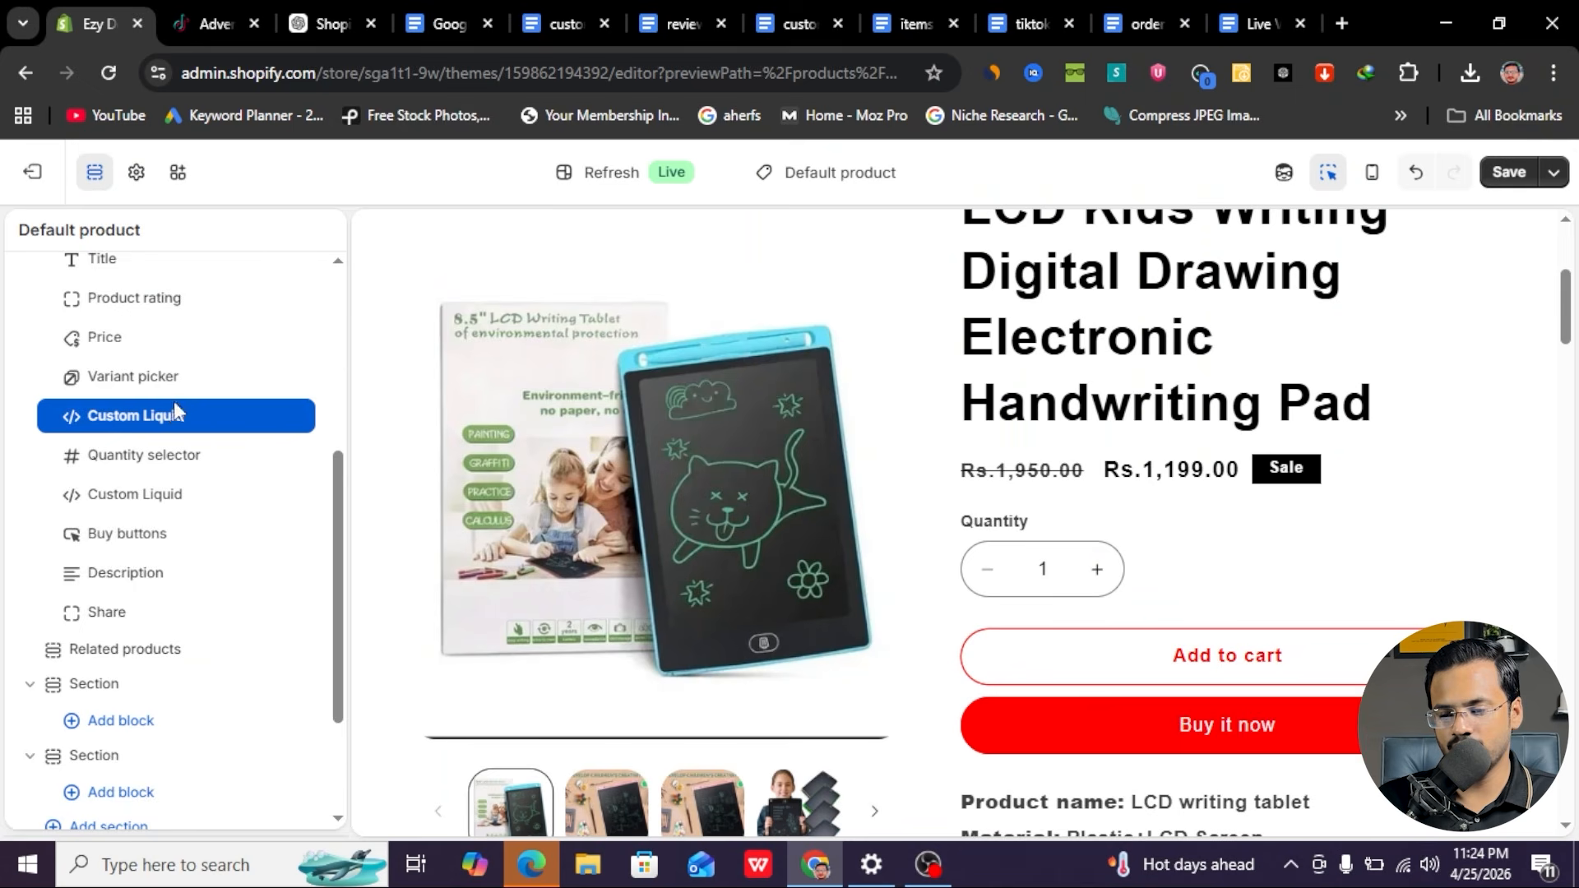
{"action": "left_click", "coordinate": [142, 448]}
{"action": "key", "text": "ctrl+v"}
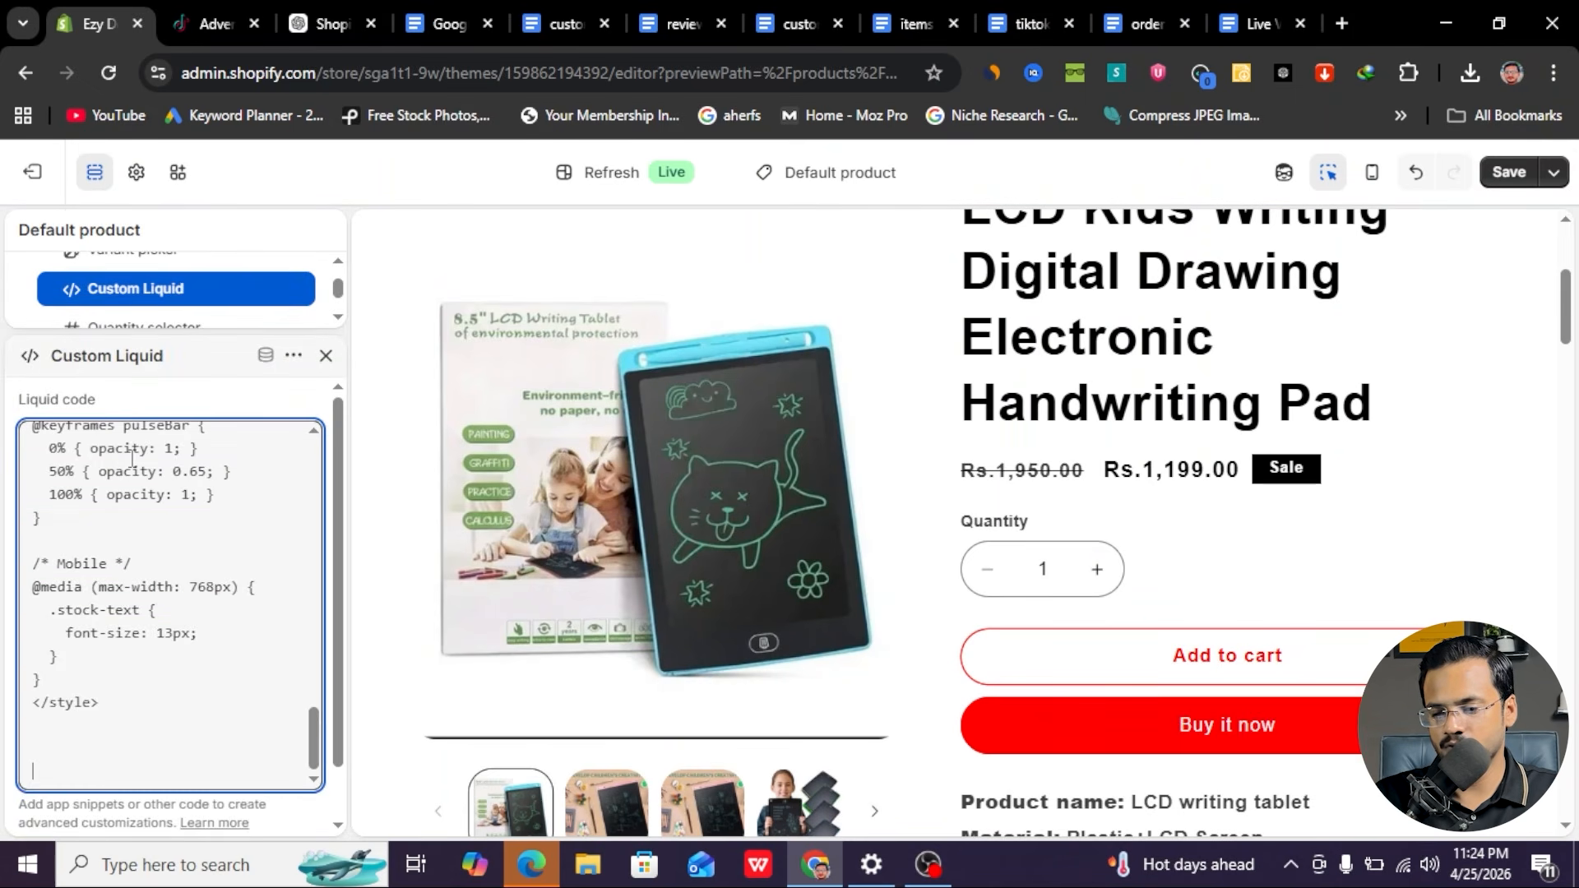
{"action": "left_click", "coordinate": [326, 355]}
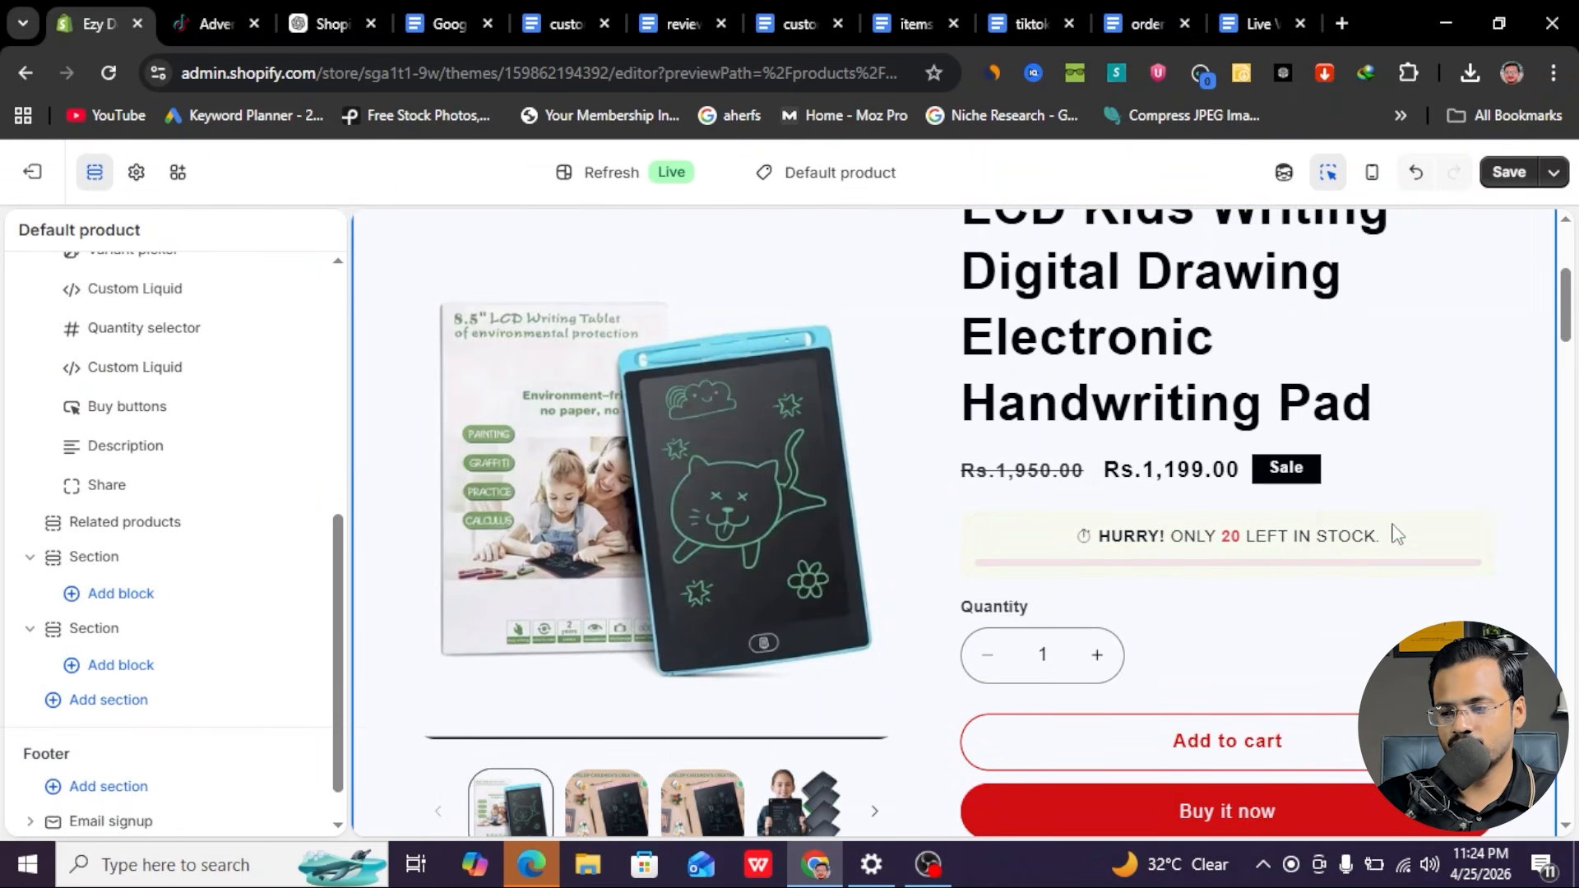
{"action": "left_click", "coordinate": [1507, 174]}
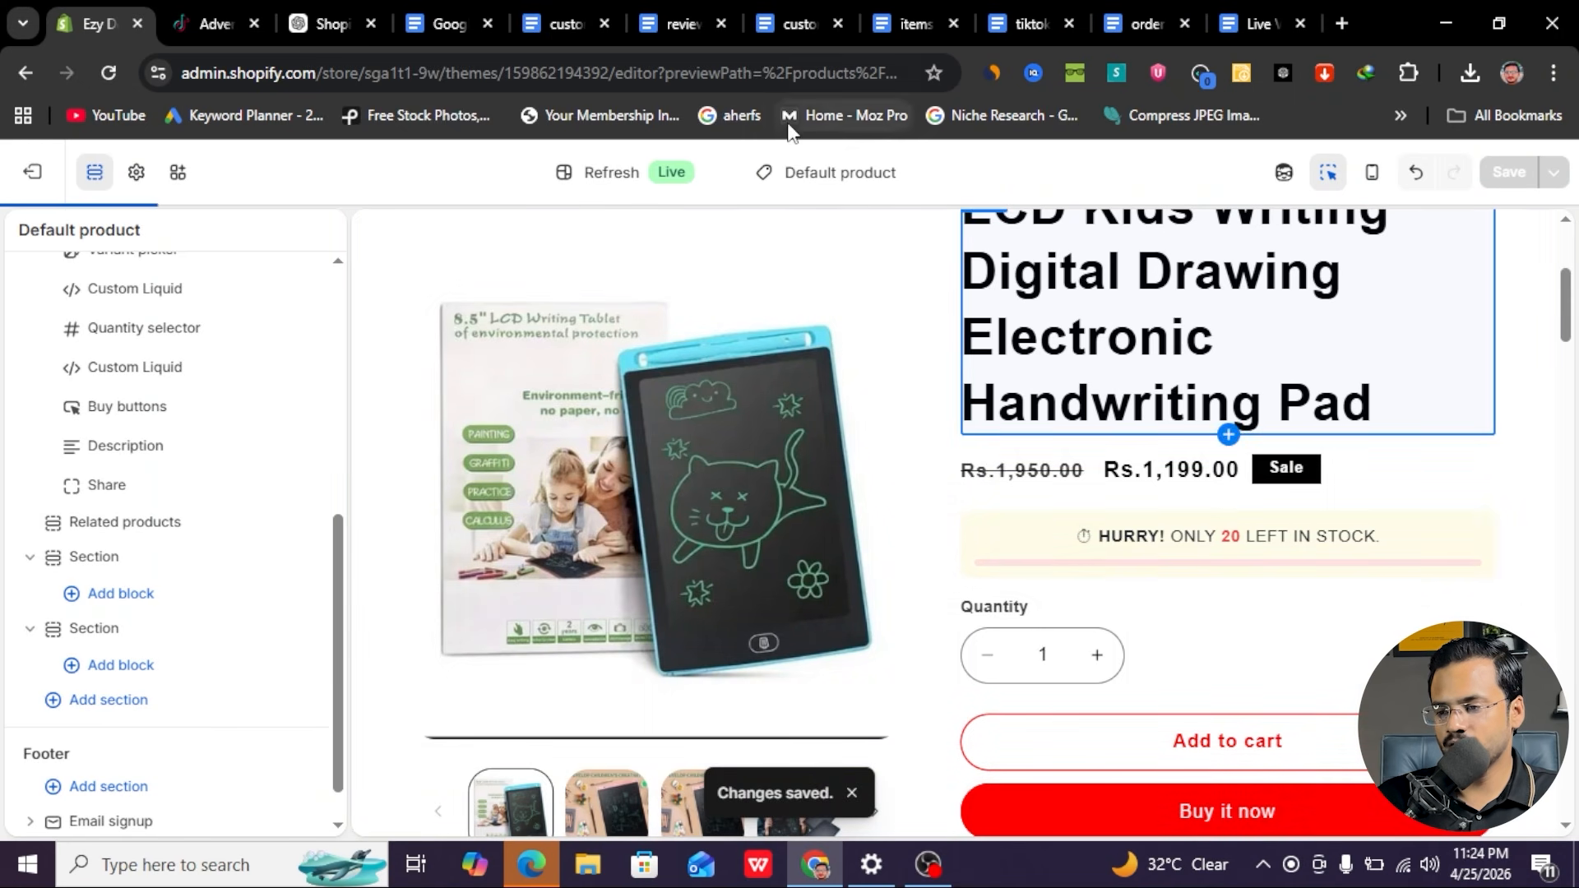
- Copy all the code from the "tiktok scroling code" Google Docs document and return to the Shopify theme editor
{"action": "left_click", "coordinate": [1024, 24]}
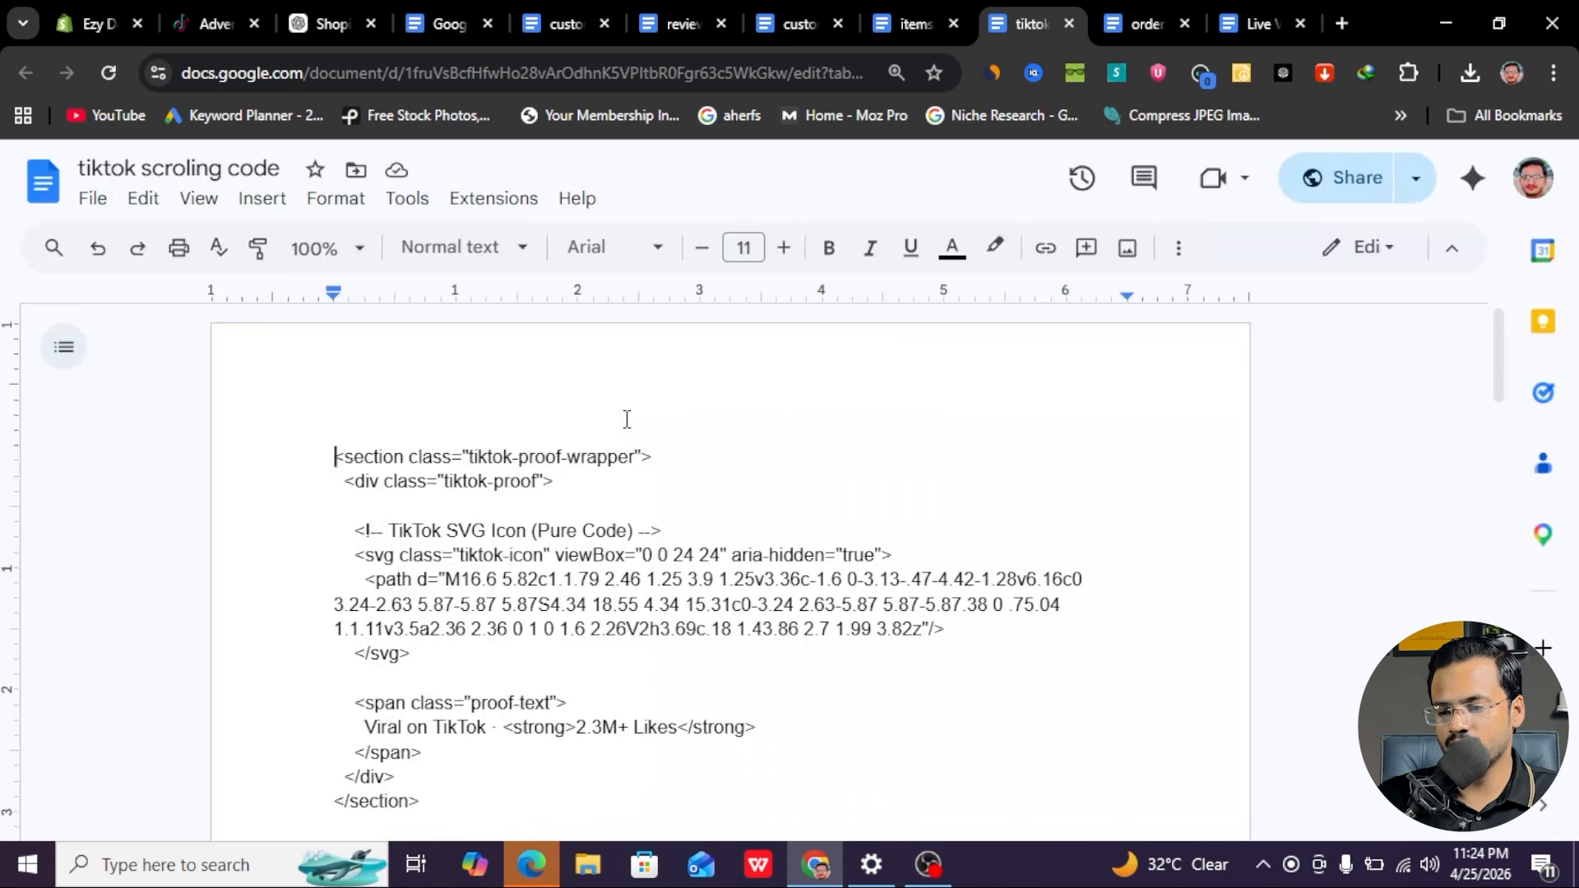
{"action": "key", "text": "ctrl+a"}
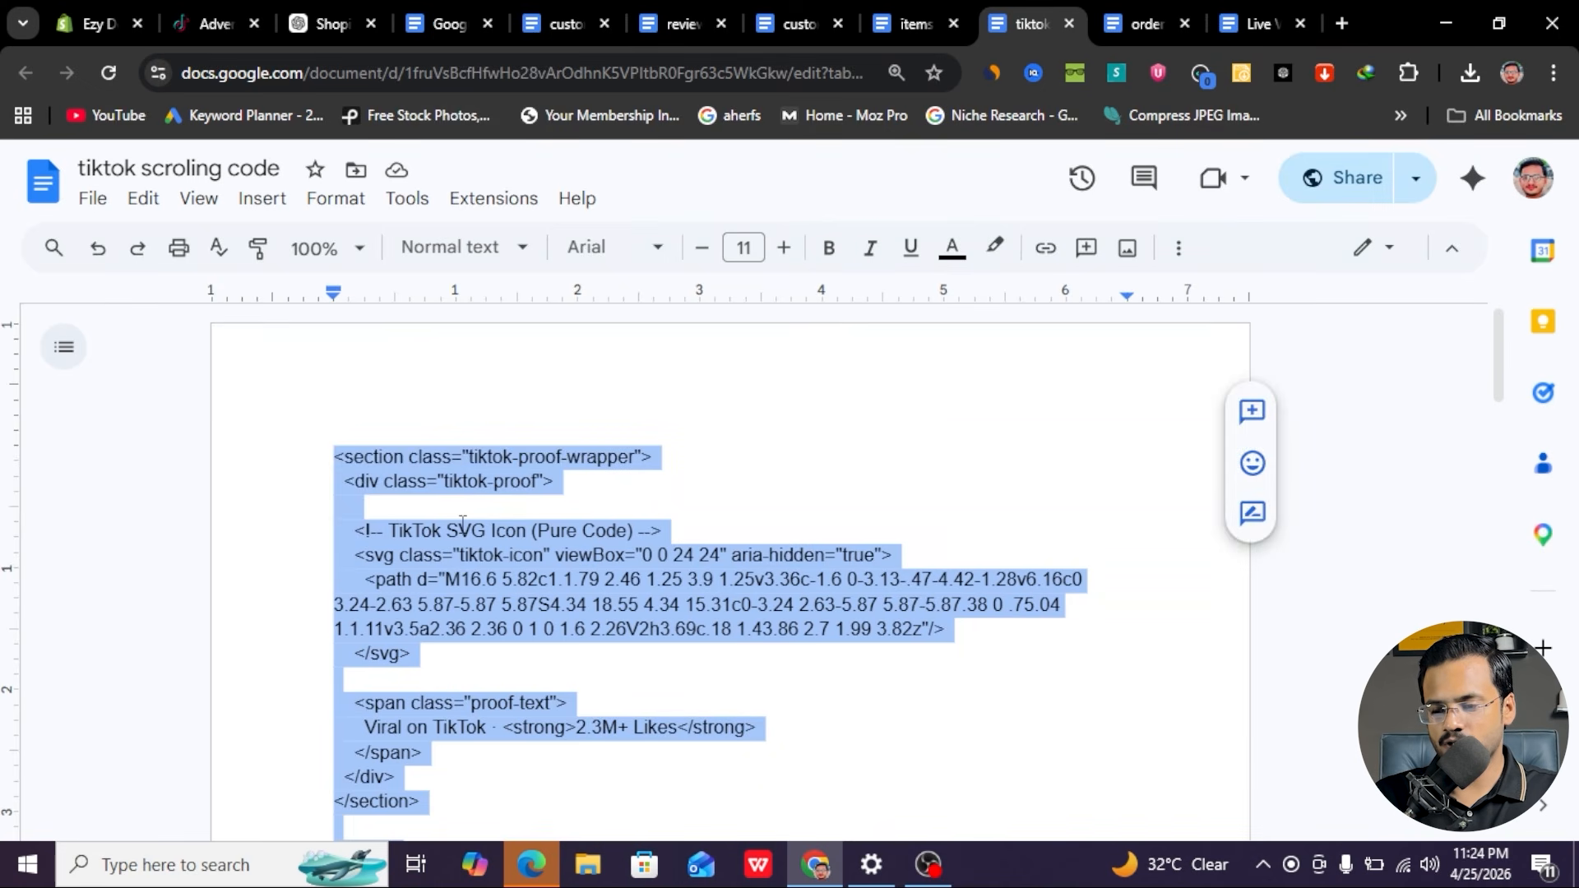
{"action": "left_click", "coordinate": [95, 26]}
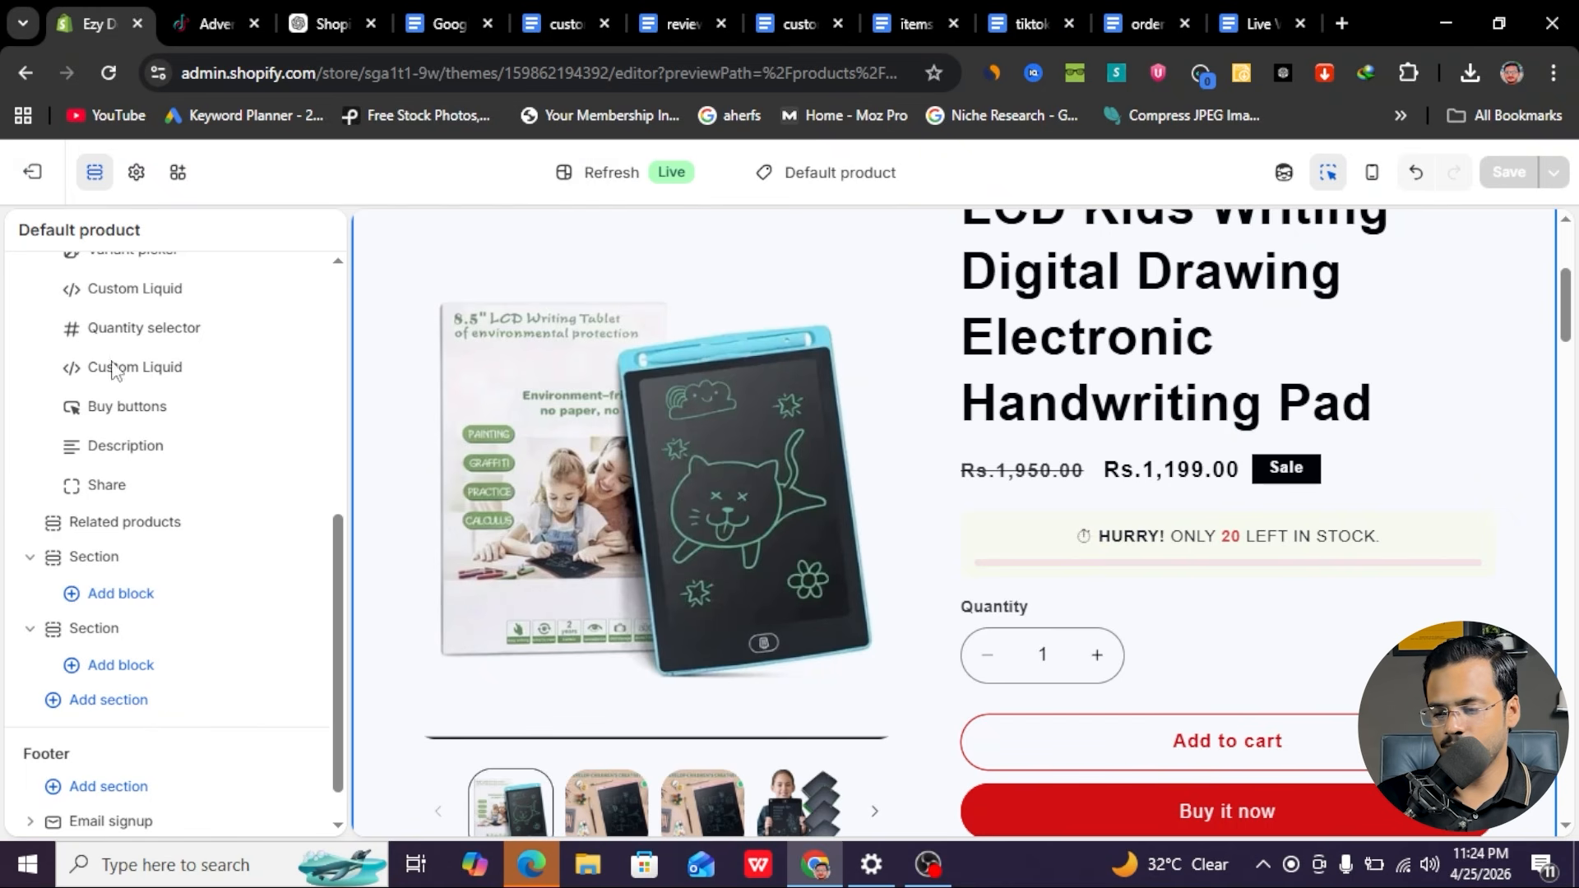
- Add a Custom Liquid block directly below the Quantity selector, paste the copied TikTok code into it, and save
{"action": "scroll", "coordinate": [1108, 519], "scroll_direction": "down", "scroll_amount": 3}
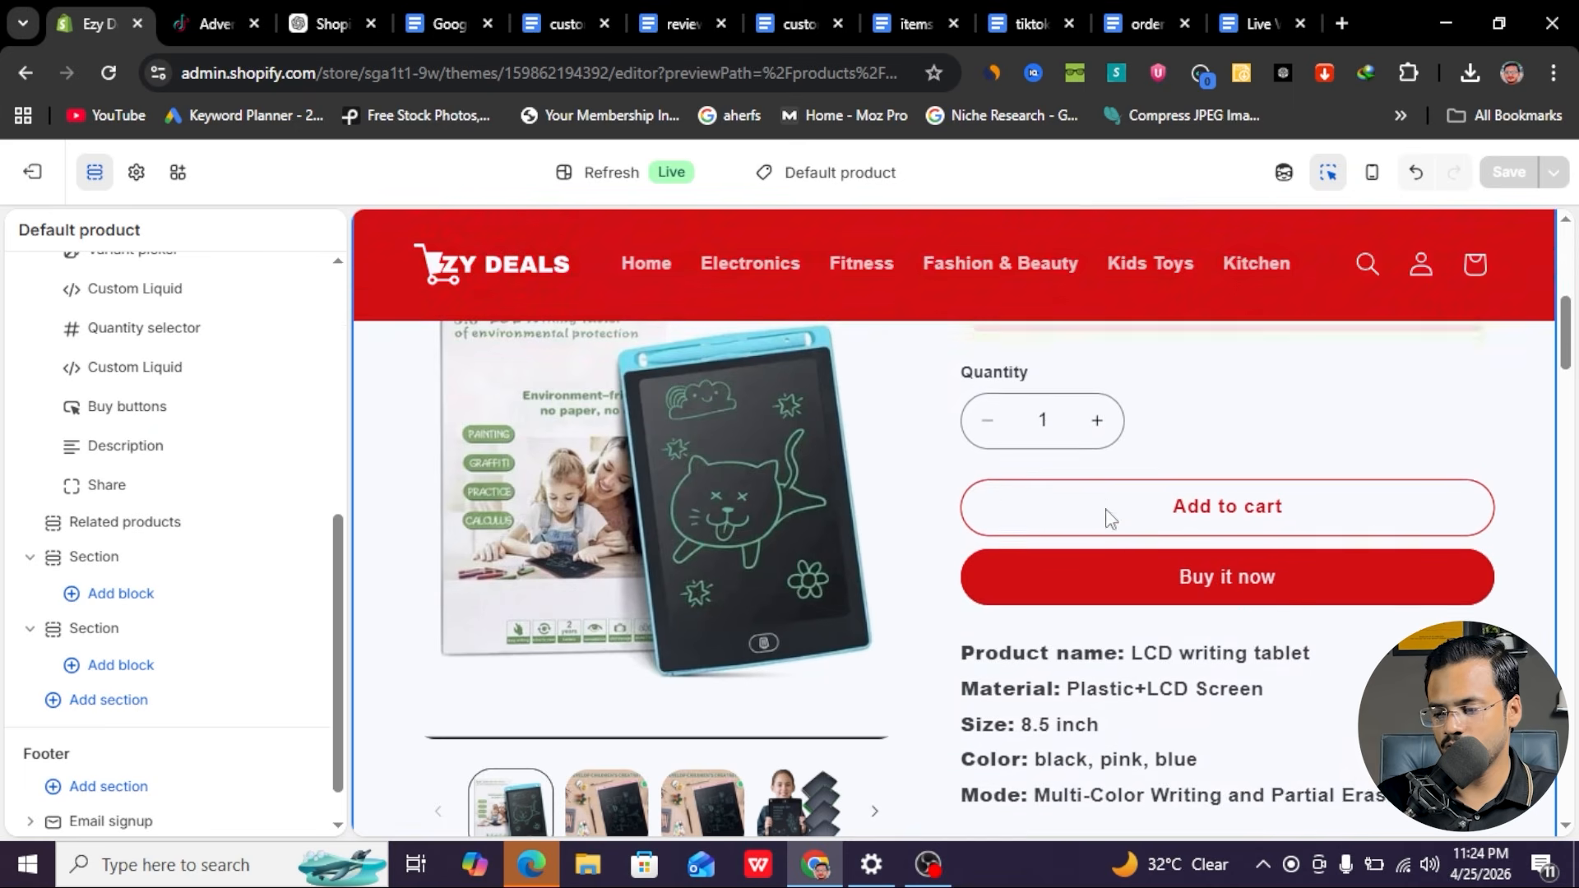
{"action": "scroll", "coordinate": [1201, 497], "scroll_direction": "up", "scroll_amount": 3}
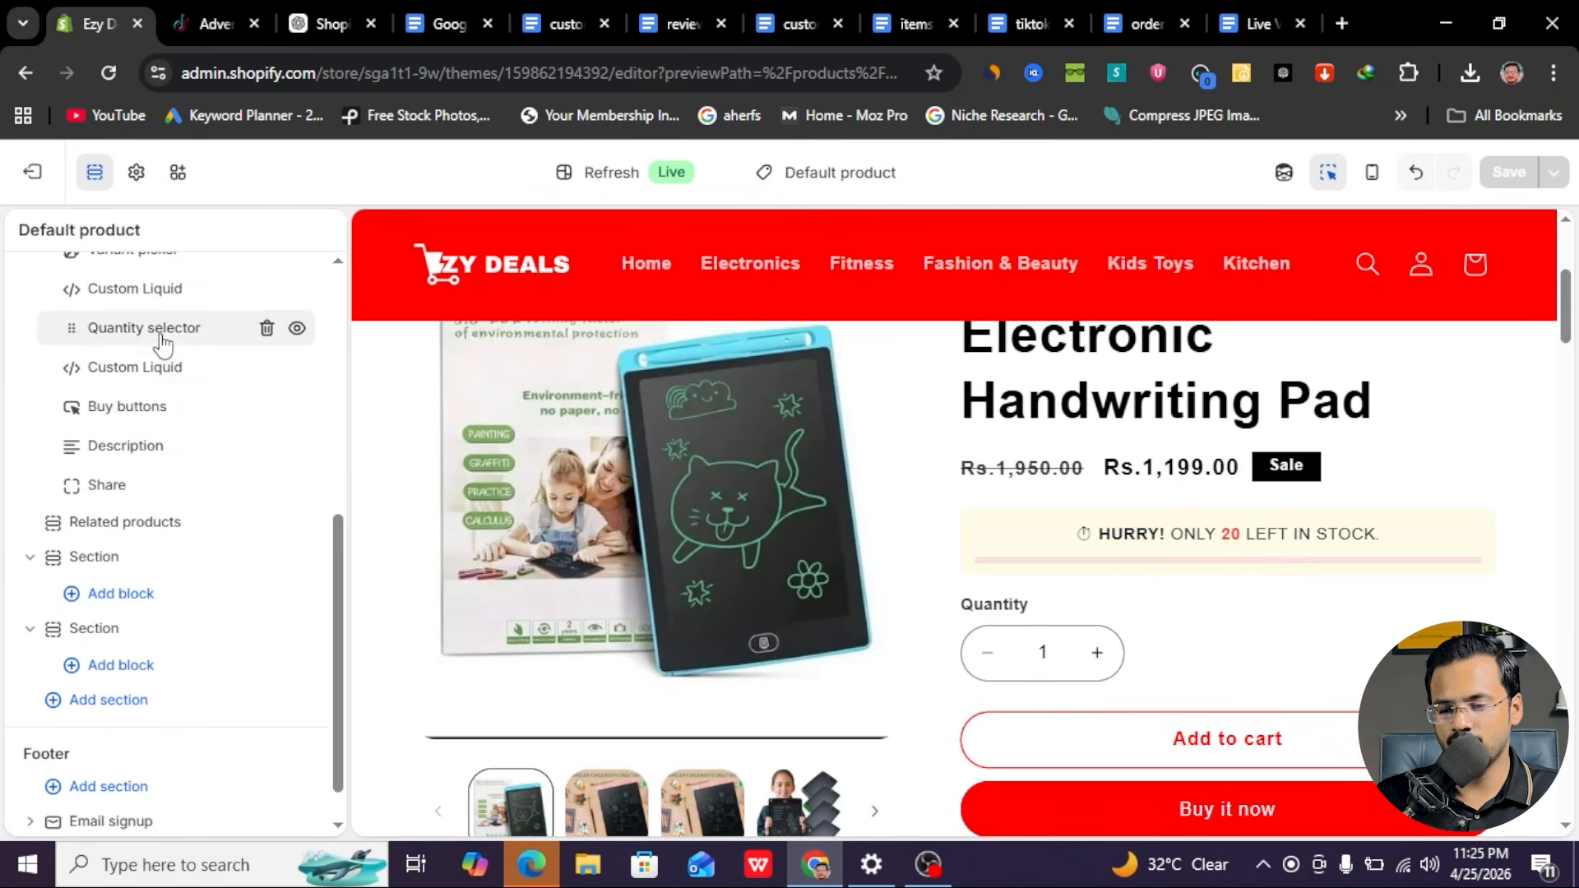
{"action": "left_click", "coordinate": [181, 347]}
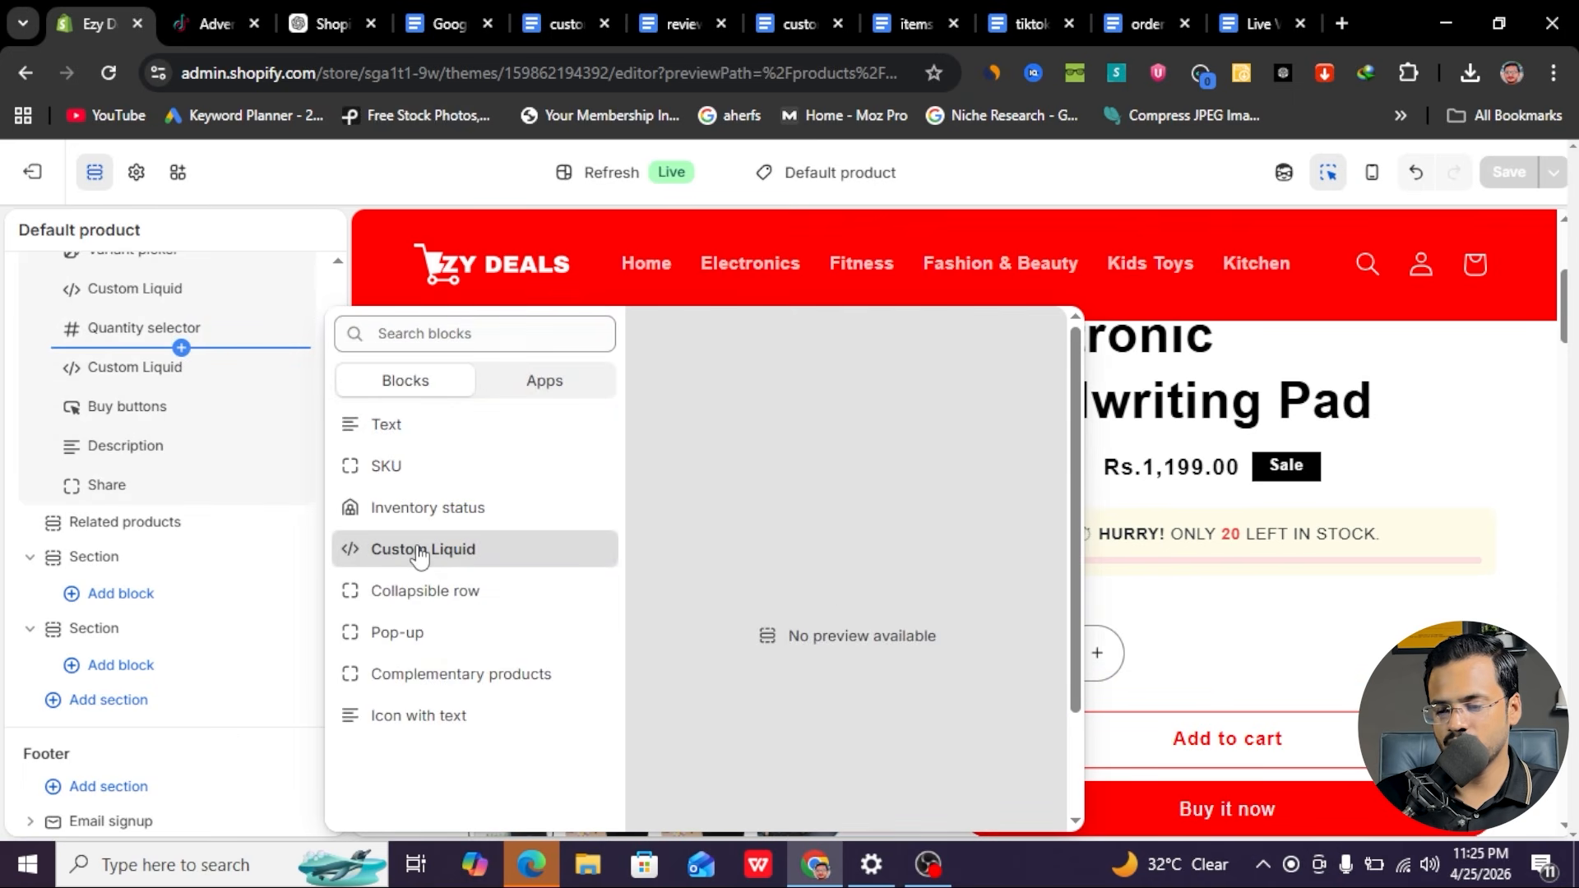
{"action": "left_click", "coordinate": [204, 490]}
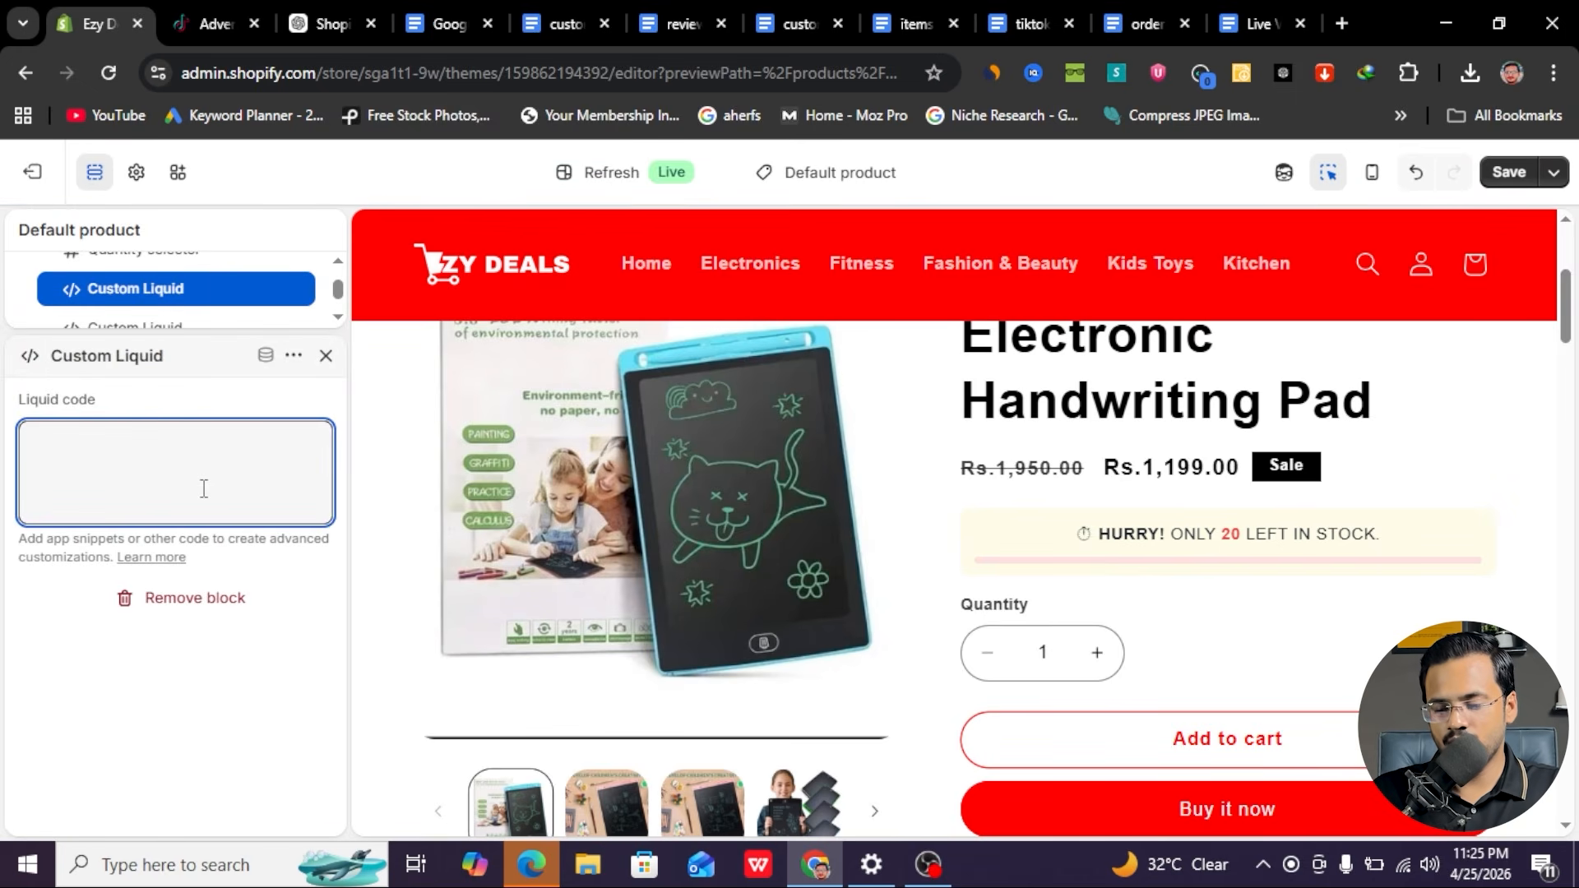
{"action": "key", "text": "ctrl+v"}
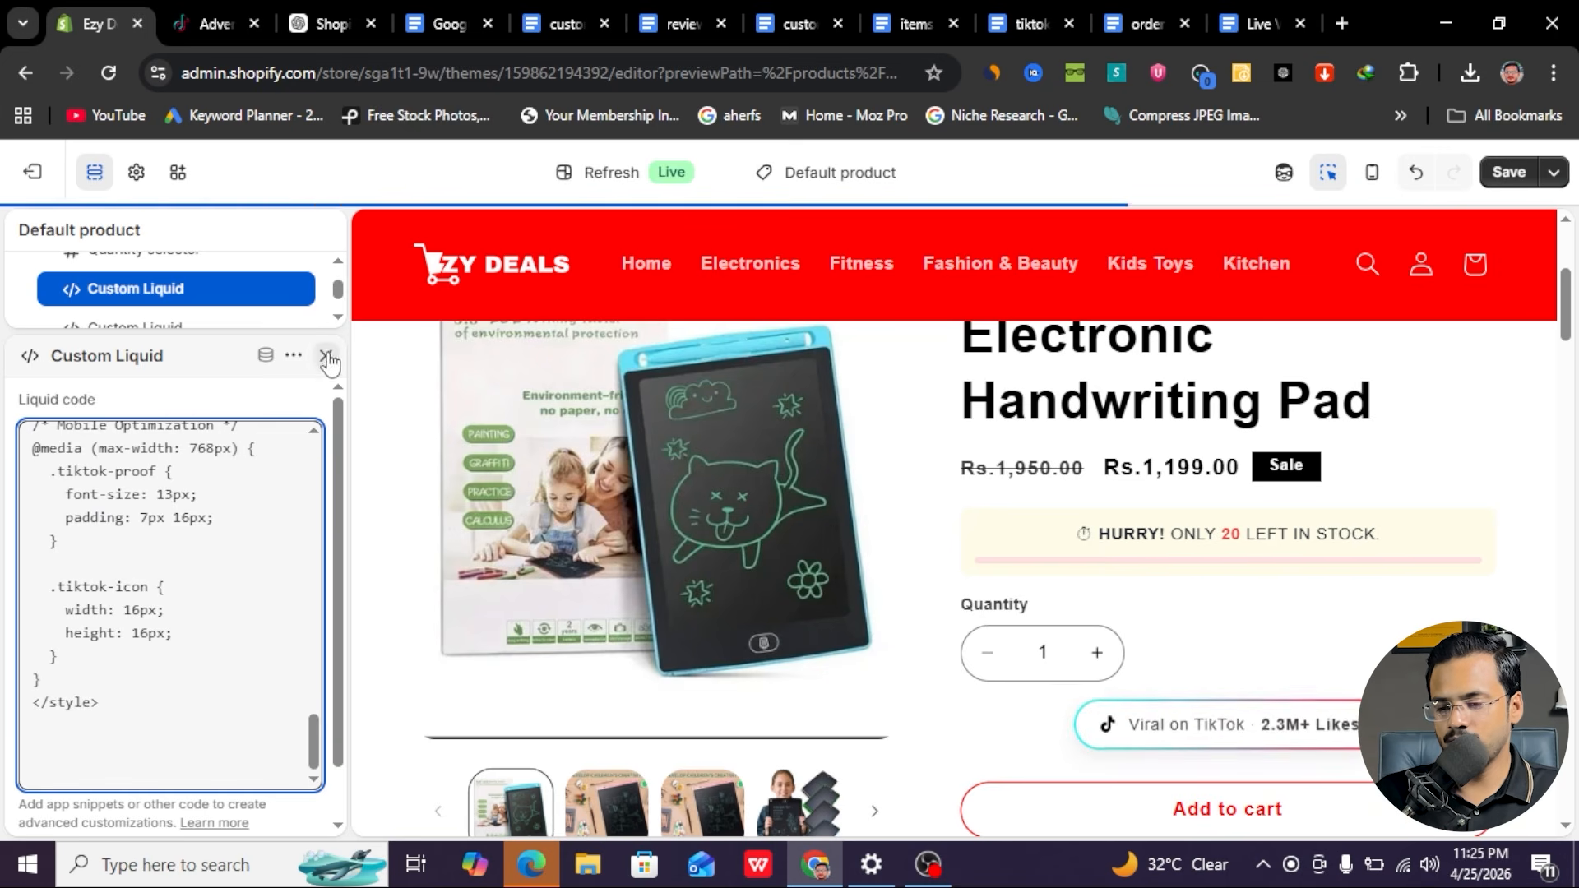
{"action": "left_click", "coordinate": [326, 356]}
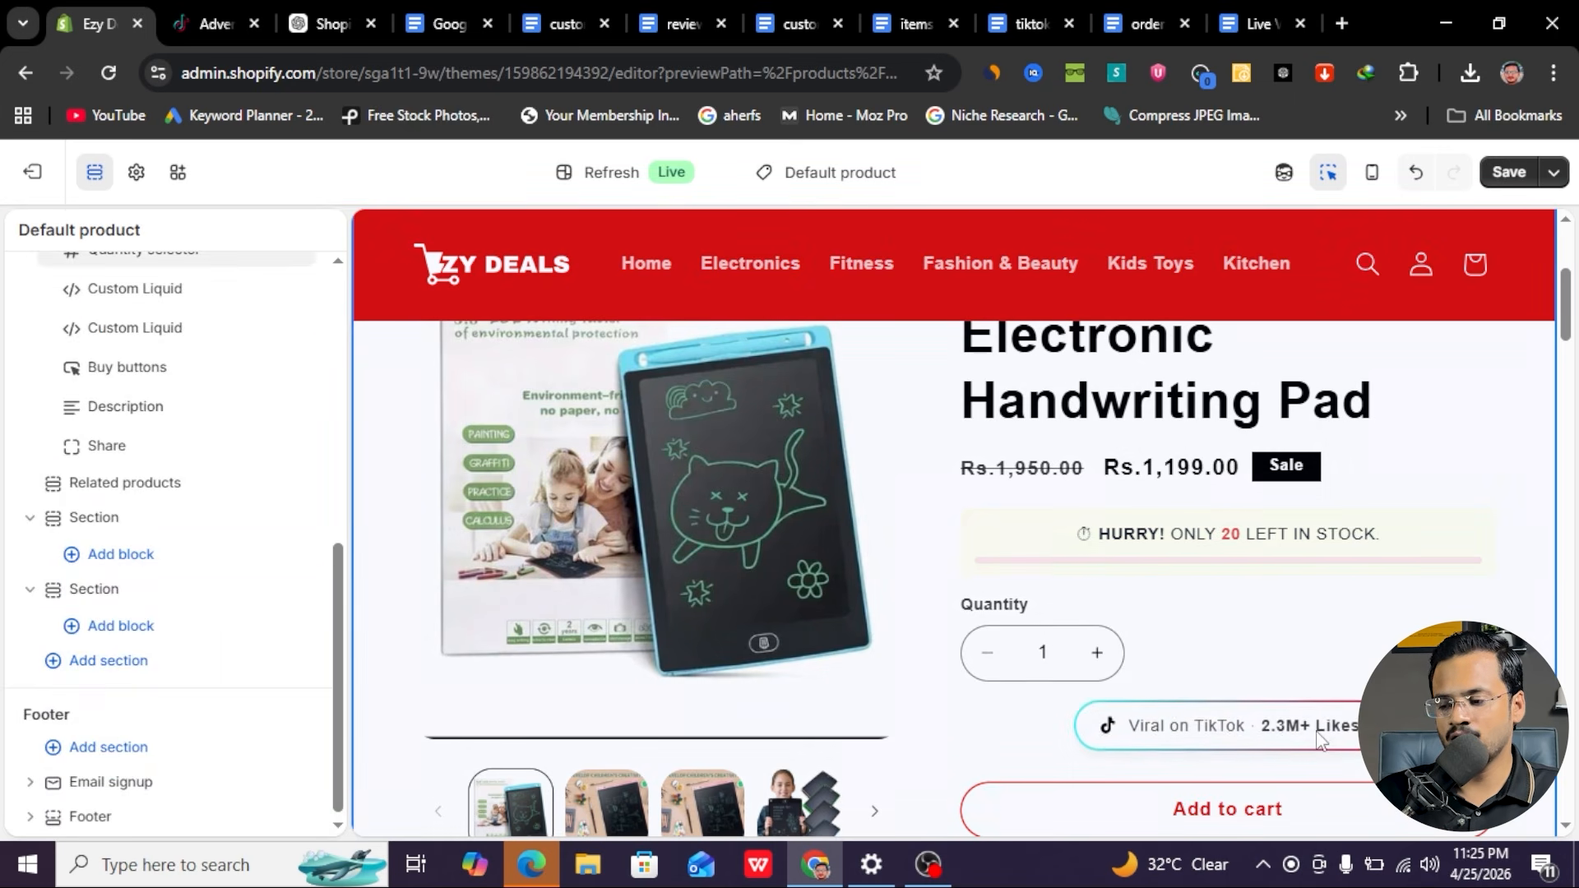
{"action": "scroll", "coordinate": [1139, 634], "scroll_direction": "down", "scroll_amount": 2}
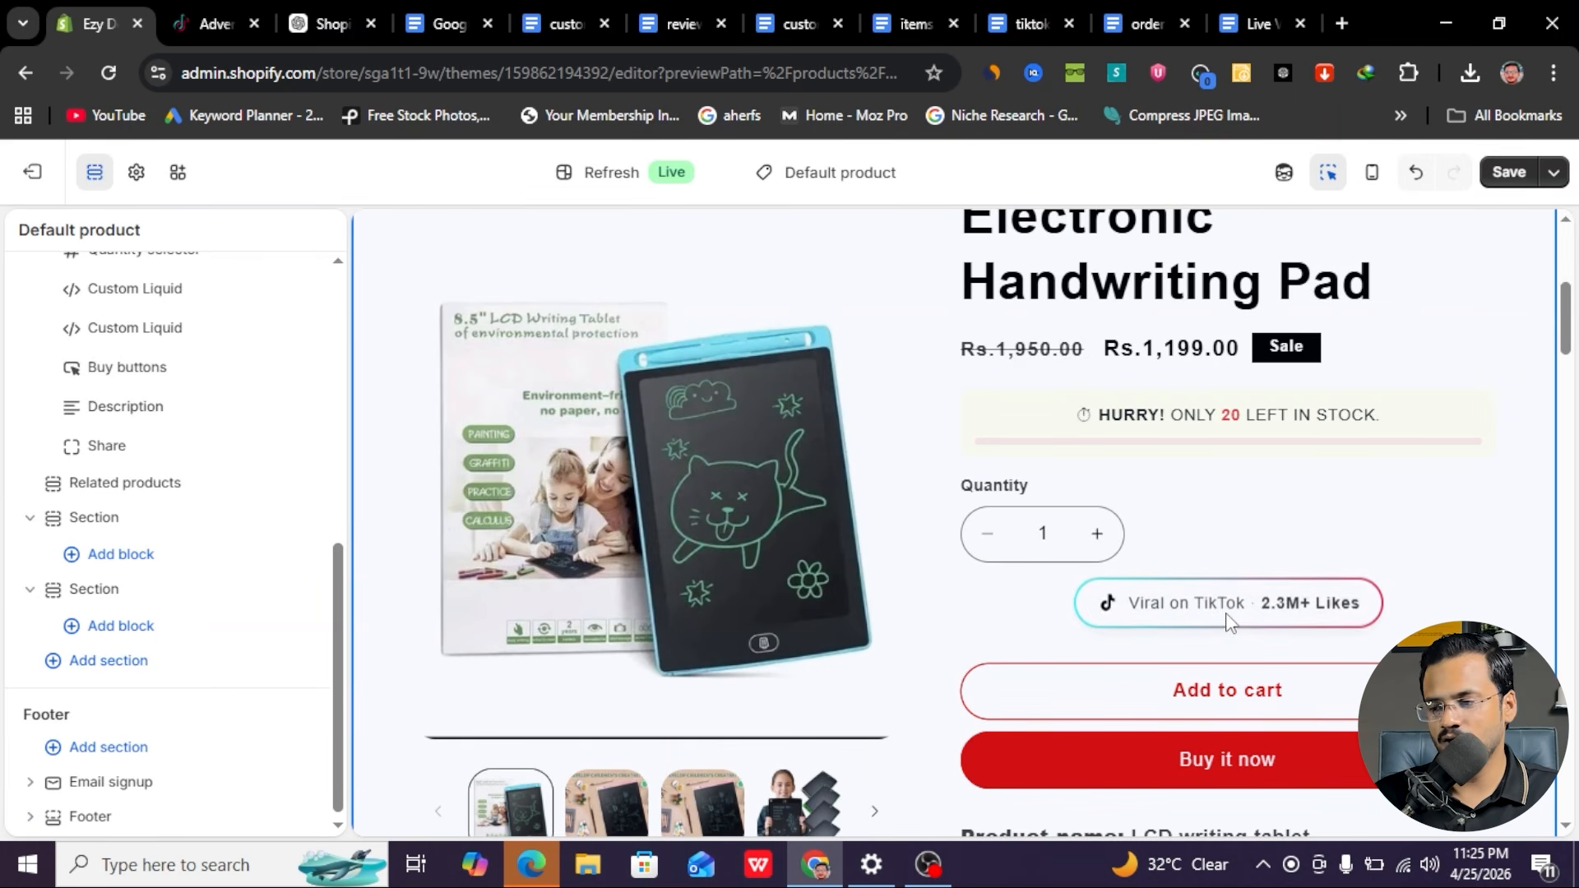
{"action": "left_click", "coordinate": [1509, 172]}
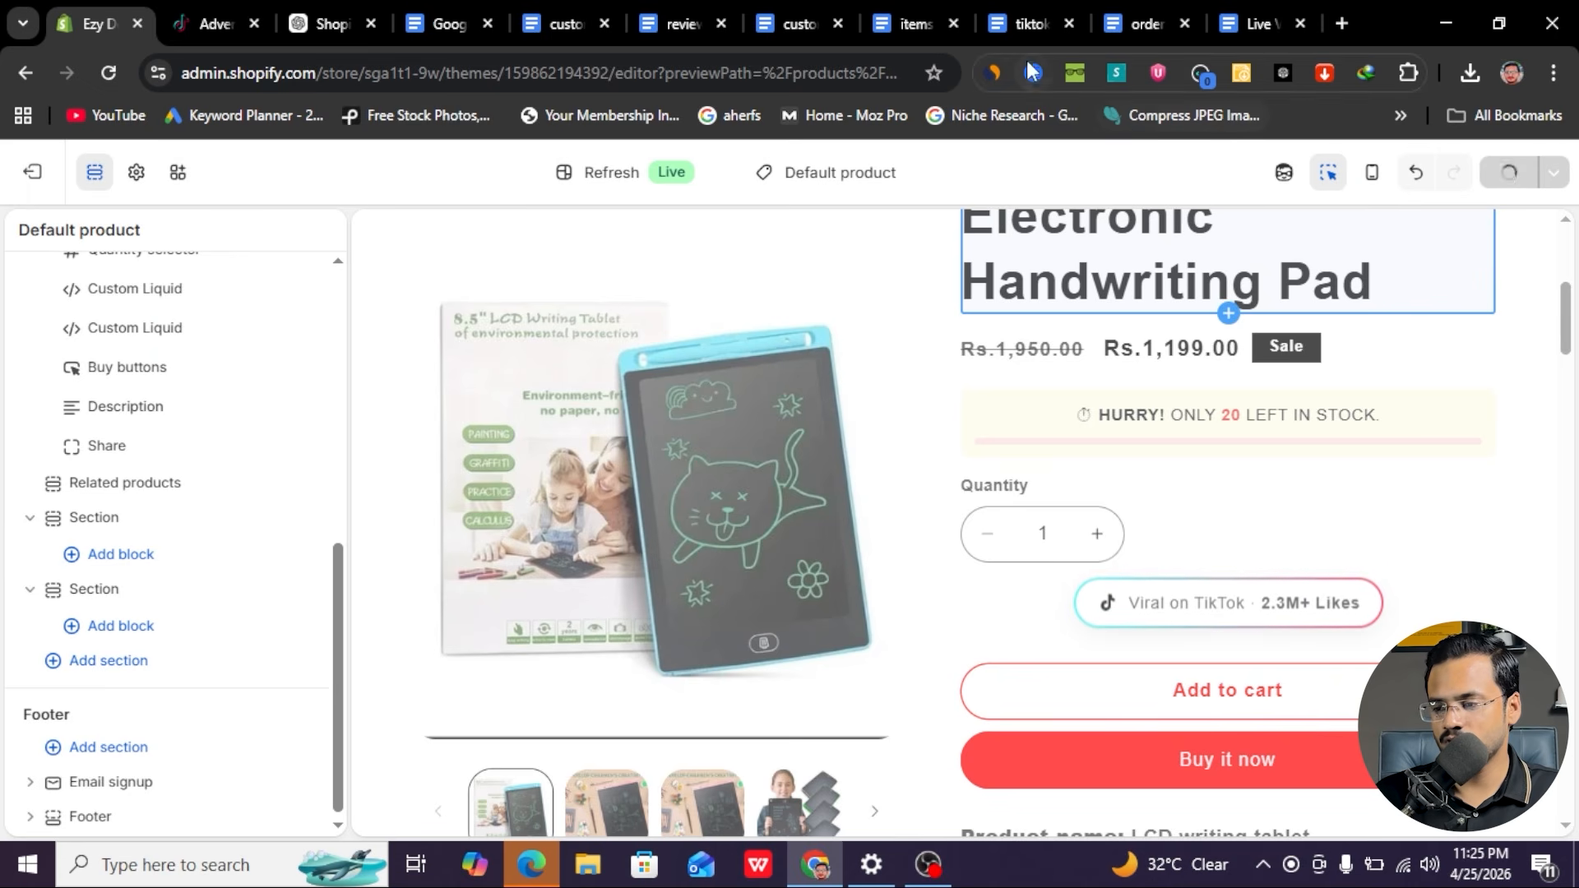
- Copy all the code from the "order delivered code" Google Docs document and return to the Shopify theme editor
{"action": "left_click", "coordinate": [1139, 24]}
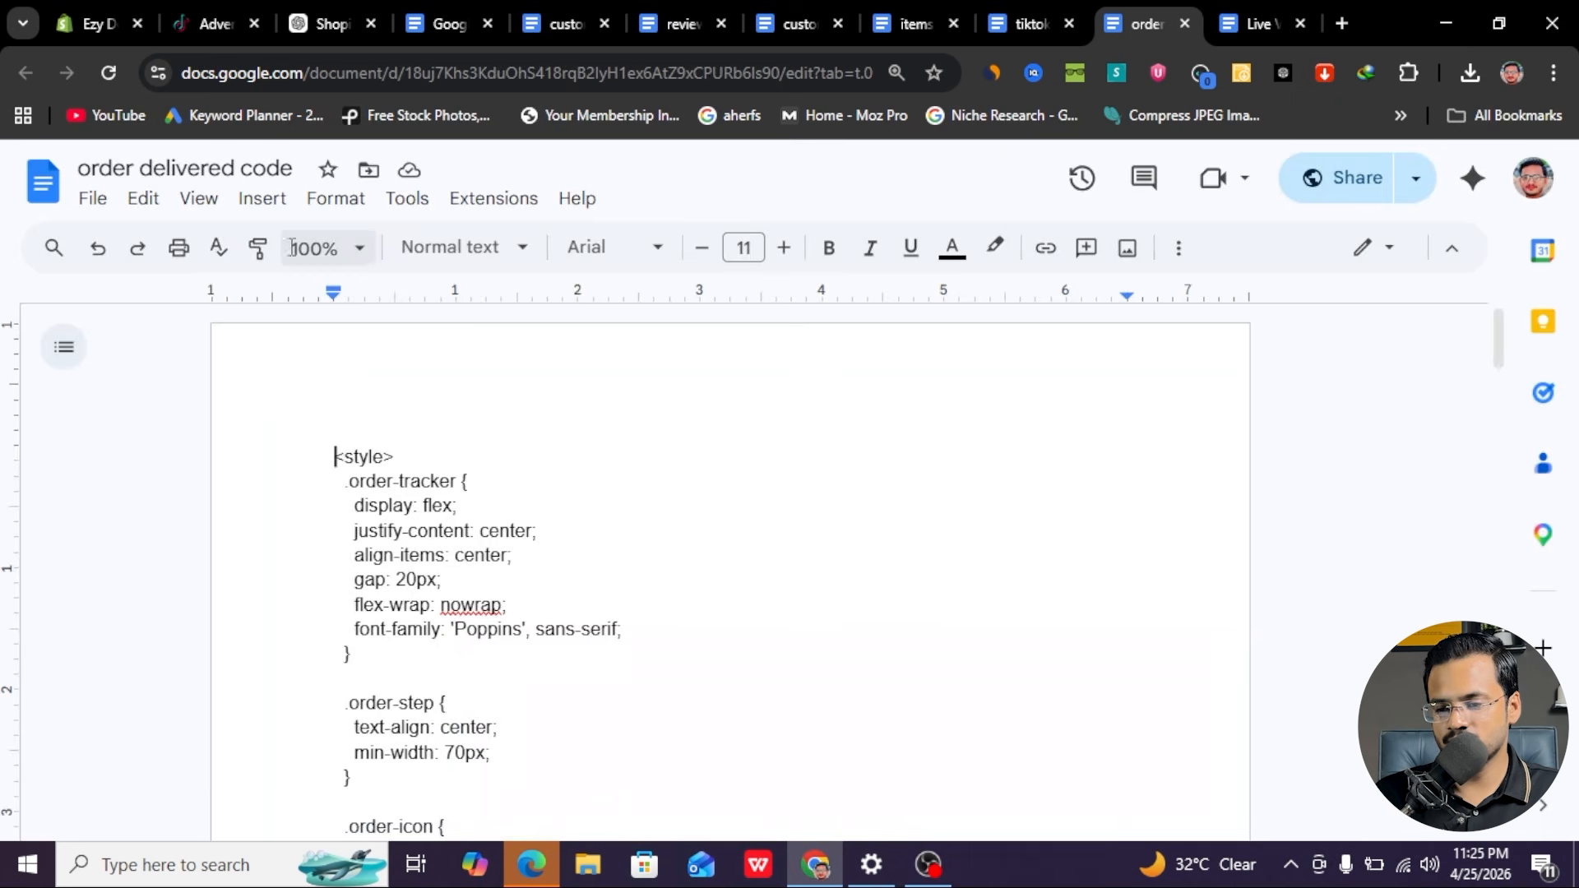
{"action": "key", "text": "ctrl+a"}
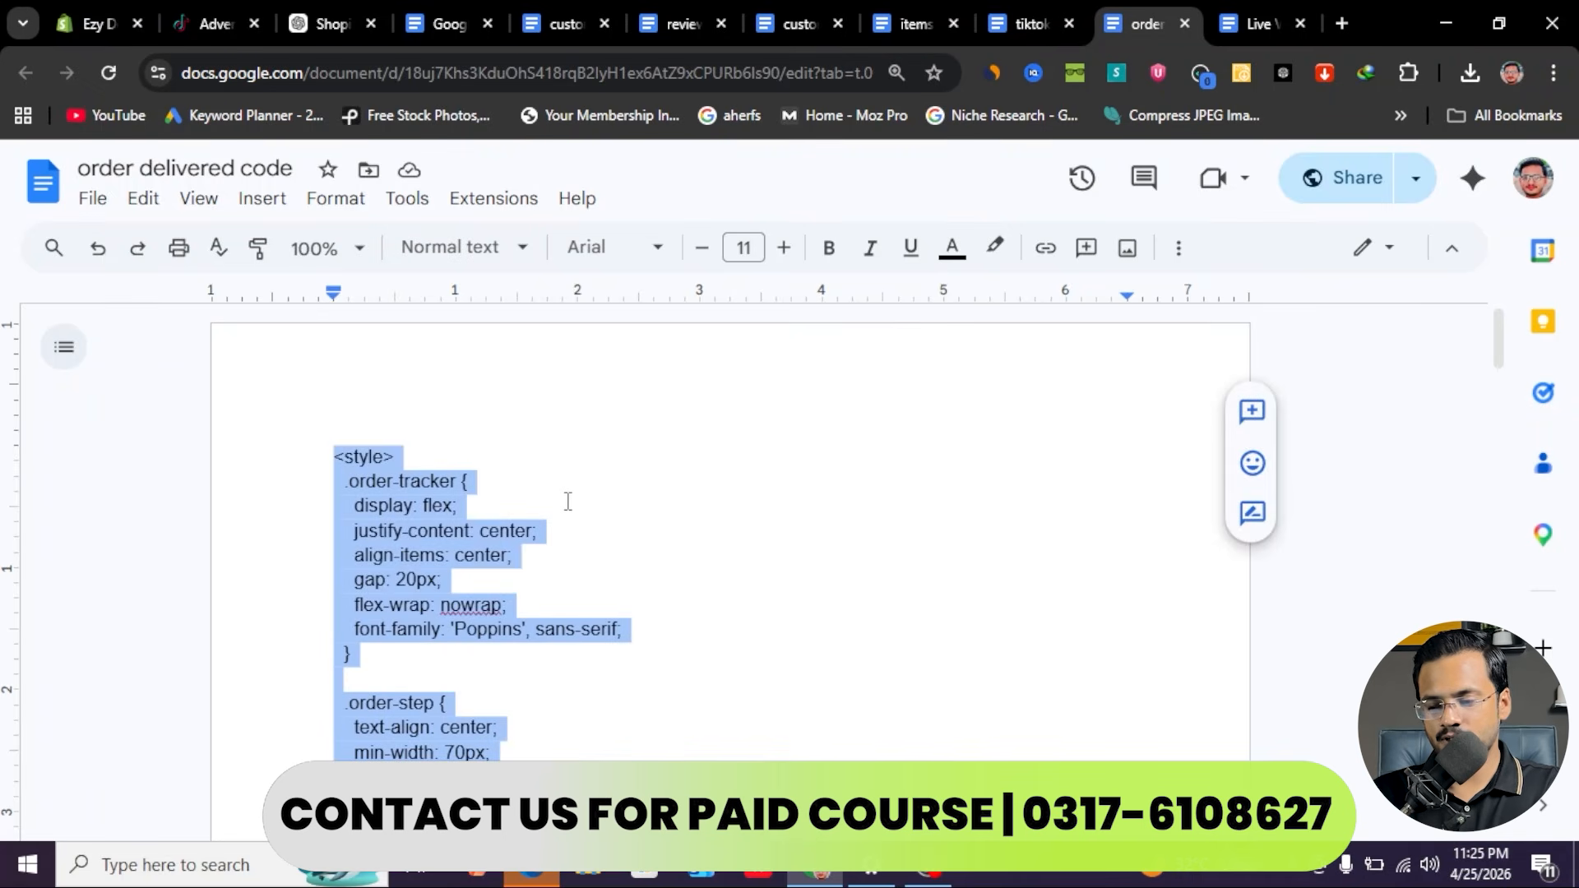
{"action": "left_click", "coordinate": [80, 18]}
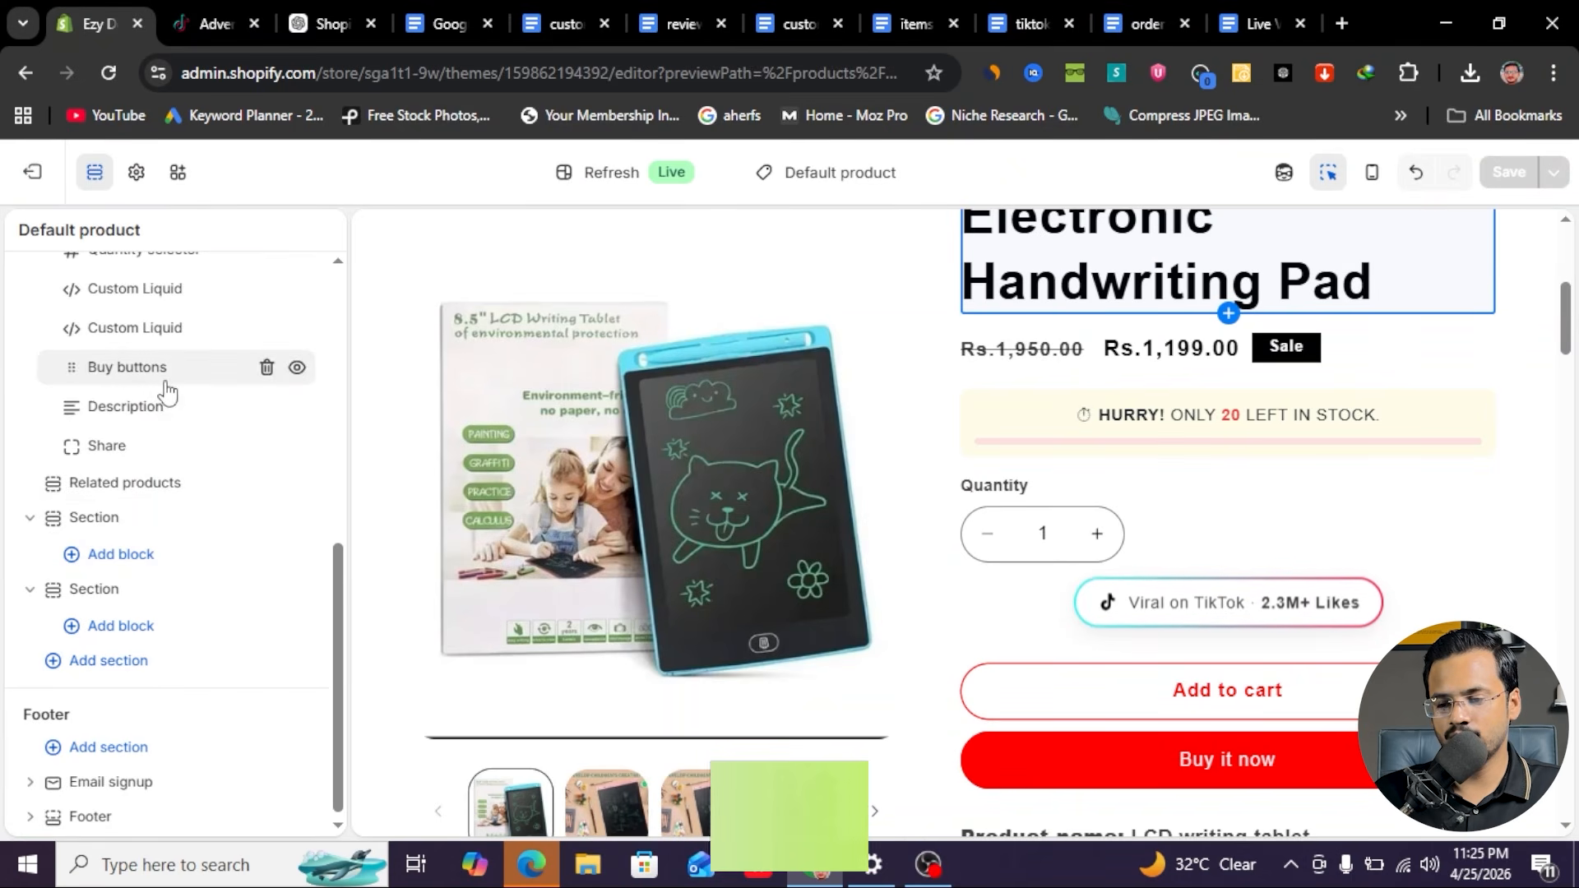
- Add a Custom Liquid block between the Buy buttons and Description, paste the copied order delivery tracker code into it, and save
{"action": "left_click", "coordinate": [182, 389]}
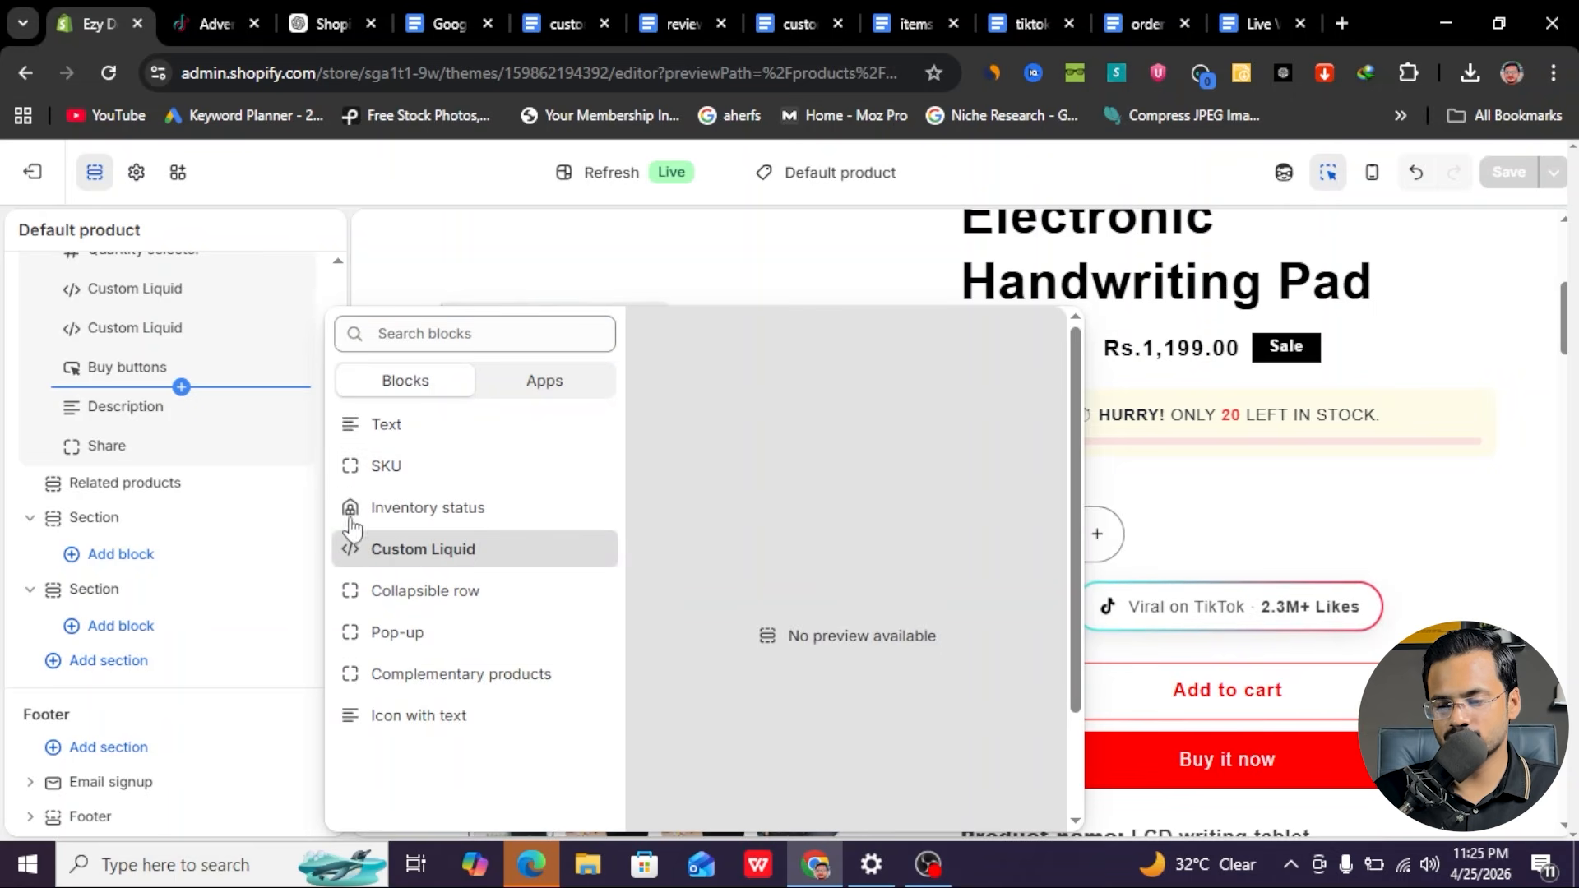
{"action": "left_click", "coordinate": [353, 546]}
{"action": "left_click", "coordinate": [132, 448]}
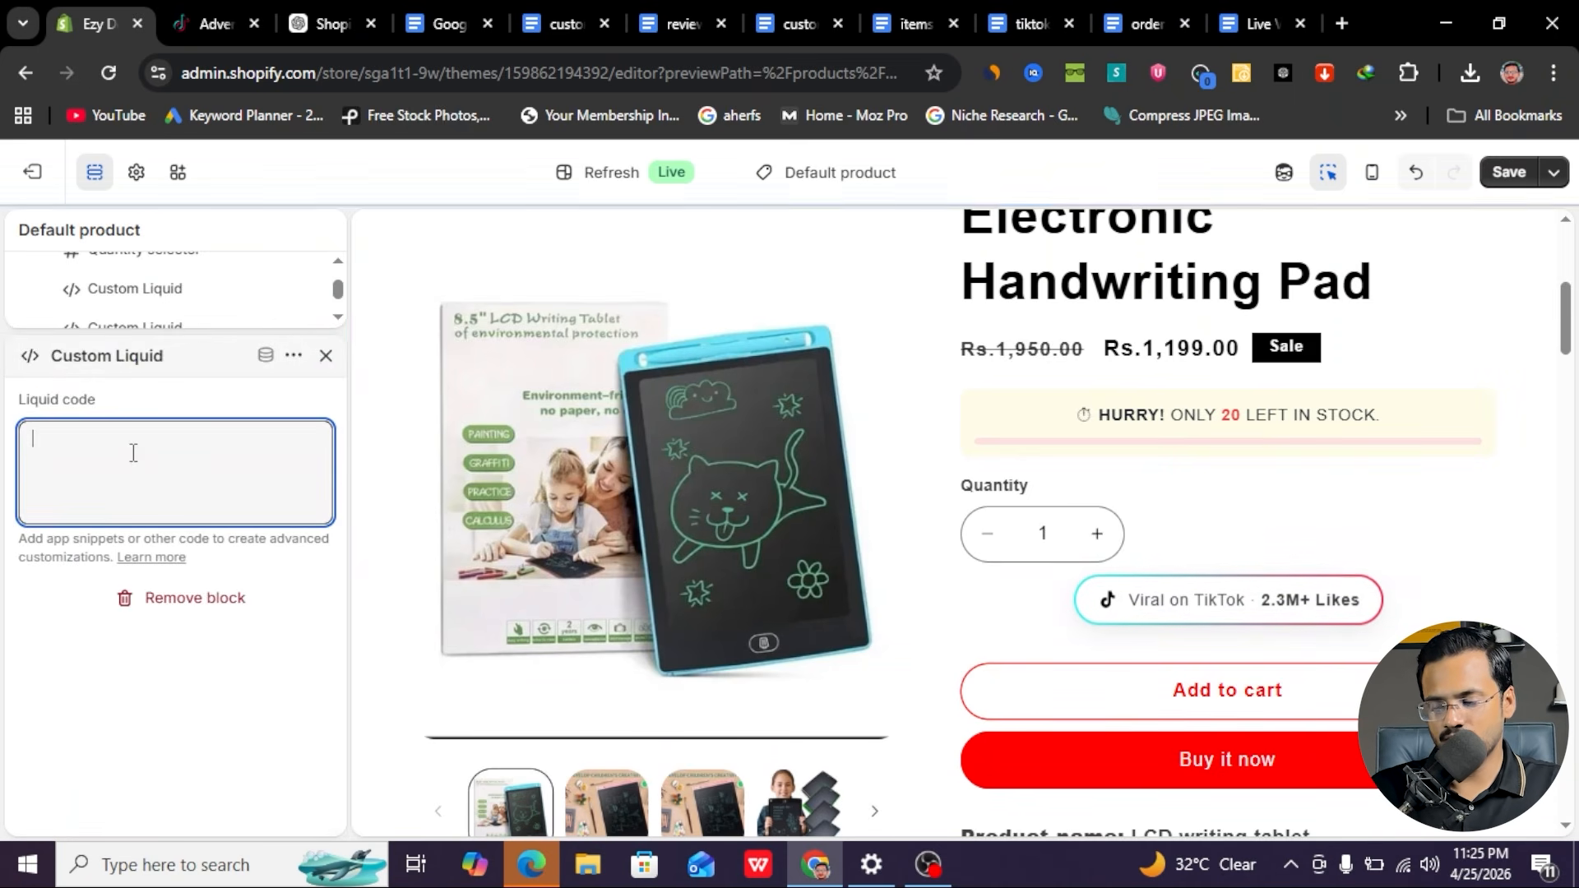
{"action": "key", "text": "ctrl+v"}
{"action": "left_click", "coordinate": [286, 392]}
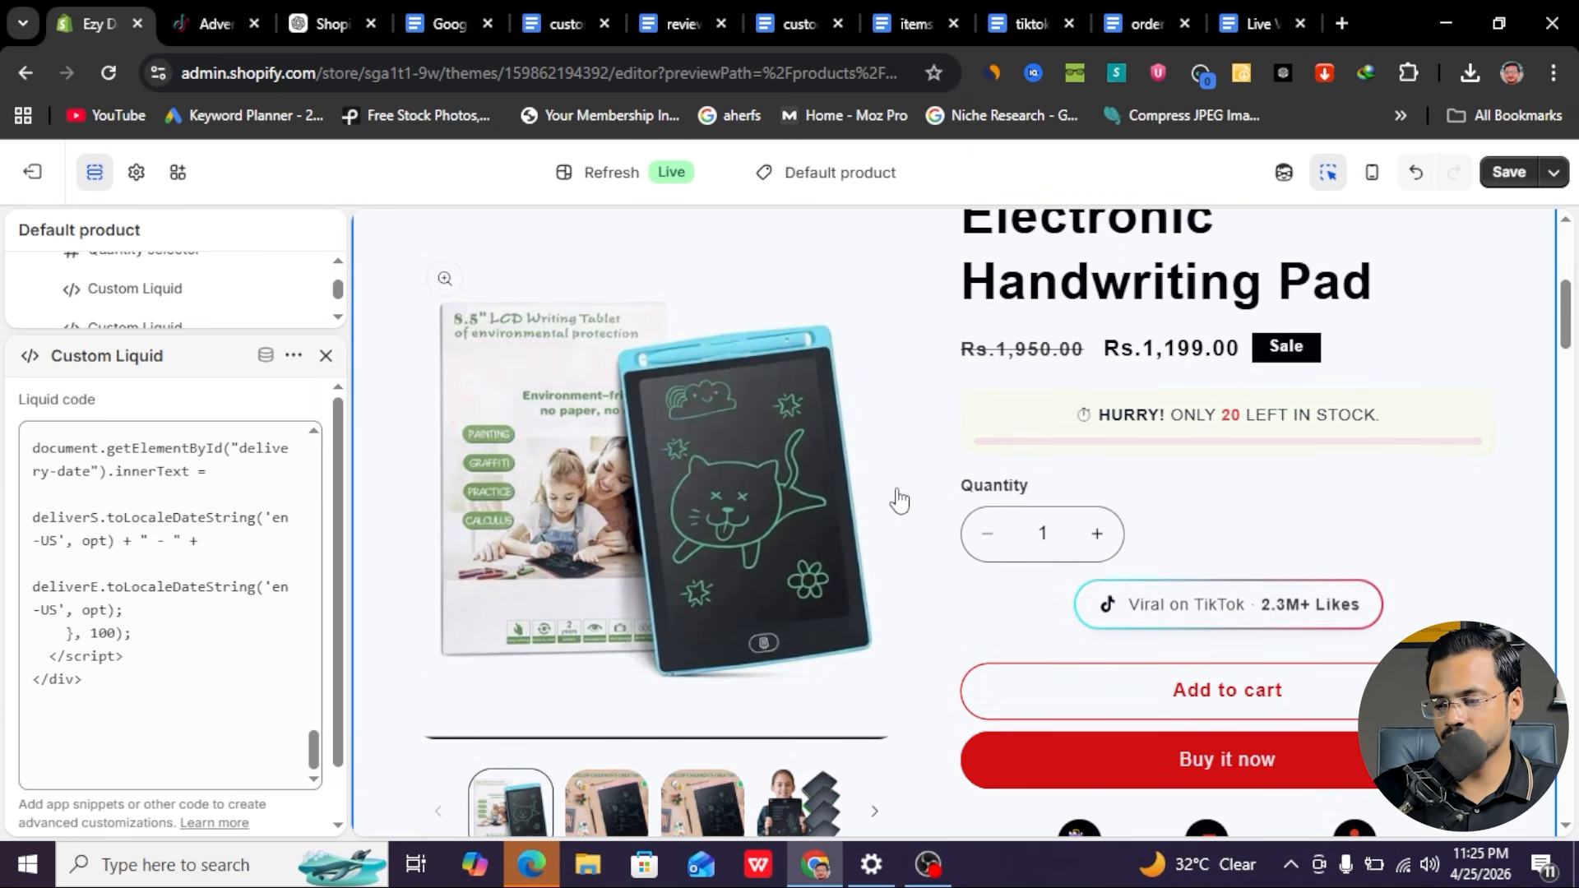
{"action": "scroll", "coordinate": [1123, 664], "scroll_direction": "down", "scroll_amount": 5}
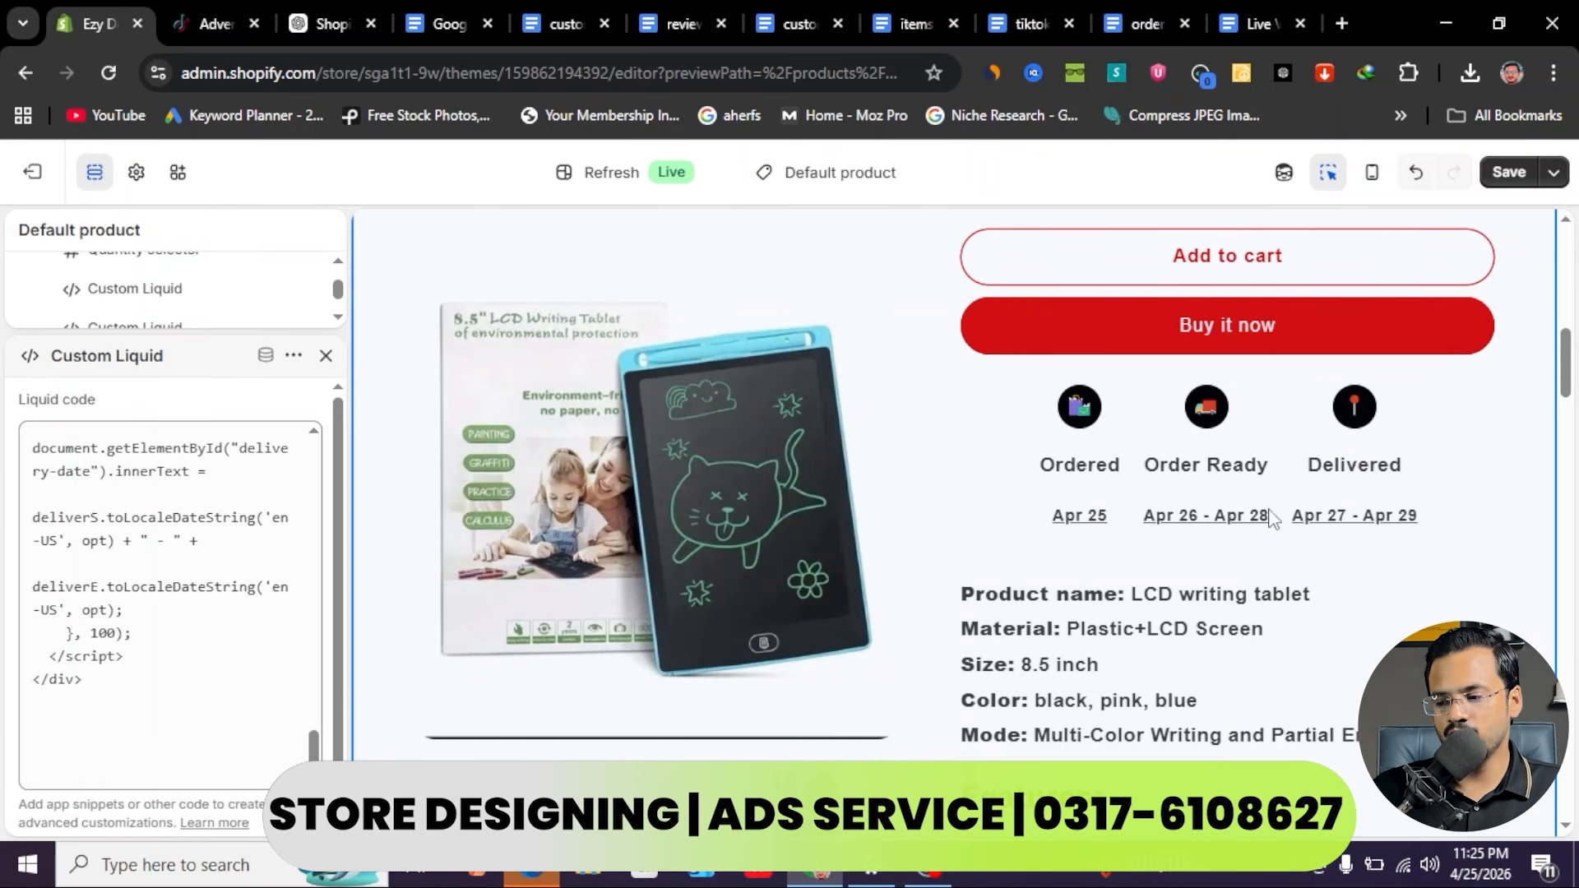
{"action": "left_click", "coordinate": [1510, 173]}
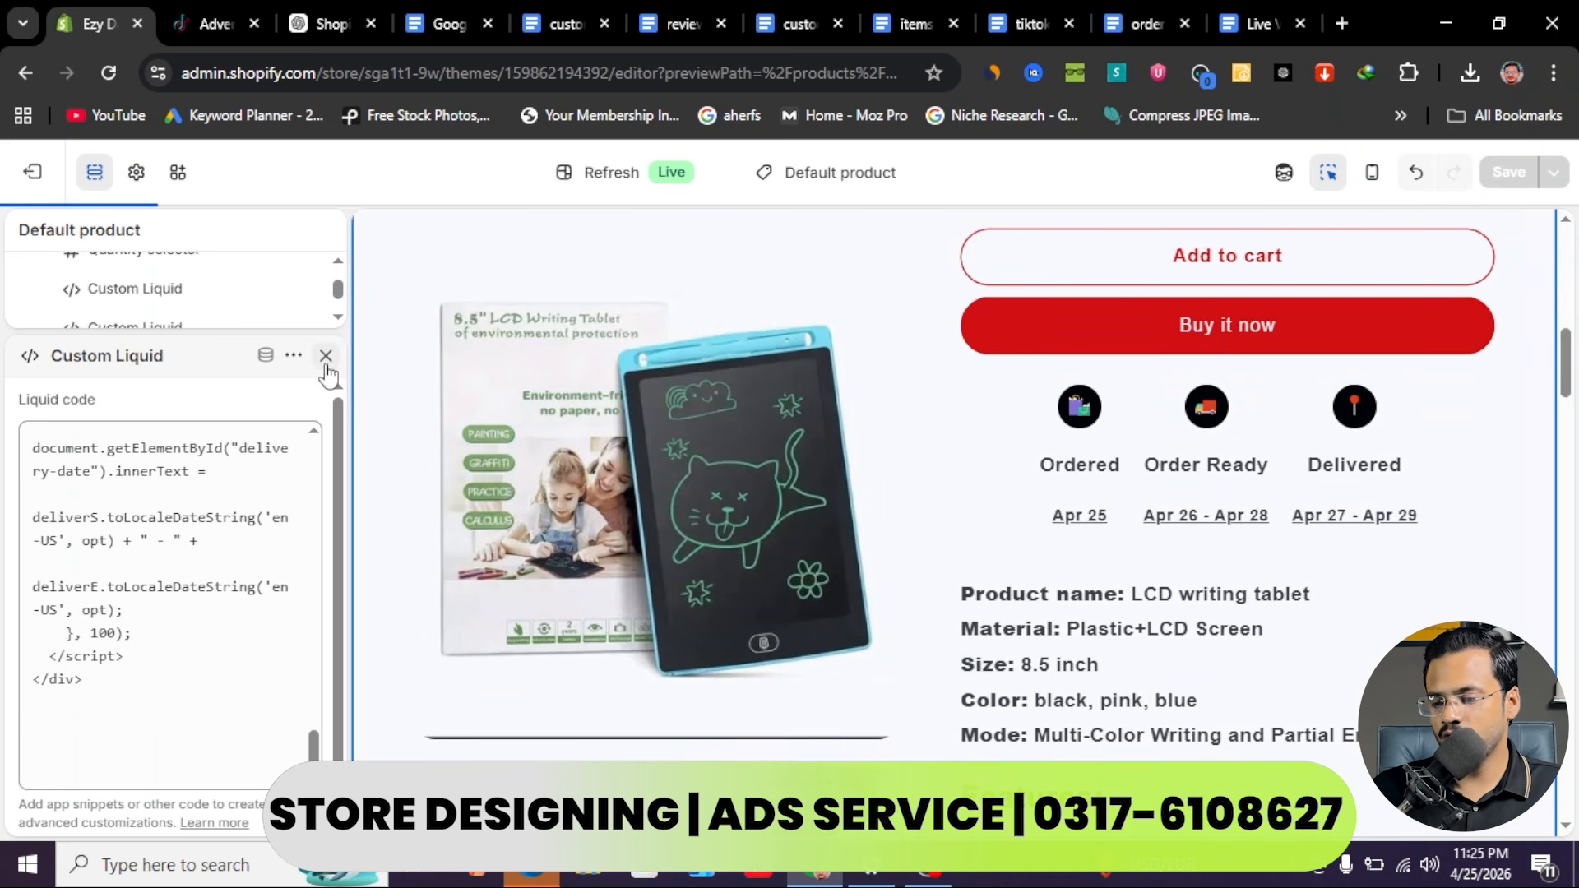
{"action": "left_click", "coordinate": [327, 362]}
- Copy all the code from the "Live Visitors Code" Google Docs document and return to the Shopify theme editor
{"action": "left_click", "coordinate": [1237, 23]}
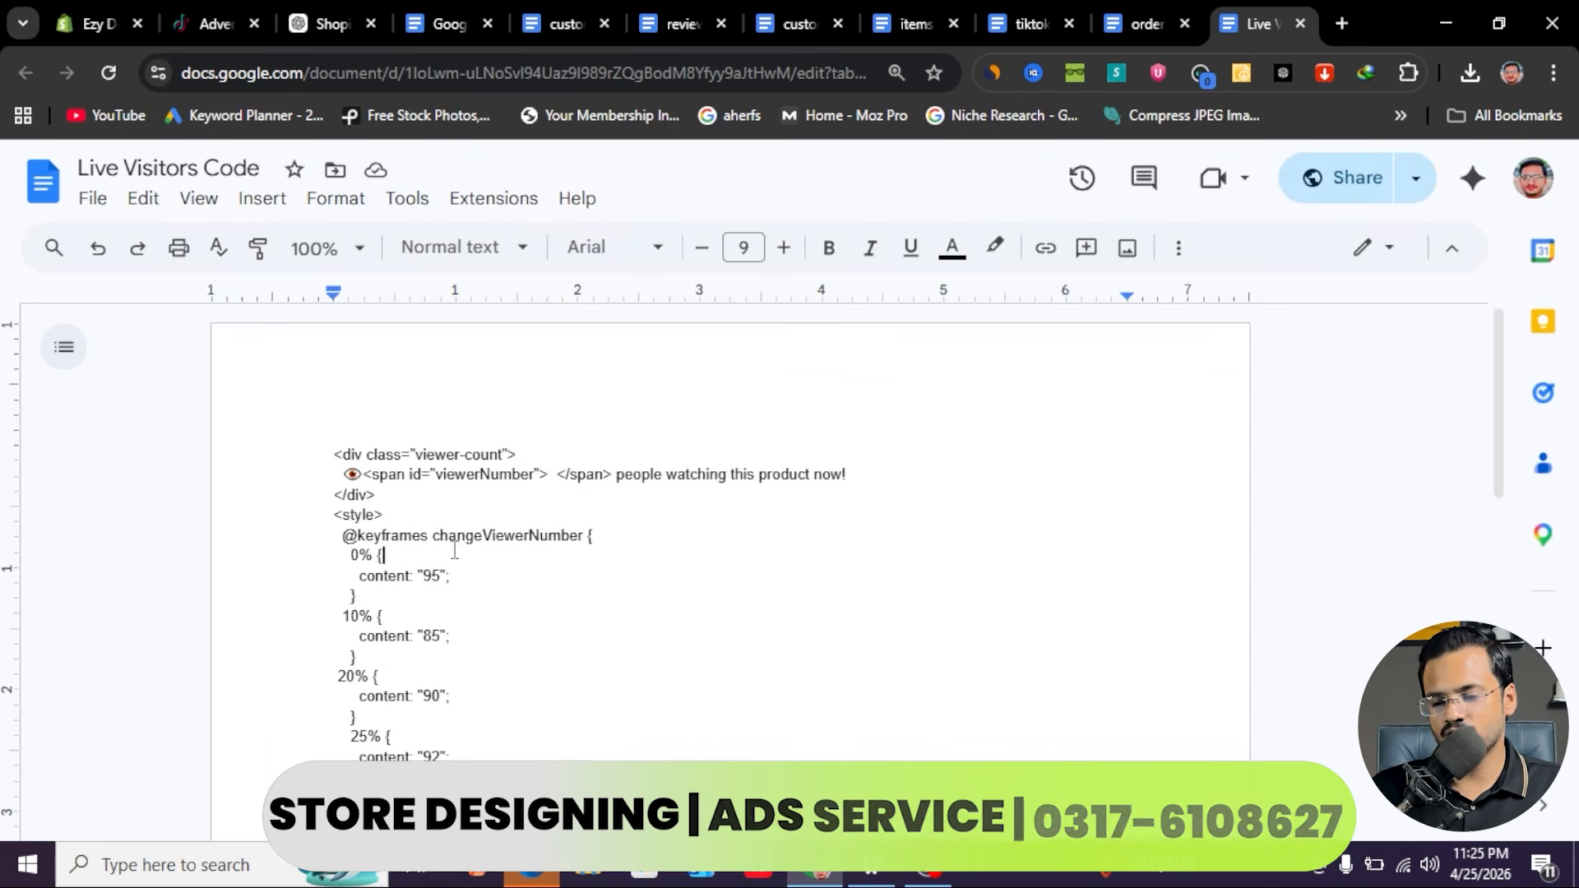
{"action": "key", "text": "ctrl+a"}
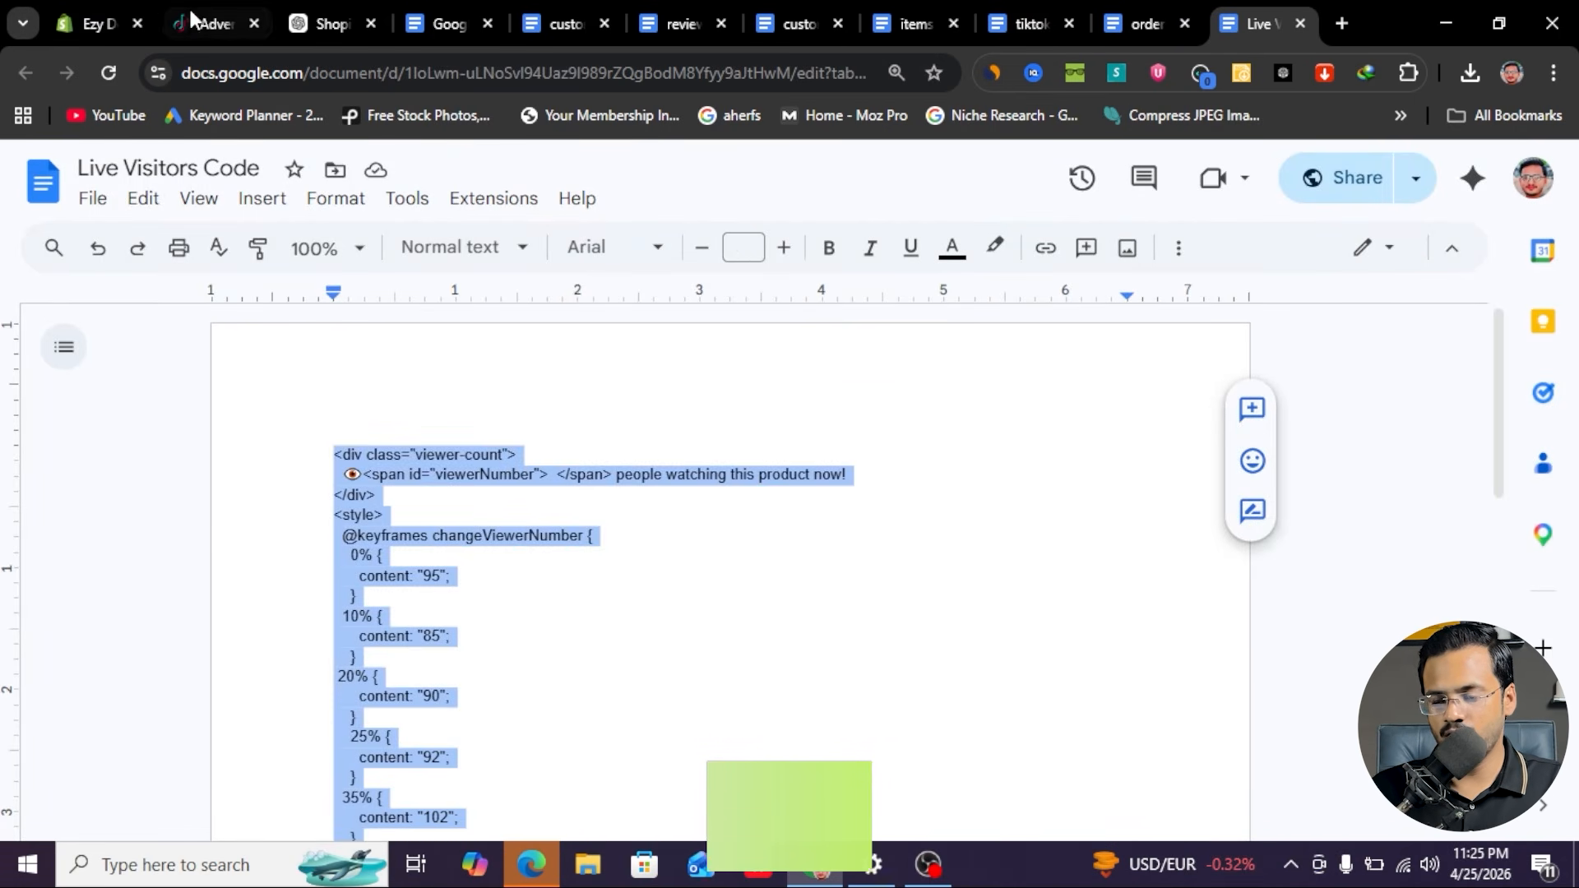
{"action": "left_click", "coordinate": [94, 23]}
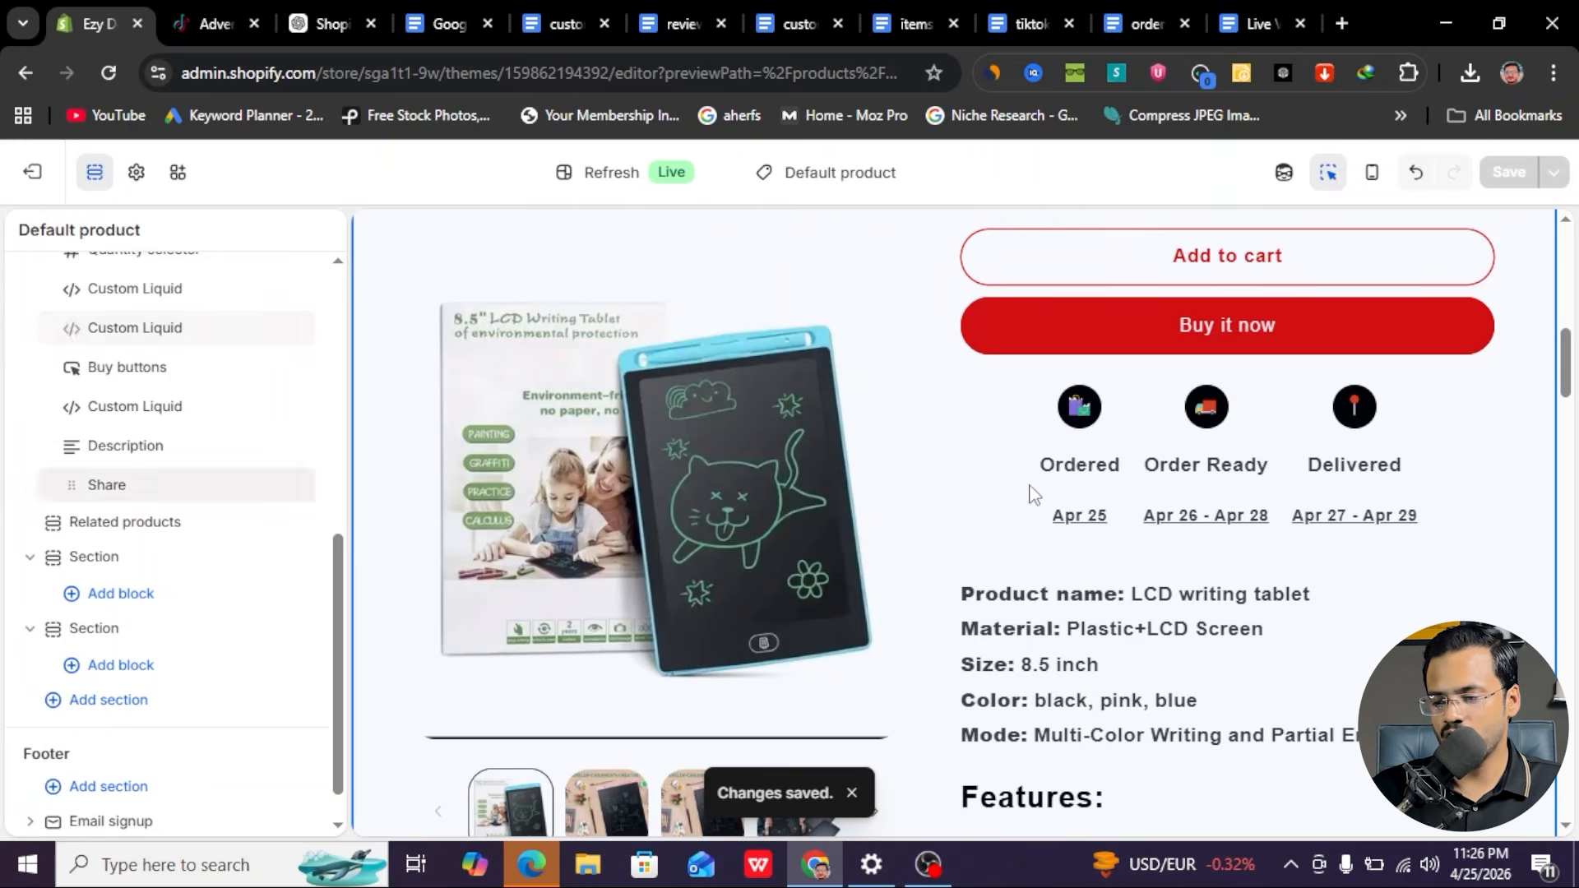
- Add a Custom Liquid block directly below the Variant picker, paste the copied live visitors code into it, and check the product page preview
{"action": "scroll", "coordinate": [1053, 497], "scroll_direction": "up", "scroll_amount": 7}
{"action": "scroll", "coordinate": [1057, 499], "scroll_direction": "up", "scroll_amount": 1}
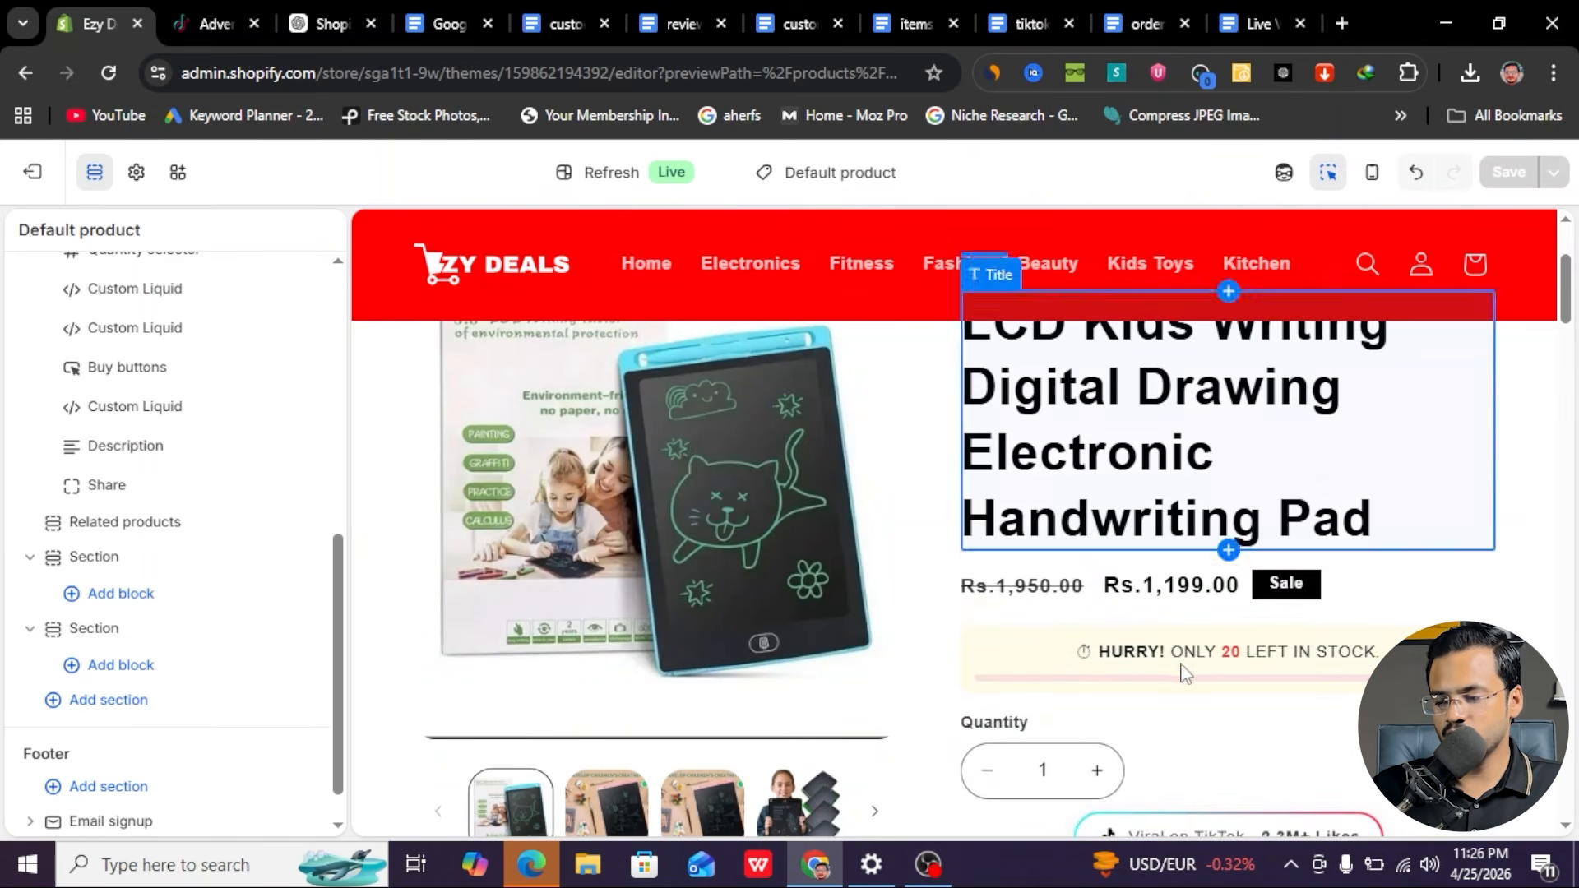
{"action": "scroll", "coordinate": [123, 366], "scroll_direction": "up", "scroll_amount": 3}
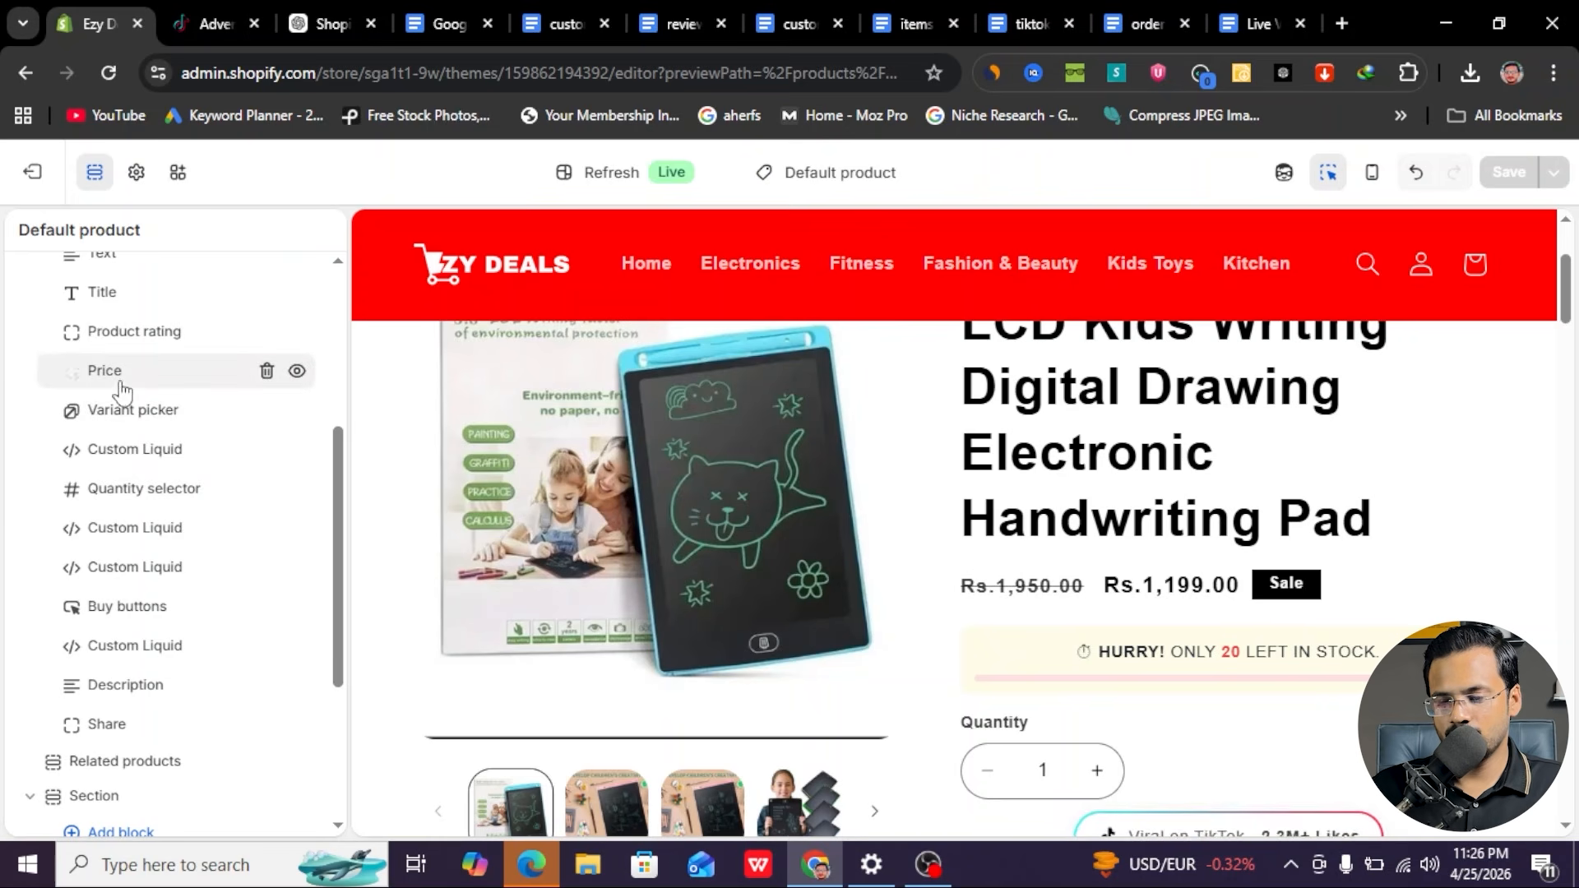
{"action": "left_click", "coordinate": [181, 429]}
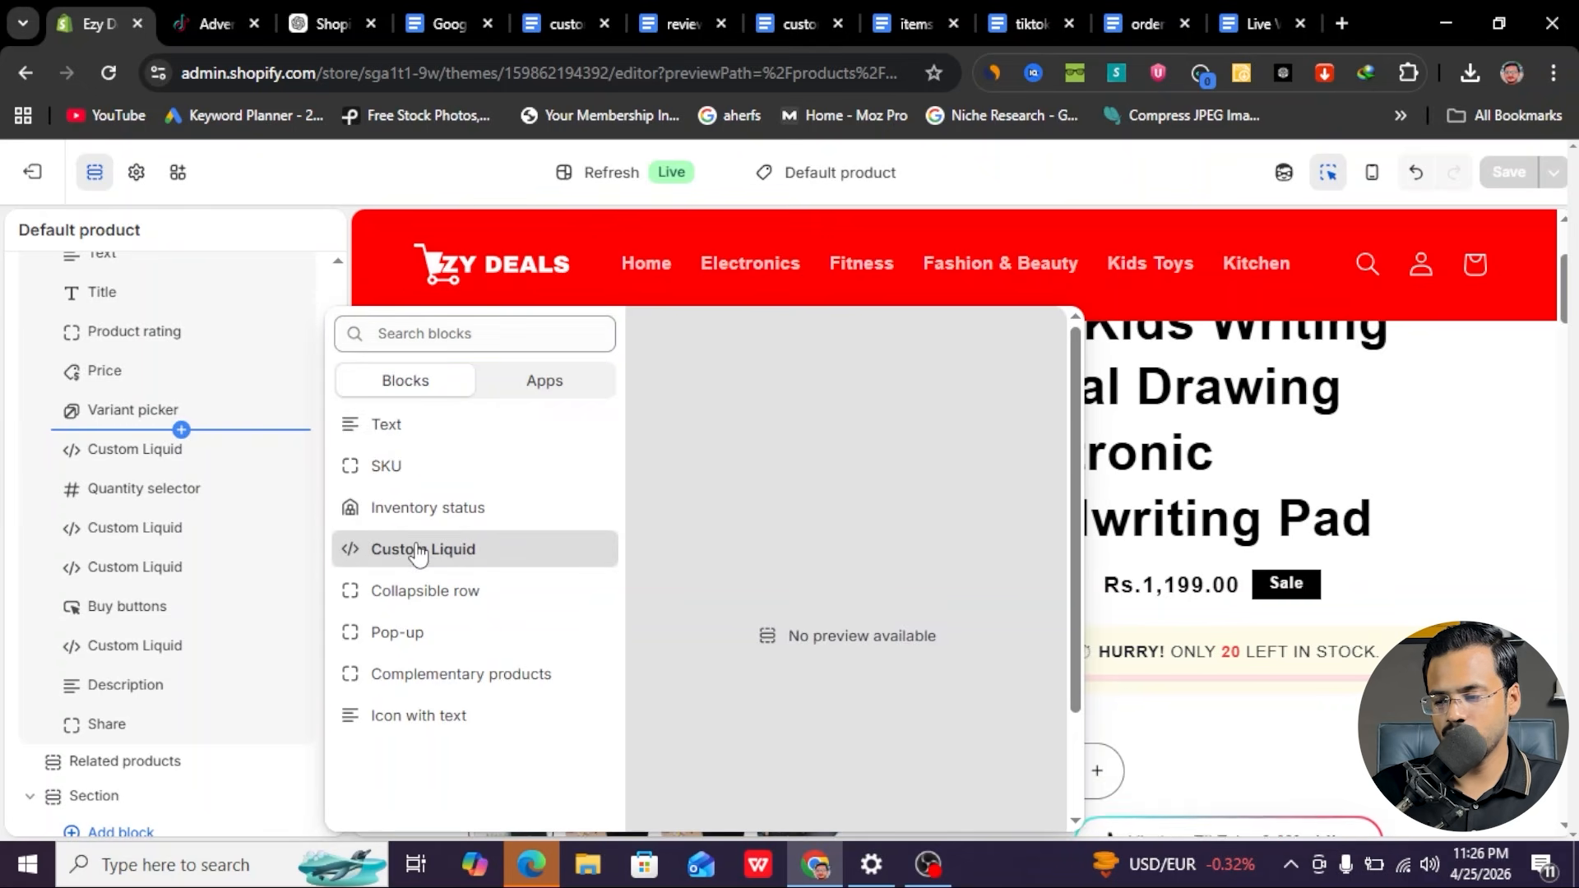
{"action": "key", "text": "Return"}
{"action": "left_click", "coordinate": [154, 450]}
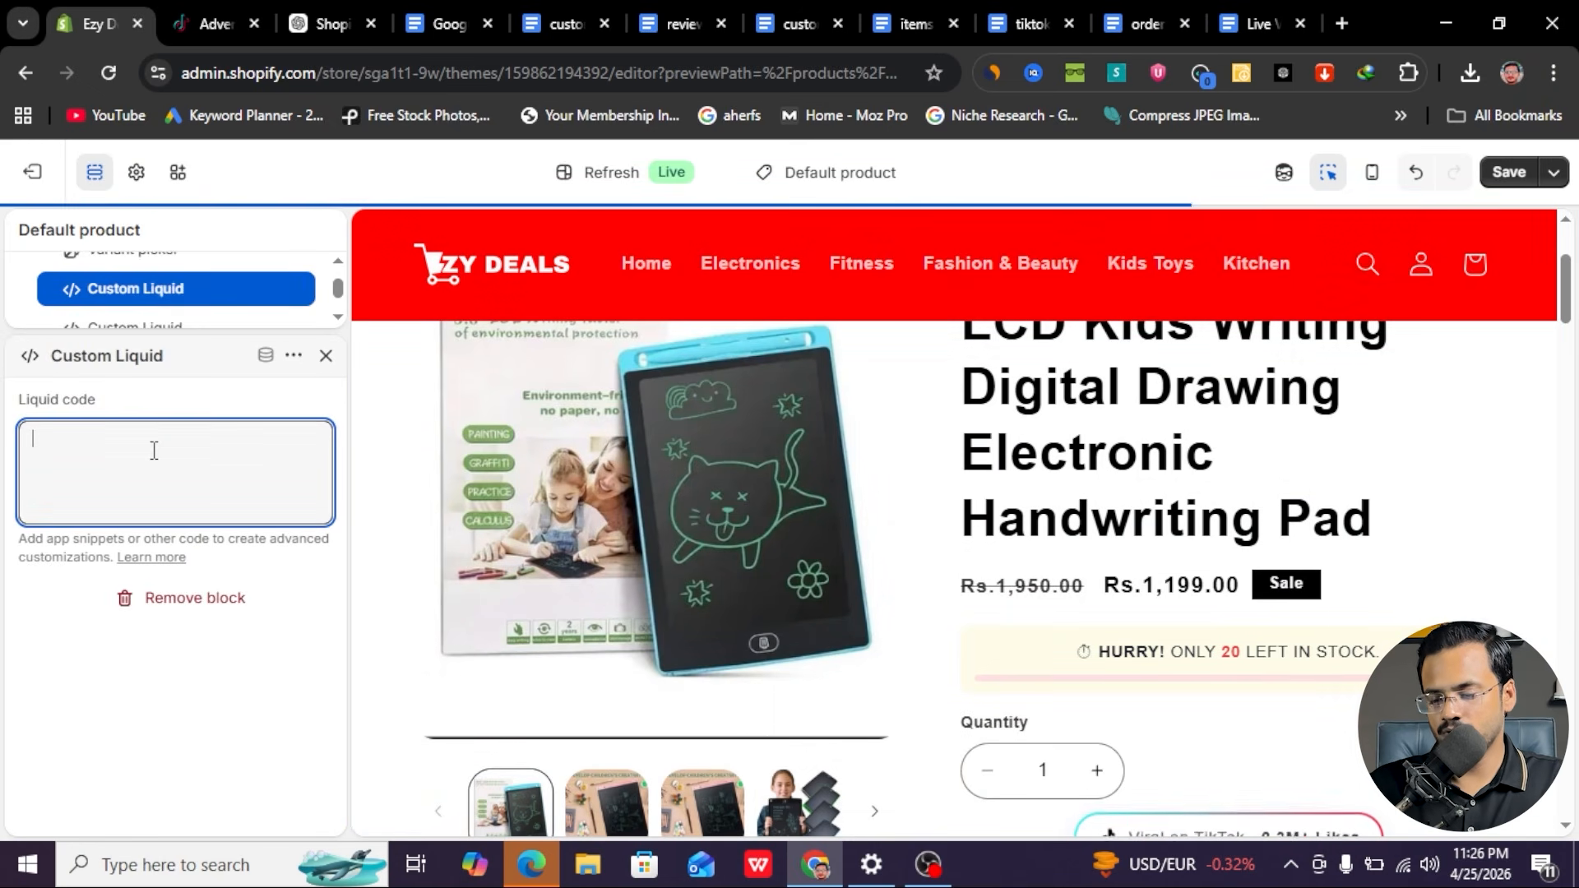
{"action": "key", "text": "ctrl+v"}
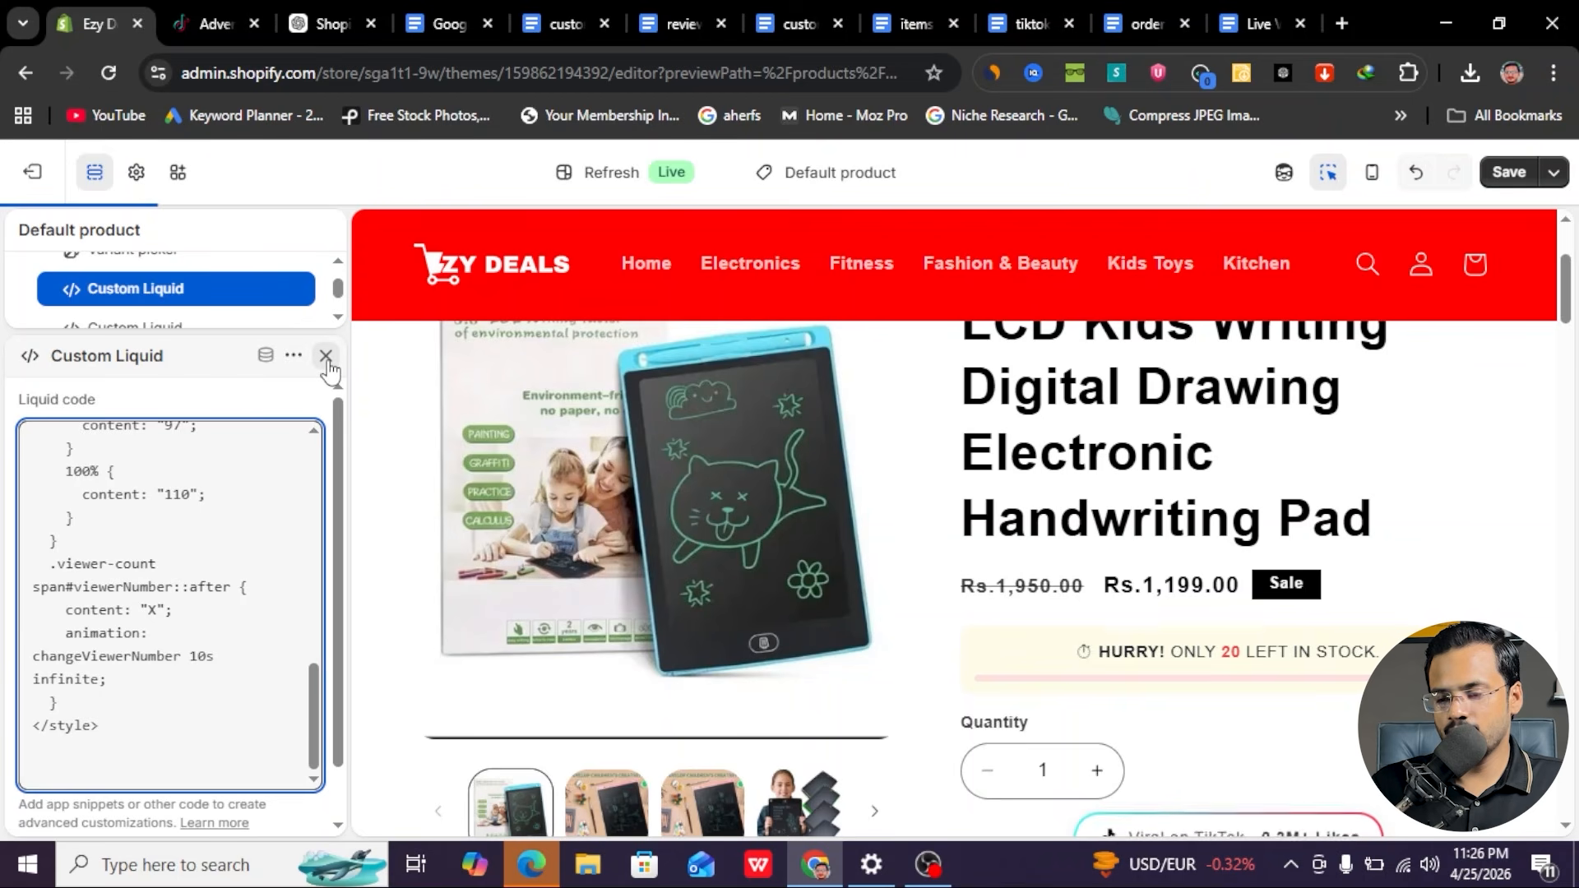
{"action": "left_click", "coordinate": [325, 356]}
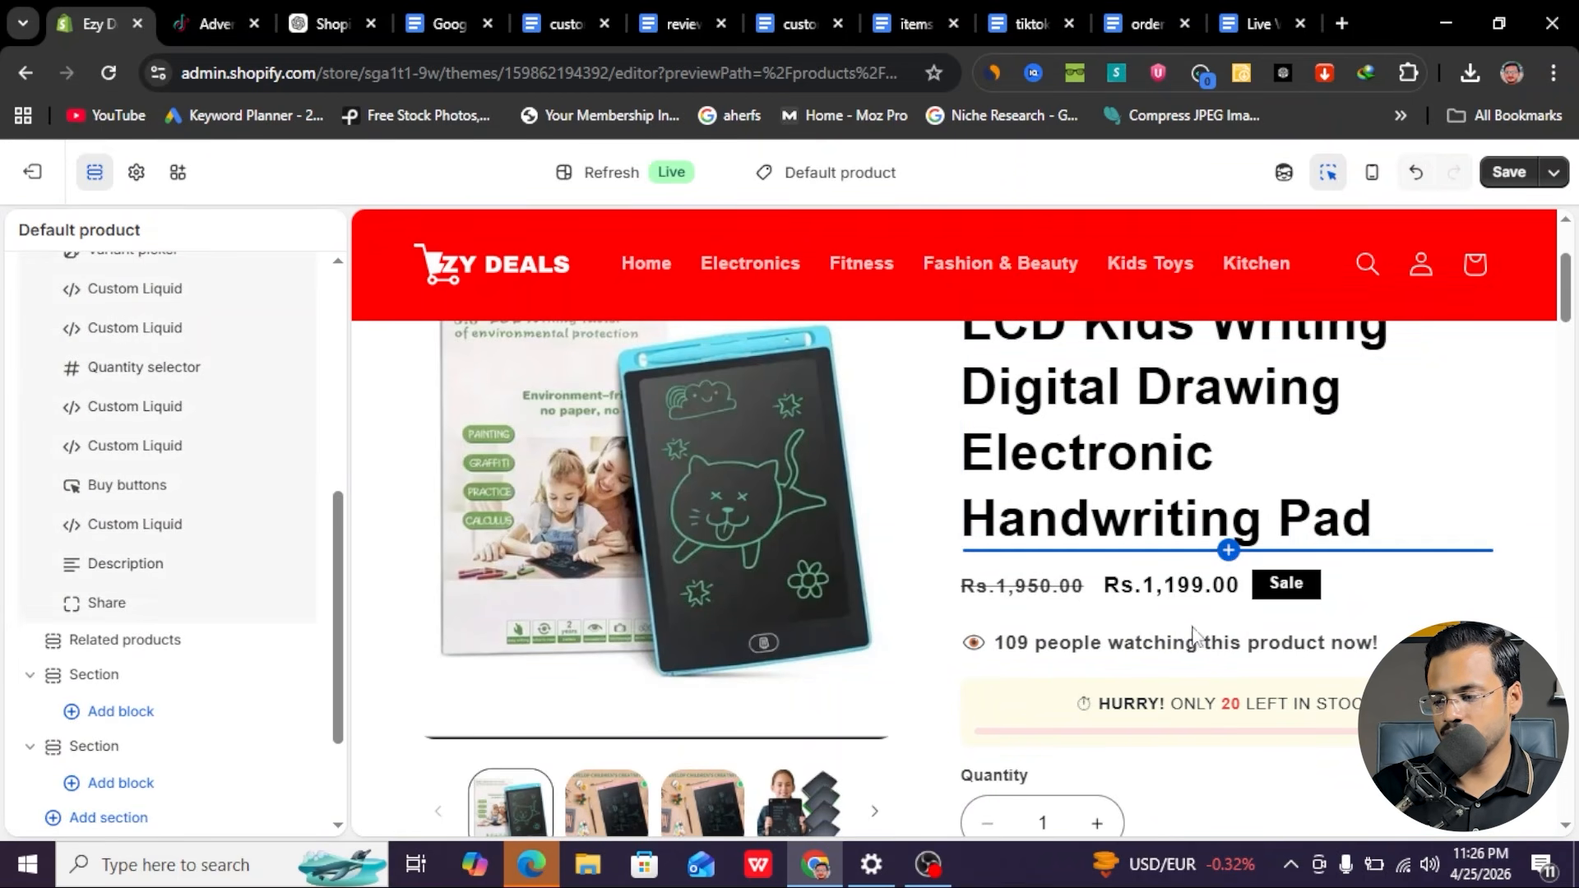
{"action": "scroll", "coordinate": [1195, 633], "scroll_direction": "down", "scroll_amount": 1}
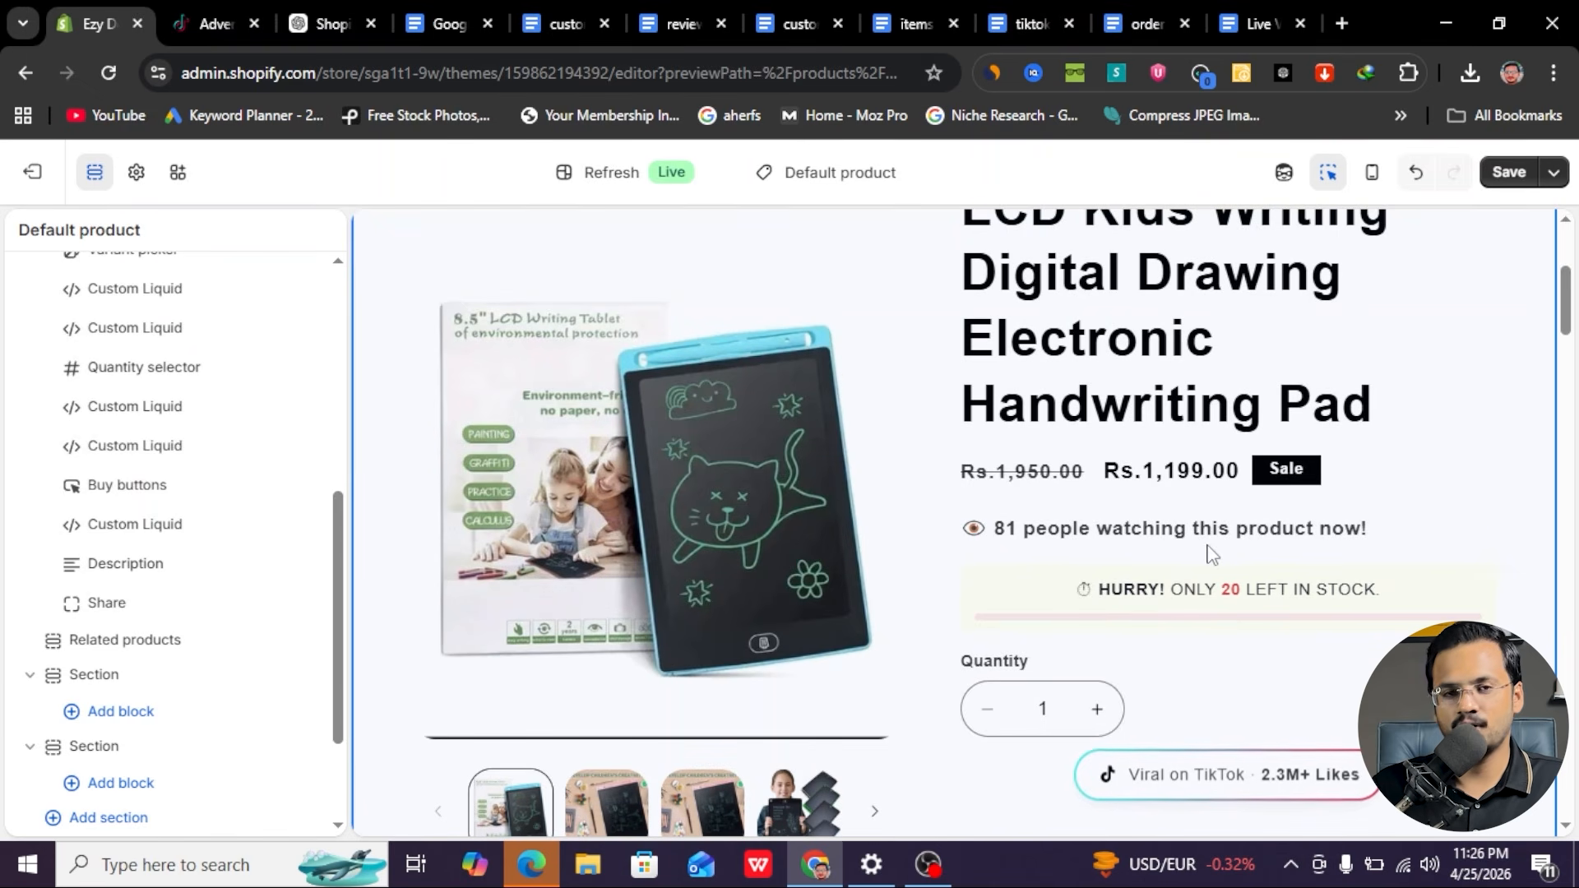
{"action": "scroll", "coordinate": [1325, 511], "scroll_direction": "down", "scroll_amount": 2}
{"action": "scroll", "coordinate": [1269, 430], "scroll_direction": "up", "scroll_amount": 4}
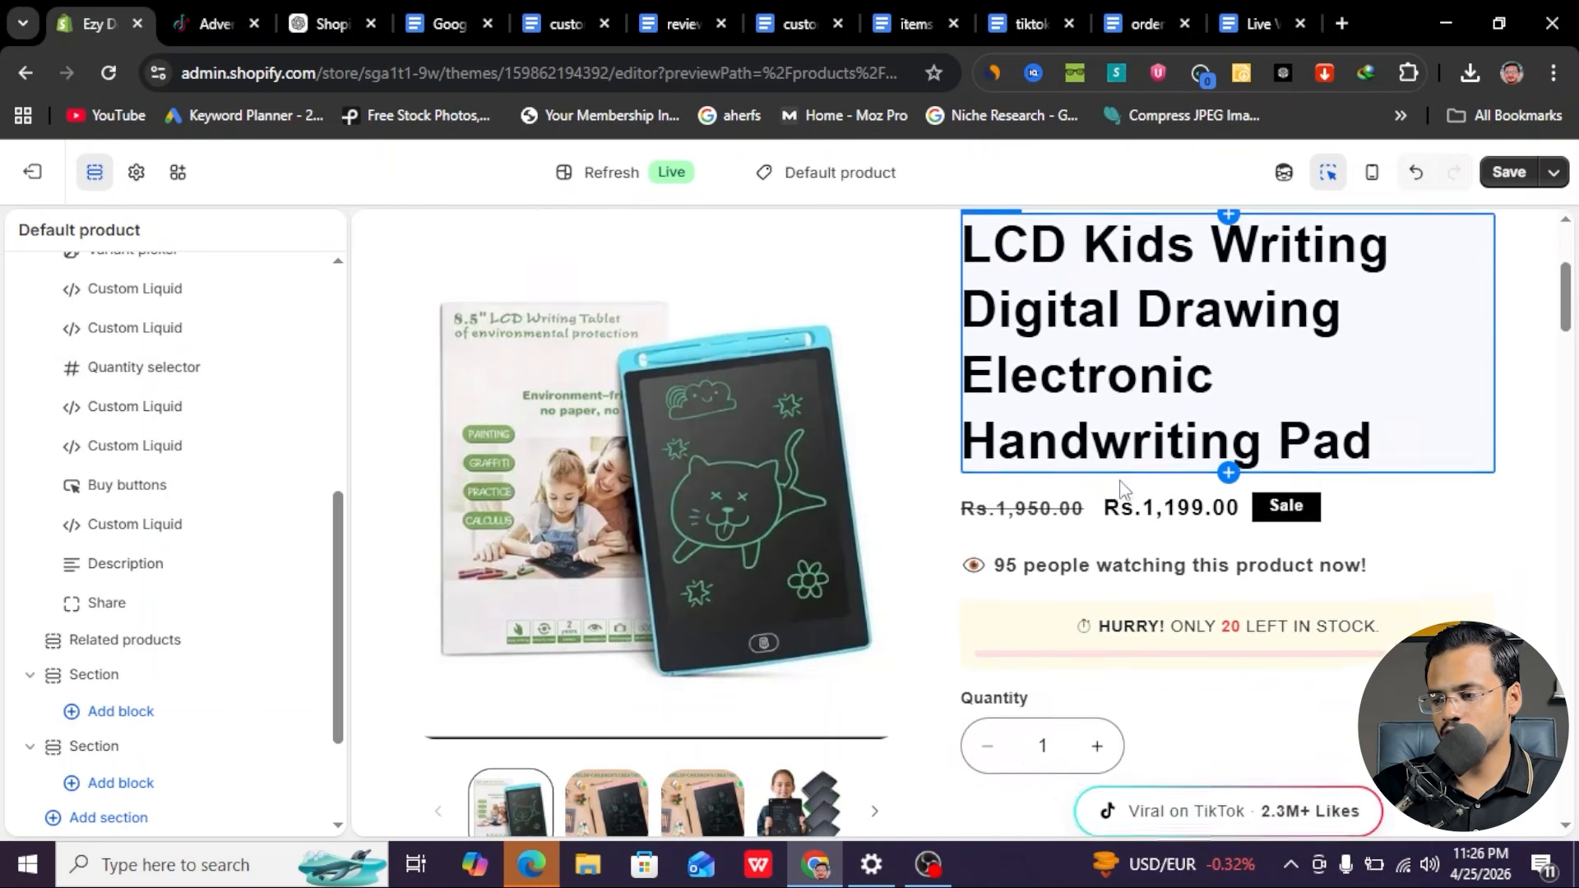
{"action": "scroll", "coordinate": [1121, 480], "scroll_direction": "down", "scroll_amount": 2}
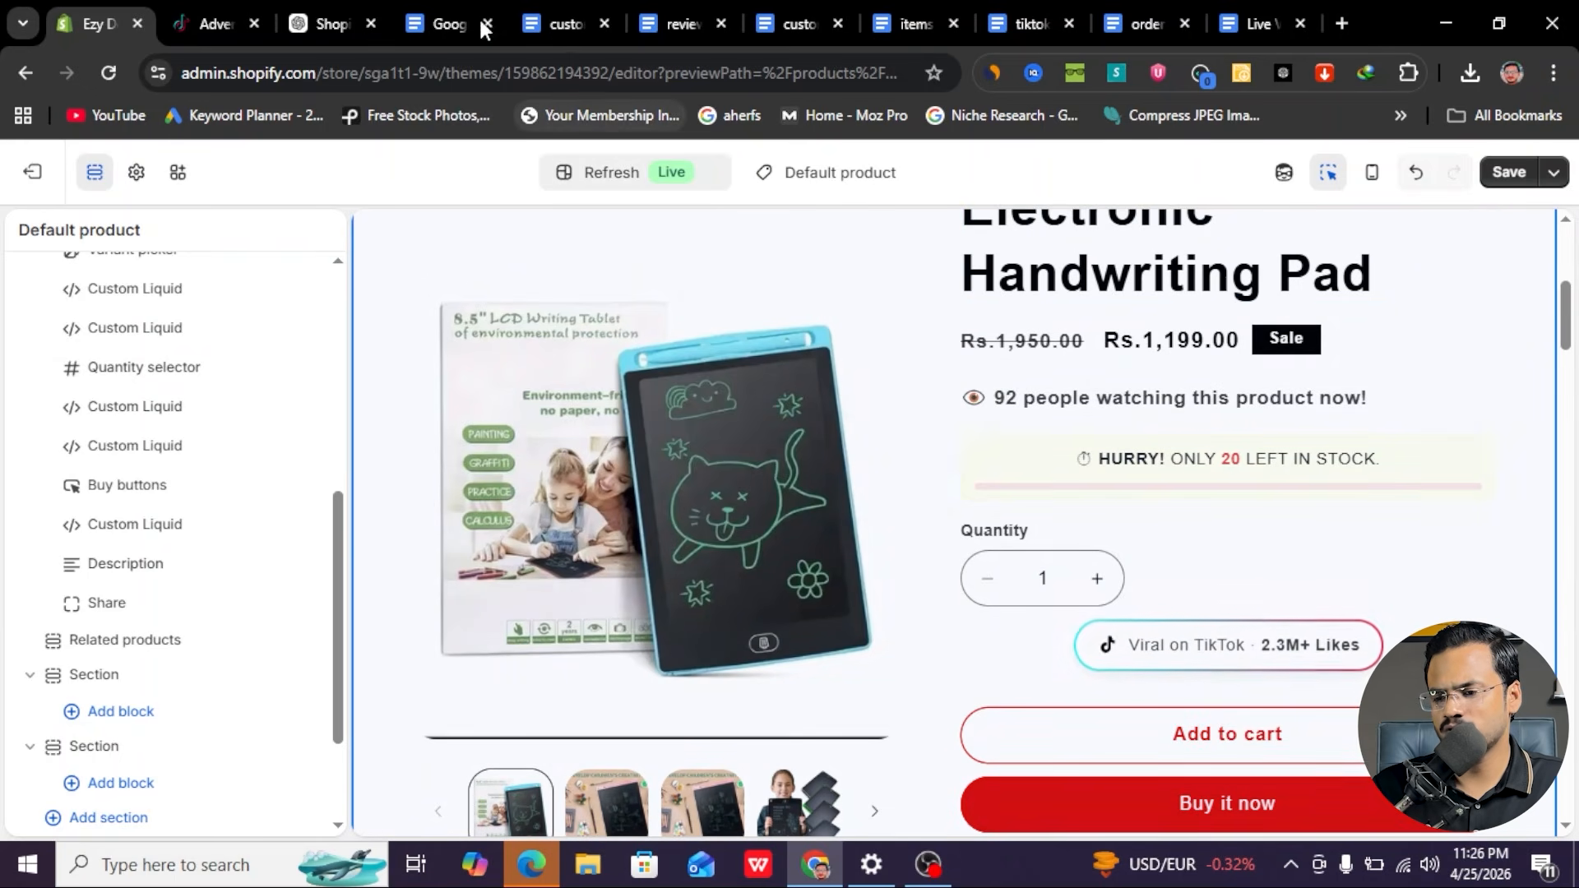
- Copy all the code from the "reviews box code" Google Docs document and return to the Shopify theme editor
{"action": "left_click", "coordinate": [447, 17]}
{"action": "left_click", "coordinate": [553, 23]}
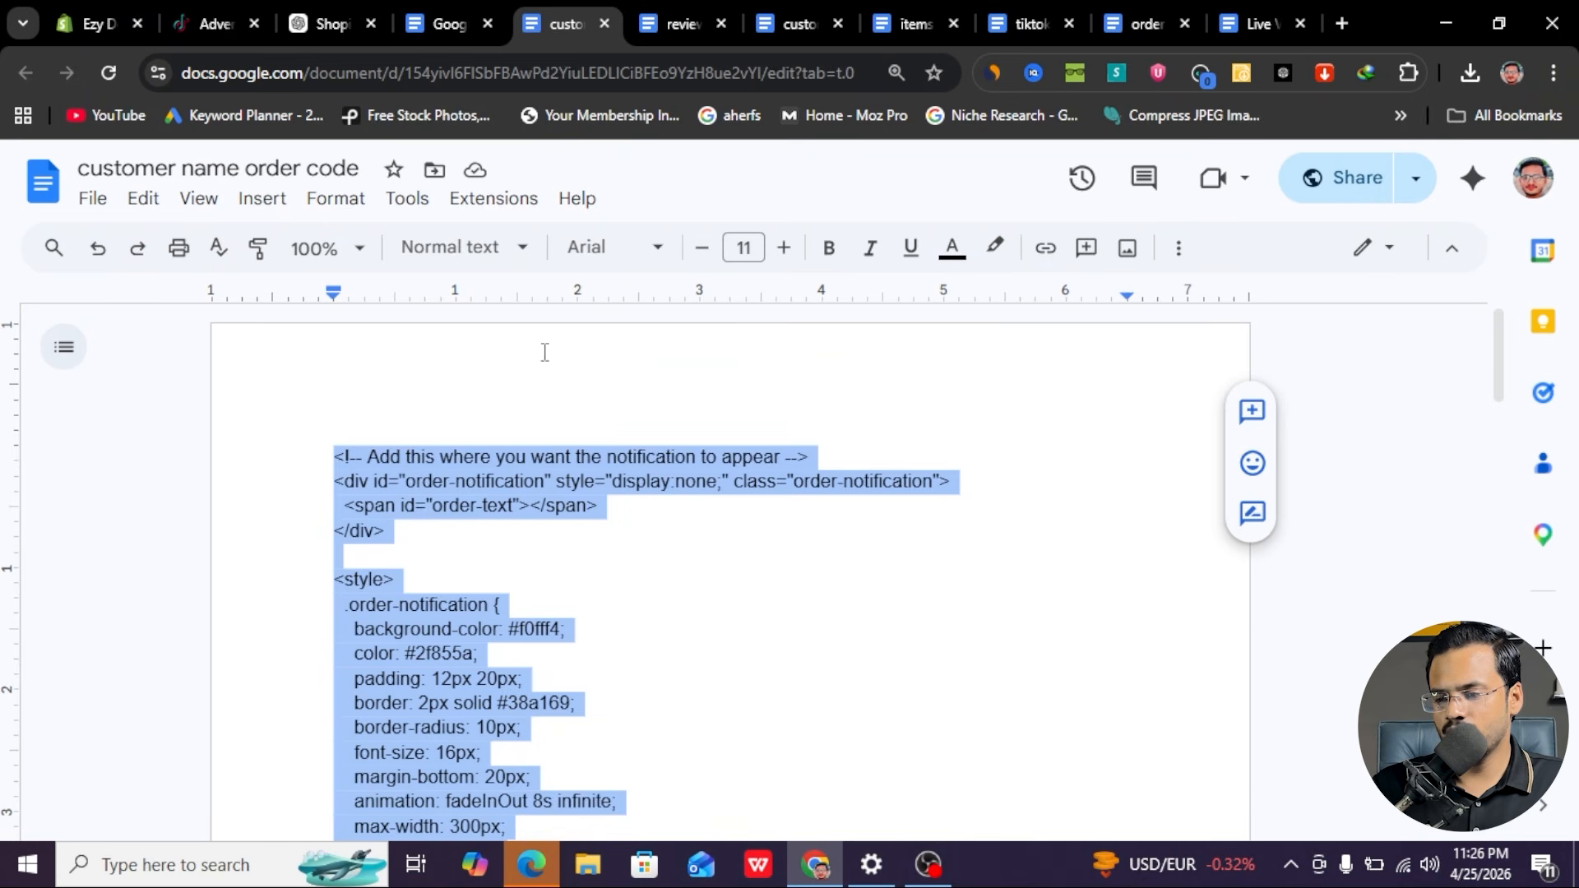
{"action": "left_click", "coordinate": [488, 524]}
{"action": "left_click", "coordinate": [677, 24]}
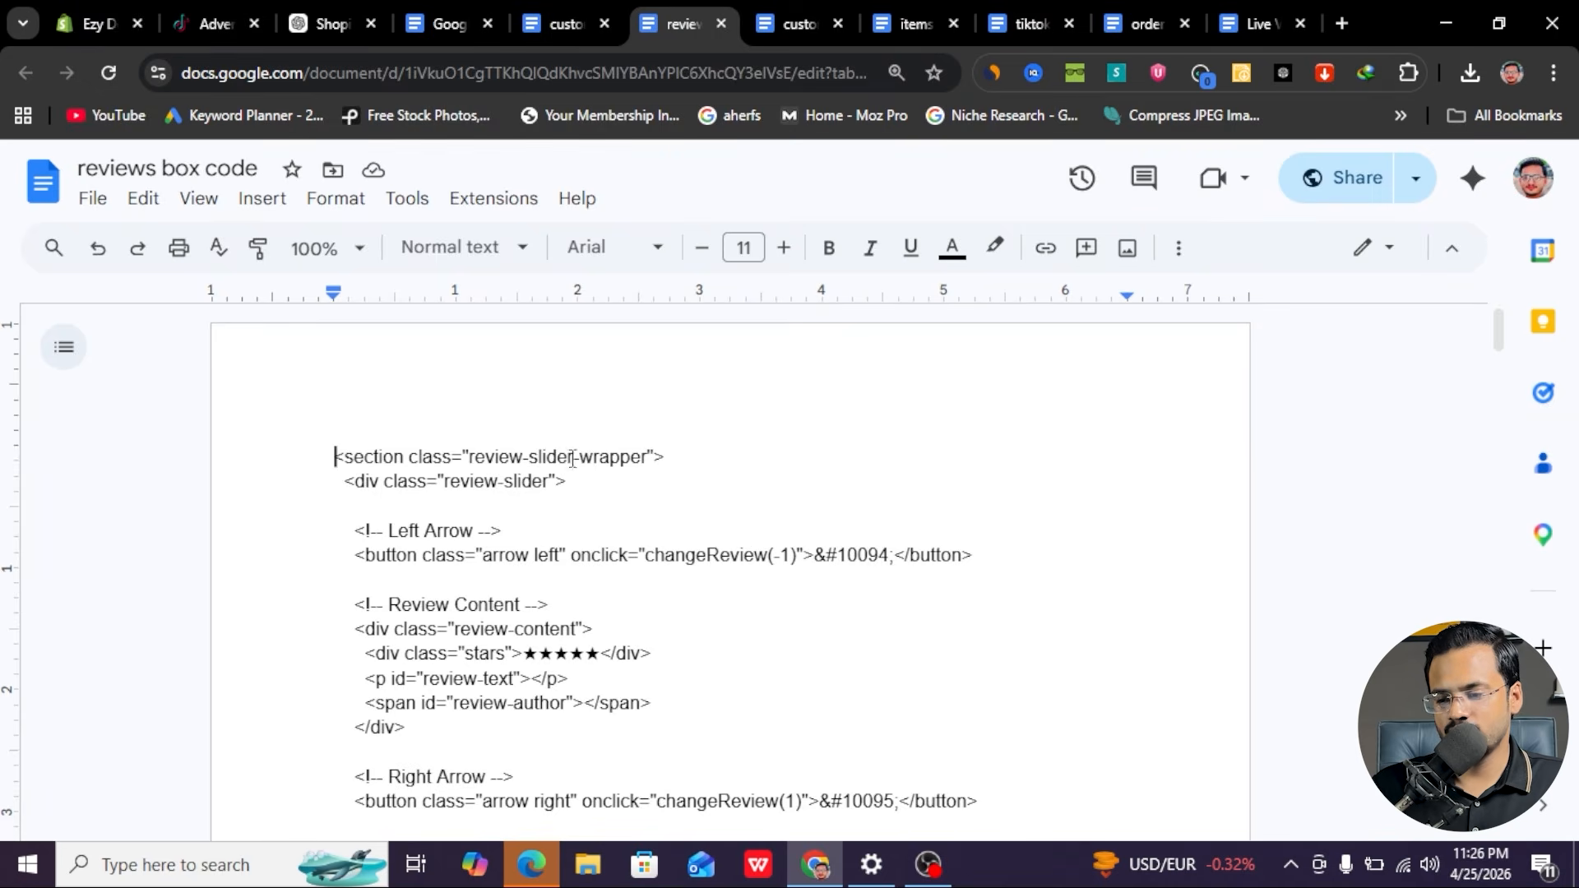
{"action": "key", "text": "ctrl+a"}
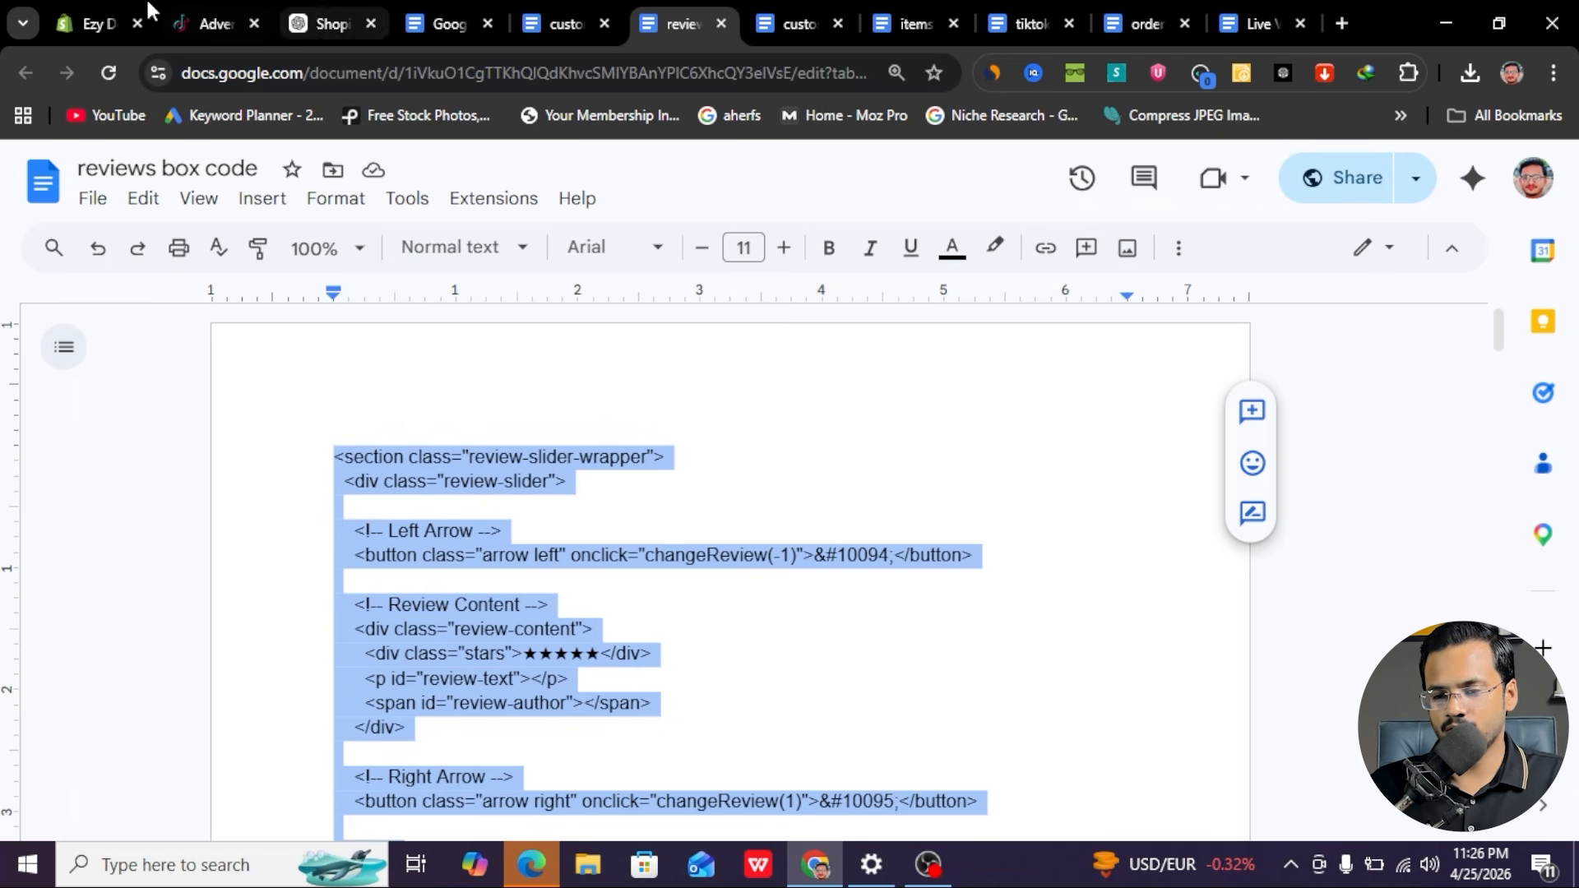
{"action": "left_click", "coordinate": [81, 5]}
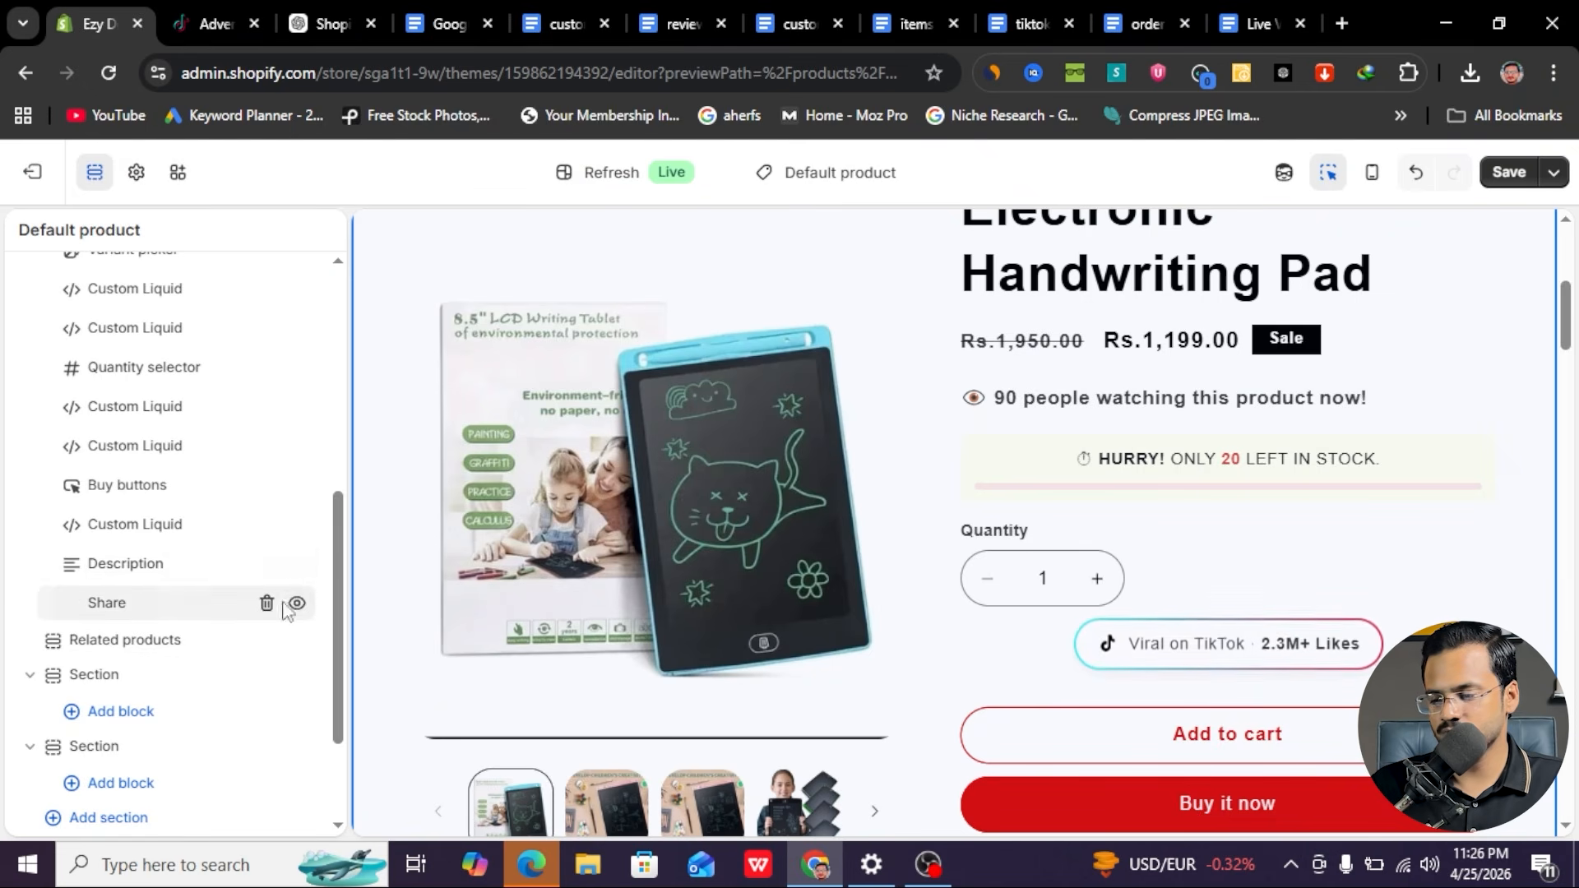
- Add a Custom Liquid block between Description and Share, paste the copied reviews box code, test the review slider in the preview, and save
{"action": "scroll", "coordinate": [1123, 589], "scroll_direction": "down", "scroll_amount": 15}
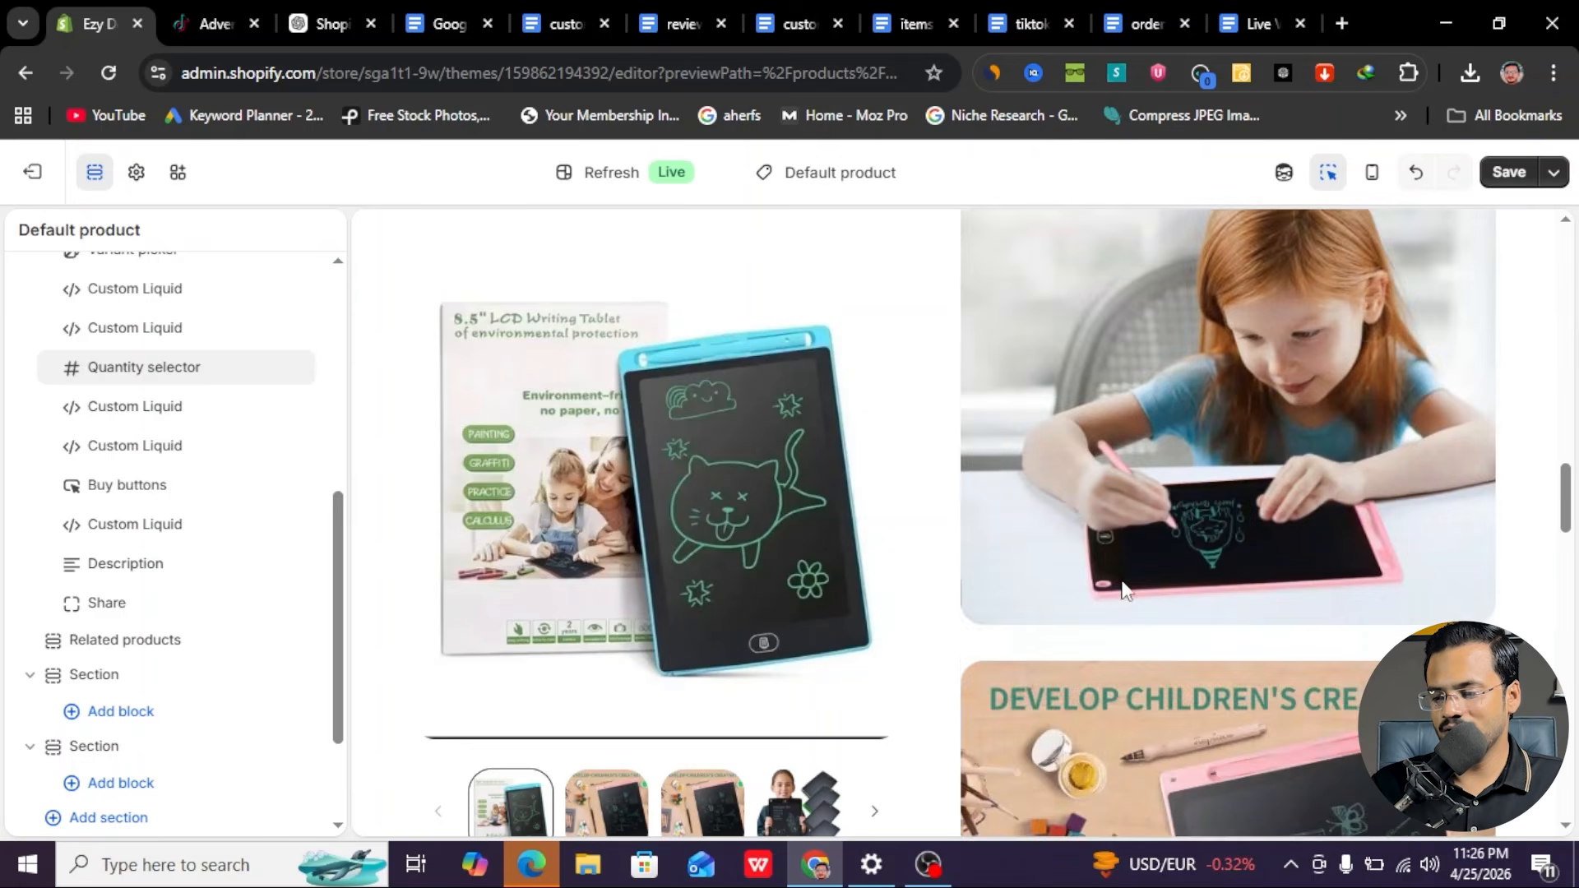
{"action": "scroll", "coordinate": [1123, 589], "scroll_direction": "up", "scroll_amount": 3}
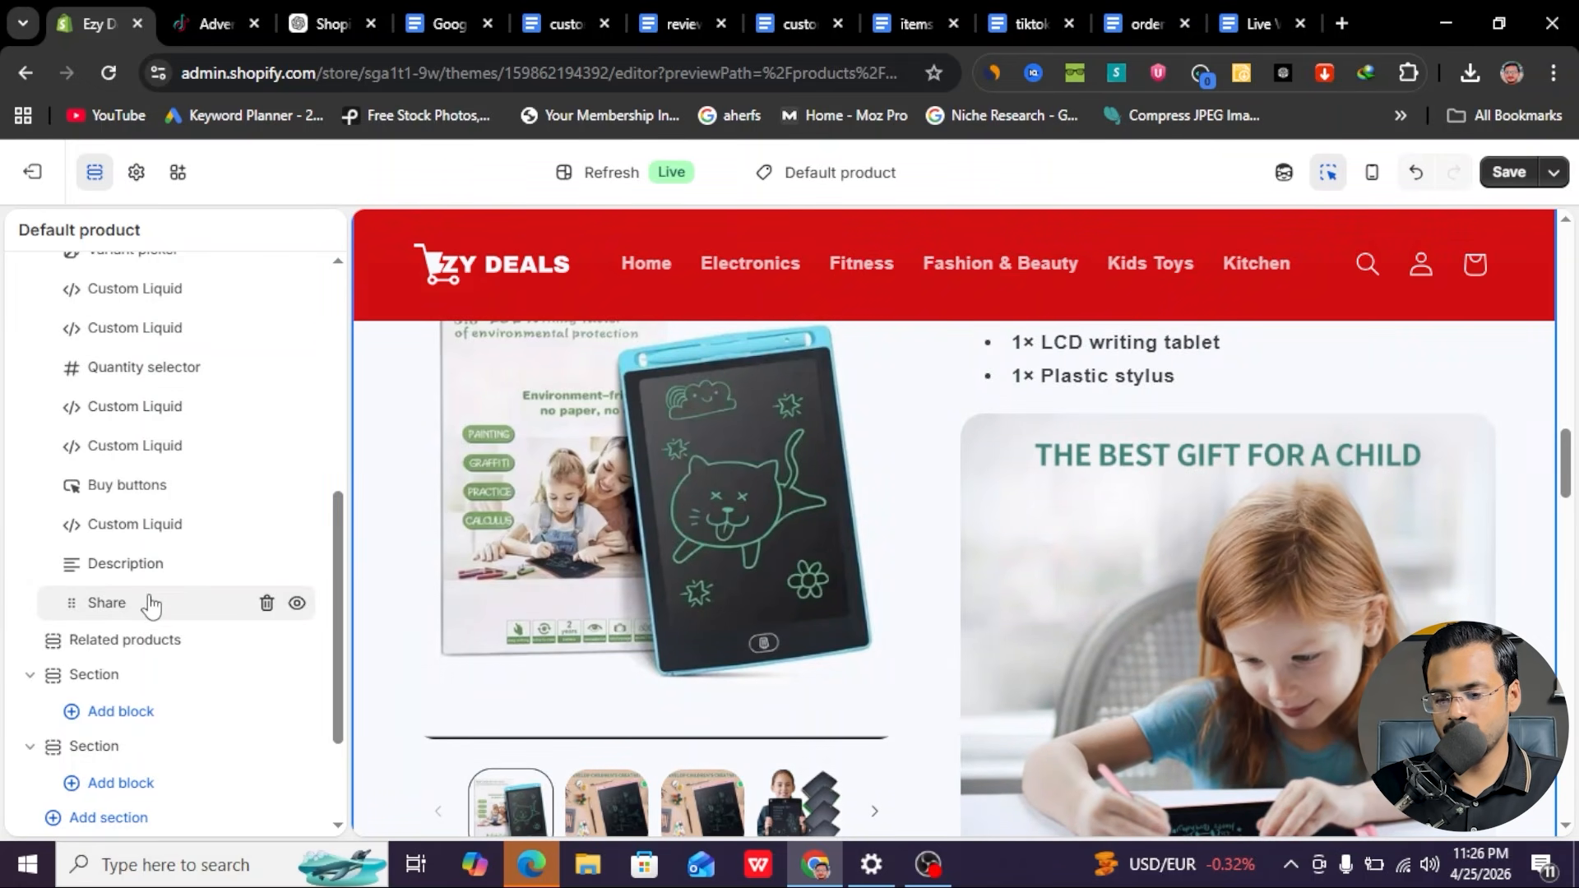
{"action": "left_click", "coordinate": [180, 584]}
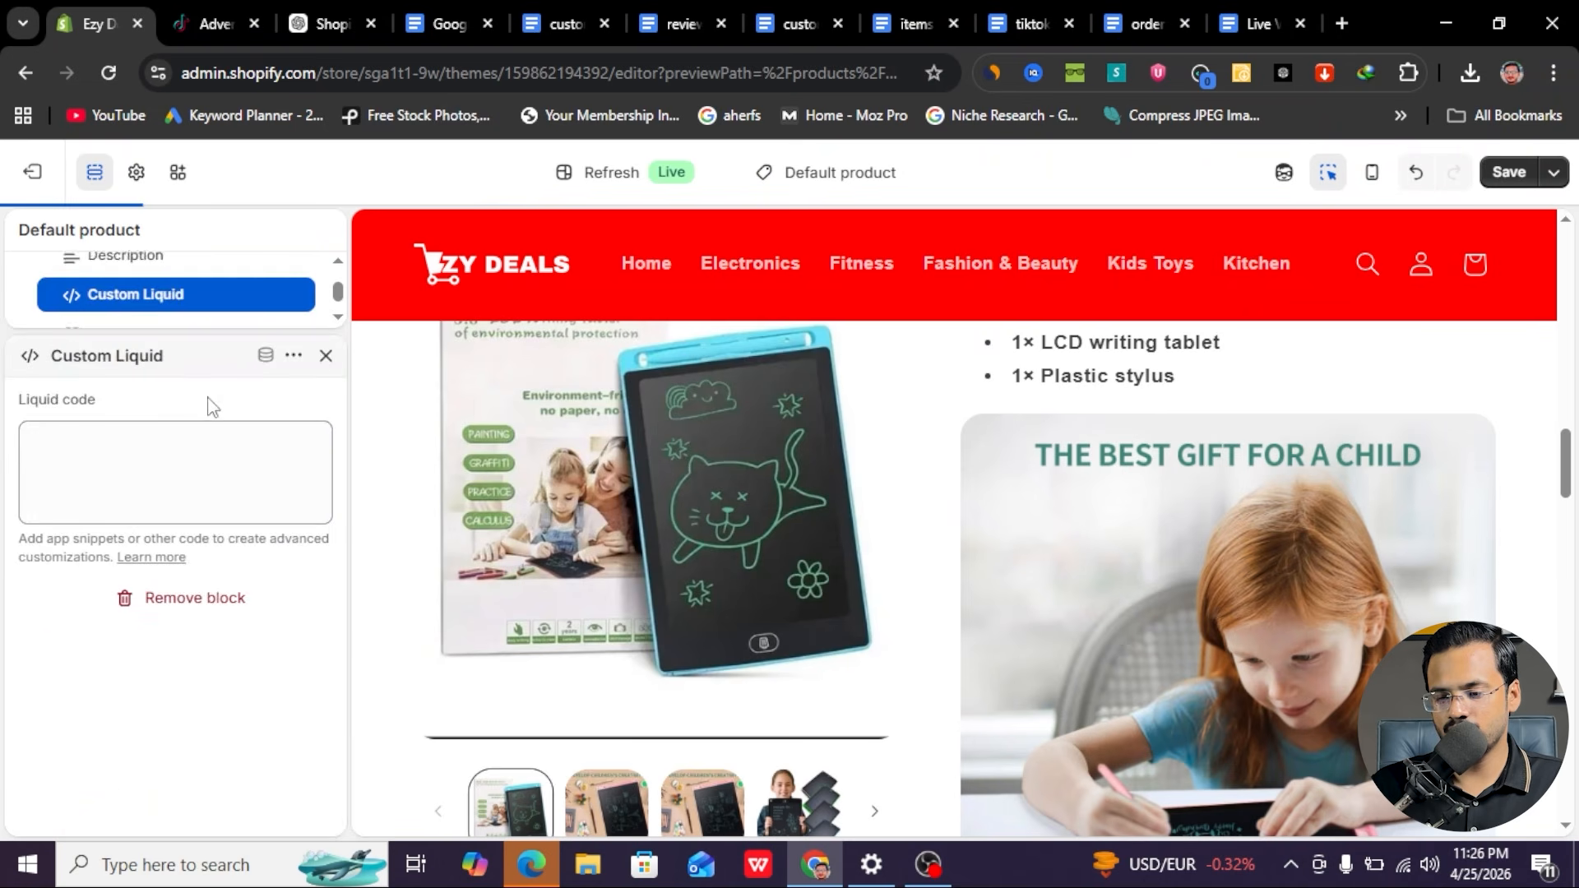
{"action": "left_click", "coordinate": [154, 465]}
{"action": "key", "text": "ctrl+v"}
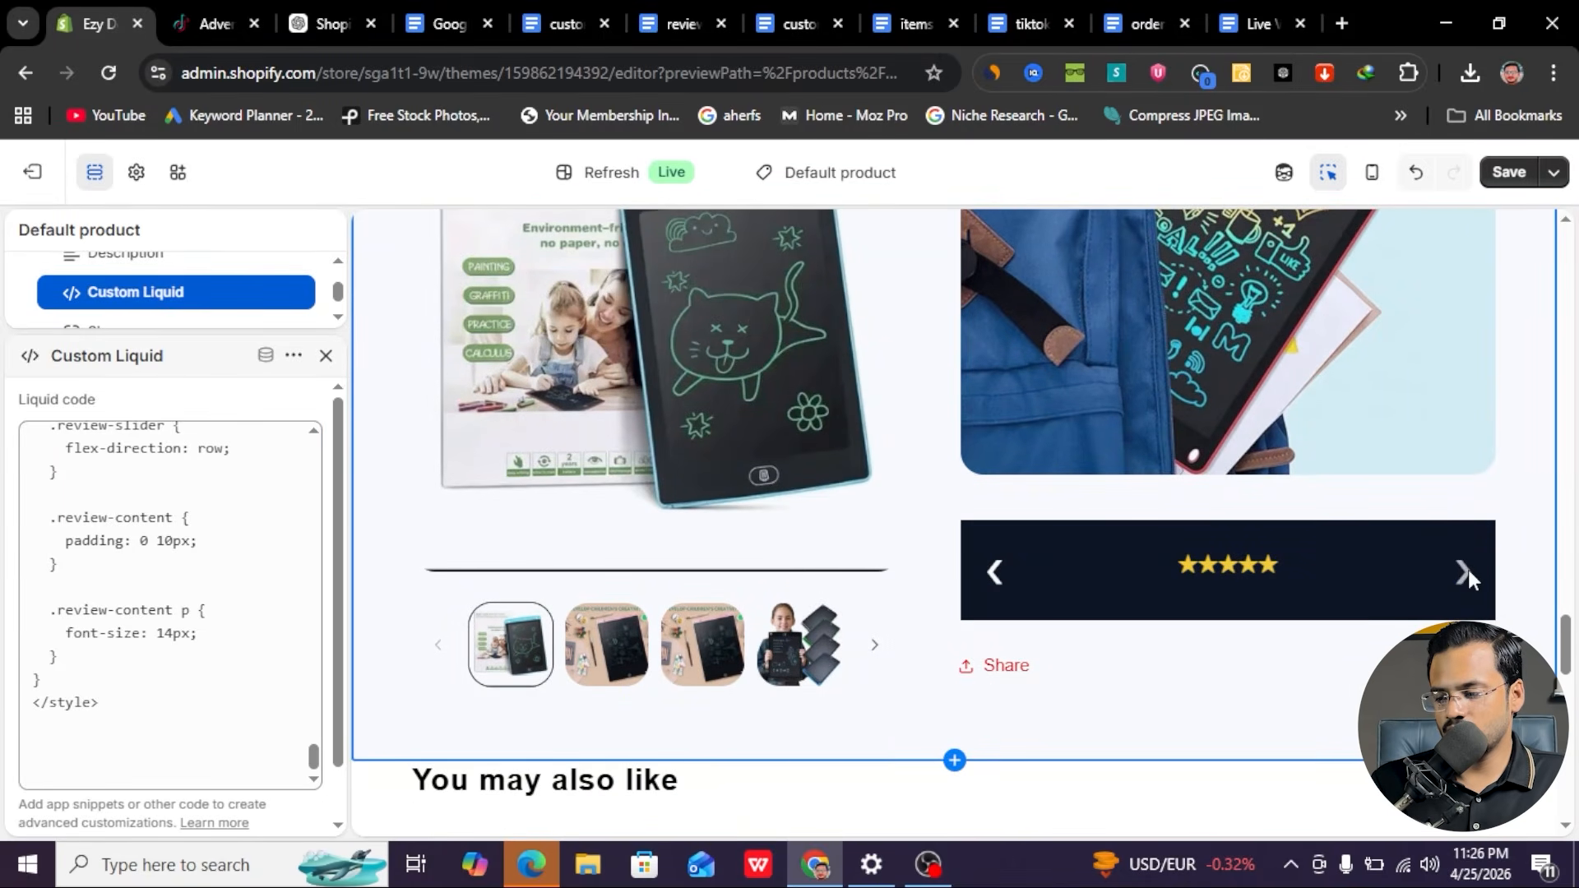
{"action": "left_click", "coordinate": [1468, 569]}
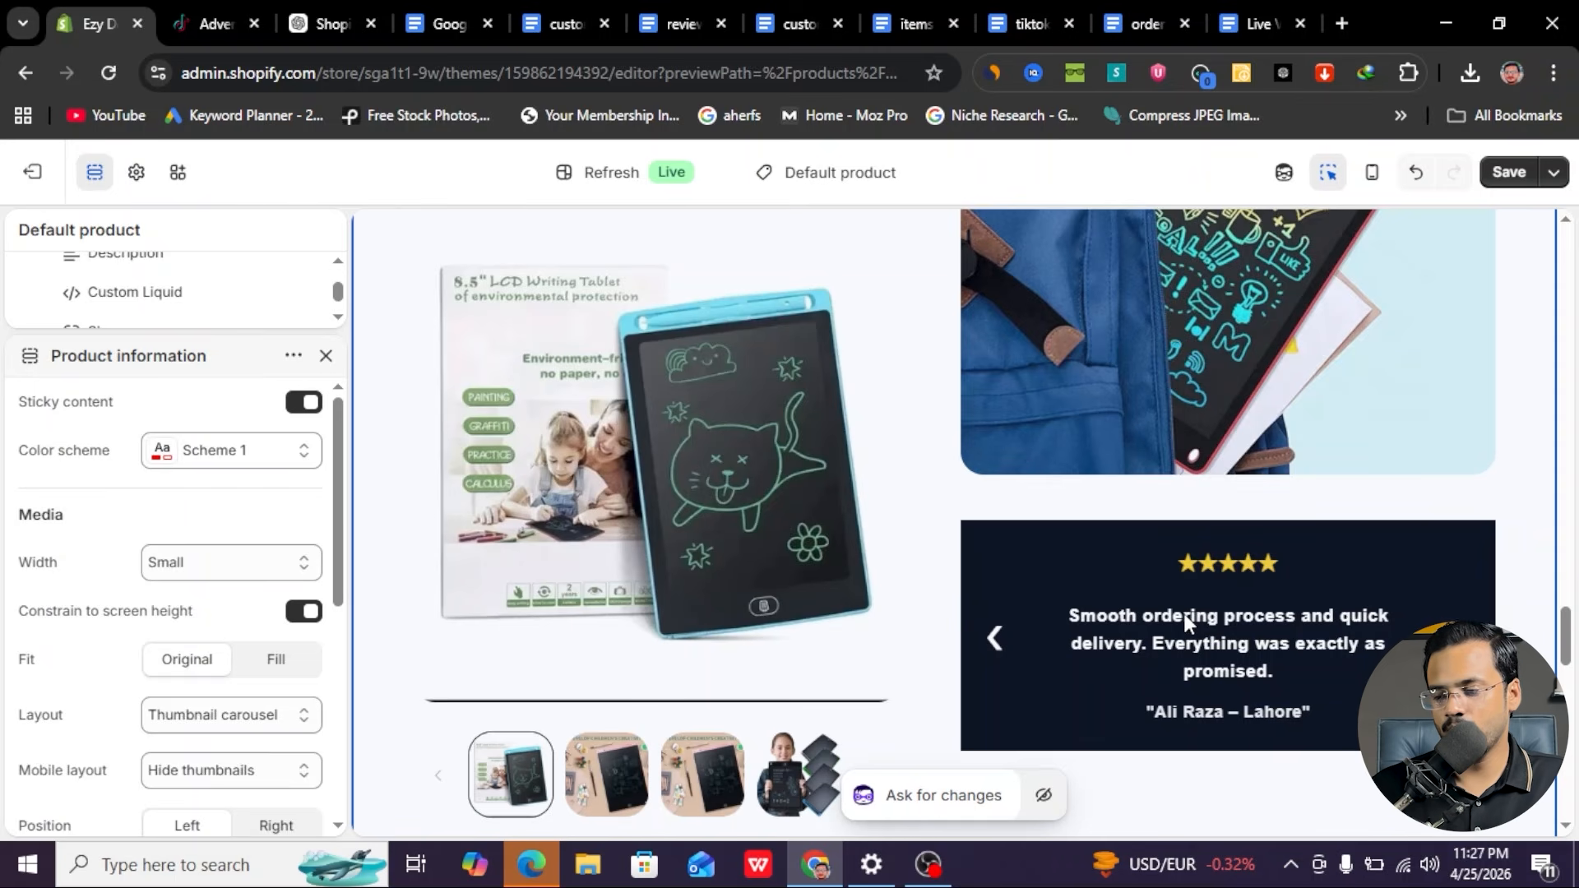
{"action": "left_click", "coordinate": [1502, 175]}
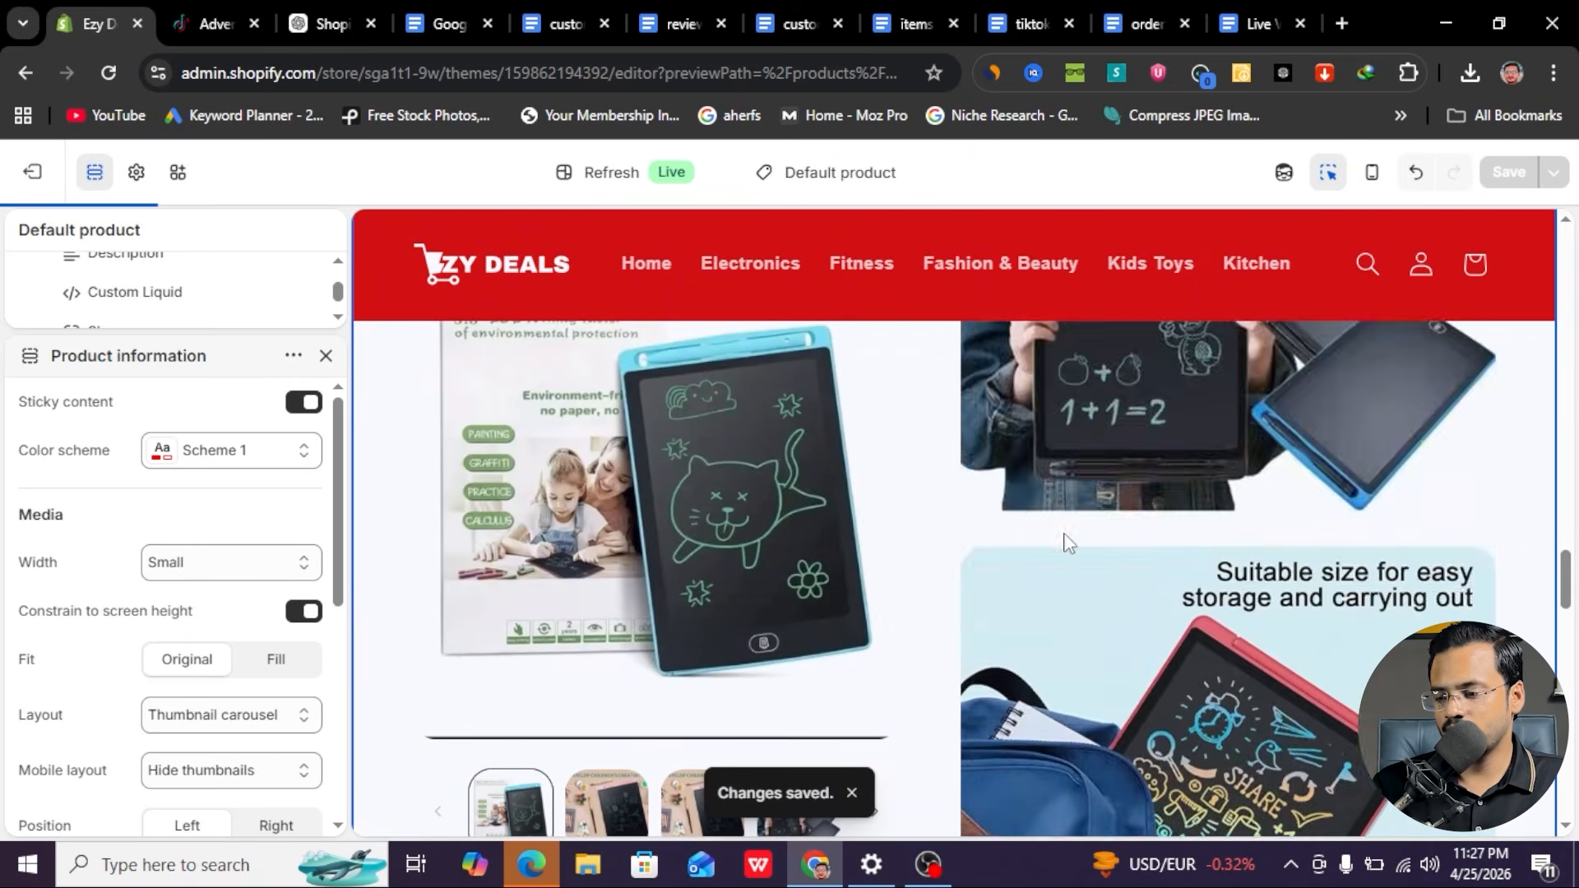
- Examine the saved product page preview, from the title and custom blocks through the description images
{"action": "scroll", "coordinate": [1067, 542], "scroll_direction": "up", "scroll_amount": 15}
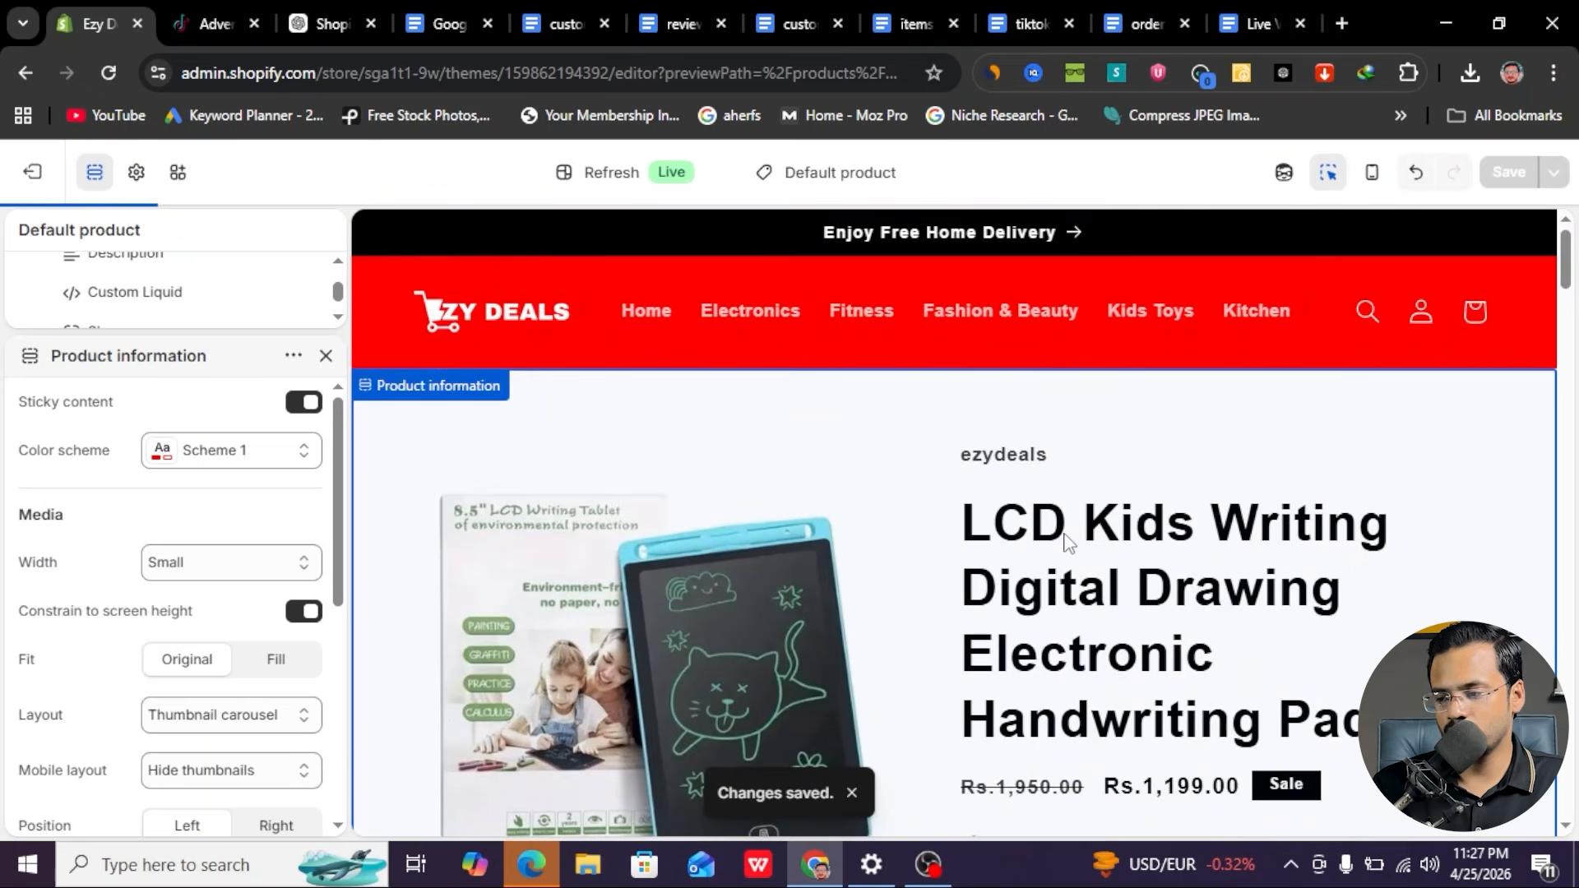
{"action": "scroll", "coordinate": [1220, 510], "scroll_direction": "down", "scroll_amount": 20}
{"action": "scroll", "coordinate": [1220, 510], "scroll_direction": "up", "scroll_amount": 12}
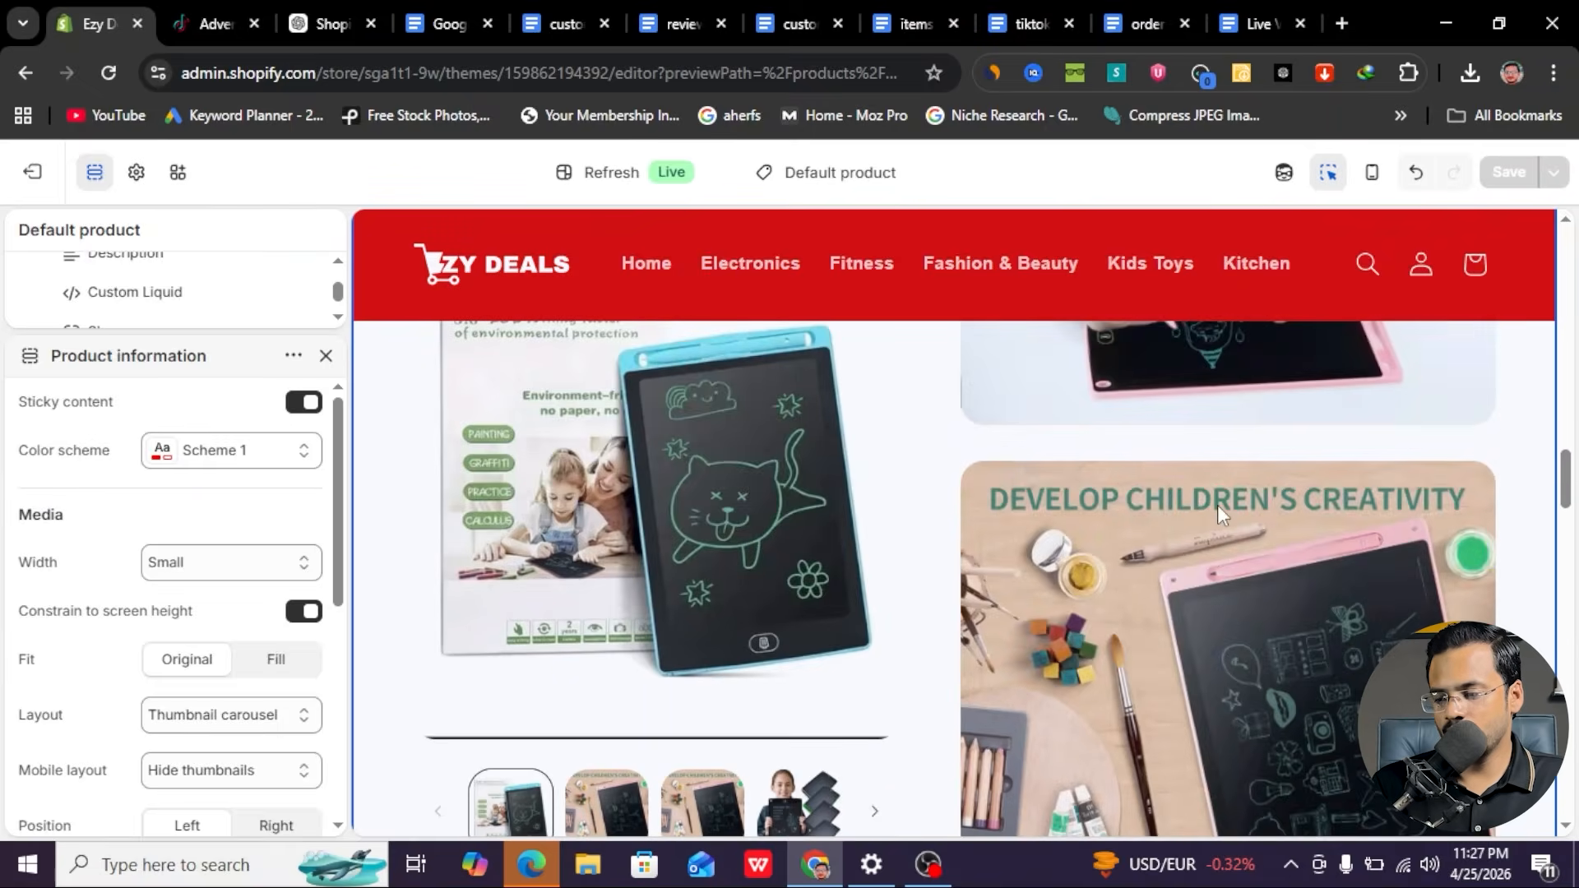
{"action": "scroll", "coordinate": [1217, 510], "scroll_direction": "up", "scroll_amount": 10}
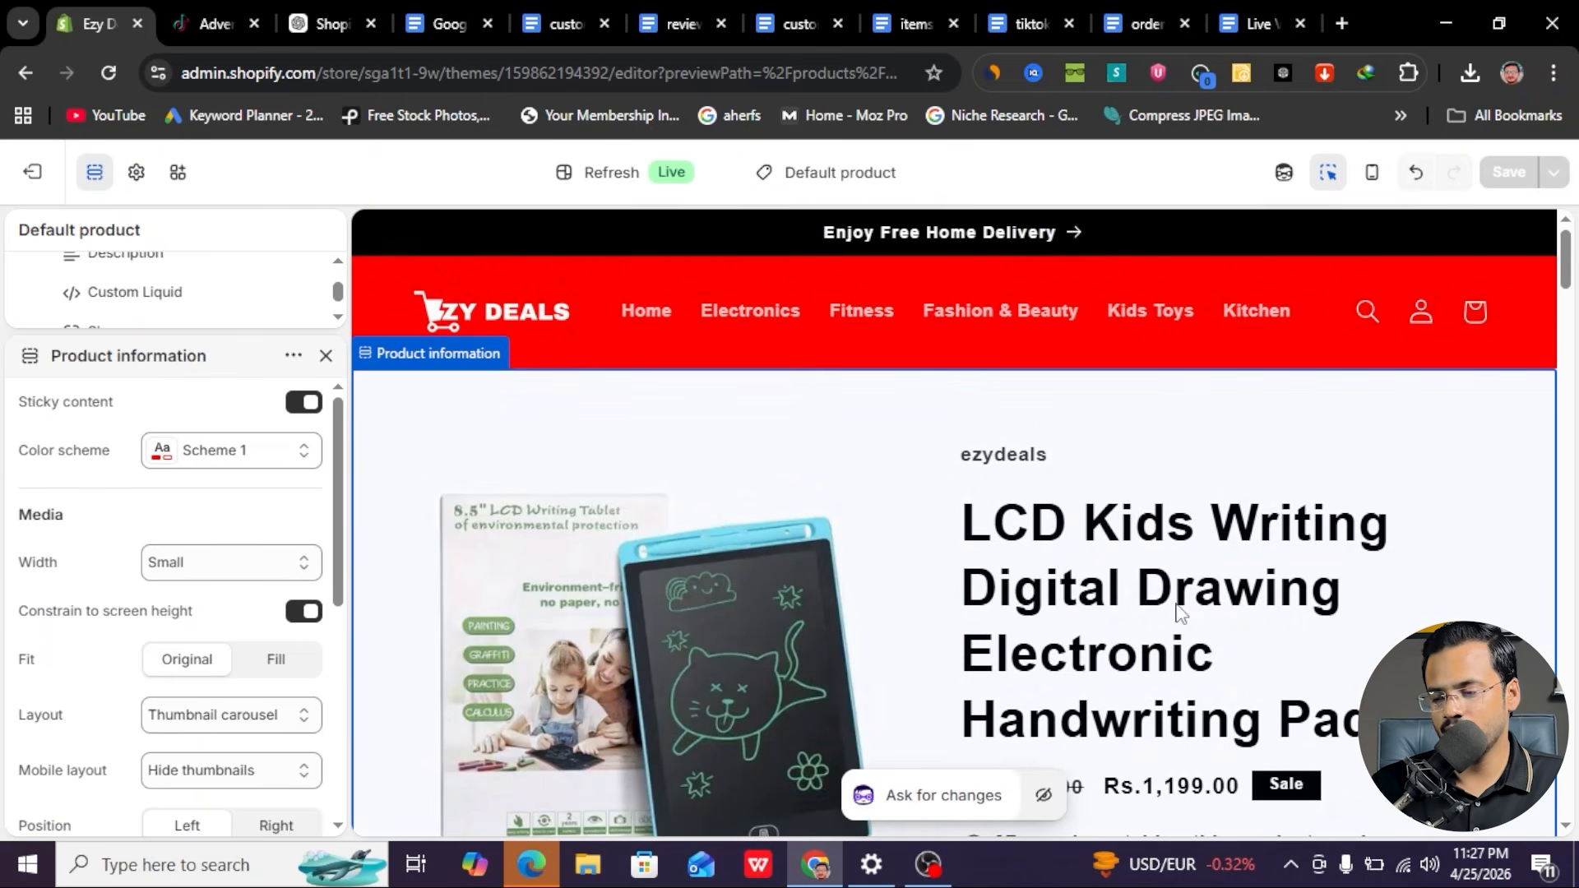
{"action": "scroll", "coordinate": [1177, 606], "scroll_direction": "down", "scroll_amount": 12}
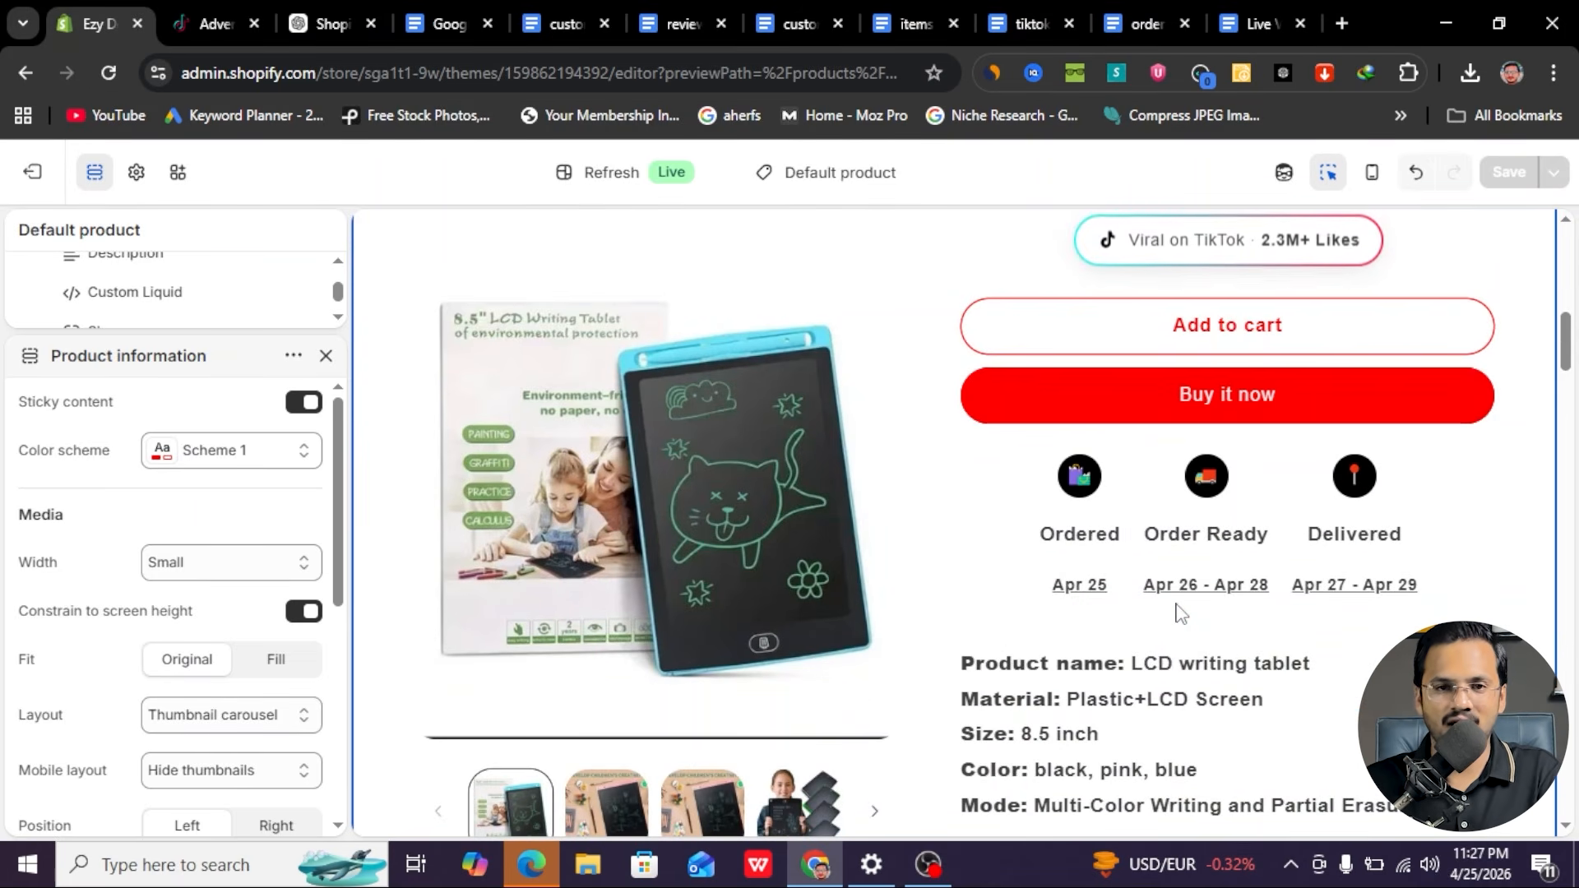